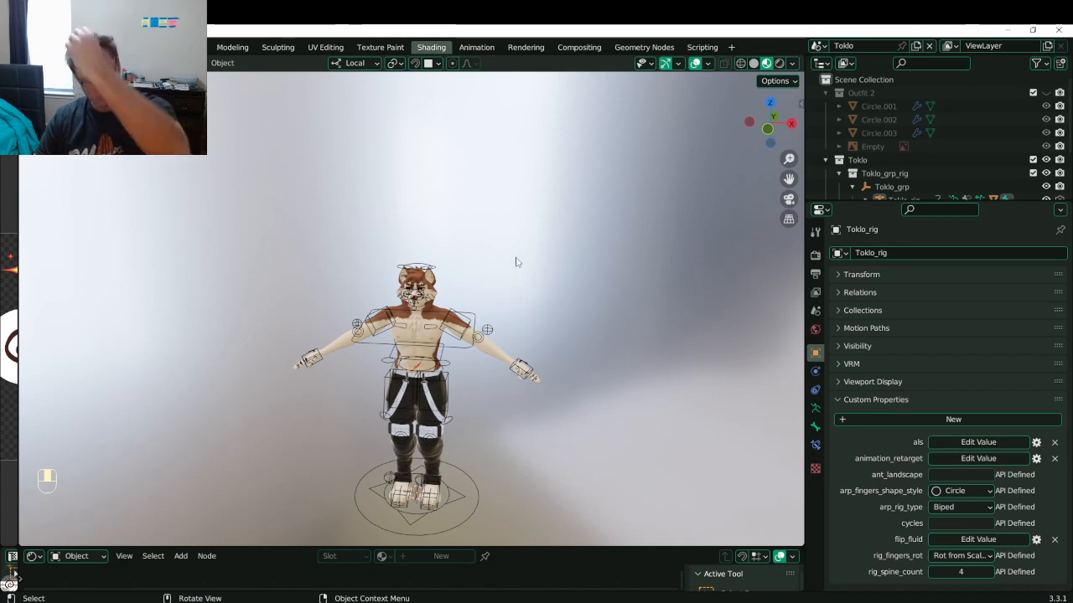
- Show the Outfit 2 collection, switch to solid shading, and save the file
left_click(1046, 93)
middle_click_drag(332, 303, 352, 277)
scroll(352, 276, "up", 4)
key("ctrl+s")
mouse_move(519, 335)
middle_mouse_down()
mouse_move(570, 297)
mouse_move(518, 299)
middle_mouse_up()
key("z")
scroll(517, 299, "up", 4)
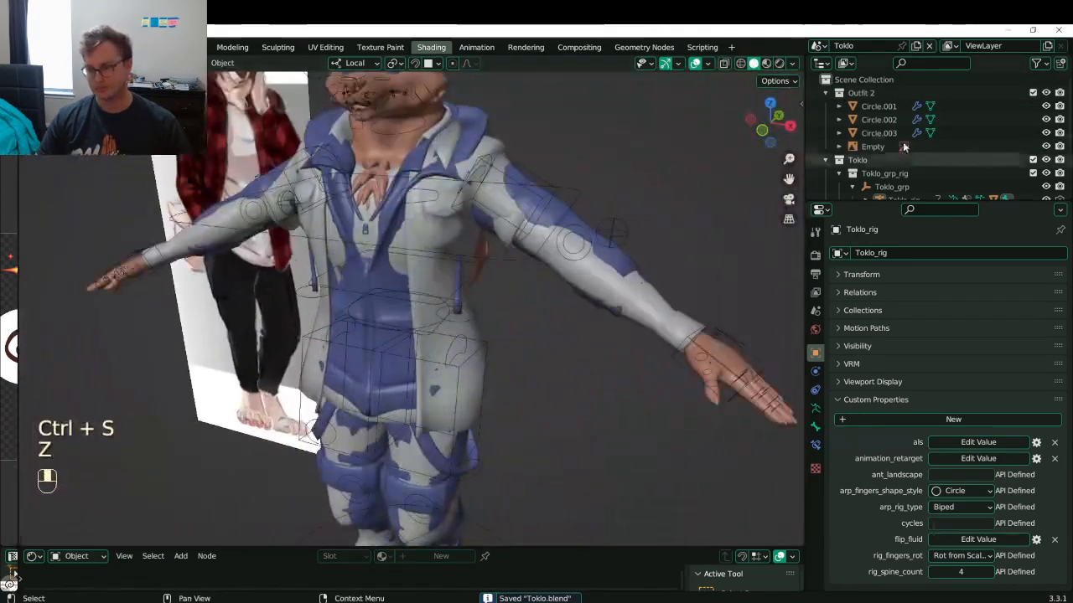
- Hide the Toklo collection, show the Toklo Body.001 mesh, and save
left_click(1046, 160)
scroll(540, 228, "down", 5)
middle_click_drag(540, 228, 525, 212)
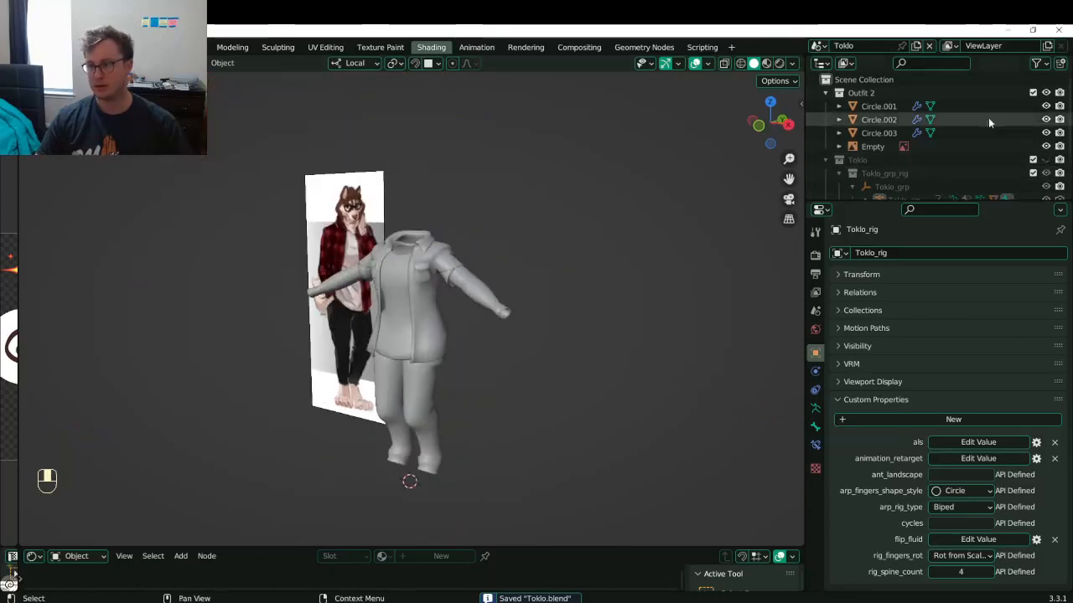
scroll(955, 155, "down", 3)
left_click(1046, 186)
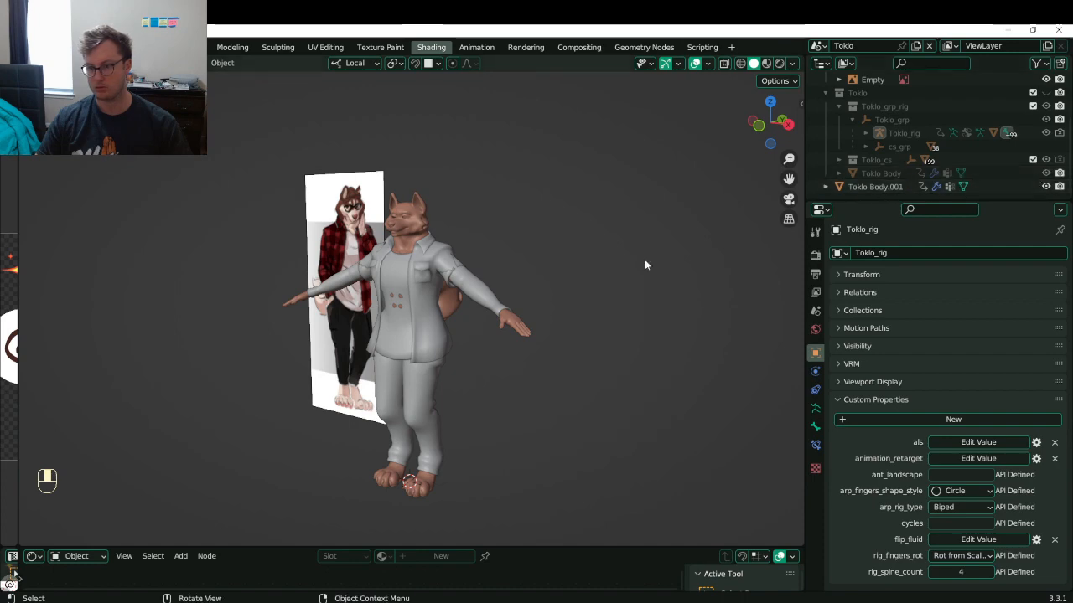
scroll(445, 249, "down", 5)
key("ctrl+s")
- Orbit and pan around the clothed character to inspect it, then save
middle_click_drag(535, 246, 388, 326)
middle_click_drag(388, 325, 443, 296)
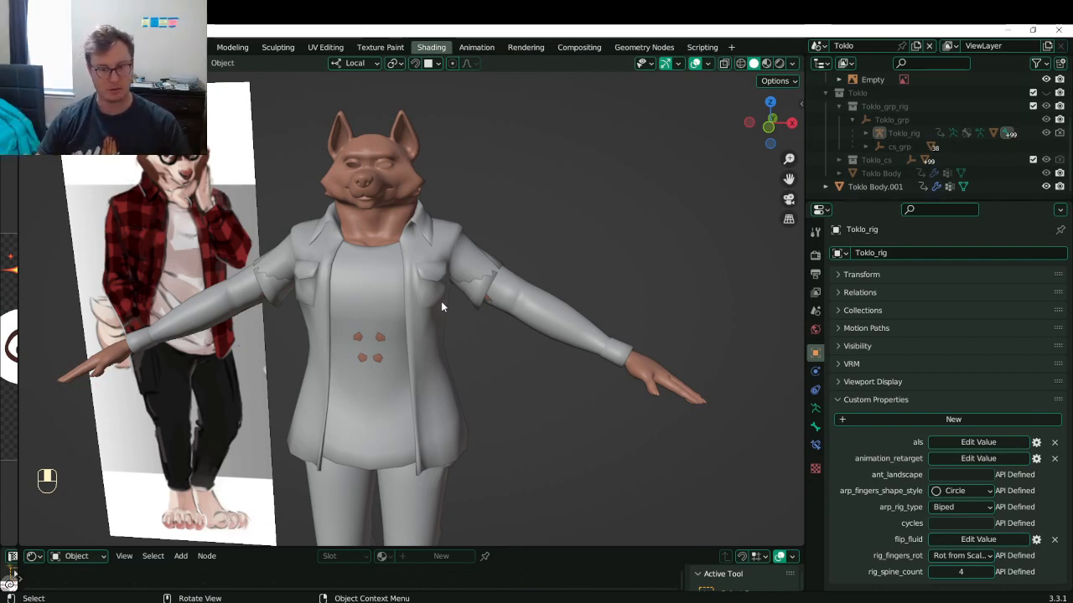
middle_click_drag(263, 410, 253, 306)
middle_click_drag(335, 359, 240, 284, "shift")
key("ctrl+s")
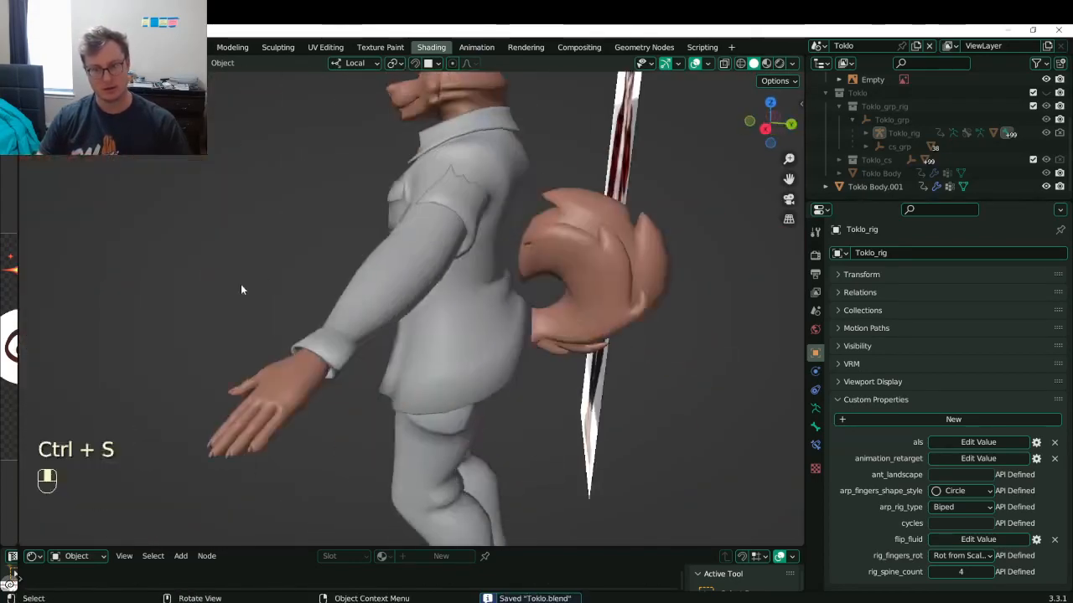
scroll(241, 284, "up", 2)
- Hide the Toklo Body.001 mesh and select the shirt object Circle.001
left_click(1045, 186)
scroll(493, 290, "down", 5)
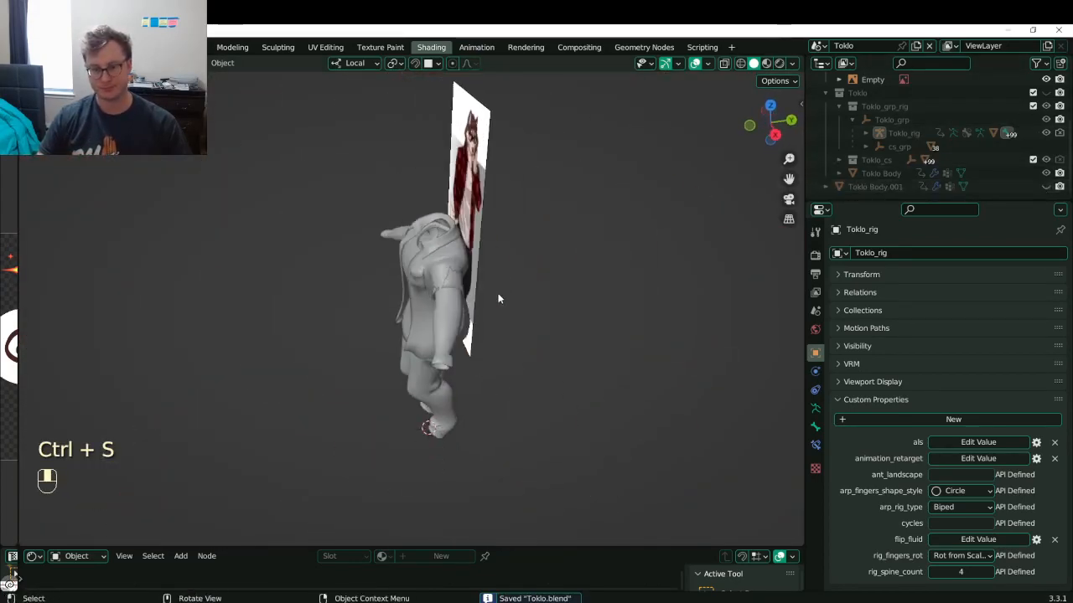
left_click(445, 245)
middle_click_drag(446, 245, 513, 228)
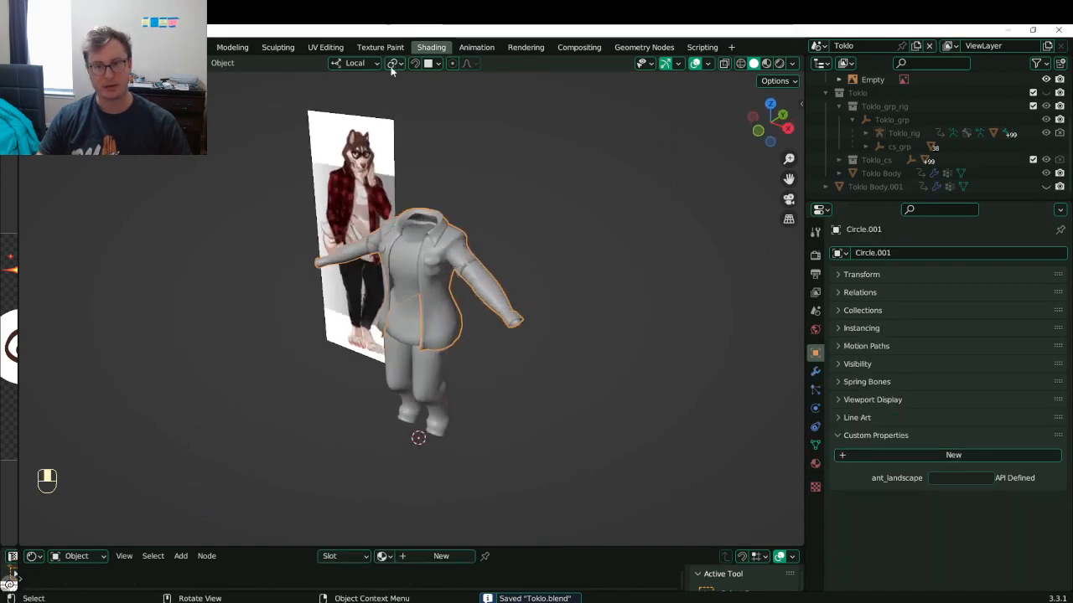
- In the UV Editing workspace, put only Circle.001 in Edit Mode and run Unwrap
left_click(325, 47)
key("Tab")
key("Tab")
key("Tab")
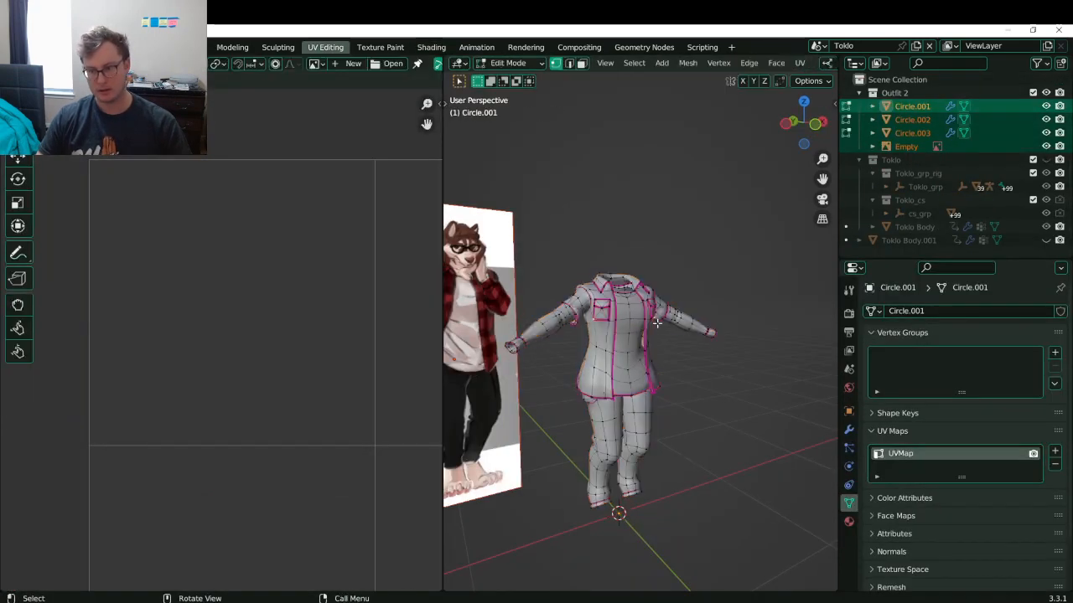
left_click(657, 333)
key("Tab")
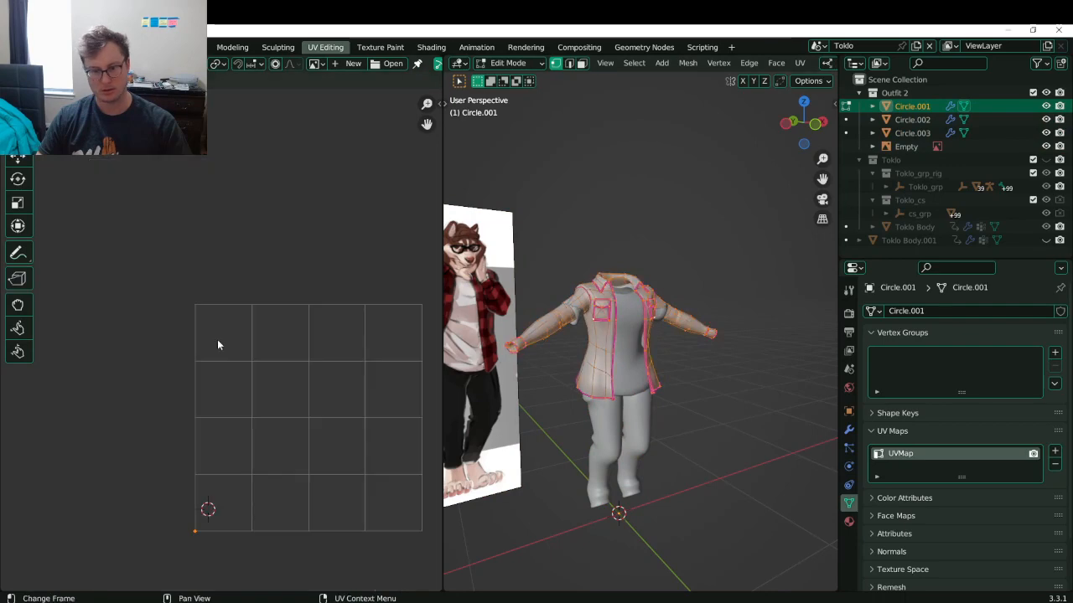
key("u")
left_click(271, 315)
scroll(283, 332, "up", 5)
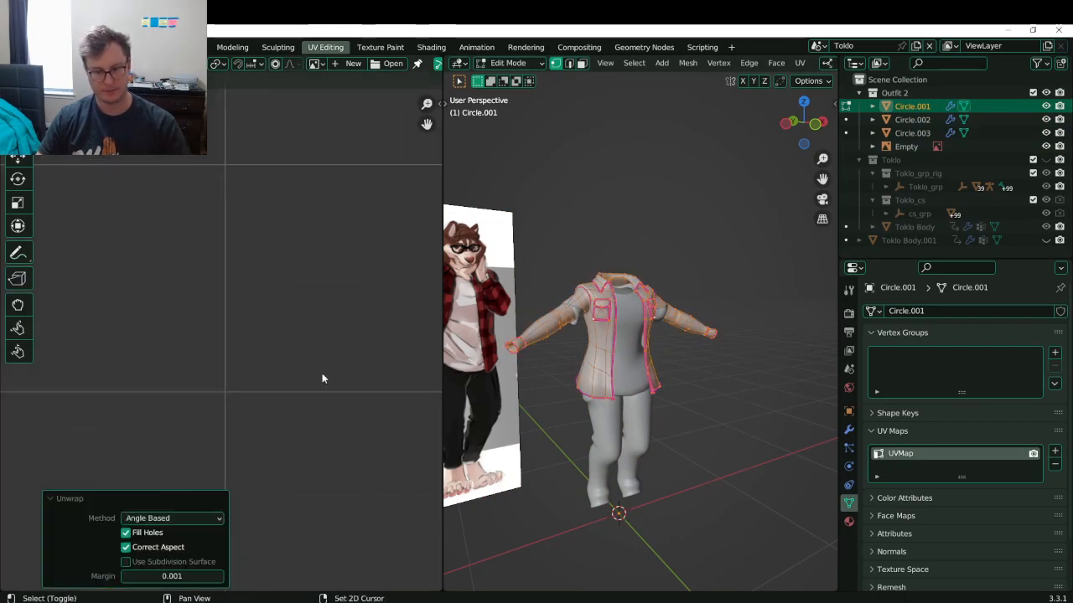
scroll(567, 272, "up", 5)
- In edge select mode, select the armhole edge loop and mark it as a seam
middle_click_drag(567, 272, 586, 368)
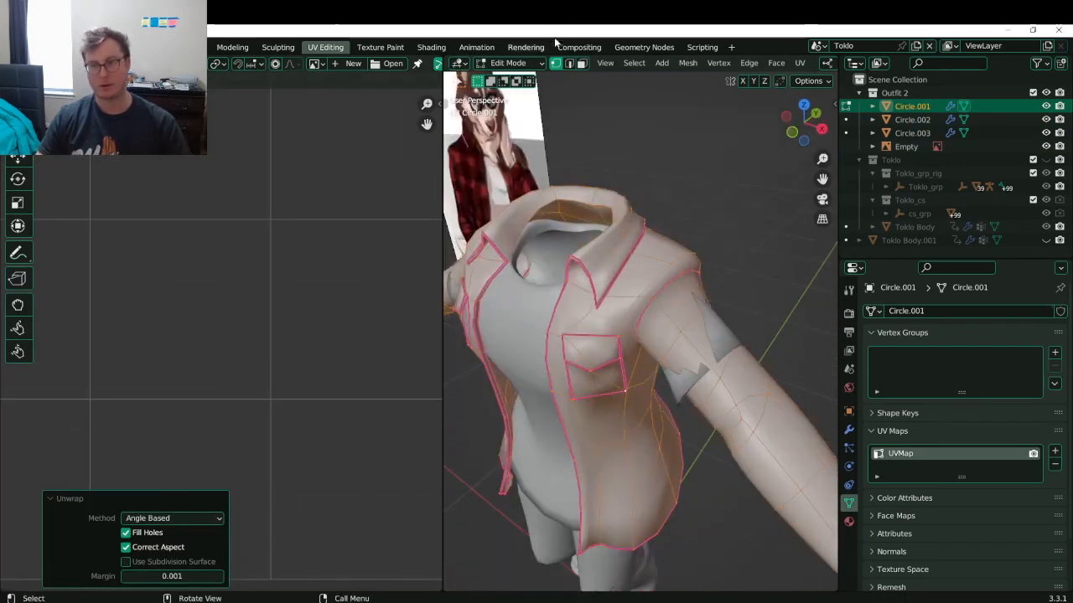
left_click(569, 64)
scroll(702, 335, "up", 3)
key("alt+a")
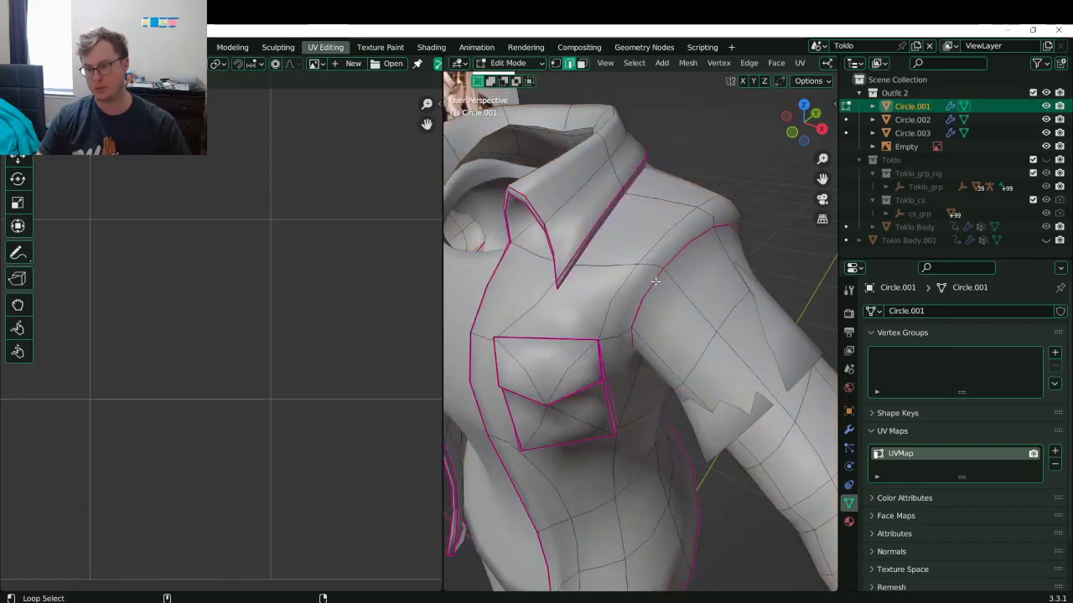
left_click(657, 279, "alt")
scroll(662, 294, "down", 4)
key("q")
left_click(633, 434)
scroll(721, 423, "down", 5)
- Isolate the shirt in local view
middle_click_drag(738, 422, 656, 331)
scroll(707, 328, "up", 7)
scroll(701, 287, "down", 3)
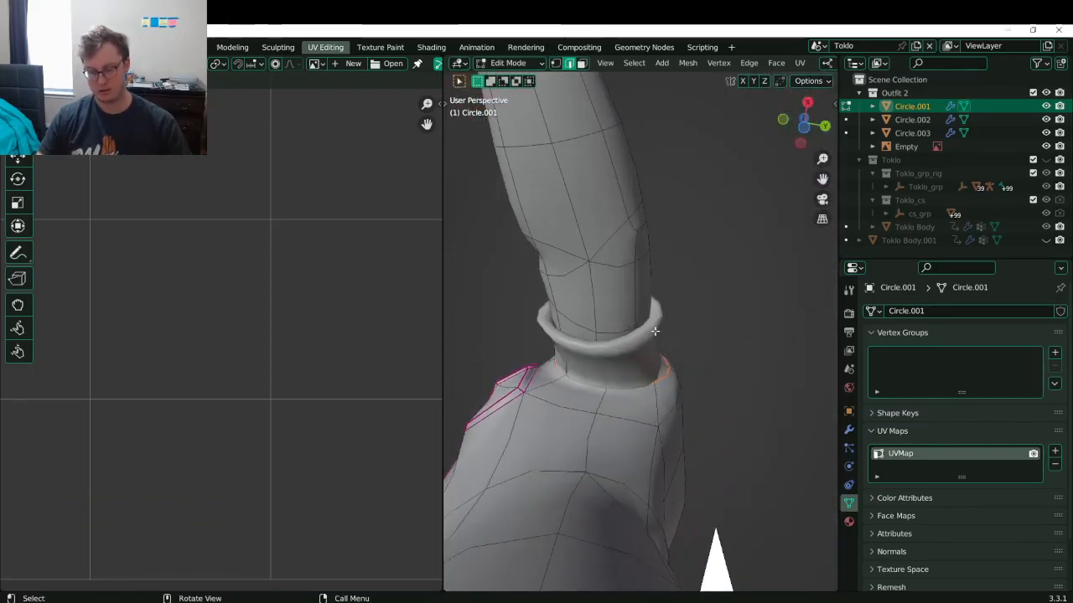
key("KP_Divide")
scroll(653, 306, "up", 4)
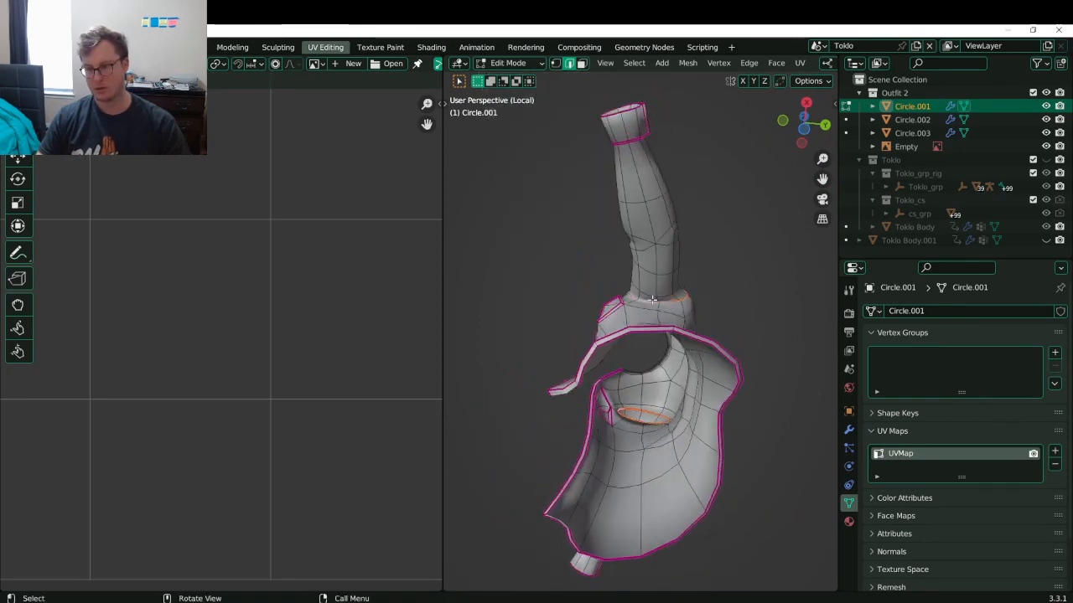
- Select the shortest edge path from the collar to the neck and frame it
middle_click_drag(623, 120, 624, 146)
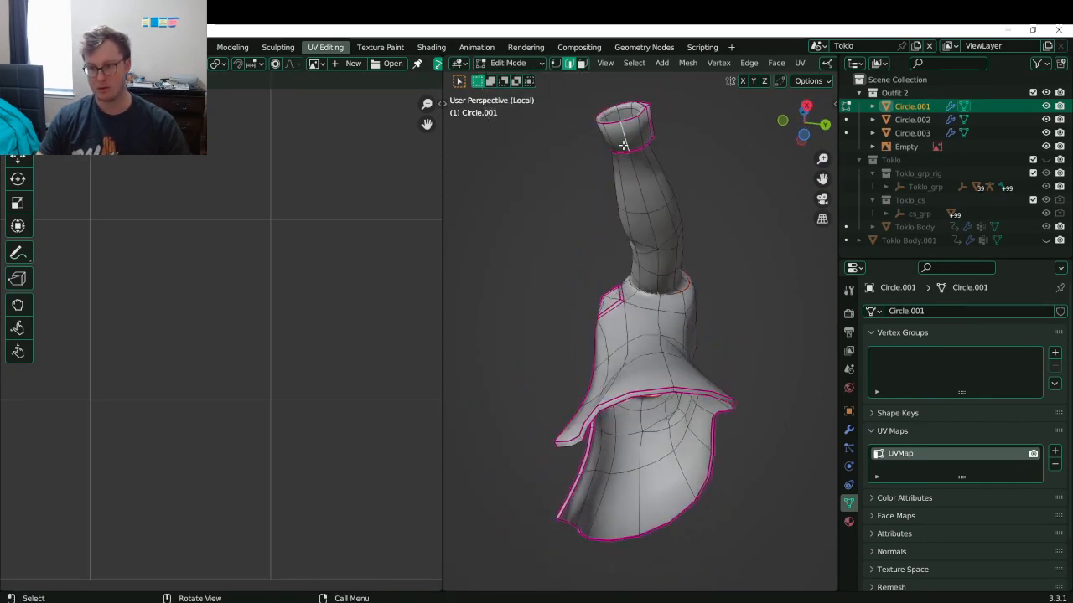
key("alt+a")
left_click(622, 139, "shift")
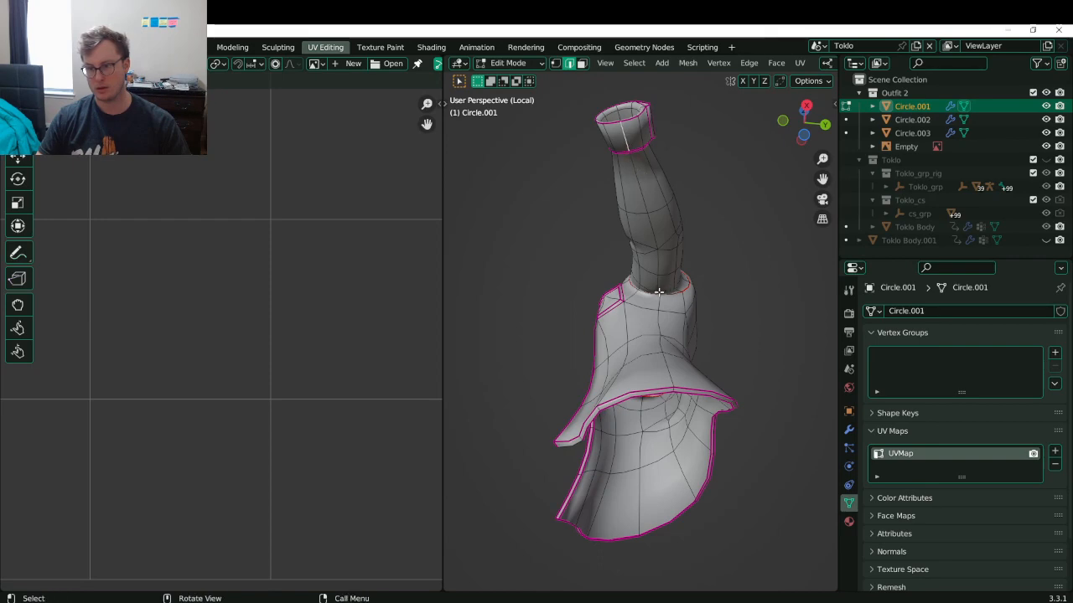
left_click(629, 156, "ctrl")
key("KP_Decimal")
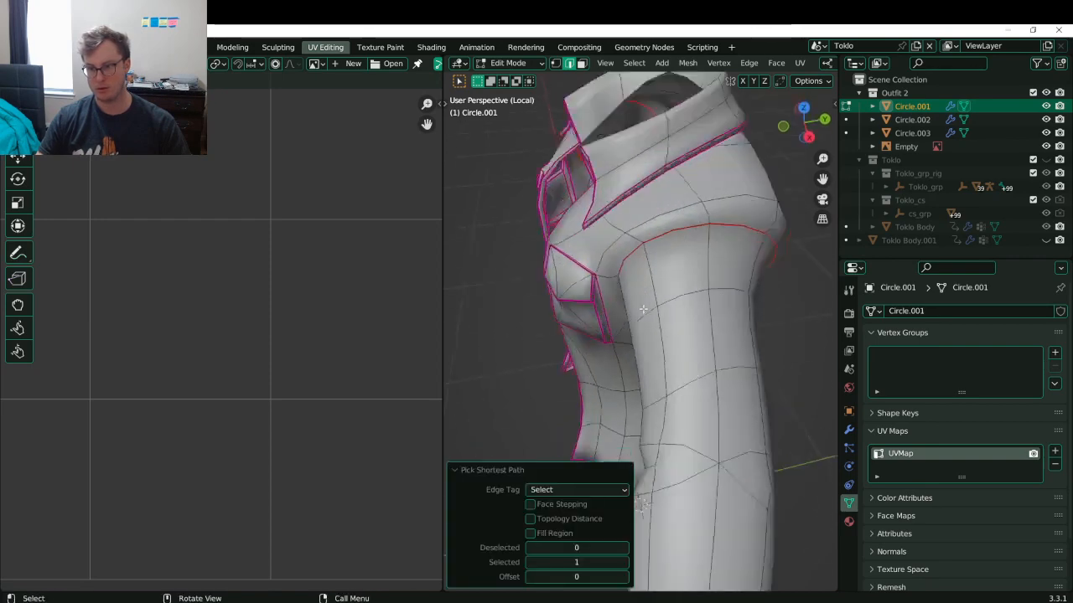
scroll(660, 293, "down", 8)
scroll(662, 295, "up", 4)
scroll(692, 345, "down", 2)
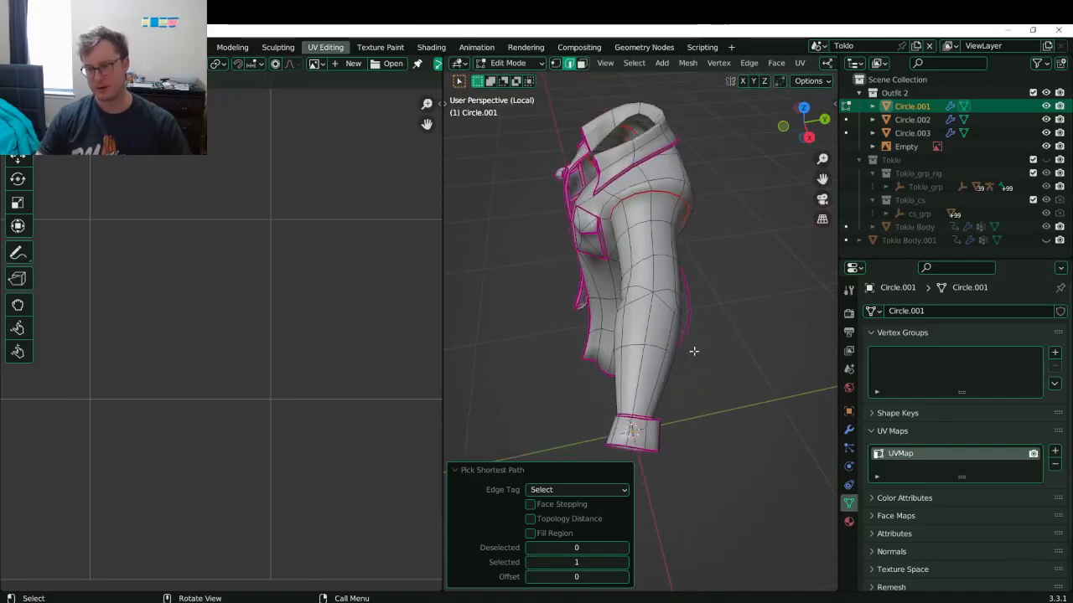
middle_click_drag(692, 344, 676, 300)
left_click(493, 470)
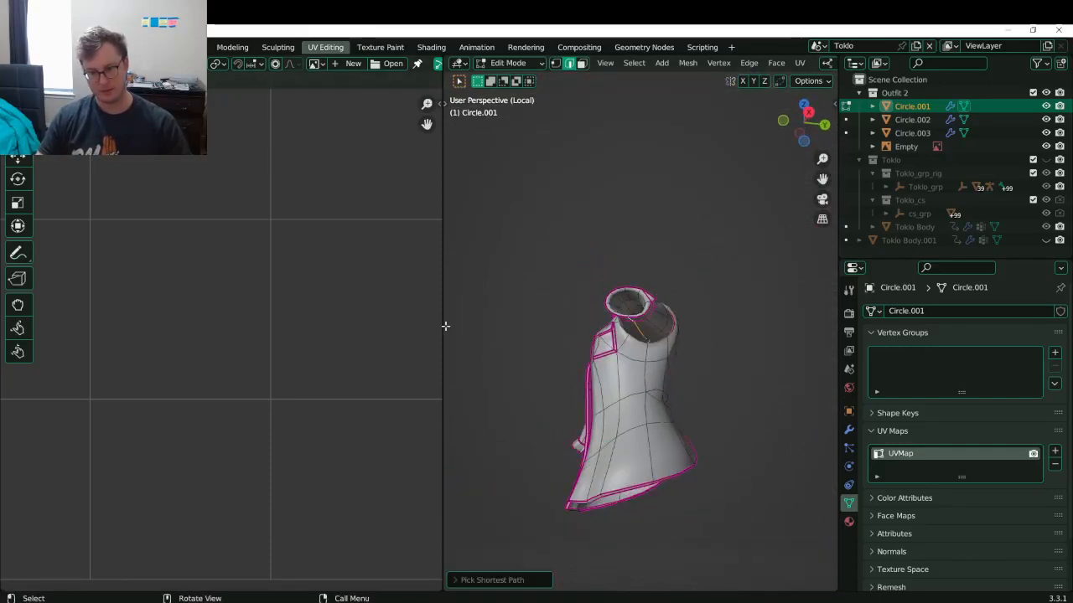
left_click_drag(441, 326, 124, 319)
scroll(490, 348, "up", 8)
scroll(492, 352, "down", 3)
- Mark an edge path along the sleeve underside as a seam and save
middle_click_drag(492, 352, 577, 327)
left_click(478, 381, "ctrl")
scroll(478, 379, "down", 5)
key("q")
left_click(414, 329)
scroll(441, 322, "down", 6)
key("ctrl+s")
scroll(549, 273, "up", 5)
- Mark the selected collar edges as a seam via the edge context menu, then save
middle_click_drag(545, 268, 505, 524, "shift")
middle_click_drag(525, 289, 363, 225)
scroll(654, 288, "up", 4)
key("z")
left_click(293, 232)
key("z")
left_click(496, 239)
mouse_move(494, 251)
middle_mouse_down()
mouse_move(497, 271)
mouse_move(576, 289)
mouse_move(584, 234)
mouse_move(402, 286)
mouse_move(406, 251)
middle_mouse_up()
right_click(544, 239)
left_click(544, 239)
key("ctrl+s")
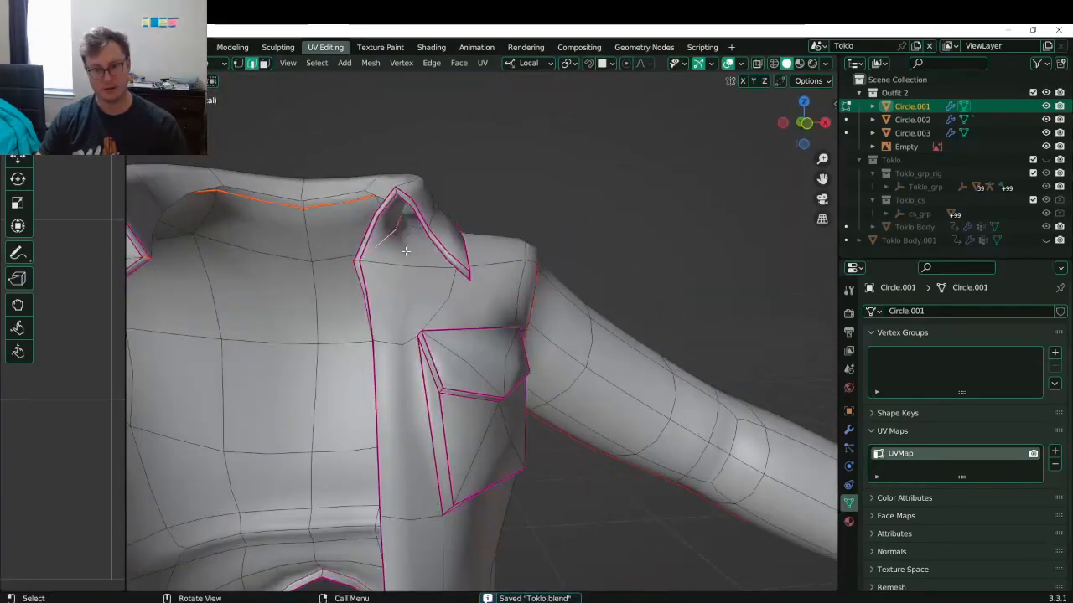
- Mark the collar tip edge as a seam
key("alt+a")
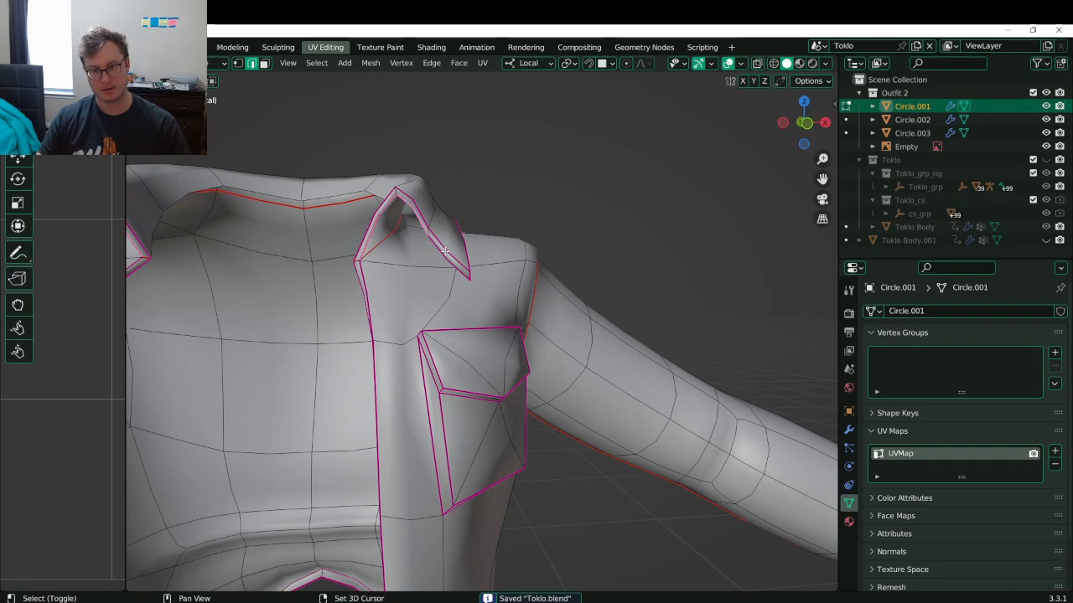
left_click(467, 275, "shift")
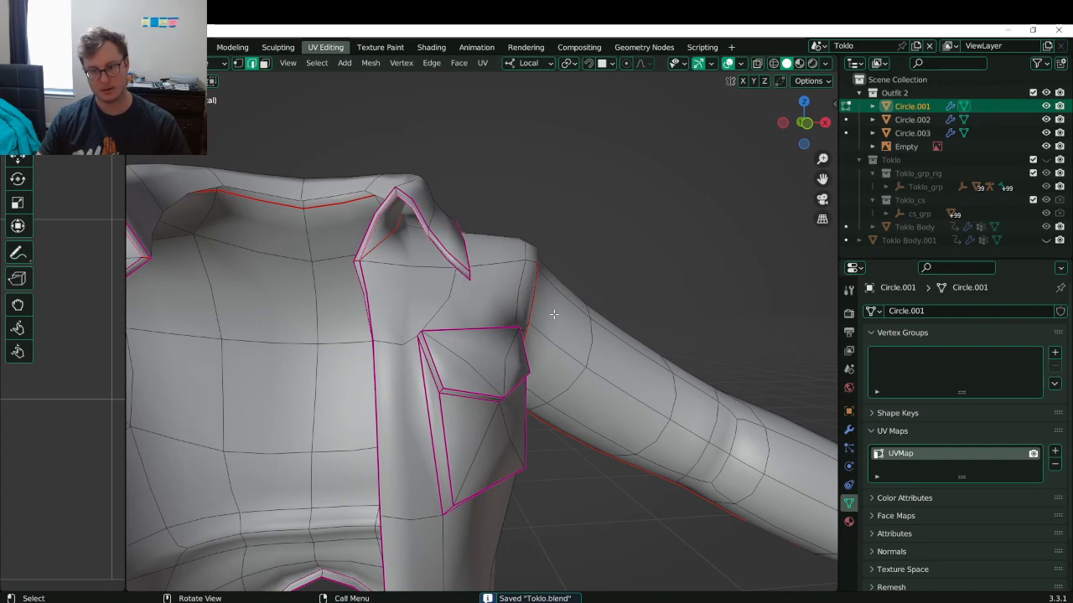
scroll(478, 225, "up", 6)
left_click(445, 167, "shift")
key("q")
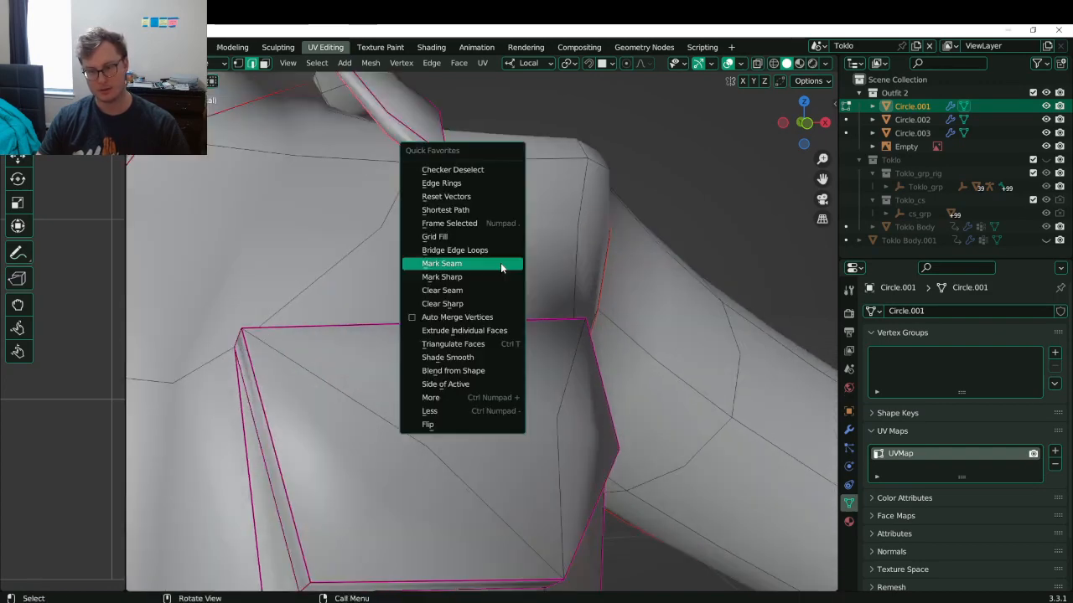
left_click(503, 265)
scroll(506, 267, "down", 10)
- Mark the remaining chosen edges as a seam, then select all and unwrap the shirt
middle_click_drag(509, 284, 555, 447)
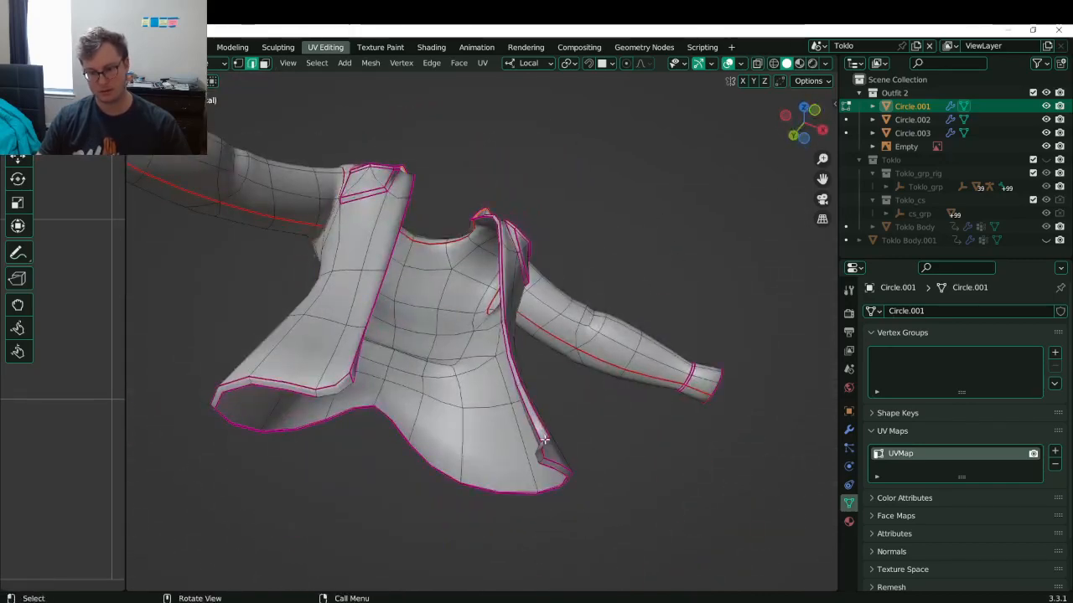
key("q")
left_click(597, 429)
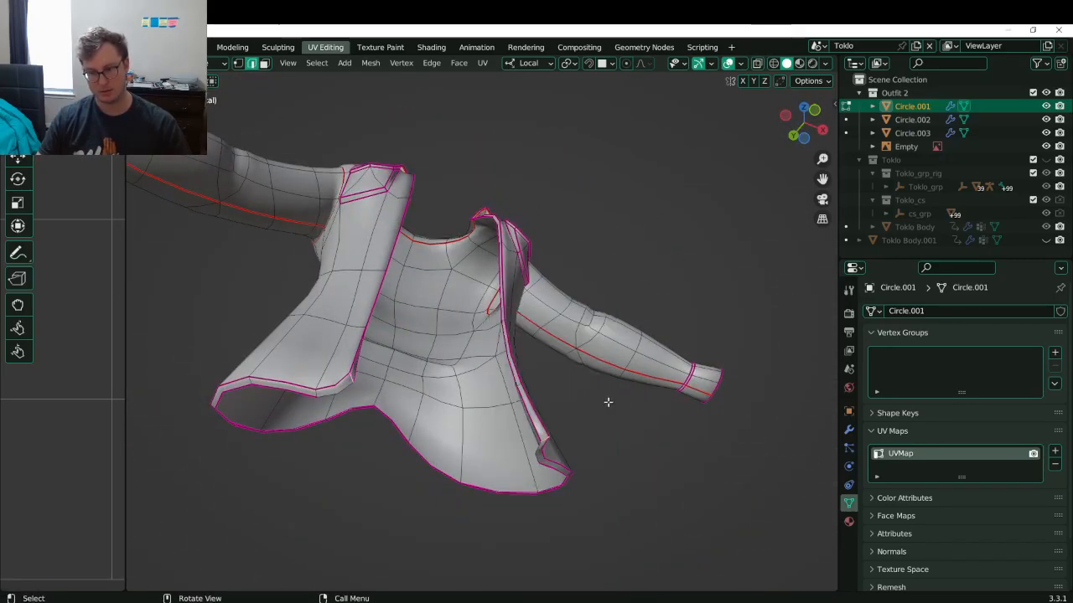
key("a")
key("u")
left_click(570, 378)
- Enlarge the UV editor and bring the shirt's UV islands into view
left_click_drag(125, 441, 655, 377)
scroll(469, 379, "down", 5)
scroll(336, 406, "up", 6)
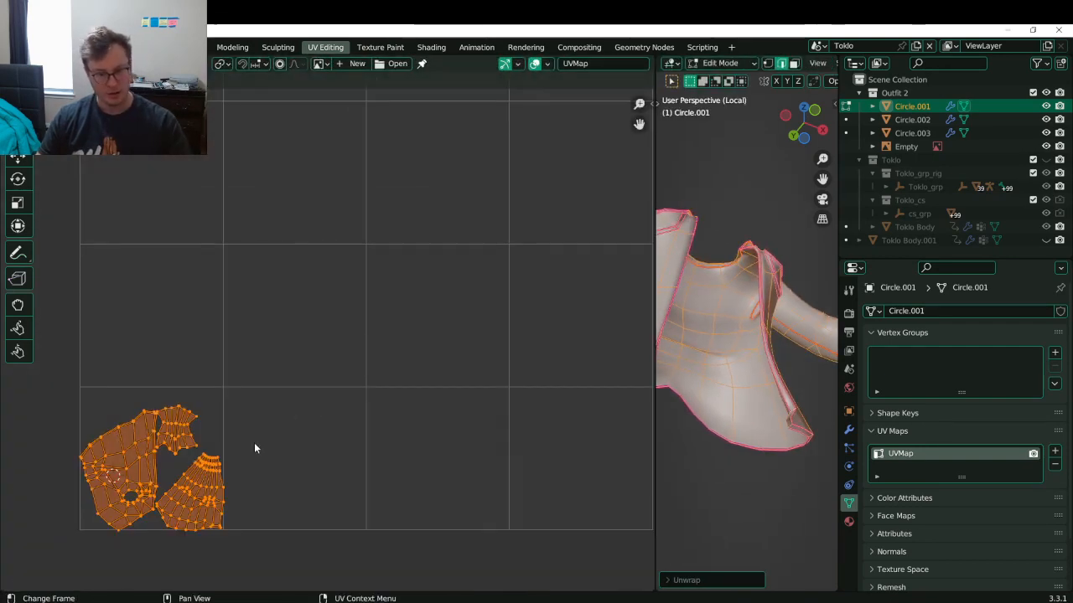
middle_click_drag(197, 464, 408, 323, "shift")
scroll(285, 361, "up", 5)
middle_click_drag(327, 429, 417, 367)
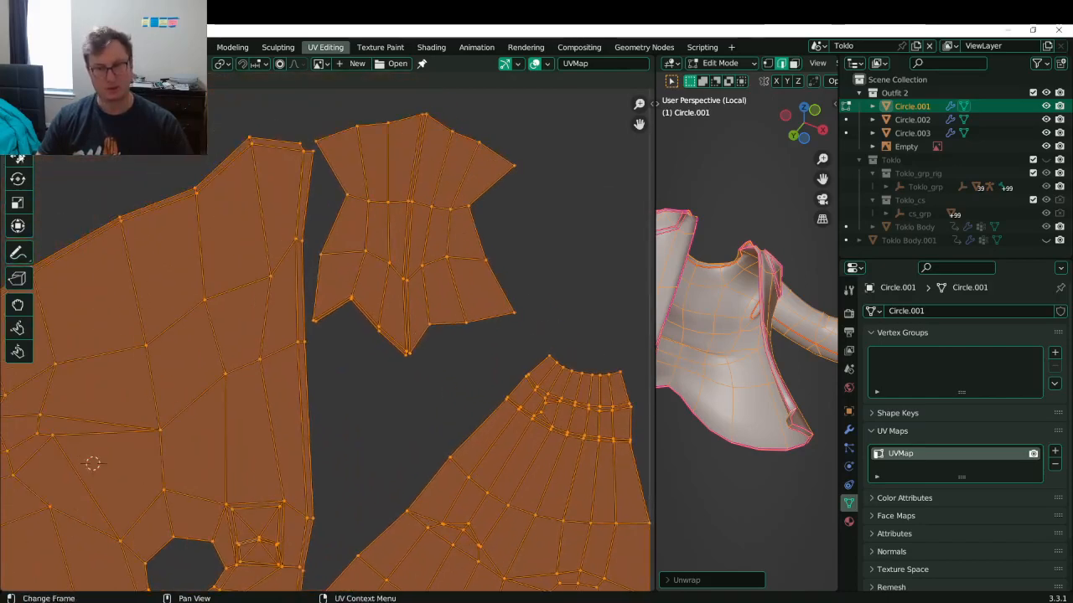
- Select and pin the upper UV island, then attempt Straighten from the sidebar toolkit
left_click(451, 241)
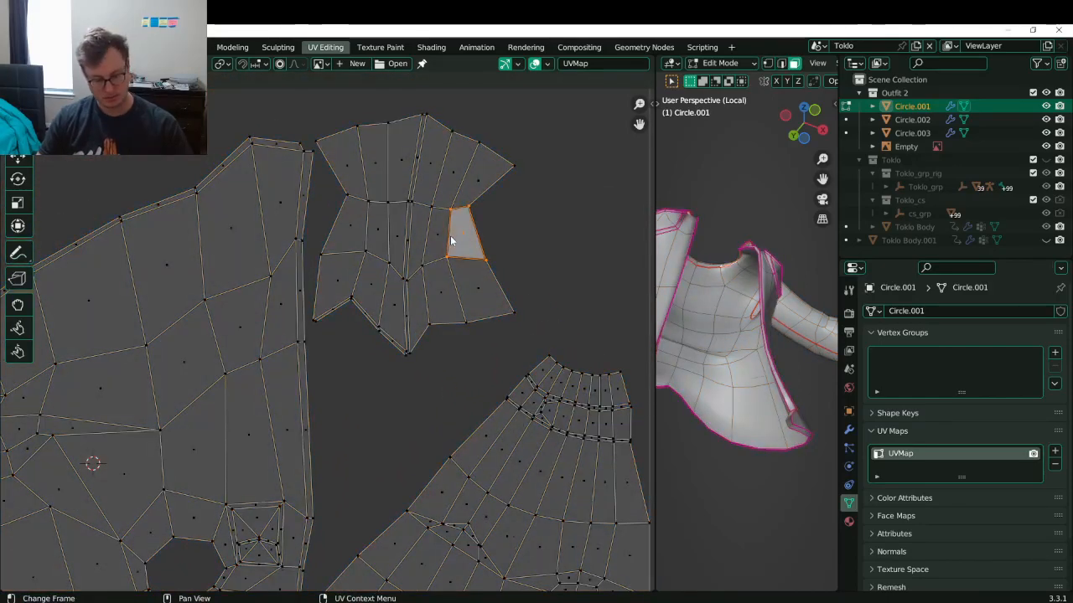
key("n")
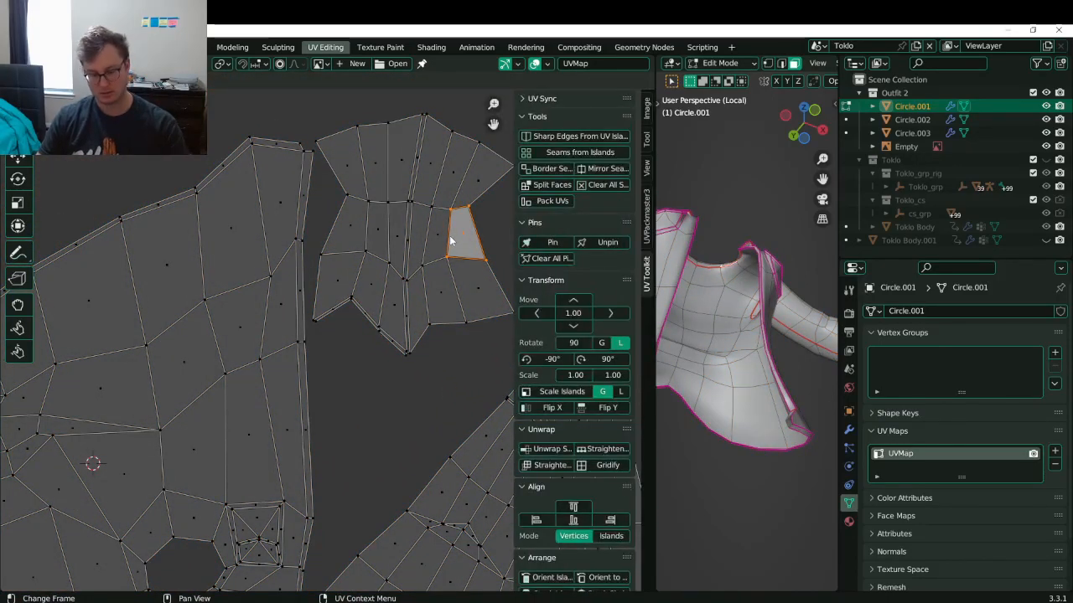
key("l")
key("p")
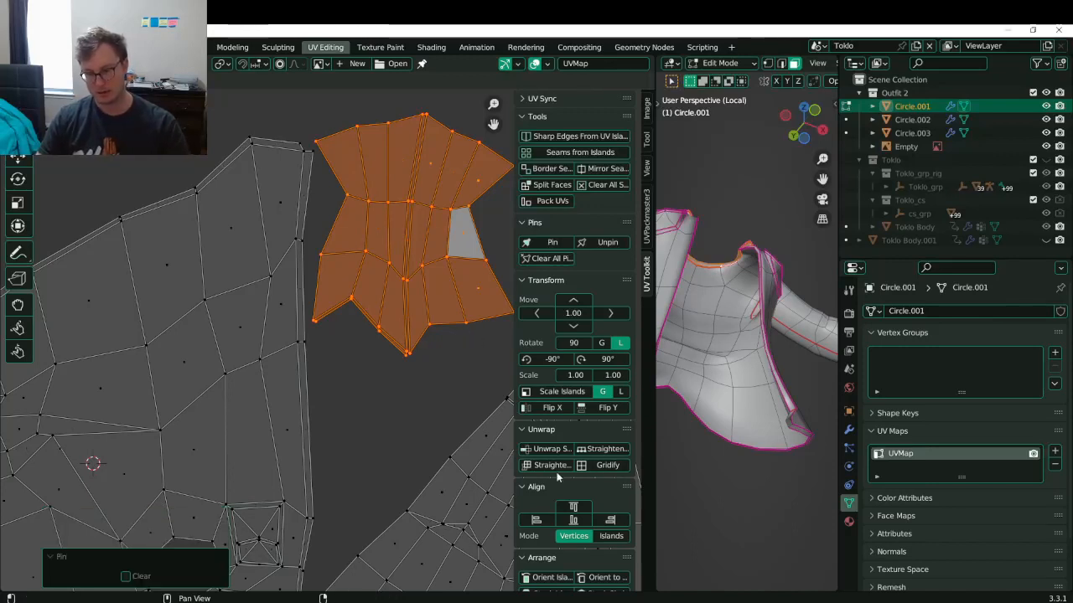
left_click(551, 467)
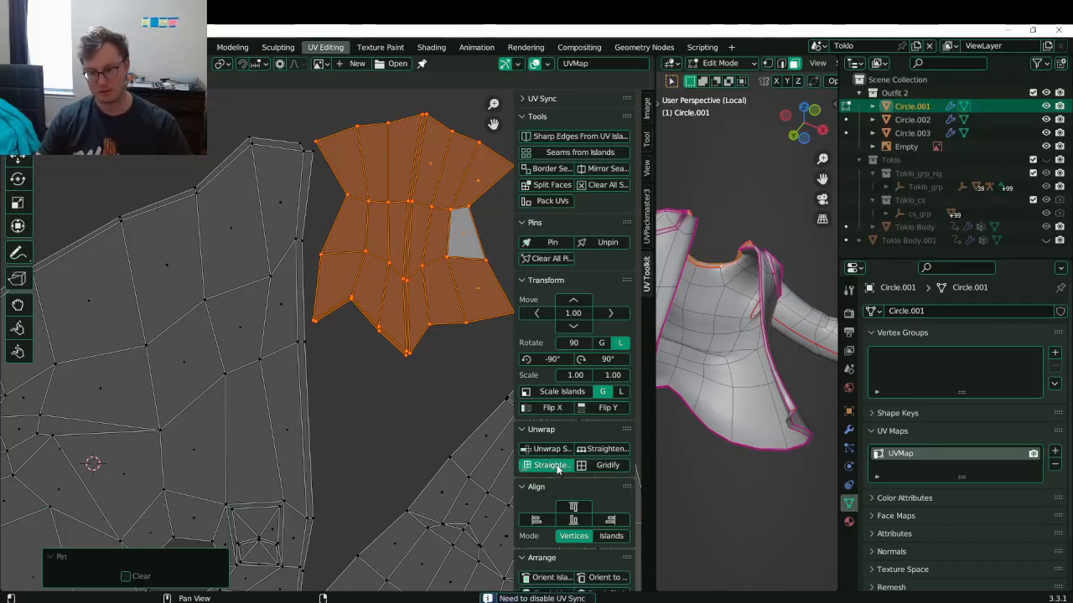
key("q")
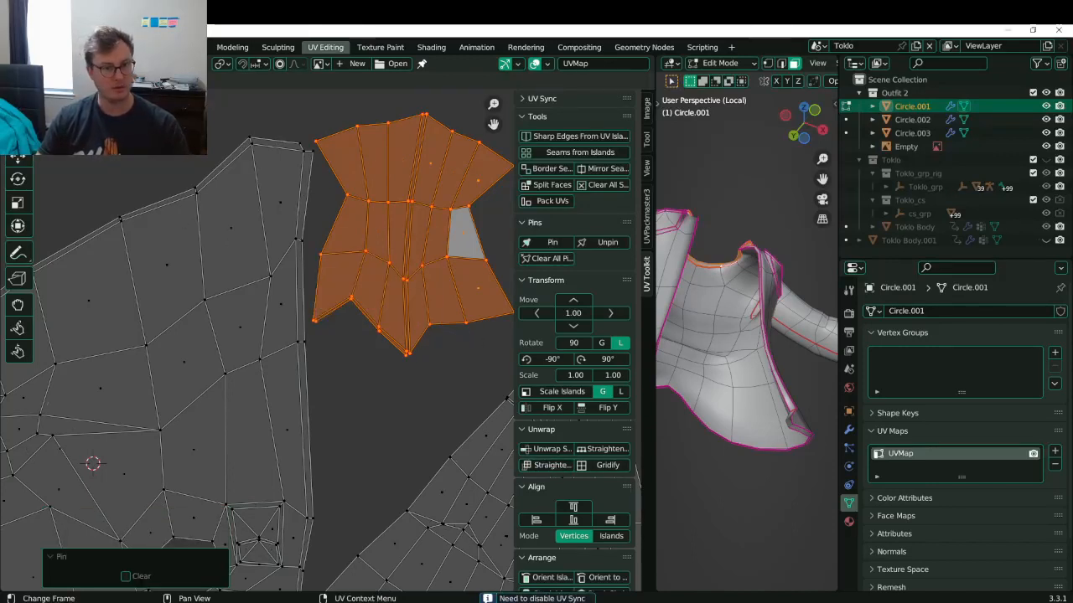
- With UV Sync off, straighten the linked island into a rectangular grid and move it upward
left_click(38, 64)
key("a")
key("l")
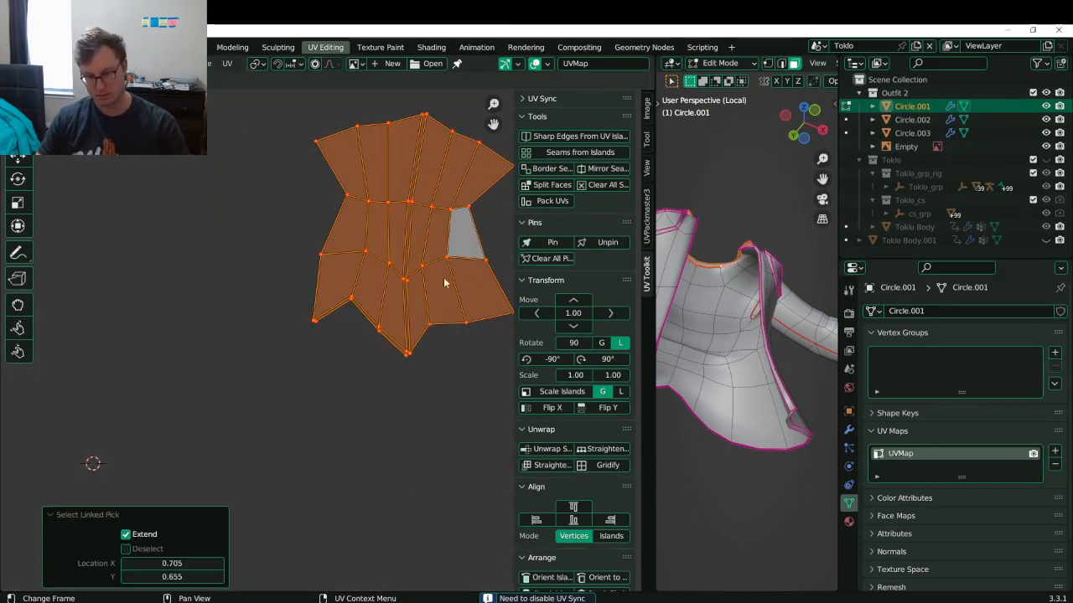
left_click(554, 467)
scroll(428, 335, "down", 4)
key("g")
left_click(399, 231)
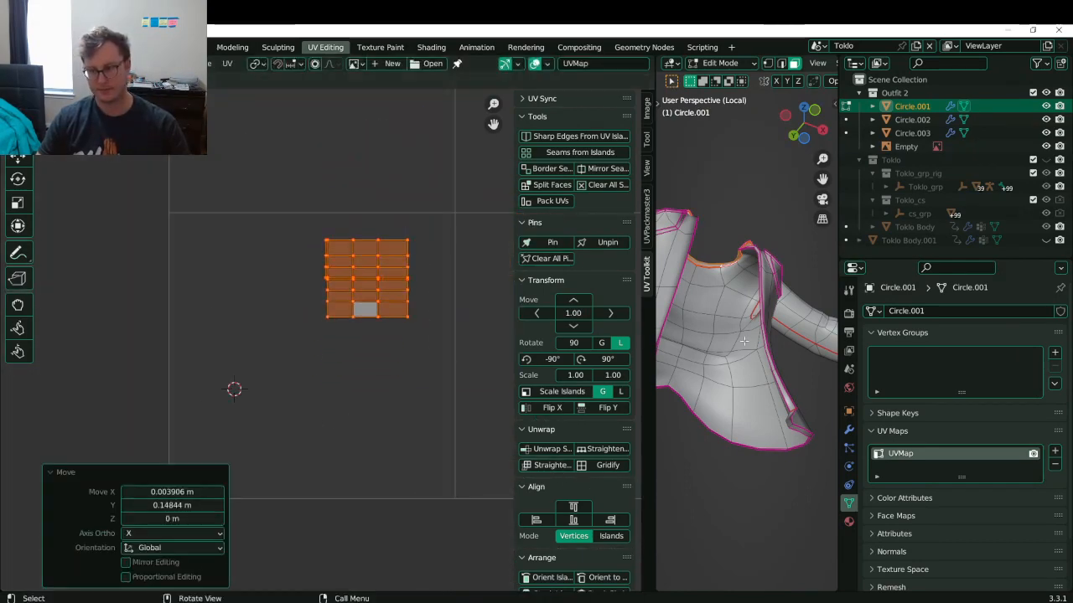
- Select all, save Toklo.blend, and pan to the large UV island
key("a")
scroll(369, 335, "up", 2)
key("ctrl+s")
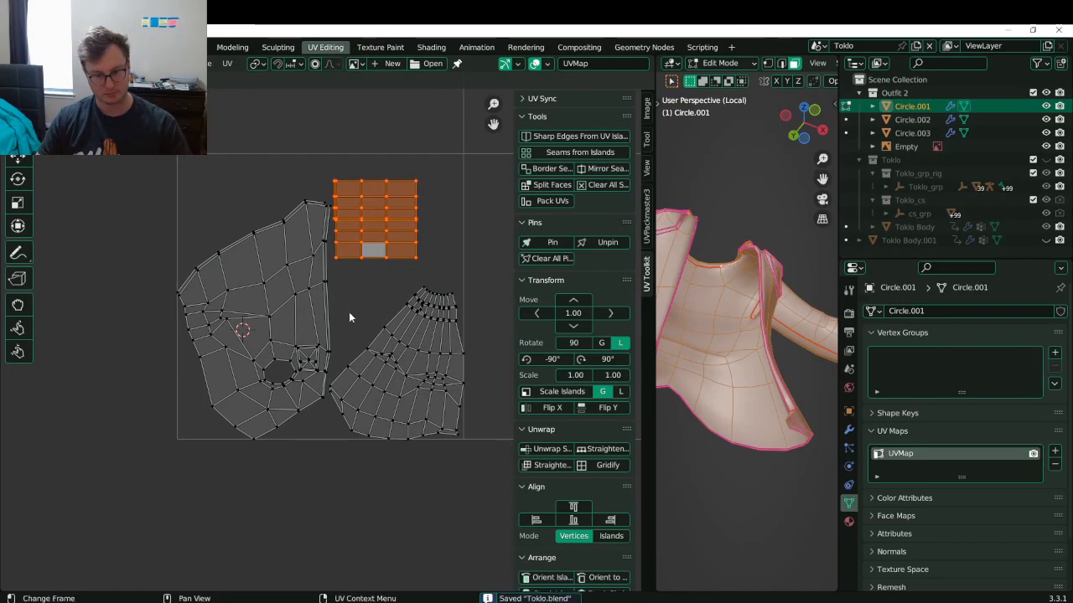
scroll(319, 314, "up", 4)
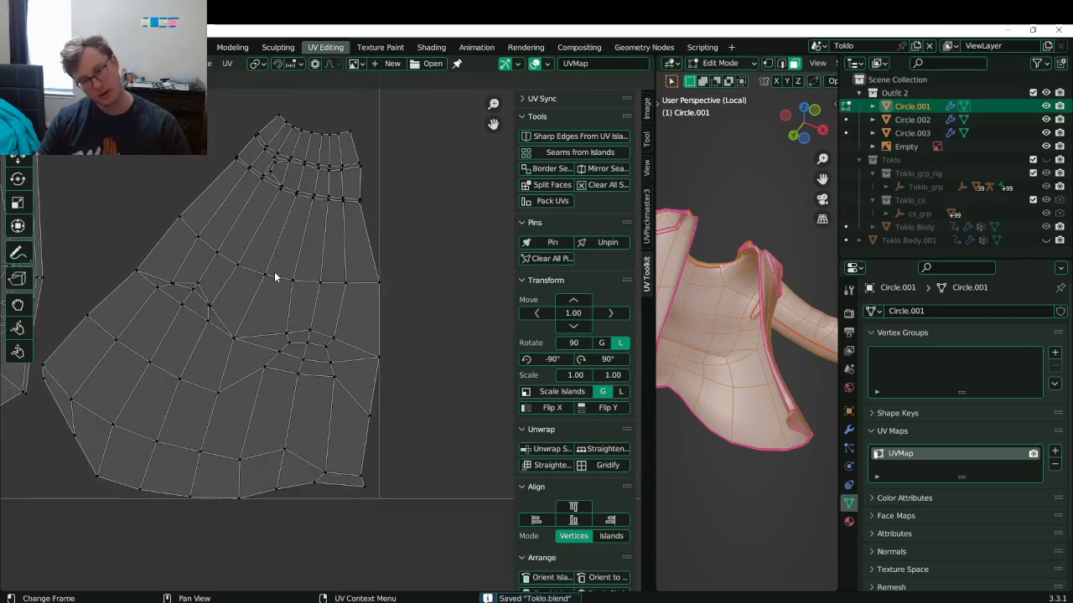
middle_click_drag(231, 194, 267, 238)
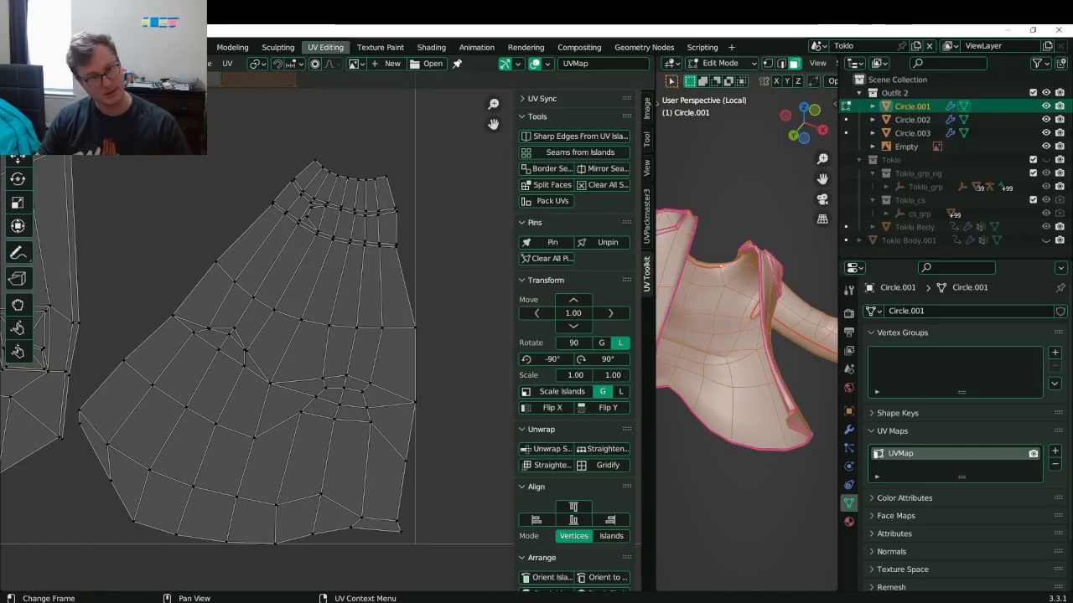
- Pin the island's top edge loop and flatten it with a vertical scale of 0
left_click(378, 173, "alt")
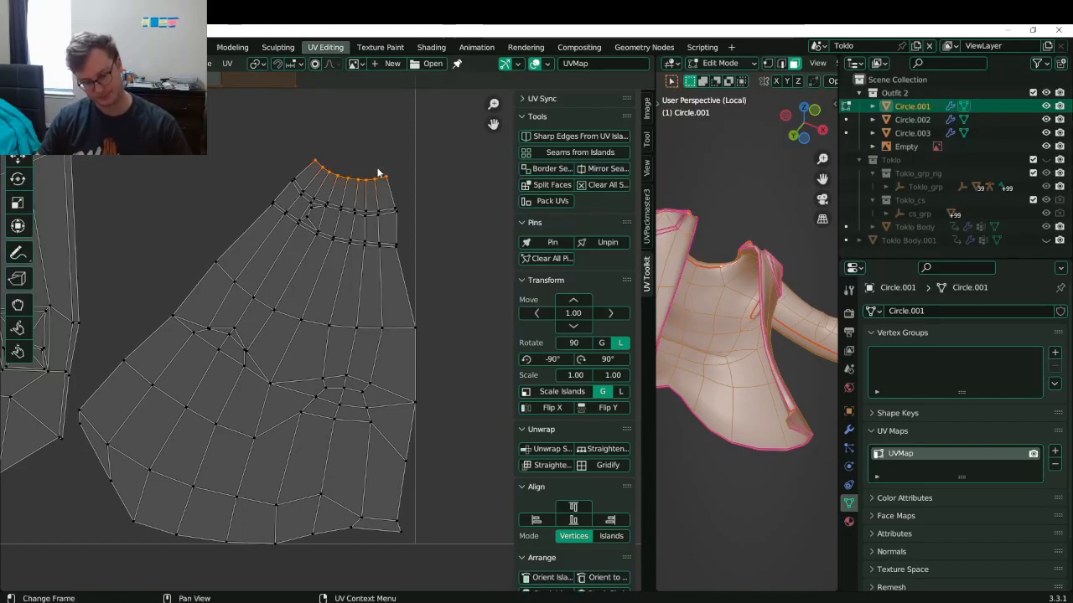
key("p")
key("r")
right_click(427, 200)
key("period")
key("r")
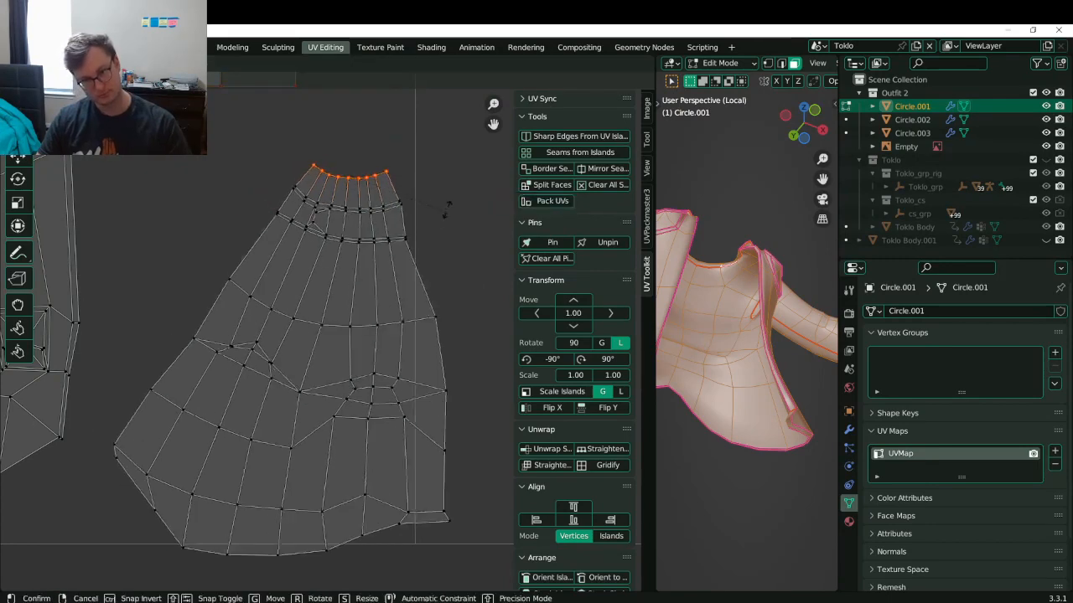
key("y")
key("0")
key("Return")
key("s")
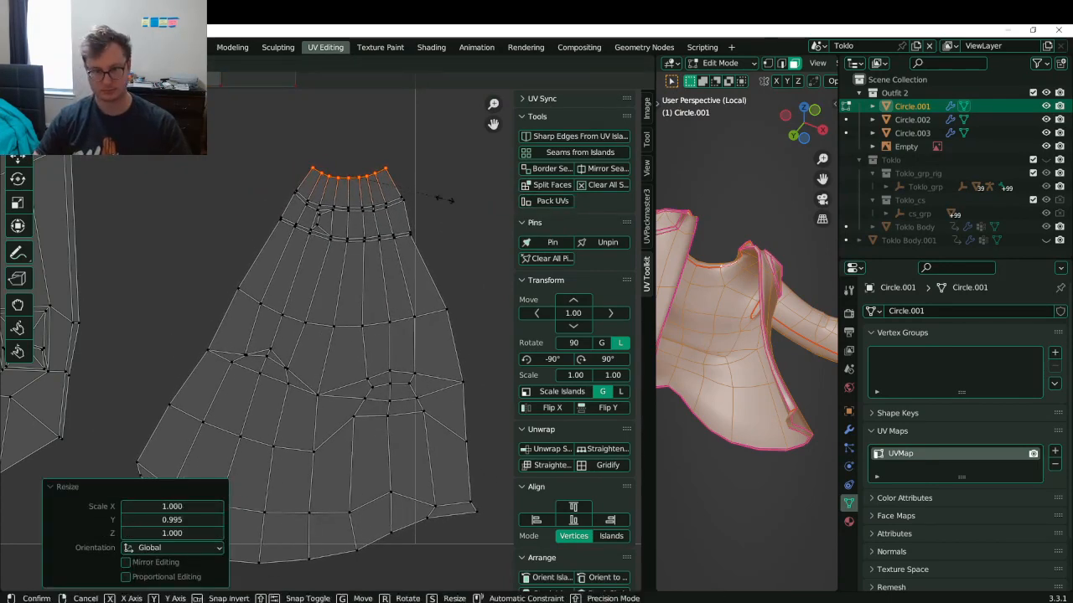
- Pin the flattened top edge, re-unwrap the whole island around it, and save
key("y")
key("0")
key("Return")
key("ctrl+s")
- Straighten the left and right border loops with a horizontal scale of 0
left_click(247, 268)
left_click(246, 268, "alt")
left_click(445, 290, "alt+shift")
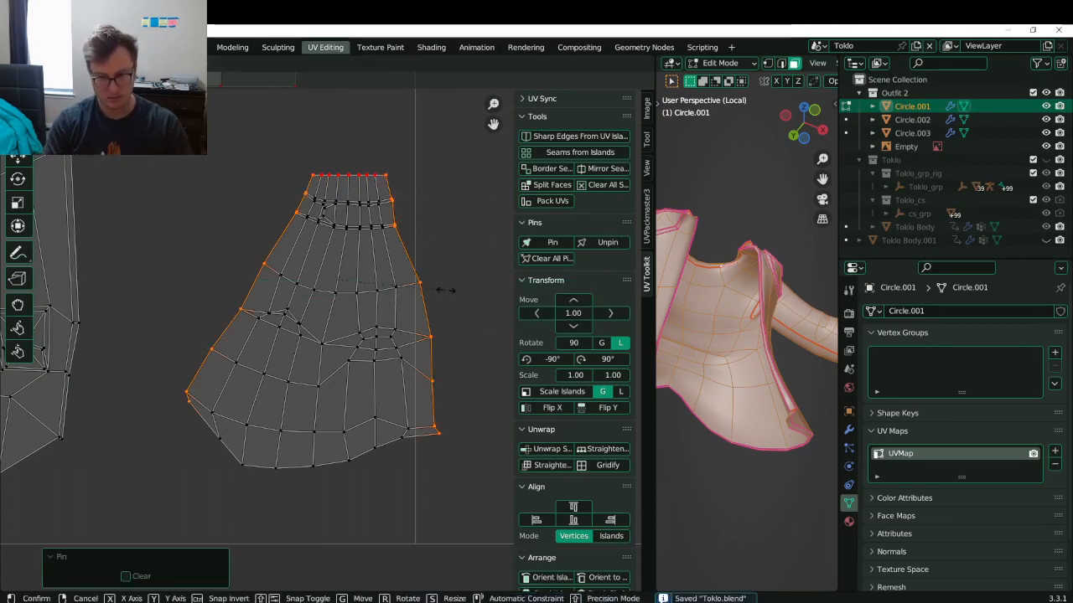
key("s")
key("x")
key("0")
key("Return")
- With a median-point pivot, narrow the side borders horizontally and shift them along X
key("period")
left_click(469, 221)
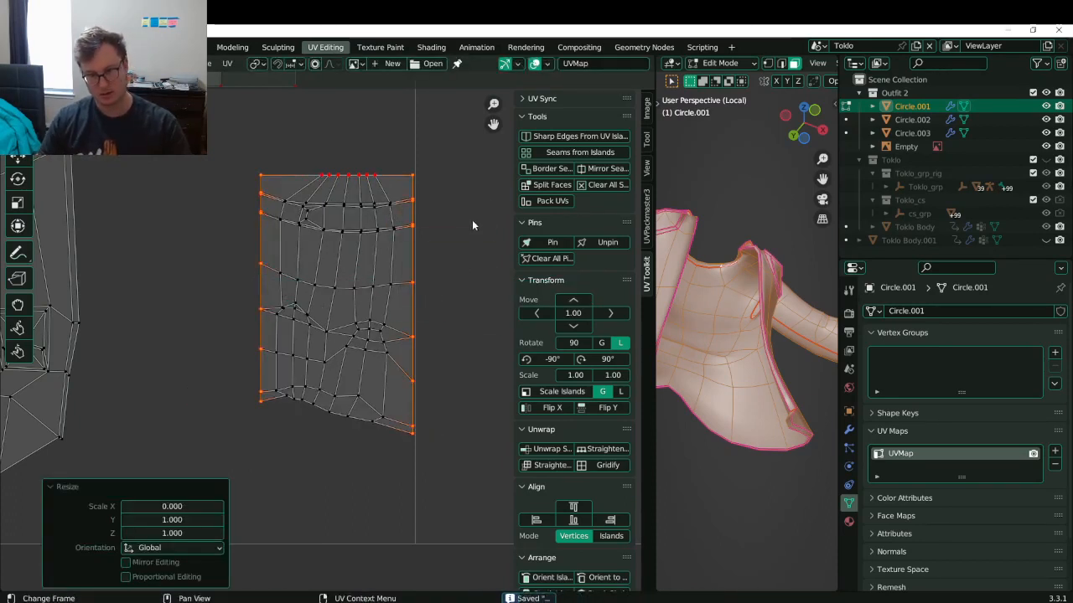
key("s")
key("x")
left_click(412, 230)
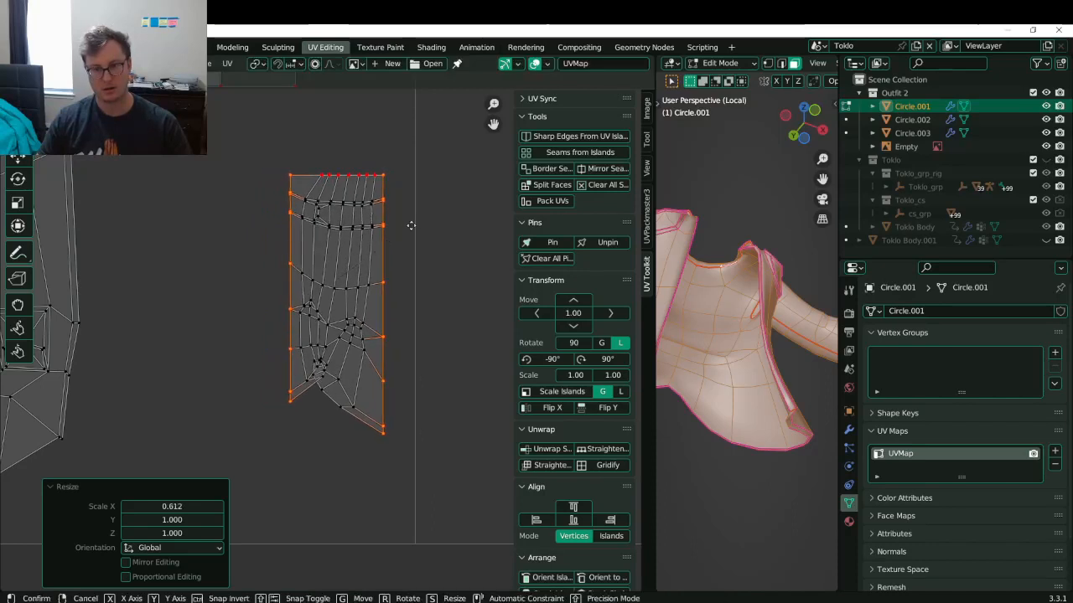
key("g")
key("x")
left_click(424, 224)
- Fine-tune the island's width and horizontal position with further X-axis scales and moves
key("s")
key("x")
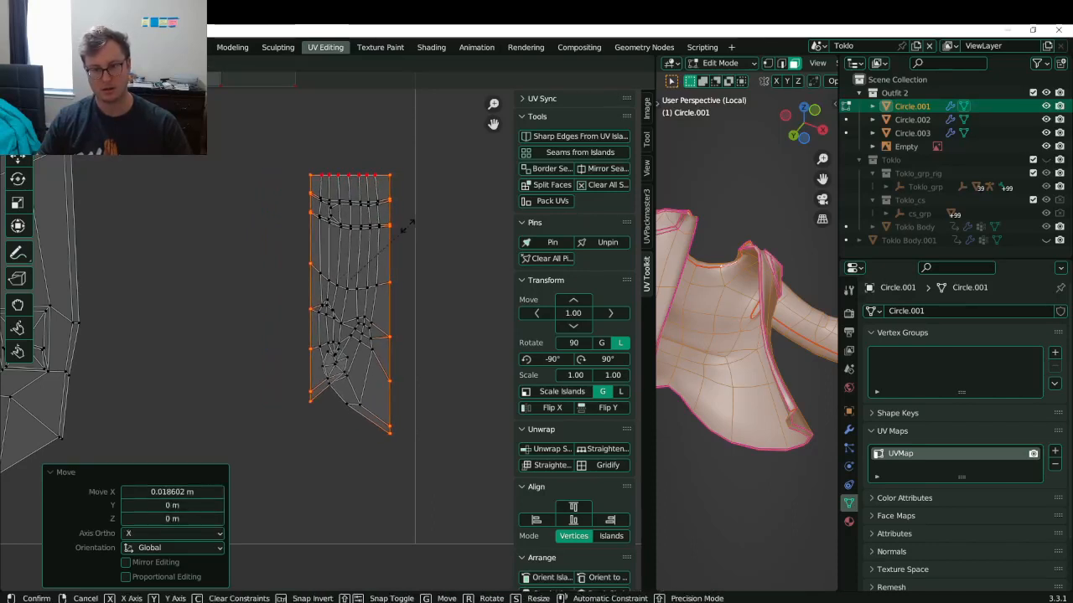
left_click(393, 227)
key("g")
key("x")
left_click(396, 227)
key("s")
key("x")
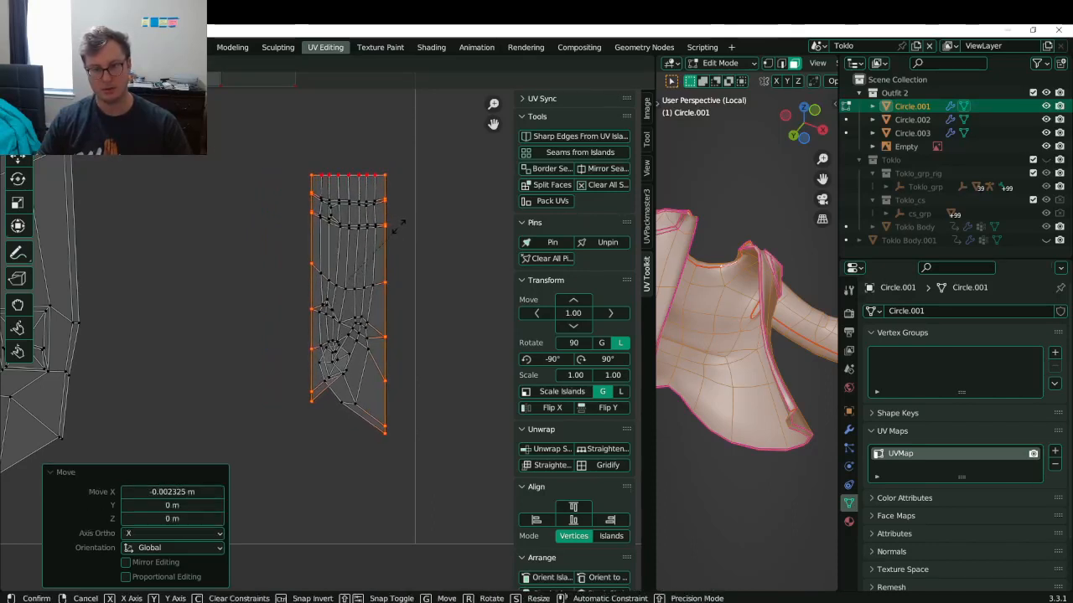
left_click(350, 143)
- Widen the island horizontally by 1.386, save, and shift it slightly left
left_click(357, 178, "alt+shift")
scroll(363, 186, "down", 5)
key("s")
key("x")
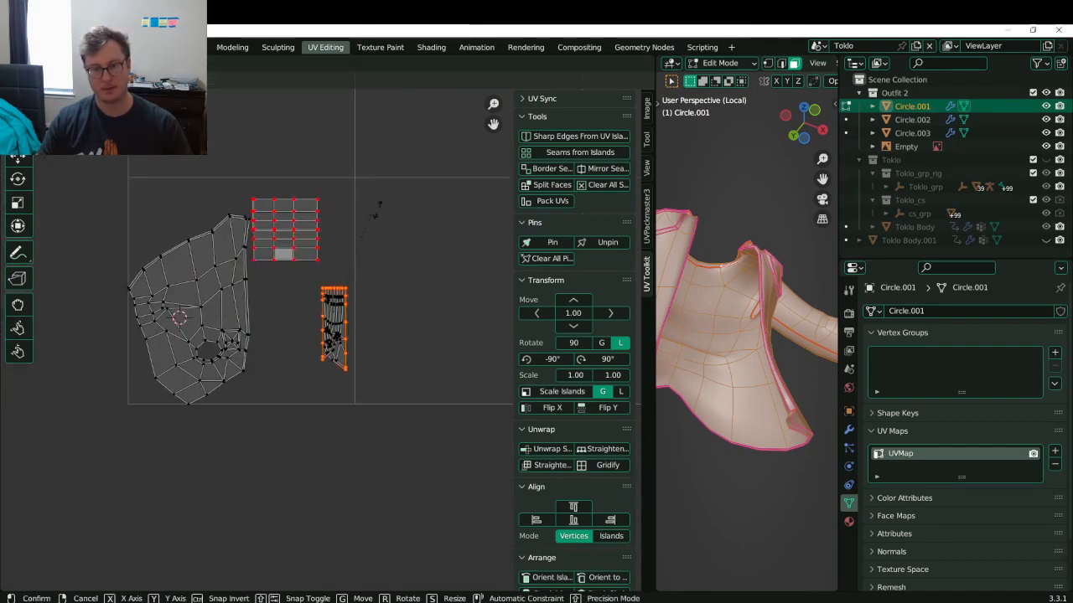
left_click(445, 148)
scroll(343, 244, "up", 4)
key("s")
key("x")
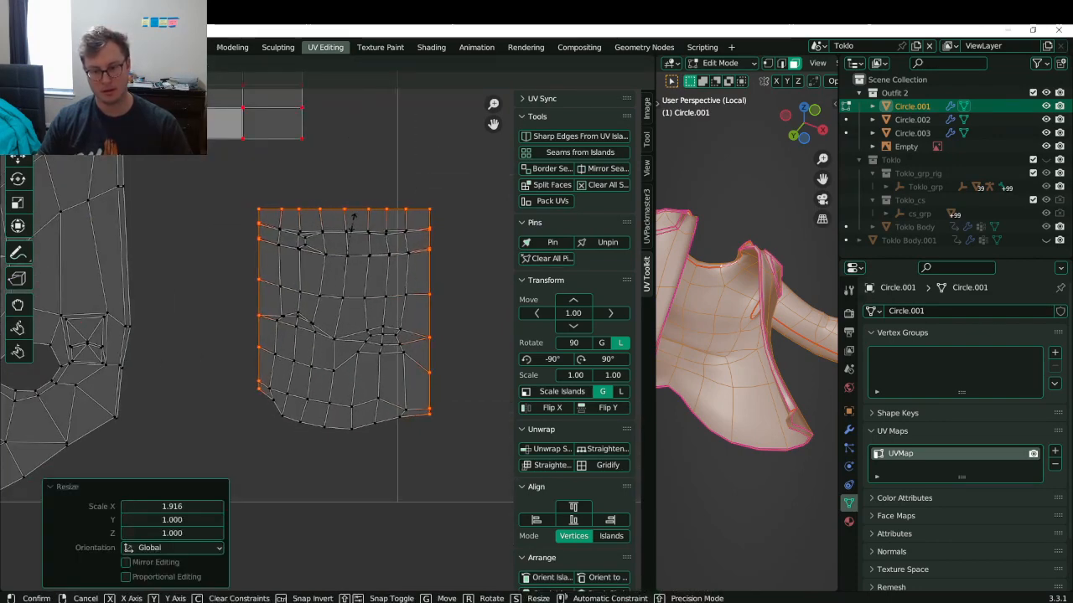
left_click(348, 287)
key("ctrl+s")
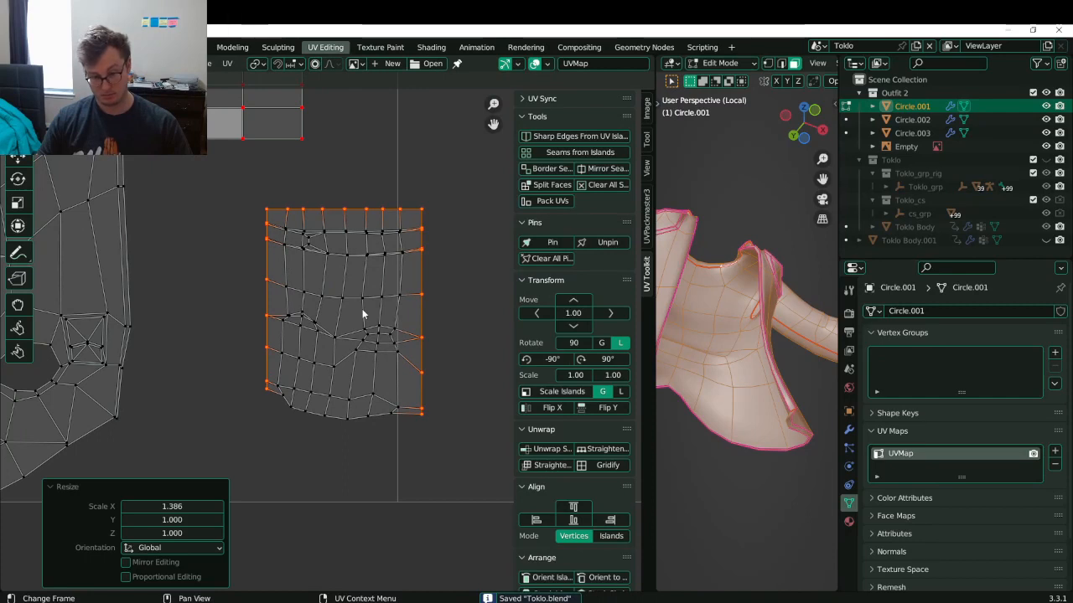
key("g")
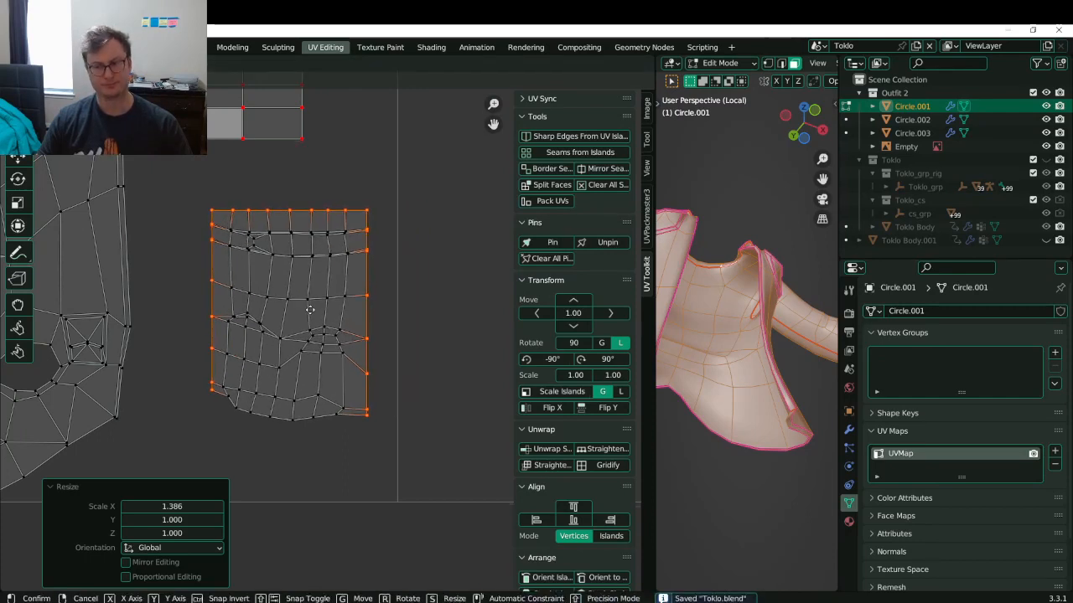
left_click(310, 311)
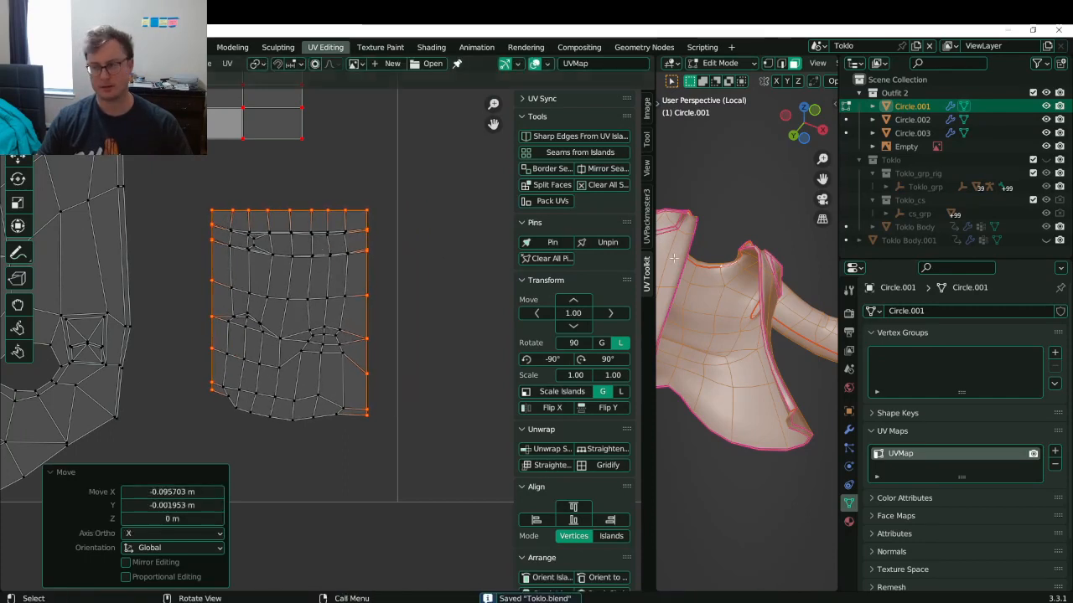
- Switch to Material Preview shading, orbit around the shirt pocket, and save
key("z")
left_click(752, 354)
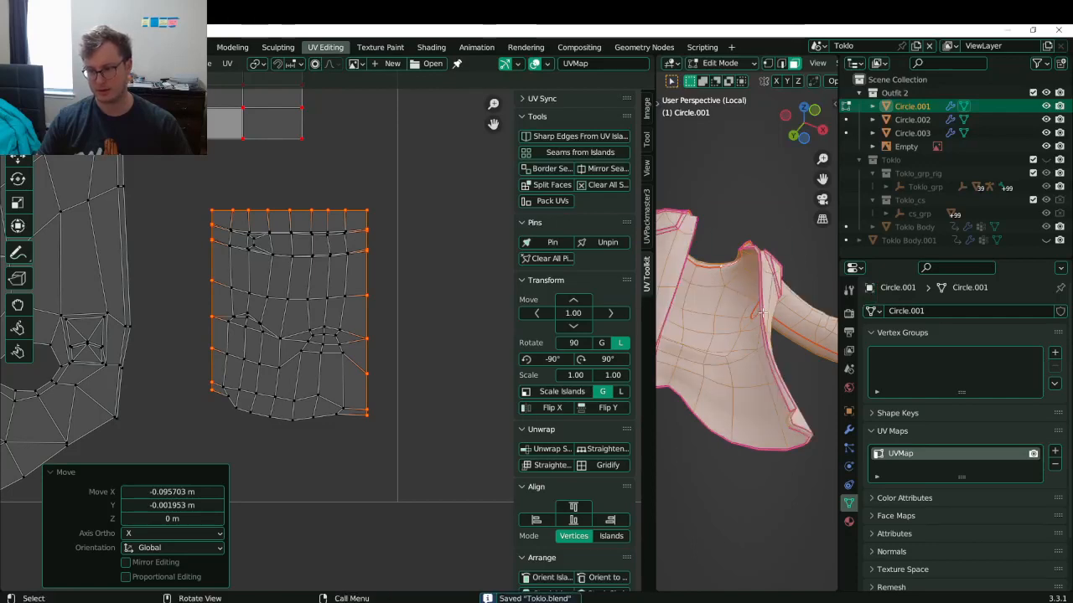
middle_click_drag(761, 312, 759, 392)
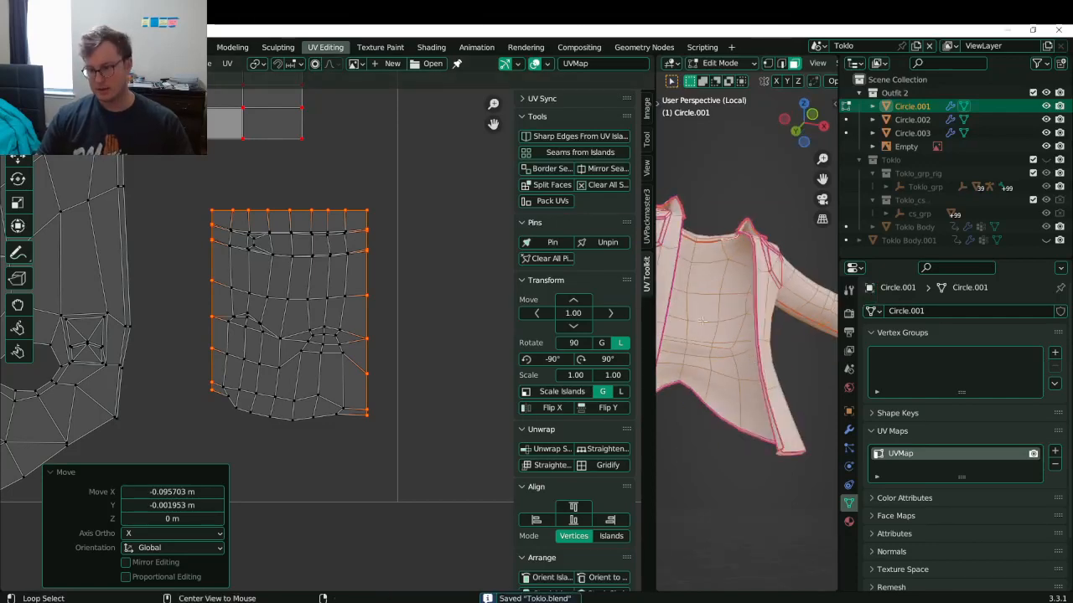
middle_click_drag(741, 326, 773, 369)
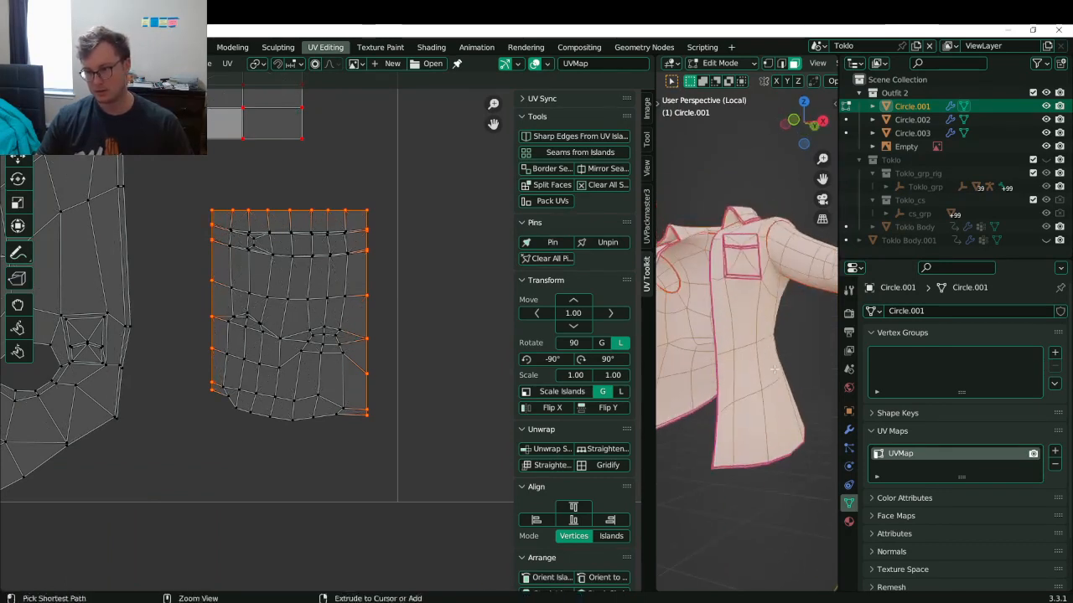
key("ctrl+s")
- Create a new shirt material named 'Toklo Second Outfit' and save
left_click(848, 521)
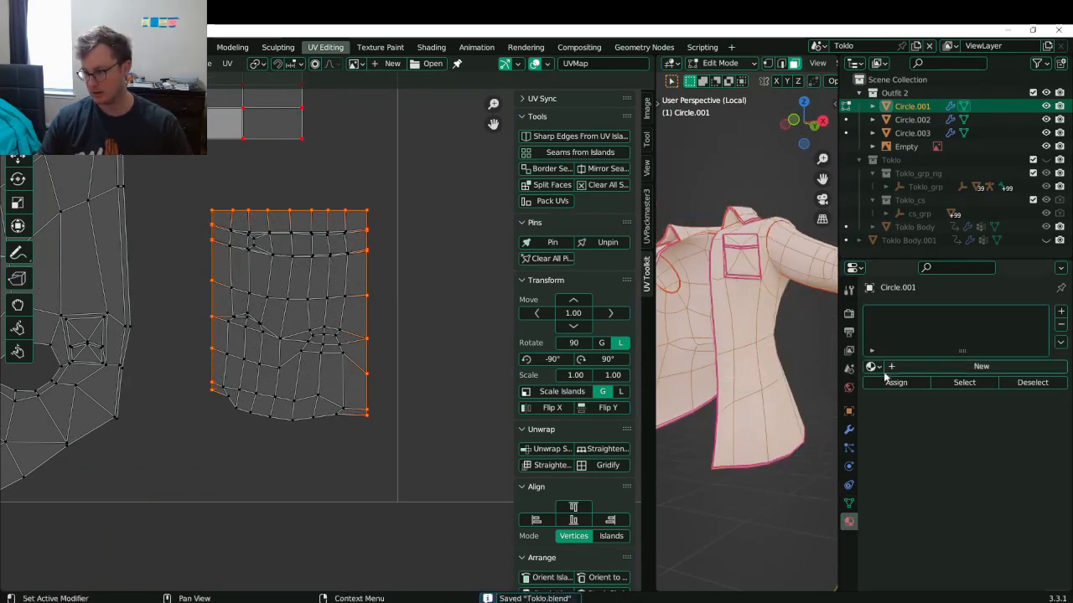
left_click(911, 367)
double_click(898, 314)
type("to")
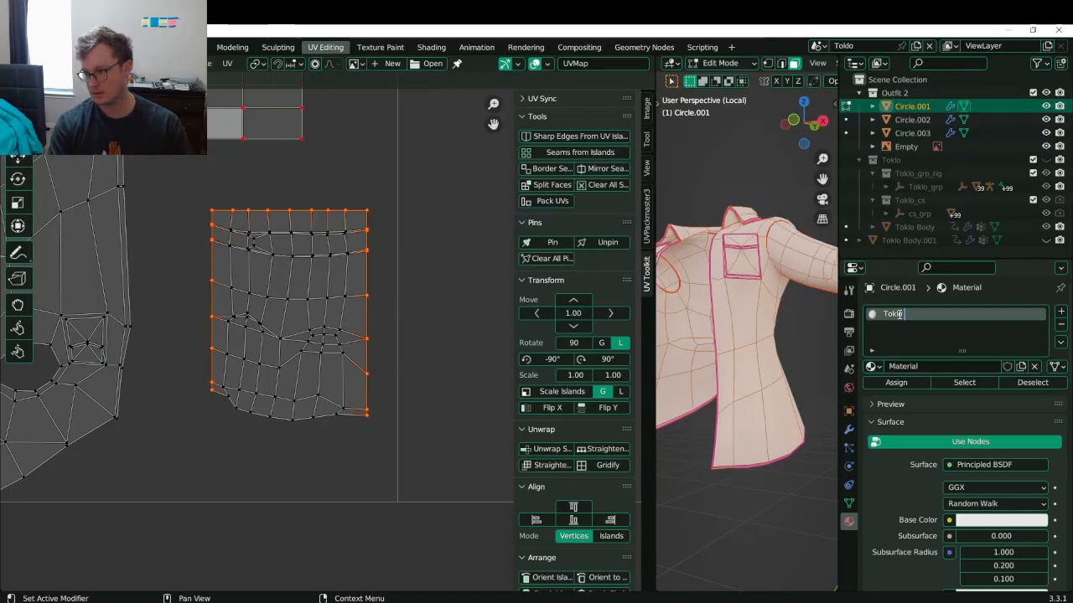
type("klo Second Outfit")
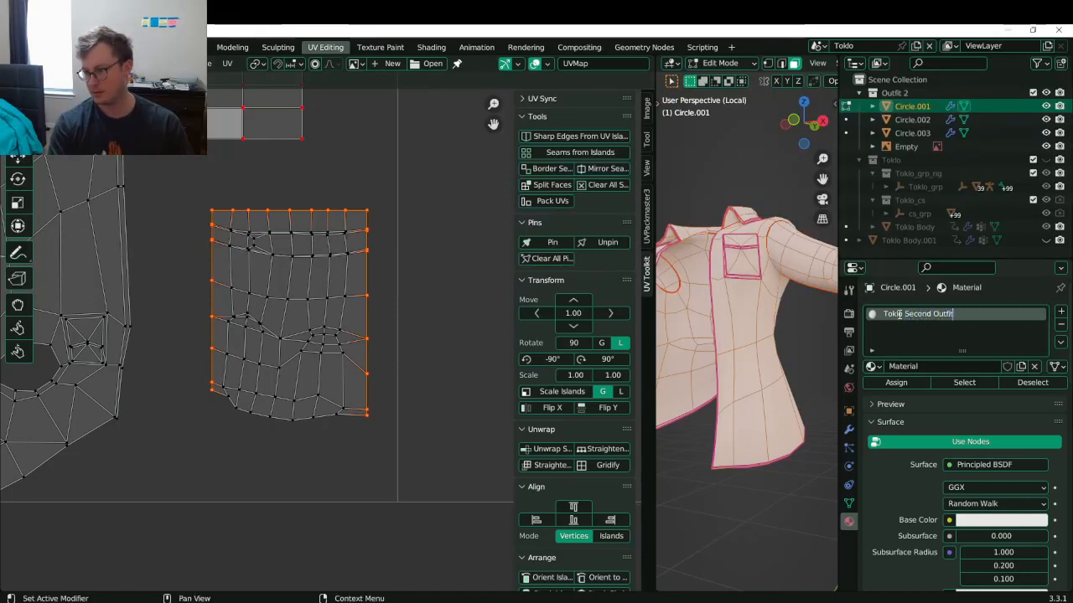
key("Return")
key("ctrl+s")
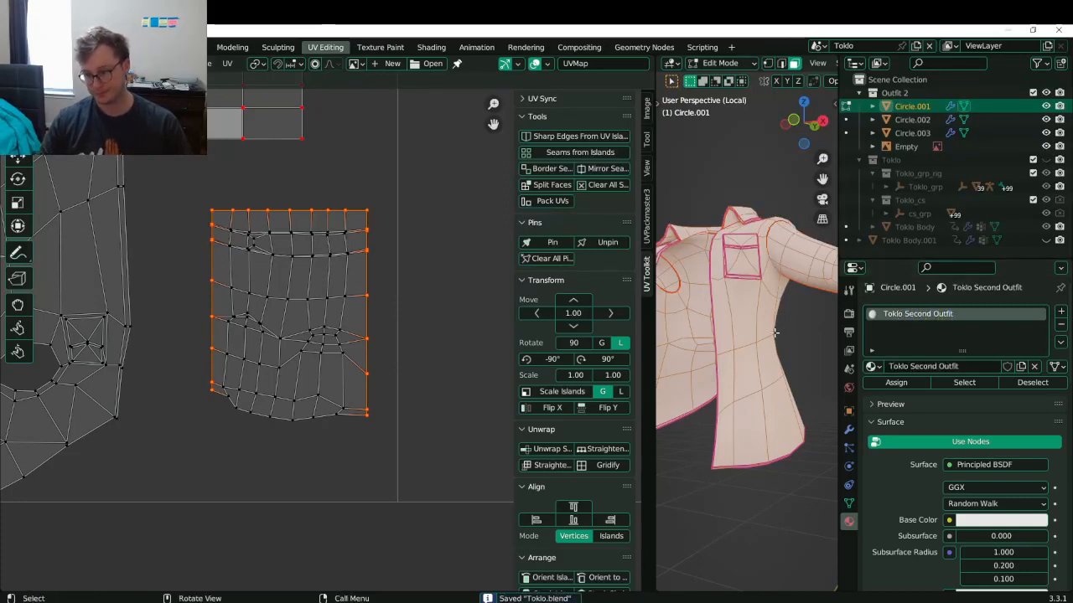
- Set the material's Base Color to an Image Texture using the UVs checker image
left_click(950, 519)
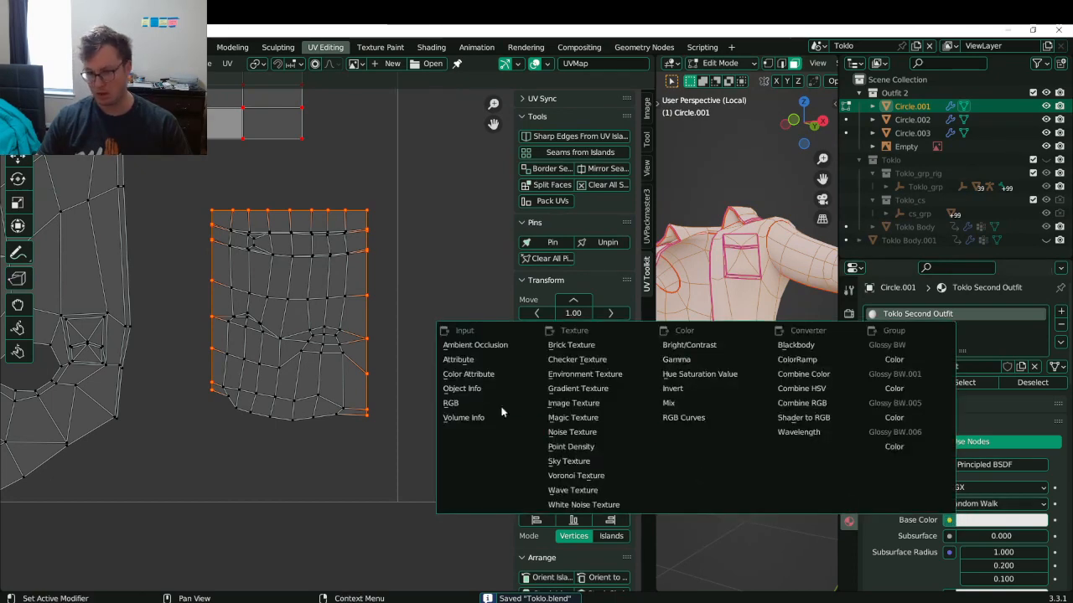
left_click(586, 406)
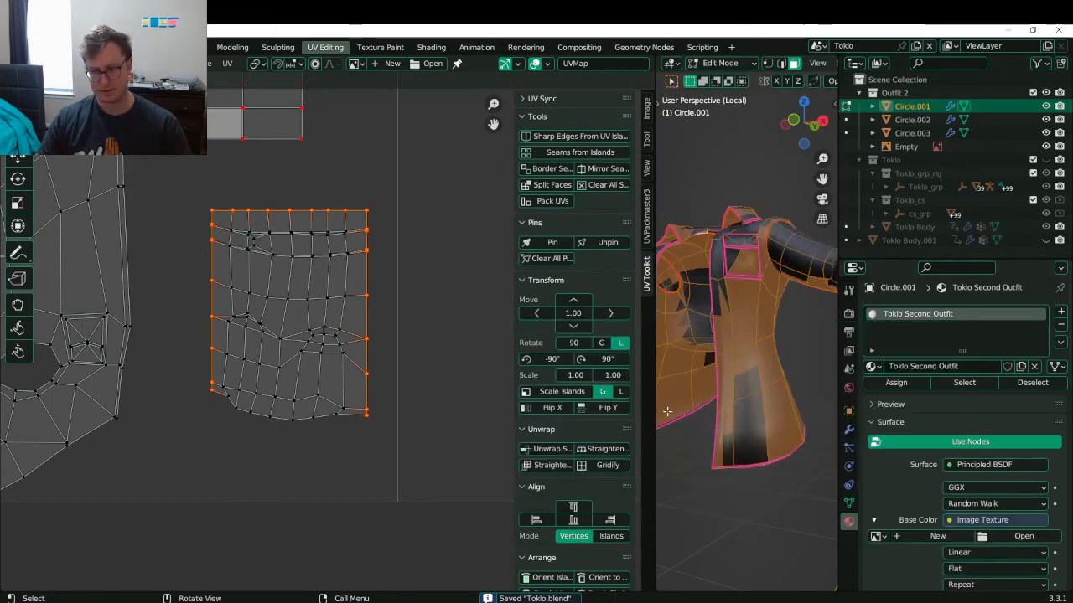
left_click(876, 536)
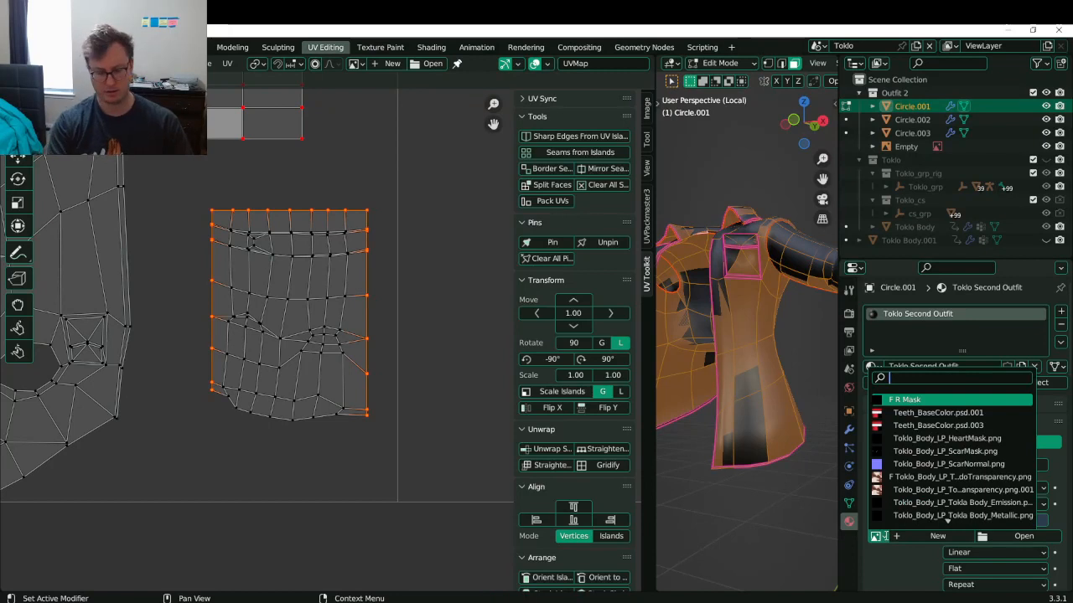
type("uv")
key("Return")
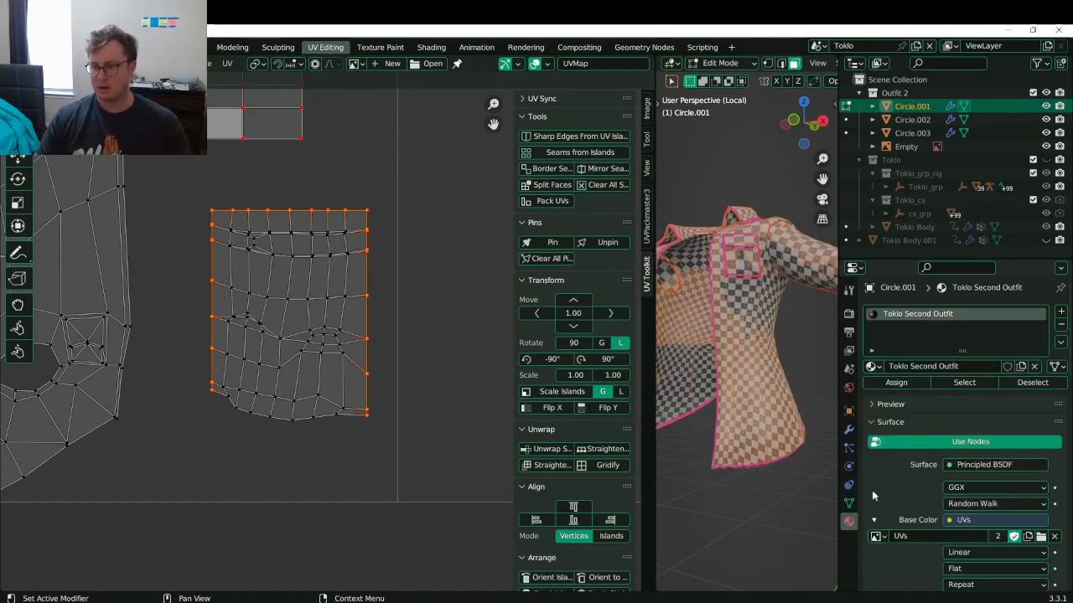
- Enlarge the 3D viewport and orbit around the checkered shirt toward the sleeve
key("ctrl+s")
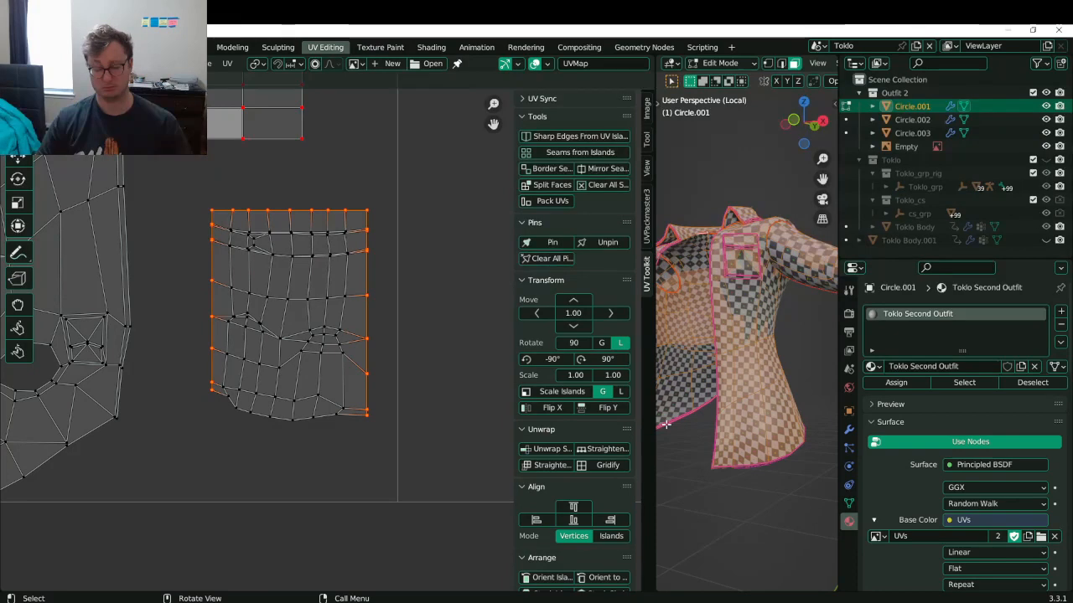
left_click_drag(655, 433, 463, 460)
scroll(697, 354, "down", 2)
middle_click_drag(697, 354, 630, 381)
scroll(695, 381, "up", 2)
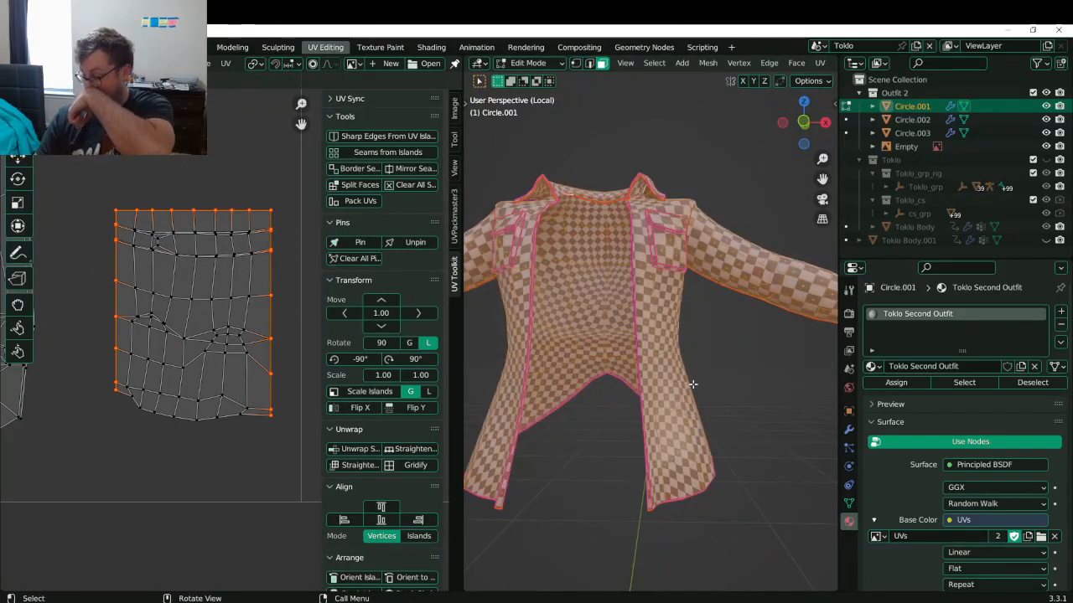
mouse_move(671, 375)
middle_mouse_down()
mouse_move(726, 303)
mouse_move(726, 350)
mouse_move(698, 379)
mouse_move(637, 406)
mouse_move(654, 369)
mouse_move(668, 365)
middle_mouse_up()
scroll(728, 304, "up", 2)
scroll(655, 362, "down", 3)
scroll(668, 366, "up", 3)
middle_click_drag(721, 325, 696, 339)
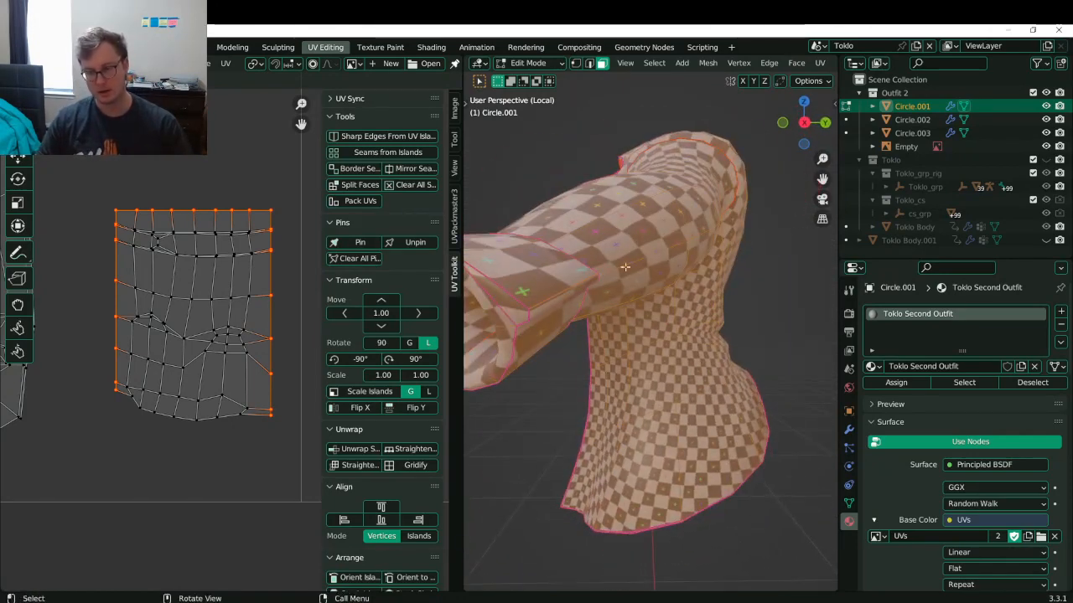
- Pick a sleeve face and select its whole linked sleeve-and-back piece with Ctrl+L
left_click(640, 258)
middle_click_drag(648, 273, 526, 54)
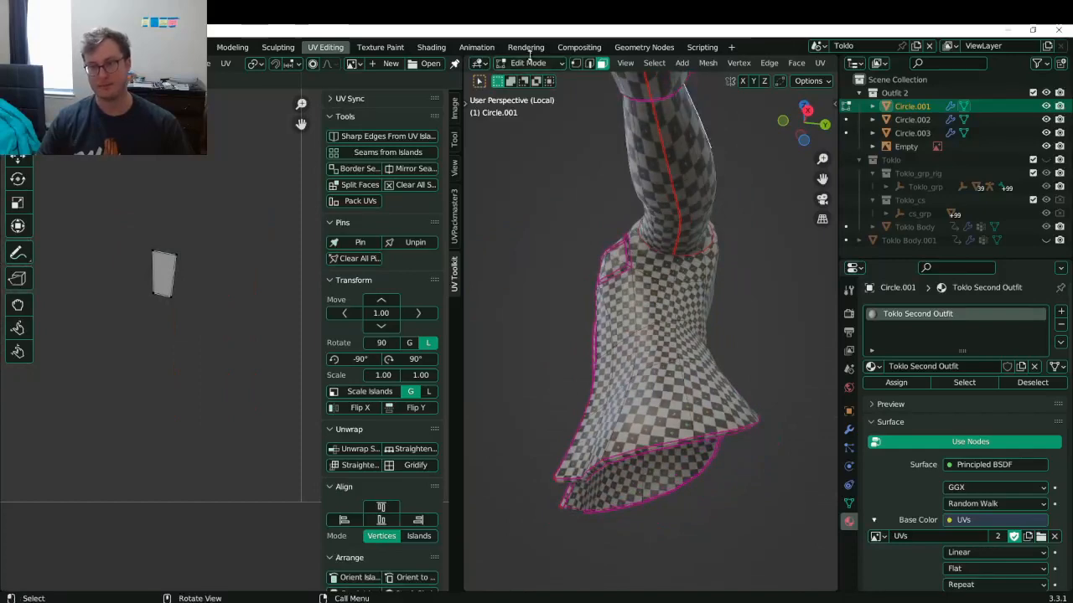
middle_click_drag(702, 224, 721, 297)
key("ctrl+l")
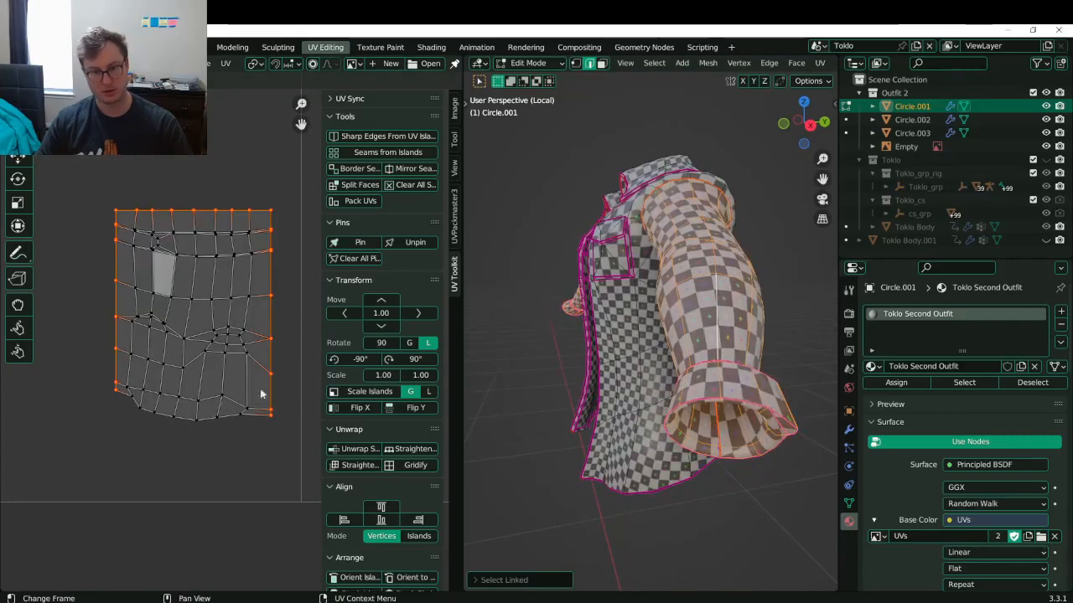
middle_click_drag(684, 314, 750, 310)
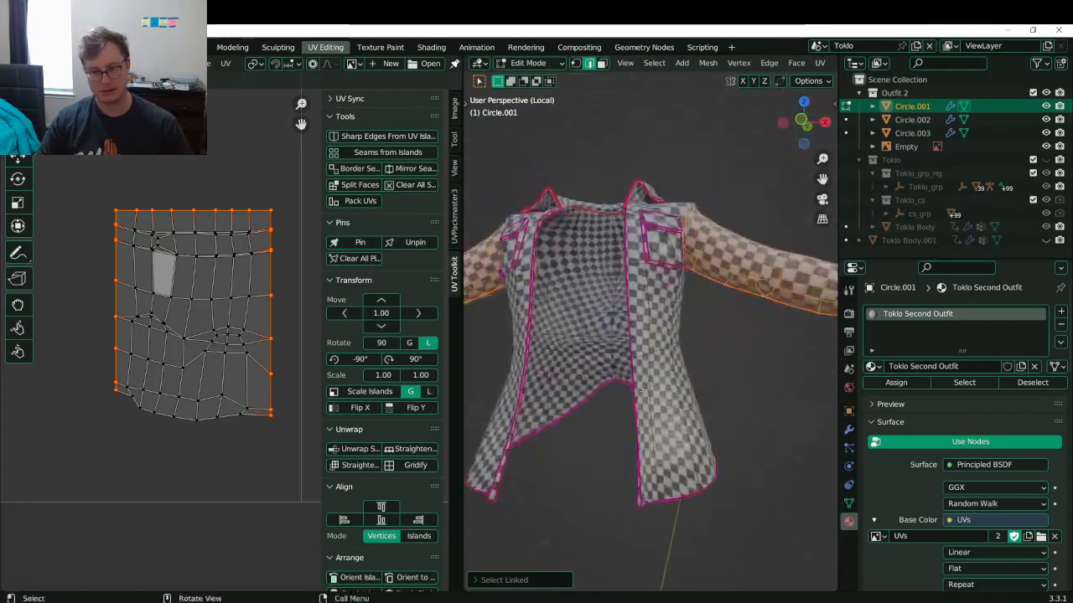
- Snap the 2D cursor to the top edge and stretch the island vertically by 1.143, then save
left_click(213, 212)
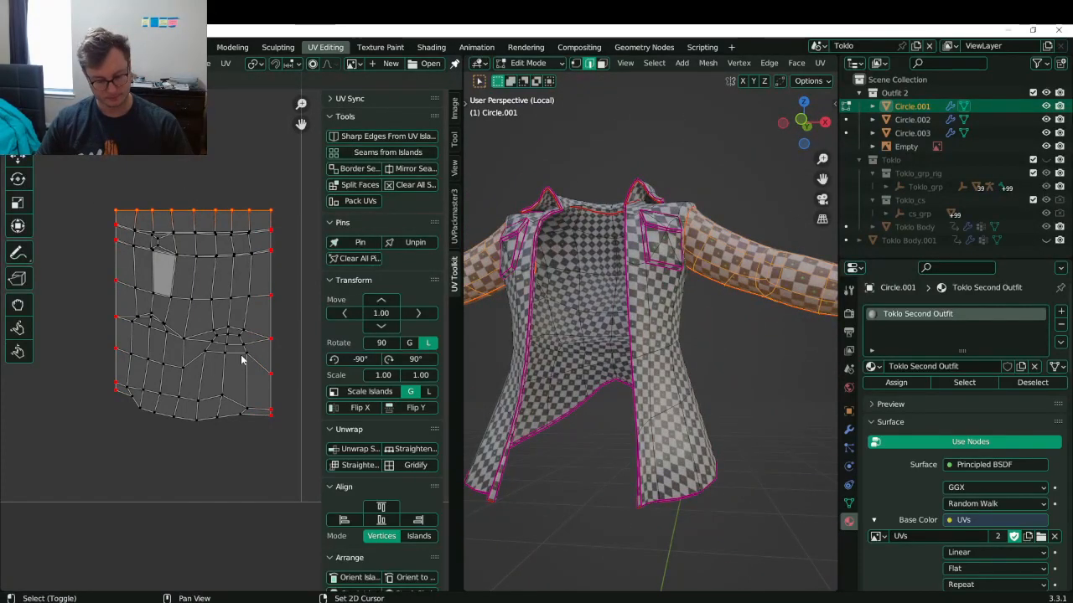
key("period")
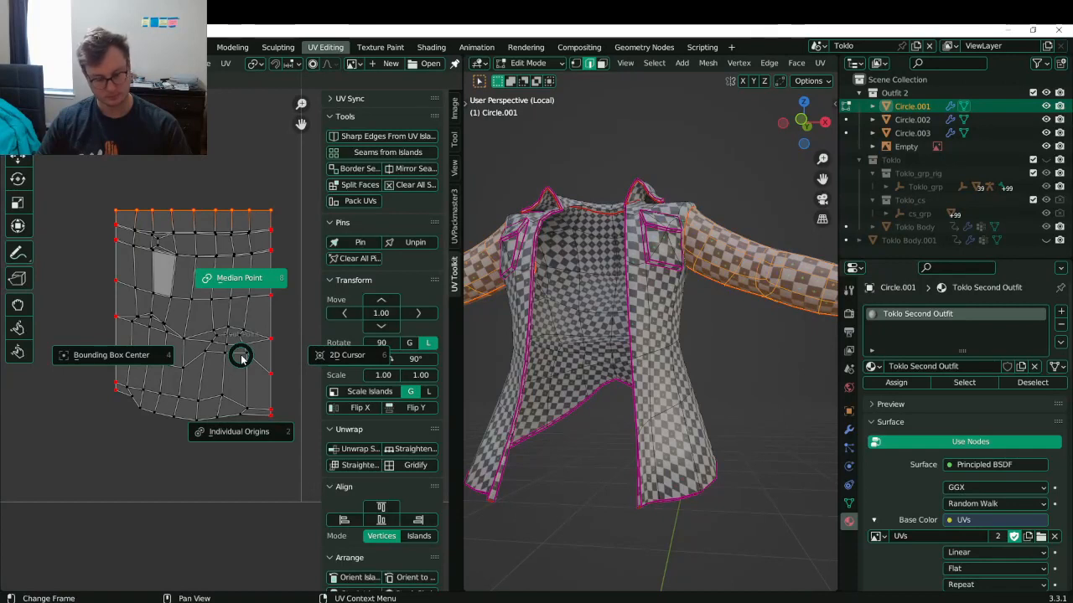
key("Escape")
key("shift+s")
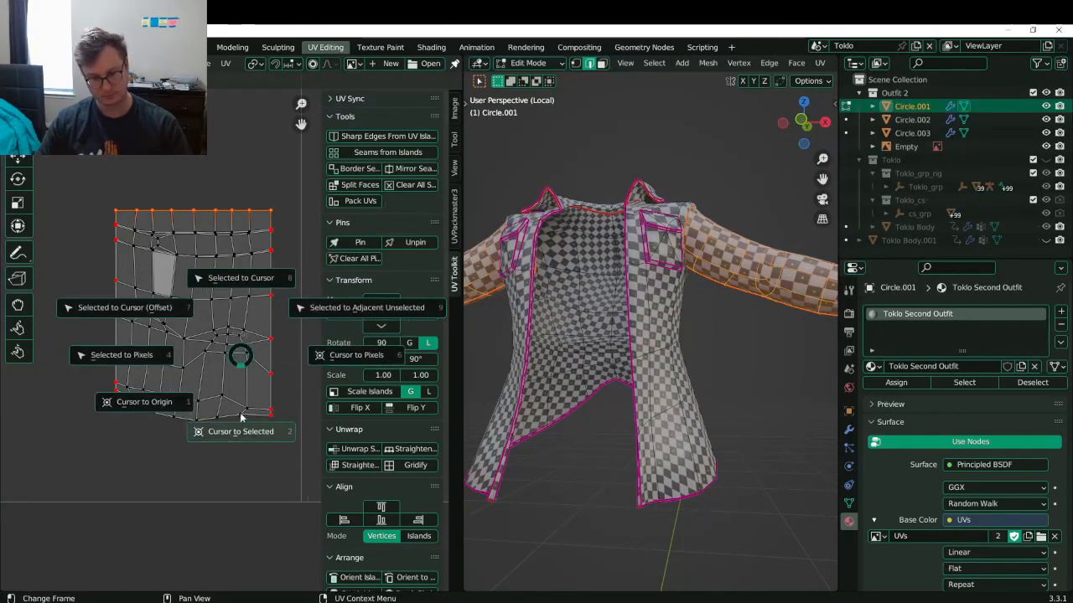
left_click(241, 432)
left_click(118, 300)
key("period")
key("Escape")
key("s")
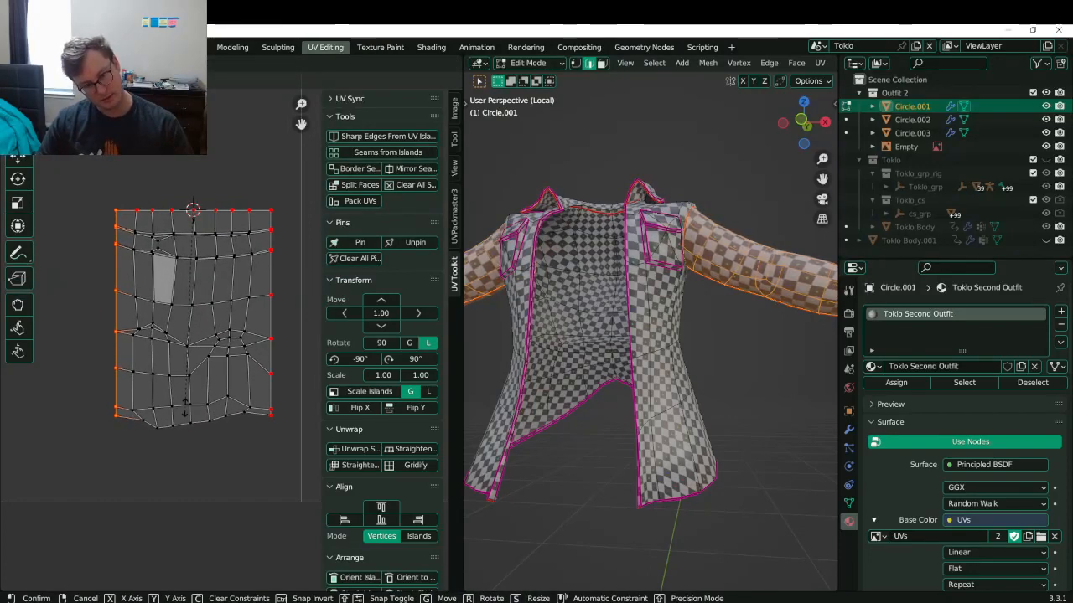
left_click(183, 403)
scroll(201, 265, "up", 1)
key("ctrl+s")
- Change the pivot point and level selected border UV points with a vertical scale of 0
key("period")
left_click(107, 243)
left_click(74, 211)
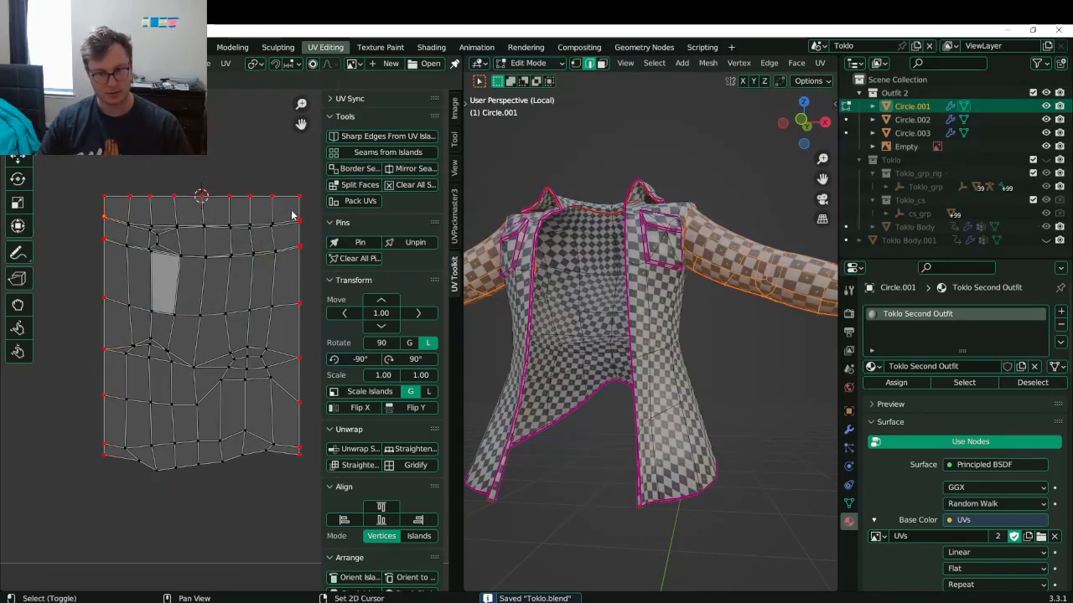
key("s")
key("y")
key("0")
key("Return")
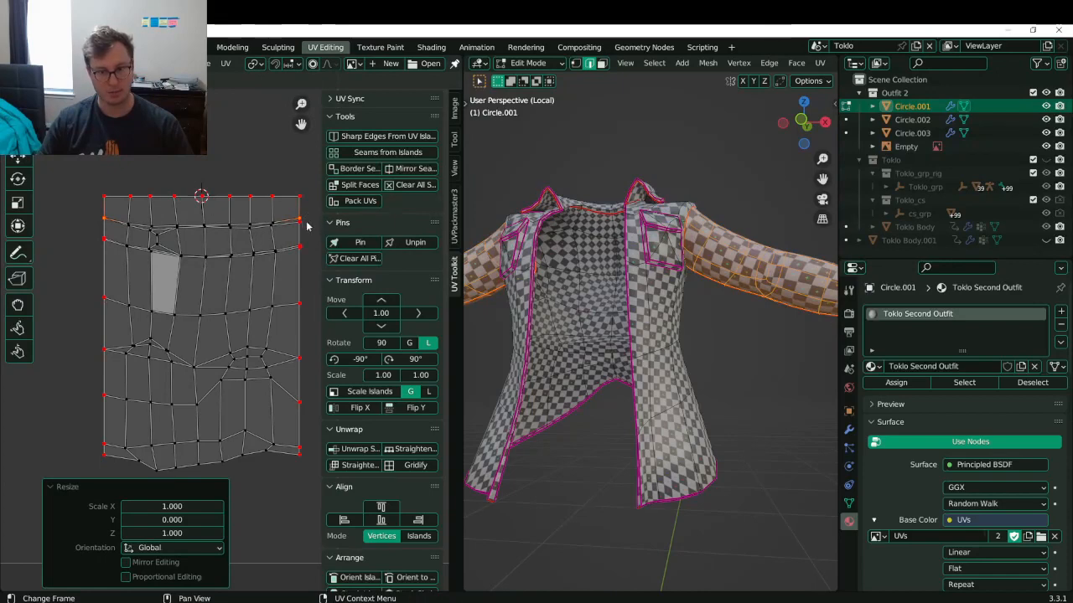
- Select the top-right border point and reframe the view on the whole island
left_click(304, 221)
scroll(146, 239, "up", 8)
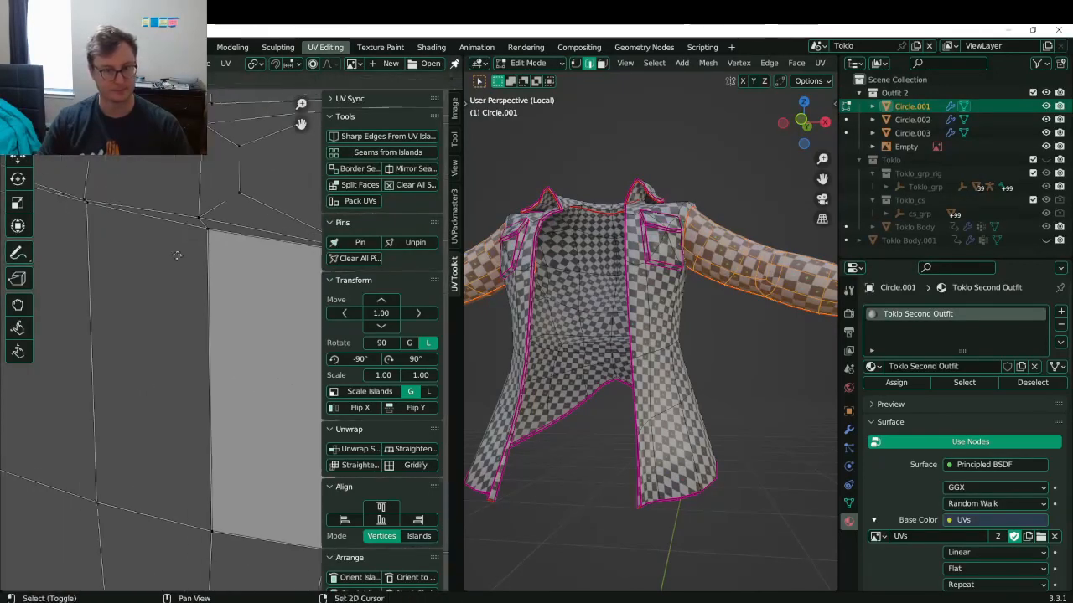
key("s")
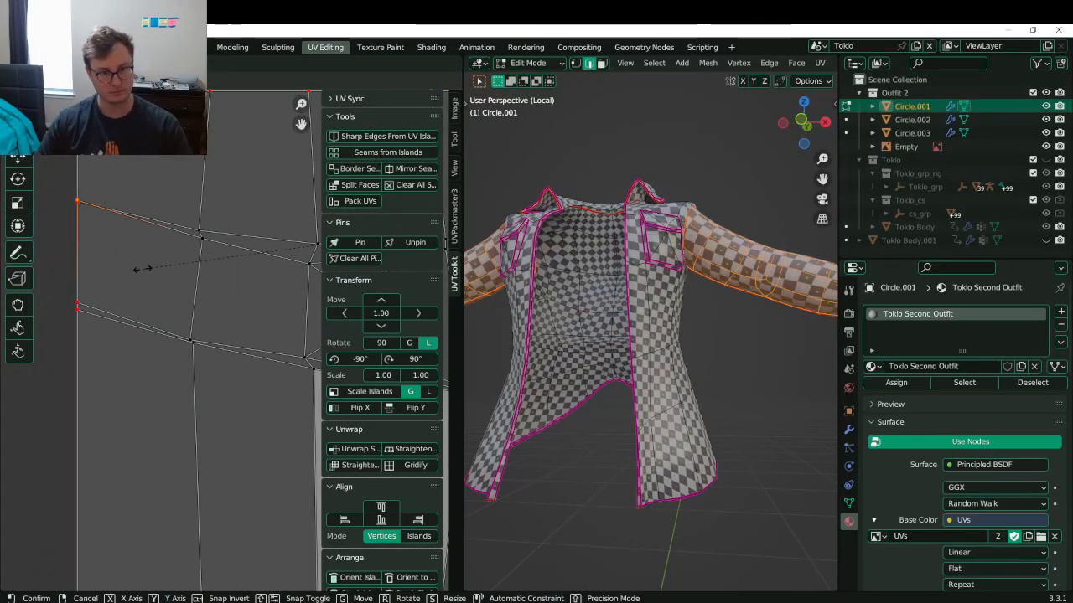
right_click(142, 269)
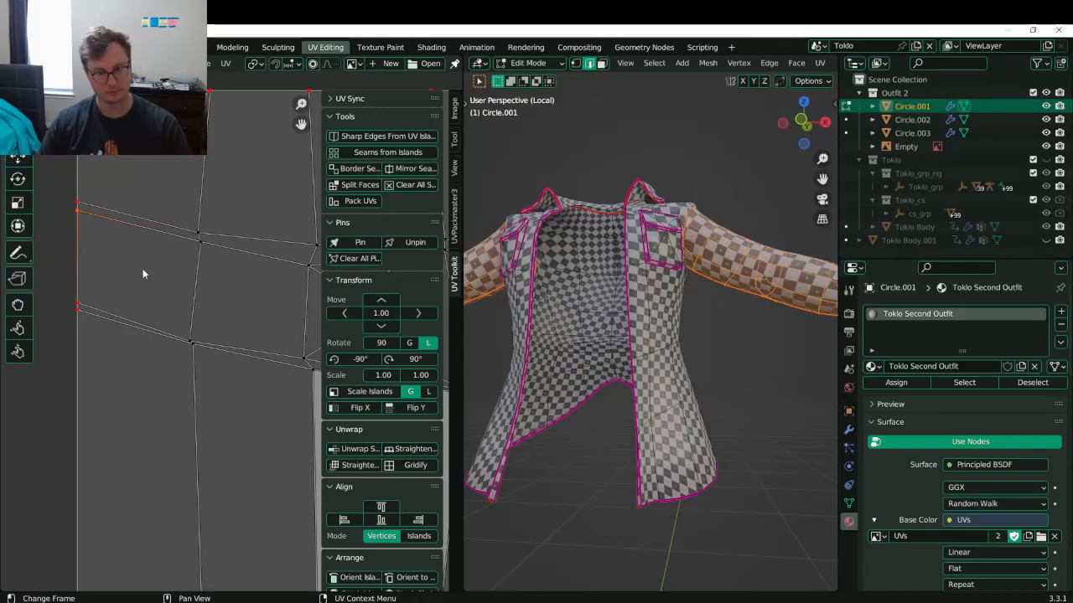
key("KP_Decimal")
scroll(270, 293, "down", 2)
middle_click_drag(234, 313, 193, 232)
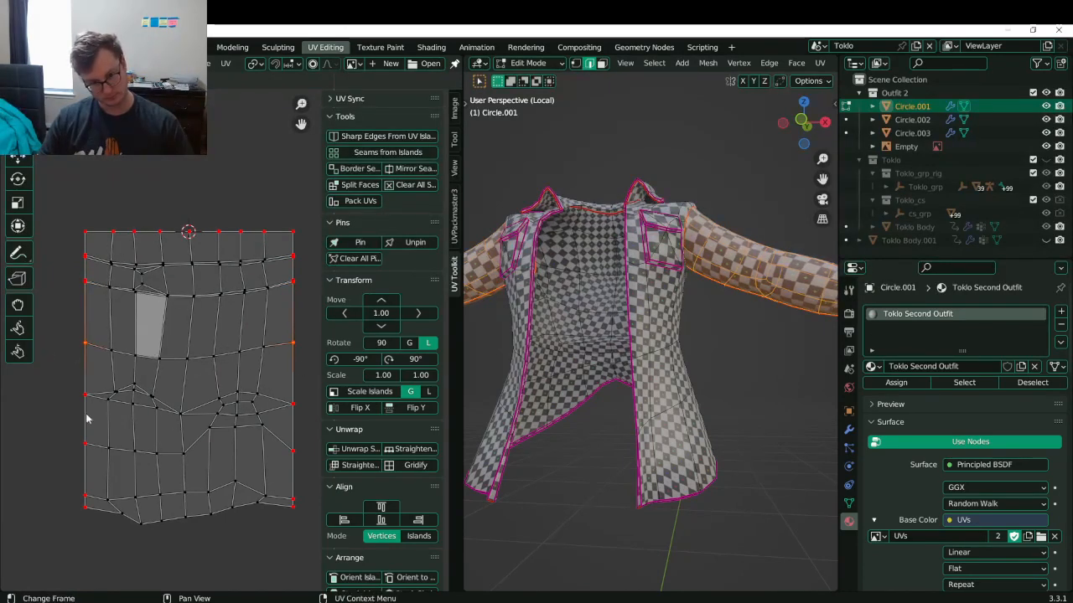
- Level the top-right border point with its matching partner using S Y 0
left_click(285, 423, "shift")
key("shift+w")
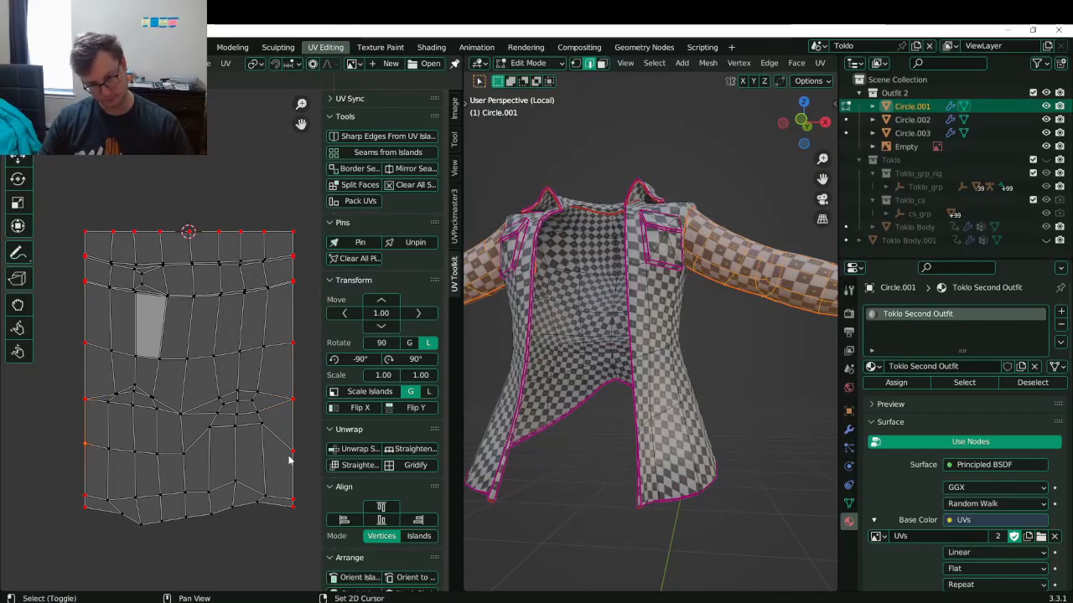
key("s")
key("y")
key("0")
key("Return")
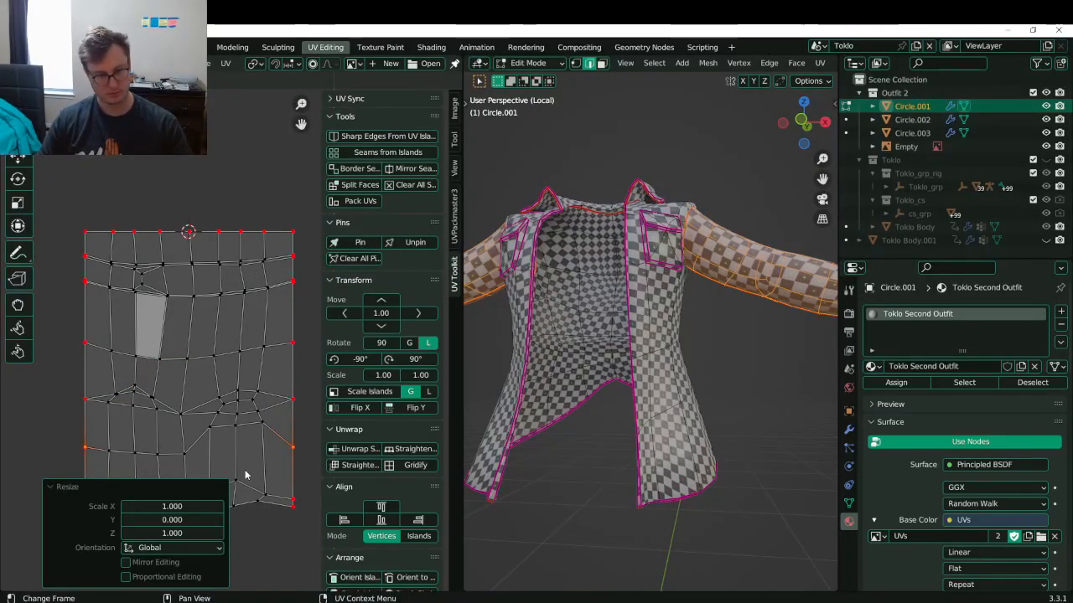
- Select the next pair of left and right border points and level them
left_click(73, 485)
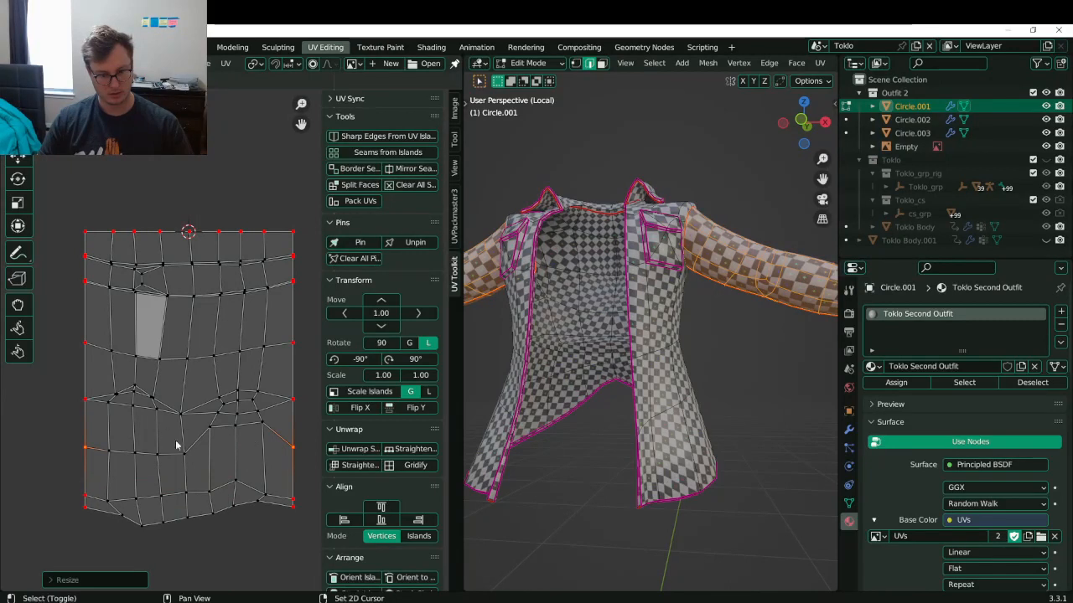
middle_click_drag(179, 440, 170, 372, "shift")
left_click(44, 428)
key("shift+r")
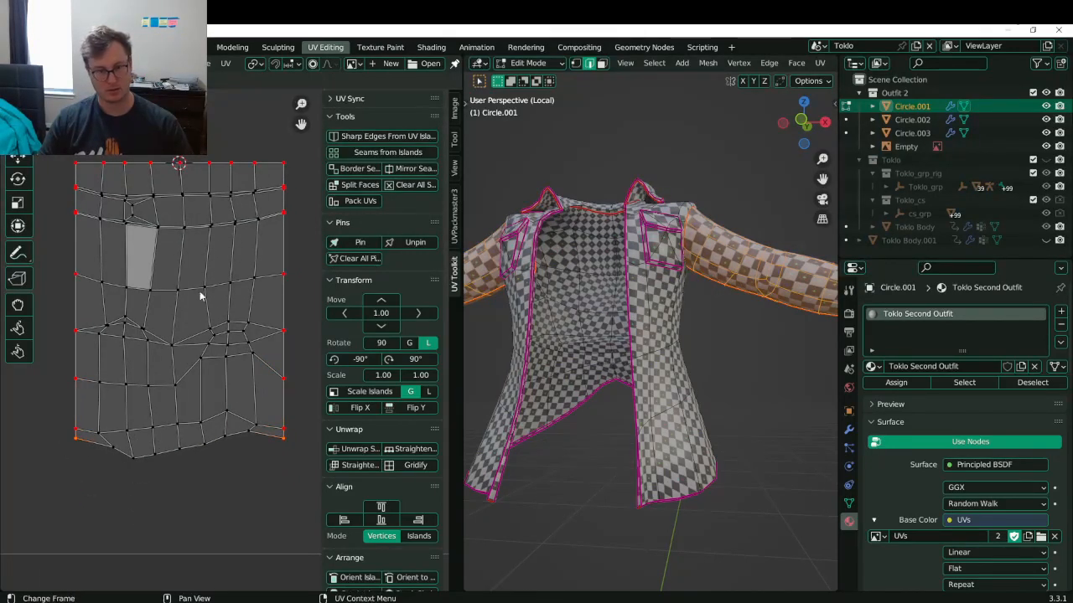
- Save, return to Object Mode, and orbit around the checkered sleeve
key("ctrl+s")
key("Tab")
middle_click_drag(545, 319, 680, 199)
middle_click_drag(751, 234, 622, 223)
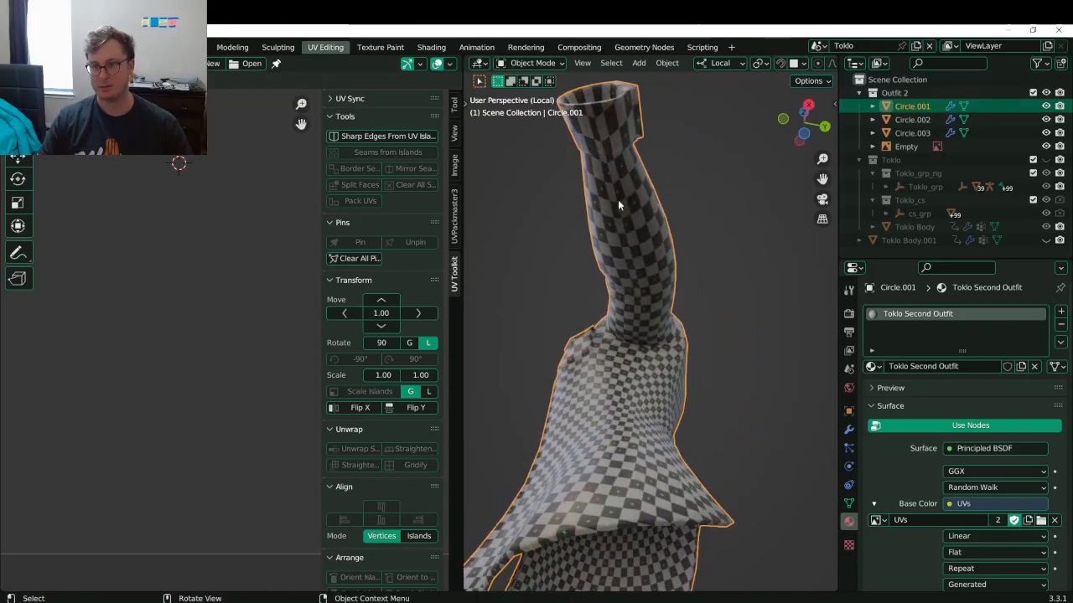
- Return to Edit Mode, save, and flatten the selected UV row to zero height on Y
key("Tab")
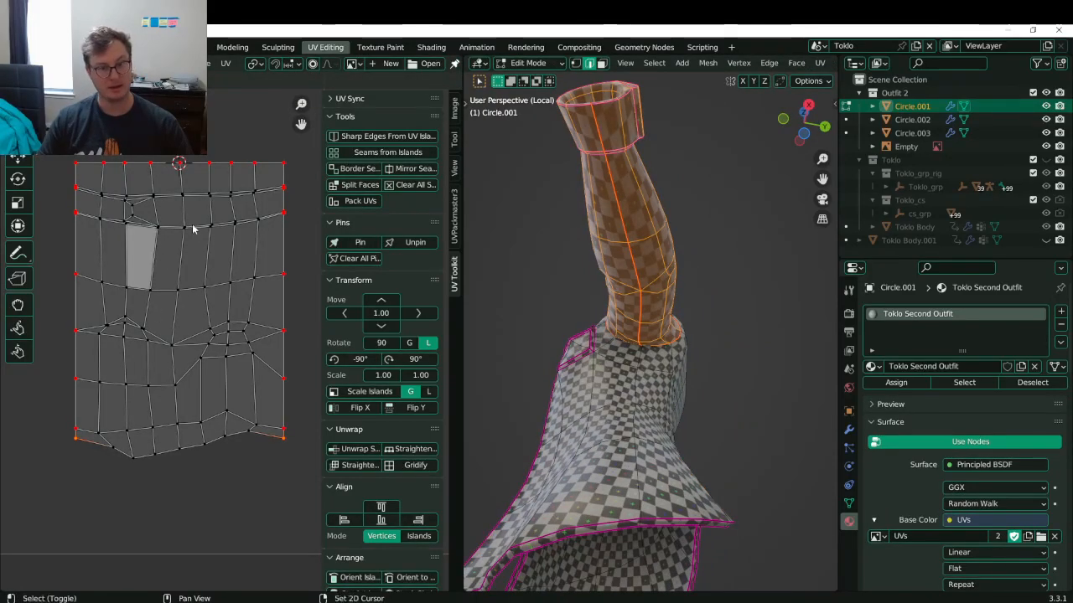
scroll(193, 228, "up", 2)
key("ctrl+s")
scroll(149, 319, "up", 2)
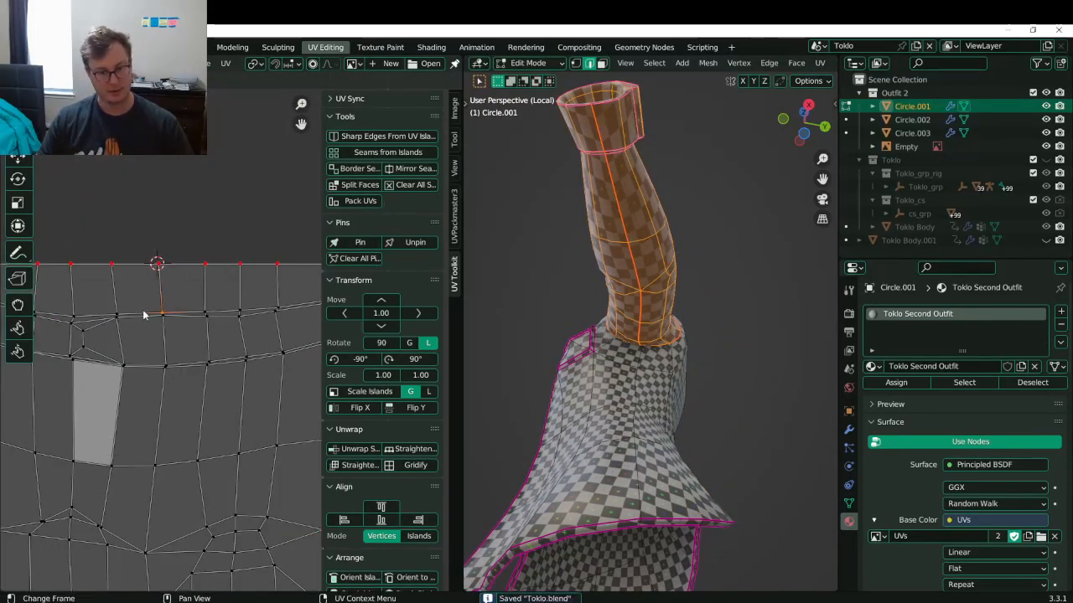
scroll(160, 316, "down", 2)
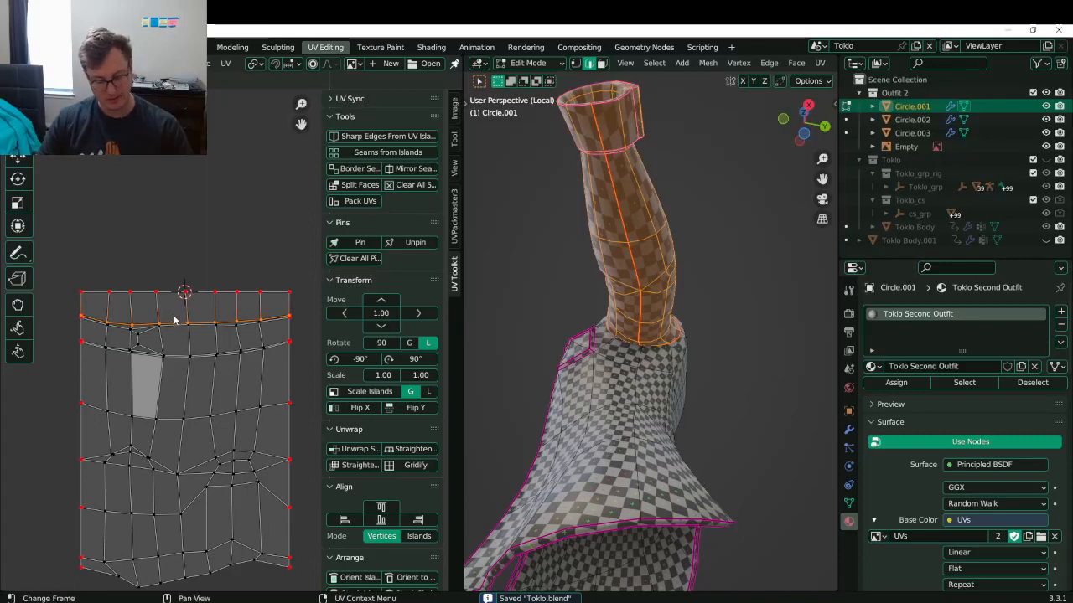
key("s")
key("y")
key("0")
key("Return")
- Select the next row to the right border and level it with a Y-axis scale of 0
scroll(176, 325, "up", 1)
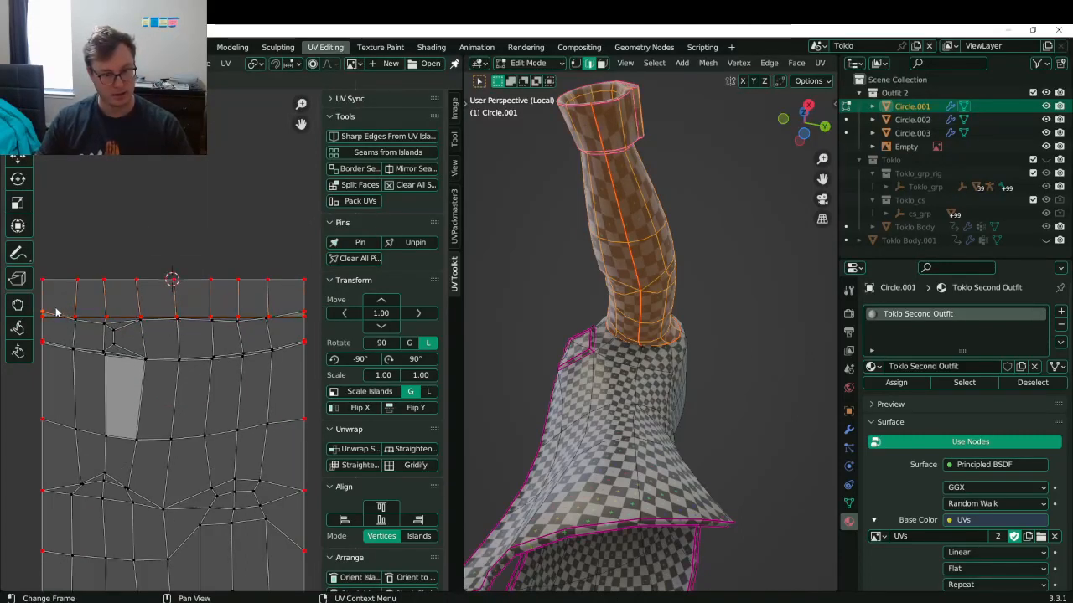
left_click(305, 316, "ctrl")
key("g")
key("y")
key("0")
key("Return")
key("s")
key("y")
key("0")
key("Return")
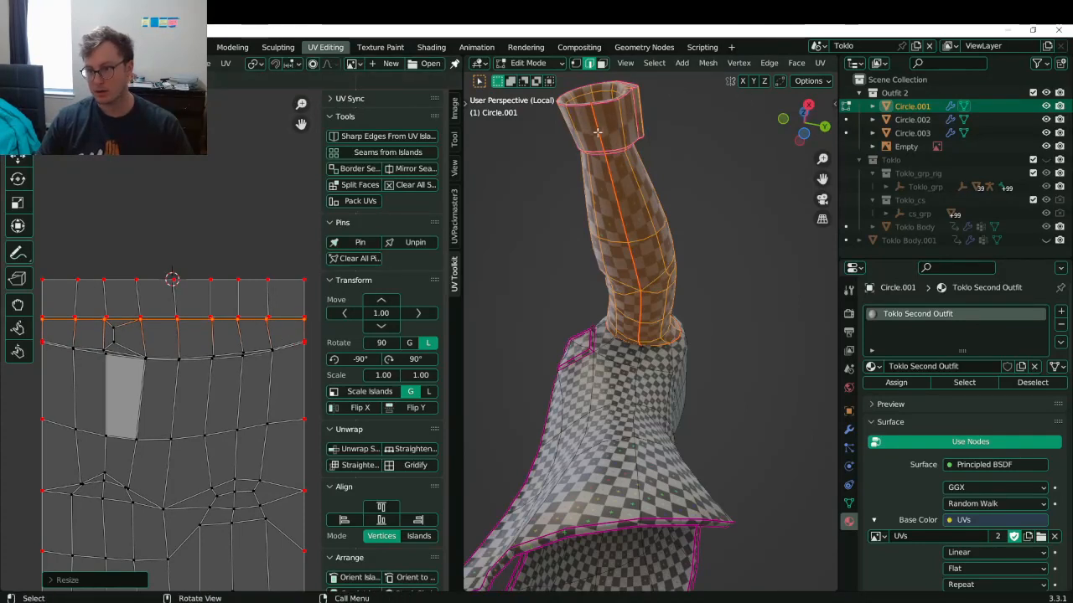
- Flatten the next two edge rows into straight horizontal lines with S Y 0
left_click(92, 362)
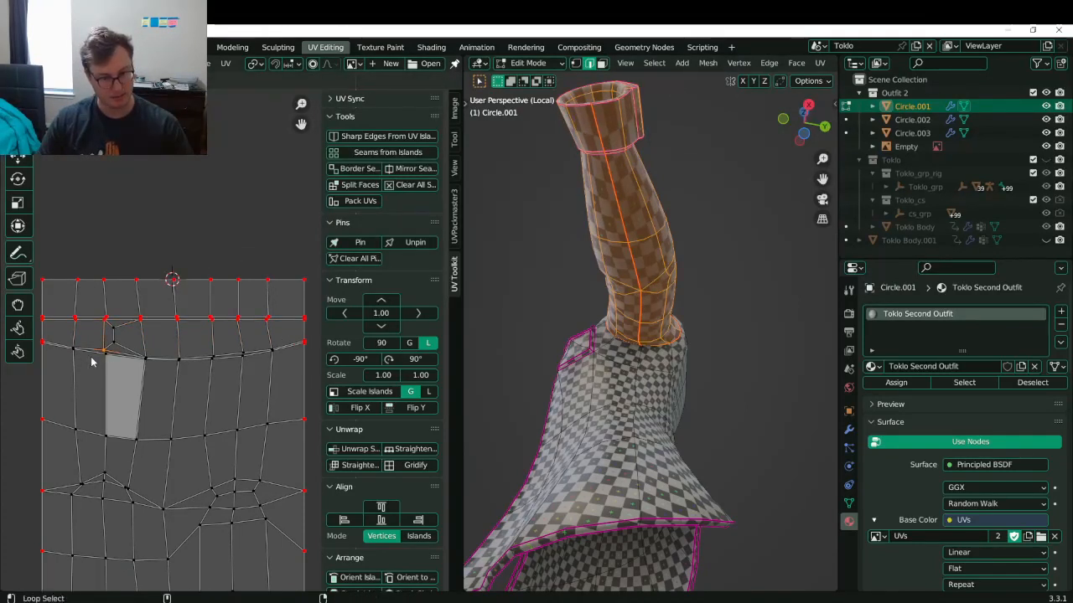
left_click(306, 342, "ctrl")
key("s")
key("y")
key("0")
key("Return")
left_click(41, 345)
left_click(296, 340, "ctrl")
key("p")
key("s")
key("y")
key("0")
key("Return")
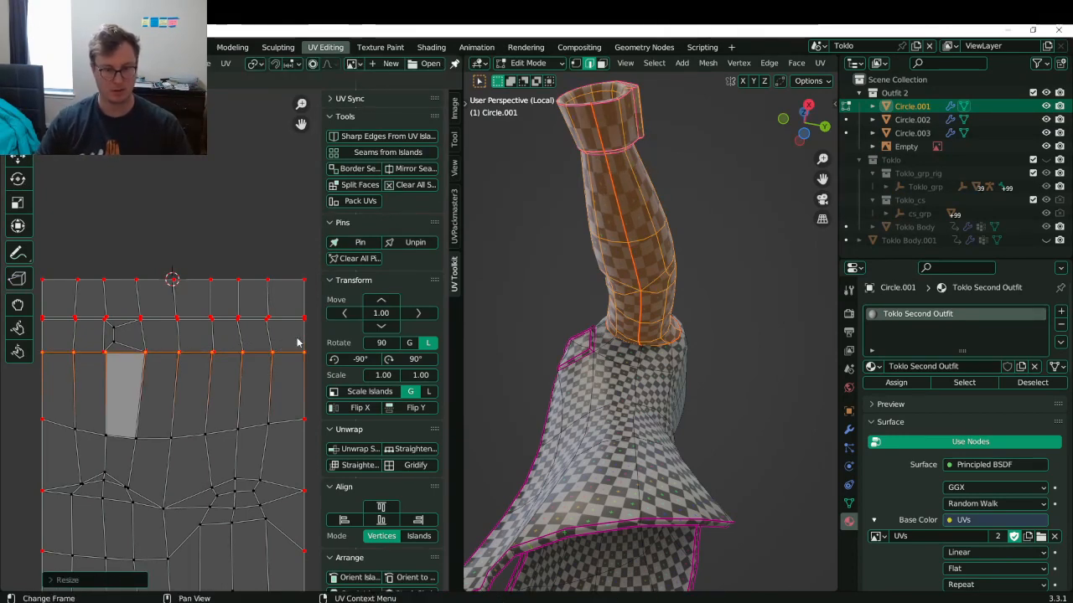
- Save the file, reposition the straightened row, and clear the selection
scroll(210, 355, "up", 2)
key("ctrl+s")
key("g")
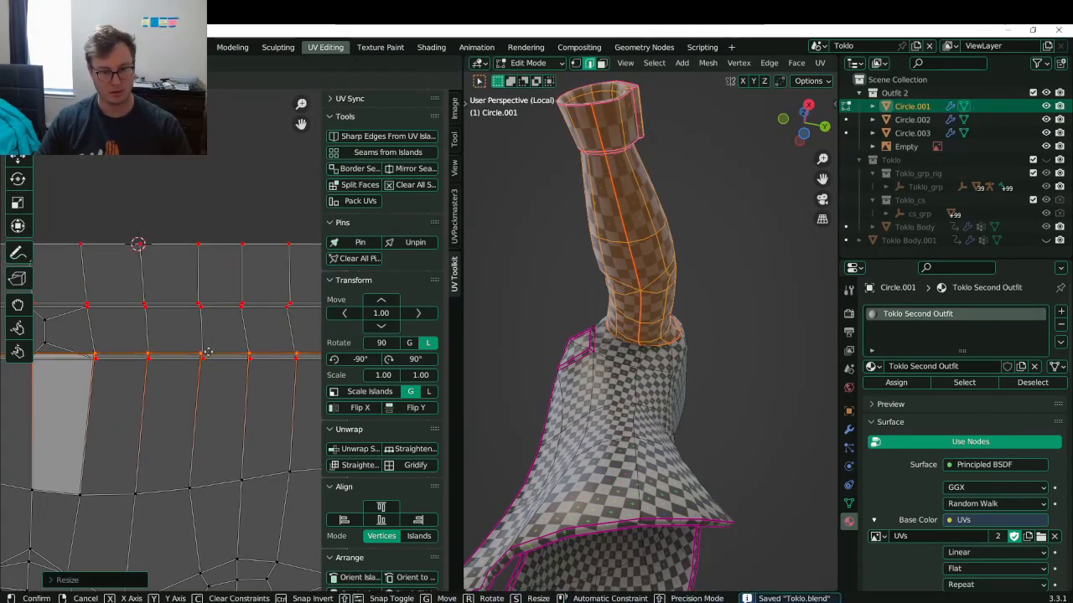
left_click(208, 364)
scroll(202, 361, "down", 4)
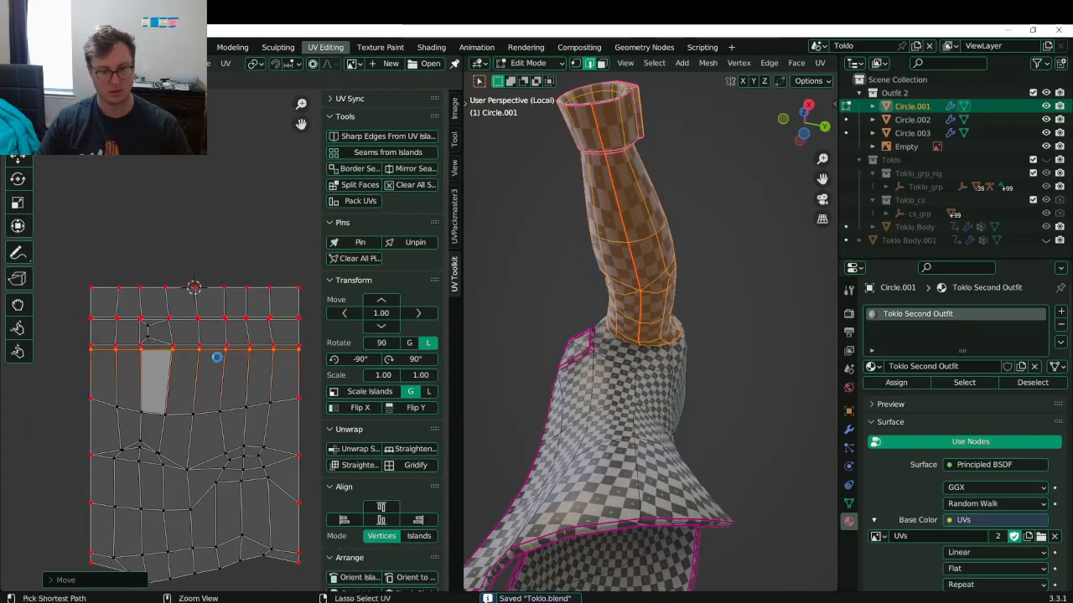
middle_click_drag(157, 352, 151, 346, "shift")
left_click(118, 315)
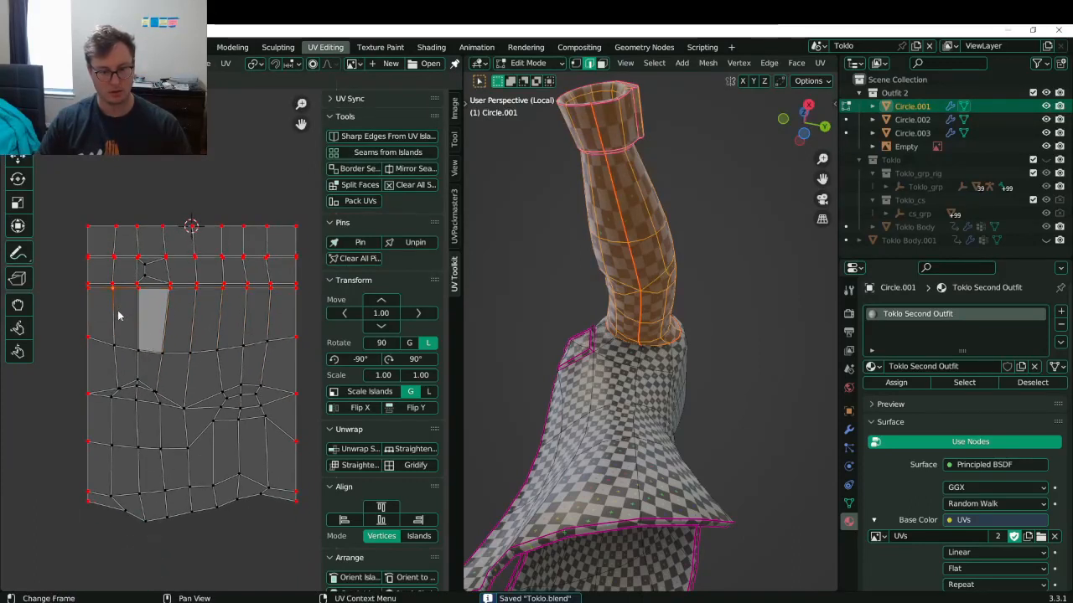
- Box-select four vertex columns of the island, from beside the pocket to the rightmost inner column
key("b")
left_click_drag(102, 210, 127, 314)
key("b")
left_click_drag(152, 212, 183, 313)
key("b")
left_click_drag(216, 214, 233, 311)
key("b")
left_click_drag(260, 216, 273, 309)
- Set the pivot point from the period pie menu, then scale the columns to zero on X
key("period")
key("Escape")
key("s")
key("Return")
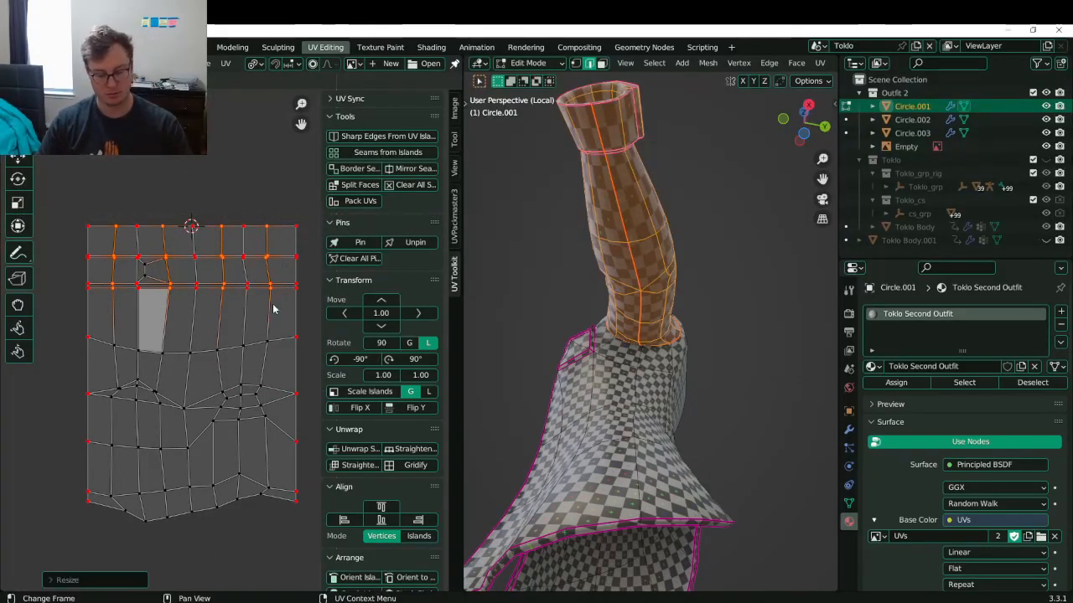
key("period")
key("Escape")
key("period")
key("Escape")
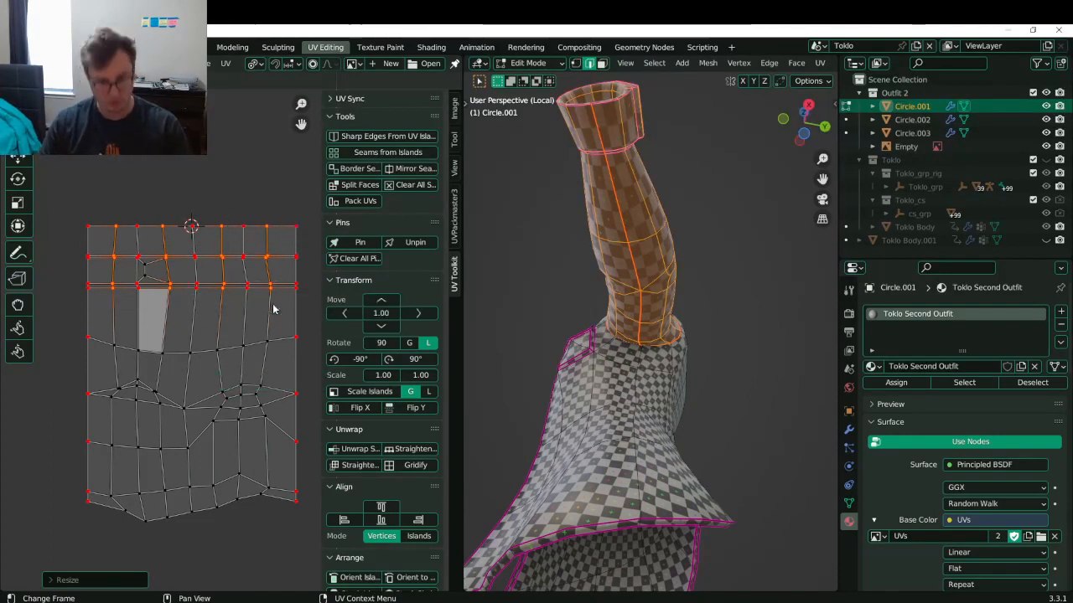
key("s")
key("x")
key("0")
key("Return")
- Straighten three more UV columns with S X 0, then box-select the leftmost column
left_click_drag(129, 215, 145, 294)
key("b")
left_click_drag(186, 206, 209, 298)
key("b")
left_click_drag(240, 212, 267, 293)
key("s")
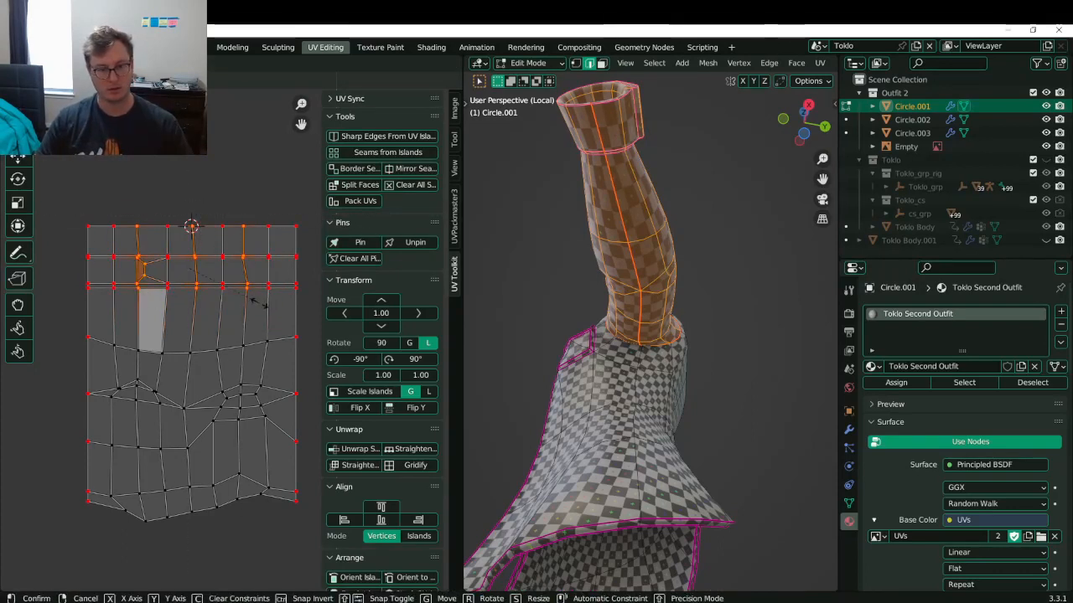
key("x")
key("0")
key("Return")
scroll(210, 297, "up", 2)
key("b")
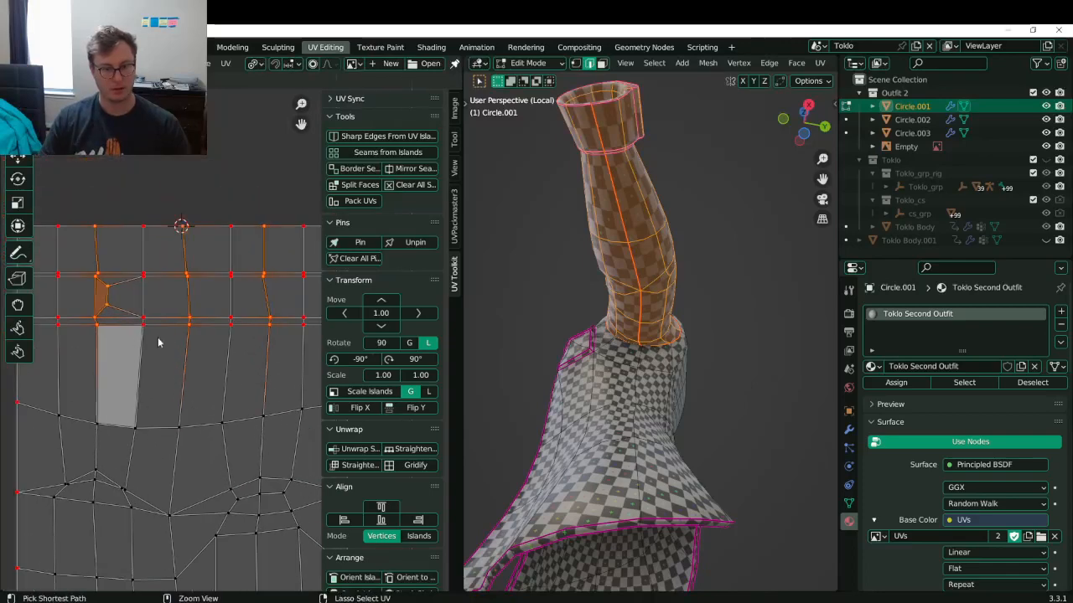
left_click_drag(98, 281, 121, 316)
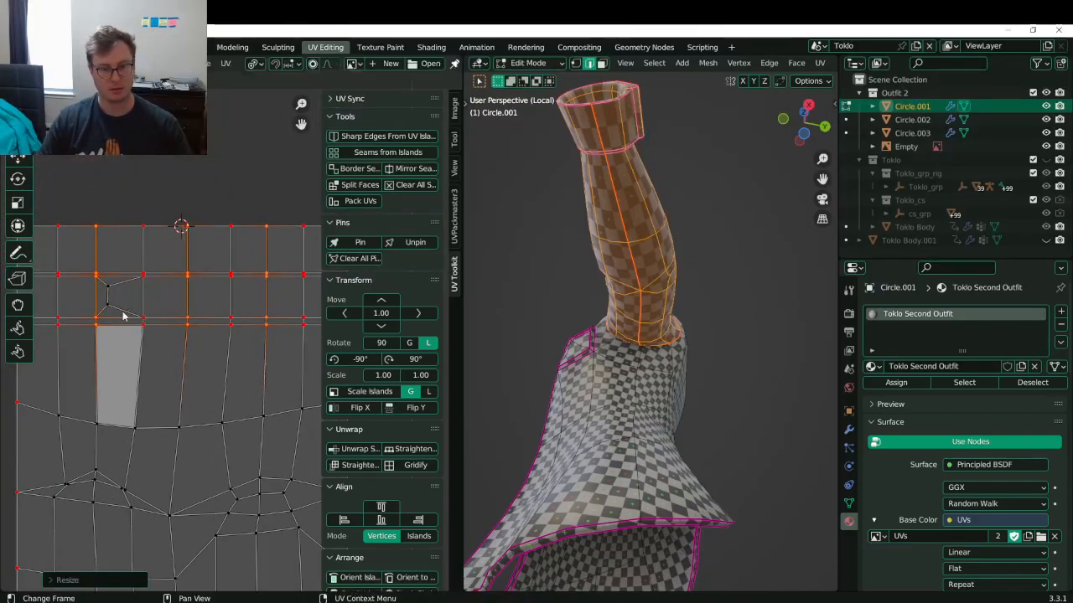
- Switch to Object Mode, save Toklo.blend, and zoom in on the sleeve opening's checker pattern
key("Tab")
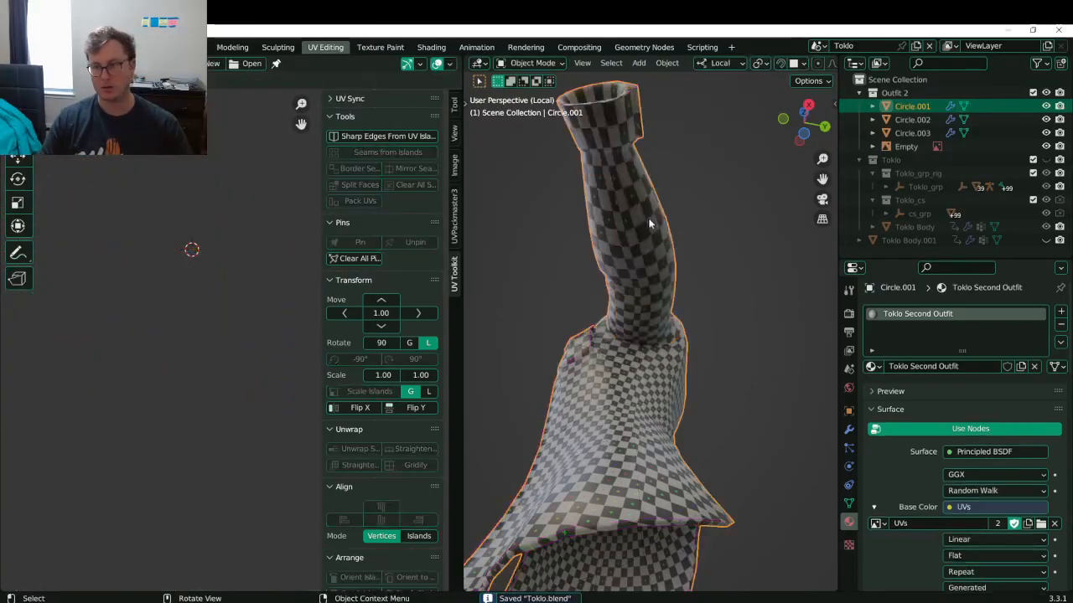
key("ctrl+s")
middle_click_drag(630, 151, 716, 384, "shift")
scroll(716, 385, "up", 4)
middle_click_drag(772, 482, 746, 392, "shift")
scroll(747, 393, "up", 4)
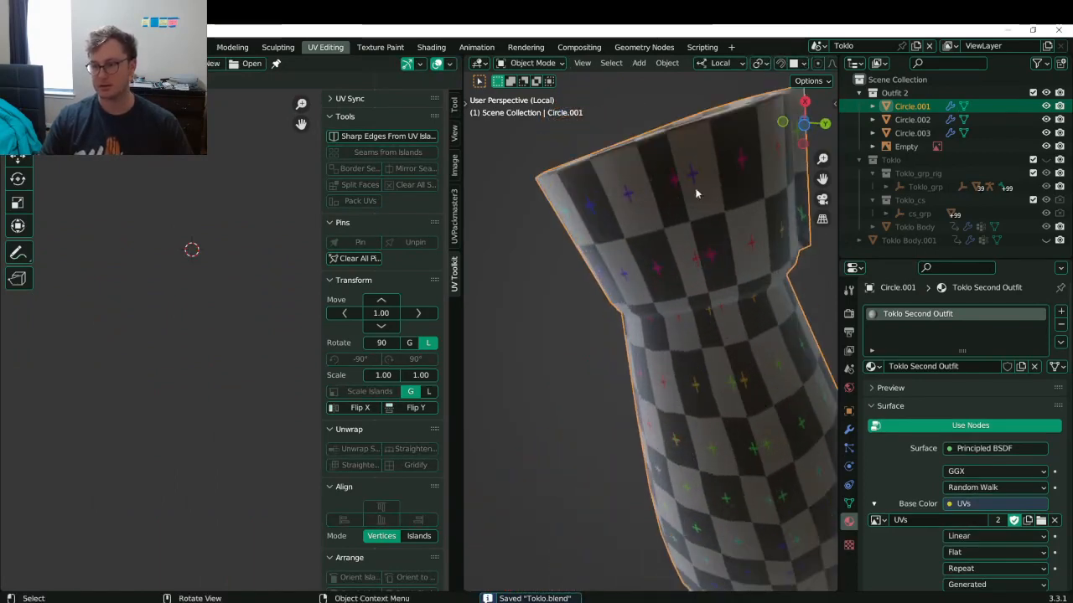
scroll(704, 208, "down", 3)
middle_click_drag(704, 208, 691, 264, "shift")
- Back in Edit Mode, select single UV vertices and cancel trial moves, leaving them in place
key("Tab")
scroll(183, 373, "down", 3)
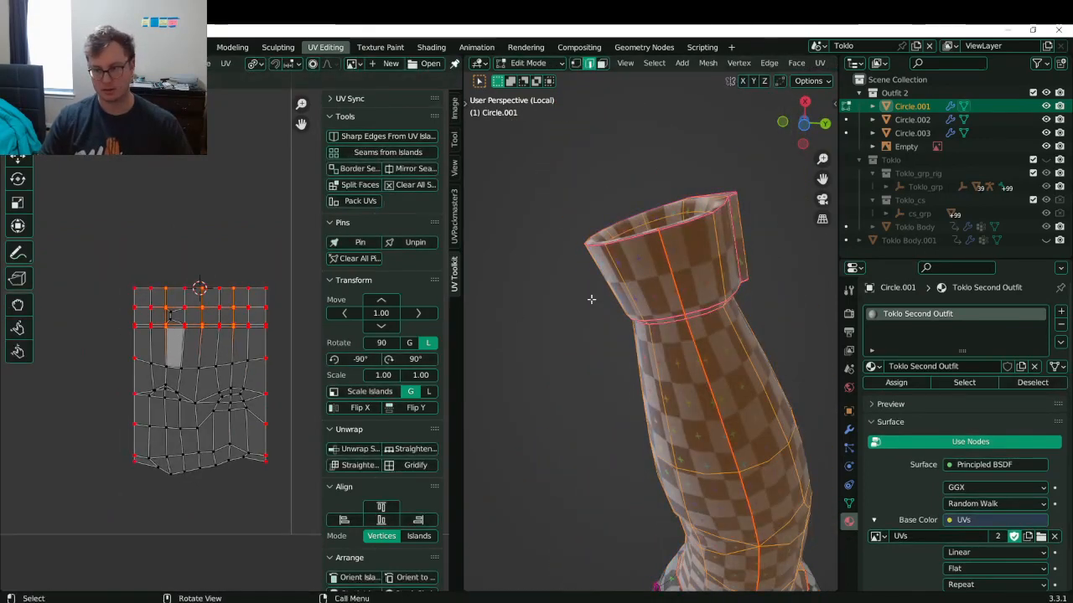
left_click(187, 369)
key("g")
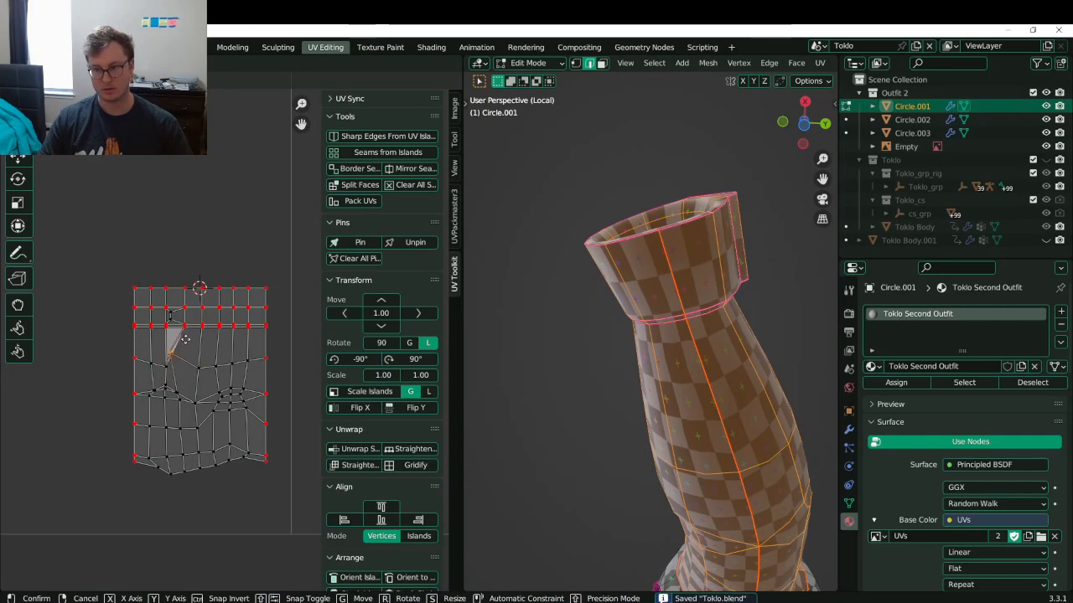
right_click(188, 349)
key("g")
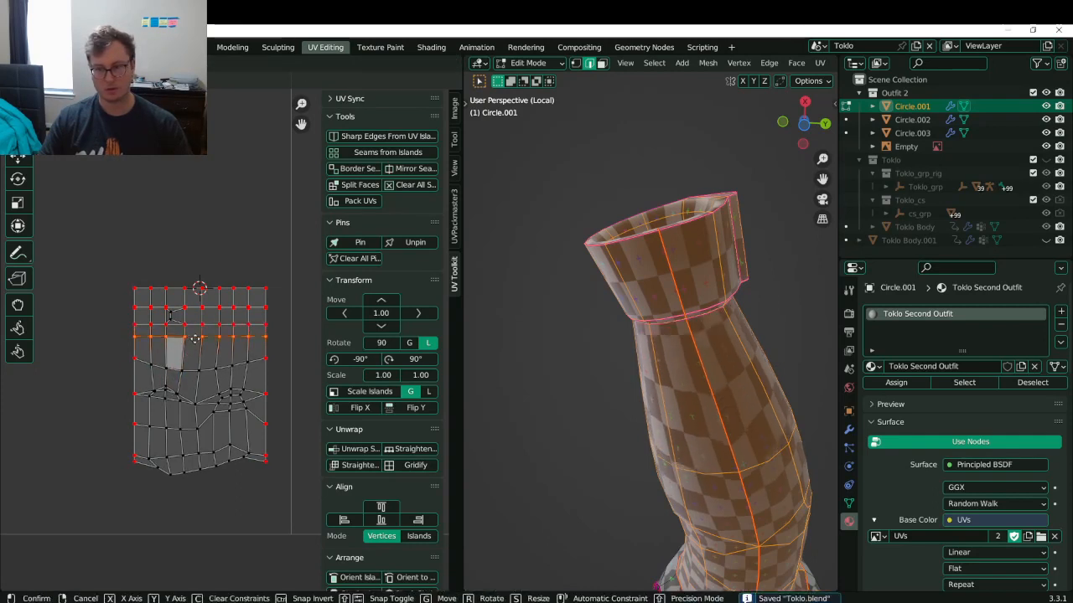
right_click(195, 338)
left_click(195, 328)
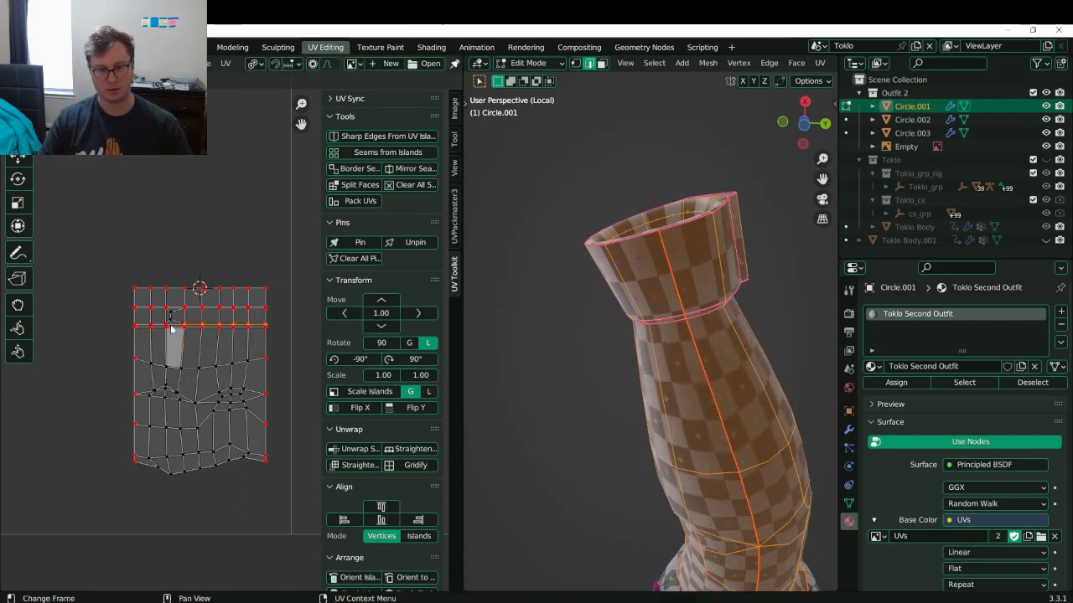
- Save again, orbit the sleeve, and box-select the island's top UV rows to transform
scroll(178, 331, "up", 3)
key("ctrl+s")
middle_click_drag(586, 361, 516, 395)
scroll(236, 346, "down", 1)
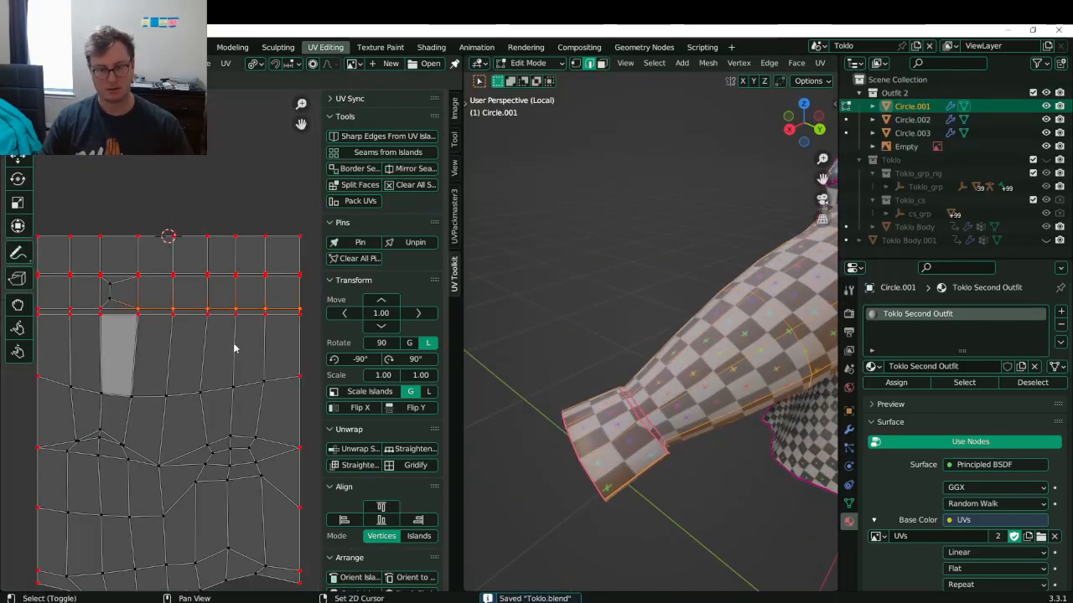
scroll(218, 297, "down", 2)
left_click_drag(123, 238, 302, 307)
key("g")
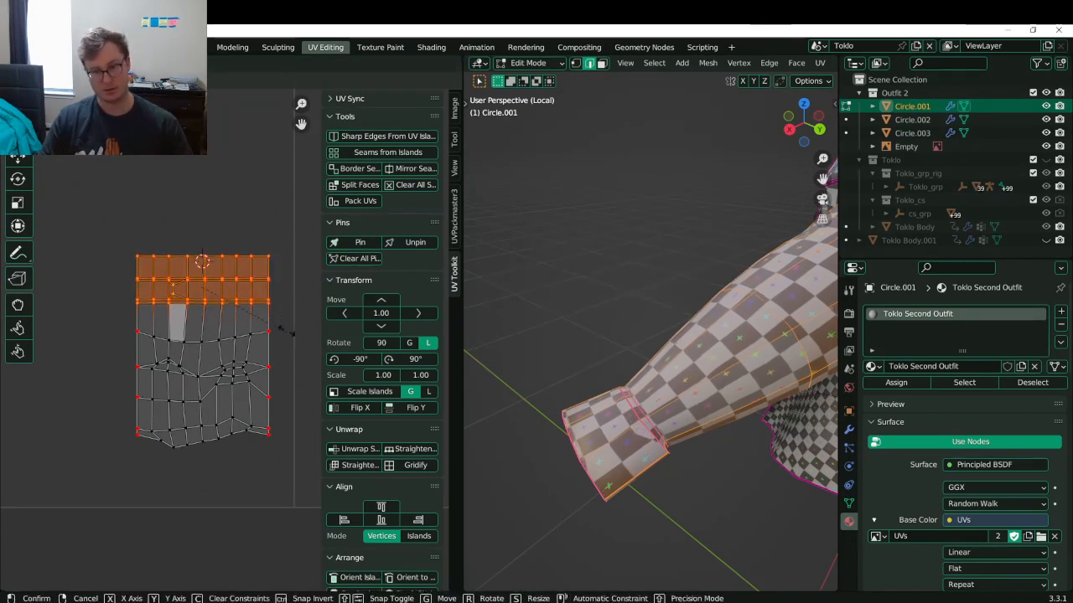
- Stretch the top UV rows taller, shift them along Y, and check the sleeve's checker squares
left_click(291, 352)
key("g")
key("y")
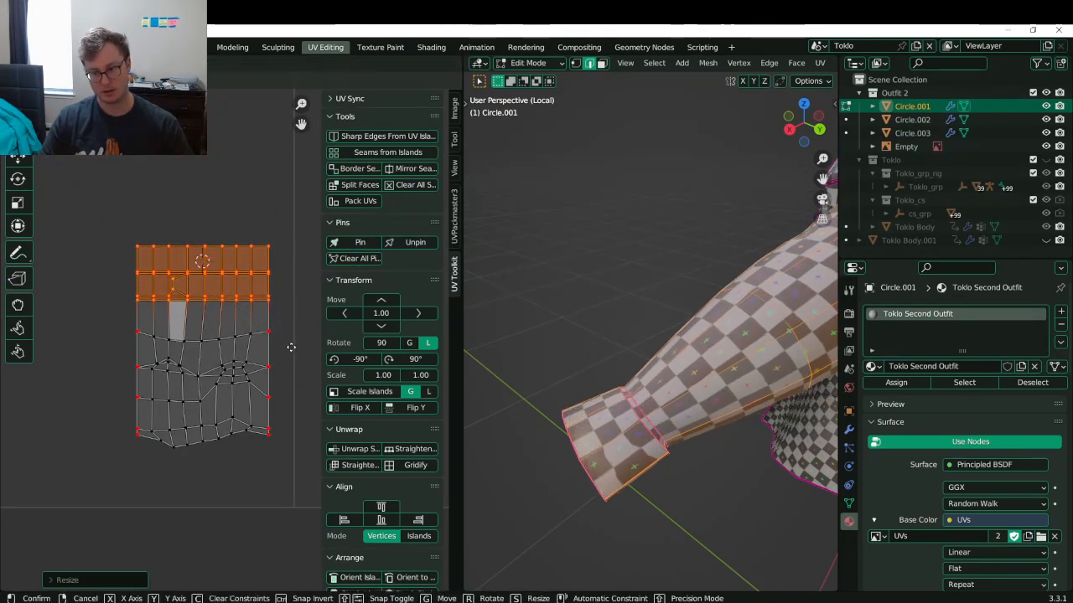
left_click(293, 354)
middle_click_drag(636, 433, 687, 349)
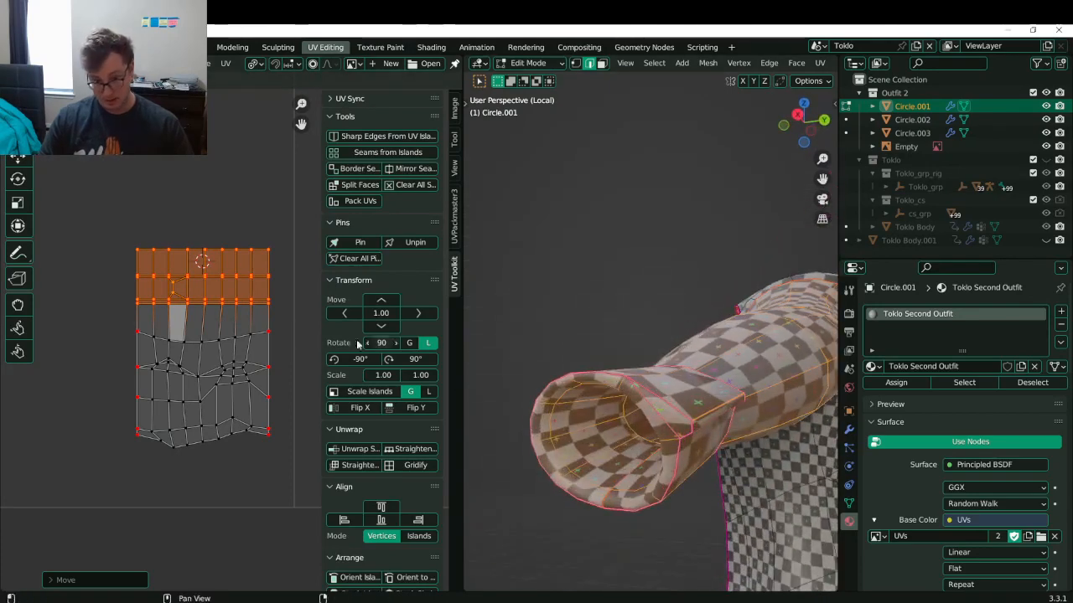
scroll(209, 361, "up", 7)
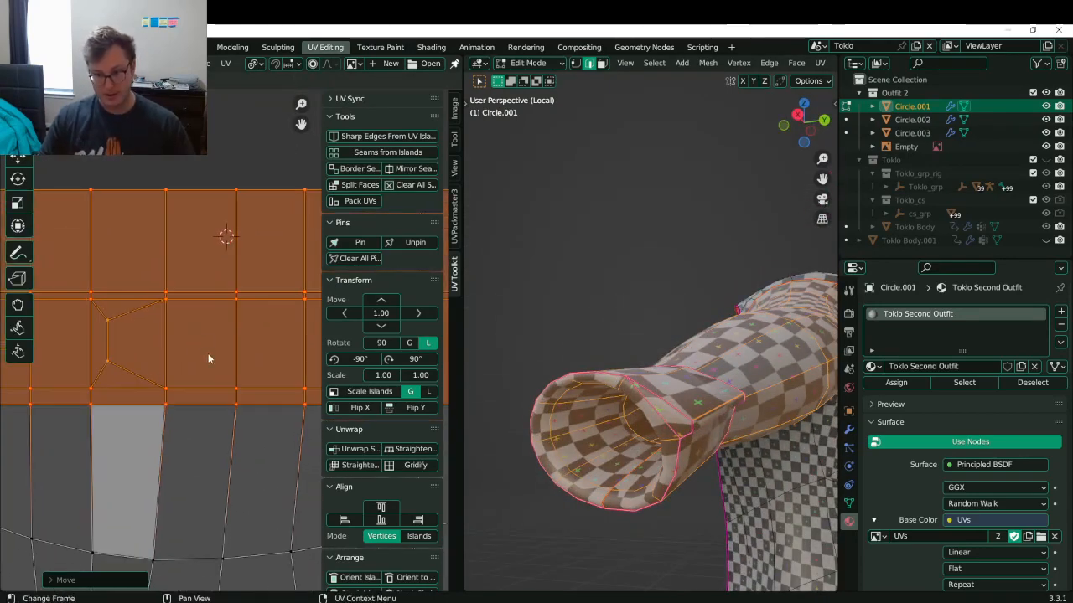
middle_click_drag(134, 304, 172, 290)
middle_click_drag(590, 379, 693, 418)
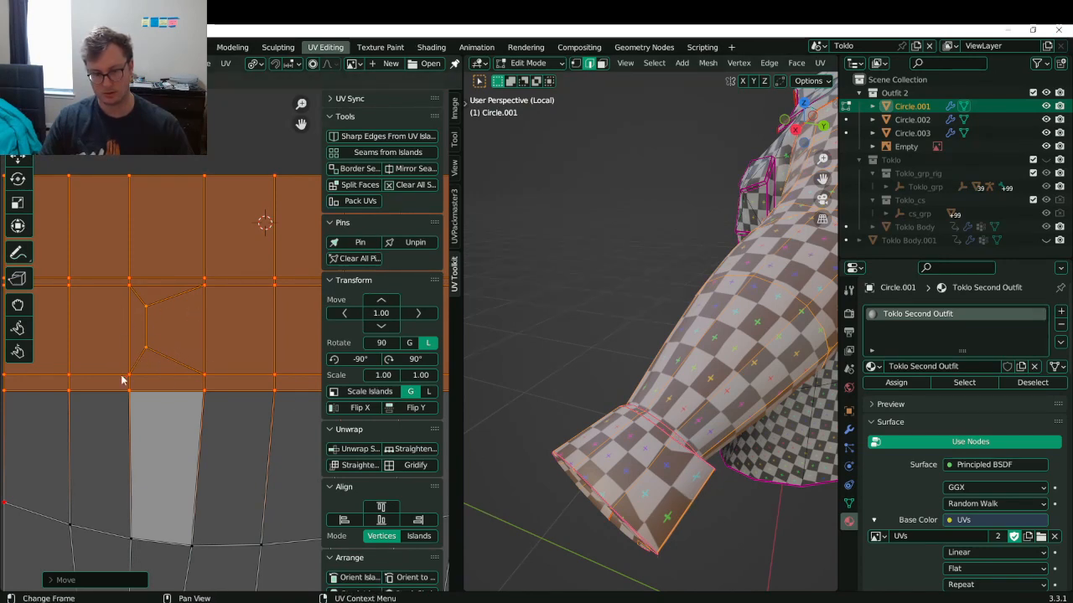
scroll(176, 301, "down", 6)
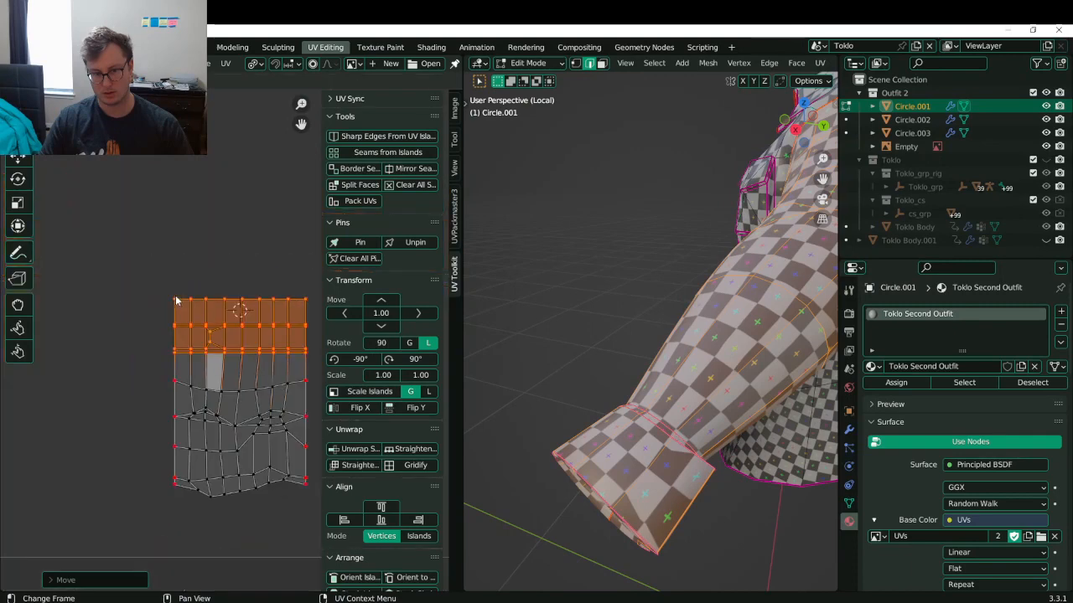
- Save Toklo.blend, view the whole sleeve in Object Mode, then return to Edit Mode
key("ctrl+s")
key("Tab")
middle_click_drag(636, 310, 631, 226)
key("Tab")
- Pin the large island's top-left boundary loop, flatten it with S Y 0, and rotate the island
key("a")
scroll(192, 316, "down", 4)
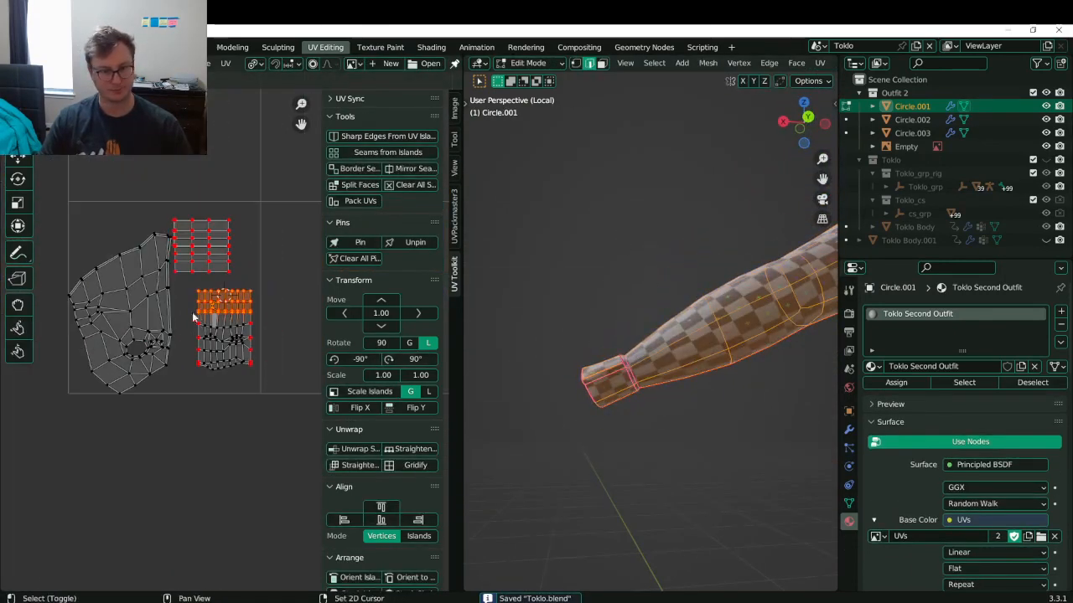
middle_click_drag(98, 359, 152, 374, "shift")
scroll(185, 328, "up", 5)
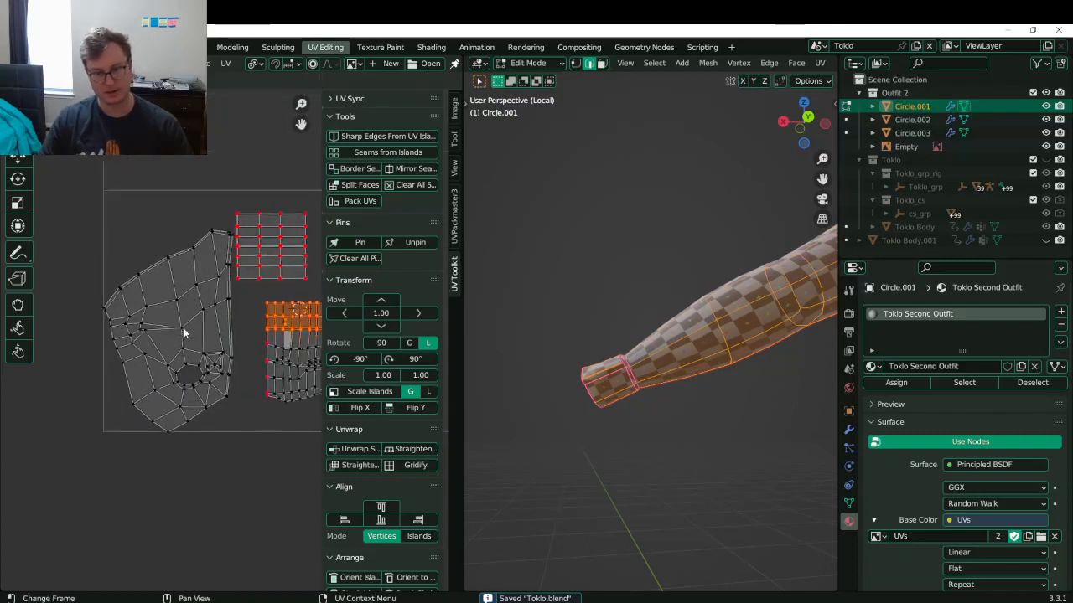
left_click(154, 213)
left_click(154, 213, "alt")
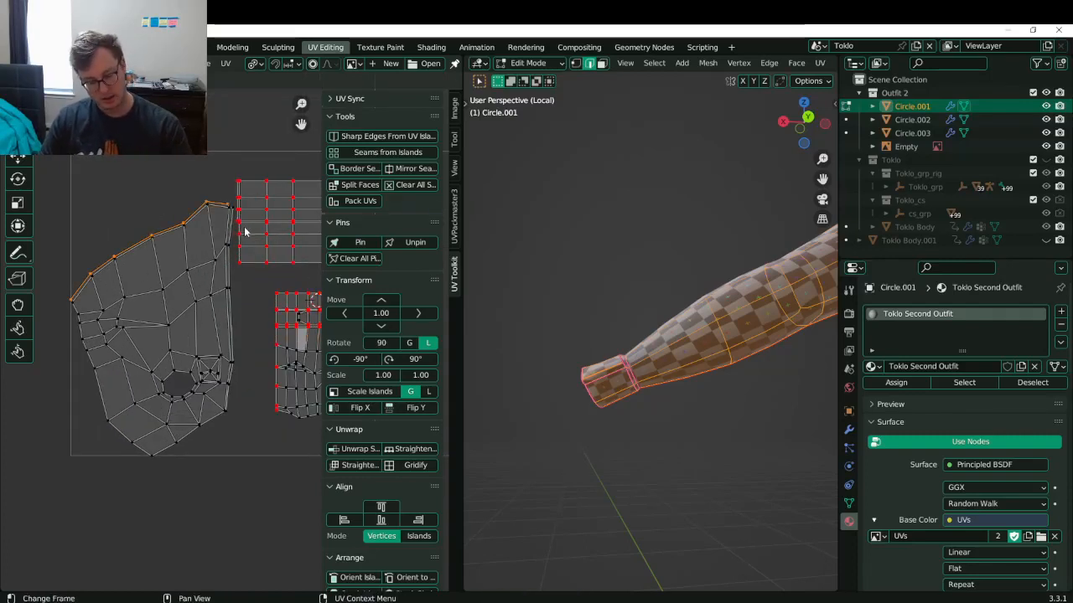
key("p")
key("s")
key("y")
key("0")
key("Return")
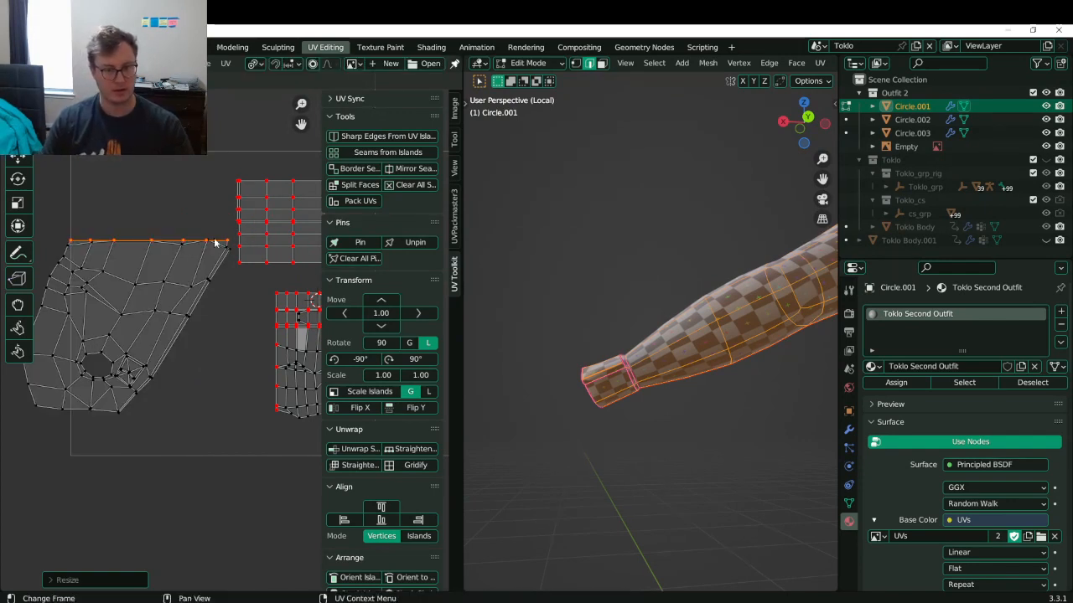
key("r")
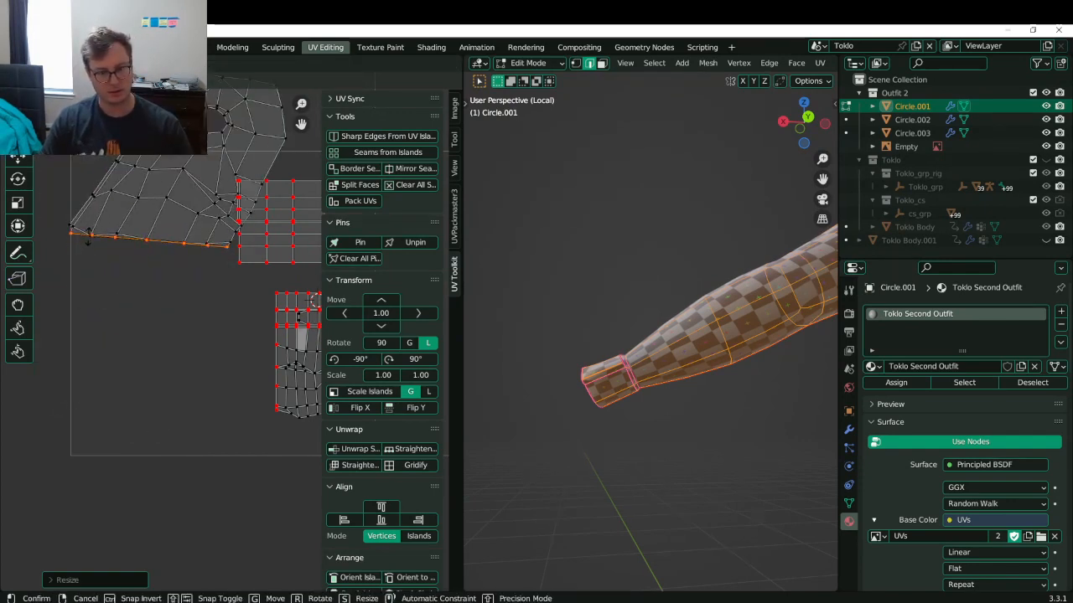
left_click(89, 242)
- Move the island down, then shift its top-left vertices to the left along X
key("g")
middle_click_drag(175, 412, 174, 385, "shift")
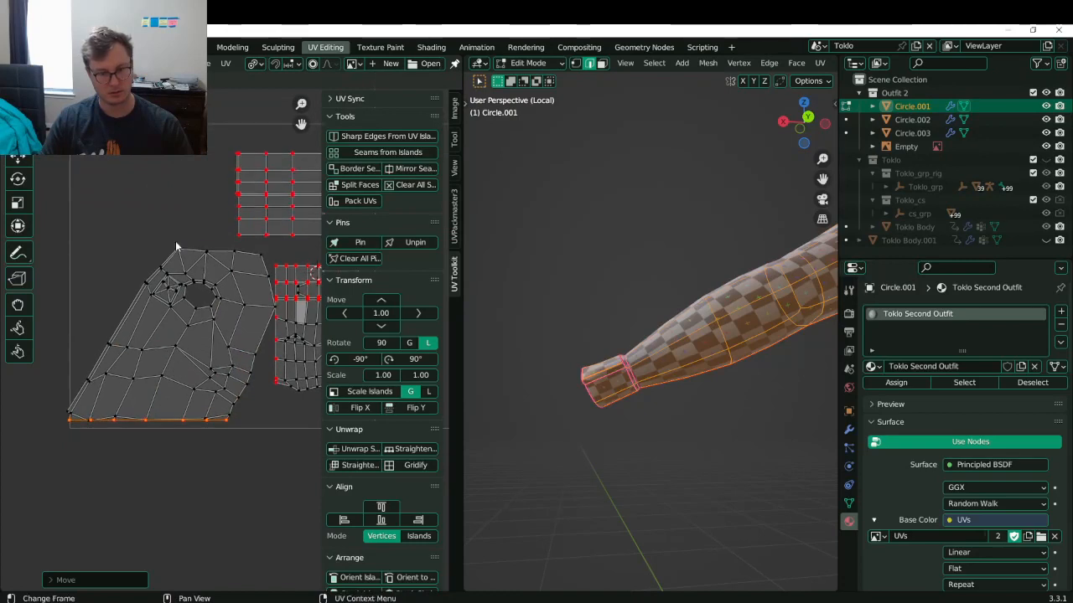
left_click(172, 239)
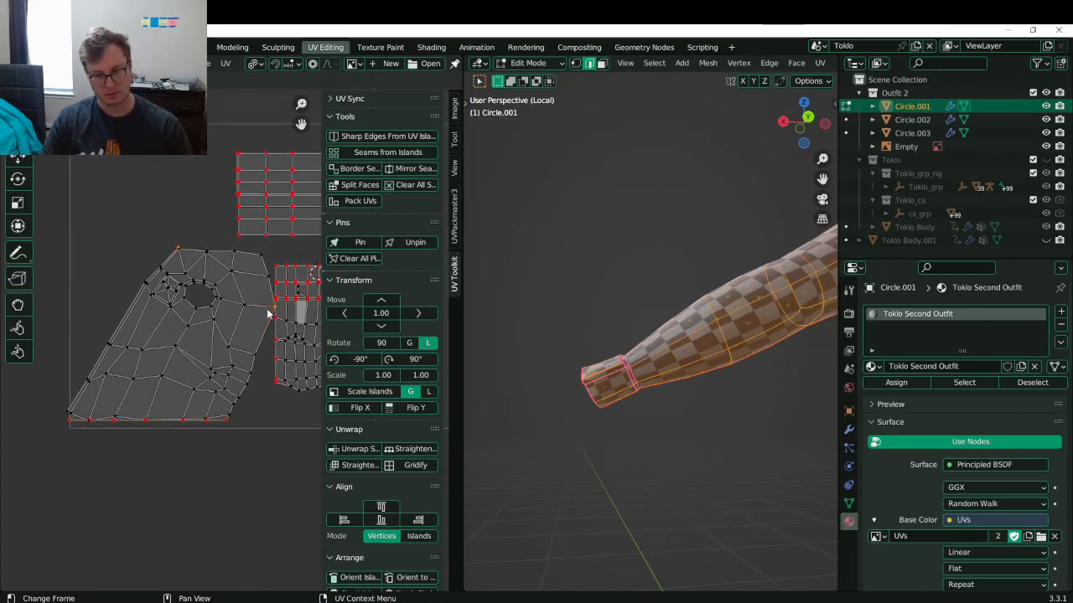
key("p")
key("g")
key("x")
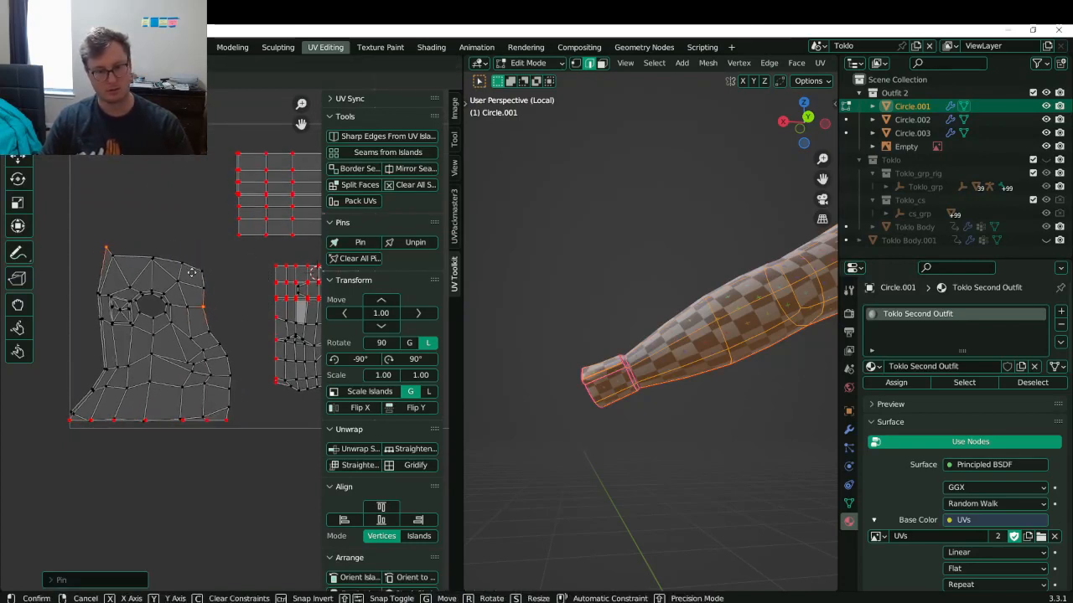
left_click(217, 265)
- Level the selected top-left vertices to a single height with S Y 0
key("s")
left_click(217, 268)
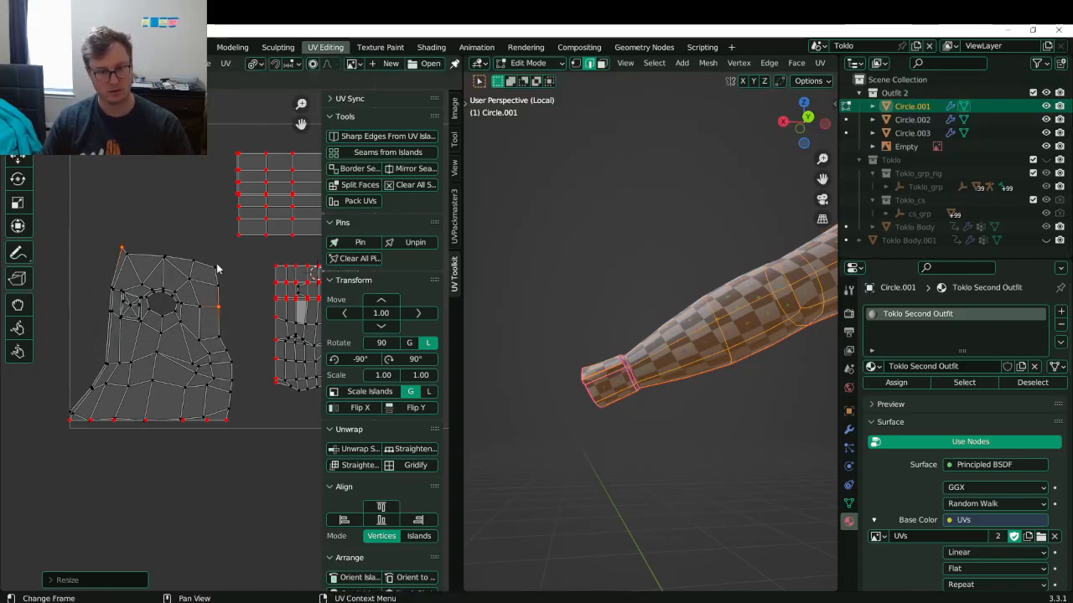
key("period")
key("m")
key("s")
key("y")
key("0")
left_click(217, 268)
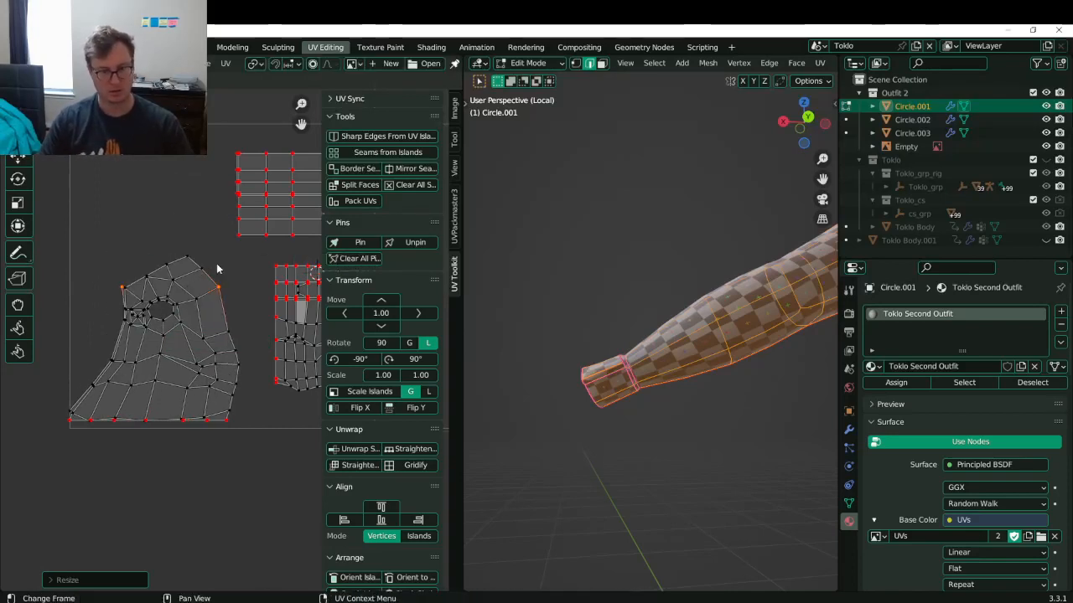
- Raise the levelled vertices along Y, pin a vertex, and move the bottom-left vertex into place
key("g")
key("y")
left_click(214, 251)
key("s")
left_click(241, 252)
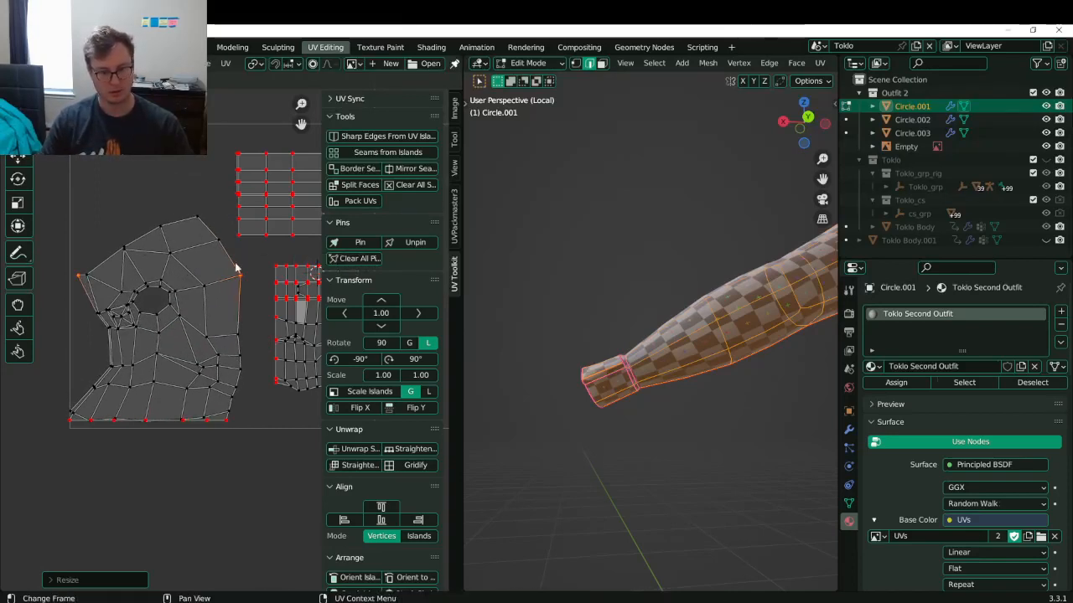
key("ctrl+z")
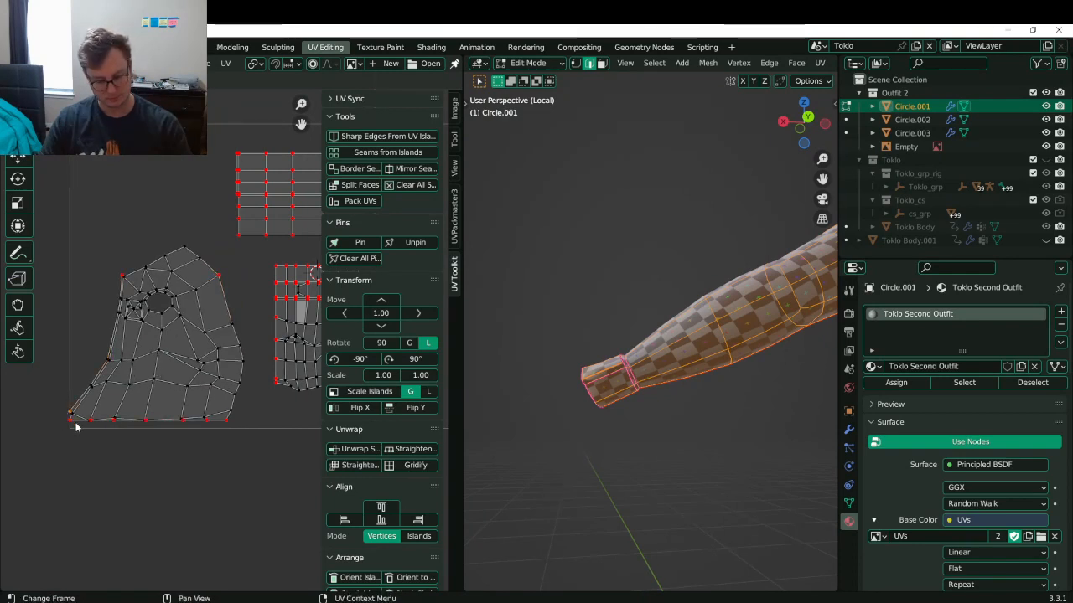
key("p")
key("g")
left_click(83, 299)
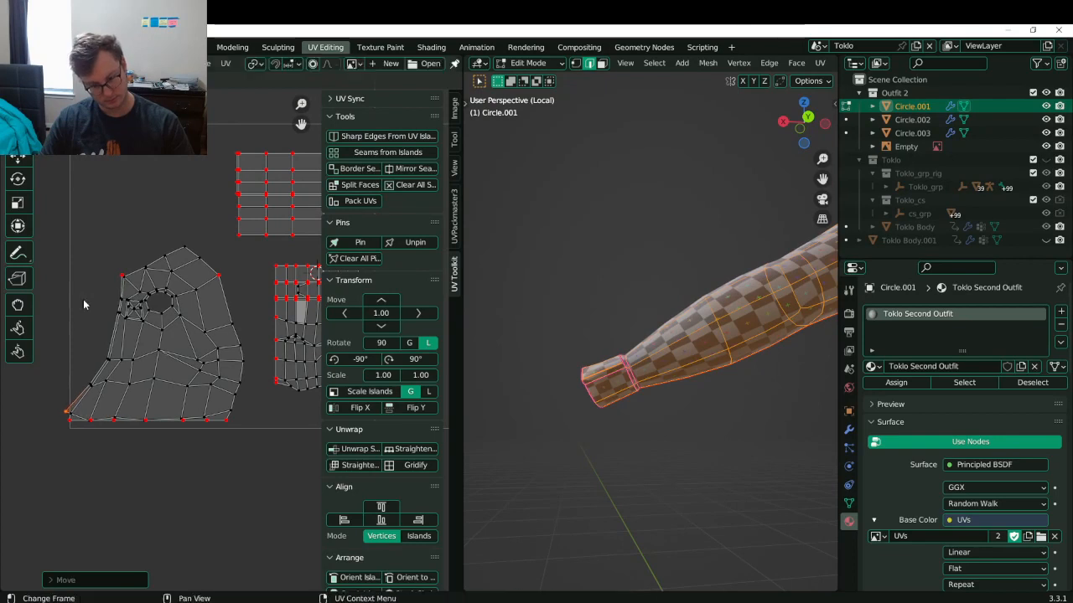
key("shift+s")
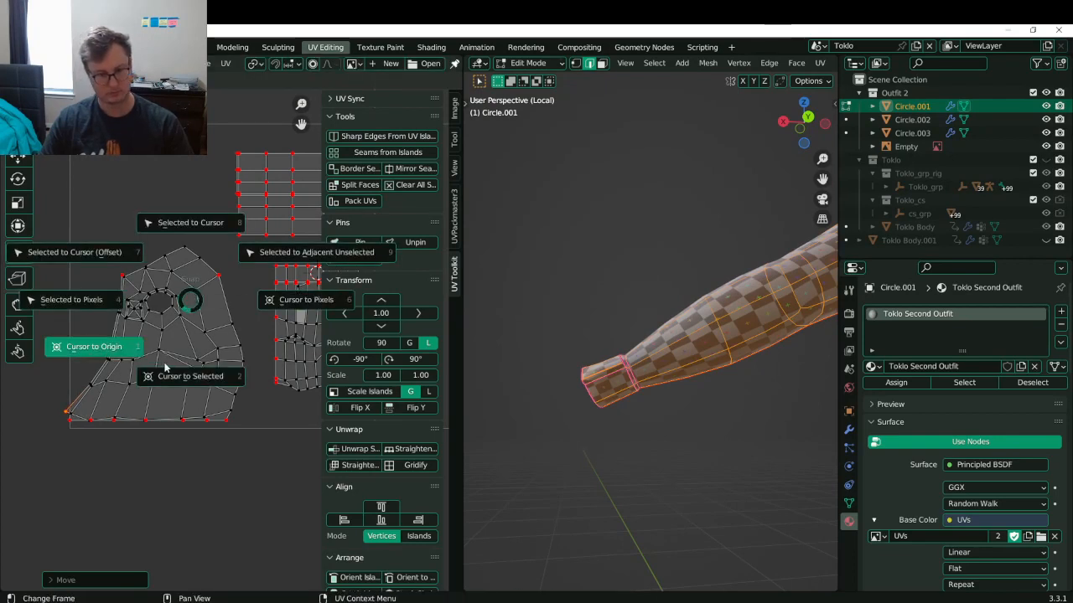
- With the 2D cursor at the UV origin as pivot, straighten the left border using S X 0, then save
left_click(86, 351)
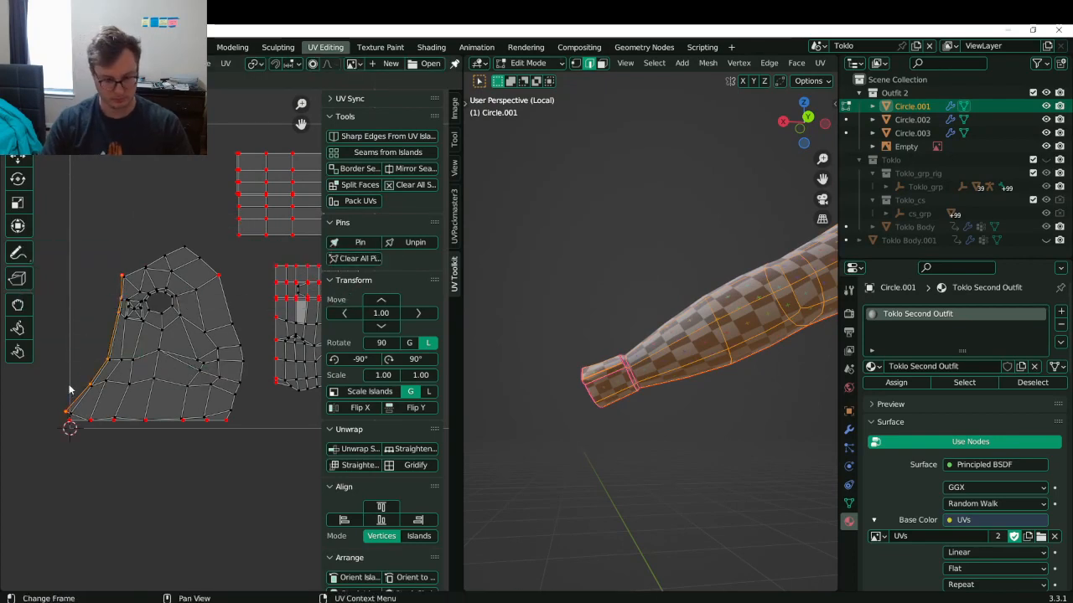
key("period")
left_click(70, 388)
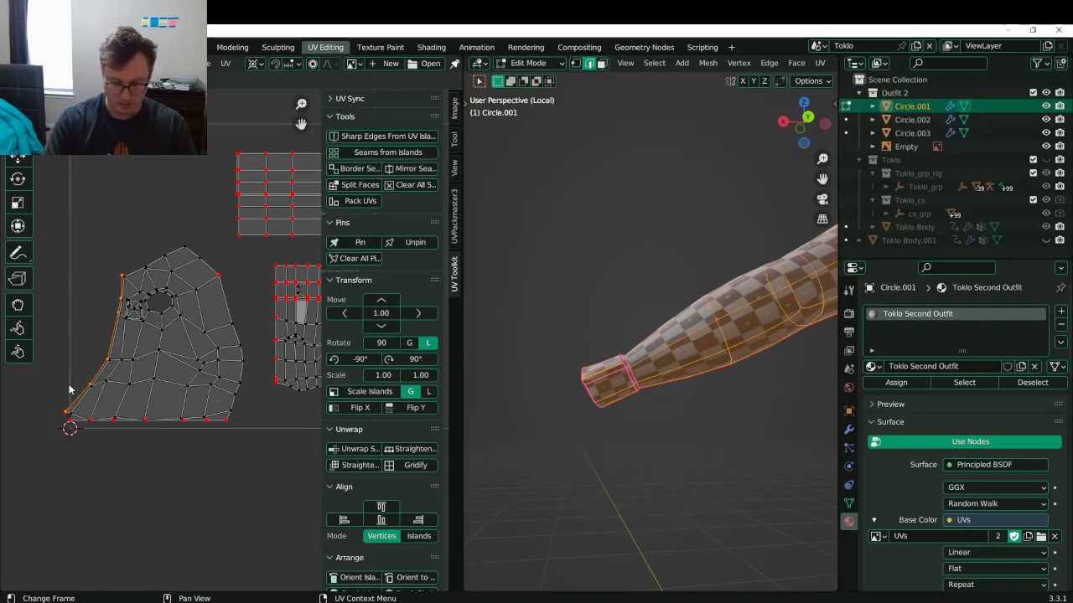
key("s")
key("x")
key("0")
key("Return")
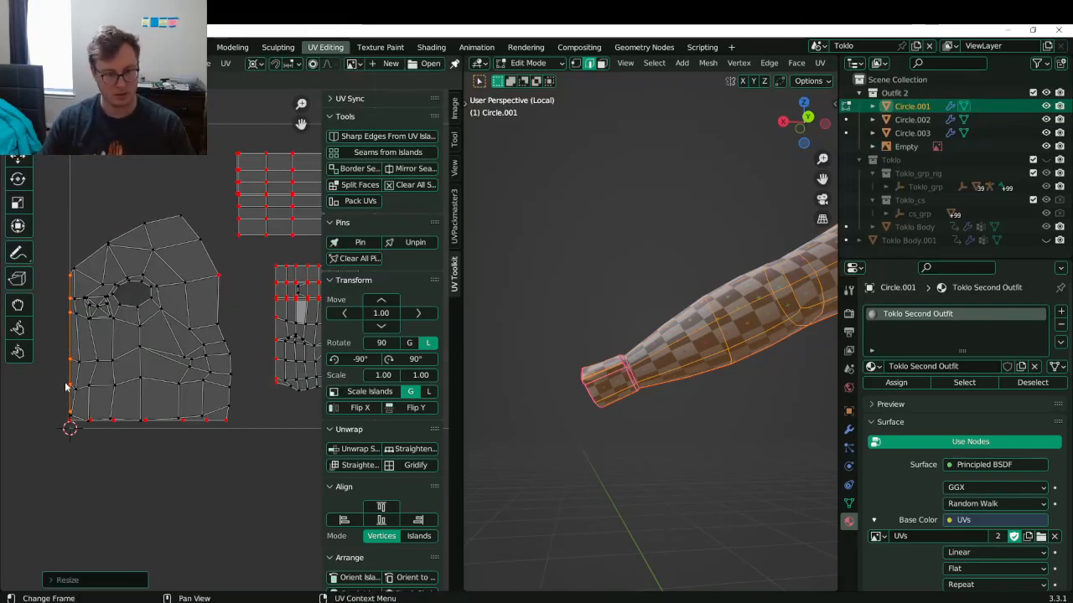
scroll(180, 344, "up", 1)
middle_click_drag(81, 386, 163, 386)
key("ctrl+s")
middle_click_drag(192, 347, 165, 360)
middle_click_drag(242, 391, 201, 386)
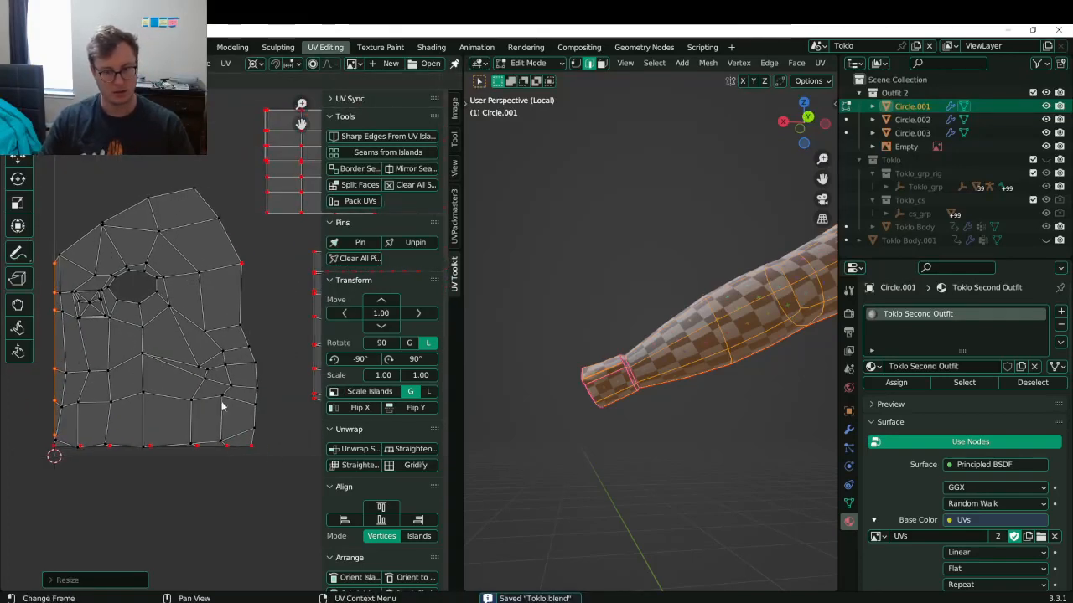
- Snap the 2D cursor to the bottom-right corner and straighten the right border using S X 0
left_click(267, 446)
key("shift+s")
left_click(271, 506)
left_click(270, 411)
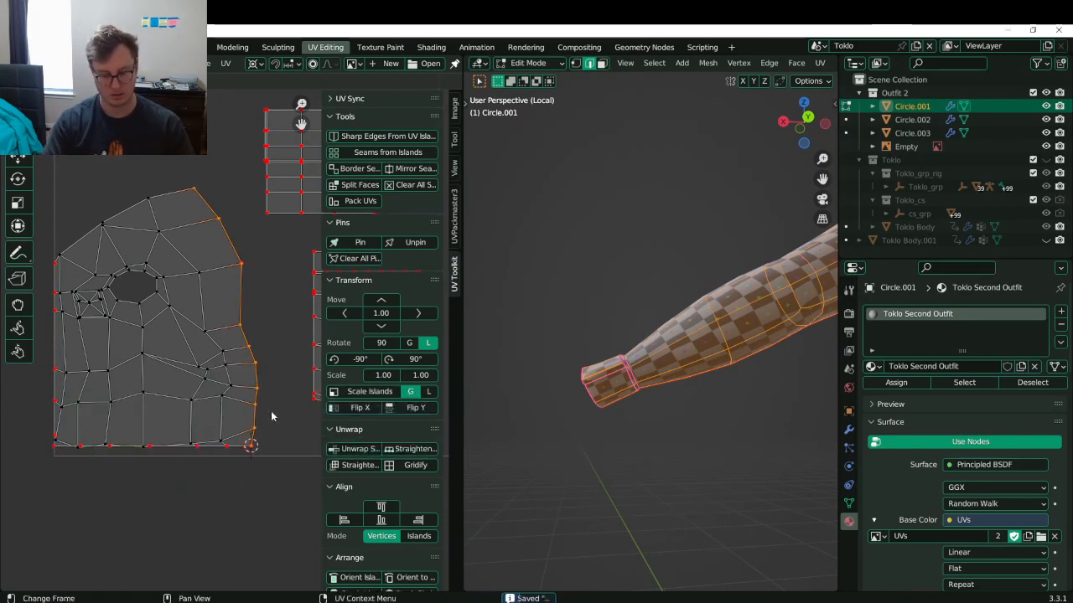
key("s")
key("x")
key("0")
key("Return")
- Check the jacket in the 3D view and add the island's bottom-left corner vertex to the selection
scroll(658, 356, "down", 5)
middle_click_drag(658, 356, 773, 386, "shift")
scroll(696, 360, "up", 5)
middle_click_drag(673, 390, 701, 367, "shift")
middle_click_drag(109, 359, 189, 372, "shift")
scroll(190, 371, "up", 2)
middle_click_drag(152, 315, 80, 318, "shift")
scroll(124, 361, "down", 1)
left_click(51, 468, "shift")
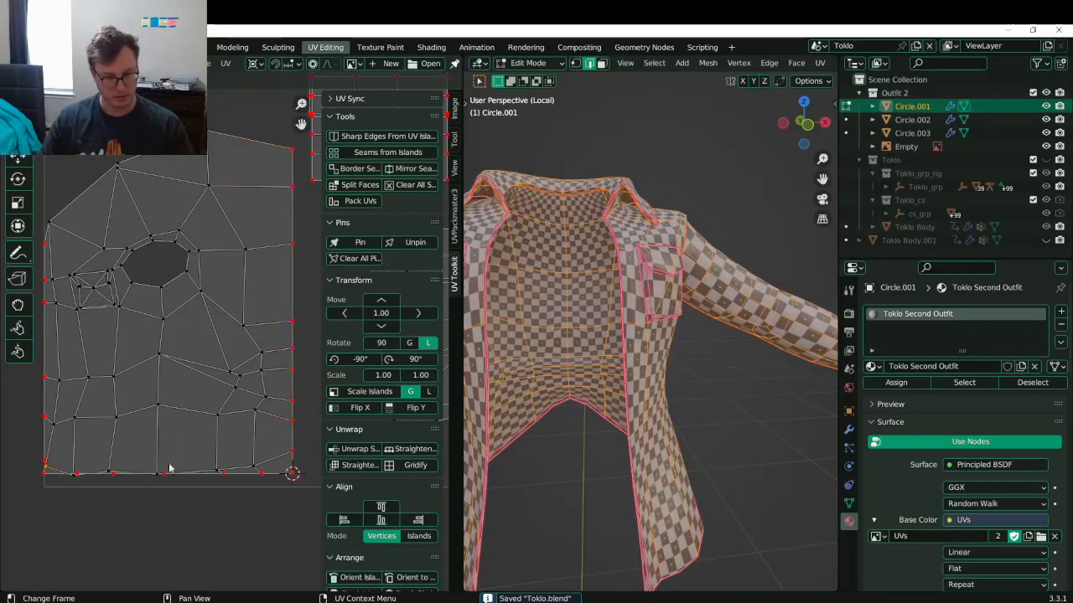
- Flatten the island's bottom edge with S Y 0 around the Median Point, then undo it
left_click(283, 461, "ctrl")
key("period")
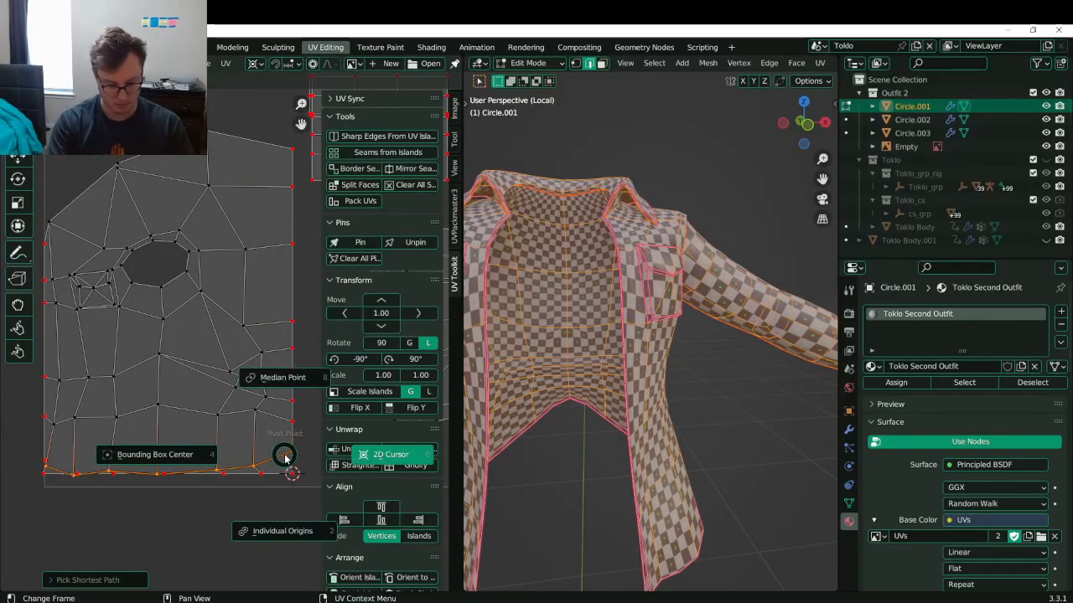
key("8")
key("s")
key("y")
key("0")
key("Return")
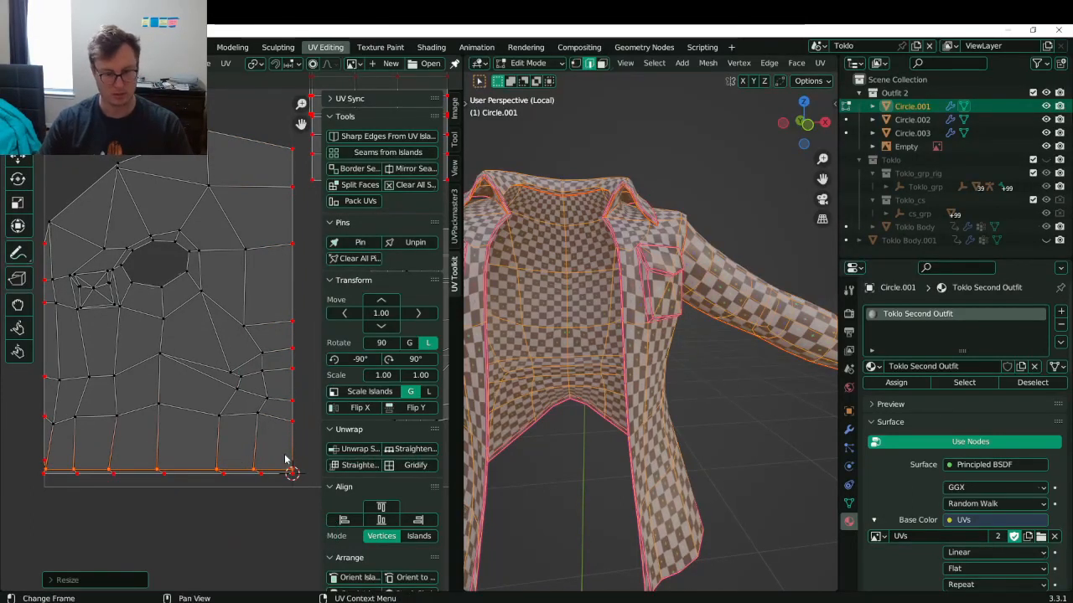
key("ctrl+s")
middle_click_drag(56, 468, 72, 437)
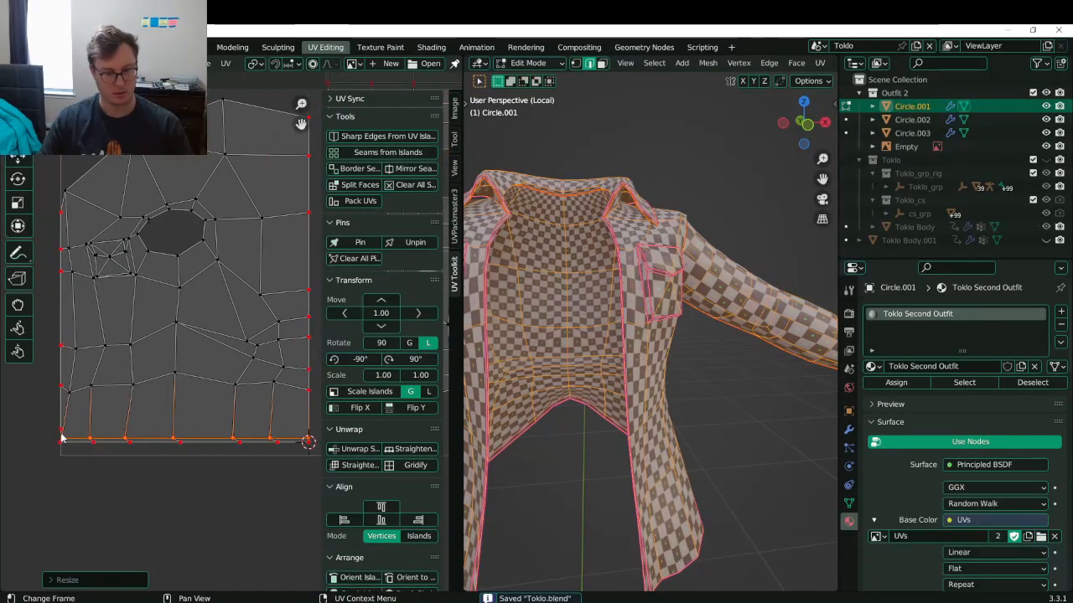
key("ctrl+z")
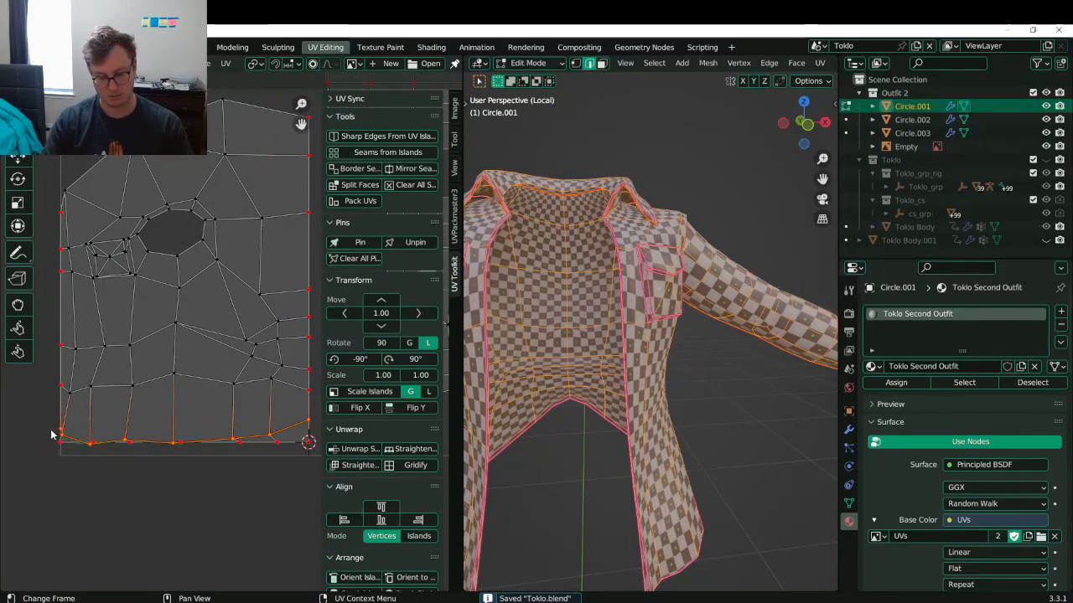
- Re-flatten the bottom edge with S Y 0 and nudge the left border slightly left
key("s")
key("y")
key("0")
key("Return")
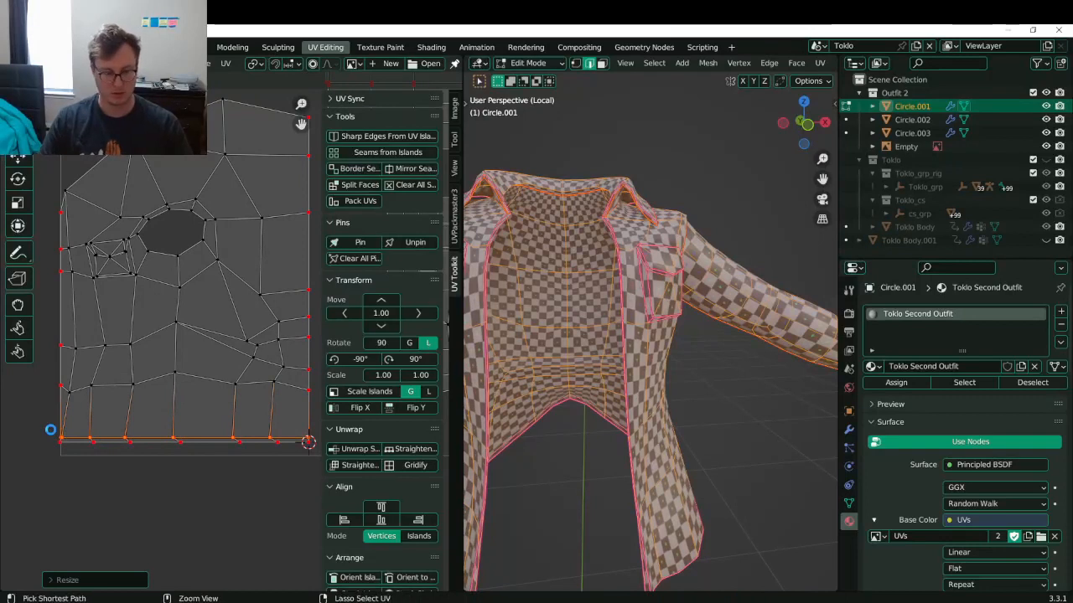
key("ctrl+s")
left_click(56, 398, "alt")
key("g")
key("x")
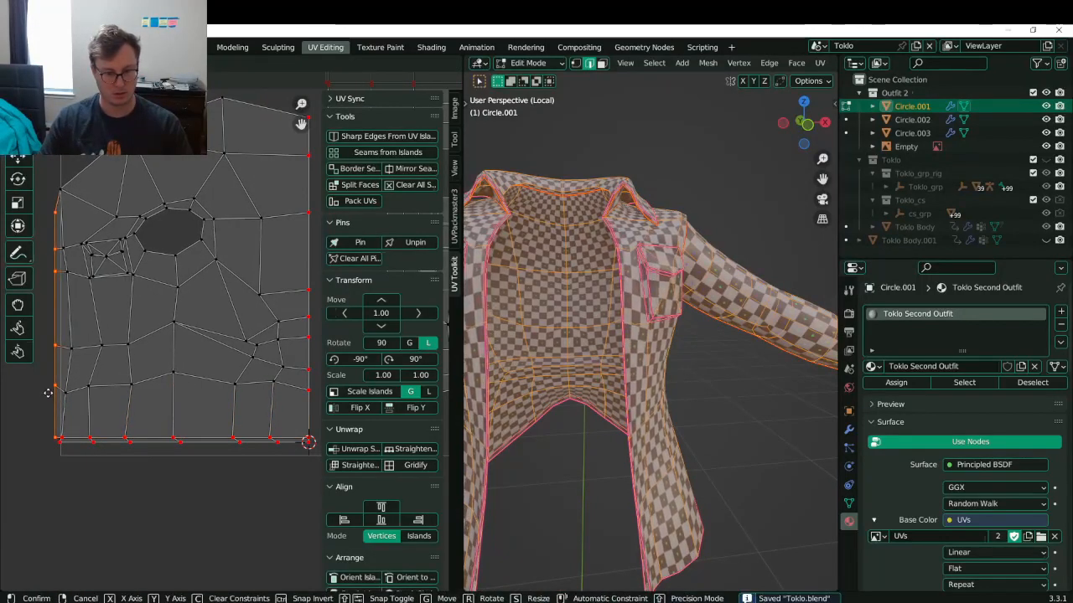
left_click(48, 394)
- Straighten the full left border, including the bottom-left corner, with S X 0
left_click(64, 445)
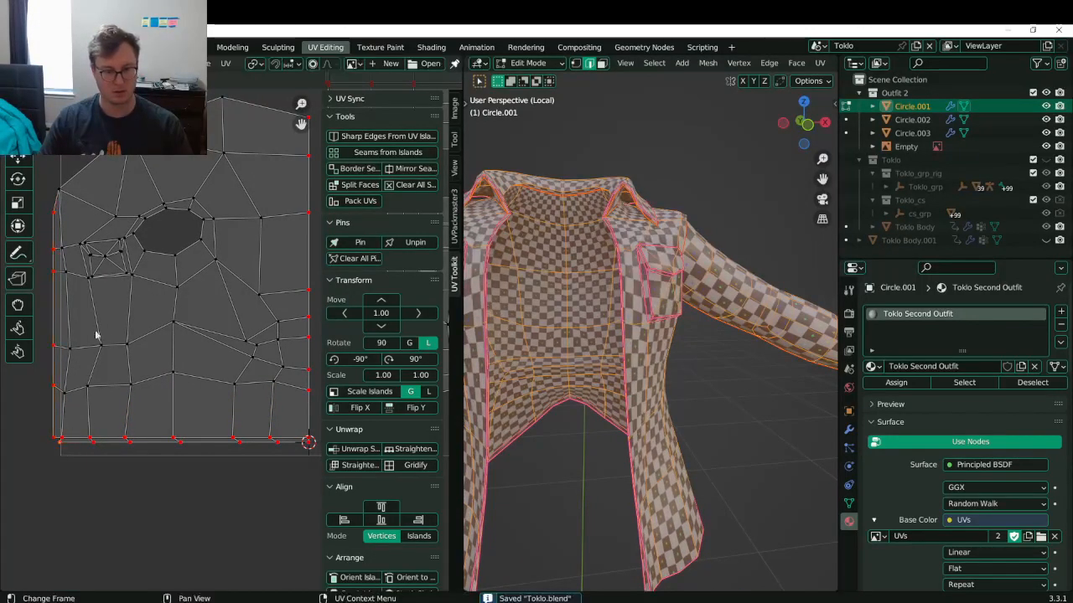
left_click(63, 194, "alt")
key("s")
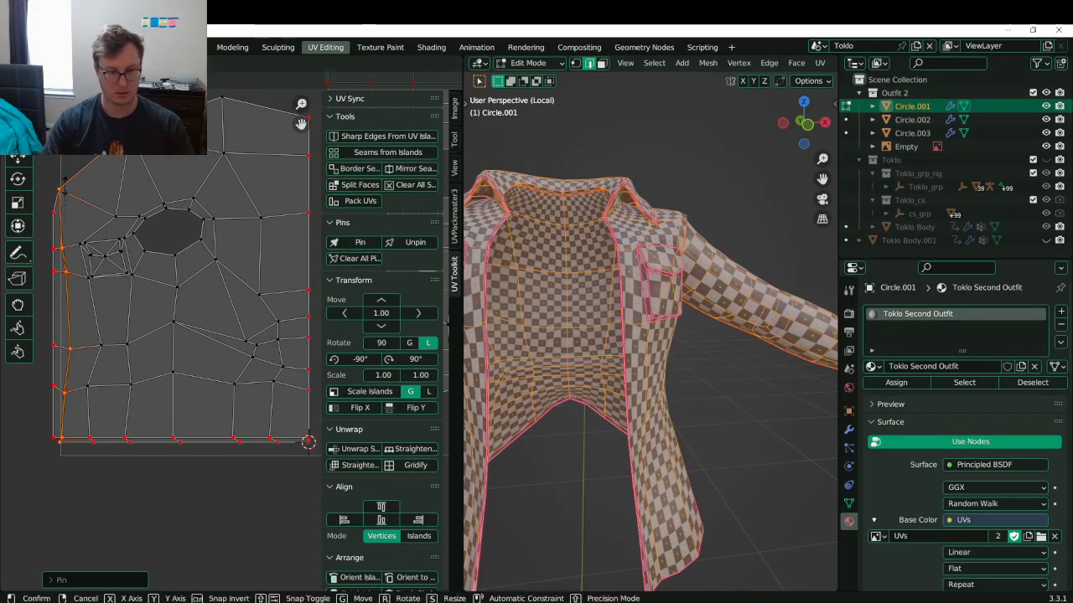
key("x")
key("0")
key("Return")
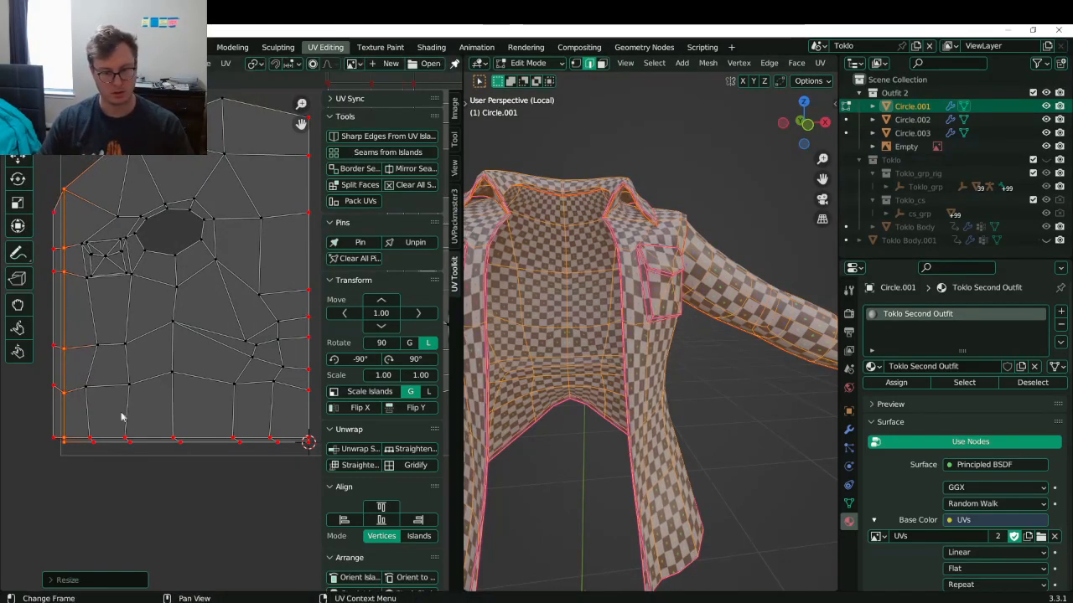
- Level the two lowest left-border vertices with their right-border partners using S Y 0
left_click(54, 389)
key("ctrl+s")
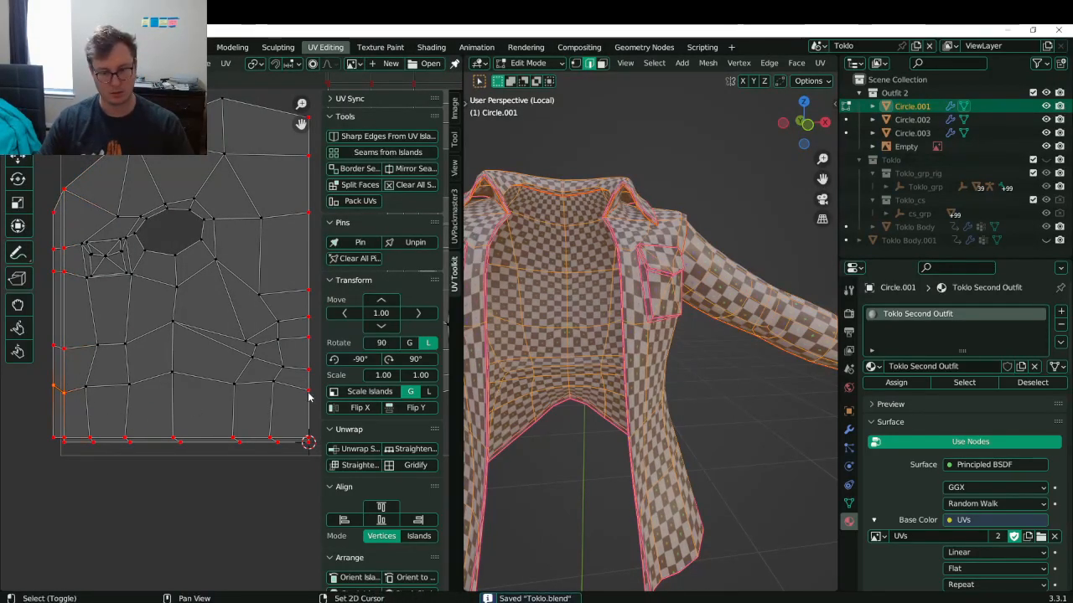
key("s")
key("y")
key("0")
key("Return")
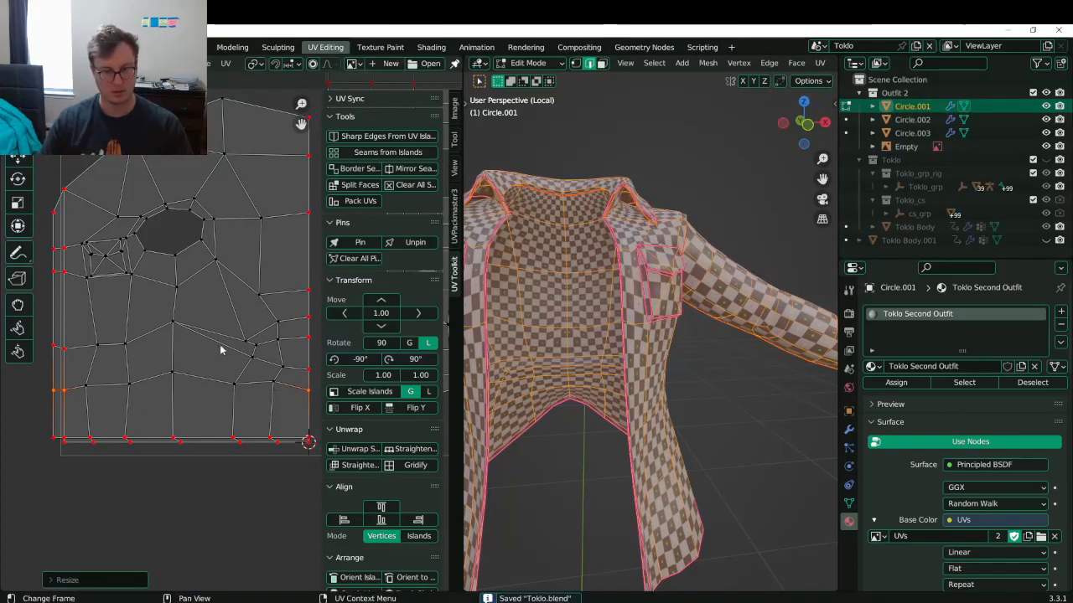
left_click(52, 346)
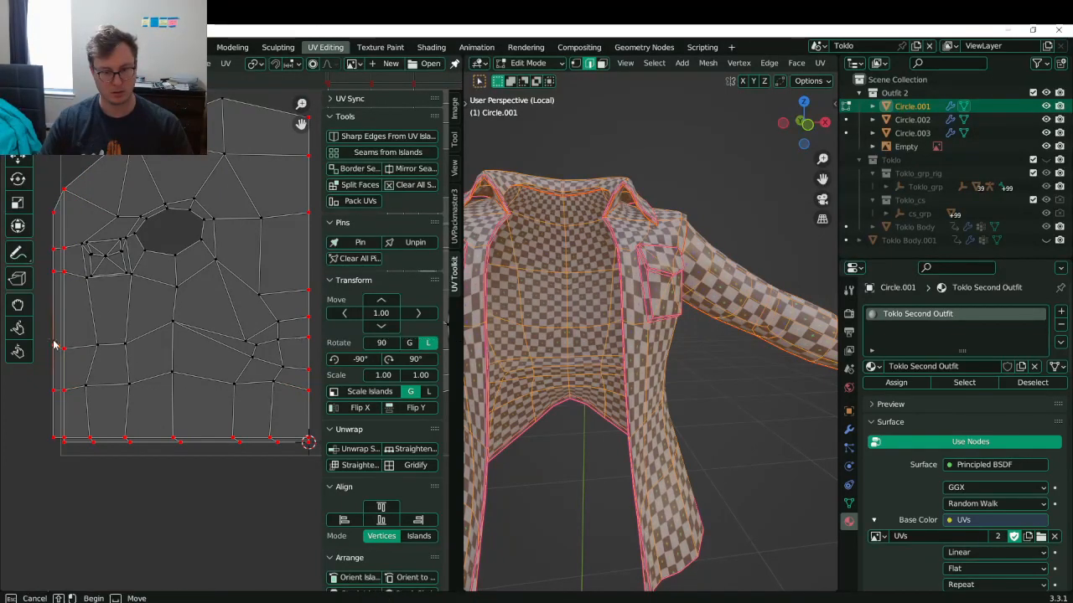
key("s")
key("y")
key("0")
key("Return")
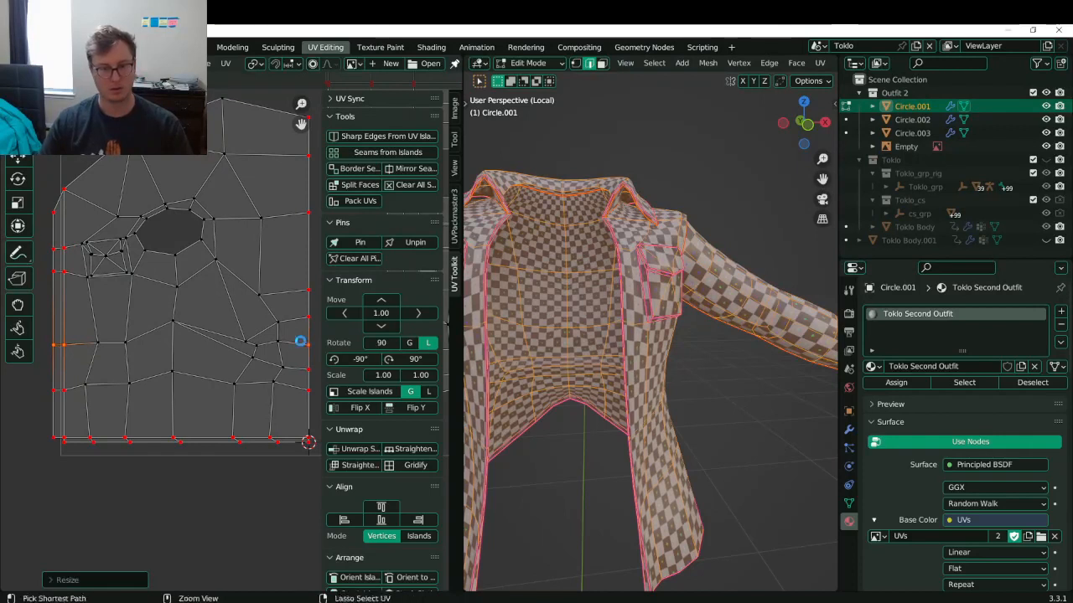
key("ctrl+s")
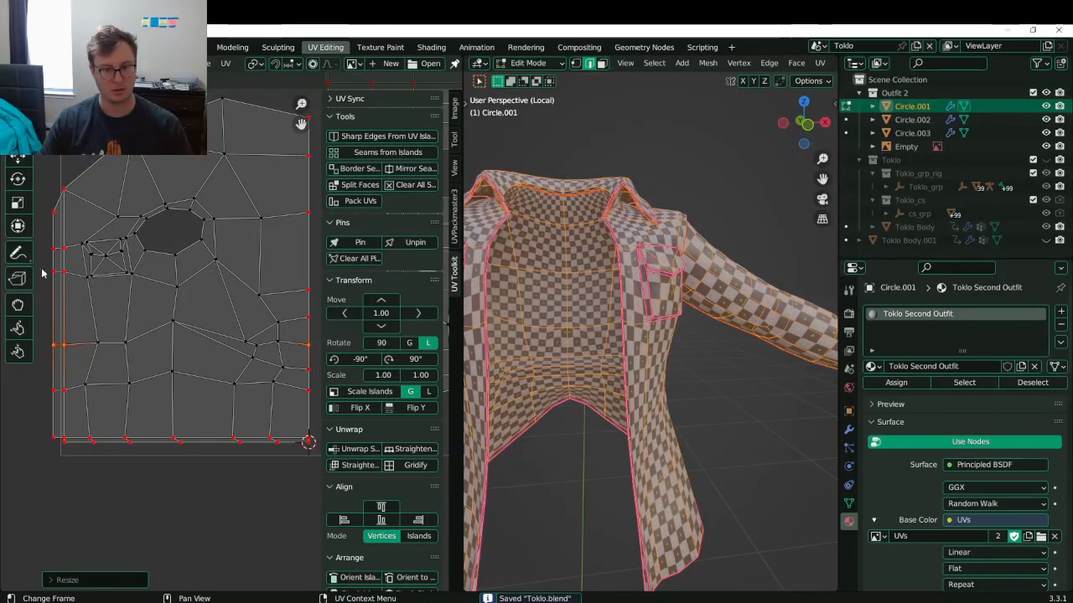
- Level the next left and right border vertex pair, and another row, with S Y 0
left_click(54, 273)
left_click(309, 292, "shift")
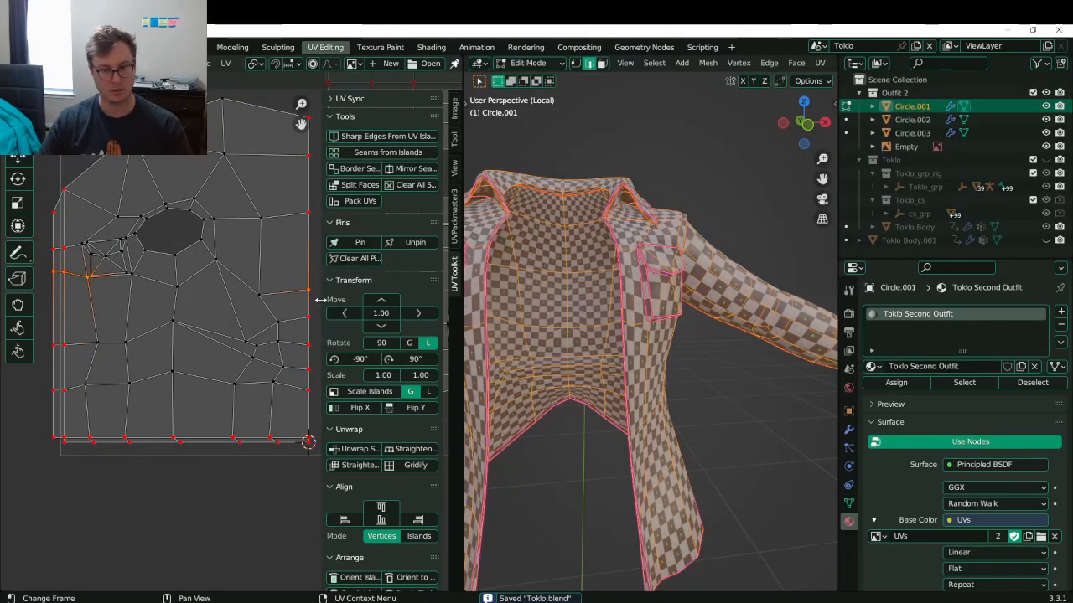
key("s")
key("y")
key("0")
key("Return")
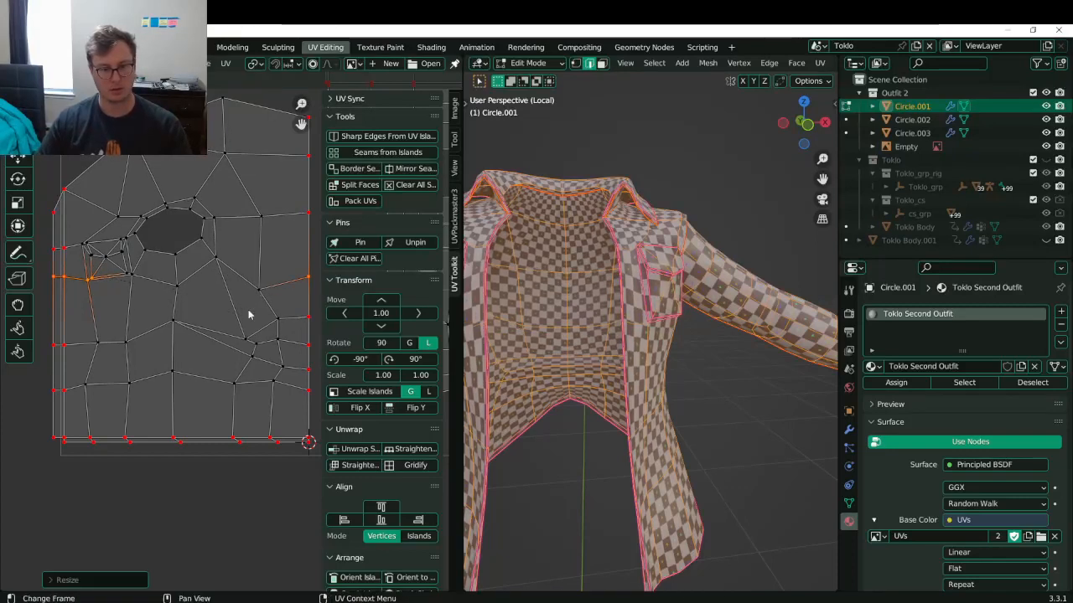
key("alt+a")
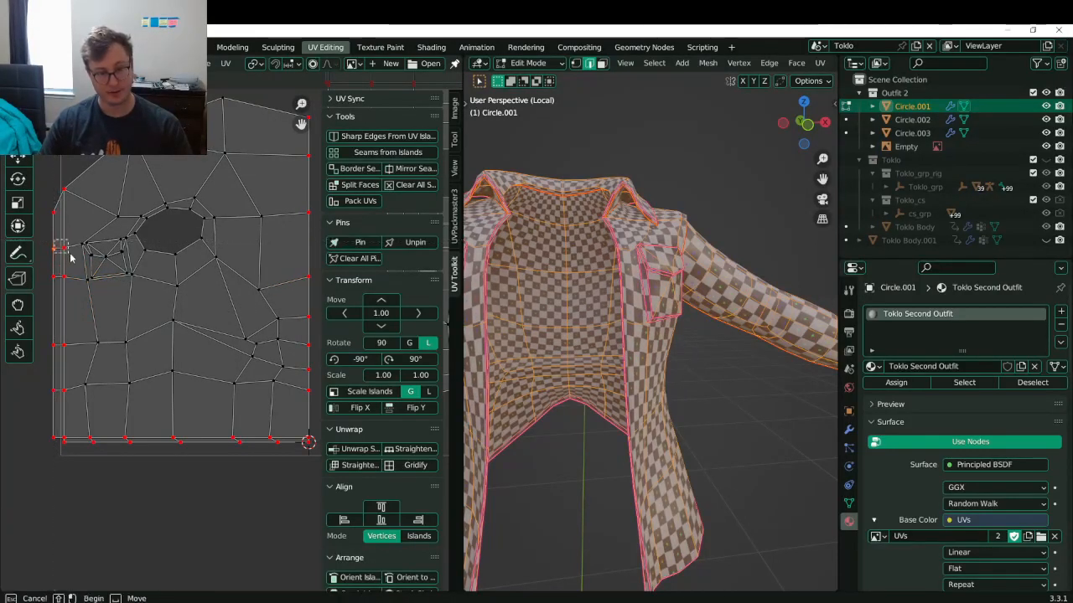
key("period")
key("Escape")
key("s")
key("y")
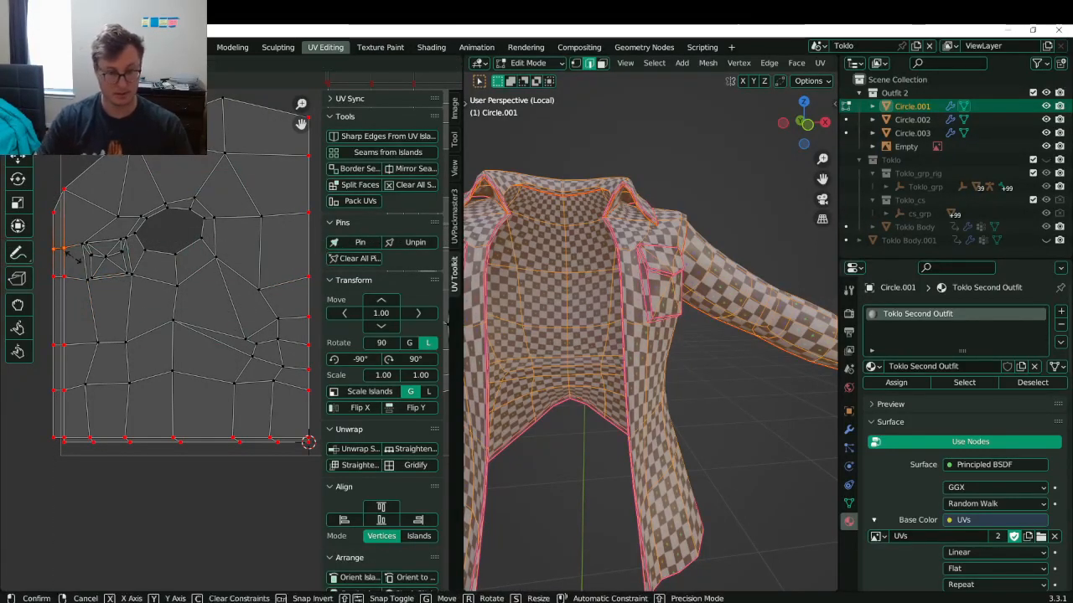
key("0")
key("Return")
- Level the upper row of border vertices across the island with S Y 0
key("alt+a")
left_click_drag(39, 172, 72, 217)
key("s")
key("y")
key("0")
key("Return")
key("ctrl+z")
left_click(314, 217, "shift")
key("s")
key("y")
key("0")
key("Return")
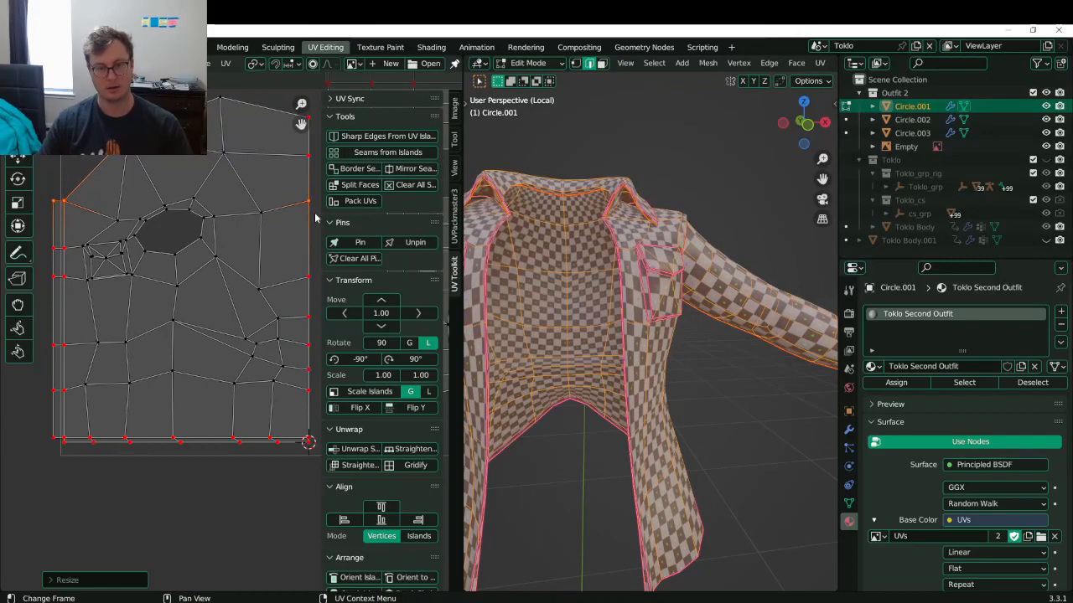
- Raise the upper-row vertices, save, and check the checker pattern on the jacket in Object Mode
key("ctrl+s")
middle_click_drag(263, 213, 219, 259)
key("g")
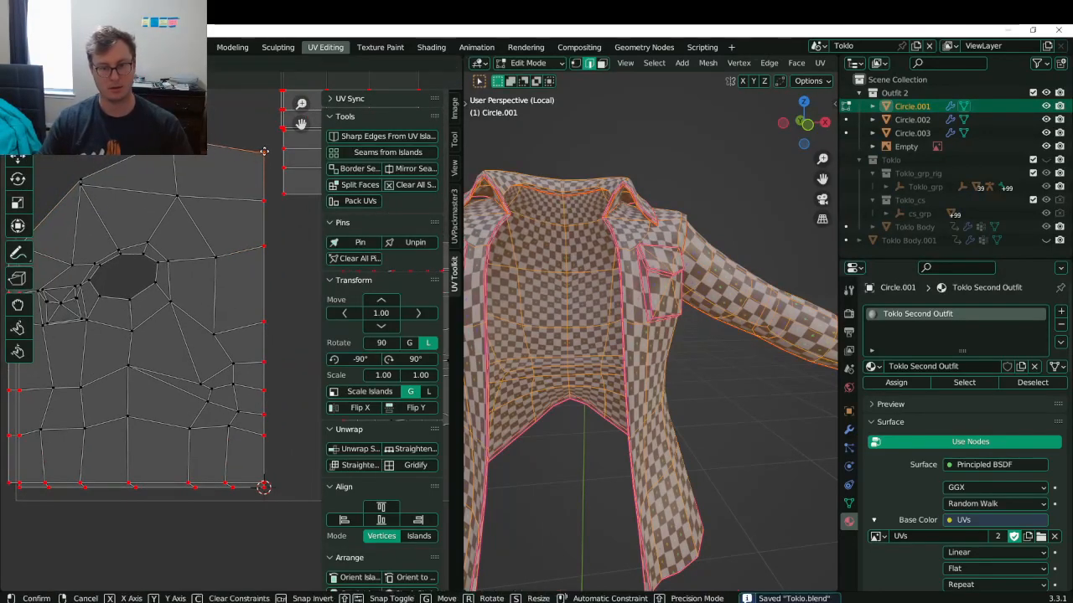
left_click(265, 149)
key("ctrl+s")
key("Tab")
middle_click_drag(645, 281, 536, 289)
middle_click_drag(645, 251, 564, 237)
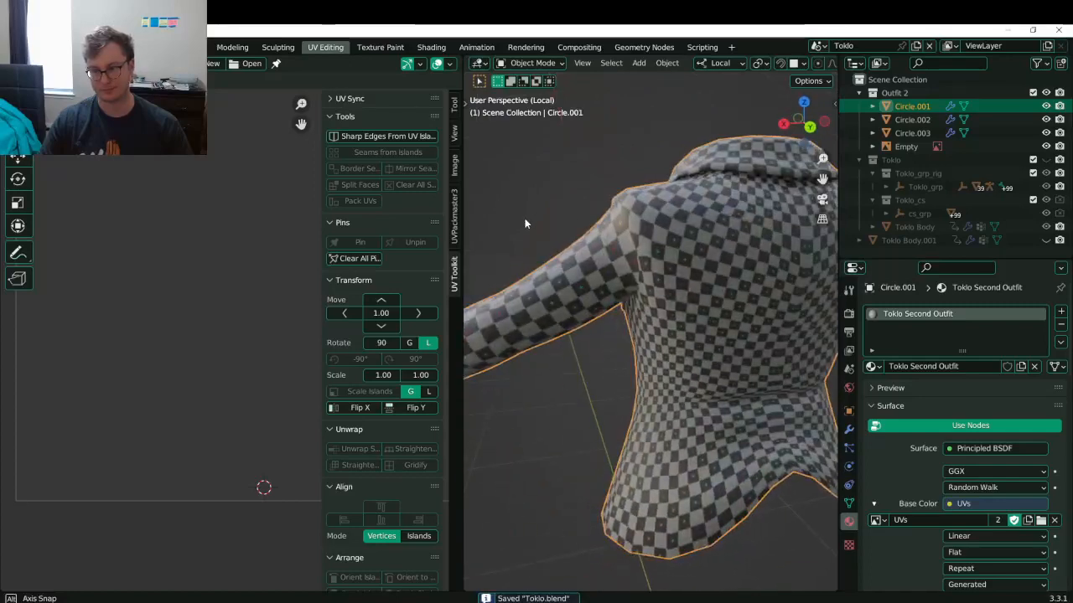
- Box-select and move the jacket island's lower right-border UVs, then return to Object Mode to view the checker
key("Tab")
scroll(180, 299, "down", 3)
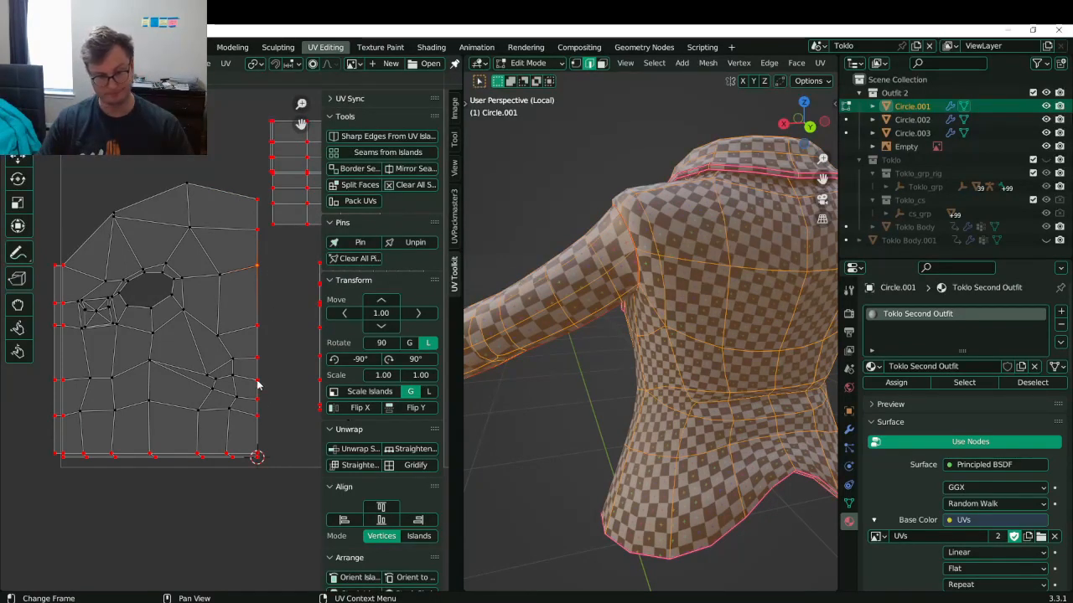
key("b")
left_click_drag(232, 311, 263, 433)
key("g")
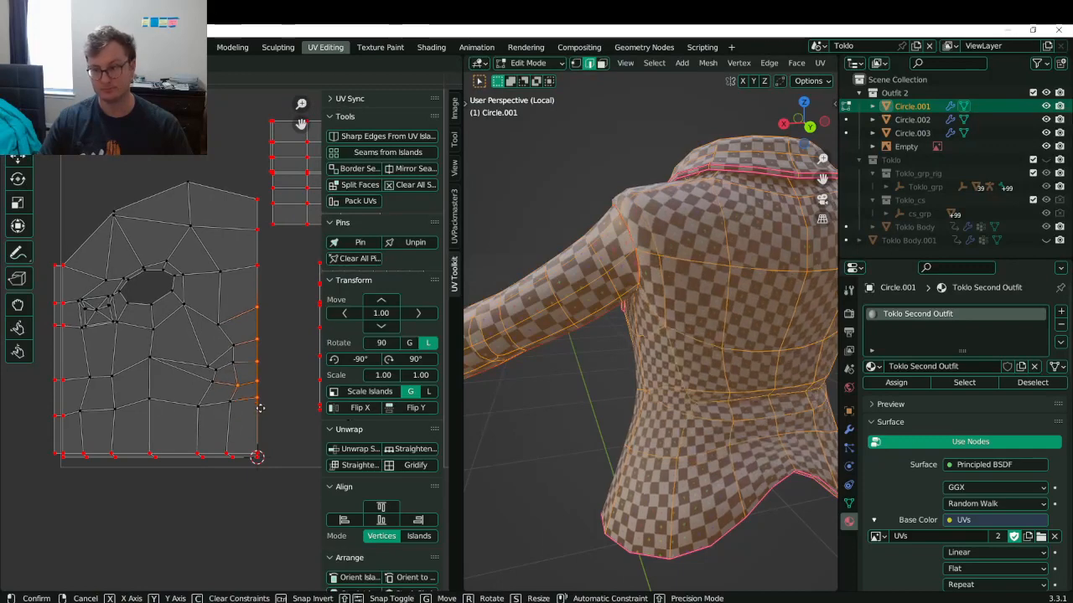
left_click(264, 408)
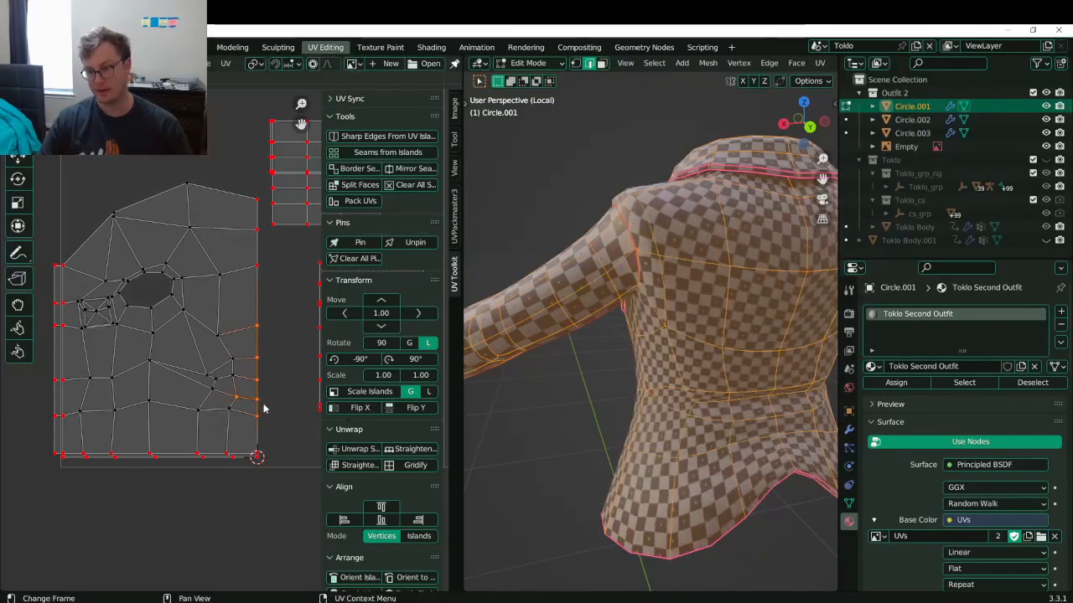
key("Tab")
middle_click_drag(622, 311, 673, 360)
- Save, leave local view, and select the inner shirt Circle.003
key("ctrl+s")
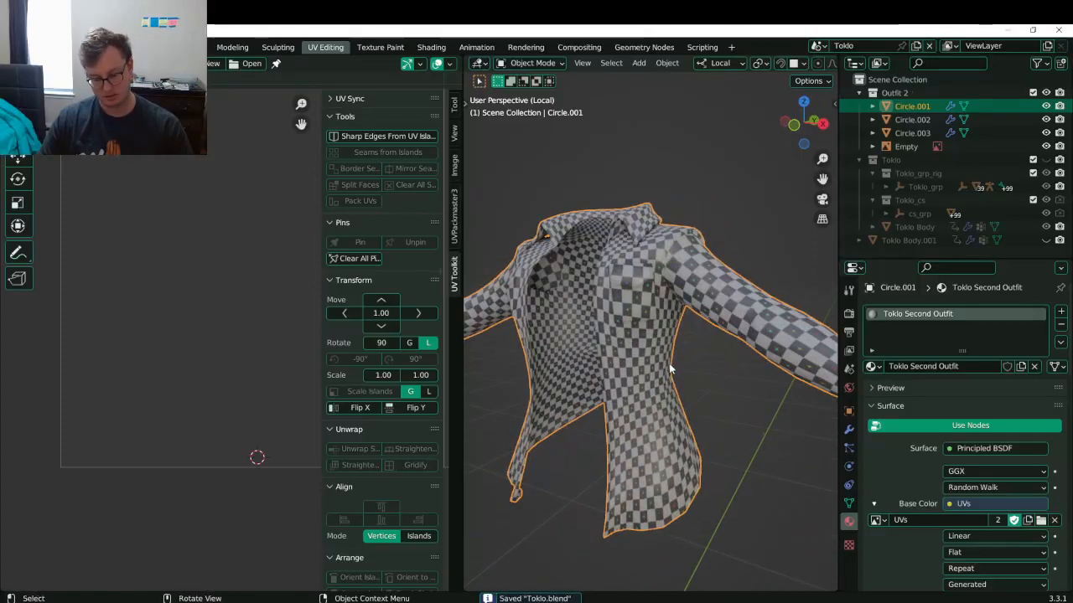
key("KP_Divide")
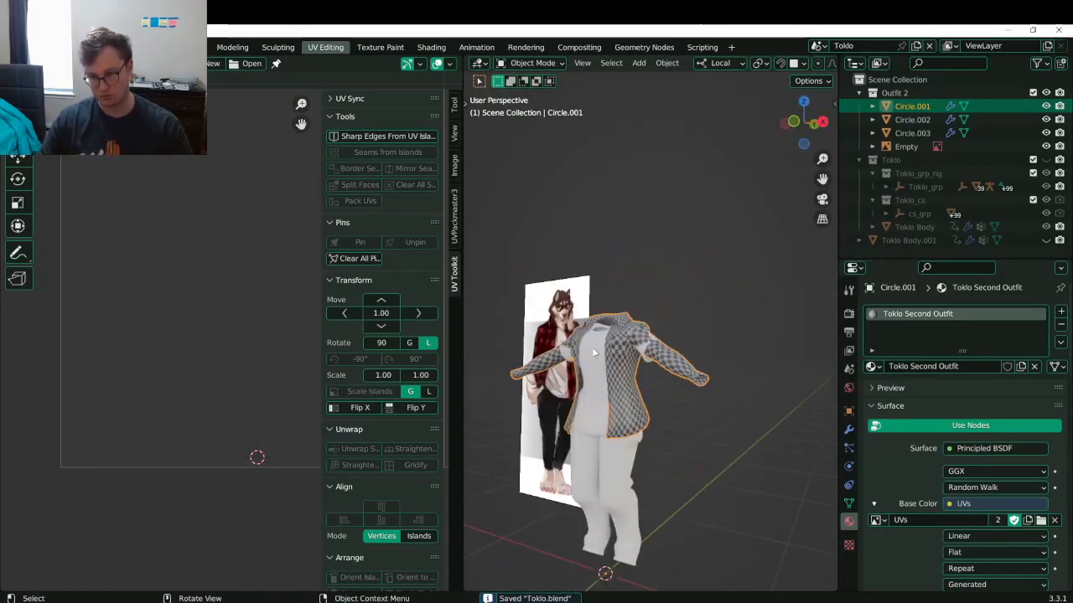
scroll(590, 352, "up", 2)
scroll(578, 363, "up", 2)
left_click(625, 359)
key("Tab")
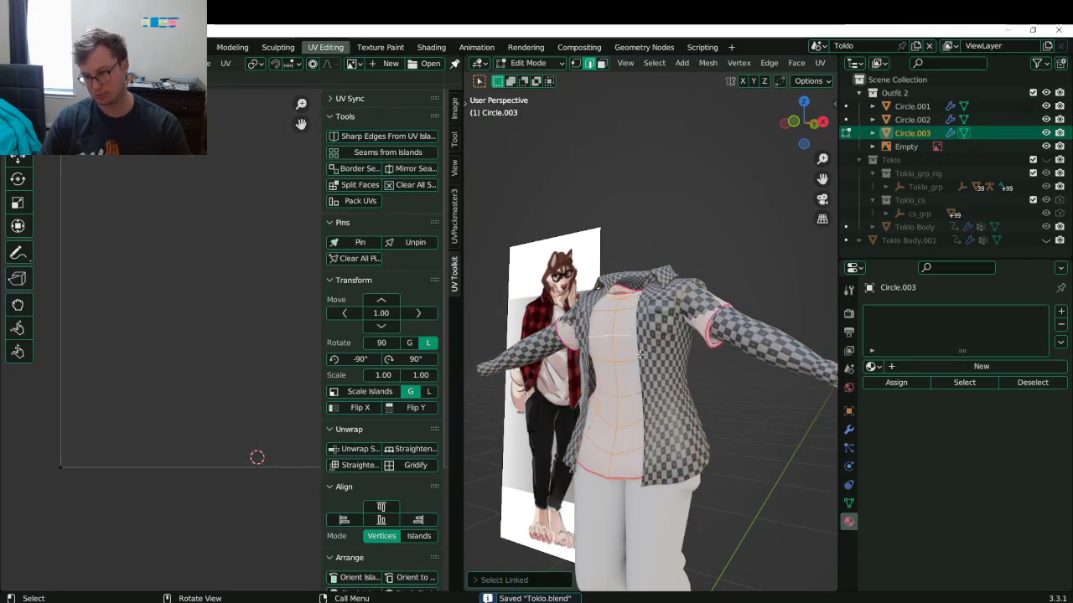
key("Tab")
- Assign the Toklo Second Outfit material to Circle.003, isolate it in local view, and enter Edit Mode
left_click(872, 366)
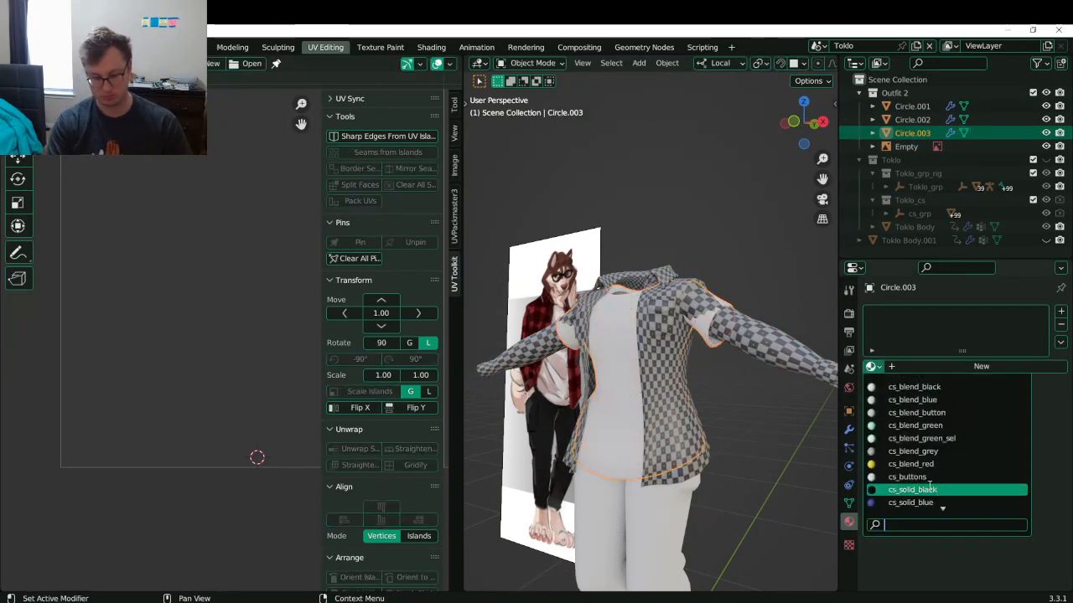
type("to")
key("Down")
key("Down")
key("Down")
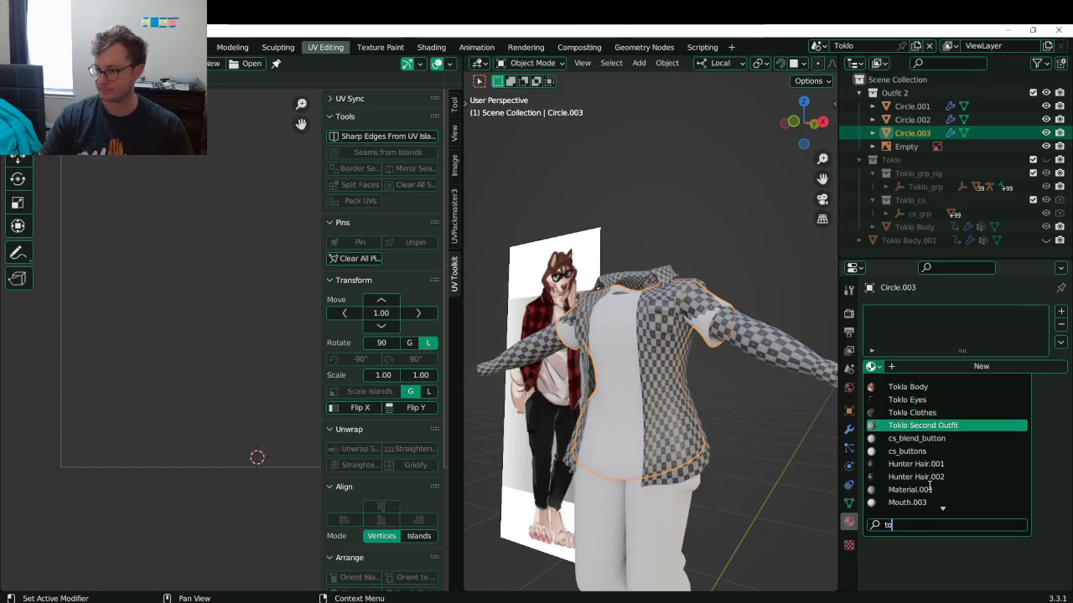
key("Return")
key("KP_Divide")
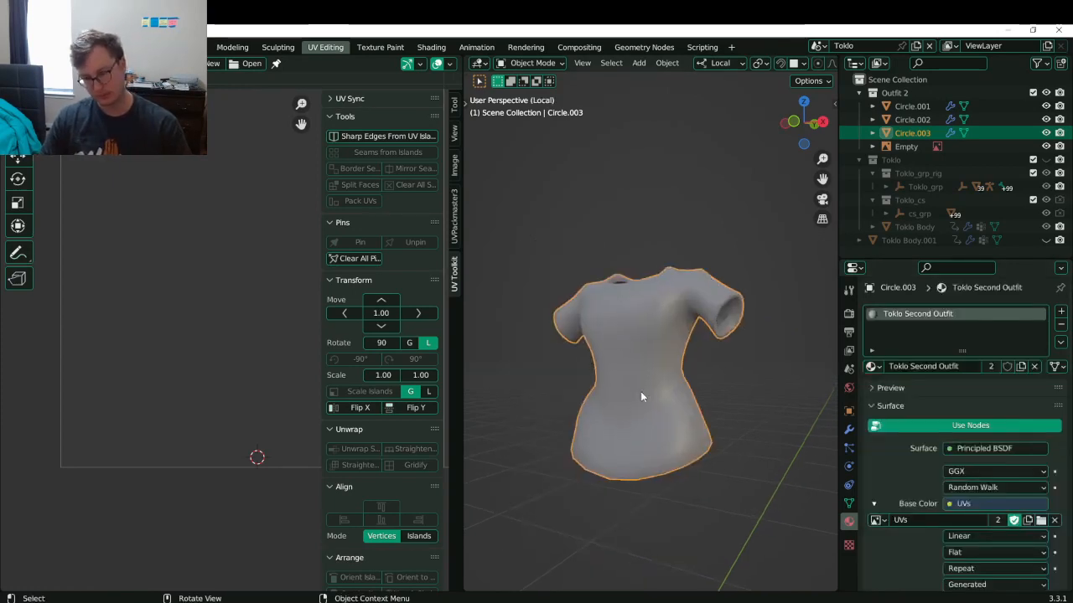
key("Tab")
- Unwrap the Circle.003 shirt mesh for a first UV layout
key("u")
left_click(709, 367)
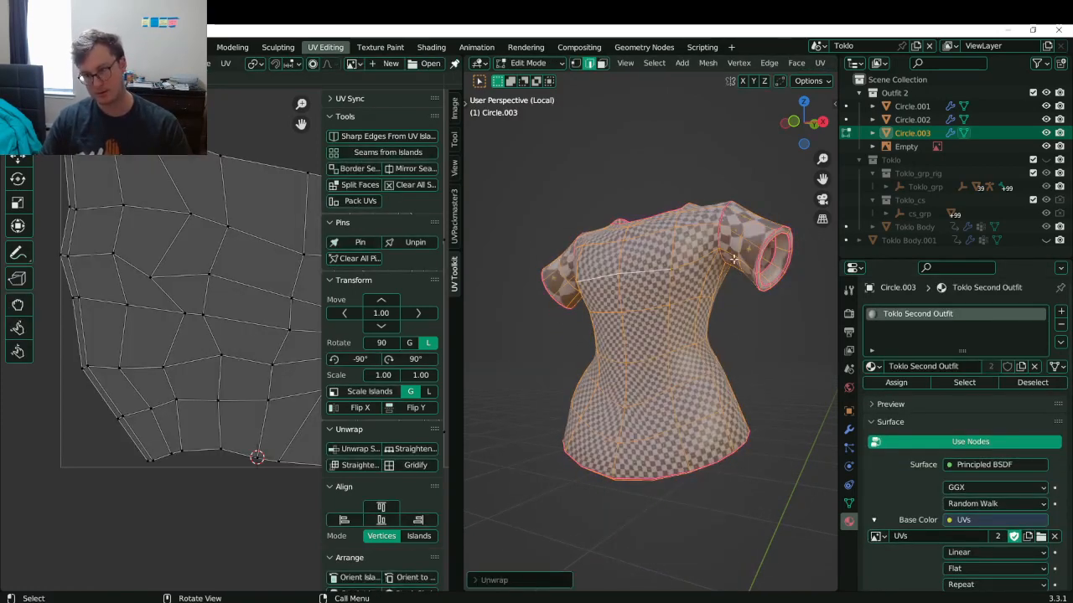
middle_click_drag(734, 261, 696, 205)
scroll(704, 243, "up", 3)
middle_click_drag(716, 273, 731, 408)
- Mark an edge under the sleeve as a seam, re-unwrap the shirt, and save
key("alt+a")
left_click(682, 242, "shift")
right_click(675, 413)
left_click(674, 415)
key("a")
key("u")
left_click(731, 408)
scroll(245, 289, "down", 4)
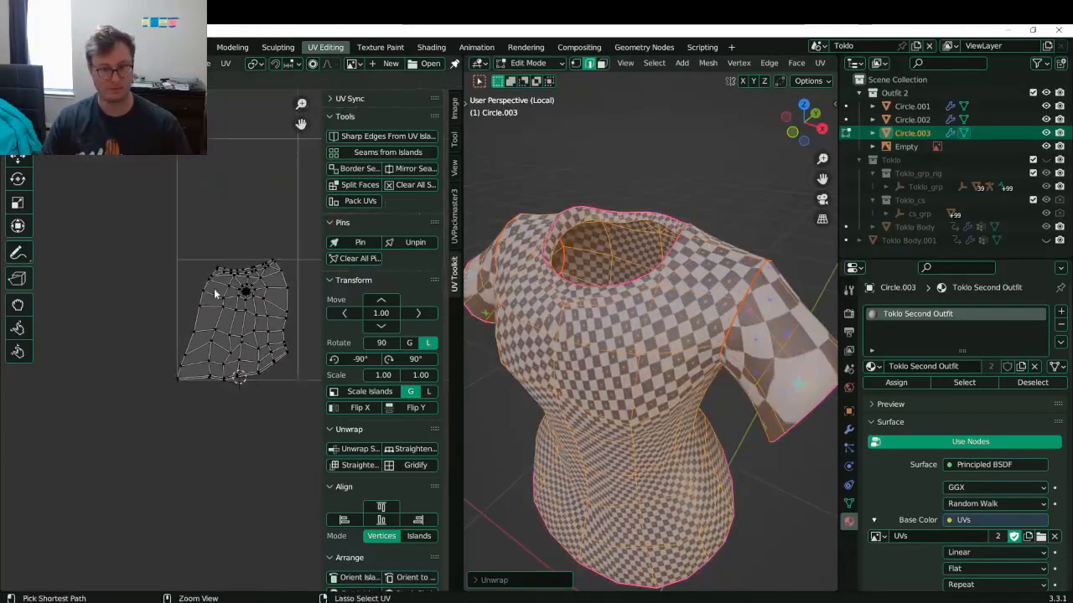
key("ctrl+s")
- Mark another sleeve edge as a seam via Quick Favorites and unwrap the shirt again
middle_click_drag(558, 350, 634, 339)
scroll(707, 272, "up", 2)
left_click(689, 289)
key("q")
left_click(625, 317)
key("a")
key("u")
left_click(633, 339)
- Straighten the small UV island into a rectangular grid, move it higher, and save
scroll(231, 344, "up", 6)
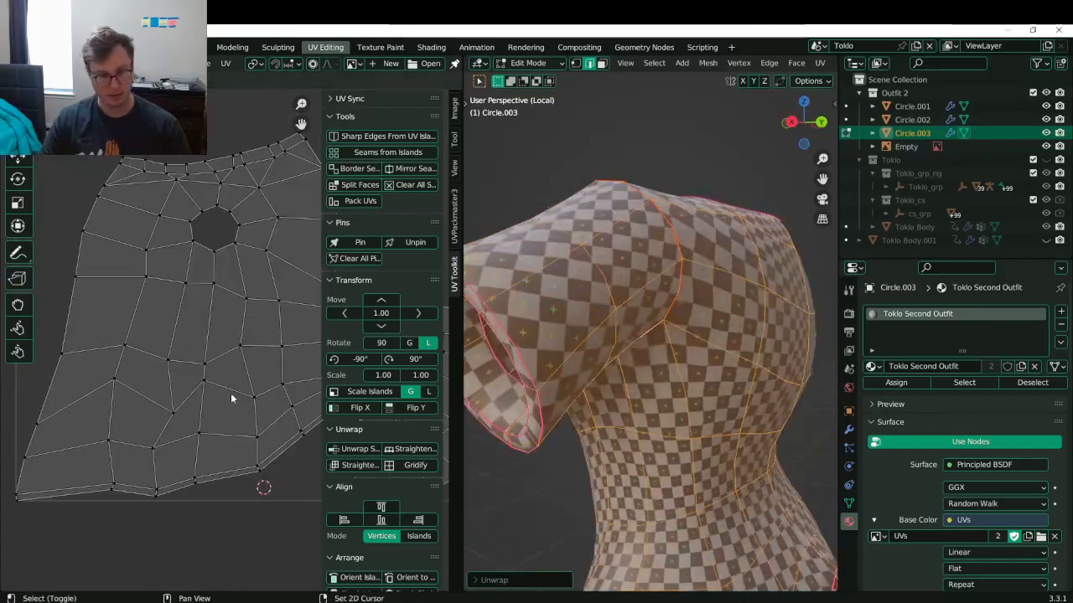
middle_click_drag(231, 397, 160, 385)
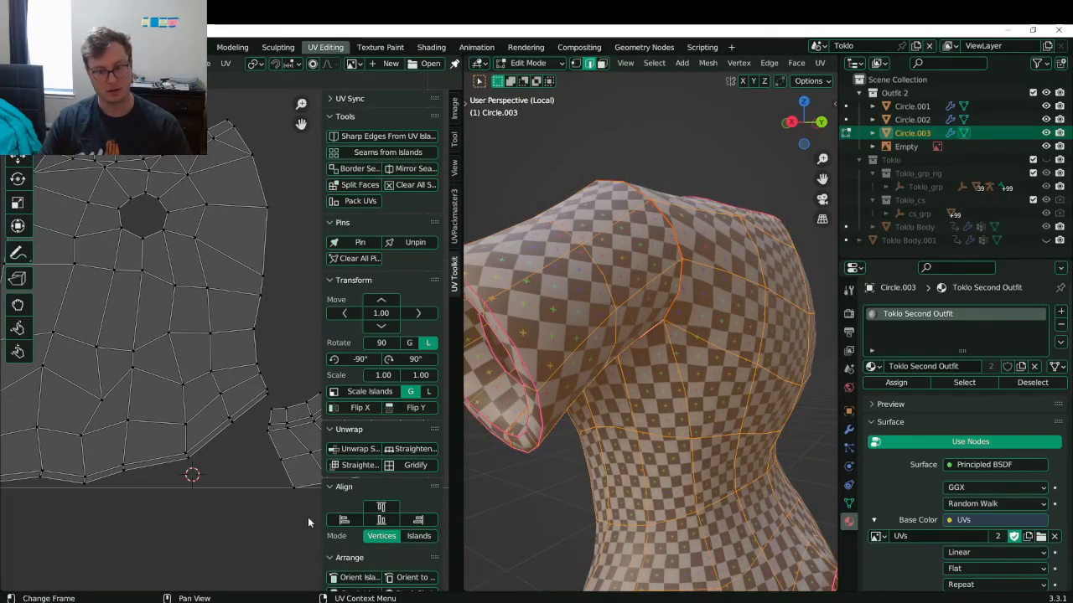
key("l")
left_click(359, 466)
scroll(215, 347, "down", 2)
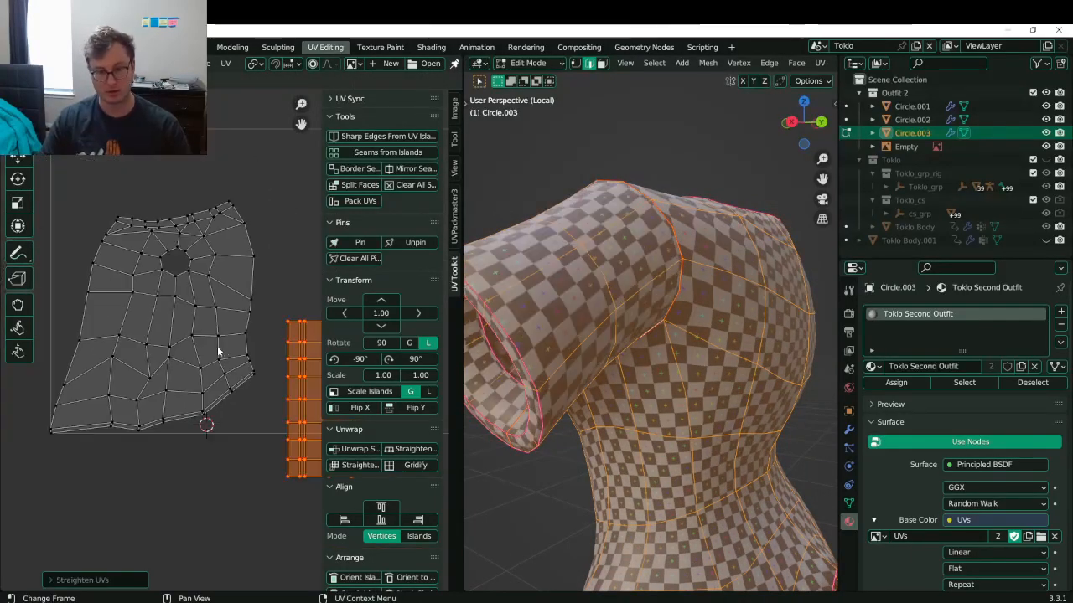
key("g")
left_click(269, 392)
key("ctrl+s")
middle_click_drag(160, 365, 228, 376)
key("l")
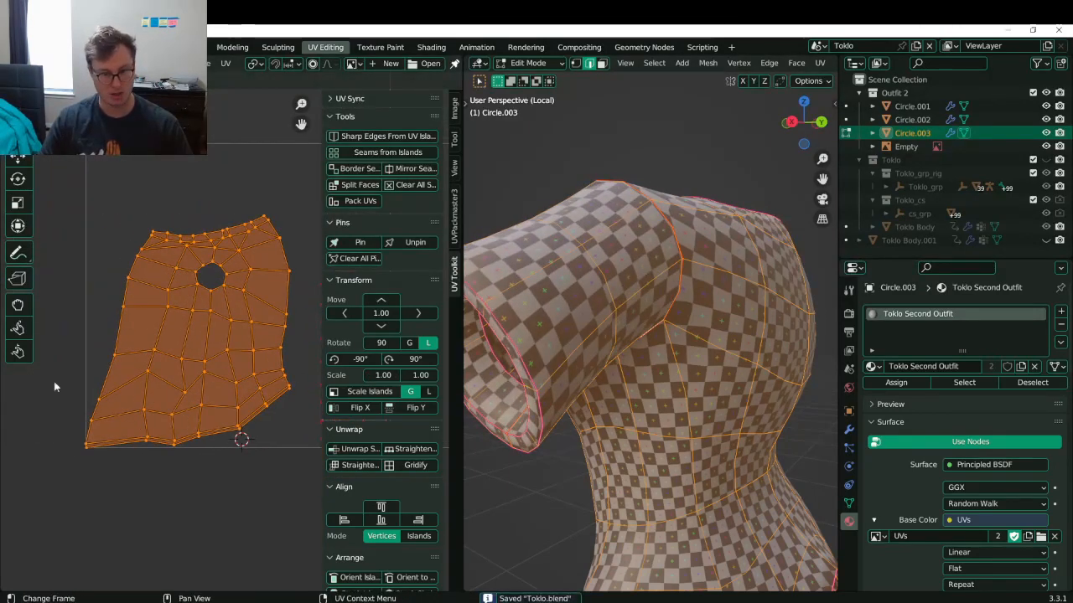
- Flatten the main island's bottom border loop into a straight line (S Y 0)
left_click(96, 282)
left_click(108, 306, "alt")
left_click(212, 453)
left_click(211, 453, "alt")
key("s")
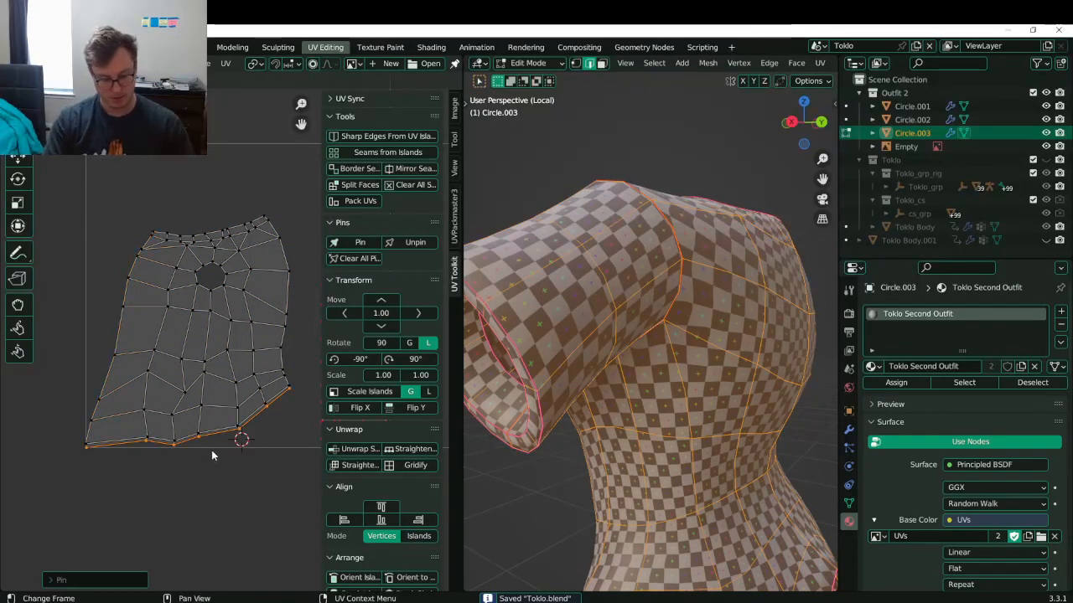
key("y")
key("0")
key("Return")
- Straighten the island's left border loop into a vertical line (S X 0)
left_click(107, 335, "alt")
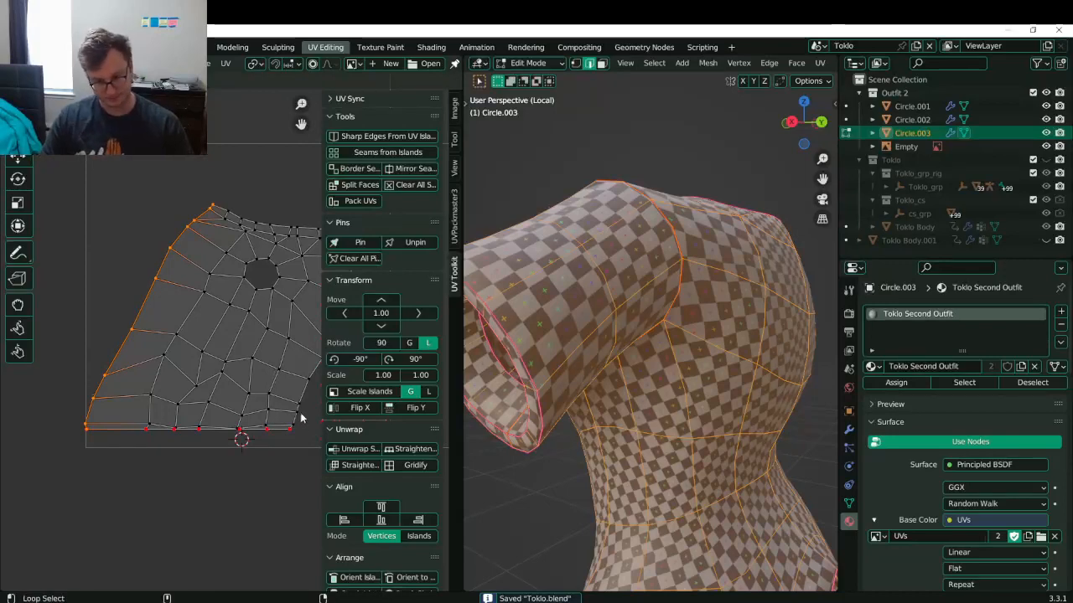
key("period")
key("Escape")
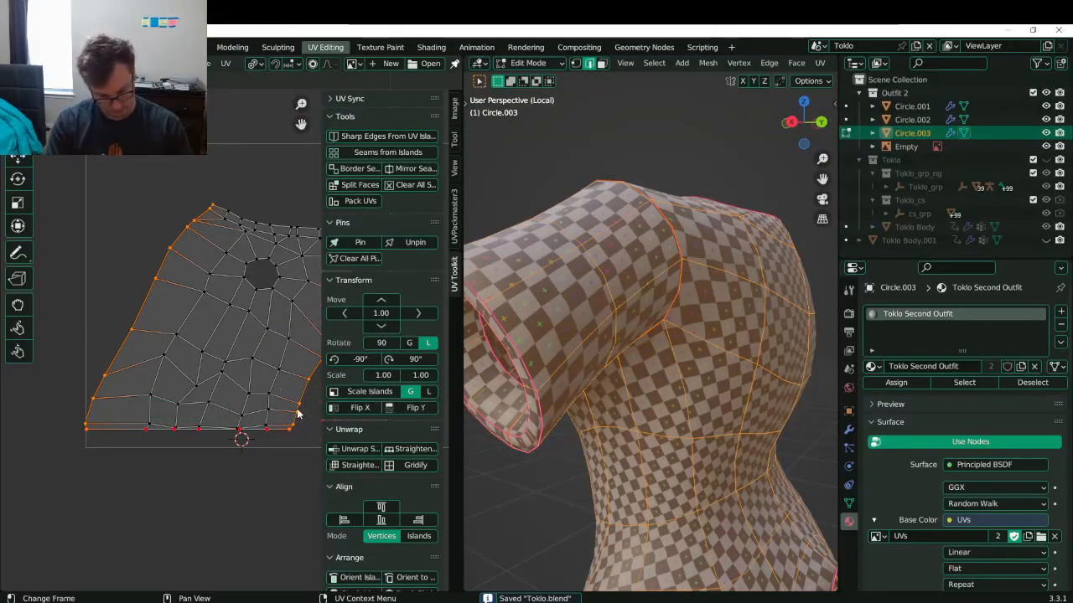
key("s")
key("x")
key("0")
key("Return")
- Move the side border loops further left along the X axis
key("g")
key("x")
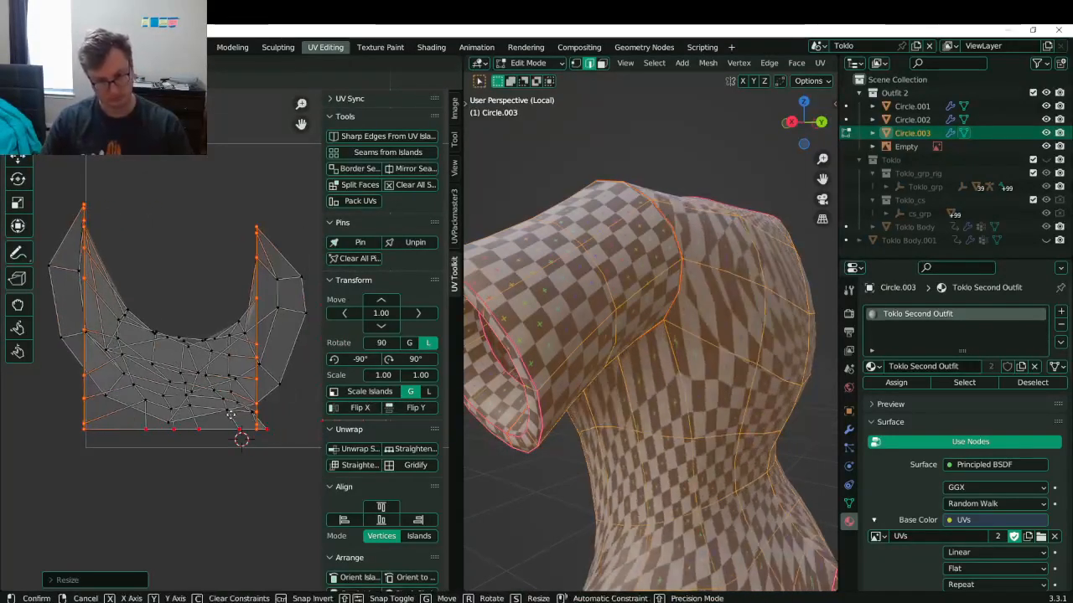
left_click(241, 419)
key("period")
key("Escape")
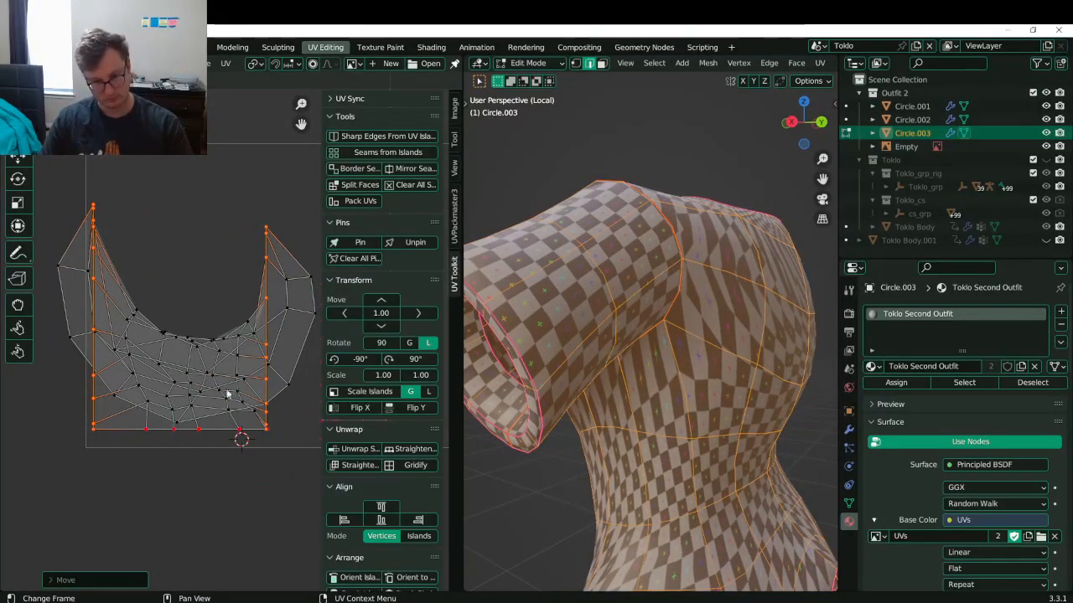
key("ctrl+z")
key("ctrl+z")
key("ctrl+shift+z")
key("ctrl+shift+z")
- Widen the island's side borders along X, shift them horizontally, and save
key("s")
key("x")
left_click(242, 368)
key("g")
key("x")
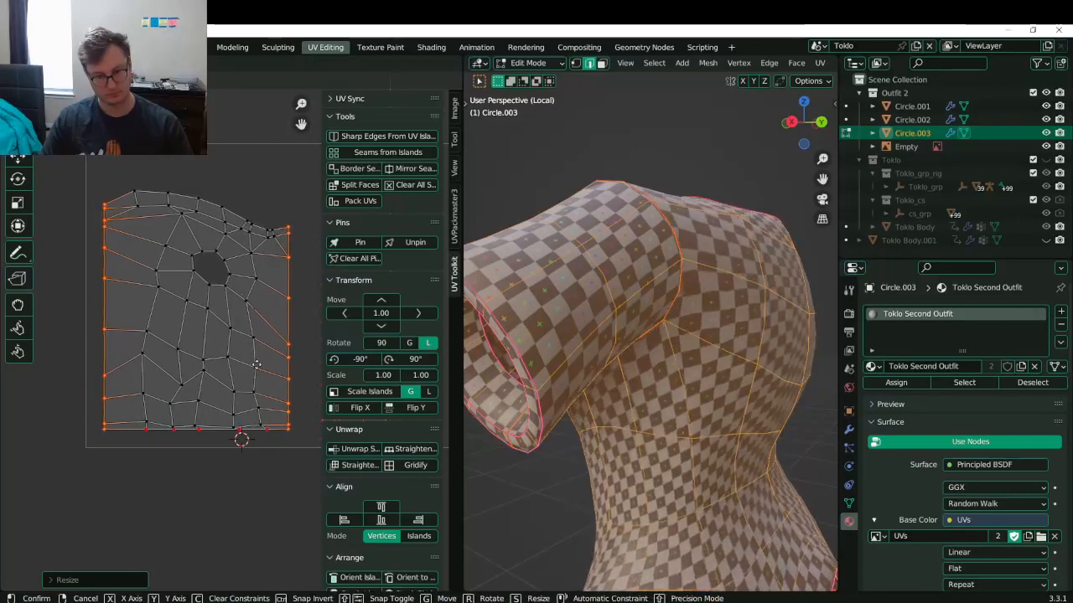
left_click(263, 368)
key("ctrl+s")
- Snap the 2D cursor to the bottom border and set the pivot point to 2D Cursor
middle_click_drag(230, 387, 216, 396)
left_click(198, 456, "alt")
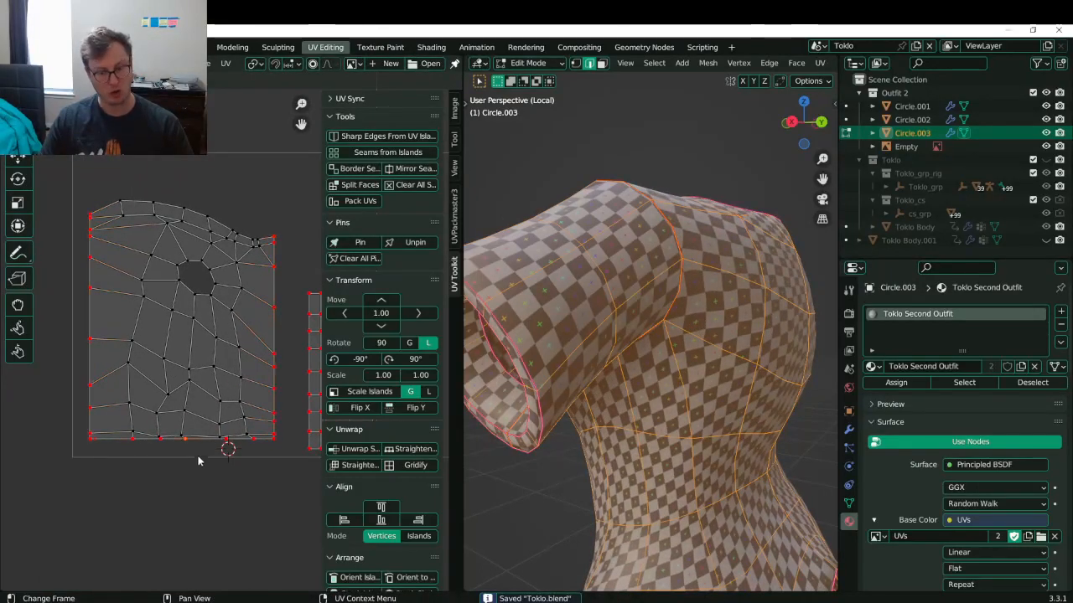
key("period")
key("shift+s")
left_click(209, 521)
key("period")
left_click(204, 490)
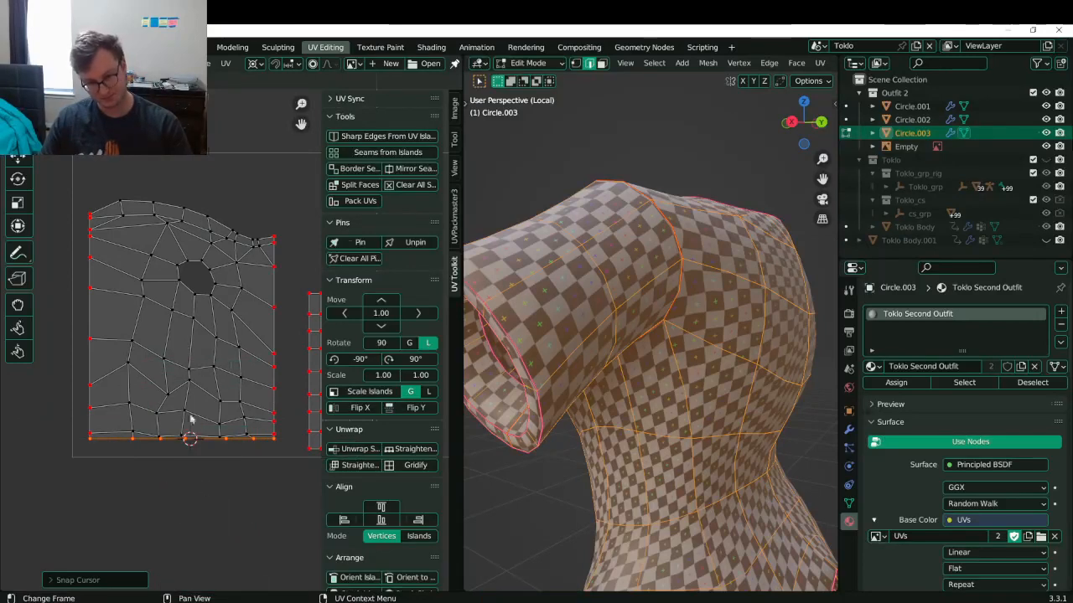
left_click(280, 298)
scroll(631, 352, "down", 4)
middle_click_drag(608, 353, 738, 414)
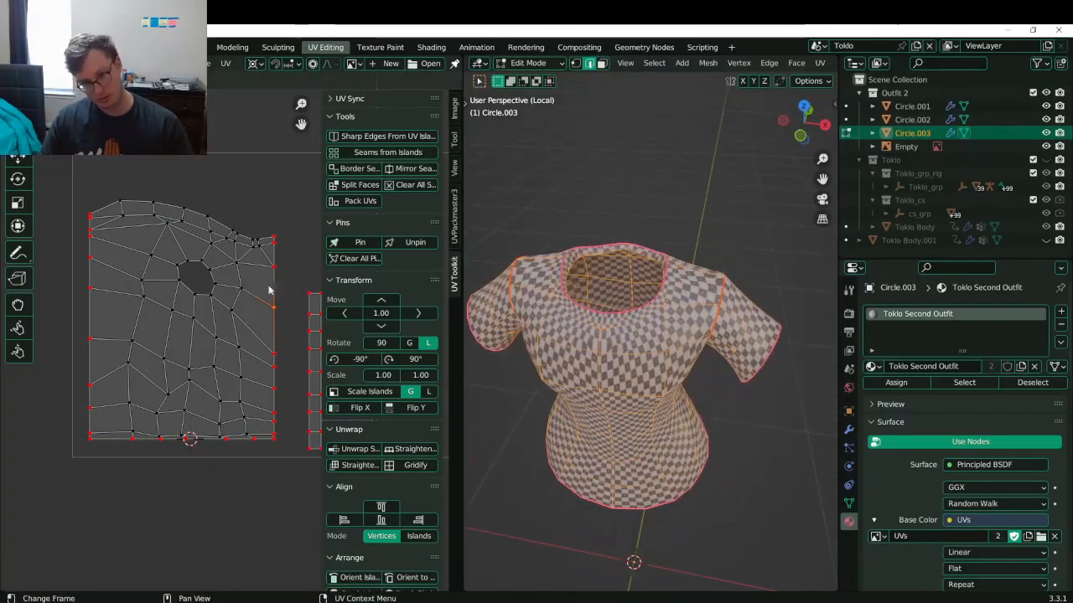
- Rescale the island's right border vertically, discard a second attempt, and save the file
left_click(281, 267, "alt")
key("s")
key("y")
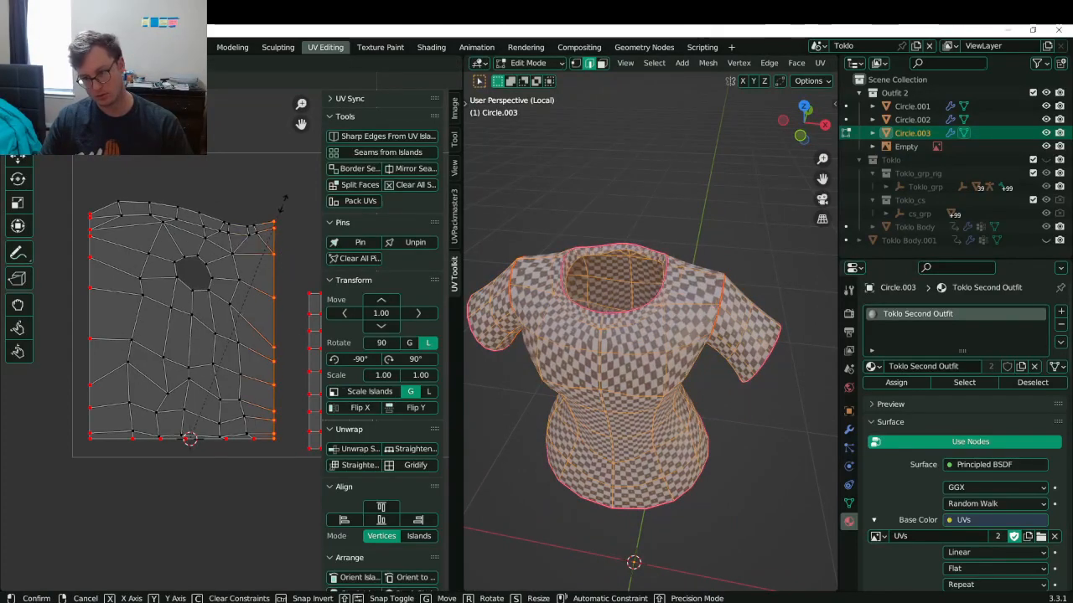
left_click(278, 238)
key("s")
key("y")
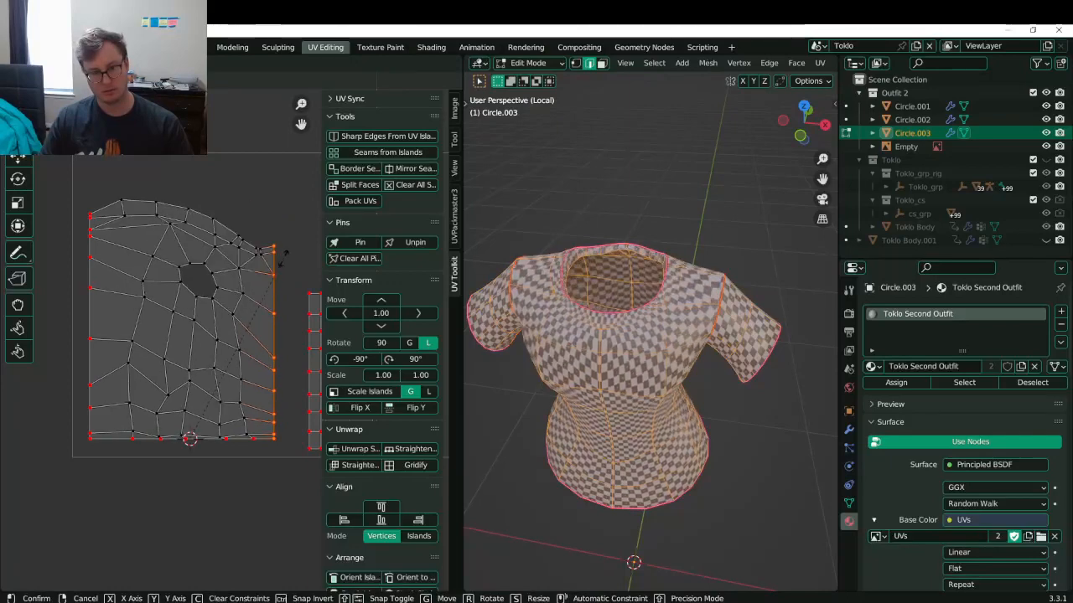
right_click(287, 228)
key("ctrl+s")
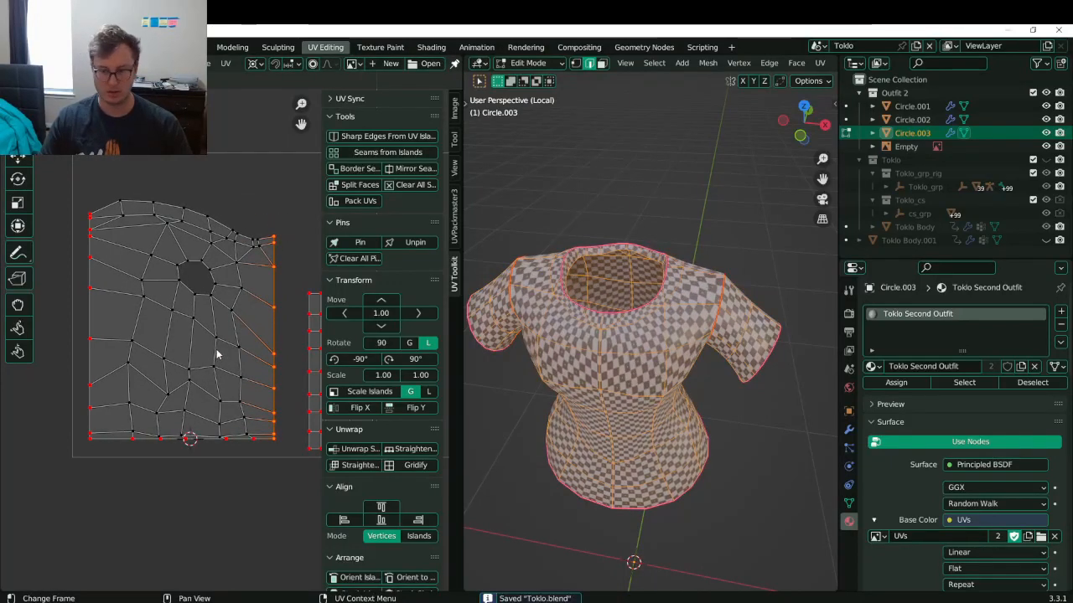
- Orbit to view the shirt's hem from below and change the pivot point setting
middle_click_drag(612, 327, 587, 295)
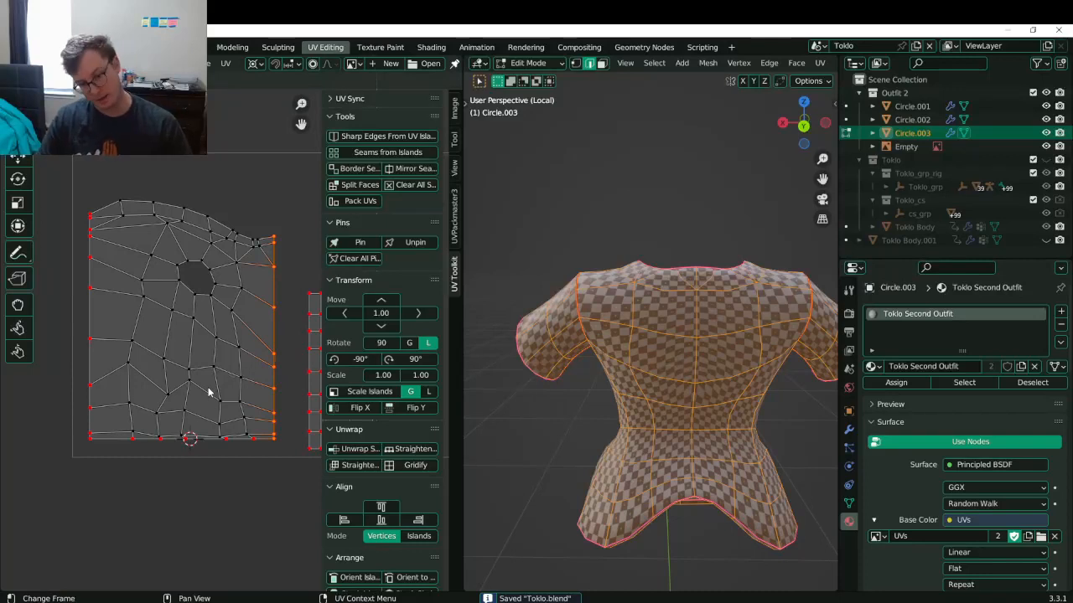
middle_click_drag(669, 328, 682, 279)
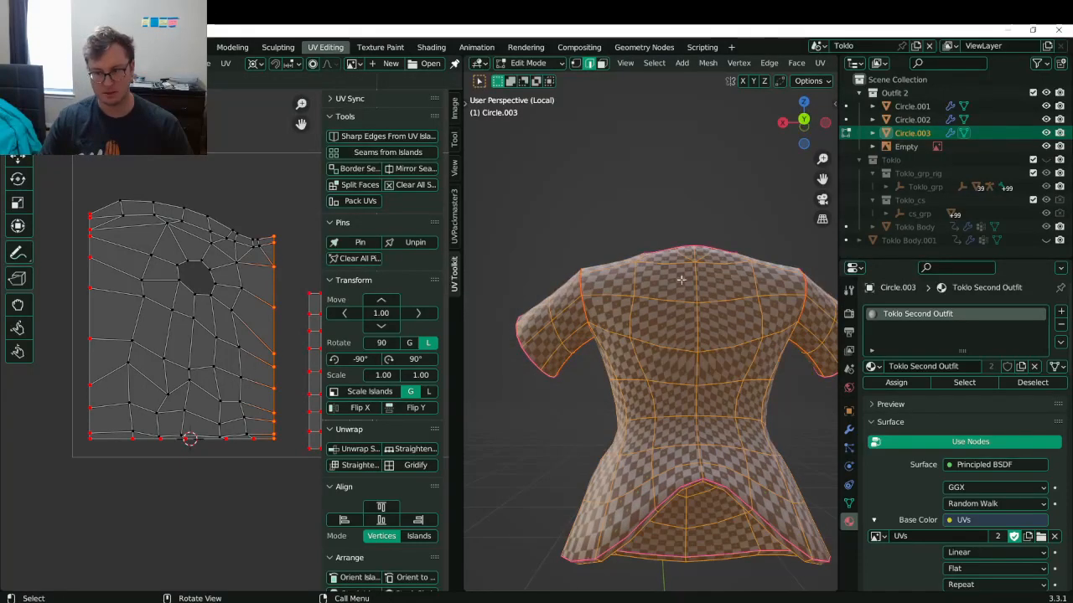
key("period")
left_click(138, 439)
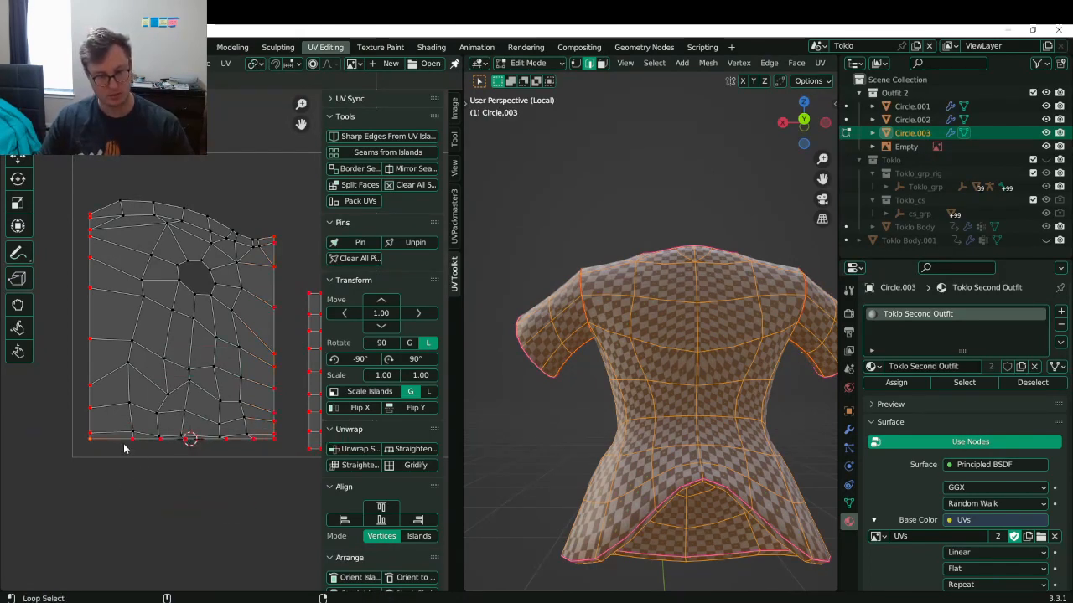
- Flatten the bottom edge points and bottom loop onto a horizontal line with scale Y 0
key("s")
key("y")
key("0")
key("Return")
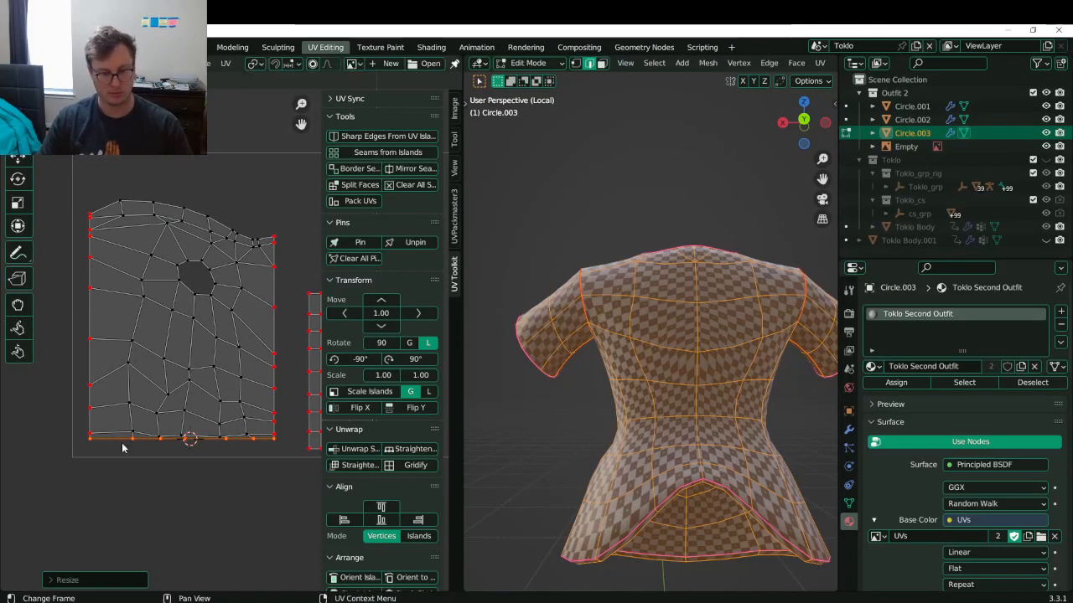
left_click(114, 431)
key("s")
key("y")
key("0")
key("Return")
- Box-select the bottom-edge points and collapse them onto a straight line with scale X 0
left_click(131, 434)
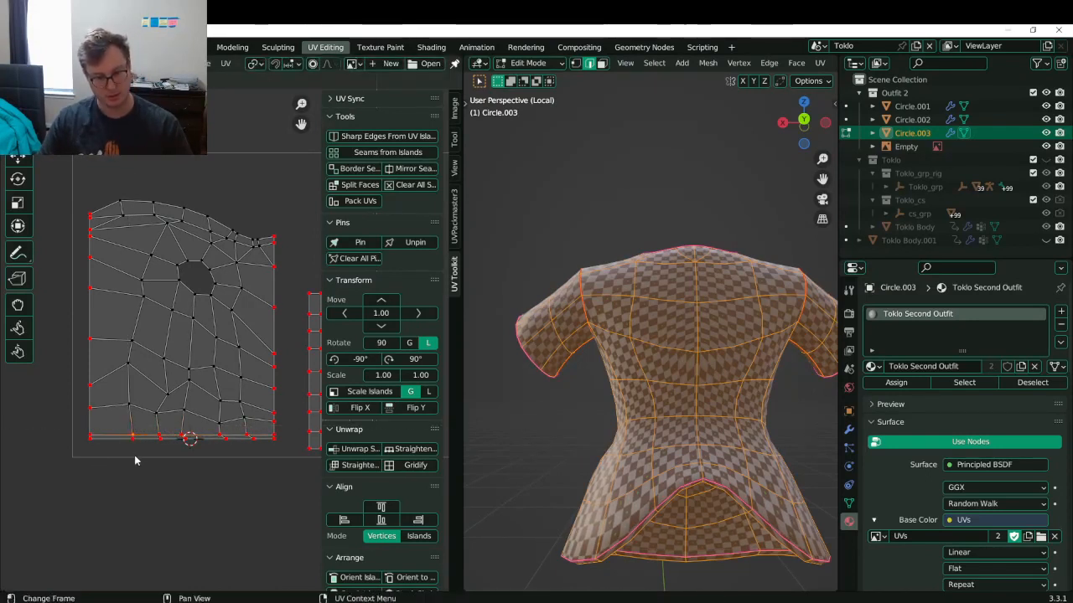
key("b")
left_click_drag(244, 428, 263, 470)
key("3")
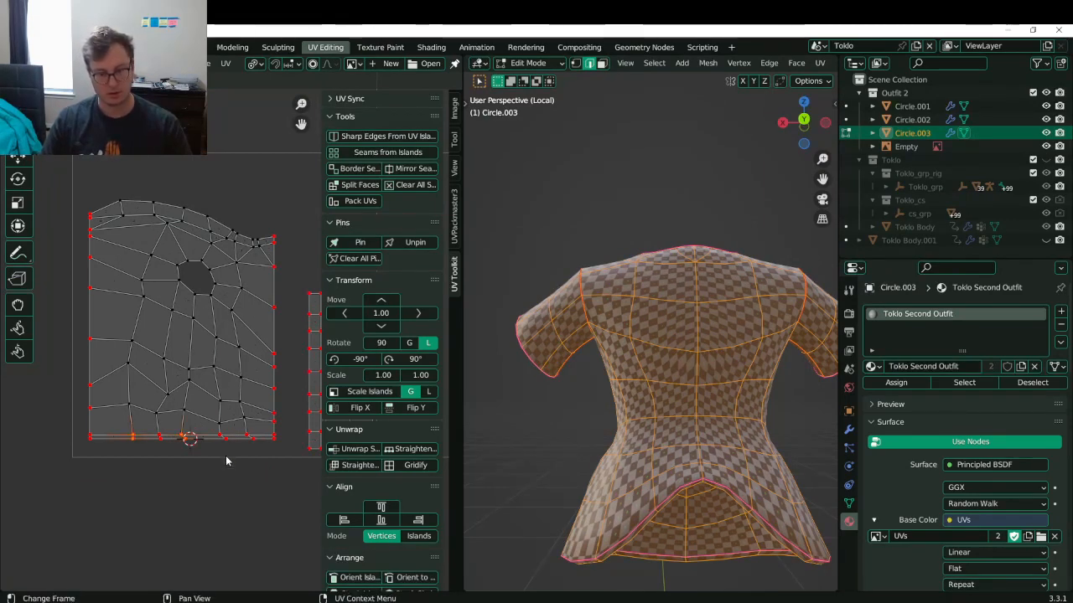
key("b")
left_click_drag(243, 431, 265, 458)
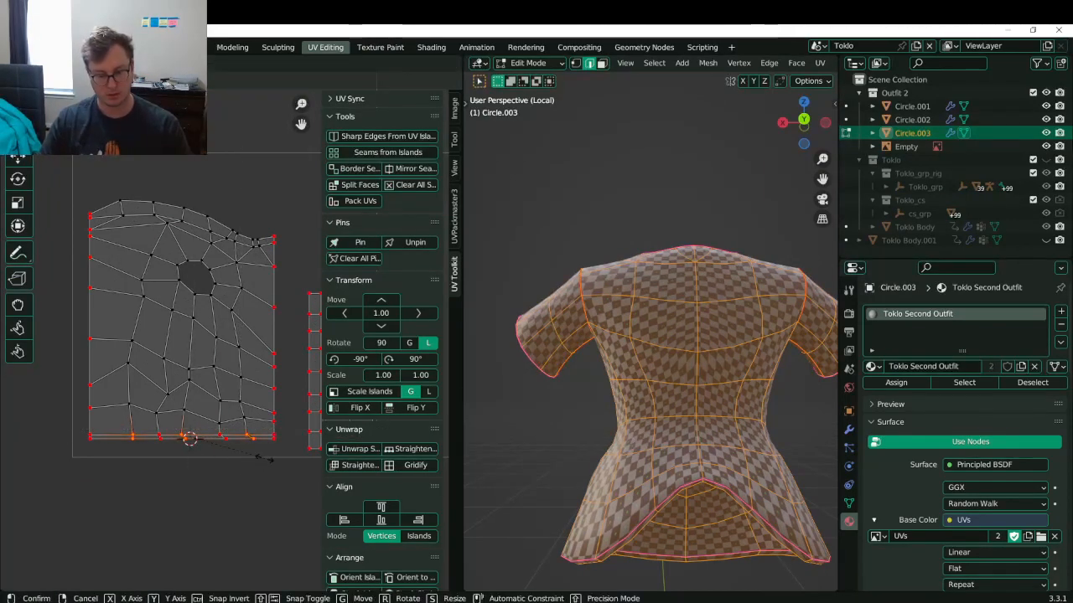
key("period")
key("Escape")
key("s")
key("x")
key("0")
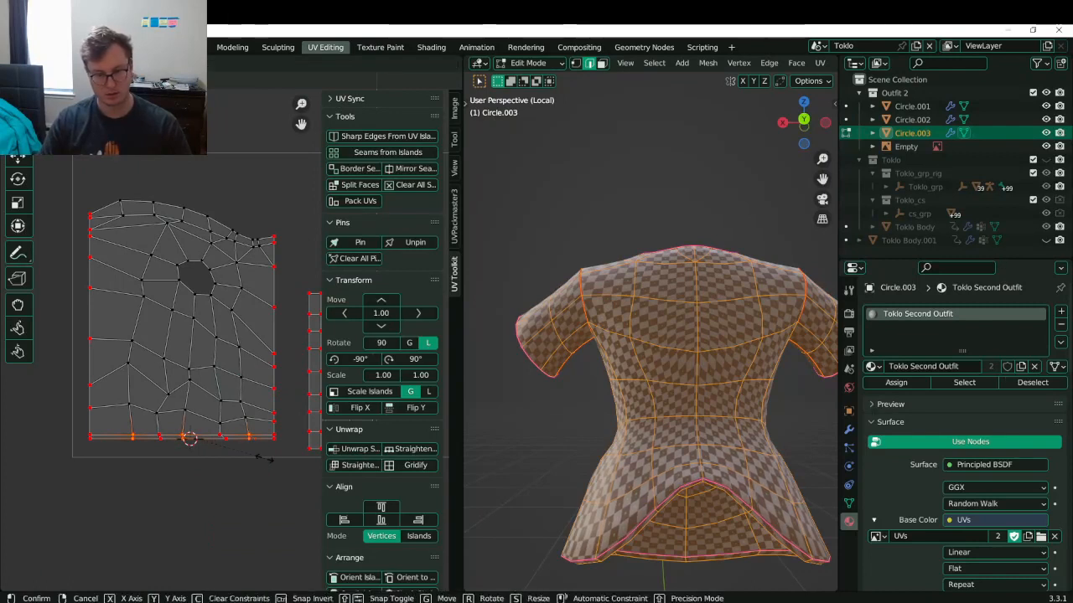
key("Return")
- Box-select the remaining bottom vertices, flatten them with scale X 0, and save
left_click(159, 437)
key("b")
left_click_drag(216, 429, 230, 454)
key("s")
key("x")
key("0")
key("Return")
key("ctrl+s")
- Inspect the shirt's underside in object mode, then return to UV editing
key("Tab")
middle_click_drag(675, 436, 743, 414)
key("Tab")
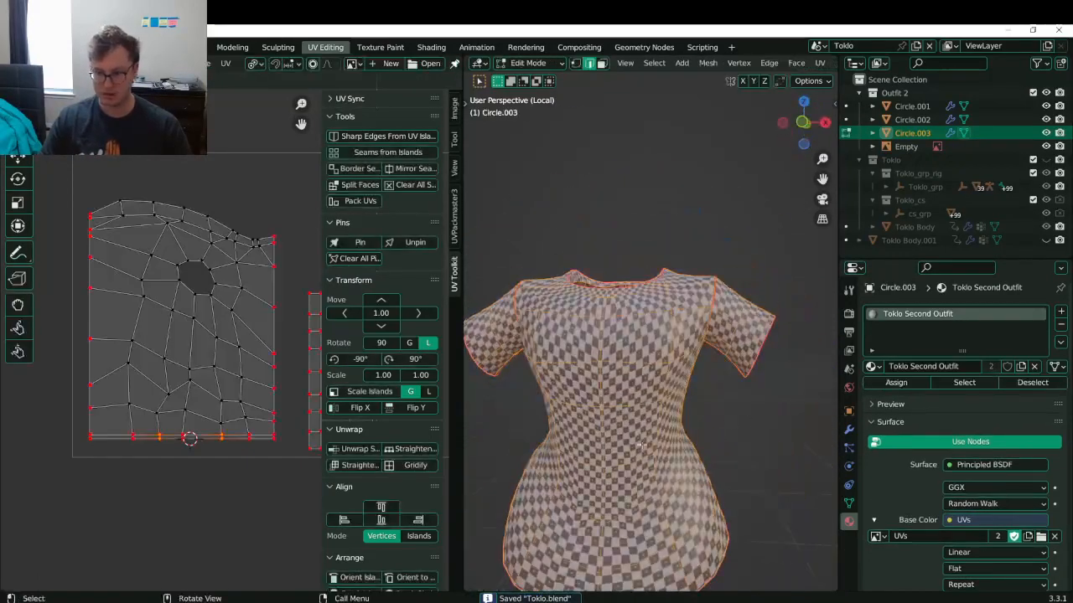
scroll(214, 422, "right", 2, "ctrl")
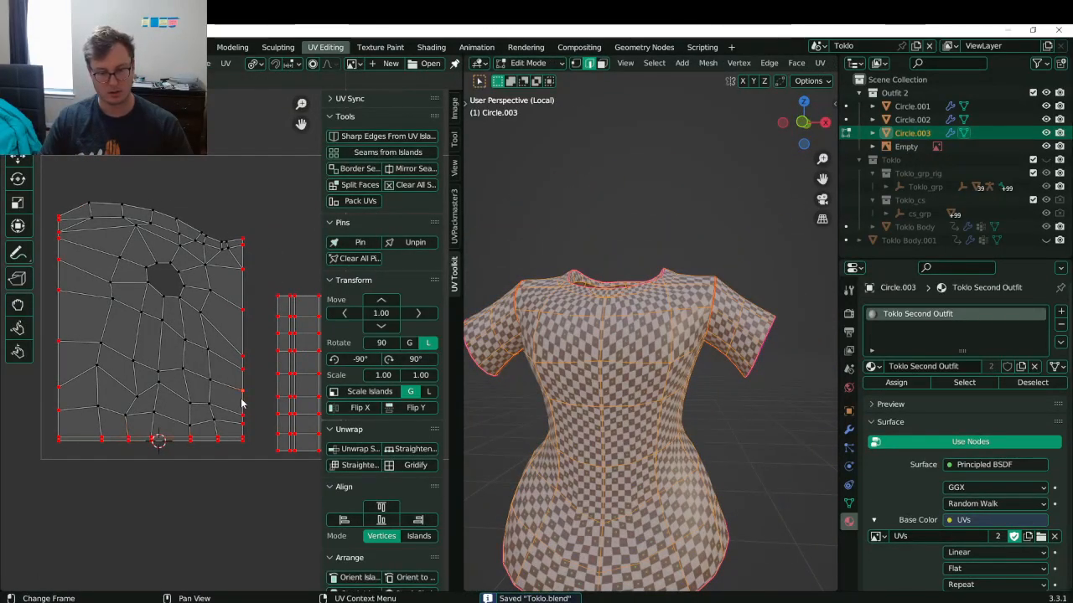
- Set the pivot to the 2D cursor and stretch the island vertically
key("period")
left_click(356, 391)
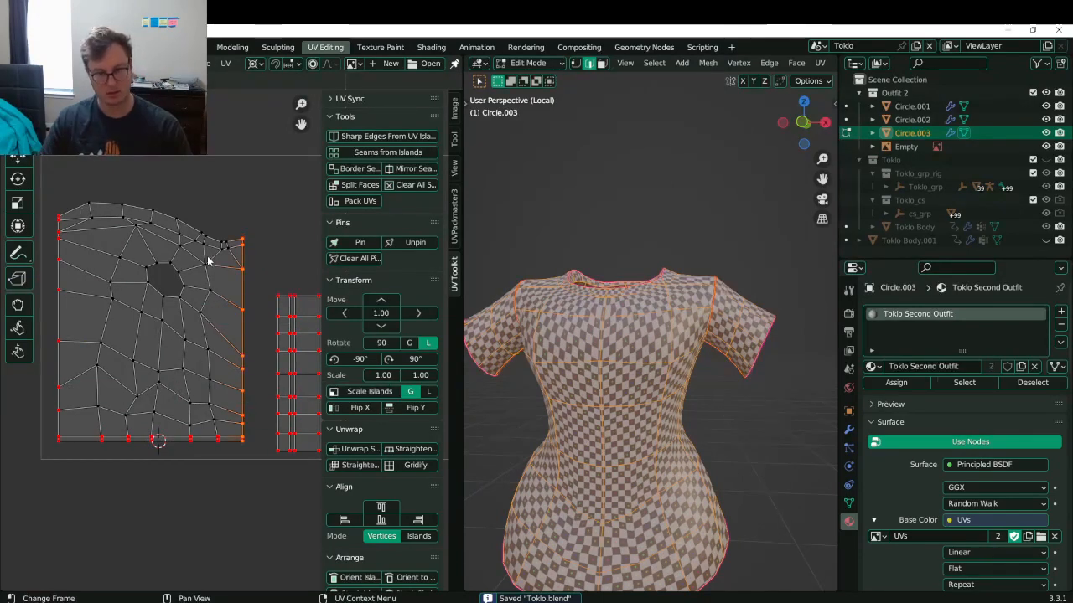
key("s")
right_click(208, 268)
key("s")
key("y")
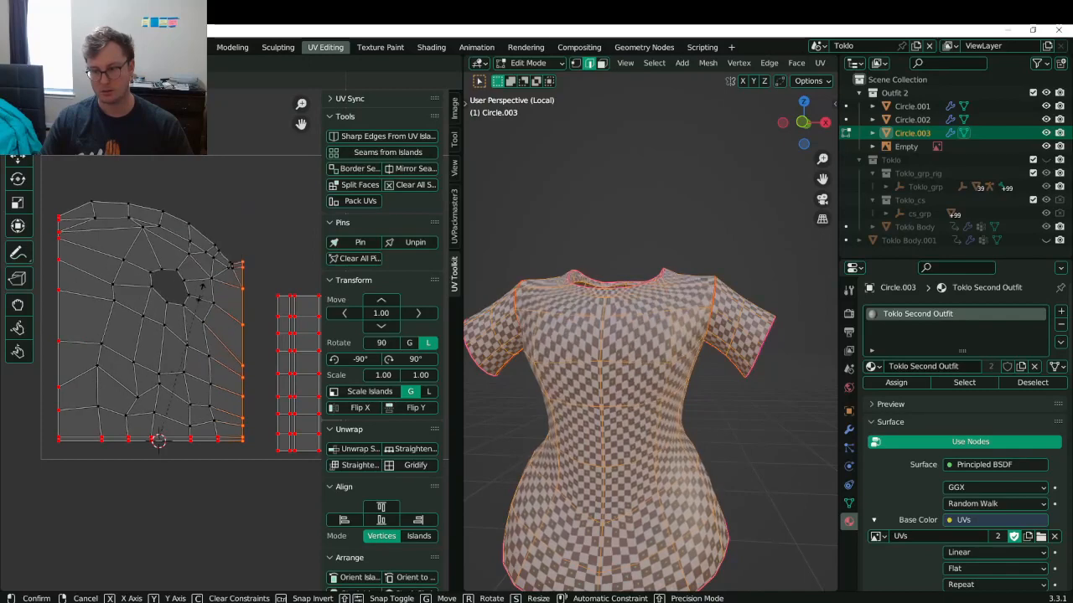
right_click(190, 262)
key("s")
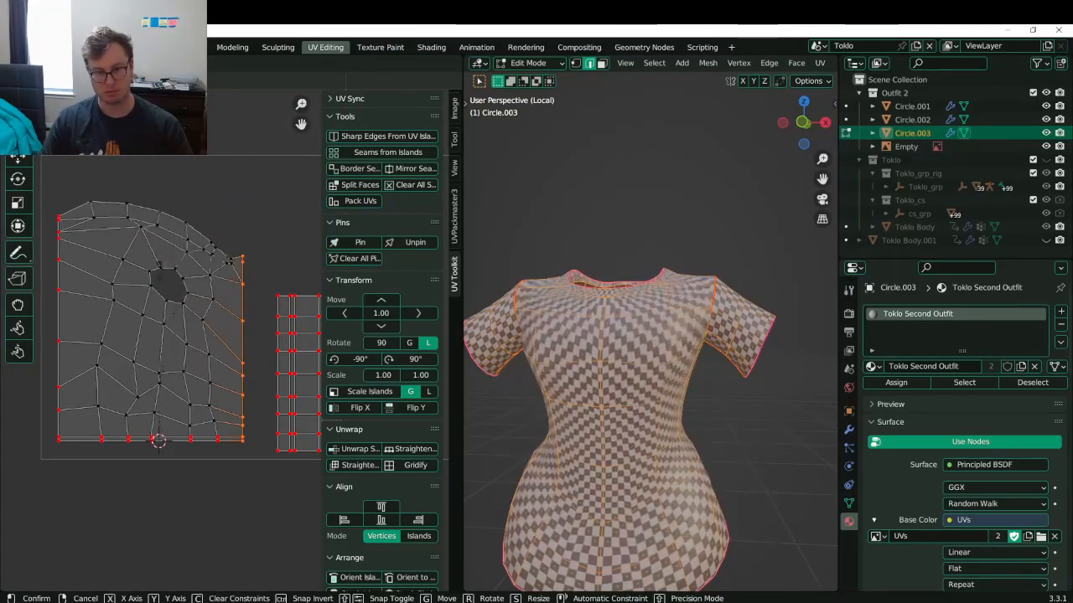
left_click(147, 238)
middle_click_drag(579, 360, 621, 503)
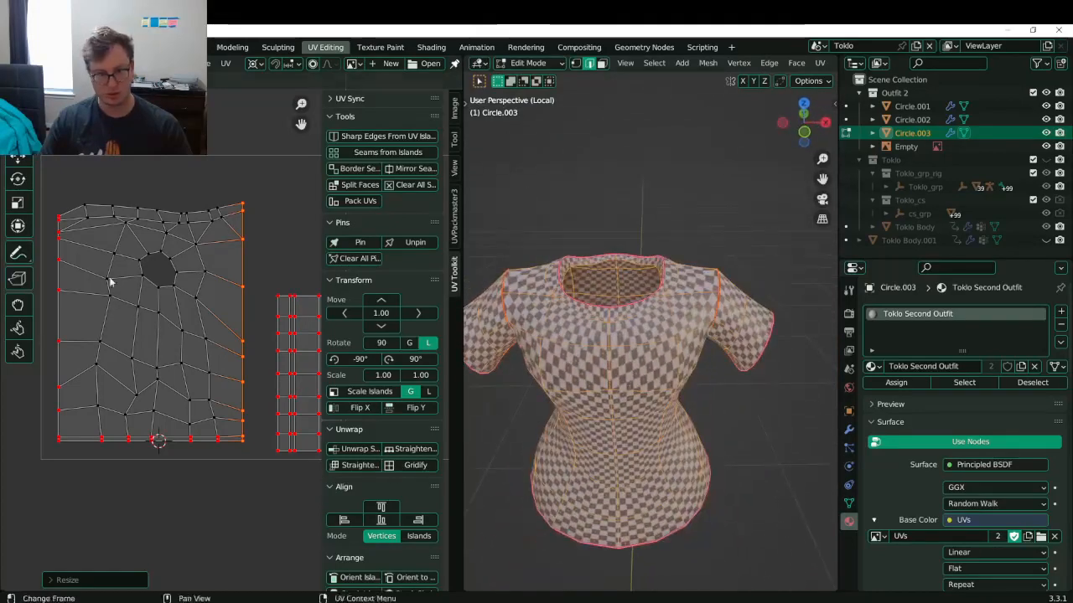
- Try flattening the island's top edge with scale Y 0, then undo the distortion
middle_click_drag(82, 269, 116, 299)
left_click(177, 221, "alt")
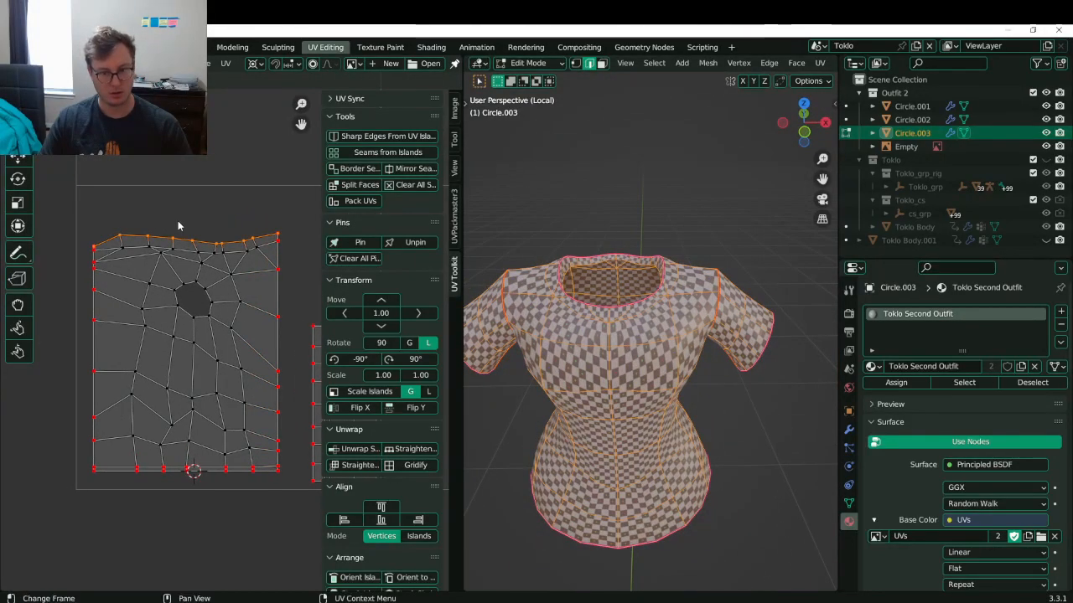
key("s")
key("y")
key("0")
key("Return")
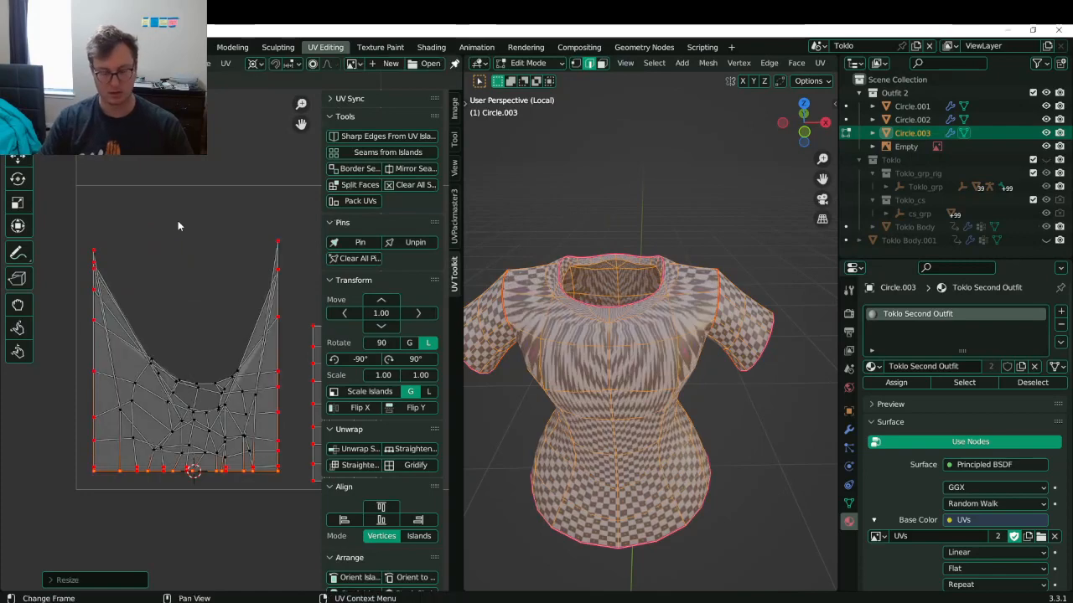
key("ctrl+z")
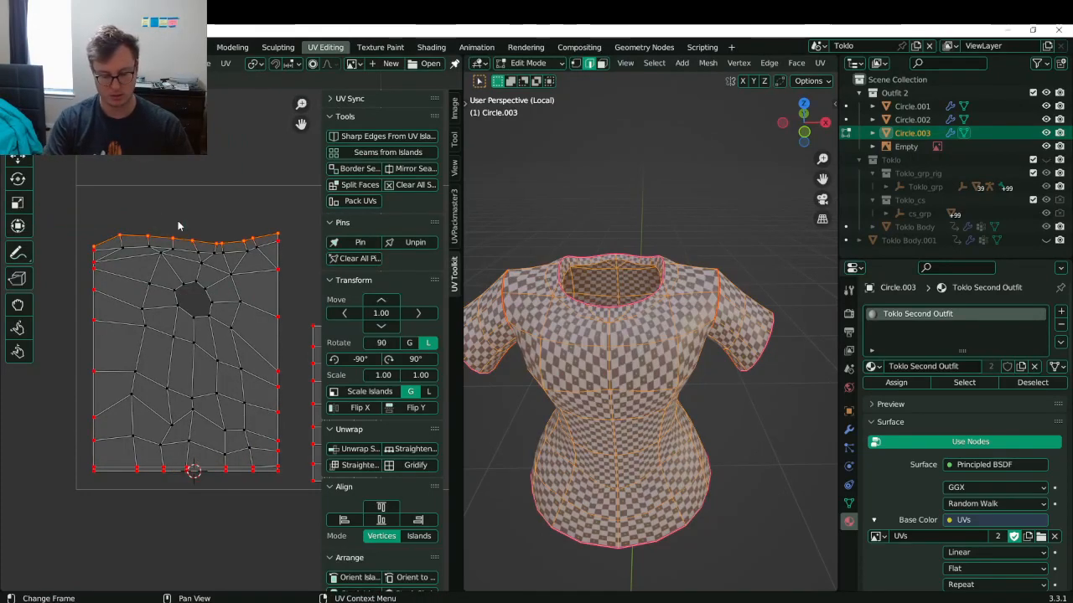
- Pin the top edge vertices and flatten them into a horizontal line
key("p")
key("g")
key("s")
key("y")
key("0")
key("Return")
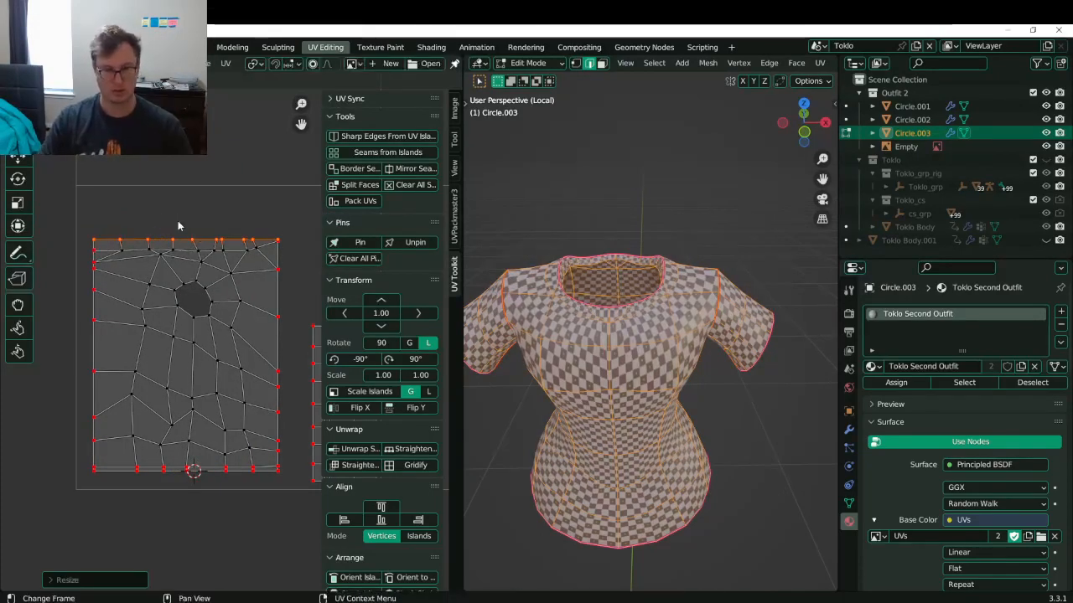
- Select the whole top row up to the corner and flatten it with scale Y 0
left_click(98, 252)
left_click(279, 248, "ctrl")
key("s")
key("y")
key("0")
key("Return")
- Set the pivot and align the first top vertex pairs vertically with scale X 0
key("period")
left_click(145, 242)
left_click(120, 238)
key("b")
left_click_drag(117, 226, 260, 250)
key("b")
key("b")
key("b")
key("s")
key("x")
key("0")
key("Return")
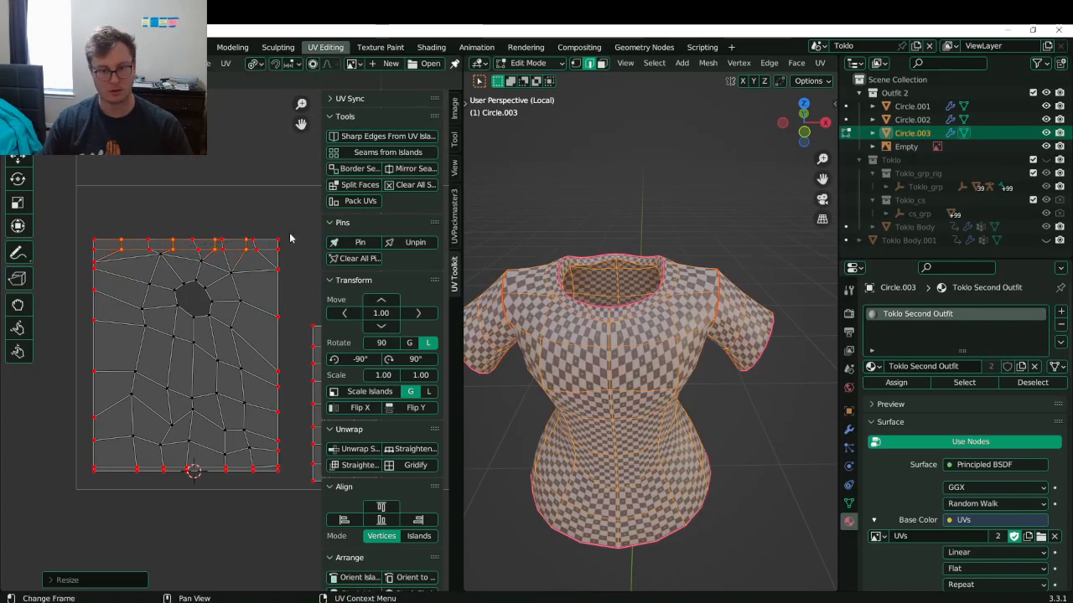
- Align the next top vertex pairs vertically with scale X 0 and save
left_click(144, 241)
key("b")
left_click_drag(141, 234, 264, 259)
key("b")
key("b")
key("b")
key("s")
key("x")
key("0")
key("Return")
key("ctrl+s")
- Preview the checker on the shirt, then select and pin the left column of UV vertices
key("Tab")
middle_click_drag(623, 321, 651, 329)
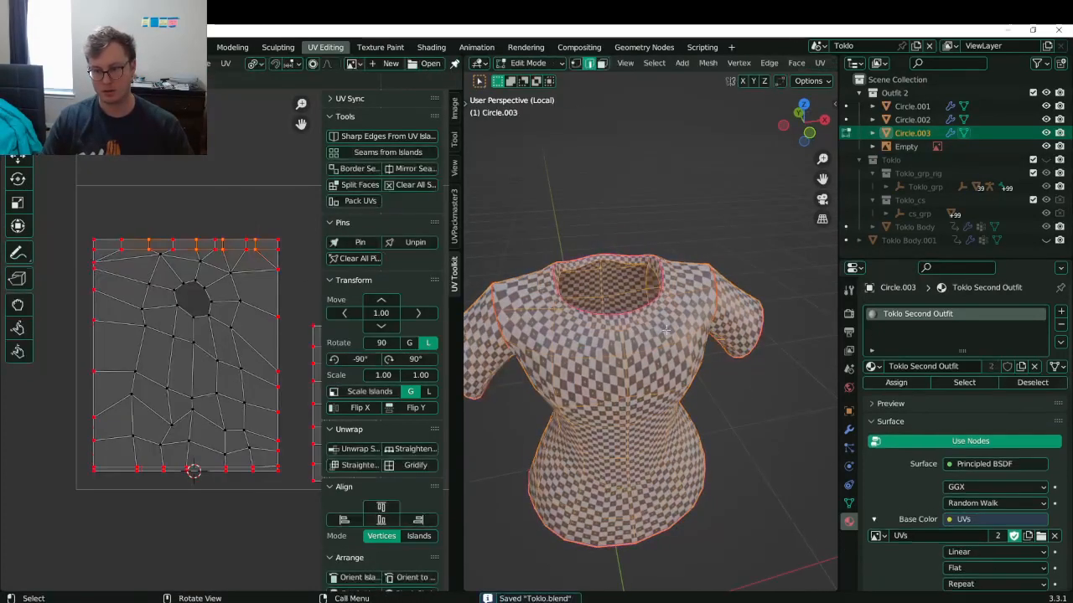
key("Tab")
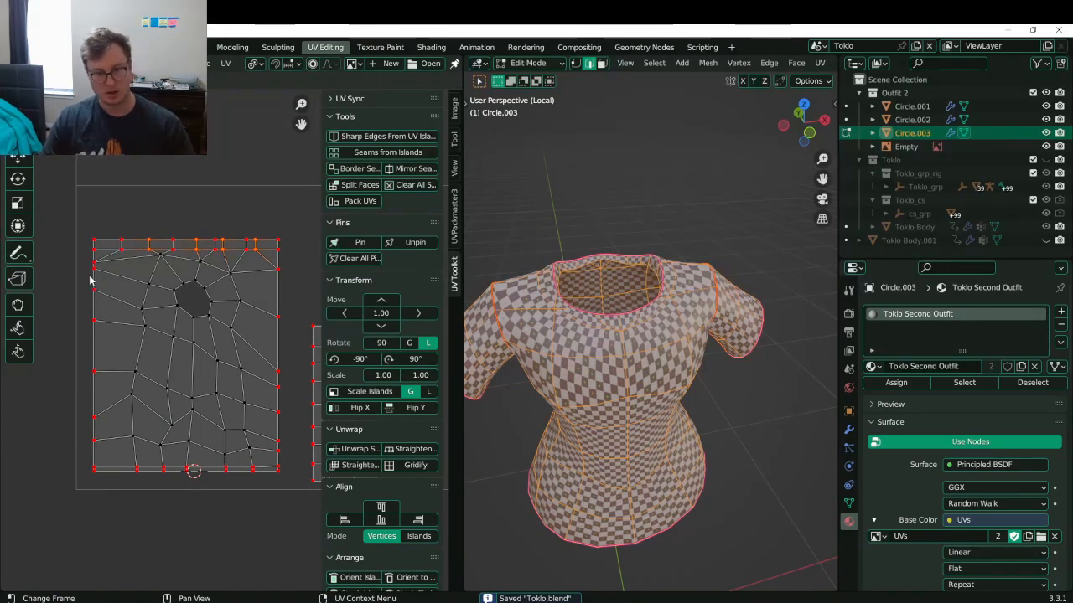
left_click_drag(89, 267, 123, 452)
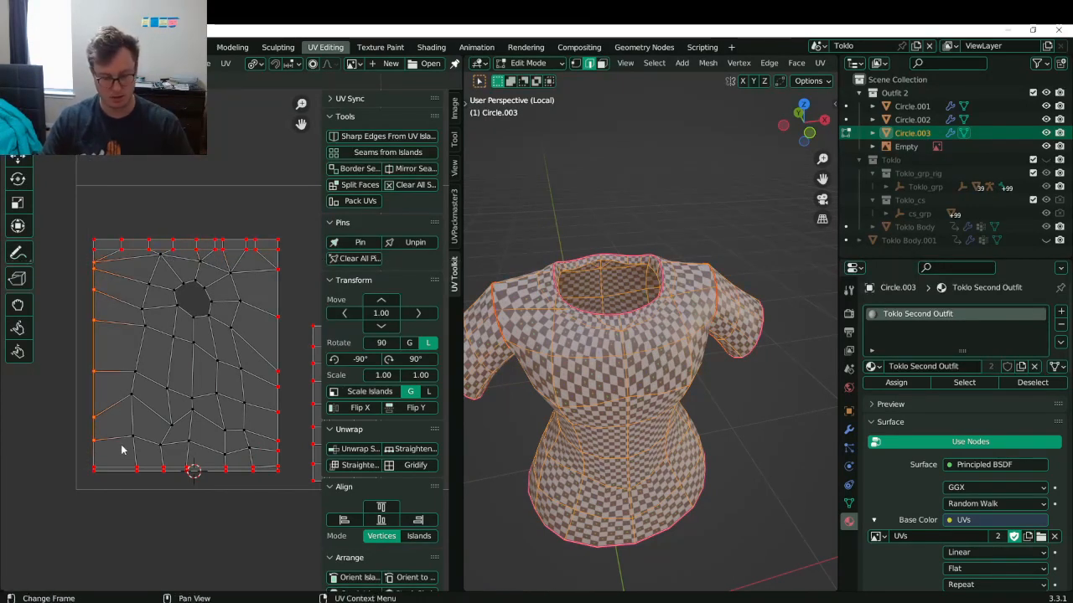
key("p")
key("g")
left_click(94, 237)
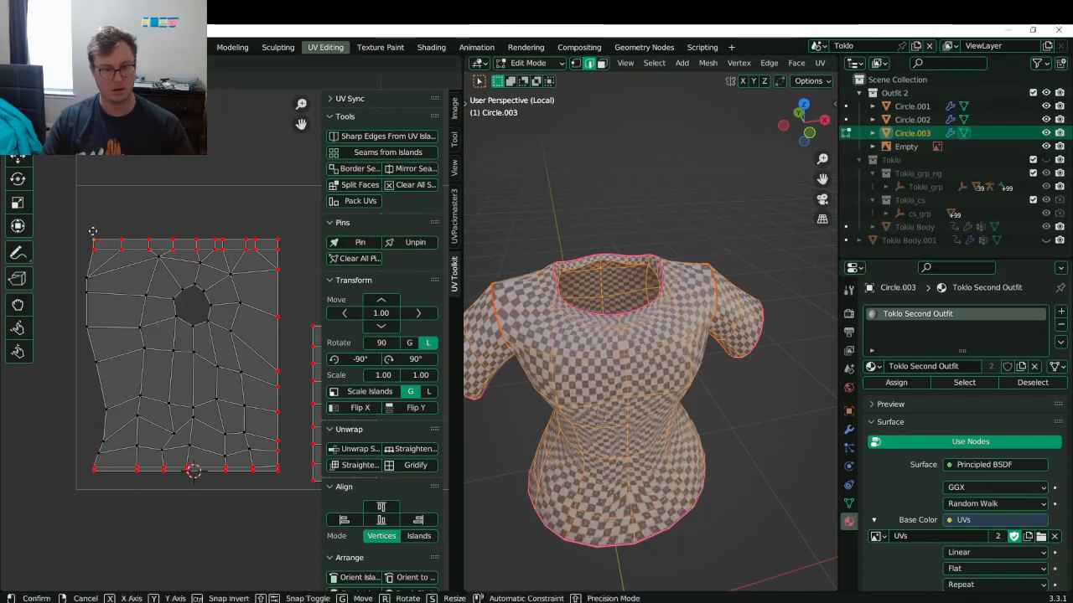
- Straighten the island's left boundary loop vertically with scale X 0
left_click(97, 419, "alt")
key("s")
key("x")
key("0")
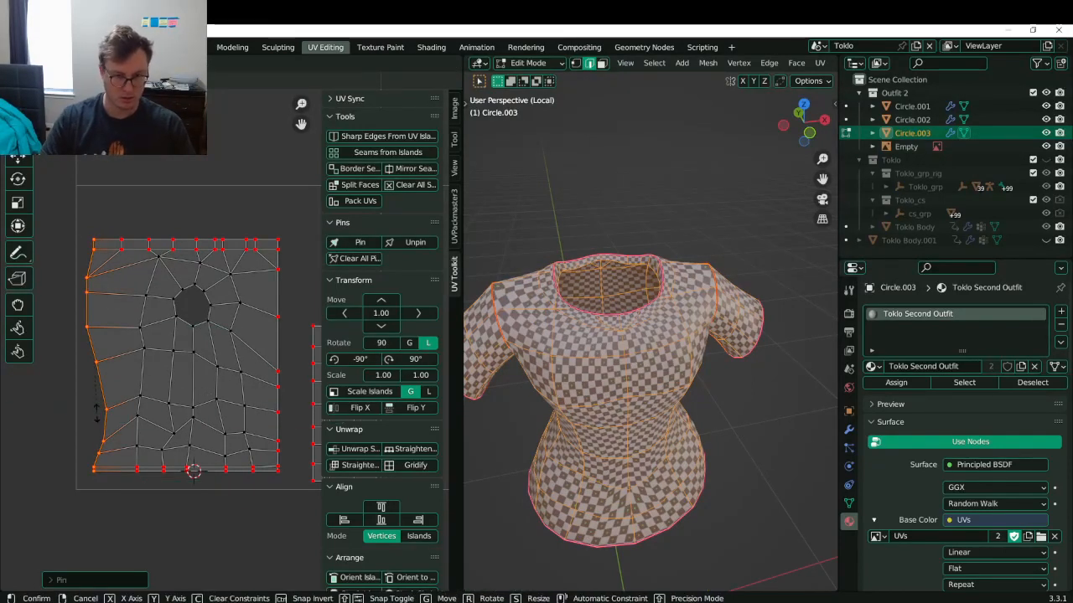
key("Return")
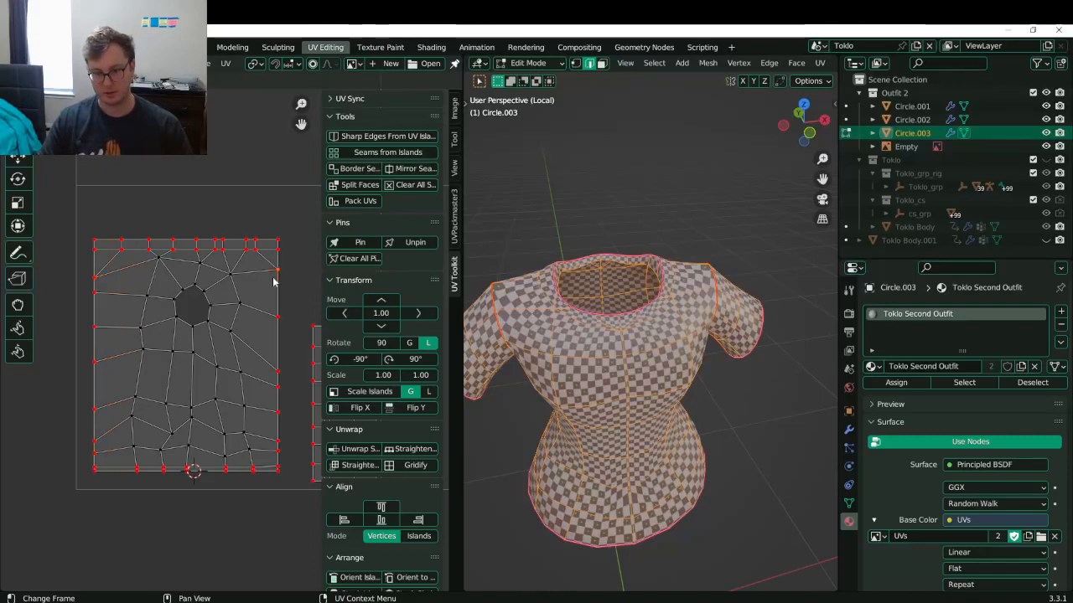
- Pin the right column of UV vertices and select the corner and right-edge vertices
left_click_drag(268, 256, 292, 461)
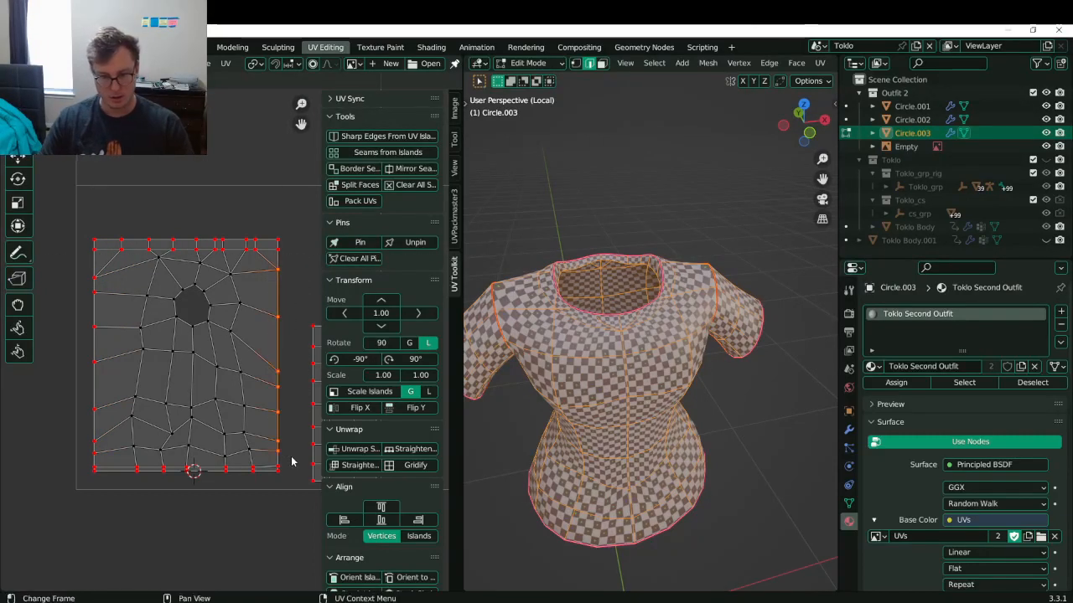
key("p")
left_click(283, 237)
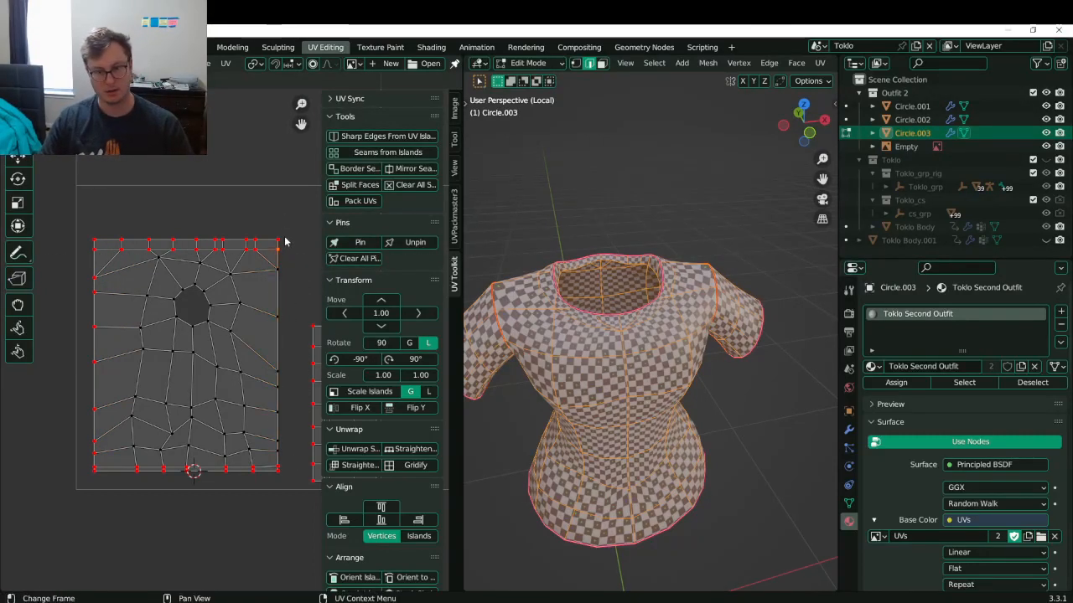
key("g")
left_click(283, 237)
left_click(296, 293)
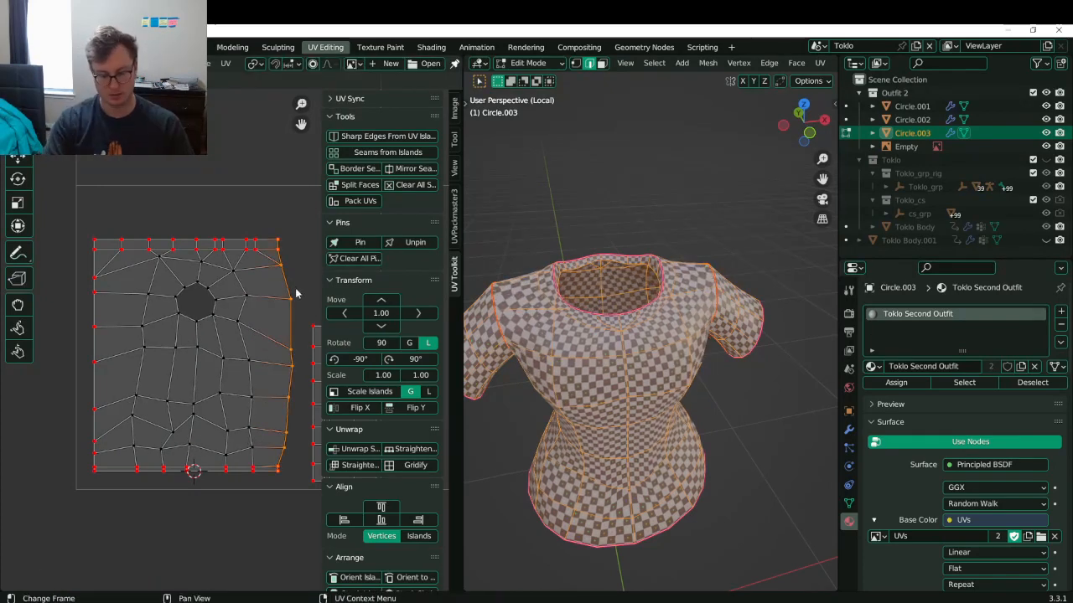
- Straighten the right edge vertically with scale X 0, adjust it, and save
key("s")
key("x")
key("0")
key("Return")
key("s")
left_click(292, 291)
key("ctrl+s")
- Check the shirt's side, nudge the selected UV vertices with live unwrap, and save Toklo.blend
key("Tab")
middle_click_drag(678, 411, 594, 425)
key("Tab")
key("g")
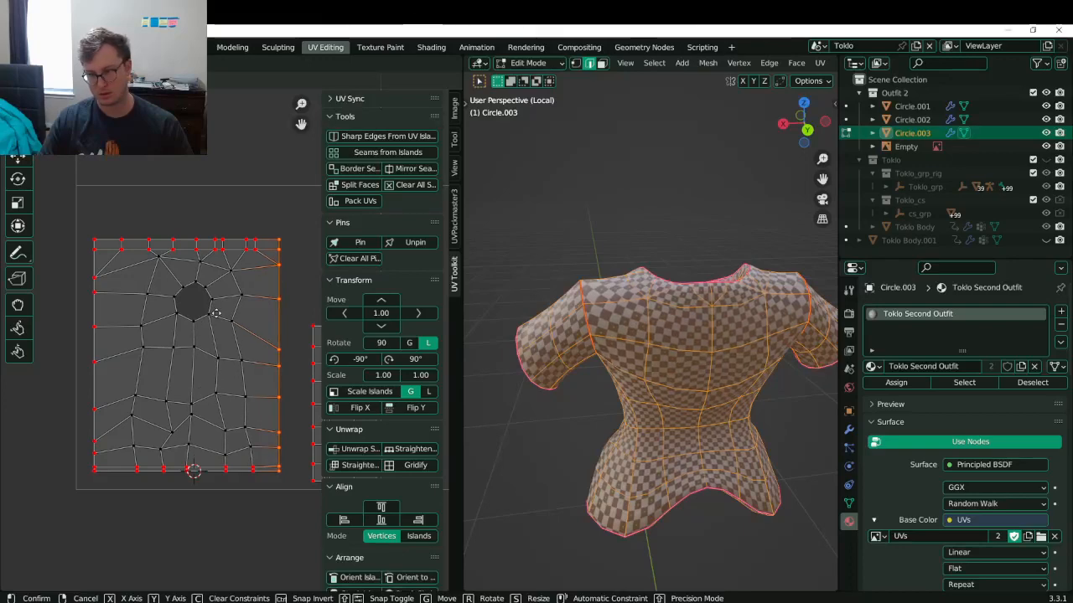
left_click(216, 312)
key("Tab")
key("ctrl+s")
middle_click_drag(620, 348, 682, 290)
key("Tab")
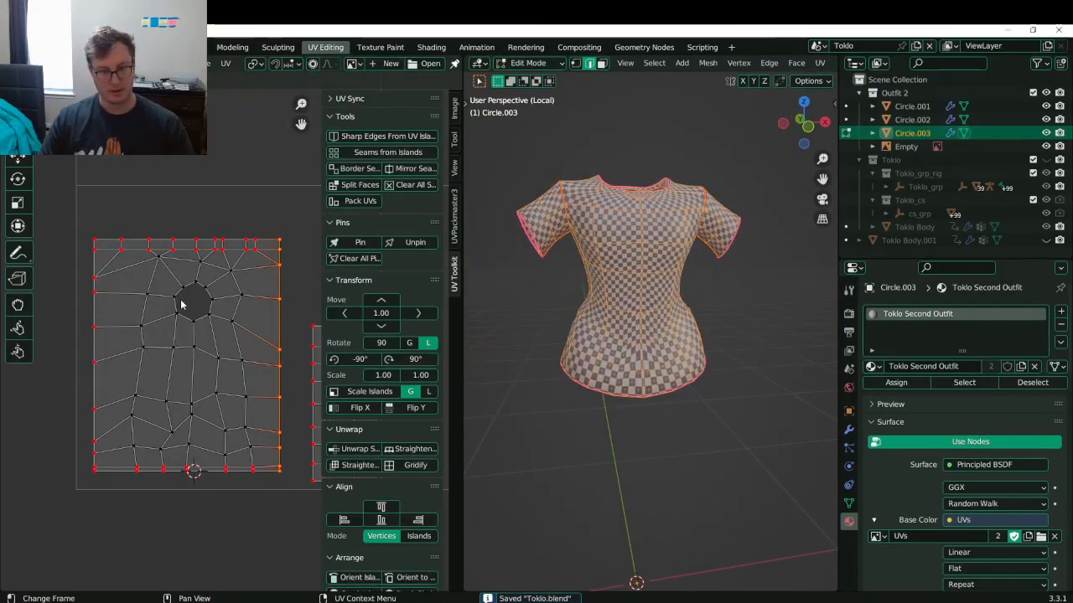
- Leave edit mode on the shirt, exit local view to show all clothing, and save Toklo.blend
scroll(181, 305, "down", 4)
middle_click_drag(181, 305, 146, 318)
scroll(185, 331, "up", 1)
key("Tab")
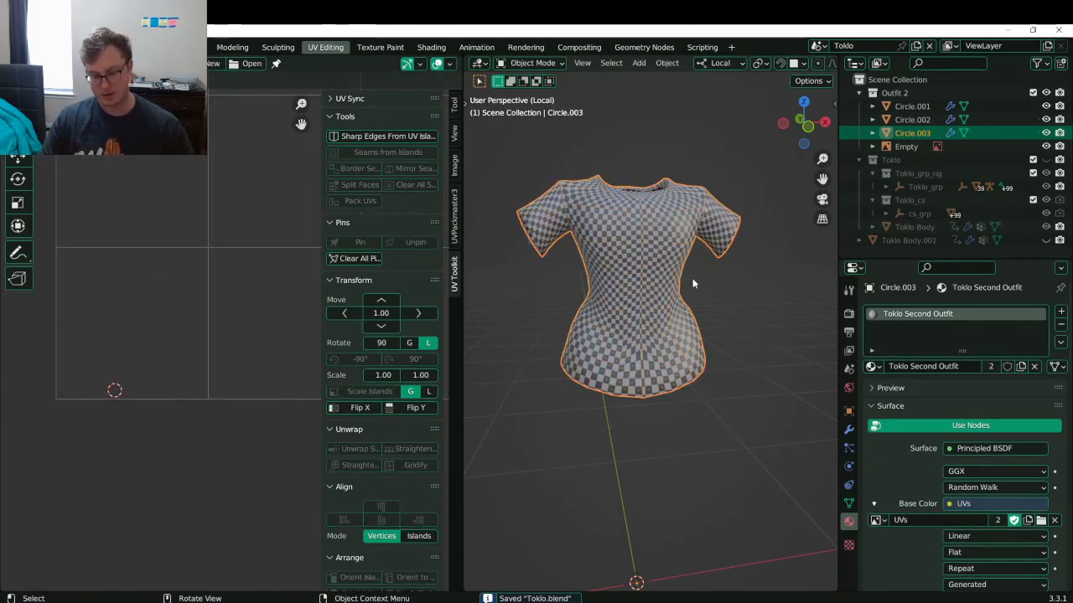
key("KP_Divide")
middle_click_drag(651, 367, 635, 270, "shift")
scroll(633, 270, "up", 5)
key("ctrl+s")
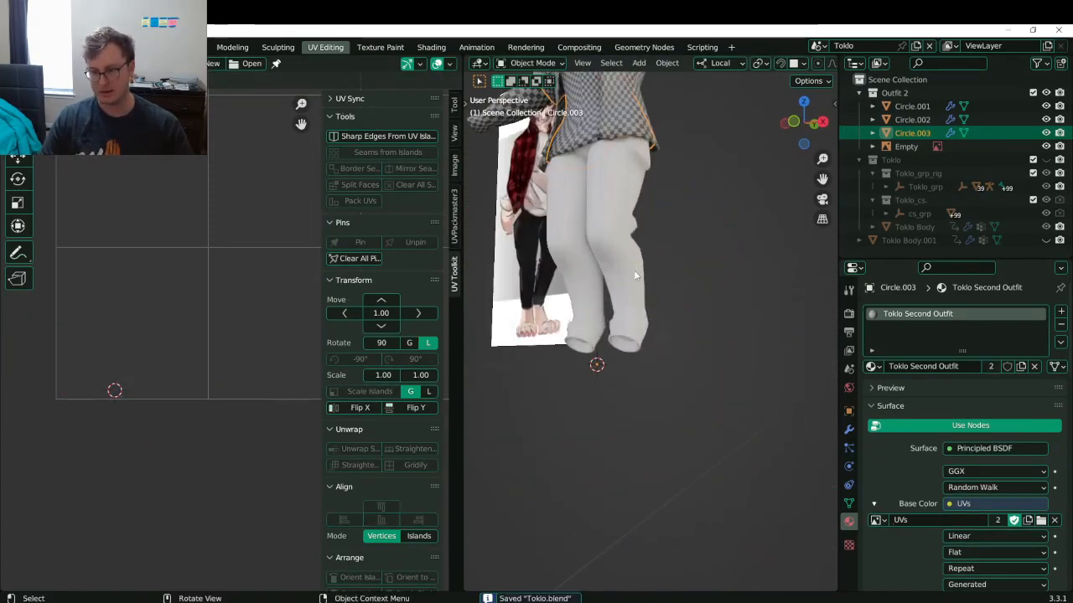
- Assign the Toklo Second Outfit material to the pants object Circle.002
left_click(634, 270)
left_click(875, 367)
type("tok")
key("Down")
key("Down")
key("Down")
key("Return")
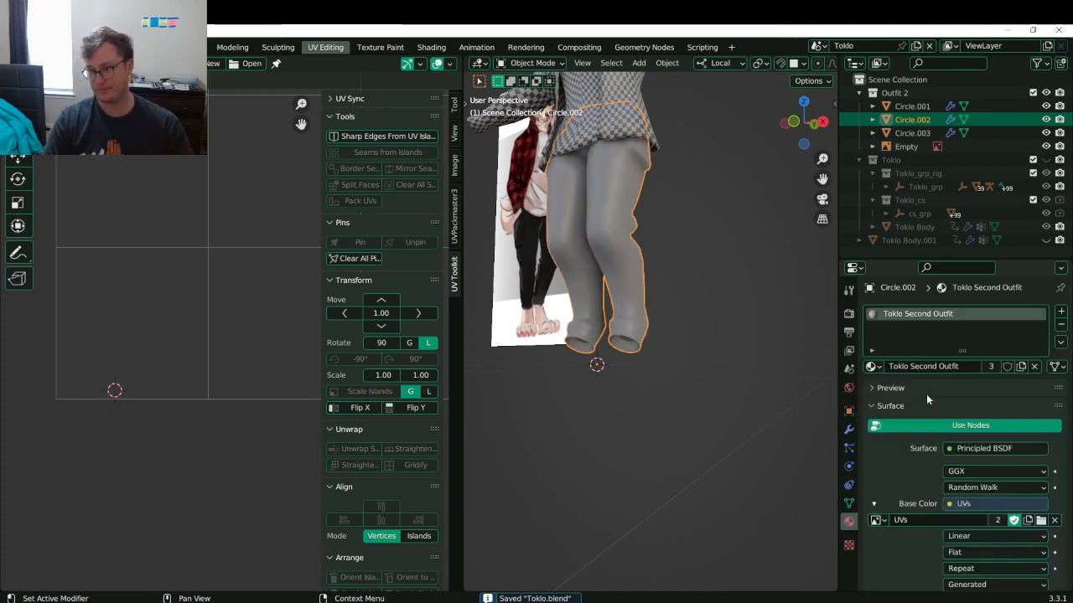
- Isolate the pants in local view and do a first unwrap of the whole mesh
scroll(636, 301, "up", 5)
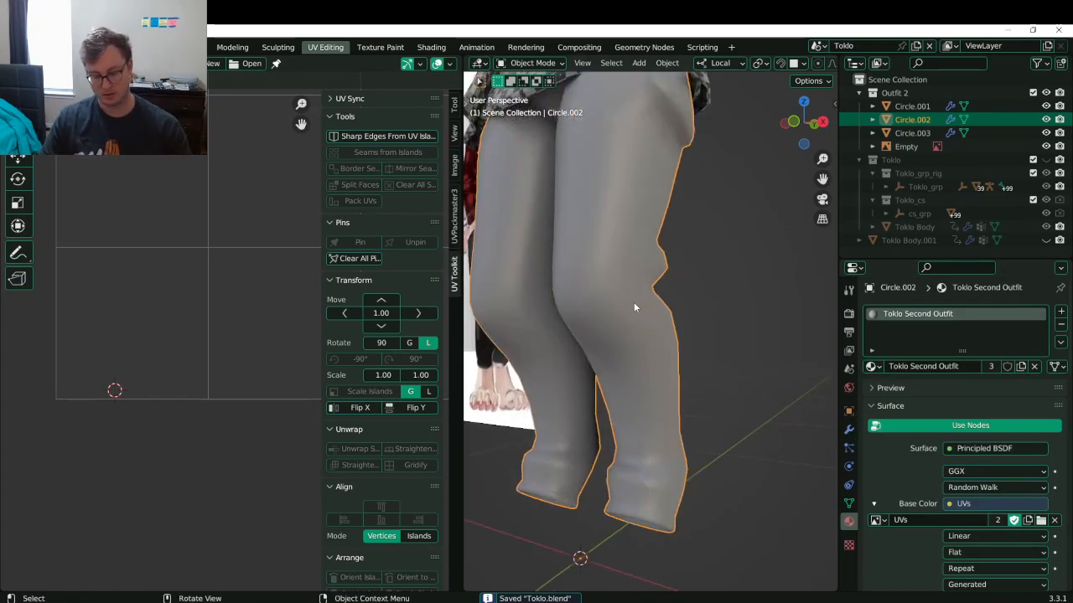
key("KP_Divide")
key("Tab")
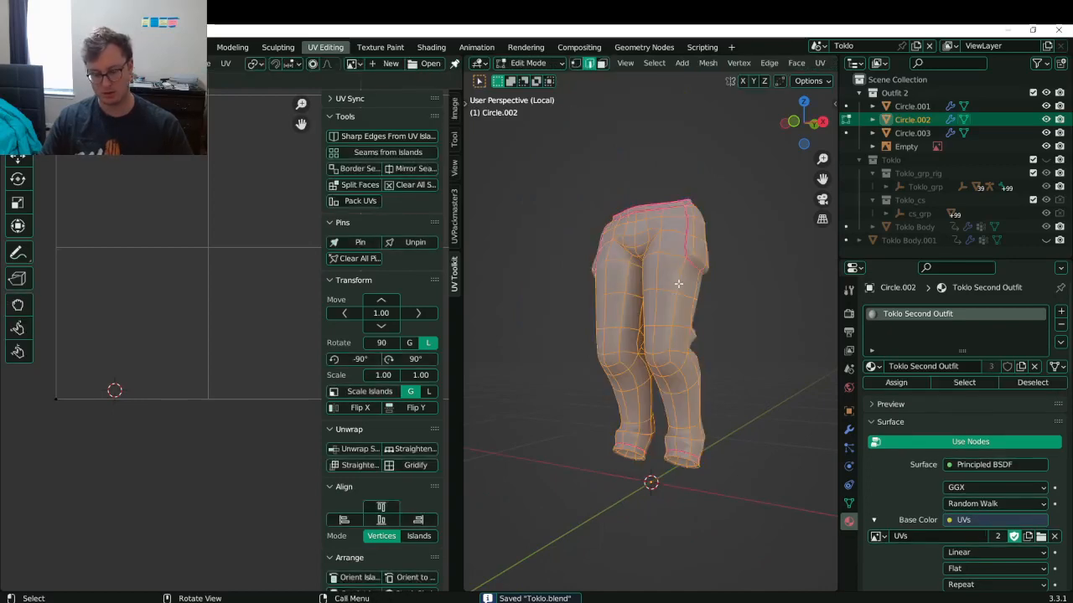
key("u")
left_click(678, 284)
- Mark a seam on the selected pants edges, working in wireframe view
middle_click_drag(687, 377, 705, 403)
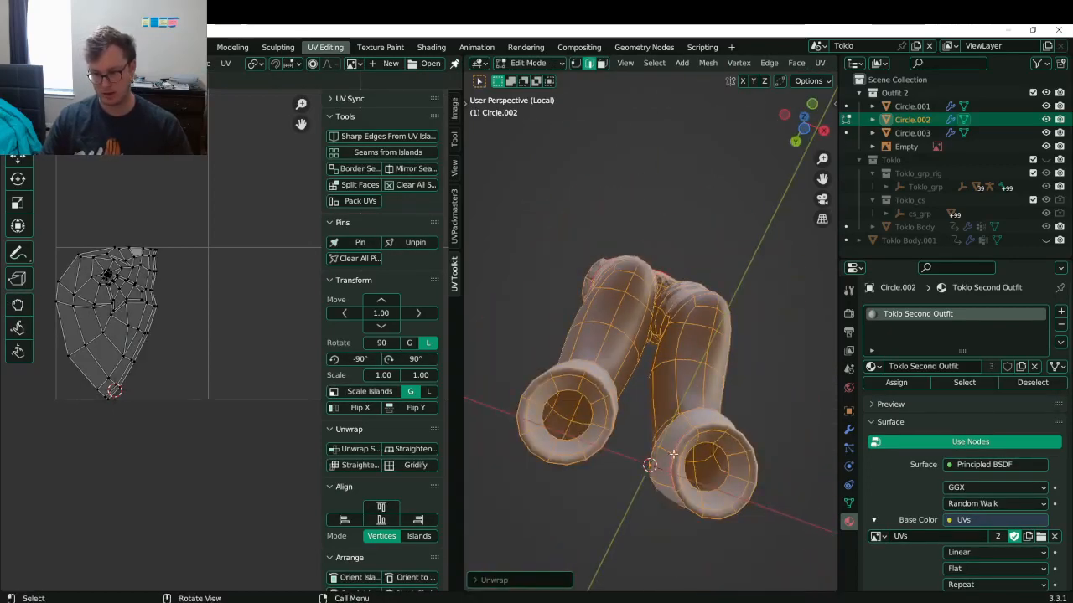
key("alt+a")
middle_click_drag(677, 319, 671, 427)
scroll(670, 428, "up", 3)
key("shift+z")
key("z")
left_click(696, 293)
key("shift+z")
middle_click_drag(692, 272, 622, 270)
scroll(620, 270, "down", 3)
key("q")
left_click(619, 270)
- Re-unwrap the whole pants with the new seam, save, then select and grow the waistband loop
scroll(623, 265, "down", 5)
middle_click_drag(718, 204, 695, 179)
key("a")
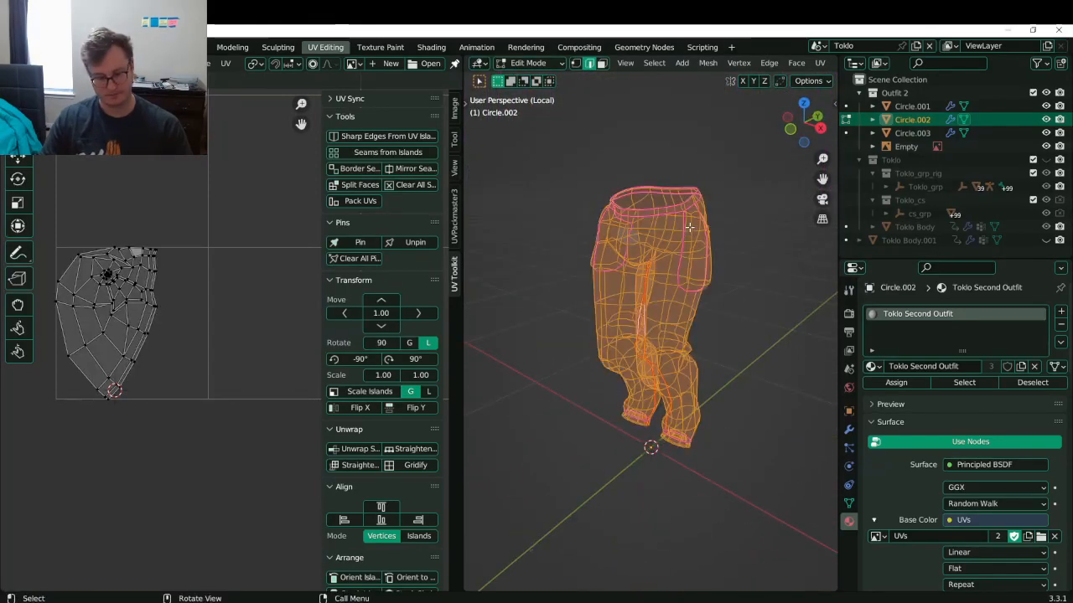
key("u")
left_click(689, 220)
scroll(187, 376, "up", 5)
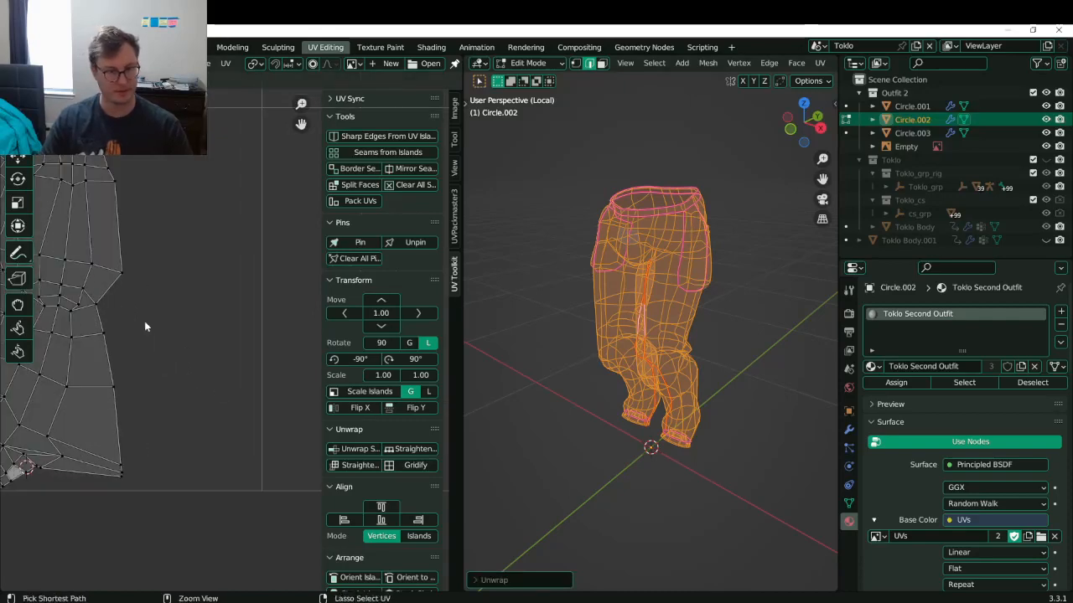
key("ctrl+s")
scroll(202, 354, "down", 1)
left_click(193, 203, "alt")
key("ctrl+KP_Add")
key("ctrl+KP_Add")
key("ctrl+KP_Add")
key("ctrl+KP_Add")
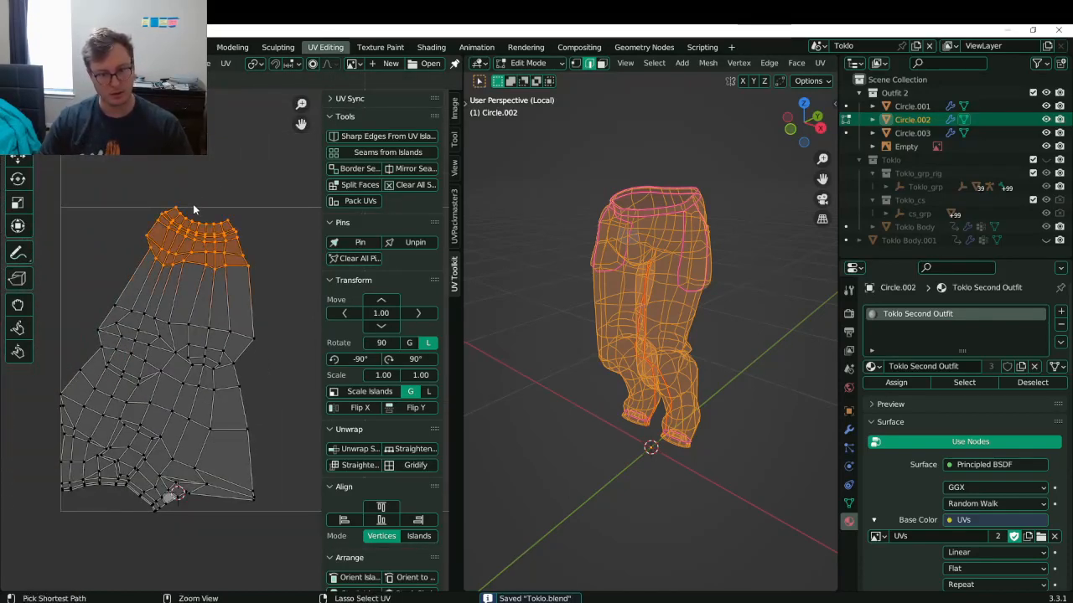
- Pin the top UV block, straighten it into a rectangular grid, and reposition it
key("o")
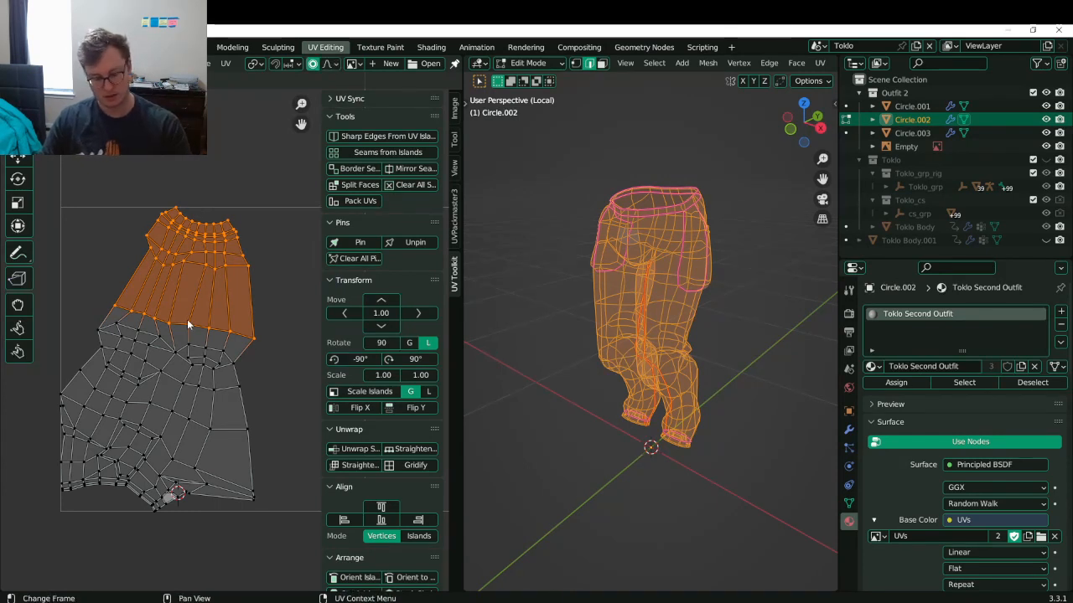
key("p")
left_click(353, 469)
key("g")
left_click(192, 381)
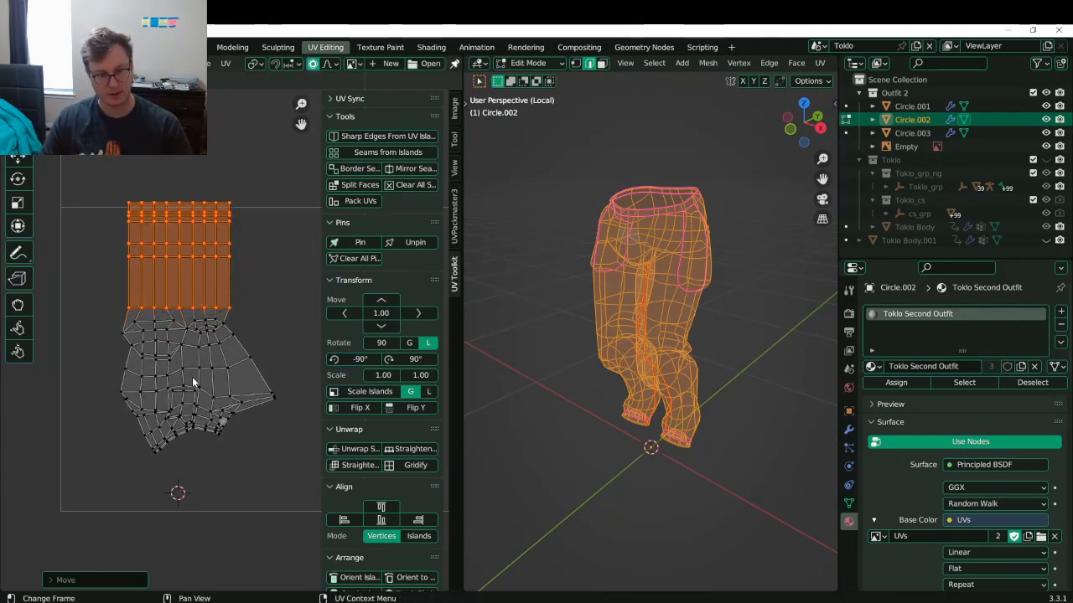
- Set the pivot to bounding box centre and snap the 2D cursor to the grid's bottom-left corner vertex
key("period")
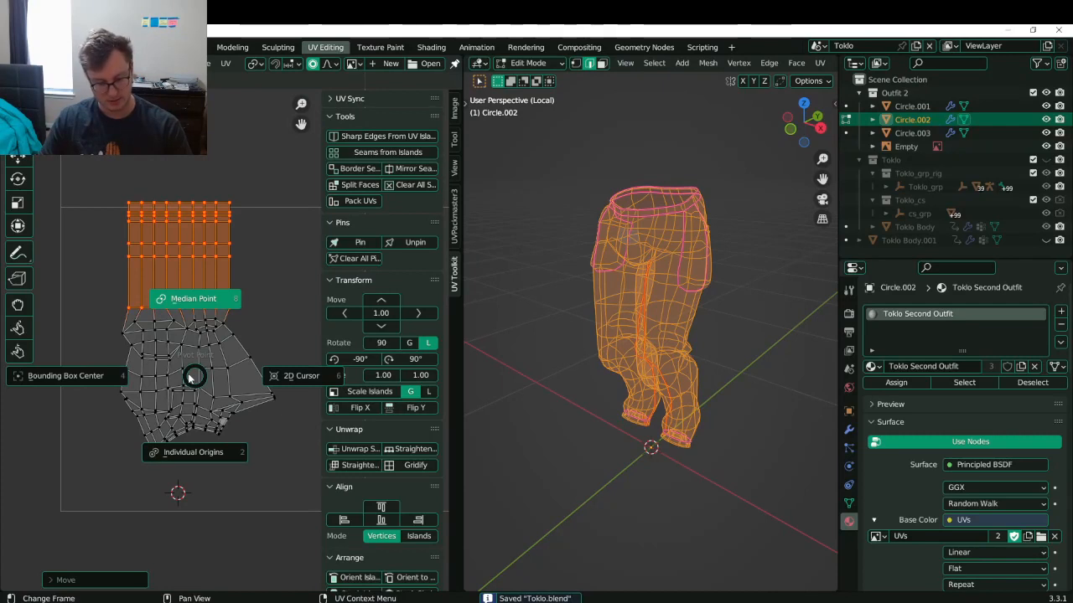
left_click(126, 374)
left_click(110, 284)
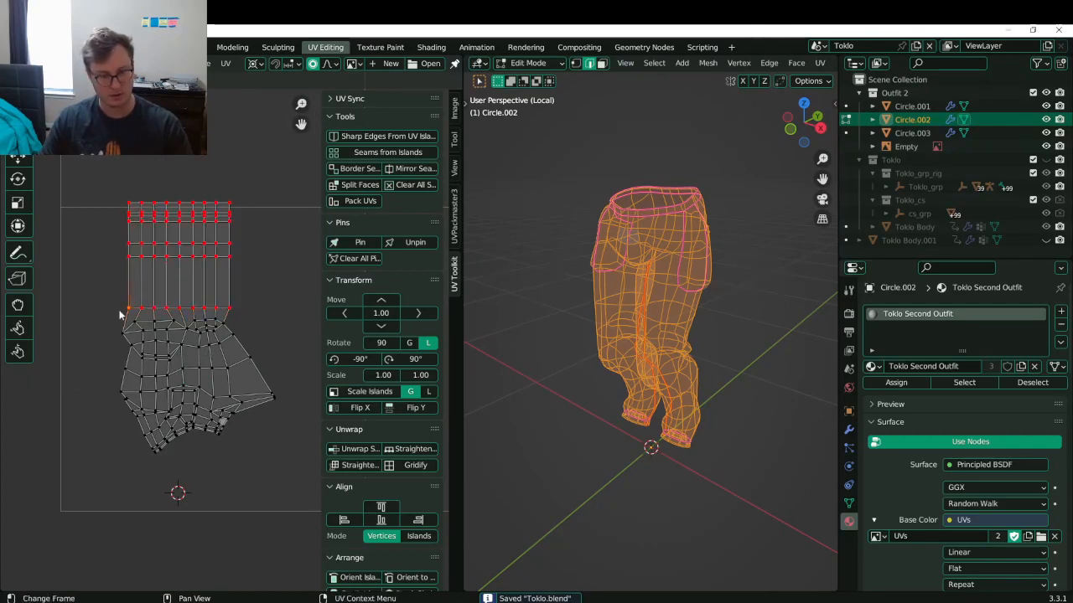
key("shift+s")
left_click(166, 392)
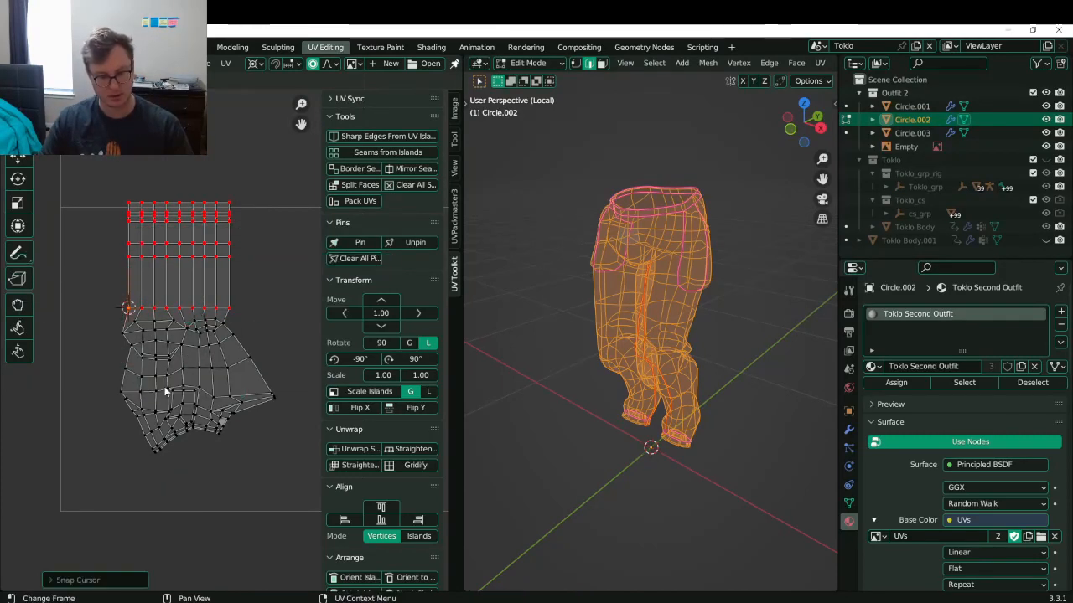
- Select and pin the left boundary edges of the pants' UV island
left_click(112, 409, "alt")
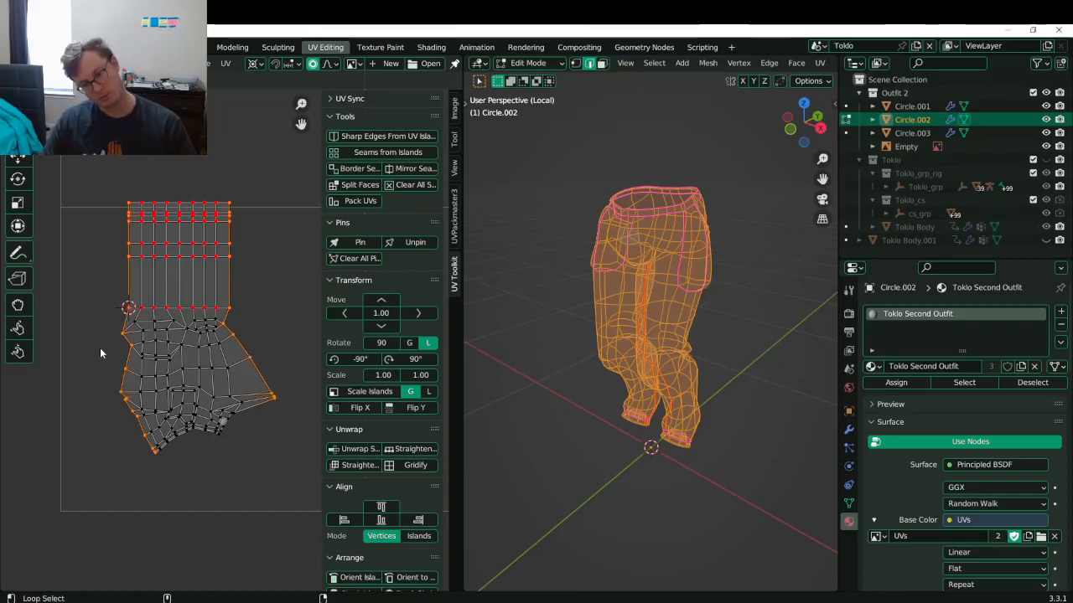
key("ctrl+z")
left_click(121, 362, "alt")
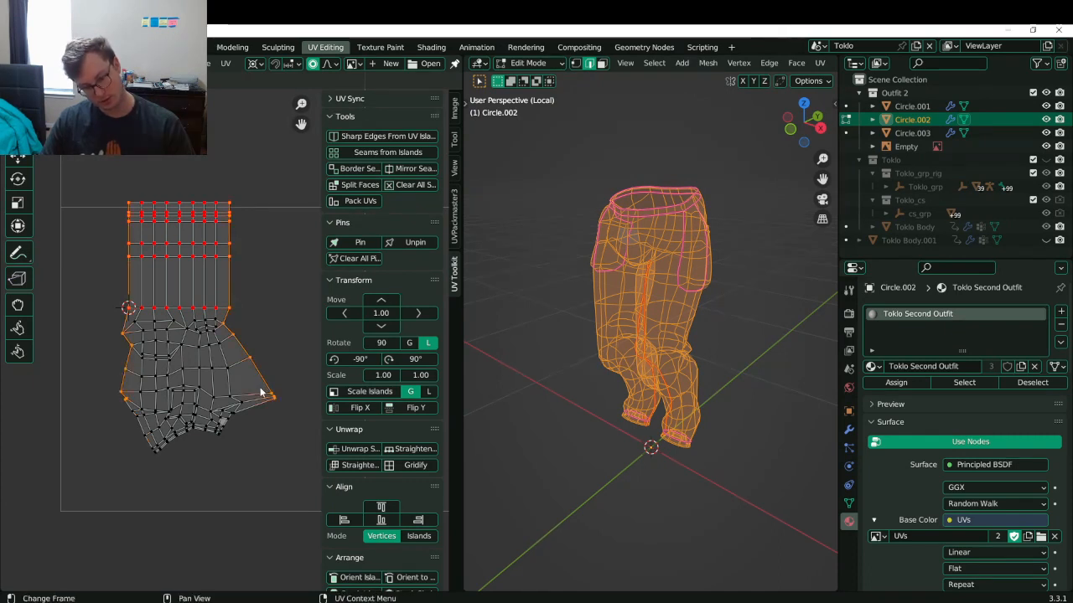
key("p")
left_click(108, 288)
left_click(108, 288, "alt")
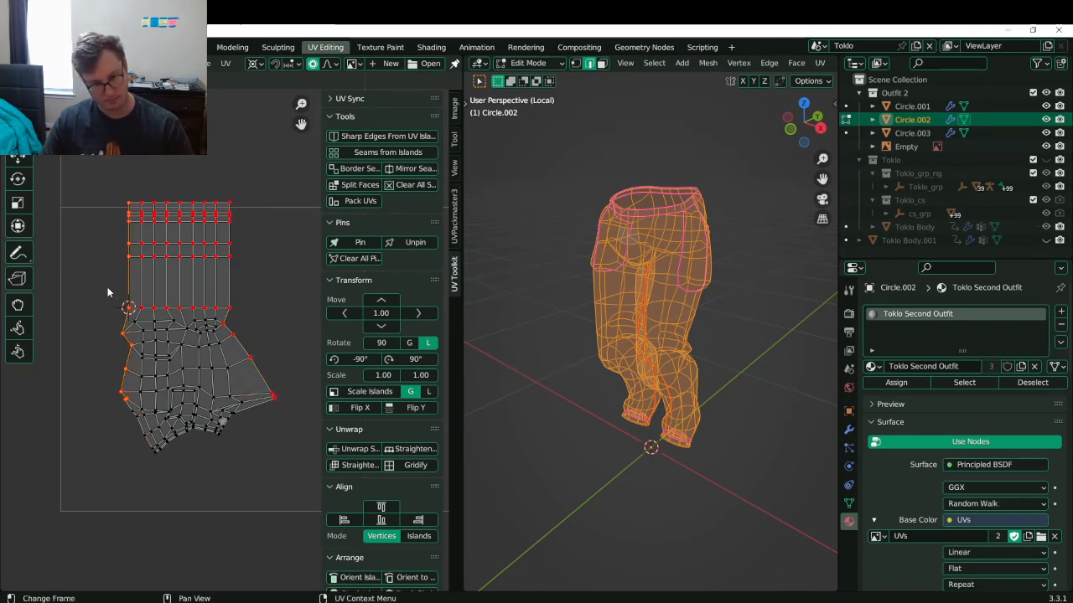
- Flatten the left boundary into a vertical line with S X 0, proportional editing off
key("s")
key("x")
key("0")
key("Return")
key("ctrl+z")
key("o")
key("s")
key("x")
key("0")
key("Return")
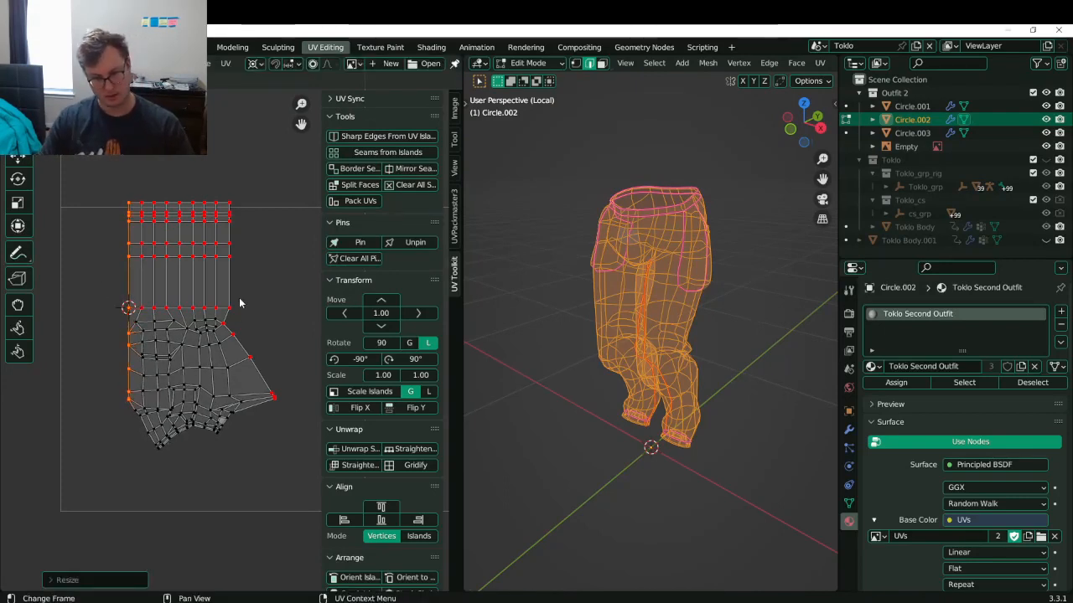
- Snap the 2D cursor to the right boundary, flatten it vertically with S X 0, and save
key("shift+s")
left_click(262, 358)
key("s")
key("x")
key("0")
key("Return")
key("ctrl+s")
scroll(201, 362, "up", 1)
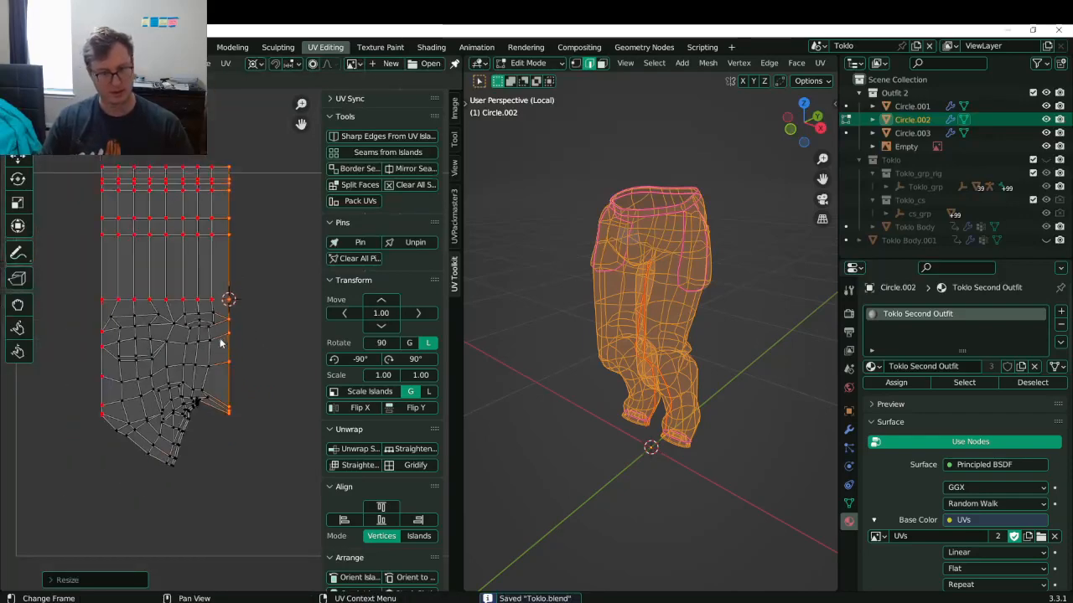
scroll(190, 376, "up", 1)
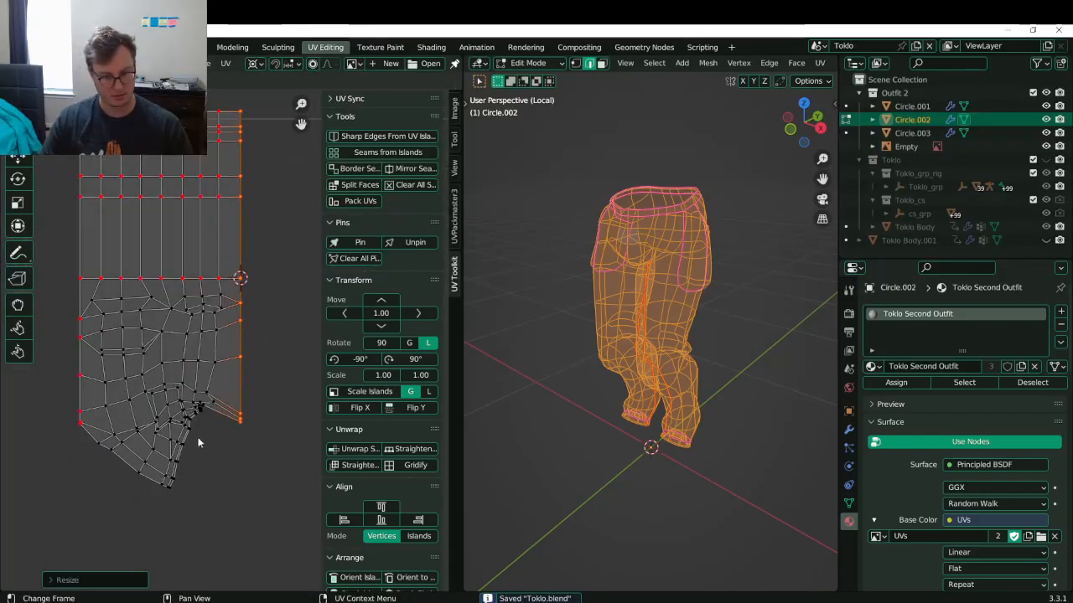
scroll(197, 258, "down", 3)
- Stretch the upper grid faces wider, pin the top vertices, and adjust the right-edge vertices
left_click_drag(126, 161, 237, 287)
key("s")
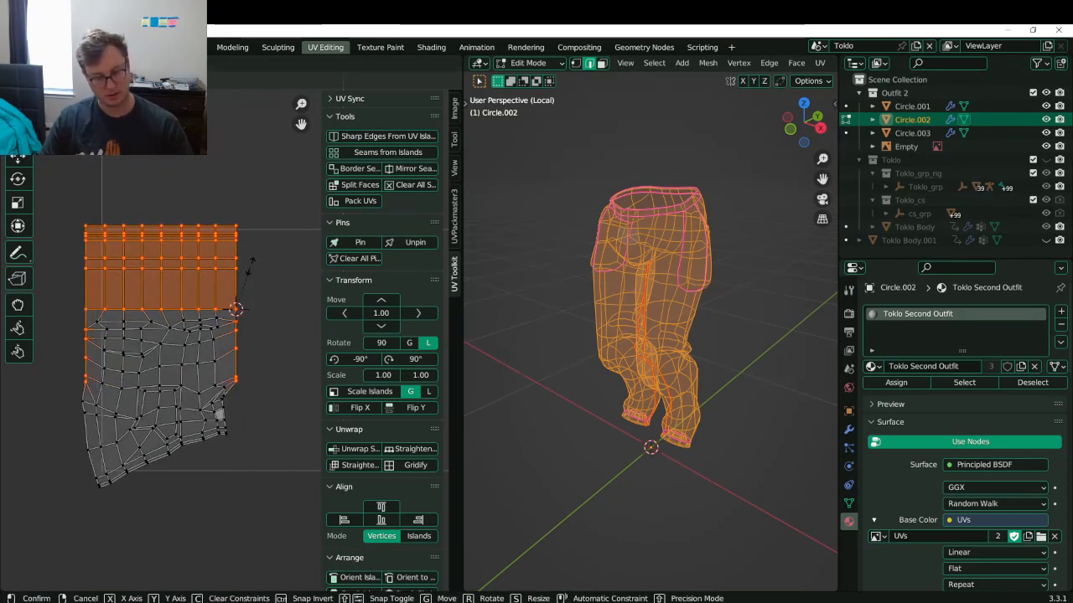
left_click(239, 300)
scroll(245, 301, "up", 2)
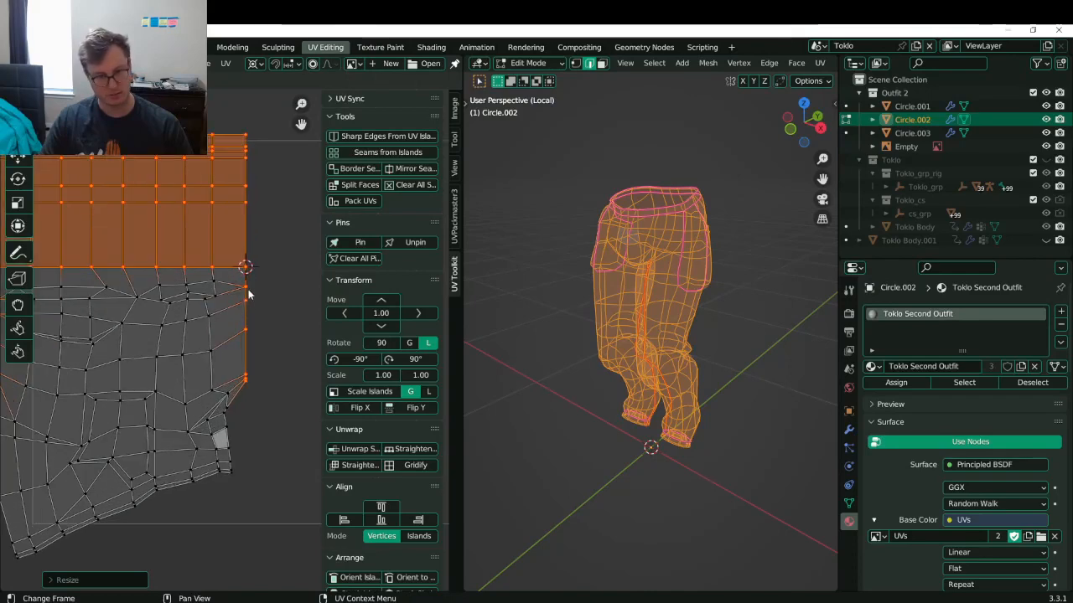
scroll(236, 360, "down", 3)
key("p")
left_click_drag(242, 313, 273, 387)
key("s")
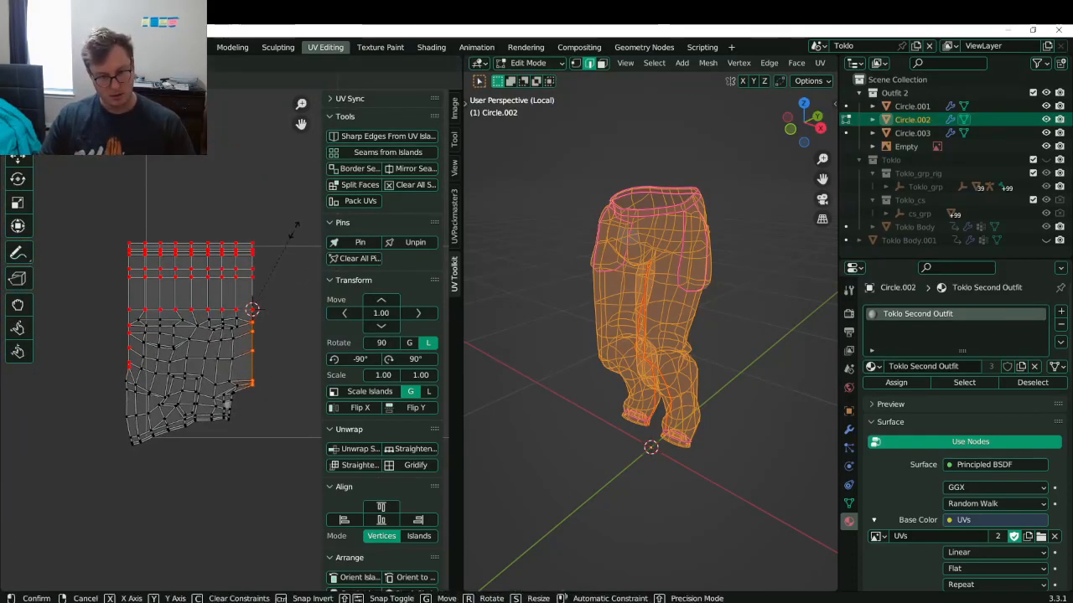
left_click(288, 226)
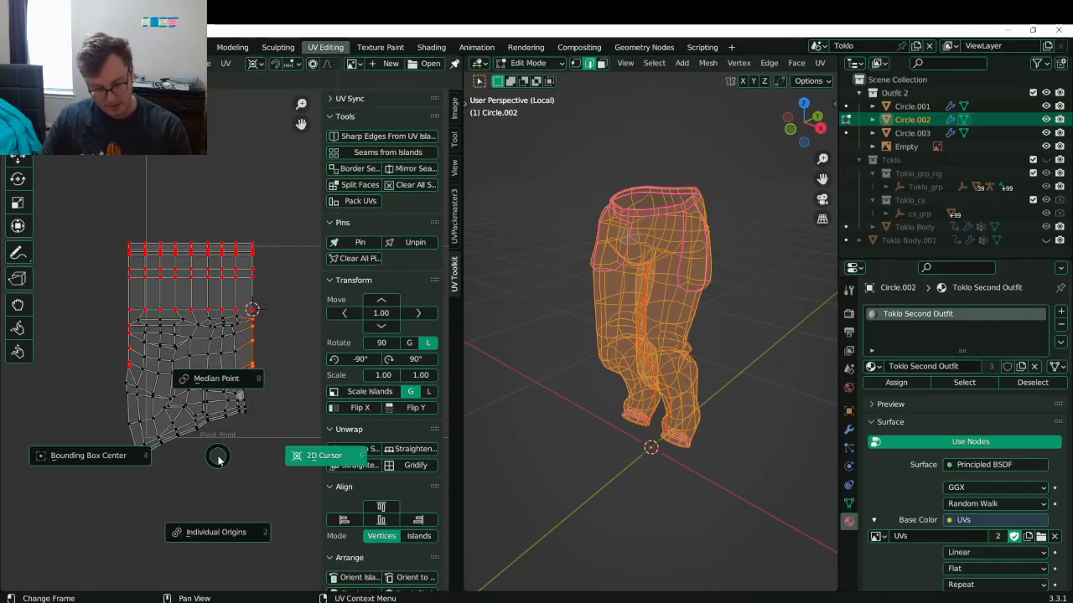
- Change the pivot, flatten the slanted bottom edge with S Y 0, raise it, and save
left_click(214, 530)
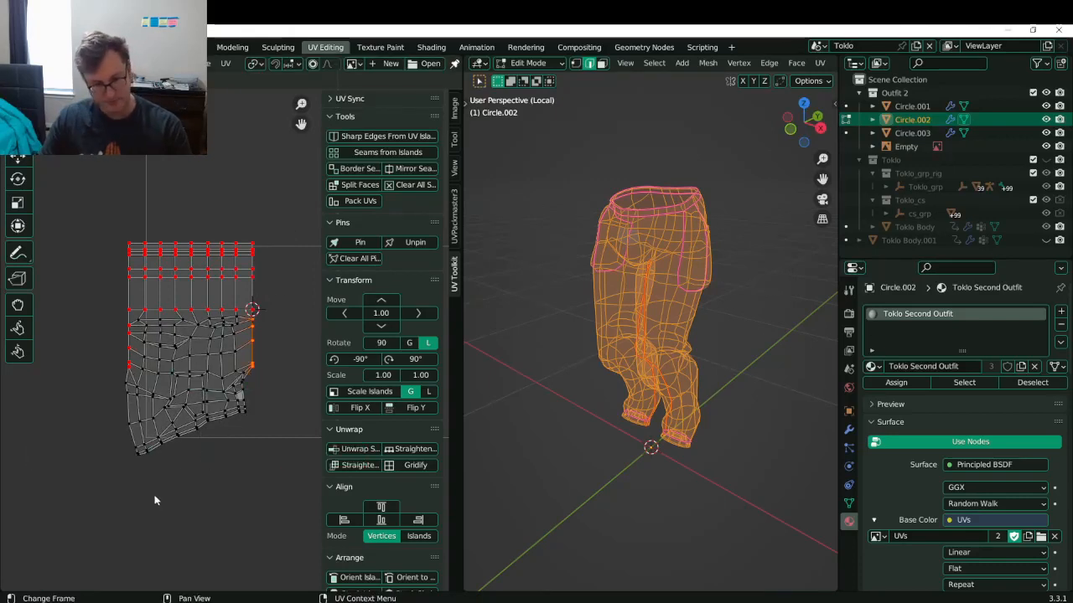
key("s")
key("y")
key("0")
key("Return")
key("g")
key("y")
left_click(211, 422)
key("ctrl+s")
scroll(228, 469, "up", 5)
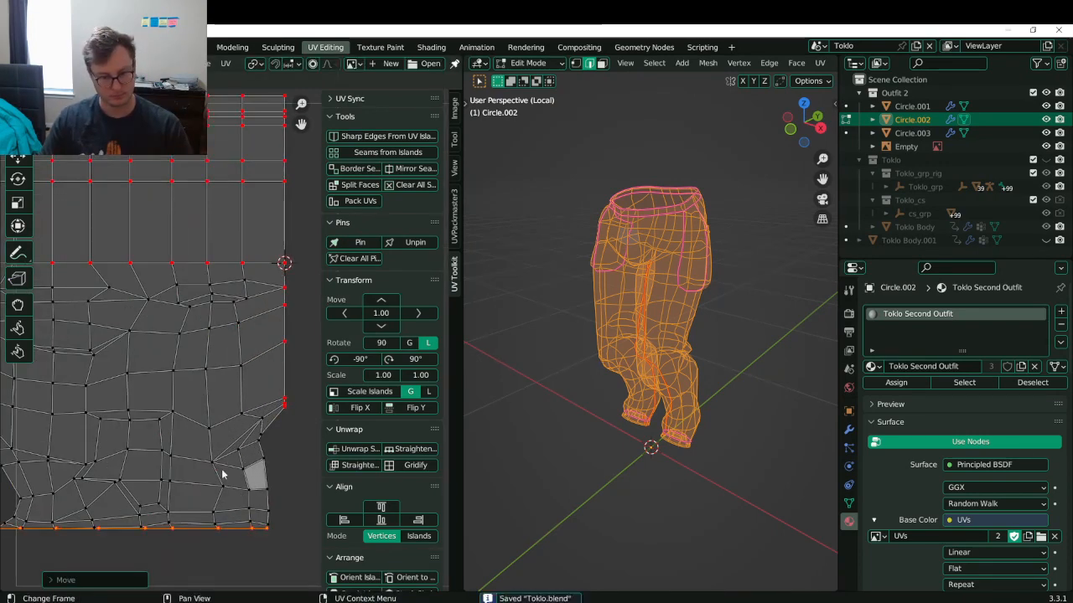
scroll(163, 429, "down", 4)
- Pin the bottom edge vertices and fine-tune the bottom edge's position
key("p")
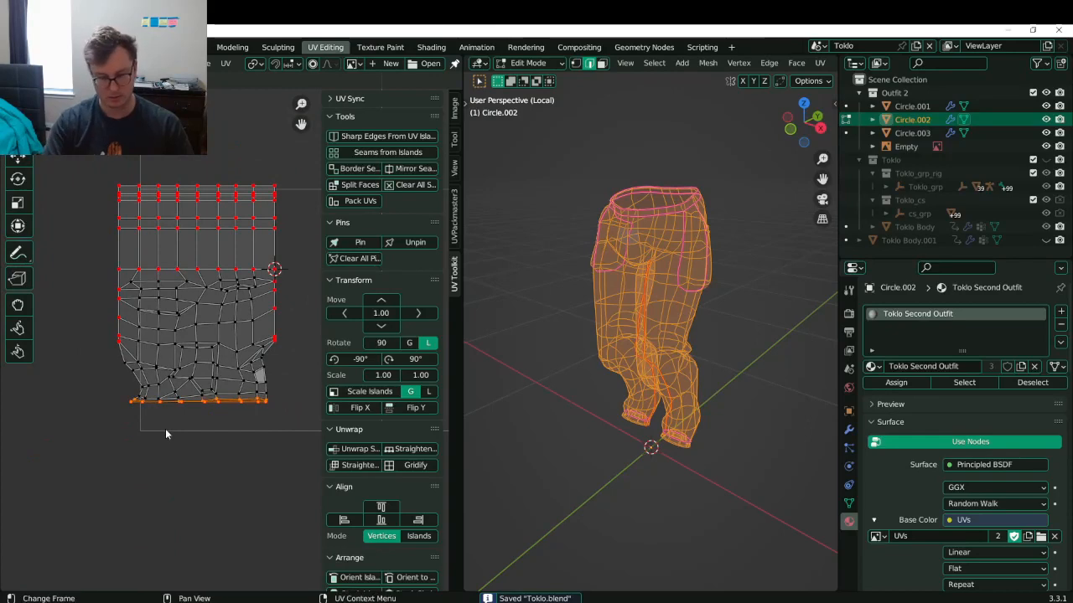
scroll(100, 431, "up", 3)
key("g")
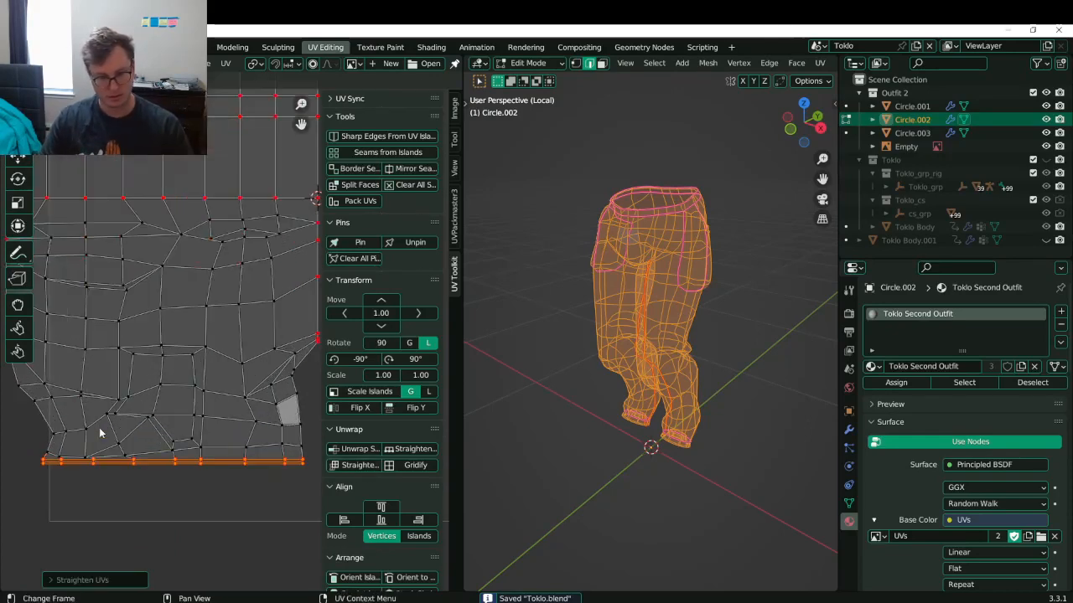
key("x")
left_click(122, 427)
scroll(127, 425, "down", 2)
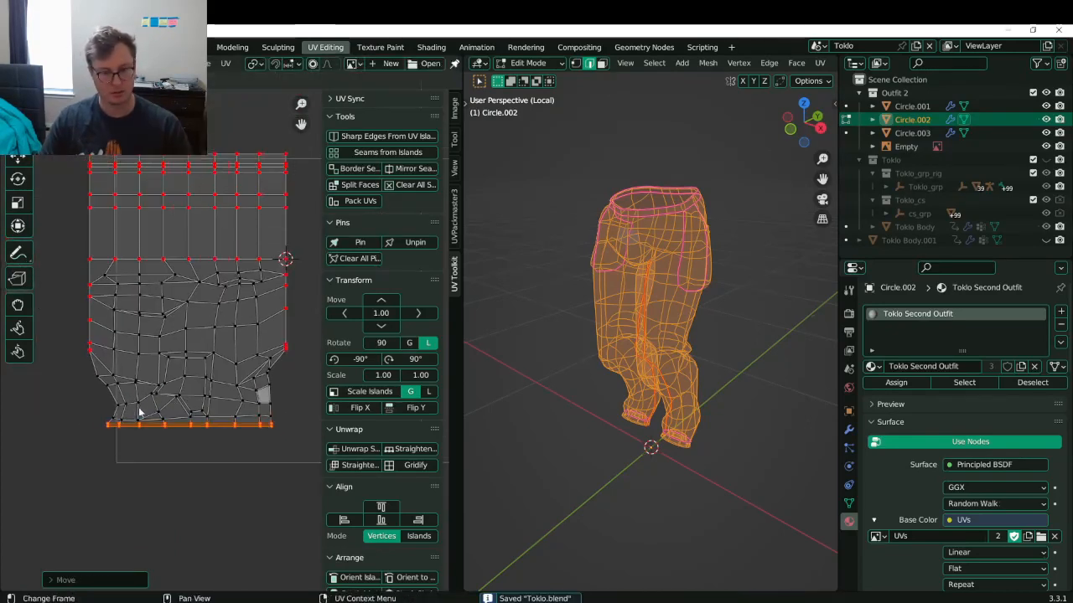
key("g")
key("y")
left_click(138, 413)
- Return to Object Mode and inspect the pants' checker texture in textured shading from below
key("Tab")
key("z")
left_click(699, 368)
scroll(697, 365, "up", 3)
mouse_move(698, 366)
middle_mouse_down()
mouse_move(683, 325)
mouse_move(688, 295)
mouse_move(618, 240)
mouse_move(678, 252)
mouse_move(651, 299)
mouse_move(639, 259)
mouse_move(677, 352)
middle_mouse_up()
scroll(618, 240, "down", 2)
scroll(648, 263, "up", 2)
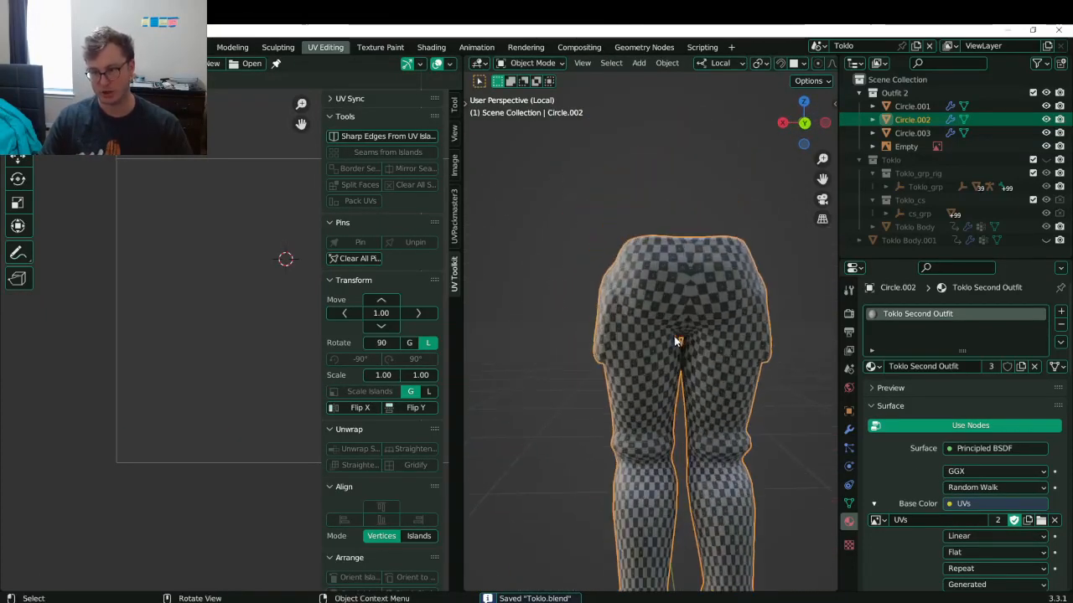
- Back in Edit Mode, flatten the selected vertex column into a straight vertical line (S X 0)
key("Tab")
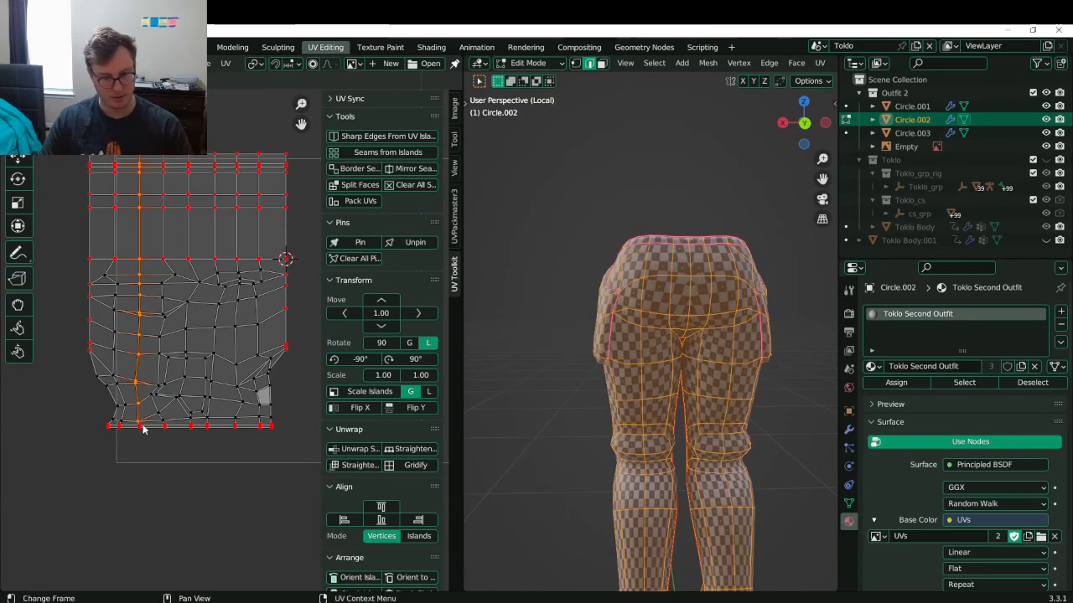
key("s")
key("x")
key("0")
key("Return")
- Select the wavy right-hand column with its lower vertices and straighten it (S X 0)
left_click(239, 282, "alt")
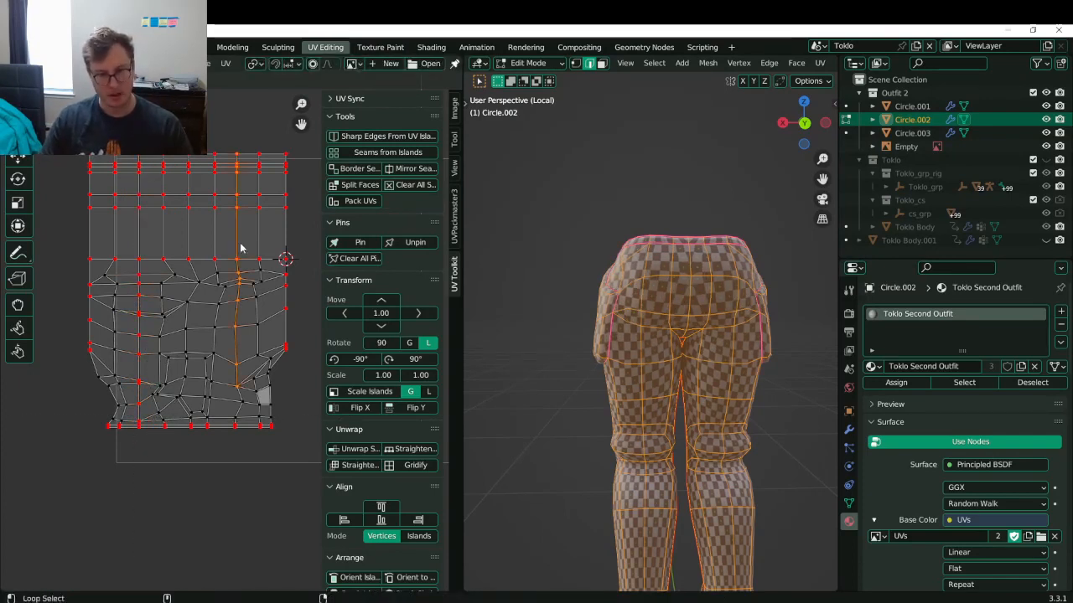
key("b")
left_click_drag(225, 395, 245, 442)
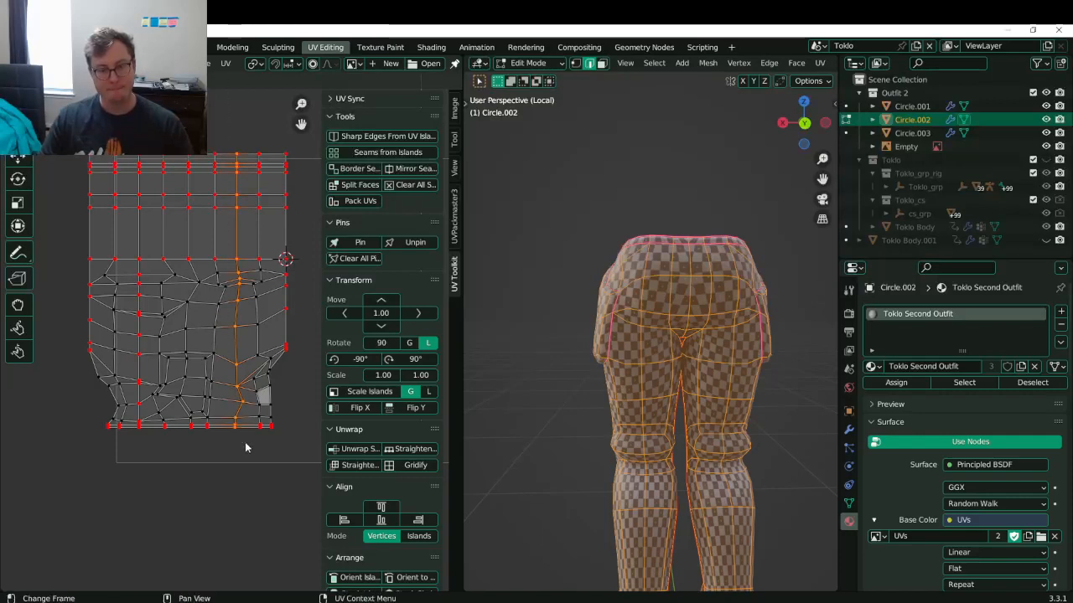
key("s")
key("x")
key("0")
key("Return")
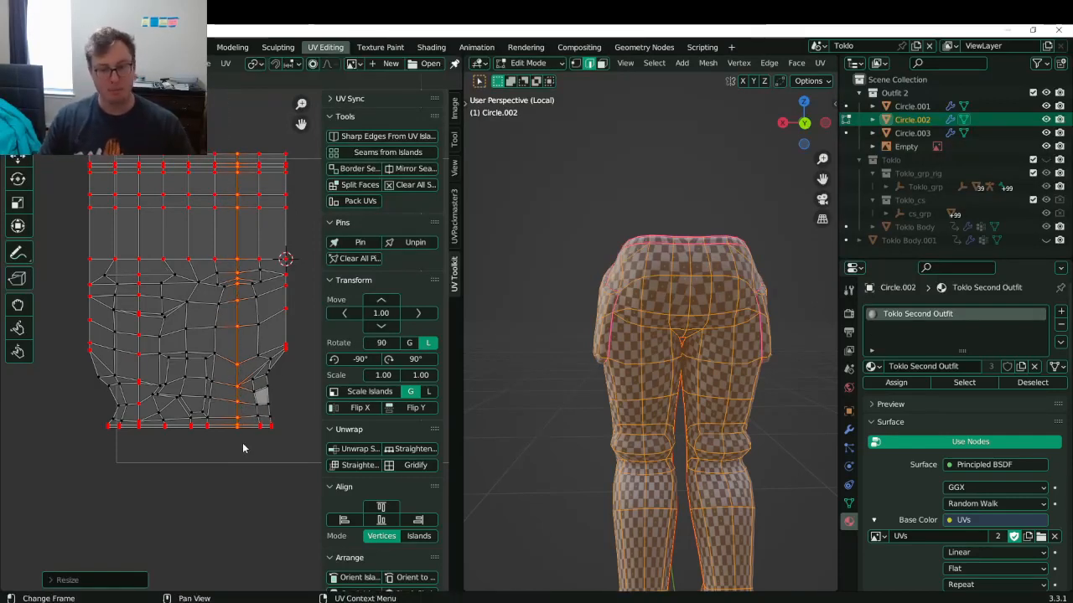
- Save the file and inspect the checker texture on the pants
key("ctrl+s")
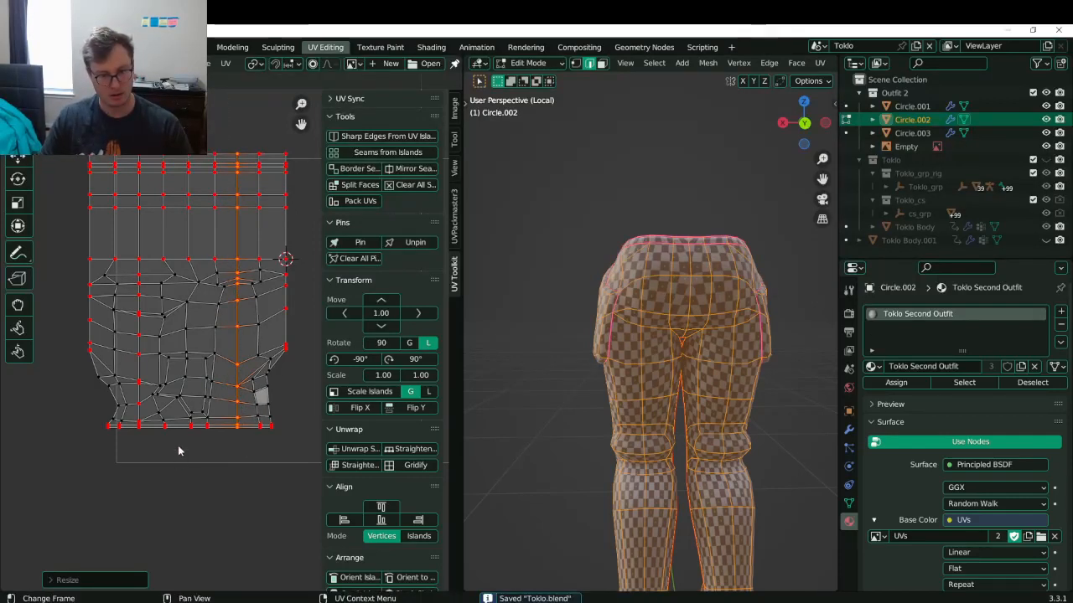
key("Tab")
middle_click_drag(578, 334, 570, 376)
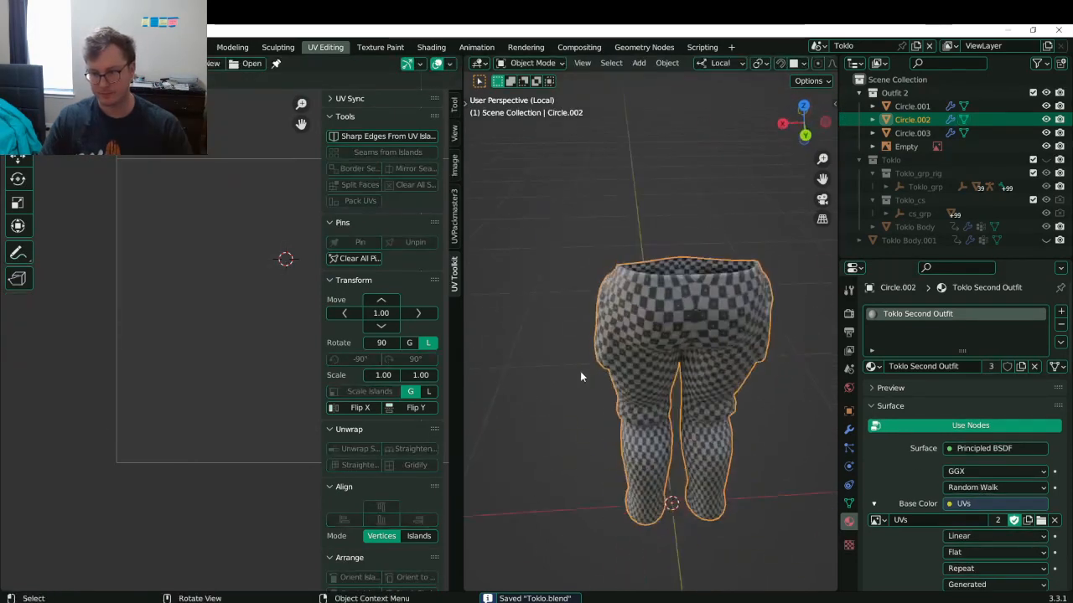
scroll(654, 360, "up", 4)
- Scale a row's matching left and right edge vertices together to line them up
key("Tab")
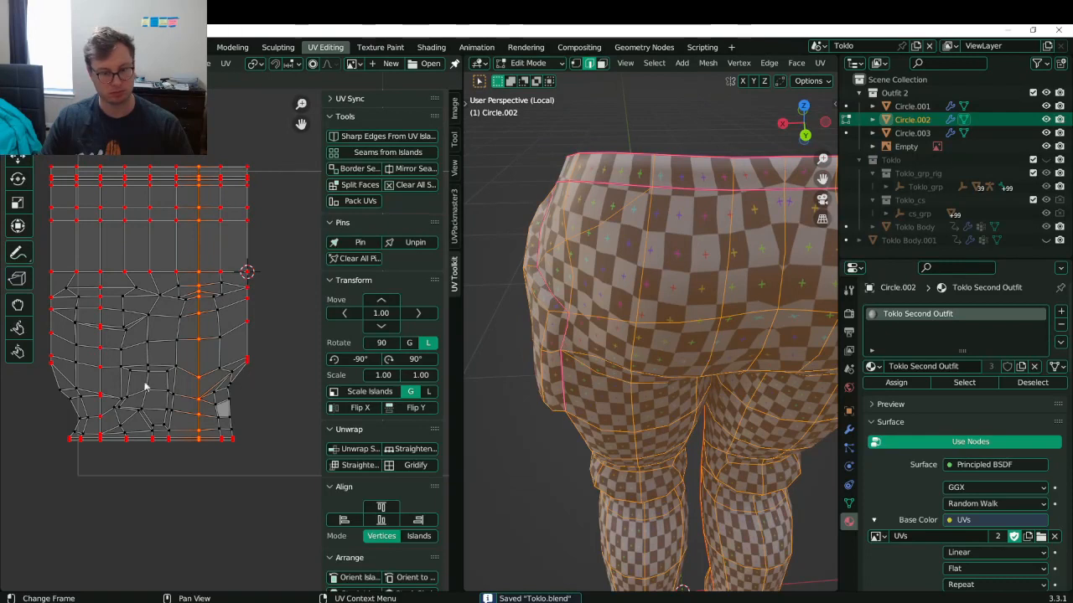
left_click(45, 374)
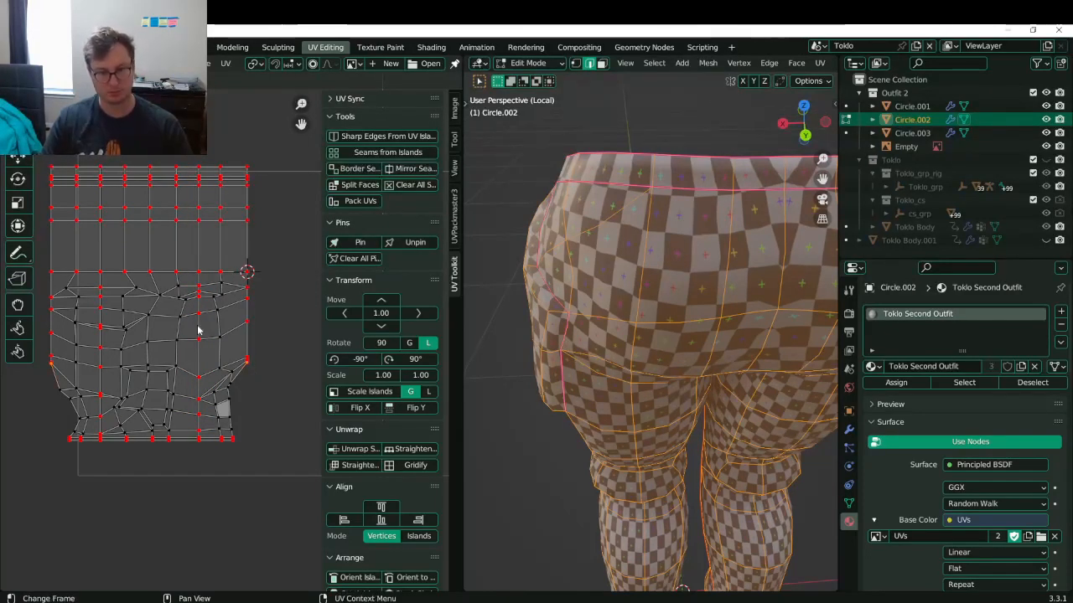
left_click(55, 298)
left_click(245, 290, "shift")
key("s")
left_click(243, 292)
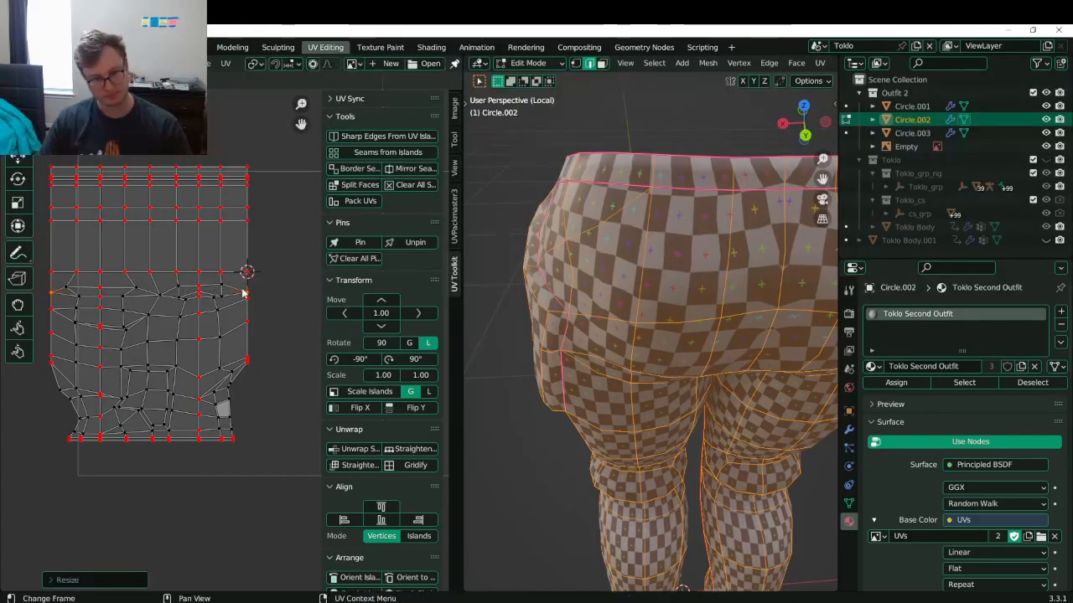
- Level two more rows of vertices to one height (S Y 0) and pin them
left_click(46, 307)
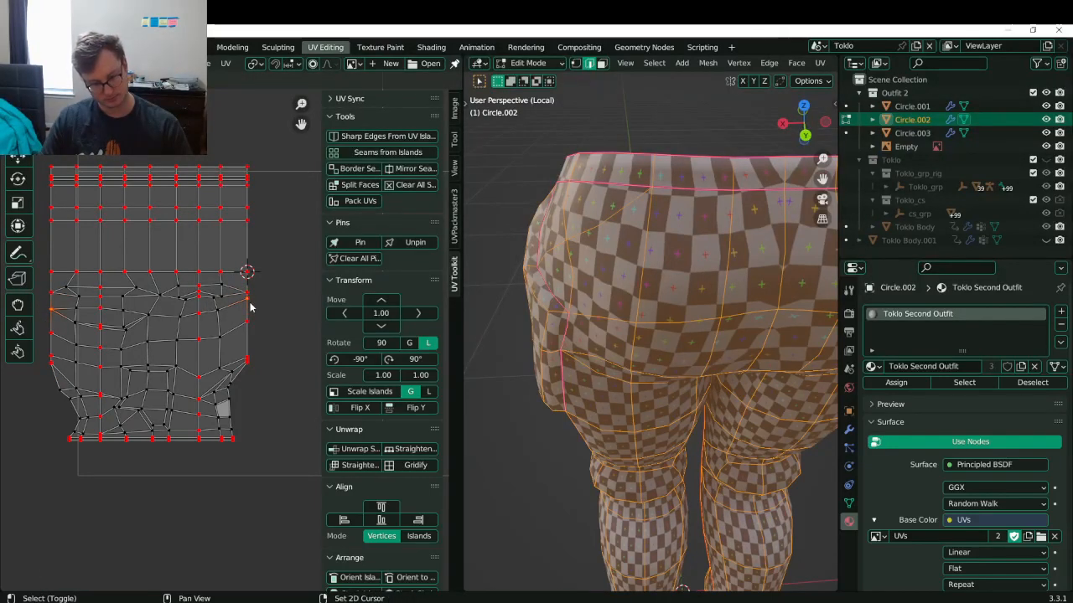
key("s")
key("y")
key("0")
key("Return")
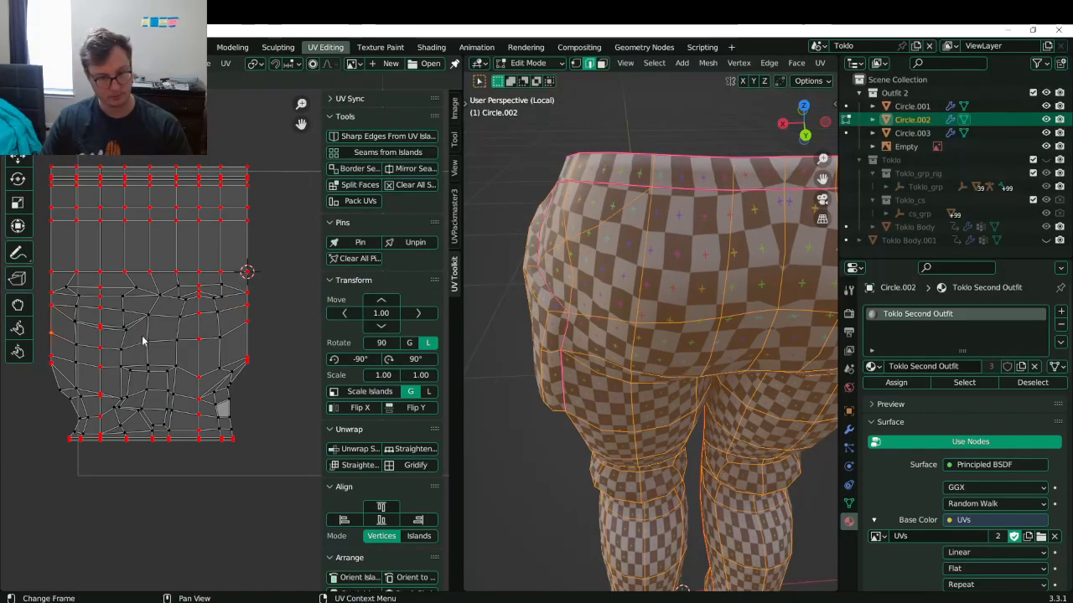
key("s")
key("y")
key("0")
key("Return")
key("p")
middle_click_drag(172, 357, 201, 358, "shift")
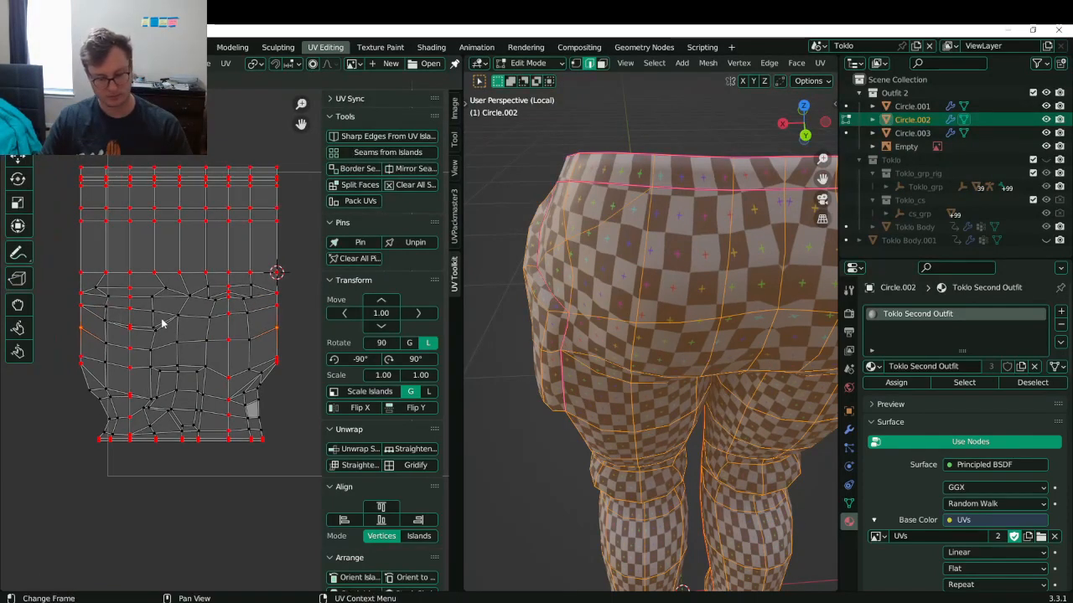
key("t")
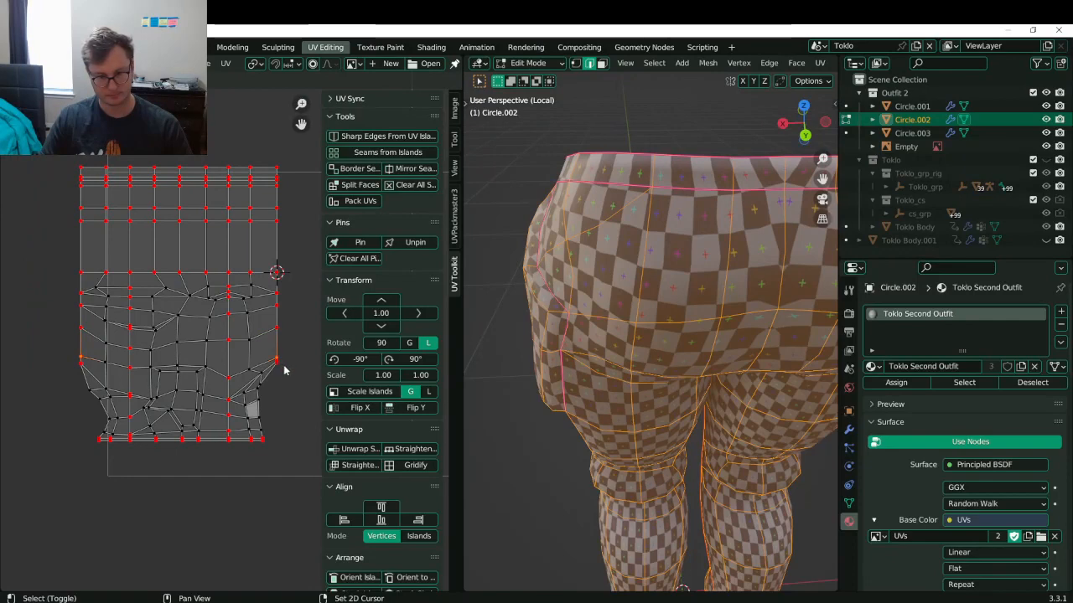
- Scale the selected vertices and the island's right-edge vertices into line
key("s")
key("Return")
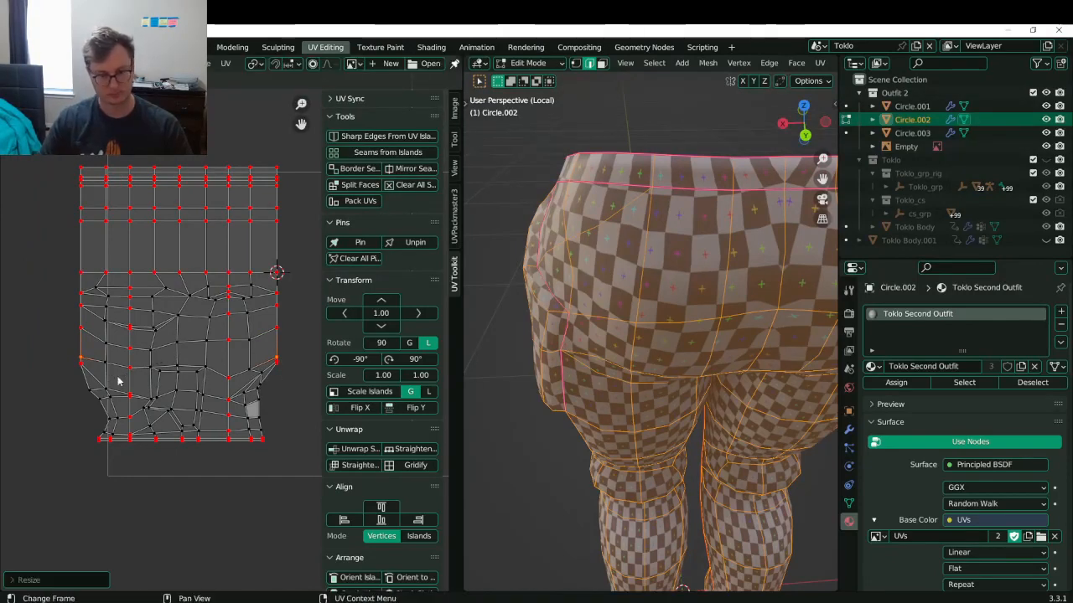
left_click(87, 387)
key("g")
right_click(106, 396)
scroll(237, 364, "up", 3)
middle_click_drag(238, 364, 195, 377, "shift")
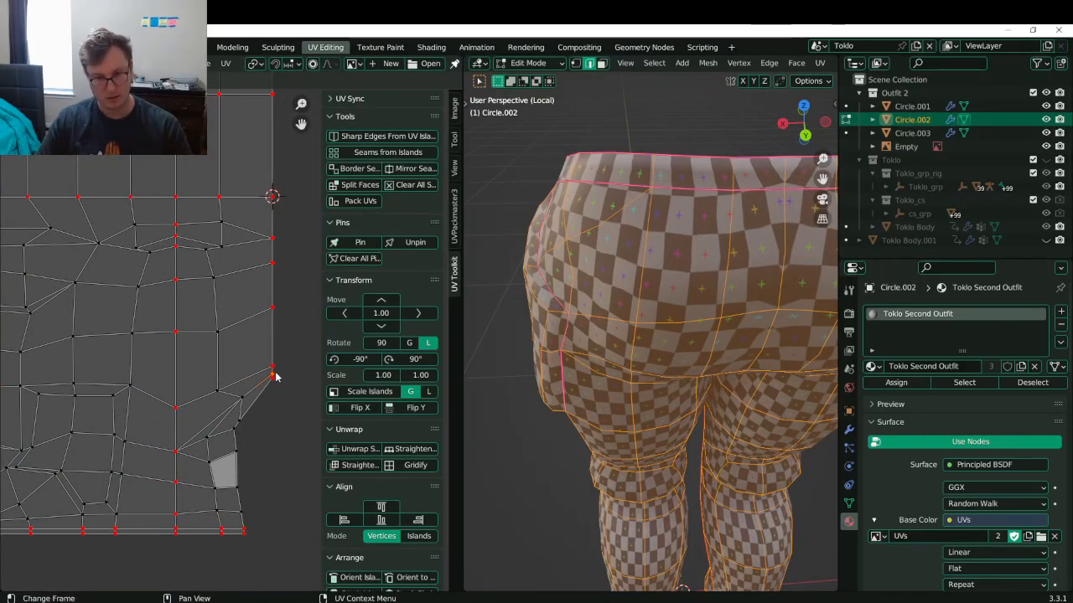
key("s")
key("Return")
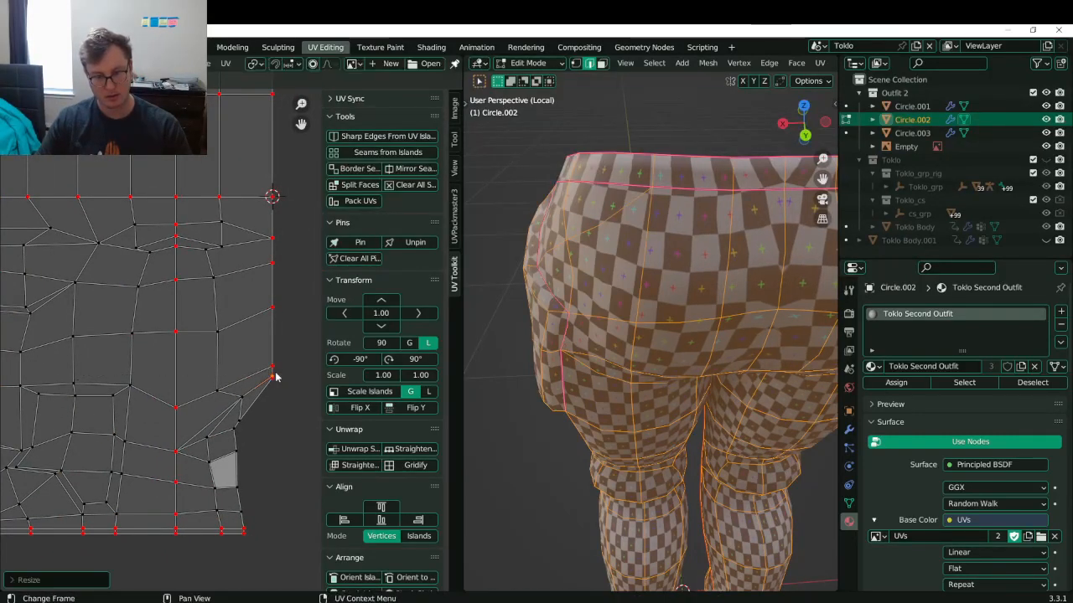
left_click(275, 377)
scroll(266, 373, "down", 3)
- Level a left-edge vertex with its row (S Y 0)
middle_click_drag(134, 397, 269, 385, "shift")
scroll(268, 385, "up", 1)
scroll(114, 370, "up", 4)
left_click(69, 352, "shift")
key("s")
key("y")
key("0")
key("Return")
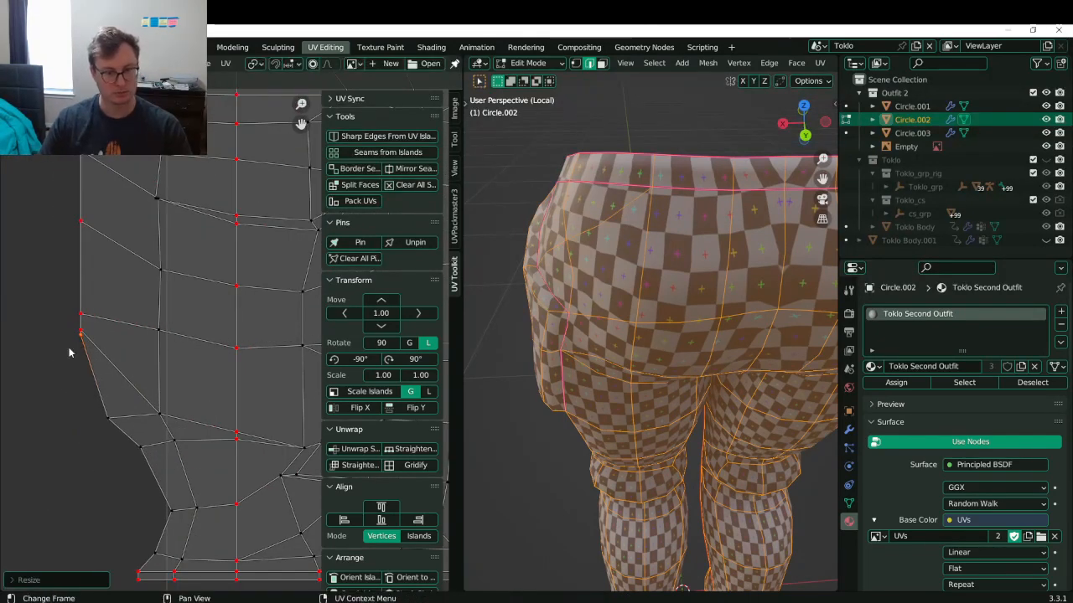
- Save Toklo.blend and check the checker texture on the legs from below and the side
scroll(118, 362, "down", 5)
scroll(168, 364, "up", 1)
middle_click_drag(269, 347, 227, 328, "shift")
key("ctrl+s")
key("Tab")
middle_click_drag(665, 337, 601, 225)
middle_click_drag(636, 338, 617, 328)
key("Tab")
middle_click_drag(120, 368, 74, 373, "shift")
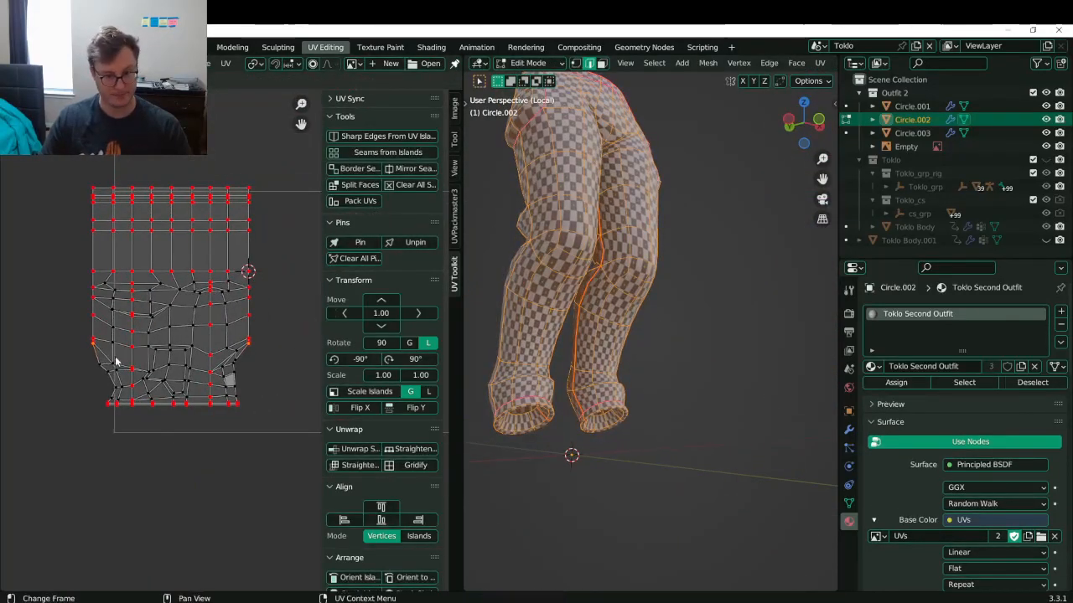
scroll(232, 338, "up", 1)
- Rotate the whole pants island upright and move it to the right
key("l")
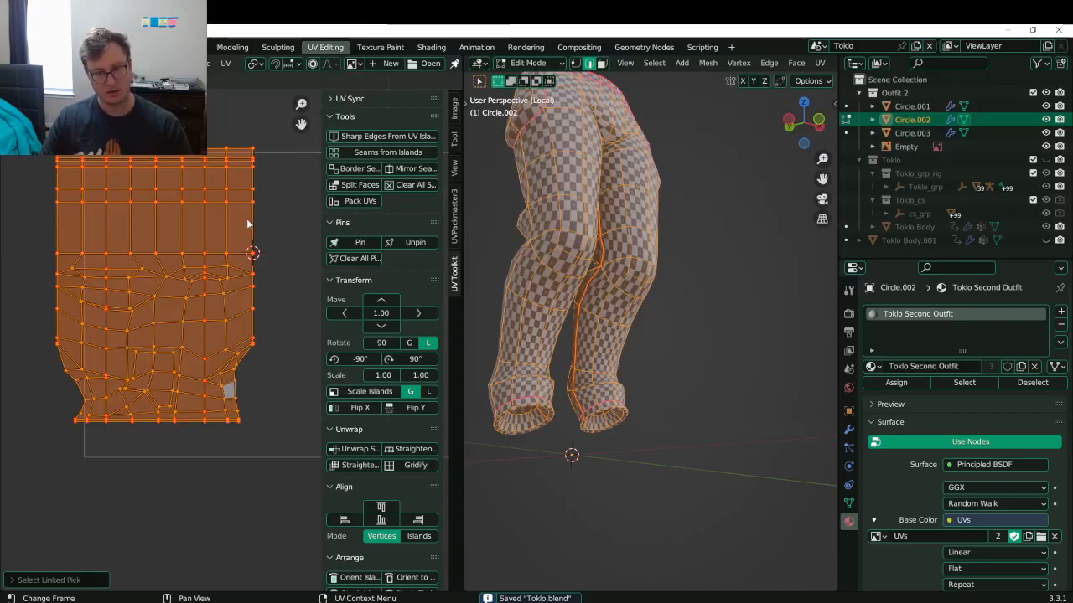
key("r")
left_click(113, 331)
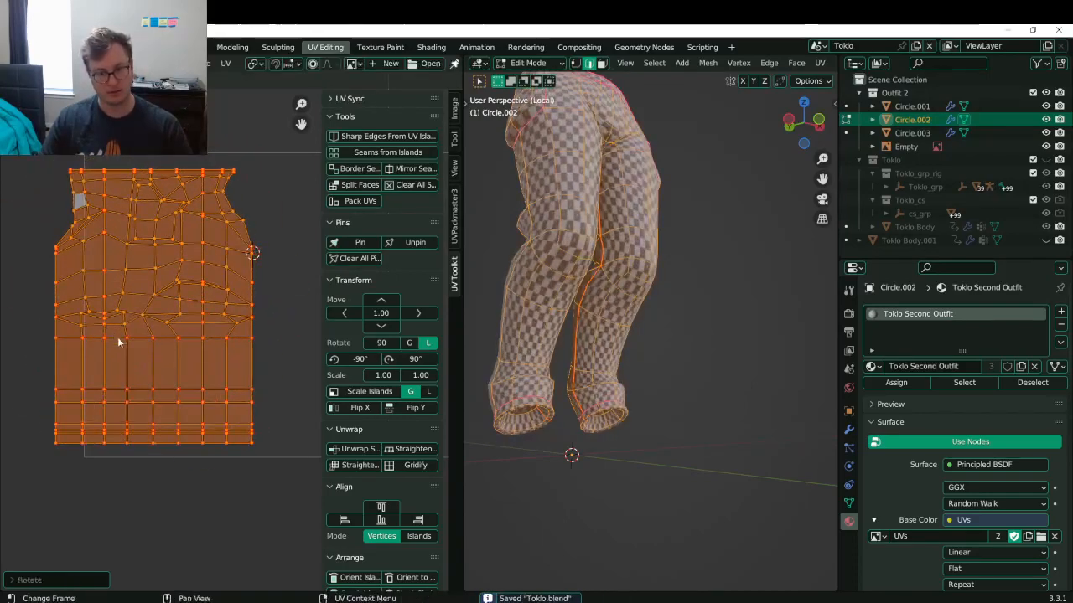
key("g")
left_click(176, 350)
middle_click_drag(182, 314, 118, 340)
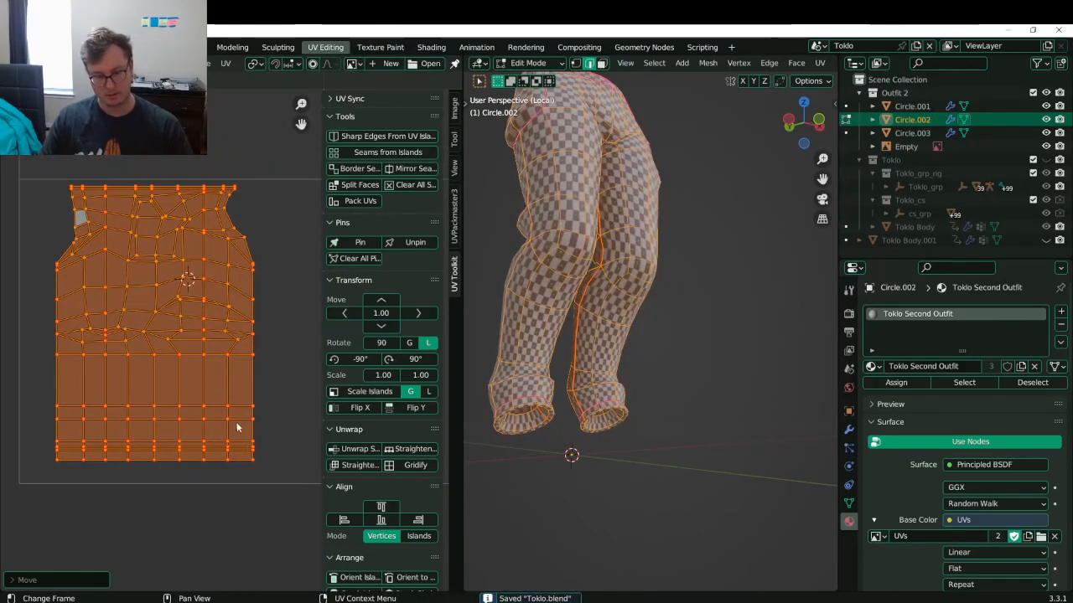
key("n")
scroll(290, 343, "up", 3)
scroll(303, 280, "down", 1)
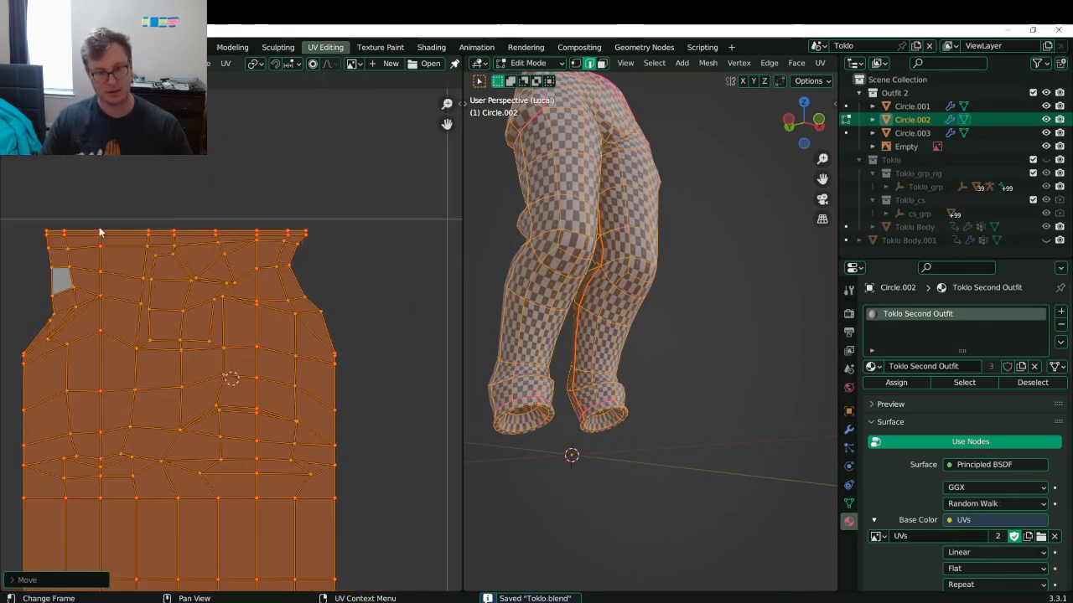
- Select the island's top two rows, then move an upper-right edge vertex higher
key("alt+a")
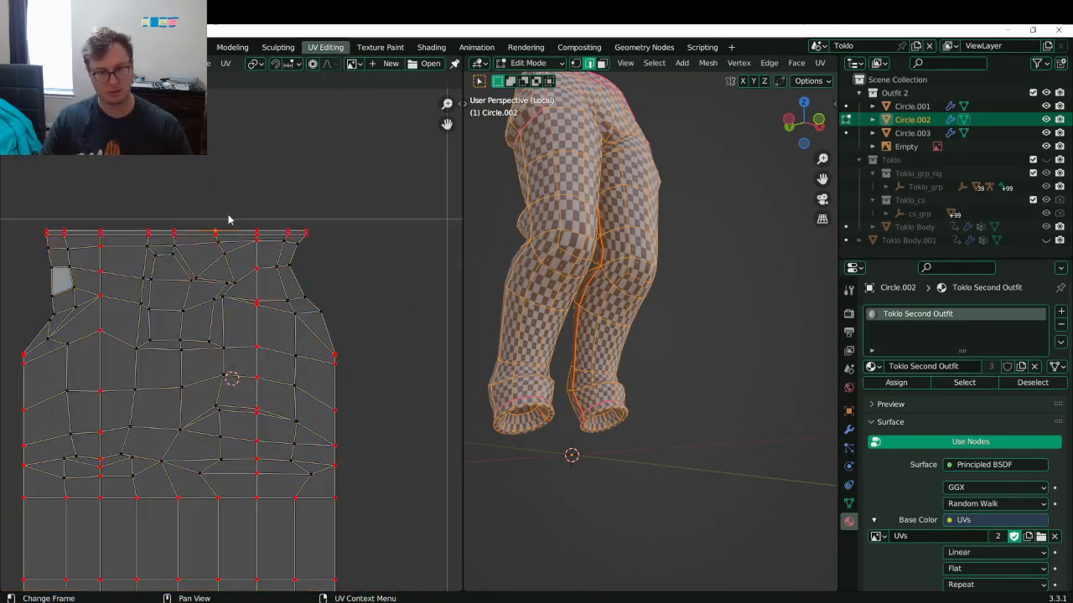
left_click(175, 230, "alt")
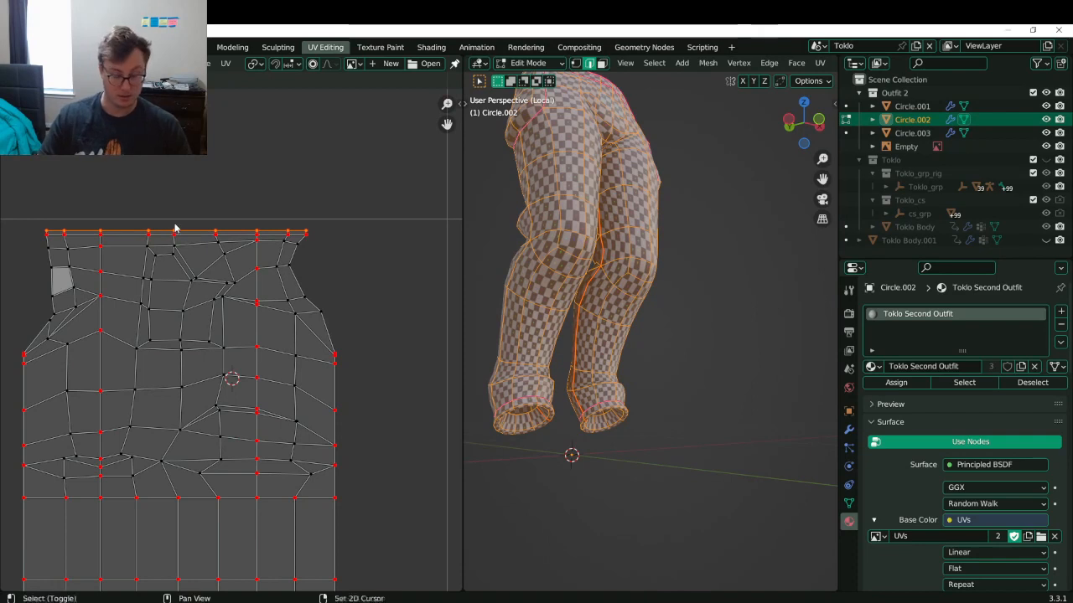
key("ctrl+KP_Add")
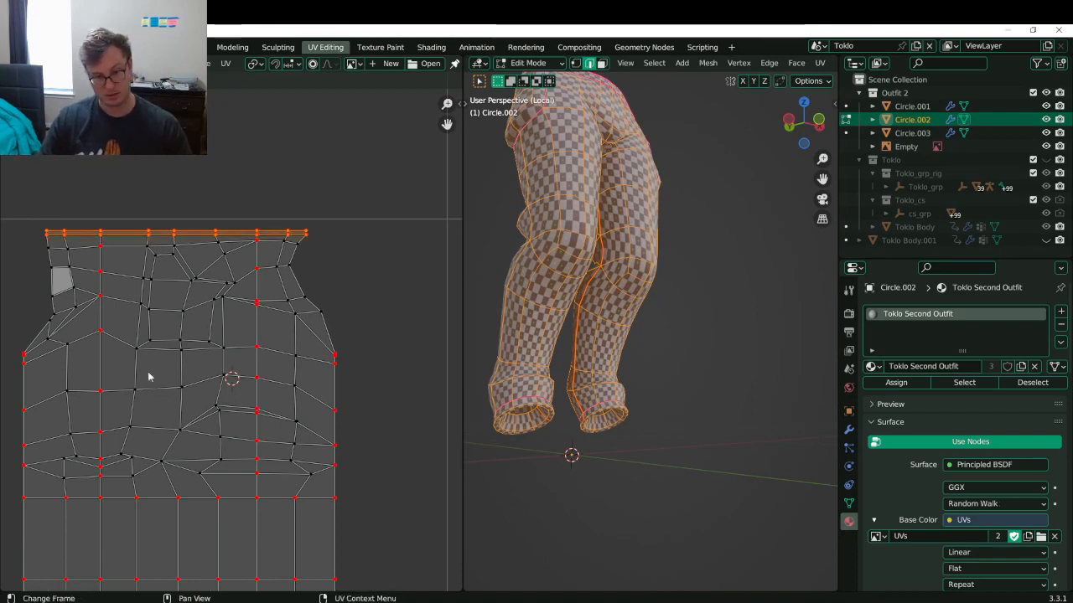
left_click(318, 315)
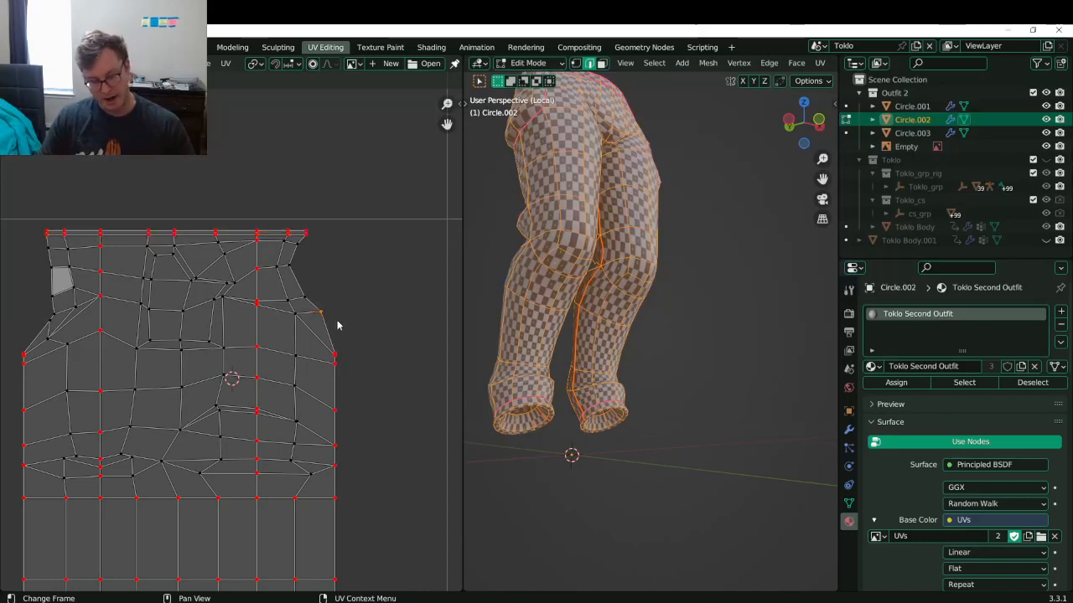
key("g")
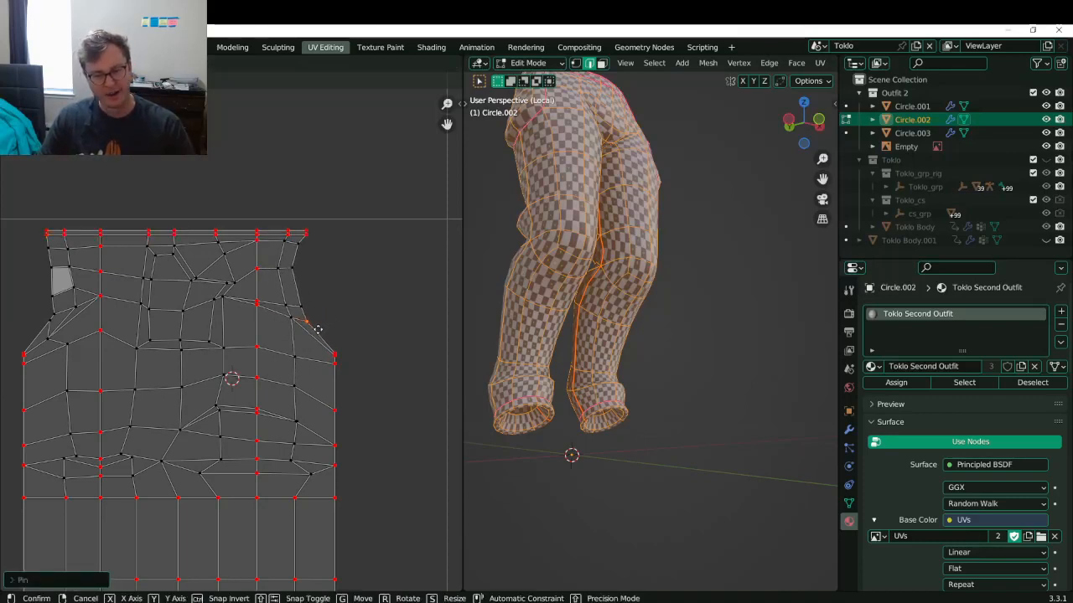
left_click(297, 270)
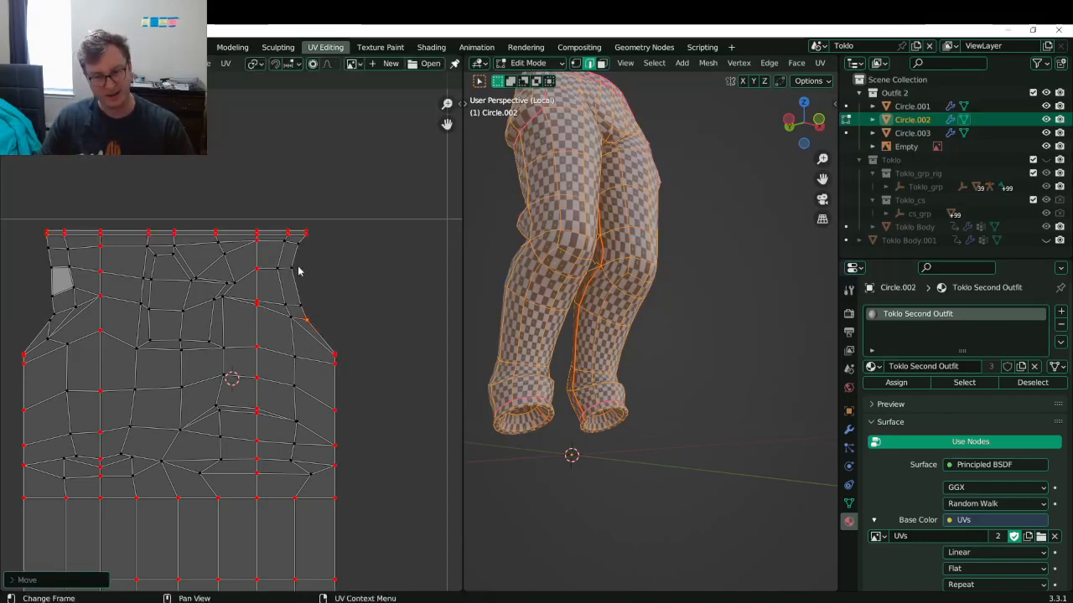
- Straighten the upper right and left edge paths into vertical lines (S X 0)
left_click(318, 226, "ctrl")
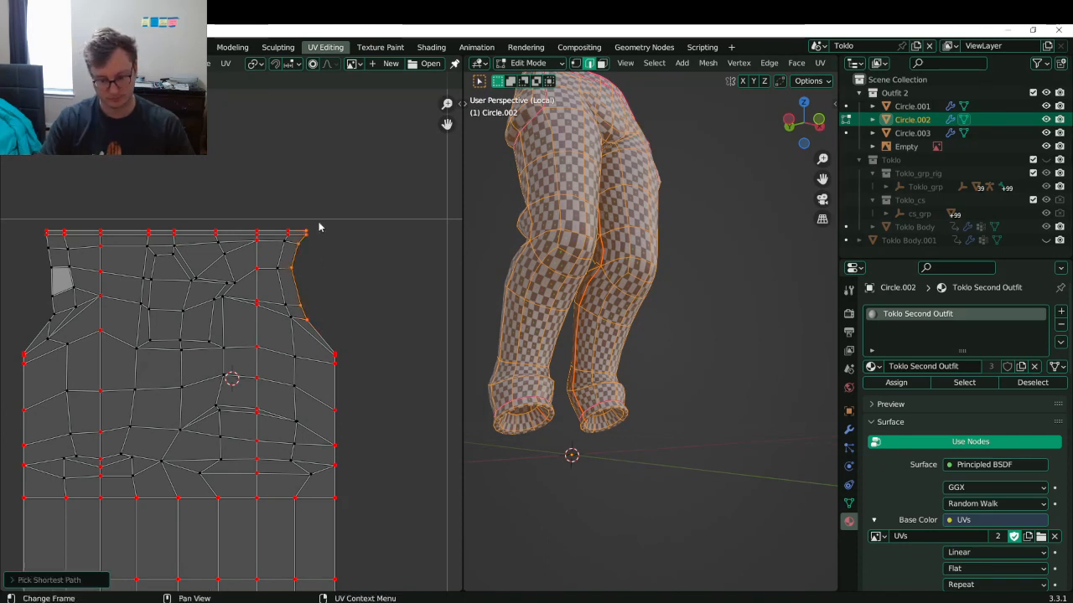
key("s")
key("x")
key("0")
key("Return")
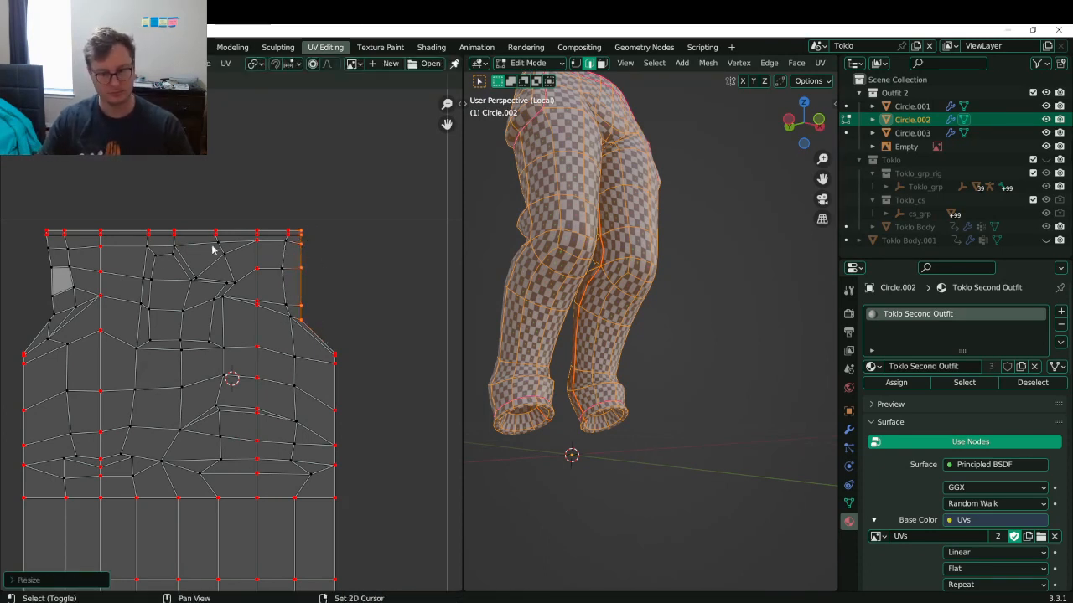
middle_click_drag(135, 279, 215, 268)
left_click(114, 214, "ctrl")
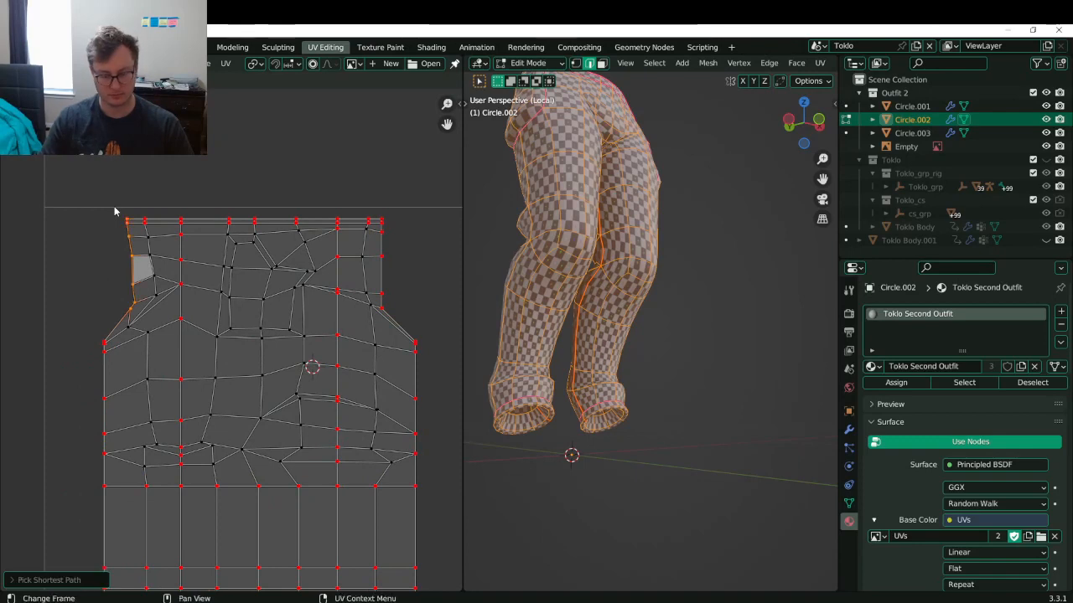
key("s")
key("x")
key("0")
key("Return")
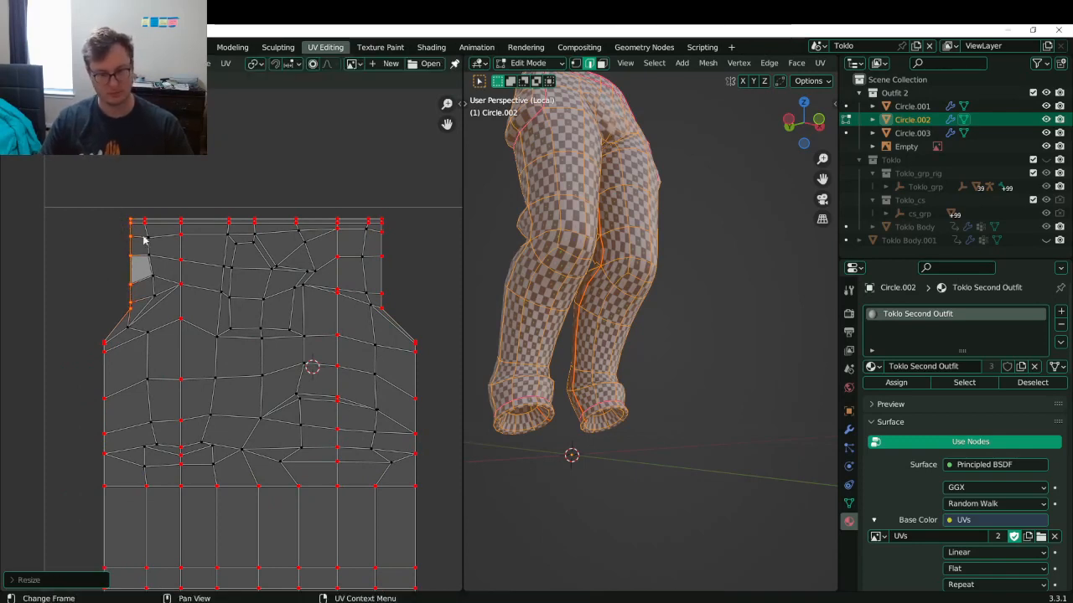
- Level two pairs of left and right seam vertices to matching heights (S Y 0)
key("Tab")
key("Tab")
left_click(129, 314)
key("s")
key("y")
key("0")
key("Return")
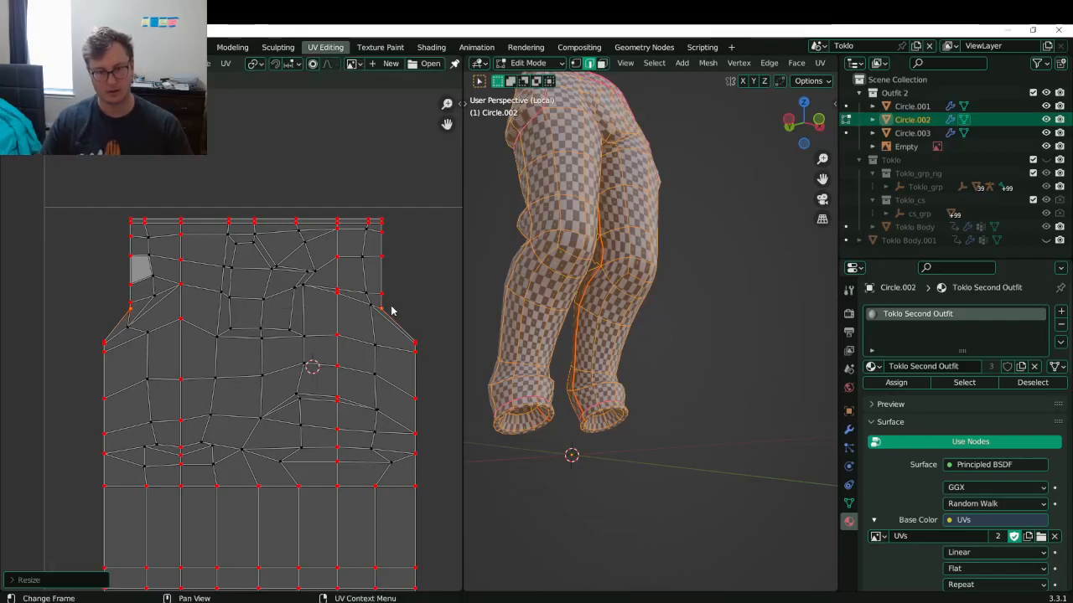
left_click(127, 305)
left_click(393, 293, "shift")
key("s")
key("y")
key("0")
key("Return")
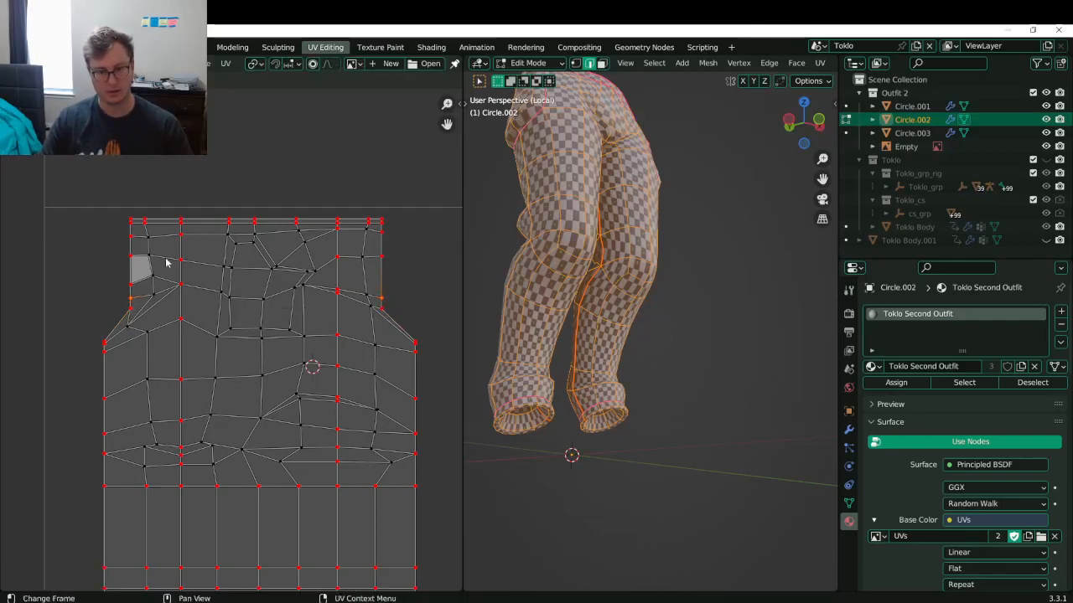
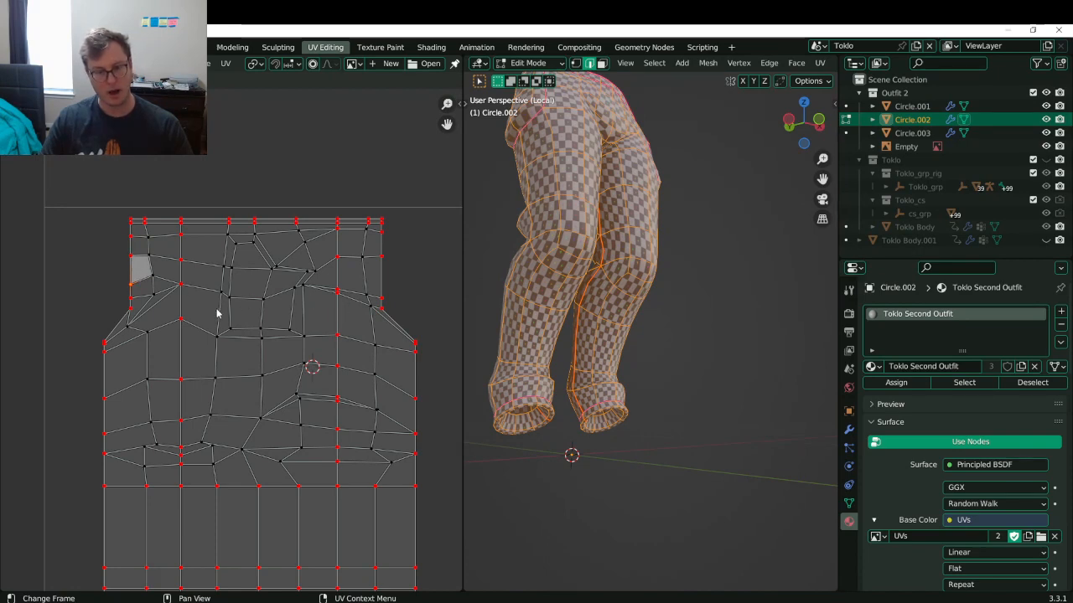
- Level the next right-side border vertex with its left partner using S Y 0
scroll(255, 315, "up", 6)
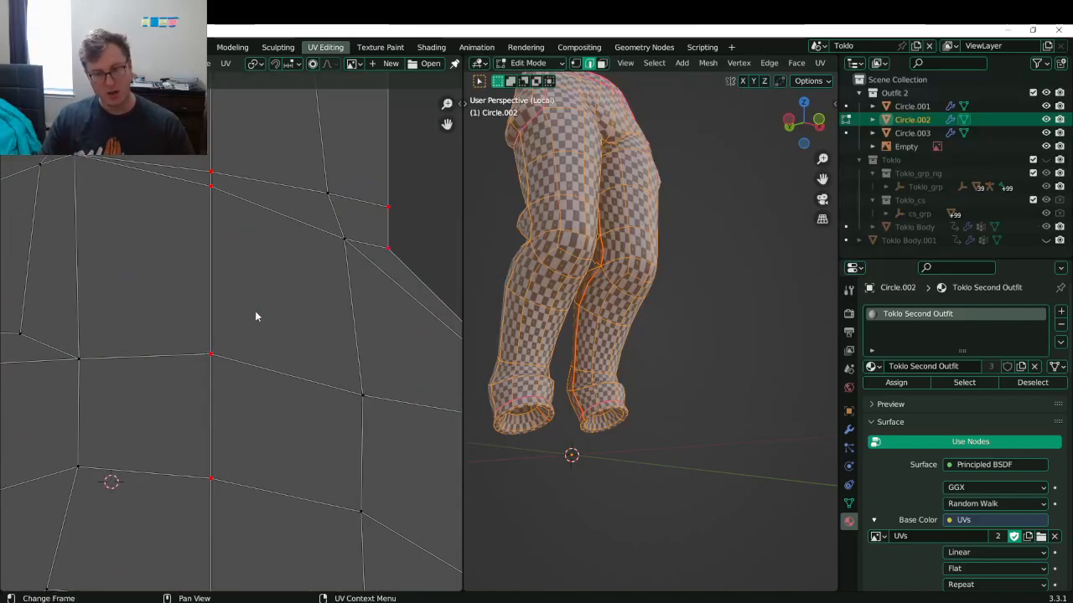
scroll(251, 336, "down", 5)
scroll(244, 349, "up", 4)
key("g")
right_click(232, 342)
scroll(229, 341, "down", 6)
middle_click_drag(364, 373, 163, 352, "shift")
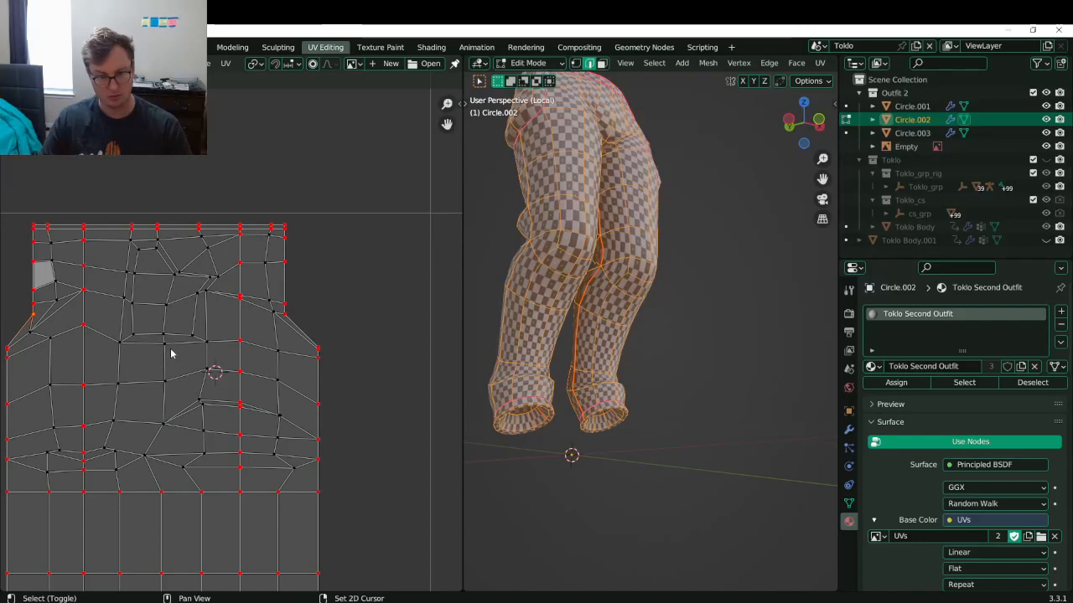
middle_click_drag(98, 329, 180, 333, "shift")
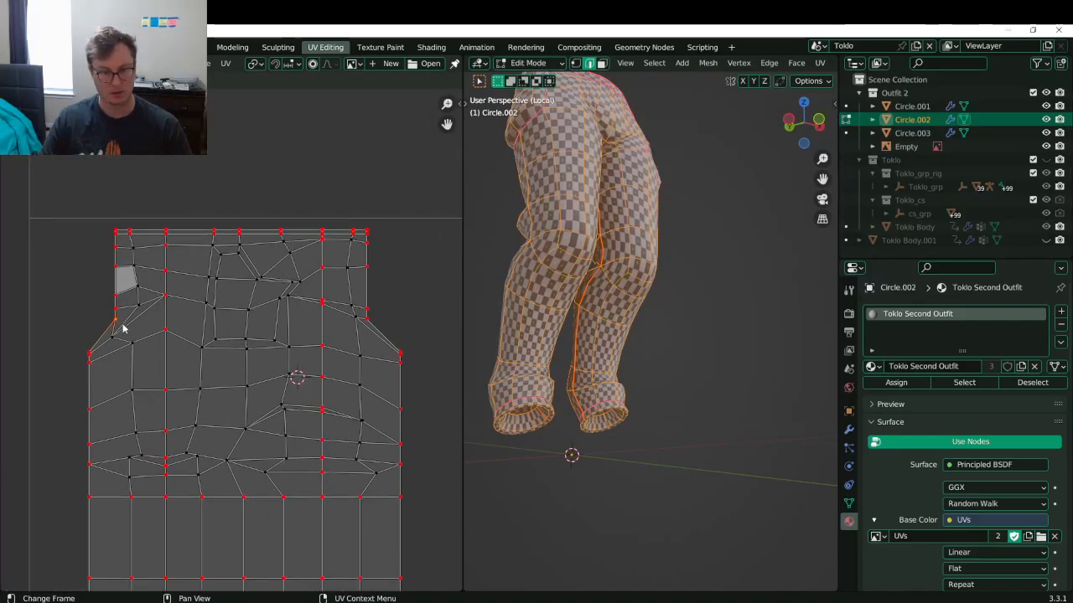
left_click(366, 322, "shift")
key("s")
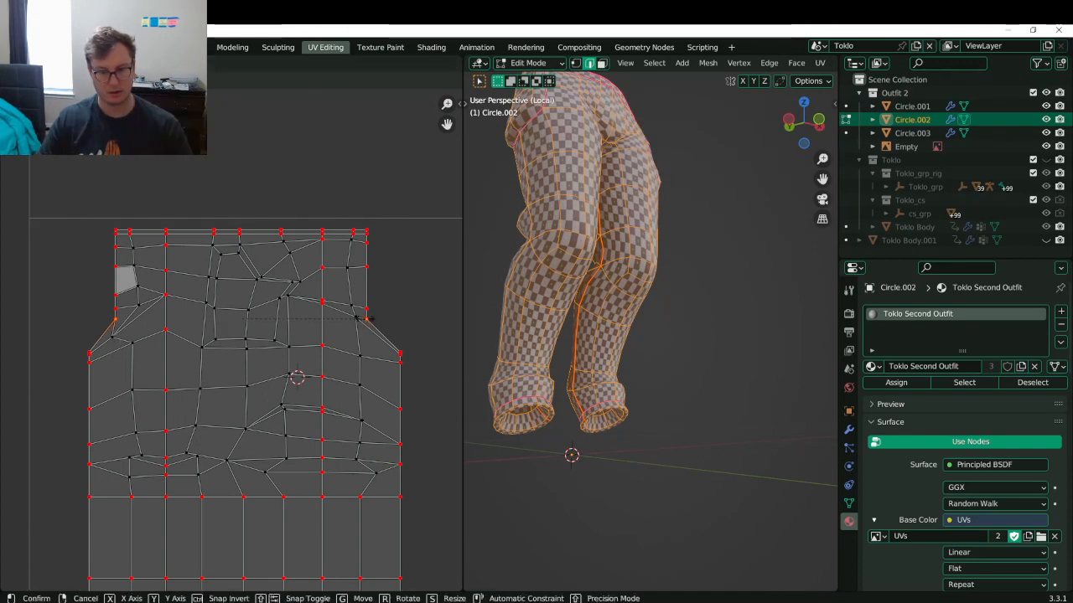
key("y")
key("0")
key("Return")
- Align two more left/right border vertex pairs to matching heights, comparing the result with undo/redo
left_click(109, 311)
left_click(371, 307, "shift")
key("s")
key("y")
key("0")
key("Return")
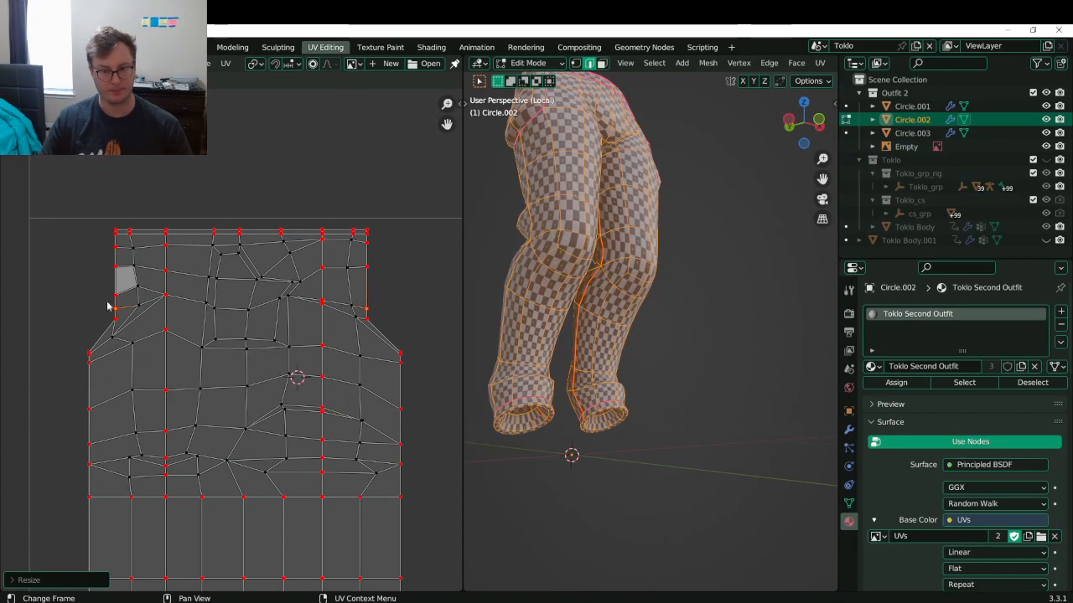
left_click(91, 297)
left_click(365, 270, "shift")
key("s")
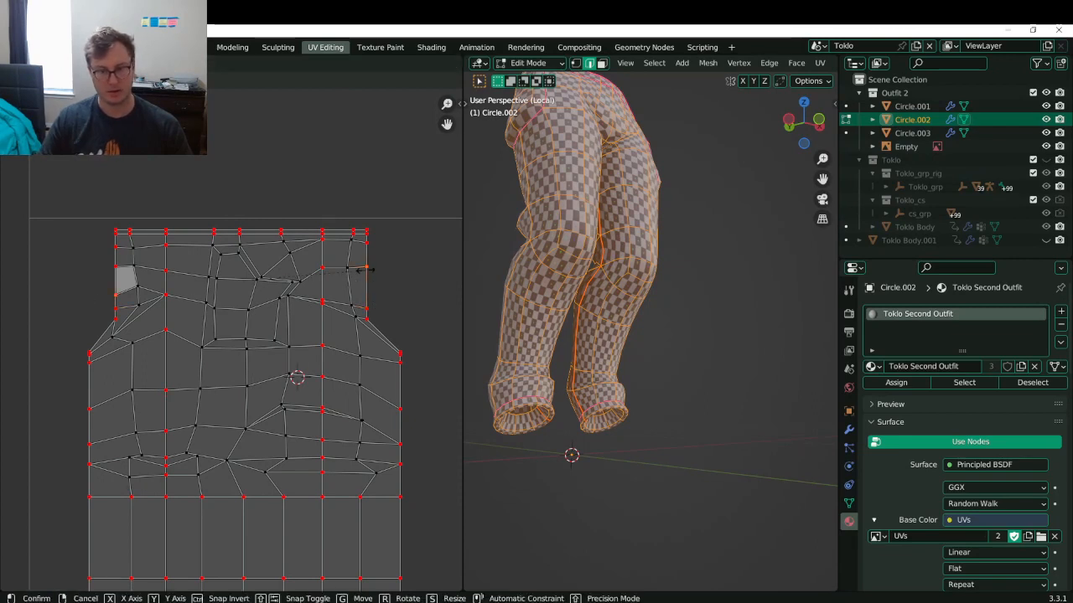
key("y")
key("0")
key("Return")
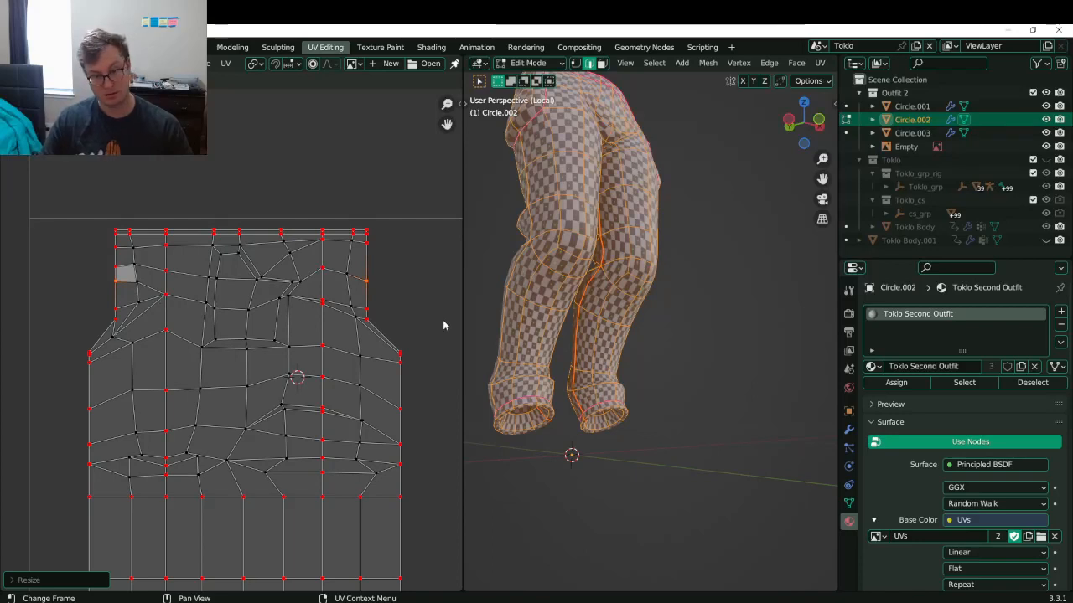
key("ctrl+z")
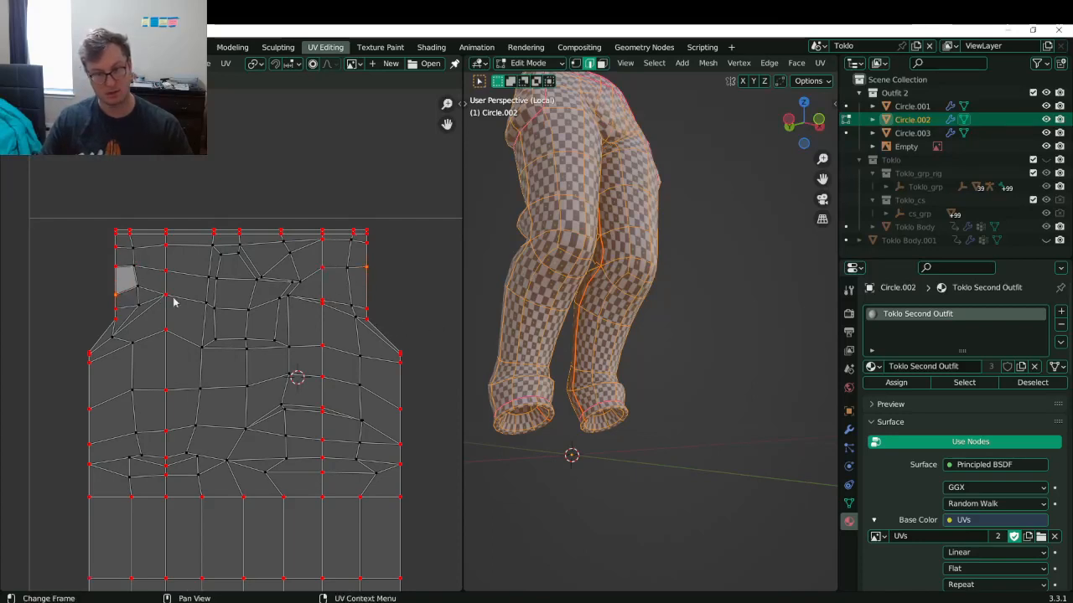
key("ctrl+shift+z")
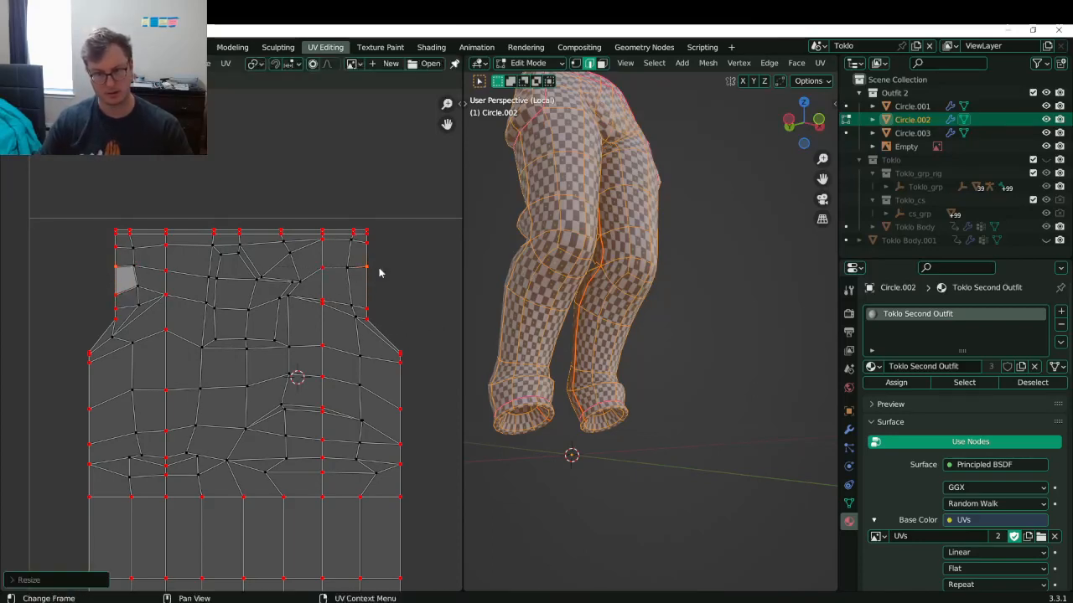
key("ctrl+z")
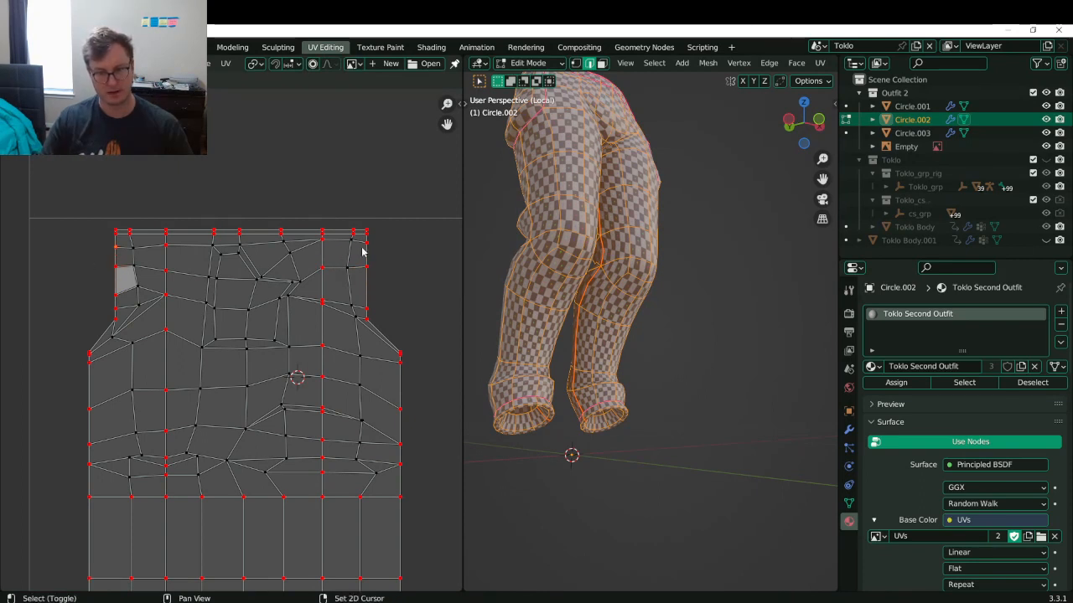
key("ctrl+shift+z")
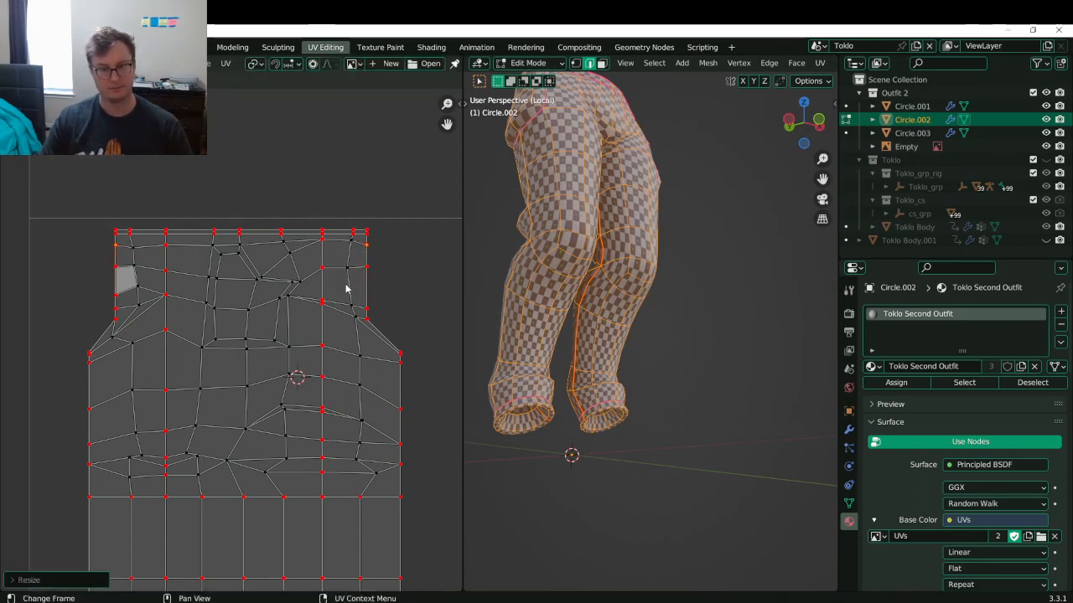
- Save the file, return to the pants' UVs and pin the selected border vertices
key("Tab")
middle_click_drag(740, 204, 643, 345)
key("ctrl+s")
scroll(658, 310, "up", 5)
key("Tab")
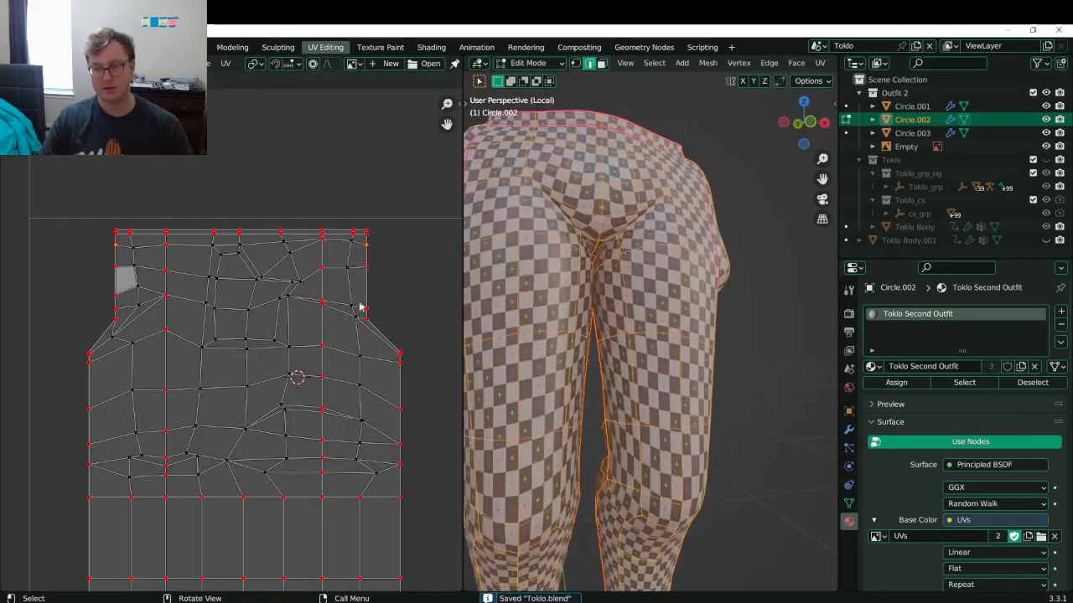
scroll(344, 327, "up", 3)
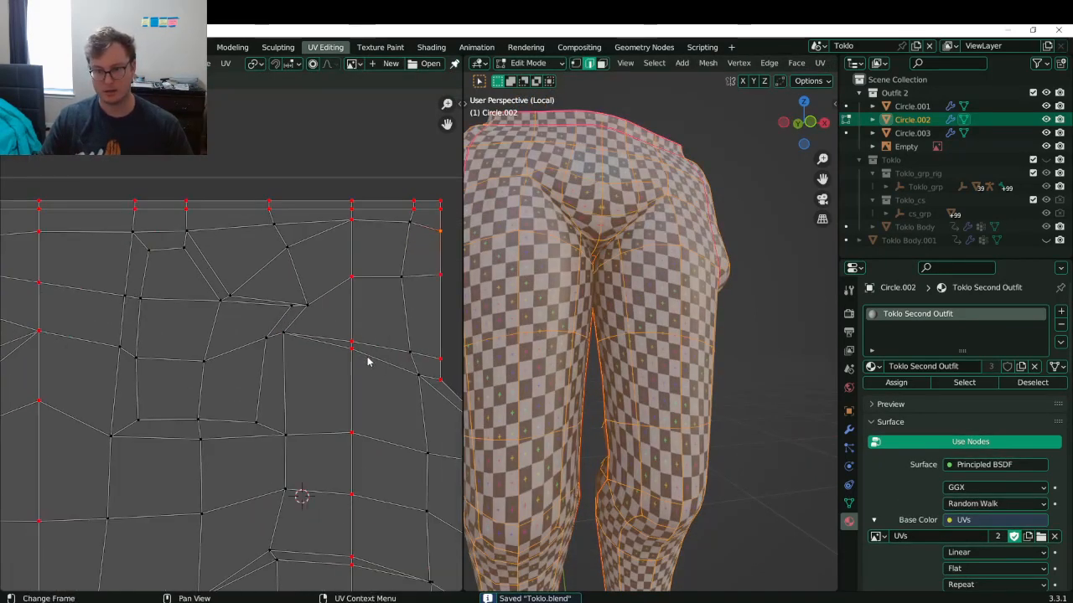
scroll(322, 383, "down", 4)
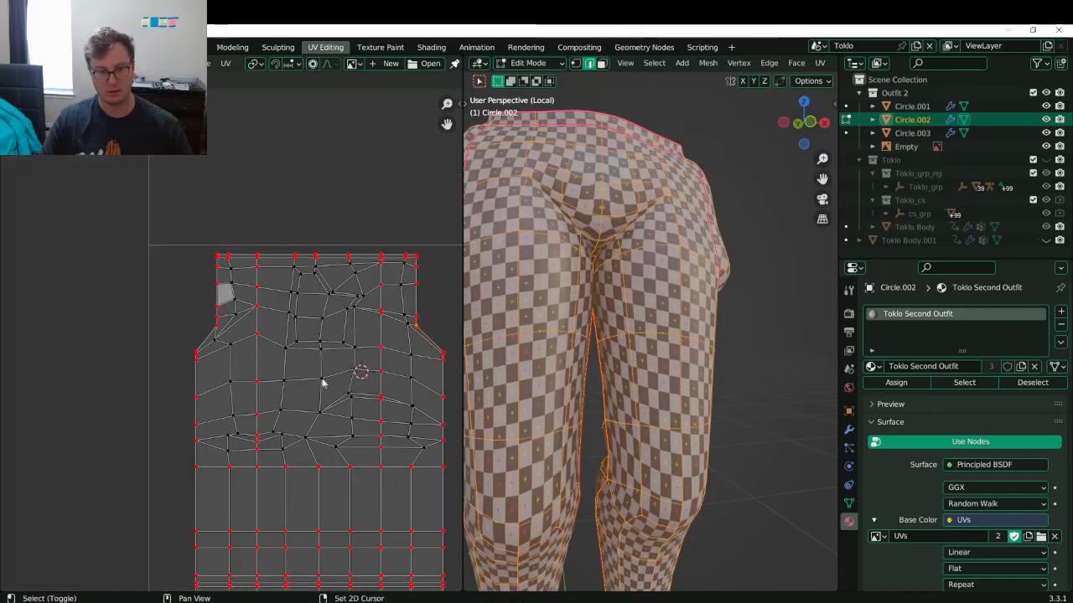
key("p")
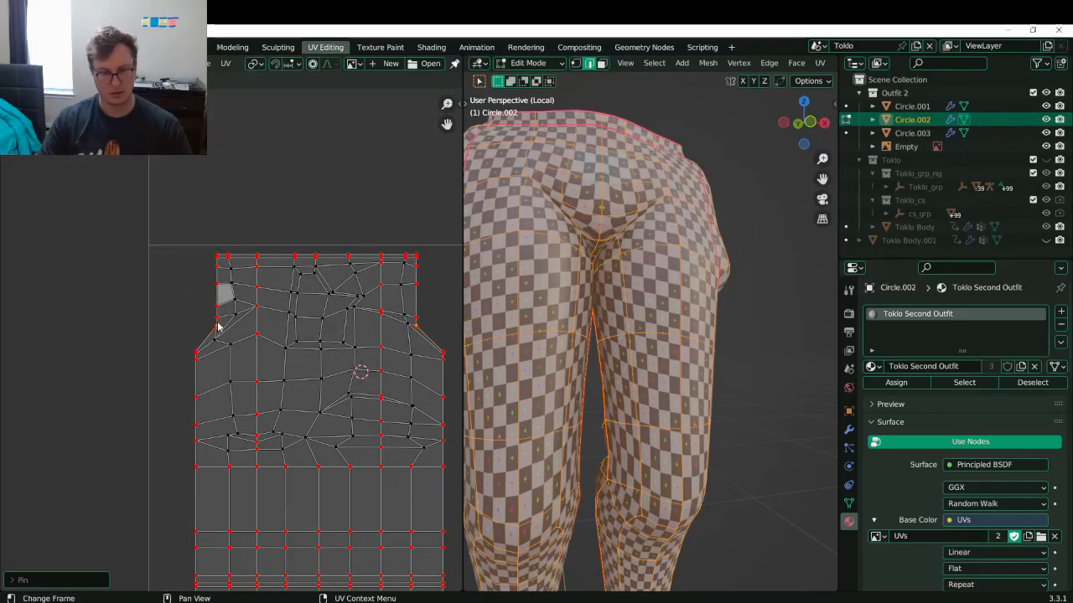
- Nudge border UV vertices on the right and left edges into place
left_click(254, 311)
key("g")
left_click(254, 308)
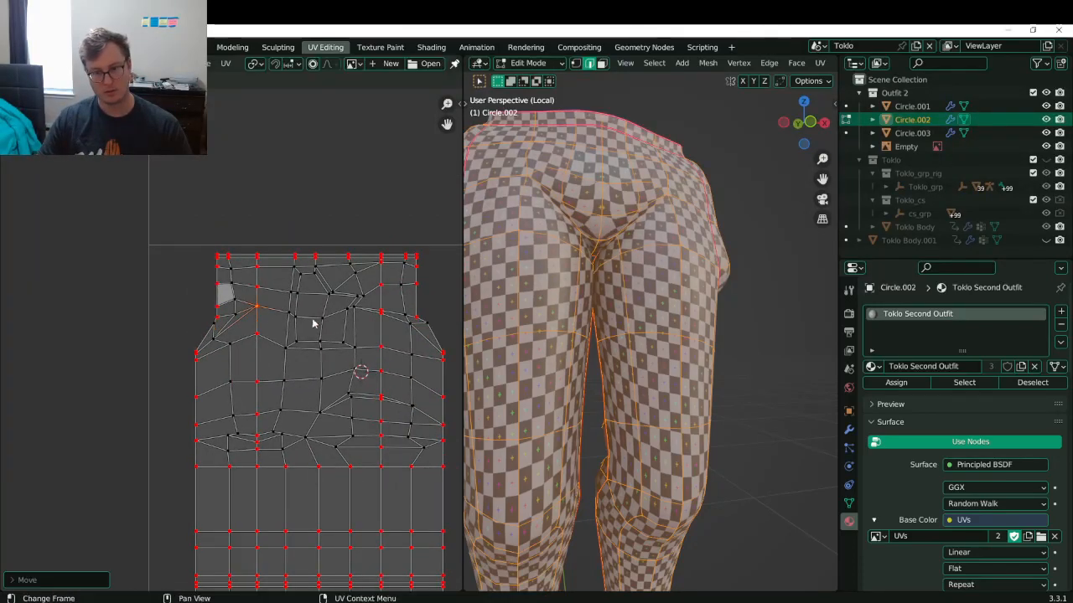
middle_click_drag(369, 326, 242, 327)
scroll(241, 328, "up", 3)
key("ctrl+z")
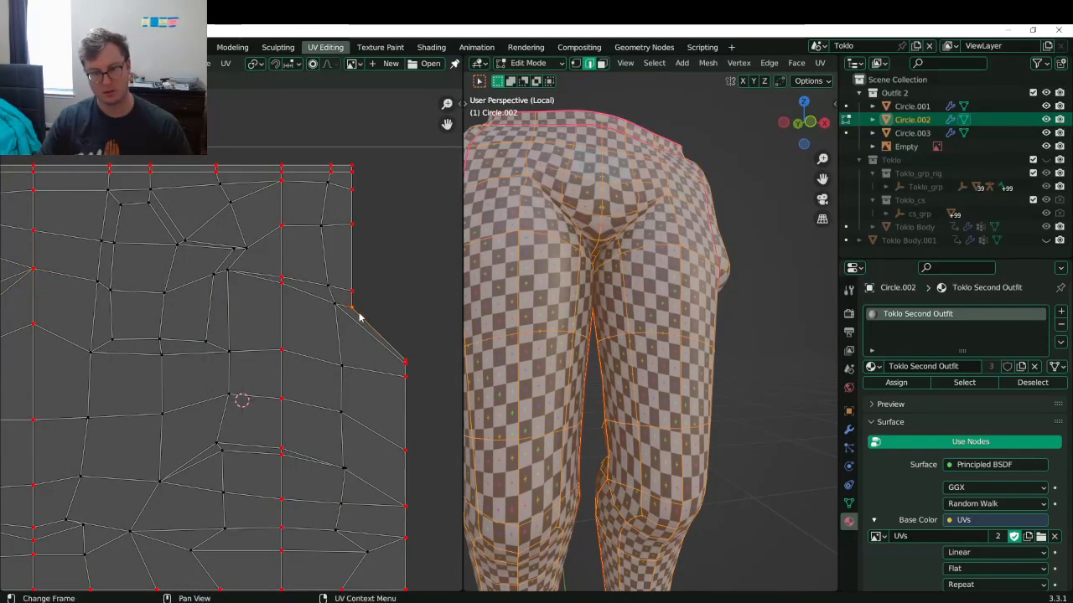
key("g")
left_click(366, 311)
middle_click_drag(317, 290, 424, 275)
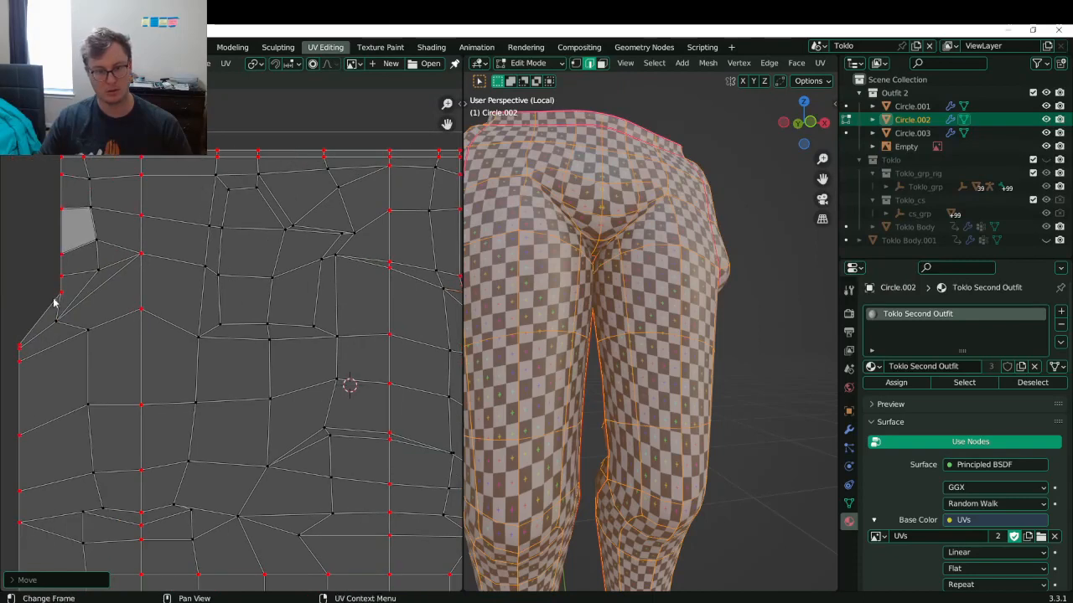
left_click(63, 301)
key("g")
left_click(56, 295)
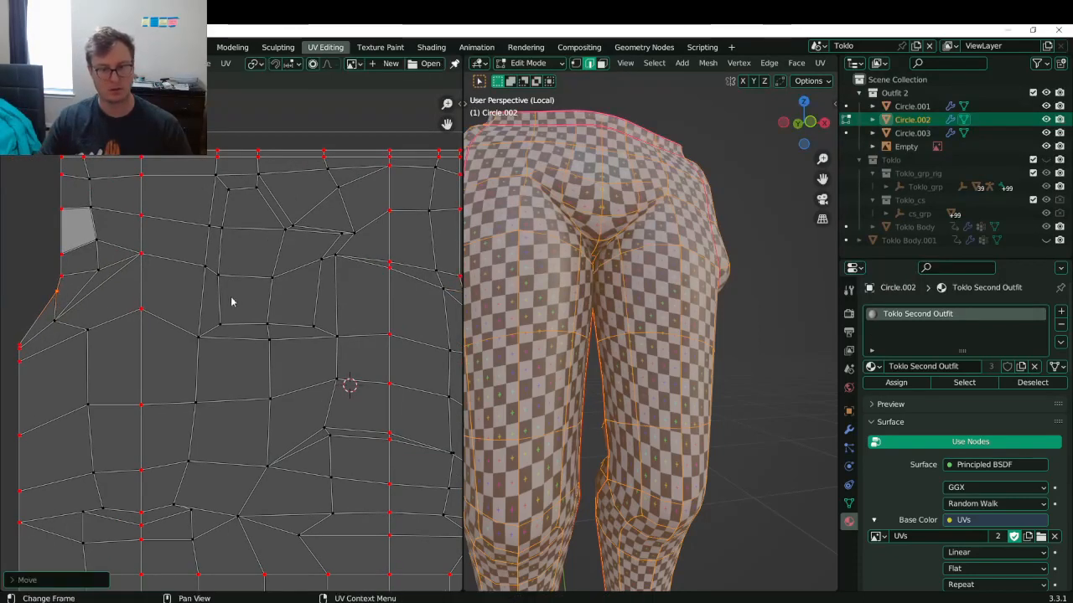
- Leave Edit Mode, save Toklo.blend, and bring back the full outfit view
key("Tab")
scroll(649, 294, "down", 3)
key("ctrl+s")
scroll(701, 326, "up", 4)
middle_click_drag(638, 318, 688, 290)
scroll(696, 323, "down", 7)
key("slash")
scroll(608, 275, "up", 2)
middle_click_drag(610, 250, 684, 347, "shift")
- Pin all UVs of the selected outfit meshes and save the file
left_click(629, 286, "shift")
left_click(674, 339, "shift")
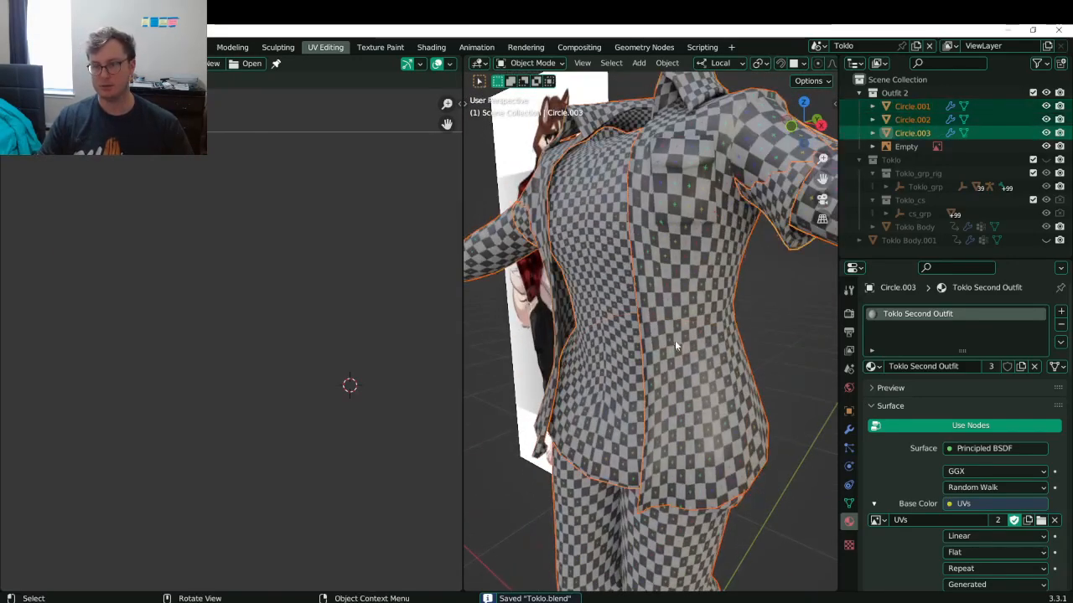
key("Tab")
scroll(243, 369, "down", 2)
key("ctrl+s")
middle_click_drag(238, 415, 229, 378, "shift")
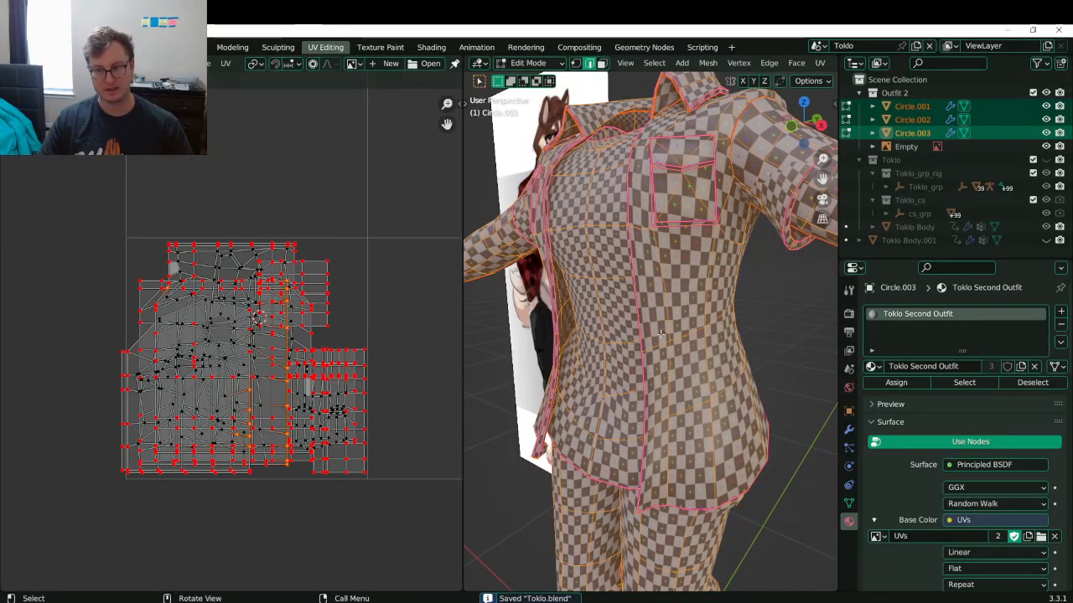
scroll(650, 335, "down", 5)
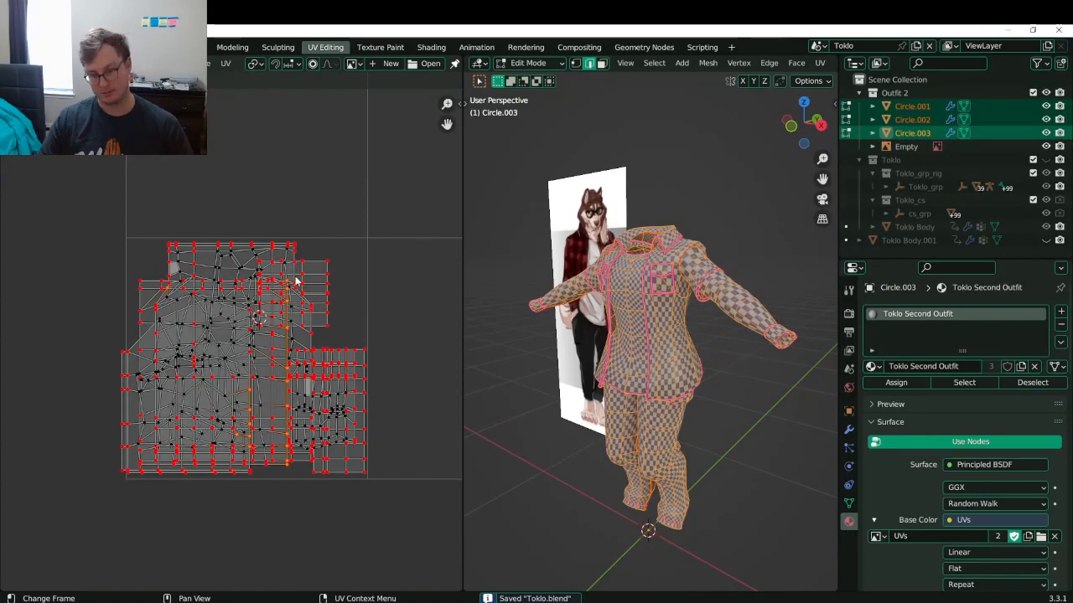
key("a")
key("p")
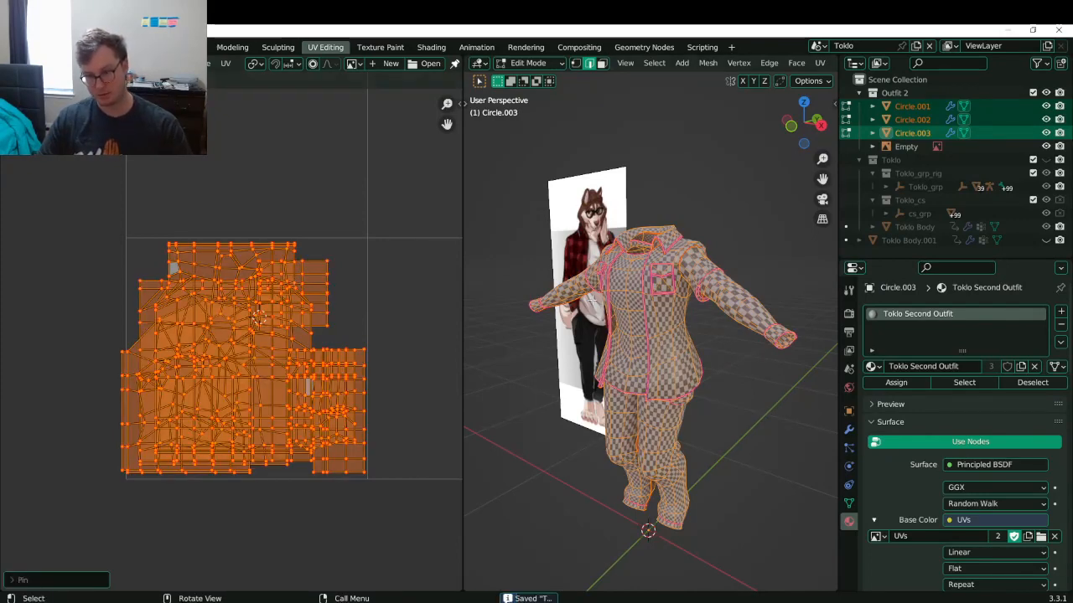
key("Tab")
key("ctrl+s")
- Try setting the shirt's Subdivision UV Smooth to Keep Corners, Junctions, Concave, then undo
middle_click_drag(666, 324, 699, 324)
left_click(699, 325)
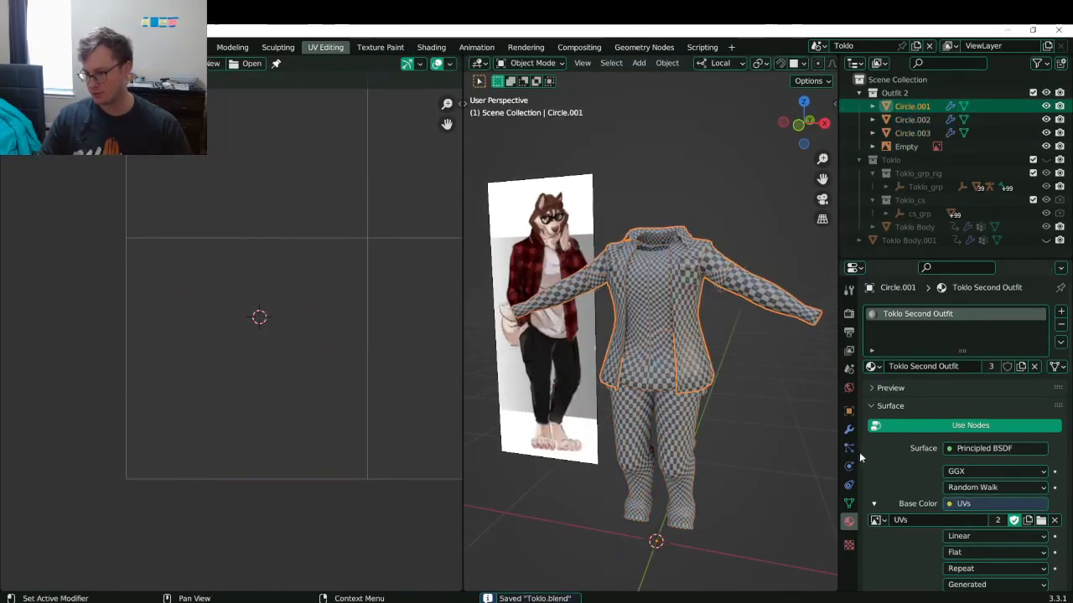
left_click(849, 428)
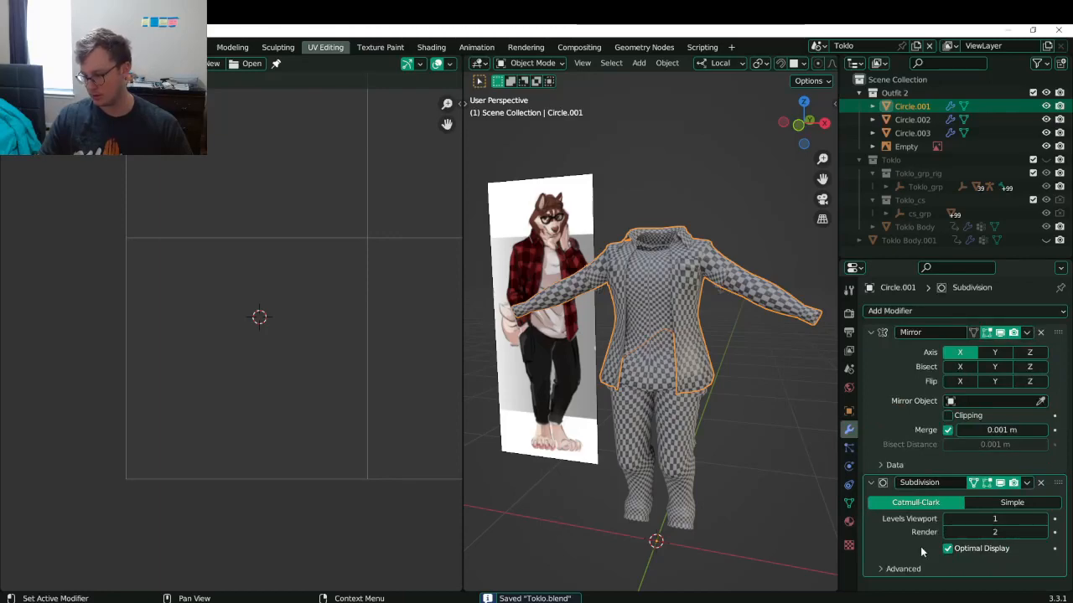
left_click(893, 570)
scroll(963, 545, "down", 3)
left_click(994, 532)
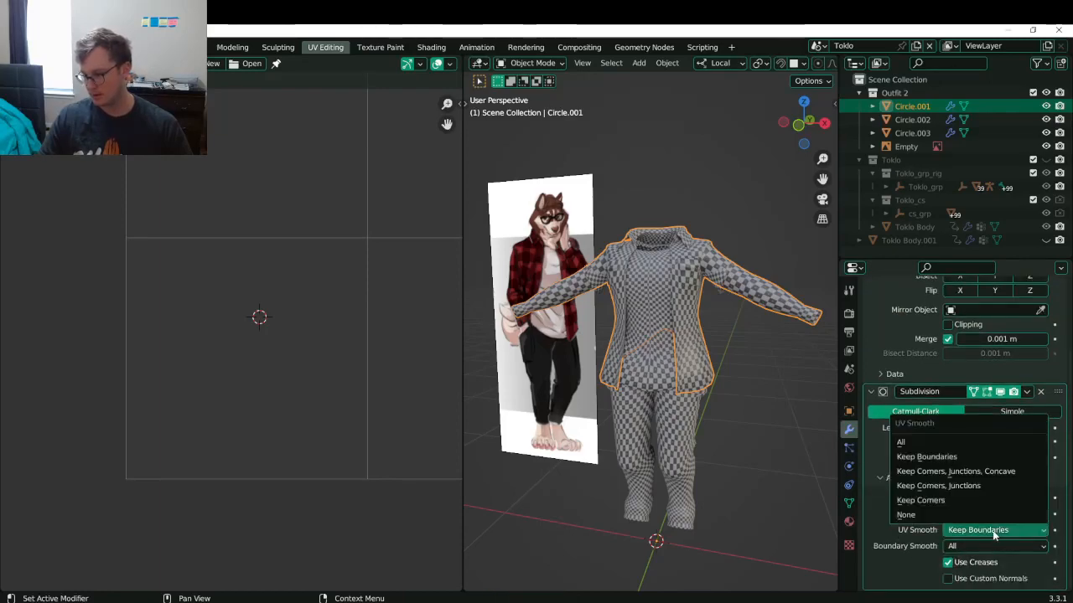
left_click(921, 471)
scroll(693, 399, "up", 4)
middle_click_drag(693, 398, 654, 394, "shift")
scroll(665, 392, "down", 1)
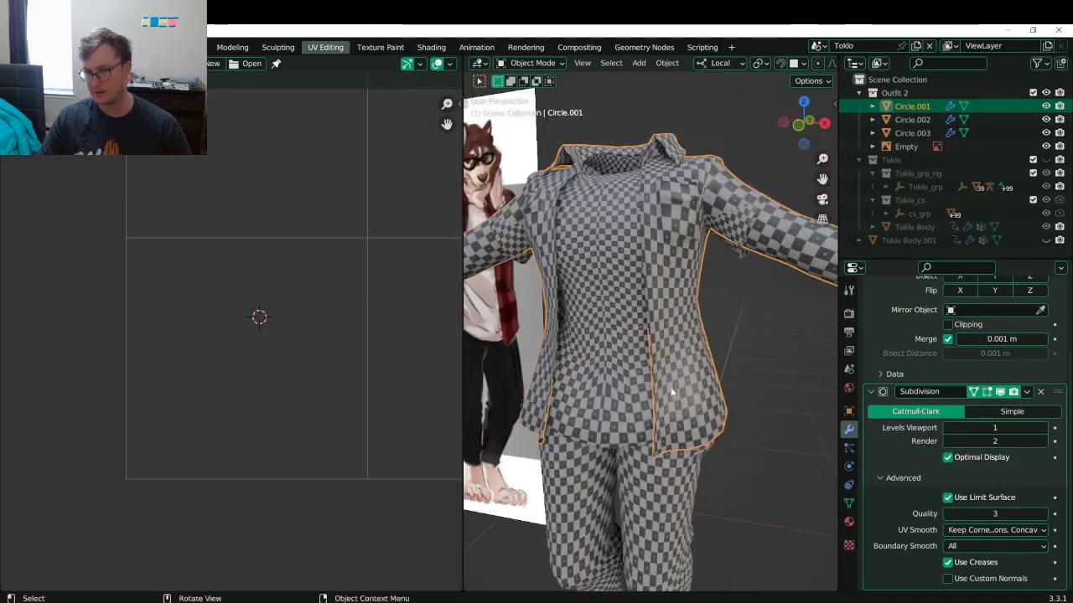
key("ctrl+z")
key("ctrl+z")
key("ctrl+z")
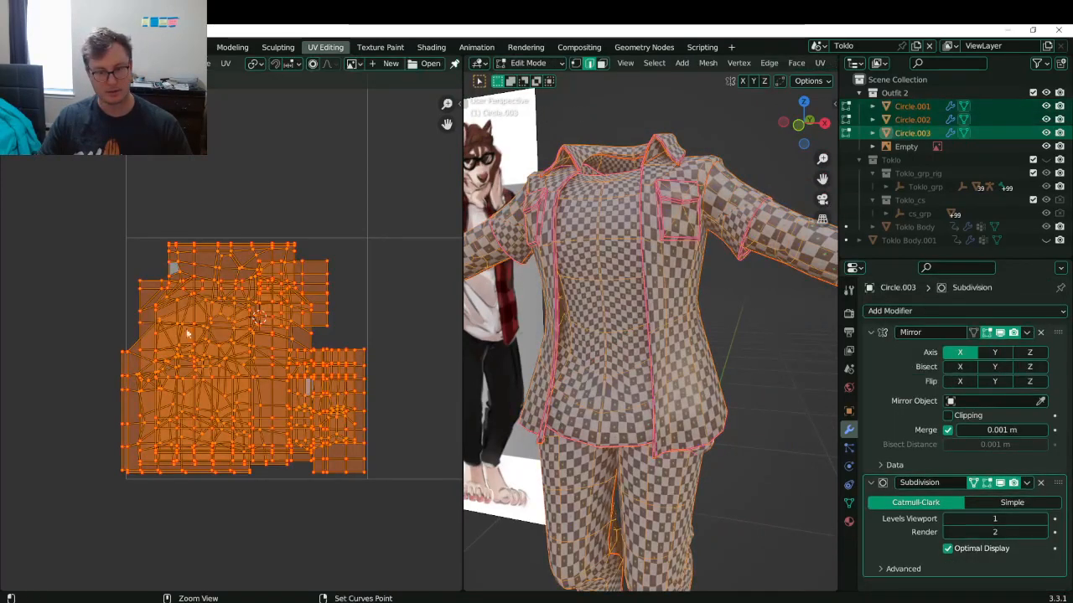
key("ctrl+z")
key("ctrl+z")
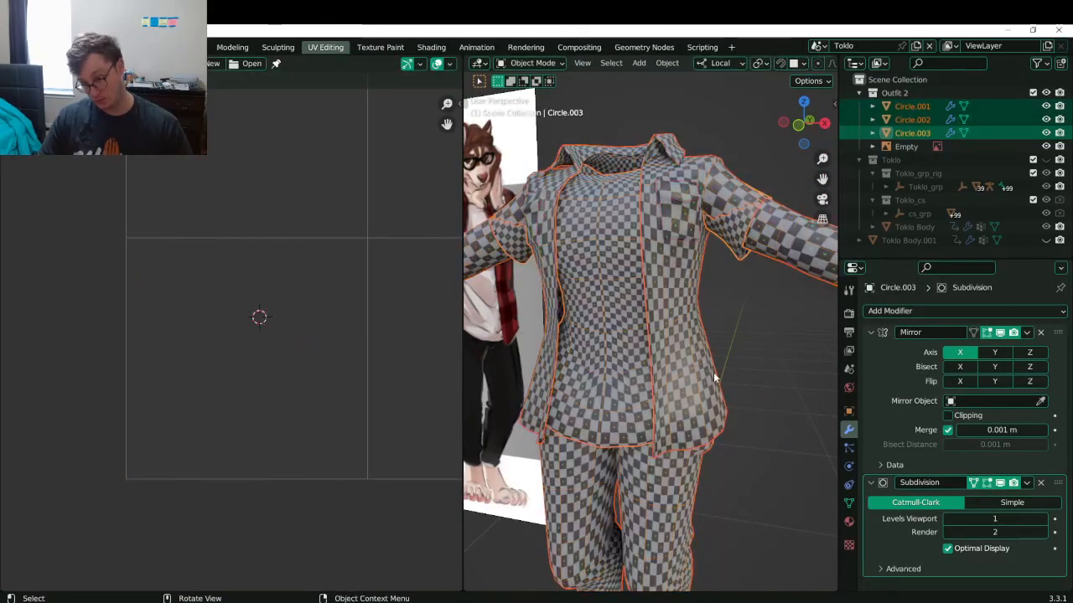
- Set the jacket's and shirt's Subdivision UV Smooth to Keep Corners, Junctions, Concave
left_click(714, 372)
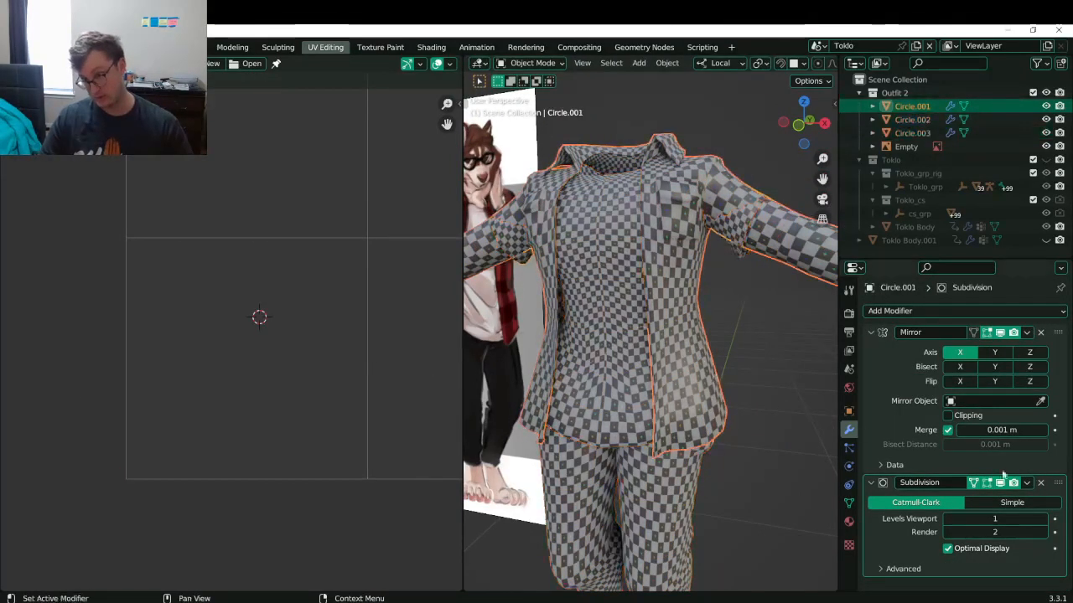
left_click(904, 568)
scroll(918, 553, "down", 3)
left_click(978, 530)
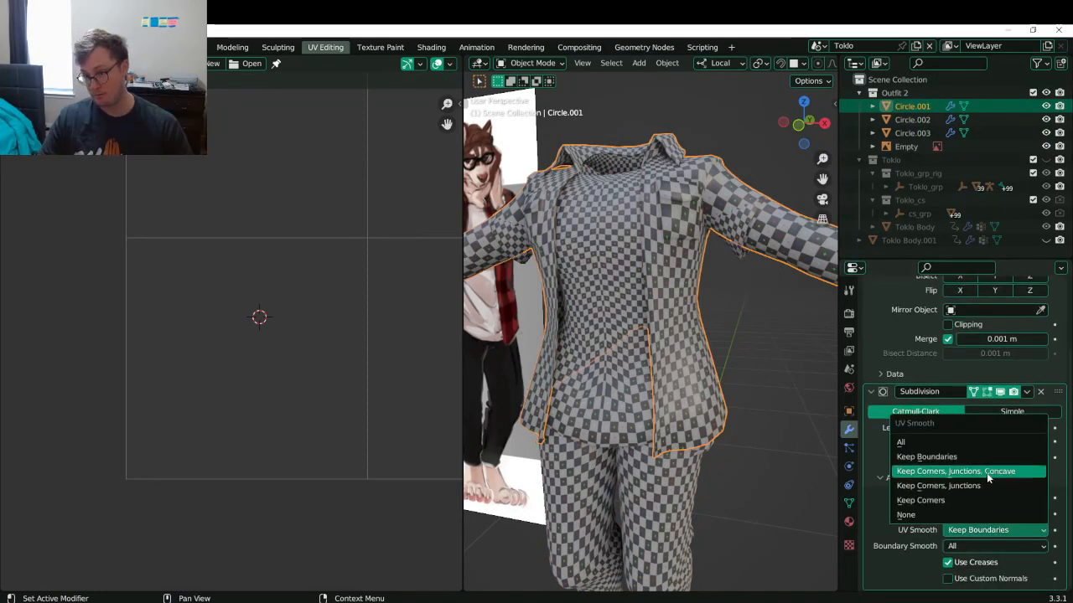
left_click(986, 472)
left_click(620, 411)
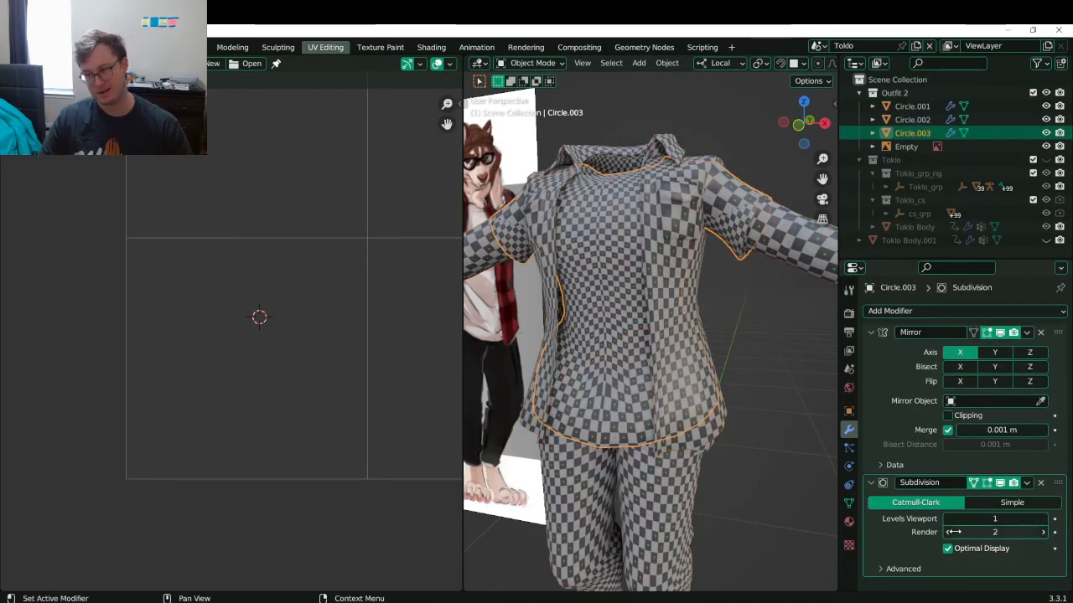
left_click(904, 569)
scroll(922, 545, "down", 3)
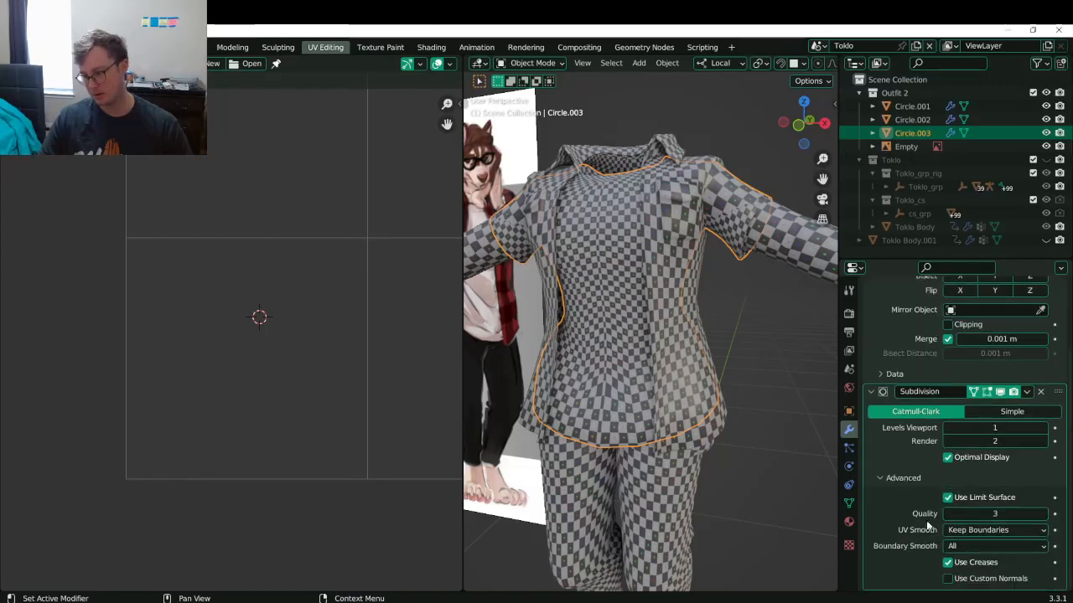
left_click(976, 531)
left_click(968, 474)
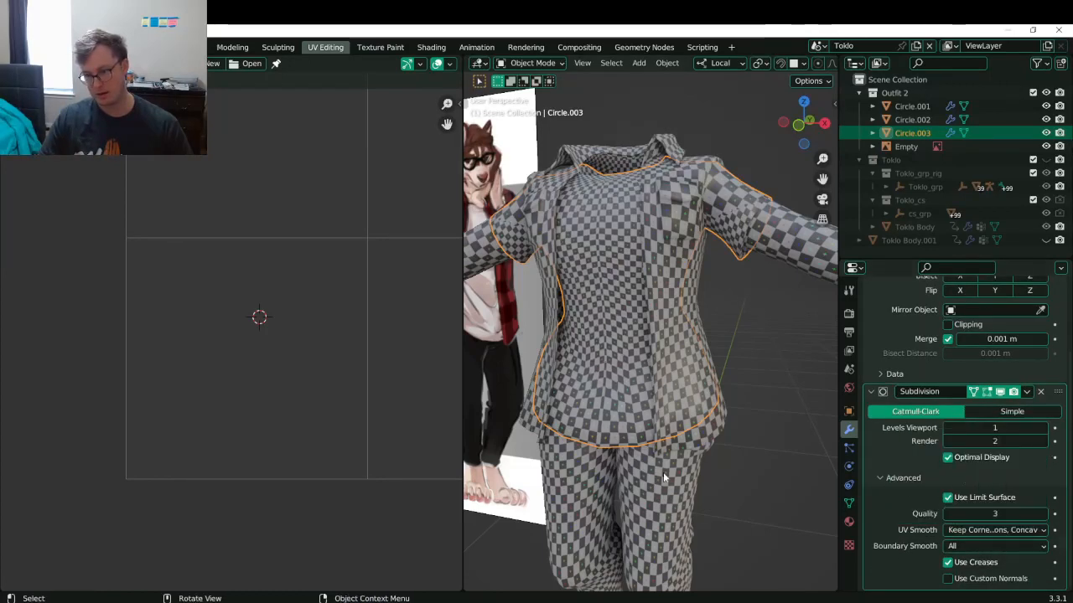
- Give the pants' Subdivision the same UV Smooth setting and save the file
left_click(663, 476)
left_click(895, 568)
scroll(905, 544, "down", 2)
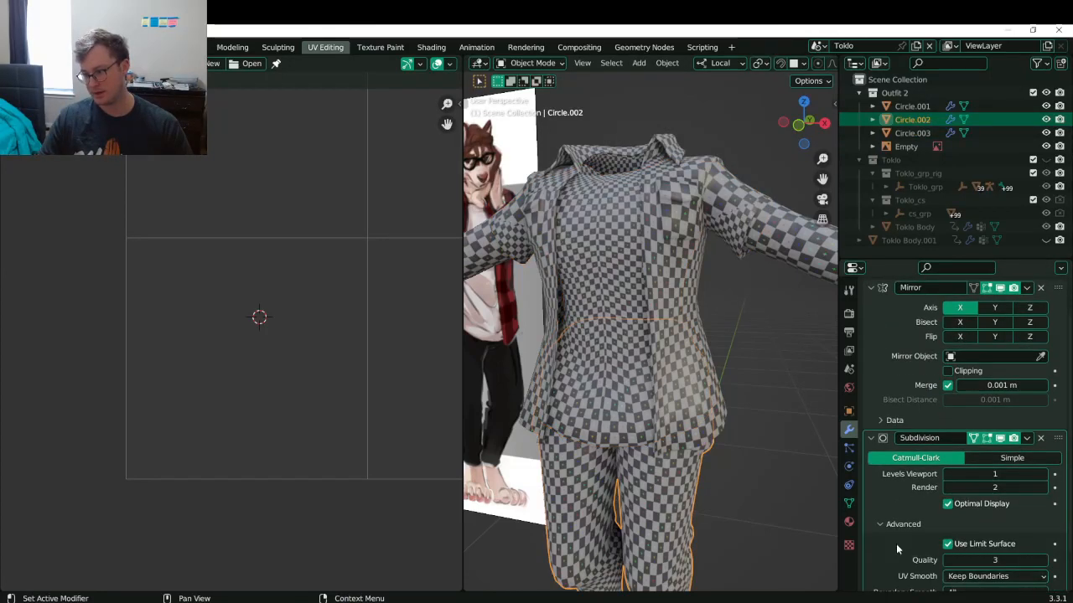
scroll(931, 554, "down", 2)
left_click(977, 530)
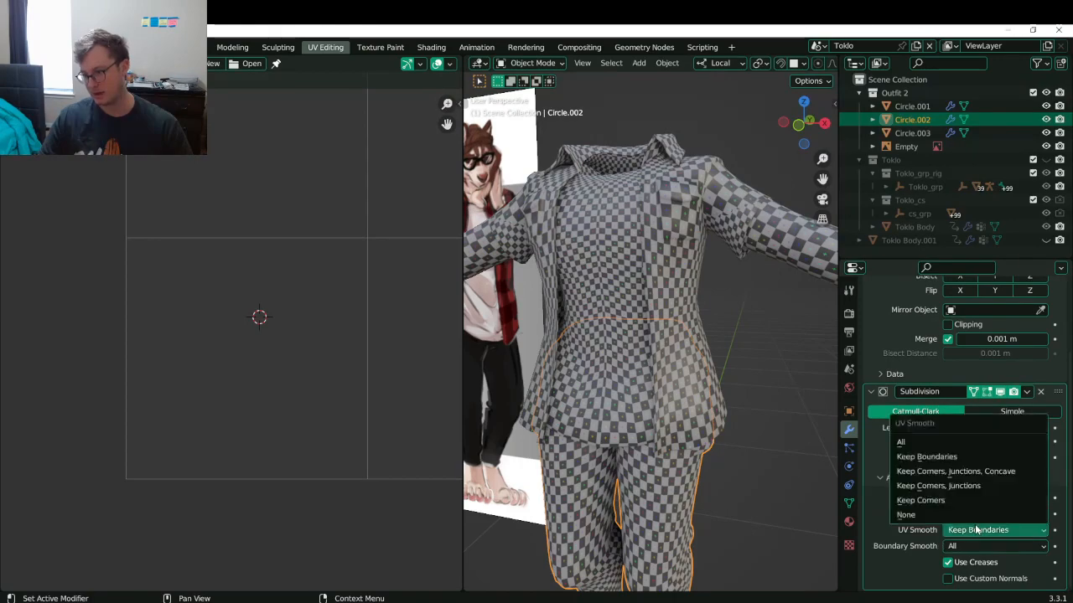
left_click(968, 475)
scroll(649, 416, "down", 5)
middle_click_drag(649, 416, 594, 441)
middle_click_drag(677, 438, 643, 353, "shift")
scroll(692, 386, "up", 5)
scroll(718, 347, "up", 3)
key("ctrl+s")
key("Tab")
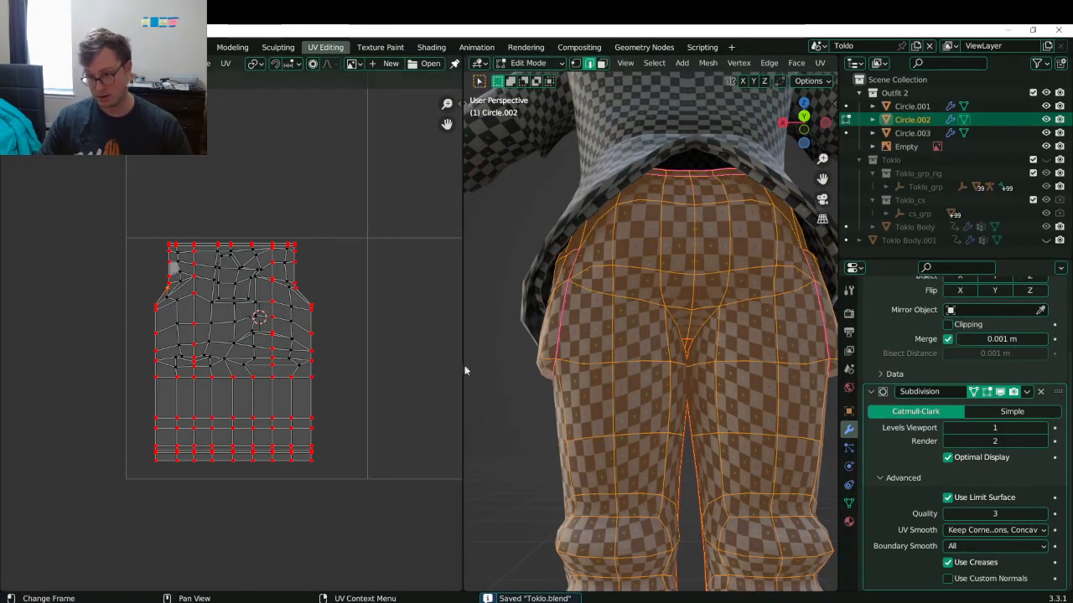
- Select all three outfit pieces and all their UVs in Edit Mode
middle_click_drag(633, 306, 711, 370)
scroll(652, 391, "down", 5)
key("ctrl+s")
key("Tab")
scroll(710, 365, "down", 1)
key("Tab")
key("Tab")
left_click_drag(658, 280, 689, 323)
key("Tab")
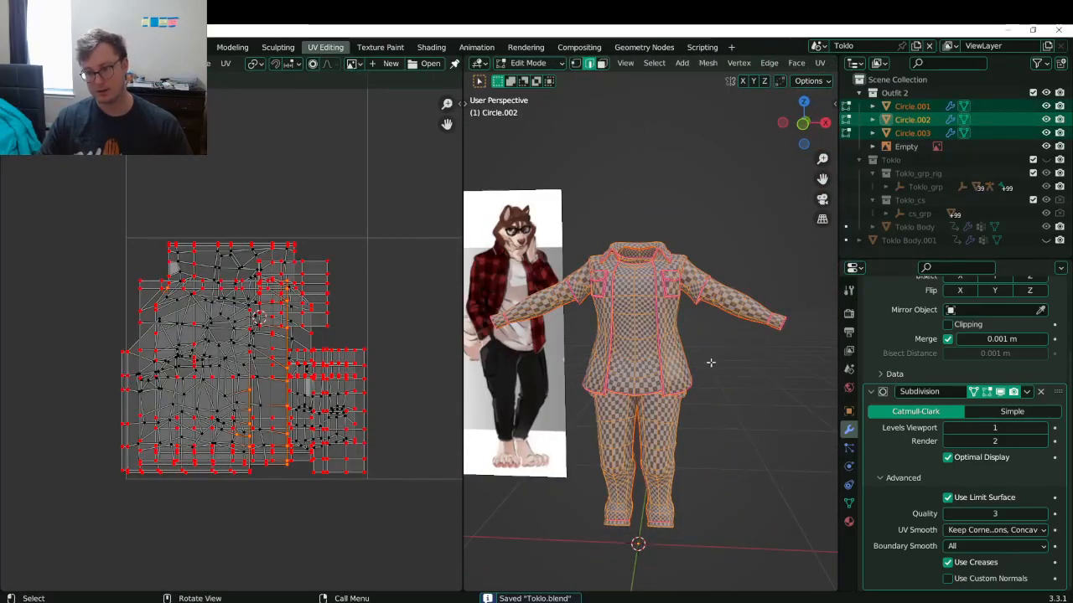
key("a")
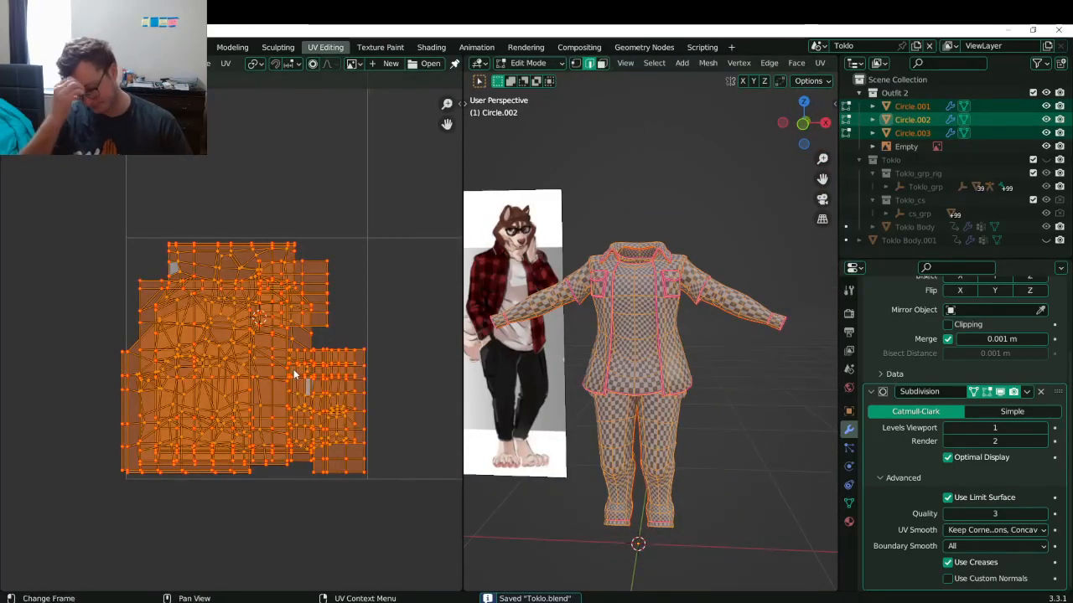
- Pack all UV islands into one tile with UVPackmaster3, stopping the search with Esc
key("n")
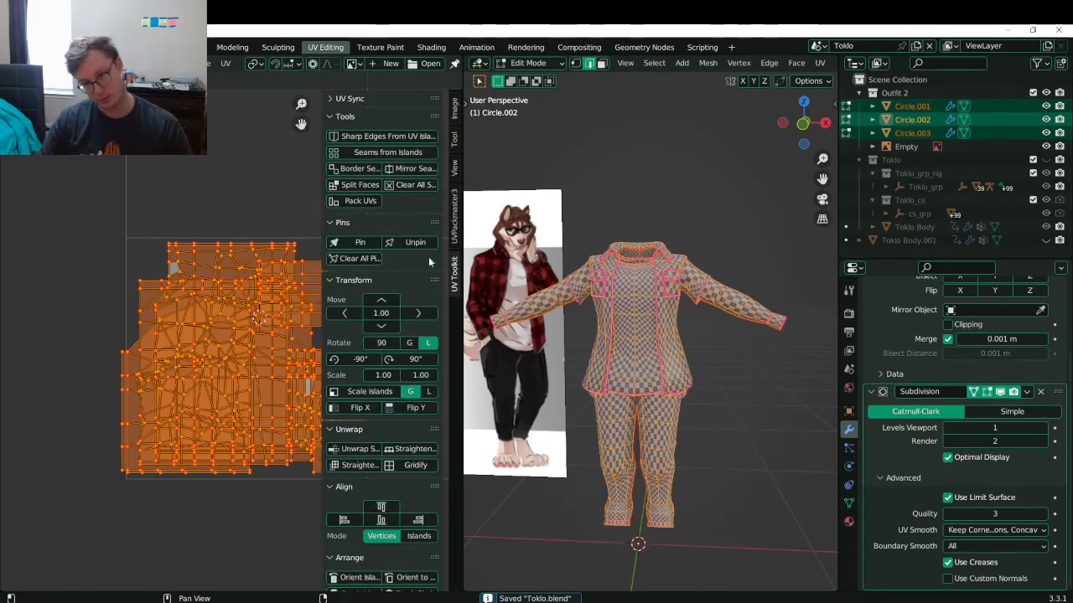
left_click(454, 216)
left_click(382, 251)
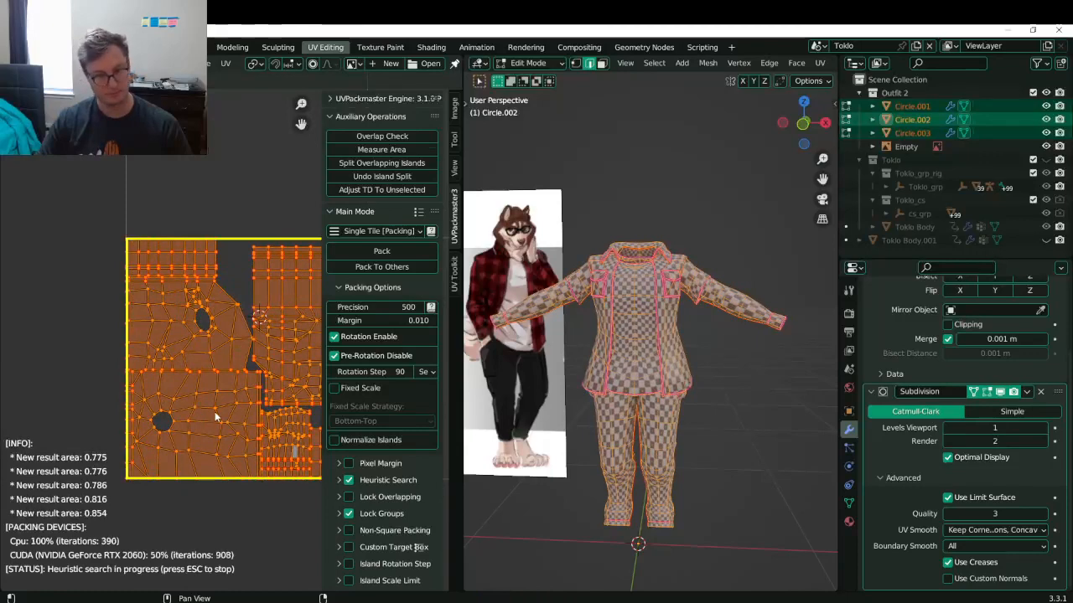
scroll(215, 414, "up", 2)
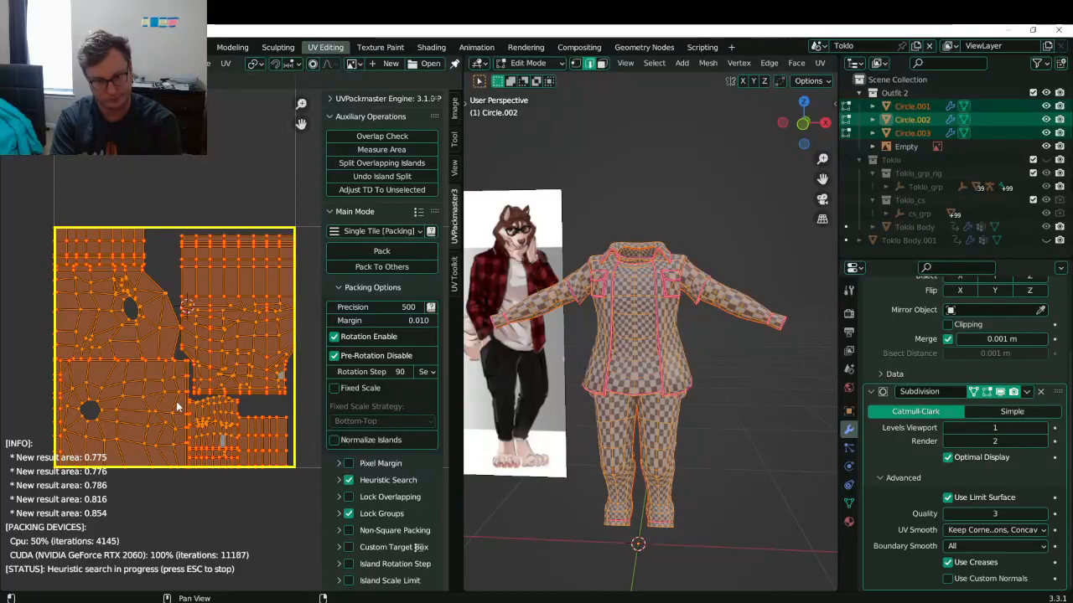
key("Escape")
scroll(174, 400, "down", 5)
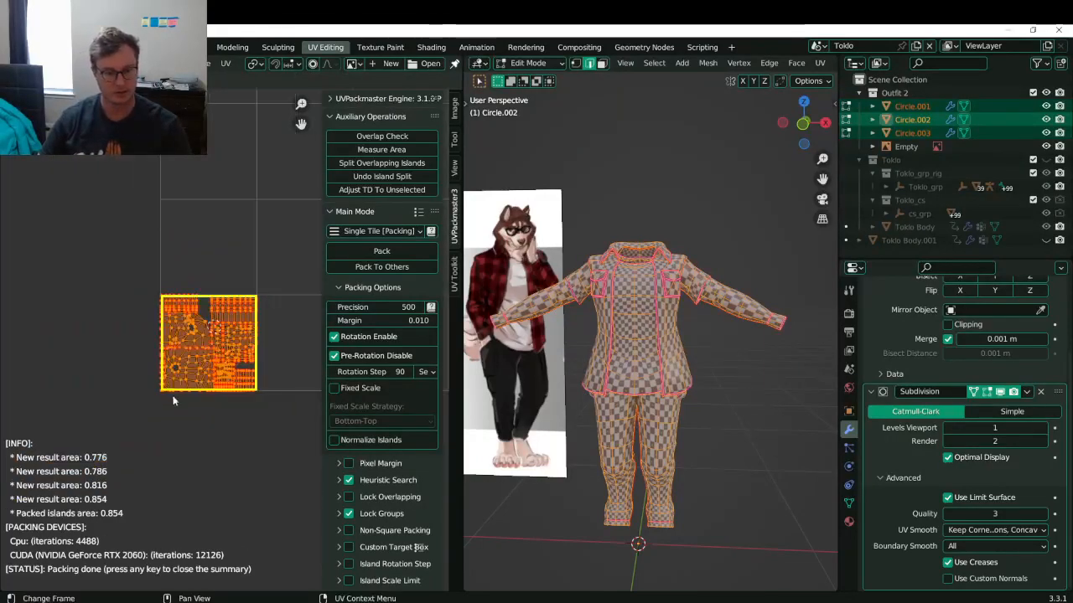
scroll(188, 396, "up", 9)
middle_click_drag(123, 444, 202, 342, "shift")
middle_click_drag(151, 246, 190, 381, "shift")
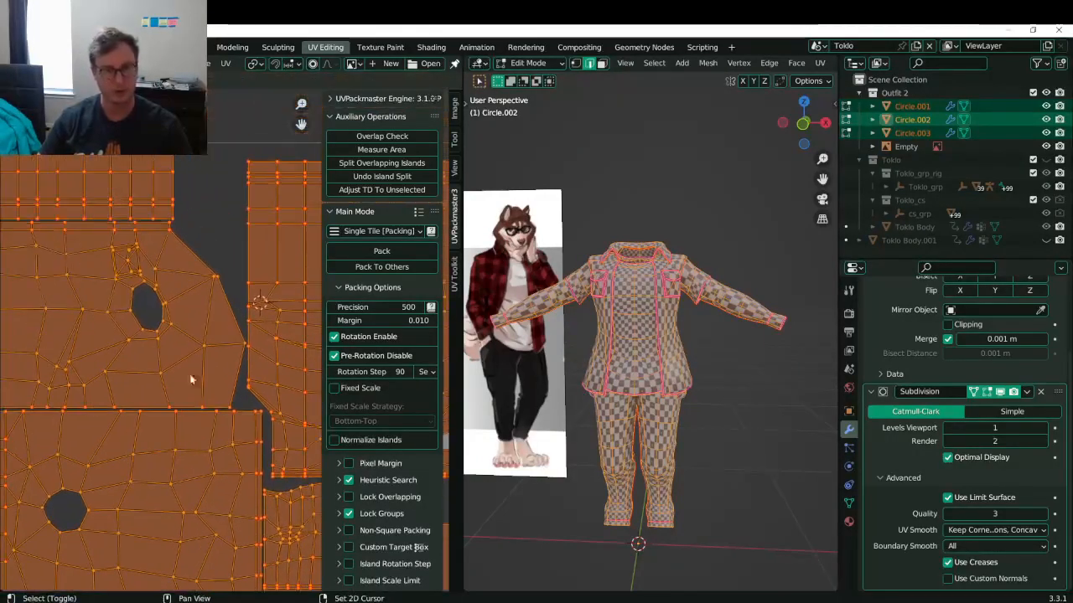
- Save Toklo.blend, recheck the packed UVs, and select the jacket
key("Tab")
key("ctrl+s")
scroll(632, 308, "down", 1)
middle_click_drag(632, 308, 650, 329)
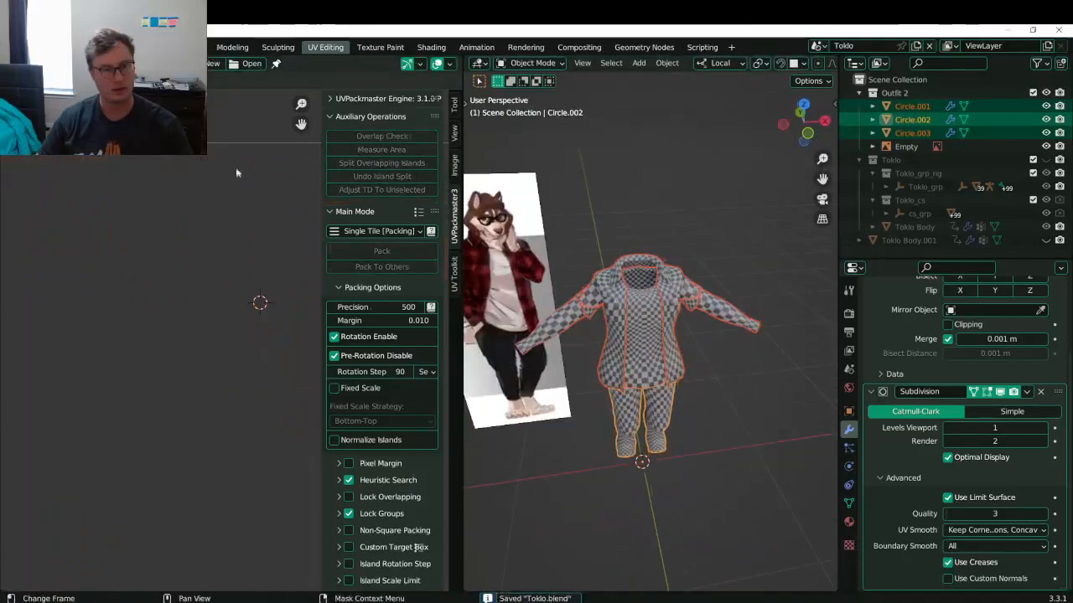
key("Tab")
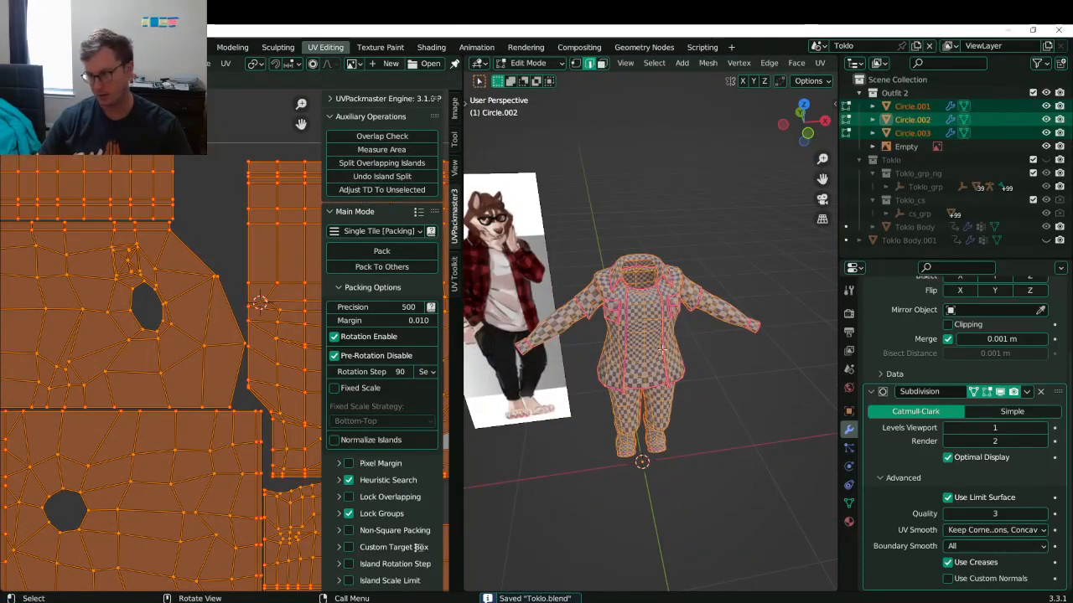
key("Tab")
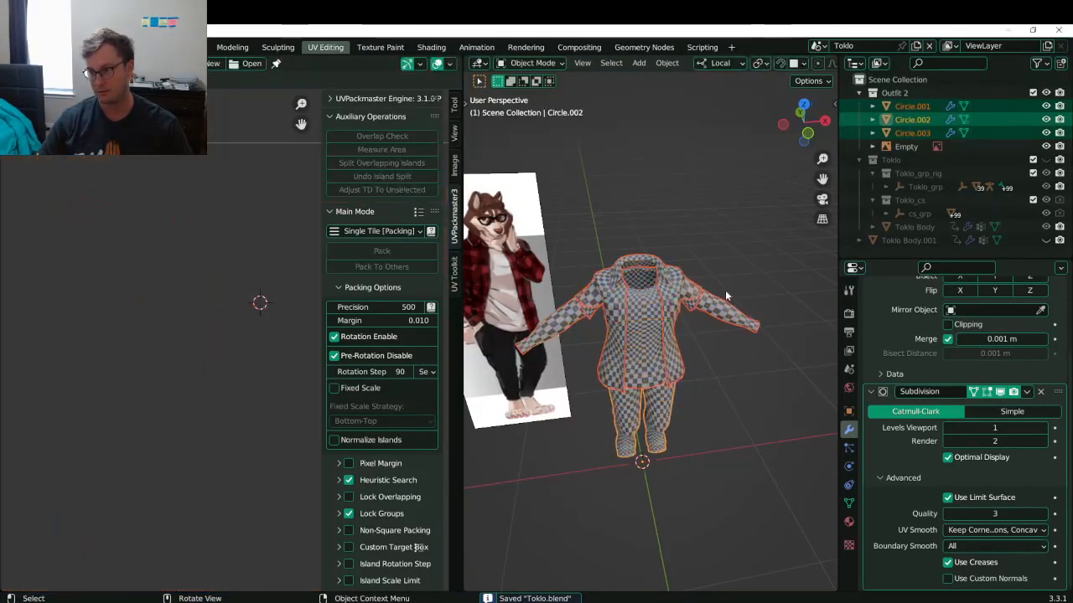
left_click(658, 379)
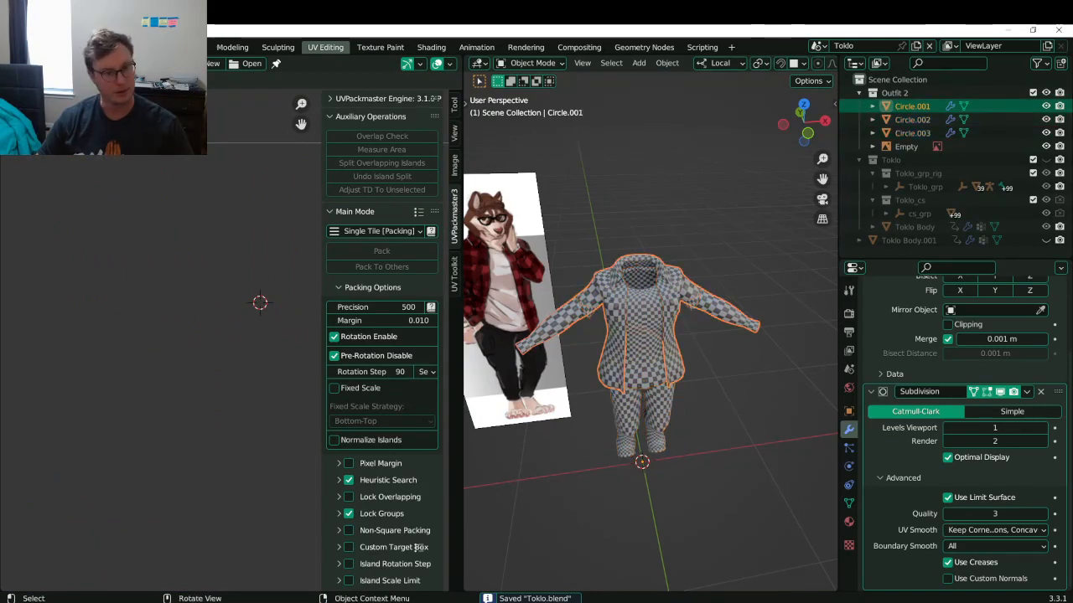
- Start saving a copy and list the project files in reverse name order
left_click(31, 47)
left_click(67, 160)
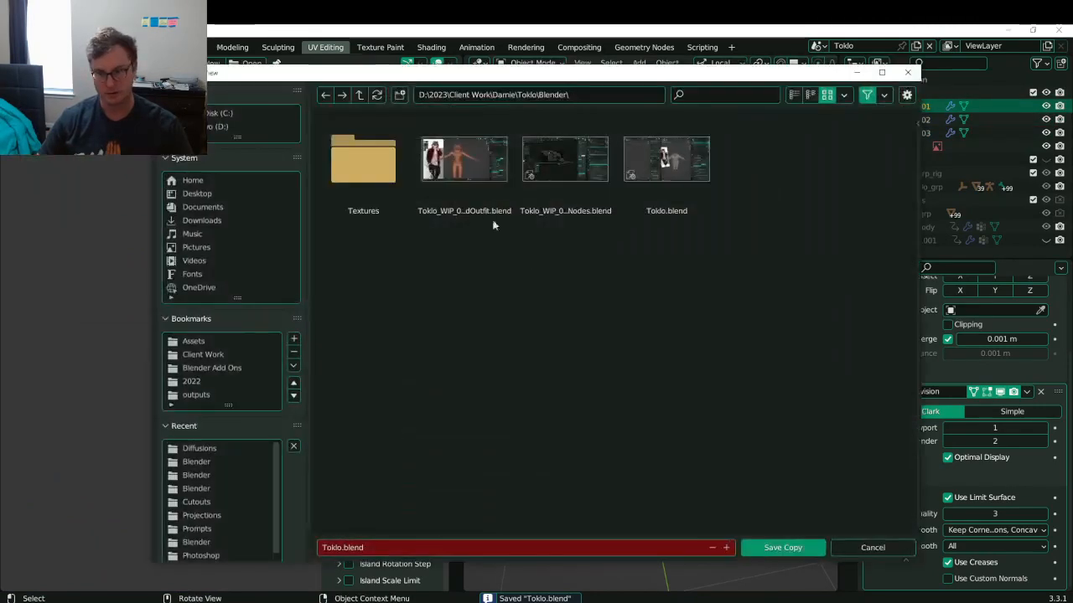
left_click(795, 95)
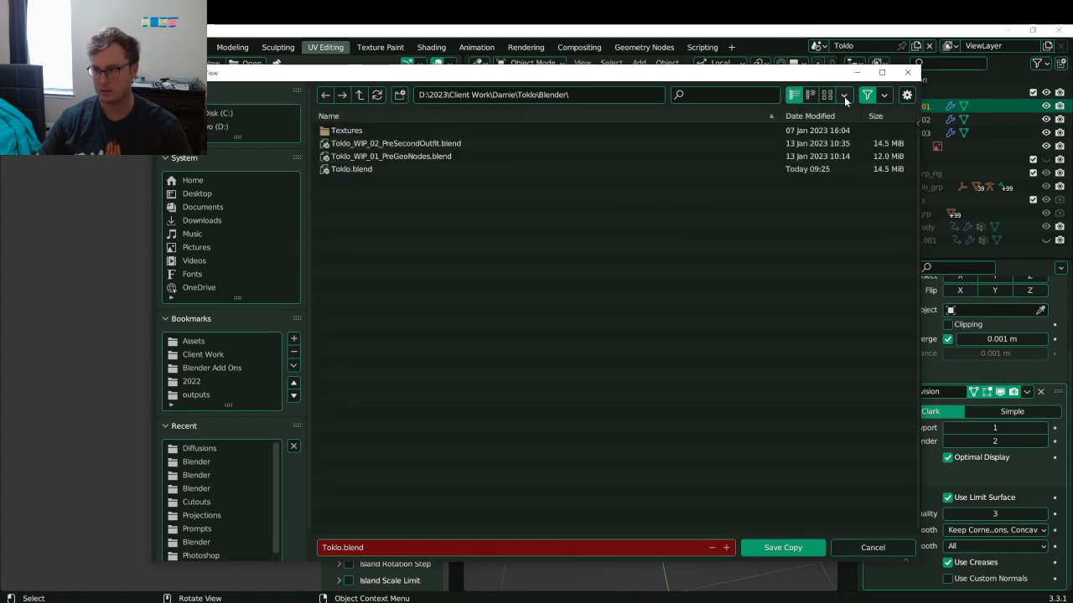
left_click(845, 95)
left_click(854, 223)
- Save the copy as Toklo_WIP_03_OutfitMapped.blend beside the earlier WIP files
left_click(387, 169)
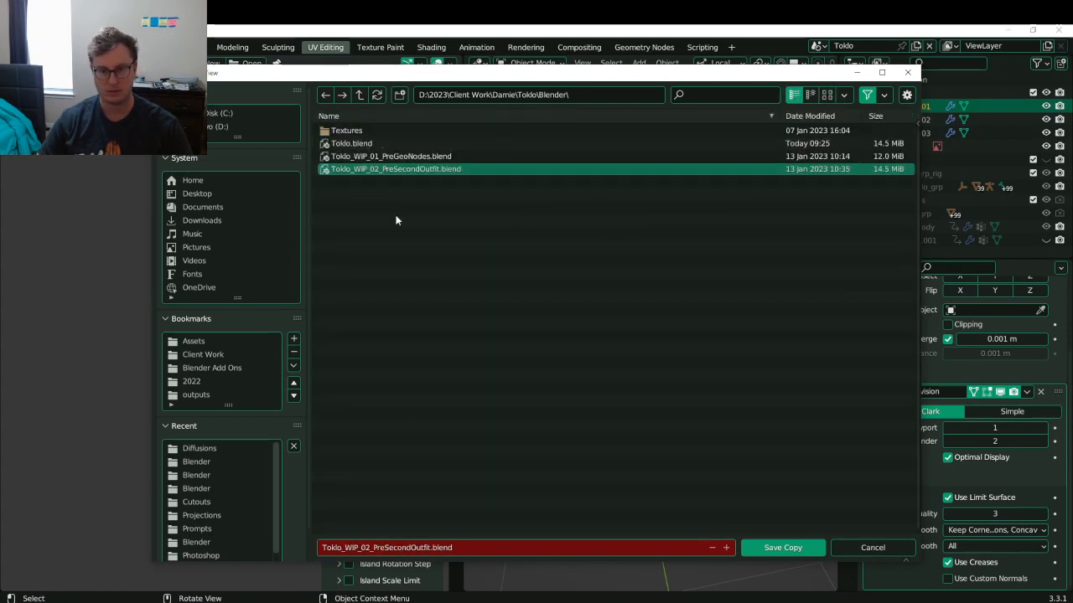
left_click(384, 551)
left_click(366, 548)
key("BackSpace")
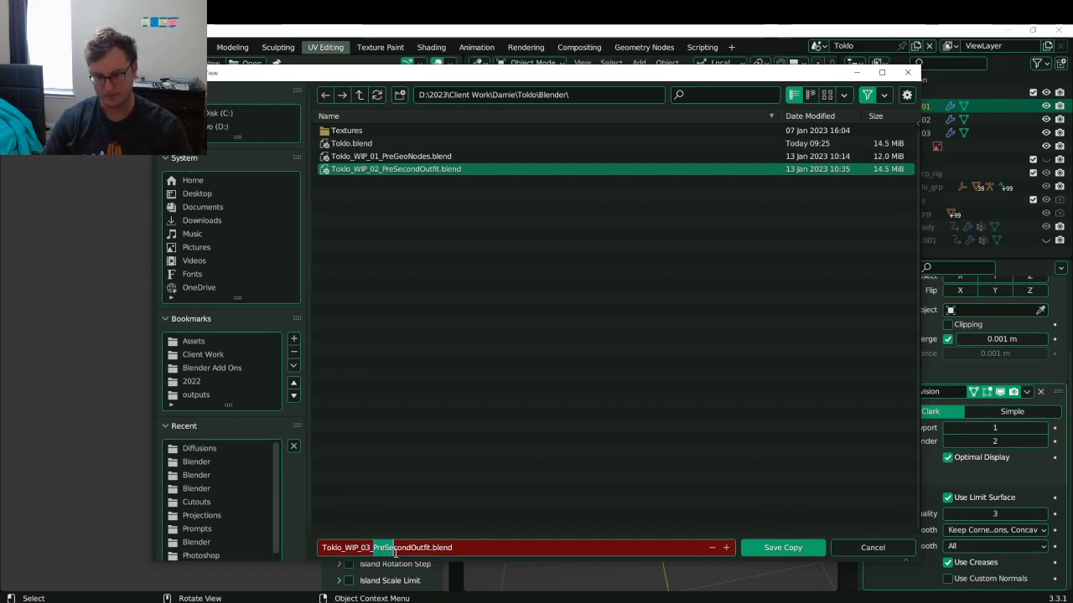
key("shift+Right")
type("O")
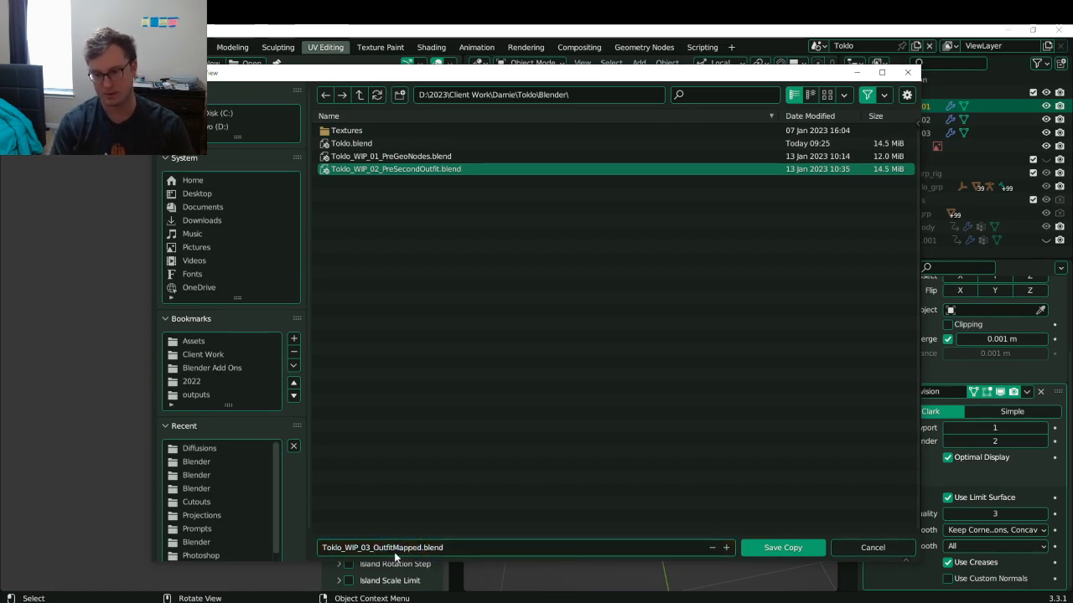
left_click(766, 549)
middle_click_drag(622, 358, 691, 330)
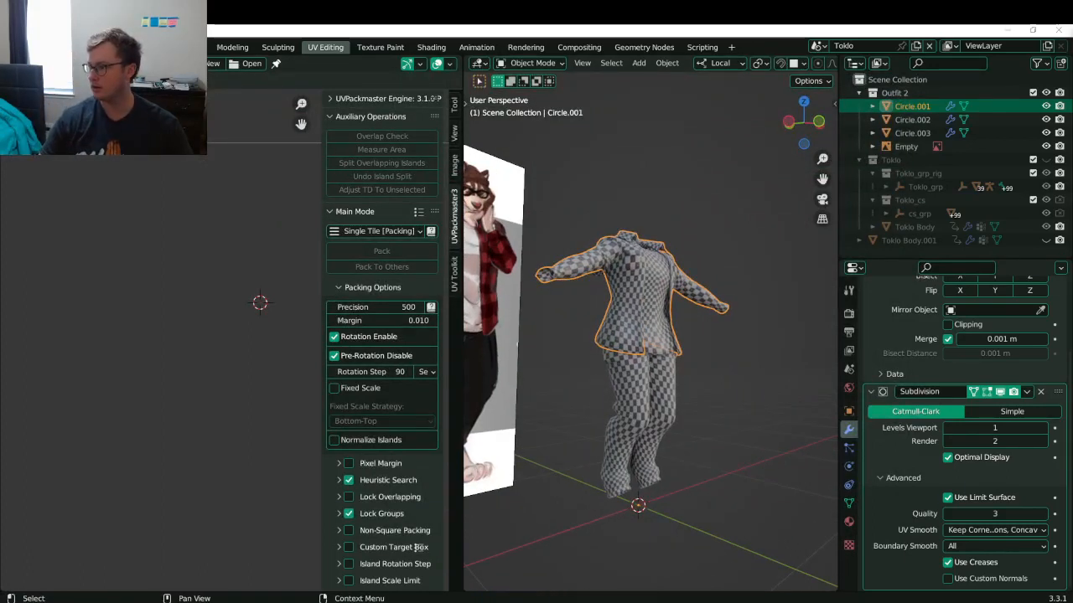
- Save, then slide the jacket and shirt apart along local Y
left_click(644, 289)
middle_click_drag(706, 310, 618, 295)
key("ctrl+s")
scroll(678, 355, "down", 4)
left_click(628, 311)
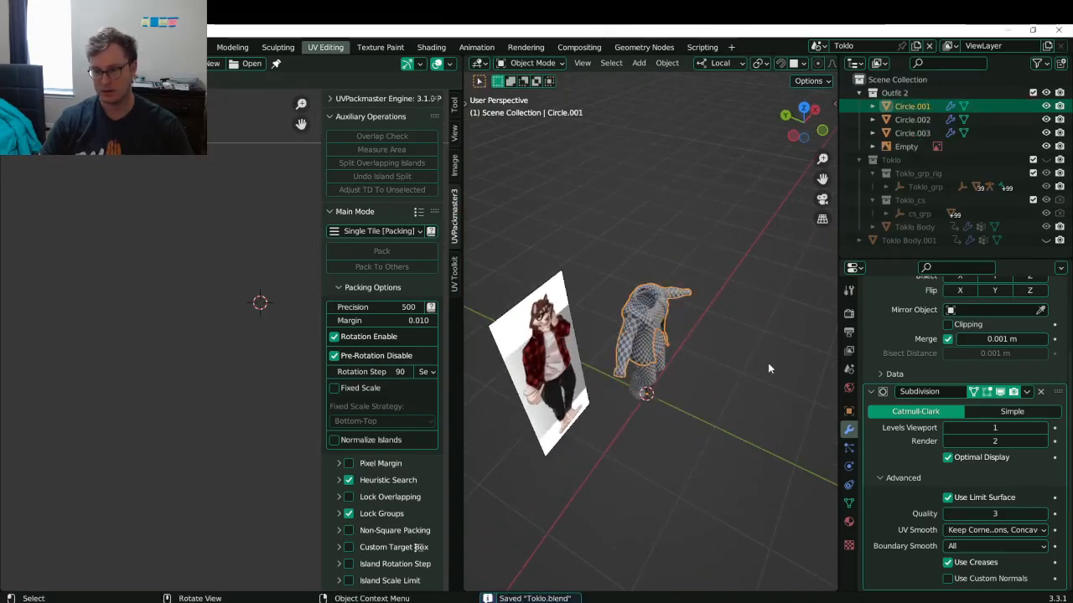
key("g")
key("y")
left_click(670, 326)
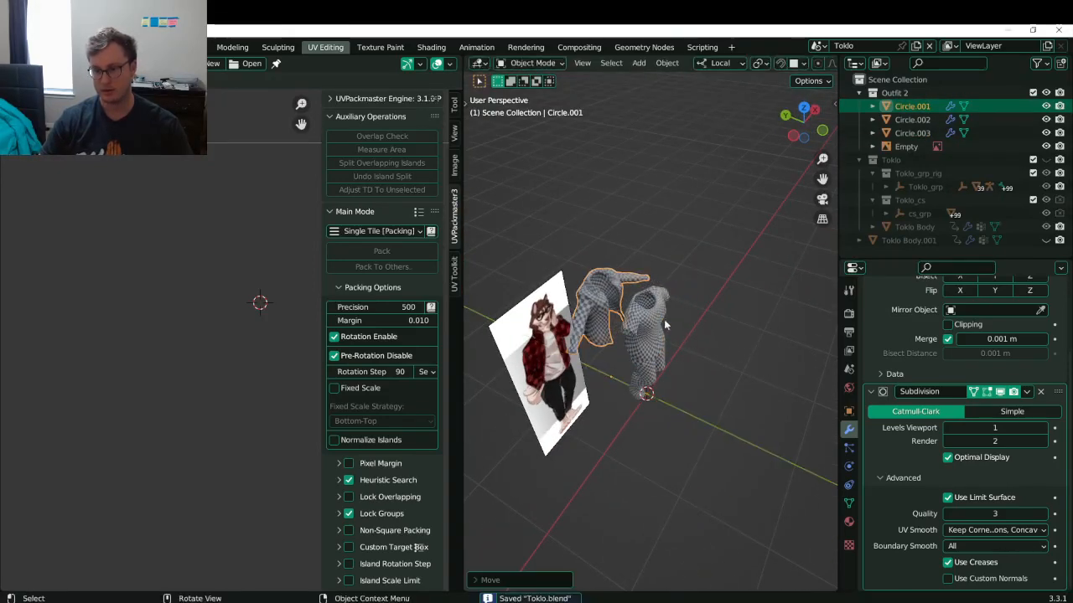
left_click(673, 328)
key("g")
key("y")
left_click(695, 335)
- Apply all transforms to the jacket, shirt and pants together
left_click(614, 294)
key("g")
right_click(602, 289)
middle_click_drag(686, 345, 501, 325)
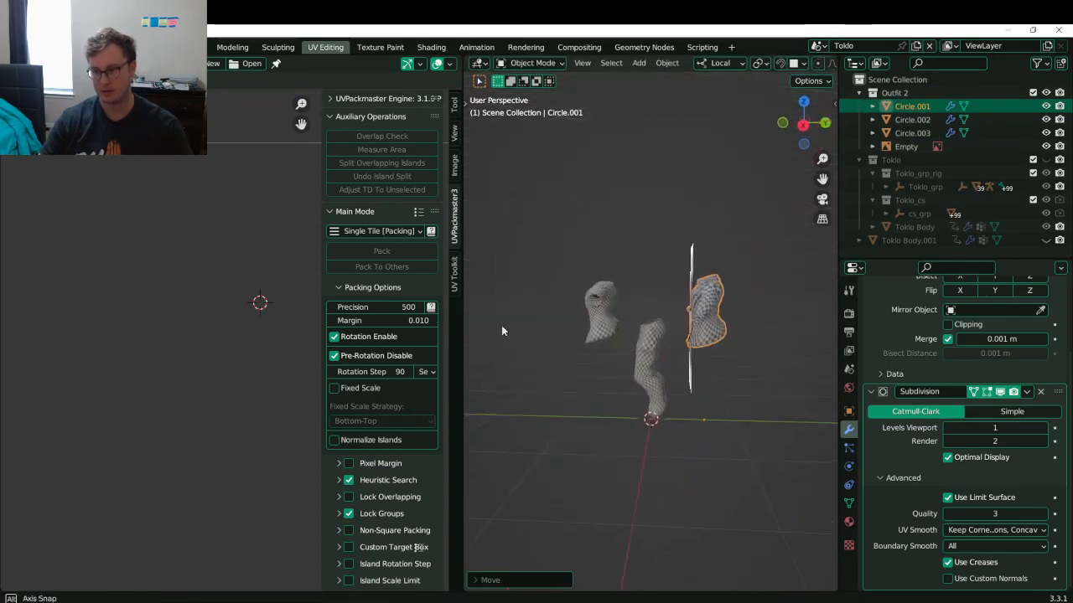
left_click(602, 339)
left_click(602, 339)
middle_click_drag(602, 340, 650, 358)
left_click_drag(649, 360, 697, 381)
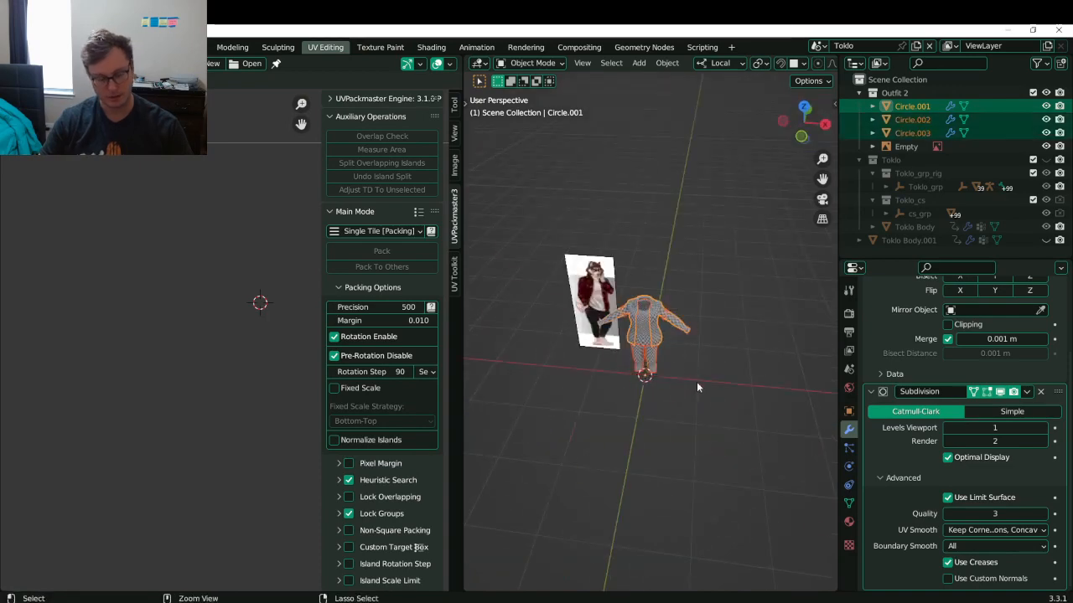
key("ctrl+a")
left_click(665, 427)
- Spread the jacket and shirt farther apart along local Y and save Toklo.blend
scroll(653, 341, "up", 6)
middle_click_drag(642, 322, 557, 308, "shift")
left_click(680, 258)
scroll(680, 258, "down", 3)
key("g")
key("y")
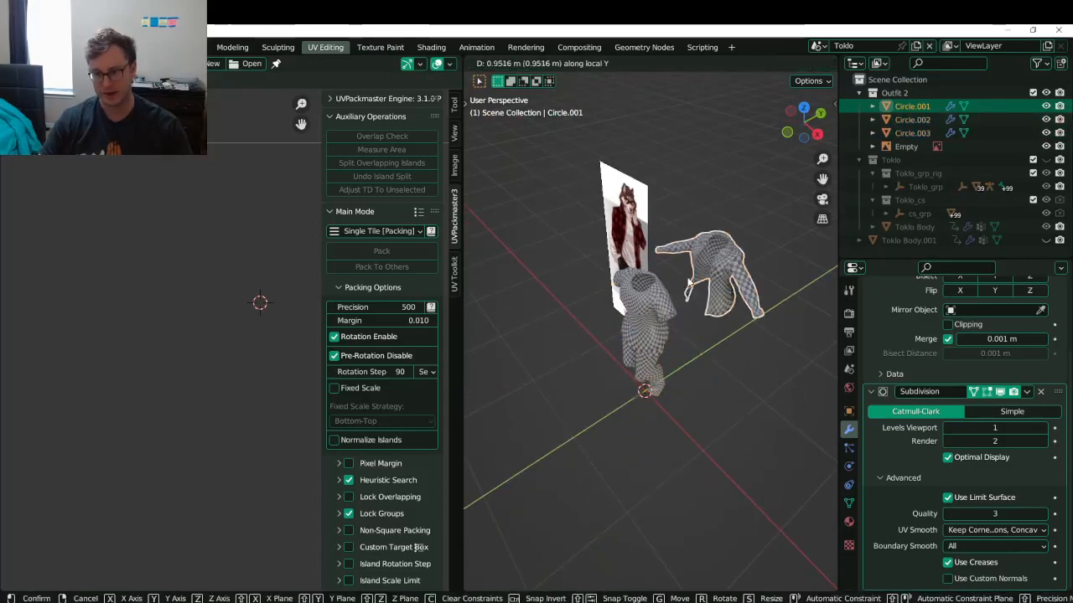
left_click(745, 243)
left_click(664, 306)
key("g")
key("y")
left_click(606, 365)
middle_click_drag(606, 365, 676, 306)
key("ctrl+s")
- Switch the viewport to Solid shading so the garments show plain grey
middle_click_drag(767, 417, 678, 378)
key("z")
left_click(747, 372)
middle_click_drag(750, 372, 661, 366)
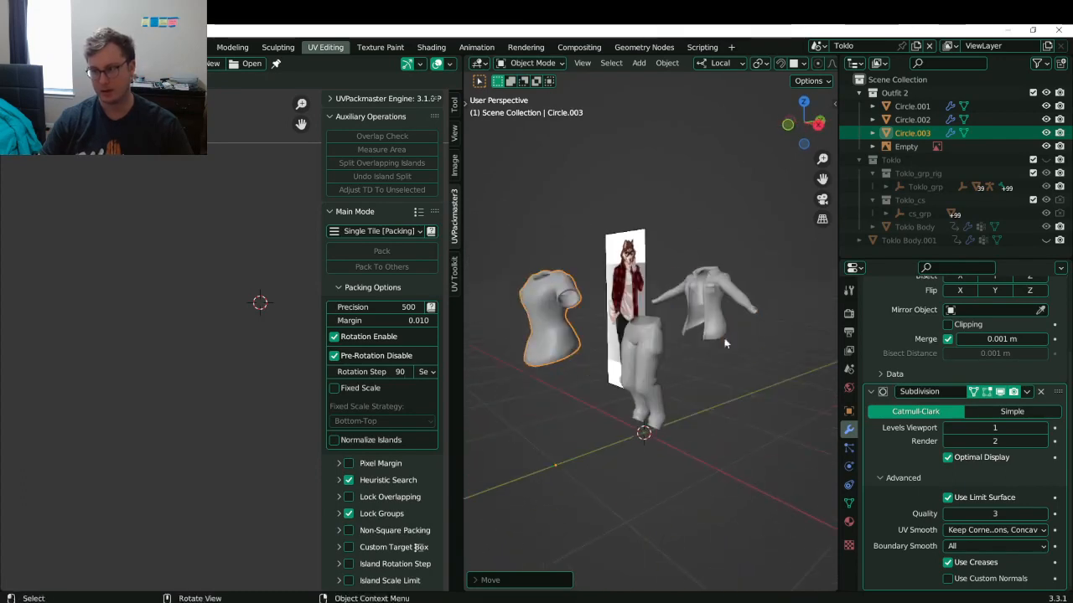
- Rename the Outfit 2 collection to Outfit 2 LP
double_click(905, 93)
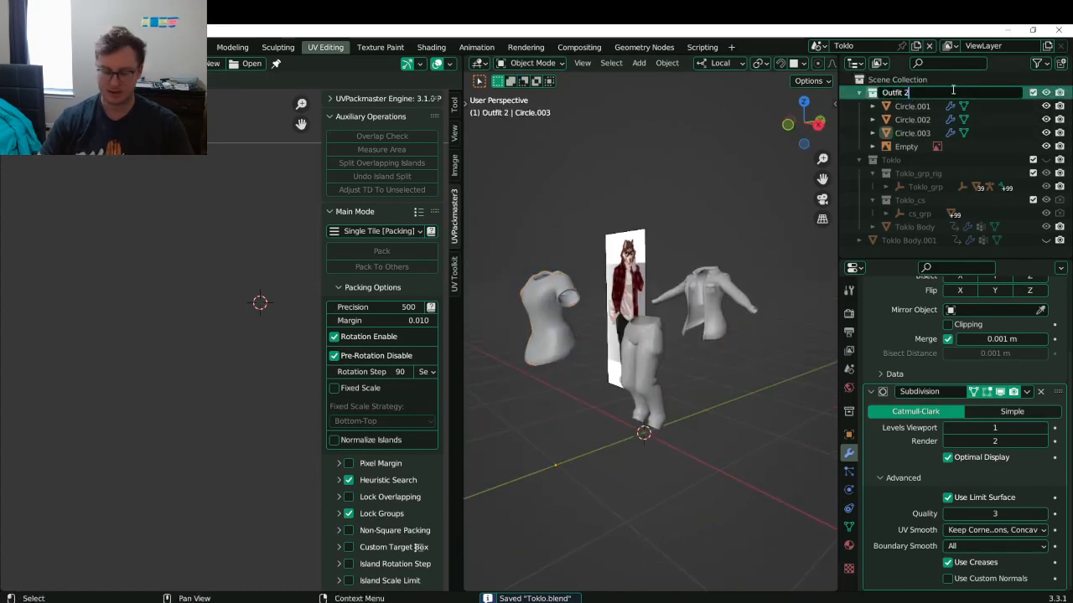
type("LP")
key("Return")
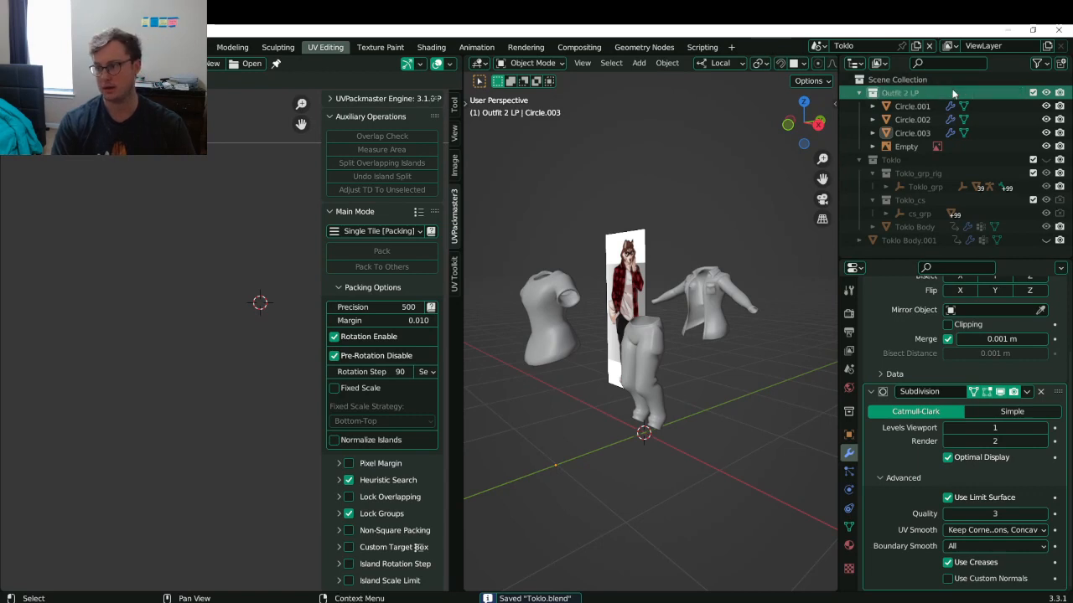
- Move the reference image Empty out of Outfit 2 LP into the Scene Collection
left_click(907, 146)
right_click(910, 148)
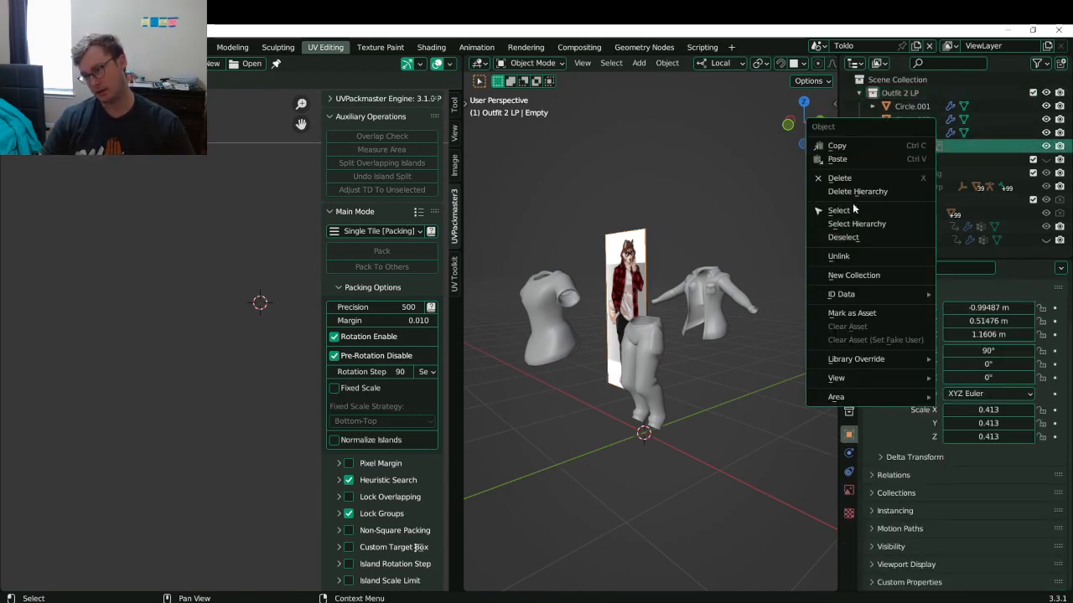
left_click(840, 178)
key("ctrl+s")
middle_click_drag(623, 240, 698, 314)
key("ctrl+z")
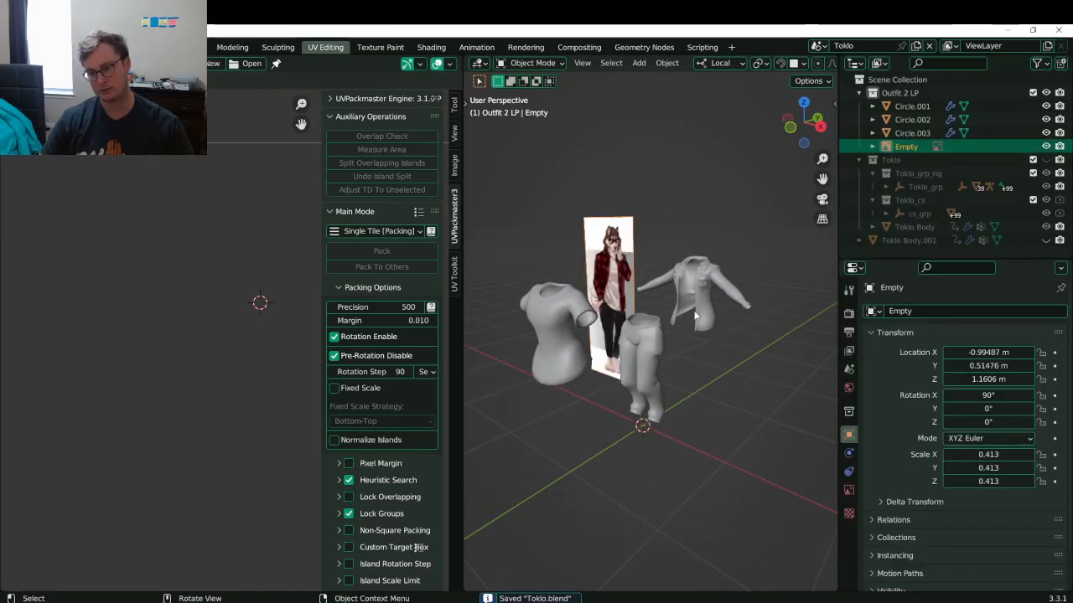
middle_click_drag(755, 270, 721, 252)
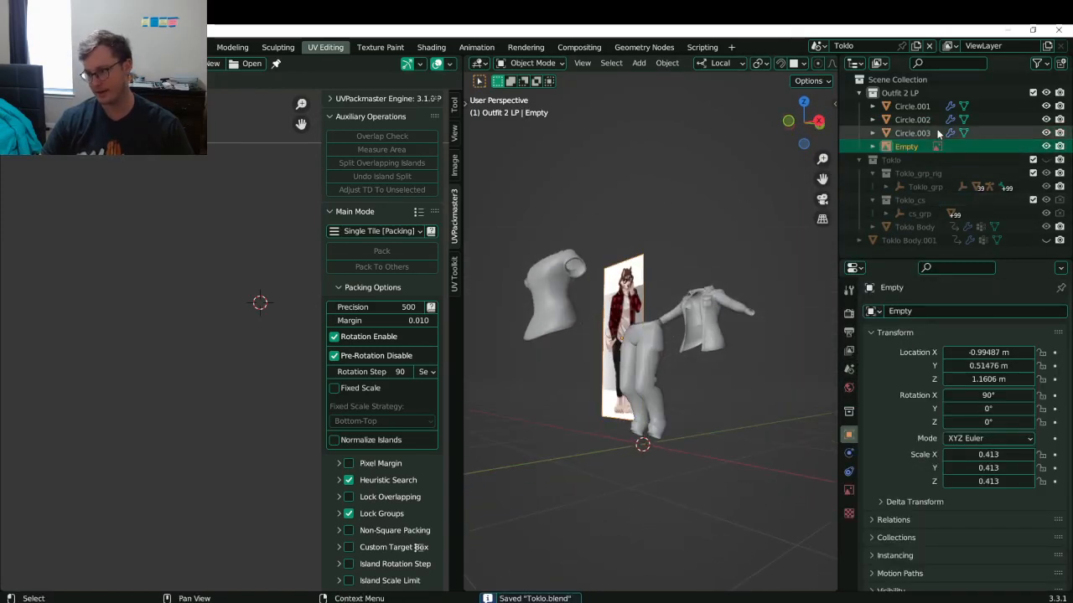
left_click_drag(907, 145, 915, 82)
- Duplicate Outfit 2 LP, name the copy Outfit 2 HP, and save Toklo.blend
left_click(898, 92)
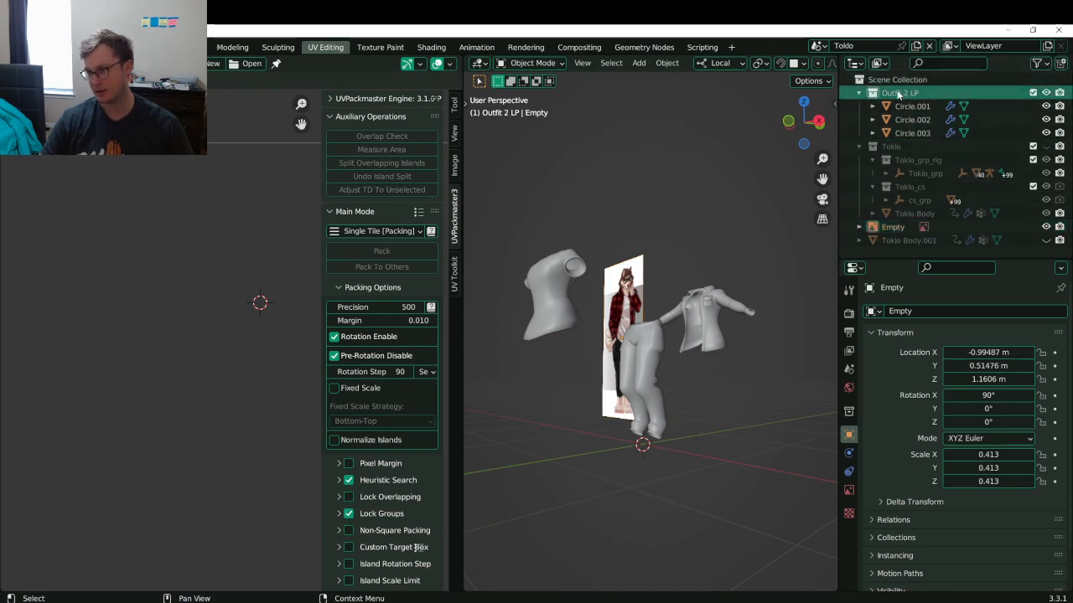
right_click(899, 92)
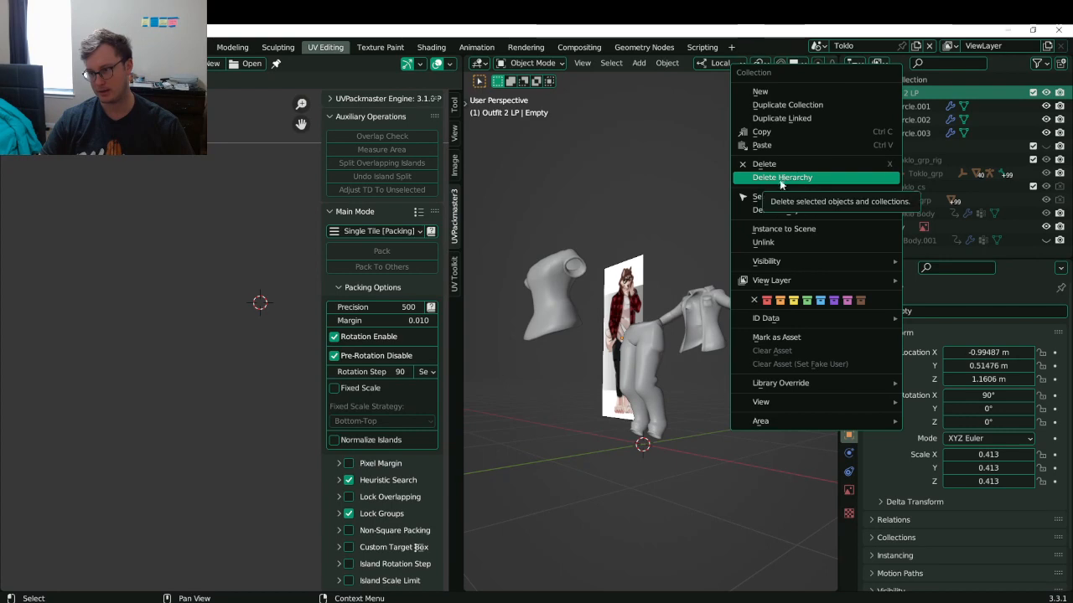
left_click(778, 105)
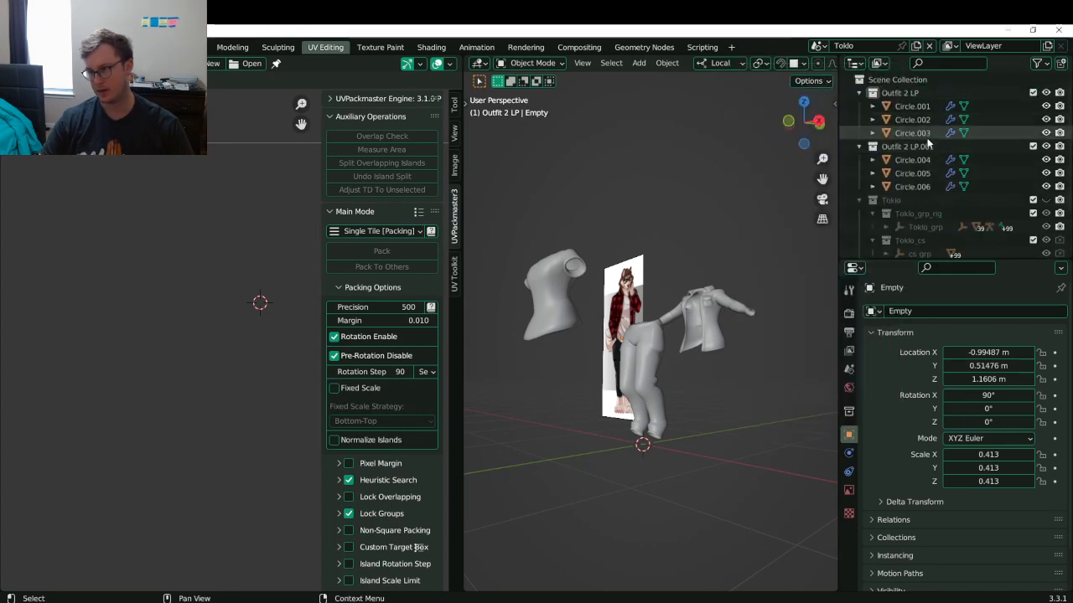
double_click(932, 146)
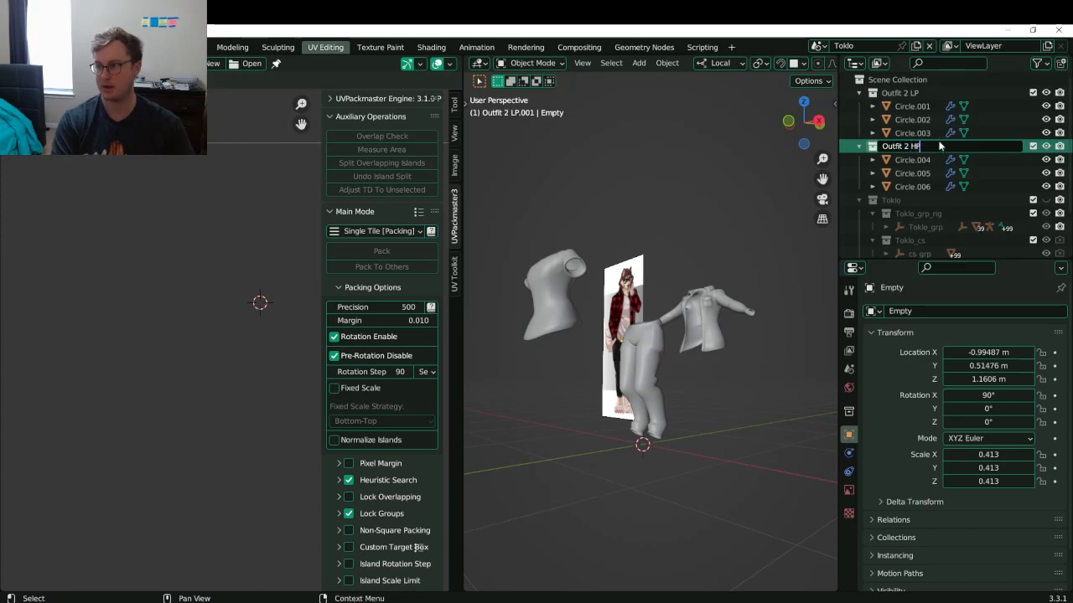
type("Outfit 2 HP")
key("Return")
key("ctrl+s")
middle_click_drag(521, 313, 703, 321)
scroll(698, 306, "up", 3)
scroll(709, 312, "down", 2)
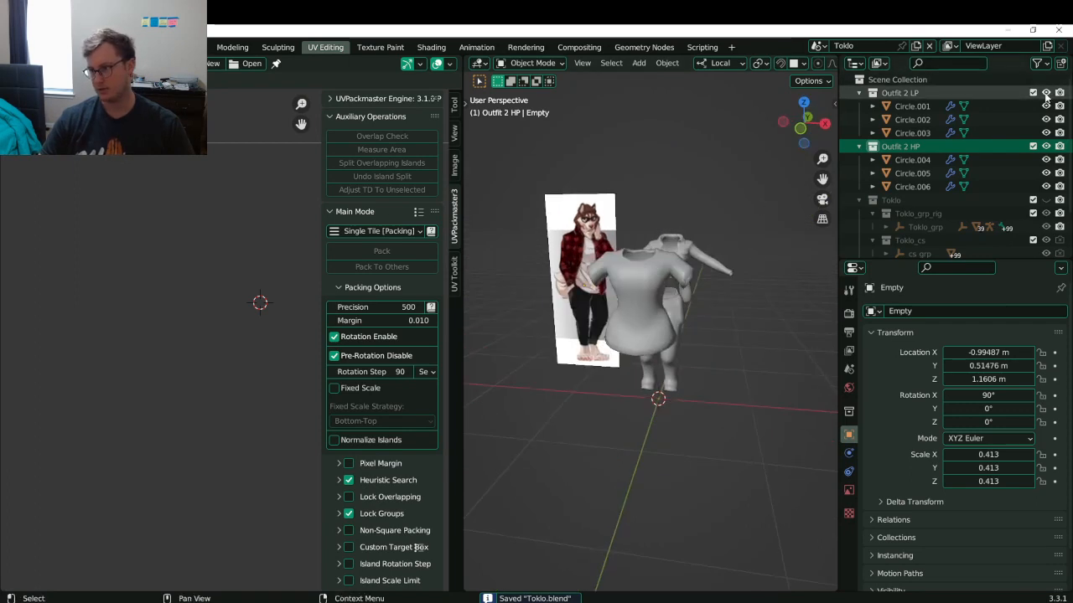
- Convert the three Outfit 2 HP garments to plain meshes, keeping them as separate objects
left_click(675, 256)
middle_click_drag(675, 257, 663, 232)
left_click_drag(663, 227, 744, 388)
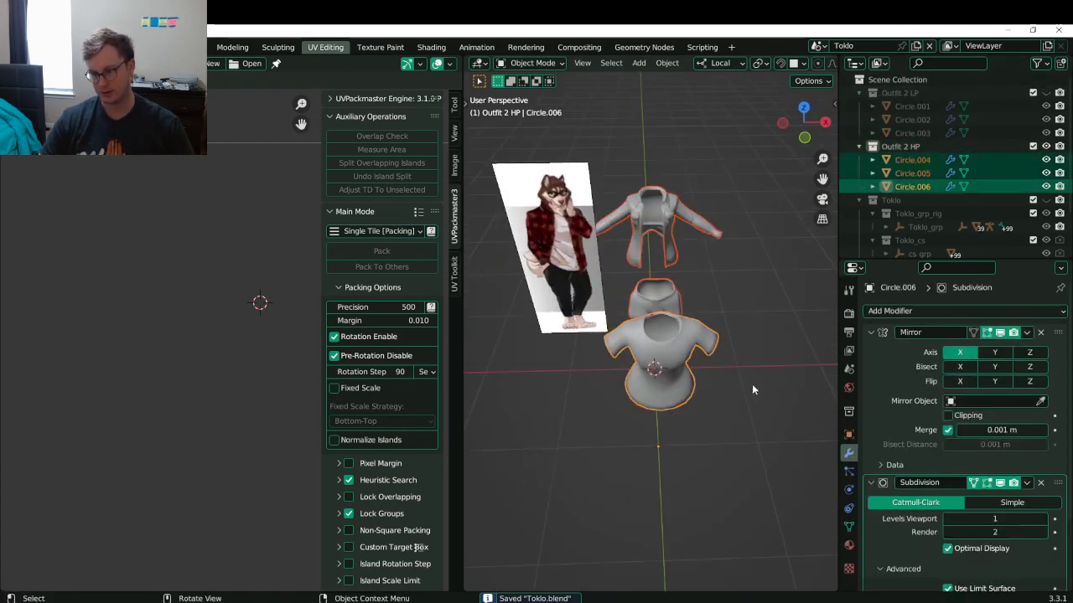
key("q")
left_click(616, 374)
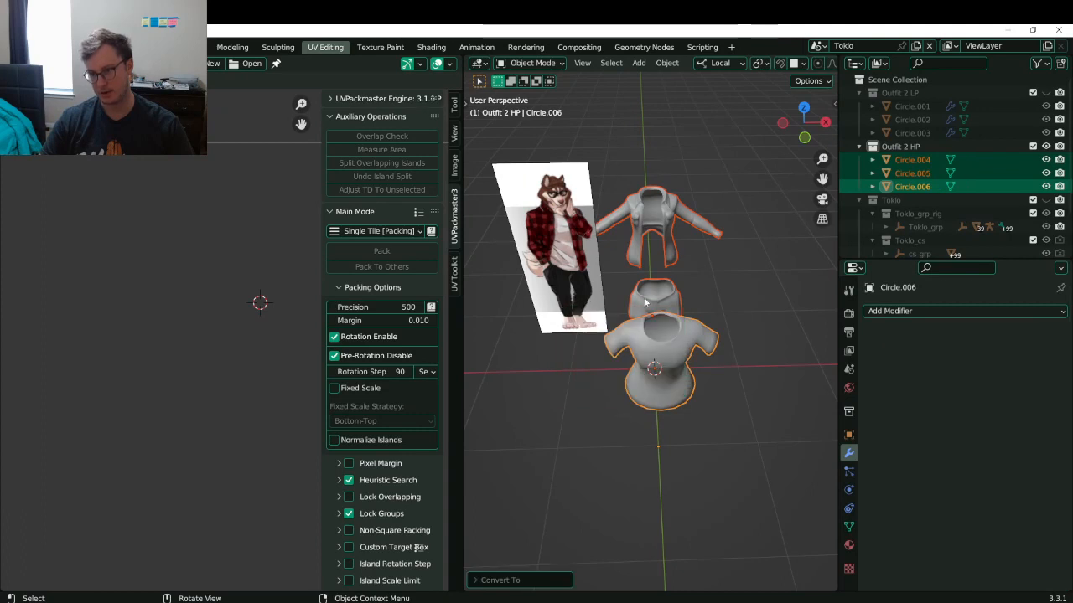
key("ctrl+s")
key("ctrl+j")
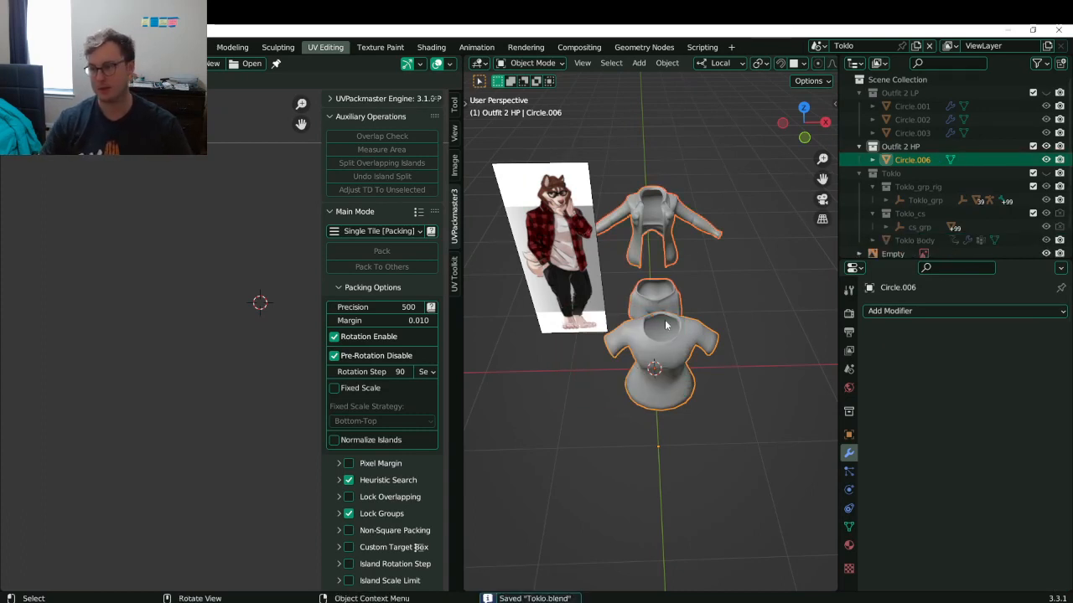
middle_click_drag(550, 364, 783, 311)
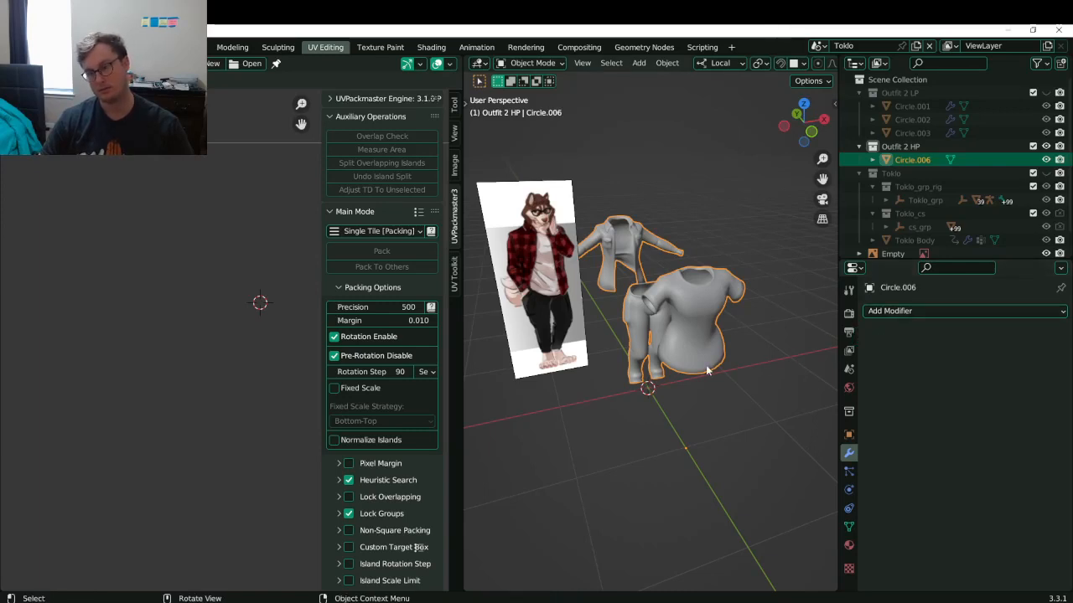
key("ctrl+z")
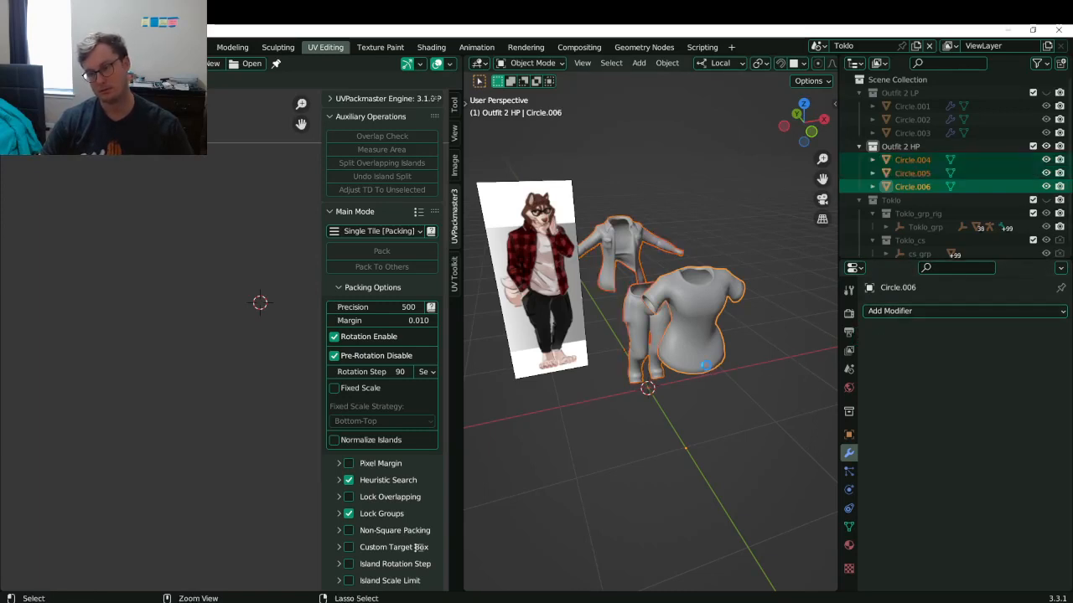
key("ctrl+s")
- Add a Subdivision Surface modifier with viewport level 3 to the garments
left_click(977, 311)
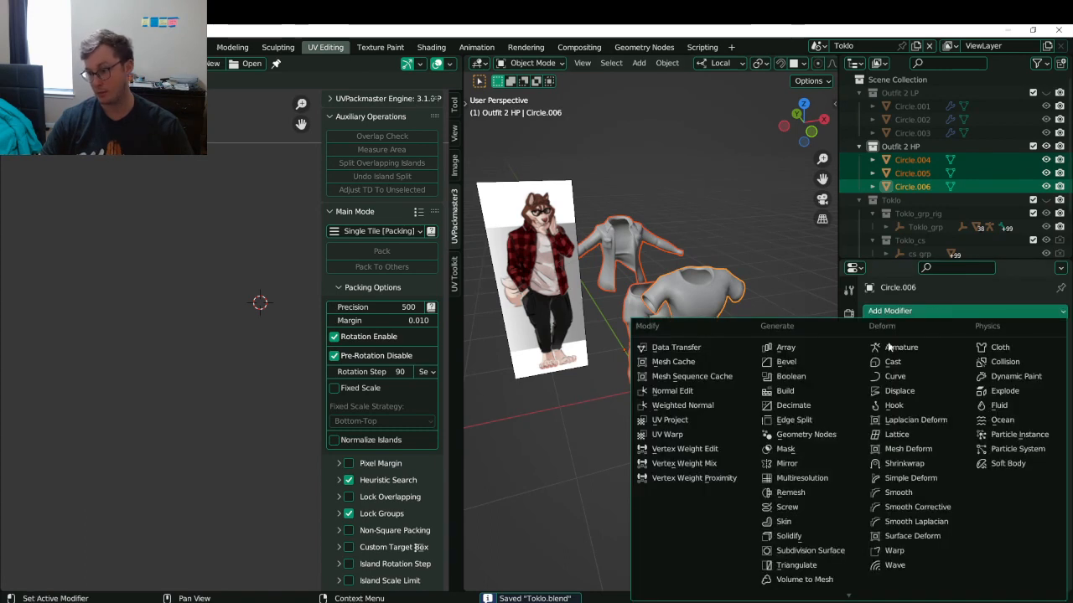
left_click(804, 551)
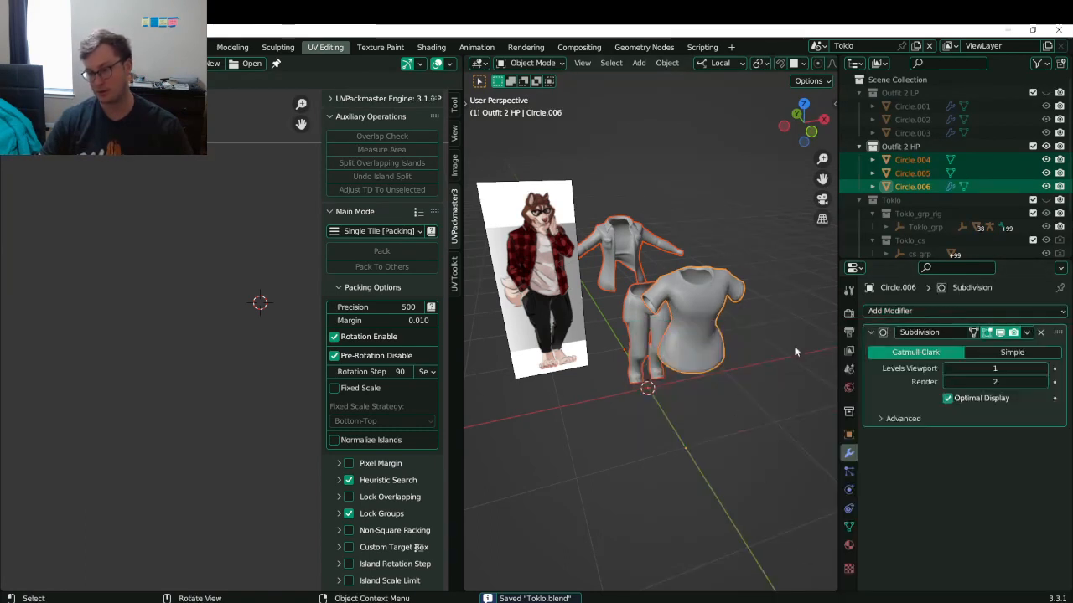
left_click(1044, 369)
left_click(1044, 370)
left_click(1028, 332)
middle_click_drag(651, 330, 649, 360)
scroll(605, 332, "down", 6)
key("ctrl+s")
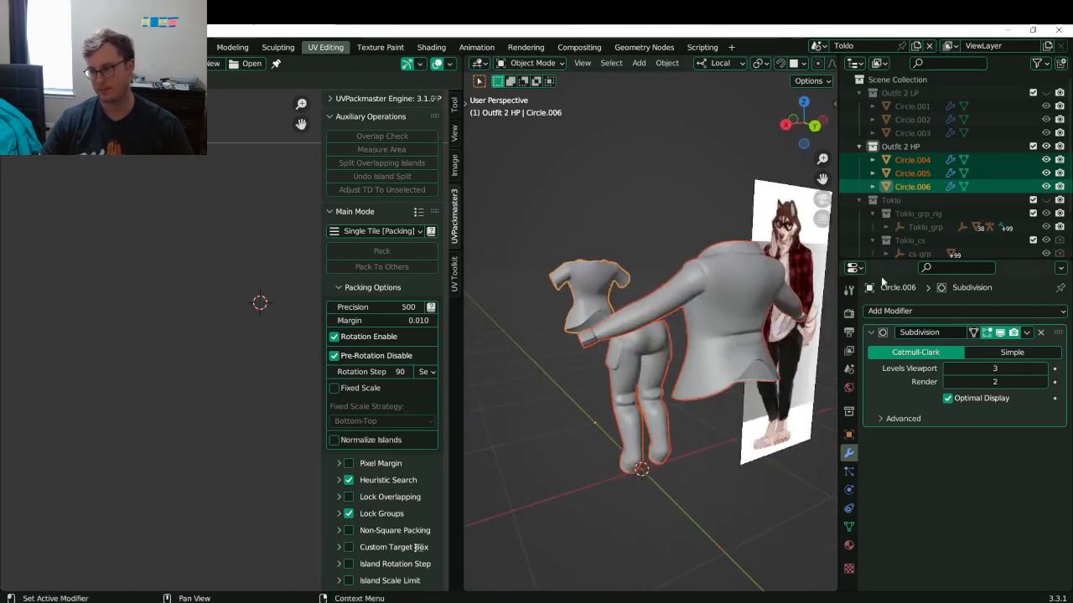
key("ctrl+s")
- Bake the subdivision into the garments by converting them to mesh
right_click(626, 408)
left_click(586, 406)
middle_click_drag(637, 396, 677, 383)
key("KP_Decimal")
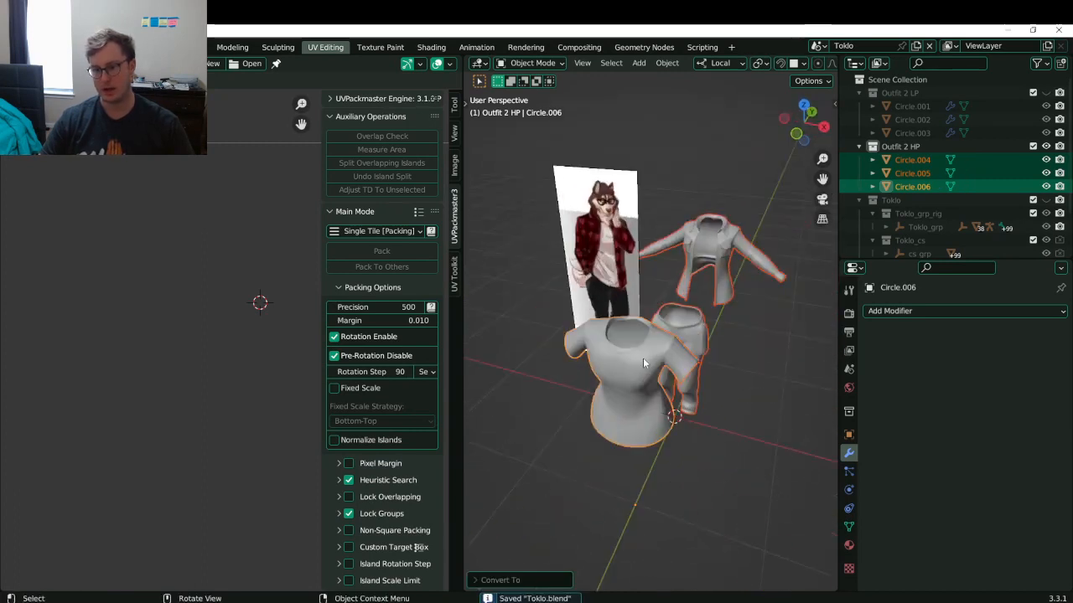
- Focus on the shirt alone and widen the 3D viewport over the UV area
left_click(642, 358)
key("KP_Decimal")
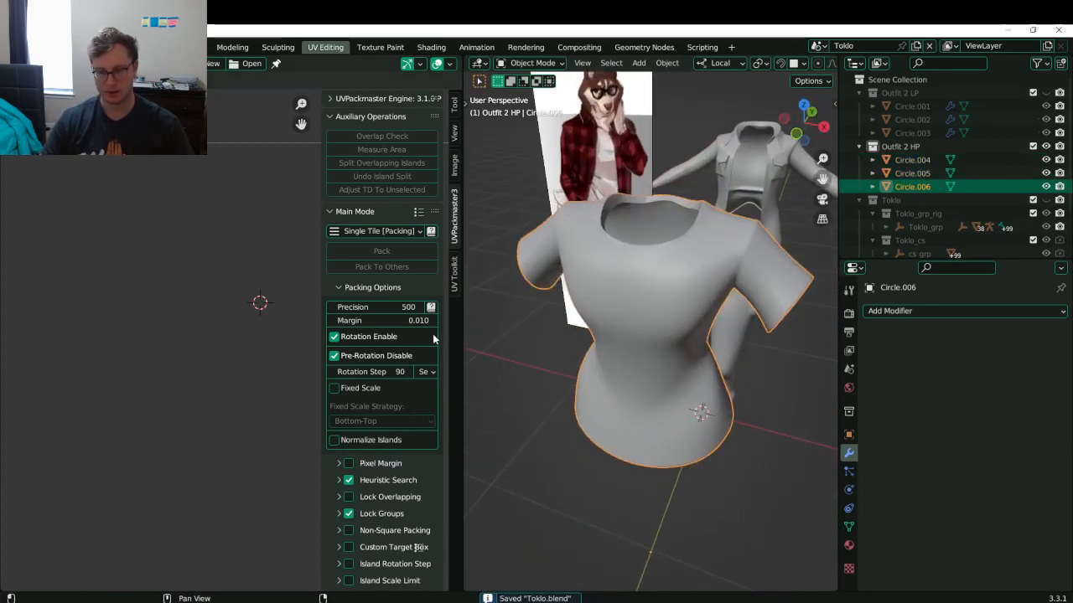
left_click_drag(462, 360, 2, 373)
scroll(434, 307, "down", 2)
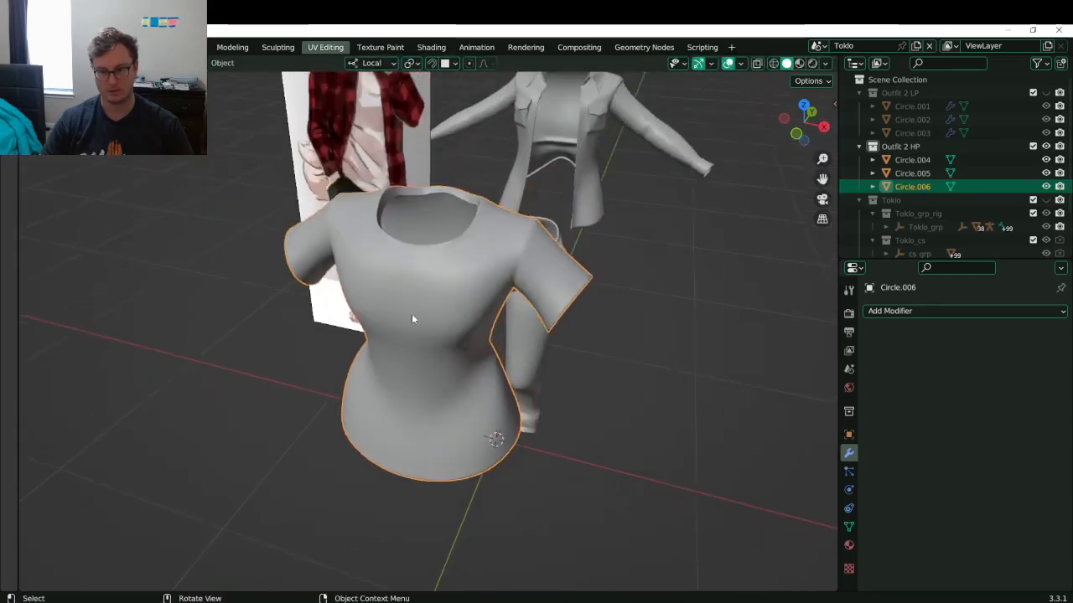
middle_click_drag(435, 309, 438, 285)
key("ctrl+Tab")
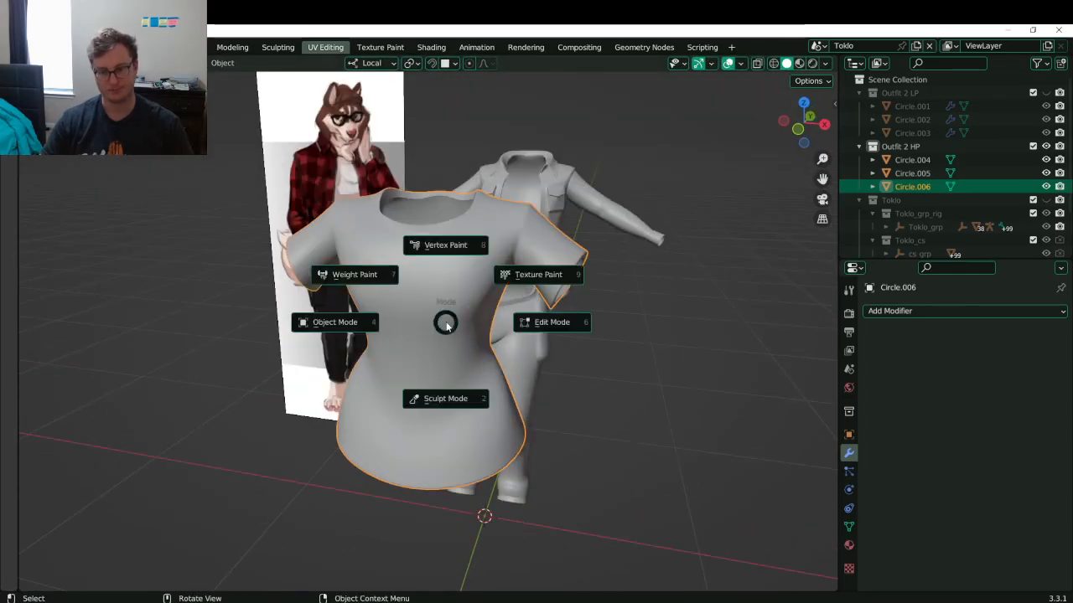
- Put the shirt, Circle.006, into Sculpt Mode and view it from the front
left_click(455, 402)
middle_click_drag(455, 399, 400, 297, "alt")
scroll(399, 297, "up", 2)
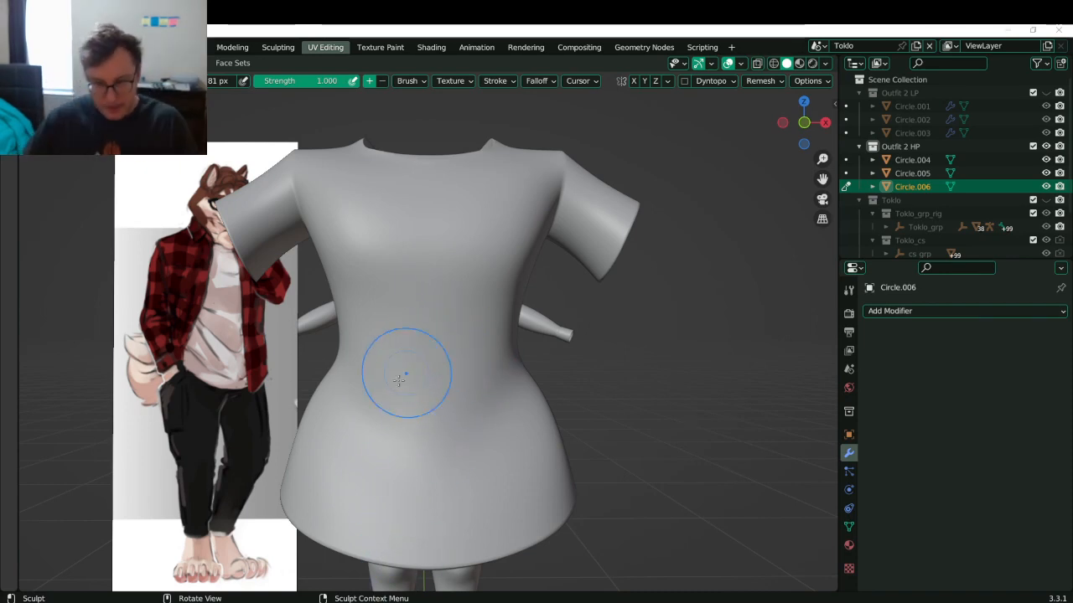
- Shrink the sculpt brush radius to 45 px and show the brush toolbar
key("bracketleft")
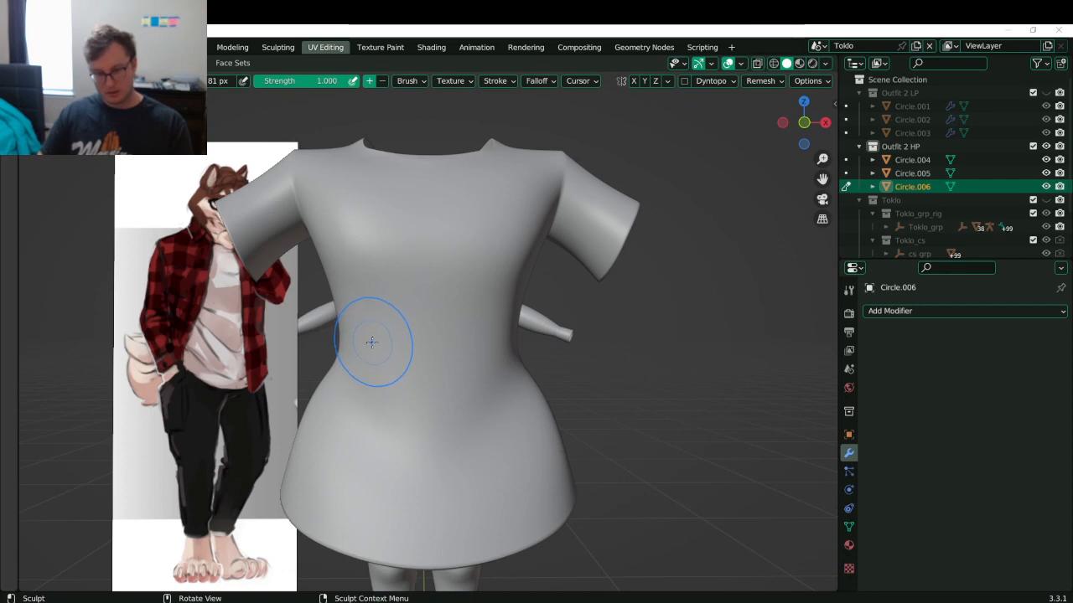
key("bracketleft")
key("bracketleft")
key("bracketleft")
key("bracketleft")
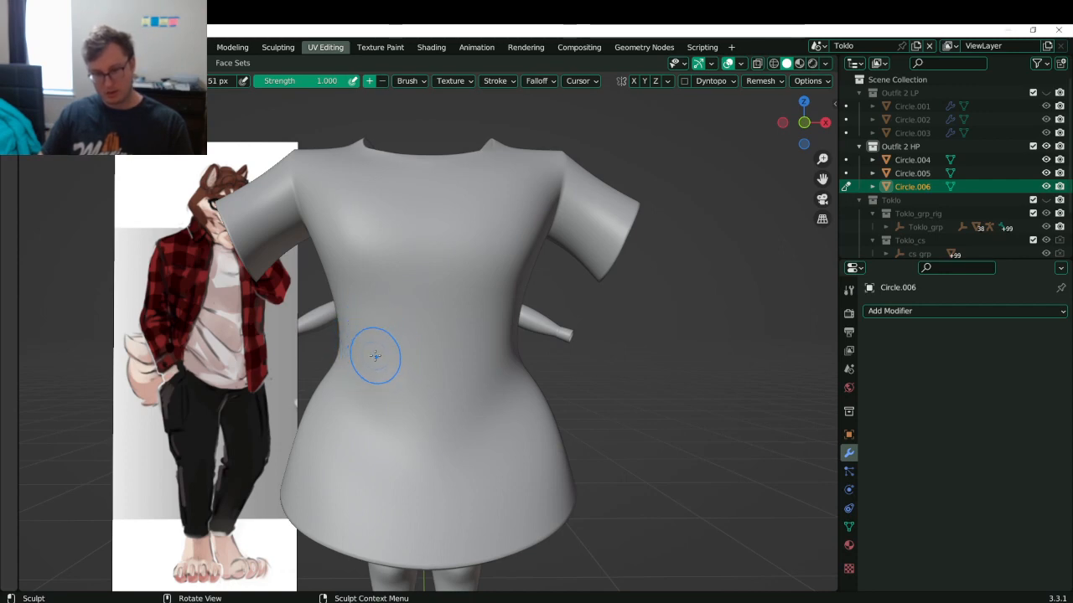
key("t")
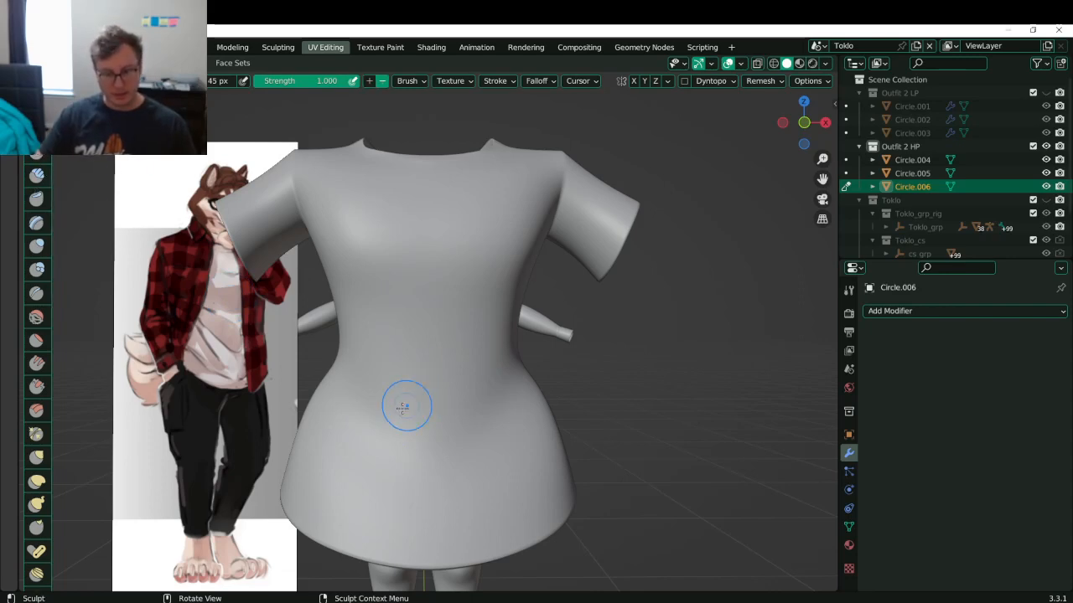
- Turn on X mirroring and try test strokes on the shirt's lower front
left_click_drag(352, 421, 479, 491)
key("ctrl+z")
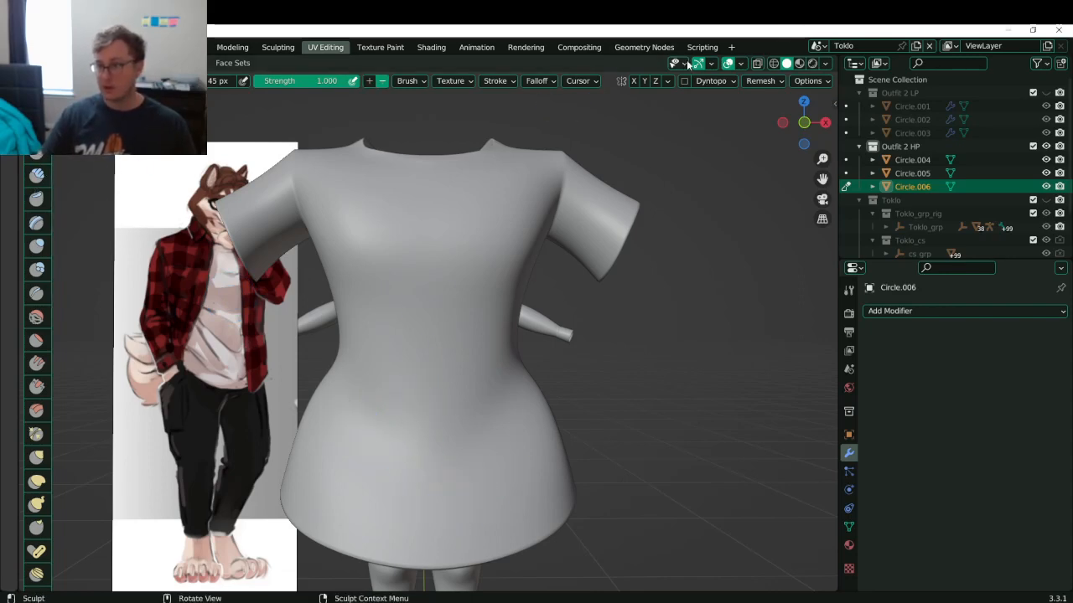
left_click(633, 81)
left_click_drag(343, 421, 503, 495)
key("ctrl+z")
left_click_drag(355, 448, 445, 511)
key("ctrl+z")
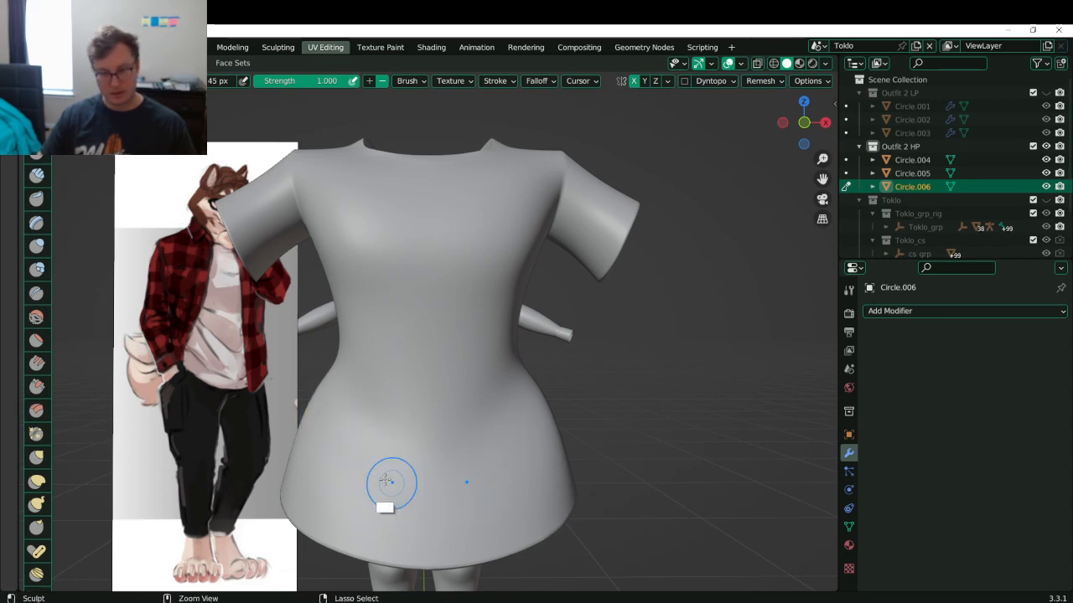
- Enlarge the brush to 67 px and carve and smooth curved folds across the lower front
key("bracketright")
key("bracketright")
key("bracketright")
key("bracketright")
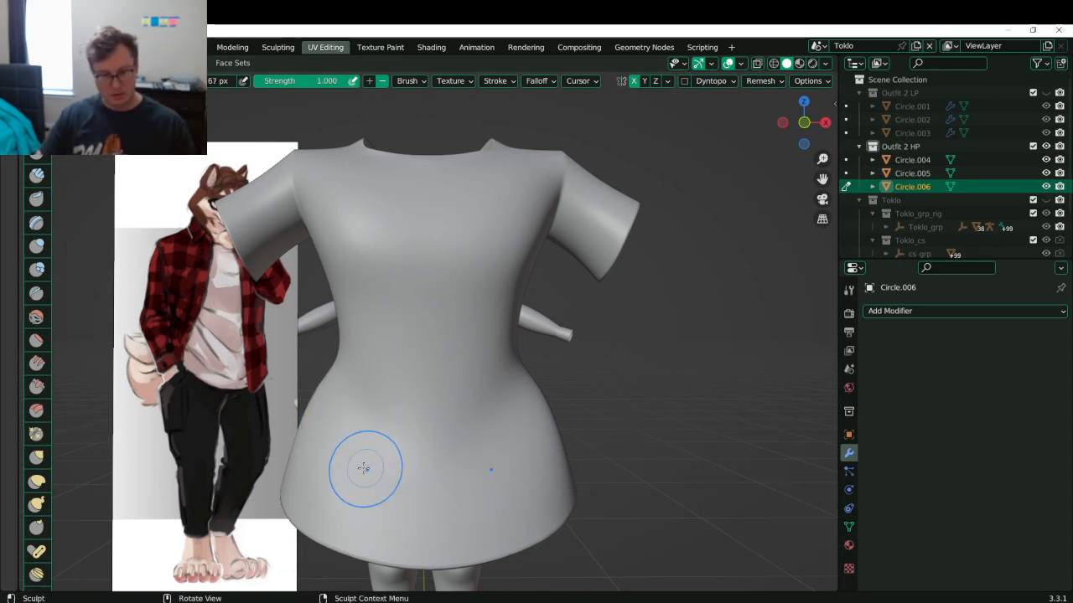
left_click_drag(317, 427, 462, 497, "ctrl")
key("ctrl+z")
left_click_drag(323, 430, 477, 505, "ctrl")
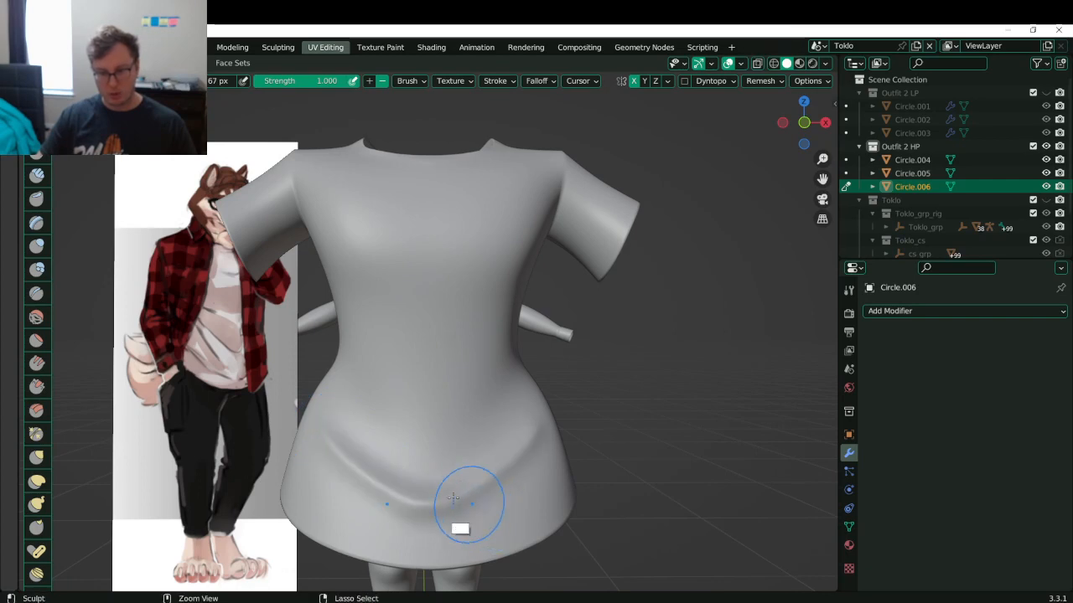
left_click_drag(342, 392, 474, 426, "ctrl")
key("ctrl+z")
left_click_drag(342, 394, 466, 439, "ctrl")
mouse_move(332, 421)
left_mouse_down("shift")
mouse_move(318, 402)
mouse_move(347, 395)
mouse_move(466, 495)
mouse_move(557, 369)
left_mouse_up("shift")
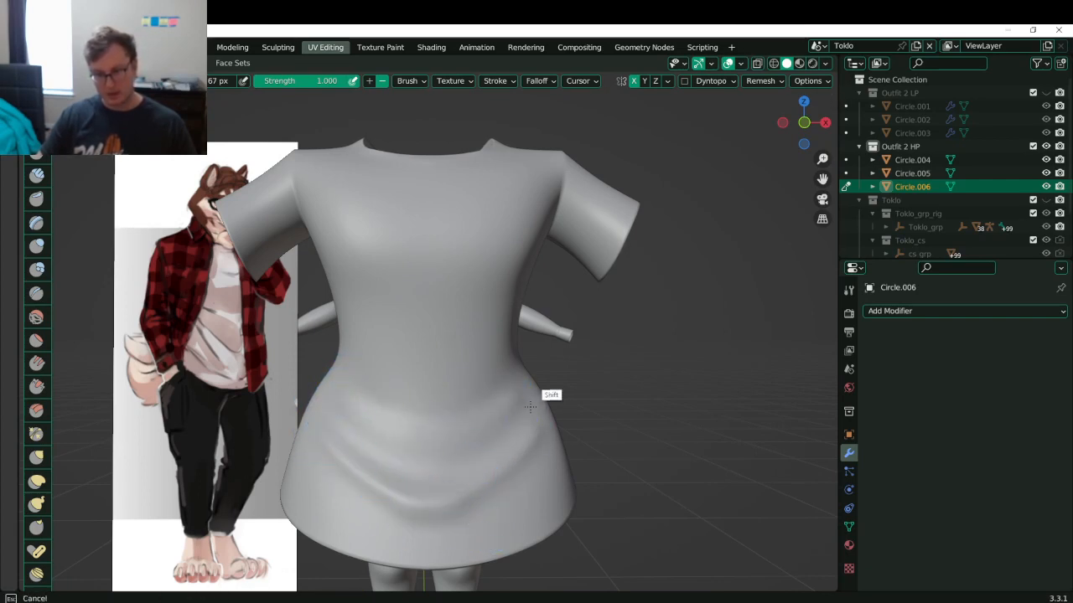
middle_click_drag(424, 411, 443, 491)
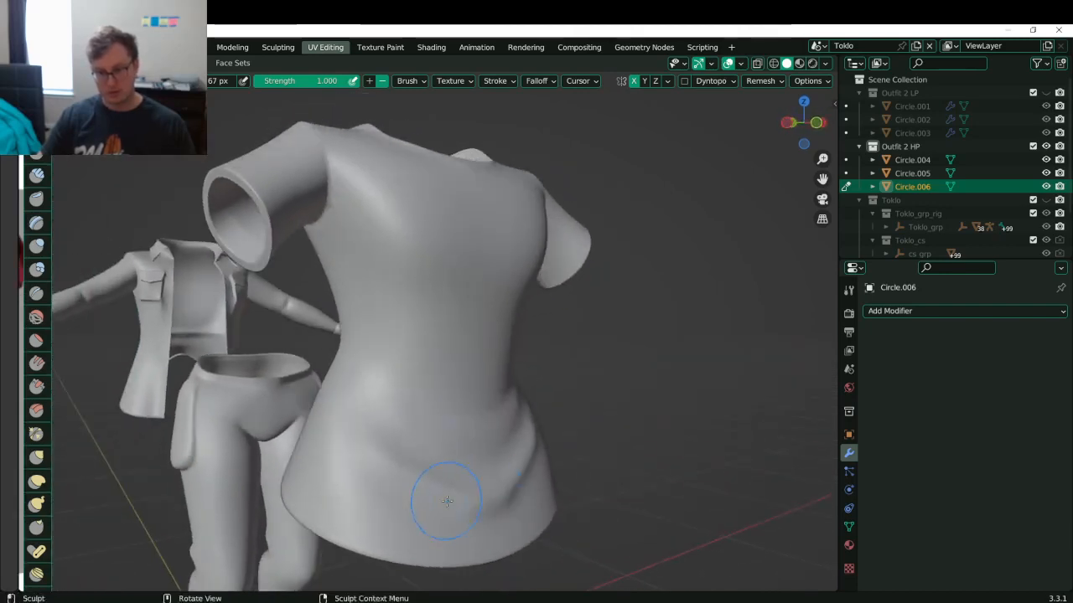
key("ctrl+z")
key("ctrl+z")
key("ctrl+z")
key("ctrl+z")
key("ctrl+z")
key("ctrl+z")
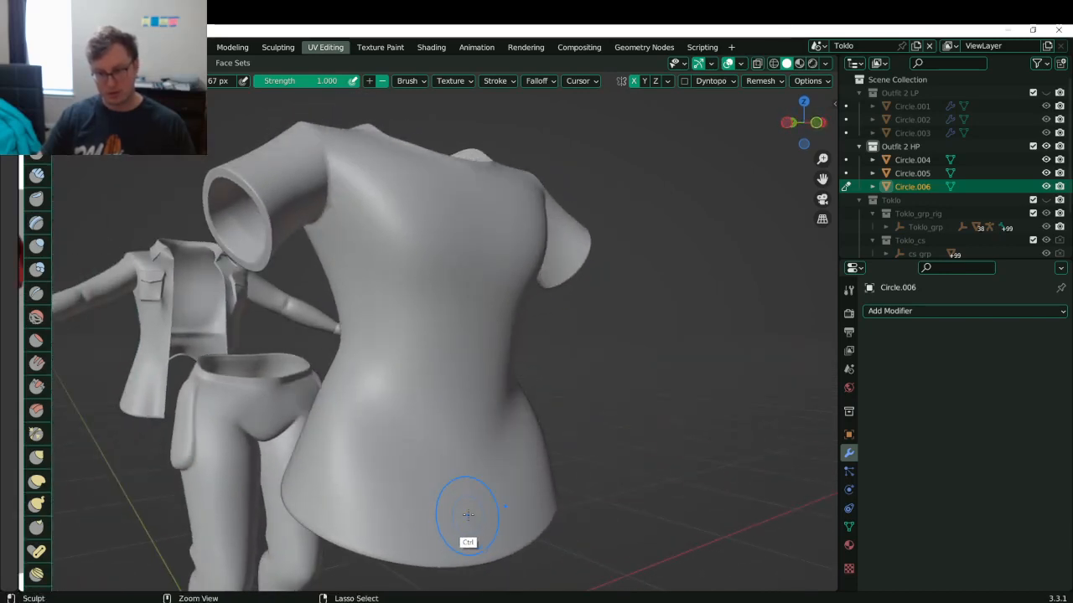
- Shrink the brush to 43 px and carve softened folds from shoulder toward the armpit
middle_click_drag(403, 433, 391, 365)
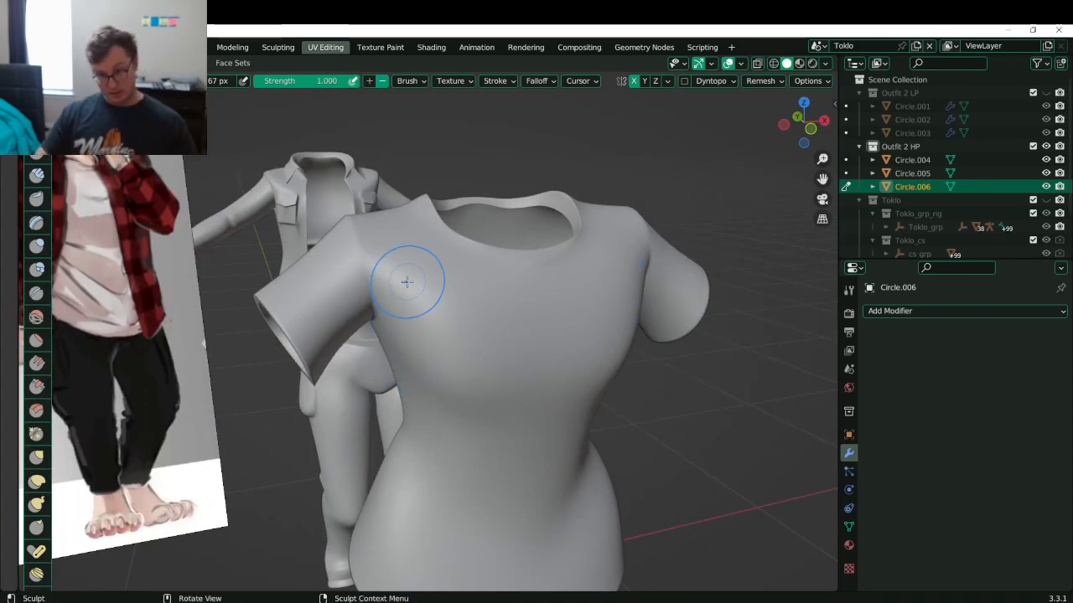
mouse_move(374, 326)
left_mouse_down("ctrl")
mouse_move(392, 222)
mouse_move(383, 335)
left_mouse_up("ctrl")
key("ctrl+z")
key("bracketleft")
key("bracketleft")
key("bracketleft")
key("bracketleft")
key("ctrl+z")
left_click_drag(384, 236, 386, 343, "ctrl")
key("ctrl+z")
left_click_drag(400, 239, 371, 338, "ctrl")
key("ctrl+z")
left_click_drag(400, 246, 384, 298, "ctrl")
left_click_drag(402, 218, 400, 261, "shift")
- Carve and deepen folds down the sleeves, softening their upper creases
left_click_drag(297, 278, 332, 336, "ctrl")
key("ctrl+z")
left_click_drag(297, 273, 335, 327, "ctrl")
left_click_drag(316, 265, 331, 366, "ctrl")
left_click_drag(323, 263, 330, 285, "shift")
mouse_move(348, 344)
middle_mouse_down()
mouse_move(324, 298)
mouse_move(332, 321)
middle_mouse_up()
key("ctrl+z")
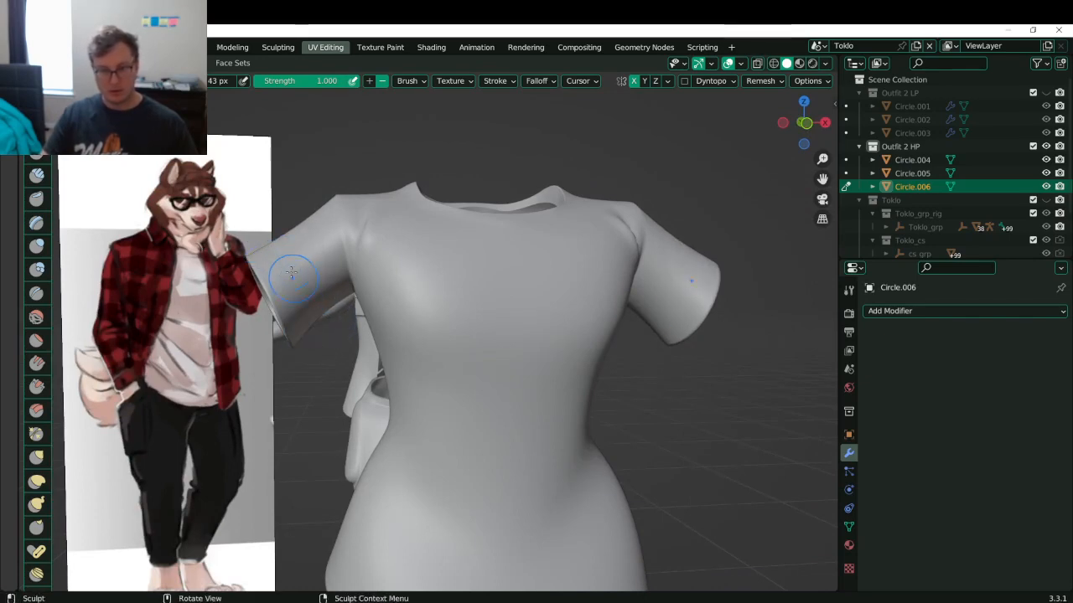
mouse_move(265, 259)
left_mouse_down("ctrl")
mouse_move(314, 258)
mouse_move(345, 295)
mouse_move(271, 260)
mouse_move(304, 240)
mouse_move(345, 325)
left_mouse_up("ctrl")
mouse_move(304, 258)
left_mouse_down()
mouse_move(285, 250)
mouse_move(342, 322)
left_mouse_up()
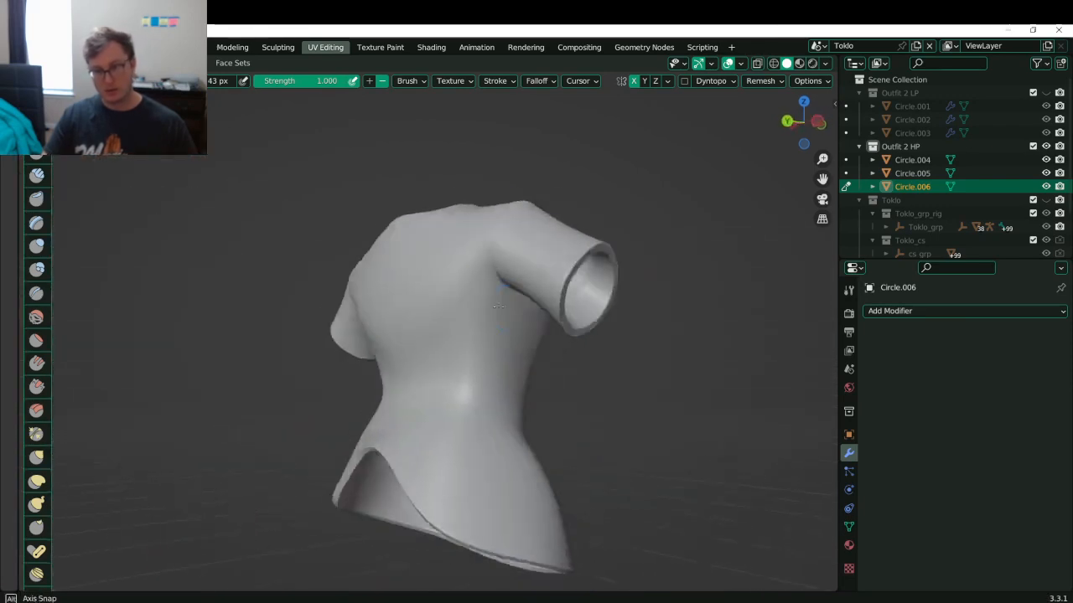
- Sculpt a crease across the shirt's waist and smooth it
mouse_move(436, 276)
middle_mouse_down()
mouse_move(467, 271)
mouse_move(486, 301)
mouse_move(415, 385)
middle_mouse_up()
left_click_drag(344, 385, 422, 391, "ctrl")
key("ctrl+z")
mouse_move(346, 382)
left_mouse_down("ctrl")
mouse_move(369, 395)
mouse_move(440, 392)
mouse_move(367, 391)
mouse_move(451, 379)
left_mouse_up("ctrl")
key("ctrl+z")
mouse_move(348, 359)
left_mouse_down("shift")
mouse_move(443, 377)
mouse_move(372, 408)
left_mouse_up("shift")
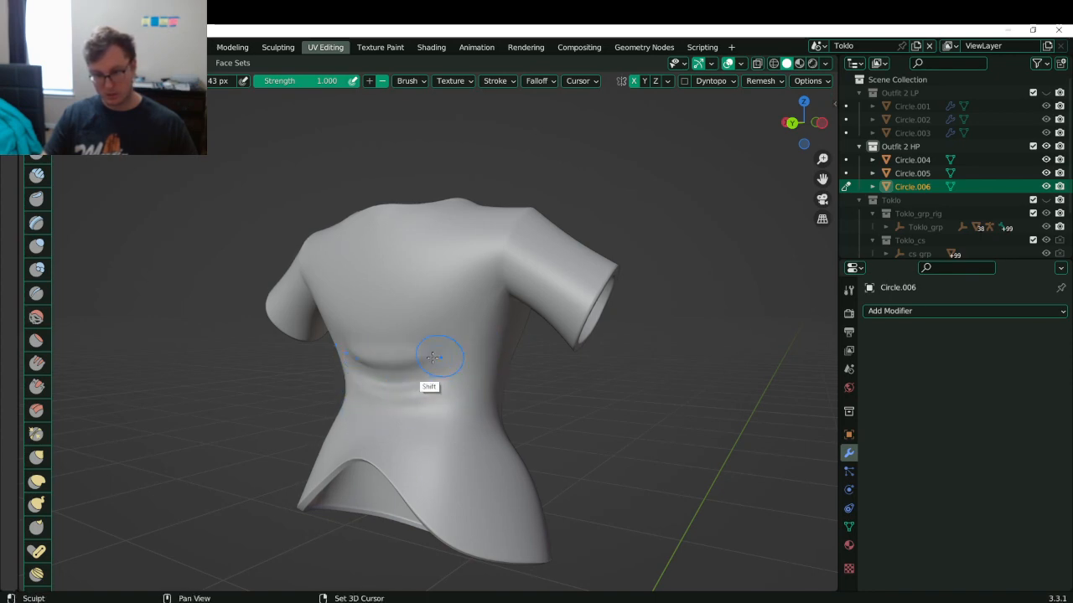
mouse_move(407, 360)
left_mouse_down("shift")
mouse_move(335, 334)
mouse_move(330, 354)
left_mouse_up("shift")
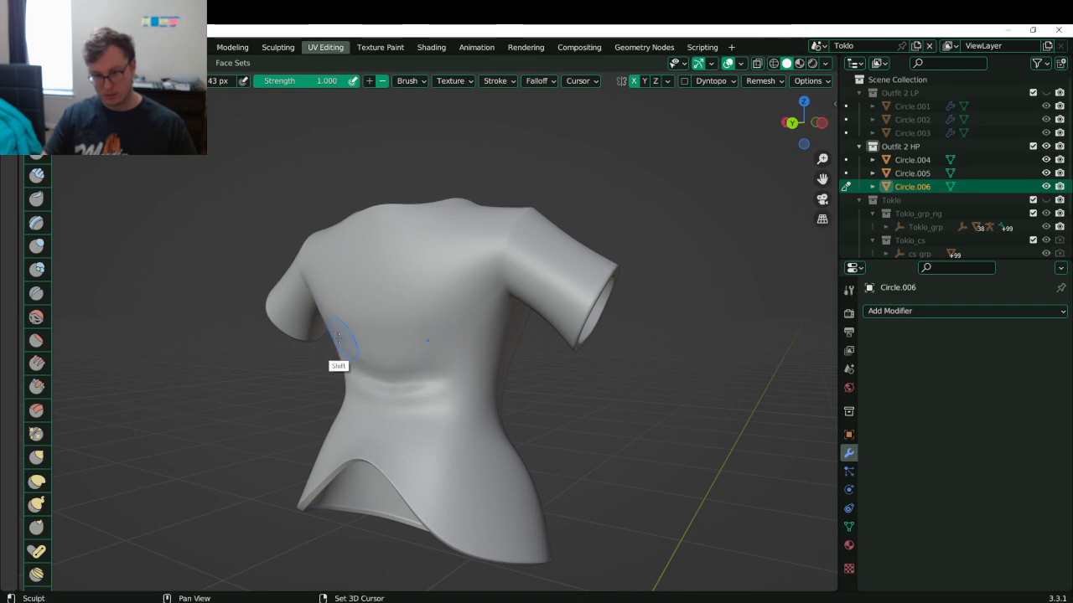
- Add crease lines along the shirt's lower-left hem
middle_click_drag(430, 402, 388, 446)
mouse_move(345, 427)
left_mouse_down()
mouse_move(420, 479)
mouse_move(363, 433)
left_mouse_up()
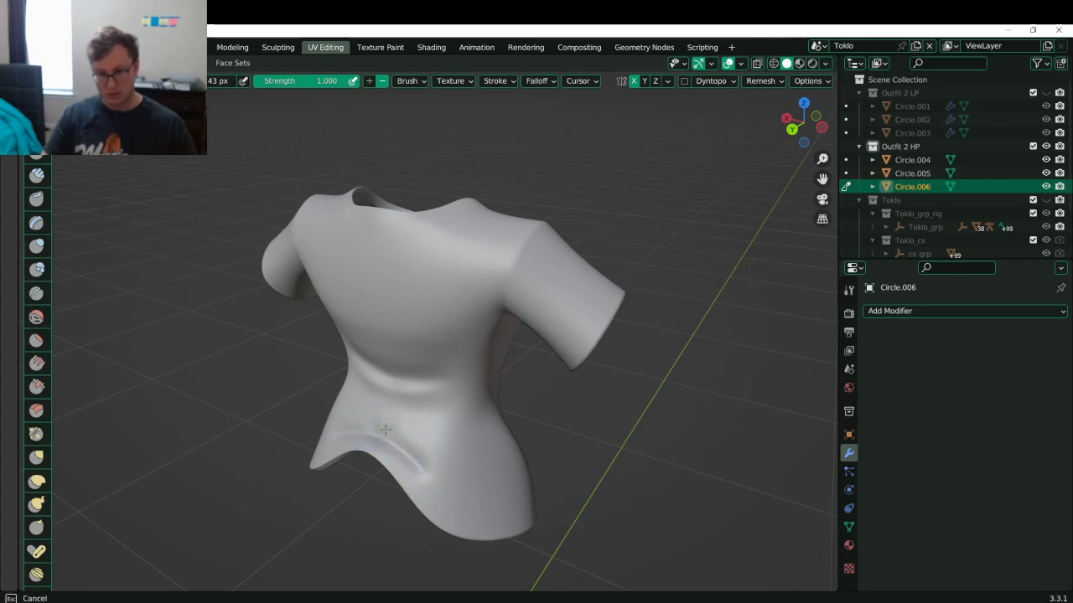
mouse_move(381, 427)
middle_mouse_down()
mouse_move(319, 370)
mouse_move(389, 430)
middle_mouse_up()
key("ctrl+z")
key("ctrl+z")
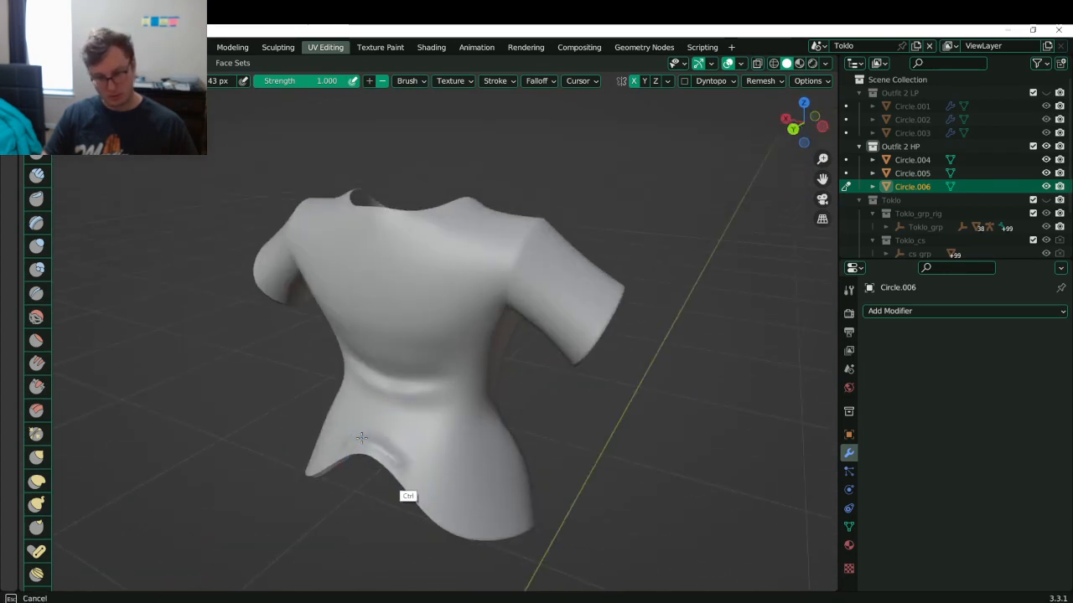
middle_click_drag(369, 442, 405, 468)
mouse_move(356, 437)
left_mouse_down()
mouse_move(430, 472)
mouse_move(370, 433)
left_mouse_up()
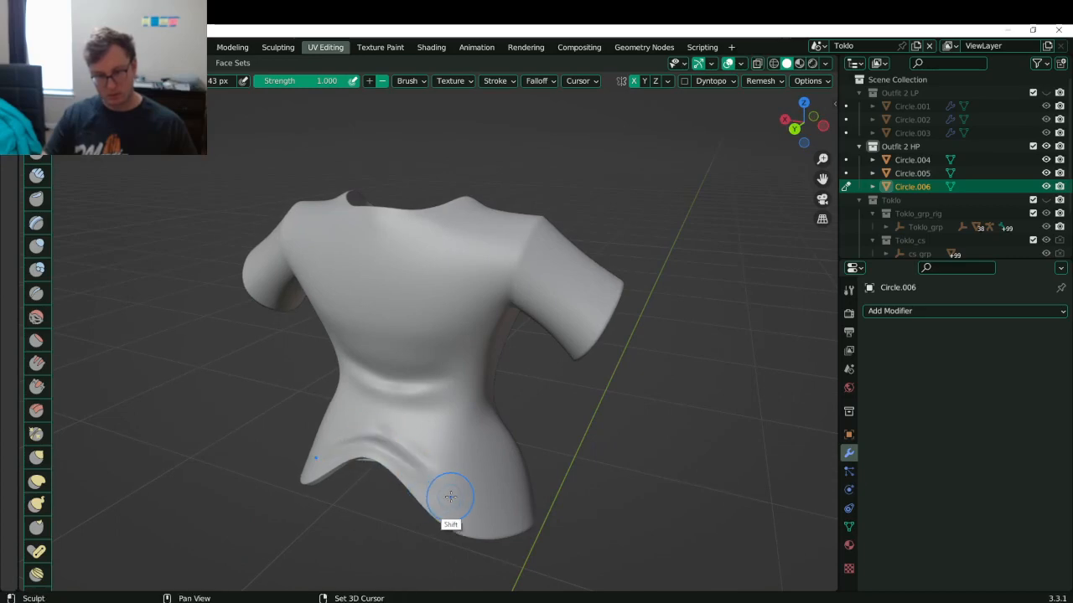
key("ctrl+z")
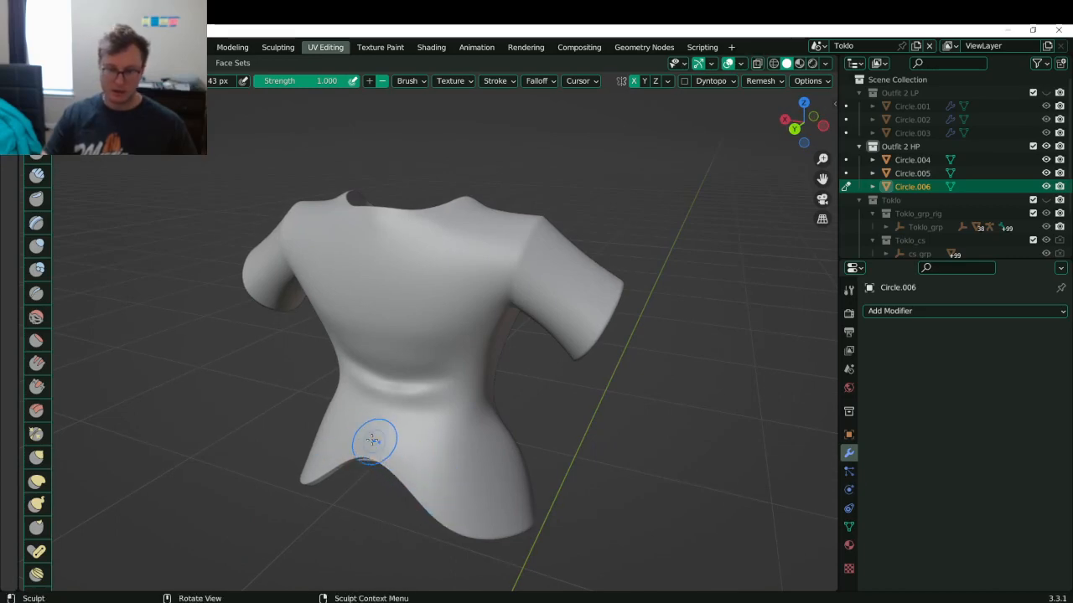
mouse_move(371, 445)
left_mouse_down()
mouse_move(427, 469)
mouse_move(372, 432)
left_mouse_up()
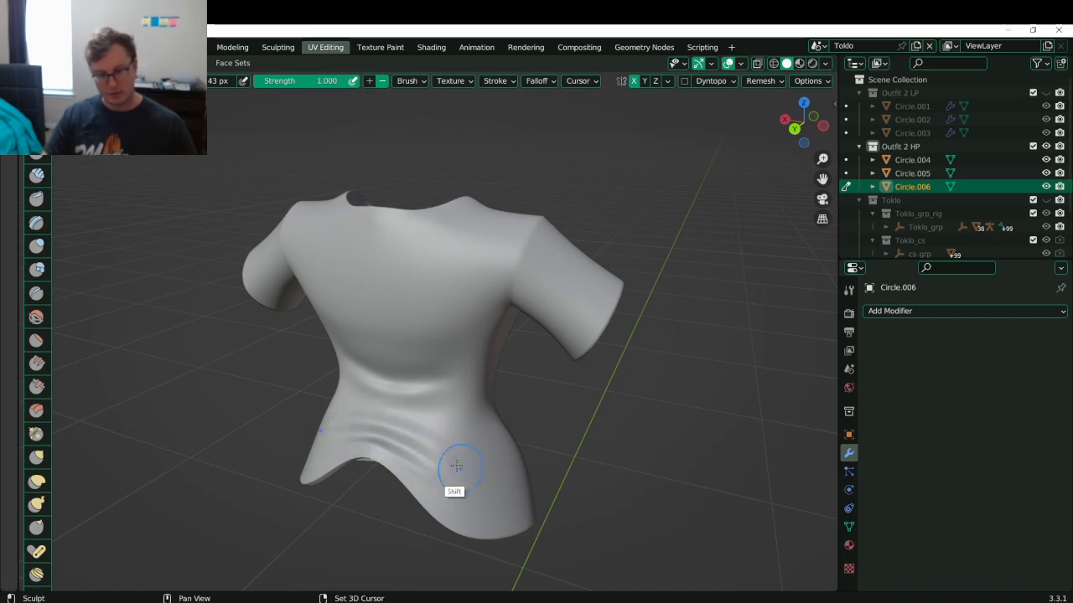
middle_click_drag(426, 448, 411, 377, "alt")
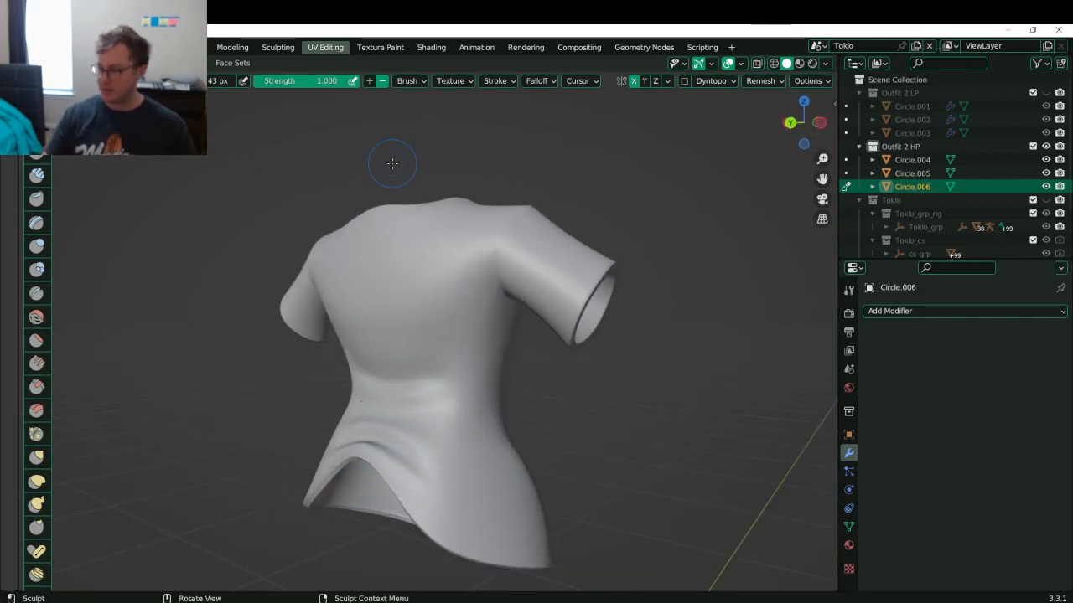
- Carve and smooth a mirrored crease across the shirt's back
middle_click_drag(392, 336, 425, 342)
mouse_move(349, 366)
left_mouse_down("ctrl")
mouse_move(420, 378)
mouse_move(332, 355)
mouse_move(411, 376)
mouse_move(431, 357)
left_mouse_up("ctrl")
key("ctrl+z")
key("ctrl+z")
left_click_drag(327, 343, 419, 352, "shift")
left_click_drag(331, 344, 332, 344, "shift")
- Crease from the shoulder toward the armpit, deepening then softening it beside the sleeve
middle_click_drag(332, 344, 419, 298)
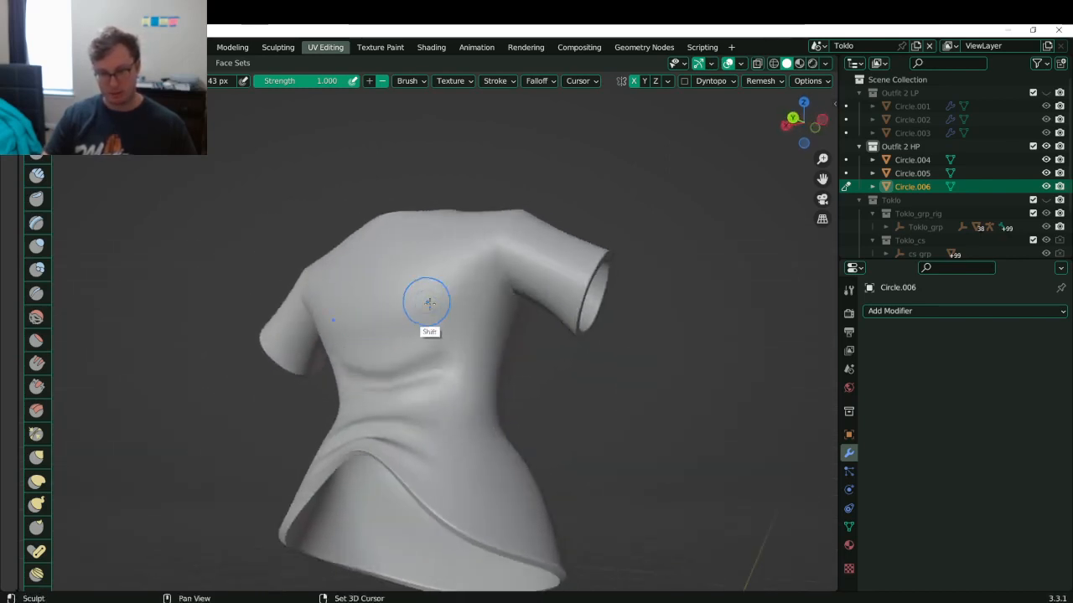
middle_click_drag(483, 251, 403, 296)
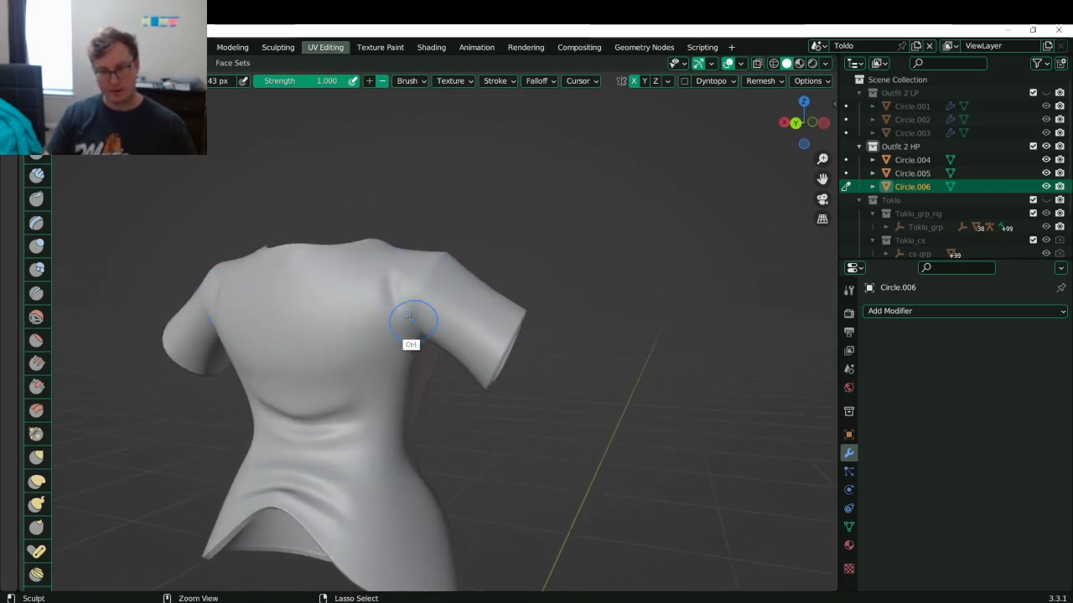
left_click_drag(393, 271, 409, 307)
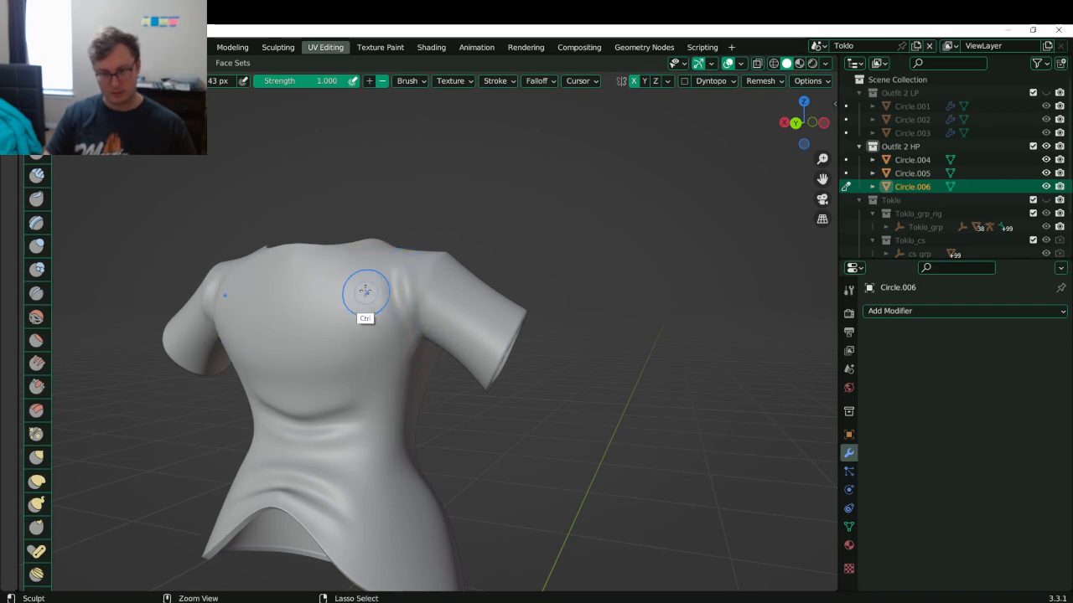
middle_click_drag(406, 284, 418, 287)
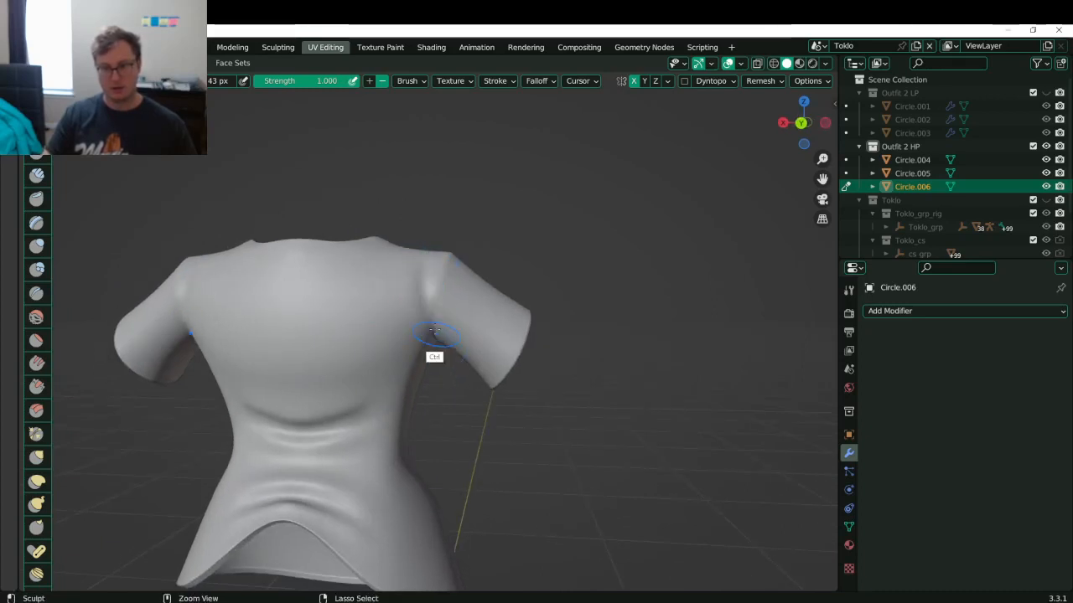
left_click_drag(425, 258, 436, 347, "ctrl")
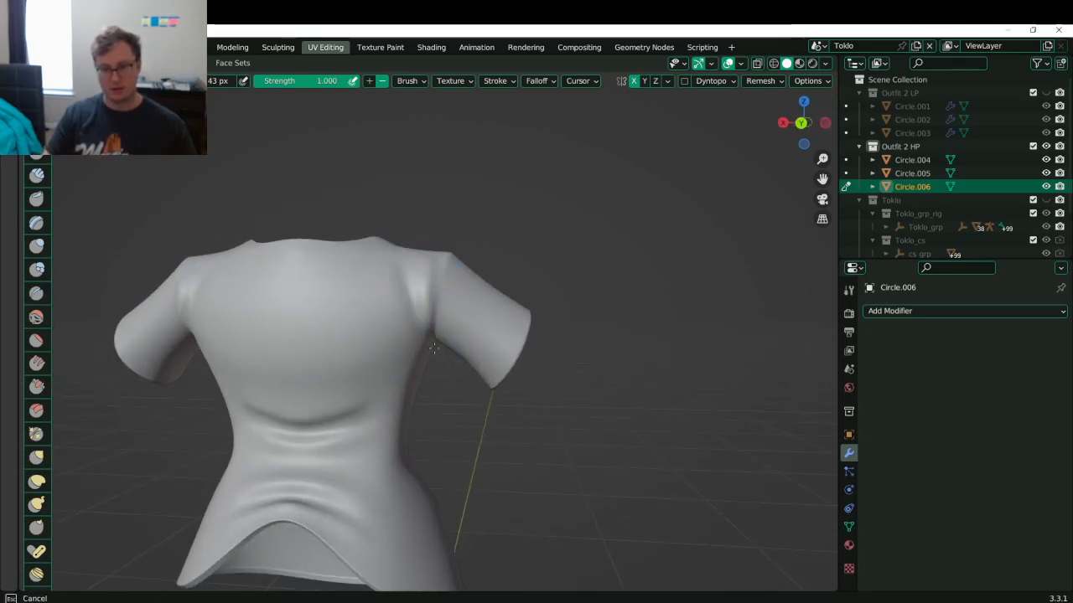
left_click_drag(387, 290, 437, 339, "ctrl")
left_click_drag(372, 268, 426, 318, "ctrl")
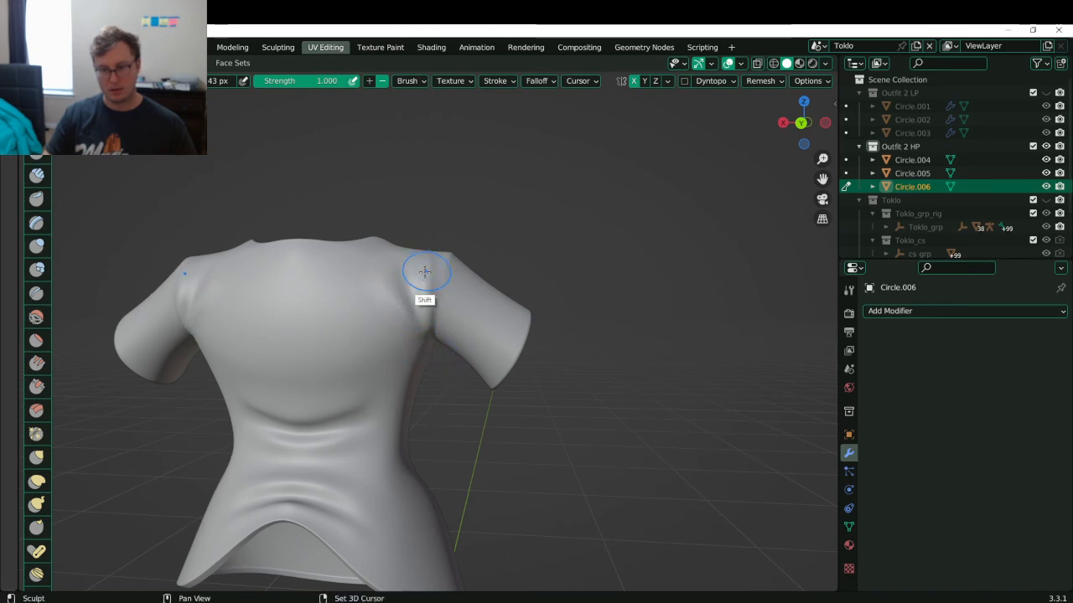
mouse_move(471, 269)
middle_mouse_down()
mouse_move(540, 348)
mouse_move(461, 273)
middle_mouse_up()
mouse_move(407, 299)
left_mouse_down("shift")
mouse_move(388, 263)
mouse_move(372, 297)
left_mouse_up("shift")
- Carve wrinkles and folds into both sleeves
middle_click_drag(437, 339, 221, 449)
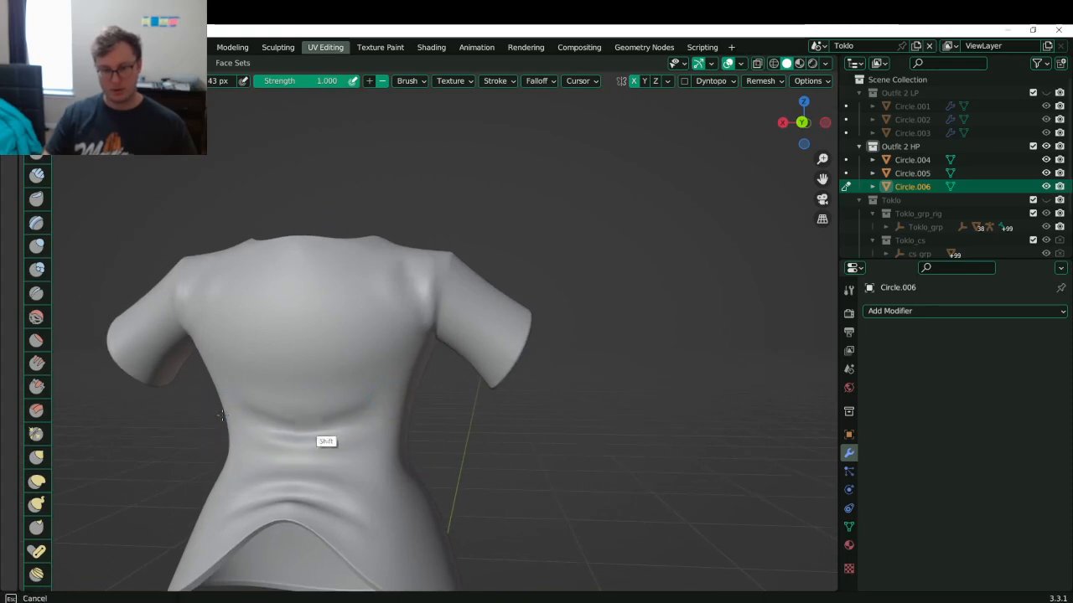
middle_click_drag(366, 335, 383, 335)
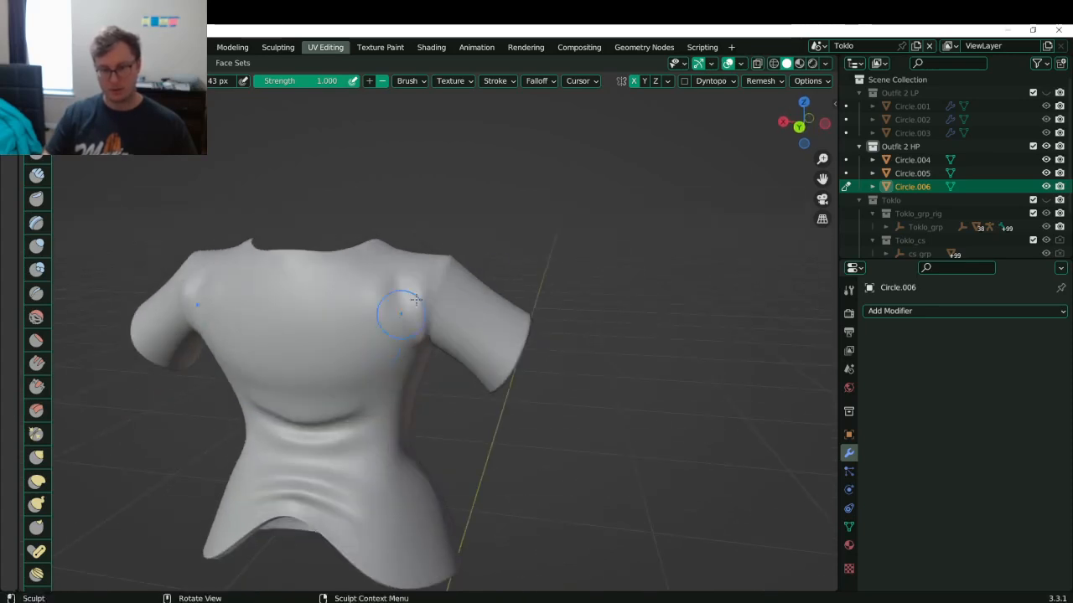
middle_click_drag(494, 323, 479, 295)
mouse_move(459, 297)
left_mouse_down()
mouse_move(462, 349)
mouse_move(519, 349)
mouse_move(471, 362)
mouse_move(445, 277)
mouse_move(462, 346)
mouse_move(500, 319)
mouse_move(446, 342)
mouse_move(480, 355)
left_mouse_up()
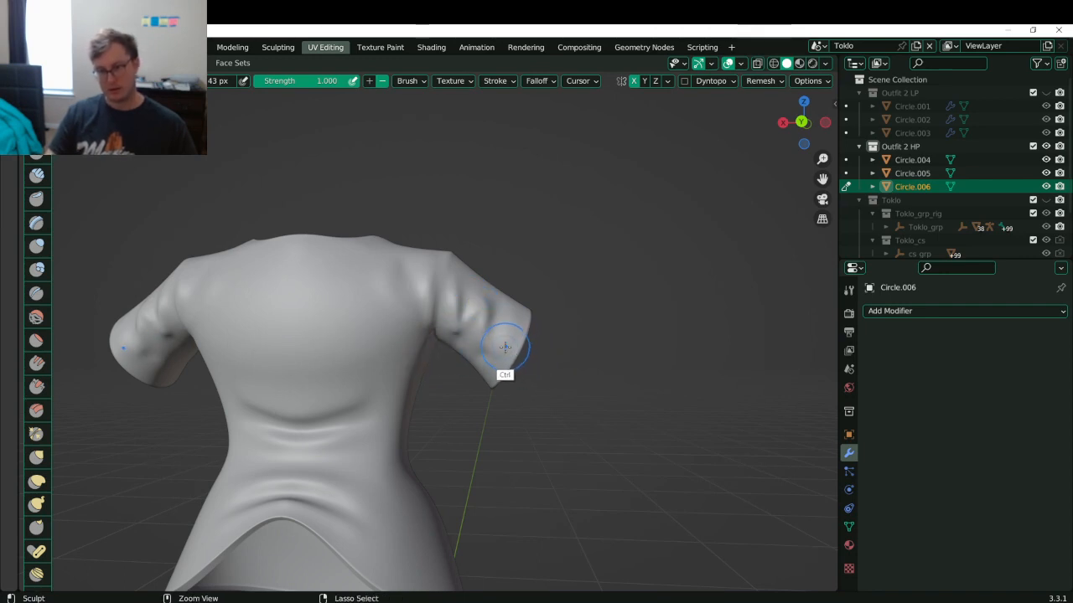
left_click_drag(510, 356, 510, 359, "ctrl")
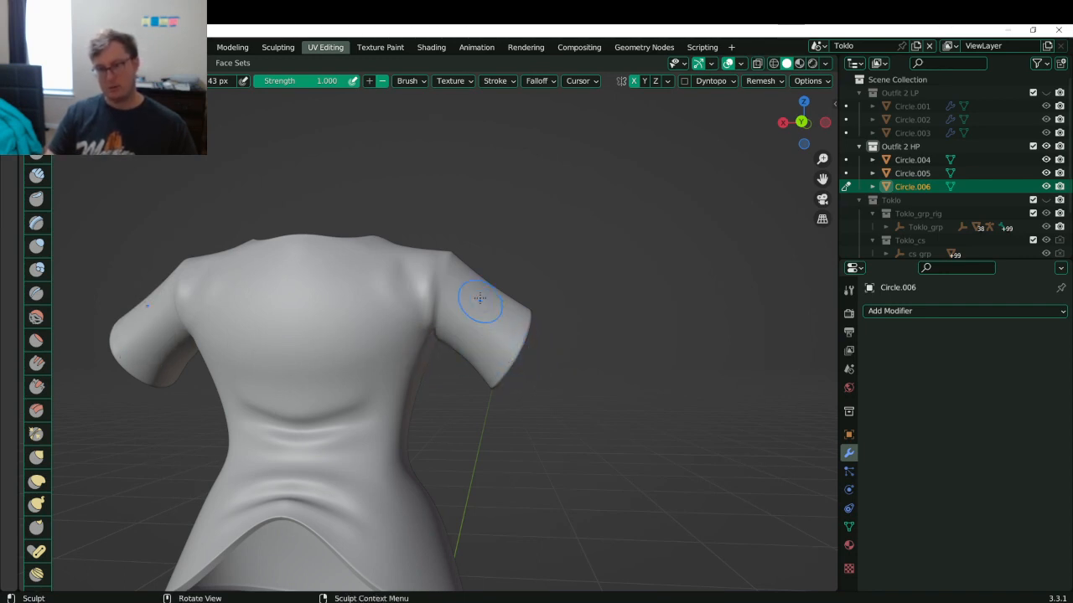
mouse_move(464, 269)
left_mouse_down()
mouse_move(472, 325)
mouse_move(467, 277)
left_mouse_up()
mouse_move(465, 277)
left_mouse_down()
mouse_move(466, 338)
mouse_move(473, 283)
mouse_move(500, 329)
left_mouse_up()
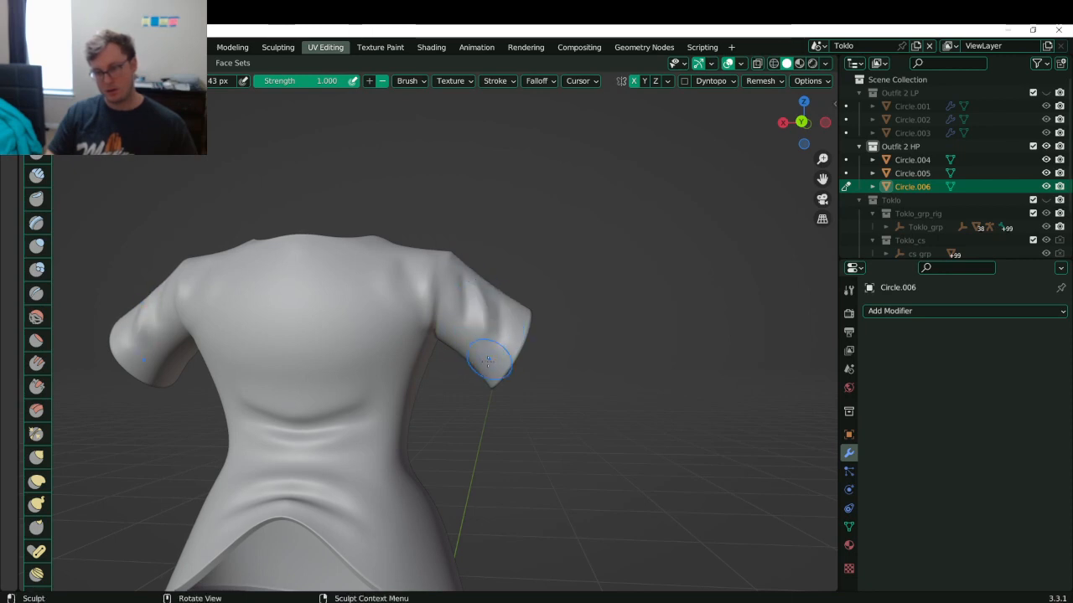
- Orbit around the shirt to check the sleeves, front and pants together
middle_click_drag(496, 311, 462, 426)
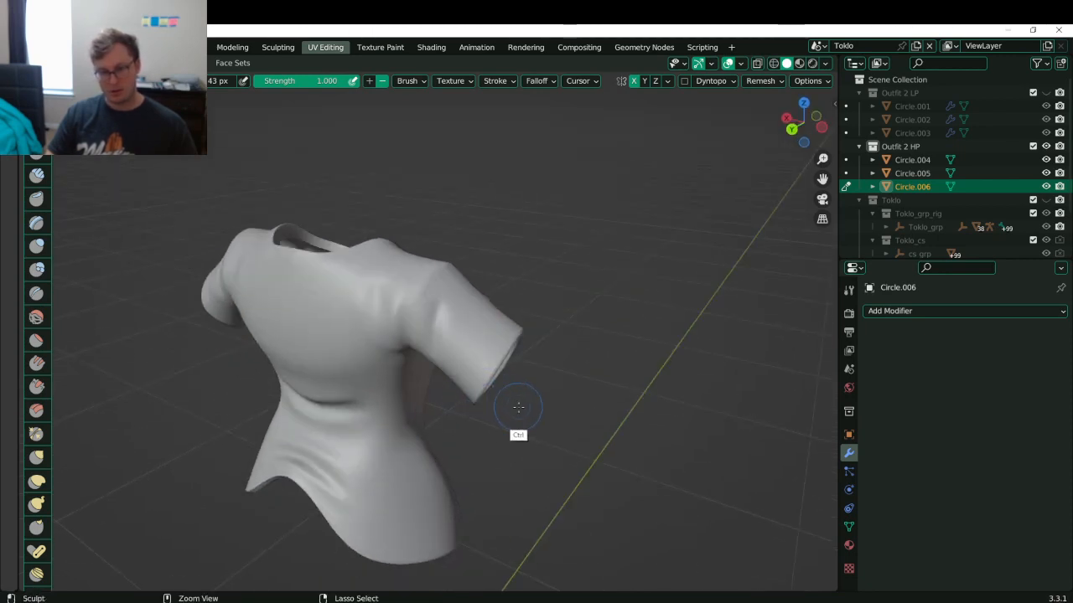
middle_click_drag(530, 378, 374, 376)
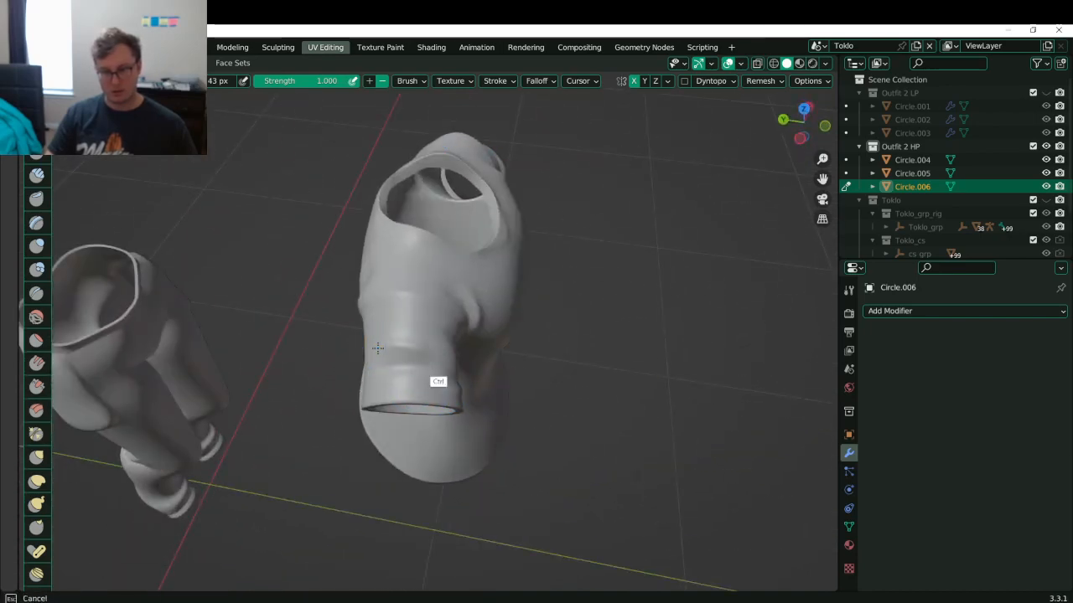
mouse_move(486, 411)
middle_mouse_down()
mouse_move(442, 330)
mouse_move(390, 357)
middle_mouse_up()
middle_click_drag(438, 411, 496, 283)
middle_click_drag(460, 379, 453, 339)
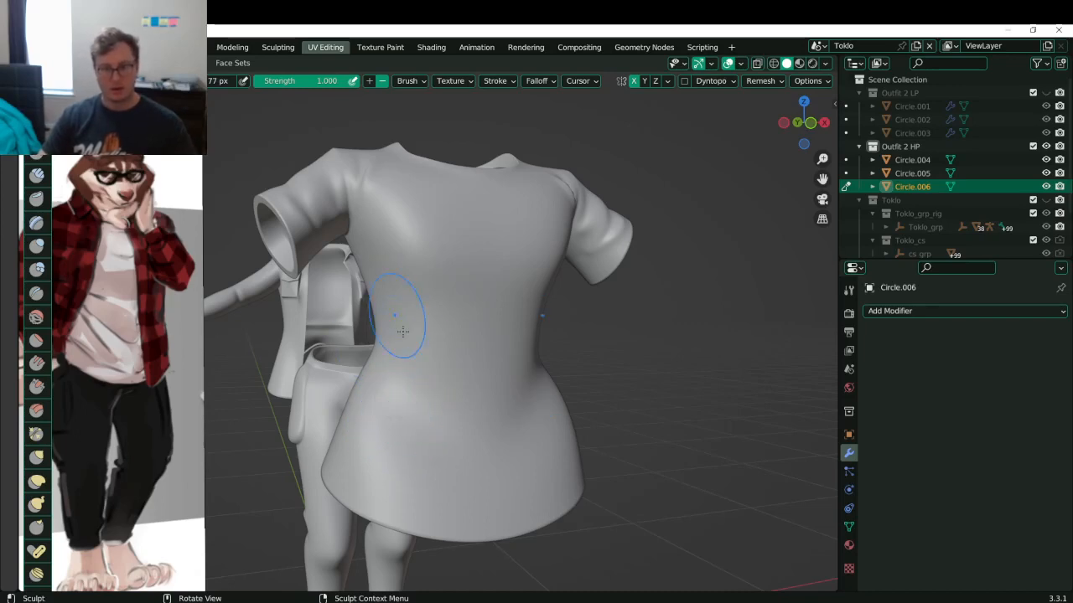
- Carve mirrored creases across the lower shirt and waist, softening both sides
mouse_move(367, 394)
left_mouse_down("ctrl")
mouse_move(464, 457)
mouse_move(486, 466)
mouse_move(425, 437)
mouse_move(525, 470)
left_mouse_up("ctrl")
key("ctrl+z")
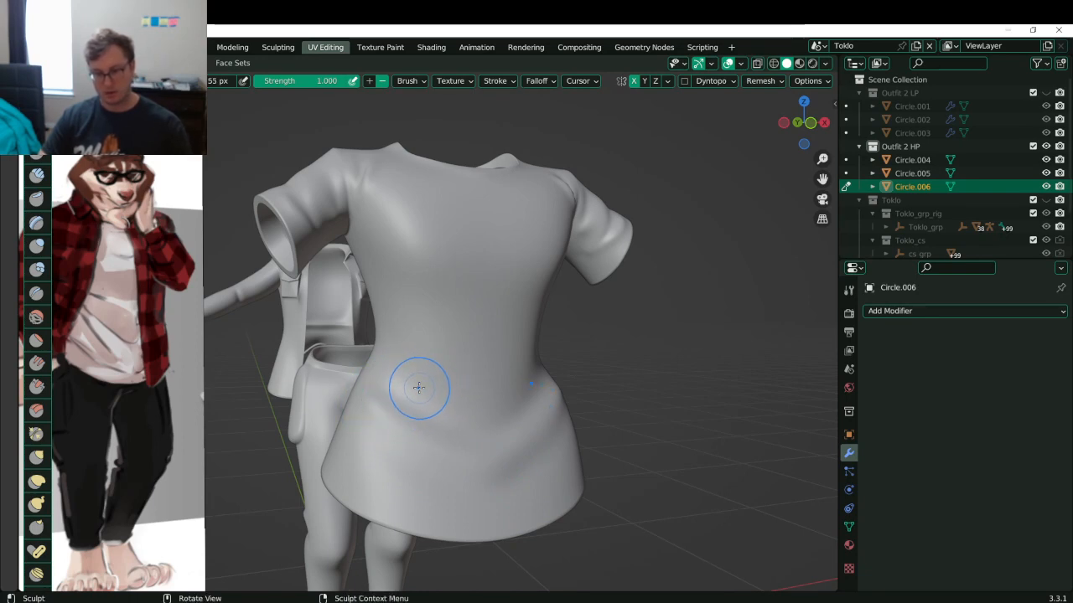
mouse_move(383, 384)
left_mouse_down()
mouse_move(437, 423)
mouse_move(383, 382)
mouse_move(399, 394)
mouse_move(407, 382)
left_mouse_up()
key("ctrl+z")
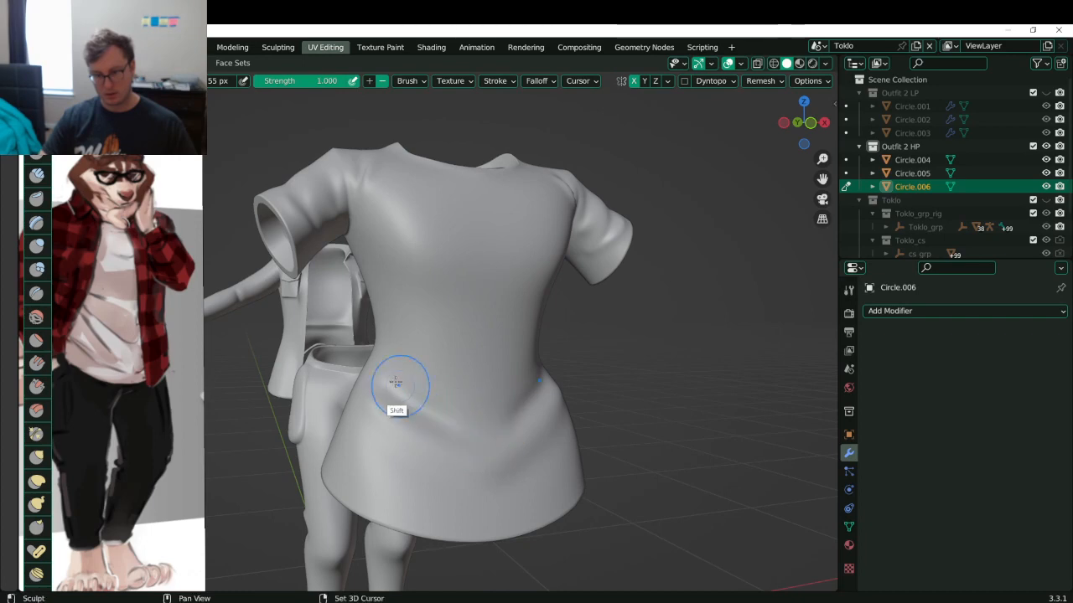
left_click_drag(372, 347, 460, 412, "ctrl")
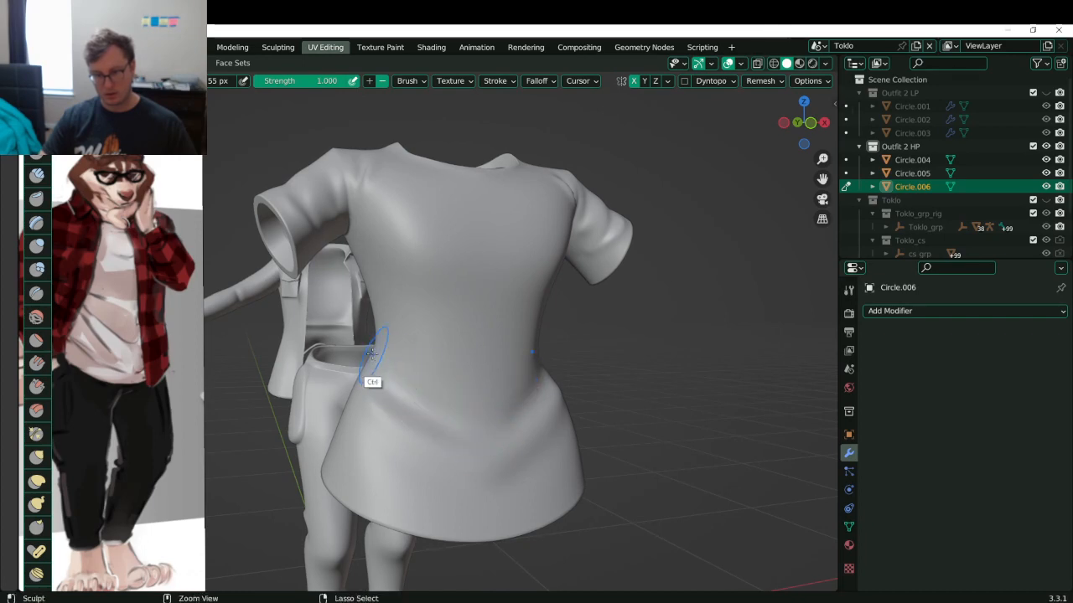
mouse_move(368, 351)
left_mouse_down("ctrl")
mouse_move(450, 434)
mouse_move(440, 415)
left_mouse_up("ctrl")
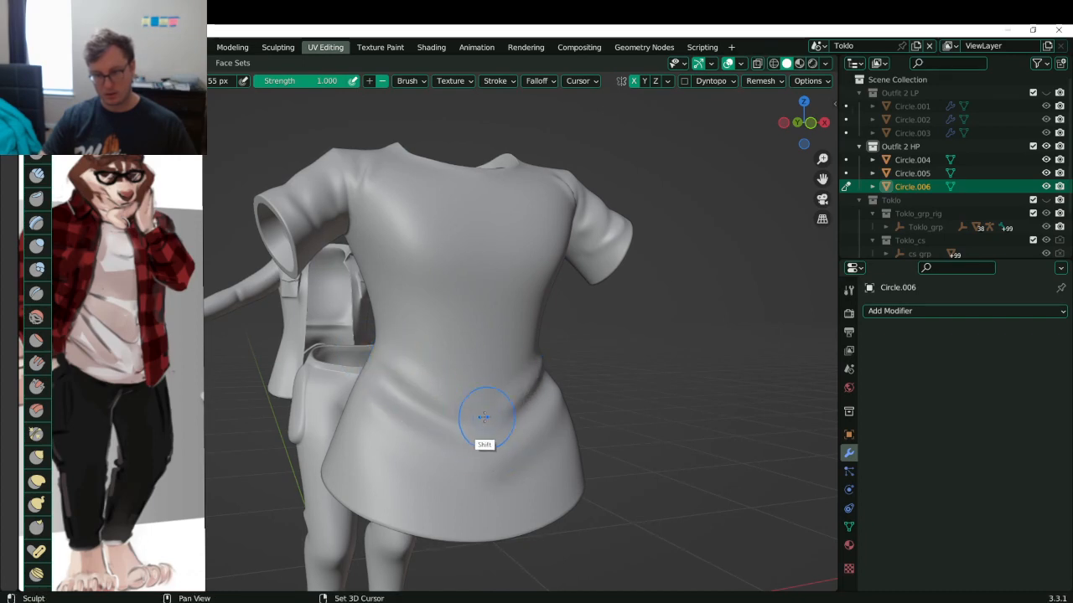
middle_click_drag(503, 429, 441, 402)
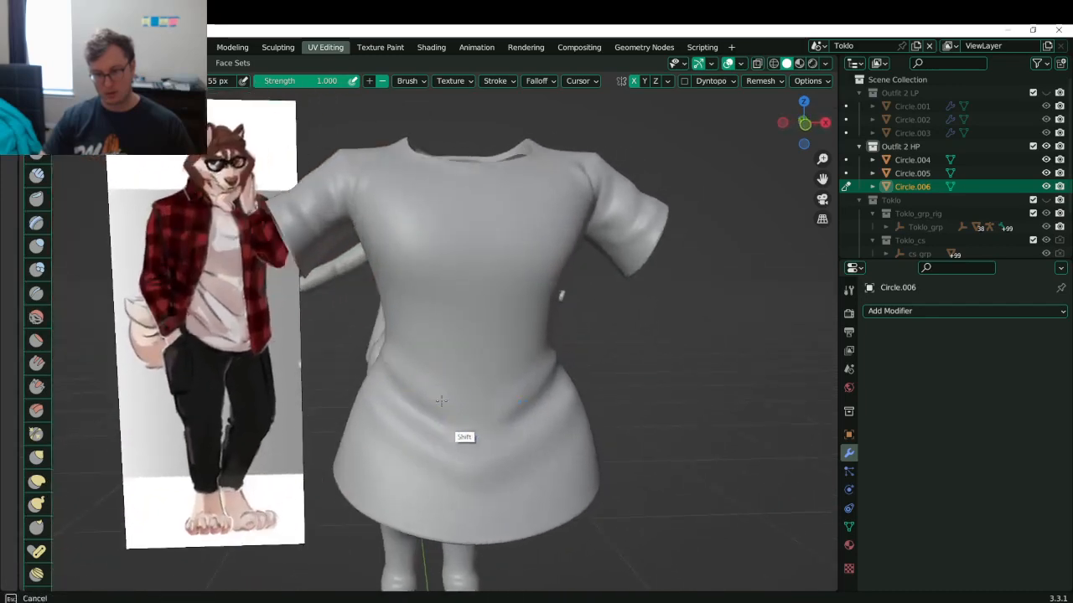
left_click_drag(493, 431, 411, 416, "shift")
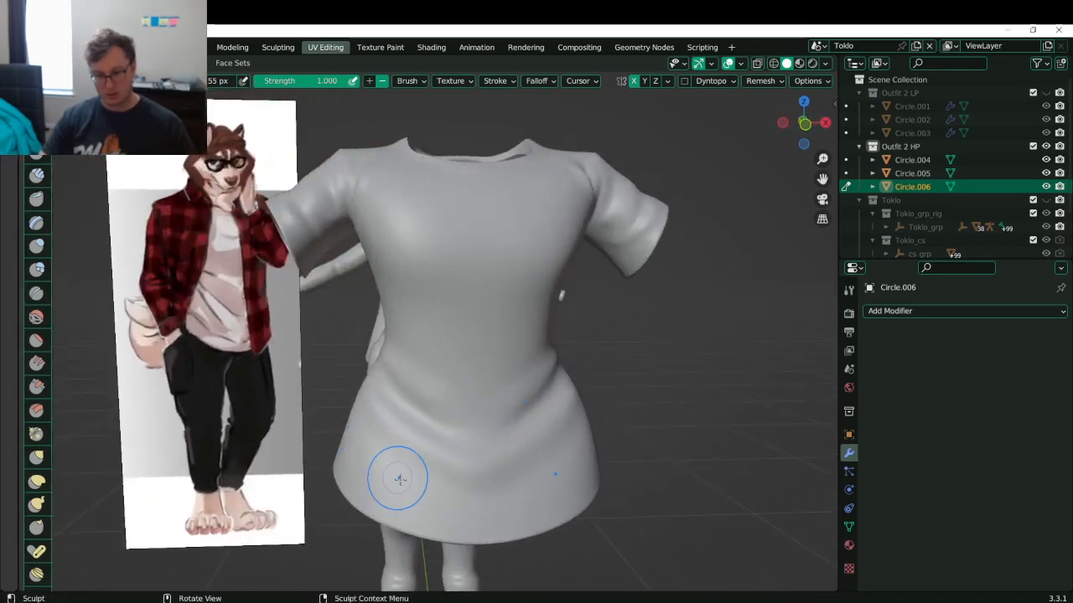
mouse_move(361, 453)
left_mouse_down("ctrl")
mouse_move(462, 510)
mouse_move(352, 437)
mouse_move(478, 508)
mouse_move(432, 500)
mouse_move(341, 453)
mouse_move(469, 513)
left_mouse_up("ctrl")
key("ctrl+z")
key("ctrl+z")
mouse_move(349, 458)
left_mouse_down("ctrl")
mouse_move(443, 511)
mouse_move(357, 451)
mouse_move(475, 514)
left_mouse_up("ctrl")
mouse_move(425, 496)
middle_mouse_down()
mouse_move(477, 466)
mouse_move(519, 402)
mouse_move(479, 359)
mouse_move(441, 372)
mouse_move(382, 366)
middle_mouse_up()
- Deepen a crease across the waist and carve a groove above it
left_click_drag(361, 350, 428, 378, "ctrl")
mouse_move(357, 353)
left_mouse_down("ctrl")
mouse_move(448, 384)
mouse_move(402, 378)
mouse_move(434, 389)
left_mouse_up("ctrl")
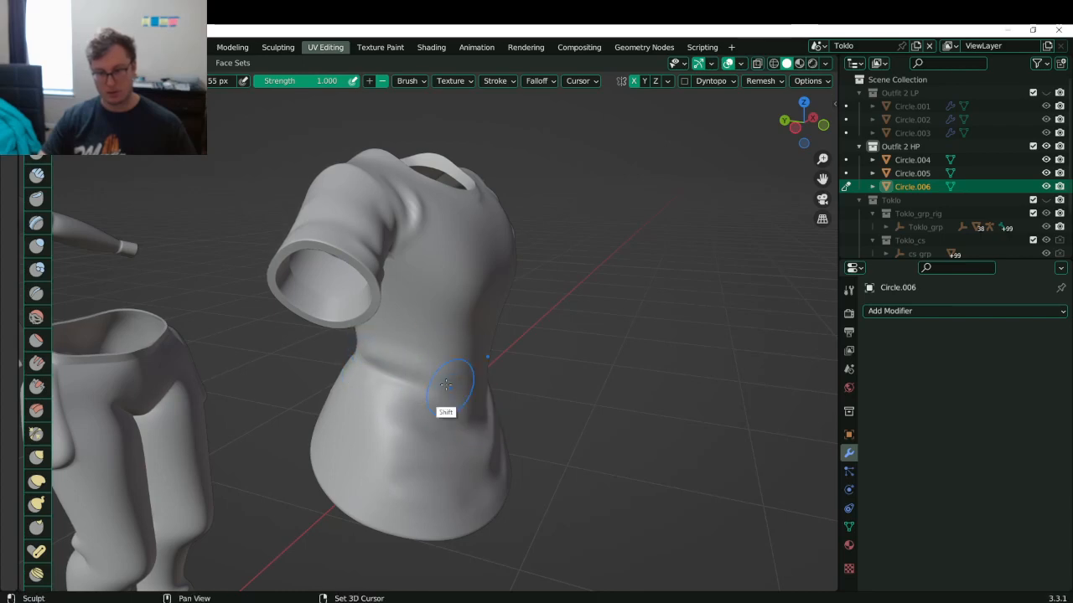
middle_click_drag(469, 387, 371, 329)
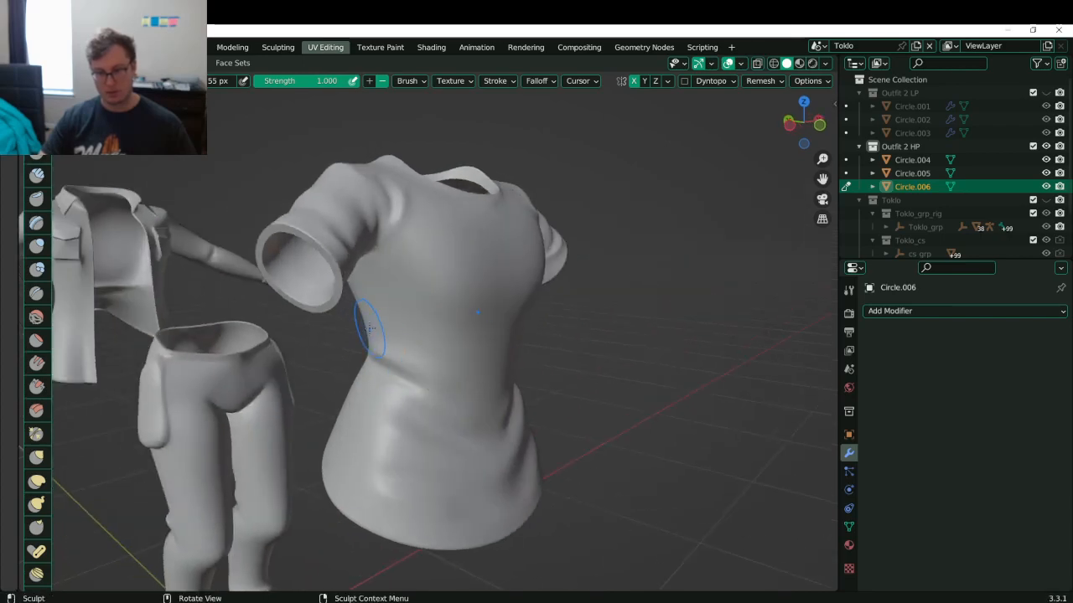
left_click_drag(364, 330, 471, 386)
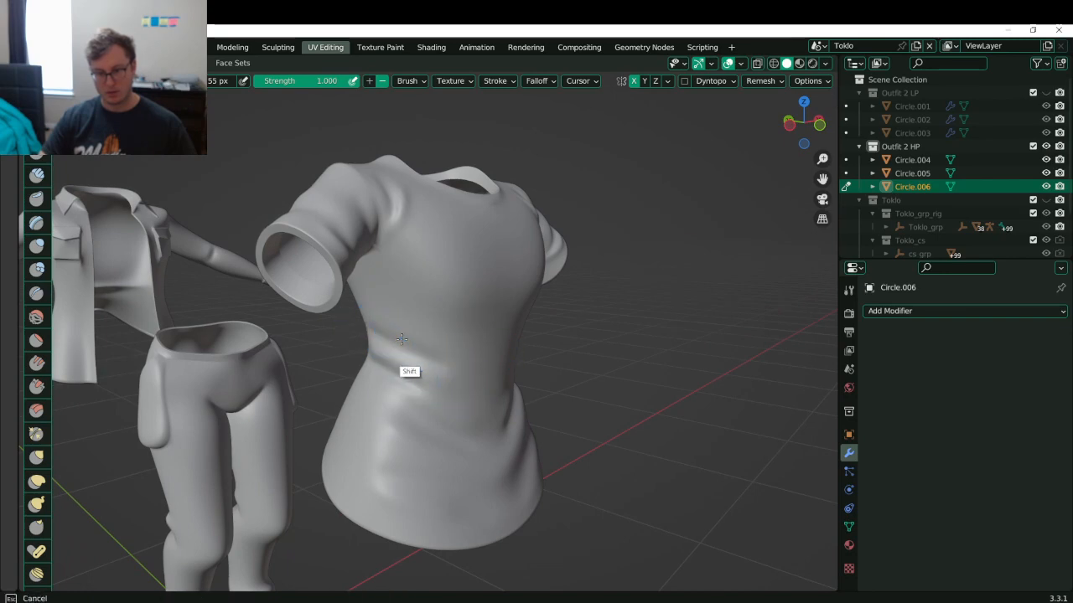
middle_click_drag(442, 356, 411, 352)
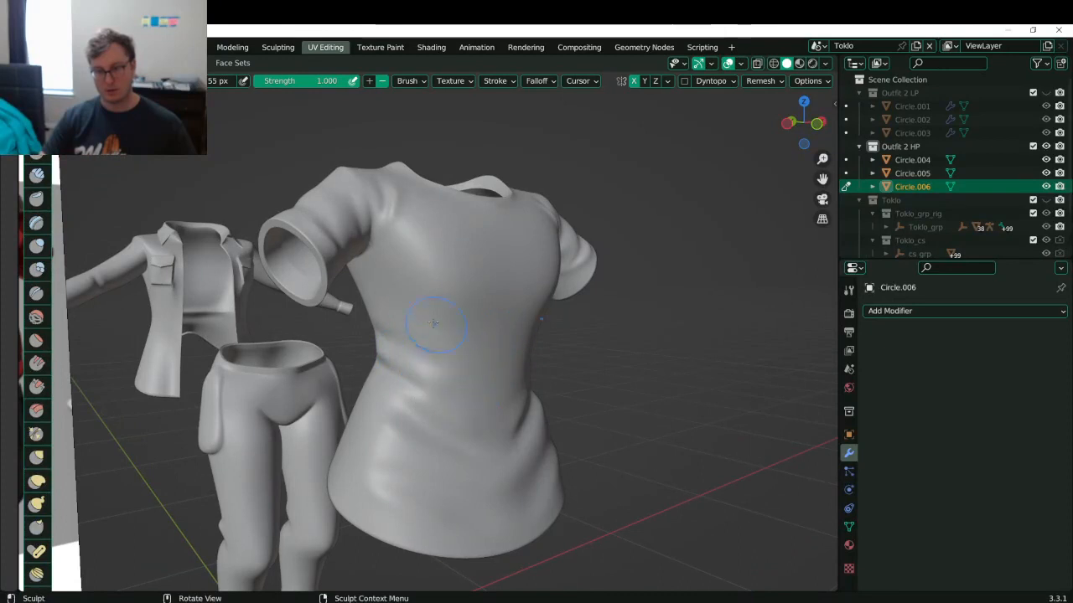
- Carve and smooth along the shirt's neck seam
middle_click_drag(383, 282, 452, 227)
left_click_drag(345, 250, 431, 244, "ctrl")
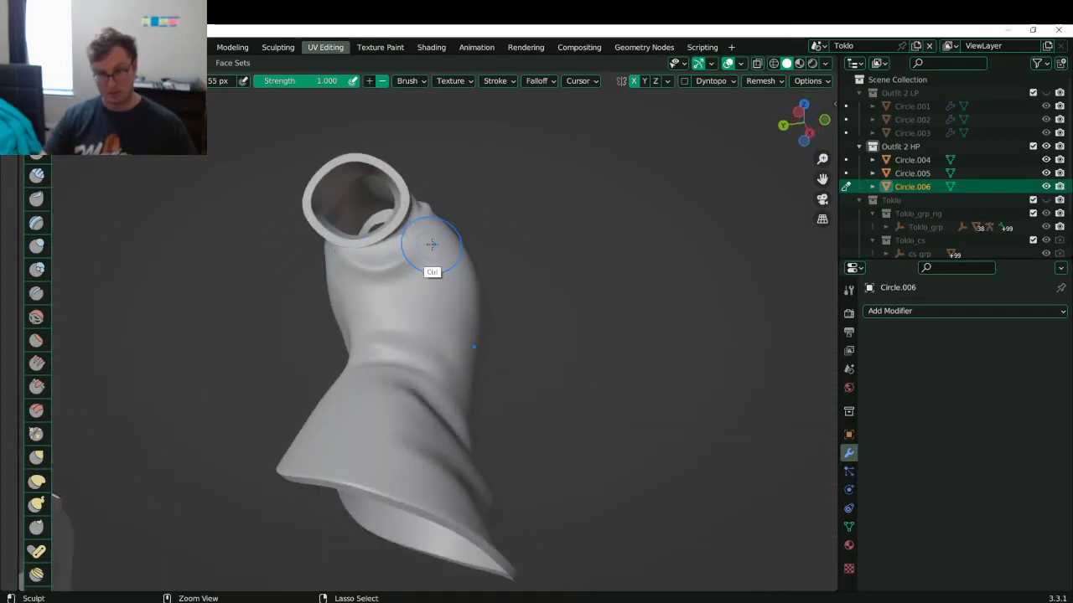
middle_click_drag(383, 285, 372, 250)
left_click_drag(354, 249, 444, 243, "ctrl")
left_click_drag(344, 254, 439, 245, "shift")
left_click_drag(344, 262, 411, 270, "shift")
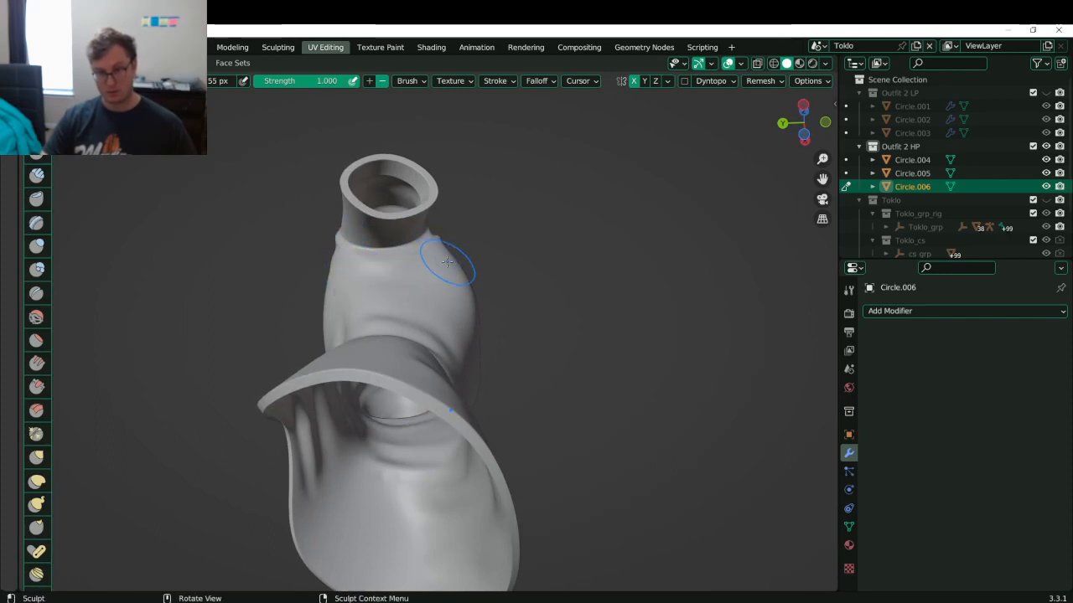
middle_click_drag(447, 263, 378, 327)
left_click_drag(407, 261, 440, 237, "shift")
middle_click_drag(441, 237, 421, 276)
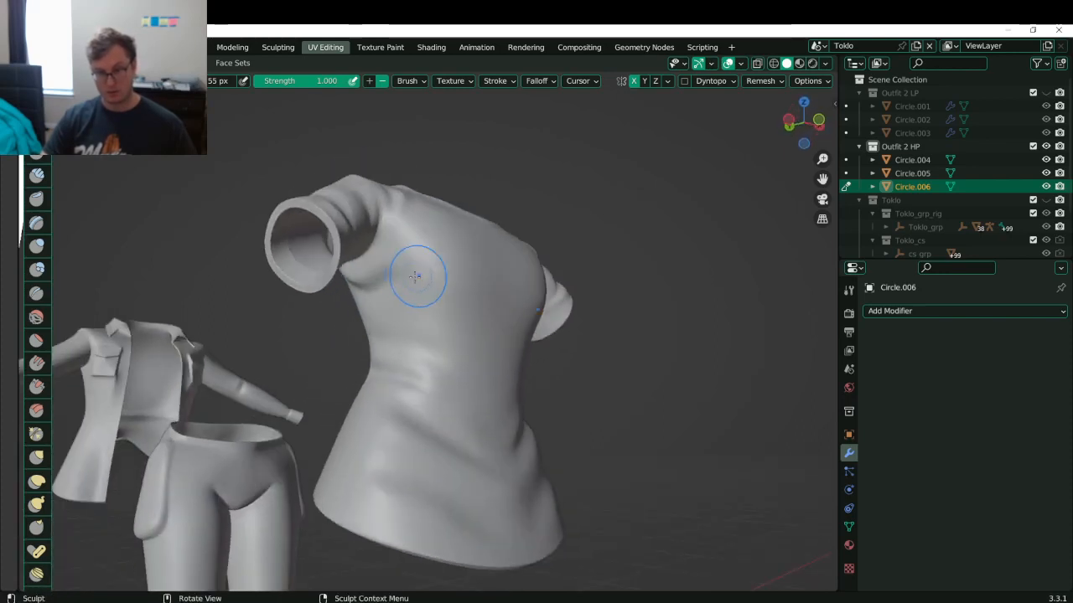
- Lightly smooth and sculpt a fold on the shirt's side
mouse_move(421, 234)
middle_mouse_down()
mouse_move(314, 243)
mouse_move(455, 307)
middle_mouse_up()
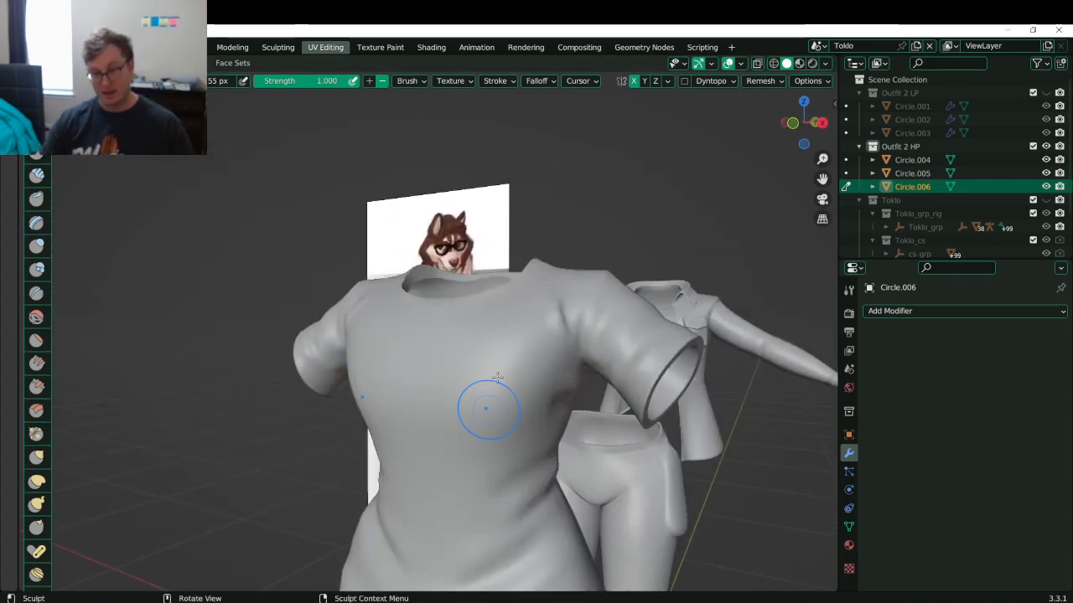
scroll(462, 366, "down", 8)
mouse_move(460, 365)
middle_mouse_down()
mouse_move(556, 379)
mouse_move(440, 392)
mouse_move(537, 370)
mouse_move(536, 302)
middle_mouse_up()
scroll(553, 392, "up", 3)
scroll(506, 375, "up", 5)
middle_click_drag(556, 157, 582, 178)
left_click_drag(367, 341, 402, 340, "shift")
middle_click_drag(545, 232, 461, 290)
left_click_drag(409, 330, 377, 348, "ctrl")
mouse_move(453, 350)
middle_mouse_down()
mouse_move(503, 345)
mouse_move(480, 393)
middle_mouse_up()
middle_click_drag(466, 453, 447, 414)
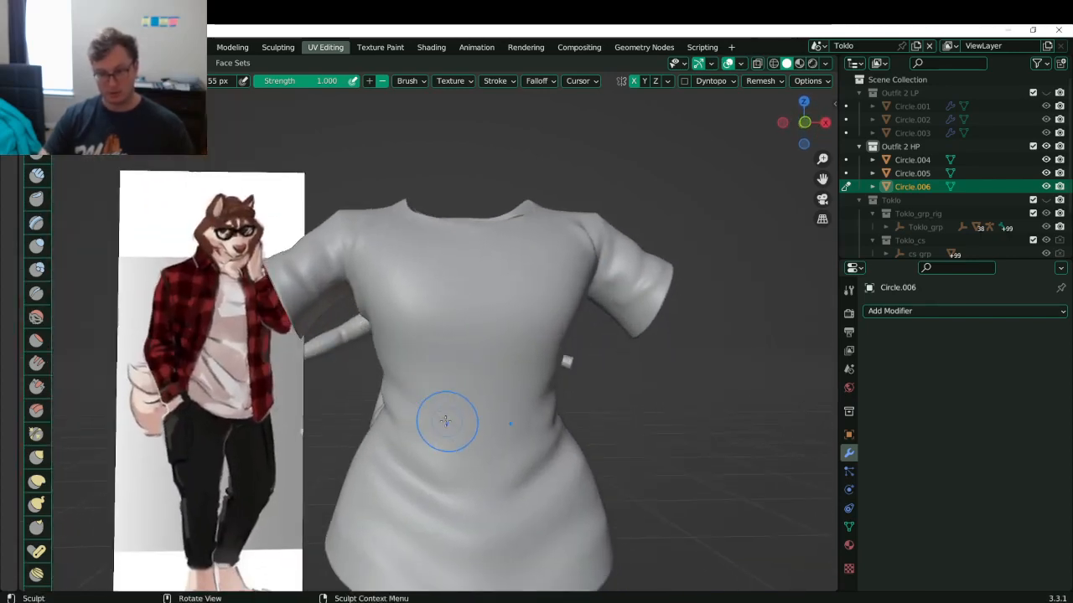
- Rework and smooth the mirrored left waist fold, then save Toklo.blend
mouse_move(405, 397)
left_mouse_down("ctrl")
mouse_move(445, 420)
mouse_move(503, 424)
left_mouse_up("ctrl")
left_click_drag(404, 402, 492, 426, "ctrl")
key("ctrl+z")
left_click_drag(409, 383, 469, 429, "ctrl")
mouse_move(411, 411)
left_mouse_down("ctrl")
mouse_move(448, 429)
mouse_move(503, 427)
left_mouse_up("ctrl")
left_click_drag(412, 392, 493, 412, "shift")
mouse_move(472, 407)
middle_mouse_down()
mouse_move(453, 340)
mouse_move(371, 371)
middle_mouse_up()
key("ctrl+s")
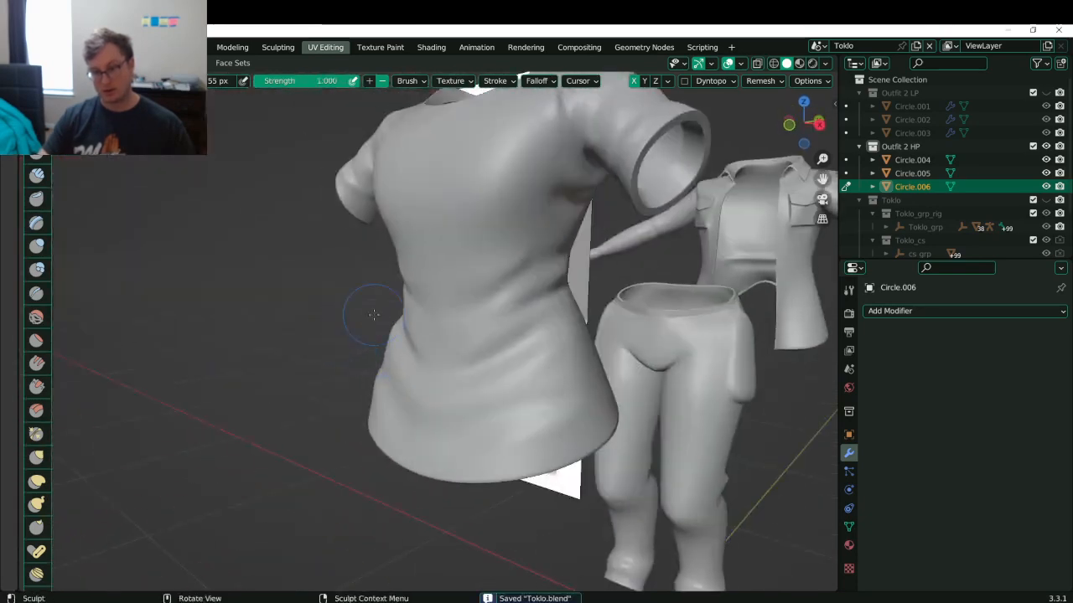
- Select the trousers, isolate them in local view, and switch them into Sculpt Mode
key("ctrl+Tab")
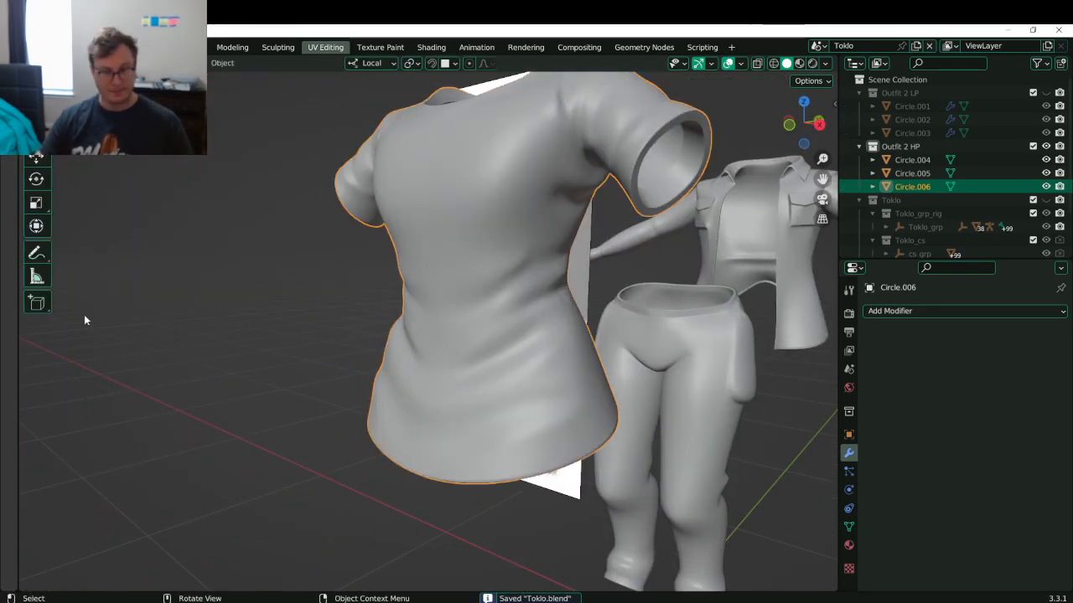
left_click(149, 314)
scroll(372, 314, "down", 6)
left_click(526, 342)
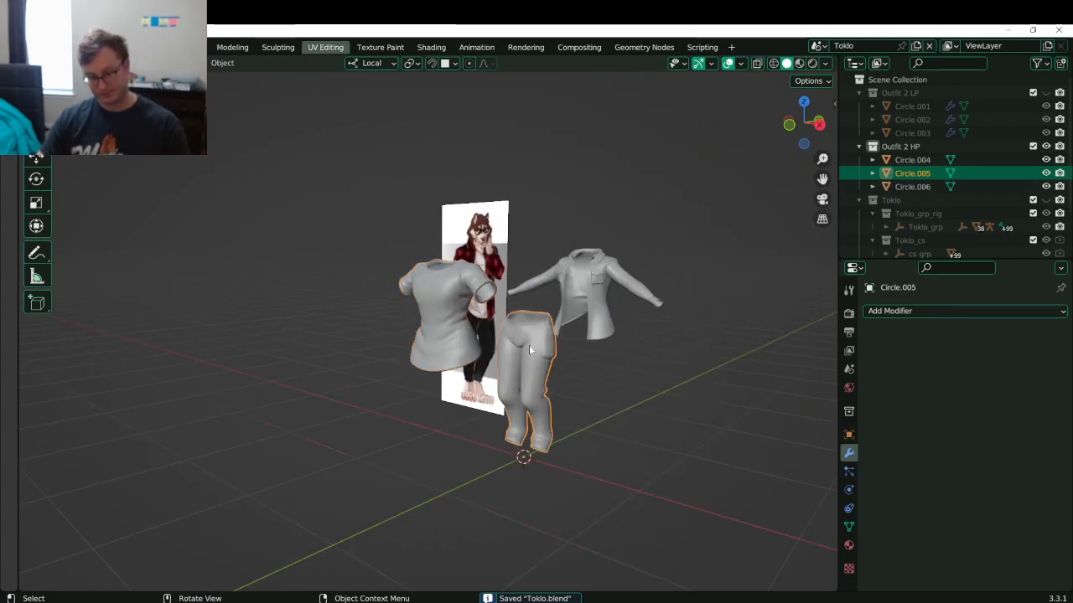
scroll(528, 348, "up", 3)
middle_click_drag(526, 354, 588, 349)
middle_click_drag(331, 373, 549, 327, "shift")
middle_click_drag(373, 386, 398, 380)
key("KP_Divide")
scroll(415, 377, "up", 3)
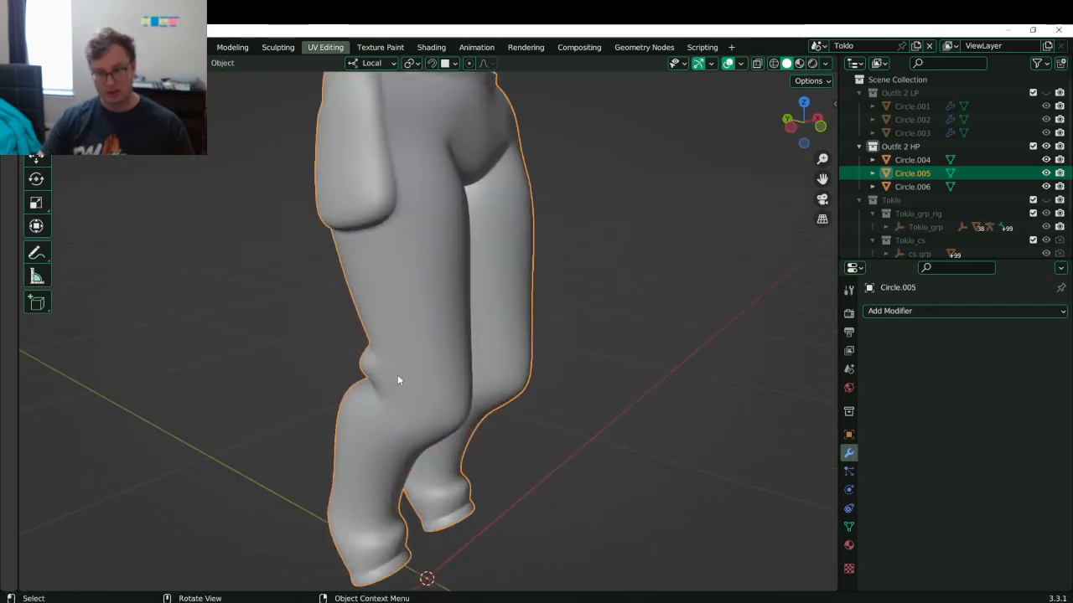
key("ctrl+Tab")
left_click(414, 452)
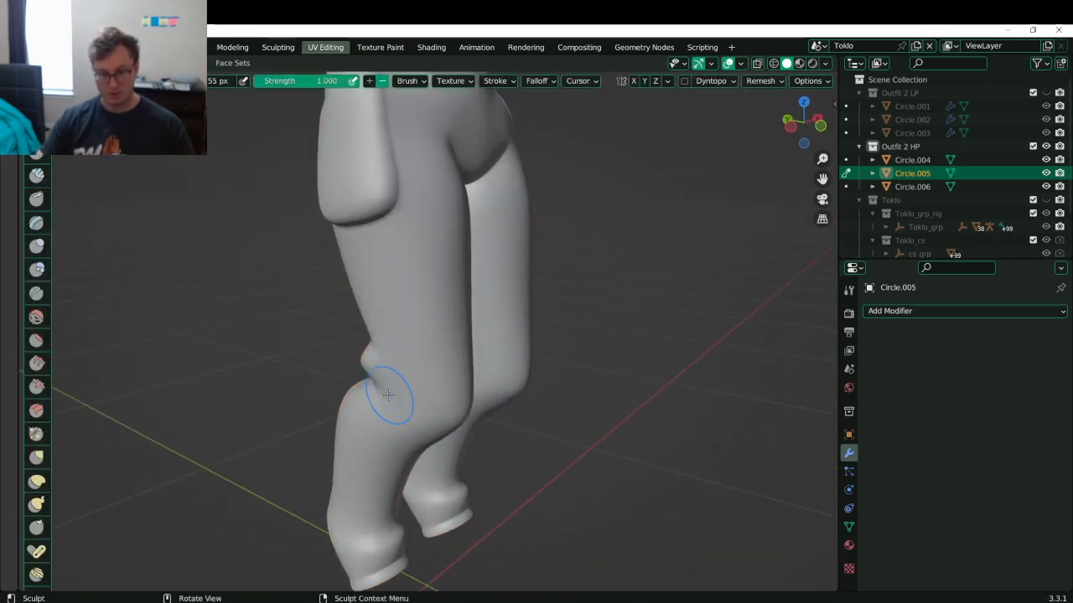
- Carve, reshape and smooth creases around the knee fold of the trousers
middle_click_drag(550, 288, 405, 337)
mouse_move(344, 352)
left_mouse_down("ctrl")
mouse_move(383, 343)
mouse_move(439, 354)
mouse_move(394, 359)
mouse_move(430, 343)
left_mouse_up("ctrl")
mouse_move(357, 352)
left_mouse_down("ctrl")
mouse_move(433, 354)
mouse_move(411, 340)
mouse_move(434, 342)
left_mouse_up("ctrl")
mouse_move(373, 310)
left_mouse_down("ctrl")
mouse_move(426, 315)
mouse_move(394, 337)
left_mouse_up("ctrl")
middle_click_drag(394, 337, 355, 330)
mouse_move(361, 343)
left_mouse_down("ctrl")
mouse_move(398, 335)
mouse_move(376, 329)
left_mouse_up("ctrl")
left_click_drag(336, 371, 410, 366, "ctrl")
middle_click_drag(401, 360, 371, 361)
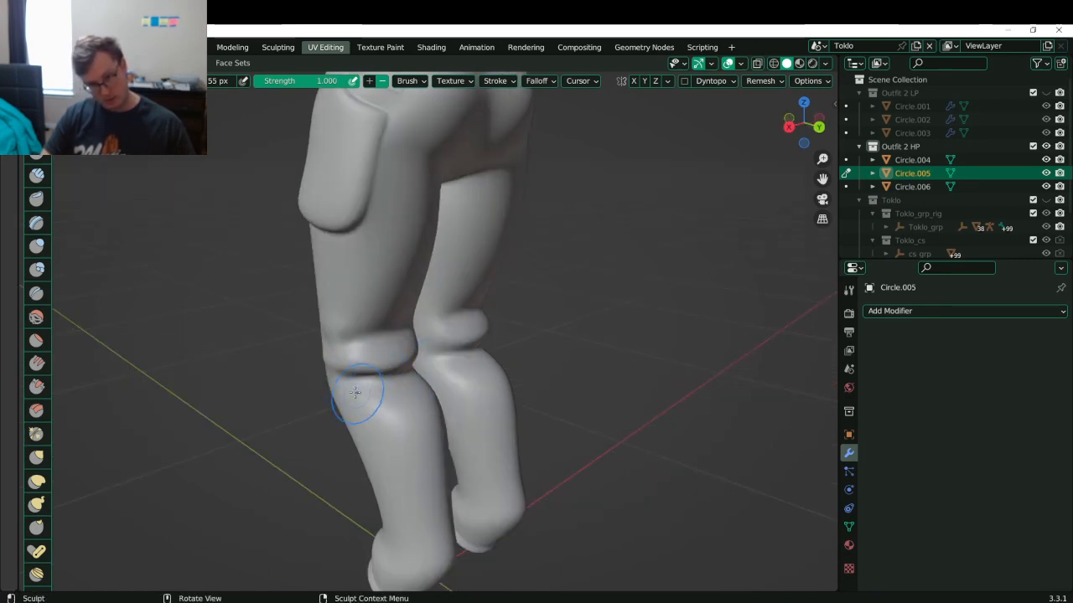
middle_click_drag(355, 385, 412, 311)
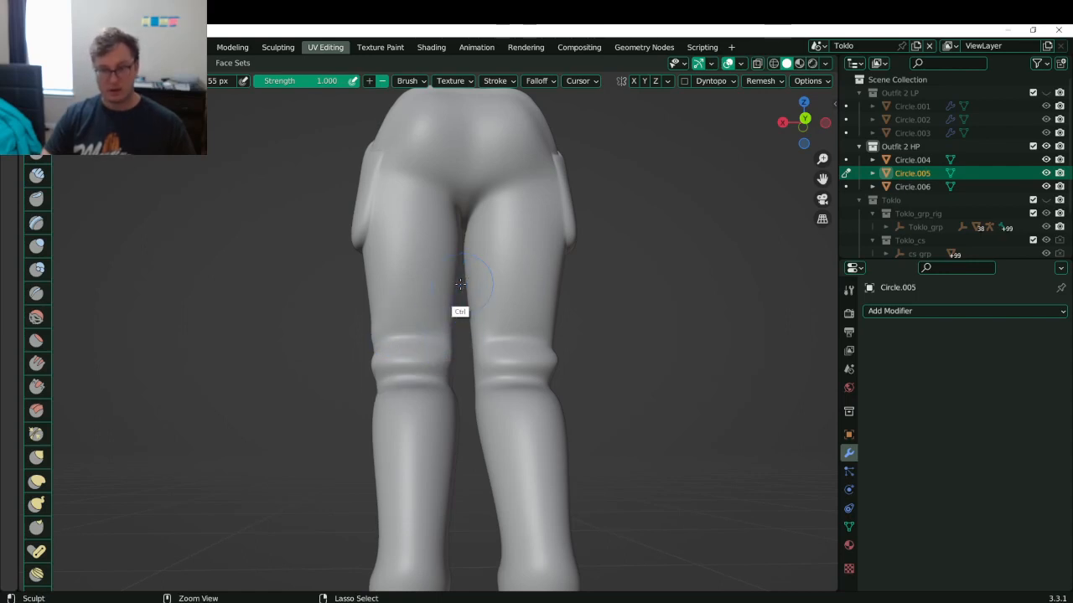
middle_click_drag(459, 287, 476, 375)
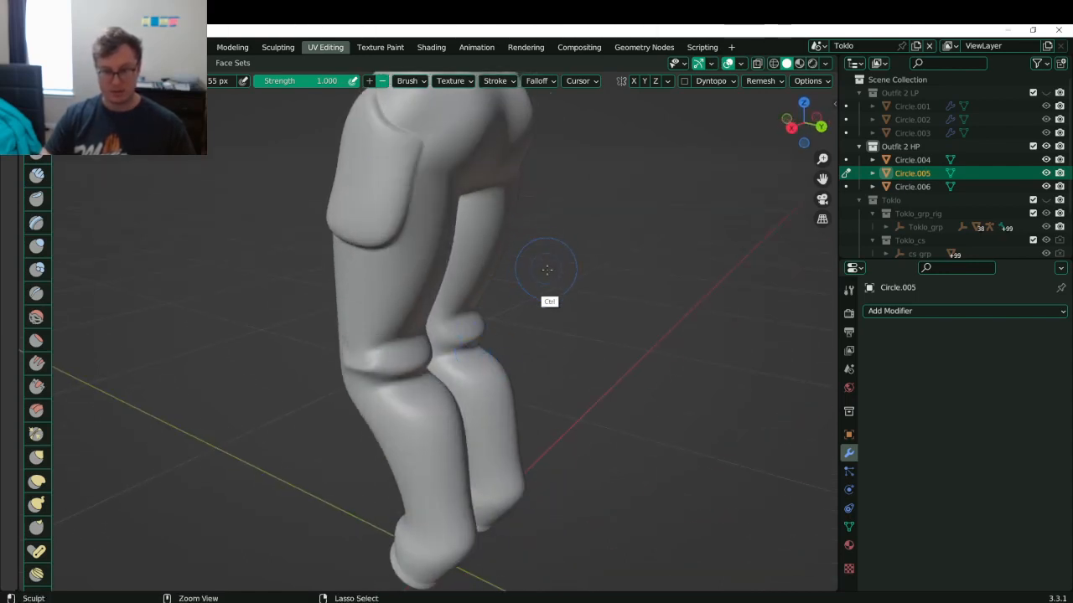
- Enable X-axis mirroring, save, and carve a symmetric crease under the buttocks
left_click(633, 81)
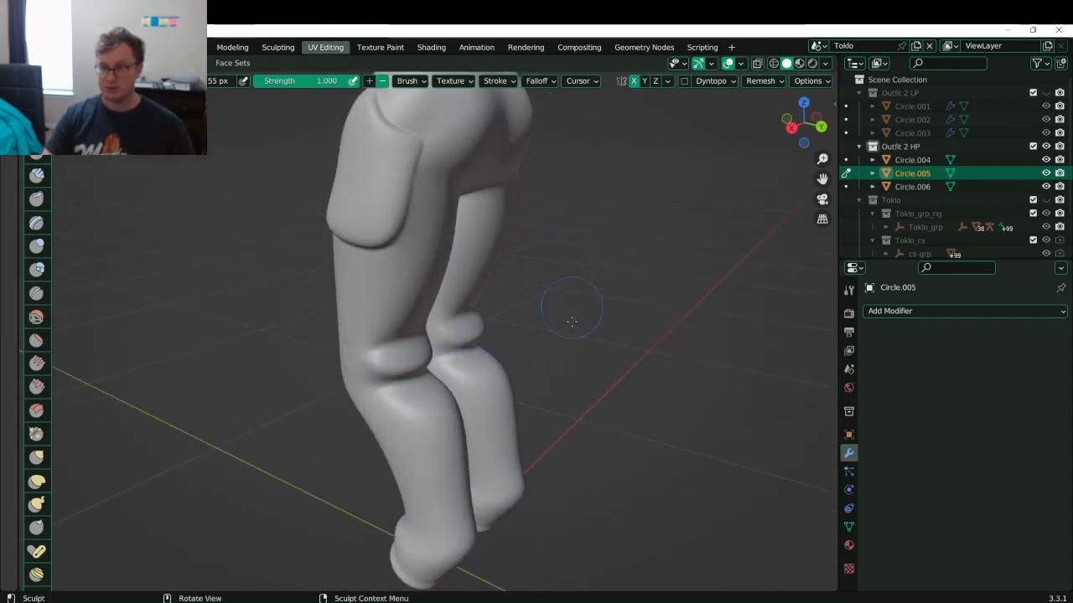
key("ctrl+s")
middle_click_drag(569, 337, 466, 290)
mouse_move(466, 290)
left_mouse_down("ctrl")
mouse_move(443, 288)
mouse_move(514, 290)
left_mouse_up("ctrl")
left_click_drag(424, 288, 510, 293, "ctrl")
mouse_move(439, 313)
left_mouse_down("shift")
mouse_move(513, 297)
mouse_move(435, 308)
left_mouse_up("shift")
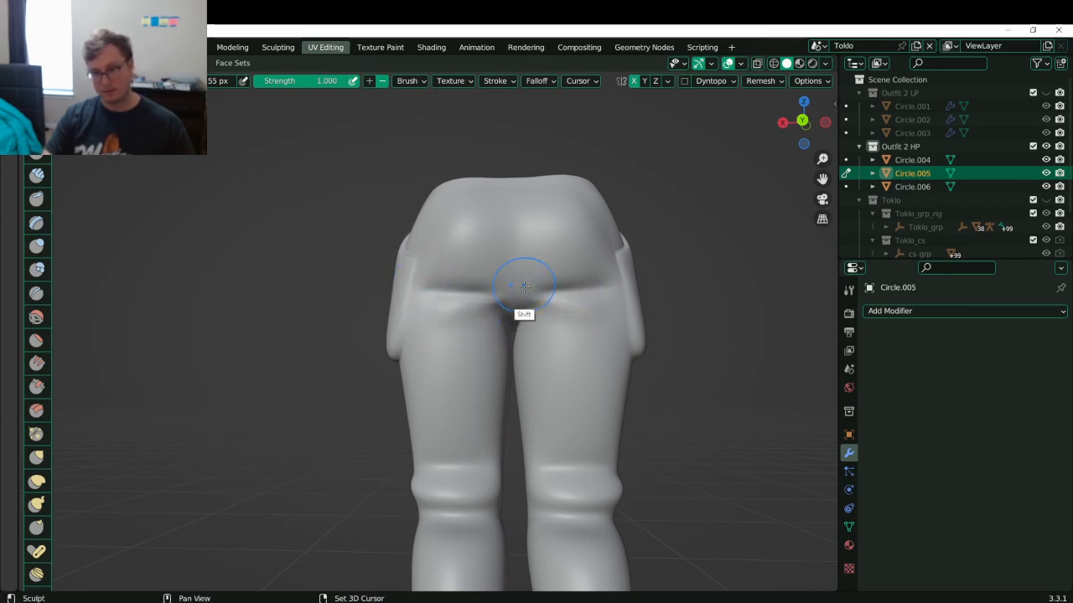
- Deepen the buttock creases and add a crease below the back waistband
middle_click_drag(521, 284, 445, 322)
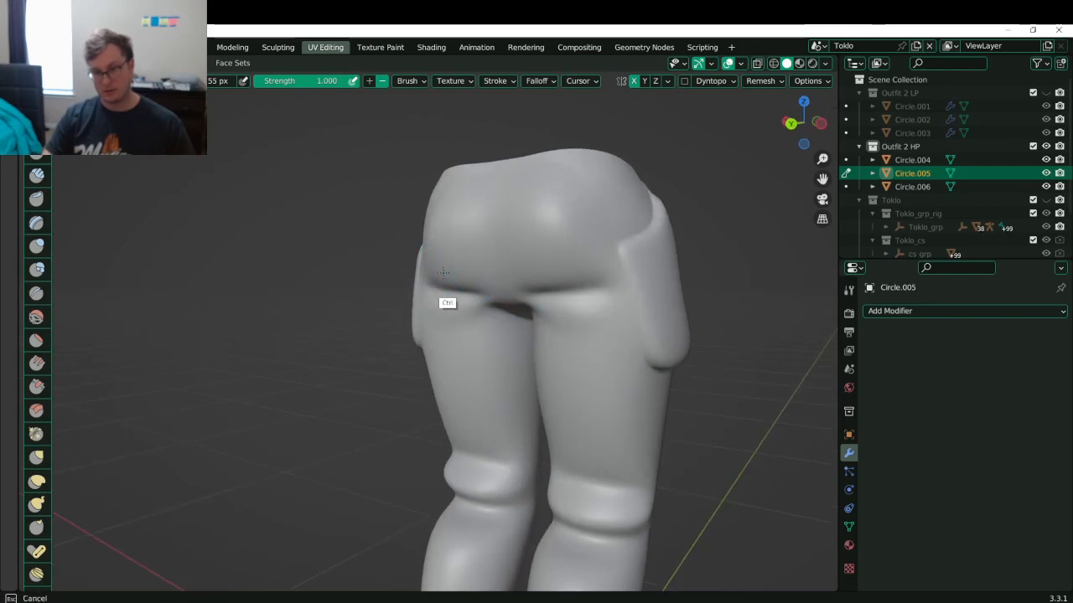
middle_click_drag(495, 266, 500, 256)
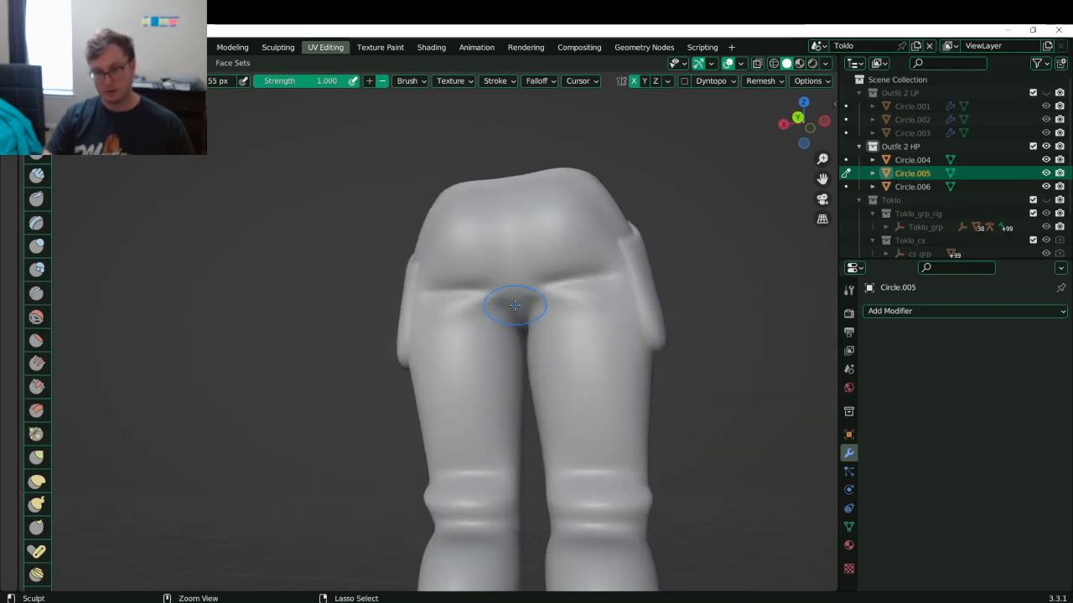
left_click_drag(500, 286, 530, 286, "ctrl")
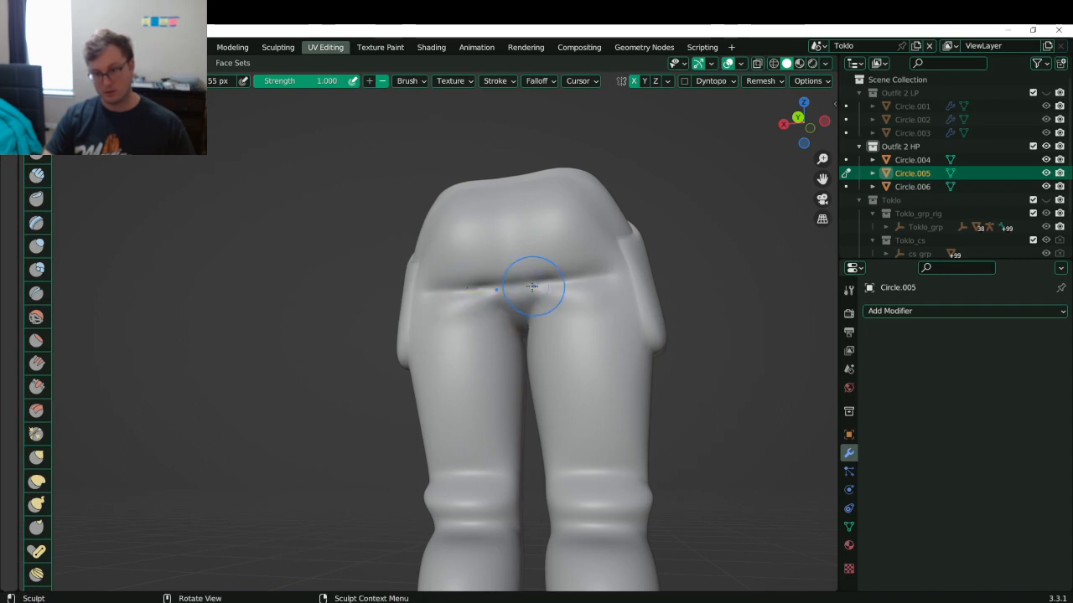
mouse_move(479, 299)
middle_mouse_down()
mouse_move(467, 311)
mouse_move(601, 267)
mouse_move(482, 298)
mouse_move(552, 316)
mouse_move(449, 287)
middle_mouse_up()
left_click_drag(424, 283, 605, 276, "ctrl")
mouse_move(422, 279)
left_mouse_down("ctrl")
mouse_move(510, 294)
mouse_move(436, 288)
mouse_move(497, 298)
mouse_move(425, 310)
mouse_move(470, 310)
mouse_move(501, 293)
left_mouse_up("ctrl")
key("ctrl+z")
left_click_drag(422, 307, 498, 307)
left_click_drag(426, 310, 424, 290, "shift")
middle_click_drag(465, 290, 435, 259)
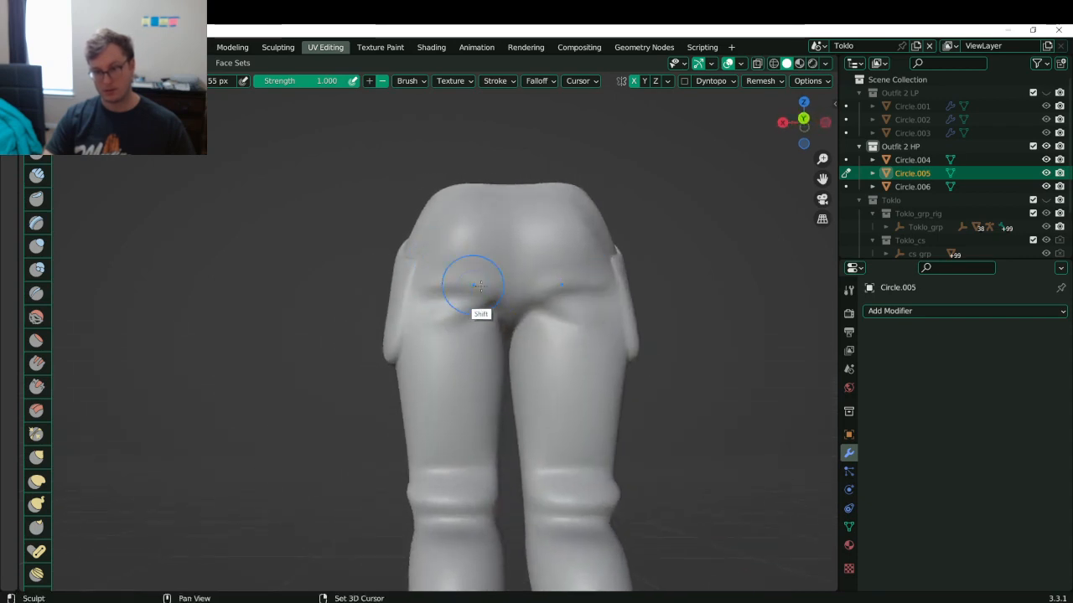
left_click_drag(421, 296, 462, 291)
- Carve and sharpen mirrored fold creases from the crotch across the thighs
middle_click_drag(472, 294, 620, 344)
middle_click_drag(443, 431, 445, 320, "shift")
mouse_move(444, 323)
middle_mouse_down()
mouse_move(465, 329)
mouse_move(439, 211)
middle_mouse_up()
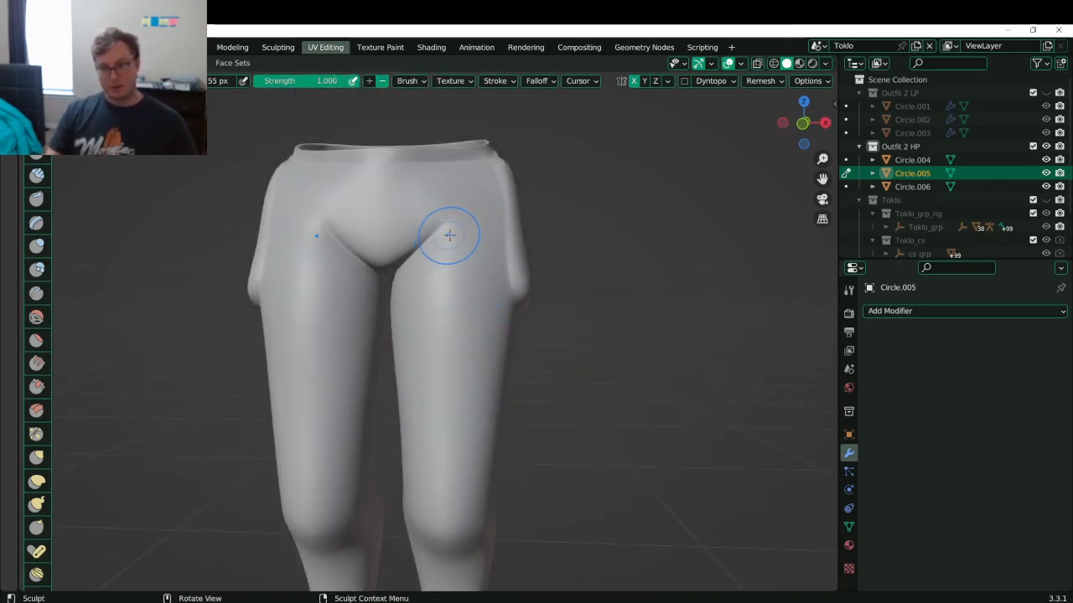
mouse_move(411, 265)
left_mouse_down("ctrl")
mouse_move(452, 251)
mouse_move(405, 271)
mouse_move(467, 258)
left_mouse_up("ctrl")
middle_click_drag(425, 255, 463, 272)
mouse_move(423, 270)
left_mouse_down("ctrl")
mouse_move(491, 251)
mouse_move(432, 270)
left_mouse_up("ctrl")
middle_click_drag(479, 240, 491, 266)
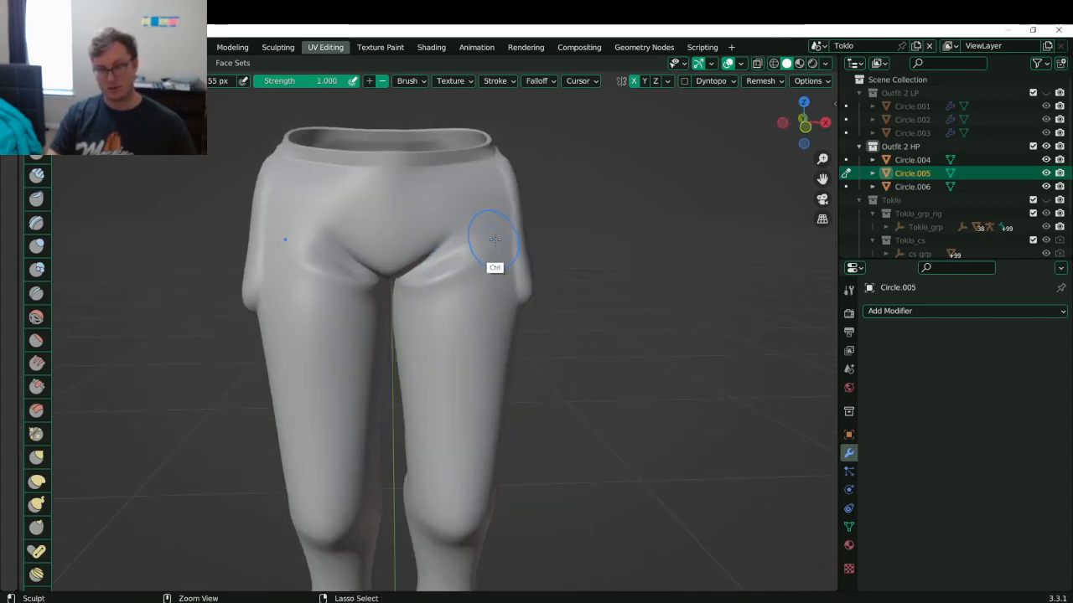
left_click_drag(507, 231, 412, 276)
left_click_drag(503, 227, 448, 251, "ctrl")
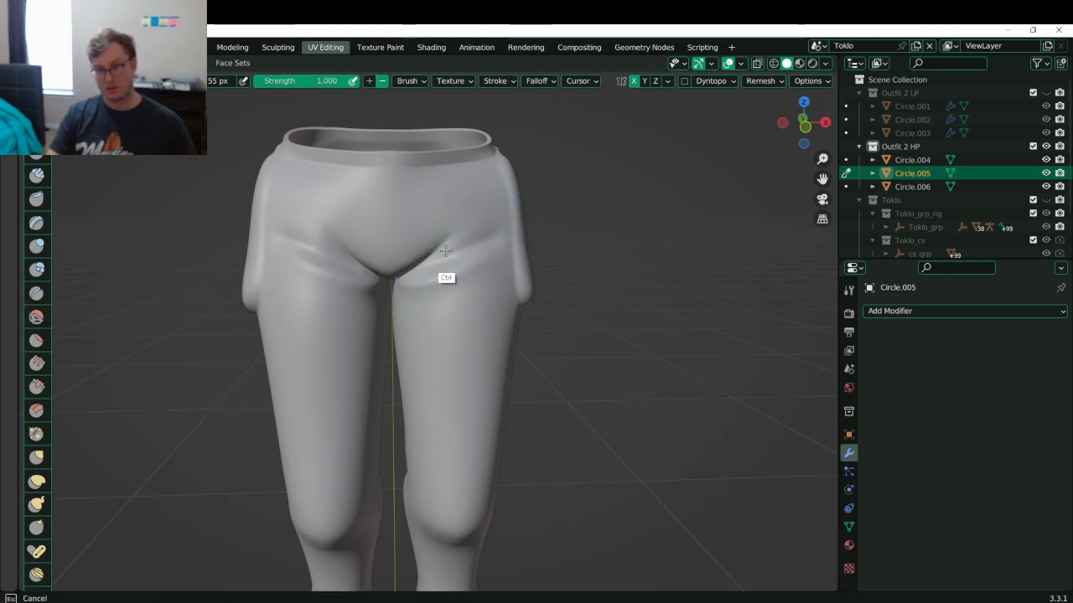
mouse_move(507, 226)
left_mouse_down("ctrl")
mouse_move(457, 249)
mouse_move(506, 211)
mouse_move(442, 246)
mouse_move(504, 208)
mouse_move(462, 248)
mouse_move(488, 222)
left_mouse_up("ctrl")
- Orbit down to a straight front view of the lower legs
mouse_move(398, 252)
middle_mouse_down()
mouse_move(456, 242)
mouse_move(395, 228)
mouse_move(402, 240)
middle_mouse_up()
middle_click_drag(400, 411, 400, 289, "shift")
mouse_move(401, 289)
middle_mouse_down()
mouse_move(434, 290)
mouse_move(419, 276)
middle_mouse_up()
mouse_move(404, 360)
middle_mouse_down("shift")
mouse_move(395, 268)
mouse_move(410, 323)
middle_mouse_up("shift")
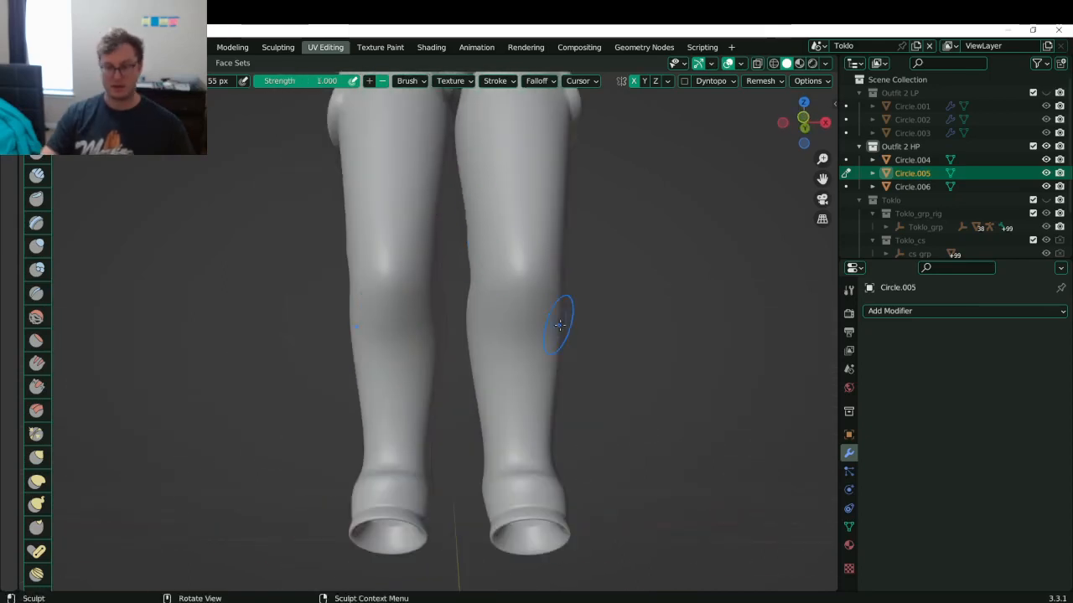
- Leave Blender, move a browser window aside, and bring up Windows' Night light settings
key("alt+Tab")
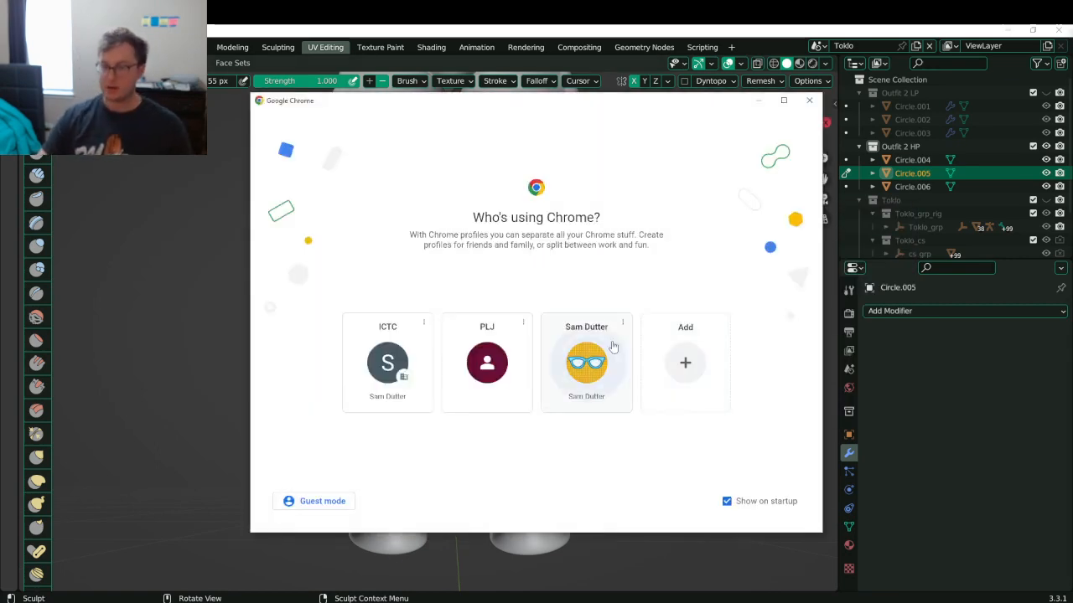
left_click(613, 347)
left_click_drag(632, 31, 1072, 326)
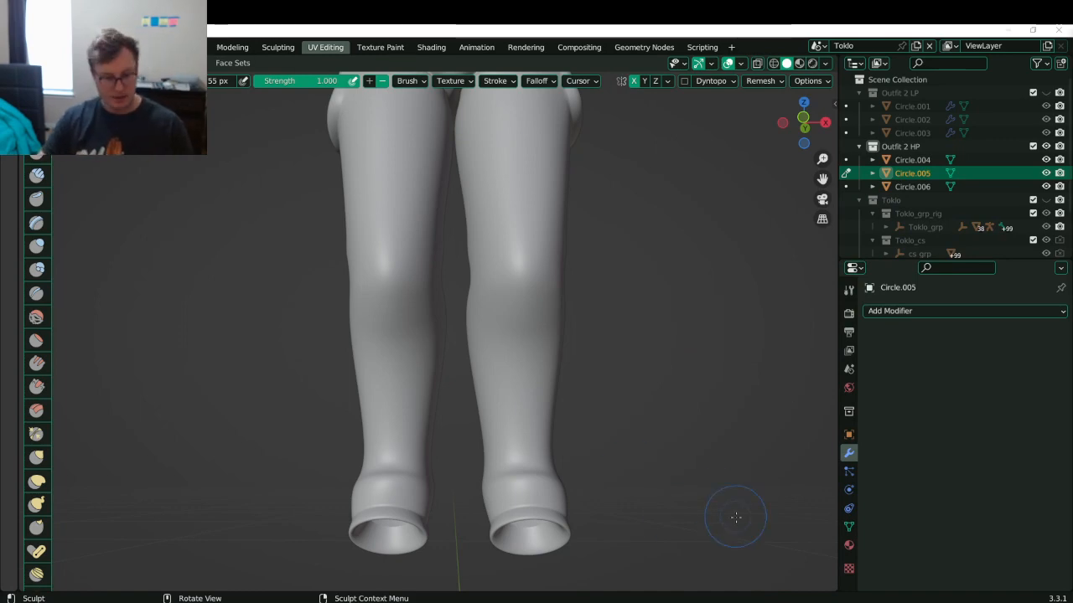
key("super")
type("night")
key("Return")
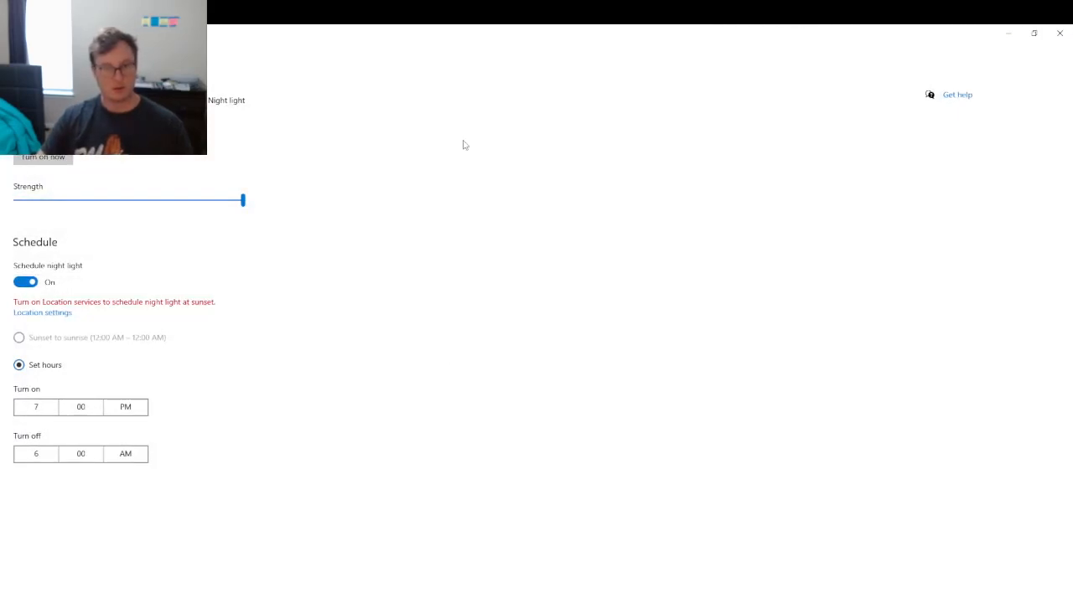
left_click(1059, 33)
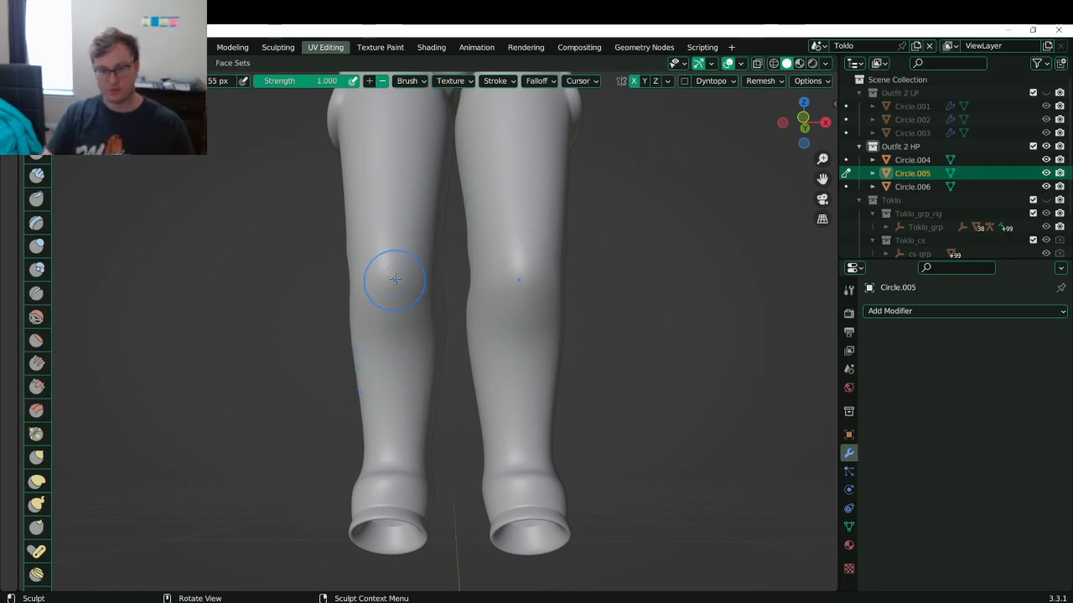
- Discard two knee crease attempts and smooth the ridges on both knees
left_click_drag(405, 263, 367, 337)
key("ctrl+z")
mouse_move(405, 260)
left_mouse_down()
mouse_move(378, 321)
mouse_move(393, 296)
mouse_move(359, 335)
mouse_move(353, 311)
left_mouse_up()
key("ctrl+z")
mouse_move(408, 255)
left_mouse_down("shift")
mouse_move(380, 342)
mouse_move(394, 236)
mouse_move(397, 293)
left_mouse_up("shift")
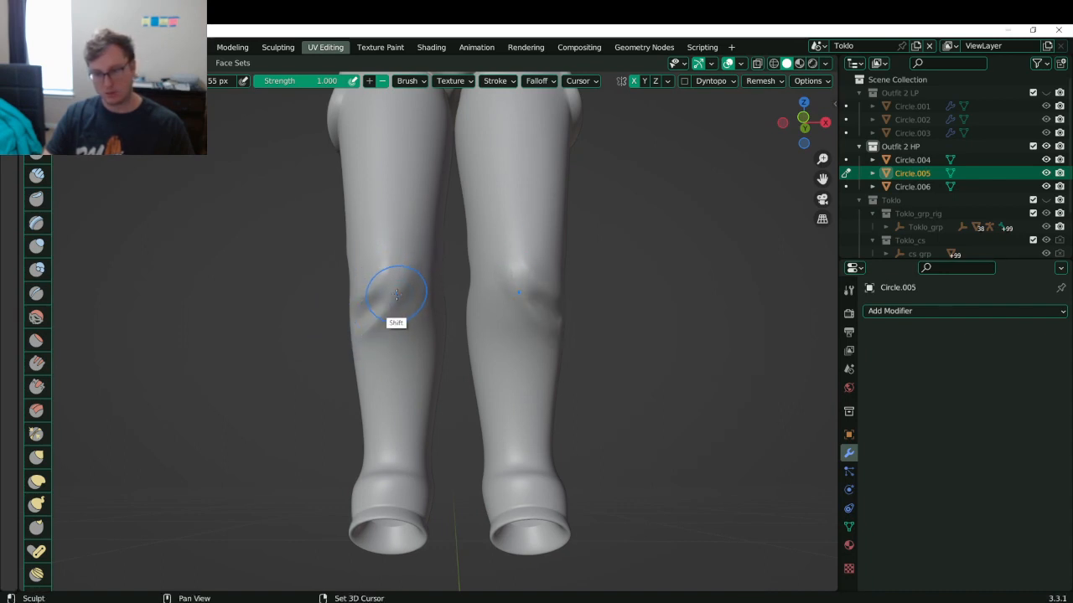
- Add and soften mirrored creases and dents along both shins
mouse_move(353, 345)
left_mouse_down("ctrl")
mouse_move(357, 369)
mouse_move(387, 375)
left_mouse_up("ctrl")
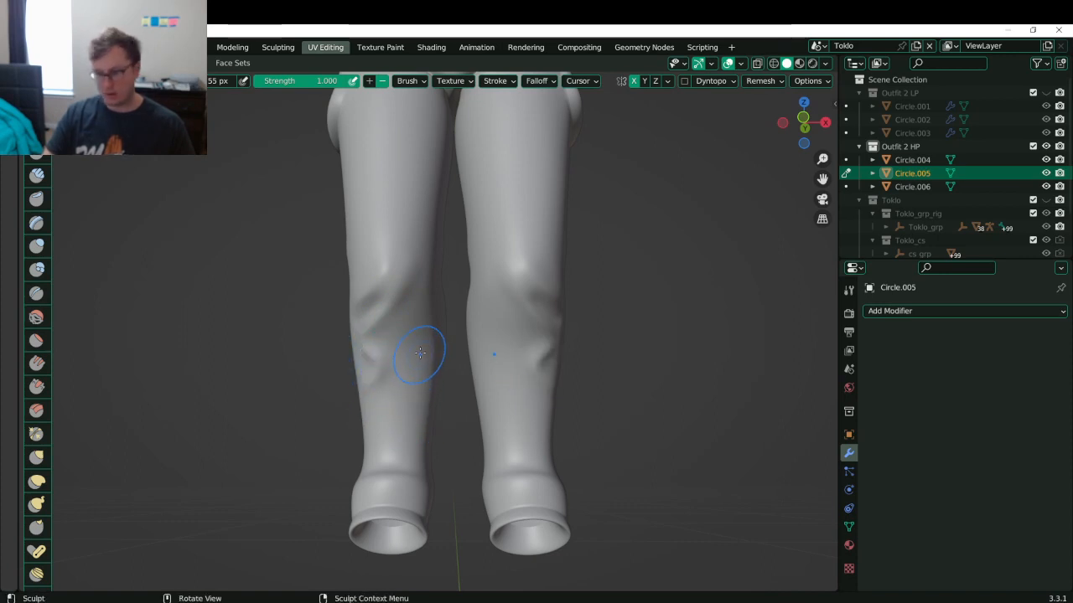
left_click_drag(419, 337, 404, 393, "ctrl")
mouse_move(422, 336)
left_mouse_down("shift")
mouse_move(379, 347)
mouse_move(431, 391)
left_mouse_up("shift")
mouse_move(426, 353)
left_mouse_down()
mouse_move(418, 367)
mouse_move(430, 391)
mouse_move(433, 358)
left_mouse_up()
middle_click_drag(438, 352, 363, 347)
middle_click_drag(419, 378, 412, 355)
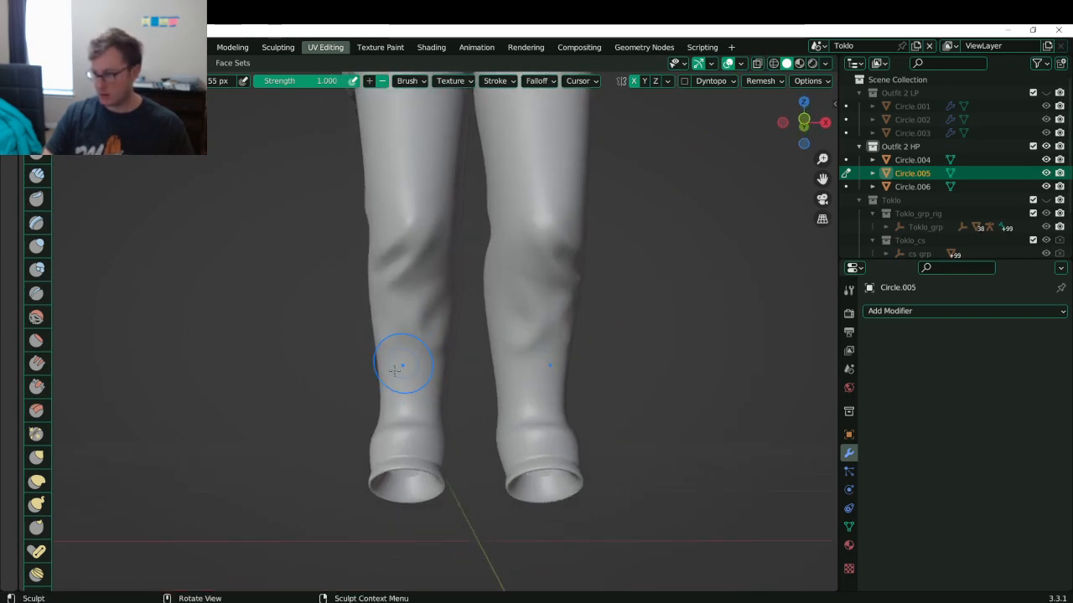
middle_click_drag(363, 376, 382, 379)
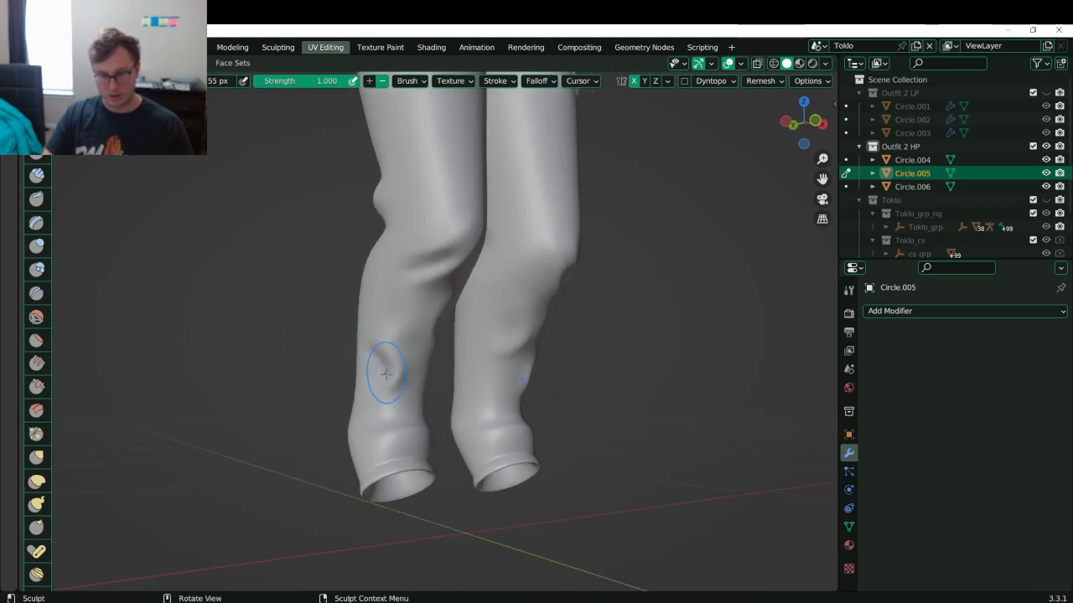
mouse_move(383, 411)
middle_mouse_down()
mouse_move(391, 370)
mouse_move(430, 383)
mouse_move(416, 411)
middle_mouse_up()
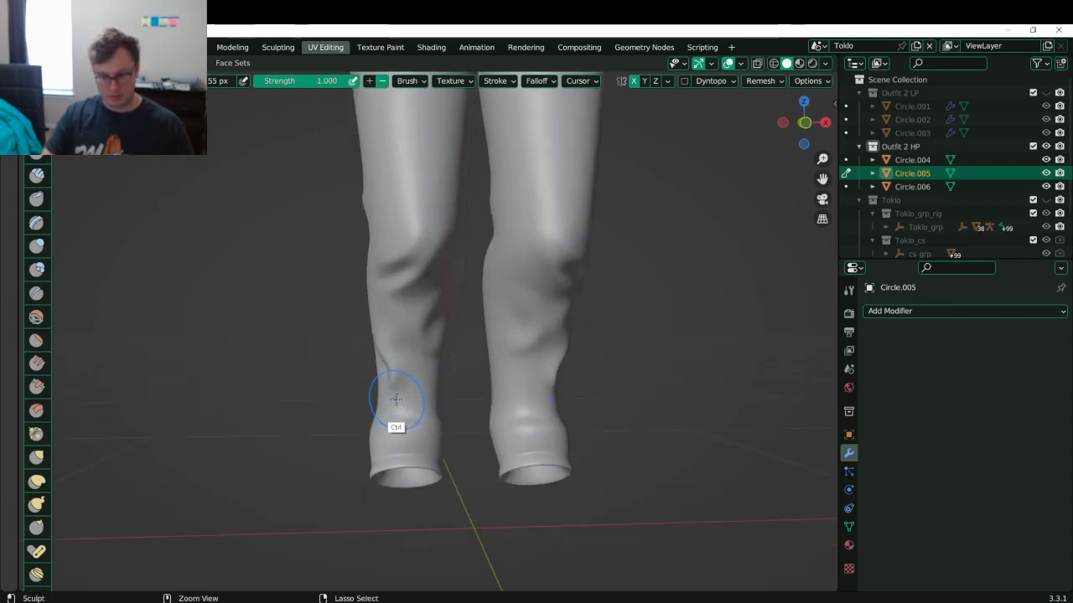
- Shrink the brush to 35 px and carve curved creases above both ankles
key("bracketleft")
key("bracketleft")
key("bracketleft")
left_click_drag(426, 410, 444, 367, "ctrl")
key("ctrl+z")
key("ctrl+z")
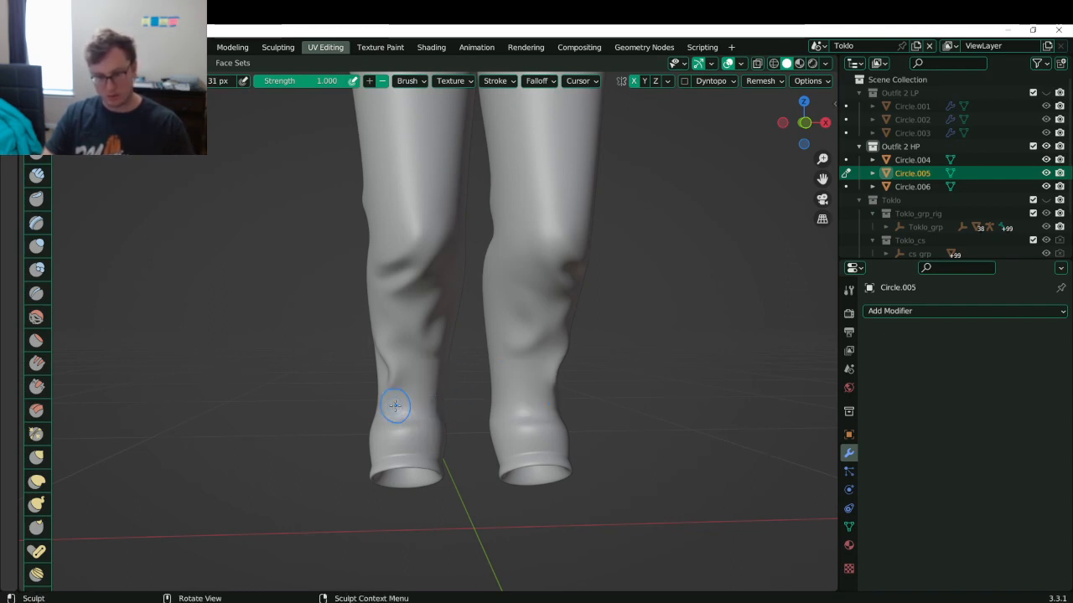
key("ctrl+z")
left_click_drag(435, 409, 439, 375, "ctrl")
left_click_drag(414, 361, 394, 359, "ctrl")
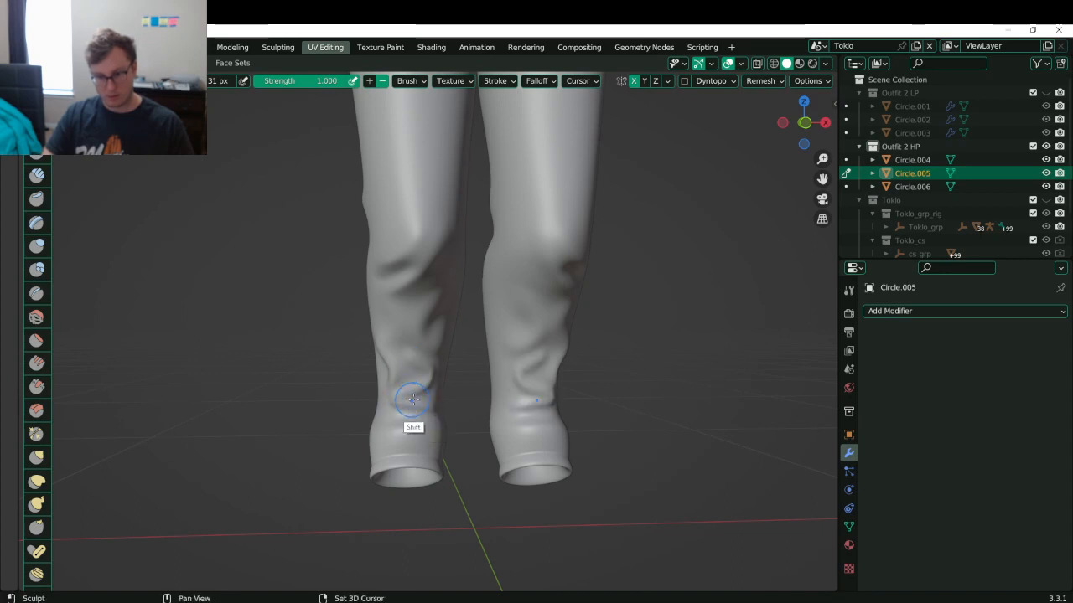
middle_click_drag(410, 400, 382, 410)
left_click_drag(396, 414, 424, 413, "ctrl")
- Smooth the creases just below the knees from a close back view
middle_click_drag(423, 383, 535, 396)
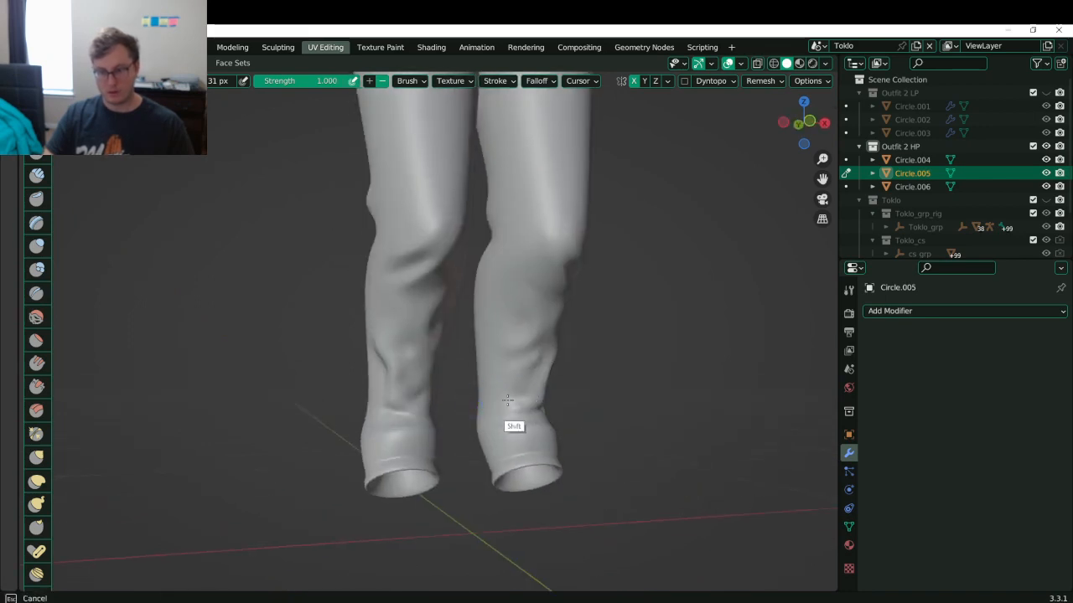
middle_click_drag(433, 364, 419, 361)
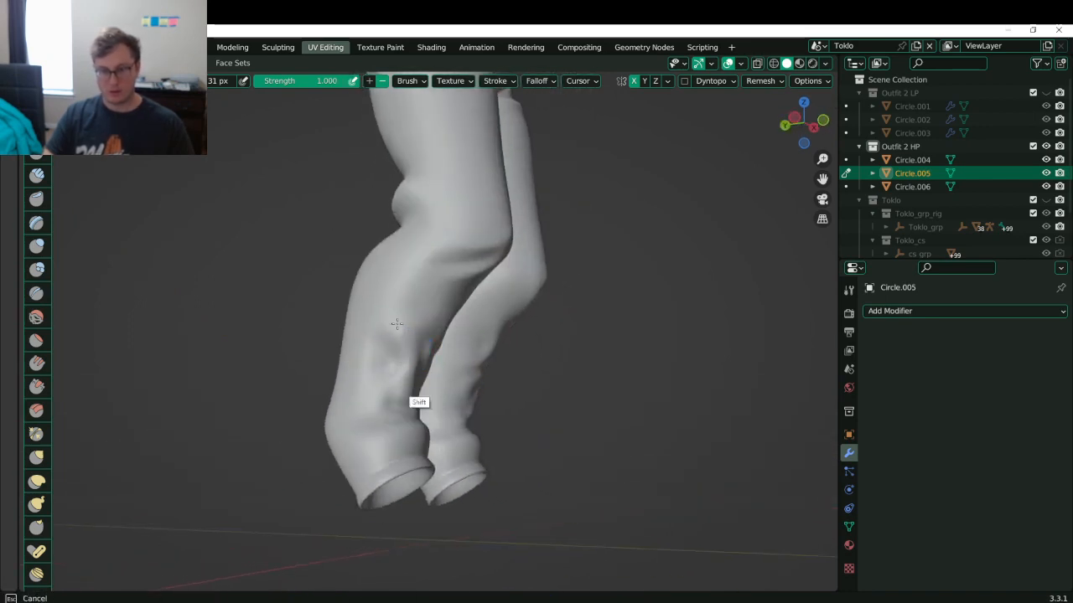
middle_click_drag(398, 318, 479, 341, "ctrl")
middle_click_drag(480, 342, 448, 312)
middle_click_drag(481, 323, 503, 239, "ctrl")
mouse_move(428, 297)
left_mouse_down("shift")
mouse_move(564, 297)
mouse_move(524, 312)
left_mouse_up("shift")
- Undo the last below-knee change and set the brush radius to 45 px
key("ctrl+z")
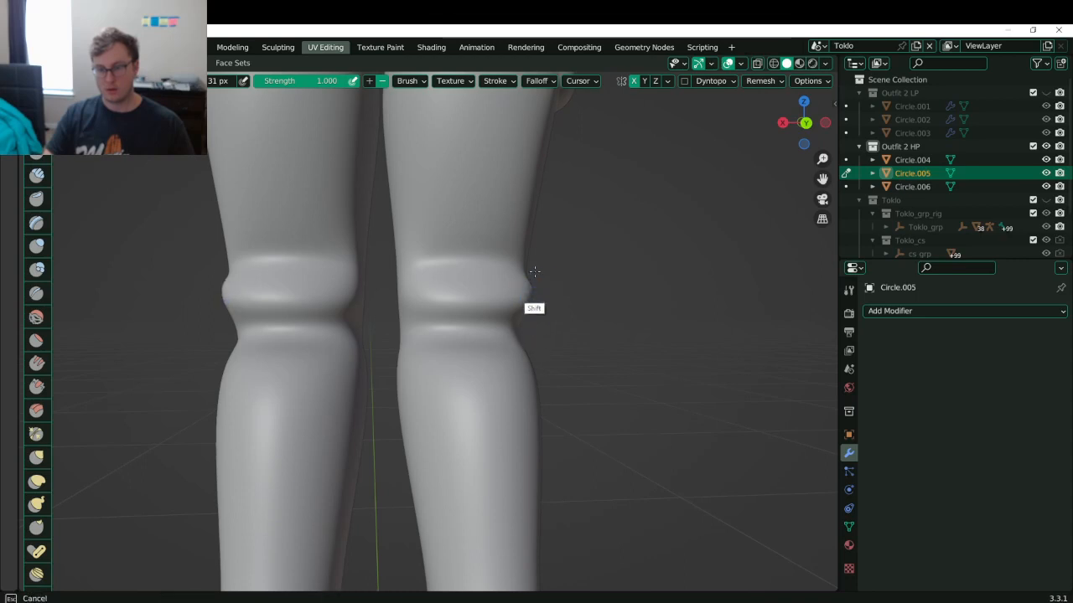
scroll(503, 299, "down", 3)
middle_click_drag(476, 301, 415, 307)
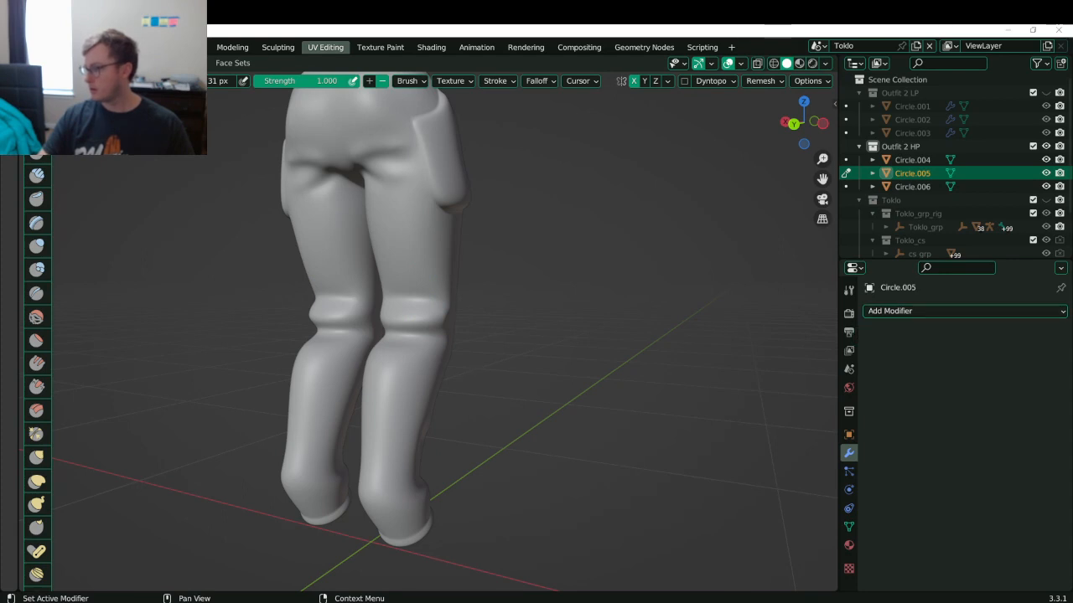
middle_click_drag(537, 319, 581, 333)
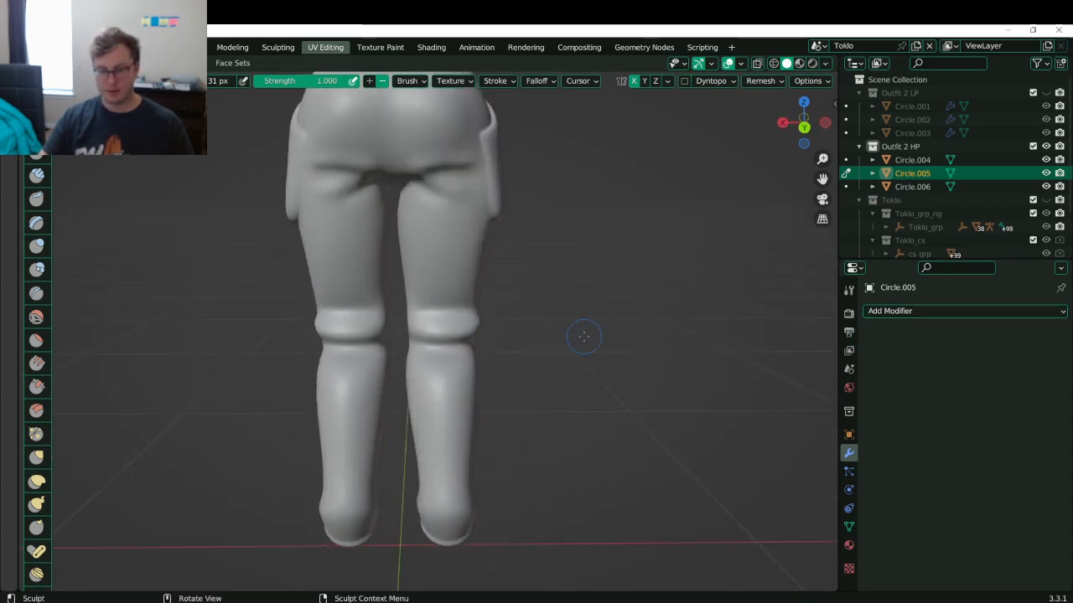
key("f")
left_click(486, 309)
- Cut and deepen mirrored creases across the backs of both knees
middle_click_drag(461, 321, 453, 257)
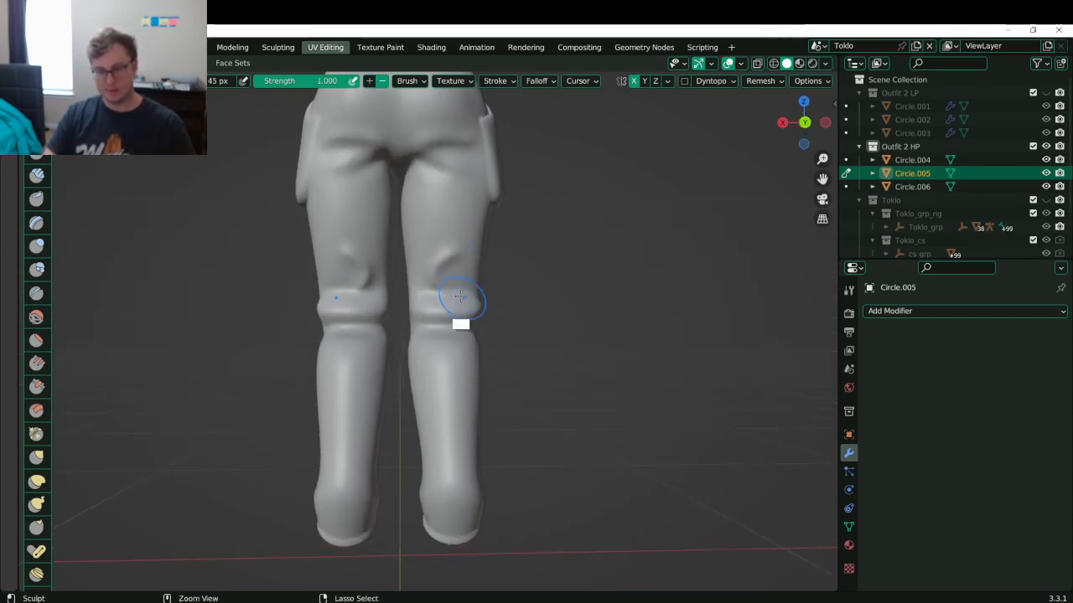
left_click_drag(412, 266, 486, 293, "ctrl")
key("ctrl+z")
left_click_drag(405, 267, 481, 304, "ctrl")
key("ctrl+z")
left_click_drag(411, 270, 474, 302, "ctrl")
mouse_move(441, 310)
middle_mouse_down()
mouse_move(477, 321)
mouse_move(412, 276)
middle_mouse_up()
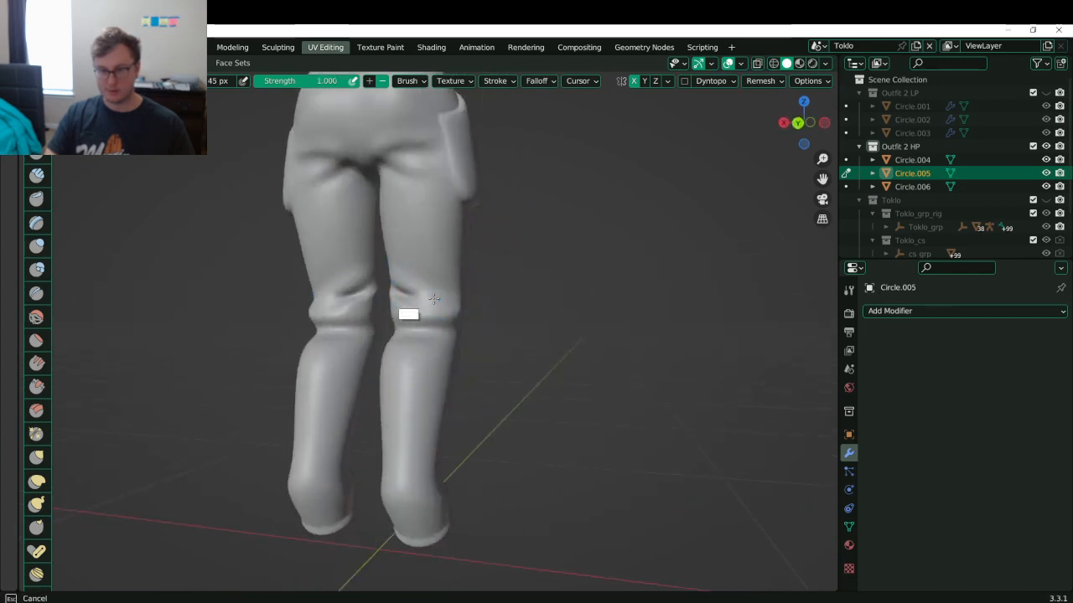
left_click_drag(407, 285, 455, 304, "ctrl")
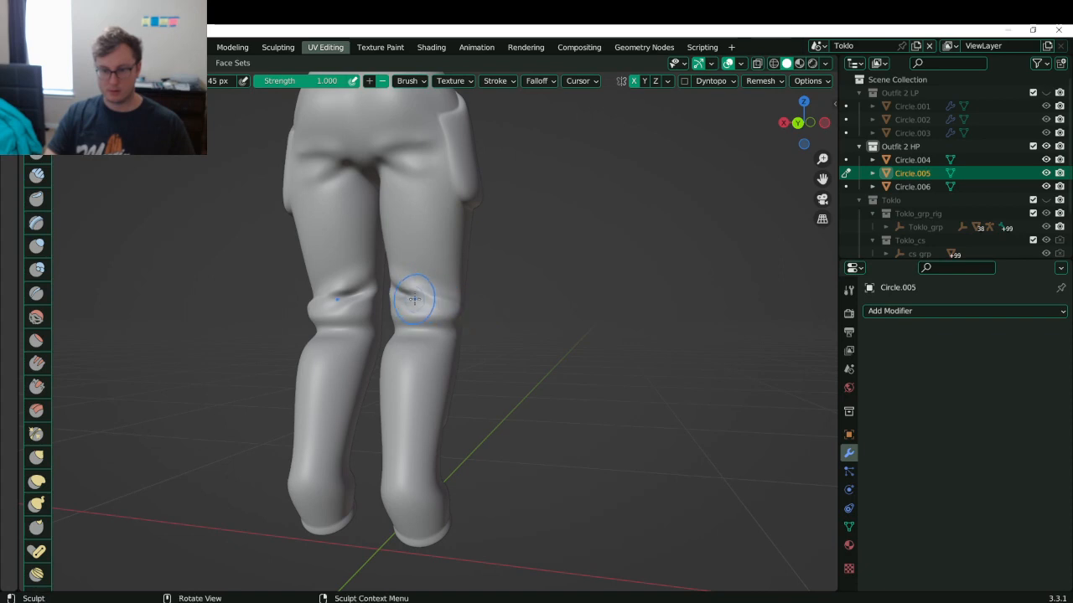
- Add a short fold and an inner dent at the side of the knee
mouse_move(398, 210)
middle_mouse_down()
mouse_move(455, 223)
mouse_move(460, 289)
middle_mouse_up()
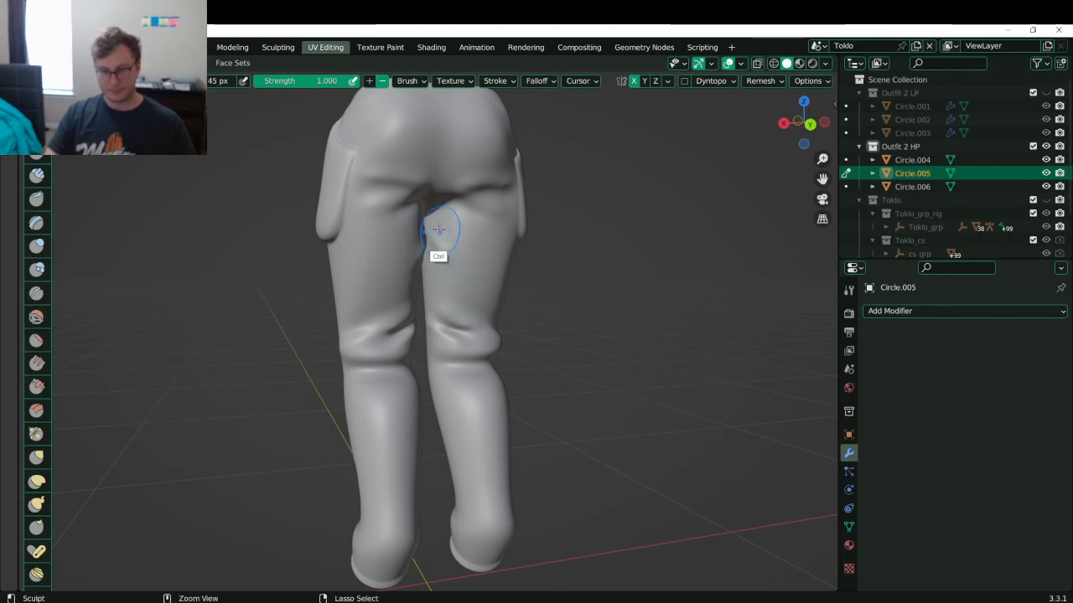
middle_click_drag(447, 250, 438, 234)
middle_click_drag(472, 270, 436, 237)
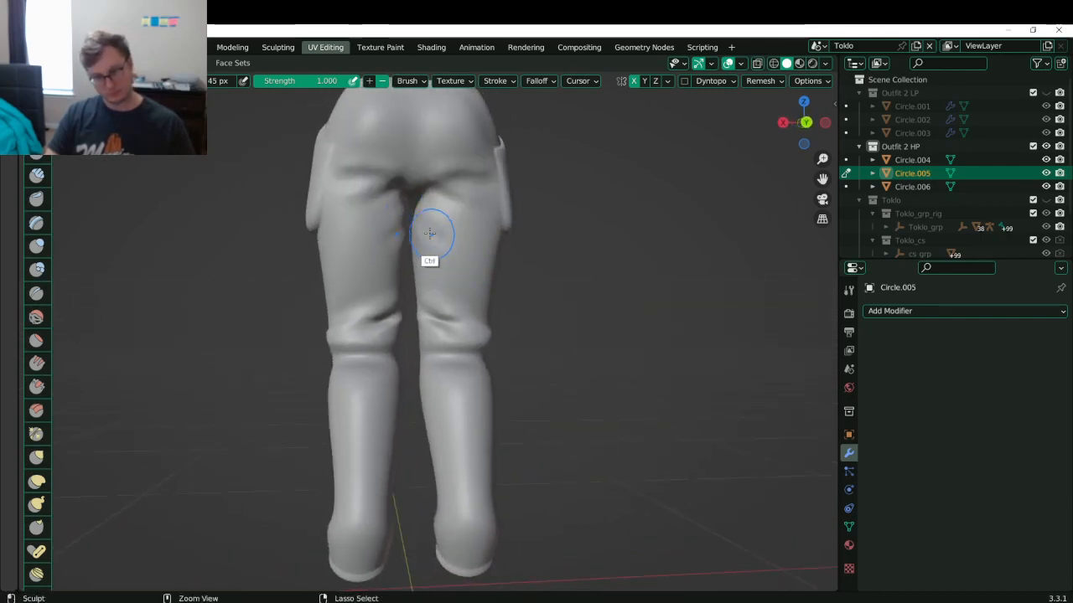
left_click_drag(435, 243, 444, 233, "shift")
mouse_move(490, 143)
middle_mouse_down()
mouse_move(503, 148)
mouse_move(470, 210)
middle_mouse_up()
scroll(457, 285, "down", 4)
mouse_move(455, 297)
middle_mouse_down()
mouse_move(570, 293)
mouse_move(546, 311)
mouse_move(359, 280)
mouse_move(385, 355)
mouse_move(418, 342)
mouse_move(415, 318)
mouse_move(387, 344)
mouse_move(470, 333)
middle_mouse_up()
left_click_drag(463, 330, 448, 337)
mouse_move(456, 356)
middle_mouse_down()
mouse_move(396, 383)
mouse_move(339, 352)
mouse_move(356, 376)
middle_mouse_up()
left_click_drag(378, 373, 379, 364, "ctrl")
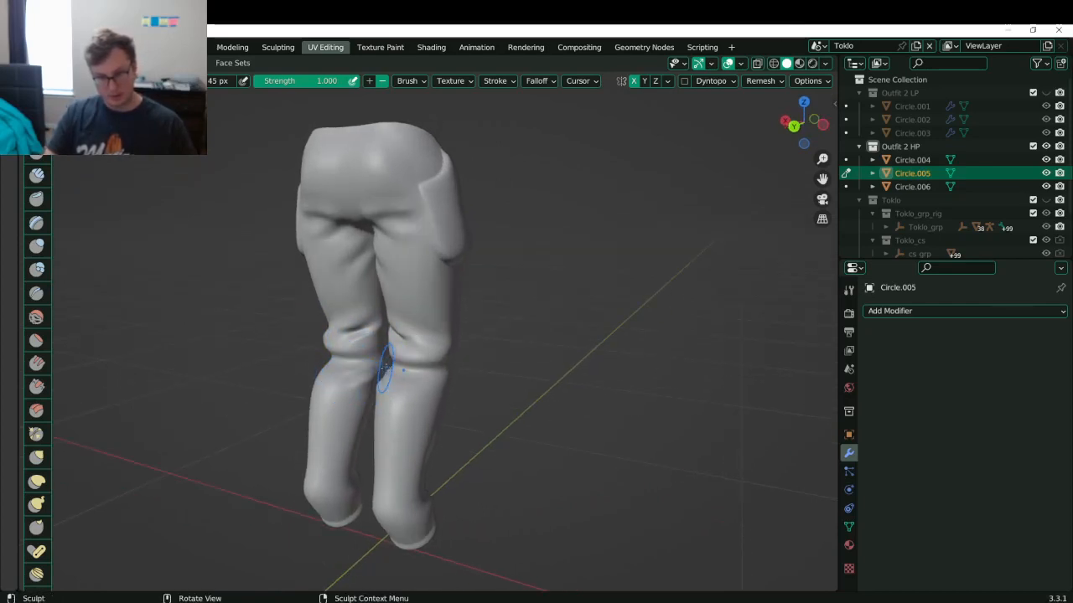
middle_click_drag(363, 378, 374, 404)
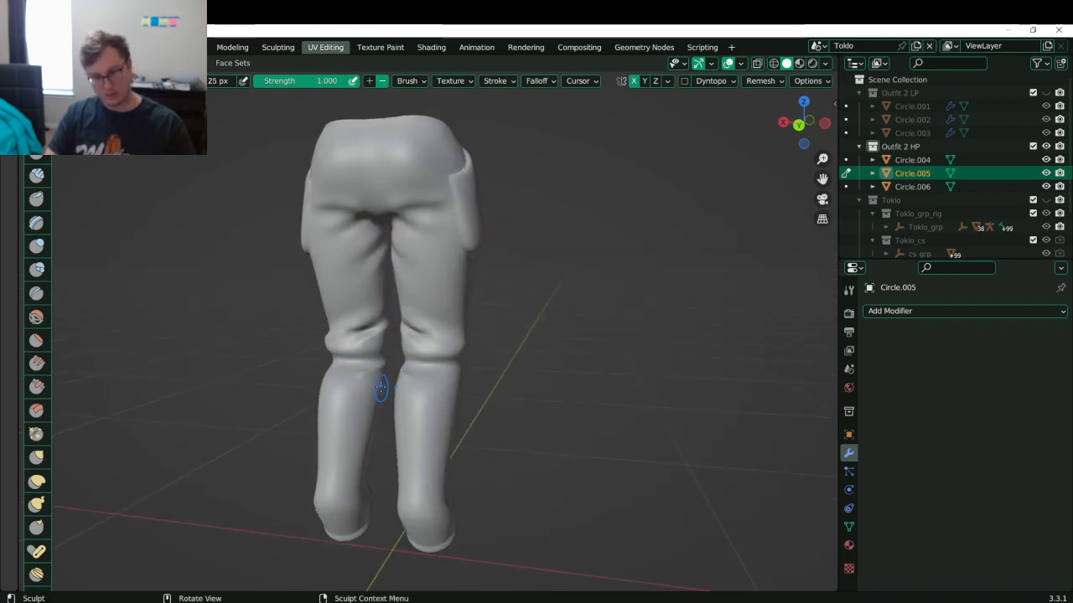
- Smooth the knee fold and deepen the fold on the lower left leg
middle_click_drag(377, 364, 355, 383)
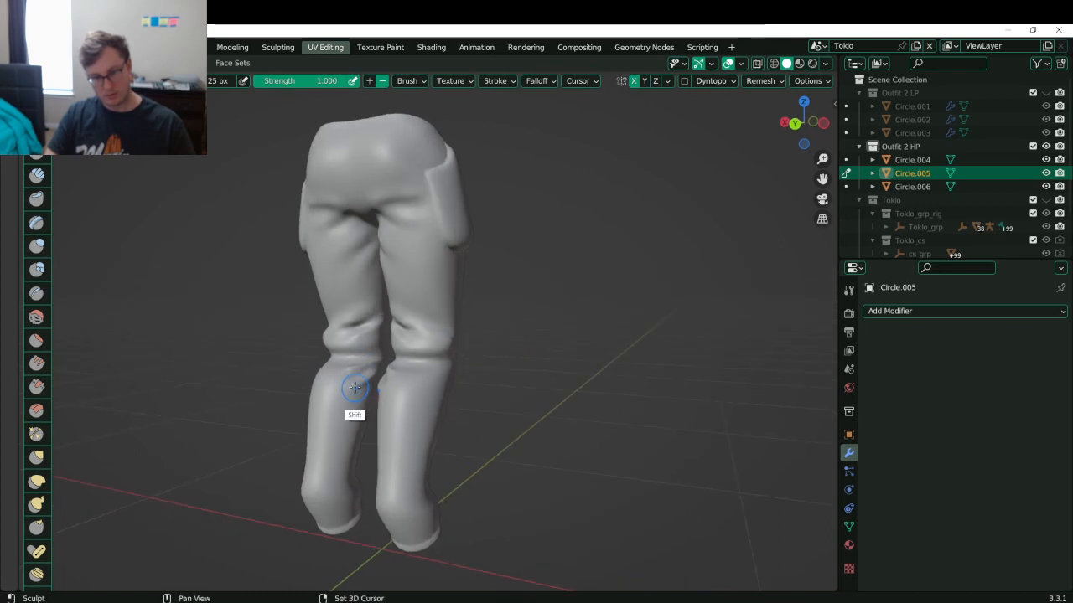
left_click_drag(355, 386, 337, 370, "shift")
middle_click_drag(346, 406, 367, 367)
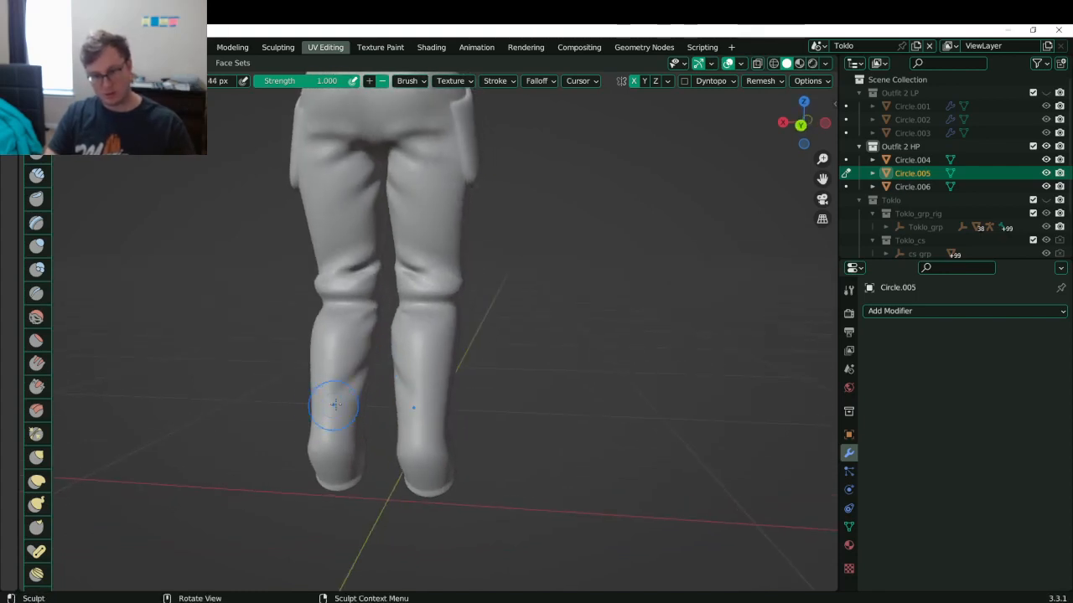
left_click_drag(349, 401, 367, 391, "ctrl")
- Reshape the calf surface and dent it just below the knee
mouse_move(349, 313)
middle_mouse_down()
mouse_move(392, 307)
mouse_move(354, 302)
middle_mouse_up()
middle_click_drag(423, 264, 288, 307, "shift")
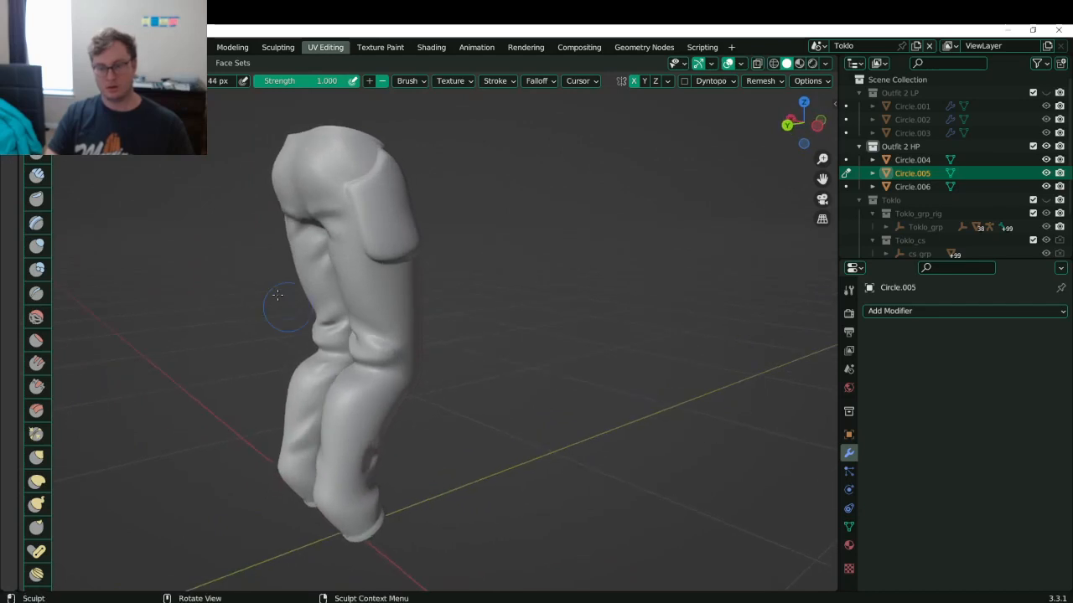
middle_click_drag(344, 383, 423, 283, "shift")
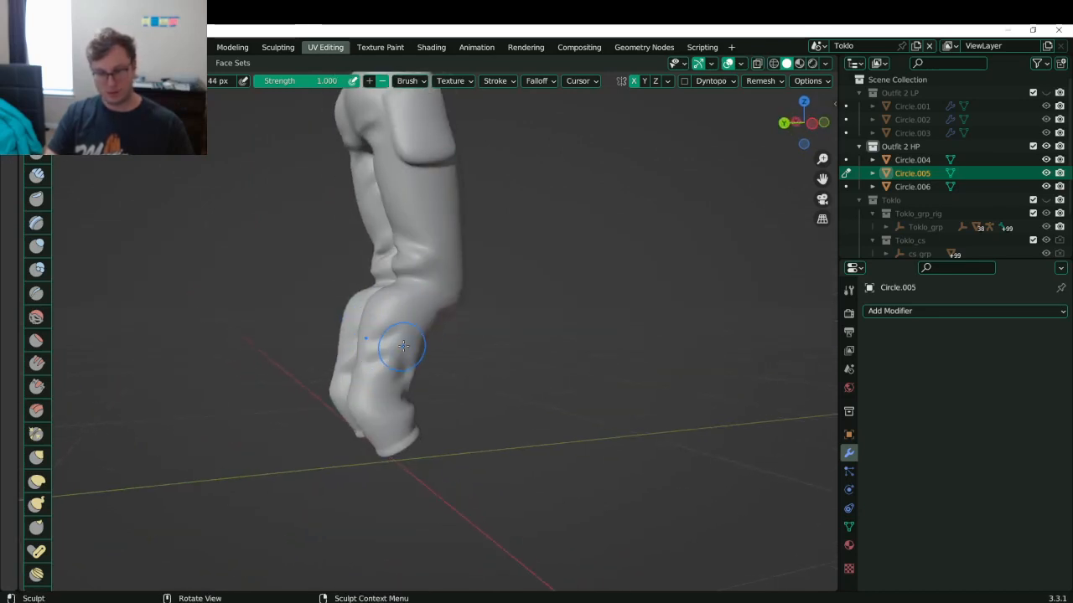
left_click_drag(361, 342, 411, 317)
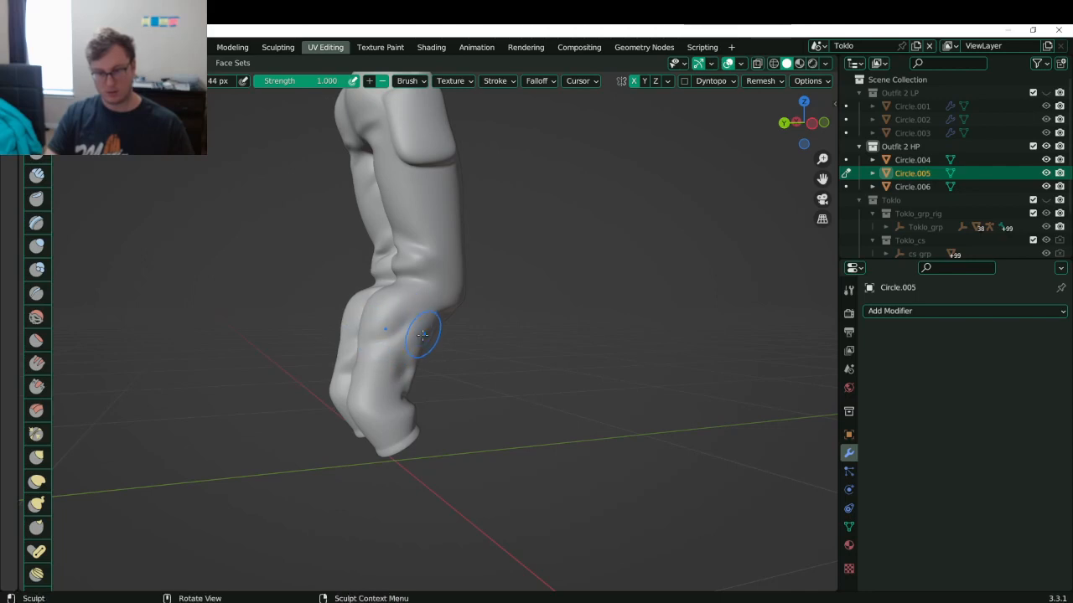
left_click_drag(401, 335, 356, 367, "ctrl")
- Smooth the calf folds, then zoom out to show the whole pants and waistband
middle_click_drag(422, 279, 419, 353)
left_click_drag(436, 315, 422, 321, "shift")
mouse_move(422, 321)
middle_mouse_down()
mouse_move(473, 276)
mouse_move(411, 402)
middle_mouse_up()
mouse_move(386, 335)
middle_mouse_down()
mouse_move(598, 299)
mouse_move(541, 316)
mouse_move(469, 364)
mouse_move(498, 329)
mouse_move(474, 441)
mouse_move(444, 447)
mouse_move(403, 419)
middle_mouse_up()
mouse_move(383, 395)
left_mouse_down("shift")
mouse_move(363, 356)
mouse_move(383, 341)
left_mouse_up("shift")
middle_click_drag(450, 254, 449, 351, "ctrl")
mouse_move(402, 304)
middle_mouse_down()
mouse_move(411, 243)
mouse_move(420, 303)
middle_mouse_up()
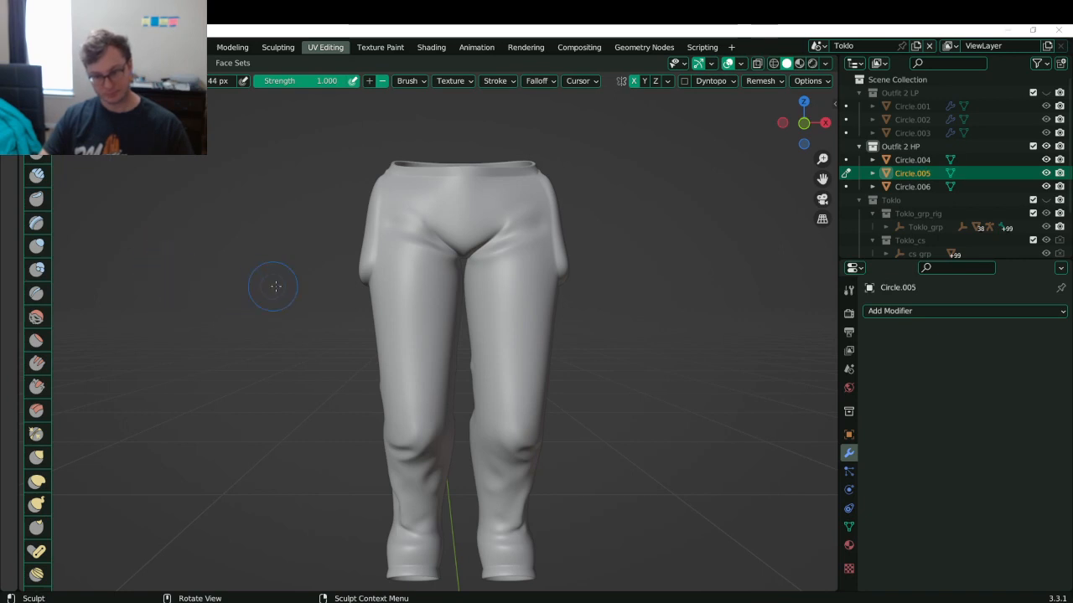
- Shrink the brush to 21 px and carve diagonal creases beside and below the pocket
middle_click_drag(276, 286, 395, 299)
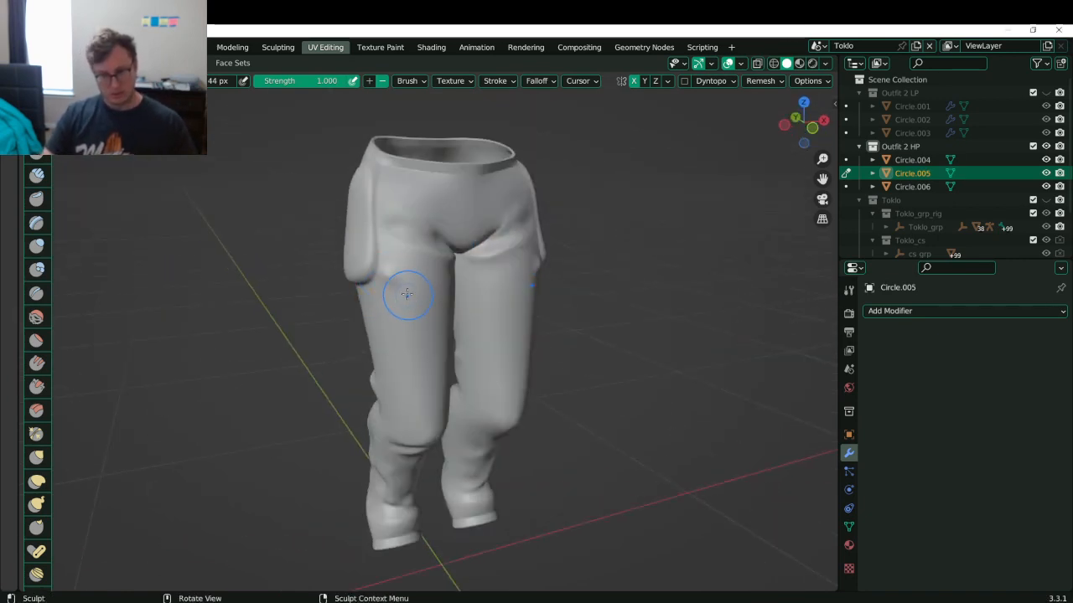
key("bracketleft")
key("bracketleft")
key("bracketleft")
key("bracketleft")
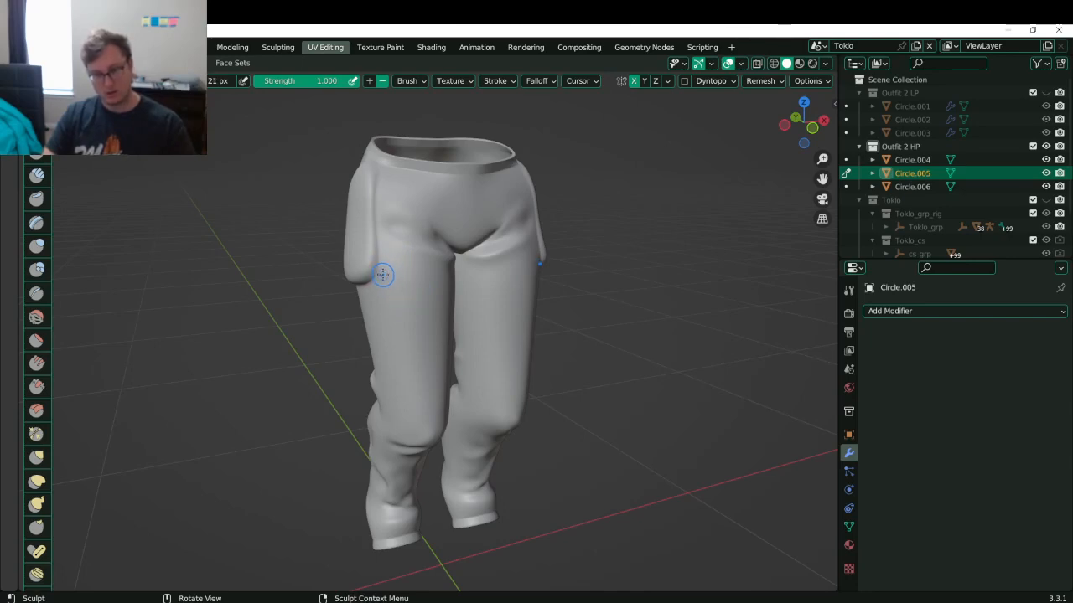
mouse_move(387, 262)
left_mouse_down()
mouse_move(389, 282)
mouse_move(384, 266)
mouse_move(407, 278)
left_mouse_up()
key("ctrl+z")
key("ctrl+z")
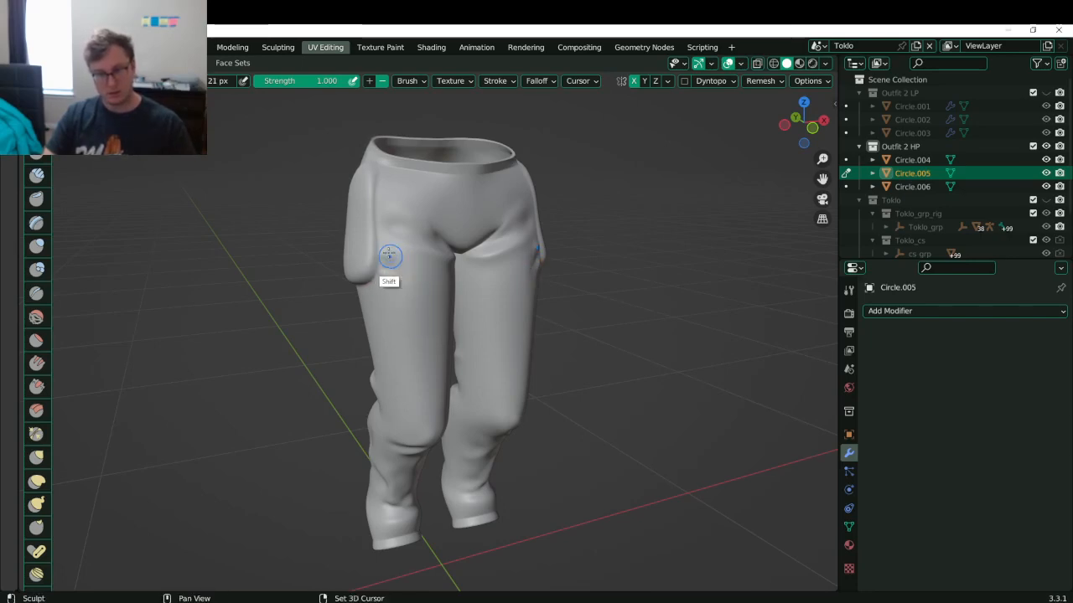
middle_click_drag(400, 294, 393, 277)
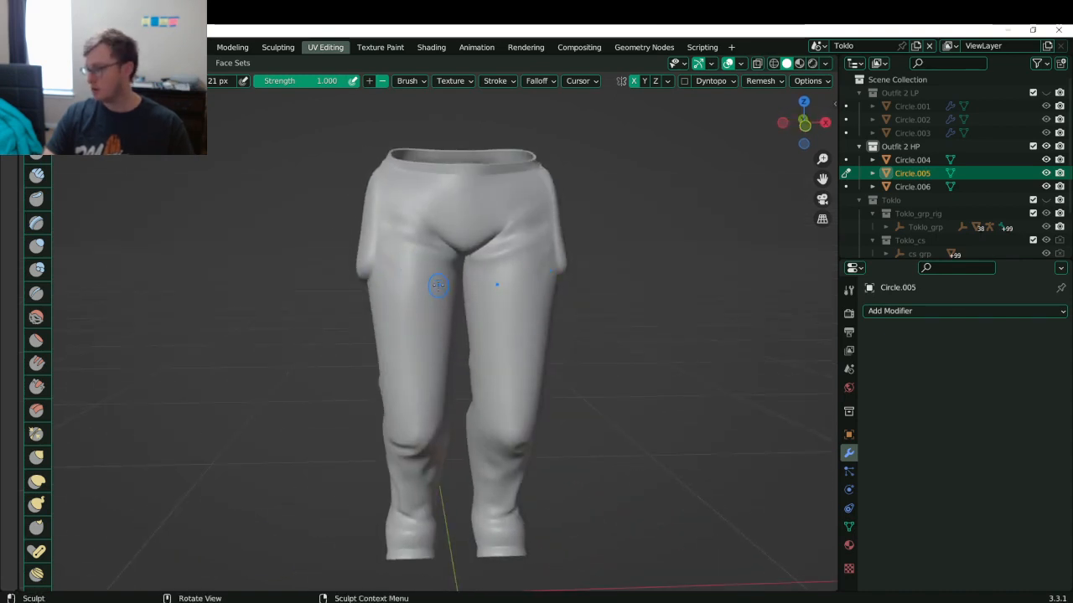
left_click_drag(375, 253, 439, 293, "ctrl")
key("ctrl+z")
mouse_move(371, 276)
left_mouse_down("ctrl")
mouse_move(443, 315)
mouse_move(431, 288)
mouse_move(435, 306)
left_mouse_up("ctrl")
- Sculpt a crease near the rear waist rim and soften it
middle_click_drag(436, 308, 383, 246)
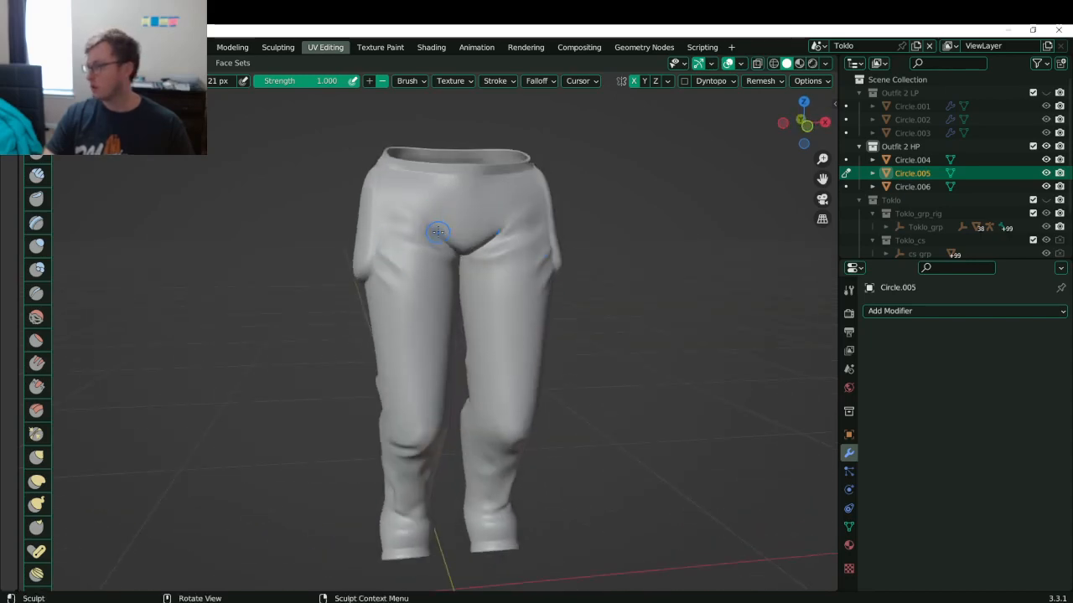
middle_click_drag(412, 221, 382, 250)
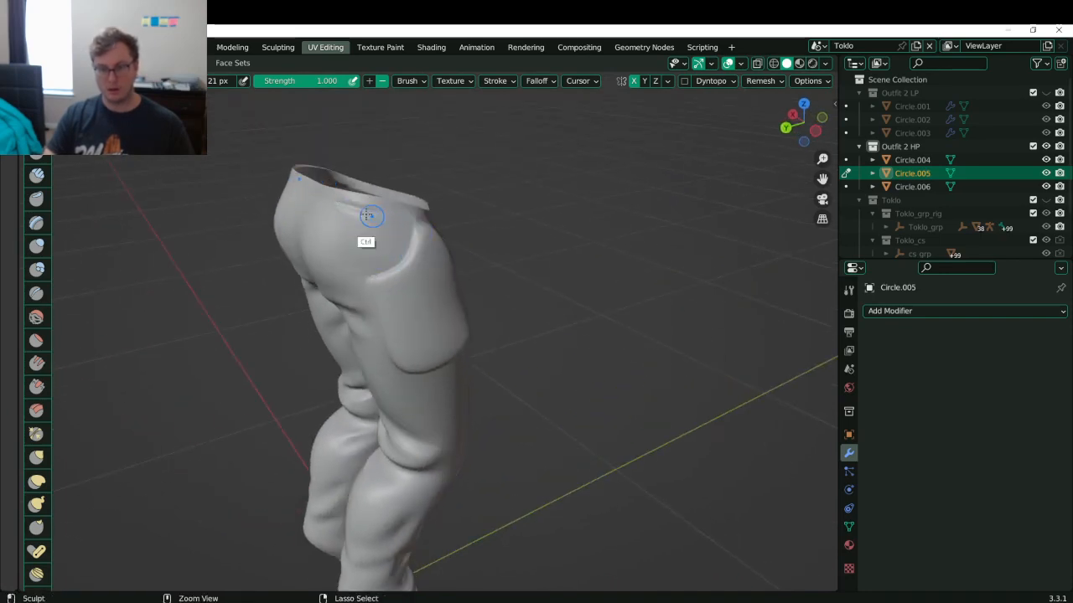
left_click_drag(308, 196, 346, 209)
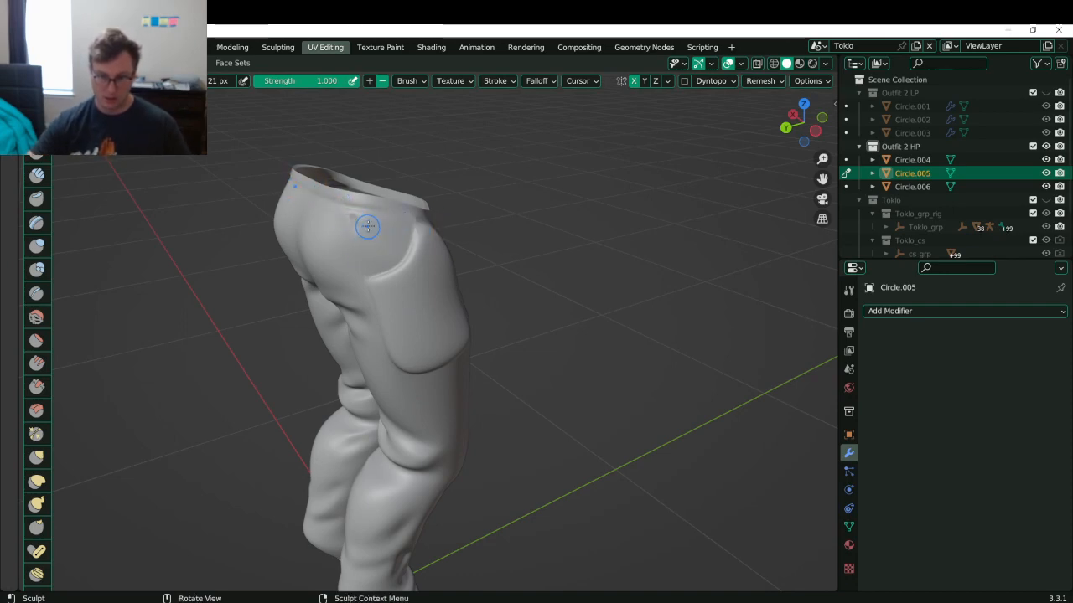
left_click_drag(346, 216, 348, 228)
mouse_move(347, 233)
left_mouse_down("shift")
mouse_move(372, 235)
mouse_move(338, 215)
left_mouse_up("shift")
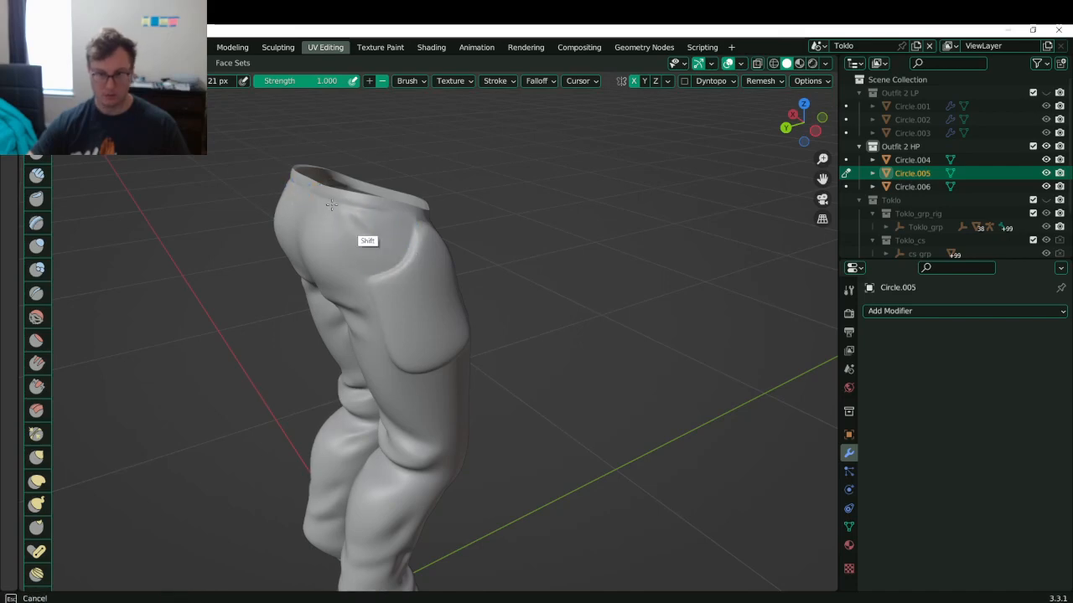
- From a back view, redraw softer folds under the seat and smooth the right thigh fold
middle_click_drag(361, 236, 393, 213)
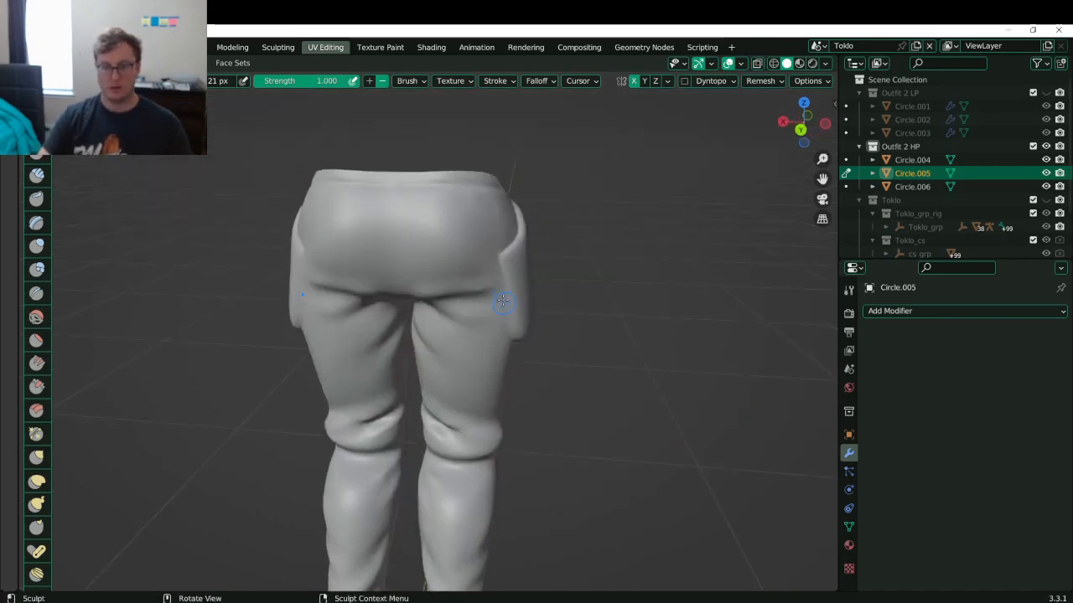
middle_click_drag(503, 232, 466, 237)
mouse_move(513, 220)
left_mouse_down("shift")
mouse_move(442, 236)
mouse_move(495, 240)
mouse_move(494, 255)
left_mouse_up("shift")
key("ctrl+z")
key("ctrl+z")
key("ctrl+z")
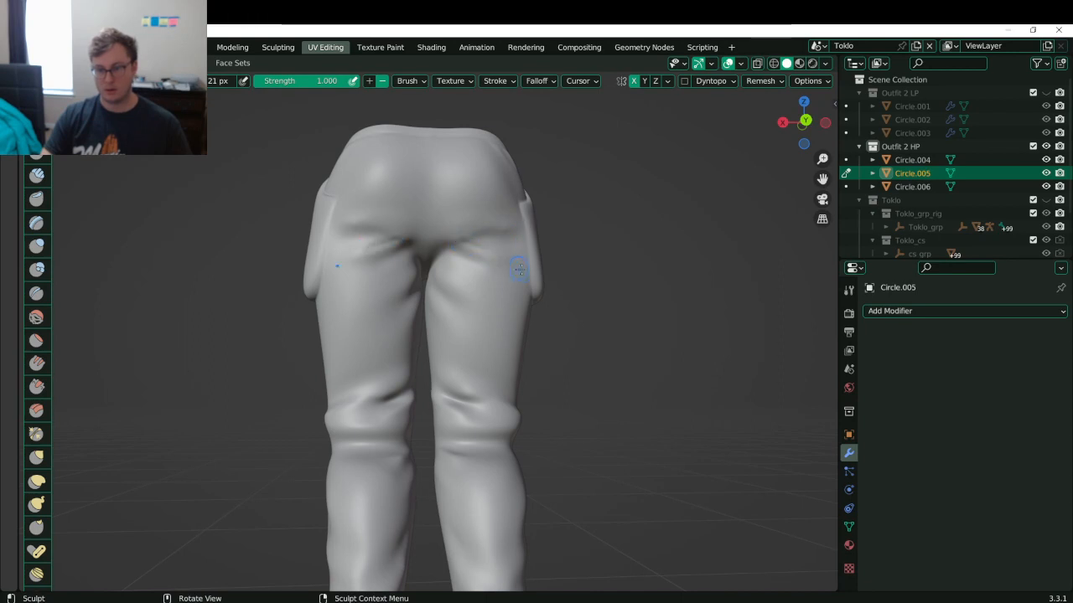
middle_click_drag(469, 266, 452, 299)
key("ctrl+z")
left_click_drag(458, 268, 506, 285)
mouse_move(438, 264)
left_mouse_down("shift")
mouse_move(504, 244)
mouse_move(444, 263)
left_mouse_up("shift")
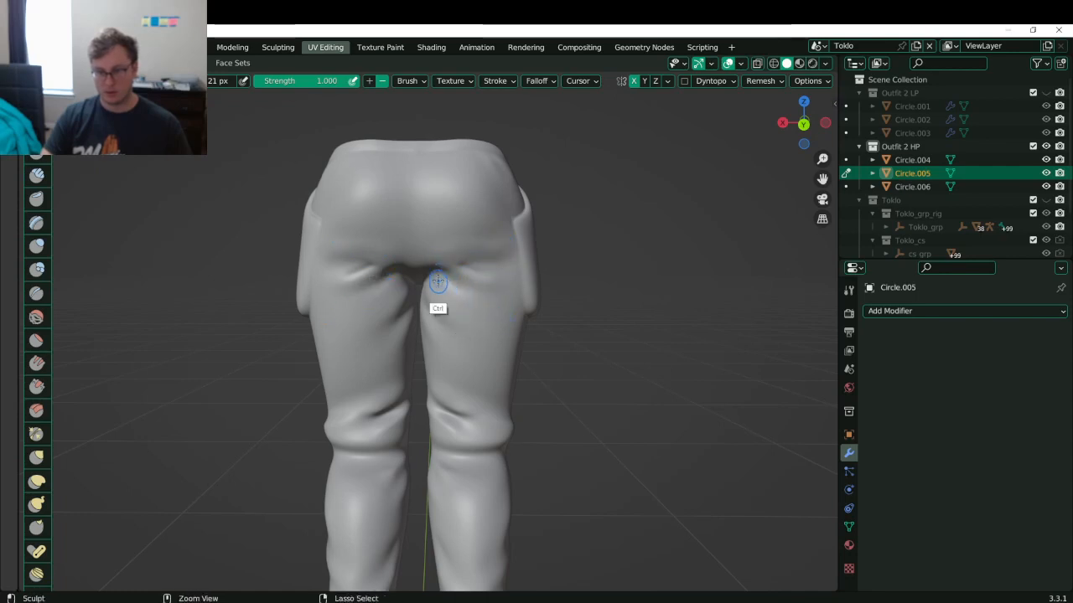
mouse_move(458, 292)
left_mouse_down("shift")
mouse_move(489, 323)
mouse_move(505, 304)
mouse_move(504, 267)
left_mouse_up("shift")
- Smooth the crease below the seat from a rear-left view and review the pants' folds
mouse_move(398, 249)
middle_mouse_down()
mouse_move(369, 251)
mouse_move(411, 249)
middle_mouse_up()
left_click_drag(411, 249, 463, 209, "shift")
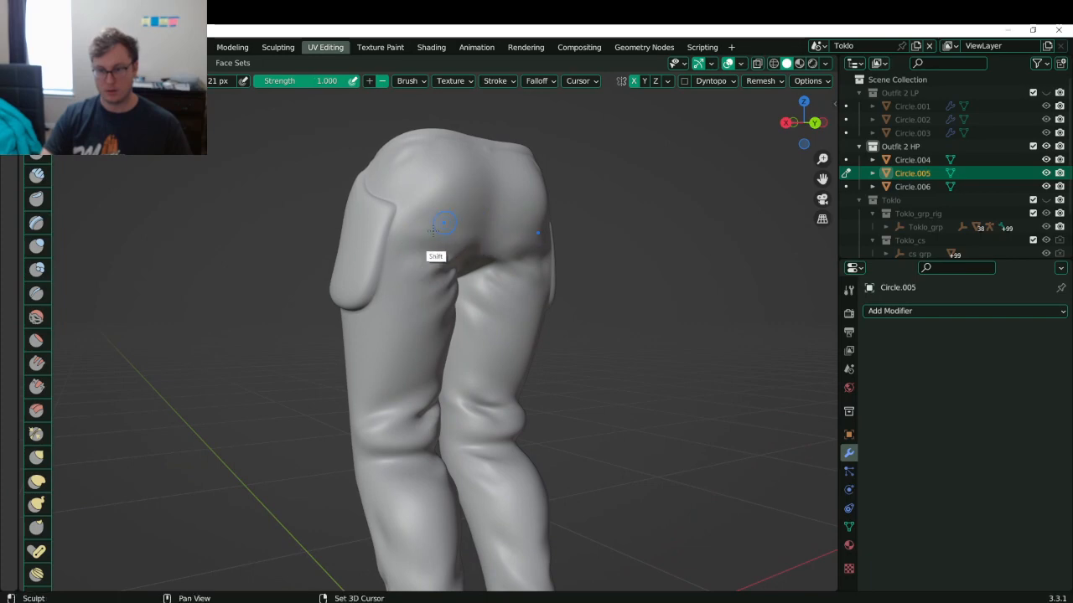
middle_click_drag(408, 239, 417, 227)
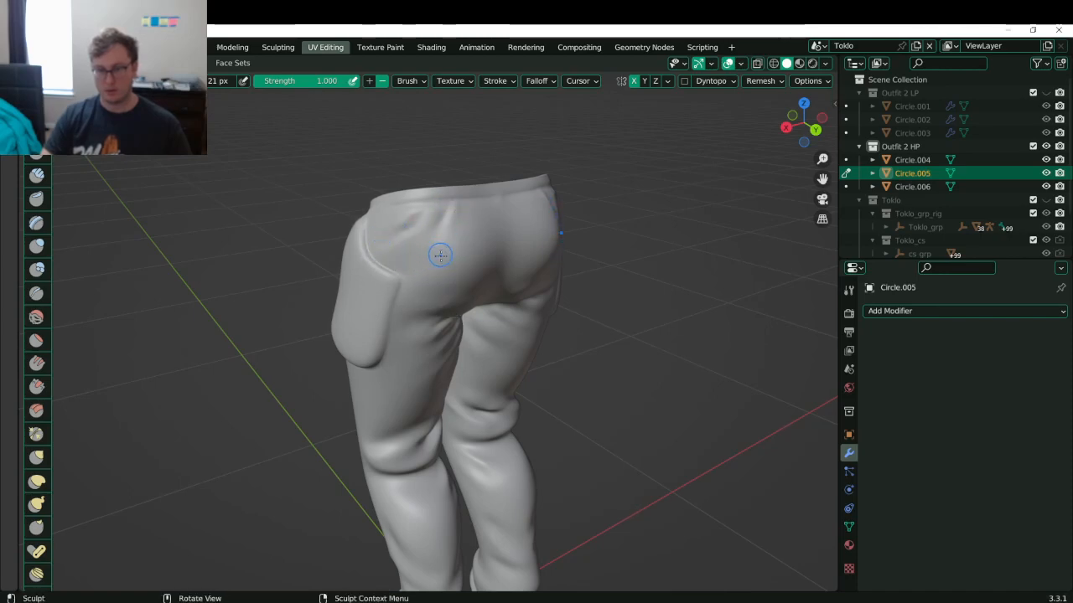
scroll(438, 249, "down", 5)
middle_click_drag(436, 252, 346, 275)
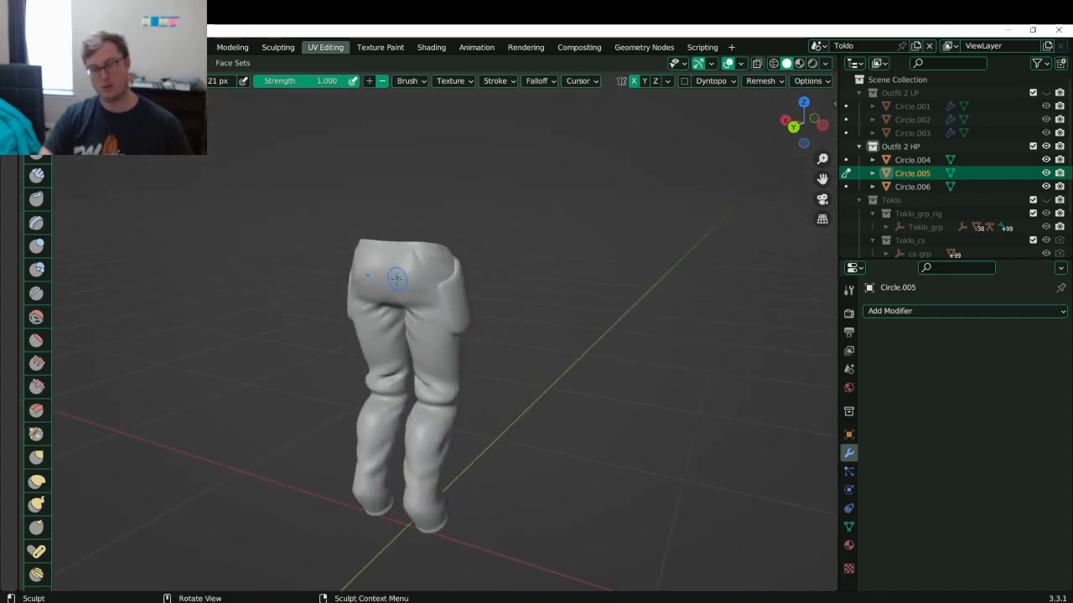
scroll(545, 288, "down", 6)
middle_click_drag(545, 287, 506, 329)
- Return the pants to Object Mode and save Toklo.blend
key("ctrl+Tab")
left_click(470, 335)
scroll(470, 335, "up", 5)
key("ctrl+s")
scroll(374, 336, "up", 6)
key("ctrl+Tab")
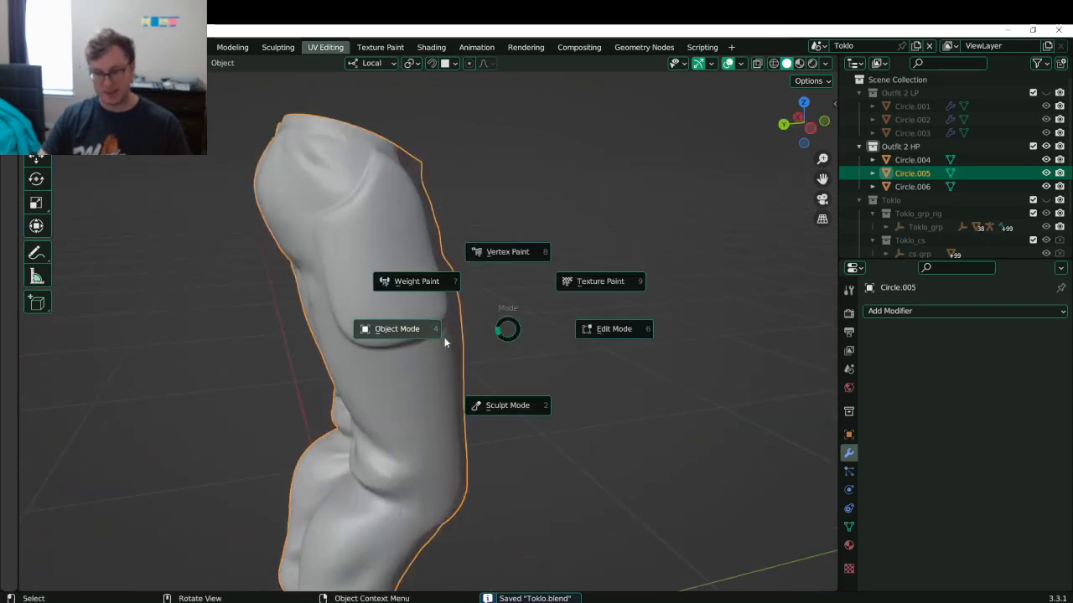
- Back in Sculpt Mode, deepen the thigh pocket's left and lower creases and smooth its top
left_click(507, 395)
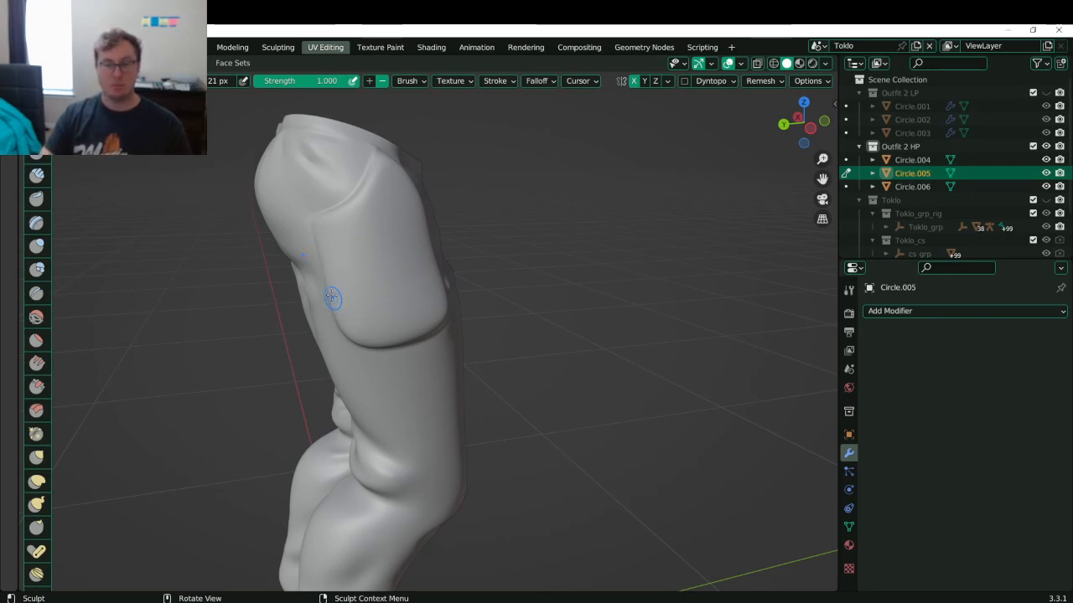
left_click_drag(336, 270, 421, 265, "ctrl")
key("ctrl+z")
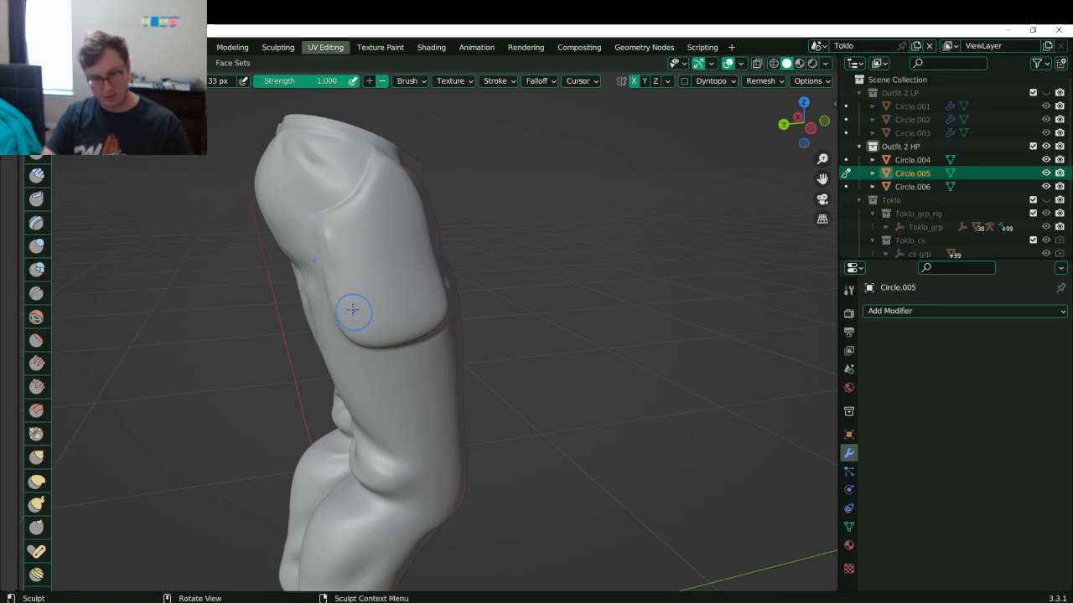
mouse_move(321, 237)
left_mouse_down("ctrl")
mouse_move(343, 323)
mouse_move(406, 336)
left_mouse_up("ctrl")
mouse_move(324, 237)
left_mouse_down("ctrl")
mouse_move(343, 325)
mouse_move(405, 342)
left_mouse_up("ctrl")
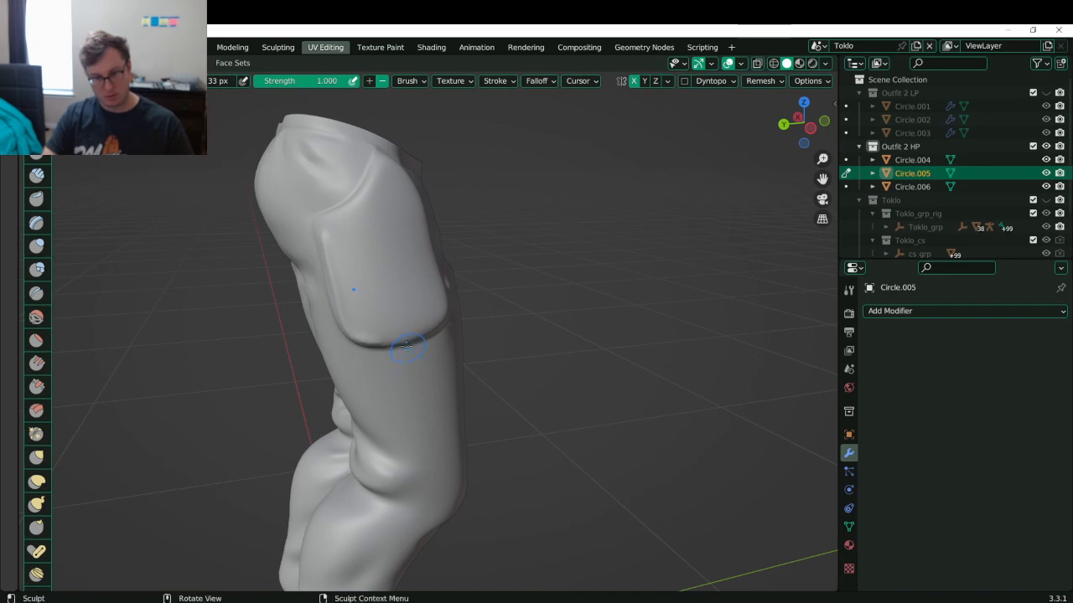
mouse_move(330, 239)
left_mouse_down("shift")
mouse_move(394, 329)
mouse_move(335, 248)
left_mouse_up("shift")
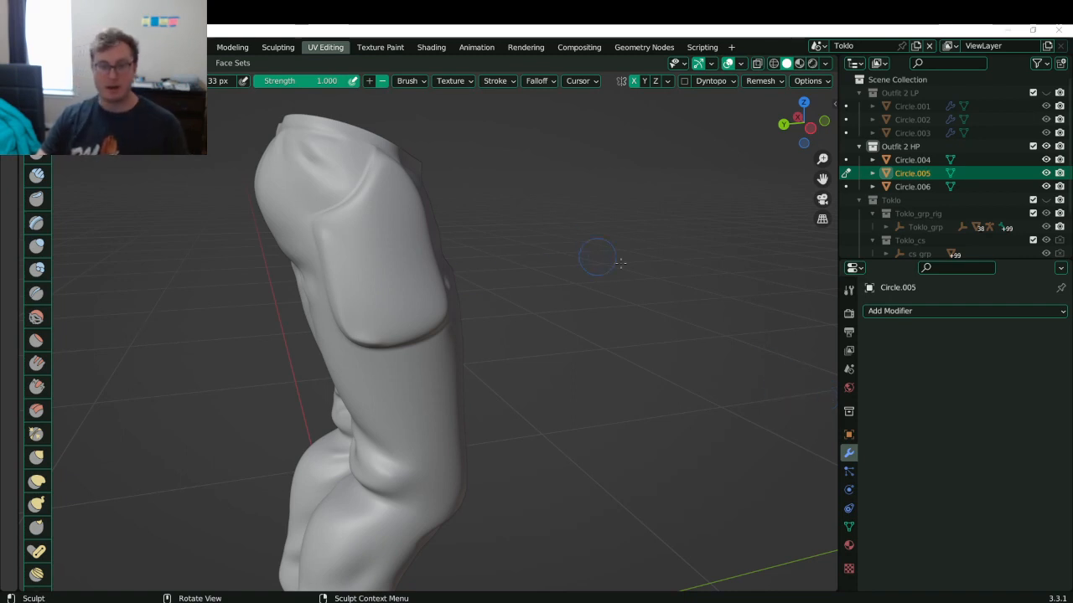
scroll(518, 238, "down", 5)
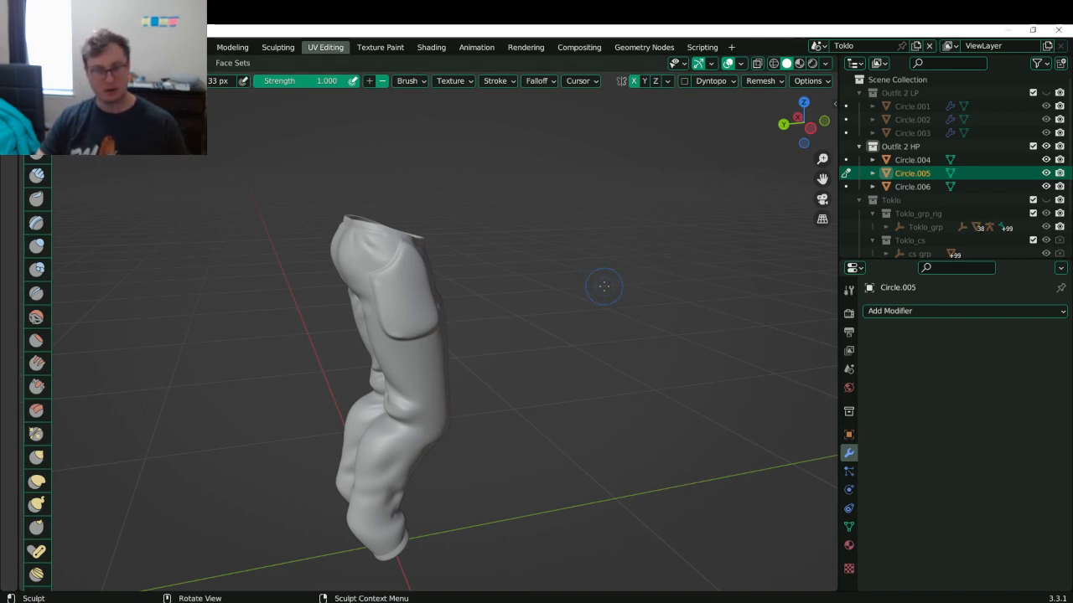
- Switch to Object Mode, save Toklo.blend, and exit local view to show all objects
key("ctrl+Tab")
key("ctrl+s")
key("KP_Divide")
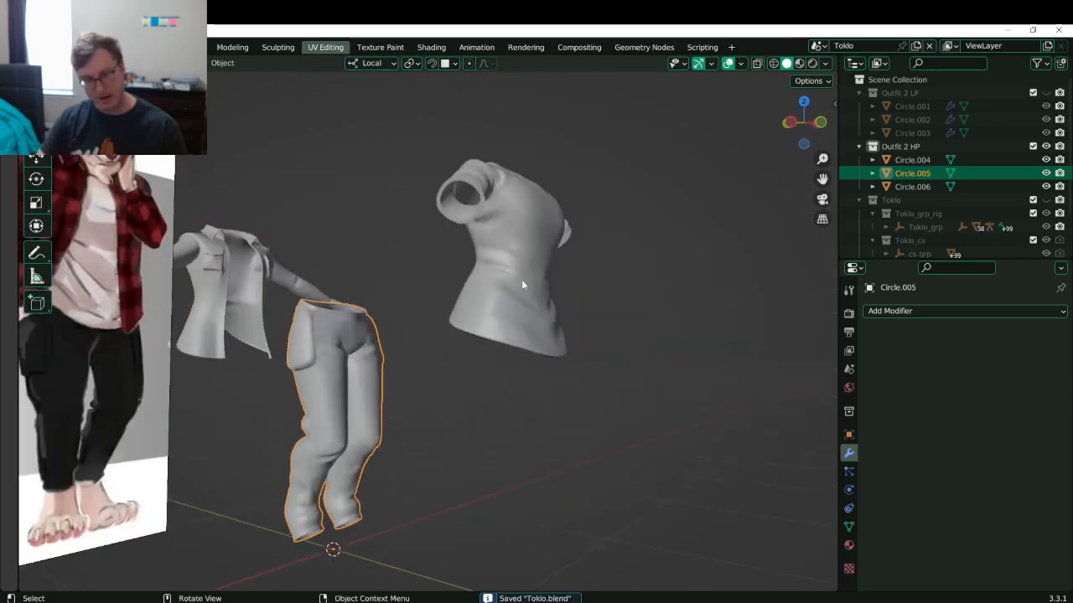
- Make the Toklo character visible in Material Preview shading and save
left_click(1047, 201)
scroll(353, 235, "up", 5)
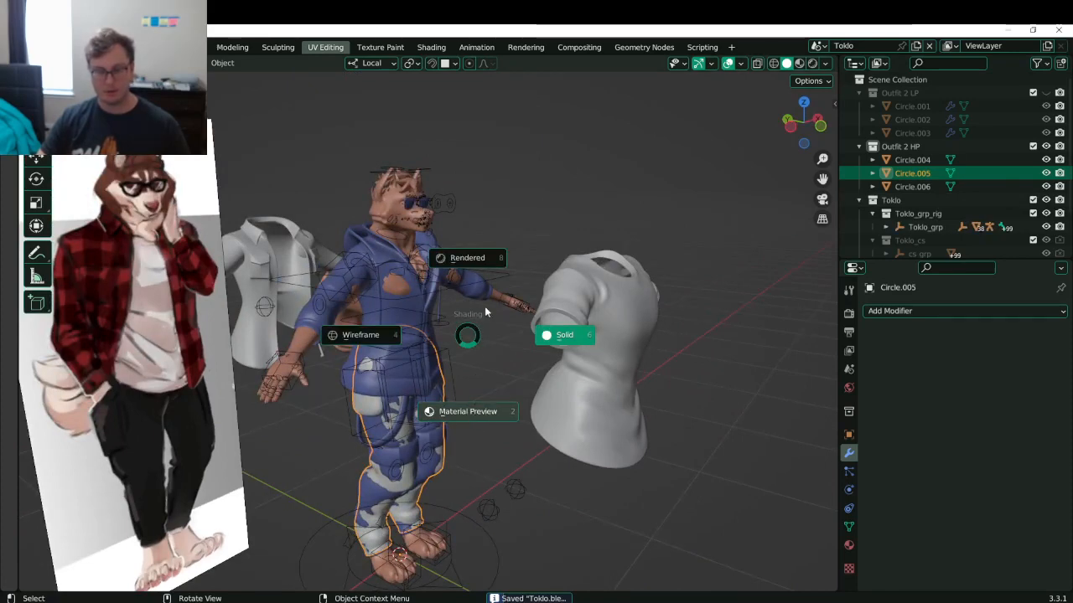
key("2")
middle_click_drag(413, 294, 492, 325, "shift")
key("ctrl+s")
middle_click_drag(322, 369, 487, 227, "shift")
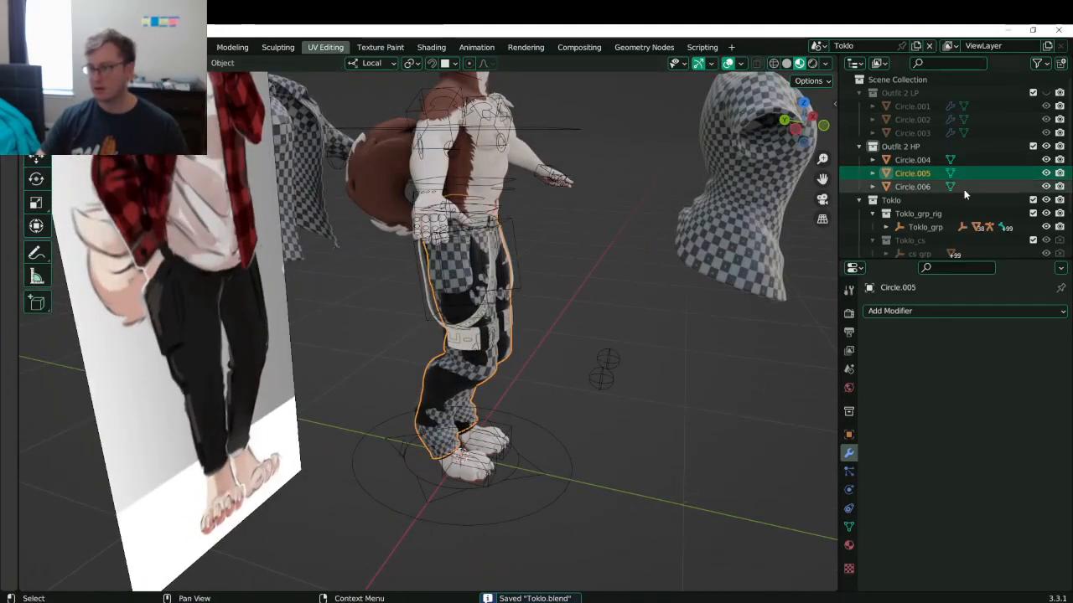
- Hide the Outfit 2 HP collection and turn off the viewport overlays, then save
left_click(1046, 147)
scroll(589, 226, "down", 2)
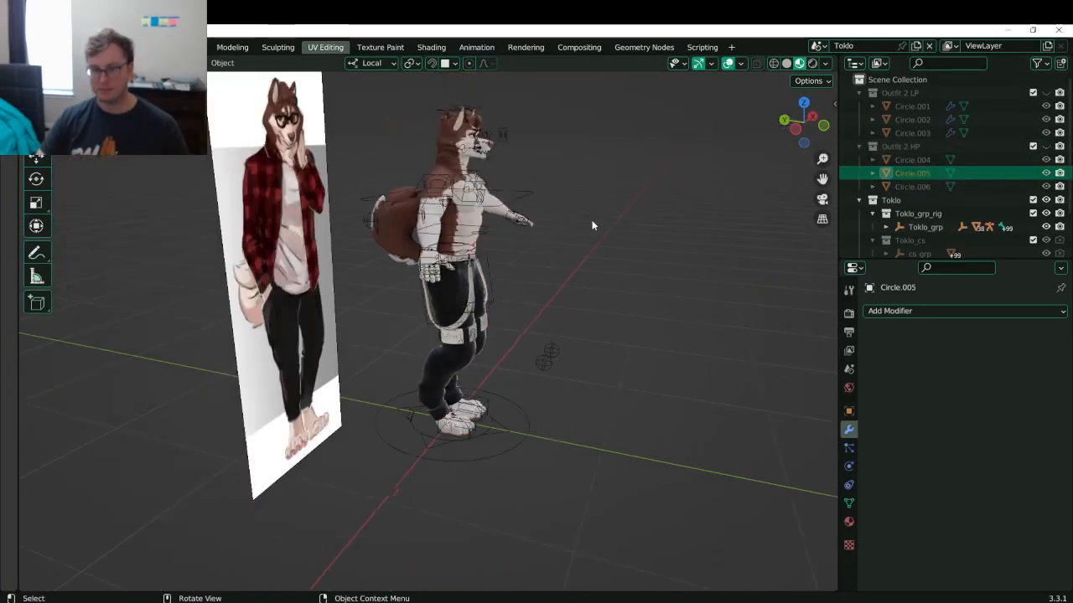
middle_click_drag(590, 227, 585, 204)
left_click(728, 63)
scroll(383, 364, "up", 4)
middle_click_drag(383, 364, 345, 337)
key("ctrl+s")
- Orbit around the textured character's back and front, then save again
middle_click_drag(337, 205, 419, 306)
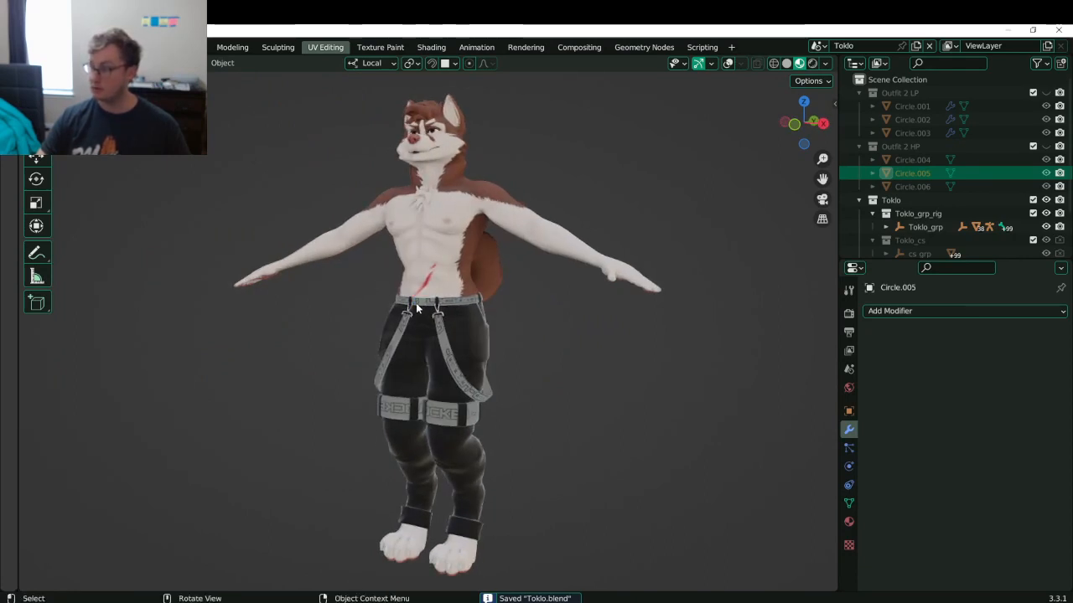
middle_click_drag(364, 296, 406, 295)
middle_click_drag(480, 249, 465, 288, "shift")
key("ctrl+s")
scroll(440, 300, "up", 1)
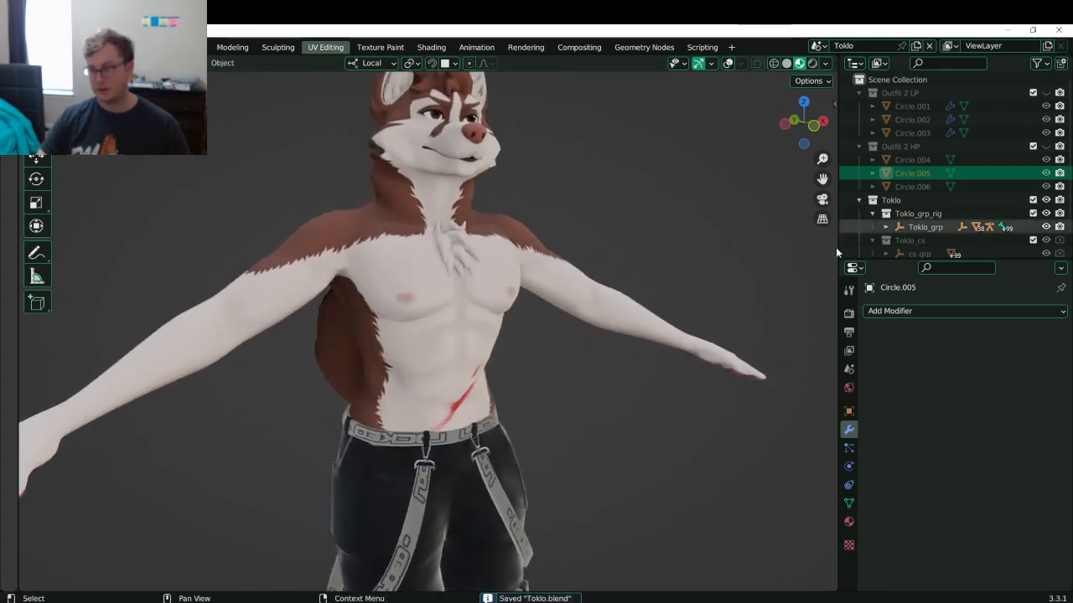
- Inspect the Toklo Body, Toklo_grp and cs_grp objects and expand Toklo_grp's children
left_click(570, 312)
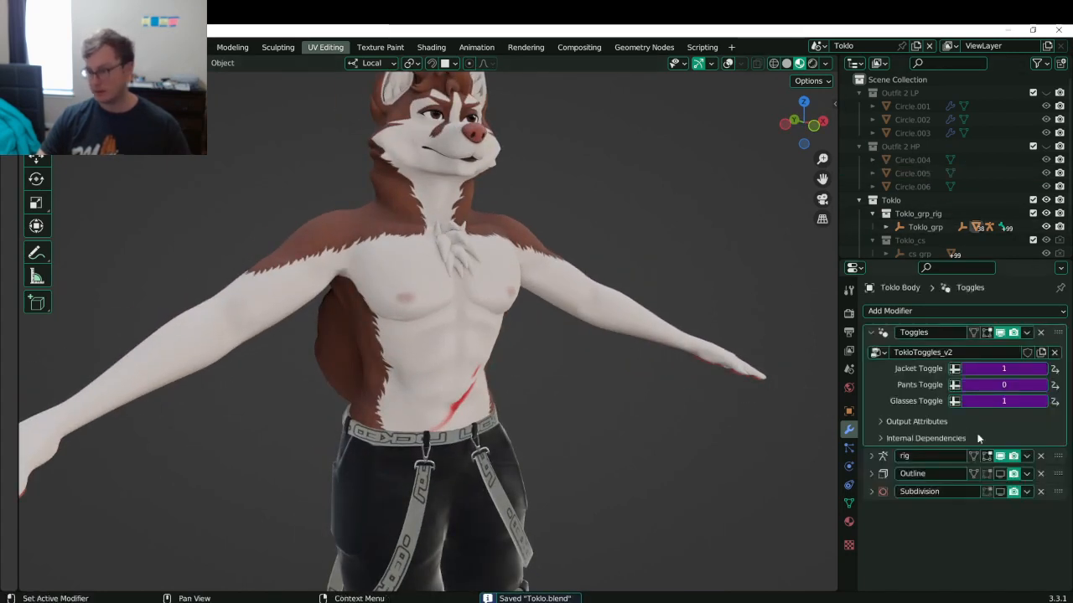
left_click(970, 371)
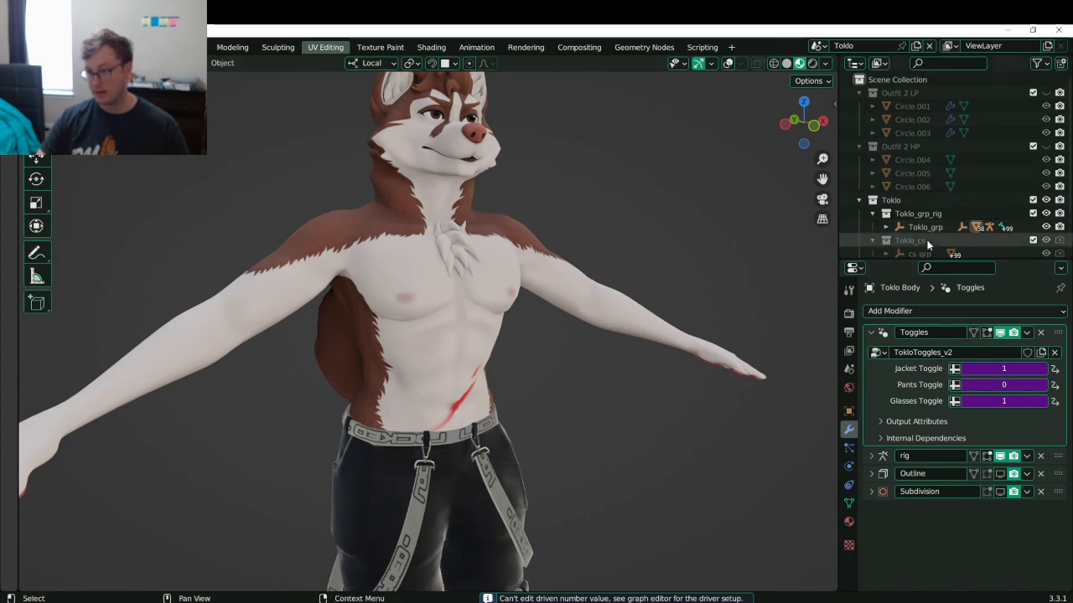
scroll(922, 218, "down", 1)
left_click(925, 204)
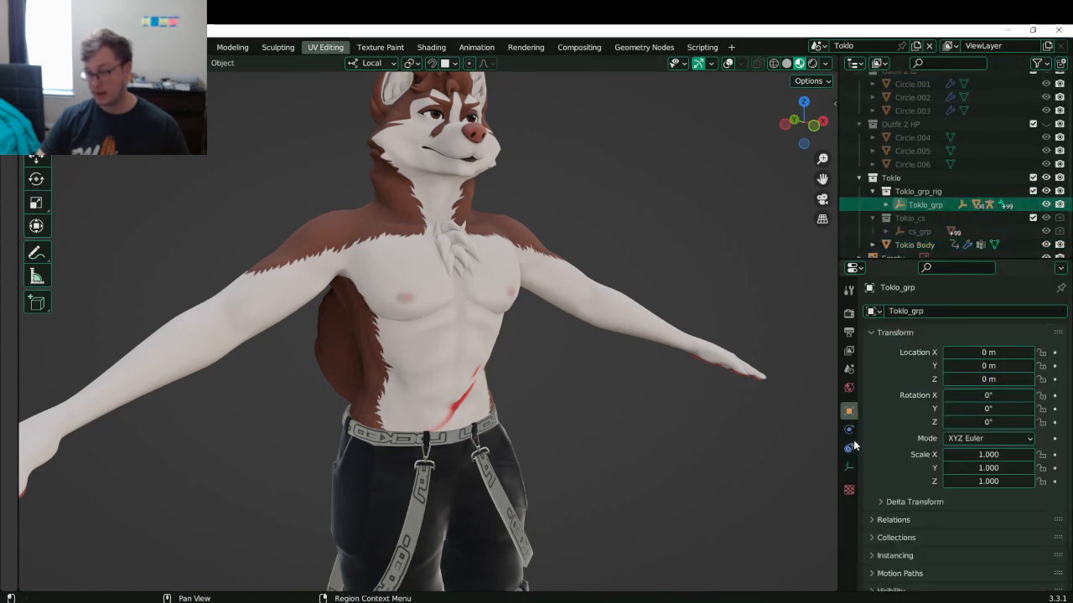
scroll(920, 233, "down", 2)
left_click(920, 209)
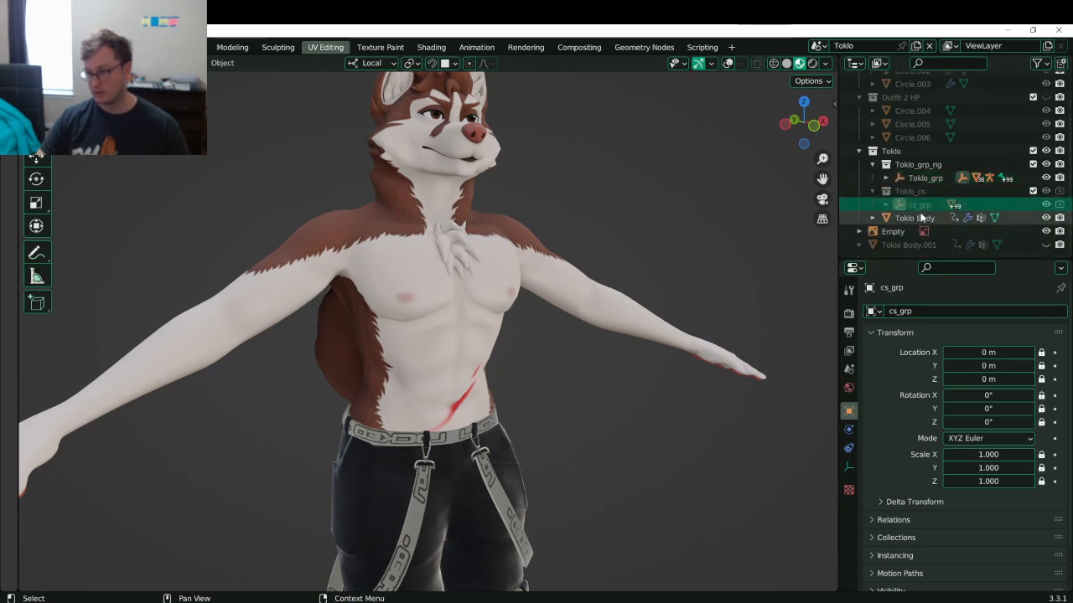
left_click(921, 217)
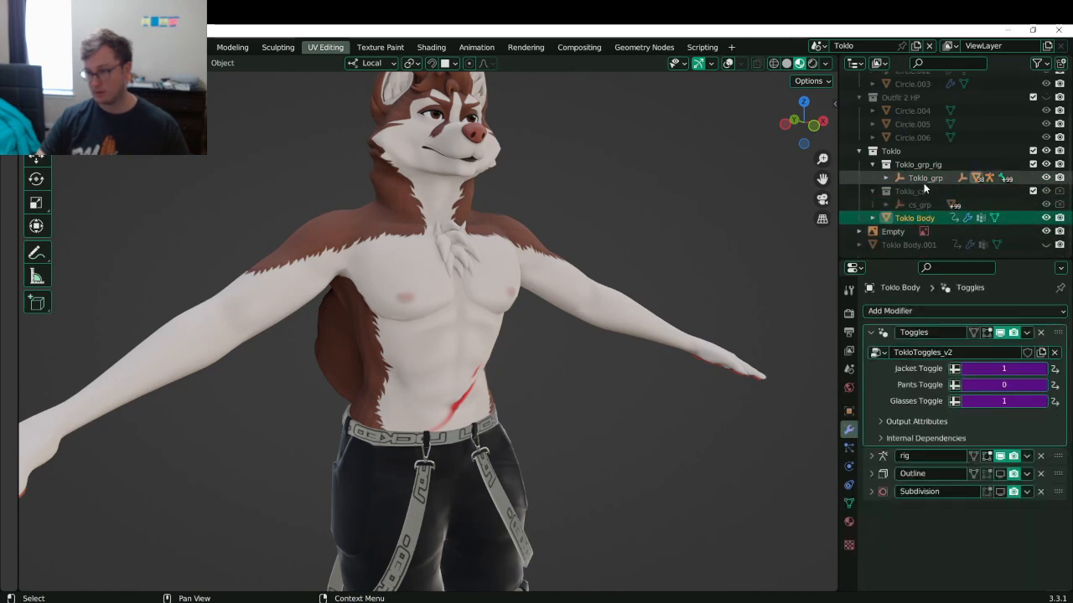
left_click(925, 179)
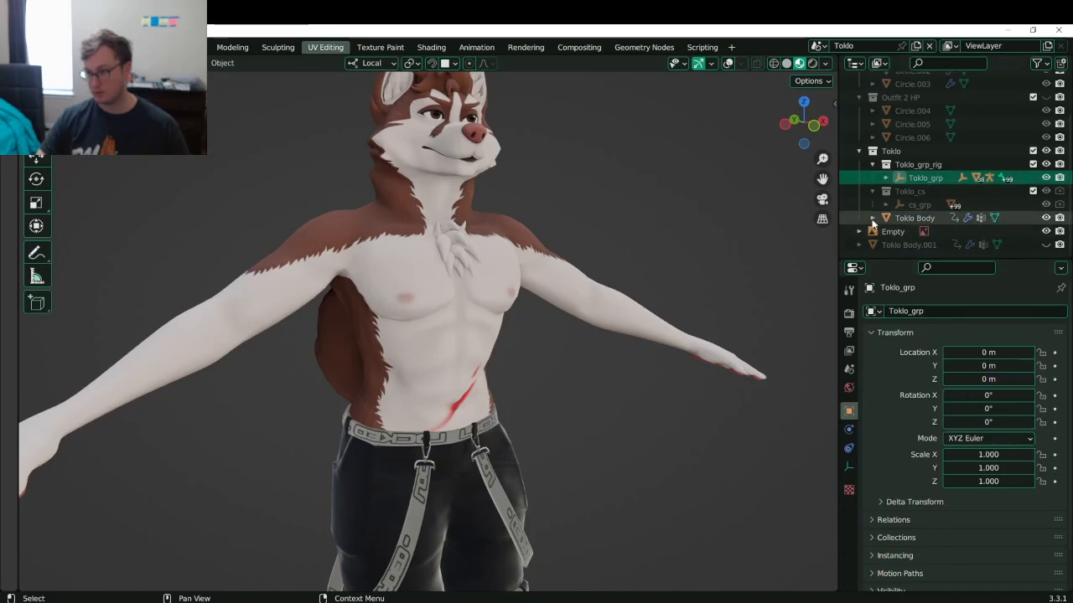
left_click(886, 178)
- Select Toklo_rig and expand its armature data Custom Properties
left_click(917, 192)
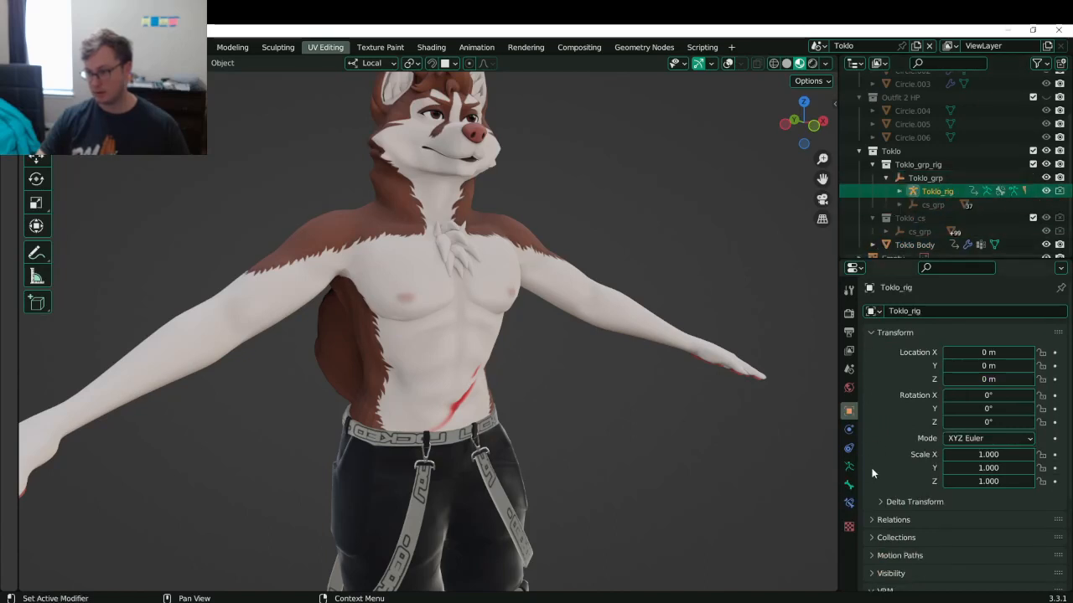
left_click(849, 467)
left_click(905, 503)
scroll(930, 511, "down", 2)
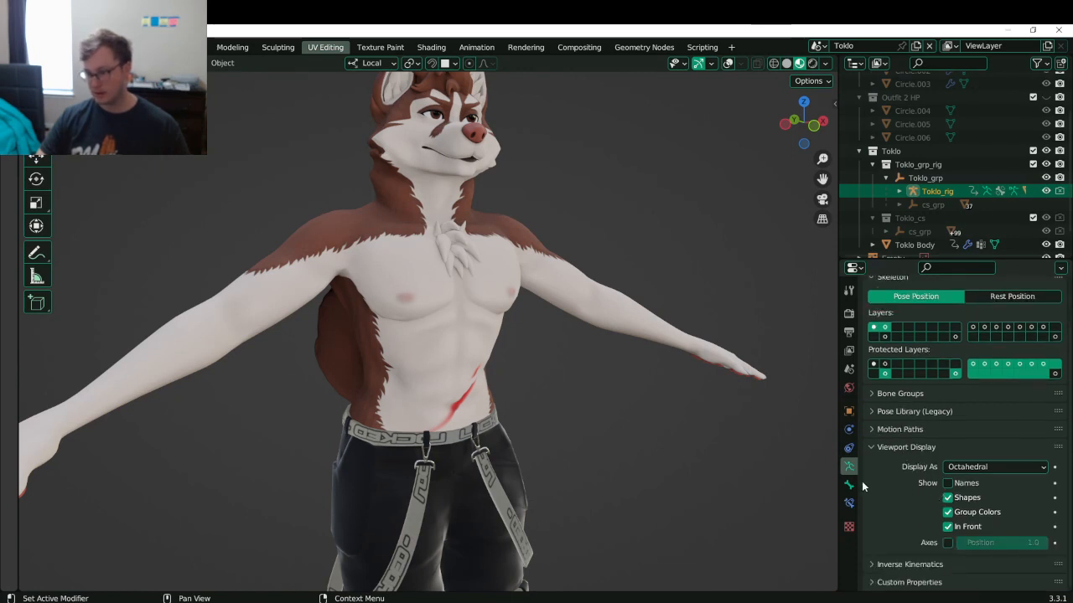
left_click(909, 583)
scroll(911, 526, "down", 5)
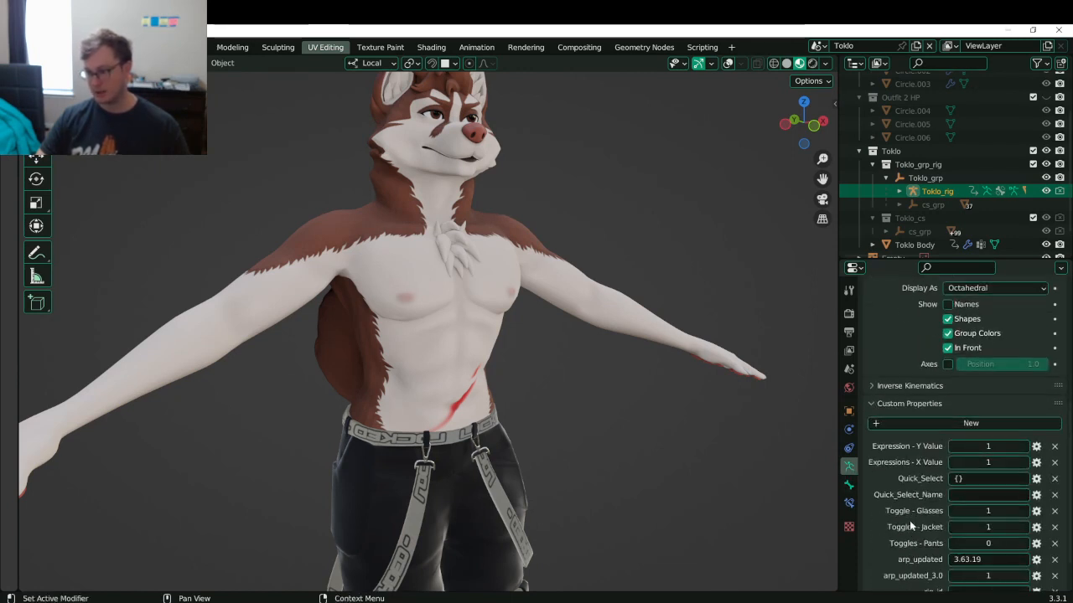
scroll(911, 526, "down", 1)
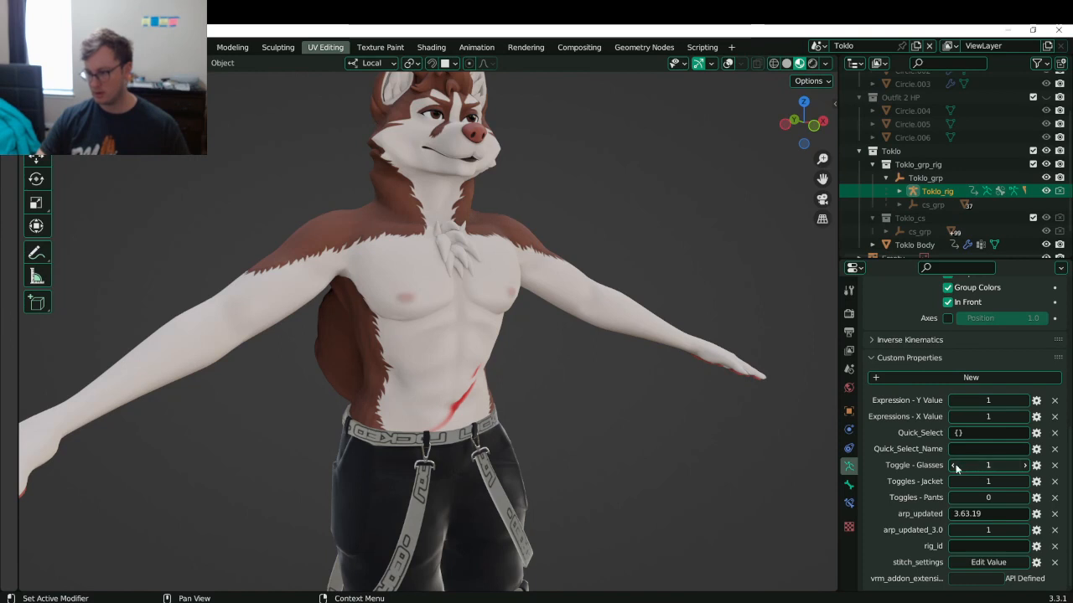
- Set Toggle - Glasses, Jacket and Pants to 0 to show the clothing on Toklo
left_click(953, 466)
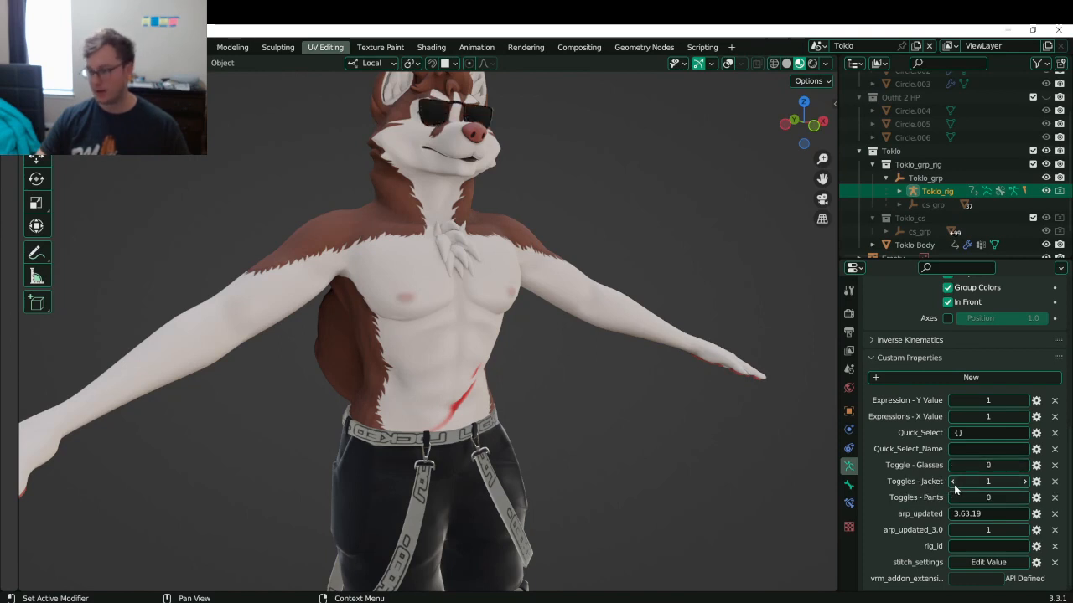
left_click(952, 482)
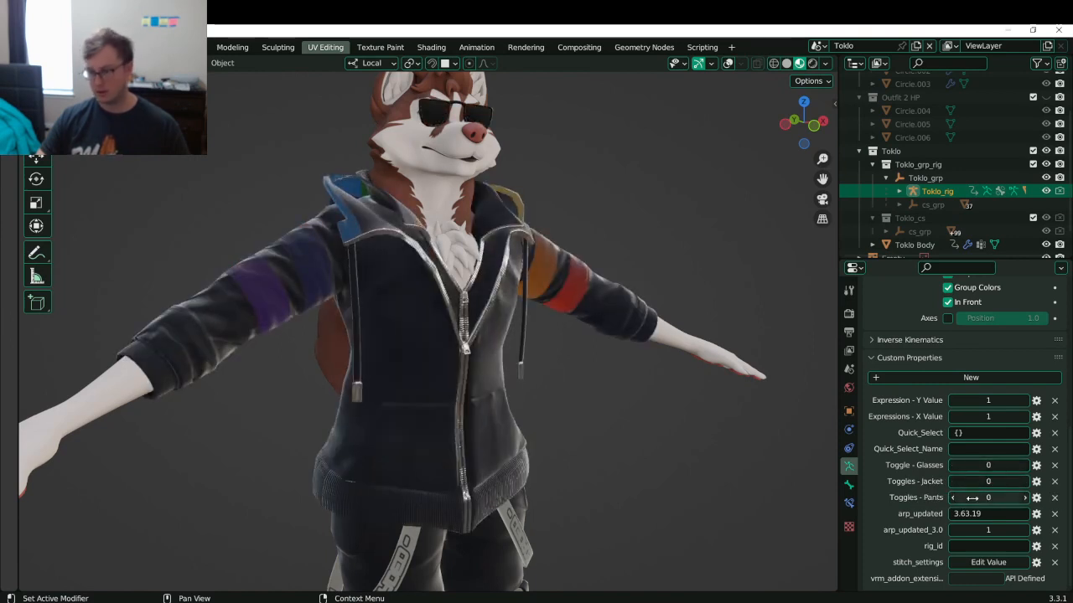
left_click(1024, 481)
left_click(1025, 497)
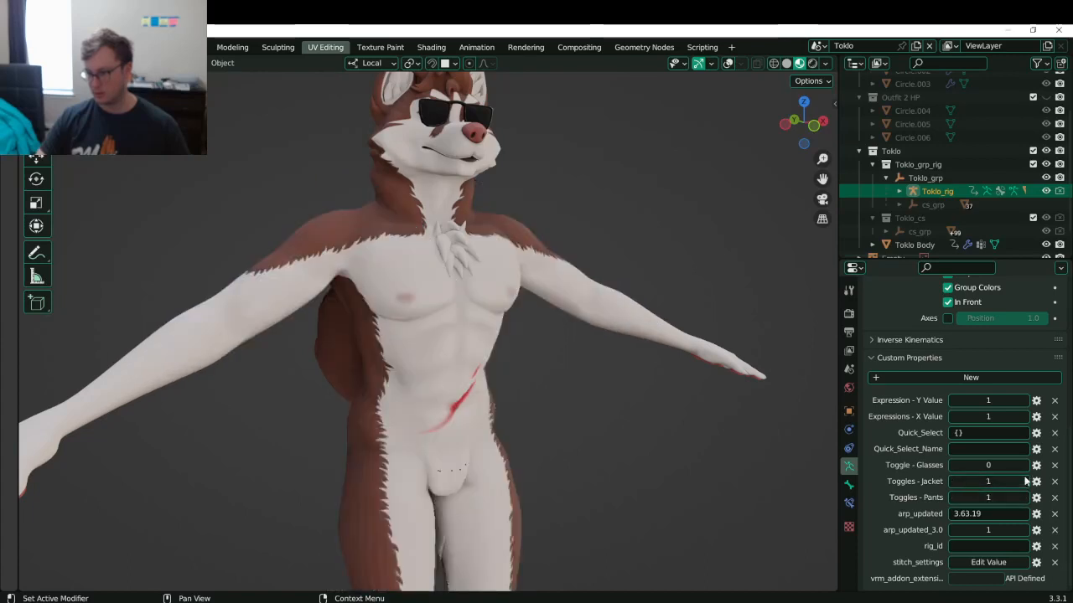
left_click(1024, 465)
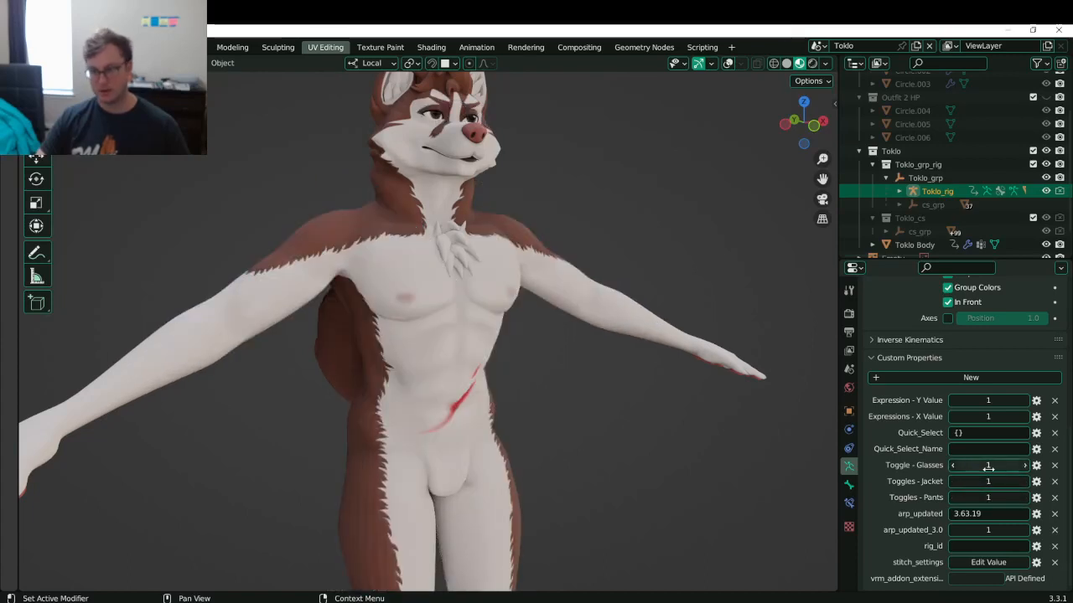
left_click(953, 465)
left_click(953, 481)
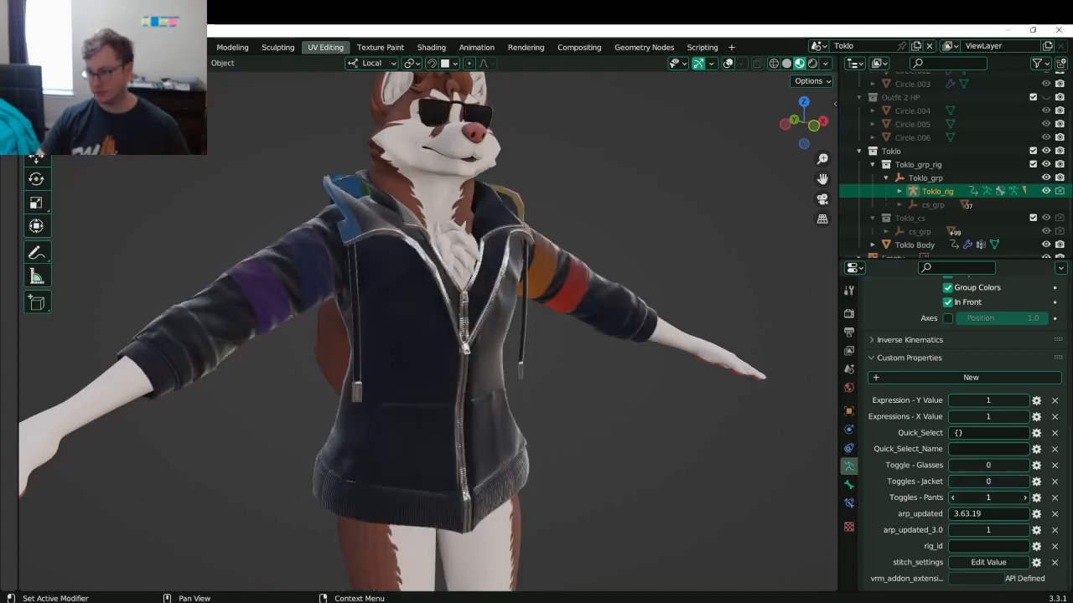
left_click(952, 497)
- Review the dressed character, save Toklo.blend, and hide the Toklo collection
scroll(515, 344, "down", 3)
middle_click_drag(516, 343, 545, 379)
key("ctrl+s")
scroll(432, 344, "up", 5)
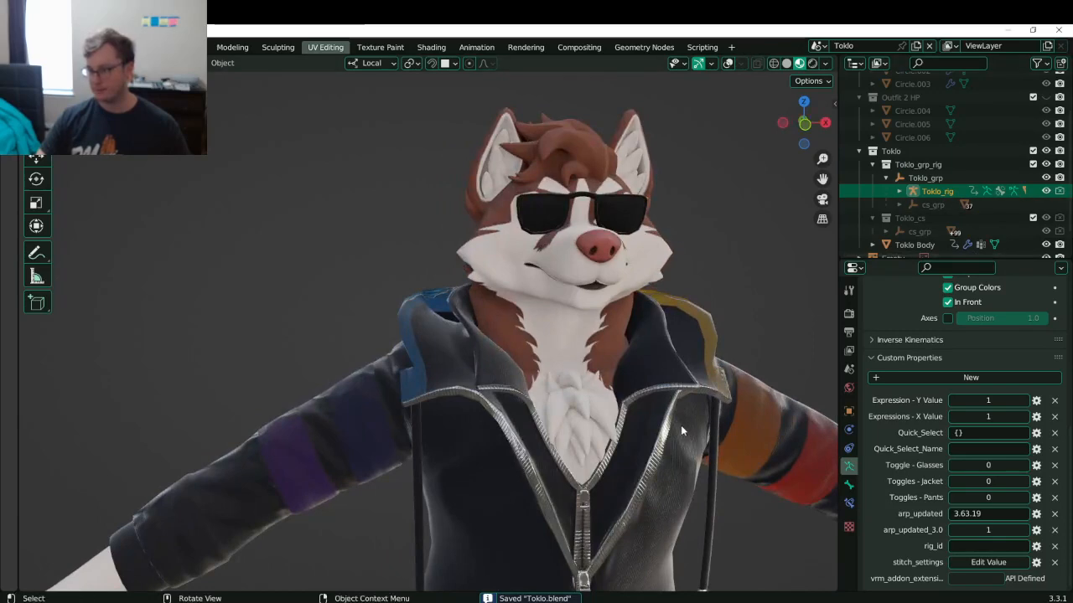
middle_click_drag(681, 432, 483, 389, "shift")
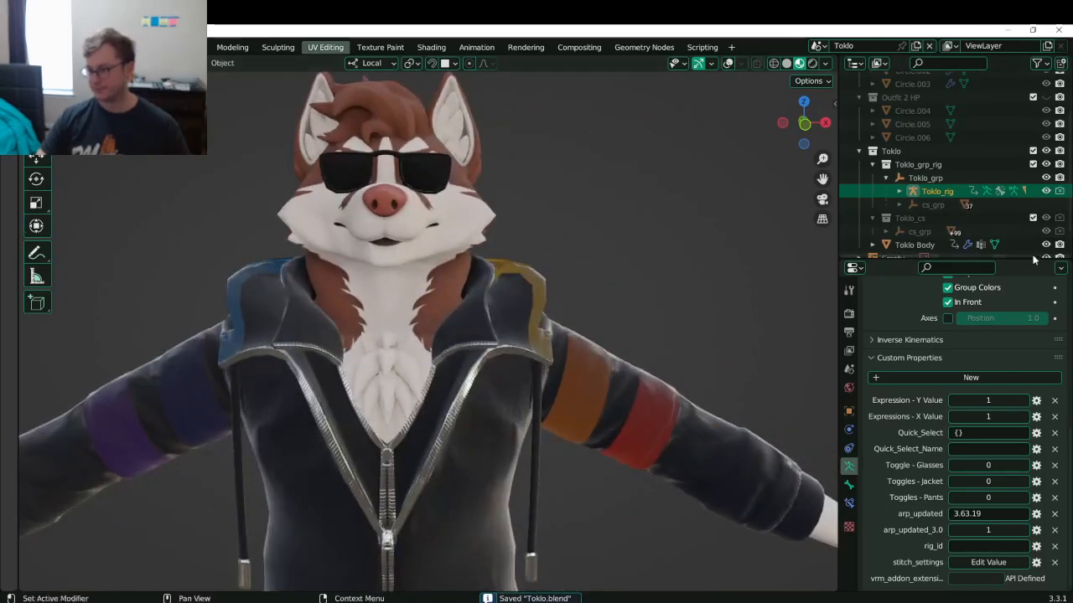
left_click(1046, 151)
- Show the Outfit 2 HP collection and switch the viewport to Solid shading
left_click(1046, 98)
middle_click_drag(476, 295, 486, 336)
scroll(540, 336, "down", 4)
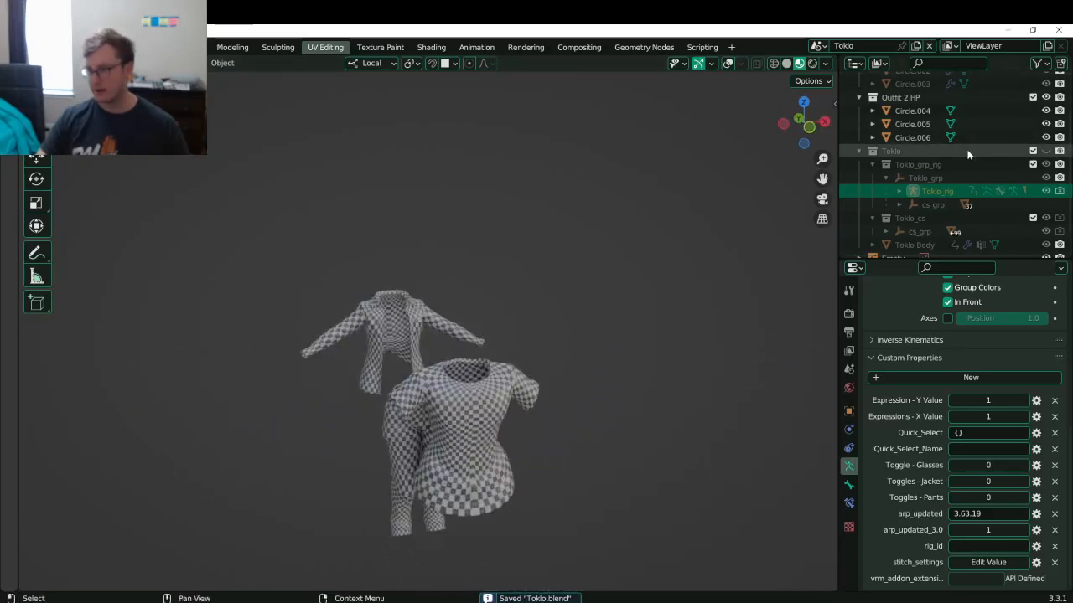
scroll(976, 163, "up", 3)
key("z")
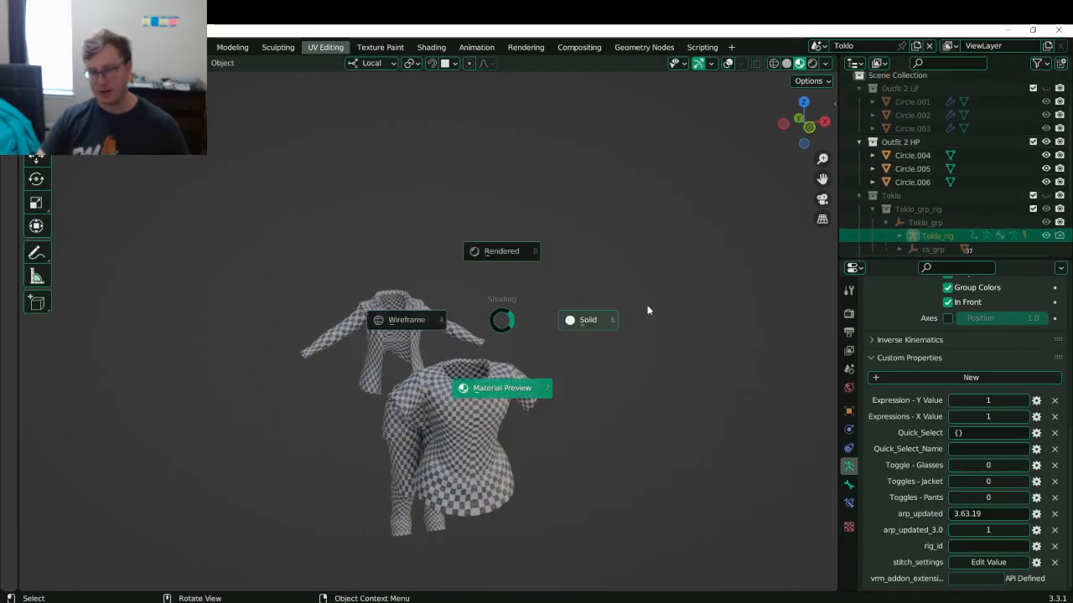
left_click(604, 318)
- Orbit around the garments and make the pants mesh Circle.005 active
middle_click_drag(612, 327, 478, 429)
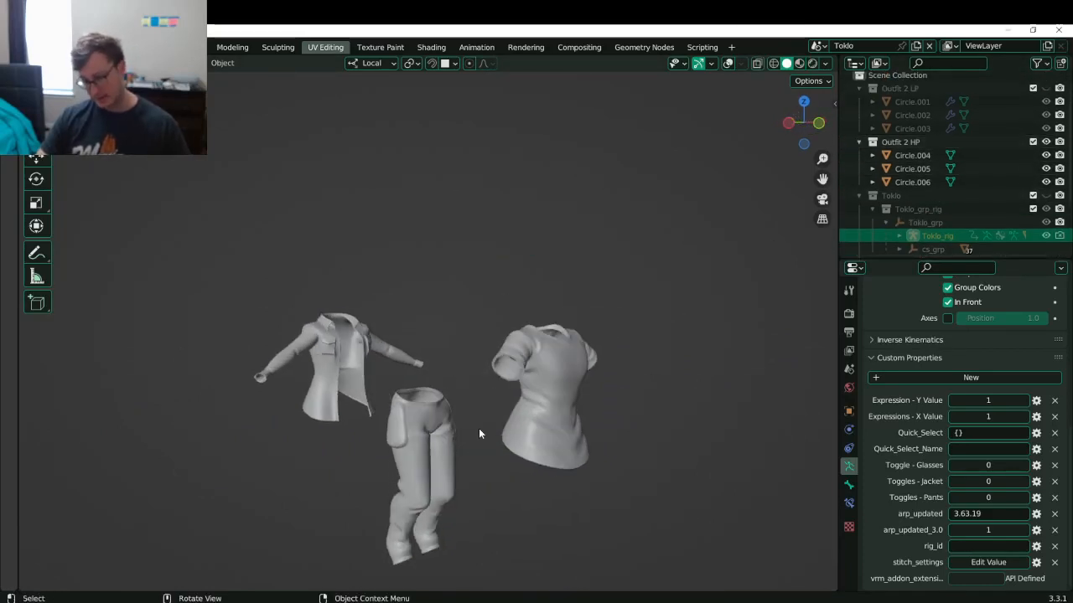
scroll(979, 184, "down", 3)
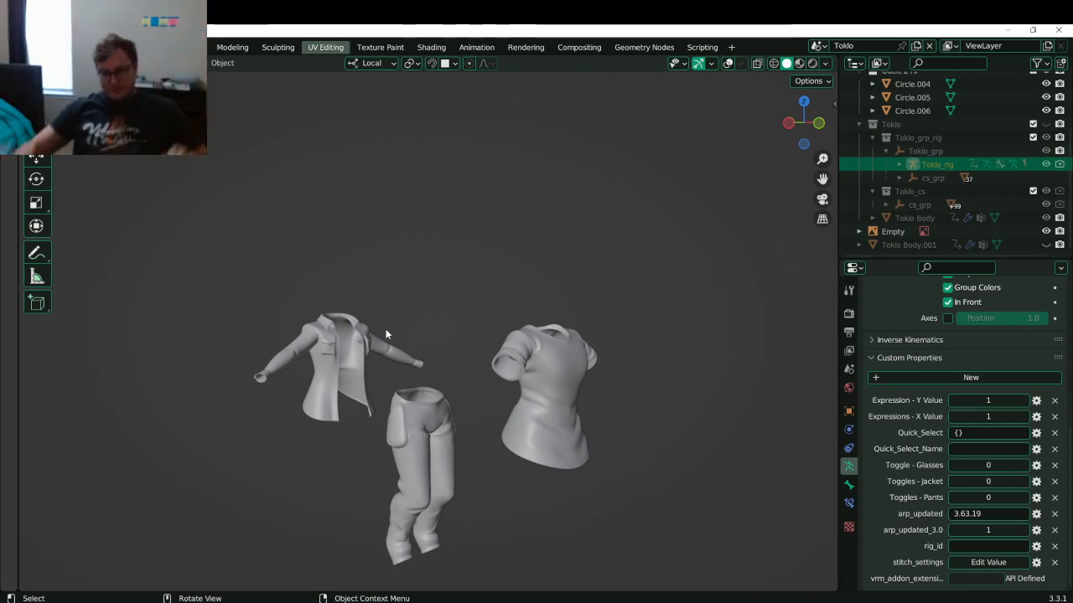
scroll(432, 367, "up", 4)
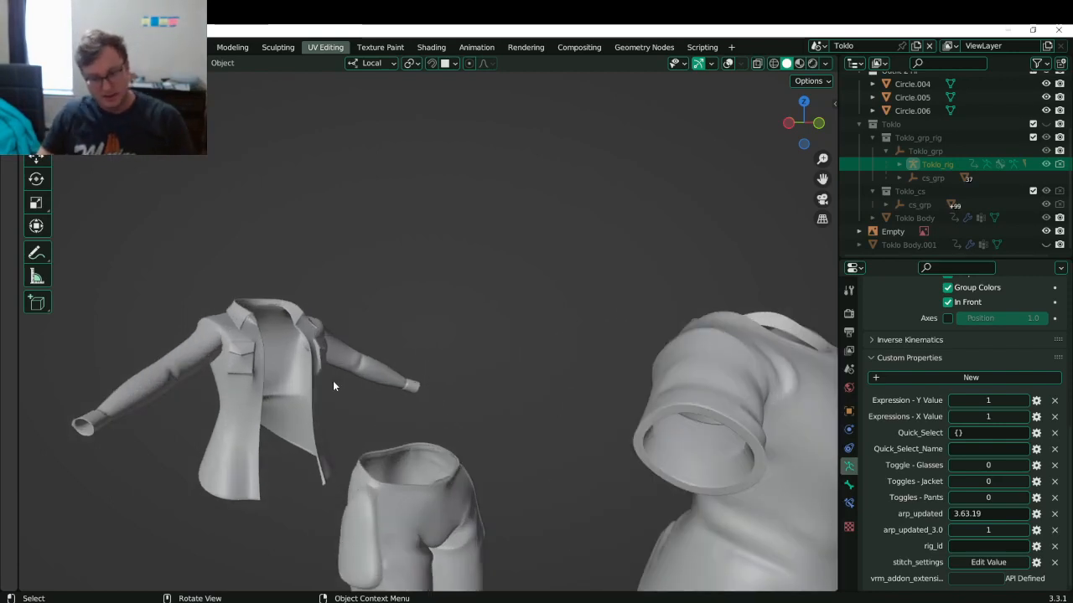
middle_click_drag(332, 381, 434, 388)
scroll(435, 388, "up", 1)
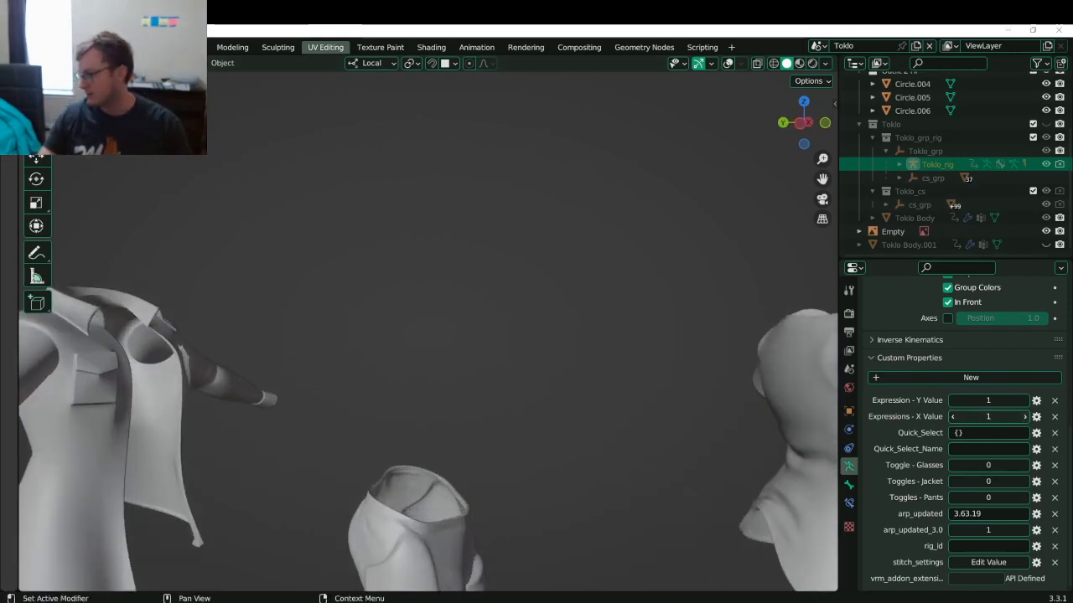
left_click(604, 437)
scroll(516, 359, "up", 6)
left_click(464, 362)
key("ctrl+Tab")
- In Sculpt Mode, sculpt diagonal wrinkles across the pocket with a 40 px brush
left_click(475, 431)
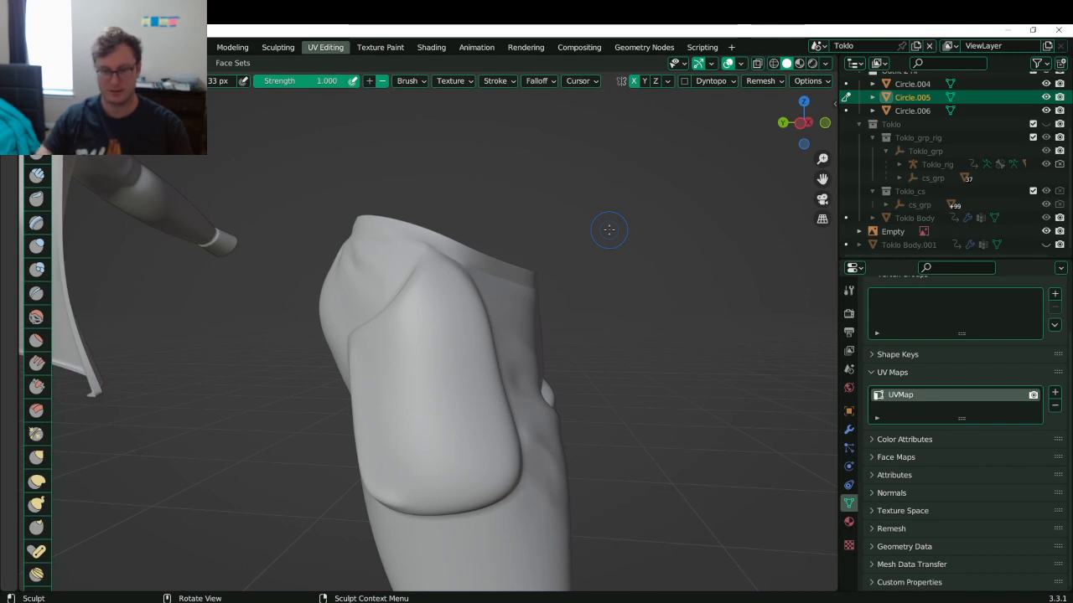
left_click_drag(368, 432, 444, 487)
key("ctrl+z")
key("bracketright")
key("bracketright")
left_click_drag(364, 429, 438, 488)
left_click_drag(371, 399, 465, 471)
left_click_drag(376, 363, 465, 432)
mouse_move(397, 337)
left_mouse_down()
mouse_move(488, 405)
mouse_move(461, 438)
mouse_move(486, 447)
mouse_move(479, 495)
mouse_move(480, 467)
left_mouse_up()
left_click_drag(367, 419, 445, 485, "shift")
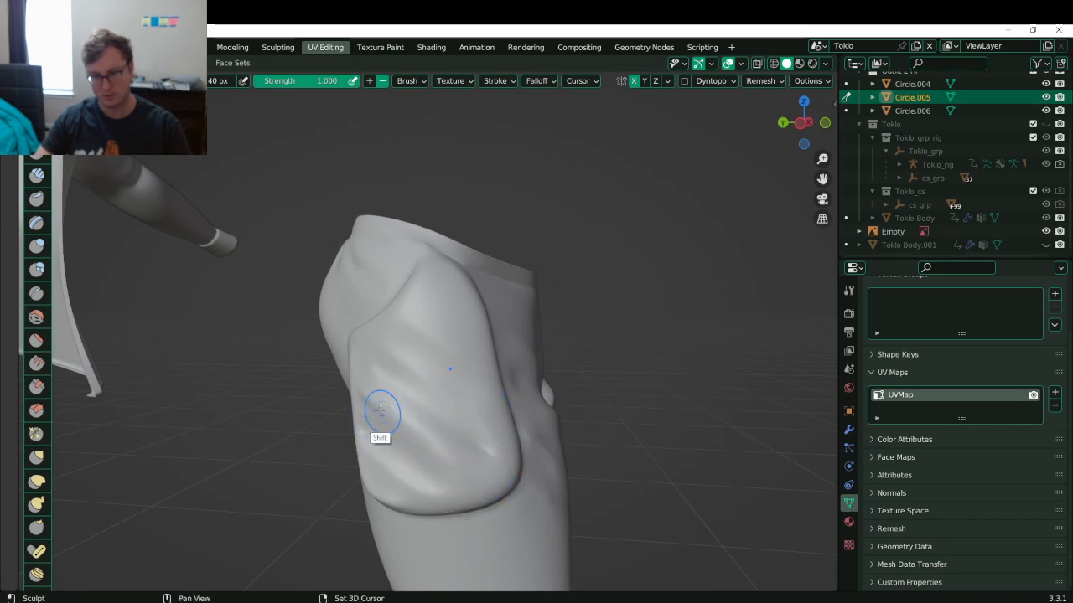
- Deepen the crease along the pocket edge and smooth its bottom and side edges
middle_click_drag(485, 451, 445, 384)
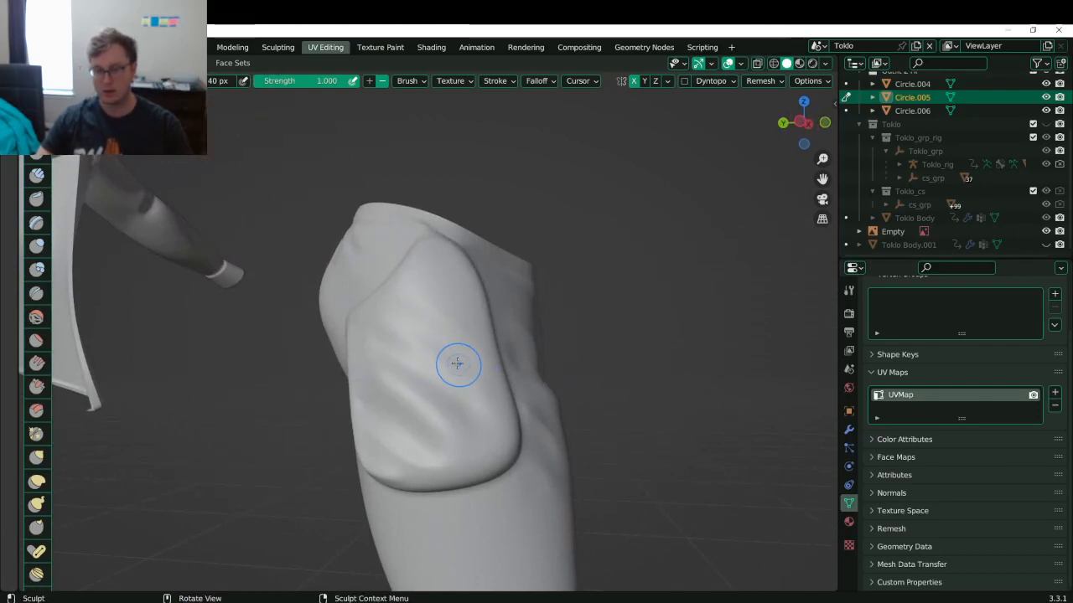
mouse_move(507, 413)
left_mouse_down("ctrl")
mouse_move(478, 311)
mouse_move(511, 429)
mouse_move(427, 481)
mouse_move(508, 453)
left_mouse_up("ctrl")
left_click_drag(397, 471, 506, 436, "shift")
middle_click_drag(505, 419, 402, 432)
mouse_move(403, 436)
left_mouse_down("shift")
mouse_move(388, 293)
mouse_move(402, 423)
left_mouse_up("shift")
mouse_move(412, 495)
middle_mouse_down()
mouse_move(465, 429)
mouse_move(455, 446)
middle_mouse_up()
- Carve and soften an inverted diagonal groove, save Toklo.blend, and return to Object Mode
left_click(36, 106)
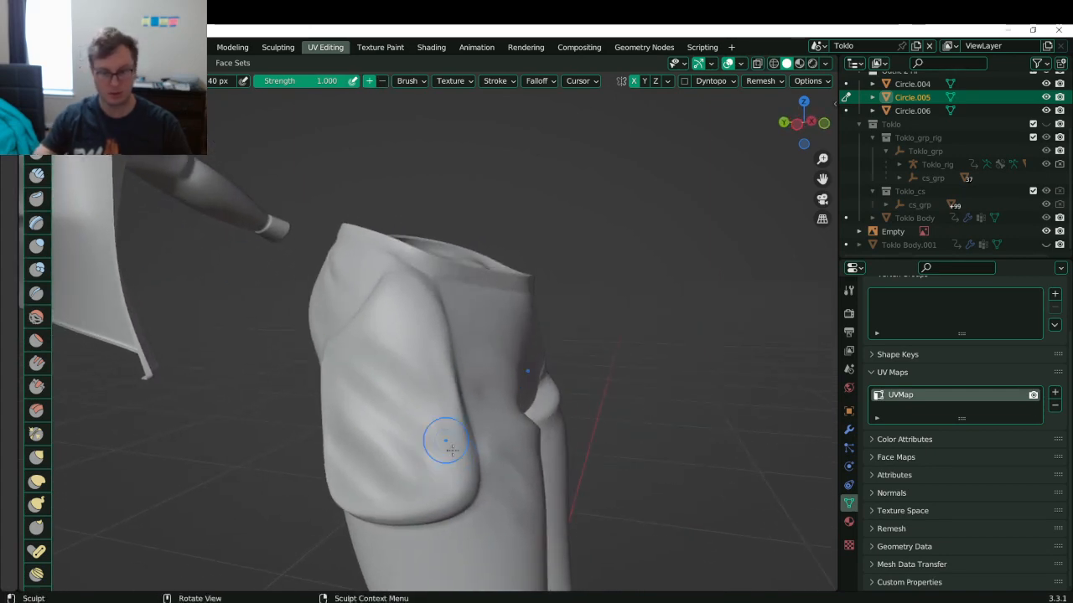
left_click_drag(363, 412, 430, 472, "ctrl")
mouse_move(369, 426)
left_mouse_down("shift")
mouse_move(442, 455)
mouse_move(375, 427)
left_mouse_up("shift")
left_click_drag(431, 463, 445, 485, "shift")
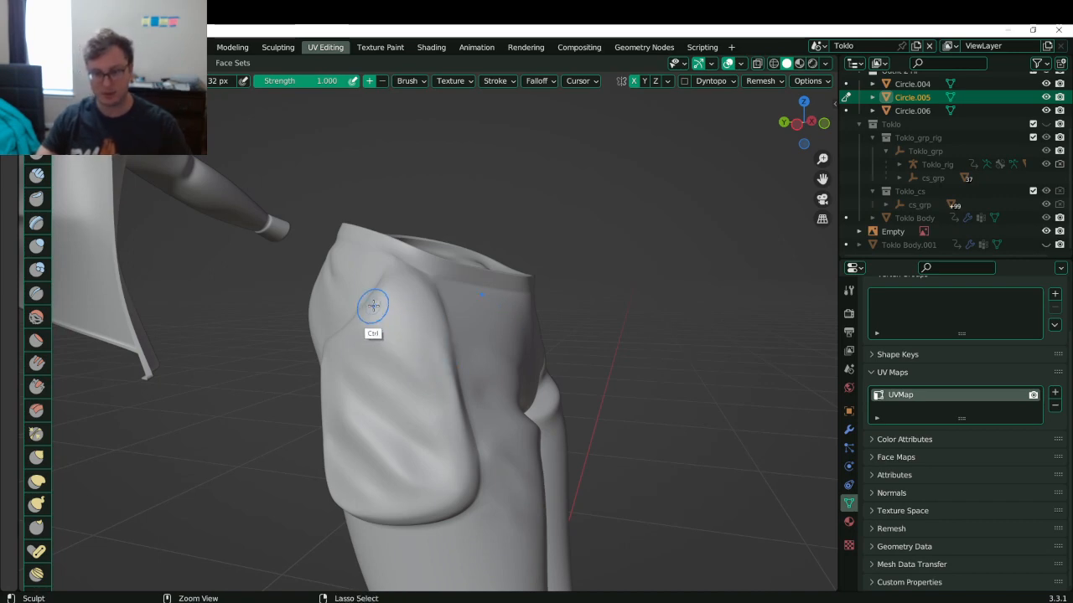
key("ctrl+s")
key("ctrl+Tab")
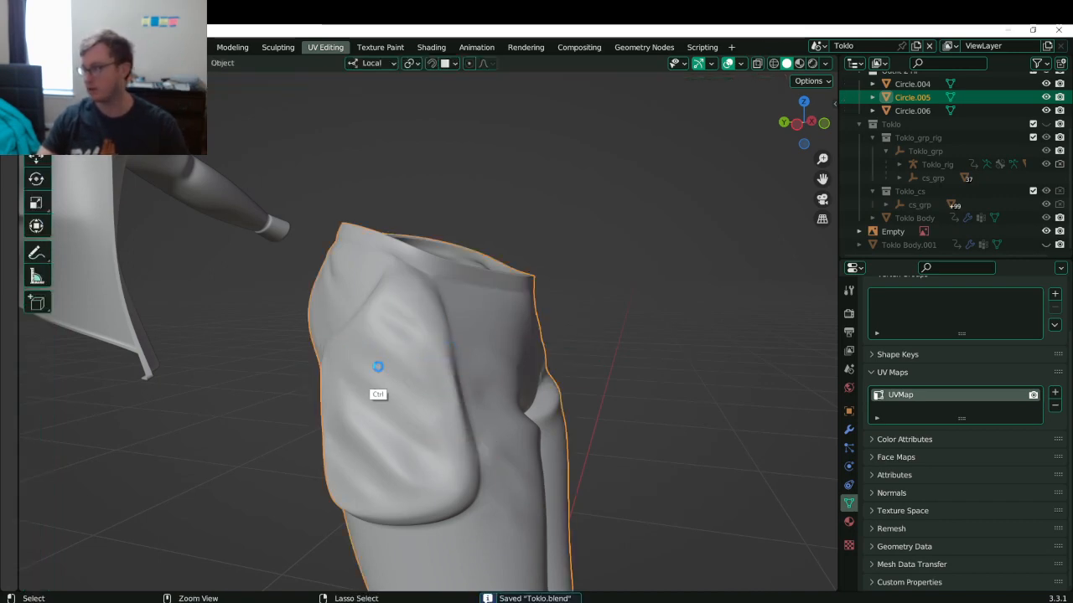
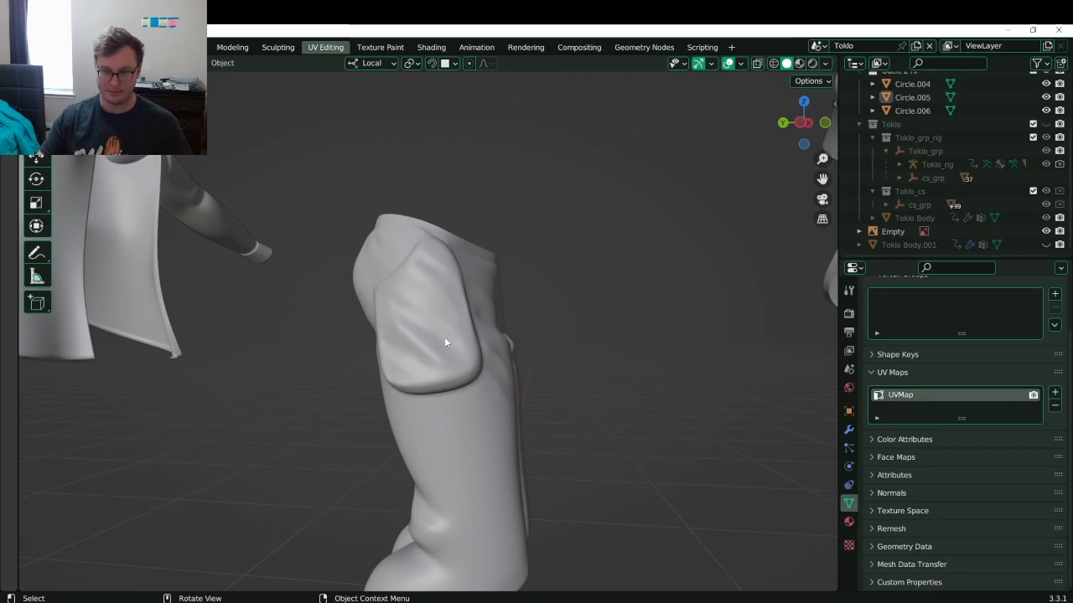
- Sculpt the pants and smooth the side pocket flap's lower and front edges into the thigh
left_click(438, 357)
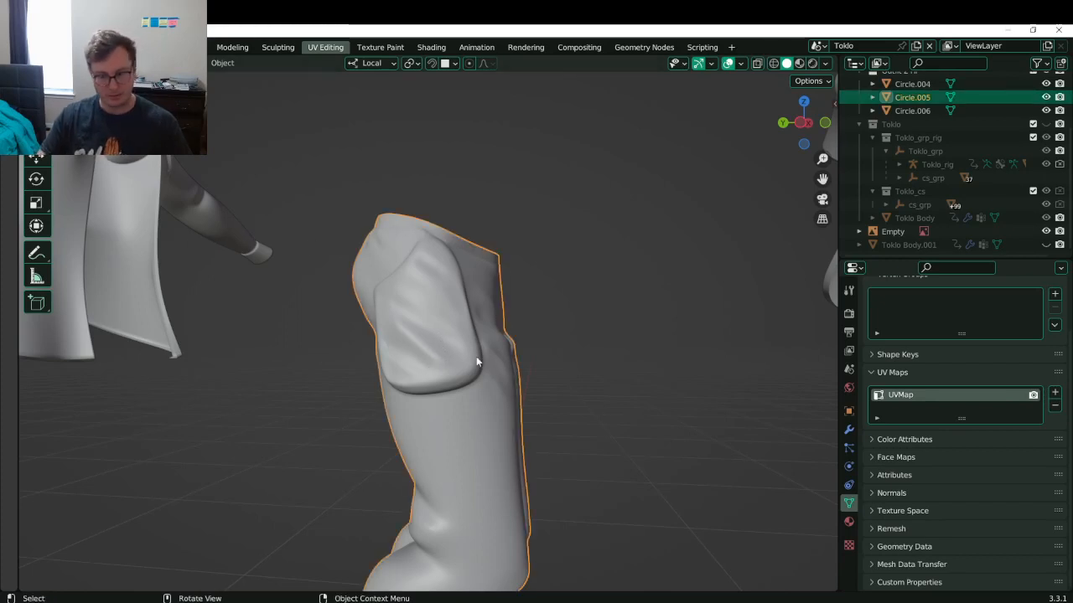
key("ctrl+Tab")
left_click(489, 432)
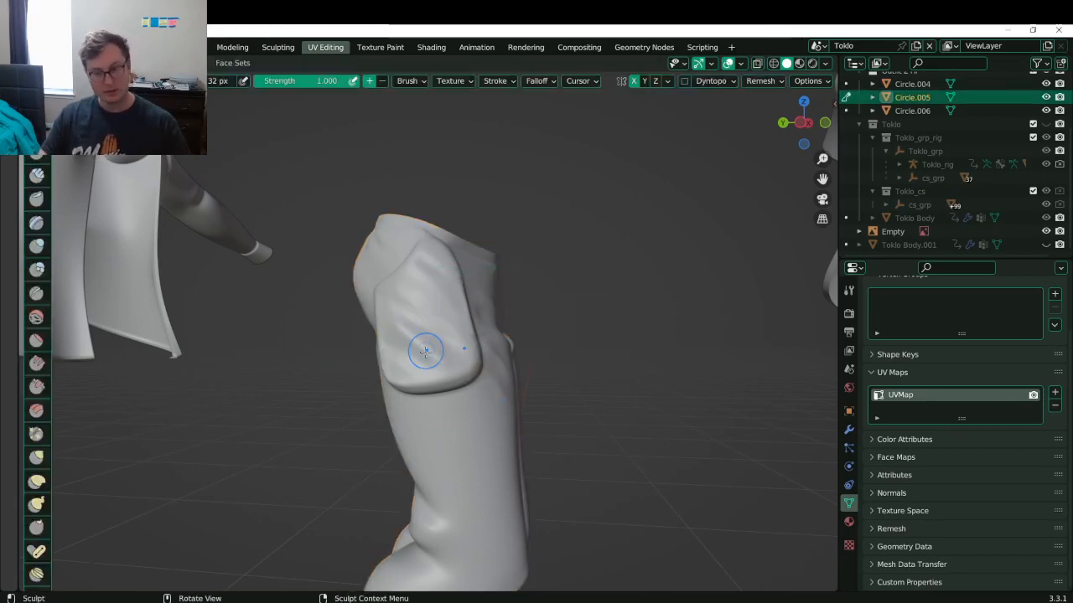
mouse_move(398, 323)
left_mouse_down("shift")
mouse_move(460, 369)
mouse_move(397, 331)
mouse_move(395, 288)
mouse_move(399, 363)
mouse_move(429, 343)
mouse_move(499, 398)
mouse_move(429, 269)
left_mouse_up("shift")
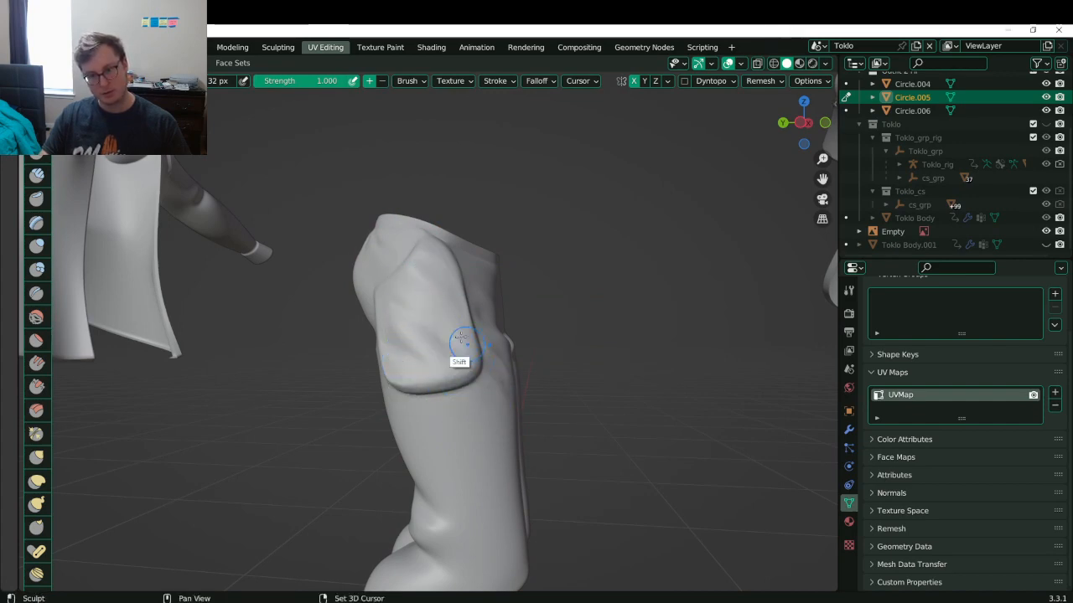
middle_click_drag(493, 481, 452, 479)
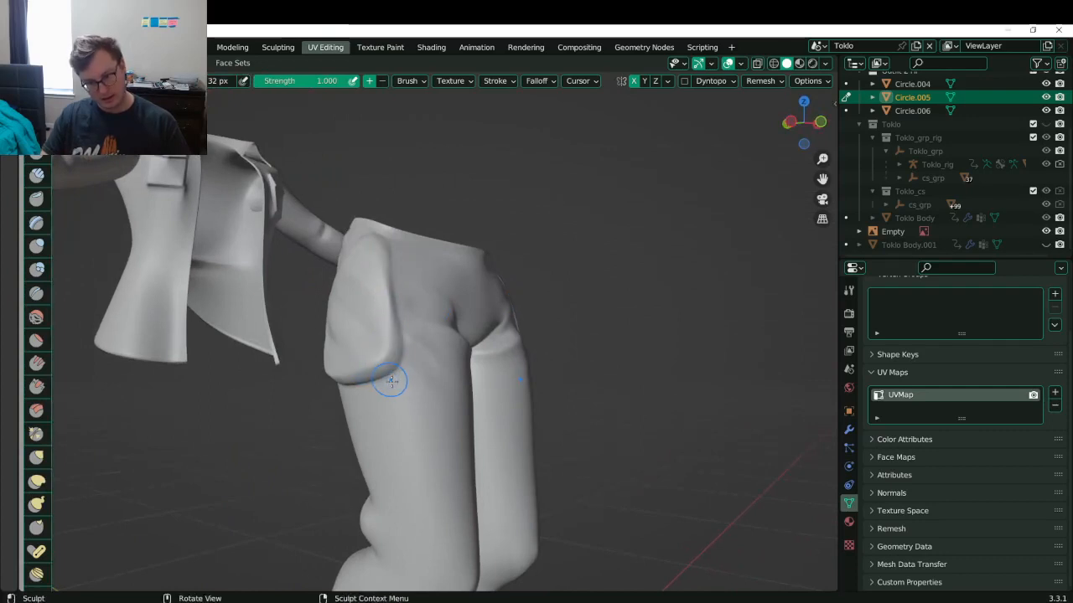
middle_click_drag(401, 391, 408, 359, "ctrl")
mouse_move(345, 369)
left_mouse_down("shift")
mouse_move(377, 348)
mouse_move(367, 246)
left_mouse_up("shift")
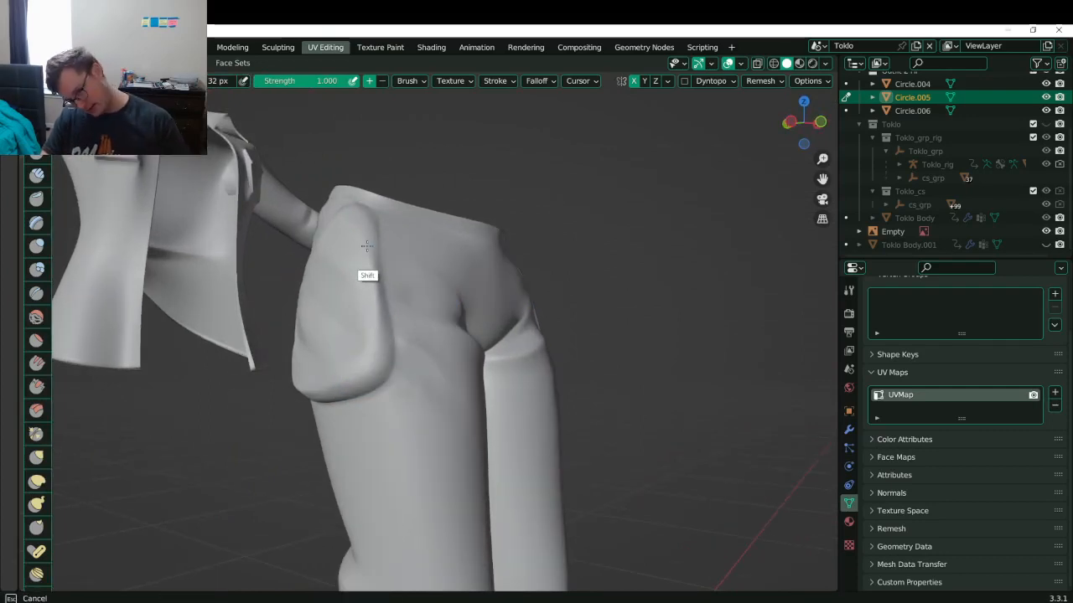
middle_click_drag(436, 278, 387, 306)
middle_click_drag(387, 307, 306, 271)
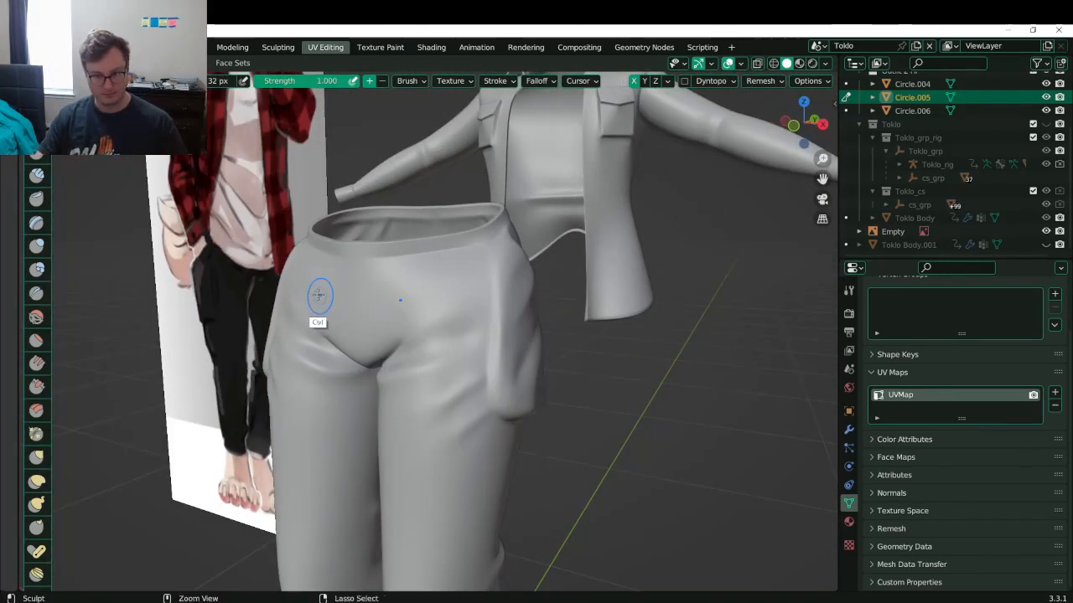
- Add several diagonal creases across the upper front of the pants and soften them
left_click_drag(319, 295, 413, 333, "ctrl")
key("ctrl+z")
left_click_drag(304, 294, 425, 315, "ctrl")
key("ctrl+z")
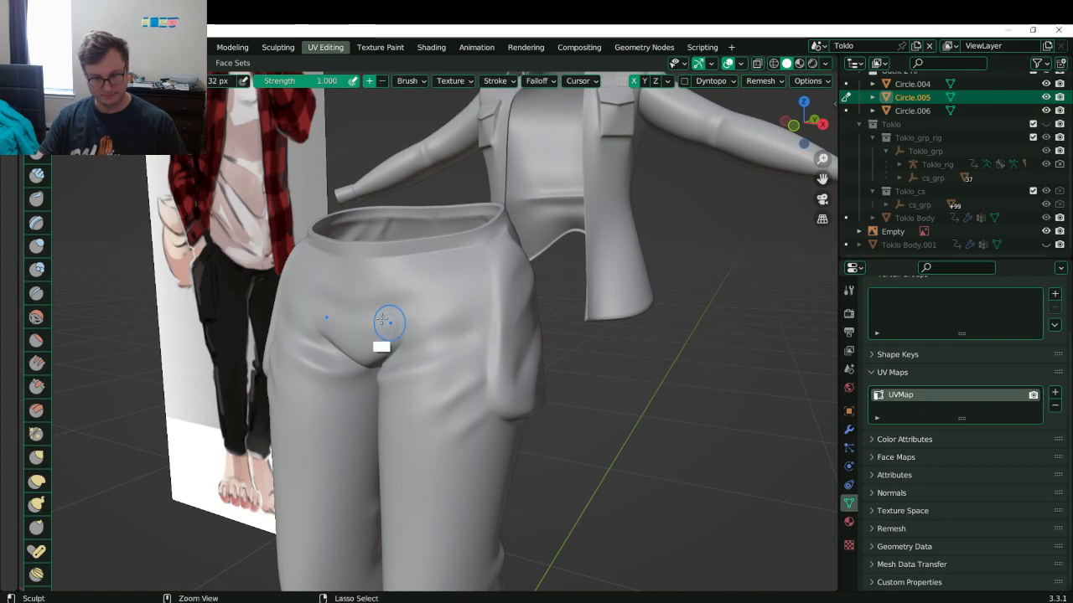
middle_click_drag(366, 316, 377, 295)
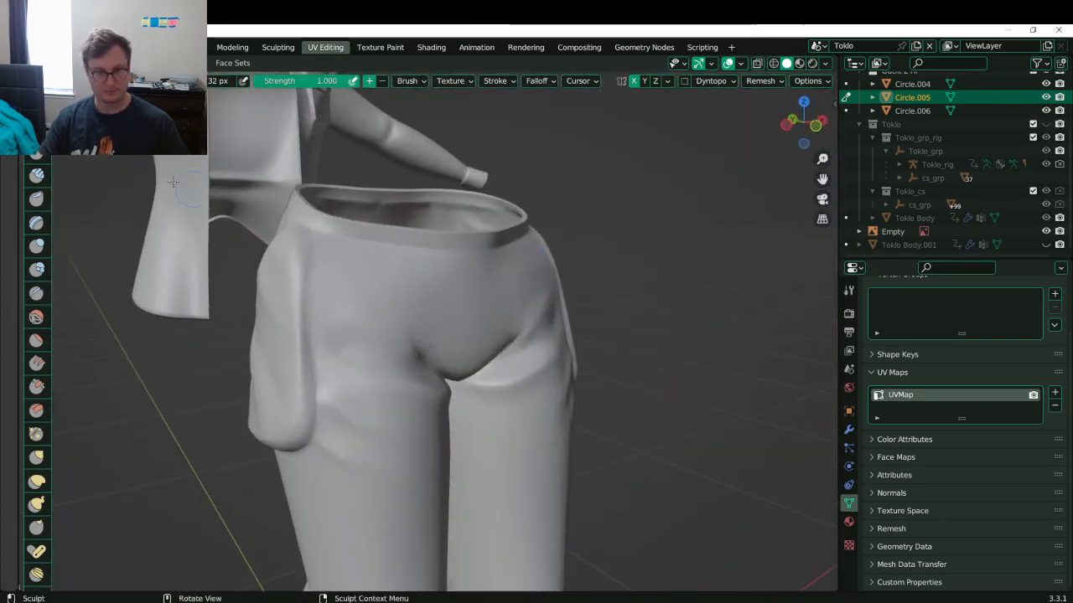
left_click_drag(330, 274, 404, 305, "ctrl")
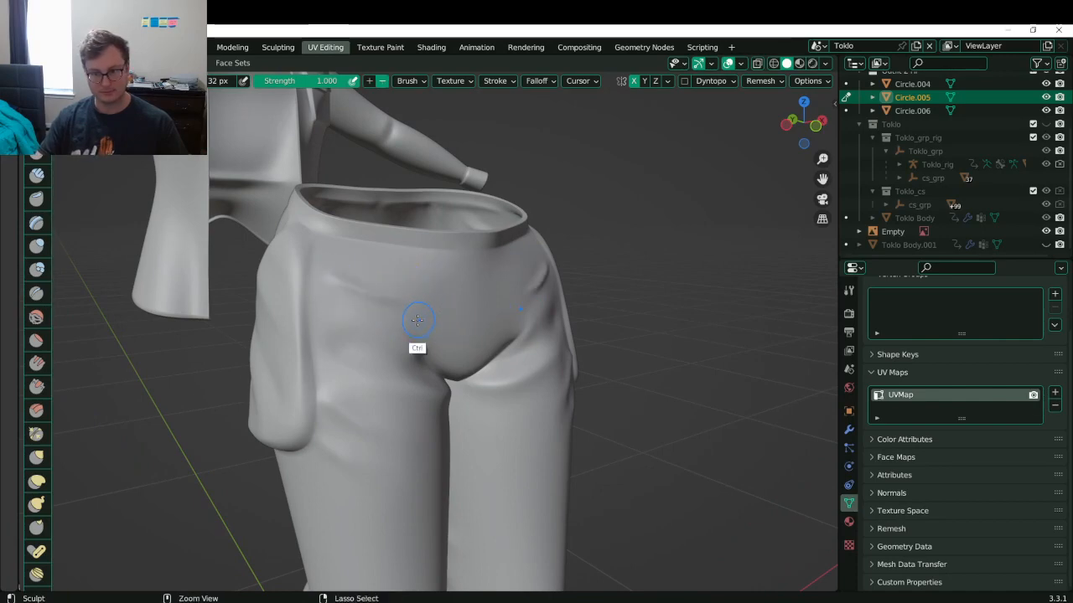
mouse_move(336, 284)
left_mouse_down("ctrl")
mouse_move(348, 269)
mouse_move(327, 261)
mouse_move(371, 299)
left_mouse_up("ctrl")
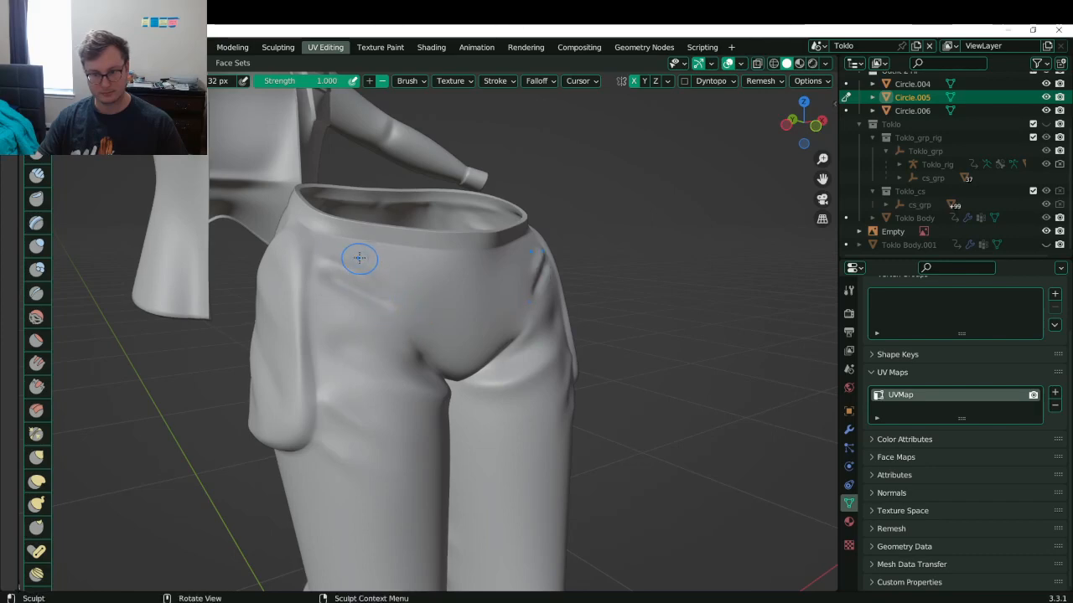
key("ctrl+z")
left_click_drag(327, 269, 390, 295, "ctrl")
left_click_drag(367, 250, 413, 286, "ctrl")
left_click_drag(401, 252, 421, 278, "ctrl")
mouse_move(342, 275)
left_mouse_down("shift")
mouse_move(350, 283)
mouse_move(435, 268)
mouse_move(430, 307)
mouse_move(354, 272)
mouse_move(362, 258)
mouse_move(430, 275)
left_mouse_up("shift")
- Try mirrored creases on the upper pants from a three-quarter back view, undoing the rejected strokes
middle_click_drag(426, 304, 419, 373)
key("ctrl+z")
key("ctrl+z")
key("ctrl+z")
key("ctrl+z")
key("ctrl+z")
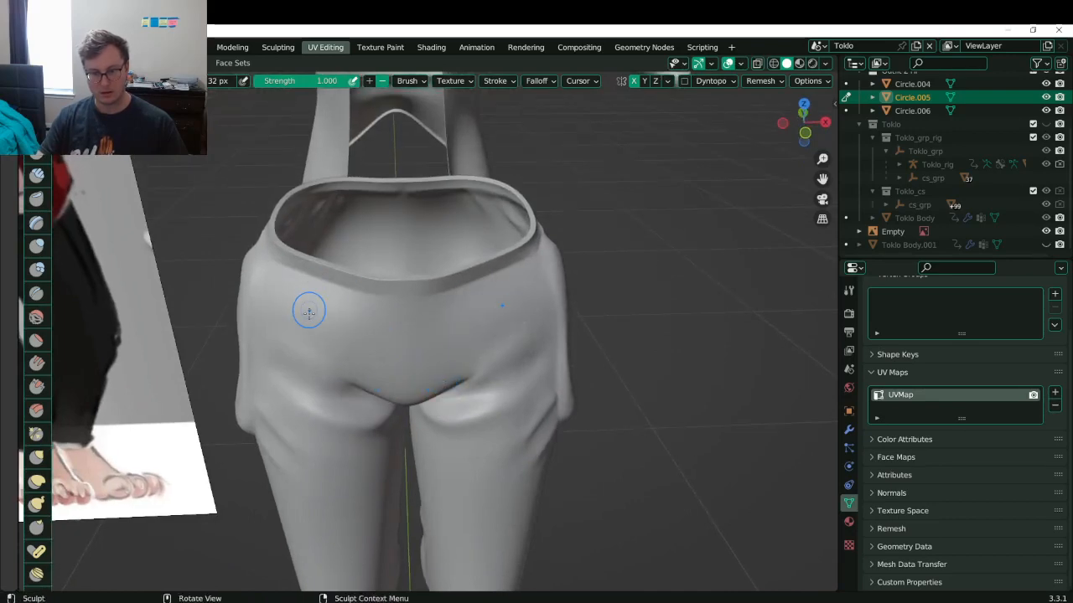
middle_click_drag(304, 338, 347, 321)
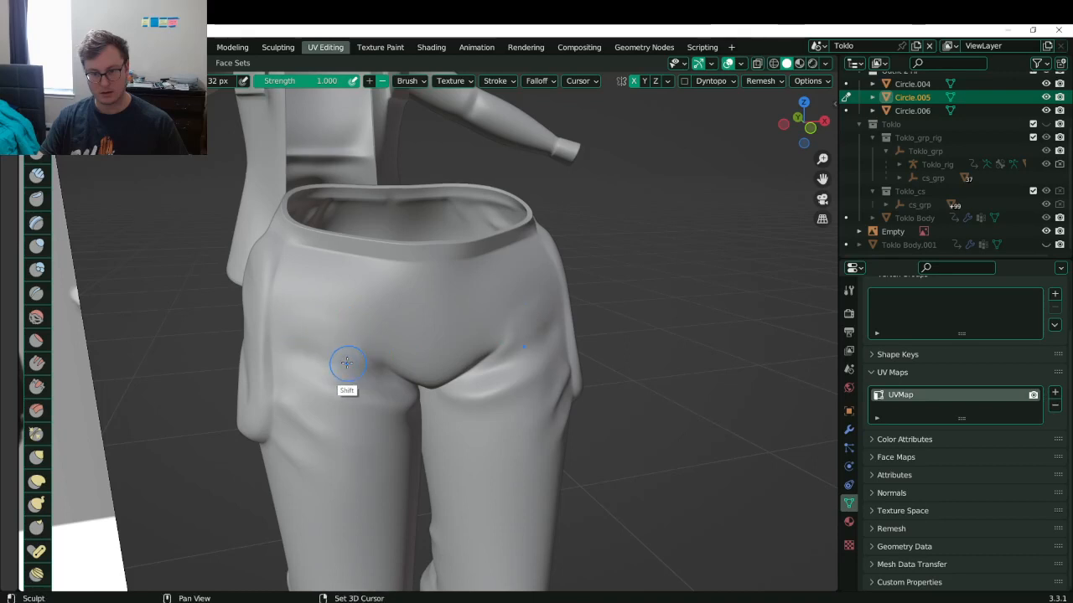
left_click_drag(298, 327, 407, 388)
key("ctrl+z")
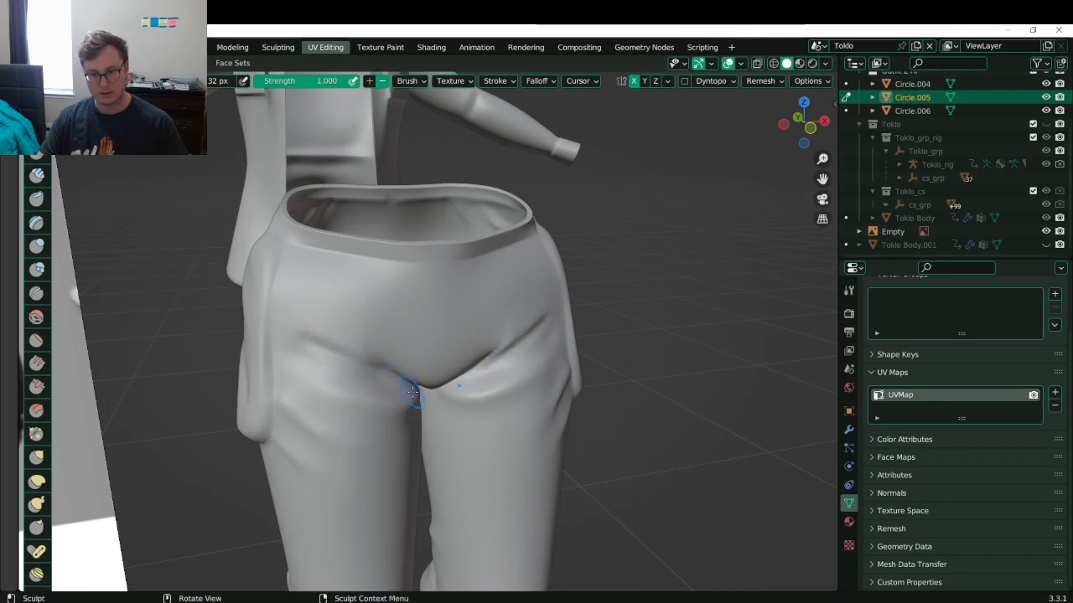
key("ctrl+z")
left_click_drag(311, 343, 375, 368)
key("ctrl+z")
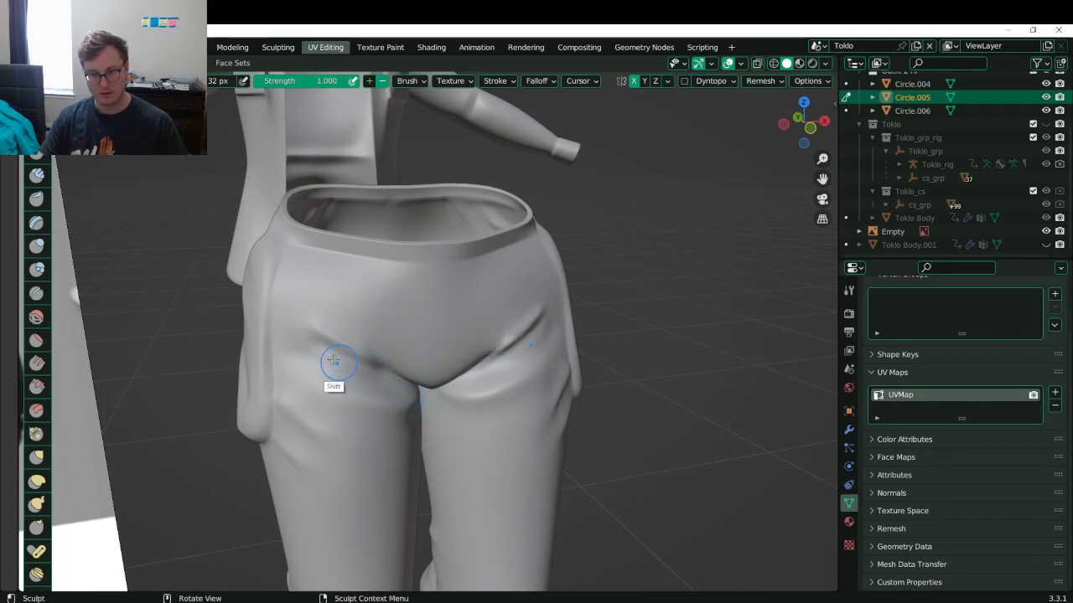
left_click_drag(311, 325, 402, 378)
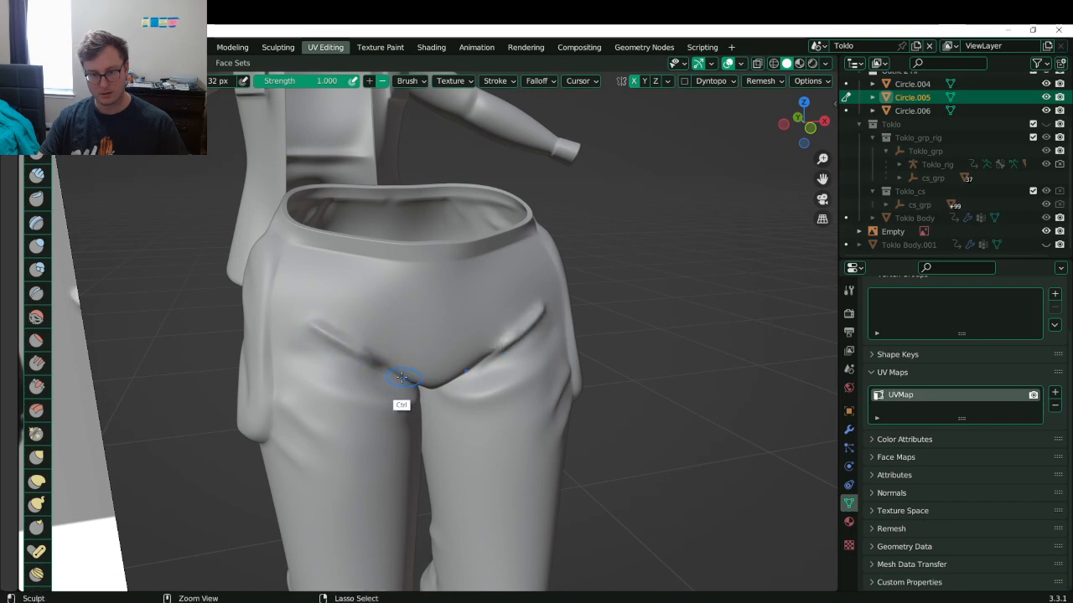
key("ctrl+z")
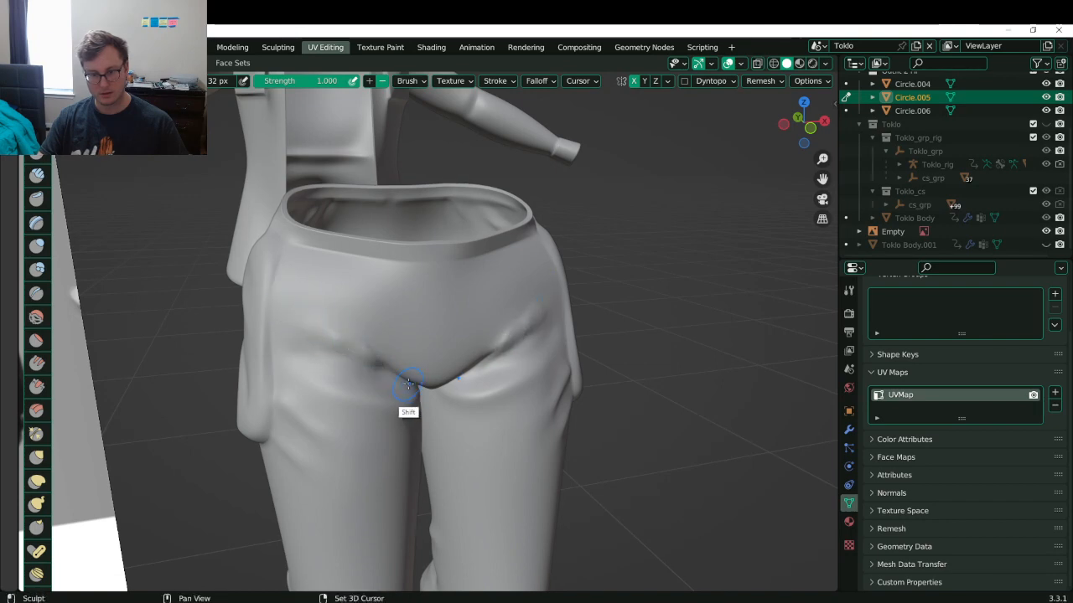
mouse_move(405, 382)
middle_mouse_down()
mouse_move(355, 316)
mouse_move(407, 353)
middle_mouse_up()
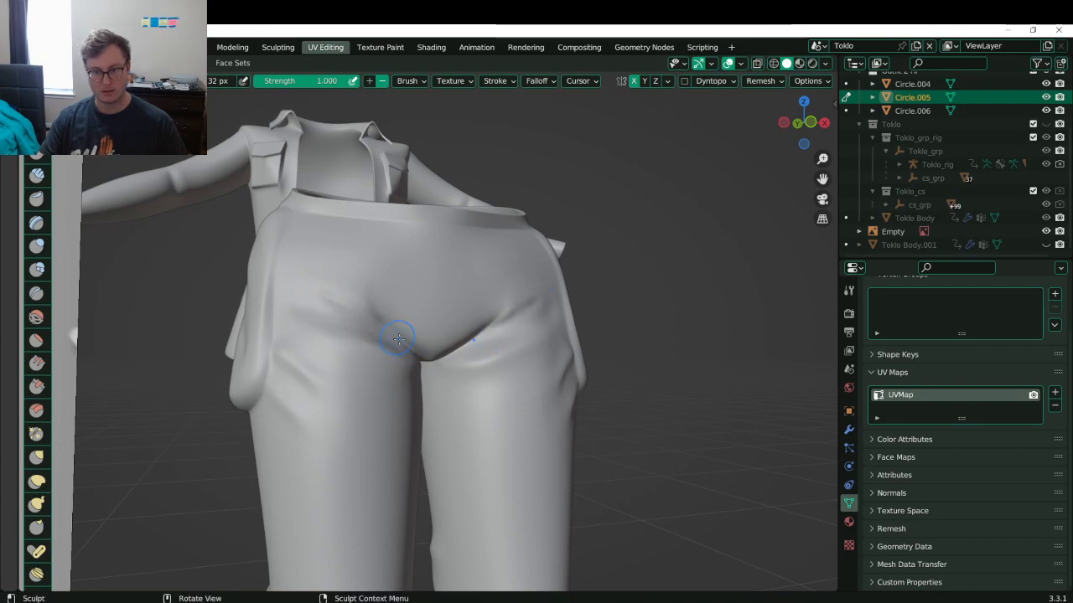
- Carve a groove toward the left hip and a crease toward the crotch, softening the grooves
mouse_move(407, 342)
left_mouse_down("ctrl")
mouse_move(328, 278)
mouse_move(395, 332)
left_mouse_up("ctrl")
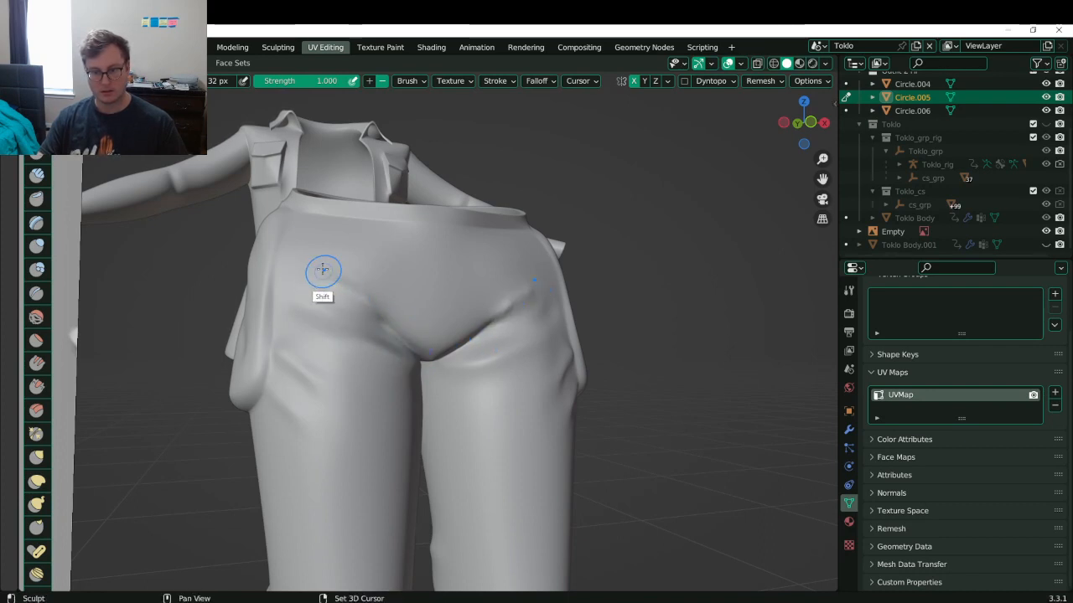
left_click_drag(323, 271, 417, 338, "shift")
left_click_drag(316, 287, 395, 334)
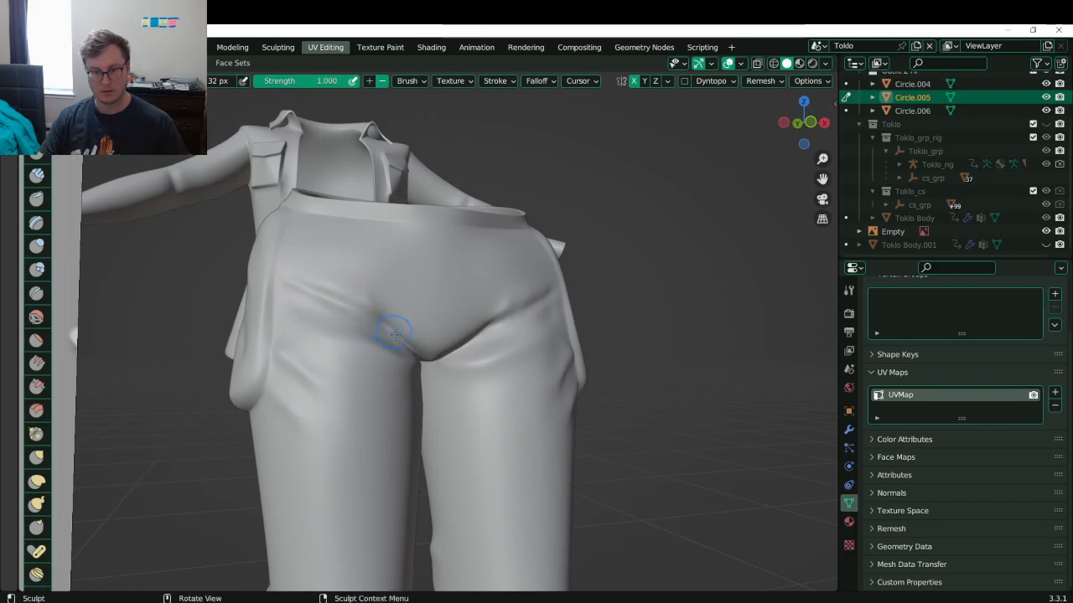
mouse_move(300, 262)
left_mouse_down("ctrl")
mouse_move(392, 317)
mouse_move(288, 277)
mouse_move(381, 298)
left_mouse_up("ctrl")
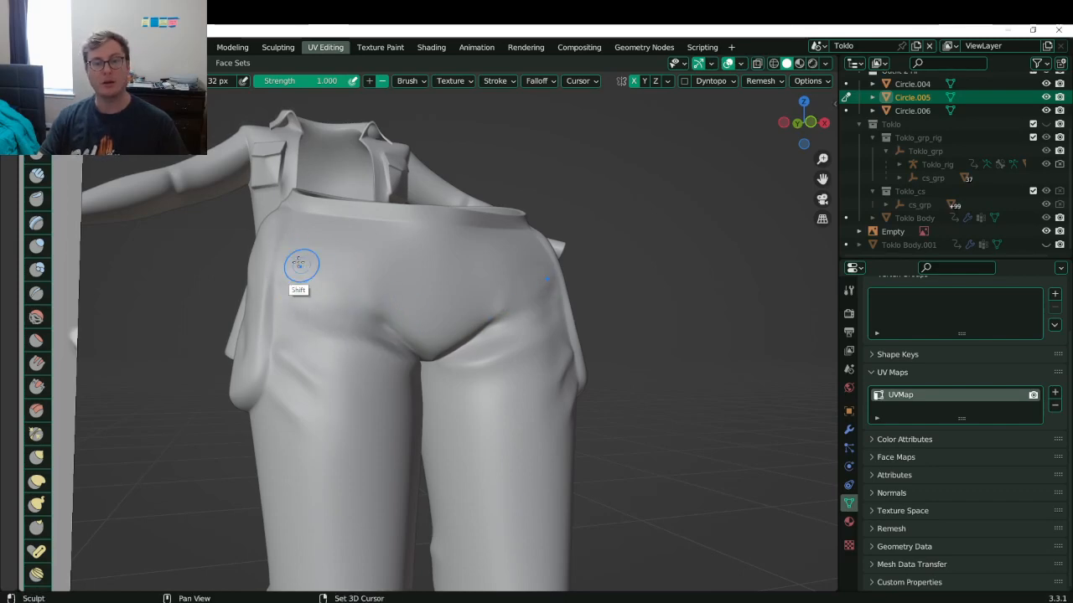
mouse_move(395, 296)
middle_mouse_down()
mouse_move(355, 292)
mouse_move(352, 280)
mouse_move(309, 294)
mouse_move(333, 304)
mouse_move(324, 331)
mouse_move(477, 295)
mouse_move(360, 354)
middle_mouse_up()
- Return the pants to Object Mode and inspect them from raised and side views
key("ctrl+Tab")
left_click(292, 359)
scroll(321, 341, "down", 6)
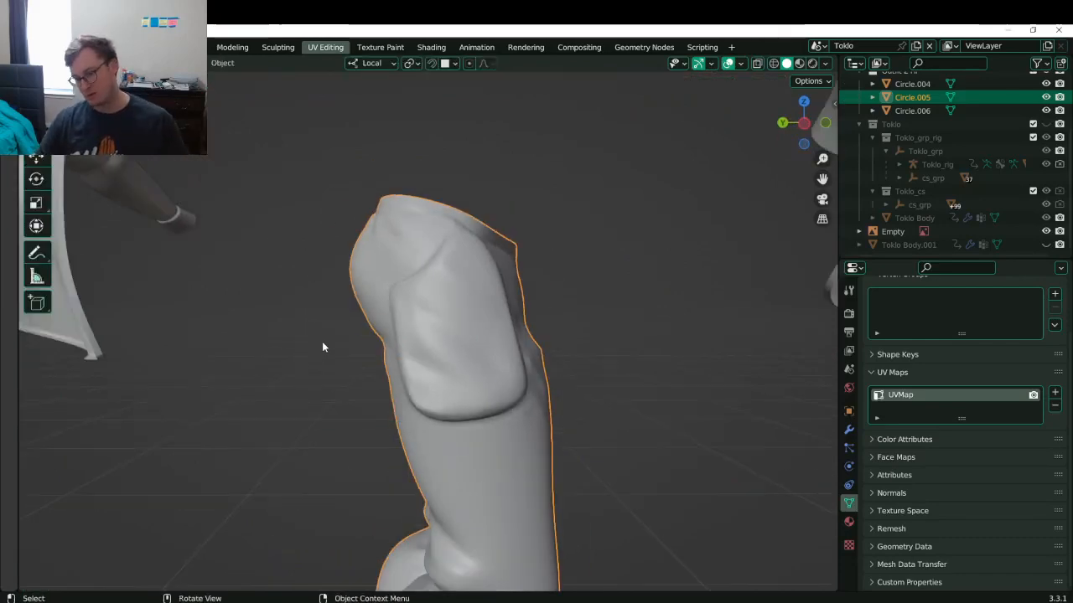
middle_click_drag(442, 356, 392, 360)
scroll(393, 361, "up", 1)
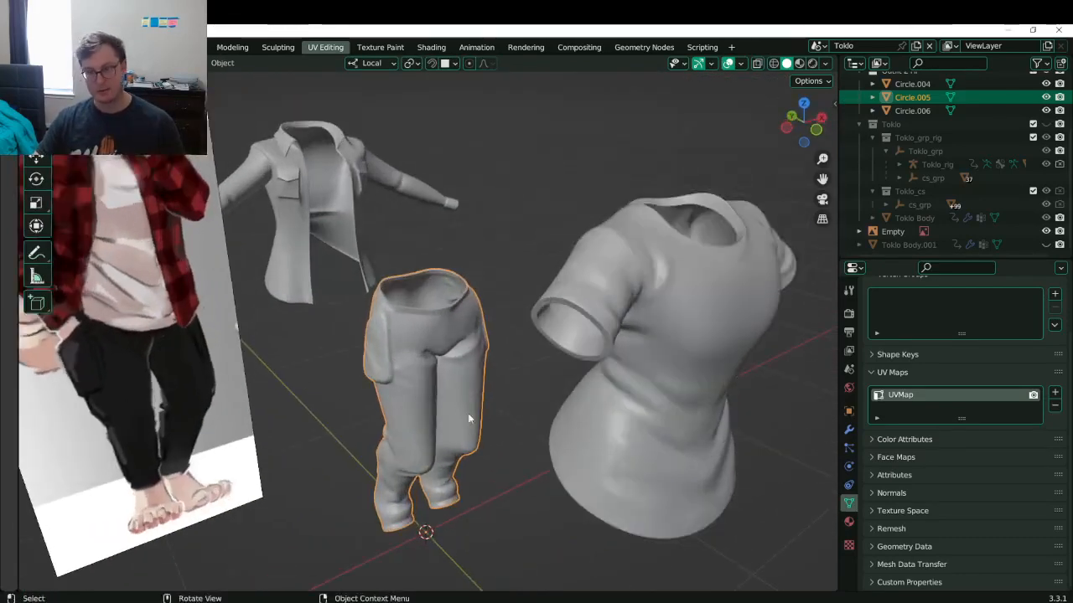
mouse_move(468, 413)
middle_mouse_down()
mouse_move(346, 376)
mouse_move(392, 331)
mouse_move(517, 354)
mouse_move(455, 355)
middle_mouse_up()
scroll(359, 373, "up", 3)
scroll(521, 370, "down", 2)
- Go back into Sculpt Mode and smooth the crotch area of the pants
key("ctrl+Tab")
left_click(455, 434)
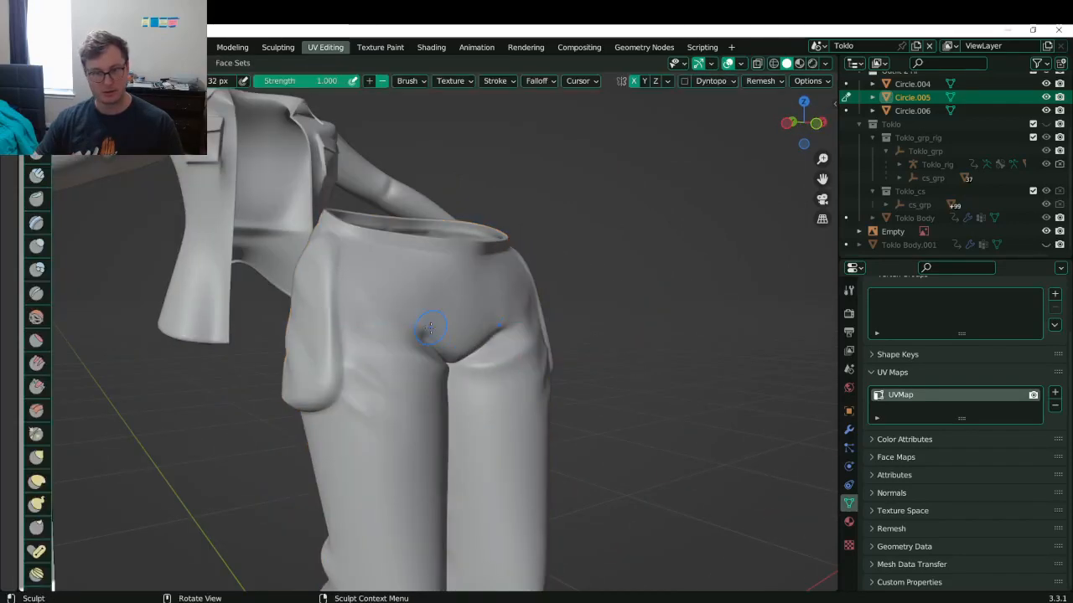
scroll(430, 328, "up", 5)
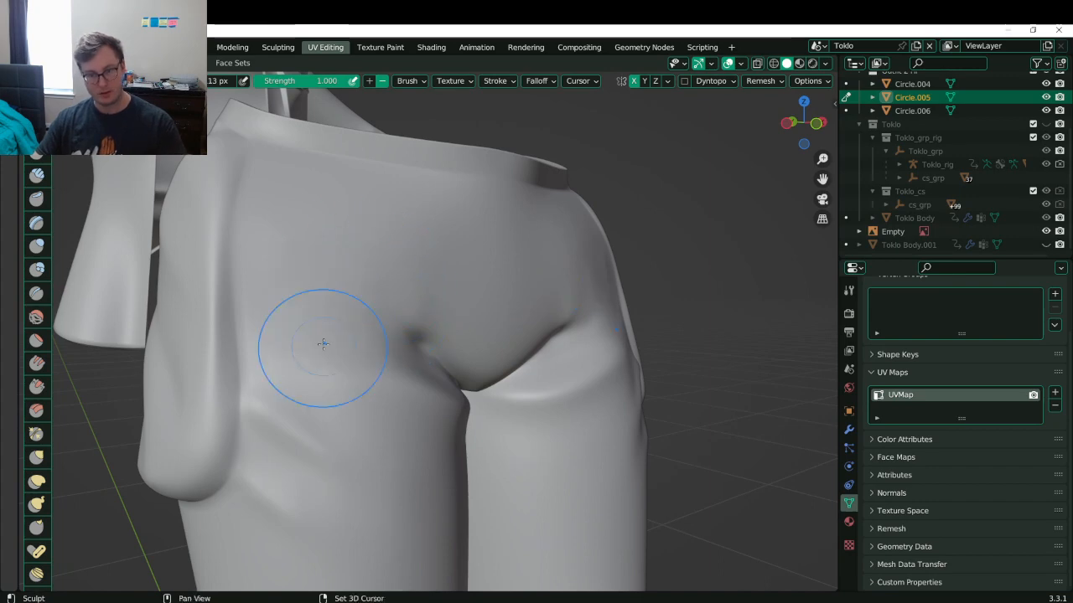
left_click_drag(324, 260, 340, 345, "shift")
middle_click_drag(447, 318, 413, 408)
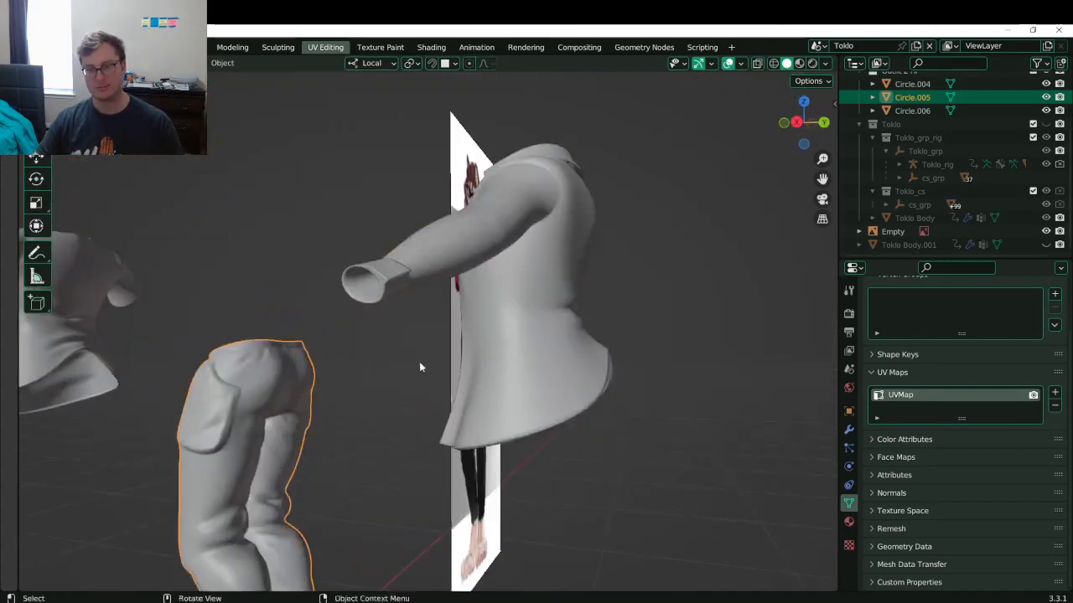
- Save the file, isolate the jacket in local view, and begin sculpting its back
key("ctrl+s")
left_click(528, 344)
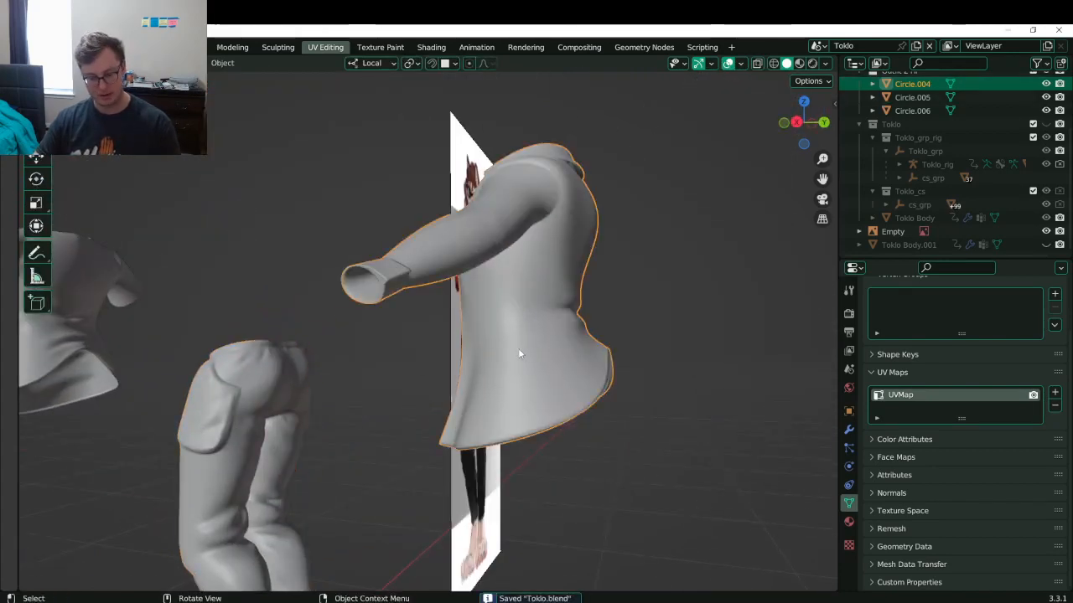
key("KP_Divide")
middle_click_drag(518, 348, 407, 354)
scroll(411, 358, "up", 2)
middle_click_drag(474, 369, 500, 396)
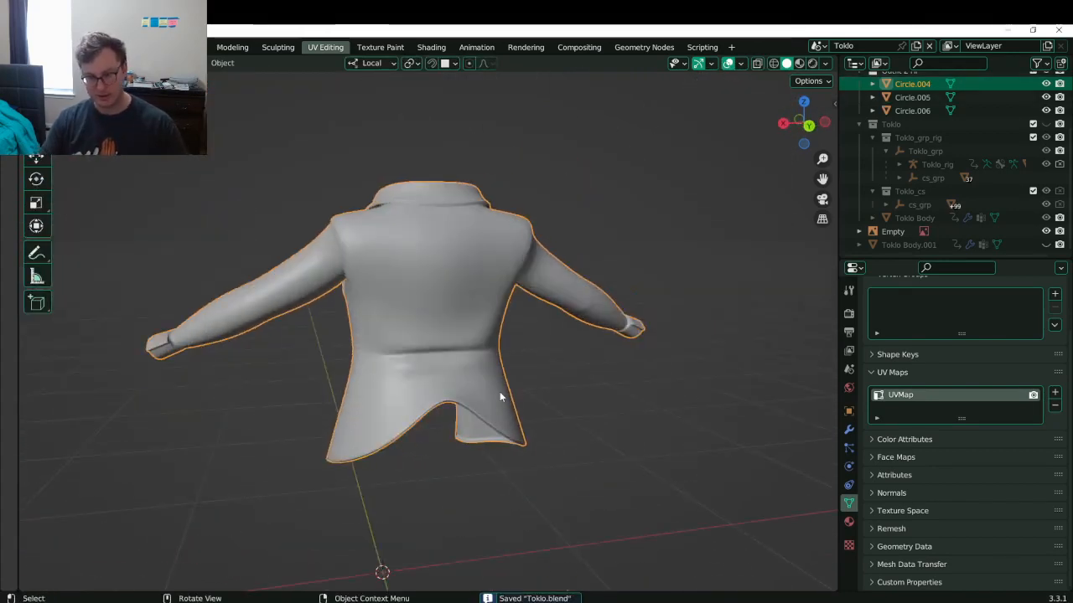
middle_click_drag(448, 336, 403, 333, "ctrl")
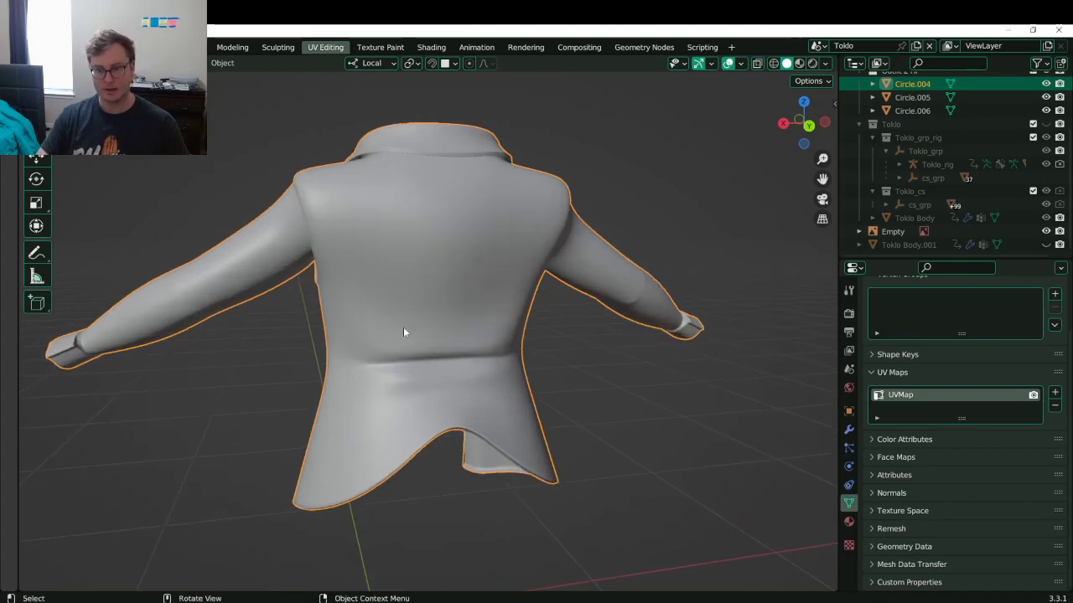
key("ctrl+Tab")
left_click(442, 371)
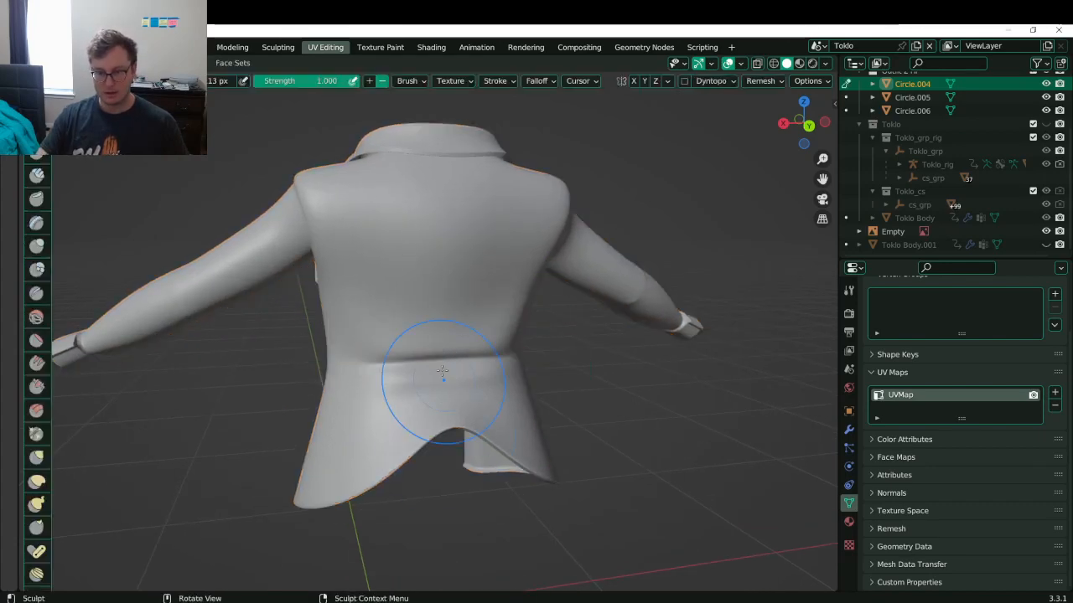
- With a smaller brush, carve the back waist crease and reshape it into a smooth continuous band
key("bracketleft")
key("bracketleft")
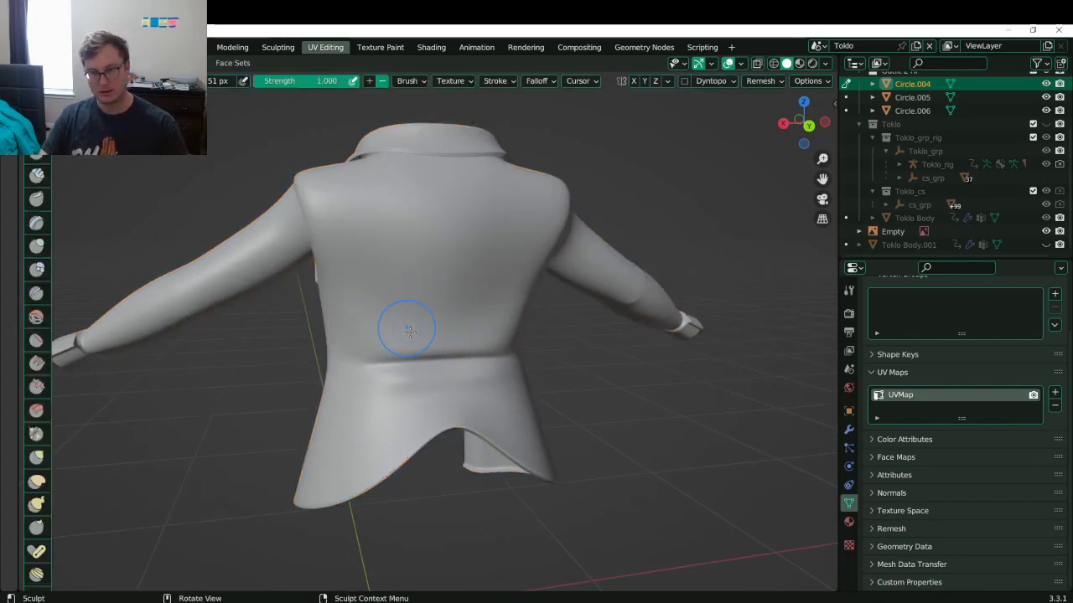
key("ctrl")
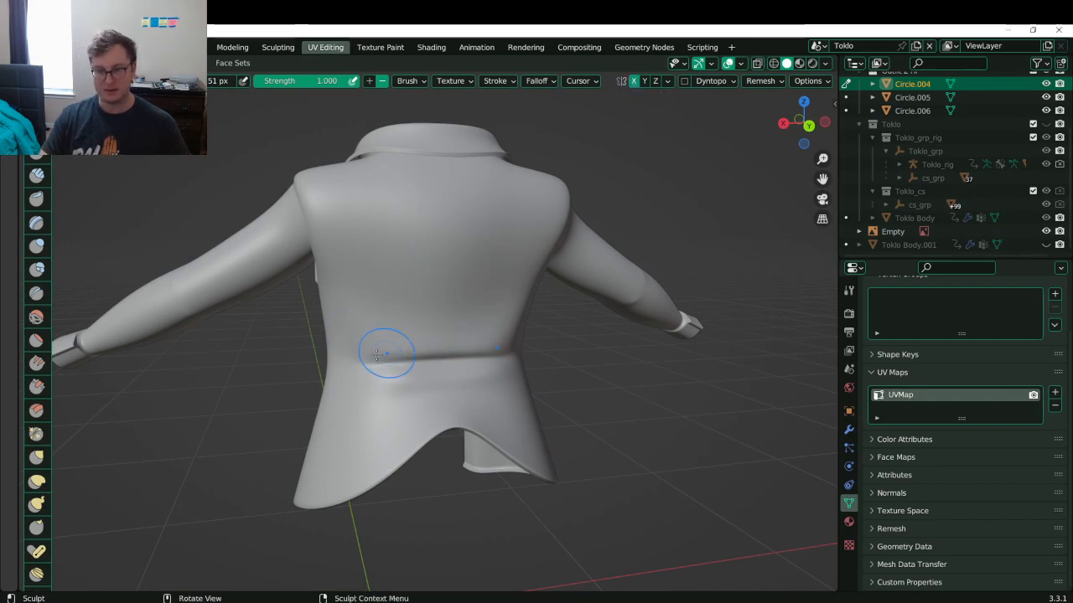
mouse_move(385, 353)
left_mouse_down()
mouse_move(478, 330)
mouse_move(335, 340)
mouse_move(494, 337)
mouse_move(354, 326)
mouse_move(468, 332)
left_mouse_up()
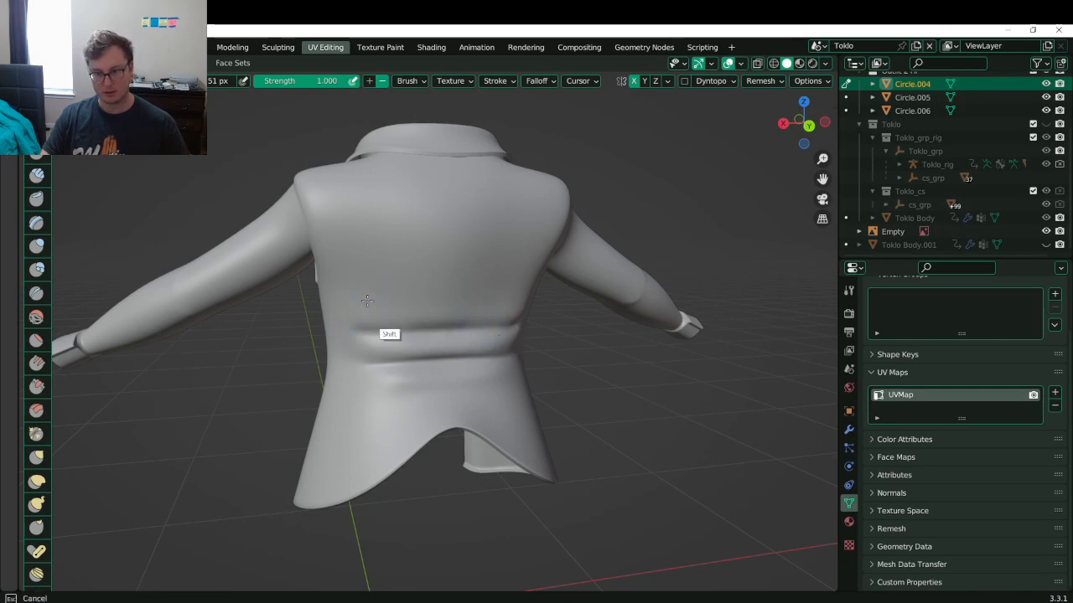
middle_click_drag(383, 344, 443, 344)
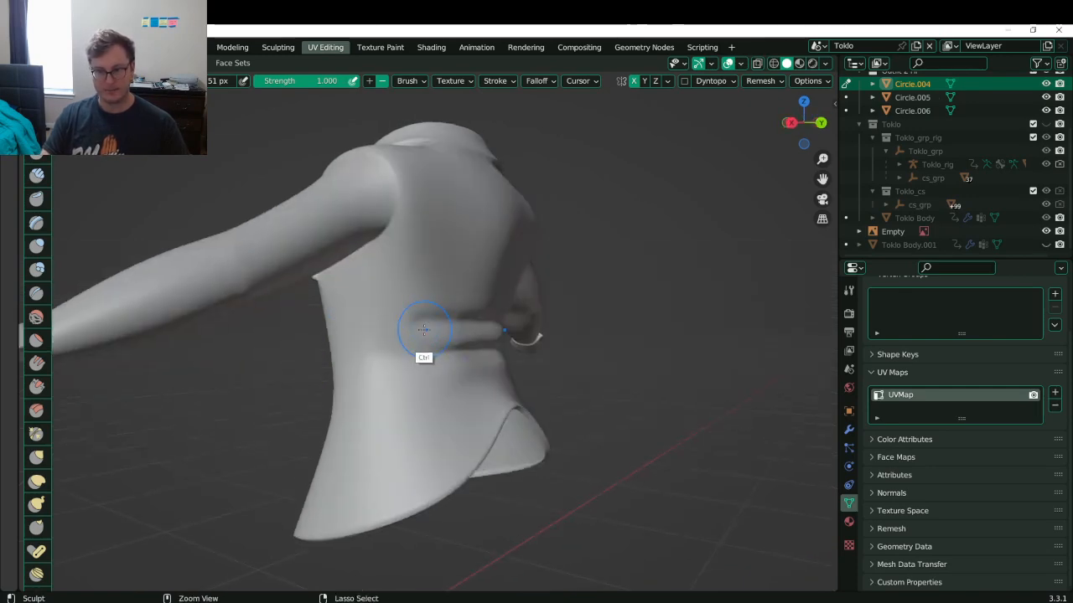
mouse_move(423, 329)
left_mouse_down("ctrl")
mouse_move(383, 311)
mouse_move(448, 328)
mouse_move(343, 359)
mouse_move(386, 369)
left_mouse_up("ctrl")
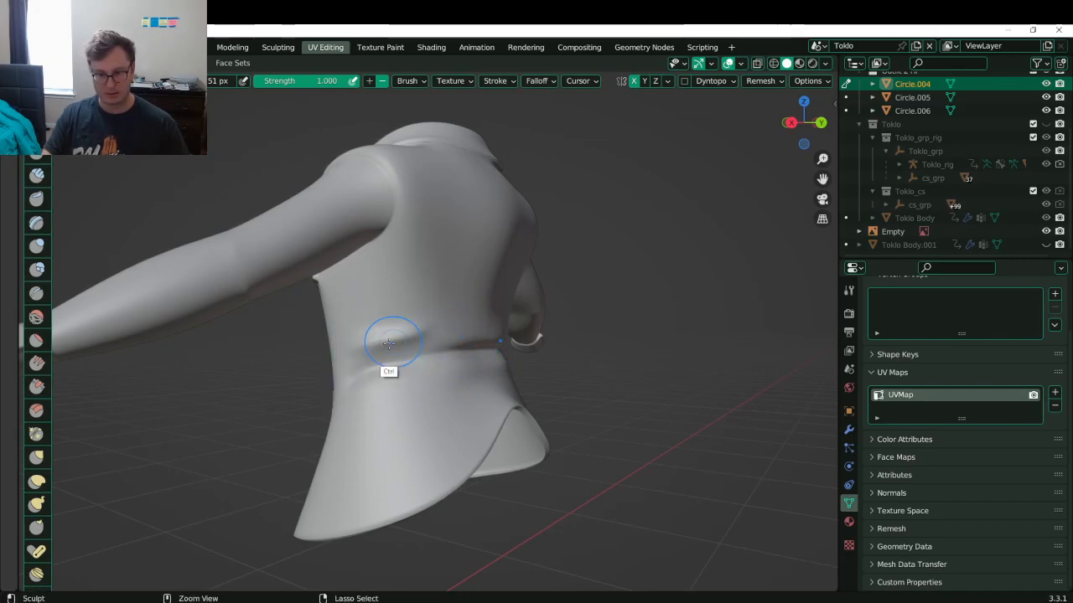
left_click_drag(389, 344, 455, 329, "ctrl")
left_click_drag(355, 355, 465, 324, "ctrl")
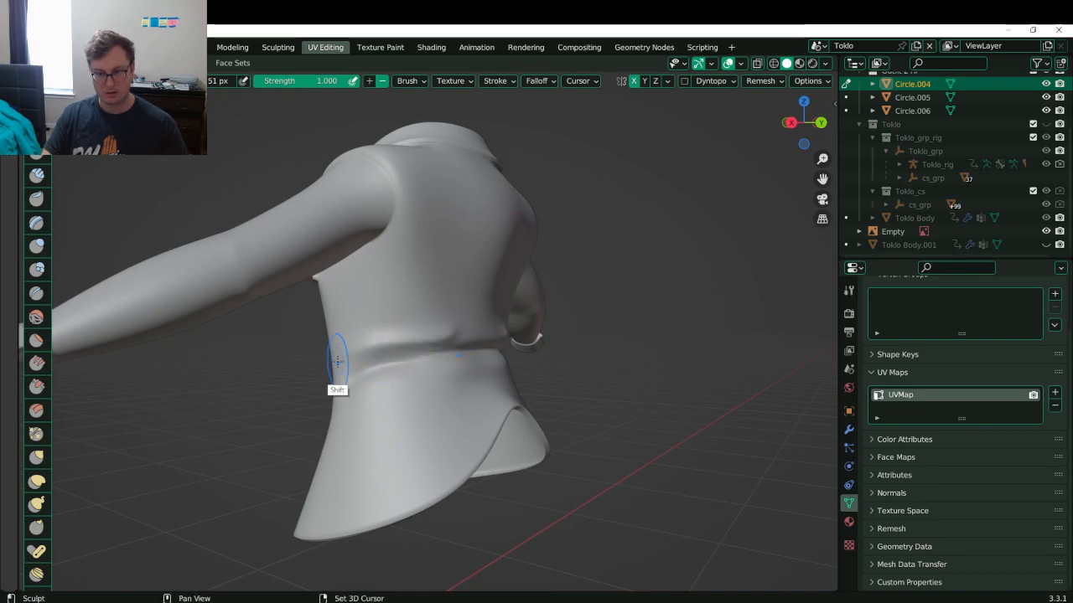
left_click_drag(337, 360, 395, 343, "shift")
- Carve and soften mirrored folds just above the waist crease
middle_click_drag(437, 316, 367, 341)
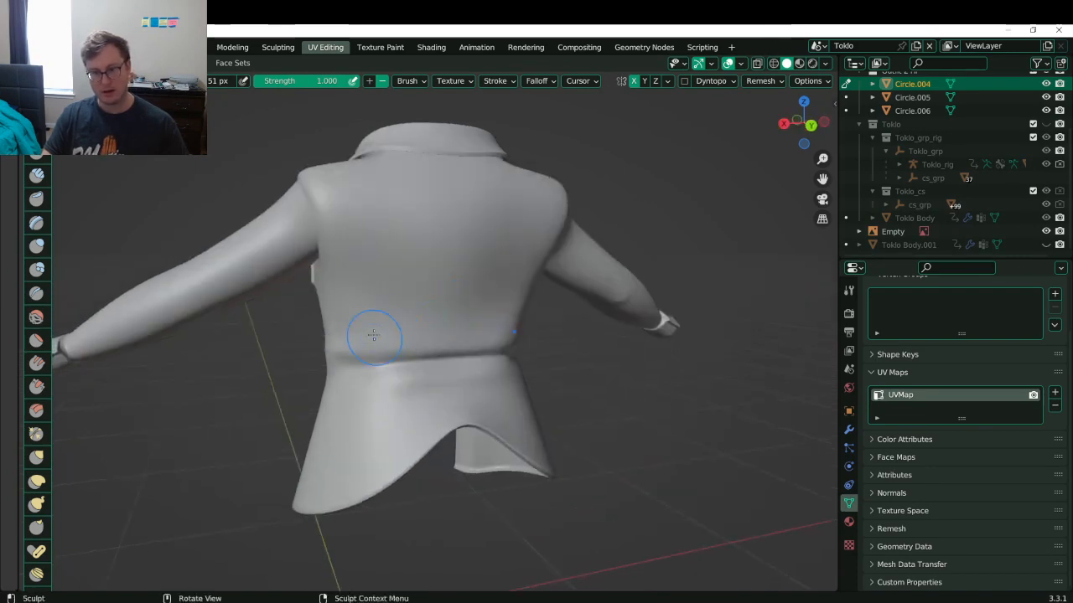
mouse_move(338, 336)
left_mouse_down("ctrl")
mouse_move(431, 350)
mouse_move(377, 331)
mouse_move(412, 339)
left_mouse_up("ctrl")
key("ctrl+z")
key("ctrl+z")
mouse_move(347, 310)
left_mouse_down("shift")
mouse_move(419, 328)
mouse_move(449, 319)
left_mouse_up("shift")
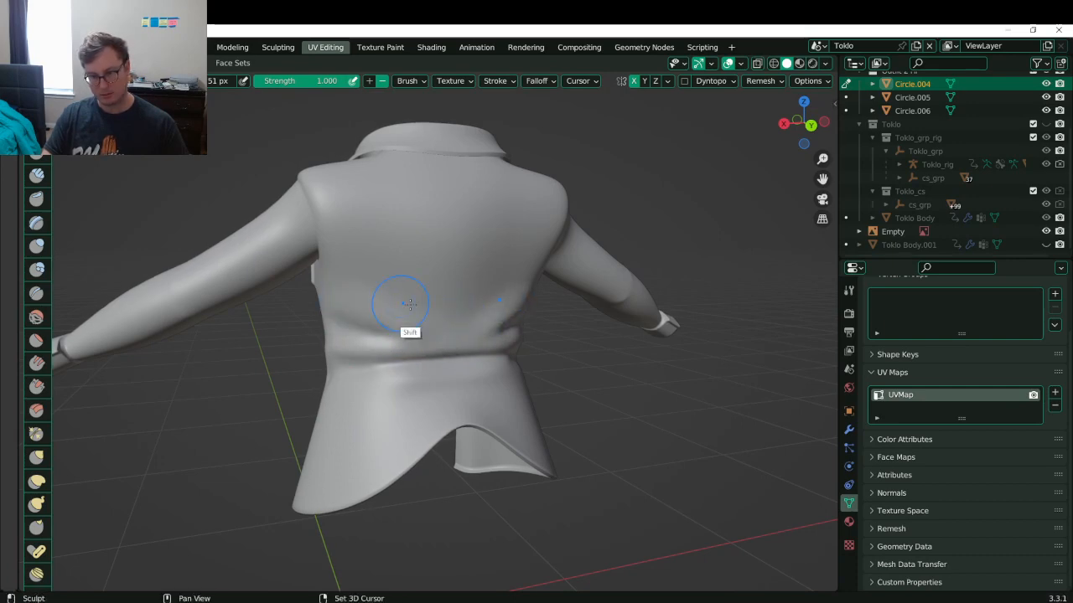
mouse_move(409, 303)
middle_mouse_down()
mouse_move(360, 305)
mouse_move(391, 311)
middle_mouse_up()
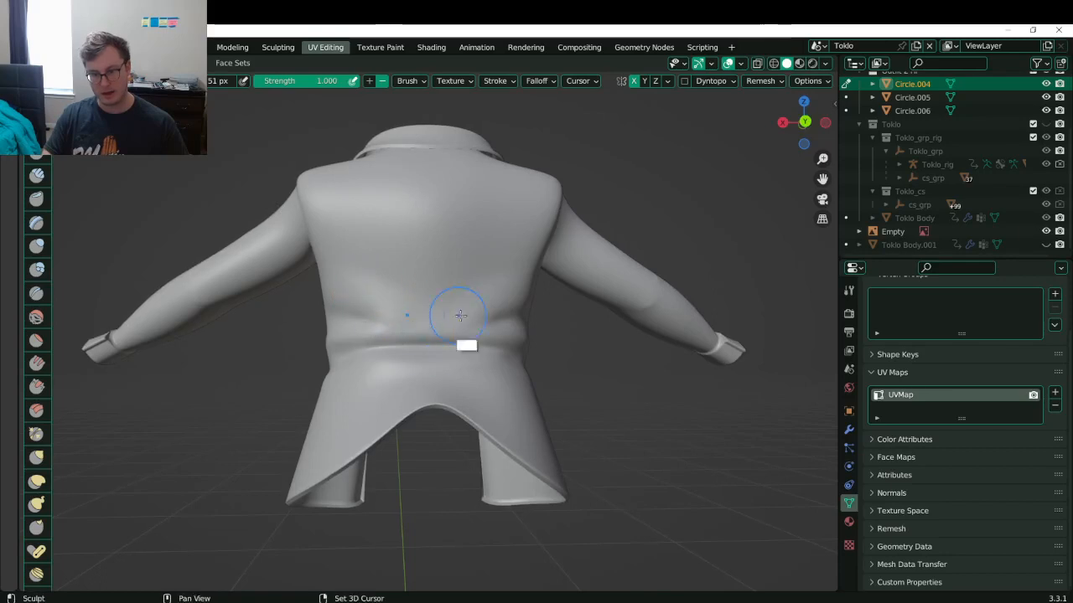
- Carve a new inward crease across the coat's waist
middle_click_drag(460, 314, 410, 430)
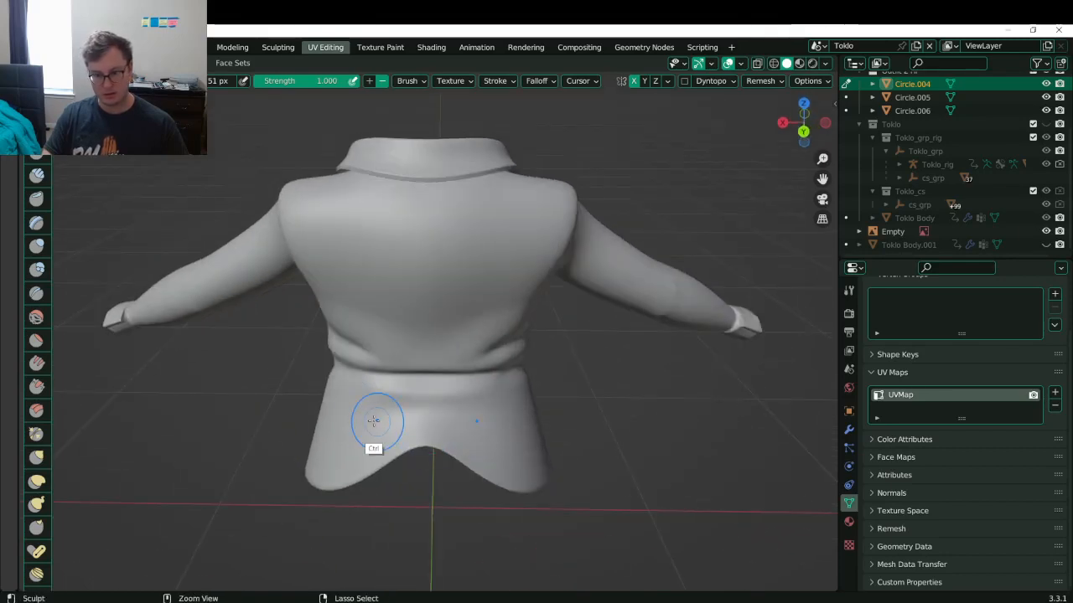
left_click_drag(374, 420, 479, 429, "ctrl")
middle_click_drag(421, 455, 328, 439)
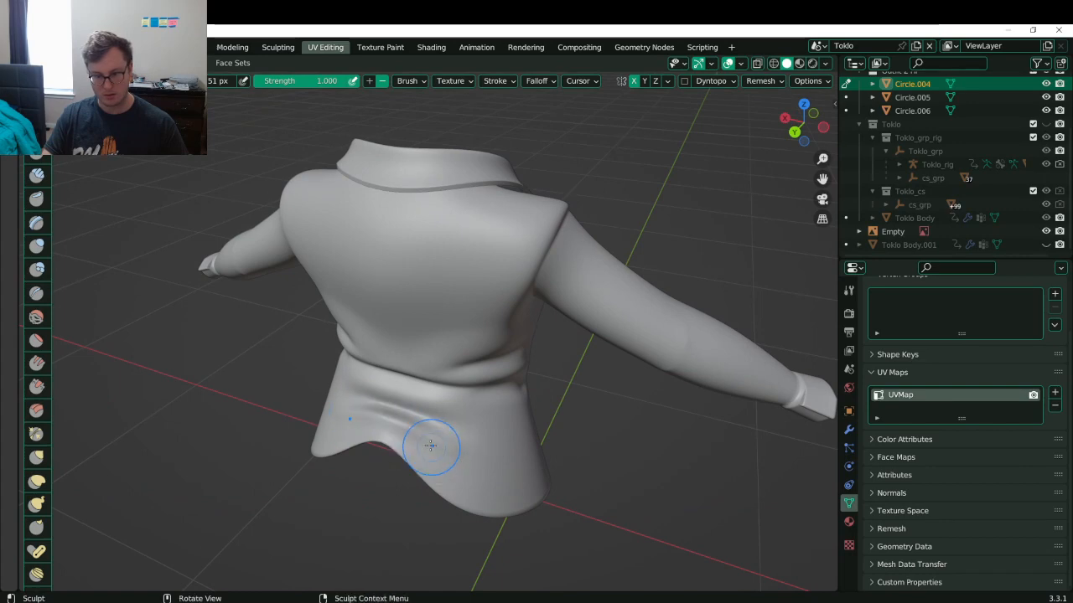
middle_click_drag(466, 460, 448, 403)
- Carve a groove near the coat's back hem and smooth it
left_click_drag(491, 345, 361, 423, "ctrl")
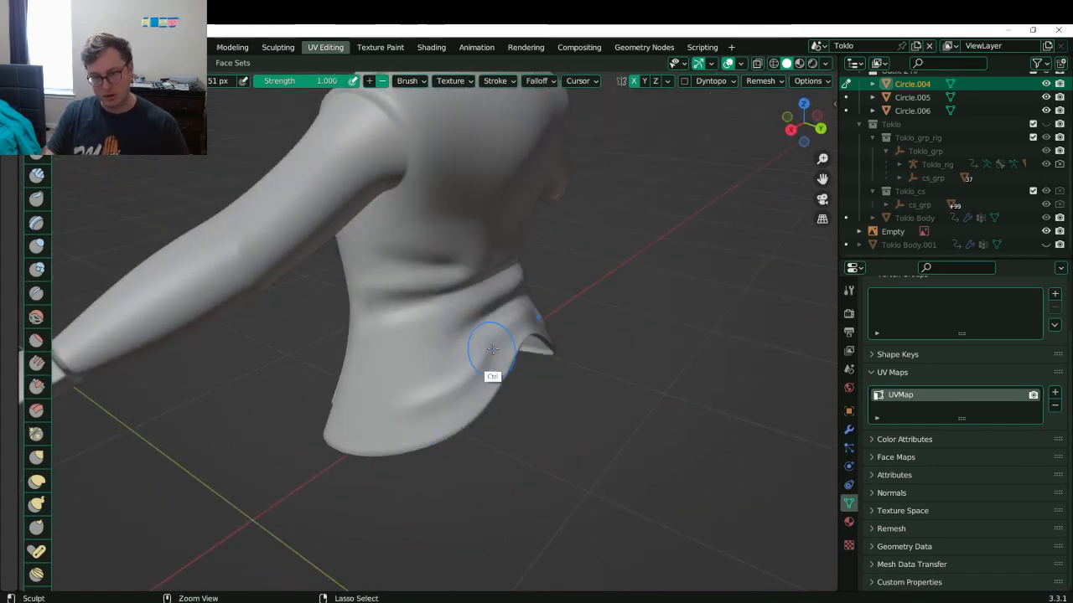
key("ctrl+z")
left_click_drag(500, 345, 355, 446)
mouse_move(478, 355)
left_mouse_down("shift")
mouse_move(363, 438)
mouse_move(472, 402)
mouse_move(453, 400)
mouse_move(460, 383)
mouse_move(414, 433)
mouse_move(493, 353)
left_mouse_up("shift")
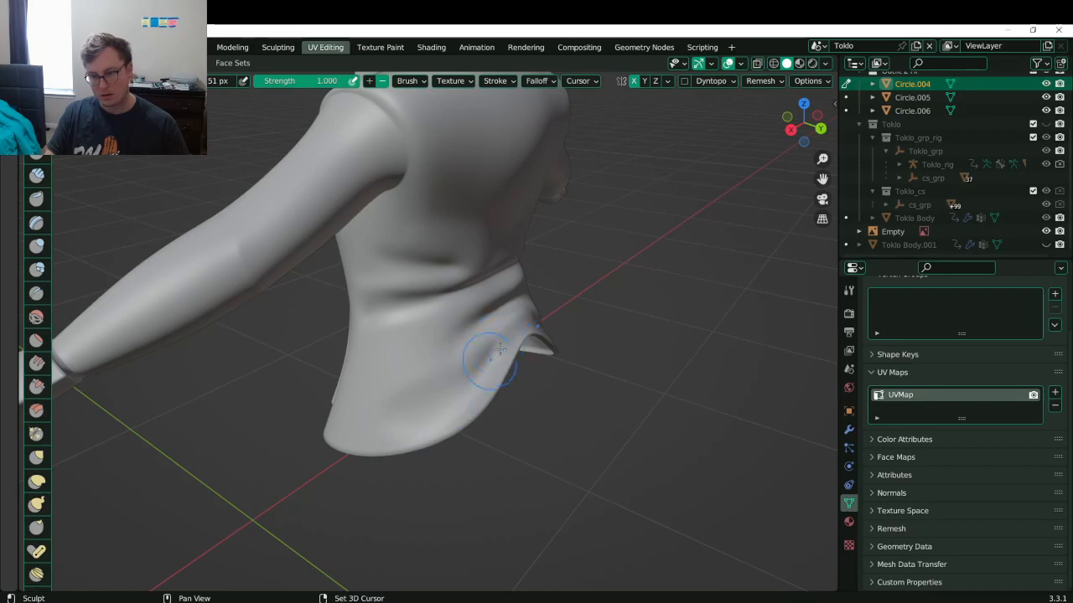
middle_click_drag(510, 335, 490, 365)
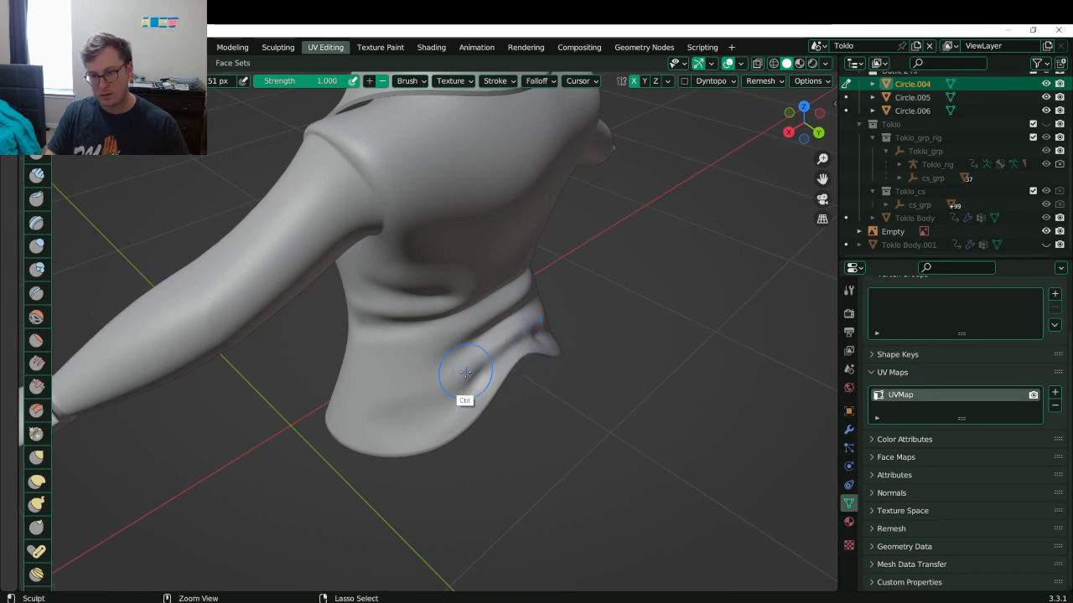
middle_click_drag(507, 354, 501, 359)
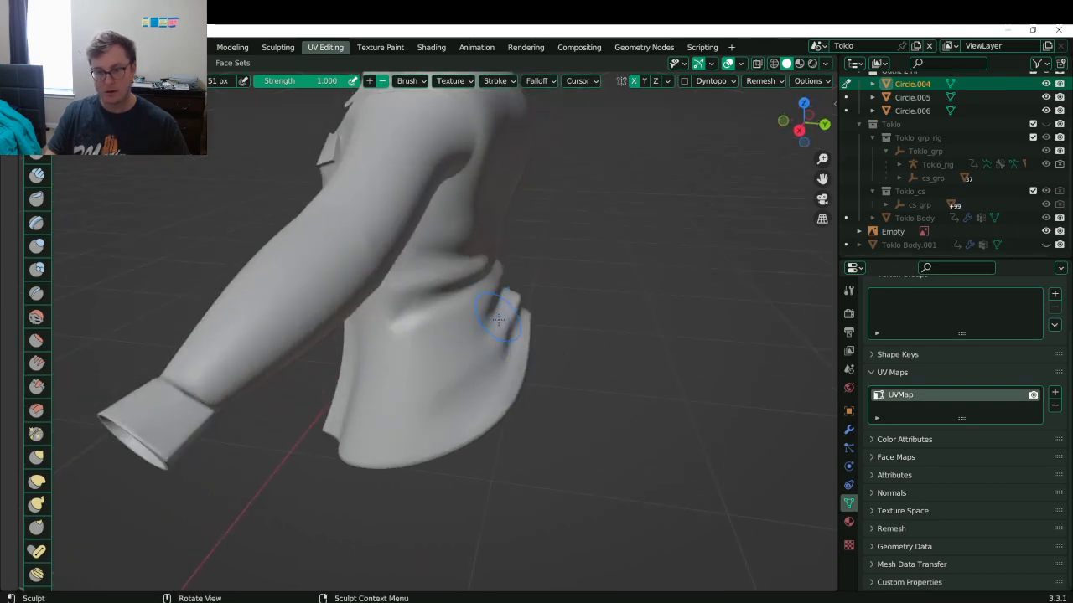
- Flatten the lower coat fold, then deepen and smooth the fold along the coat's side
left_click_drag(497, 313, 485, 318)
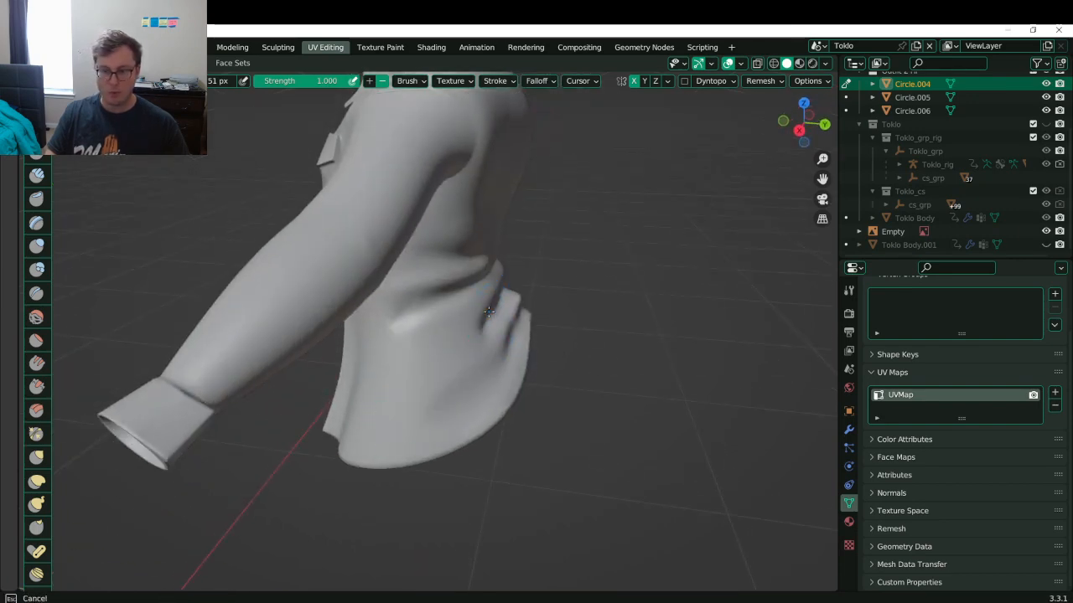
middle_click_drag(475, 344, 458, 332)
mouse_move(459, 332)
left_mouse_down()
mouse_move(368, 379)
mouse_move(453, 337)
left_mouse_up()
mouse_move(372, 377)
left_mouse_down("ctrl")
mouse_move(453, 340)
mouse_move(364, 378)
left_mouse_up("ctrl")
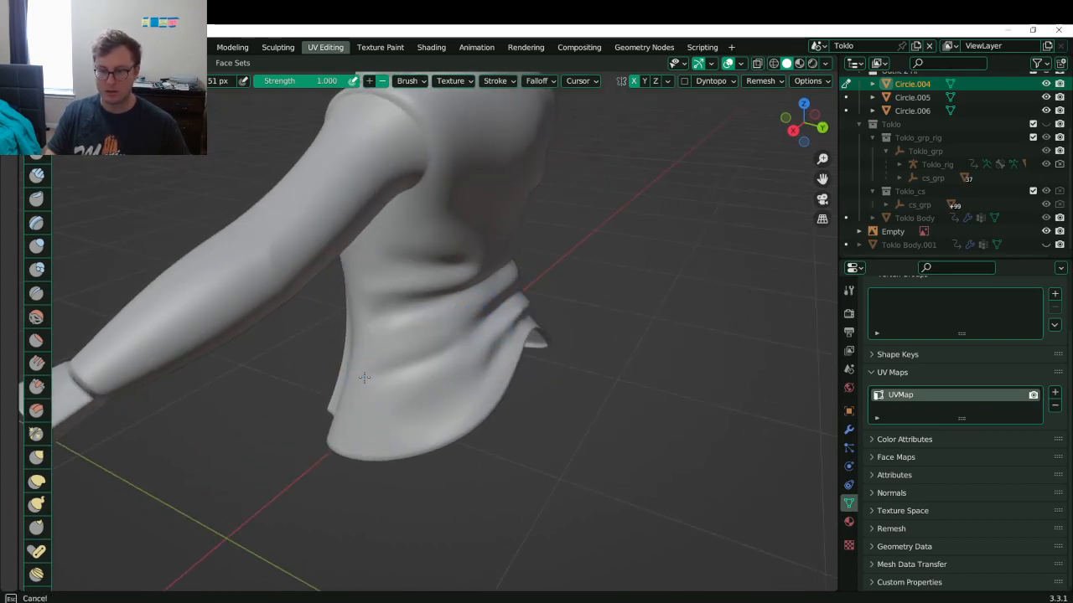
mouse_move(459, 339)
left_mouse_down()
mouse_move(385, 375)
mouse_move(467, 331)
left_mouse_up()
left_click_drag(395, 374, 445, 345, "shift")
- Soften the coat fold further, smoothing its lower left end
middle_click_drag(304, 450, 393, 350)
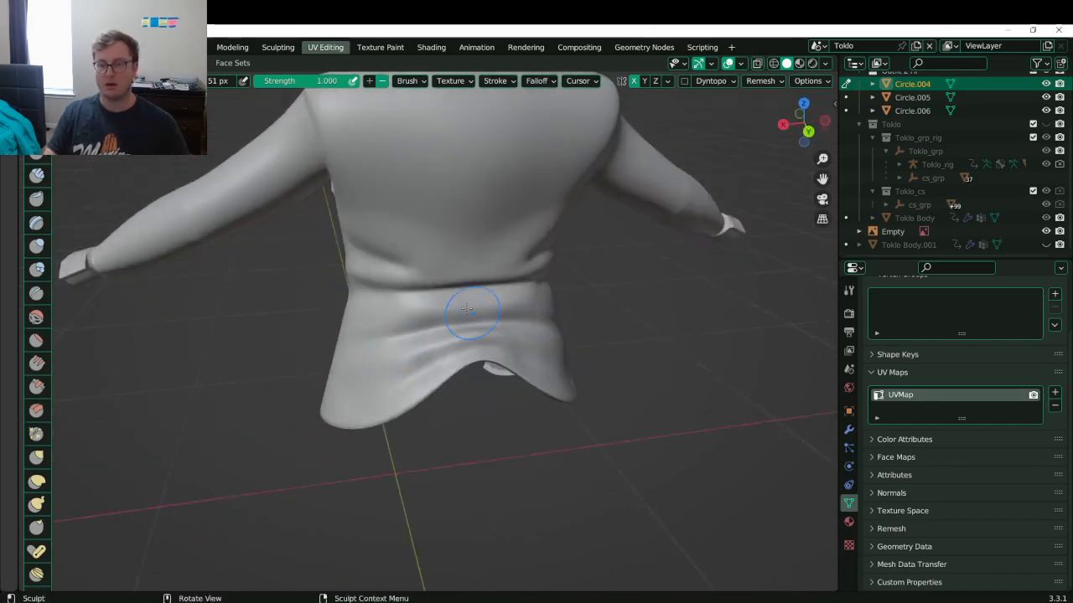
middle_click_drag(472, 299, 524, 327)
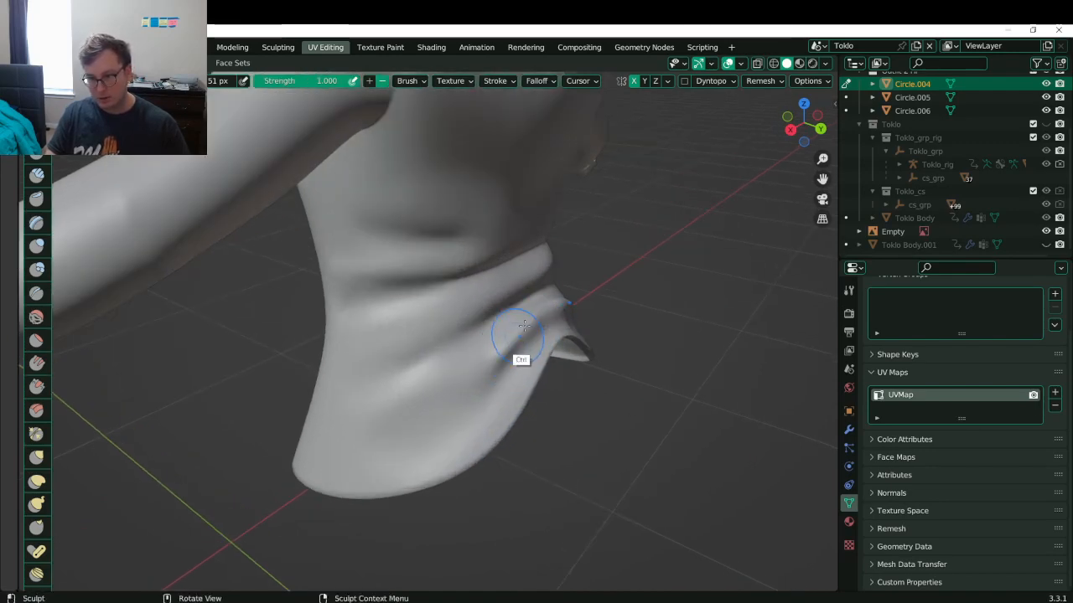
middle_click_drag(523, 325, 402, 336)
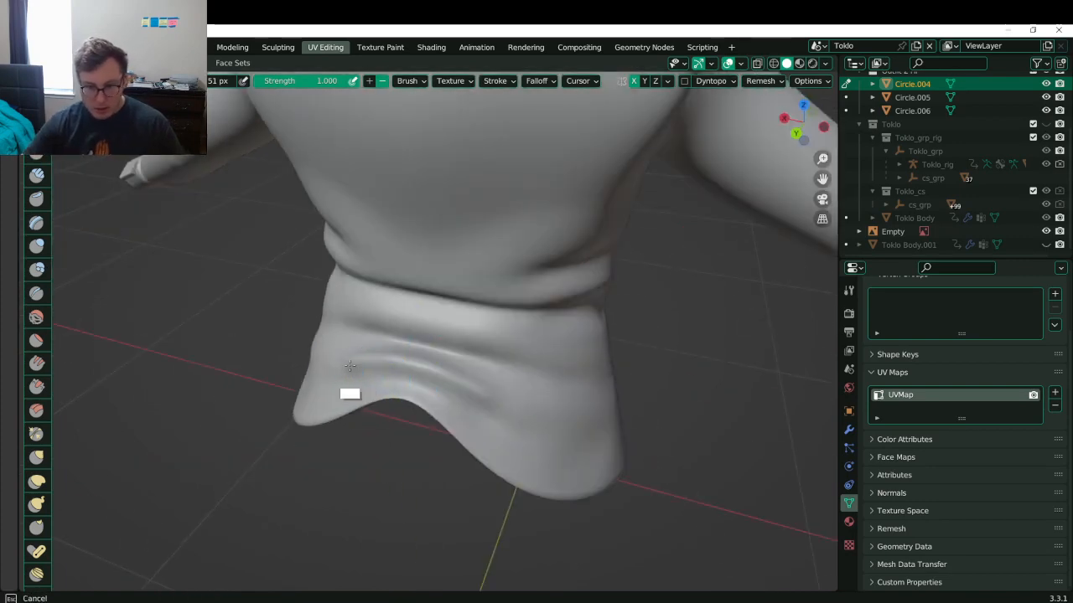
left_click_drag(350, 367, 365, 364, "shift")
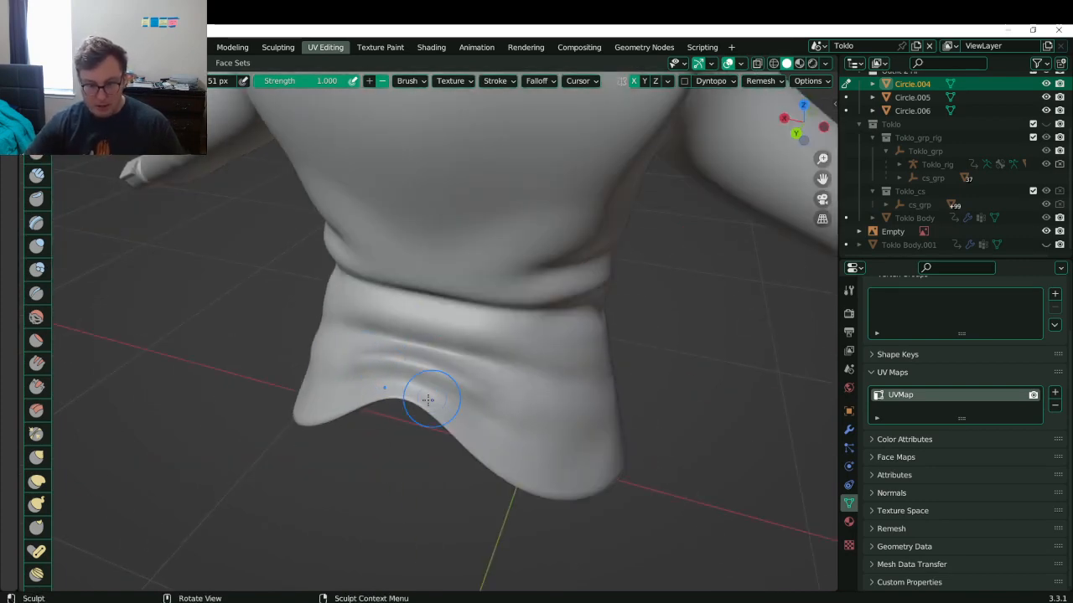
mouse_move(427, 399)
middle_mouse_down()
mouse_move(438, 427)
mouse_move(477, 388)
mouse_move(407, 372)
mouse_move(492, 313)
middle_mouse_up()
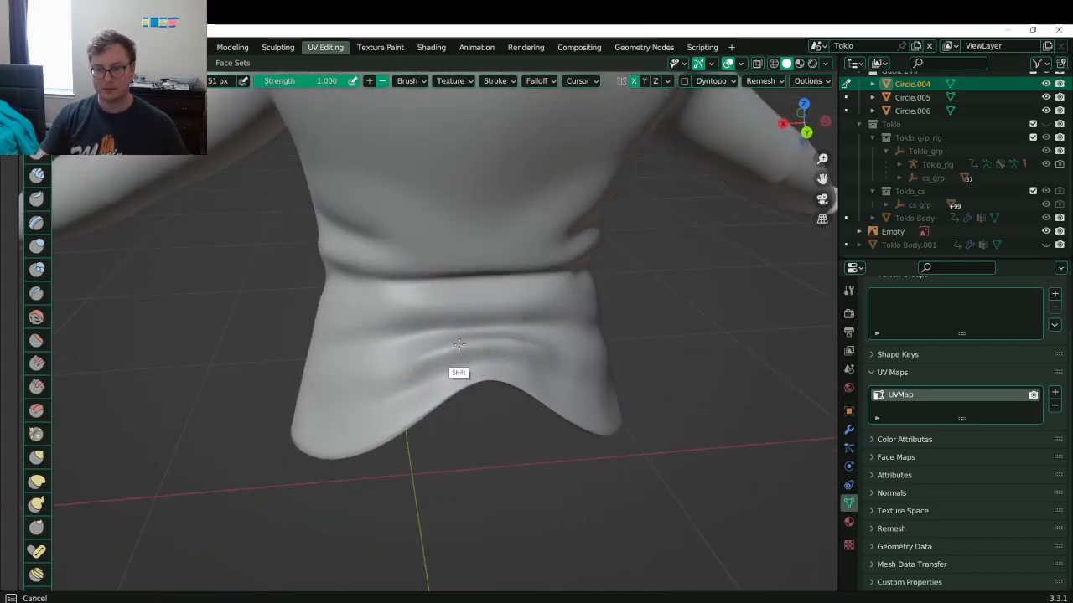
left_click_drag(458, 344, 433, 387, "shift")
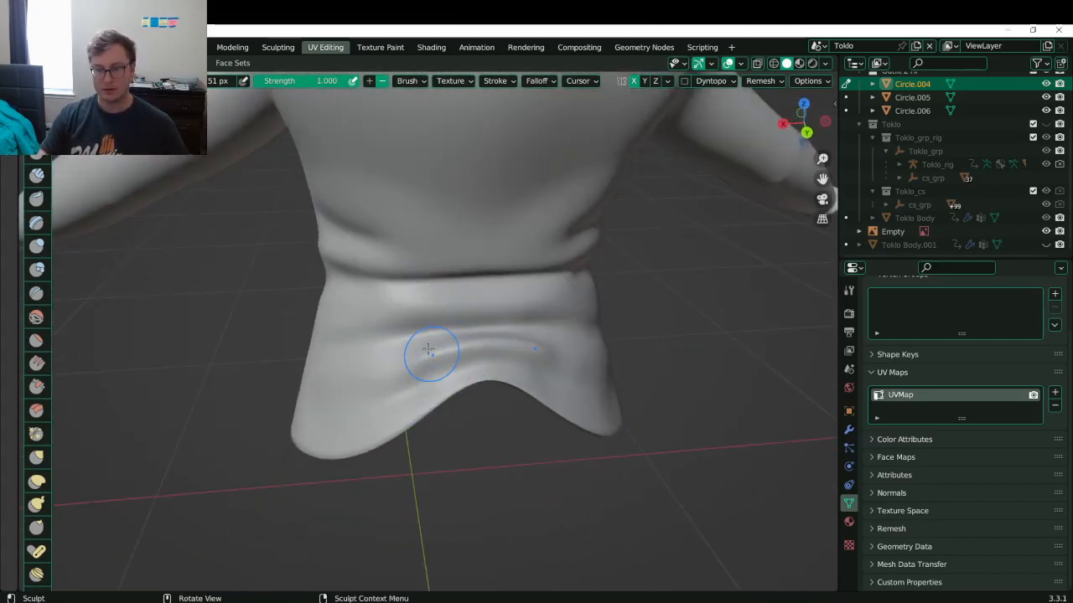
mouse_move(469, 317)
middle_mouse_down()
mouse_move(457, 310)
mouse_move(478, 297)
mouse_move(404, 282)
mouse_move(457, 297)
mouse_move(399, 293)
middle_mouse_up()
- Sculpt smoothed mirrored folds below the shoulders and down each shoulder seam of the jacket back
left_click_drag(388, 274, 492, 302)
key("ctrl+z")
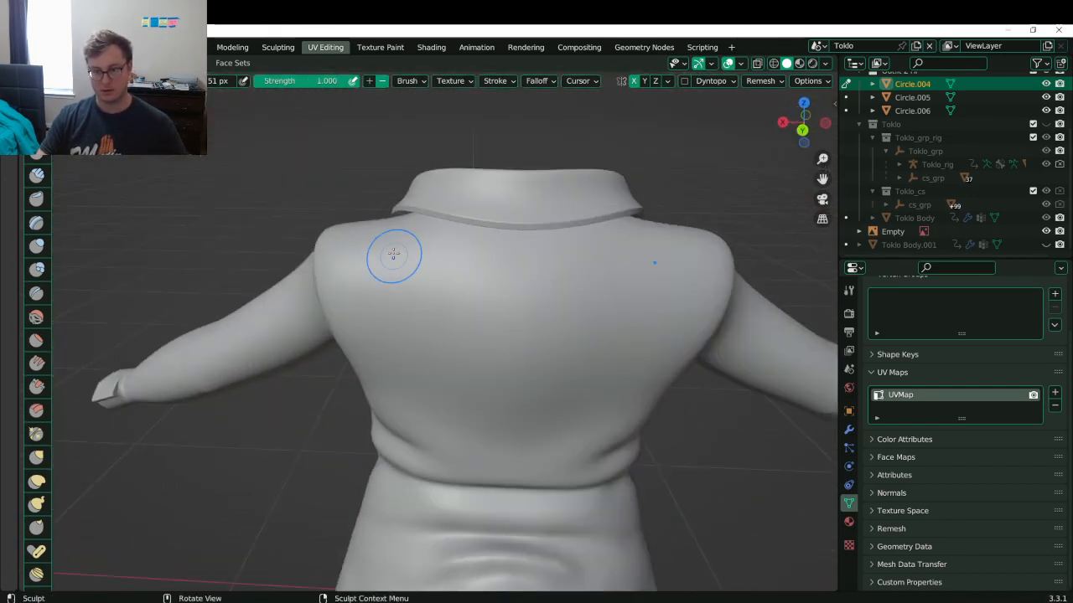
left_click_drag(381, 231, 397, 304)
key("ctrl+z")
mouse_move(379, 250)
left_mouse_down()
mouse_move(421, 317)
mouse_move(484, 304)
mouse_move(474, 310)
left_mouse_up()
mouse_move(379, 256)
left_mouse_down("shift")
mouse_move(377, 248)
mouse_move(497, 281)
mouse_move(417, 316)
left_mouse_up("shift")
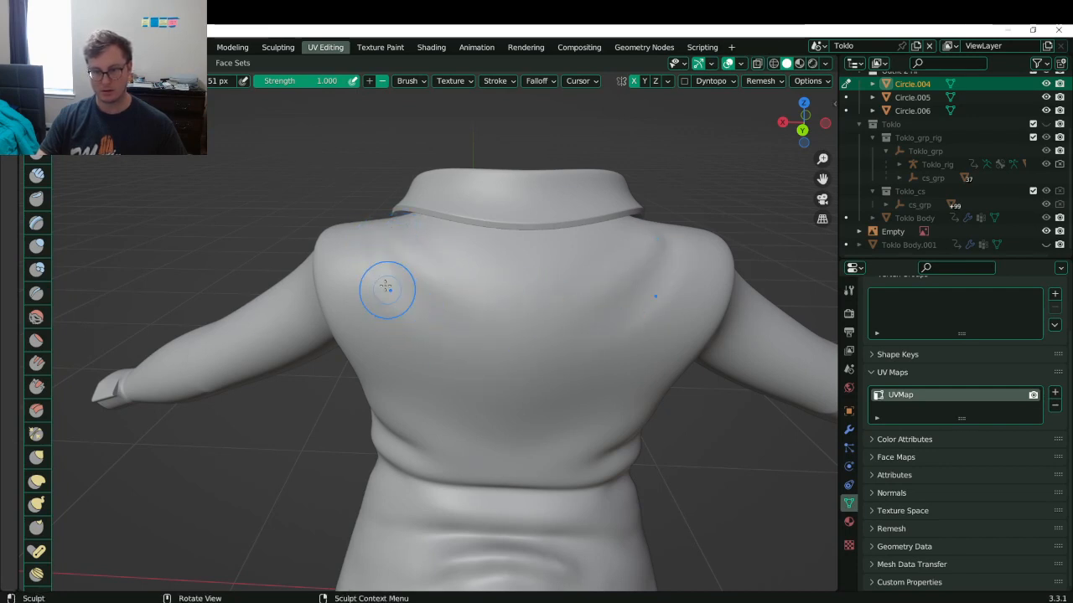
left_click_drag(338, 237, 369, 333, "ctrl")
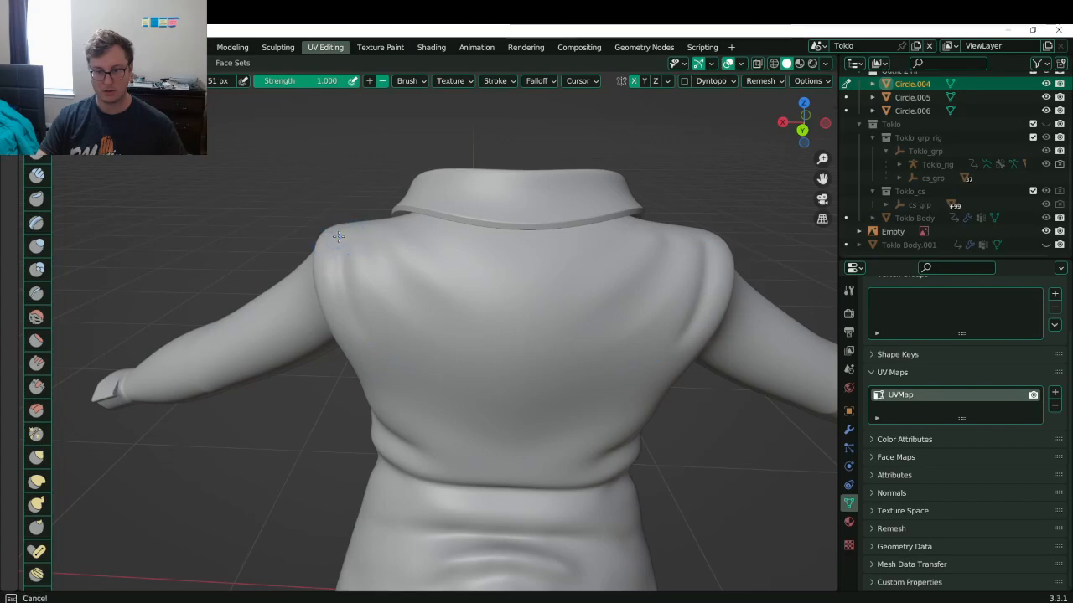
left_click_drag(337, 238, 360, 320, "ctrl")
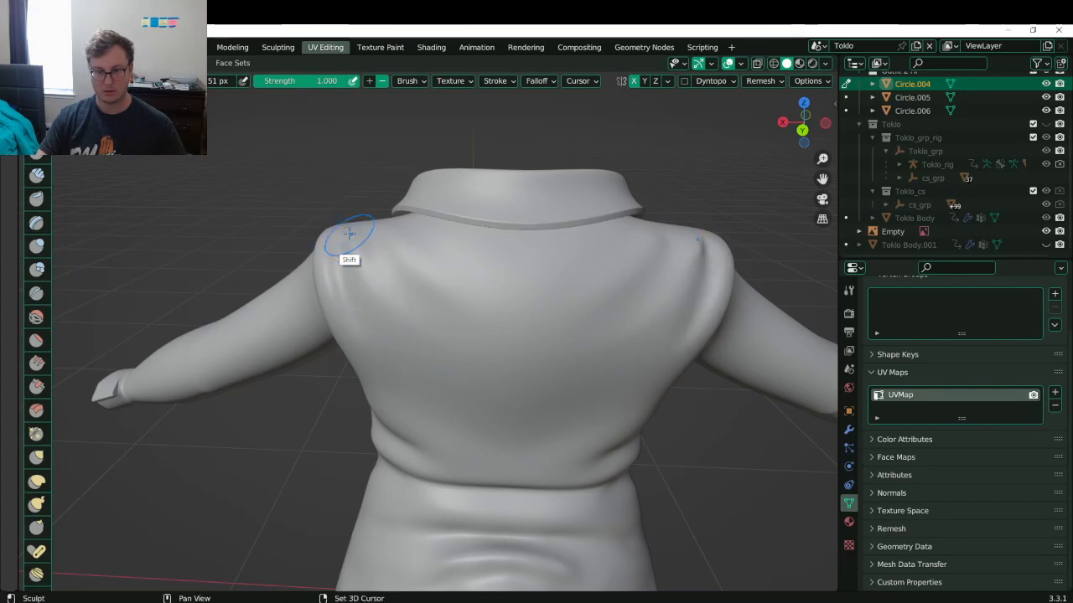
middle_click_drag(383, 235, 410, 271)
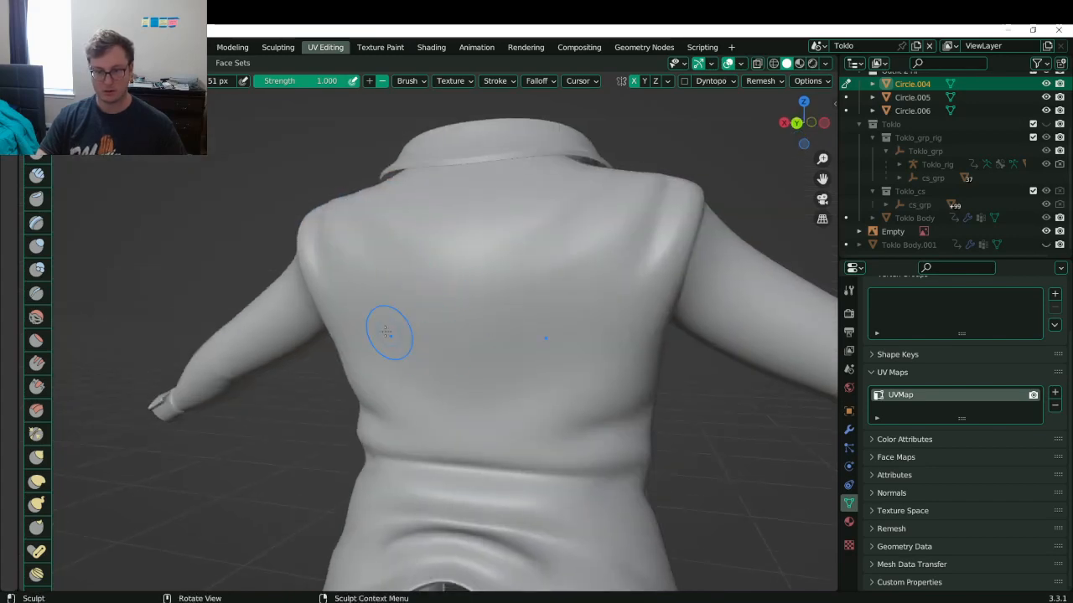
- Deepen the mirrored V creases across the jacket back, then soften them
left_click_drag(388, 333, 539, 363, "ctrl")
key("ctrl+z")
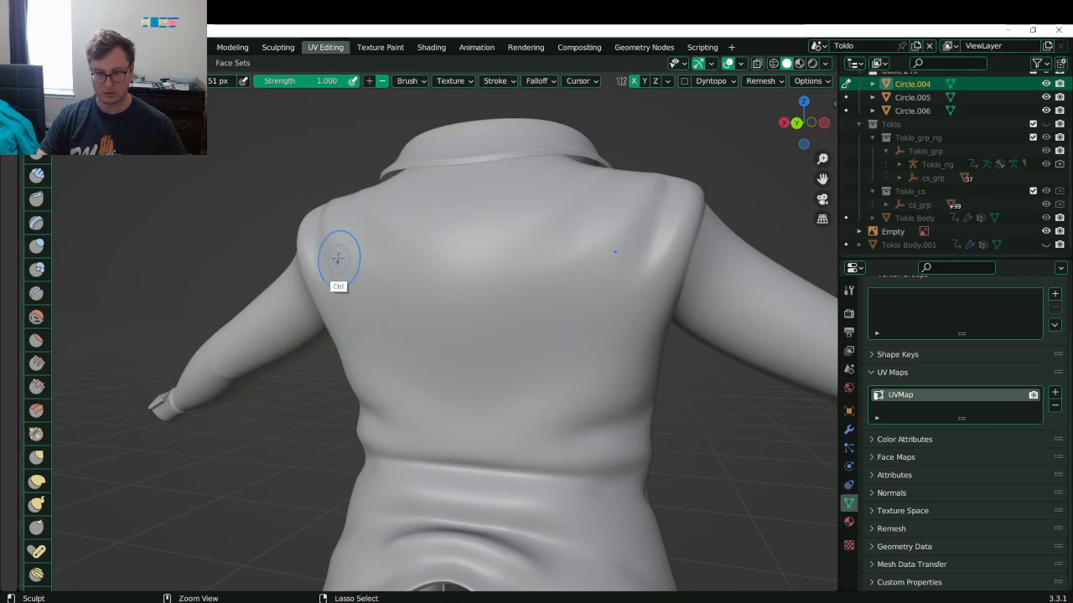
mouse_move(355, 264)
left_mouse_down("ctrl")
mouse_move(481, 358)
mouse_move(450, 359)
mouse_move(491, 337)
mouse_move(395, 297)
left_mouse_up("ctrl")
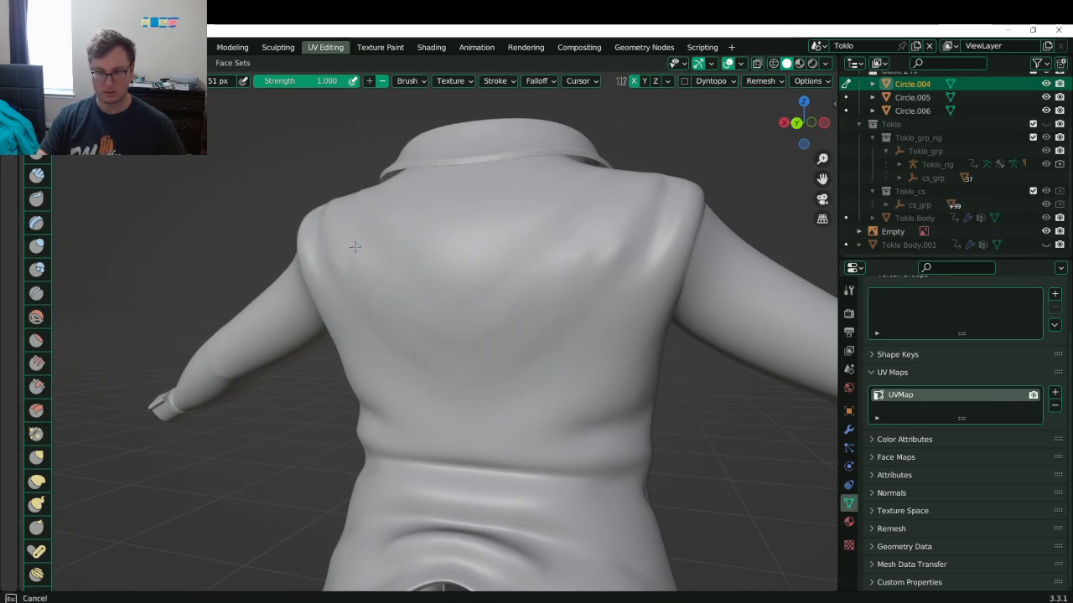
mouse_move(356, 247)
left_mouse_down()
mouse_move(482, 326)
mouse_move(505, 304)
mouse_move(453, 281)
mouse_move(436, 301)
left_mouse_up()
left_click_drag(387, 309, 469, 337, "shift")
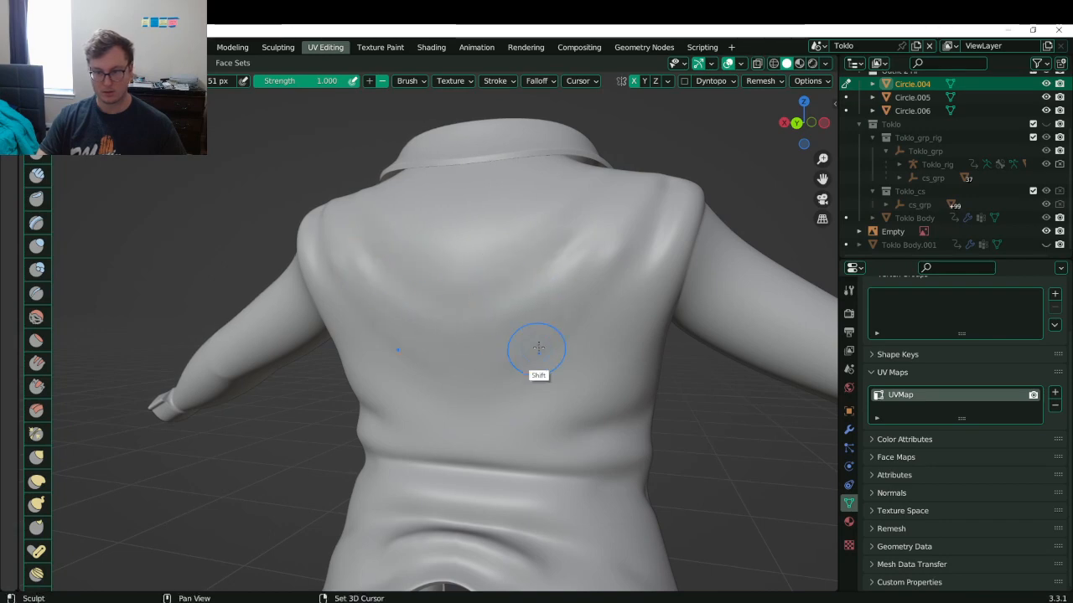
mouse_move(336, 311)
left_mouse_down("ctrl")
mouse_move(394, 377)
mouse_move(486, 413)
left_mouse_up("ctrl")
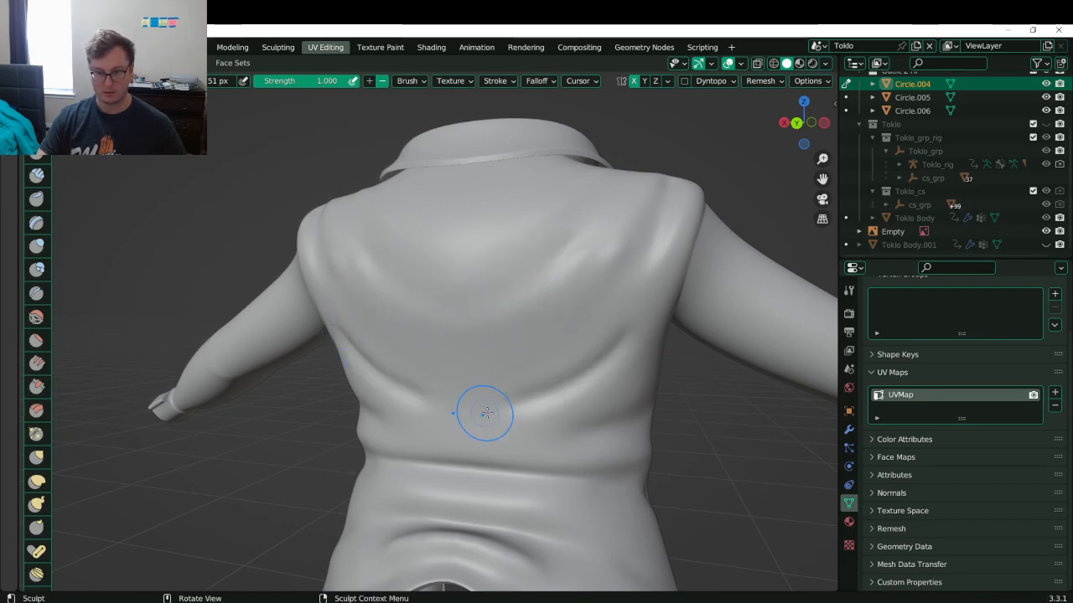
mouse_move(382, 387)
left_mouse_down("shift")
mouse_move(440, 423)
mouse_move(500, 423)
left_mouse_up("shift")
mouse_move(347, 328)
left_mouse_down("shift")
mouse_move(462, 420)
mouse_move(506, 421)
left_mouse_up("shift")
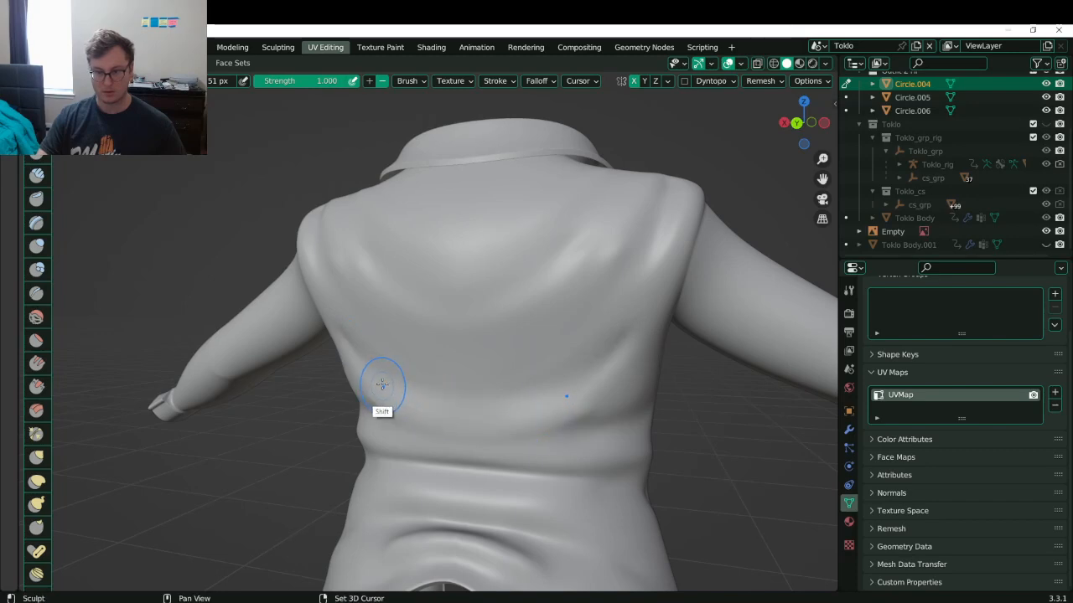
mouse_move(382, 385)
left_mouse_down("shift")
mouse_move(465, 302)
mouse_move(545, 296)
mouse_move(479, 277)
mouse_move(583, 181)
left_mouse_up("shift")
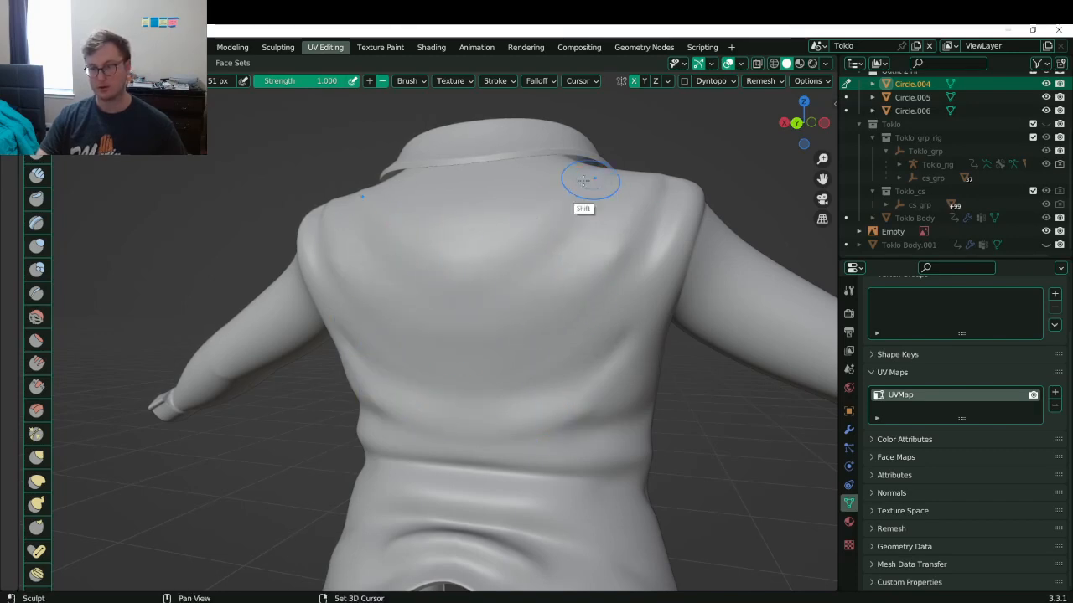
- Smooth the surface of the jacket's back and upper back
middle_click_drag(436, 287, 467, 354)
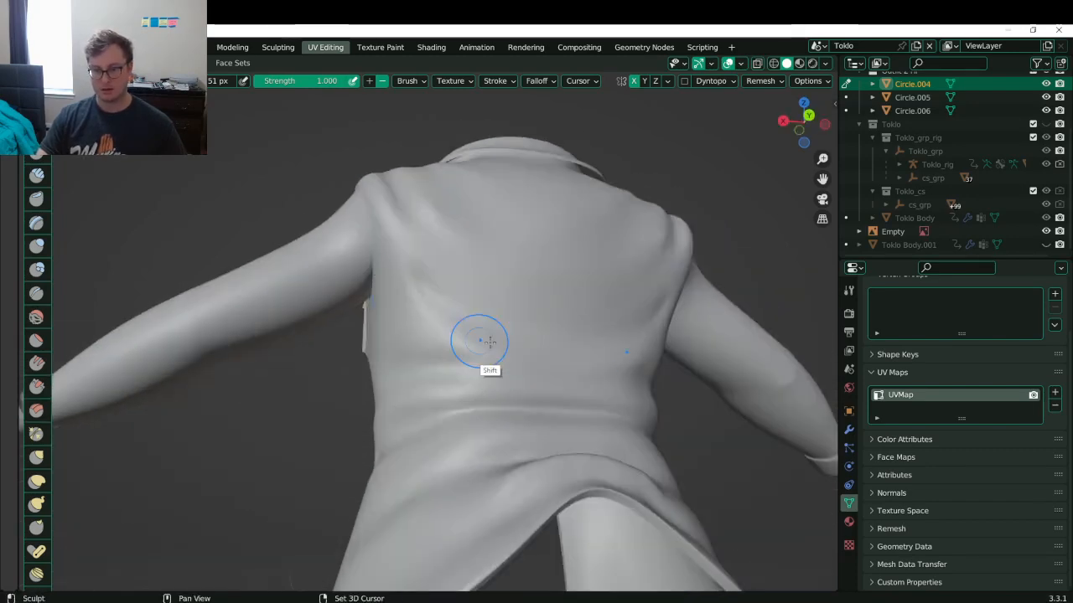
middle_click_drag(397, 244, 444, 248)
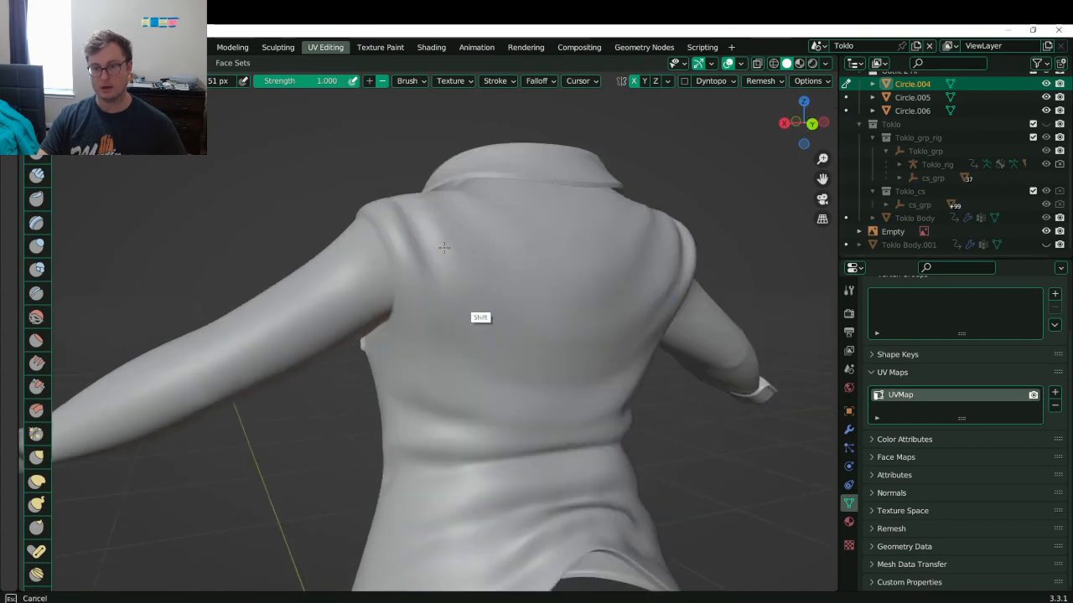
middle_click_drag(423, 323, 517, 311, "ctrl")
mouse_move(449, 299)
left_mouse_down("shift")
mouse_move(539, 266)
mouse_move(387, 275)
left_mouse_up("shift")
mouse_move(525, 262)
left_mouse_down("shift")
mouse_move(407, 249)
mouse_move(424, 242)
left_mouse_up("shift")
- Carve a crease down the jacket's upper back and soften it
middle_click_drag(474, 286, 509, 324)
left_click_drag(496, 235, 485, 350)
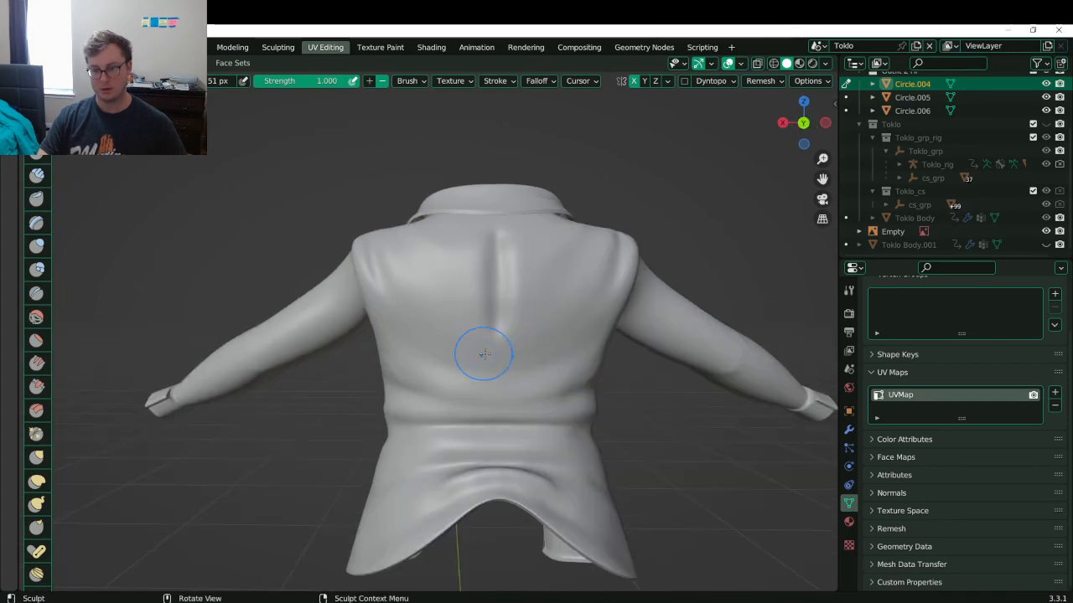
key("ctrl+z")
mouse_move(496, 232)
left_mouse_down()
mouse_move(487, 335)
mouse_move(482, 239)
mouse_move(478, 284)
left_mouse_up()
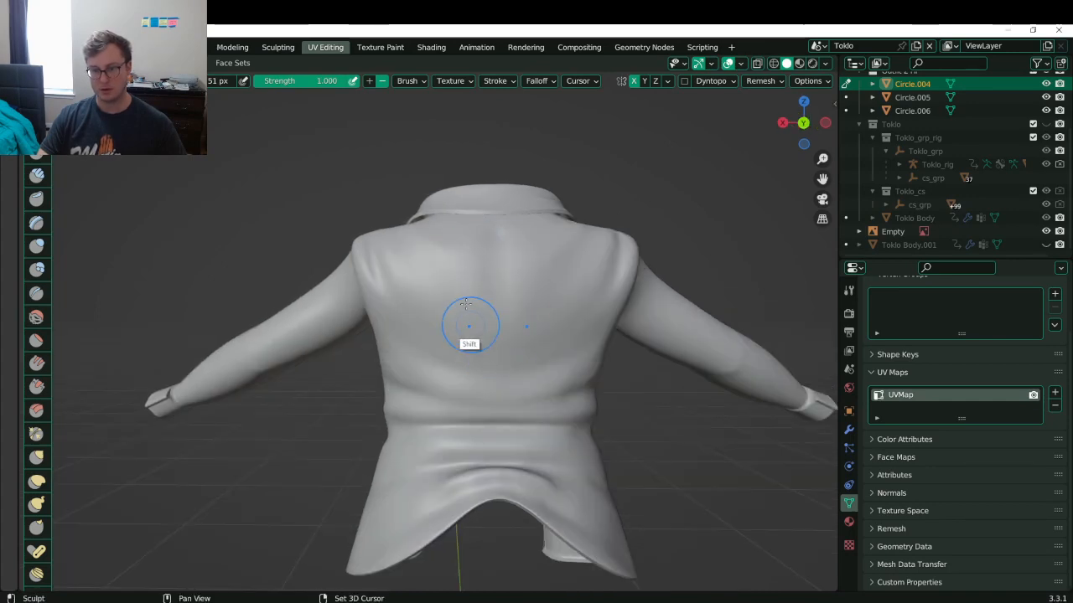
mouse_move(472, 323)
left_mouse_down("shift")
mouse_move(460, 240)
mouse_move(508, 260)
left_mouse_up("shift")
- Carve a deeper crease across the jacket's side and check it up to the collar
middle_click_drag(415, 313, 426, 358)
mouse_move(426, 358)
left_mouse_down("ctrl")
mouse_move(493, 347)
mouse_move(529, 356)
mouse_move(511, 353)
left_mouse_up("ctrl")
middle_click_drag(531, 383, 438, 408)
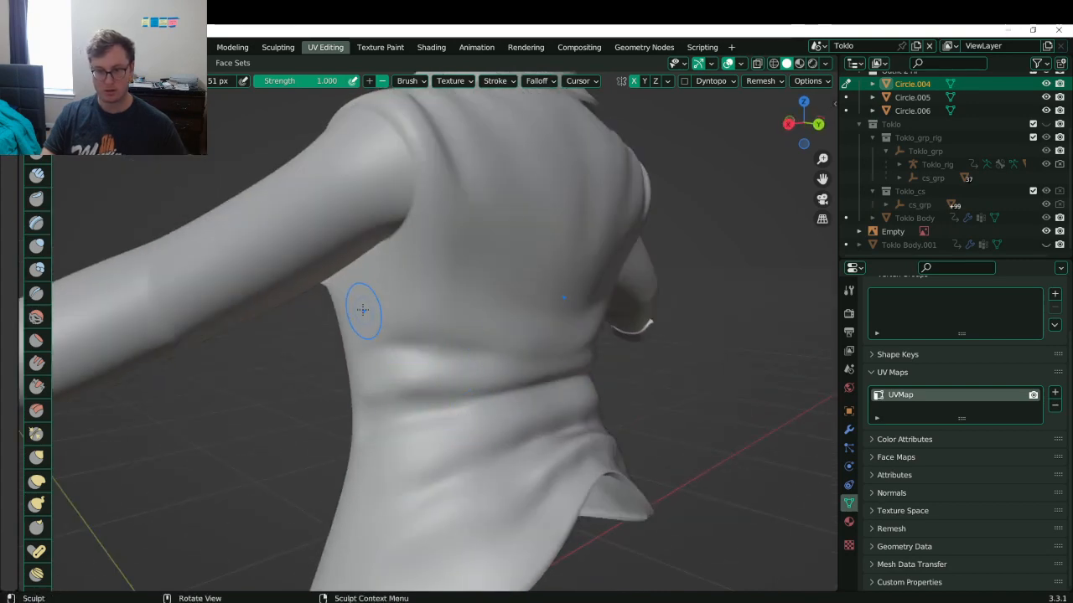
middle_click_drag(363, 310, 491, 287)
middle_click_drag(575, 292, 557, 241)
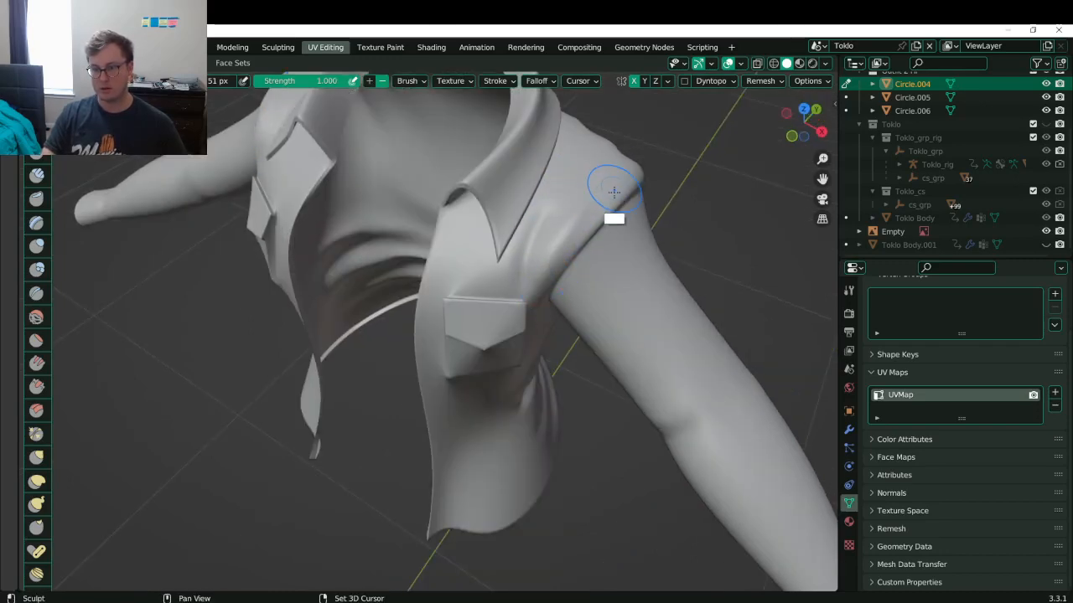
- Sharpen the chest pocket's upper edge with the crease brush and smooth its left edge
middle_click_drag(610, 187, 499, 334)
middle_click_drag(497, 369, 451, 262, "ctrl")
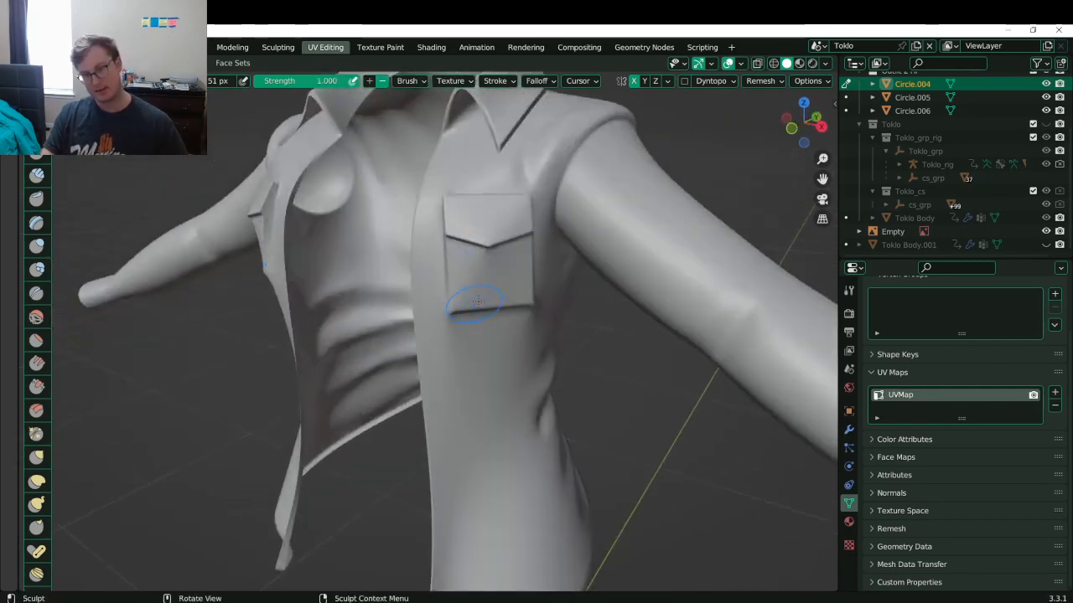
left_click_drag(450, 188, 503, 280)
middle_click_drag(479, 282, 475, 238)
left_click_drag(471, 215, 483, 300, "shift")
- Carve a faint groove into the jacket just below the chest pocket
middle_click_drag(509, 295, 462, 270)
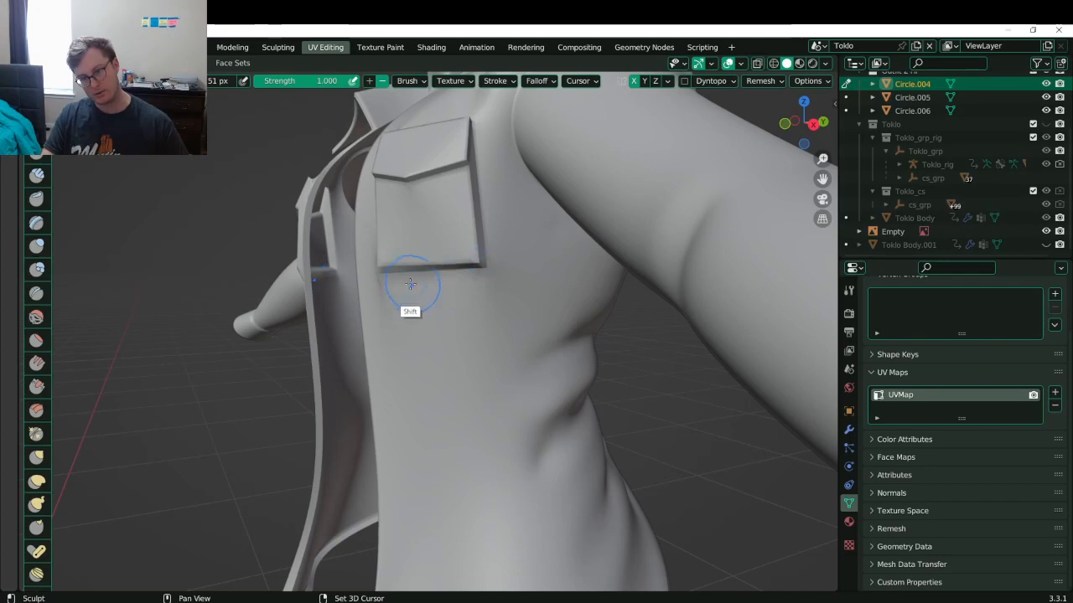
middle_click_drag(464, 352, 470, 283)
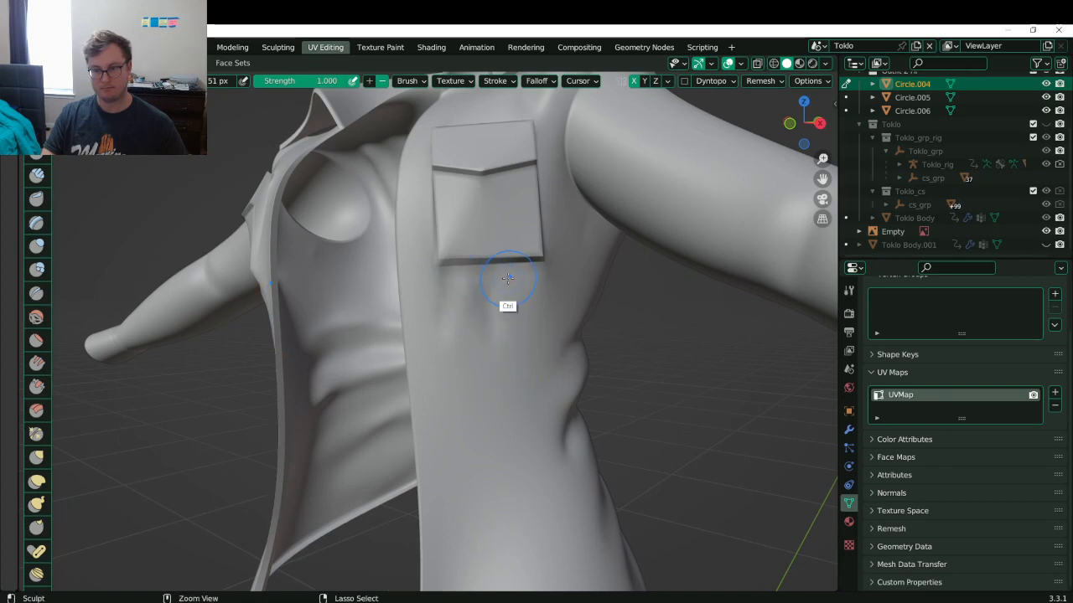
left_click_drag(547, 357, 508, 282, "ctrl")
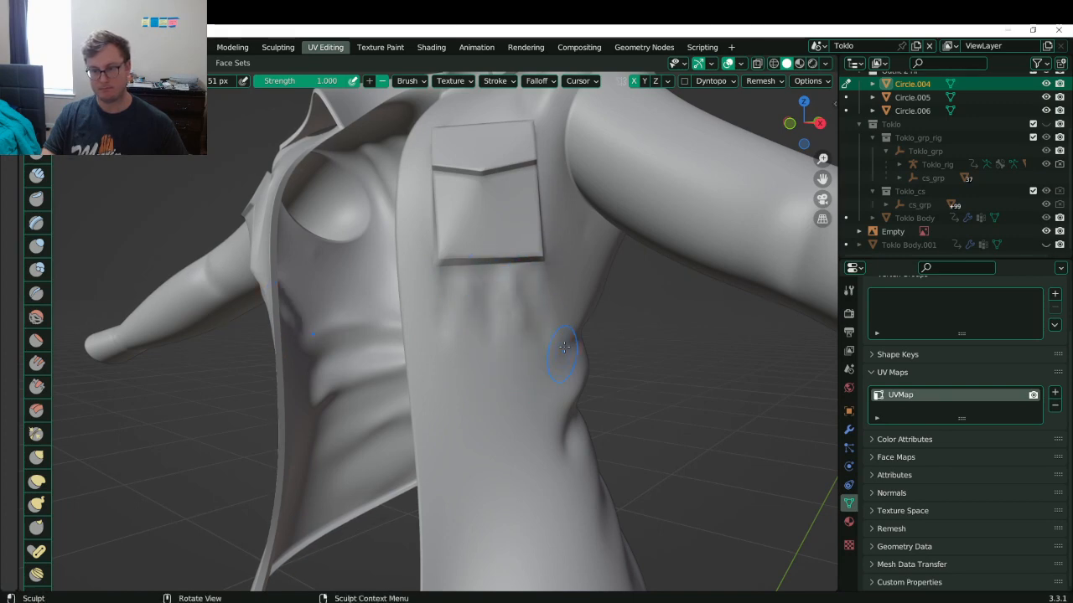
- Smooth the lower jacket surface and sculpt a diagonal fold across it
middle_click_drag(570, 245, 545, 201)
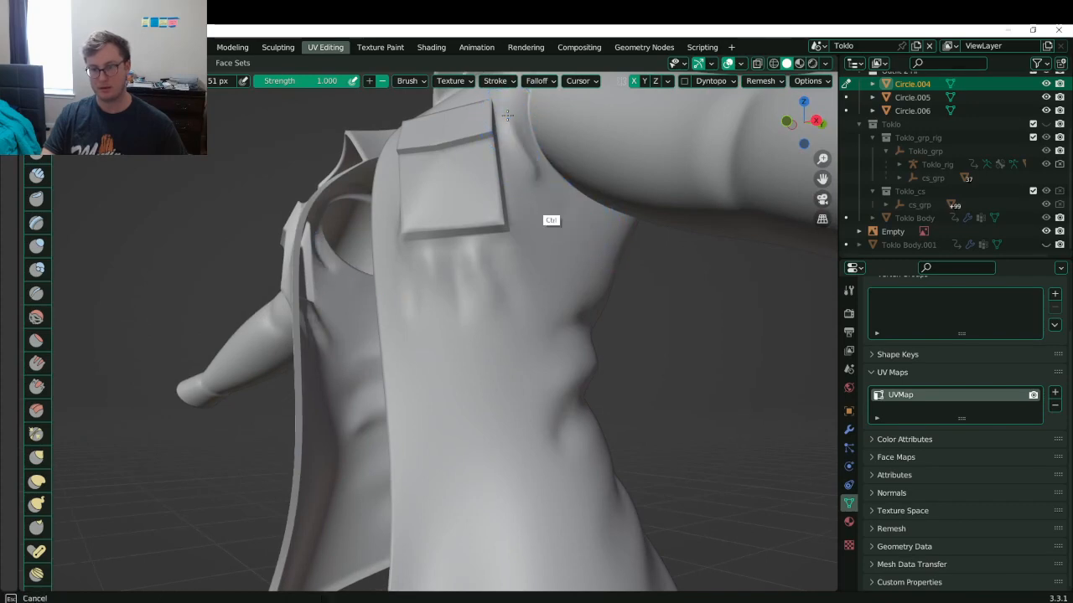
key("shift")
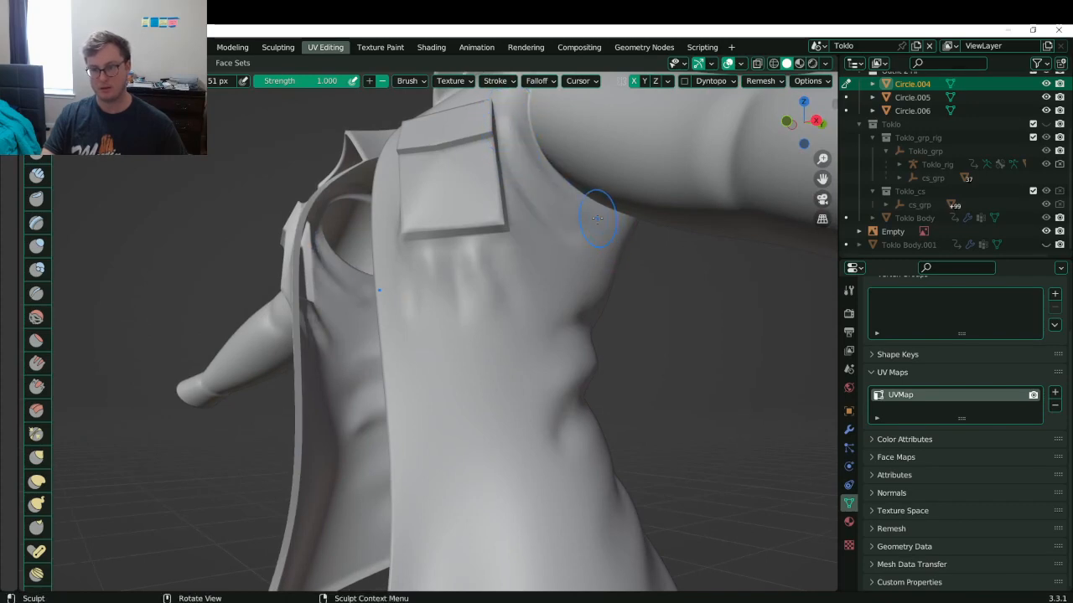
middle_click_drag(588, 243, 502, 283)
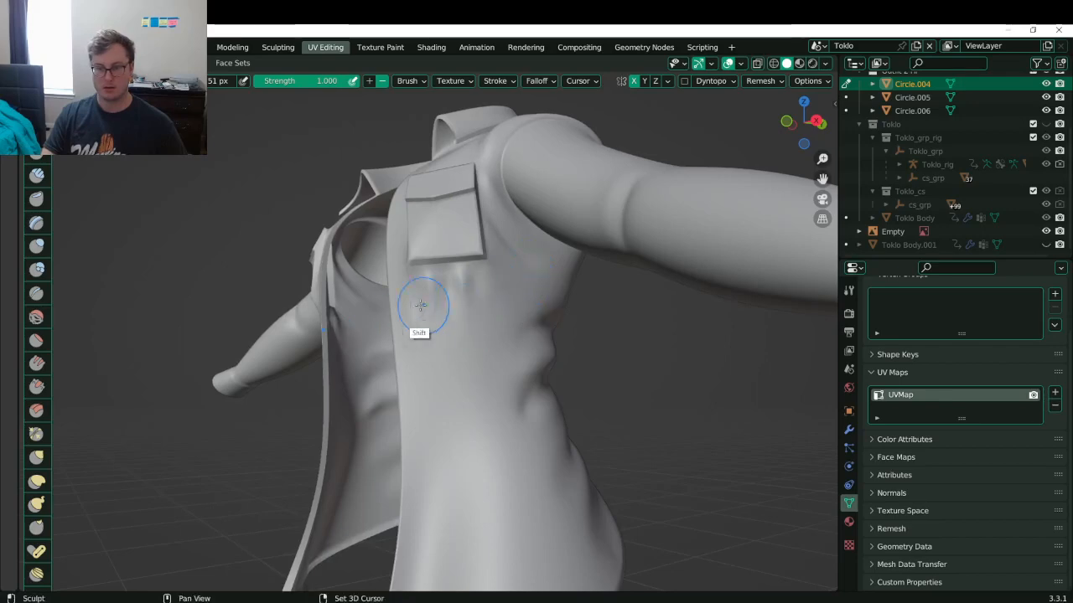
scroll(444, 305, "down", 5)
middle_click_drag(455, 420, 547, 261)
scroll(512, 276, "up", 5)
mouse_move(521, 407)
left_mouse_down("shift")
mouse_move(479, 397)
mouse_move(460, 419)
mouse_move(569, 414)
left_mouse_up("shift")
left_click_drag(482, 402, 563, 365)
- Redo the lower jacket's diagonal fold, placing it slightly higher
key("ctrl+z")
left_click_drag(489, 374, 584, 345)
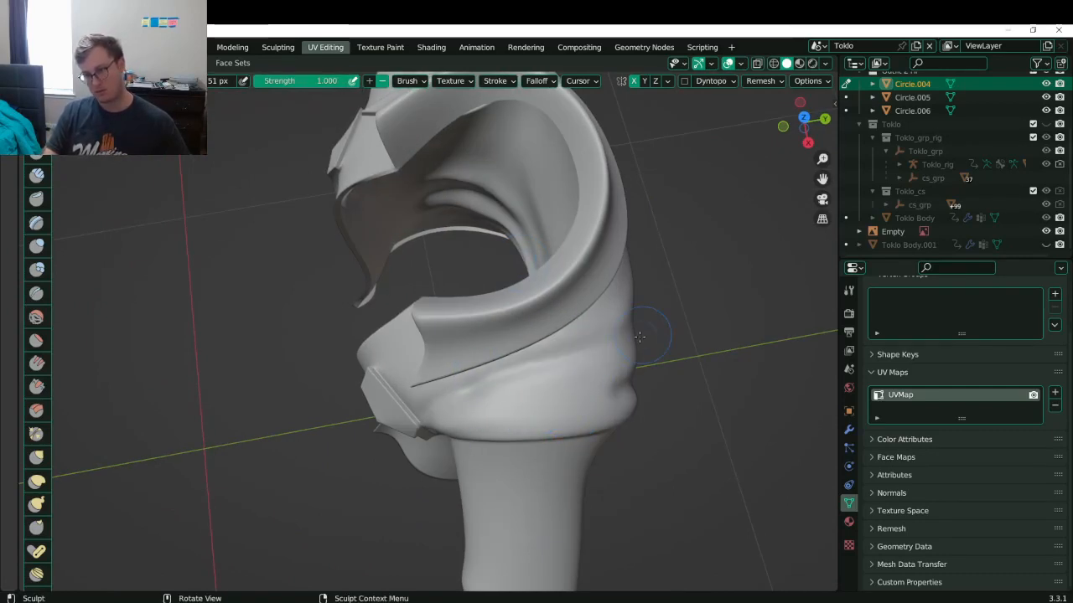
key("ctrl+z")
left_click_drag(496, 388, 578, 352)
- Dent the upper sleeve and raise sharper diagonal creases along it
middle_click_drag(606, 347, 336, 293)
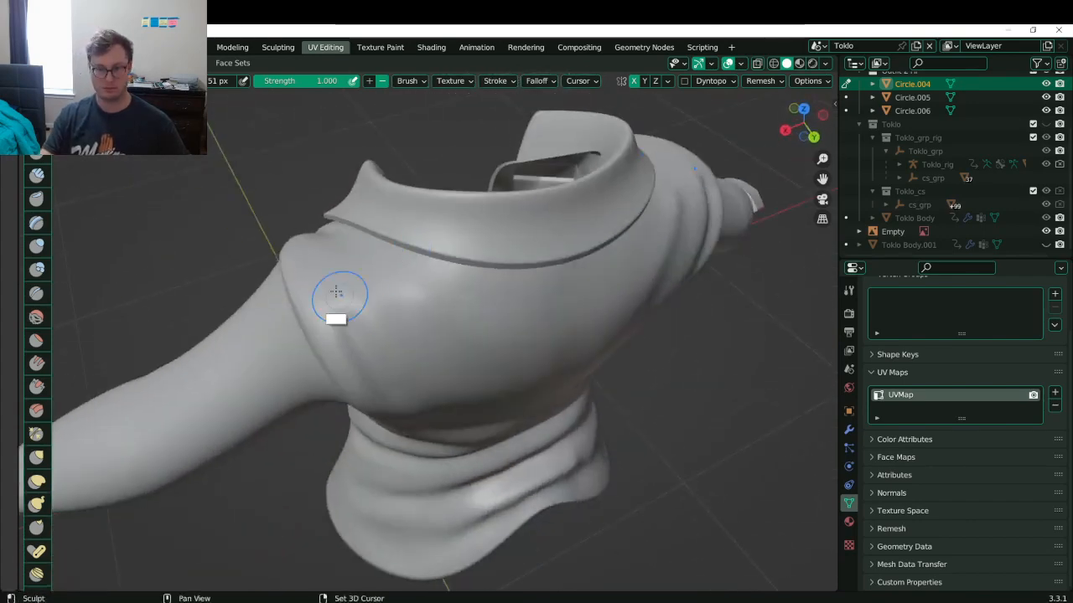
middle_click_drag(456, 363, 437, 278, "shift")
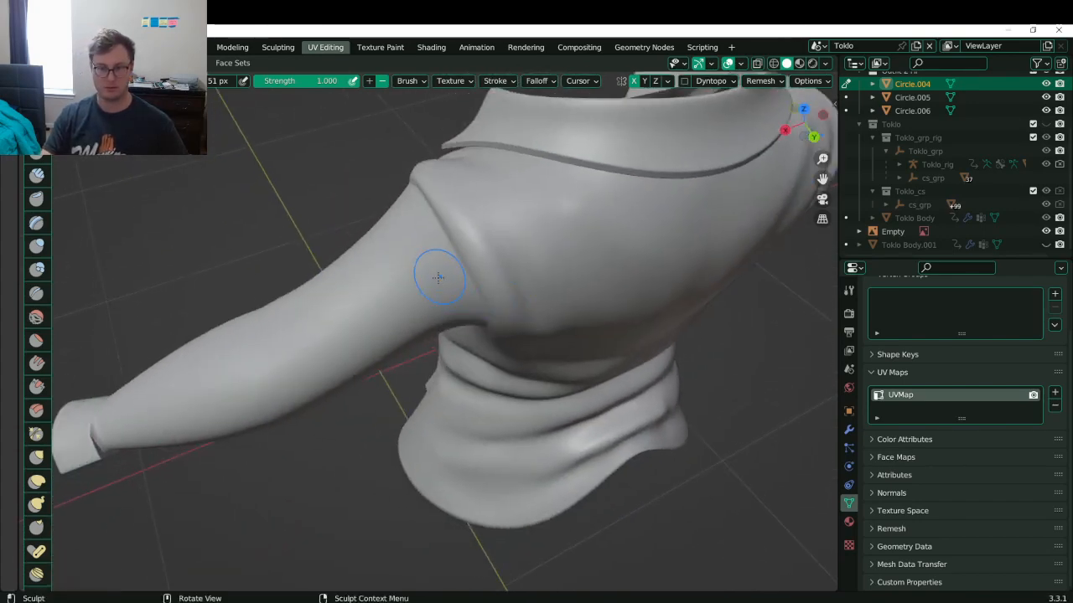
mouse_move(355, 273)
left_mouse_down()
mouse_move(342, 268)
mouse_move(401, 244)
mouse_move(421, 278)
left_mouse_up()
key("ctrl+z")
mouse_move(346, 304)
left_mouse_down()
mouse_move(304, 298)
mouse_move(401, 241)
mouse_move(437, 280)
left_mouse_up()
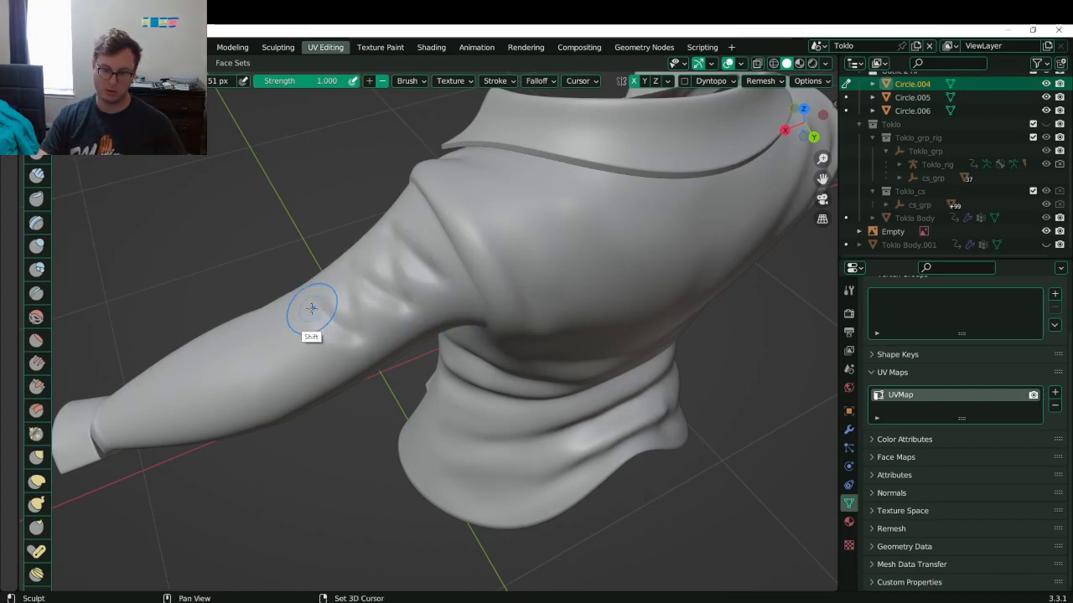
left_click_drag(311, 309, 364, 304, "shift")
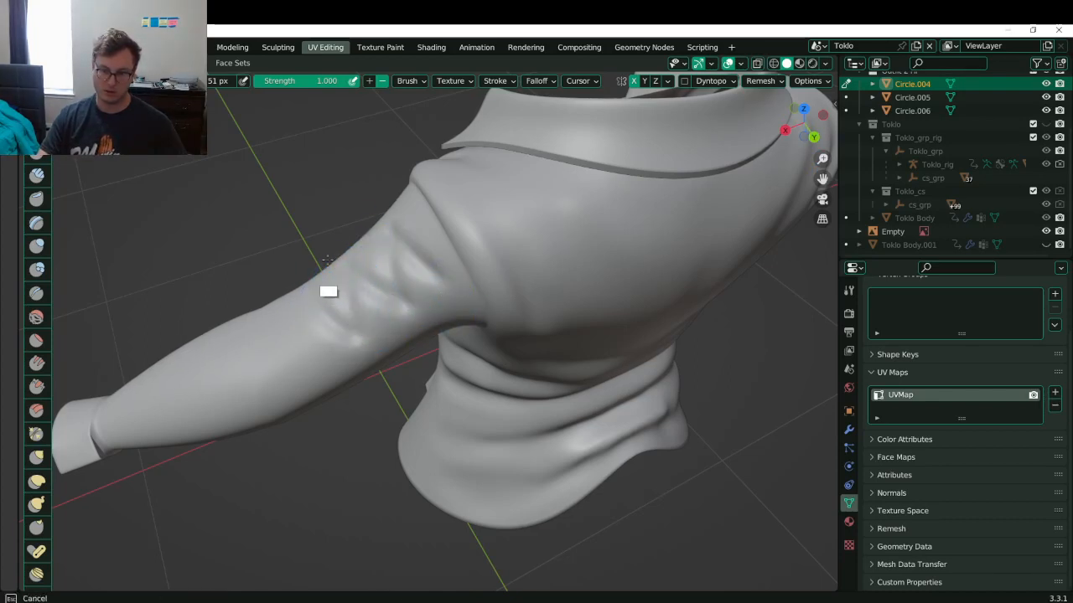
left_click_drag(327, 266, 441, 314, "ctrl")
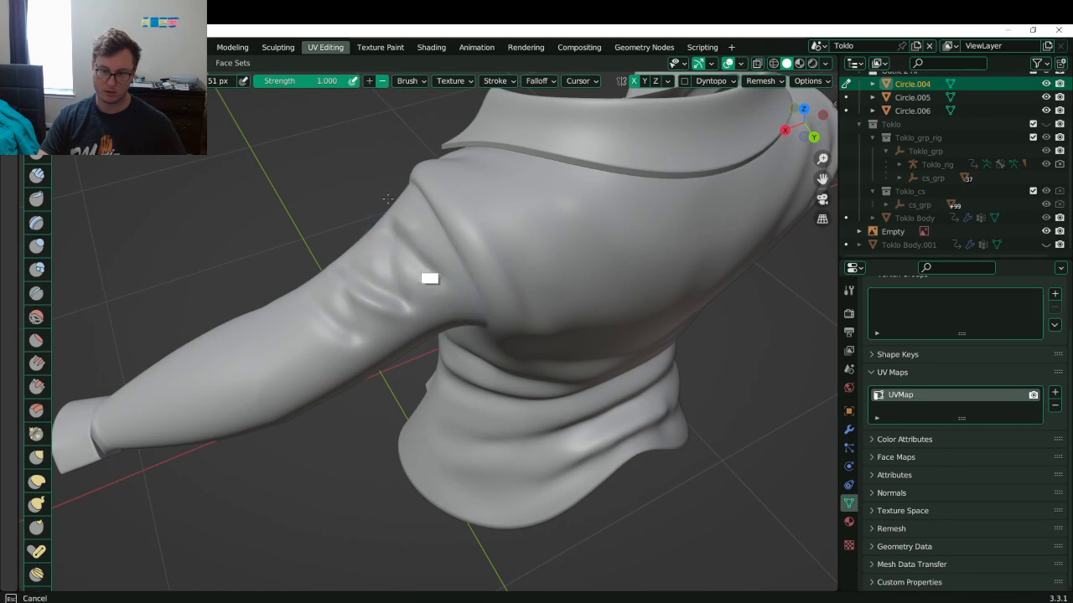
- Smooth the sleeve creases, undo the unwanted folds, and save Toklo.blend
middle_click_drag(431, 269, 404, 250)
mouse_move(404, 251)
left_mouse_down("shift")
mouse_move(395, 214)
mouse_move(513, 207)
left_mouse_up("shift")
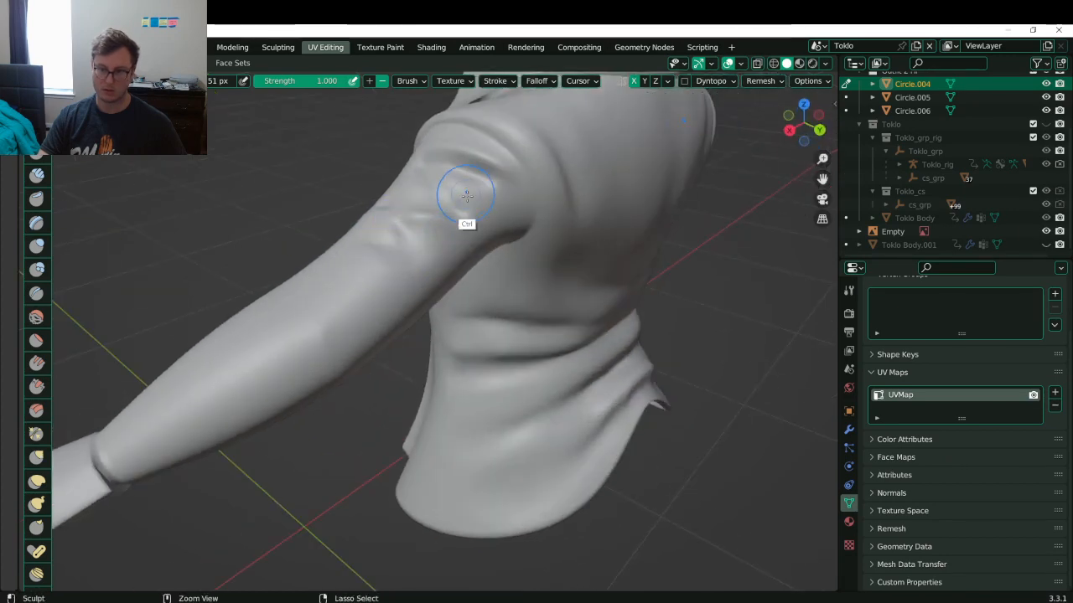
key("ctrl+z")
key("ctrl+z")
key("ctrl+z")
key("ctrl+z")
key("ctrl+z")
mouse_move(438, 288)
middle_mouse_down()
mouse_move(474, 263)
mouse_move(642, 213)
mouse_move(518, 264)
mouse_move(497, 258)
middle_mouse_up()
key("ctrl+s")
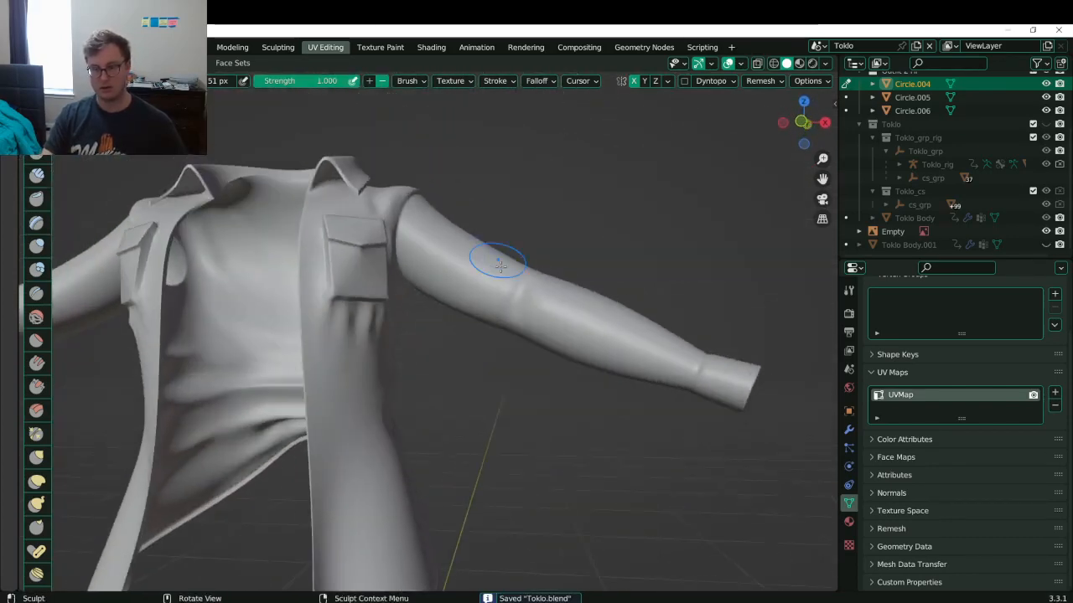
- Draw a crease down the sleeve toward the cuff
left_click_drag(496, 274, 529, 329)
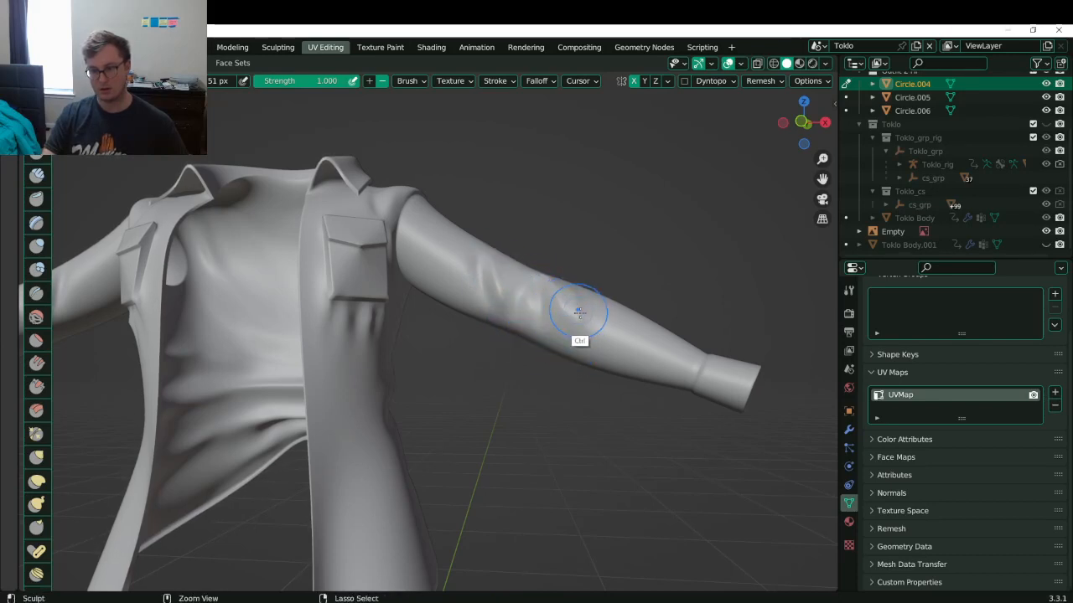
mouse_move(483, 292)
middle_mouse_down()
mouse_move(558, 334)
mouse_move(481, 426)
mouse_move(508, 370)
mouse_move(485, 194)
mouse_move(523, 352)
mouse_move(550, 391)
middle_mouse_up()
scroll(528, 461, "up", 2)
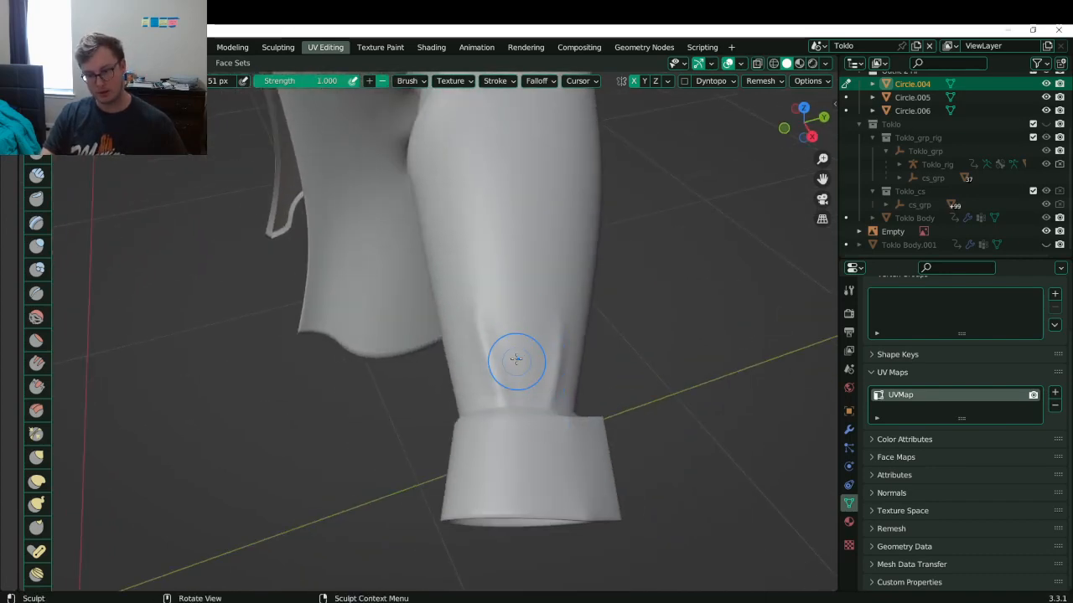
- Reshape the sleeve folds above the cuff and inspect the sleeve from several angles
left_click_drag(509, 356, 515, 410)
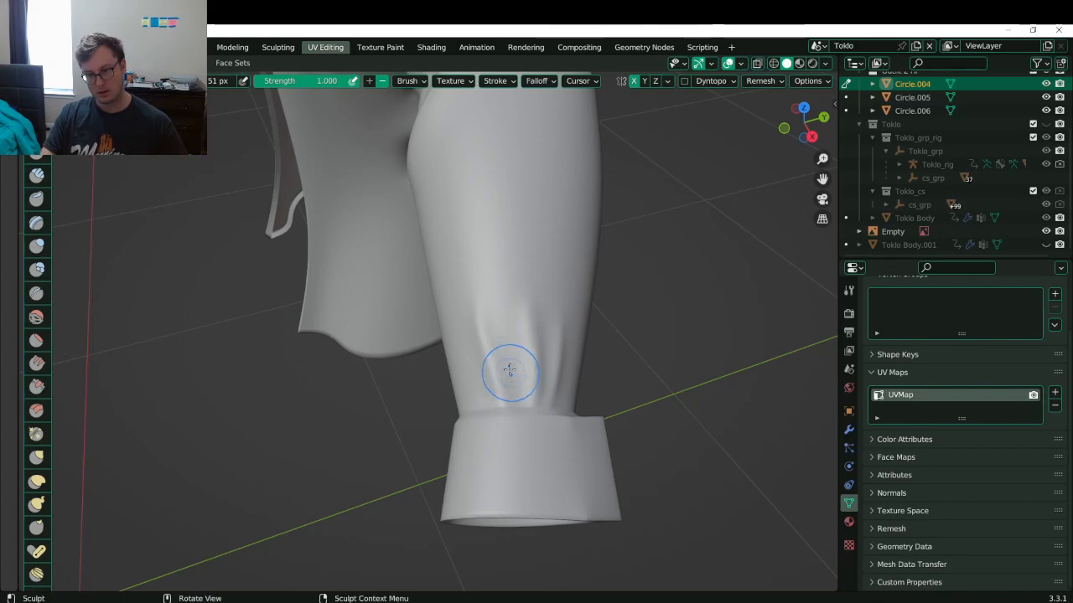
middle_click_drag(501, 414, 538, 371)
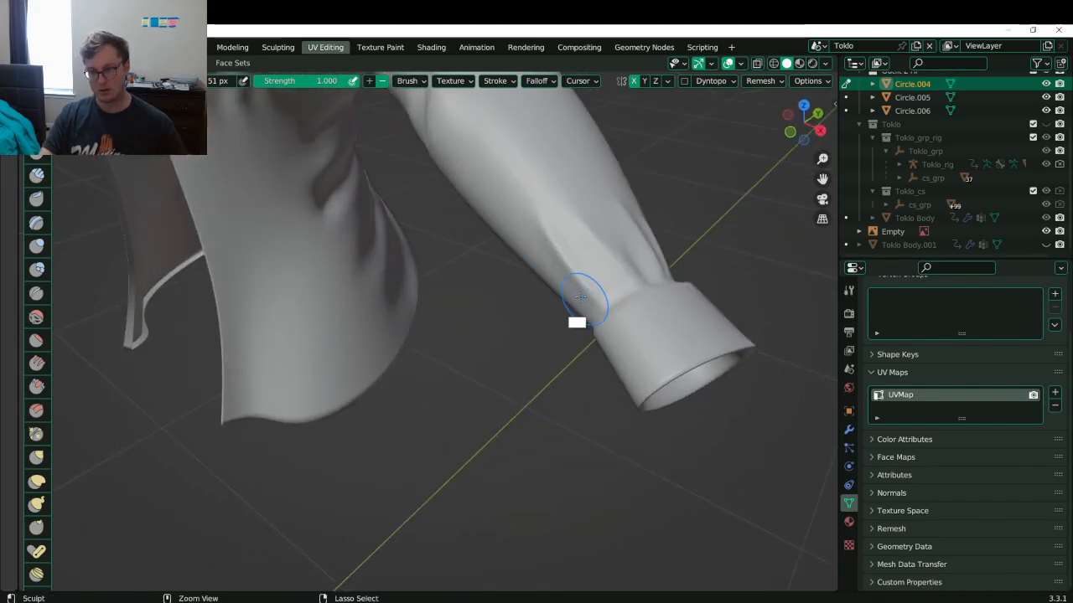
mouse_move(582, 313)
middle_mouse_down()
mouse_move(628, 251)
mouse_move(575, 311)
mouse_move(586, 343)
mouse_move(548, 346)
middle_mouse_up()
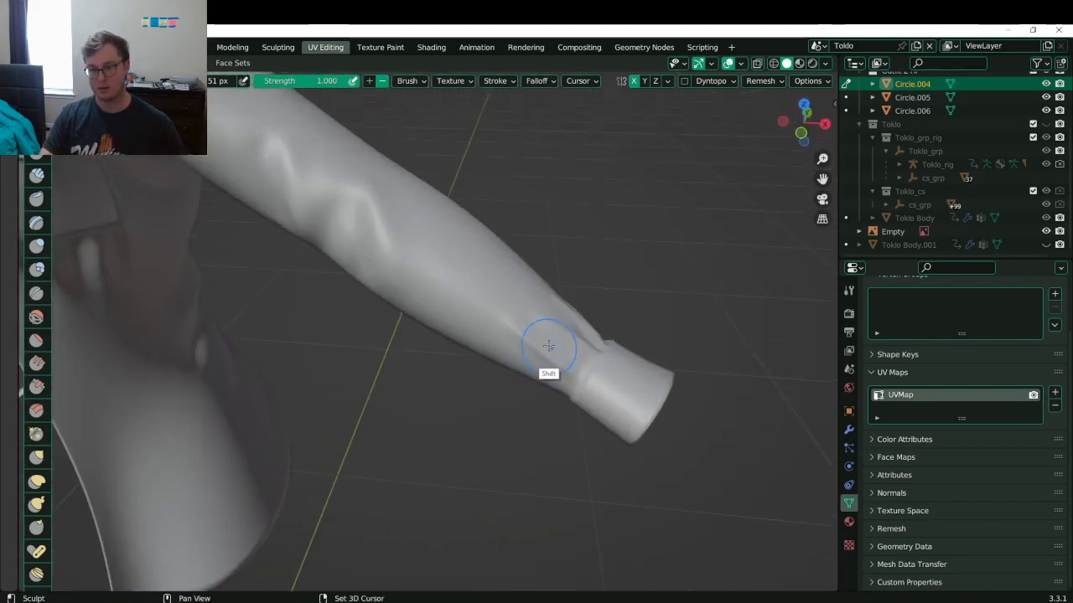
middle_click_drag(505, 299, 503, 326)
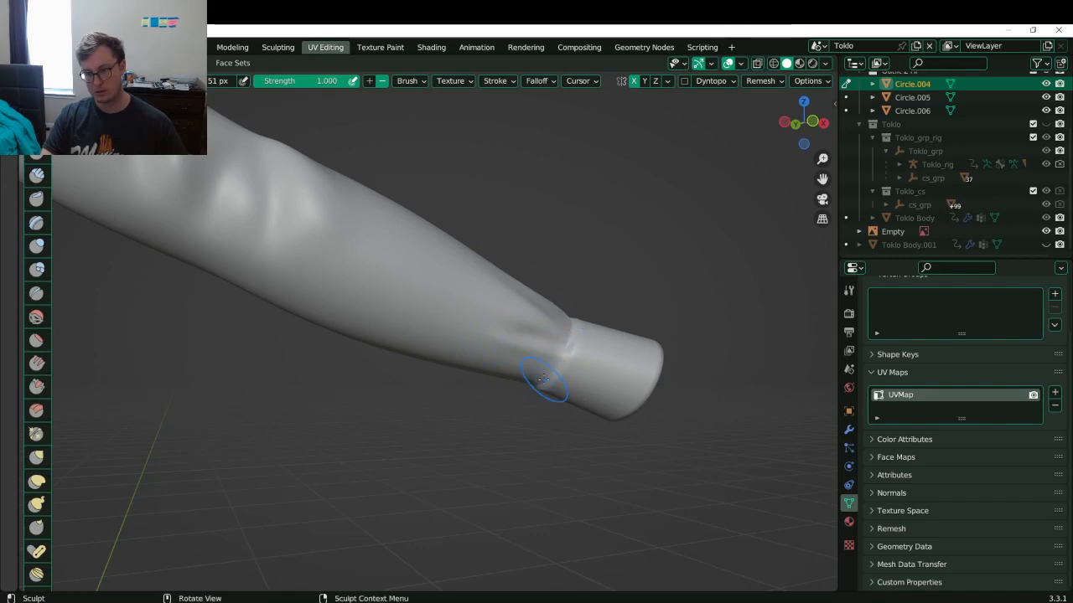
middle_click_drag(543, 378, 514, 373)
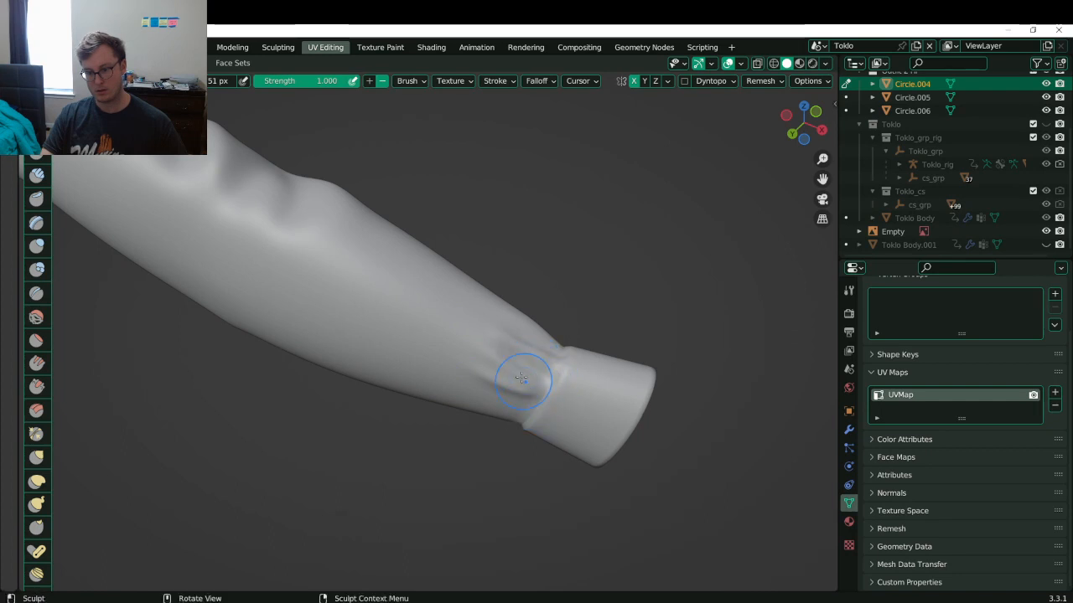
middle_click_drag(529, 362, 538, 408)
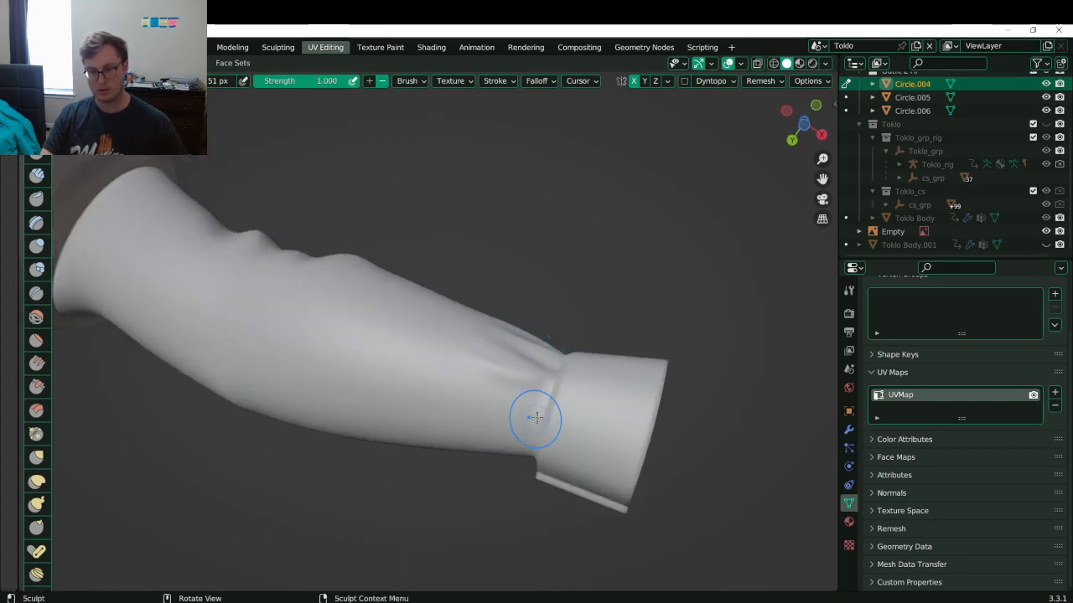
middle_click_drag(535, 417, 514, 382)
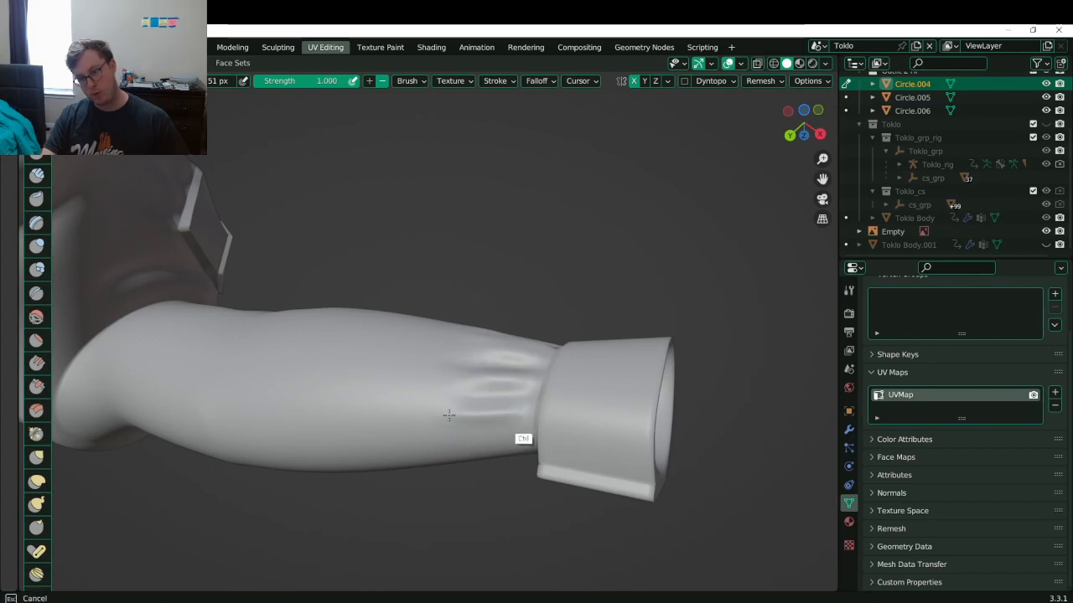
middle_click_drag(526, 409, 531, 318)
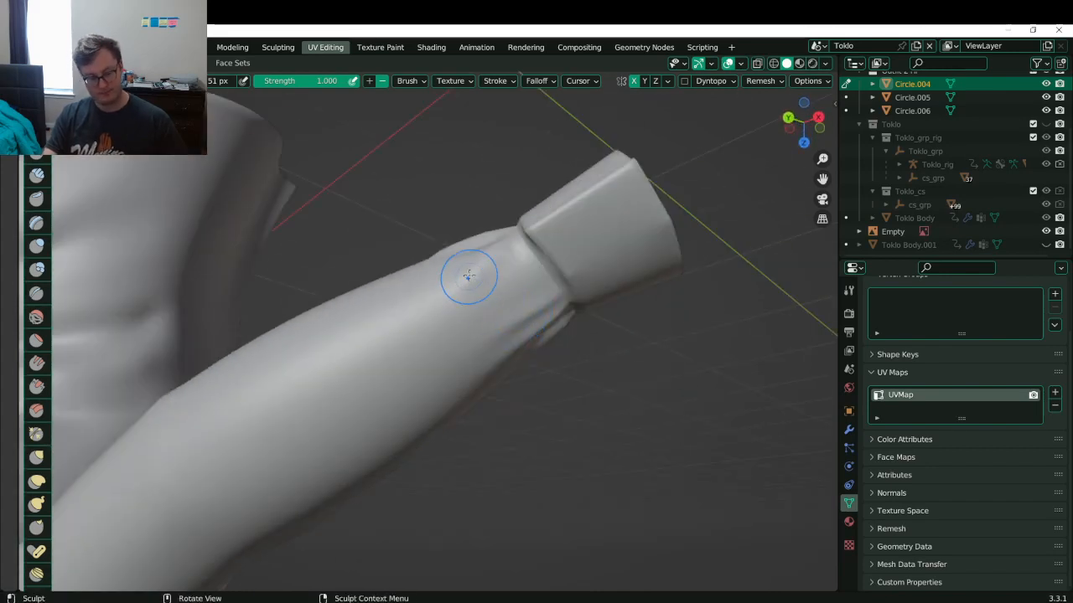
mouse_move(466, 276)
middle_mouse_down()
mouse_move(491, 307)
mouse_move(532, 299)
middle_mouse_up()
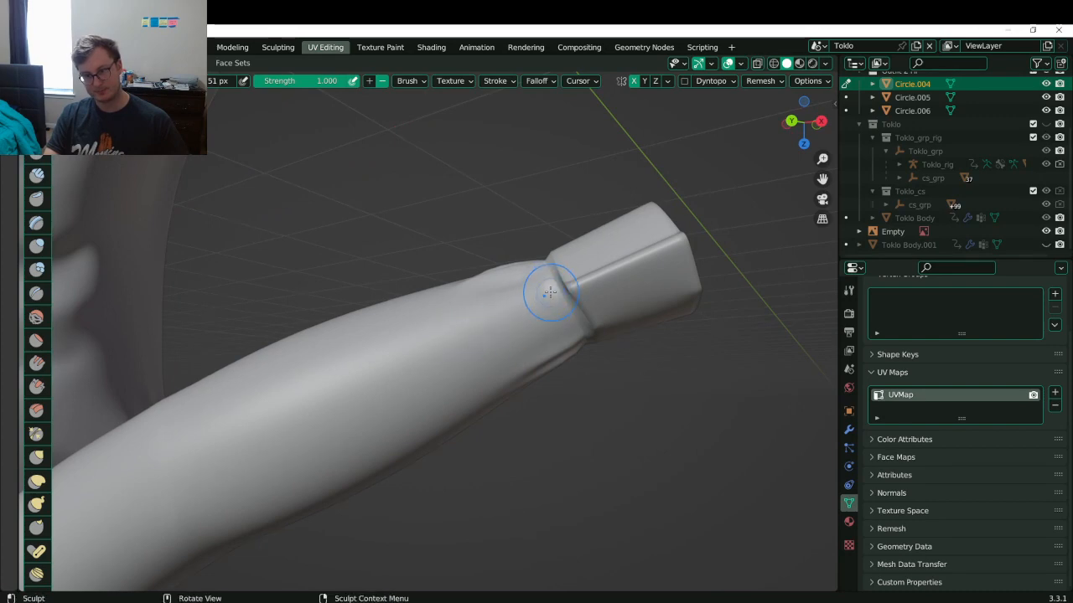
- Sculpt a deepened crease and a raised fold on the sleeve beside the cuff
left_click_drag(551, 288, 479, 319, "ctrl")
left_click_drag(551, 323, 489, 337)
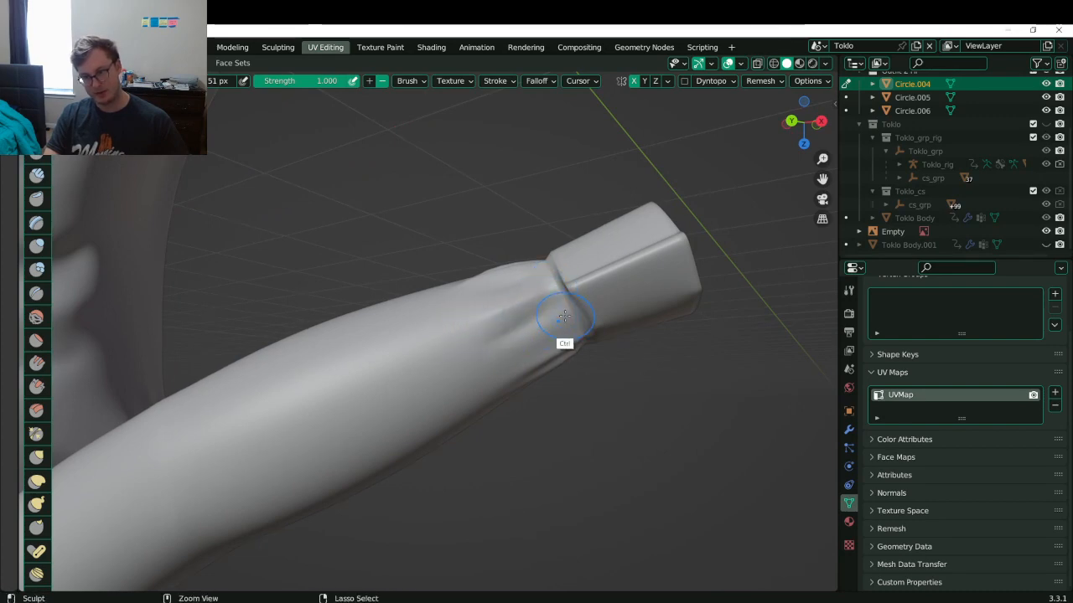
left_click_drag(565, 317, 501, 344, "ctrl")
middle_click_drag(508, 299, 521, 373)
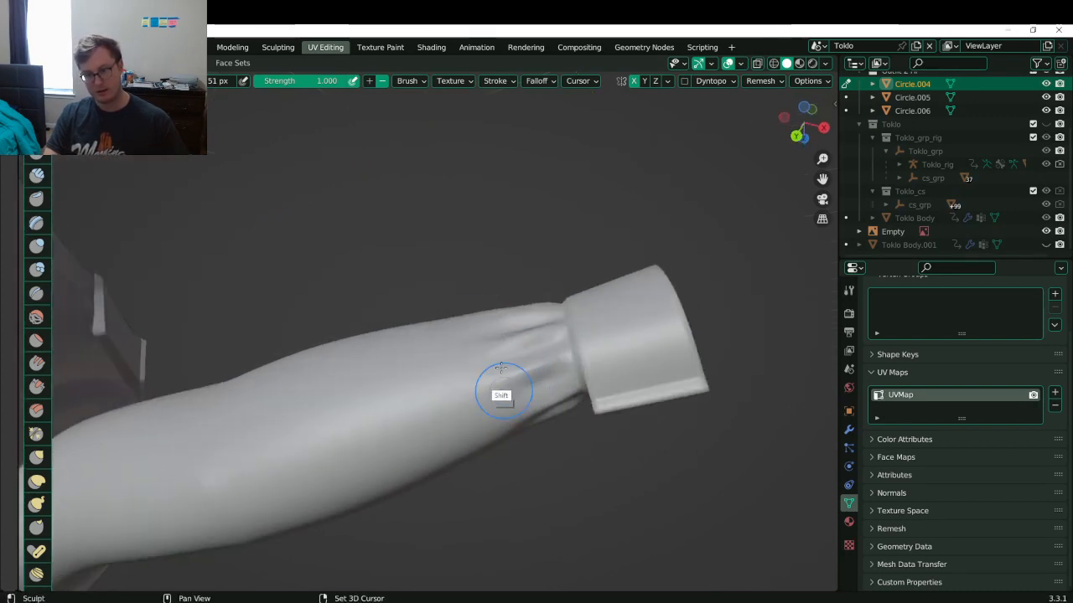
- Smooth the new folds near the cuff and save Toklo.blend
left_click_drag(501, 368, 548, 402, "shift")
middle_click_drag(546, 387, 532, 441)
left_click_drag(507, 303, 520, 374, "shift")
middle_click_drag(511, 301, 525, 377)
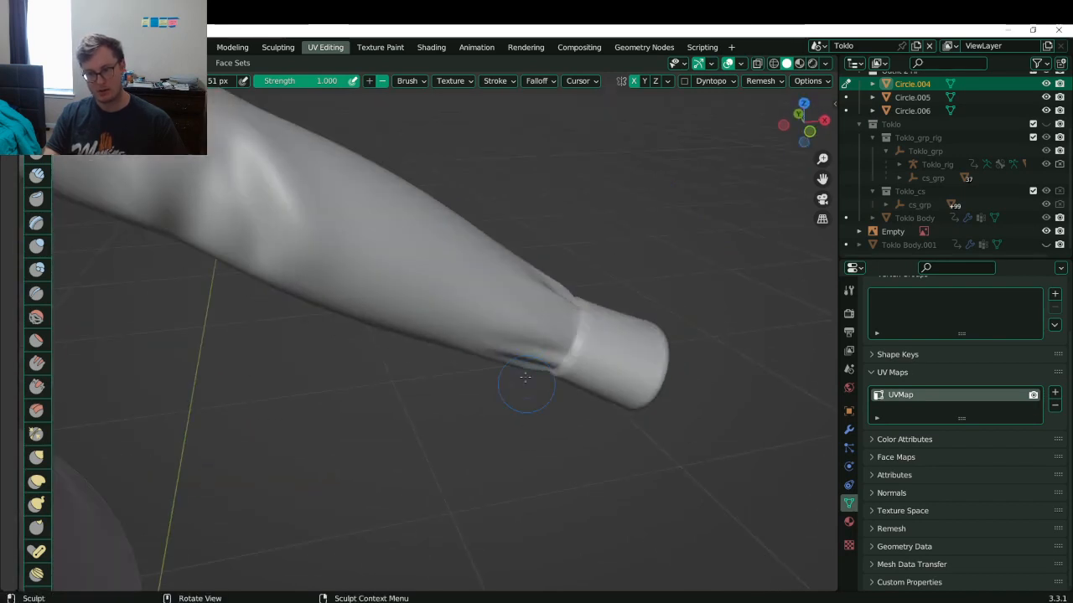
middle_click_drag(561, 269, 450, 403)
scroll(450, 402, "down", 8)
key("ctrl+s")
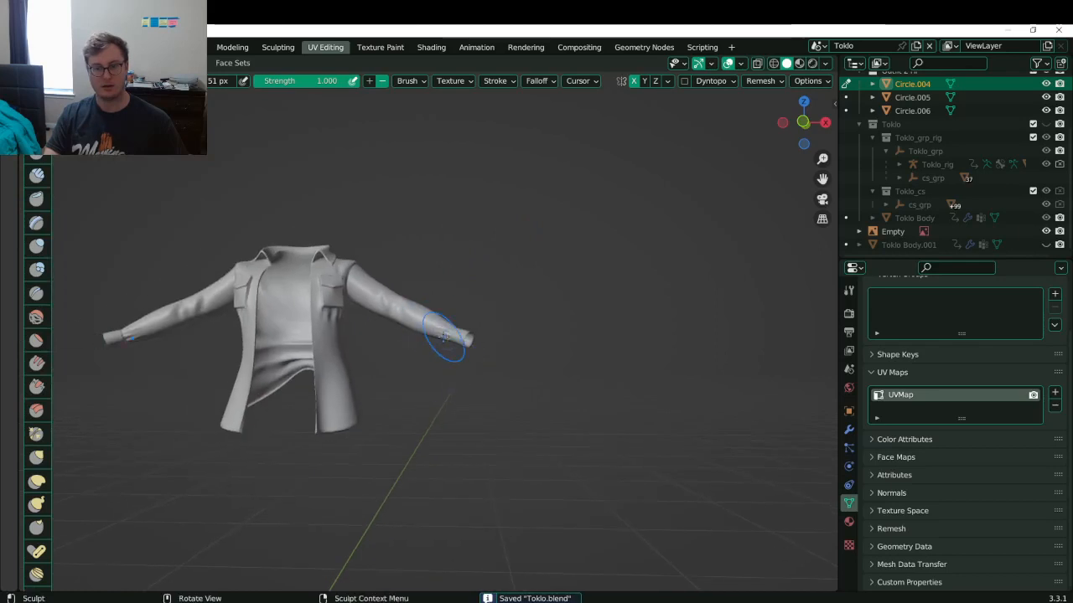
- Frame the chest pocket and enlarge the sculpt brush to 62 px
middle_click_drag(444, 336, 482, 371)
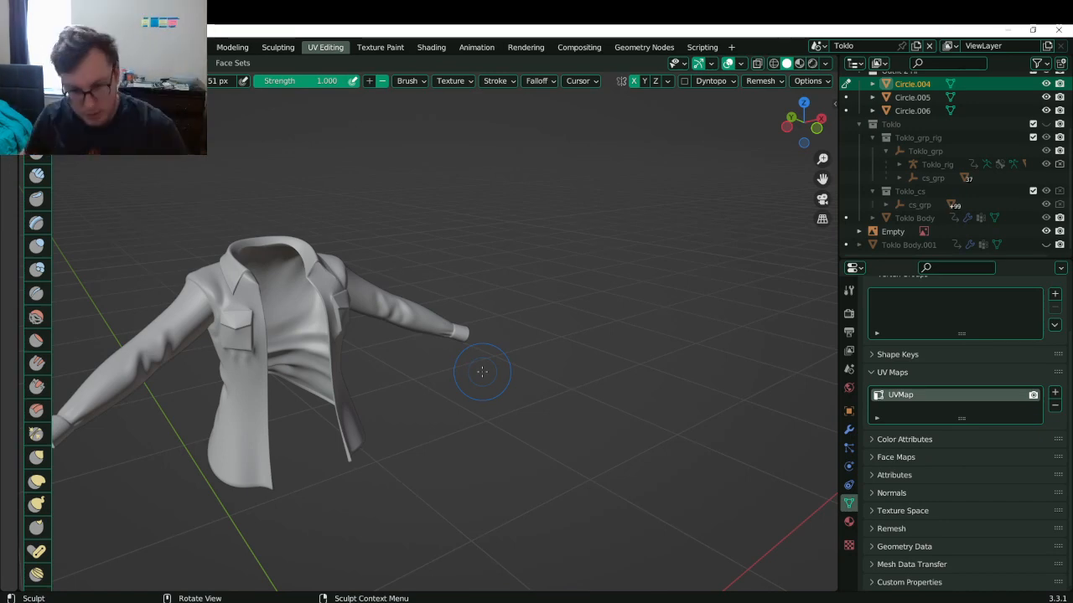
mouse_move(381, 253)
middle_mouse_down()
mouse_move(325, 439)
mouse_move(412, 355)
mouse_move(424, 211)
mouse_move(368, 151)
middle_mouse_up()
mouse_move(436, 115)
middle_mouse_down("ctrl")
mouse_move(507, 366)
mouse_move(455, 271)
middle_mouse_up("ctrl")
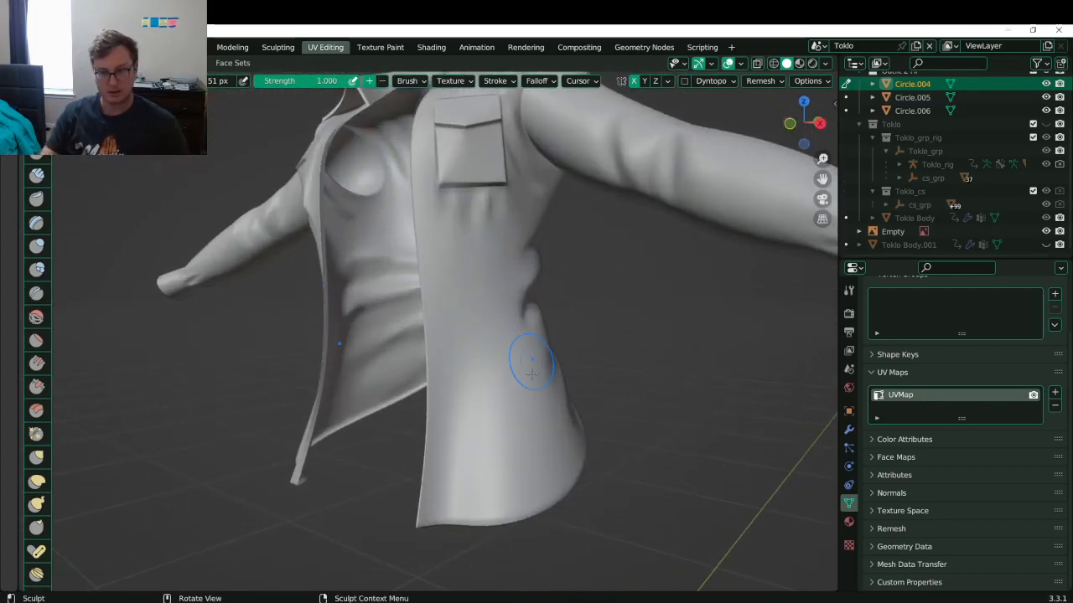
key("f")
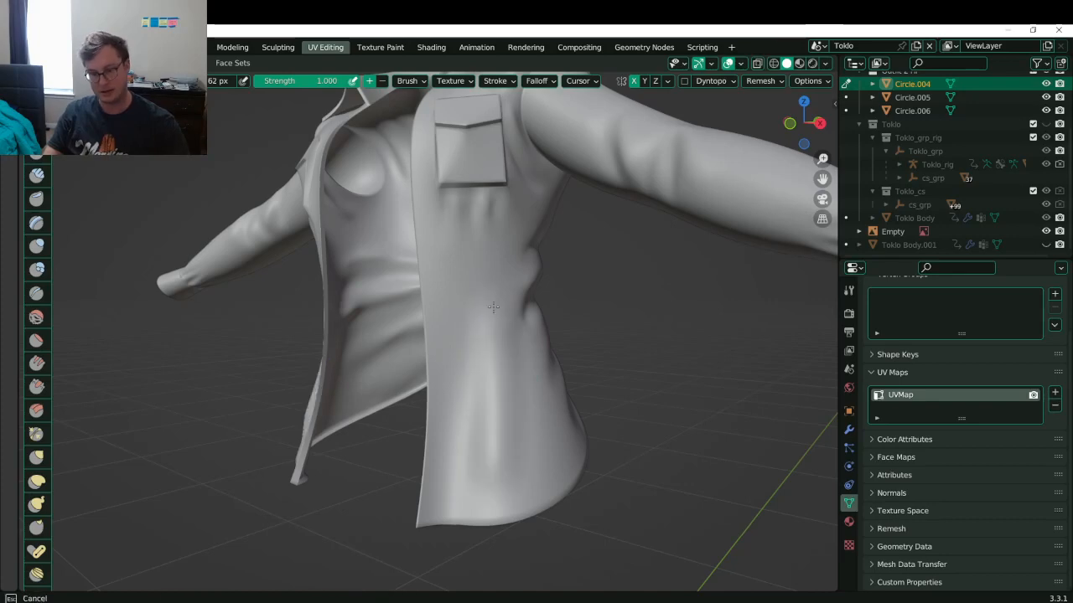
left_click(492, 307)
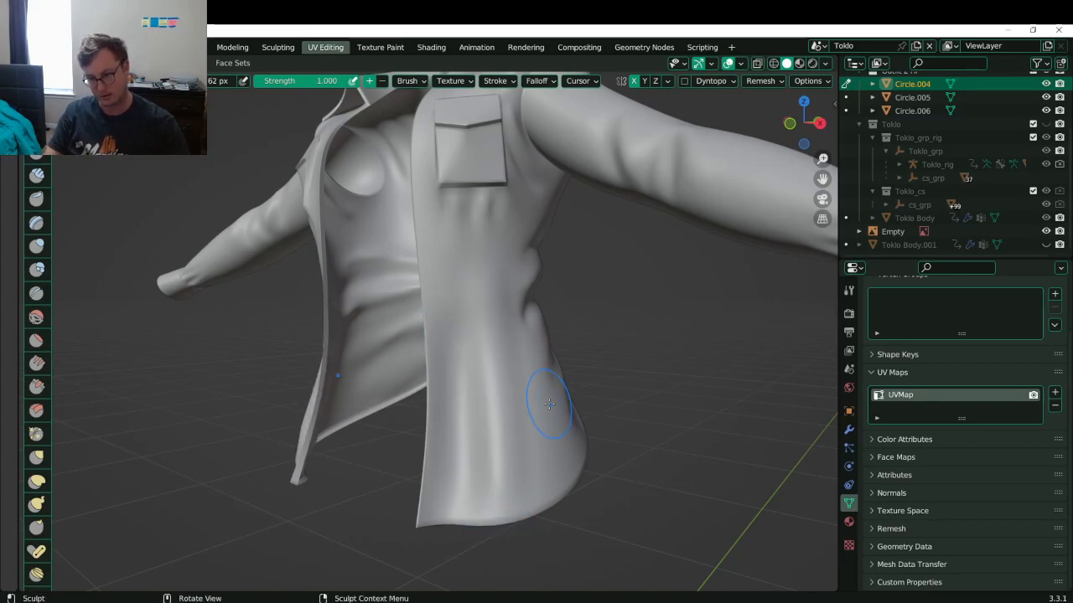
- Smooth the folds on the lower jacket front
mouse_move(549, 404)
middle_mouse_down()
mouse_move(584, 455)
mouse_move(546, 400)
mouse_move(532, 419)
middle_mouse_up()
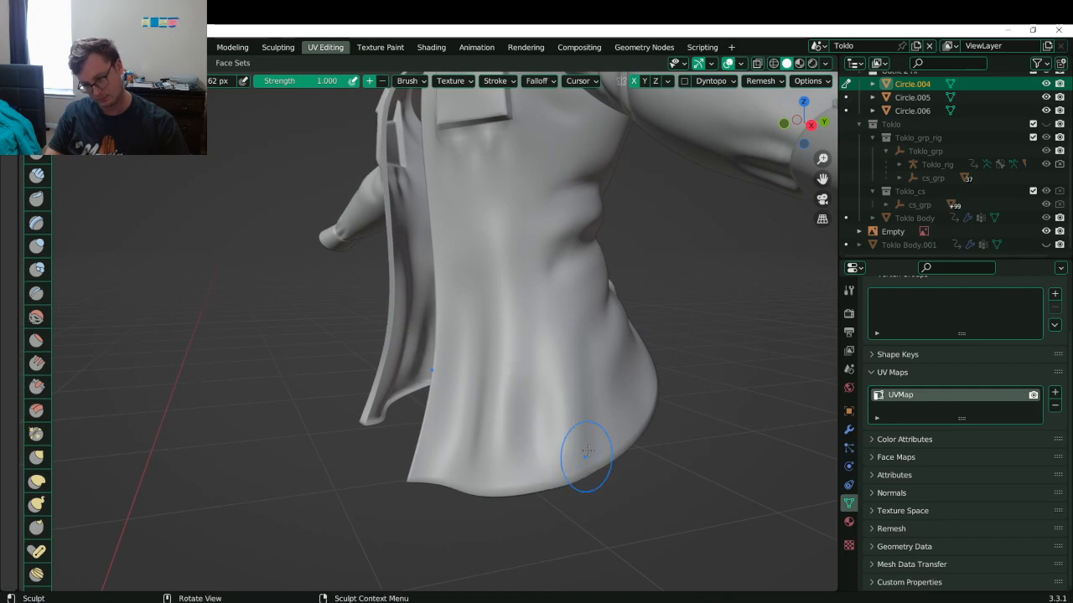
scroll(492, 387, "down", 3)
mouse_move(492, 388)
middle_mouse_down()
mouse_move(573, 408)
mouse_move(530, 405)
middle_mouse_up()
mouse_move(429, 341)
left_mouse_down("shift")
mouse_move(425, 362)
mouse_move(423, 342)
left_mouse_up("shift")
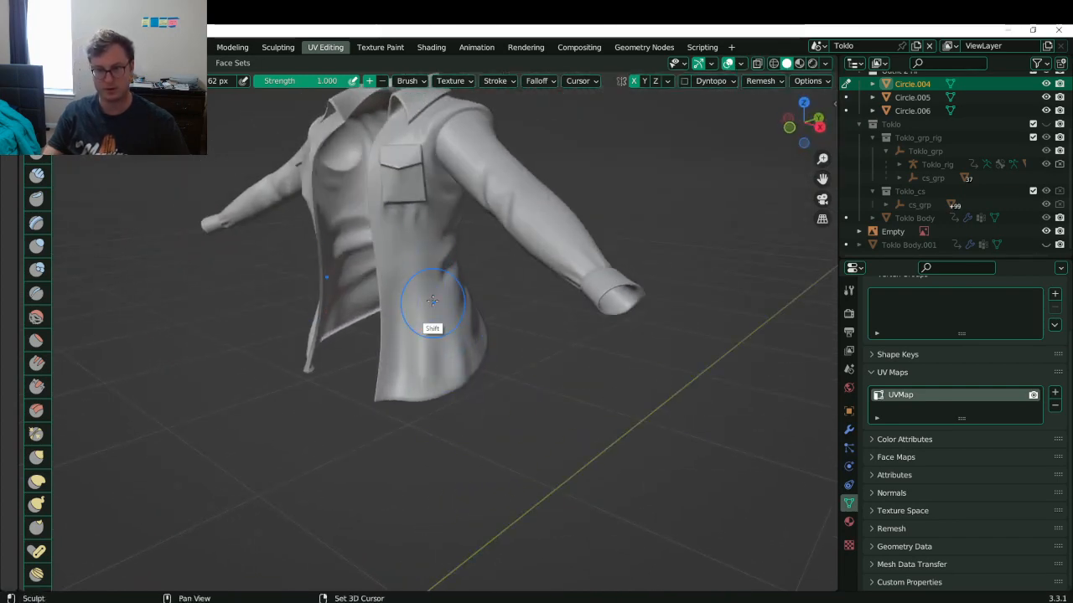
- Dent a crease into the fabric below the pocket, redoing the first attempt
mouse_move(450, 335)
middle_mouse_down()
mouse_move(412, 293)
mouse_move(472, 393)
mouse_move(454, 376)
middle_mouse_up()
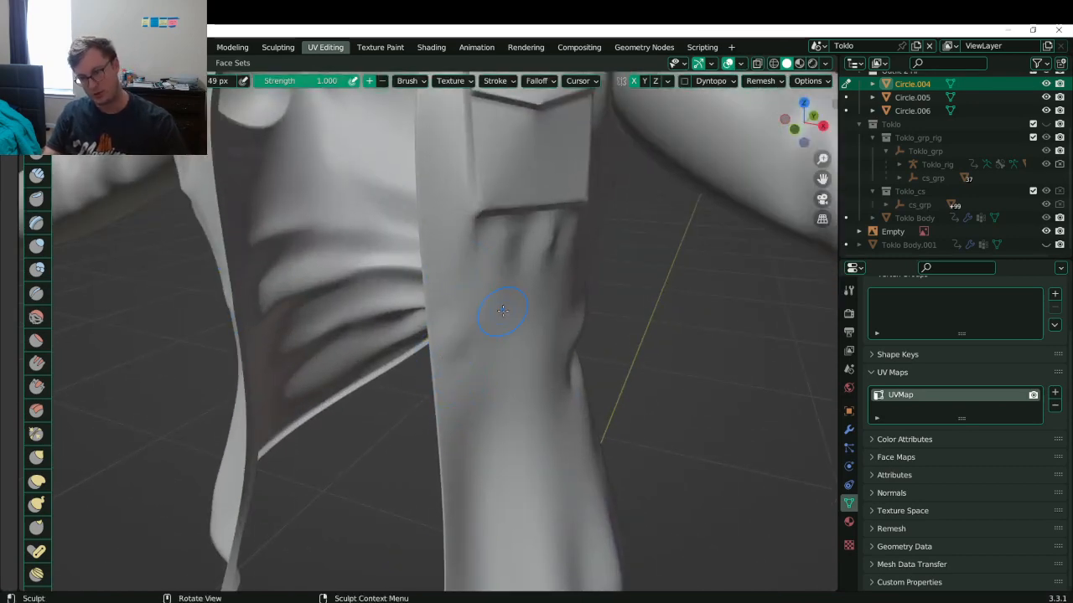
mouse_move(459, 247)
left_mouse_down("ctrl")
mouse_move(486, 358)
mouse_move(455, 336)
mouse_move(486, 311)
mouse_move(480, 380)
left_mouse_up("ctrl")
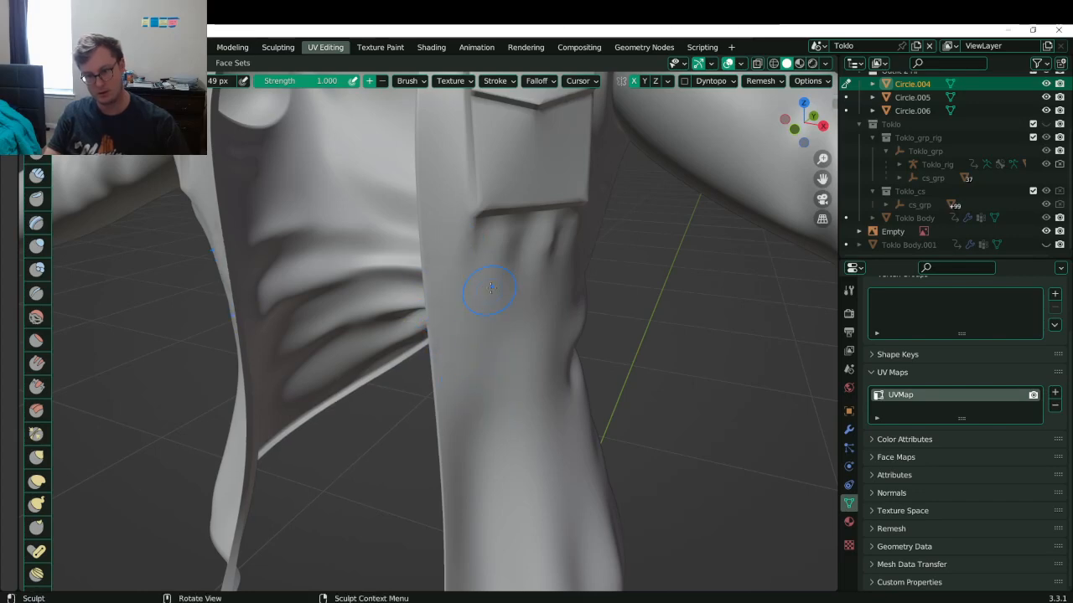
key("ctrl+z")
left_click_drag(485, 299, 464, 451)
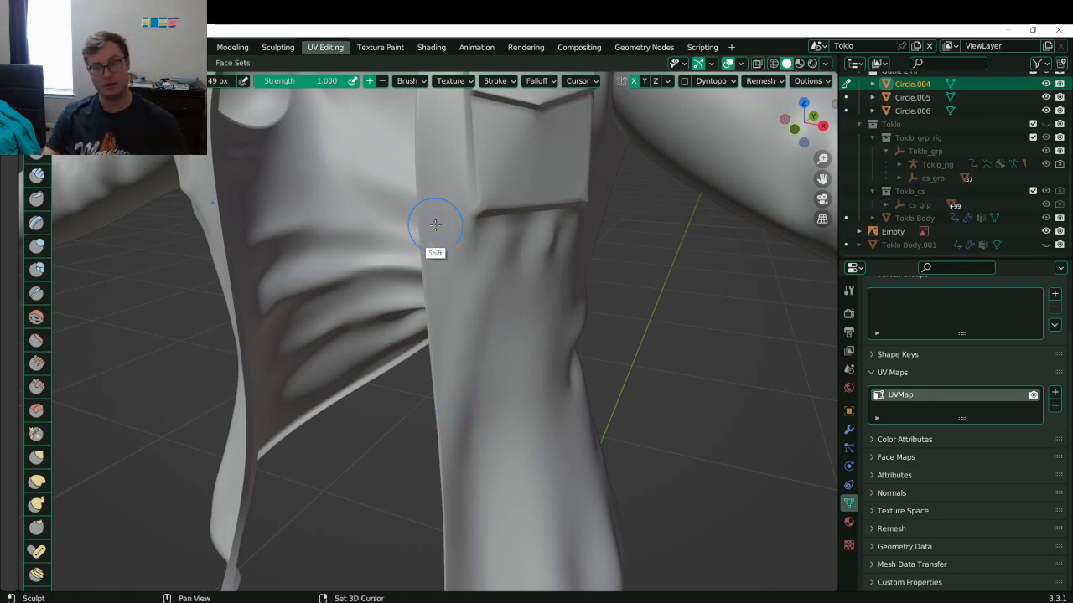
mouse_move(430, 215)
middle_mouse_down()
mouse_move(494, 293)
mouse_move(510, 187)
mouse_move(481, 241)
middle_mouse_up()
- Carve crease folds along the collar, switching the brush to subtract, and check it from several sides
left_click_drag(454, 333, 521, 258, "ctrl")
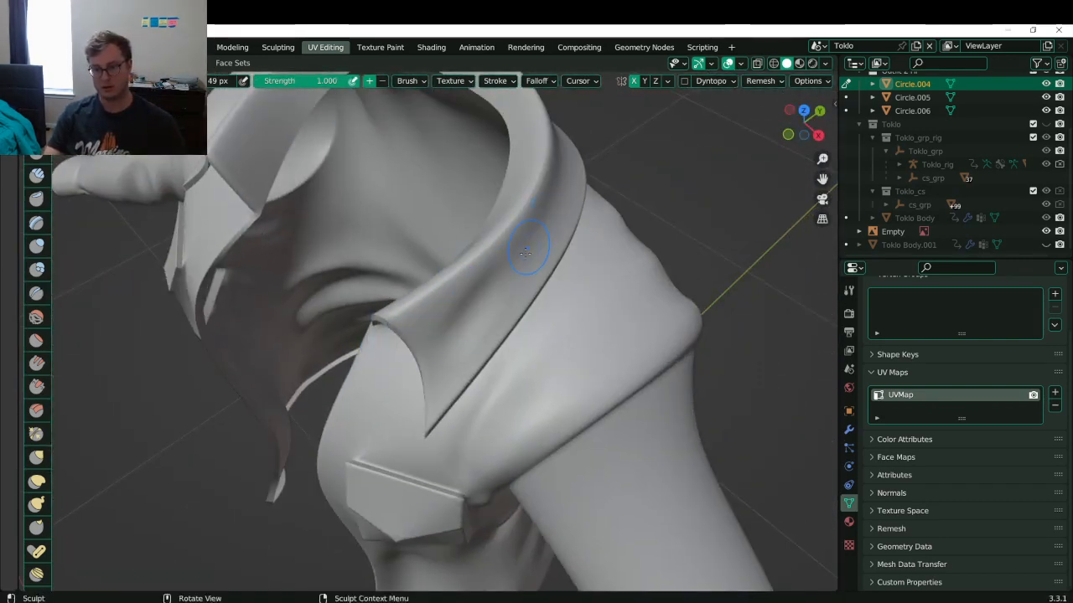
left_click_drag(439, 359, 545, 228, "ctrl")
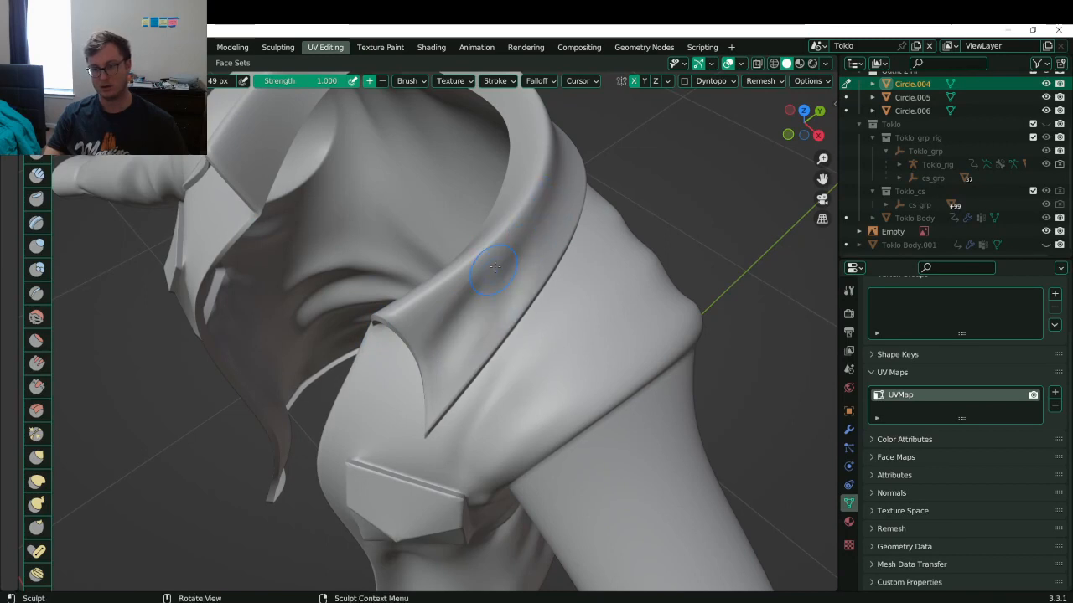
middle_click_drag(539, 240, 521, 346)
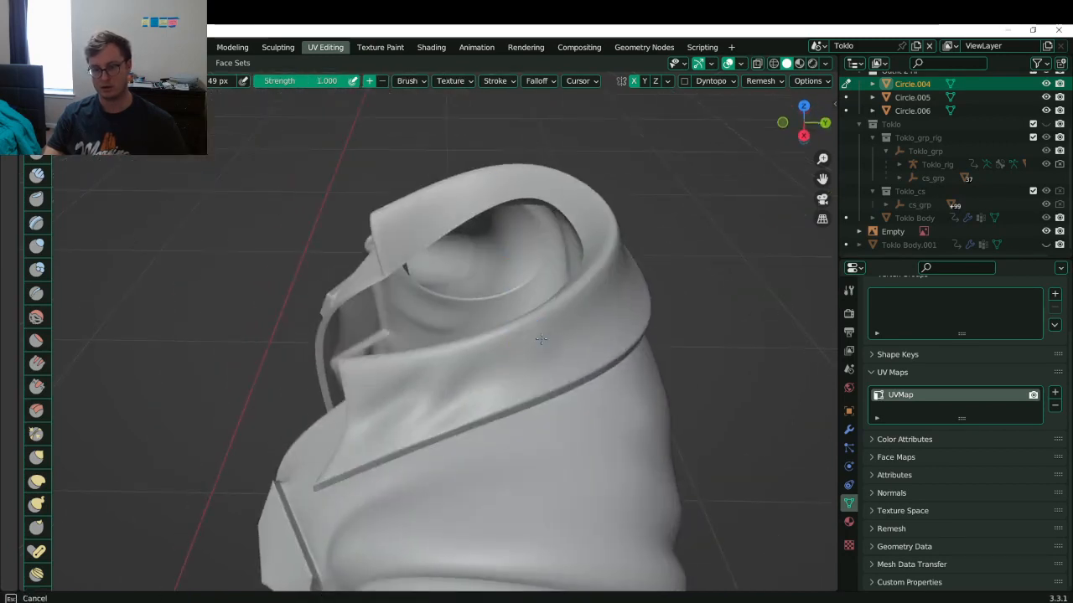
mouse_move(541, 340)
left_mouse_down()
mouse_move(507, 400)
mouse_move(388, 411)
left_mouse_up()
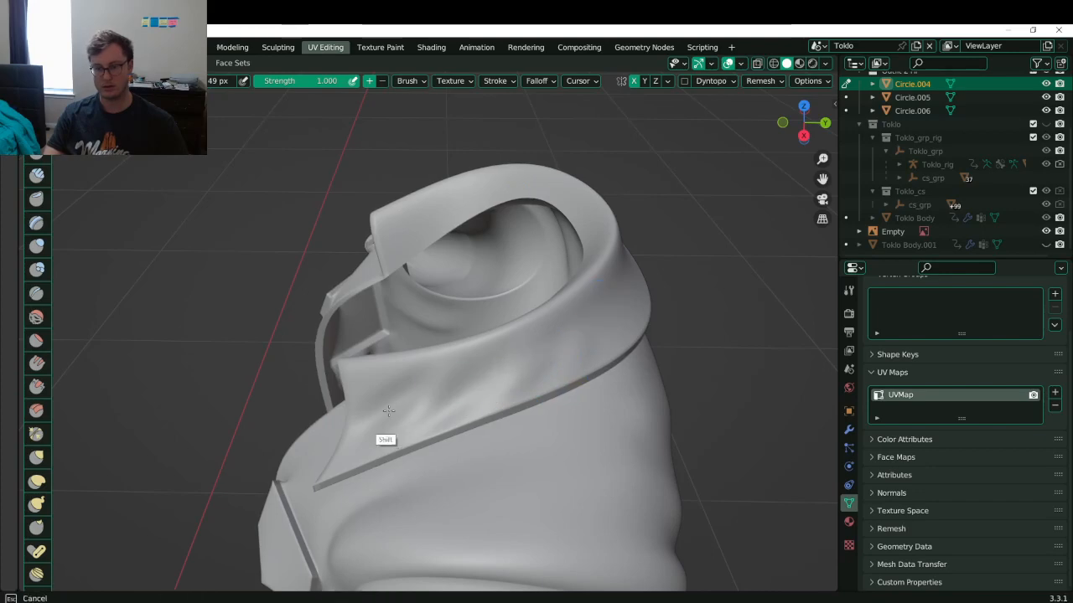
middle_click_drag(527, 341, 466, 361)
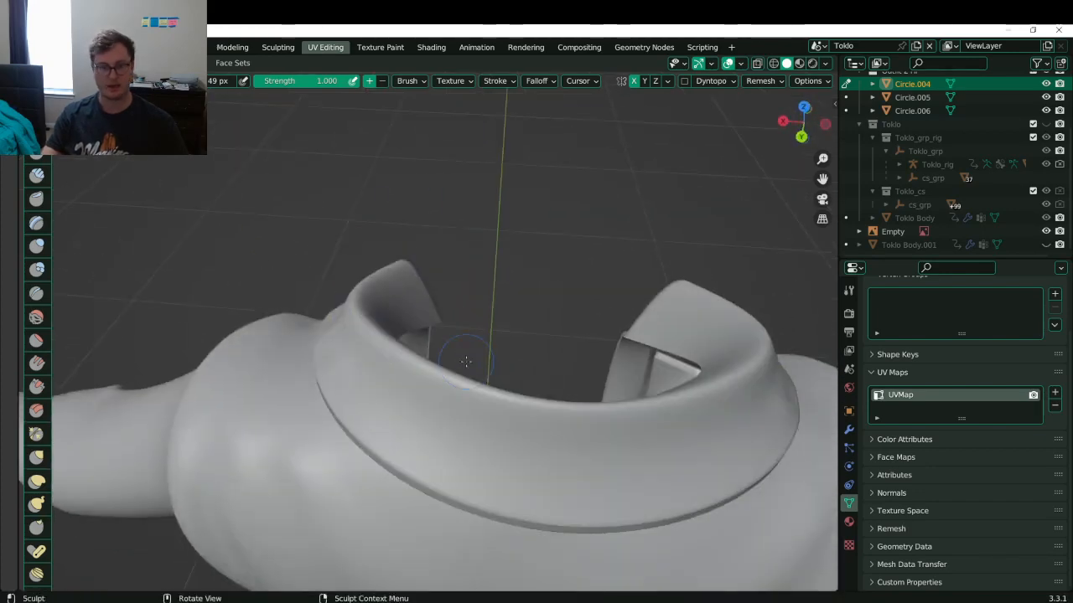
left_click(36, 130)
mouse_move(508, 469)
middle_mouse_down()
mouse_move(423, 447)
mouse_move(510, 508)
middle_mouse_up()
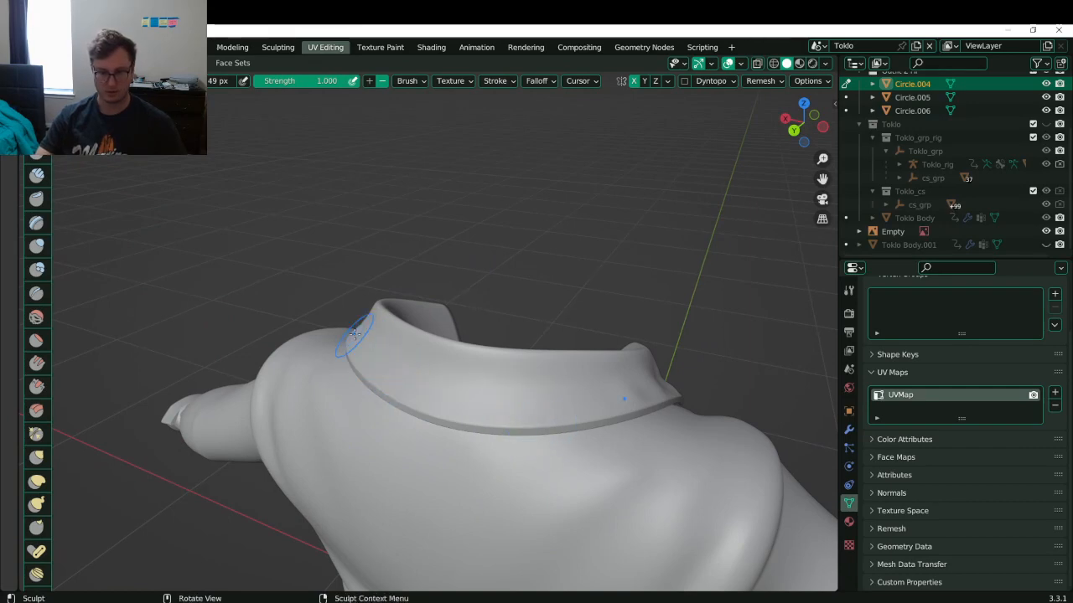
mouse_move(403, 362)
middle_mouse_down()
mouse_move(395, 343)
mouse_move(415, 386)
mouse_move(438, 283)
mouse_move(511, 400)
mouse_move(523, 355)
mouse_move(503, 327)
middle_mouse_up()
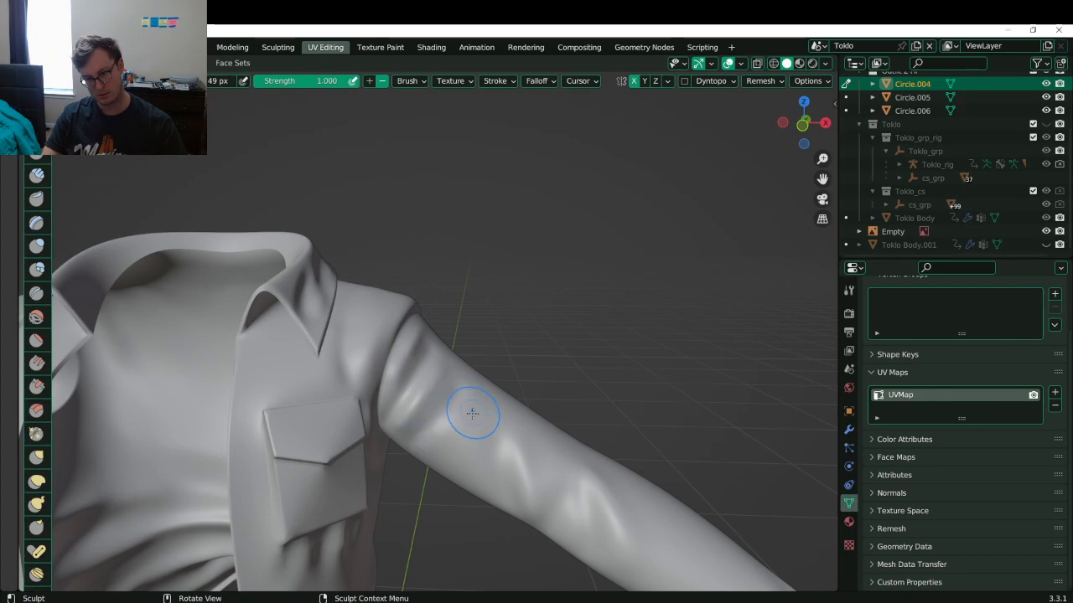
- Review the collar, pocket and arm, then save Toklo.blend
middle_click_drag(493, 325, 399, 411)
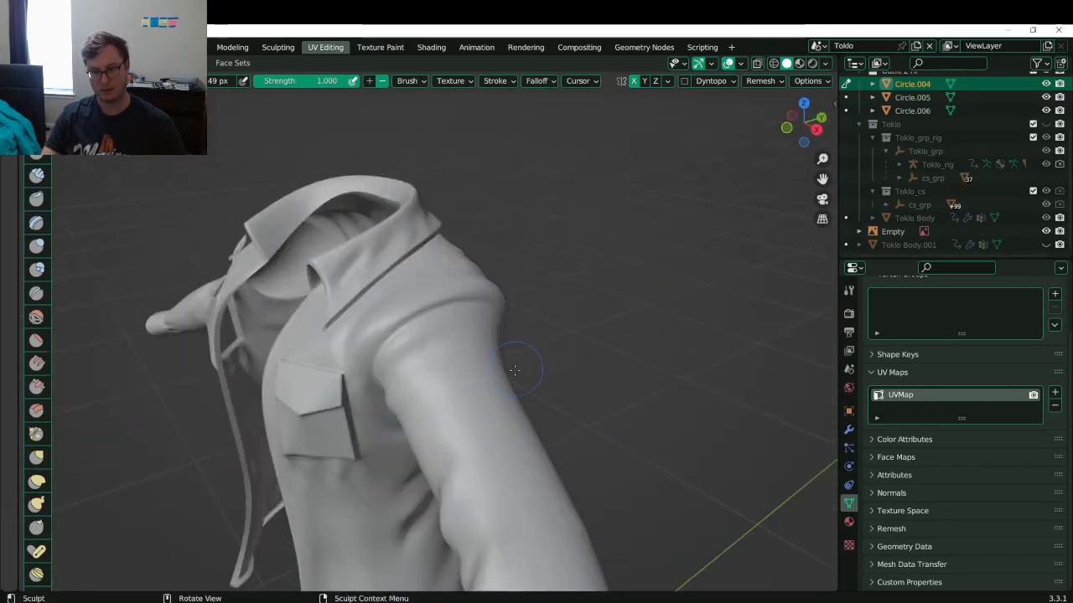
middle_click_drag(483, 362, 330, 271)
middle_click_drag(577, 310, 546, 246)
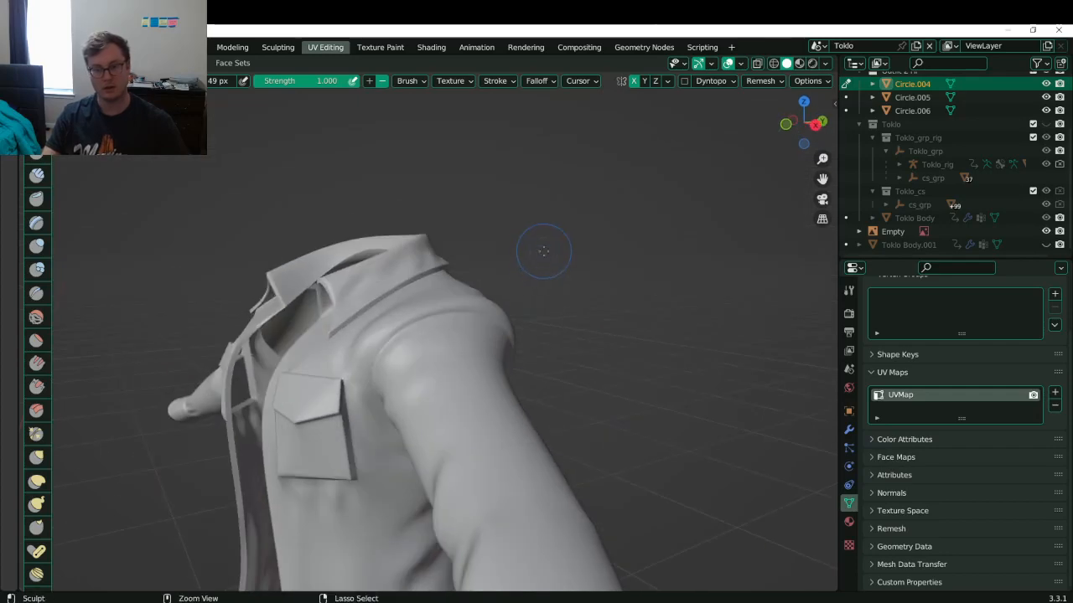
key("ctrl+s")
middle_click_drag(455, 388, 424, 383)
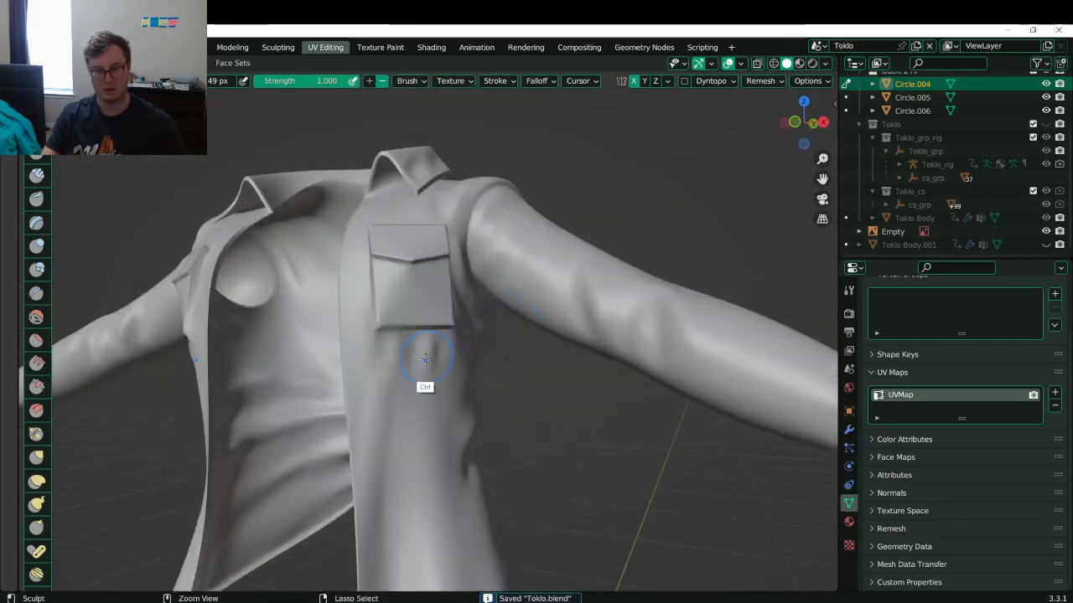
- Redo the pocket crease with a bulge and carve creases up toward the pocket seam
scroll(419, 360, "up", 5)
key("ctrl+z")
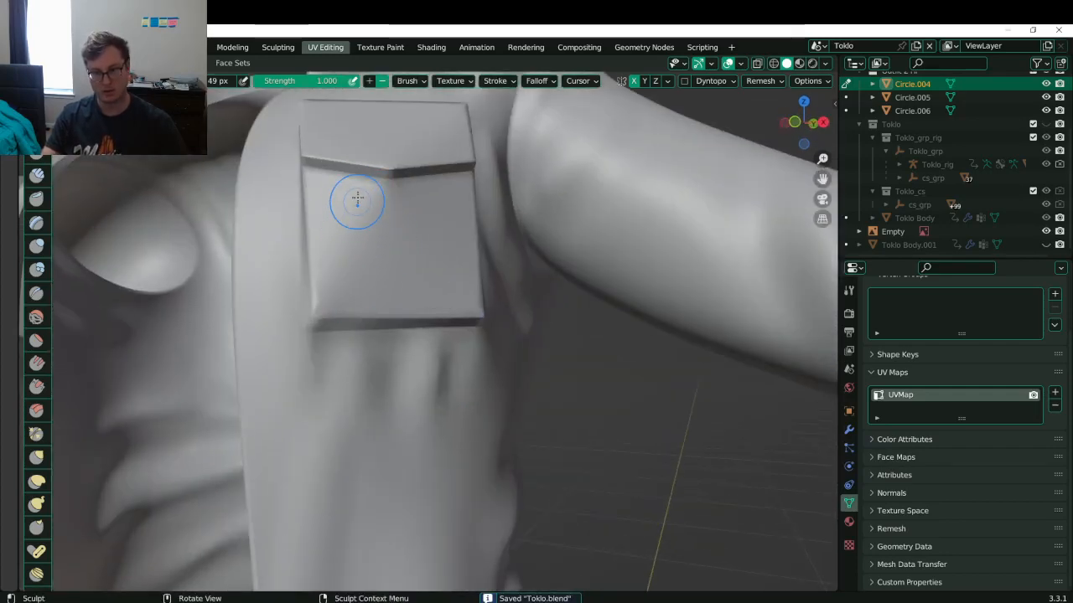
left_click_drag(359, 201, 327, 297)
left_click_drag(378, 217, 360, 273, "ctrl")
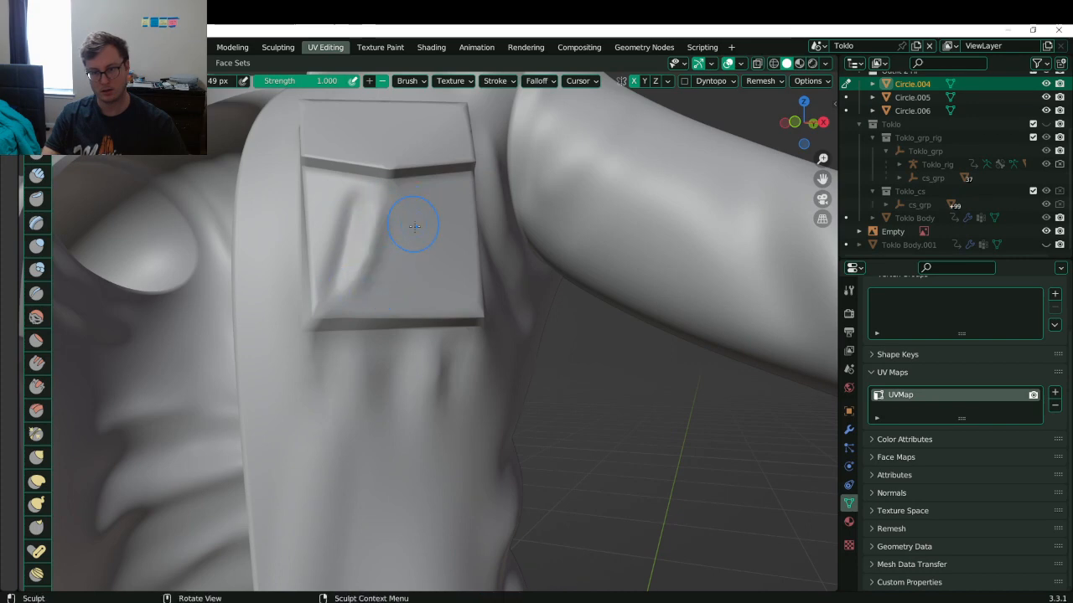
mouse_move(462, 289)
left_mouse_down("ctrl")
mouse_move(415, 189)
mouse_move(436, 188)
left_mouse_up("ctrl")
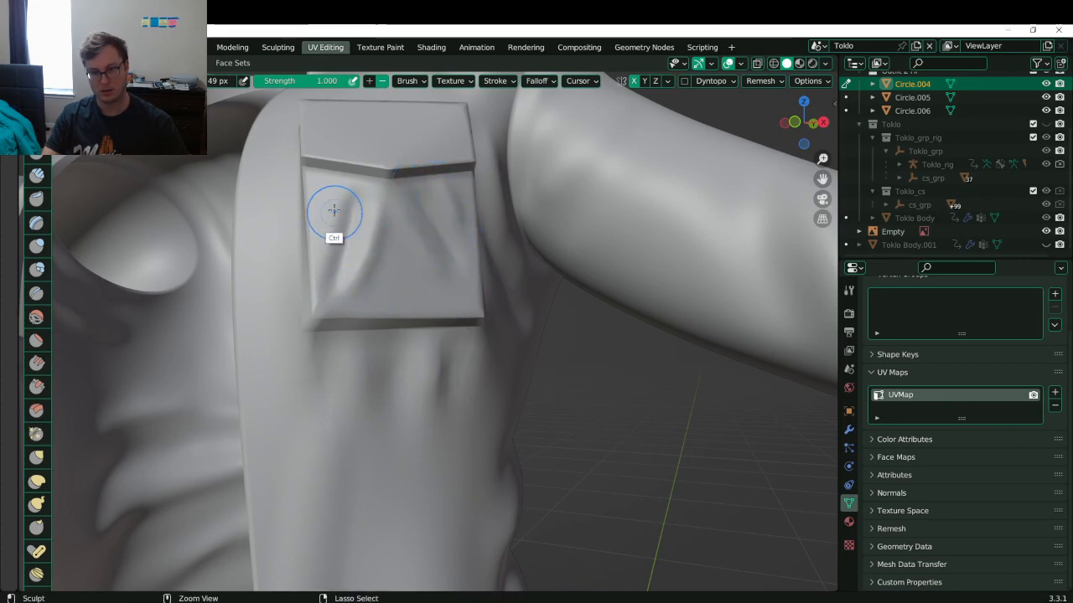
left_click_drag(389, 263, 374, 270, "shift")
- Smooth the pocket's middle and upper surface and deepen its lower crease
left_click_drag(427, 228, 347, 223, "shift")
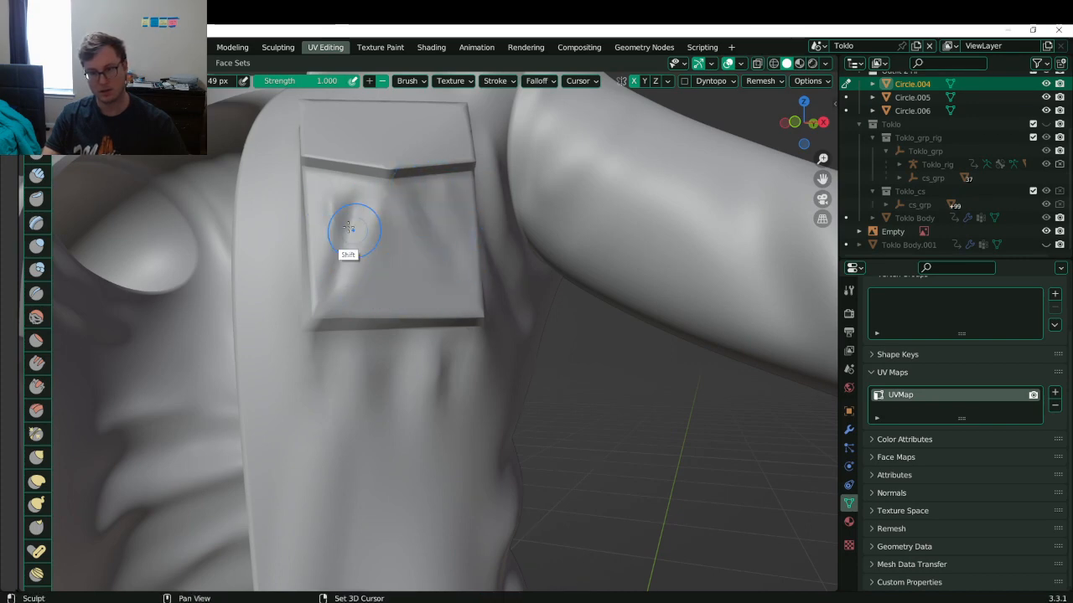
middle_click_drag(342, 235, 403, 308, "shift")
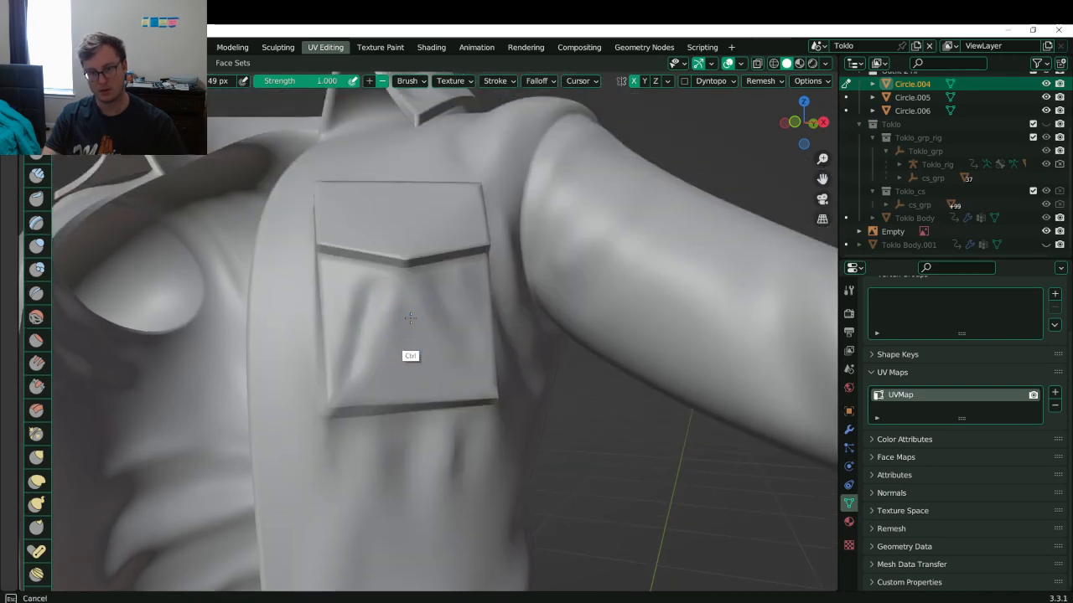
left_click_drag(410, 316, 412, 350, "ctrl")
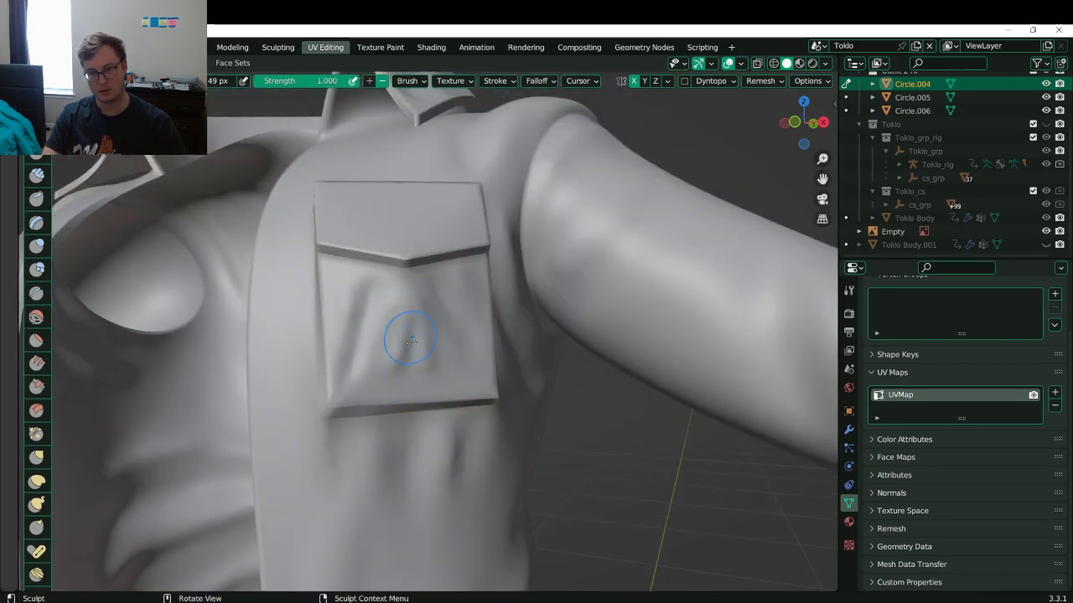
left_click_drag(417, 332, 430, 283, "shift")
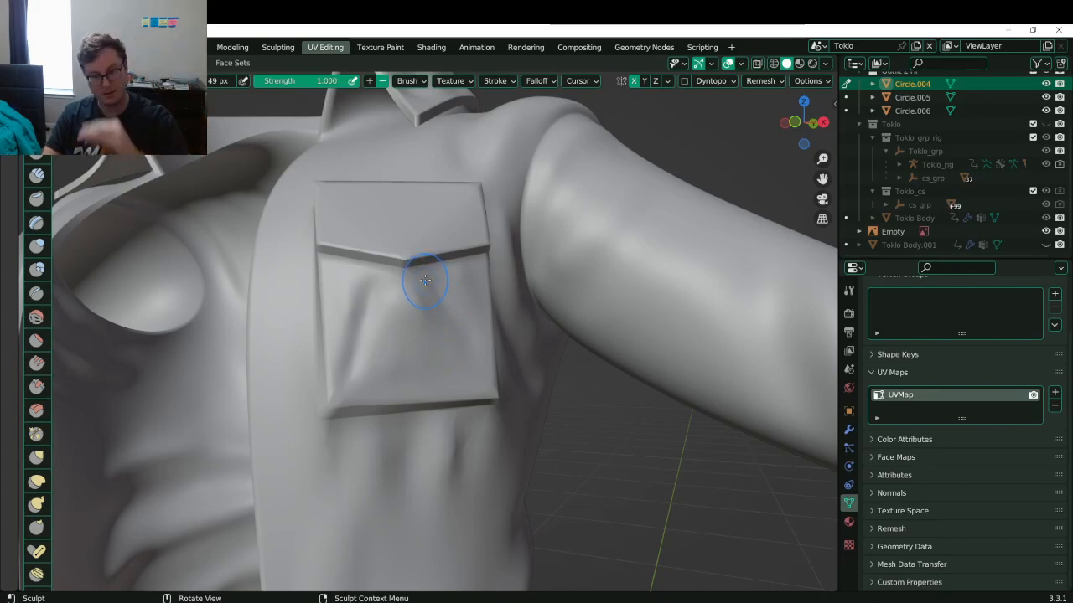
middle_click_drag(398, 346, 270, 378)
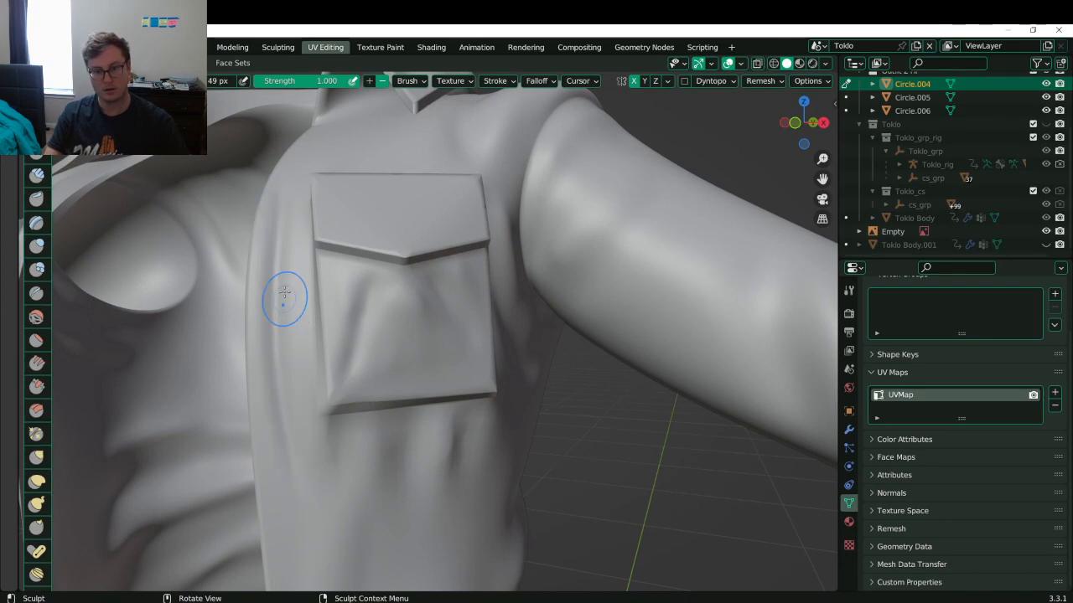
mouse_move(311, 523)
middle_mouse_down("ctrl")
mouse_move(328, 373)
mouse_move(335, 390)
mouse_move(364, 388)
mouse_move(370, 459)
middle_mouse_up("ctrl")
mouse_move(386, 266)
middle_mouse_down("ctrl")
mouse_move(390, 226)
mouse_move(378, 292)
middle_mouse_up("ctrl")
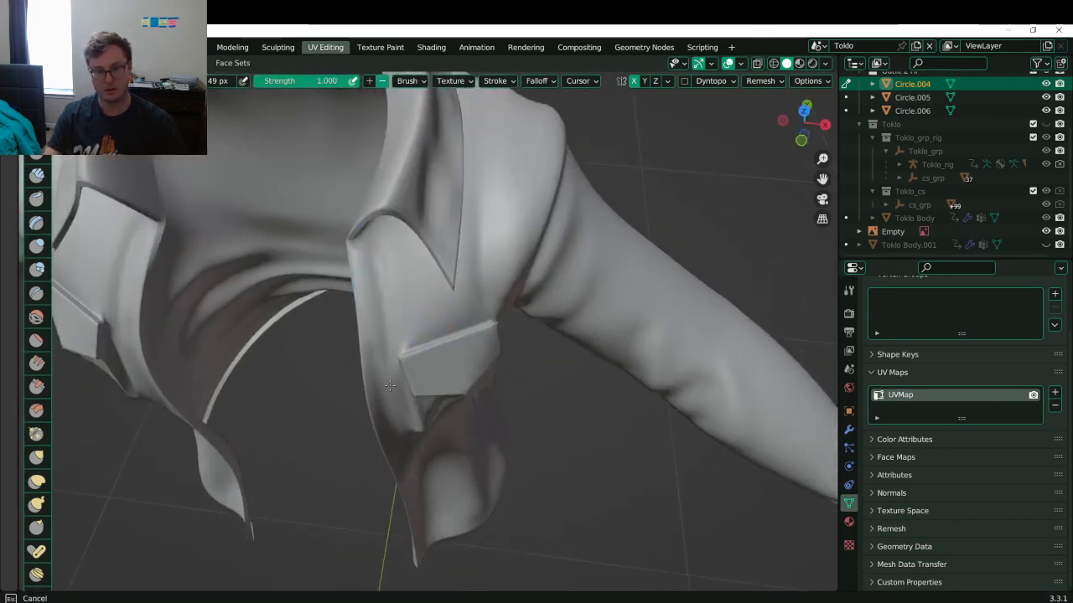
- Add vertical folds to the strap and deepen creases on the lower front panel
mouse_move(375, 246)
left_mouse_down()
mouse_move(377, 387)
mouse_move(390, 321)
mouse_move(387, 352)
mouse_move(412, 323)
mouse_move(392, 309)
mouse_move(401, 309)
left_mouse_up()
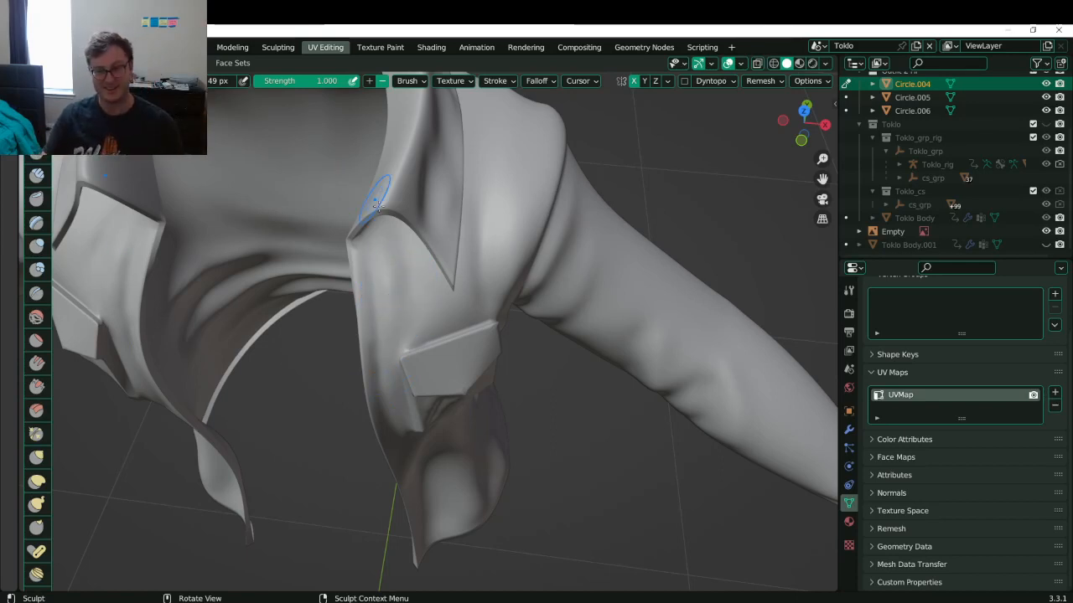
middle_click_drag(379, 201, 425, 175)
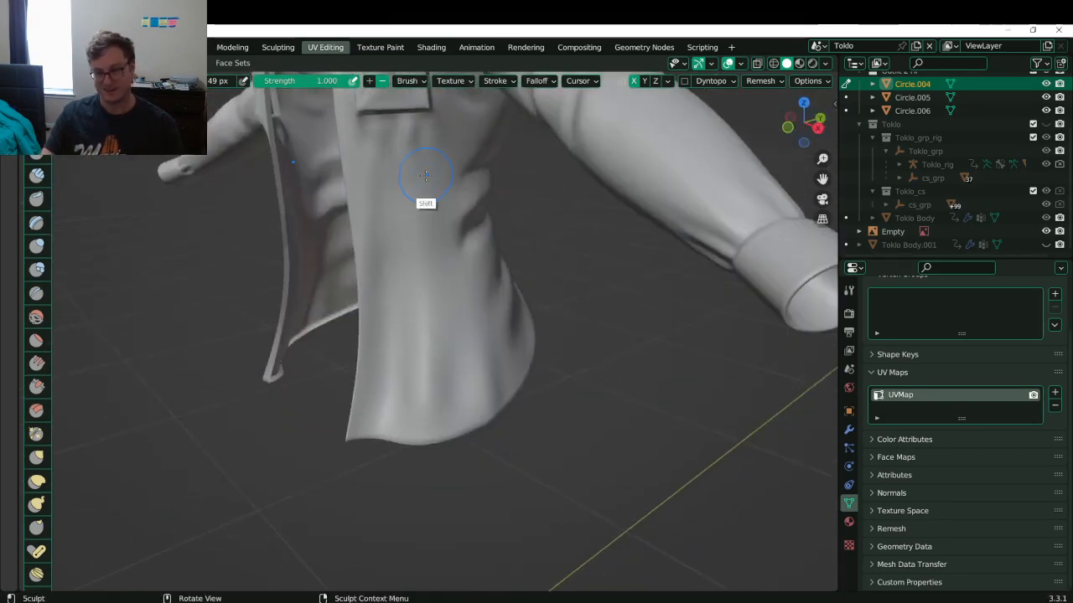
left_click_drag(397, 295, 383, 428, "ctrl")
mouse_move(391, 232)
left_mouse_down("ctrl")
mouse_move(389, 424)
mouse_move(410, 385)
left_mouse_up("ctrl")
- Reshape the creases down the front panel's left edge and save Toklo.blend
middle_click_drag(410, 384, 444, 373)
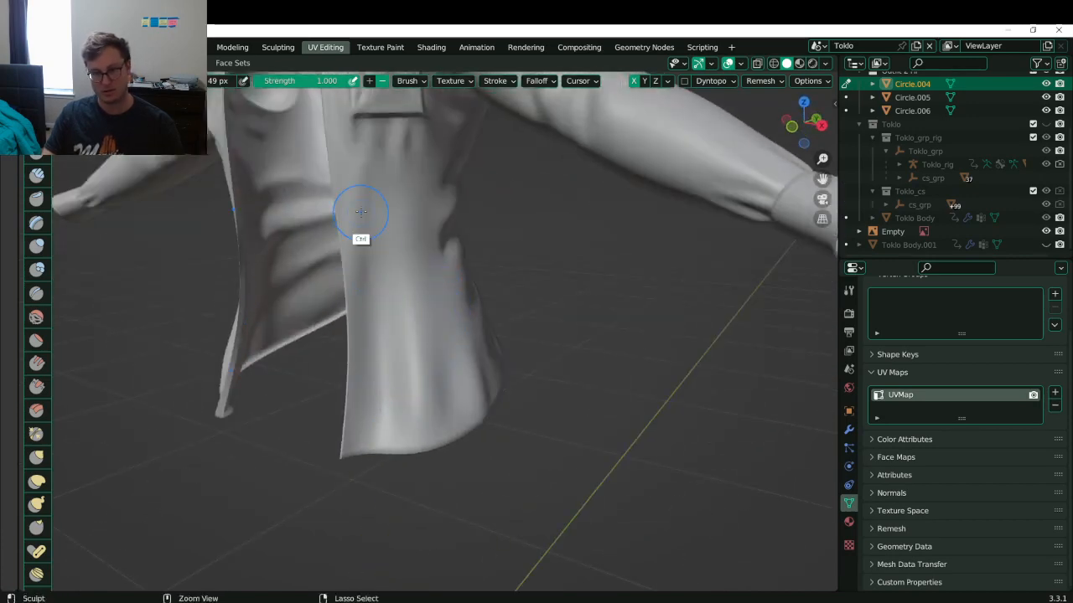
left_click_drag(361, 211, 359, 323, "ctrl")
left_click_drag(359, 192, 344, 343, "ctrl")
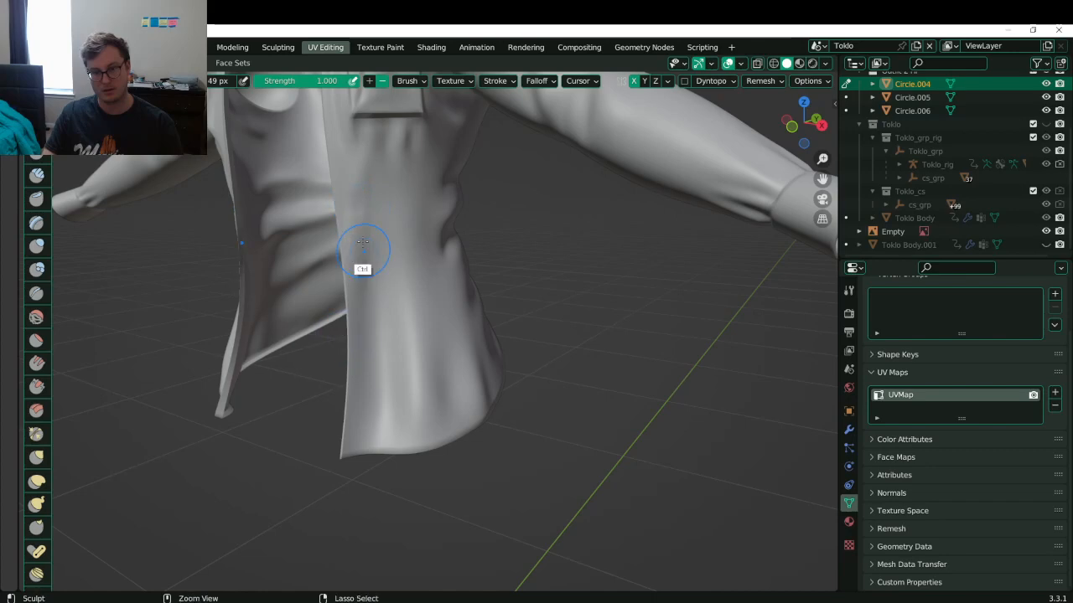
left_click_drag(357, 164, 342, 329, "ctrl")
left_click_drag(369, 256, 363, 363, "ctrl")
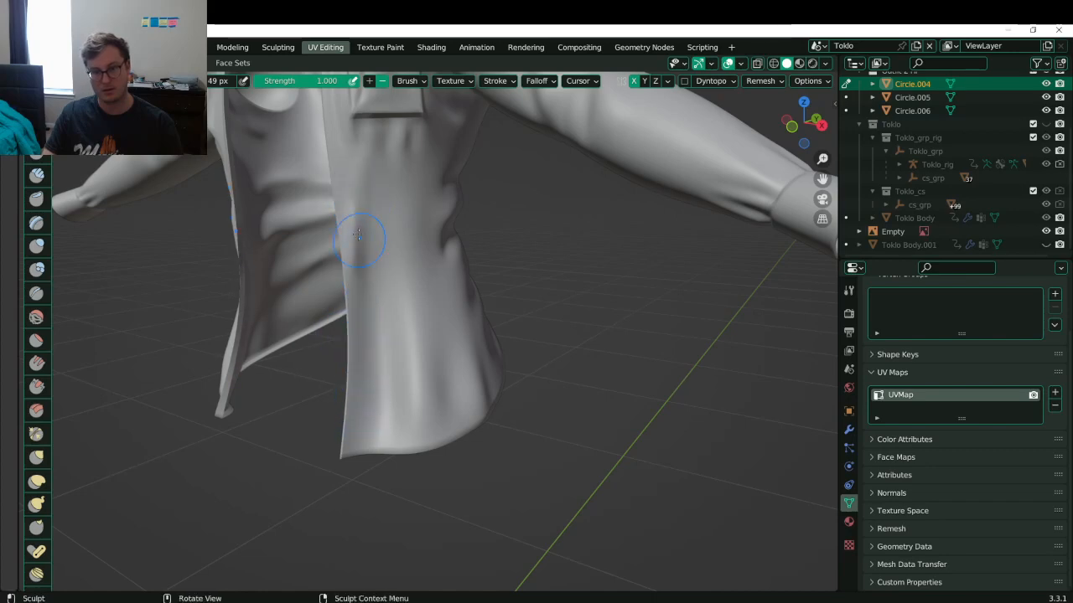
mouse_move(434, 220)
middle_mouse_down("shift")
mouse_move(424, 316)
mouse_move(459, 238)
mouse_move(440, 274)
mouse_move(471, 266)
mouse_move(403, 218)
mouse_move(311, 182)
mouse_move(445, 213)
middle_mouse_up("shift")
key("ctrl+s")
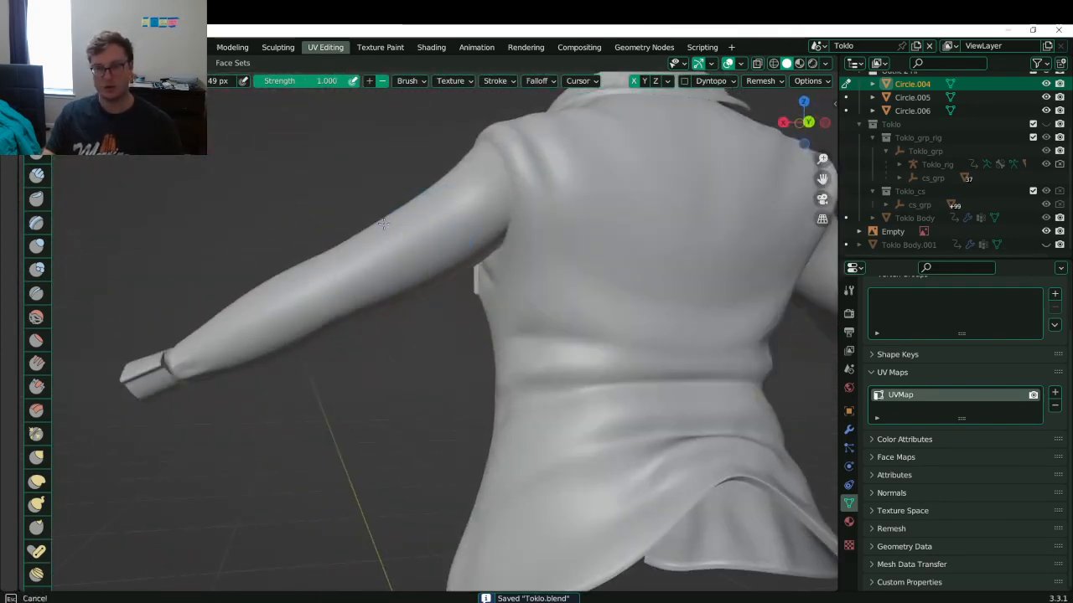
- Sculpt fold creases into the upper sleeve and deepen the shoulder-armpit crease
mouse_move(384, 224)
left_mouse_down()
mouse_move(468, 220)
mouse_move(453, 234)
left_mouse_up()
mouse_move(362, 266)
left_mouse_down()
mouse_move(452, 257)
mouse_move(359, 242)
mouse_move(450, 220)
mouse_move(472, 201)
mouse_move(445, 221)
left_mouse_up()
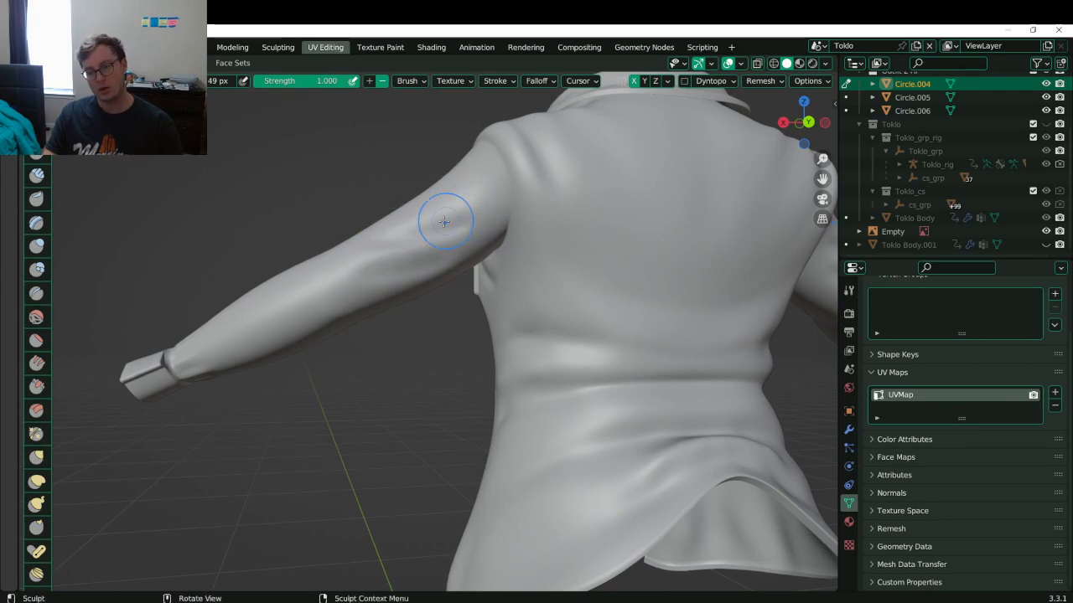
middle_click_drag(444, 221, 477, 196)
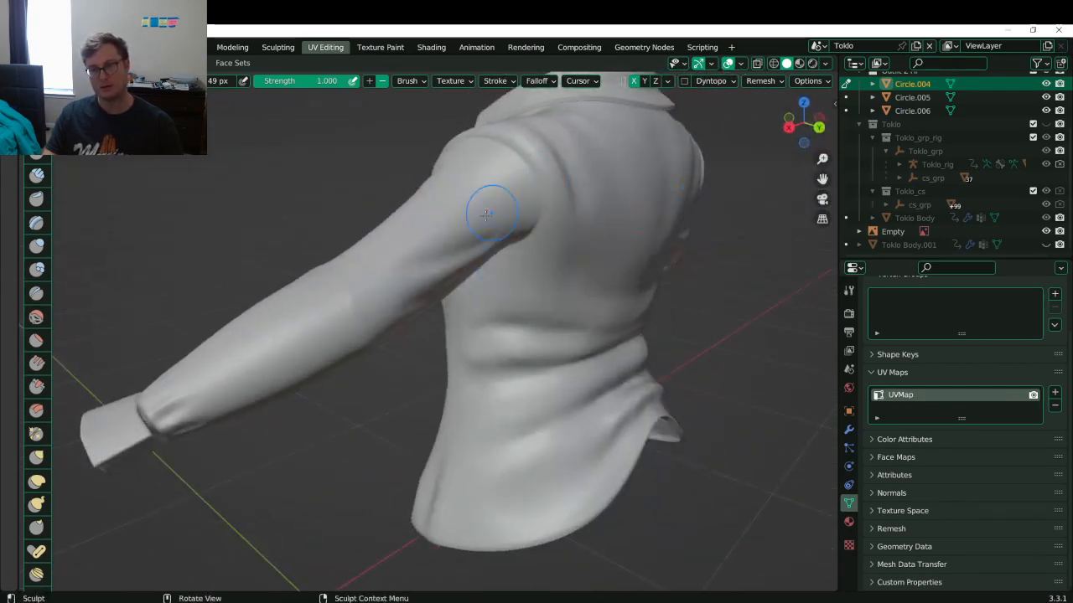
left_click_drag(486, 214, 533, 202, "ctrl")
mouse_move(445, 221)
left_mouse_down("shift")
mouse_move(508, 208)
mouse_move(438, 220)
mouse_move(460, 216)
left_mouse_up("shift")
- Carve deeper folds toward the elbow and short creases over the upper sleeve
middle_click_drag(462, 203, 389, 247)
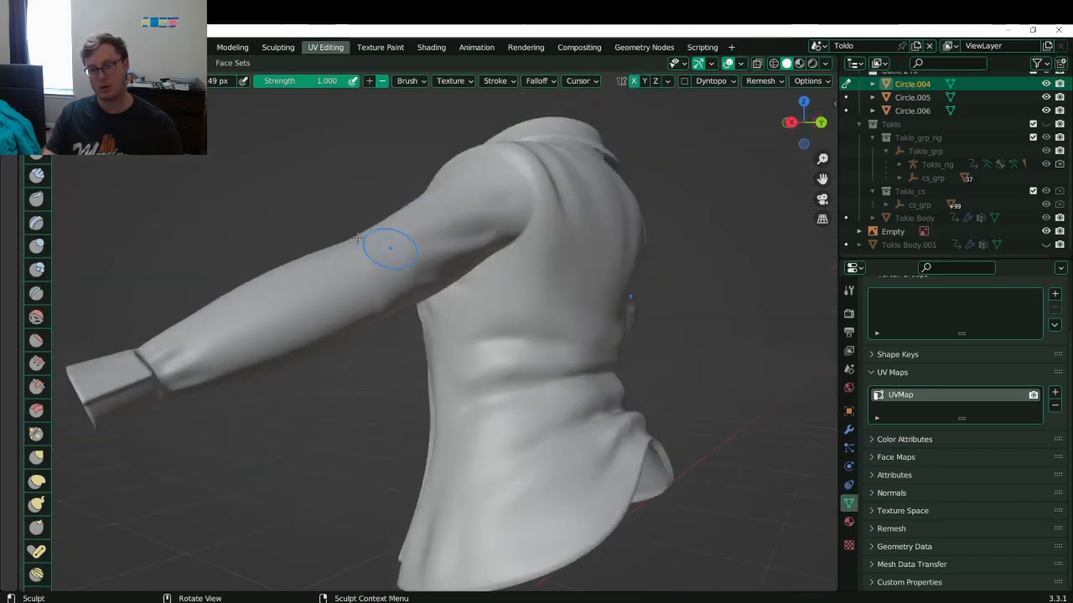
mouse_move(371, 310)
middle_mouse_down()
mouse_move(373, 252)
mouse_move(379, 315)
middle_mouse_up()
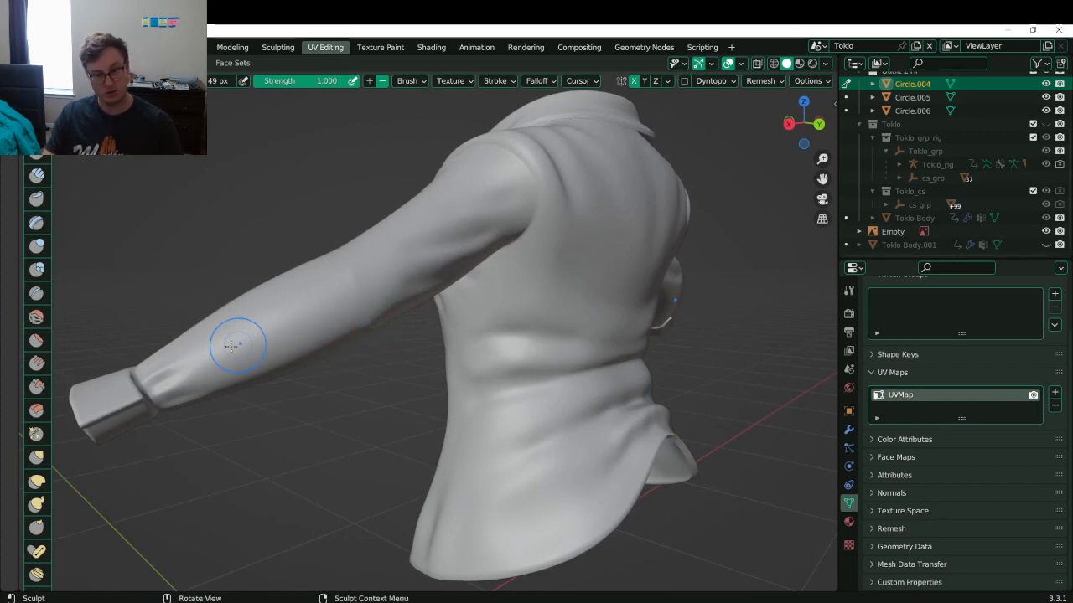
mouse_move(266, 316)
left_mouse_down("ctrl")
mouse_move(361, 318)
mouse_move(365, 303)
left_mouse_up("ctrl")
left_click_drag(293, 358, 375, 294, "ctrl")
left_click_drag(390, 255, 350, 311, "ctrl")
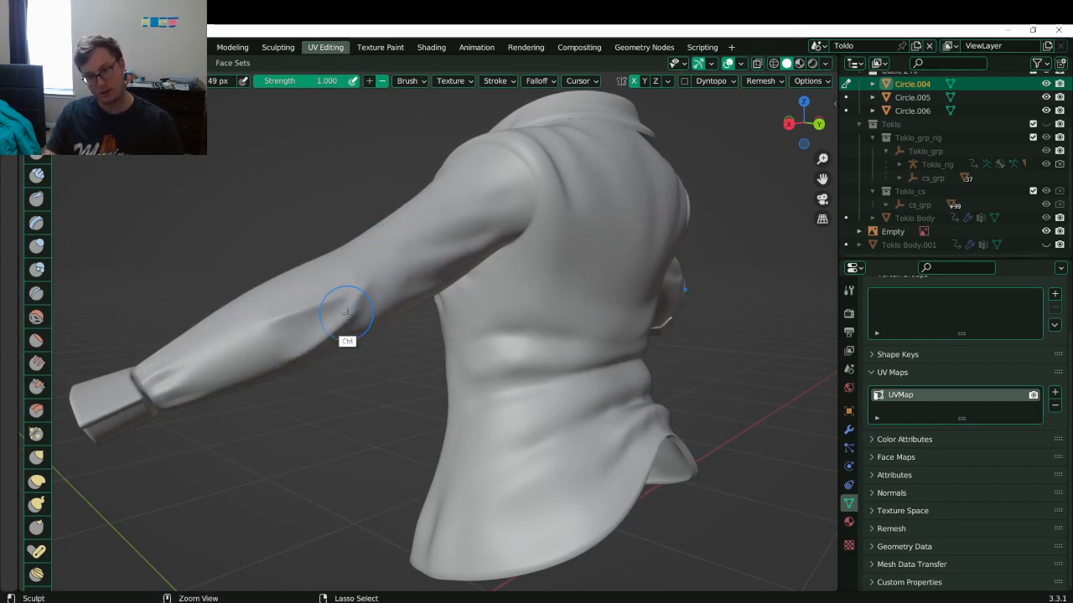
left_click_drag(386, 257, 385, 293, "ctrl")
- Soften the elbow fold, carve one more crease there, and smooth the sleeve folds
middle_click_drag(381, 278, 342, 264)
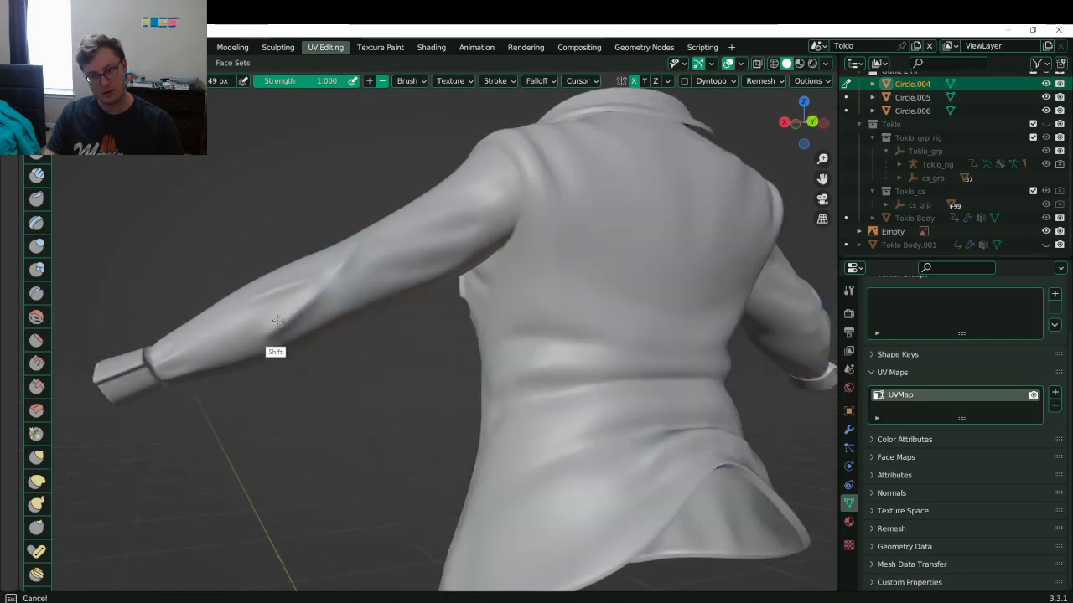
left_click_drag(278, 320, 342, 255, "shift")
middle_click_drag(342, 266, 373, 318)
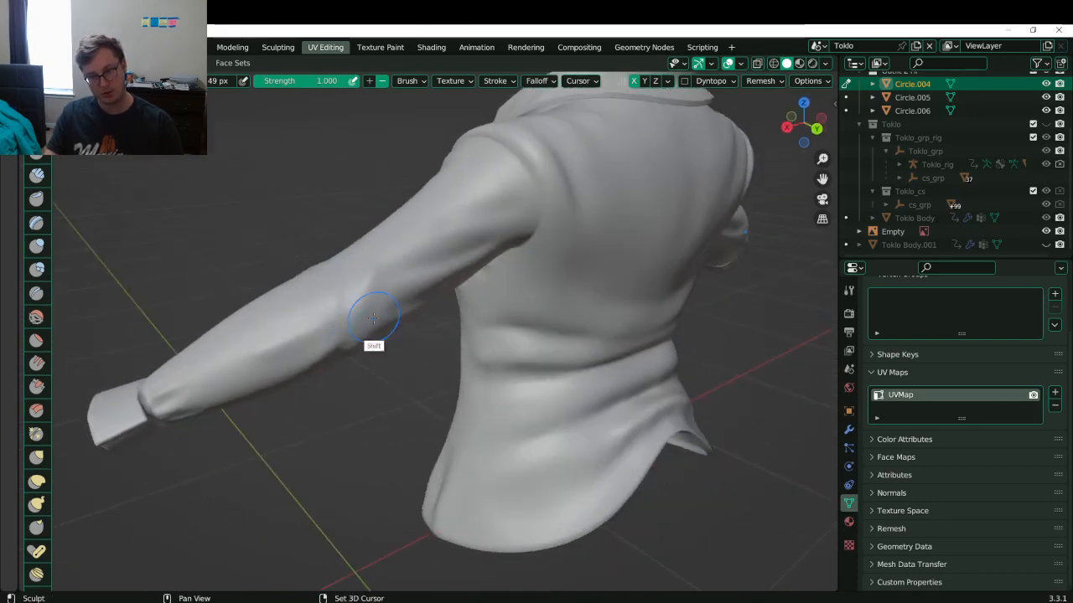
mouse_move(374, 318)
left_mouse_down("shift")
mouse_move(287, 345)
mouse_move(331, 316)
left_mouse_up("shift")
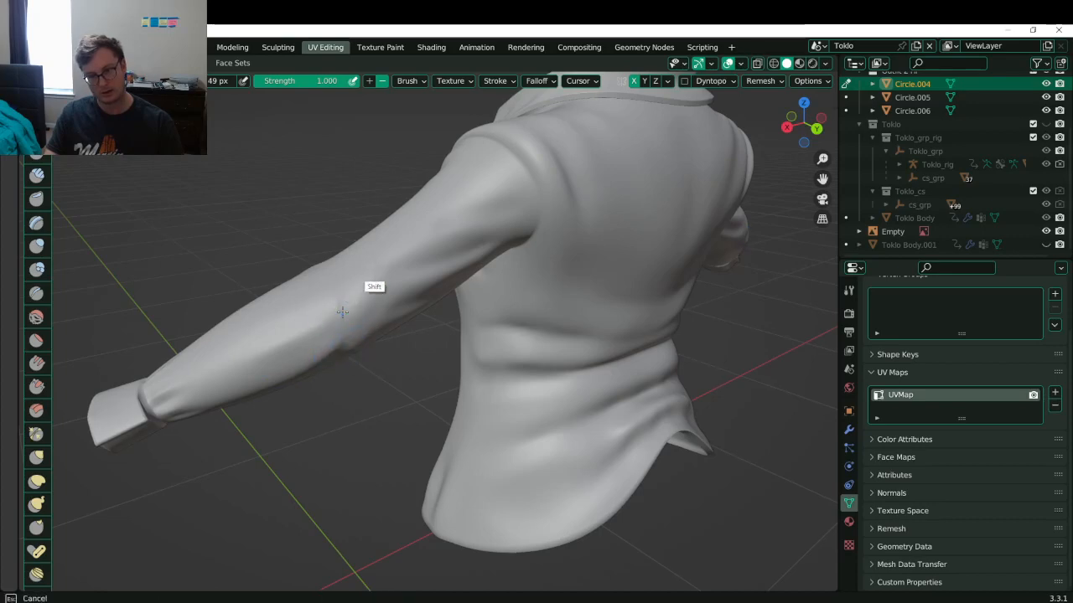
middle_click_drag(371, 307, 284, 314)
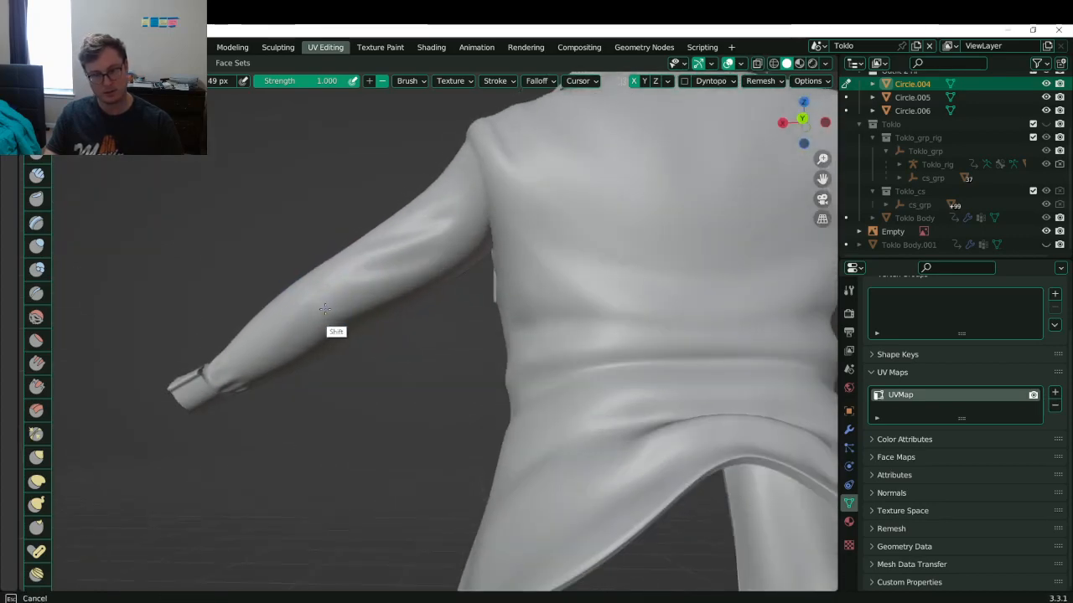
mouse_move(326, 309)
left_mouse_down("shift")
mouse_move(316, 280)
mouse_move(317, 289)
left_mouse_up("shift")
middle_click_drag(317, 293, 350, 311)
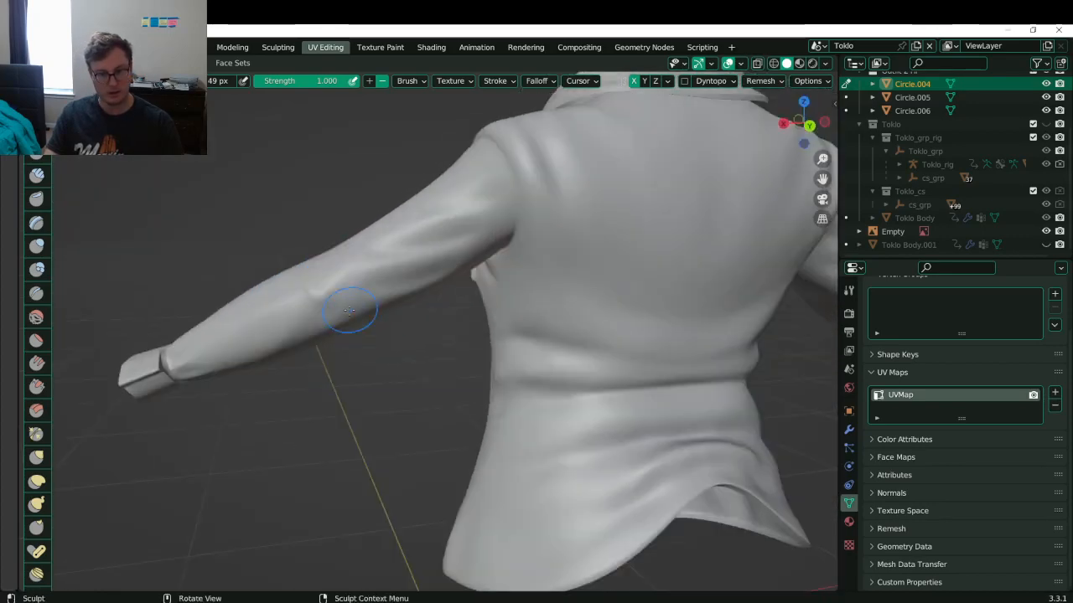
left_click_drag(331, 317, 319, 296, "shift")
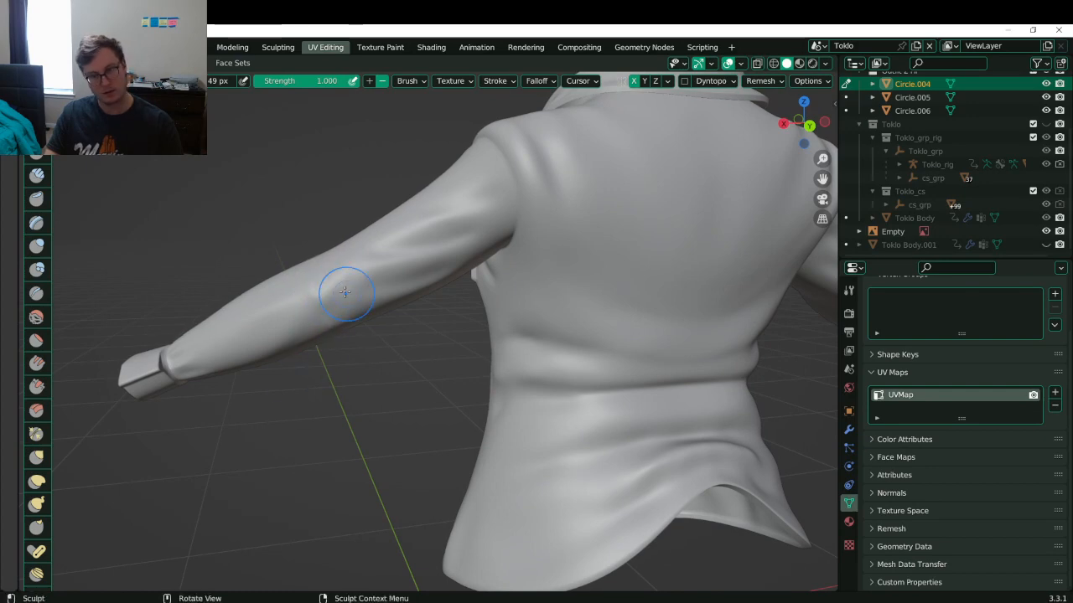
- Return the jacket to Object Mode and save Toklo.blend
scroll(457, 236, "down", 5)
mouse_move(476, 234)
middle_mouse_down()
mouse_move(303, 244)
mouse_move(300, 235)
middle_mouse_up()
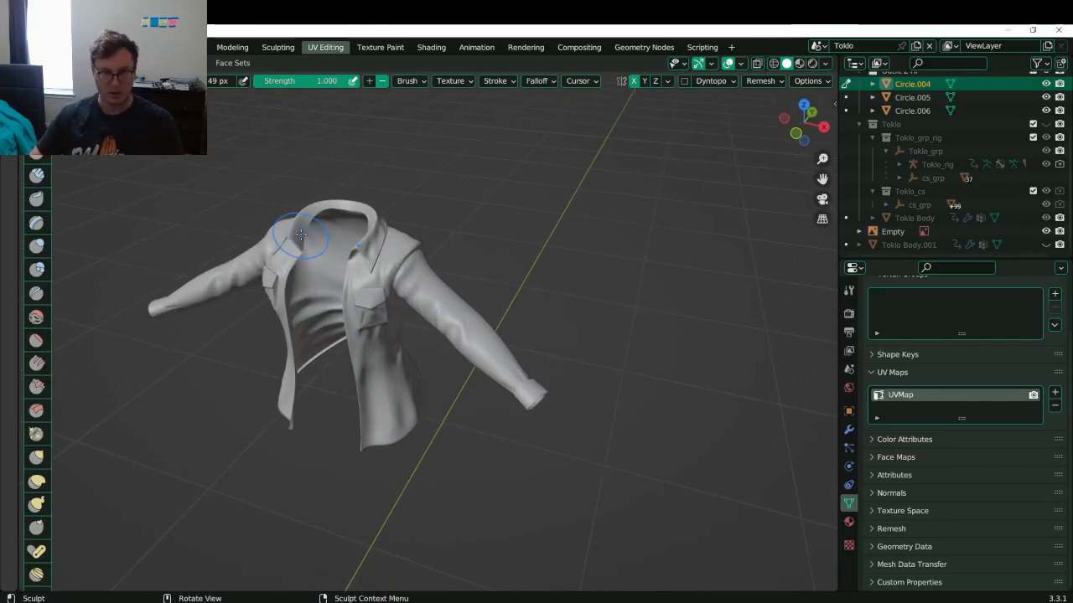
key("ctrl+Tab")
key("ctrl+s")
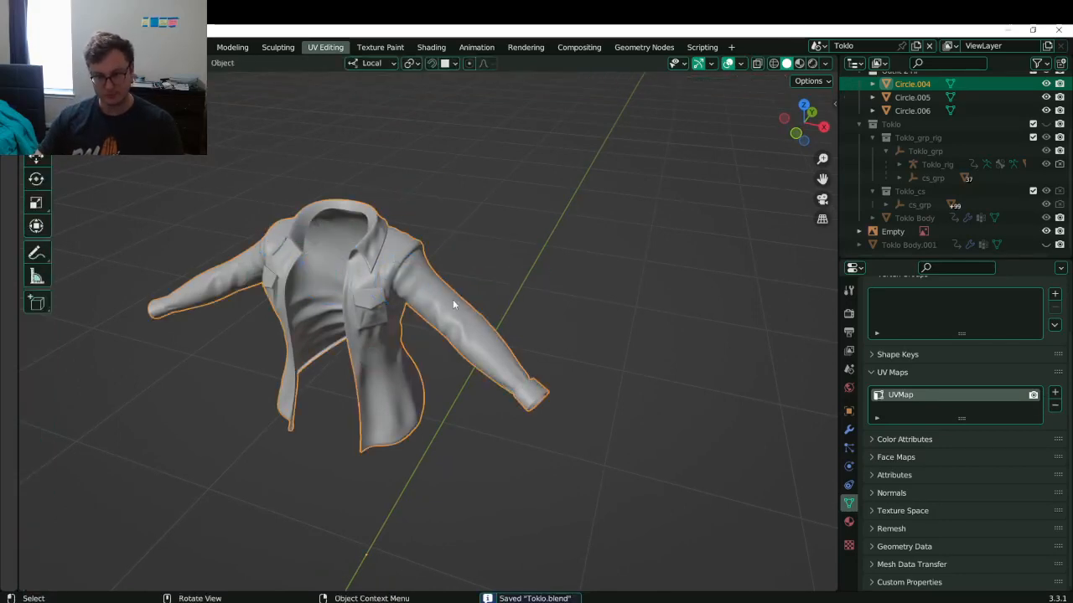
- Return to the full scene and box-select the jacket, pants and shirt together
key("KP_Divide")
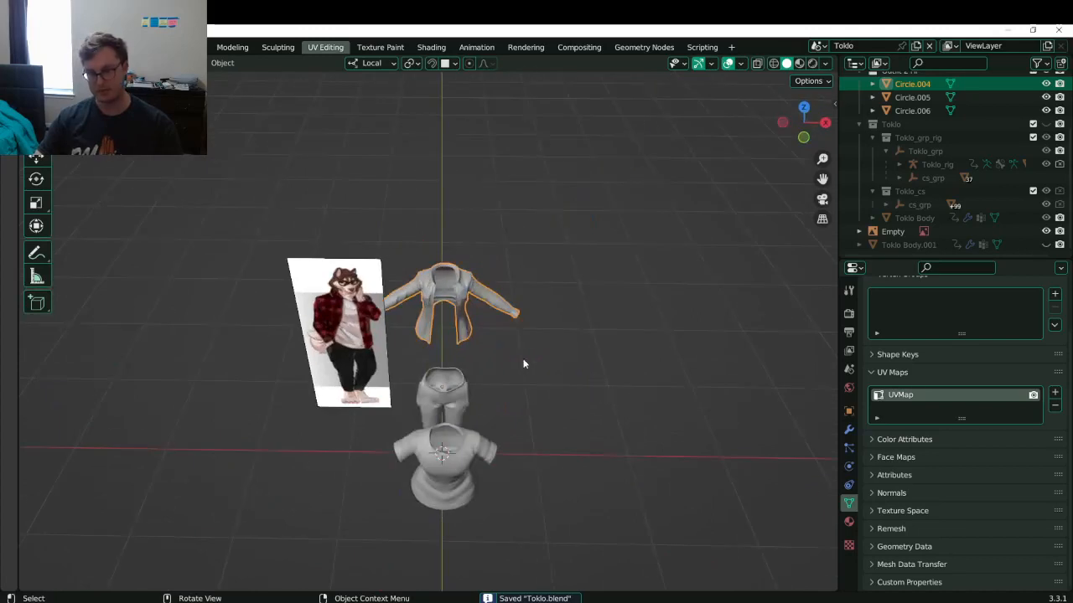
key("b")
left_click_drag(447, 268, 517, 467)
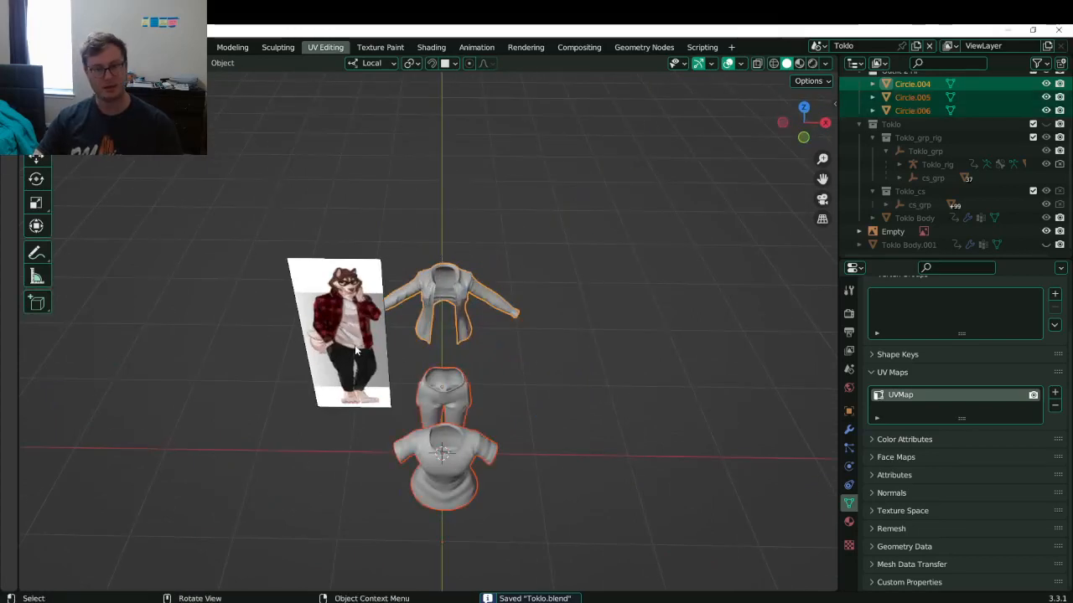
scroll(356, 352, "down", 2)
middle_click_drag(342, 377, 382, 357)
scroll(382, 357, "up", 5)
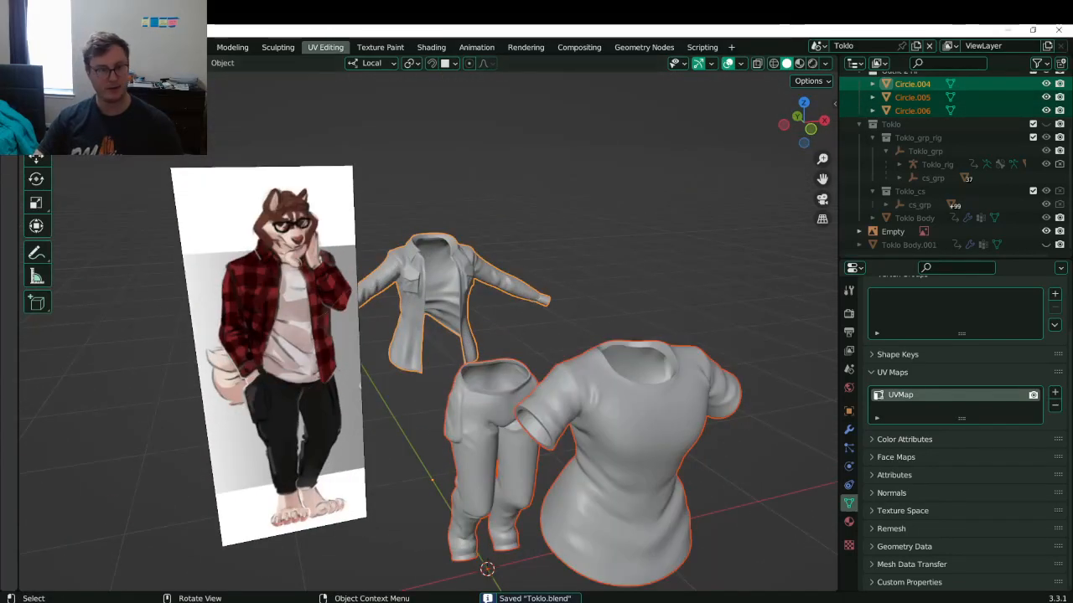
left_click(33, 47)
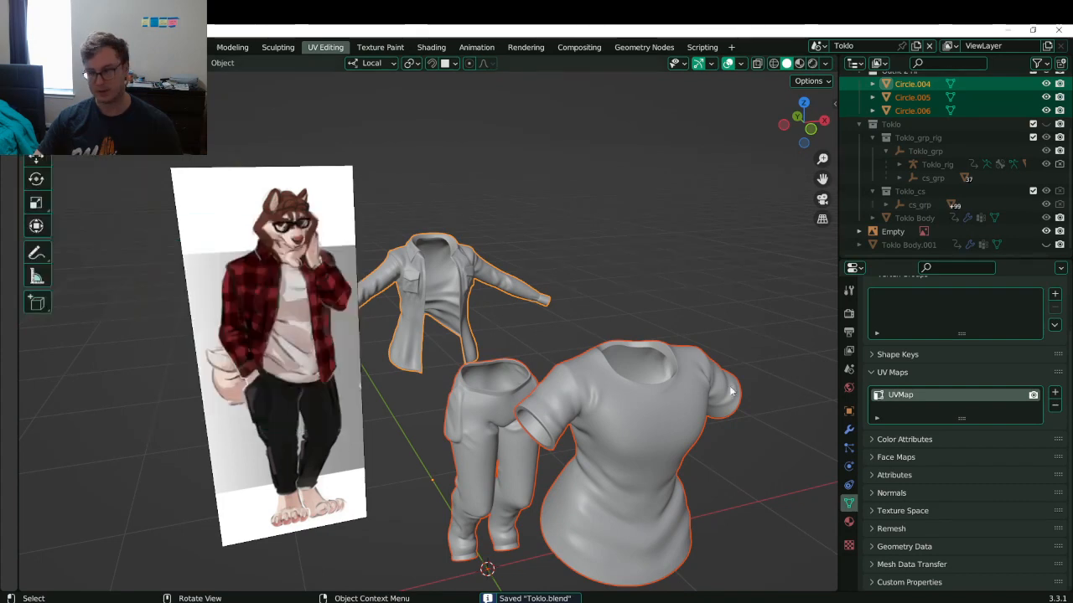
- Add a Subdivision Surface modifier to the jacket and copy it to the pants and shirt
left_click(848, 429)
left_click(901, 312)
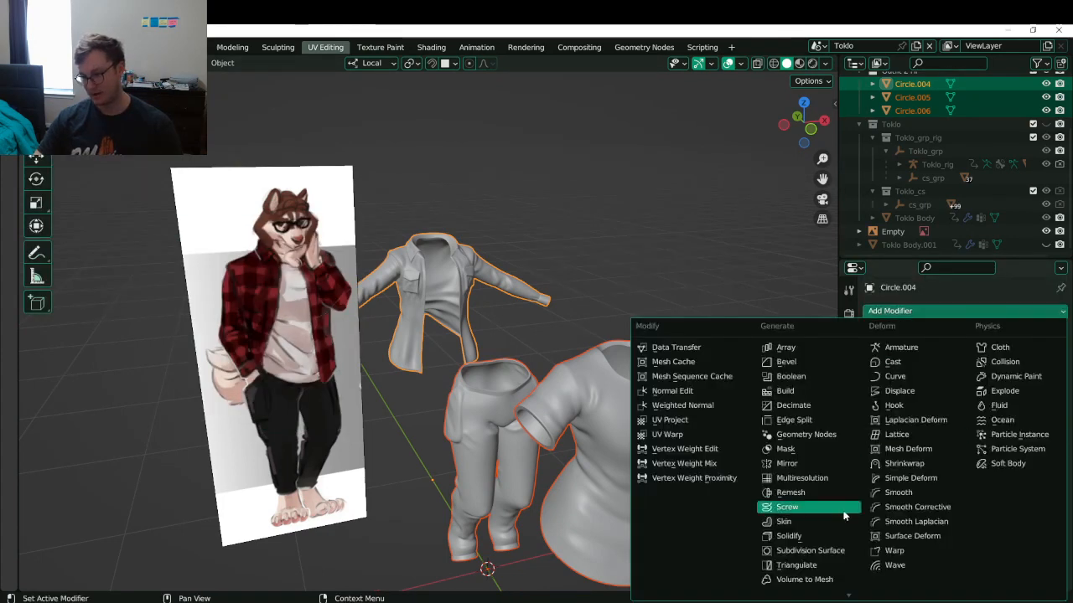
key("Return")
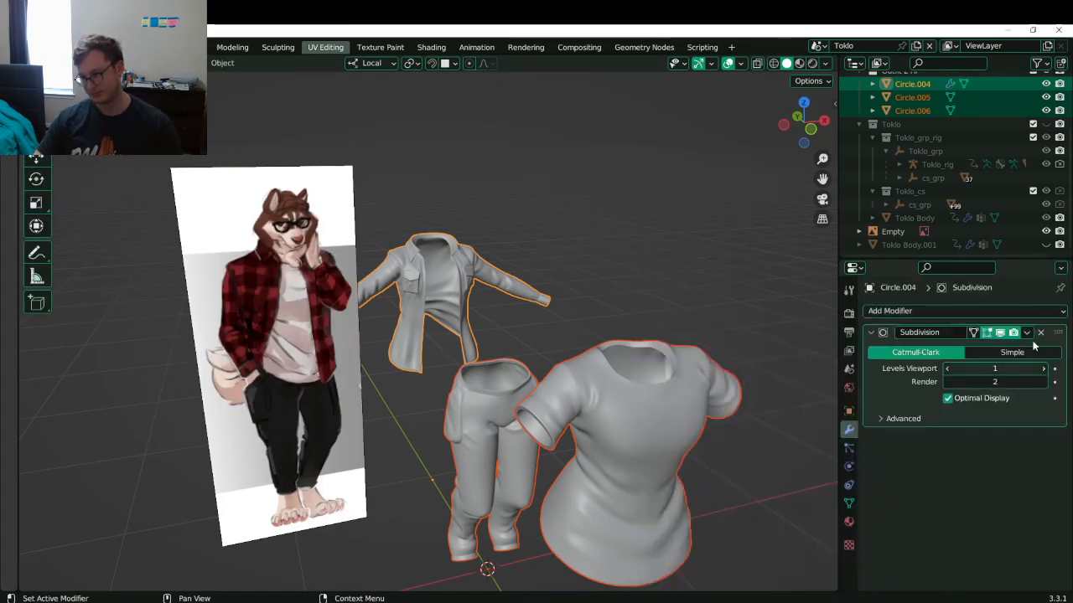
left_click(1027, 332)
left_click(1010, 374)
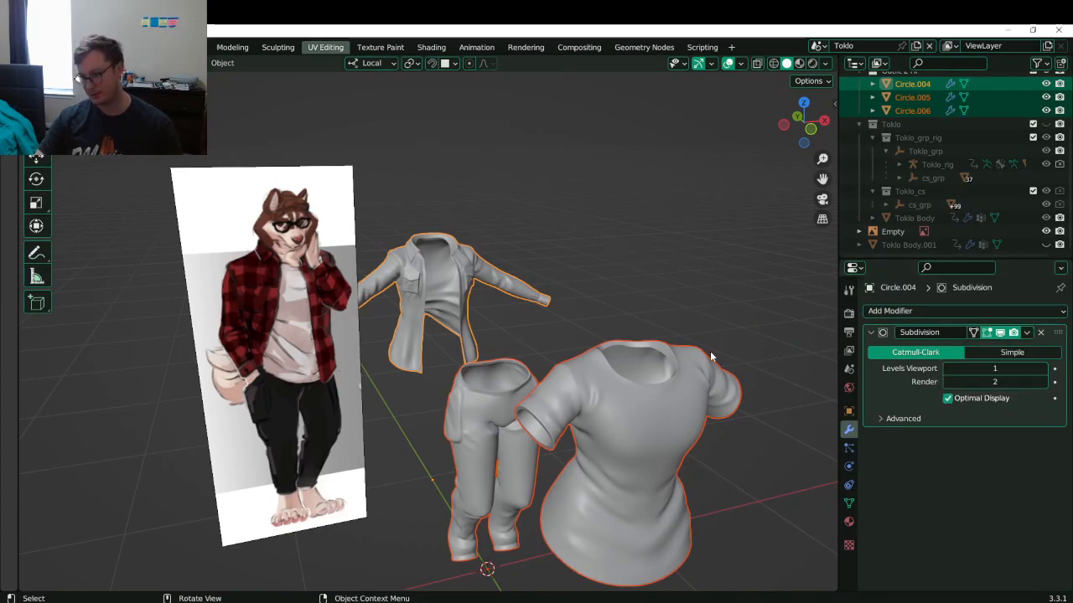
left_click(1027, 332)
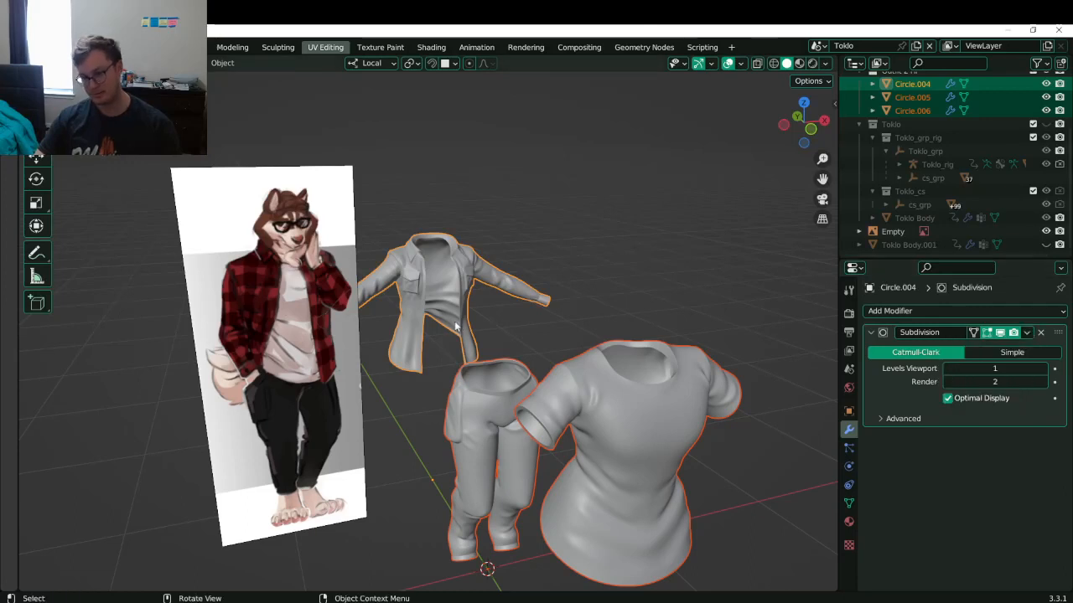
- Convert the three garments to mesh, baking in the level-1 subdivision, and save Toklo.blend
key("q")
key("Return")
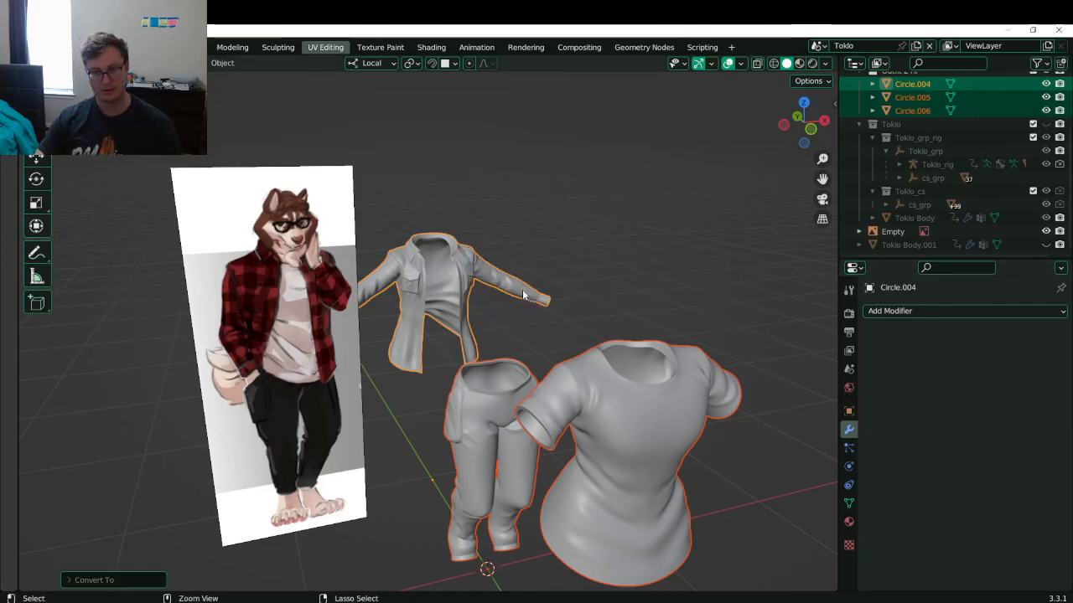
key("ctrl+s")
left_click(26, 47)
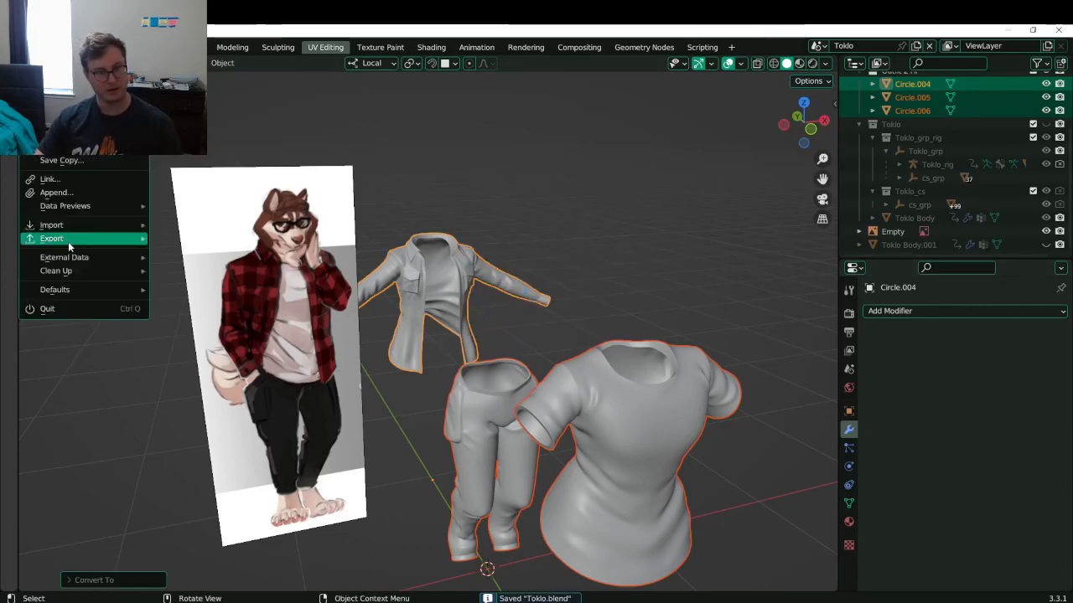
- Set up an FBX export with the saved preset into a new Toklo 'Substance Painter' folder
left_click(201, 358)
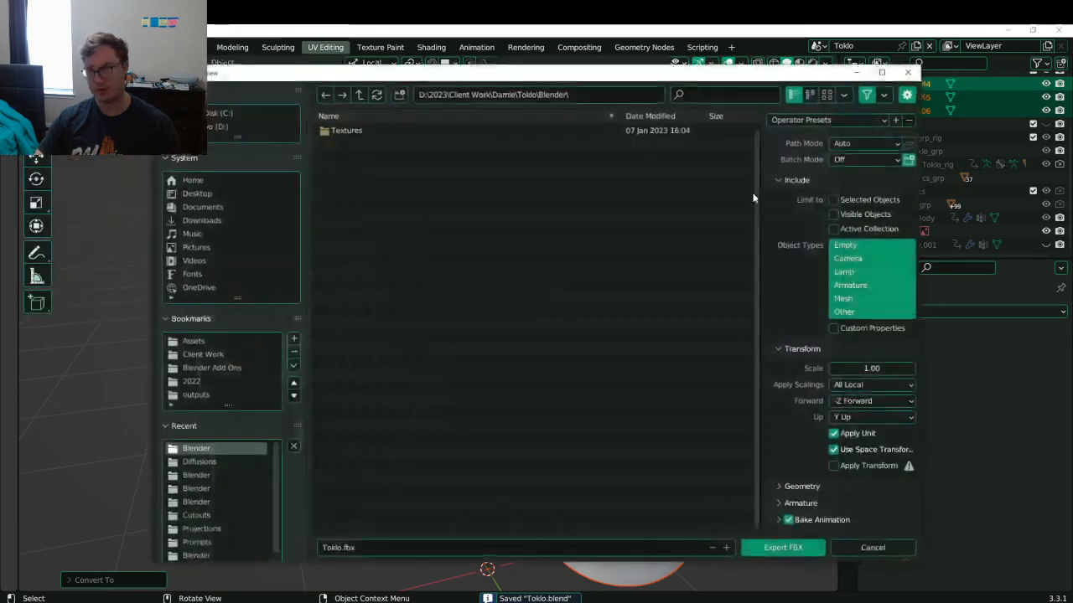
left_click(813, 120)
left_click(822, 179)
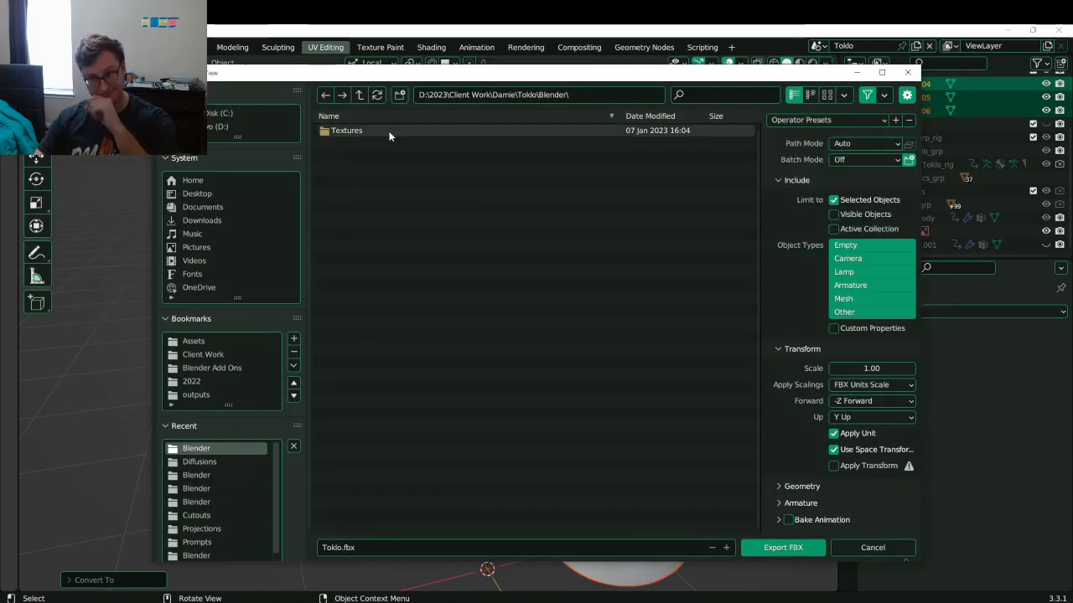
left_click(358, 96)
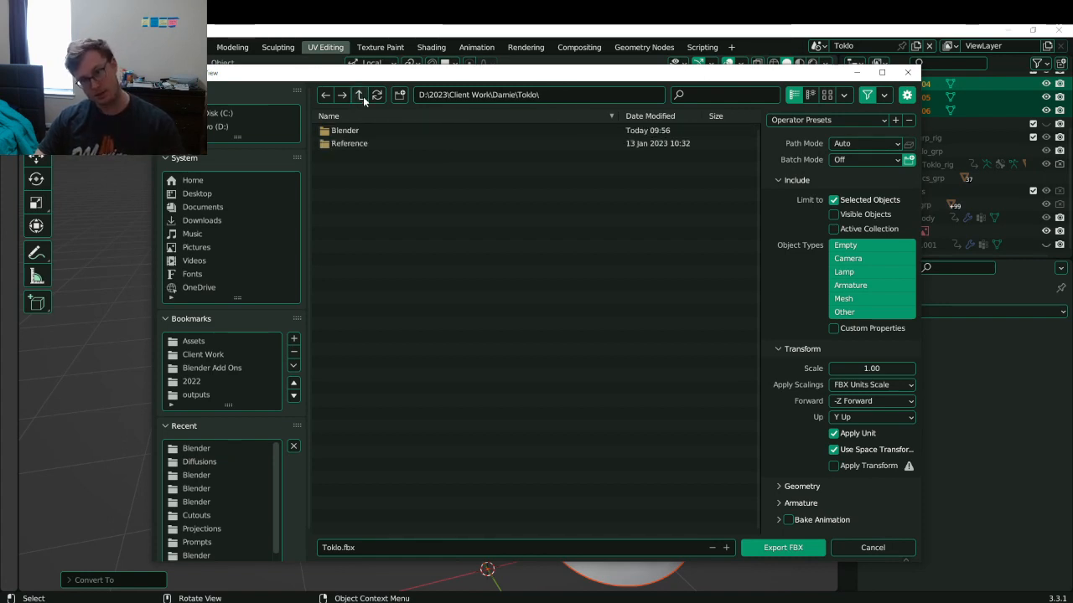
left_click(399, 96)
type("Substa")
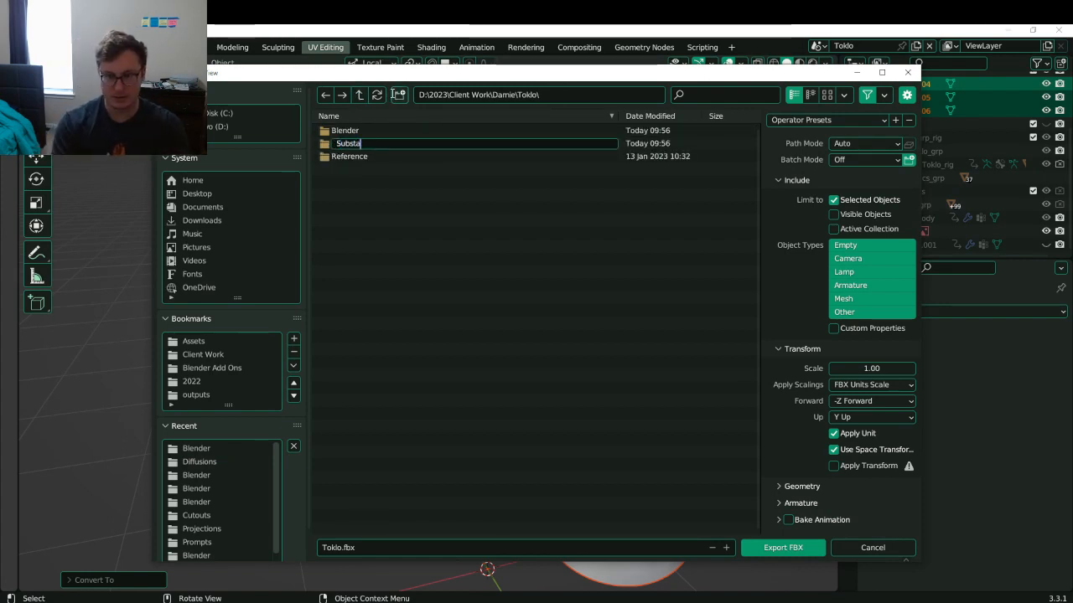
type("nce Painter")
key("Return")
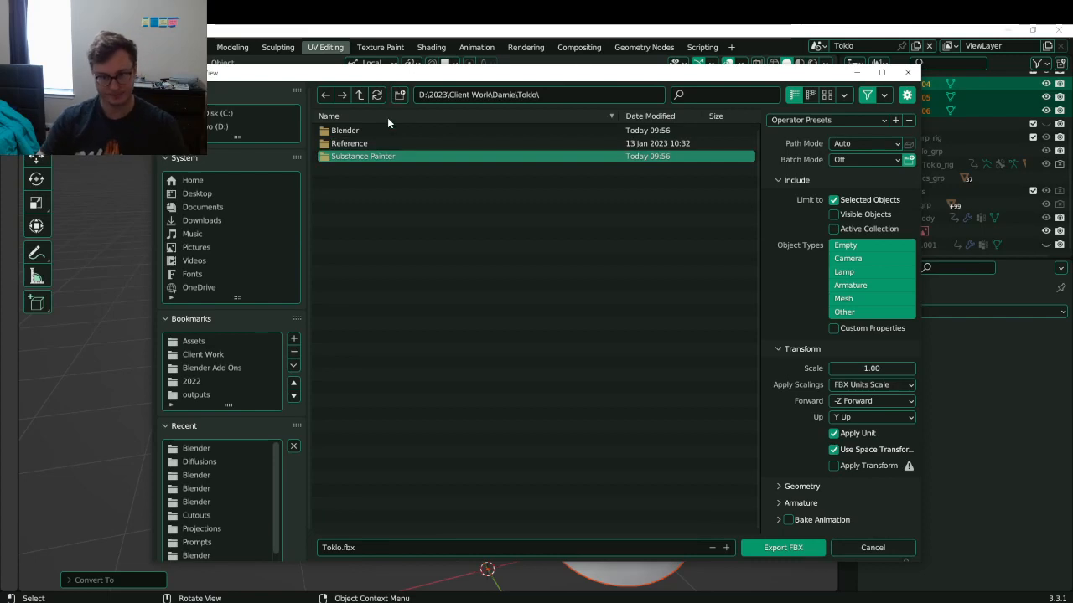
left_click(362, 156)
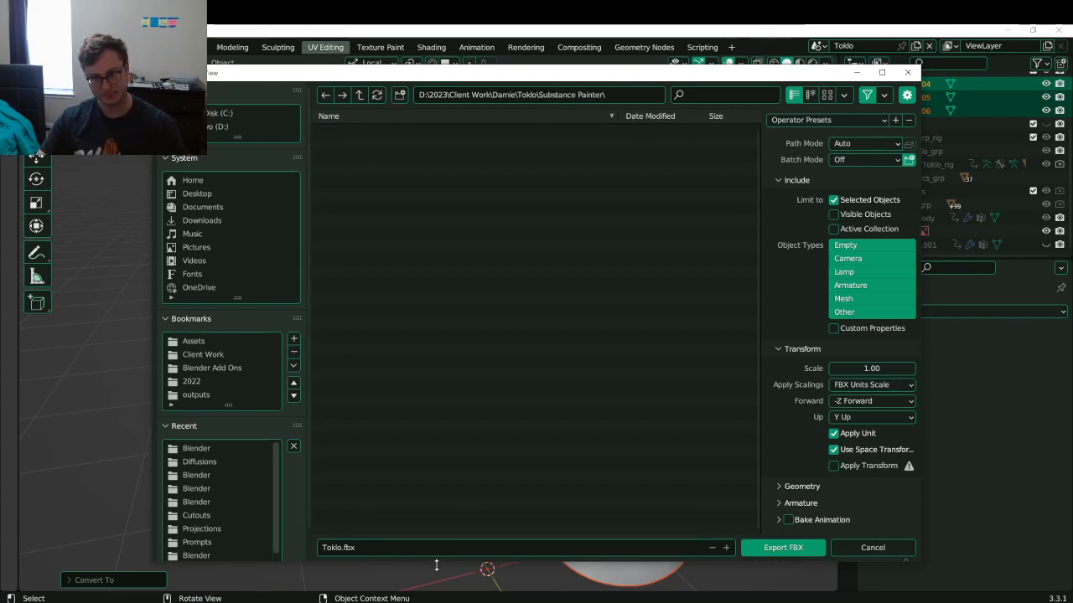
- Export the outfit as Toklo_2ndOutfit_HP.fbx and save Toklo.blend
left_click(352, 549)
left_click(344, 549)
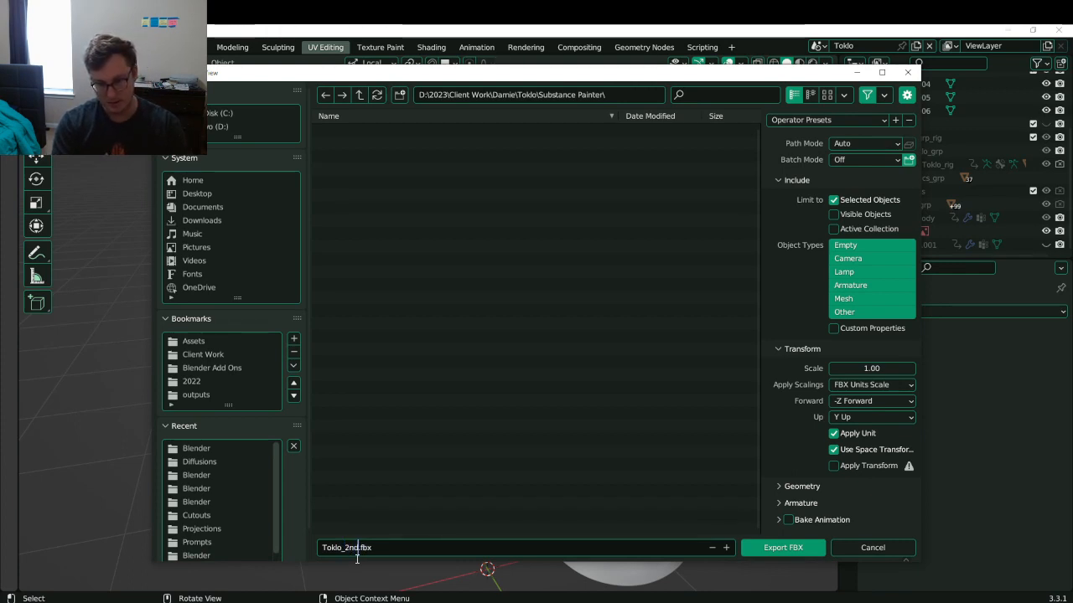
type("_2ndOutfit")
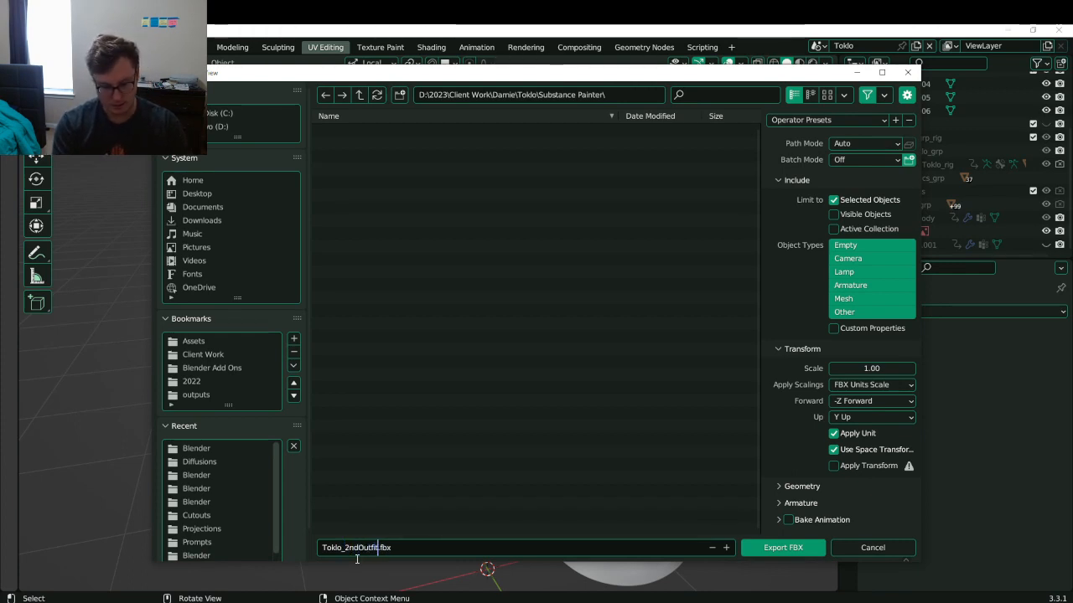
type("_HP")
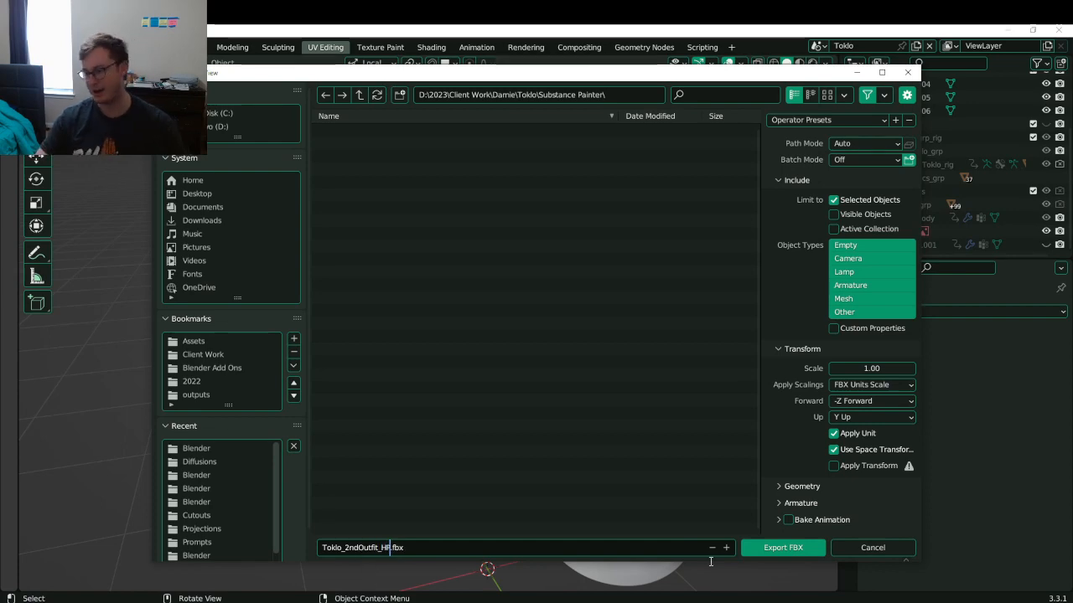
left_click(765, 551)
left_click(765, 552)
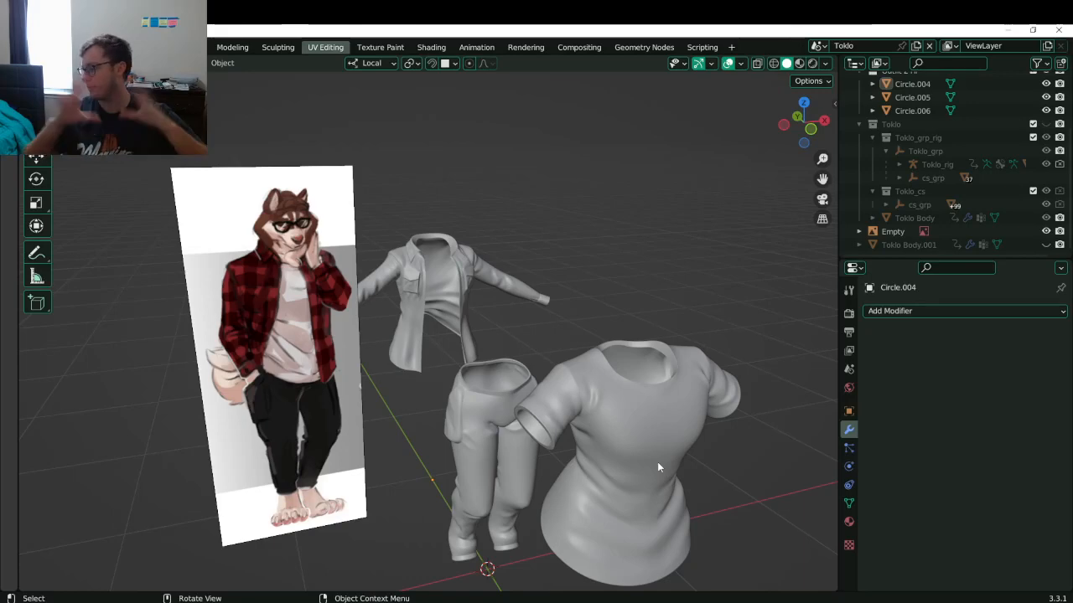
scroll(658, 463, "down", 6)
middle_click_drag(560, 411, 469, 402)
scroll(433, 361, "up", 4)
key("ctrl+s")
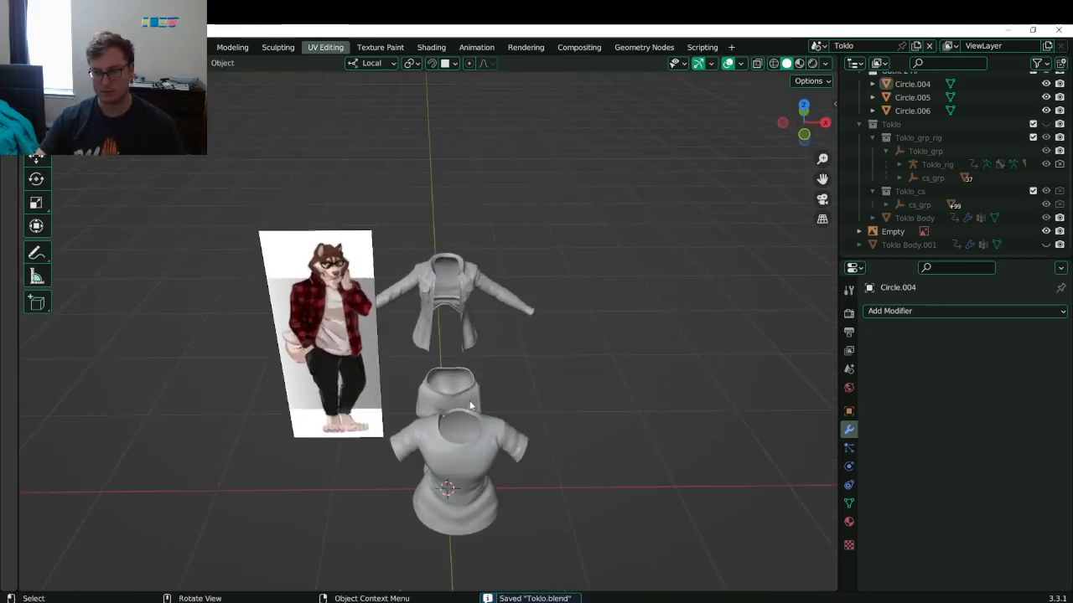
- Select all three clothing pieces and re-export them over Toklo_2ndOutfit_HP.fbx
left_click(462, 387)
left_click_drag(434, 241, 578, 502)
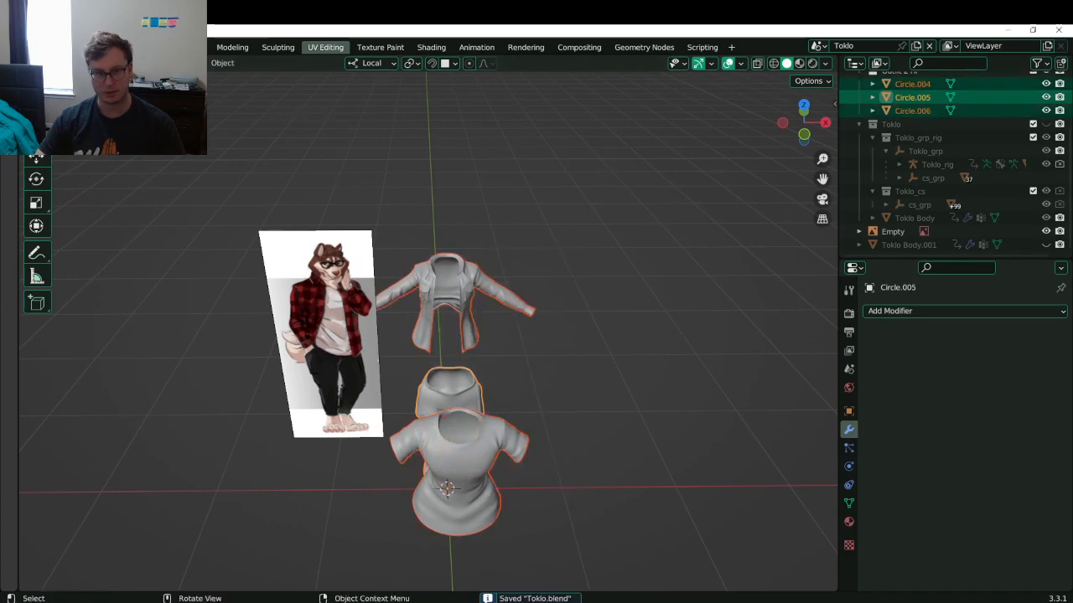
left_click(30, 47)
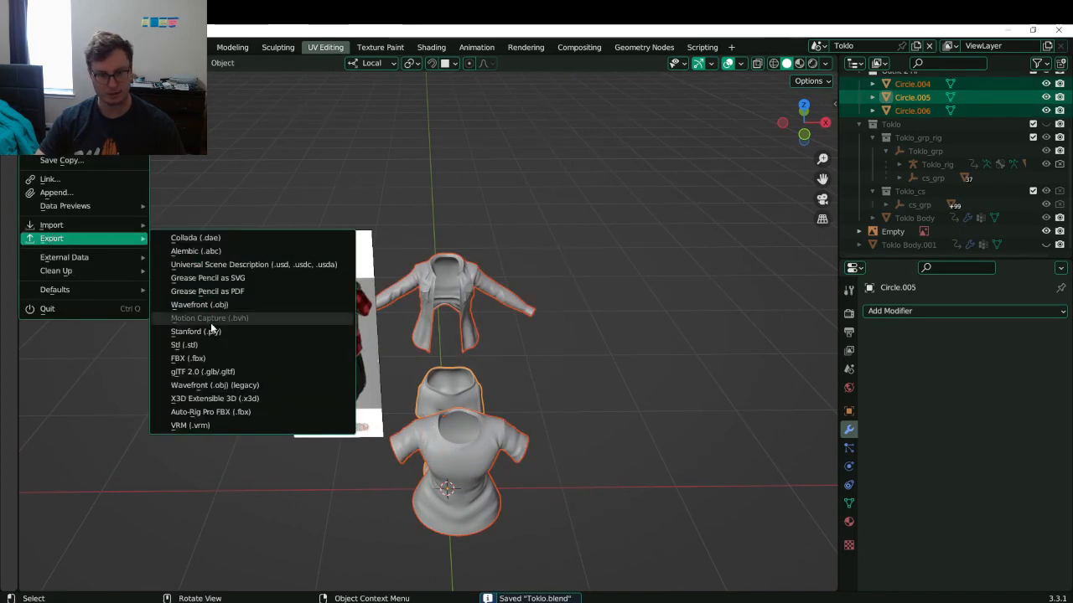
left_click(191, 358)
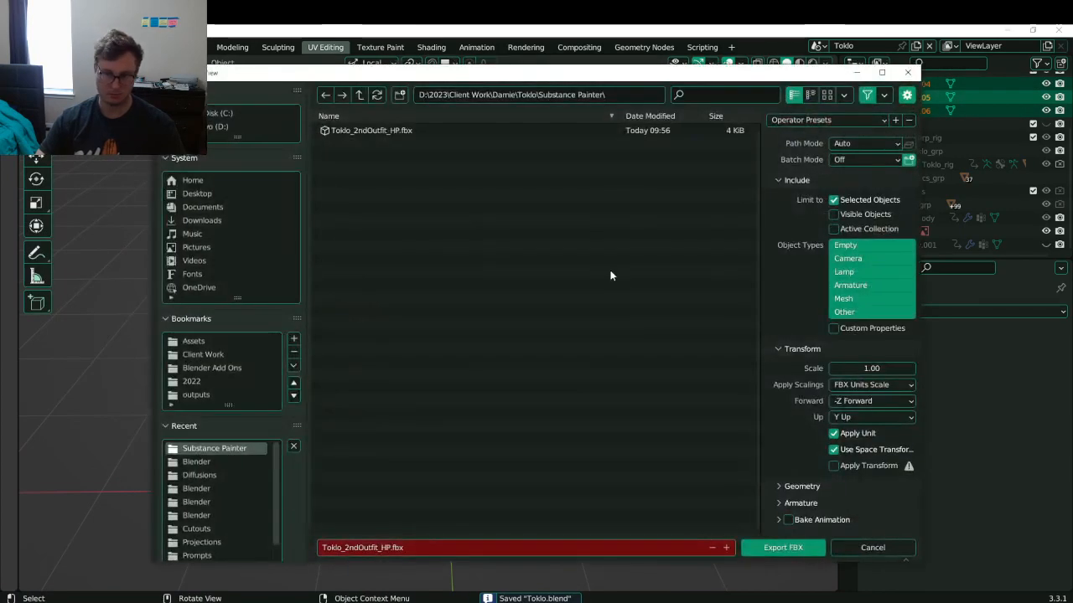
left_click(396, 127)
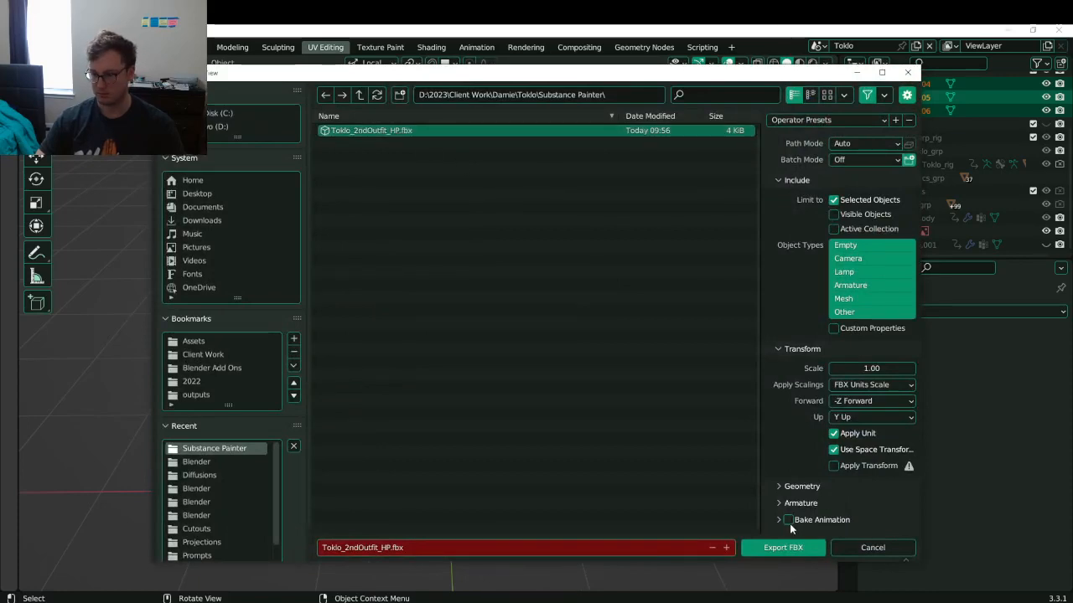
left_click(771, 549)
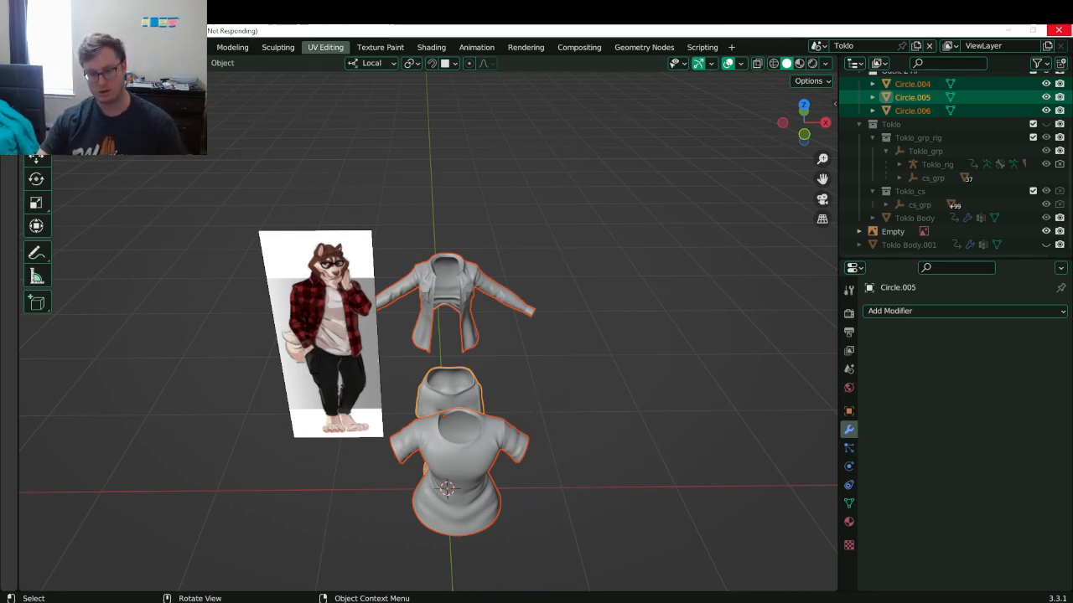
- Deselect the clothing and save Toklo.blend
middle_click_drag(762, 291, 600, 303)
left_click(575, 293)
key("ctrl+s")
scroll(977, 133, "up", 3)
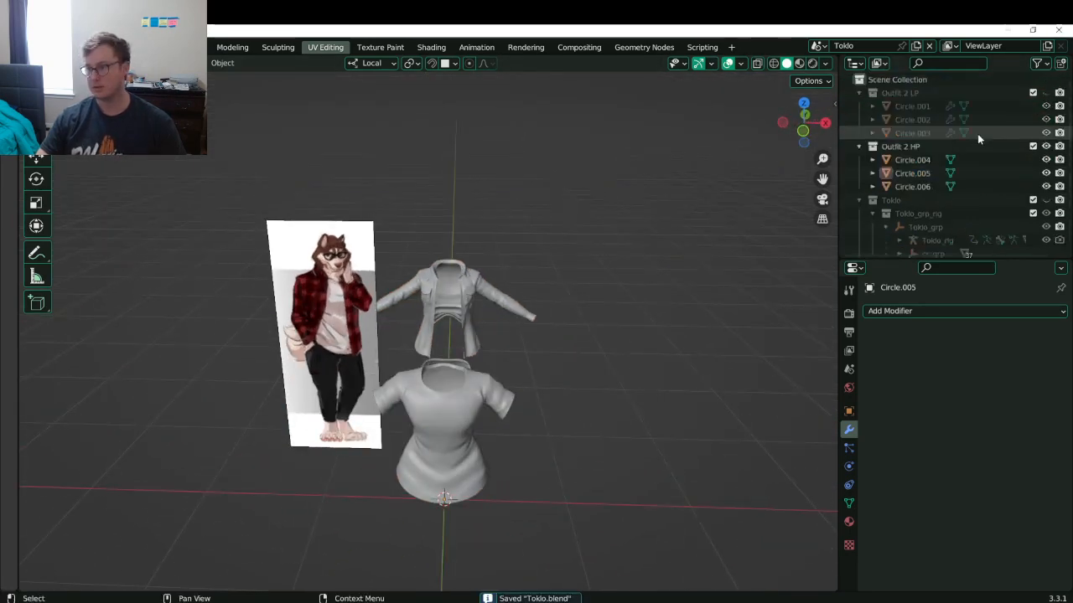
- Hide Outfit 2 HP, show Outfit 2 LP, and select the three low-poly garments
left_click(1046, 146)
left_click(1045, 92)
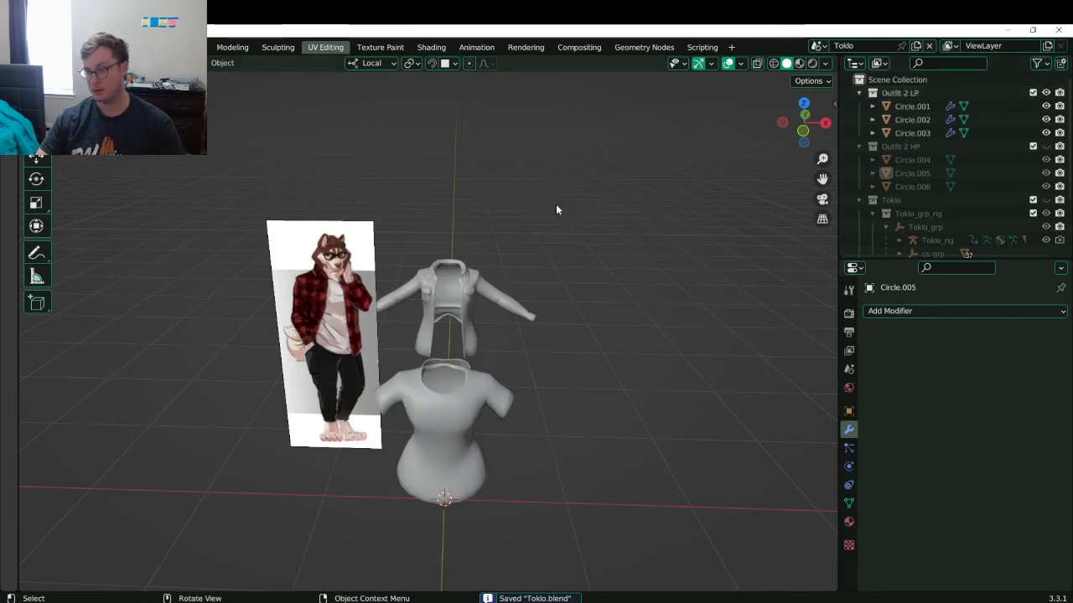
left_click(473, 304)
middle_click_drag(472, 307, 486, 336)
left_click_drag(435, 223, 550, 493)
key("ctrl+s")
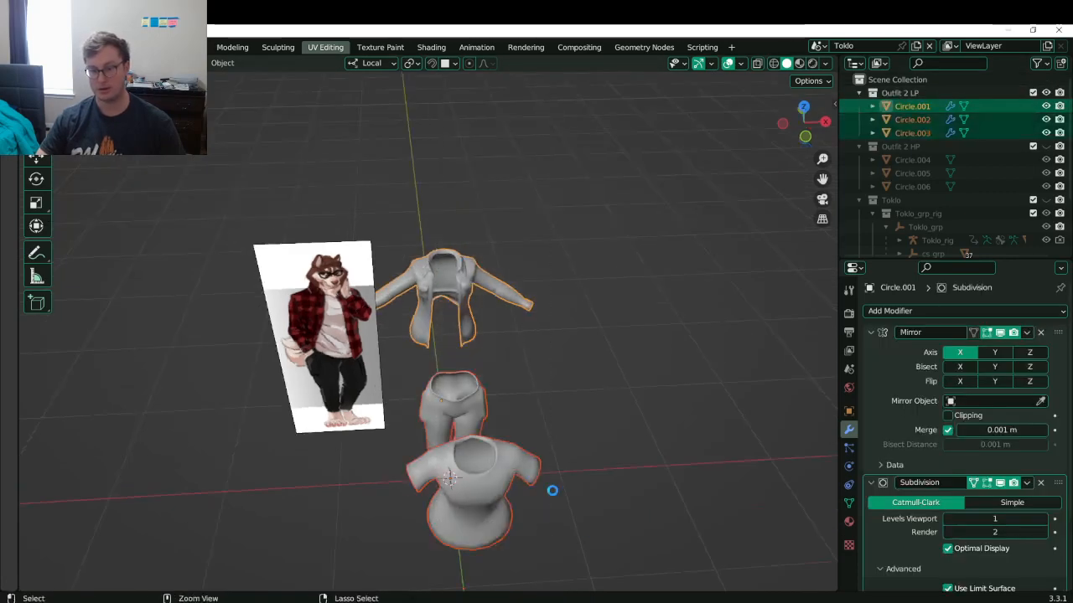
- Export the low-poly garments as Toklo_2ndOutfit.fbx, save Toklo.blend, and close Blender
left_click(33, 47)
mouse_move(60, 240)
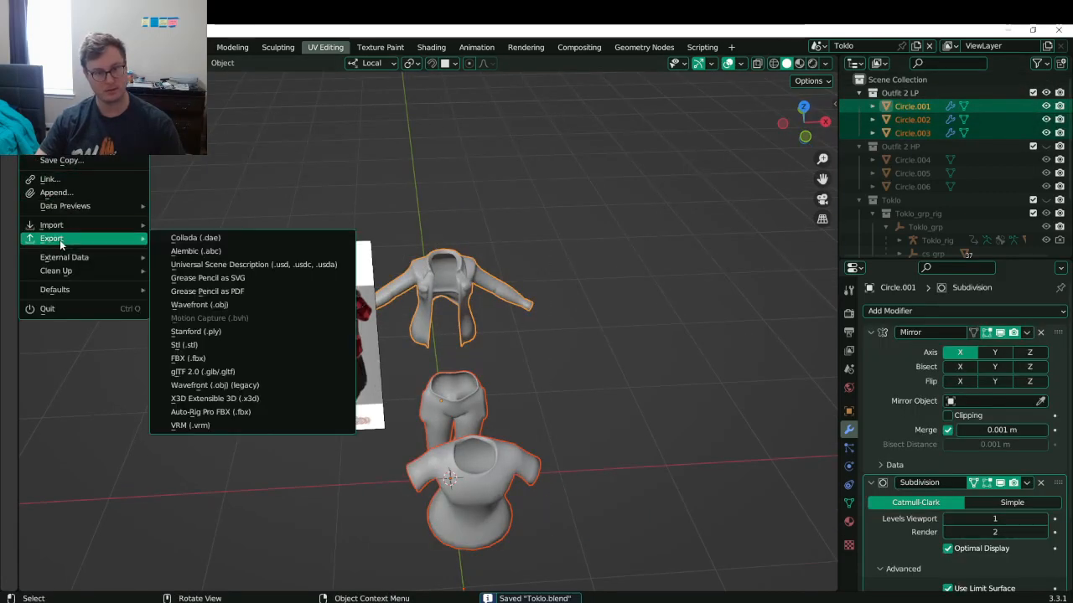
left_click(215, 357)
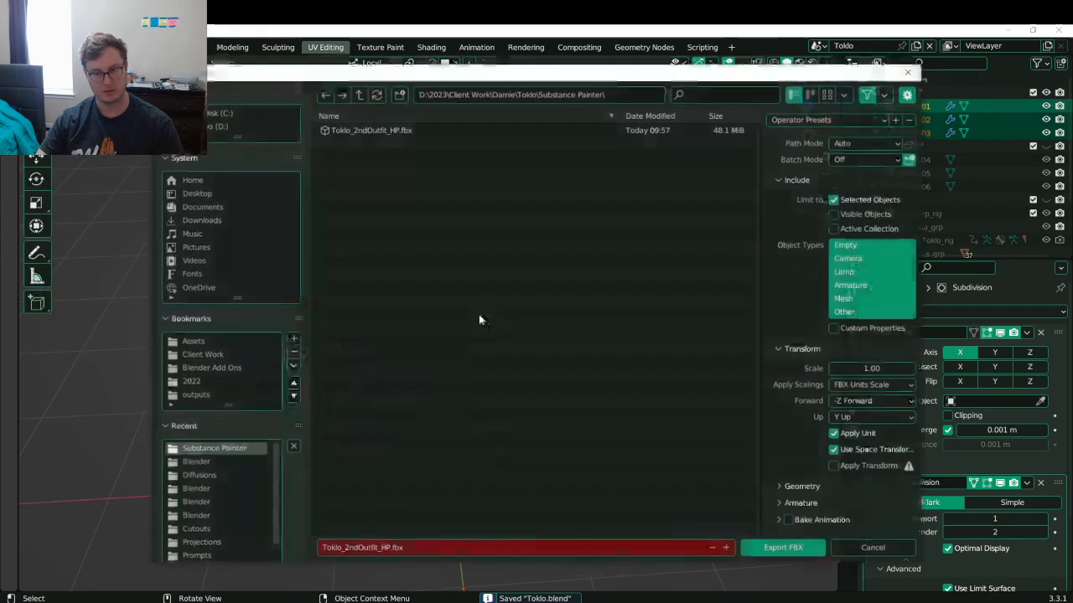
left_click(390, 547)
left_click(392, 548)
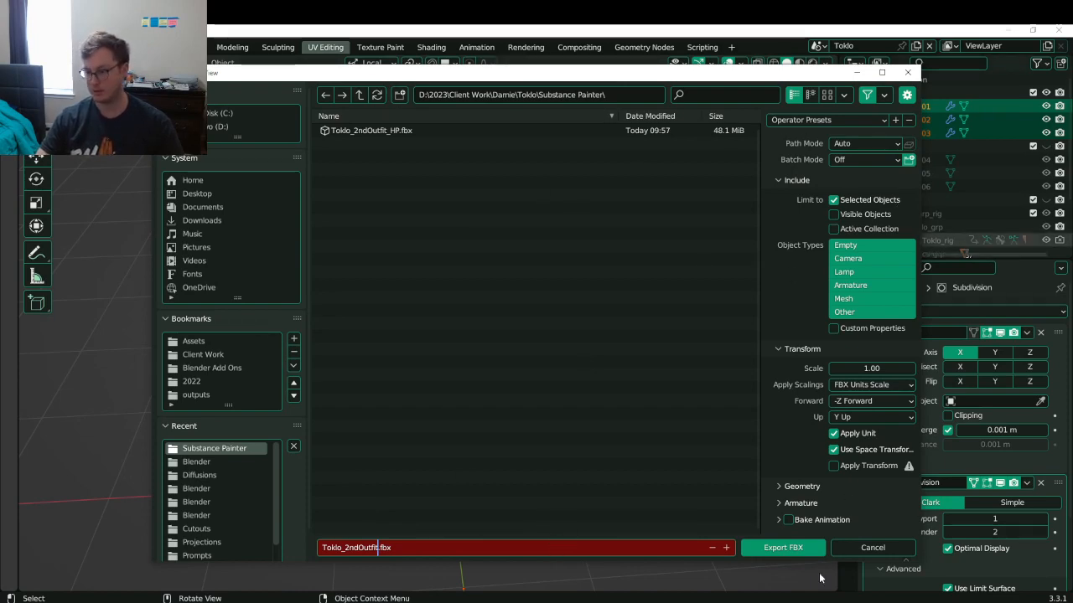
left_click(782, 548)
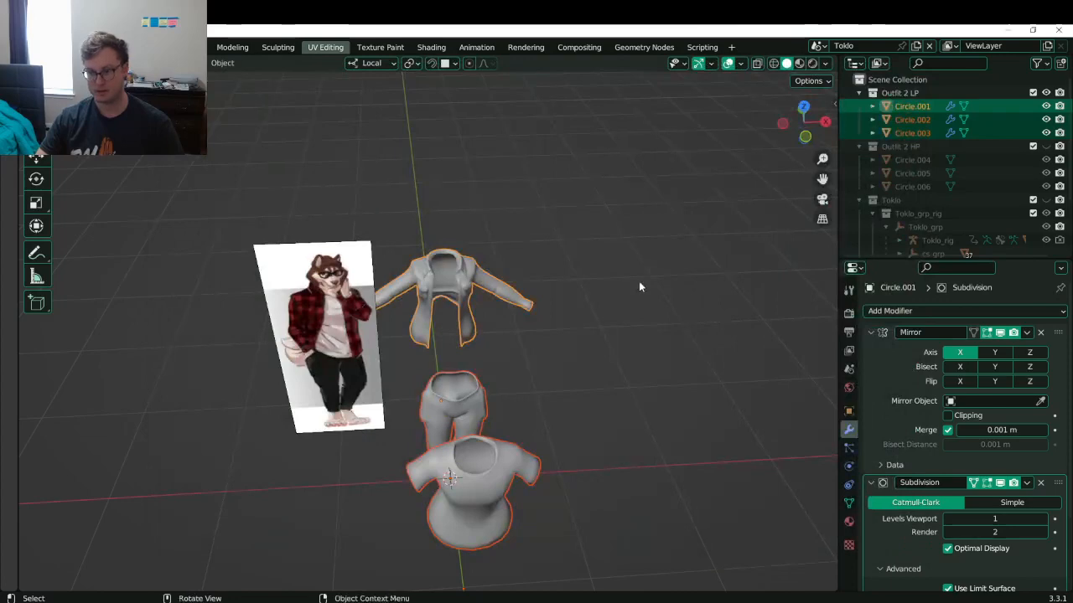
key("ctrl+s")
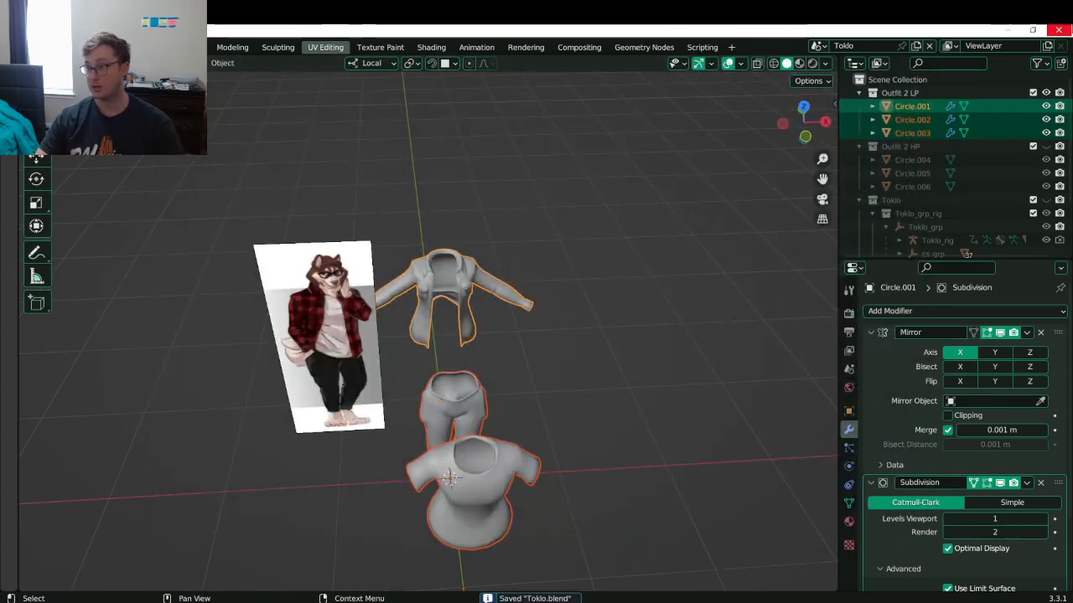
left_click(1059, 30)
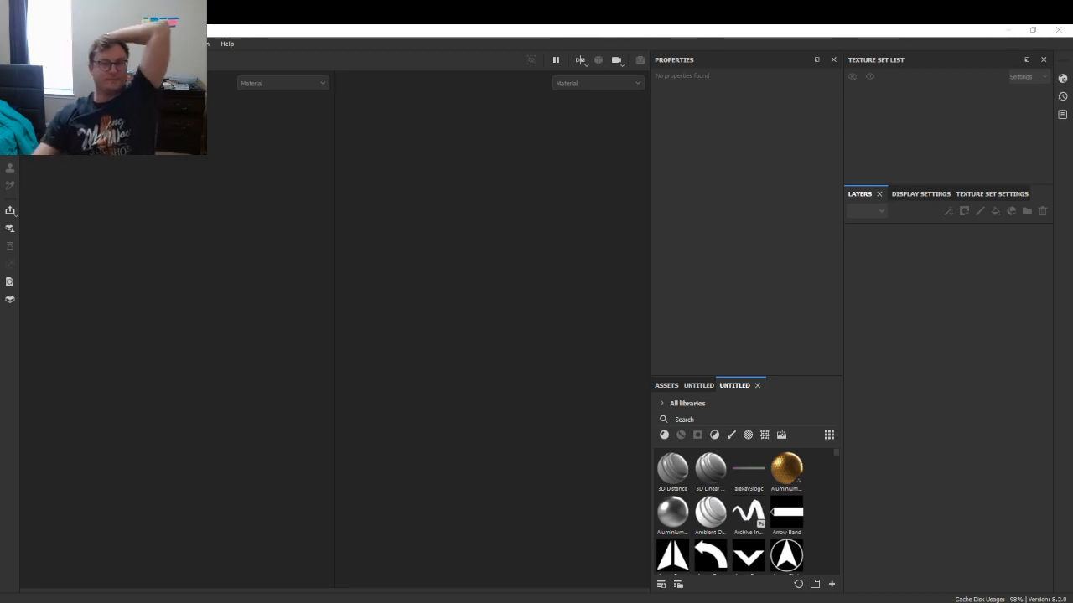
- Start a new Substance Painter project with 2048 document resolution
left_click(9, 43)
mouse_move(42, 80)
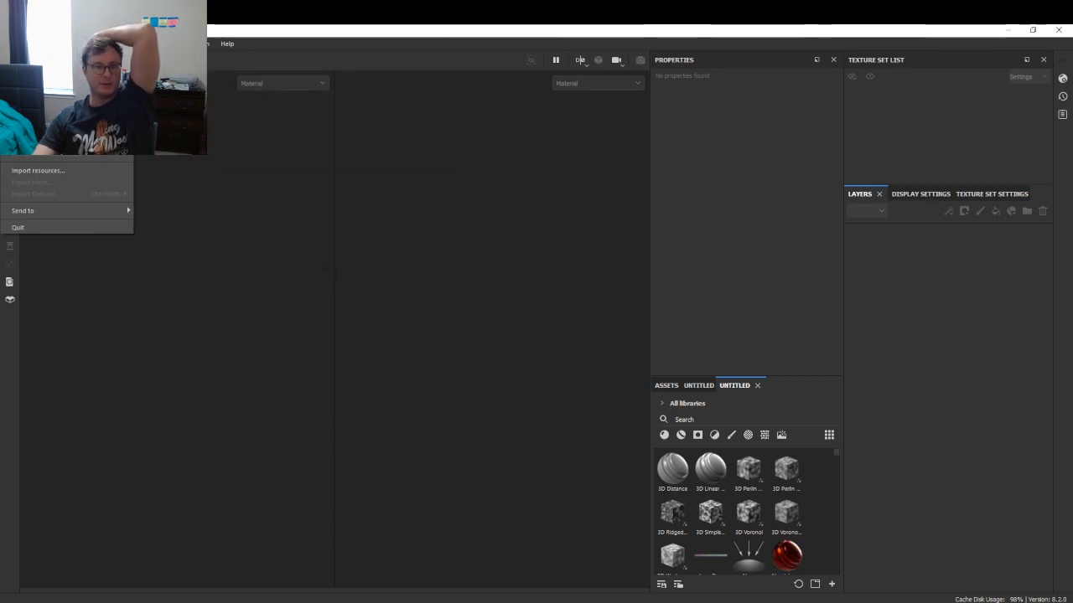
left_click(30, 57)
left_click(495, 226)
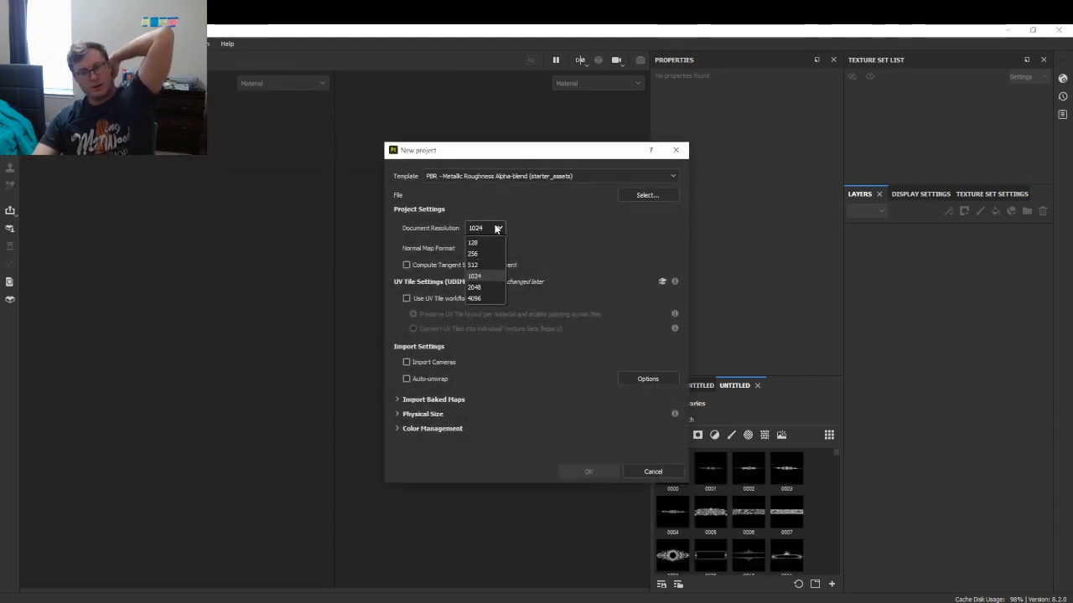
left_click(481, 268)
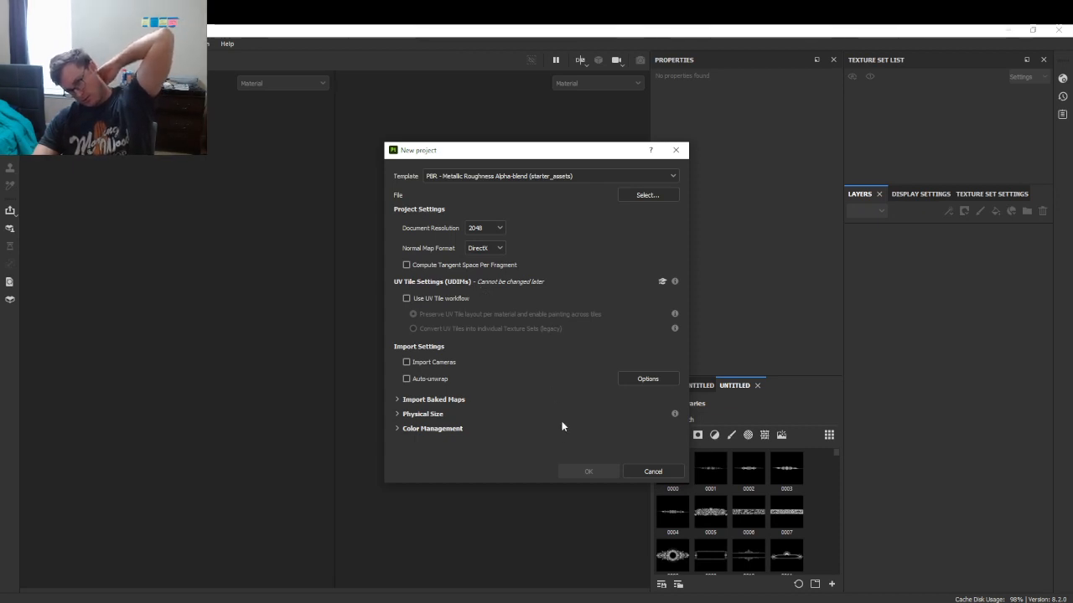
- Load Toklo_2ndOutfit.fbx from the Toklo Substance Painter folder and create the project
left_click(637, 196)
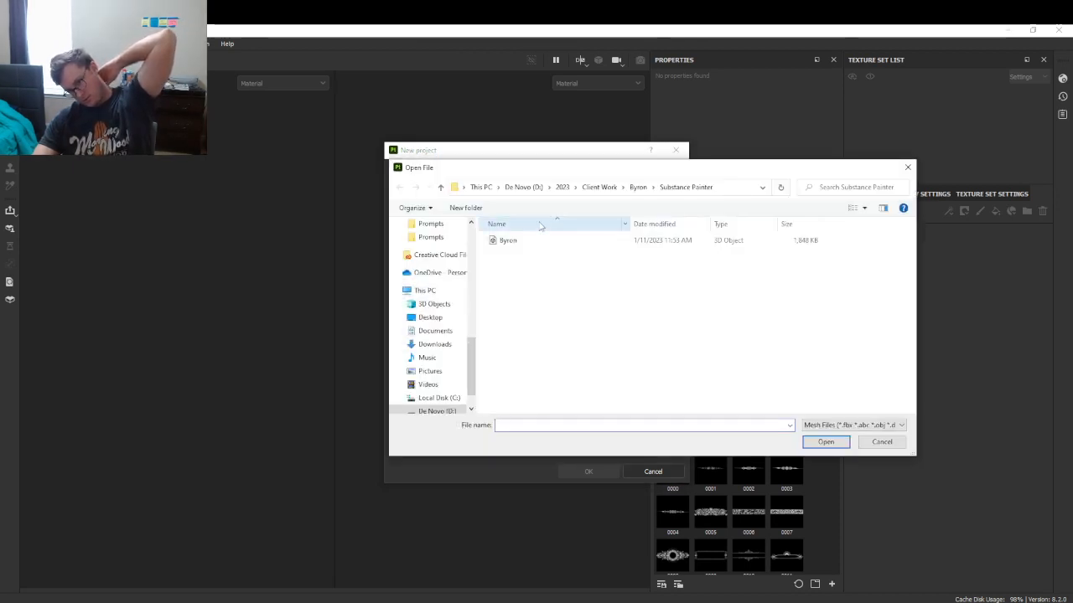
left_click(599, 187)
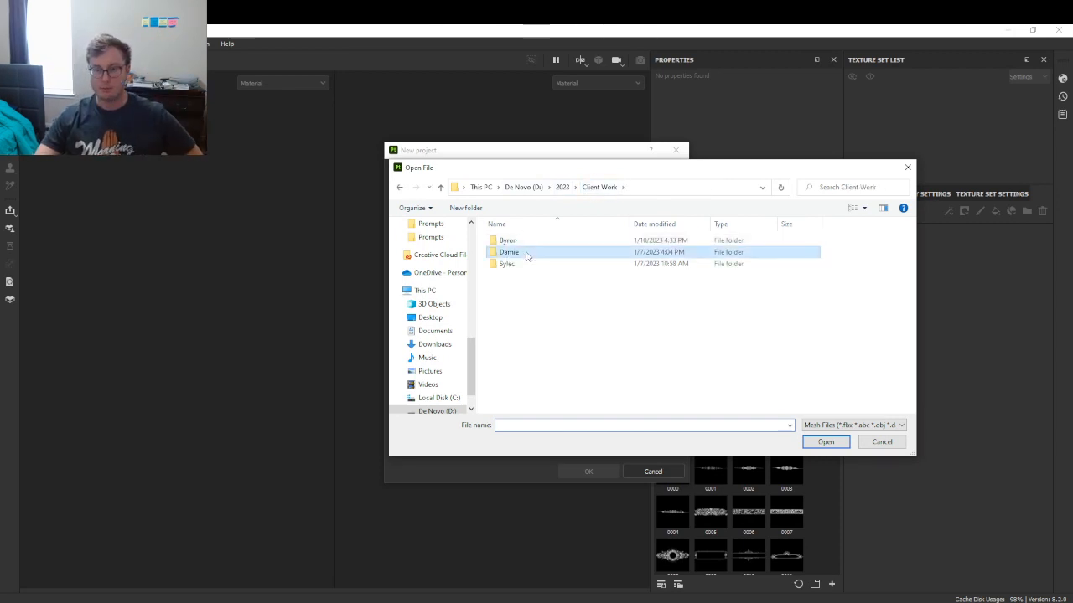
double_click(526, 256)
double_click(519, 241)
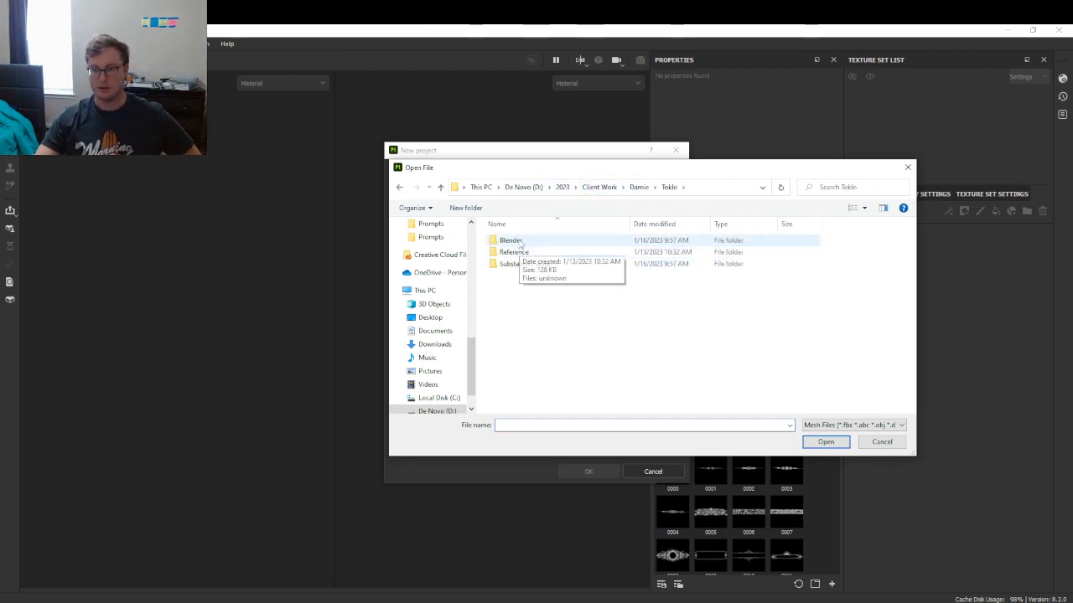
double_click(519, 241)
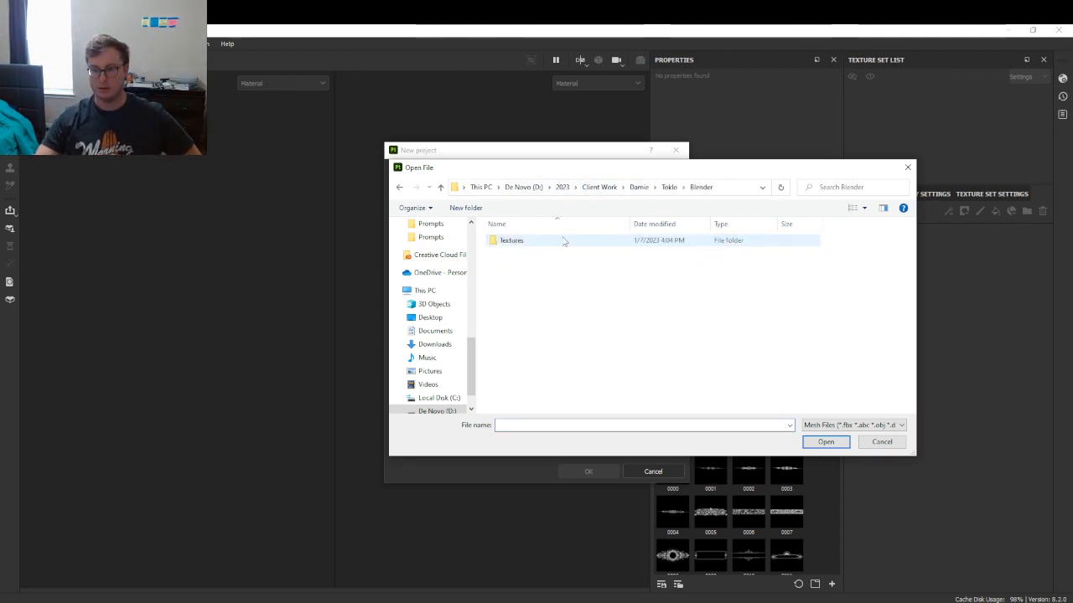
left_click(668, 187)
double_click(529, 264)
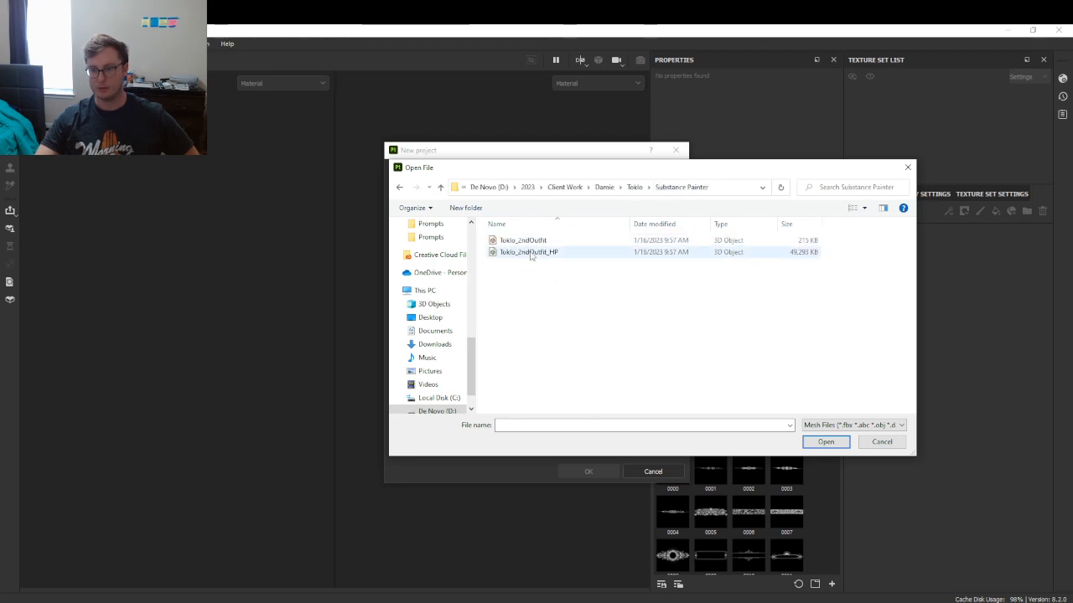
left_click(522, 240)
key("Return")
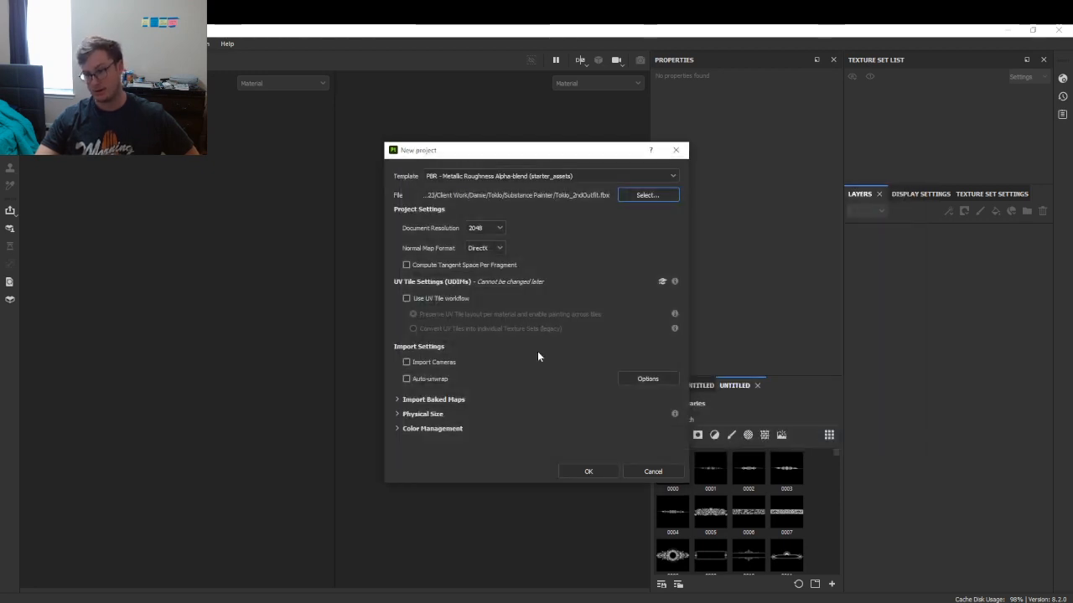
left_click(585, 471)
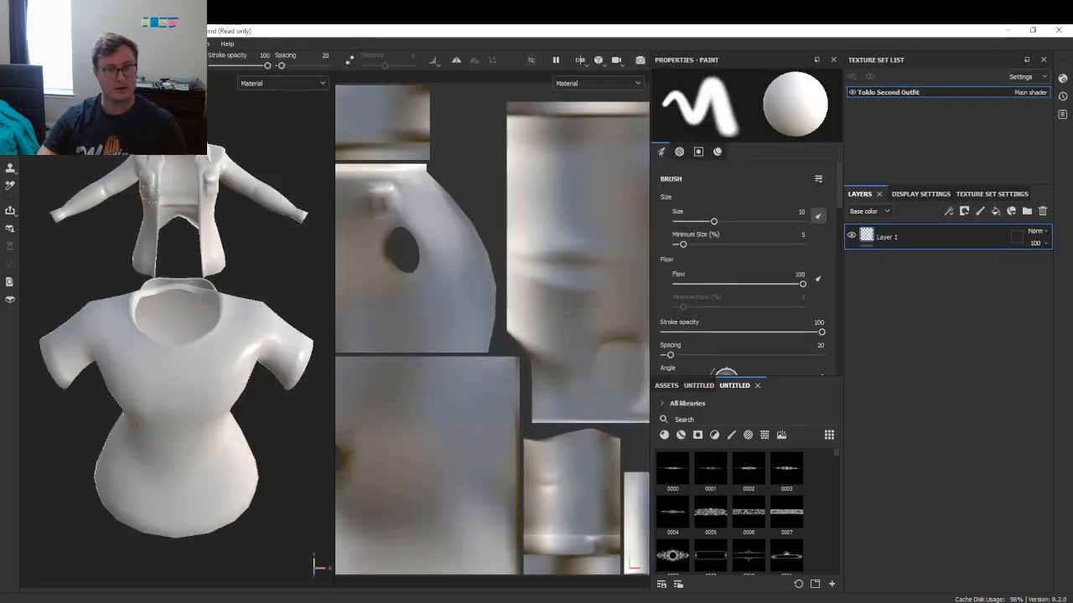
key("ctrl+s")
- Save the project as Toklo_2ndOutfit.spp in Damie > Toklo > Substance Painter
left_click(216, 67)
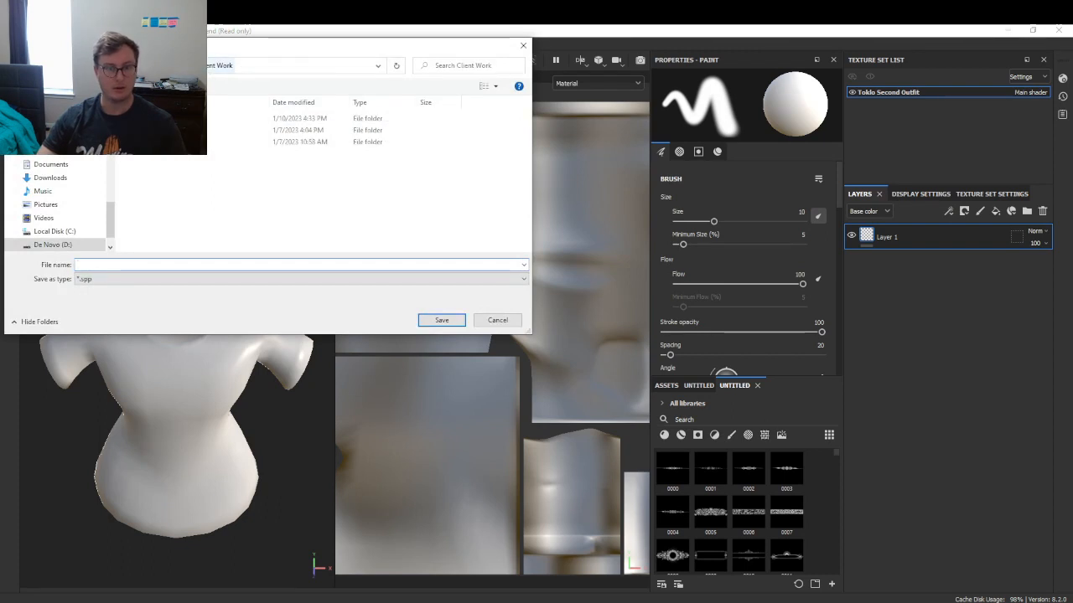
double_click(180, 130)
left_click(181, 119)
double_click(178, 119)
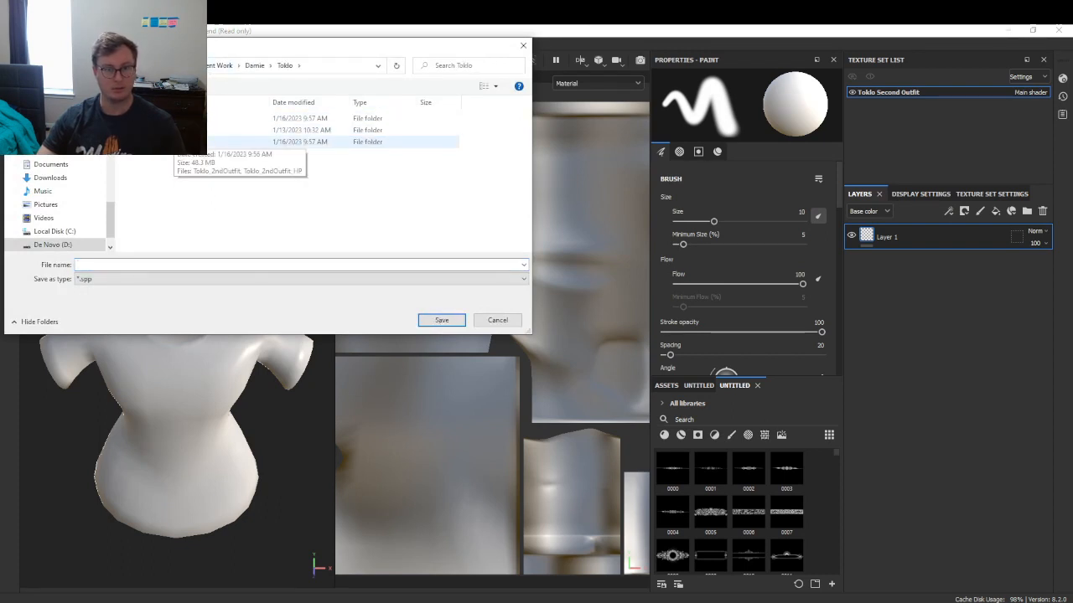
double_click(175, 142)
left_click(125, 265)
type("T")
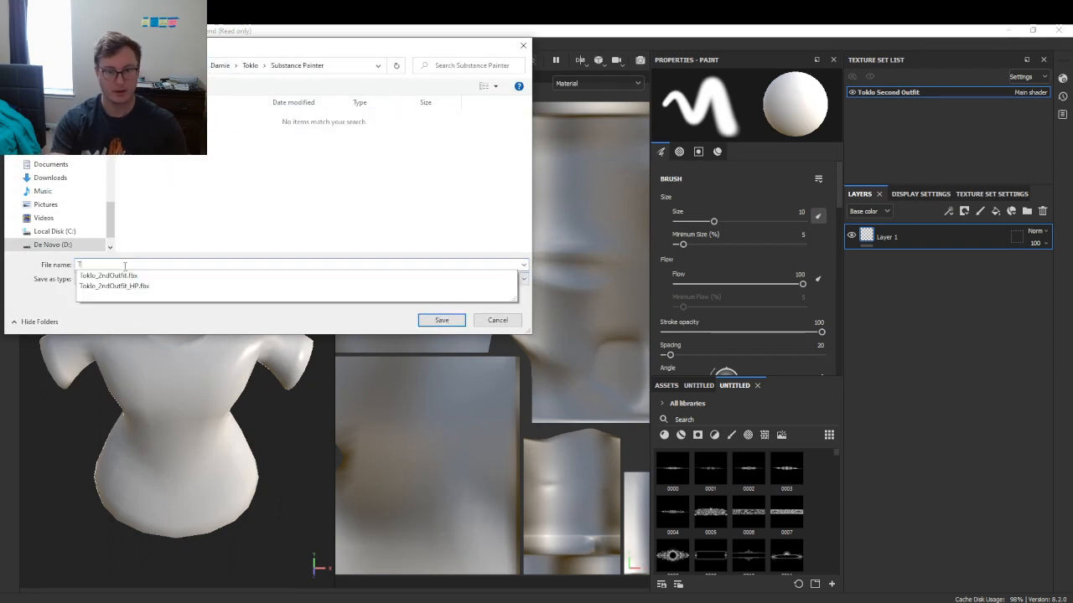
key("Down")
key("BackSpace")
key("BackSpace")
key("BackSpace")
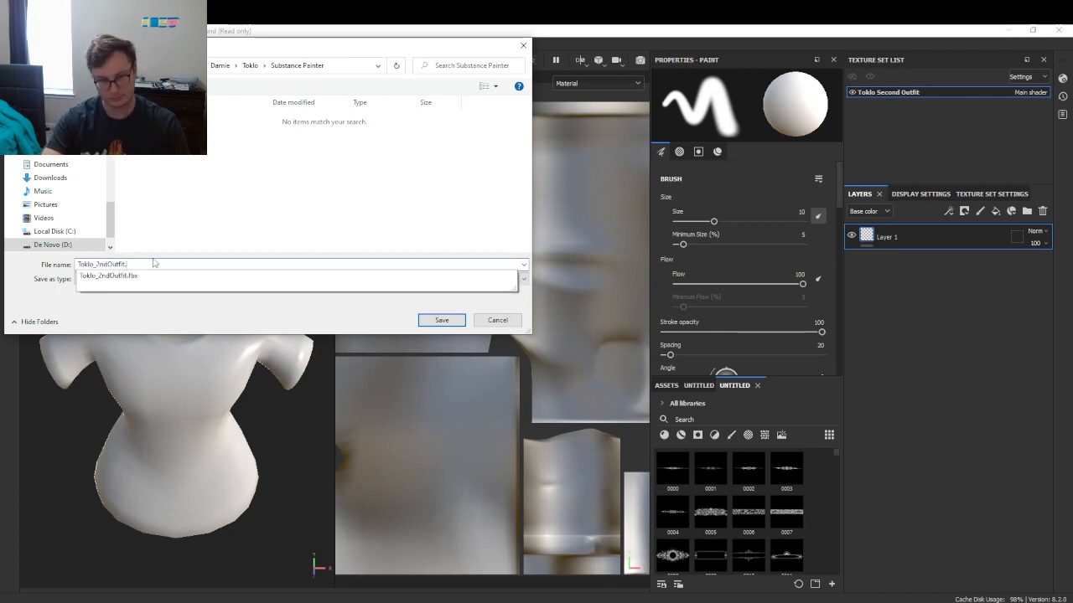
key("BackSpace")
key("Down")
key("Down")
key("Return")
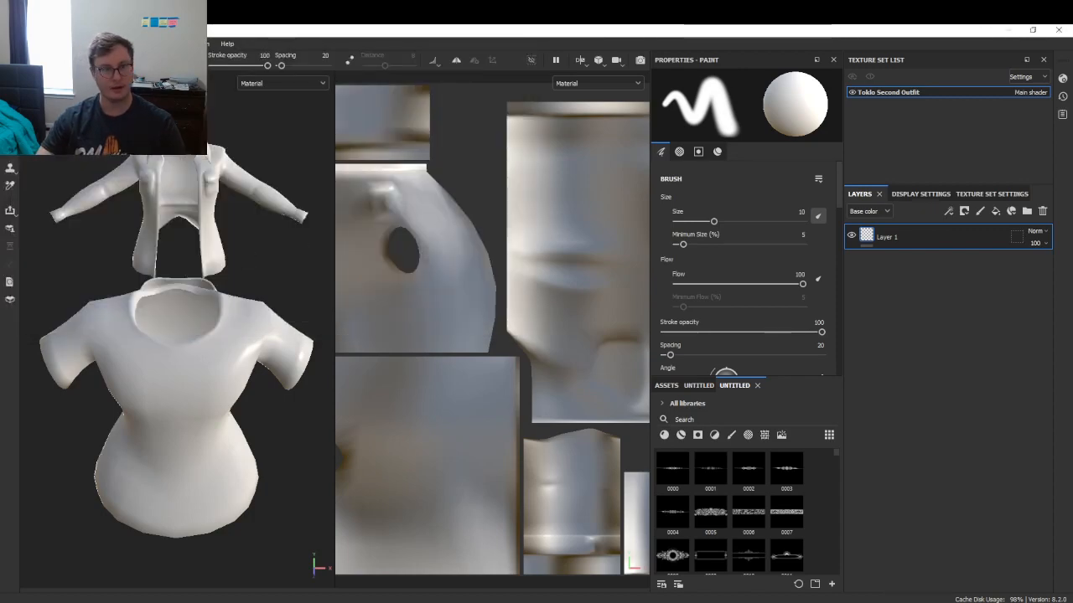
- Bake all mesh maps at 4096 using Toklo_2ndOutfit_HP.fbx as the high-poly mesh
left_click(10, 44)
left_click(37, 195)
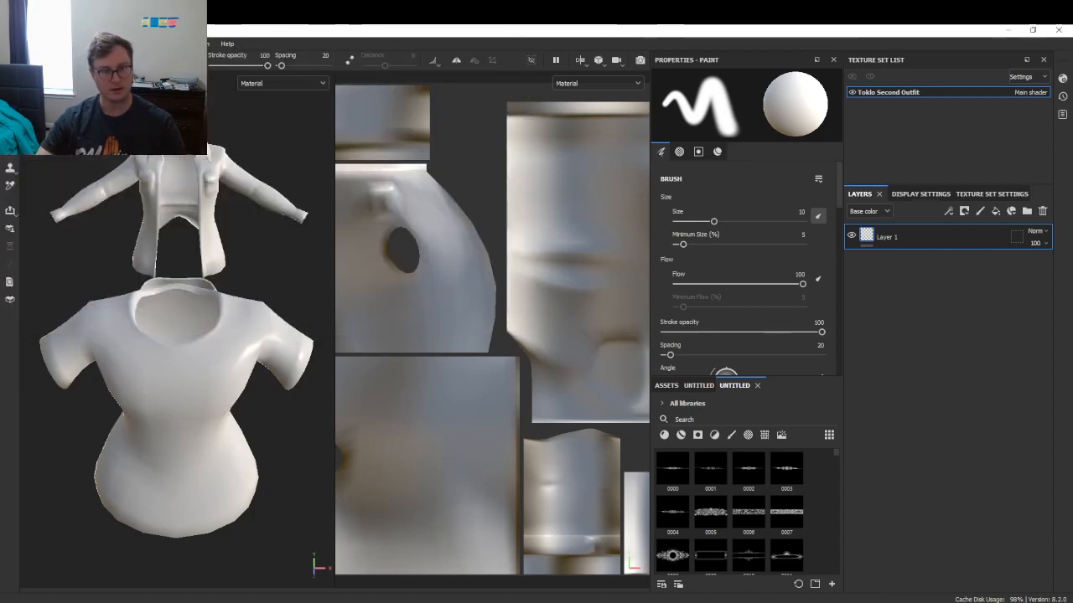
left_click(524, 165)
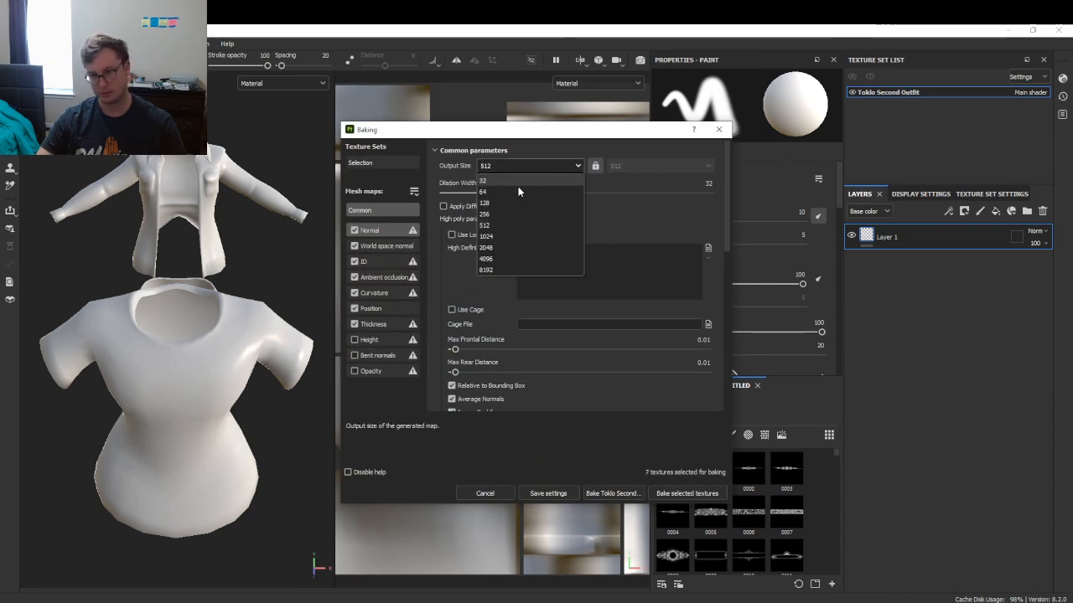
left_click(486, 258)
left_click(708, 248)
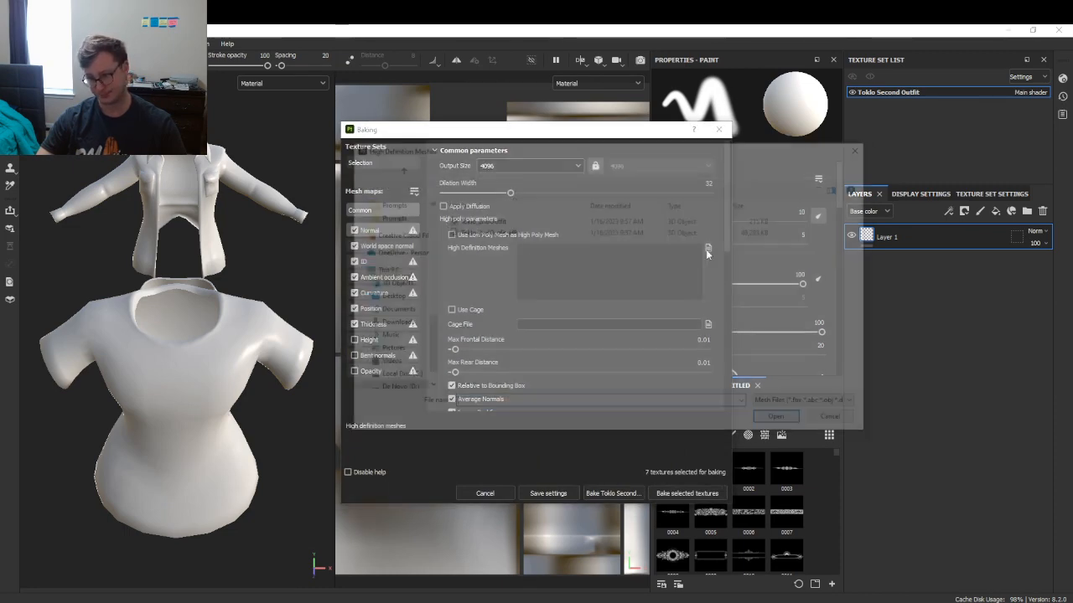
left_click(800, 425)
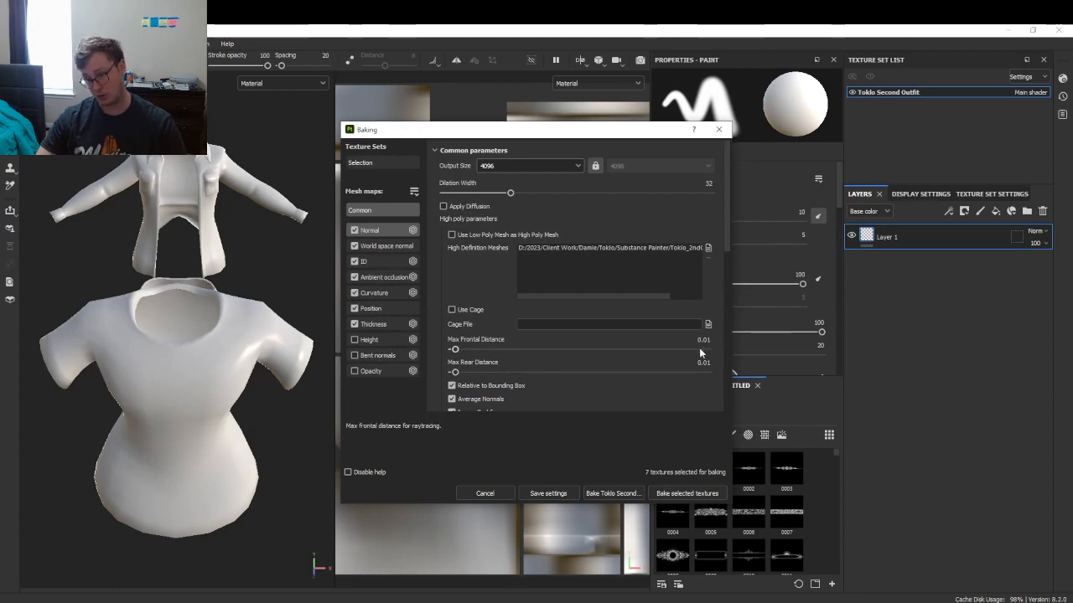
left_click(608, 493)
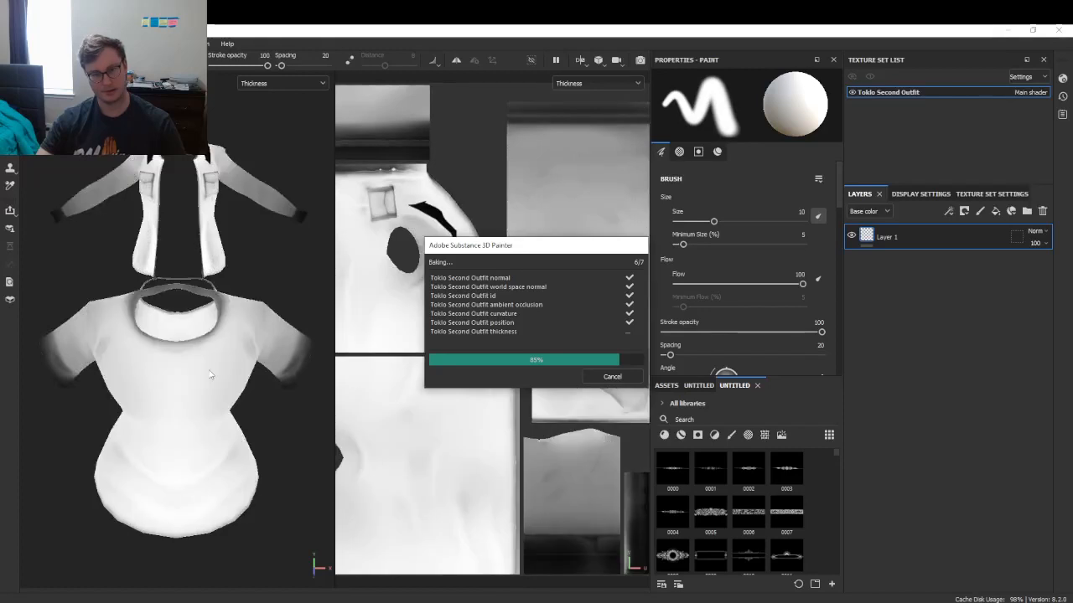
left_click(600, 381)
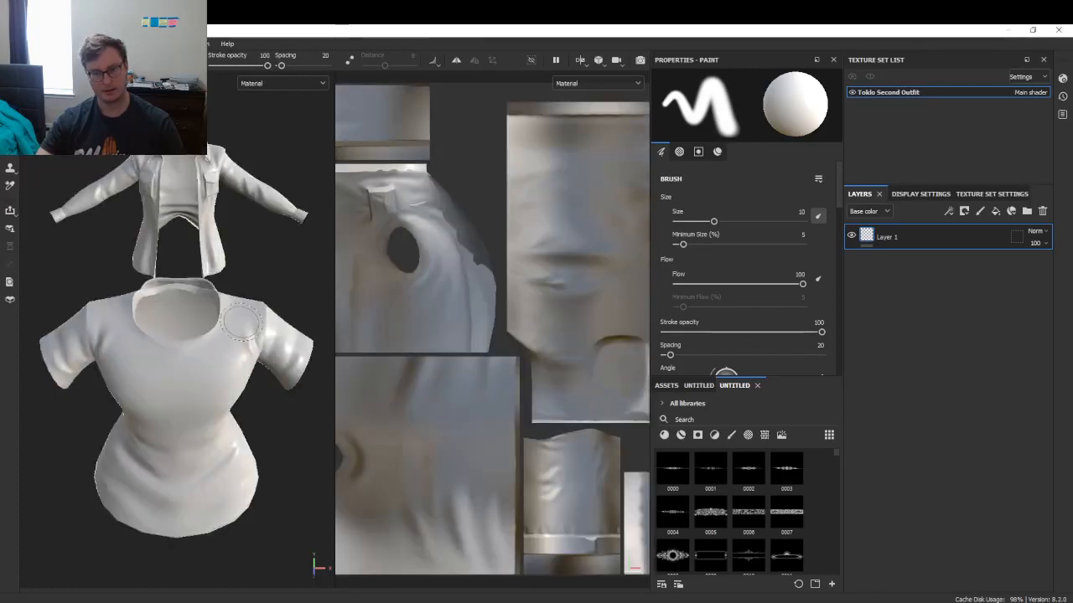
- Orbit around the shirt to check the baked folds, then switch to the 3D-only view
left_click_drag(188, 411, 199, 327, "alt")
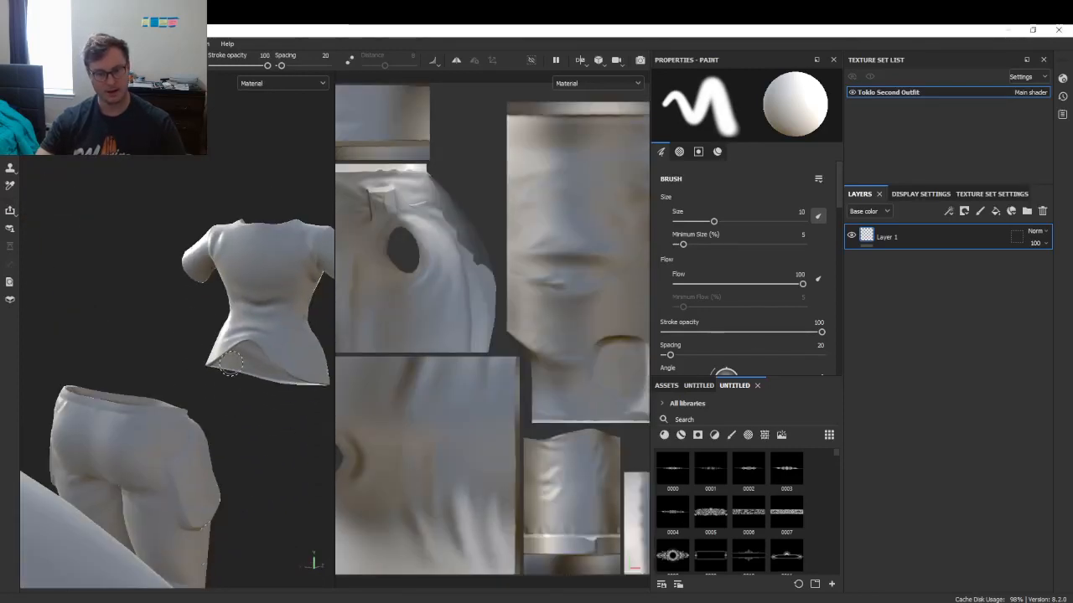
left_click_drag(247, 381, 352, 337, "alt")
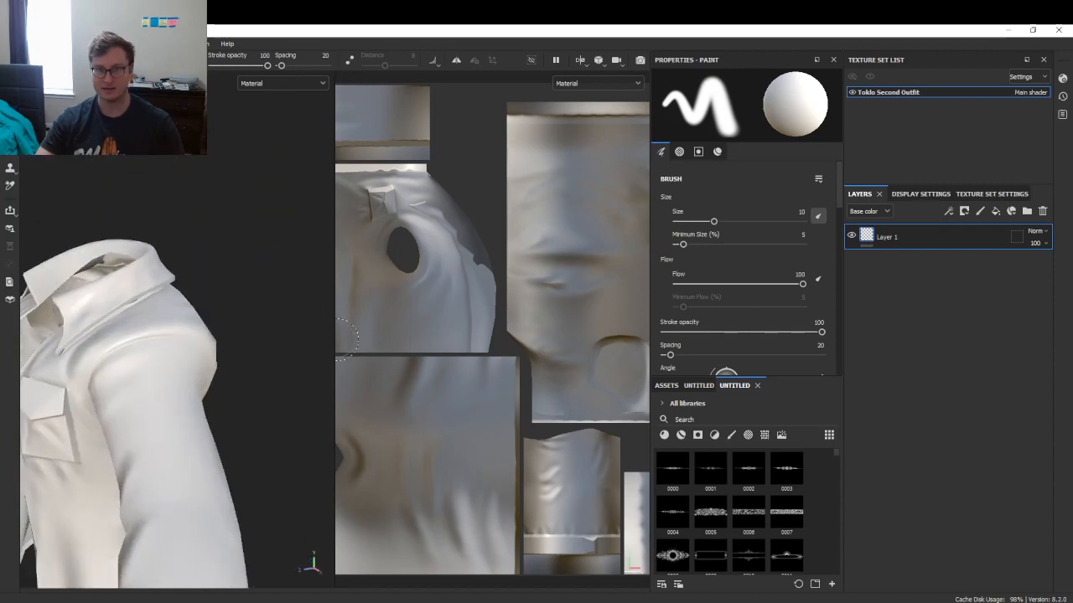
key("F2")
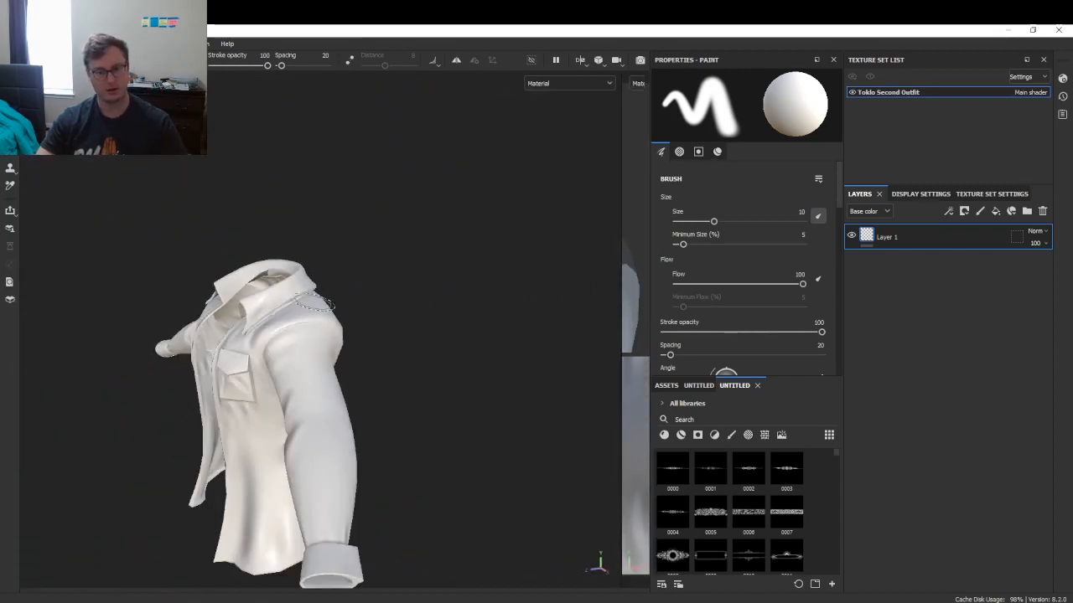
left_click_drag(315, 303, 450, 298, "alt")
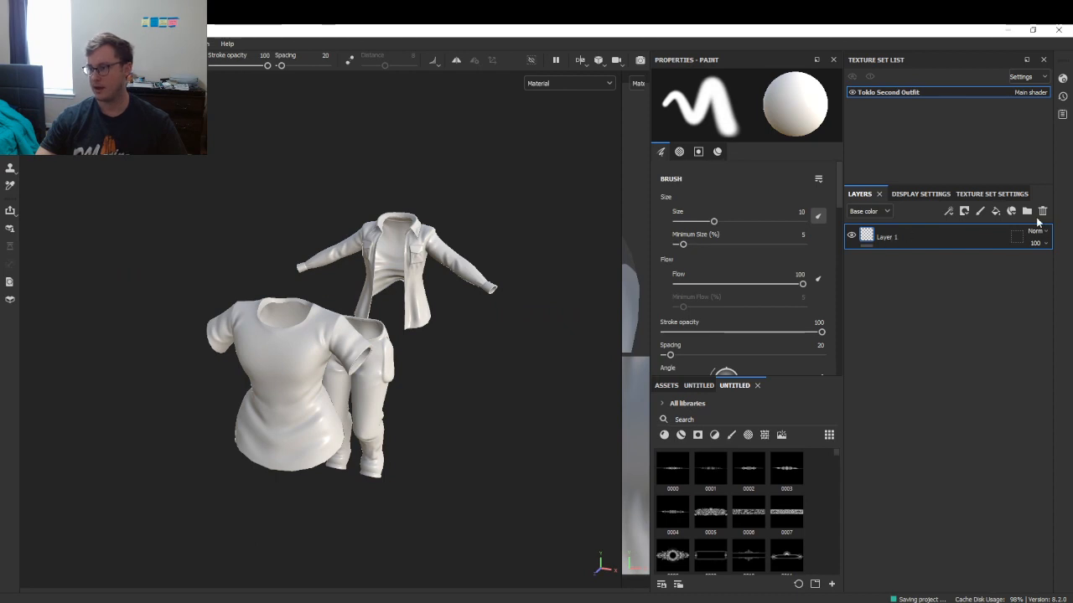
- Delete the empty paint layer, rename the fill layer to Base, and make it fully rough
left_click(1043, 212)
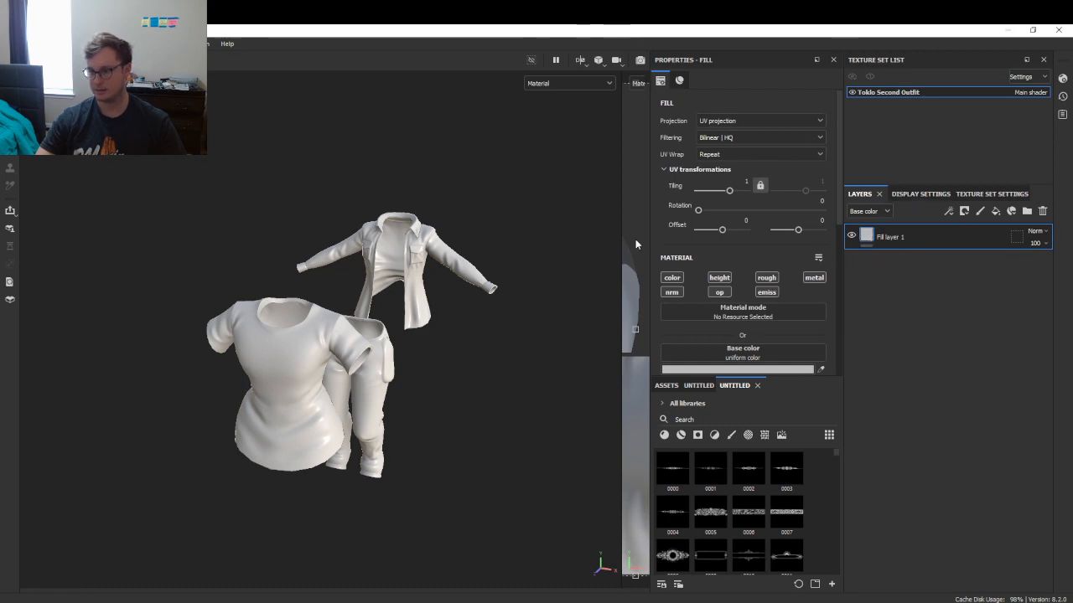
double_click(909, 235)
type("Bse")
key("BackSpace")
key("BackSpace")
type("ase")
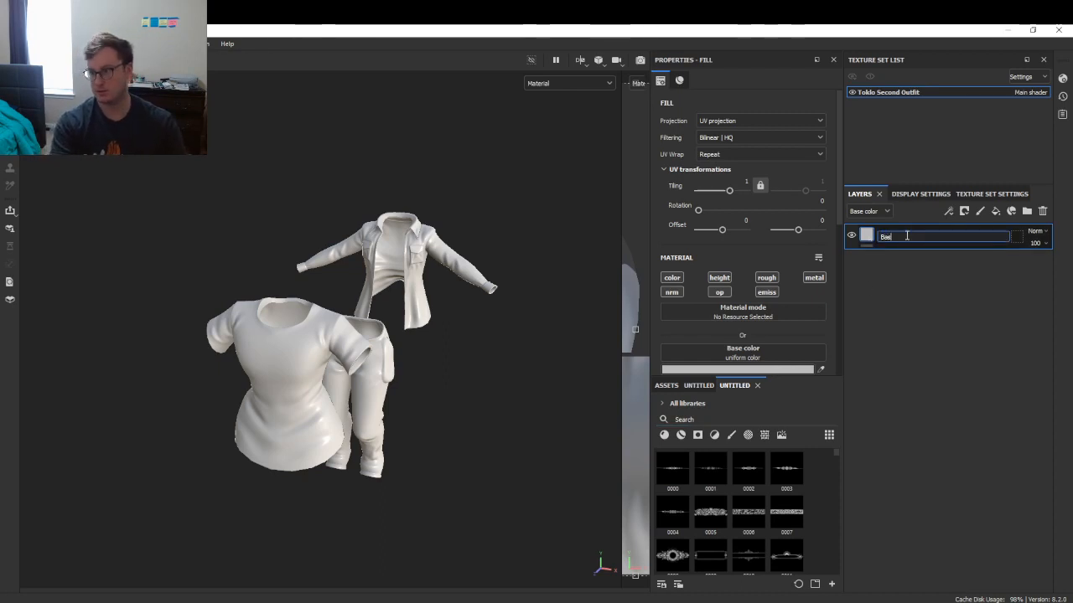
key("Return")
scroll(760, 252, "down", 5)
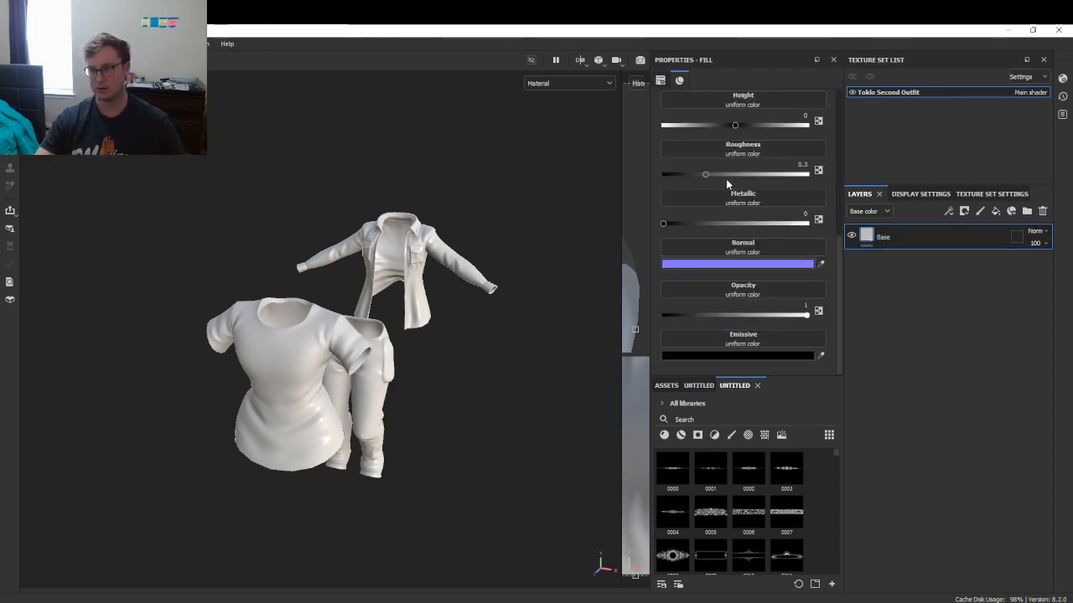
left_click_drag(771, 174, 809, 175)
left_click_drag(277, 311, 337, 308, "alt")
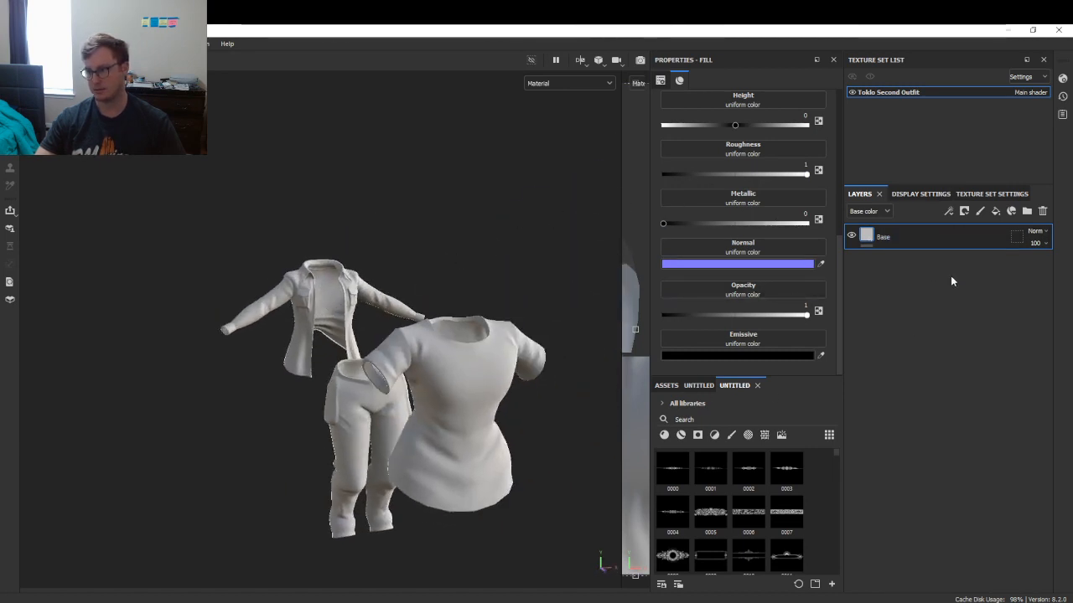
- Search the assets for the Template material and drag it onto the layer stack
left_click(729, 419)
type("3d")
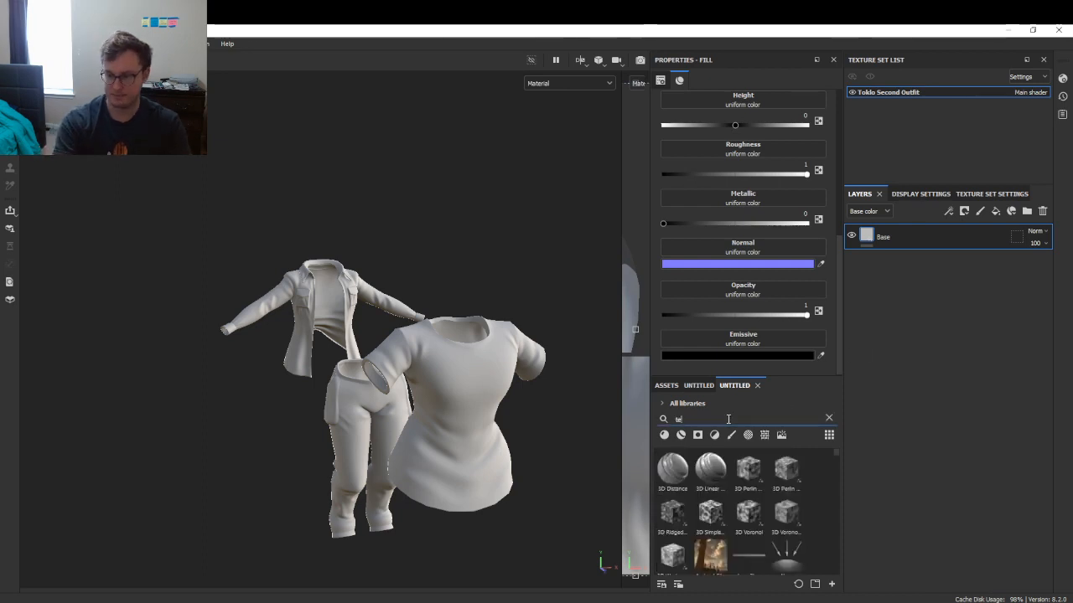
type("mplate")
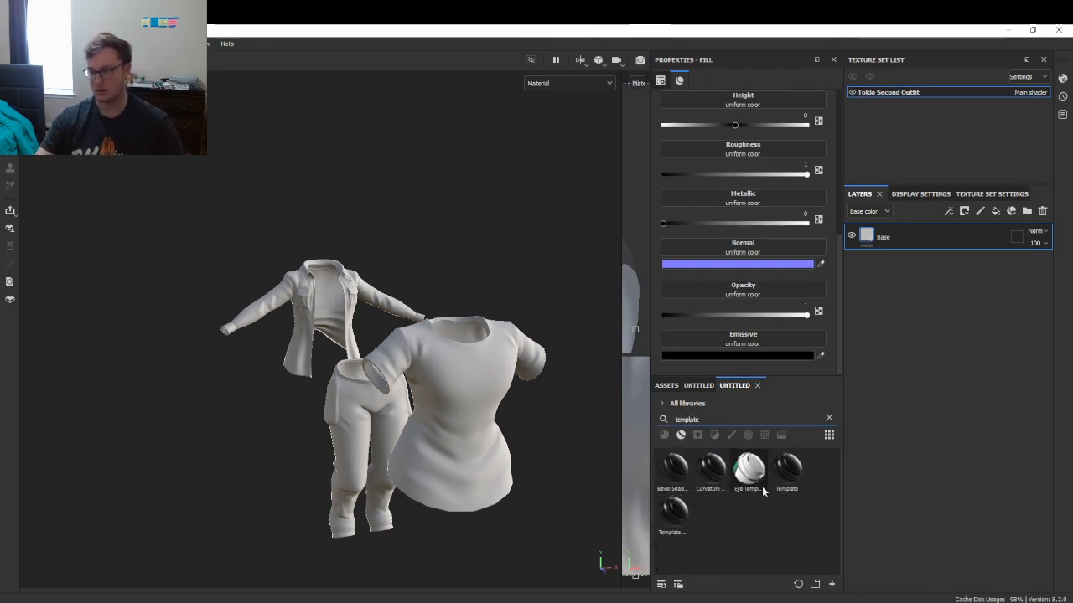
mouse_move(668, 524)
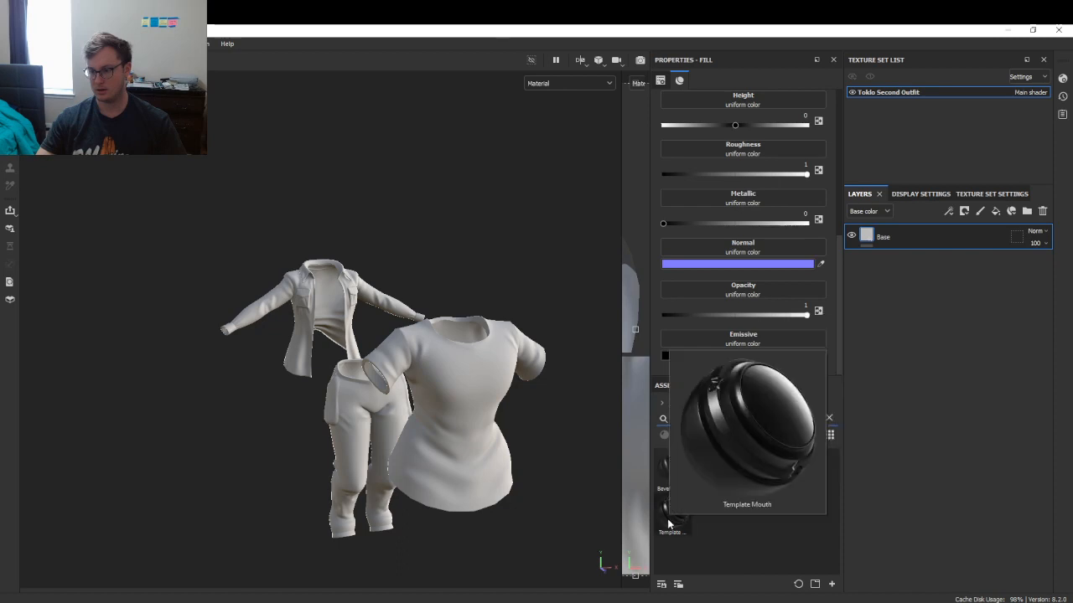
left_click_drag(798, 477, 943, 231)
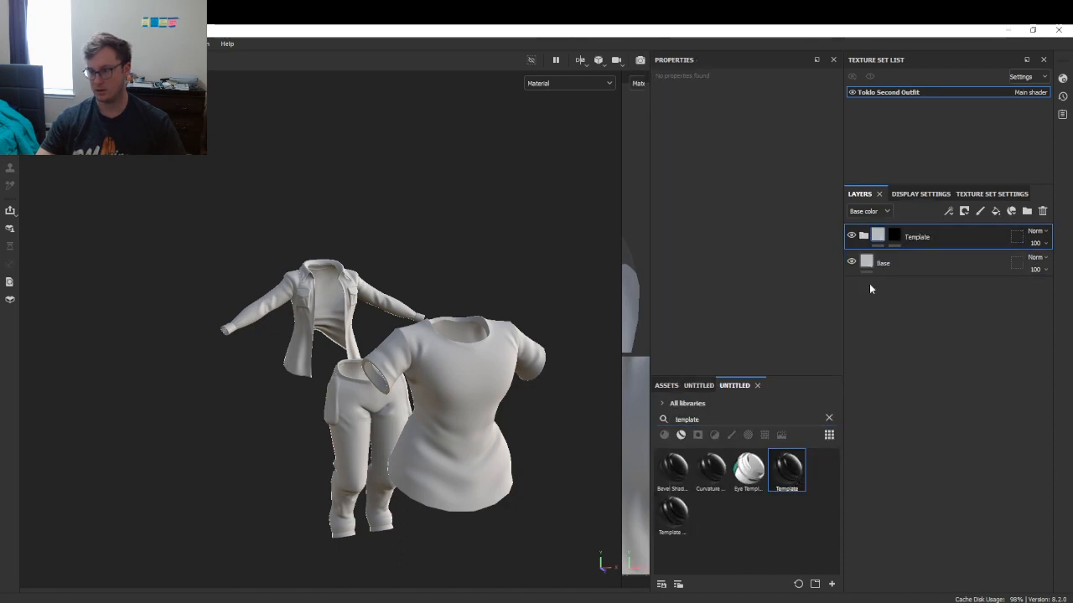
- Rename the Template layer group to Shirt, then duplicate it as Jacket and Pants folders
double_click(919, 238)
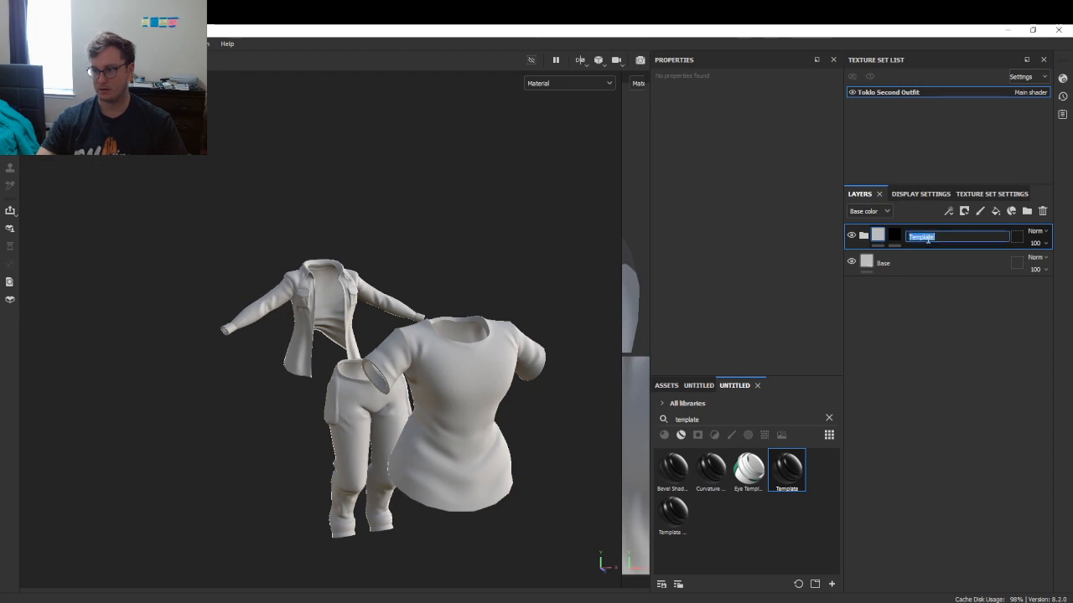
key("Return")
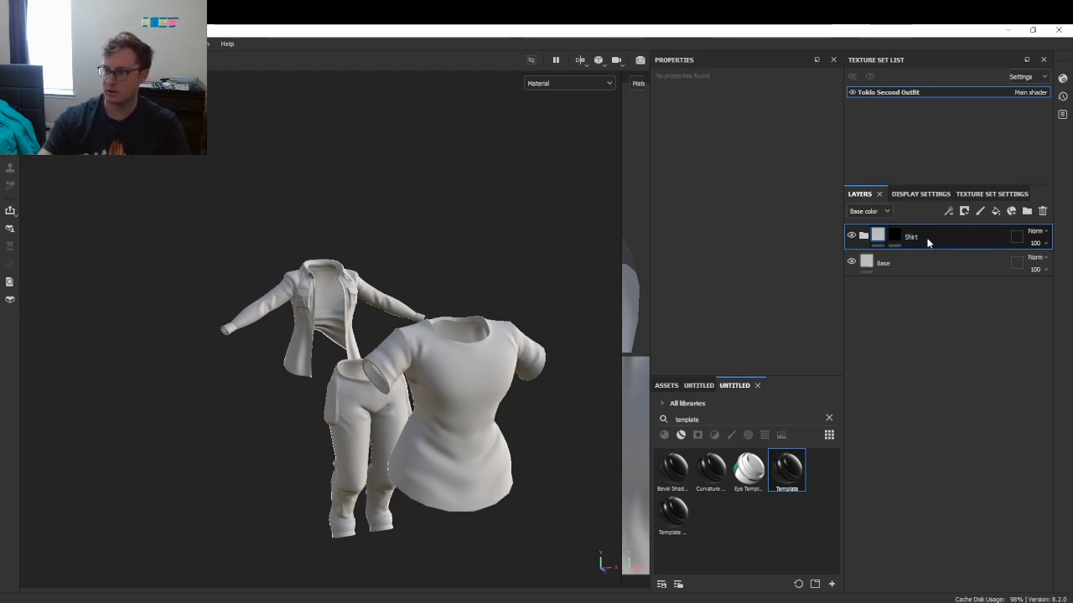
key("ctrl+d")
double_click(927, 238)
type("Jack")
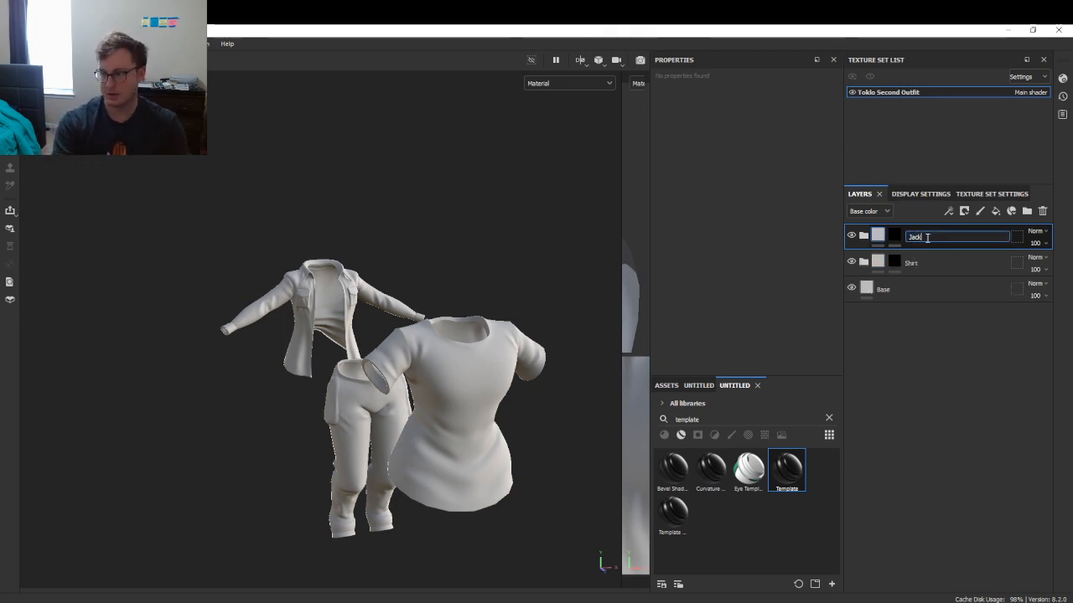
type("et")
key("Return")
key("ctrl+d")
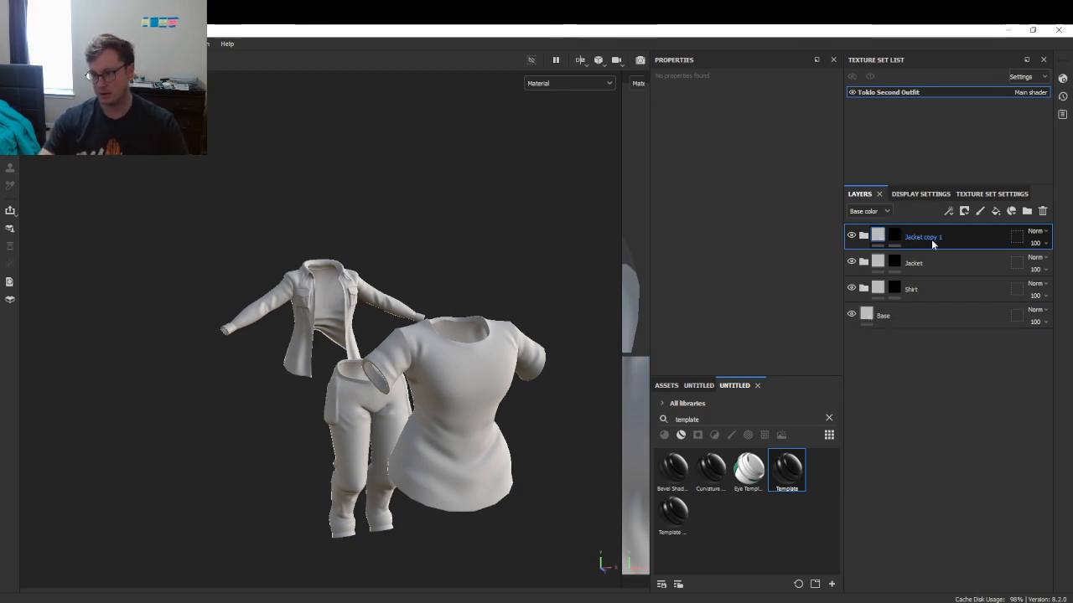
double_click(926, 238)
type("Pants")
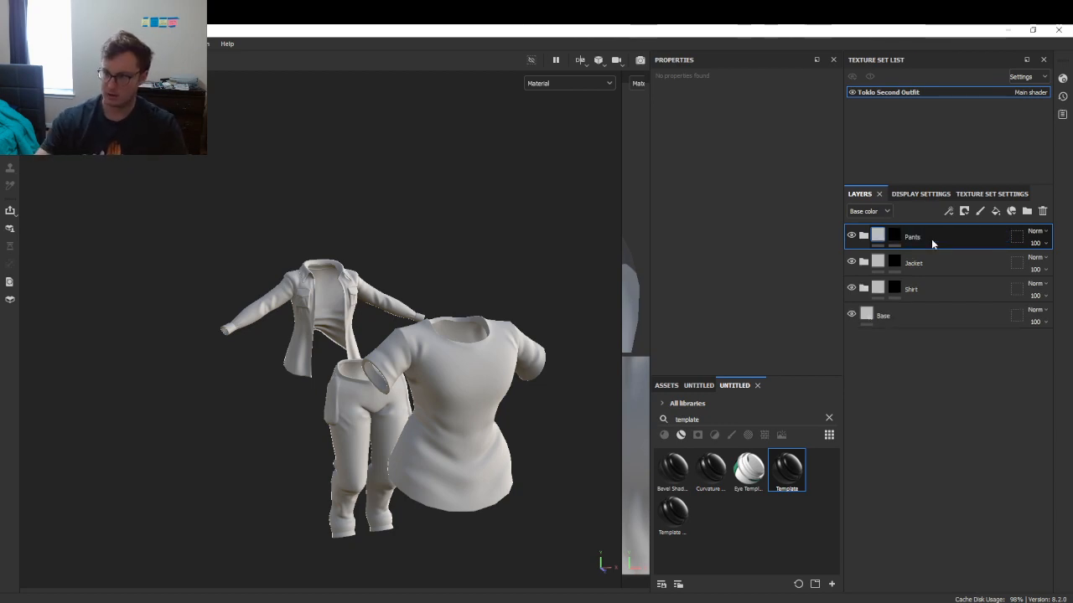
key("Return")
- Set the Pants fill layer to colour only with a pure red base colour
left_click(863, 236)
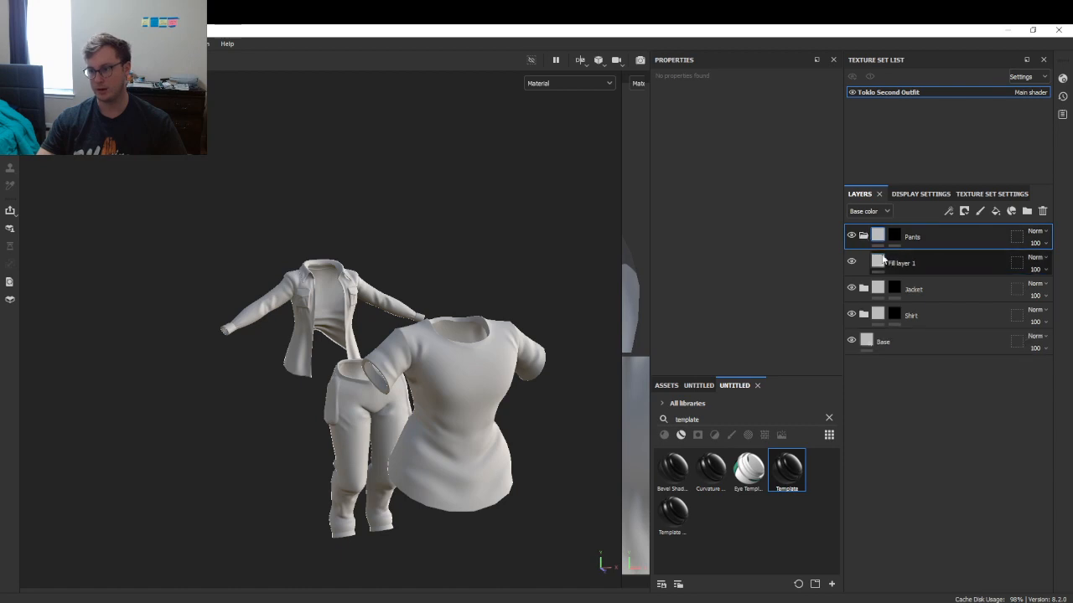
left_click(883, 262)
scroll(723, 215, "up", 4)
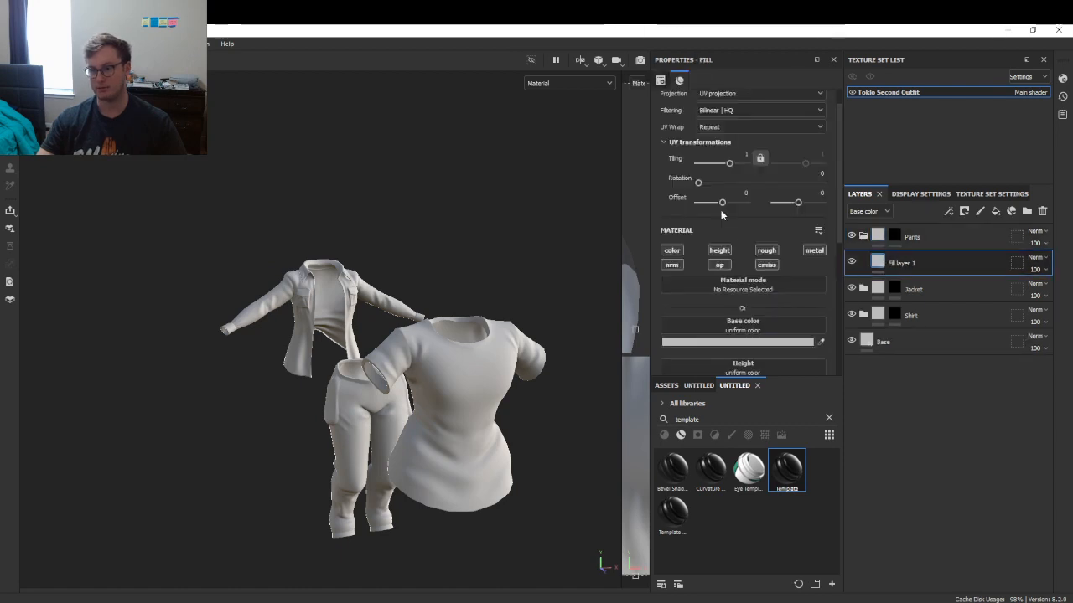
left_click(678, 251, "alt")
left_click(738, 341)
left_click_drag(819, 412, 922, 321)
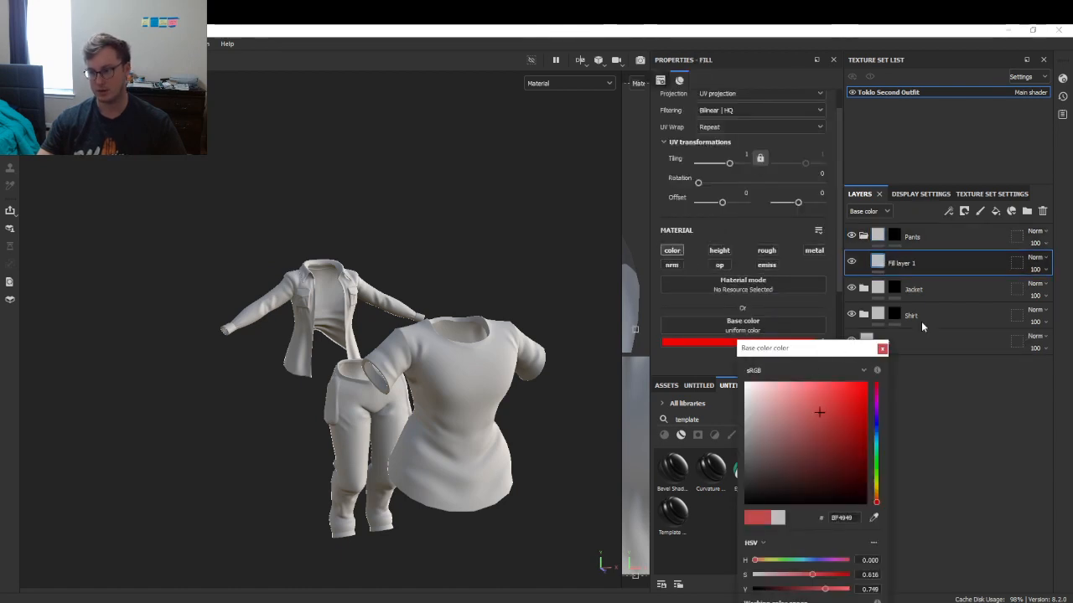
left_click(882, 349)
- Polygon-fill the pants mesh into the Pants folder mask
left_click(926, 237)
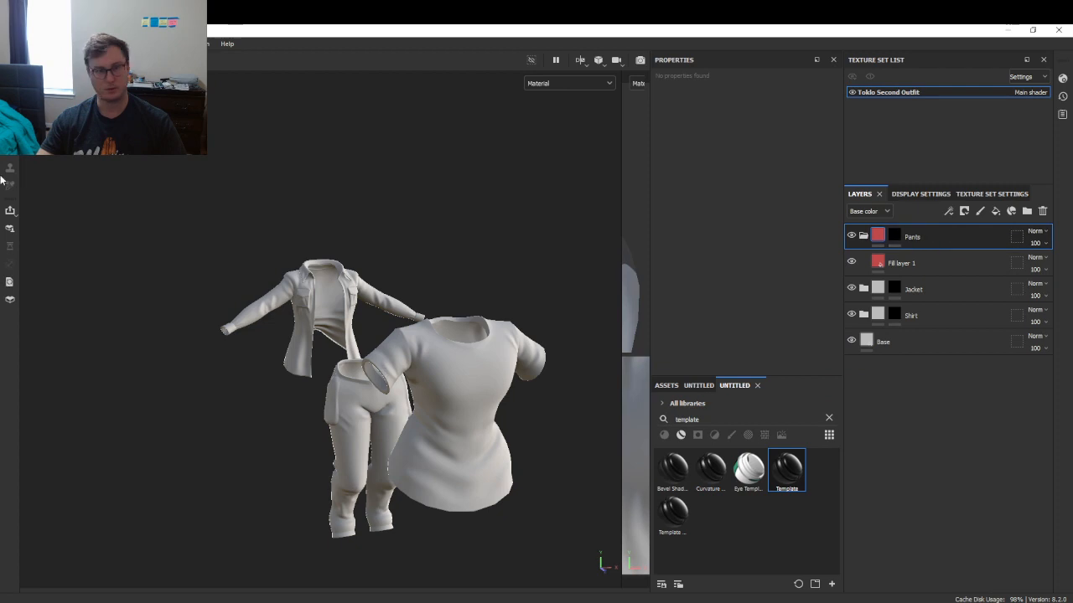
left_click(894, 233)
left_click(8, 182)
key("4")
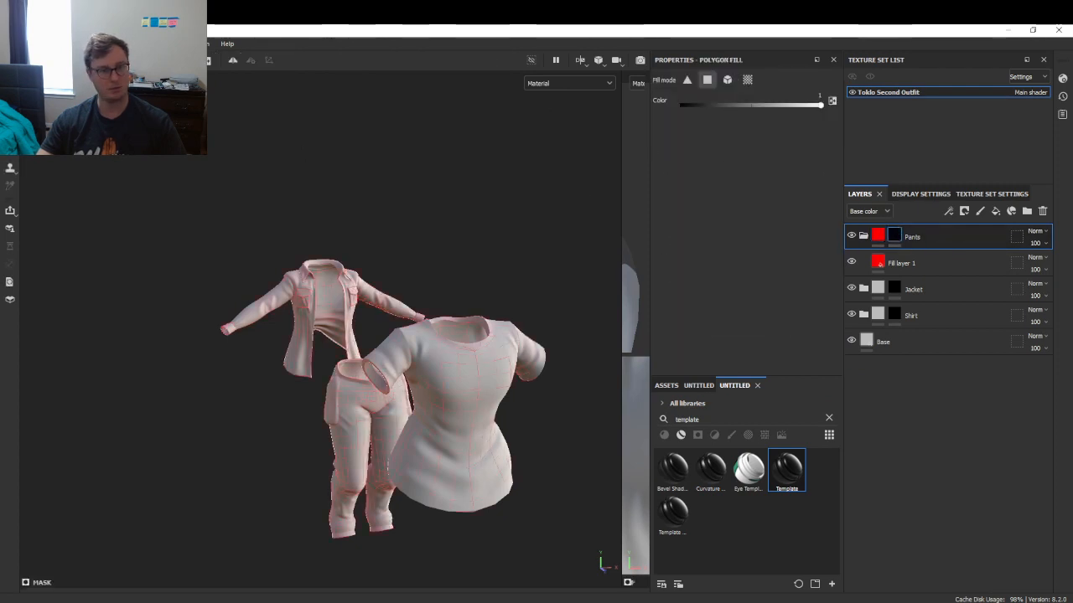
left_click_drag(201, 269, 448, 438, "alt")
left_click(453, 438)
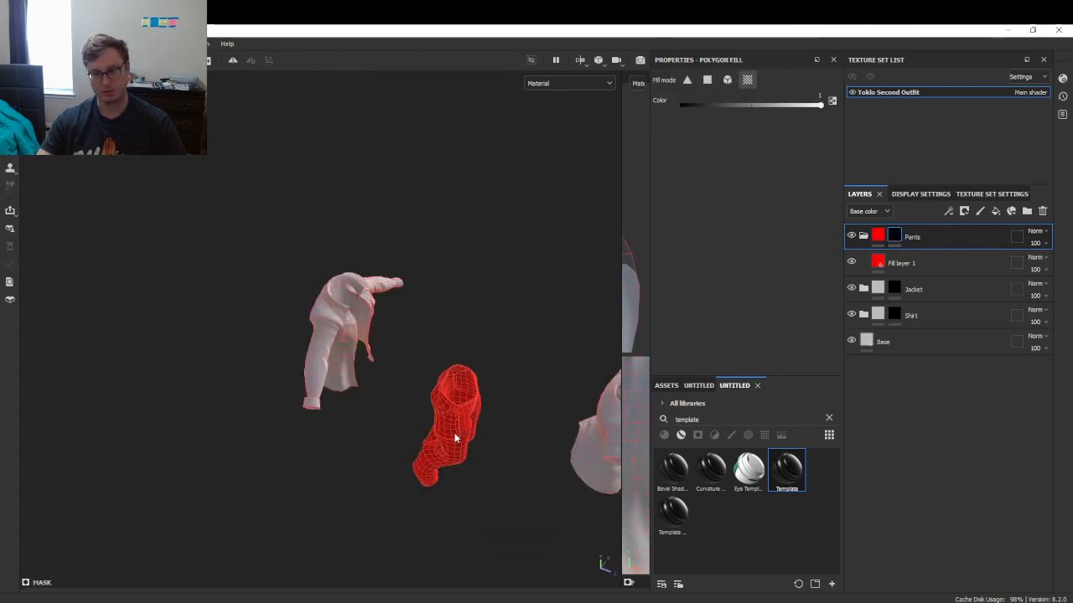
- Make the Jacket fill colour-only saturated blue and fill the jacket mesh into its mask
left_click(864, 289)
left_click(878, 315)
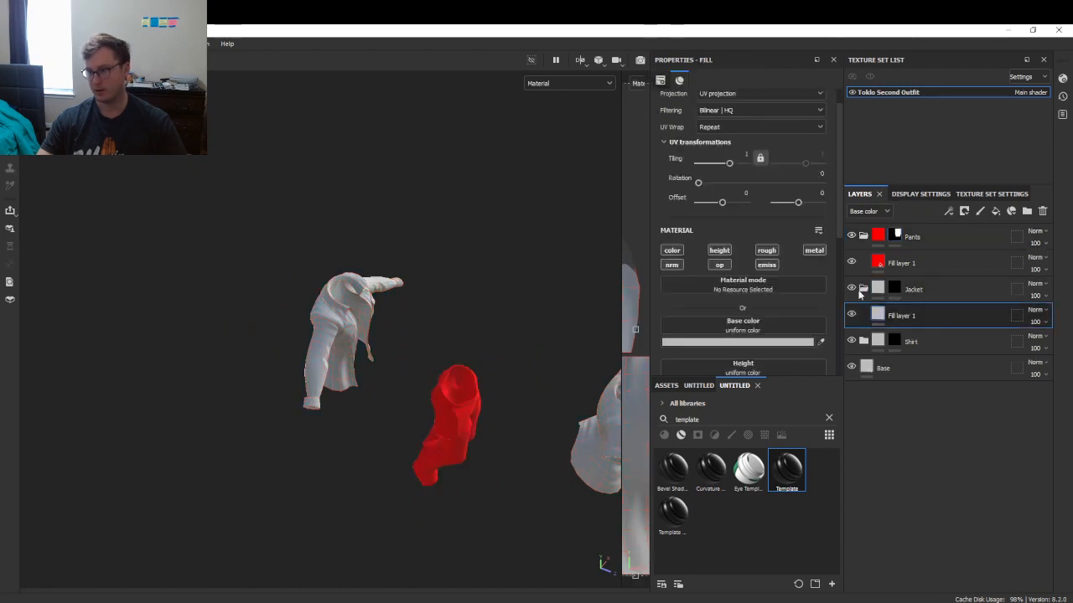
left_click(677, 252, "alt")
left_click(737, 342)
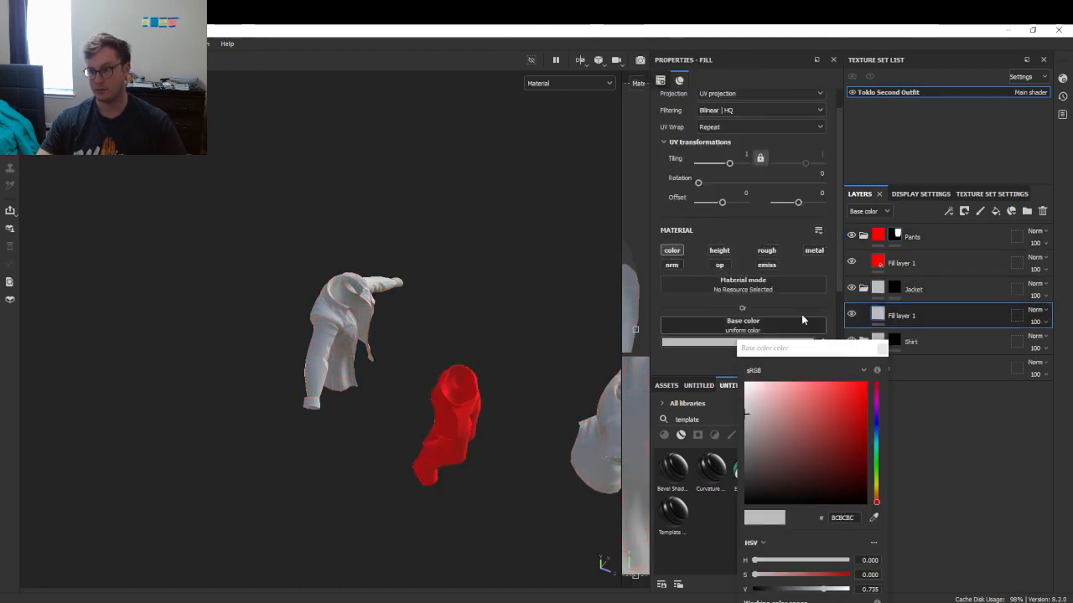
left_click(876, 425)
left_click(854, 401)
left_click(881, 348)
left_click(895, 289)
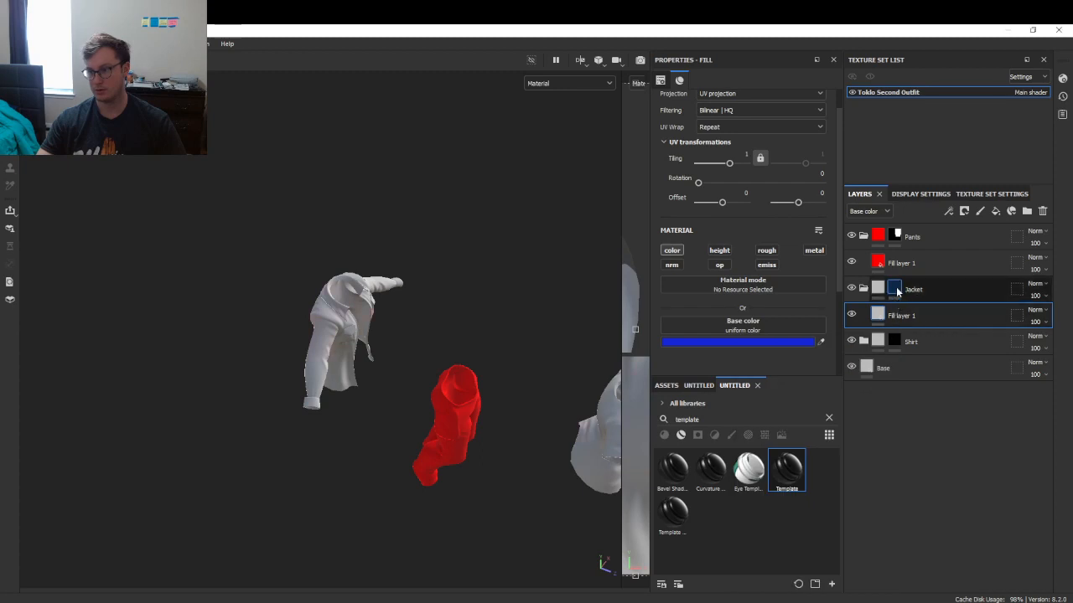
left_click_drag(332, 245, 375, 315)
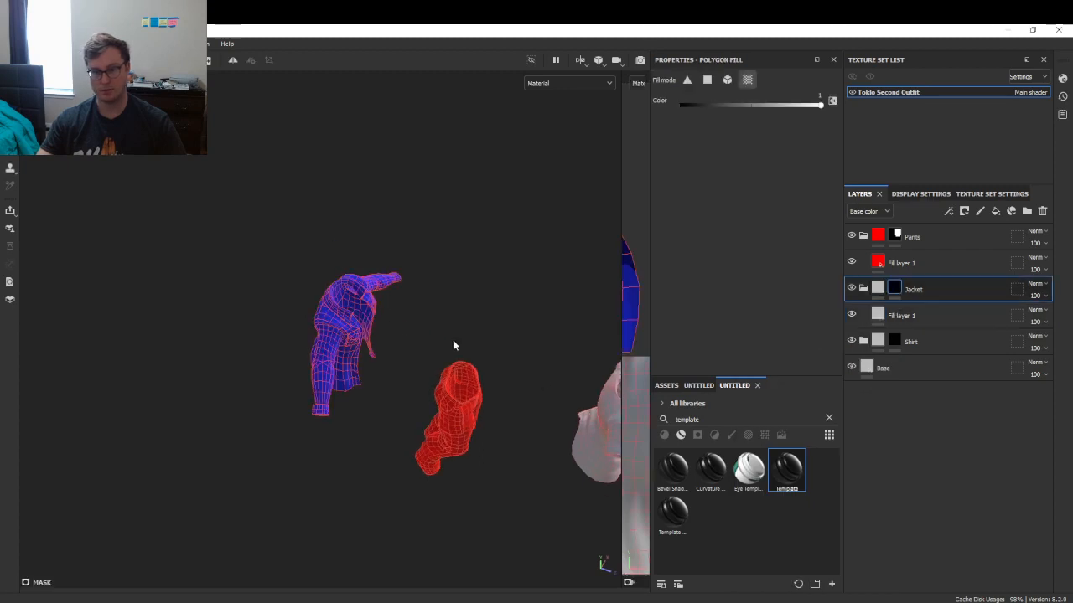
middle_click_drag(454, 343, 413, 337, "alt")
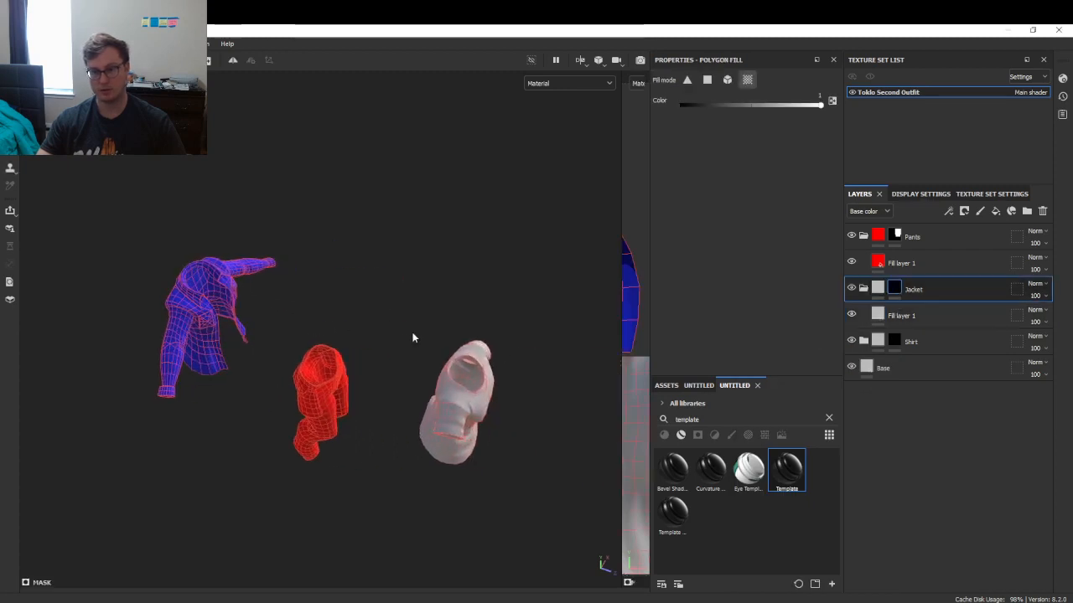
- Give the Shirt fill a green base colour and fill the shirt into the Shirt mask
left_click(864, 342)
left_click(895, 363)
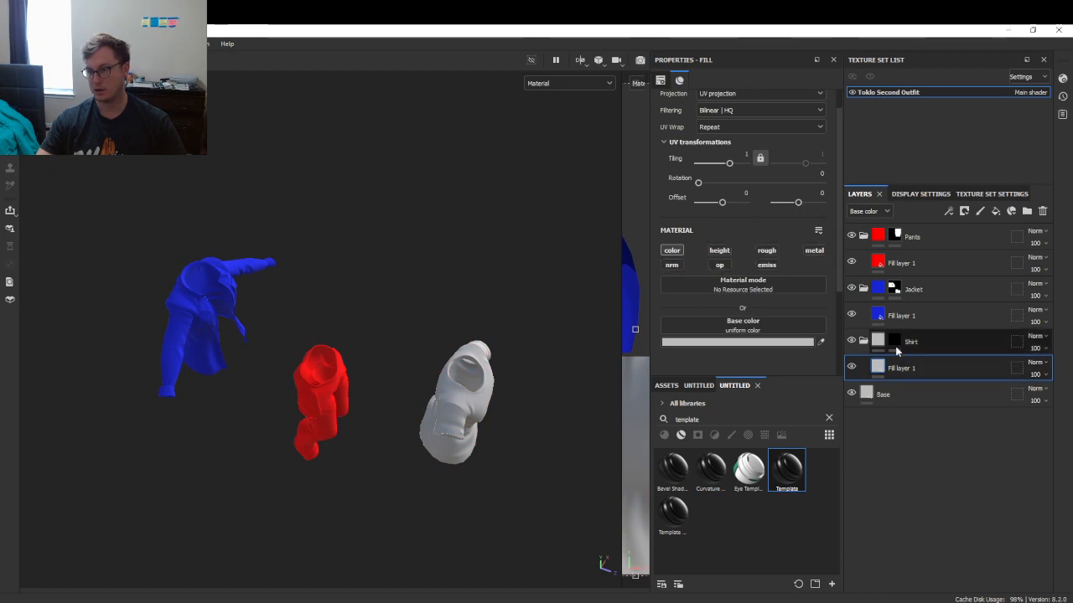
left_click(765, 342)
left_click(876, 465)
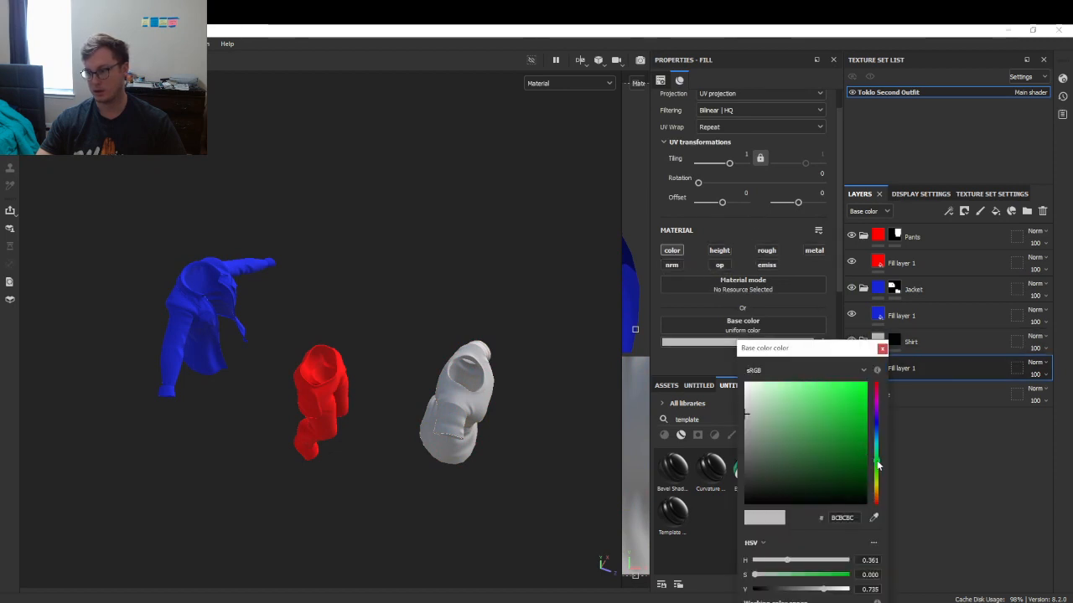
left_click(909, 344)
left_click(471, 409)
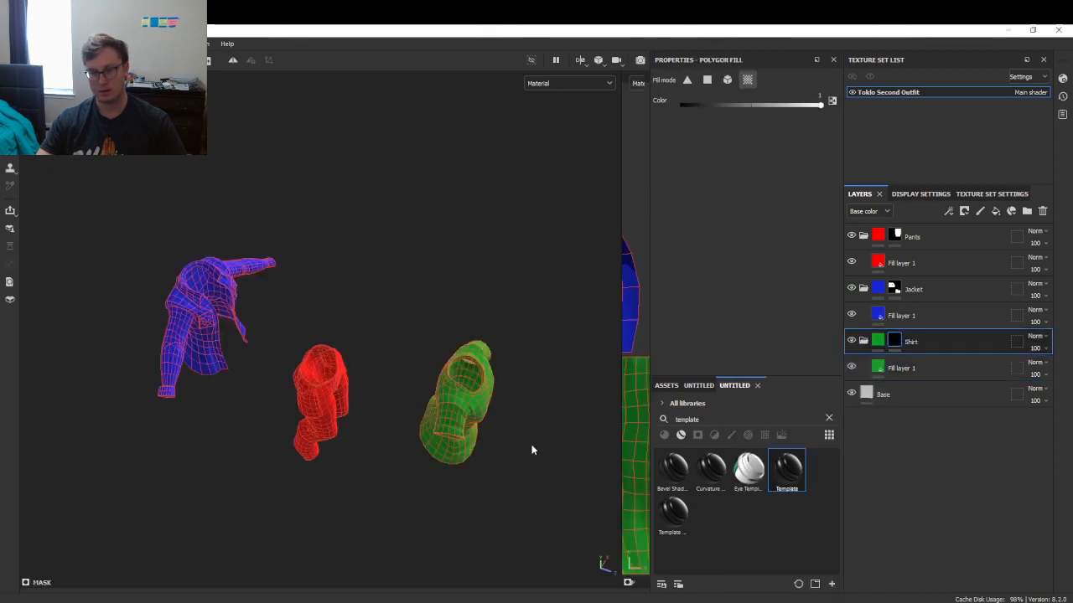
- Return to the paint brush and orbit so the three coloured garments sit separated
left_click_drag(532, 447, 341, 373, "alt")
middle_click_drag(297, 384, 375, 361, "alt")
mouse_move(376, 363)
left_mouse_down("alt")
mouse_move(407, 300)
mouse_move(396, 322)
left_mouse_up("alt")
key("1")
left_click_drag(301, 277, 521, 319, "alt")
scroll(316, 324, "down", 3)
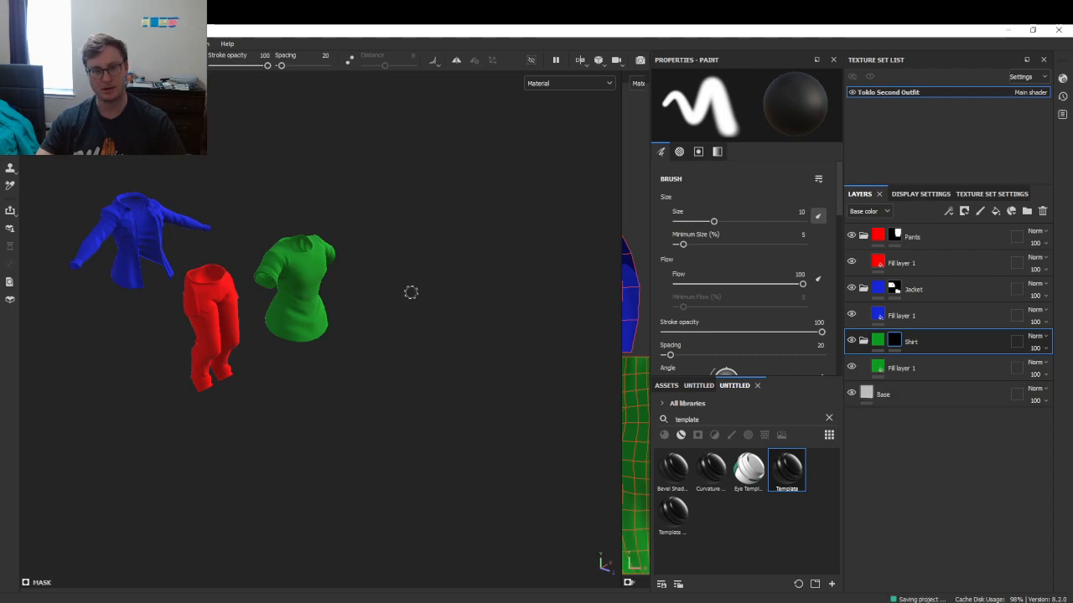
left_click_drag(265, 319, 414, 378, "alt")
scroll(376, 344, "up", 5)
- Save the project and check the base colour channel before returning to material view
key("ctrl+s")
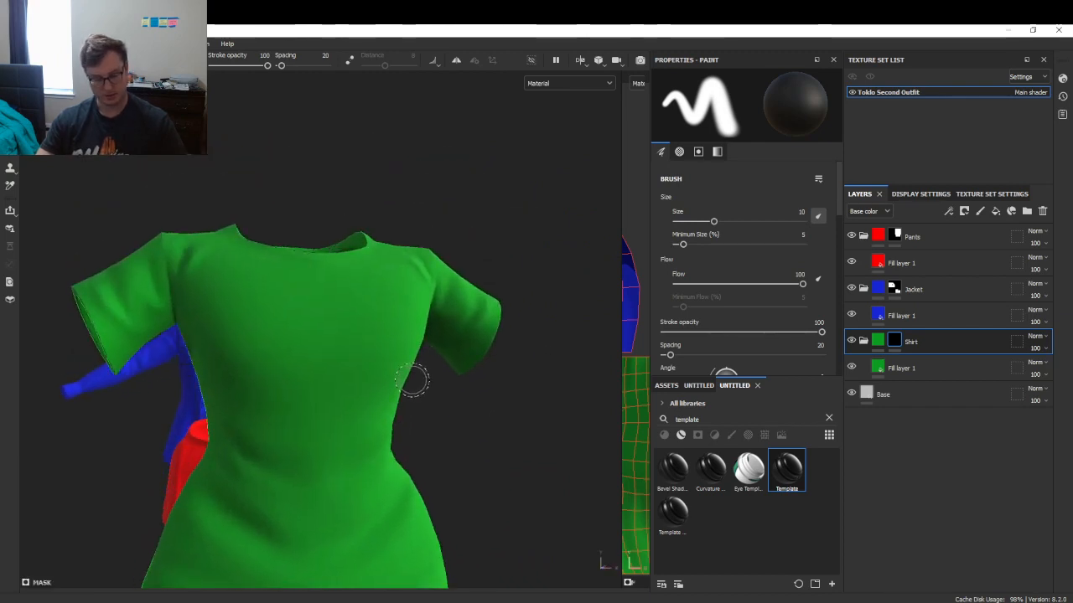
key("c")
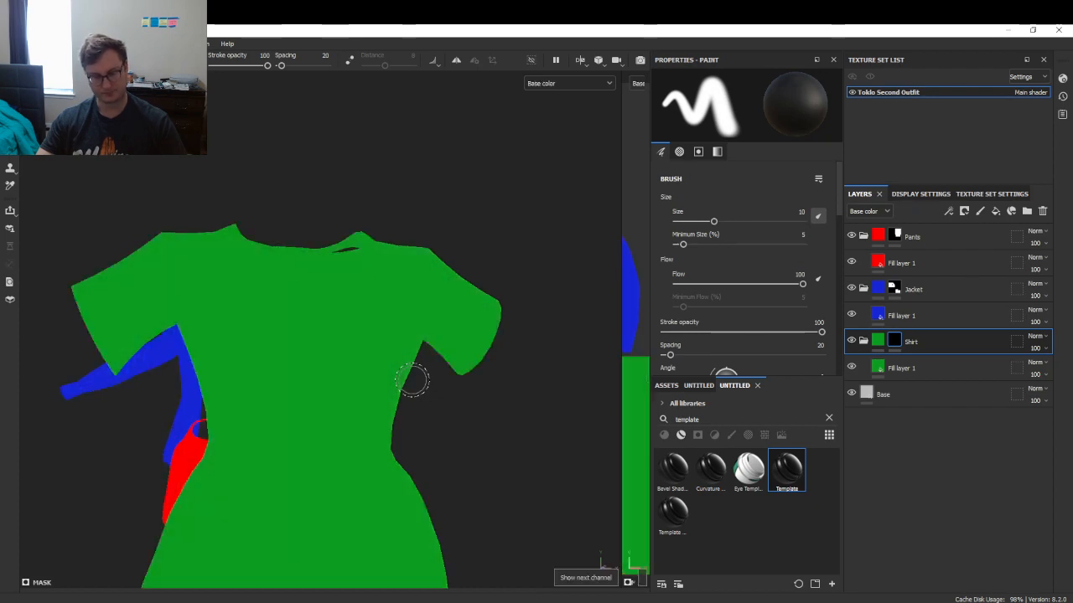
key("m")
scroll(450, 273, "down", 5)
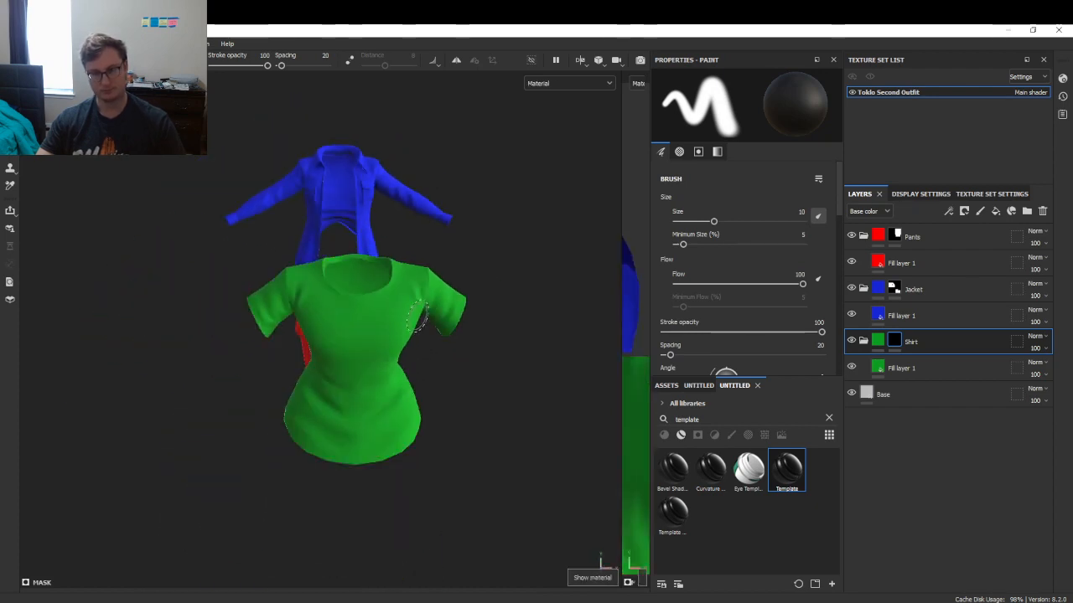
mouse_move(426, 314)
left_mouse_down("alt")
mouse_move(277, 326)
mouse_move(389, 292)
mouse_move(489, 311)
mouse_move(464, 292)
left_mouse_up("alt")
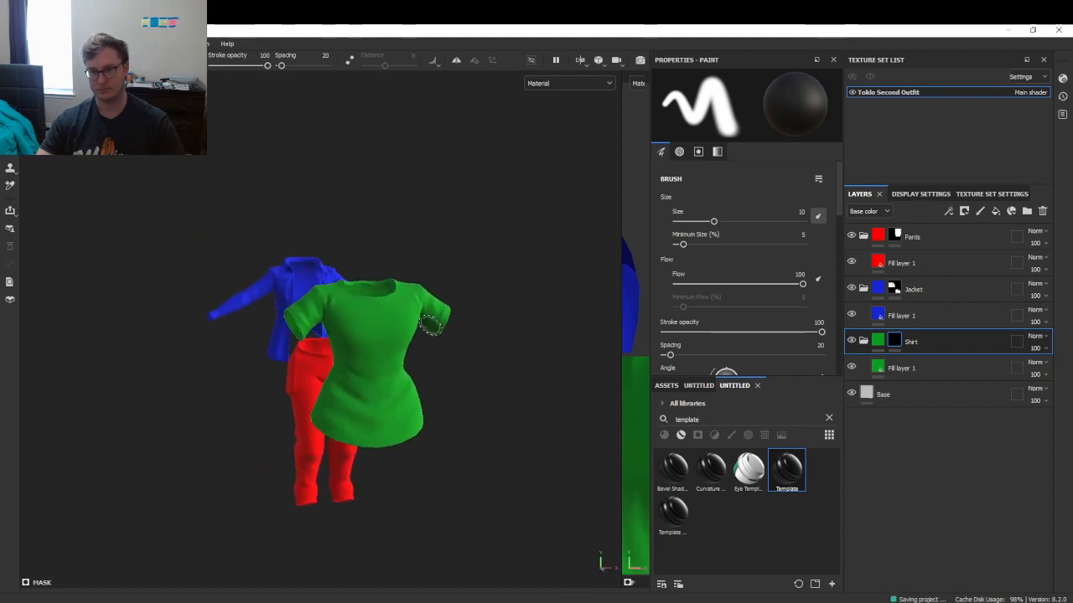
left_click_drag(423, 326, 474, 344, "alt")
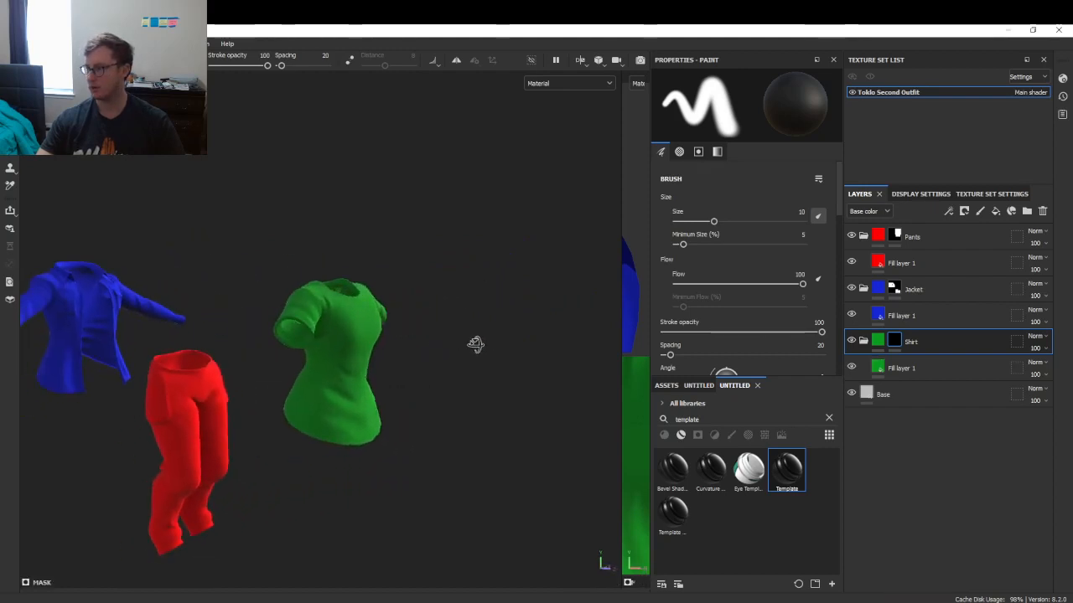
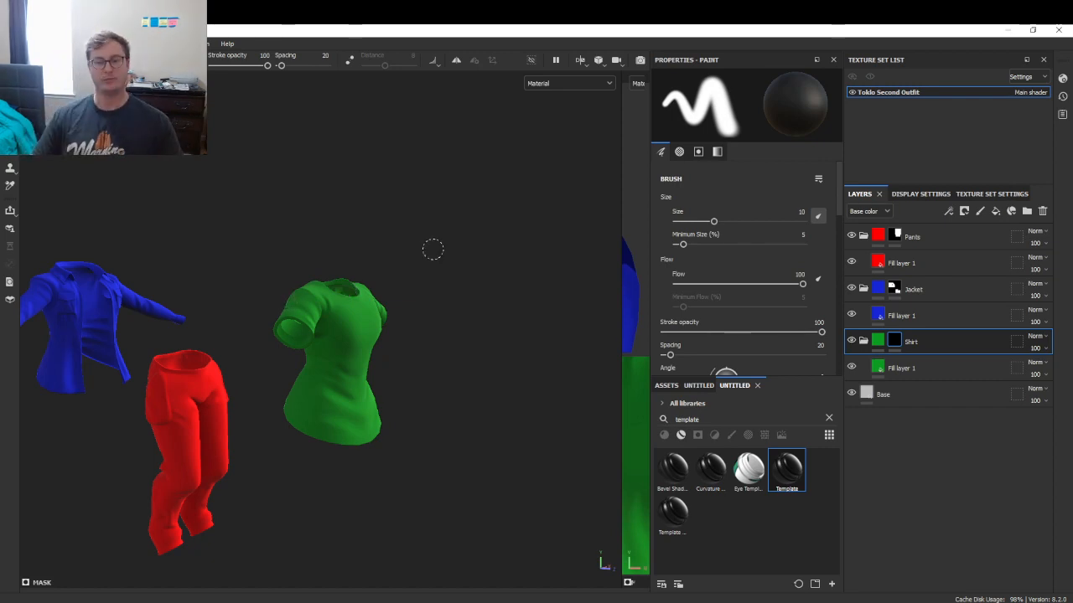
- Alt+Tab out of Substance Painter and open a File Explorer window at Quick access
key("alt+Tab")
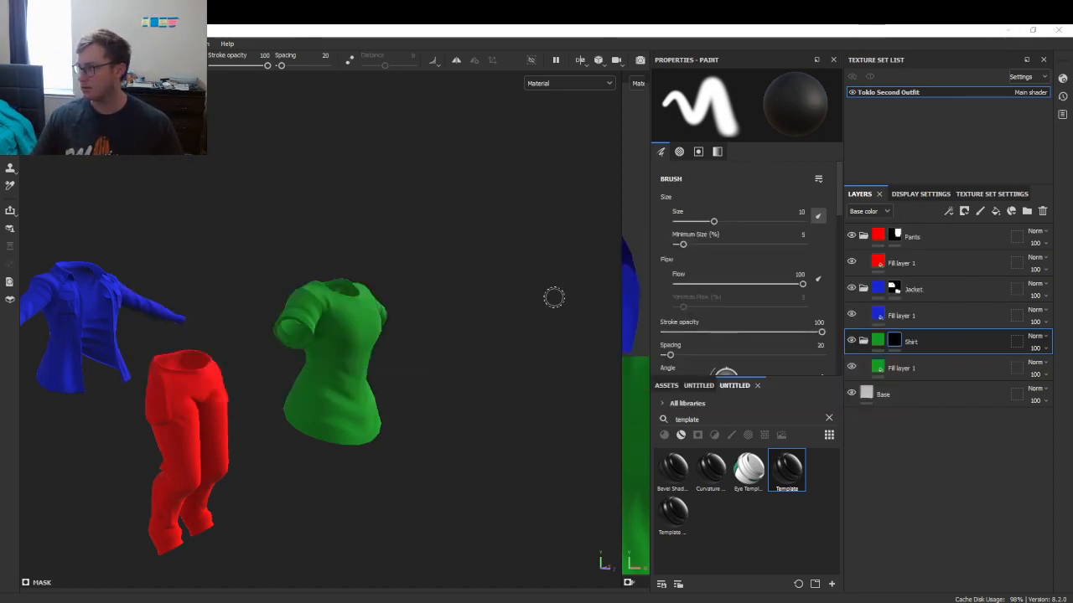
key("super+e")
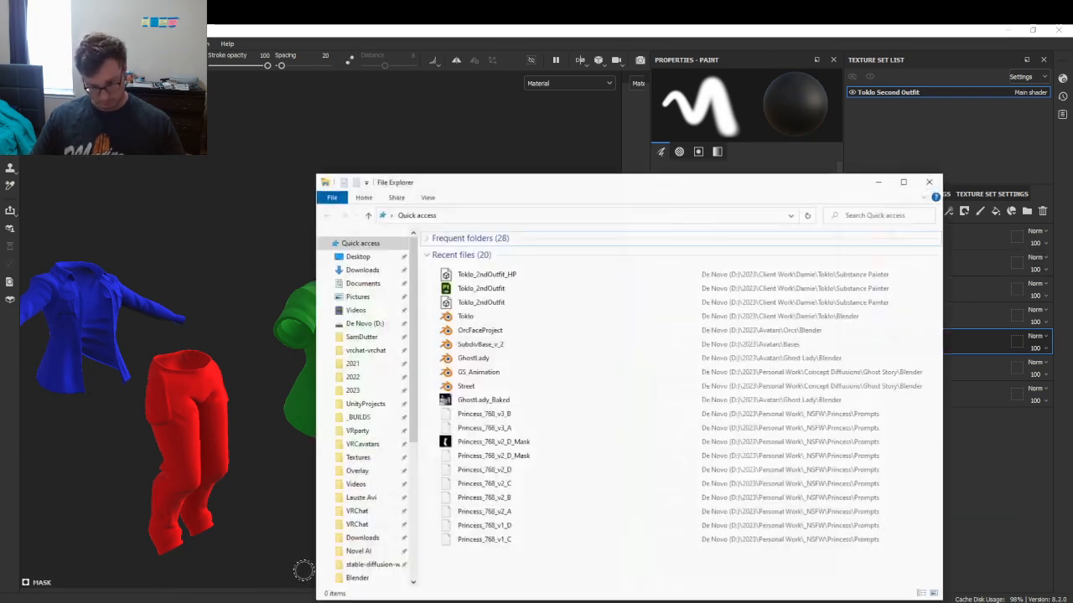
- Browse 2023 › Client Work › Toklo › Reference to check the reference image, then return to Substance Painter
left_click(371, 389)
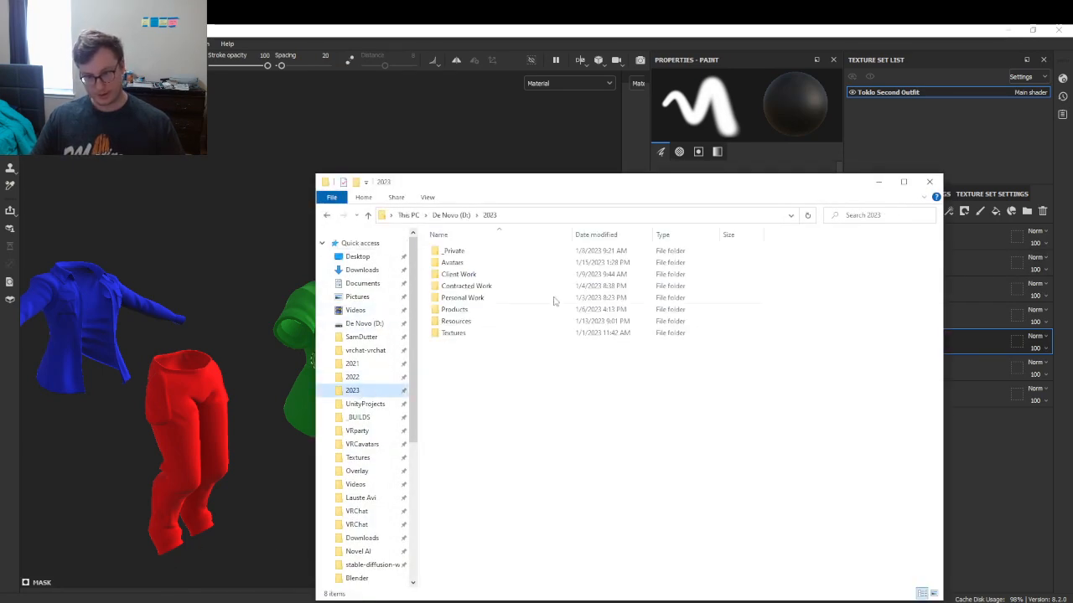
double_click(487, 276)
double_click(474, 264)
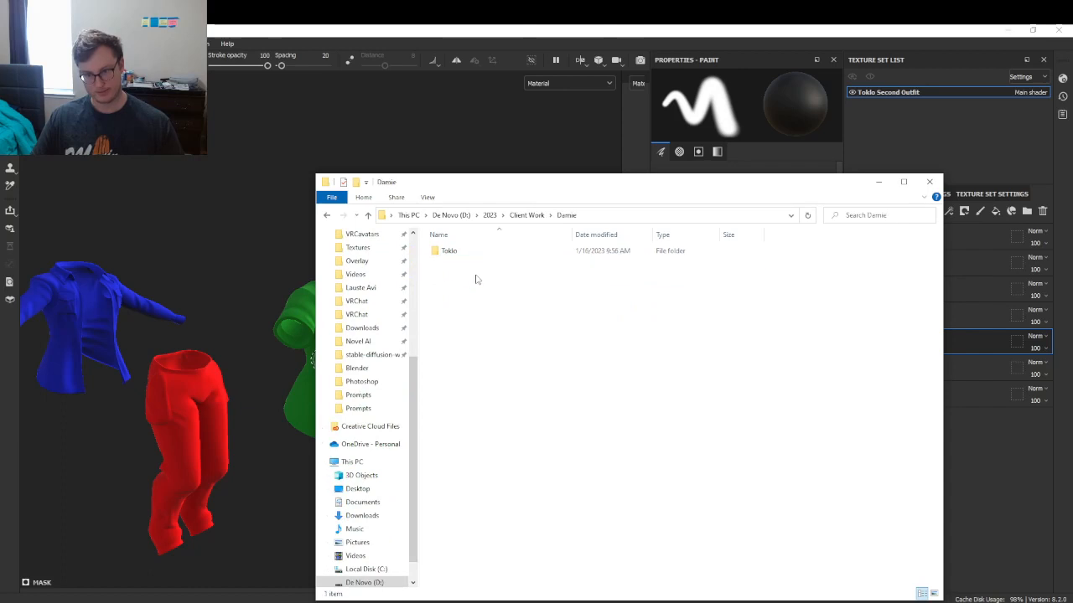
double_click(472, 253)
double_click(476, 264)
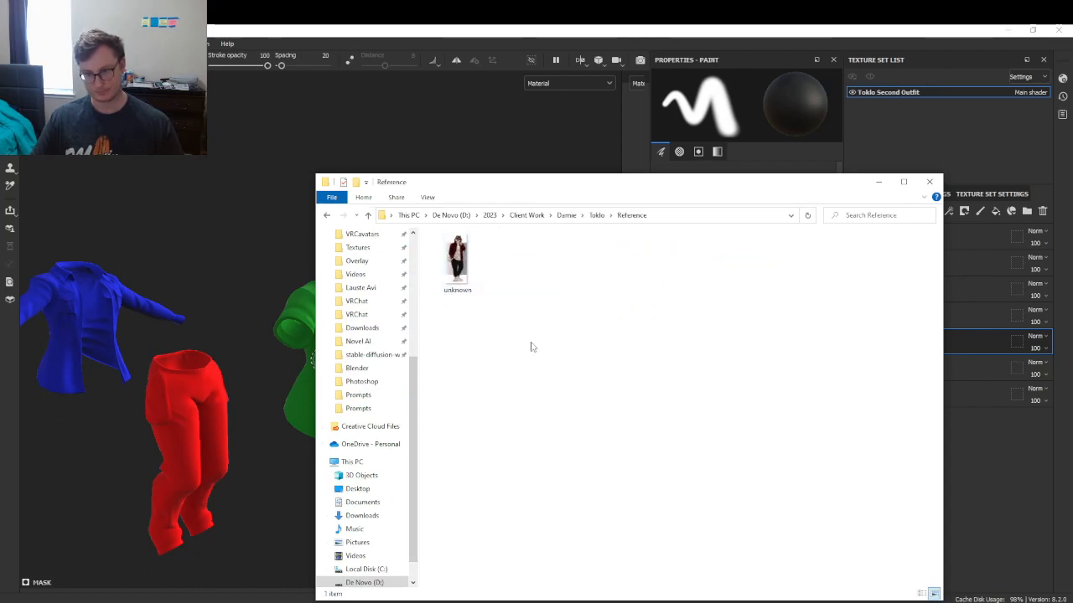
left_click_drag(472, 264, 1072, 226)
left_click(673, 319)
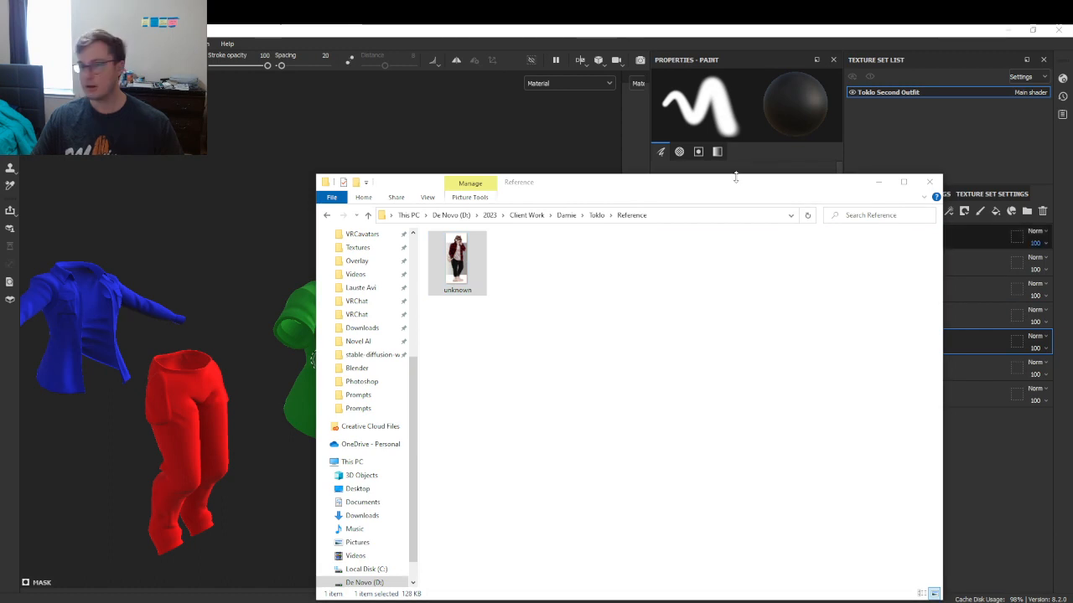
left_click(411, 157)
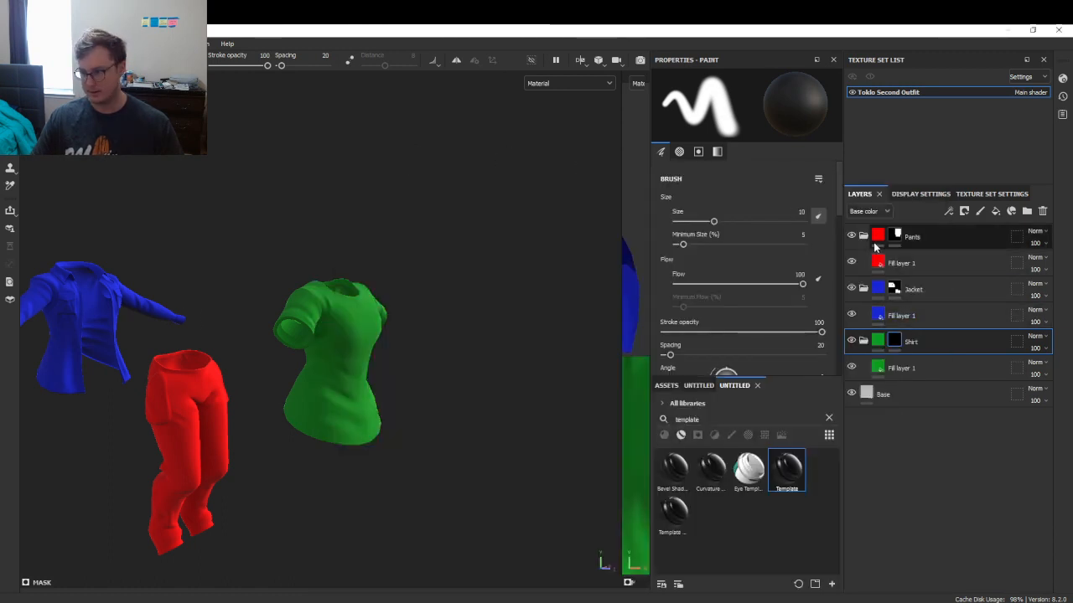
- Search assets for 'flannel' and drop Fabric Flannel Tartan into the Jacket folder, undoing the pants drop
left_click(703, 385)
left_click(717, 418)
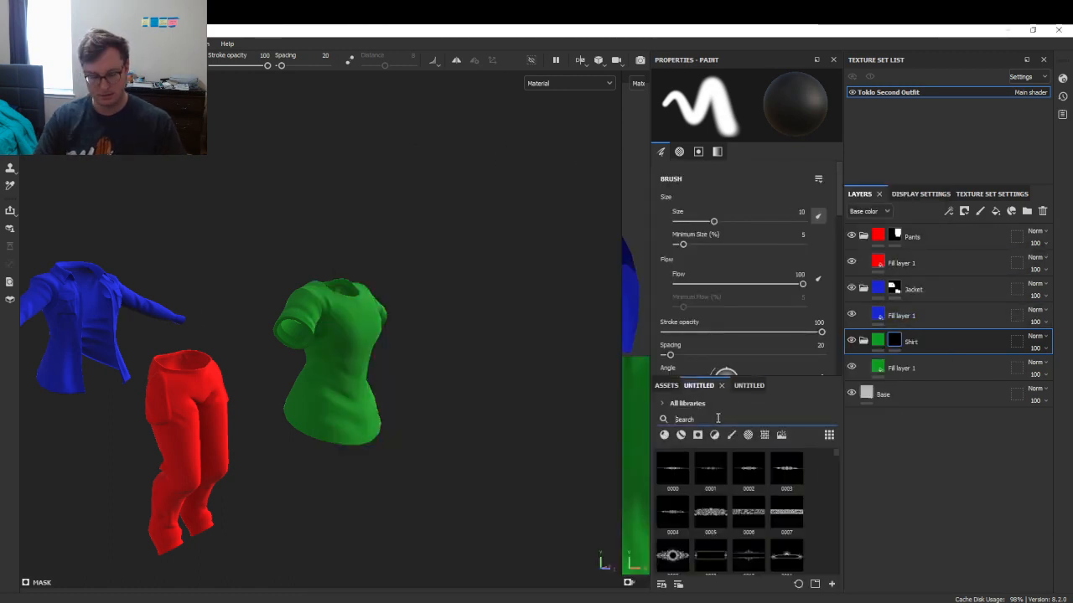
type("flannel")
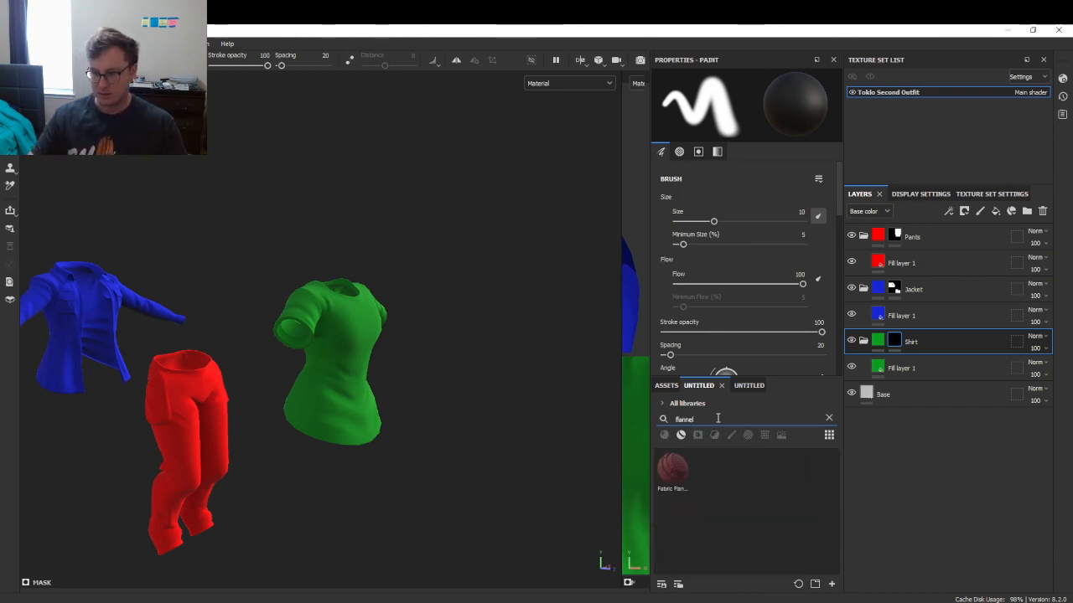
mouse_move(667, 470)
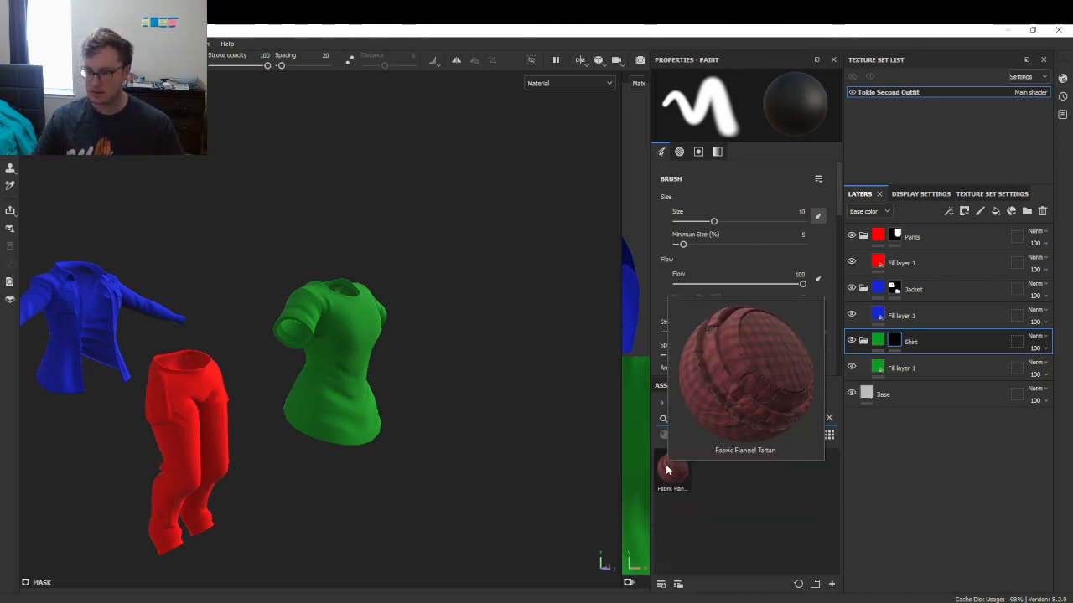
left_click_drag(668, 471, 919, 259)
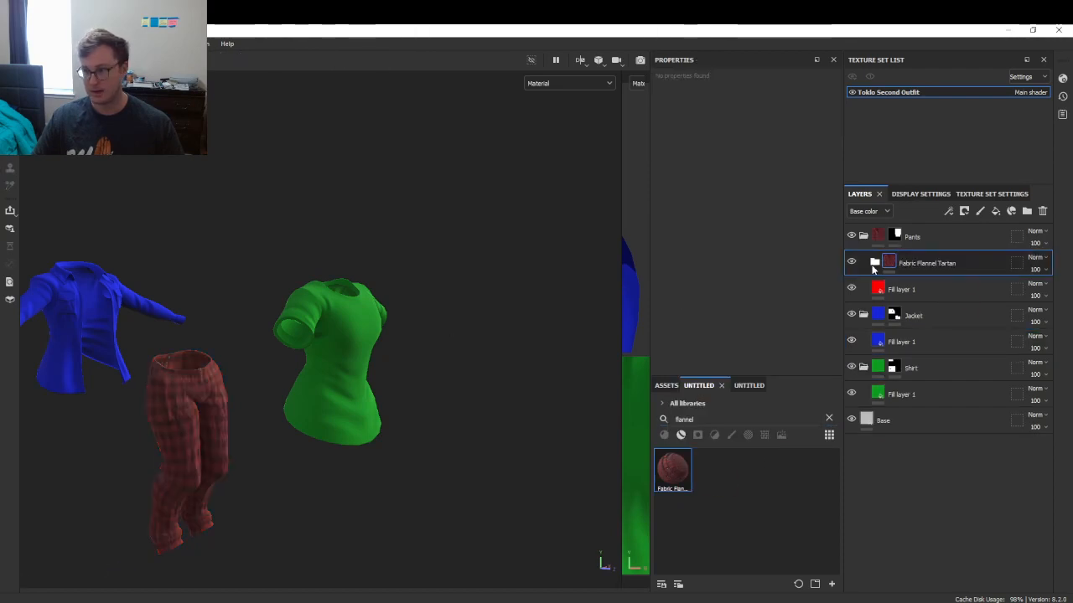
key("ctrl+z")
left_click_drag(668, 476, 973, 227)
- Move Shirt above Pants, collapse the folders, and select the jacket's Fabric Flannel Tartan layer
left_click_drag(928, 373, 869, 327)
left_click(863, 315)
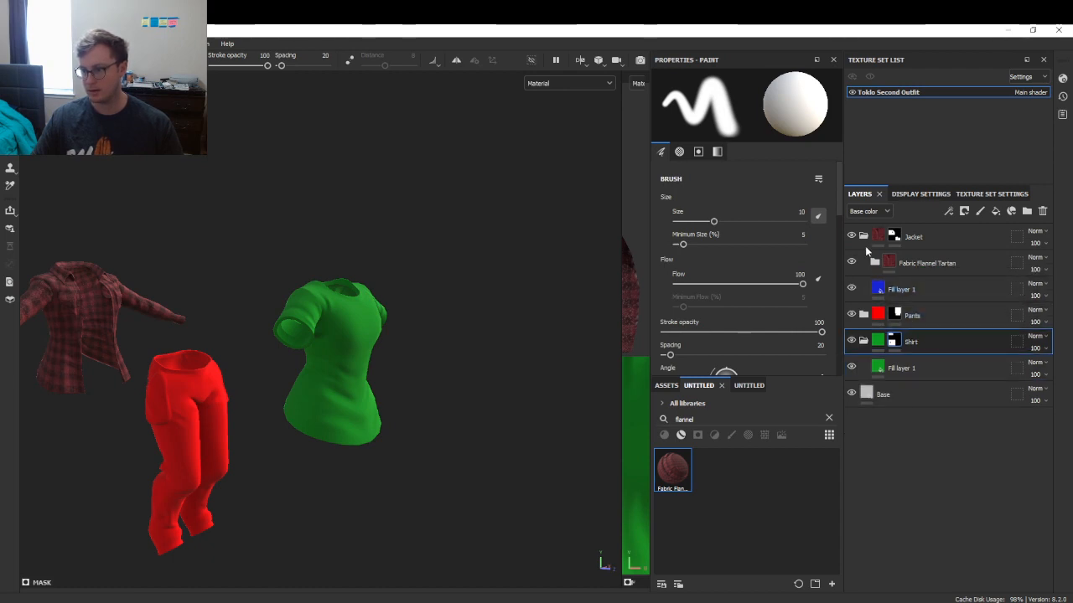
left_click(863, 236)
left_click_drag(913, 289, 903, 263)
left_click(863, 262)
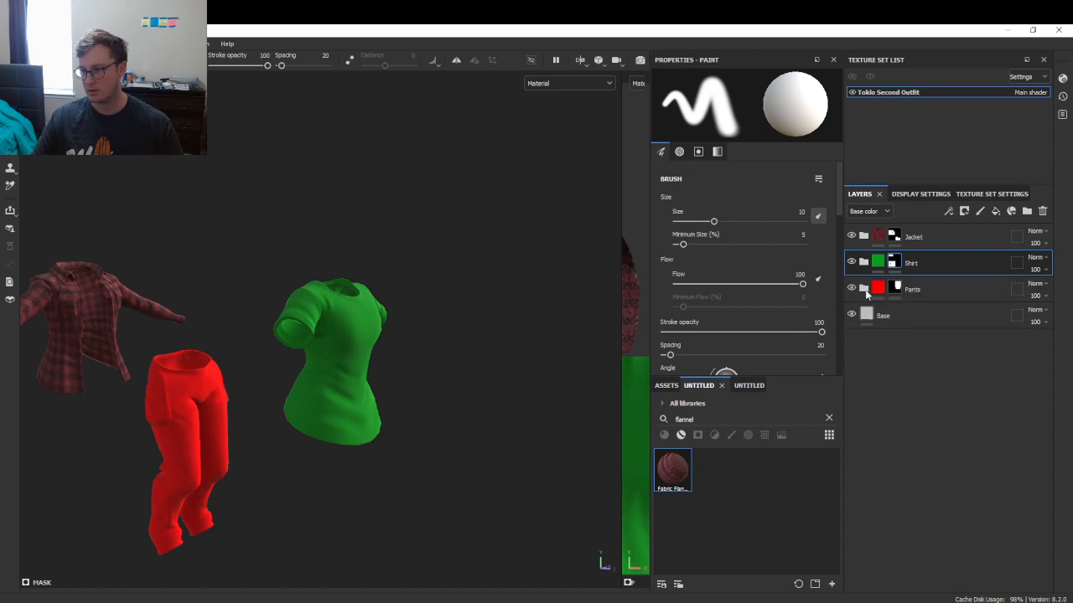
left_click(865, 237)
left_click(891, 267)
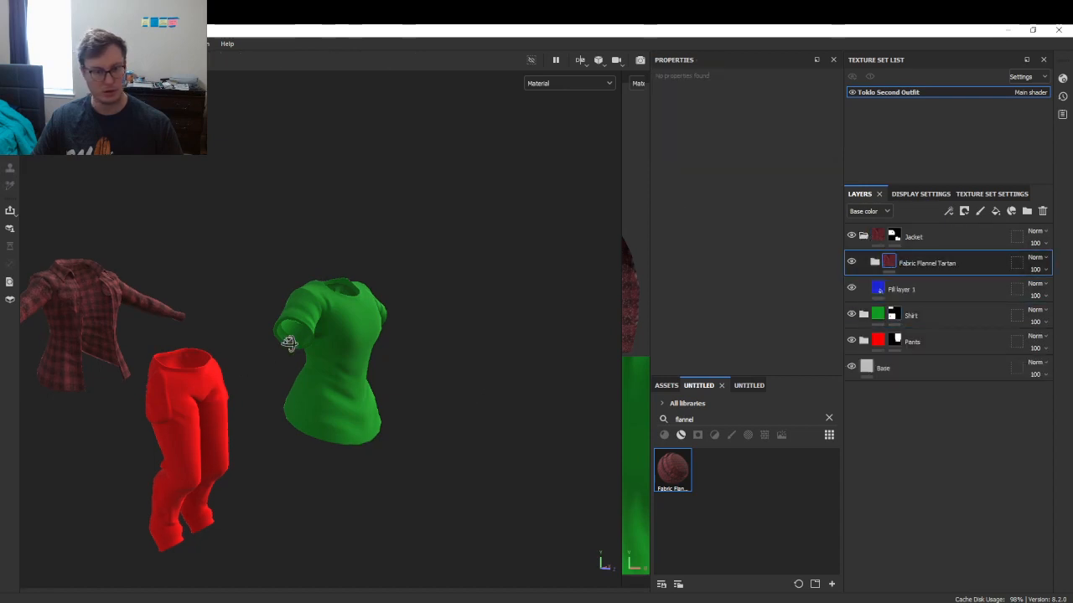
left_click_drag(288, 343, 373, 364, "alt")
scroll(278, 356, "up", 6)
scroll(377, 373, "up", 5)
scroll(376, 373, "down", 5)
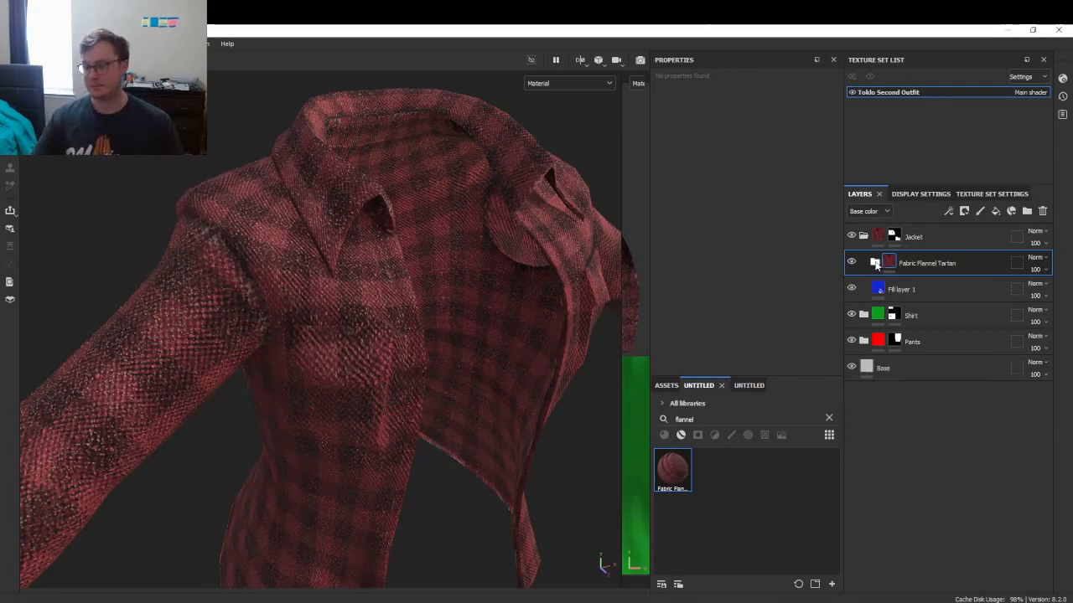
- Hide the tartan's Fiber General Wear sublayer, toggling Discoloration off and on to compare
left_click(874, 264)
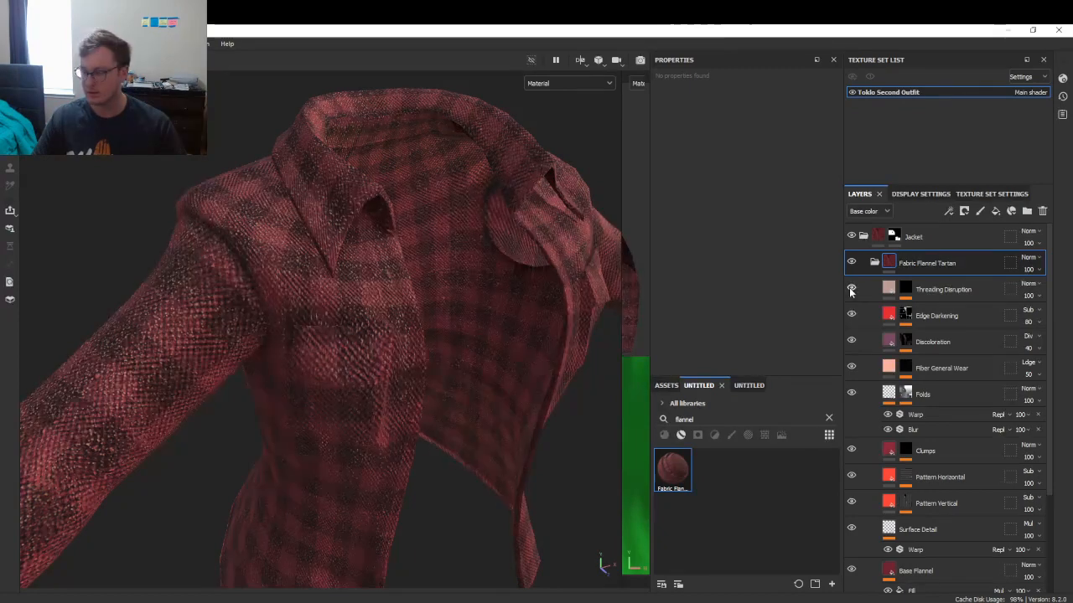
left_click(886, 395)
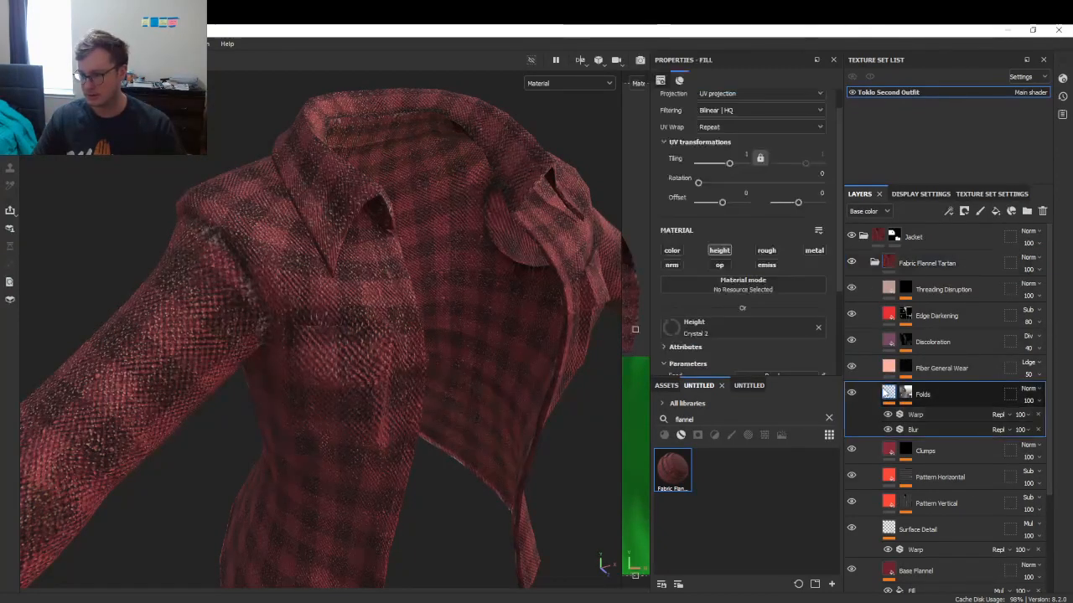
left_click(854, 373)
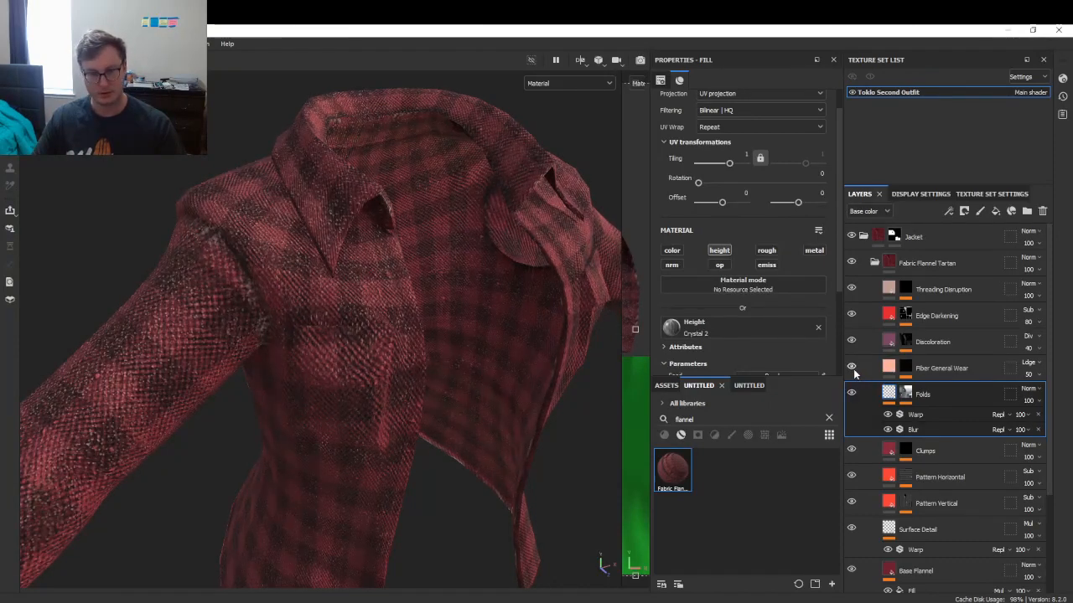
left_click(850, 344)
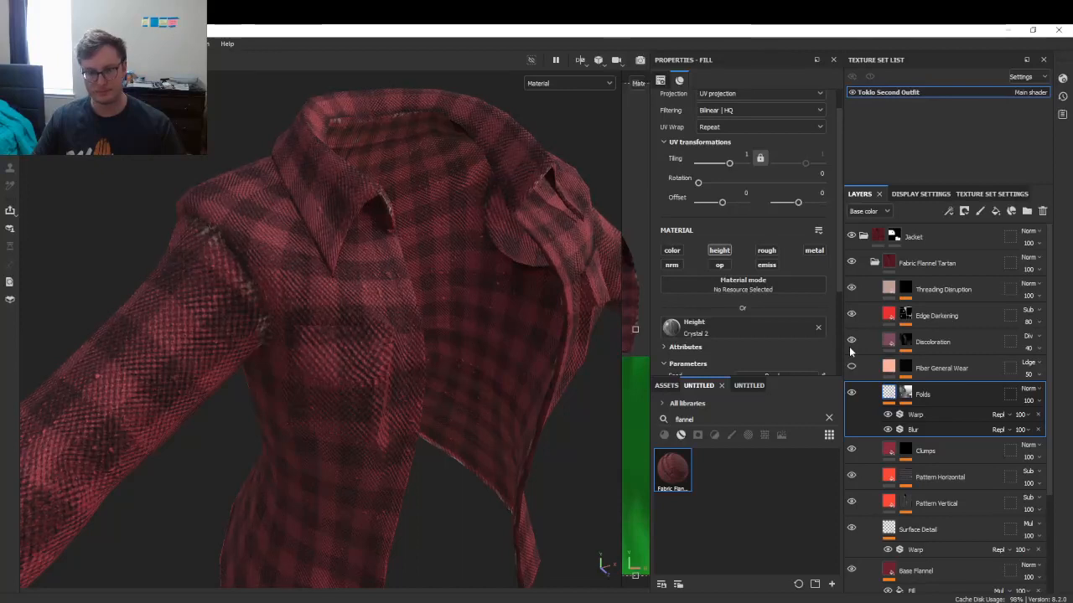
left_click(850, 347)
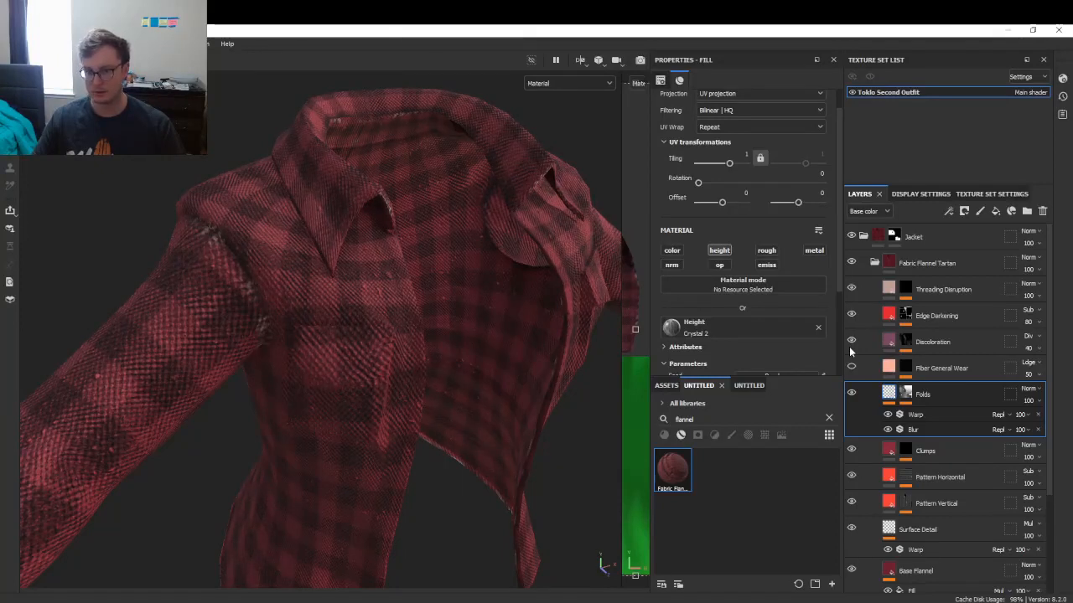
left_click(850, 345)
left_click(850, 346)
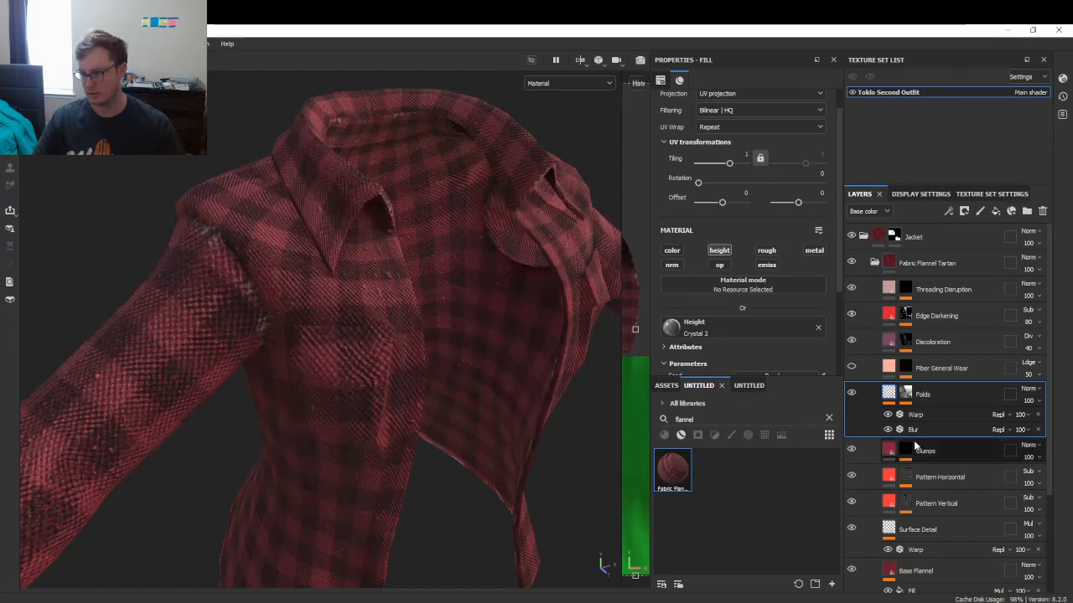
scroll(897, 419, "down", 2)
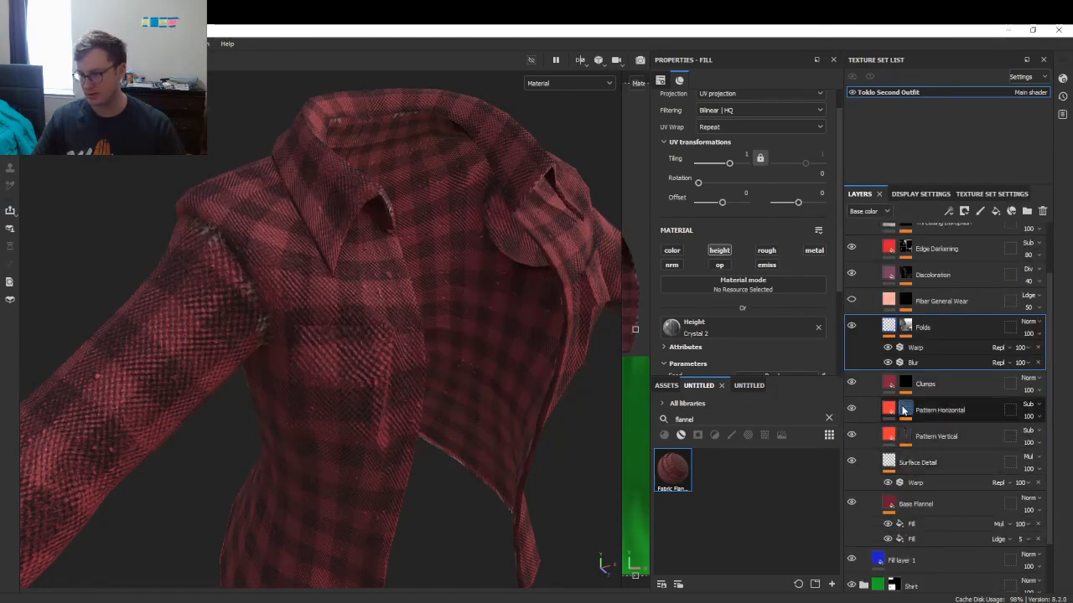
- Set Pattern Horizontal's first Stripes effect count to 31 after trying 5
left_click(905, 408)
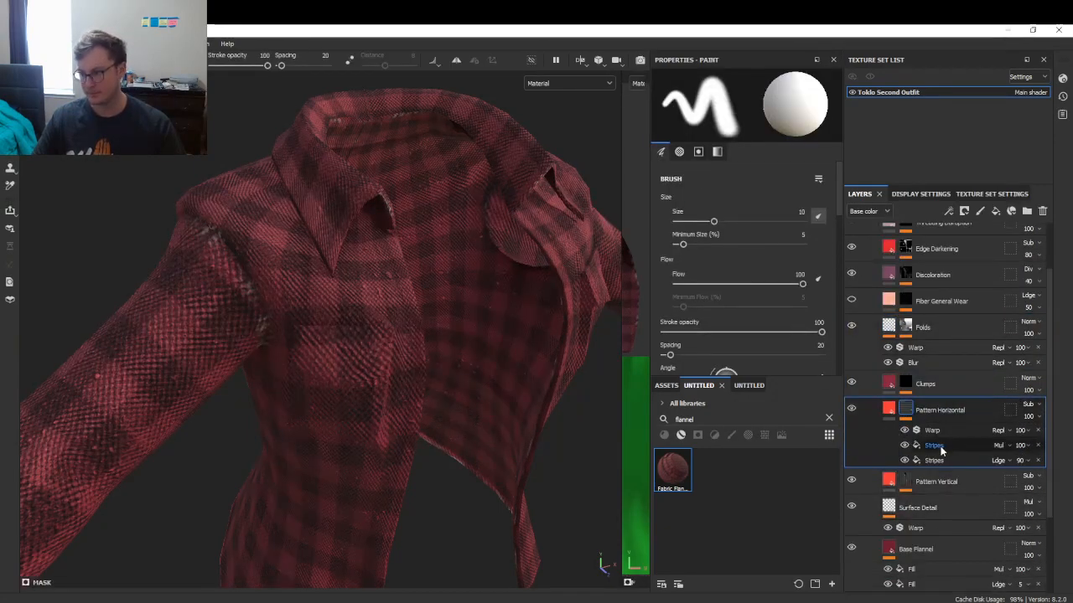
left_click(939, 447)
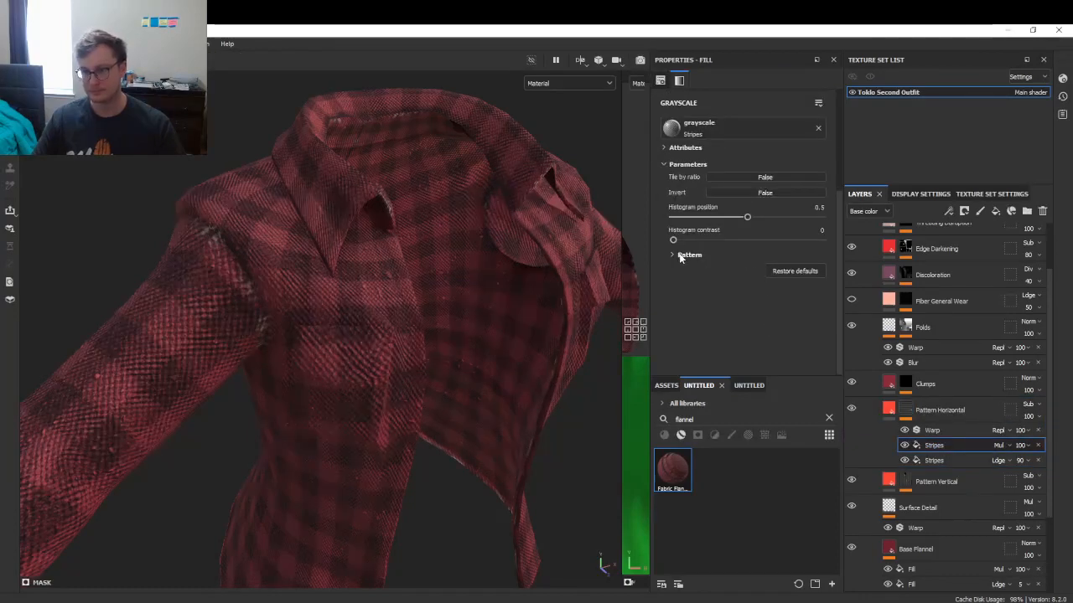
left_click(680, 256)
scroll(822, 212, "down", 1)
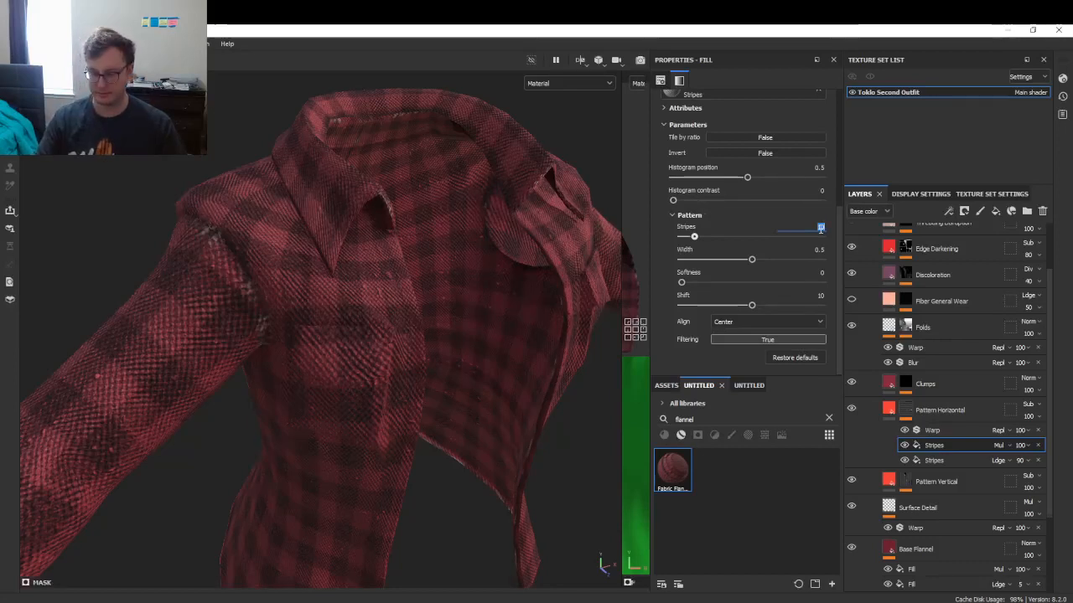
type("5")
key("Return")
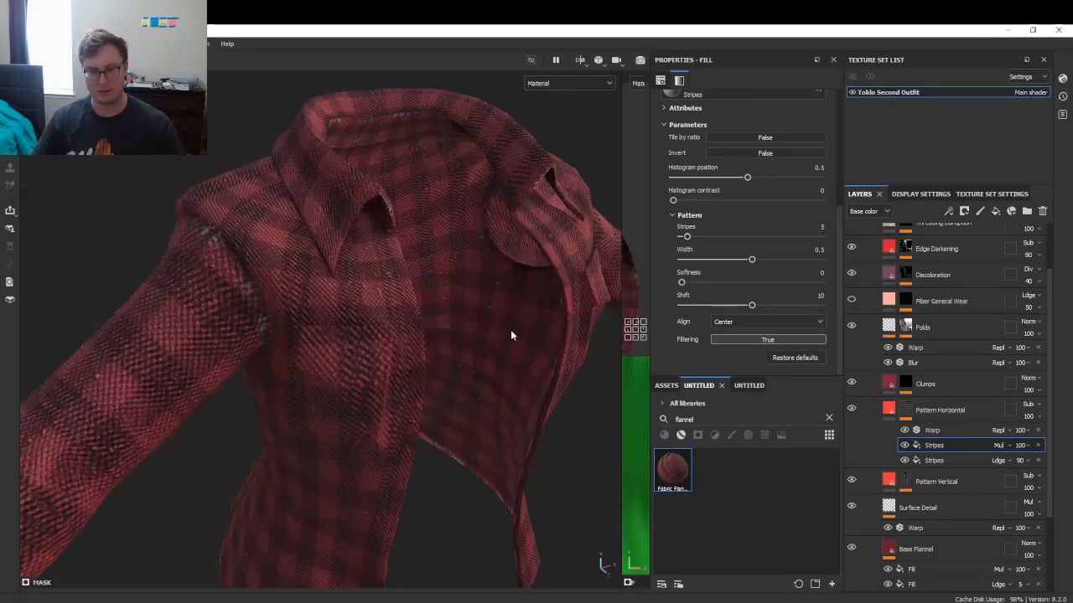
key("ctrl+z")
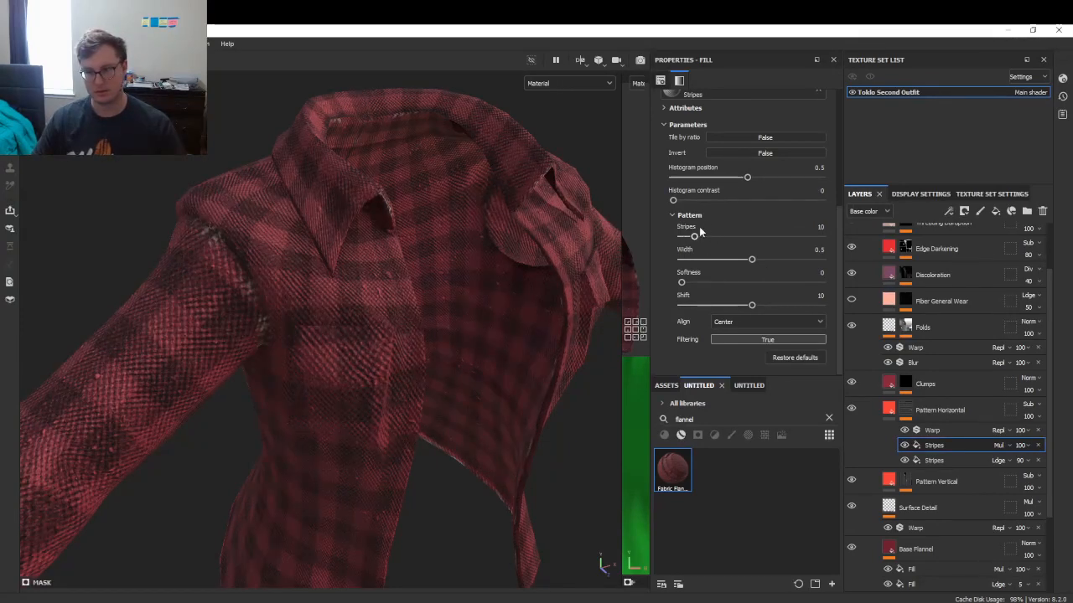
left_click_drag(694, 237, 726, 237)
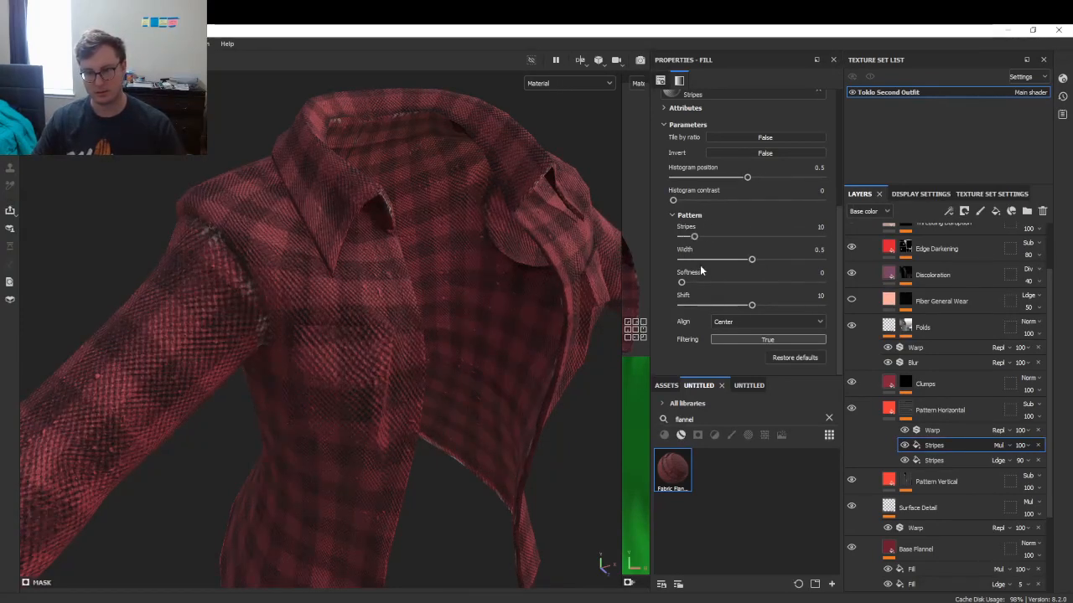
- Give Pattern Horizontal's second Stripes mask a stripe count of 5 and shift of 5
left_click(934, 460)
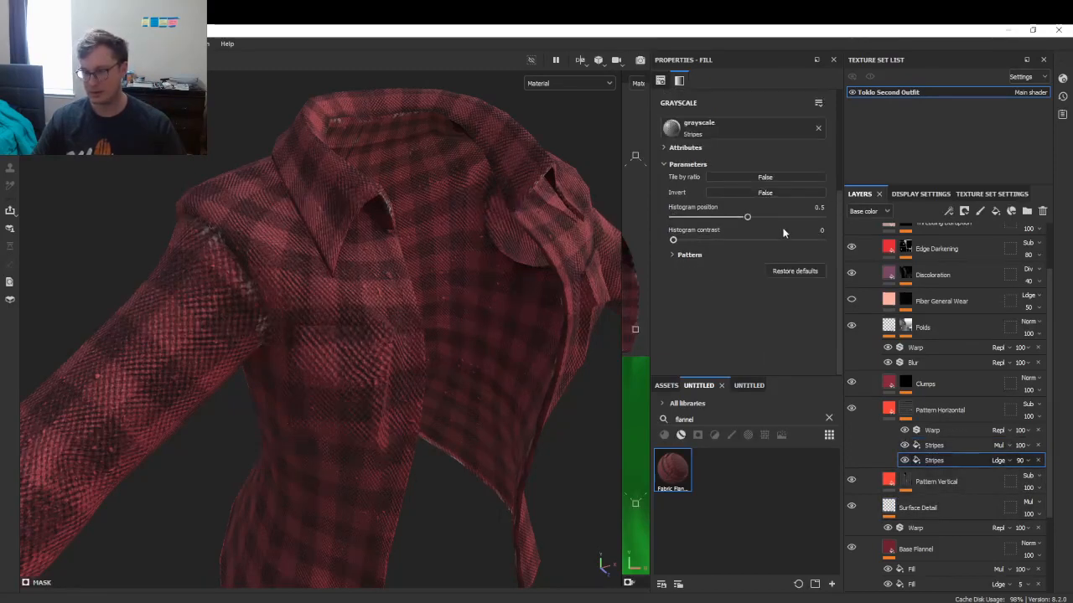
left_click(688, 255)
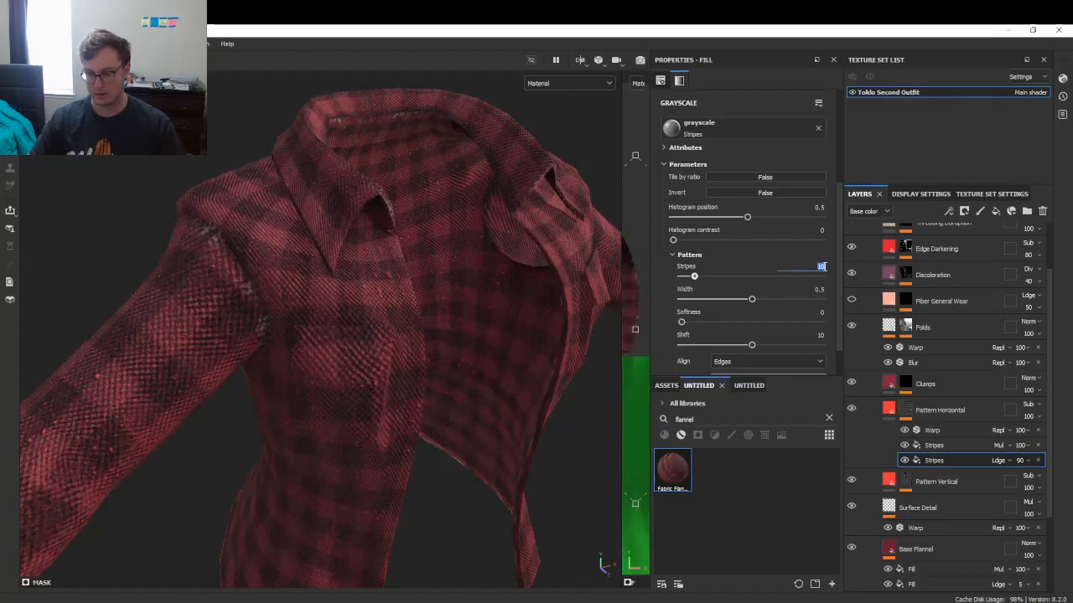
type("5")
key("Return")
scroll(806, 270, "down", 1)
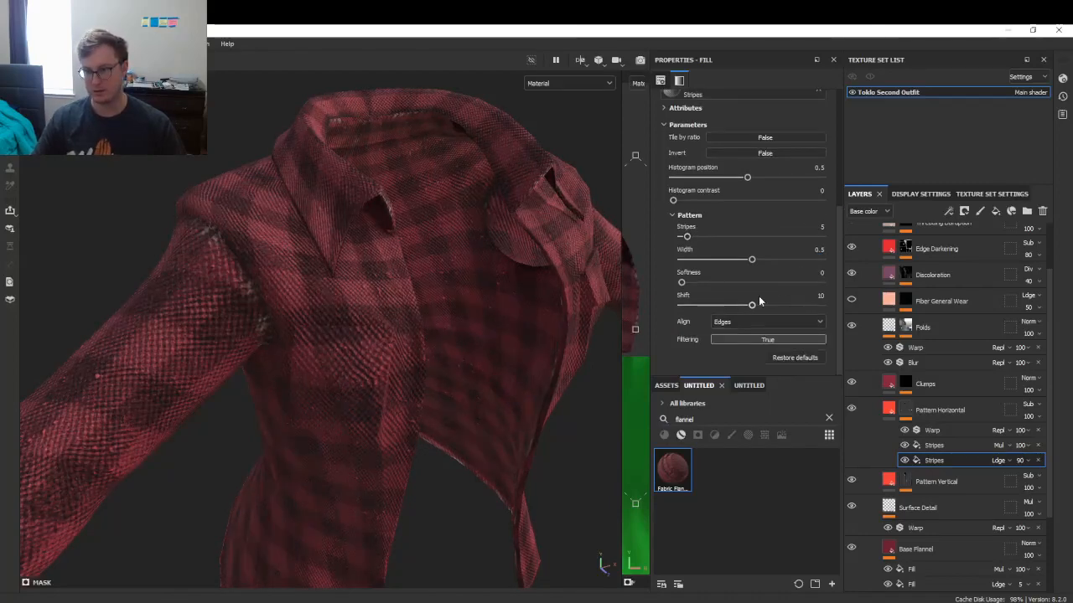
mouse_move(752, 307)
left_mouse_down()
mouse_move(673, 309)
mouse_move(741, 310)
left_mouse_up()
key("ctrl+z")
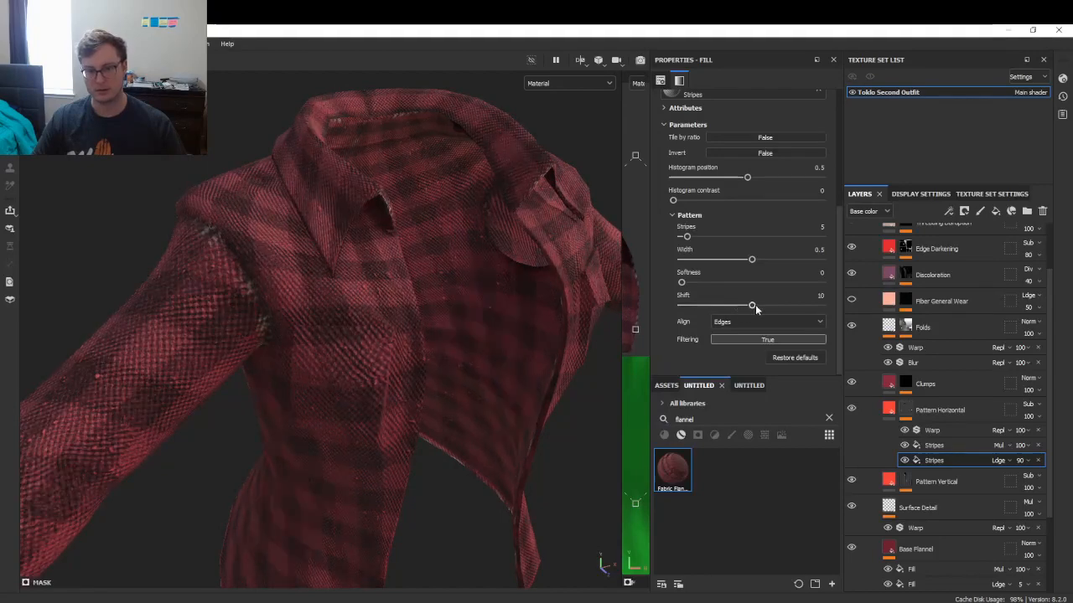
left_click_drag(734, 308, 712, 310)
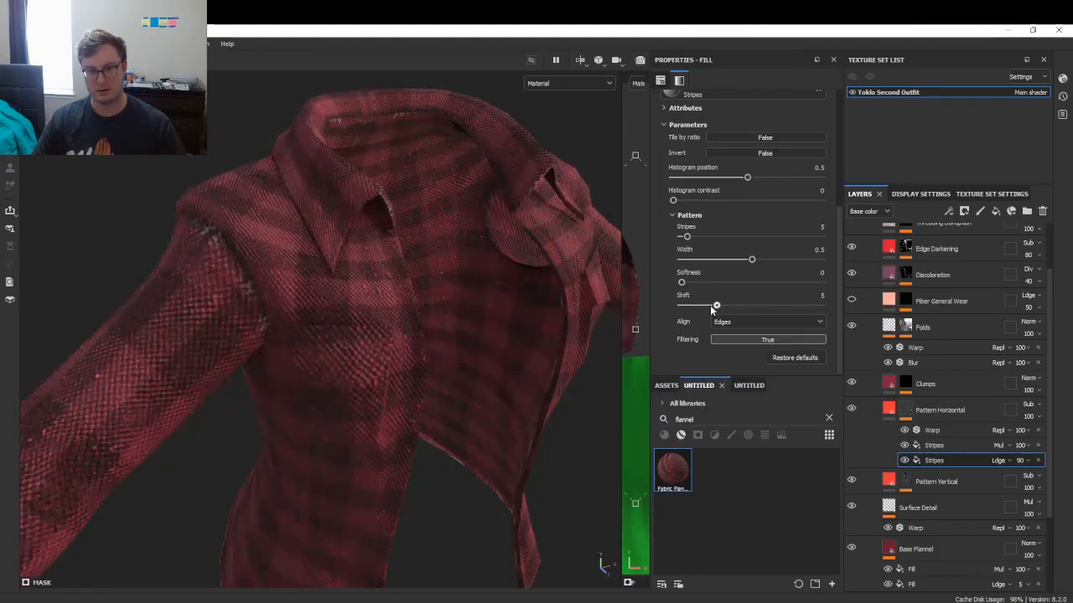
- Orbit around the shirt and shoulders to inspect the wider stripes, keeping shift at 5
scroll(430, 290, "down", 5)
left_click_drag(431, 290, 723, 305, "alt")
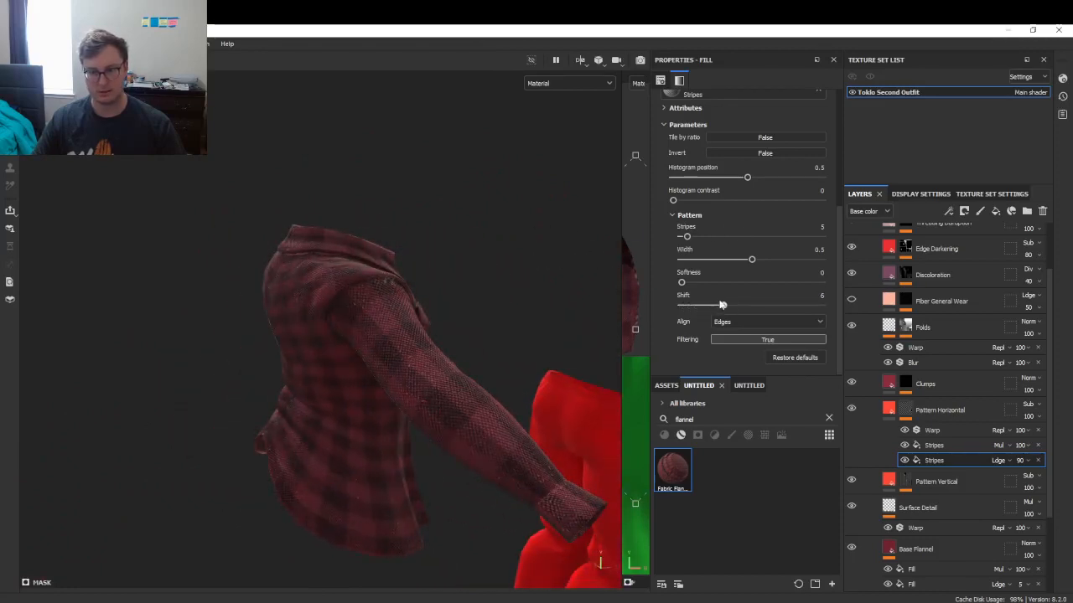
left_click_drag(516, 345, 373, 171, "alt")
middle_click_drag(343, 208, 397, 308, "alt")
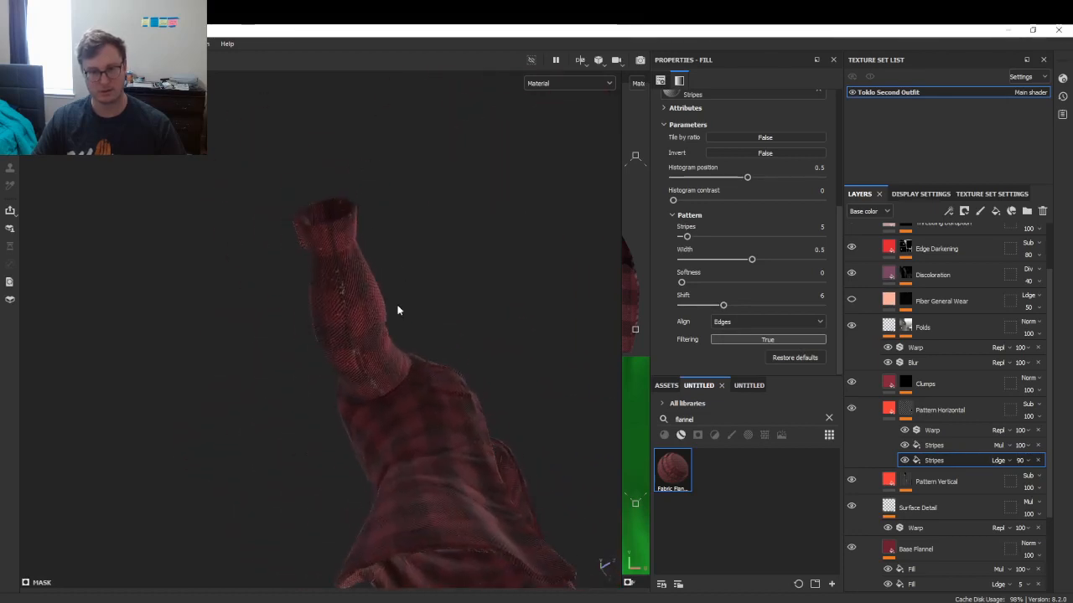
scroll(410, 312, "up", 5)
left_click_drag(712, 303, 714, 305)
left_click_drag(424, 308, 361, 352, "alt")
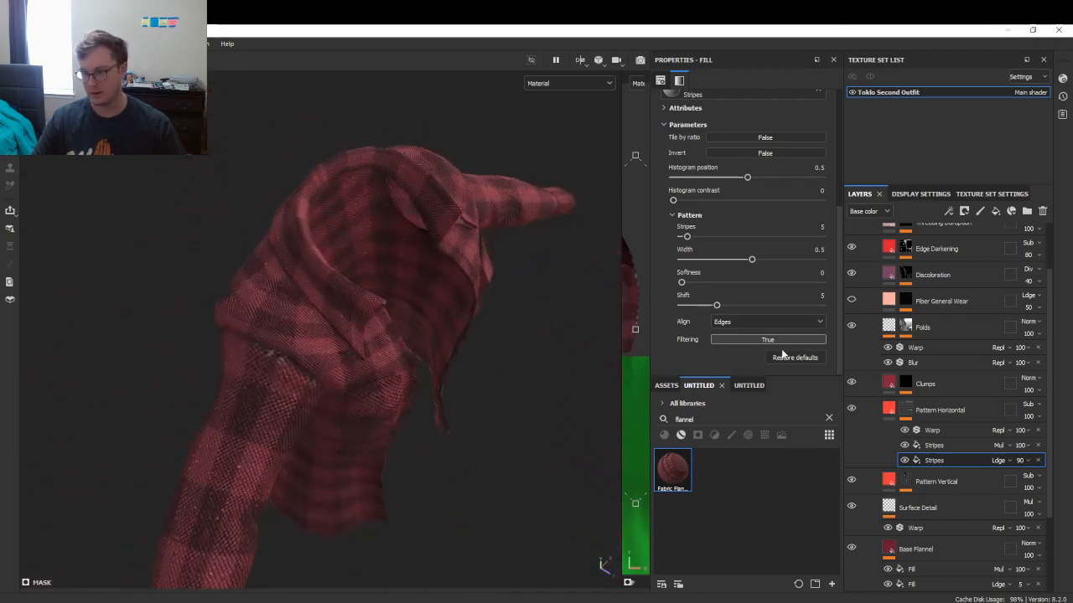
- Give Pattern Vertical's second Stripes mask a stripe count of 5 and shift of 5
left_click(905, 482)
left_click(933, 532)
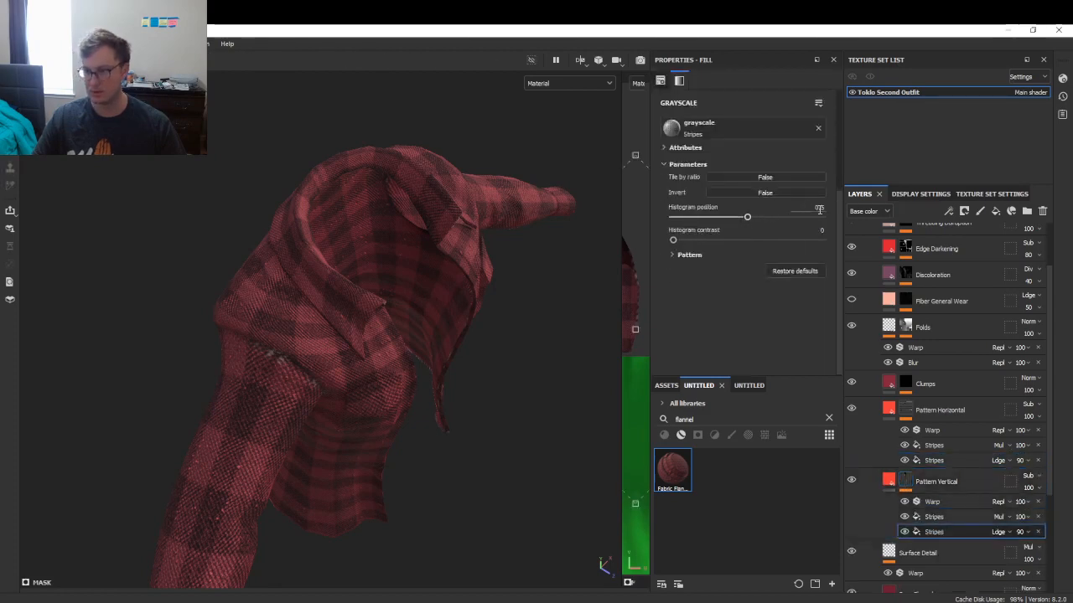
left_click(688, 254)
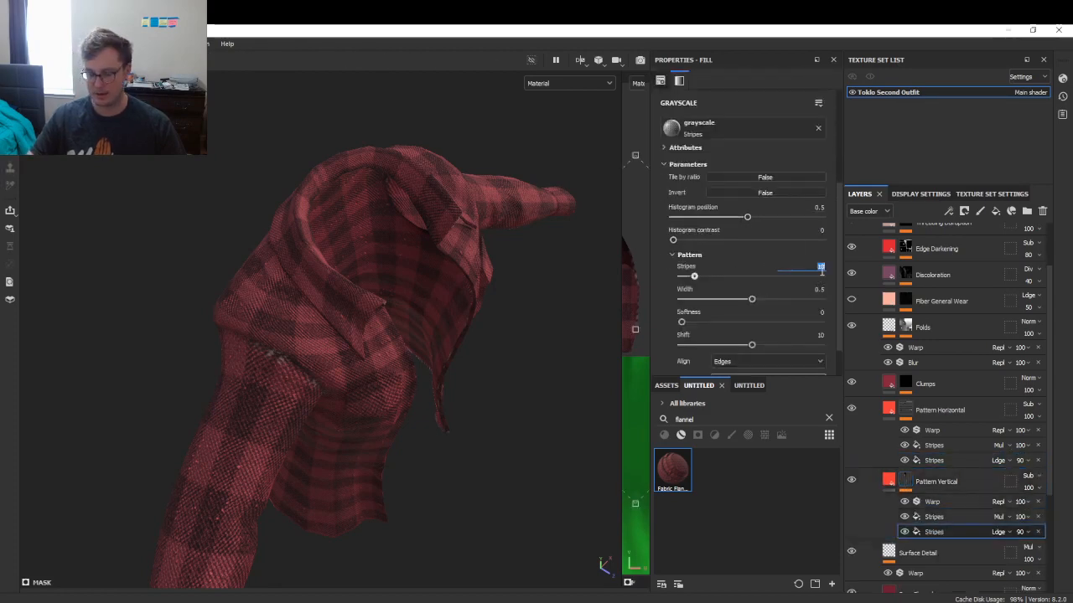
type("5")
key("Return")
left_click_drag(335, 283, 343, 255, "alt")
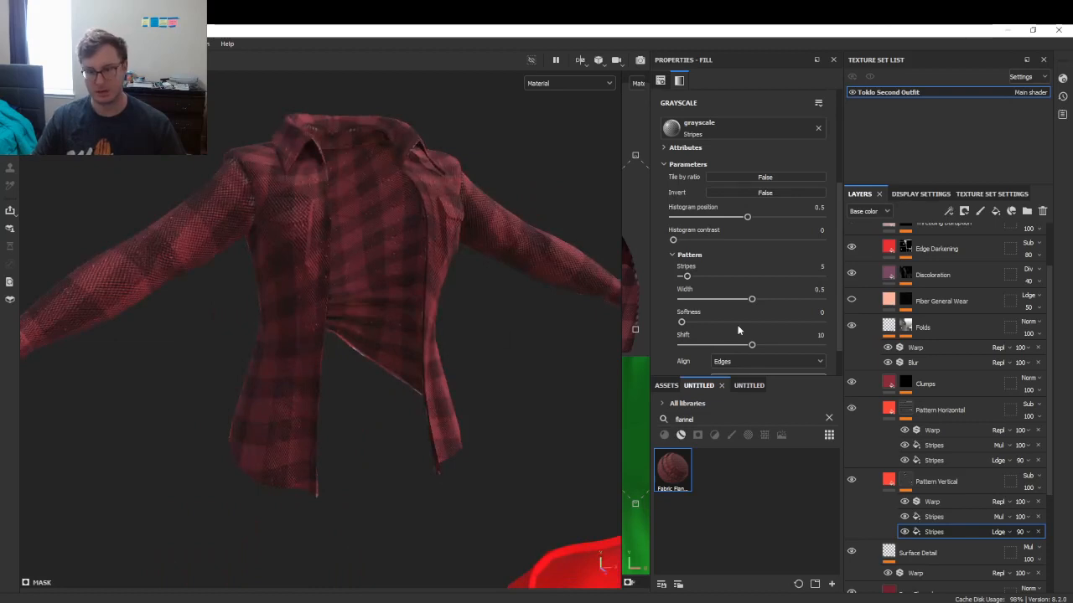
left_click_drag(745, 345, 715, 343)
- Inspect the plaid from several angles and hide the Clumps layer
left_click_drag(354, 289, 413, 292, "alt")
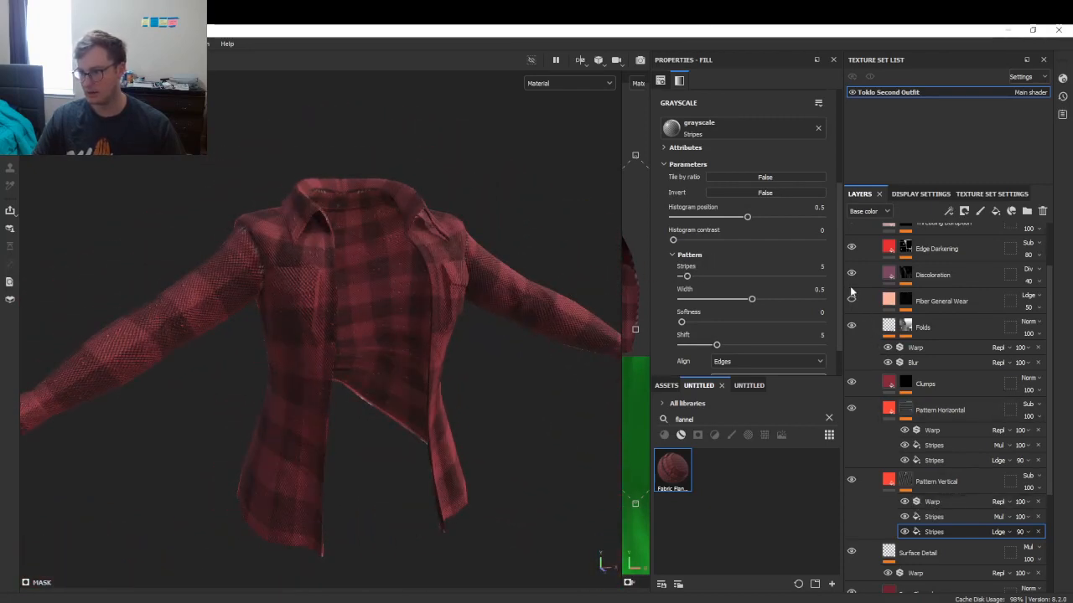
scroll(856, 297, "up", 2)
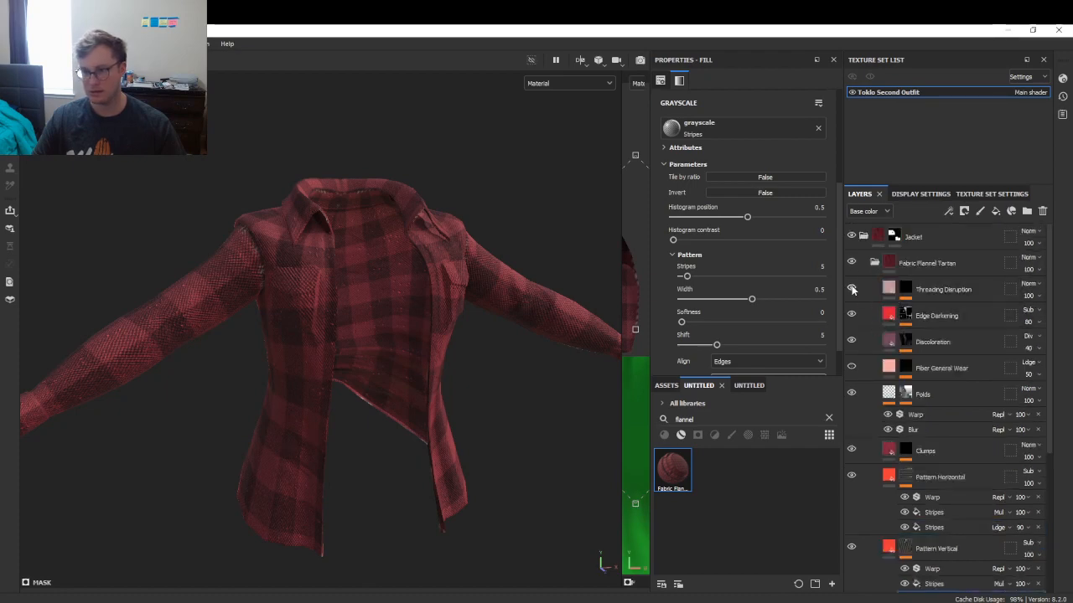
left_click_drag(125, 342, 343, 321, "alt")
scroll(450, 333, "up", 3)
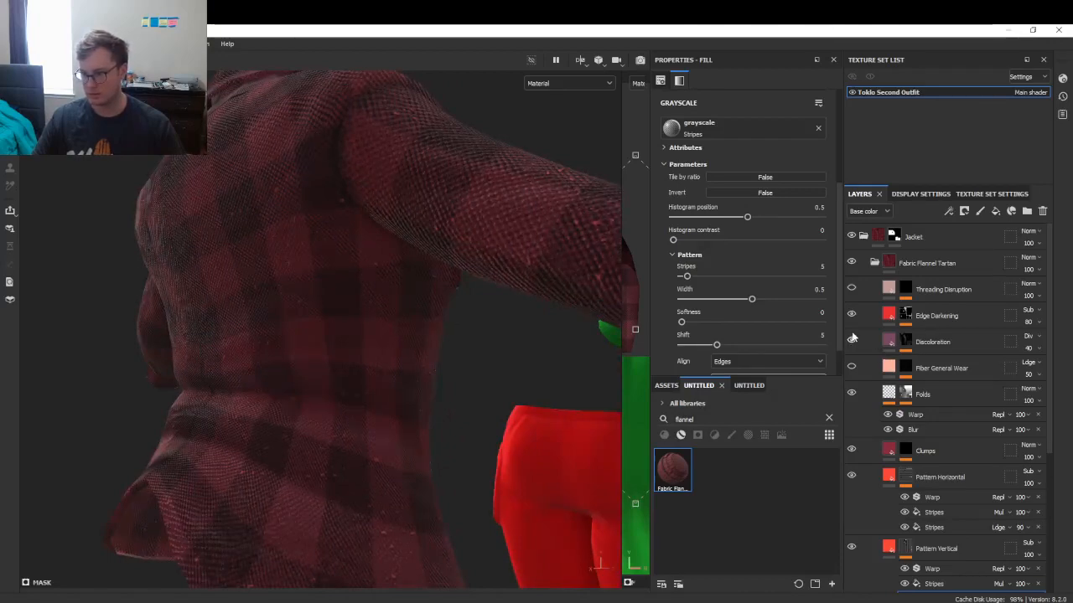
scroll(875, 418, "down", 2)
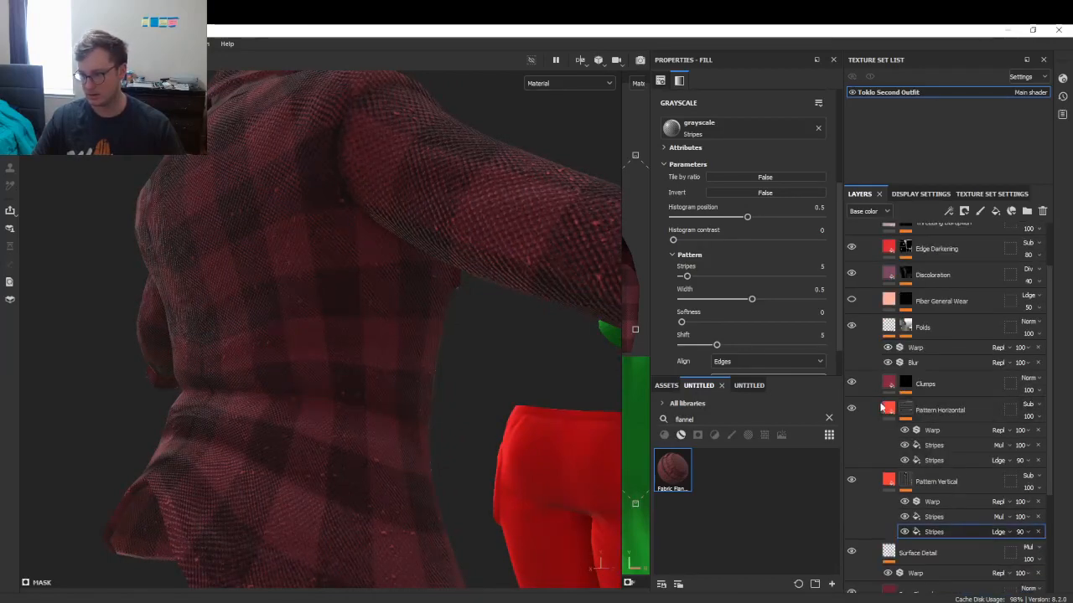
left_click(852, 384)
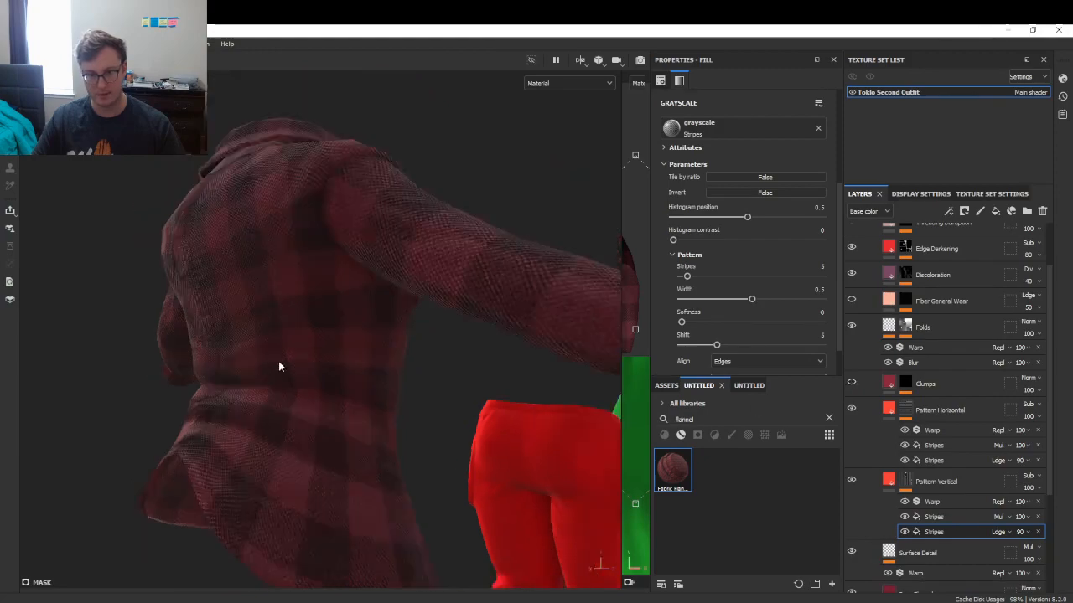
left_click_drag(280, 366, 379, 384, "alt")
left_click_drag(425, 350, 404, 375, "alt")
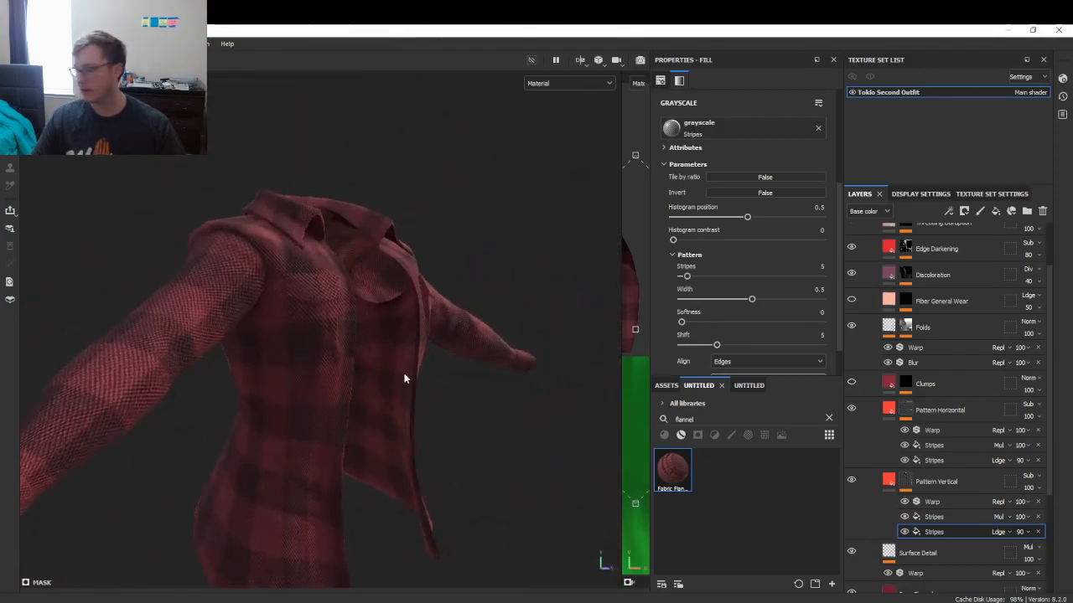
- Set the Base Flannel base colour to dark muted red 811E1E using the eyedropper
scroll(960, 387, "down", 4)
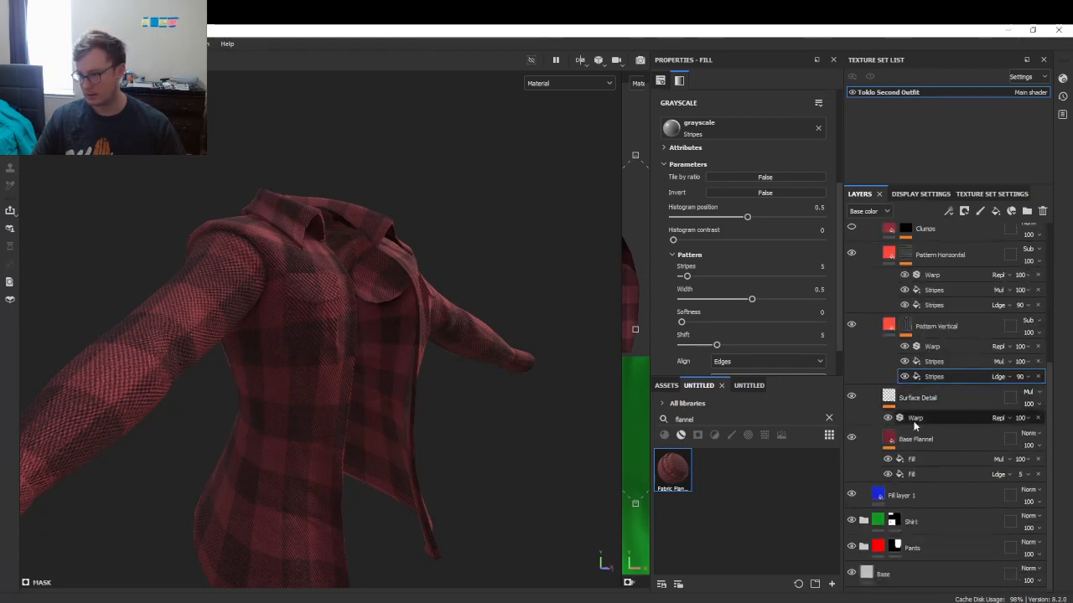
left_click(886, 437)
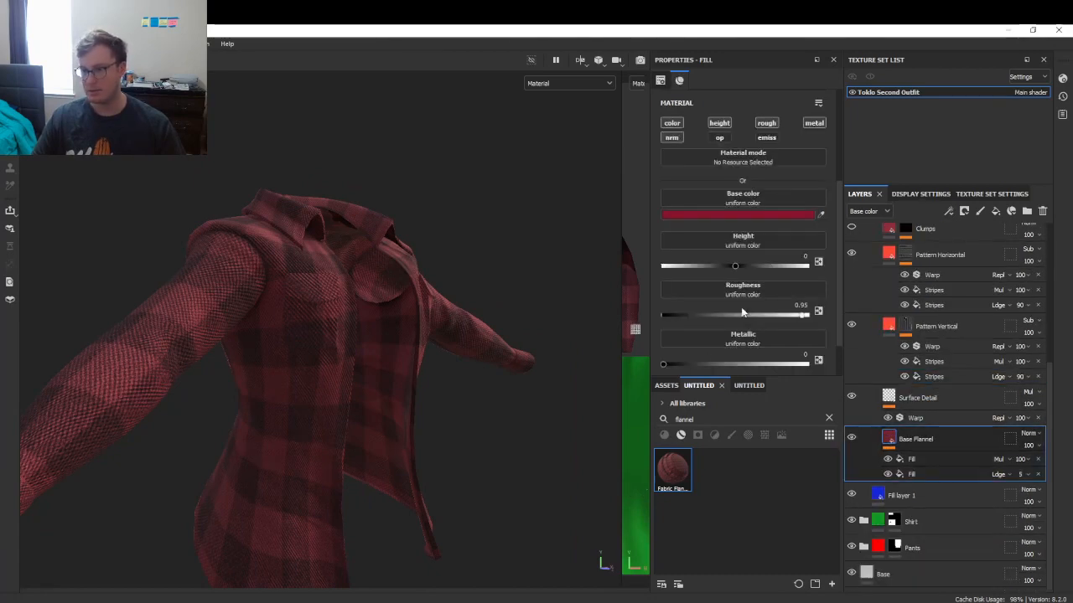
left_click(736, 216)
mouse_move(810, 473)
left_mouse_down()
mouse_move(810, 421)
mouse_move(799, 439)
left_mouse_up()
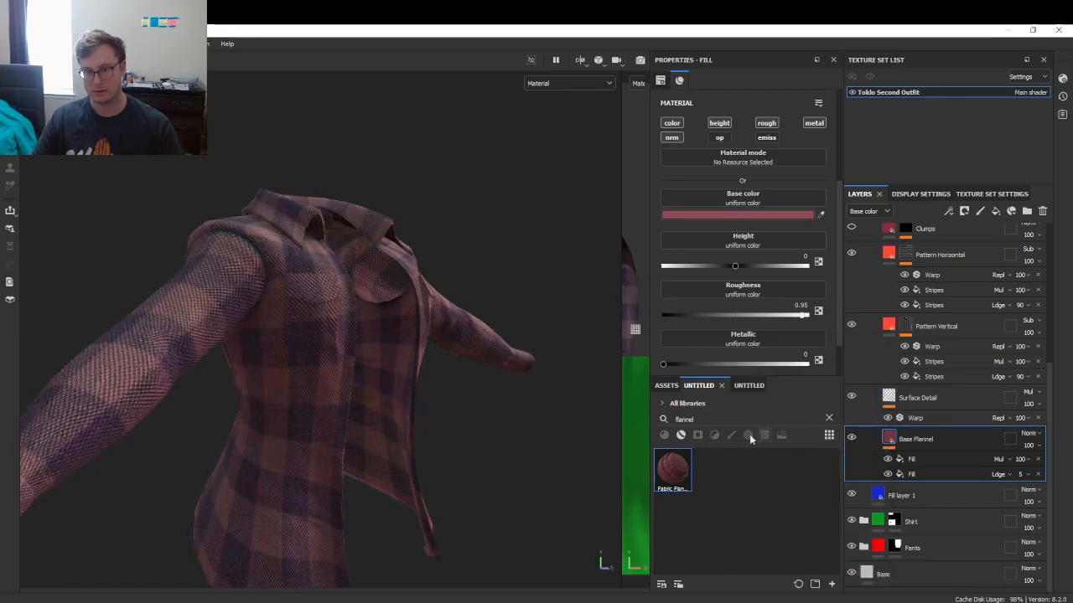
key("ctrl+z")
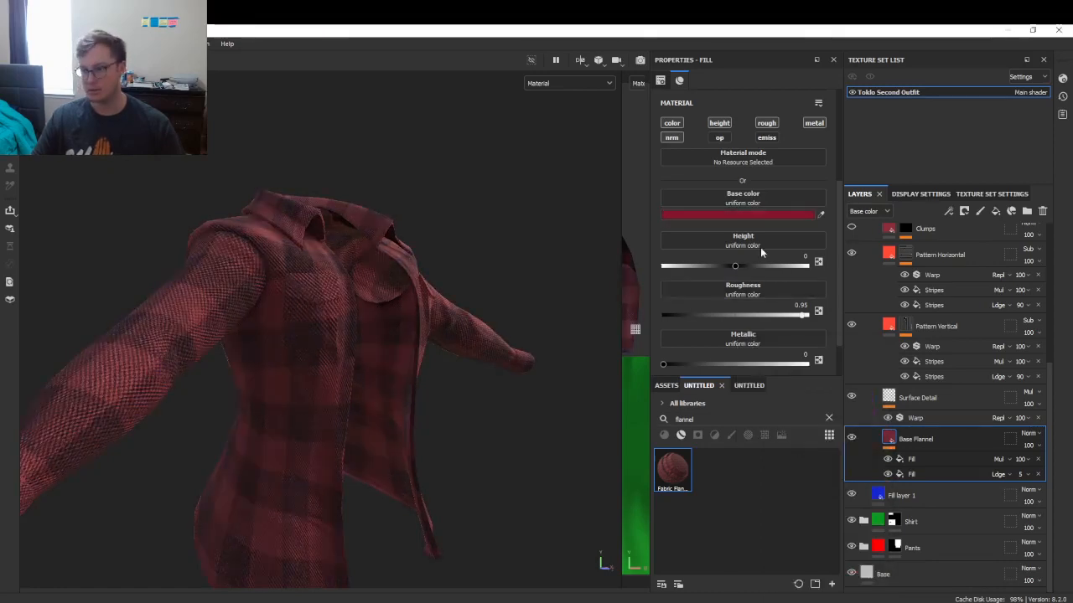
left_click(760, 216)
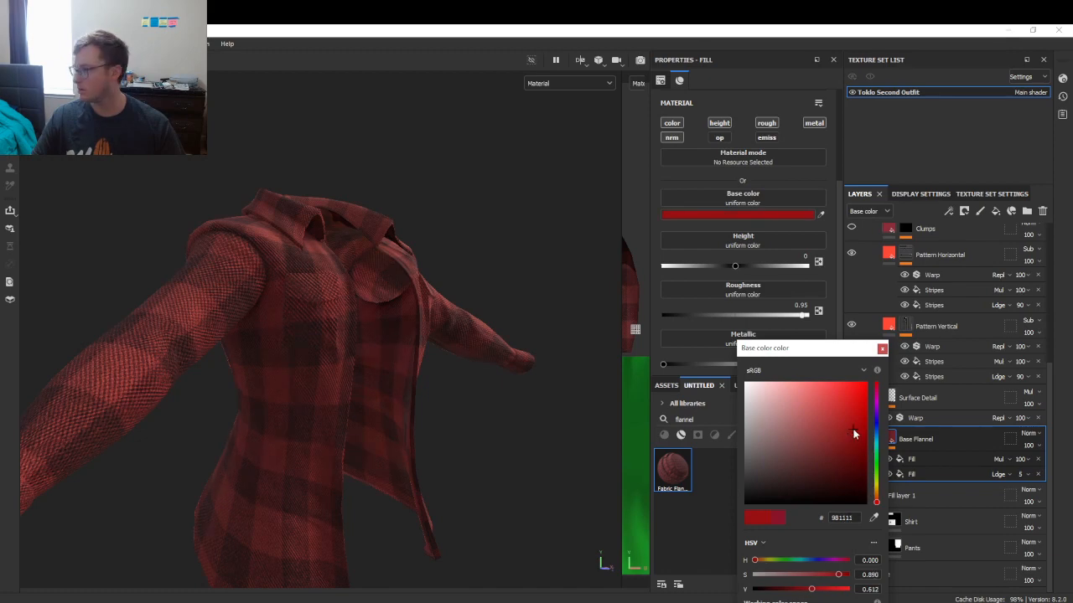
left_click(874, 518)
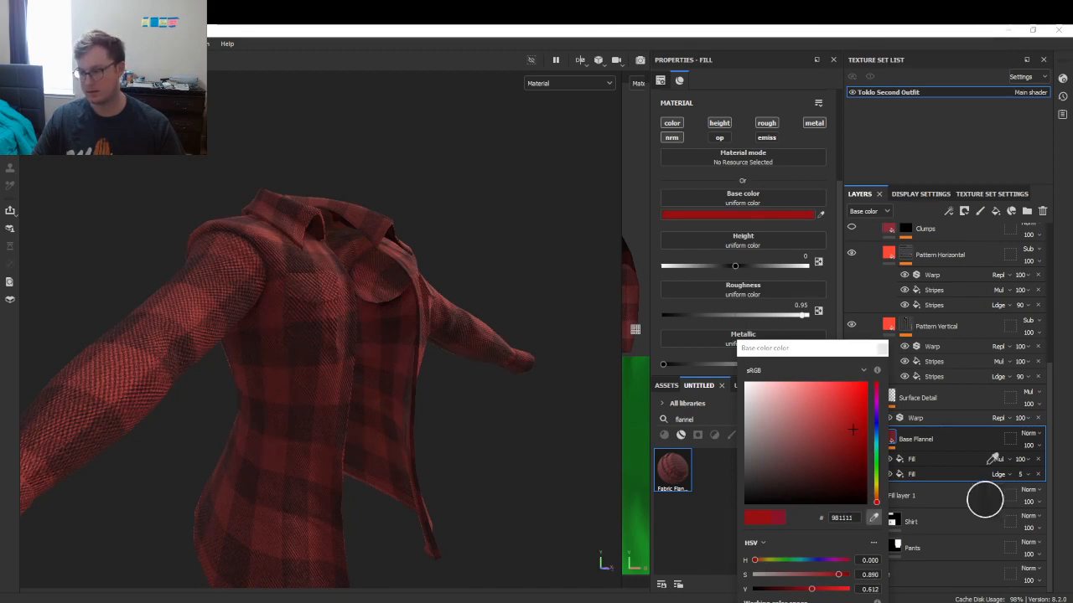
left_click(1072, 331)
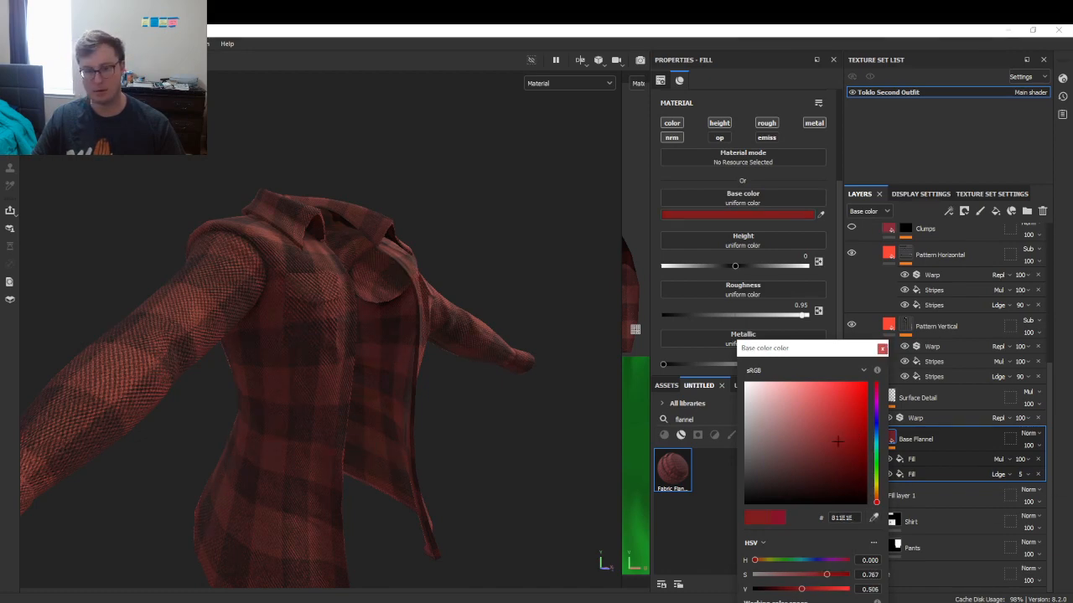
left_click(883, 350)
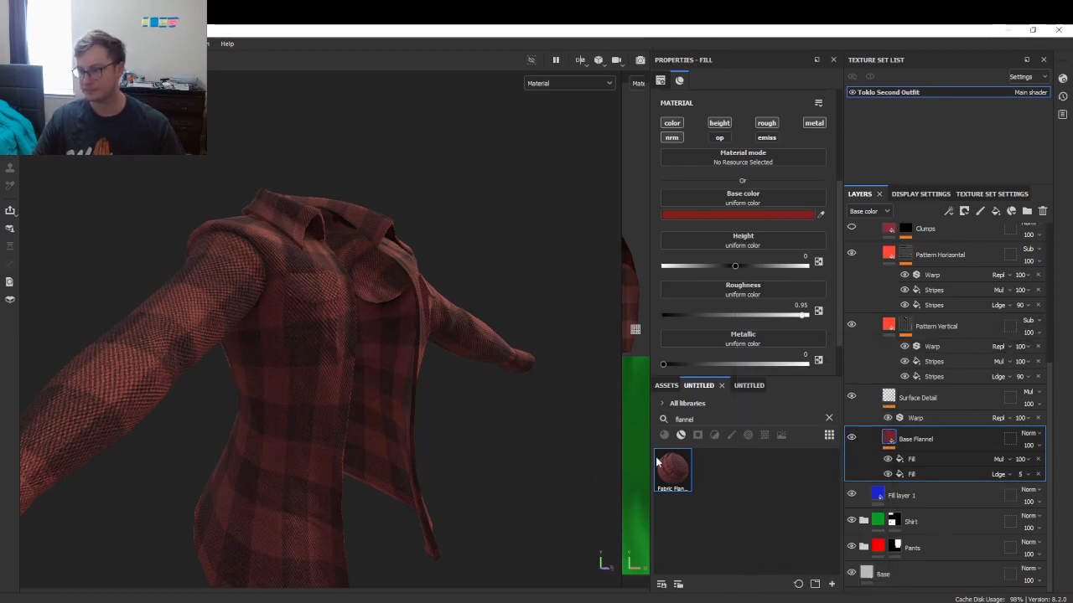
- Toggle the Pattern Vertical layer off and back on to compare
left_click(891, 331)
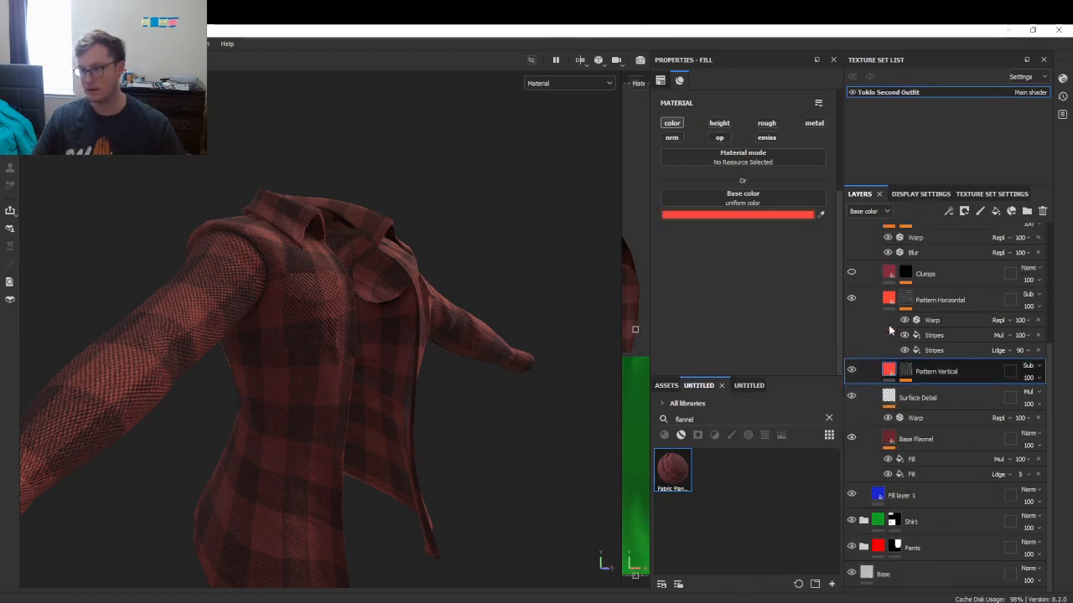
left_click(851, 371)
left_click(851, 371)
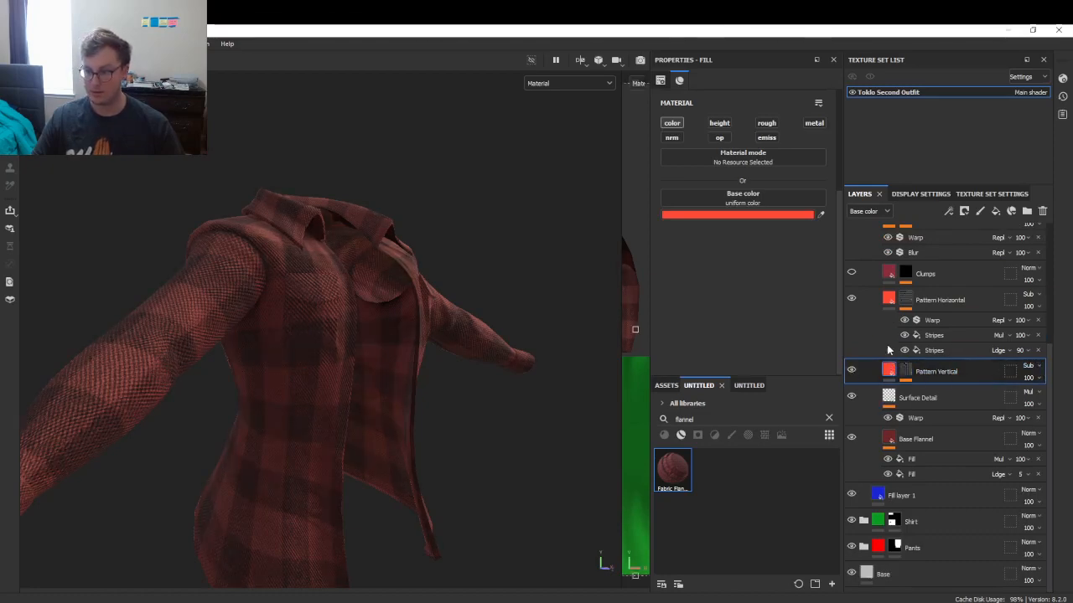
left_click(771, 215)
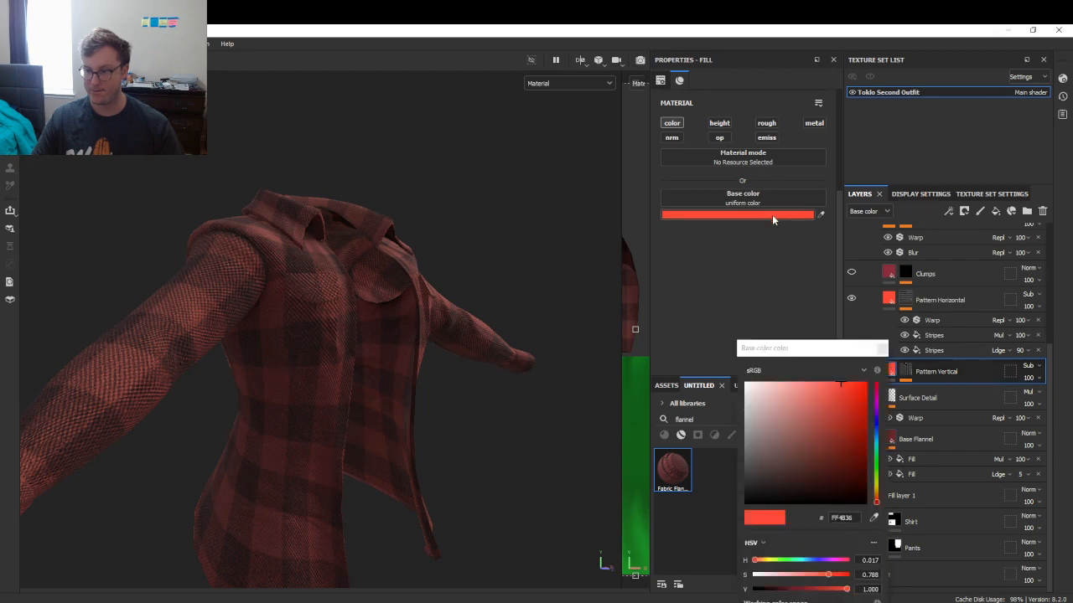
mouse_move(842, 385)
left_mouse_down()
mouse_move(848, 500)
mouse_move(834, 358)
left_mouse_up()
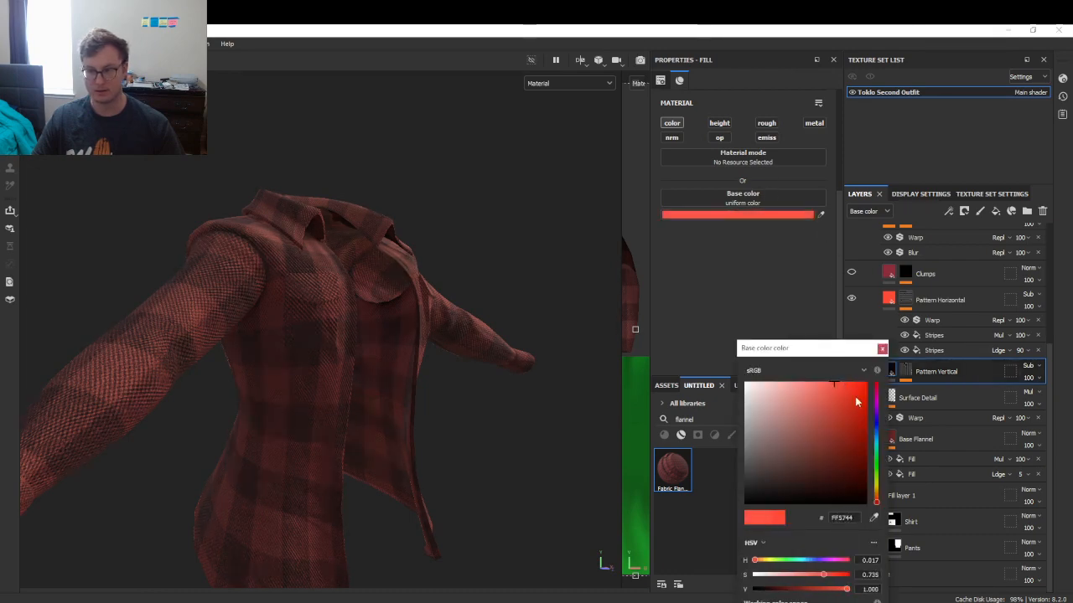
left_click_drag(856, 402, 858, 386)
left_click(882, 350)
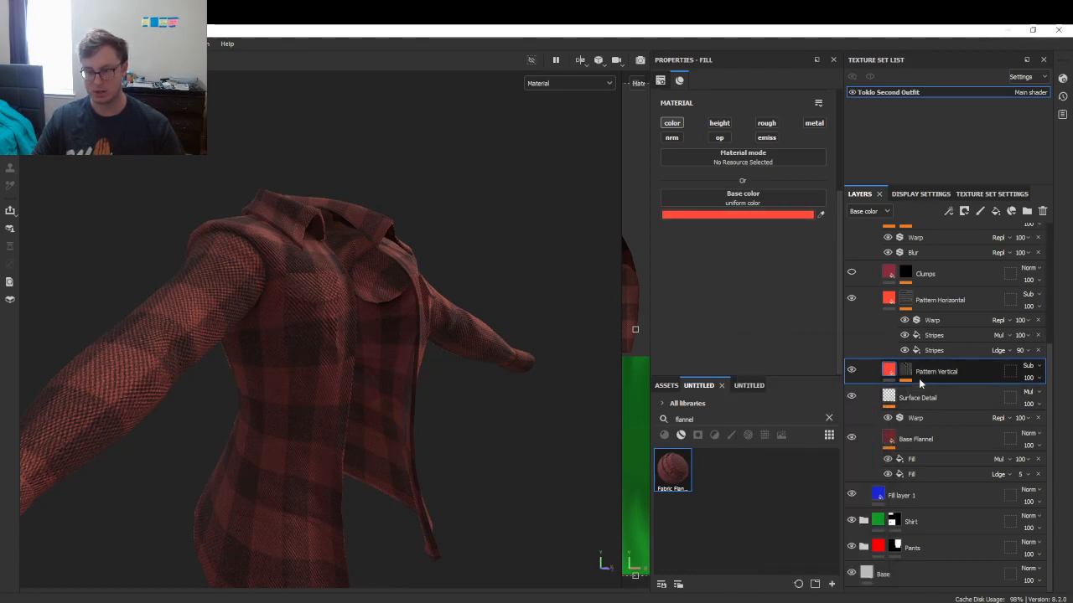
left_click(1029, 366)
left_click(1008, 74)
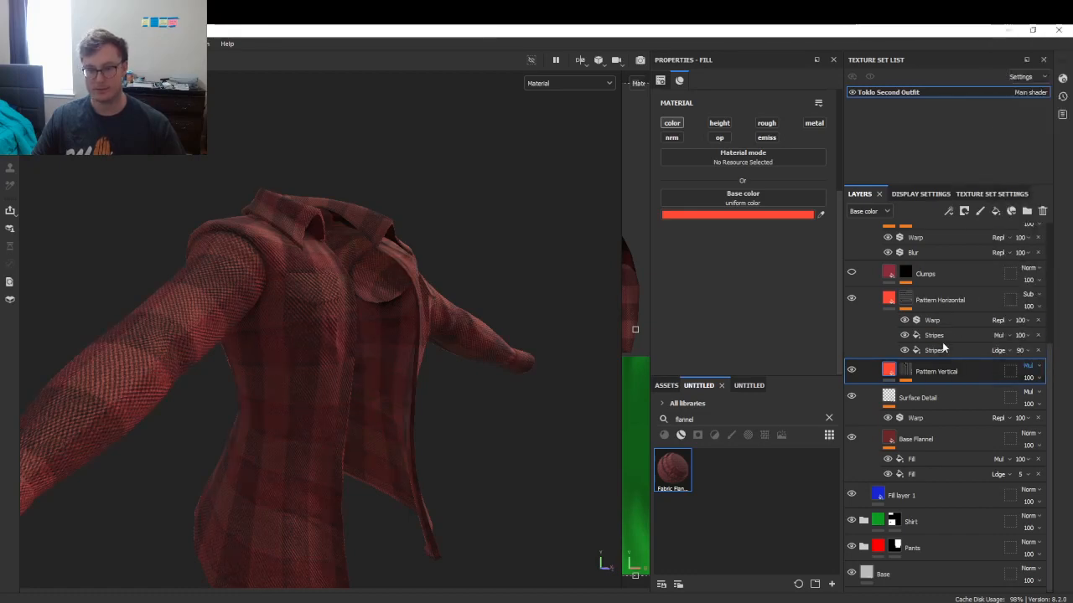
left_click(1036, 298)
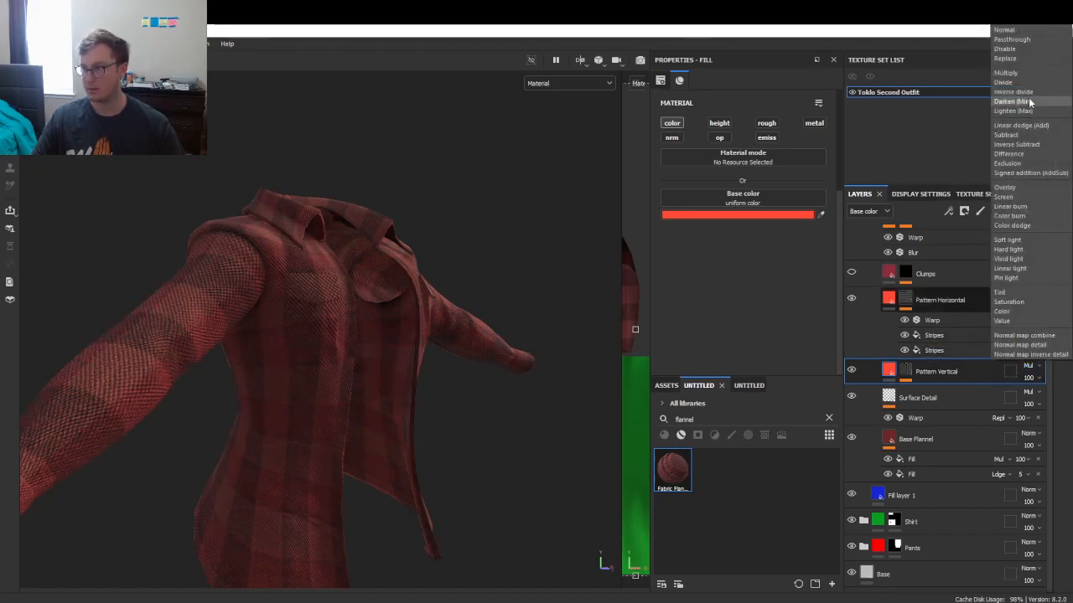
left_click(1025, 74)
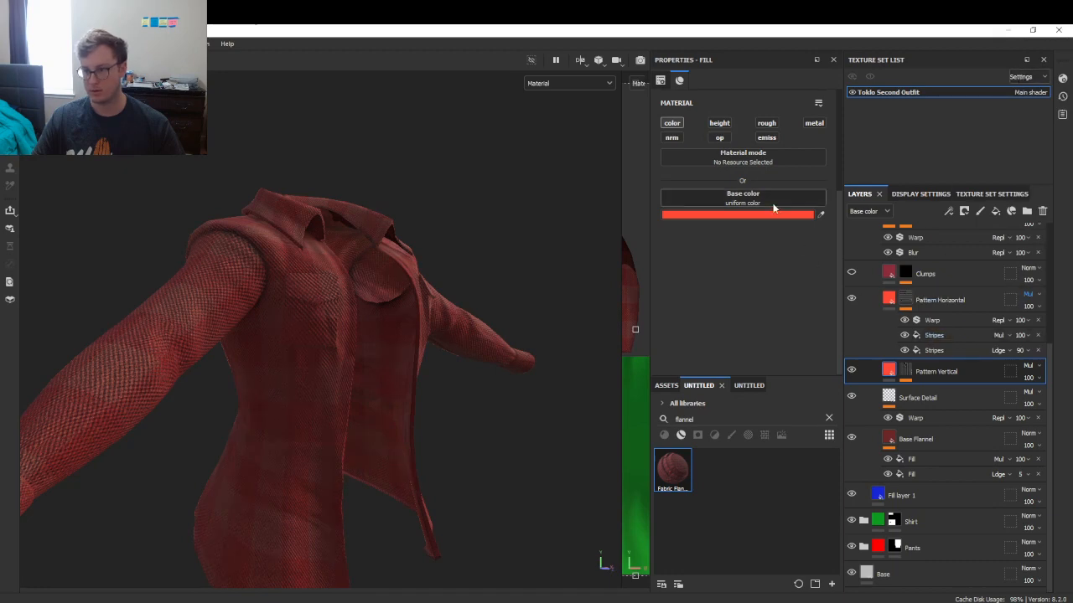
left_click(773, 210)
left_click_drag(838, 411, 841, 384)
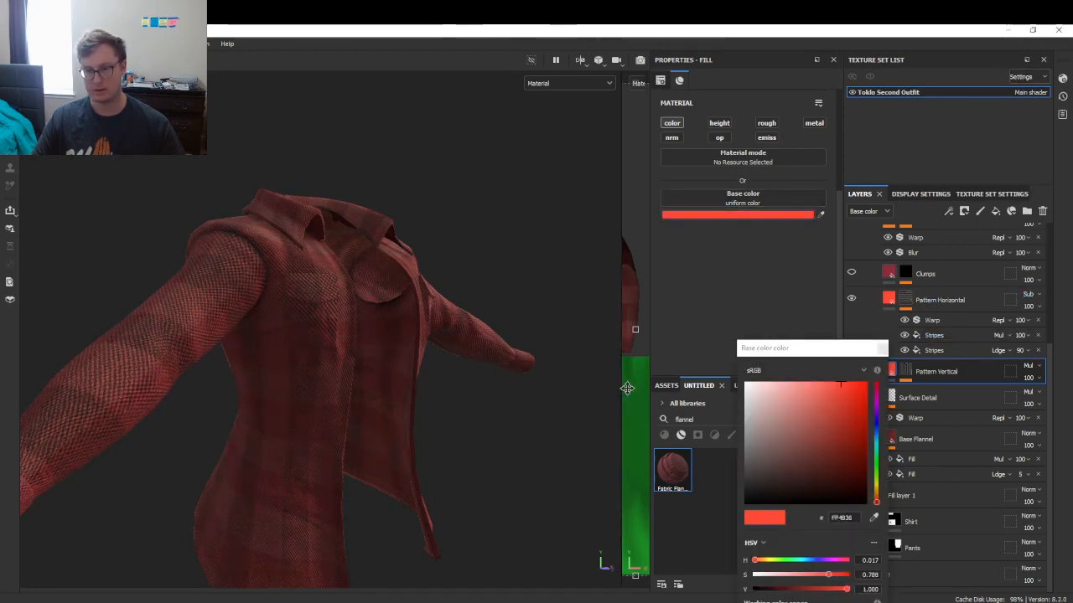
left_click(890, 362)
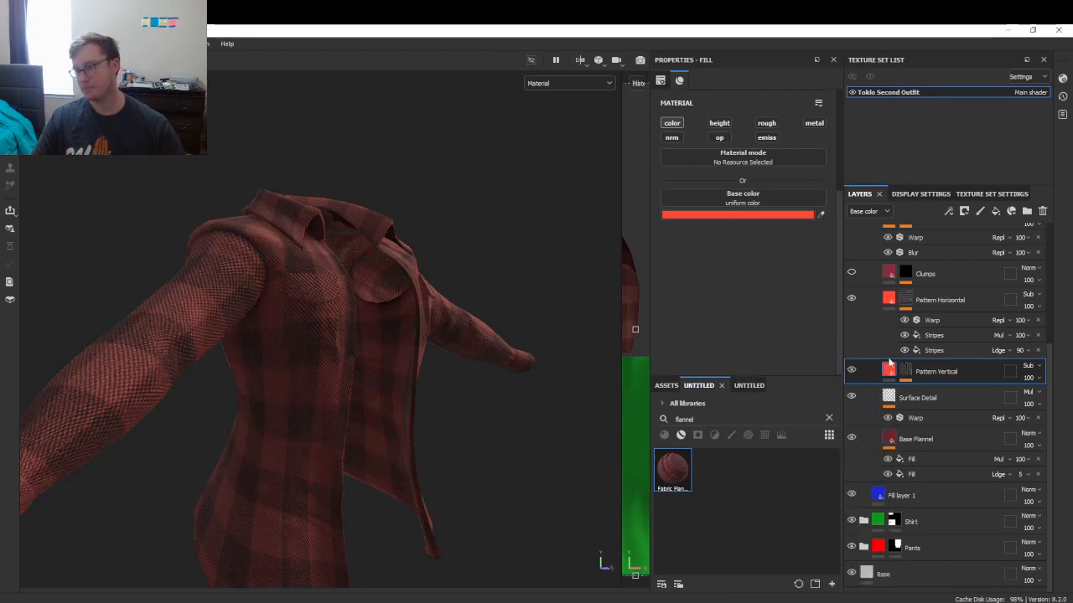
- Toggle Pattern Vertical's first Stripes effect off and on twice, keeping the vertical stripes
left_click(904, 374)
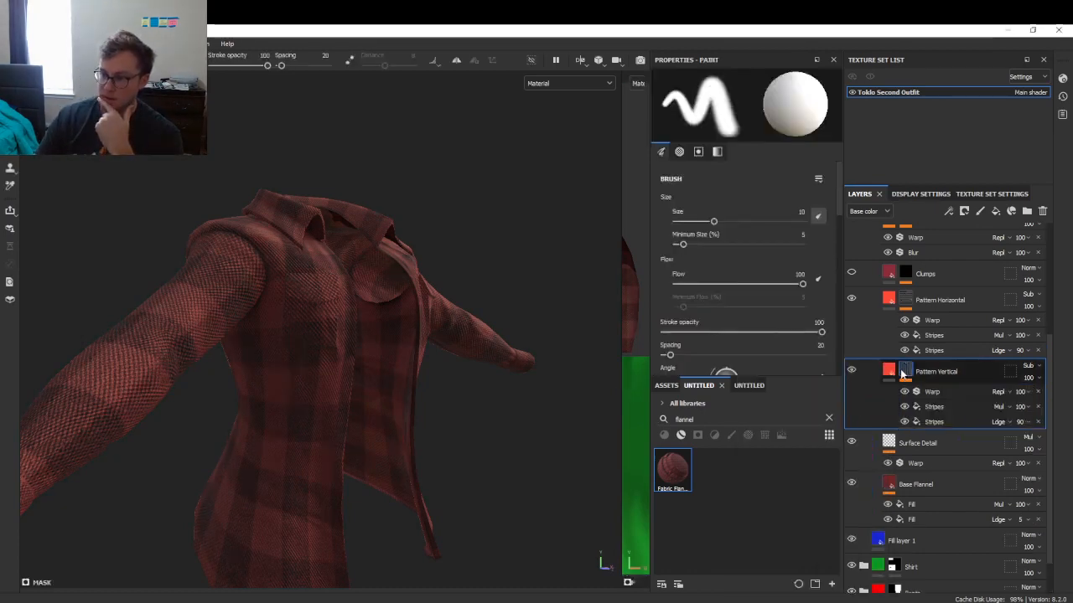
left_click(905, 409)
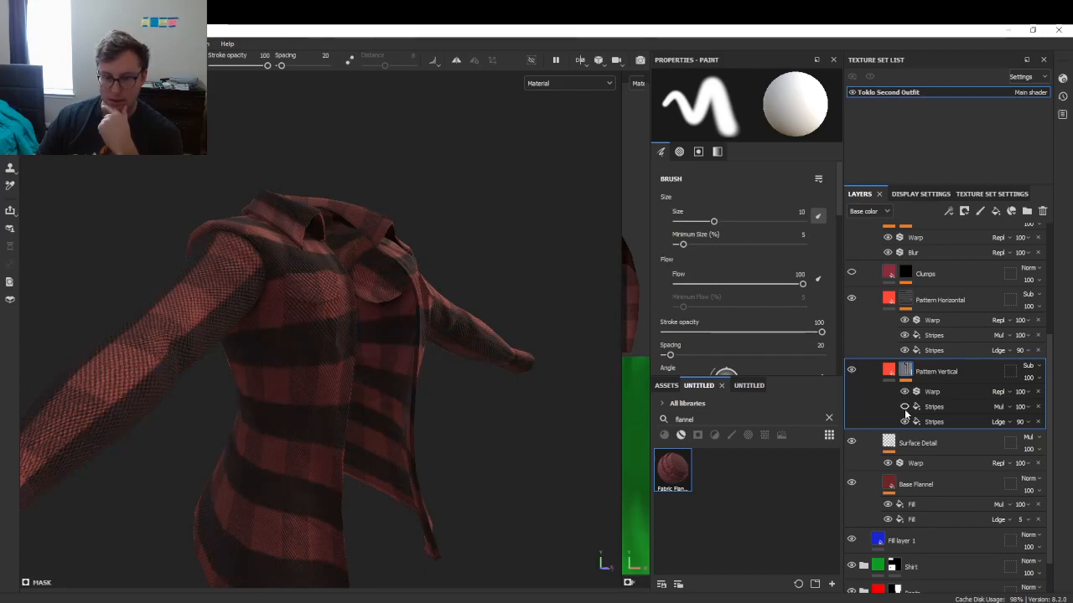
left_click(905, 408)
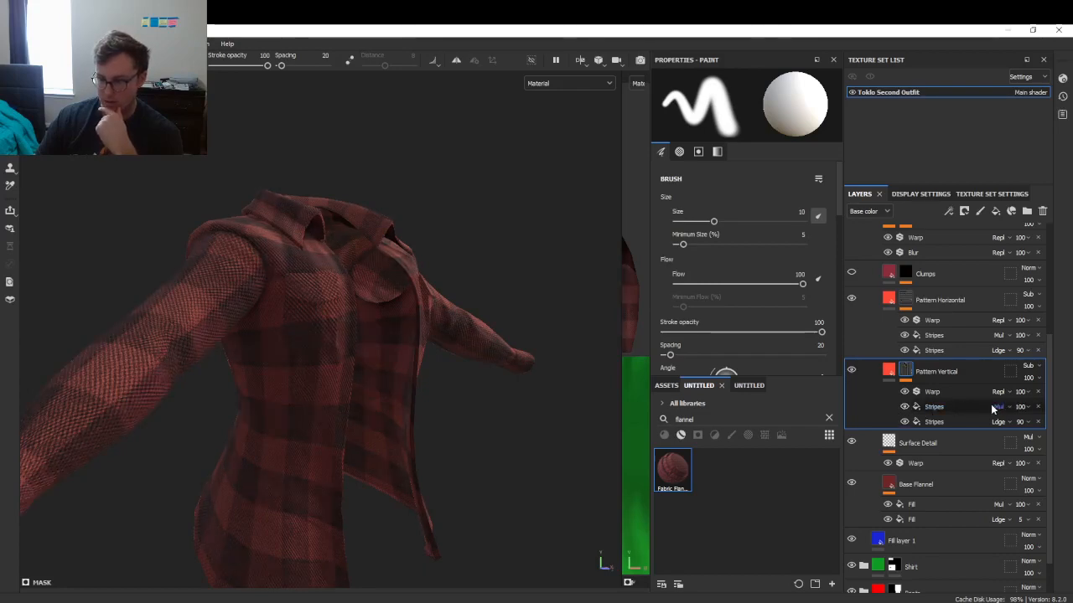
left_click(904, 409)
left_click(903, 408)
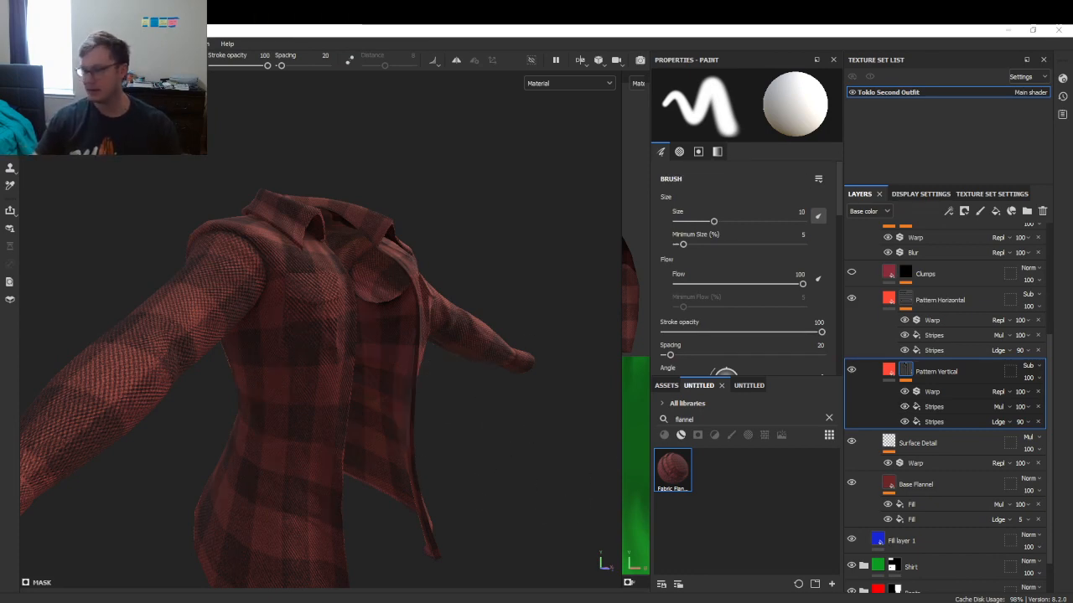
- Move the reference image window aside and frame the jacket in the viewport
left_click_drag(457, 23, 1072, 89)
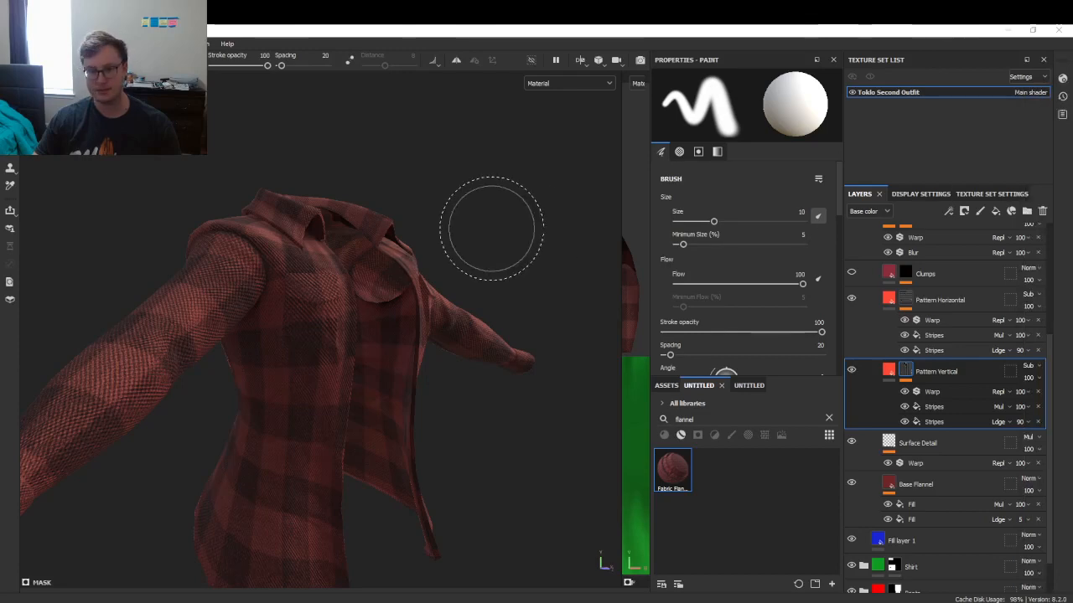
scroll(448, 268, "down", 5)
scroll(447, 268, "down", 3)
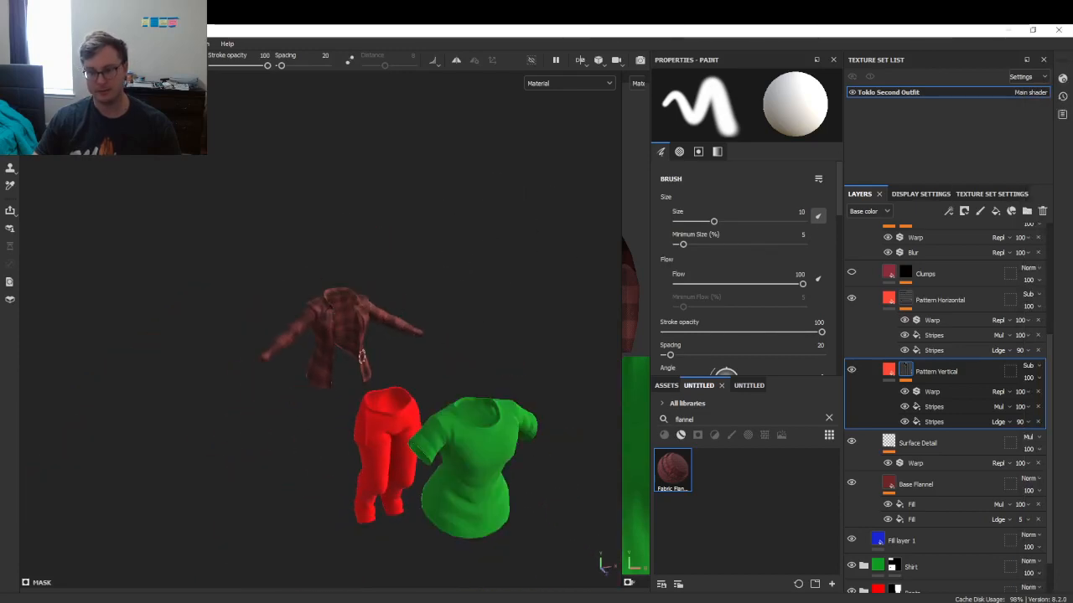
scroll(383, 330, "up", 6)
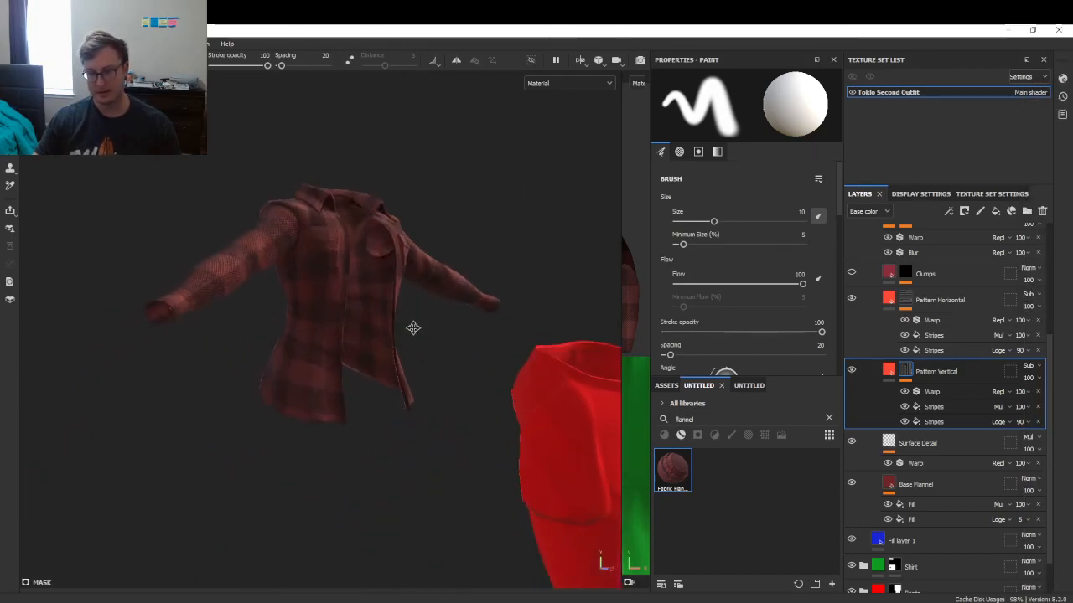
middle_click_drag(413, 328, 419, 370)
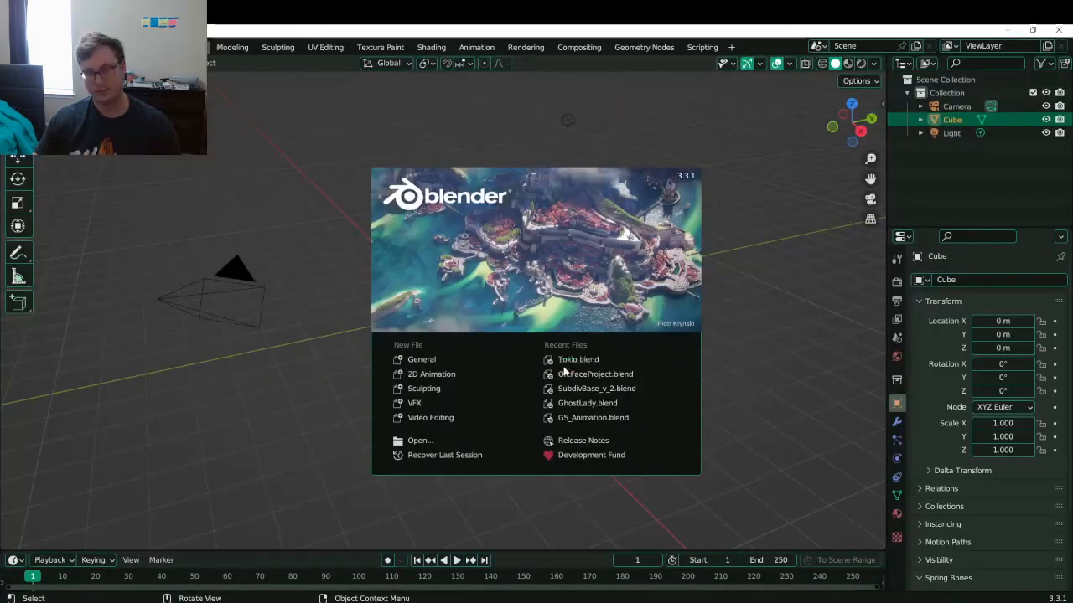
- Open Toklo.blend, hide the Outfit 2 LP meshes and show the Toklo collection
left_click(566, 361)
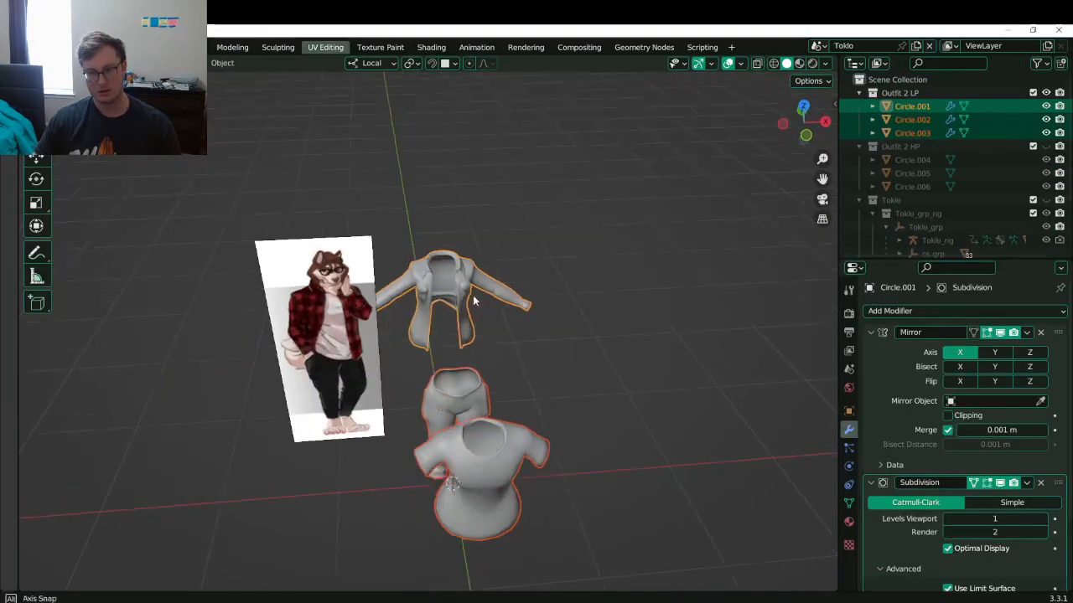
middle_click_drag(473, 300, 551, 265)
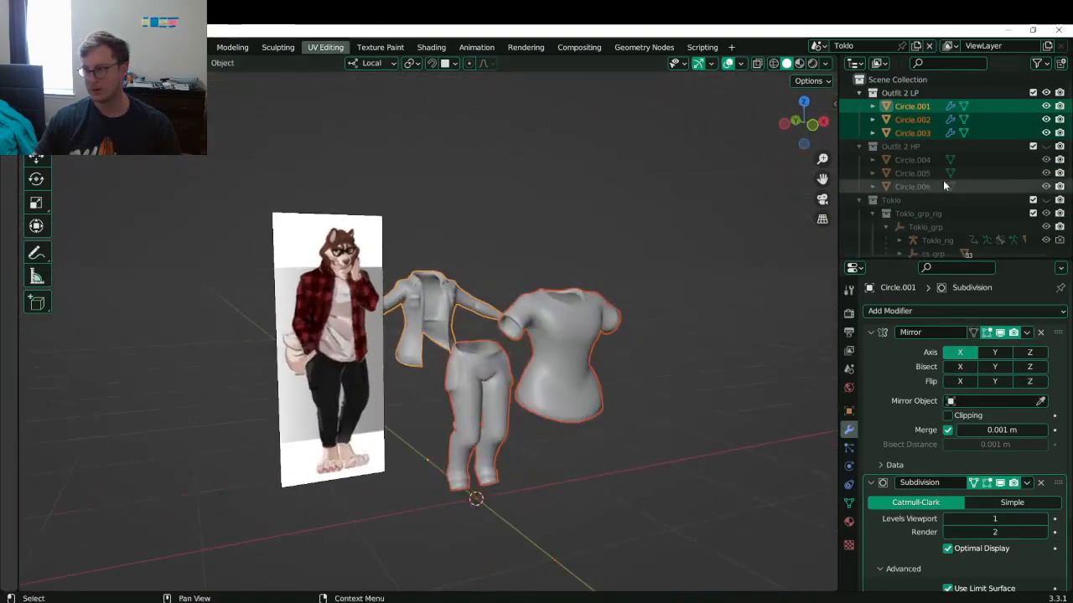
left_click(1046, 93)
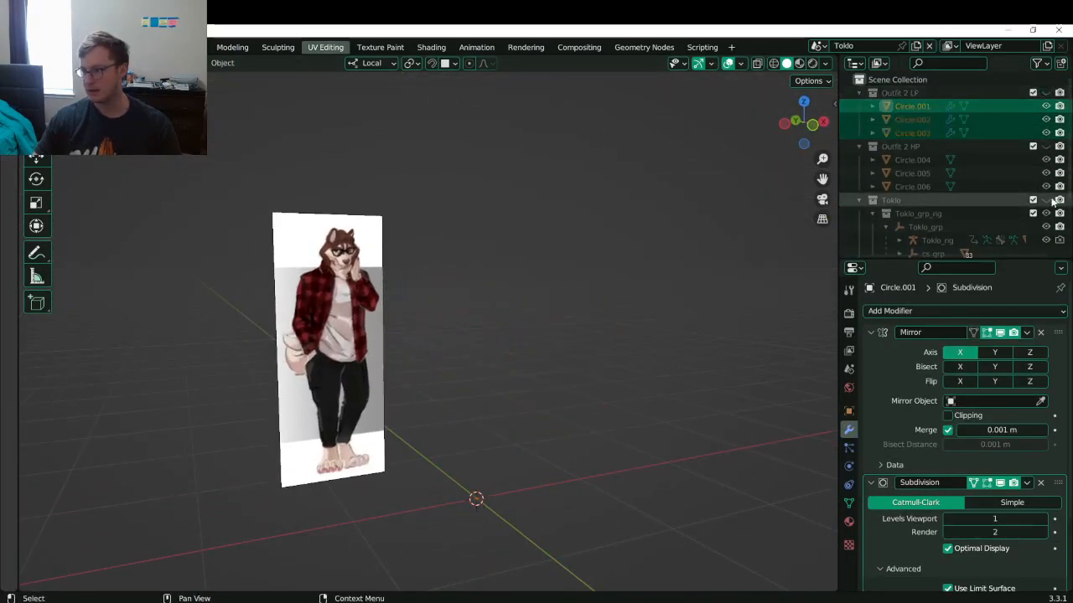
left_click(1048, 200)
- View Toklo in Material Preview from the front, save the file, and return to Painter
scroll(432, 311, "up", 5)
key("z")
left_click(588, 346)
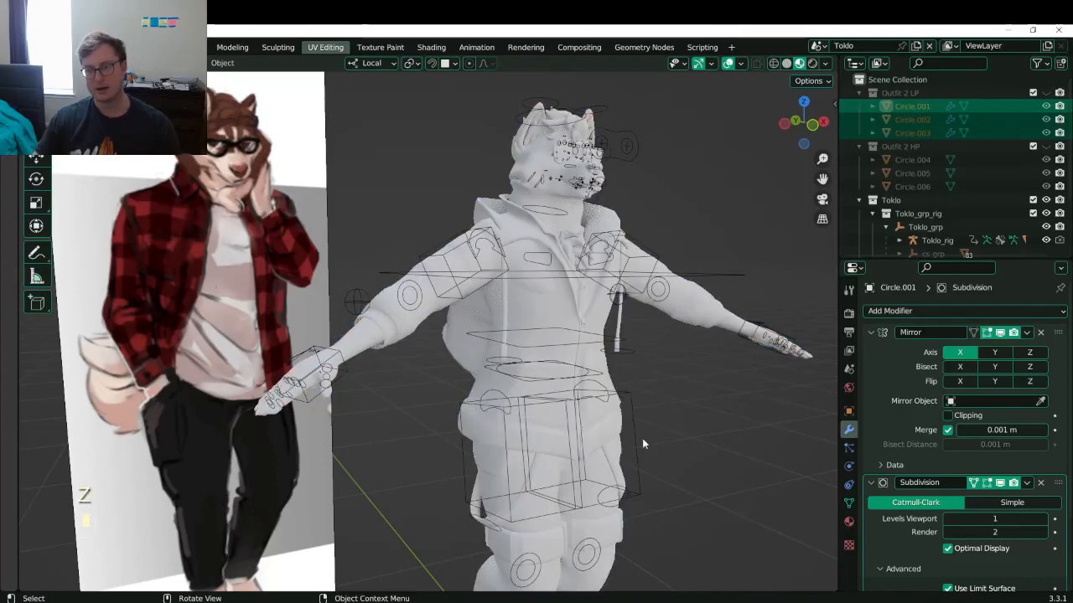
scroll(602, 308, "up", 1)
middle_click_drag(602, 308, 524, 343, "shift")
scroll(613, 306, "down", 2)
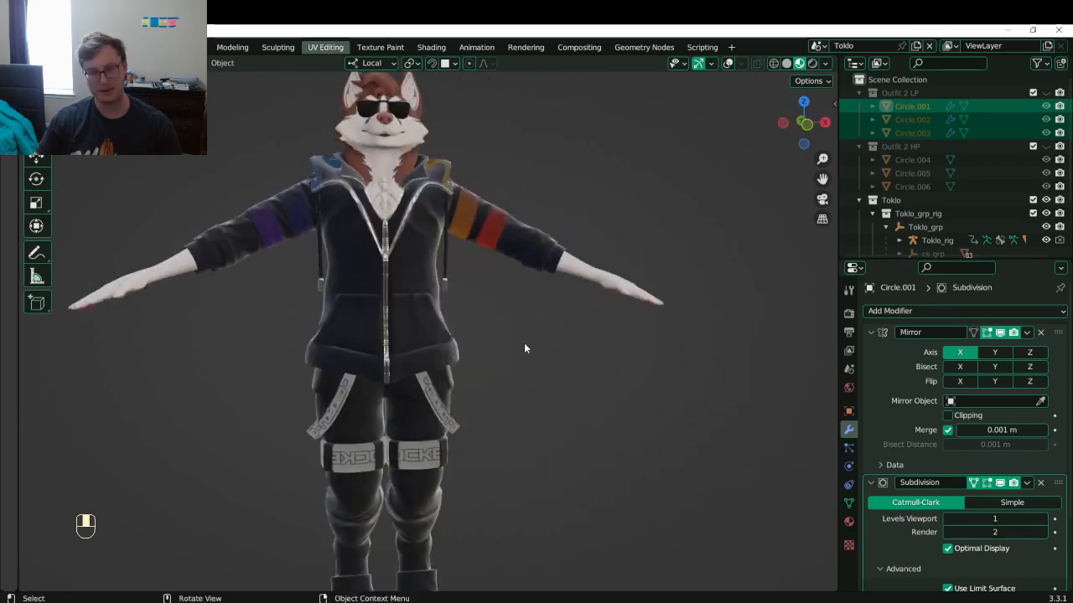
key("ctrl+s")
key("alt+Tab")
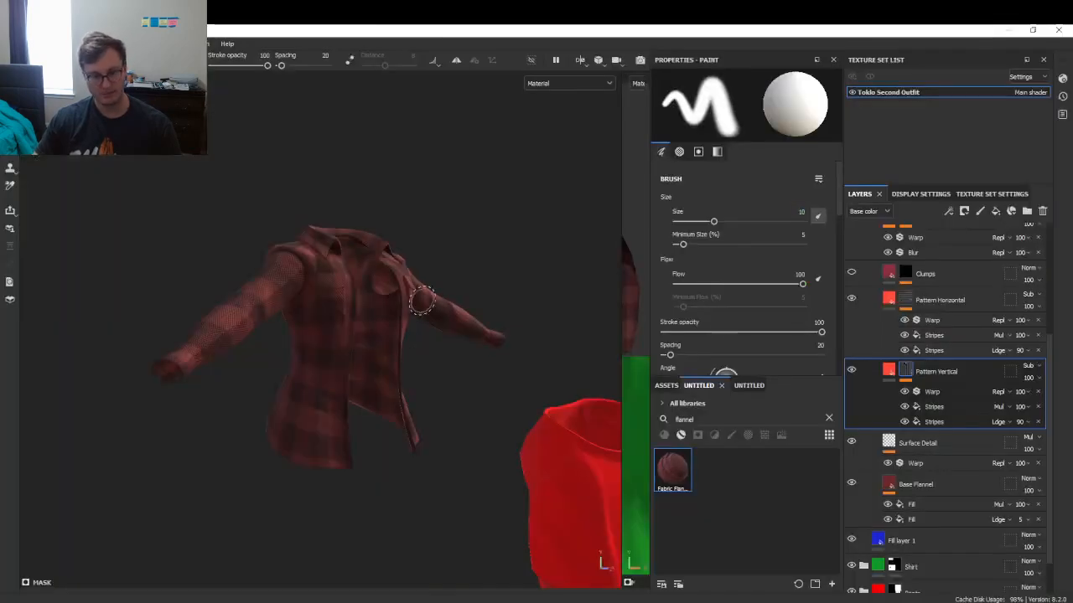
- Set the first Stripes effect opacity to 50 in Pattern Vertical and Pattern Horizontal, then inspect all garments
mouse_move(559, 311)
left_mouse_down("alt")
mouse_move(409, 337)
mouse_move(651, 283)
mouse_move(335, 335)
left_mouse_up("alt")
scroll(414, 339, "up", 3)
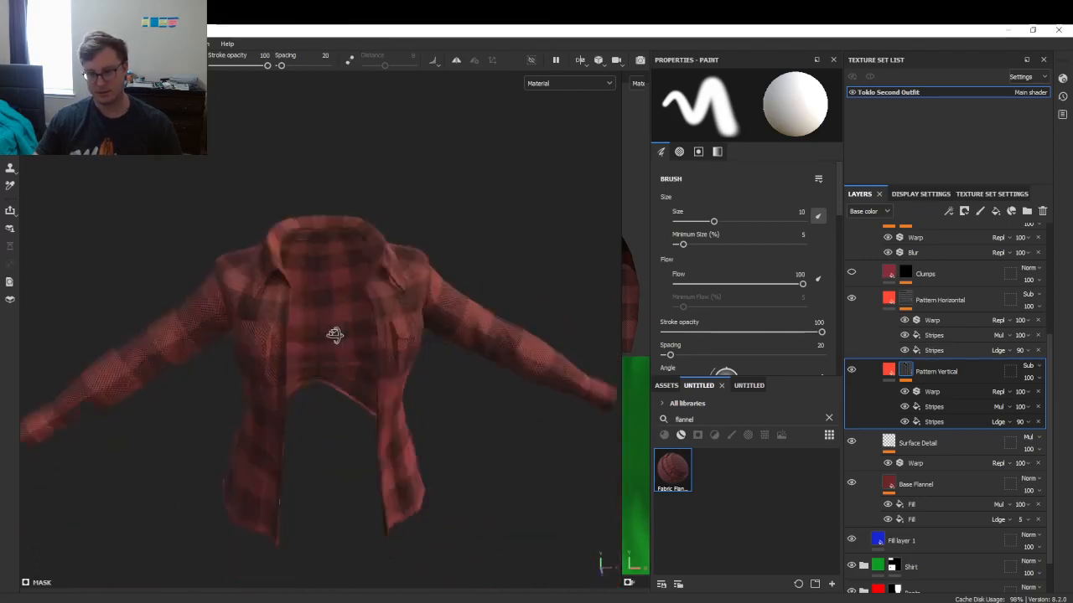
left_click(1019, 408)
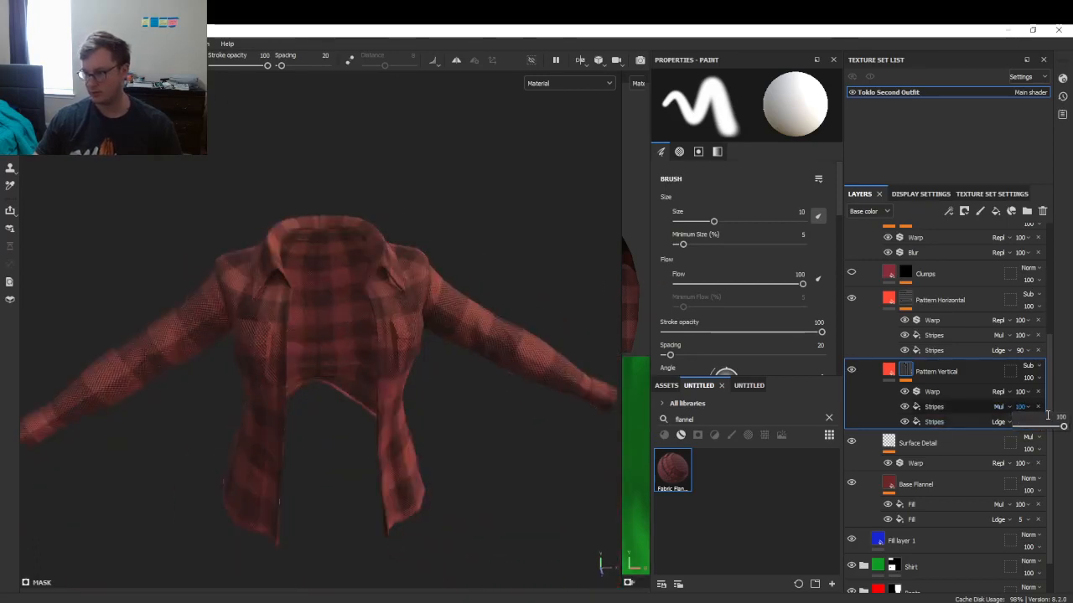
key("Return")
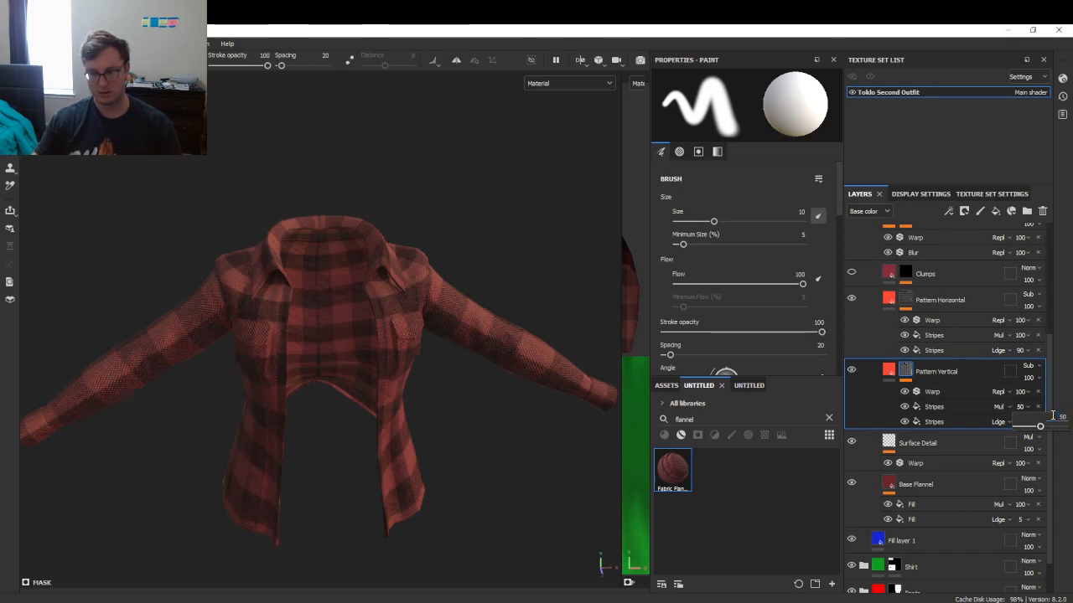
left_click(1020, 336)
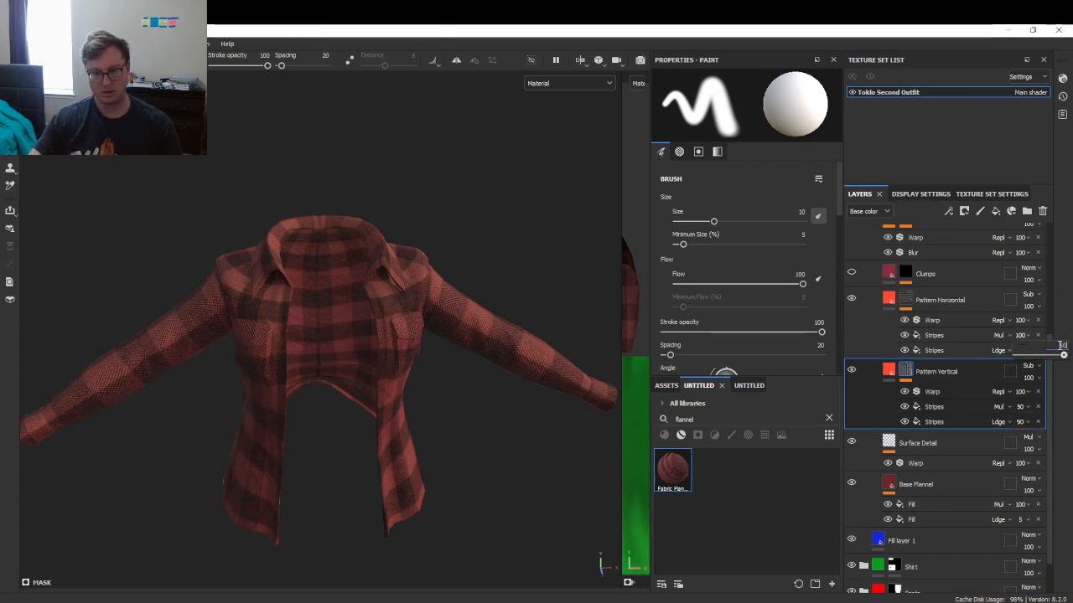
type("50")
key("Return")
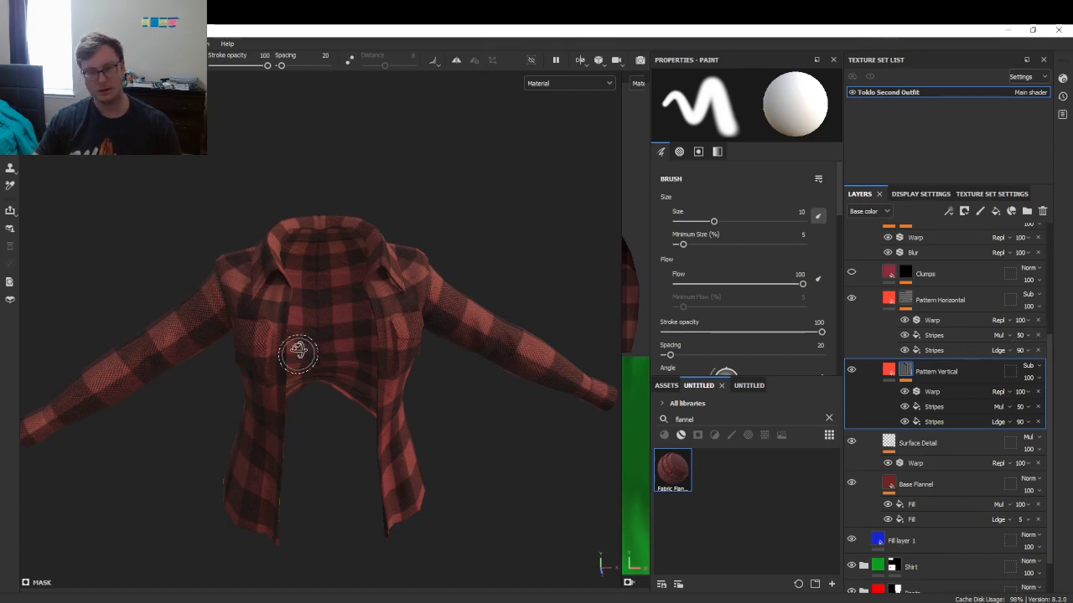
mouse_move(296, 352)
left_mouse_down("alt")
mouse_move(354, 297)
mouse_move(603, 288)
mouse_move(270, 303)
mouse_move(336, 336)
mouse_move(394, 341)
mouse_move(386, 329)
left_mouse_up("alt")
scroll(334, 339, "down", 5)
middle_click_drag(386, 329, 276, 329, "alt")
scroll(867, 275, "up", 4)
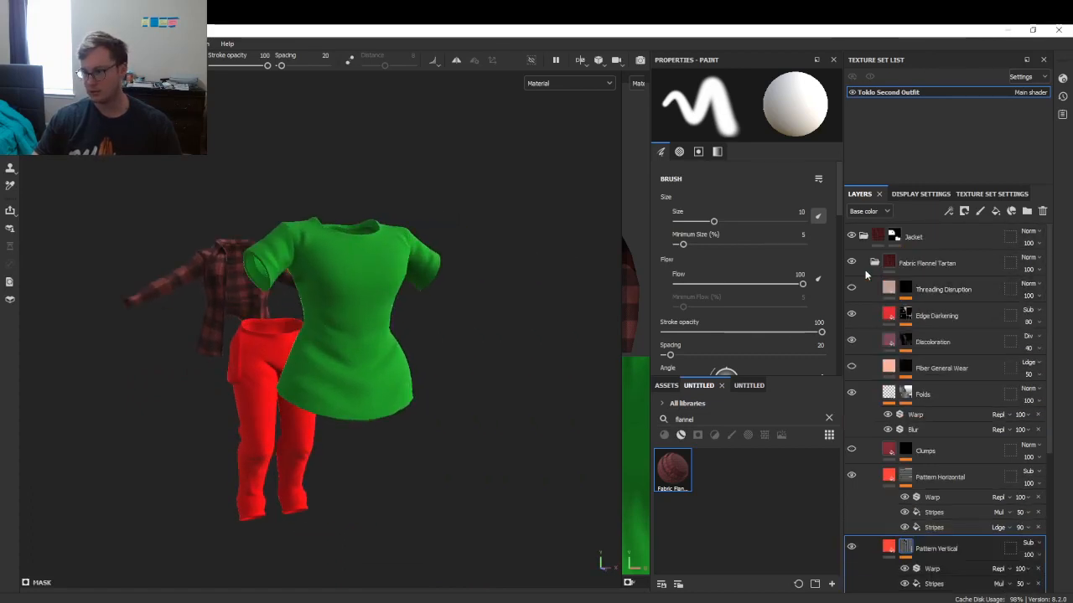
- Collapse the Jacket group, find the Cotton Blend Shirt material and drop it onto the Shirt folder
left_click(862, 238)
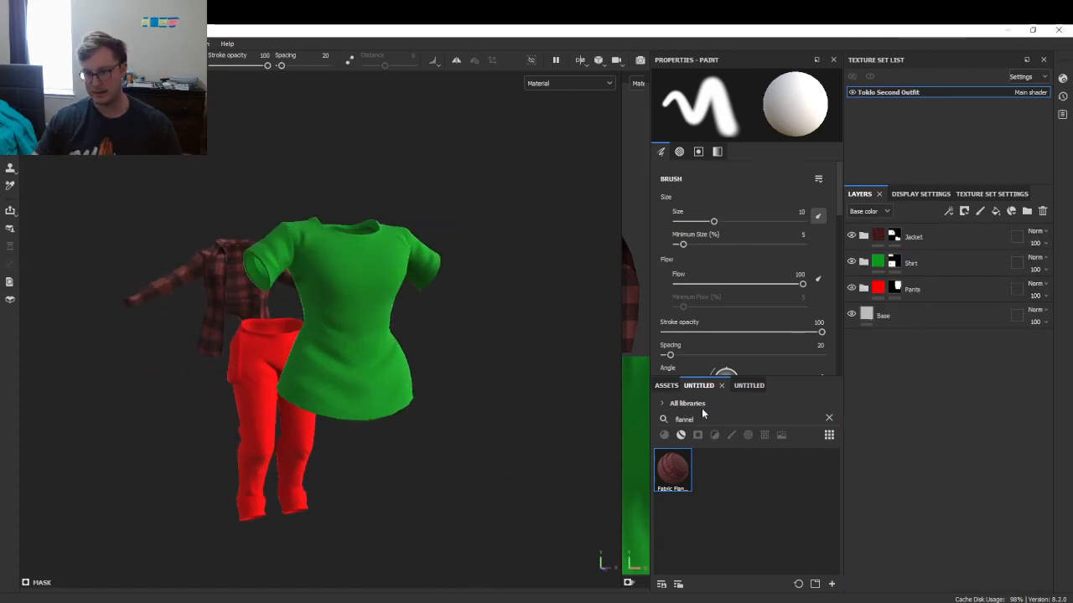
type("linen")
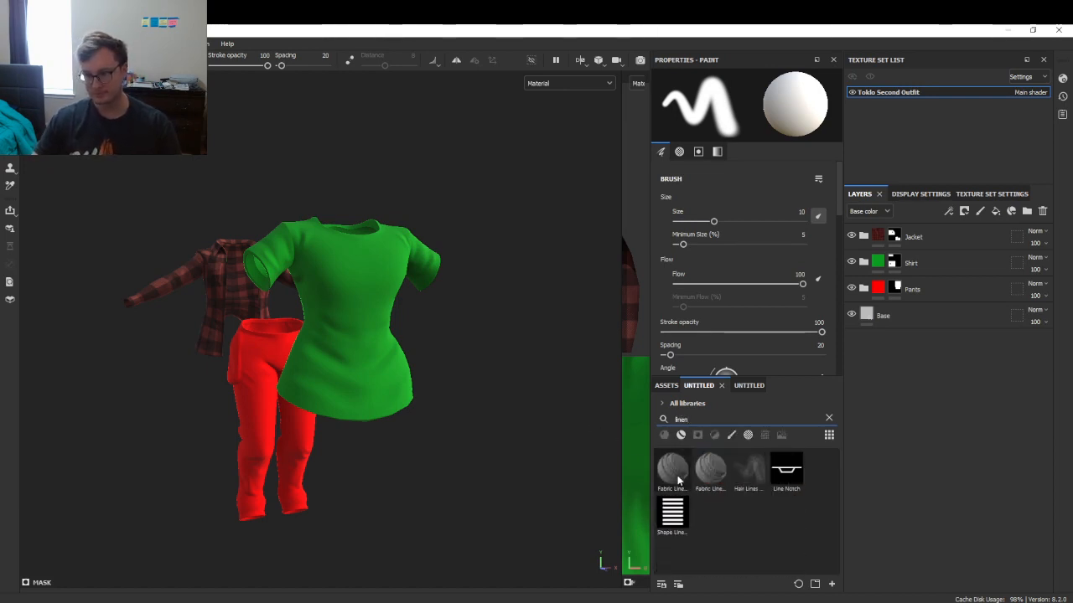
mouse_move(679, 480)
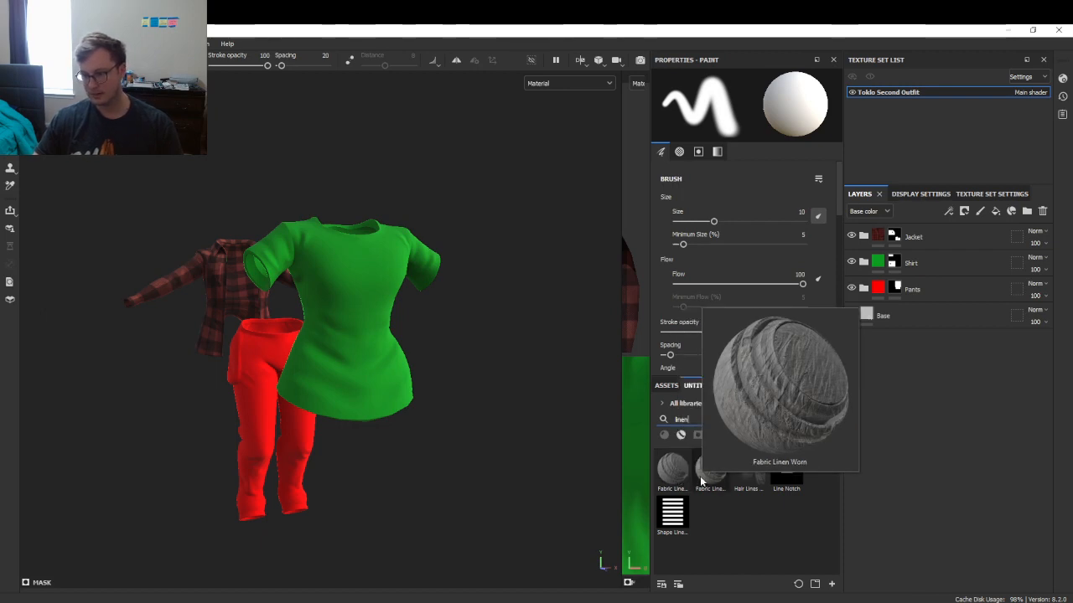
type("cotton")
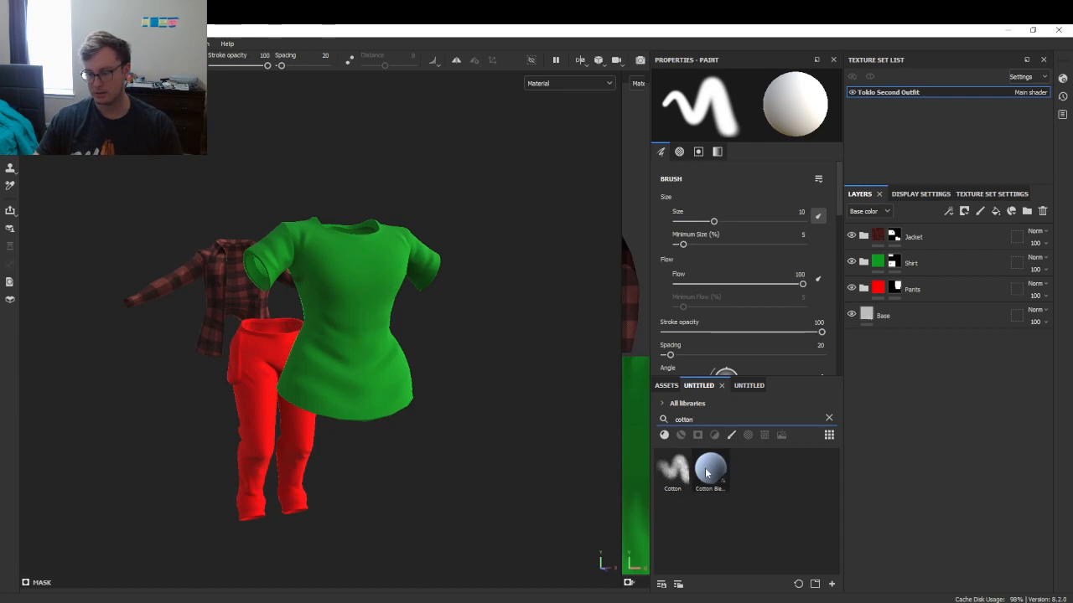
mouse_move(707, 474)
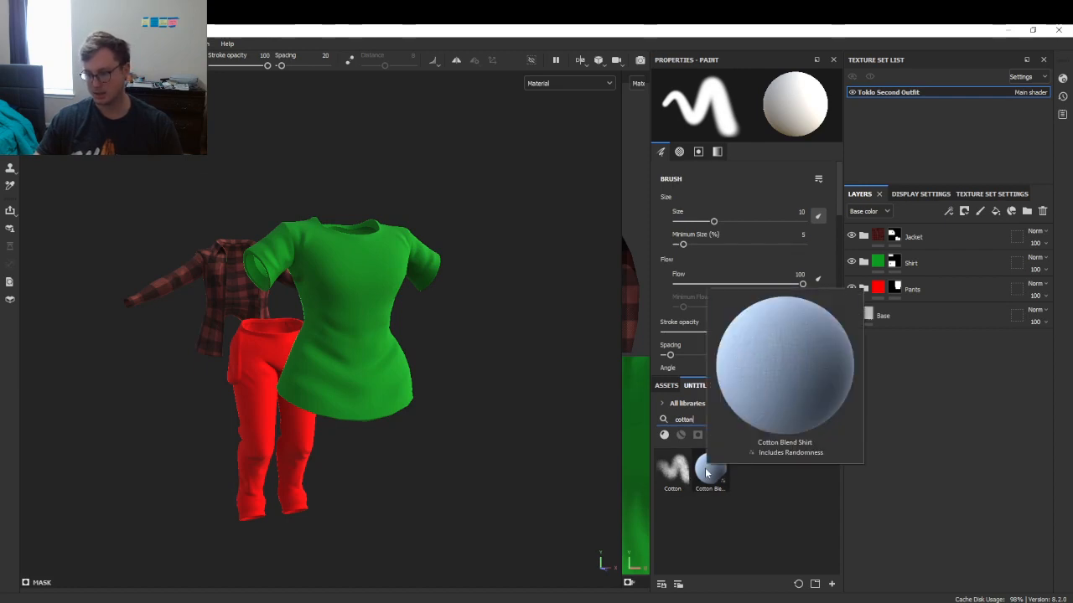
left_click_drag(707, 473, 910, 265)
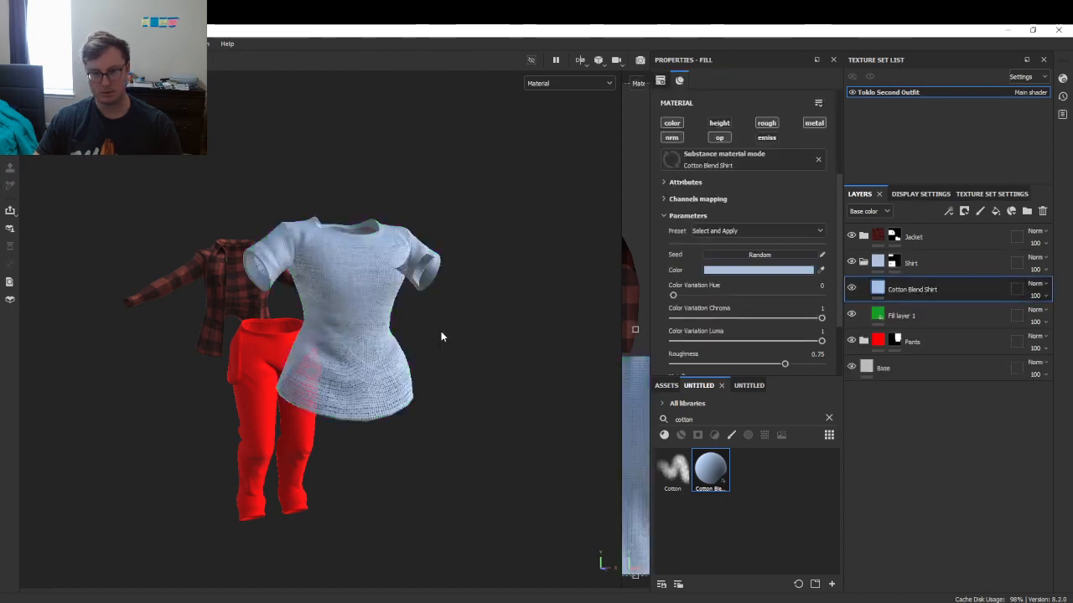
- Make the shirt material fully opaque and toggle its visibility to compare
scroll(441, 337, "up", 8)
scroll(704, 271, "up", 5)
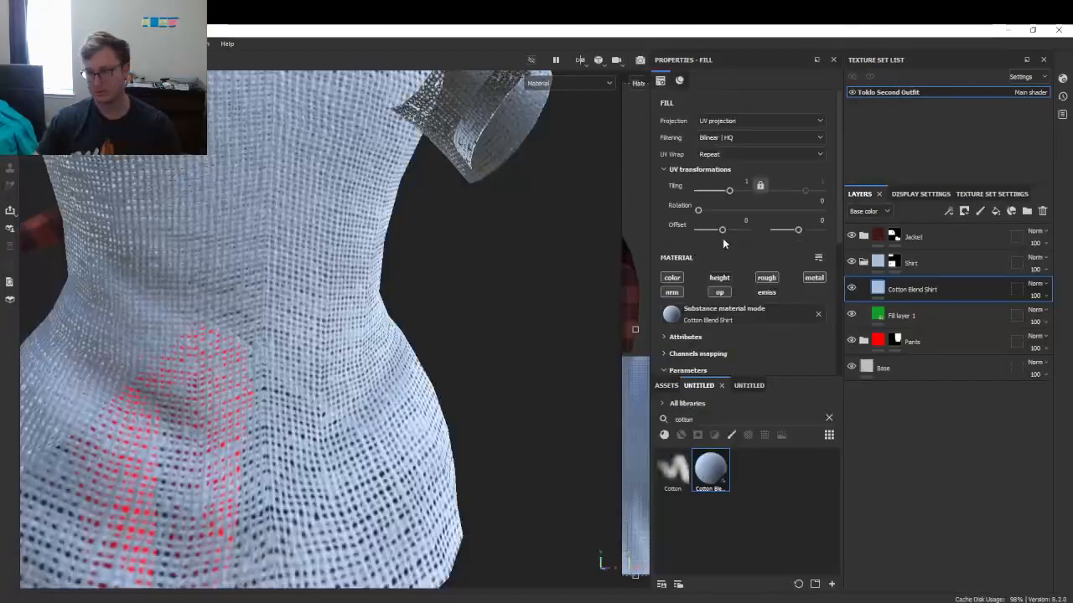
left_click(712, 295)
scroll(254, 299, "down", 2)
left_click_drag(254, 299, 390, 455, "alt")
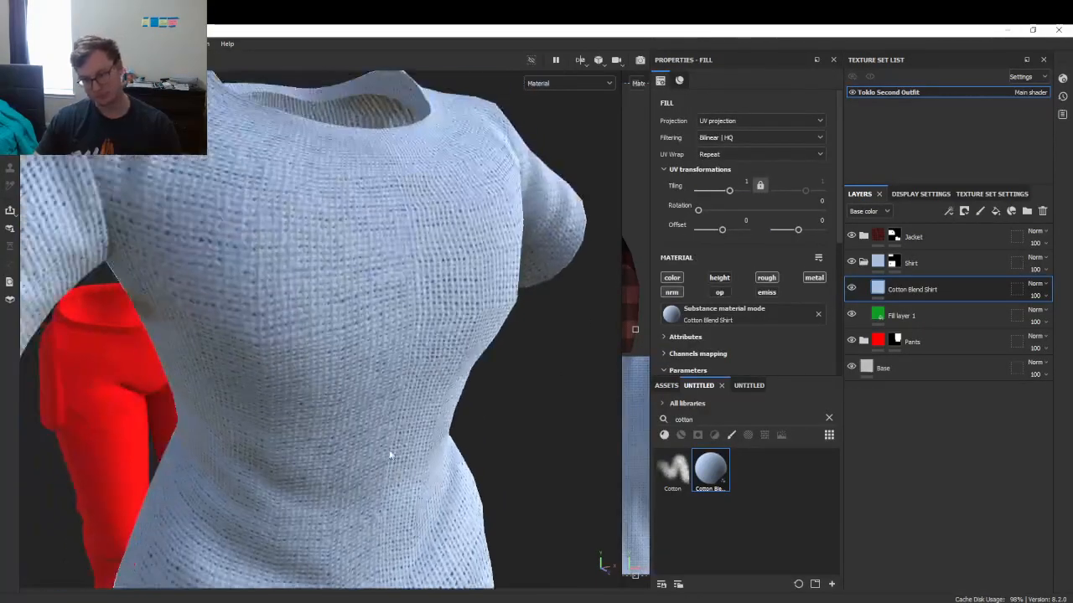
scroll(353, 295, "down", 3)
scroll(353, 298, "down", 2)
left_click(851, 289)
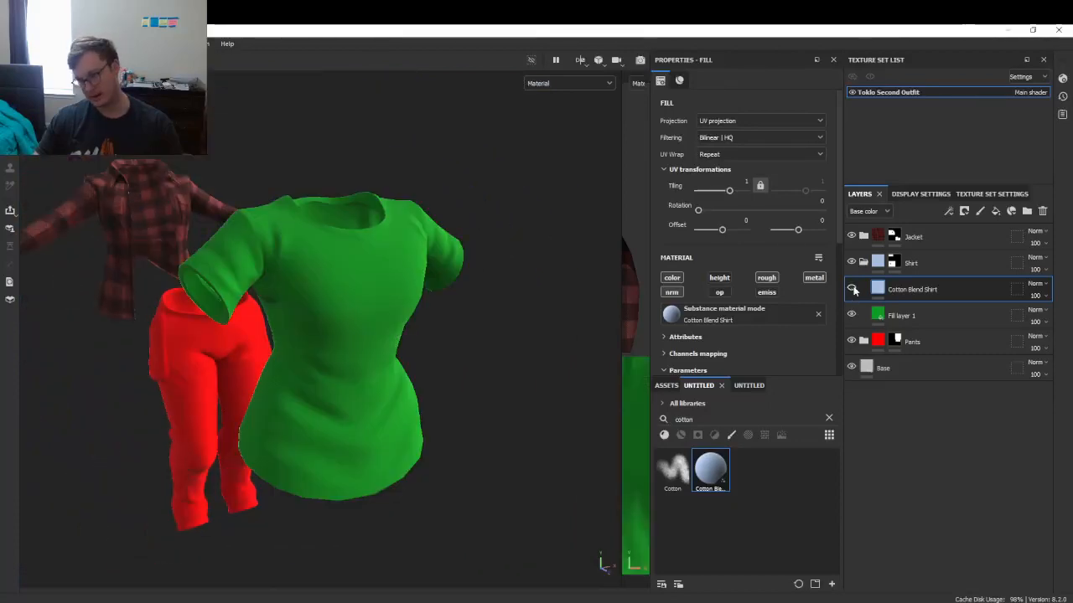
left_click(851, 288)
scroll(752, 289, "down", 5)
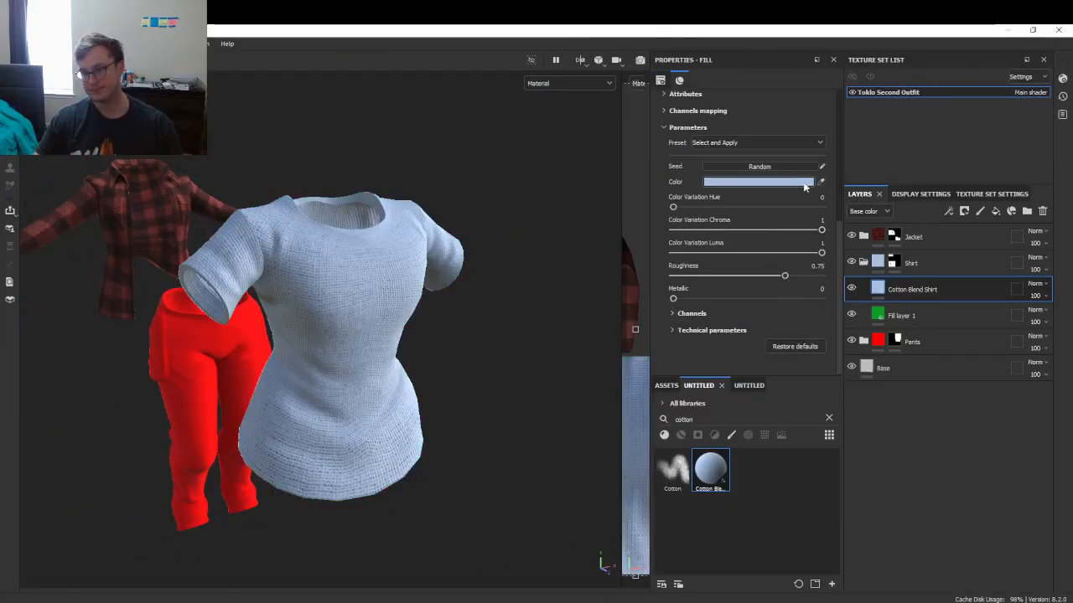
- Set the shirt material's colour to light grey-white E2E2E2
left_click(803, 183)
left_click_drag(704, 378, 687, 374)
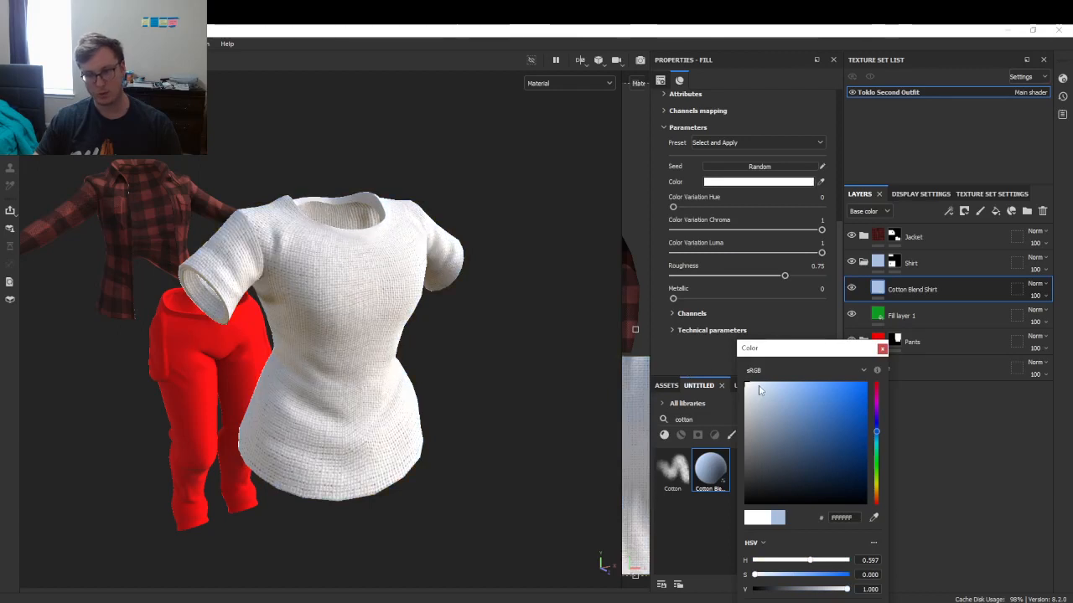
left_click_drag(759, 390, 733, 401)
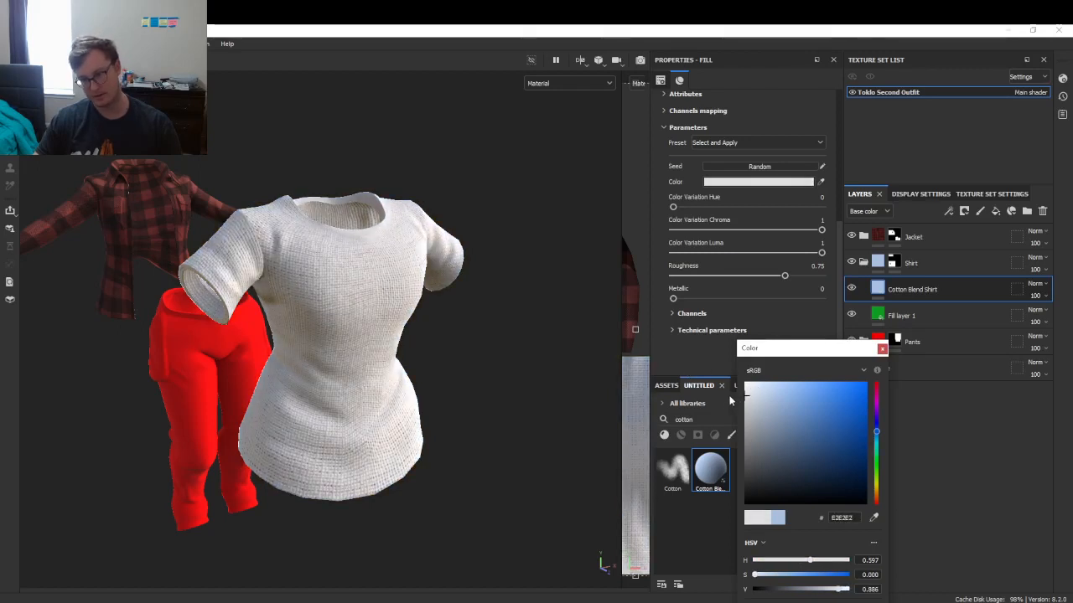
left_click(881, 348)
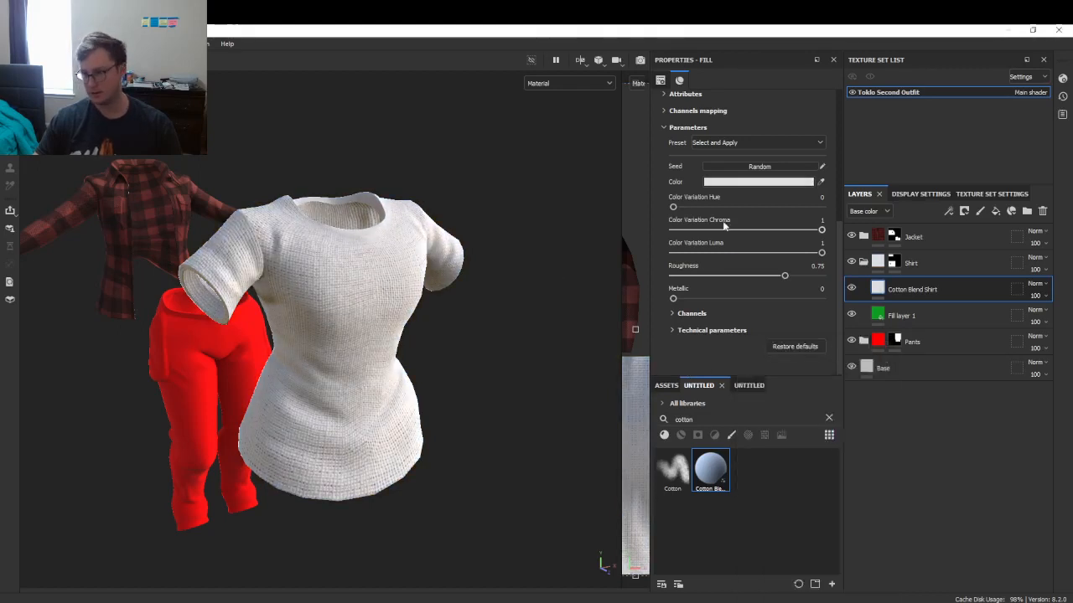
- Set UV Tiling to 4 and check the finer weave on the sleeve
scroll(734, 193, "up", 5)
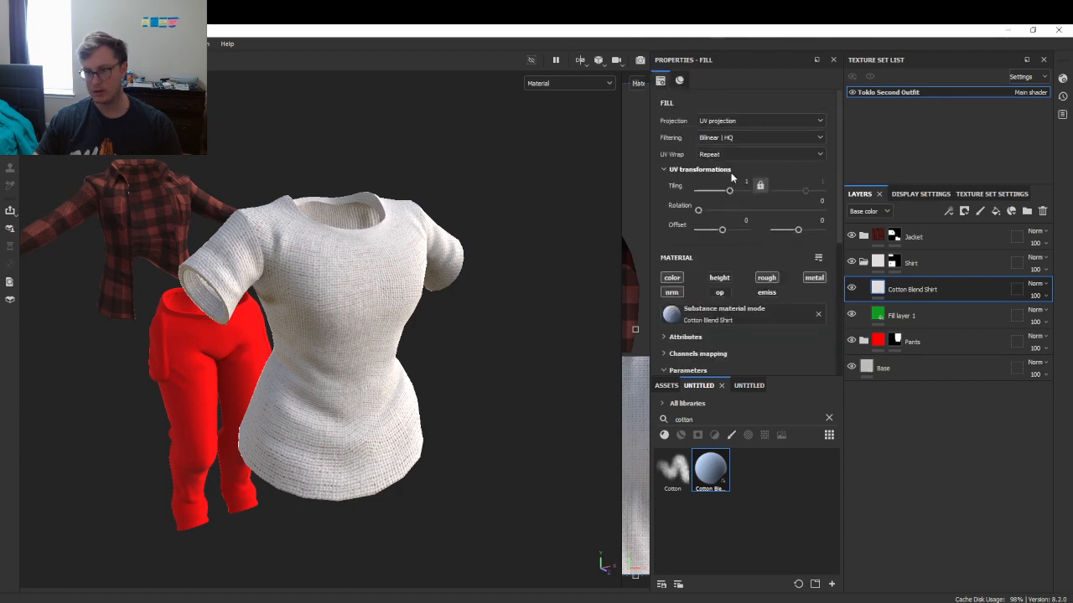
type("4")
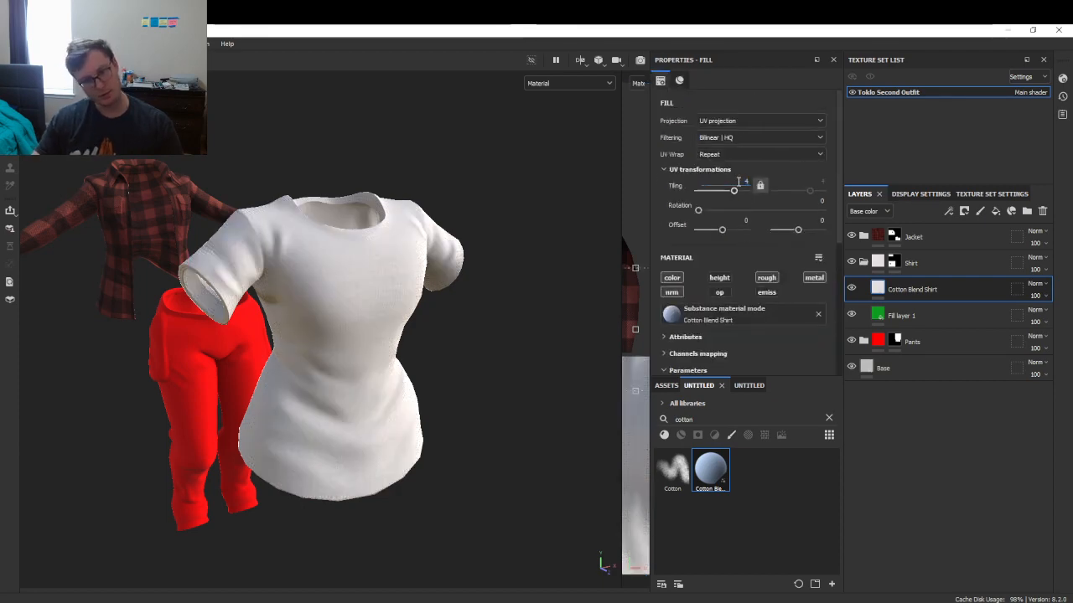
scroll(411, 310, "up", 8)
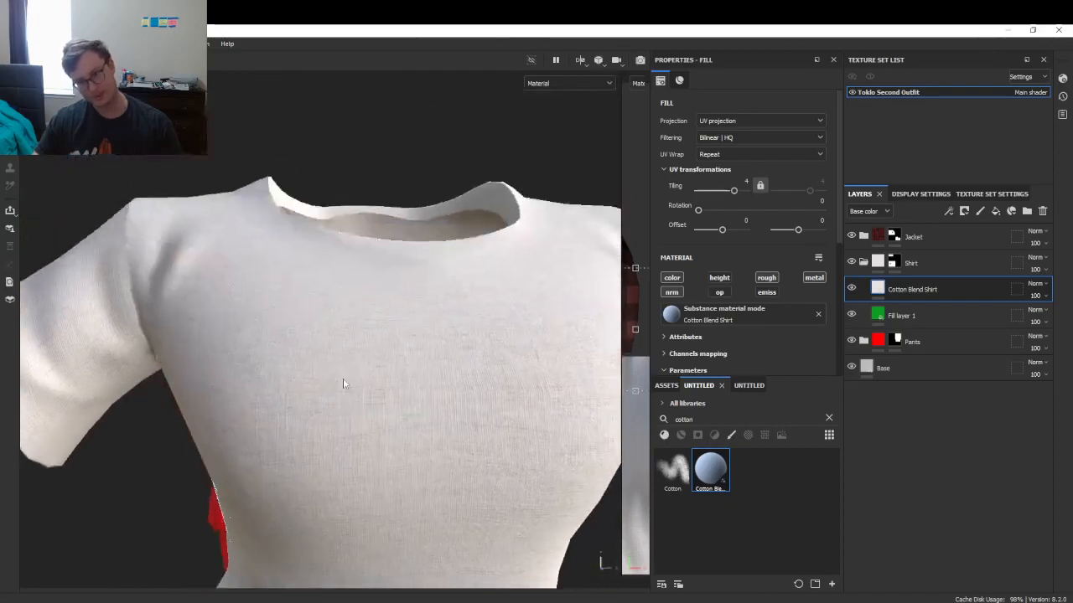
left_click_drag(343, 383, 374, 282, "alt")
scroll(374, 283, "down", 8)
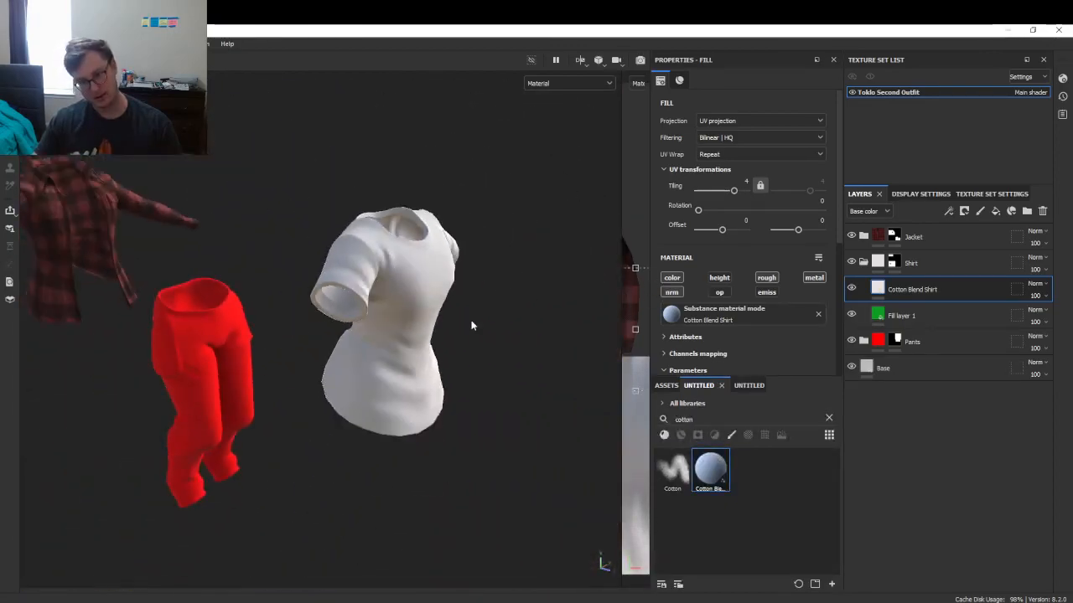
left_click_drag(472, 324, 366, 300, "alt")
scroll(394, 316, "up", 6)
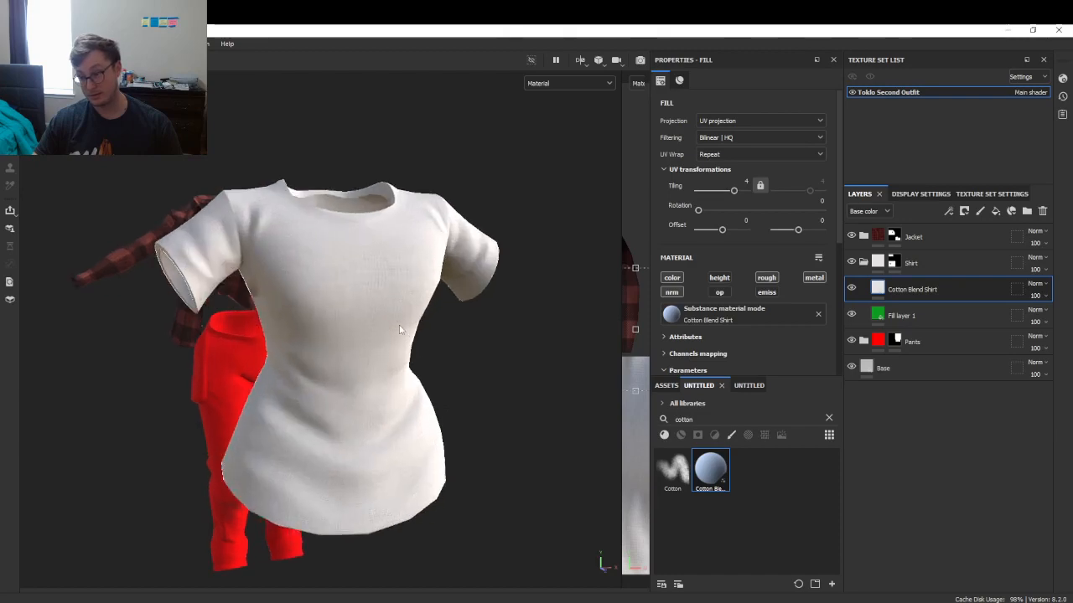
- Orbit around the shirt's sides and neckline to inspect the tiled cotton weave
mouse_move(351, 336)
left_mouse_down("alt")
mouse_move(285, 292)
mouse_move(565, 259)
mouse_move(366, 254)
mouse_move(369, 244)
mouse_move(132, 311)
mouse_move(235, 293)
mouse_move(352, 318)
mouse_move(503, 305)
mouse_move(471, 321)
mouse_move(335, 325)
left_mouse_up("alt")
scroll(369, 244, "down", 4)
scroll(347, 295, "up", 4)
left_click_drag(392, 301, 331, 325, "alt")
scroll(410, 342, "up", 3)
scroll(411, 343, "up", 3)
middle_click_drag(411, 343, 391, 282, "alt")
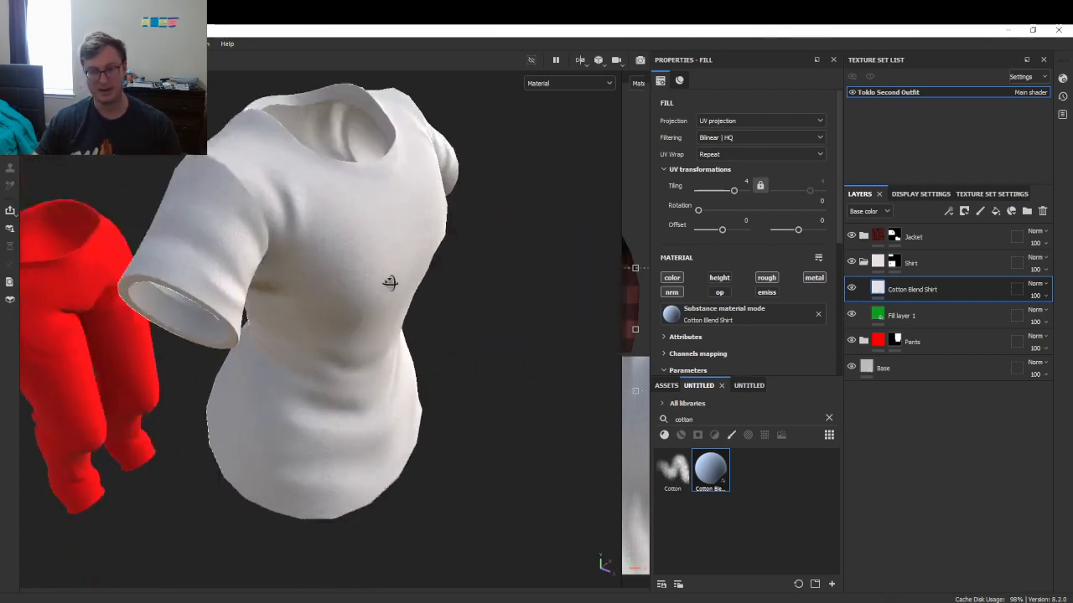
left_click_drag(390, 283, 411, 347, "alt")
scroll(421, 402, "up", 3)
middle_click_drag(411, 347, 343, 380, "alt")
scroll(344, 381, "up", 3)
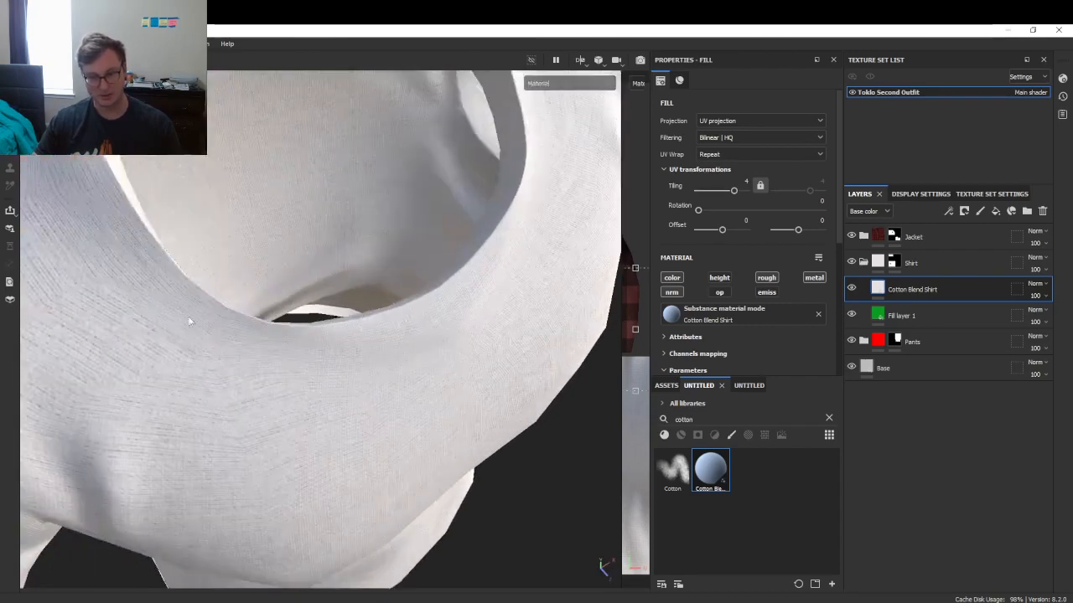
scroll(491, 189, "down", 3)
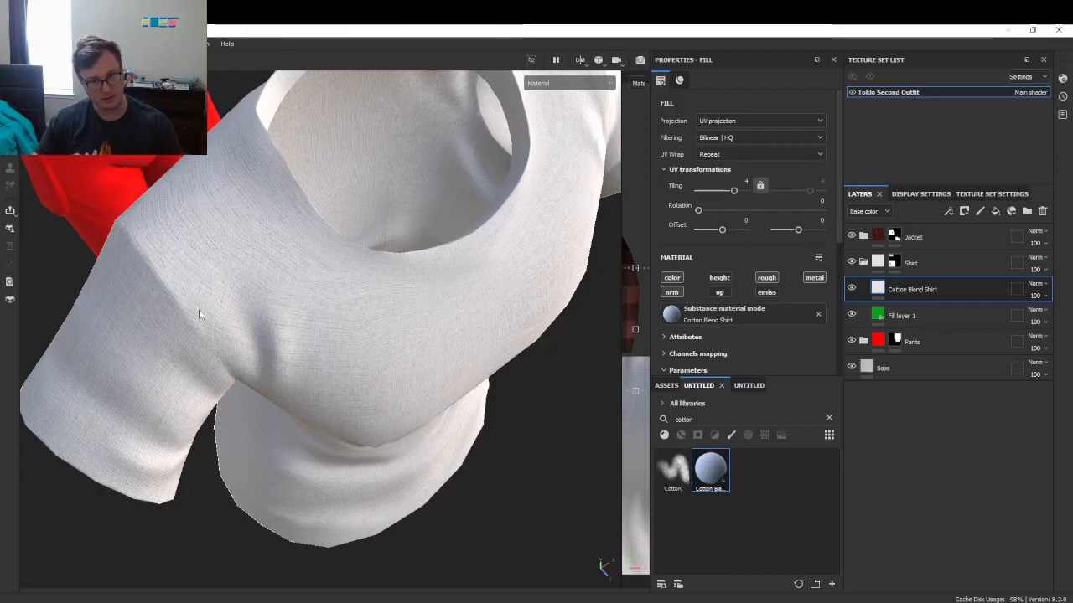
scroll(216, 358, "down", 4)
left_click_drag(290, 264, 318, 243, "alt")
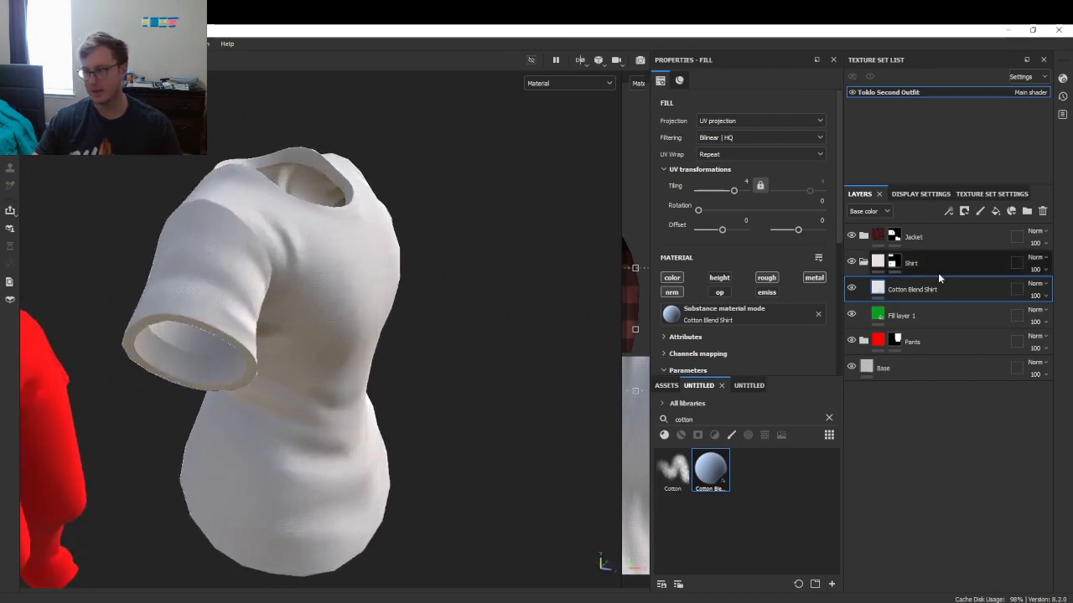
- Drag the Bevel Shadow Template smart material into the Shirt group
left_click(919, 311)
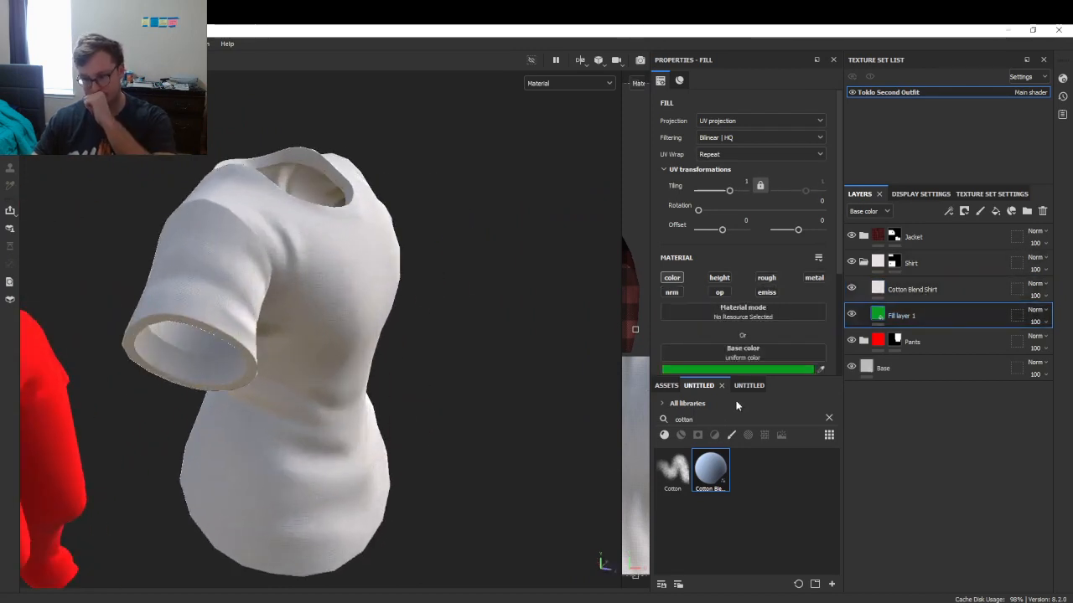
left_click(736, 386)
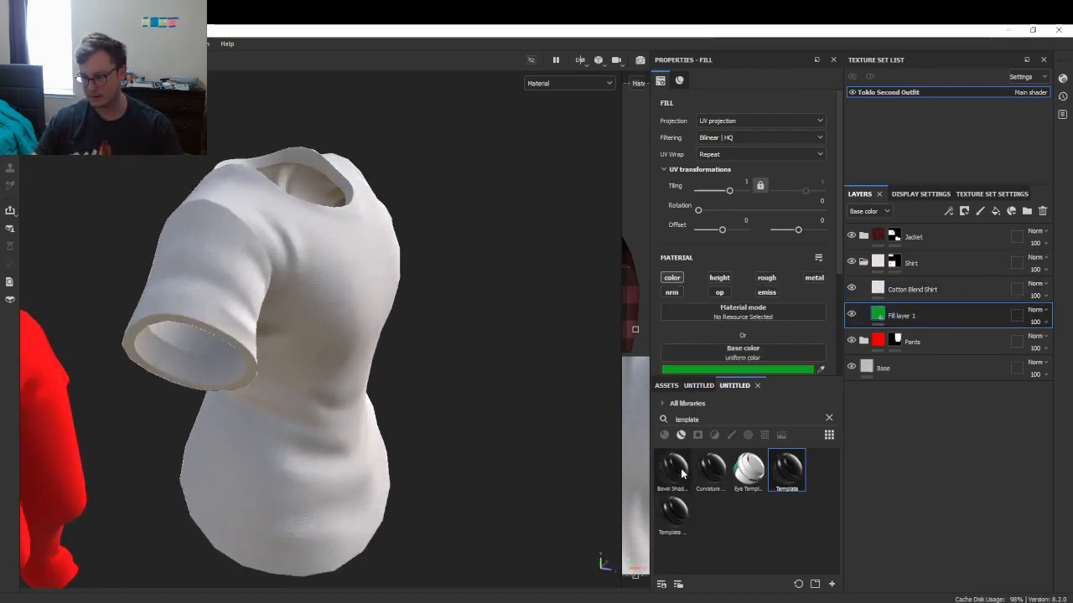
mouse_move(681, 473)
left_click_drag(681, 473, 929, 311)
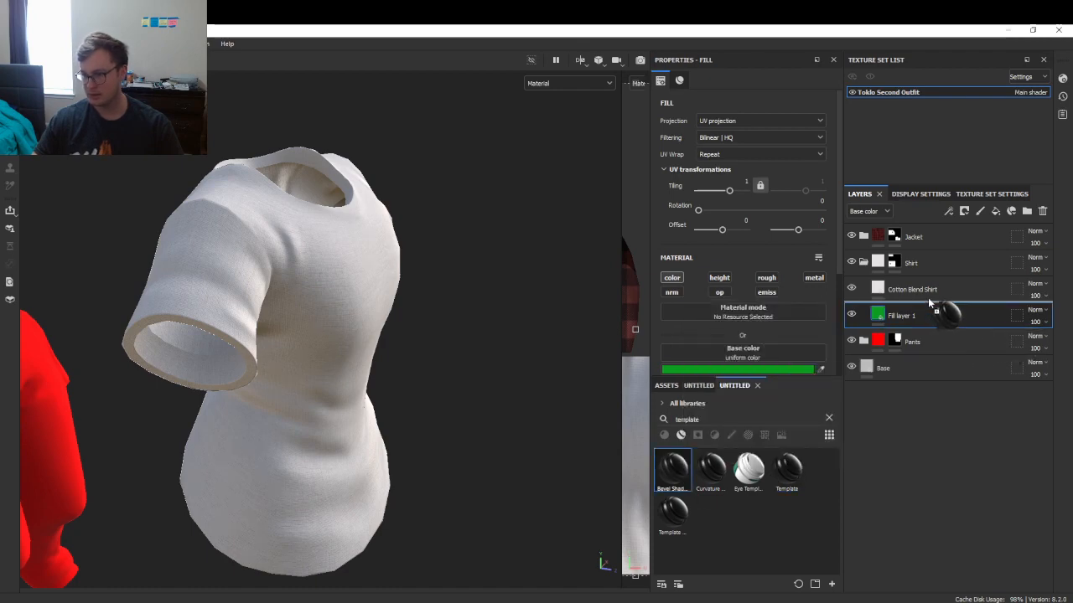
left_click_drag(928, 302, 935, 273)
left_click_drag(316, 330, 430, 340, "alt")
- Orbit and zoom around the shirt and sleeve to check the seam shadows
middle_click_drag(430, 340, 497, 488, "alt")
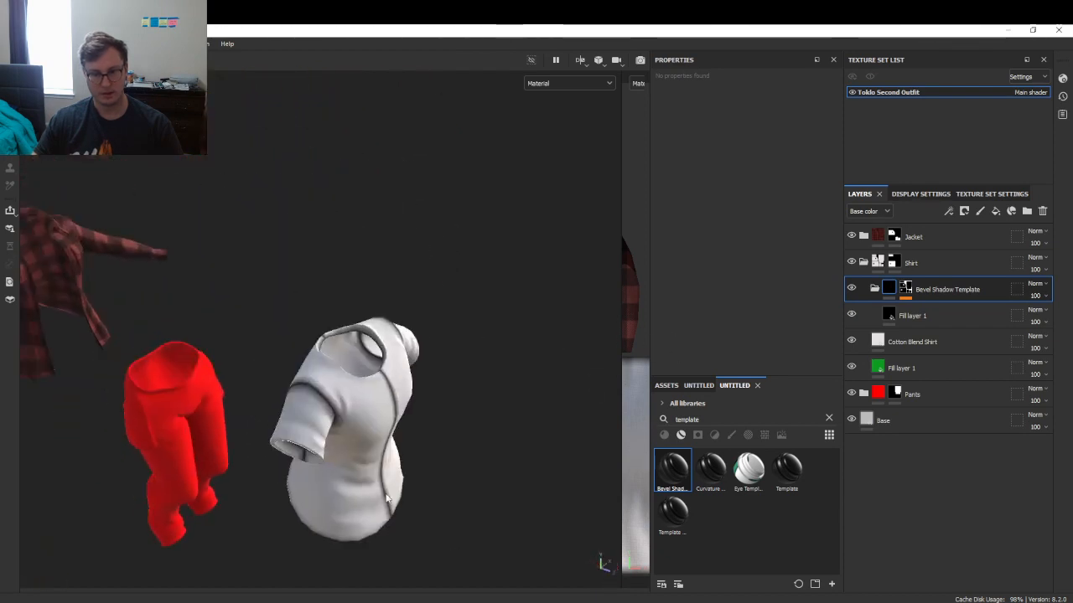
scroll(327, 450, "up", 5)
left_click_drag(251, 256, 235, 377, "alt")
left_click_drag(362, 346, 199, 431, "alt")
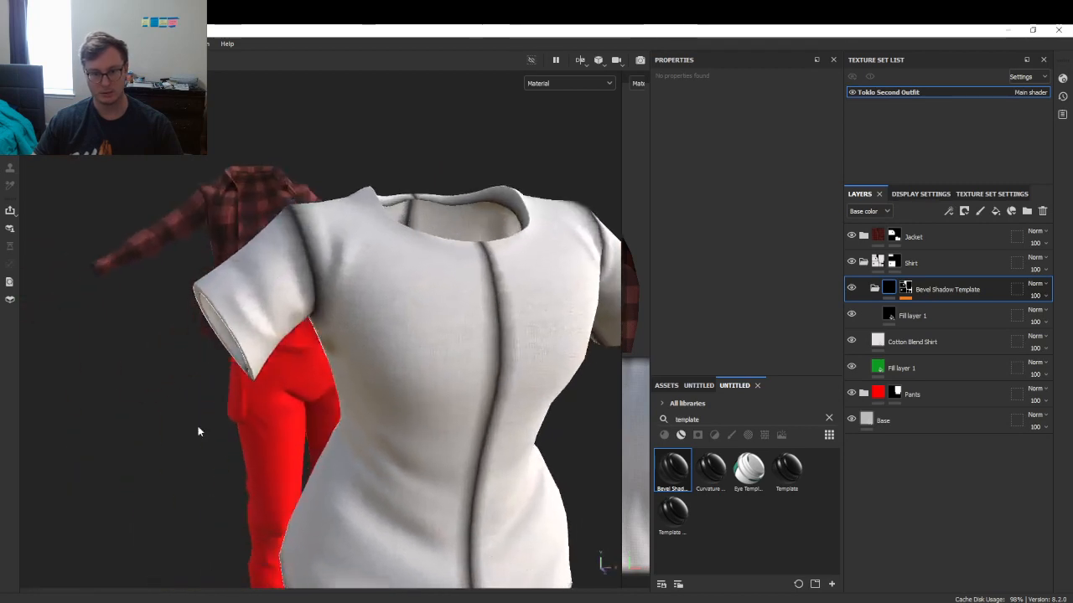
scroll(401, 347, "down", 4)
left_click_drag(417, 287, 472, 383, "alt")
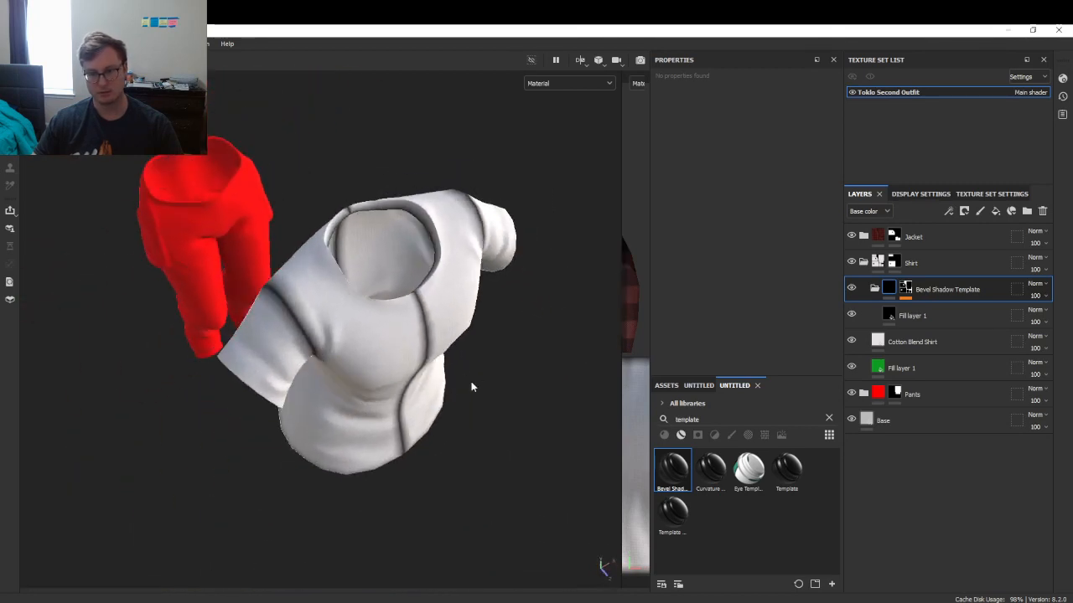
- Switch the template's fill layer from roughness to height, with seam height -0.5227
left_click(895, 292)
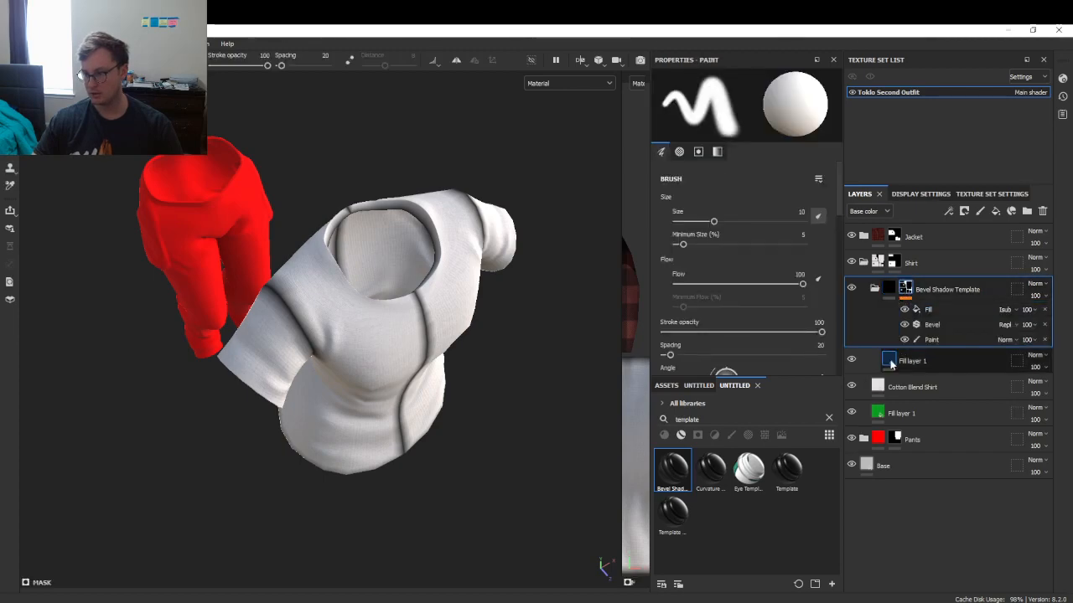
left_click(912, 360)
scroll(689, 235, "down", 3)
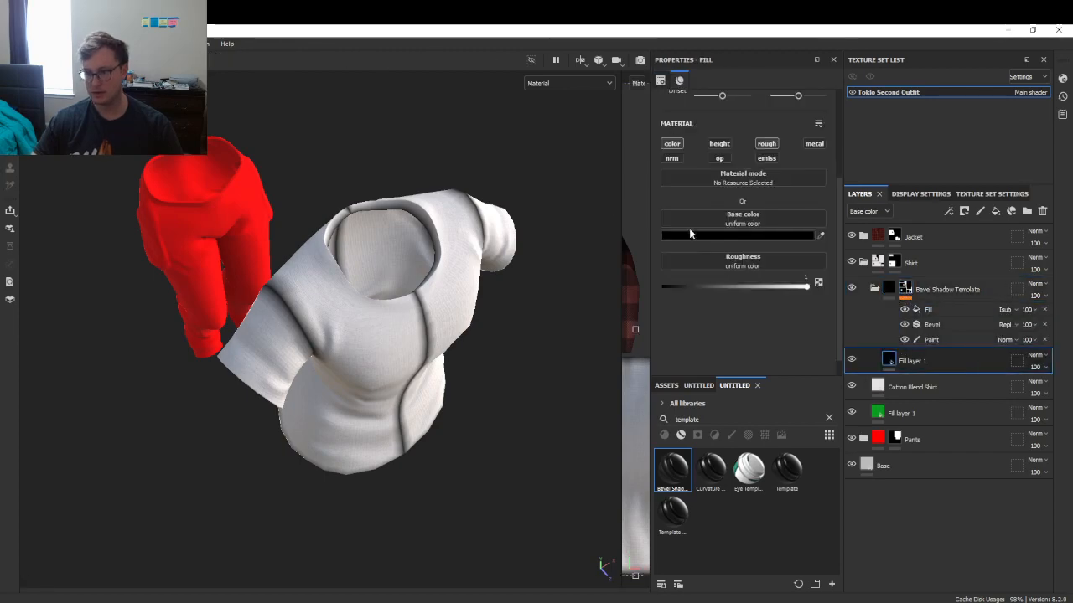
left_click(670, 146, "alt")
left_click(718, 143, "alt")
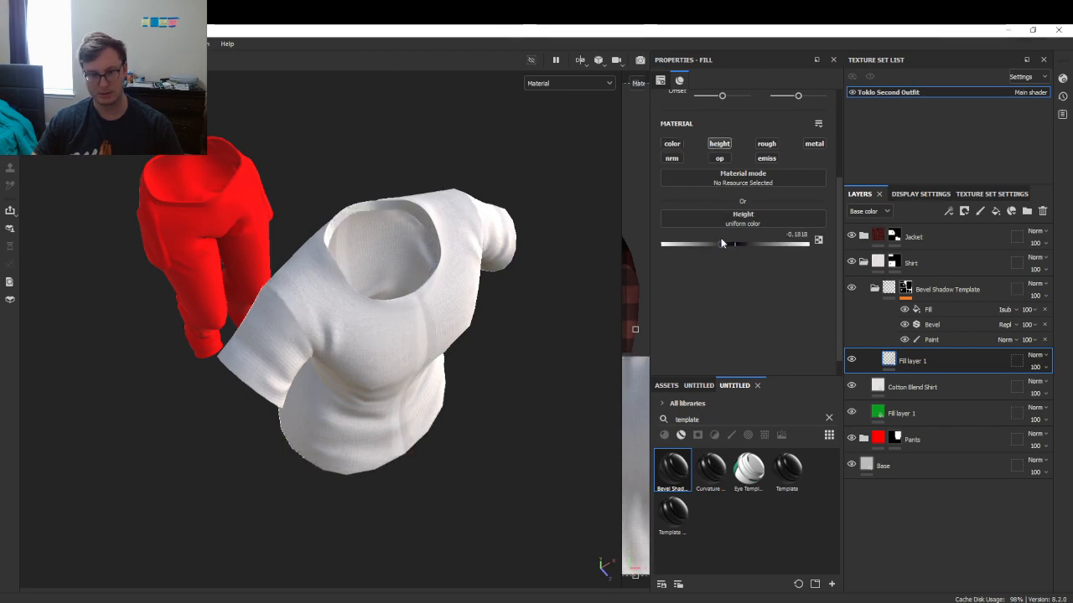
left_click_drag(706, 240, 696, 237)
scroll(308, 342, "up", 5)
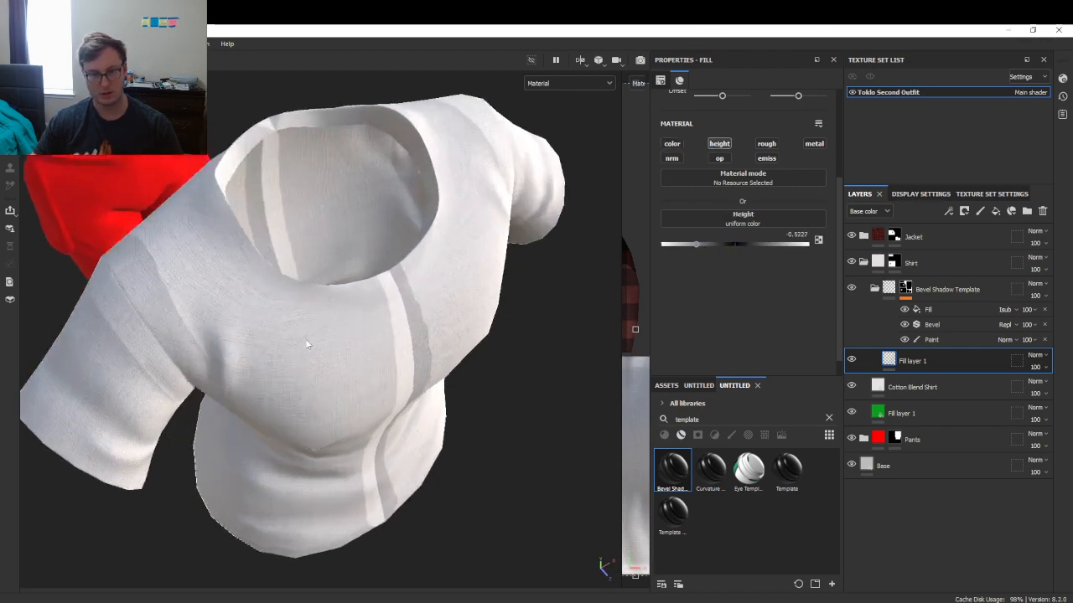
left_click_drag(308, 343, 597, 240, "alt")
- Enable the fill's colour channel and set its base colour to light grey C5C5C5
left_click(672, 143)
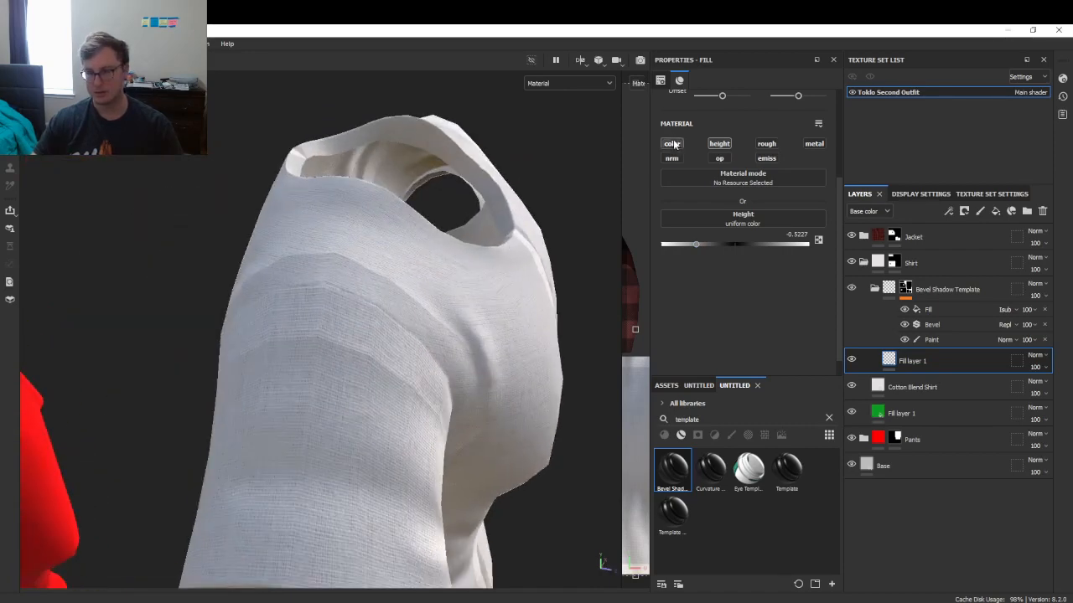
left_click(737, 236)
mouse_move(734, 417)
left_mouse_down()
mouse_move(713, 400)
mouse_move(720, 409)
left_mouse_up()
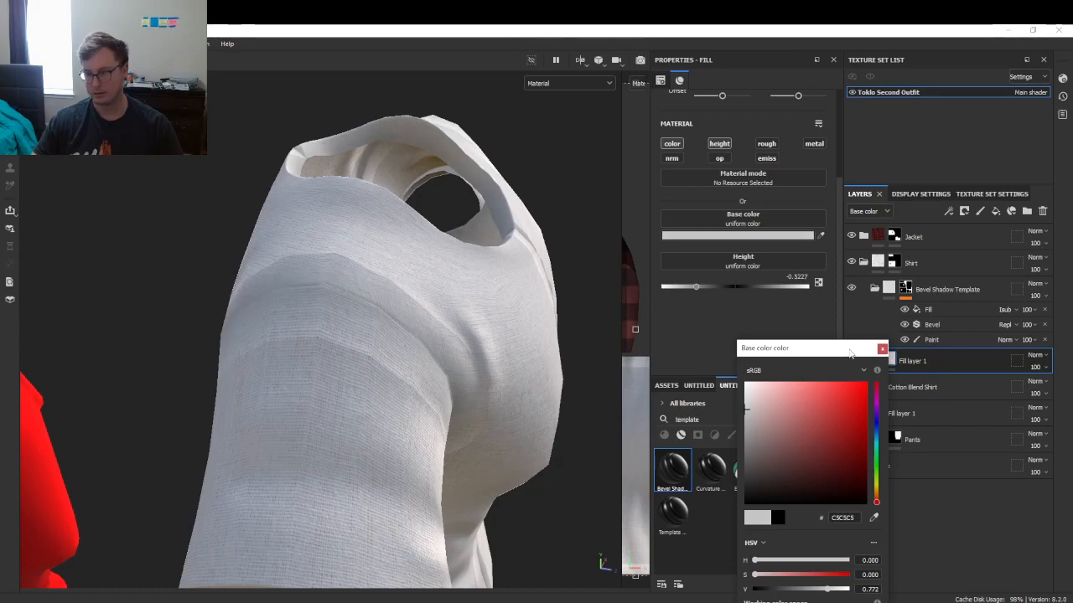
left_click(882, 348)
- Reduce the Bevel filter's Distance to about -0.0068 for softer shading
left_click(954, 322)
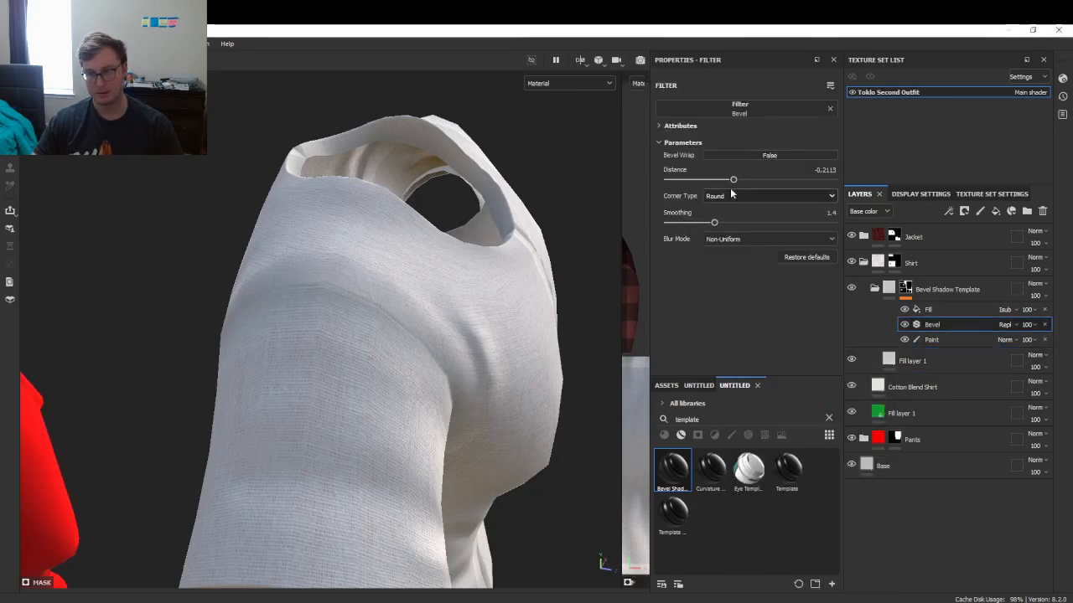
mouse_move(734, 179)
left_mouse_down()
mouse_move(708, 182)
mouse_move(750, 181)
left_mouse_up()
left_click_drag(425, 321, 503, 336, "alt")
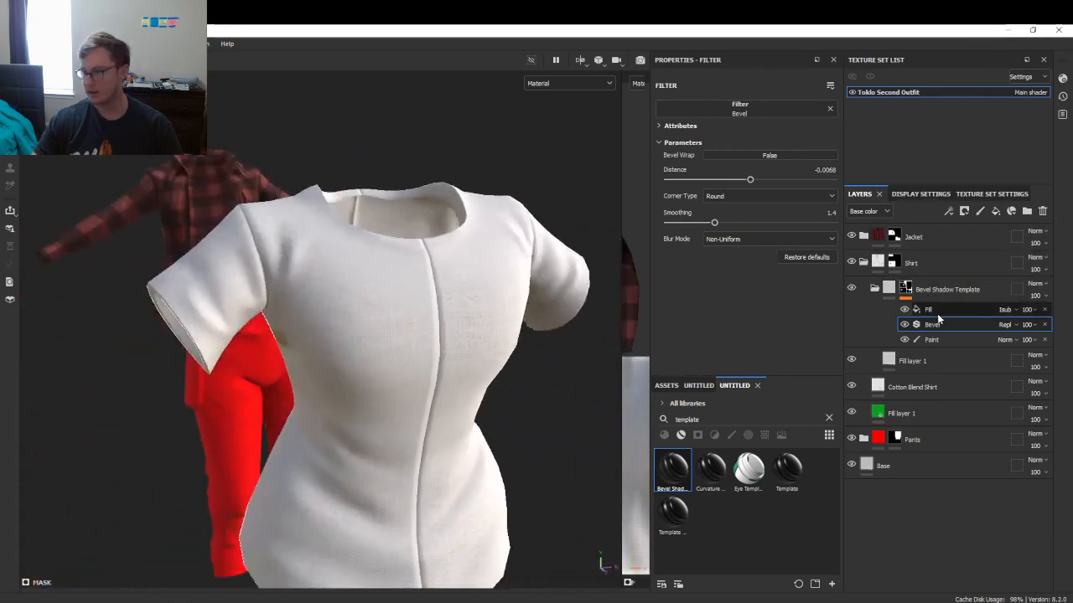
- Add a paint layer to the template's mask and paint black over the shirt's front seam
right_click(906, 290)
left_click(953, 397)
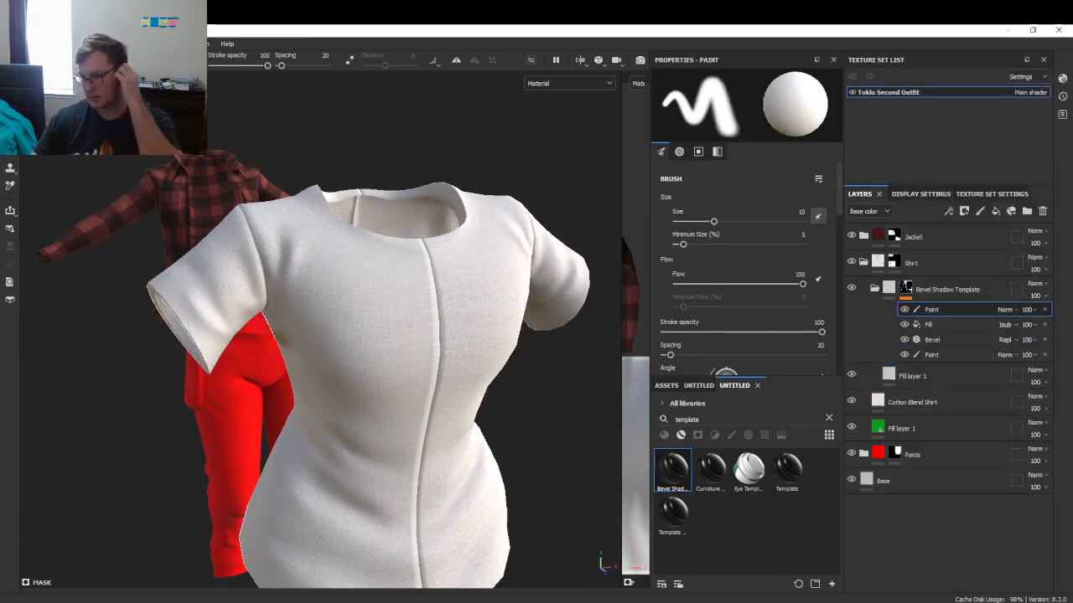
left_click_drag(442, 273, 436, 409)
key("ctrl+z")
key("x")
left_click_drag(450, 299, 421, 436)
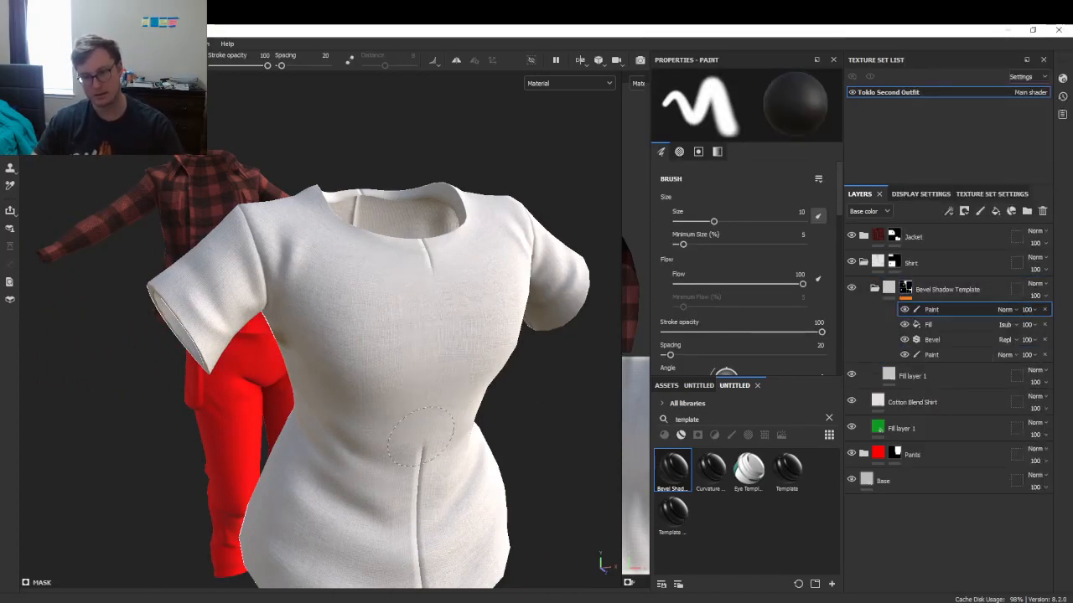
middle_click_drag(421, 437, 418, 317, "alt")
left_click_drag(417, 301, 409, 522)
- Orbit around the shirt to check the painted seam from several angles
mouse_move(415, 434)
left_mouse_down()
mouse_move(413, 520)
mouse_move(404, 206)
mouse_move(431, 438)
left_mouse_up()
middle_click_drag(486, 112, 491, 185, "alt")
left_click_drag(491, 185, 426, 326, "alt")
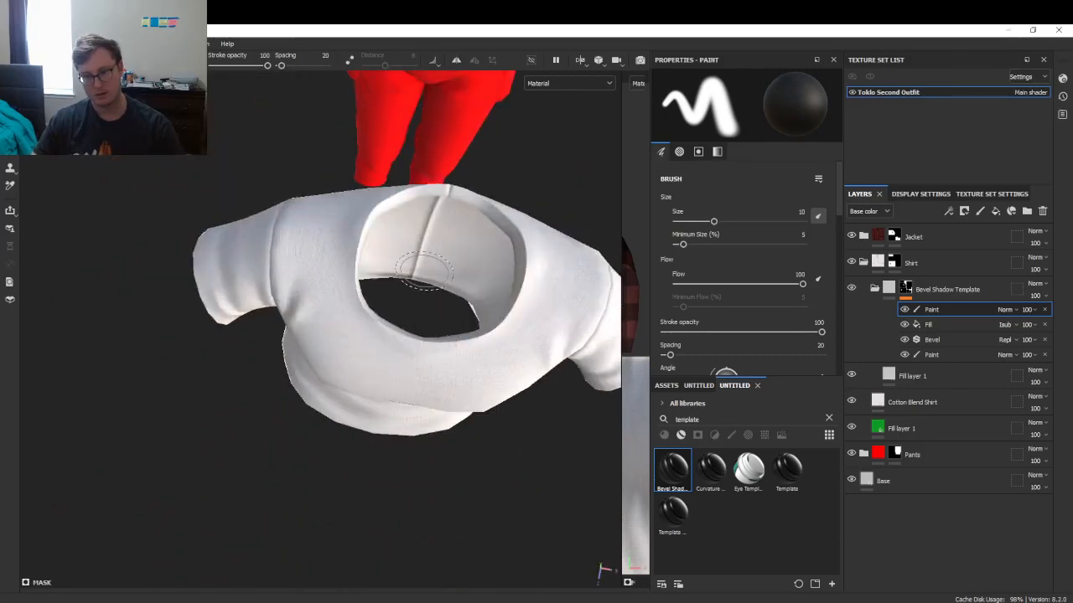
mouse_move(425, 235)
left_mouse_down("alt")
mouse_move(551, 288)
mouse_move(266, 291)
mouse_move(254, 273)
left_mouse_up("alt")
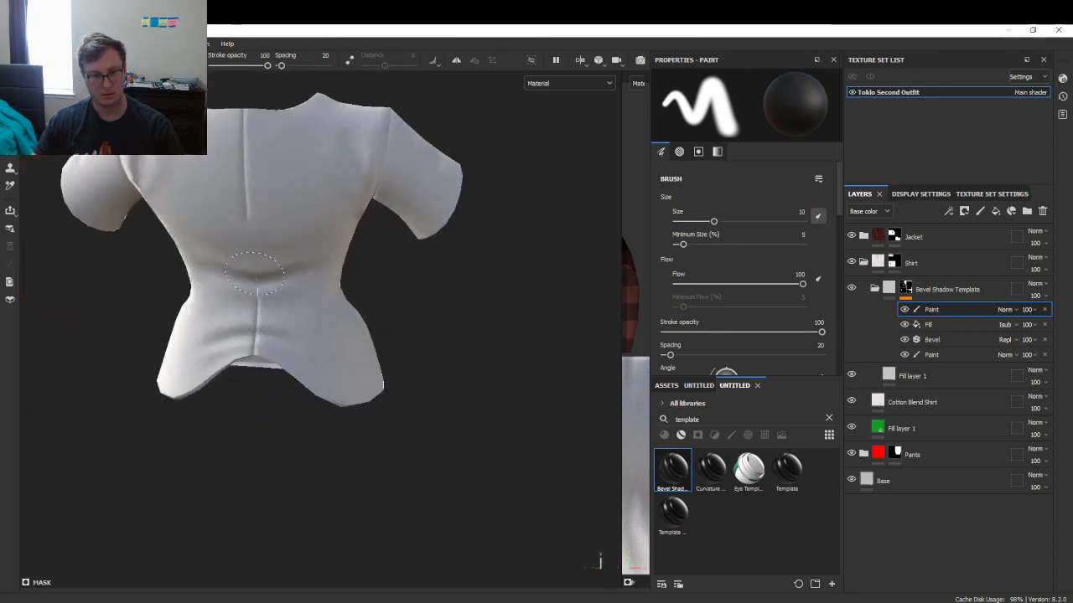
middle_click_drag(266, 270, 342, 335, "alt")
scroll(342, 347, "up", 3)
left_click_drag(343, 350, 231, 360, "alt")
scroll(252, 365, "down", 3)
scroll(293, 384, "up", 3)
scroll(293, 383, "down", 4)
mouse_move(295, 369)
left_mouse_down("alt")
mouse_move(393, 263)
mouse_move(390, 294)
left_mouse_up("alt")
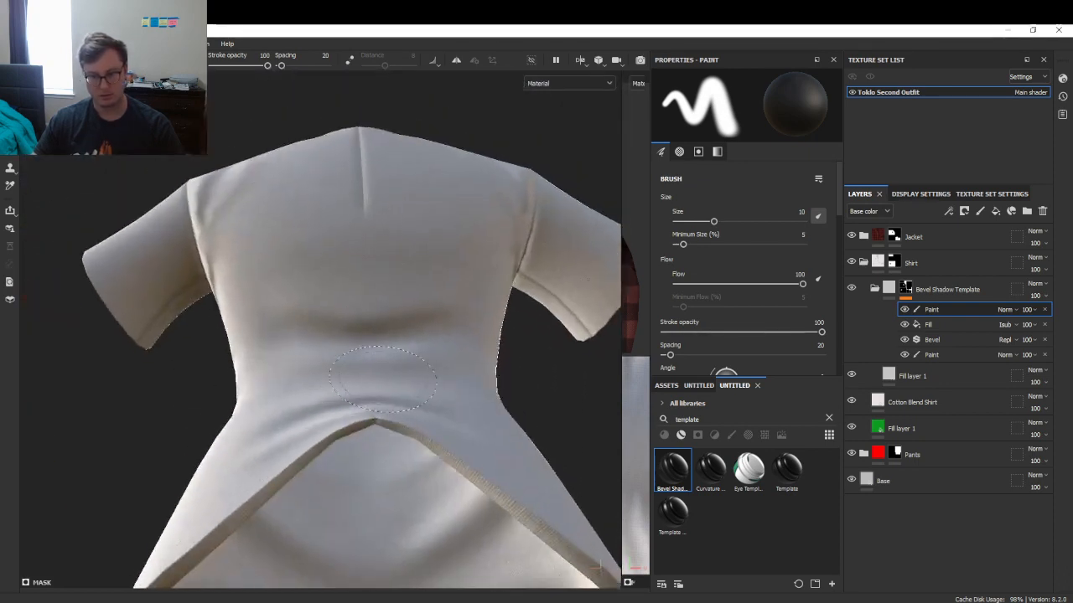
left_click_drag(375, 210, 370, 273, "alt")
- Paint over and touch up the placket line on the shirt
middle_click_drag(370, 273, 307, 448, "alt")
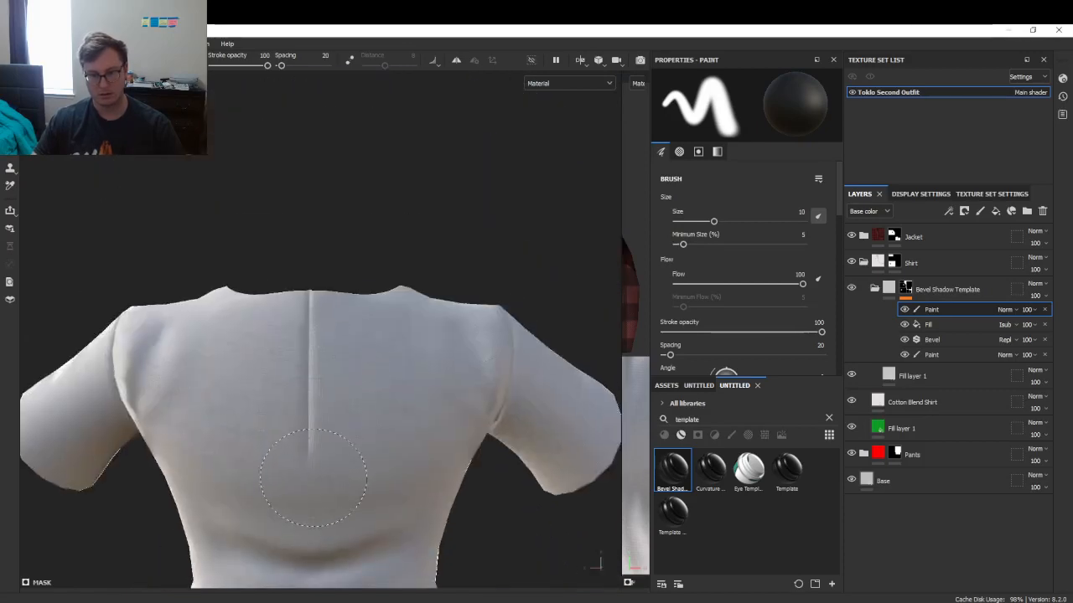
left_click_drag(307, 345, 306, 444)
left_click_drag(308, 382, 311, 414, "alt")
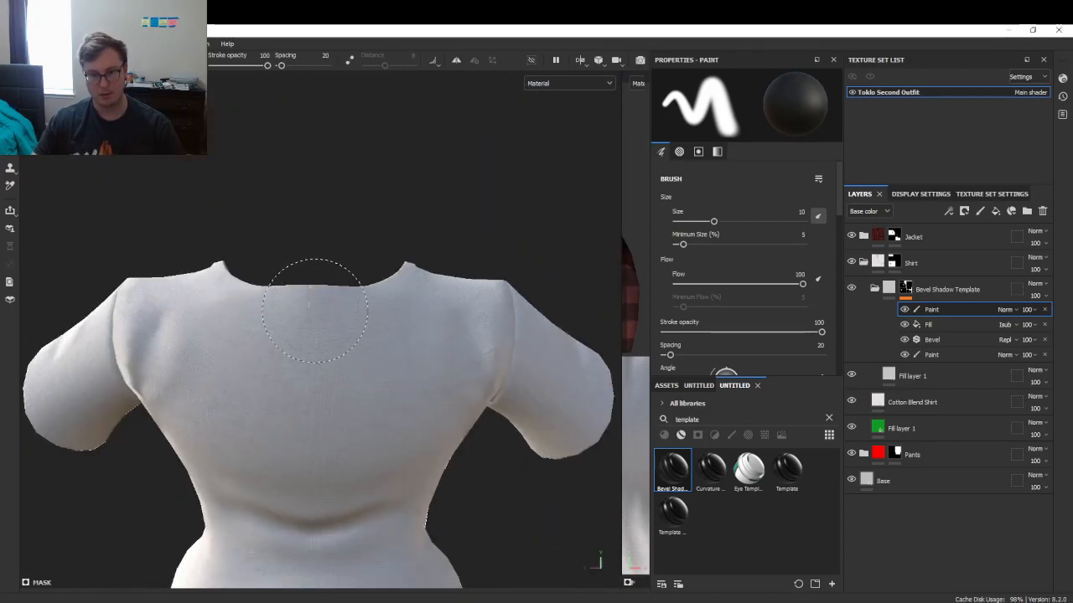
left_click_drag(396, 340, 264, 318, "alt")
scroll(328, 343, "down", 4)
middle_click_drag(264, 318, 258, 297, "alt")
left_click_drag(259, 298, 368, 388, "alt")
- Preview the base colour channel alone, then return to the full material view
scroll(369, 388, "up", 5)
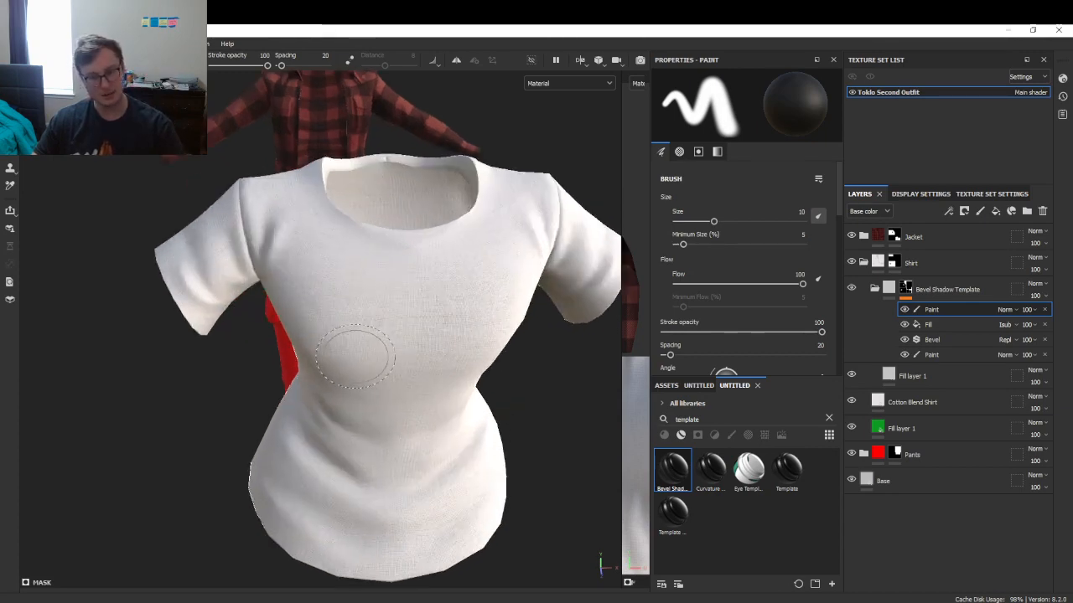
key("c")
scroll(335, 276, "down", 3)
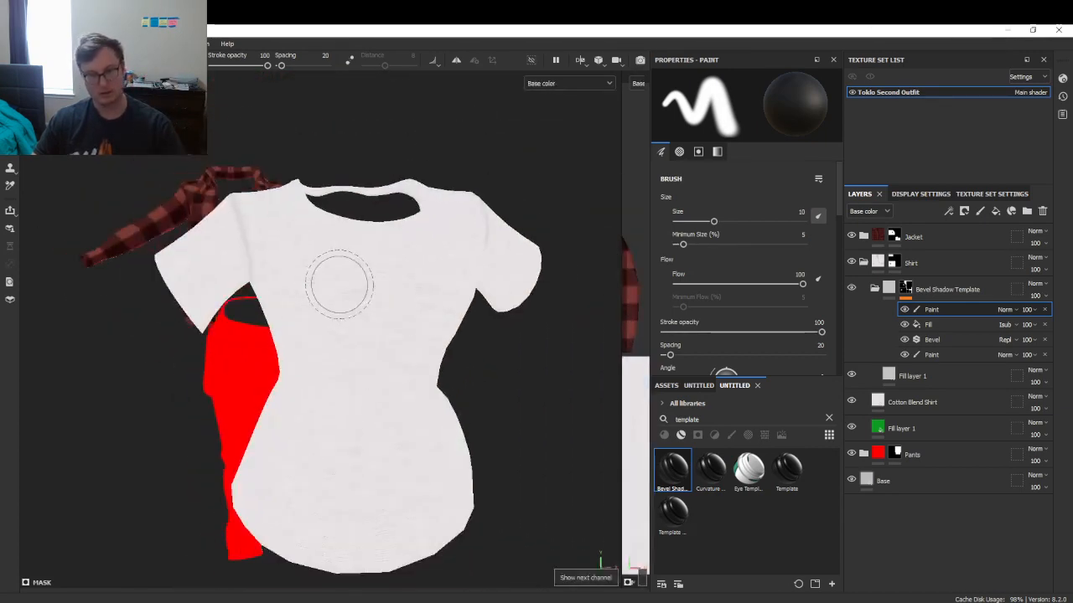
key("m")
left_click_drag(344, 273, 436, 374, "alt")
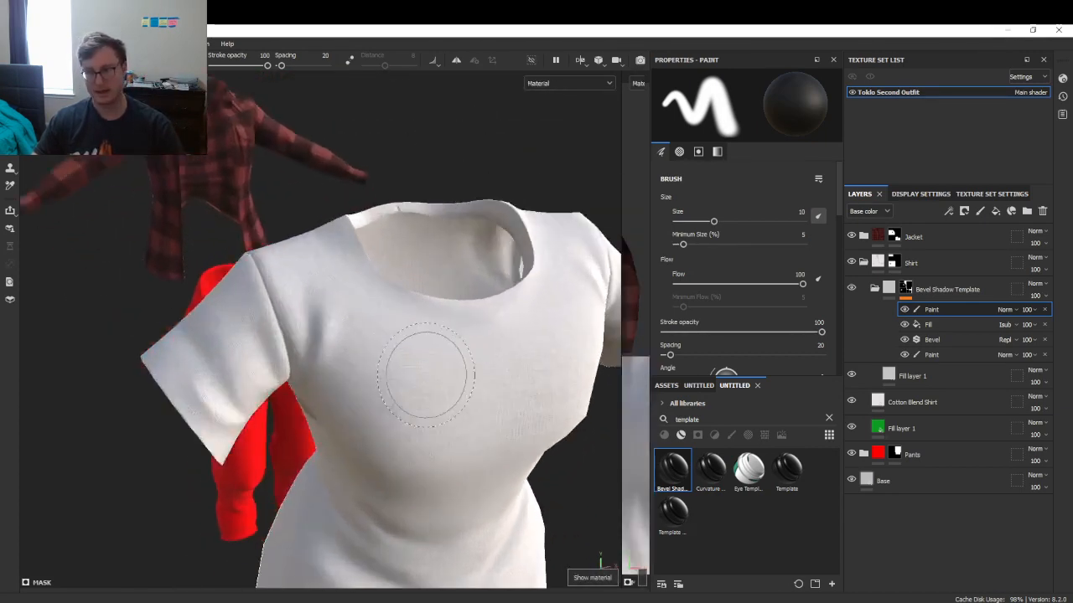
scroll(436, 374, "up", 4)
- Darken Fill layer 1's base colour to a mid grey
left_click(917, 377)
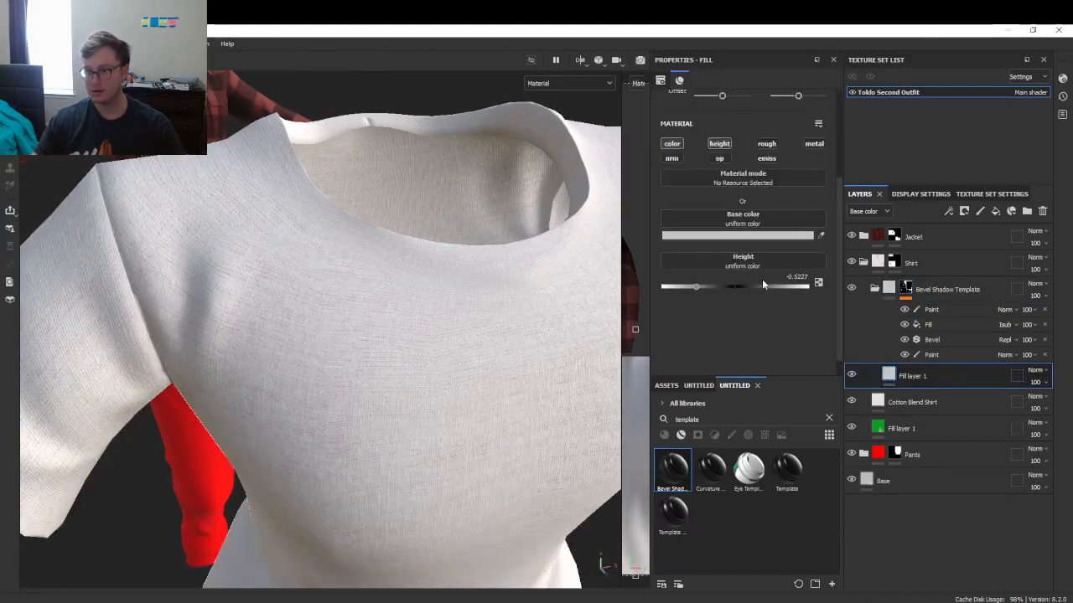
left_click(714, 238)
left_click_drag(751, 402, 624, 405)
scroll(448, 321, "down", 5)
left_click_drag(447, 321, 545, 295, "alt")
scroll(641, 272, "up", 1)
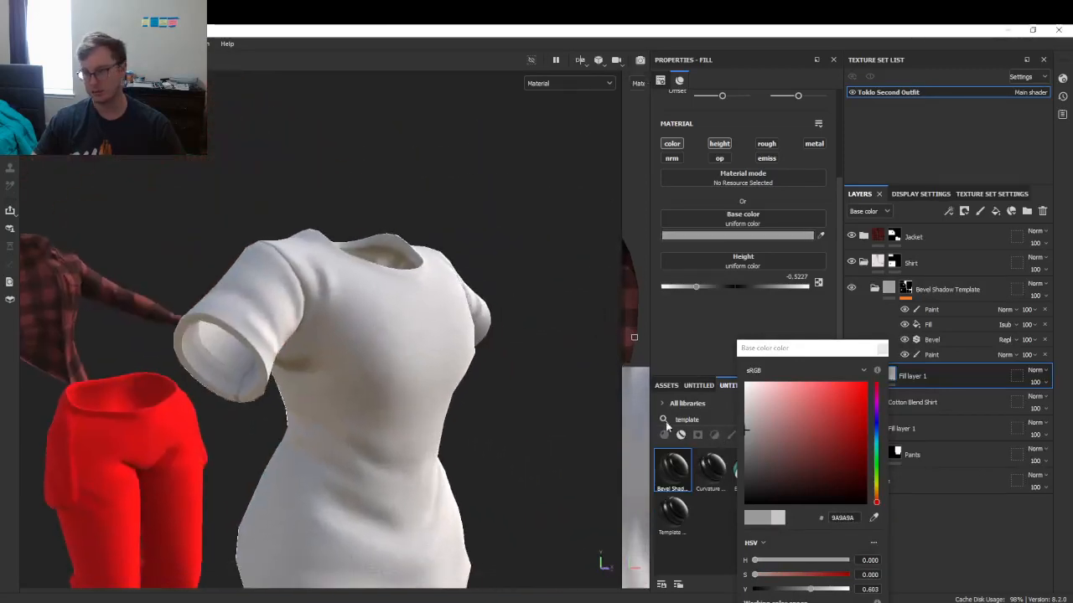
left_click_drag(746, 449, 725, 440)
left_click(882, 347)
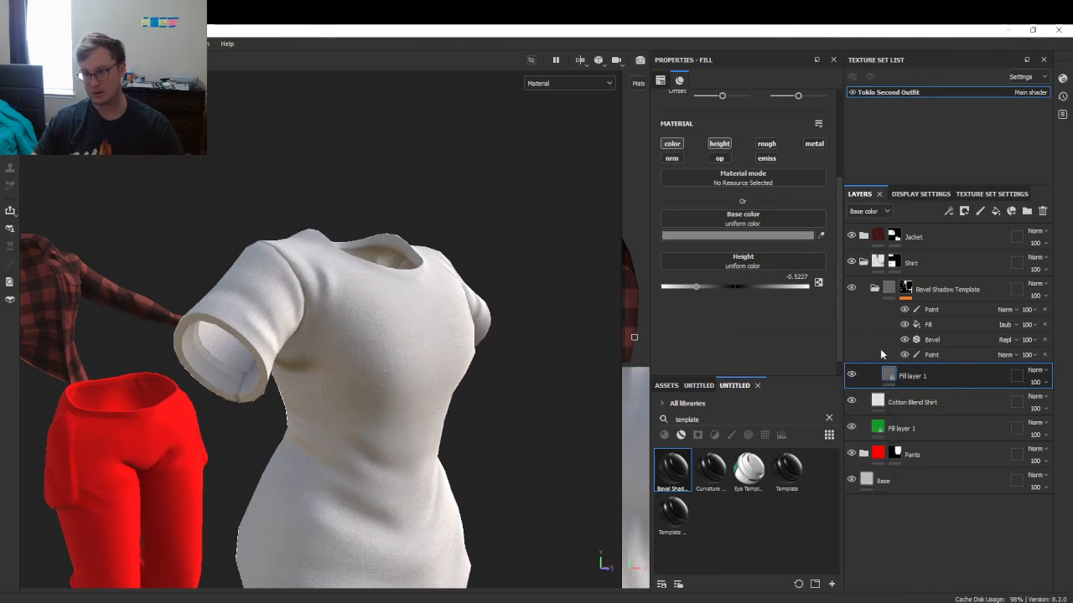
- Orbit the garments, comparing the base colour channel with the full material preview
scroll(435, 356, "down", 3)
left_click_drag(434, 356, 455, 307, "alt")
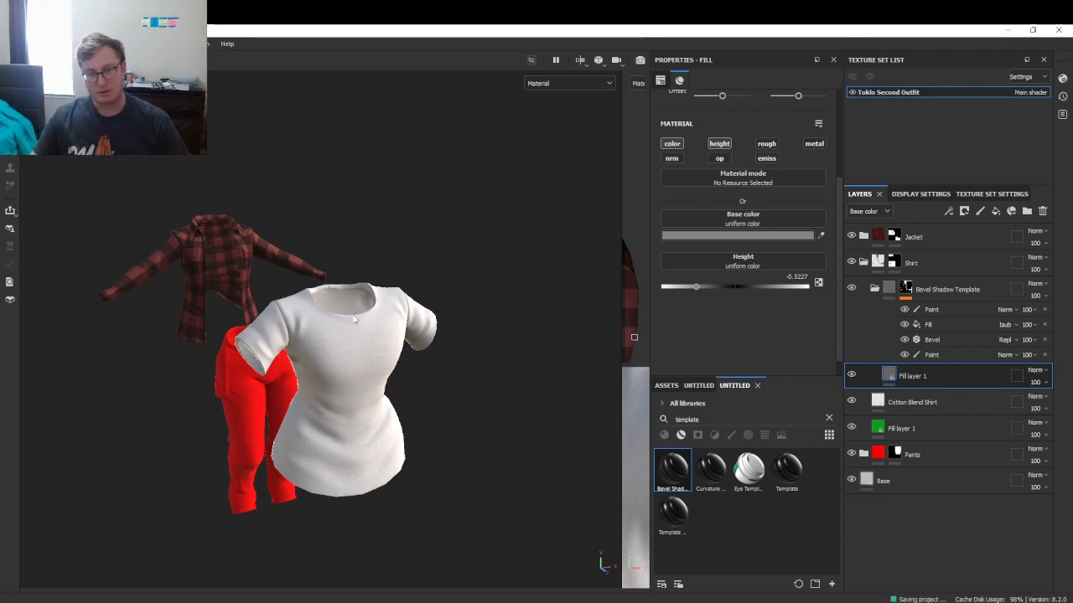
scroll(377, 349, "up", 2)
key("c")
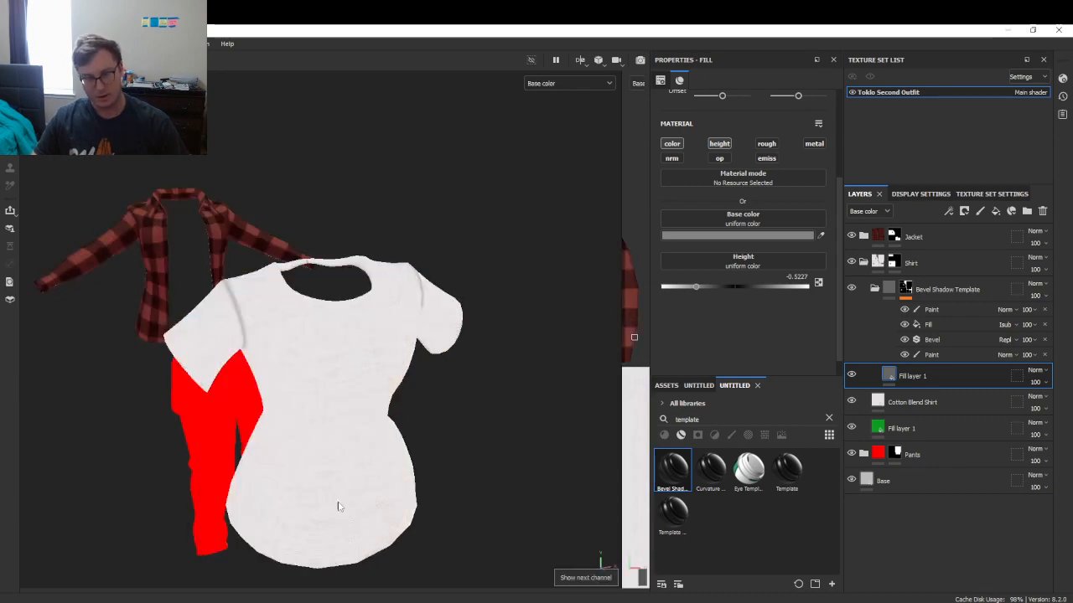
left_click_drag(401, 382, 412, 326, "alt")
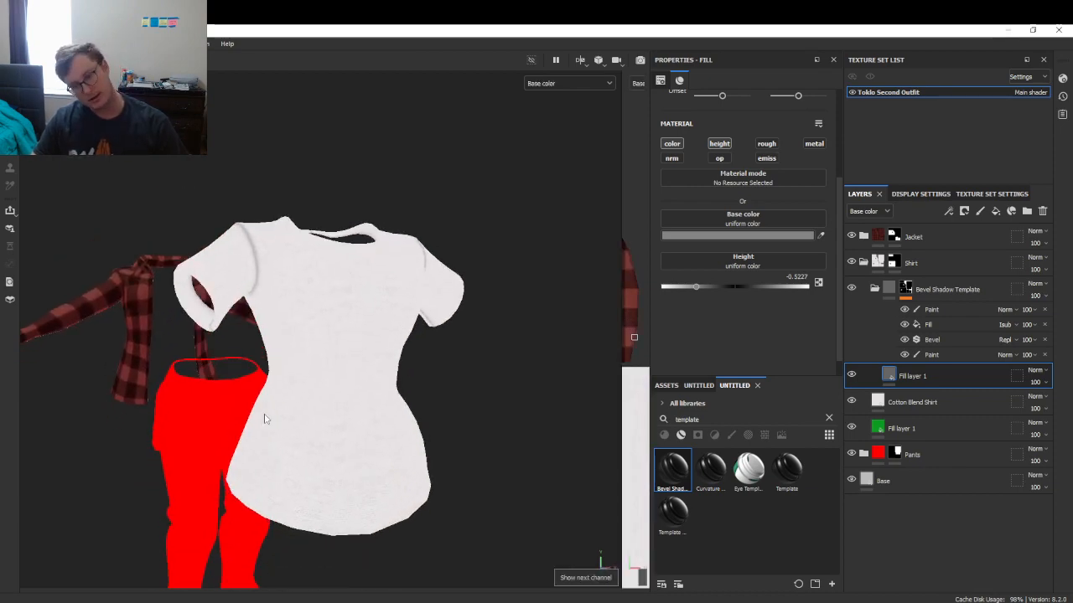
key("m")
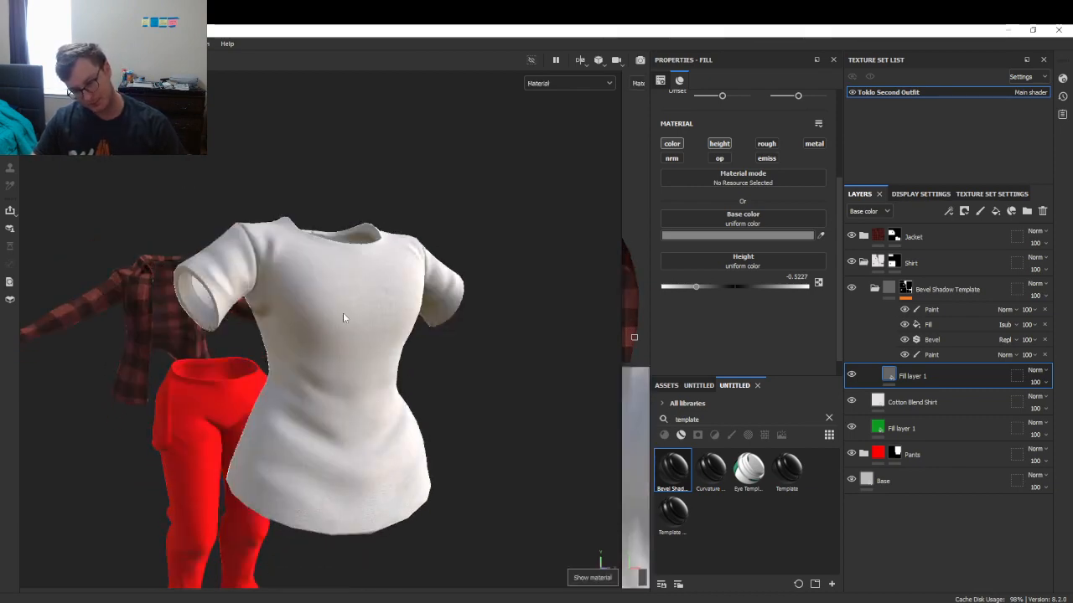
left_click_drag(343, 313, 294, 330, "alt")
- Clear the template search, drop the Smart Materials filter and search the shelf for 'cloth'
left_click(826, 417)
left_click(680, 435)
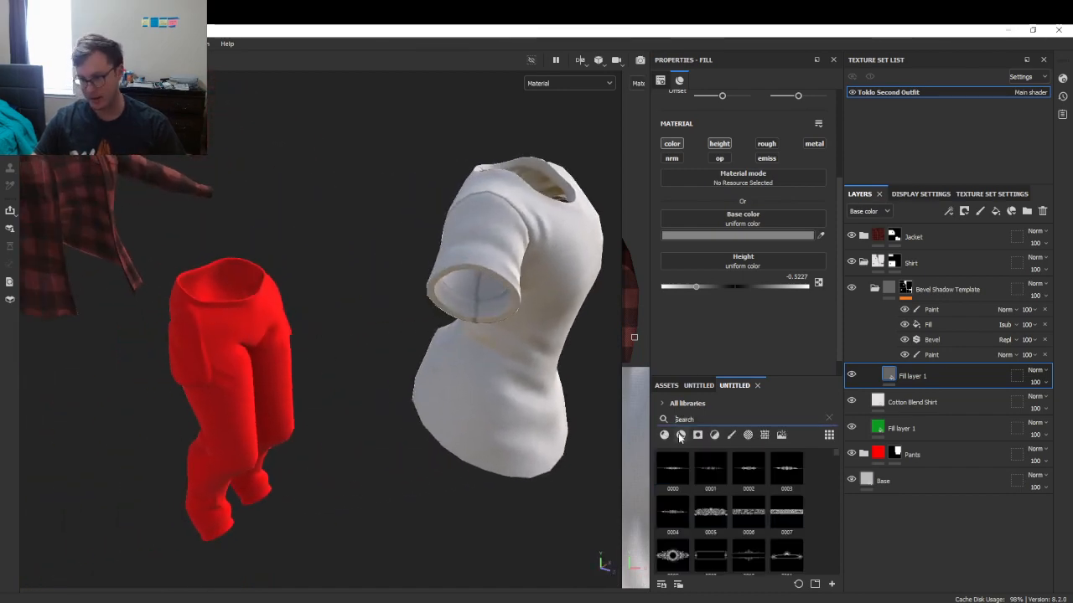
left_click(695, 419)
type("cloth")
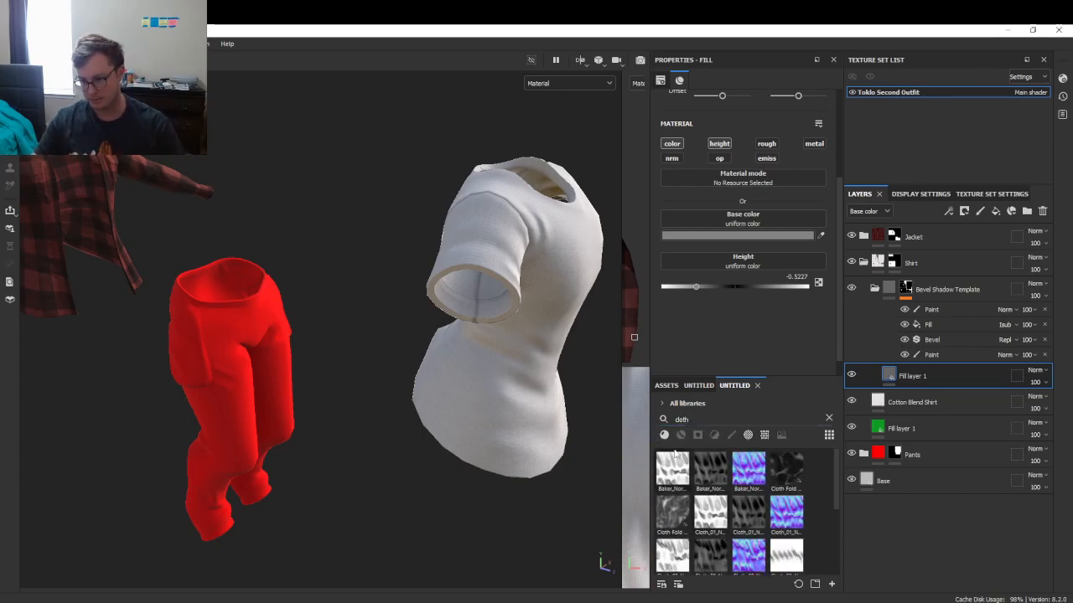
- Filter the shelf to materials and search 'fabr' to list fabric materials
left_click(664, 435)
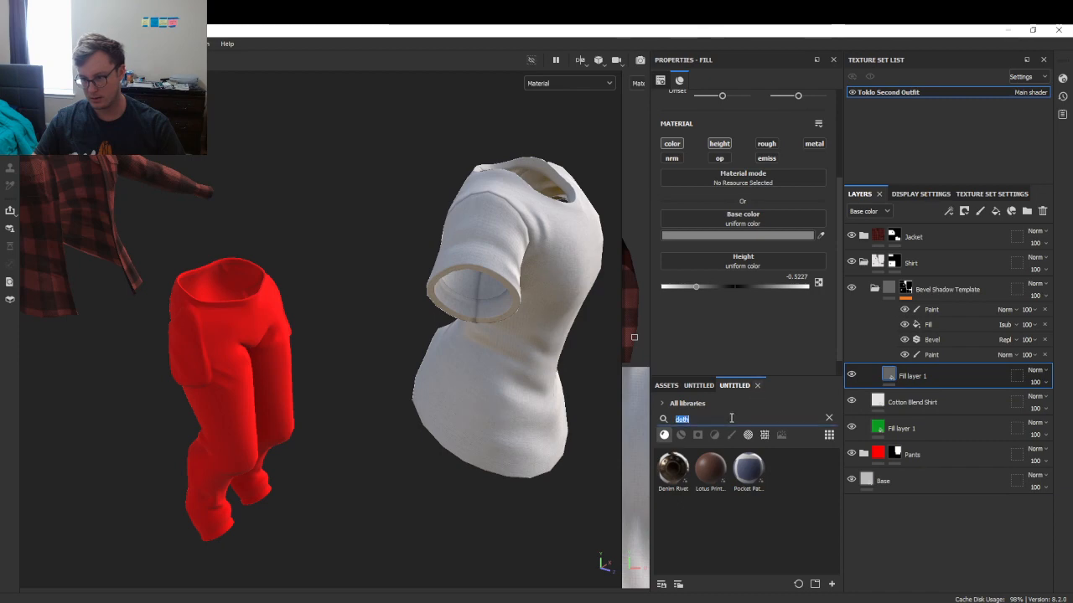
type("fabric")
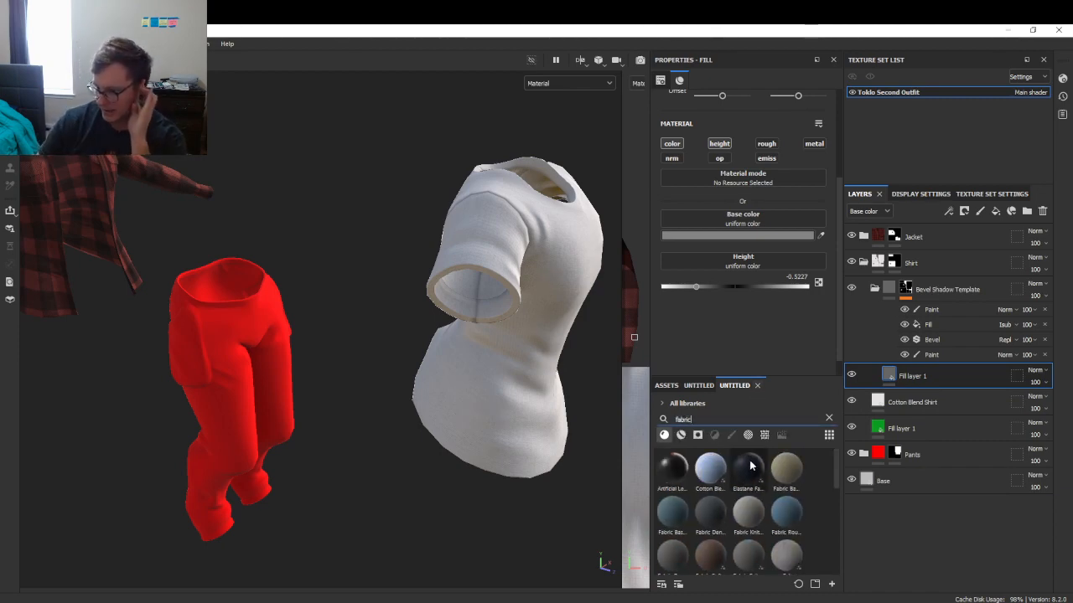
mouse_move(751, 466)
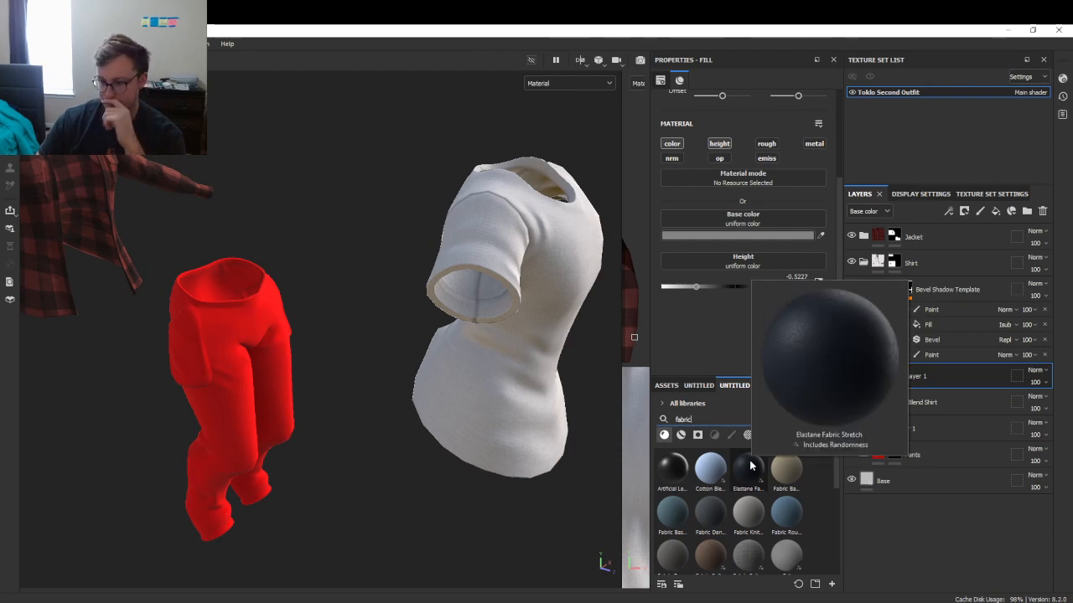
mouse_move(719, 509)
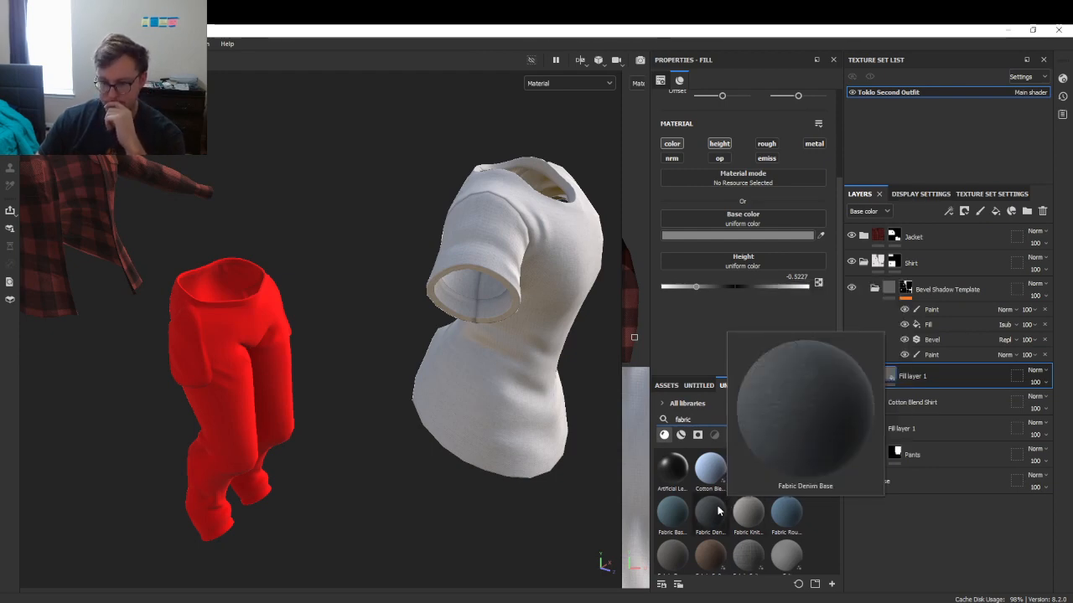
mouse_move(796, 521)
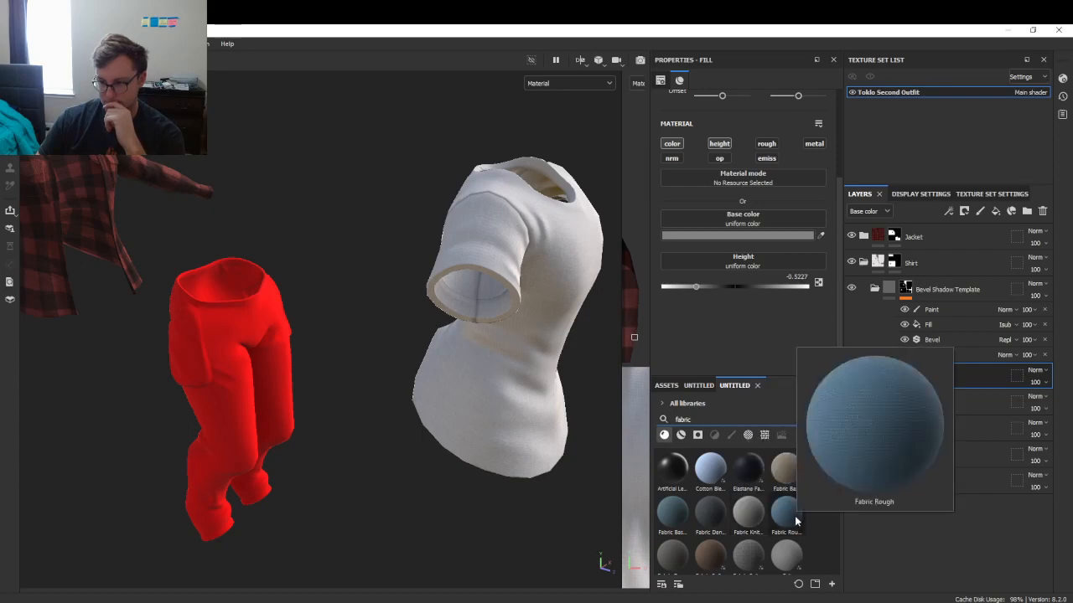
mouse_move(711, 556)
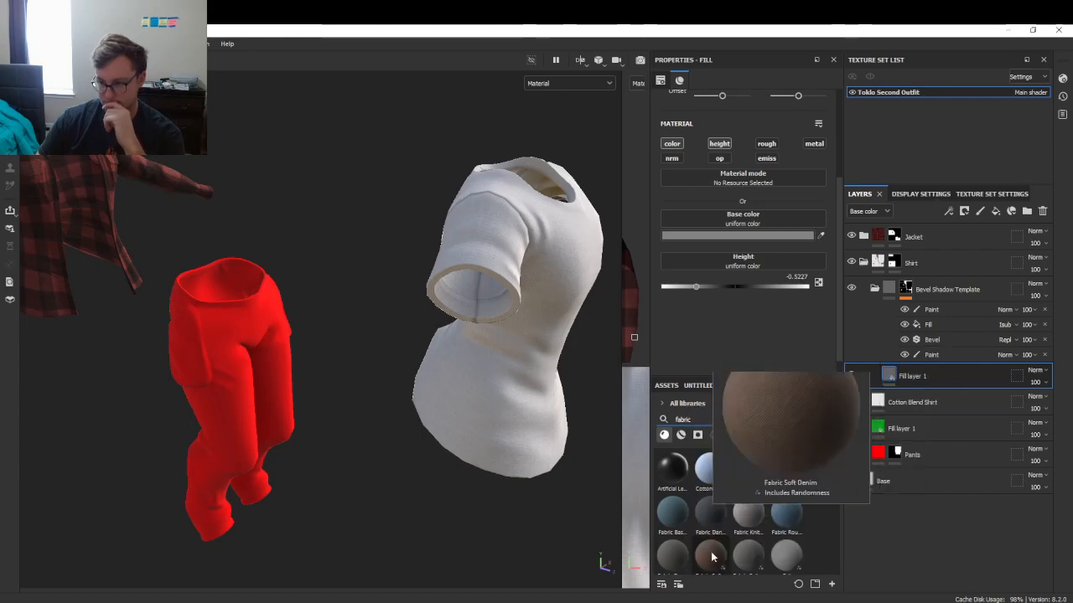
- Enlarge the Assets panel and scroll the fabric results to Track Denim Rough
scroll(712, 553, "down", 3)
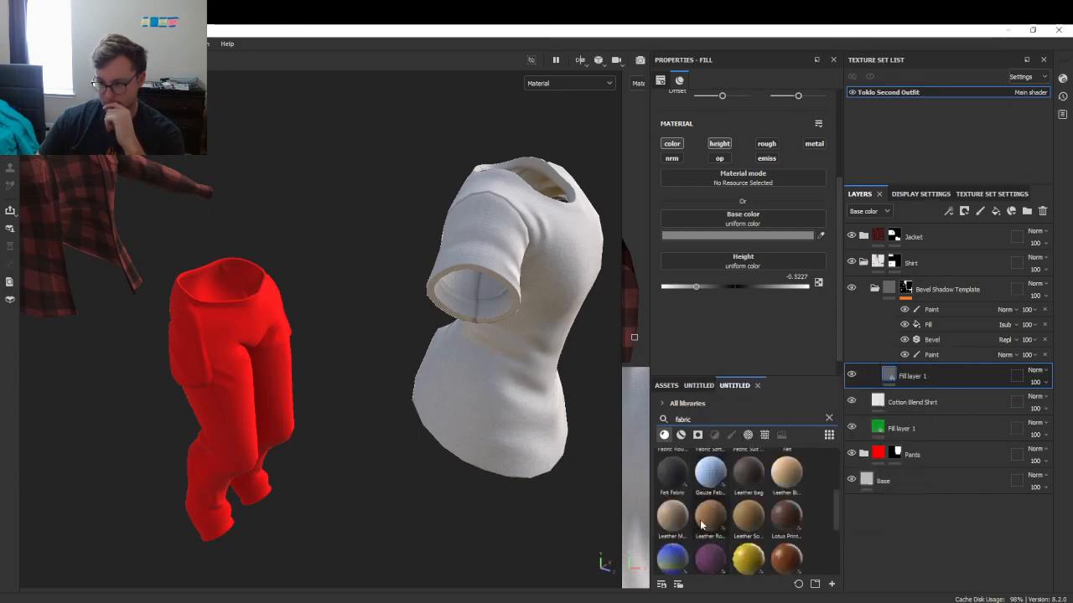
mouse_move(702, 525)
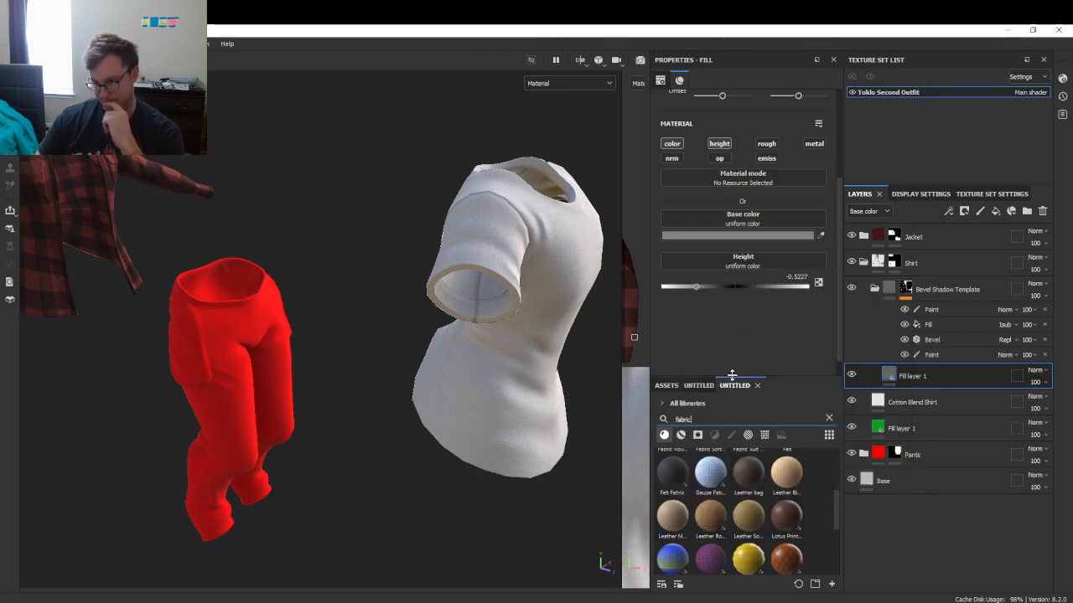
left_click_drag(732, 377, 733, 324)
scroll(750, 459, "down", 2)
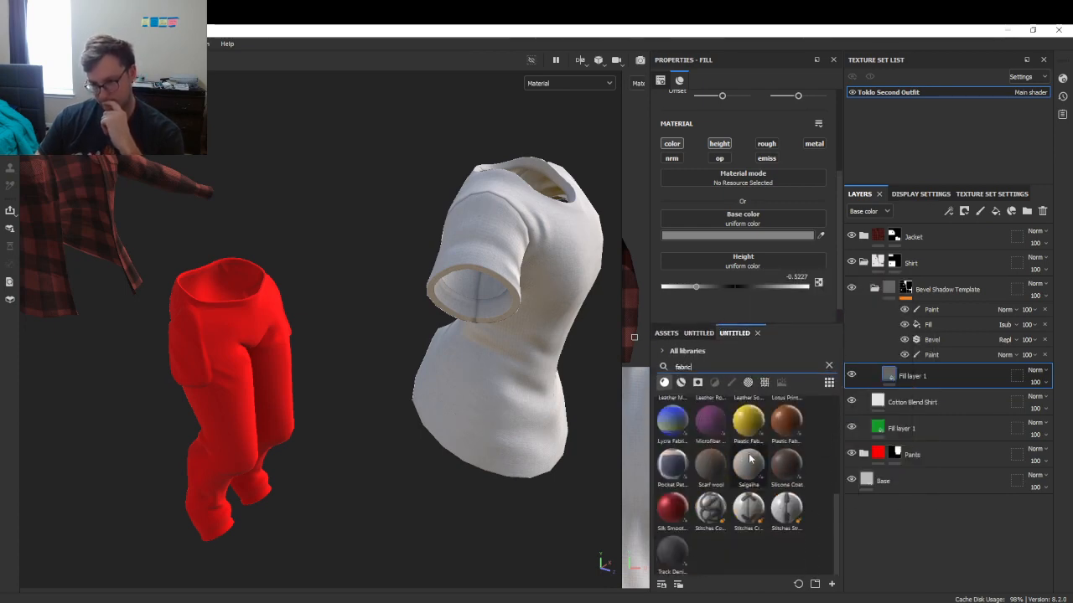
- Apply Track Denim Rough as a new pants layer and set its tiling to 3
mouse_move(668, 556)
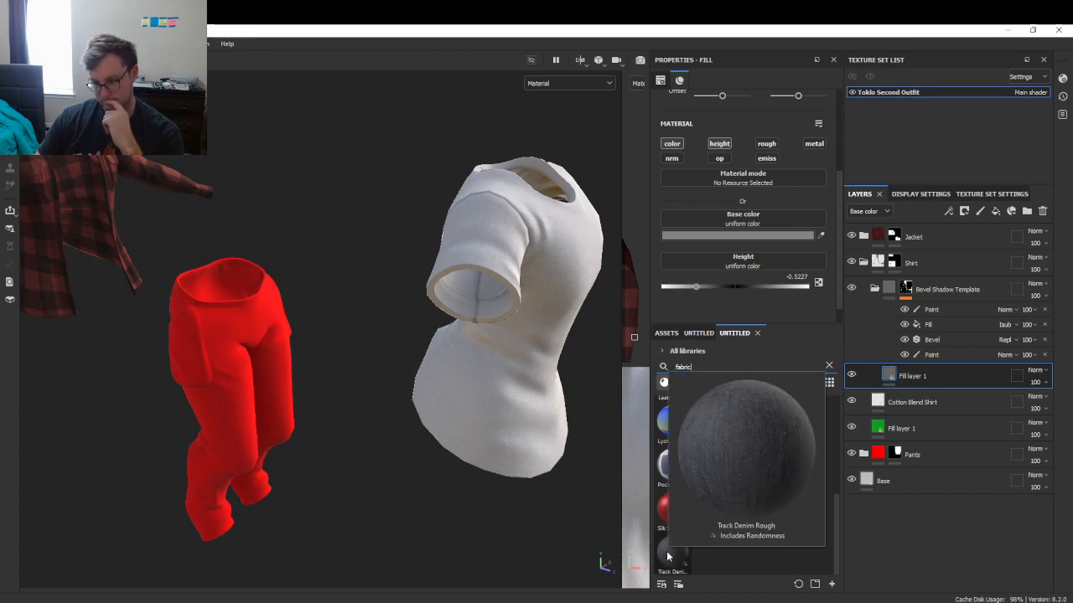
left_click_drag(668, 556, 910, 454)
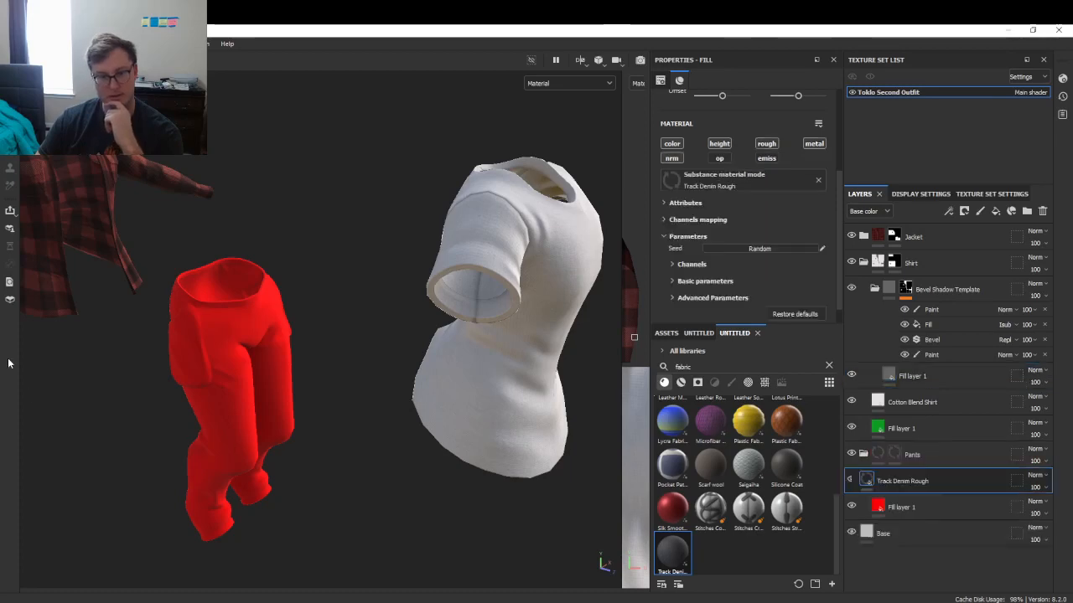
scroll(184, 374, "up", 5)
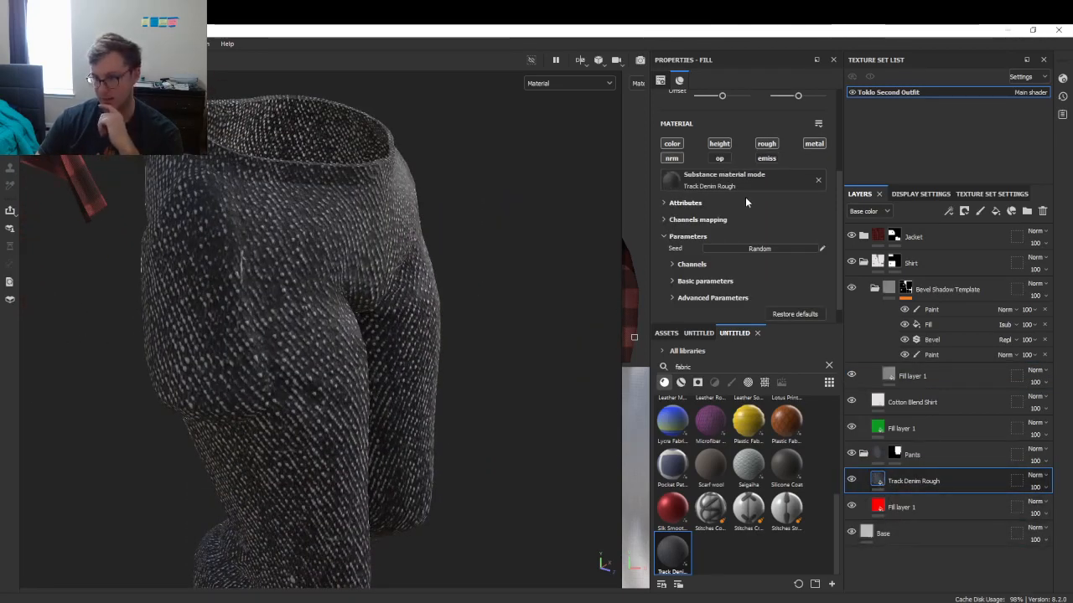
scroll(745, 197, "up", 3)
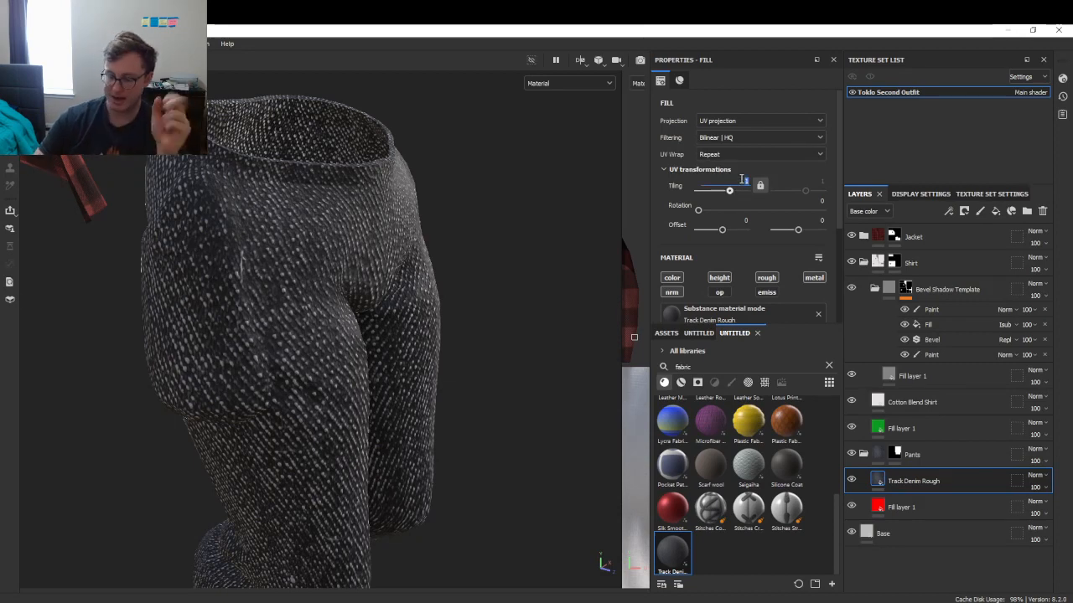
type("4")
key("Return")
scroll(343, 307, "down", 6)
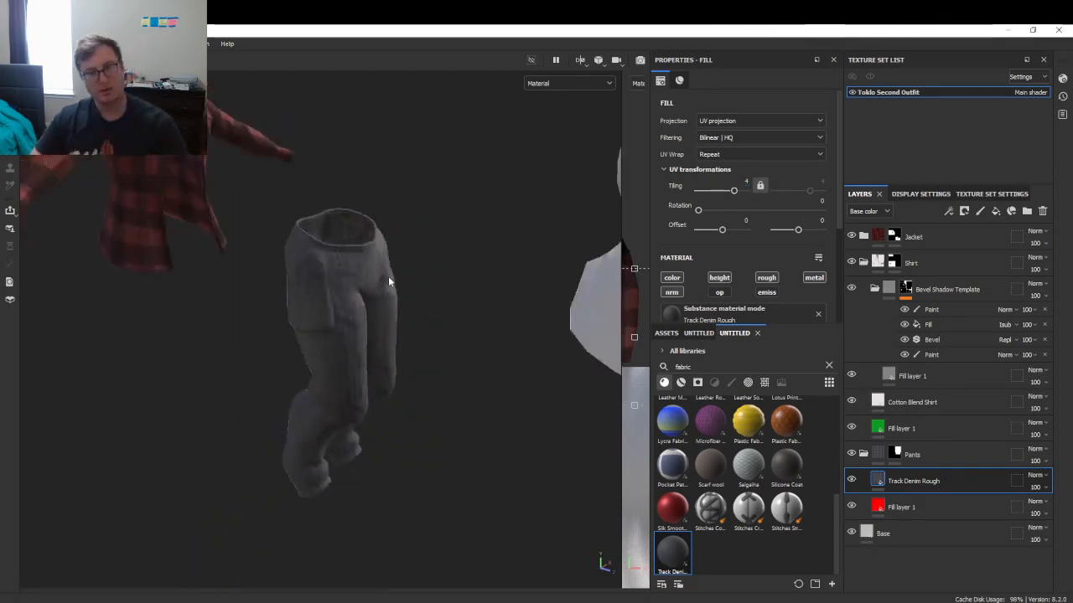
scroll(389, 276, "up", 7)
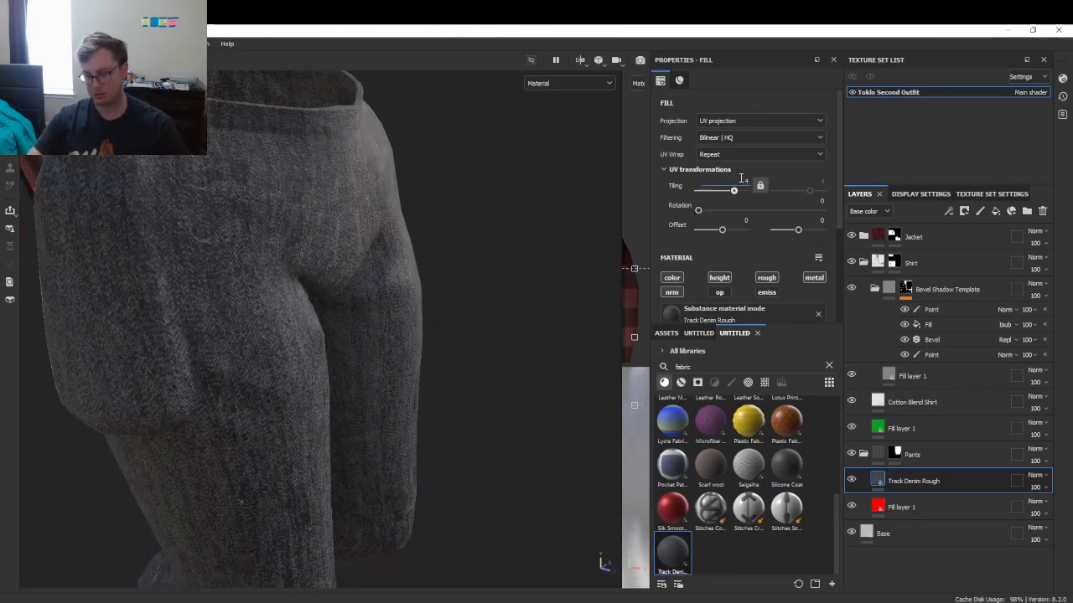
type("3")
key("Return")
scroll(412, 305, "down", 6)
- Make the denim's Fabric Color near-black in the material's advanced parameters
left_click_drag(412, 305, 378, 435, "alt")
scroll(324, 372, "up", 6)
scroll(739, 297, "down", 4)
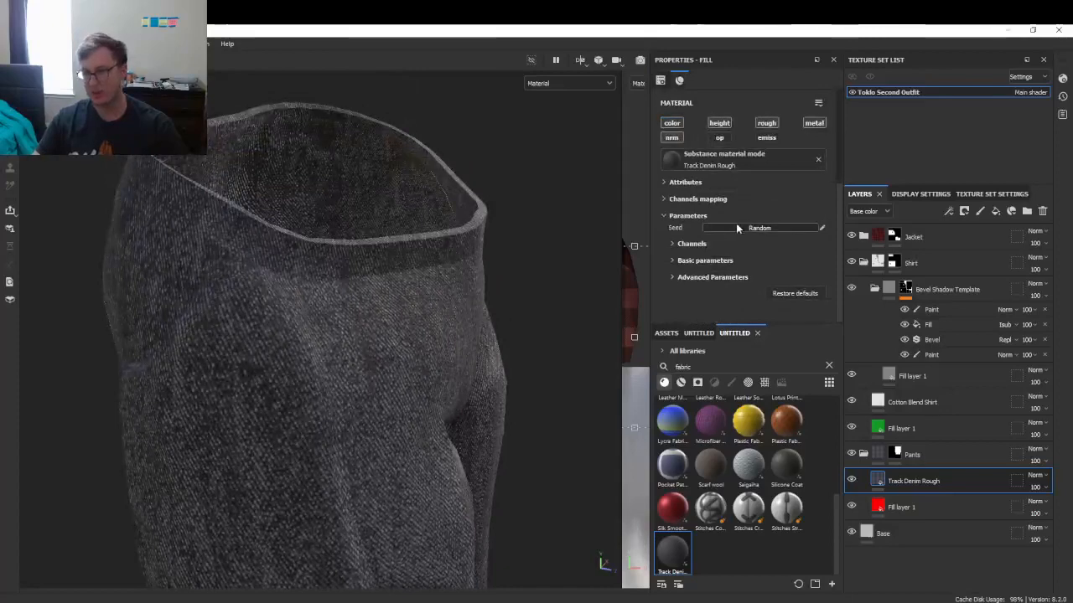
left_click(670, 244)
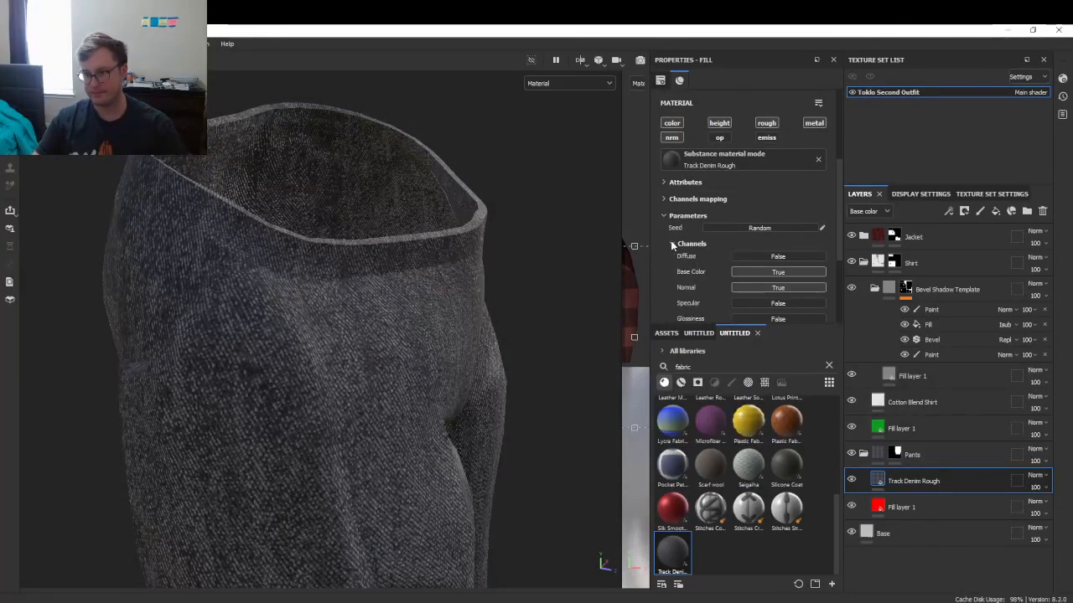
left_click(670, 244)
left_click(671, 261)
scroll(671, 259, "down", 3)
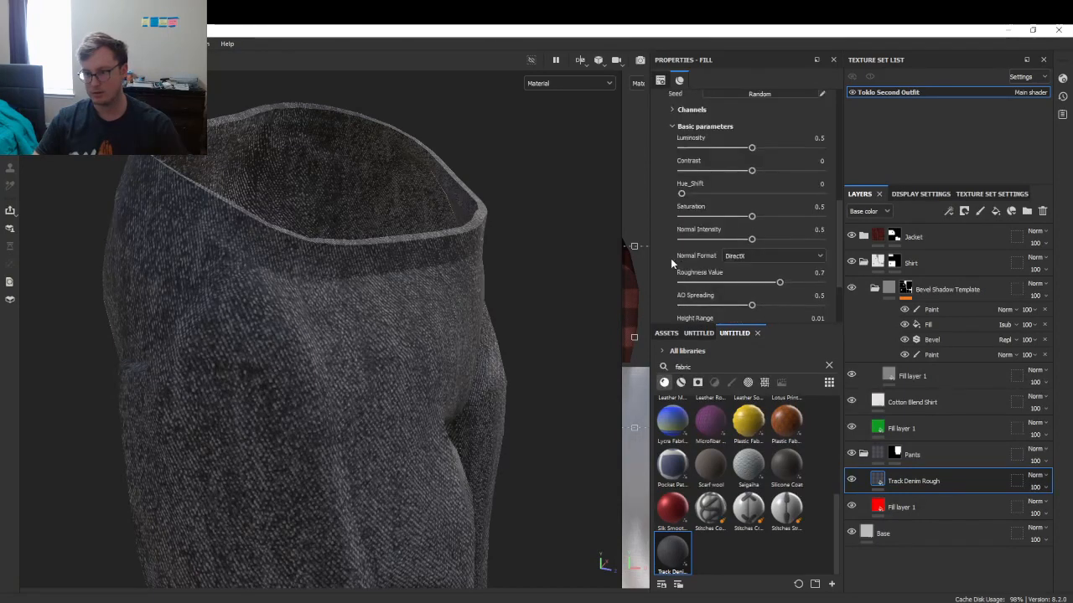
scroll(670, 258, "down", 3)
left_click(671, 277)
scroll(671, 274, "down", 1)
scroll(671, 274, "up", 3)
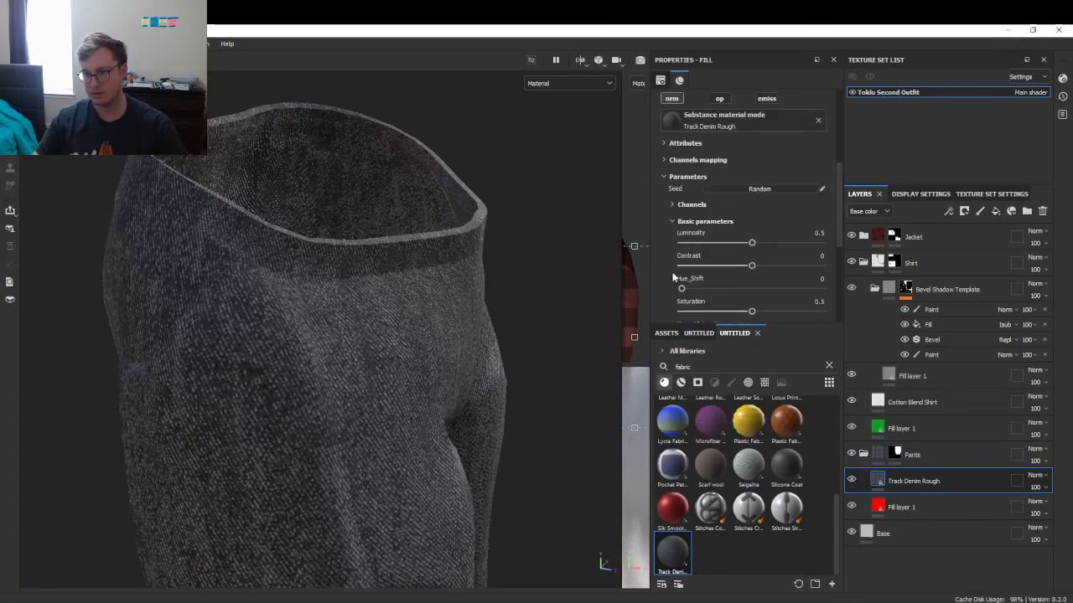
scroll(796, 293, "down", 3)
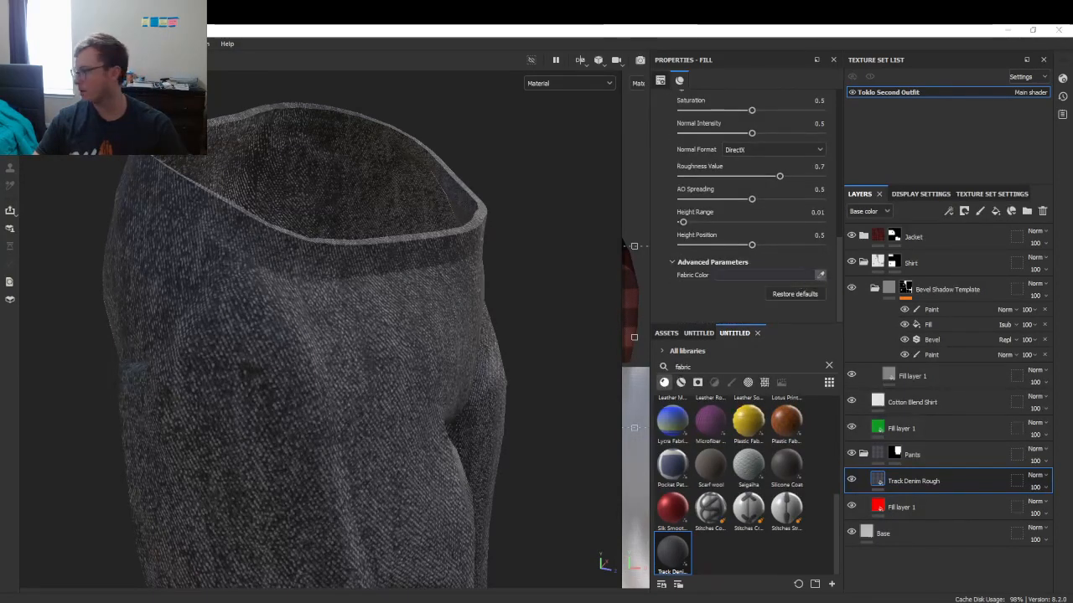
left_click(1072, 402)
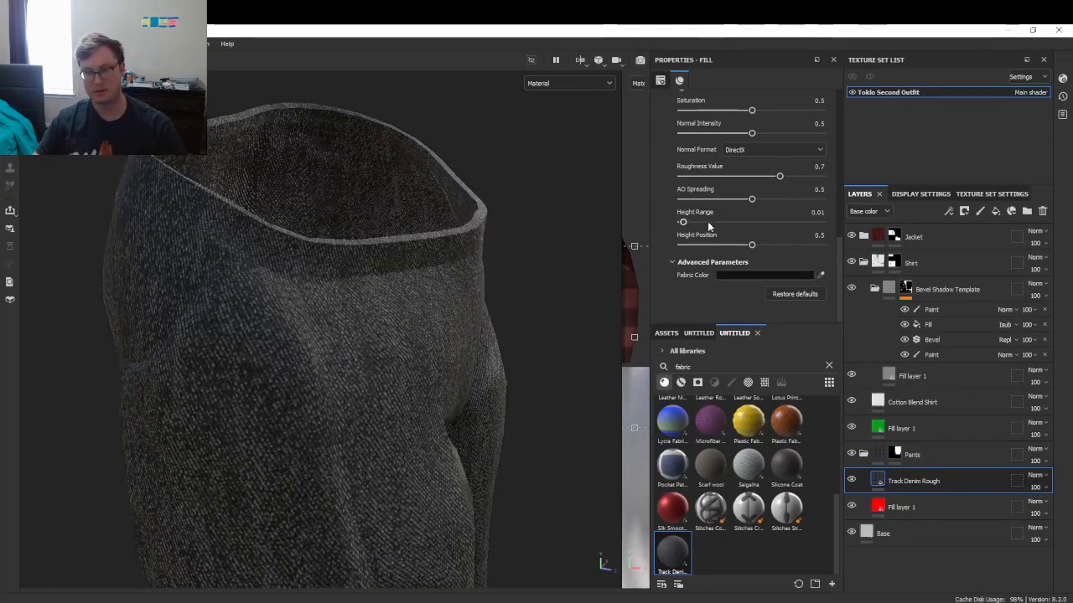
- Try a higher denim contrast, undo it, and inspect the pants from several angles
scroll(708, 243, "up", 3)
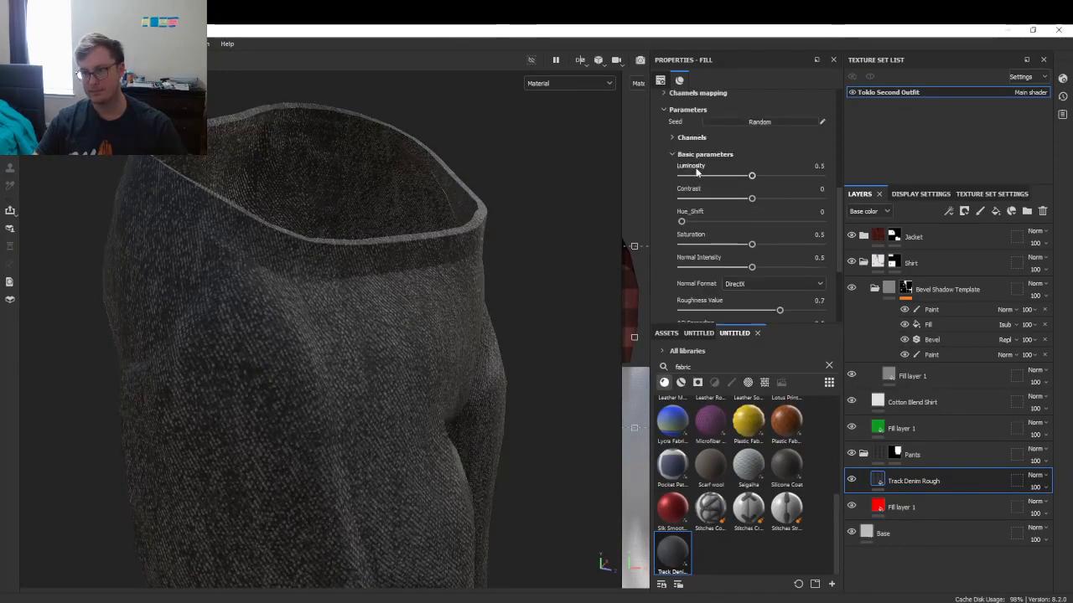
left_click(673, 138)
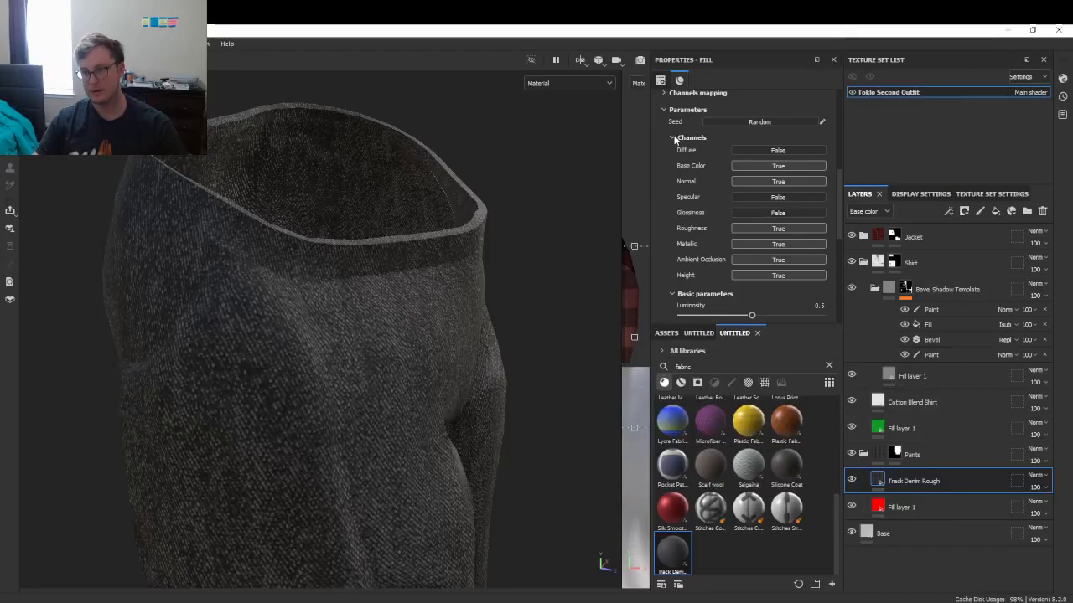
left_click(673, 138)
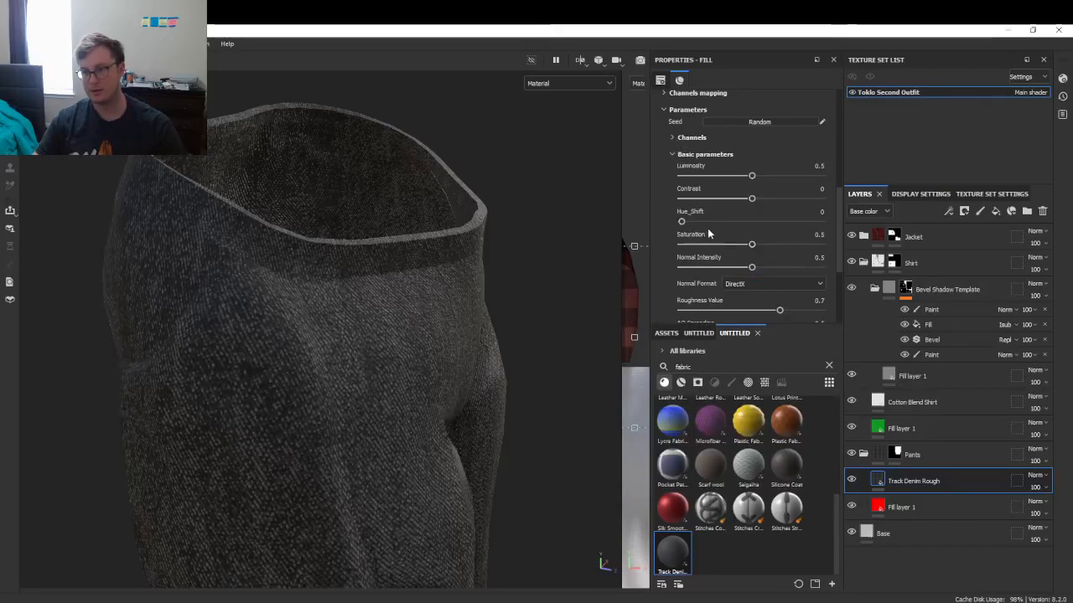
mouse_move(751, 199)
left_mouse_down()
mouse_move(707, 199)
mouse_move(769, 200)
mouse_move(759, 175)
mouse_move(737, 176)
left_mouse_up()
key("ctrl+z")
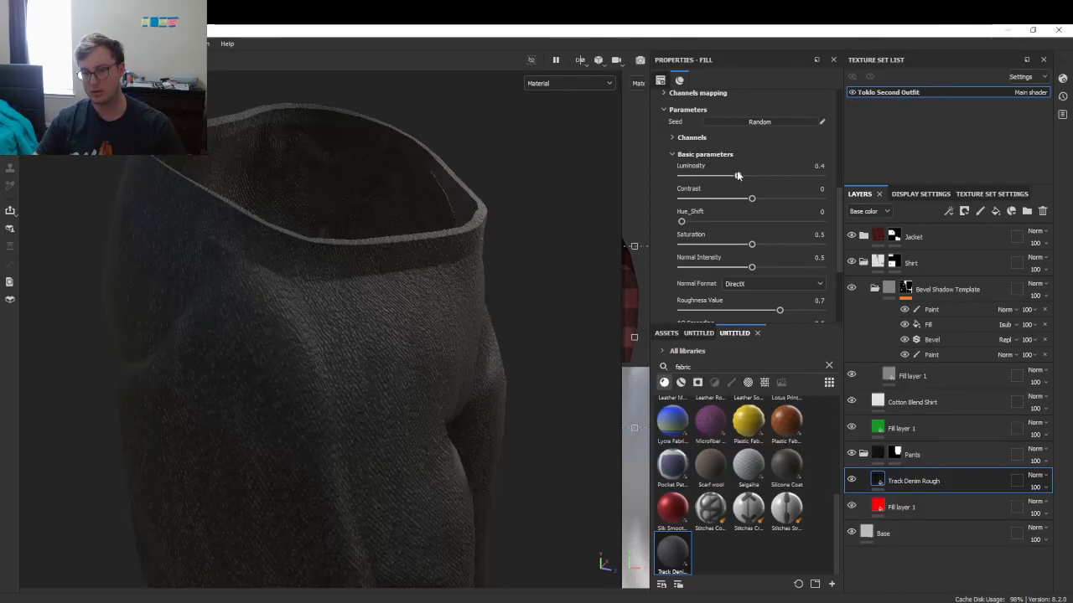
scroll(302, 309, "down", 1)
scroll(302, 309, "down", 5)
left_click_drag(435, 361, 344, 337, "alt")
scroll(423, 339, "down", 5)
scroll(408, 348, "up", 3)
scroll(388, 350, "up", 8)
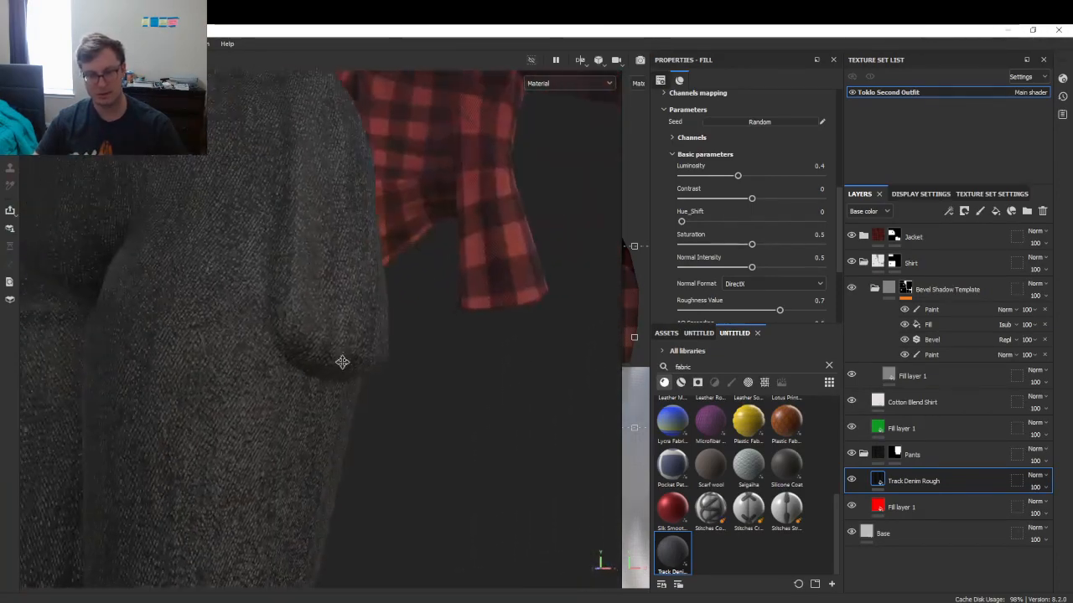
scroll(751, 226, "down", 3)
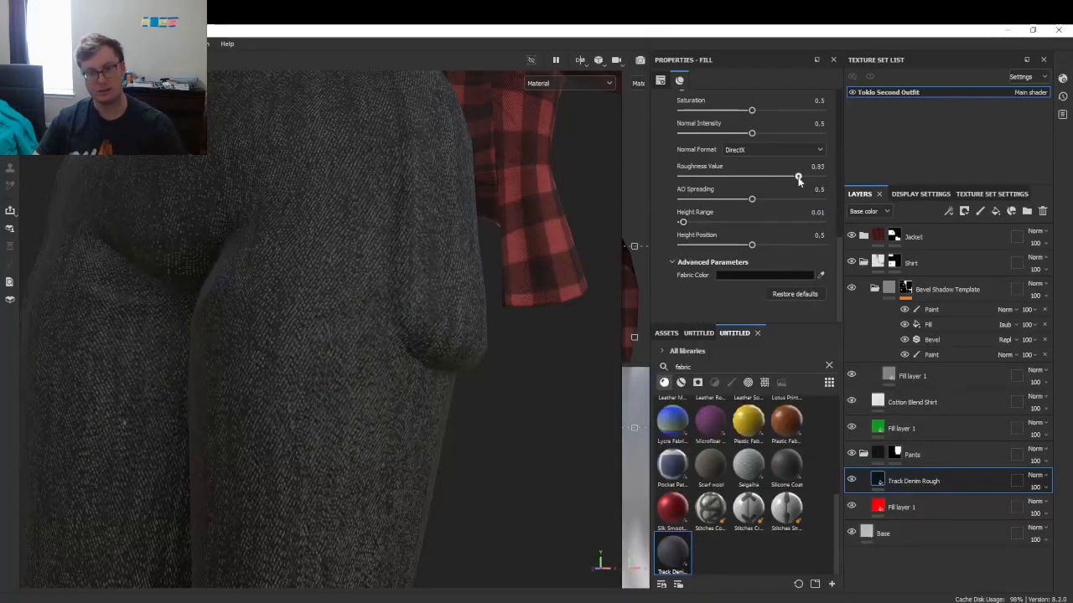
left_click_drag(293, 309, 548, 327, "alt")
scroll(501, 268, "down", 3)
- Replace the Track Denim Rough layer with Fabric Knitted Sweater on the pants
left_click(1042, 211)
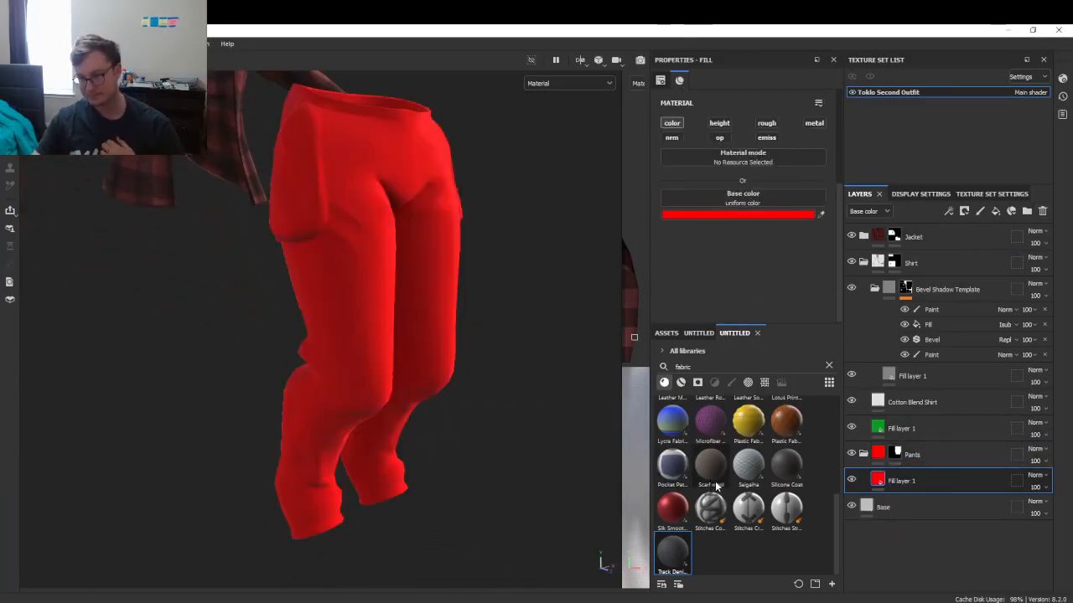
scroll(712, 486, "up", 5)
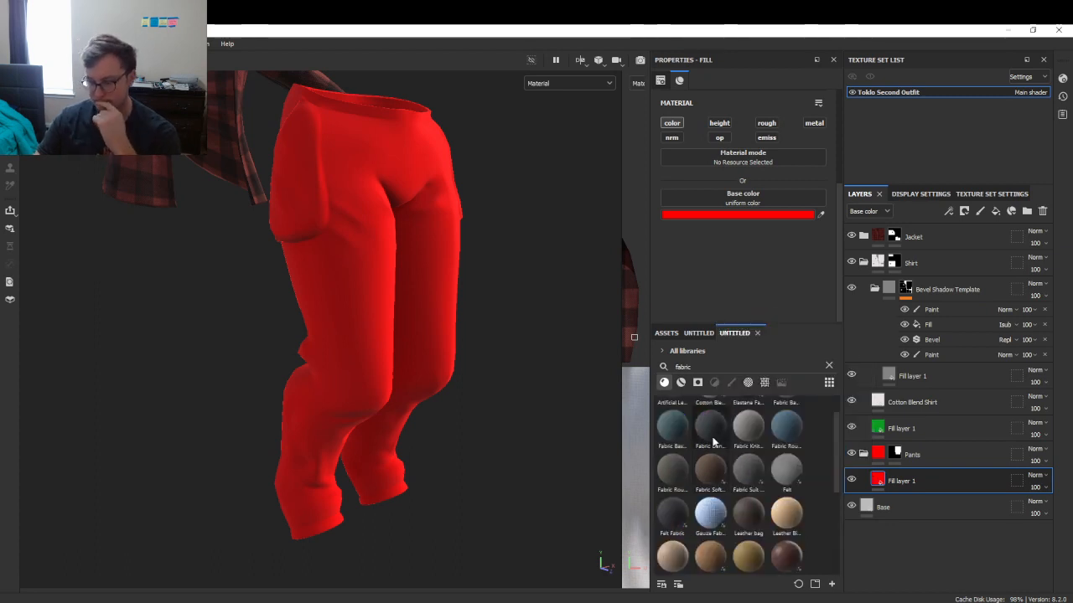
mouse_move(685, 490)
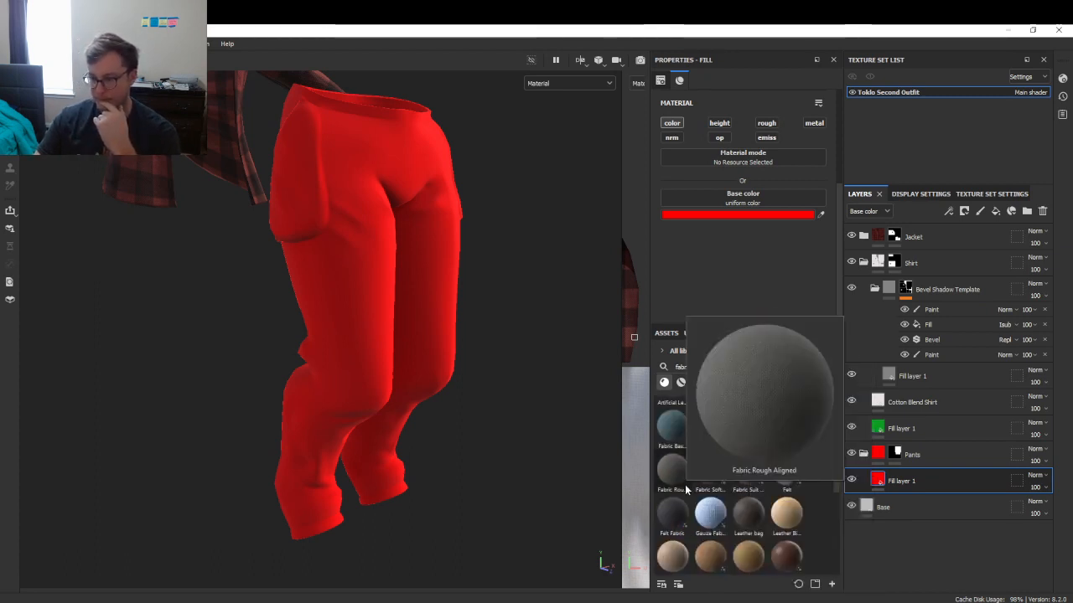
mouse_move(780, 474)
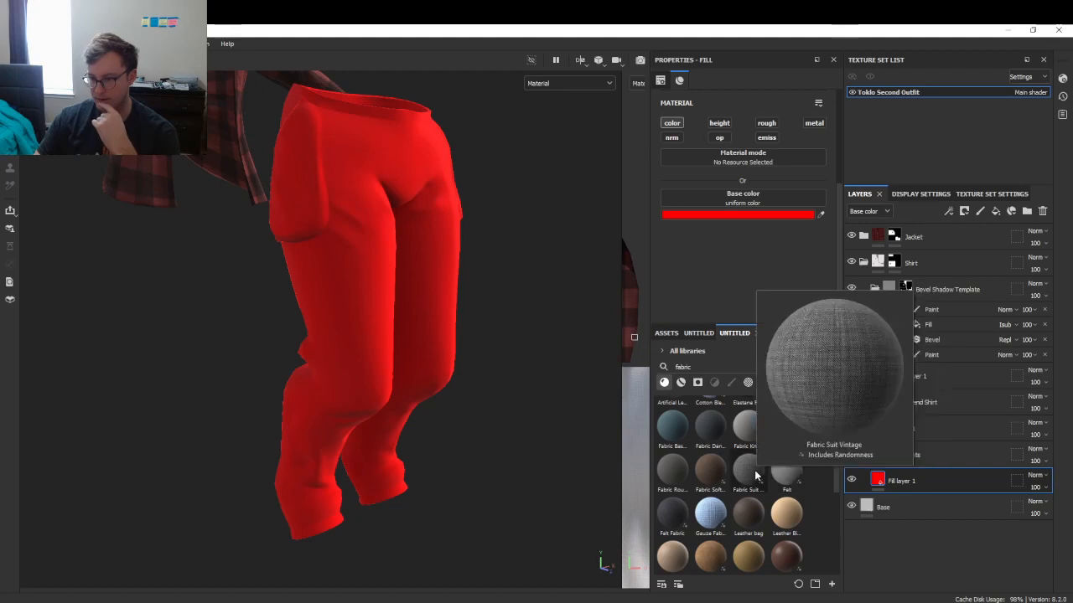
mouse_move(666, 526)
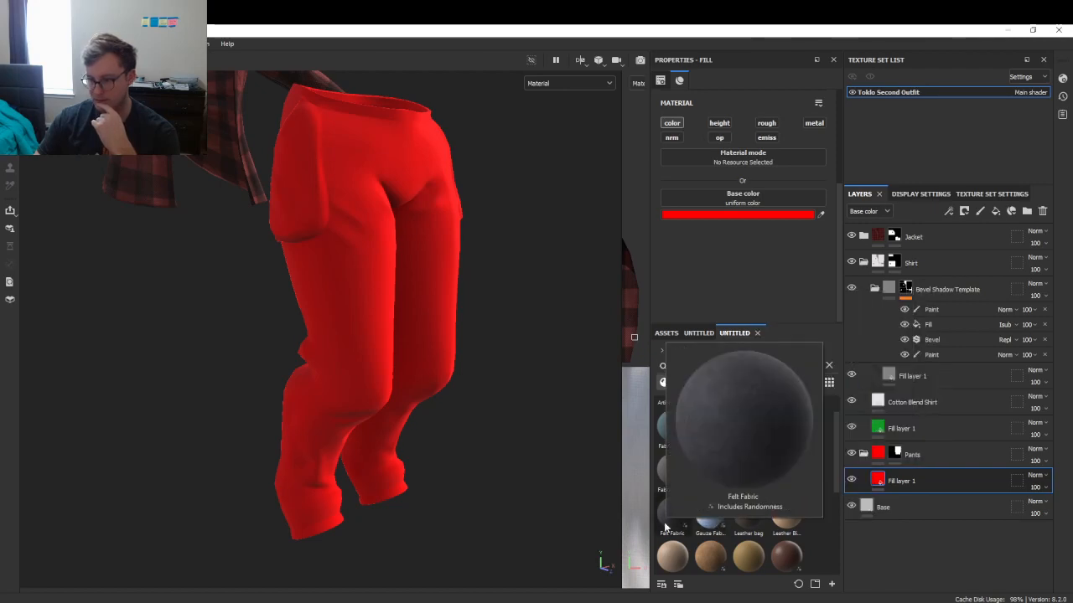
scroll(801, 475, "up", 1)
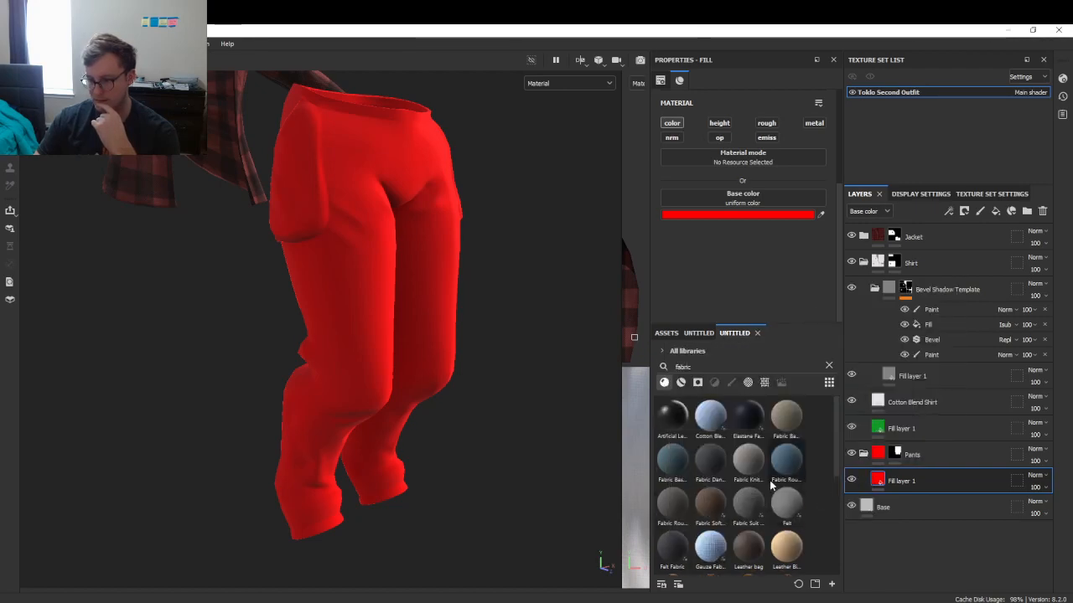
mouse_move(740, 458)
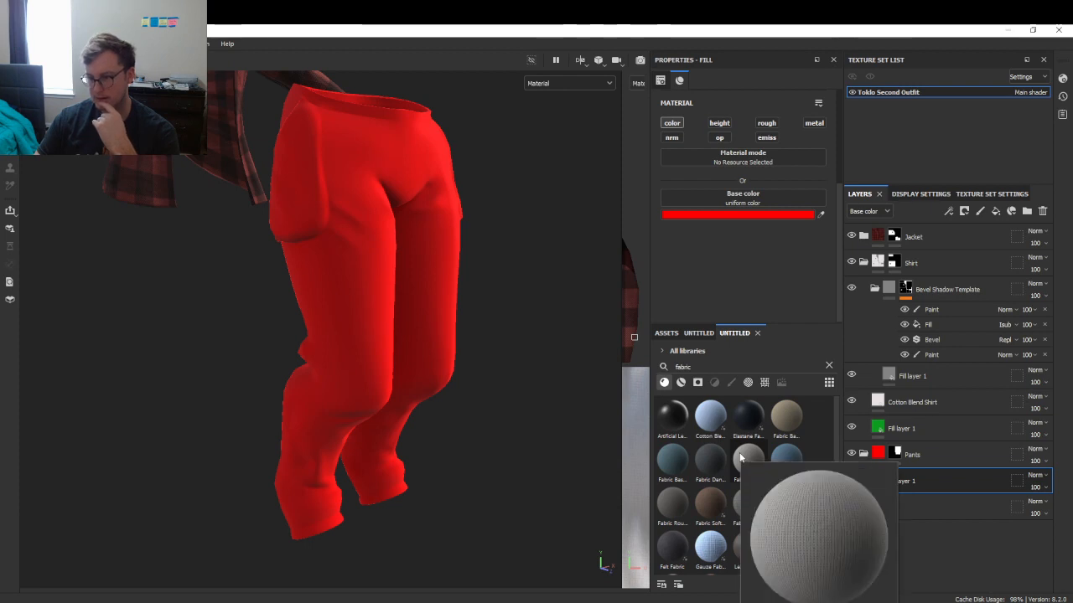
left_click_drag(740, 458, 899, 469)
- Set the knitted fabric's UV tiling to 8
scroll(729, 210, "up", 3)
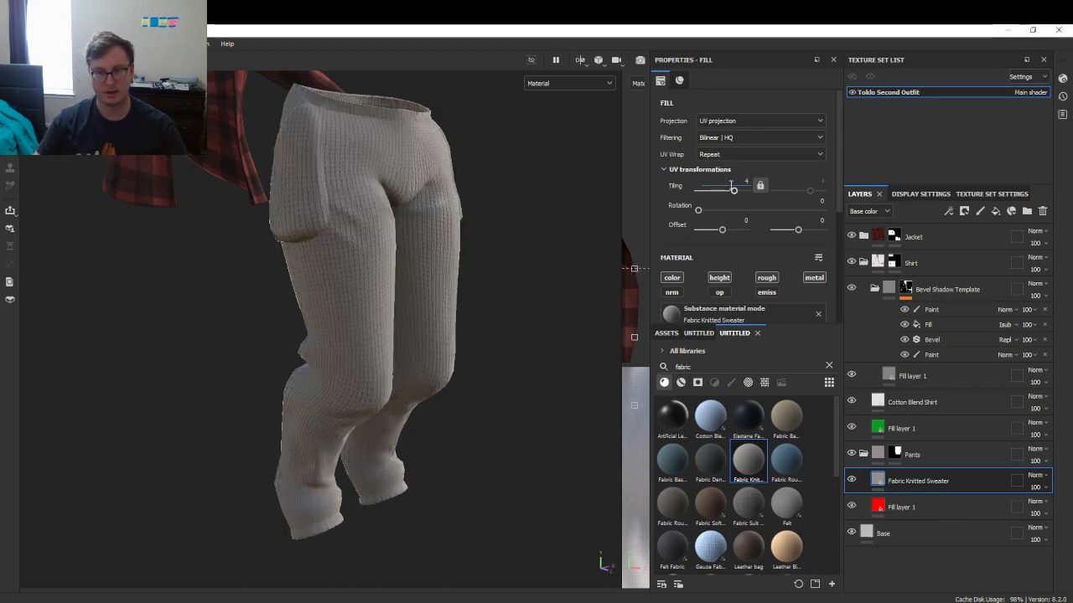
key("Return")
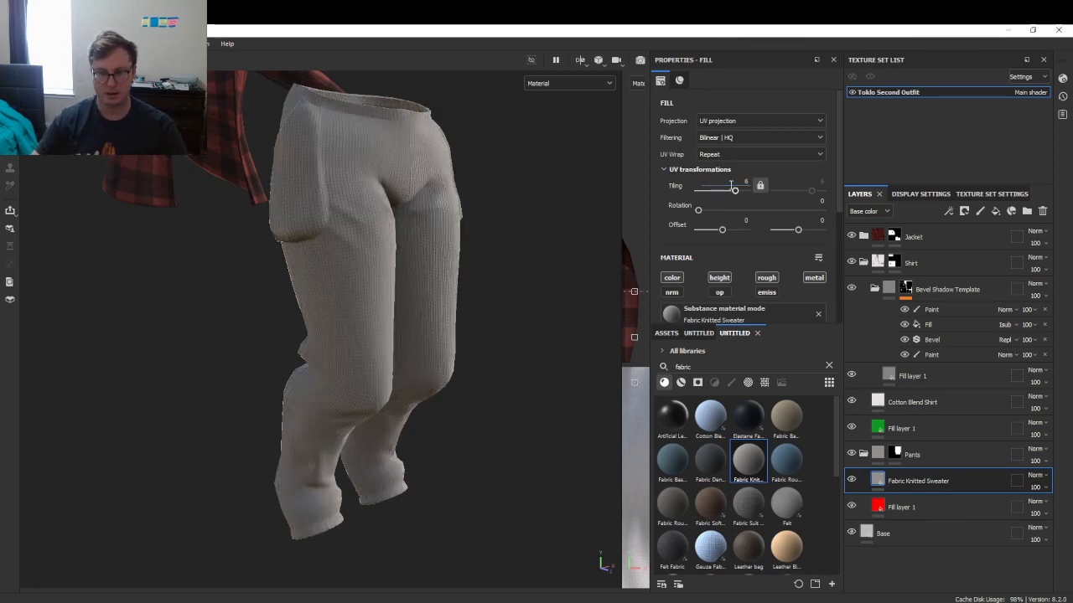
scroll(334, 271, "up", 5)
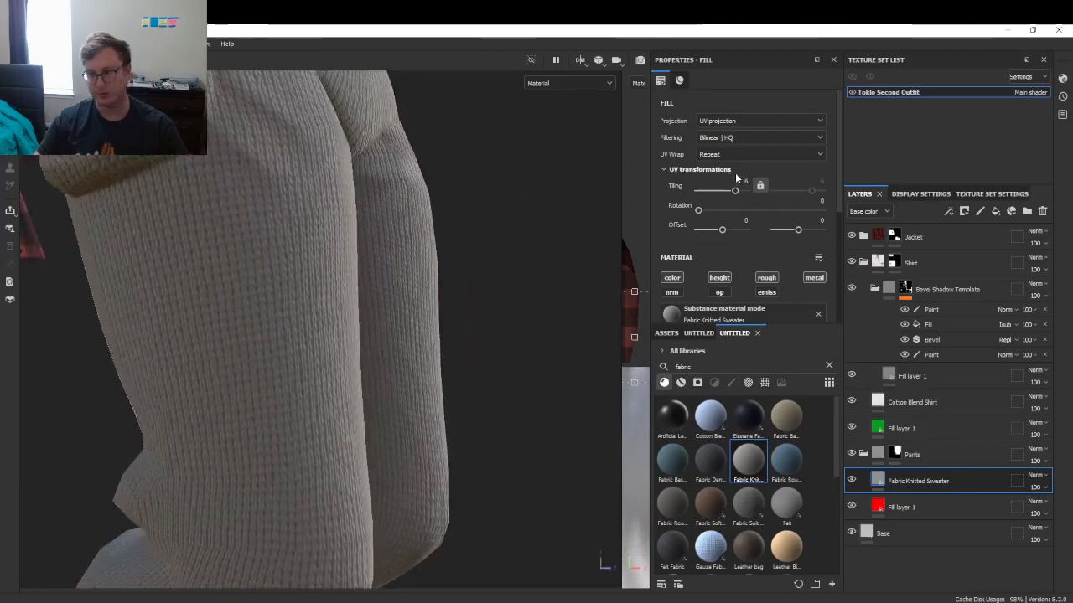
left_click(735, 171)
left_click(696, 170)
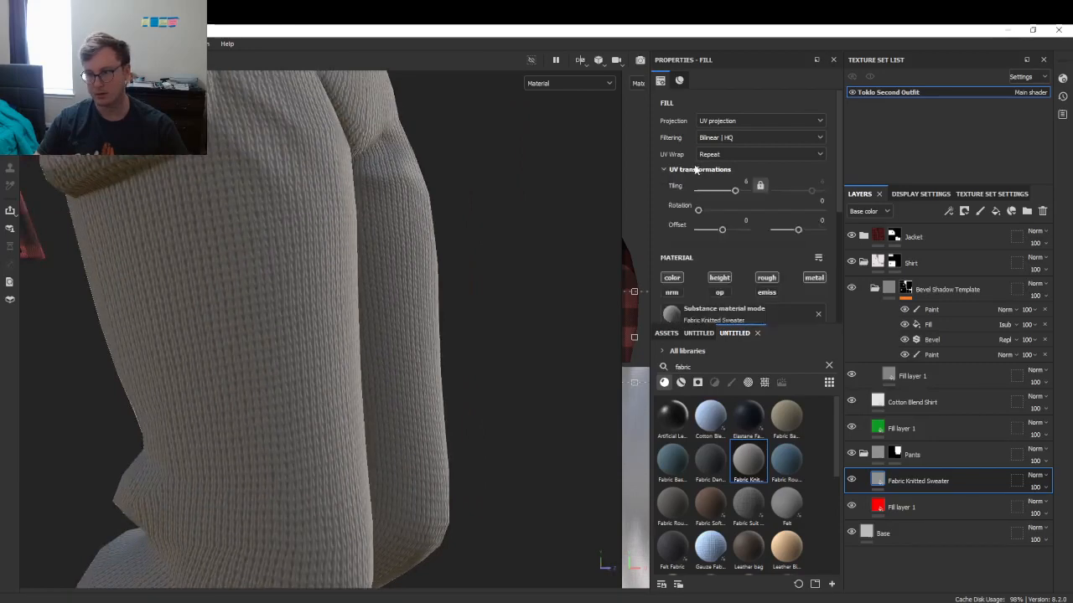
type("8")
key("Return")
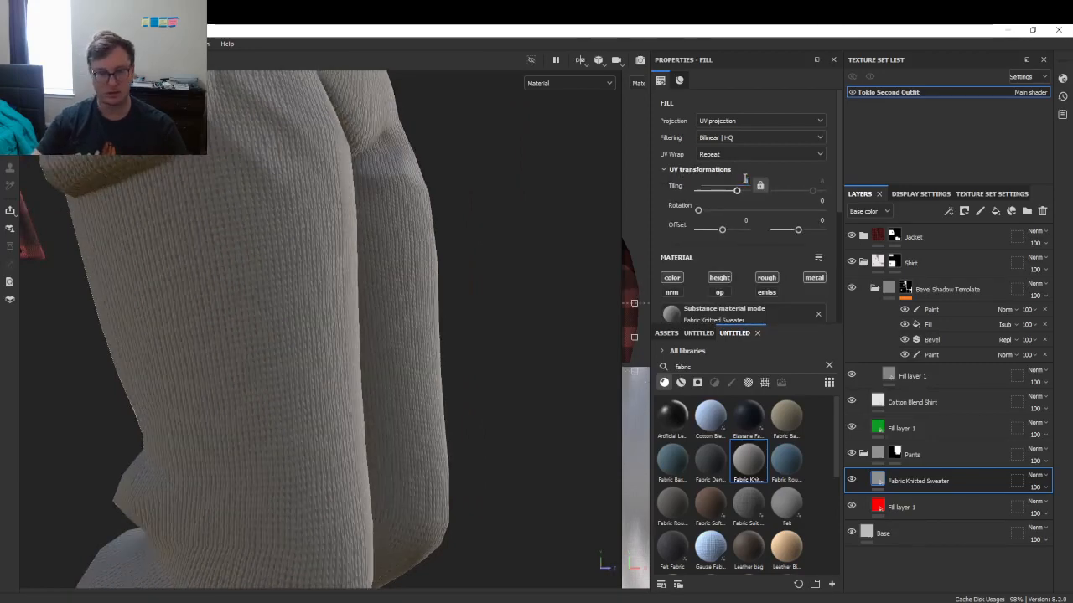
scroll(268, 334, "down", 3)
scroll(766, 267, "down", 5)
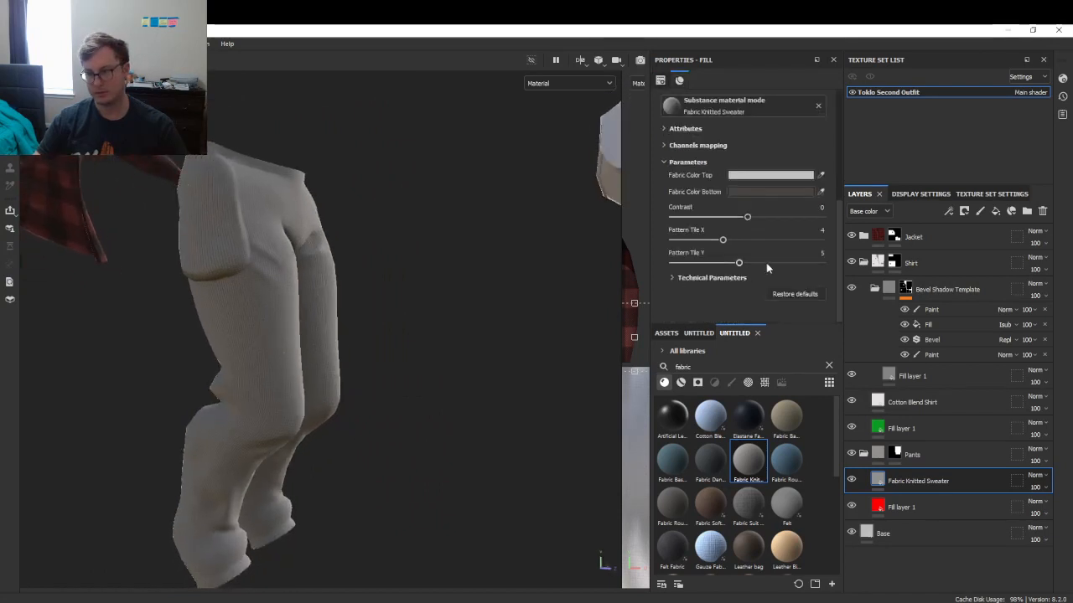
- Change the knitted fabric's Fabric Color Top to black (000000)
left_click(796, 178)
left_click_drag(798, 467, 757, 506)
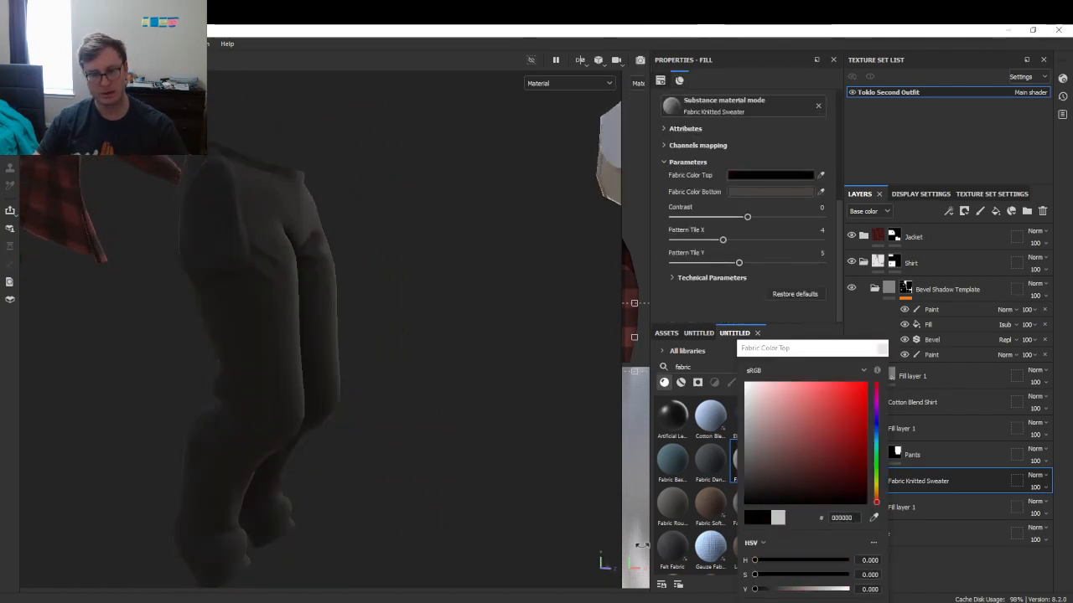
left_click(882, 348)
left_click_drag(398, 322, 365, 312, "alt")
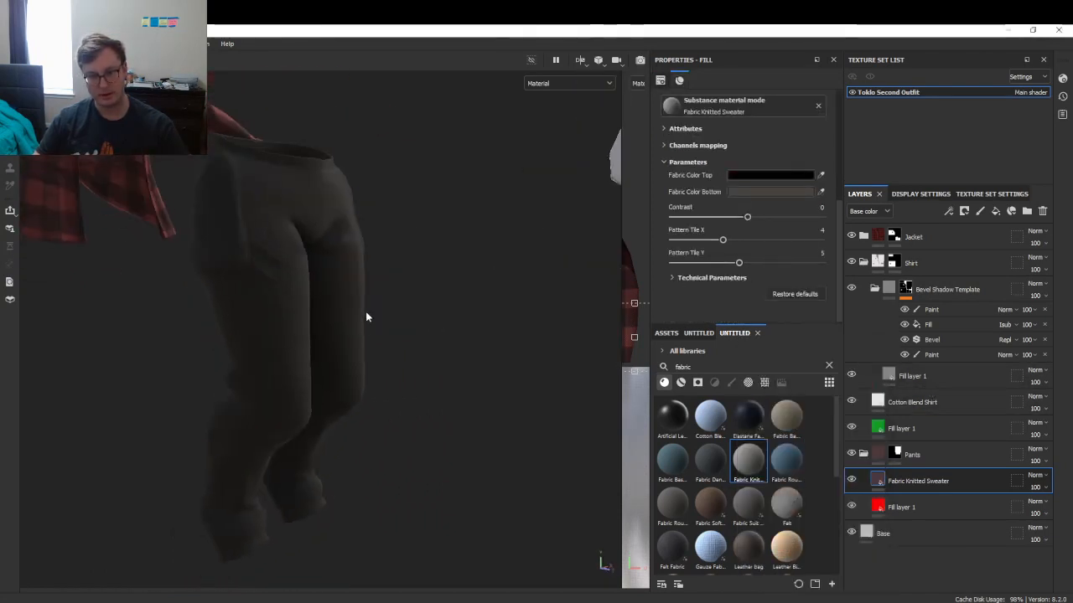
middle_click_drag(366, 312, 361, 373, "alt")
scroll(361, 374, "up", 2)
scroll(361, 374, "up", 3)
scroll(285, 362, "down", 2)
- Inspect the dark pants from the sides and back, then select the Bevel Shadow Template folder
left_click_drag(264, 361, 203, 361, "alt")
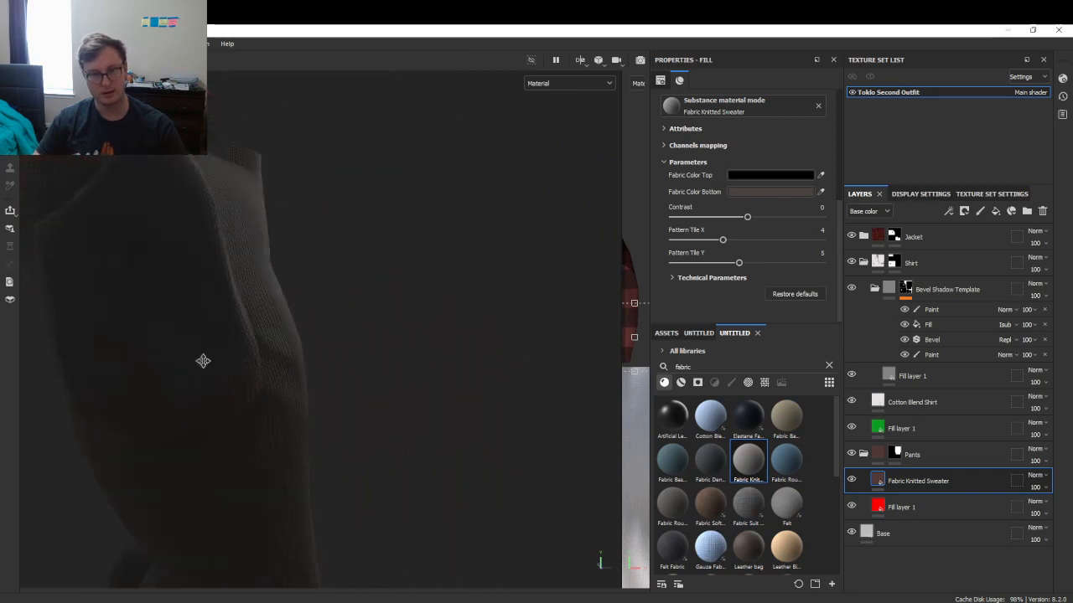
middle_click_drag(203, 361, 373, 366, "alt")
left_click_drag(373, 366, 394, 343, "alt")
scroll(270, 318, "down", 3)
left_click_drag(291, 353, 289, 289, "alt")
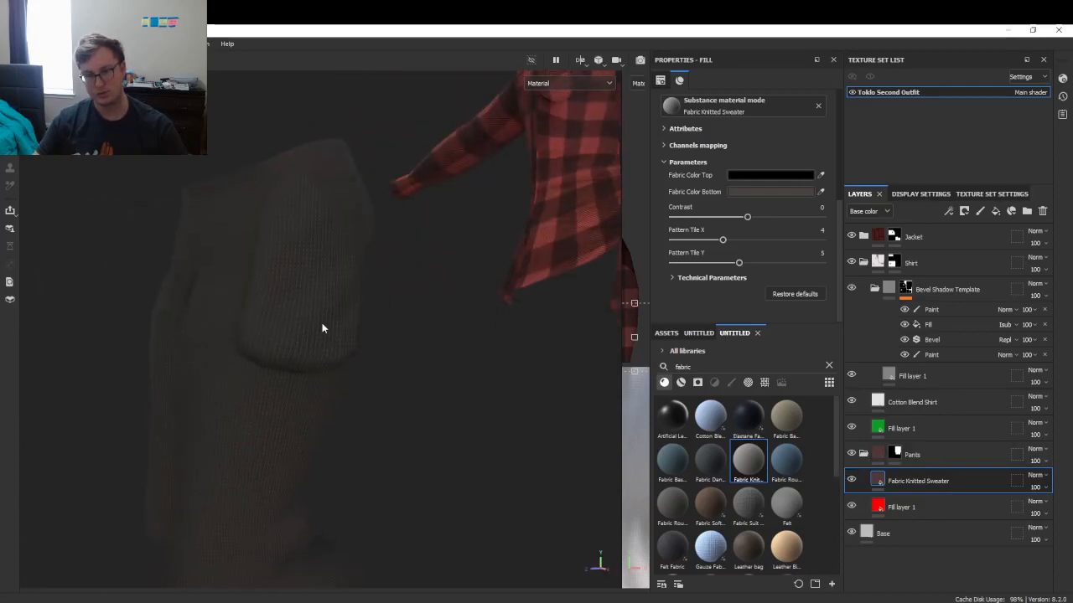
left_click_drag(322, 329, 495, 345, "alt")
scroll(375, 385, "up", 3)
left_click(874, 290)
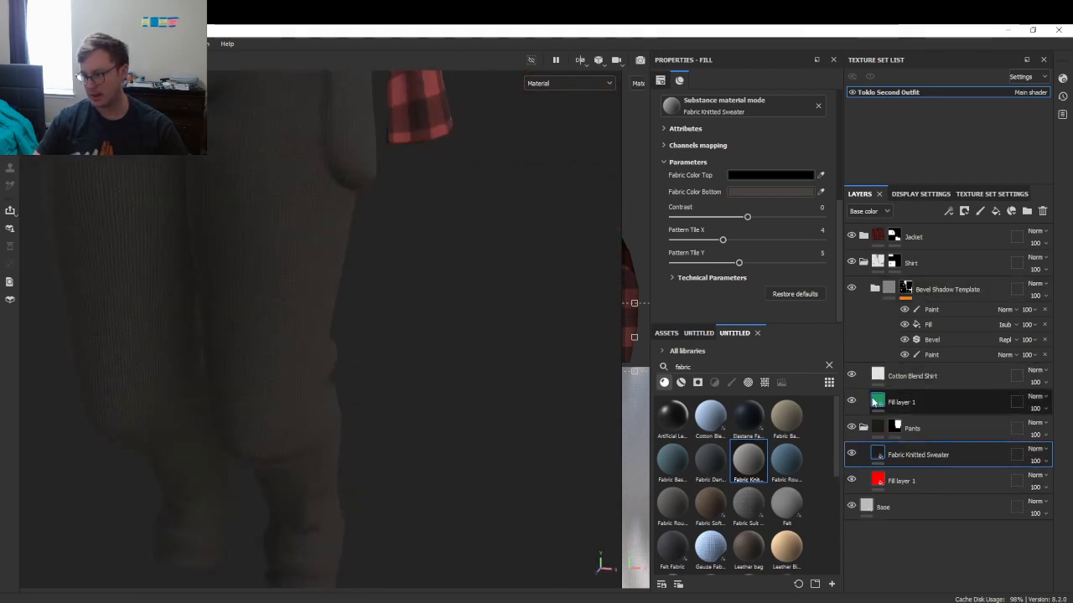
left_click(959, 289)
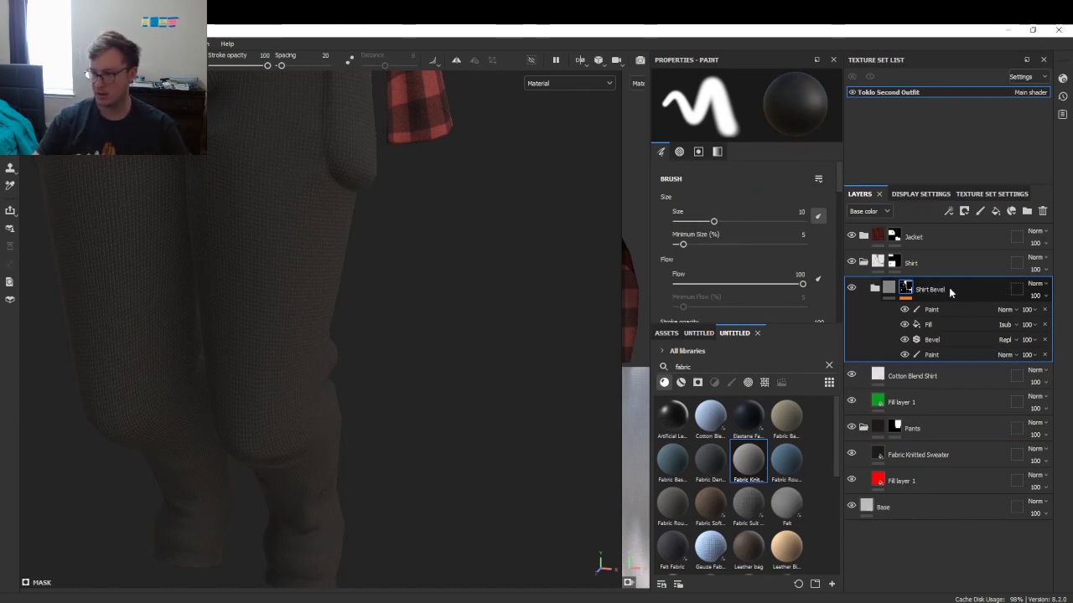
- Duplicate Shirt Bevel into the Pants folder as a Multiply-blended copy
key("ctrl+d")
left_click_drag(955, 290, 962, 523)
left_click_drag(272, 265, 303, 248, "alt")
middle_click_drag(302, 248, 406, 320, "alt")
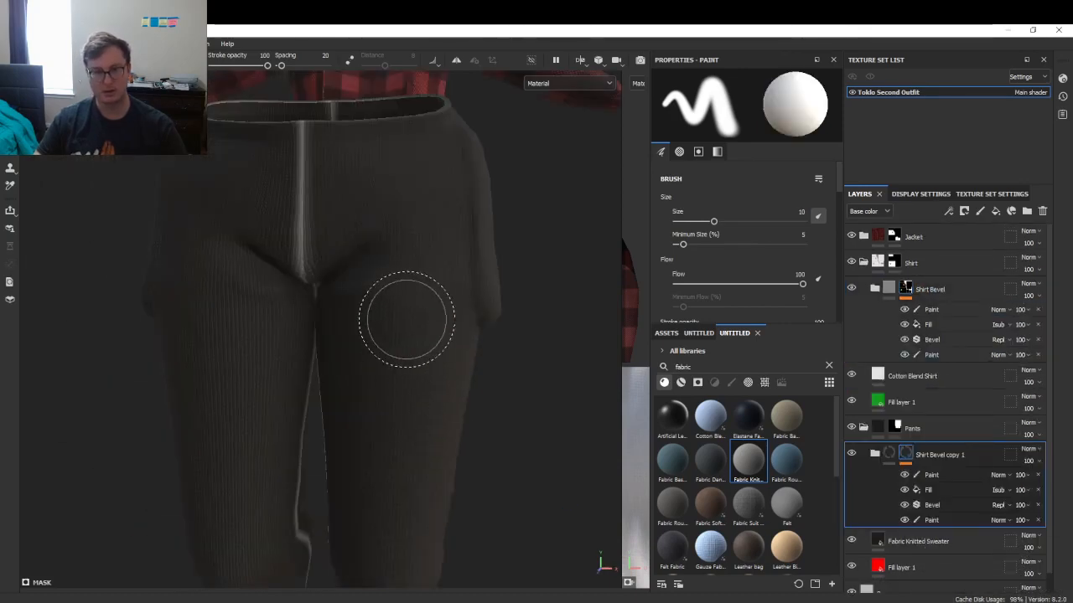
left_click(1029, 451)
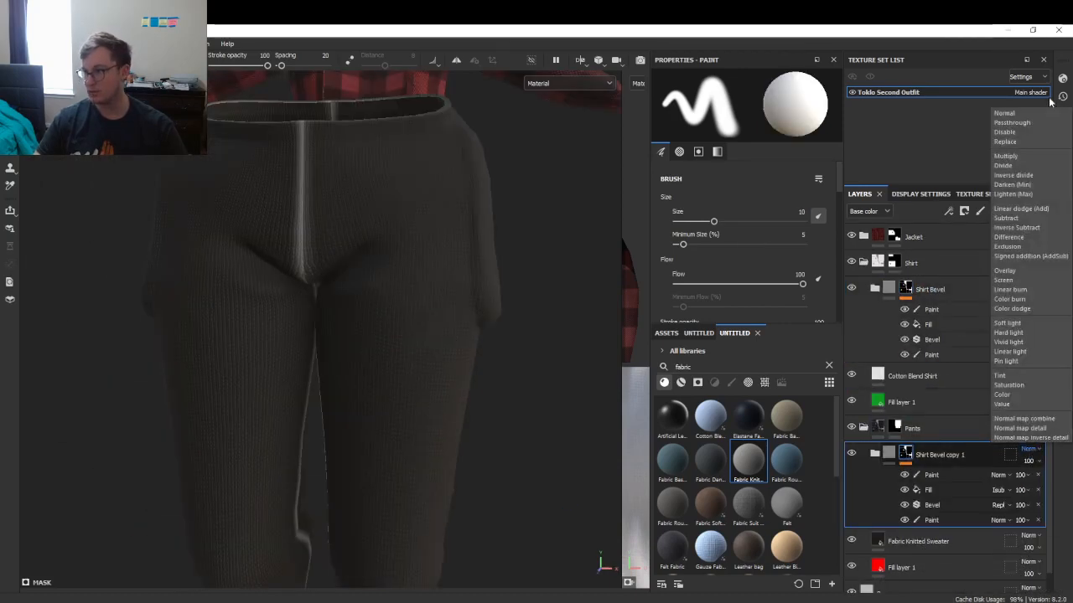
left_click(1020, 155)
left_click_drag(171, 282, 406, 261, "alt")
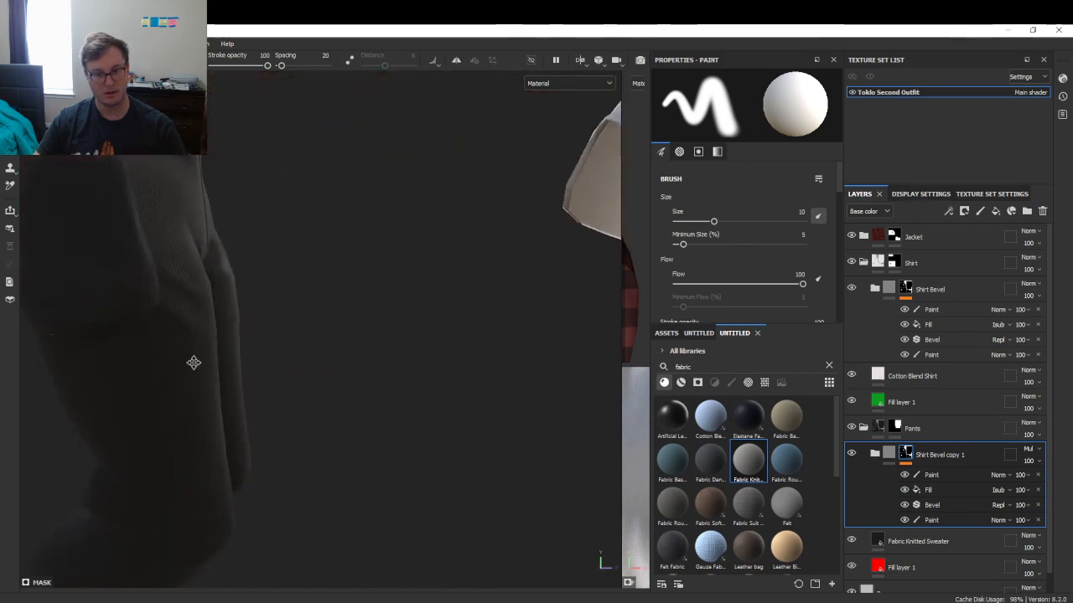
middle_click_drag(194, 364, 378, 289, "alt")
mouse_move(109, 323)
left_mouse_down("alt")
mouse_move(204, 308)
mouse_move(377, 316)
mouse_move(323, 268)
mouse_move(360, 324)
mouse_move(332, 228)
mouse_move(366, 311)
mouse_move(411, 373)
left_mouse_up("alt")
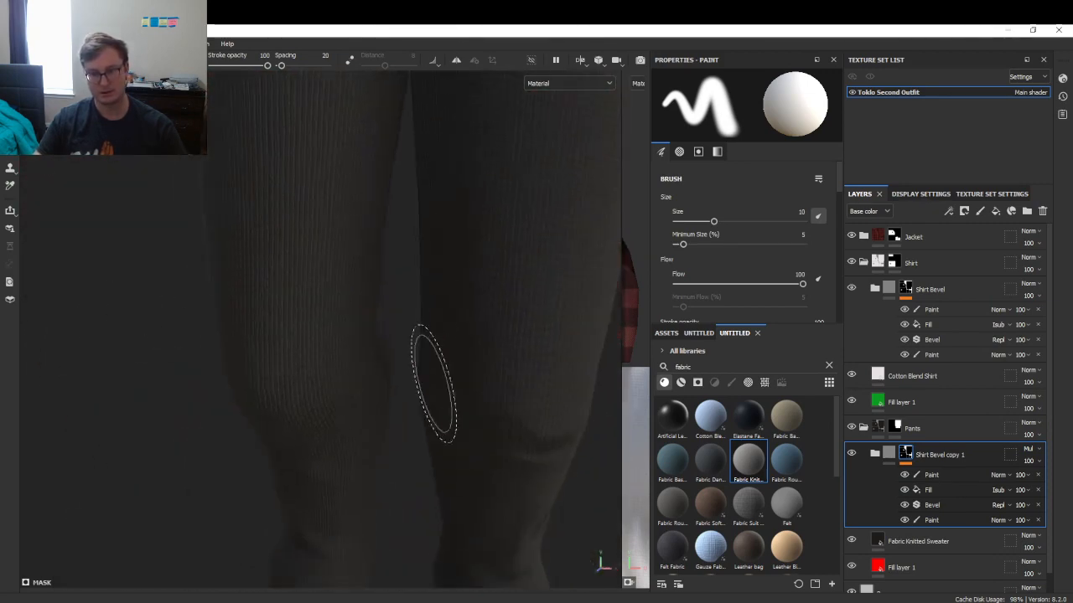
middle_click_drag(433, 251, 372, 371, "alt")
mouse_move(372, 371)
left_mouse_down("alt")
mouse_move(396, 428)
mouse_move(323, 251)
left_mouse_up("alt")
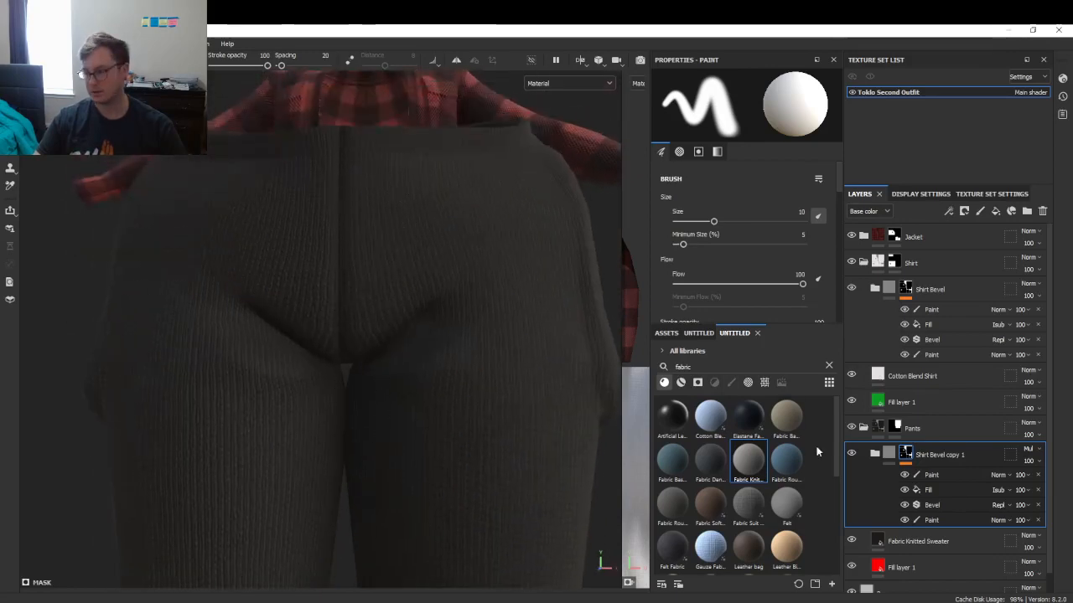
- Check the multiplied bevel shading on the pants from several angles and save the project
left_click(939, 475)
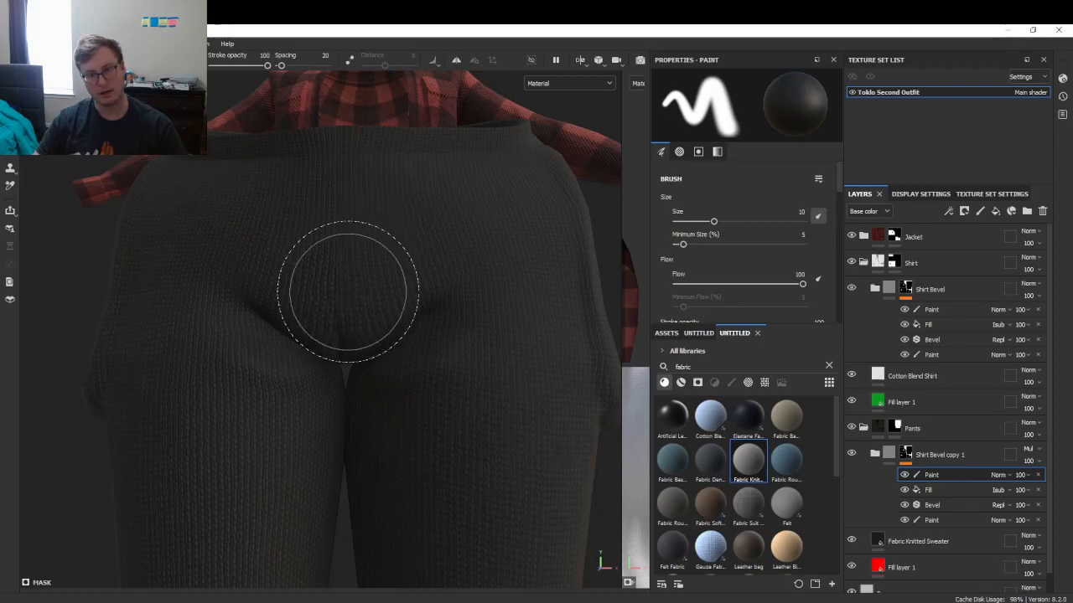
left_click_drag(323, 292, 331, 196, "alt")
left_click_drag(331, 297, 349, 306, "alt")
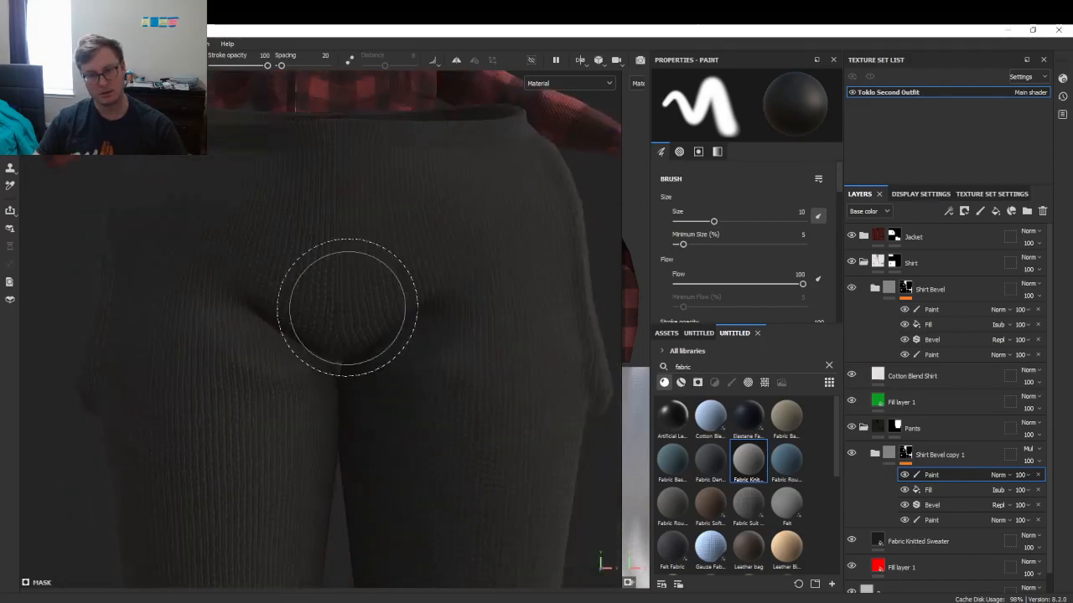
mouse_move(364, 168)
left_mouse_down("alt")
mouse_move(311, 206)
mouse_move(394, 215)
mouse_move(430, 354)
mouse_move(352, 306)
left_mouse_up("alt")
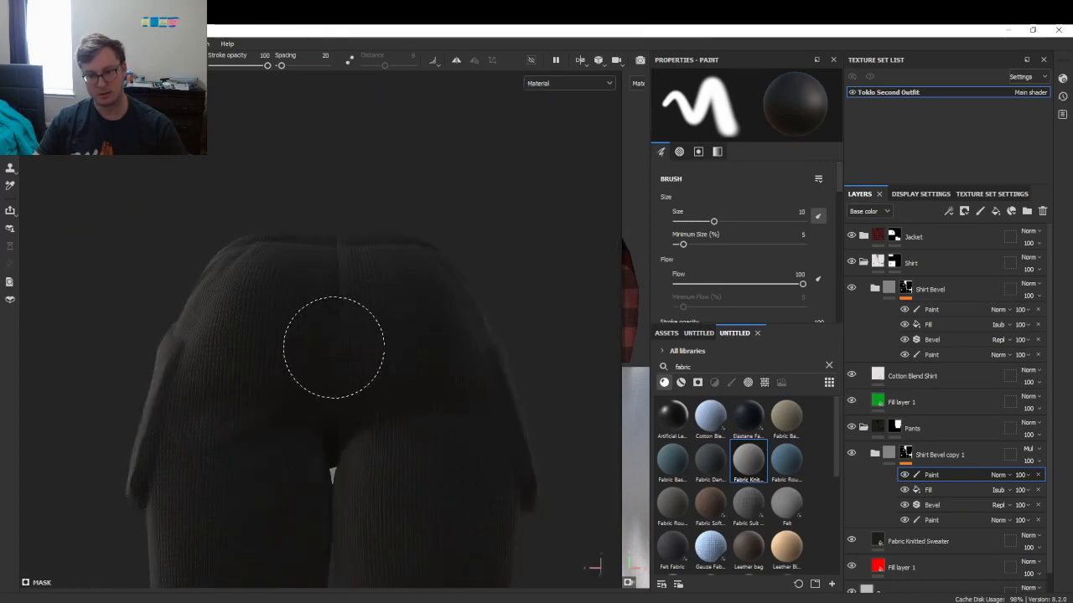
mouse_move(336, 250)
left_mouse_down("alt")
mouse_move(352, 287)
mouse_move(335, 263)
left_mouse_up("alt")
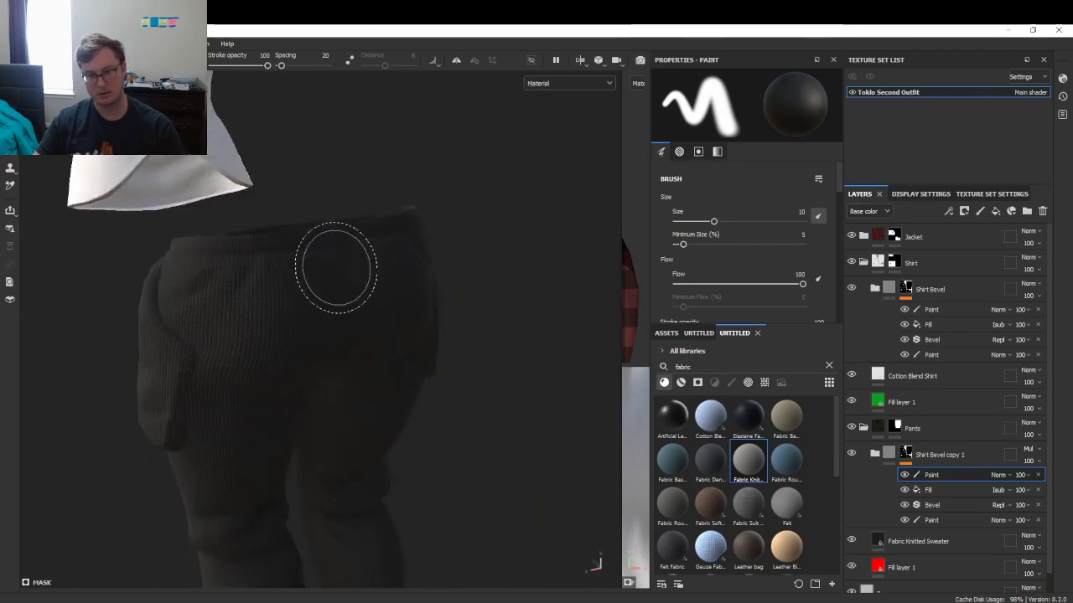
left_click_drag(342, 324, 262, 255, "alt")
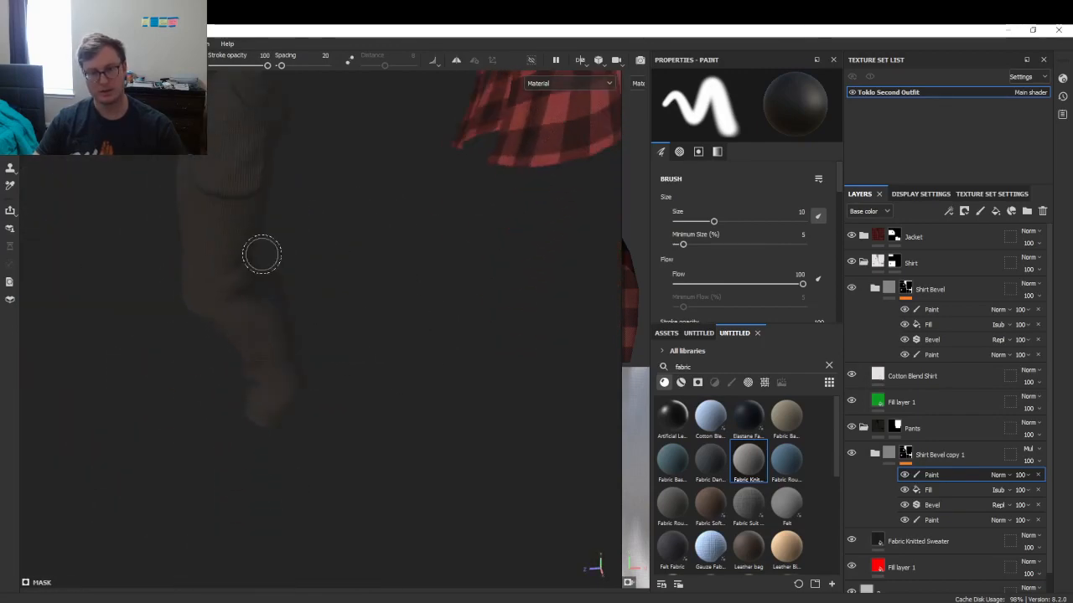
left_click_drag(314, 375, 395, 282, "alt")
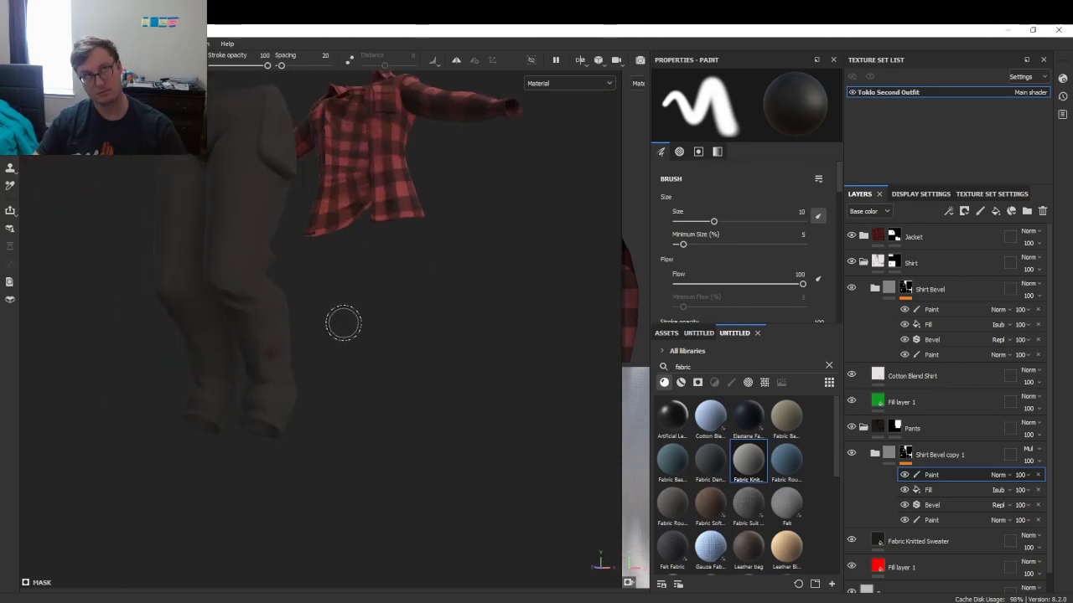
left_click_drag(343, 323, 444, 417, "alt")
key("ctrl+s")
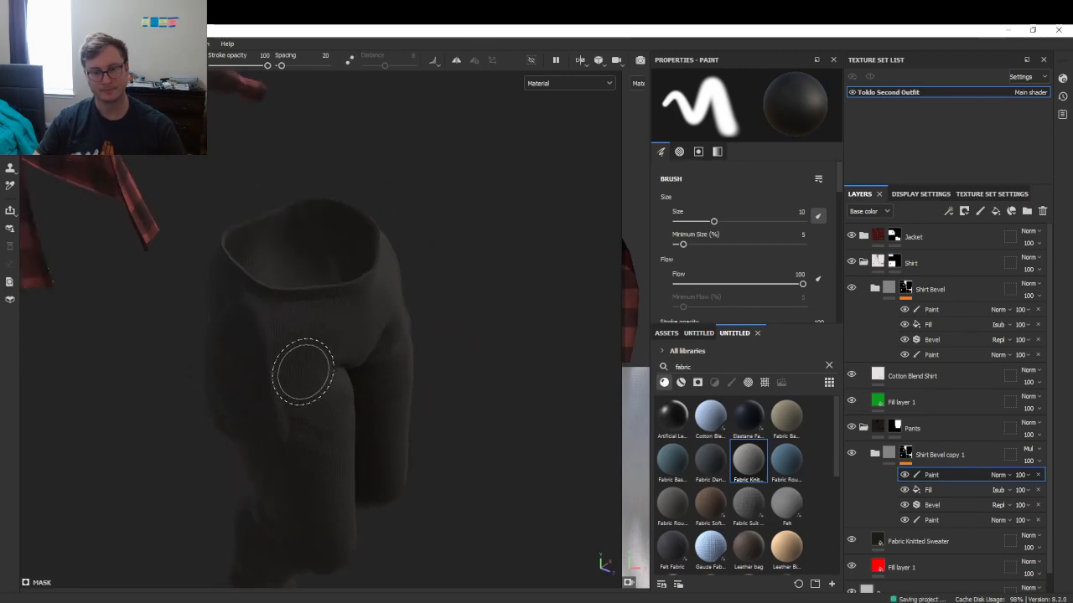
mouse_move(293, 371)
left_mouse_down("alt")
mouse_move(496, 282)
mouse_move(474, 299)
mouse_move(292, 319)
mouse_move(287, 335)
mouse_move(216, 319)
mouse_move(277, 282)
mouse_move(510, 288)
mouse_move(462, 343)
mouse_move(284, 343)
mouse_move(397, 395)
mouse_move(277, 352)
mouse_move(308, 342)
mouse_move(306, 364)
left_mouse_up("alt")
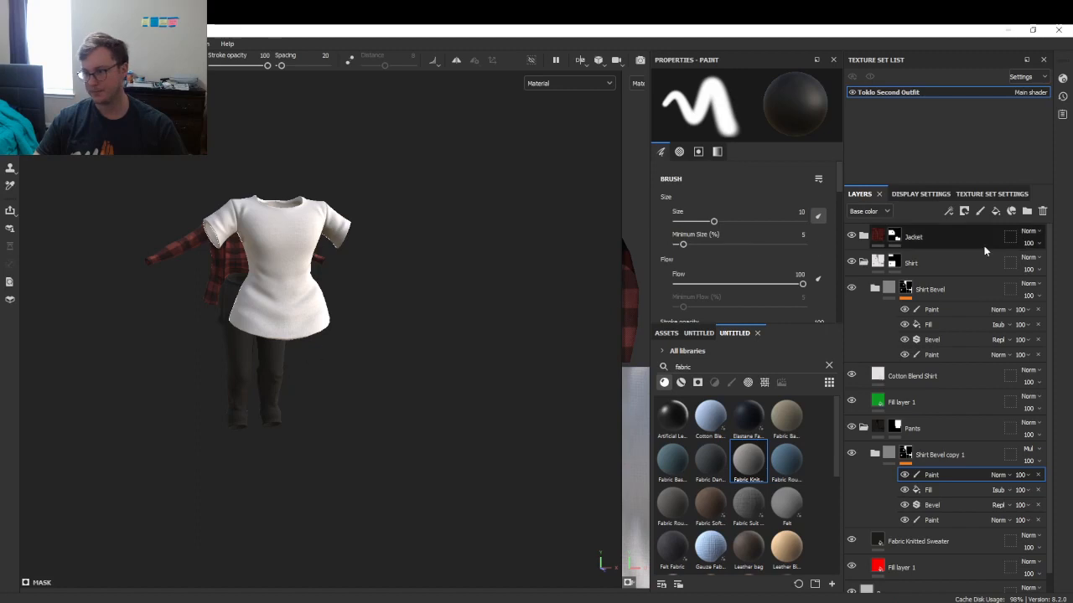
- Collapse the Shirt and Pants folders, then add the Curvature Template smart material found by searching 'template'
left_click(863, 263)
left_click(864, 289)
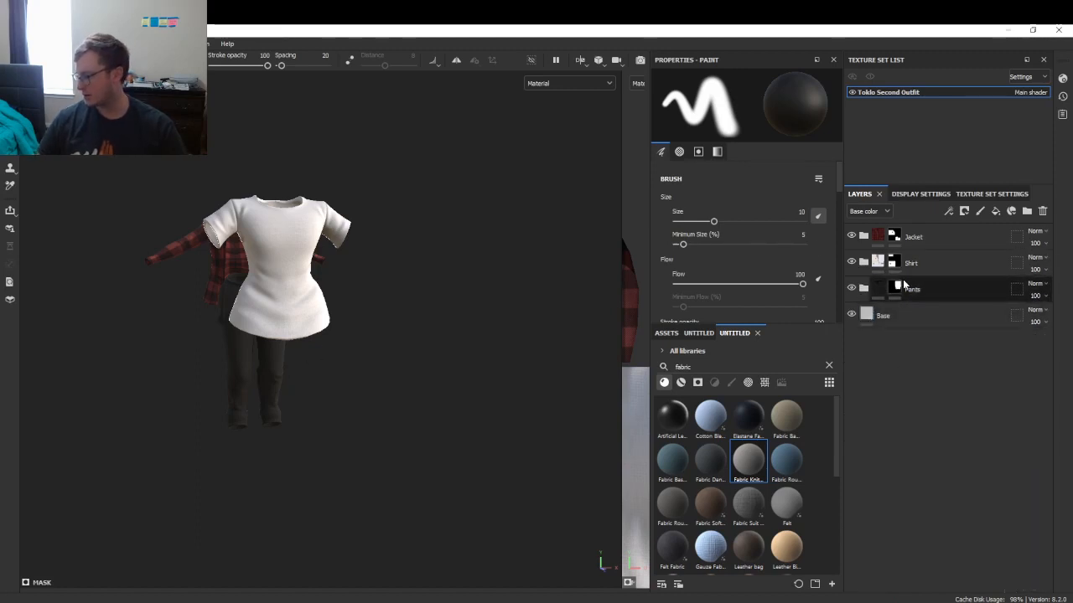
left_click_drag(462, 297, 397, 344, "alt")
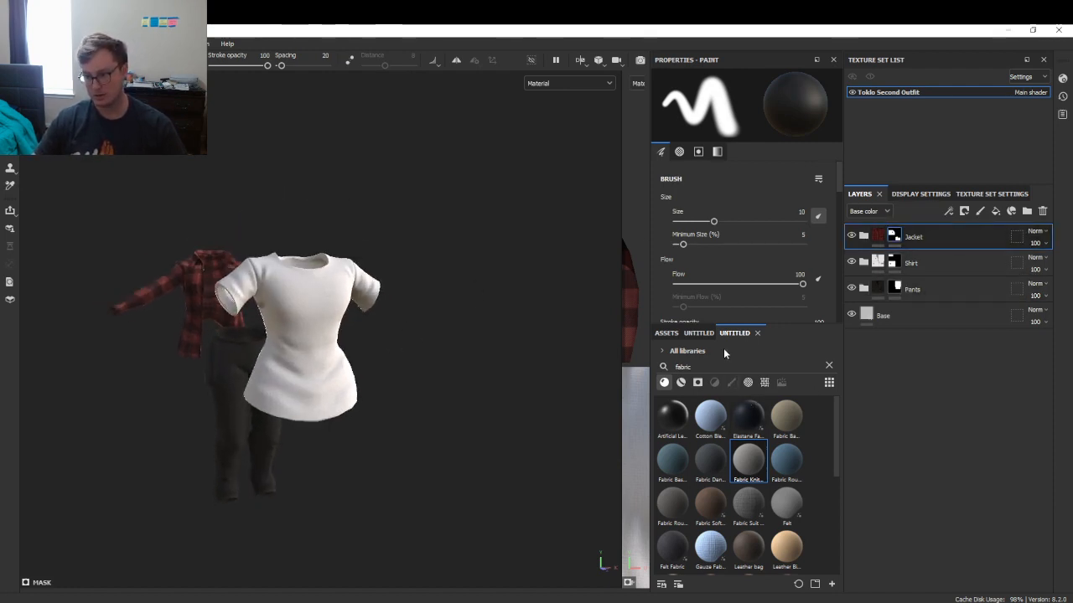
type("template")
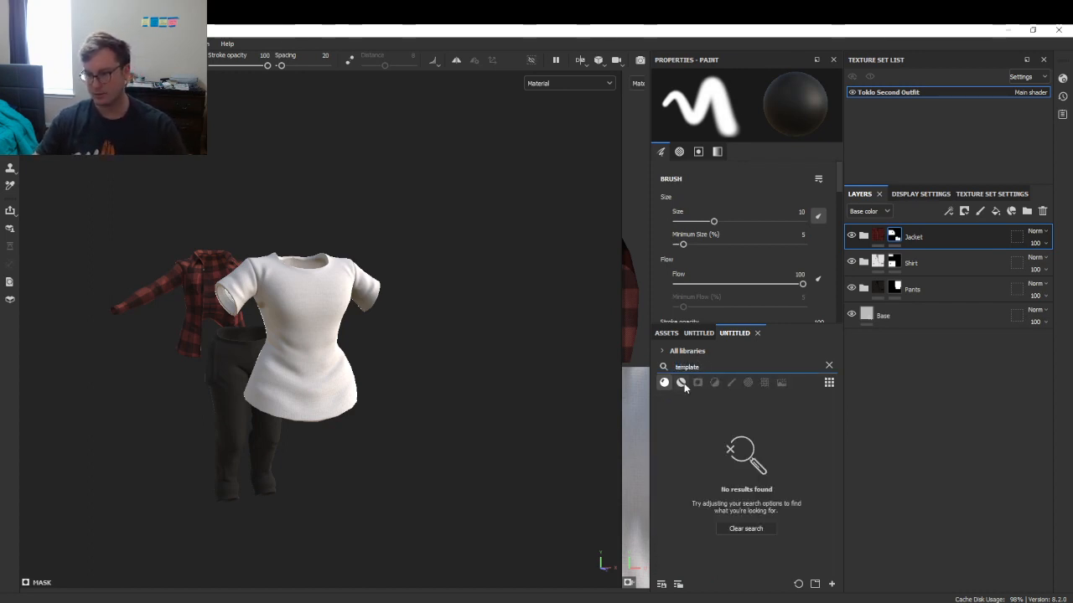
left_click(681, 385)
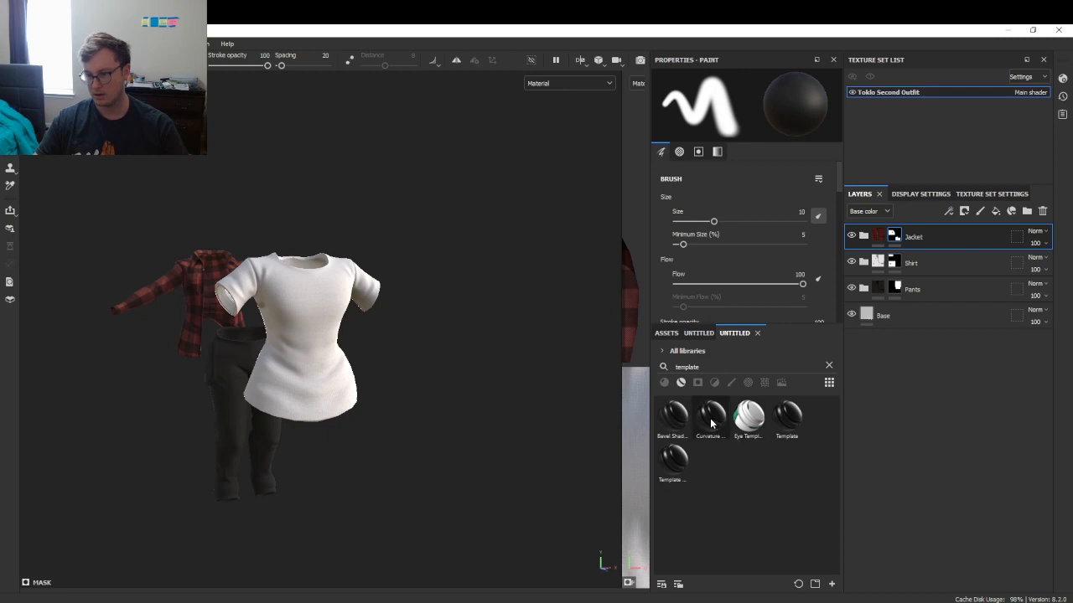
left_click_drag(711, 423, 908, 231)
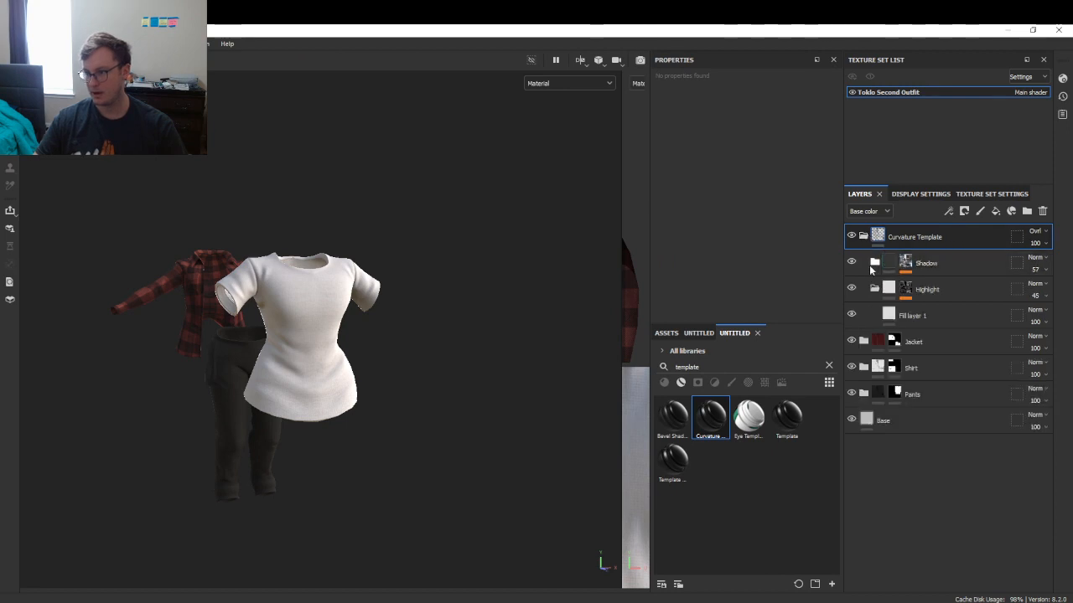
- Raise the Shadow folder's Curvature generator Global Balance to 0.67
left_click(875, 263)
left_click(901, 270)
left_click(904, 273)
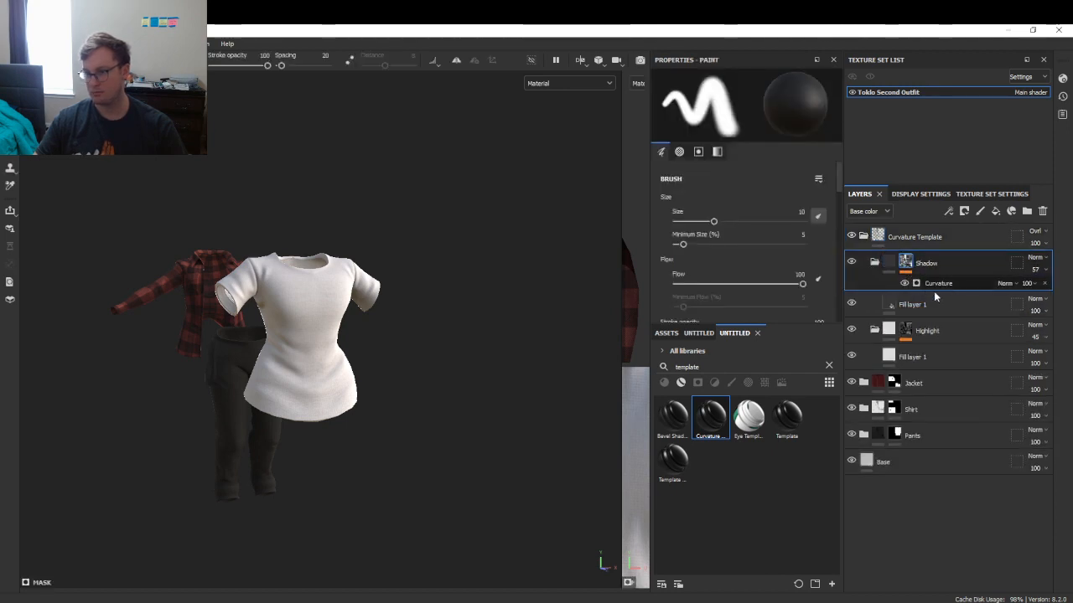
left_click(934, 288)
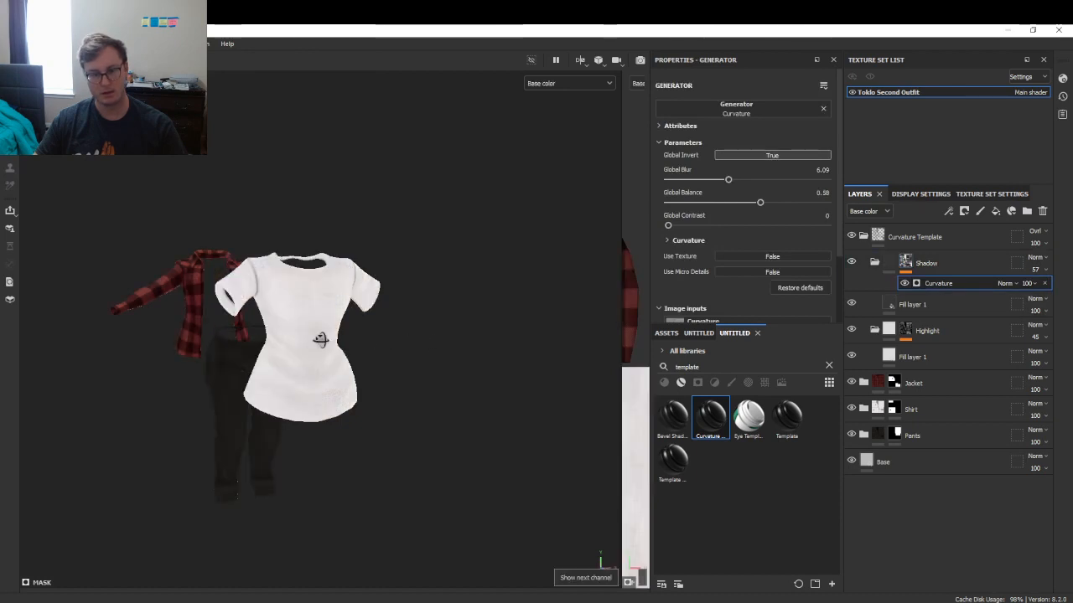
left_click_drag(323, 341, 408, 330, "alt")
scroll(406, 331, "up", 4)
left_click_drag(280, 395, 311, 362, "alt")
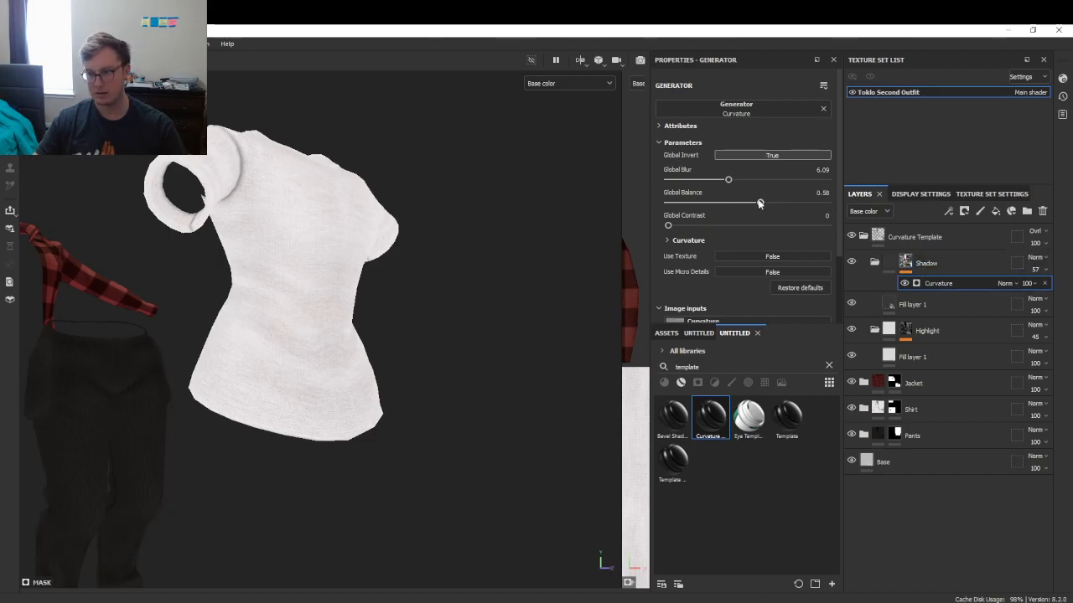
mouse_move(729, 202)
left_mouse_down()
mouse_move(697, 208)
mouse_move(766, 205)
left_mouse_up()
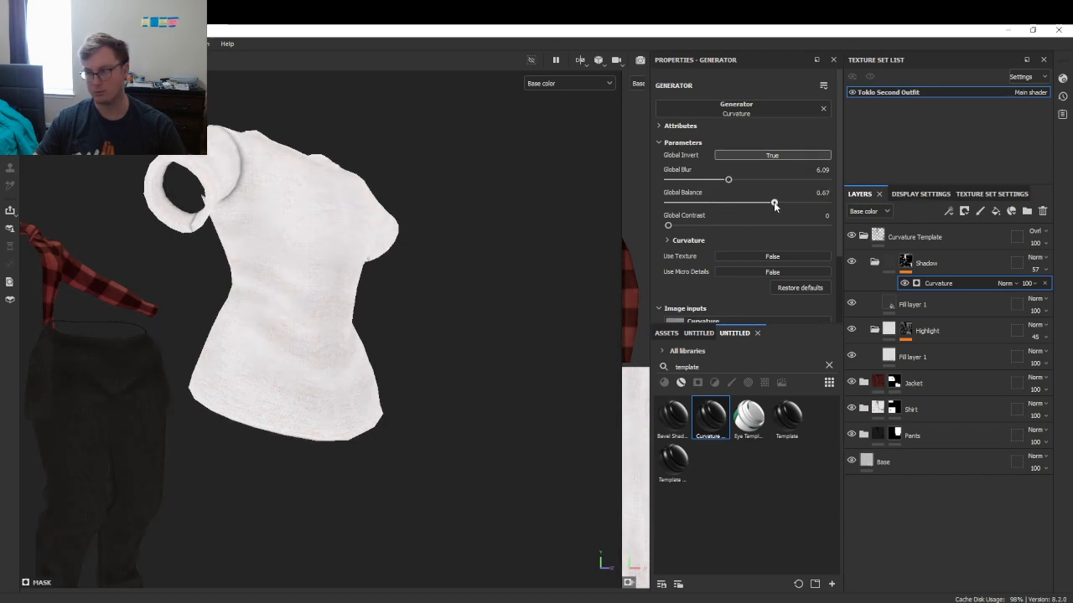
- Set the Shadow folder's opacity to 100
left_click(1046, 270)
left_click_drag(1047, 289, 1064, 290)
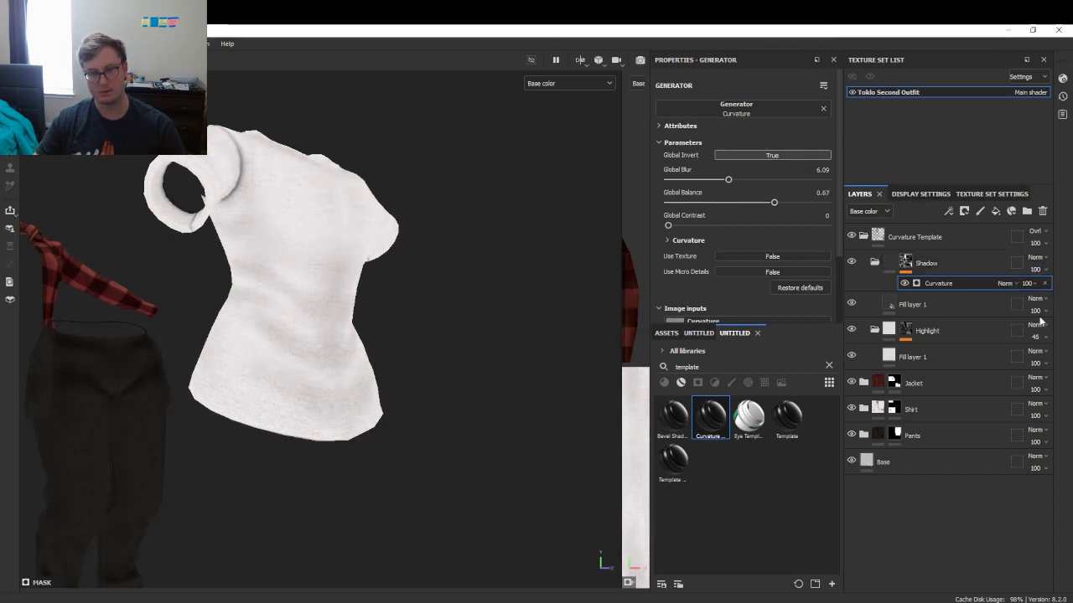
scroll(380, 286, "down", 4)
left_click_drag(380, 288, 450, 309, "alt")
middle_click_drag(255, 346, 403, 335, "alt")
left_click_drag(337, 332, 372, 335, "alt")
- Return the viewport to the Base color channel and select the Highlight folder
key("m")
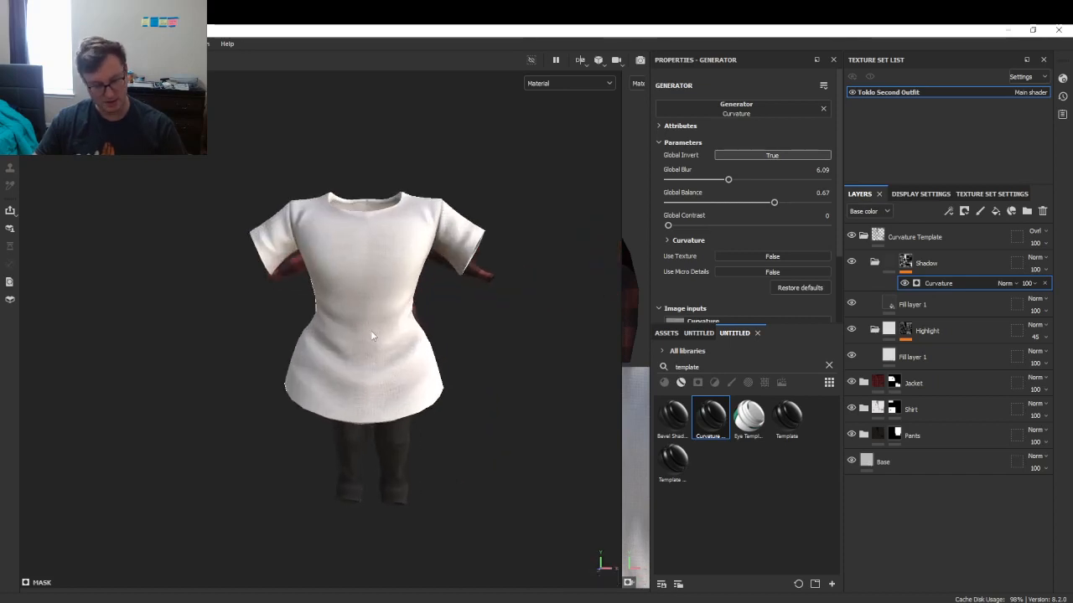
key("c")
key("c")
key("c")
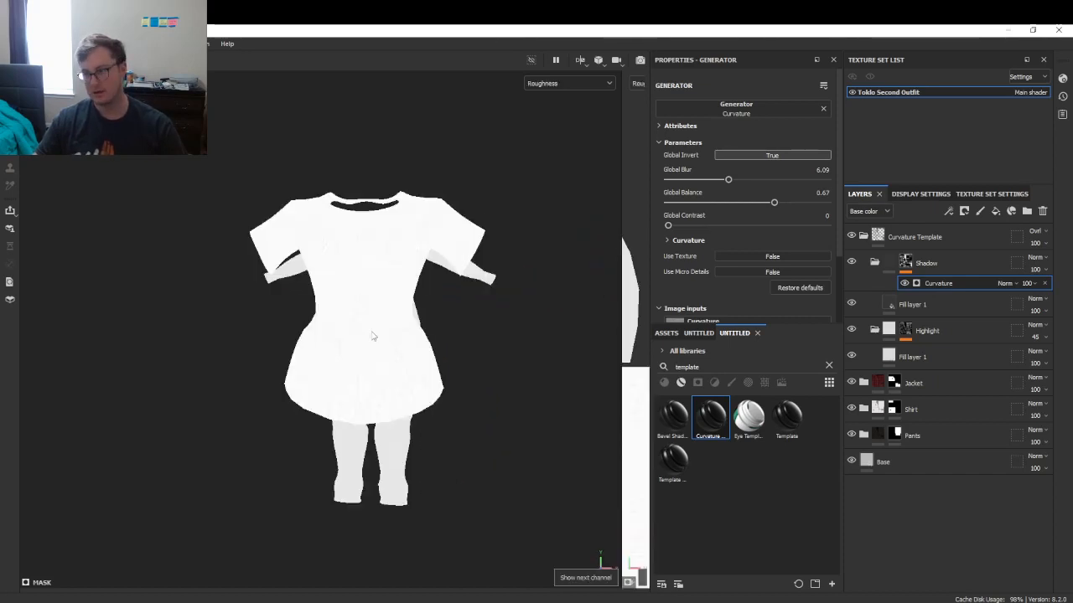
key("c")
key("c")
left_click(543, 83)
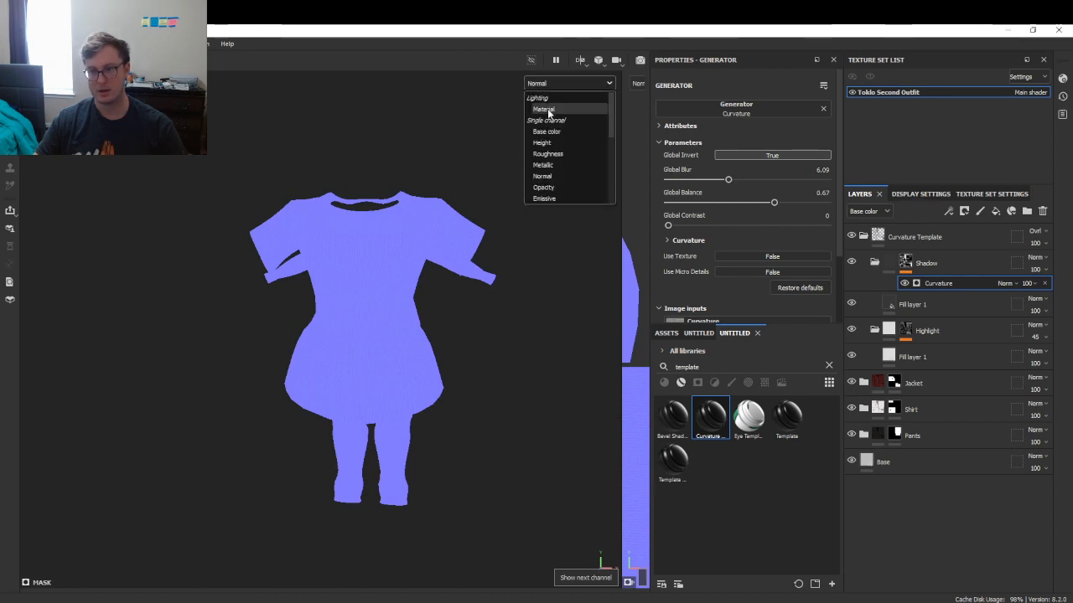
left_click(546, 132)
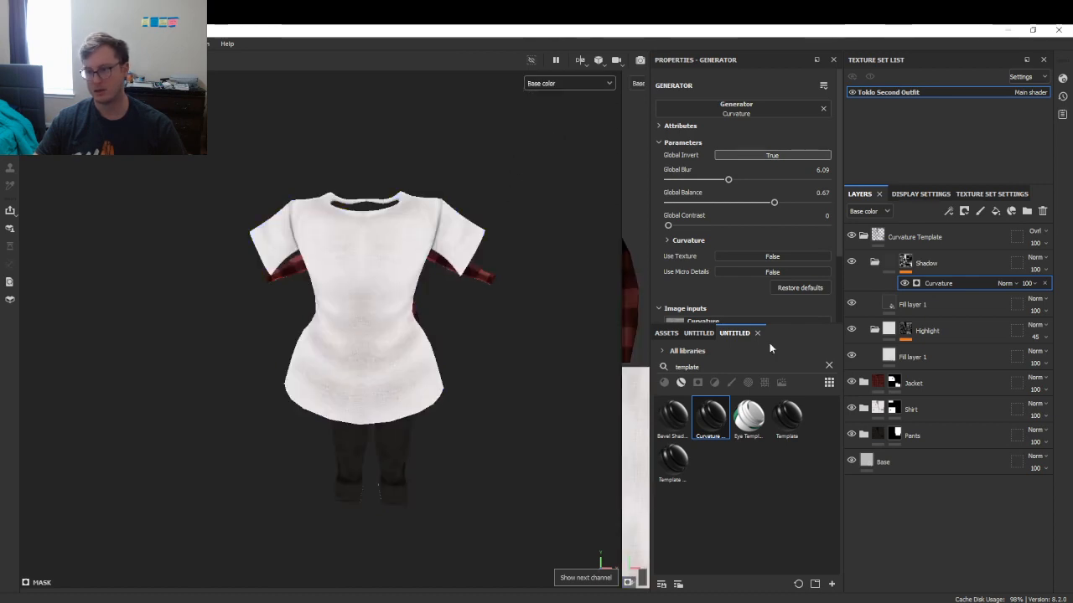
left_click(874, 262)
left_click(998, 307)
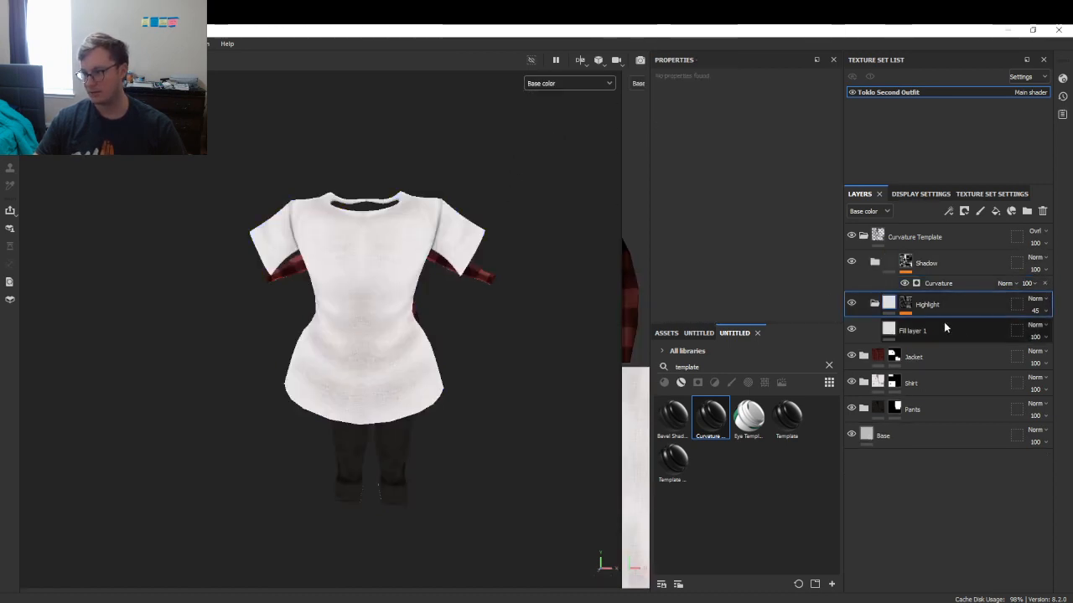
- Set the curvature Highlight folder's opacity to 100 after briefly fading it to 0 for comparison
left_click(906, 306)
left_click(1002, 324)
left_click(1011, 324)
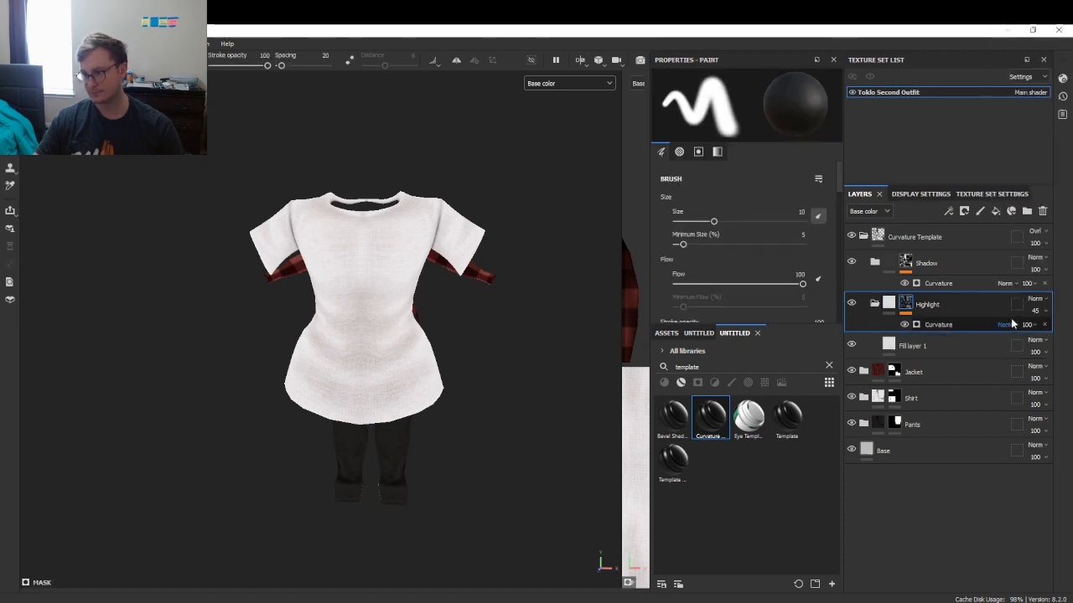
left_click(1037, 312)
left_click_drag(1044, 330, 1069, 335)
left_click_drag(566, 436, 291, 384, "alt")
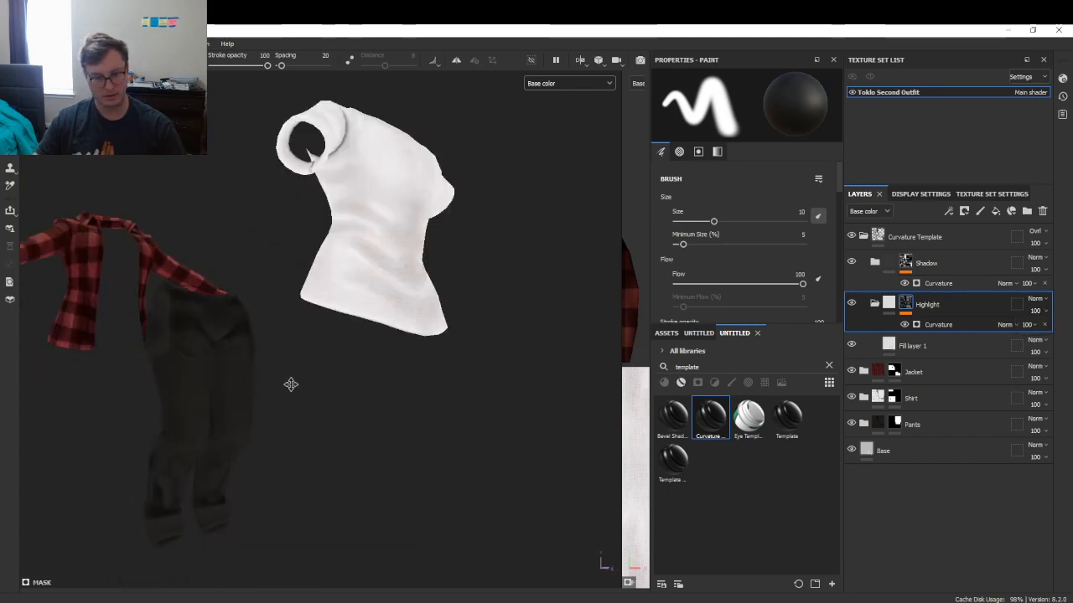
- Orbit and zoom around the garments to inspect the pants' shading, checking a single-channel view
middle_click_drag(291, 385, 247, 359, "alt")
scroll(246, 359, "up", 4)
left_click_drag(247, 360, 289, 376, "alt")
scroll(297, 355, "down", 3)
left_click_drag(439, 373, 362, 372, "alt")
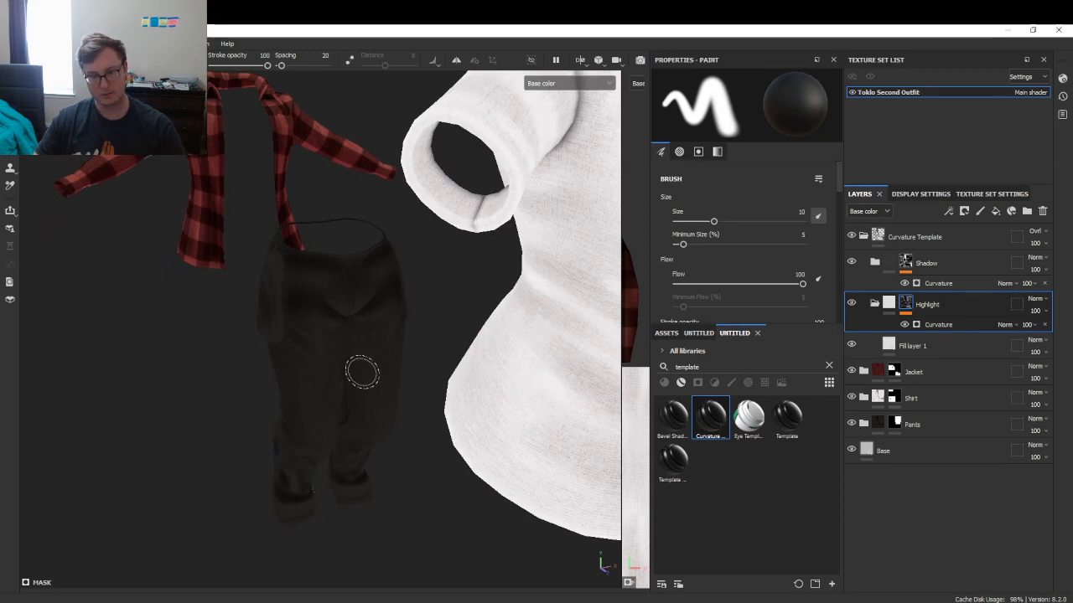
key("c")
key("m")
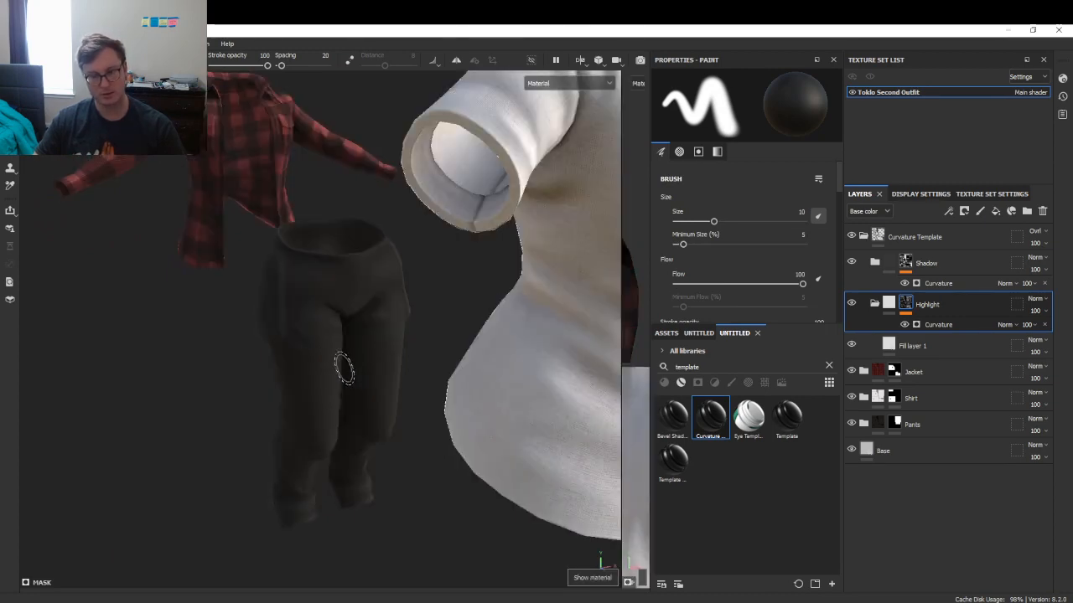
left_click_drag(343, 368, 364, 357, "alt")
scroll(332, 316, "up", 3)
scroll(303, 281, "down", 5)
mouse_move(337, 284)
left_mouse_down("alt")
mouse_move(360, 351)
mouse_move(374, 350)
mouse_move(192, 347)
mouse_move(256, 263)
mouse_move(339, 284)
left_mouse_up("alt")
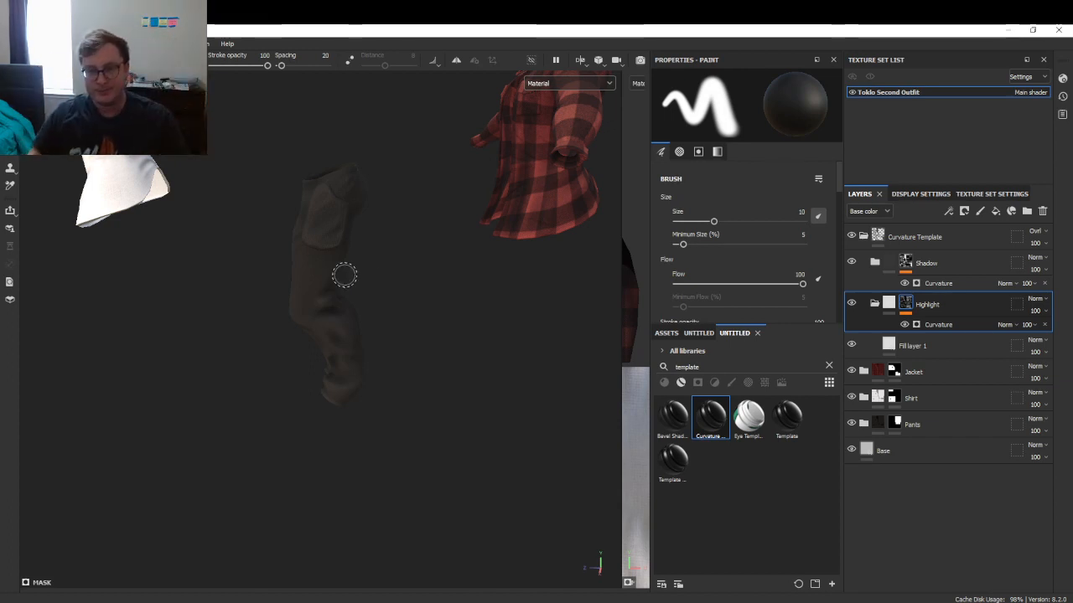
left_click_drag(345, 275, 428, 297, "alt")
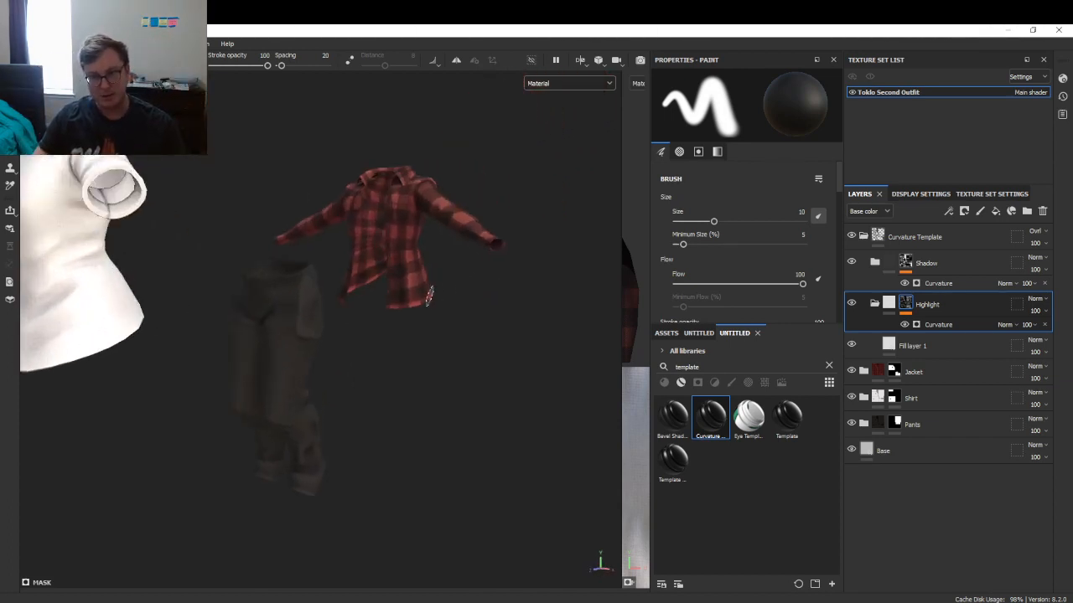
- Toggle the Curvature Template visibility repeatedly to compare, leaving the curvature shading on
left_click(852, 237)
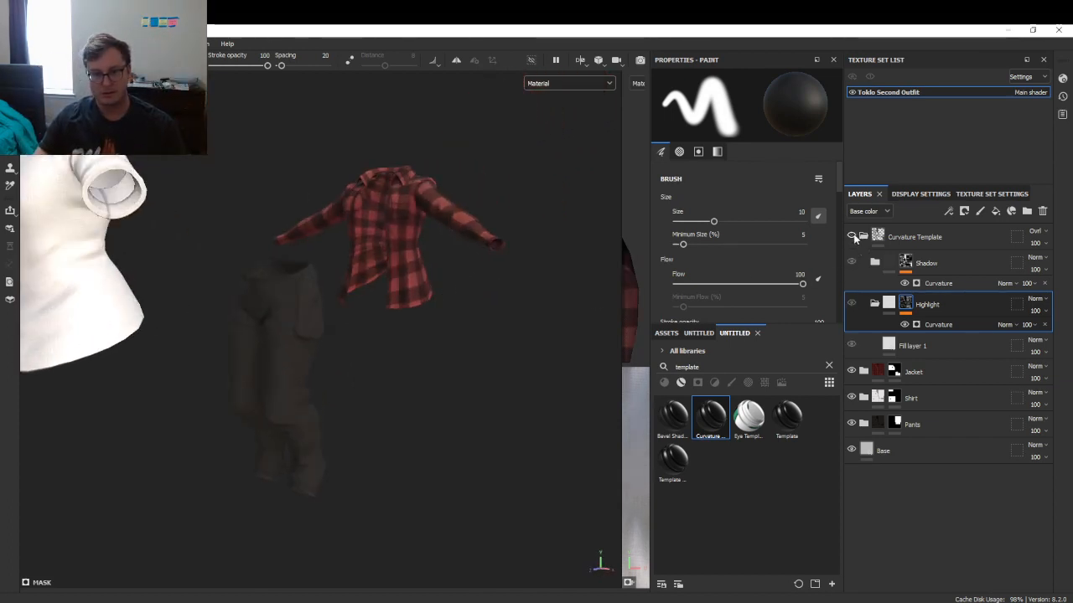
left_click(851, 236)
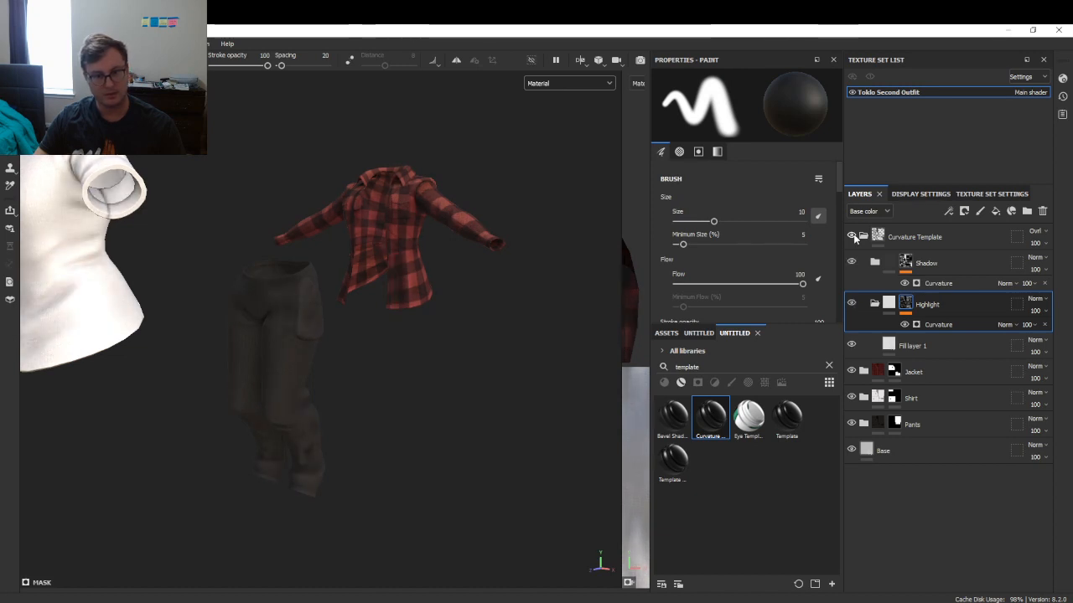
left_click(851, 237)
left_click(851, 236)
left_click(851, 237)
left_click(851, 237)
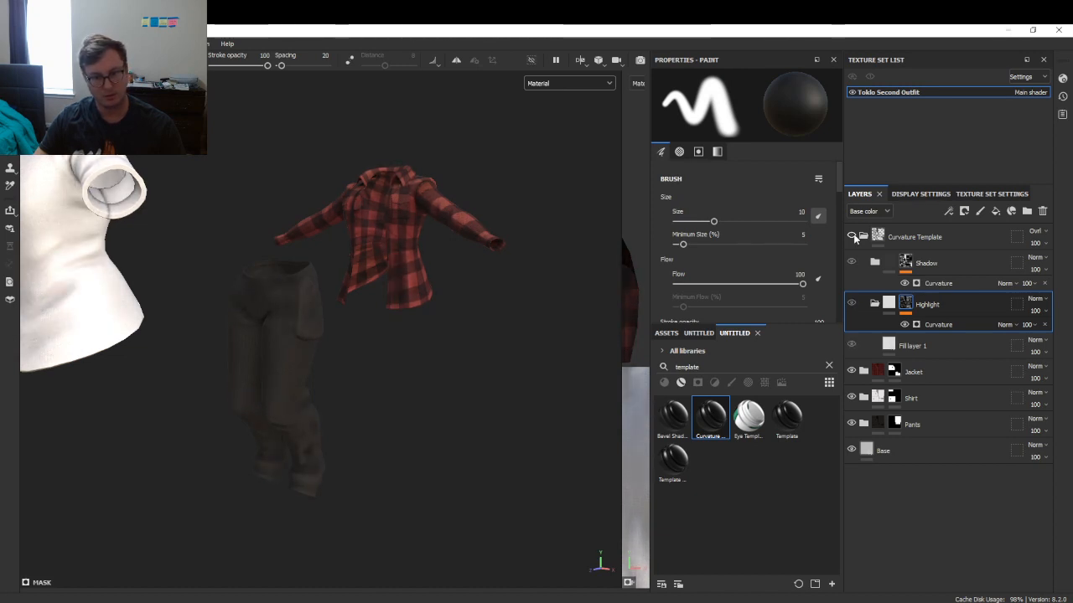
left_click(851, 236)
left_click(851, 236)
left_click(851, 237)
left_click(851, 236)
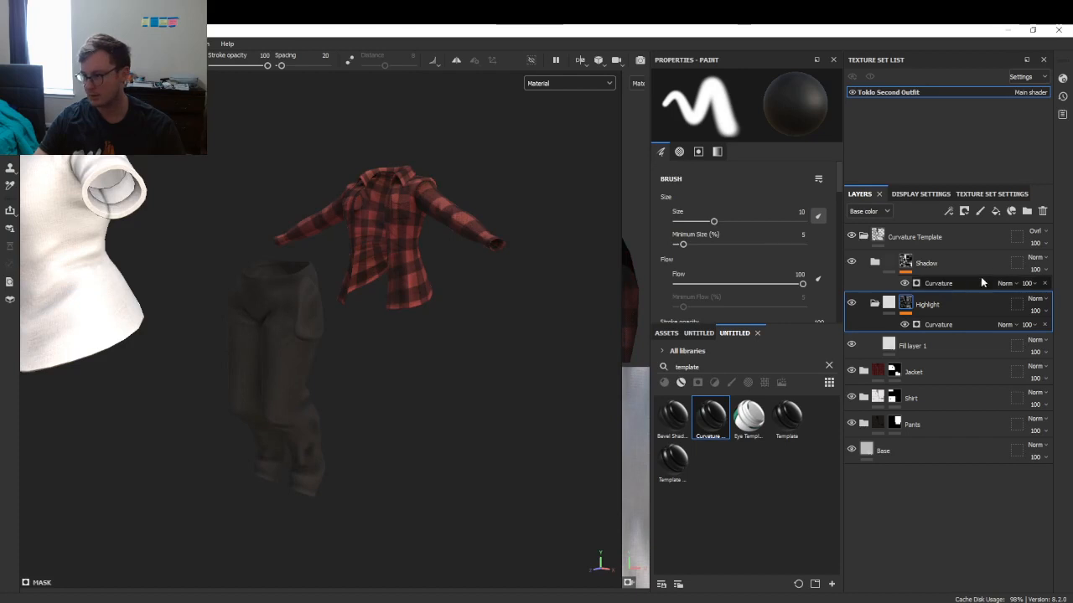
- Lower the Shadow folder opacity to 45, compare it, then collapse the Curvature Template group
left_click(1033, 272)
mouse_move(1047, 288)
left_mouse_down()
mouse_move(1022, 290)
mouse_move(1032, 290)
left_mouse_up()
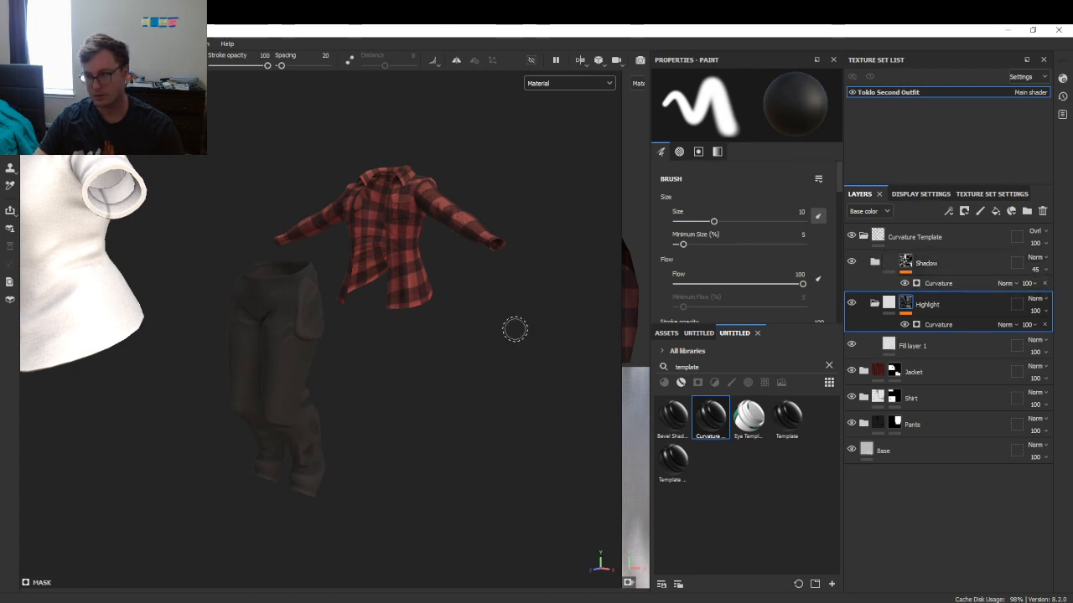
left_click(850, 238)
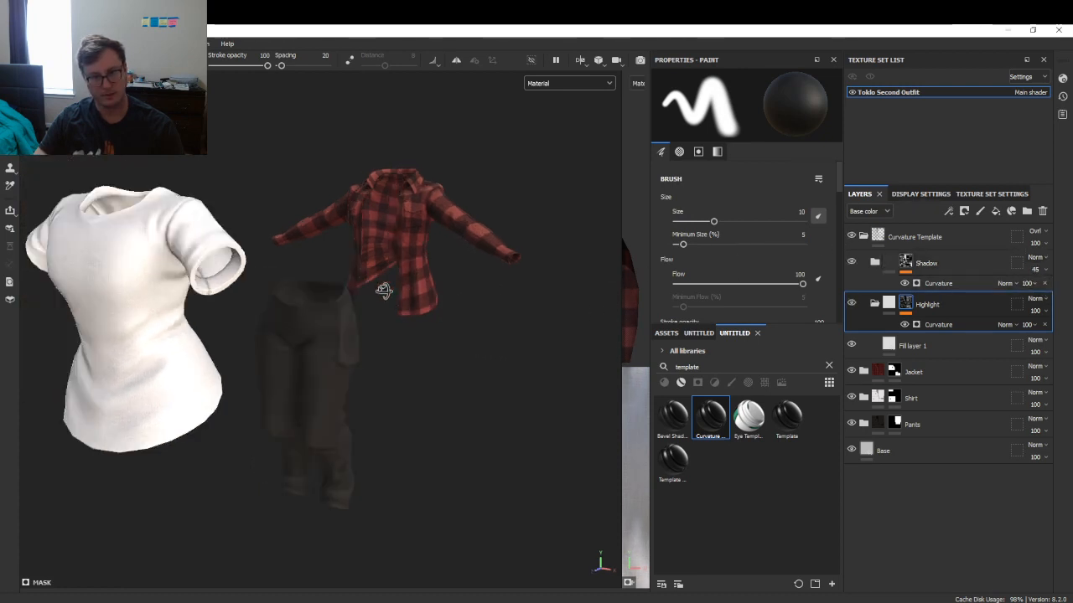
left_click(853, 237)
left_click(862, 236)
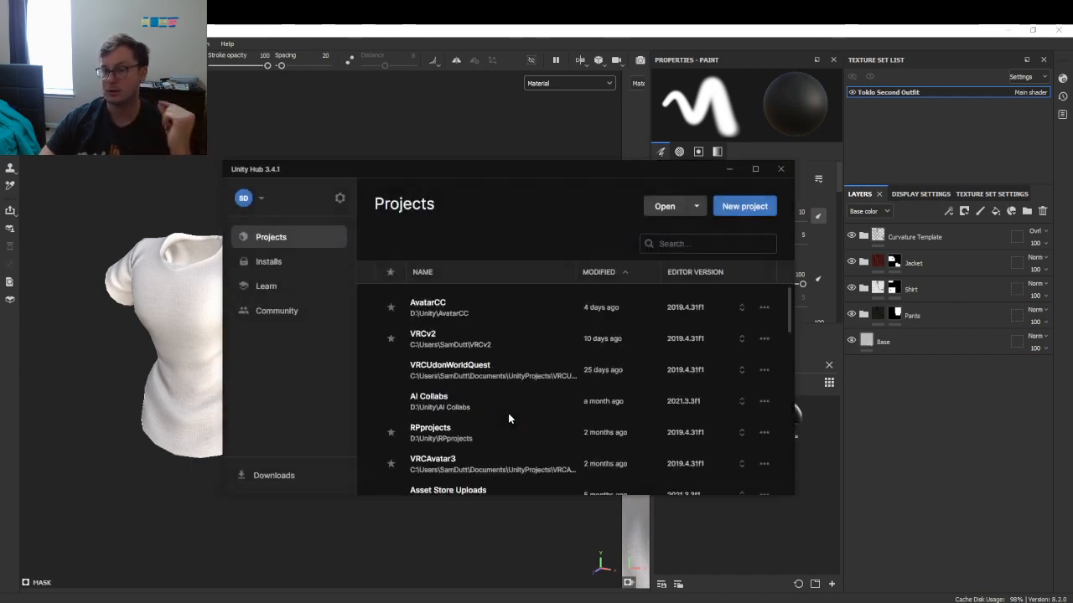
- Launch the AvatarCC project from Unity Hub's Projects list
left_click(459, 321)
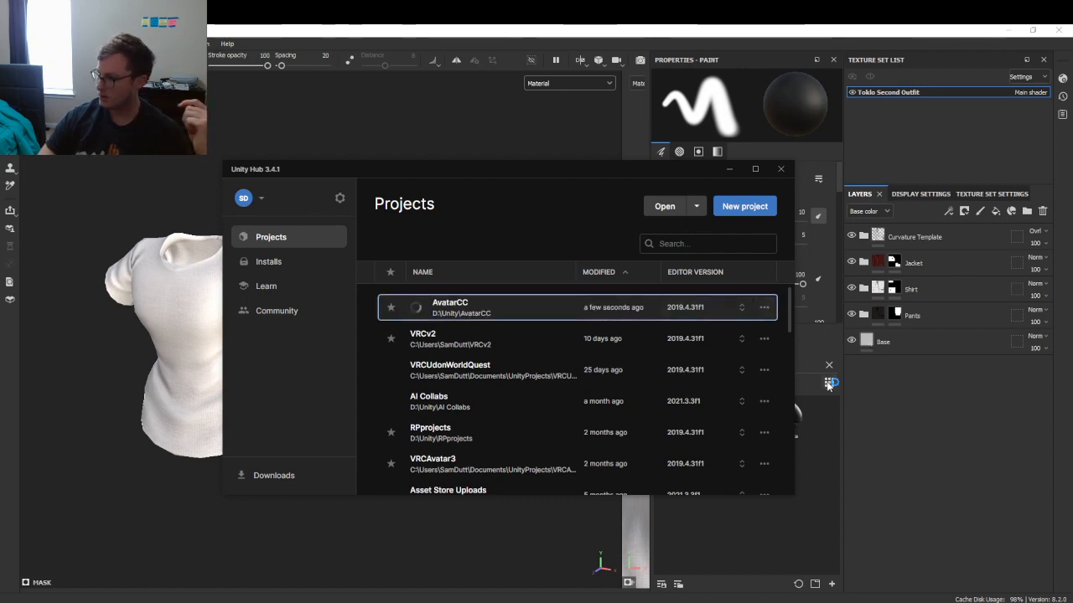
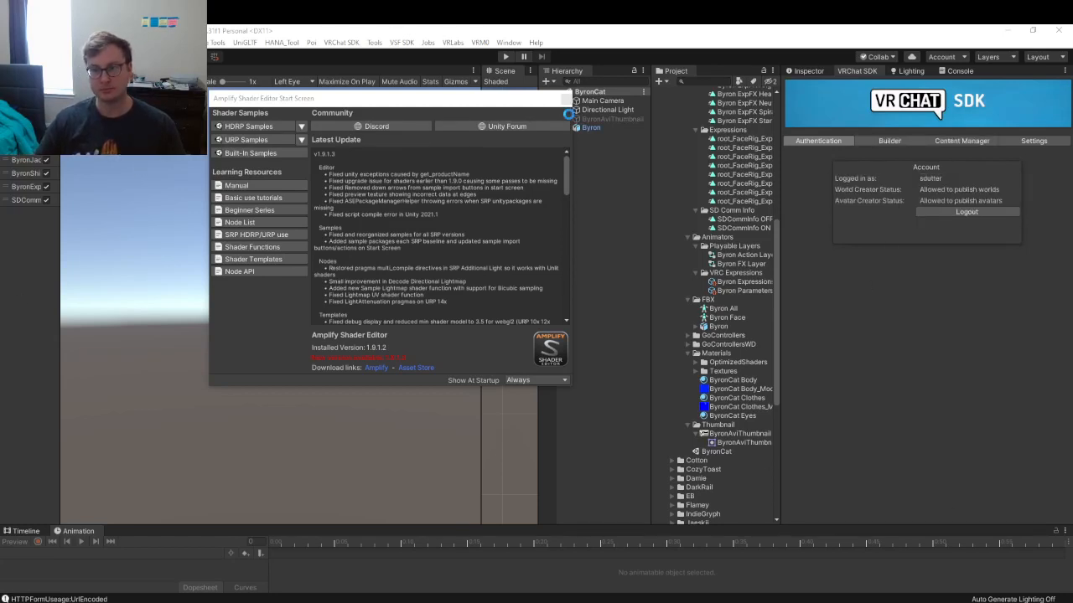
- Close the Amplify Shader Editor start screen
left_click(567, 100)
left_click(626, 299)
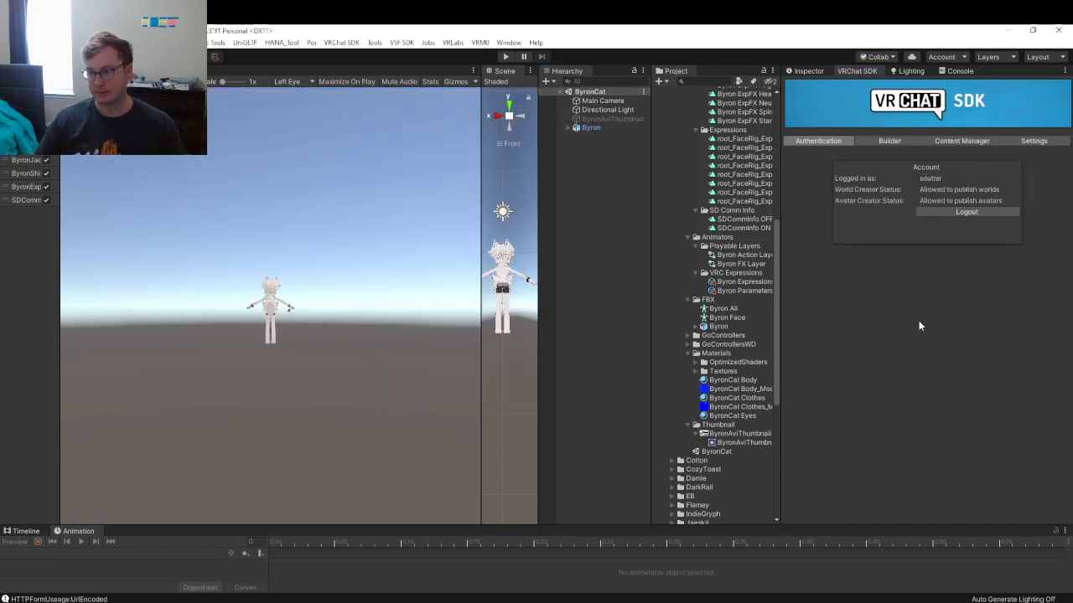
scroll(721, 224, "up", 5)
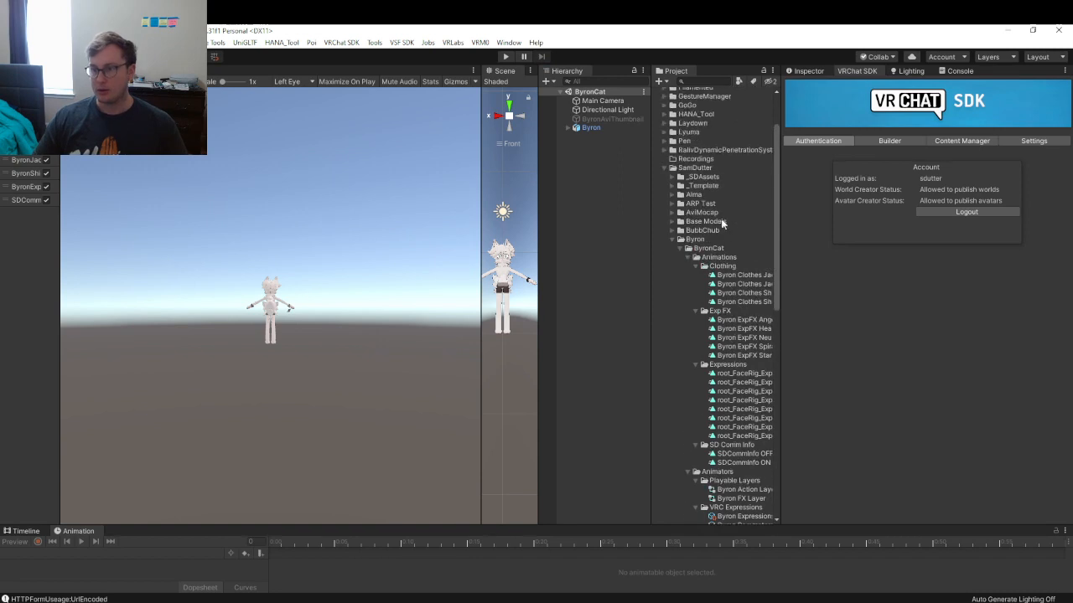
- Collapse Byron and select the Toklo prefab under Damie in the Project panel
left_click(672, 239)
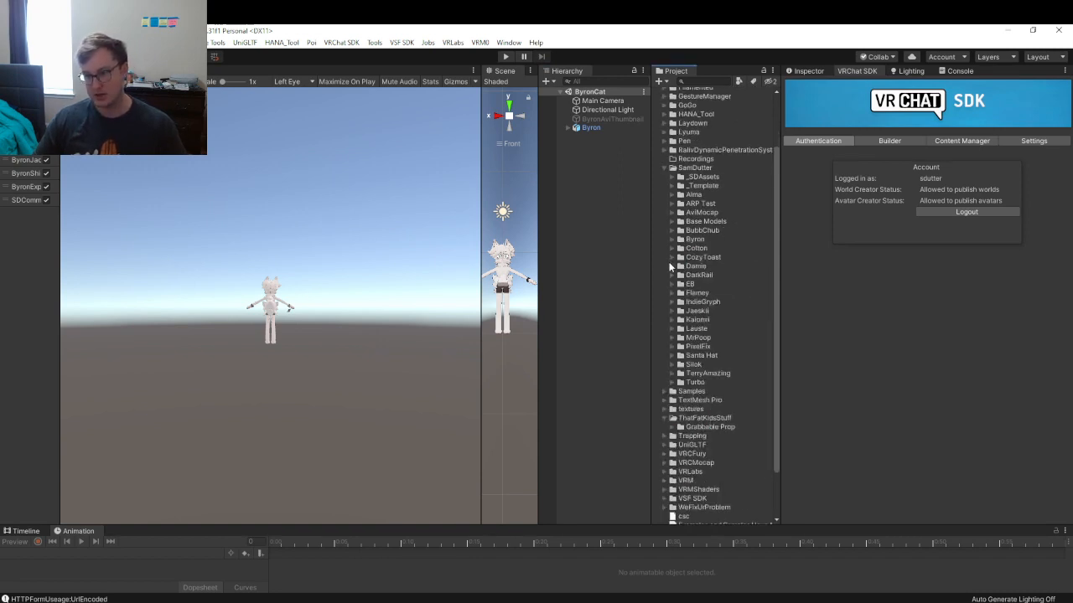
left_click(671, 266)
left_click(688, 319)
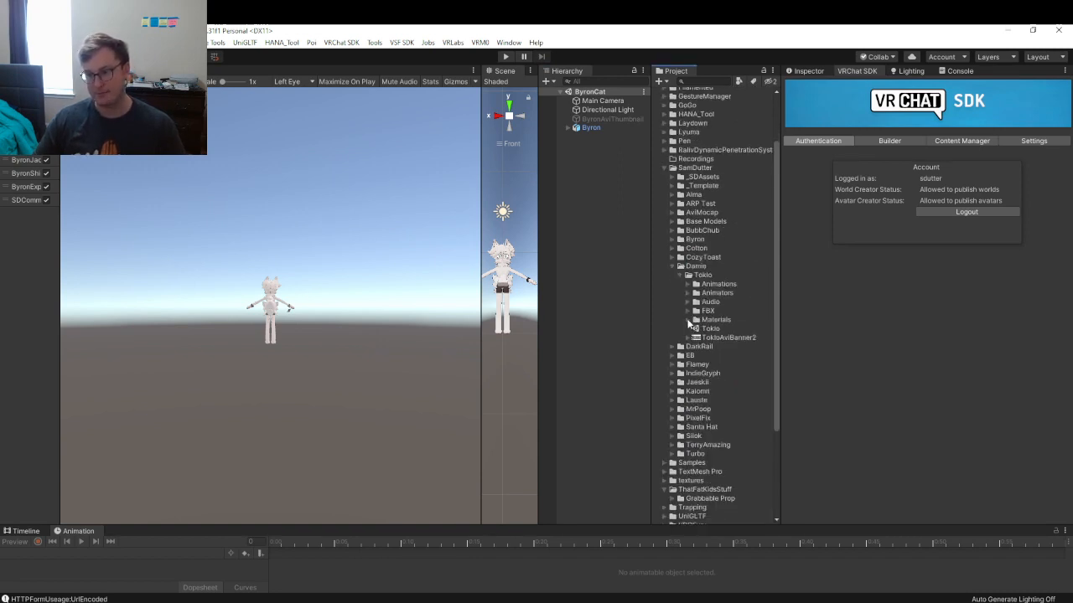
left_click(710, 329)
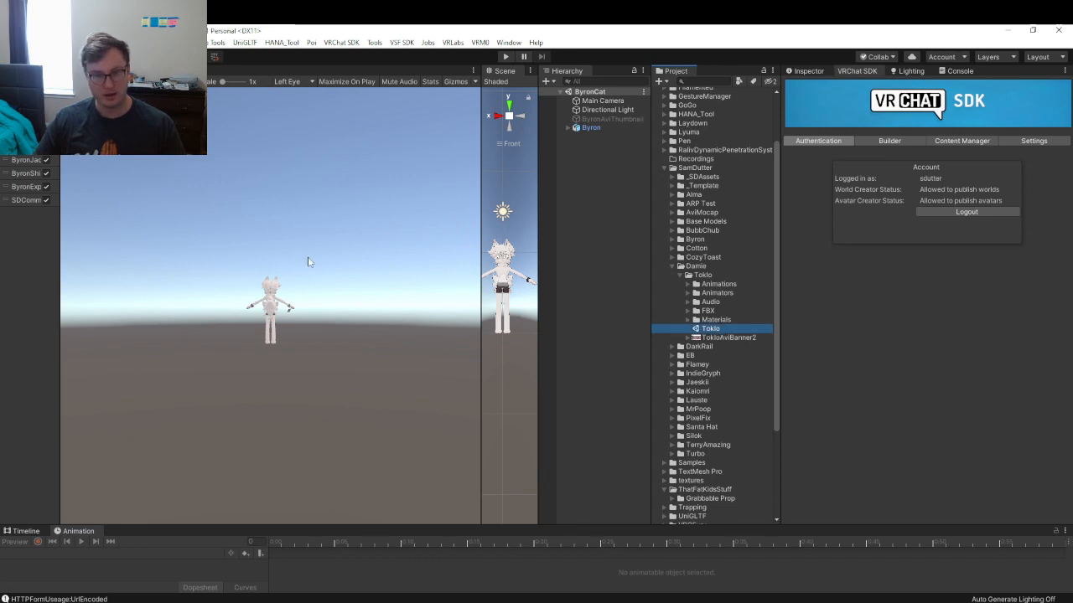
left_click(764, 602)
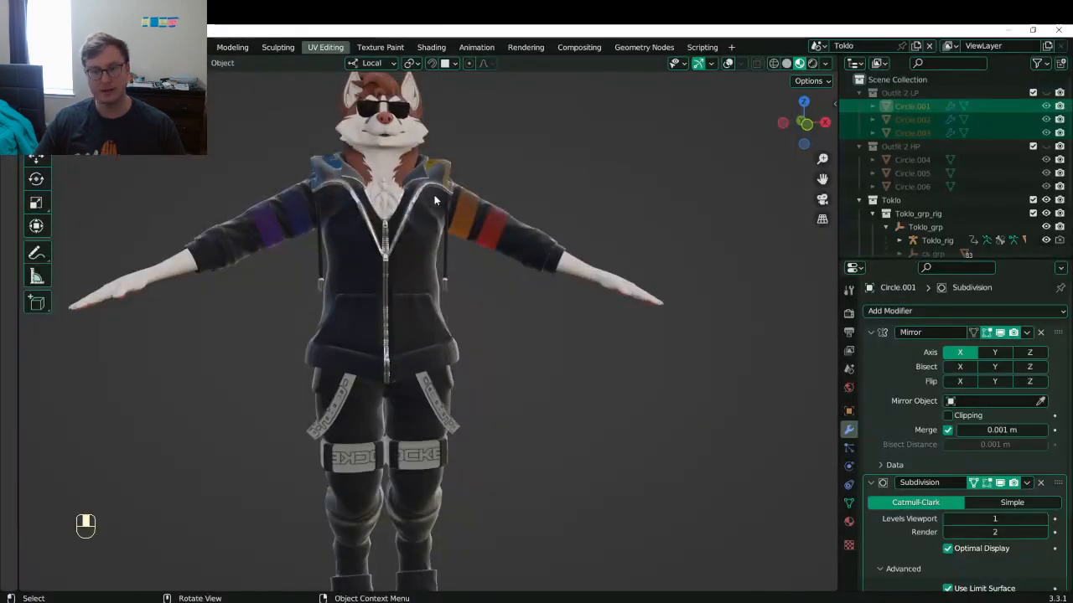
- Save Toklo.blend and unhide the Outfit 2 LP collection
scroll(567, 270, "down", 5)
scroll(525, 271, "up", 5)
key("ctrl+s")
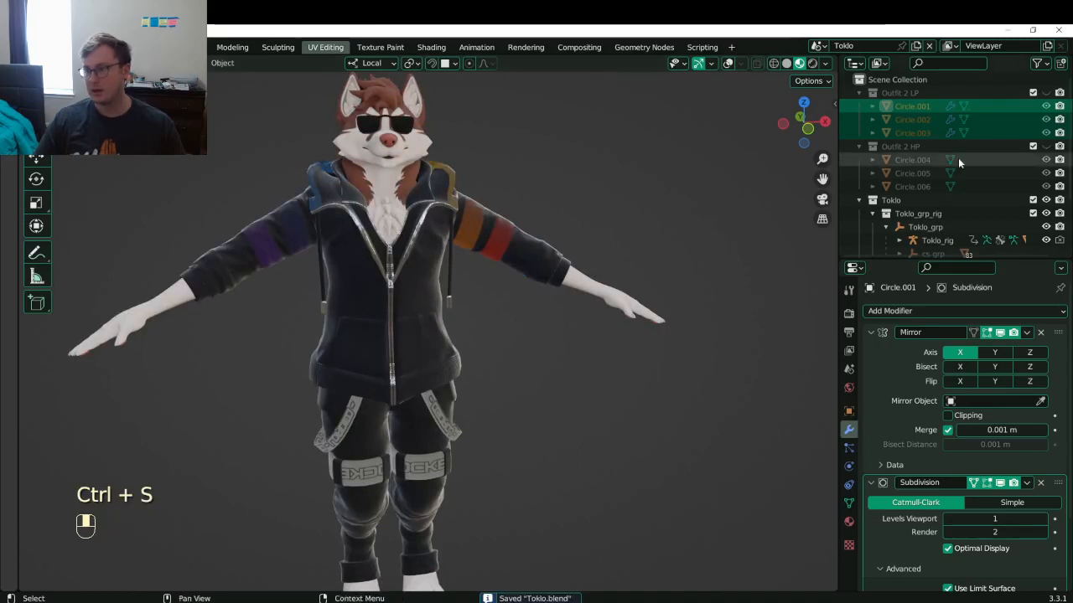
left_click(1044, 93)
- Turn viewport overlays on with Statistics enabled, then deselect the three outfit pieces
scroll(588, 174, "down", 5)
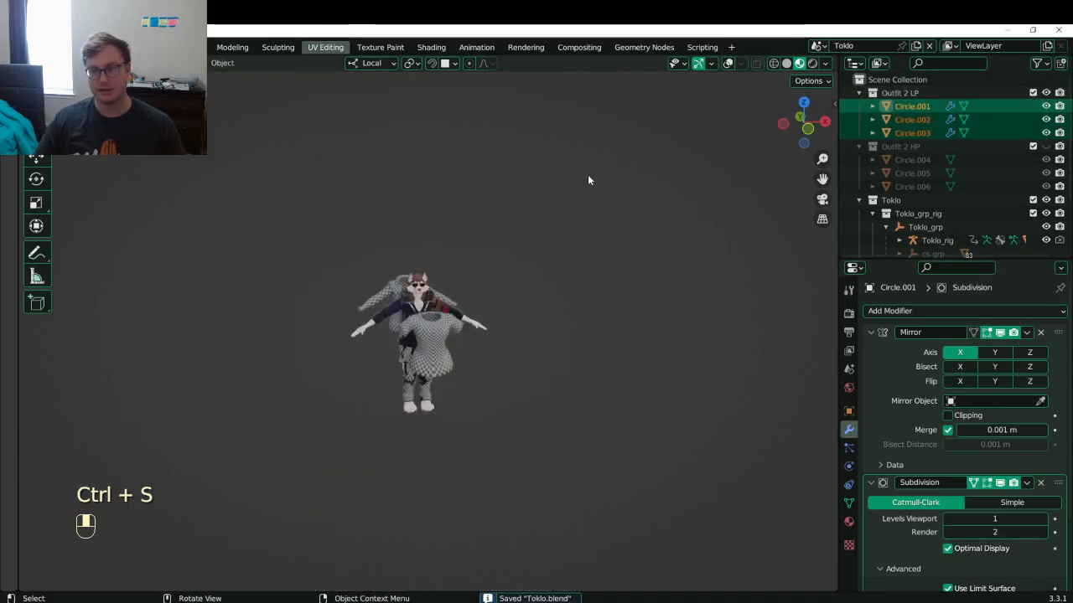
left_click(740, 64)
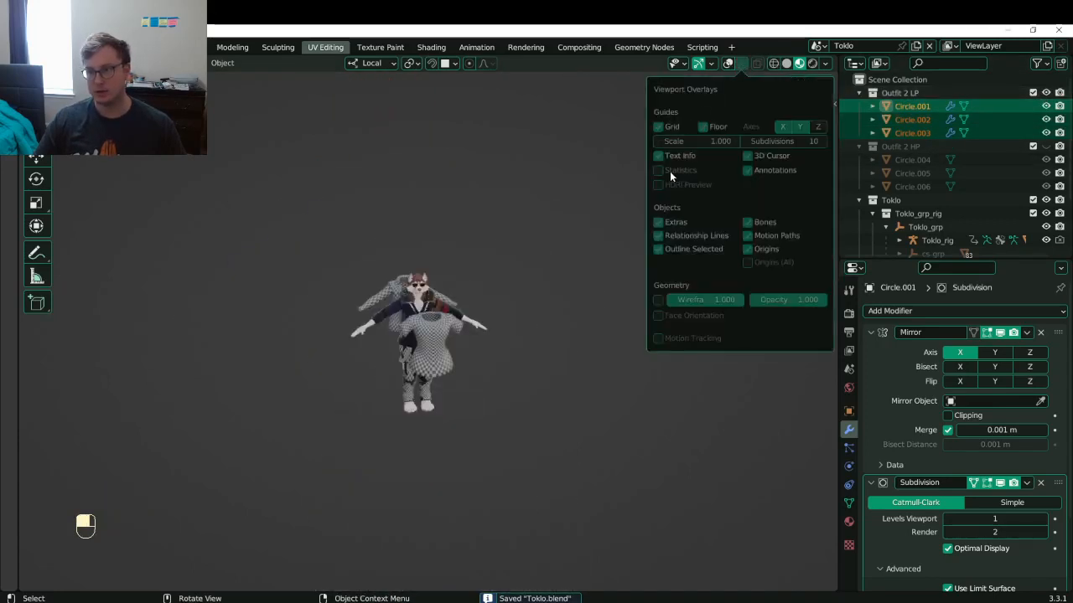
key("shift+alt+z")
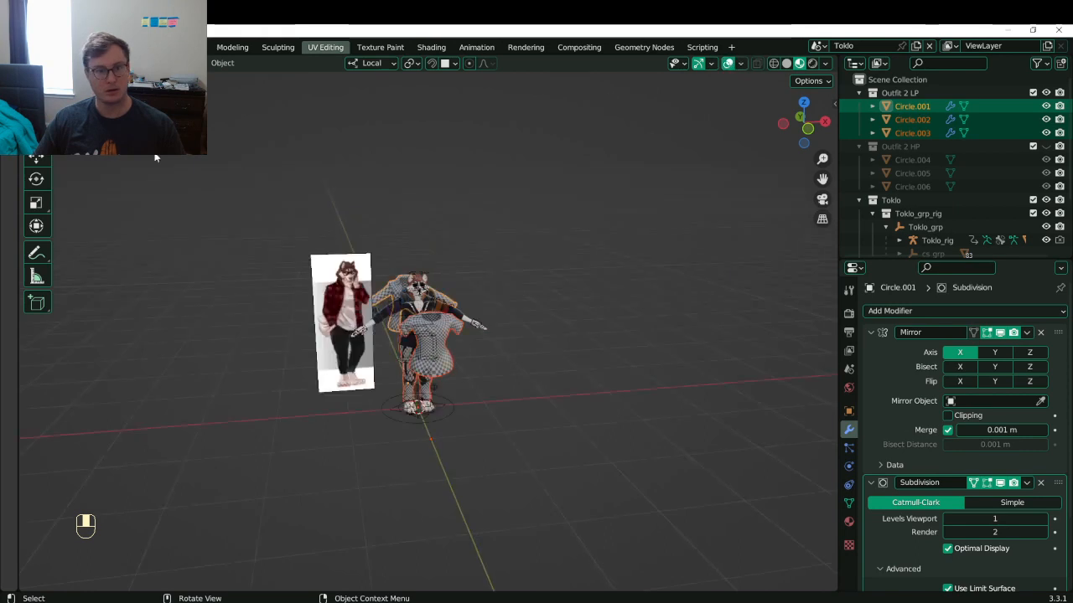
left_click(741, 63)
left_click(659, 169)
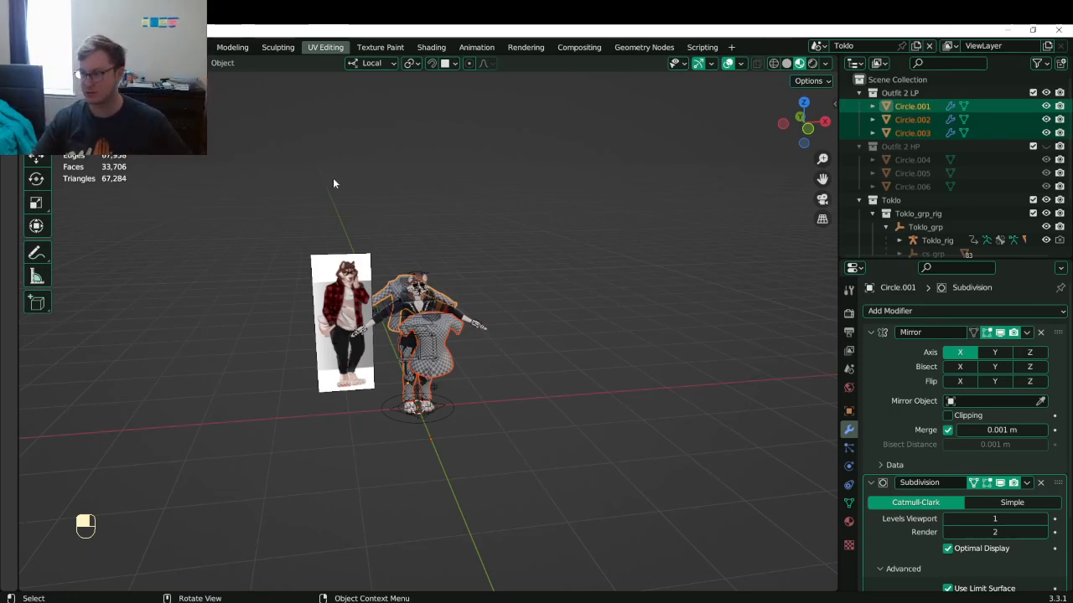
left_click(397, 164)
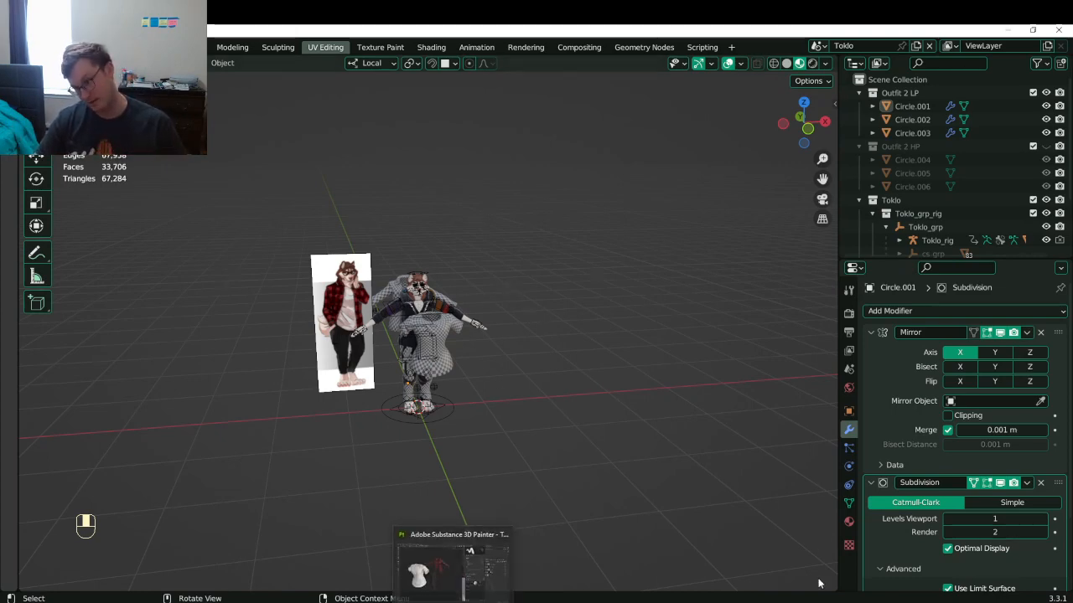
left_click(644, 602)
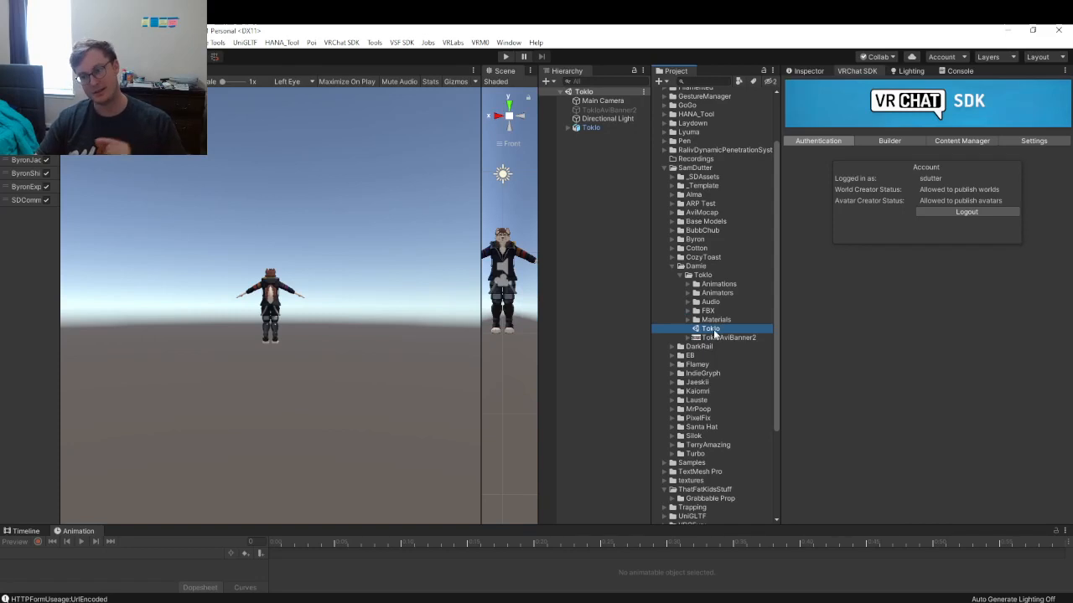
- Create a 'Second Outfit' folder inside Toklo's Materials/Textures folder
left_click(689, 320)
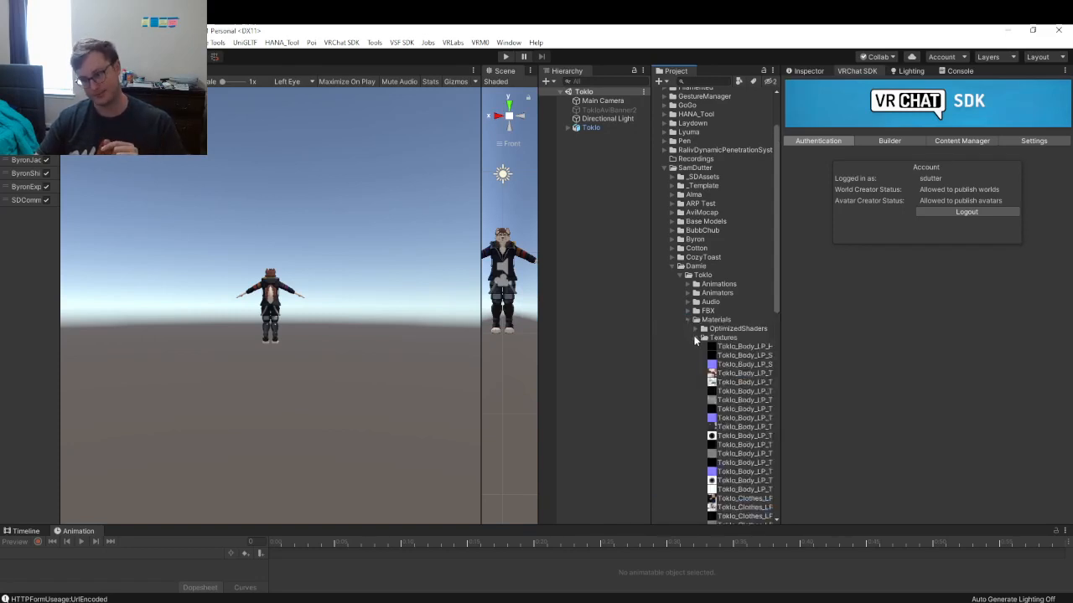
left_click(696, 339)
right_click(724, 337)
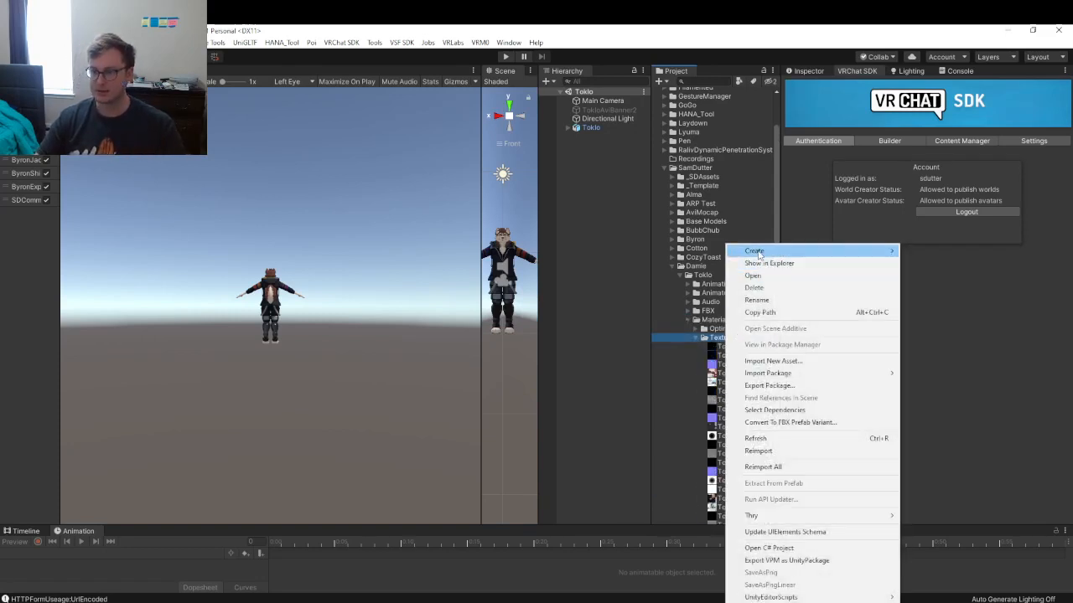
mouse_move(871, 251)
left_click(972, 171)
type("Second Outfit")
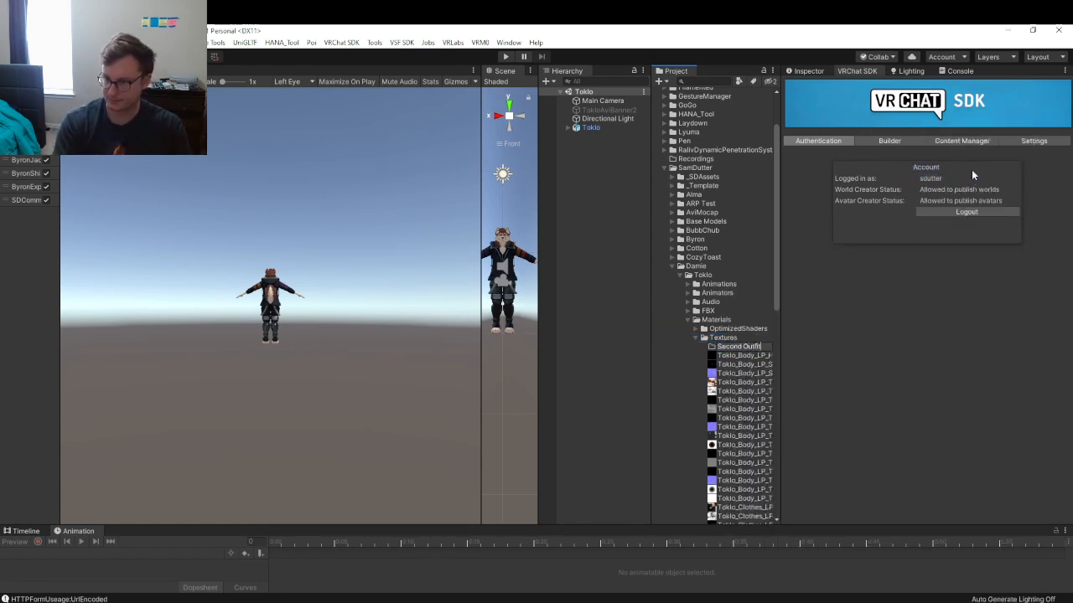
key("Return")
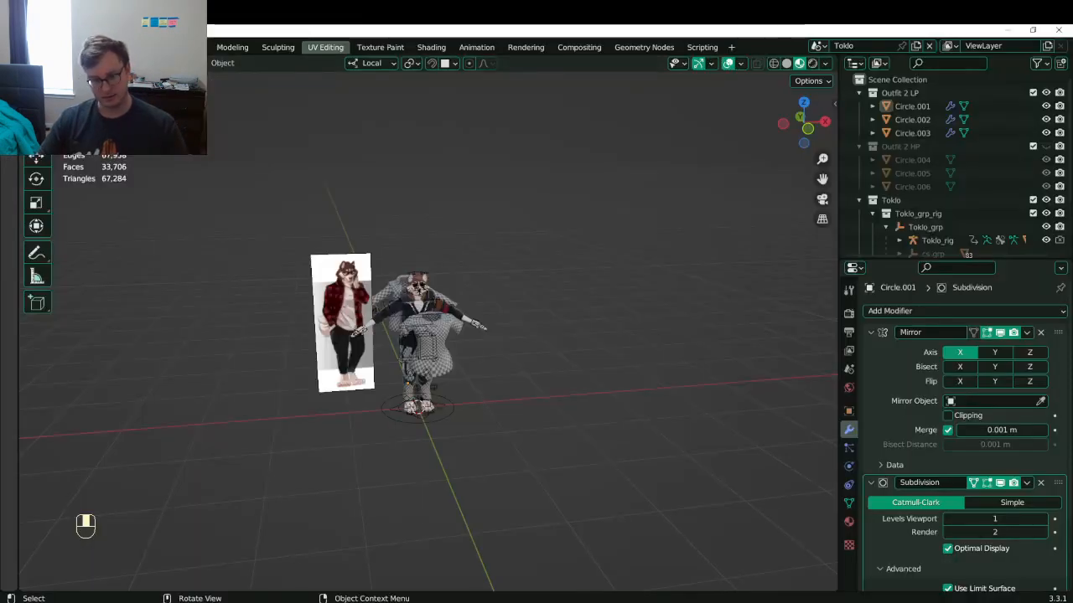
- Browse up to the client's Toklo folder in Explorer, then return to Unity
key("alt+Tab")
left_click(596, 215)
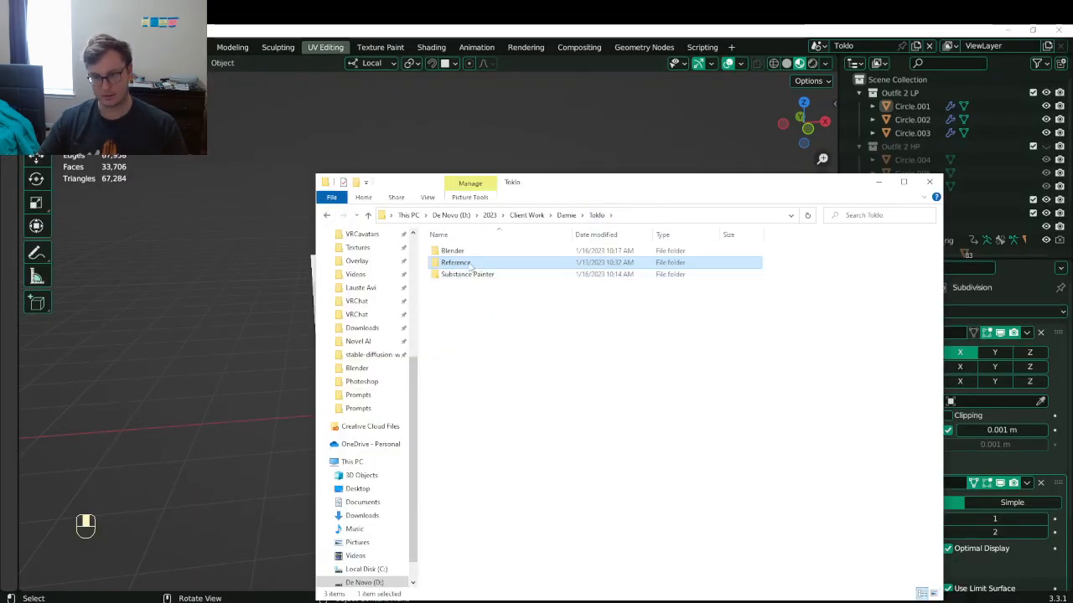
key("Up")
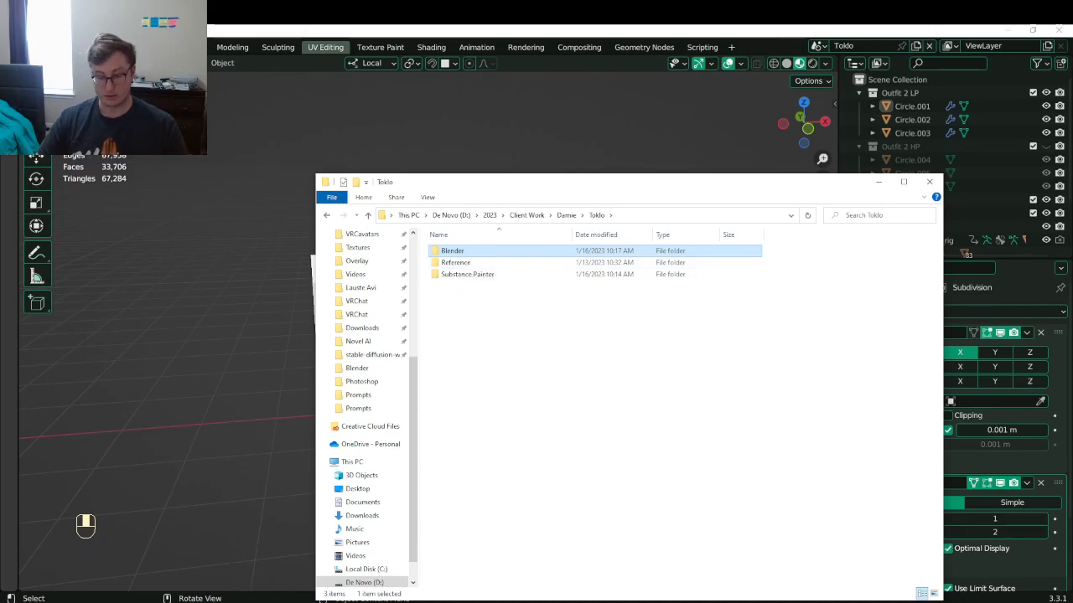
left_click(850, 598)
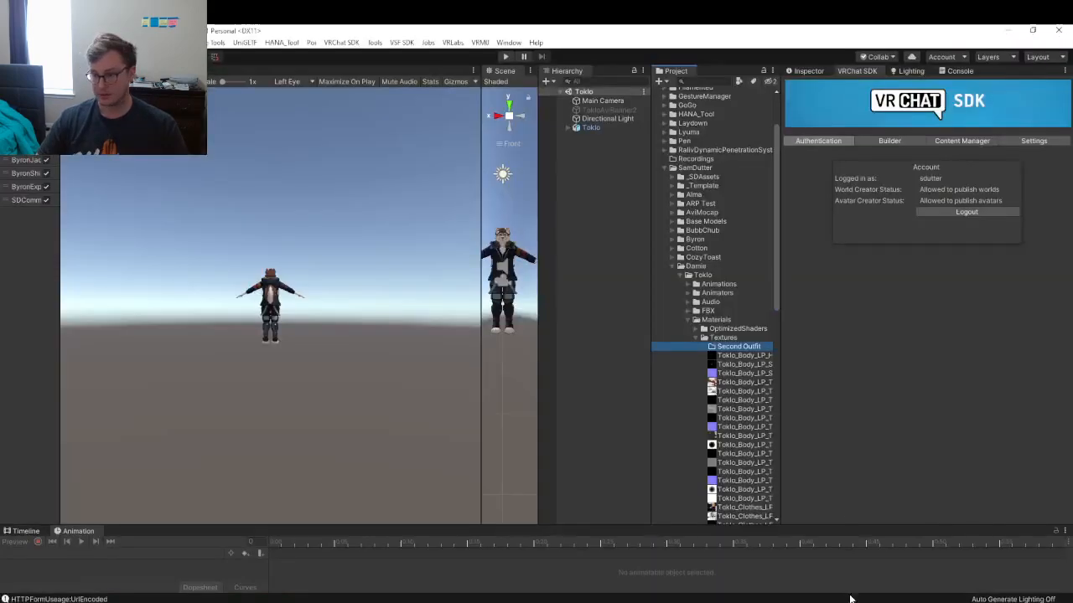
- Reveal the Second Outfit folder on disk and copy its full path
right_click(734, 338)
left_click(771, 263)
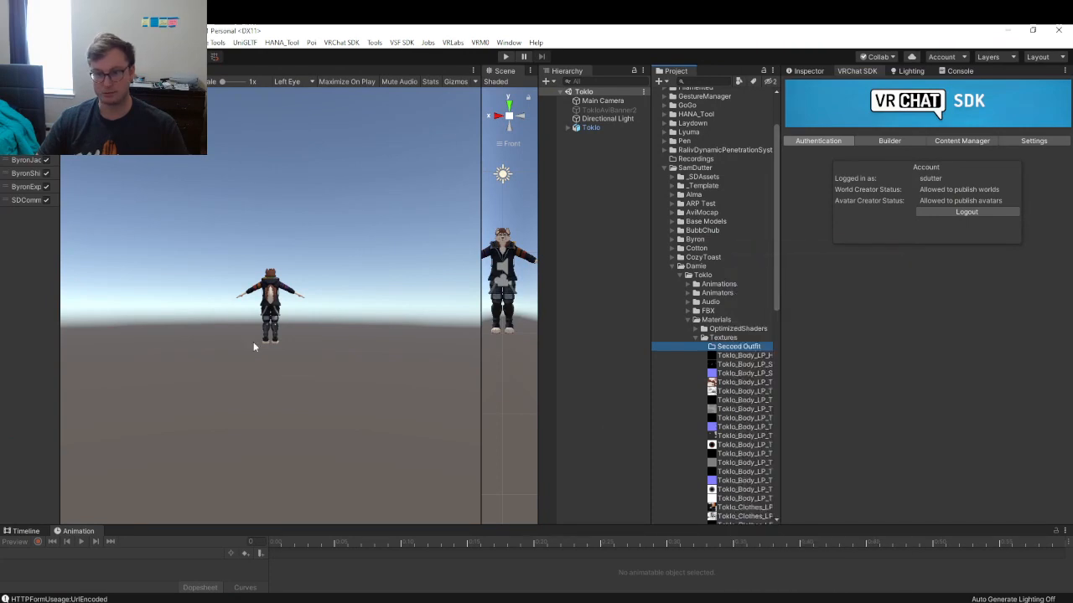
double_click(472, 119)
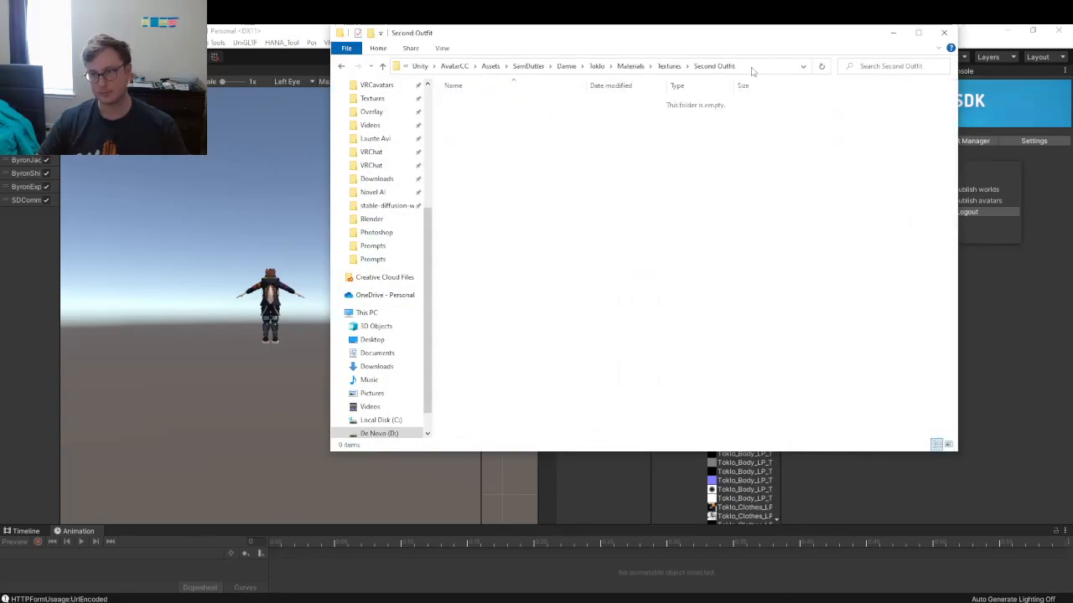
left_click(752, 67)
left_click(944, 33)
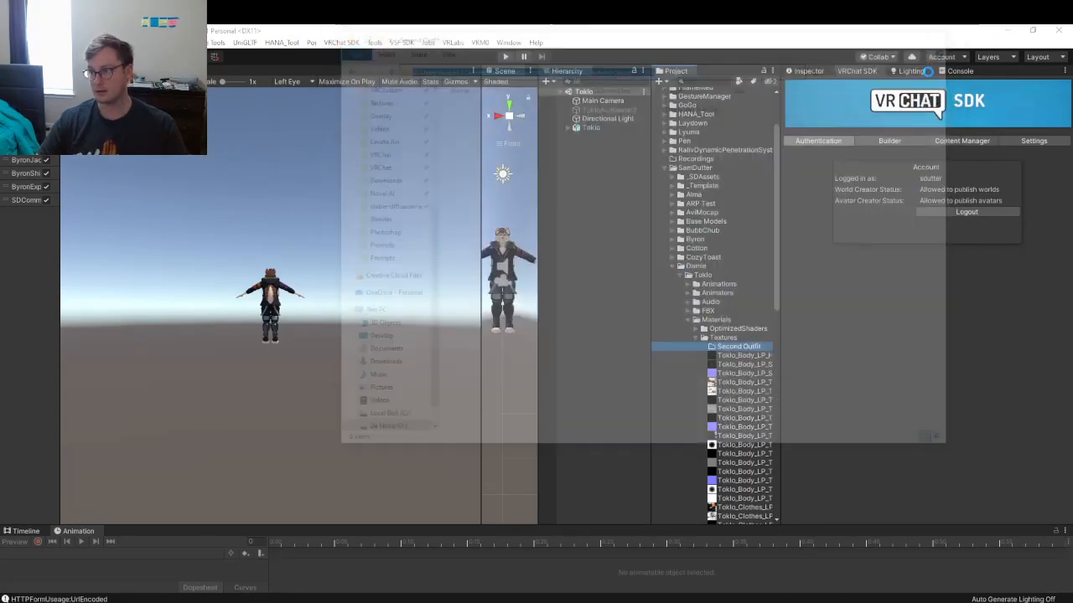
key("alt+Tab")
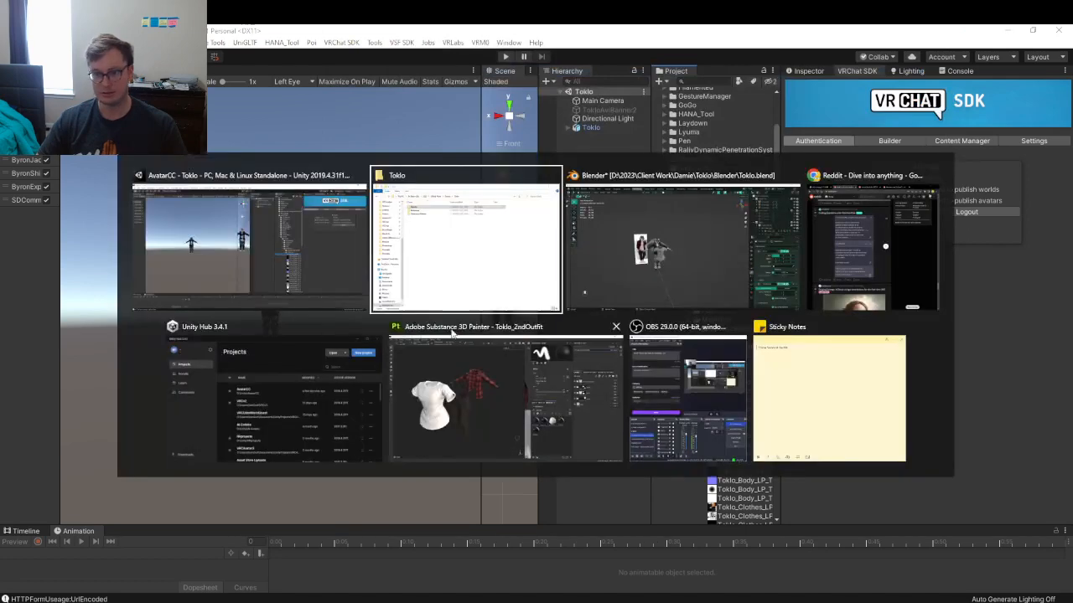
- Open Export Textures and set the output directory to the pasted Second Outfit path
left_click(452, 409)
left_click(10, 44)
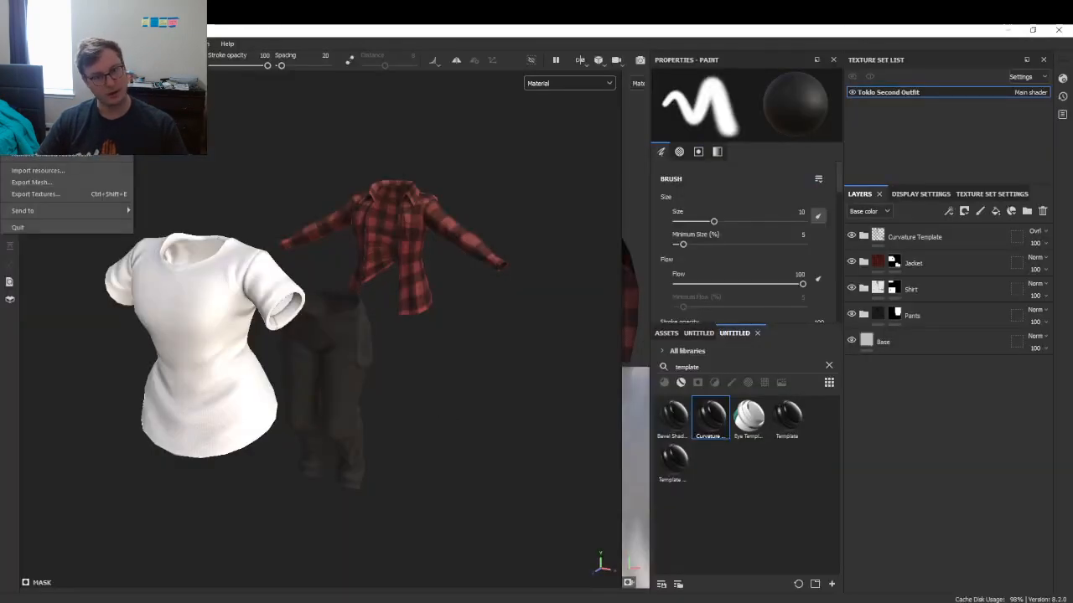
left_click(31, 195)
left_click(602, 179)
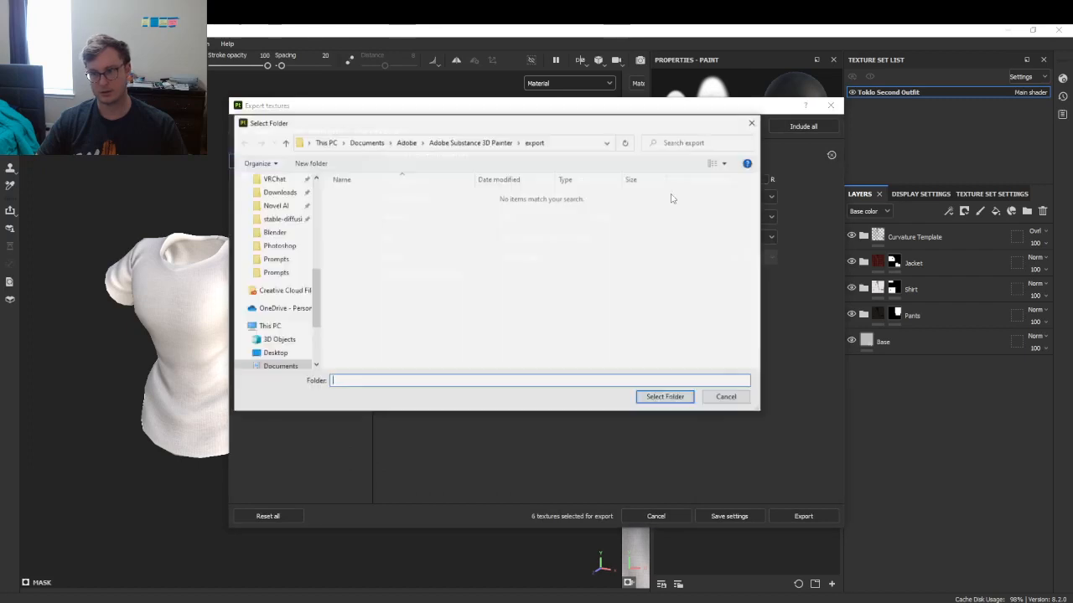
left_click(571, 144)
key("Return")
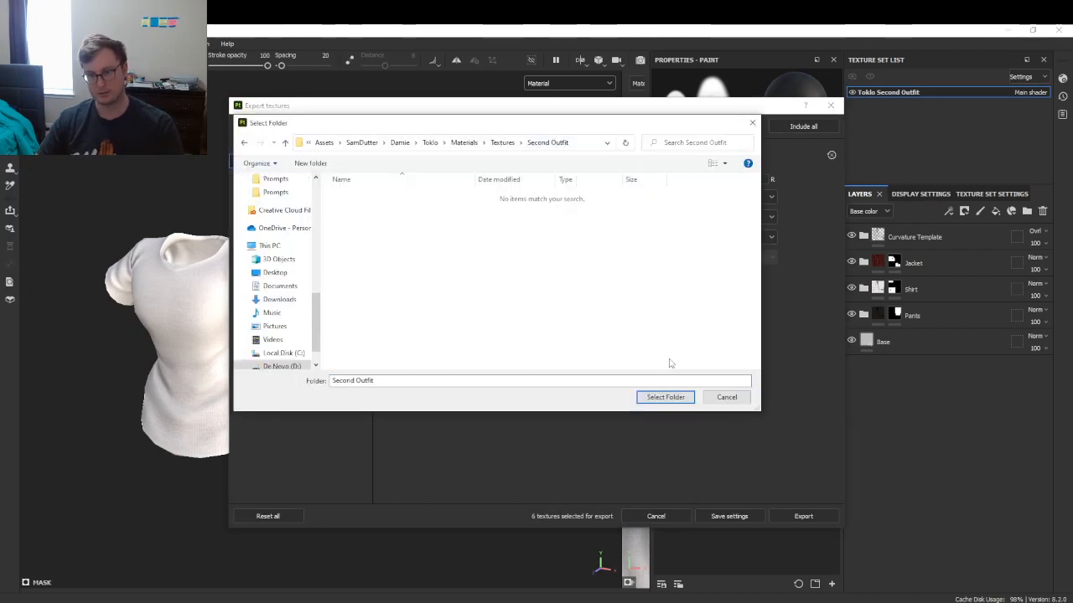
left_click(666, 398)
- Export using the UNITY_Poiyomi v4 template at 4096 size, then close the export window
left_click(522, 198)
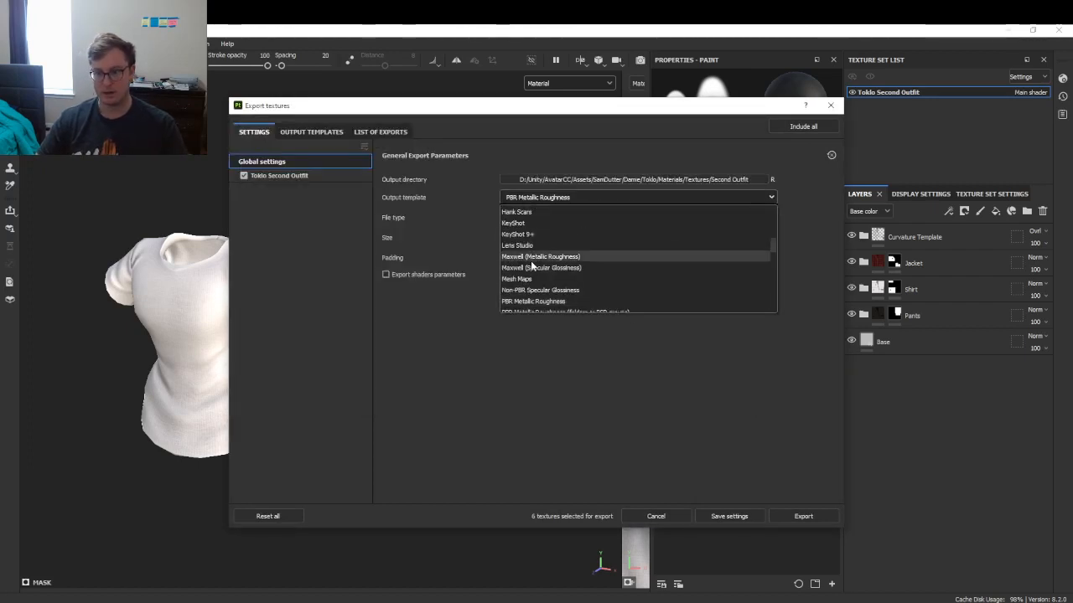
scroll(530, 264, "down", 5)
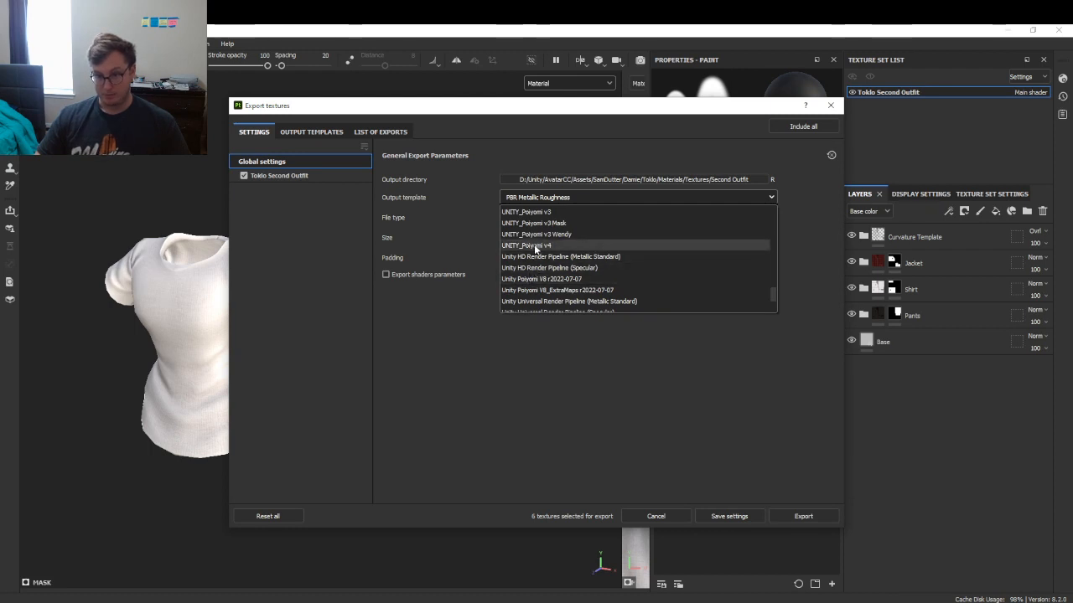
left_click(534, 247)
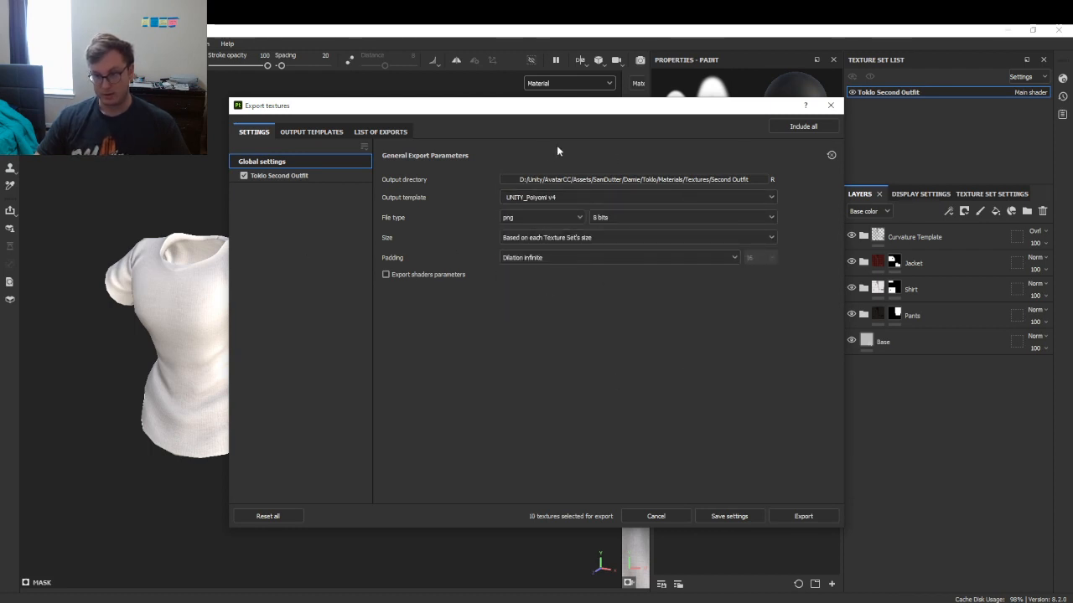
left_click(536, 240)
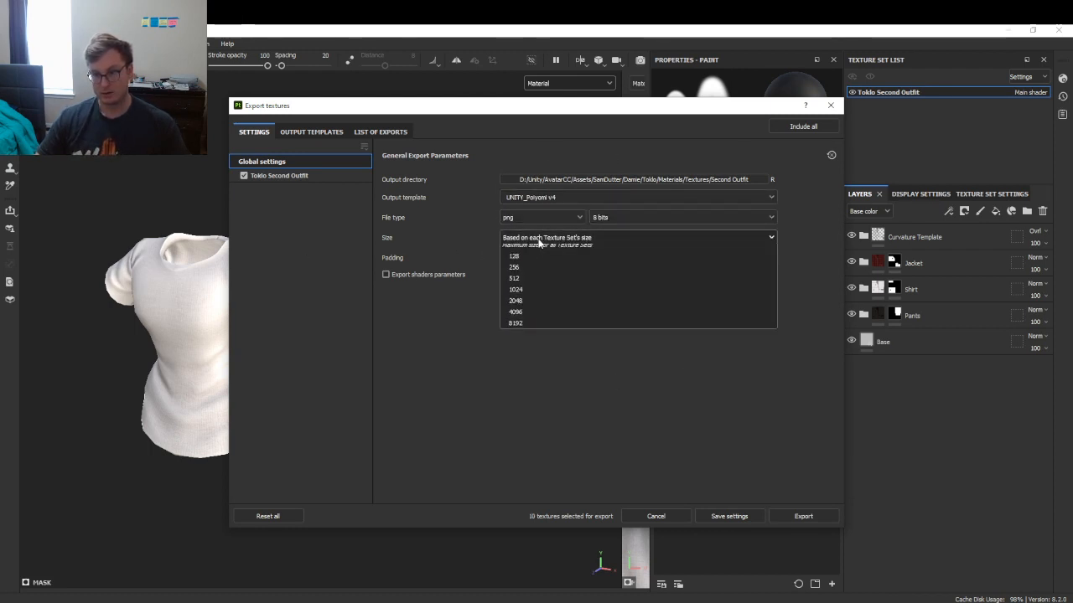
left_click(517, 336)
left_click(802, 516)
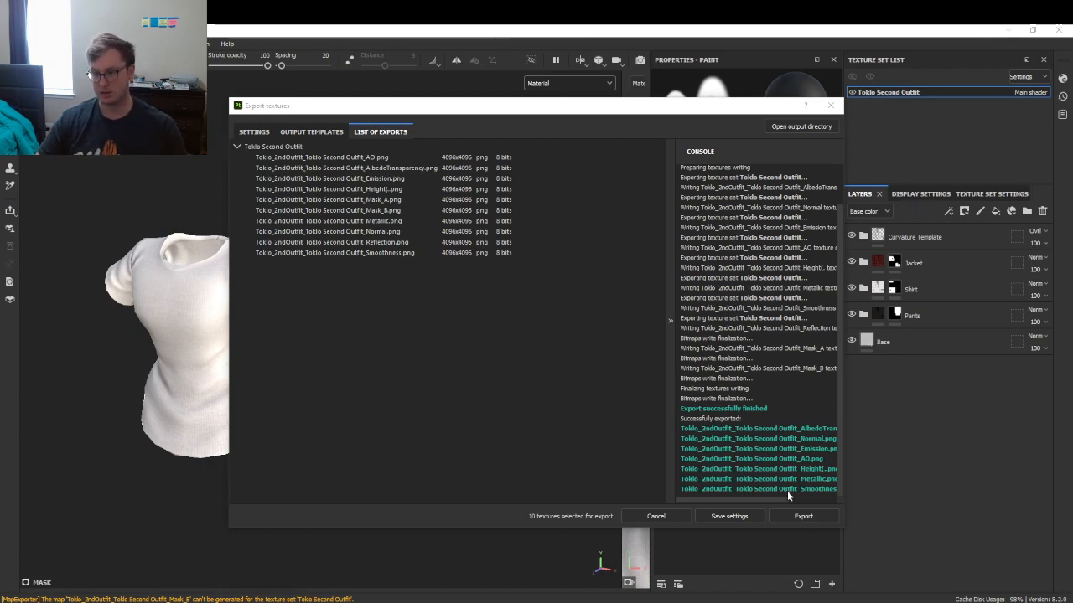
left_click(743, 515)
left_click(876, 601)
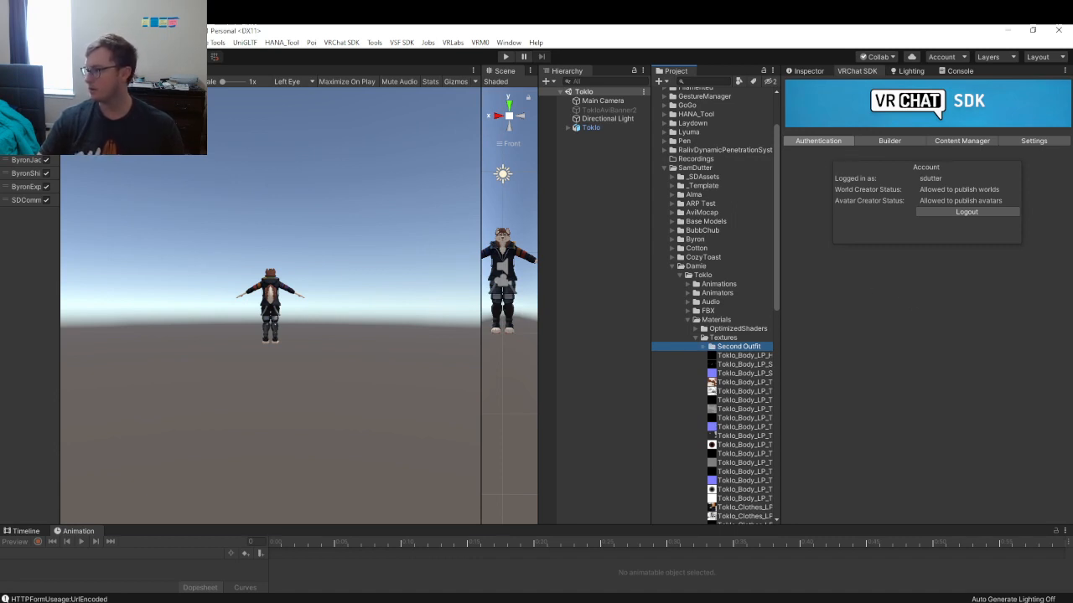
- Widen the Scene view and dock a narrow Game view in the lower-left area
scroll(323, 302, "up", 3)
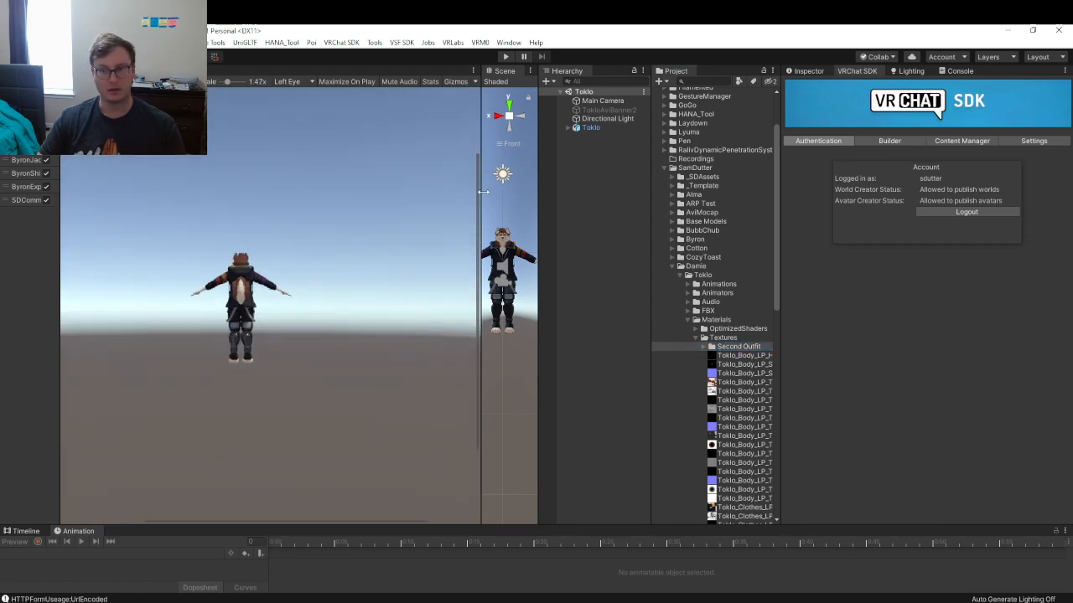
left_click_drag(483, 192, 172, 252)
left_click_drag(382, 267, 306, 297, "alt")
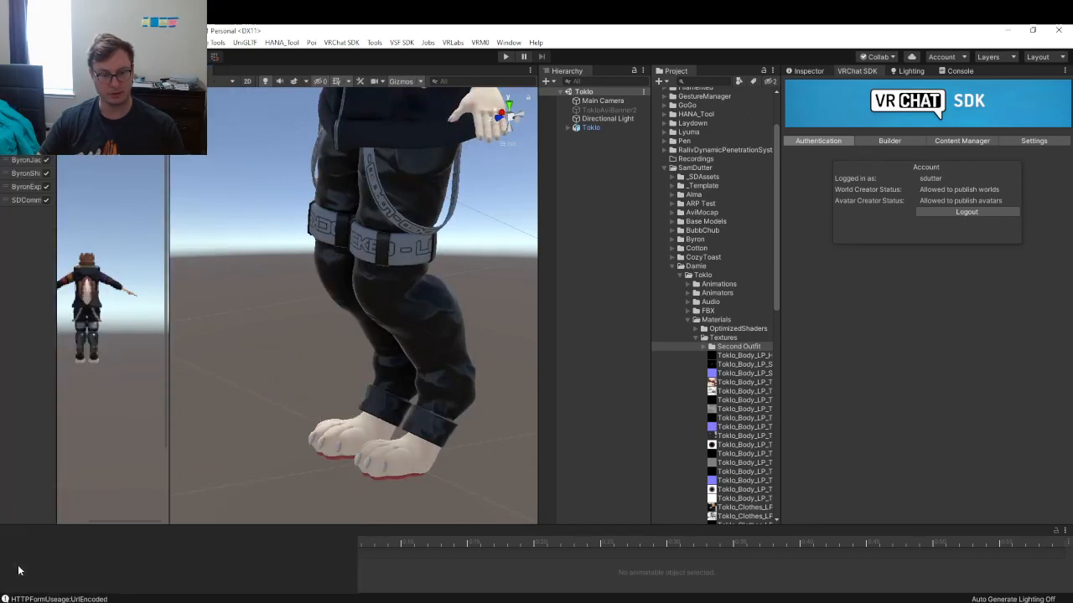
left_click_drag(19, 571, 20, 571)
left_click_drag(355, 563, 113, 553)
scroll(373, 285, "down", 5)
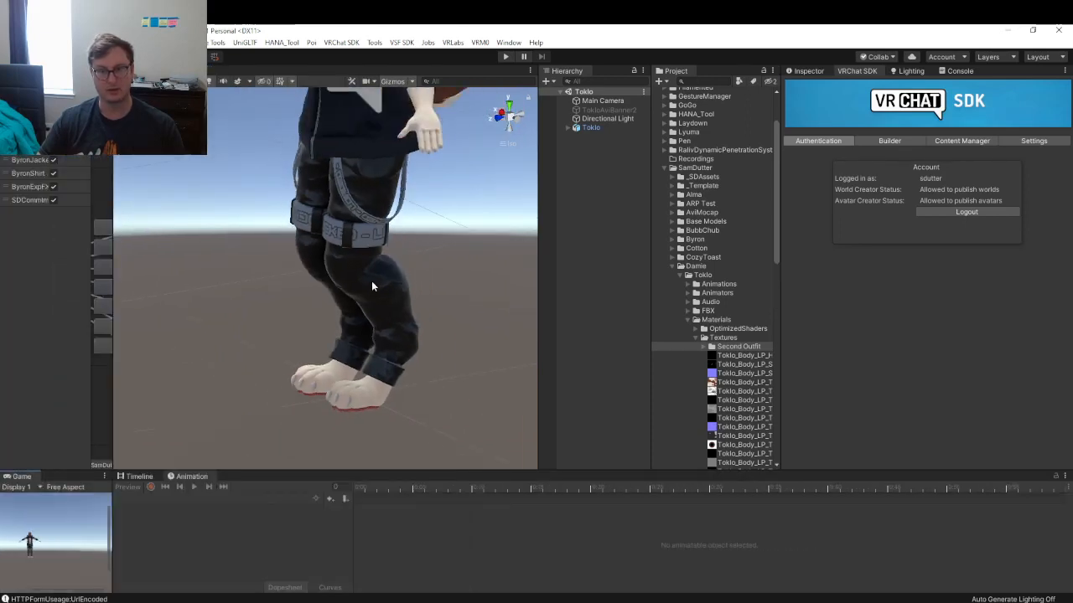
scroll(374, 282, "down", 6)
right_click_drag(396, 284, 369, 227)
middle_click_drag(394, 192, 411, 303)
scroll(412, 303, "up", 7)
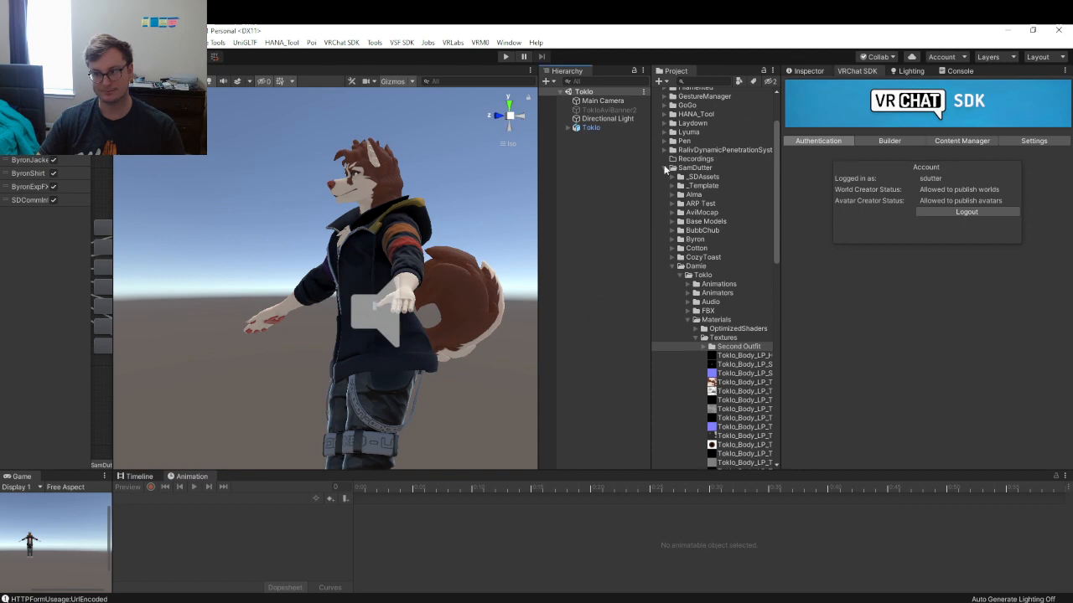
- Widen the Scene view further, tab the Game view alongside it, and make it taller
left_click(808, 71)
left_click(556, 183)
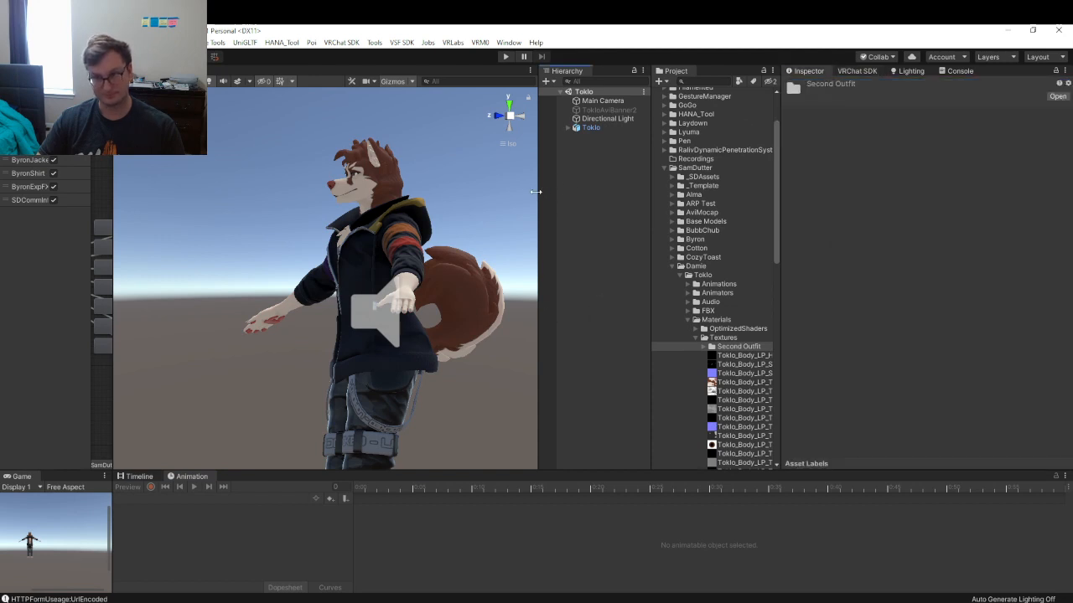
left_click_drag(535, 192, 959, 154)
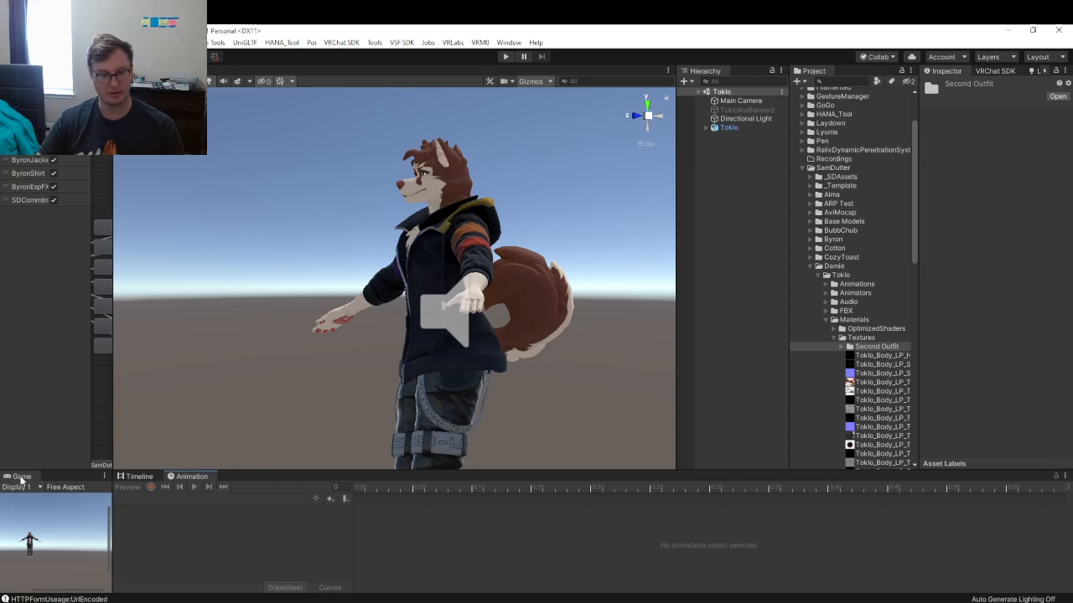
left_click_drag(18, 478, 176, 71)
left_click(134, 71)
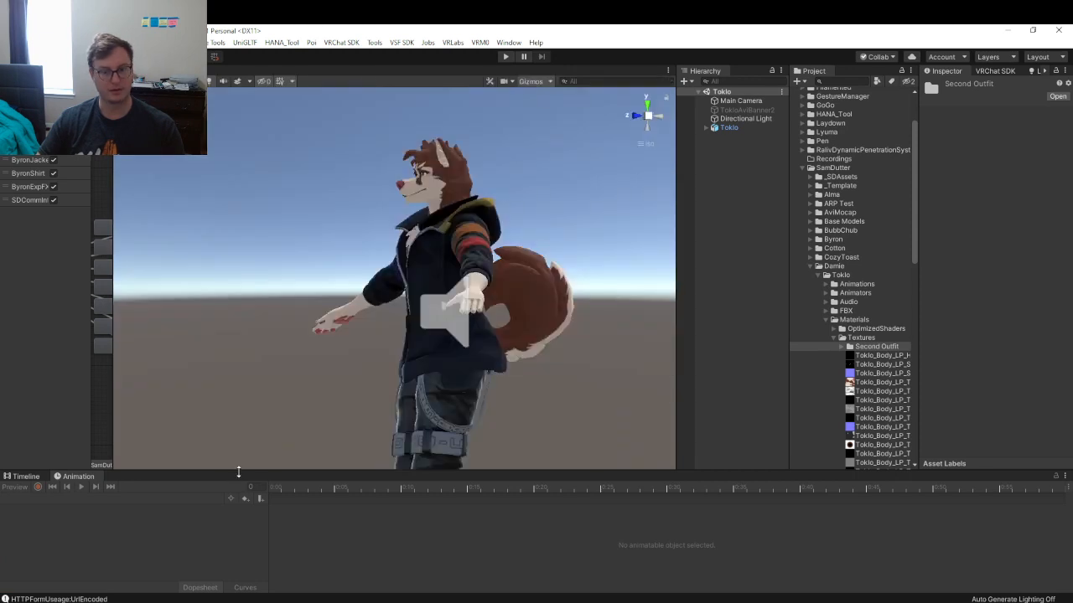
left_click_drag(239, 473, 239, 529)
- Switch the Scene view to perspective, orbit around the avatar, and collapse the Textures folder
left_click_drag(357, 163, 494, 310, "alt")
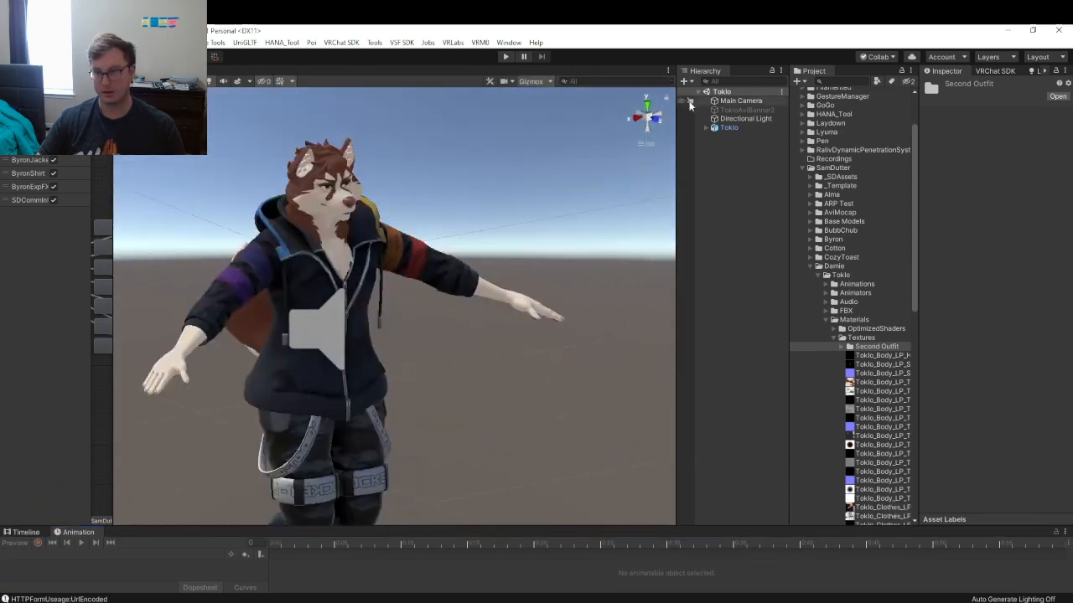
left_click(647, 118)
left_click_drag(360, 330, 560, 274, "alt")
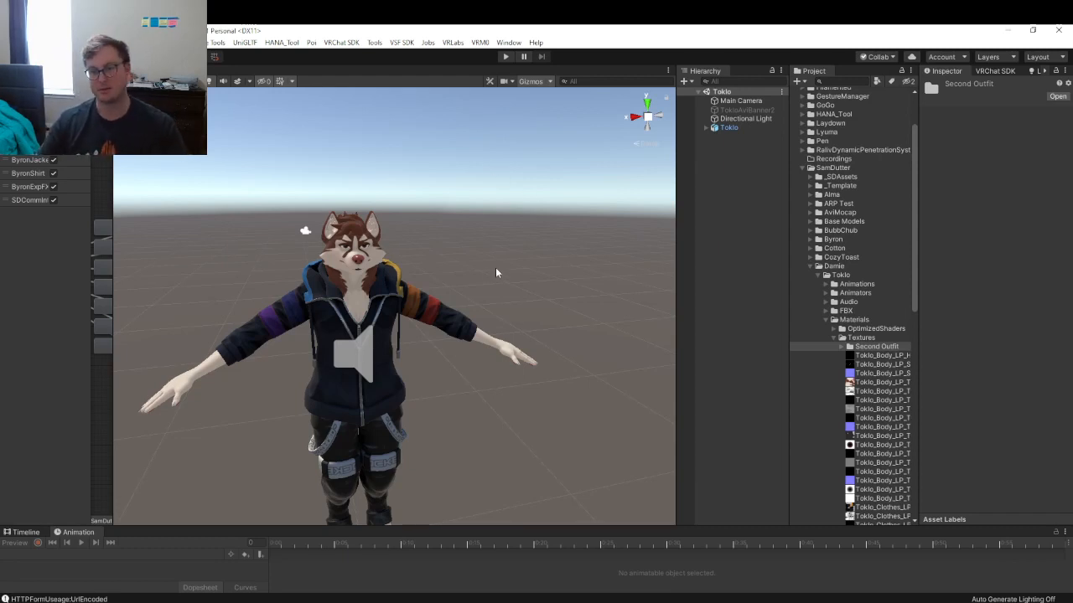
left_click_drag(479, 269, 446, 291, "alt")
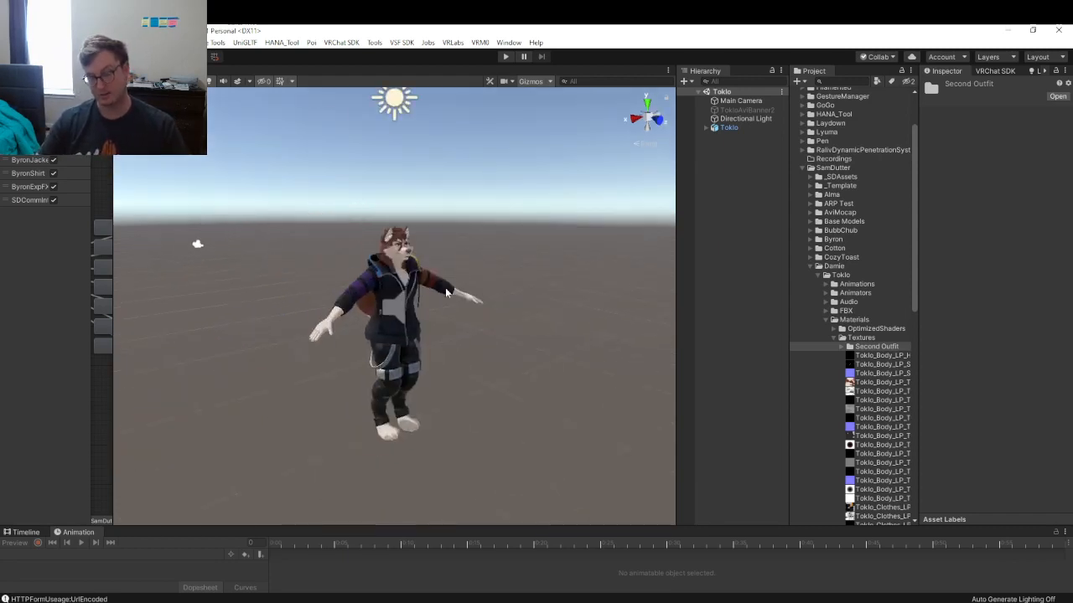
scroll(446, 292, "up", 3)
right_click_drag(367, 323, 384, 275)
scroll(384, 275, "up", 2)
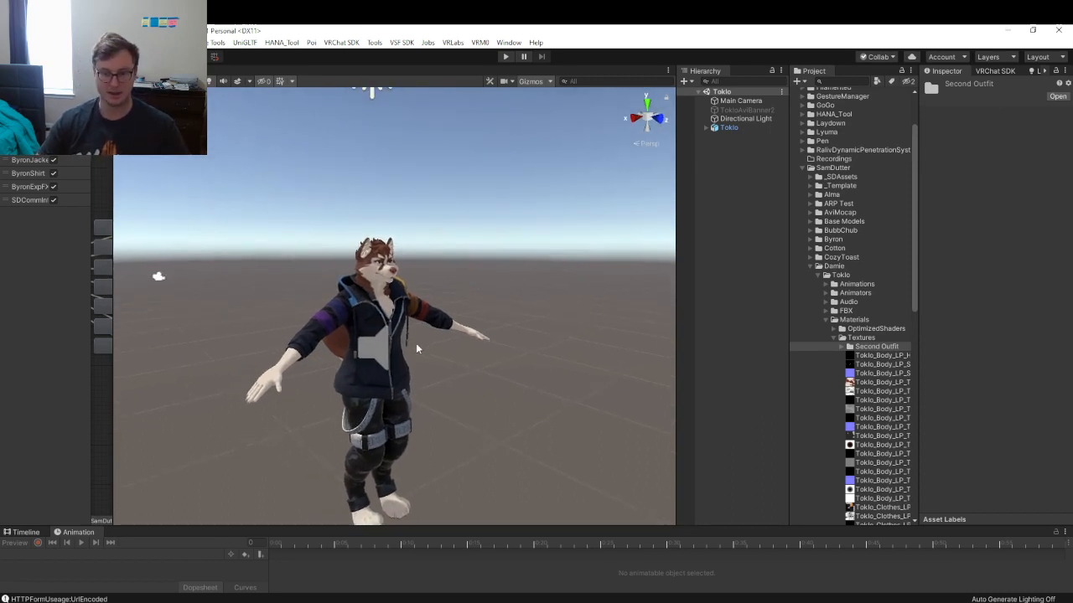
left_click(835, 339)
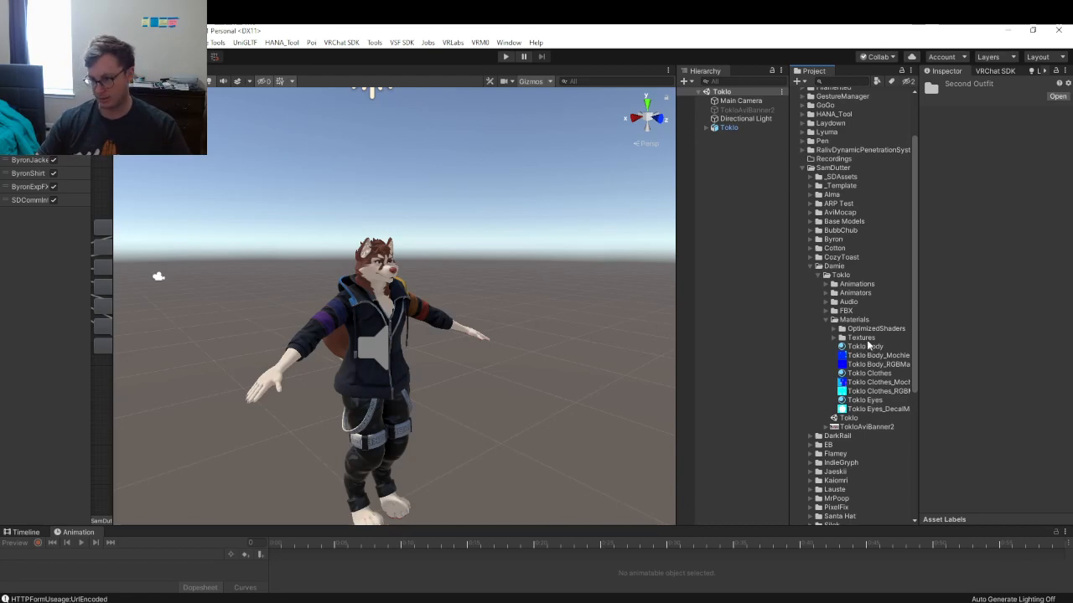
- Create a 'Toklo 2nd Outfit' material in Materials using the Poiyomi Pro shader
right_click(855, 320)
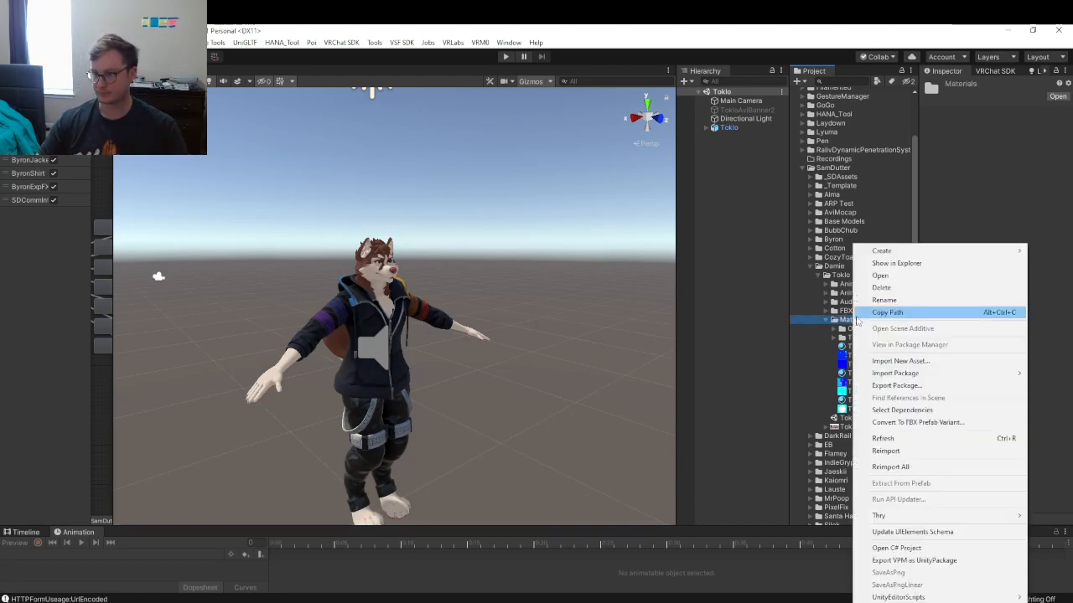
mouse_move(879, 250)
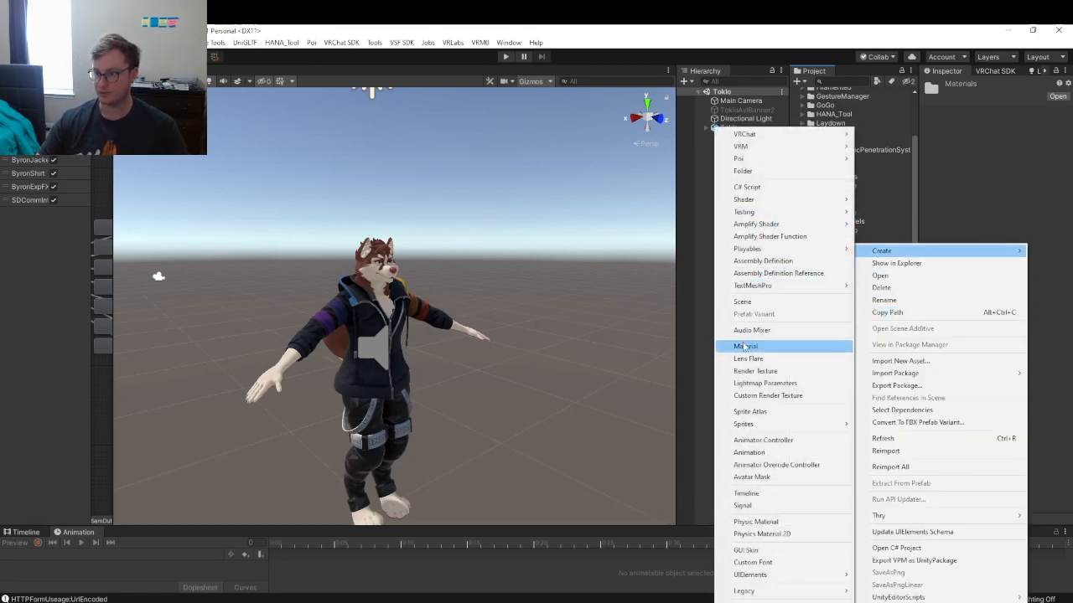
left_click(745, 346)
type("Tok")
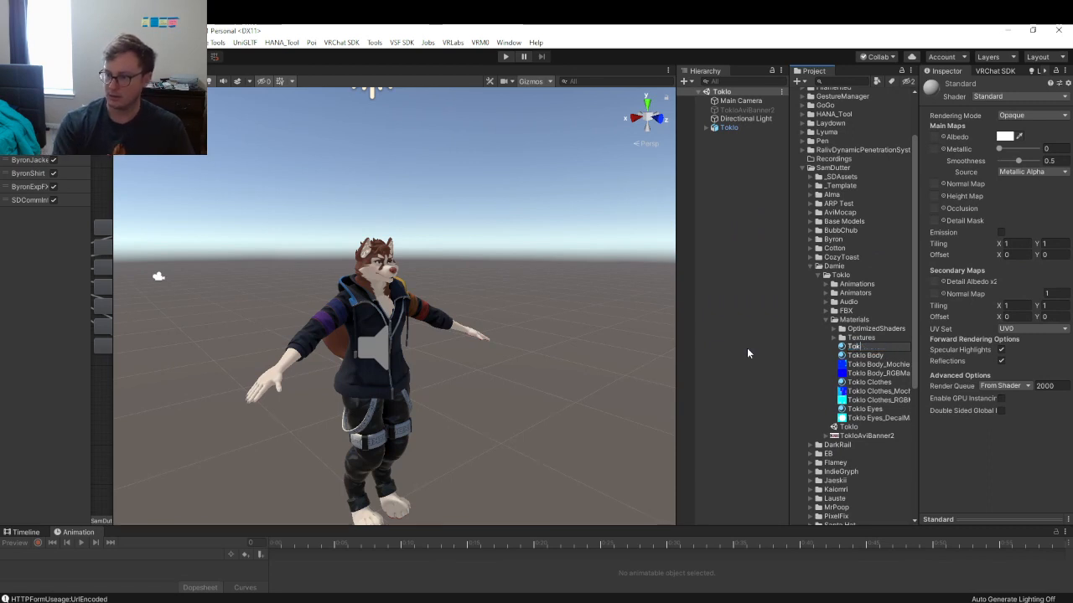
type("lo 2")
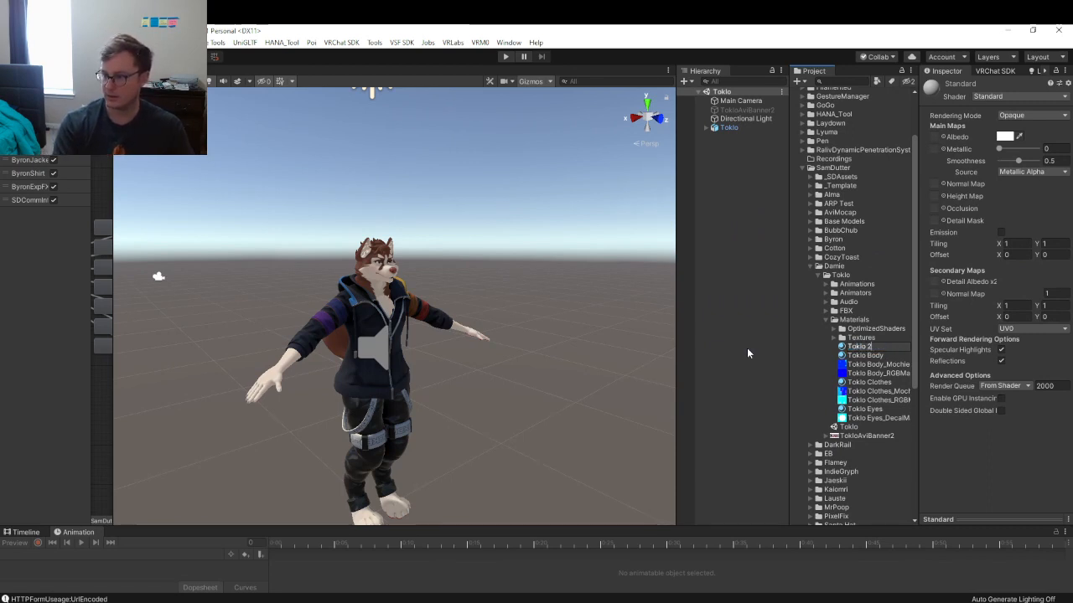
type("nd")
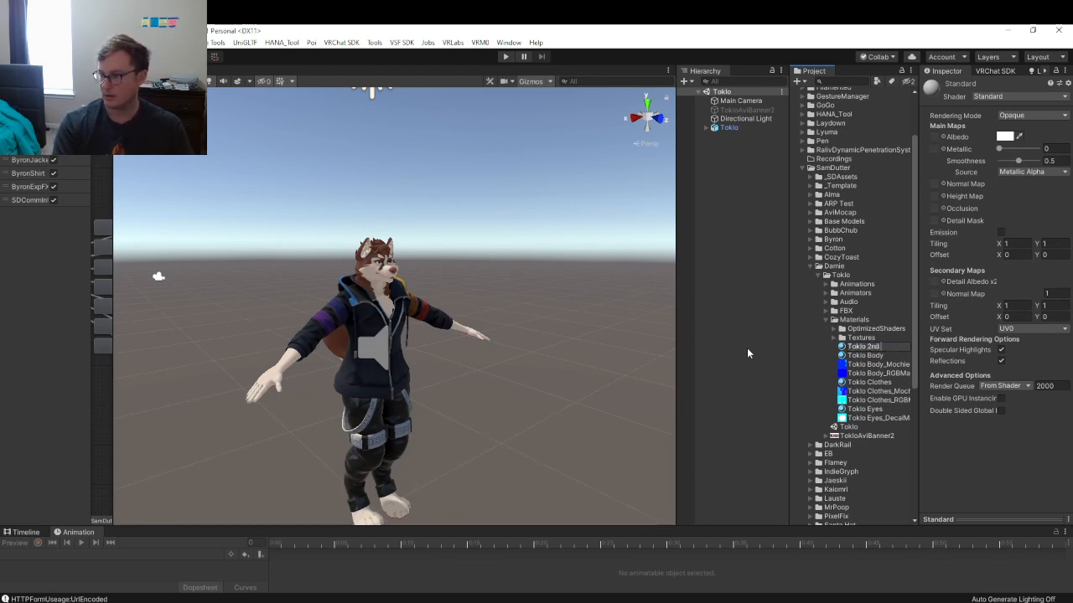
type(" Outfi")
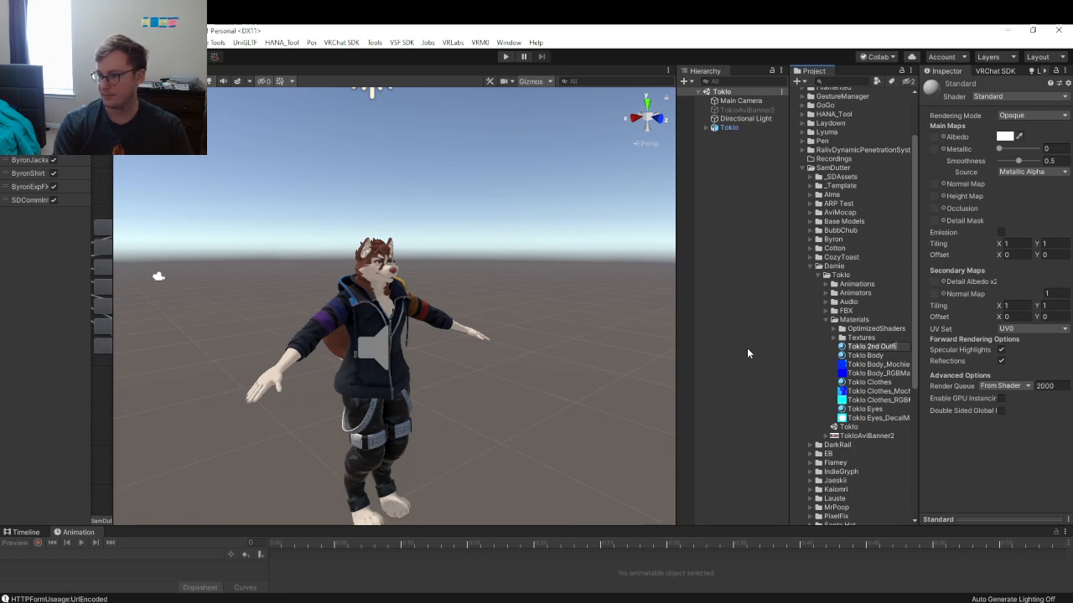
type("t")
key("Return")
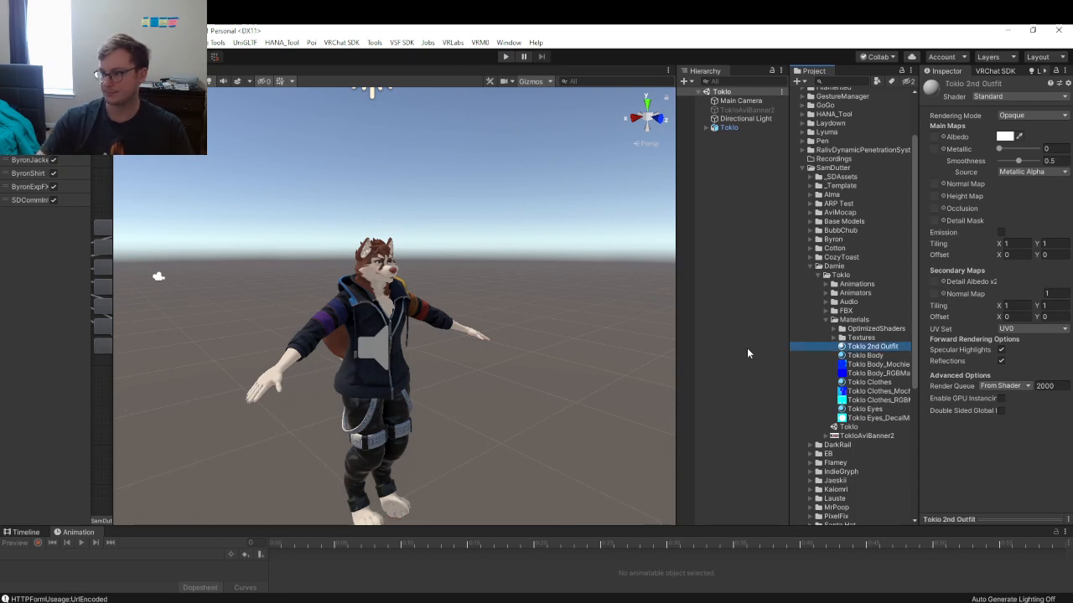
left_click(993, 98)
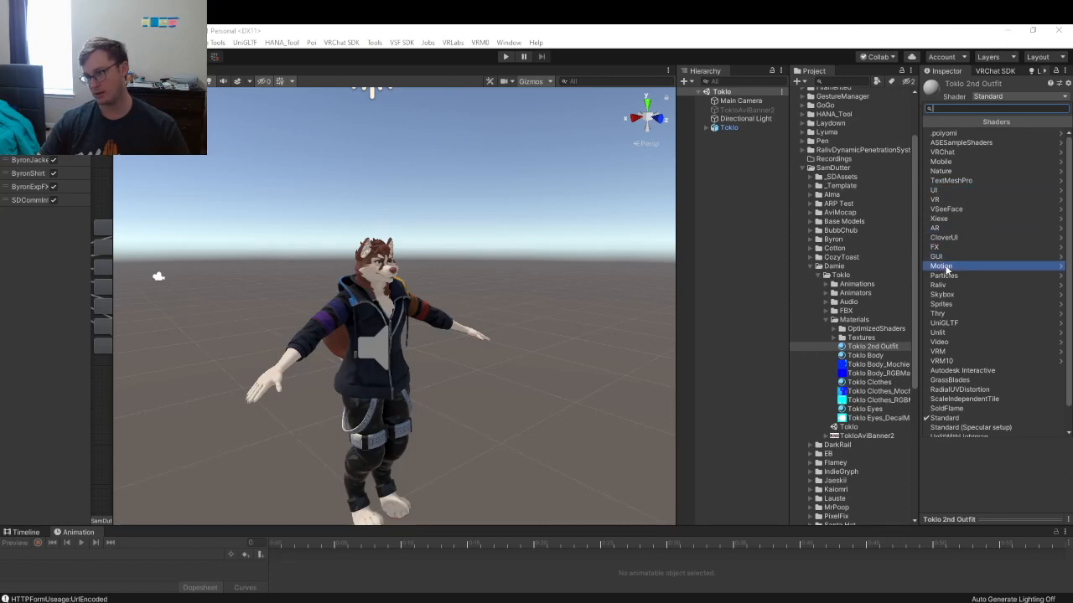
scroll(946, 266, "down", 1)
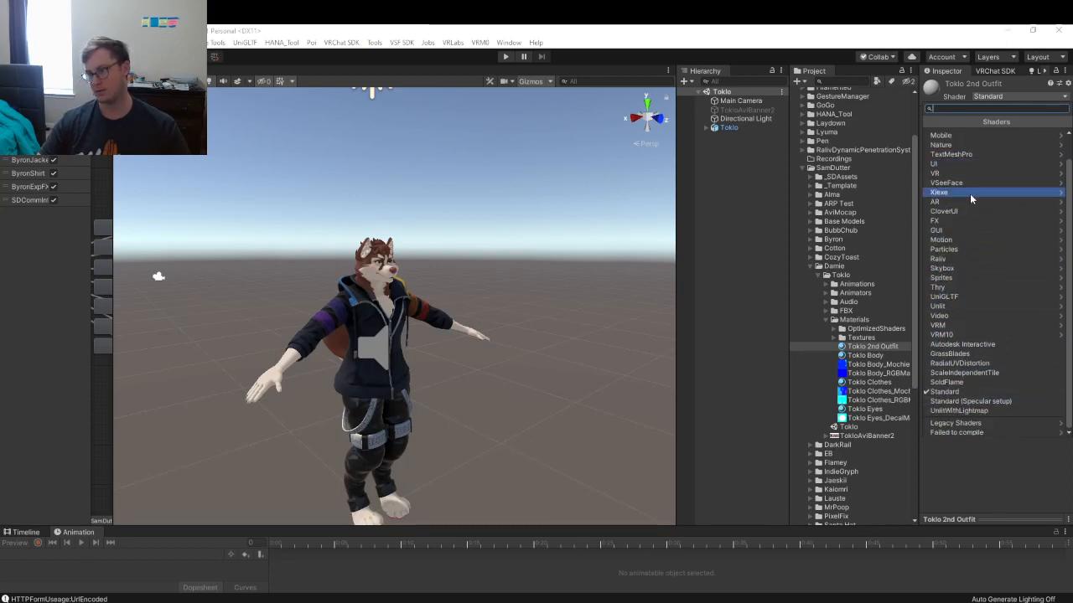
type("poiyomi")
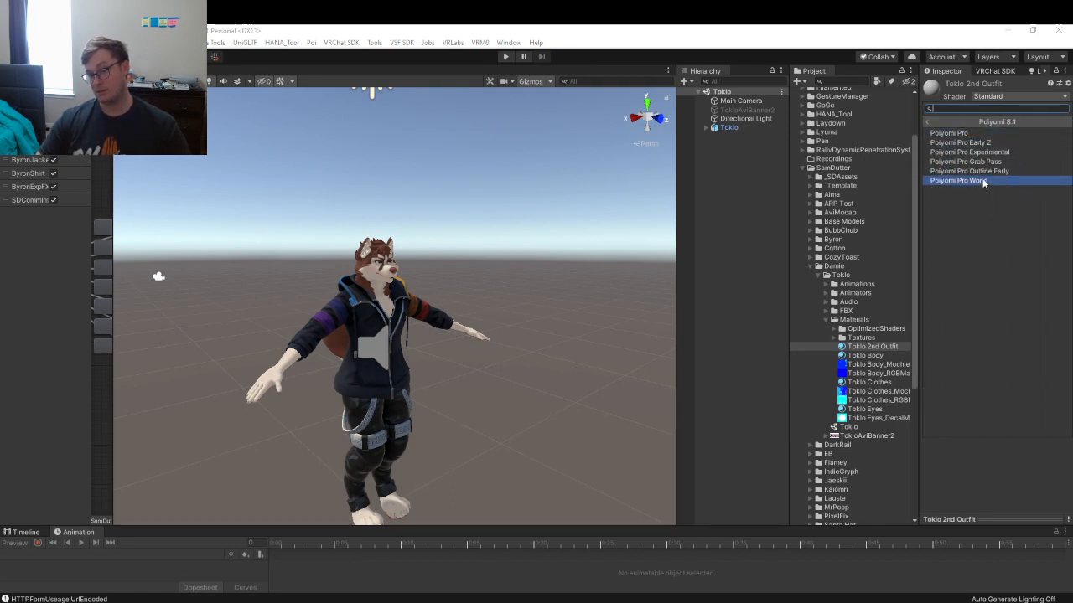
left_click(978, 134)
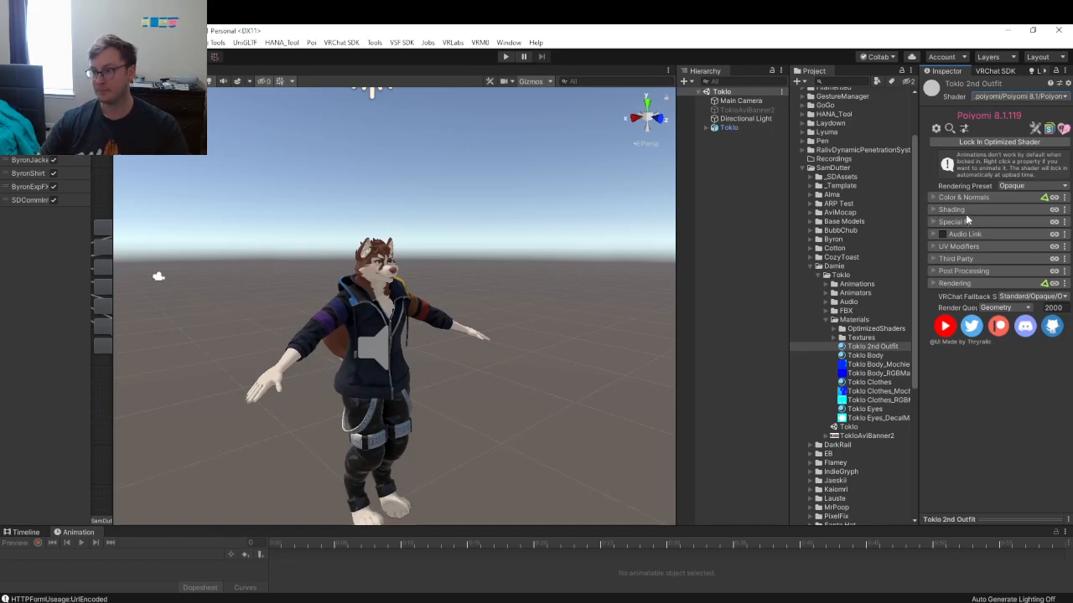
- Compare against the Toklo Body material, view the avatar front-on, and drag the to-do note over
left_click(872, 356)
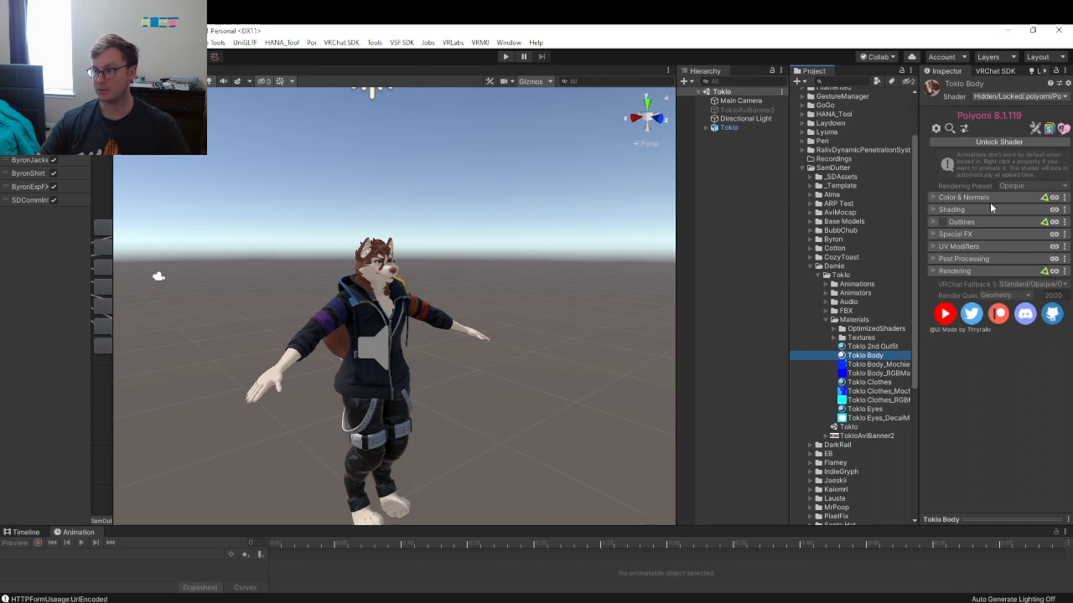
left_click(863, 348)
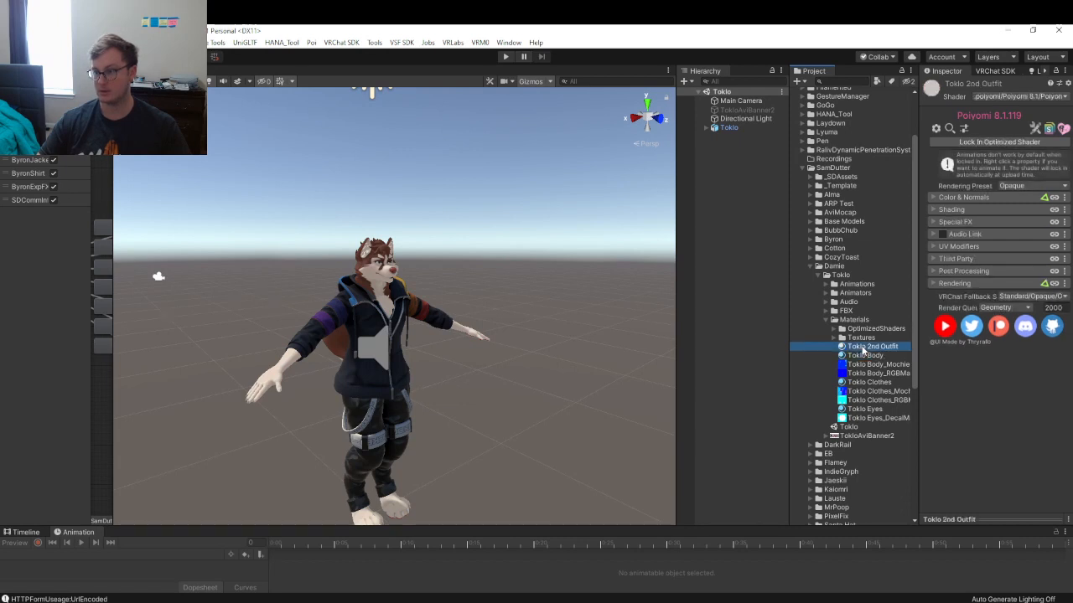
left_click(659, 119)
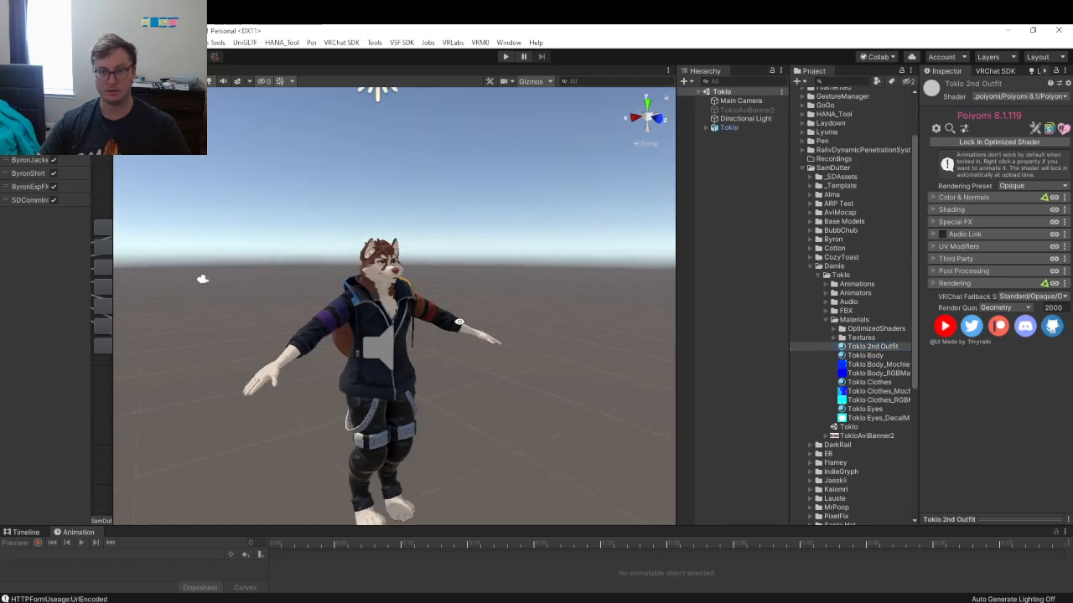
middle_click_drag(475, 290, 487, 328)
scroll(488, 332, "up", 6)
scroll(485, 334, "down", 5)
scroll(465, 340, "up", 5)
right_click_drag(462, 340, 501, 333)
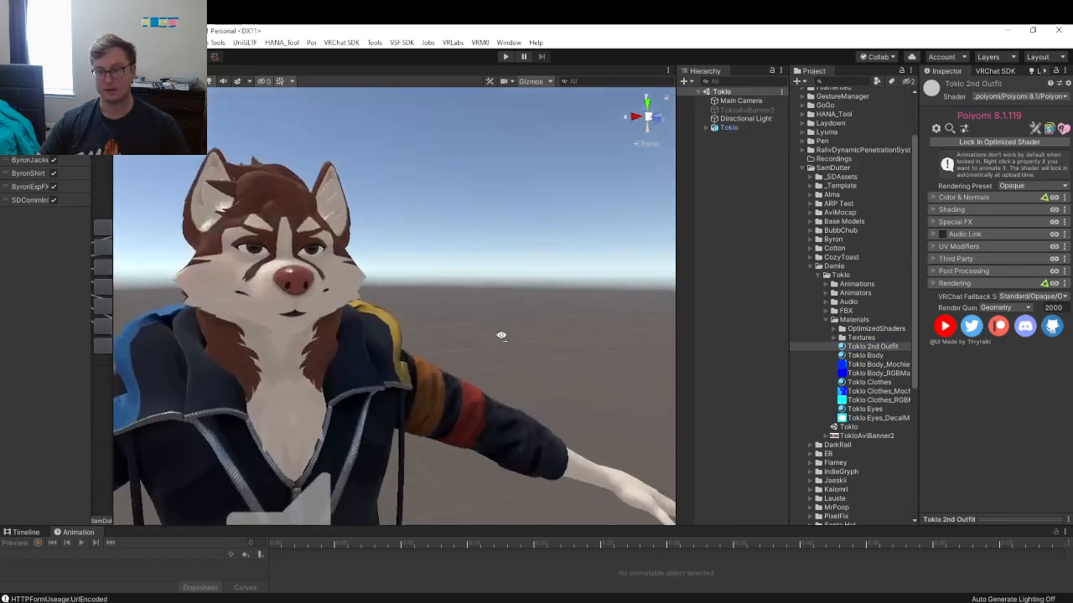
scroll(501, 332, "down", 4)
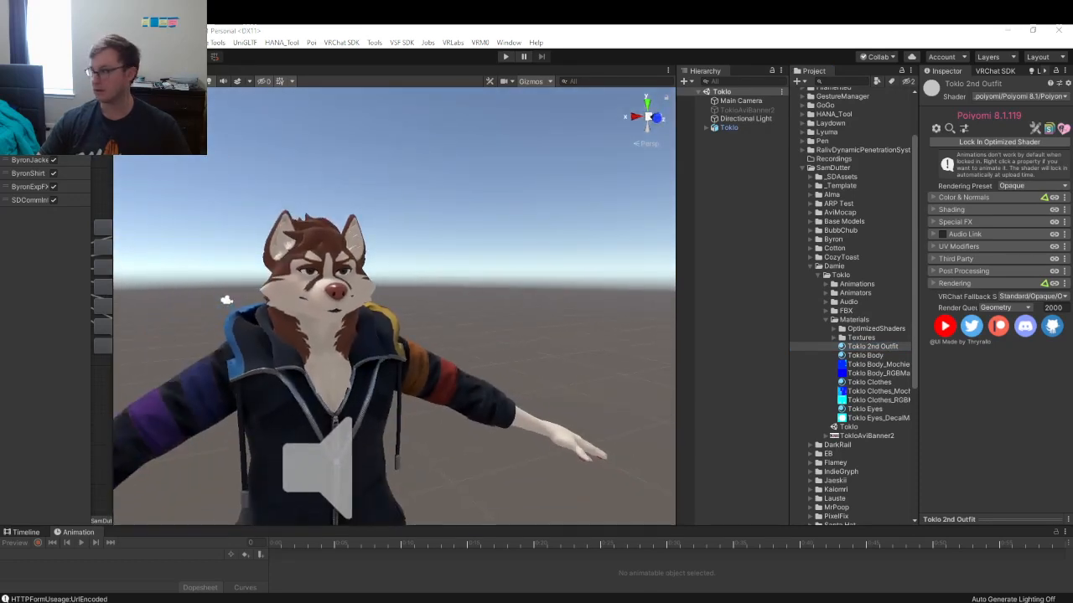
left_click_drag(334, 252, 407, 217)
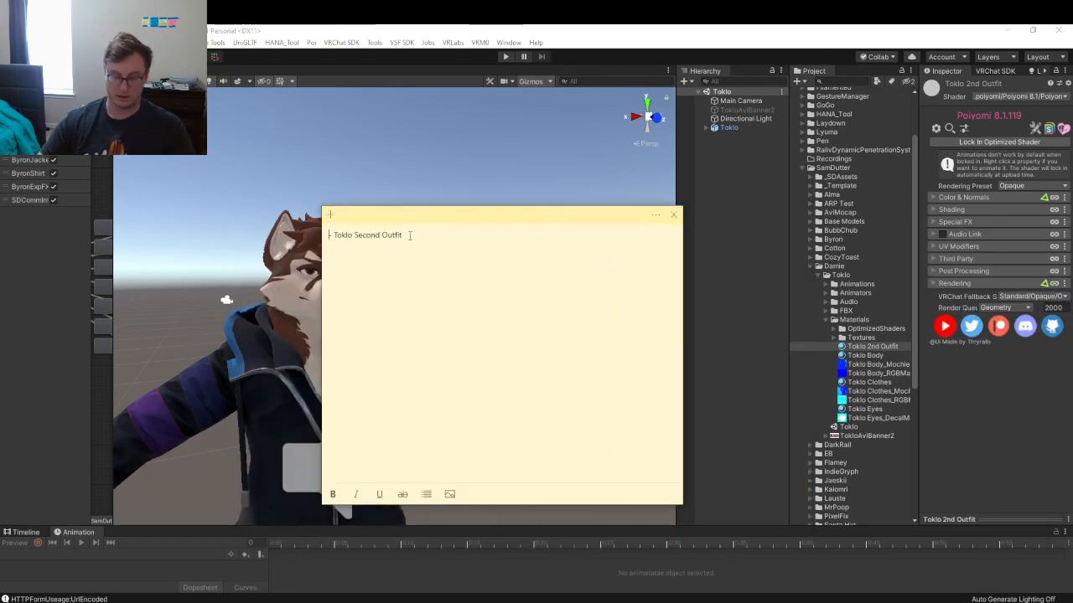
- Add 'Change prior material to non outline version' as the first to-do line
key("Return")
key("Up")
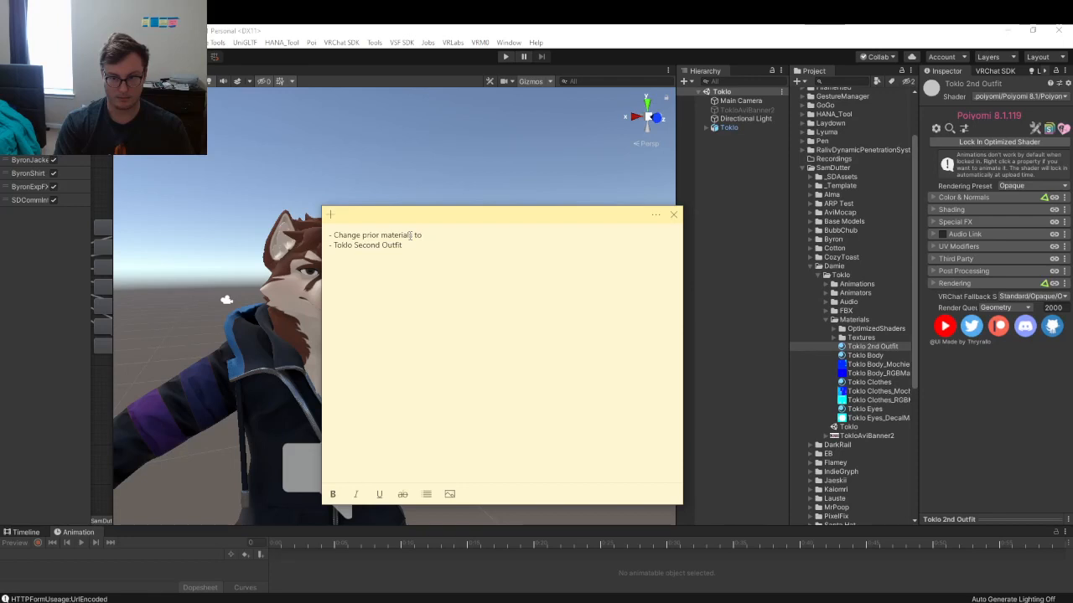
type("non out")
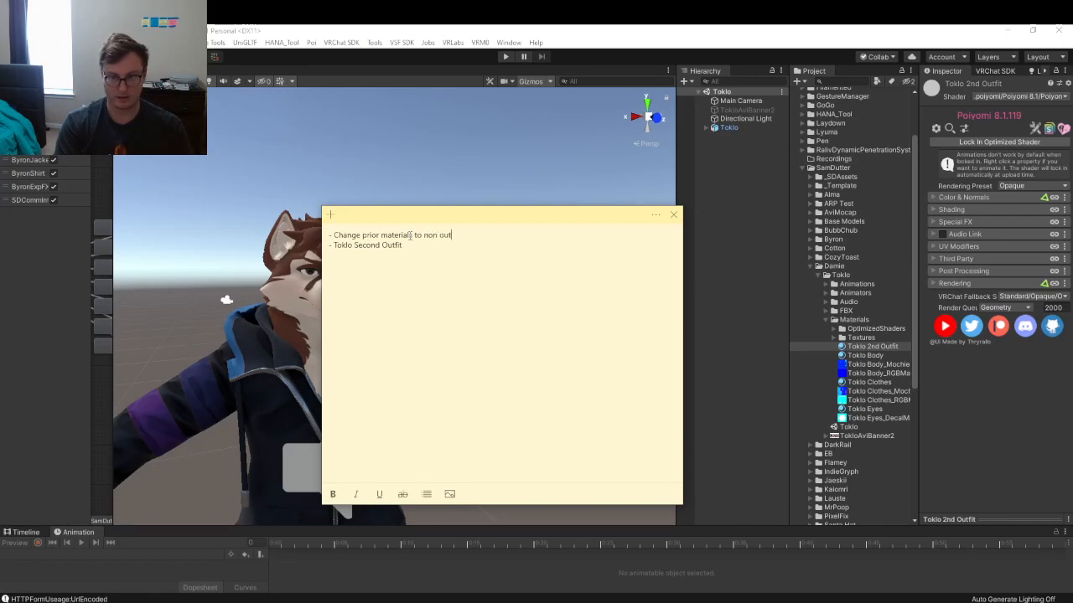
type("line version")
key("Return")
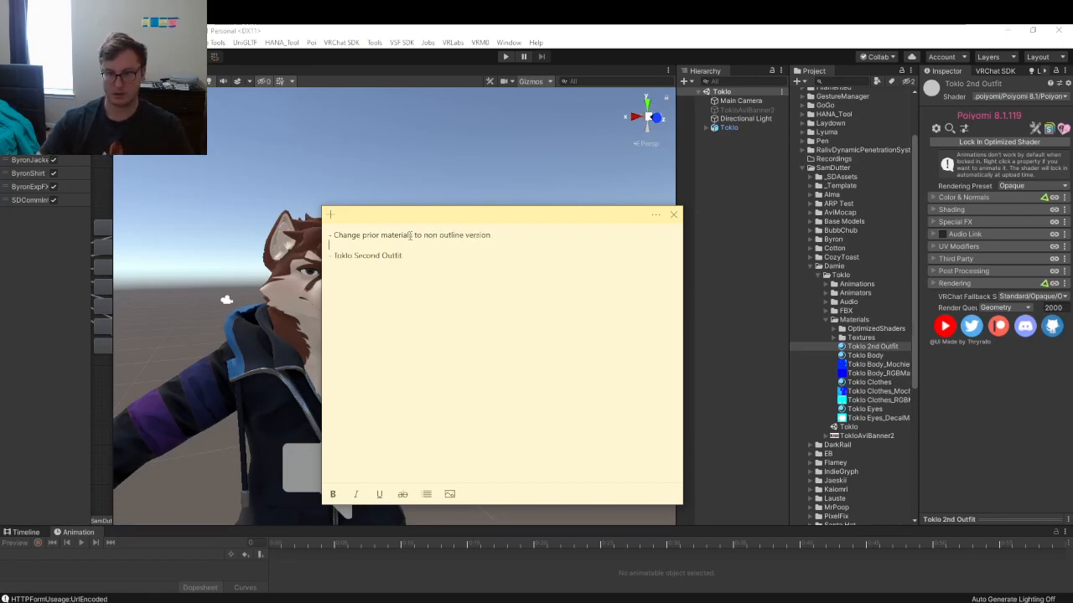
left_click(468, 157)
left_click_drag(467, 156, 573, 260, "alt")
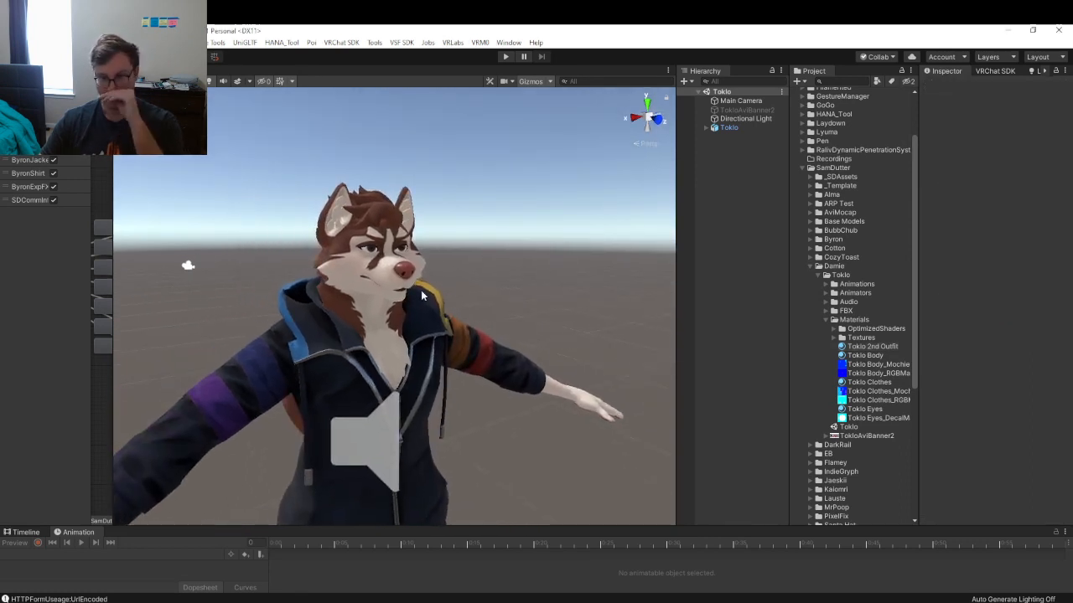
- Fly the Scene view into a close-up of the avatar's side
scroll(451, 283, "down", 5)
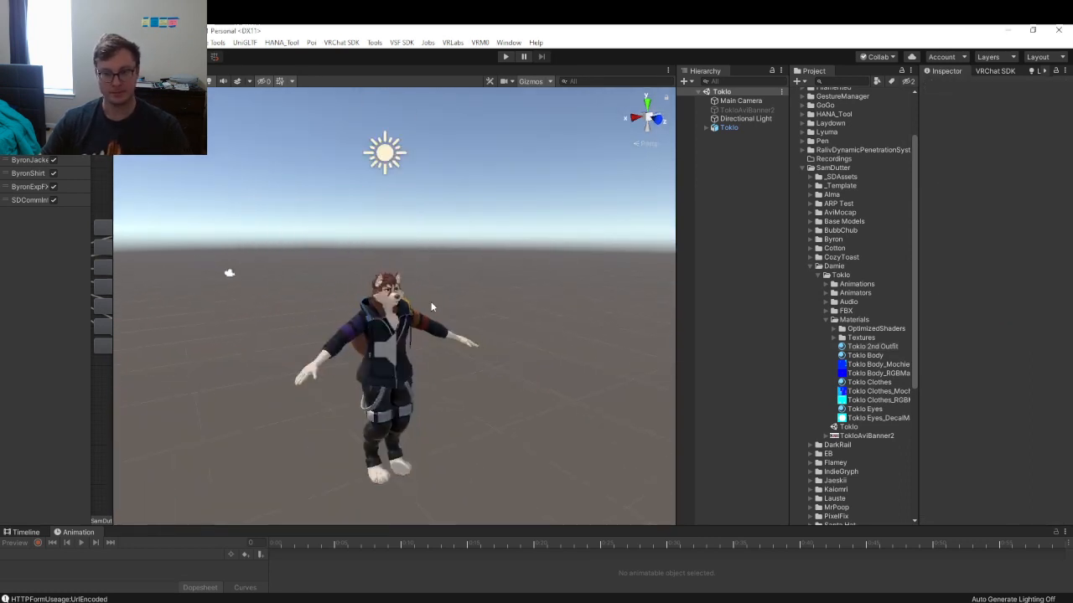
key("w")
right_click_drag(433, 308, 495, 300)
key("a")
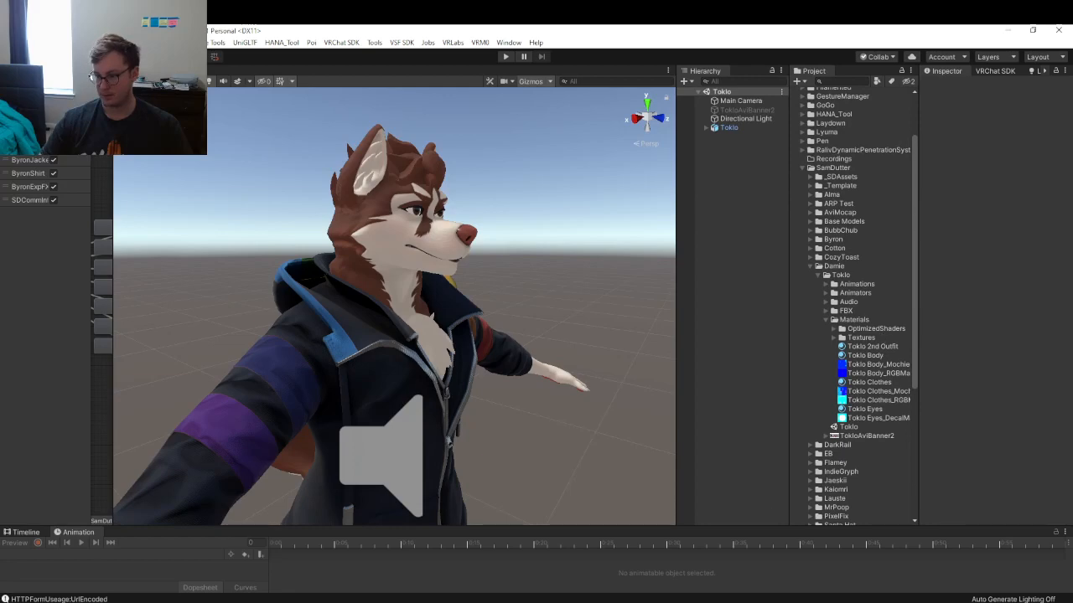
- Select Toklo 2nd Outfit with a wider Inspector, then save Toklo.blend in Blender
left_click(875, 347)
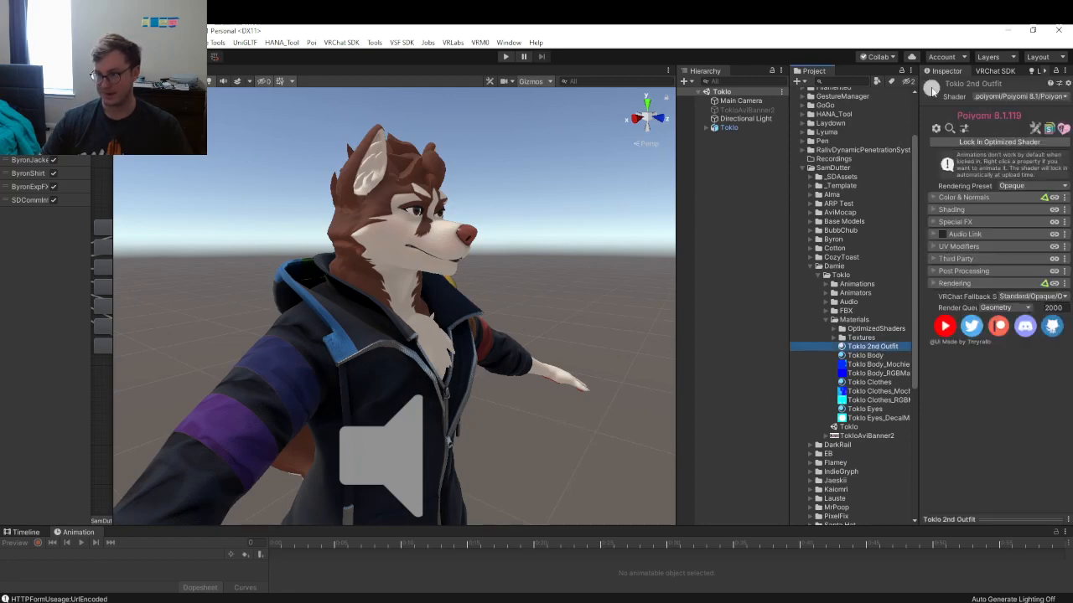
left_click(919, 395)
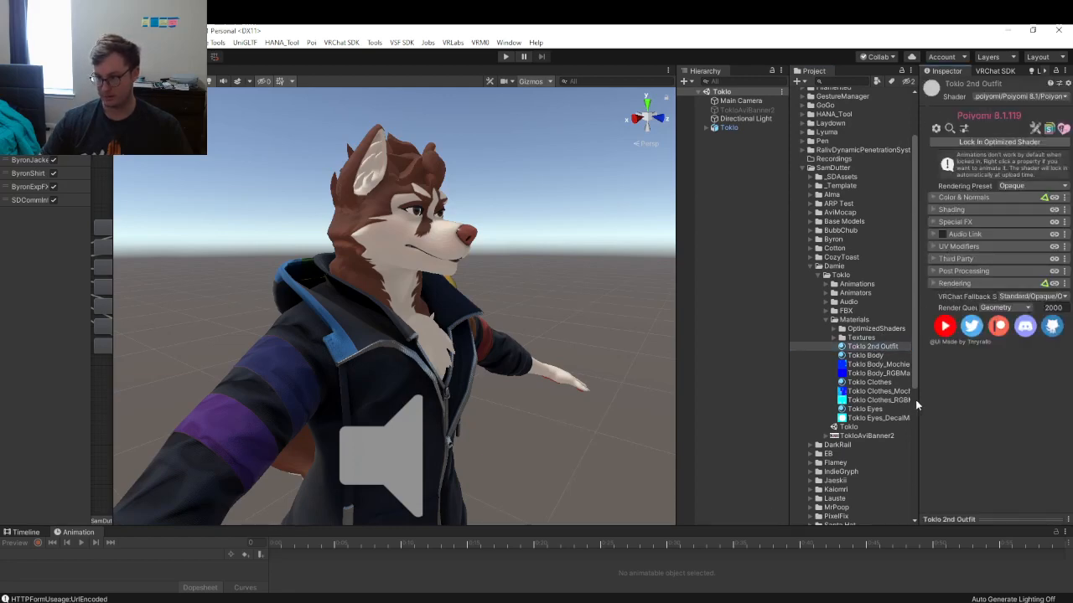
left_click_drag(917, 402, 853, 459)
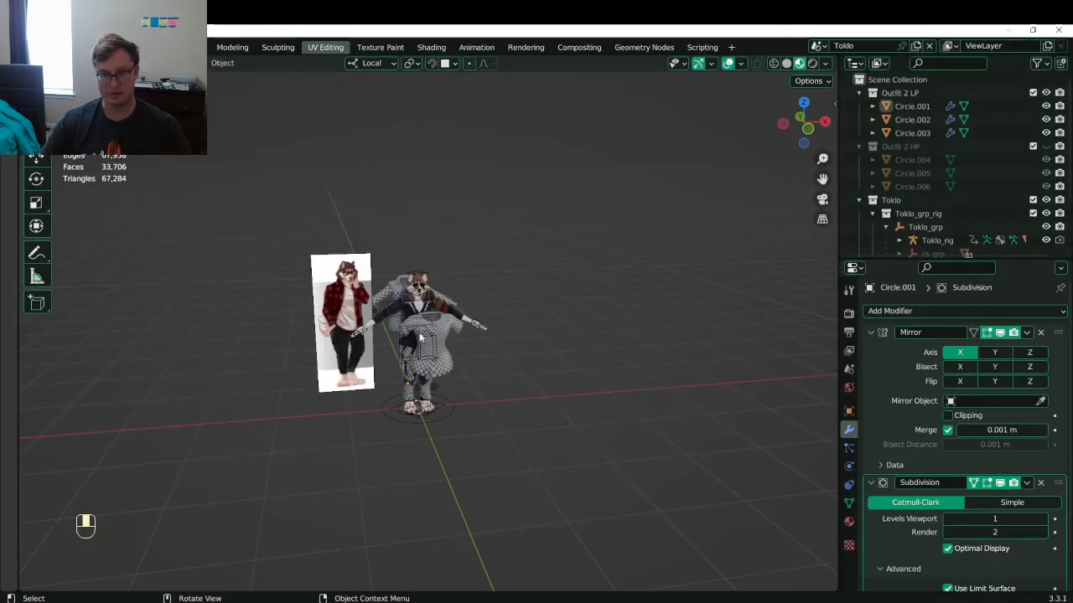
scroll(421, 337, "up", 4)
middle_click_drag(421, 337, 506, 314)
key("ctrl+s")
- Delete the reference image beside the character and collapse Outfit 2 LP
left_click(281, 277)
key("x")
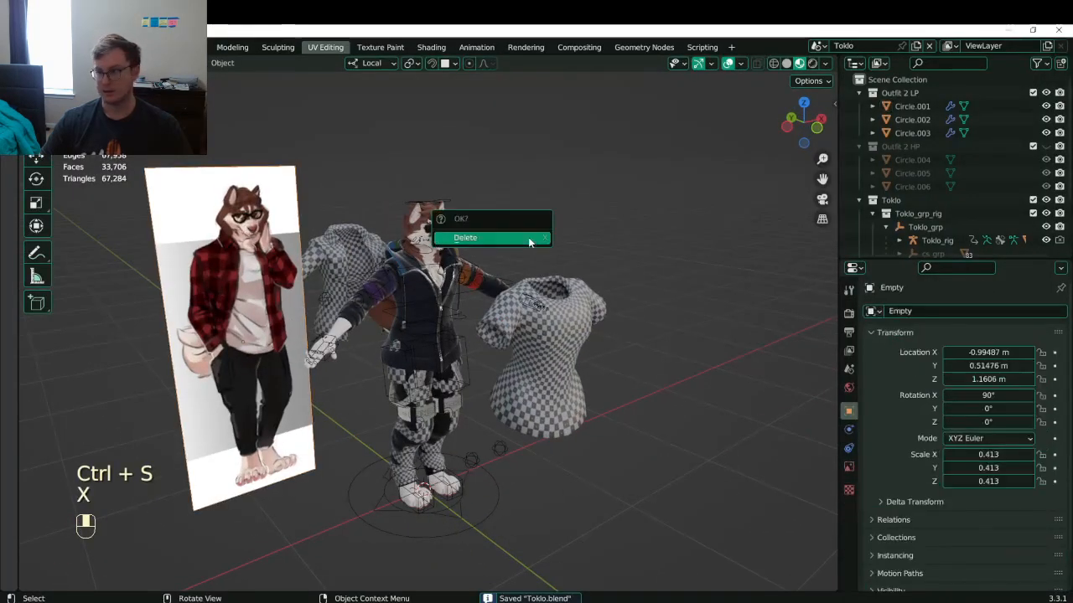
left_click(520, 236)
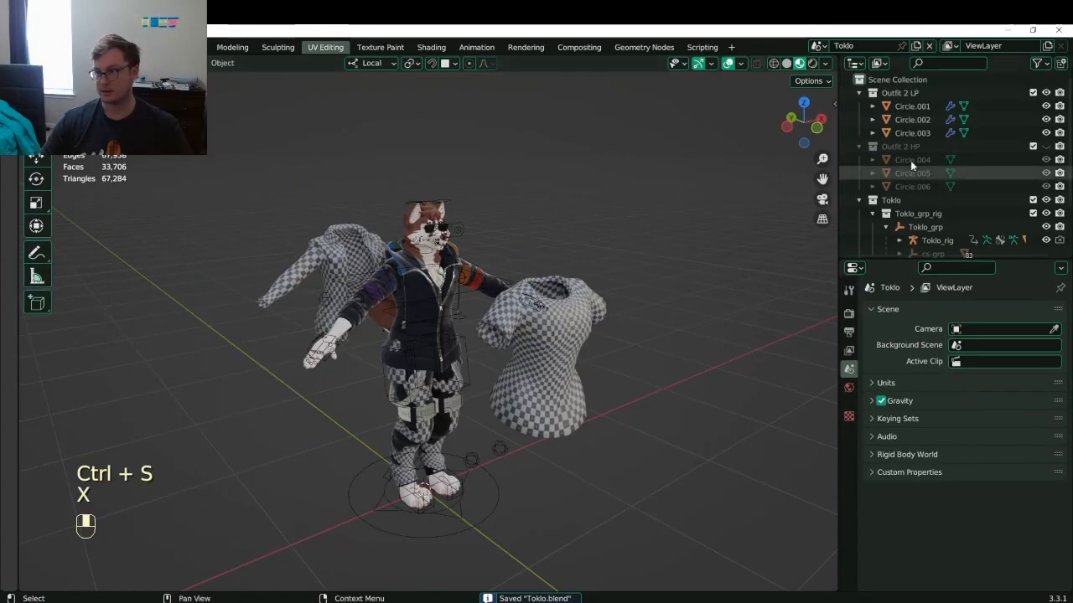
left_click(860, 94)
- Save a copy of the file as Toklo_WIP_04_PaintingVersion.blend
left_click(29, 47)
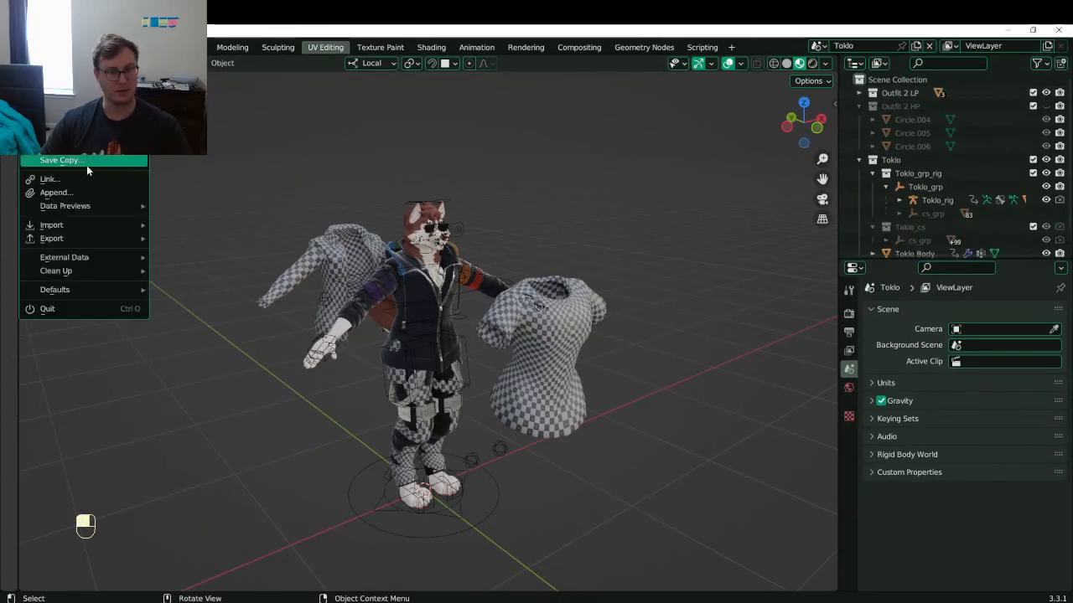
left_click(85, 162)
left_click(427, 183)
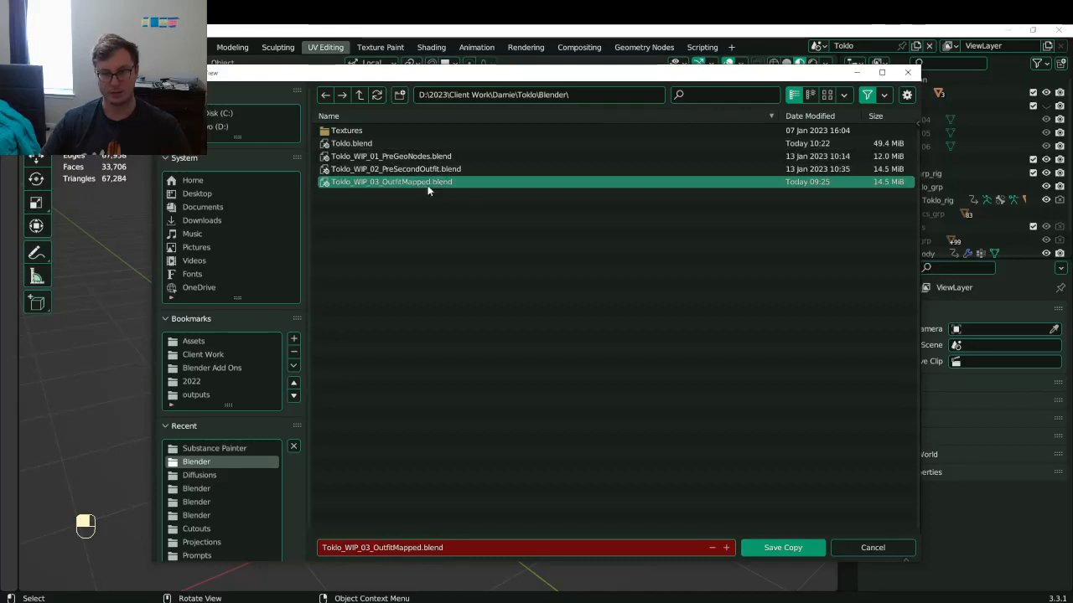
left_click(366, 548)
left_click(366, 548)
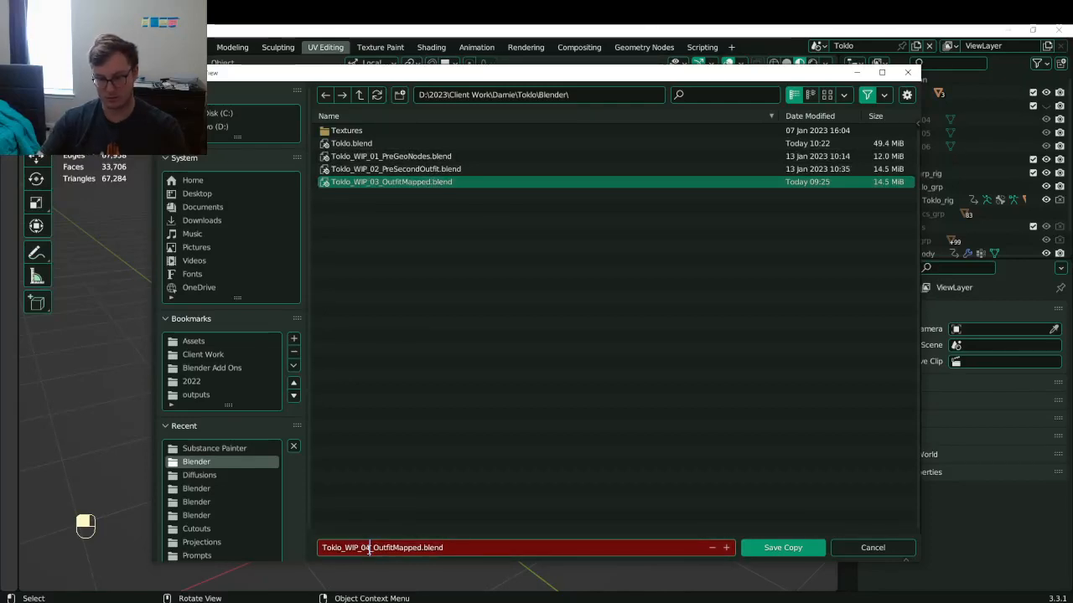
key("Delete")
type("4")
key("shift+Right")
key("shift+Right")
key("shift+Right")
key("shift+Right")
key("shift+Right")
key("shift+Right")
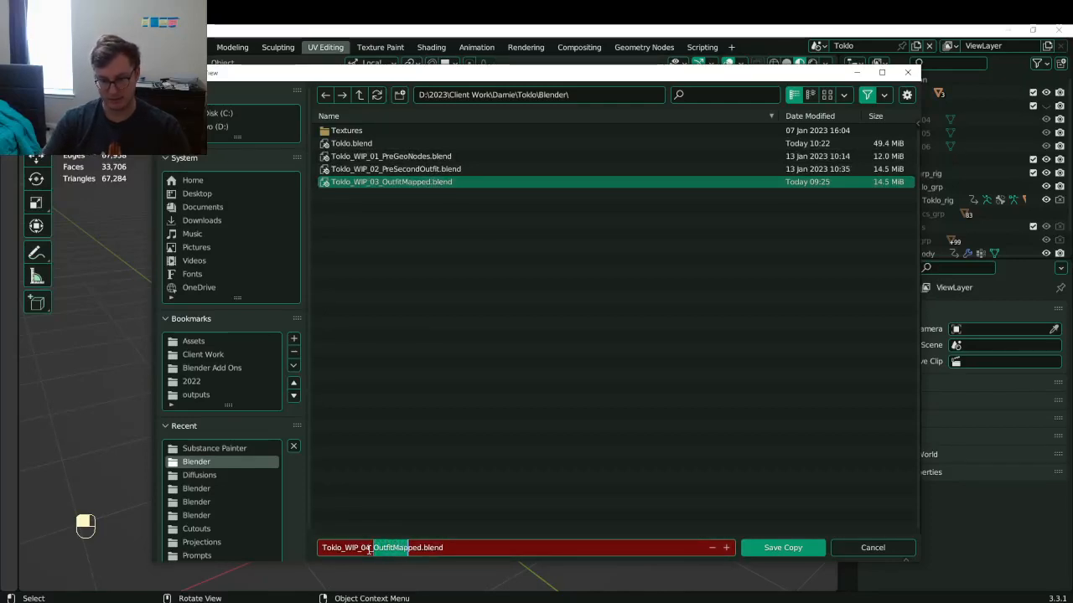
type("F")
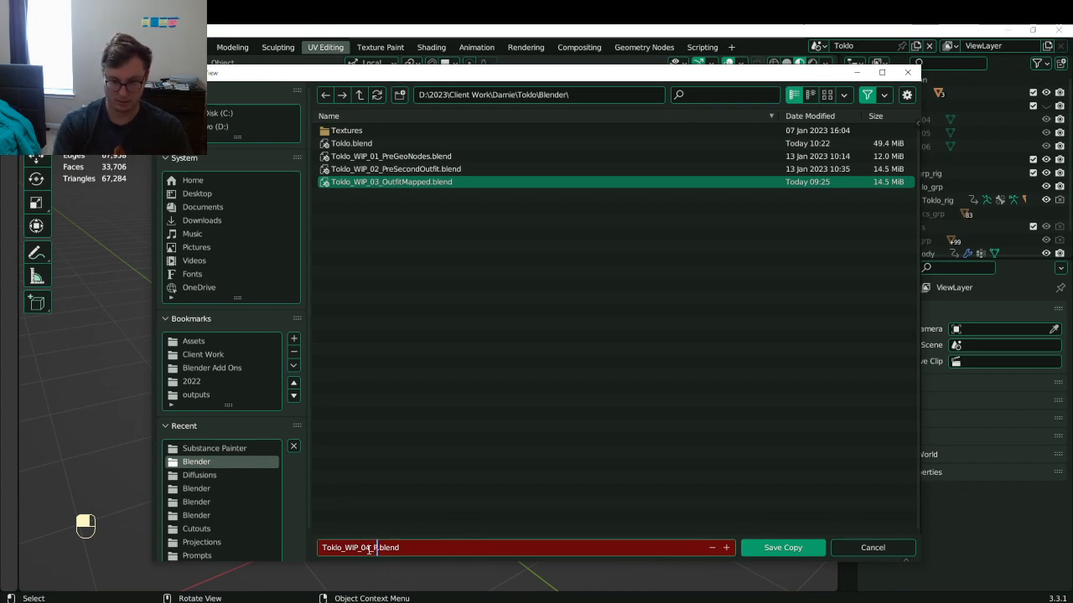
type("aintingVer")
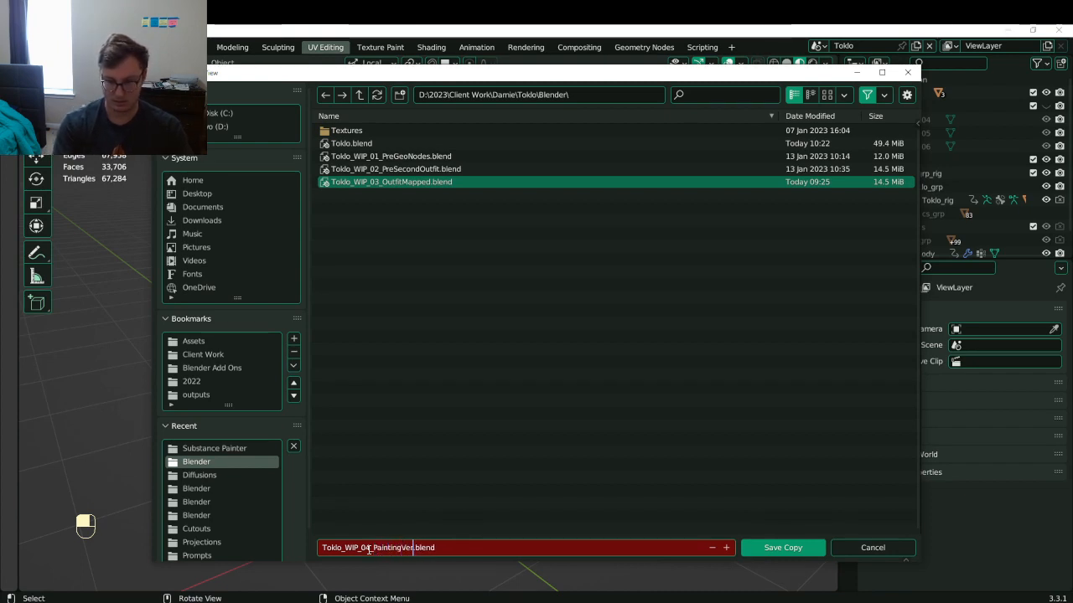
type("sion")
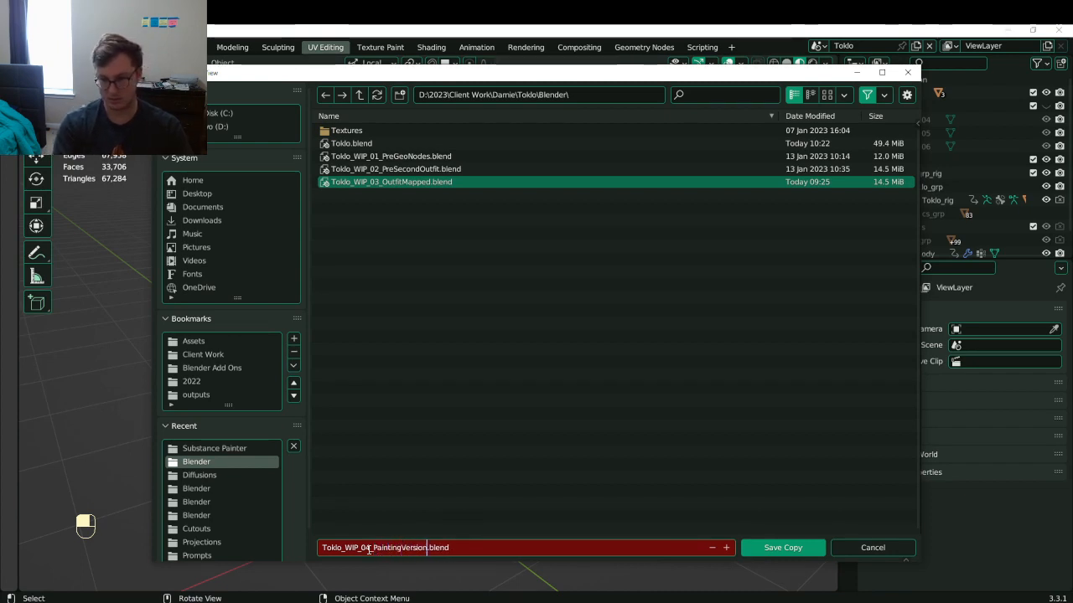
left_click(764, 548)
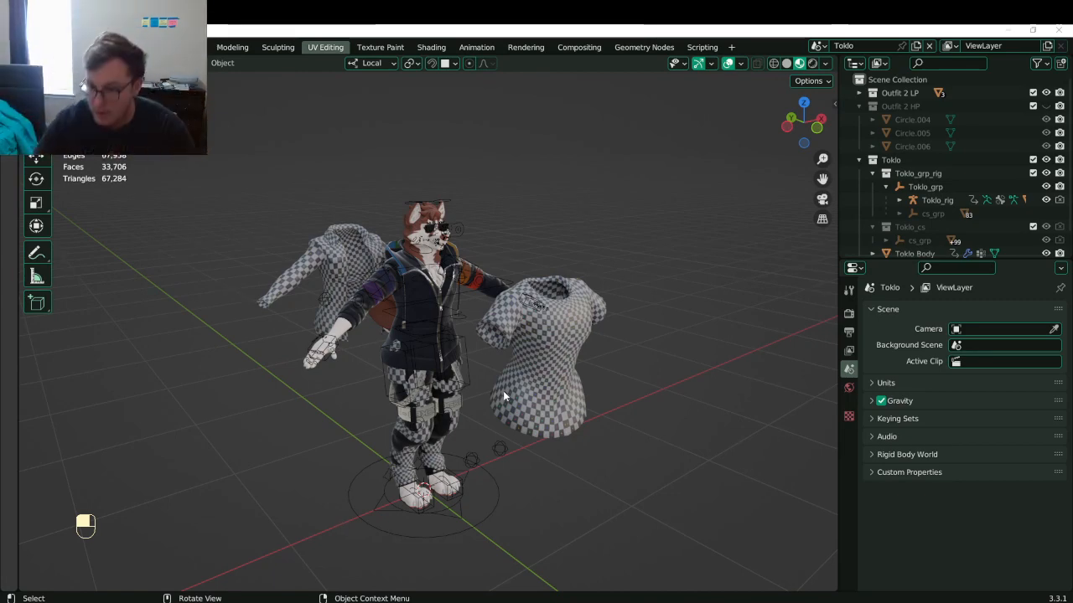
- Clear the location of the t-shirt and jacket so they sit back on the character
left_click(572, 375)
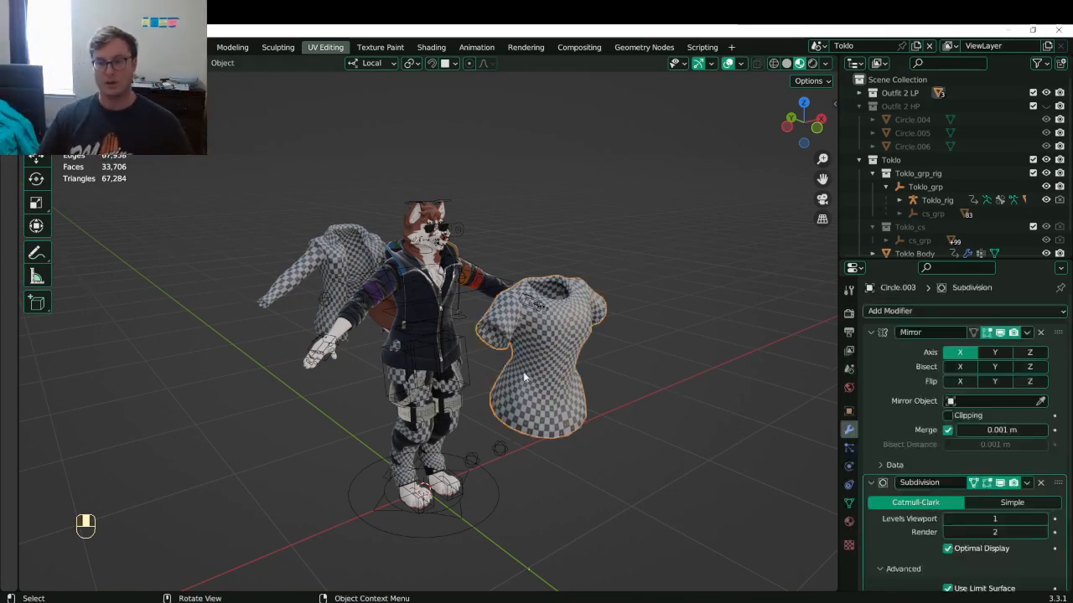
scroll(526, 377, "down", 5)
middle_click_drag(507, 351, 570, 309)
scroll(570, 311, "up", 5)
middle_click_drag(557, 345, 544, 369)
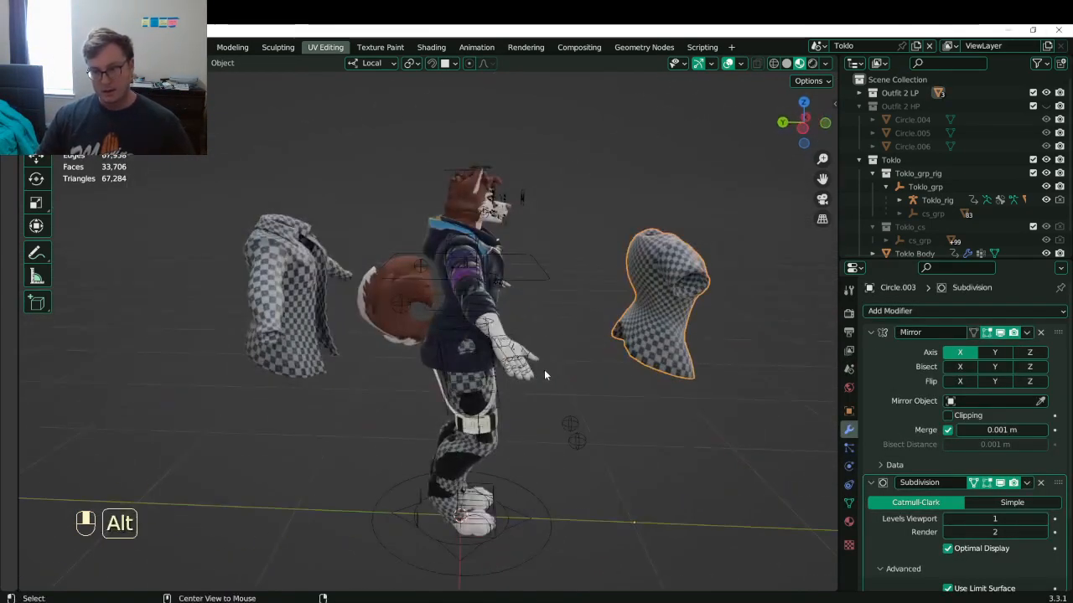
key("alt+g")
left_click(279, 344)
key("alt+g")
middle_click_drag(467, 344, 637, 336)
- Hide the Toklo character and box-select every piece of the second outfit
left_click(1046, 159)
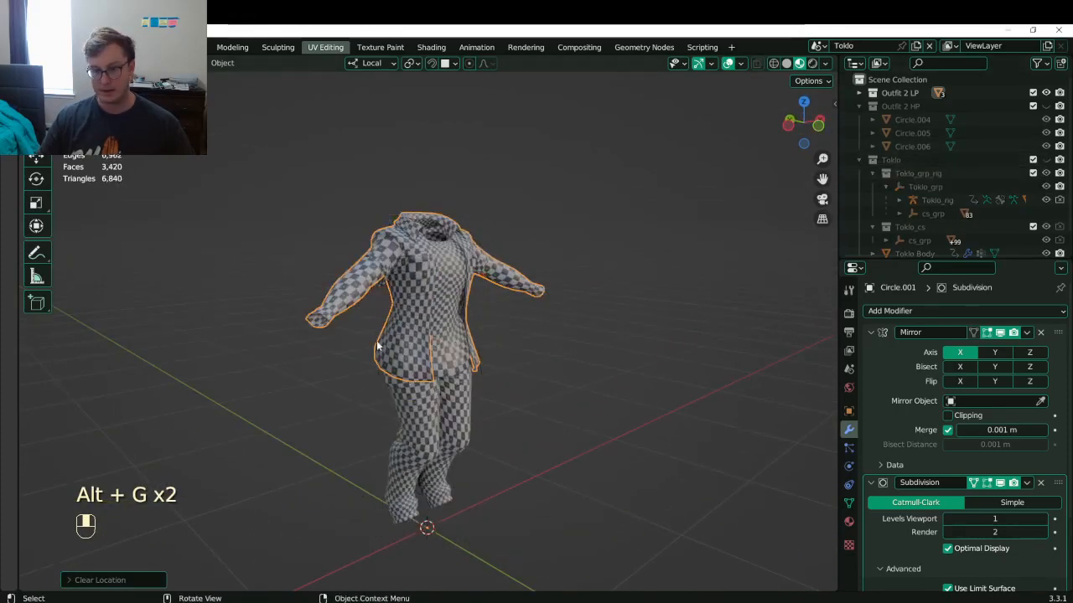
left_click(455, 344)
middle_click_drag(455, 344, 452, 366)
key("ctrl+s")
key("b")
left_click_drag(423, 279, 479, 341)
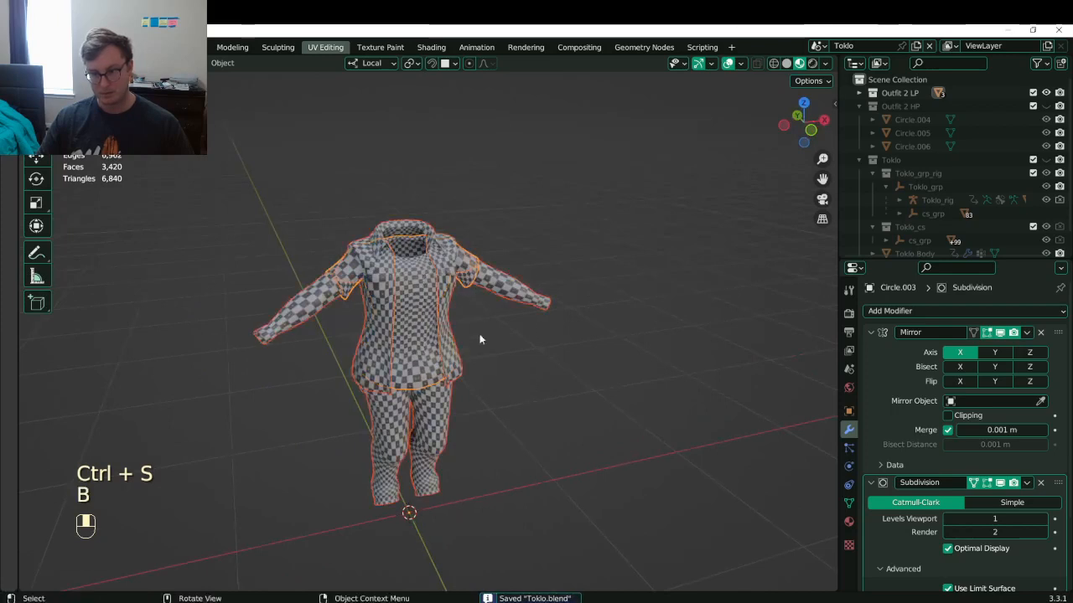
key("q")
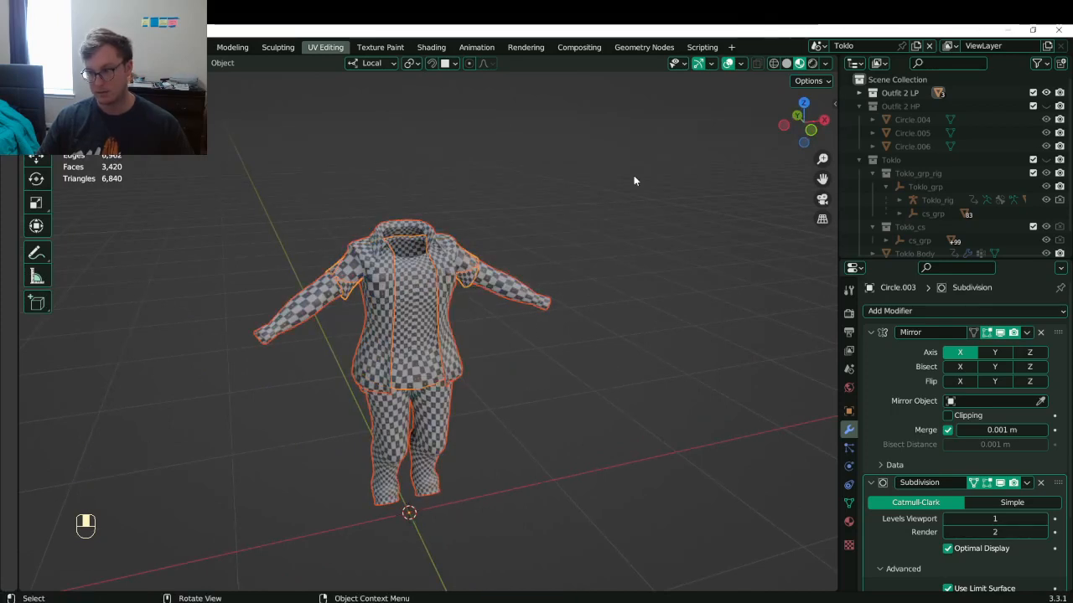
- Convert the outfit pieces to mesh and join them into one Circle.003 object, saving
key("b")
key("q")
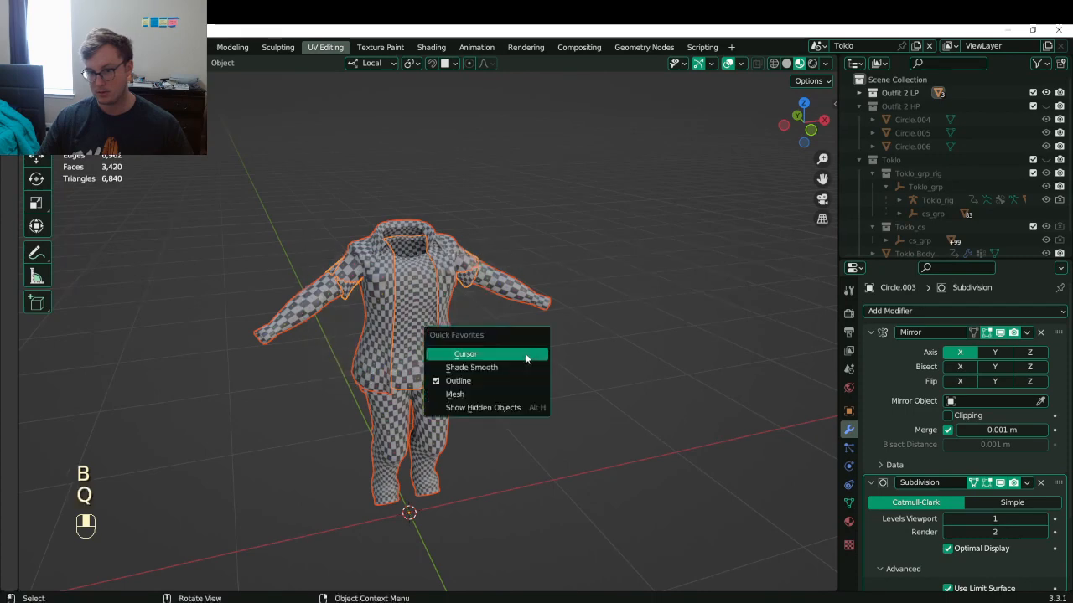
left_click(469, 394)
key("ctrl+s")
key("ctrl+j")
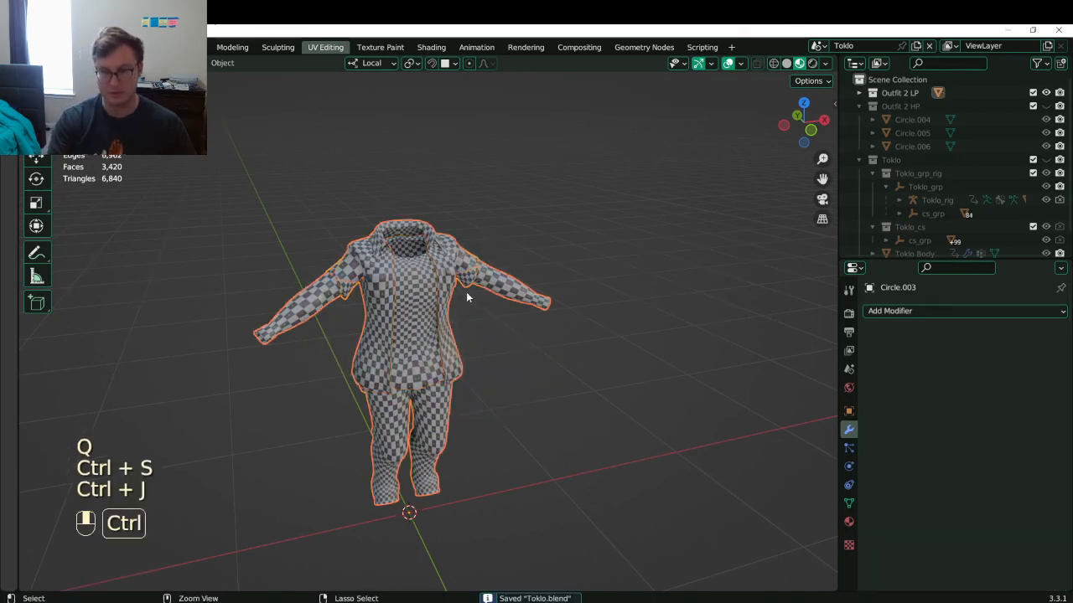
key("ctrl+s")
- Expand Outfit 2 LP, leave the jacket's name unchanged, and unhide the Toklo collection
left_click(859, 93)
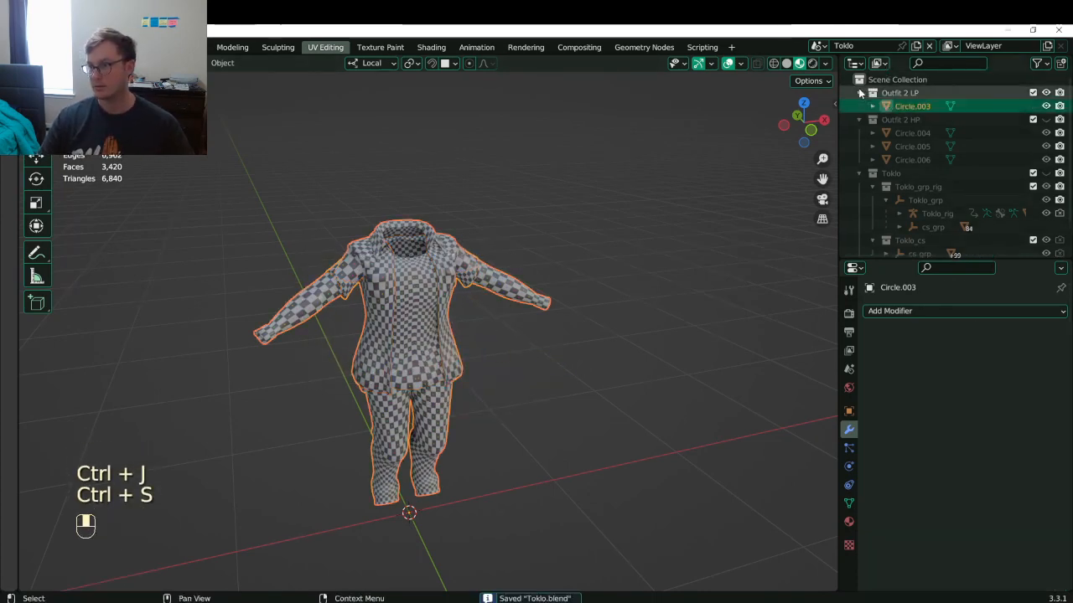
double_click(918, 109)
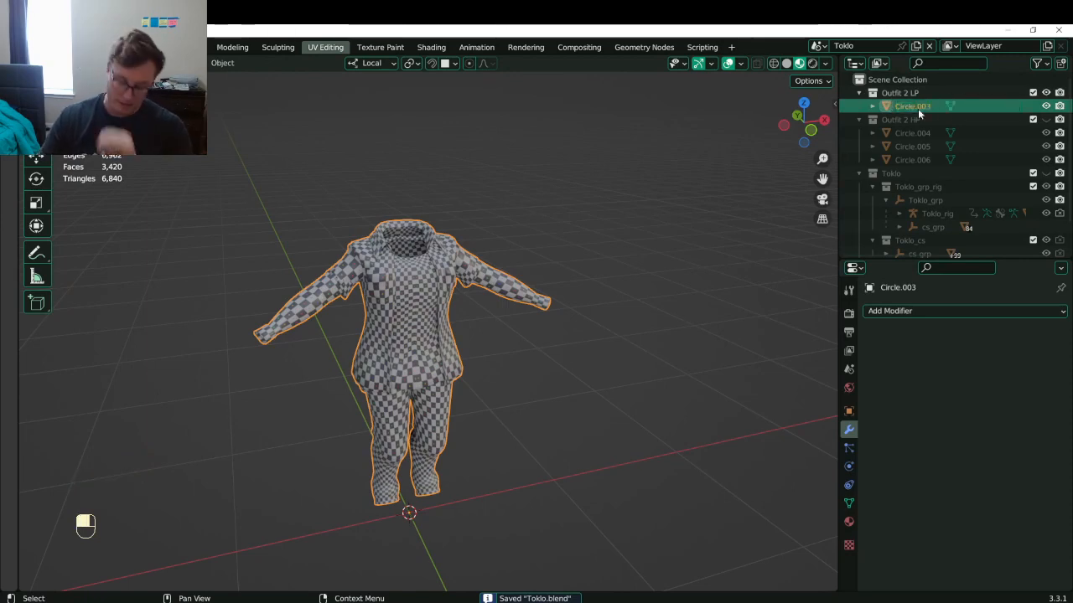
key("Escape")
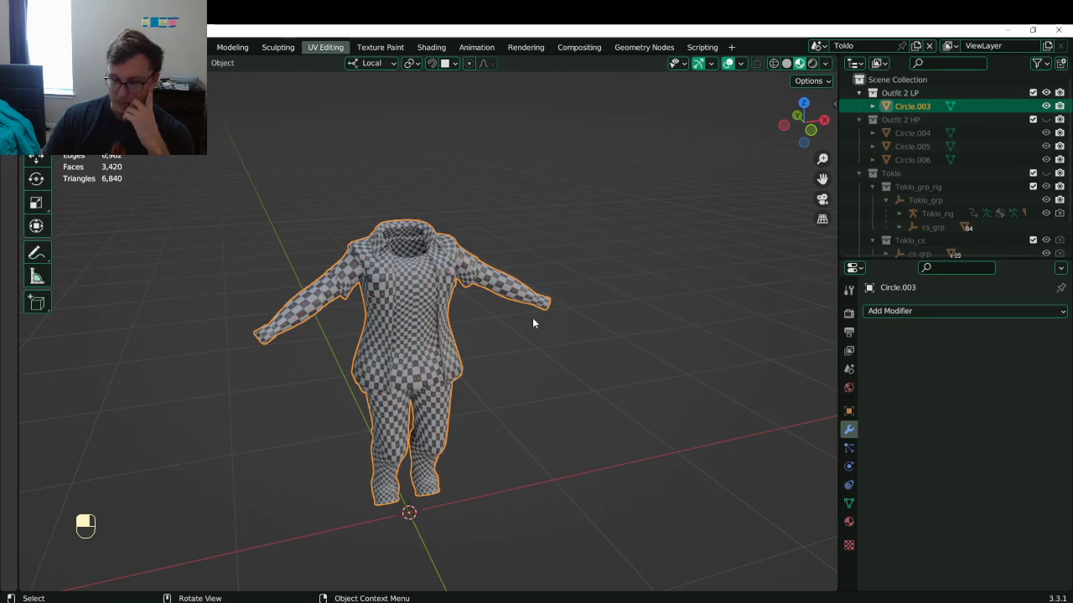
left_click(1045, 172)
- Select Toklo Body, check its mesh in Edit Mode, and save the file
left_click(405, 362)
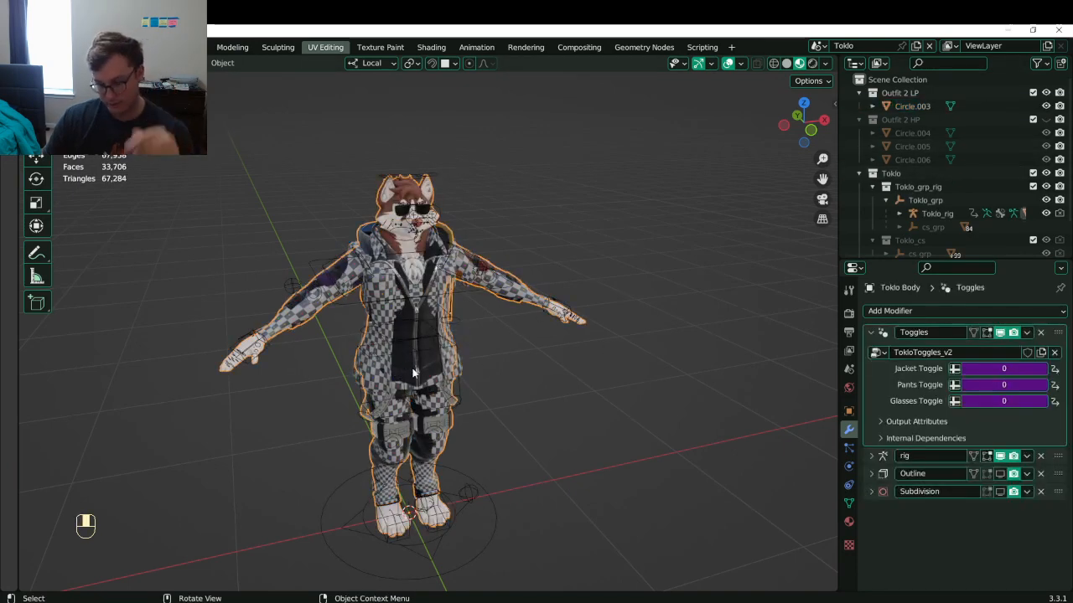
middle_click_drag(402, 364, 442, 319)
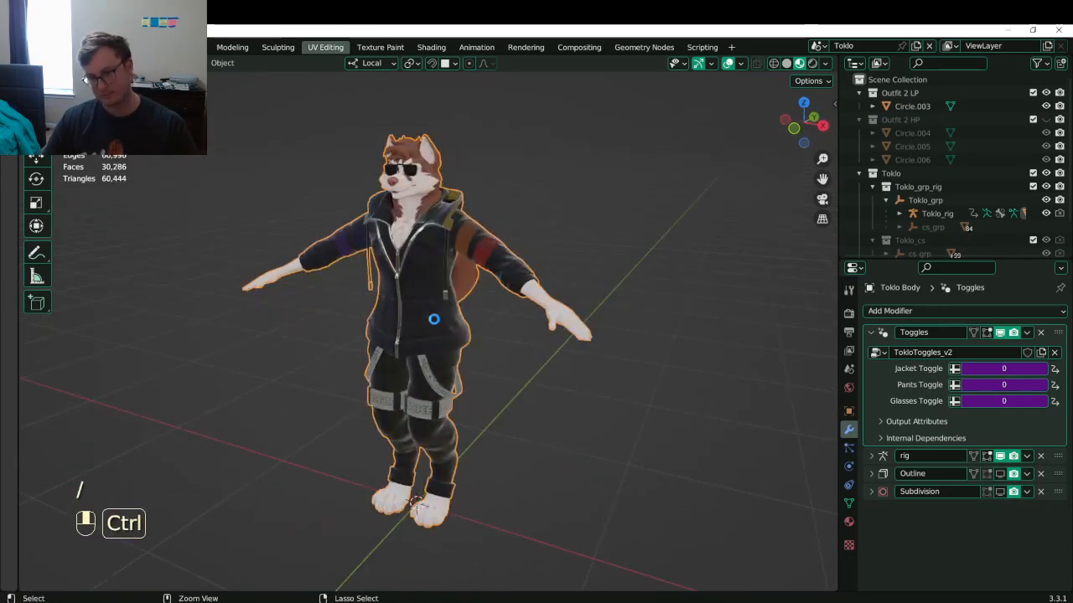
key("ctrl+s")
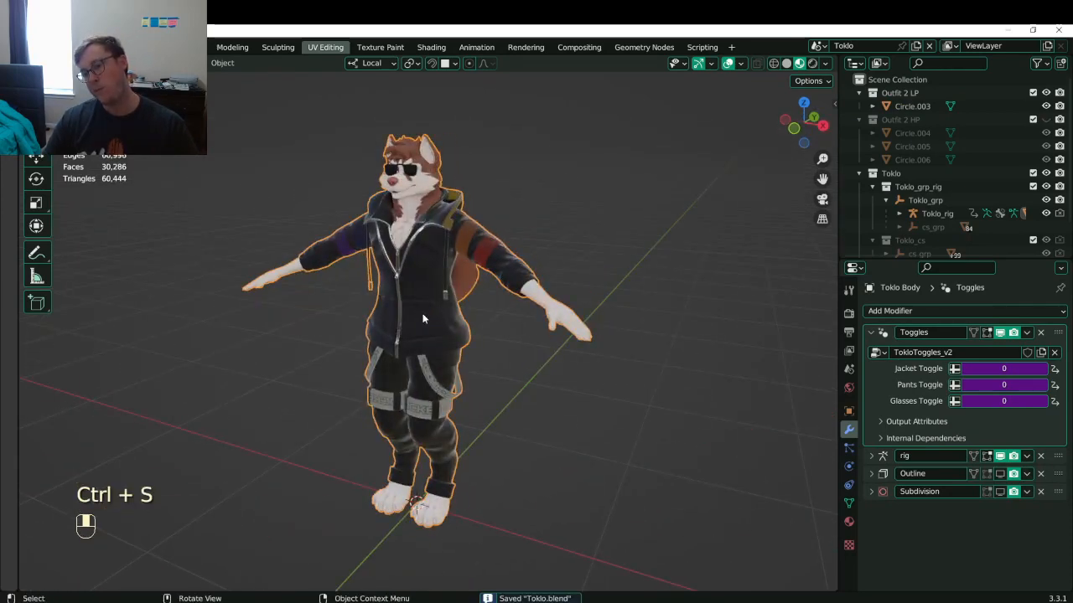
middle_click_drag(417, 315, 568, 306)
key("Tab")
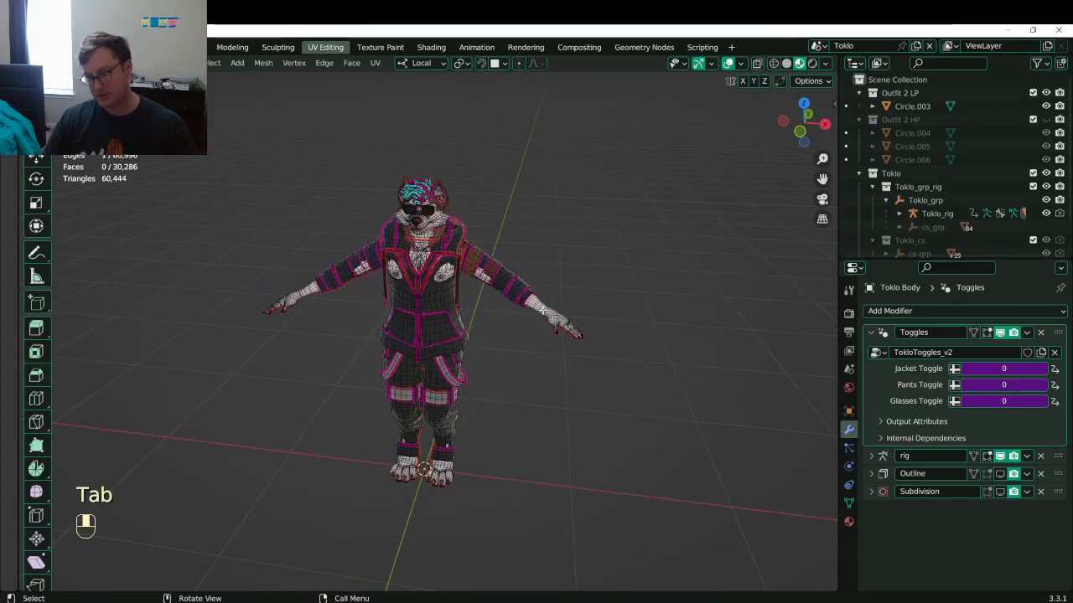
key("Tab")
scroll(1062, 245, "down", 2)
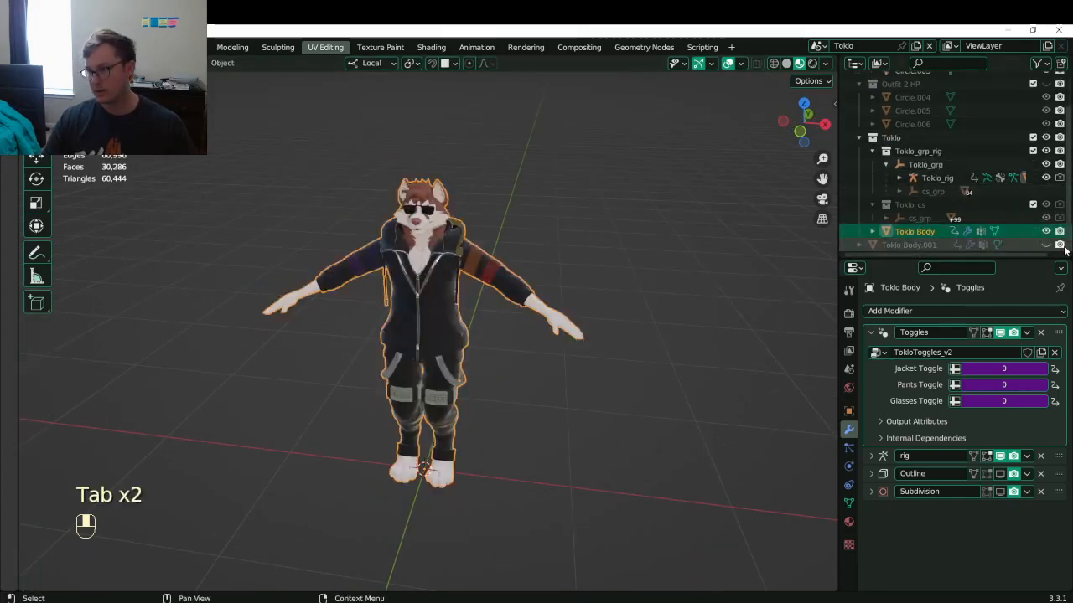
scroll(1048, 178, "up", 2)
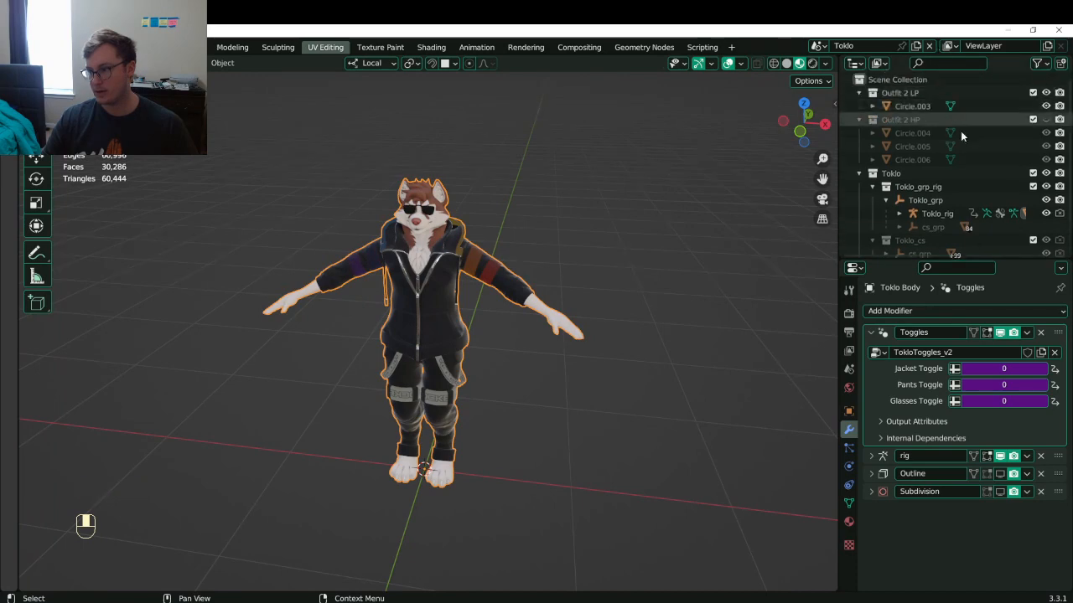
- Hide Toklo, show Toklo Body.001 in local view with its Object Data properties, and save
left_click(1046, 173)
scroll(991, 207, "down", 2)
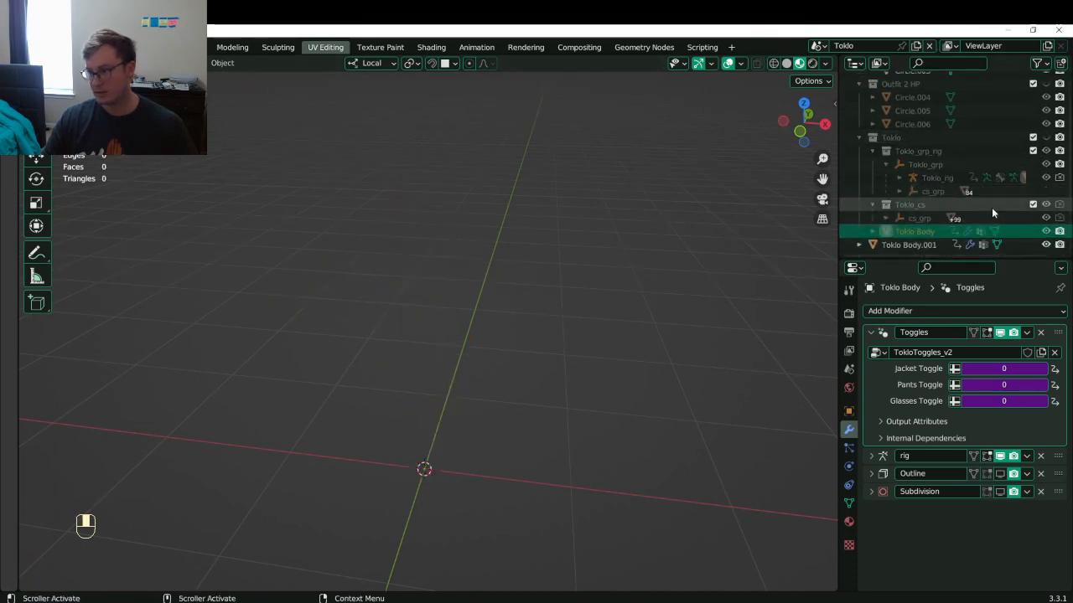
key("slash")
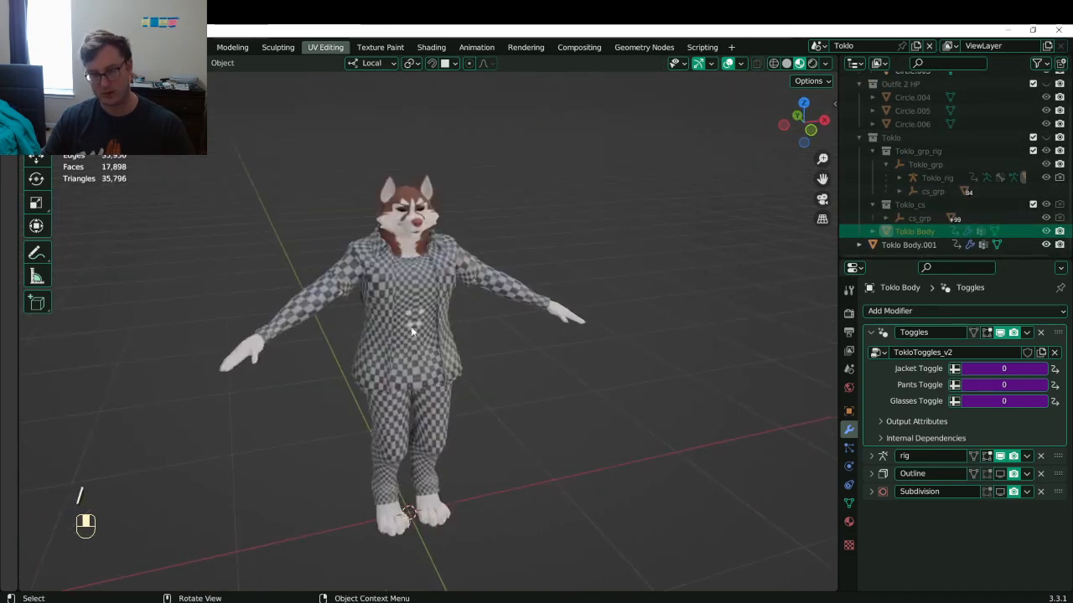
left_click(421, 231)
left_click(849, 503)
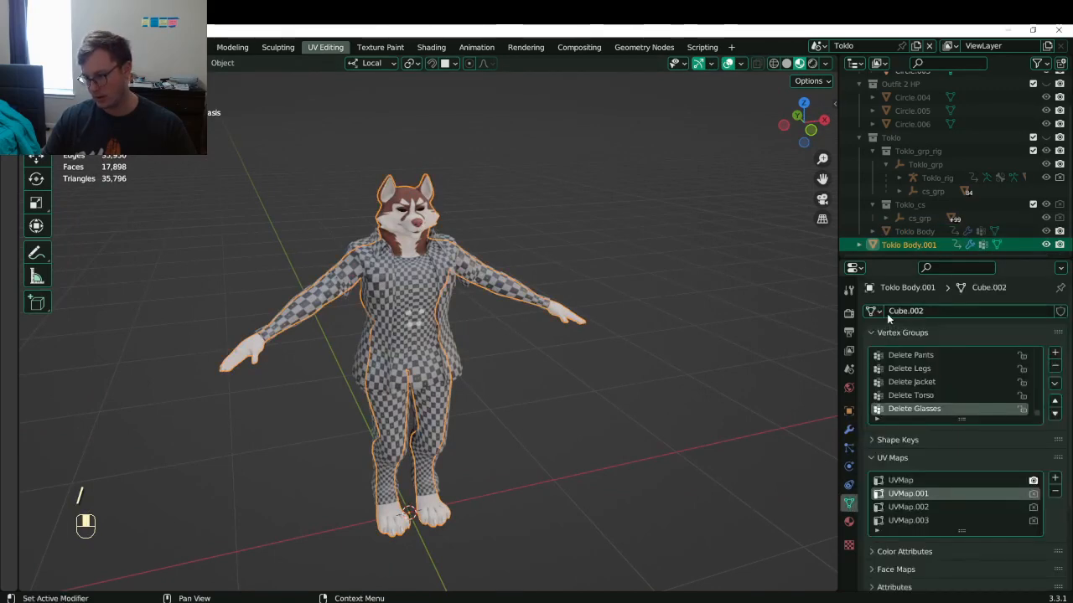
scroll(932, 379, "up", 5)
scroll(1043, 417, "down", 5)
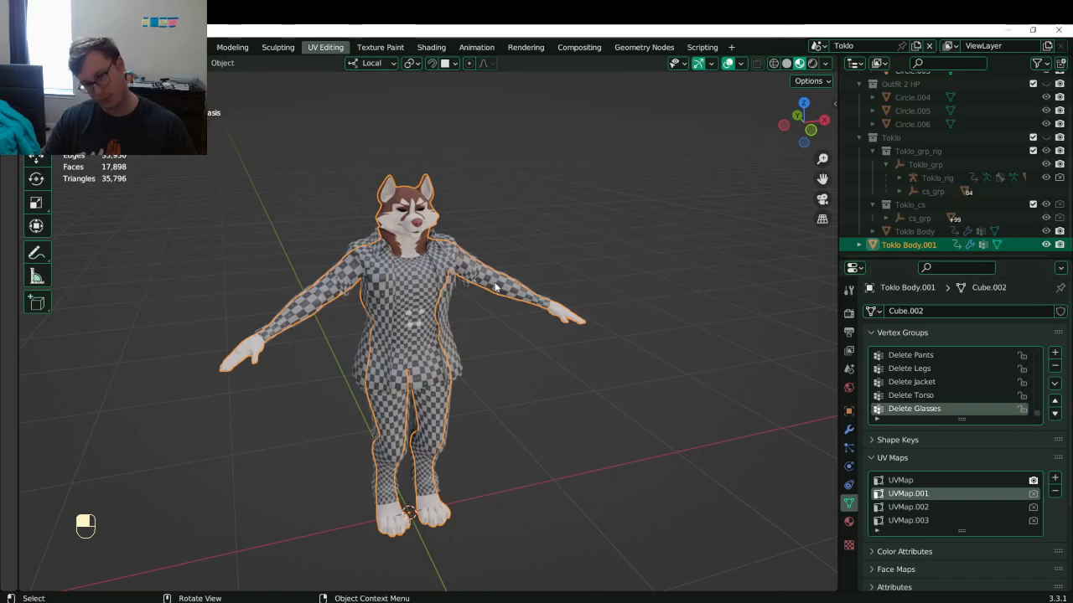
key("ctrl+s")
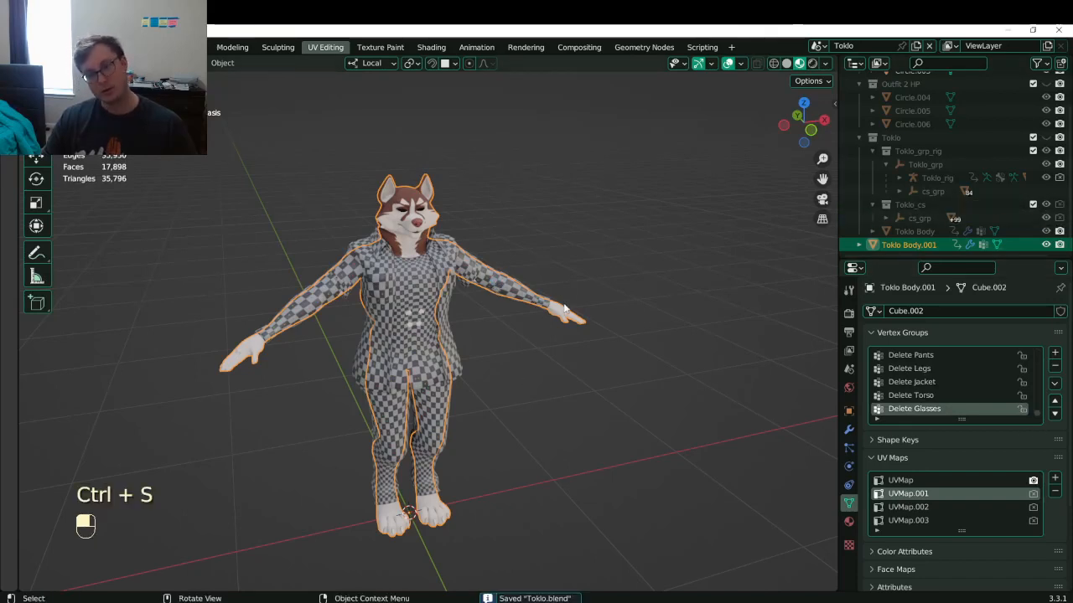
- On the jacket, pick Toklo Body.001 as the Mesh Data Transfer source and save
left_click(484, 275)
scroll(964, 549, "down", 3)
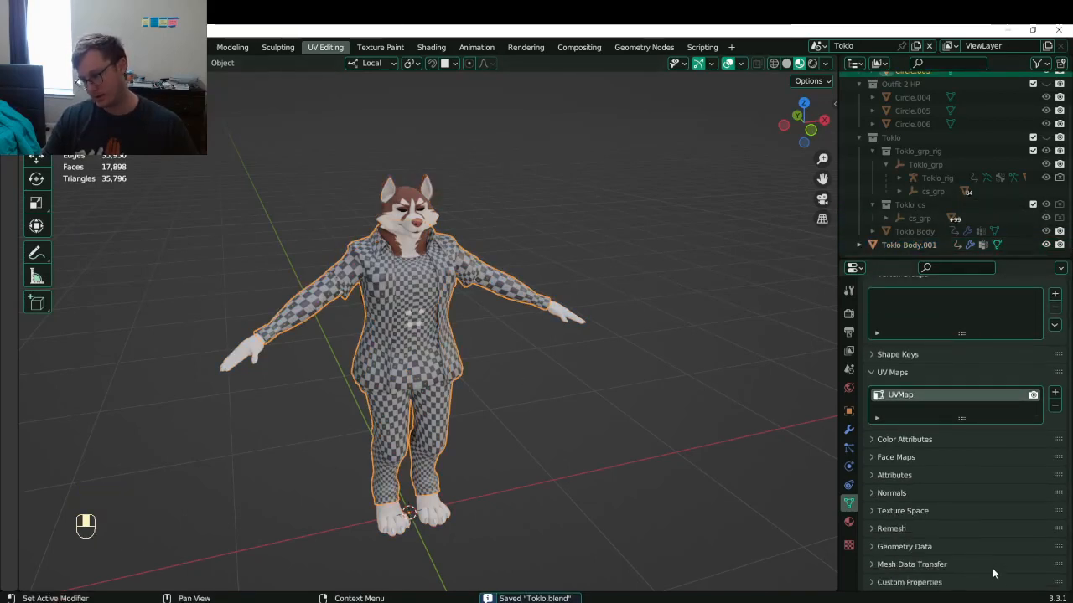
left_click(956, 564)
scroll(955, 564, "down", 4)
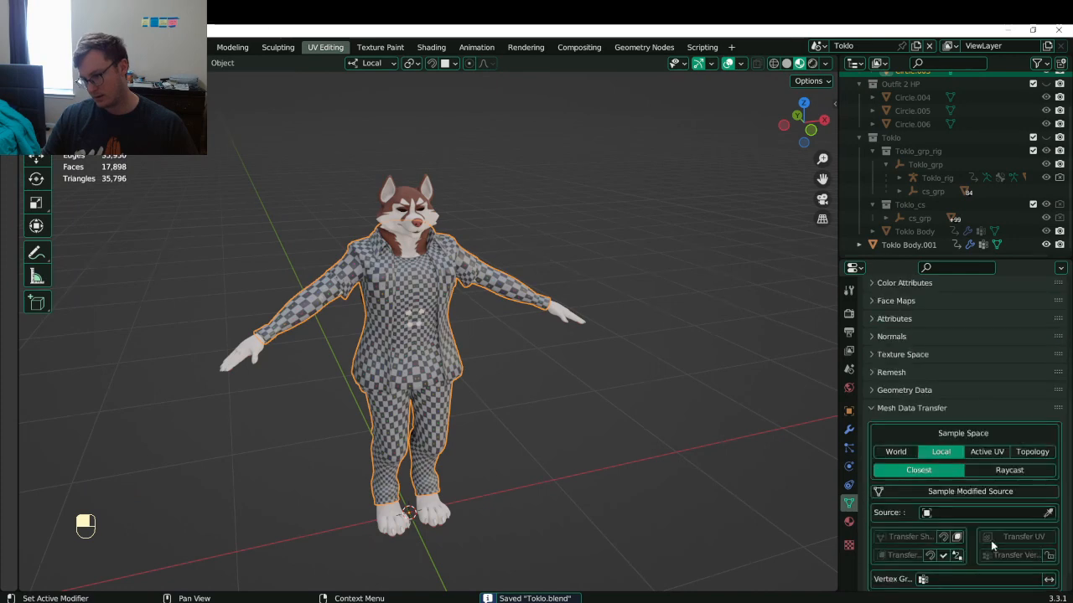
left_click(1049, 513)
left_click(426, 176)
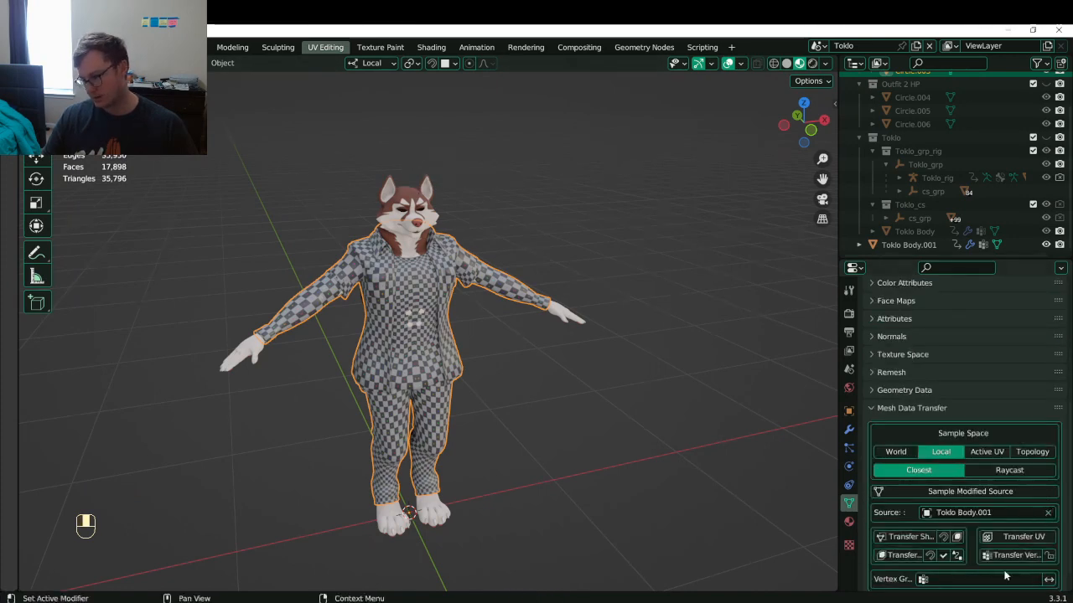
scroll(1006, 570, "up", 1)
key("ctrl+s")
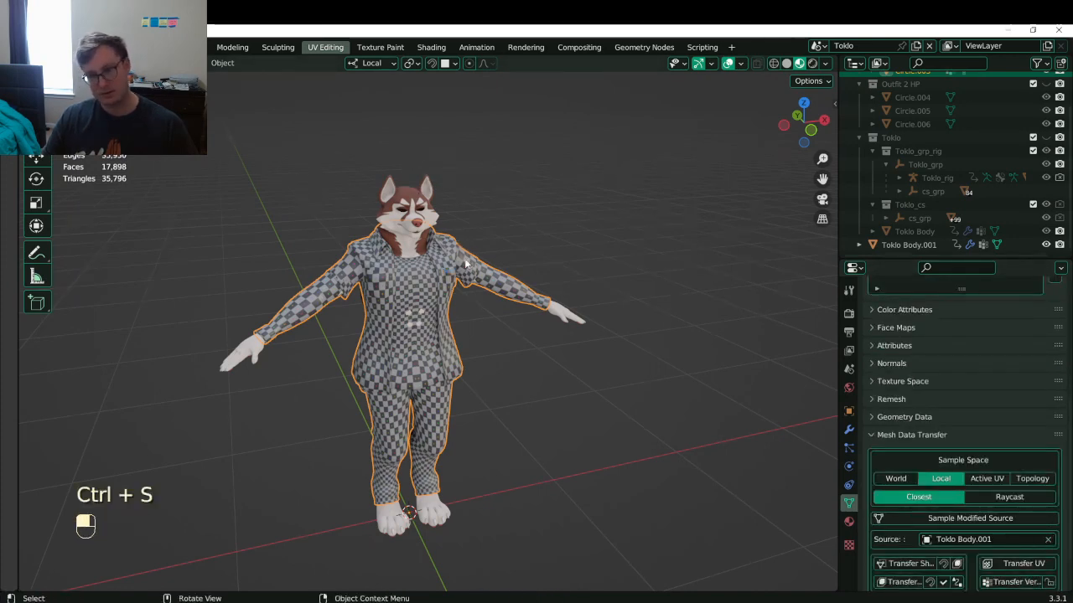
- Orbit around the character to check the transfer result, saving along the way
scroll(477, 249, "up", 3)
scroll(477, 249, "down", 3)
middle_click_drag(477, 249, 400, 259)
middle_click_drag(297, 273, 496, 291)
key("ctrl+s")
middle_click_drag(617, 263, 548, 283)
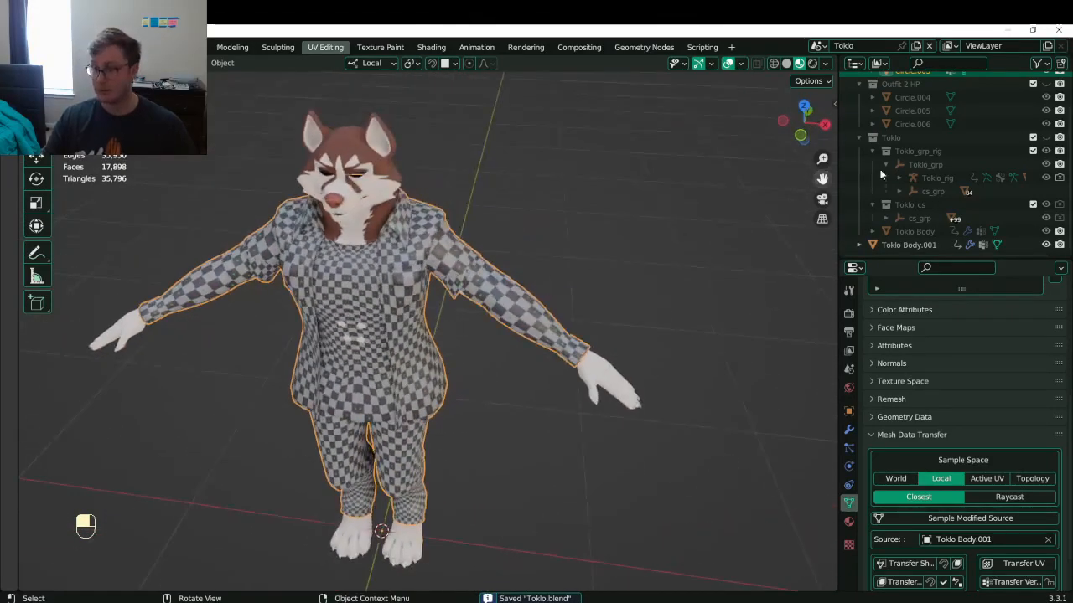
middle_click_drag(469, 268, 340, 243)
key("ctrl+s")
scroll(950, 200, "up", 2)
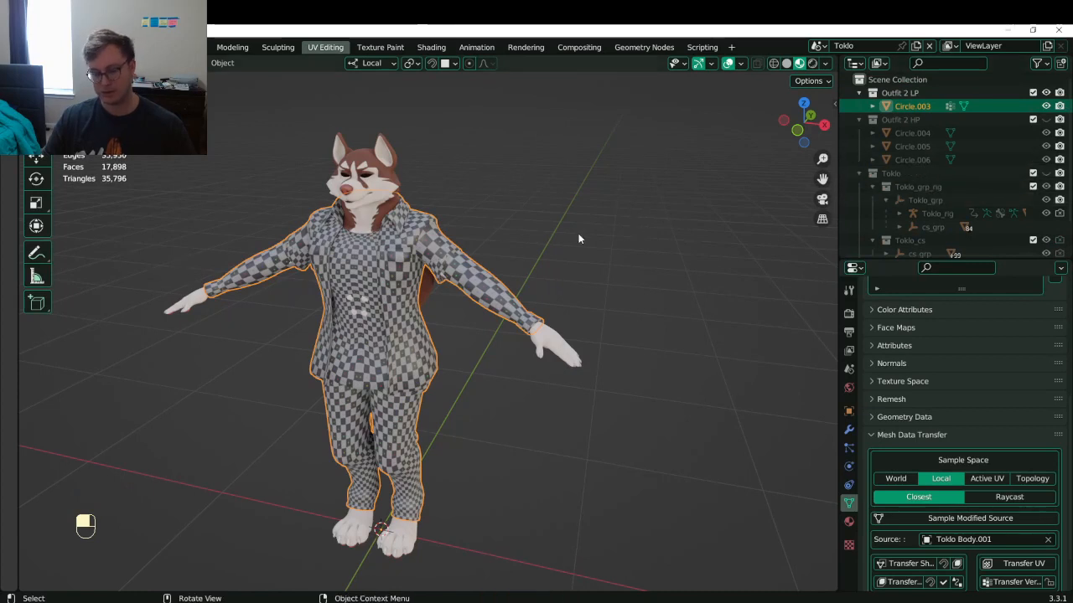
- Delete the checkered Toklo Body.001 and save the file
key("x")
left_click(515, 233)
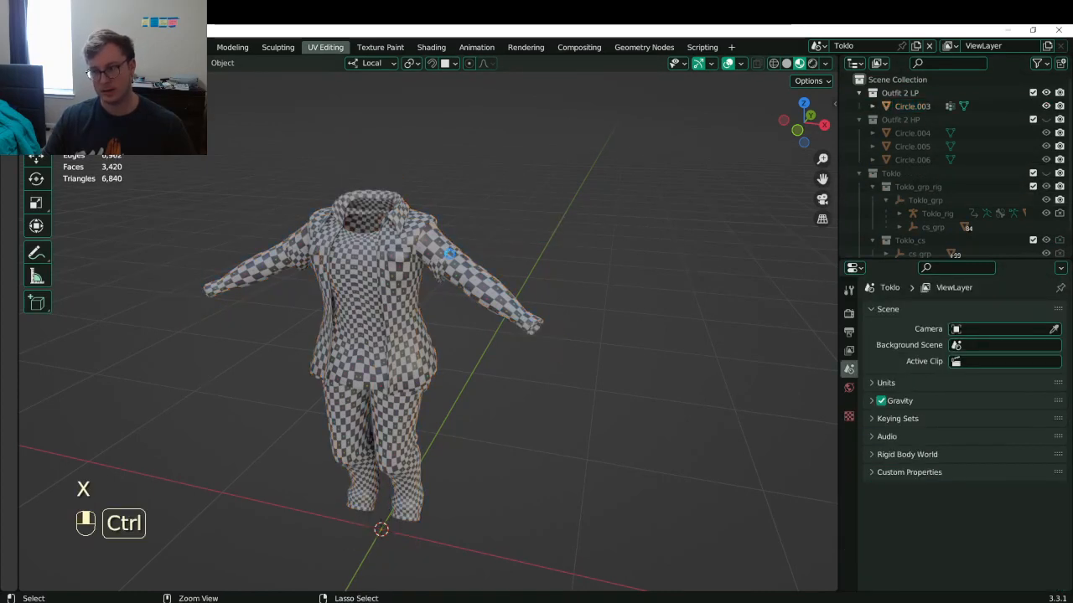
key("ctrl+s")
scroll(1020, 223, "down", 1)
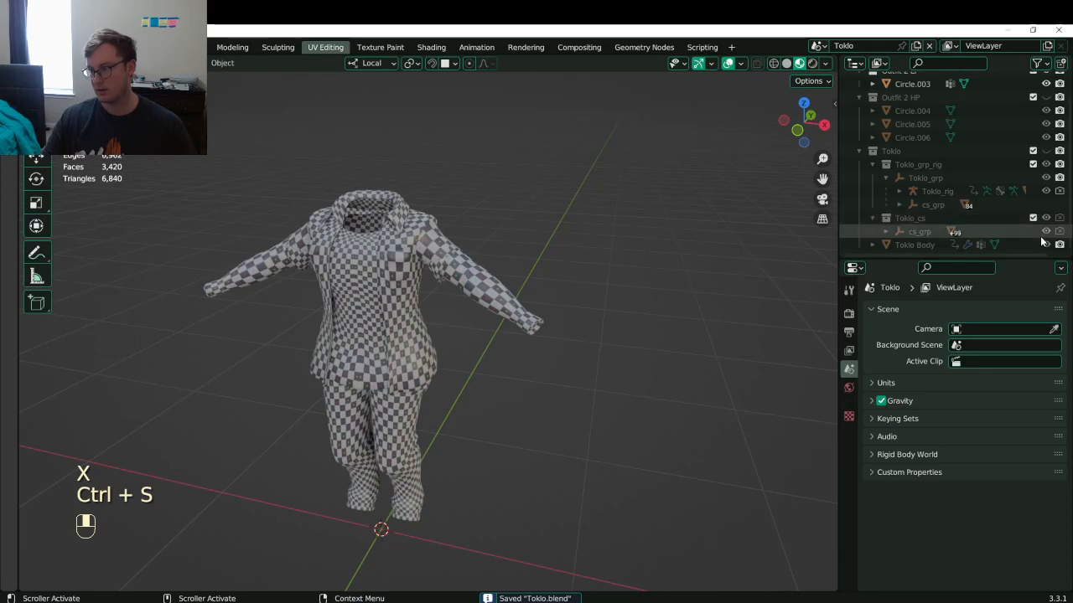
- Unhide Toklo and join the Circle.003 jacket into Toklo Body, saving Toklo.blend
left_click(1045, 151)
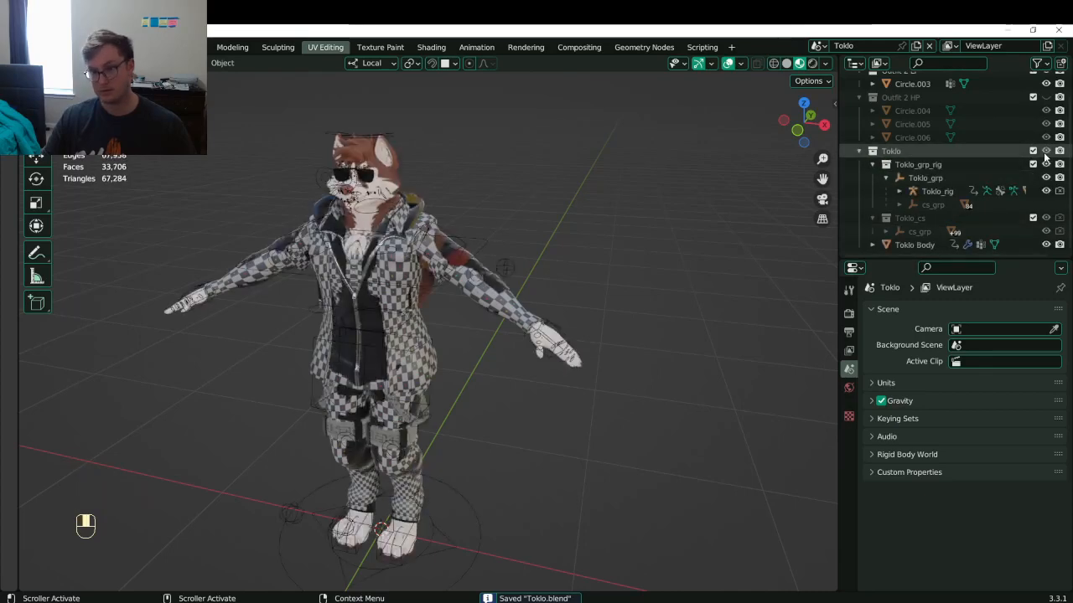
left_click(510, 304)
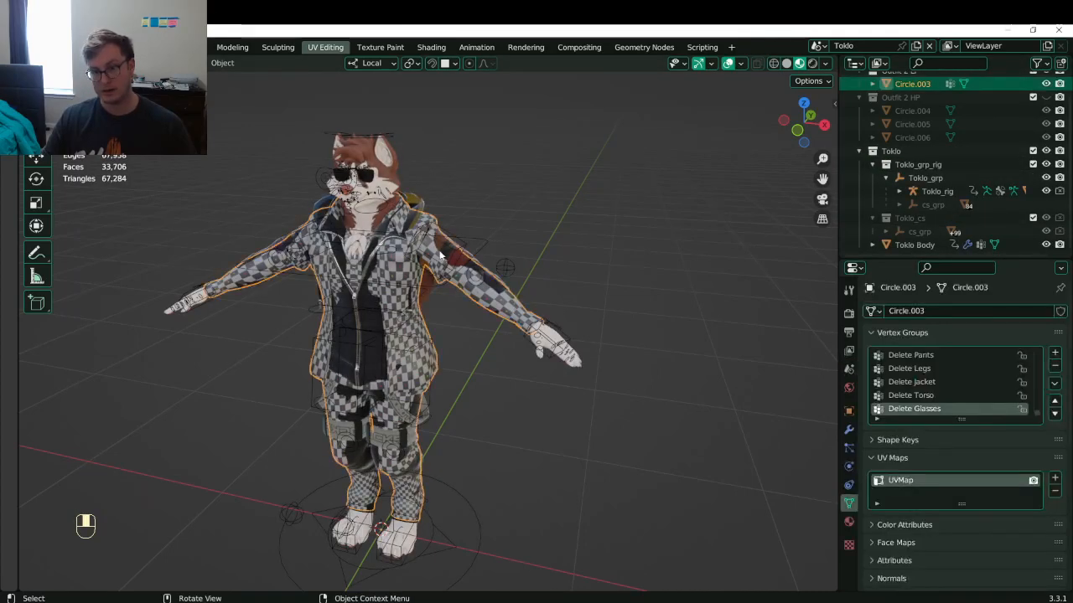
key("g")
right_click(434, 197)
left_click(429, 203, "shift")
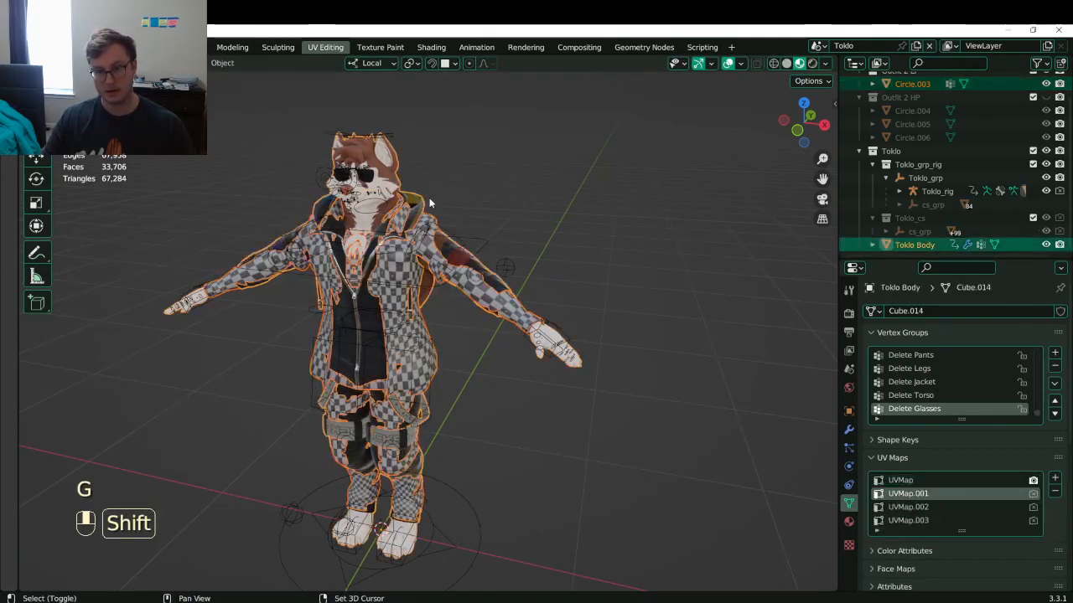
key("ctrl+j")
key("ctrl+s")
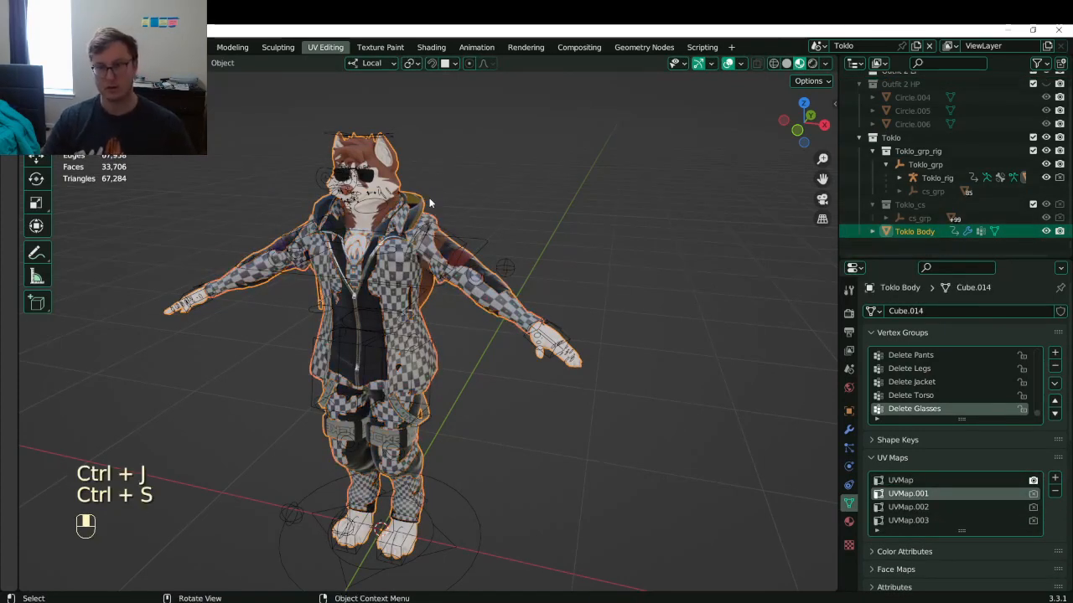
middle_click_drag(431, 238, 610, 244)
key("ctrl+s")
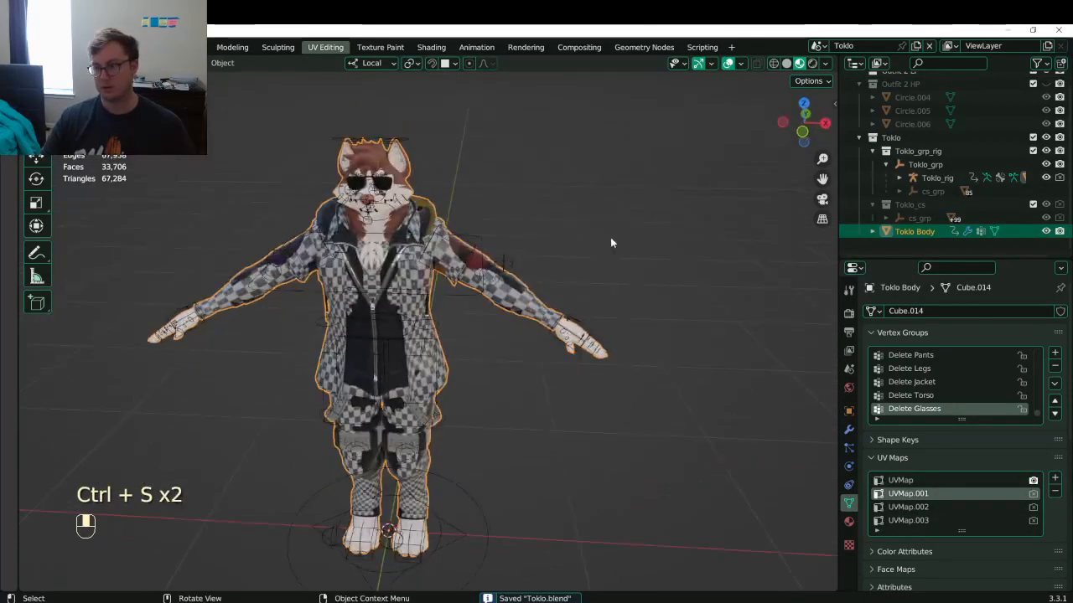
left_click(511, 242)
- Select Toklo_rig and try an Auto-Rig Pro FBX export, dismissing the error report
left_click(499, 258)
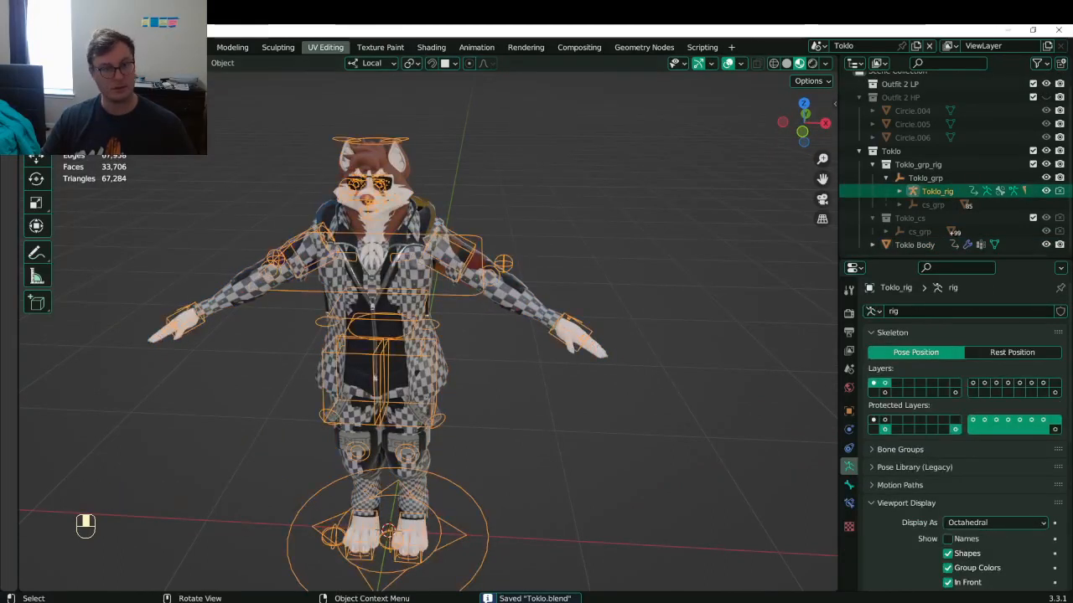
left_click(54, 47)
left_click(55, 247)
left_click(29, 47)
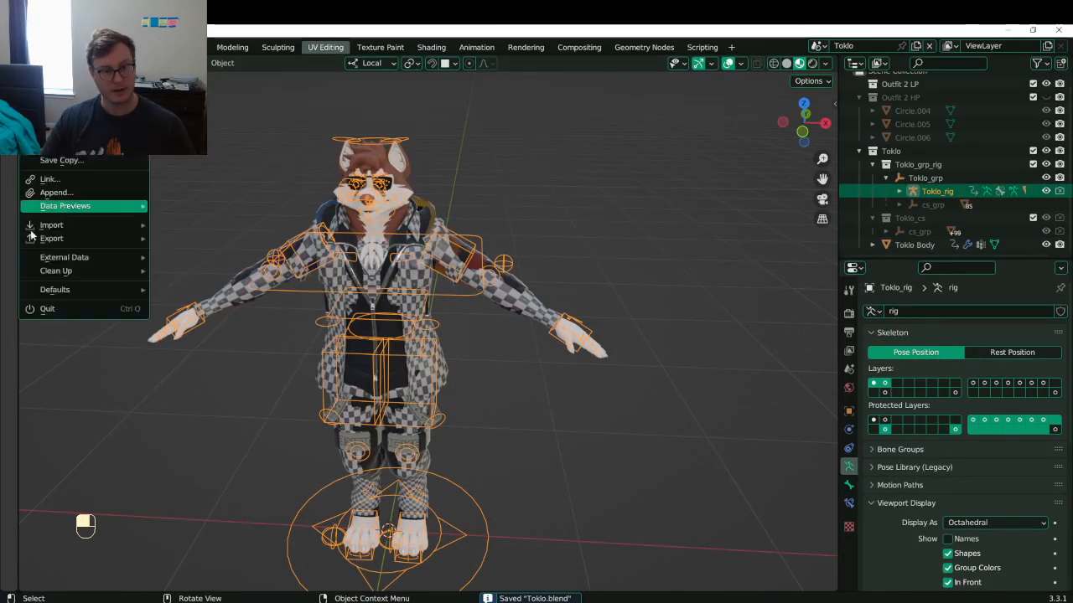
mouse_move(52, 238)
left_click(225, 412)
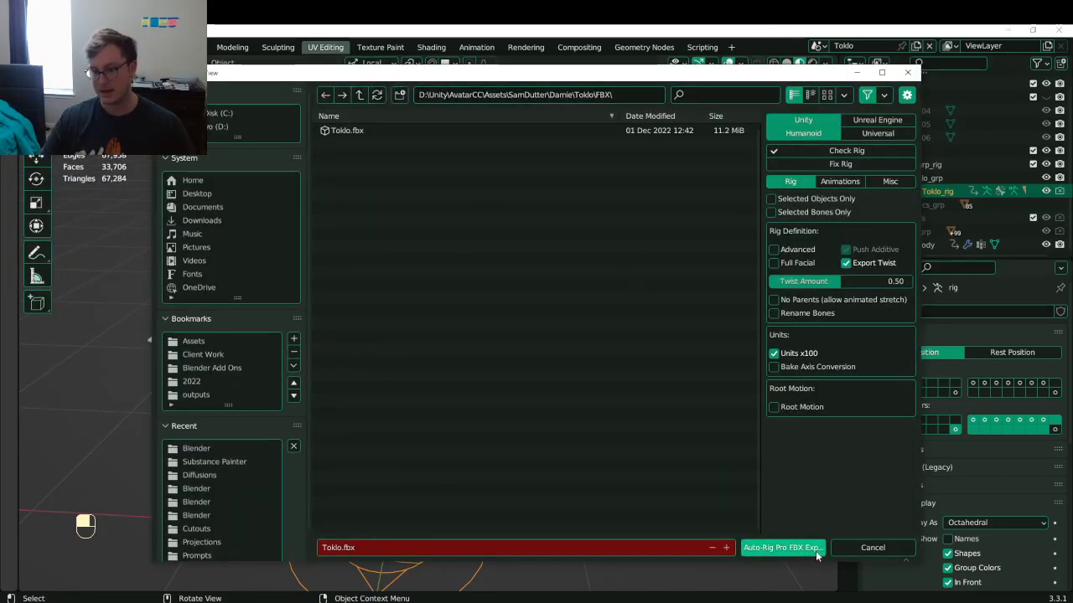
left_click(779, 547)
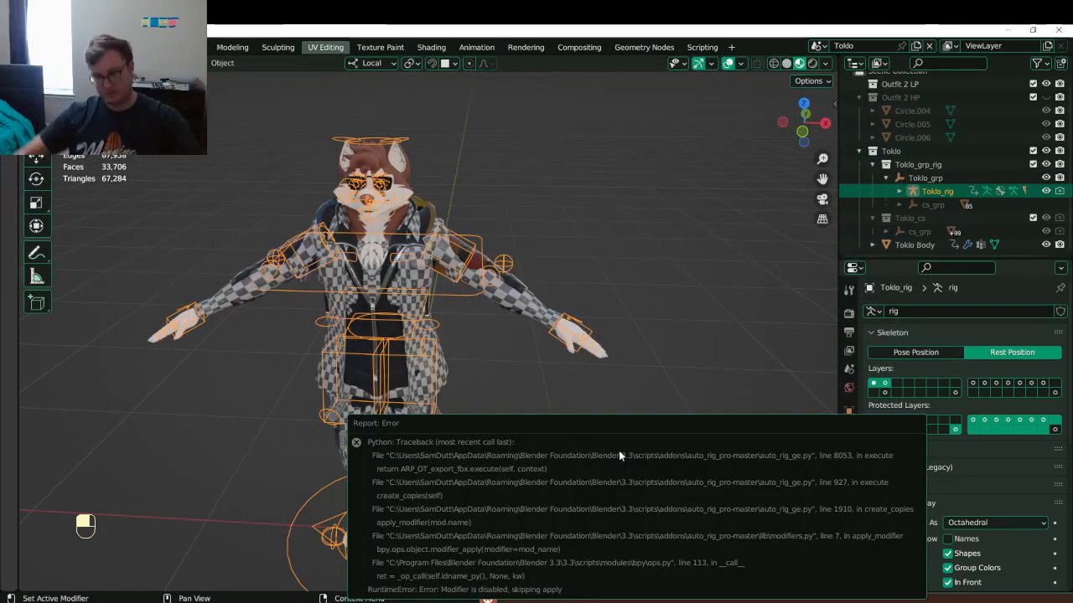
key("Escape")
- Inspect Toklo Body's modifier stack, collapse the Toggles modifier, and reselect Toklo_rig
left_click(536, 314)
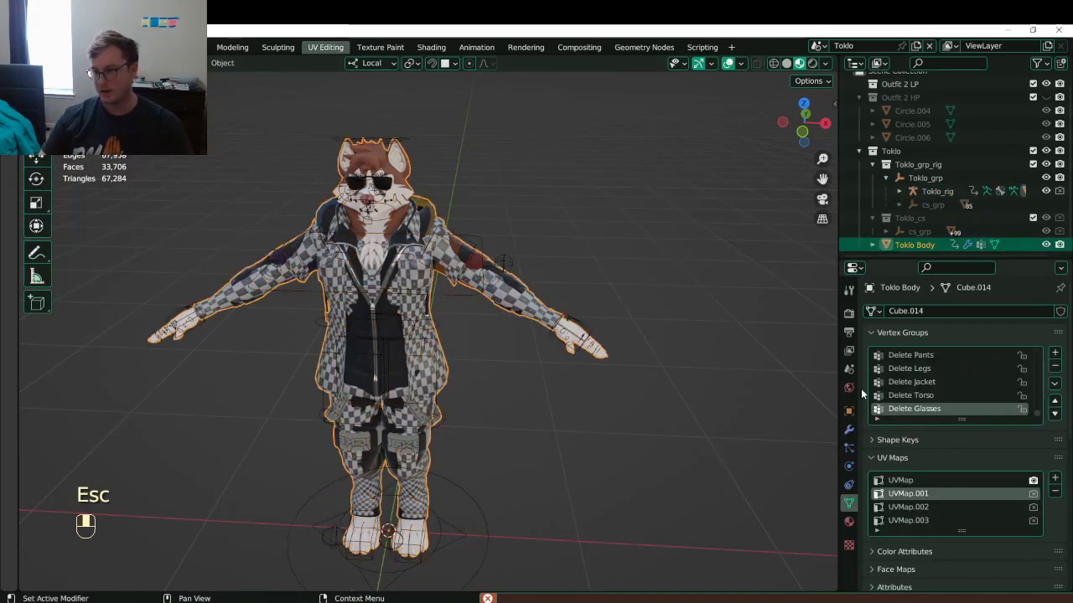
left_click(849, 410)
left_click(848, 429)
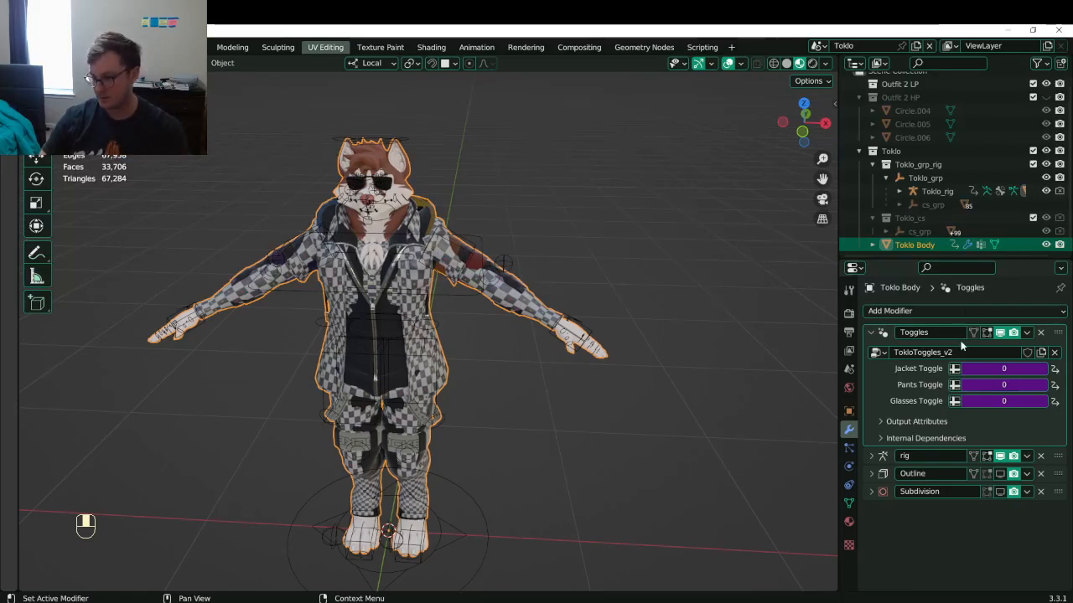
left_click(872, 332)
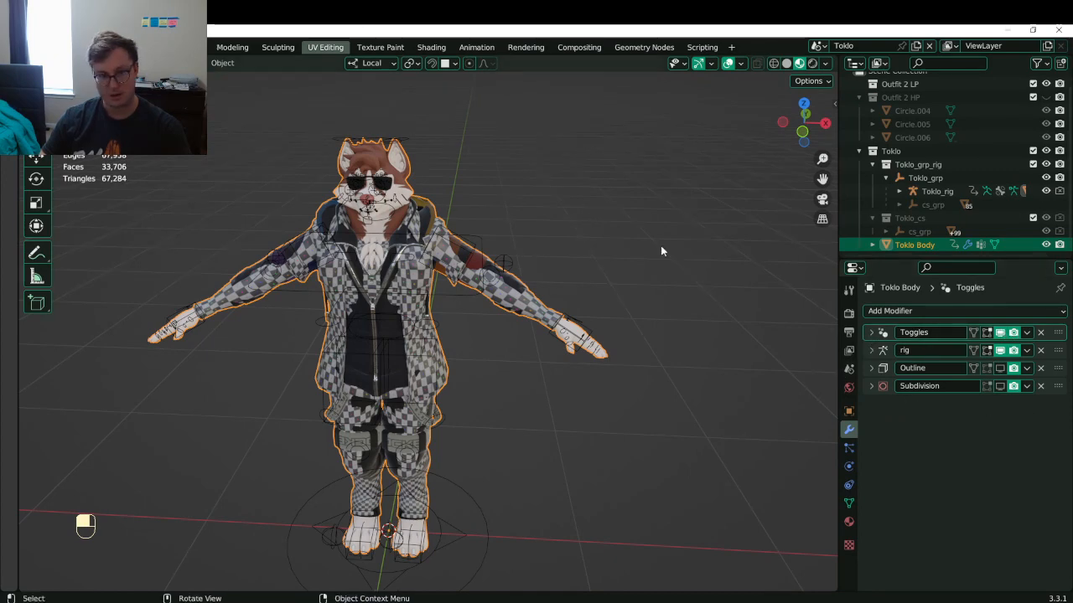
left_click(32, 47)
mouse_move(64, 239)
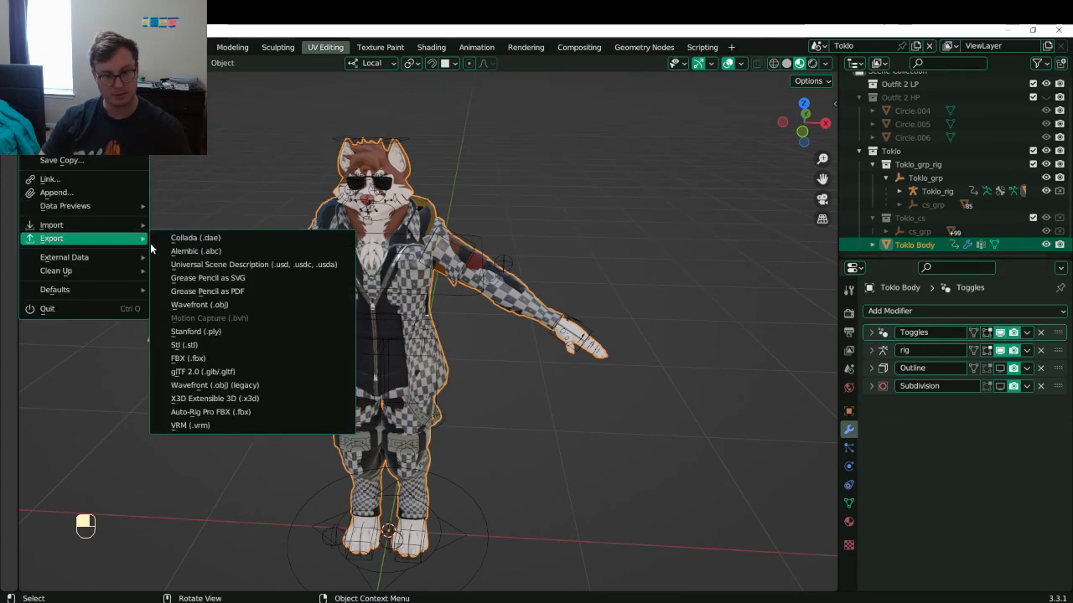
left_click(198, 412)
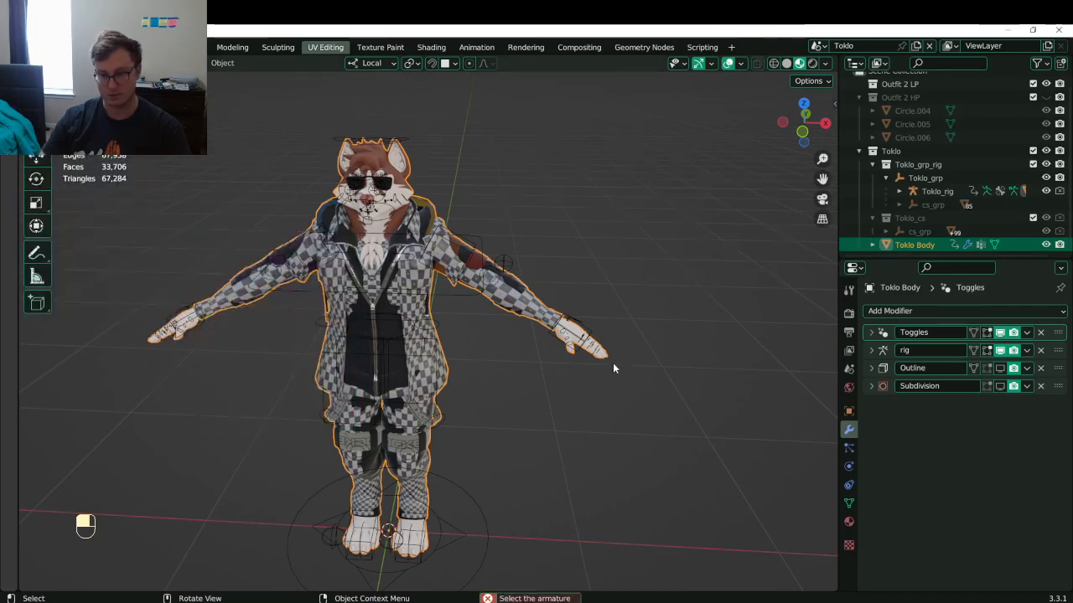
left_click(478, 494)
- Export Toklo.fbx via Auto-Rig Pro FBX with Apply Modifiers over Shape Keys unchecked
left_click(32, 47)
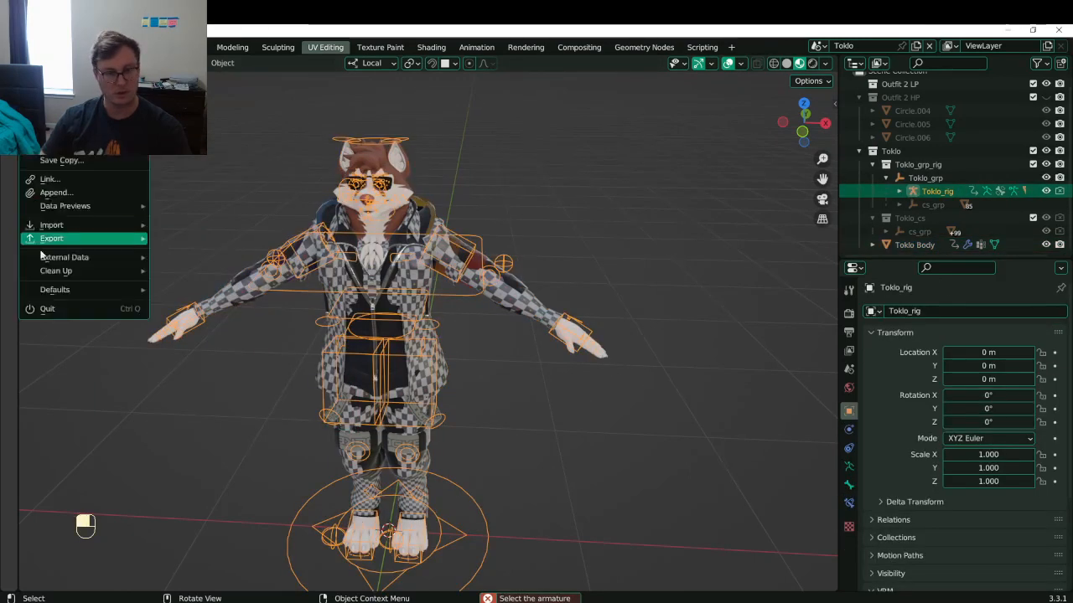
mouse_move(52, 239)
left_click(237, 411)
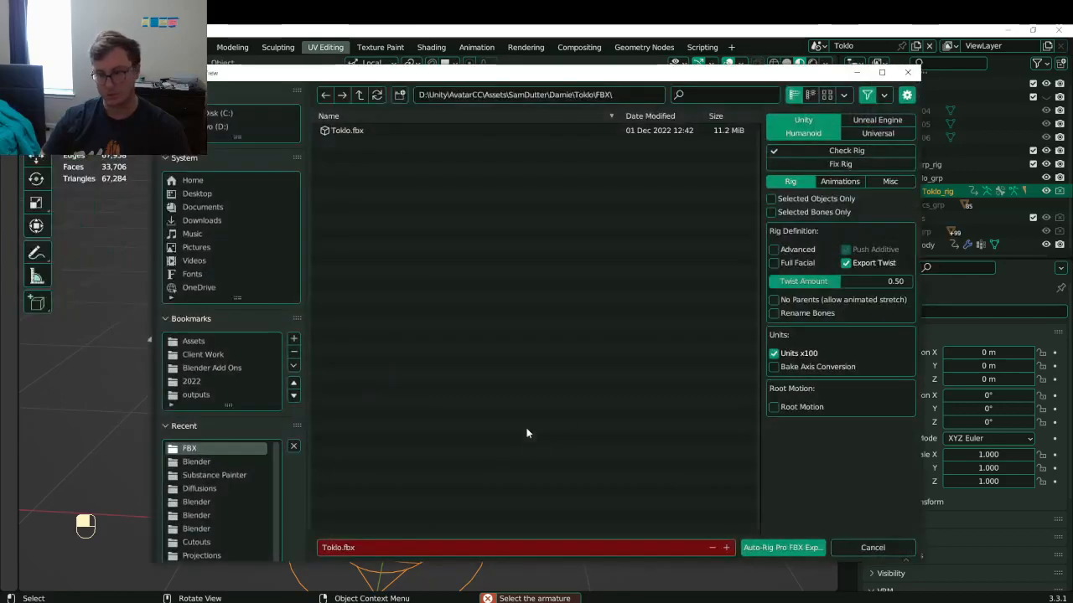
left_click(831, 186)
left_click(884, 182)
left_click(817, 277)
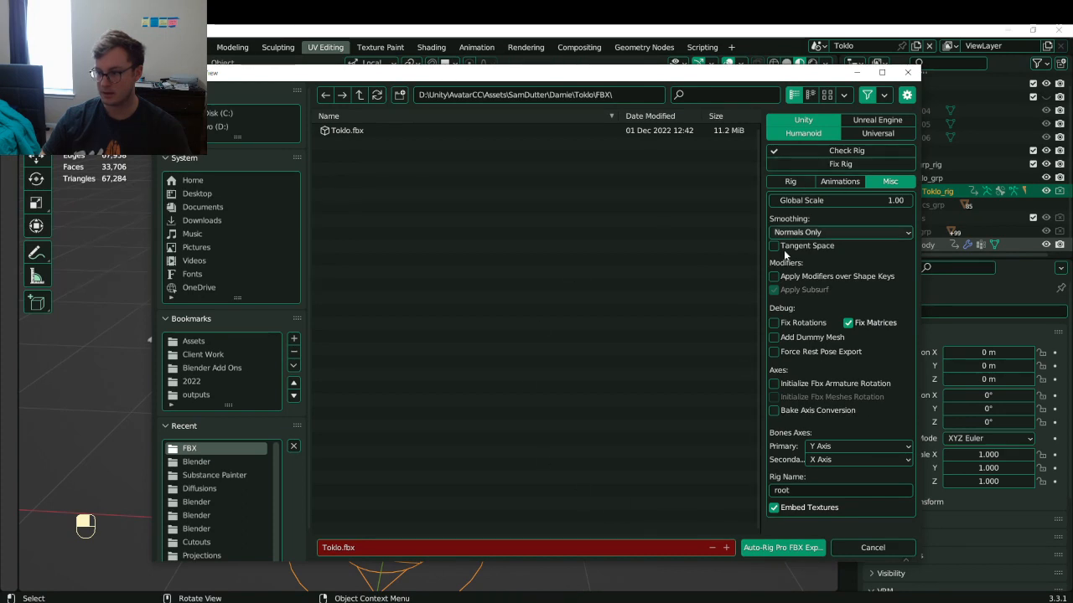
left_click(785, 182)
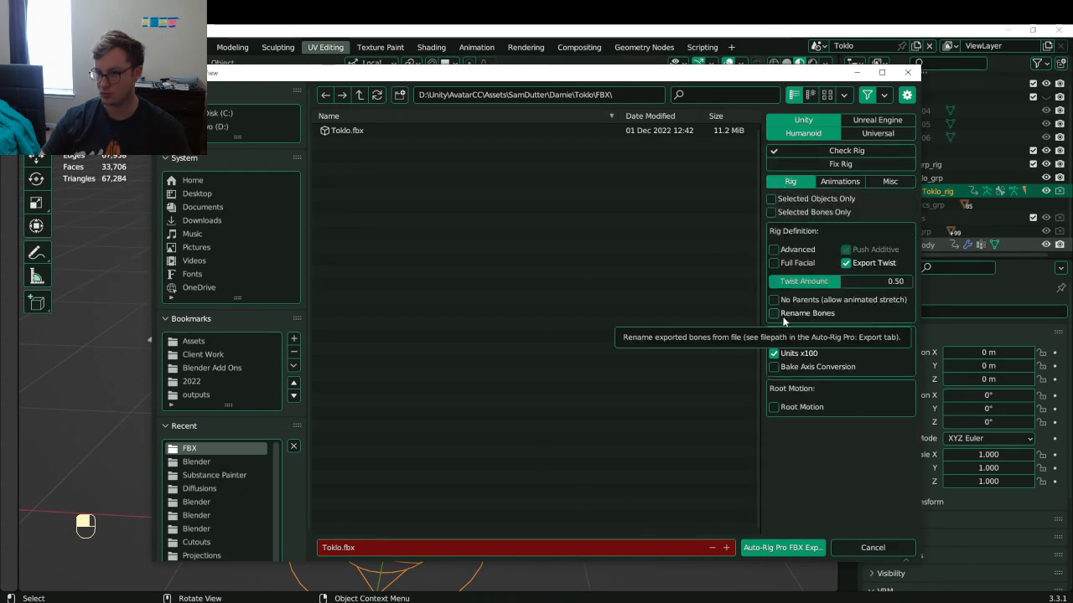
left_click(754, 552)
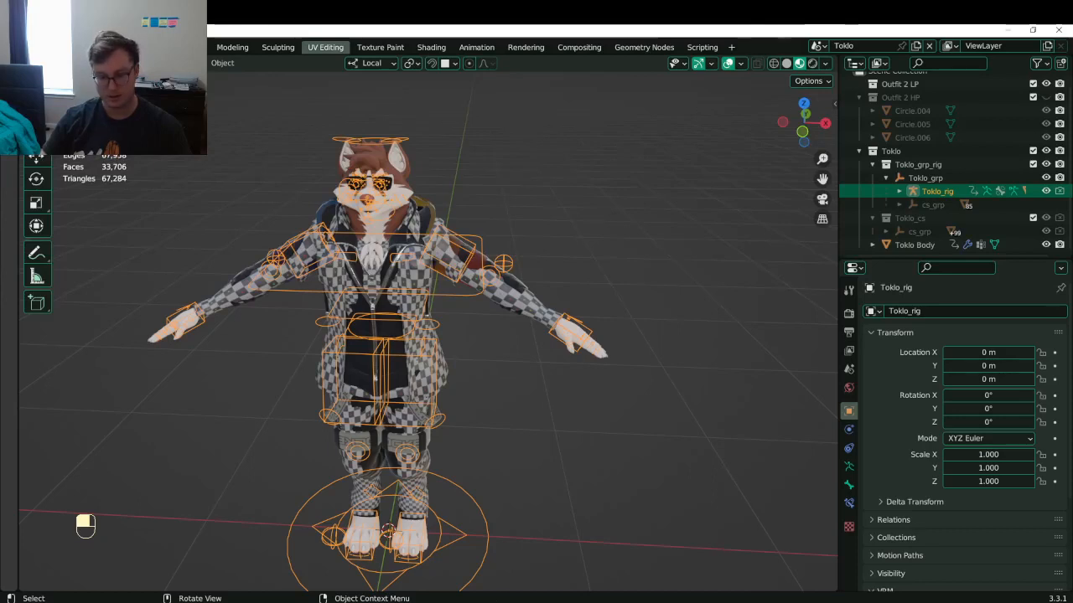
- Correct the sticky-note task to read 'Floppy tongue expression'
key("alt+Tab")
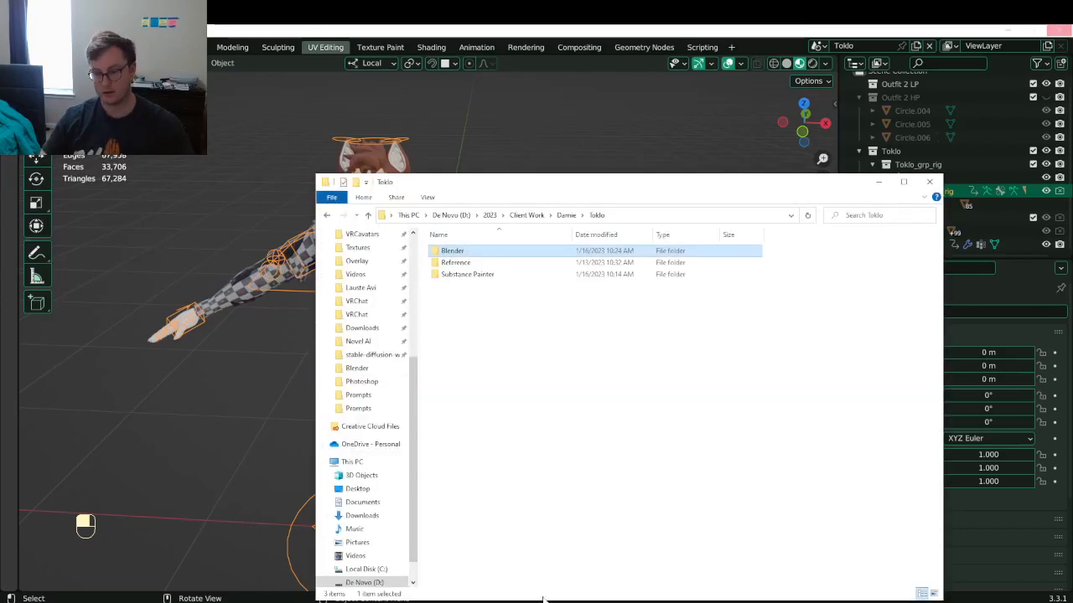
left_click(543, 600)
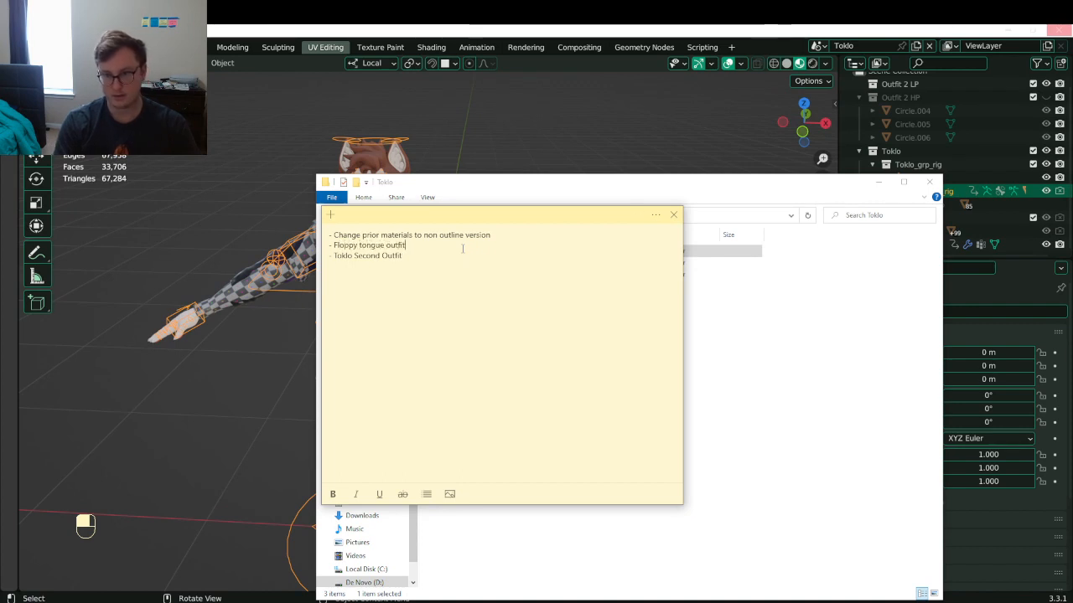
key("BackSpace")
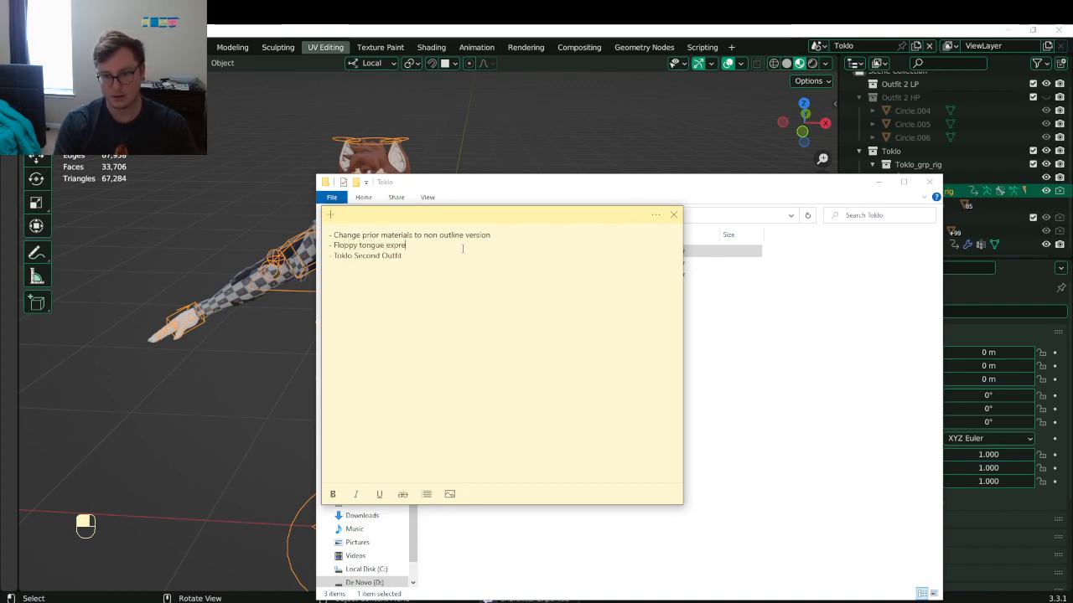
type("ssion")
- Return to Blender, save Toklo.blend, and switch over to Unity
left_click(575, 190)
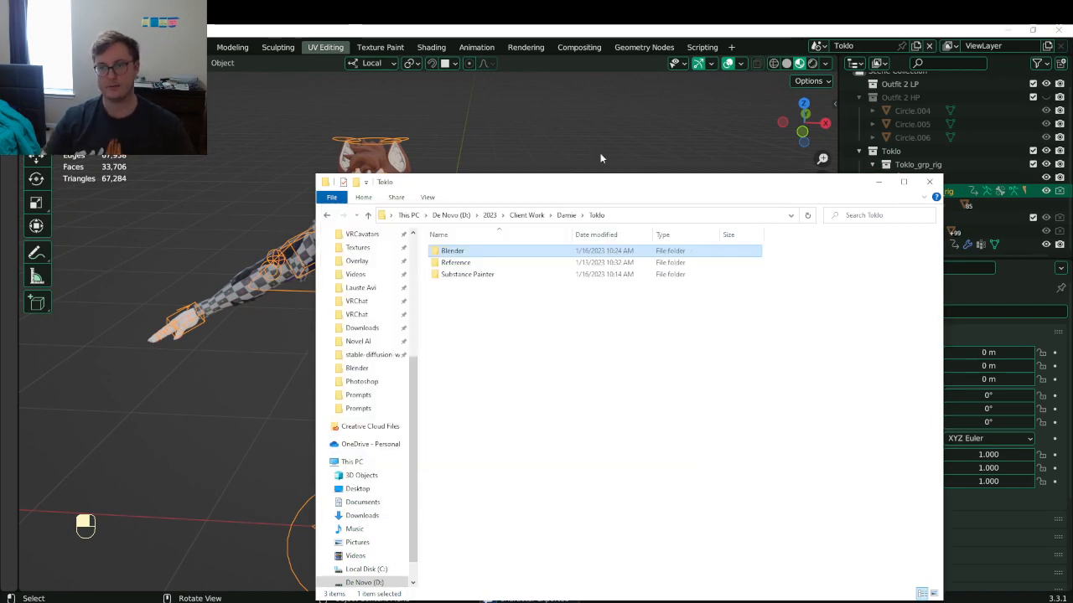
left_click(601, 157)
middle_click_drag(457, 203, 540, 196)
key("ctrl+s")
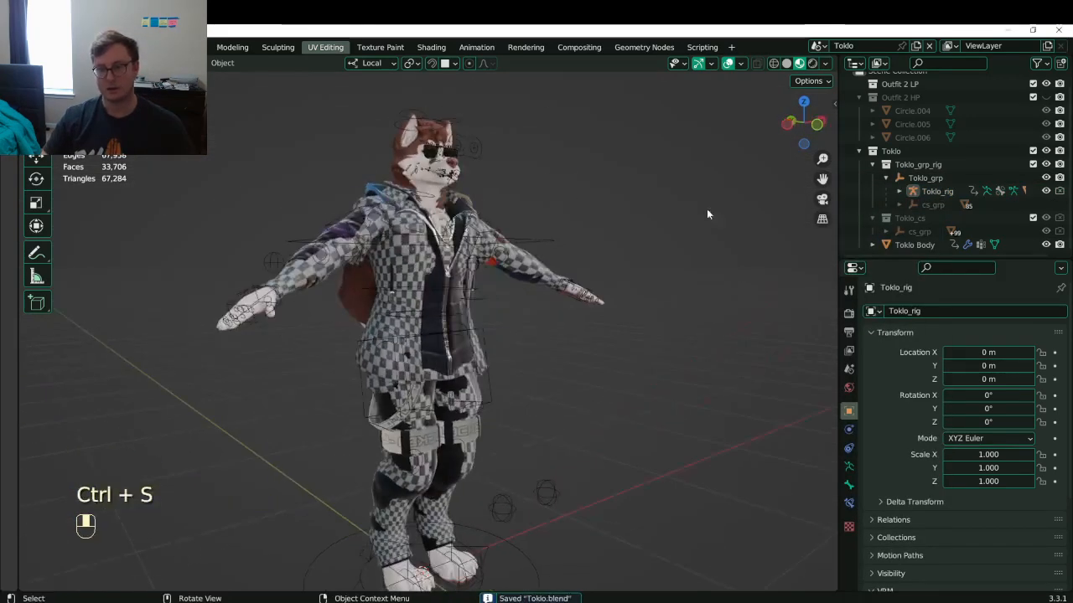
middle_click_drag(706, 209, 413, 267)
middle_click_drag(458, 312, 326, 338)
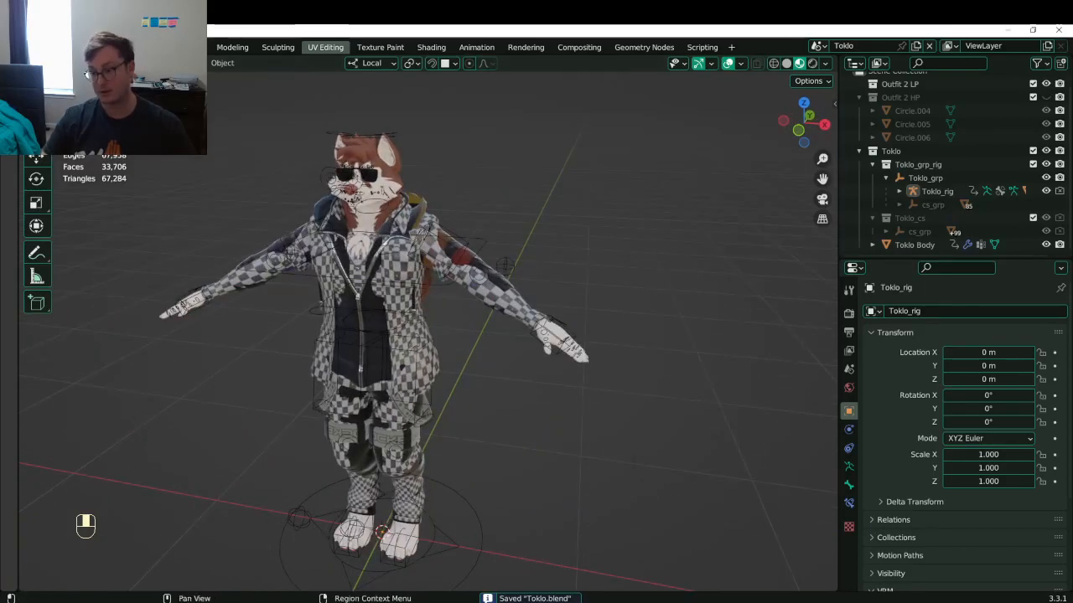
key("alt+Tab")
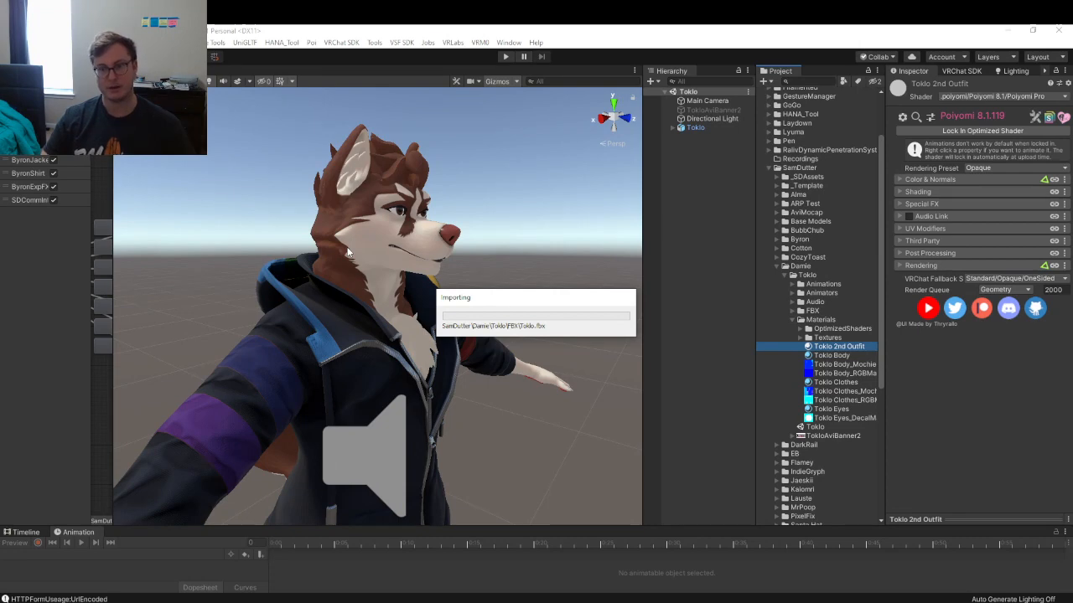
- In Toklo.fbx import settings, drag Toklo 2nd Outfit into the Toklo Second Outfit material slot
left_click_drag(332, 263, 289, 261, "alt")
scroll(501, 268, "up", 5)
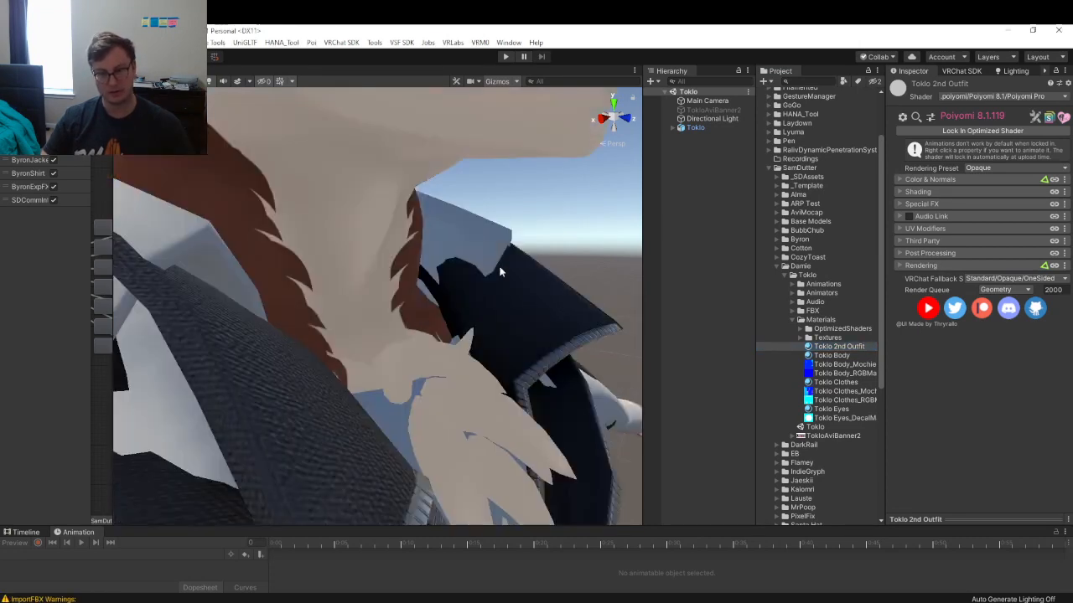
scroll(498, 265, "down", 10)
left_click_drag(499, 264, 342, 285, "alt")
scroll(341, 289, "up", 4)
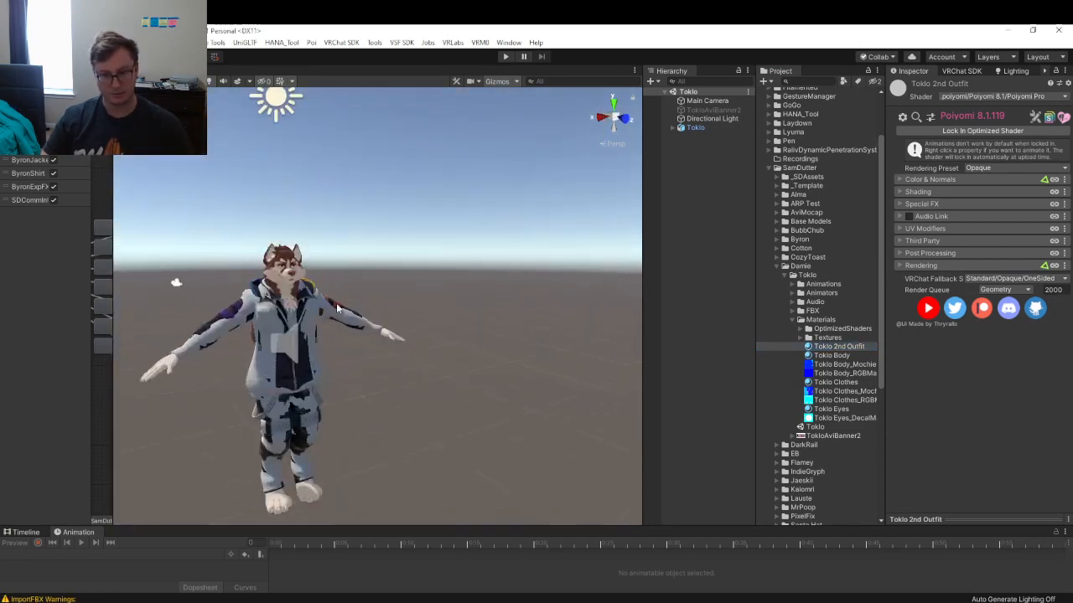
middle_click_drag(302, 296, 362, 259)
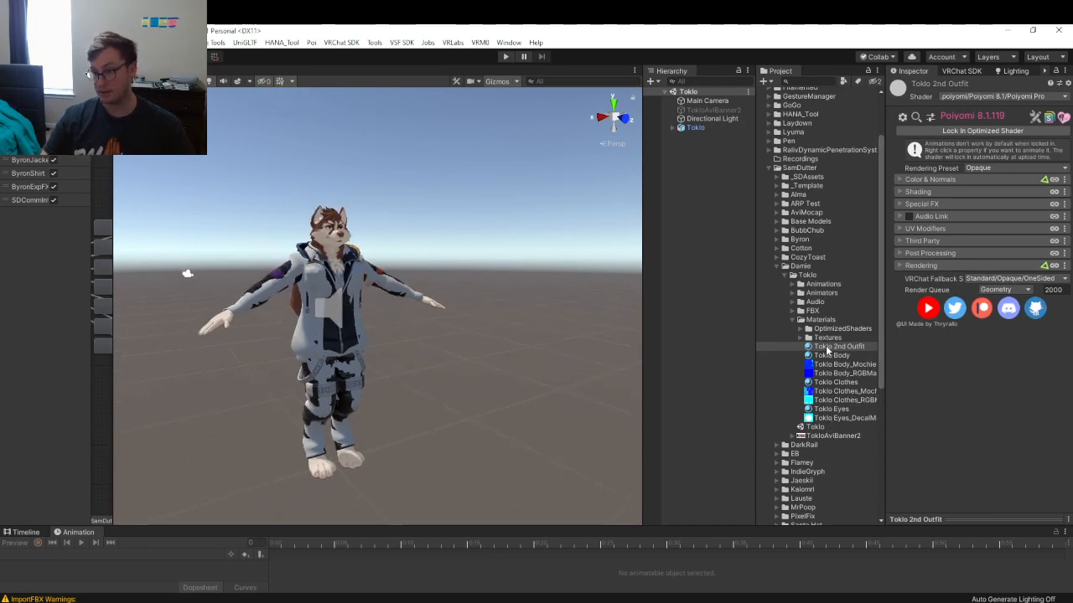
left_click(792, 311)
left_click(819, 320)
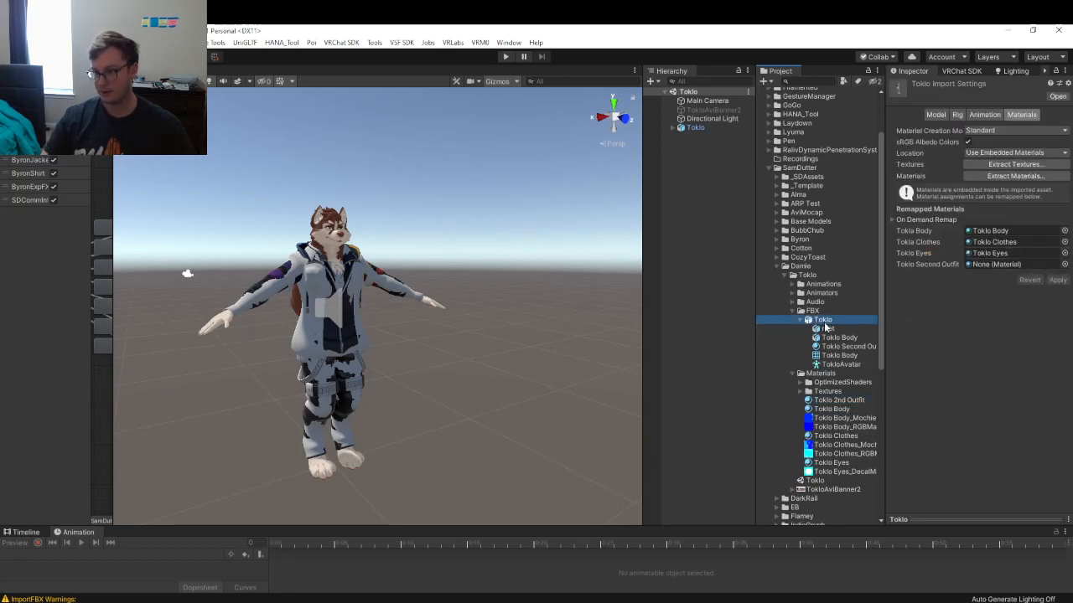
left_click_drag(838, 405, 998, 265)
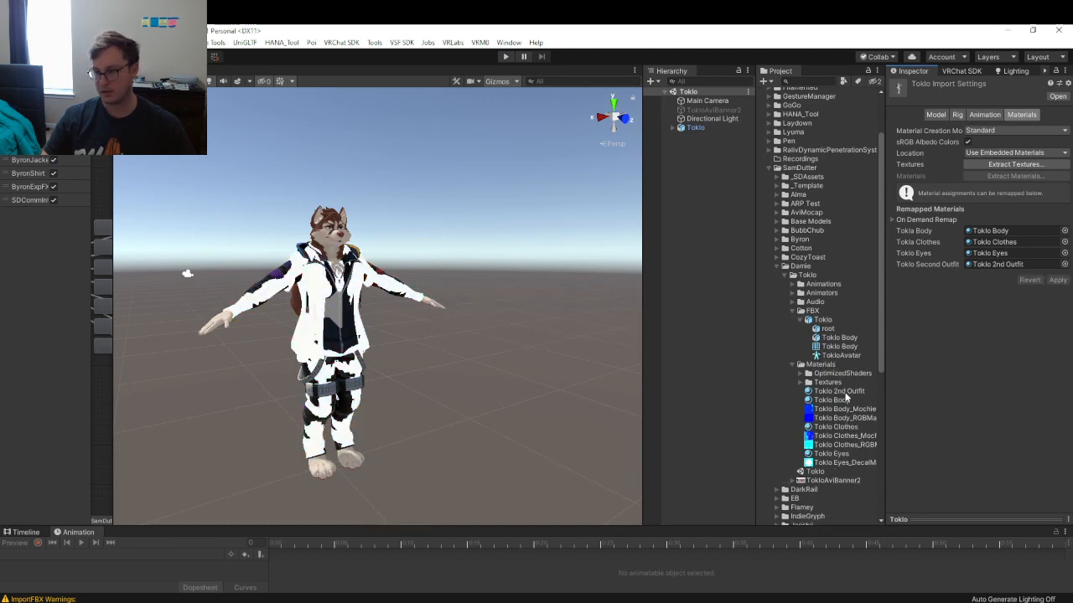
left_click(840, 391)
left_click(801, 382)
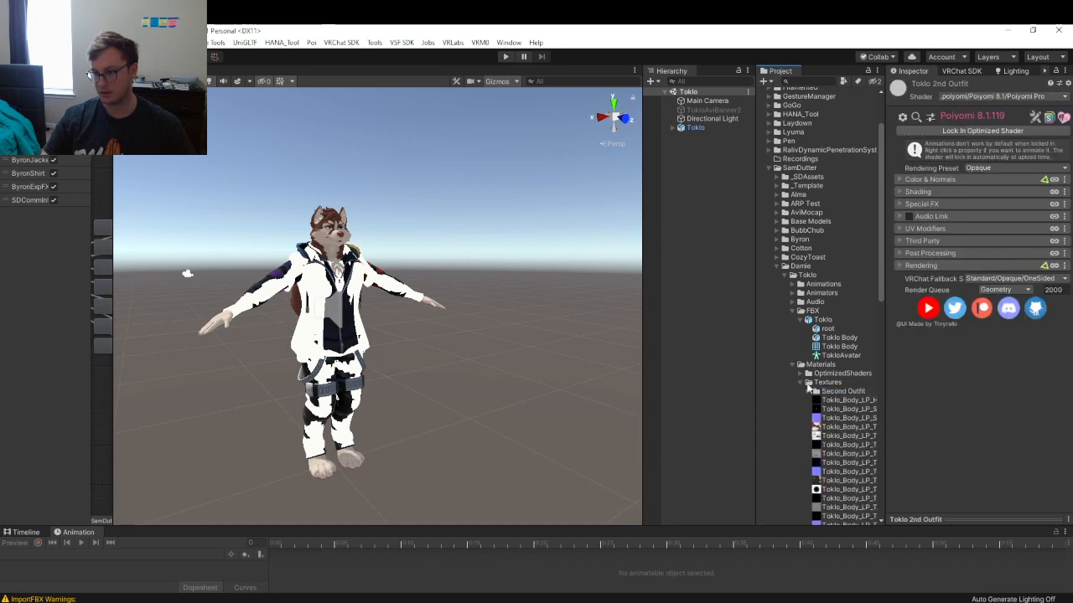
left_click(809, 391)
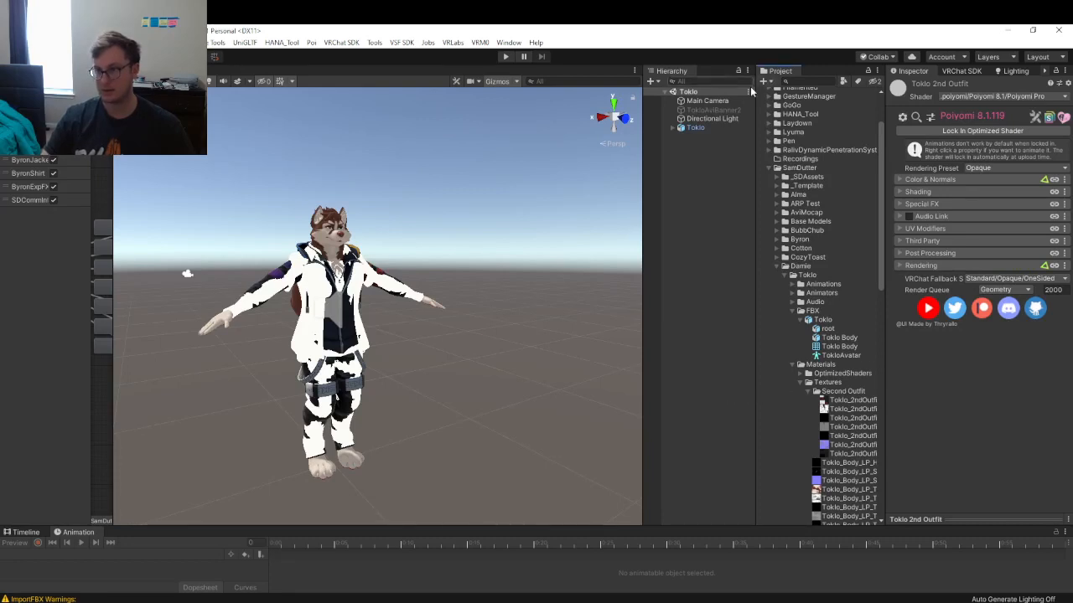
left_click_drag(780, 71, 714, 207)
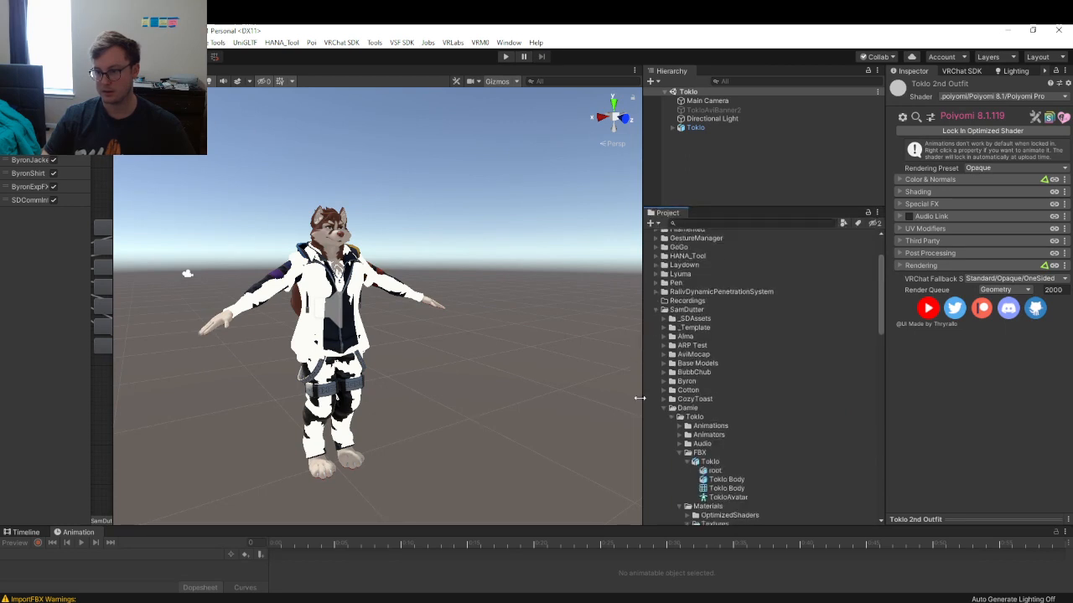
scroll(692, 375, "down", 5)
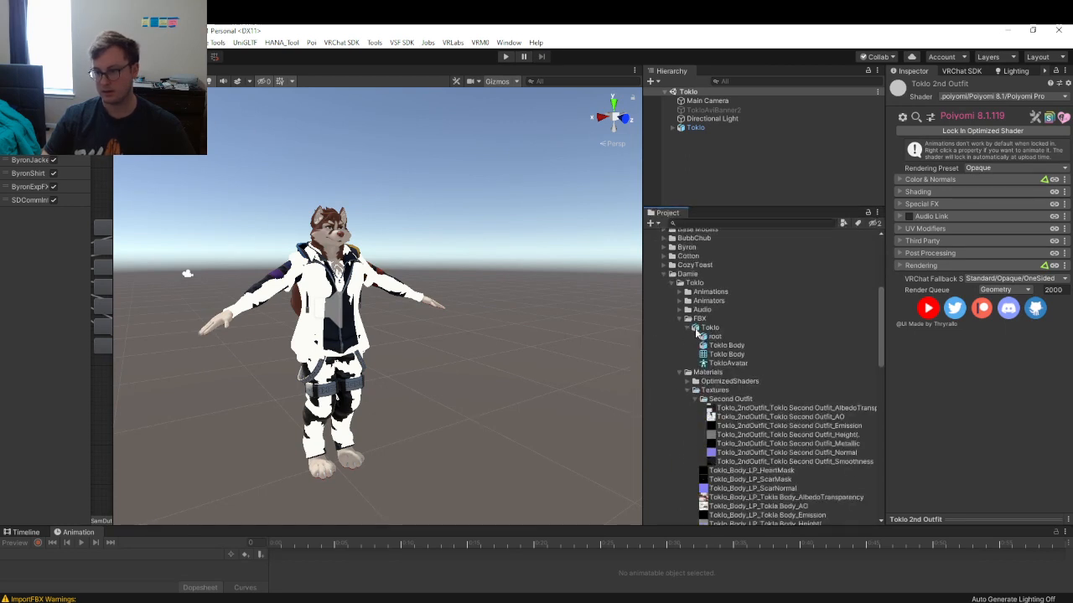
scroll(739, 389, "down", 1)
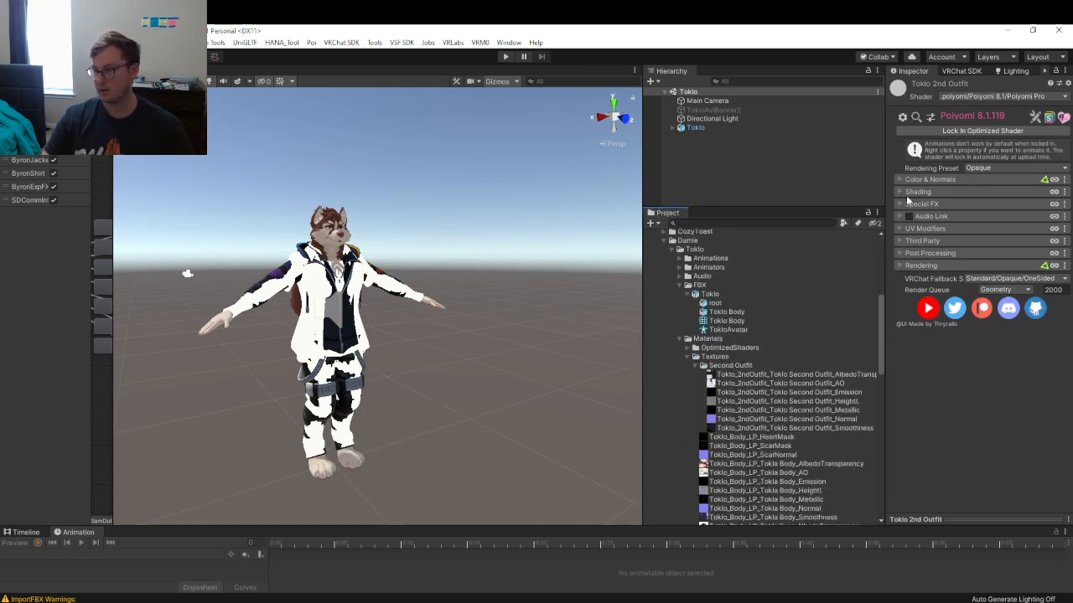
left_click(926, 179)
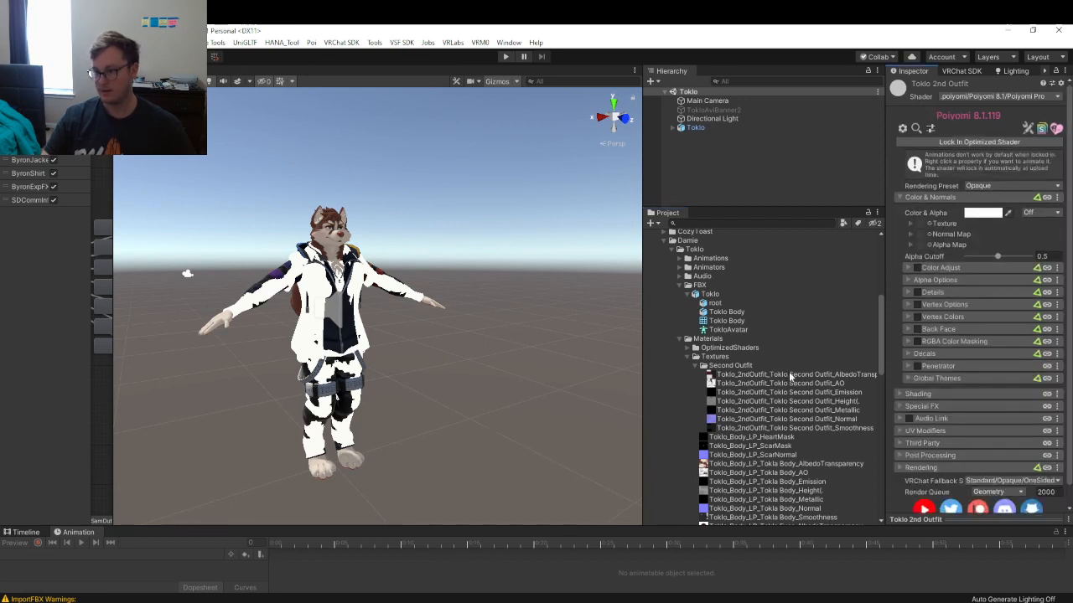
left_click_drag(790, 378, 918, 225)
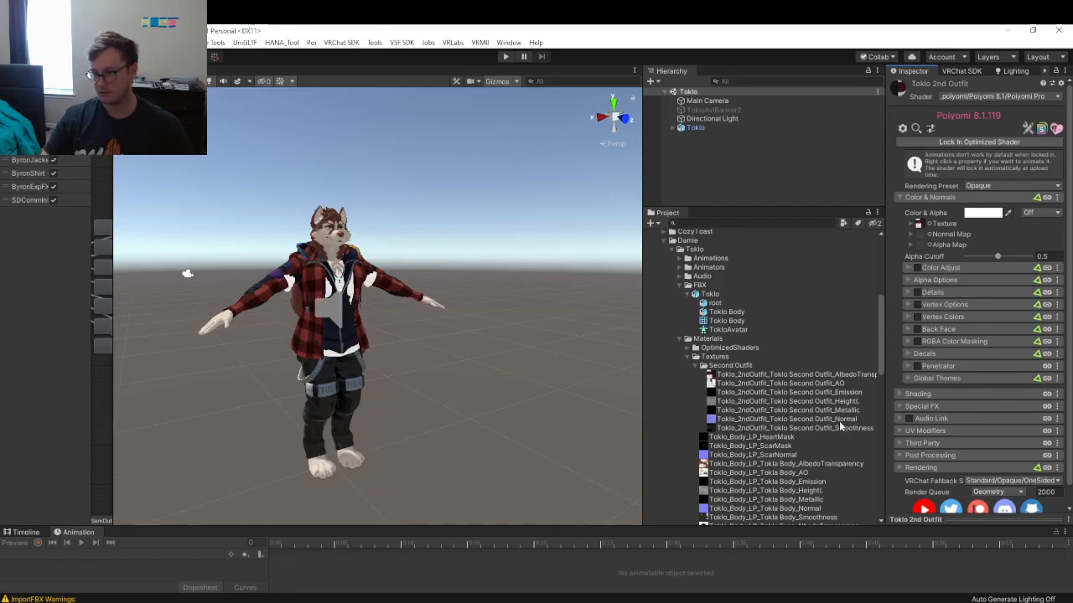
left_click_drag(838, 420, 922, 233)
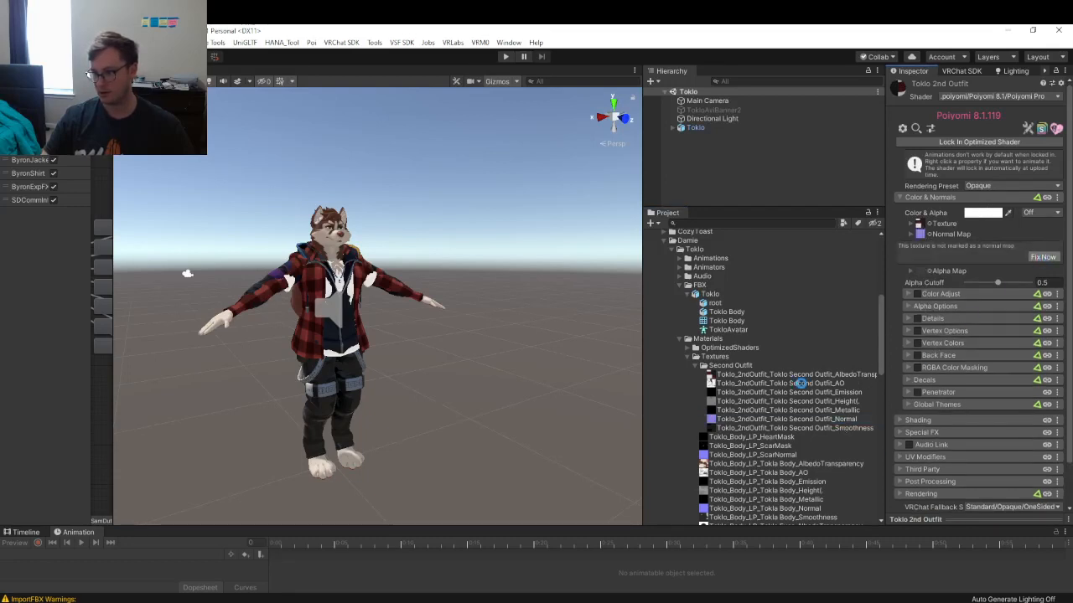
left_click(1043, 257)
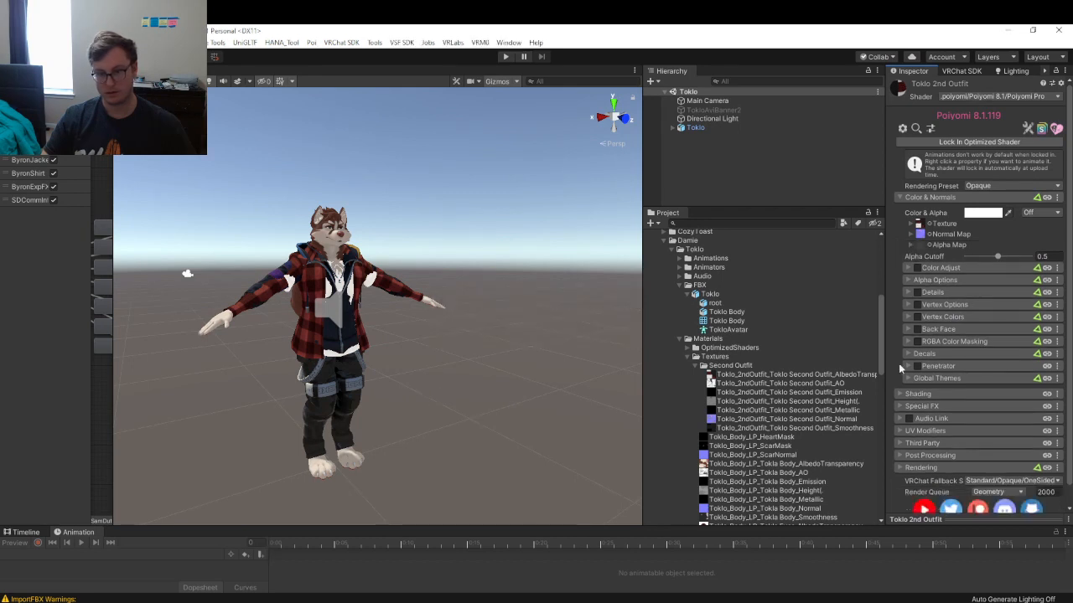
scroll(375, 308, "up", 5)
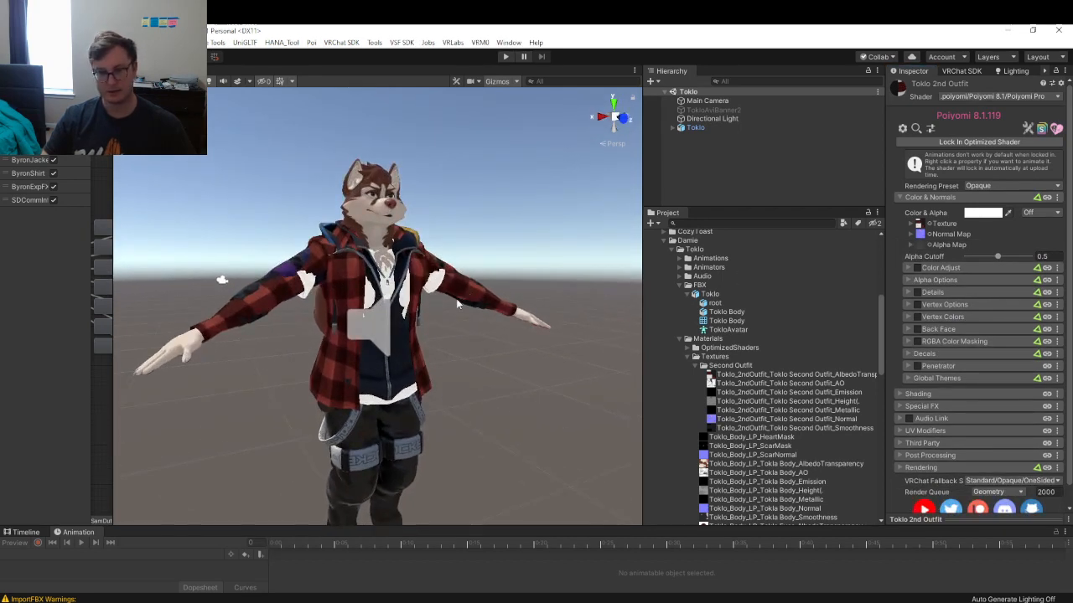
left_click_drag(457, 305, 444, 308, "alt")
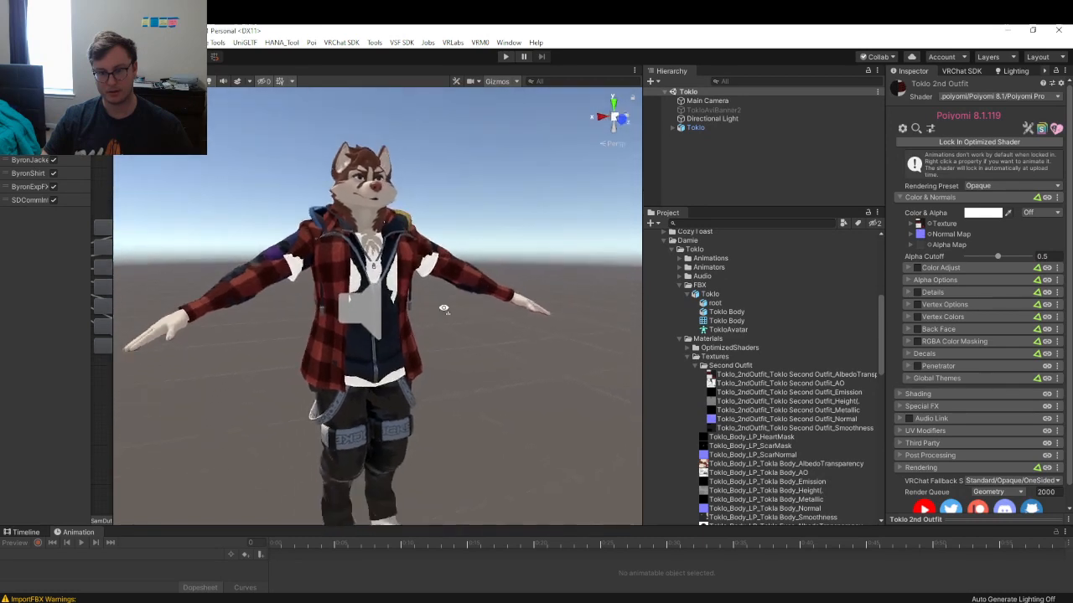
right_click_drag(444, 309, 494, 310)
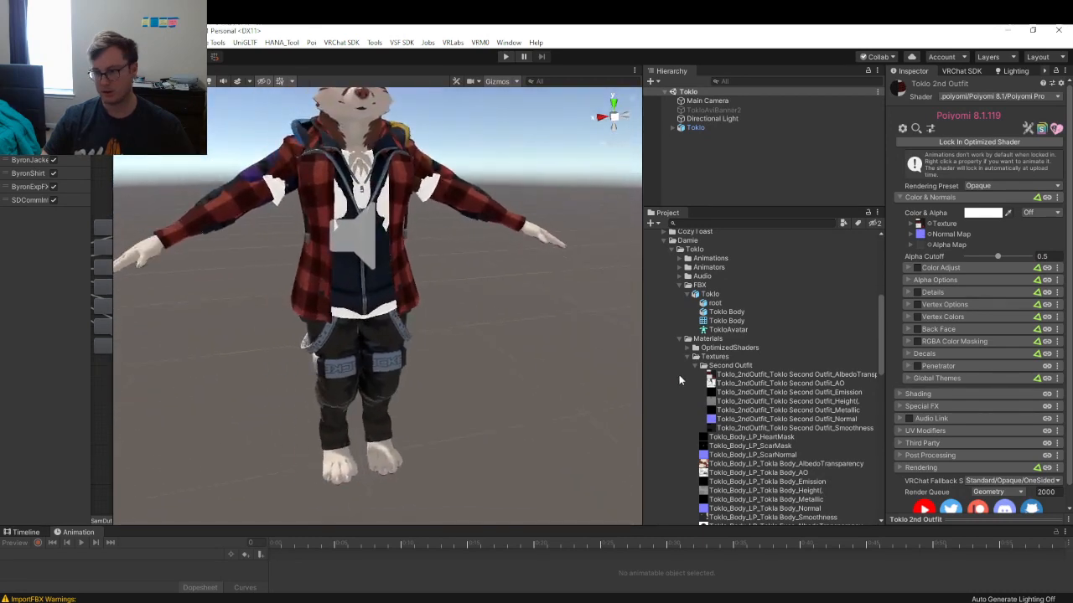
scroll(745, 388, "down", 5)
scroll(776, 350, "up", 4)
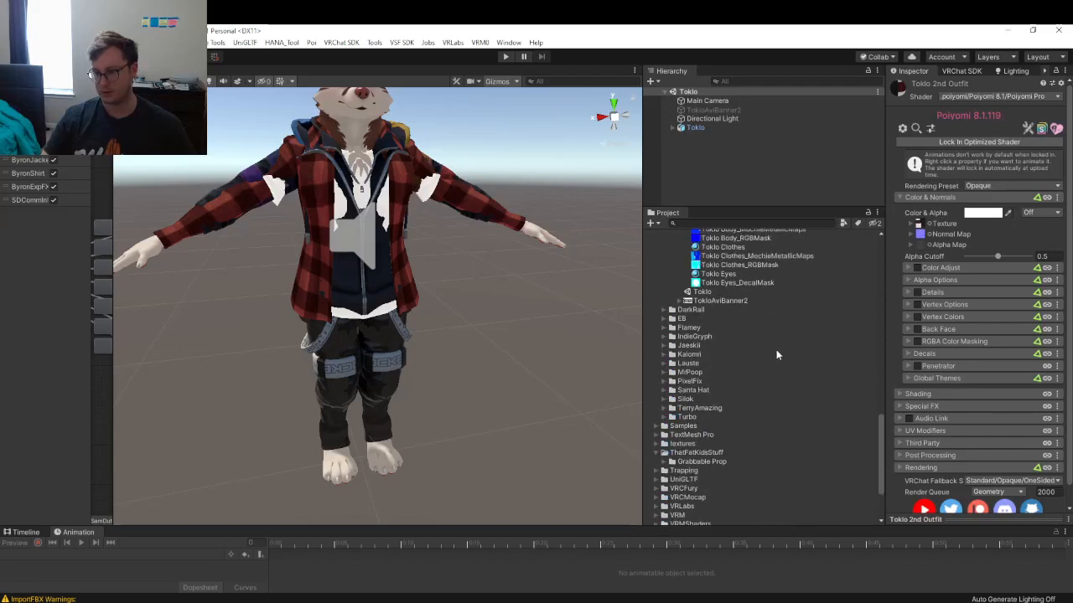
- Tick UV Tile Discard v=2 and v=3 on the Toklo Clothes material
left_click(737, 315)
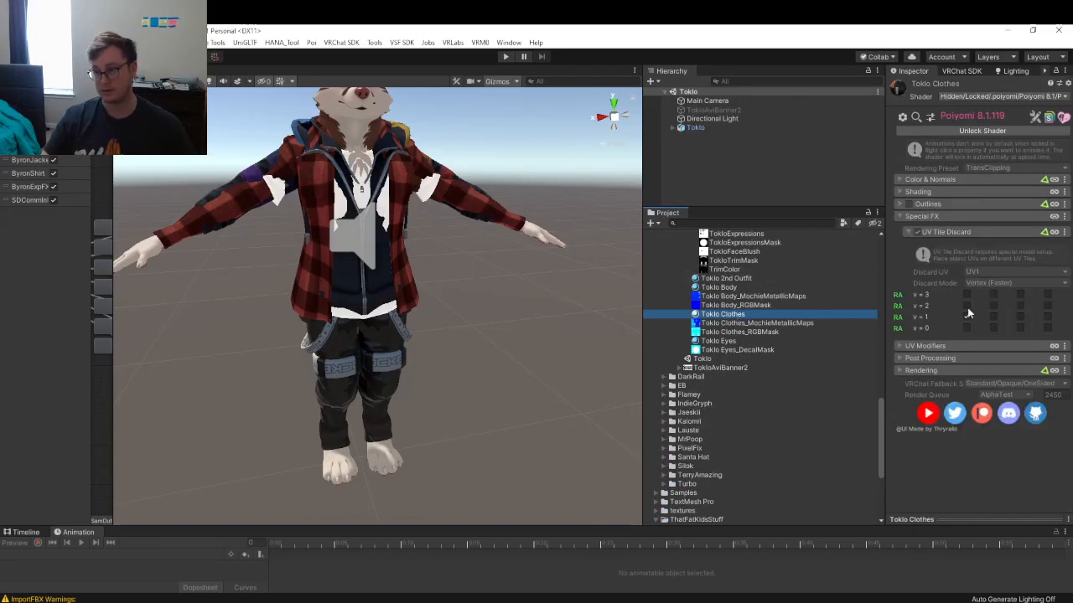
left_click(966, 305)
left_click(966, 294)
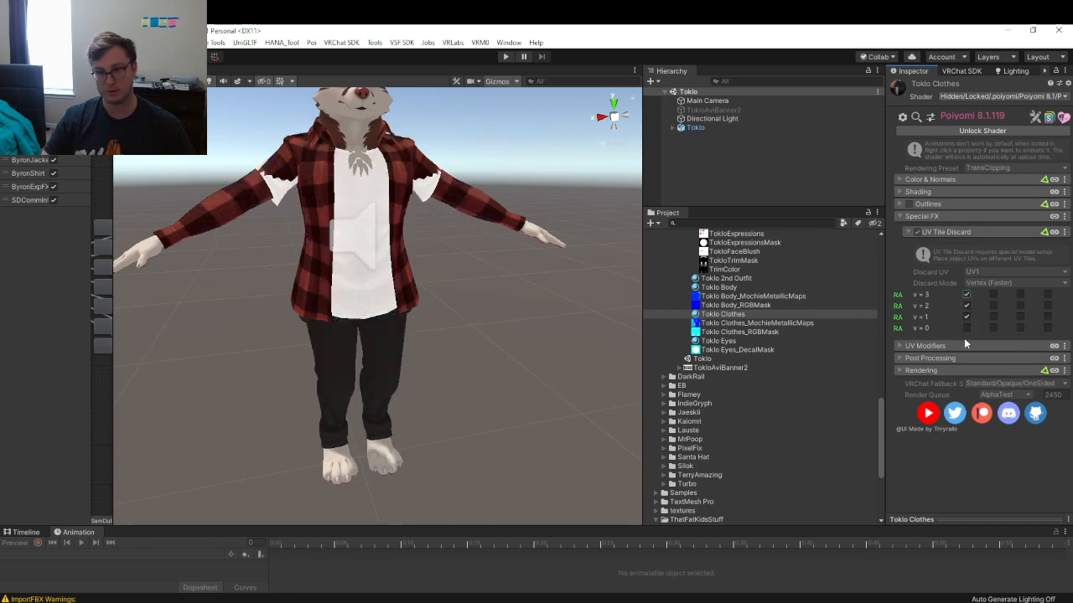
- Fly around the avatar to confirm the old outfit is gone, then select Toklo 2nd Outfit
key("a")
right_click_drag(368, 279, 424, 306)
key("w")
key("d")
key("s")
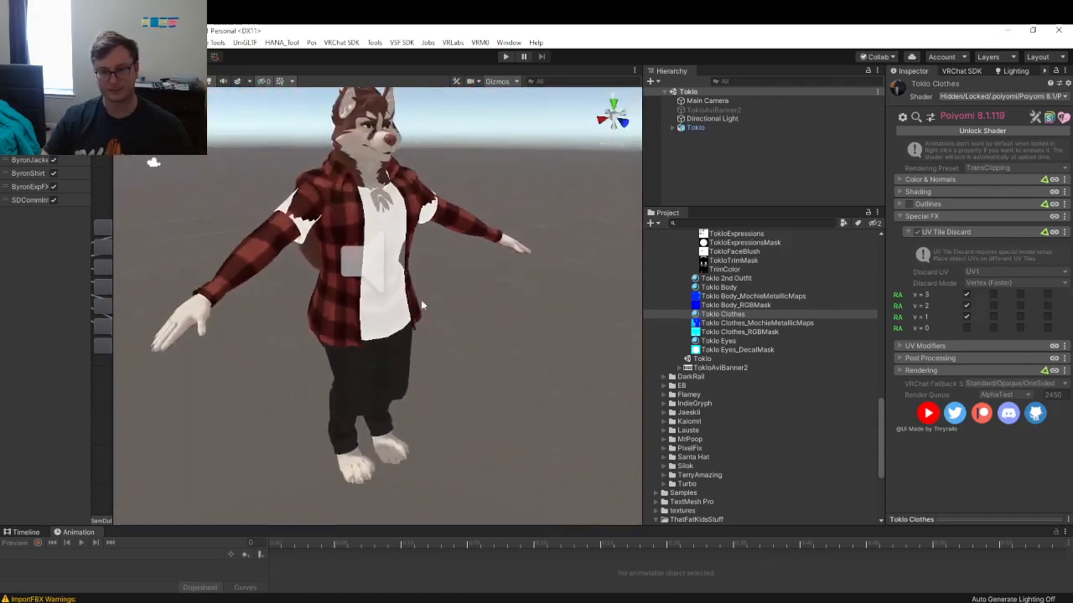
left_click(736, 279)
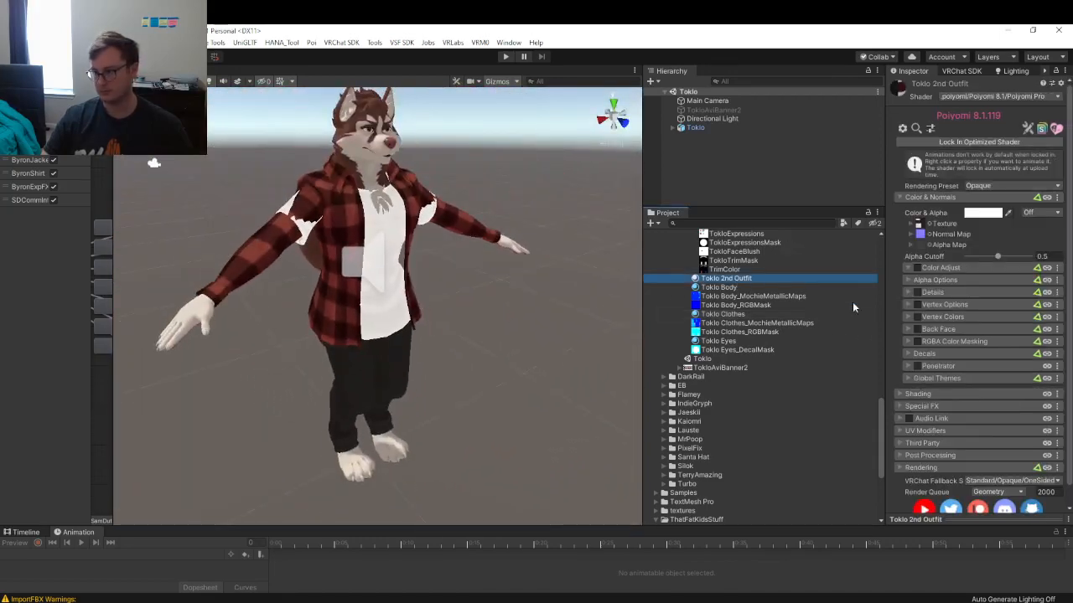
- Enable Reflections & Specular under Shading for the Toklo 2nd Outfit material
scroll(953, 374, "down", 1)
left_click(952, 374)
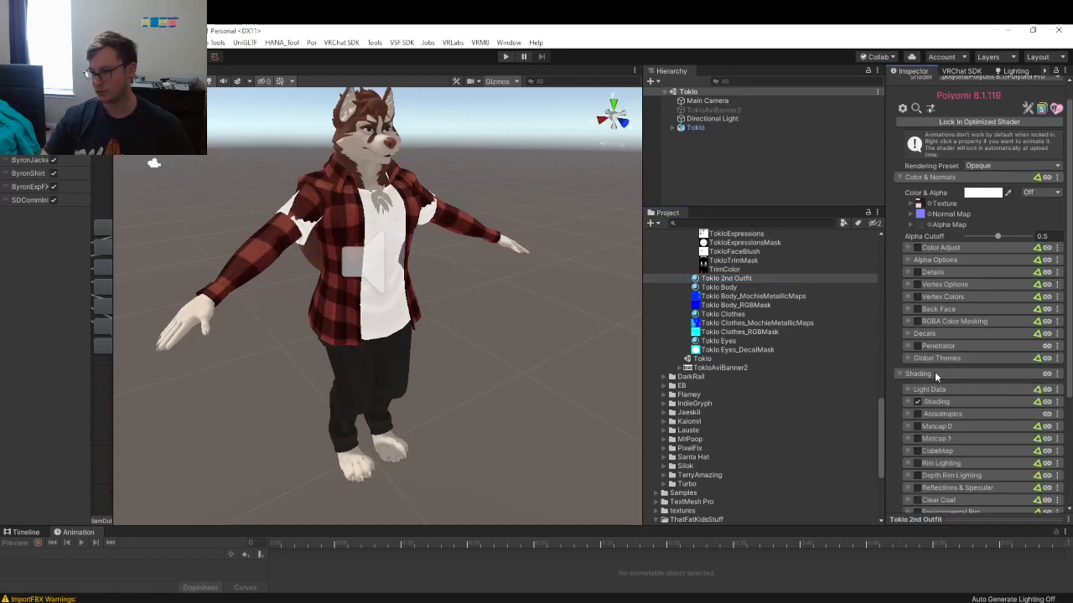
left_click(917, 488)
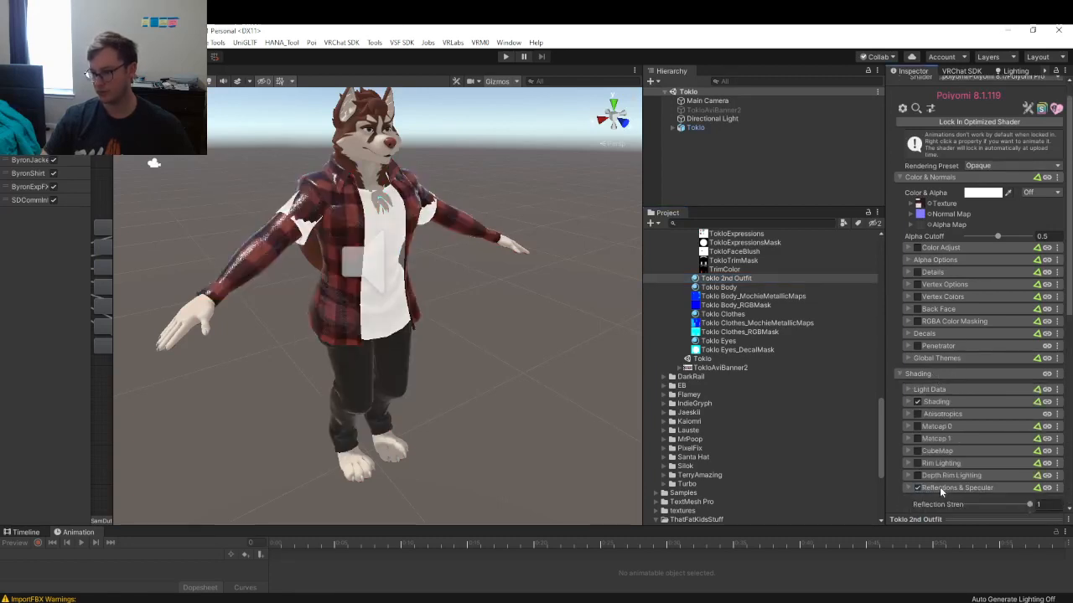
scroll(779, 314, "up", 2)
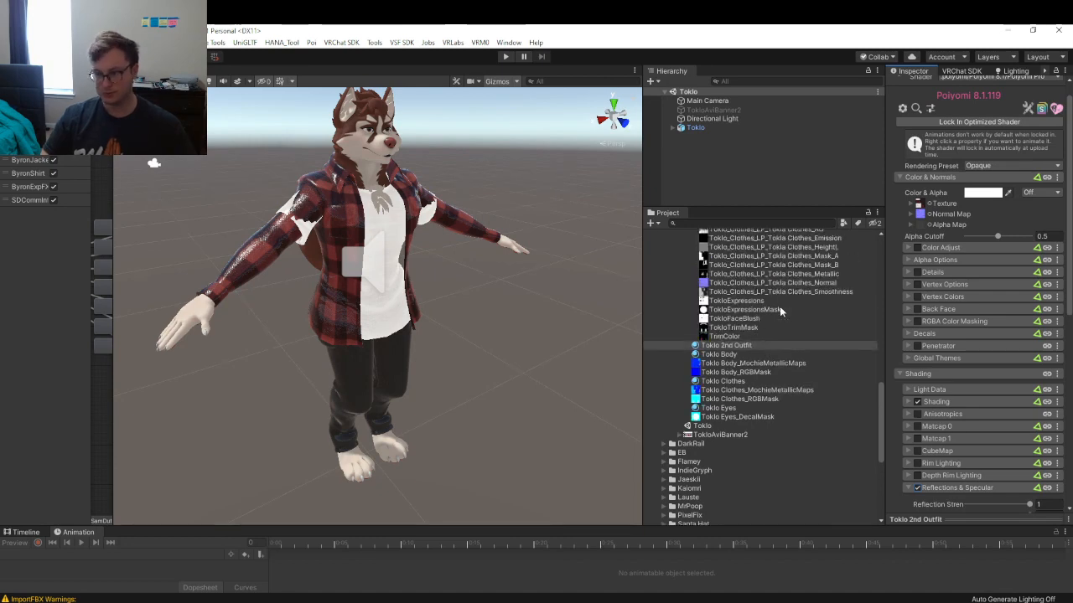
scroll(781, 311, "up", 1)
scroll(790, 291, "up", 6)
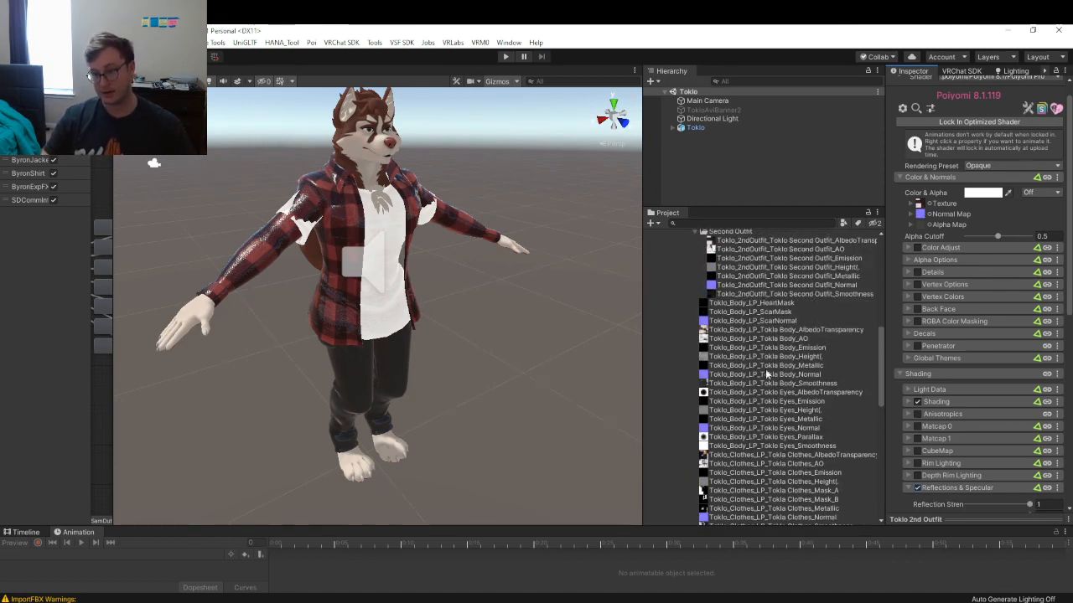
scroll(797, 303, "up", 1)
scroll(953, 388, "down", 3)
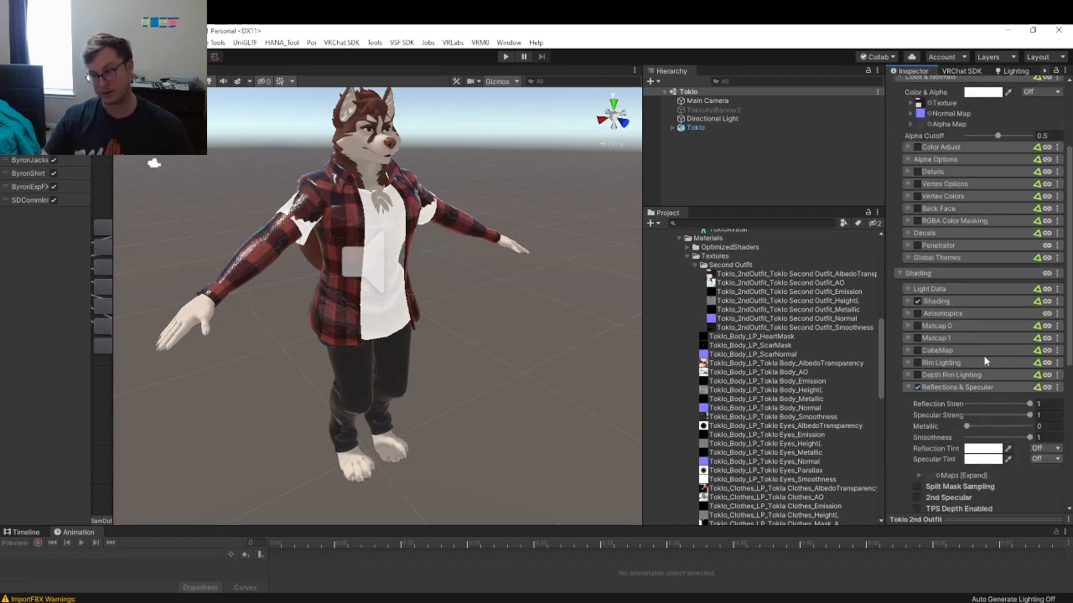
scroll(964, 382, "down", 3)
- Merge the Metallic and Smoothness textures into one maps texture and check the character
left_click(917, 377)
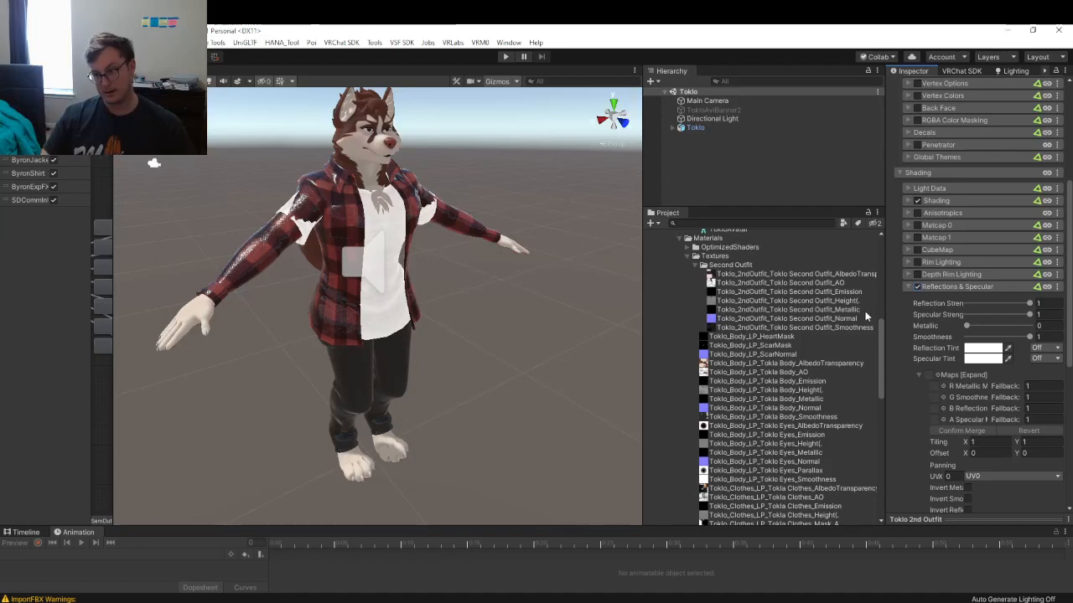
left_click_drag(848, 309, 929, 376)
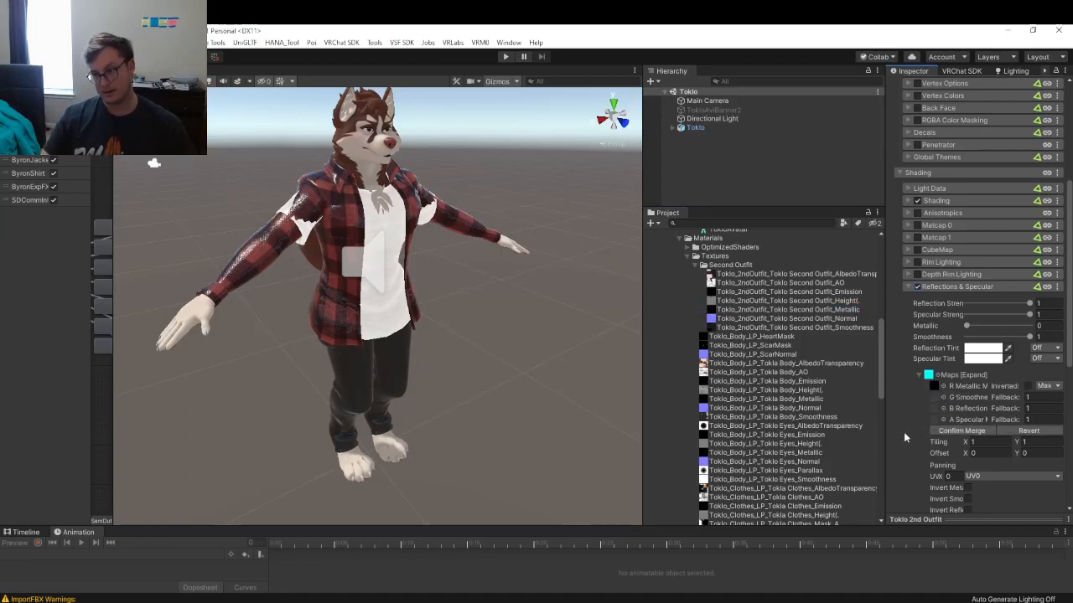
left_click_drag(838, 329, 942, 399)
left_click(961, 431)
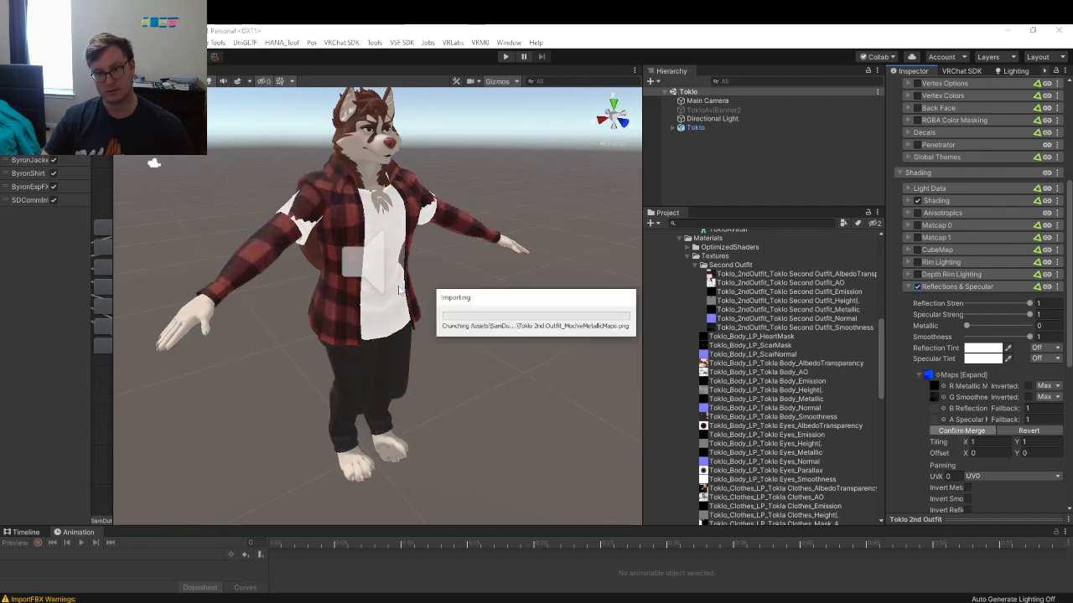
left_click_drag(390, 245, 432, 232, "alt")
left_click_drag(493, 246, 444, 238, "alt")
middle_click_drag(478, 201, 452, 280)
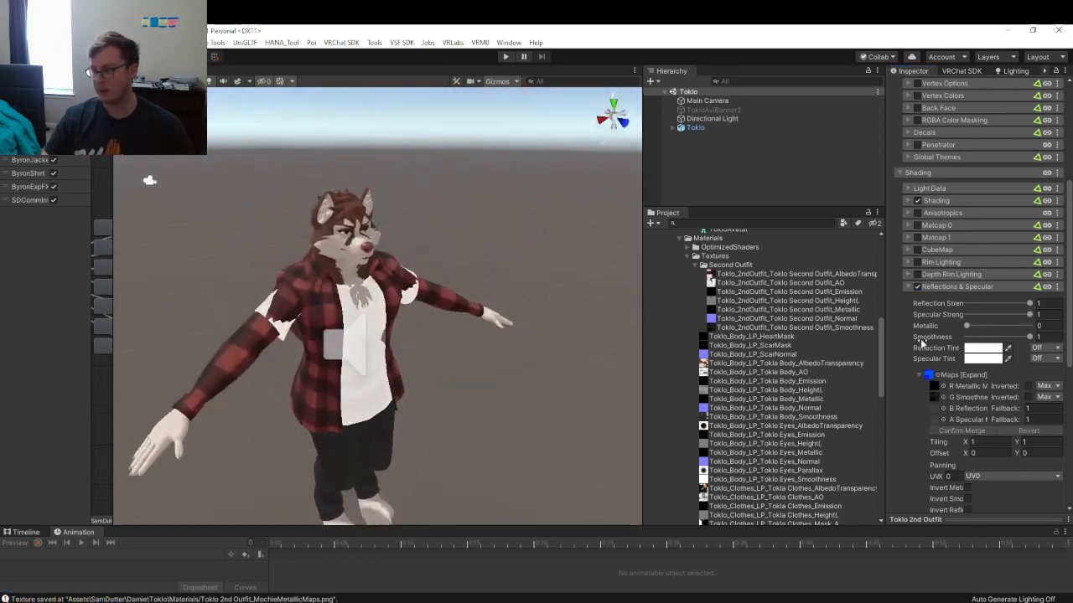
- Assign the AO texture to the Toklo 2nd Outfit's AO Maps under Shading > Light Data
scroll(990, 225, "up", 5)
scroll(985, 243, "down", 3)
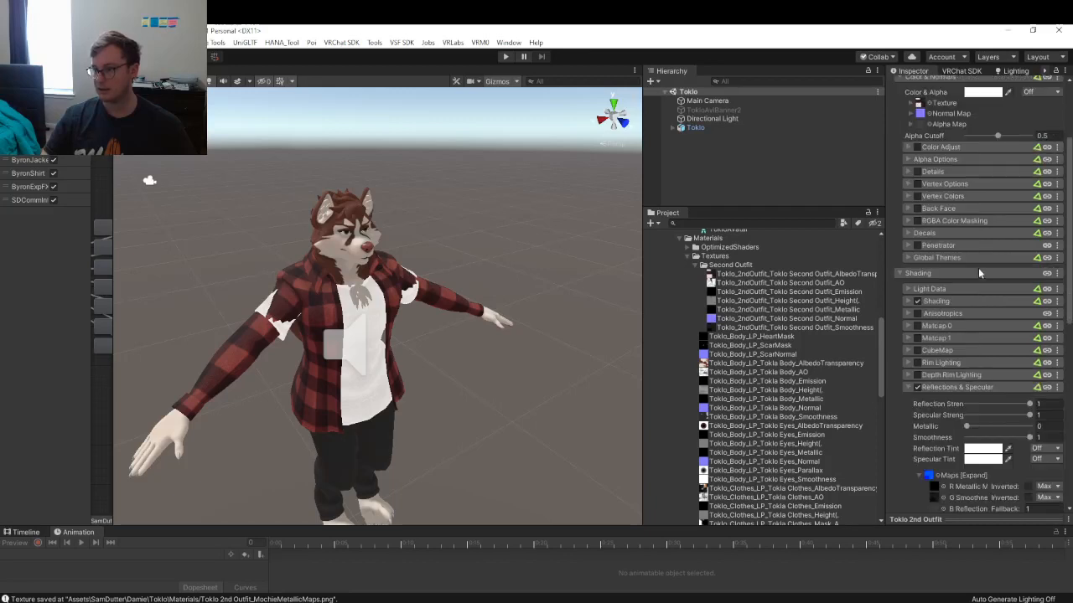
left_click(999, 303)
left_click(961, 289)
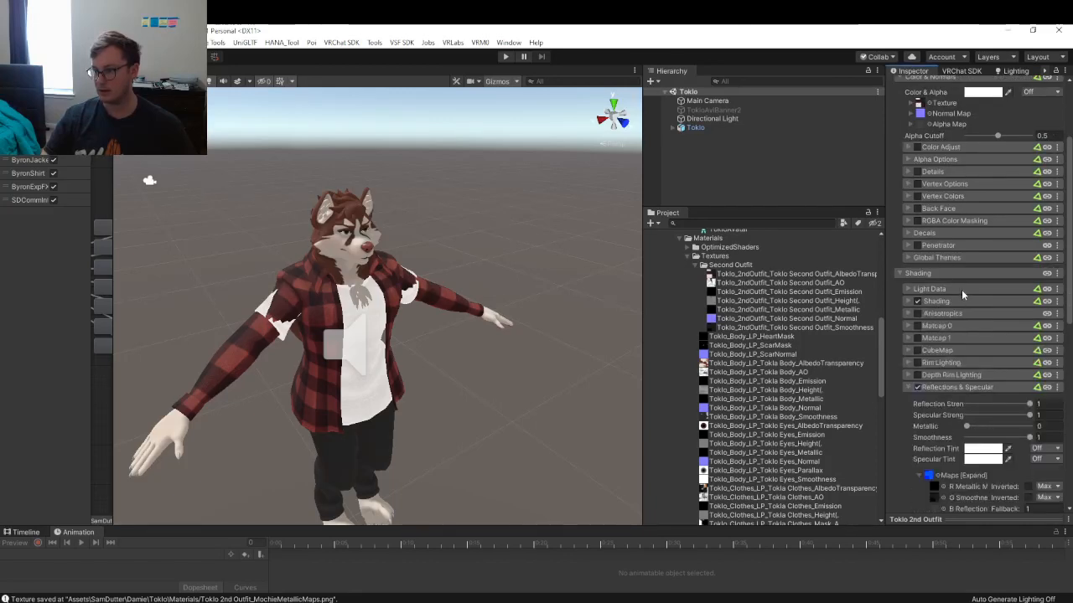
left_click_drag(803, 281, 930, 306)
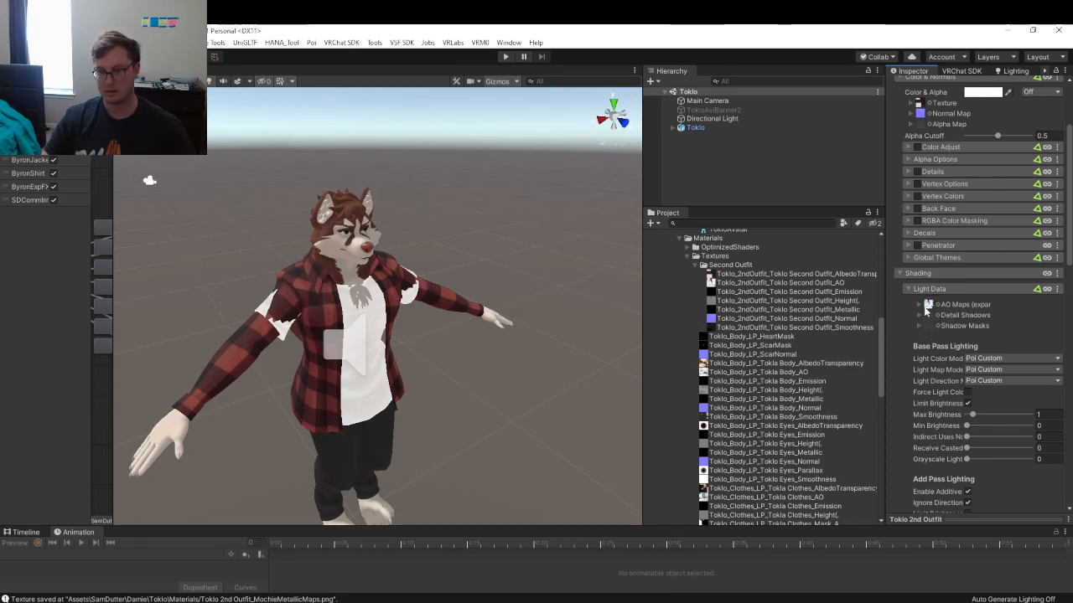
left_click(928, 307)
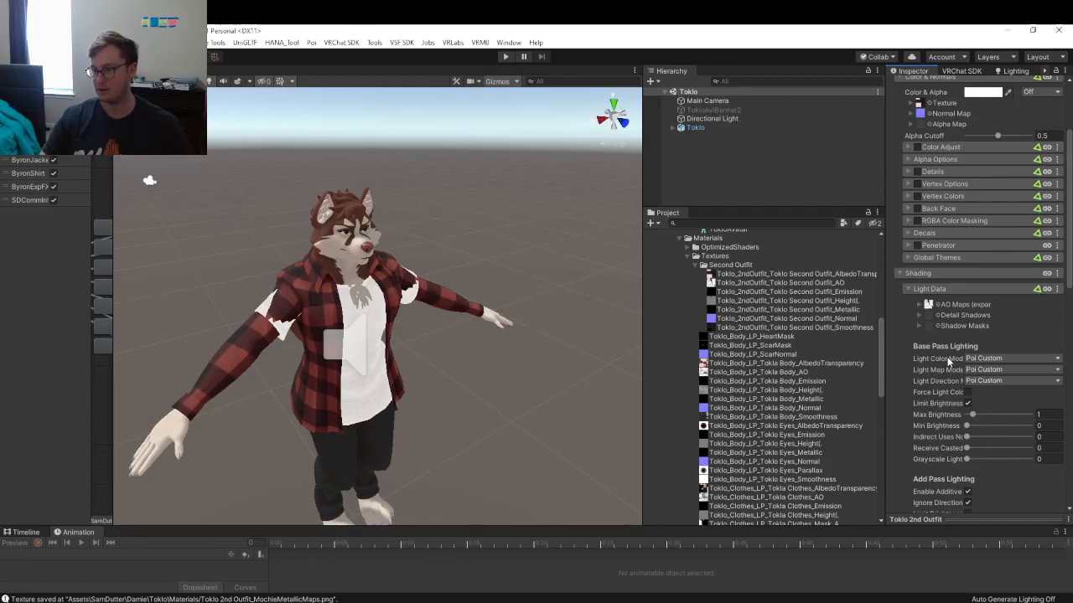
- Set the material's Min Brightness to 0.1 and collapse Light Data
scroll(948, 360, "down", 3)
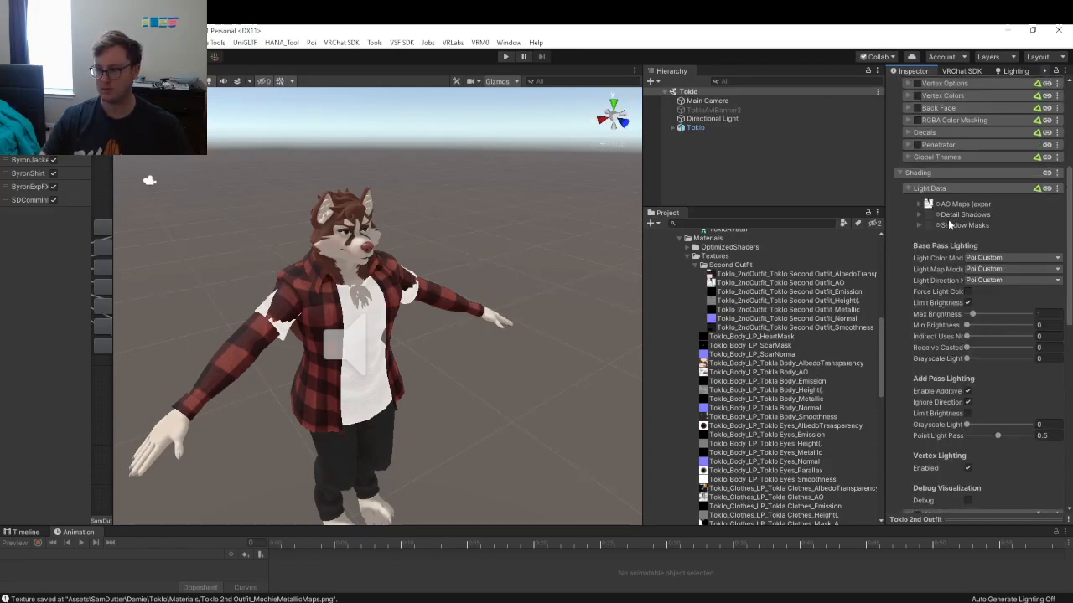
left_click_drag(884, 279, 825, 283)
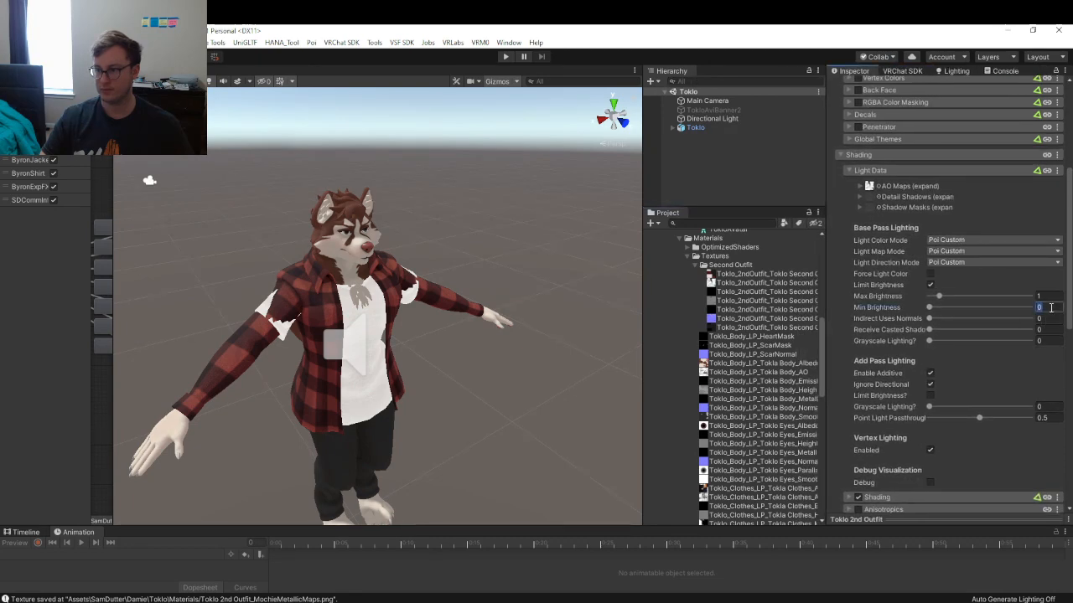
left_click(1051, 308)
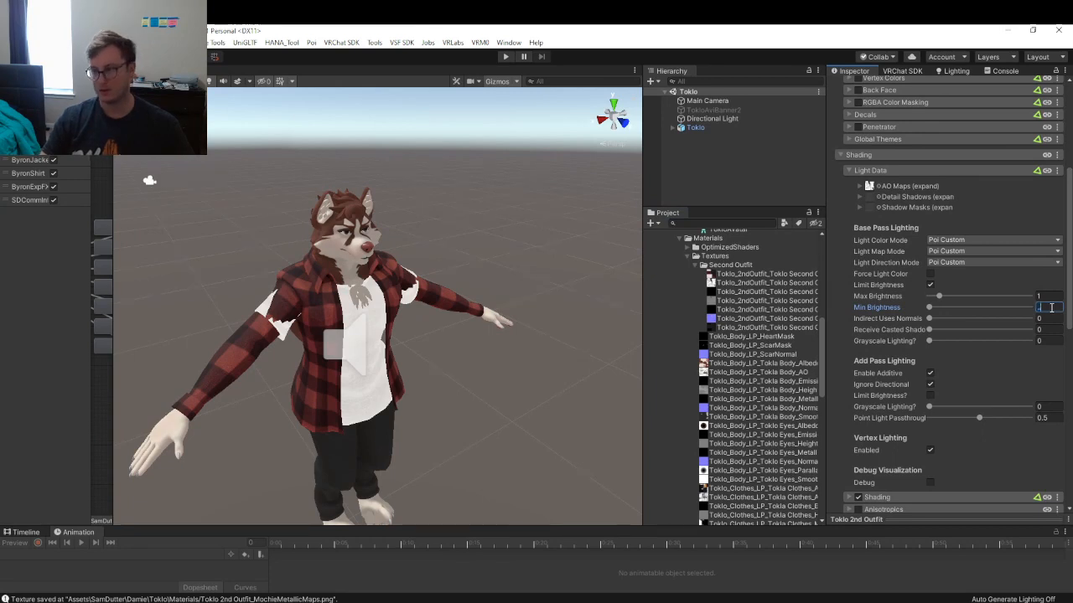
type("0.1")
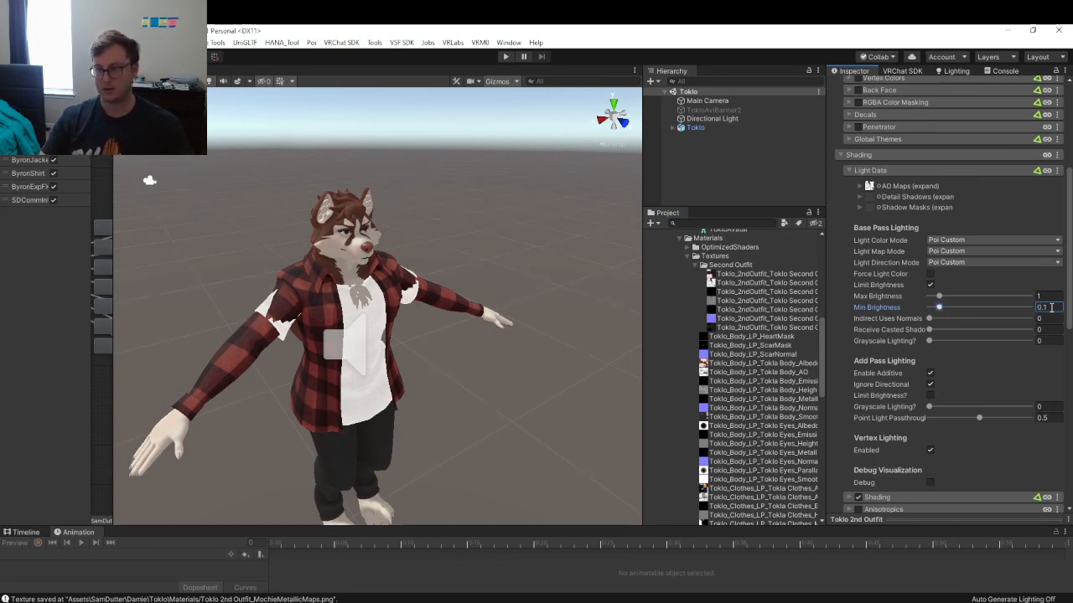
left_click(896, 170)
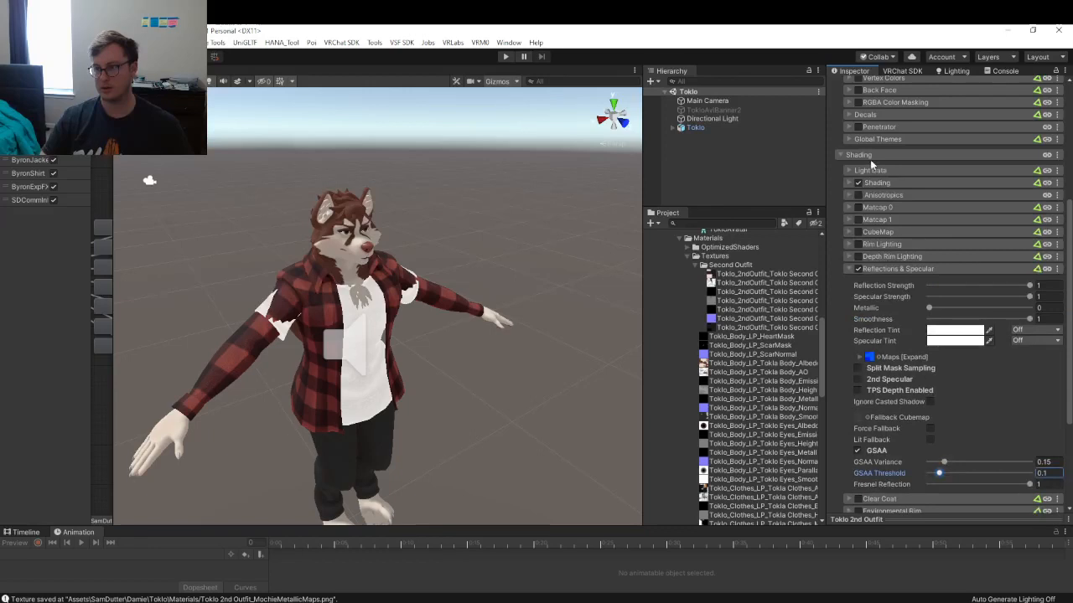
scroll(750, 371, "down", 5)
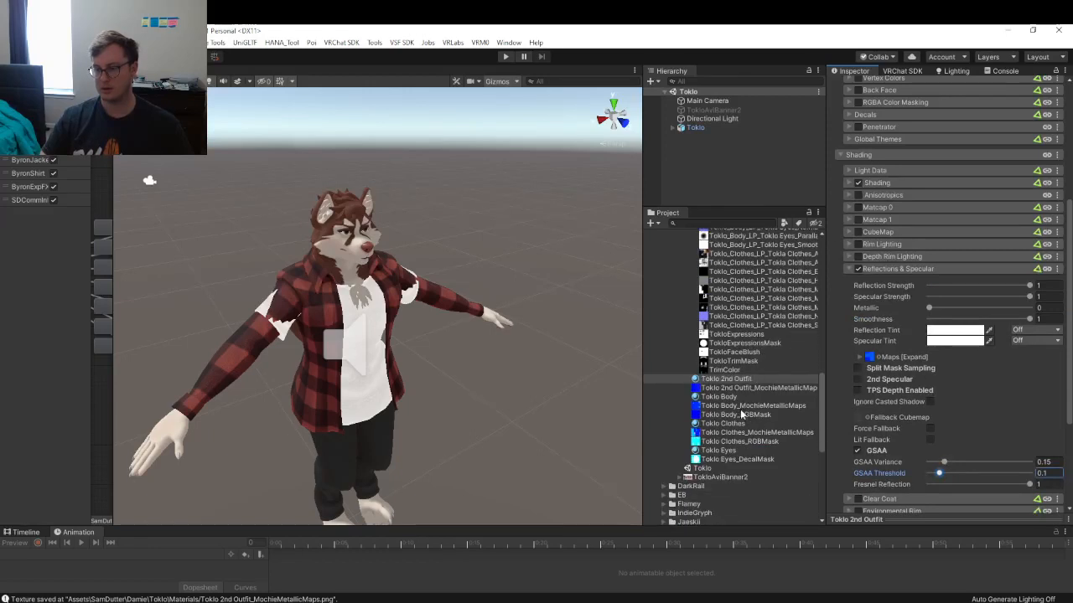
left_click(896, 267)
left_click(863, 387)
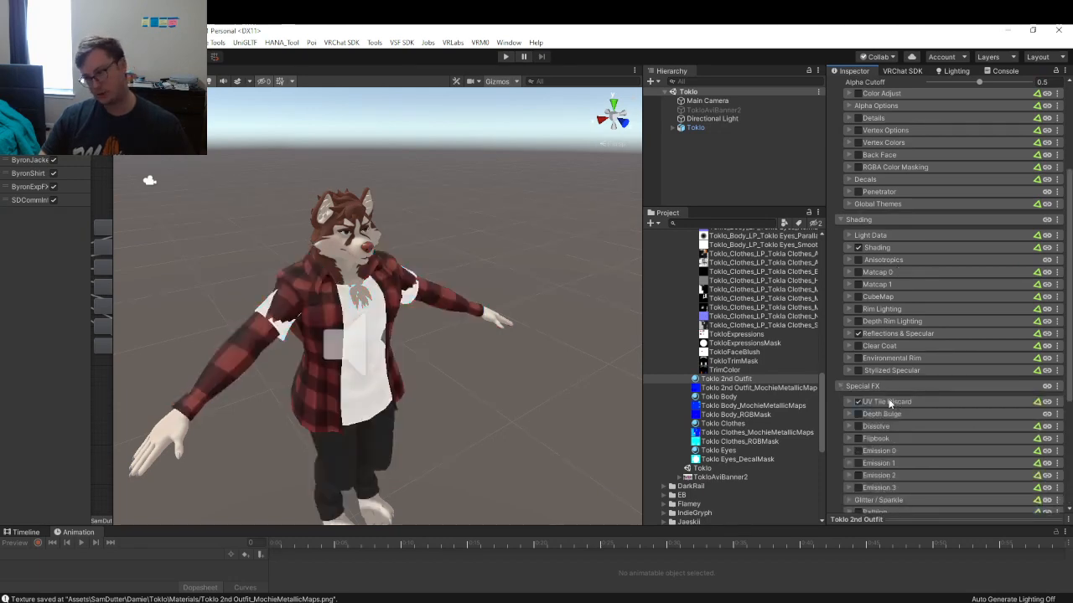
left_click(893, 401)
left_click(929, 497)
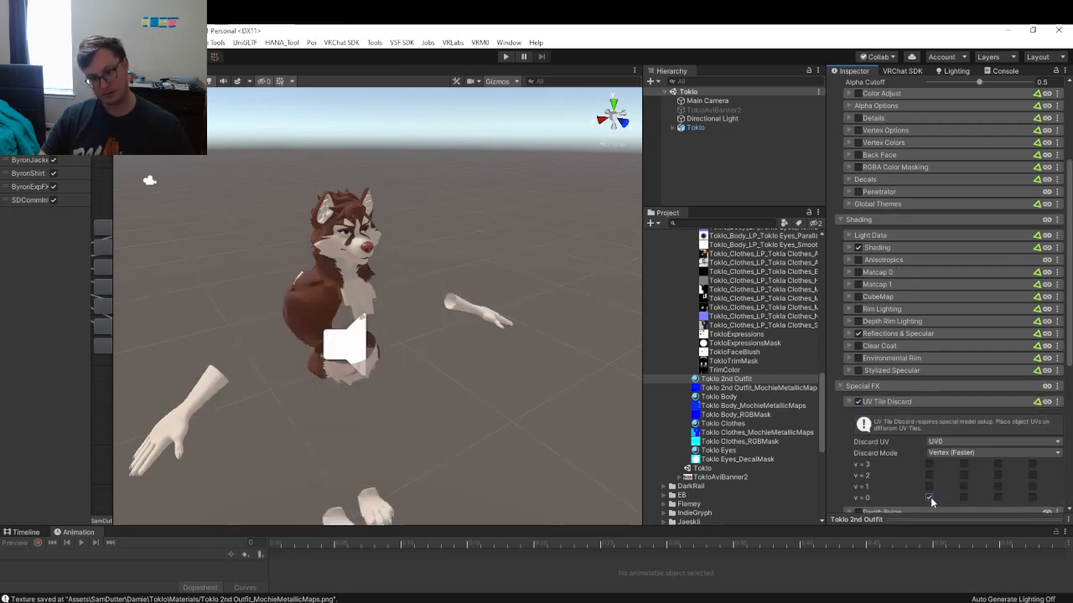
left_click(928, 497)
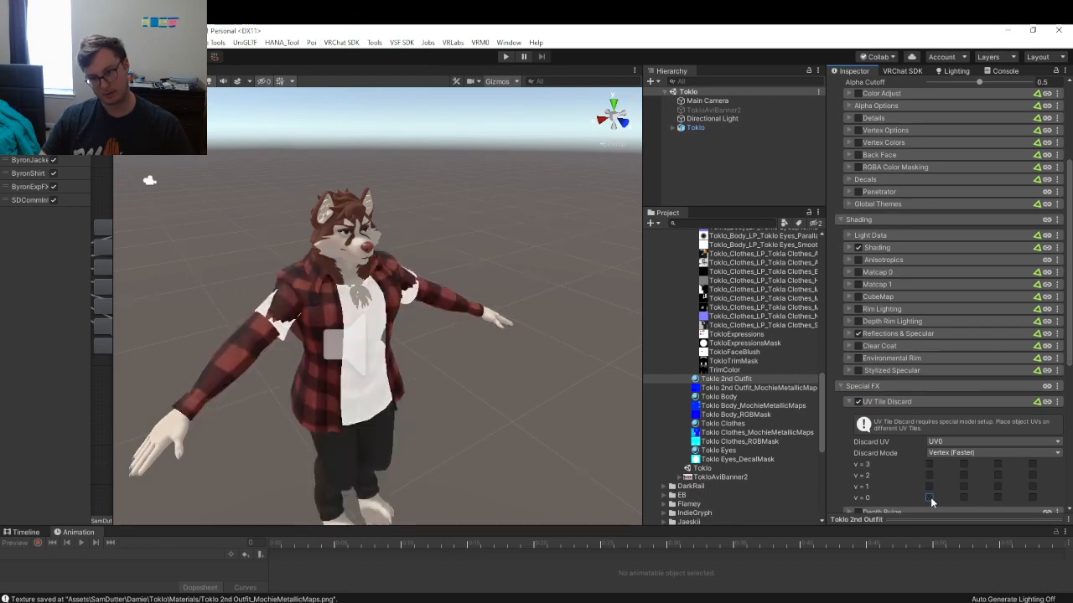
left_click(931, 497)
left_click(930, 497)
right_click_drag(357, 302, 341, 247)
key("w")
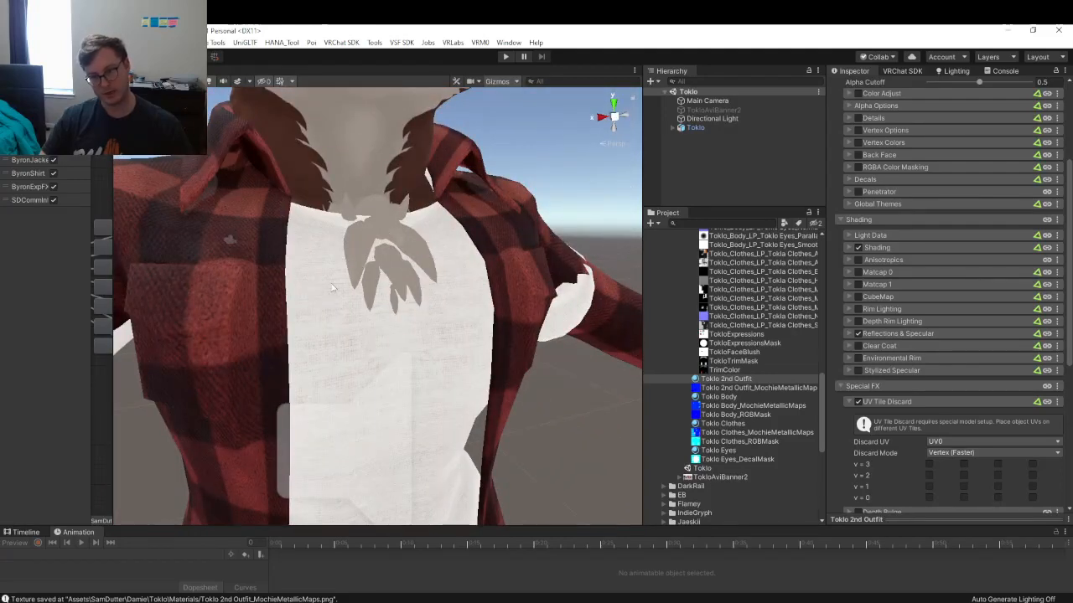
right_click_drag(368, 195, 519, 298)
key("s")
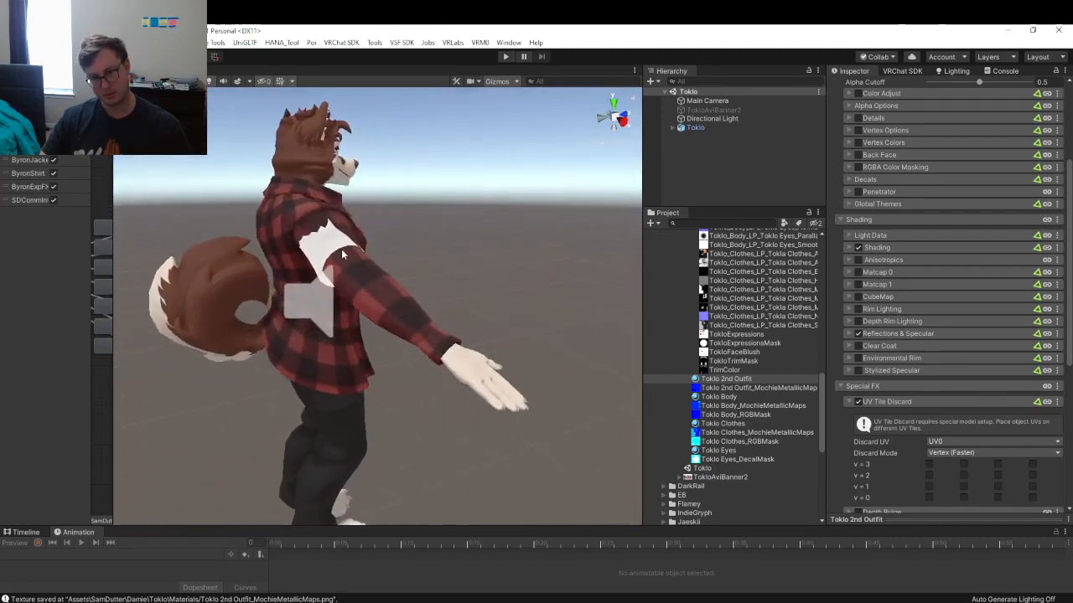
right_click_drag(342, 254, 19, 327)
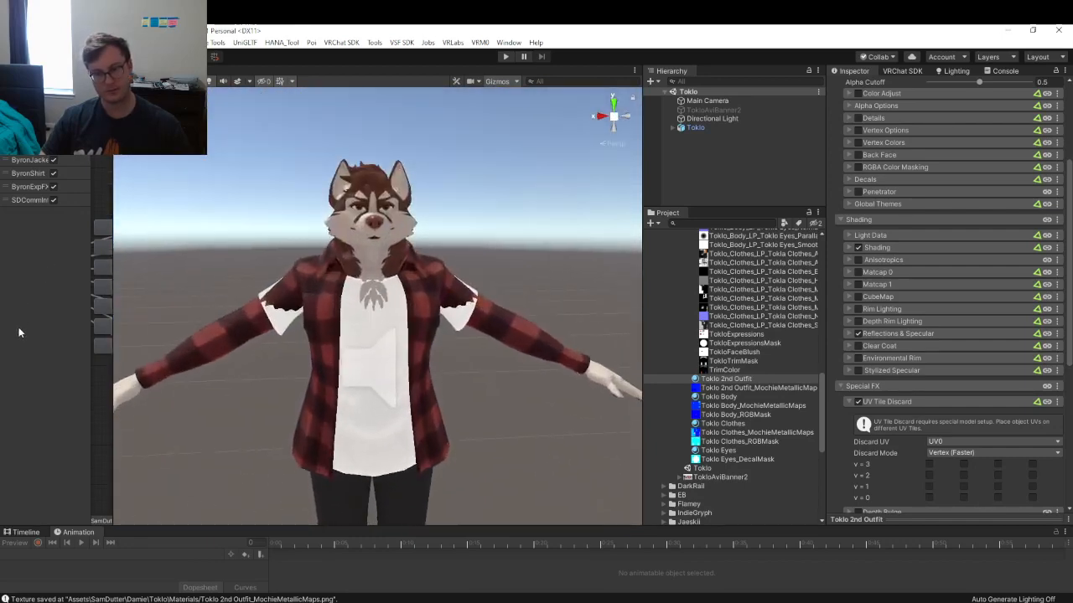
key("alt+Tab")
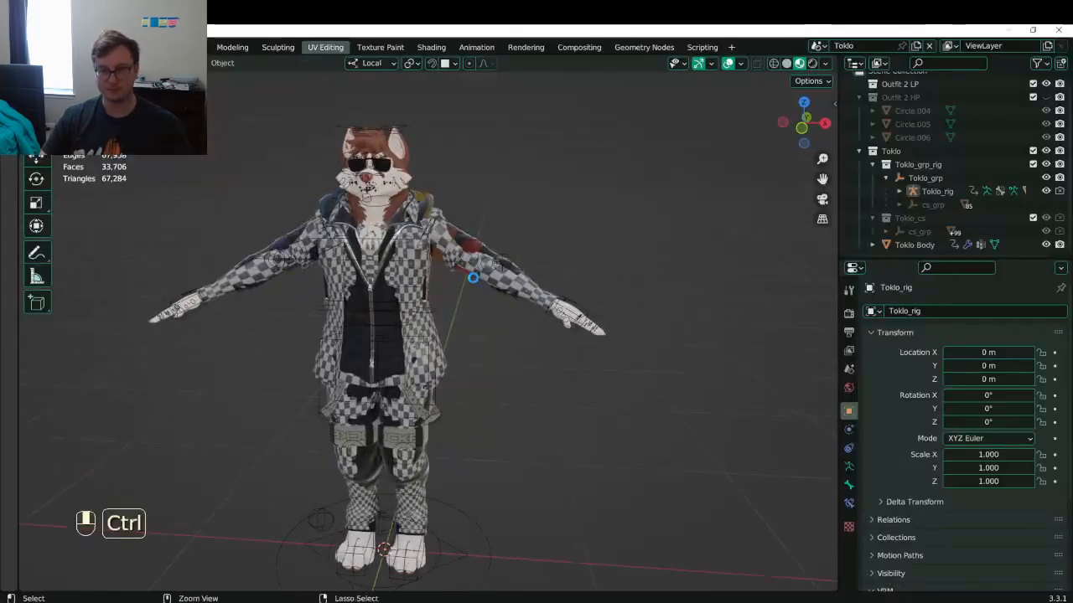
key("ctrl+s")
middle_click_drag(482, 291, 642, 291)
key("alt+Tab")
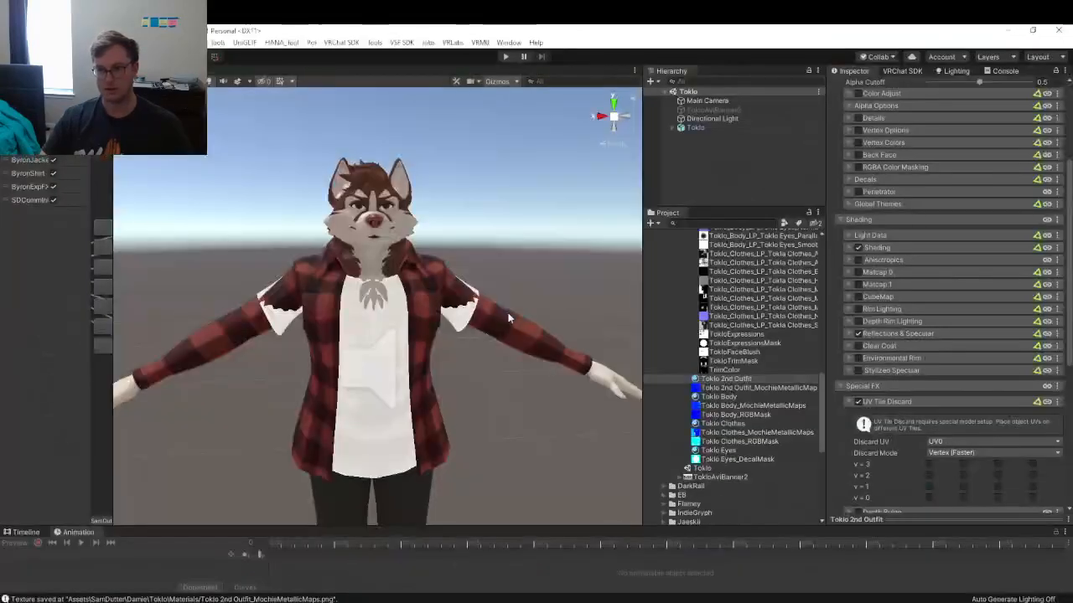
left_click_drag(477, 259, 453, 302, "alt")
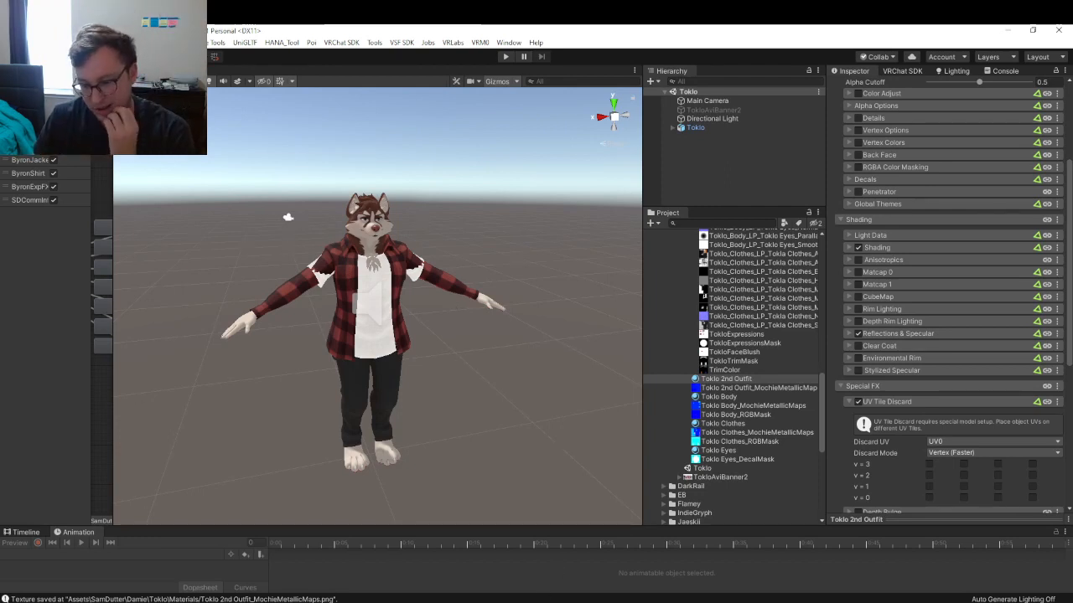
- Change 'Toklo Second Outfit' to 'Tile Discards' and add a line '- Shirt, chest fur, additional body'
left_click(666, 602)
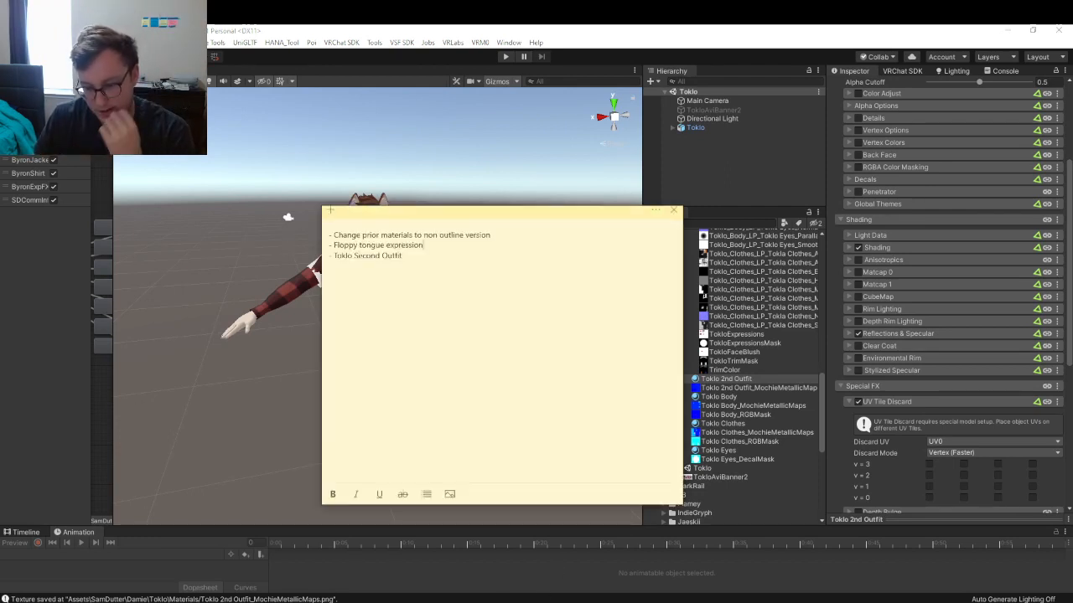
left_click(496, 283)
key("BackSpace")
key("BackSpace")
key("BackSpace")
key("BackSpace")
key("BackSpace")
key("BackSpace")
key("BackSpace")
key("BackSpace")
key("BackSpace")
key("BackSpace")
key("BackSpace")
key("BackSpace")
key("BackSpace")
key("BackSpace")
key("BackSpace")
key("BackSpace")
key("BackSpace")
key("BackSpace")
key("BackSpace")
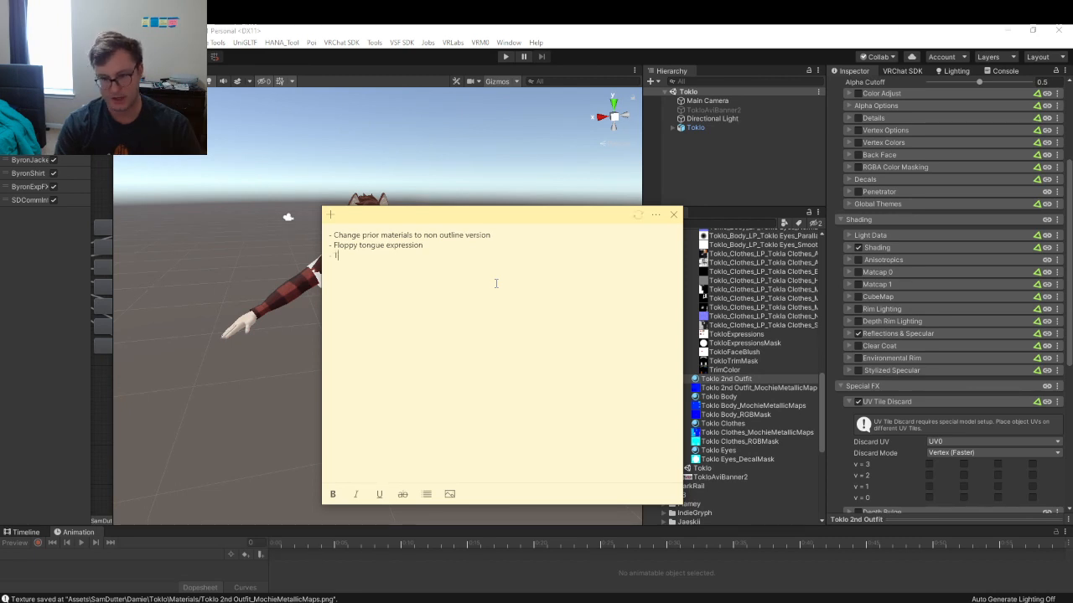
type("Tile Discards - ")
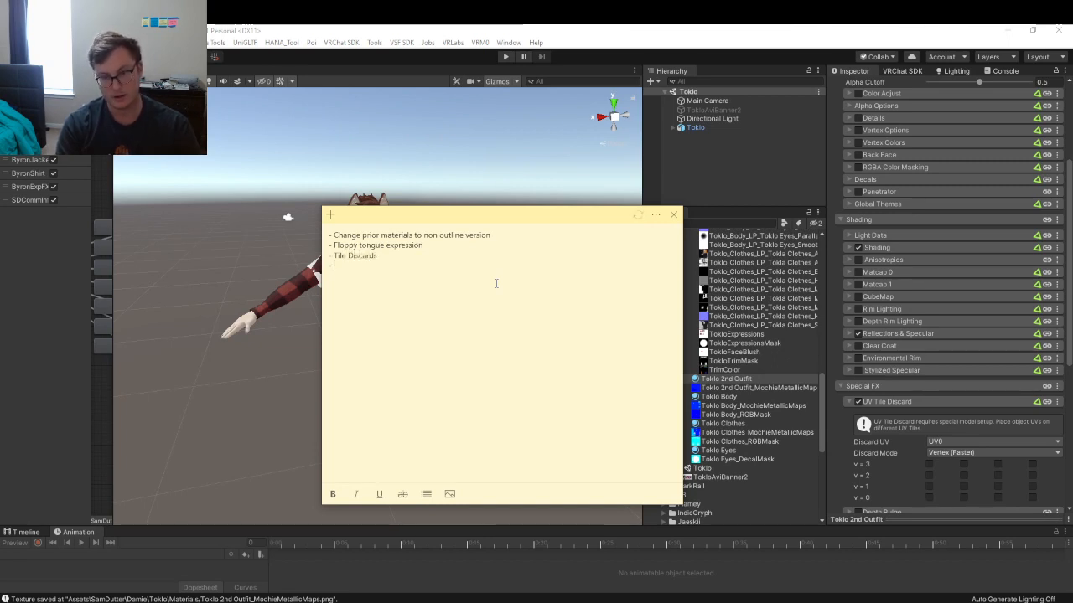
type("Shirt")
key("Return")
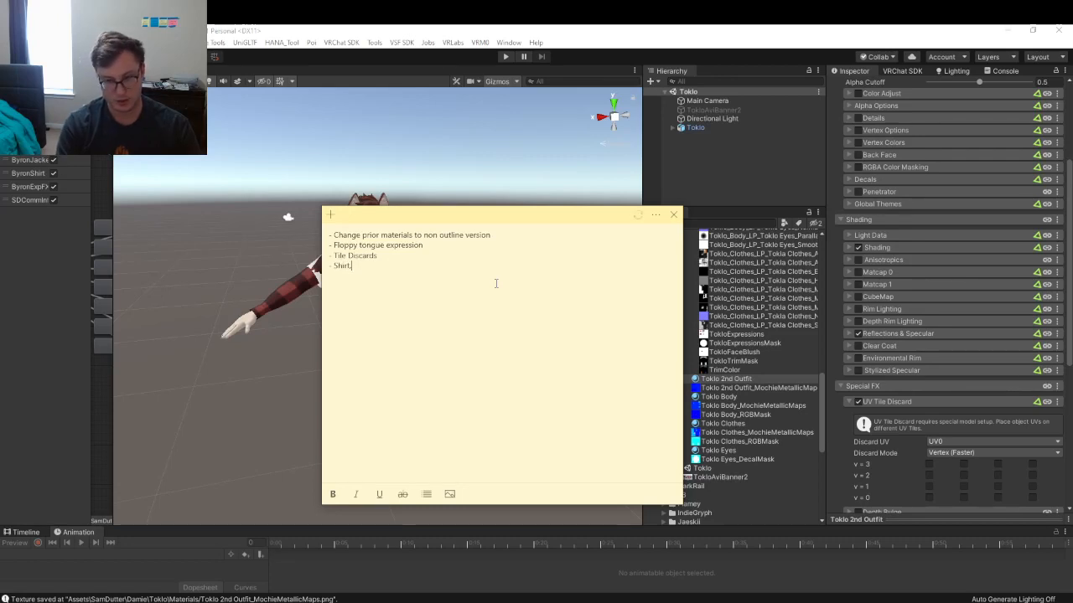
type(", chest fur,")
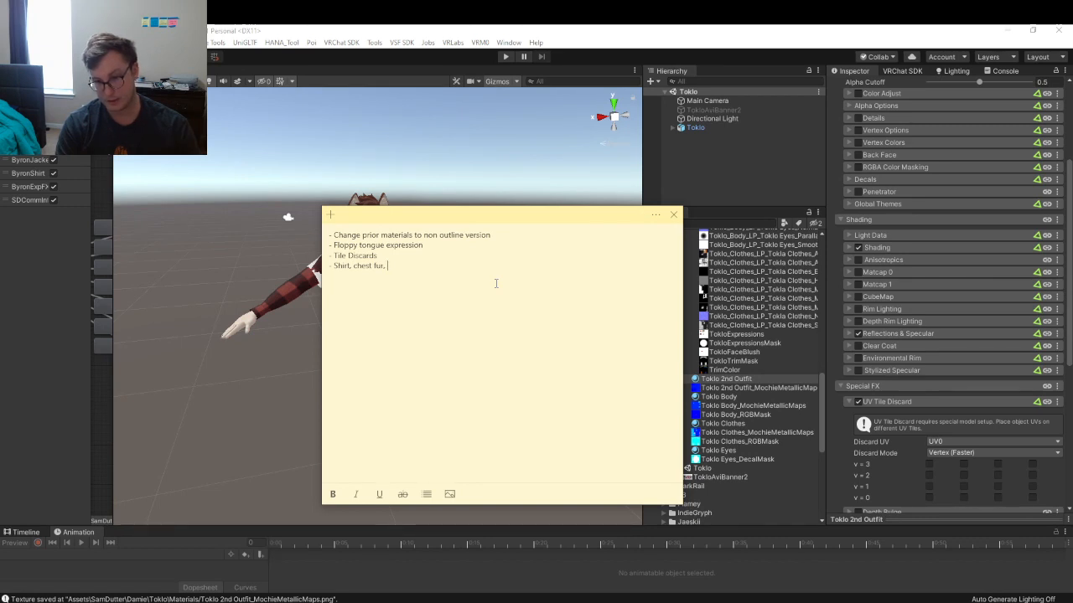
type("ensure")
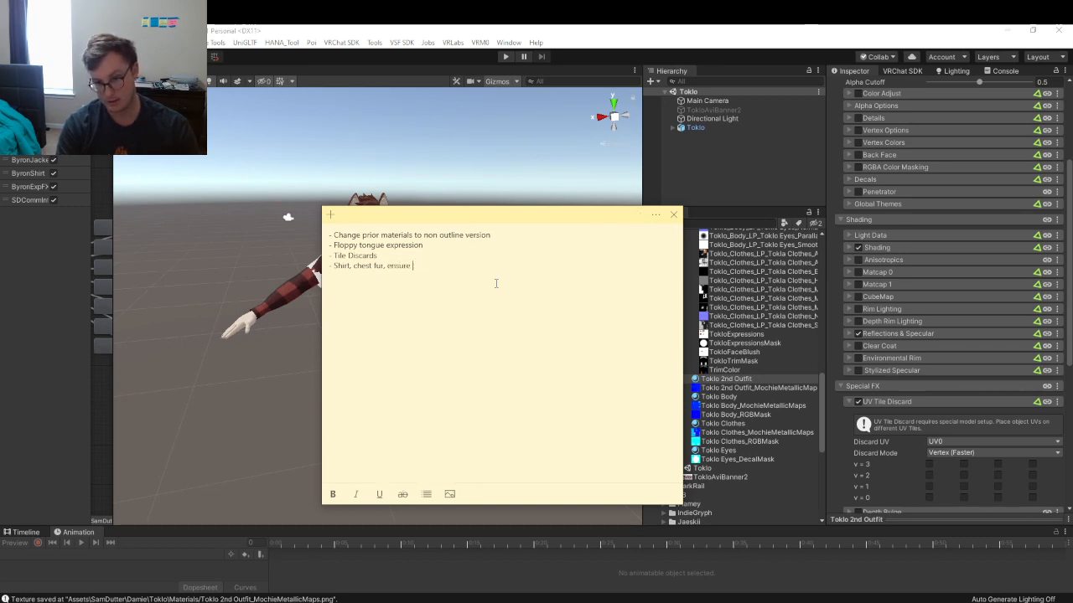
key("BackSpace")
key("BackSpace")
key("BackSpace")
key("BackSpace")
key("BackSpace")
key("BackSpace")
key("BackSpace")
type("additional ")
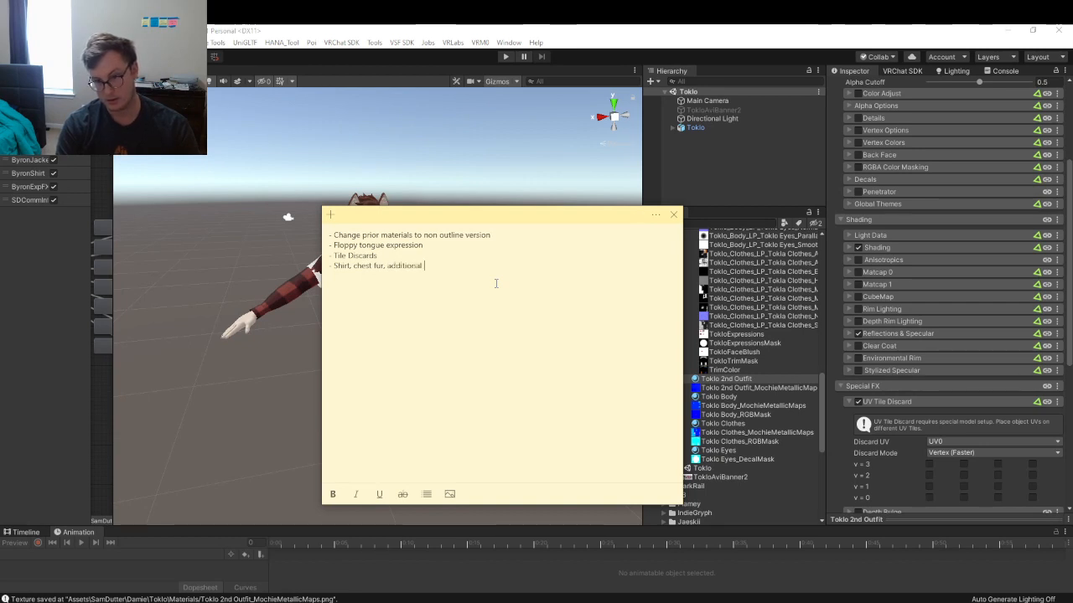
type("body discards")
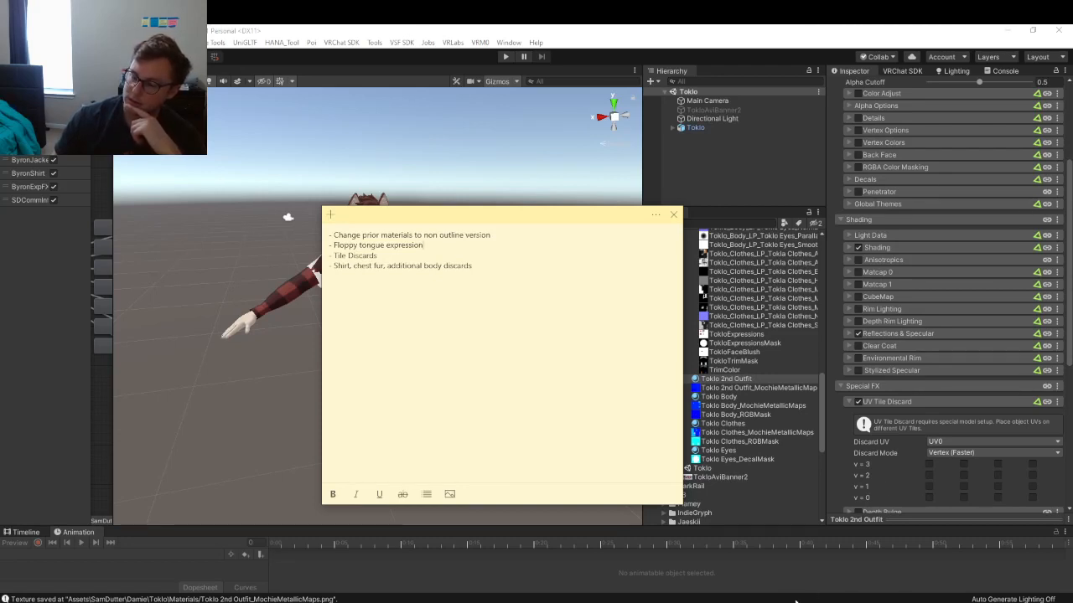
- Auto-fix the mipmap streaming warning in Unity's VRChat SDK validation panel
left_click(800, 164)
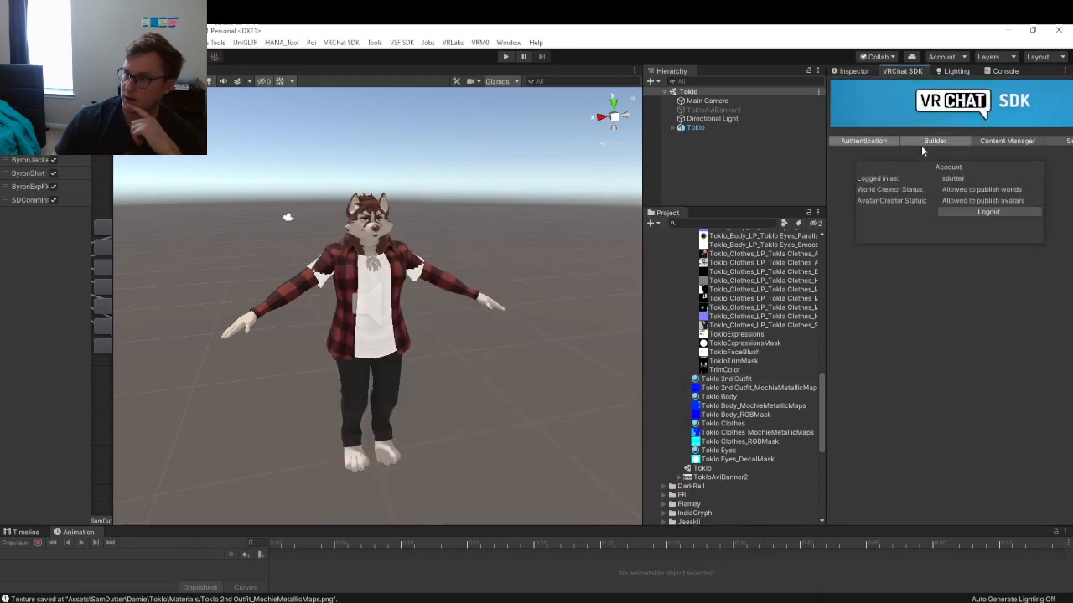
left_click(922, 143)
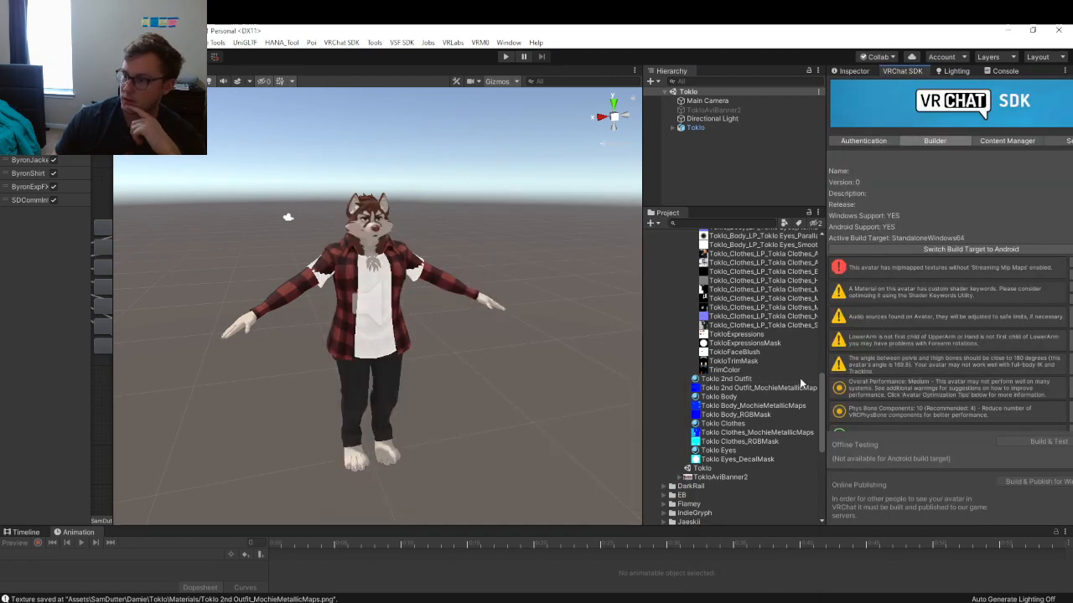
left_click_drag(826, 377, 767, 366)
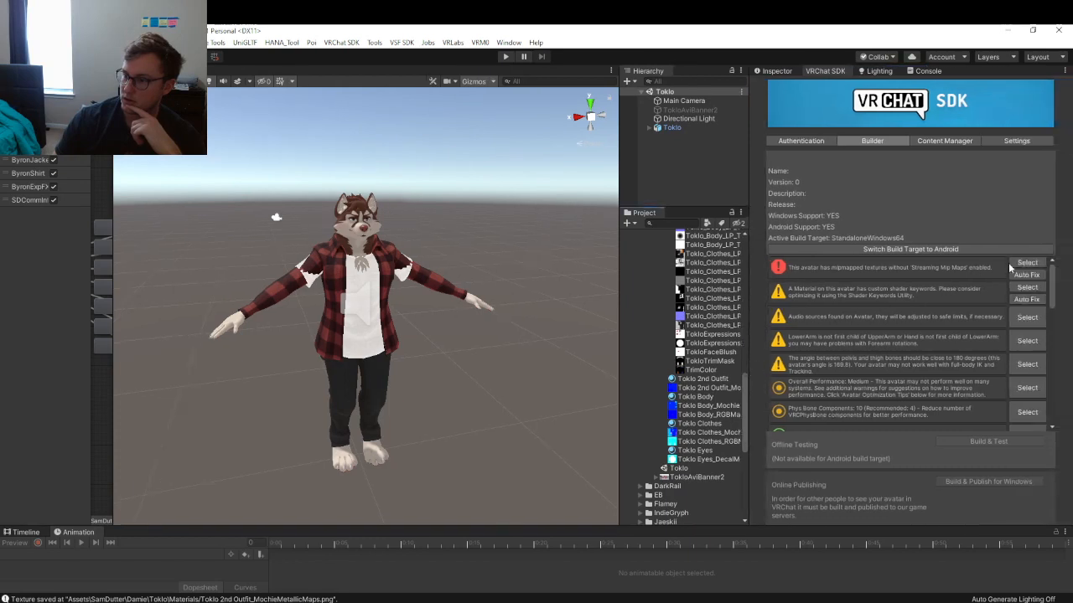
left_click(1025, 275)
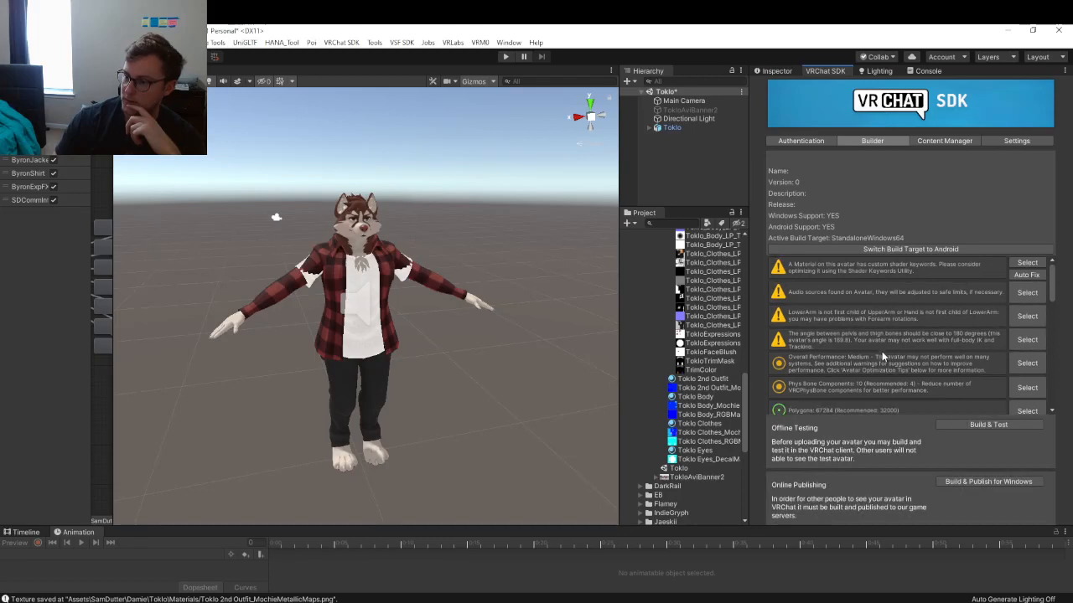
scroll(878, 344, "down", 1)
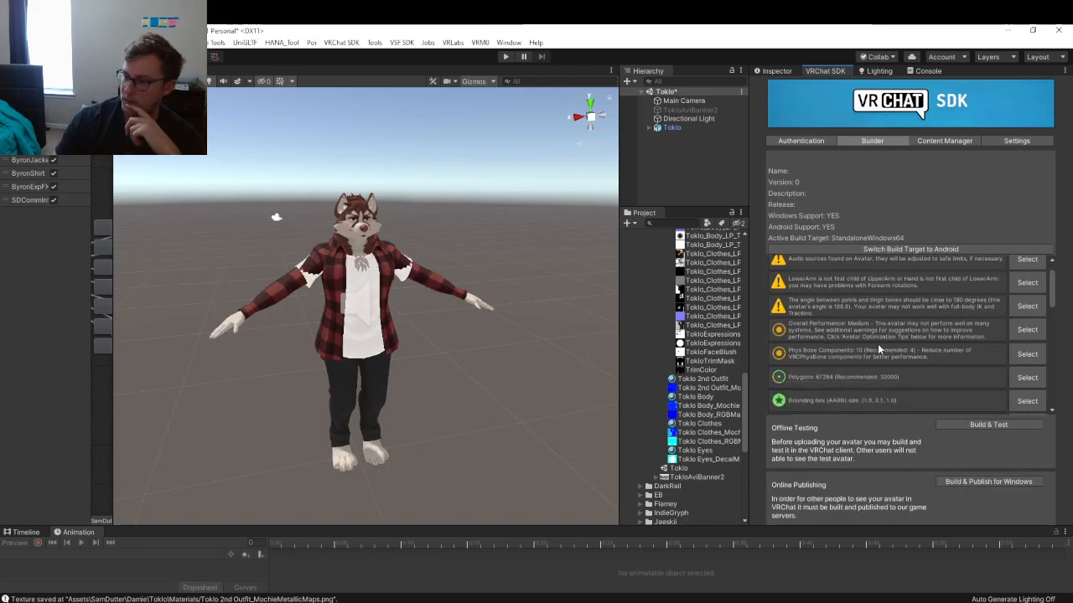
scroll(878, 344, "down", 2)
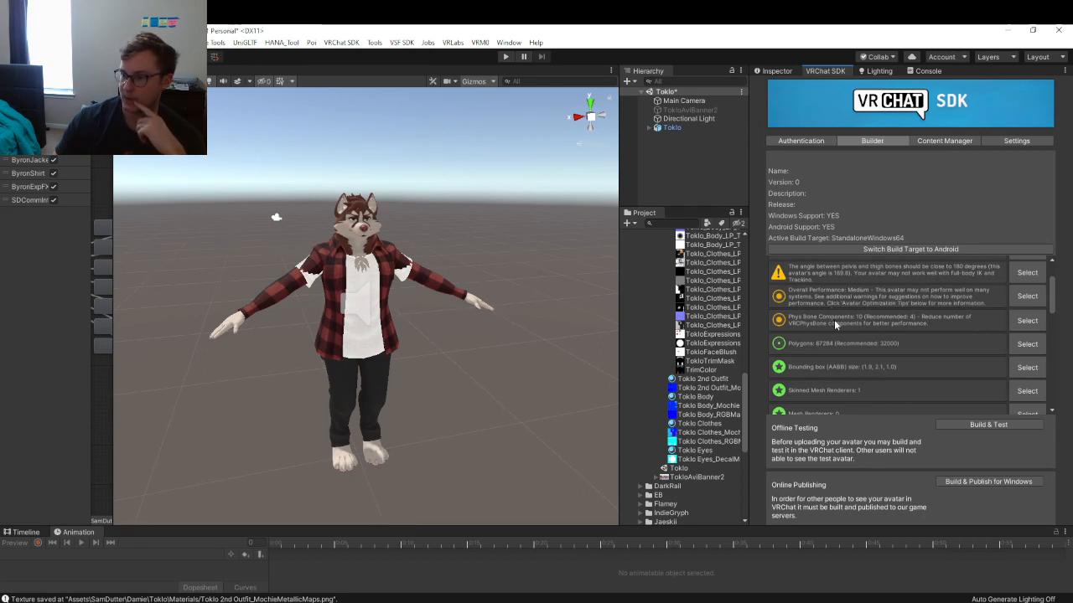
- Expand the Toklo avatar's Phys Bones and inspect PB LegStrap R's Phys Bone settings
left_click(649, 128)
left_click(673, 155)
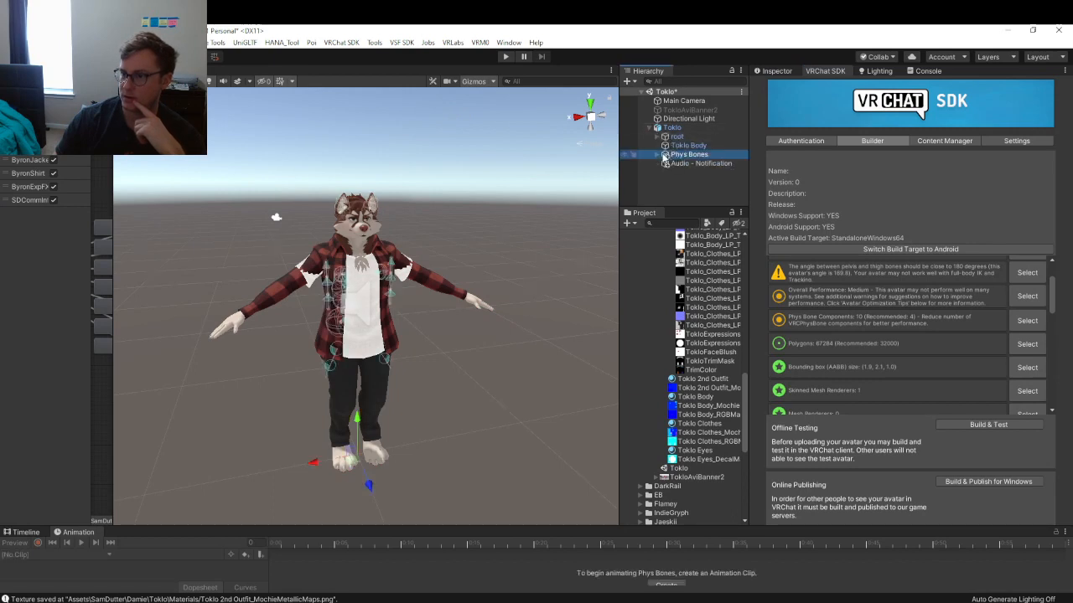
left_click(659, 155)
left_click(694, 163)
scroll(699, 165, "down", 3)
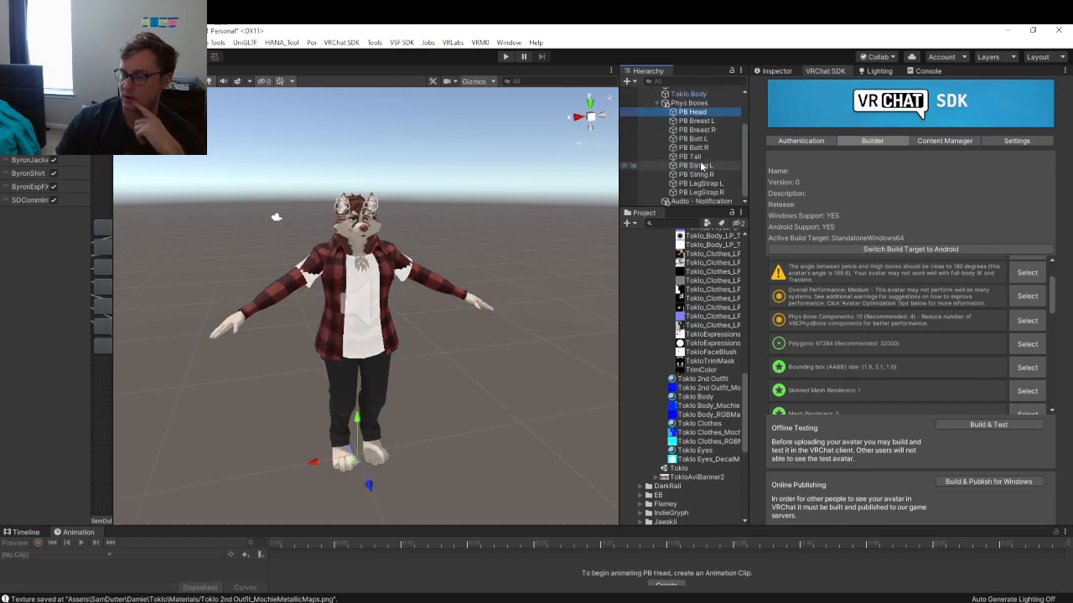
left_click(701, 192)
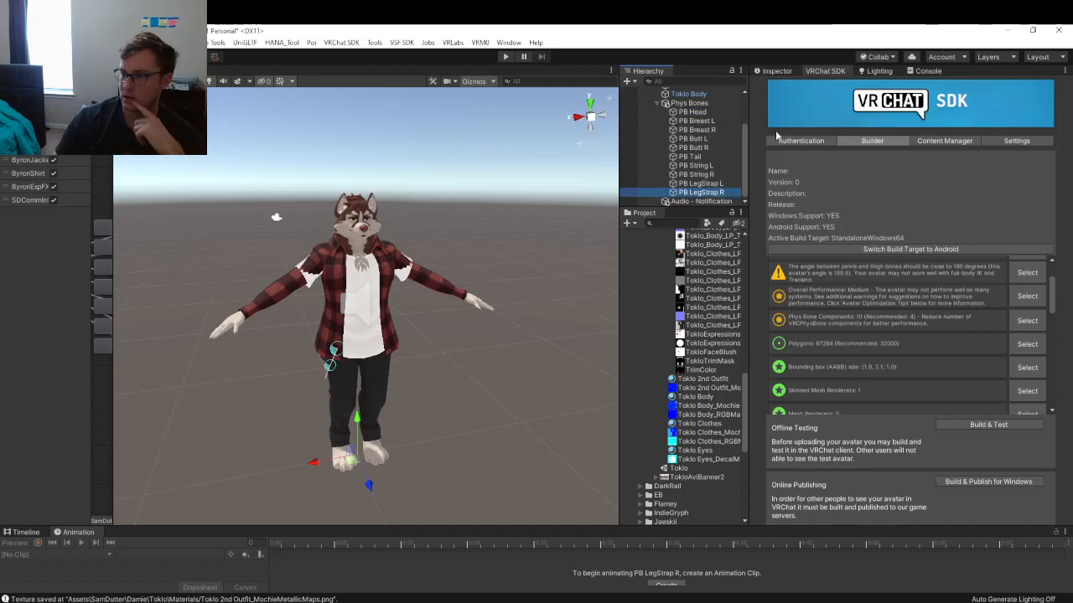
left_click(779, 70)
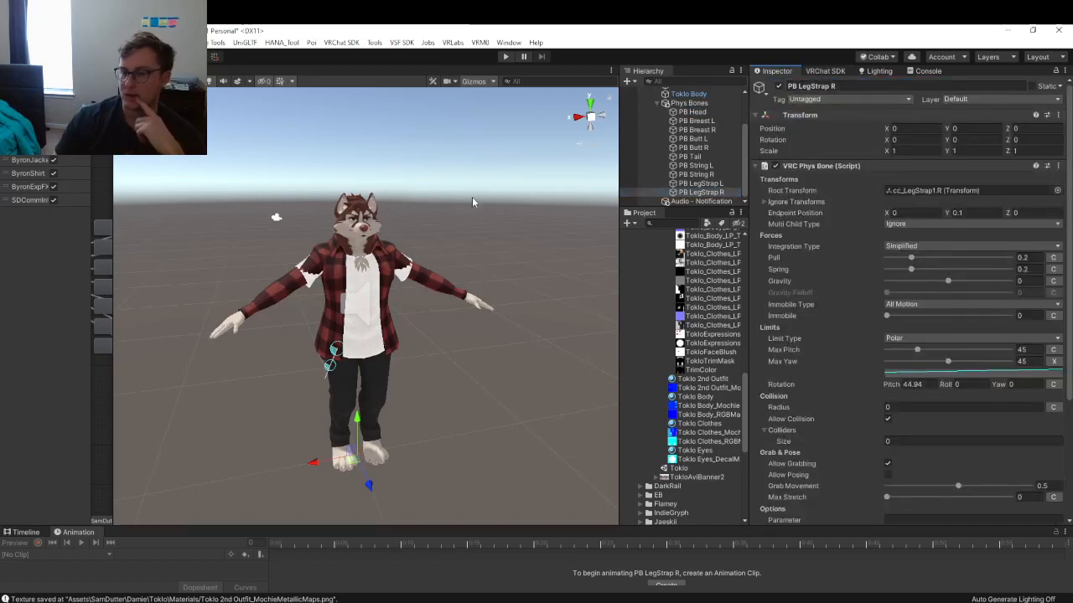
left_click(825, 70)
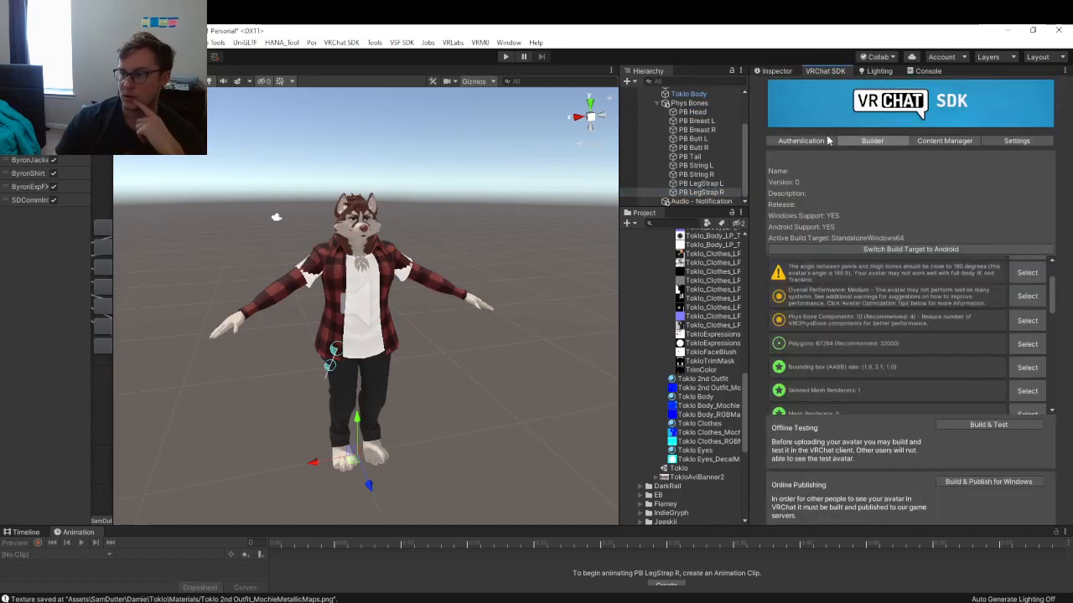
scroll(873, 319, "down", 3)
scroll(873, 314, "down", 3)
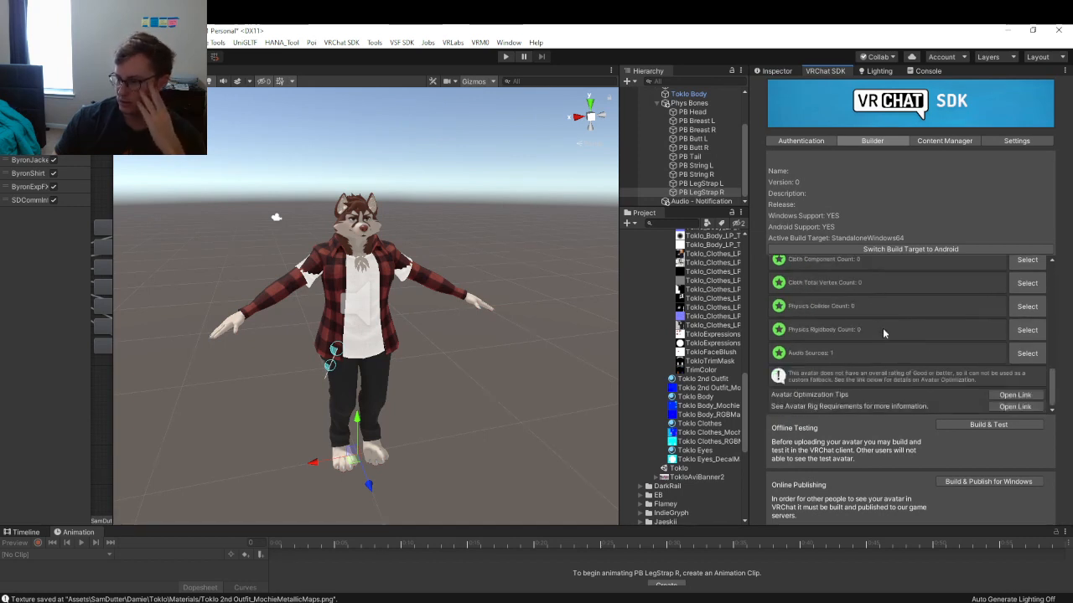
scroll(872, 352, "up", 6)
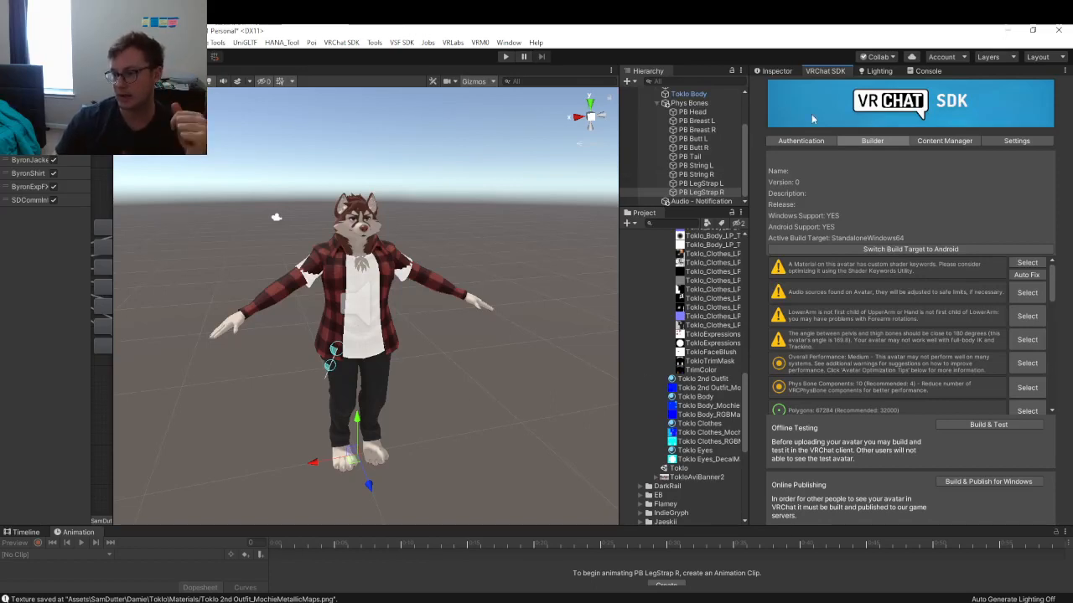
- Check the VRChat account login status and review PB LegStrap R's Phys Bone properties again
left_click(819, 138)
left_click(778, 72)
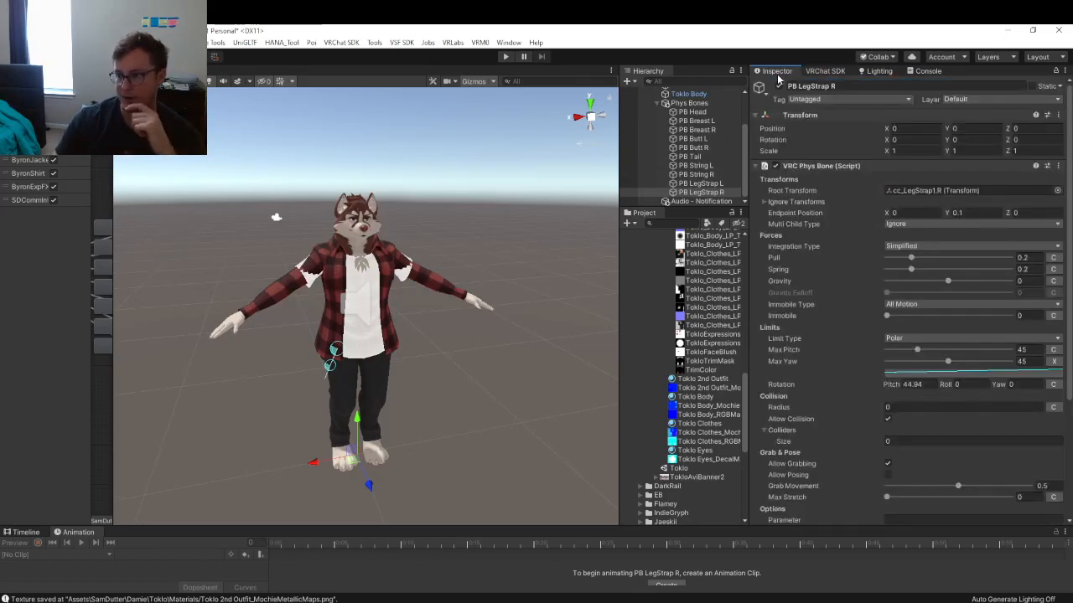
left_click(823, 72)
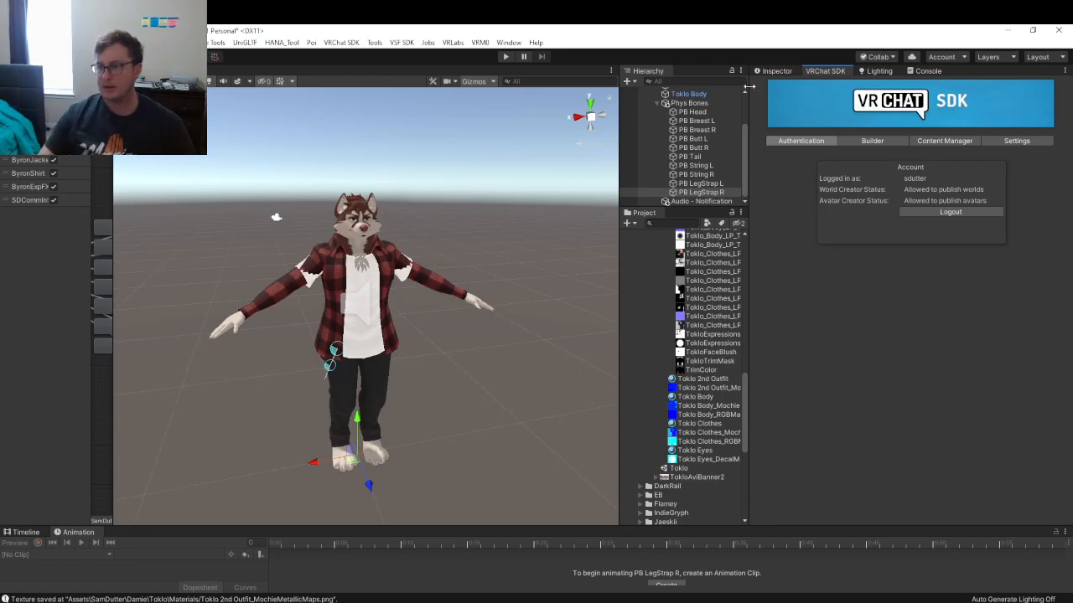
left_click(776, 71)
scroll(827, 194, "down", 5)
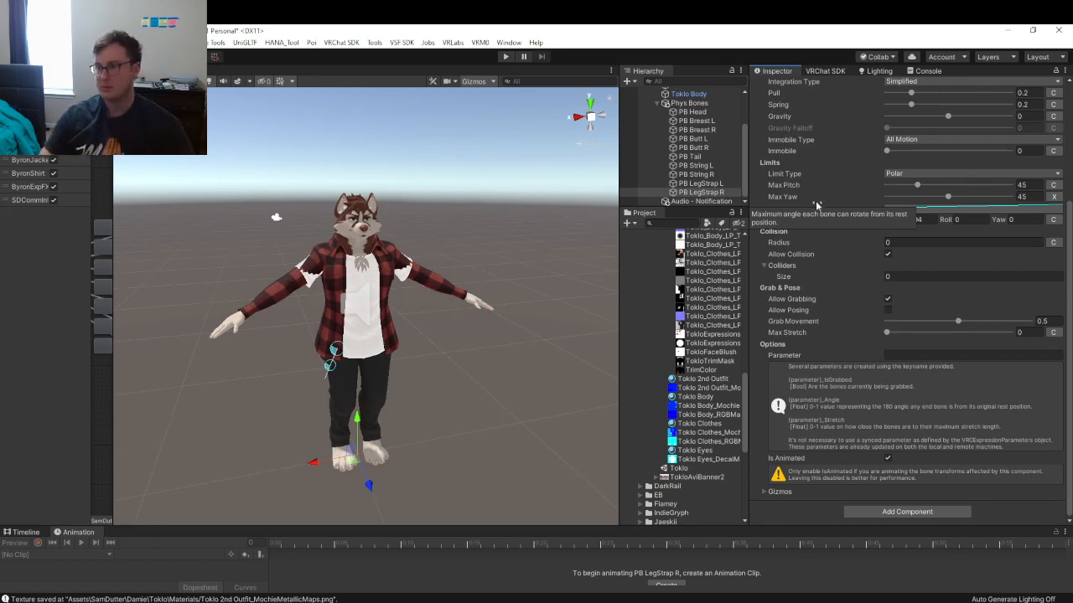
scroll(822, 201, "up", 5)
- Collapse the Phys Bone and Transform components and open the VRChat SDK Builder
left_click(801, 165)
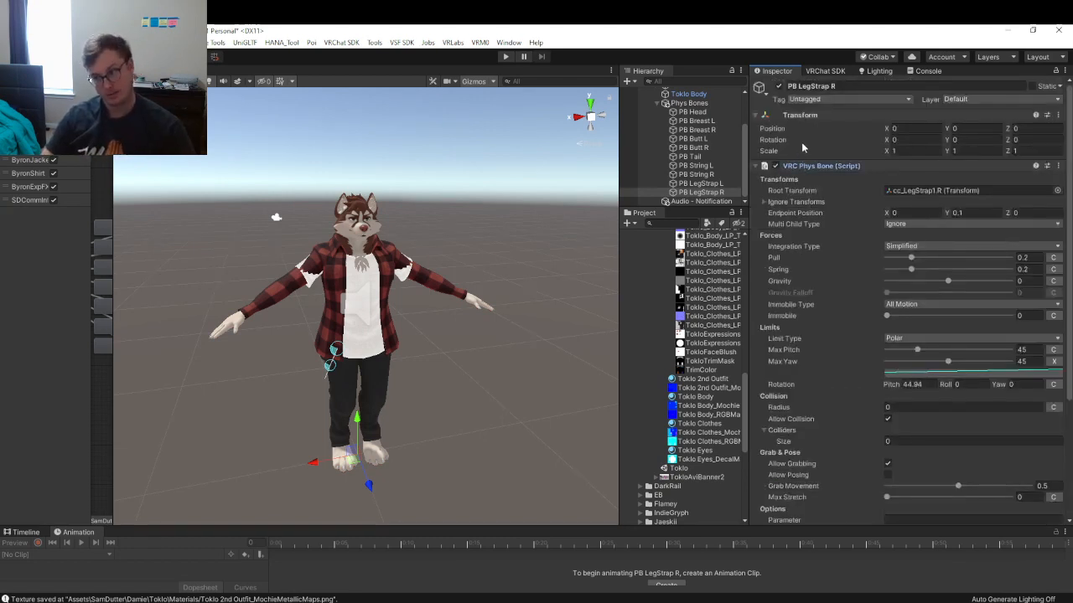
left_click(799, 117)
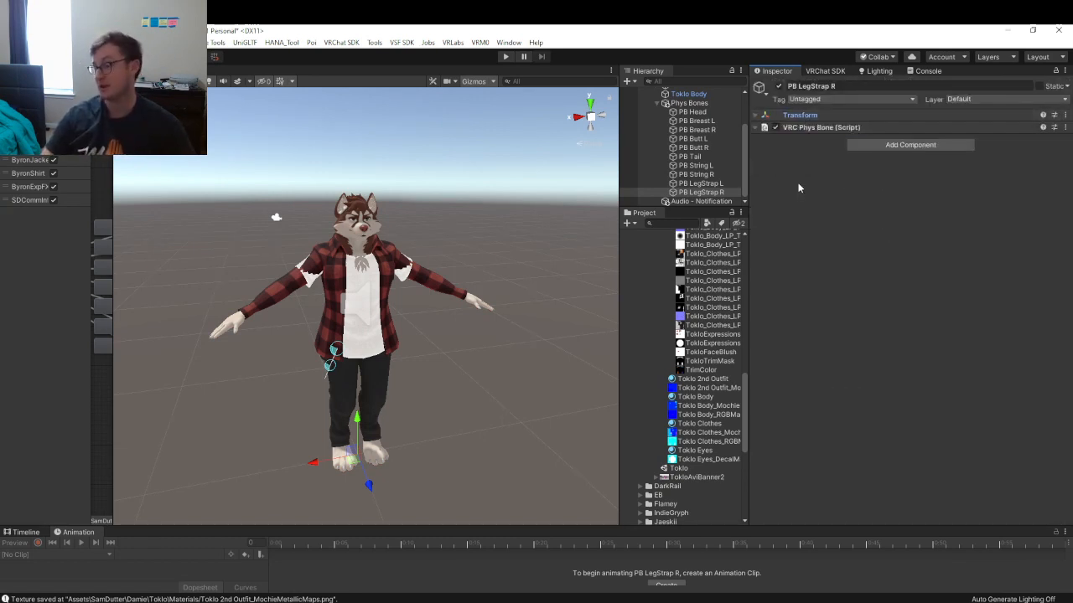
left_click(823, 71)
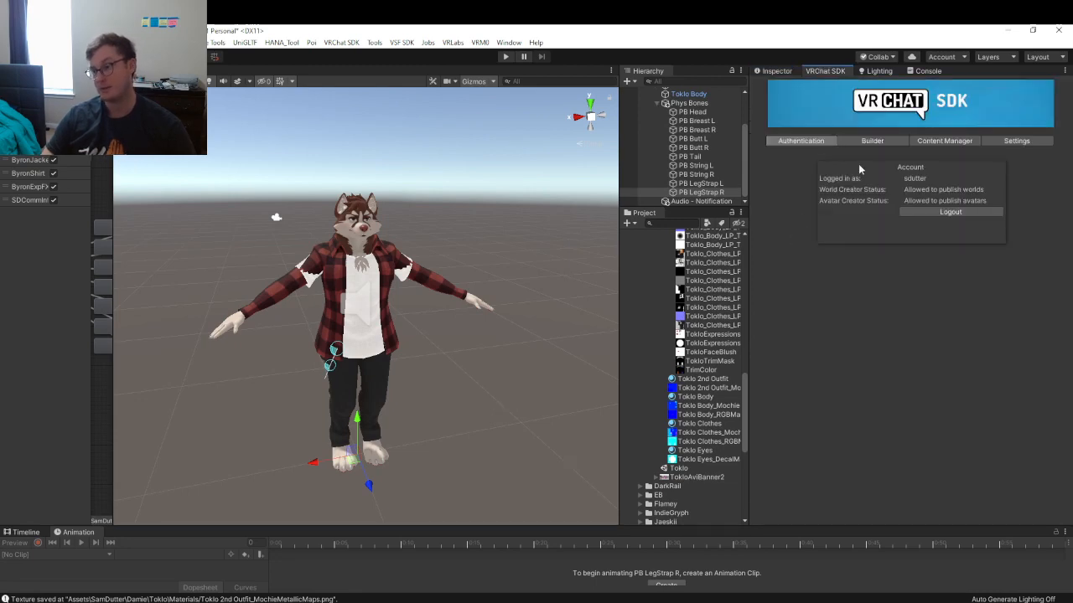
left_click(863, 142)
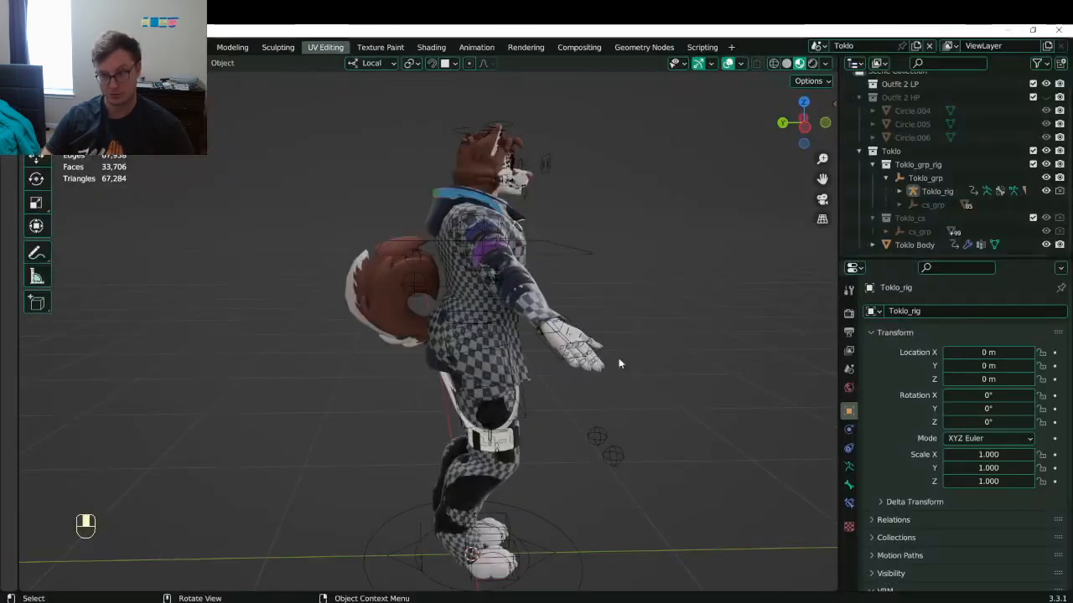
middle_click_drag(618, 359, 494, 356)
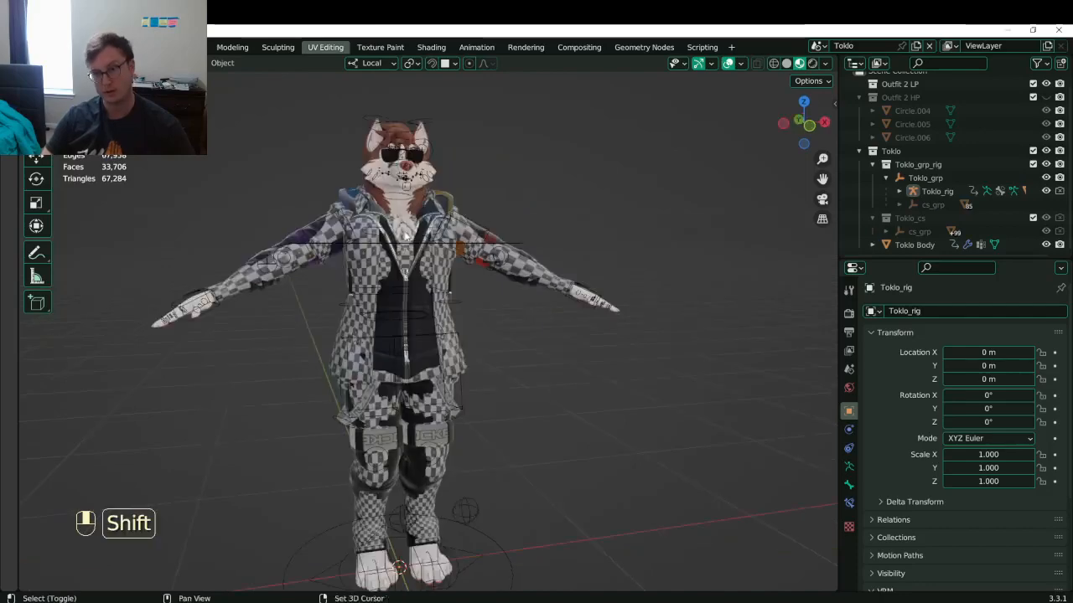
- Put Toklo_rig in Pose Mode and move the jaw bone to open the mouth
scroll(455, 335, "up", 6)
middle_click_drag(436, 237, 457, 210, "shift")
scroll(458, 323, "up", 2)
scroll(457, 209, "up", 2)
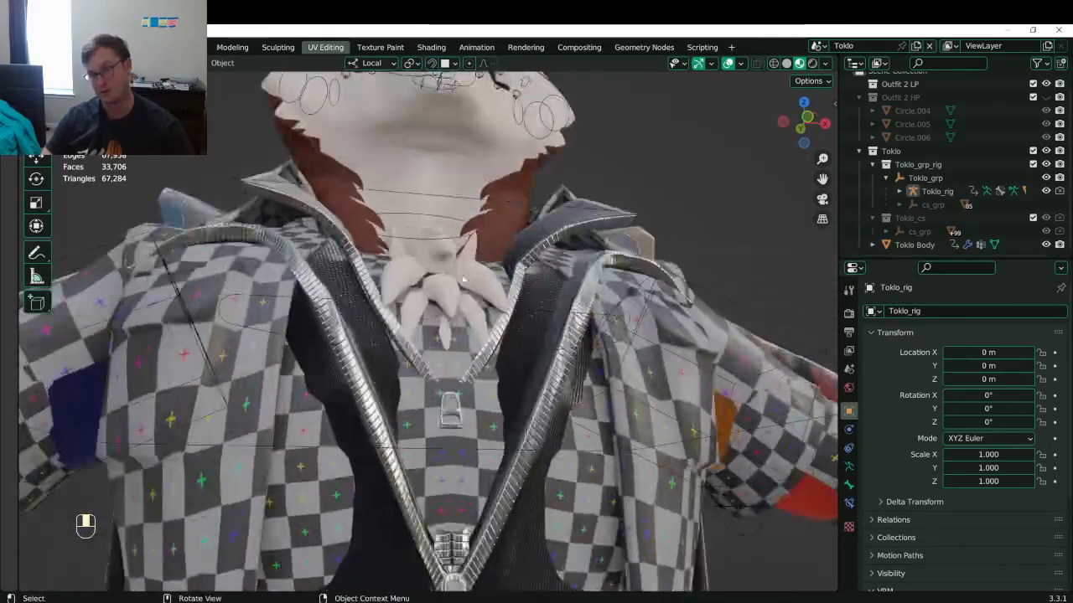
middle_click_drag(456, 113, 492, 252, "shift")
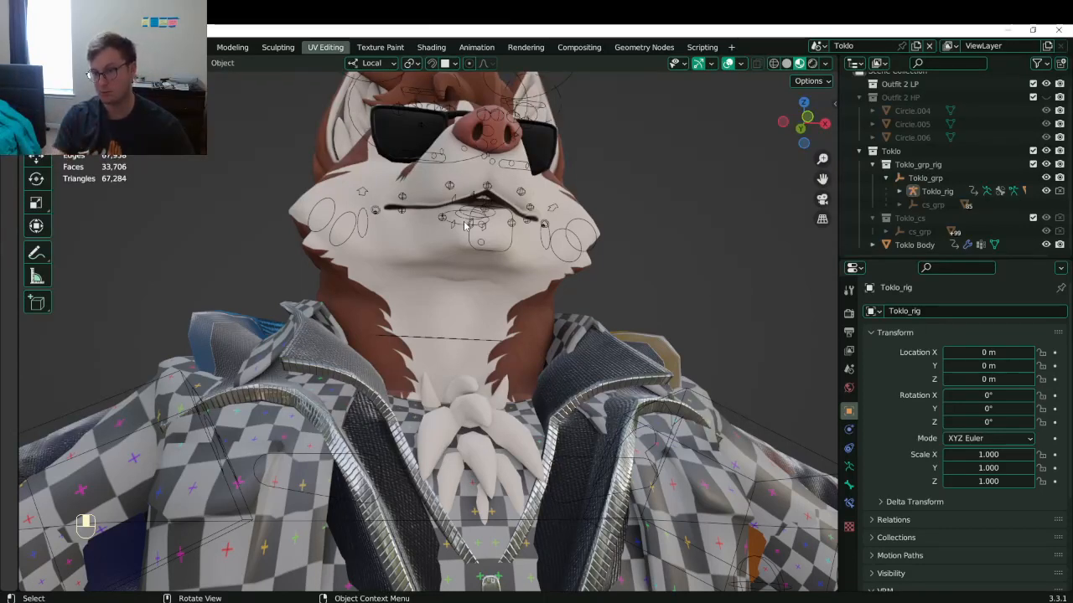
left_click(500, 256)
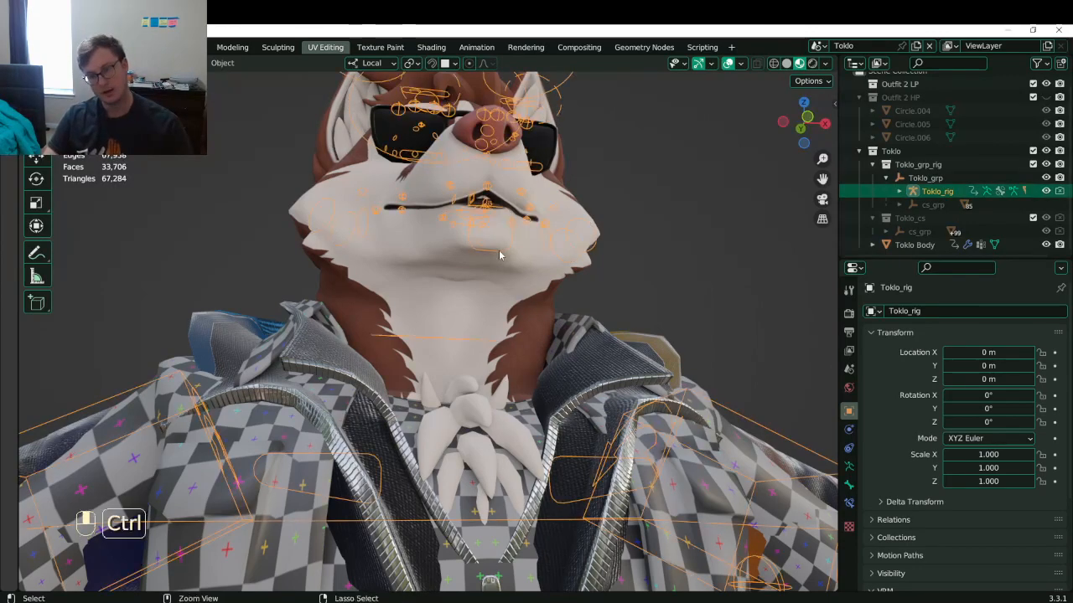
key("ctrl+Tab")
key("g")
left_click(473, 266)
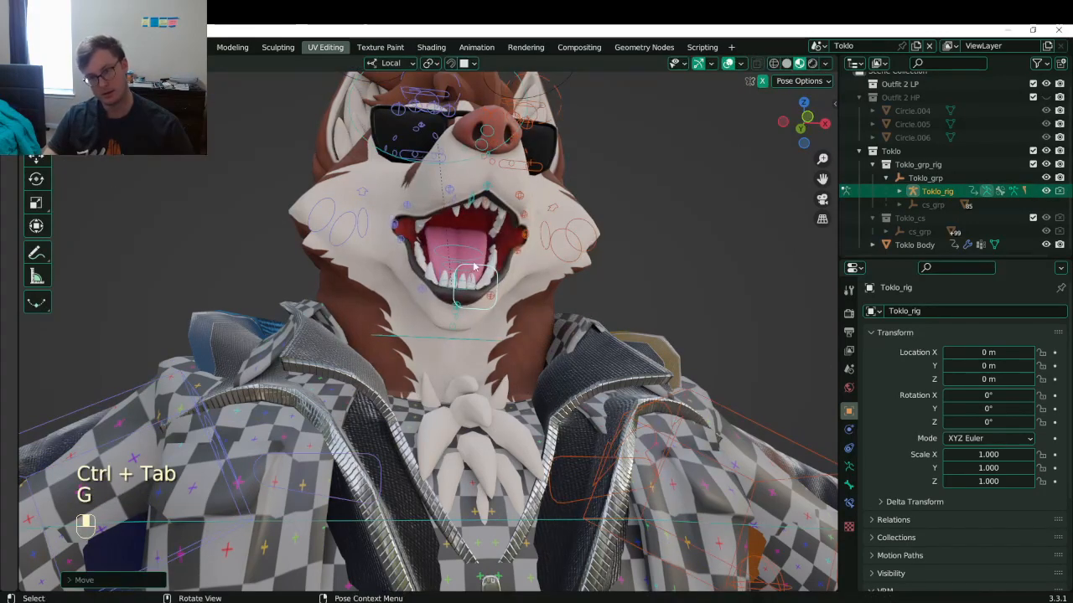
- Test the tongue control, clear the pose back to rest, and save Toklo.blend
middle_click_drag(474, 267, 599, 352)
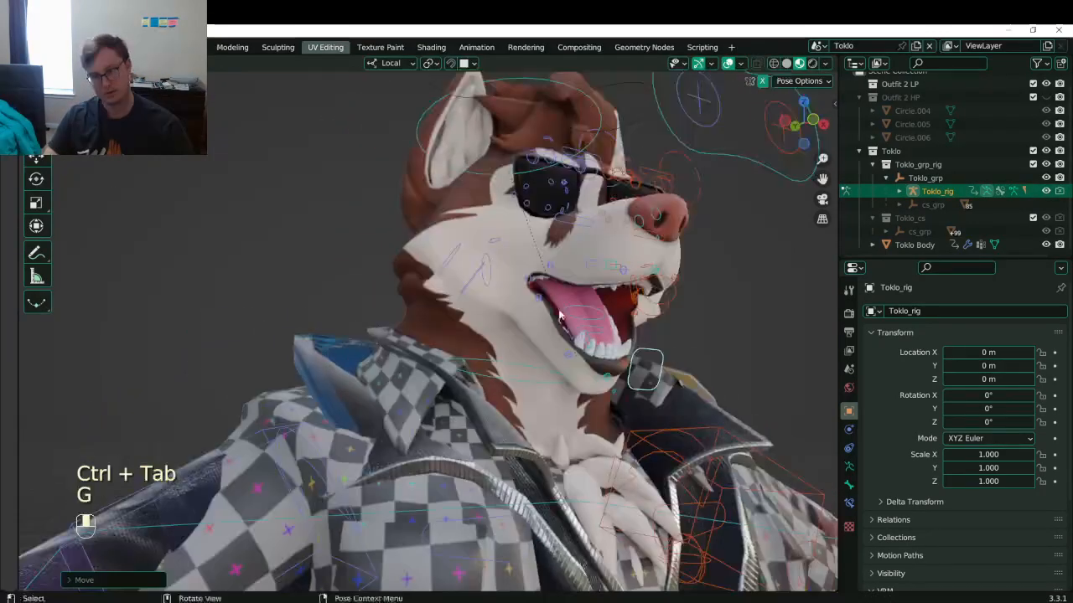
left_click(598, 352)
key("g")
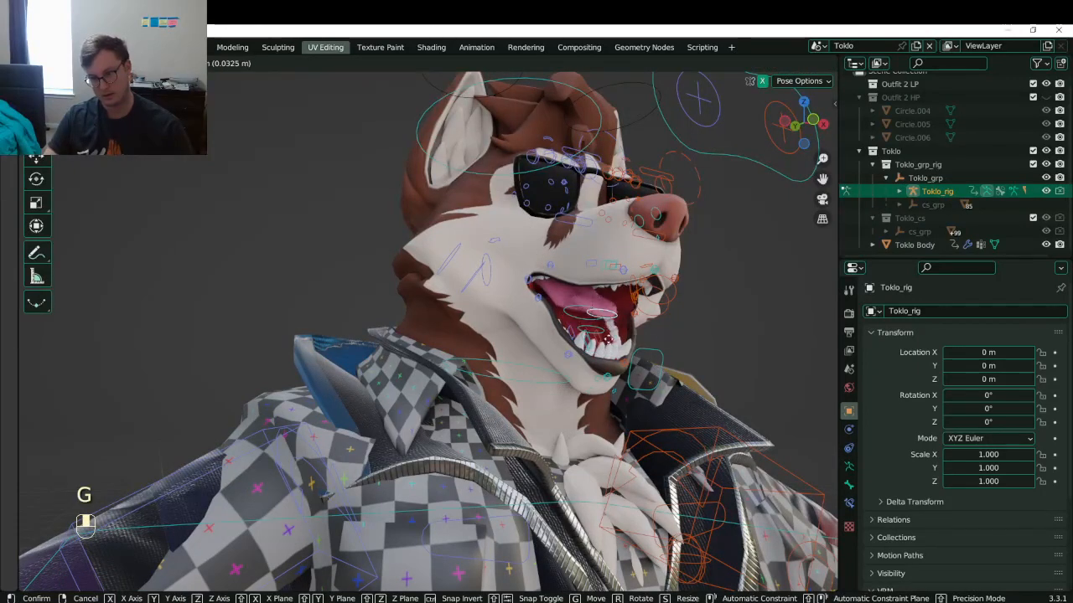
right_click(639, 319)
key("a")
key("s")
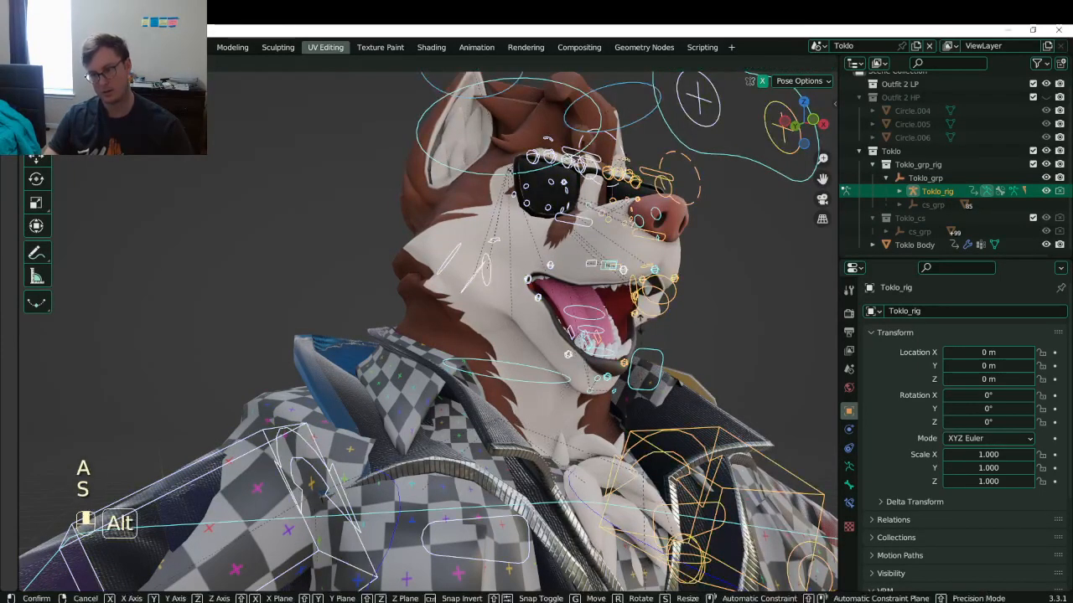
right_click(674, 316)
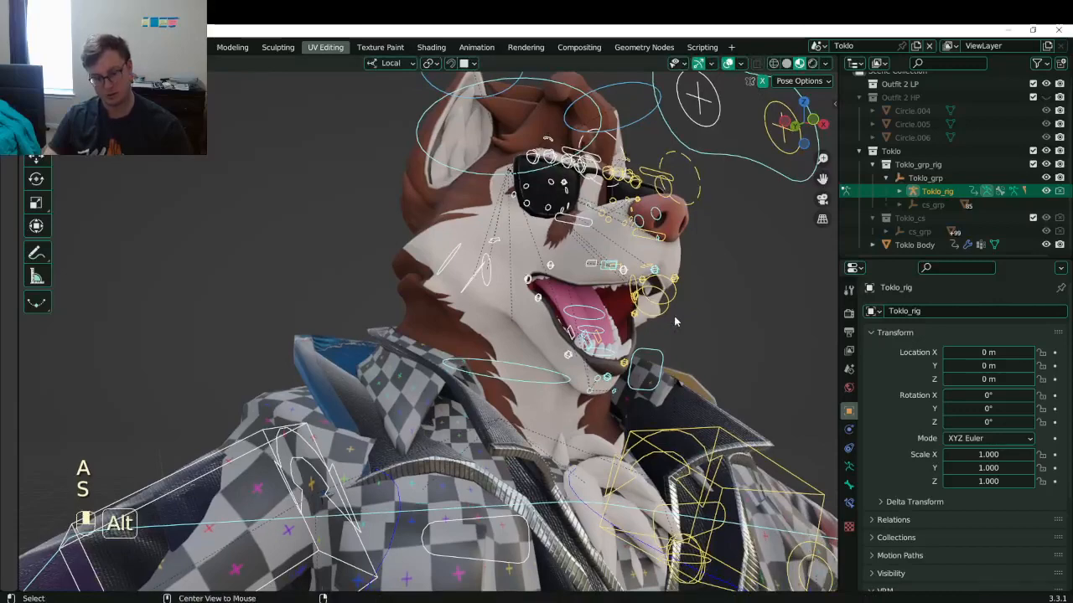
key("alt+g")
key("ctrl+Tab")
scroll(529, 267, "down", 5)
key("ctrl+s")
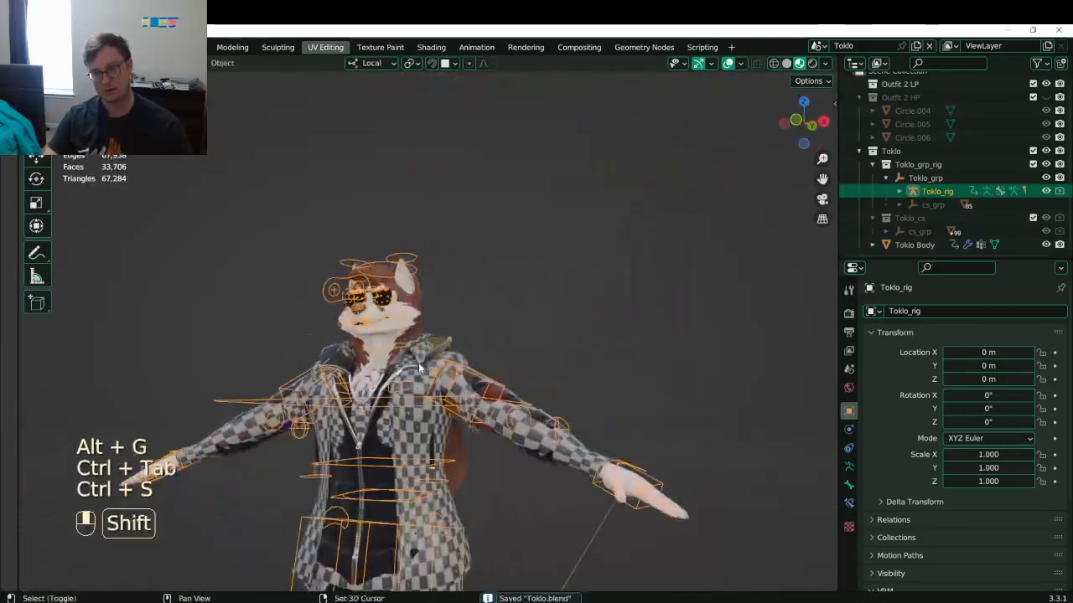
- Reselect Toklo_rig and save Toklo.blend
scroll(418, 363, "down", 4)
scroll(498, 290, "up", 6)
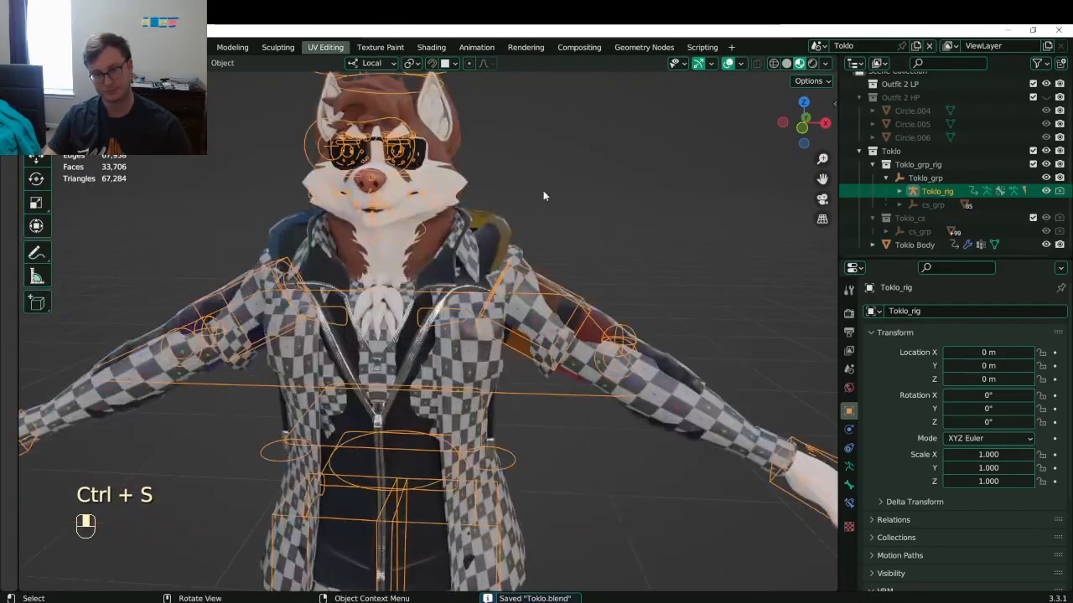
left_click(543, 190)
middle_click_drag(543, 190, 481, 256)
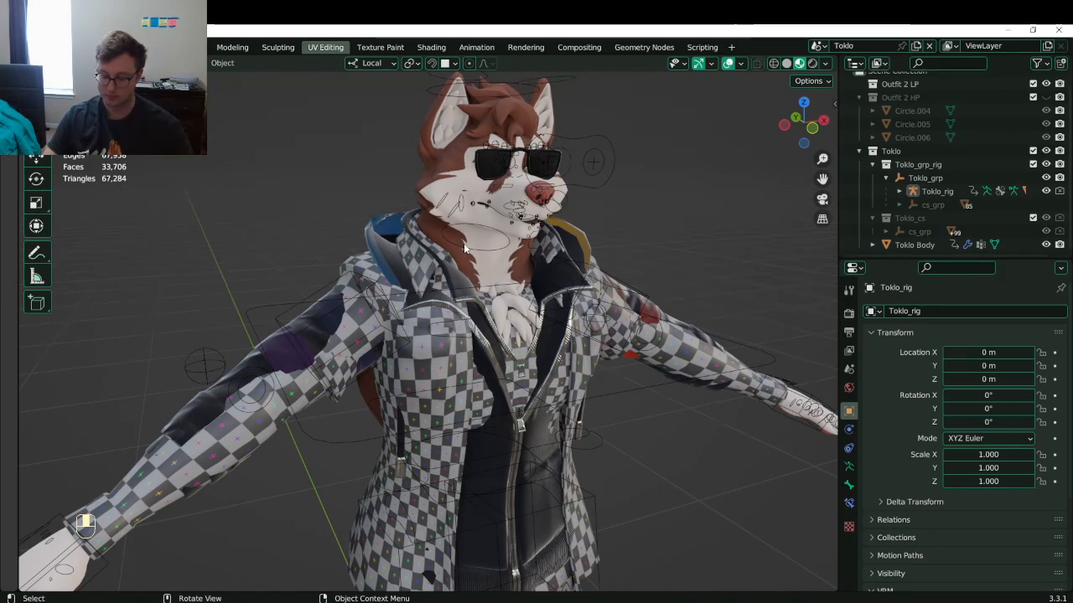
left_click(595, 192)
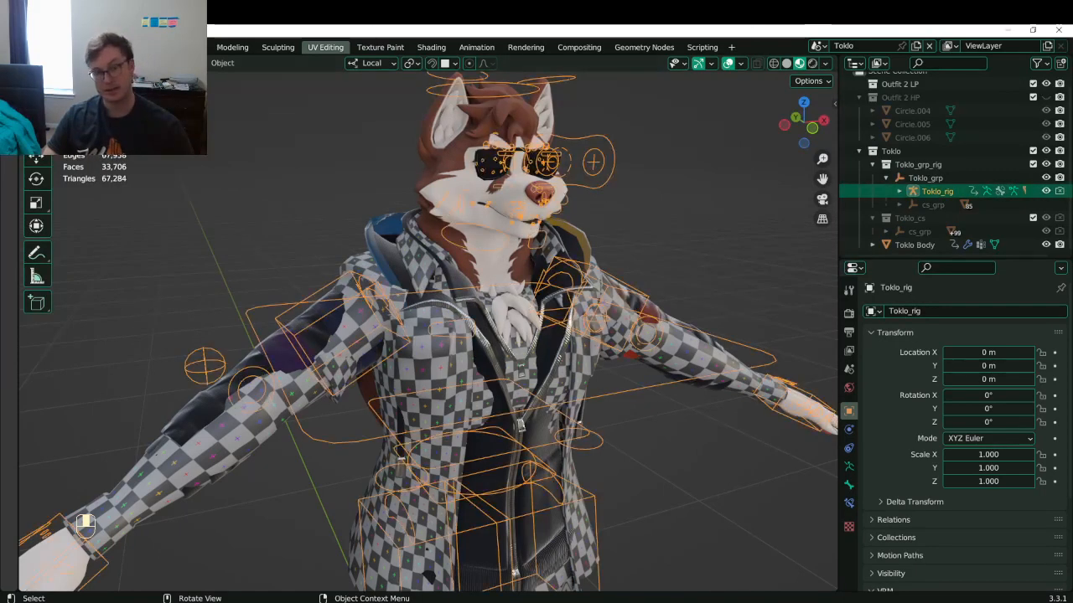
key("ctrl+s")
- Export Toklo.fbx with Auto-Rig Pro FBX and Full Facial enabled, then return to Unity
left_click(31, 47)
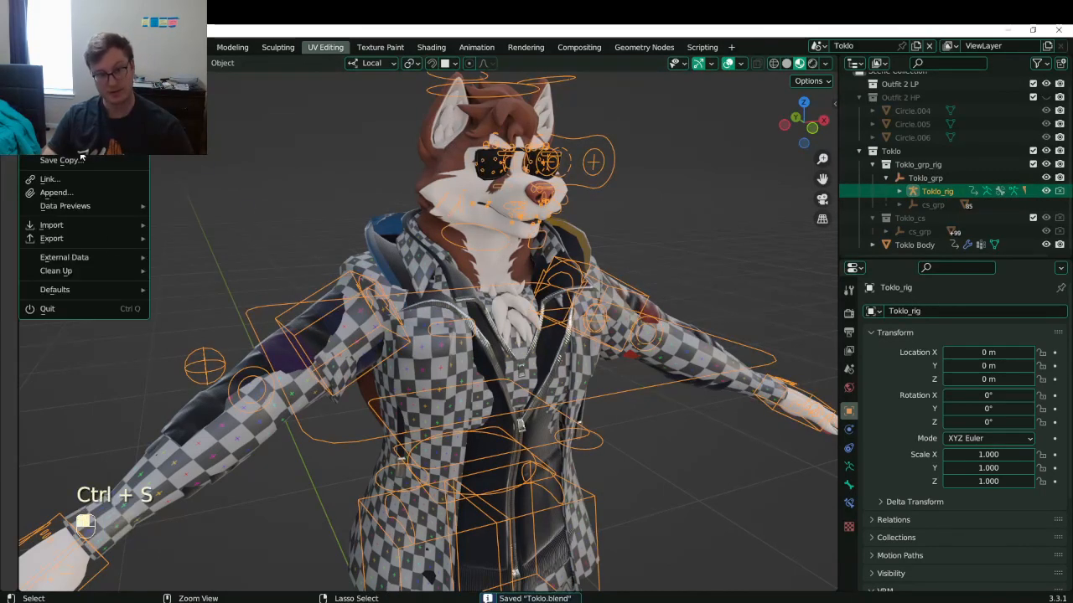
mouse_move(86, 242)
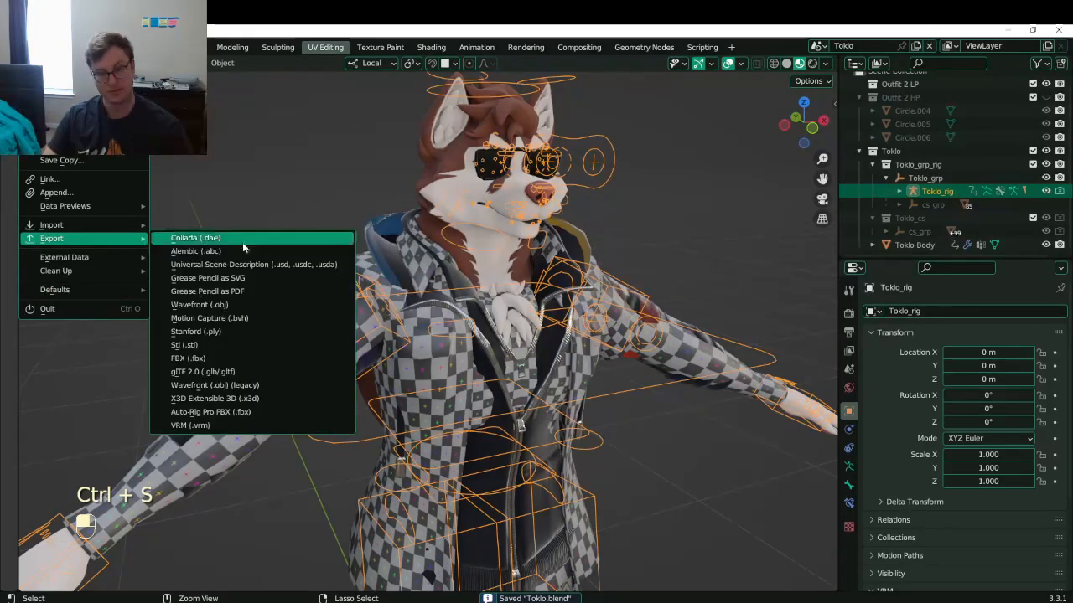
left_click(219, 412)
left_click(794, 264)
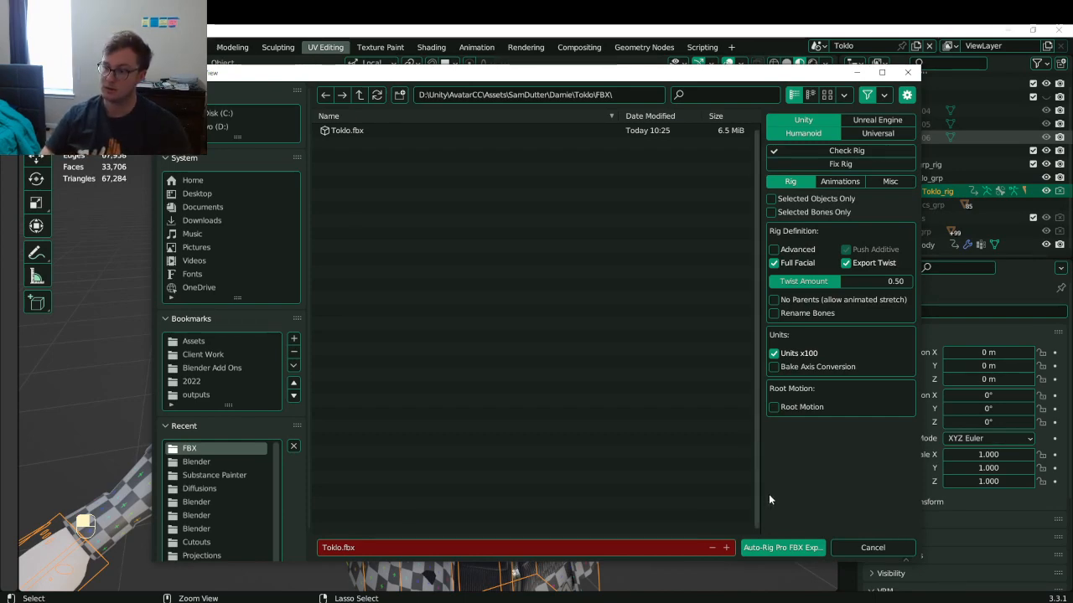
left_click(774, 550)
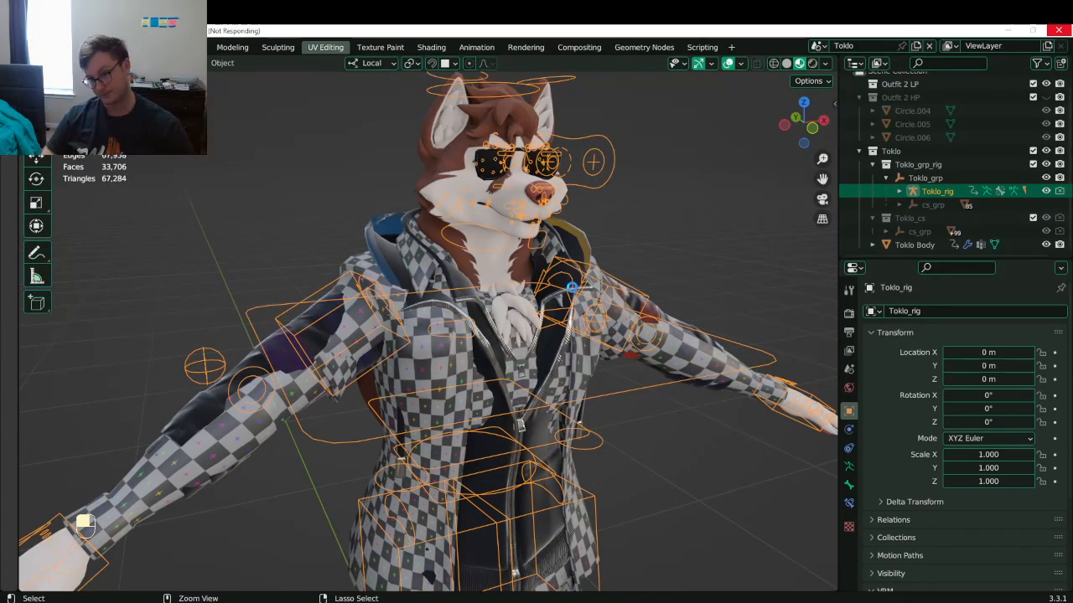
middle_click_drag(570, 288, 533, 354)
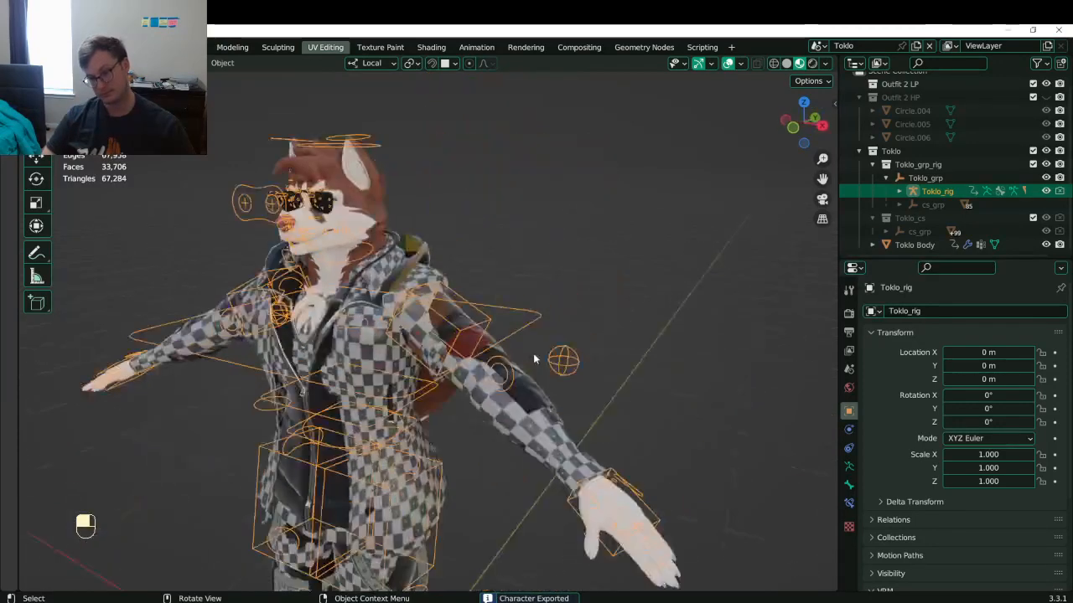
key("ctrl+s")
key("alt+Tab")
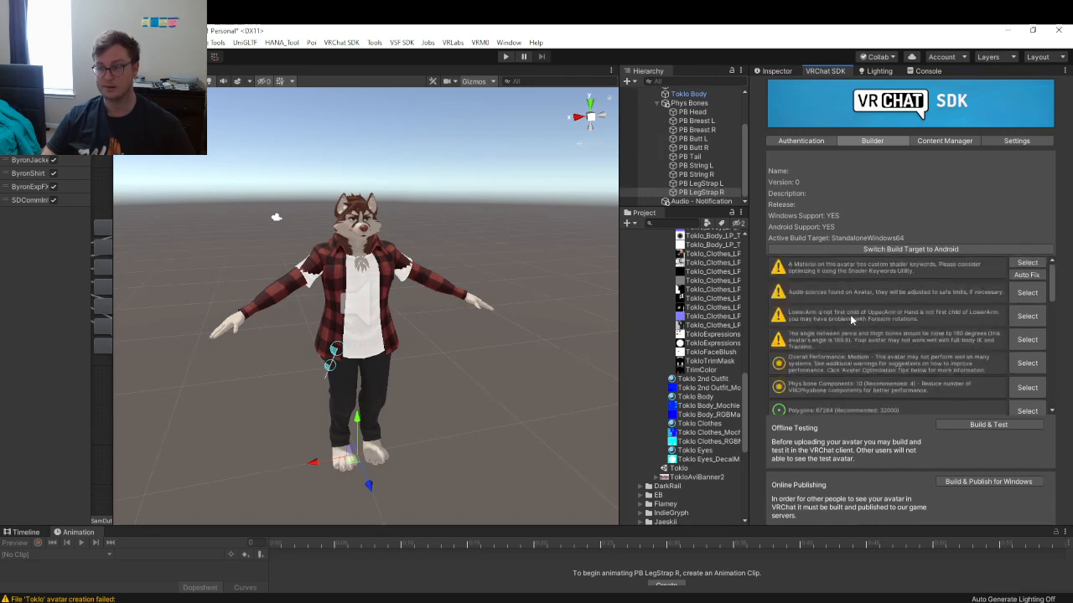
- Review the SDK Builder warnings, including the non-humanoid rig notice, then orbit the scene
scroll(850, 314, "down", 1)
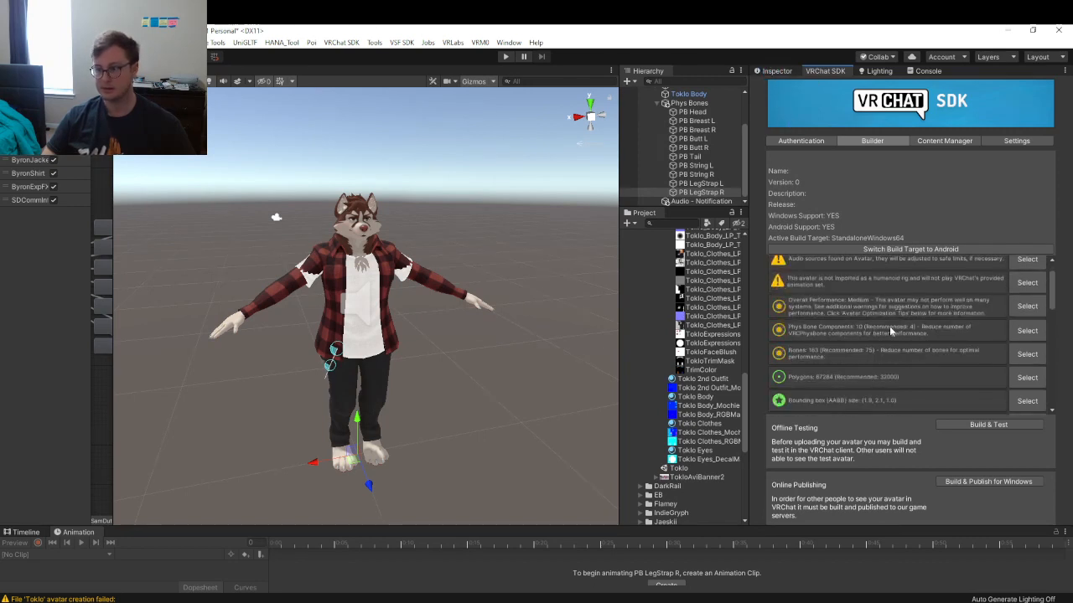
scroll(863, 337, "up", 1)
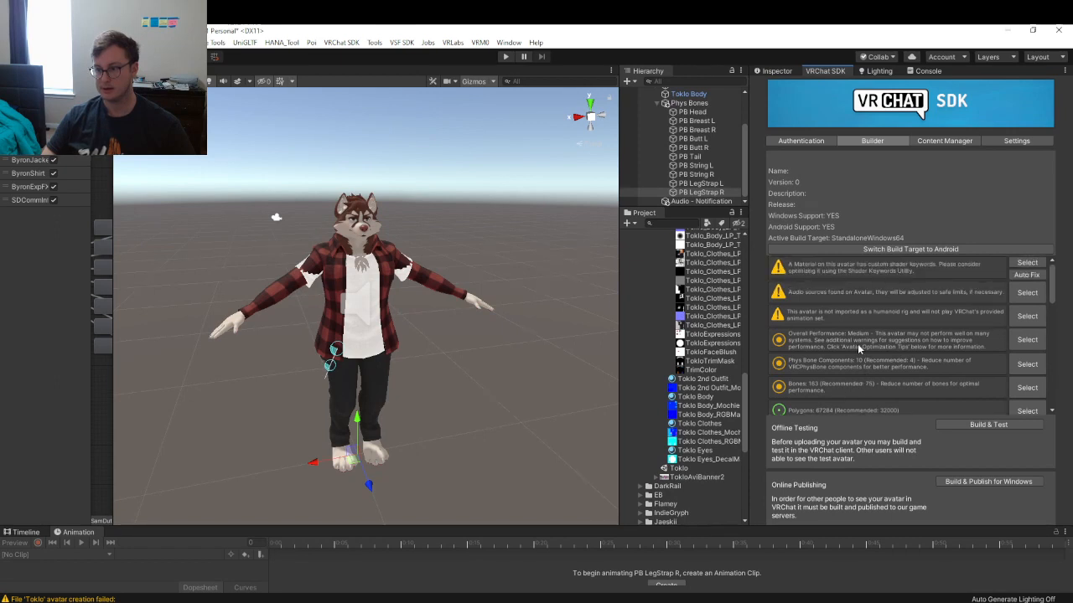
scroll(857, 347, "down", 10)
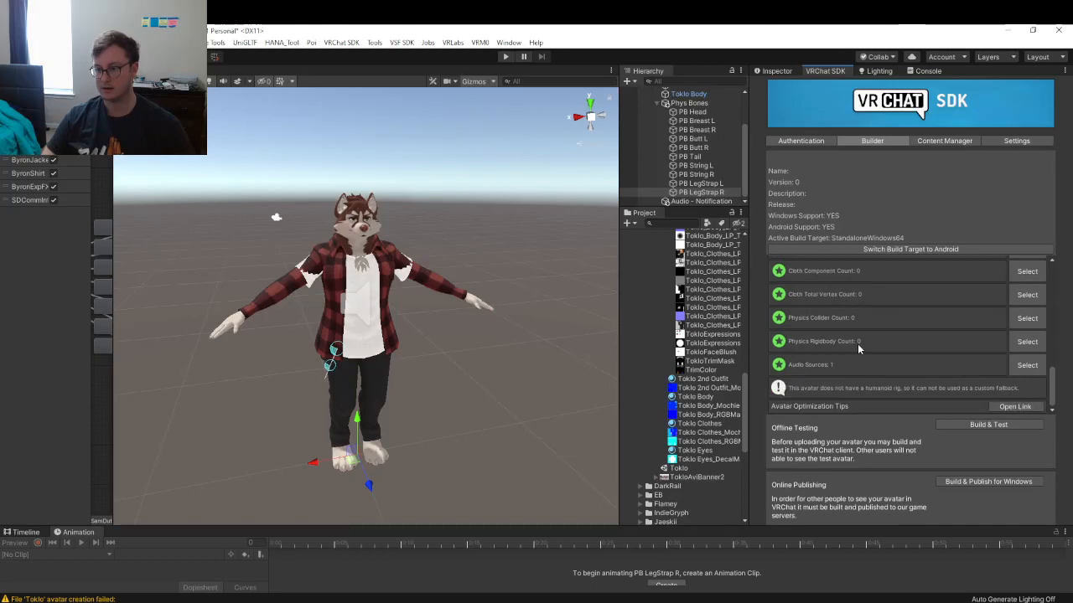
scroll(858, 344, "up", 10)
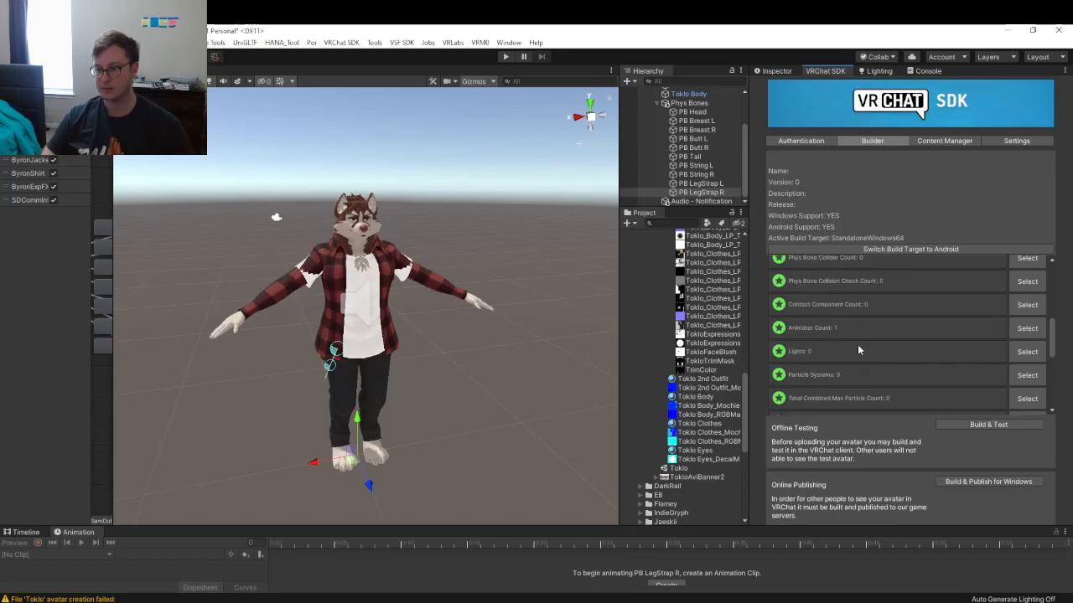
left_click(441, 331)
left_click_drag(368, 328, 343, 317, "alt")
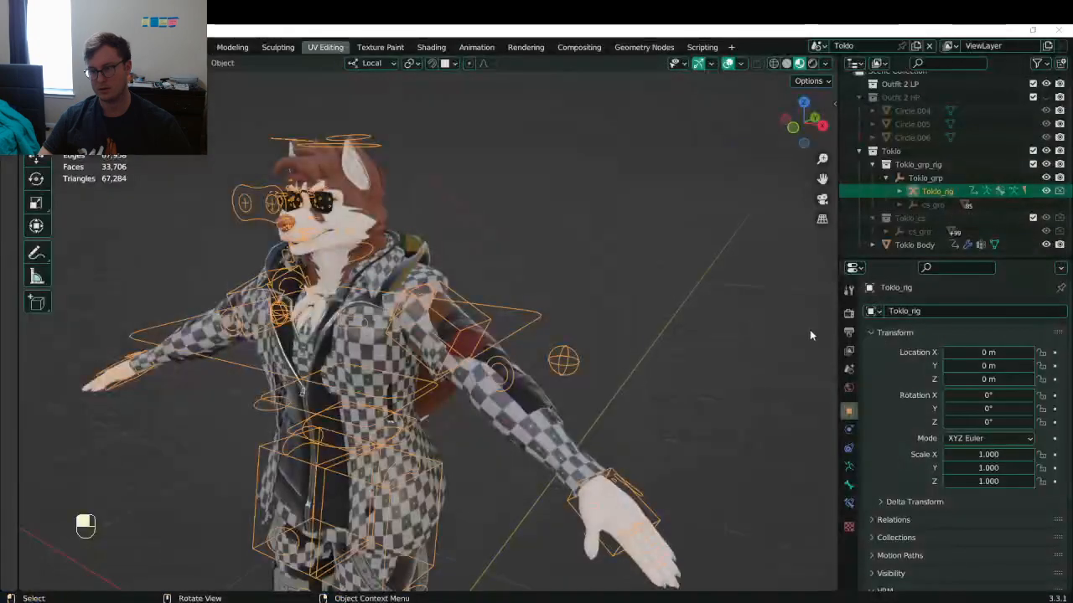
- Save Toklo.blend and reopen the recent SubdivBase_v_2.blend base file in front view
left_click(670, 350)
key("ctrl+s")
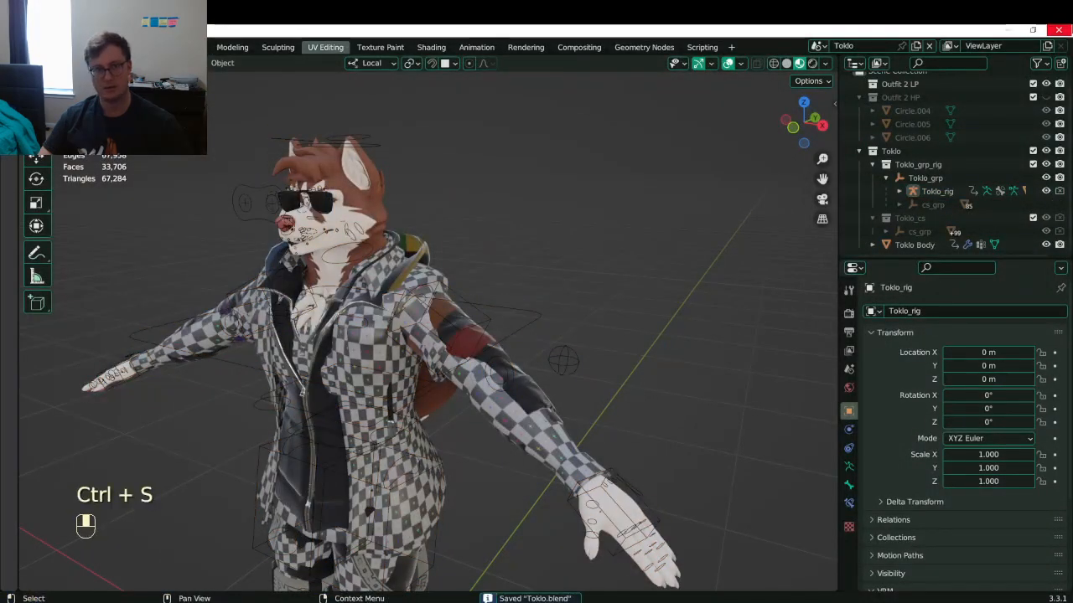
key("ctrl+n")
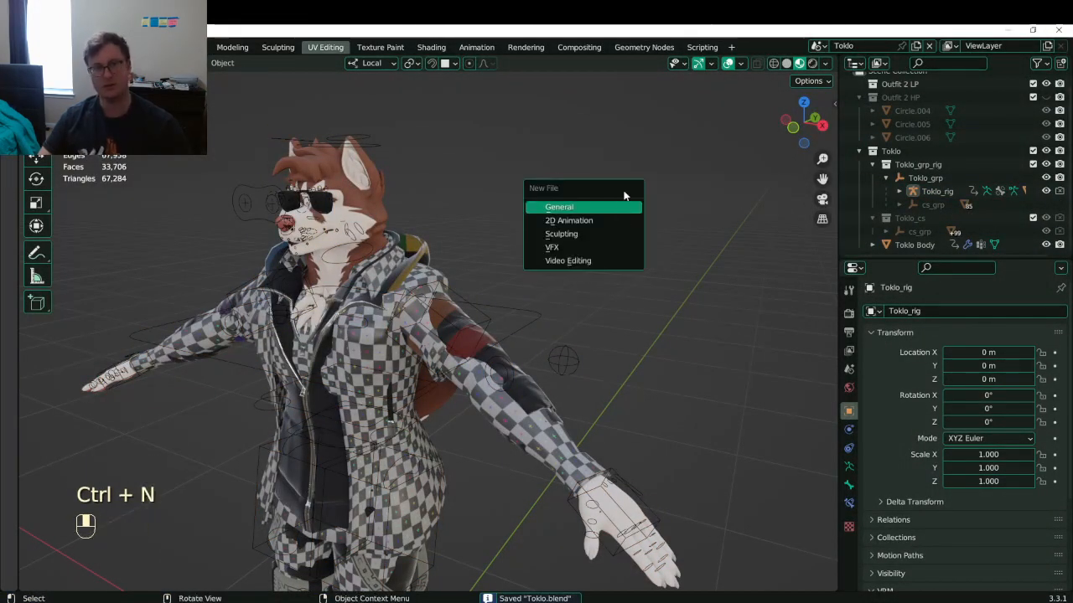
left_click(31, 47)
mouse_move(118, 86)
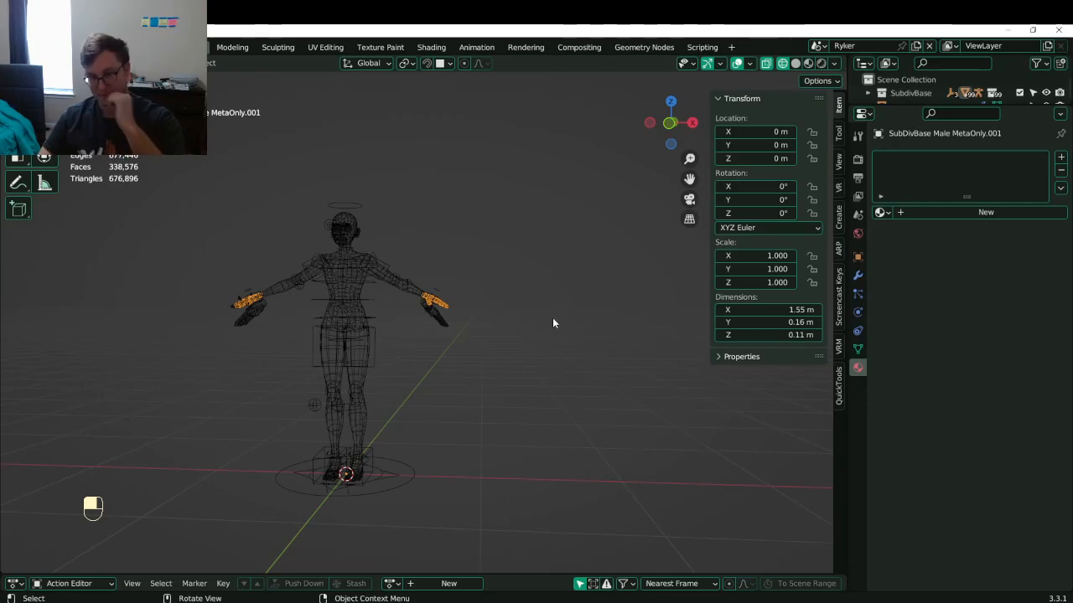
key("KP_1")
key("ctrl+s")
middle_click_drag(421, 279, 478, 309, "shift")
- Start Save As and browse up to Client Work, deleting an accidental new folder
left_click(30, 48)
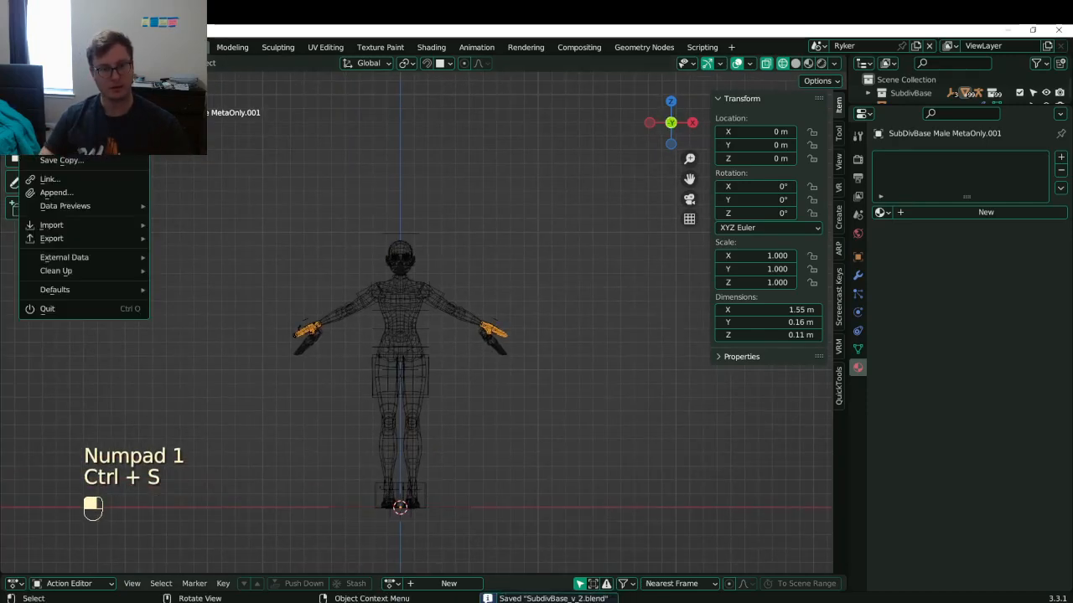
left_click(46, 145)
left_click(358, 94)
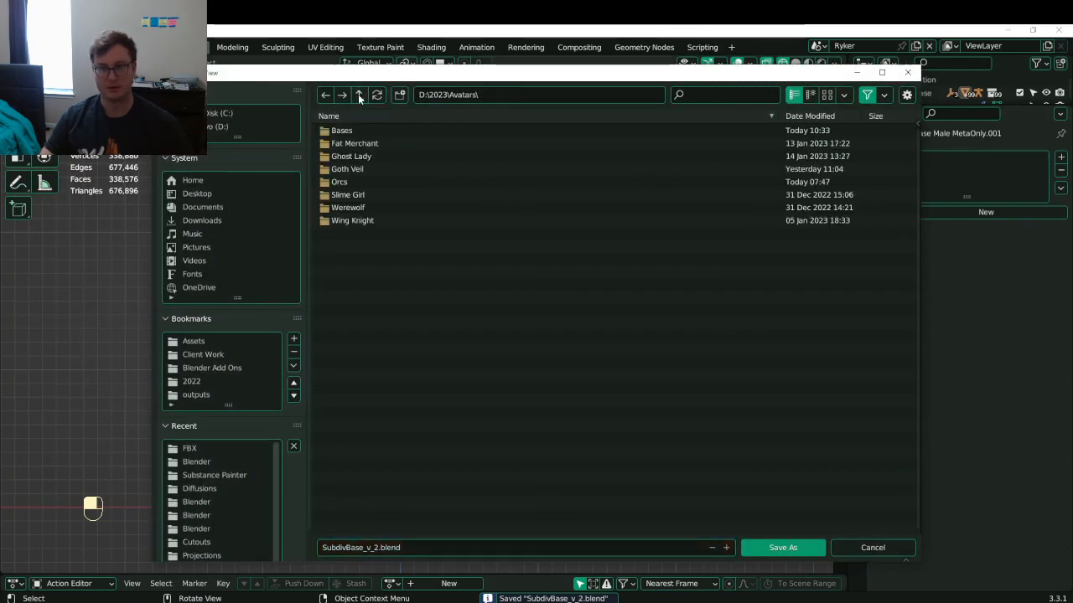
left_click(359, 95)
left_click(366, 155)
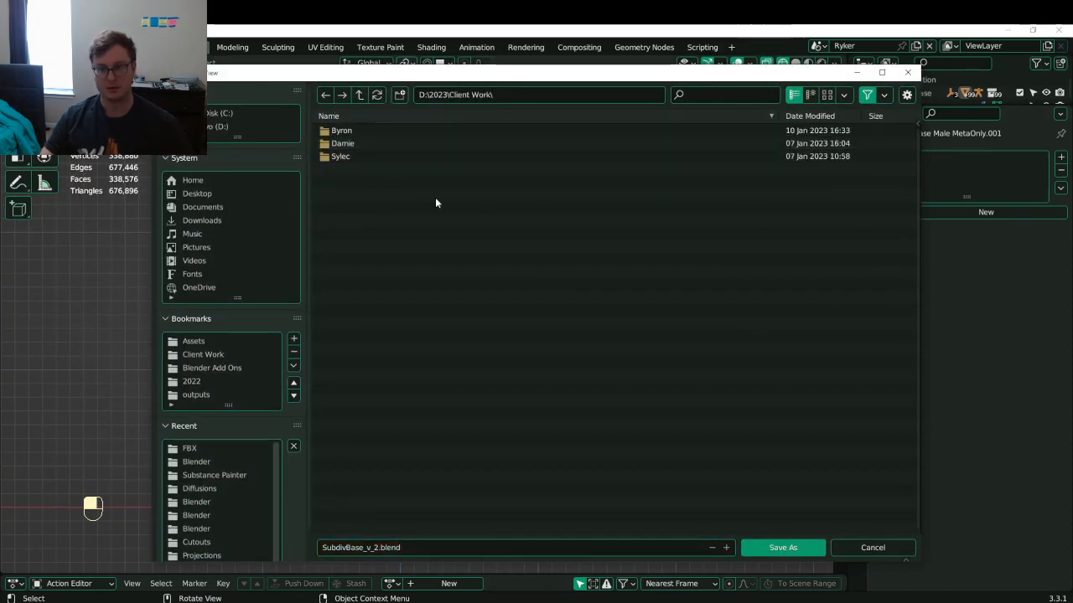
key("i")
key("Return")
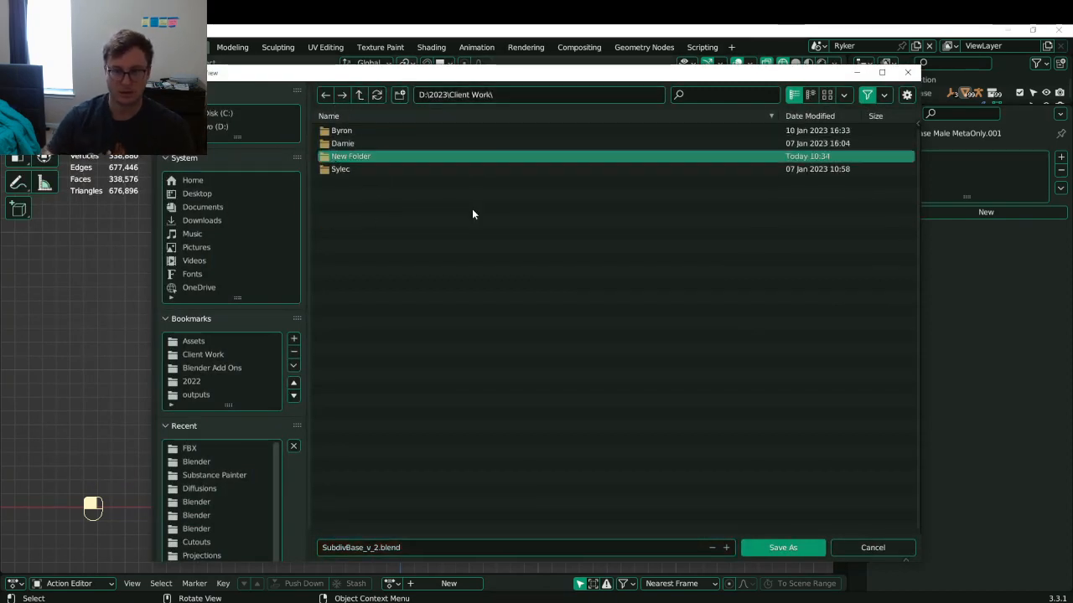
key("Delete")
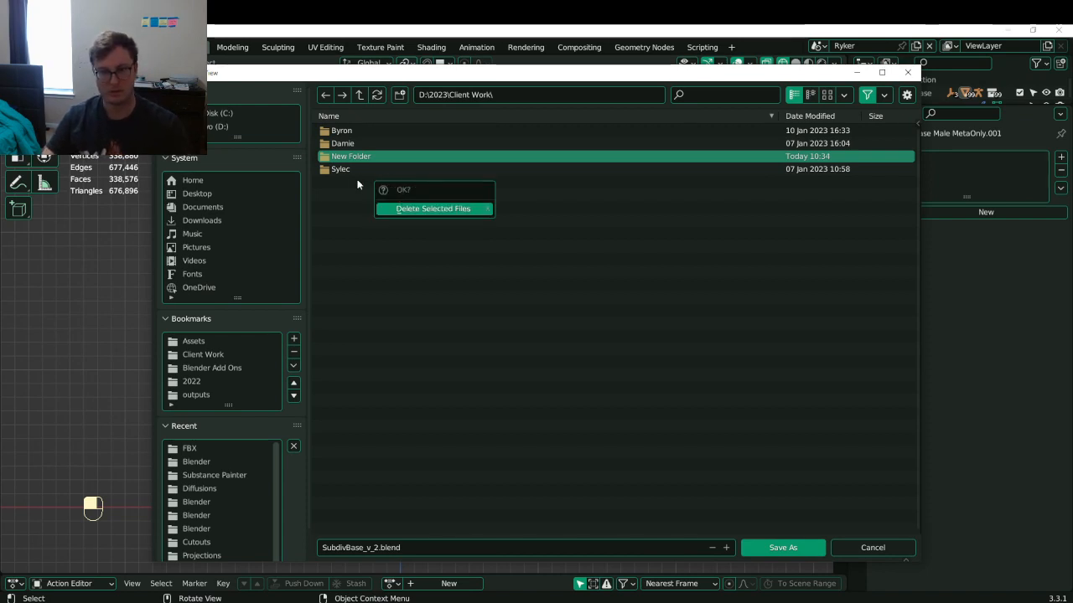
key("Return")
- Create a Blender folder inside Lunathal and save the file there as Lunathal.blend
left_click(348, 167)
left_click(355, 131)
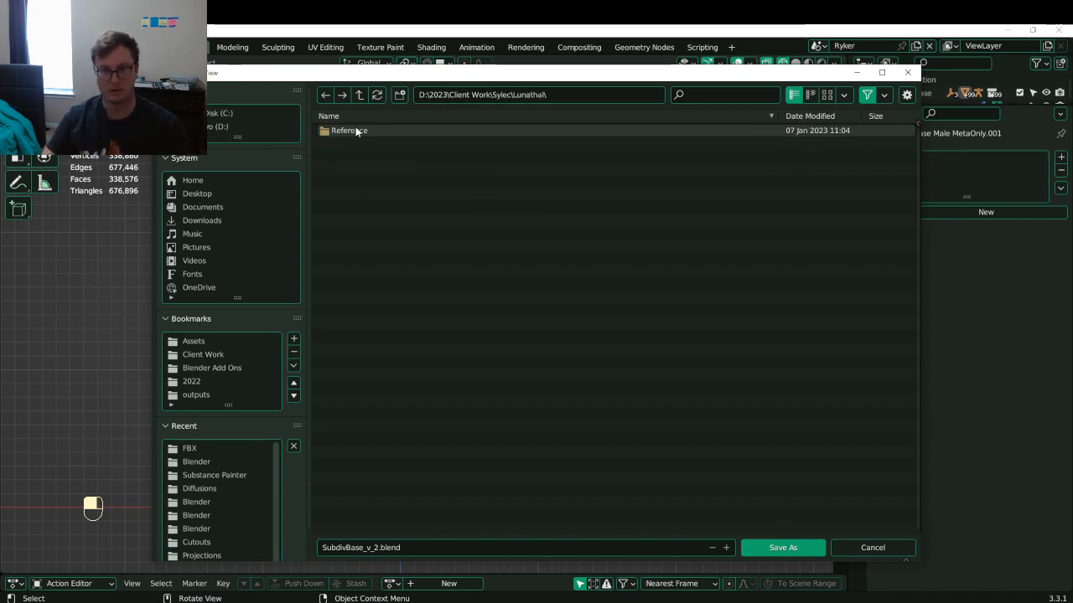
left_click(400, 95)
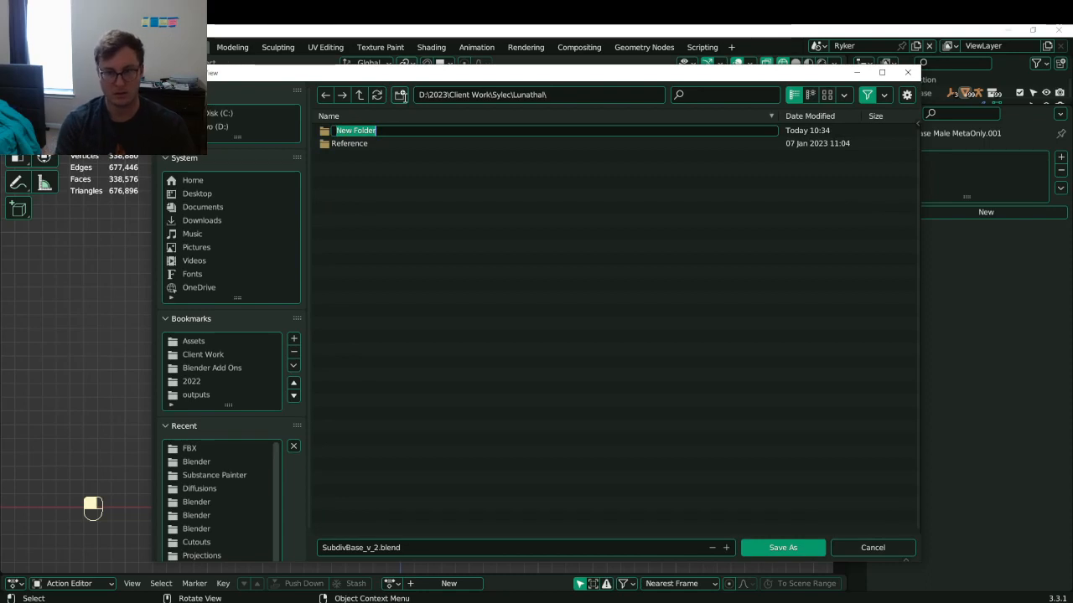
type("Blender")
key("Return")
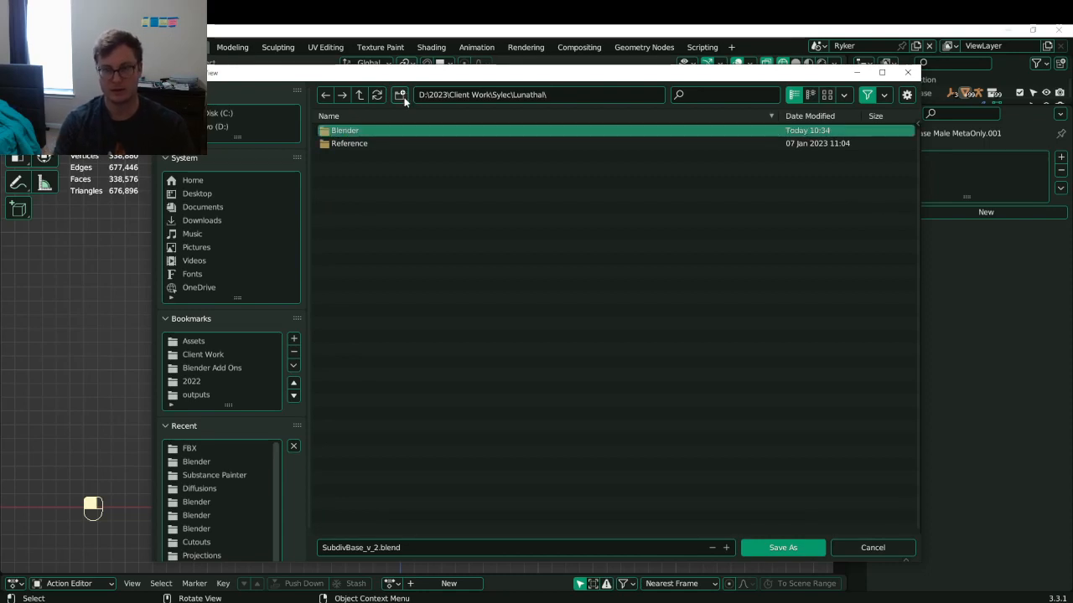
double_click(366, 133)
left_click(378, 547)
left_click(379, 547)
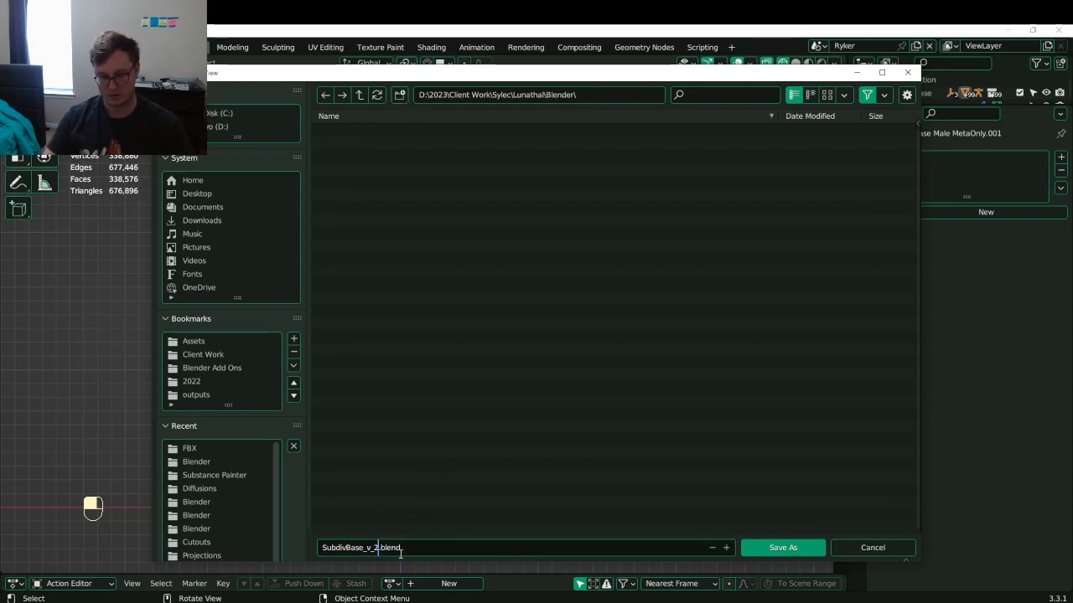
key("ctrl+BackSpace")
type("Lu")
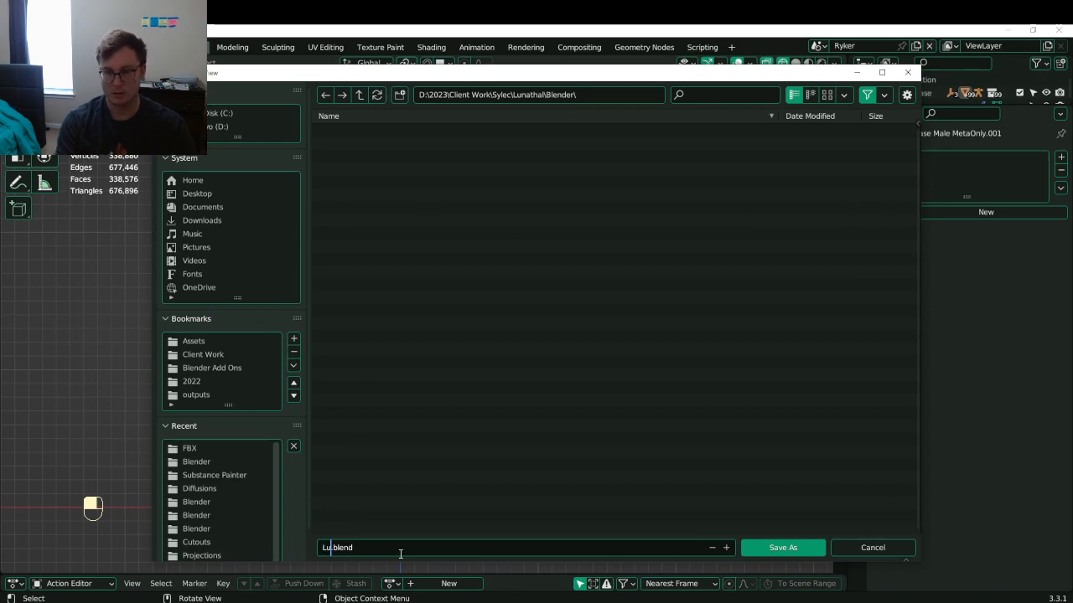
type("nathal")
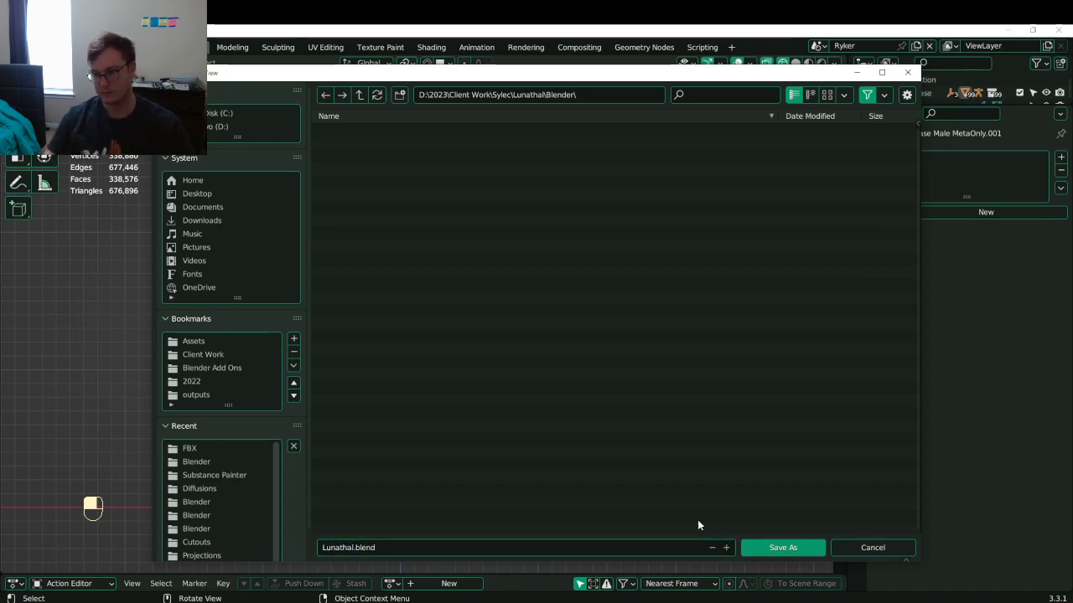
left_click(783, 548)
- Switch the viewport to solid shading, save again, and select BubbChub Body.001
key("ctrl+s")
mouse_move(481, 342)
middle_mouse_down()
mouse_move(498, 283)
mouse_move(432, 267)
mouse_move(395, 354)
mouse_move(328, 361)
mouse_move(517, 304)
mouse_move(485, 361)
mouse_move(431, 297)
mouse_move(320, 566)
middle_mouse_up()
key("z")
key("ctrl+s")
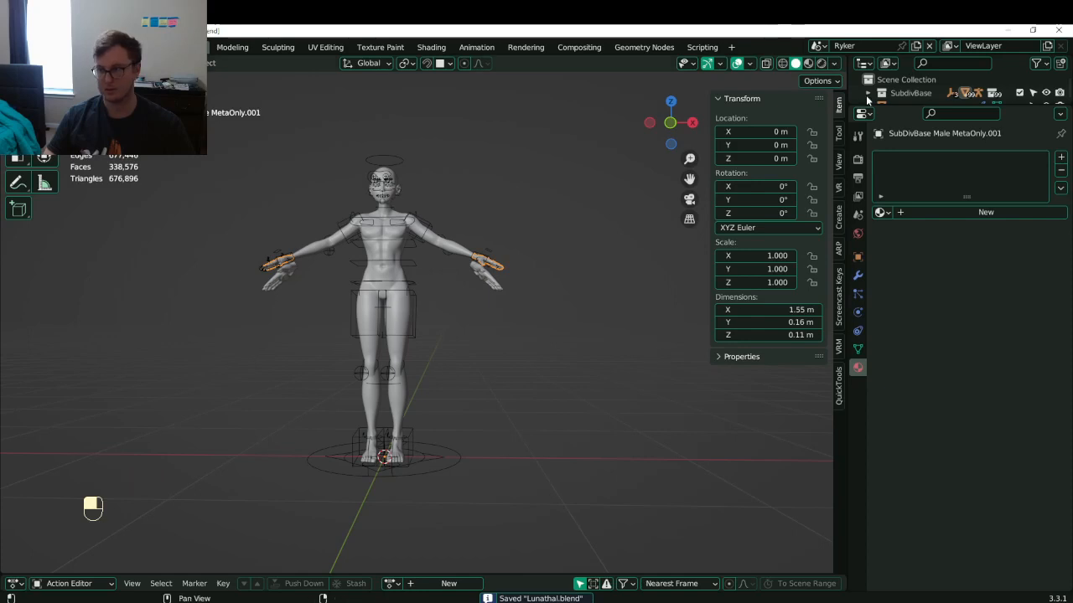
left_click_drag(905, 108, 905, 194)
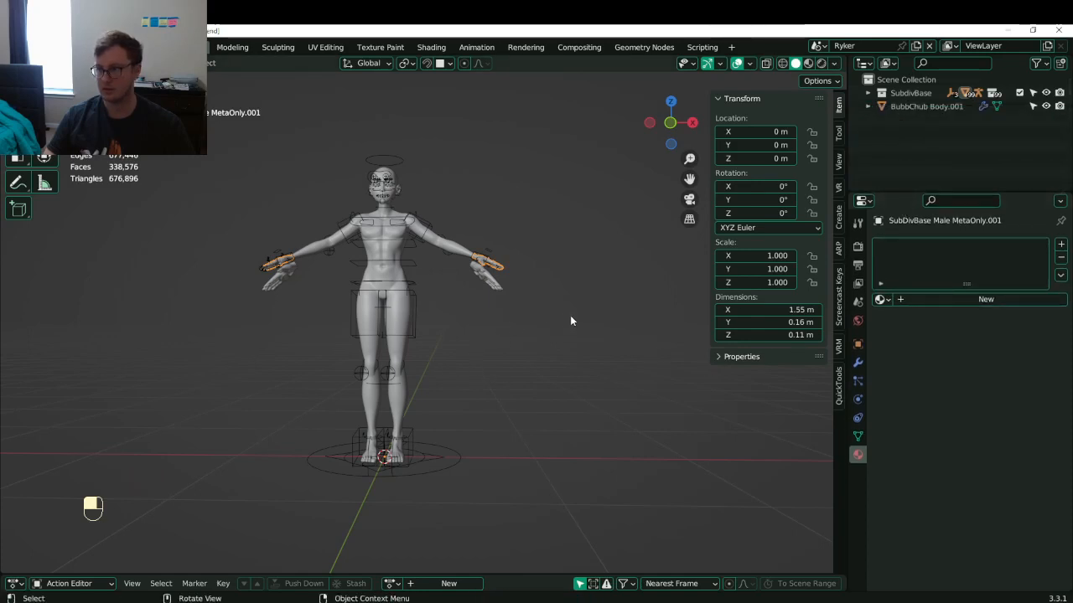
left_click(894, 106)
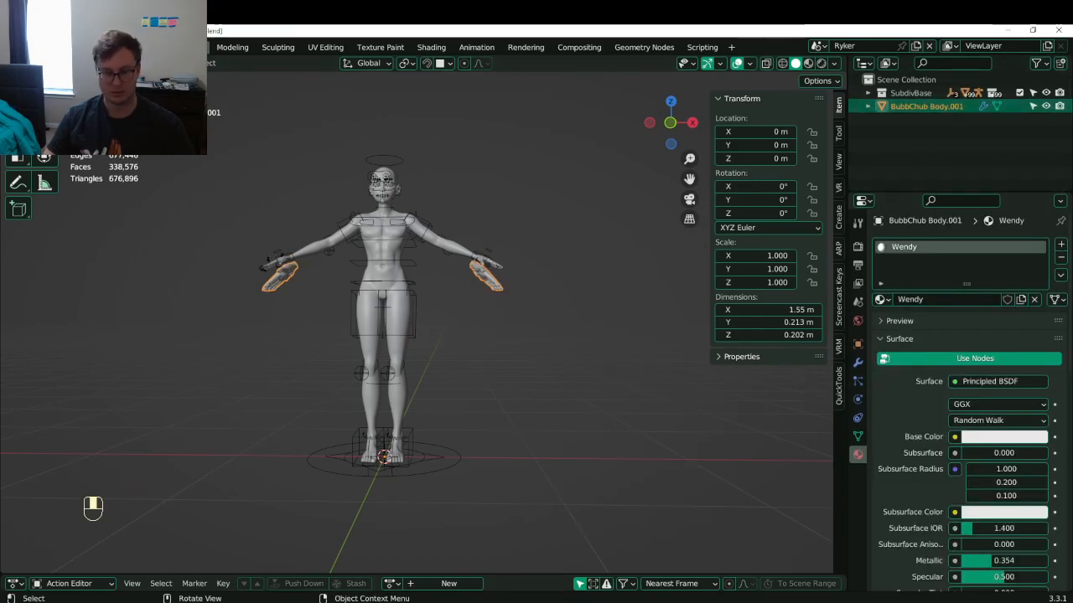
left_click(336, 601)
left_click(559, 354)
- Browse to Lunathal, confirm the Blender folder's save, and open the Reference folder
left_click(540, 216)
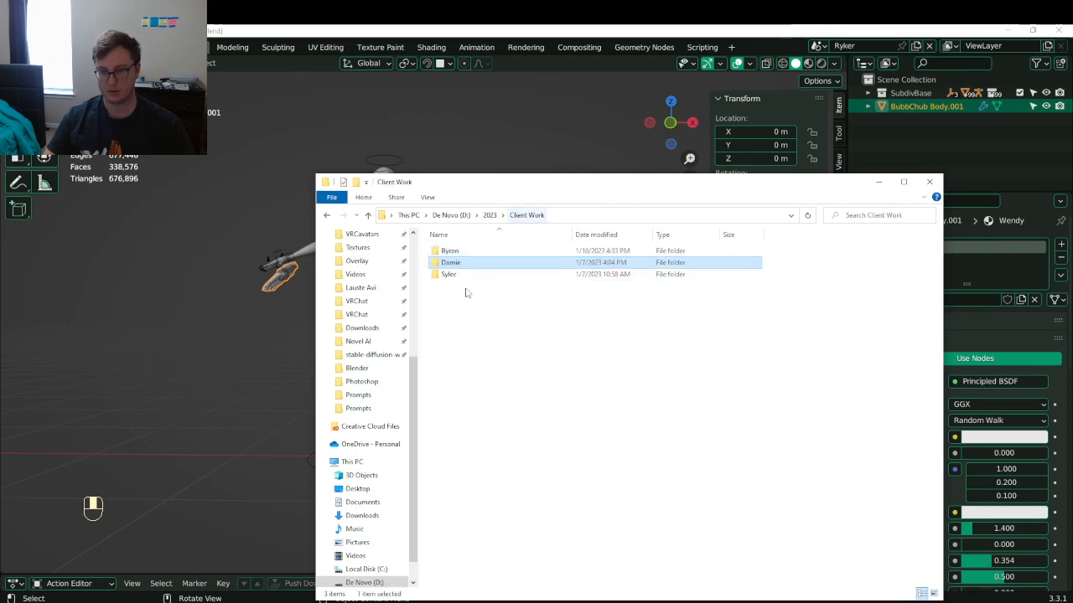
double_click(446, 275)
double_click(452, 251)
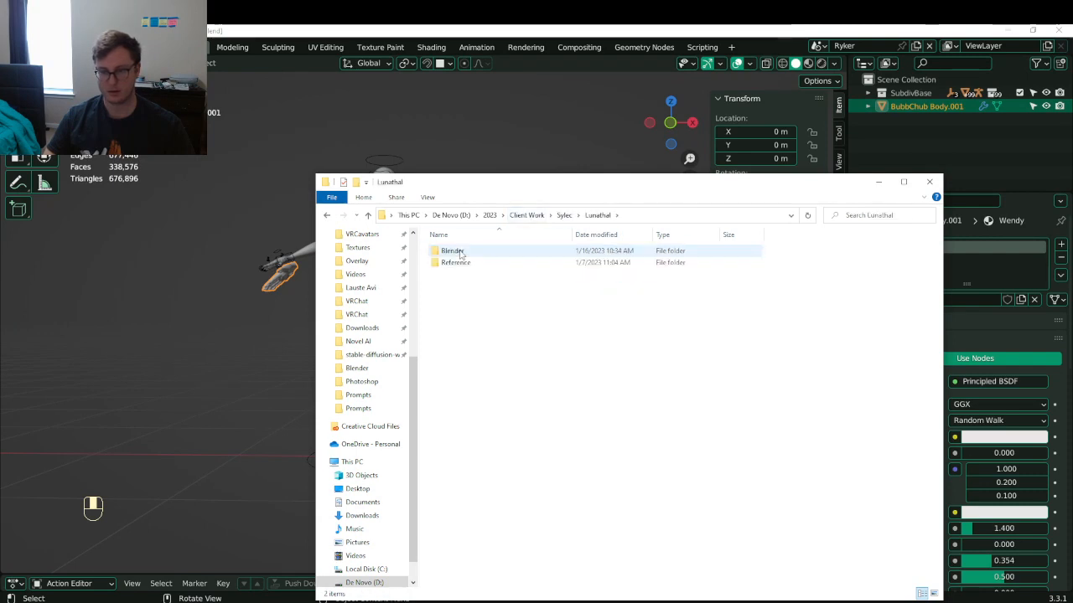
double_click(451, 250)
left_click(597, 216)
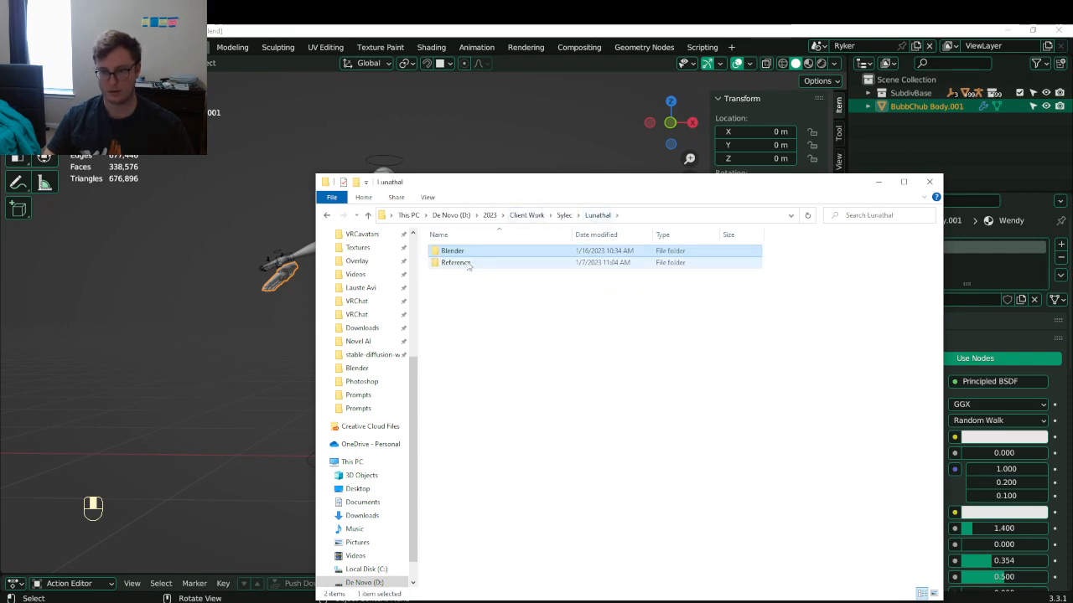
double_click(466, 264)
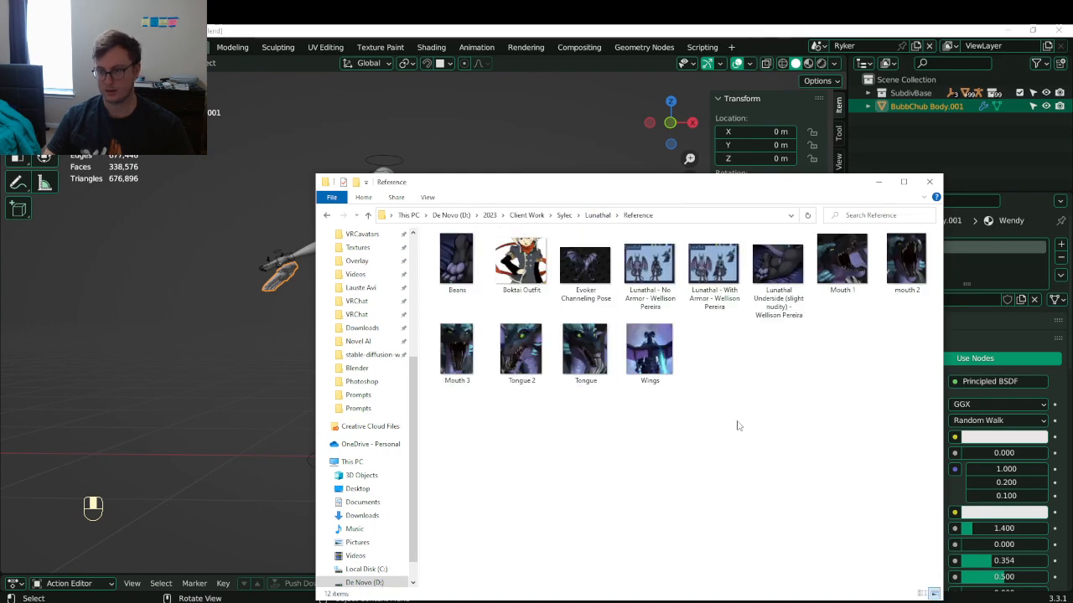
- Drag the Evoker Channeling Pose, Lunathal No/With Armor, and mouth reference images into Blender
left_click(600, 276)
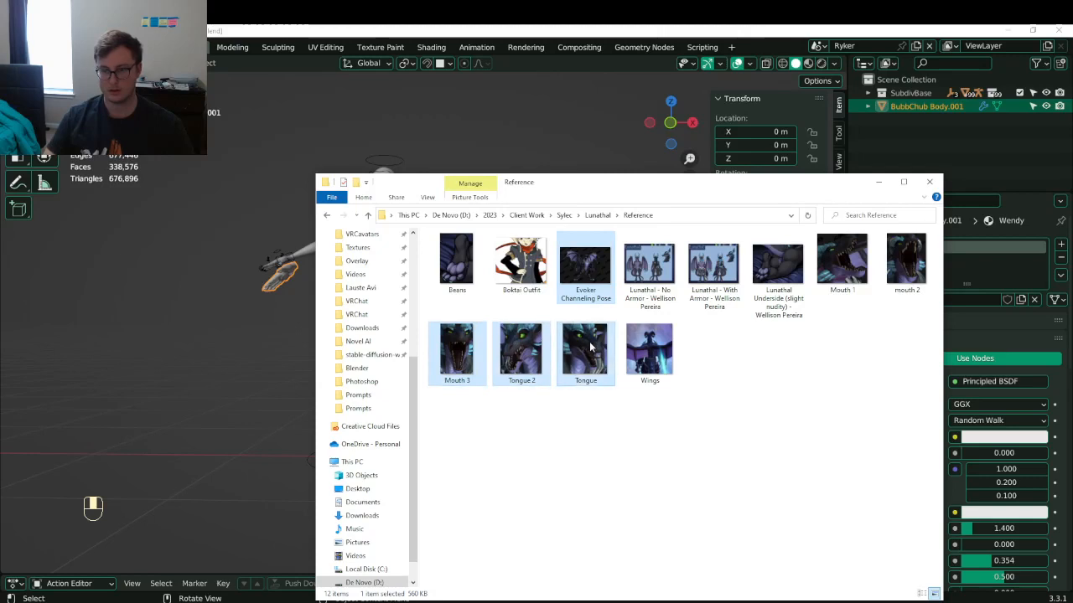
left_click(649, 348, "ctrl")
left_click(649, 267, "ctrl")
left_click(713, 266, "ctrl")
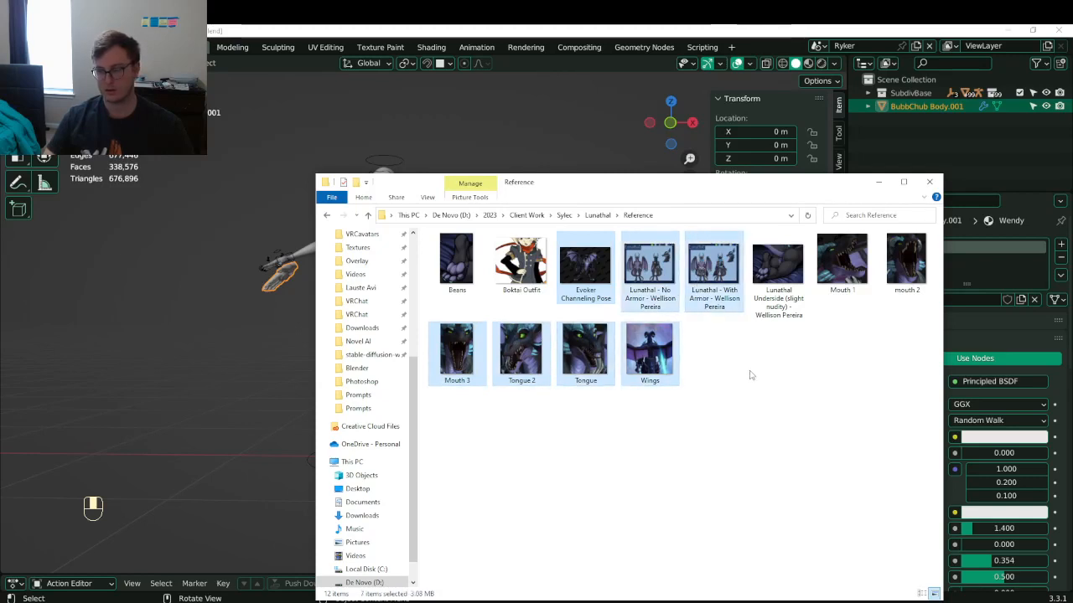
left_click(842, 264, "ctrl")
left_click(906, 264, "ctrl")
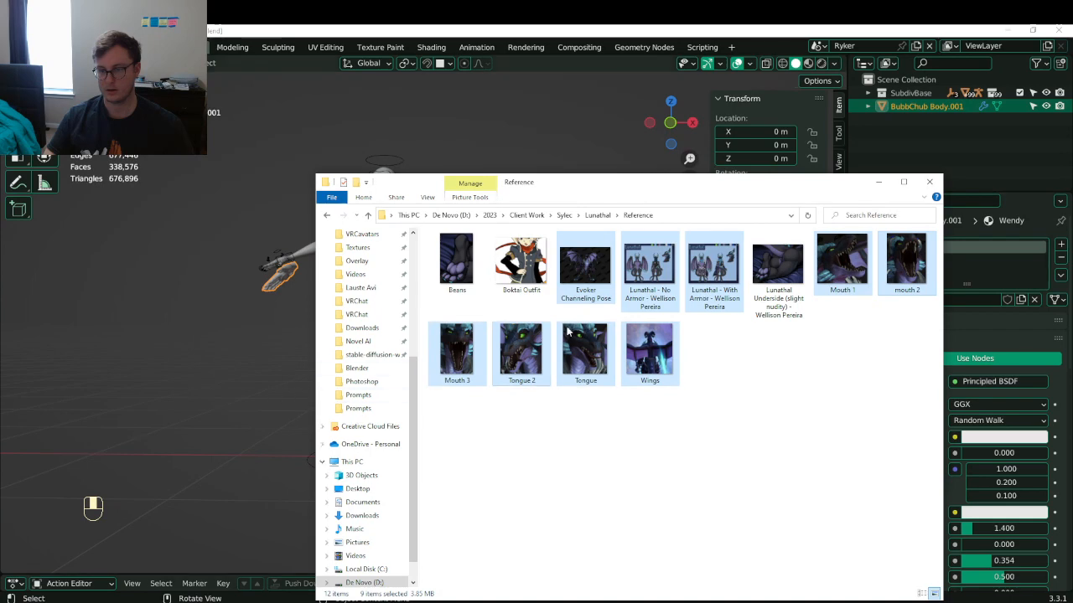
left_click_drag(587, 304, 96, 467)
- Orbit the view and move a reference image to a new position
scroll(162, 325, "down", 6)
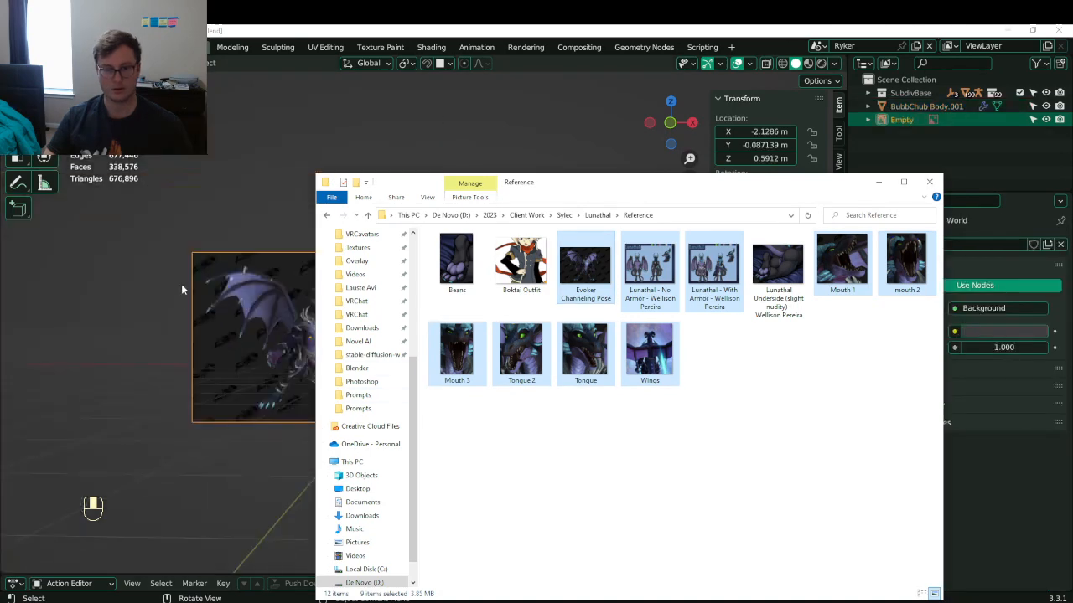
middle_click_drag(280, 255, 286, 287)
key("g")
left_click(358, 333)
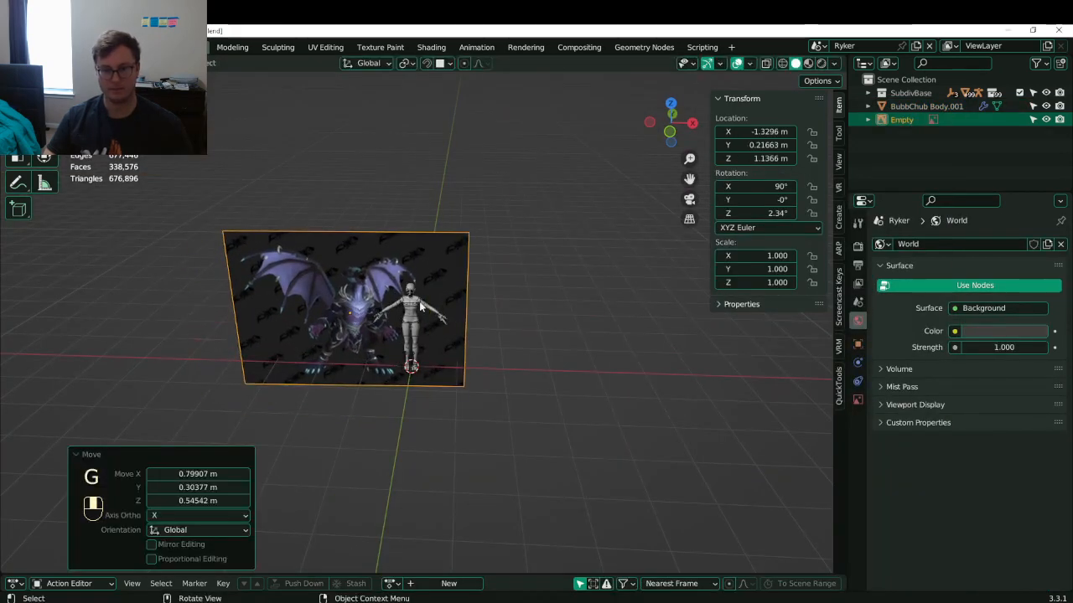
- Drag the Underside, No Armor, With Armor, Mouth 1, mouth 2 and Beans images into the viewport
key("alt+Tab")
left_click(608, 470)
left_click(760, 308)
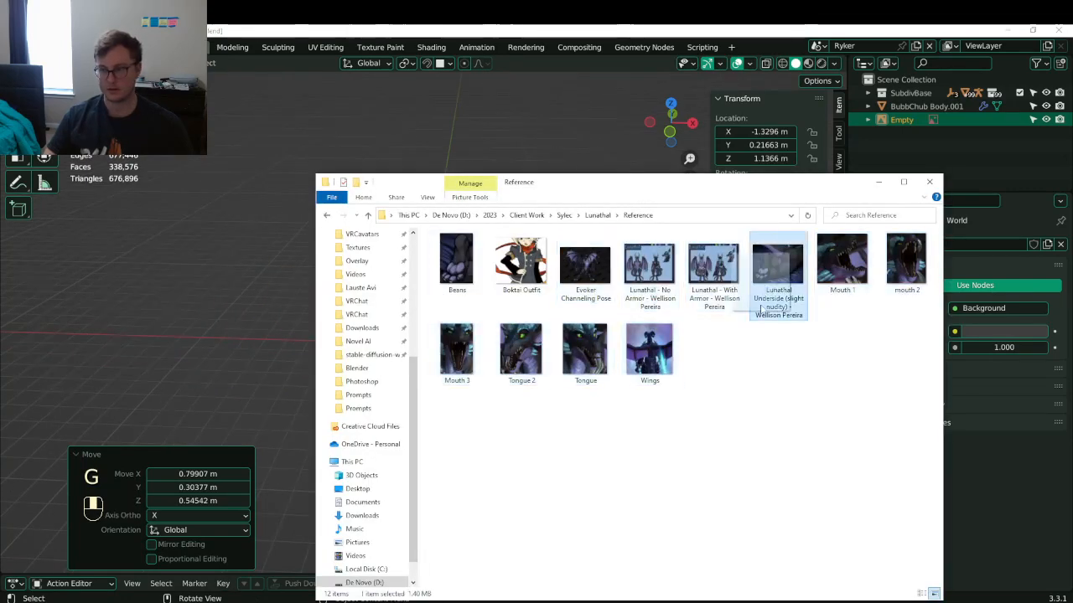
left_click_drag(761, 309, 771, 347)
left_click_drag(650, 306, 182, 279)
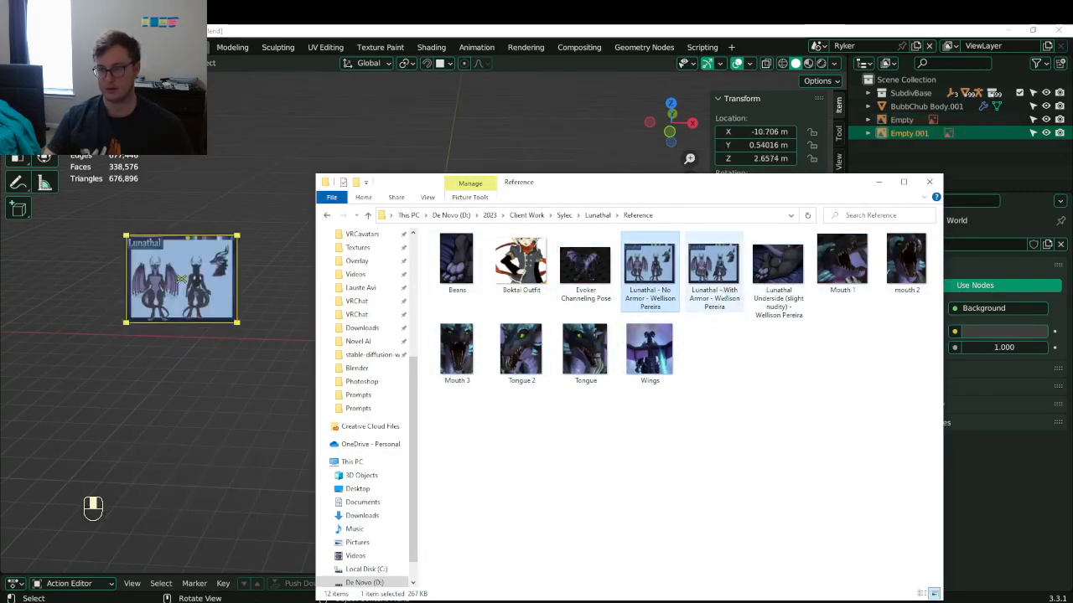
left_click_drag(714, 277, 274, 149)
left_click_drag(842, 264, 216, 407)
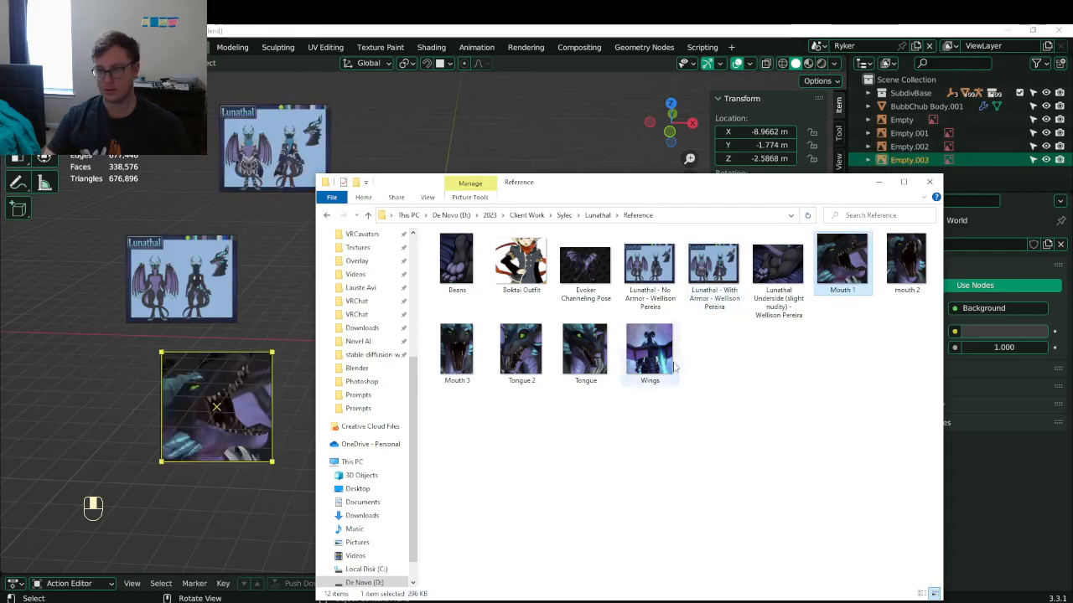
left_click_drag(906, 264, 64, 366)
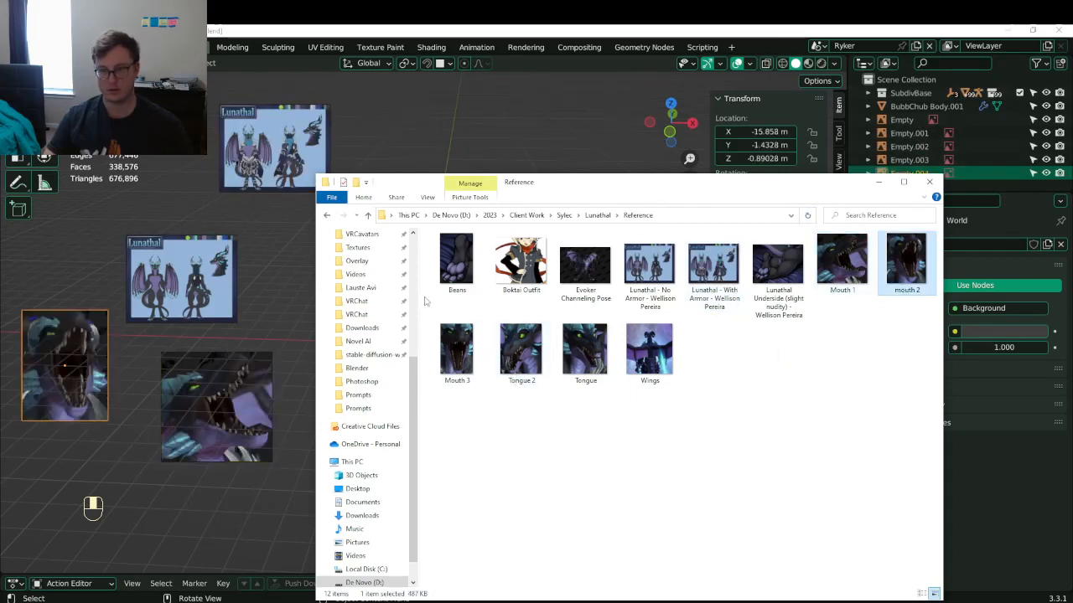
left_click_drag(456, 264, 181, 196)
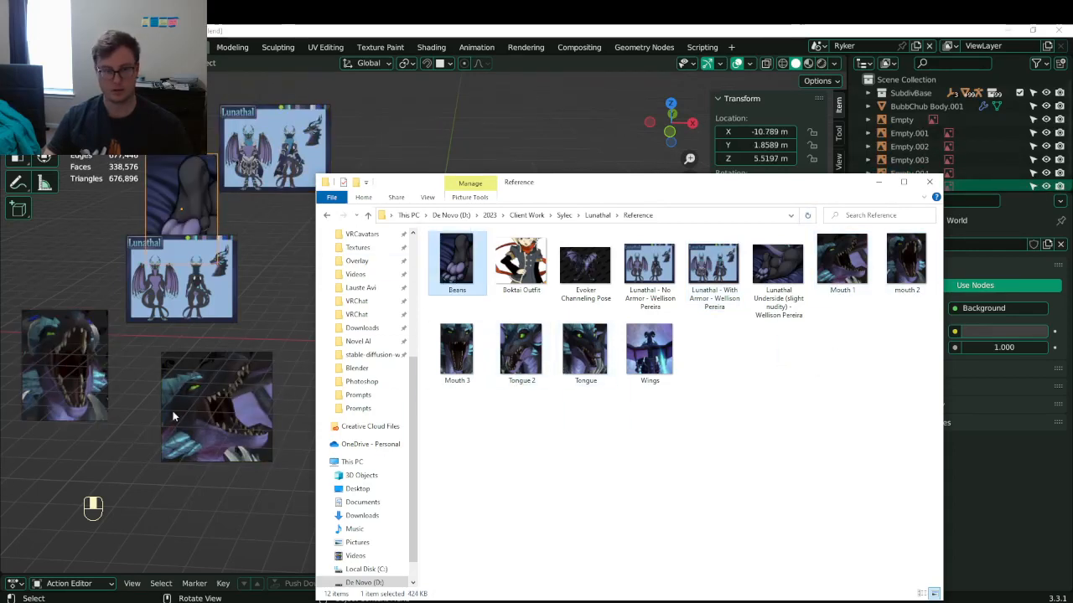
- Drop the Tongue, Tongue 2 and Wings images from the Reference folder into the scene
left_click(521, 349)
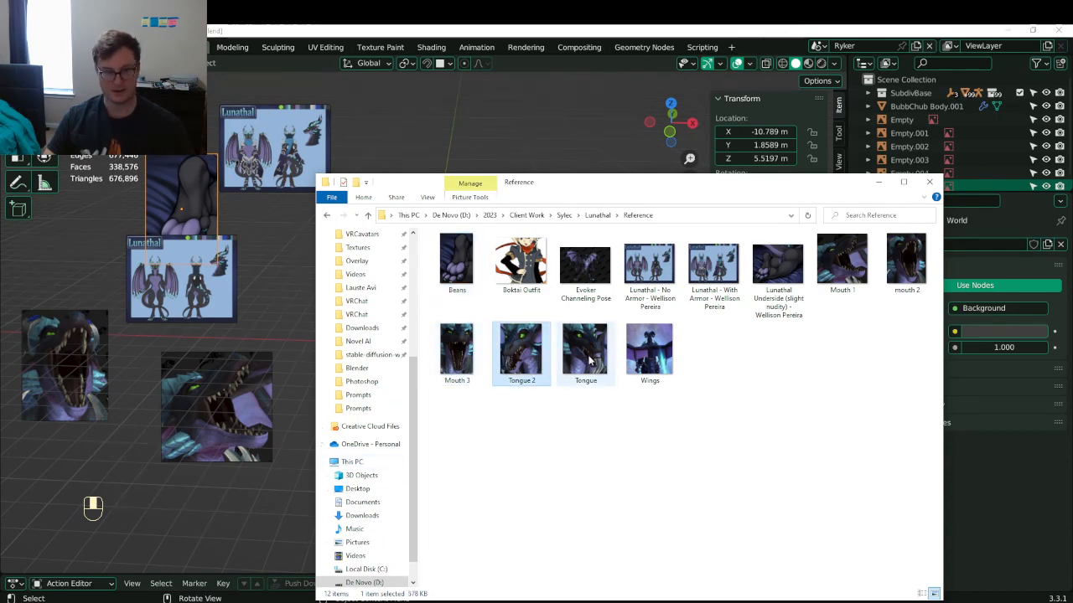
left_click_drag(588, 357, 125, 454)
scroll(234, 352, "down", 7)
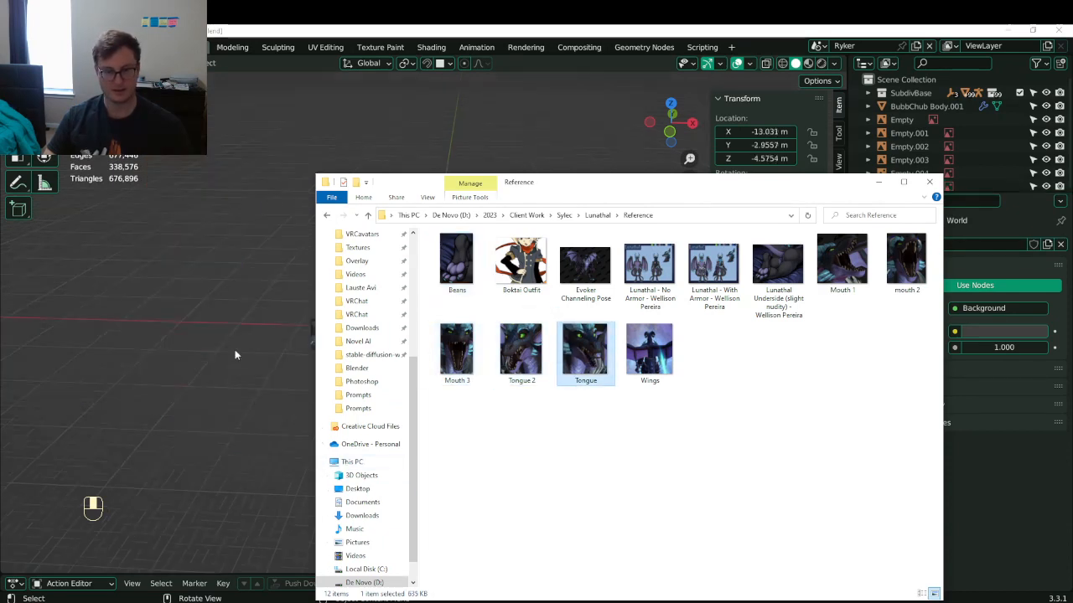
scroll(239, 317, "up", 5)
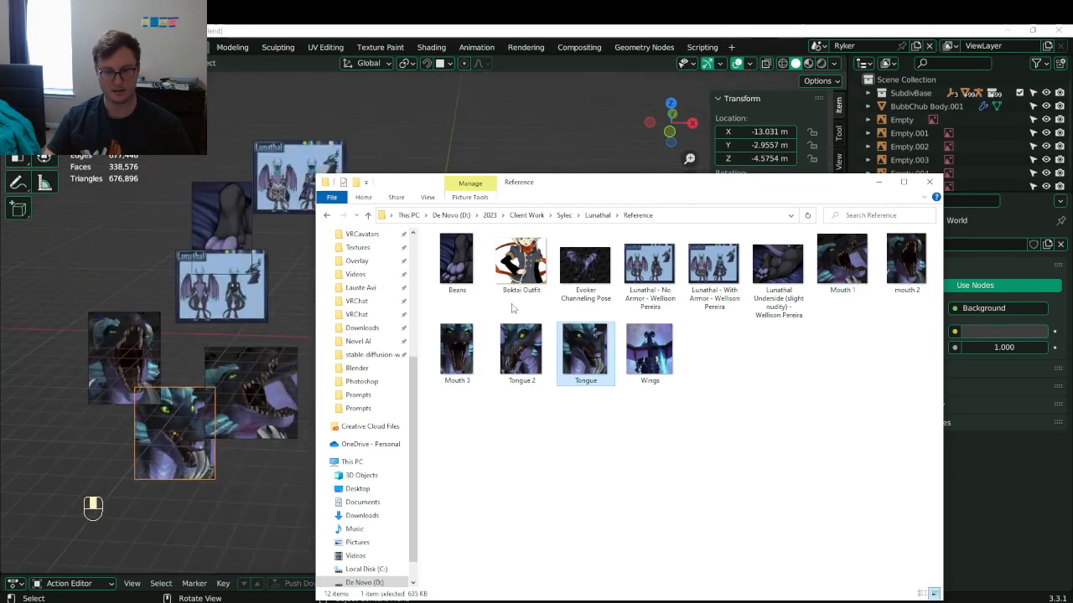
left_click_drag(520, 349, 109, 258)
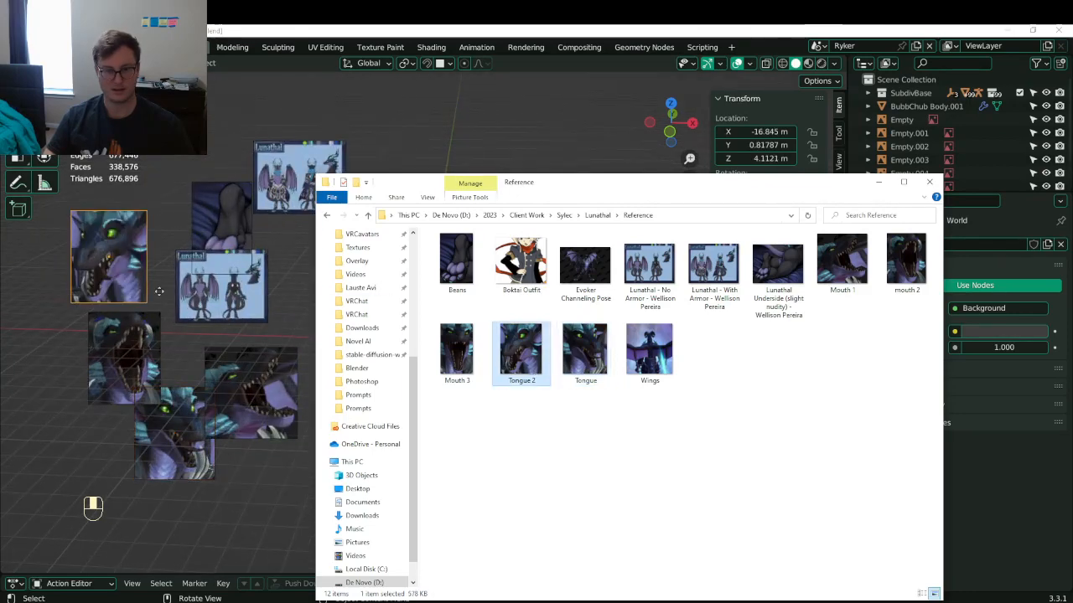
left_click_drag(650, 352, 46, 507)
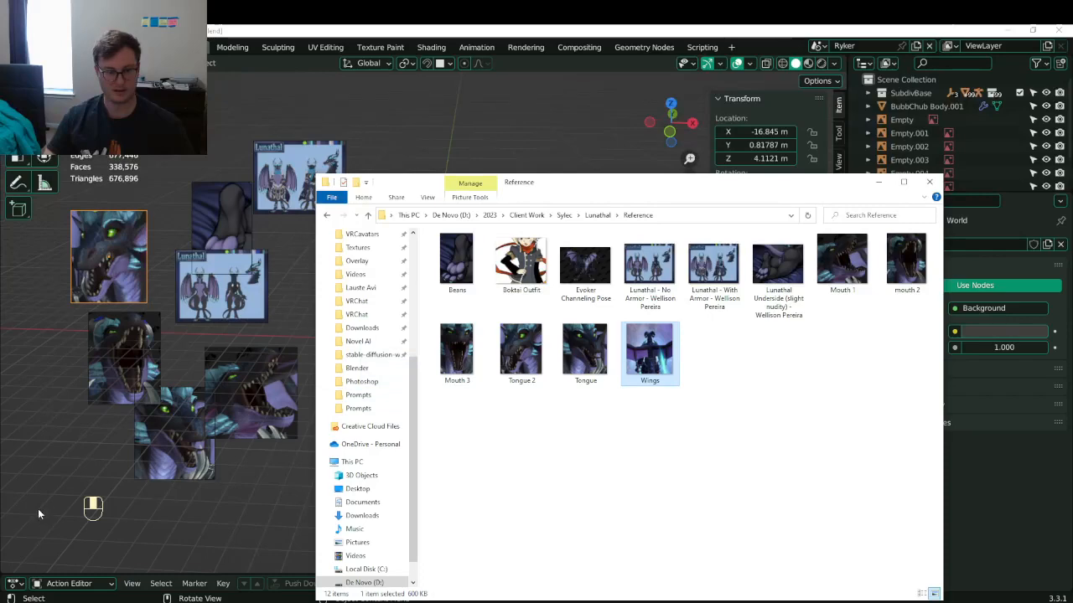
scroll(135, 365, "down", 4)
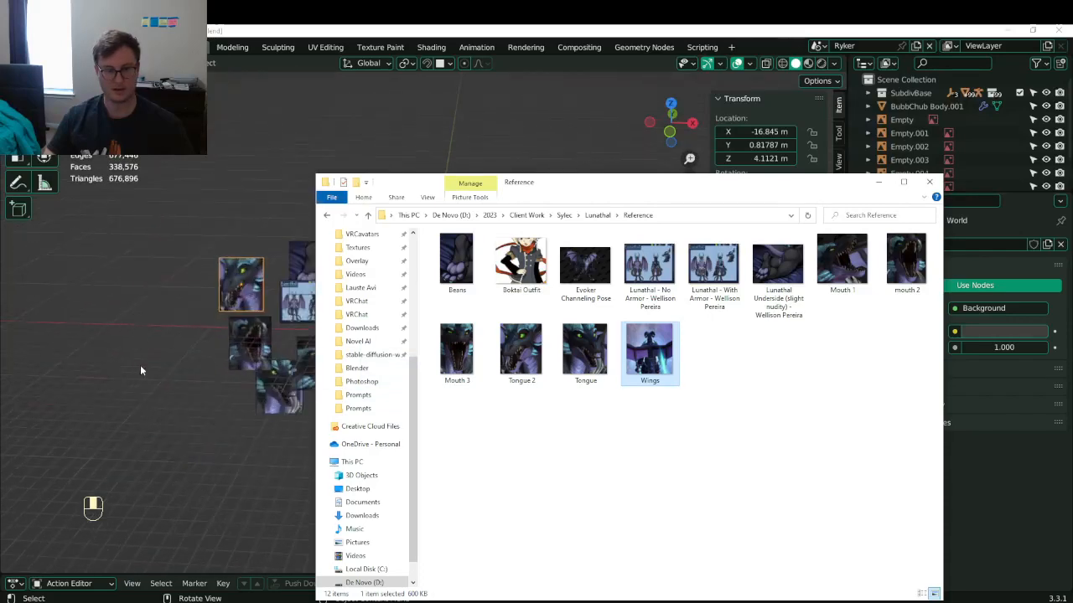
left_click_drag(677, 350, 105, 365)
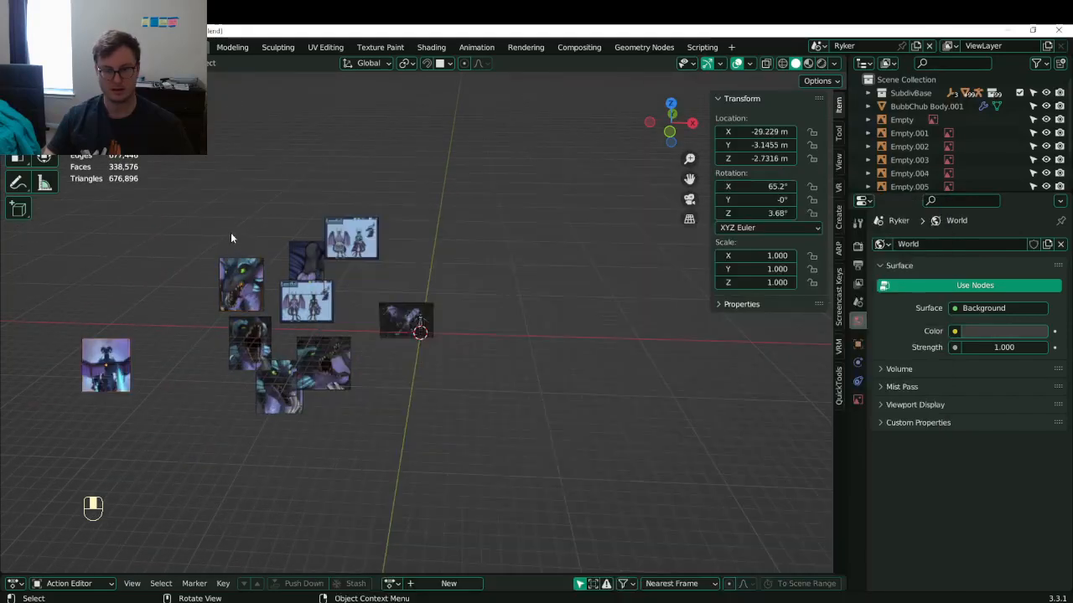
scroll(344, 316, "up", 2)
scroll(345, 317, "up", 2)
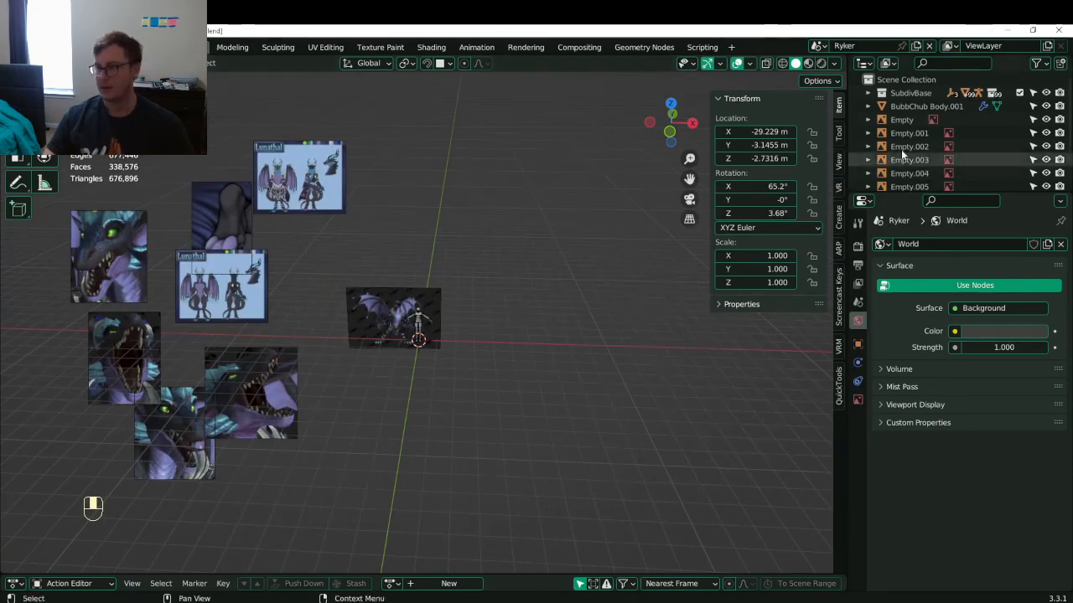
- Add a new collection in the Outliner and name it Reference
right_click(909, 80)
left_click(913, 84)
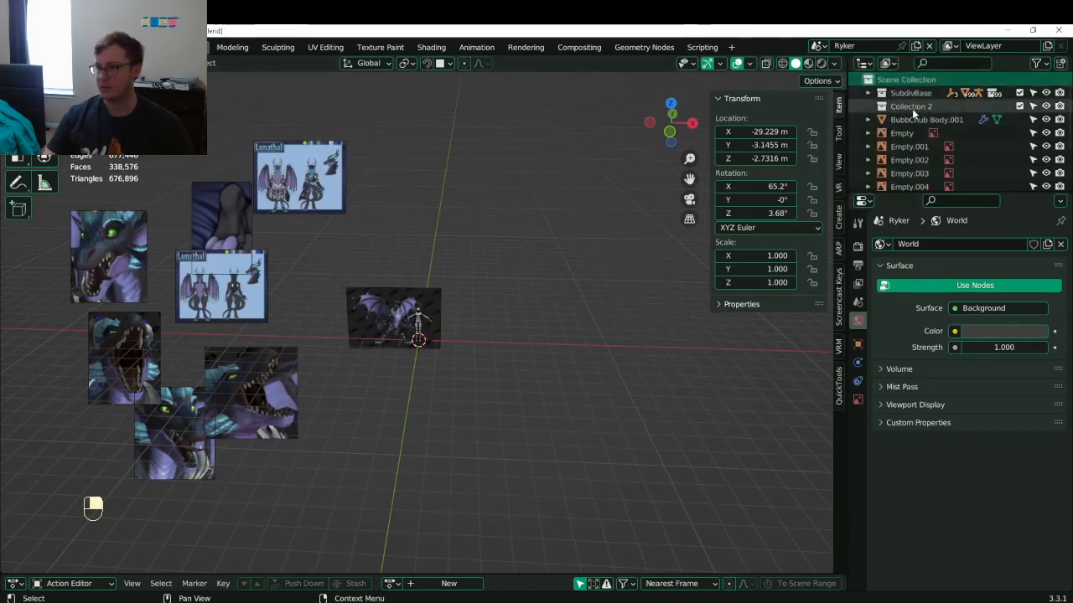
double_click(912, 108)
type("Refe")
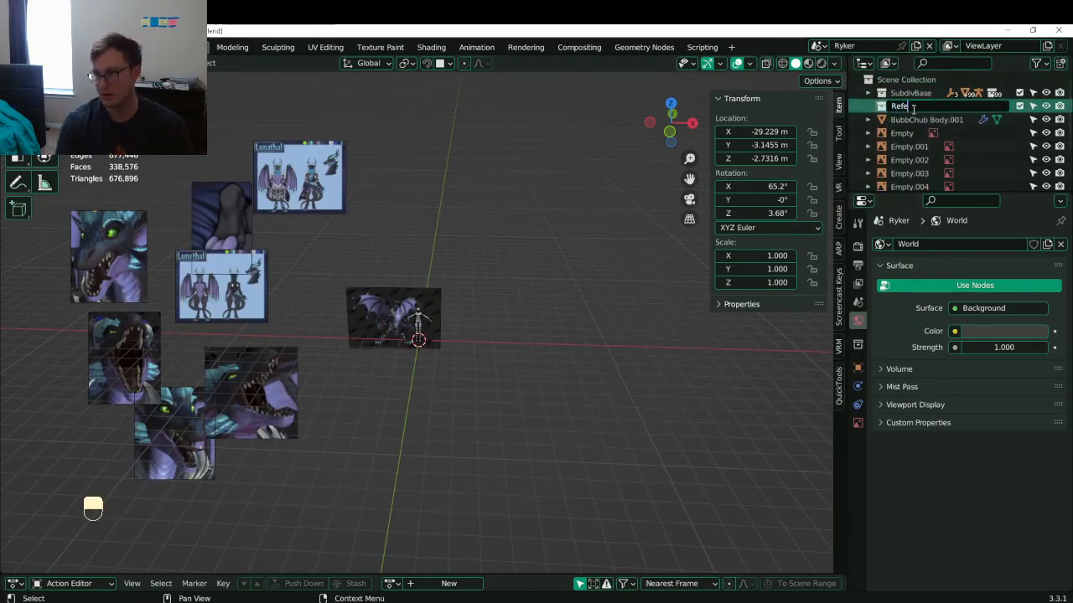
type("rence")
key("Return")
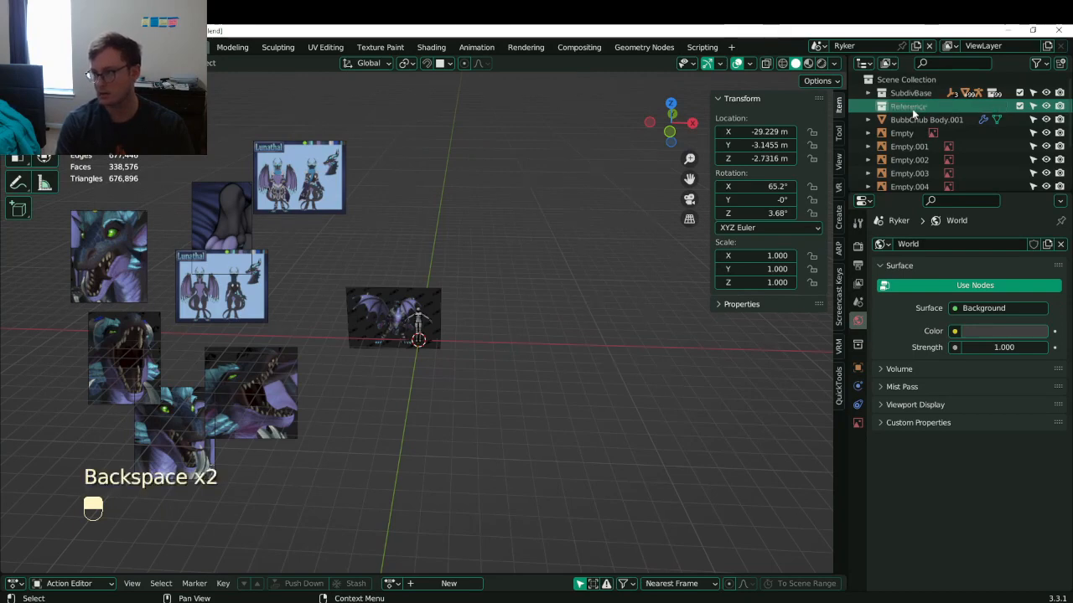
- Hide the SubdivBase collection and box-select all the reference image Empties
scroll(951, 115, "down", 1)
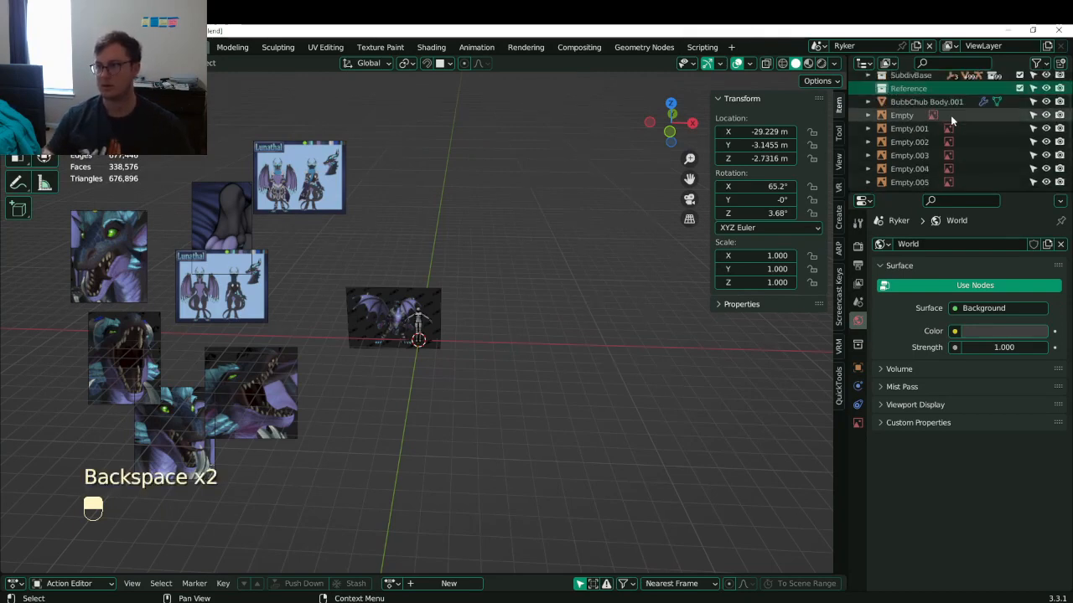
left_click(1046, 76)
left_click(415, 300)
scroll(415, 300, "down", 3)
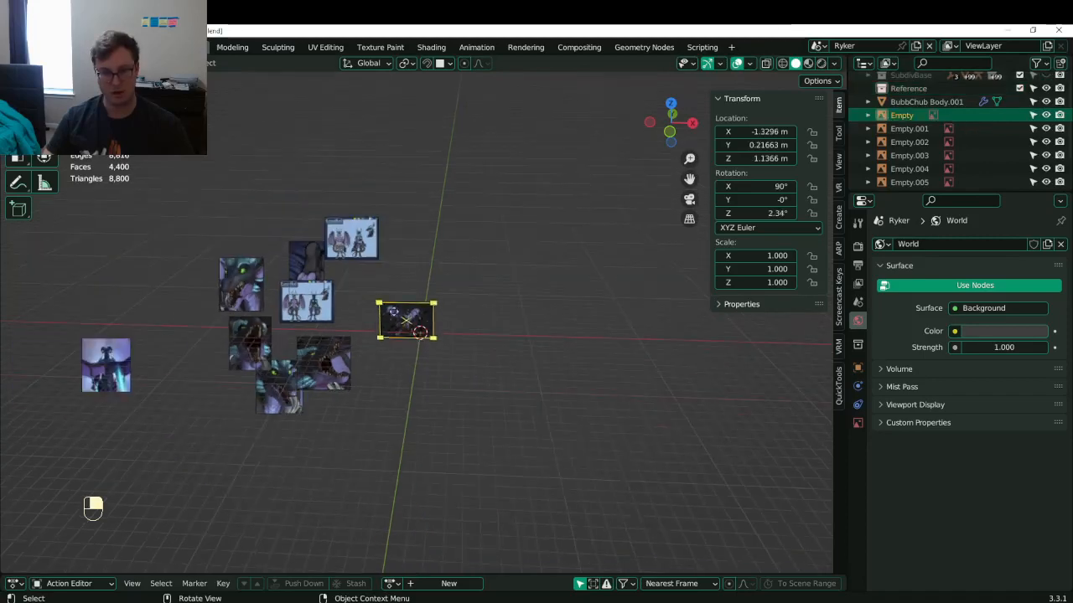
middle_click_drag(414, 300, 470, 297)
key("b")
left_click_drag(164, 259, 540, 503)
key("b")
left_click_drag(47, 385, 156, 449)
key("b")
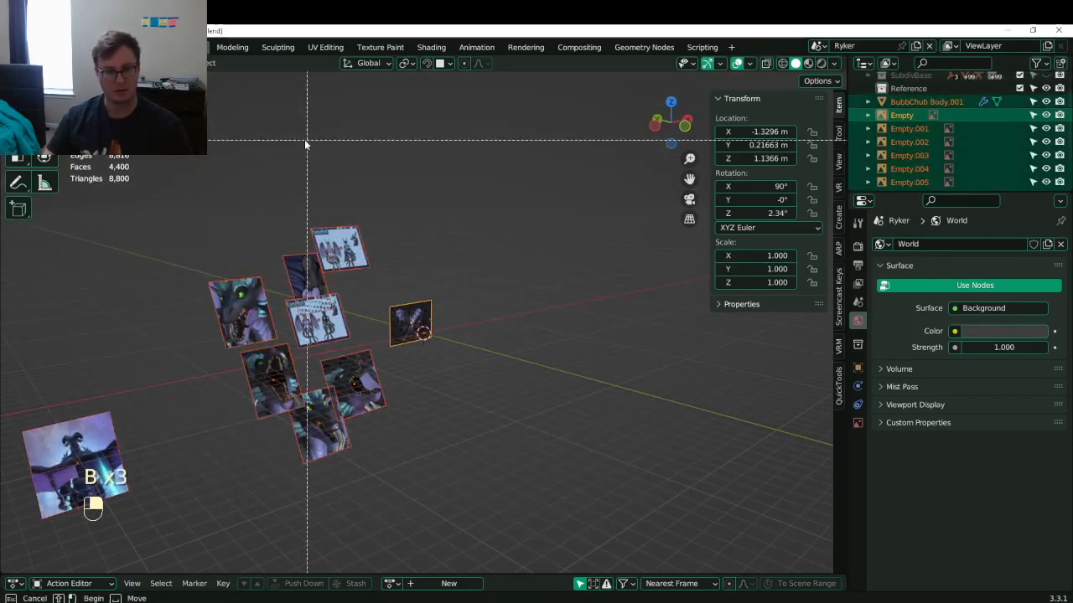
left_click_drag(307, 142, 477, 366)
- Move the reference images to the origin, clear their rotation, and rotate them 90° on X
key("alt+g")
key("alt+r")
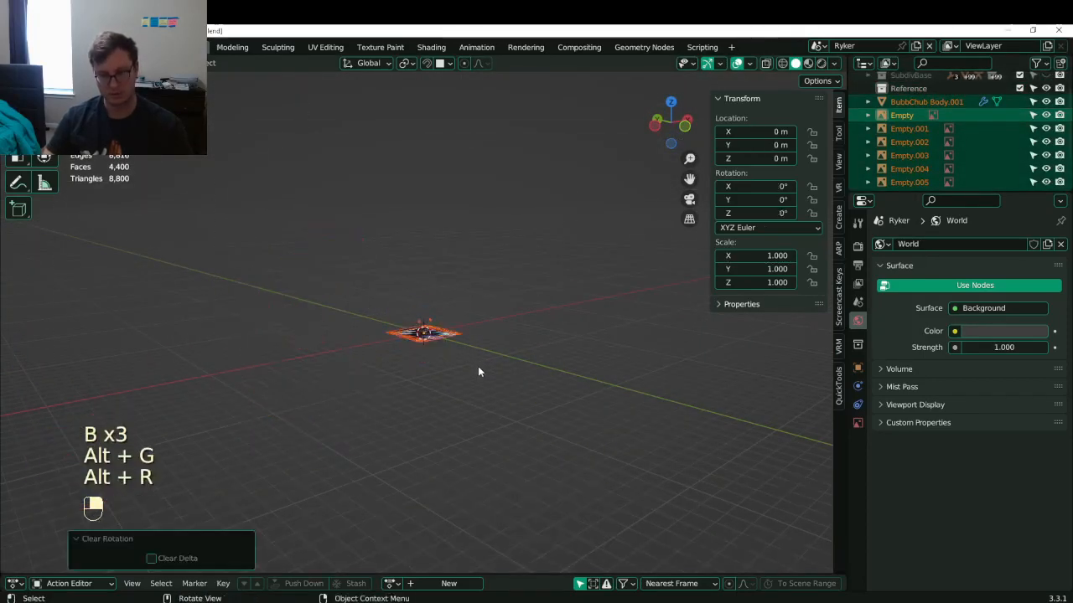
scroll(478, 372, "up", 5)
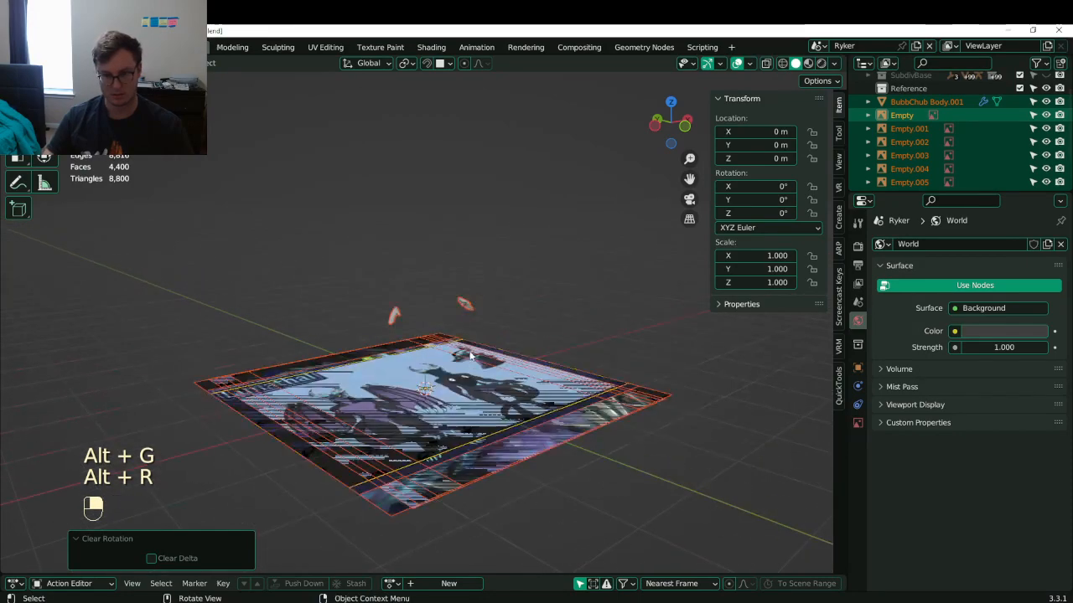
key("b")
middle_click_drag(465, 302, 503, 313)
type("r")
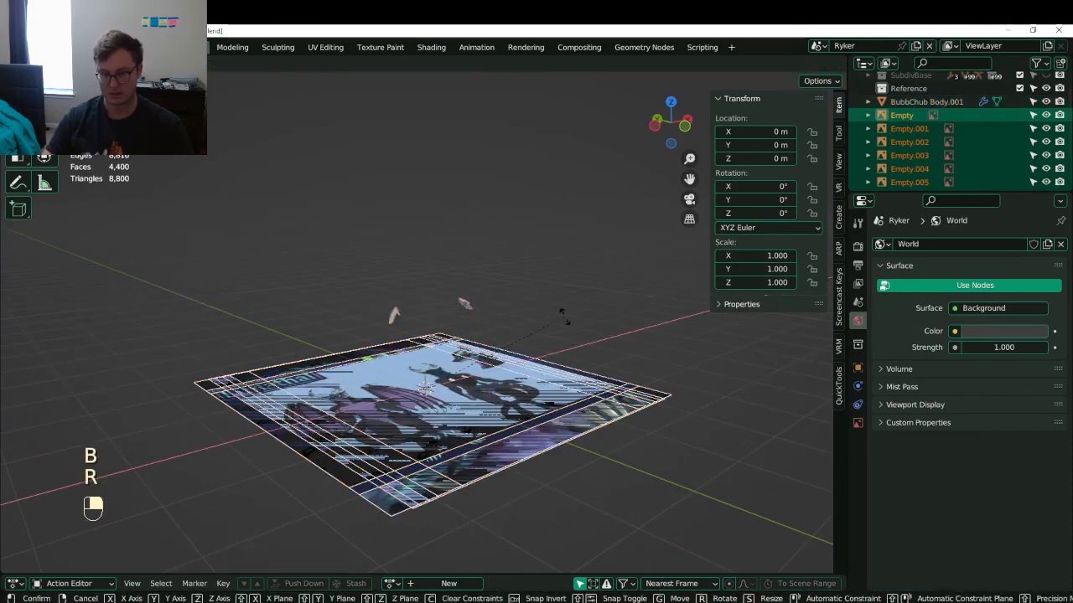
type("x90")
left_click(563, 316)
- Move the images into the Reference collection and save Lunathal.blend
key("m")
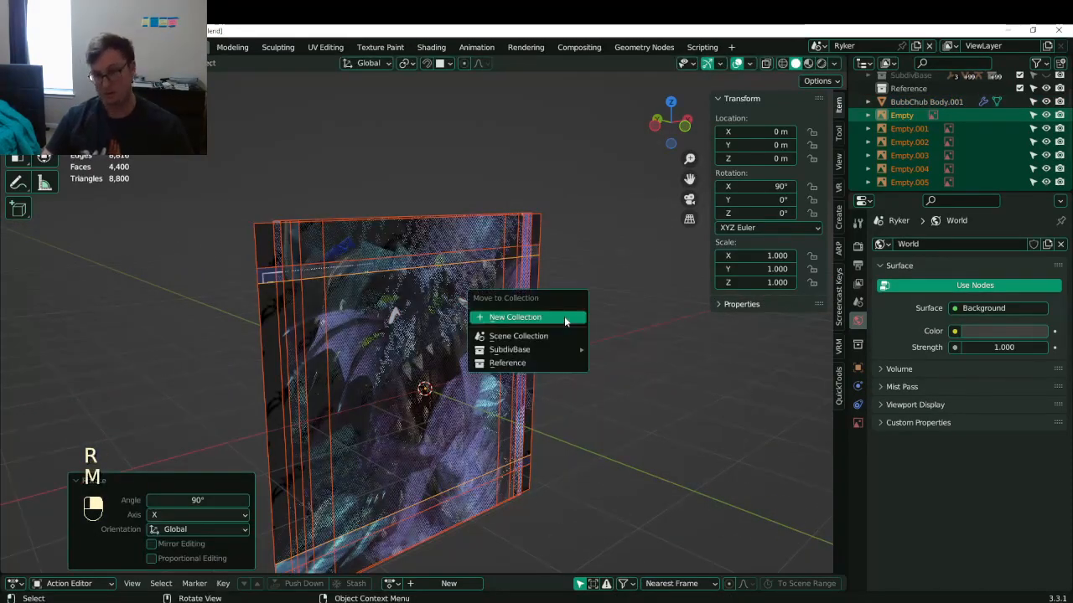
left_click(507, 363)
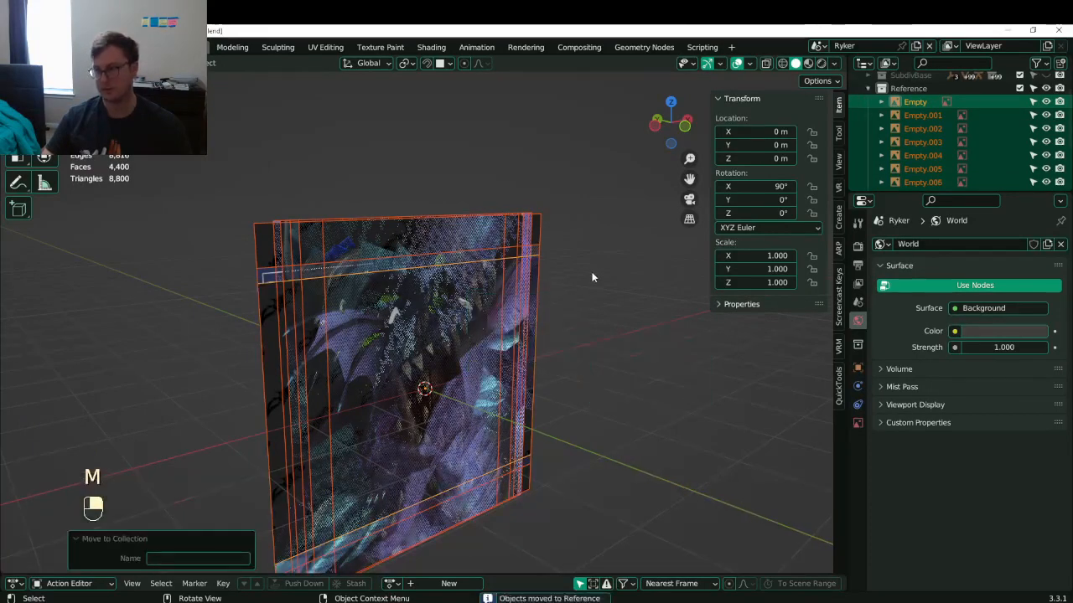
middle_click_drag(591, 272, 500, 326)
key("ctrl+s")
left_click(868, 88)
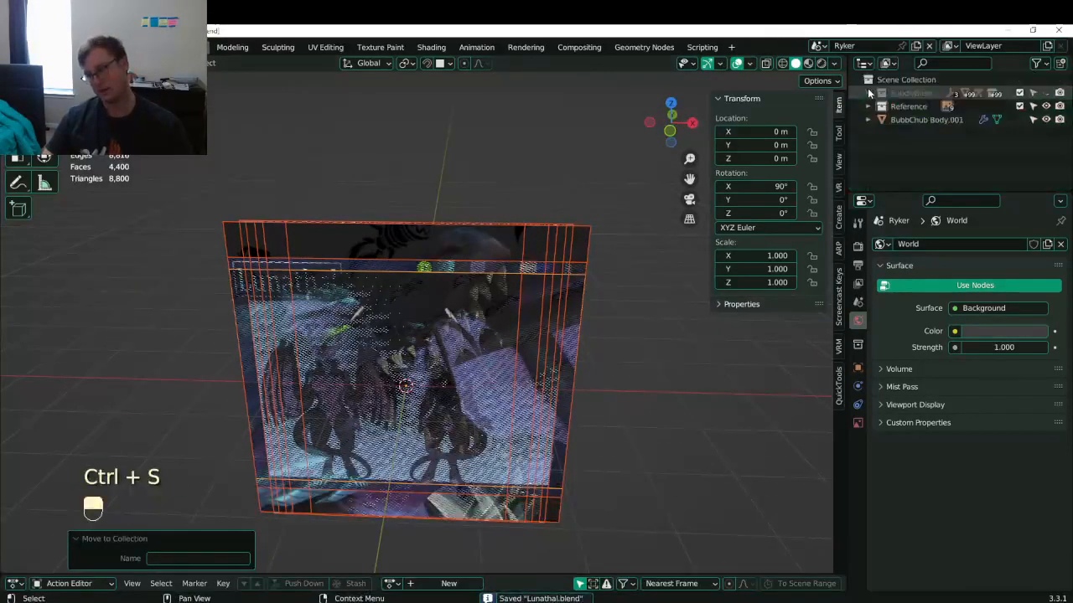
- Place the Reference collection above SubdivBase, move BubbChub Body.001, and save
left_click(908, 108)
left_click_drag(908, 108, 869, 97)
left_click(927, 121)
left_click(484, 225)
key("ctrl+s")
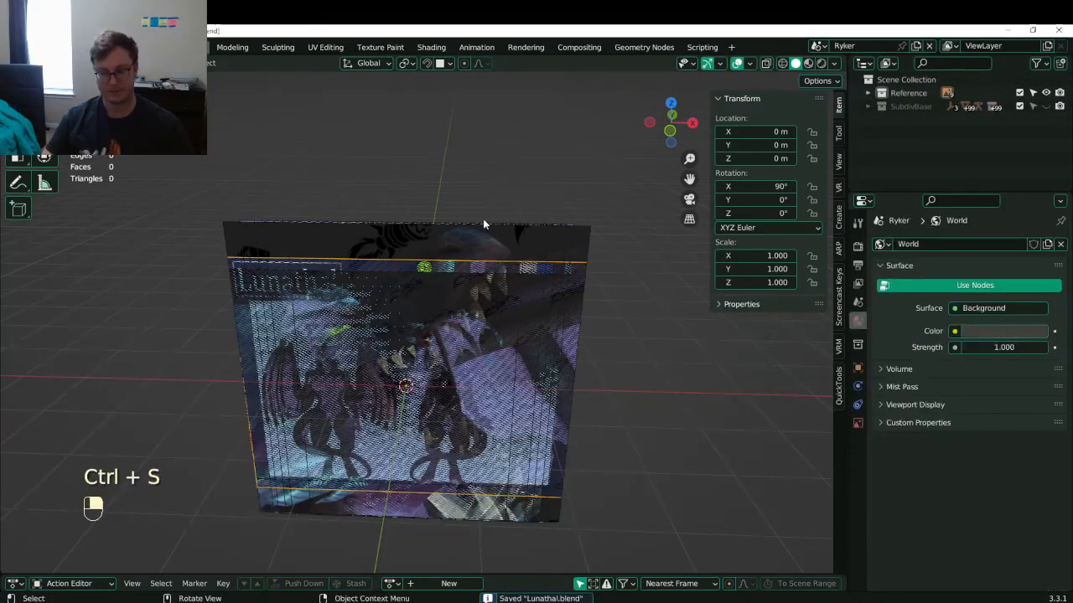
- Switch to front view, box-select all reference images, and save the project again
key("KP_1")
key("b")
left_click_drag(483, 224, 511, 328)
scroll(513, 332, "down", 5)
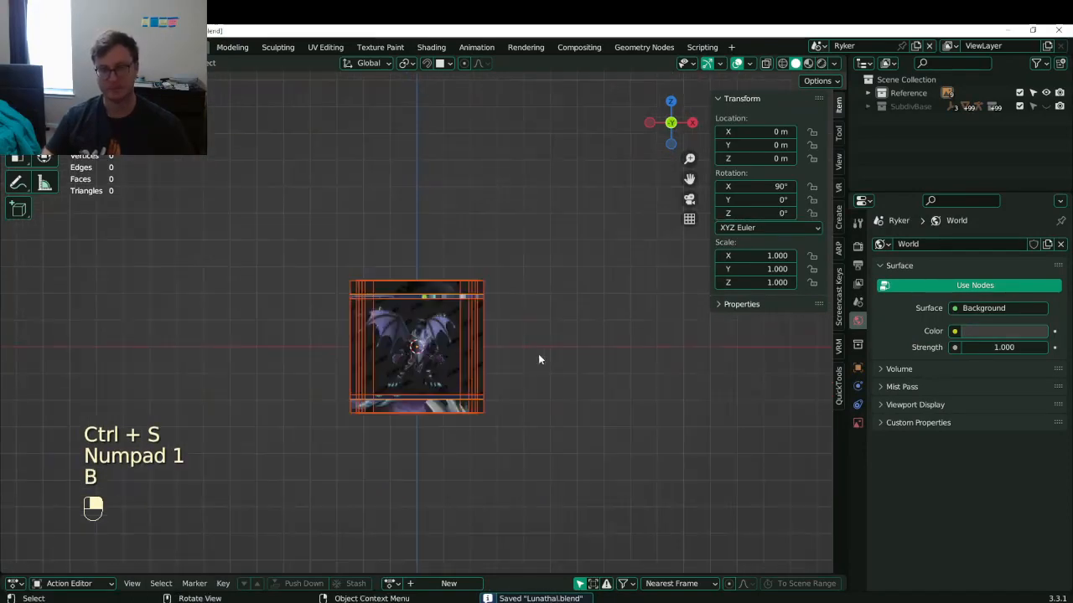
scroll(533, 362, "up", 7)
key("ctrl+s")
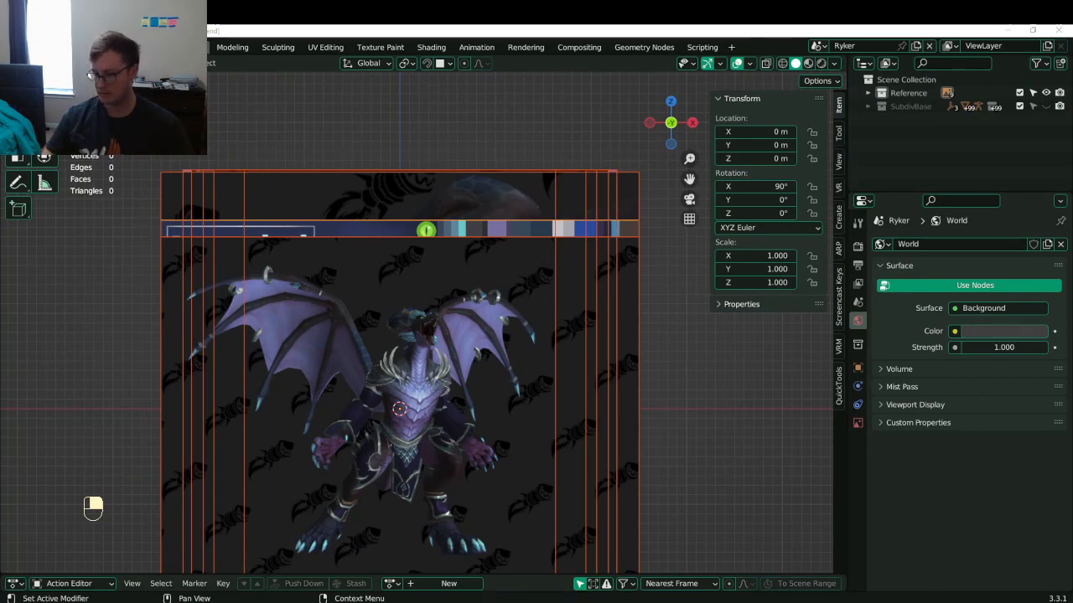
left_click(974, 602)
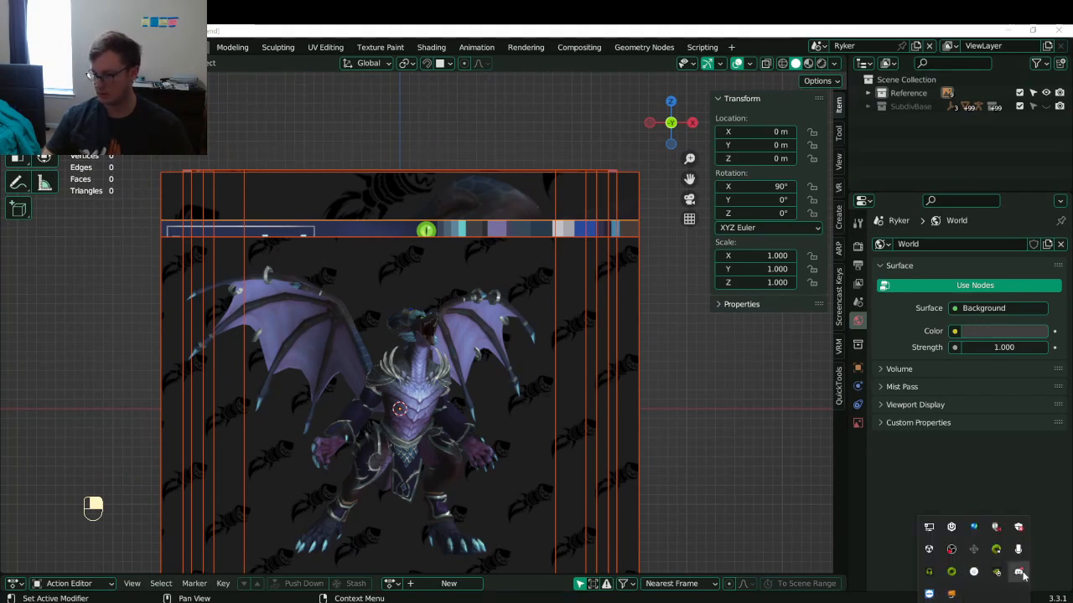
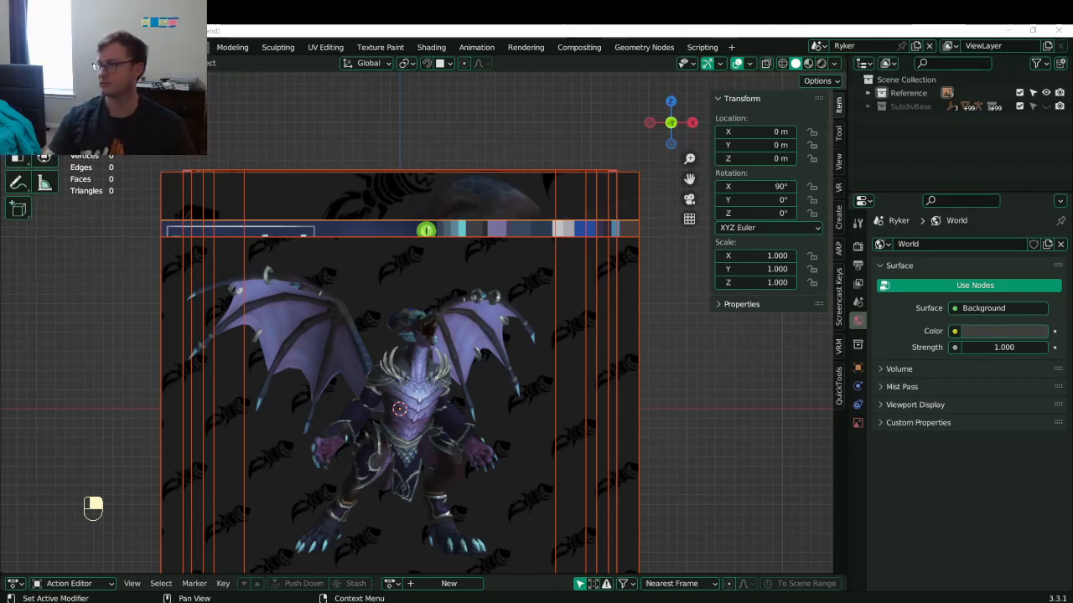
- Save Lunathal.blend and snap the viewport to front view
middle_click_drag(535, 310, 503, 352)
key("ctrl+s")
key("KP_1")
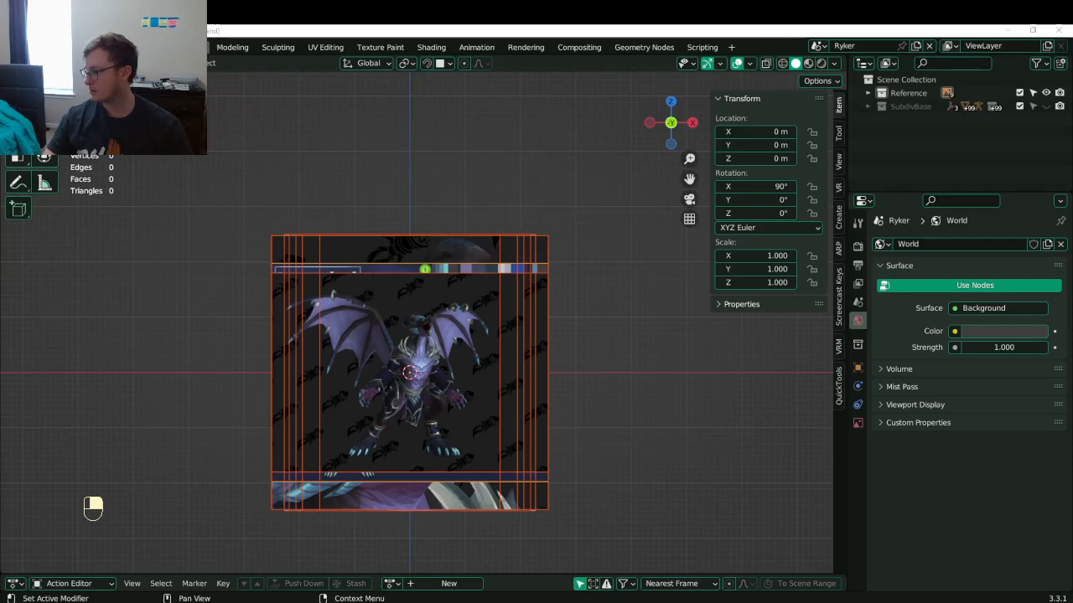
- Deselect the reference images and bring up the Add menu's mesh primitives
left_click(423, 321)
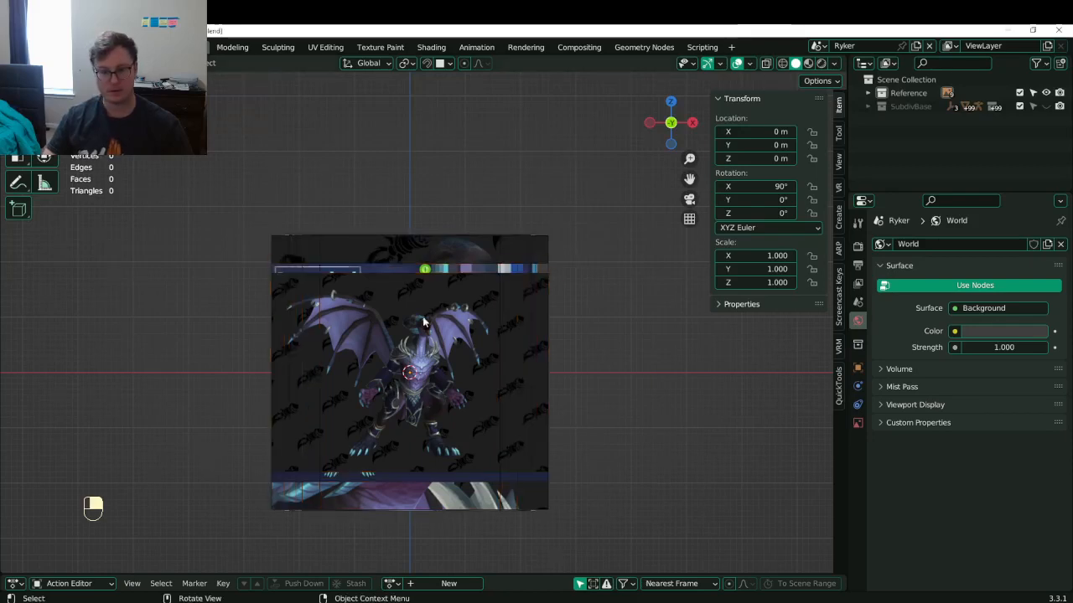
middle_click_drag(423, 321, 515, 382)
key("b")
left_click_drag(400, 242, 507, 347)
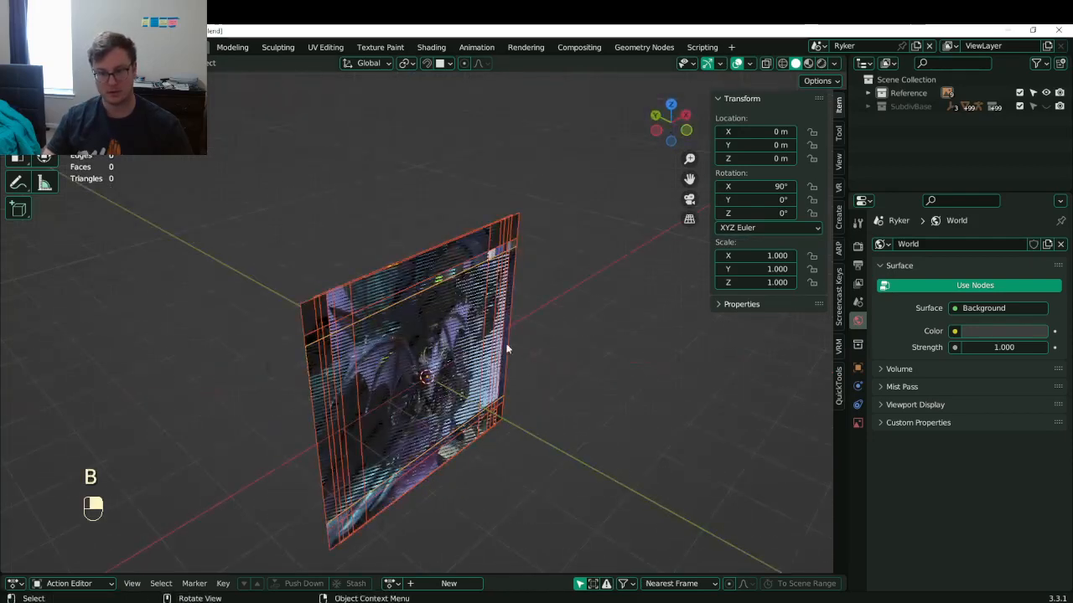
left_click(586, 357)
middle_click_drag(586, 358, 529, 361)
key("shift+a")
- Add a cube and raise its mesh 1 m so it sits on the origin
mouse_move(481, 337)
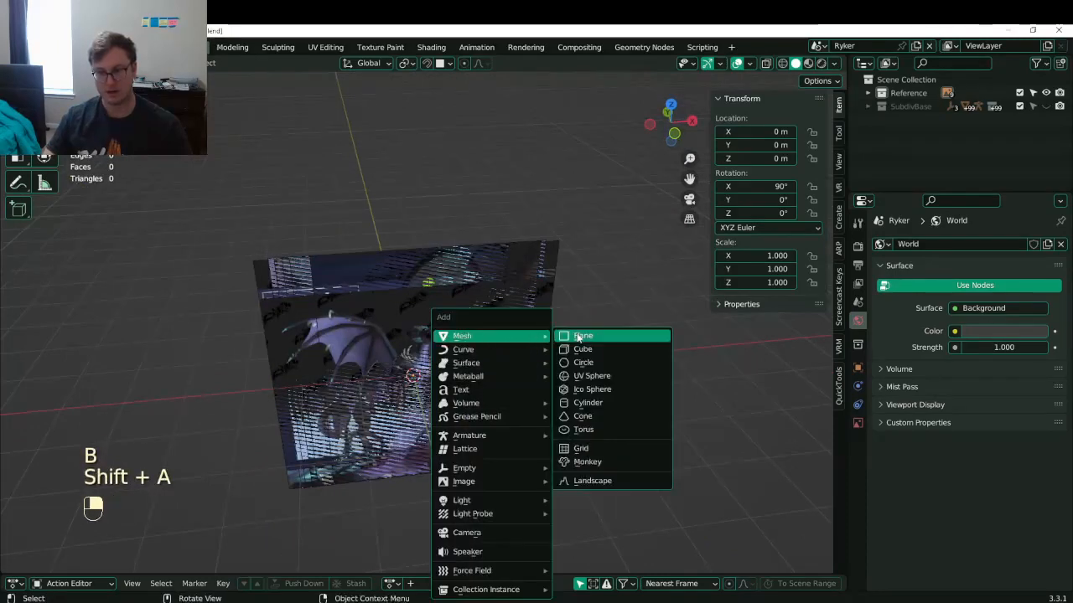
left_click(581, 350)
left_click(448, 373)
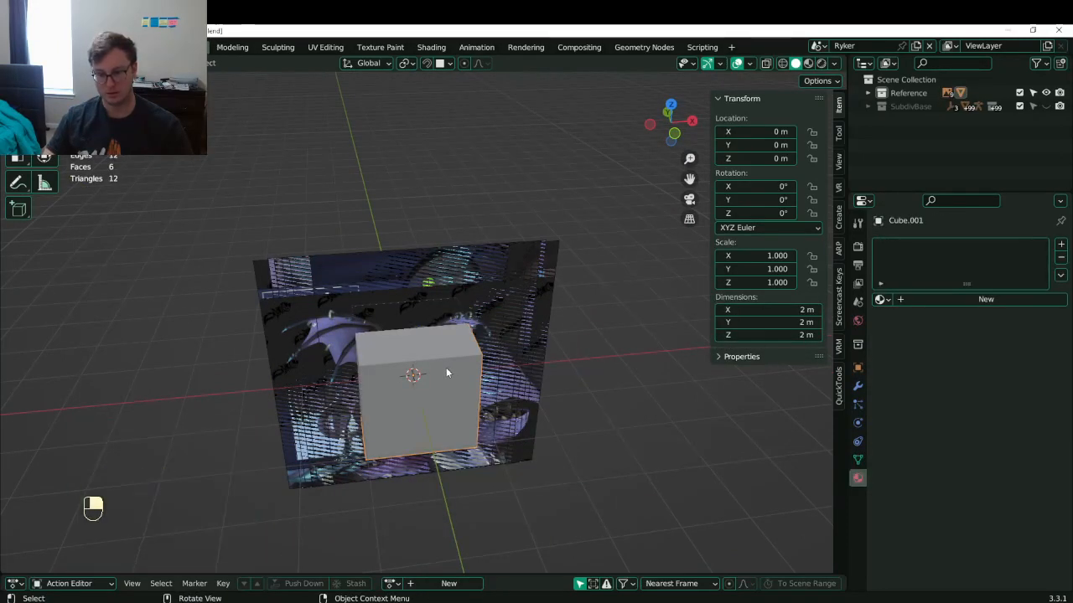
key("Tab")
key("g")
key("z")
key("1")
key("Return")
key("Tab")
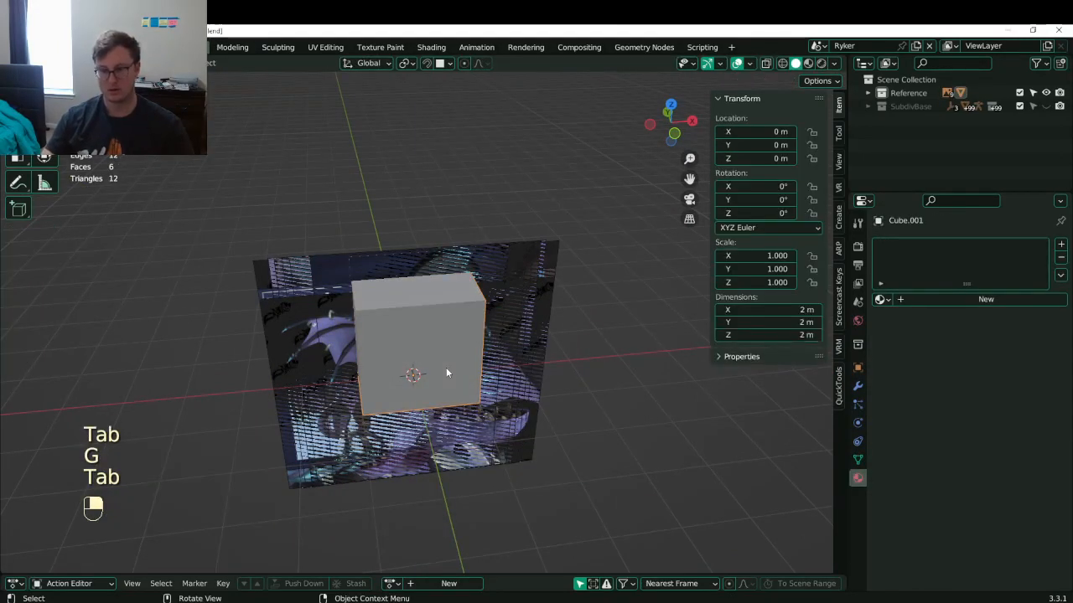
- Set the cube's Z dimension to 6 ft (1.83 m), apply scale, and save
left_click(775, 335)
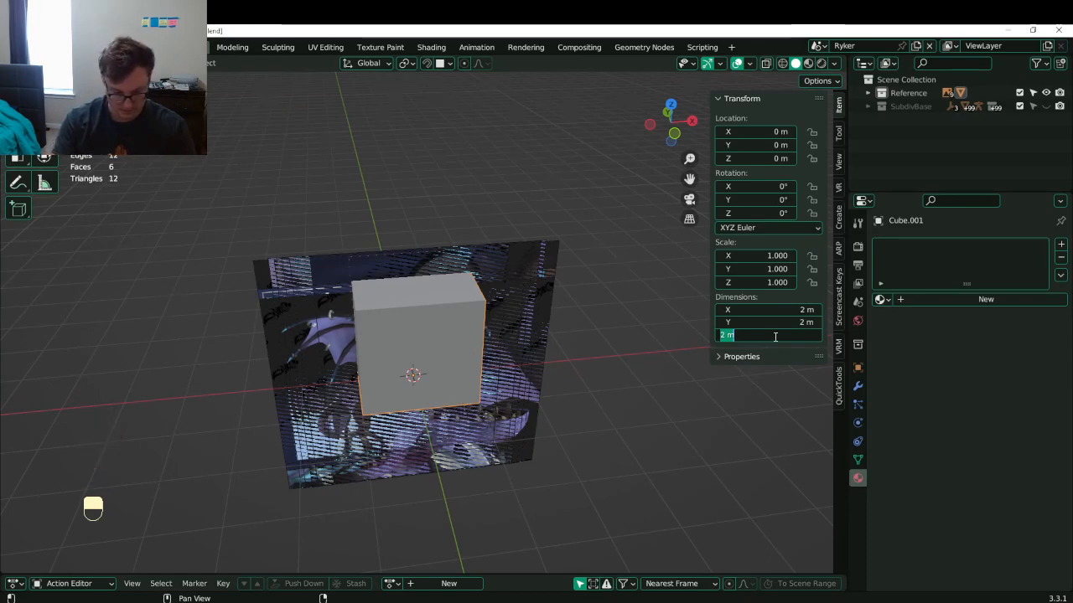
type("6 ")
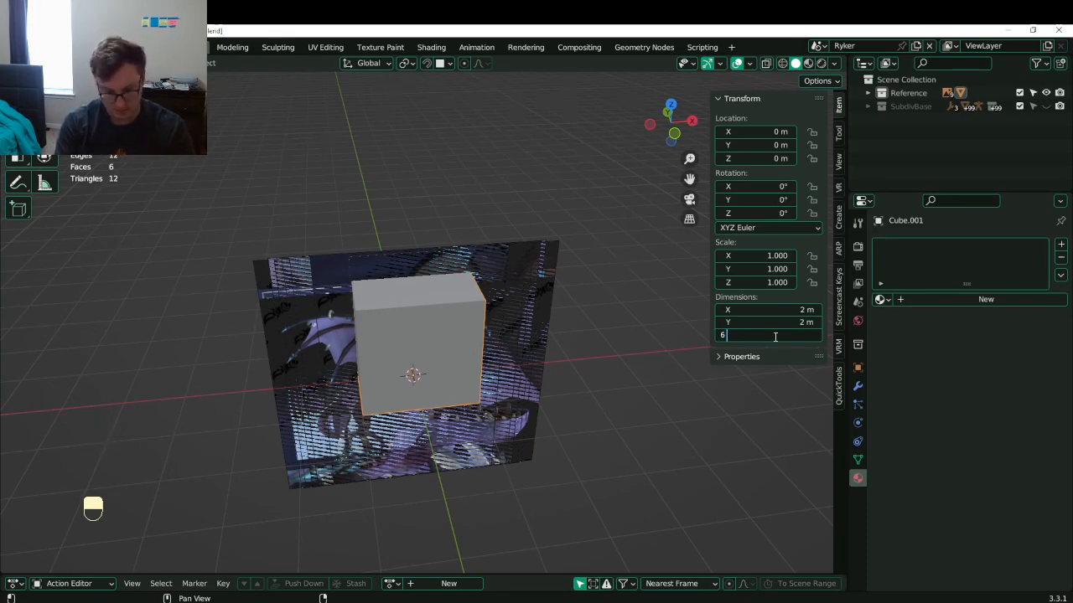
type("ft")
key("Return")
scroll(385, 313, "up", 2)
middle_click_drag(386, 313, 384, 276)
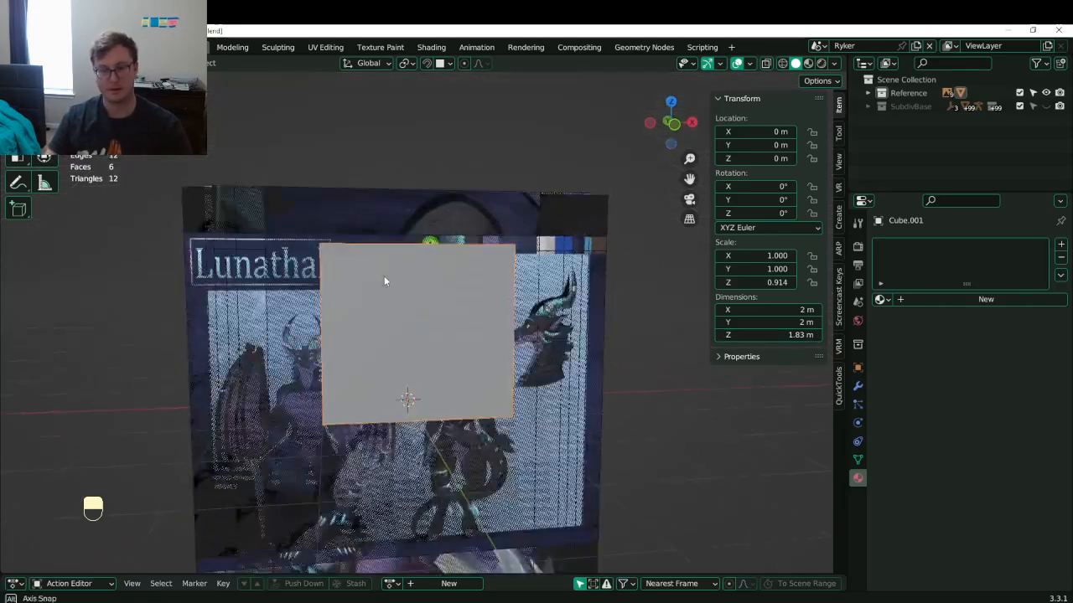
key("ctrl+a")
left_click(392, 321)
key("ctrl+s")
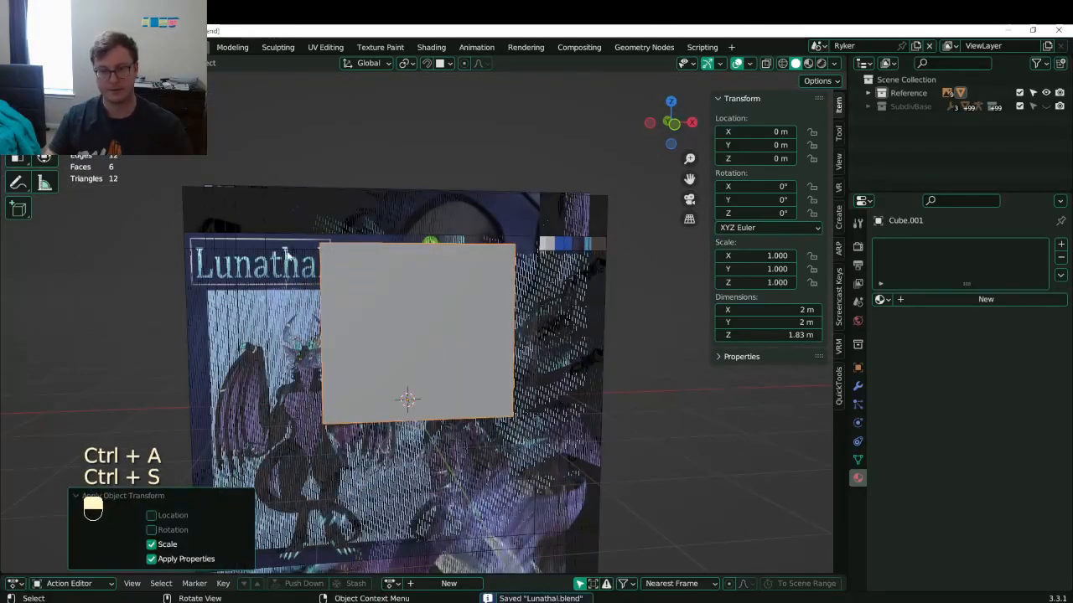
- Box-select all the reference images and switch to front view
key("b")
left_click_drag(240, 221, 402, 335)
key("KP_1")
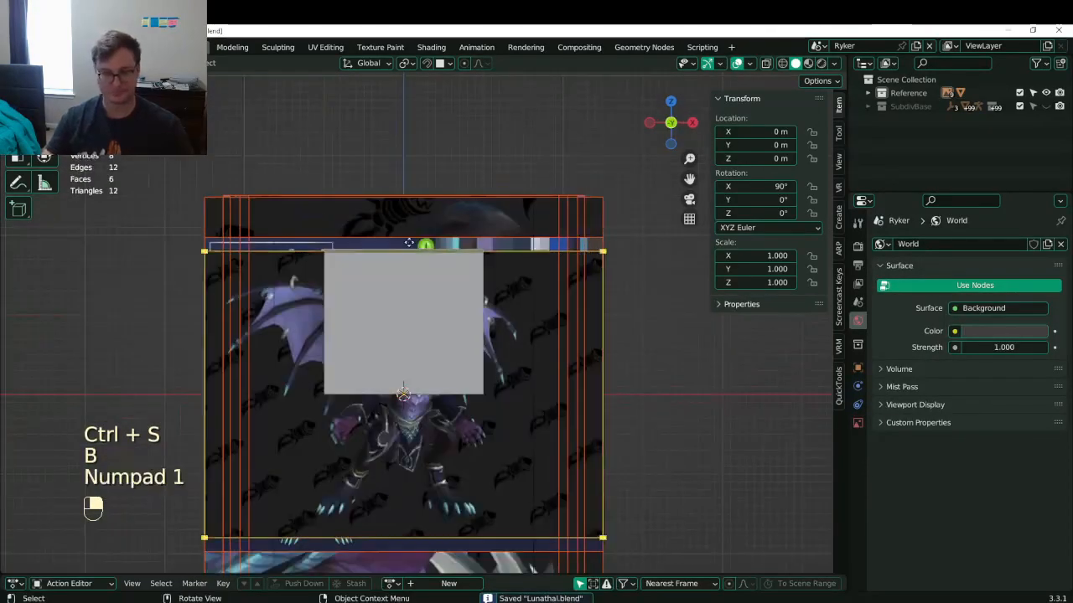
- Scale the reference images down to 0.402 and reposition them
key("s")
left_click(440, 305)
key("ctrl+z")
key("b")
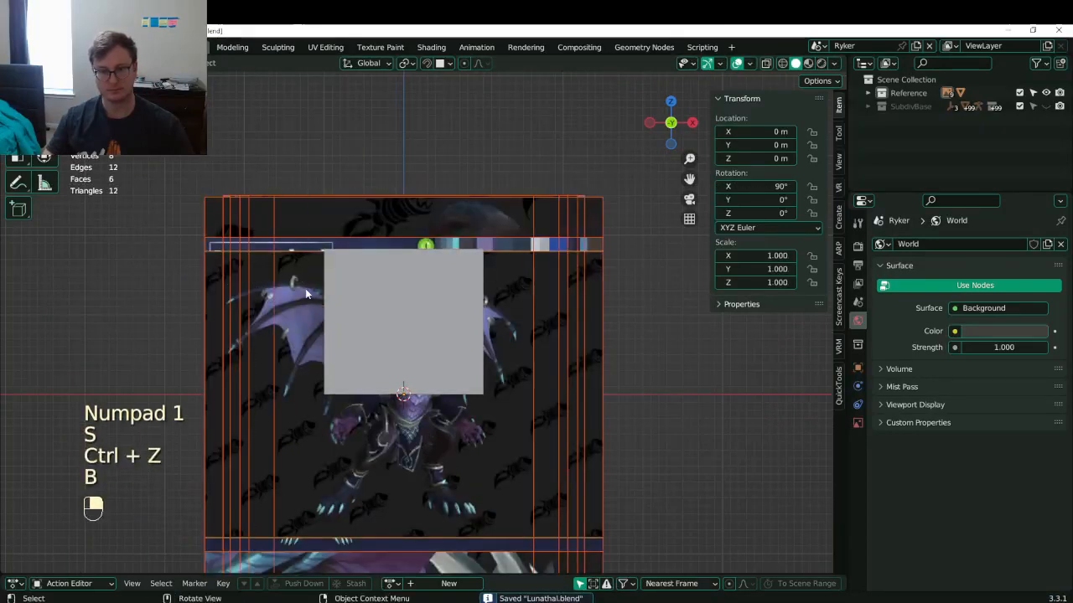
key("s")
left_click(414, 276)
key("g")
left_click(482, 188)
key("s")
left_click(453, 231)
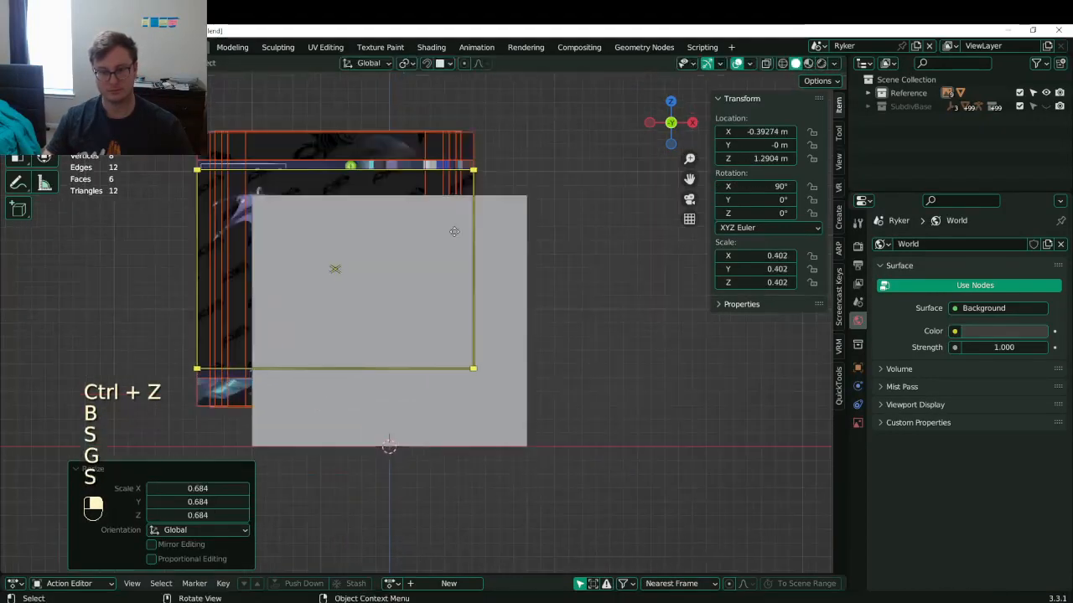
- Switch to wireframe and move the references to the left of the cube
key("z")
left_click(502, 211)
scroll(448, 211, "down", 2)
key("g")
left_click(452, 247)
scroll(452, 247, "up", 5)
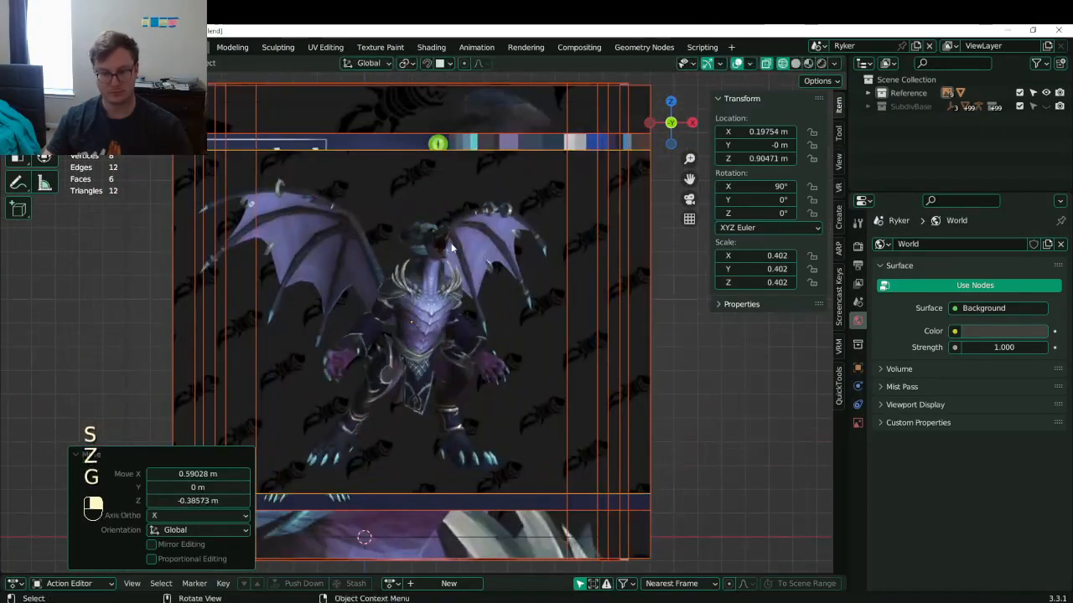
scroll(451, 248, "down", 5)
key("g")
left_click(135, 212)
middle_click_drag(135, 212, 260, 219, "shift")
- Reset the Lunathal sheet's location, raise it to 0.72 m, and shift it along X
left_click(263, 271)
key("g")
left_click(394, 122)
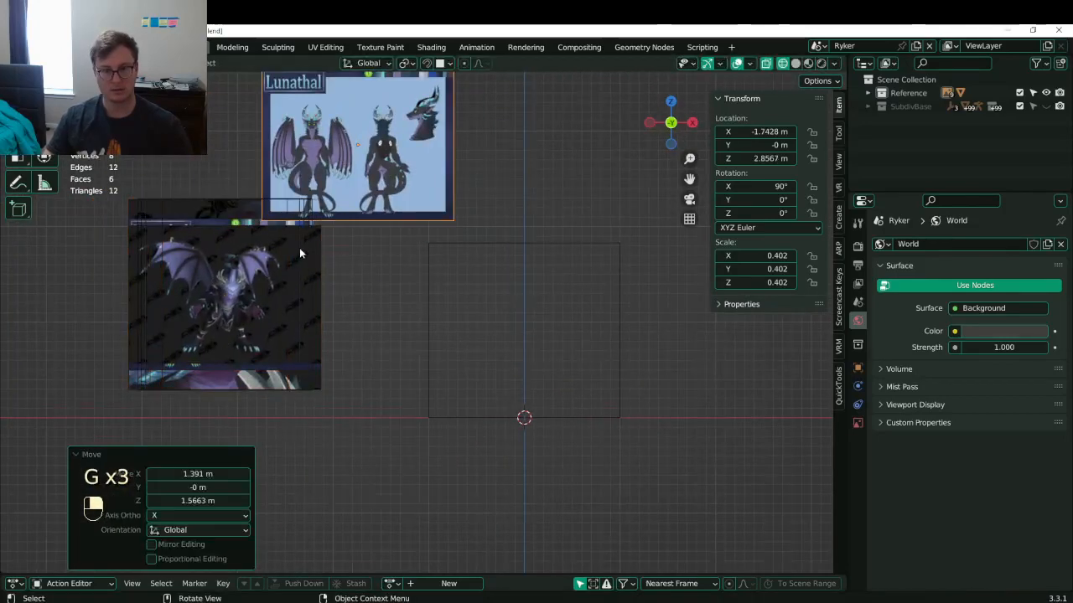
key("g")
left_click(535, 359)
middle_click_drag(531, 358, 505, 347, "shift")
key("alt+g")
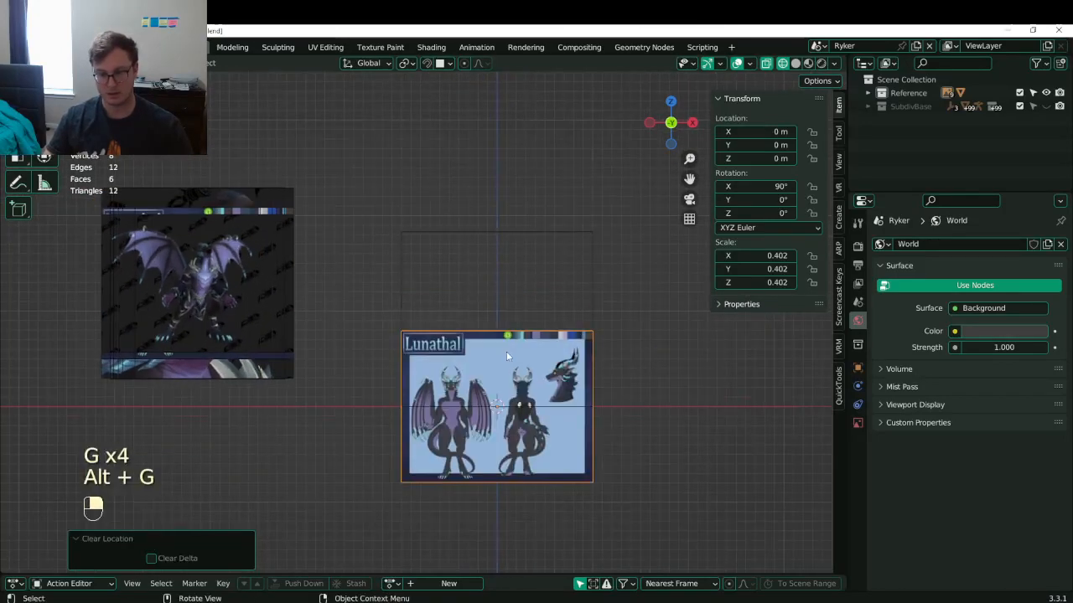
scroll(506, 357, "up", 4)
key("g")
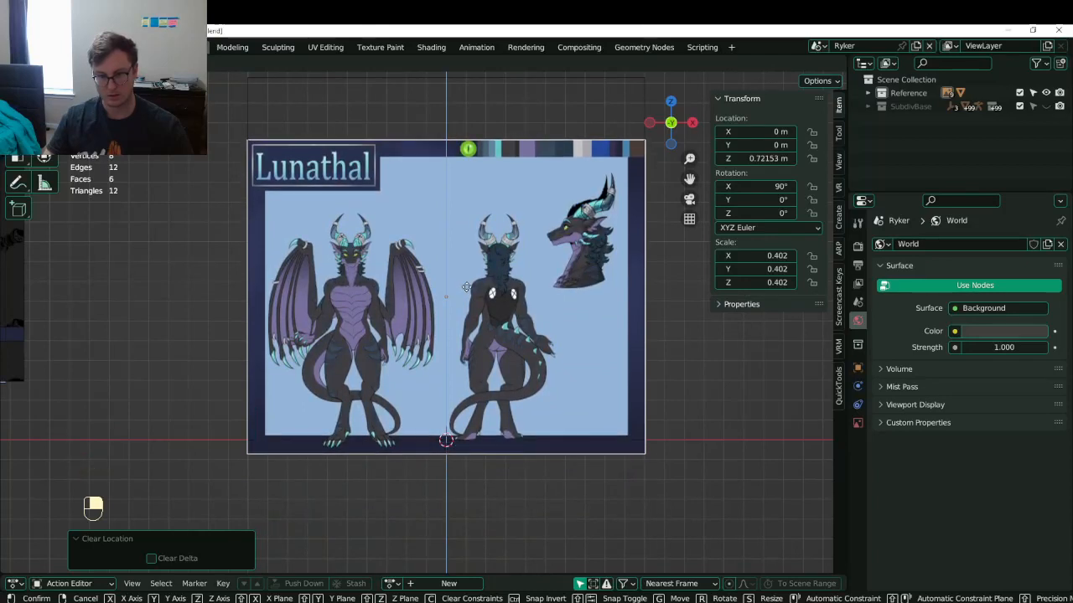
left_click(467, 288)
key("g")
key("x")
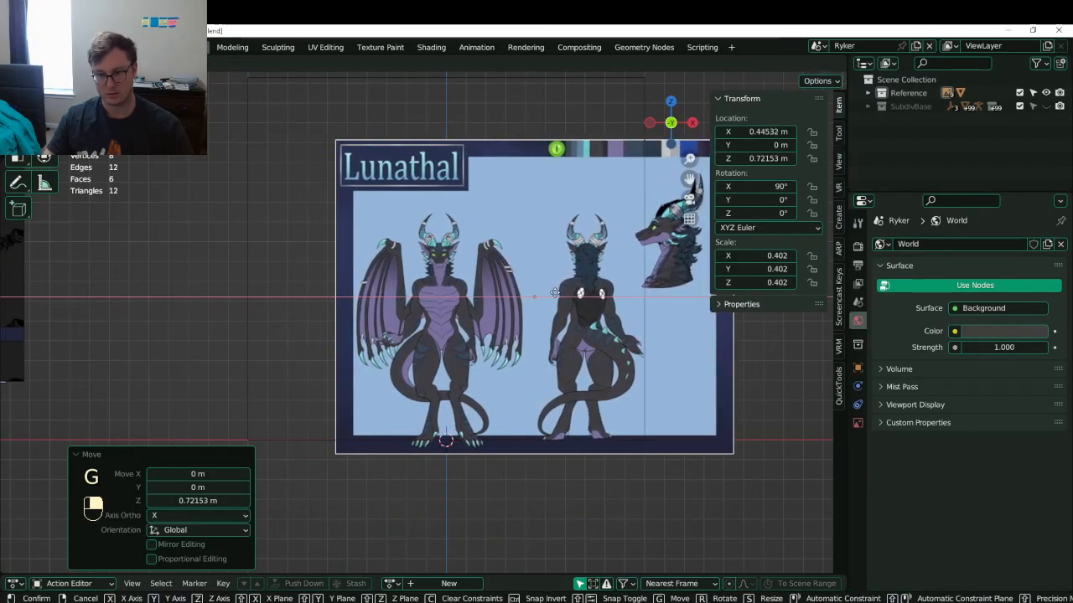
left_click(560, 294)
- Move the winged dragon reference up-right and the armored Lunathal sheet lower-right
scroll(553, 295, "down", 5)
middle_click_drag(170, 269, 271, 311, "shift")
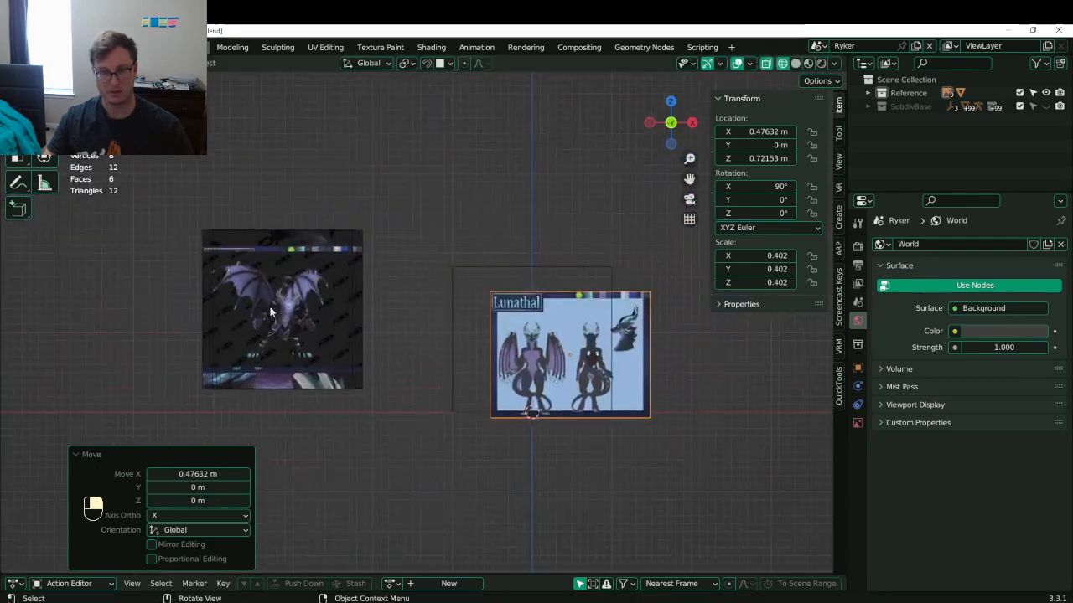
left_click(272, 307)
key("g")
left_click(441, 83)
left_click(308, 271)
key("g")
left_click(433, 371)
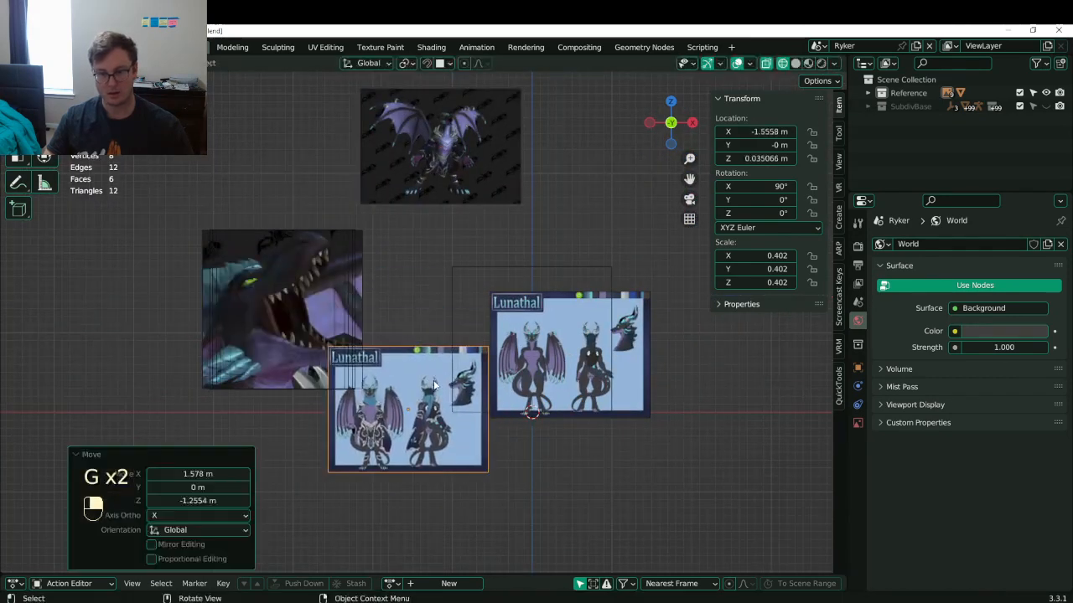
middle_click_drag(477, 358, 415, 307, "shift")
- Copy the right Lunathal sheet's location onto the lower sheet so they stack
left_click(510, 309)
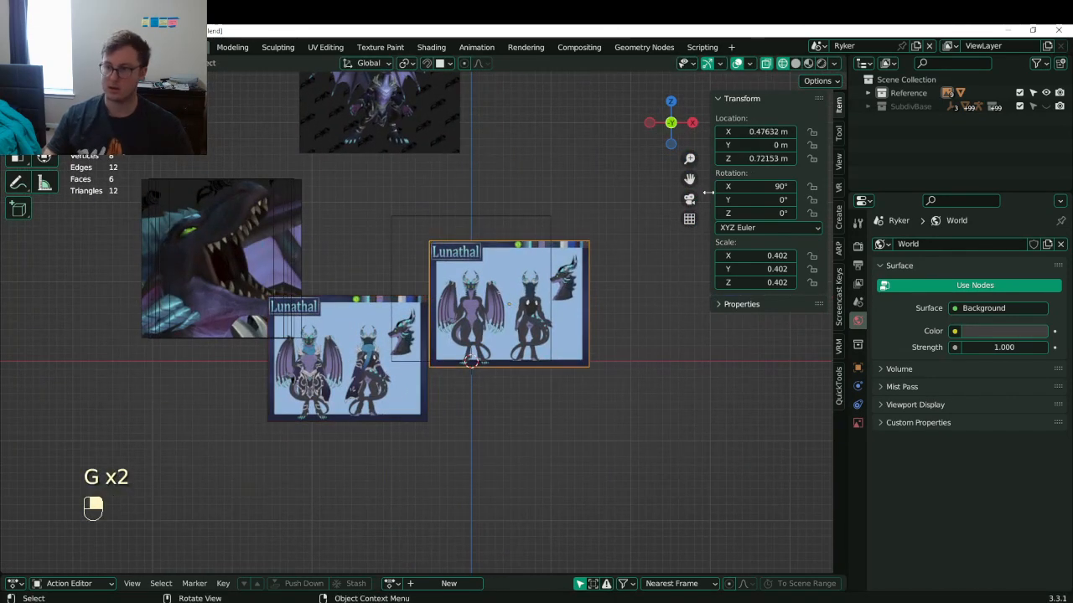
right_click(737, 131)
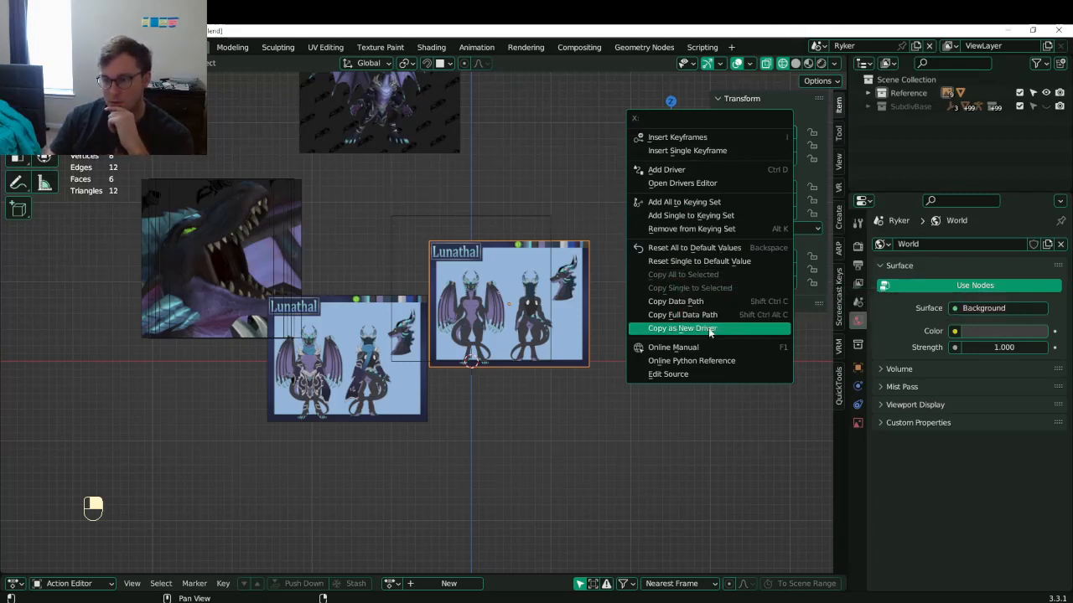
left_click(372, 410)
left_click(479, 293, "shift")
right_click(753, 145)
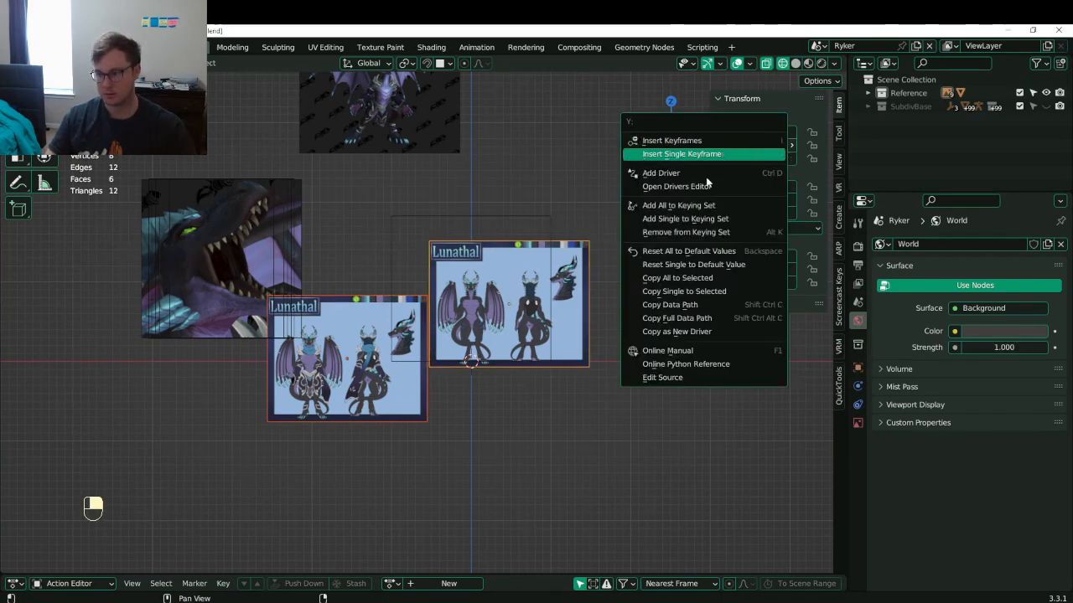
left_click(680, 278)
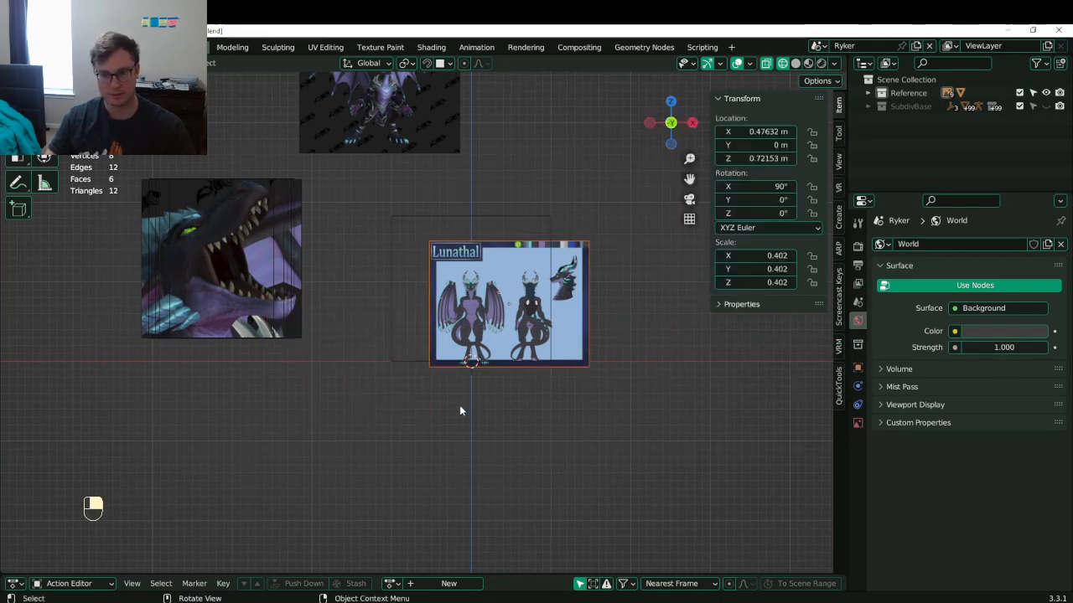
scroll(488, 305, "up", 4)
key("g")
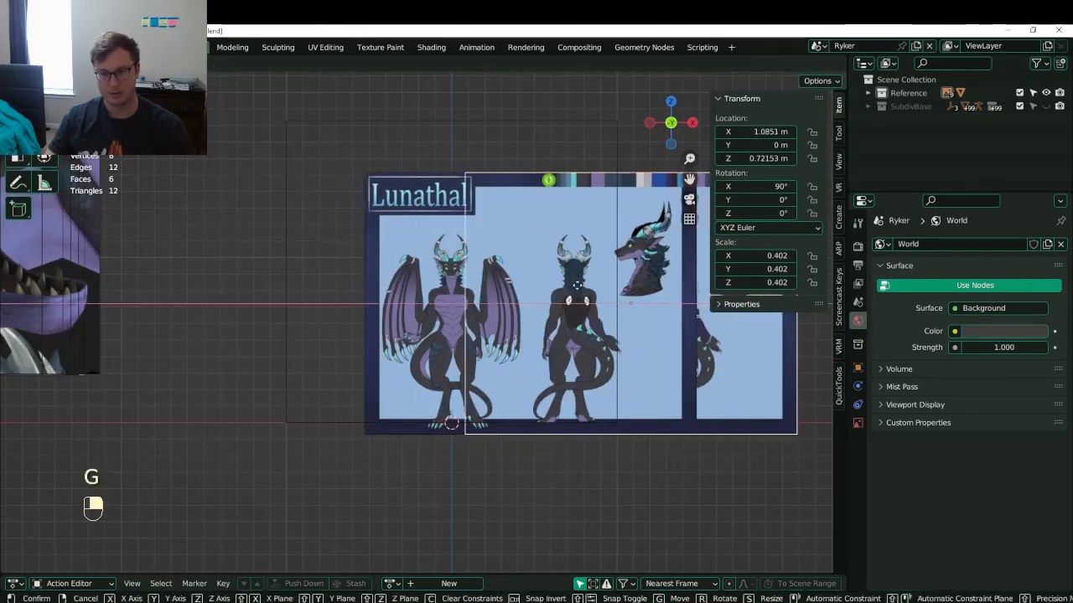
right_click(486, 288)
- Push the stacked sheet 0.275 m back along Y and return to front view
middle_click_drag(470, 294, 501, 360)
key("g")
key("y")
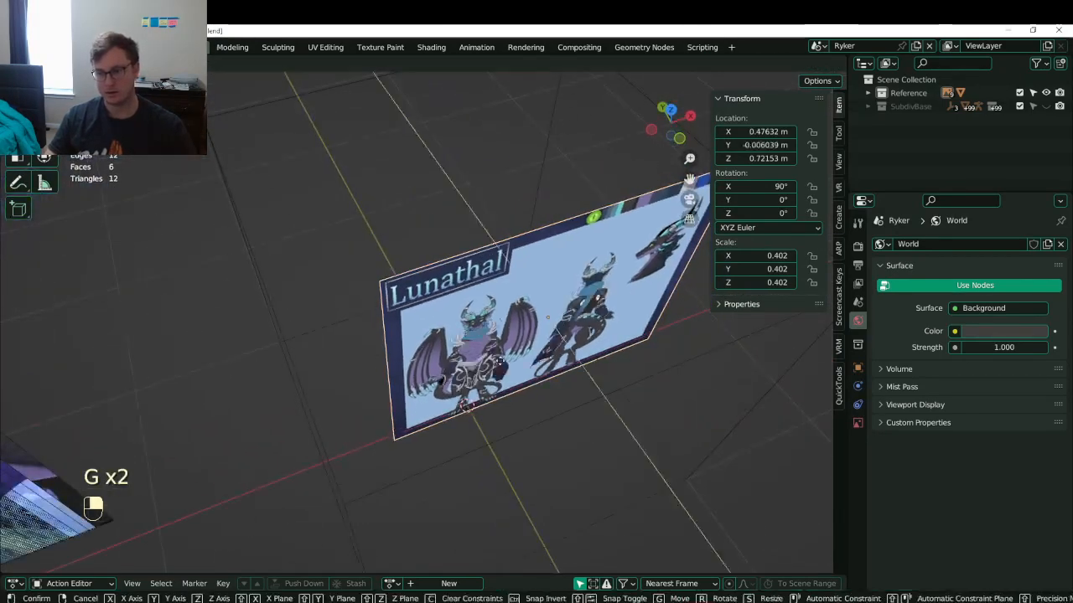
left_click(478, 317)
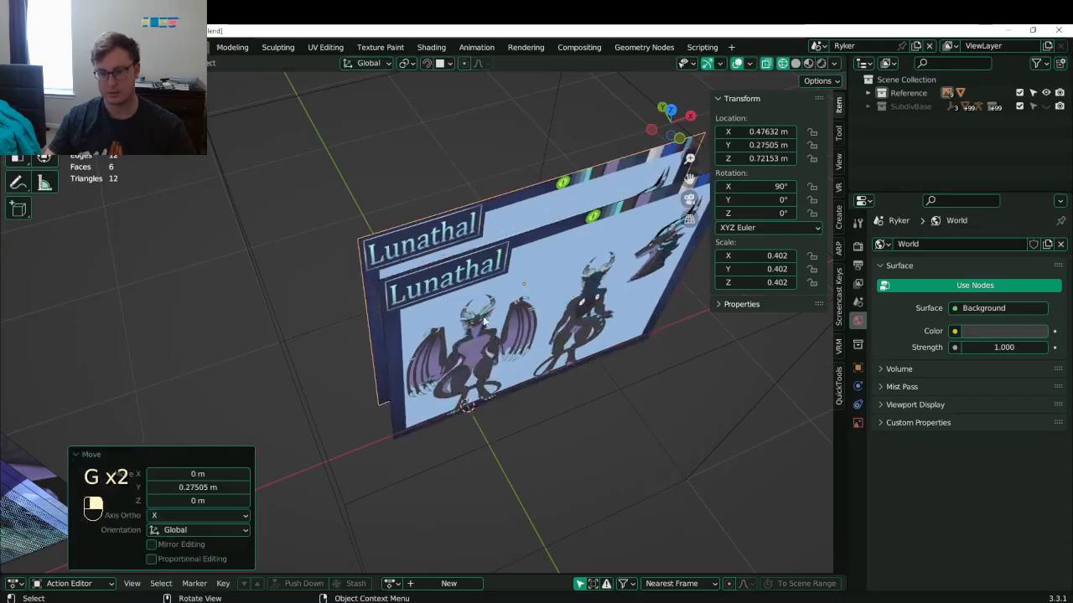
middle_click_drag(491, 322, 471, 290)
key("KP_1")
scroll(464, 304, "down", 3)
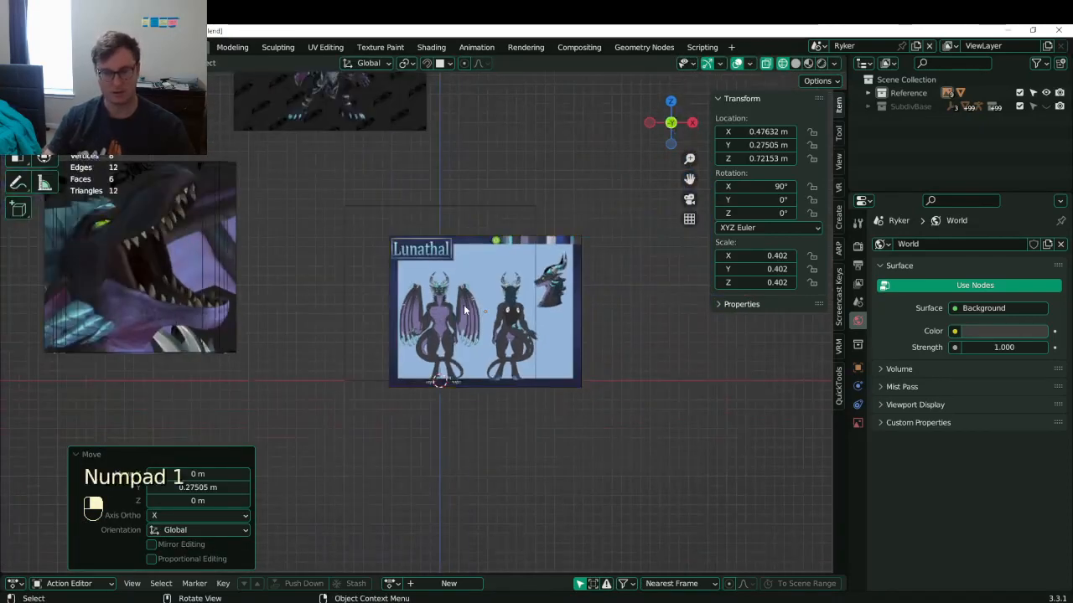
- Scale the Lunathal reference sheet around the 3D cursor until it matches the cube
key("b")
scroll(459, 285, "up", 4)
key("period")
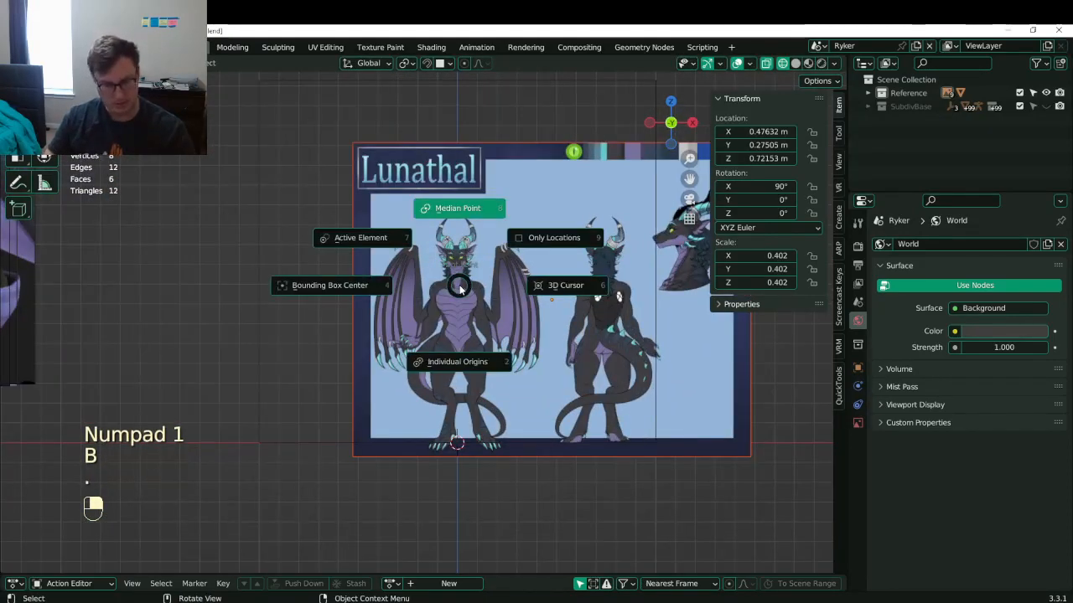
left_click(560, 282)
key("s")
left_click(464, 219)
key("s")
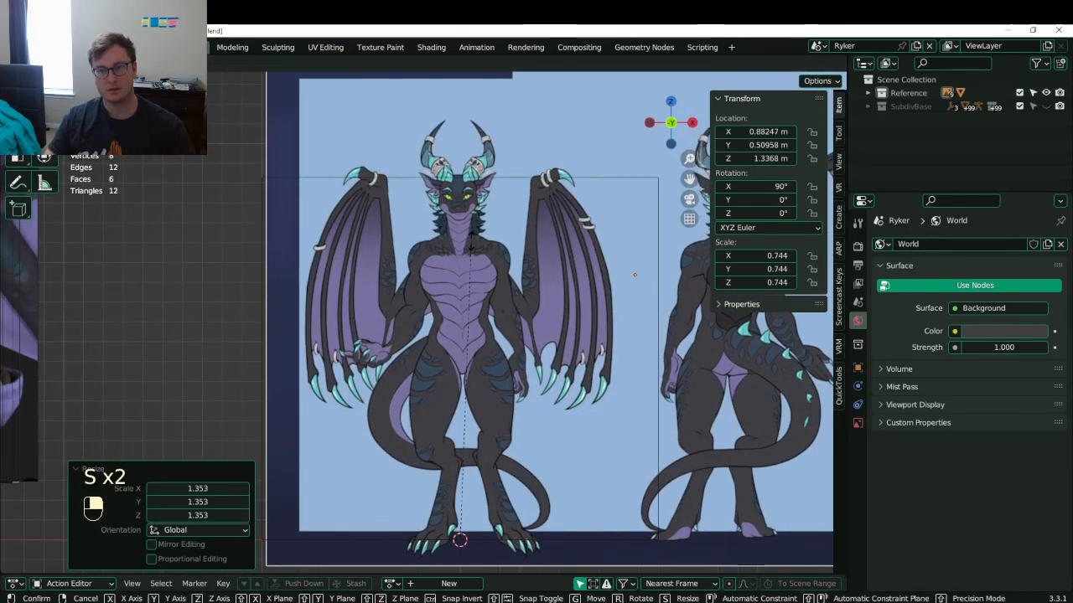
left_click(470, 246)
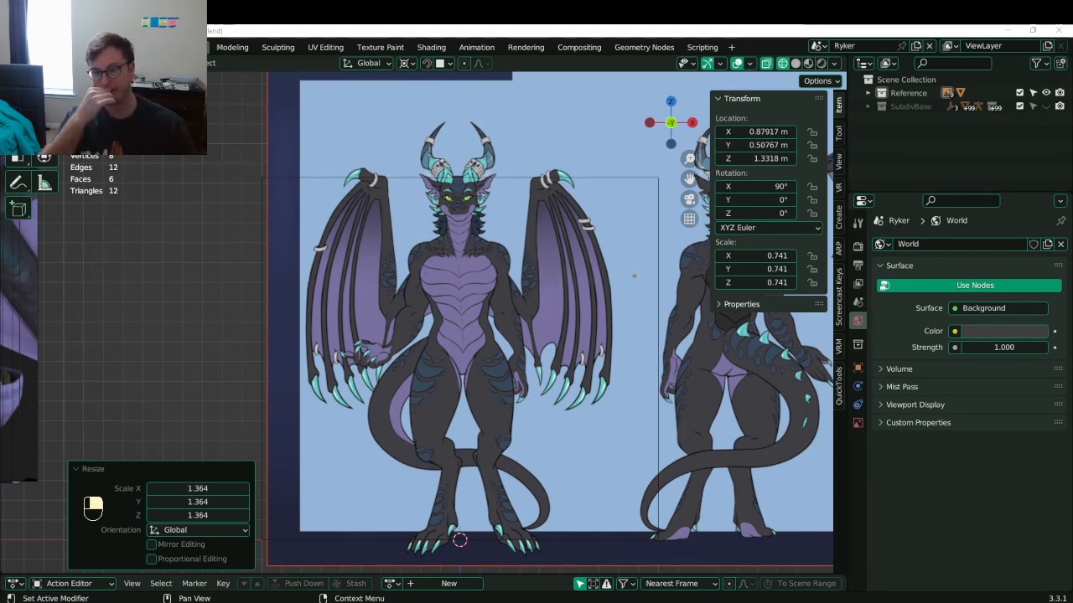
- Select the Lunathal reference sheet and pan across the reference images
scroll(578, 287, "down", 6)
left_click(521, 237)
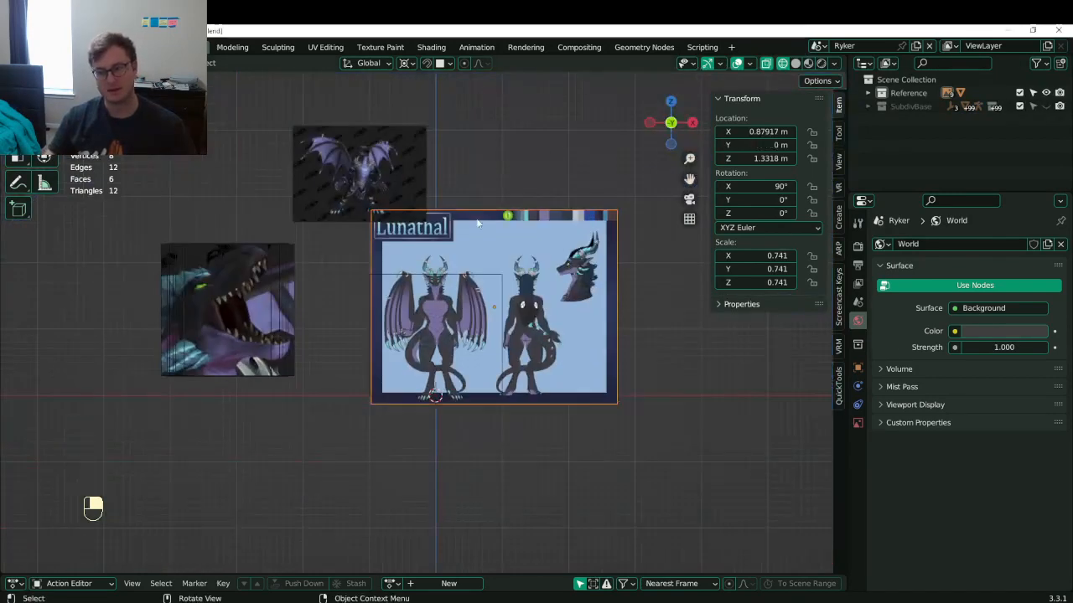
key("b")
scroll(521, 238, "up", 4)
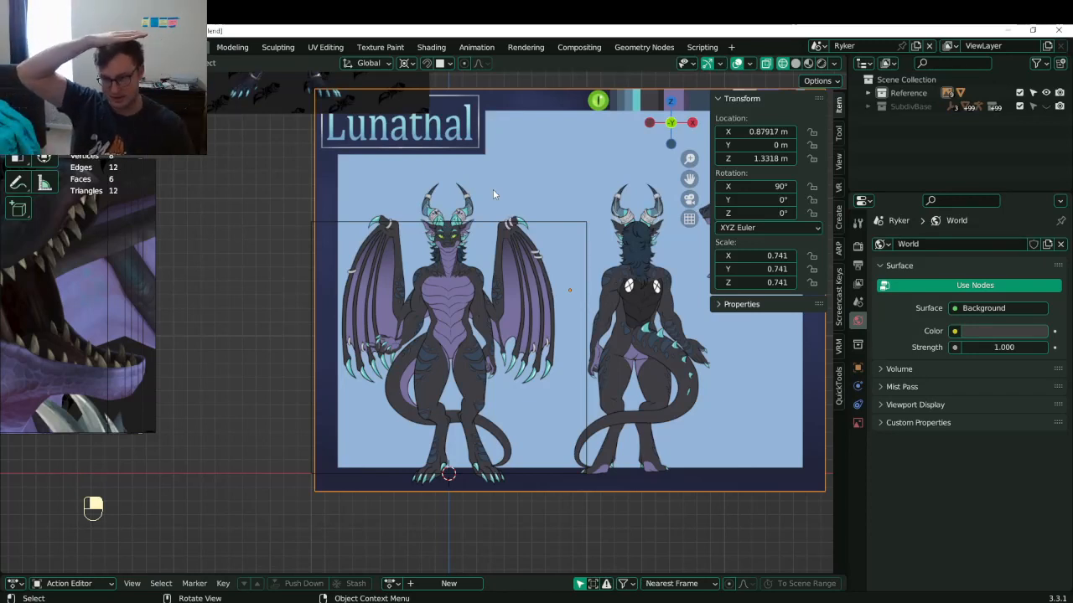
scroll(482, 252, "down", 3)
middle_click_drag(445, 282, 459, 301, "shift")
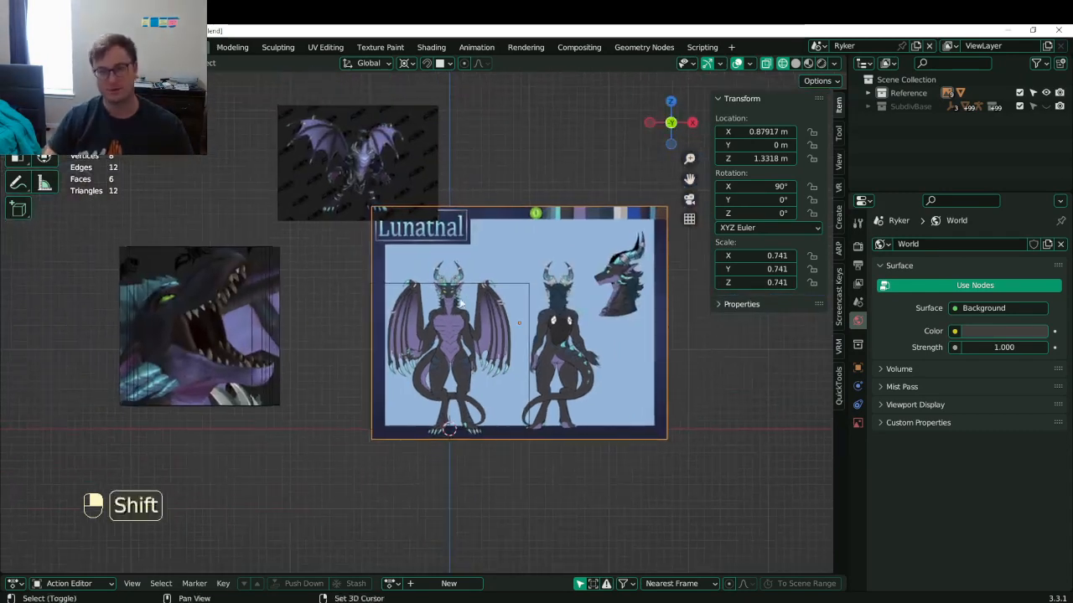
- Move the dragon-head image to sit left of the Lunathal sheet
left_click(208, 348)
key("g")
left_click(202, 205)
middle_click_drag(276, 247, 420, 290, "shift")
key("g")
left_click(210, 382)
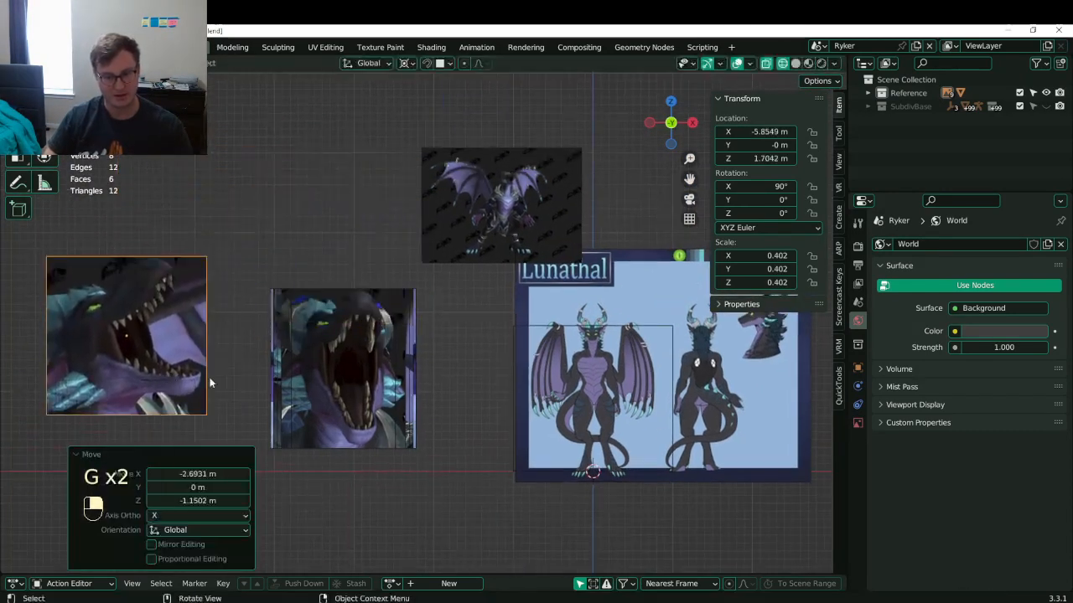
key("ctrl+z")
key("ctrl+z")
key("g")
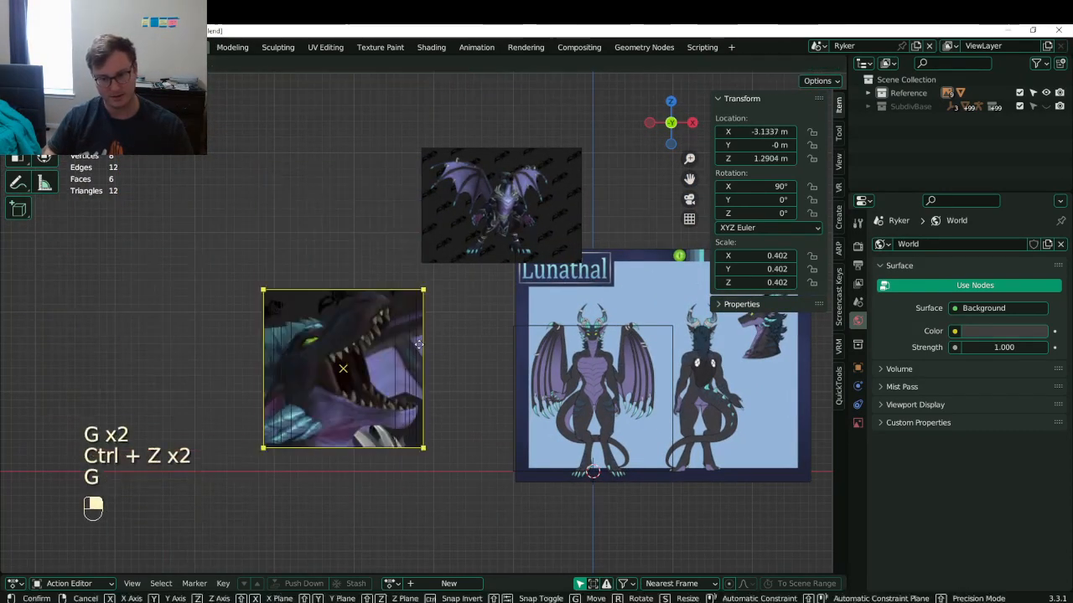
left_click(390, 346)
- Move the hidden paw image further left and place it above the row
left_click(390, 346)
key("g")
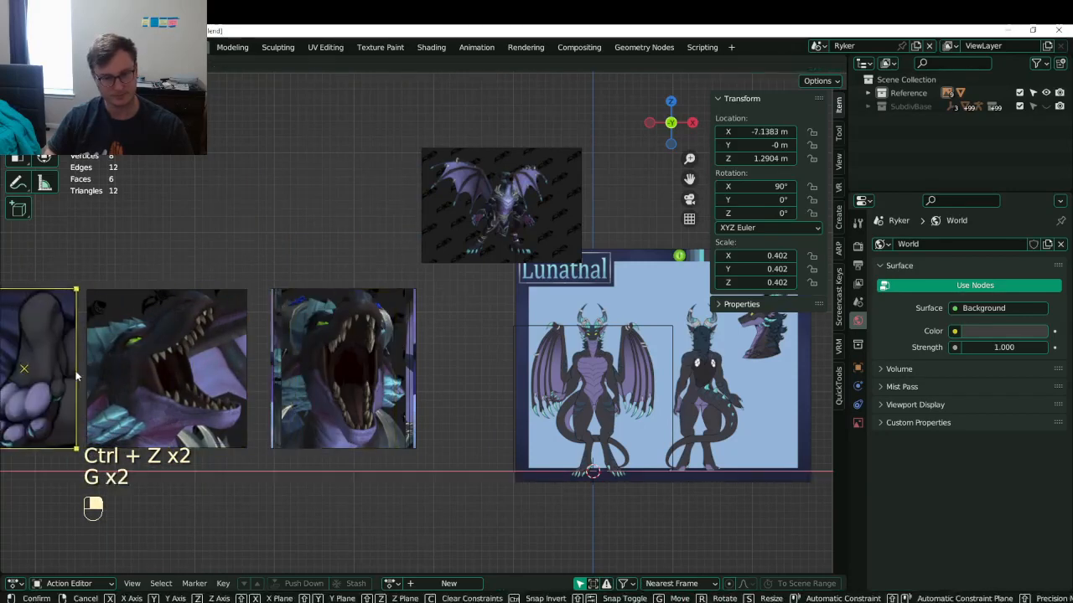
left_click(84, 346)
key("g")
left_click(255, 147)
- Put the front-view head image at the far left and nudge the side-view head left
left_click(363, 366)
key("g")
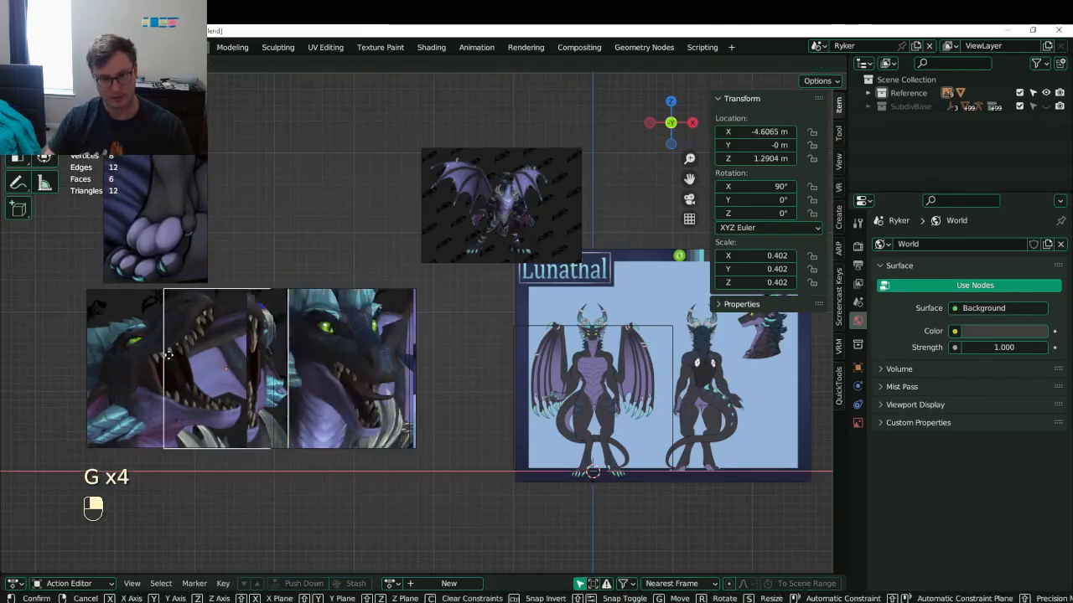
left_click(44, 365)
left_click(407, 369)
key("g")
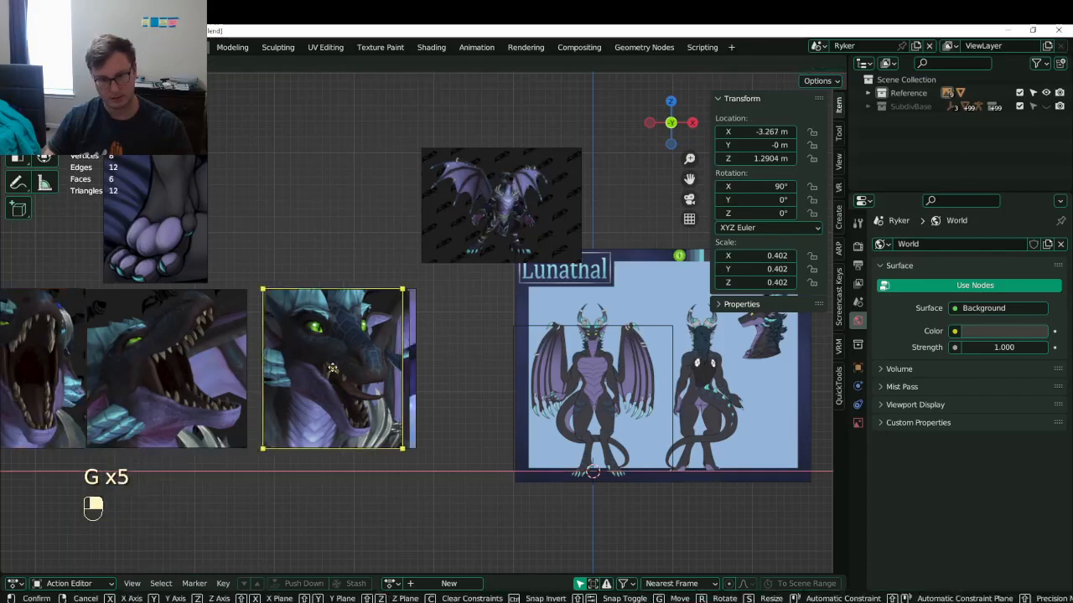
left_click(426, 368)
left_click(426, 369)
- Box-select the two overlapping hidden images and slide them slightly right horizontally
left_click(409, 374)
left_click(408, 374)
key("b")
left_click_drag(408, 372, 442, 388)
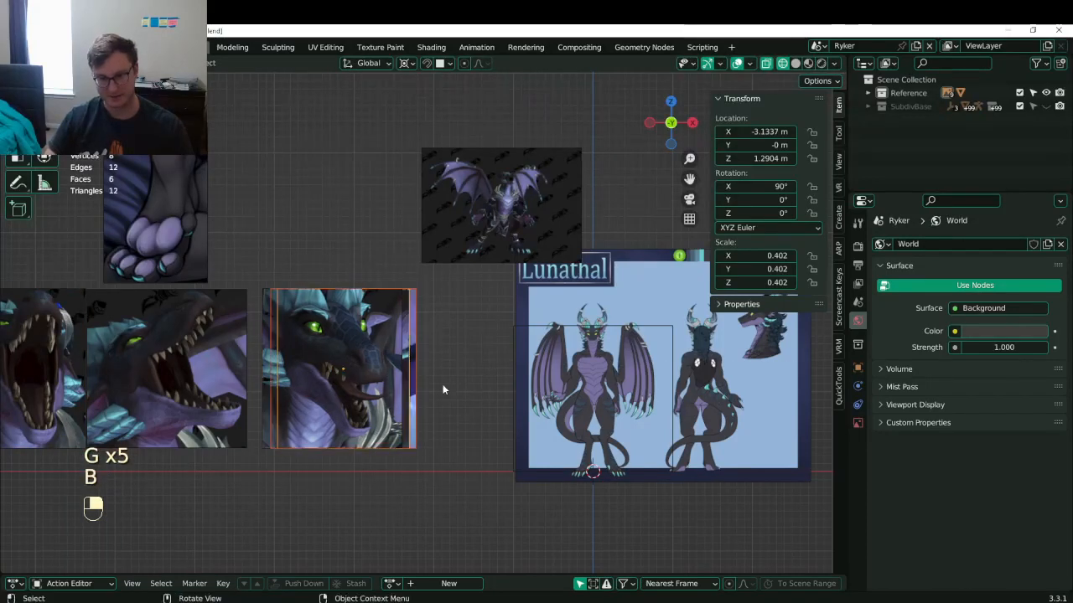
key("g")
right_click(476, 297)
scroll(419, 322, "down", 1)
middle_click_drag(371, 341, 418, 294, "shift")
key("g")
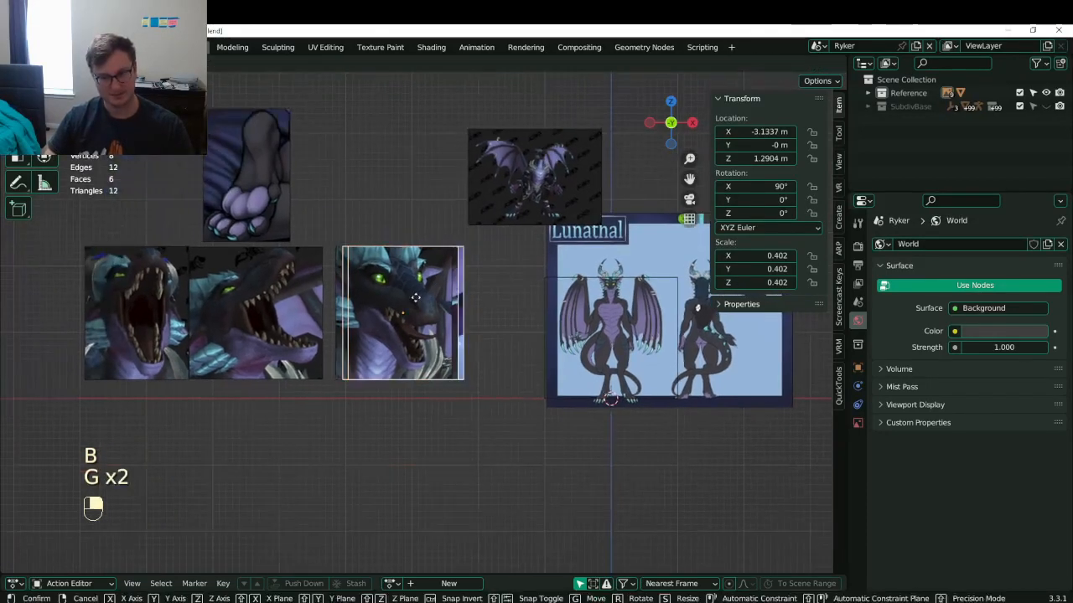
middle_click(429, 295)
left_click(527, 295)
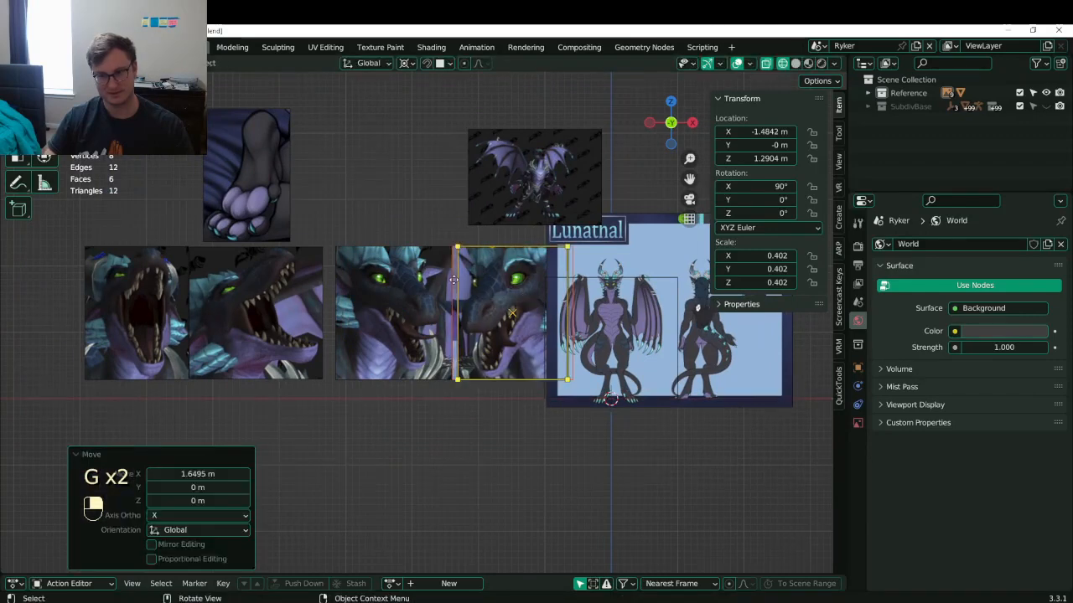
- Move an image to the row's far left along X and place the wings image above the heads
key("g")
key("x")
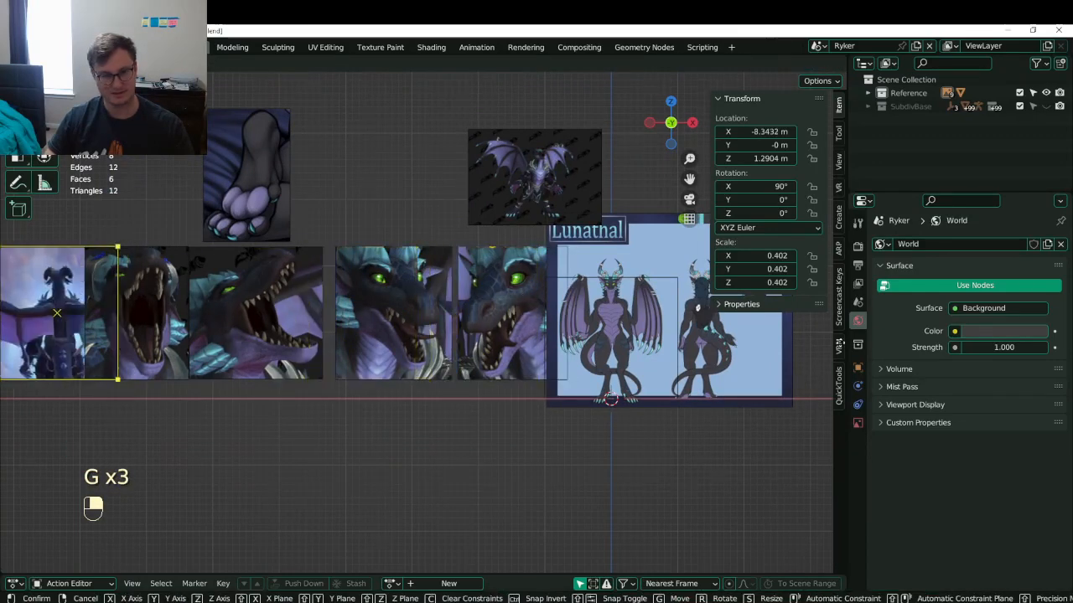
left_click(764, 343)
middle_click_drag(332, 338, 268, 379, "shift")
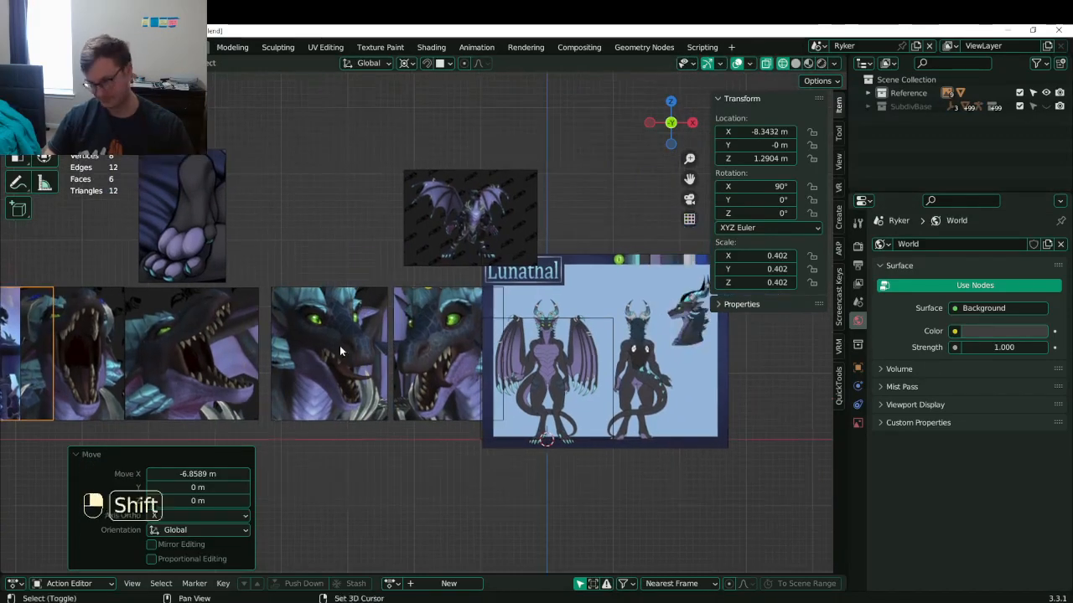
middle_click_drag(340, 345, 363, 343, "shift")
key("g")
left_click(355, 254)
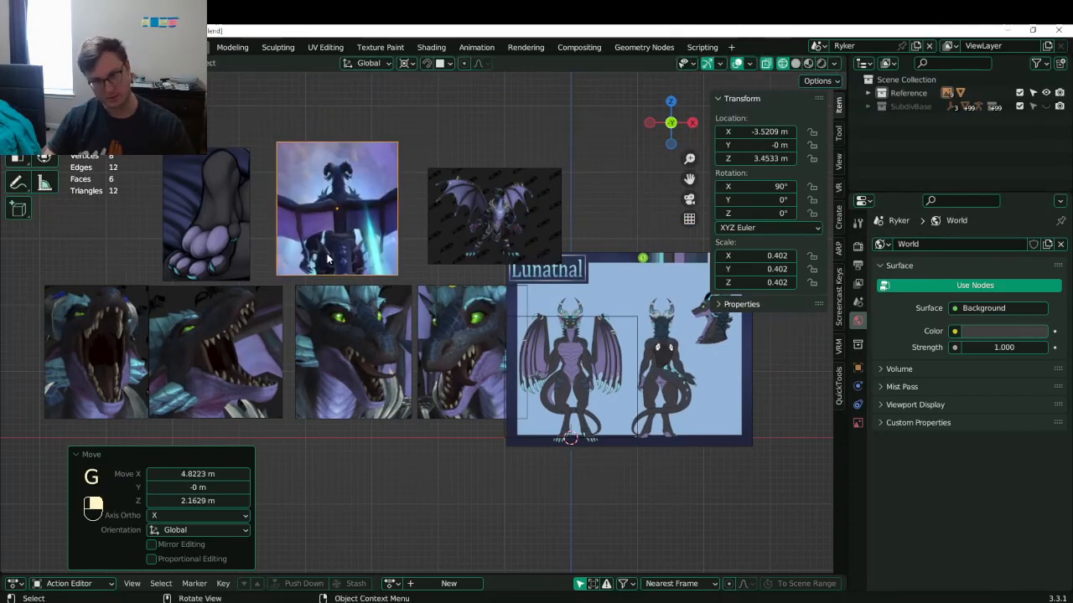
middle_click_drag(355, 254, 341, 224, "shift")
- Box-select the row of reference images and shift it along X
left_click(335, 294)
scroll(335, 294, "down", 2)
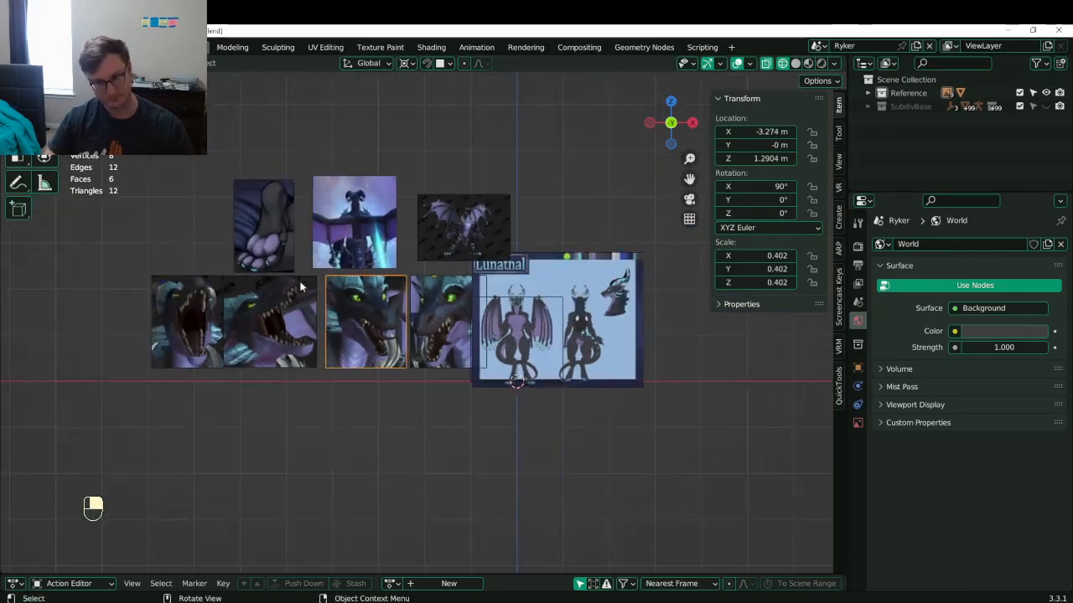
key("b")
left_click_drag(182, 189, 445, 347)
key("g")
middle_click(419, 356)
left_click(413, 373)
middle_click_drag(411, 404, 471, 458)
key("g")
right_click(471, 458)
- Push all reference images, including the Lunathal sheets, back 1.929 m along Y
key("b")
left_click_drag(559, 172, 615, 218)
key("g")
middle_click(587, 203)
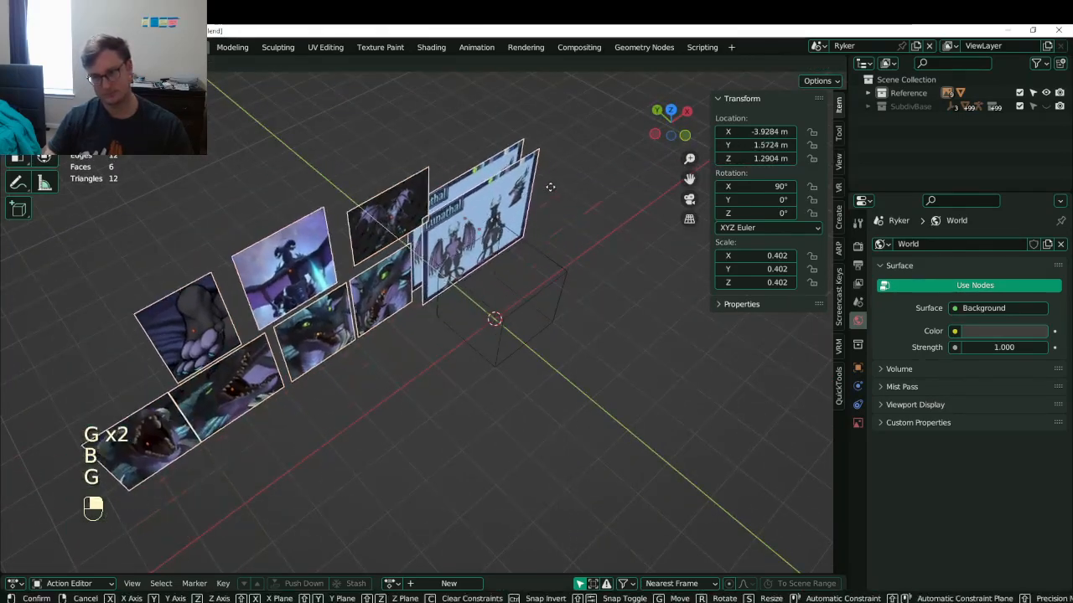
left_click(550, 188)
middle_click_drag(553, 195, 401, 214)
- Save Lunathal.blend and make the SubdivBase collection visible and selected
key("ctrl+s")
middle_click_drag(390, 281, 360, 232)
scroll(360, 232, "down", 1)
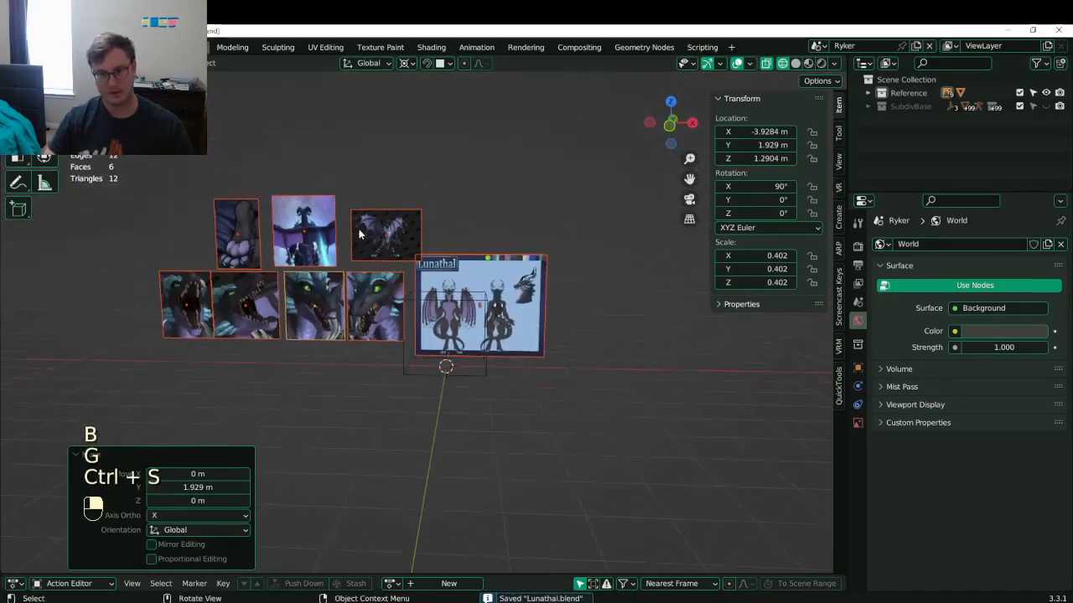
key("ctrl+s")
scroll(445, 290, "up", 3)
scroll(445, 289, "up", 1)
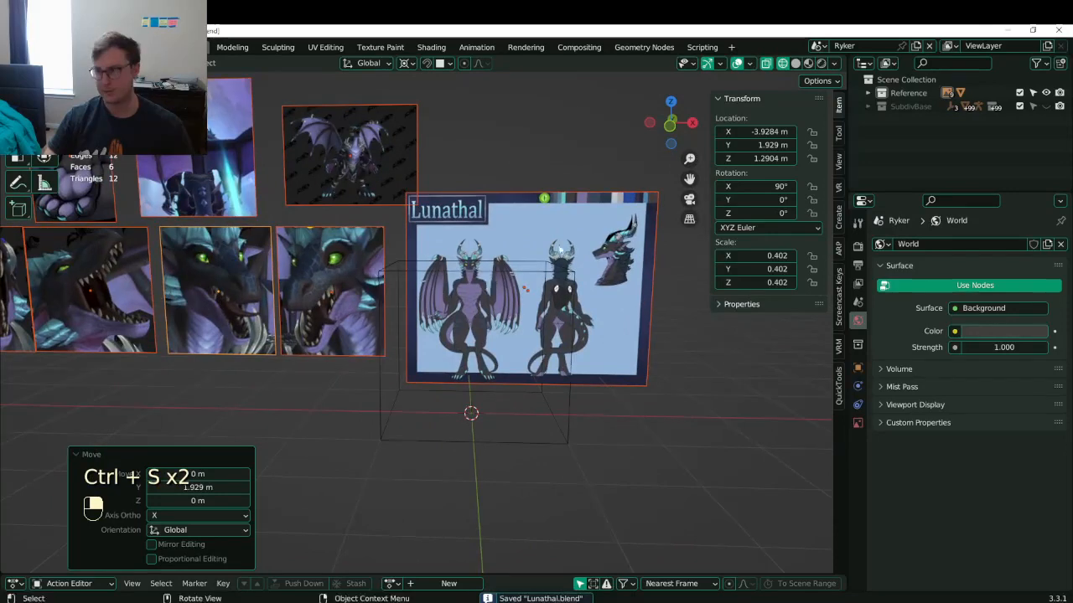
left_click(1046, 107)
left_click(905, 107)
- Expand SubdivBase, open the Auto-Rig Pro Skin tab, and select the rig and body mesh
left_click(869, 107)
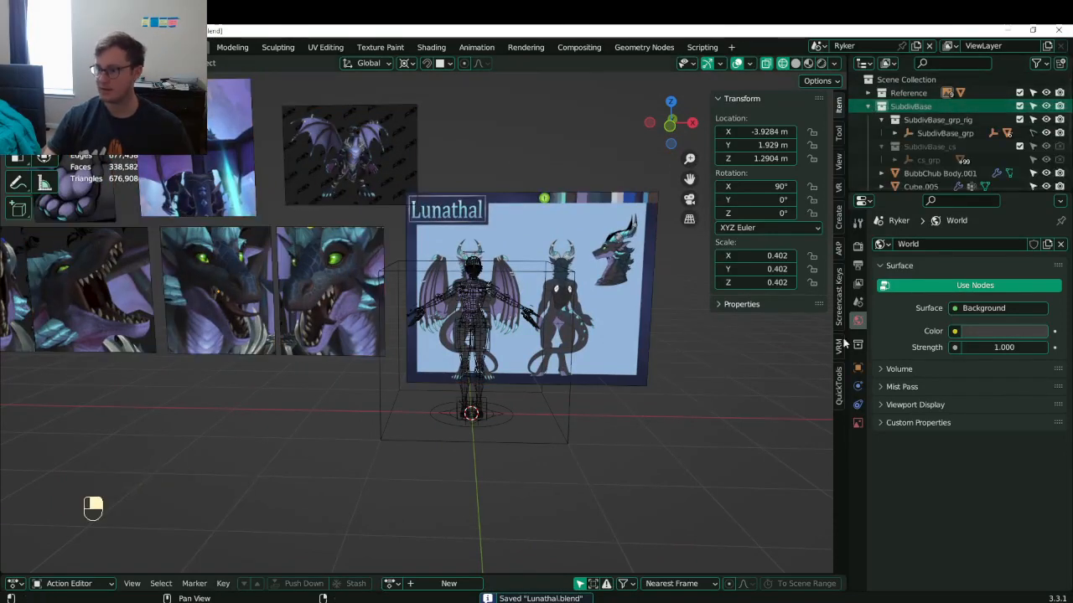
left_click(840, 250)
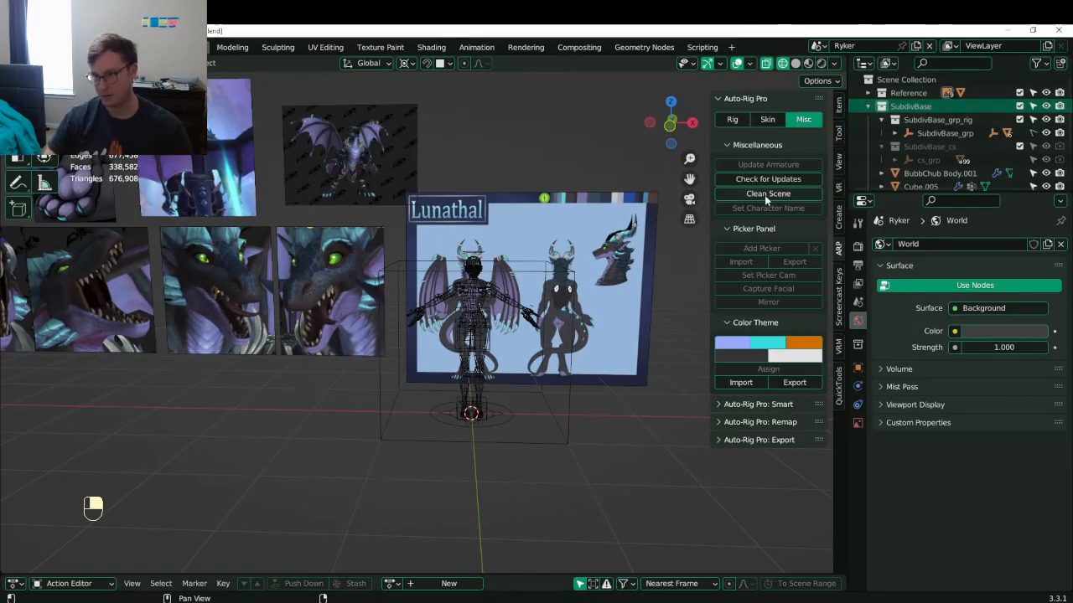
left_click(764, 119)
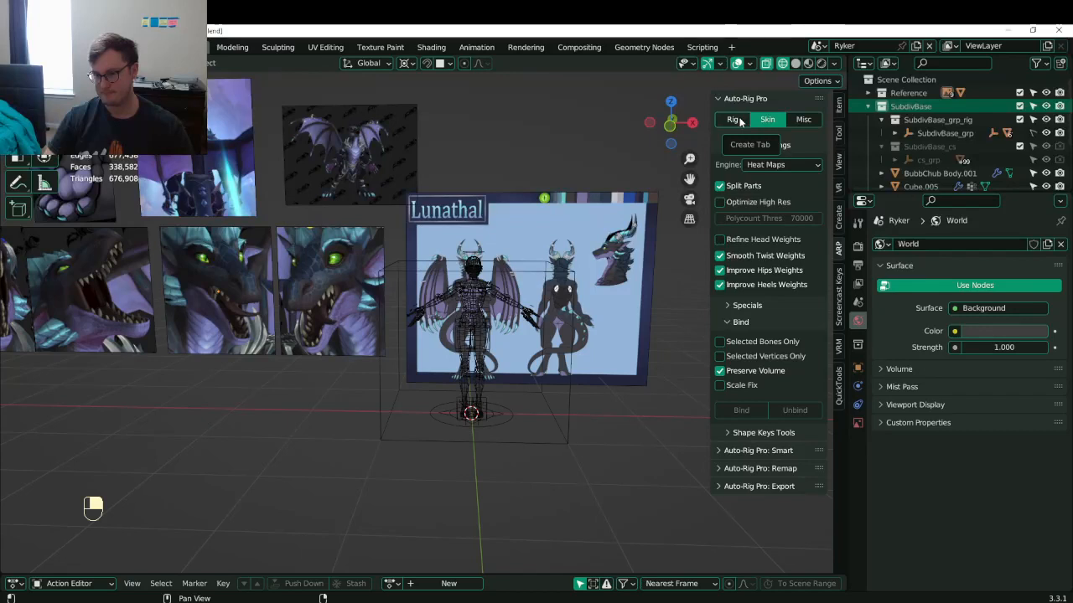
left_click(491, 298)
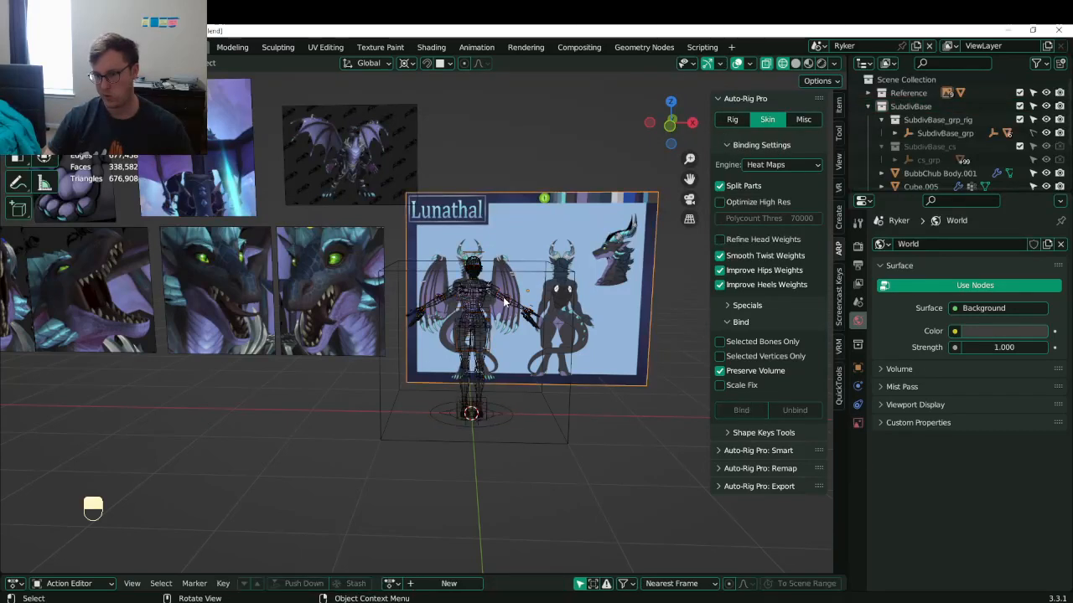
left_click(515, 303)
- Save, then frame the character in front view over the reference
key("ctrl+s")
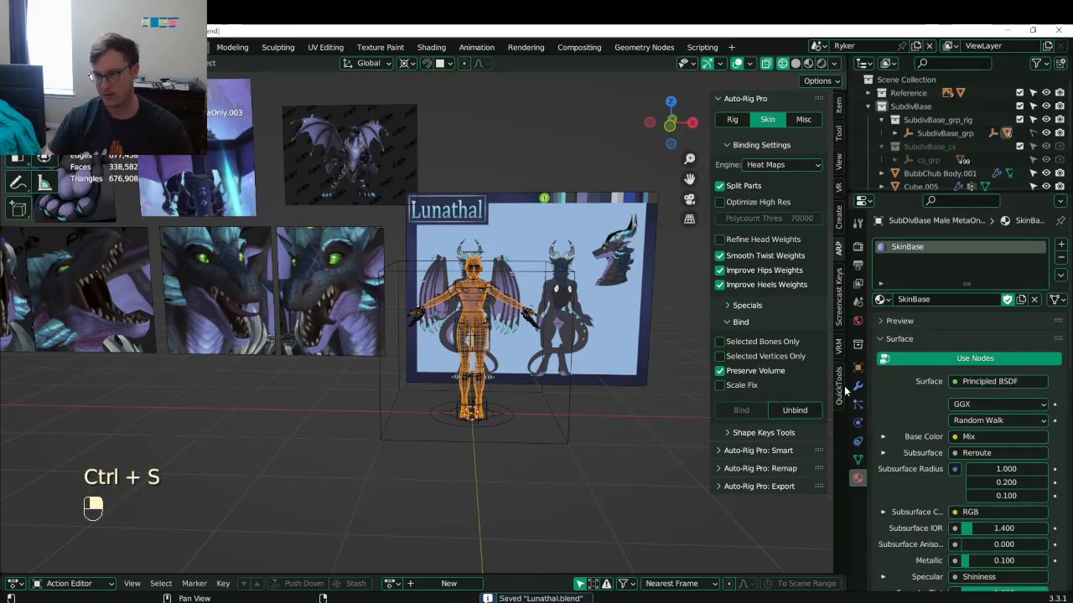
key("KP_1")
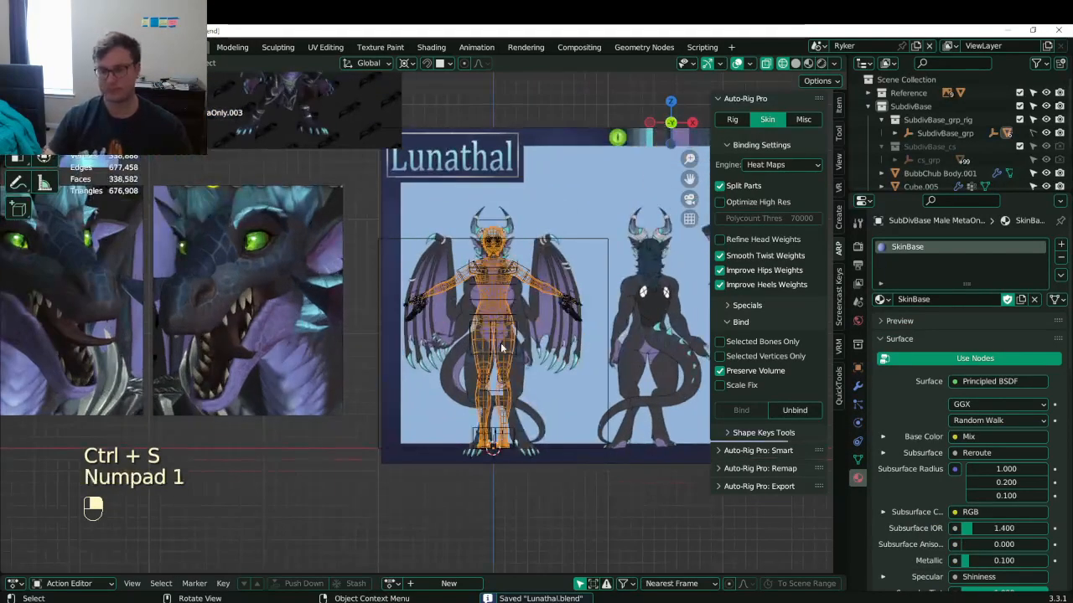
scroll(484, 354, "up", 5)
middle_click_drag(433, 305, 386, 329, "shift")
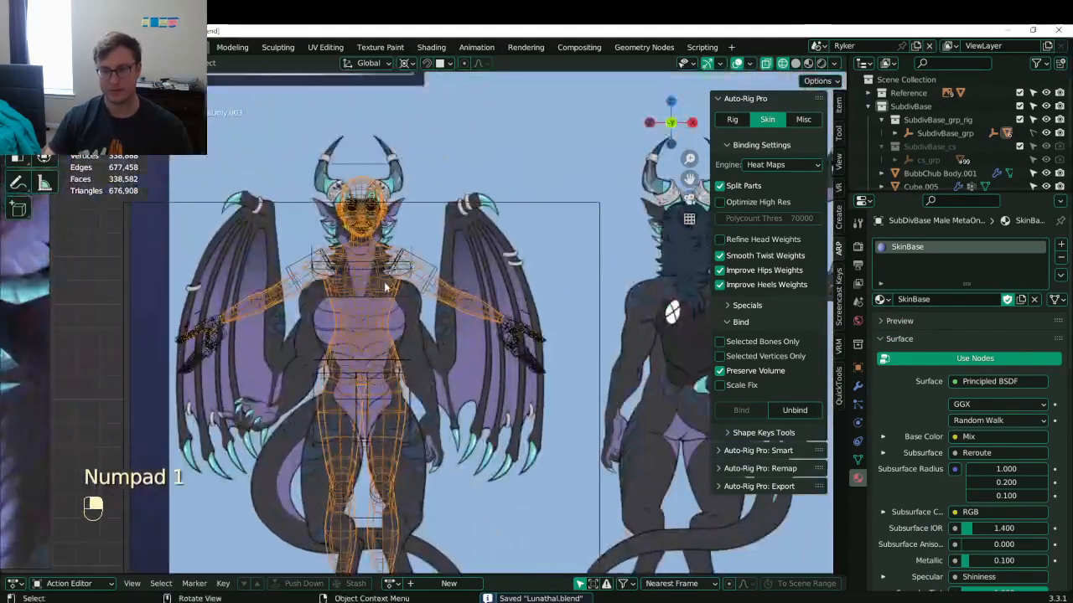
middle_click_drag(384, 236, 404, 250, "shift")
key("ctrl+s")
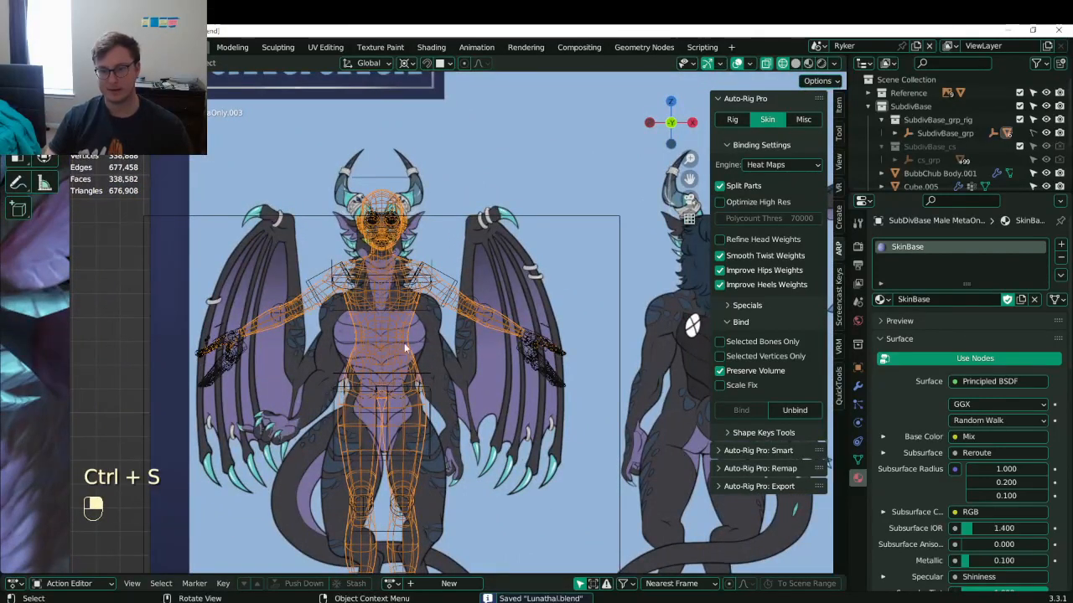
- Delete the rig's wireframe control cage from the character
left_click(411, 346)
left_click(414, 347)
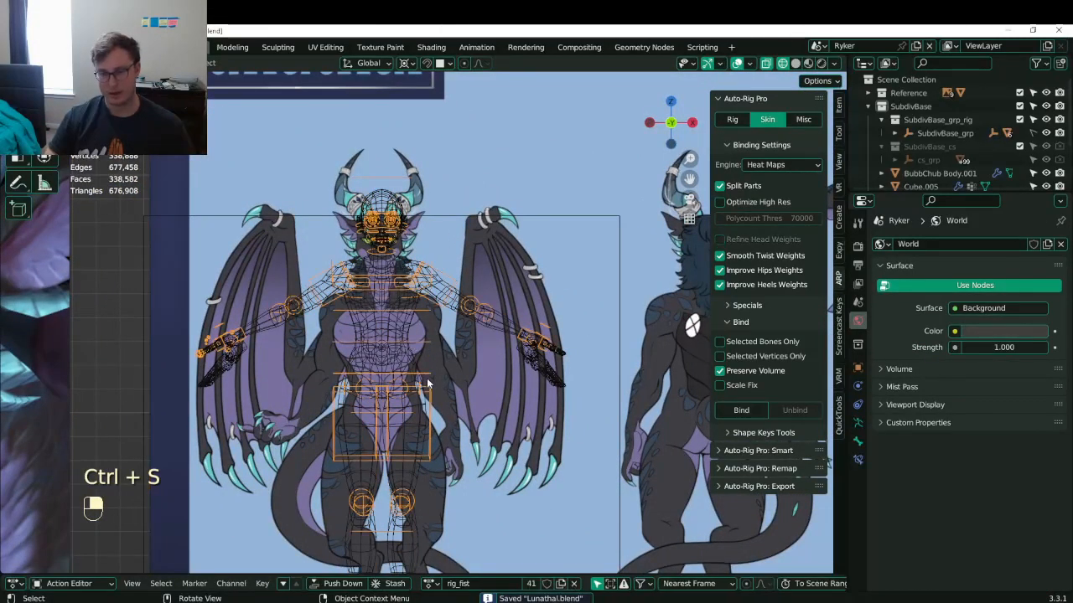
key("x")
left_click(424, 376)
- Check the Auto-Rig Pro Rig and Misc tabs and save Lunathal.blend
left_click(732, 119)
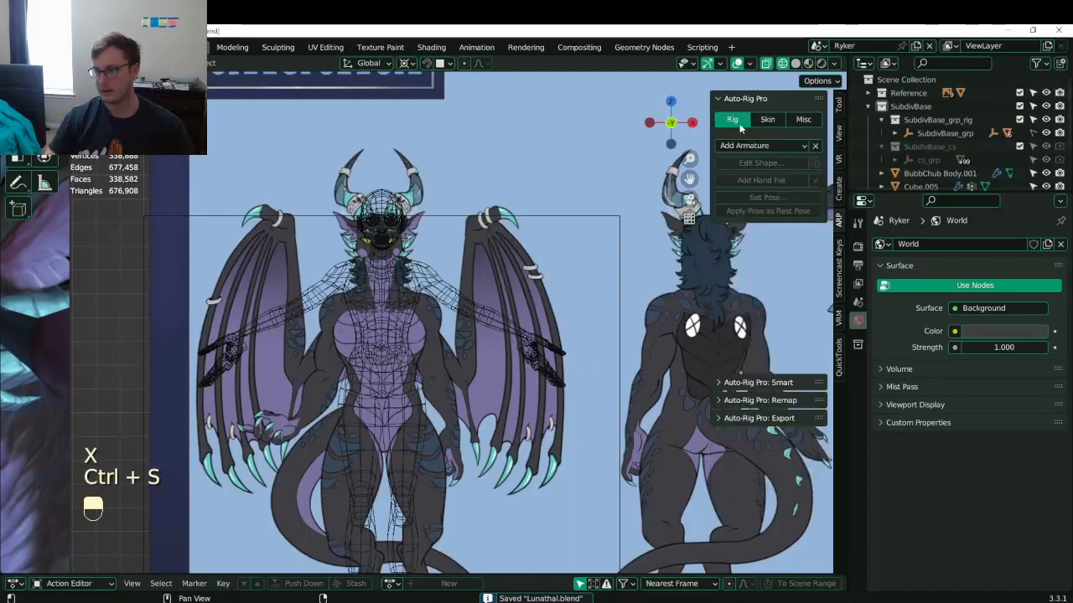
left_click(804, 119)
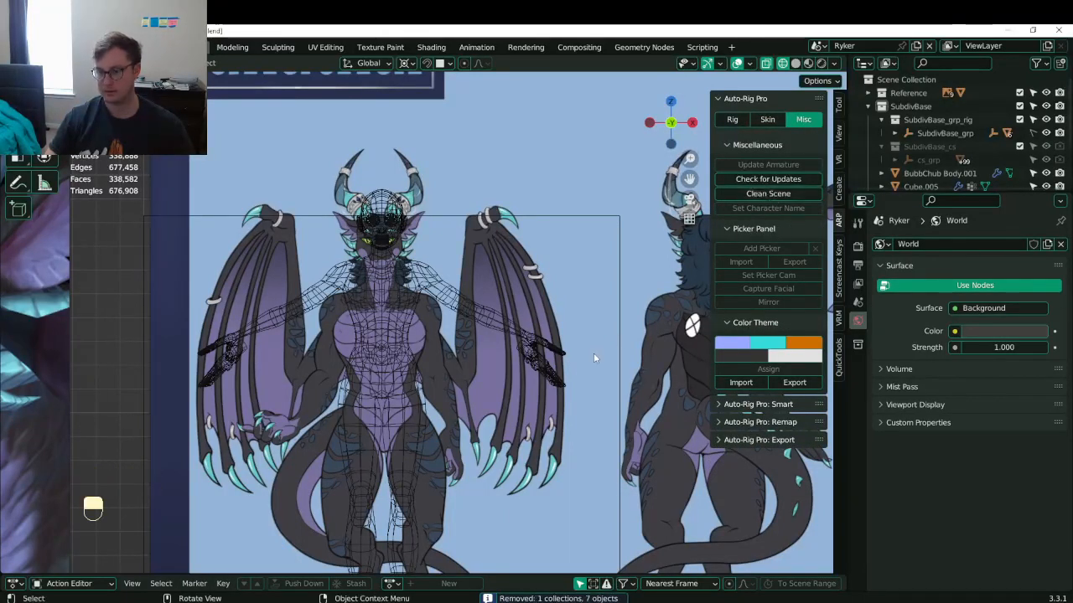
key("ctrl+s")
middle_click_drag(381, 362, 400, 350, "shift")
scroll(920, 137, "down", 3)
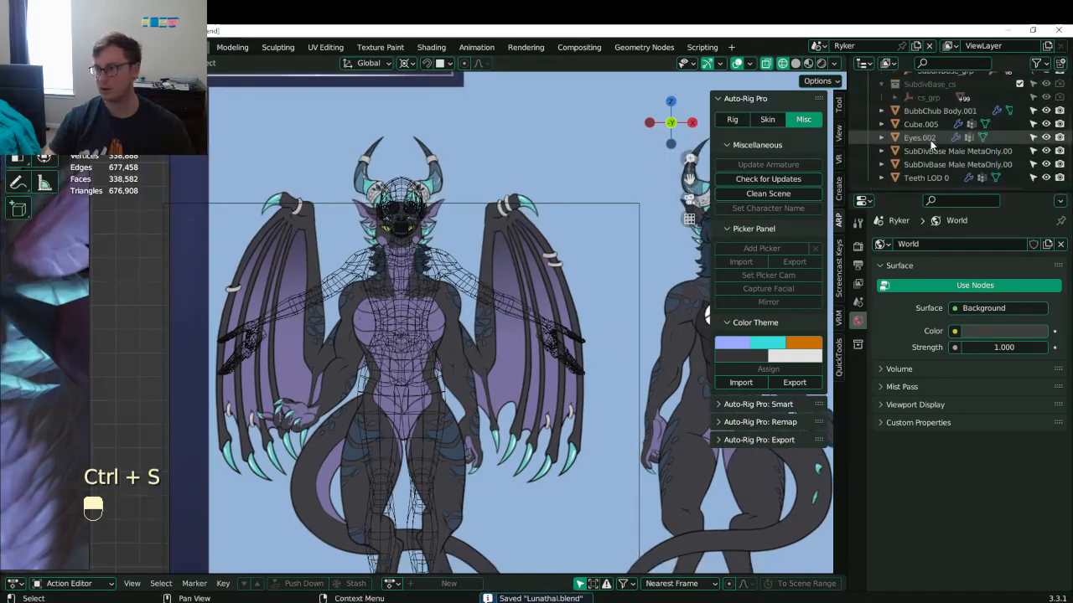
- Select SubdivBase_cs and SubdivBase_grp_rig and open their options, undoing an accidental deletion
scroll(929, 139, "up", 2)
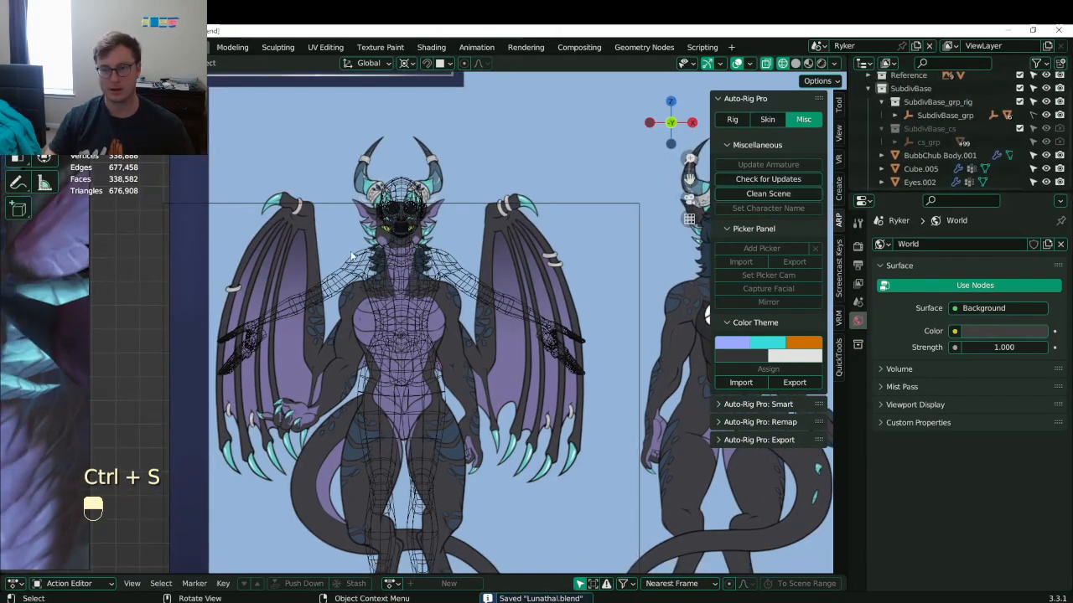
left_click(931, 132)
left_click(937, 107, "ctrl")
right_click(933, 107)
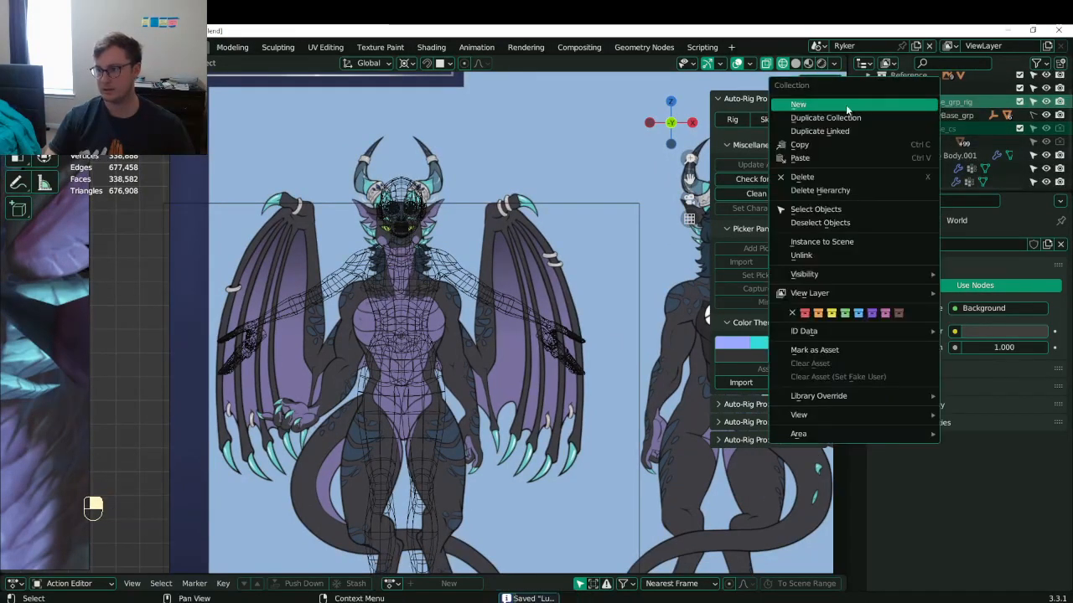
left_click(814, 182)
key("ctrl+z")
right_click(939, 109)
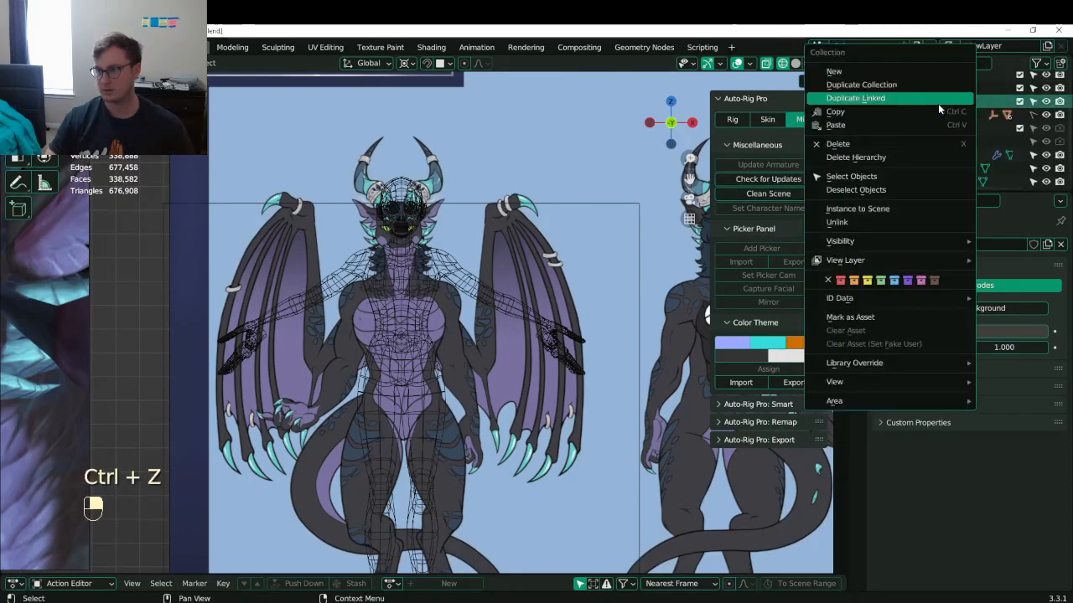
left_click(932, 128, "ctrl")
right_click(932, 129)
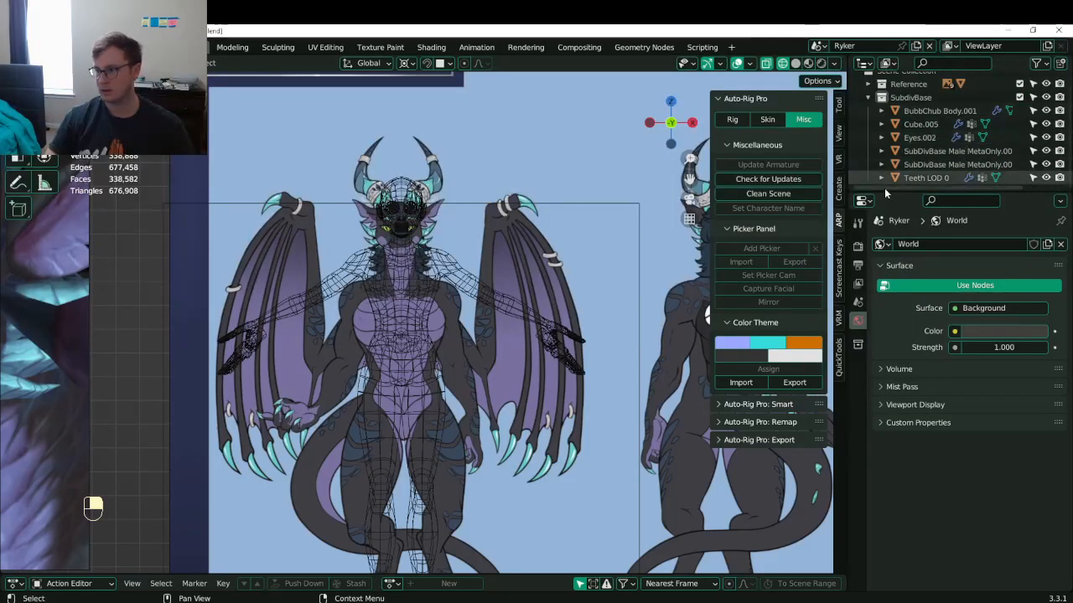
- Frame the face and delete the Teeth LOD 0 and Cube.005 mouth meshes
left_click(428, 265)
middle_click_drag(447, 255, 470, 303, "shift")
scroll(469, 303, "up", 10)
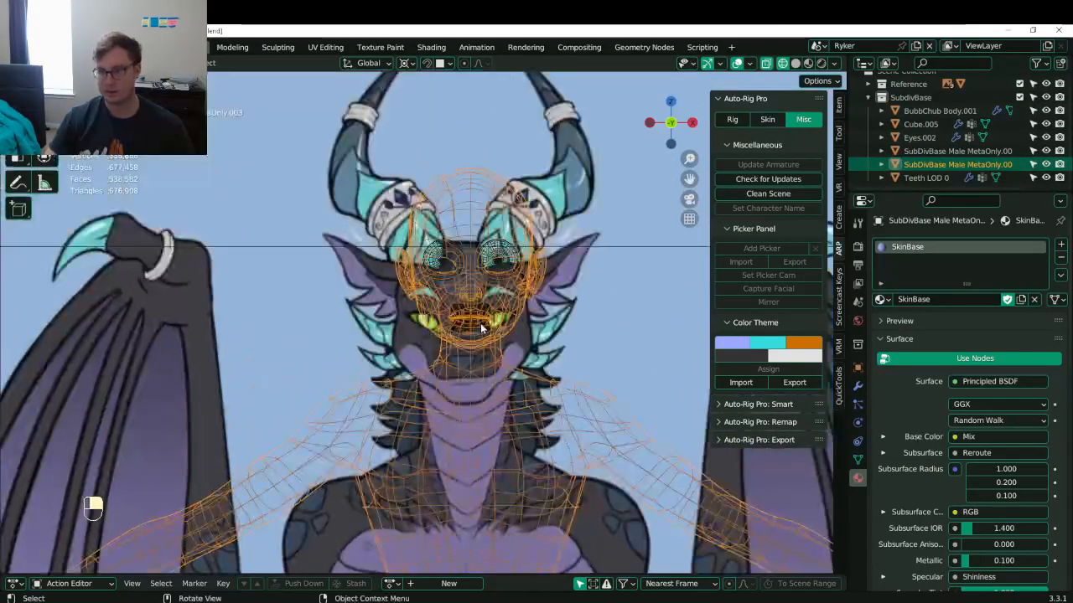
key("ctrl+s")
left_click(471, 357)
key("x")
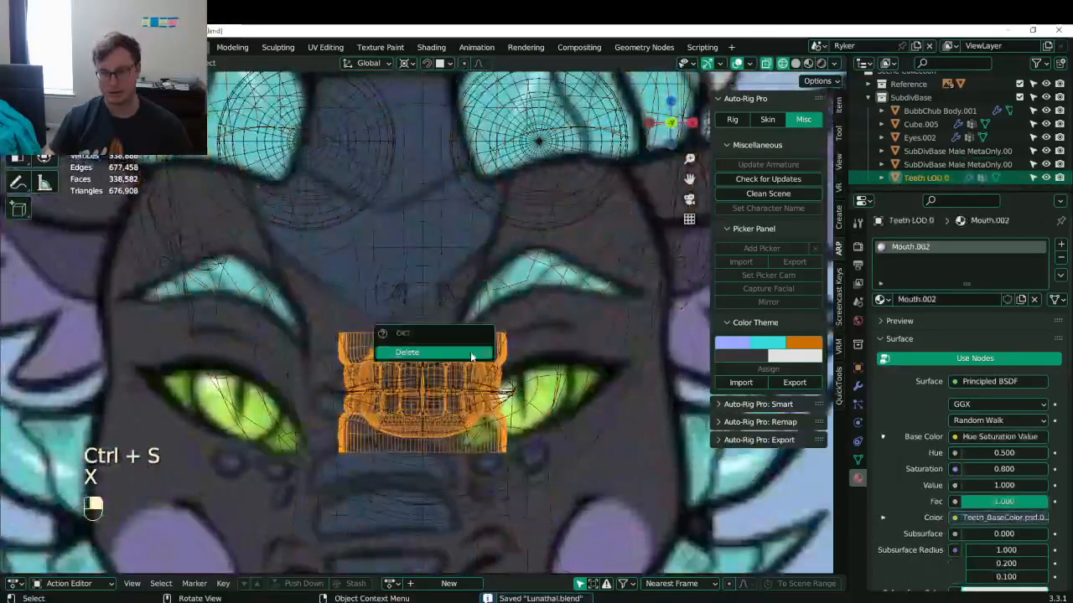
left_click(419, 352)
left_click(441, 375)
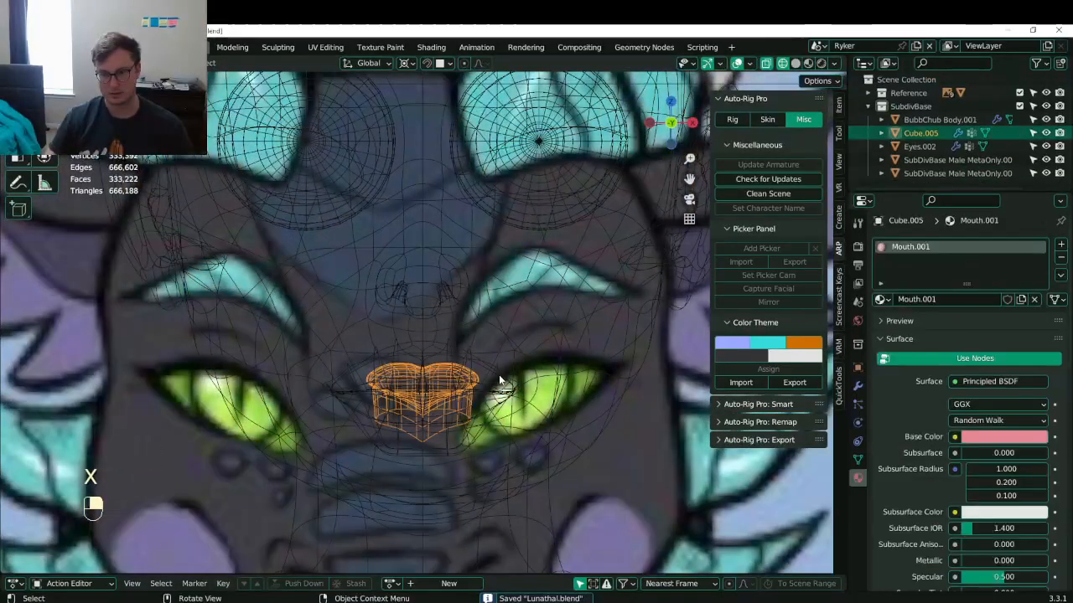
key("x")
left_click(497, 378)
- Frame the Eyes.002 eyeball meshes and delete them
middle_click_drag(478, 198, 443, 283, "shift")
scroll(476, 275, "down", 3)
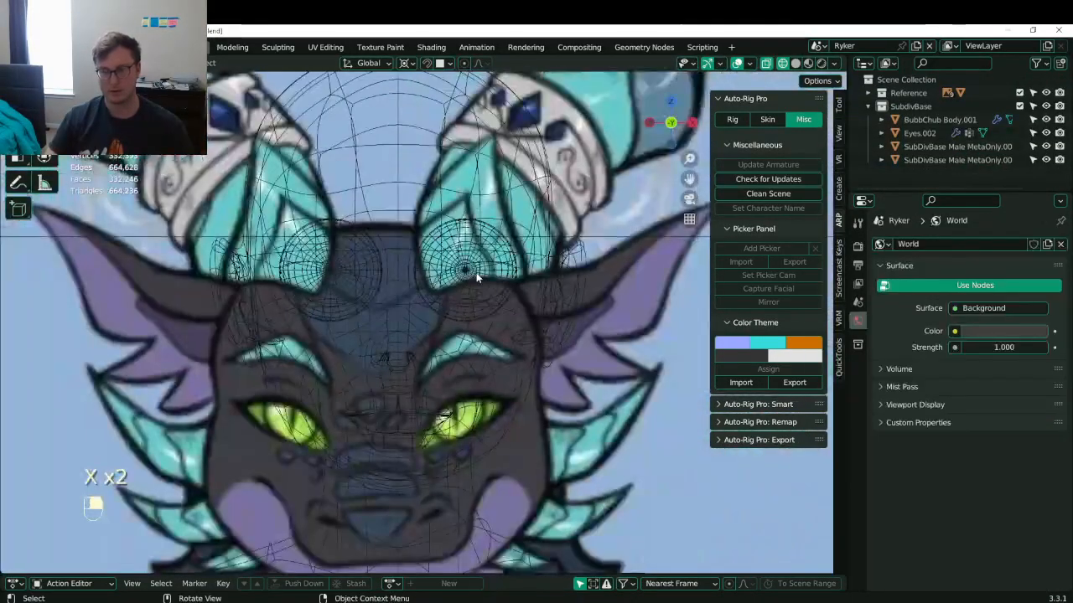
left_click(467, 287)
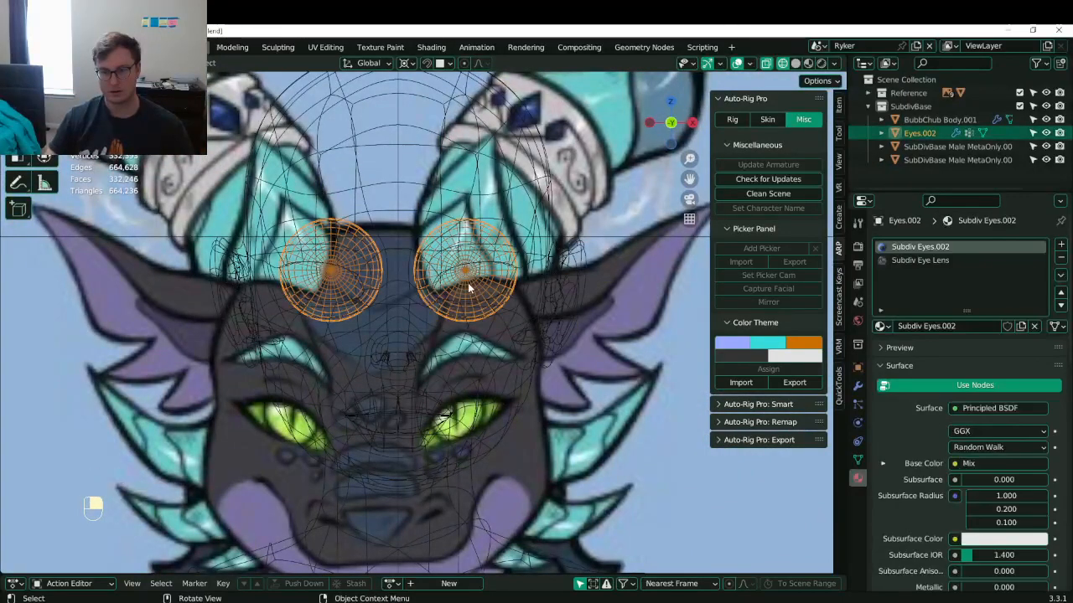
key("g")
right_click(404, 304)
middle_click_drag(419, 290, 317, 309)
key("KP_Decimal")
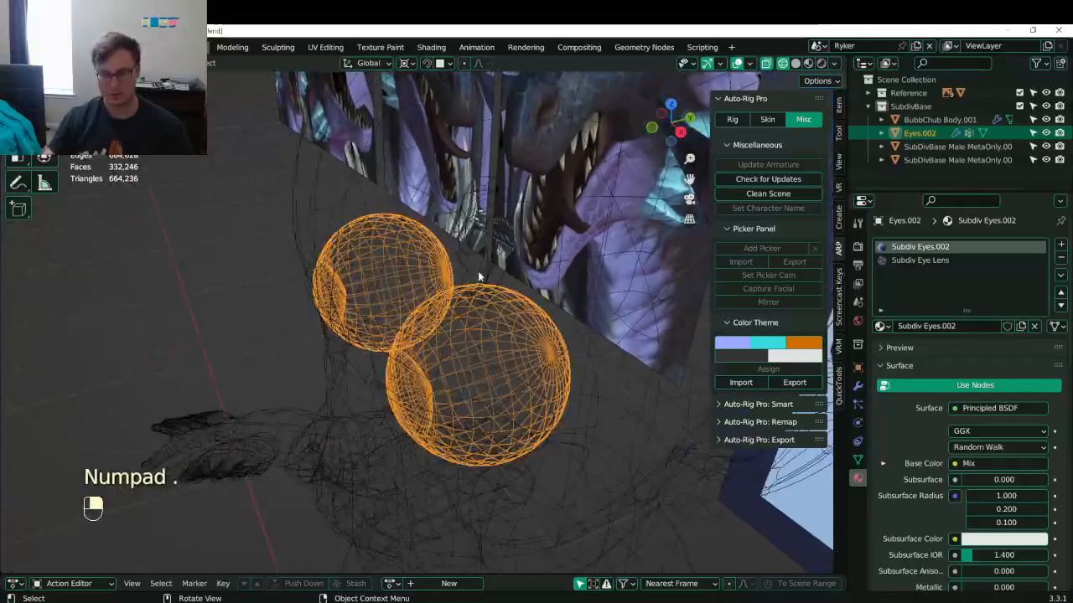
middle_click_drag(479, 282, 519, 219)
key("x")
left_click(519, 219)
- Orbit toward the reference sheet and save Lunathal.blend
scroll(402, 314, "down", 2)
middle_click_drag(391, 318, 509, 414)
key("ctrl+s")
scroll(544, 325, "down", 5)
key("ctrl+s")
scroll(509, 414, "up", 2)
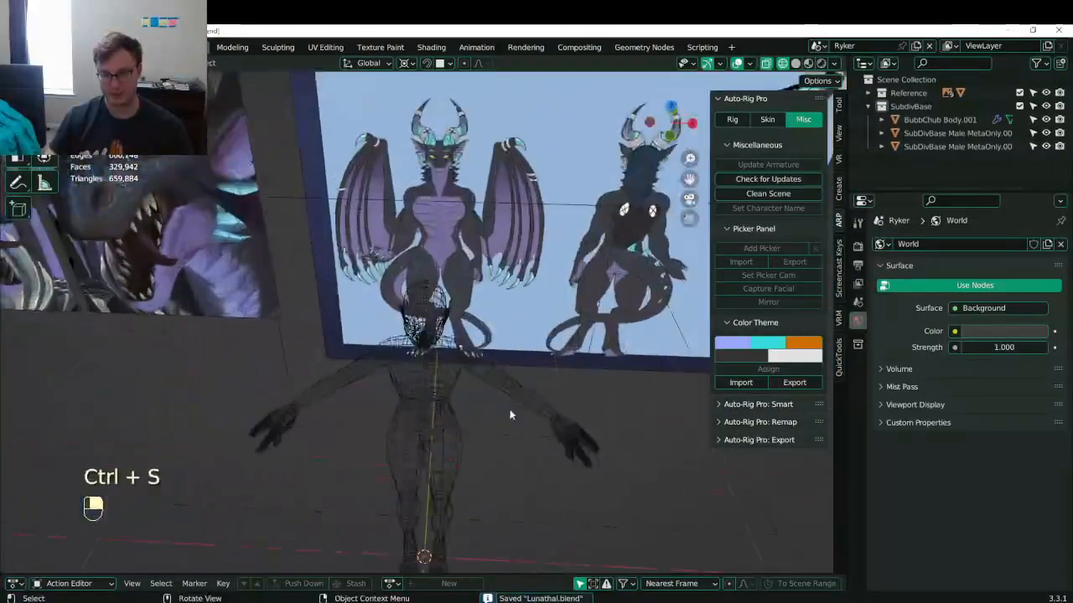
- Delete the spare hand mesh
left_click(568, 450)
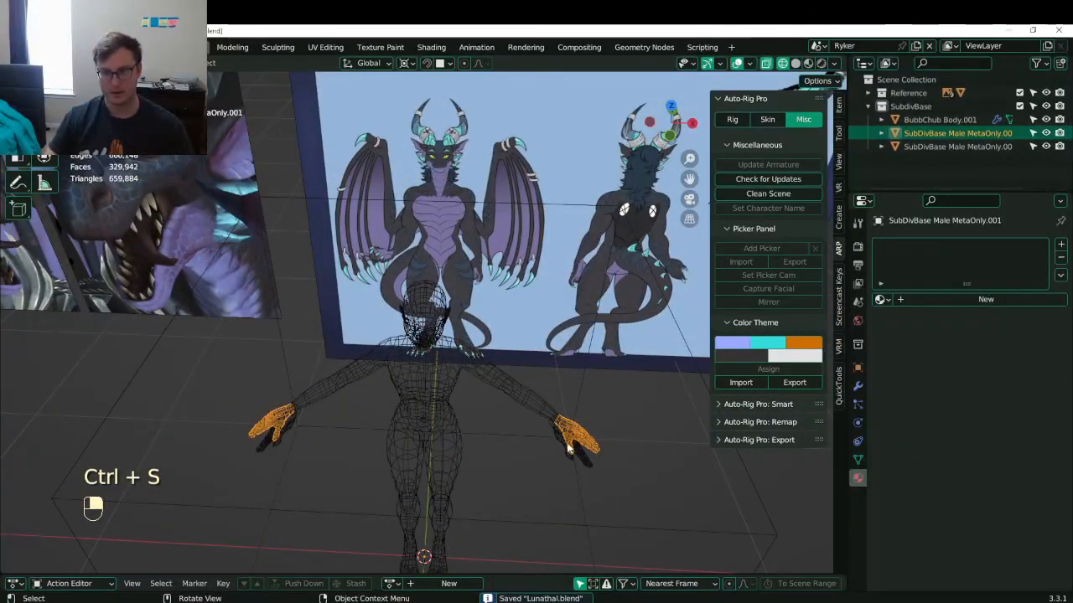
middle_click_drag(585, 383, 341, 386, "shift")
scroll(341, 385, "up", 4)
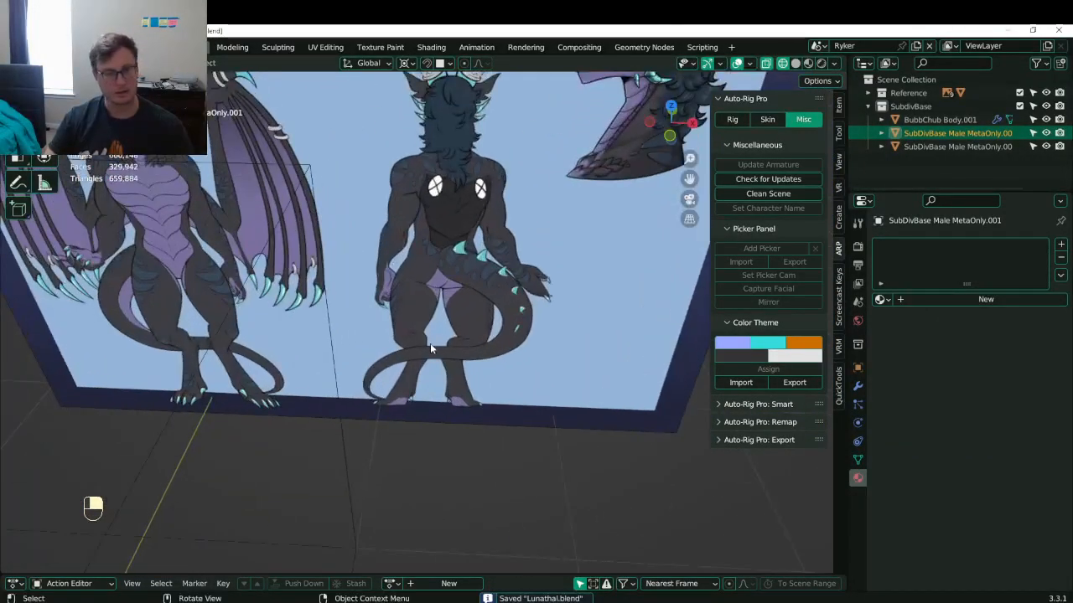
middle_click_drag(108, 293, 466, 356, "shift")
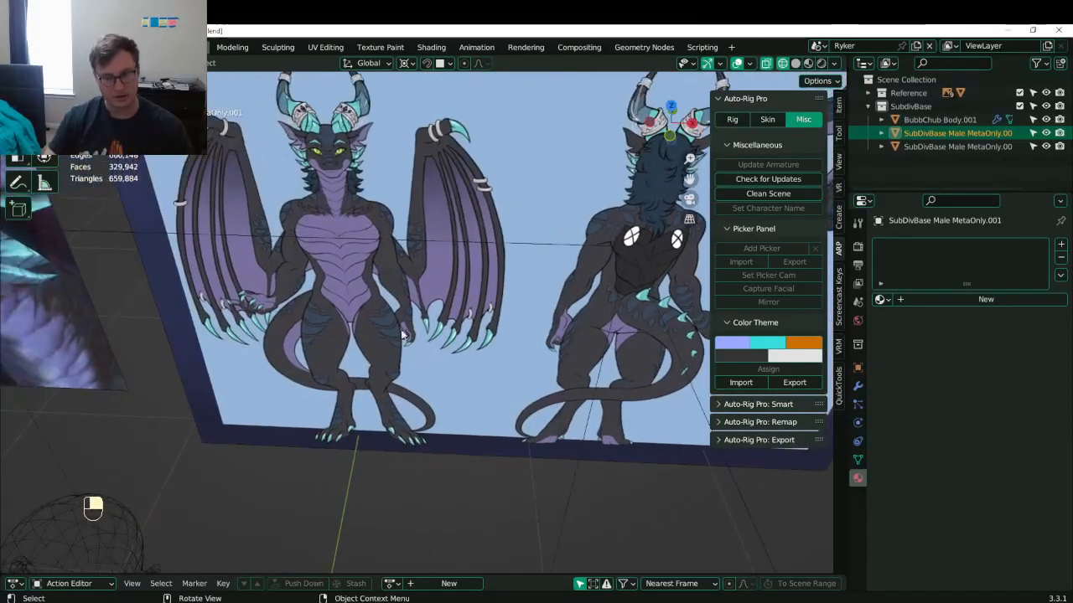
scroll(402, 335, "down", 4)
middle_click_drag(407, 443, 419, 377)
scroll(482, 466, "up", 2)
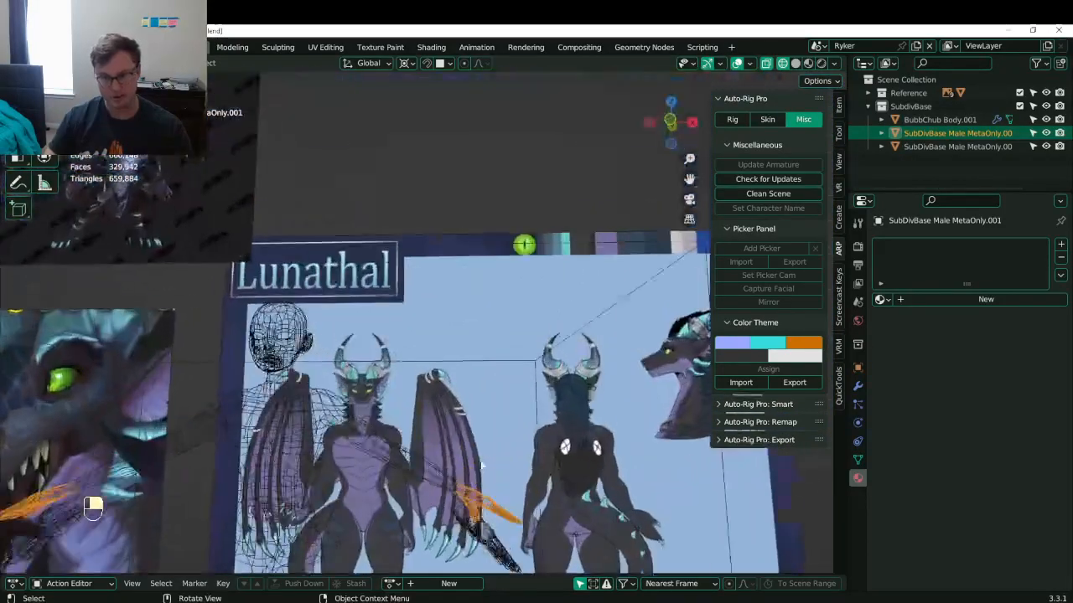
key("x")
left_click(506, 467)
- Delete the BubbChub Body.001 mesh and save the project
left_click(475, 533)
key("x")
left_click(476, 535)
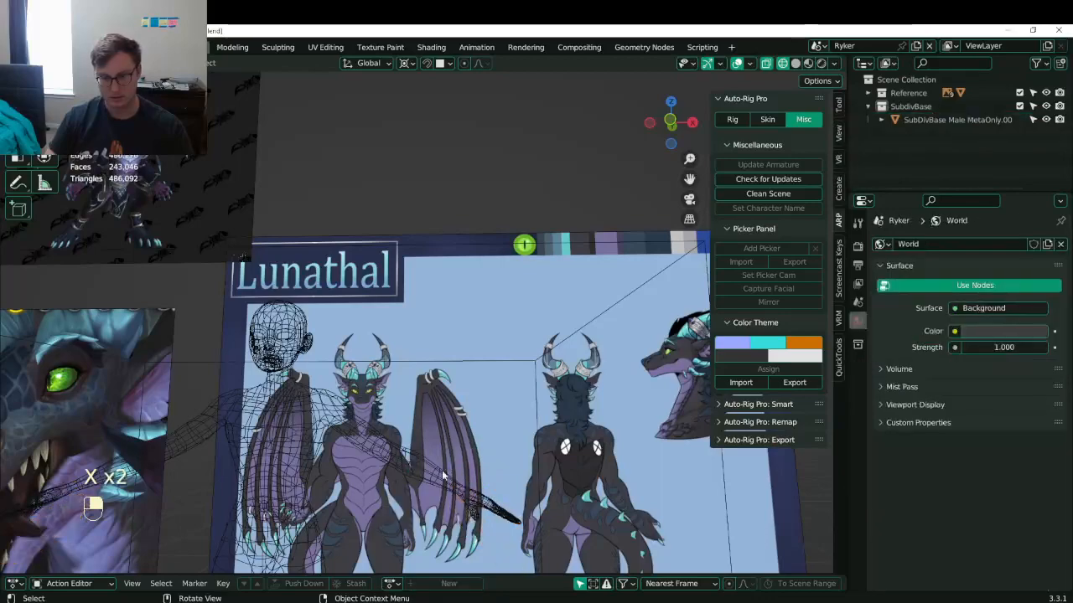
scroll(441, 476, "down", 3)
middle_click_drag(441, 470, 537, 419, "shift")
key("ctrl+s")
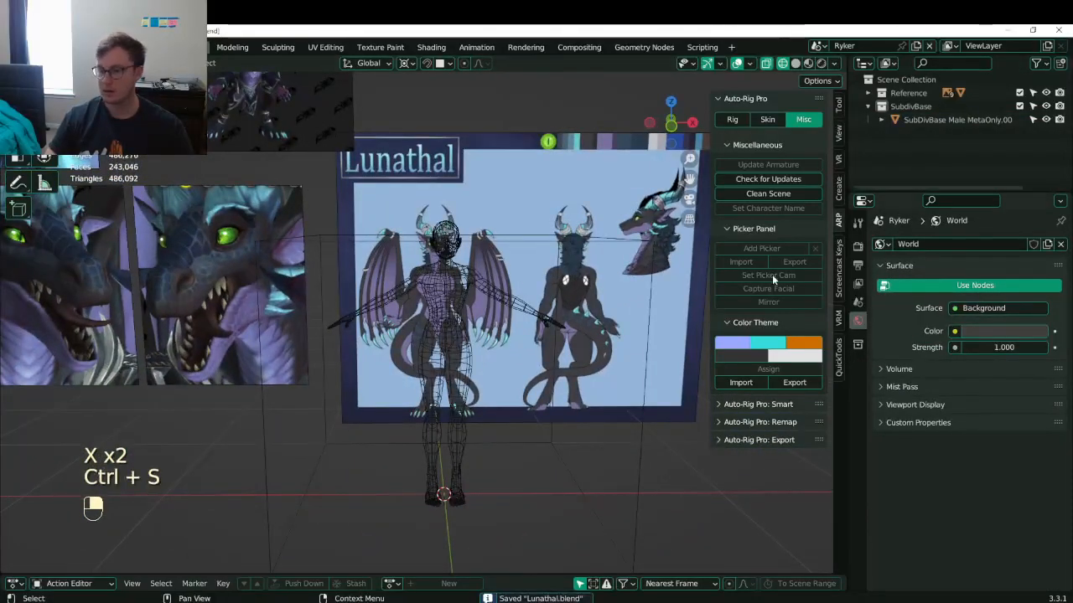
middle_click_drag(548, 366, 449, 361)
key("ctrl+s")
- In front view, scale the base body to 0.942 to fit the reference
left_click(449, 294)
key("KP_1")
scroll(449, 294, "up", 4)
key("s")
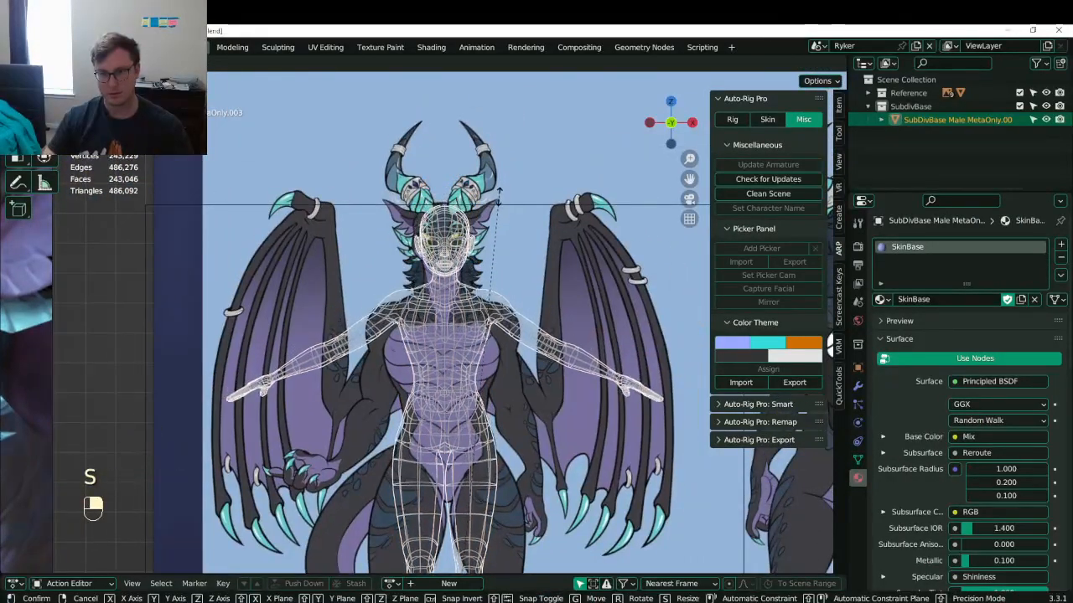
left_click(513, 265)
- Apply all transforms to the body and remove its GeometryNodes modifier
key("ctrl+a")
left_click(444, 270)
middle_click_drag(443, 271, 375, 269, "shift")
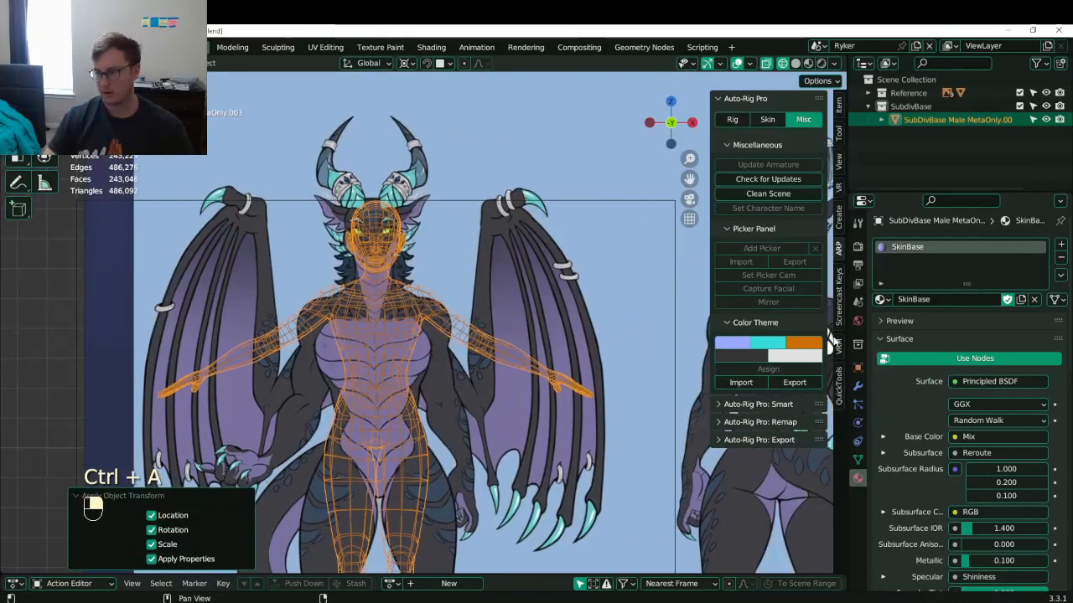
left_click(858, 387)
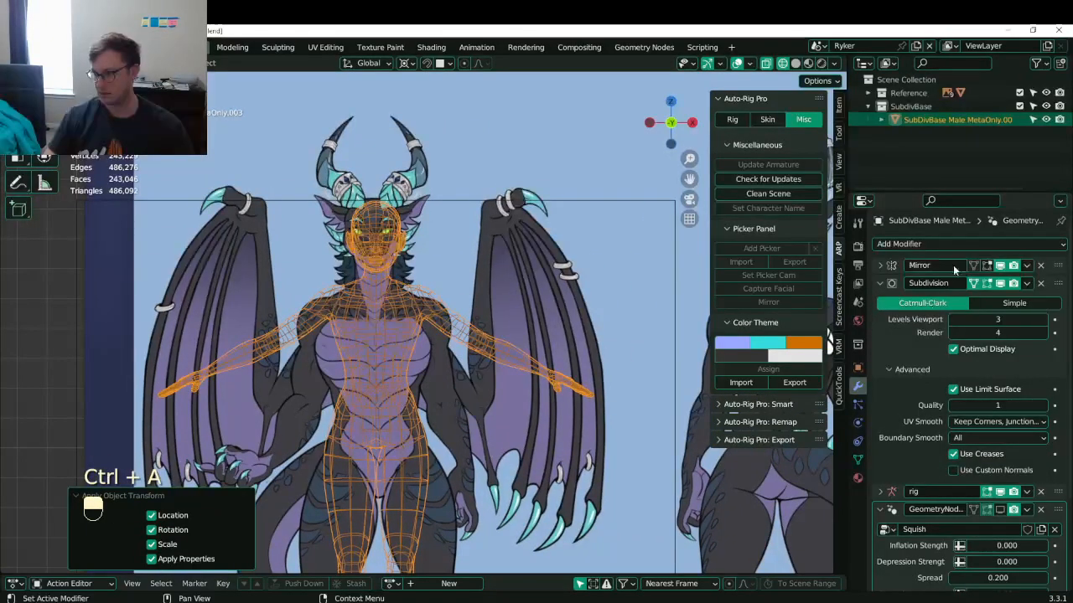
left_click(1040, 509)
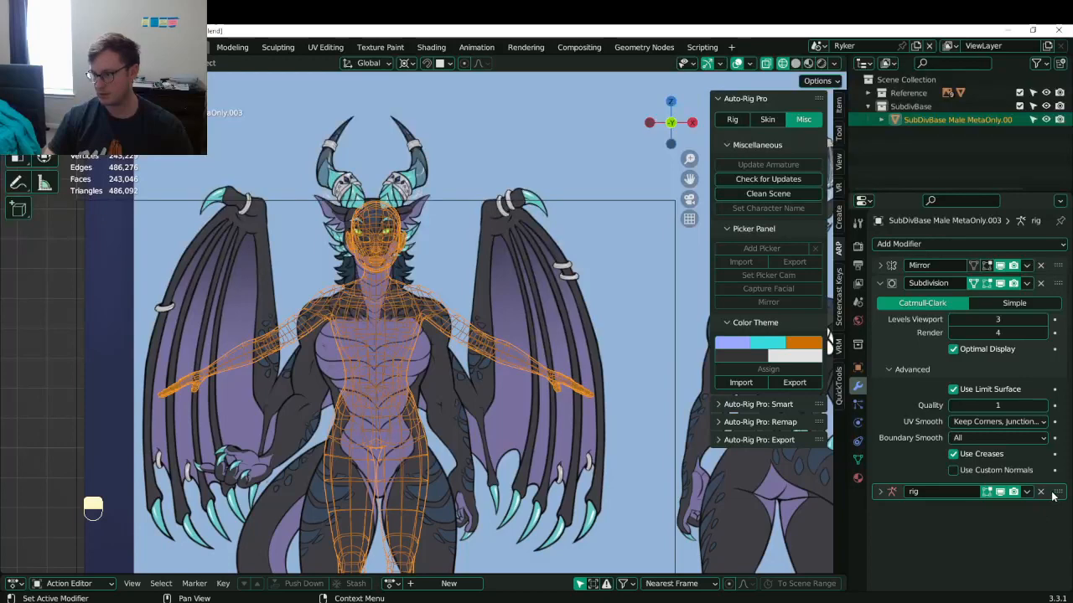
- Remove the body's rig modifier, save, and enter Edit Mode on the mesh
left_click(1040, 492)
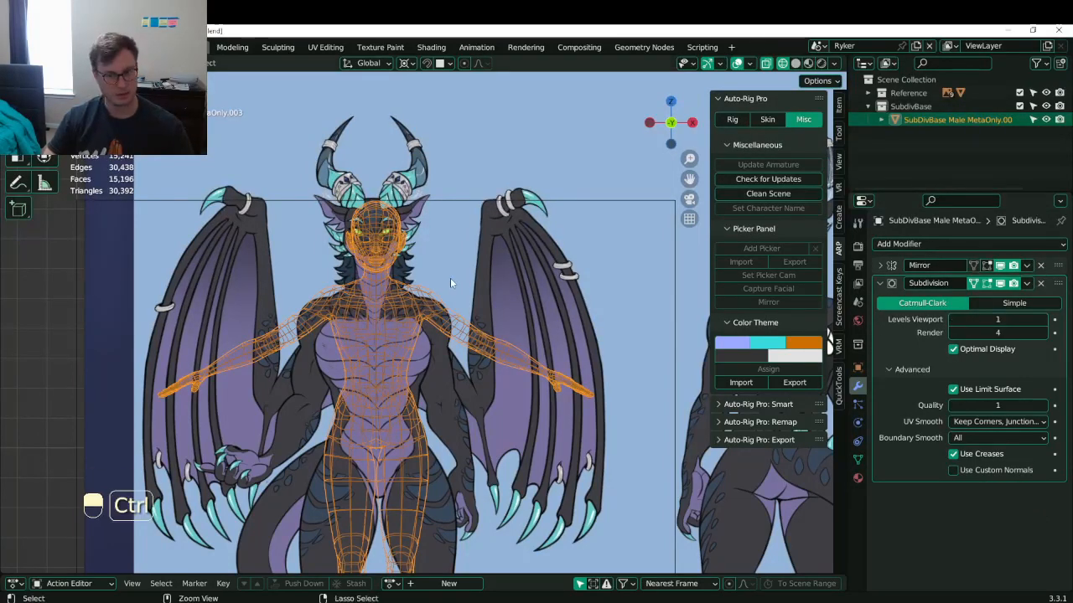
key("ctrl+s")
scroll(470, 356, "up", 10)
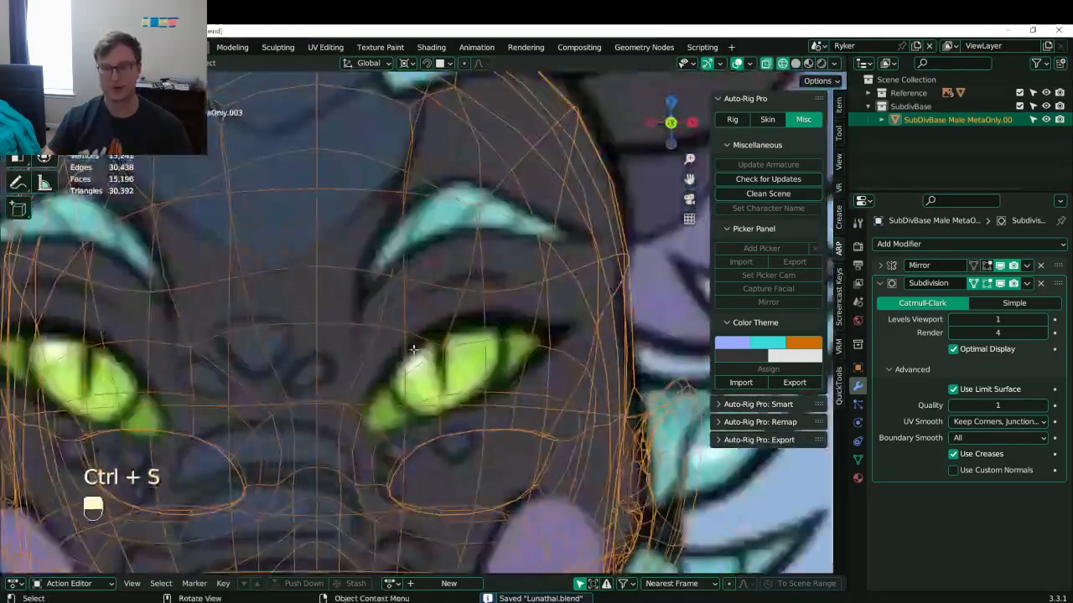
key("Tab")
scroll(413, 349, "down", 6)
scroll(410, 422, "up", 4)
scroll(450, 352, "up", 3)
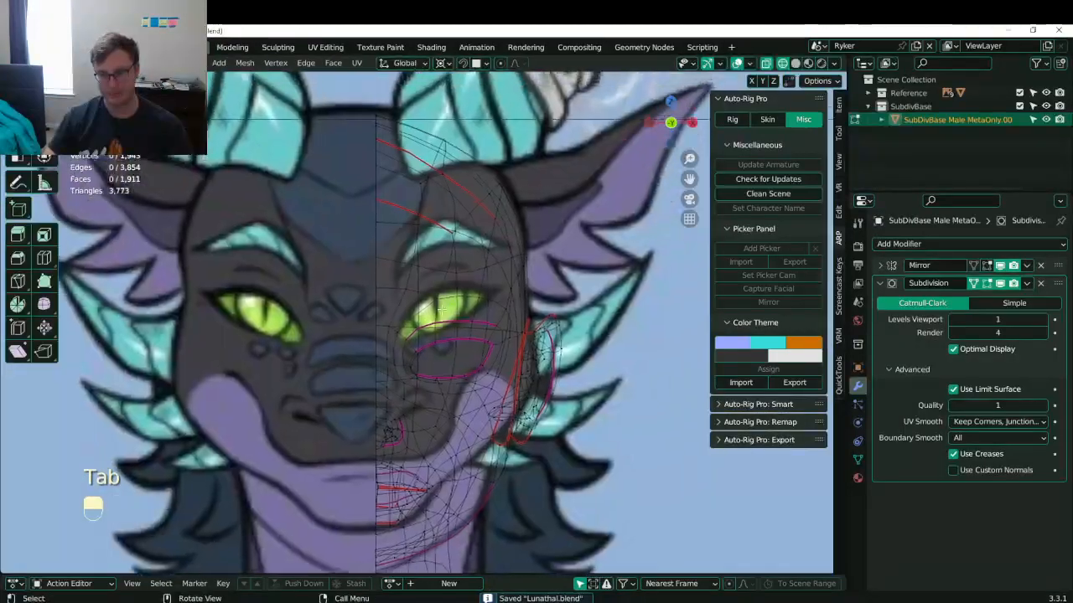
- Select the edge loop around the eye and delete it
left_click(450, 352, "alt")
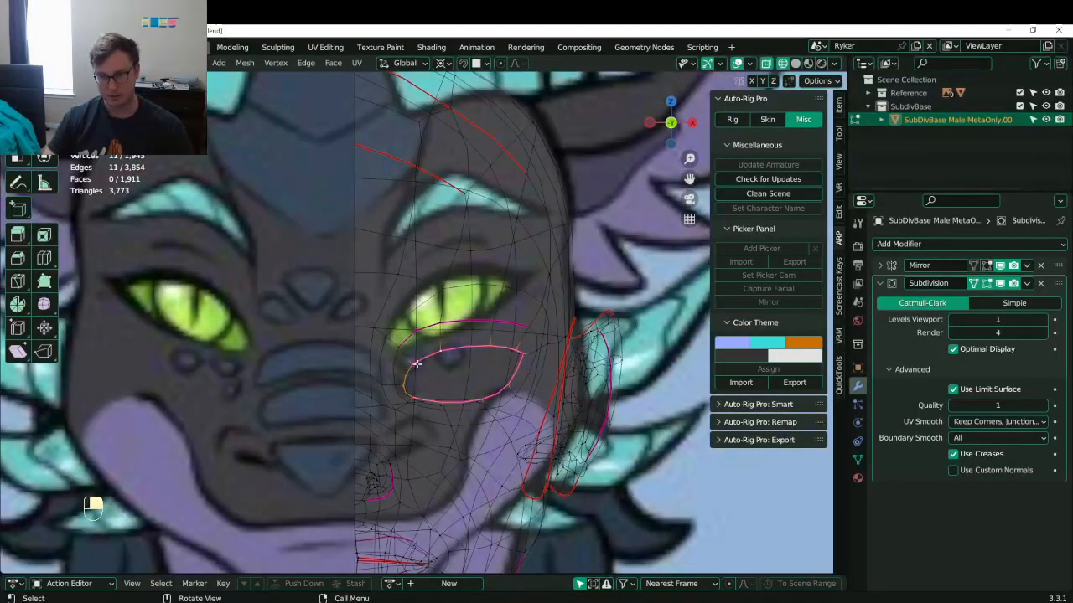
left_click(419, 365, "alt")
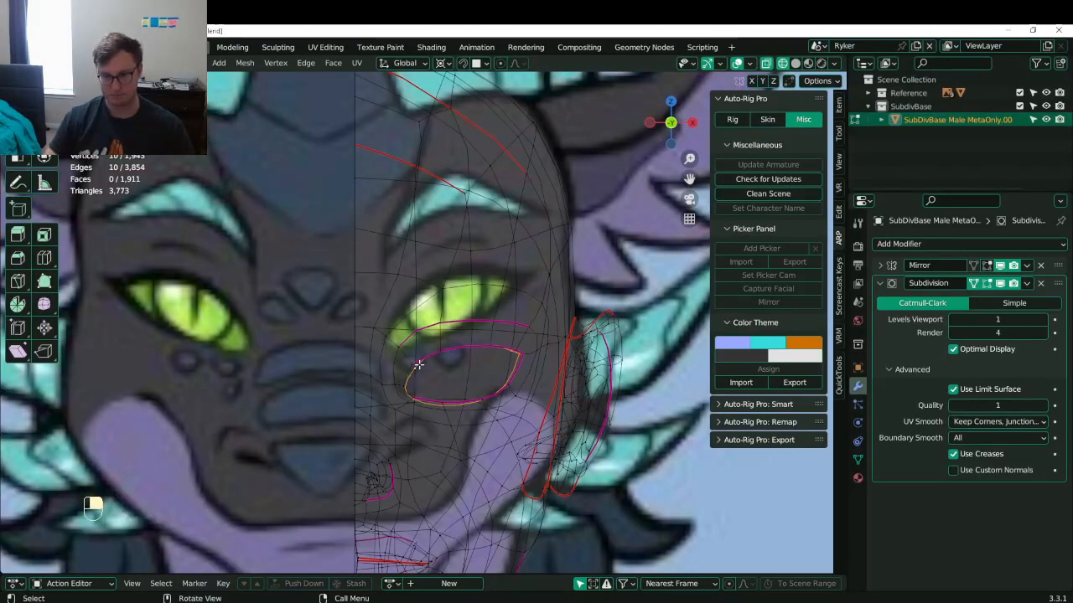
key("x")
left_click(419, 364)
- Raise the inner eye loop 0.021165 m to match the reference eye
left_click(464, 352)
left_click(465, 352, "alt+shift")
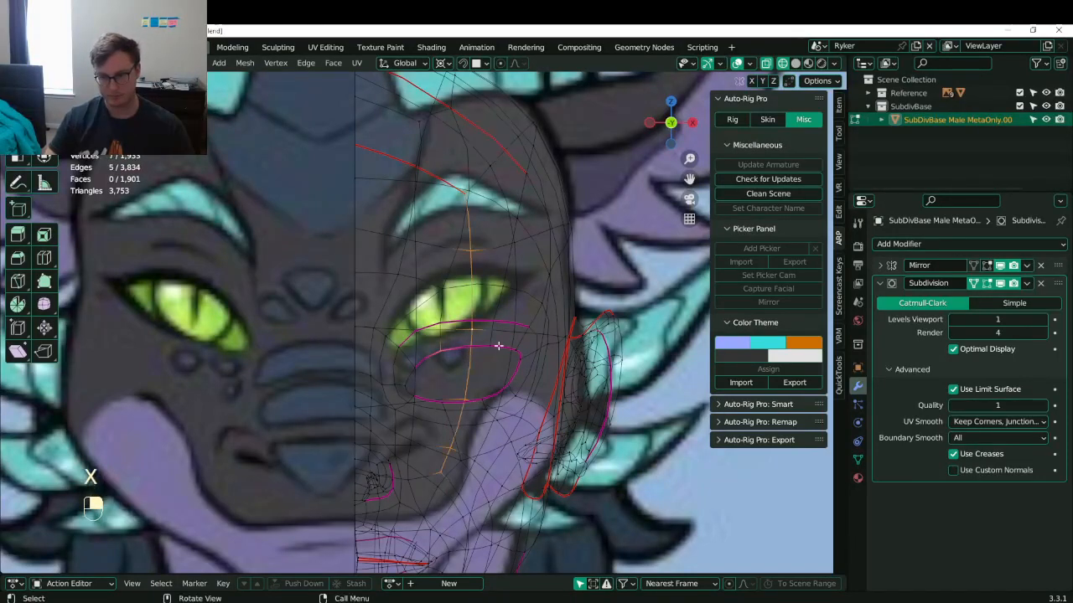
left_click(448, 348, "alt+shift")
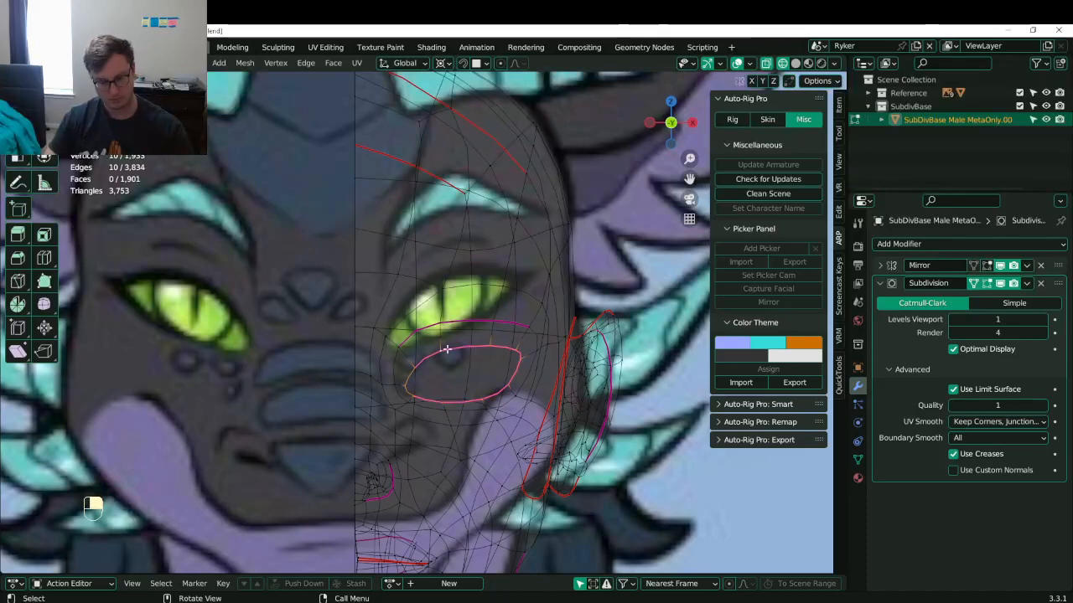
key("g")
left_click(500, 306)
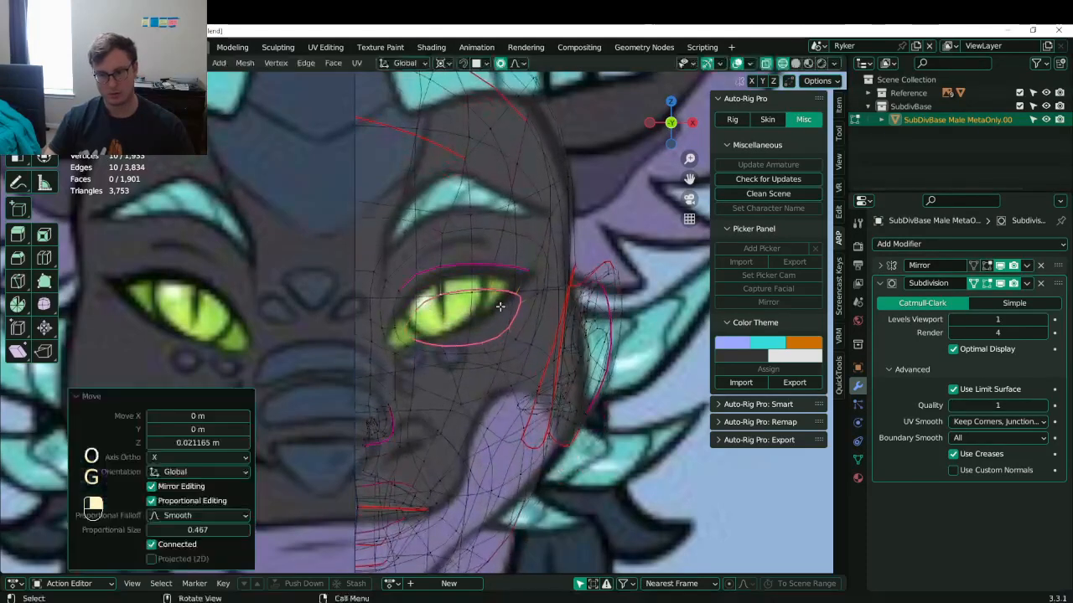
- Return to Object Mode and select the Empty.001 reference image
scroll(440, 326, "down", 8)
key("Tab")
scroll(445, 323, "down", 3)
left_click(446, 322)
scroll(446, 322, "up", 3)
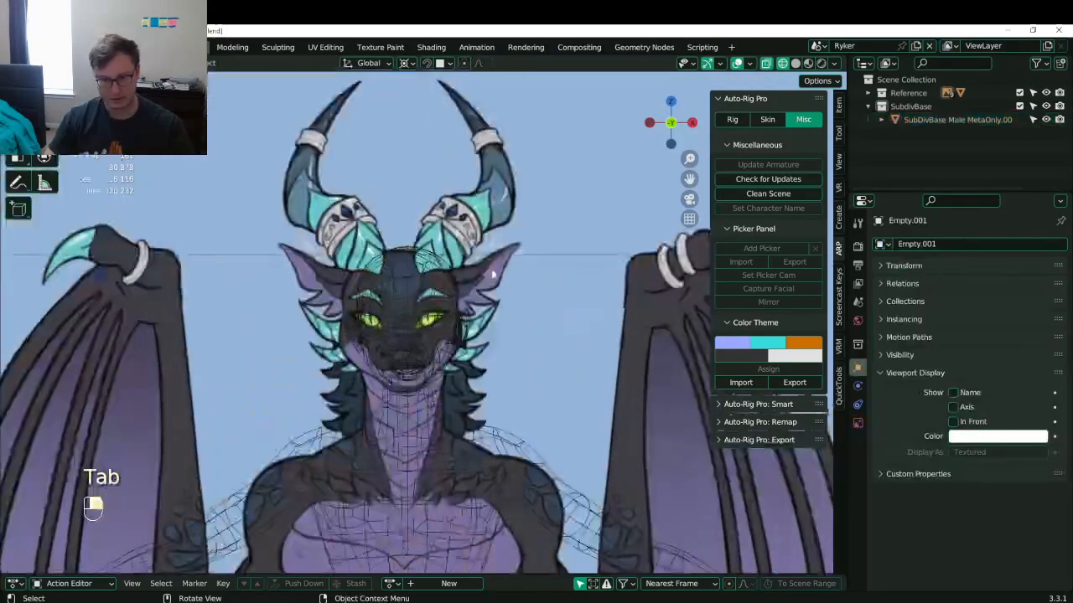
- Rotate the front reference image slightly to line up with the body
scroll(496, 275, "down", 3)
middle_click_drag(466, 386, 475, 300, "shift")
middle_click_drag(447, 423, 437, 306, "shift")
key("r")
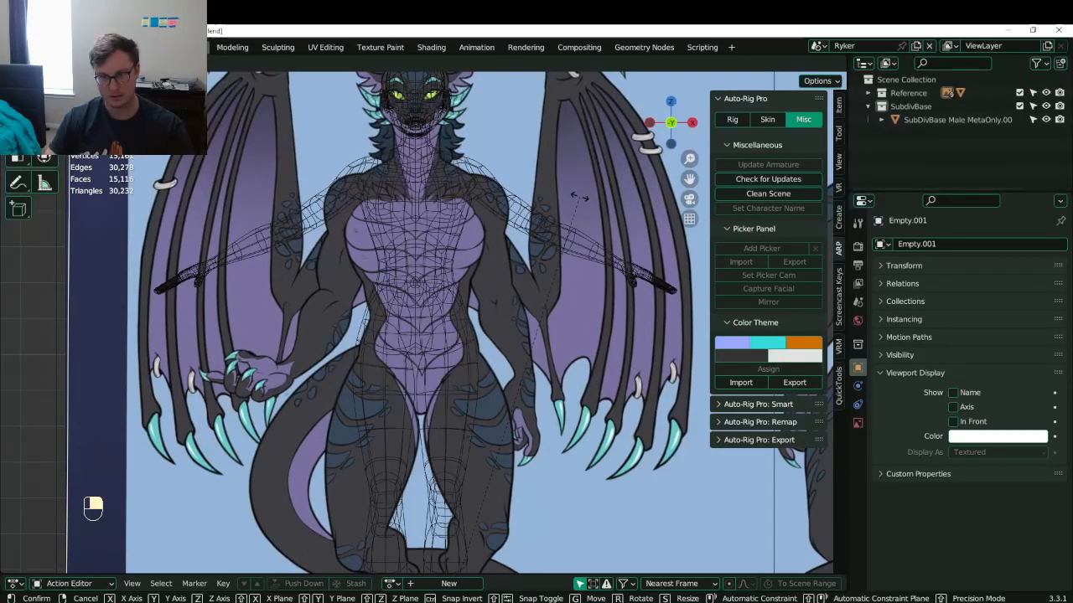
left_click(579, 196)
scroll(573, 219, "down", 3)
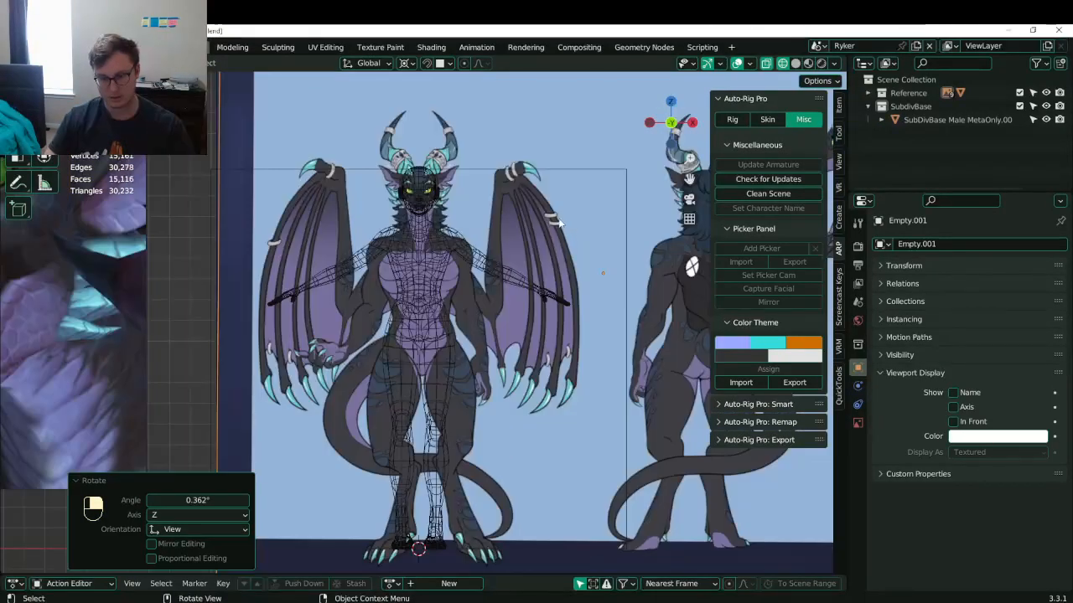
- Move the reference -0.043047 m along X and fine-tune its rotation
key("g")
key("r")
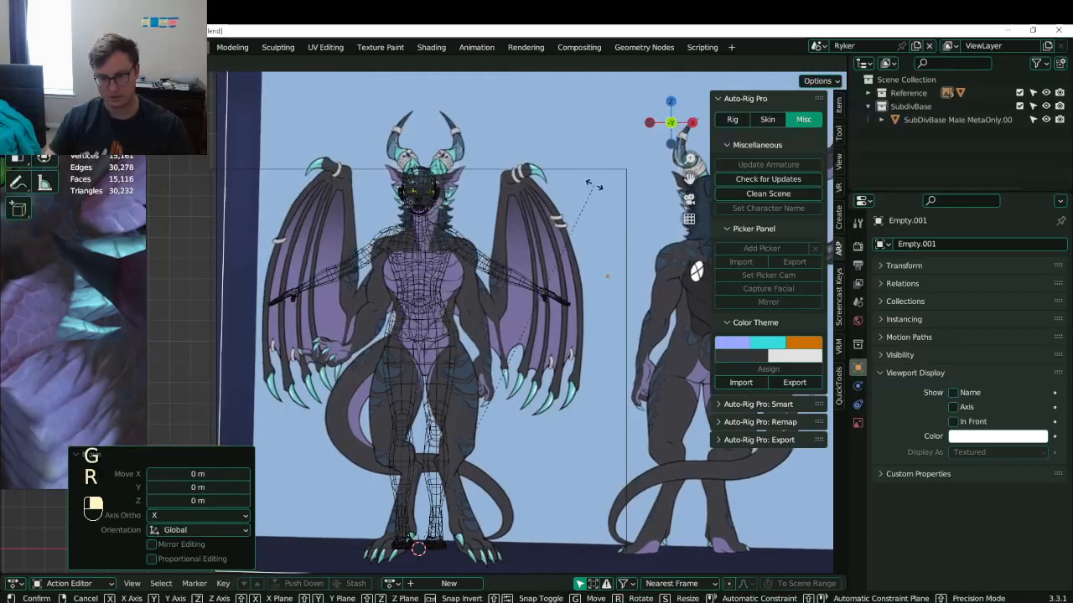
key("g")
left_click(586, 187)
key("r")
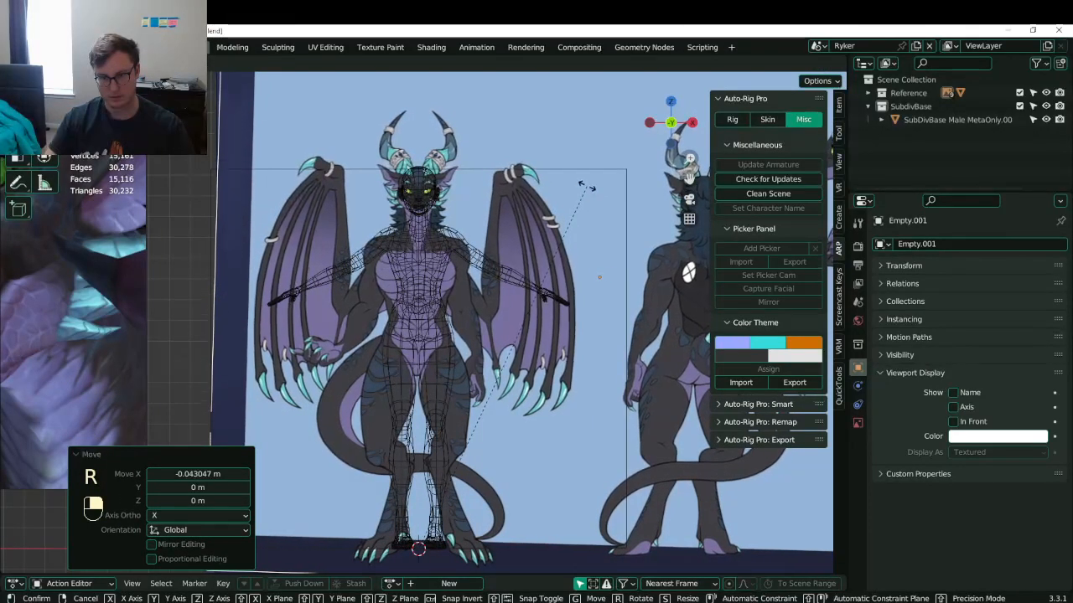
left_click(587, 186)
scroll(453, 218, "up", 8)
- Save Lunathal.blend and center the view on the character's eyes
middle_click_drag(469, 167, 424, 245, "shift")
key("ctrl+s")
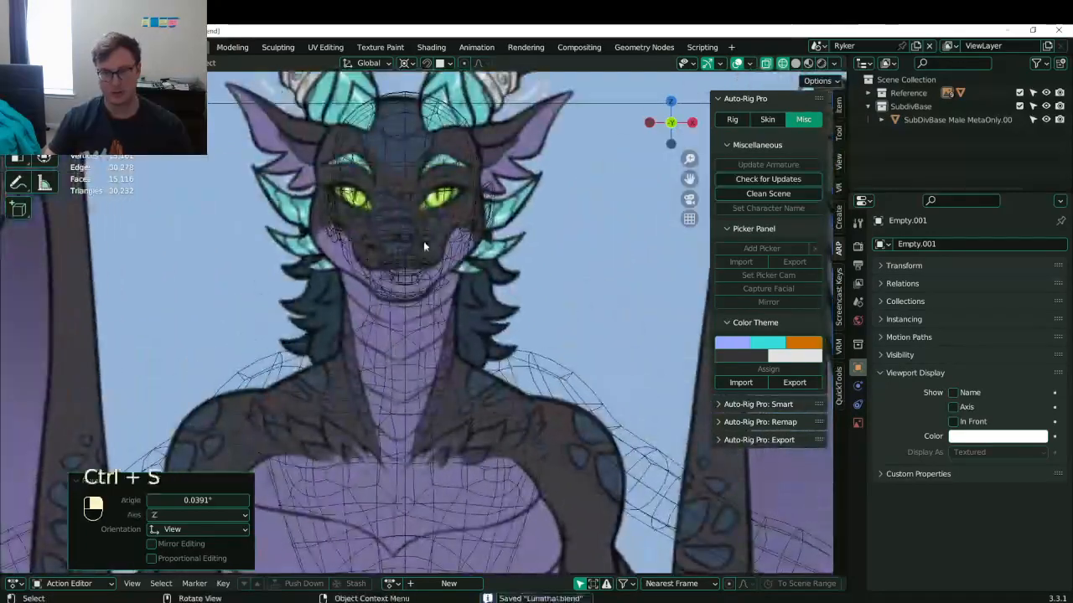
scroll(414, 316, "up", 4)
middle_click_drag(422, 178, 421, 295, "shift")
scroll(422, 295, "up", 3)
left_click(517, 295)
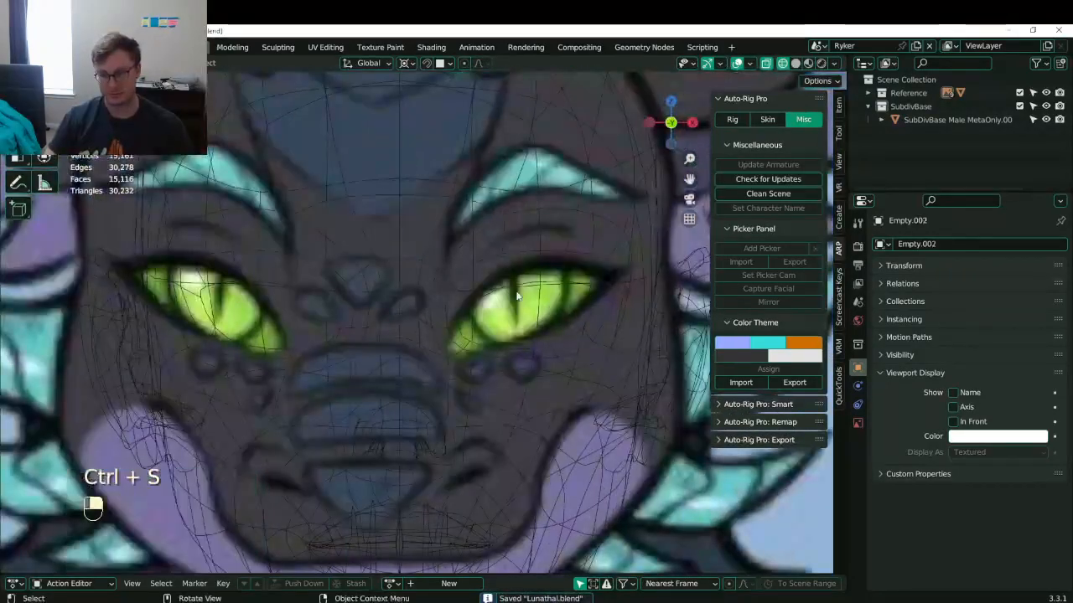
middle_click_drag(517, 295, 472, 295, "shift")
- In Edit Mode, raise the eye's inner-corner loop vertically along Z
left_click(472, 295)
key("Tab")
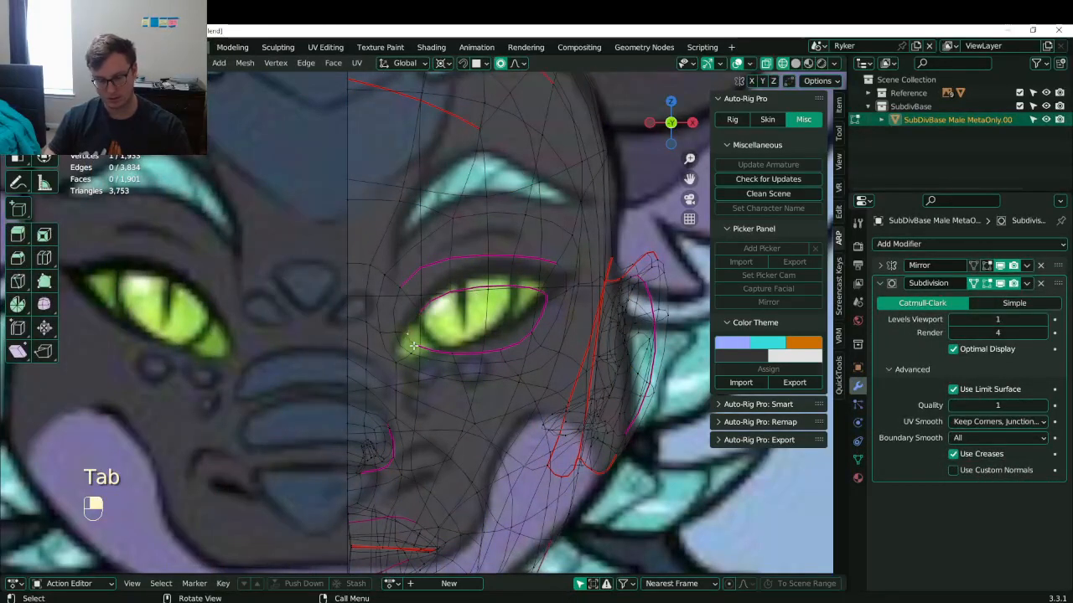
left_click(402, 334, "alt+shift")
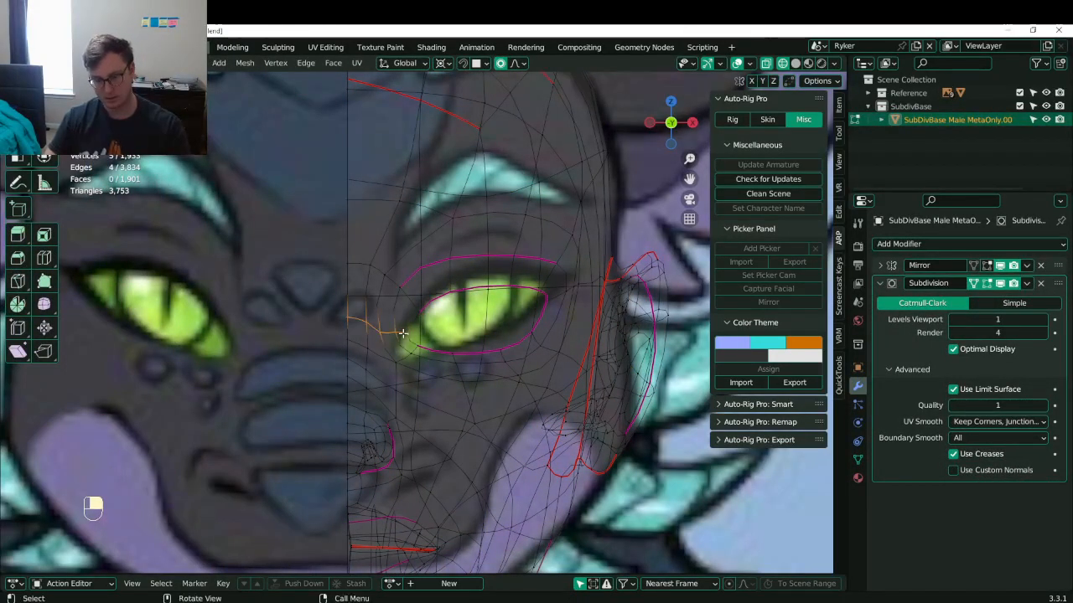
key("g")
key("z")
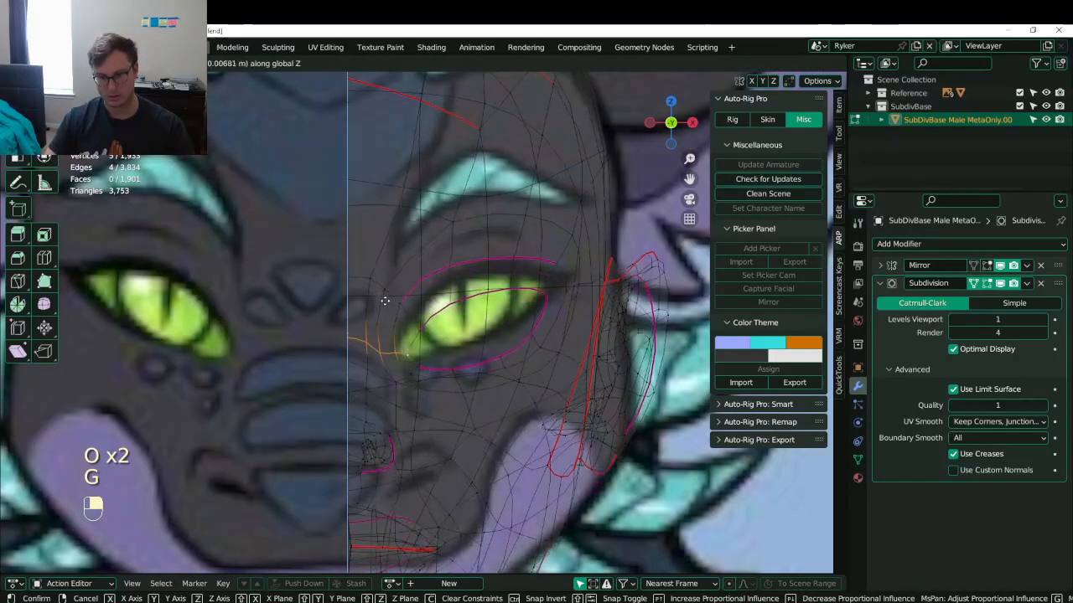
left_click(384, 300)
- Set a pivot point and scale the inner-corner loop narrower horizontally
key(".")
key(".")
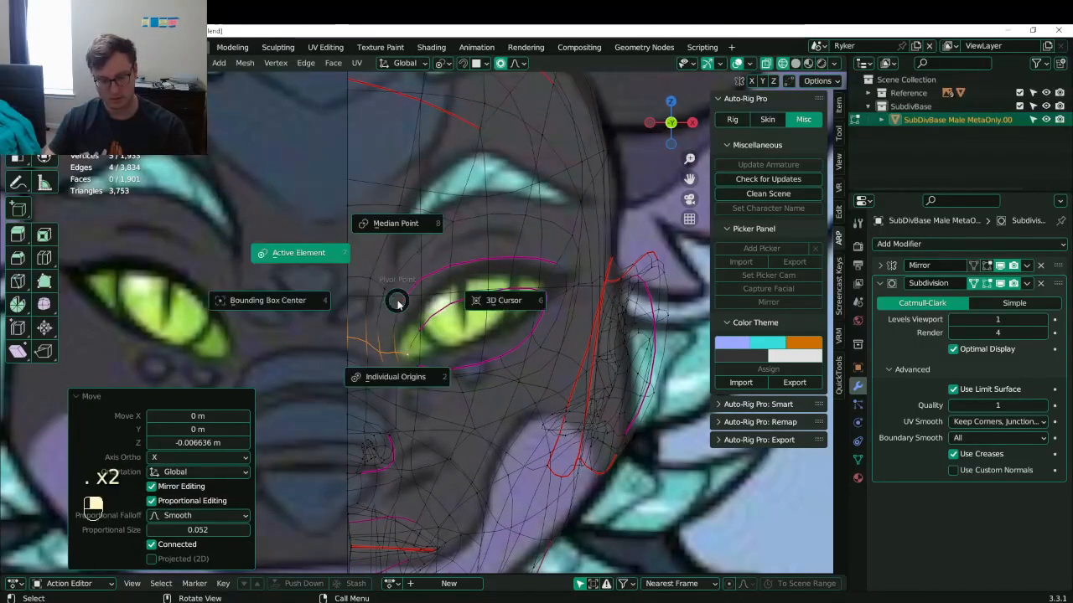
left_click(450, 240)
key("s")
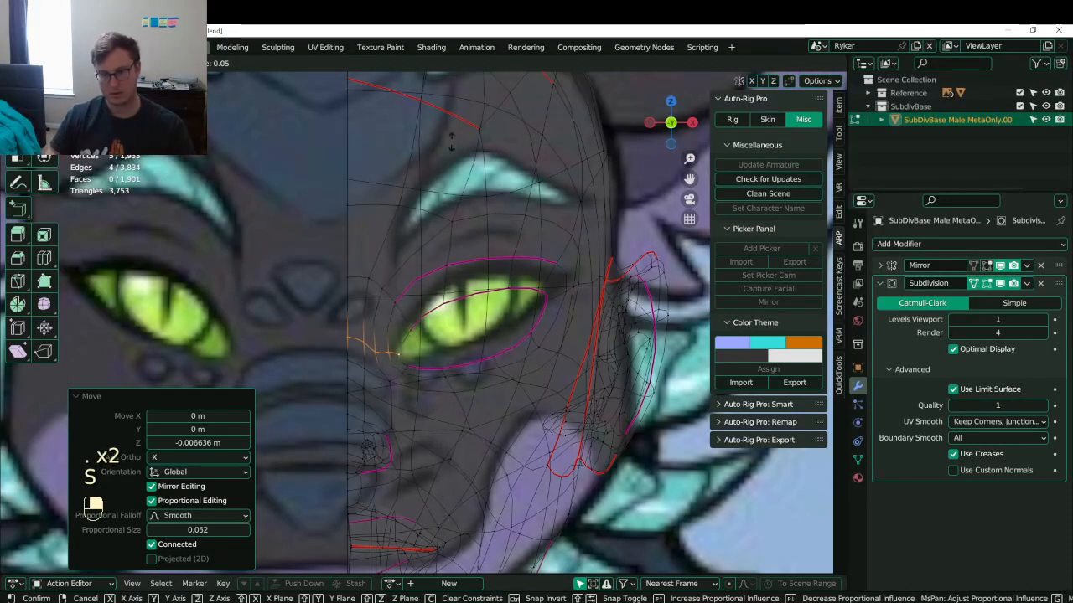
left_click(449, 532)
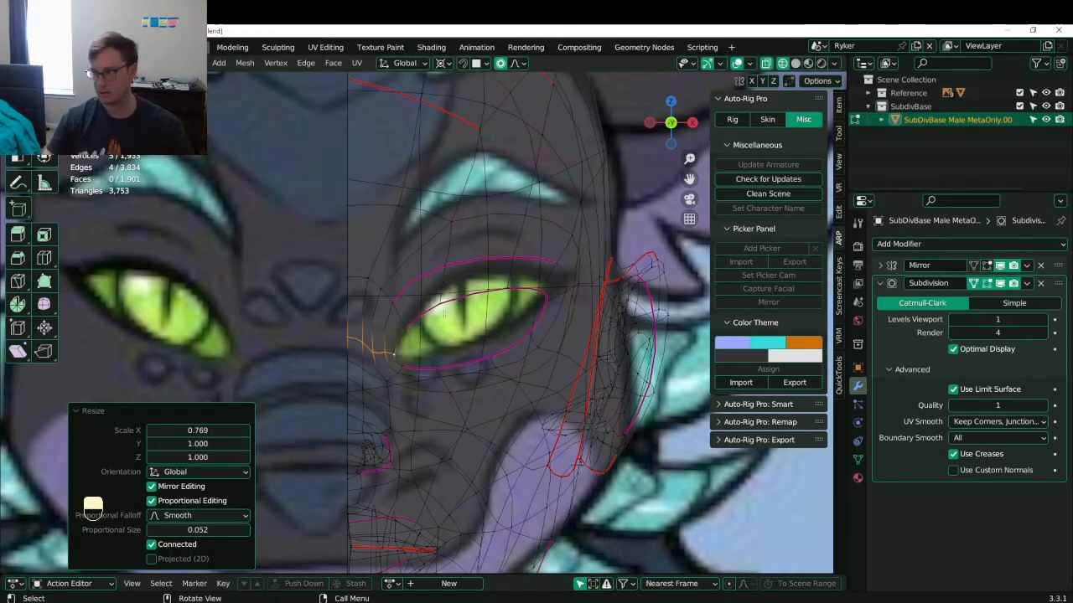
- Move the upper eyelid and eye-corner vertices to trace the slanted reference eye
left_click(507, 298)
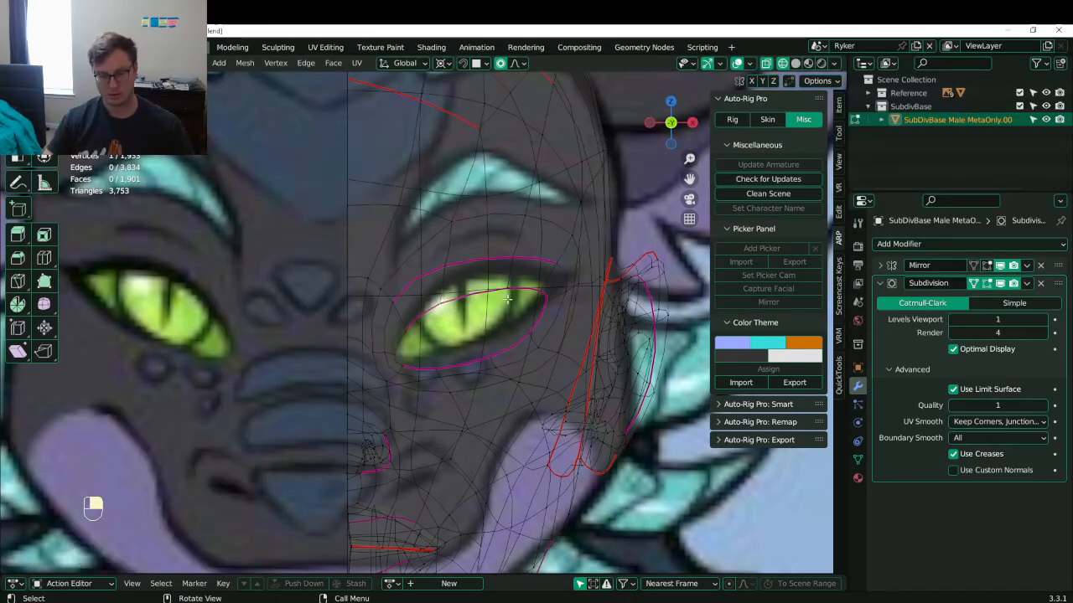
key("g")
left_click(475, 288)
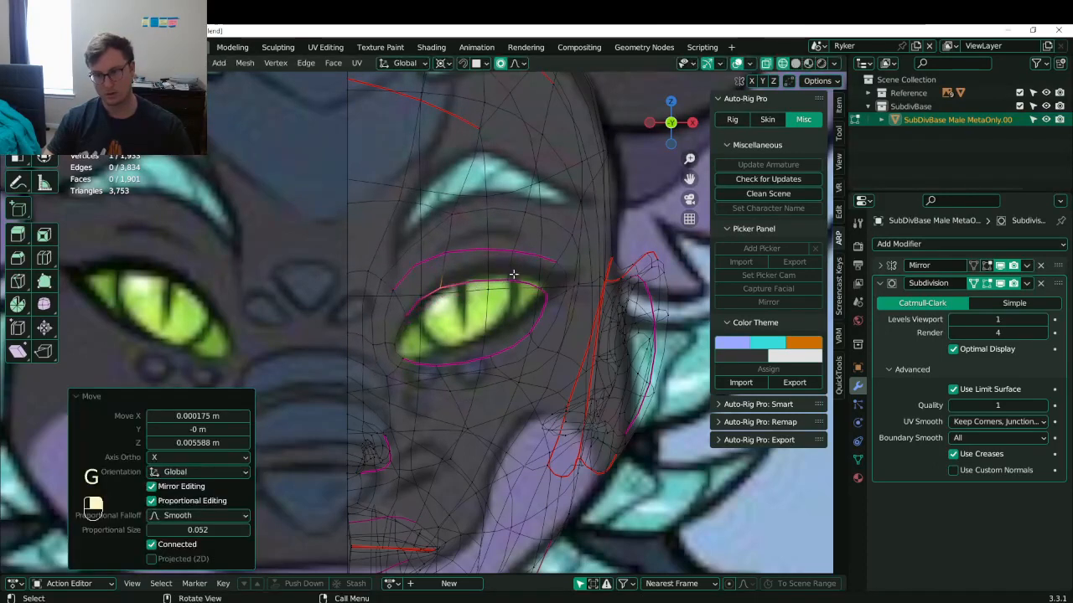
key("g")
left_click(545, 283)
left_click(549, 290)
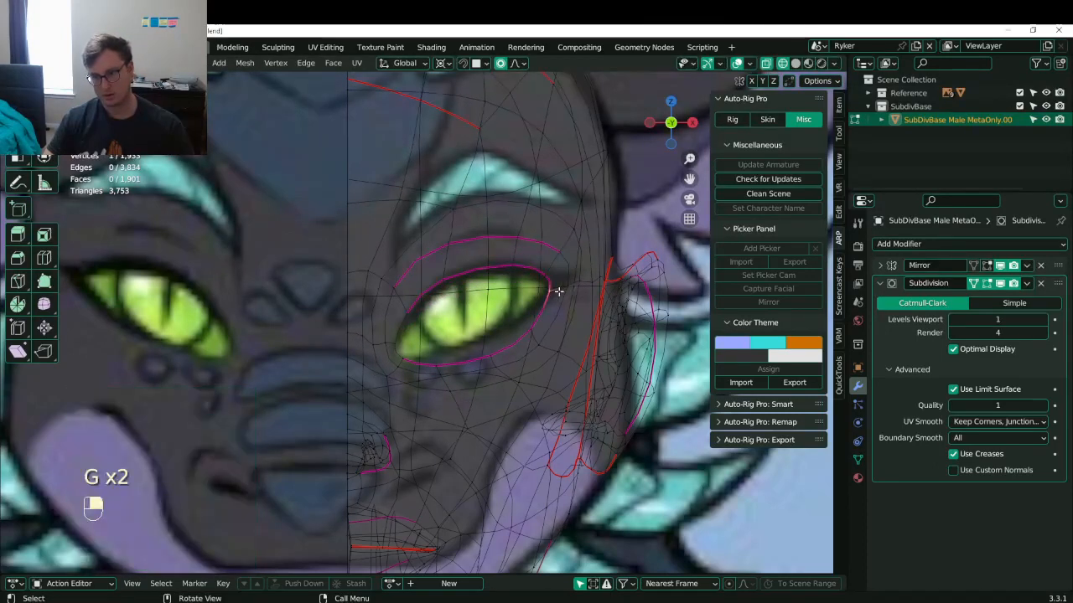
key("g")
left_click(501, 354)
- Adjust the eye outline and lower eyelid vertices, then save the file
key("g")
left_click(490, 331)
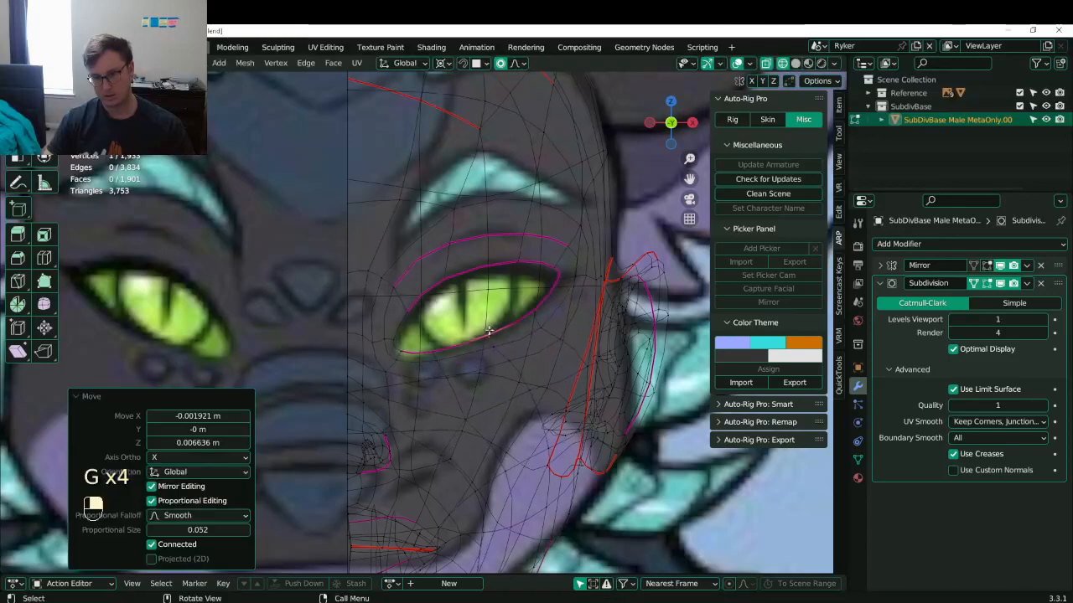
key("g")
left_click(401, 359)
key("g")
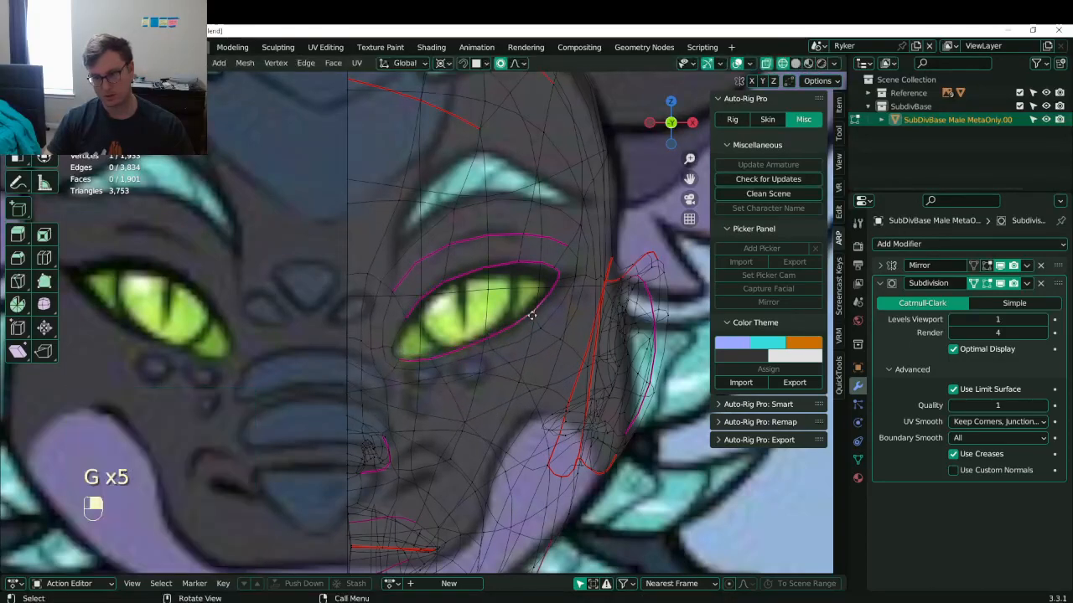
left_click(524, 311)
scroll(524, 311, "down", 4)
key("ctrl+s")
scroll(516, 345, "up", 1)
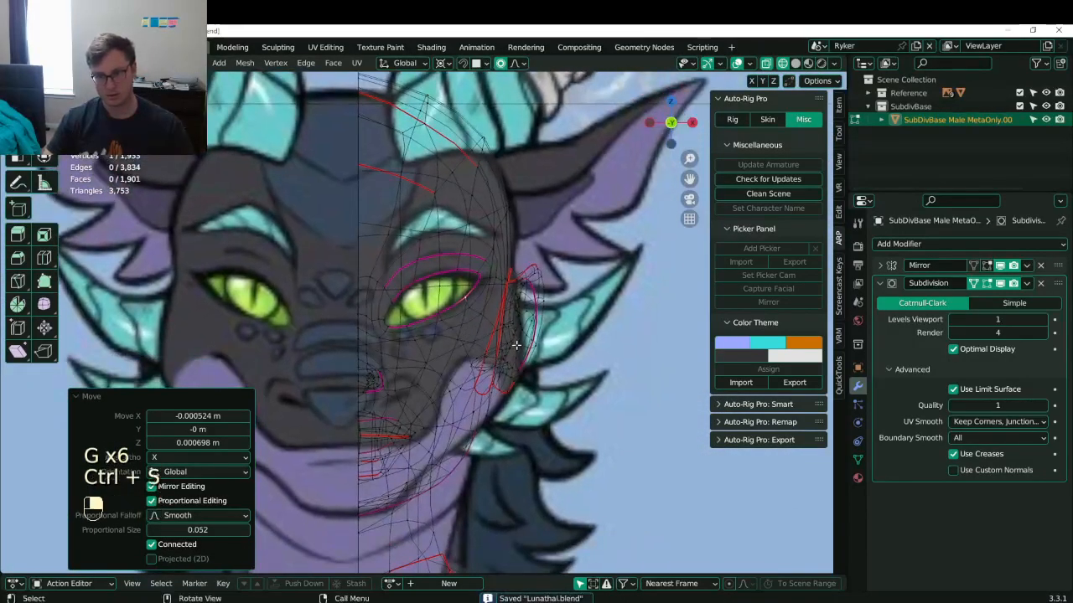
- Select the ear with seam-delimited linked selection, delete its vertices, and save
key("l")
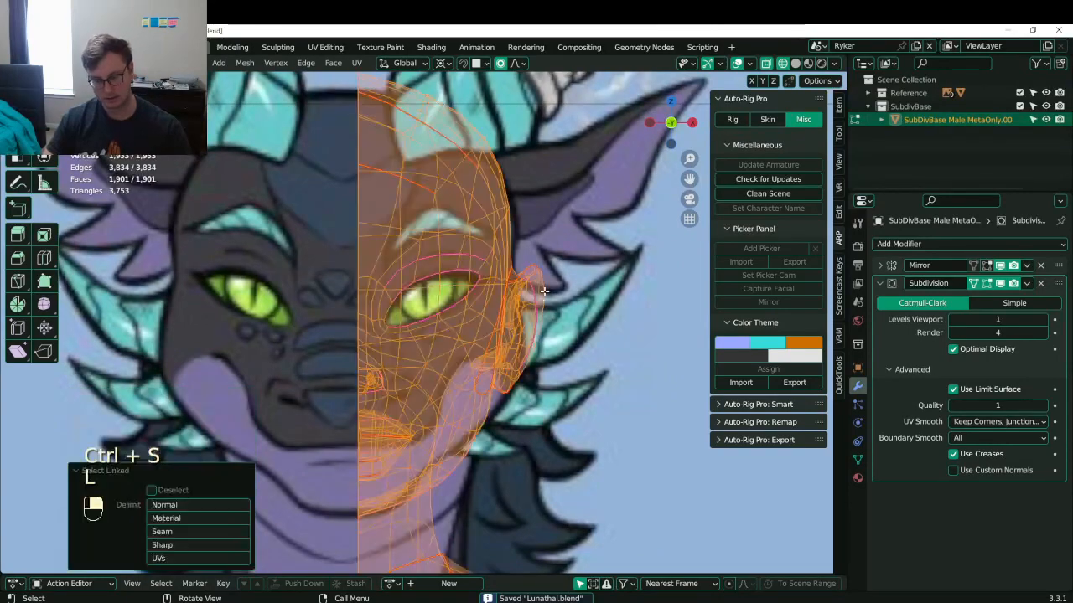
left_click(163, 535)
key("x")
left_click(582, 358)
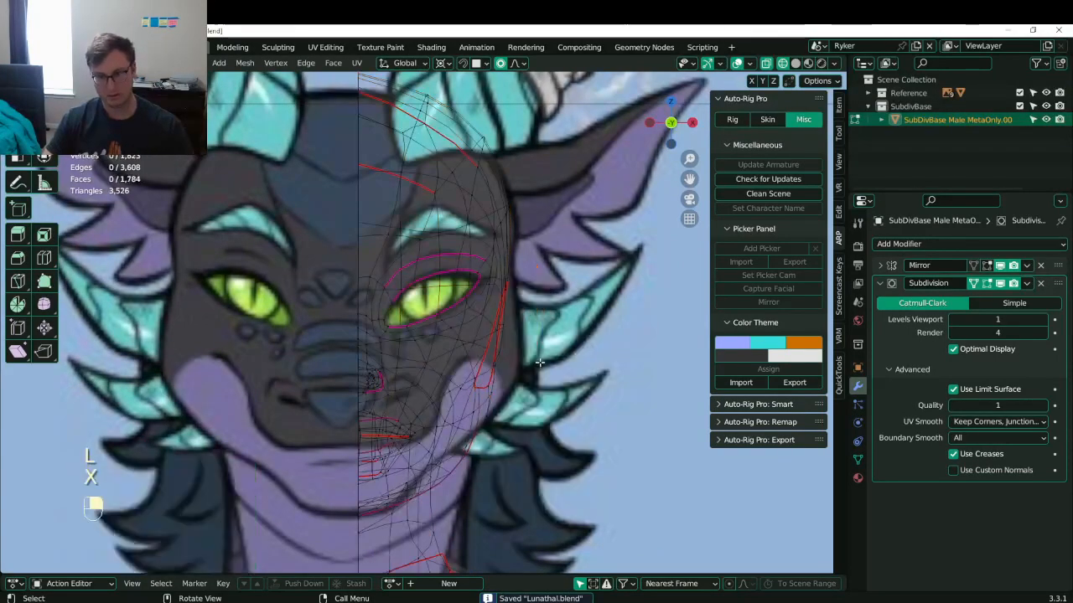
middle_click_drag(528, 362, 532, 294, "shift")
key("ctrl+s")
- From a side view, select the lip geometry and delete its vertices
scroll(507, 331, "up", 3)
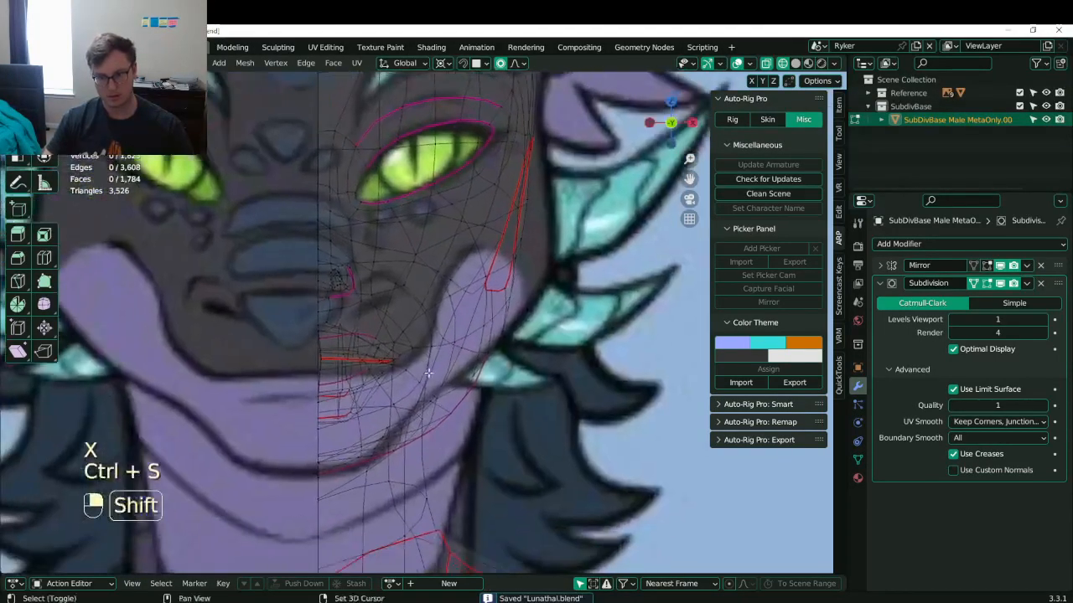
middle_click_drag(312, 426, 511, 422)
key("z")
middle_click_drag(671, 373, 516, 368, "shift")
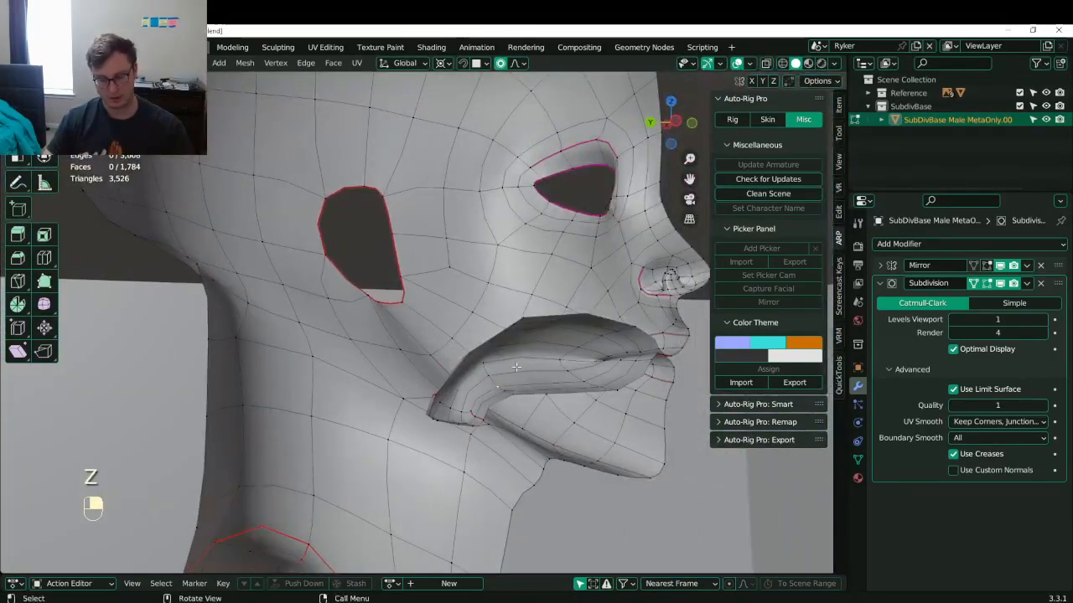
key("l")
key("x")
left_click(516, 367)
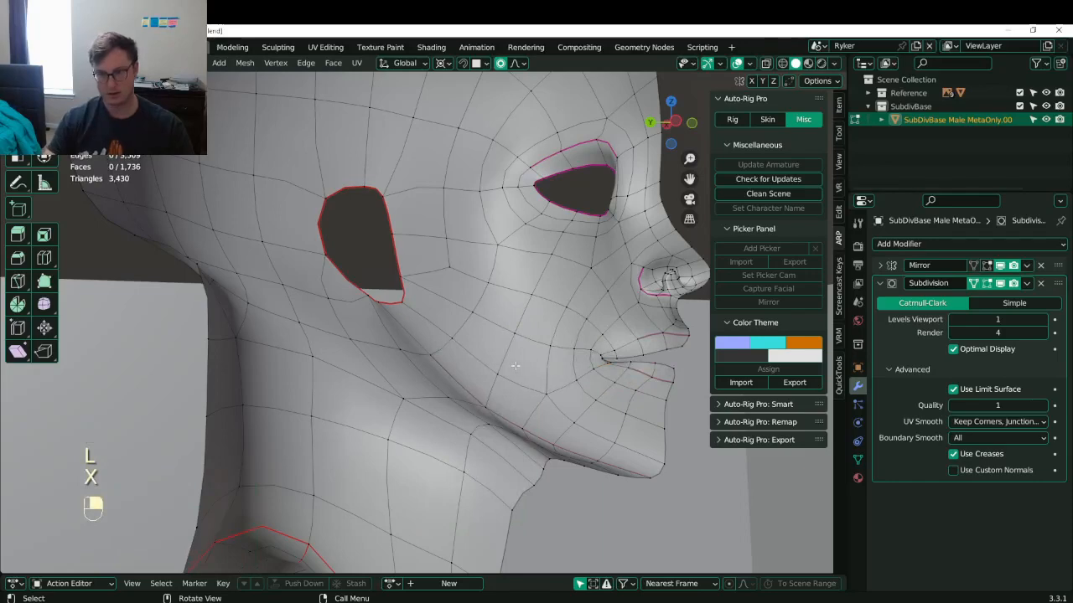
key("KP_1")
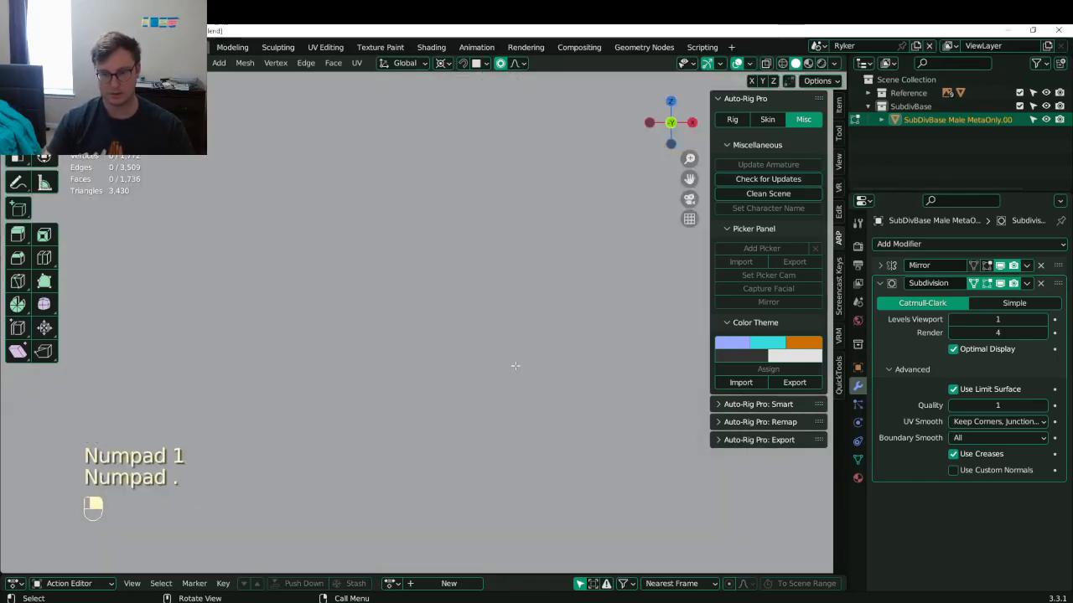
- Delete the stray cube from the scene in Object Mode
scroll(517, 363, "down", 8)
middle_click_drag(478, 344, 521, 424)
key("Tab")
left_click(597, 380)
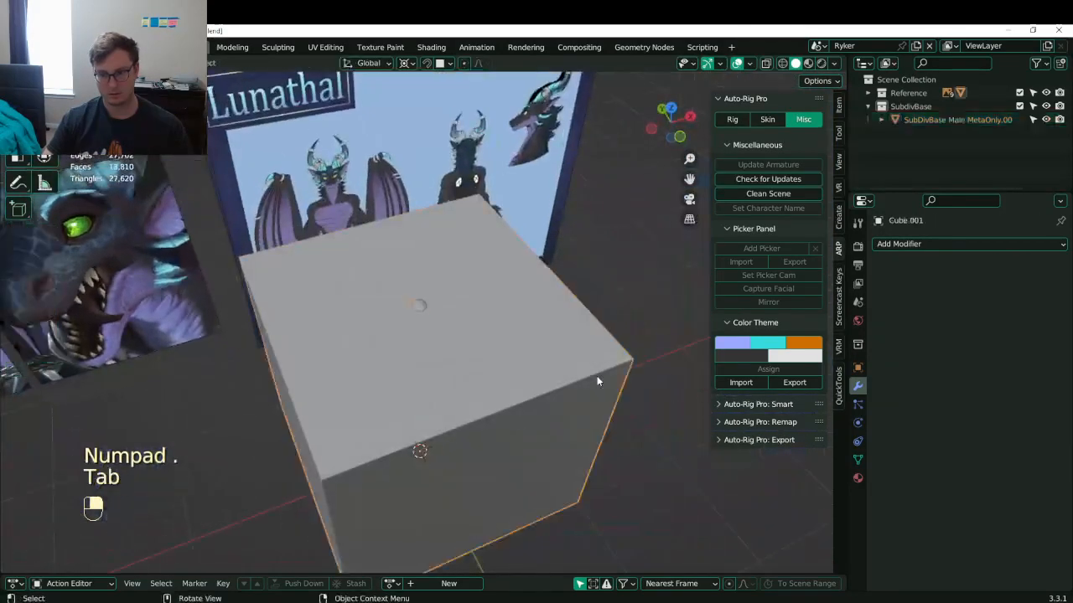
key("x")
left_click(597, 377)
- Select the body mesh, save Lunathal.blend in front view, and return to Edit Mode
left_click(457, 350)
key("KP_1")
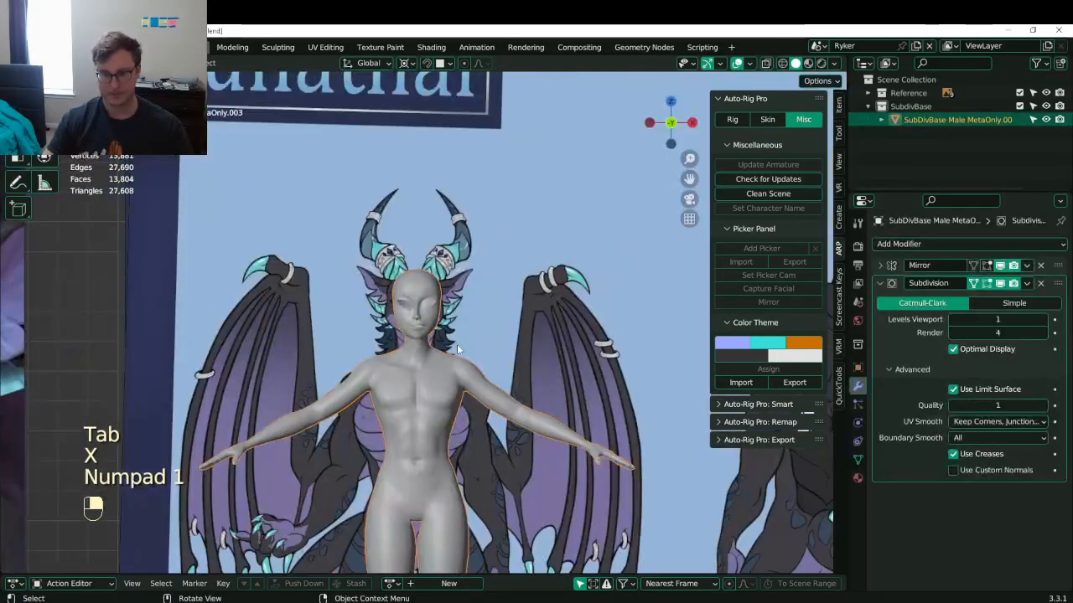
scroll(457, 344, "up", 8)
key("ctrl+s")
key("Tab")
- View the head from the right side with wireframe shading
middle_click_drag(435, 319, 452, 404, "shift")
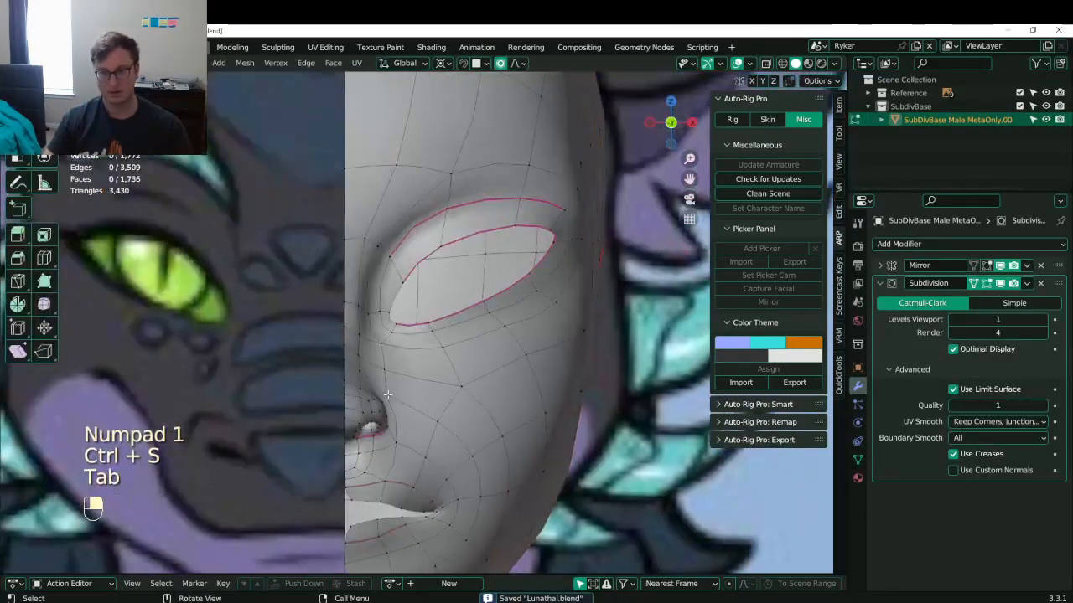
middle_click_drag(374, 417, 414, 377, "shift")
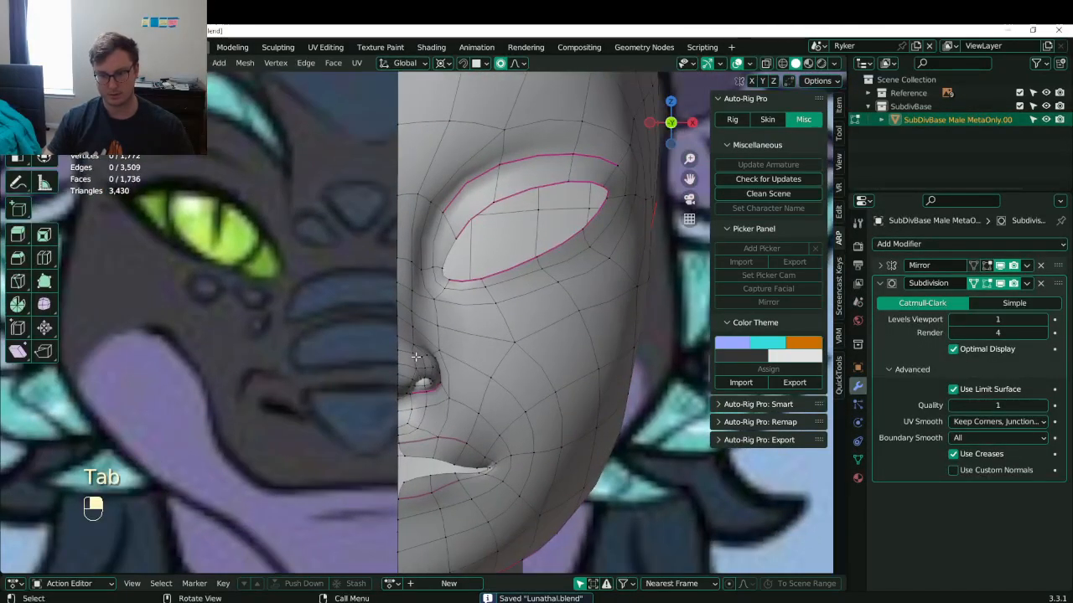
scroll(415, 357, "down", 3)
key("KP_3")
scroll(403, 336, "up", 5)
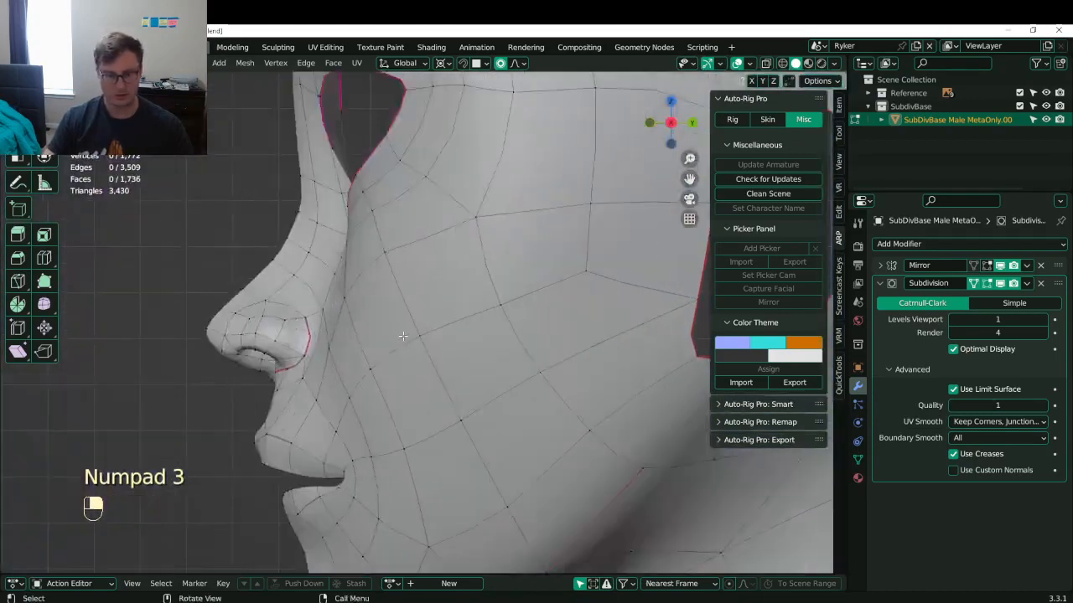
key("z")
left_click(183, 331)
- Box-select all the nose vertices and those just below the nose
key("b")
left_click_drag(156, 297, 245, 366)
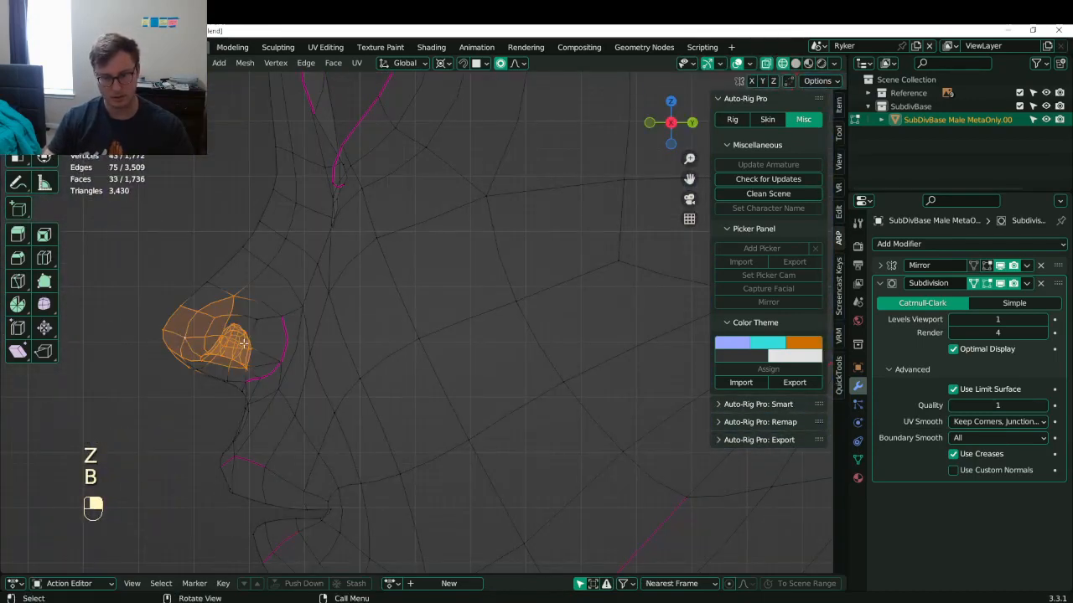
middle_click_drag(244, 344, 343, 340, "shift")
key("b")
left_click_drag(254, 323, 356, 380)
key("b")
key("b")
left_click_drag(288, 265, 364, 346)
key("b")
left_click_drag(319, 375, 341, 392)
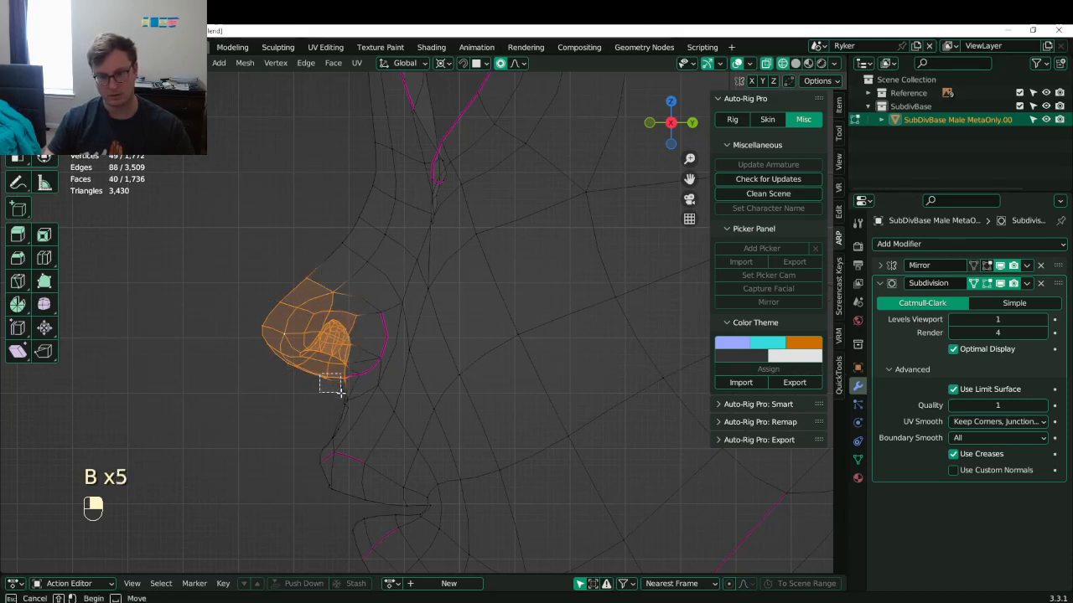
- Delete the selected nose vertices, the nose-edge vertices and one leftover stray vertex
key("x")
left_click(346, 397)
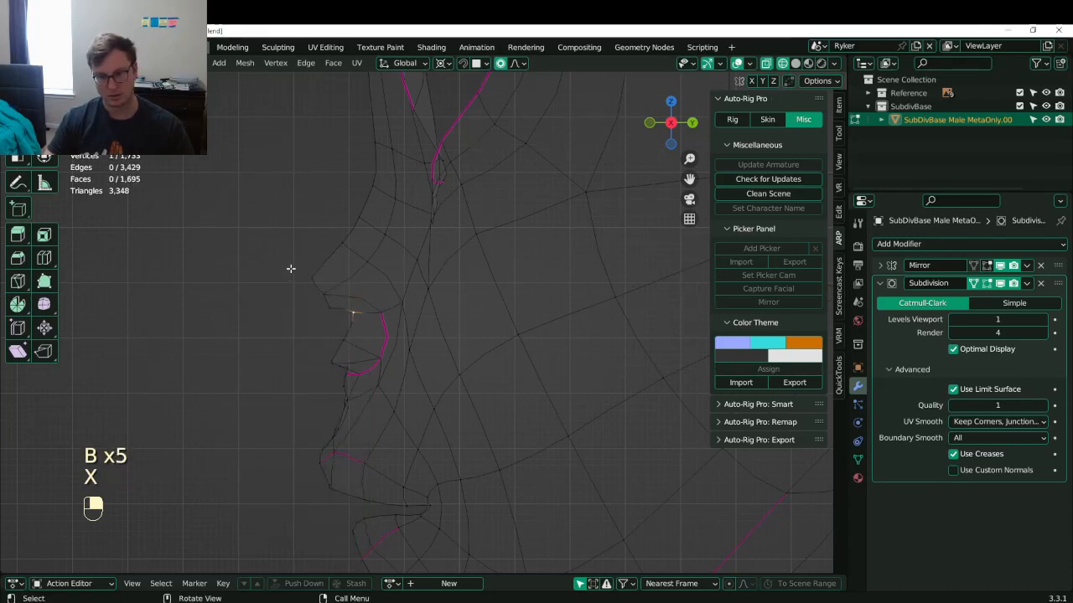
key("x")
left_click(345, 312)
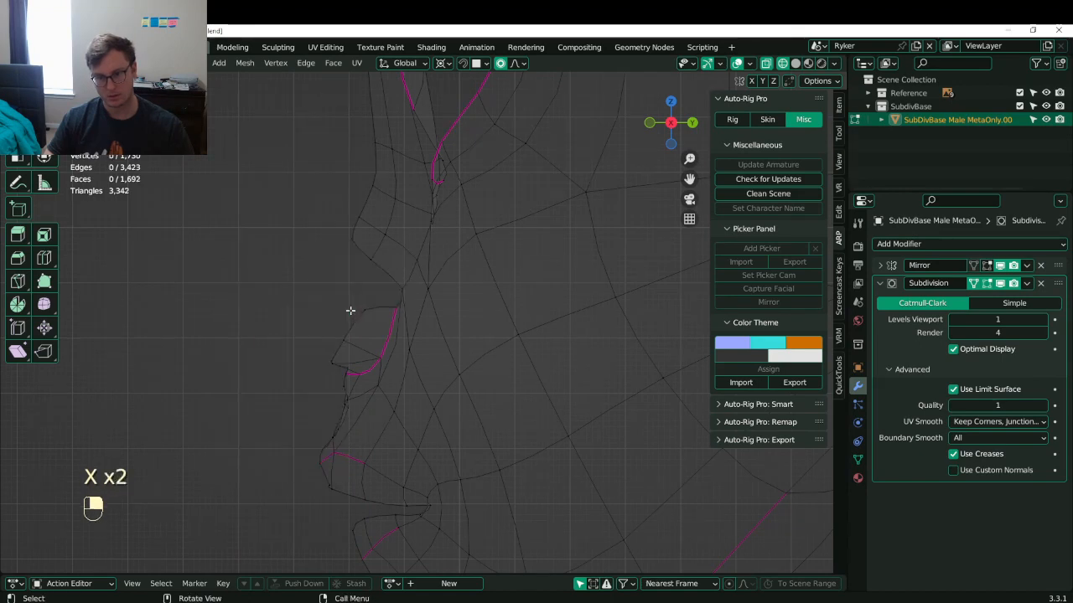
left_click(347, 318, "alt+shift")
key("x")
left_click(347, 325)
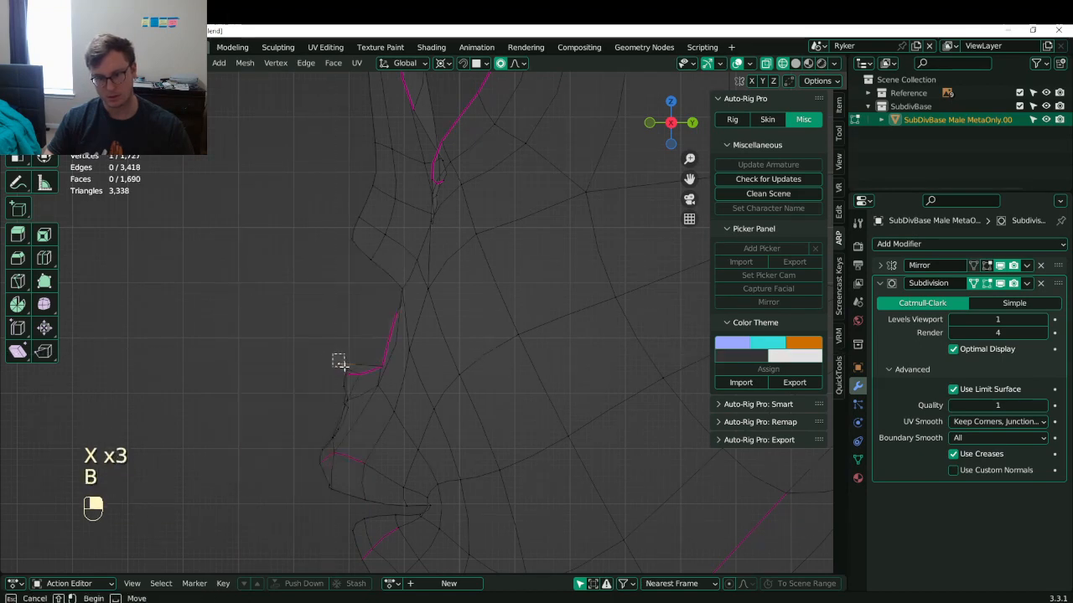
key("x")
left_click(356, 363)
- Save Lunathal.blend and leave Edit Mode on the body mesh
scroll(423, 338, "down", 2)
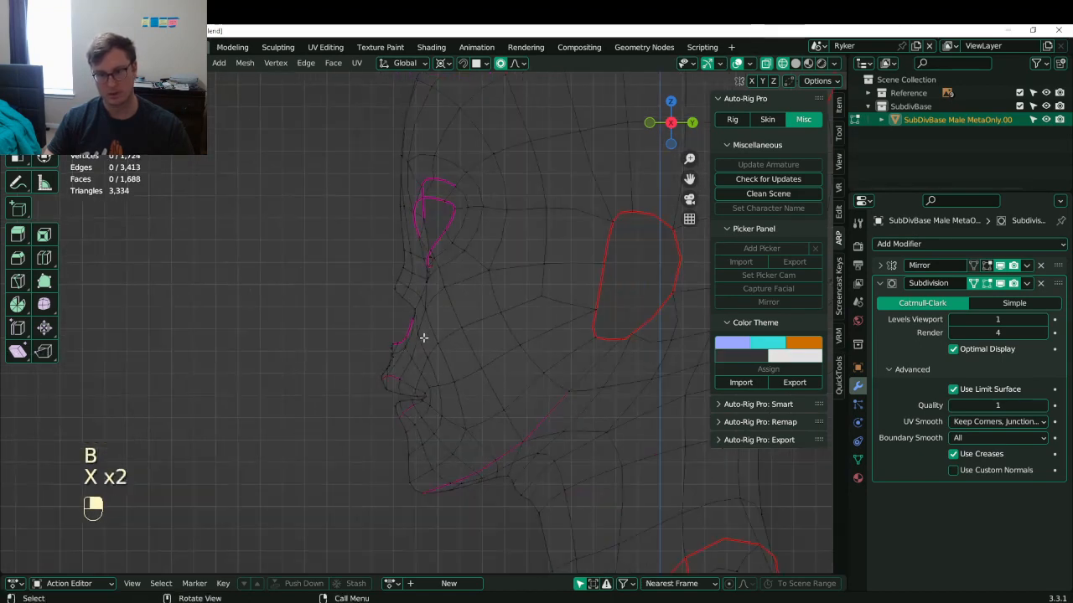
key("ctrl+s")
scroll(407, 324, "down", 6)
middle_click_drag(422, 340, 553, 345, "shift")
scroll(404, 335, "down", 3)
key("Tab")
key("ctrl+s")
- Duplicate the reference image sheet in place and rotate the copy 90° about Z
left_click(576, 245)
middle_click_drag(577, 244, 588, 276)
key("shift+s")
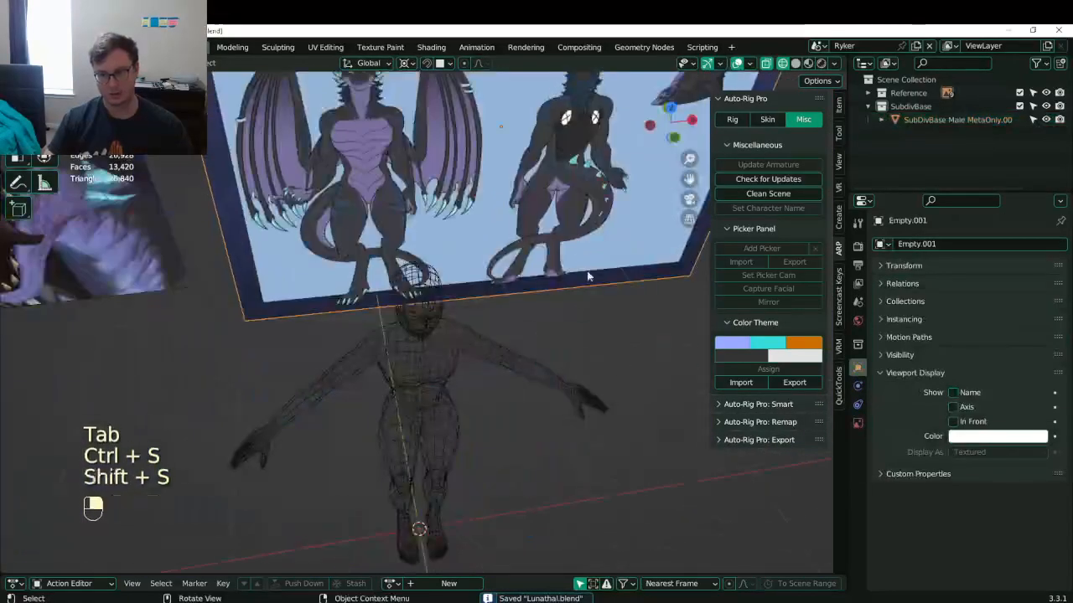
scroll(558, 292, "down", 4)
key("shift+d")
right_click(583, 297)
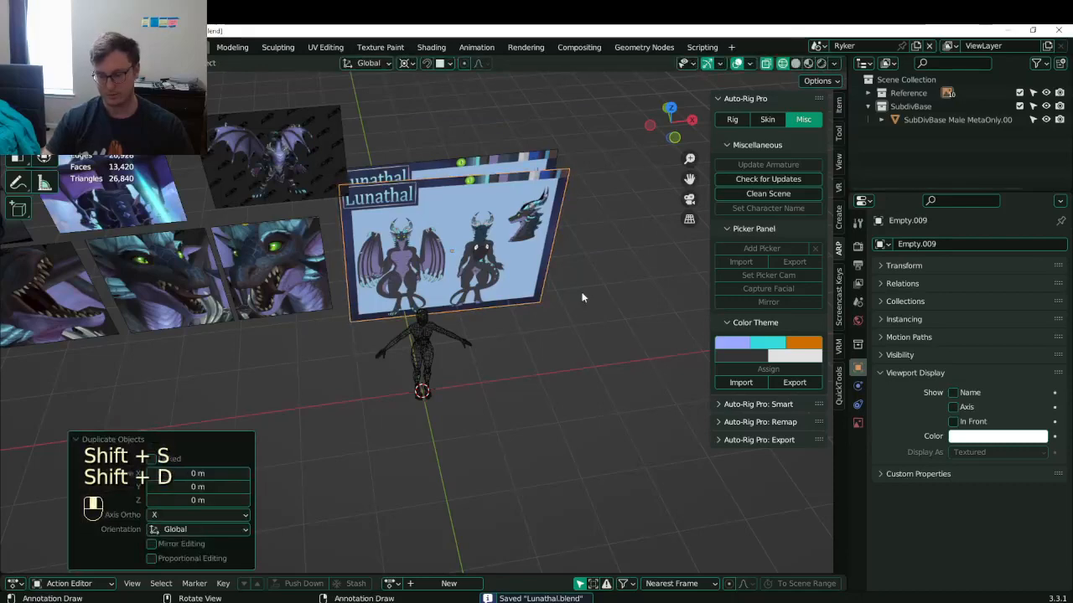
type("rz90")
key("Return")
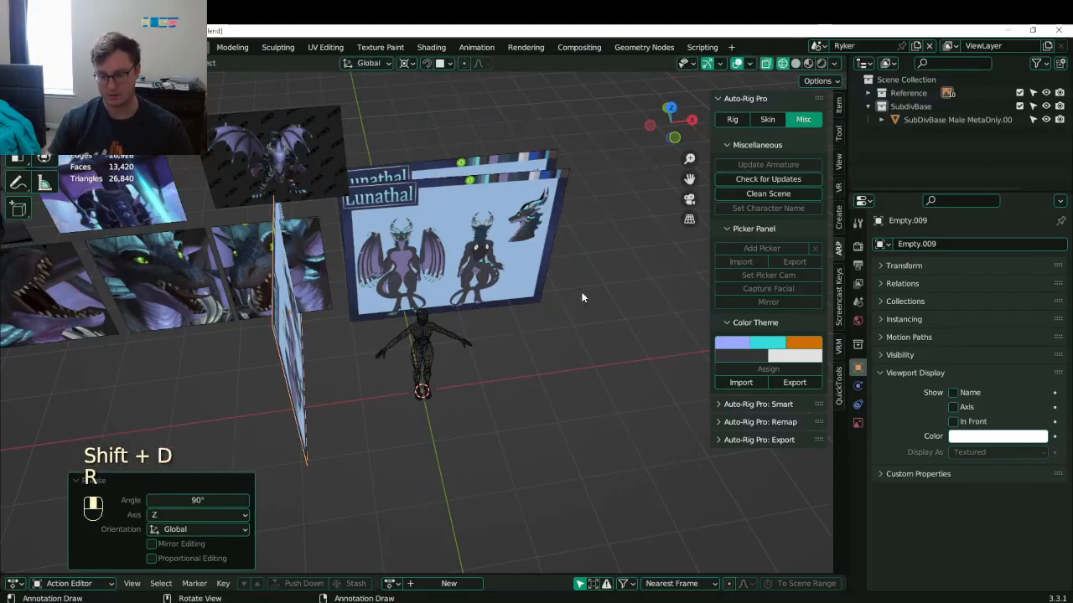
- Move the rotated sheet so its dragon head sits over the wireframe head, adjusting along X
key("KP_3")
scroll(583, 296, "up", 5)
key("g")
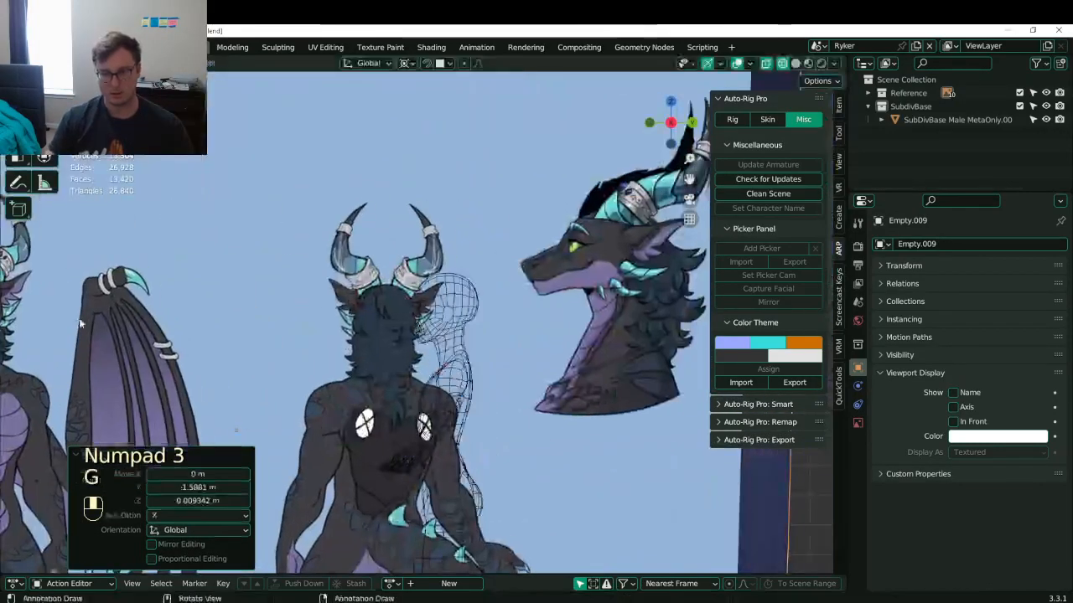
key("g")
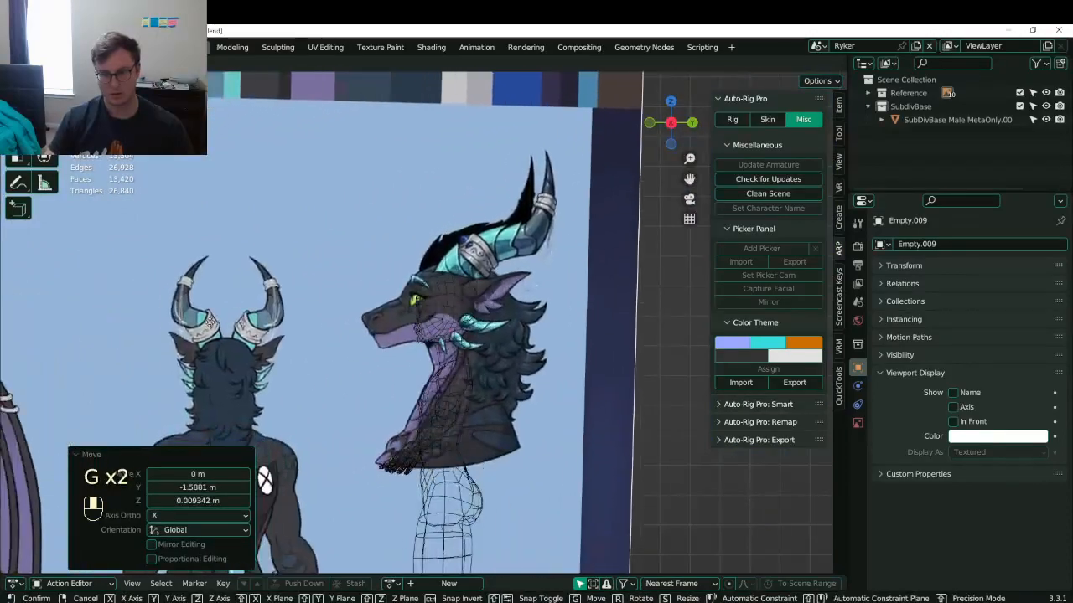
key("Return")
scroll(210, 325, "down", 7)
middle_click_drag(209, 325, 470, 351)
key("g")
middle_click(503, 374)
left_click(501, 372)
- Save the file and enter Edit Mode on the body mesh in right side view
scroll(505, 371, "up", 4)
key("ctrl+s")
key("KP_3")
scroll(447, 337, "up", 3)
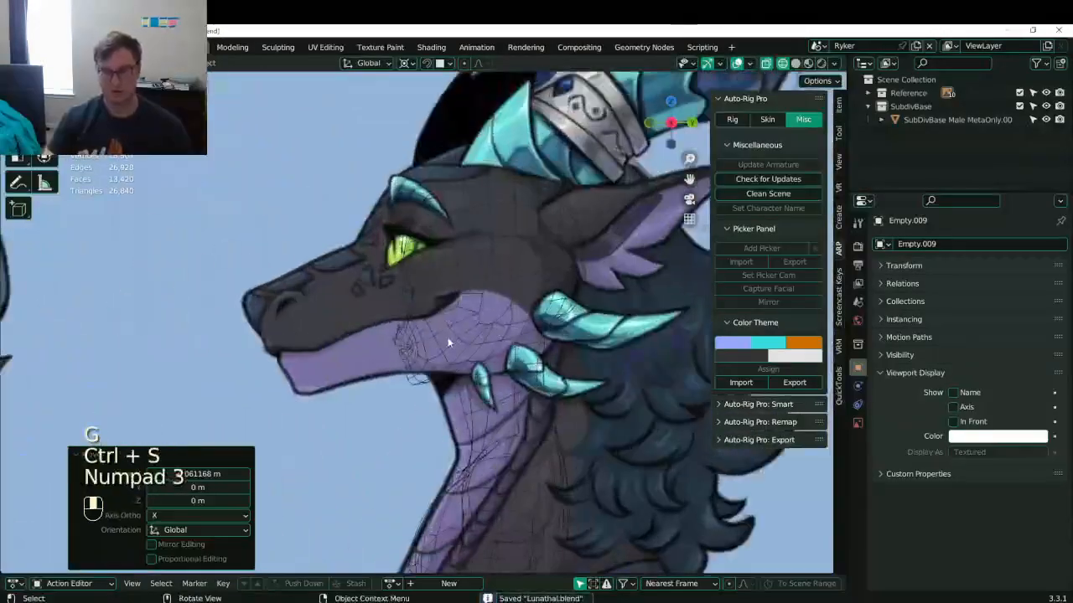
left_click(455, 337)
key("Tab")
scroll(379, 341, "up", 4)
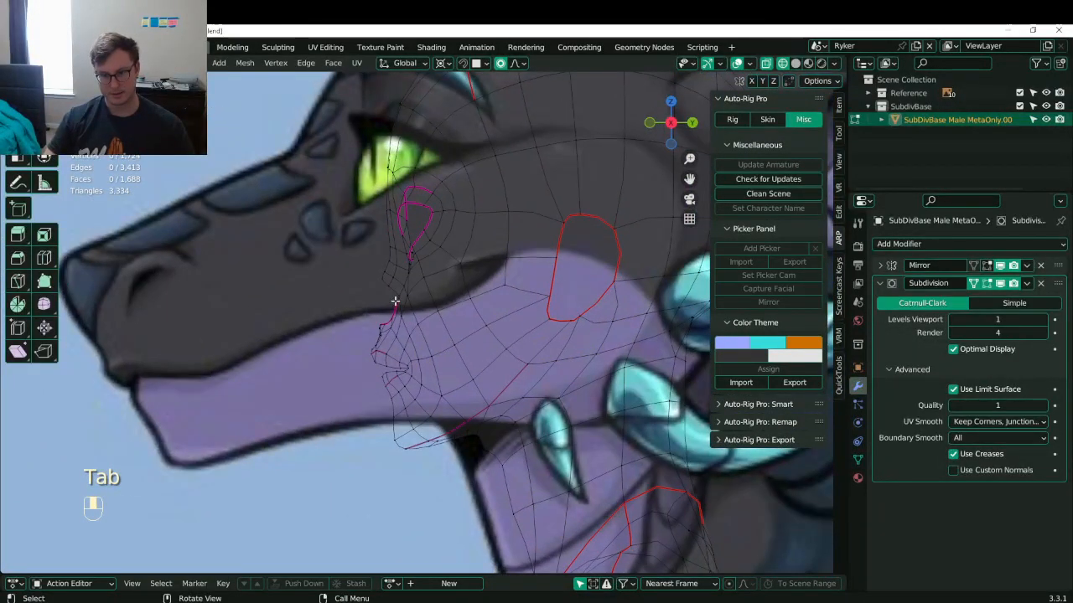
- Box-select the vertices under the jaw and delete their faces
key("b")
left_click_drag(352, 302, 415, 376)
key("b")
left_click_drag(382, 332, 419, 413)
key("b")
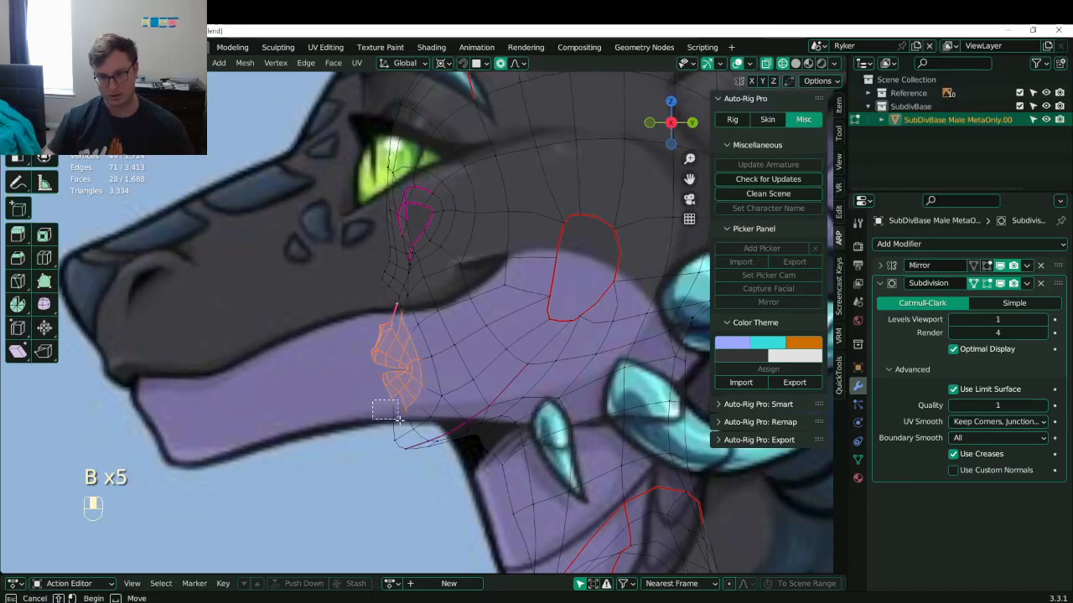
scroll(394, 303, "up", 3)
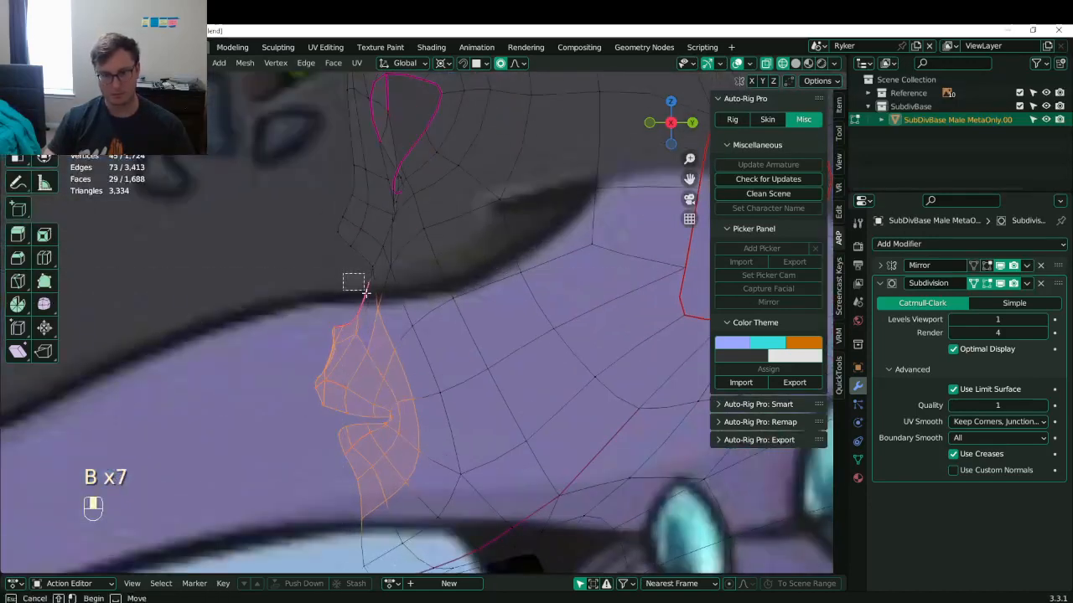
key("x")
left_click(381, 320)
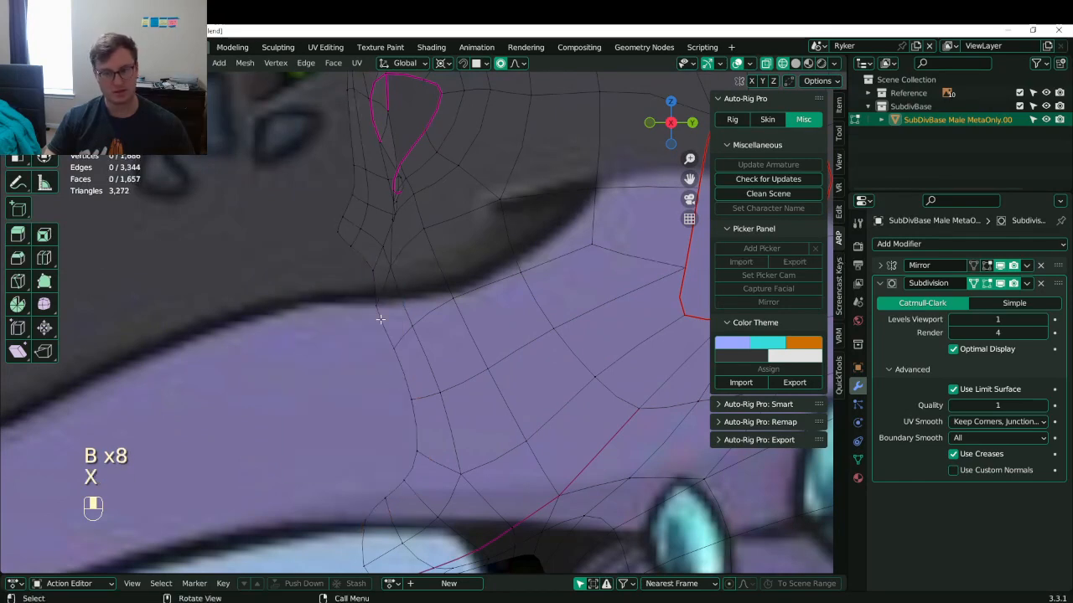
- Try moving the vertical edge loop at the jaw front toward the snout, then undo it
scroll(412, 383, "down", 5)
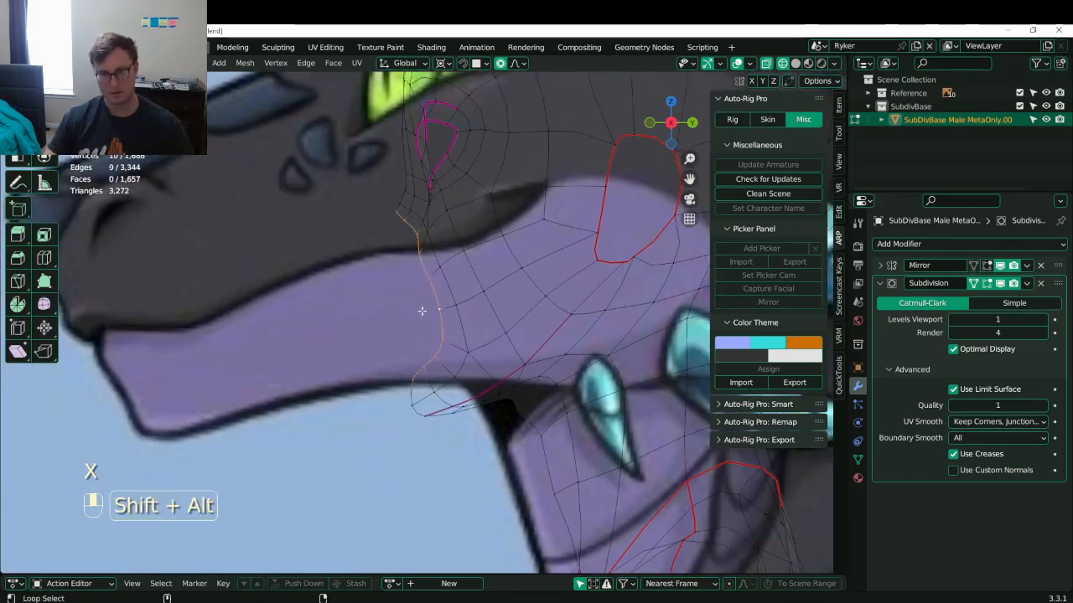
left_click(425, 306, "alt+shift")
key("g")
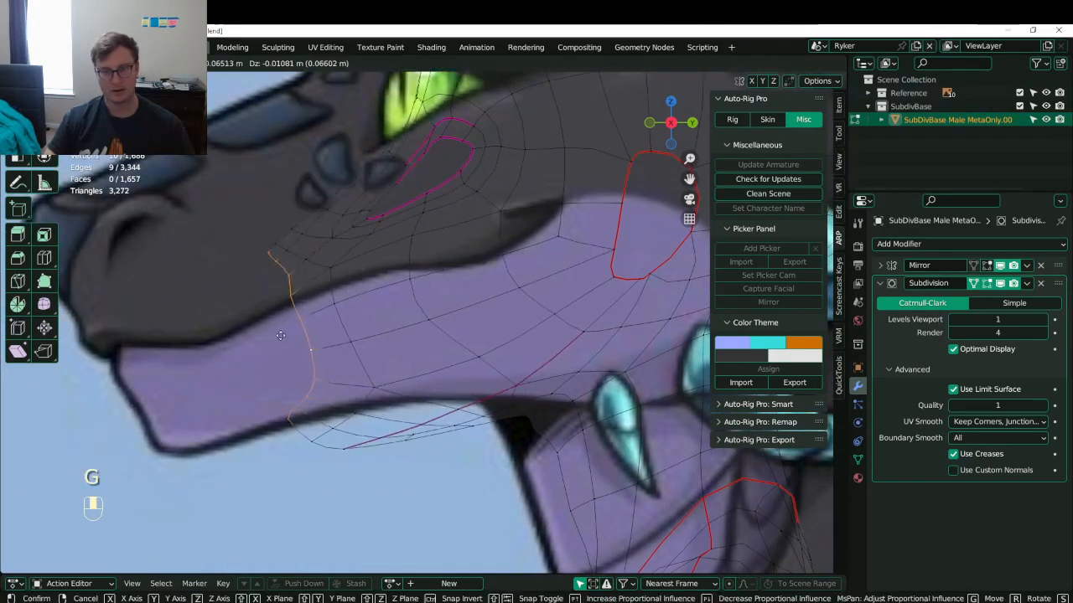
right_click(281, 335)
key("g")
left_click(165, 360)
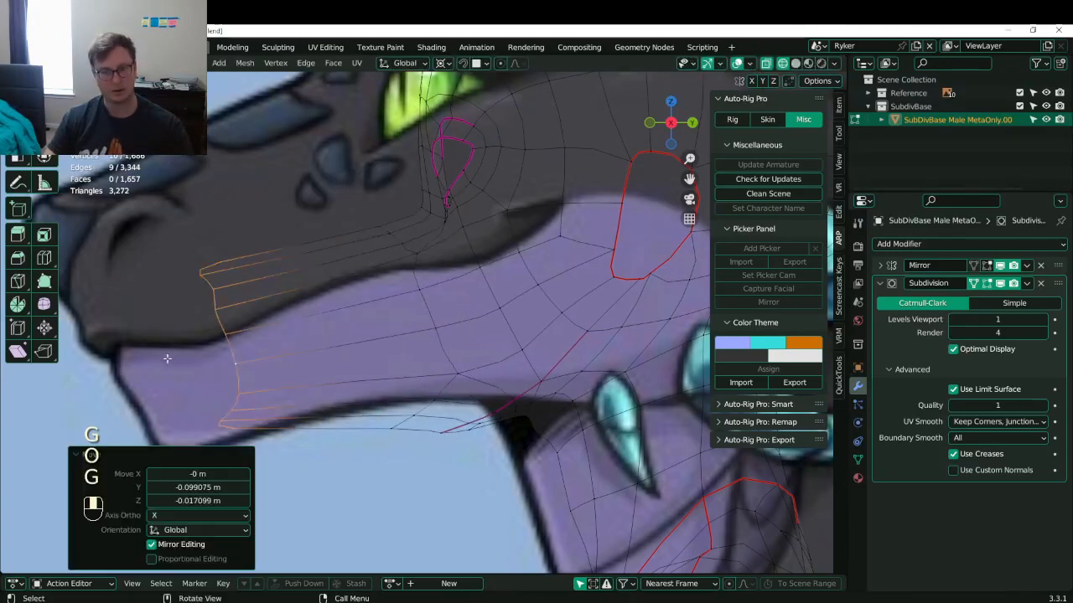
middle_click_drag(241, 333, 288, 321, "shift")
key("ctrl+z")
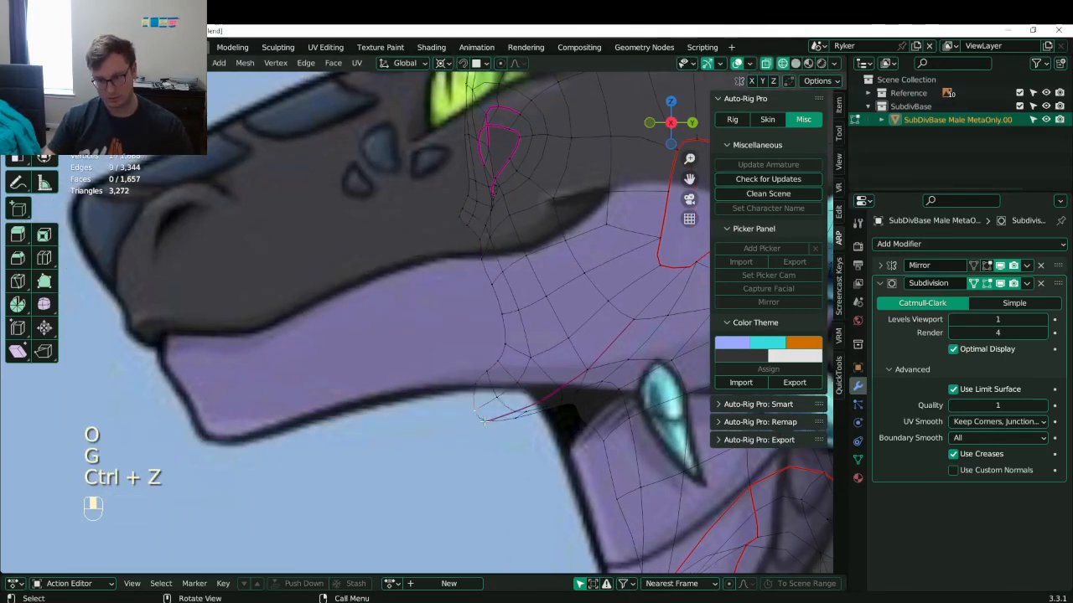
- Delete two edges at the chin, then box-select the two remaining chin edges
middle_click_drag(518, 424, 503, 378)
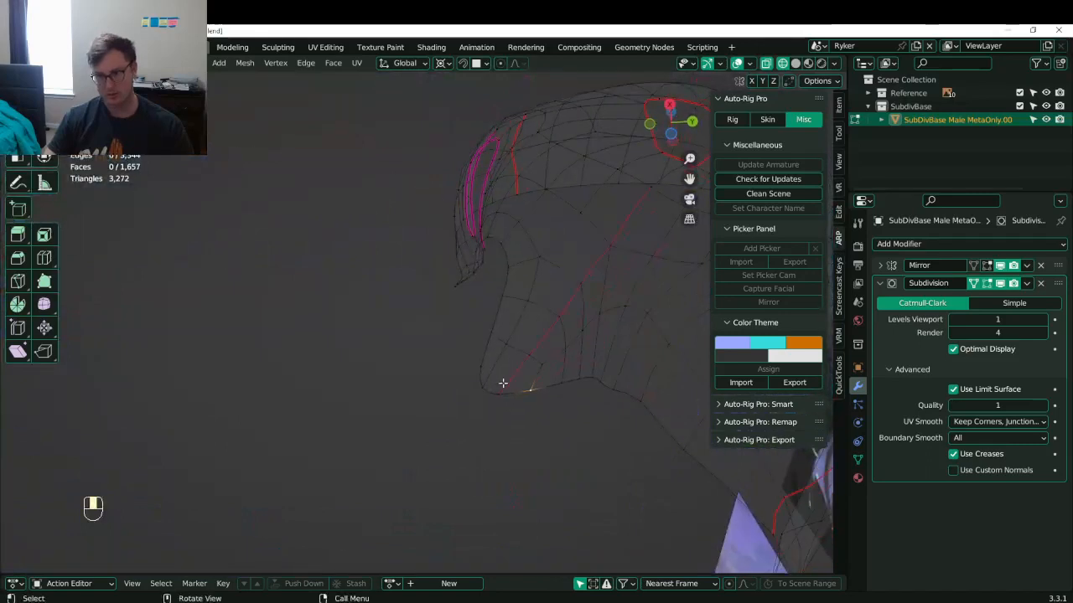
left_click(477, 372, "shift")
left_click(481, 387, "shift")
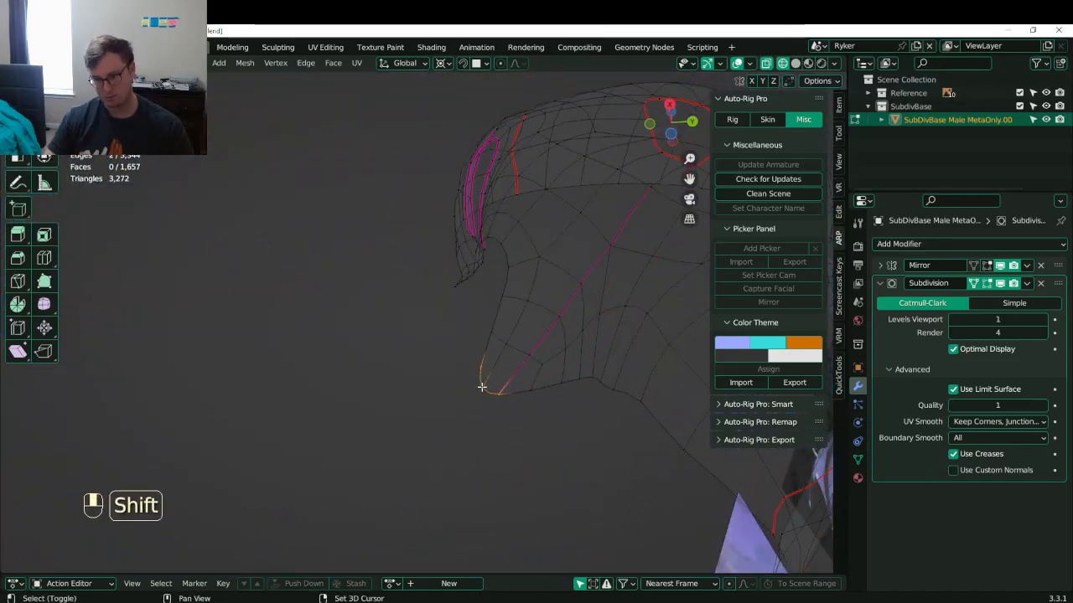
key("g")
left_click(481, 378)
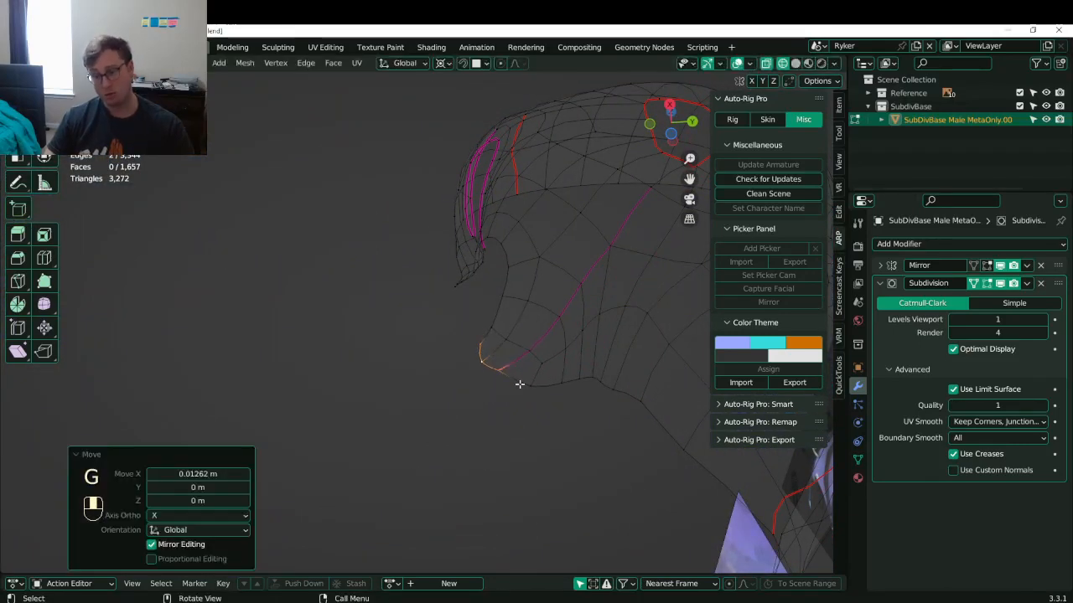
key("x")
left_click(494, 388)
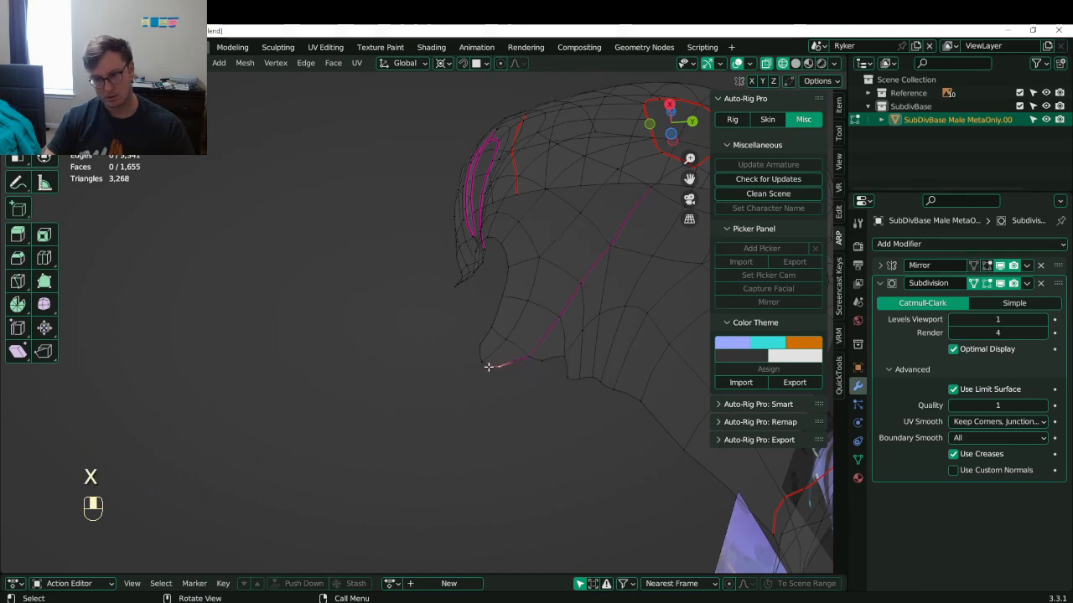
key("b")
left_click_drag(493, 361, 476, 377)
key("KP_3")
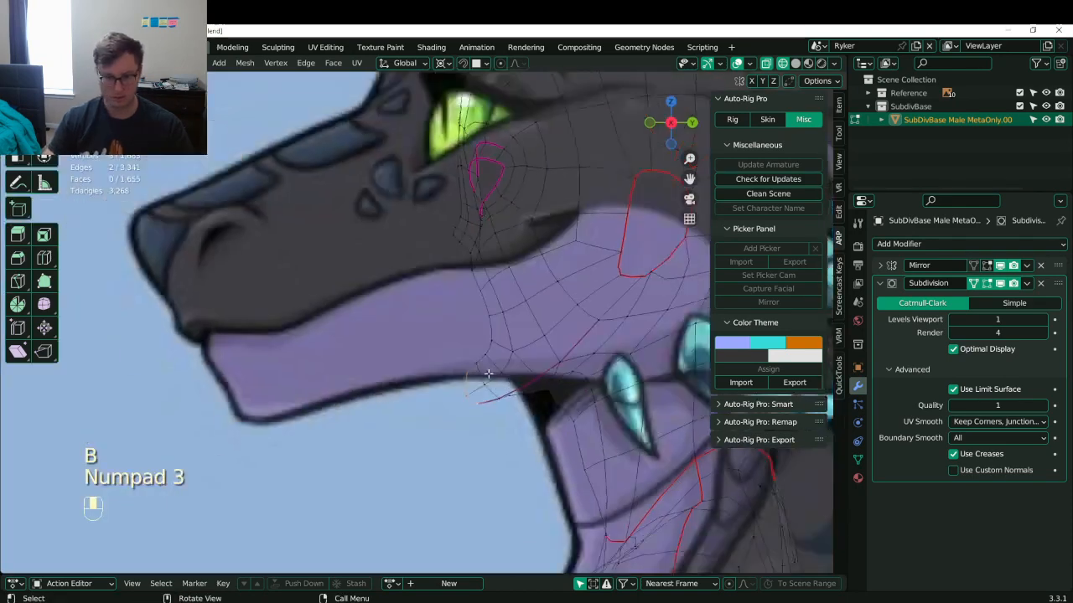
- Extrude the two chin edges forward along the reference's lower jaw
scroll(489, 373, "down", 4)
scroll(503, 352, "up", 4)
key("e")
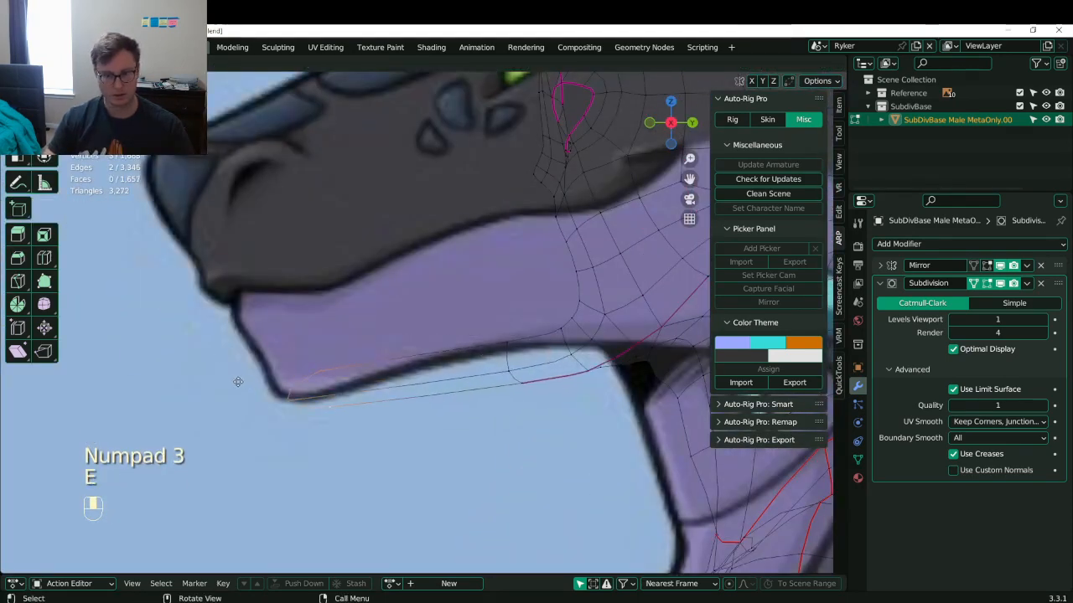
left_click(238, 381)
key("g")
left_click(401, 380)
middle_click_drag(316, 347, 324, 353, "shift")
key("ctrl+z")
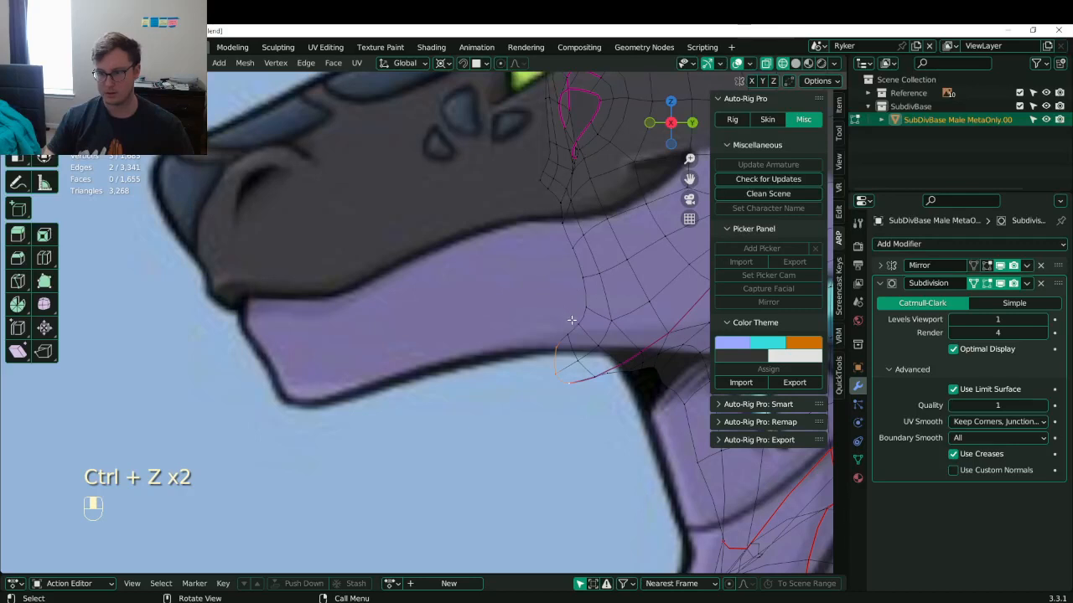
- Extrude a vertex below the snout, fill a new face there, and extrude it
left_click(581, 282)
middle_click_drag(599, 324, 564, 331, "shift")
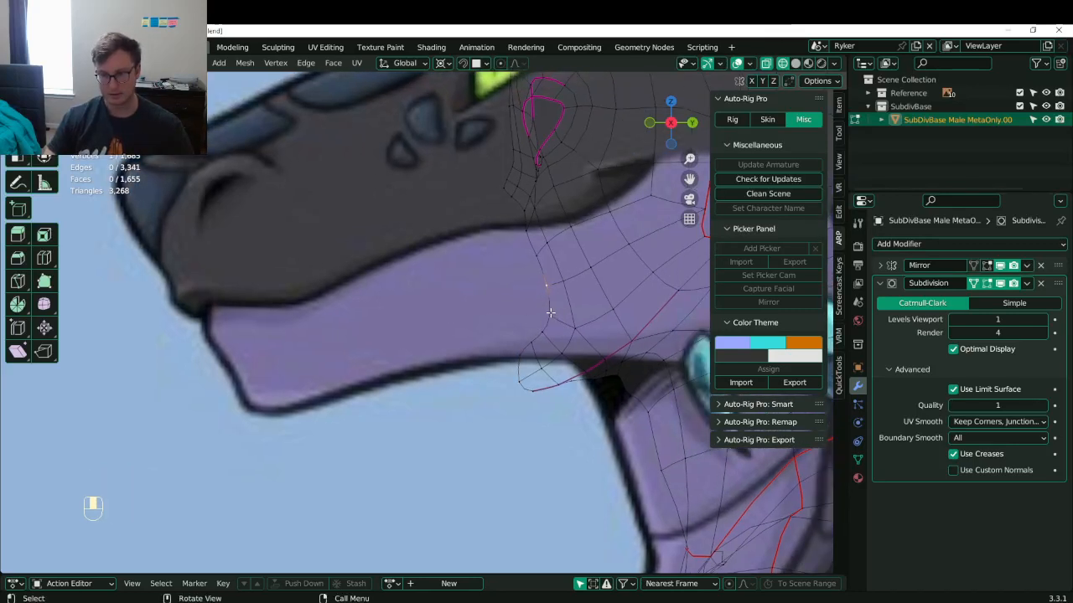
key("e")
left_click(524, 313)
key("b")
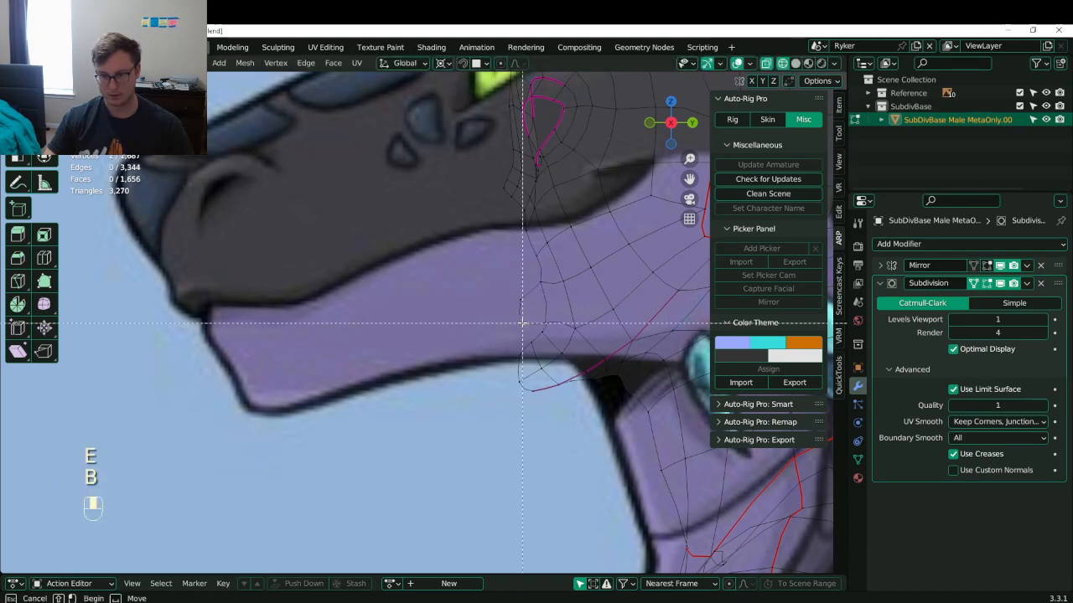
left_click_drag(522, 321, 553, 346)
key("b")
key("f")
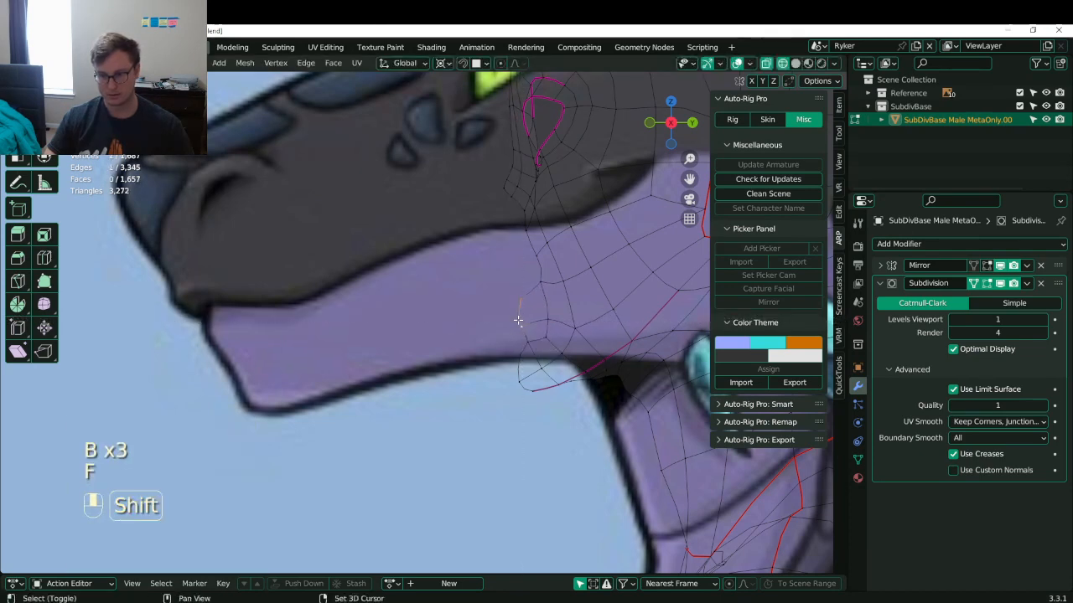
key("e")
left_click(528, 343)
- Extrude the lower snout vertices forward toward the snout tip to trace the jaw line
key("b")
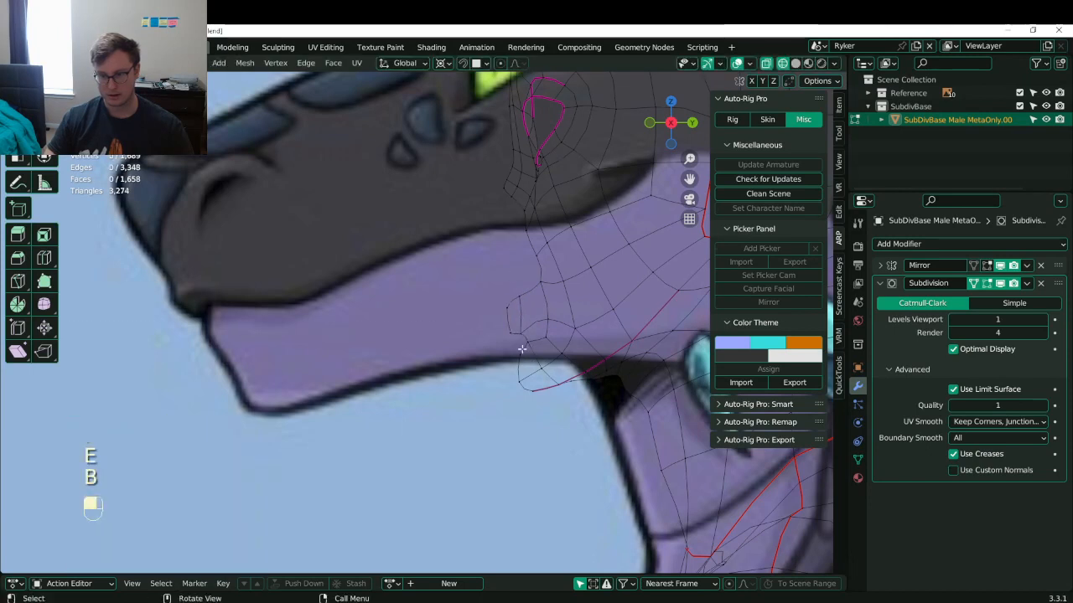
key("b")
left_click_drag(498, 324, 538, 359)
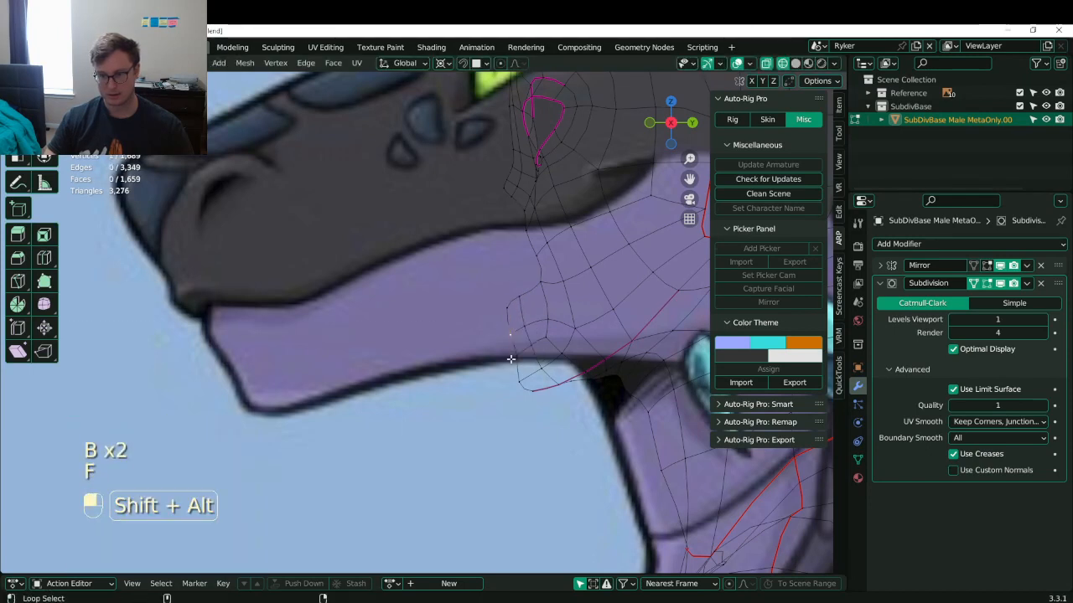
key("e")
left_click(227, 401)
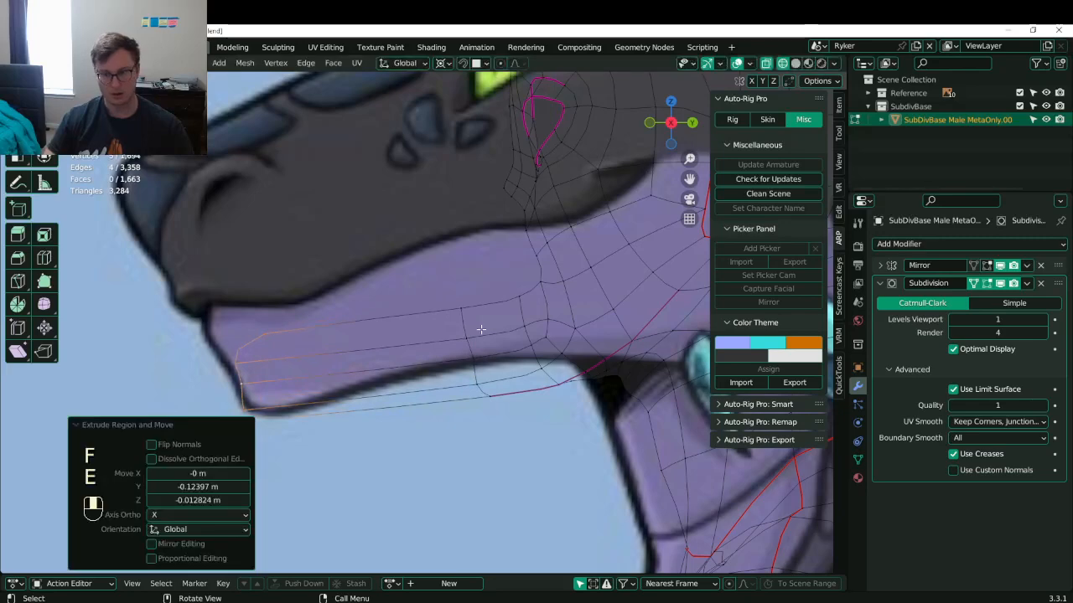
left_click(510, 273)
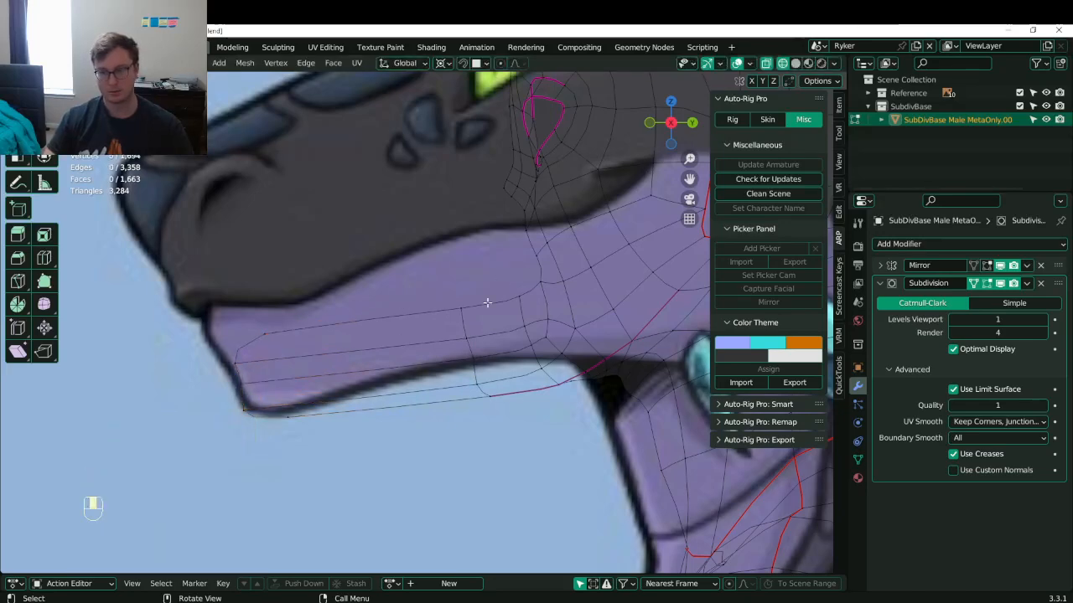
middle_click_drag(561, 272, 381, 339, "shift")
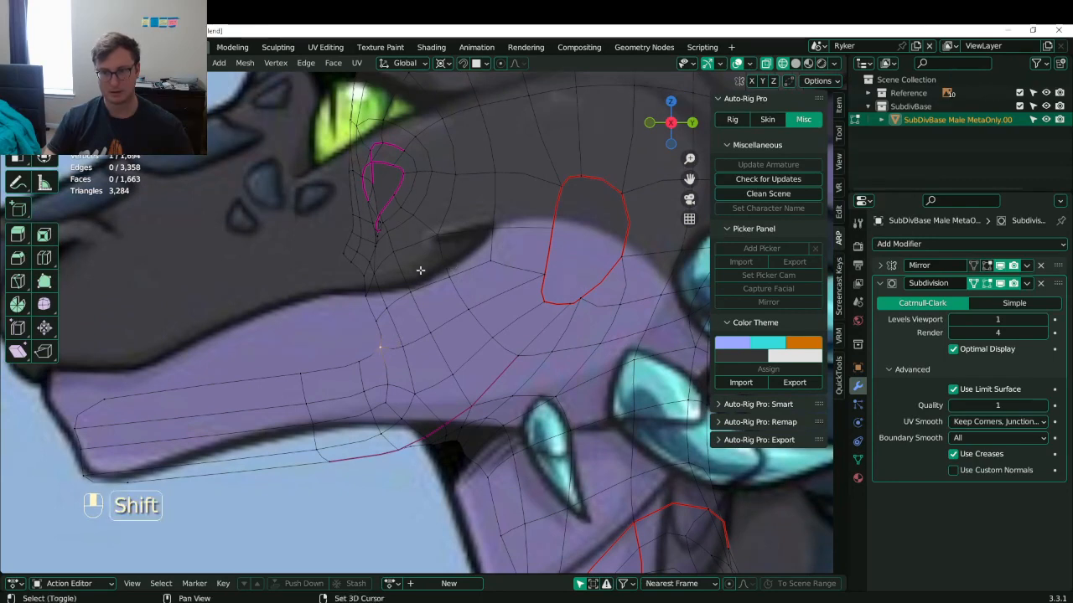
middle_click_drag(420, 270, 463, 341, "shift")
- In Object Mode, select the dragon head reference image, scale it to 0.976 and raise it
scroll(414, 270, "down", 5)
key("Tab")
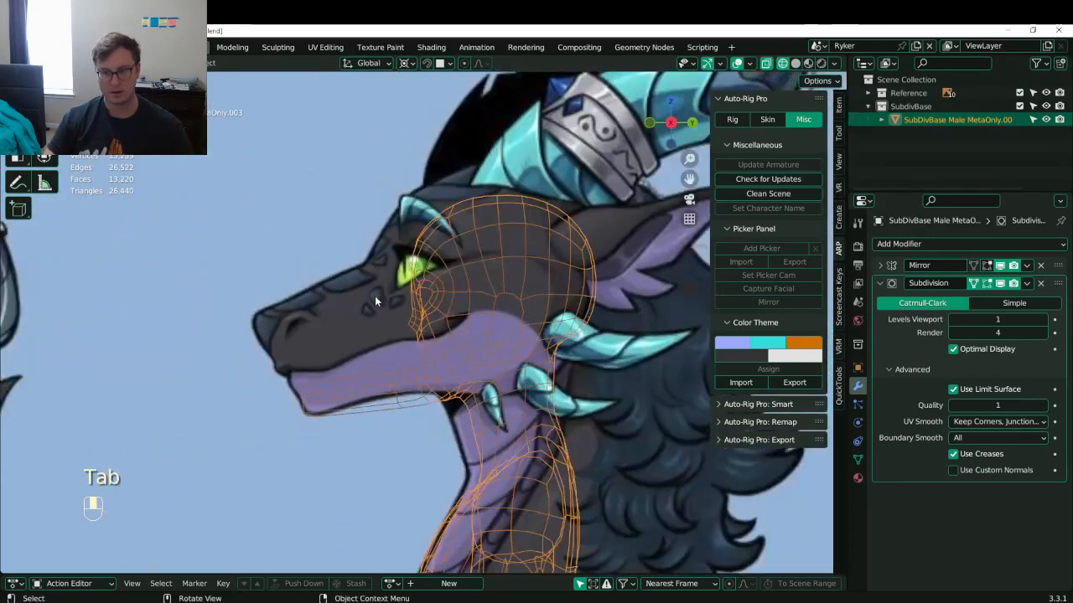
left_click(375, 297)
key("s")
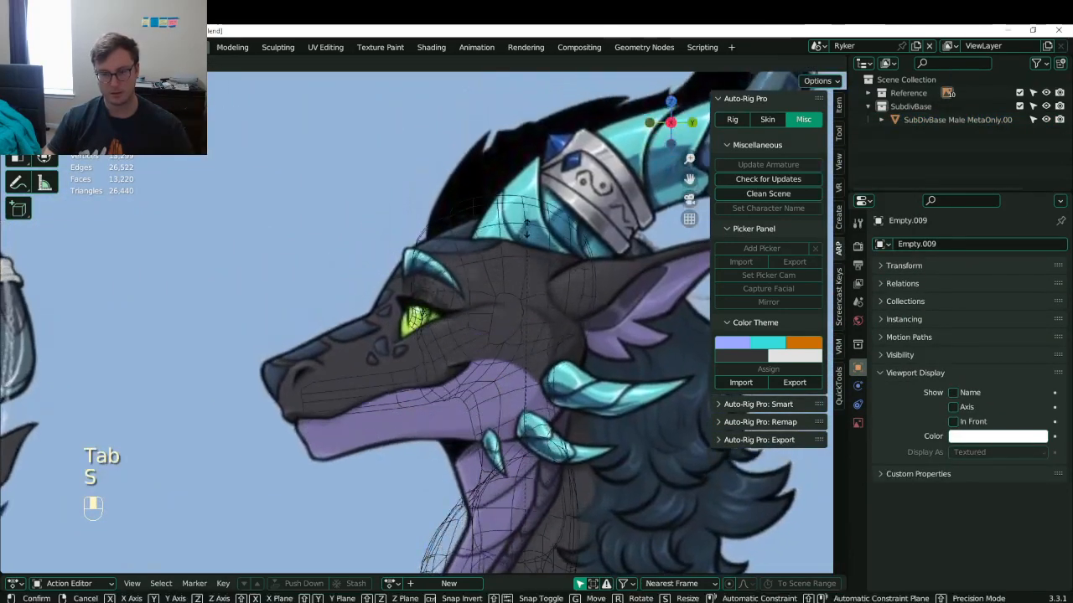
left_click(521, 183)
key("g")
left_click(521, 185)
key("s")
left_click(520, 213)
key("g")
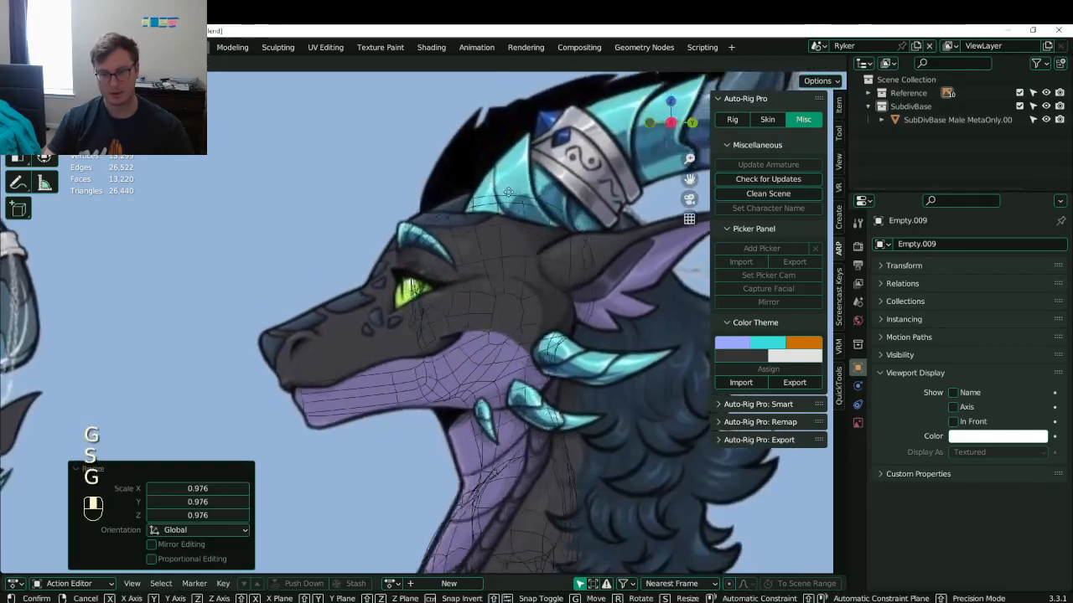
left_click(518, 186)
- Rescale the reference image through 0.965 to 1.013, nudging its position after each resize
key("s")
left_click(500, 269)
key("g")
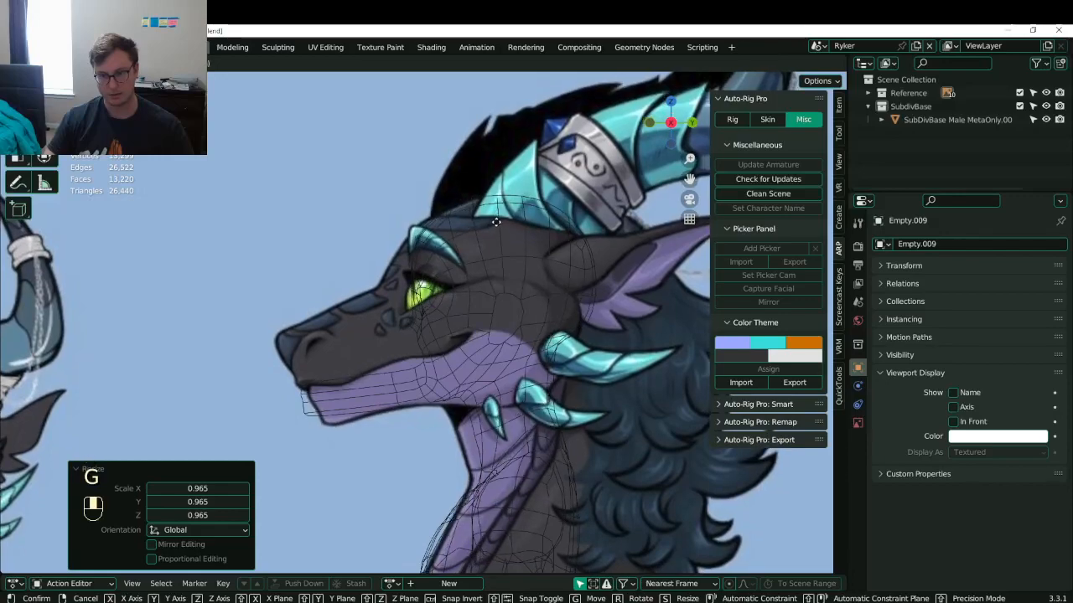
left_click(569, 197)
key("s")
left_click(573, 196)
key("g")
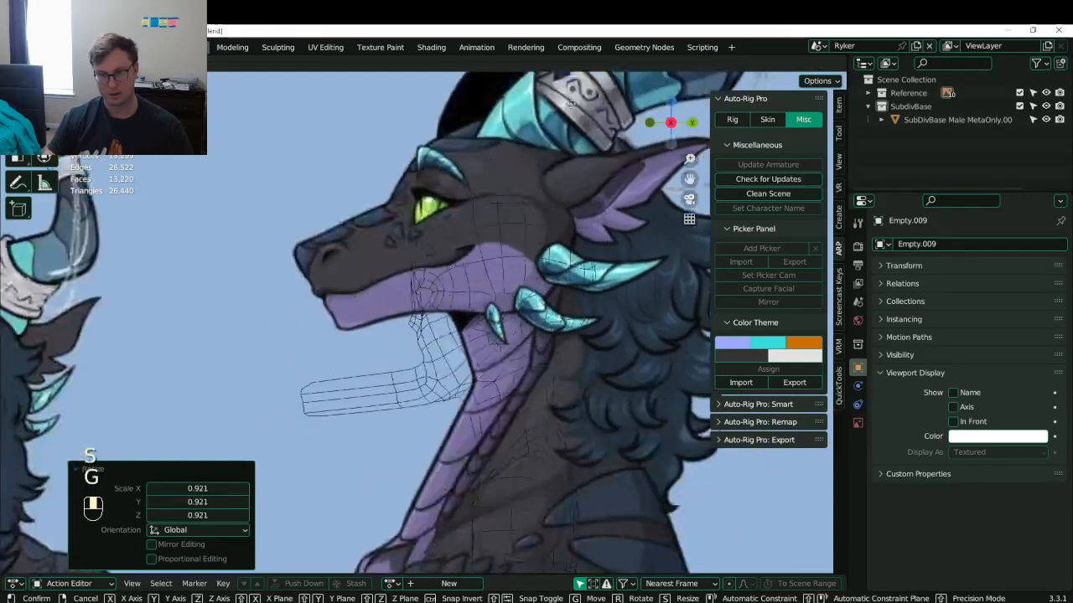
left_click(580, 195)
key("s")
left_click(573, 186)
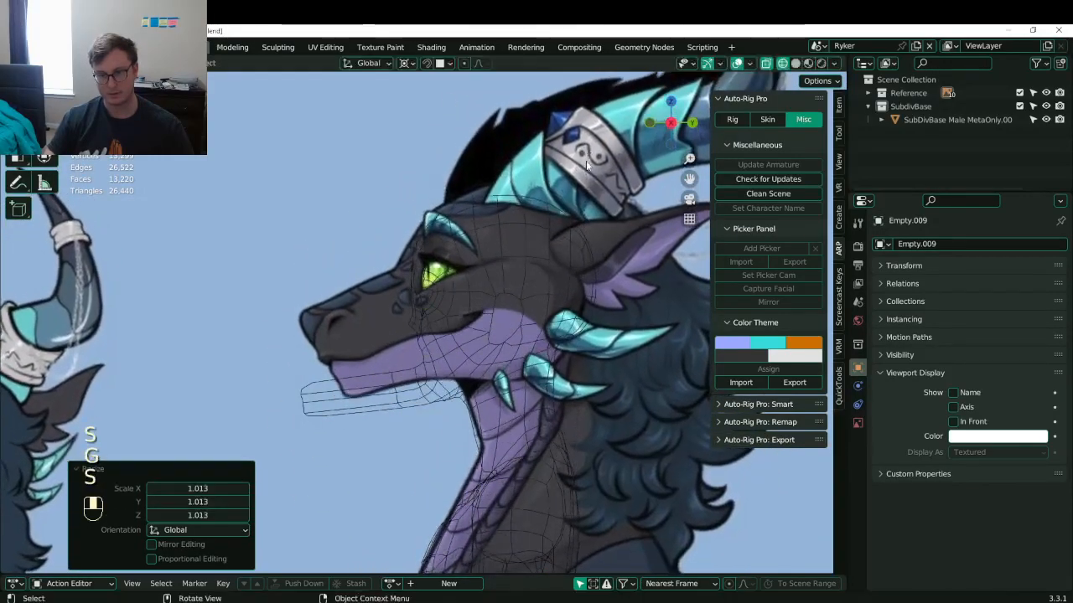
key("g")
left_click(537, 166)
- Set the reference image to 0.996 scale and align it over the head mesh
middle_click_drag(533, 165, 528, 92, "shift")
scroll(528, 156, "up", 1)
key("s")
left_click(525, 158)
key("g")
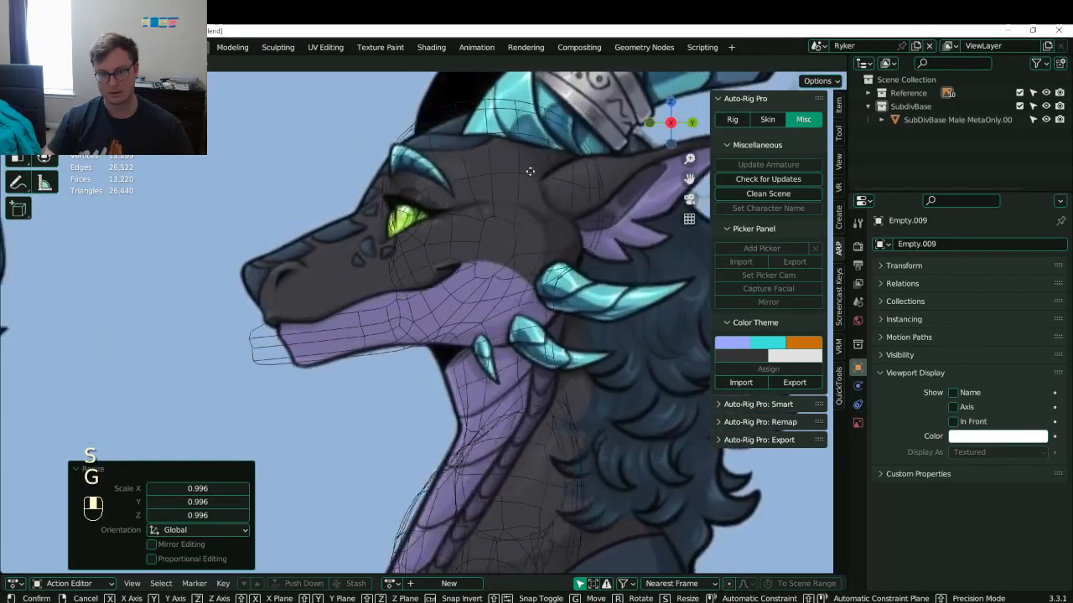
left_click(480, 228)
- Select the dragon body mesh and return to Edit Mode around the jaw
scroll(478, 222, "up", 3)
key("Tab")
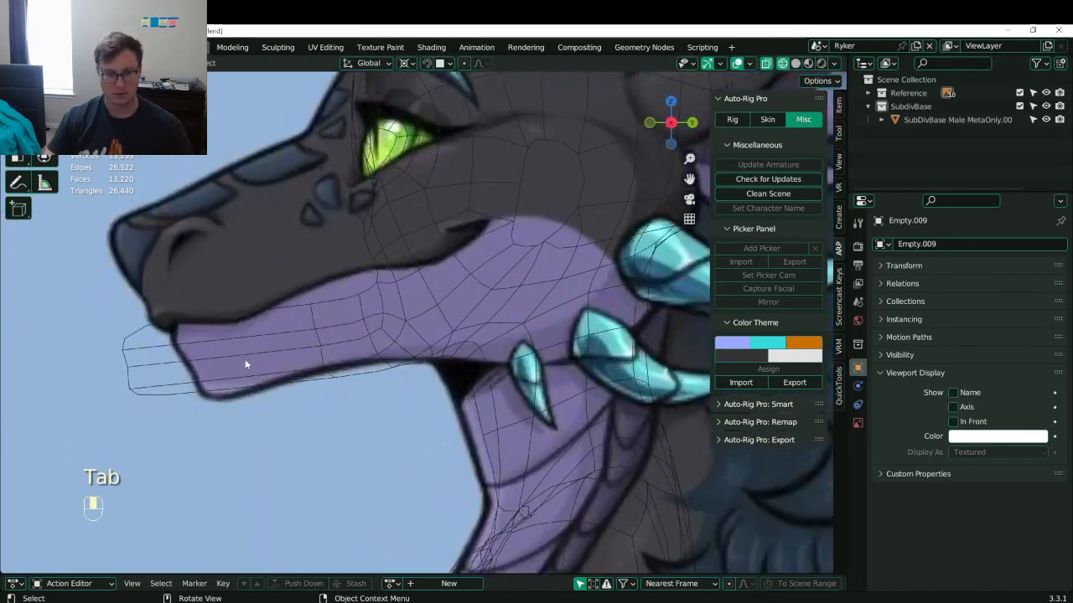
left_click(274, 336)
key("Tab")
middle_click_drag(232, 358, 335, 359, "shift")
key("b")
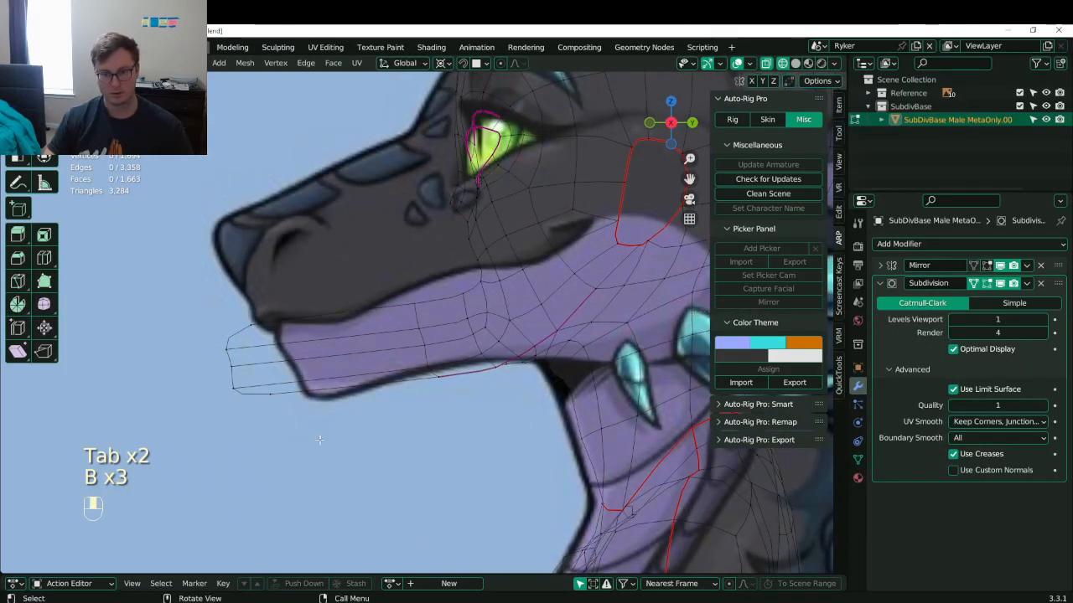
- Box-select the right arm and right hand faces, then clear the selection
key("b")
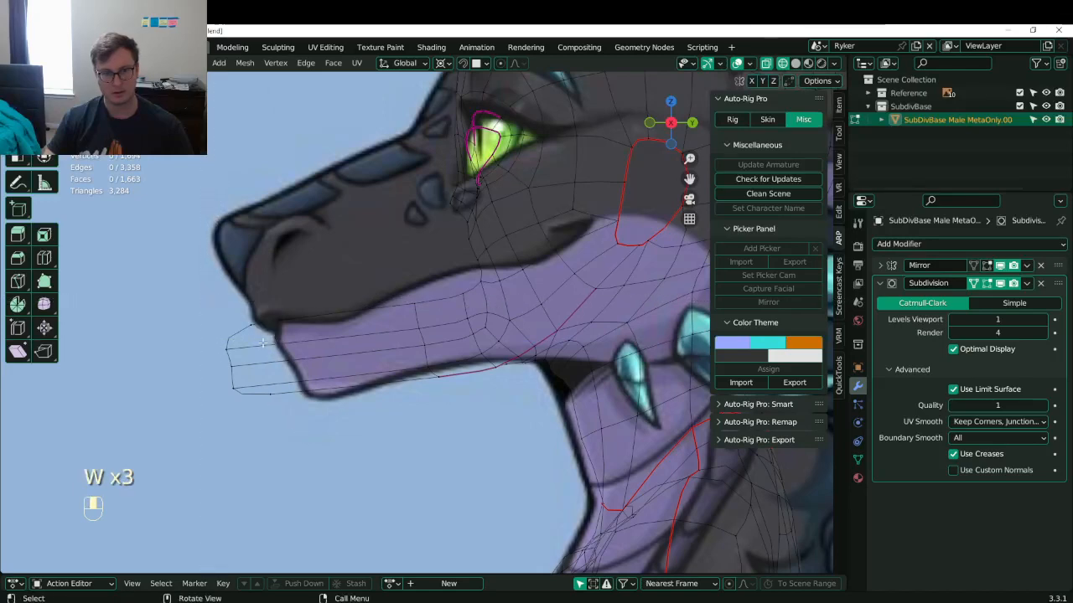
key("b")
scroll(324, 445, "down", 8)
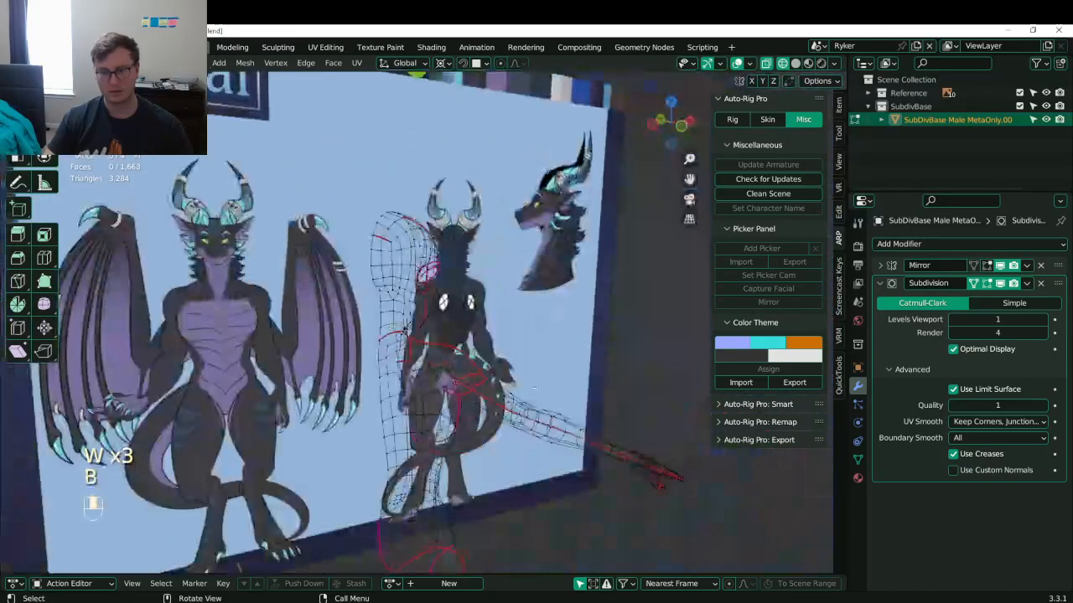
middle_click_drag(529, 386, 590, 419)
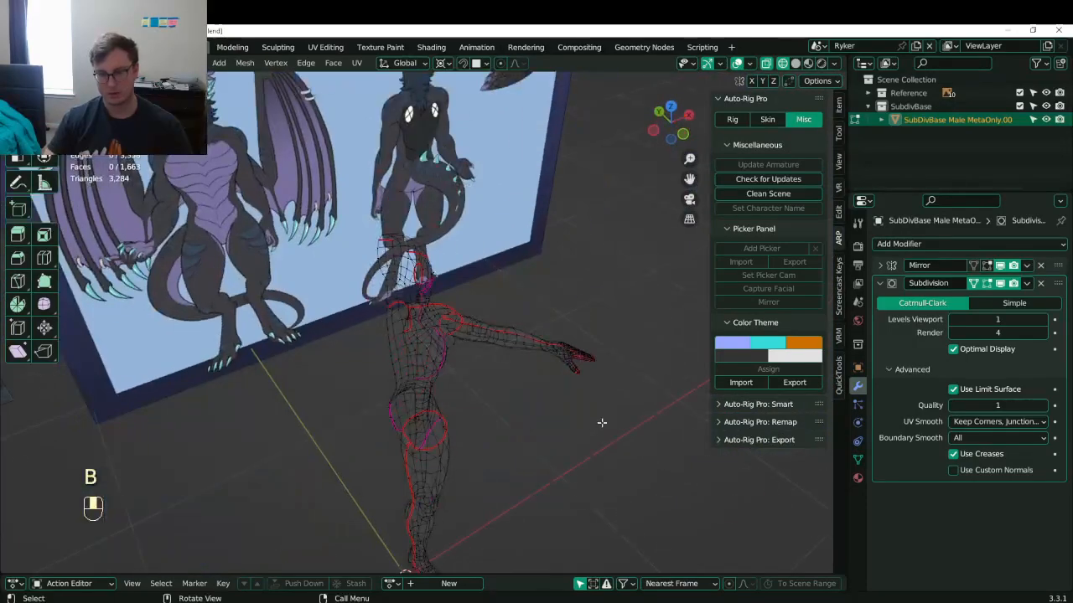
key("b")
left_click_drag(493, 273, 548, 365)
key("b")
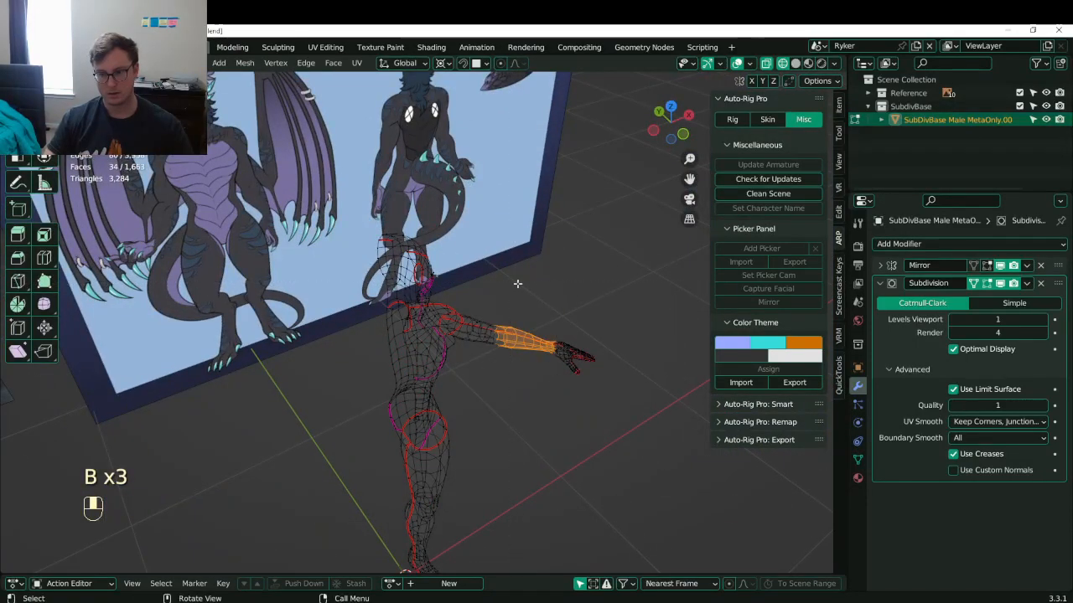
key("b")
left_click_drag(514, 289, 615, 412)
key("b")
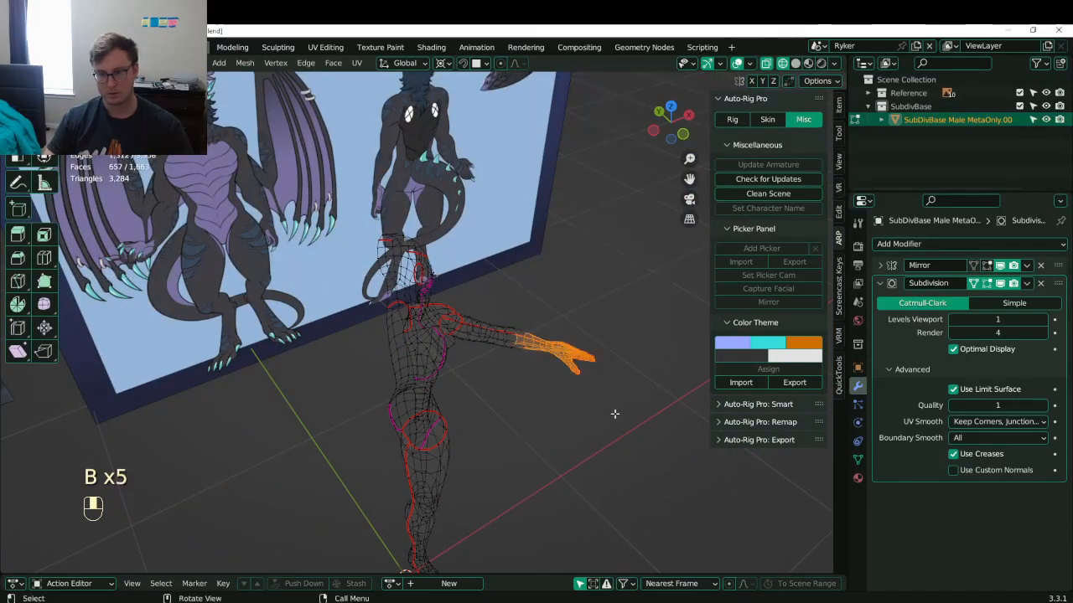
left_click(613, 409)
- In side view, move the protruding chin vertices forward and save Lunathal.blend
key("KP_3")
scroll(425, 331, "up", 6)
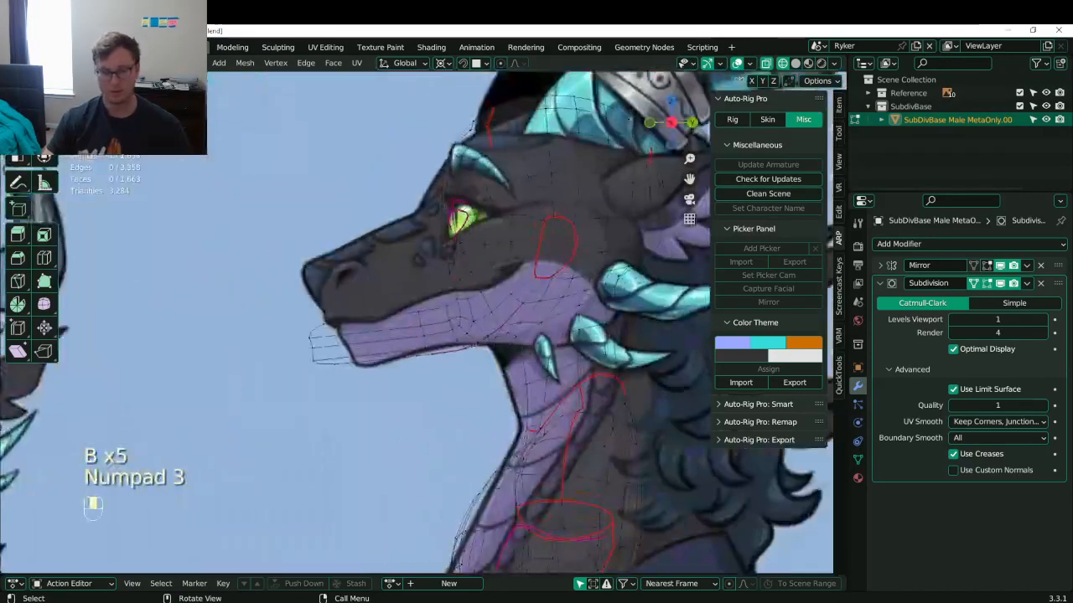
key("b")
left_click_drag(271, 291, 339, 384)
scroll(339, 384, "up", 4)
key("g")
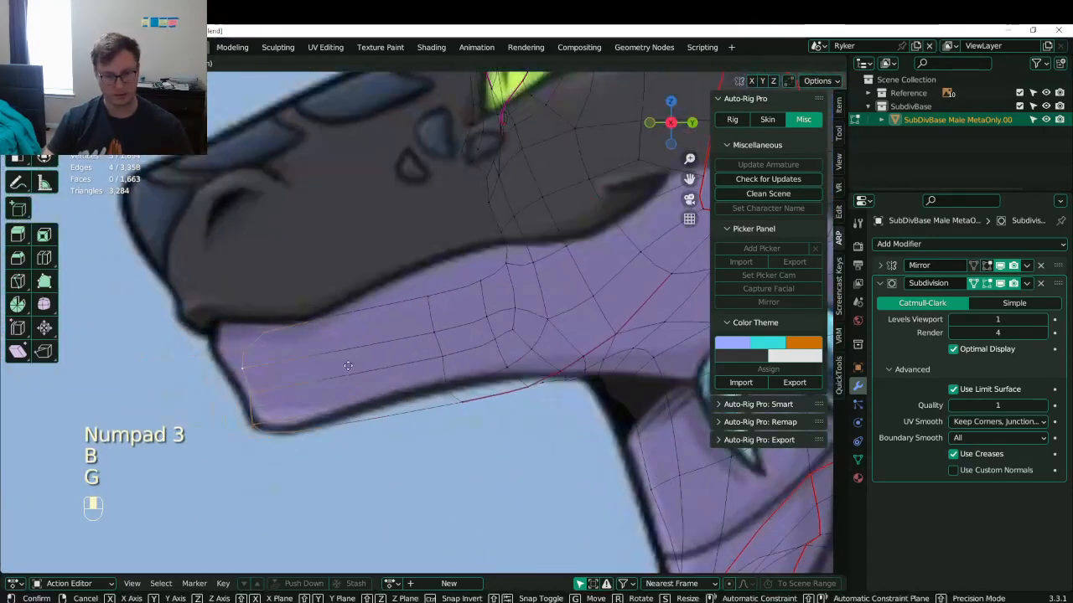
left_click(360, 359)
middle_click_drag(415, 318, 491, 309)
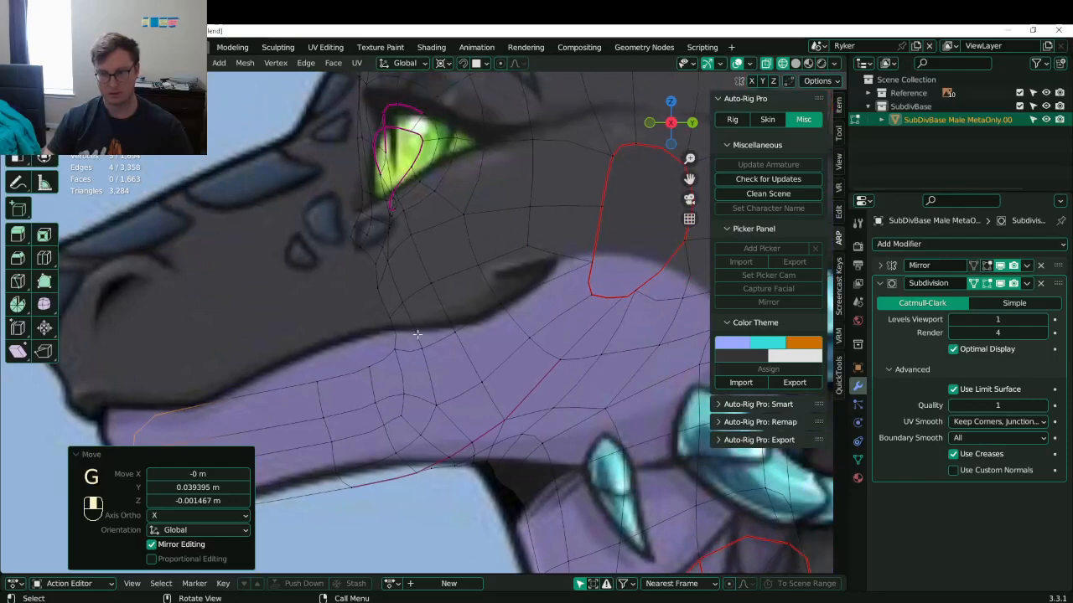
key("ctrl+s")
- Select three vertices along the jaw edge and move them up toward the reference jaw line
middle_click_drag(377, 319, 447, 343)
left_click(445, 340)
middle_click_drag(522, 371, 523, 328)
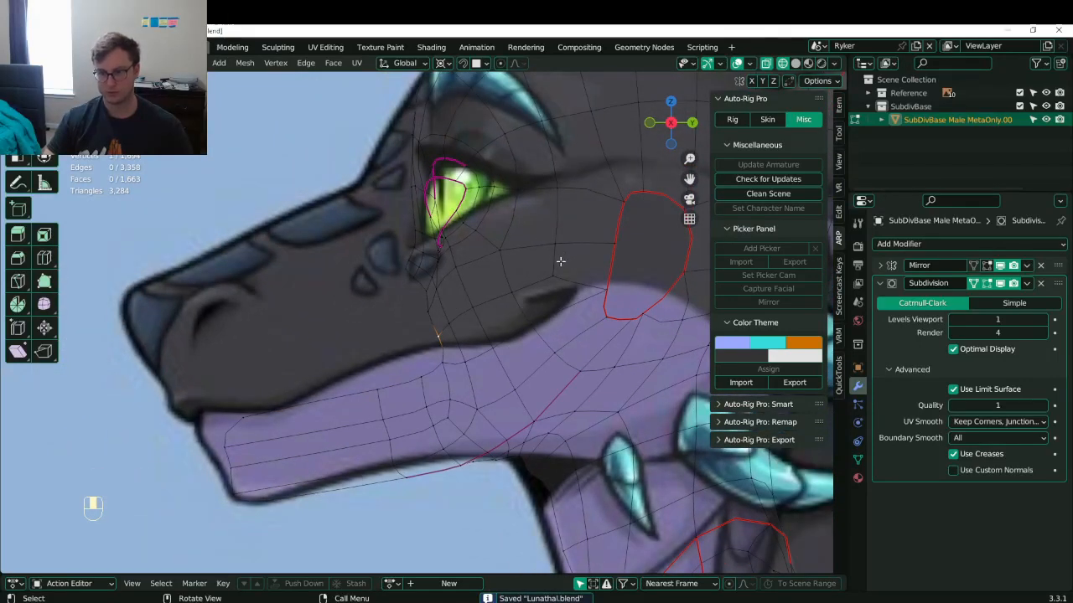
left_click(466, 359, "shift")
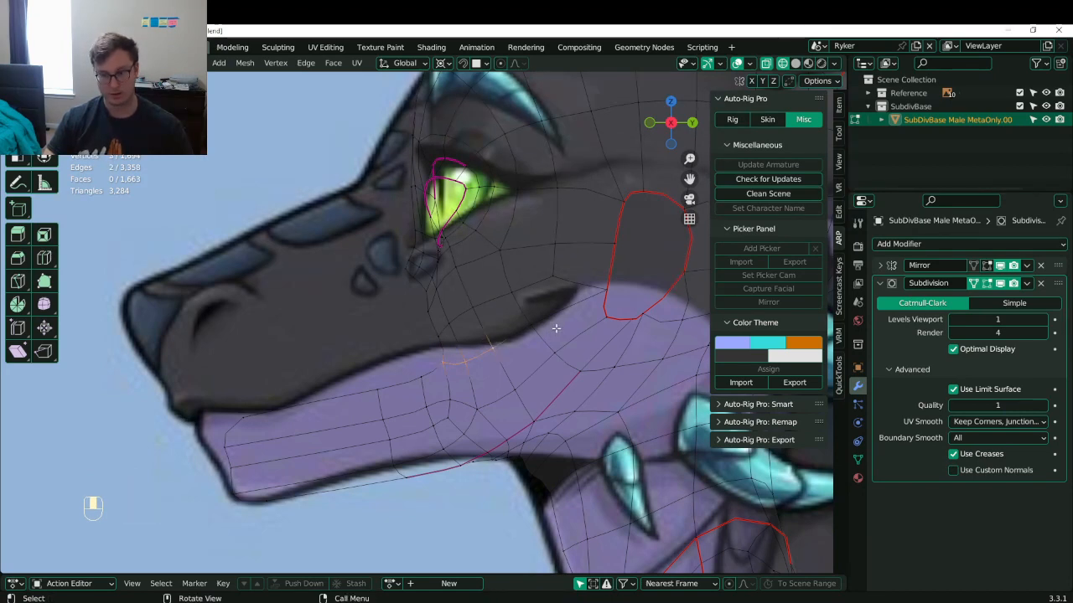
left_click(528, 321, "shift")
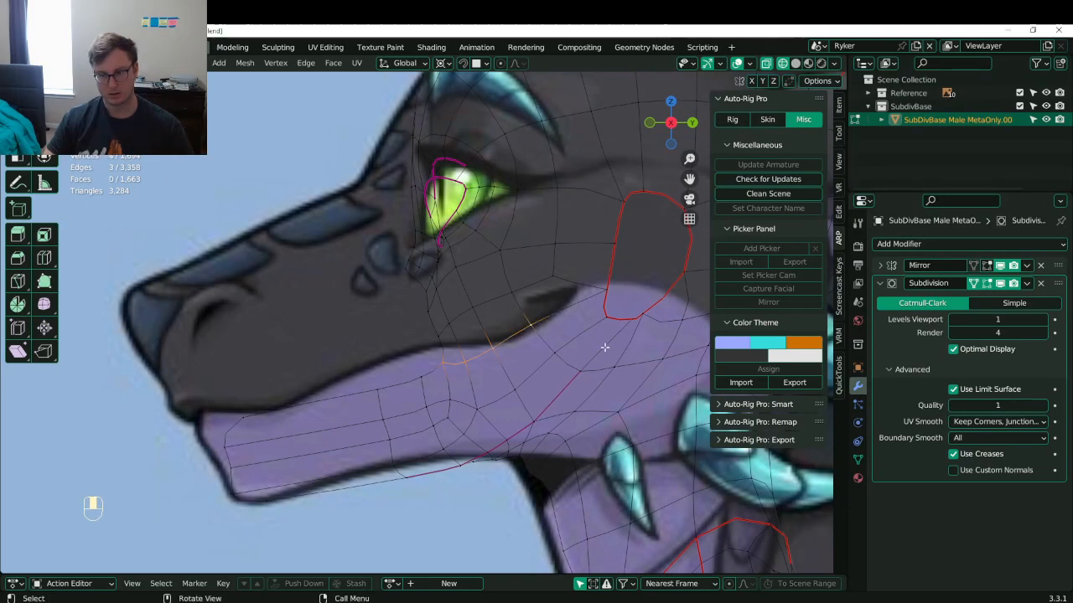
key("g")
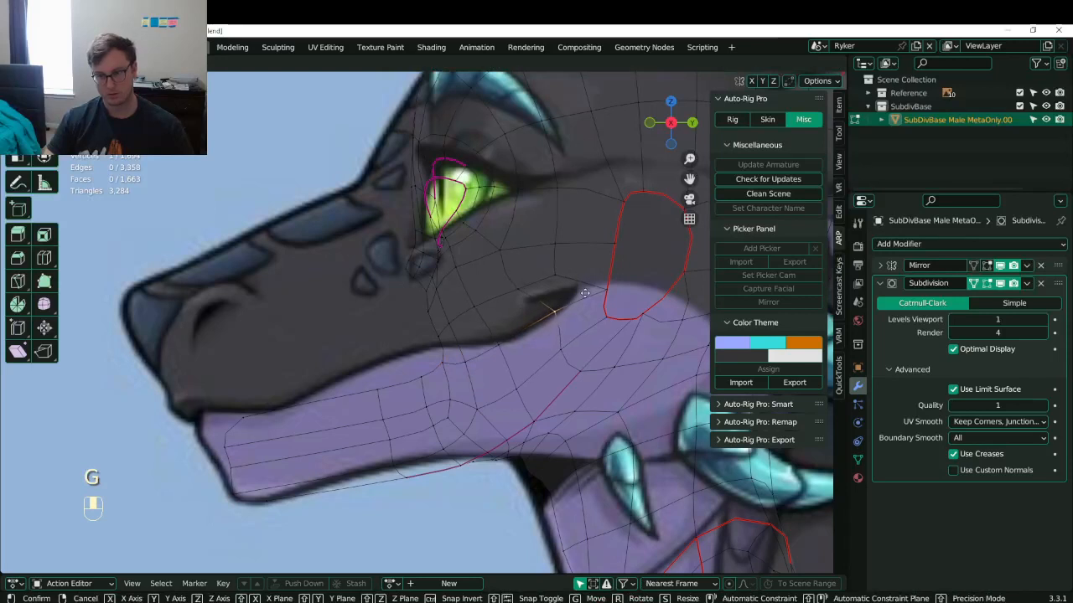
left_click(558, 277)
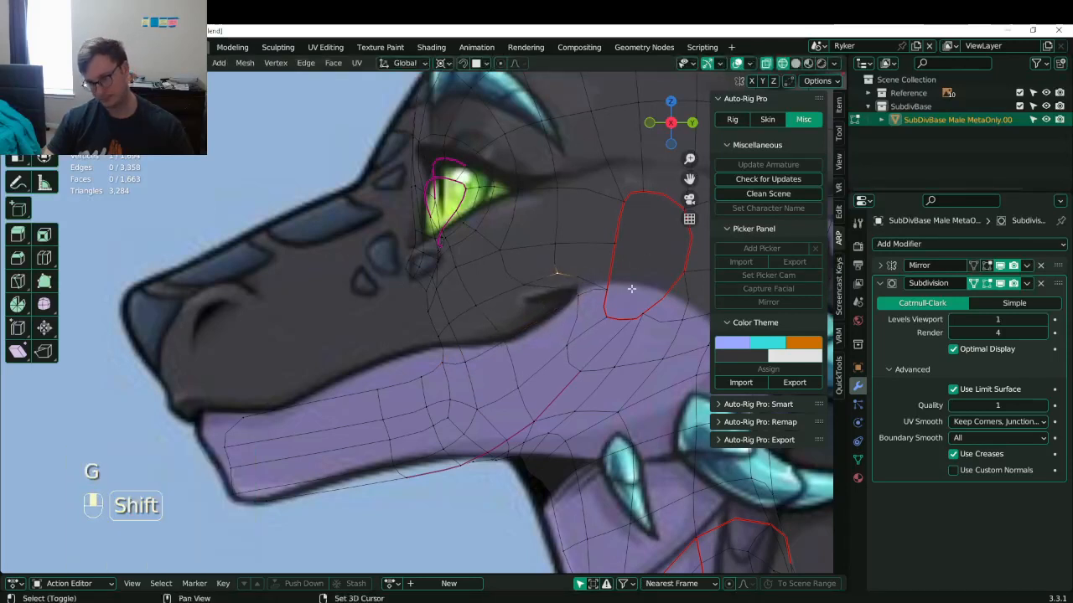
middle_click_drag(556, 271, 492, 307, "shift")
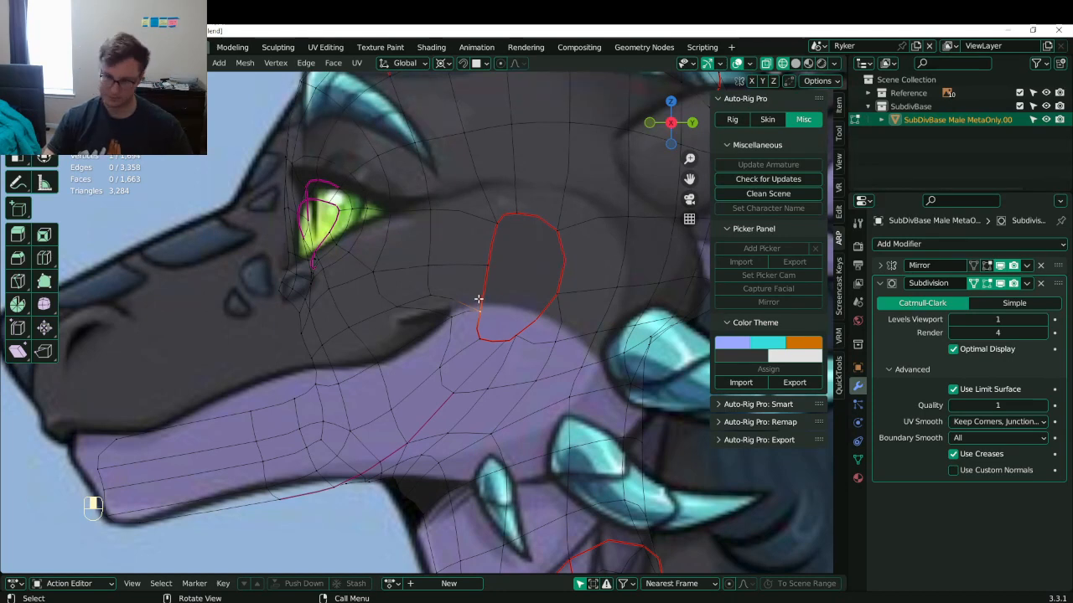
- Move the mouth-corner vertex down-left, then rip a neighbouring vertex and delete it
left_click(442, 323)
key("g")
left_click(417, 335)
left_click(474, 298)
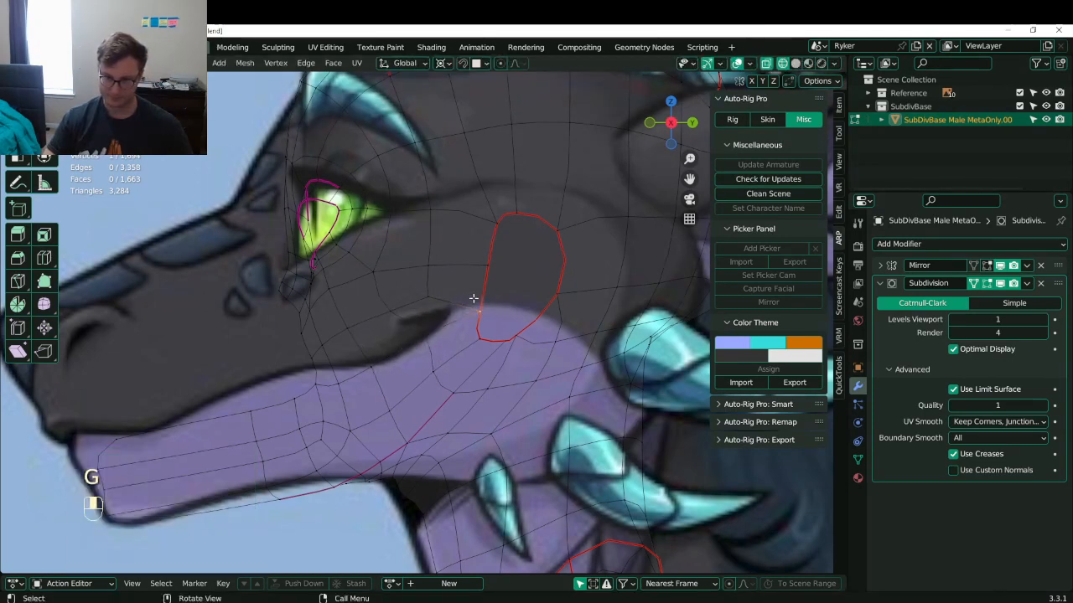
key("v")
left_click(484, 287)
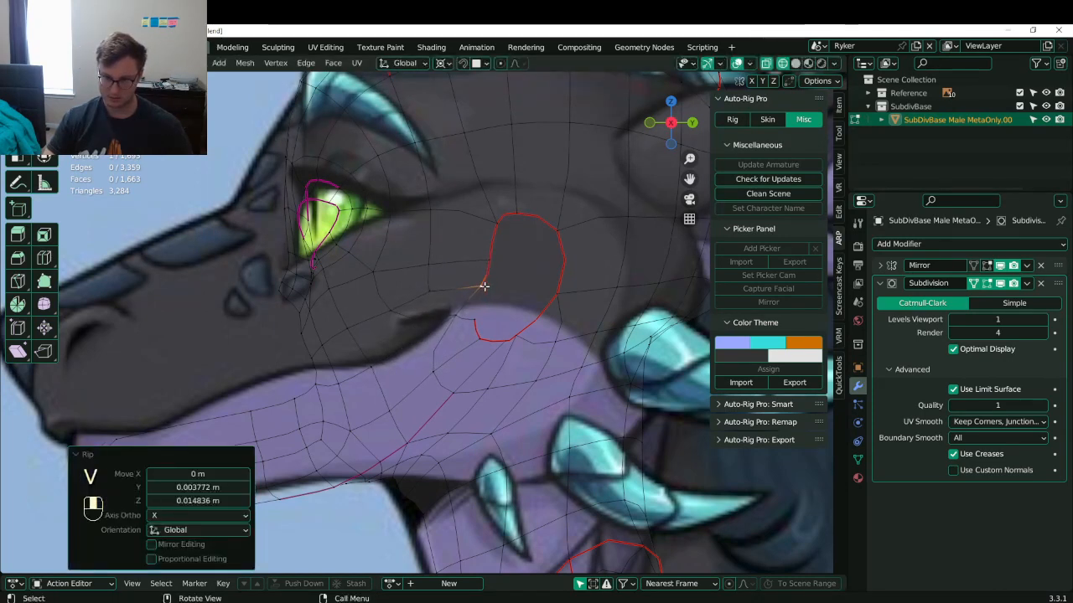
key("x")
left_click(462, 309)
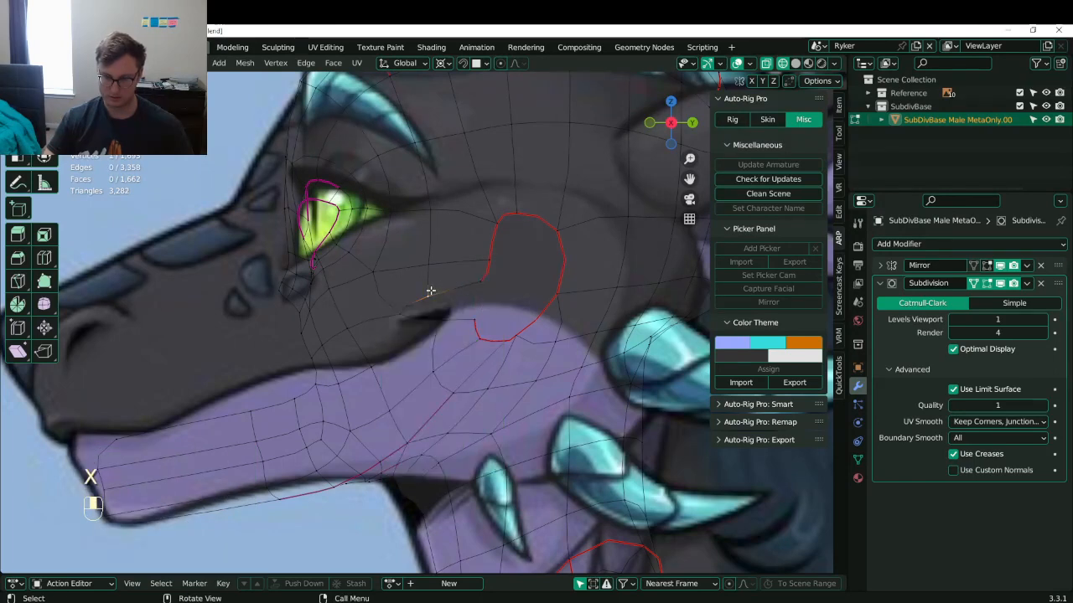
- Delete the mouth-corner vertices and reposition the remaining corner vertex
key("b")
left_click_drag(420, 273, 509, 302)
key("x")
left_click(496, 290)
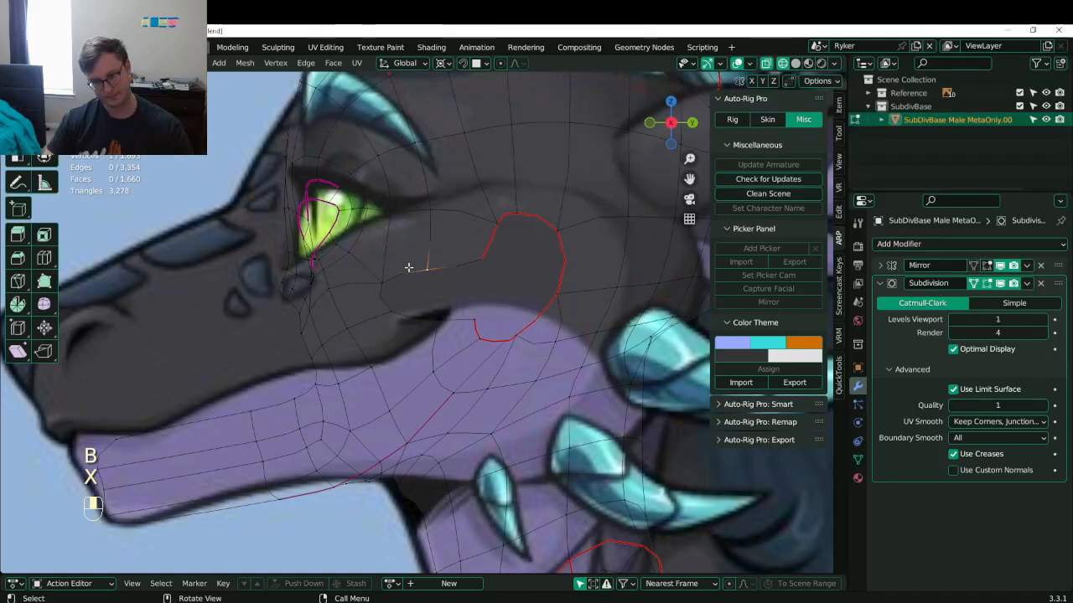
key("b")
left_click_drag(379, 244, 442, 328)
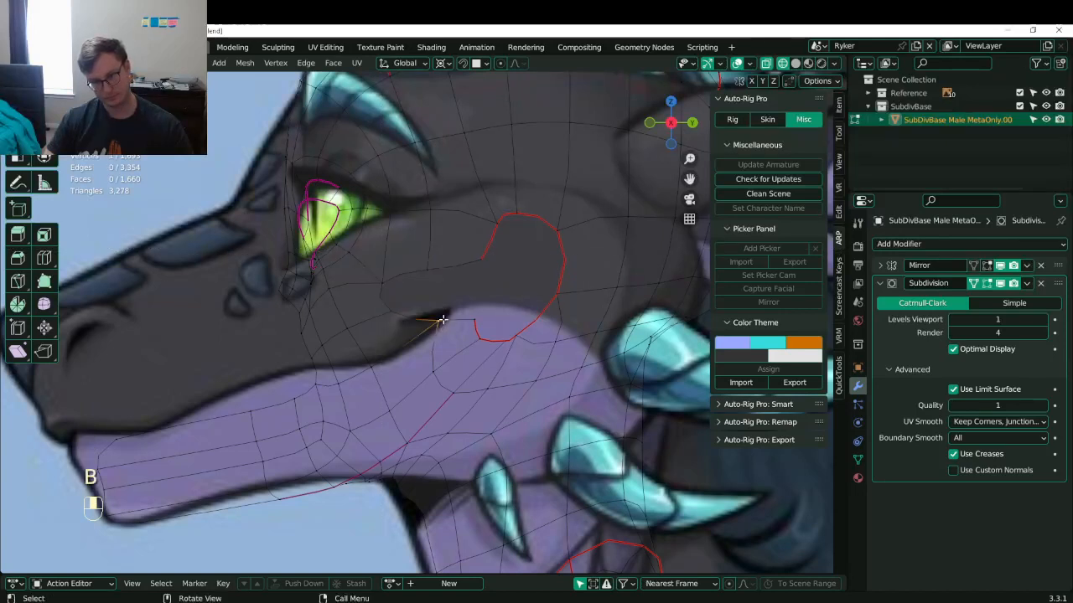
key("g")
left_click(410, 355)
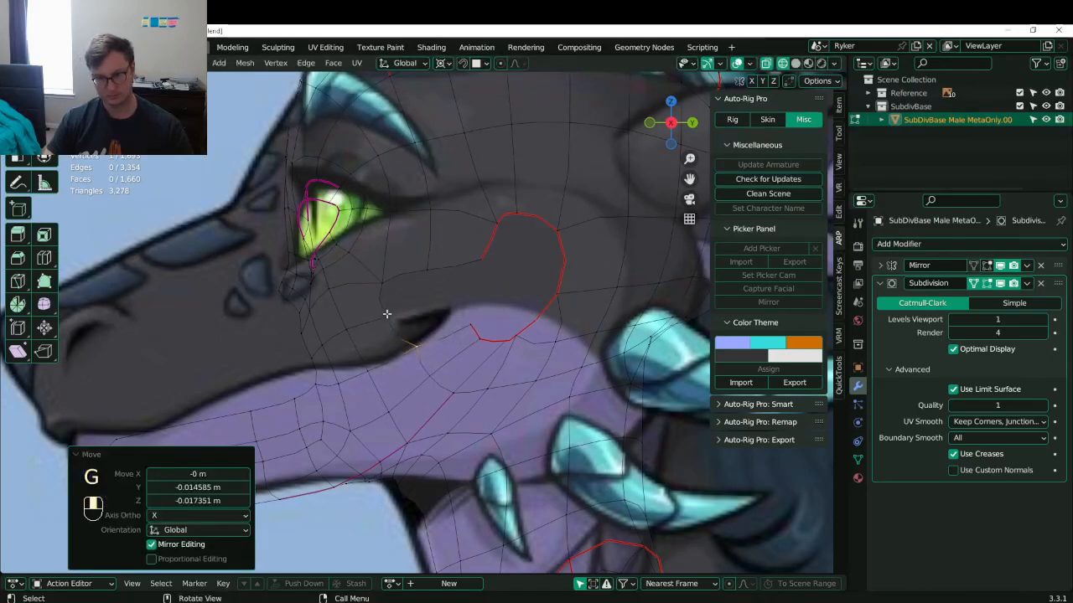
- Extrude two vertices along the mouth line and fill two faces across the gap
key("e")
left_click(427, 307)
key("e")
left_click(489, 291)
key("b")
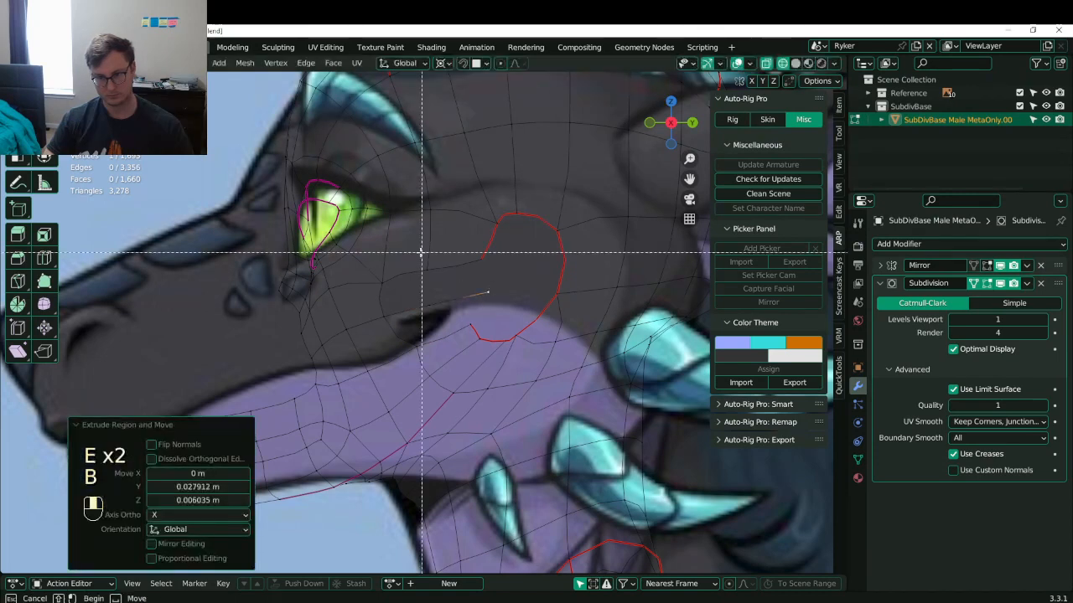
left_click_drag(422, 251, 498, 306)
key("f")
key("b")
left_click_drag(376, 268, 460, 342)
key("f")
- Raise the selected vertices by 0.004275 m and orbit out to check the reference planes
key("b")
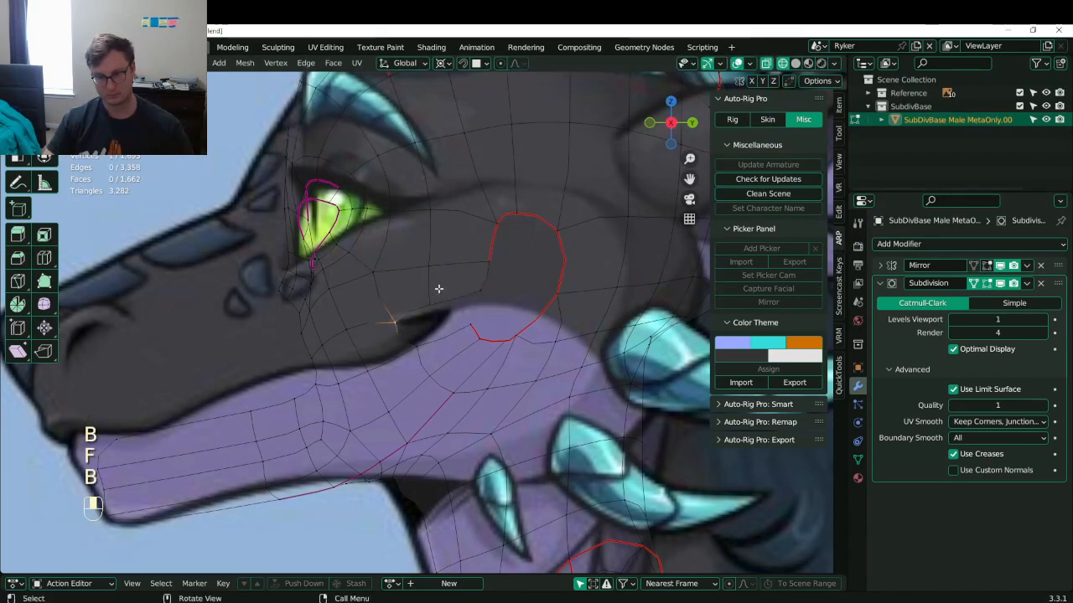
key("g")
left_click(473, 315)
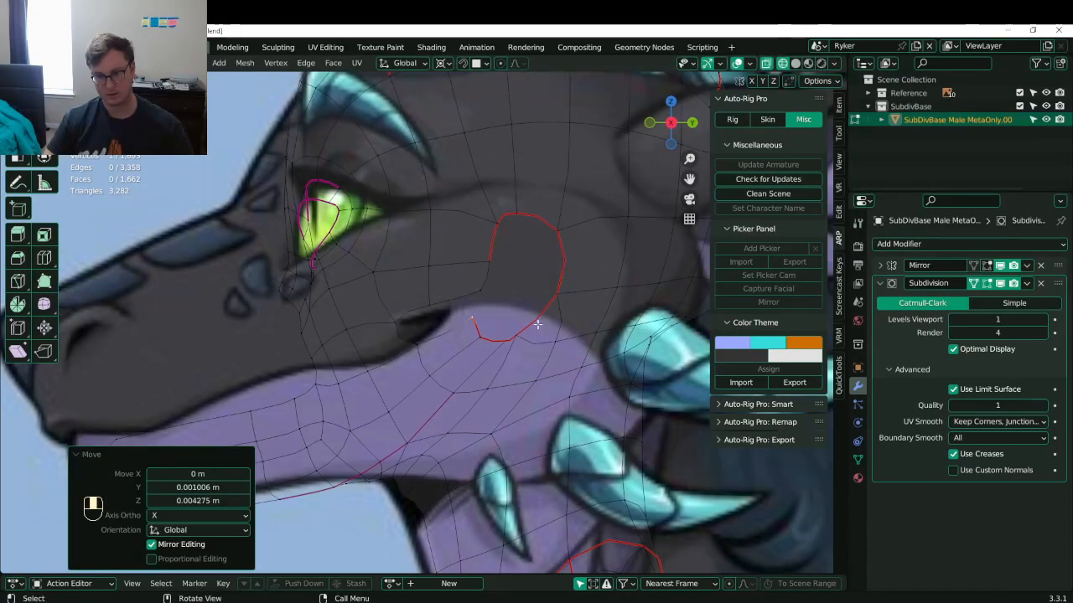
scroll(538, 324, "down", 6)
middle_click_drag(538, 324, 403, 336)
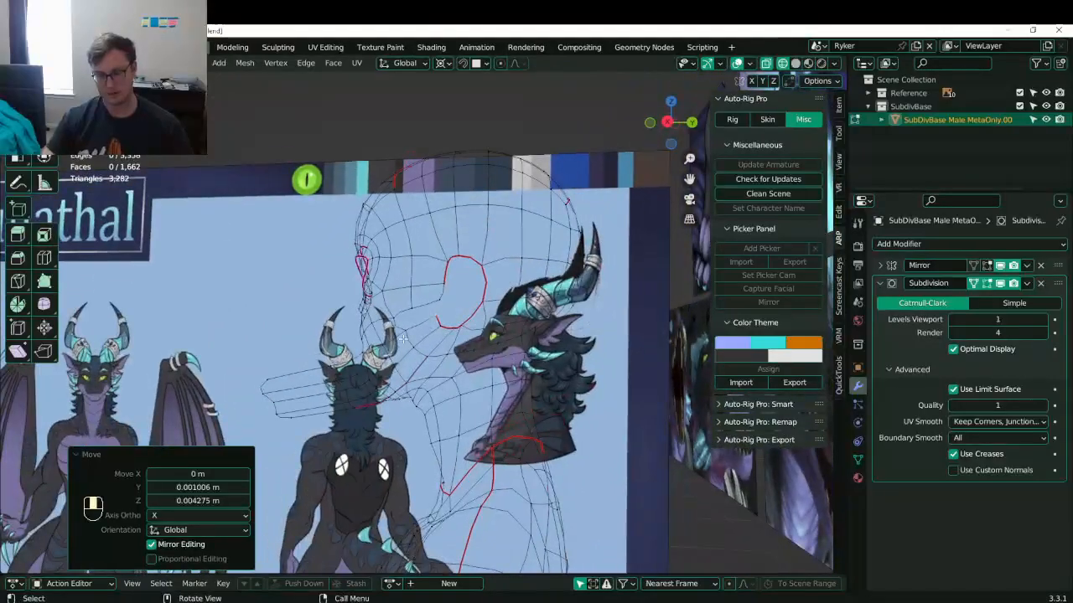
- In side view, box-select the upper head vertices, undoing an accidental move
key("KP_3")
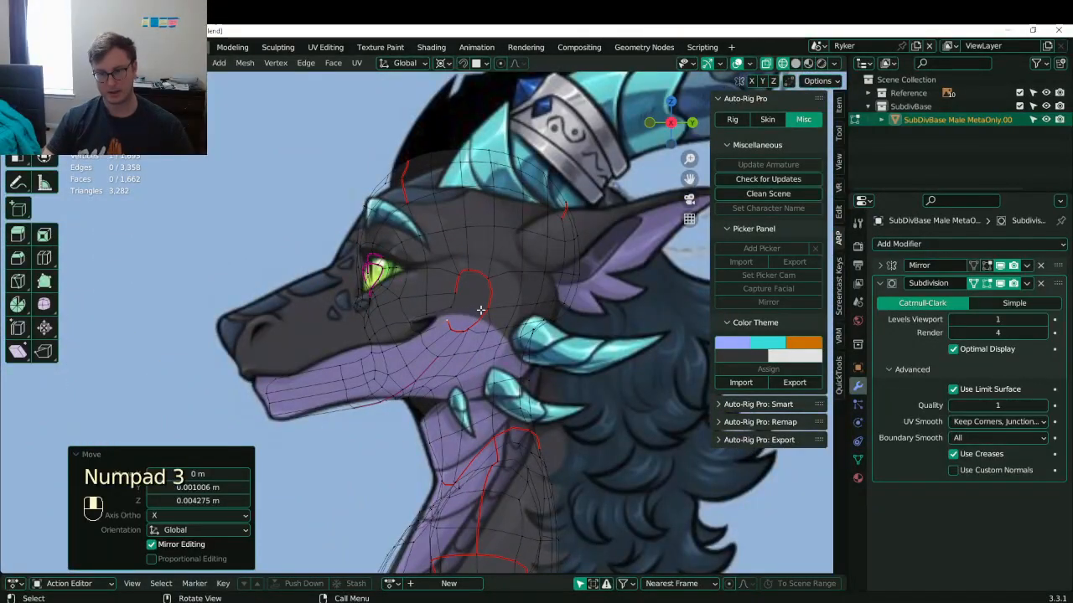
scroll(480, 311, "down", 5)
scroll(447, 322, "up", 9)
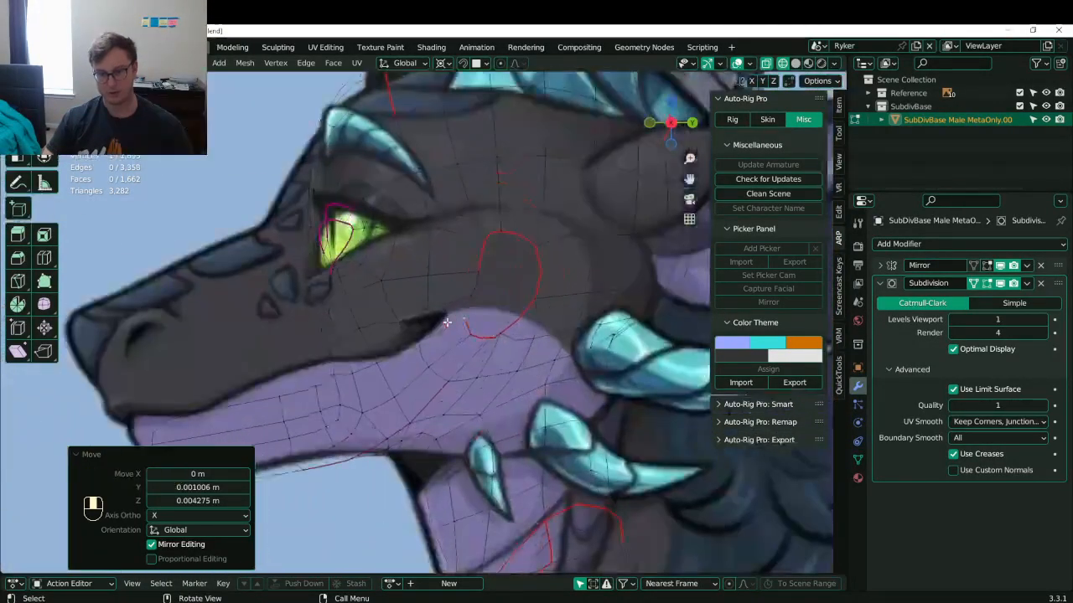
scroll(447, 322, "down", 6)
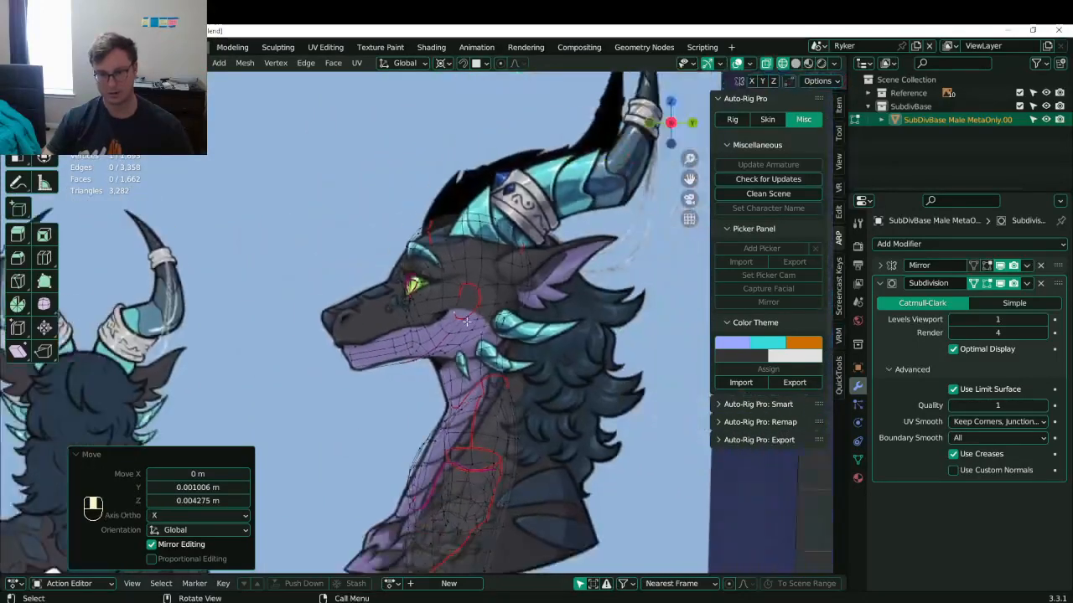
key("b")
left_click_drag(398, 214, 535, 323)
scroll(425, 332, "up", 3)
key("b")
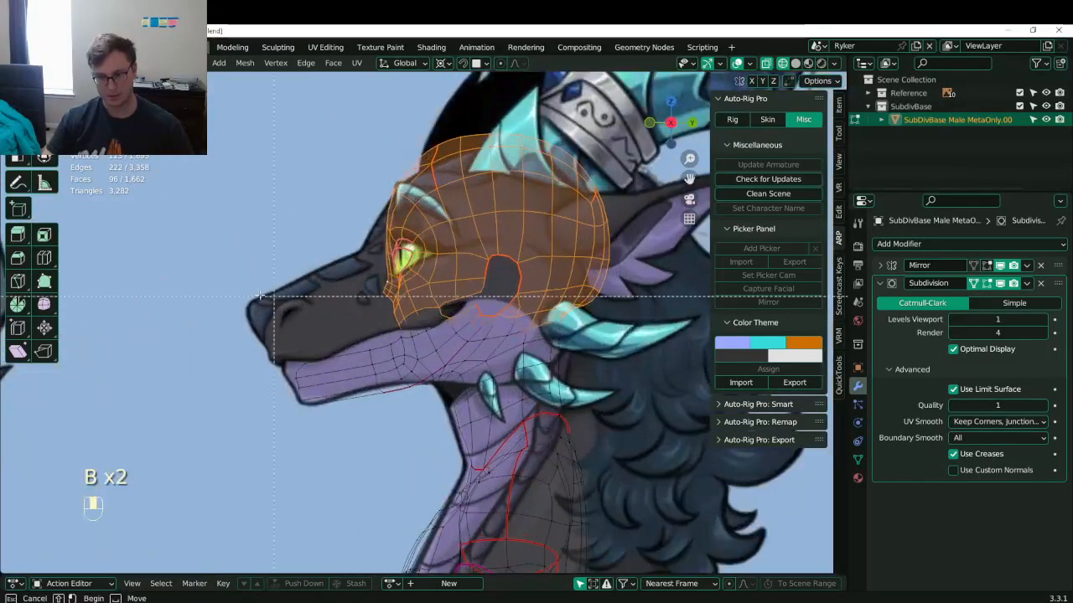
left_click_drag(260, 295, 256, 295)
key("ctrl+z")
- Select the mouth edge loop and duplicate it in place
middle_click_drag(369, 227, 433, 266)
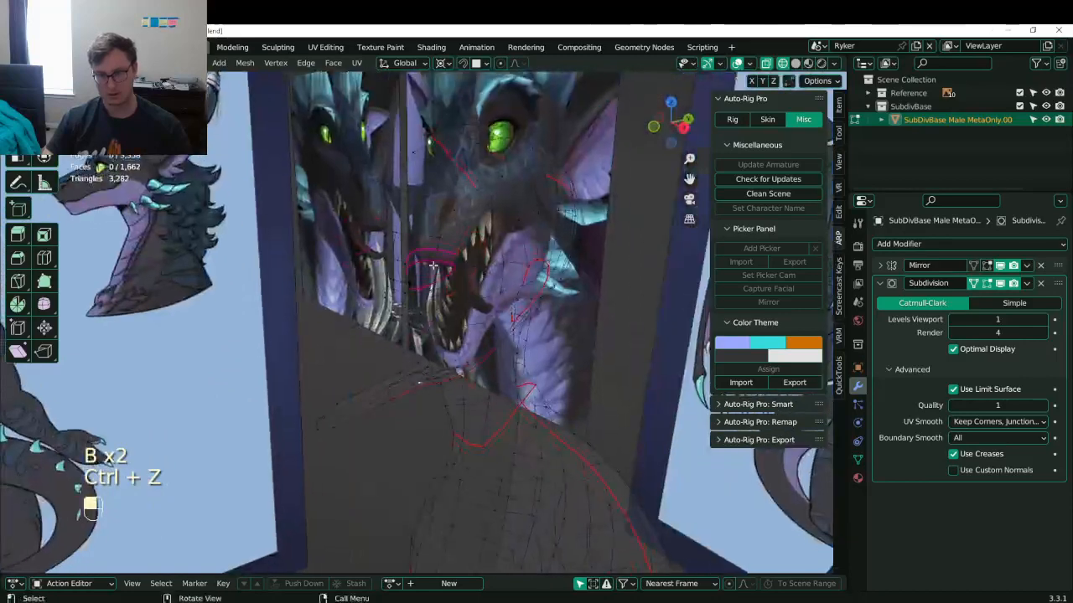
left_click(435, 270, "alt+shift")
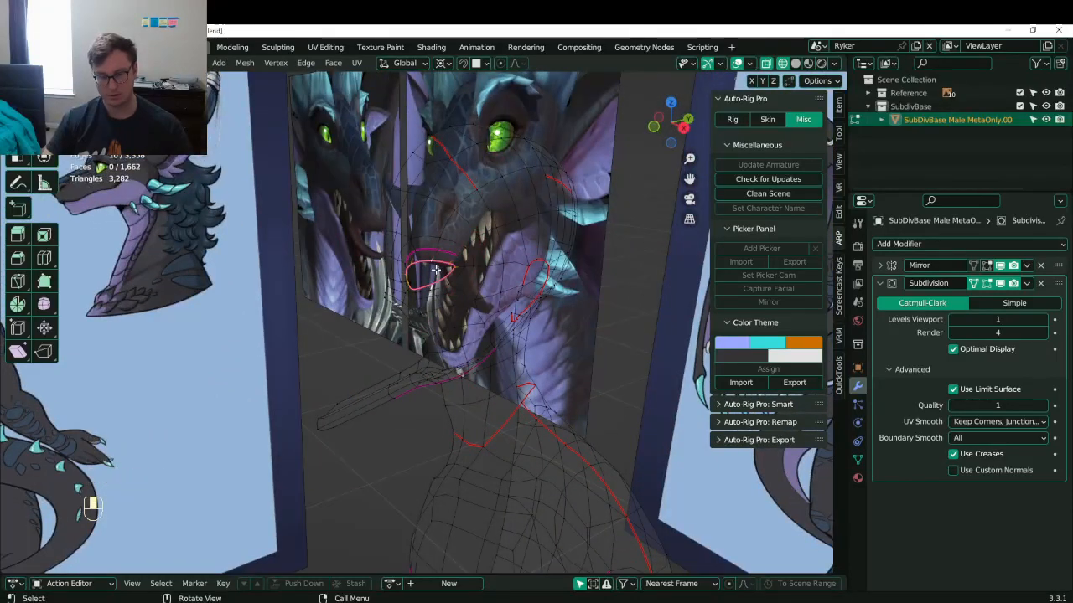
key("ctrl+KP_Add")
key("ctrl+z")
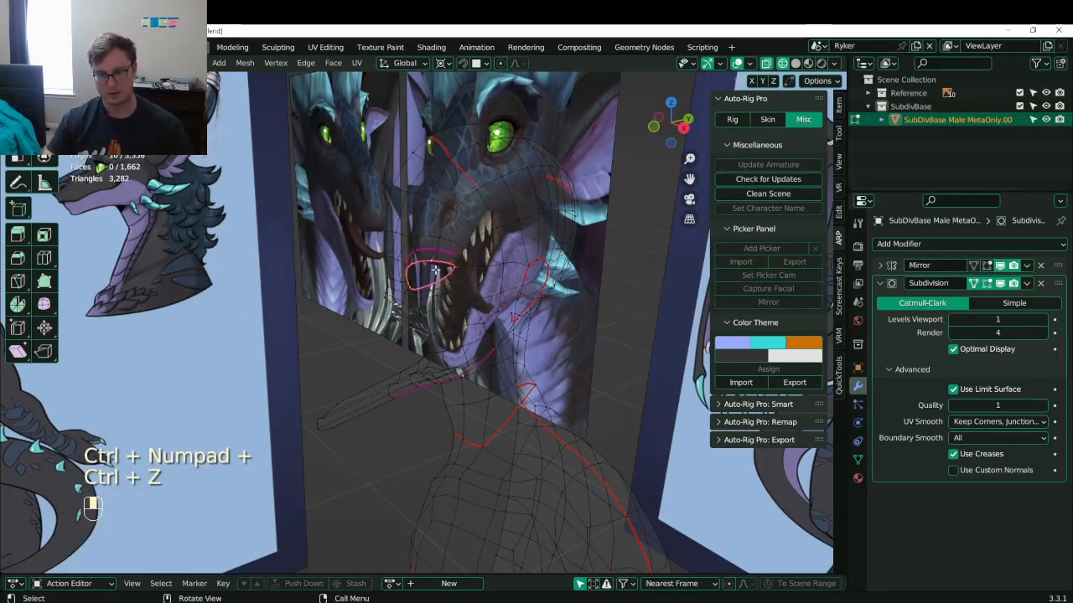
key("shift+d")
left_click(435, 270)
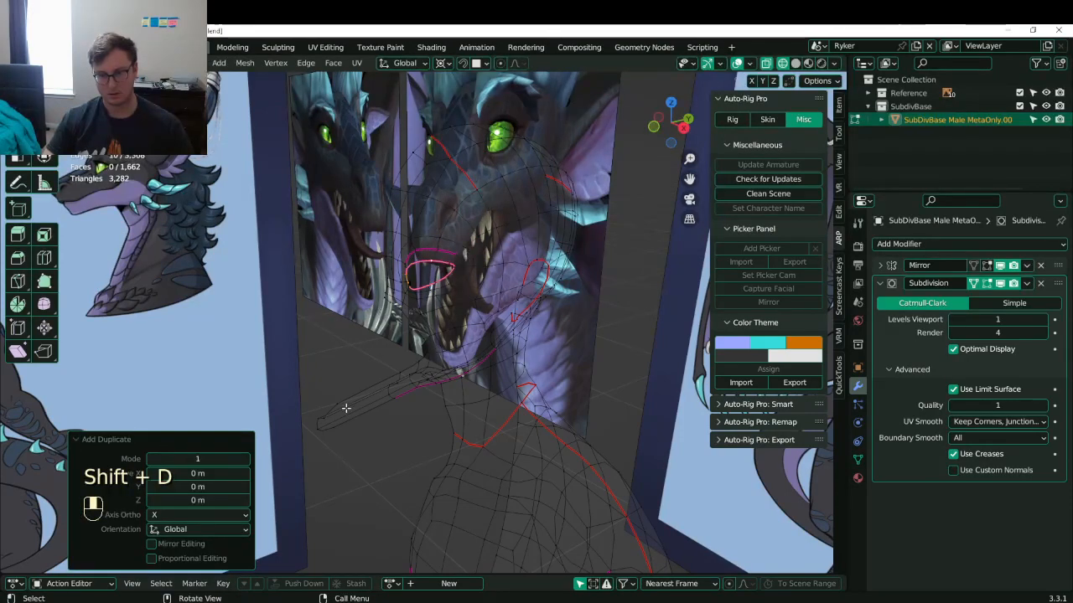
- In side view, delete the snout vertices and other stray vertices beside them
key("KP_3")
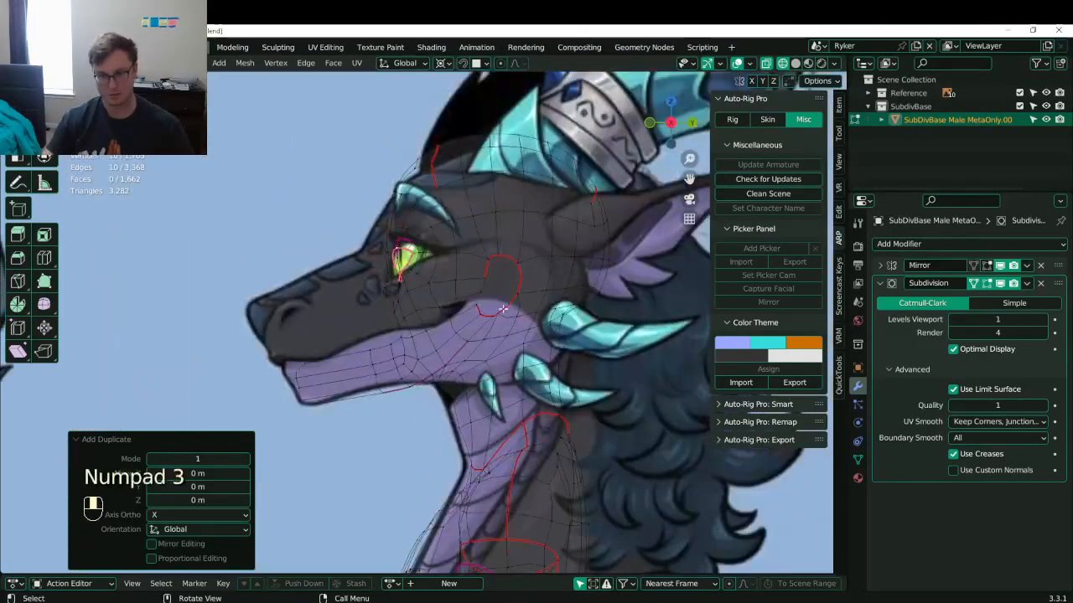
key("b")
left_click_drag(340, 329, 419, 390)
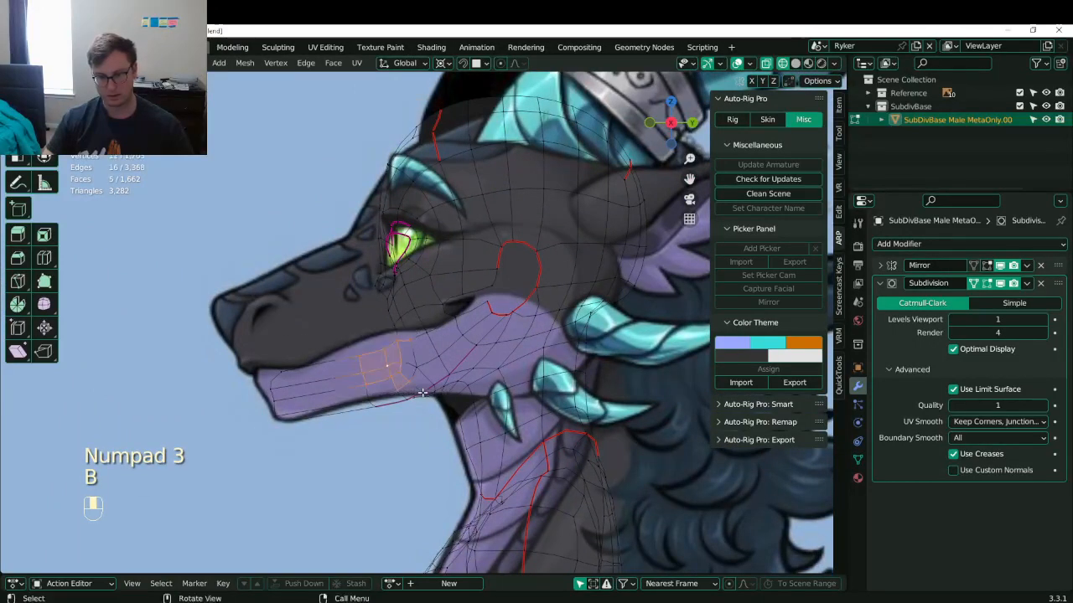
key("x")
left_click(429, 386)
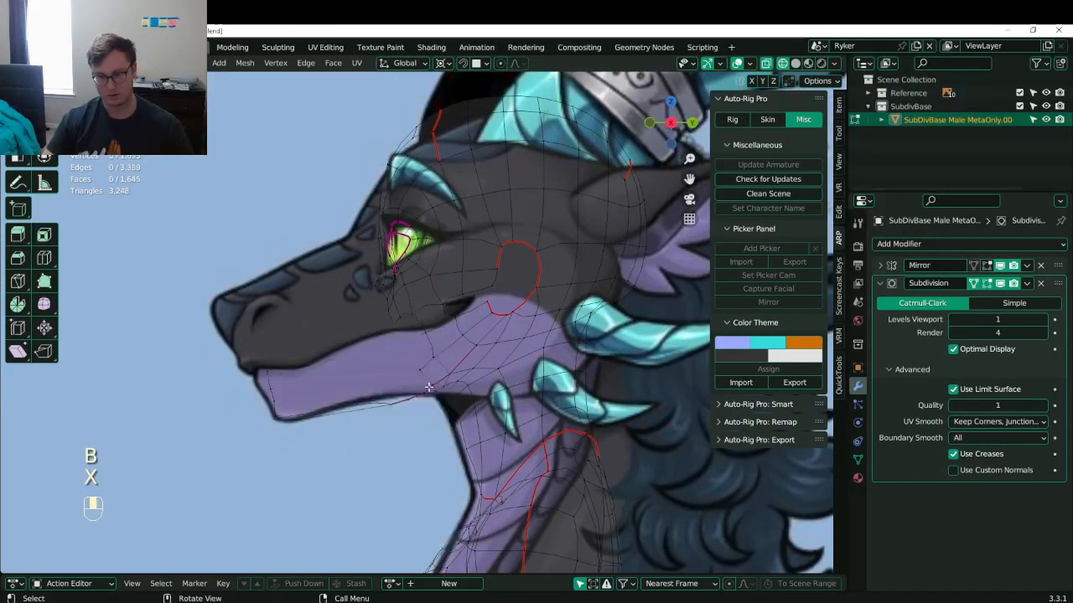
key("x")
left_click(381, 388)
key("b")
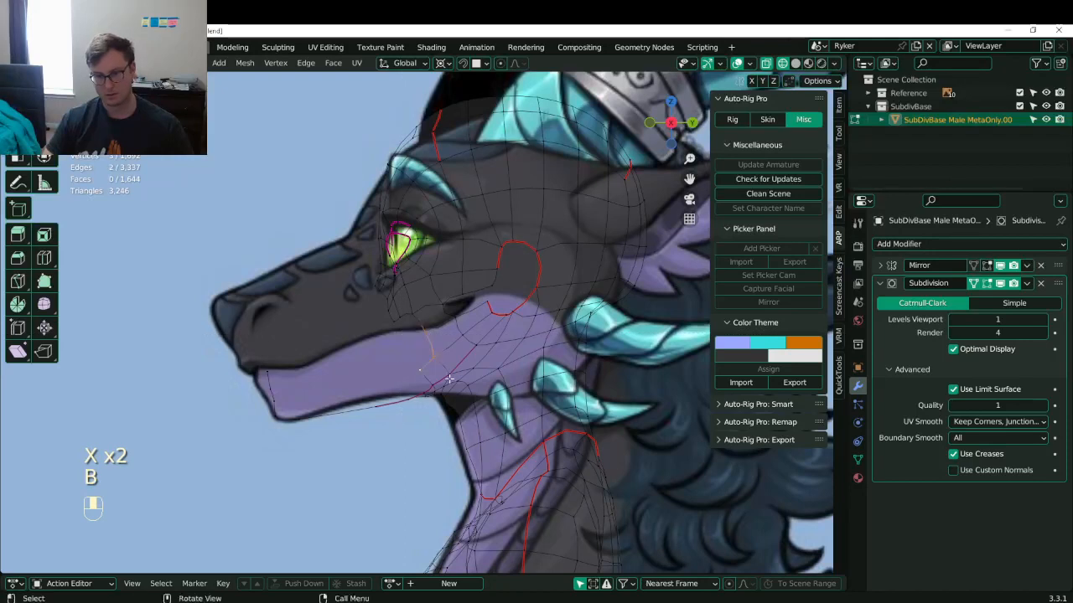
key("x")
left_click(490, 346)
left_click_drag(478, 337, 480, 335)
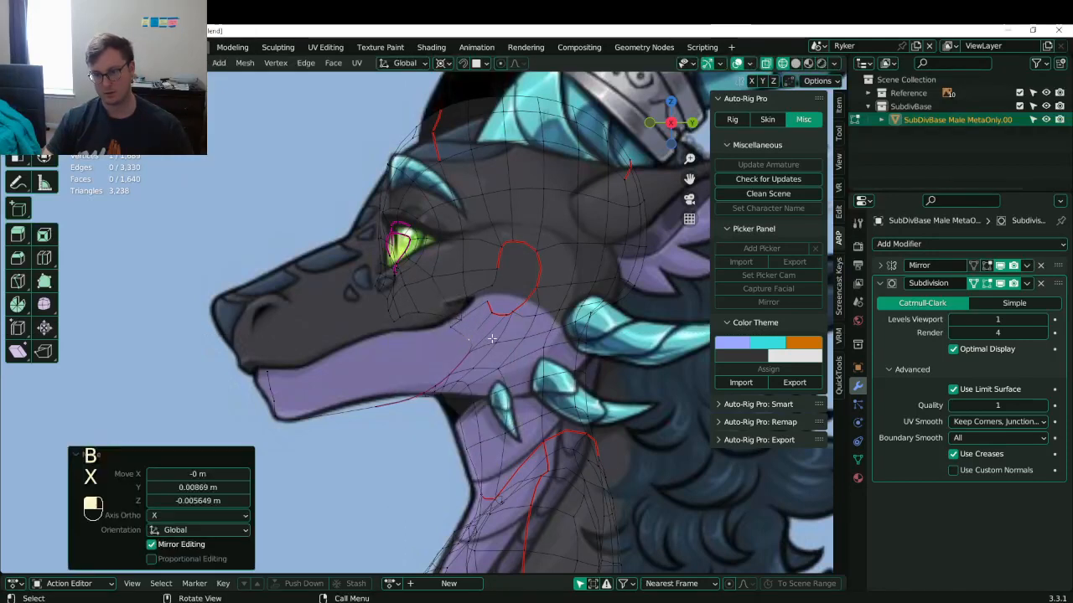
key("ctrl+z")
- Delete the jaw-corner vertices
key("b")
left_click_drag(445, 298, 501, 351)
key("x")
left_click(500, 355)
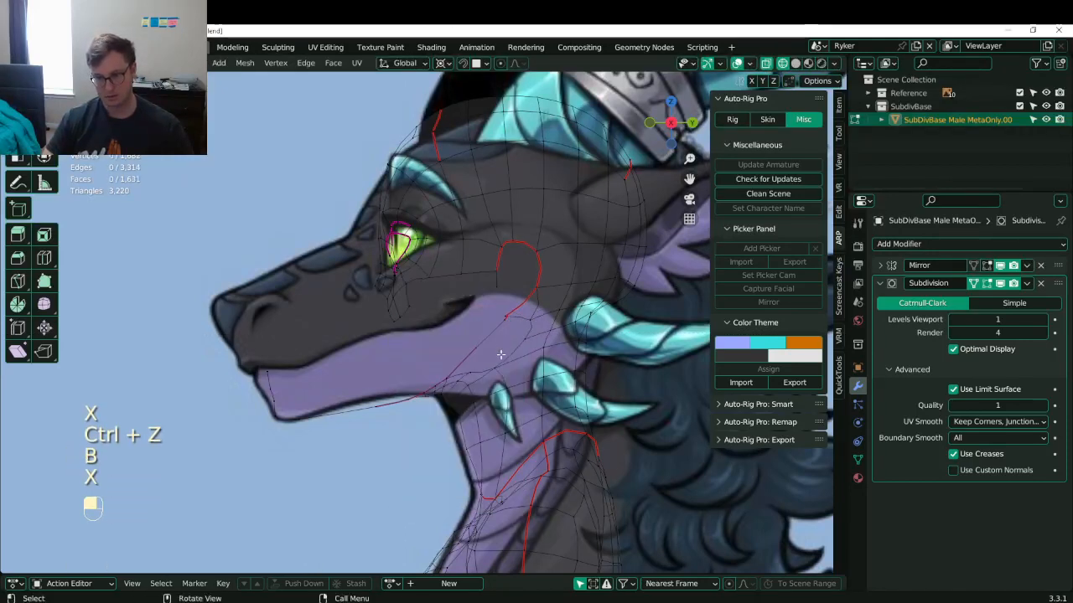
middle_click_drag(459, 350, 441, 350, "shift")
key("x")
left_click(442, 348)
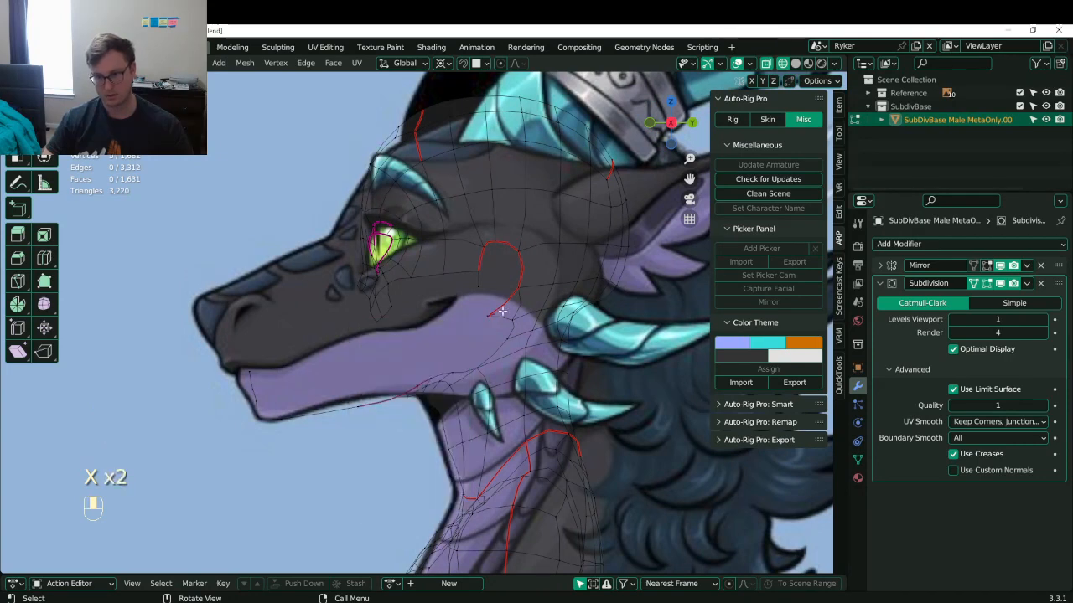
- Delete the eight faces near the jaw, leaving the head at 1,611 faces
key("b")
left_click_drag(480, 263, 602, 315)
key("v")
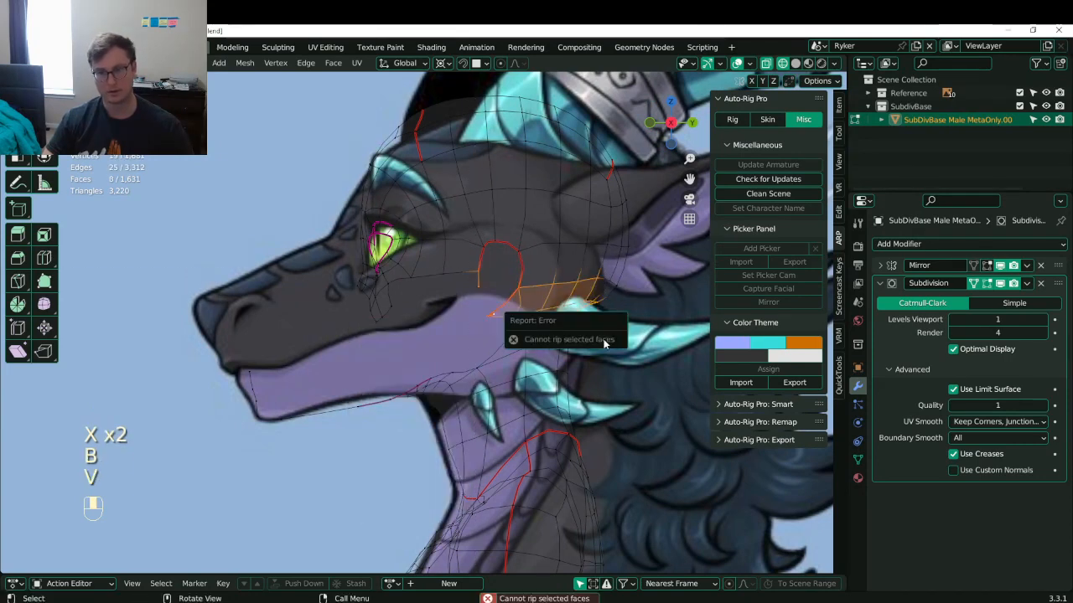
key("x")
left_click(572, 315)
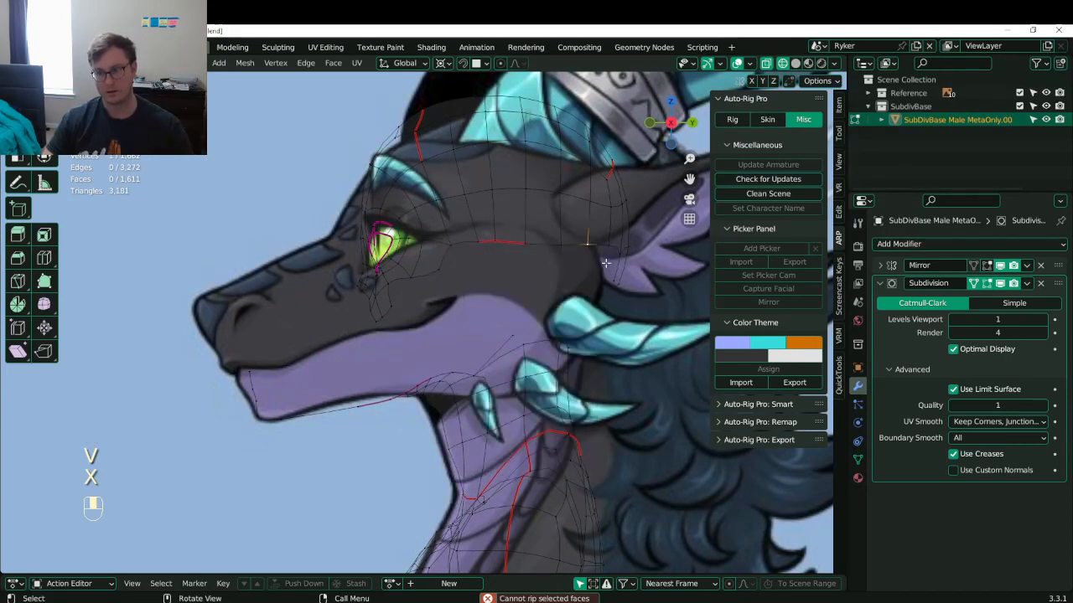
- Delete the vertices below the ear
key("b")
left_click_drag(600, 266, 638, 294)
key("x")
left_click(636, 300)
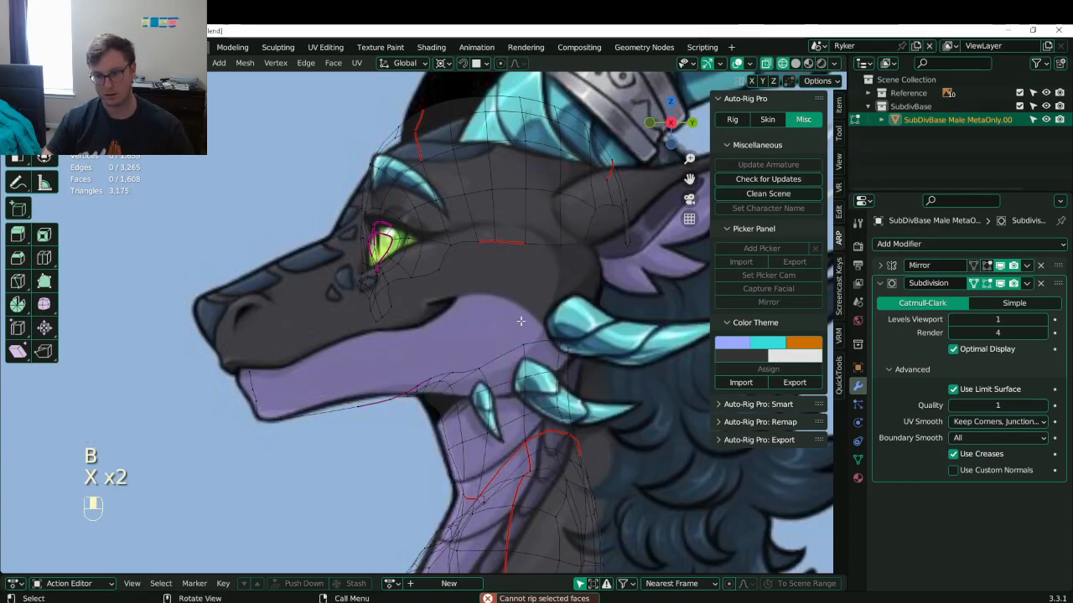
- Delete the vertices and an edge loop below the eye
middle_click_drag(373, 308, 388, 321, "shift")
scroll(388, 321, "up", 3)
key("b")
left_click_drag(358, 313, 420, 353)
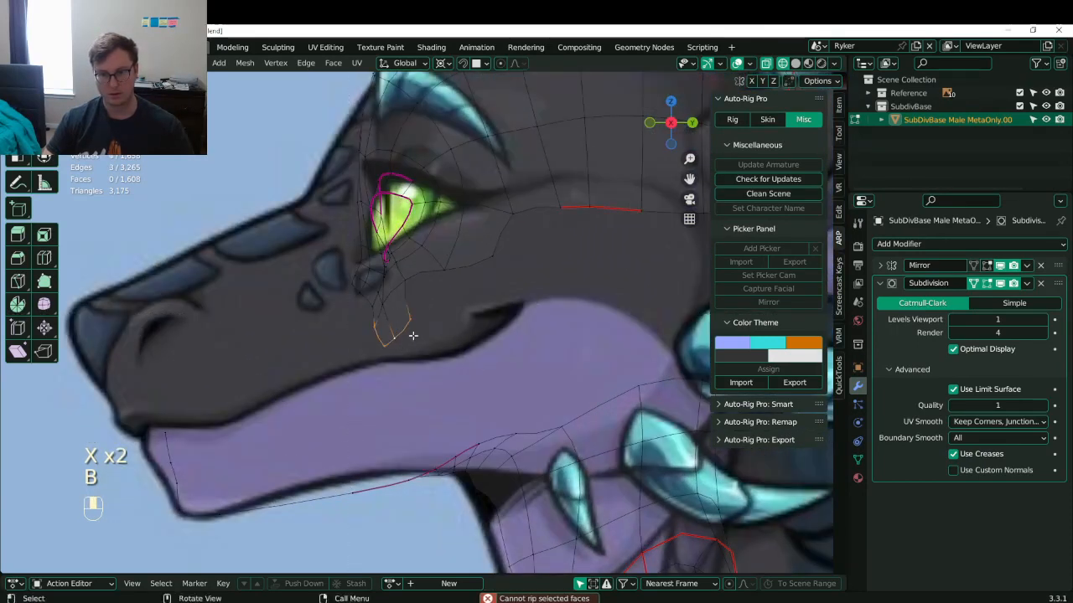
key("x")
left_click(410, 335)
middle_click_drag(412, 342, 398, 355, "shift")
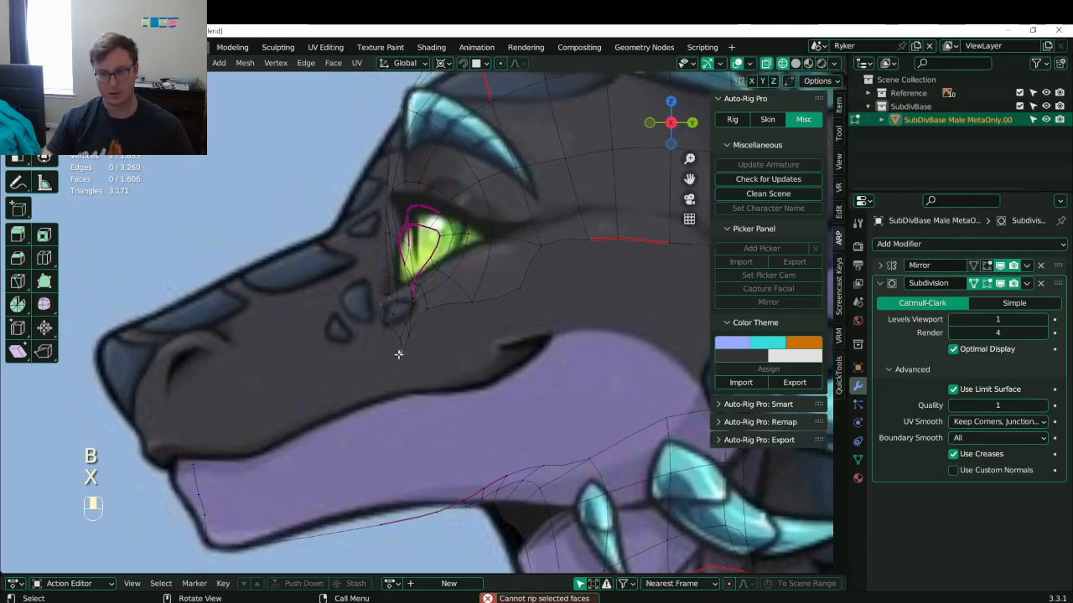
left_click(396, 339, "alt+shift")
key("x")
left_click(394, 336)
left_click(394, 334, "alt+shift")
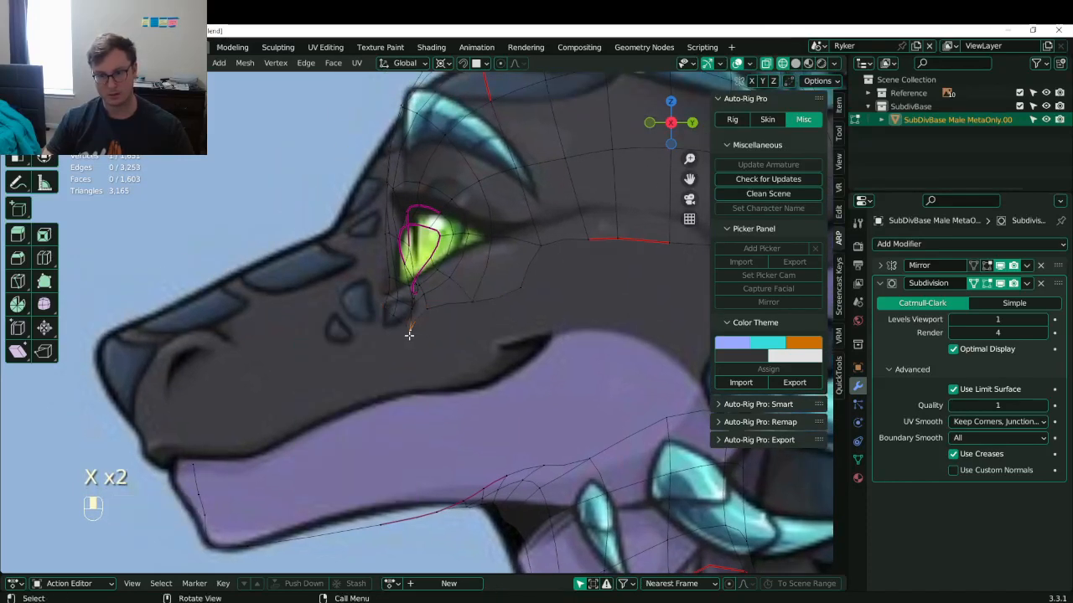
- Select the leftover under-eye vertices and move a vertex upward
key("b")
left_click_drag(377, 307, 426, 363)
middle_click_drag(384, 325, 418, 369, "shift")
scroll(423, 339, "up", 1)
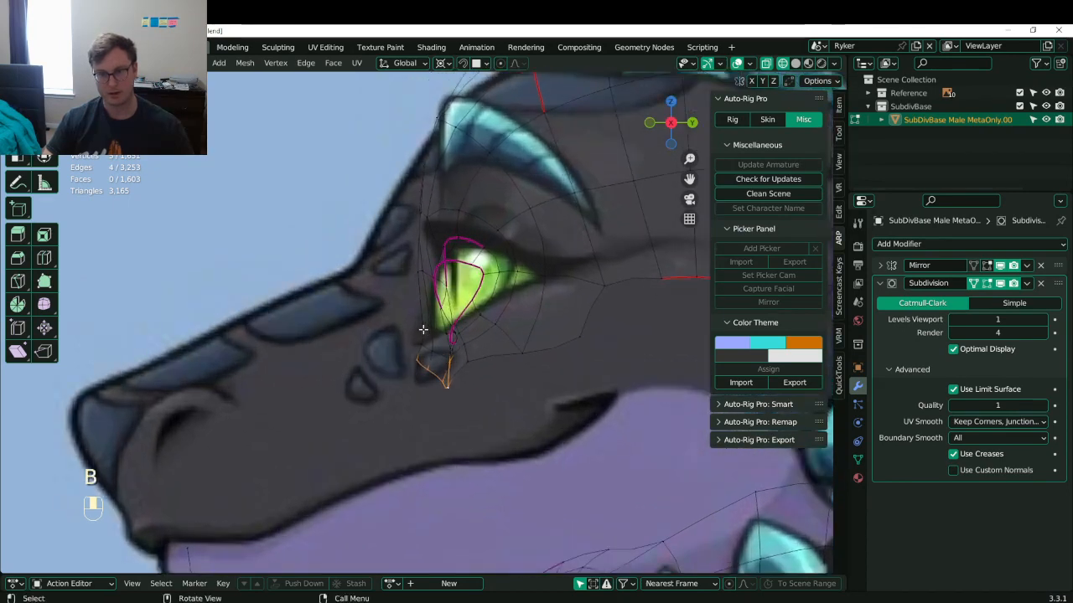
key("b")
key("g")
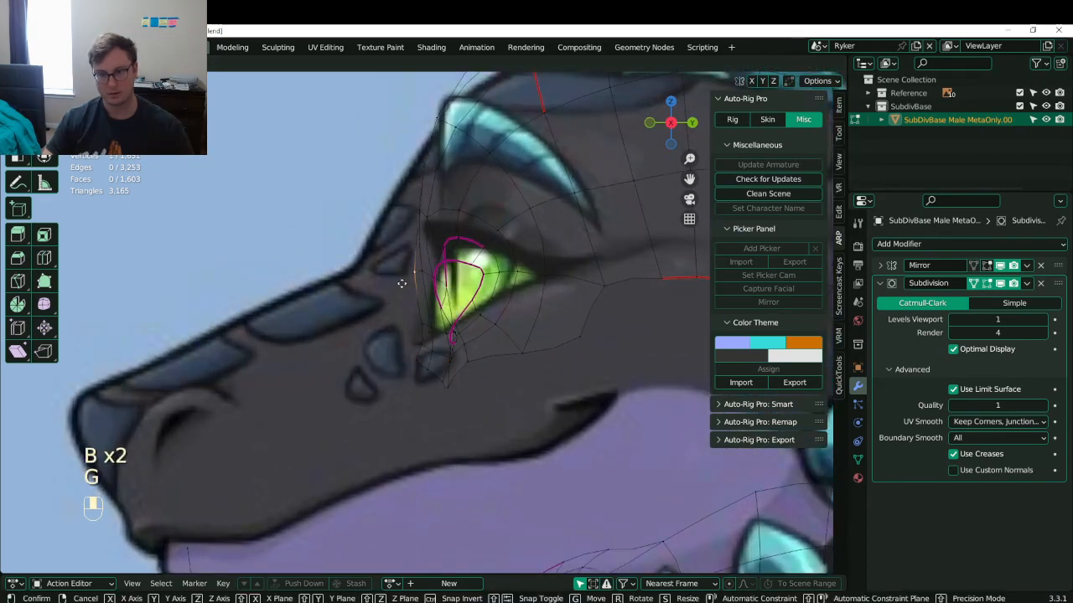
left_click(406, 205)
key("g")
left_click(394, 201)
key("g")
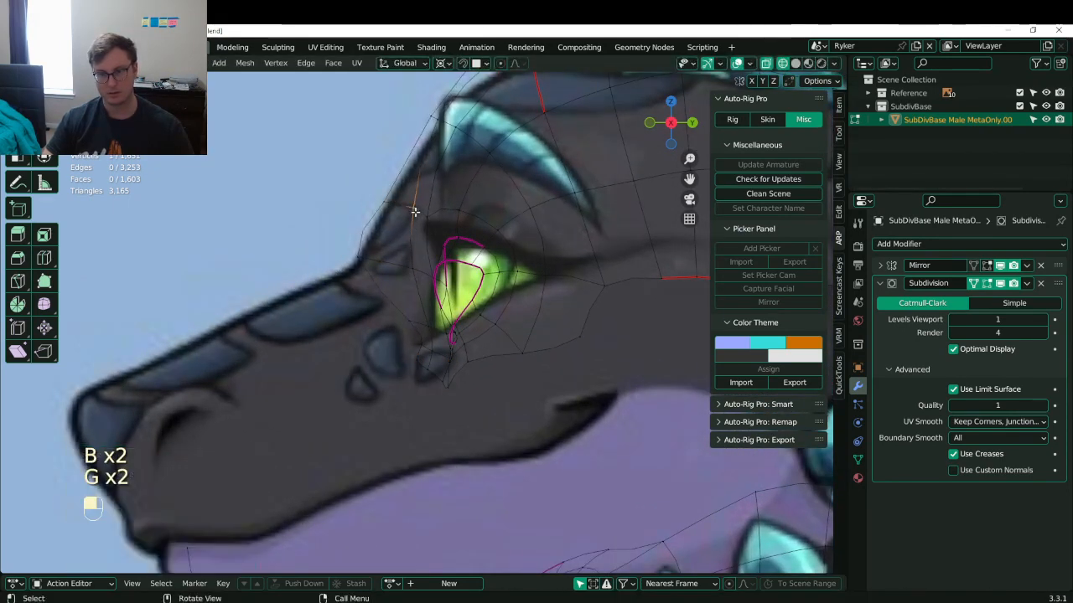
left_click(383, 200)
- Move vertices to the eye corner and delete the lower vertex beside it
left_click(397, 273)
key("g")
left_click(414, 326)
left_click(391, 307)
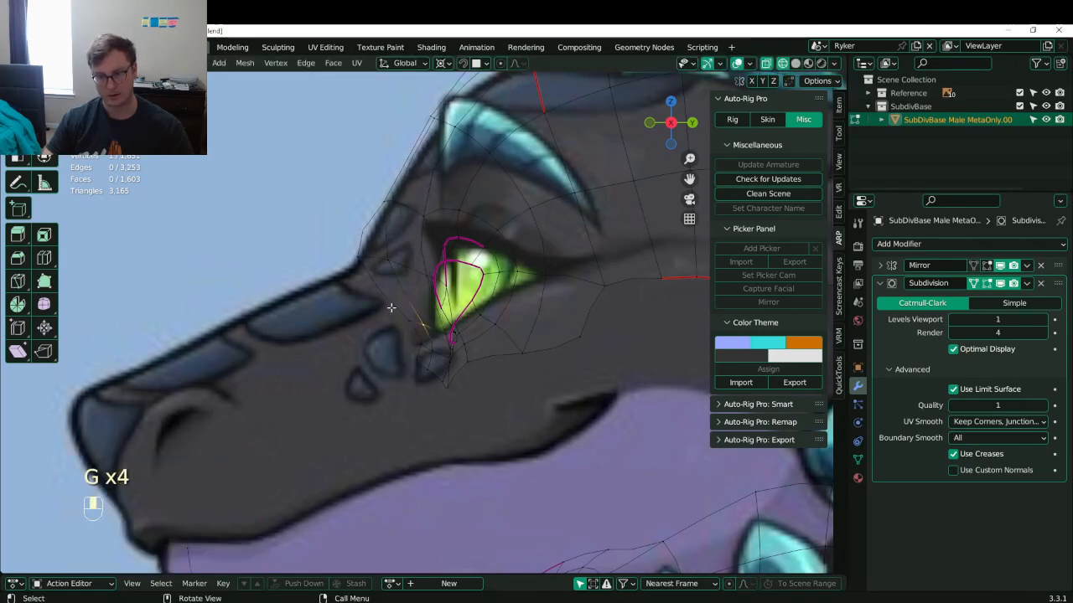
key("b")
left_click_drag(390, 307, 433, 346)
key("g")
left_click(423, 352)
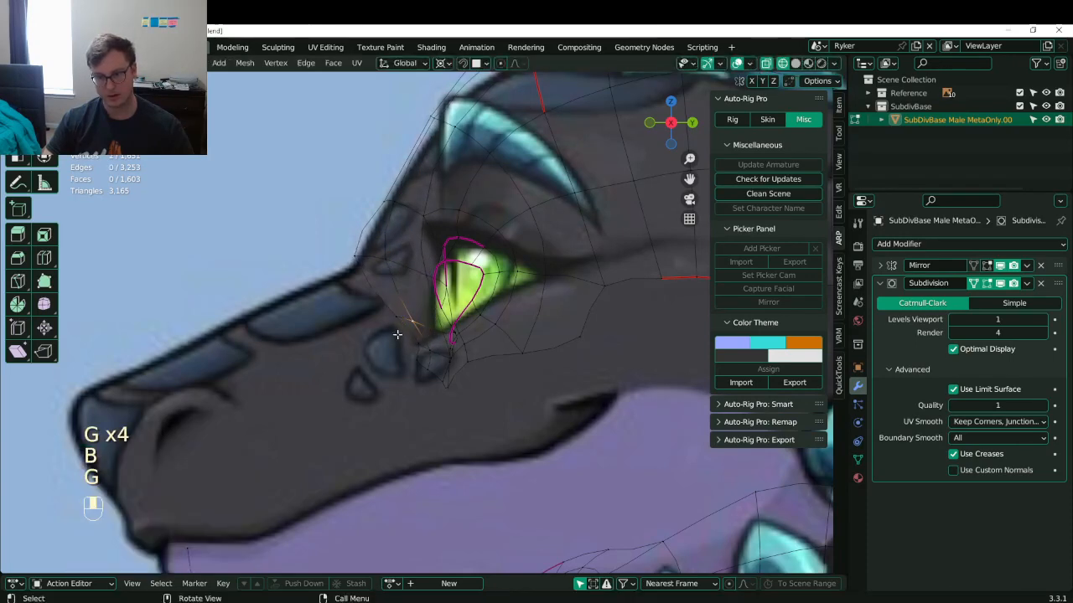
key("b")
left_click(414, 351)
key("x")
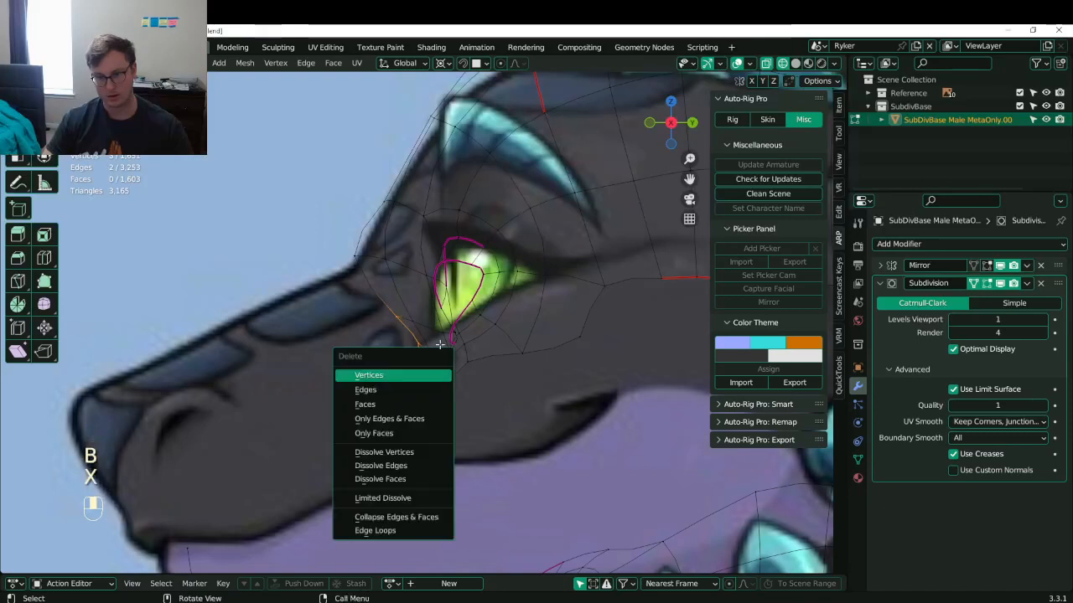
left_click(422, 362)
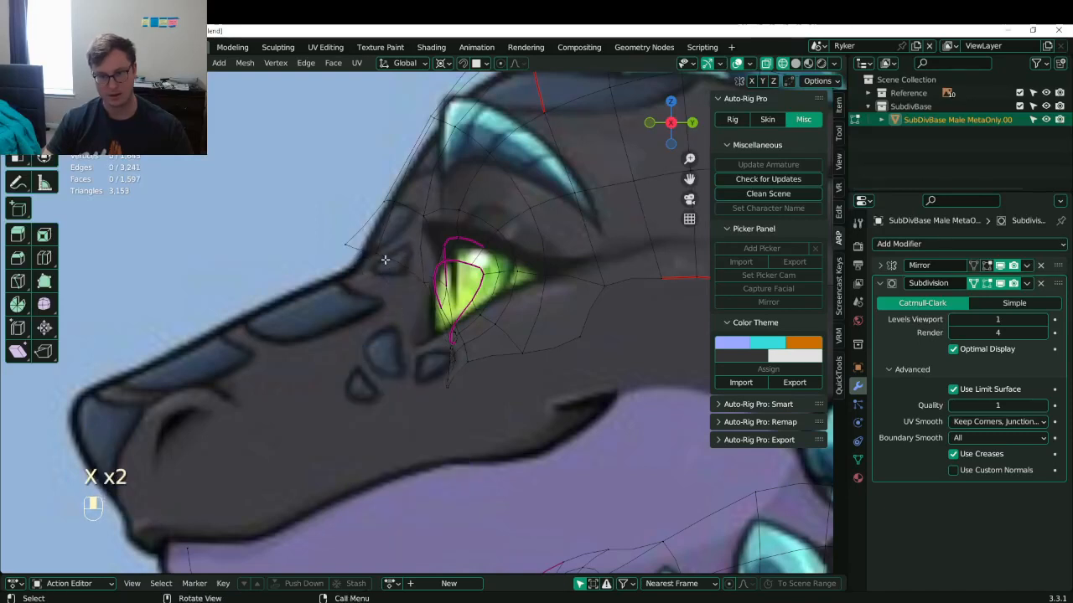
- Nudge the brow-edge vertices inward and extrude them down toward the snout
left_click(353, 243)
key("g")
left_click(373, 259)
left_click(429, 280, "shift")
left_click(380, 257, "shift")
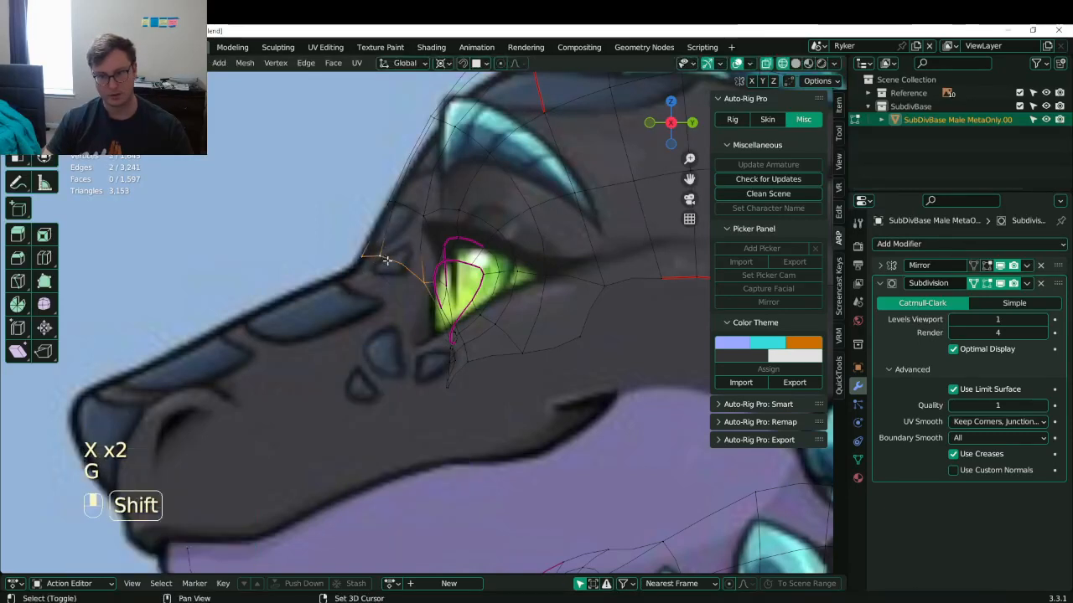
middle_click_drag(398, 299, 448, 272, "shift")
key("g")
left_click(441, 287)
key("e")
left_click(321, 335)
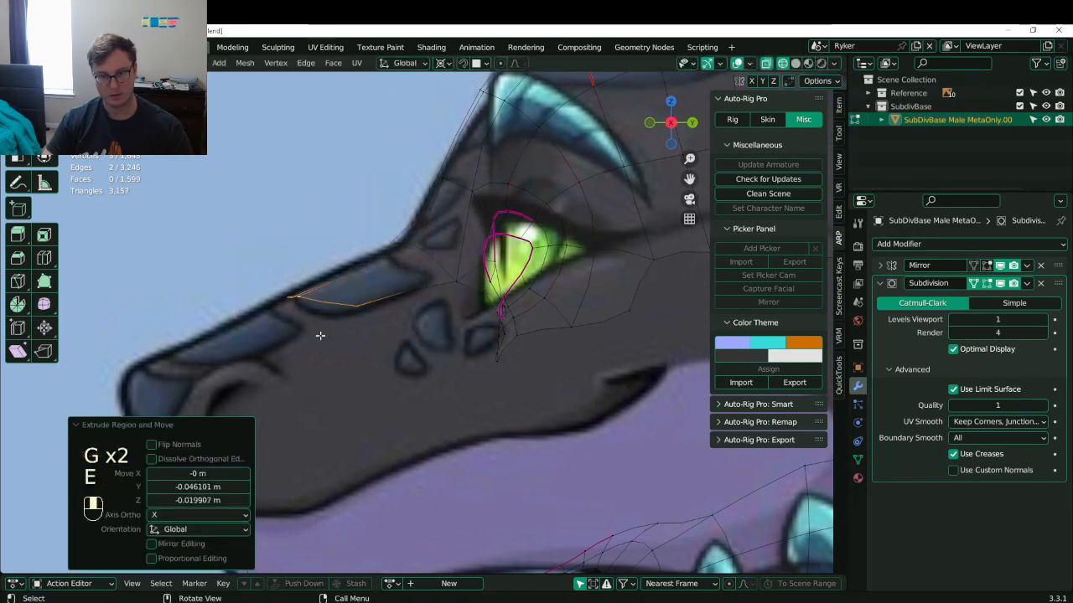
- Flatten the new snout edges to zero on Y and move them toward the snout tip
middle_click_drag(321, 335, 445, 293, "shift")
key("g")
key("s")
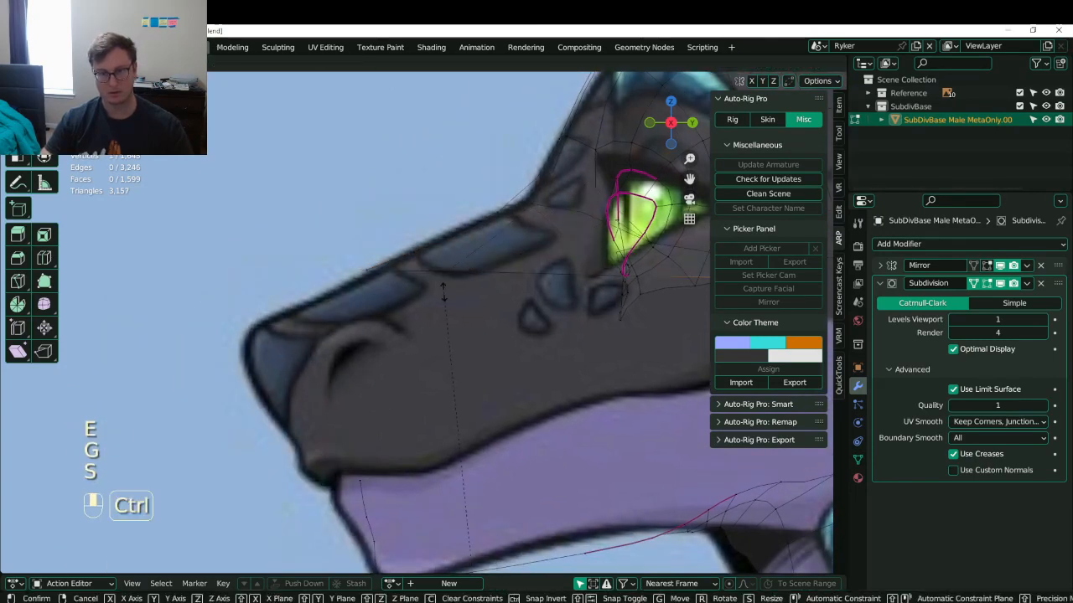
right_click(443, 292)
key("ctrl+z")
key("period")
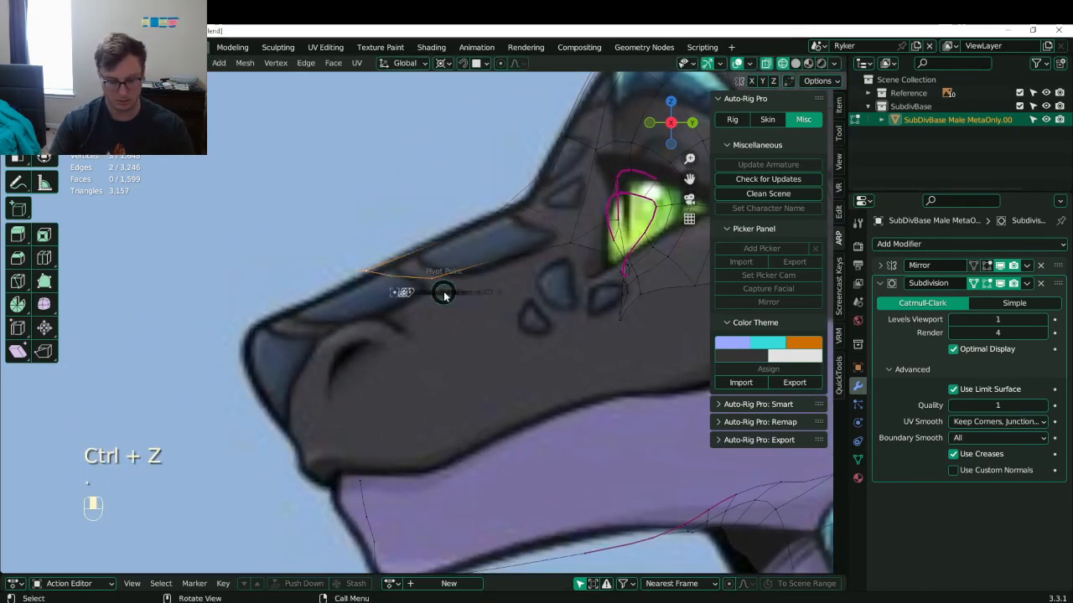
key("s")
key("y")
key("0")
key("Return")
key("g")
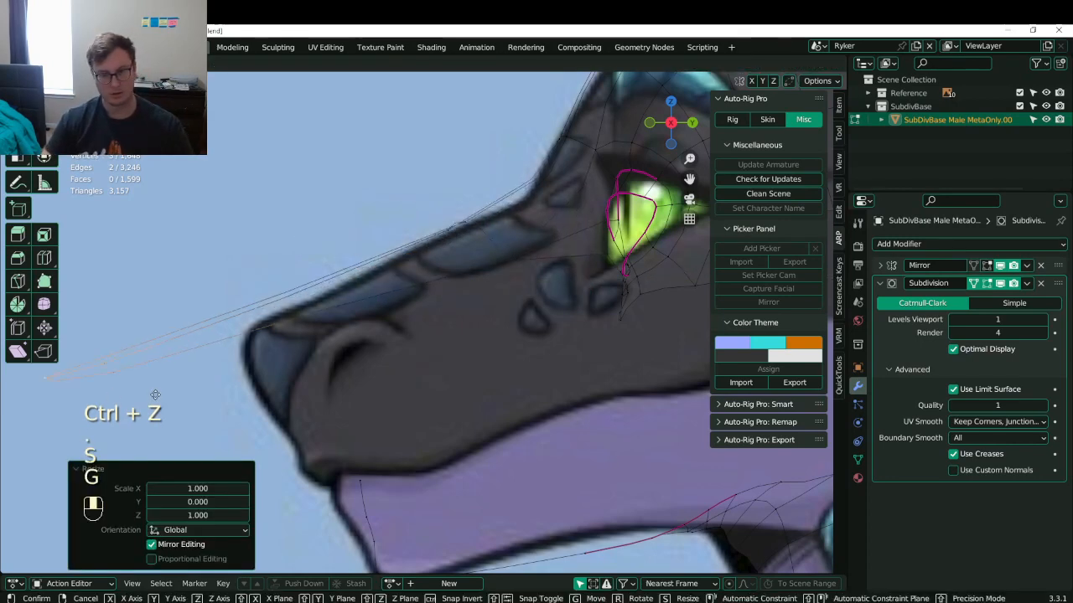
left_click(320, 348)
middle_click_drag(453, 252, 411, 262)
key("KP_3")
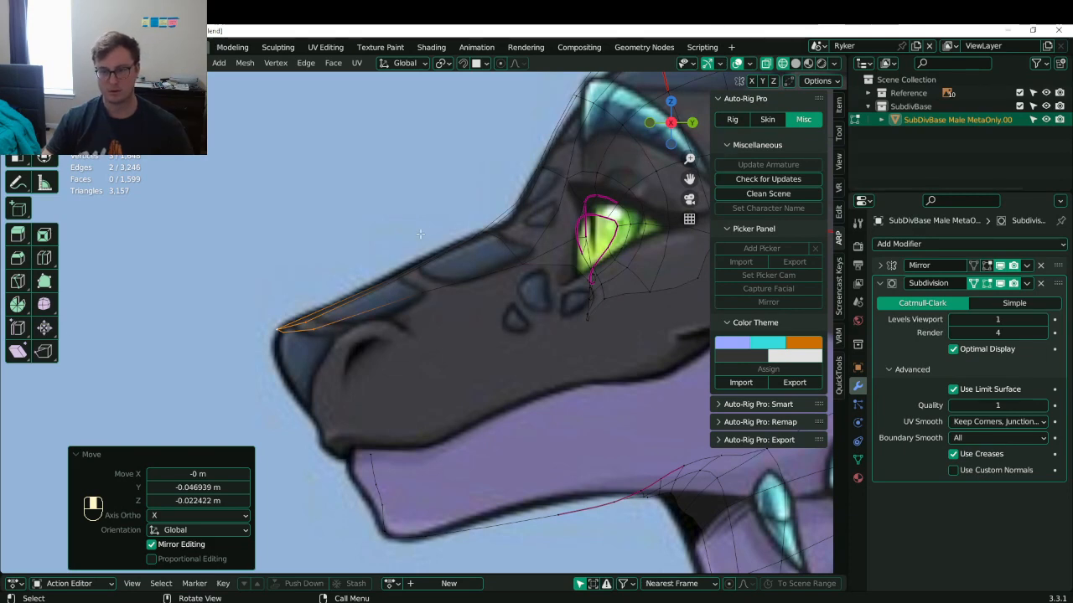
- Add an edge loop across the snout bridge and shift its vertices down and forward
key("ctrl+r")
left_click(435, 272)
key("g")
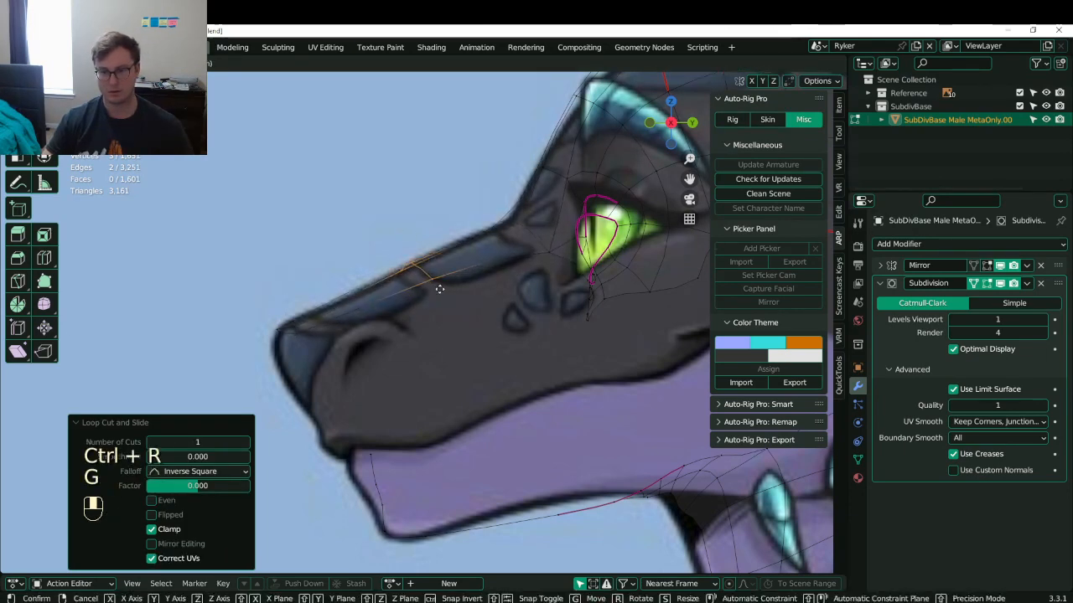
left_click(437, 286)
key("g")
left_click(394, 275)
key("g")
left_click(429, 275)
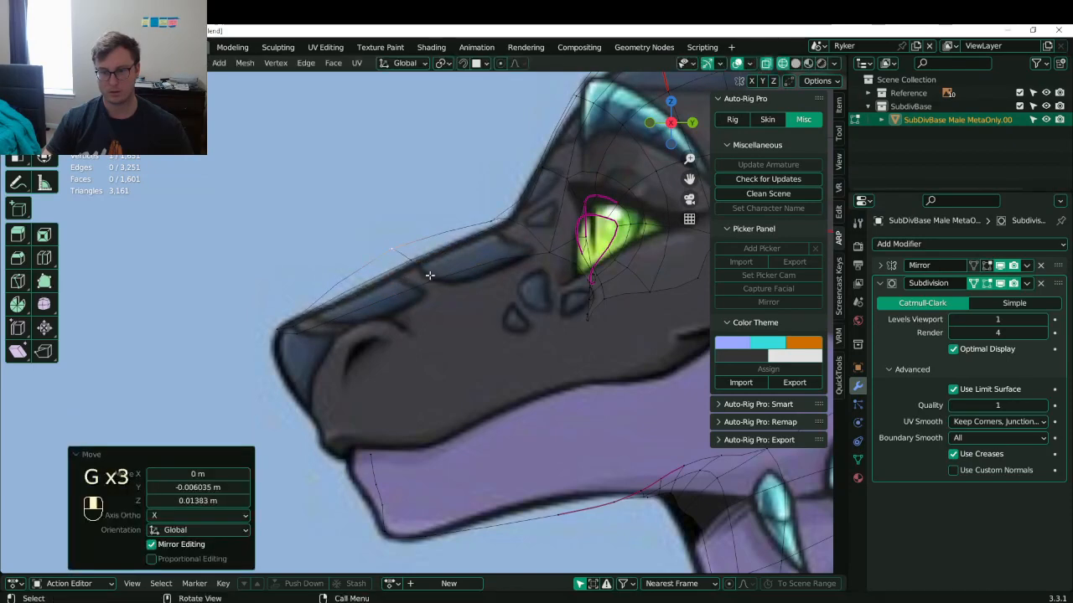
key("b")
left_click_drag(380, 238, 447, 304)
key("g")
left_click(454, 304)
- Move individual snout vertices onto the reference's snout outline
left_click(444, 290)
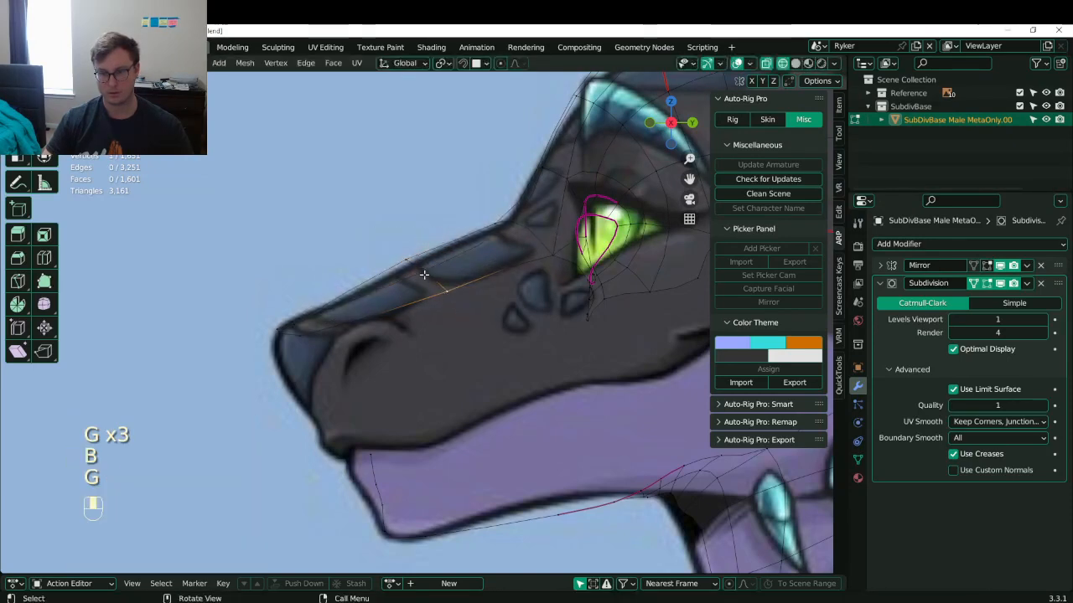
key("g")
left_click(420, 265)
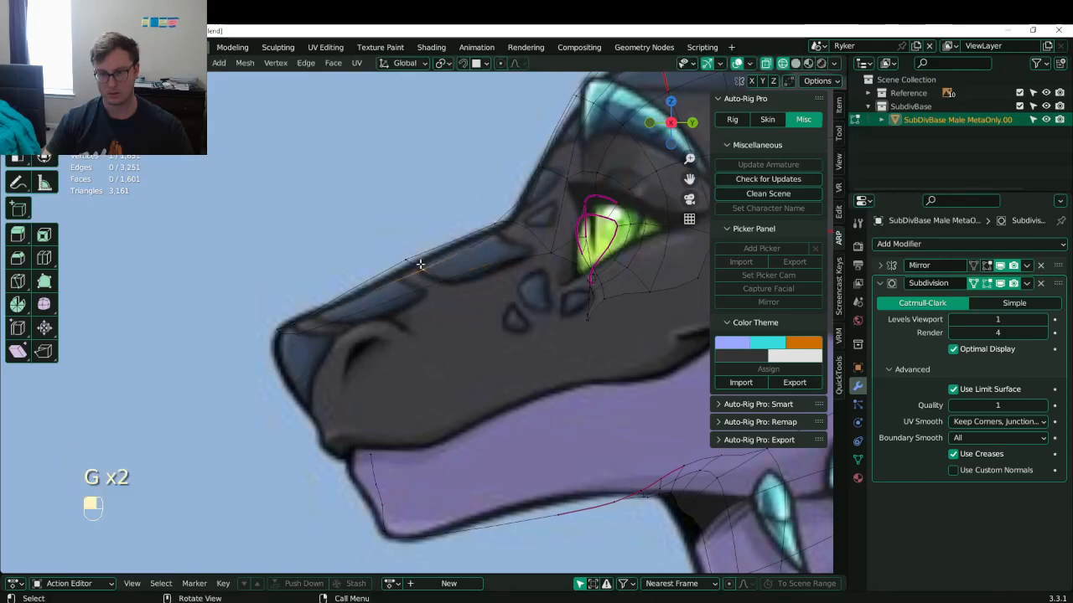
key("g")
left_click(408, 285)
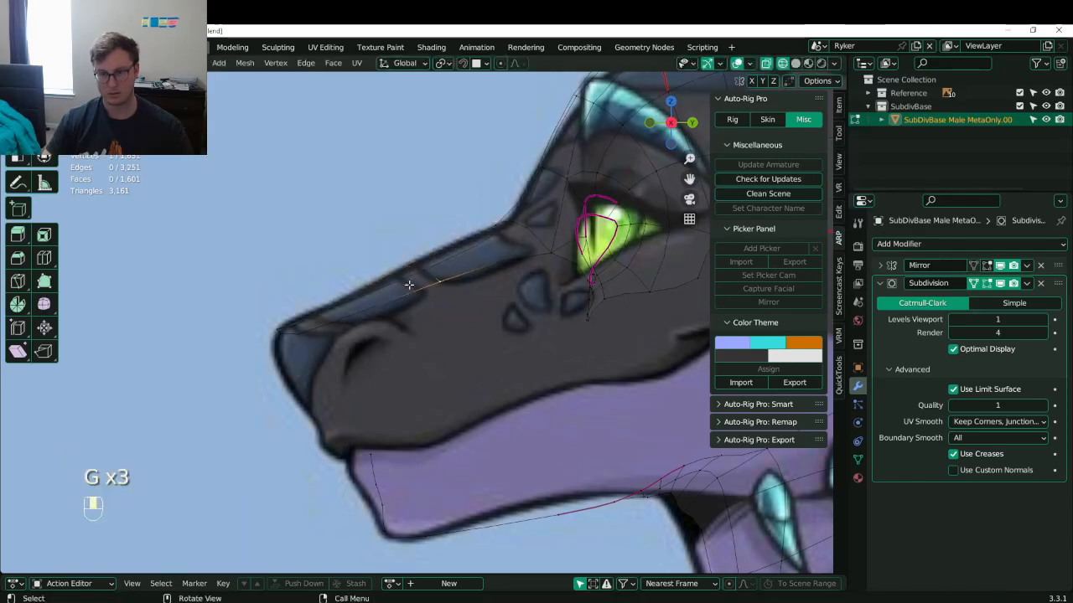
key("g")
left_click(259, 311)
- Align the remaining snout vertices, including the snout tip, with the reference outline
left_click(293, 329)
key("g")
left_click(294, 338)
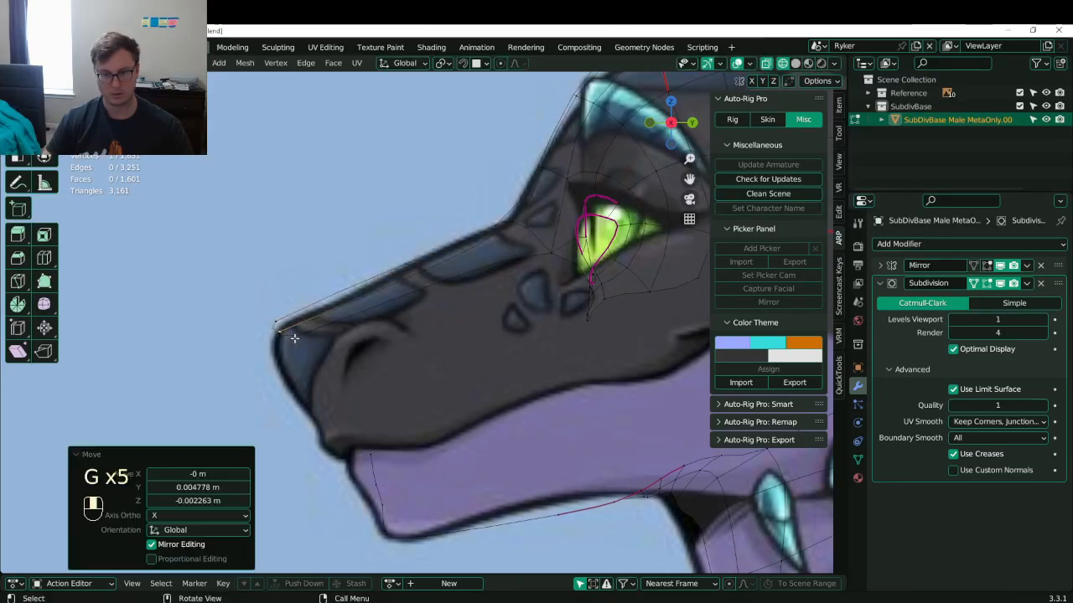
left_click(313, 330)
key("g")
left_click(310, 336)
left_click(273, 320)
key("g")
left_click(280, 326)
left_click(282, 332)
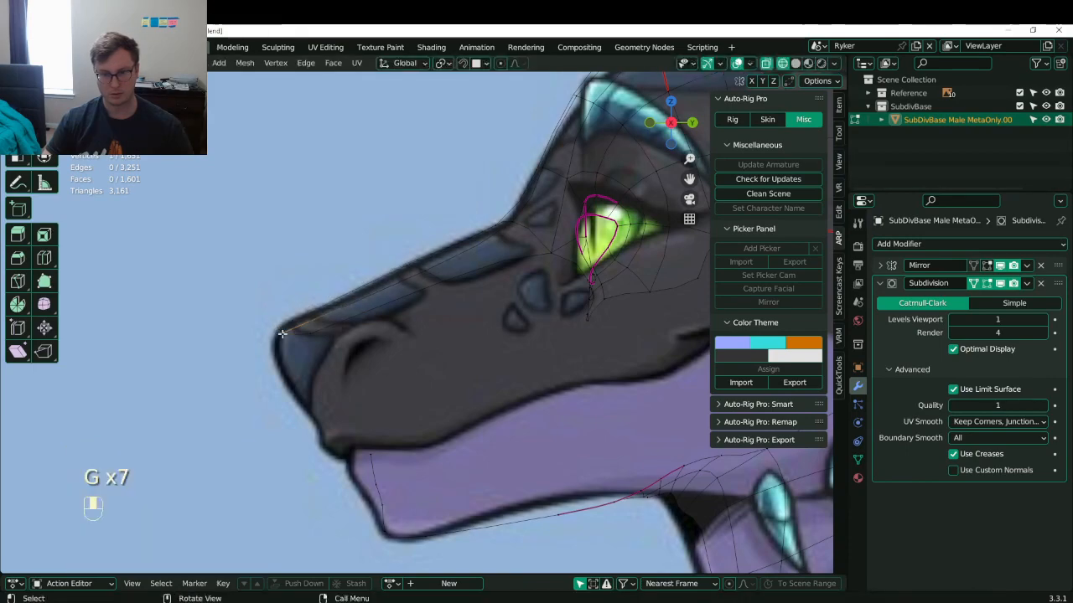
key("g")
left_click(299, 330)
- Check the snout in solid shading, save Lunathal.blend, and return to front view
scroll(384, 335, "down", 6)
key("z")
mouse_move(387, 334)
middle_mouse_down()
mouse_move(470, 323)
mouse_move(448, 293)
middle_mouse_up()
key("ctrl+s")
scroll(457, 318, "up", 3)
key("KP_1")
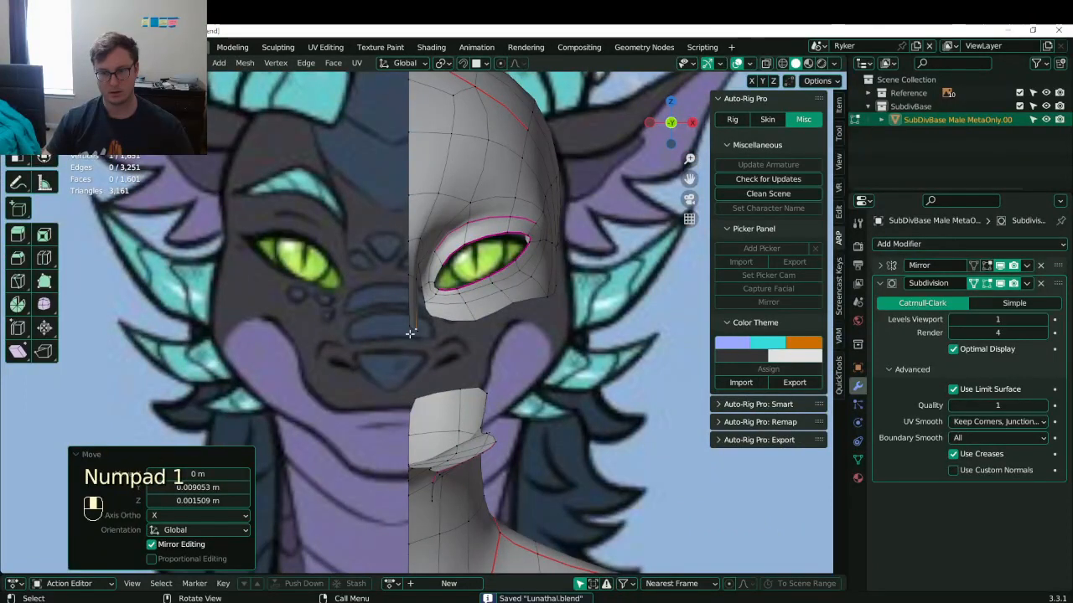
- Nudge the reference empty Empty.001 slightly along X
key("Tab")
key("g")
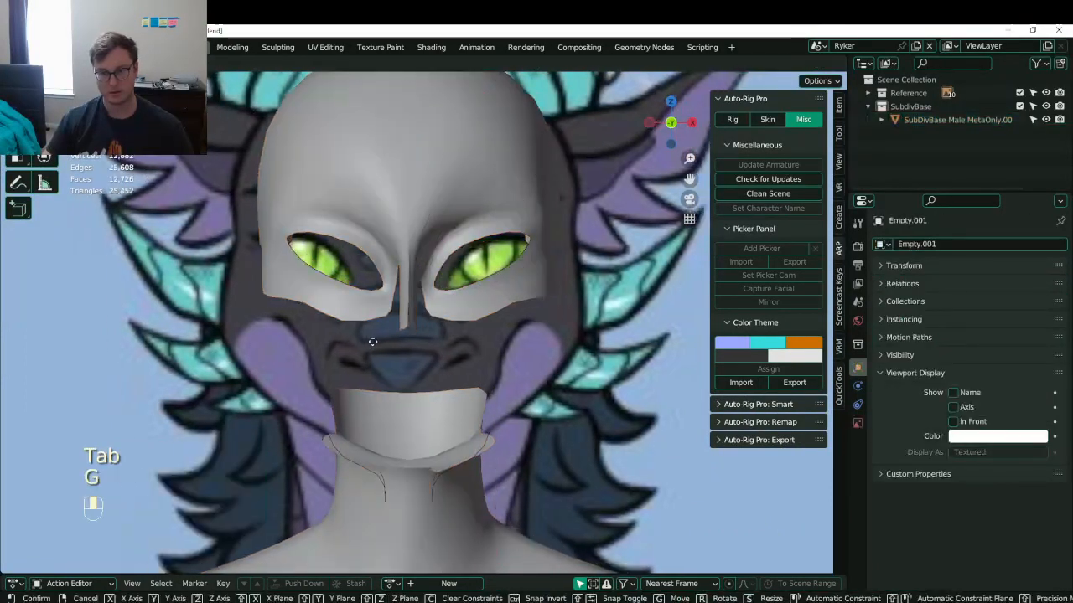
left_click(375, 336)
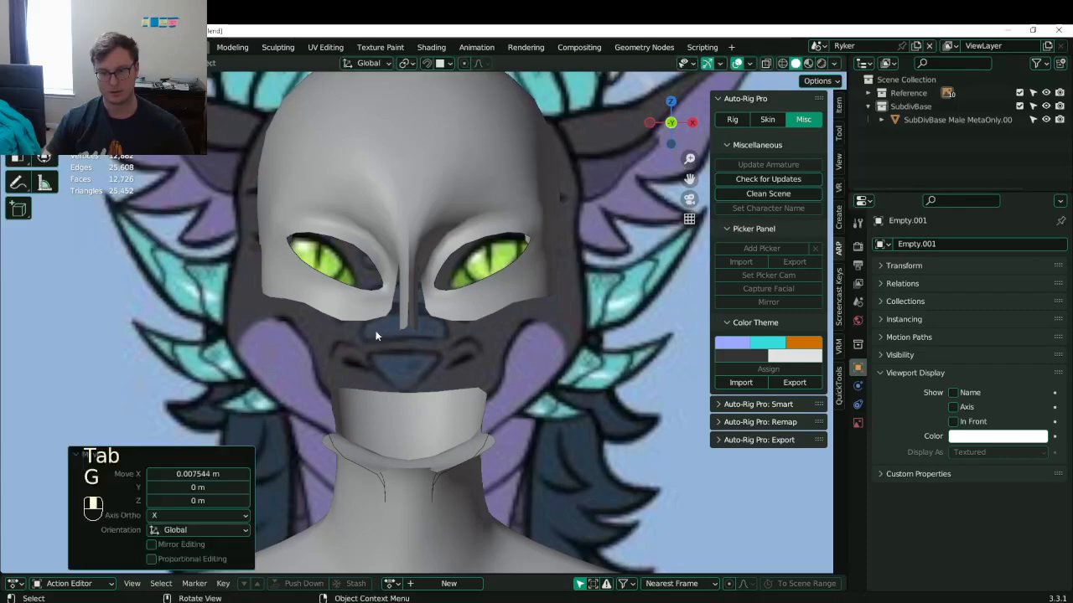
- Return to editing SubDivBase and adjust a vertex from the front view
left_click(460, 304)
key("Tab")
scroll(452, 243, "up", 3)
scroll(450, 251, "down", 3)
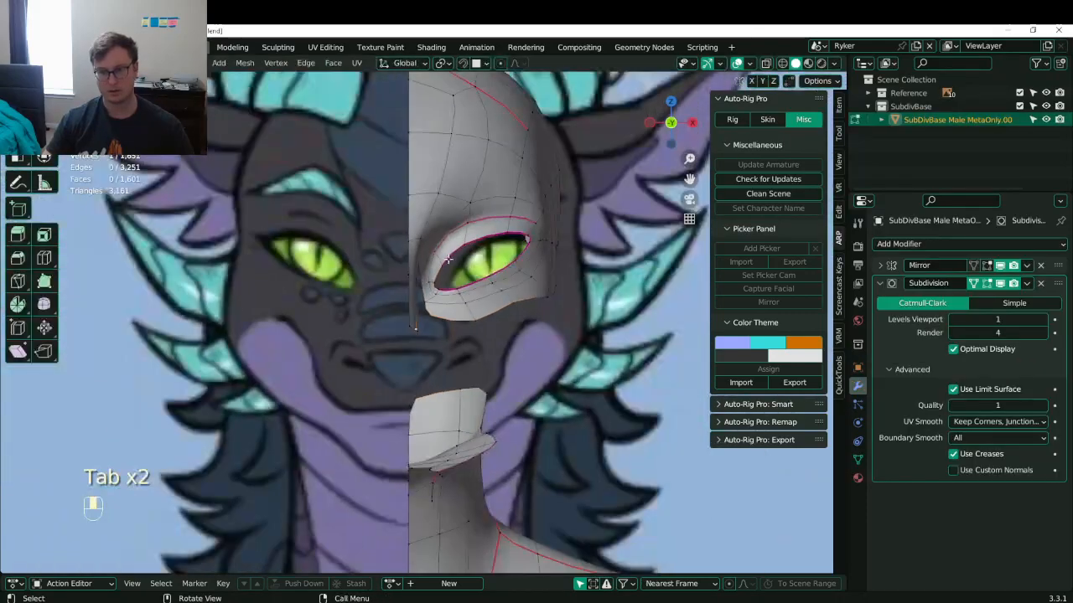
scroll(447, 261, "up", 2)
middle_click_drag(447, 262, 354, 295)
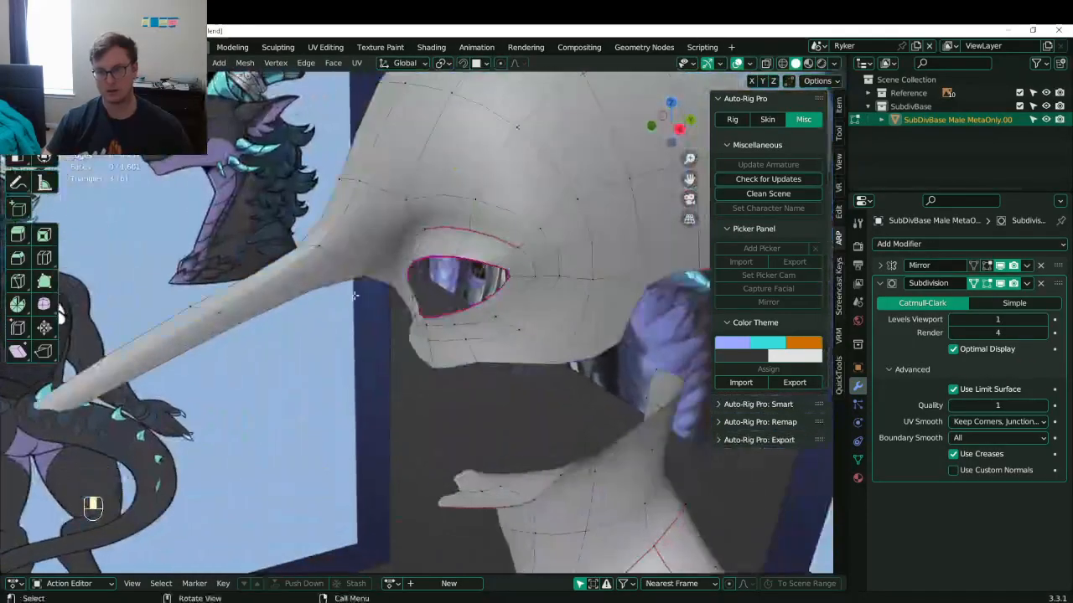
key("KP_1")
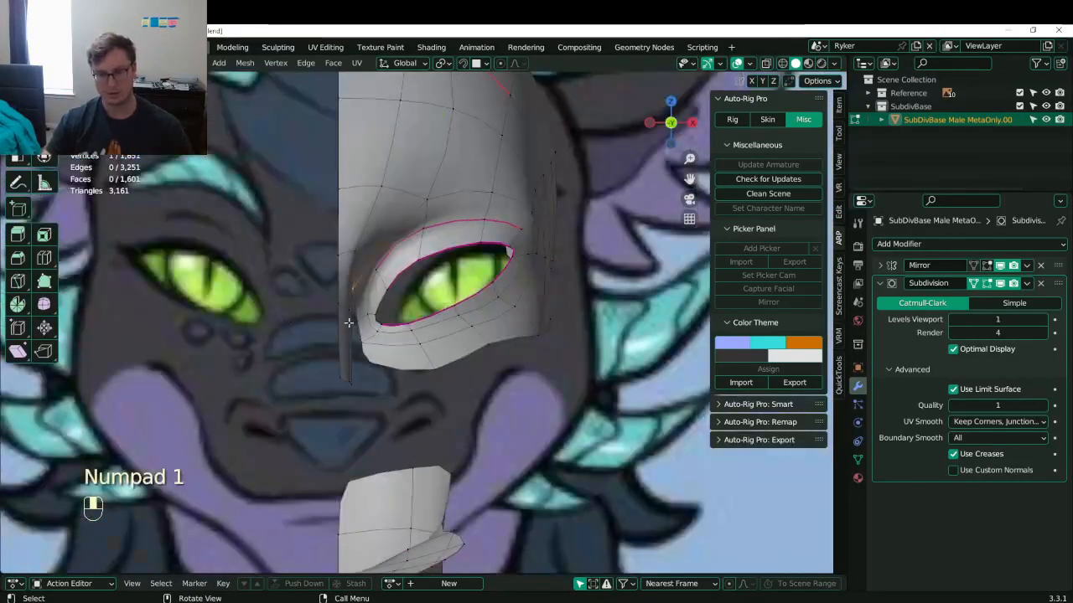
key("g")
left_click(408, 315)
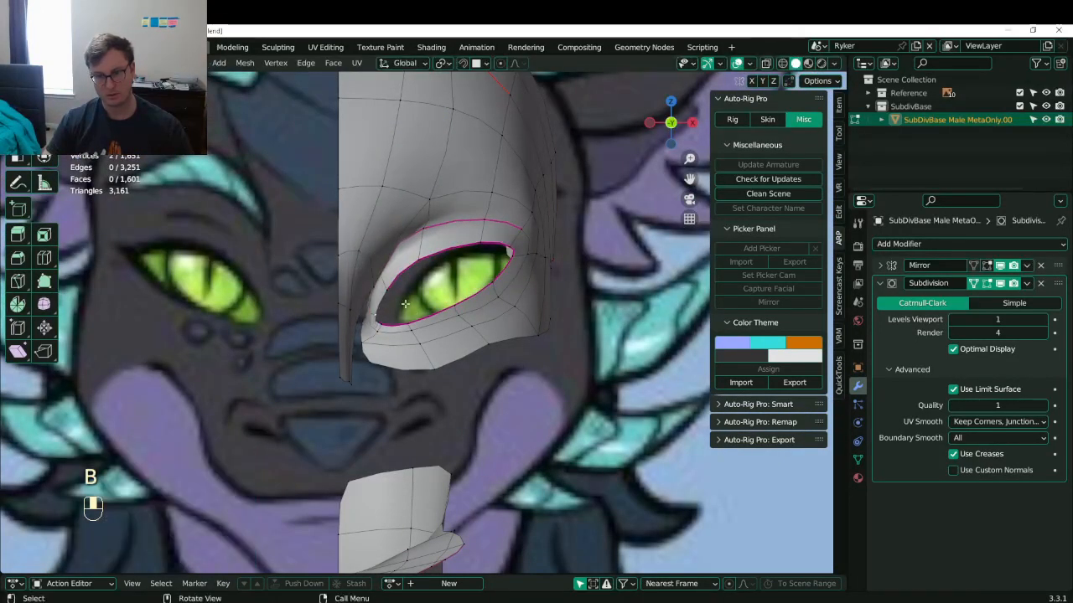
- Move the eye-opening loop 0.008382 m along X with smooth proportional editing
left_click(411, 274, "alt")
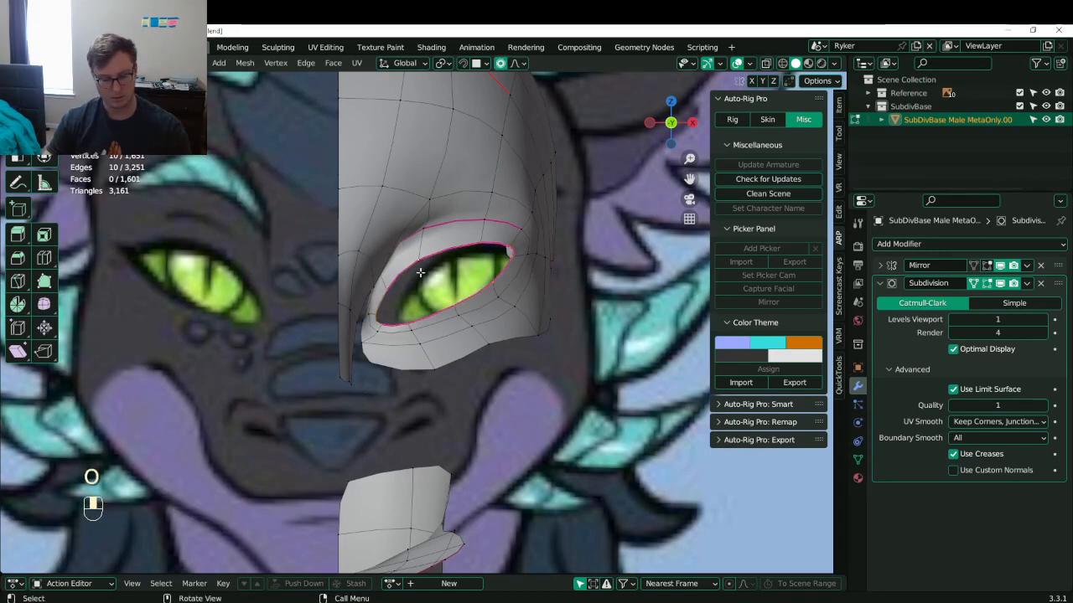
key("g")
left_click(422, 259)
key("x")
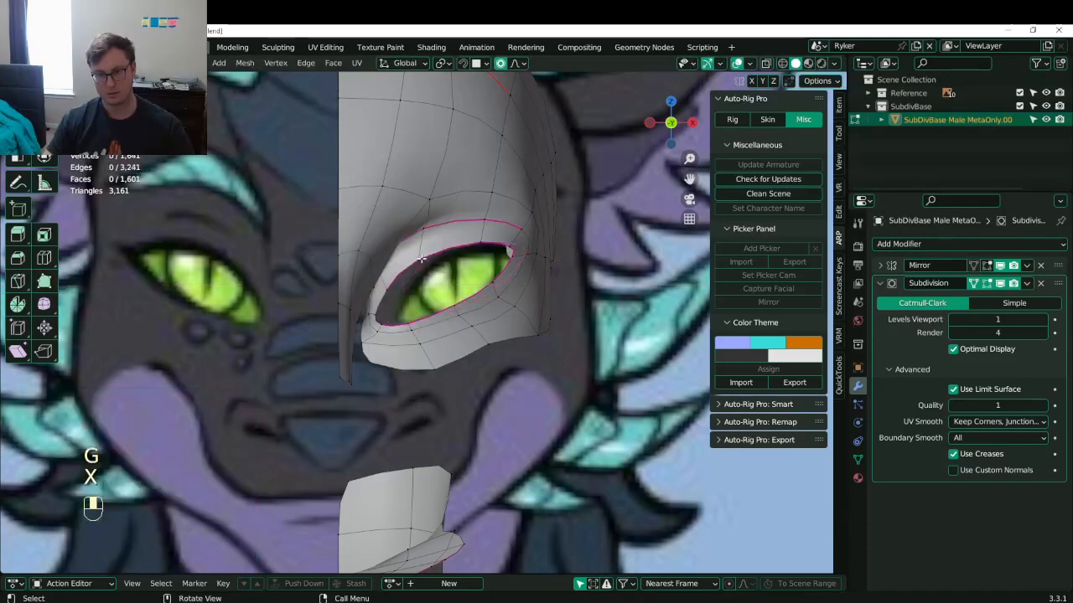
left_click(421, 259, "alt+shift")
key("g")
middle_click(428, 259)
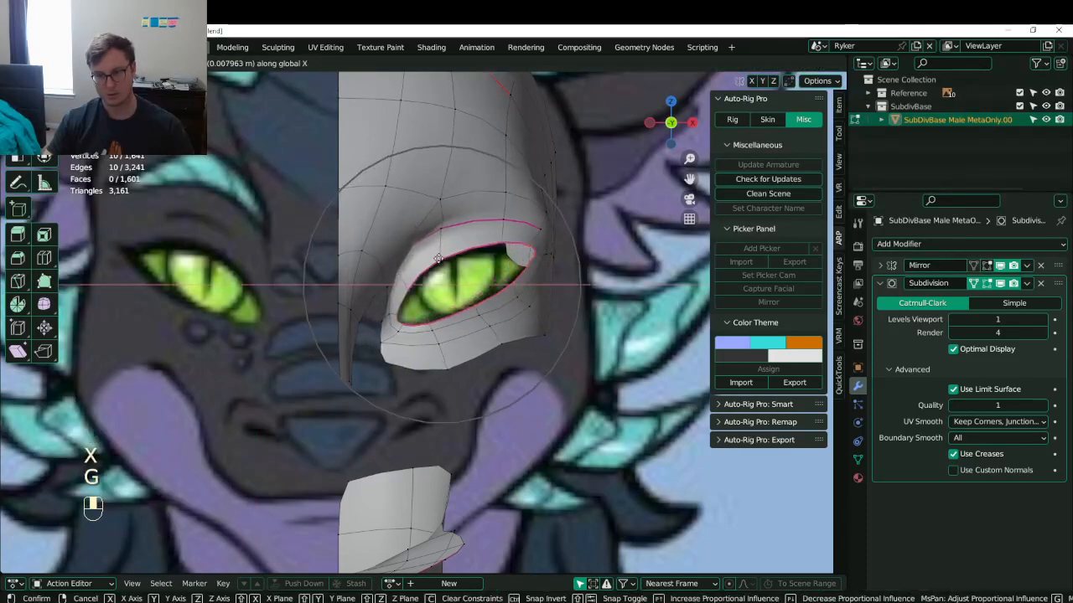
left_click(439, 261)
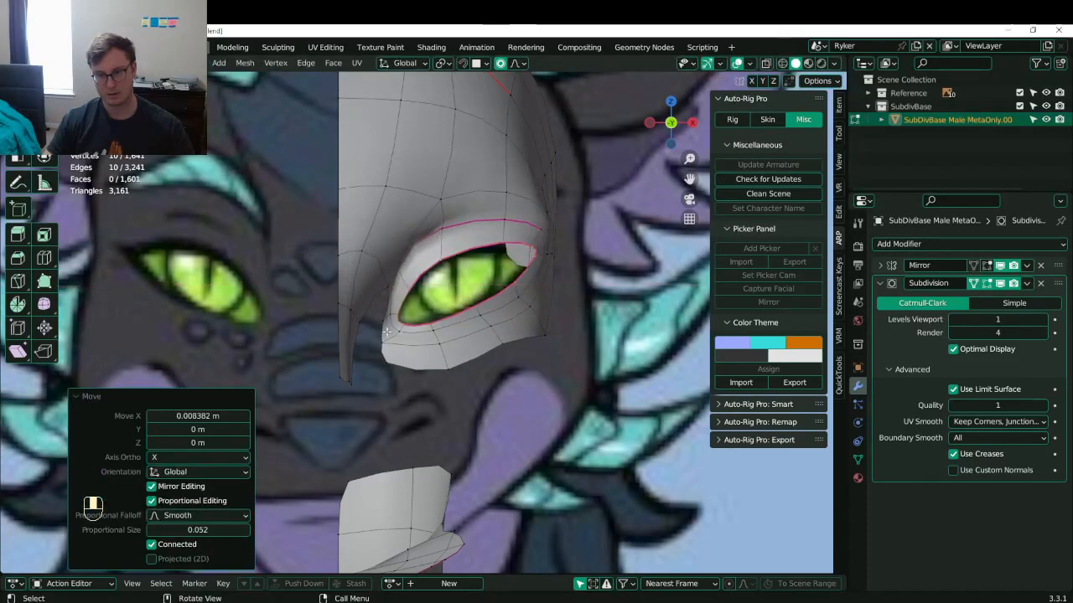
middle_click_drag(392, 315, 320, 366)
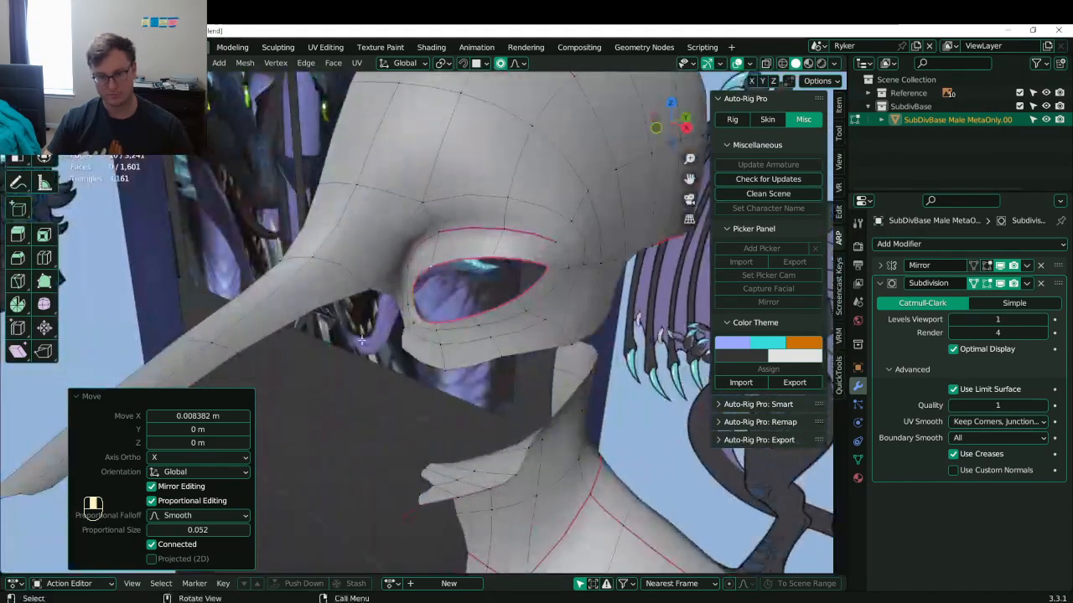
middle_click_drag(379, 327, 313, 237)
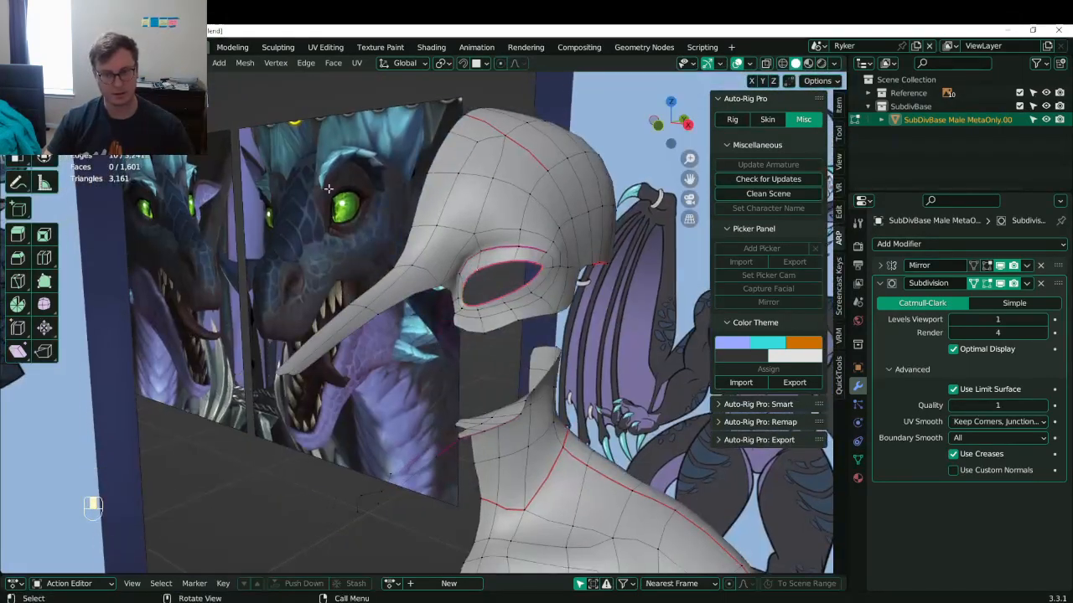
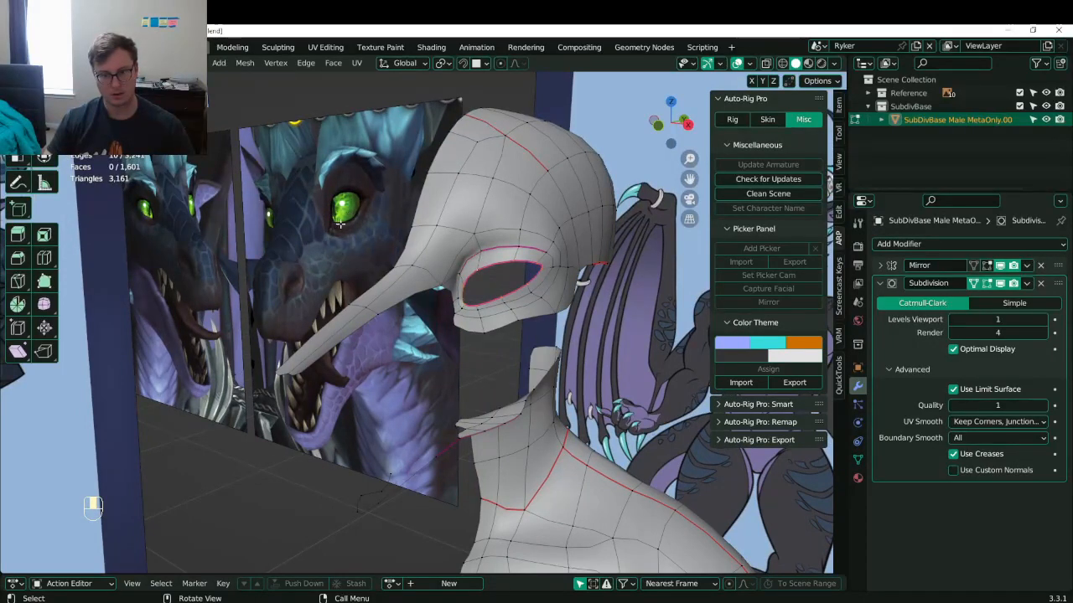
- Nudge the box-selected eye-socket geometry along Y twice with proportional editing, then save Lunathal.blend
middle_click_drag(434, 223, 398, 306)
scroll(379, 272, "up", 3)
key("b")
left_click_drag(388, 276, 401, 291)
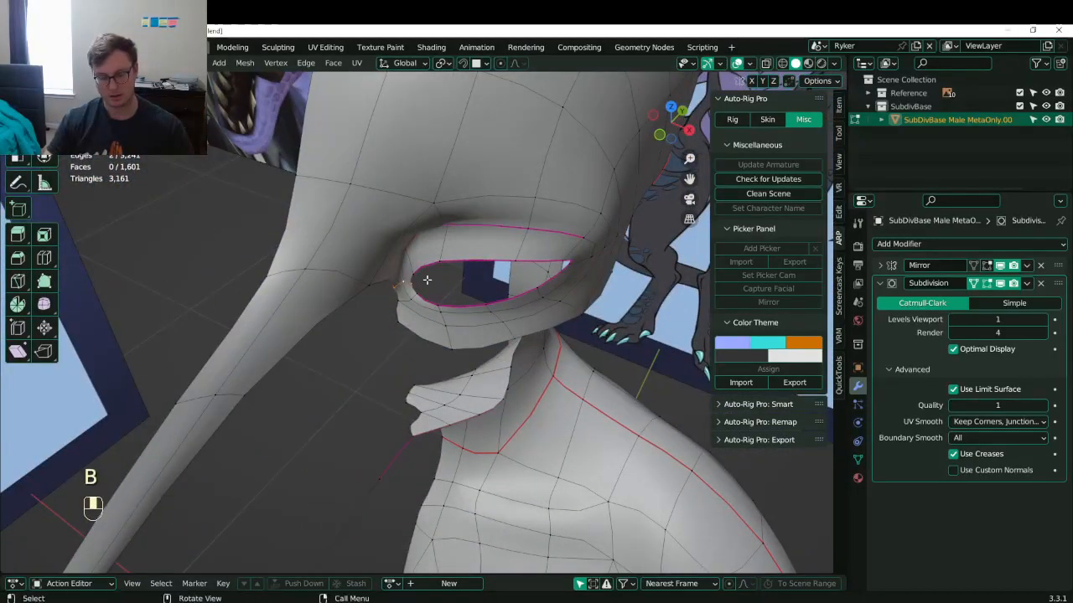
key("o")
middle_click_drag(427, 280, 474, 259)
key("g")
middle_click(365, 262)
left_click(369, 256)
key("g")
middle_click(327, 289)
left_click(329, 289)
middle_click_drag(475, 258, 402, 258)
key("ctrl+s")
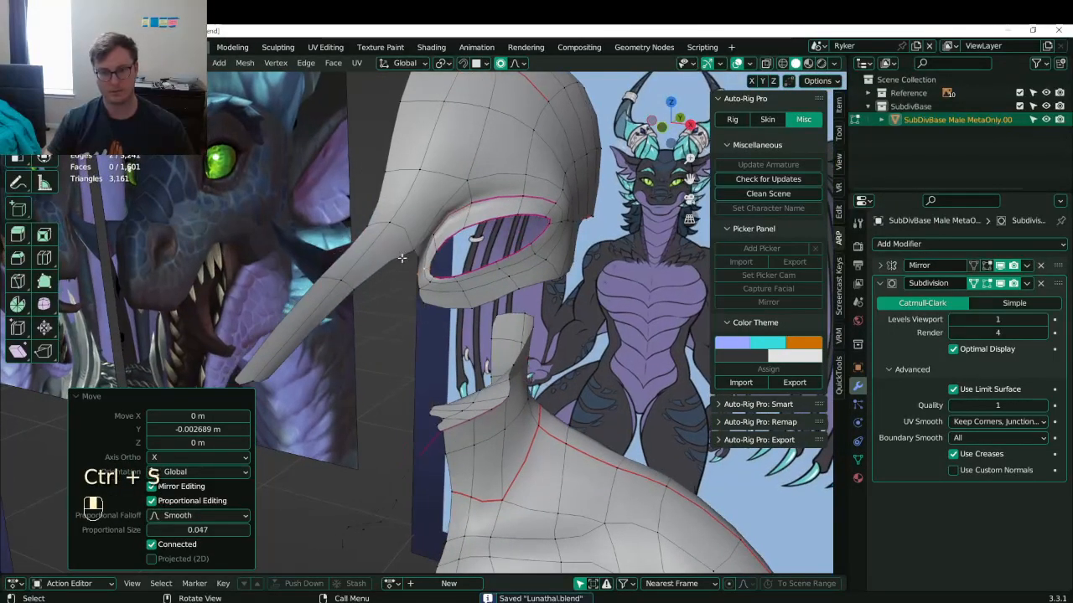
- Delete the lower-eyelid edge loop's vertices, undoing a second loop deletion that removed too much
middle_click_drag(463, 299, 444, 303)
left_click(424, 307)
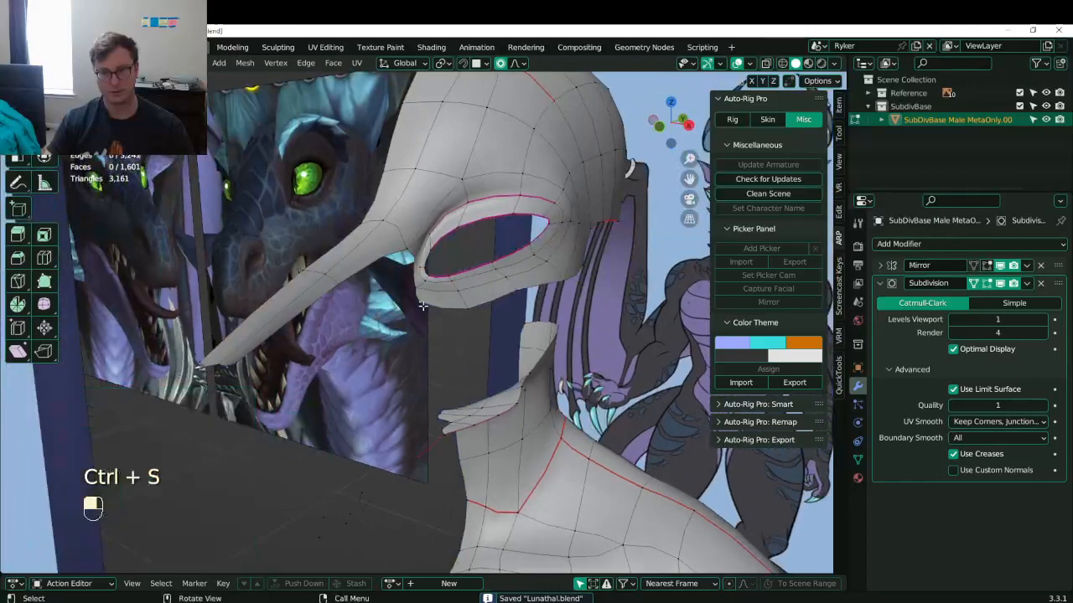
left_click(511, 300, "alt+shift")
key("x")
left_click(519, 299)
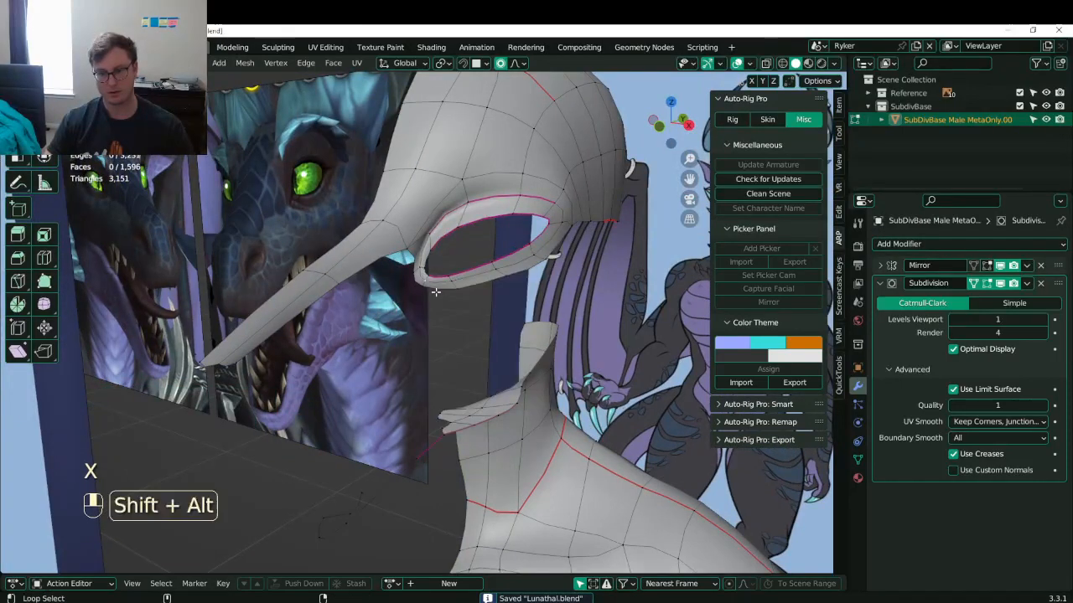
left_click(435, 291, "alt+shift")
key("x")
left_click(459, 289)
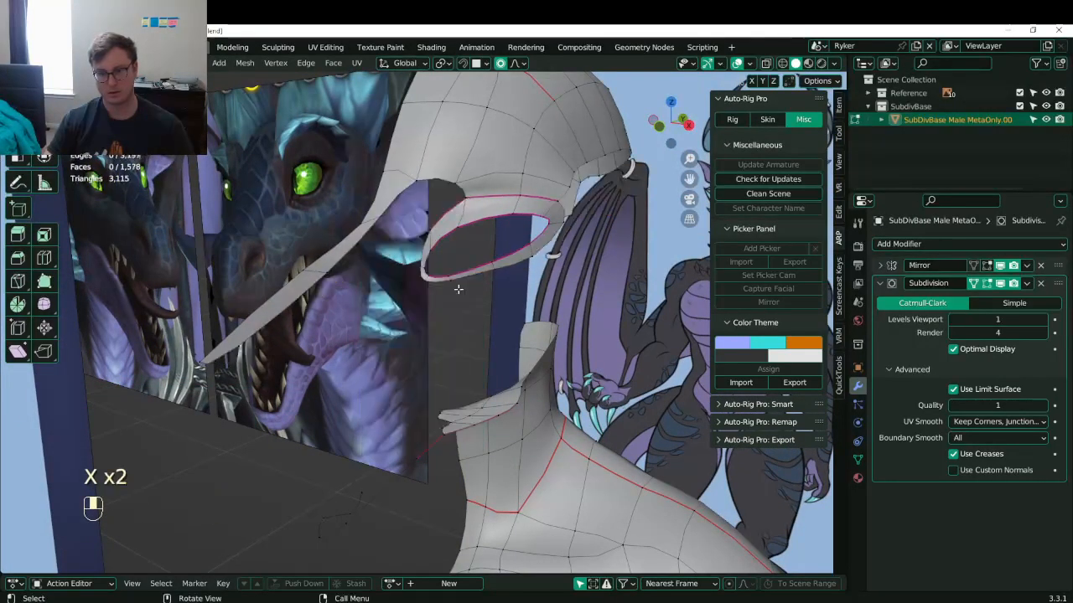
key("ctrl+z")
- Select a shortest edge path near the eye and delete those edges
left_click(553, 271, "ctrl")
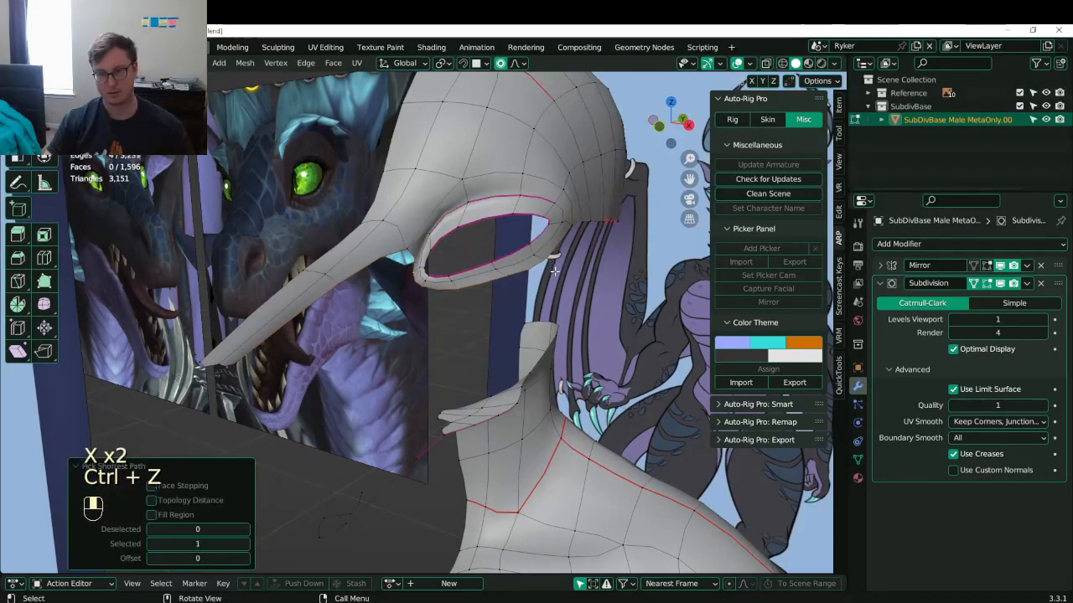
key("x")
left_click(521, 282)
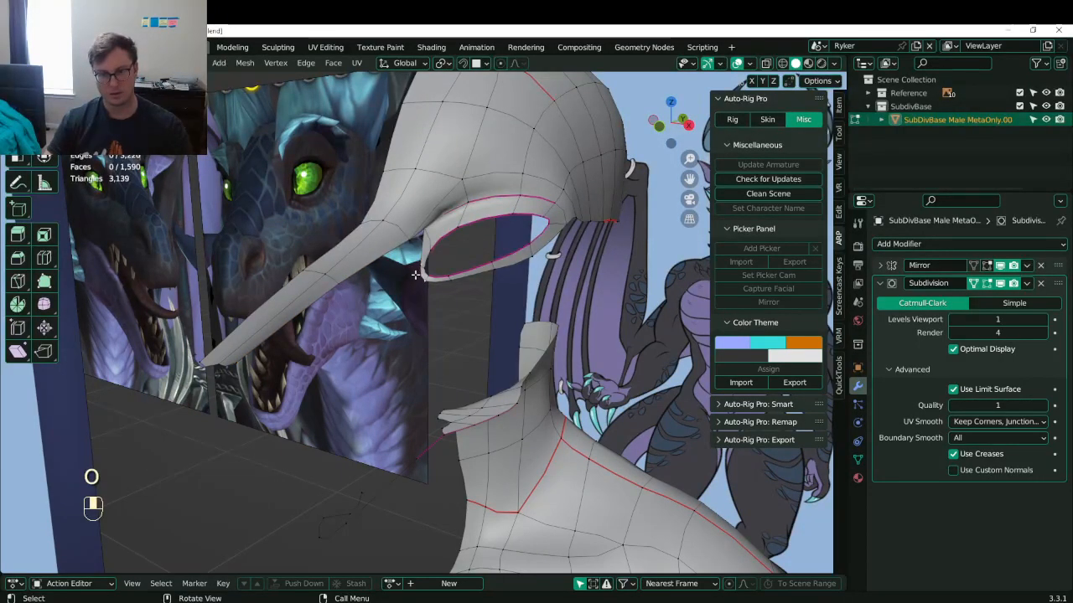
key("KP_1")
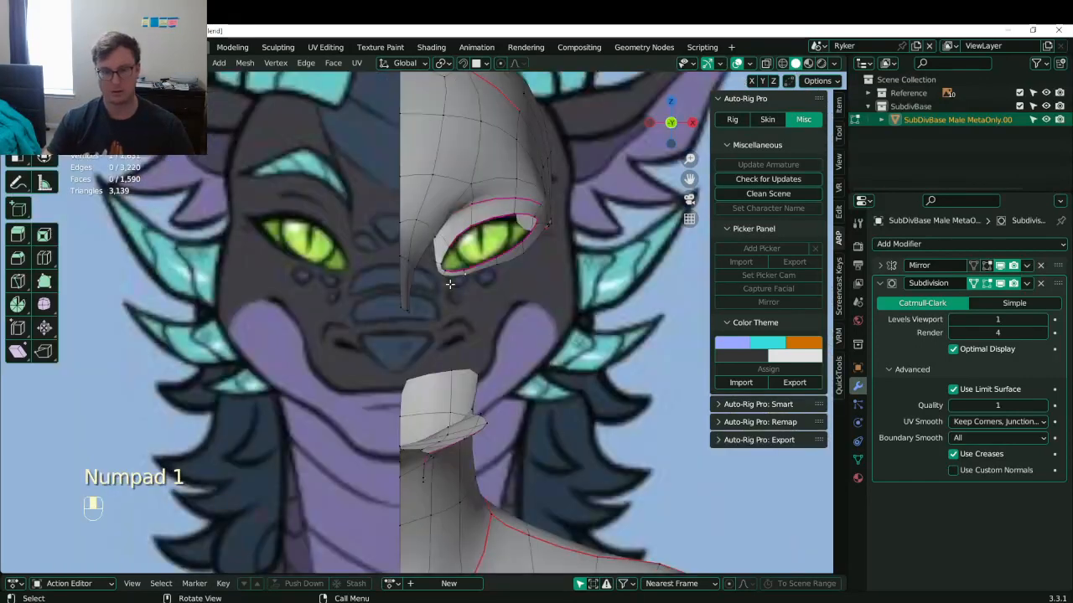
- In front view, reposition the right-side eye-socket vertices toward the reference's almond shape
scroll(453, 335, "up", 4)
key("g")
left_click(508, 263)
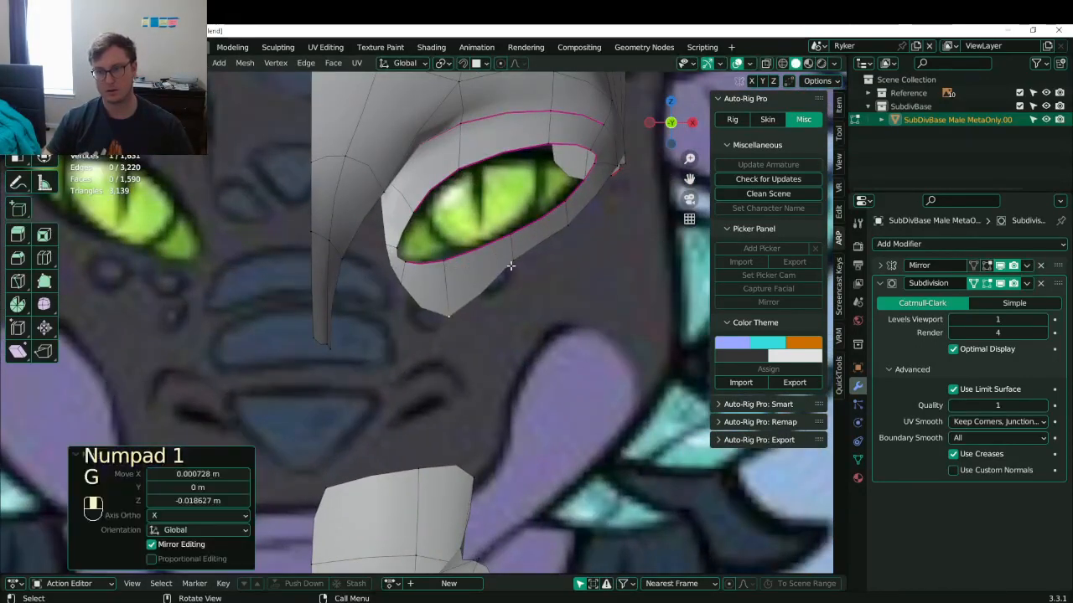
key("g")
left_click(529, 360)
key("g")
left_click(611, 325)
key("g")
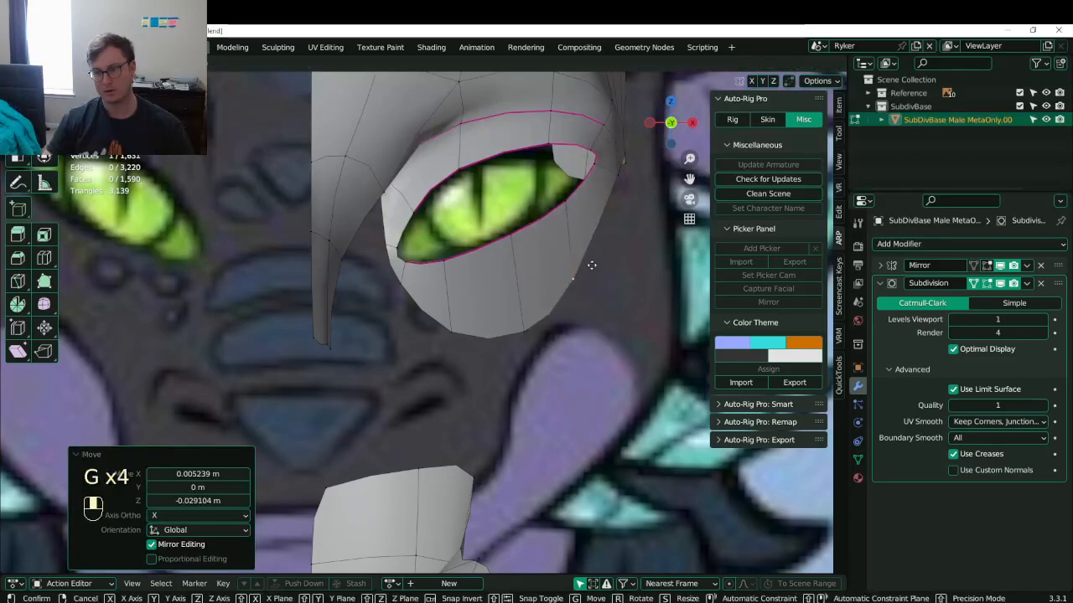
left_click(592, 265)
left_click(612, 179)
key("g")
left_click(613, 220)
- Adjust the left socket vertices and move the upper-left lid vertex along Y
left_click(393, 275)
key("g")
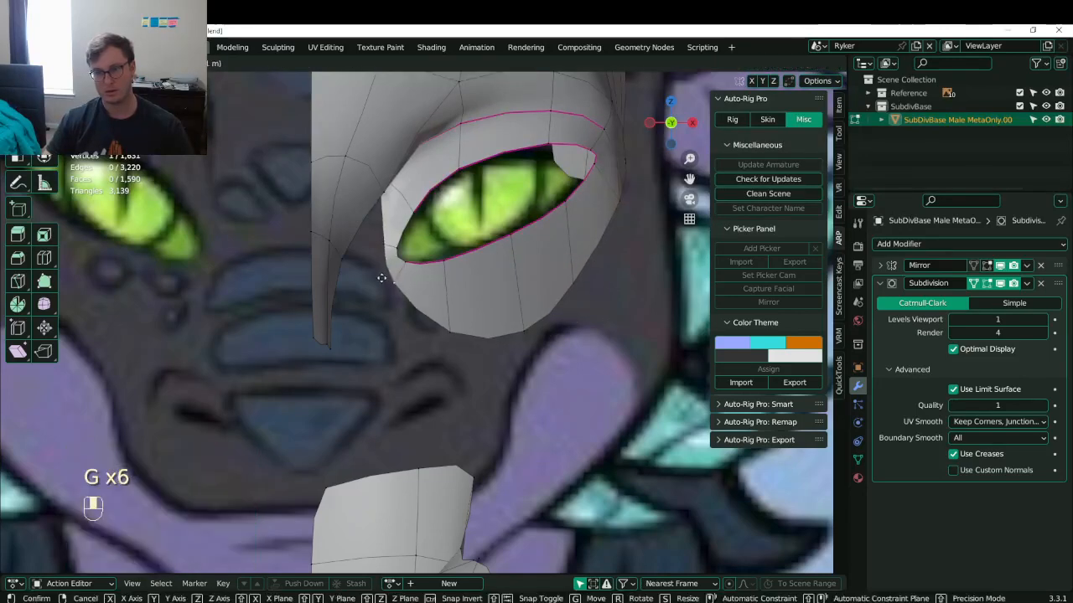
left_click(379, 274)
left_click(378, 247)
middle_click_drag(376, 246, 306, 289)
key("g")
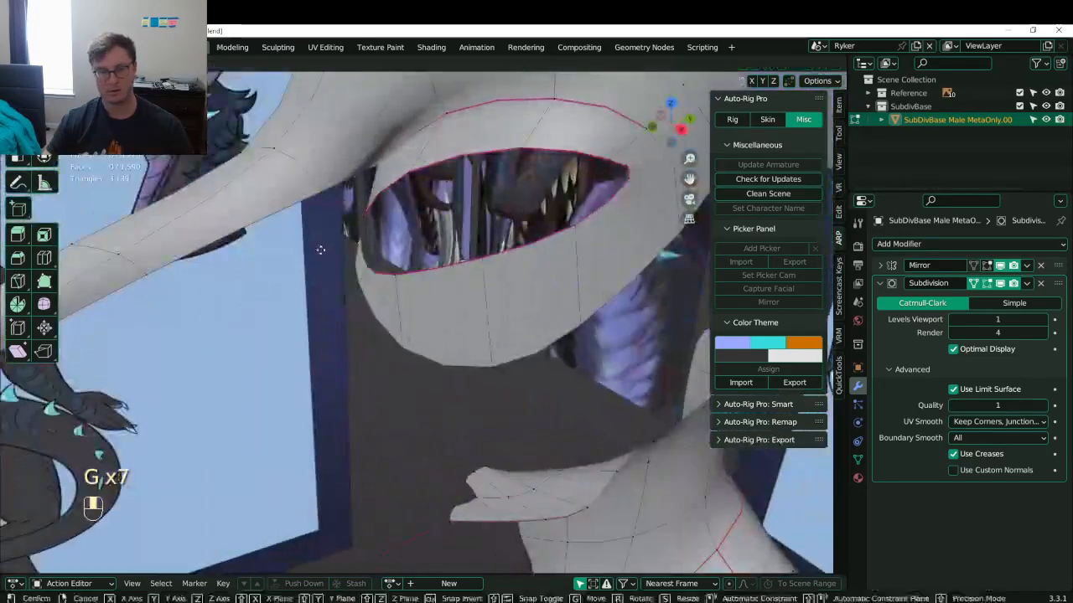
left_click(275, 260)
left_click(380, 159)
key("g")
middle_click(361, 160)
left_click(340, 163)
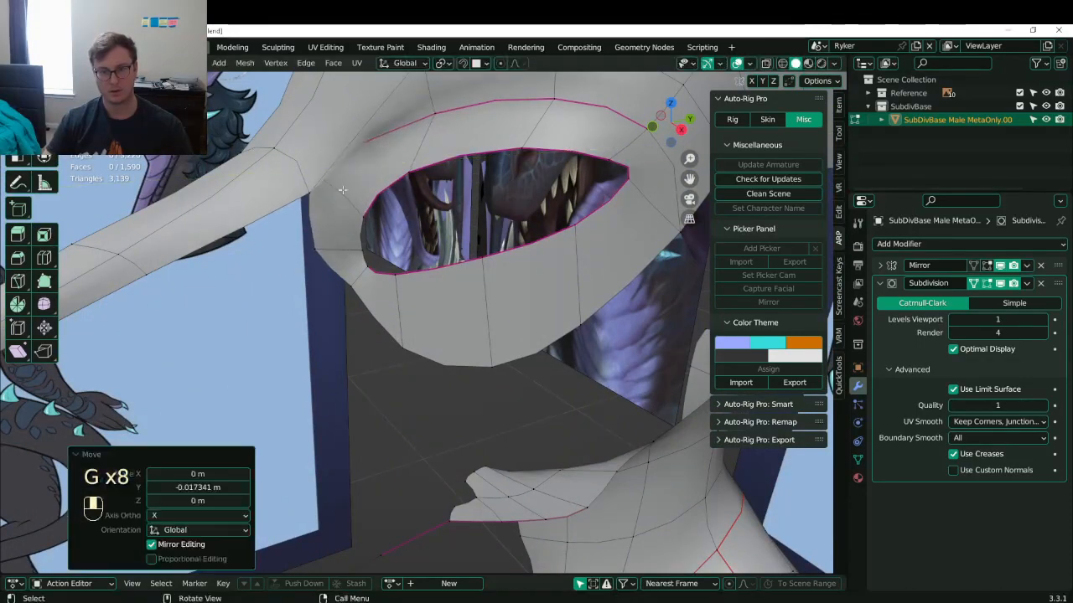
- Move a lower silhouette vertex along an axis and lower the lid-corner vertex
left_click(317, 193)
key("g")
middle_click(300, 198)
left_click(284, 202)
left_click(336, 165)
key("g")
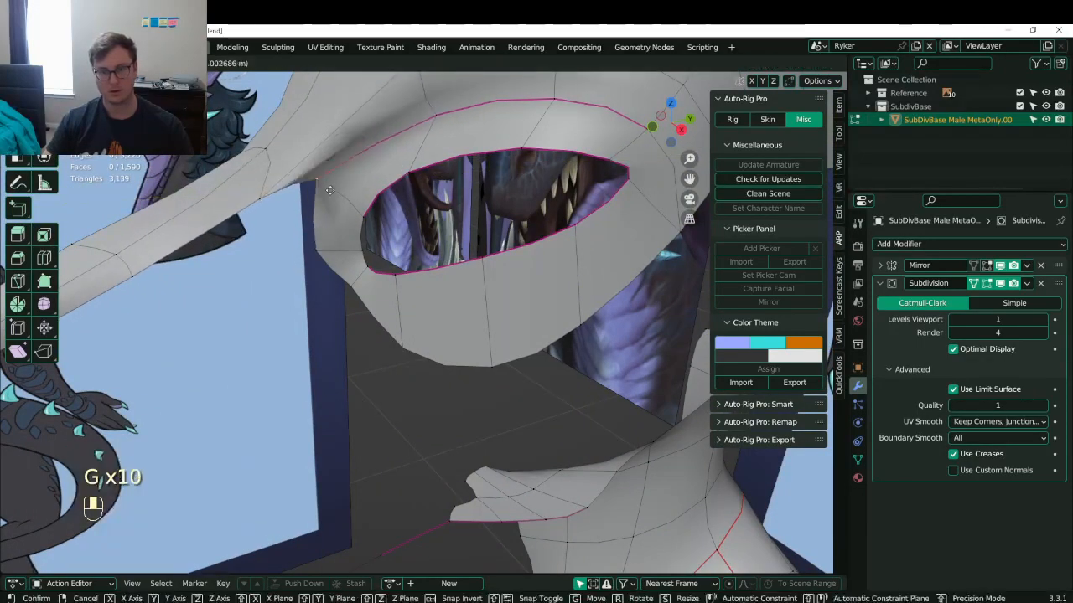
left_click(337, 182)
middle_click_drag(336, 181, 427, 256)
- Vertex-slide a lid vertex along its edges with GG
key("g")
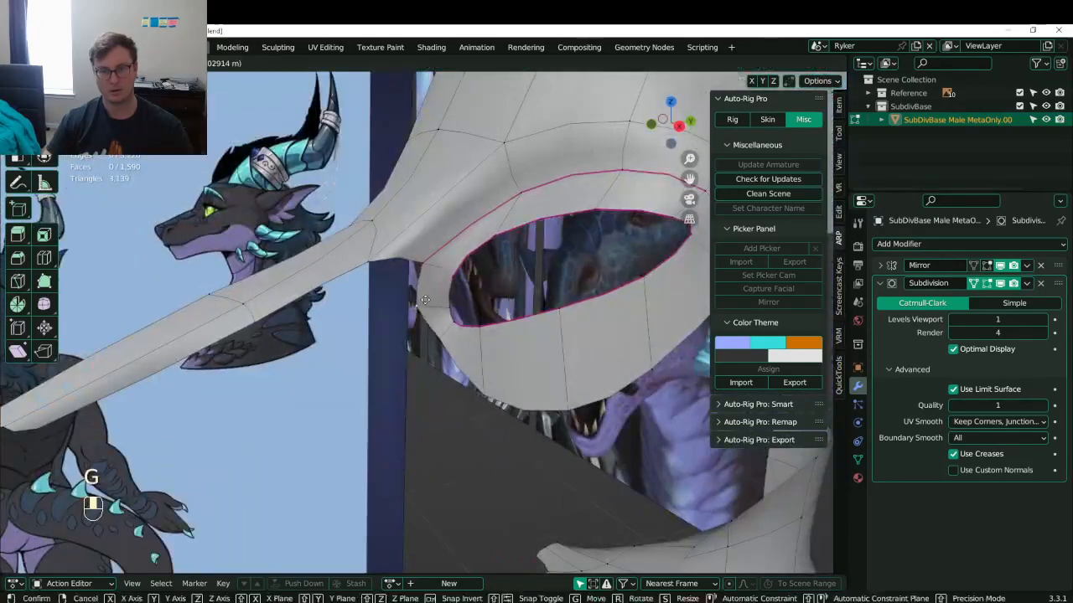
key("g")
left_click(439, 244)
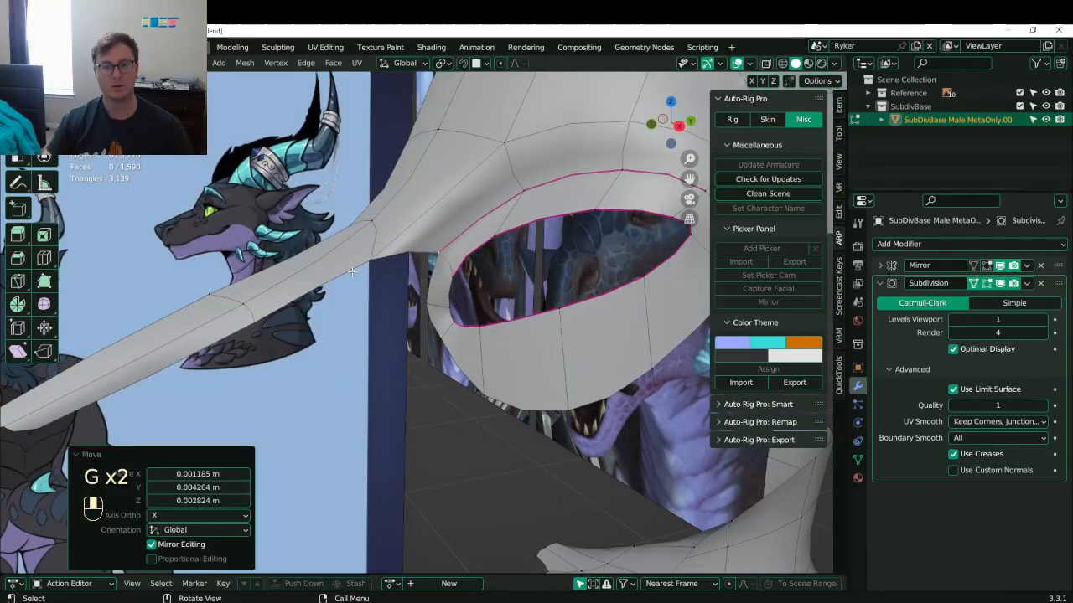
middle_click_drag(352, 271, 277, 348)
- Try flattening the box-selected snout tip to zero scale on Y, then Z, undoing both
key("b")
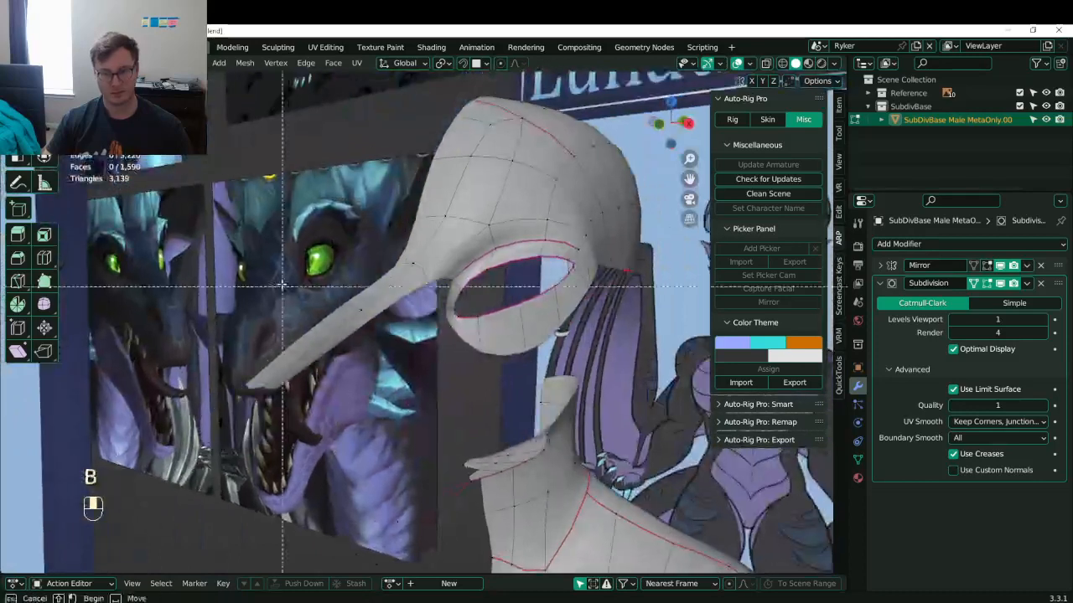
key("b")
key("b")
left_click_drag(223, 364, 313, 414)
key("s")
key("y")
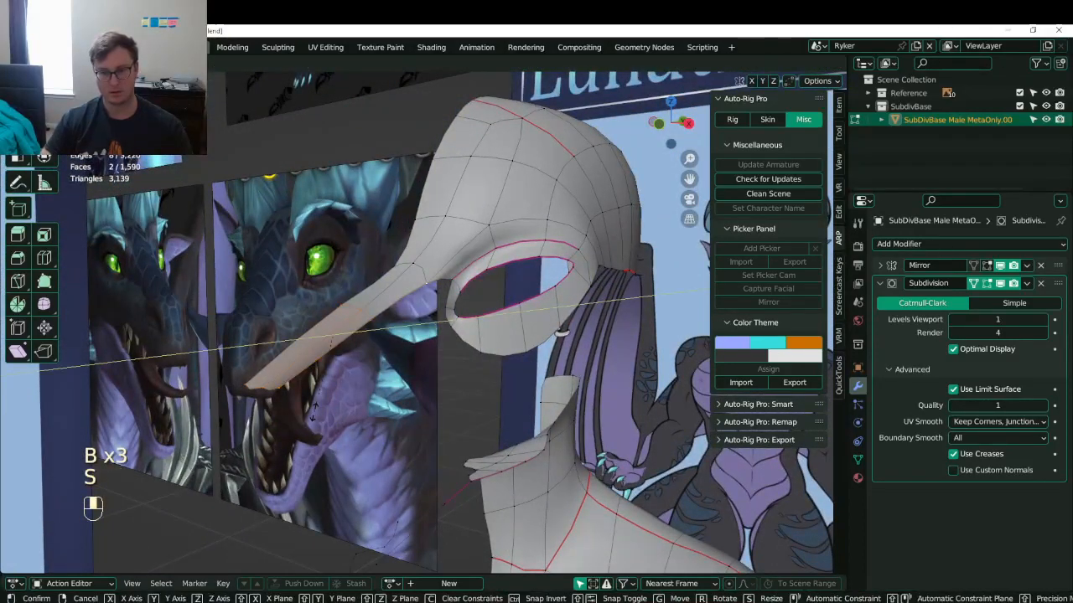
key("0")
left_click(315, 412)
key("ctrl+z")
key("s")
key("z")
key("0")
left_click(314, 411)
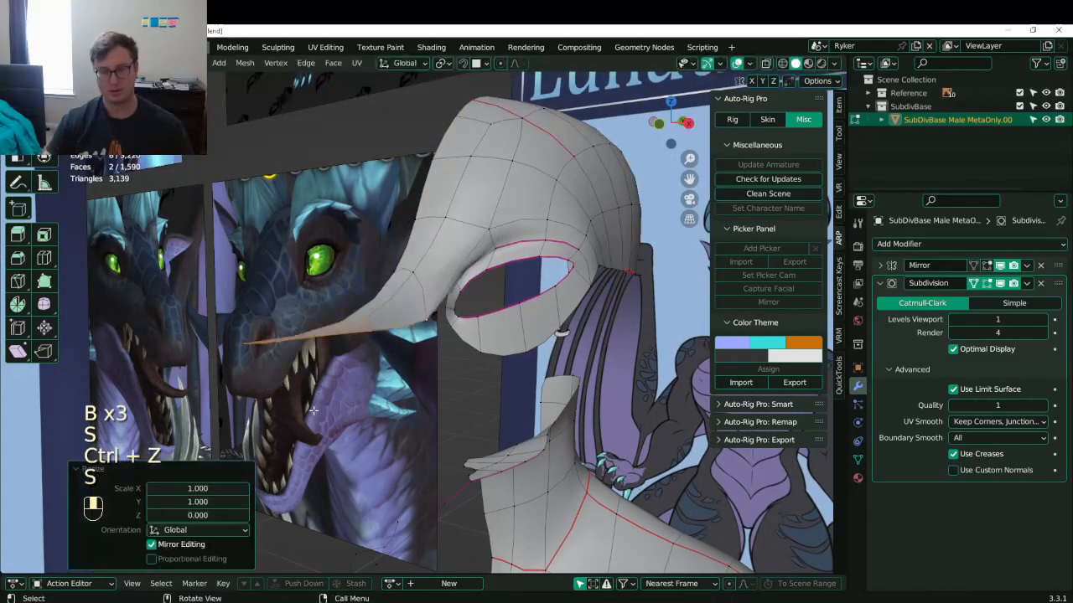
key("ctrl+z")
- Flatten the mid-snout edge loop to zero vertical (Z) scale
left_click(347, 314)
left_click(355, 317, "alt+shift")
key("s")
key("z")
key("0")
left_click(365, 315)
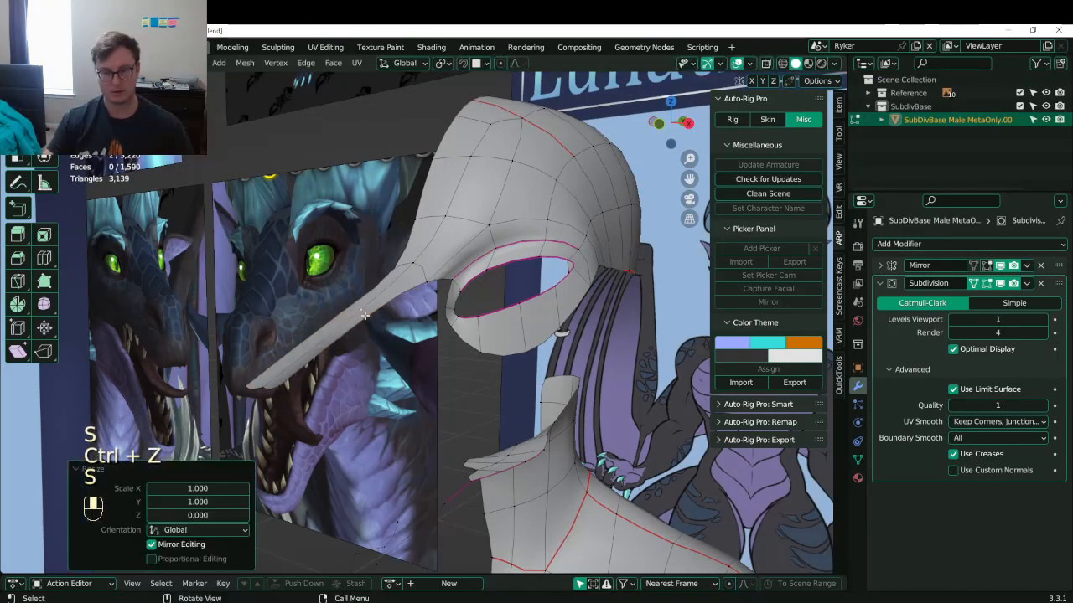
left_click(269, 377)
- Flatten the box-selected snout-tip edges to zero Z scale
key("b")
left_click_drag(207, 363, 305, 416)
key("s")
key("z")
key("0")
left_click(307, 414)
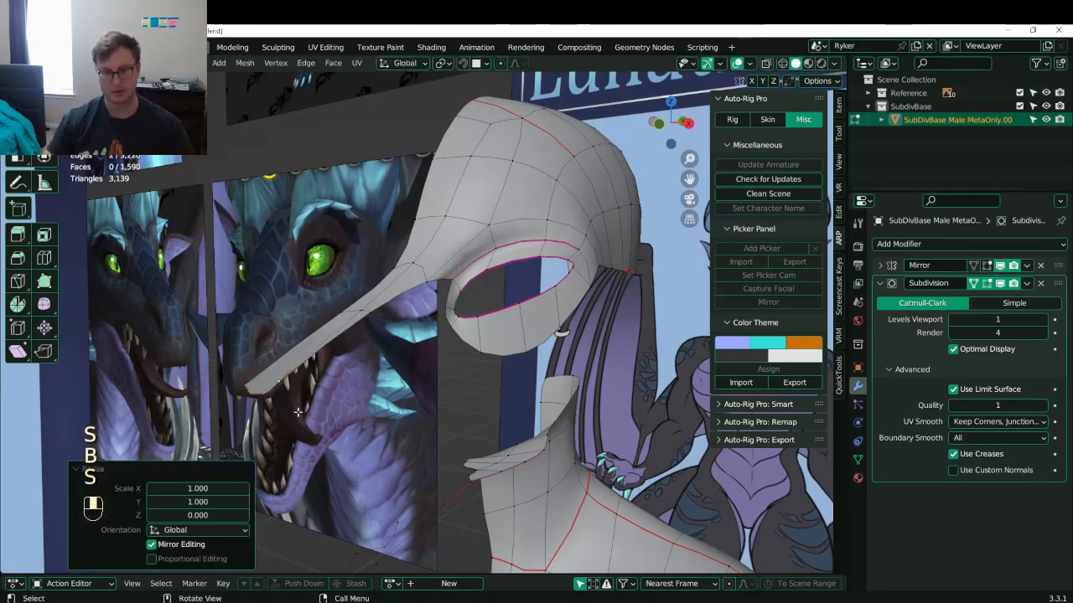
scroll(327, 355, "up", 4)
scroll(327, 355, "down", 5)
scroll(368, 320, "up", 2)
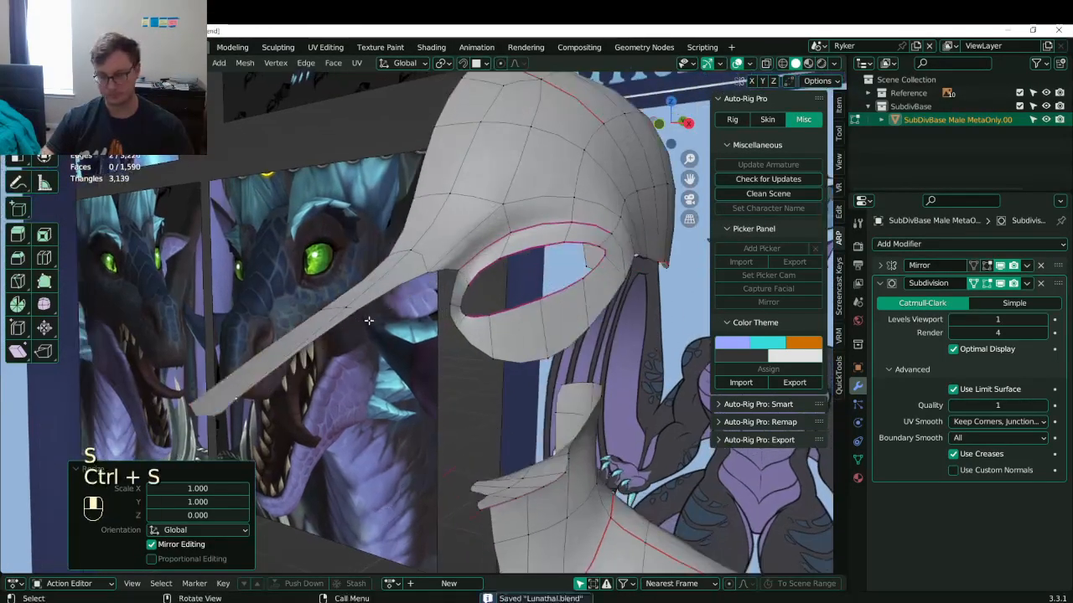
key("KP_3")
- Dissolve the vertical edge loop behind the eye to simplify the head mesh
scroll(460, 288, "up", 3)
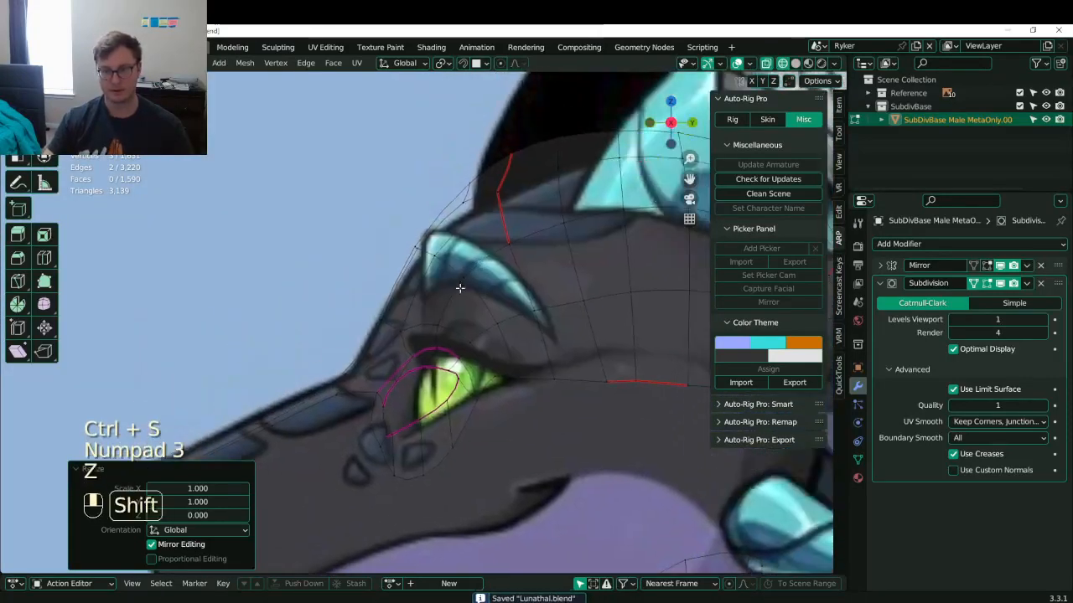
middle_click_drag(459, 287, 441, 313, "shift")
left_click(458, 206)
middle_click_drag(530, 215, 352, 247, "shift")
scroll(348, 245, "down", 3)
key("b")
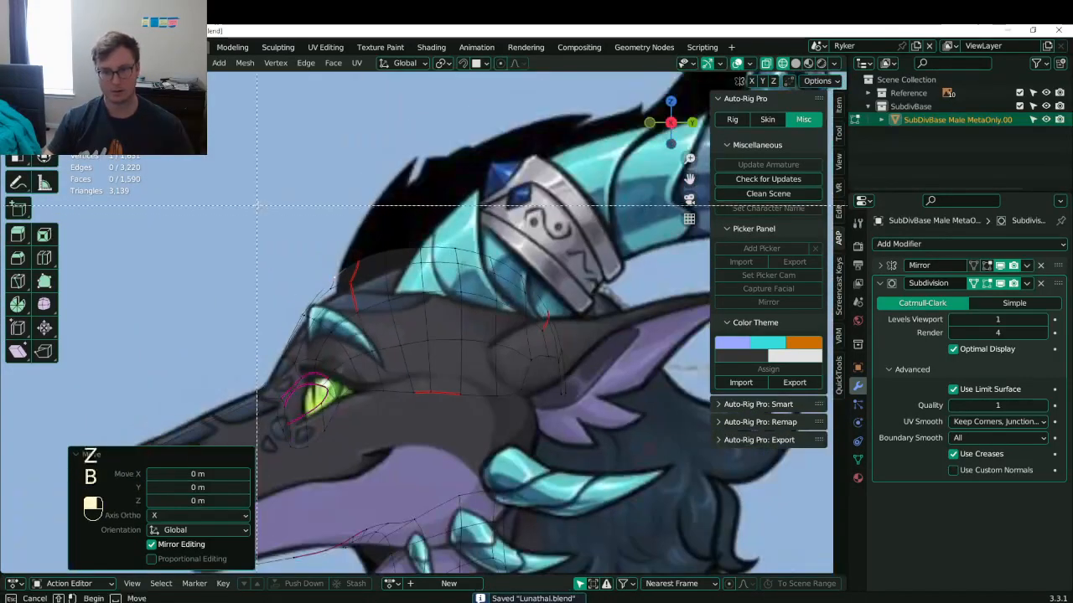
left_click_drag(256, 203, 428, 350)
left_click(374, 371, "alt")
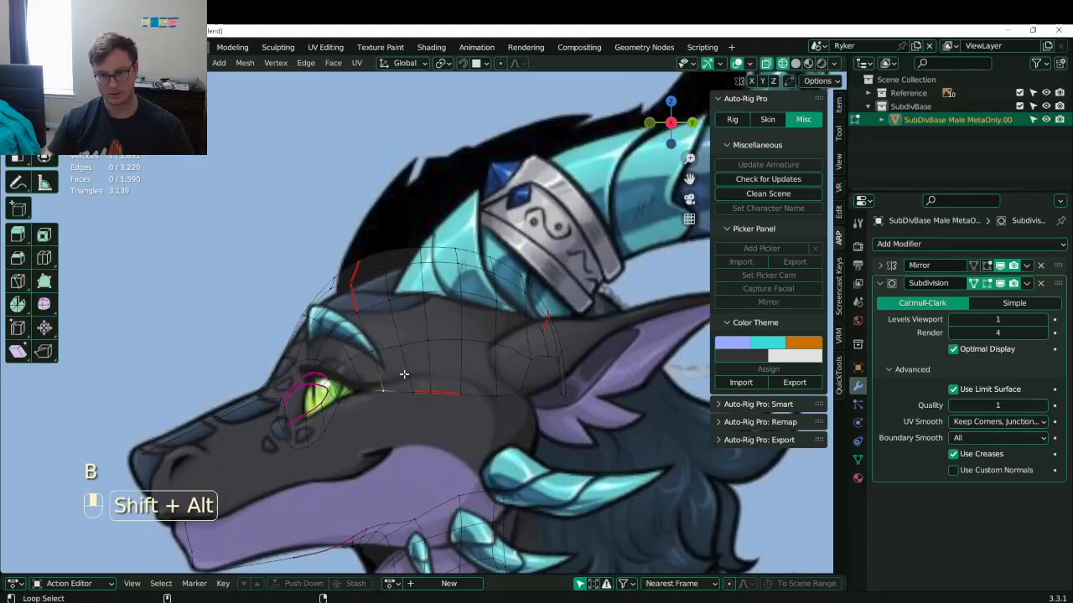
left_click(411, 374, "alt+shift")
key("x")
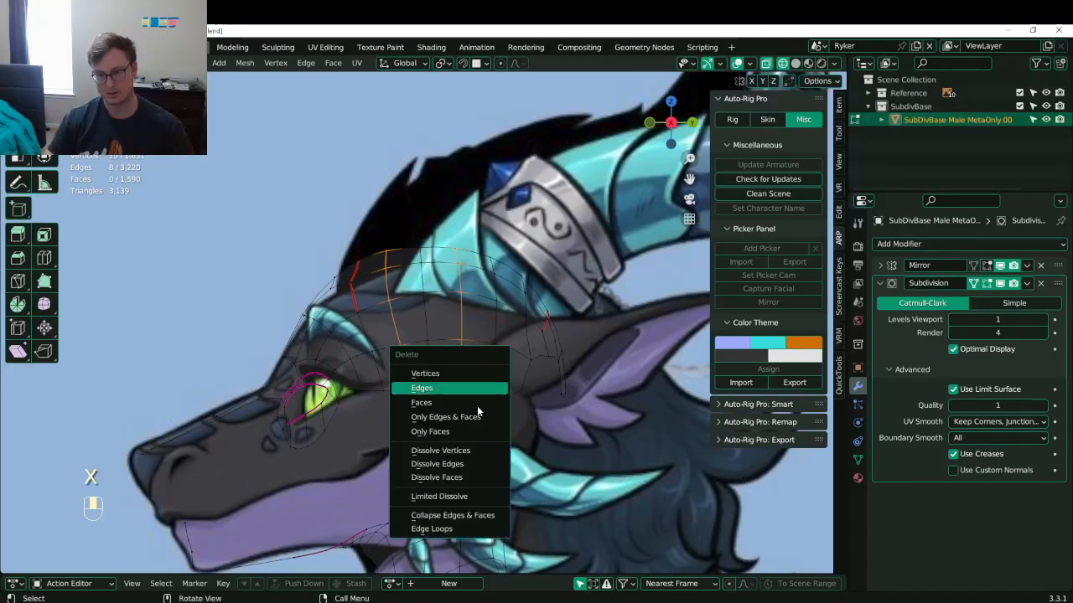
left_click(452, 462)
- Try repositioning a single back-of-head vertex, then undo the move
scroll(503, 335, "up", 4)
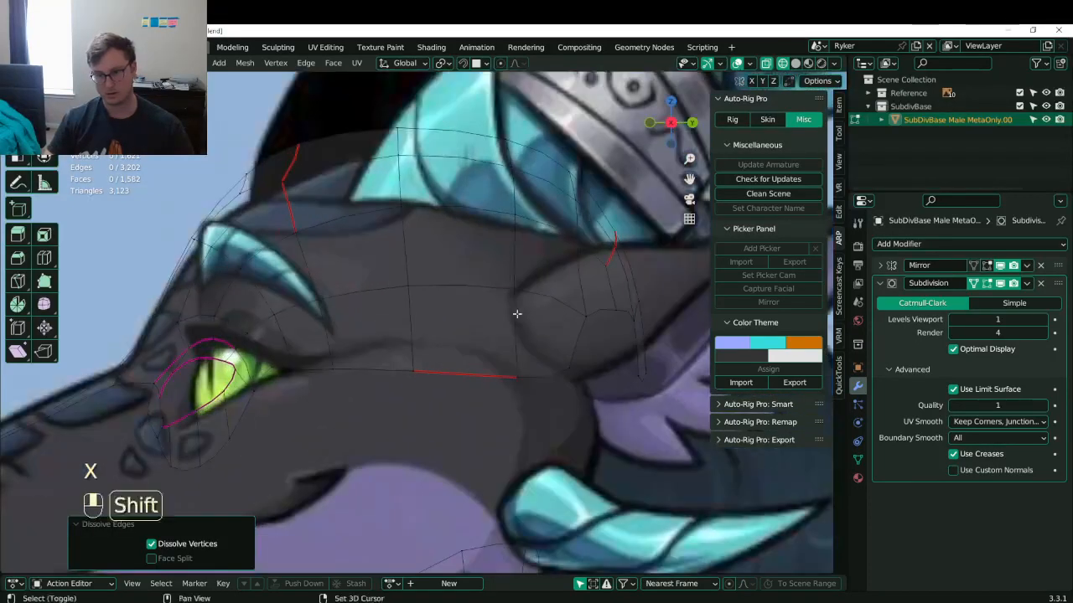
middle_click_drag(517, 314, 453, 366, "shift")
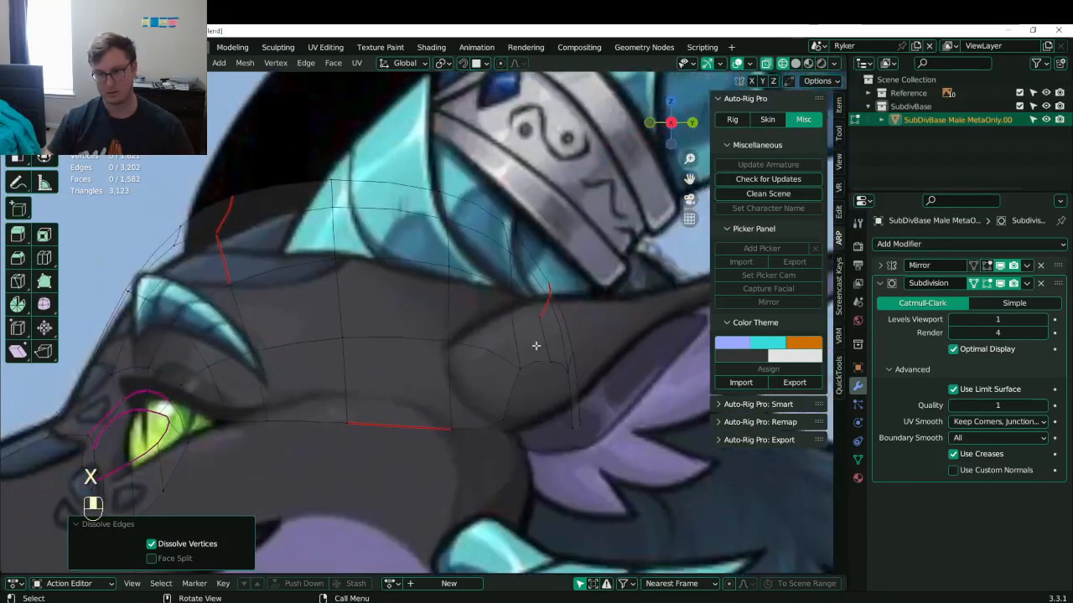
middle_click_drag(537, 344, 484, 343, "shift")
left_click(496, 300)
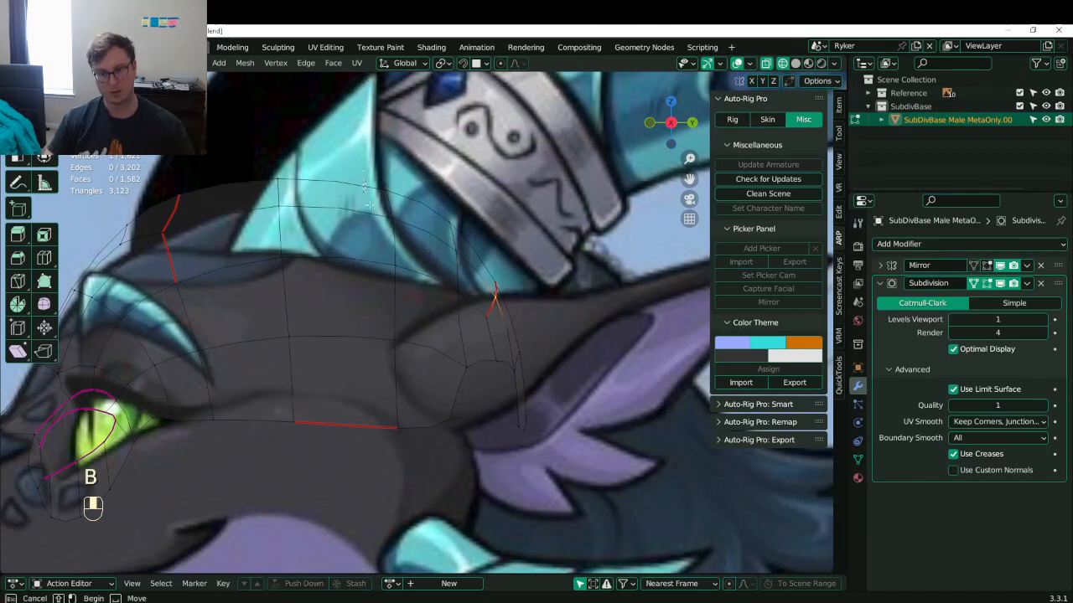
middle_click_drag(369, 205, 469, 347)
left_click_drag(479, 360, 550, 423)
key("ctrl+z")
- Box-select the upper and lower back-of-head vertices and shift them right and down
key("b")
left_click_drag(365, 169, 538, 388)
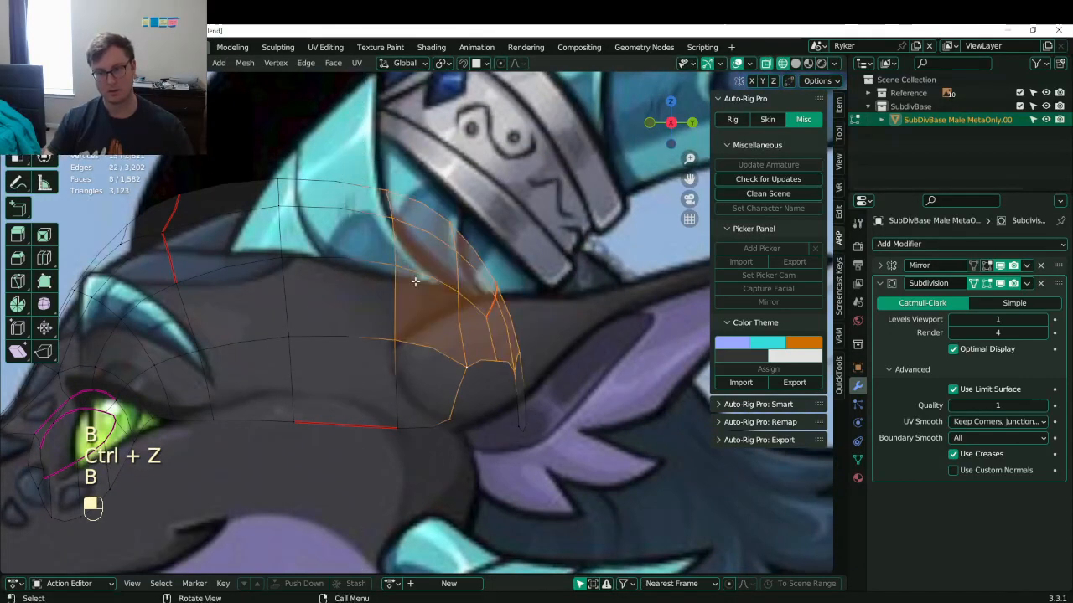
key("b")
left_click_drag(396, 291, 550, 453)
key("b")
left_click_drag(364, 361, 475, 468)
key("g")
left_click(556, 328)
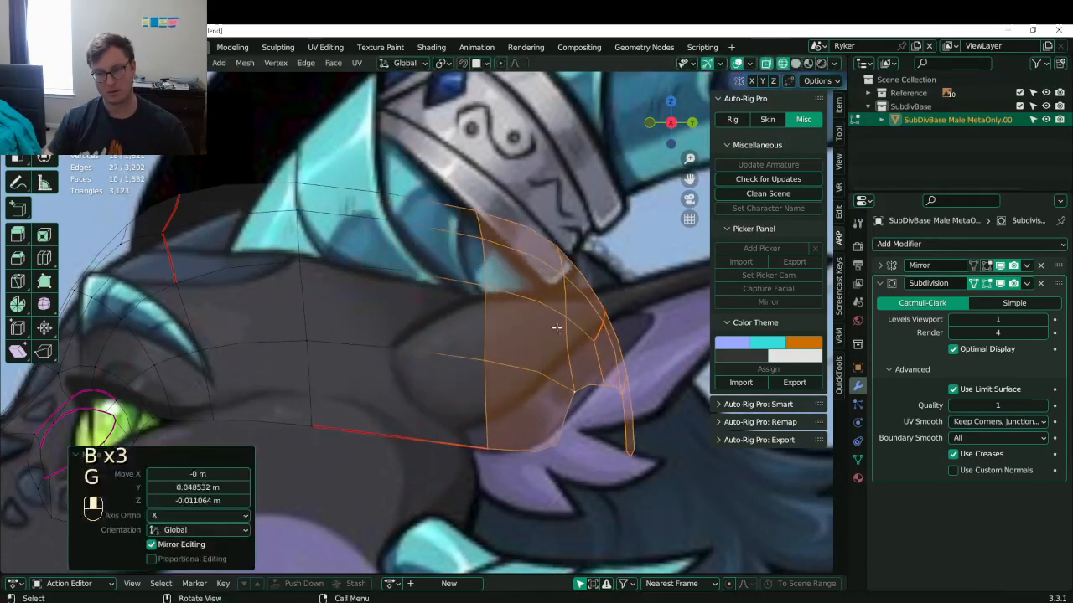
- Box-select a group of brow vertices and lower them toward the reference outline
middle_click_drag(557, 327, 654, 325, "shift")
left_click(261, 231)
middle_click_drag(261, 231, 324, 229, "shift")
scroll(321, 227, "down", 1)
key("b")
left_click_drag(316, 175, 382, 271)
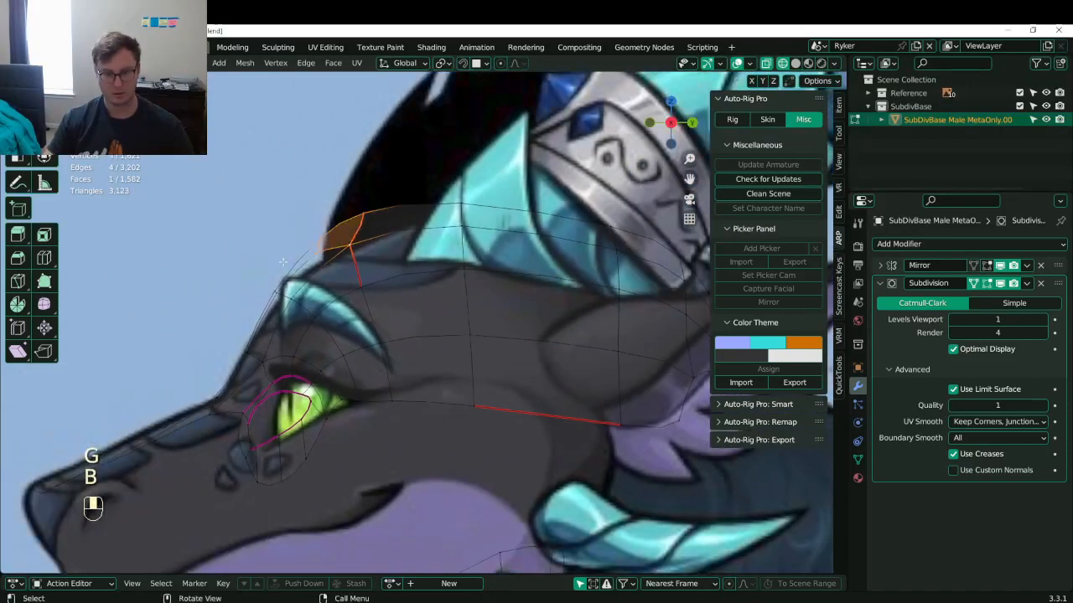
key("b")
left_click_drag(283, 262, 337, 226)
key("g")
left_click(344, 249)
- Lower the remaining individual brow vertices onto the head outline
left_click(453, 227)
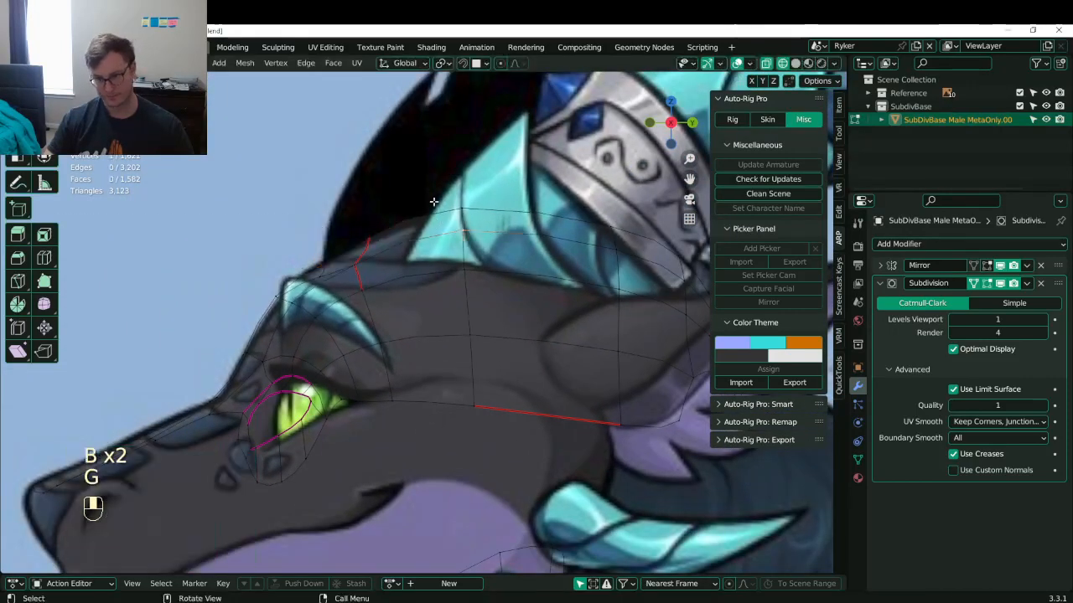
key("g")
left_click(495, 264)
middle_click_drag(327, 278, 435, 247, "shift")
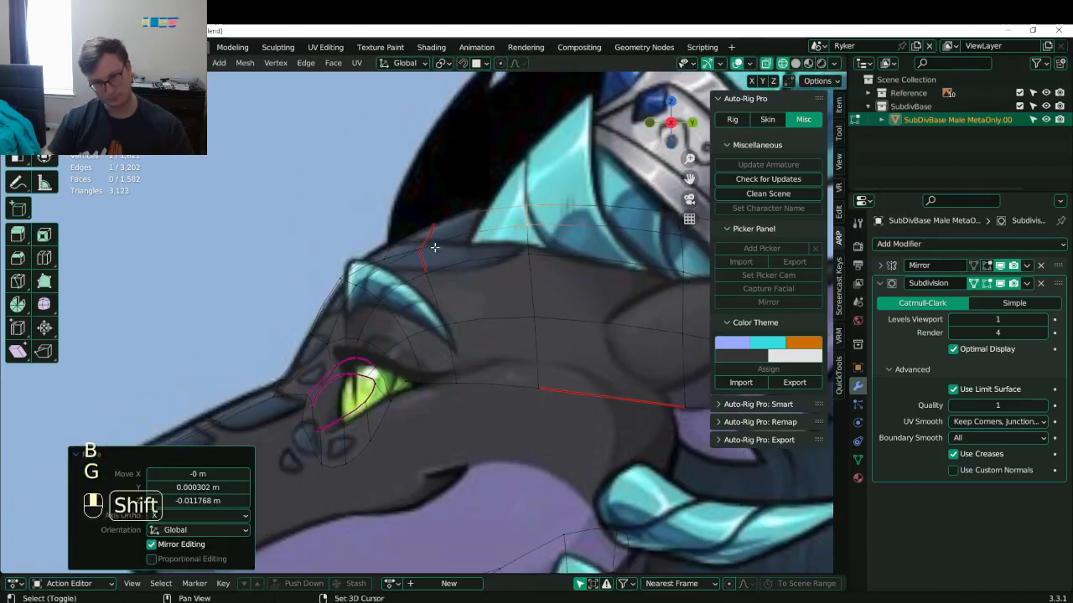
left_click(323, 266)
key("g")
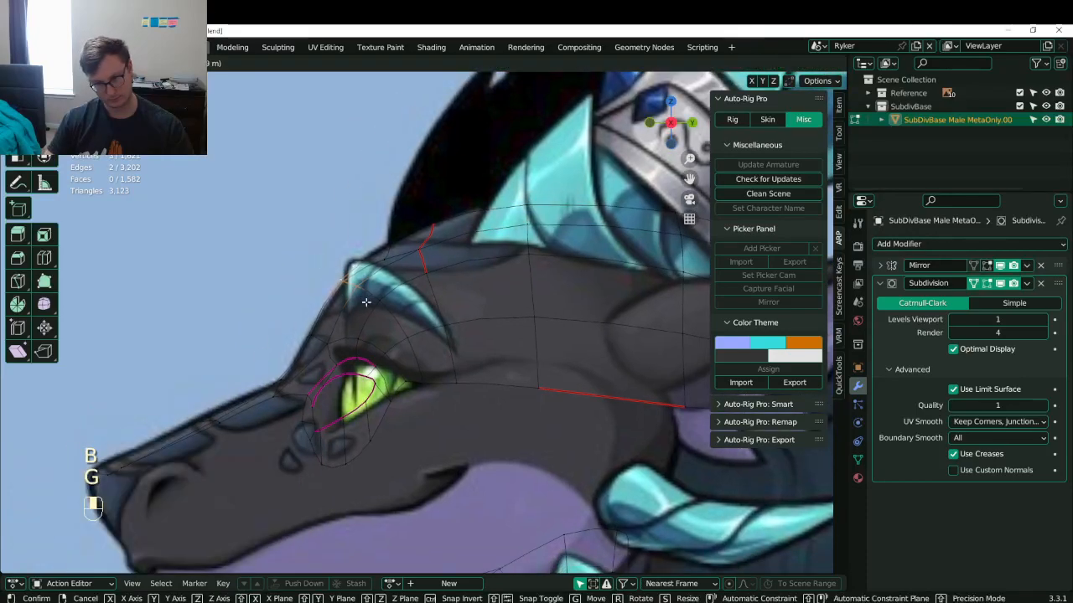
left_click(364, 304)
- Inspect the whole model in solid shading and save Lunathal.blend
key("Tab")
scroll(366, 314, "down", 2)
key("z")
mouse_move(364, 379)
middle_mouse_down()
mouse_move(384, 399)
mouse_move(459, 403)
mouse_move(512, 340)
mouse_move(501, 376)
middle_mouse_up()
key("ctrl+s")
key("ctrl+s")
key("Tab")
middle_click_drag(444, 348, 441, 286)
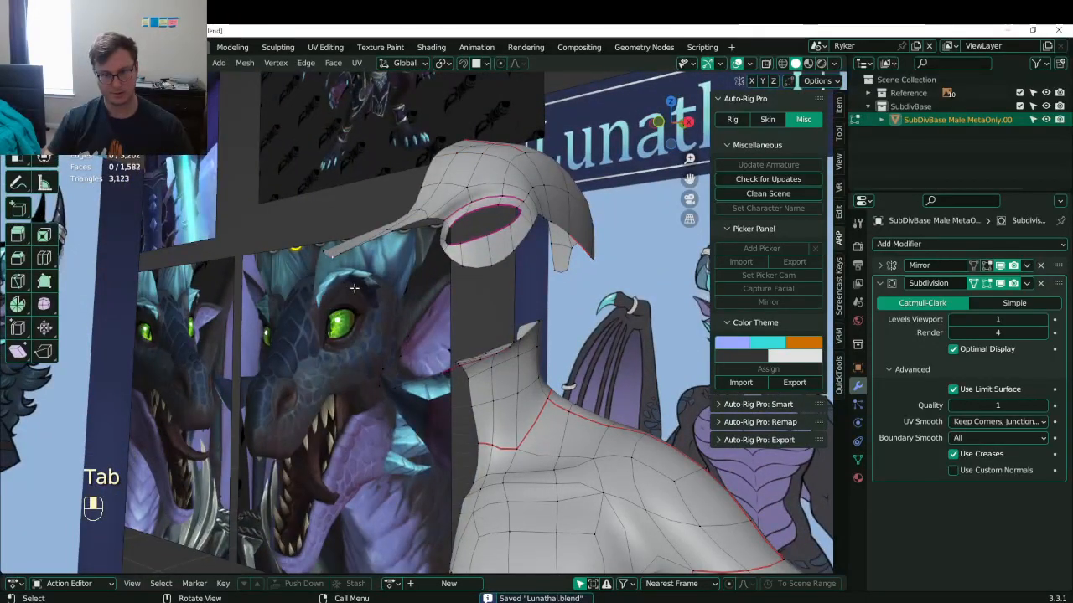
- Select the snout tip edge loop and scale it down slightly
middle_click_drag(355, 288, 401, 286)
left_click(401, 287, "alt+shift")
key("s")
left_click(406, 303)
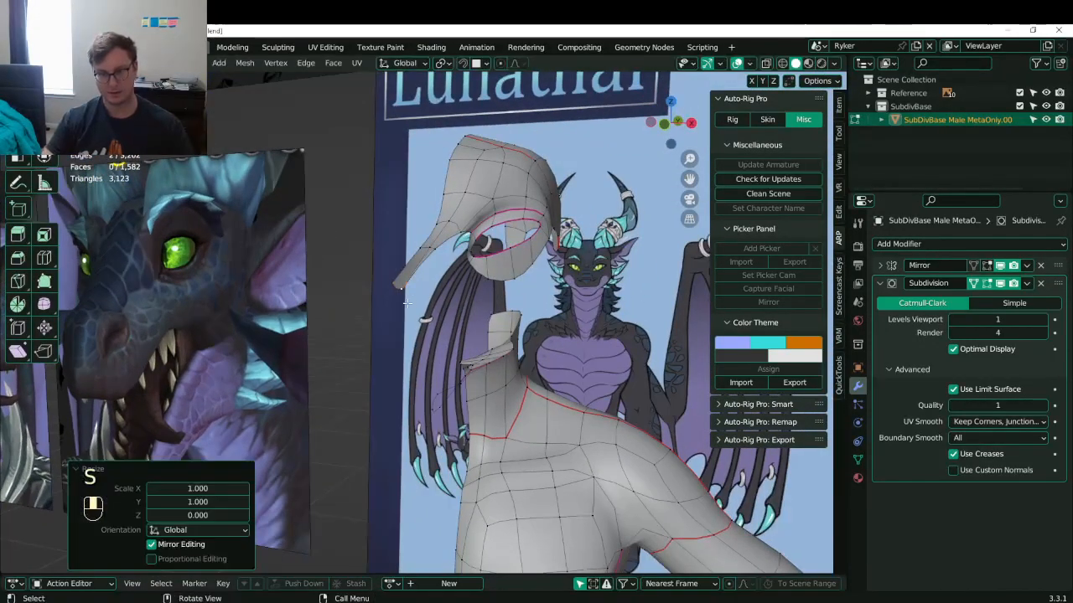
key("KP_3")
scroll(294, 297, "up", 4)
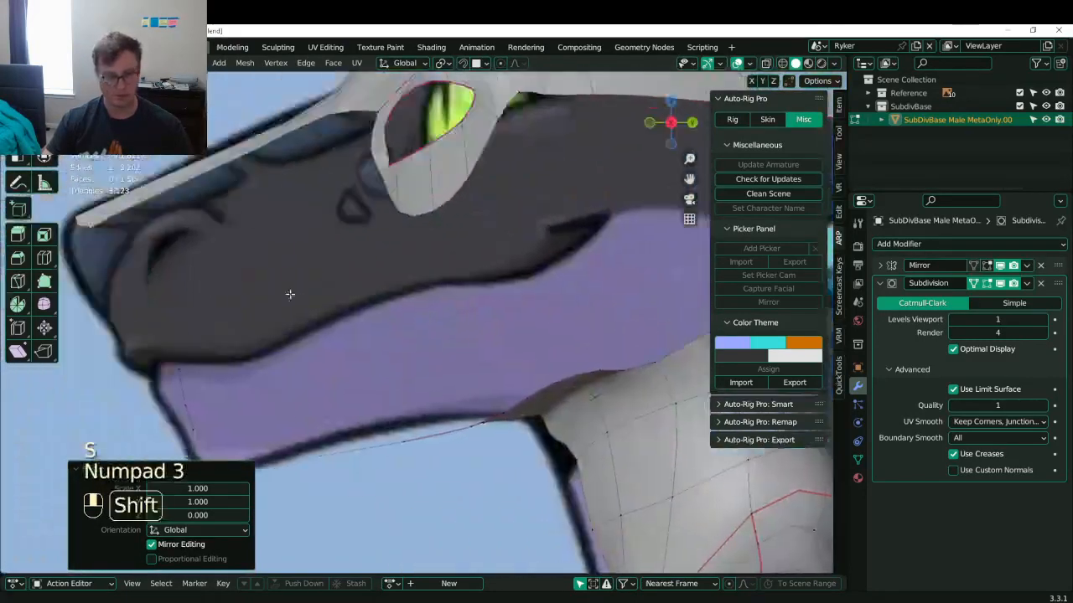
- Extrude the snout tip edges forward to form the nose
key("e")
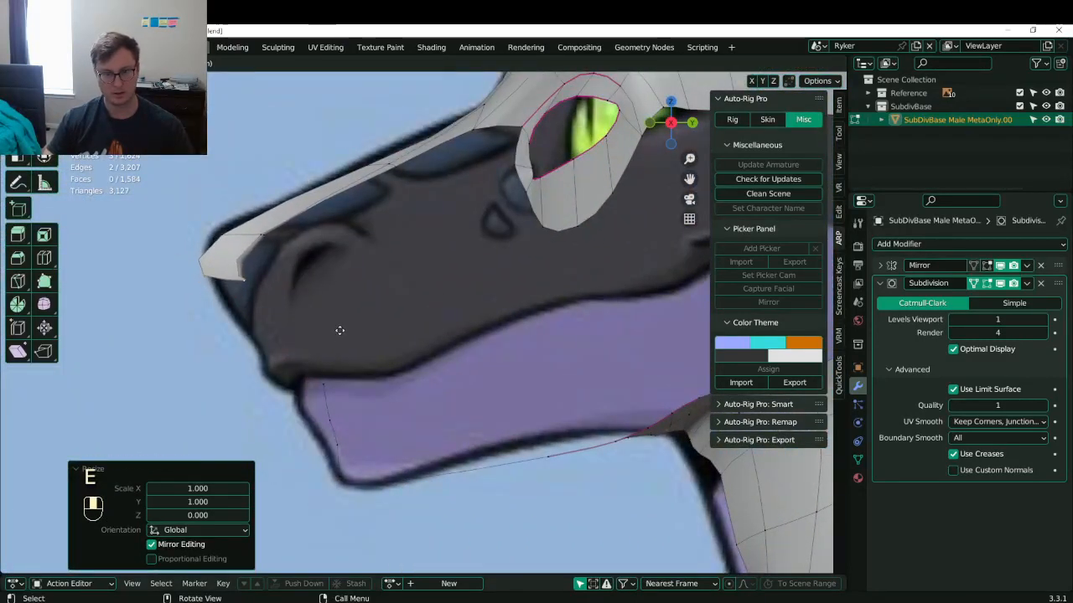
left_click(242, 244)
key("g")
left_click(272, 241)
key("g")
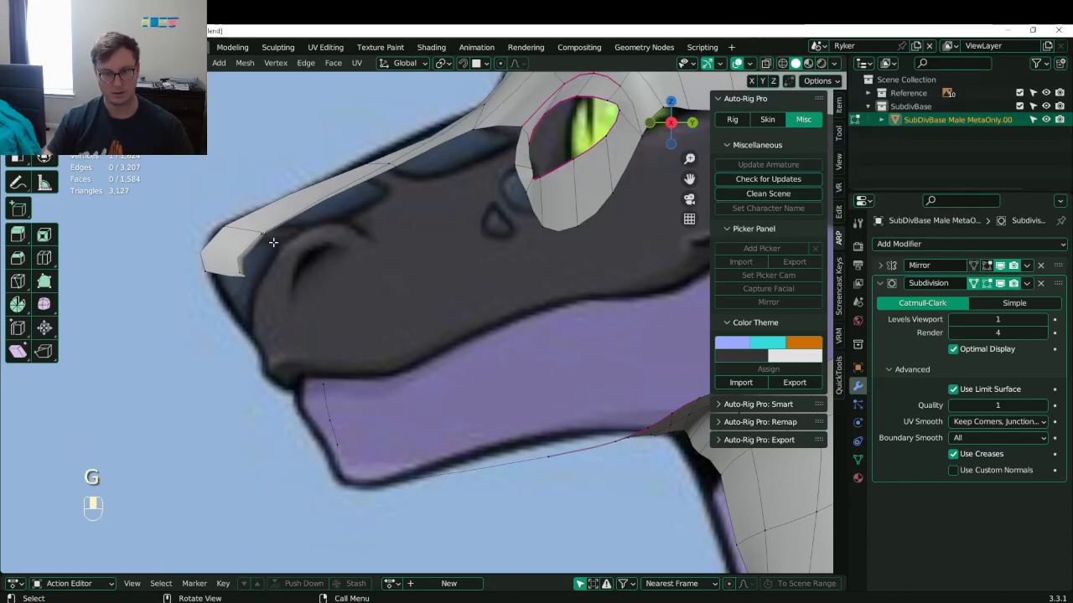
left_click(239, 233)
- Lower the nose tip edges and fine-tune their position against the reference
key("g")
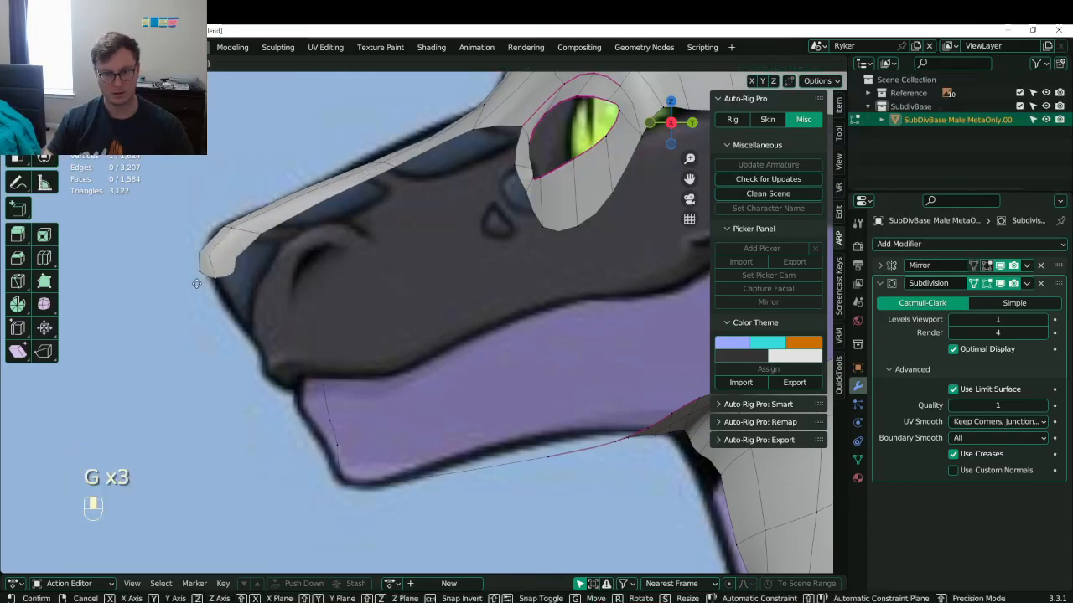
left_click(232, 276)
key("g")
left_click(244, 273)
key("g")
left_click(250, 269)
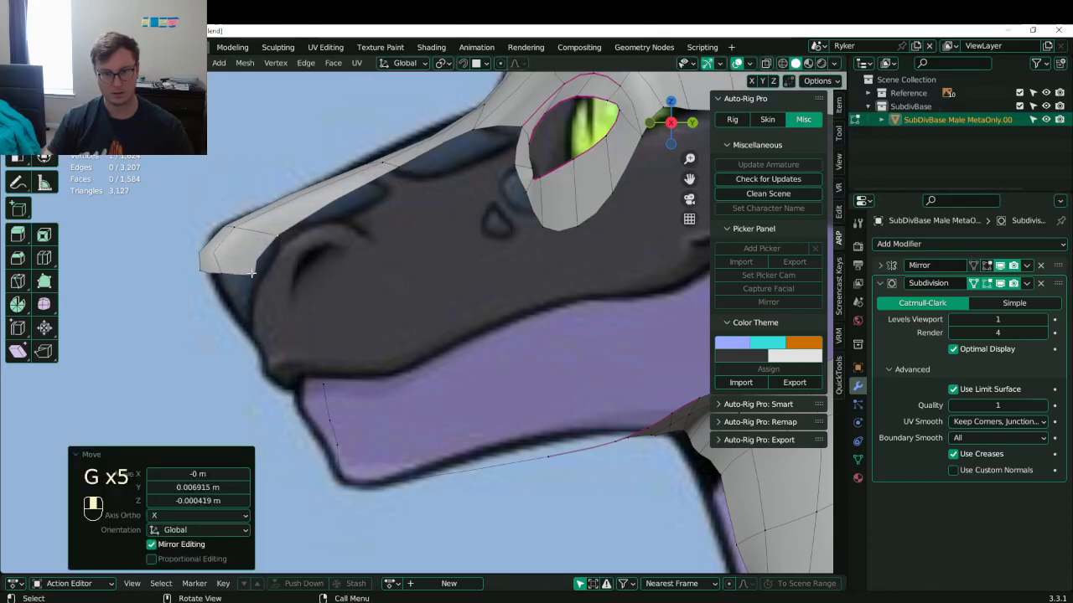
key("g")
left_click(252, 268)
key("g")
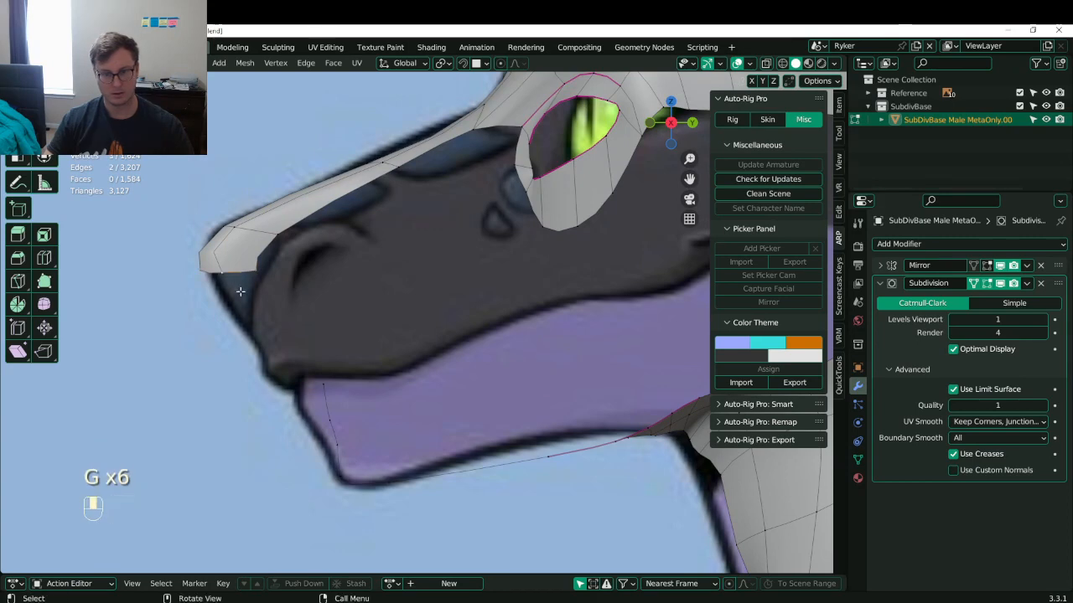
- Extrude the nose edges down to form the front face of the snout
key("e")
left_click(293, 369)
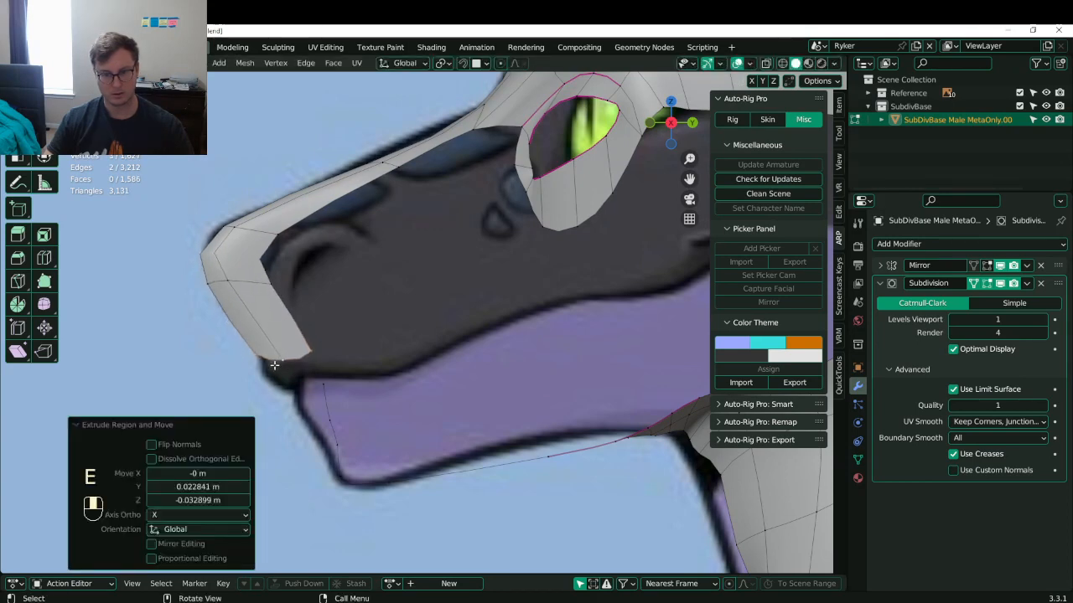
key("g")
left_click(300, 357)
key("g")
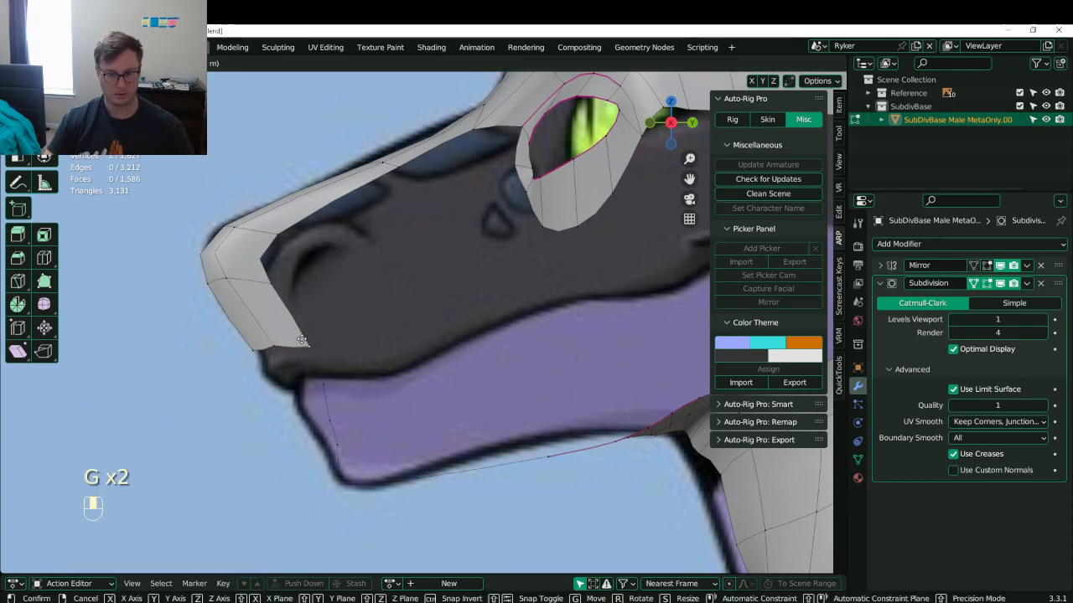
left_click(306, 346)
- Fit the snout-front and jaw-front vertices to the lip and jaw outline, dissolving an unneeded edge
key("g")
left_click(307, 347)
key("g")
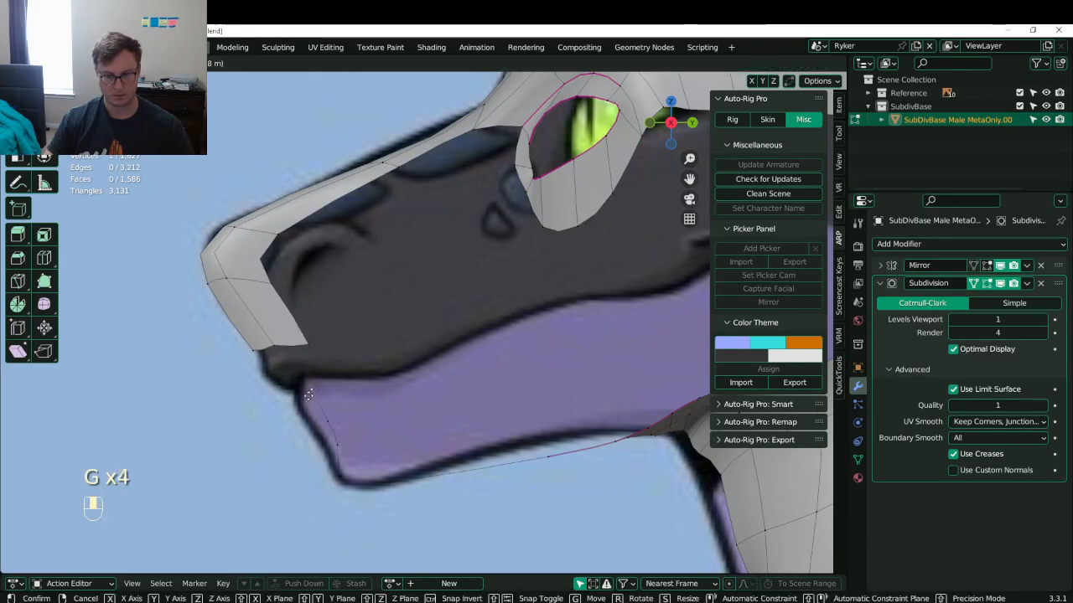
left_click(326, 417)
key("g")
left_click(317, 436)
key("g")
left_click(326, 449)
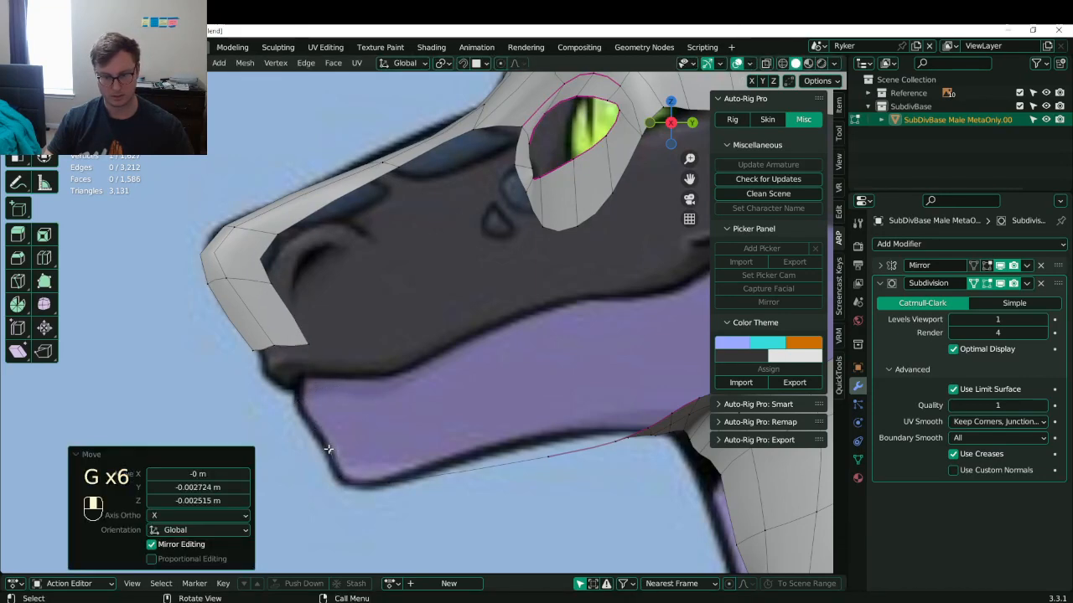
key("x")
left_click(332, 433)
- Extrude the two selected snout edges along a locked axis, then undo it
middle_click_drag(332, 437, 318, 445)
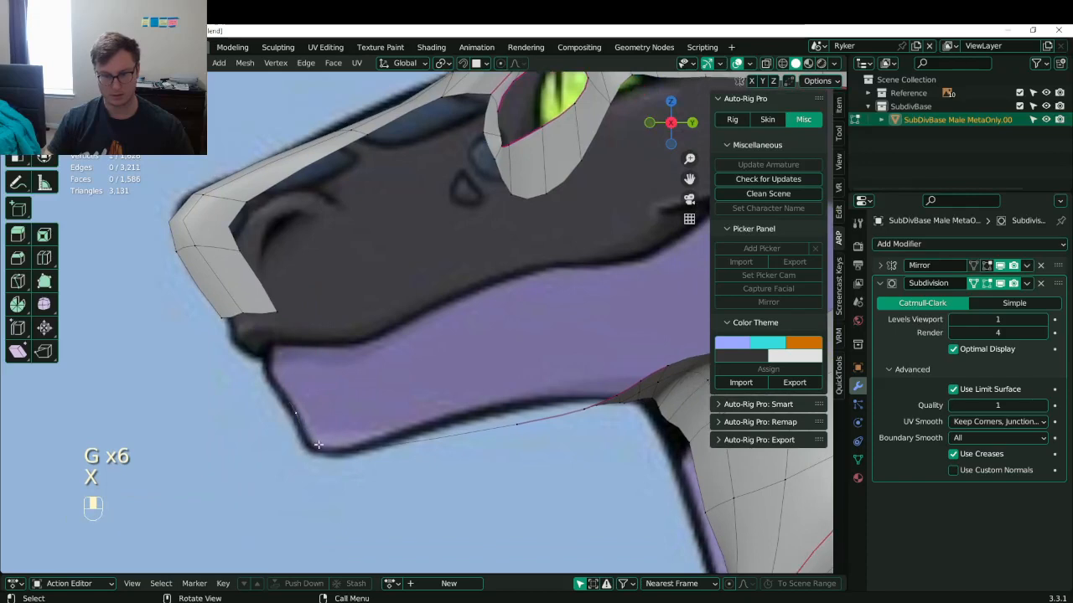
left_click(286, 384, "shift")
middle_click_drag(287, 384, 424, 369)
key("e")
middle_click(457, 365)
left_click(469, 364)
key("ctrl+z")
key("ctrl+z")
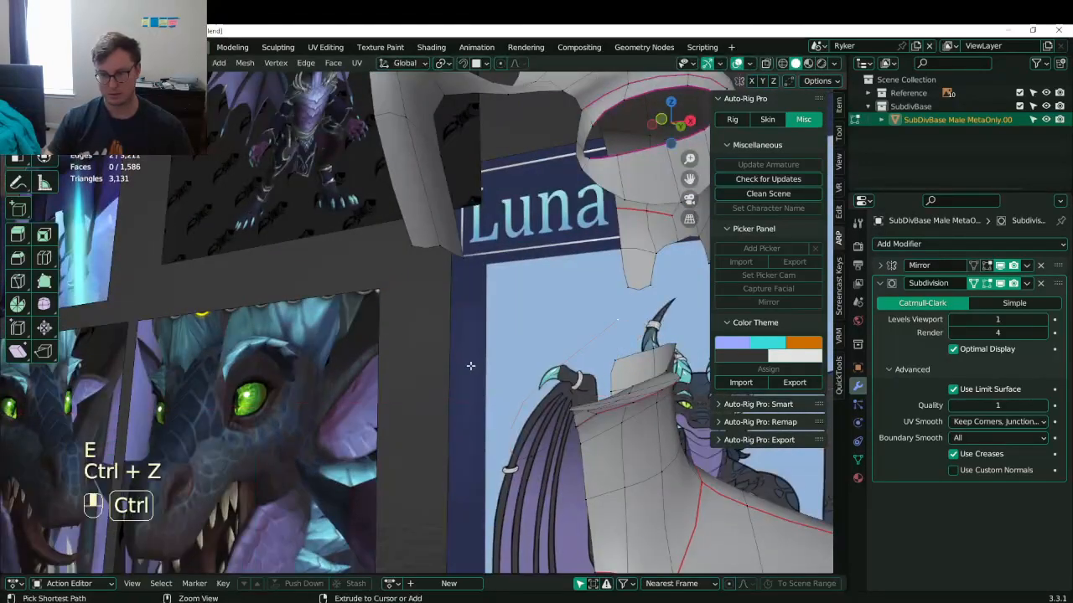
- Flatten the selection to zero width on the X axis
key("period")
key("s")
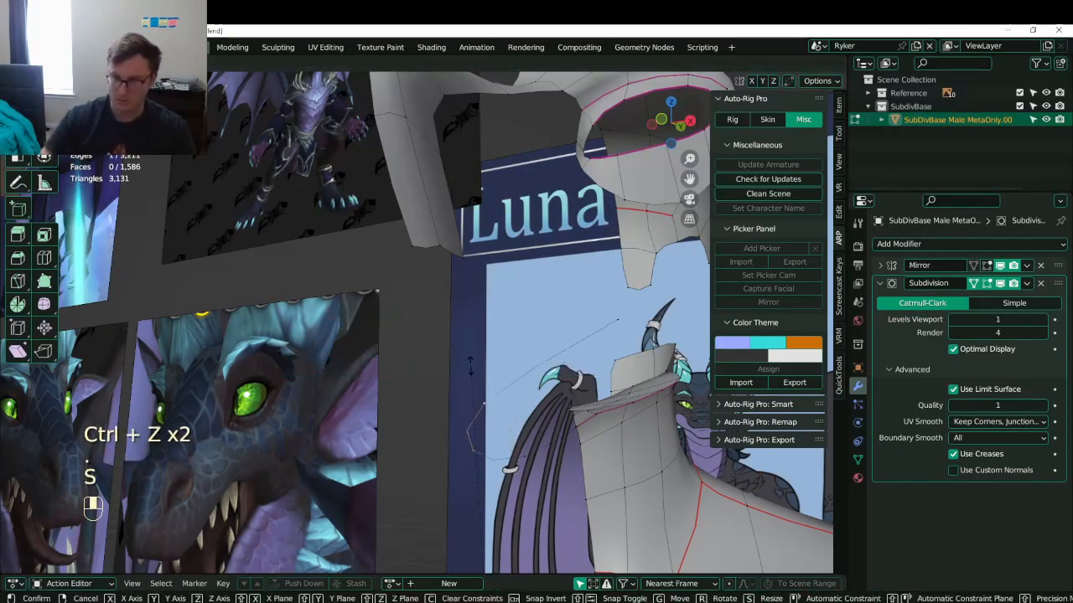
left_click(537, 345)
key("ctrl+z")
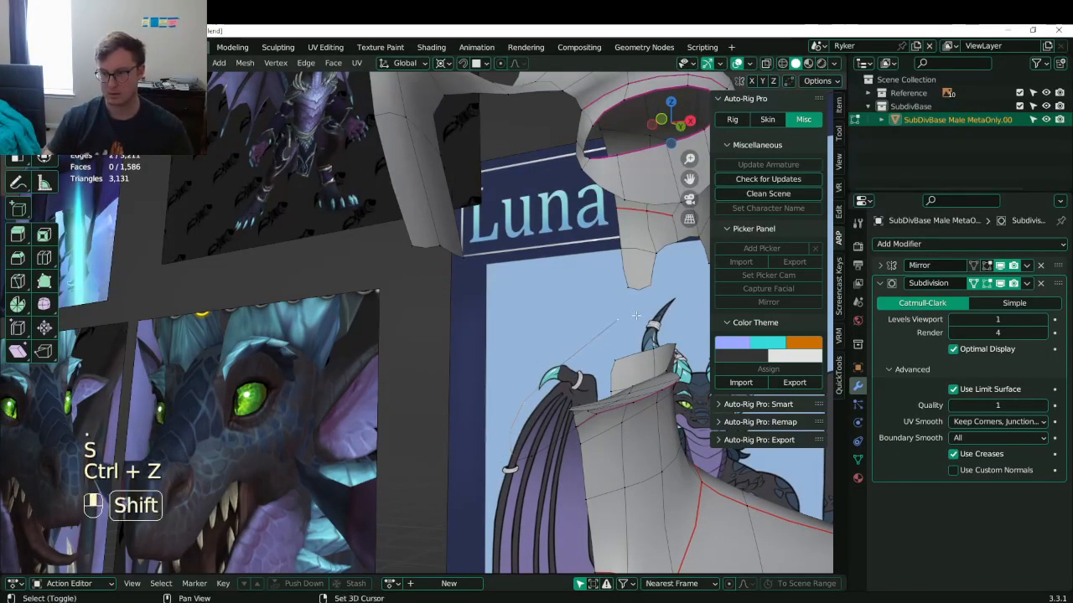
key("s")
key("x")
key("0")
key("Return")
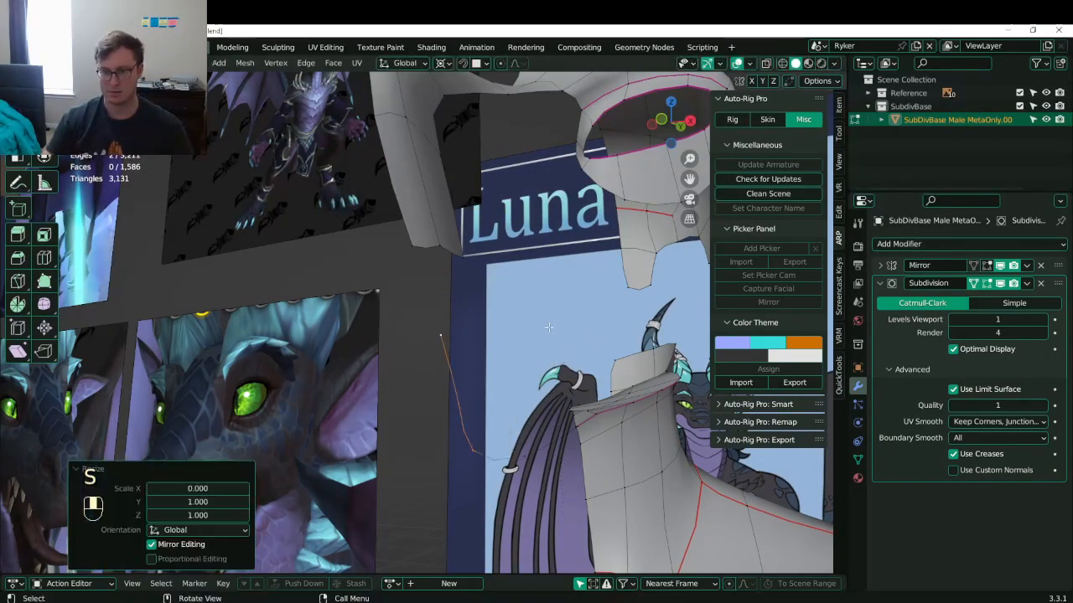
- Change the pivot point and extrude the selected vertices along X
middle_click_drag(552, 327, 429, 384)
key("period")
key("e")
left_click(506, 419)
middle_click_drag(429, 384, 407, 404)
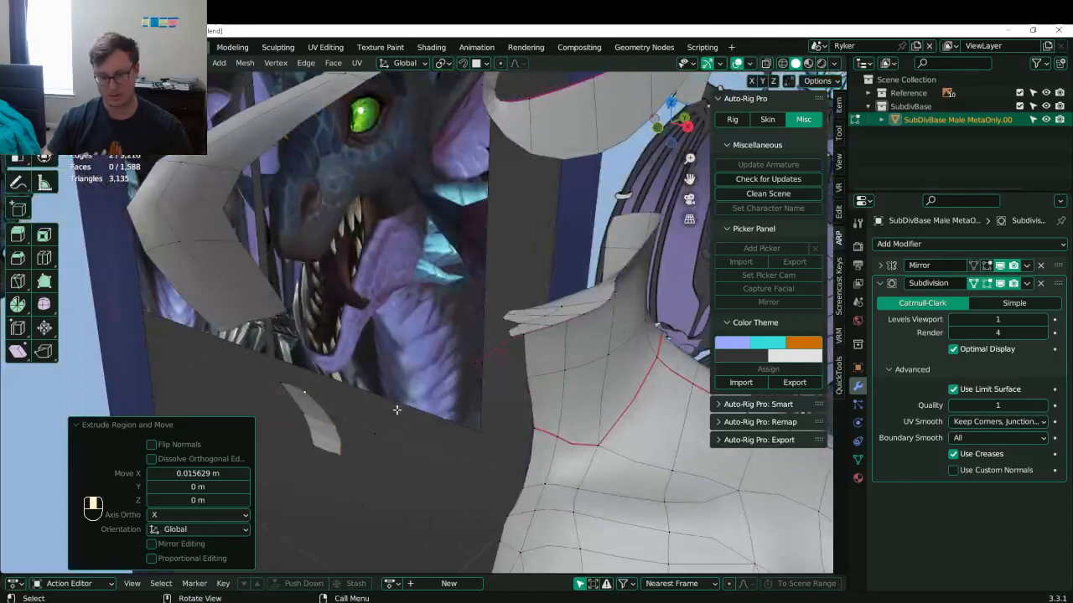
- Select the new piece's two faces and try raising them, then undo
key("KP_1")
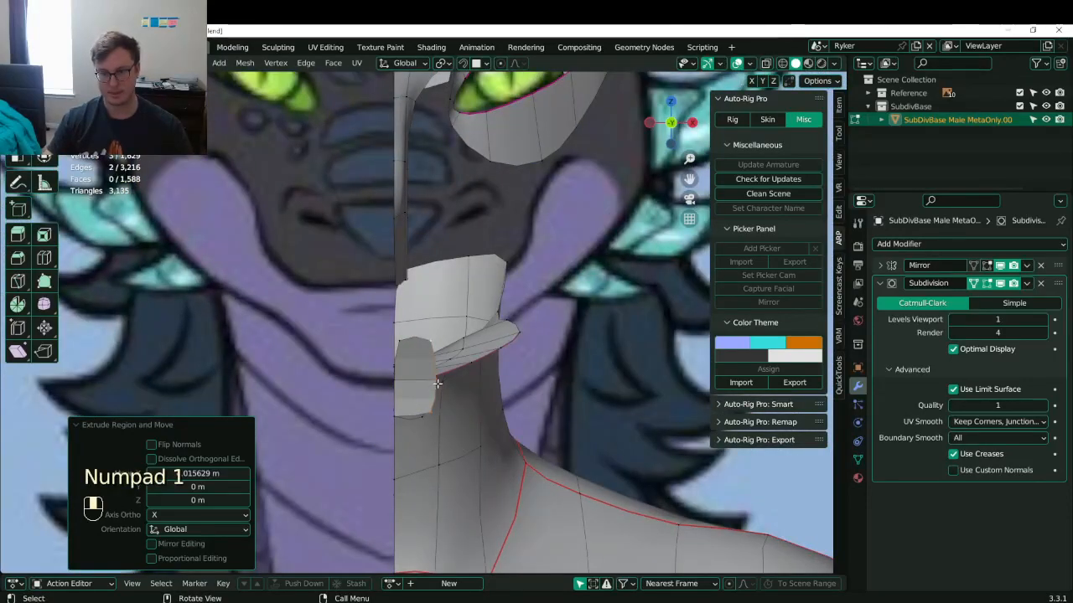
middle_click_drag(428, 379, 244, 363)
left_click(334, 374)
key("b")
left_click_drag(389, 340, 426, 454)
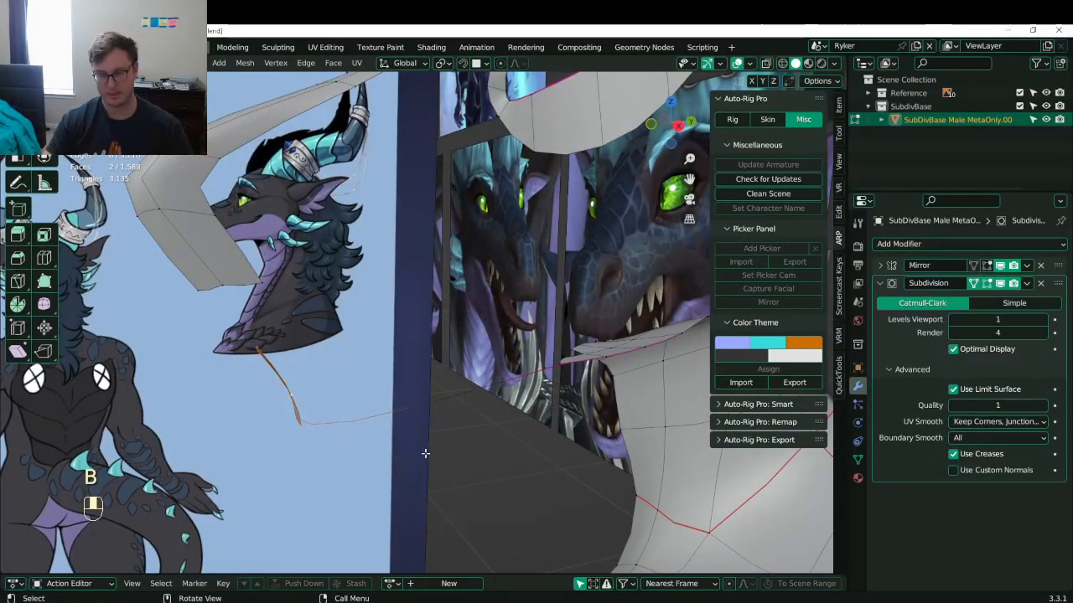
key("KP_3")
key("KP_1")
key("g")
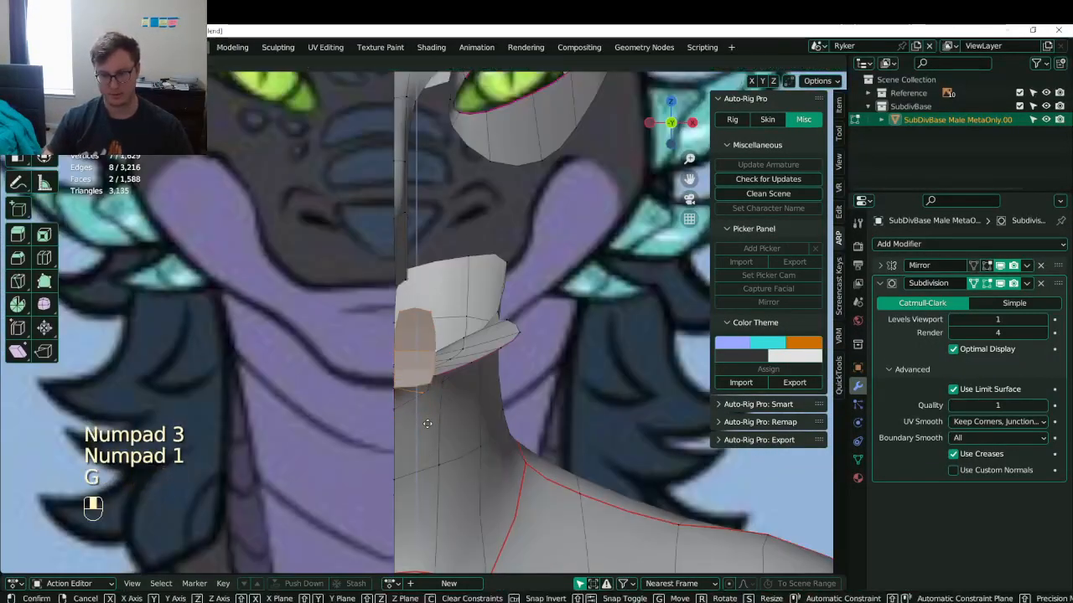
left_click(427, 424)
middle_click_drag(428, 424, 291, 418)
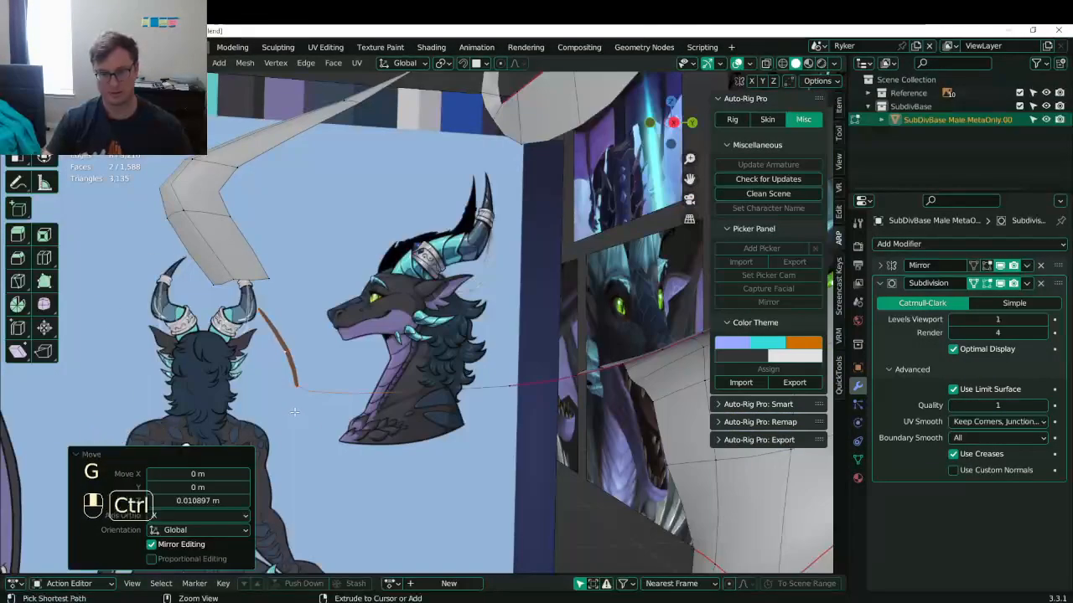
key("ctrl+z")
- From the side view, move a lower jaw vertex and nudge its neighbour up
key("KP_3")
key("b")
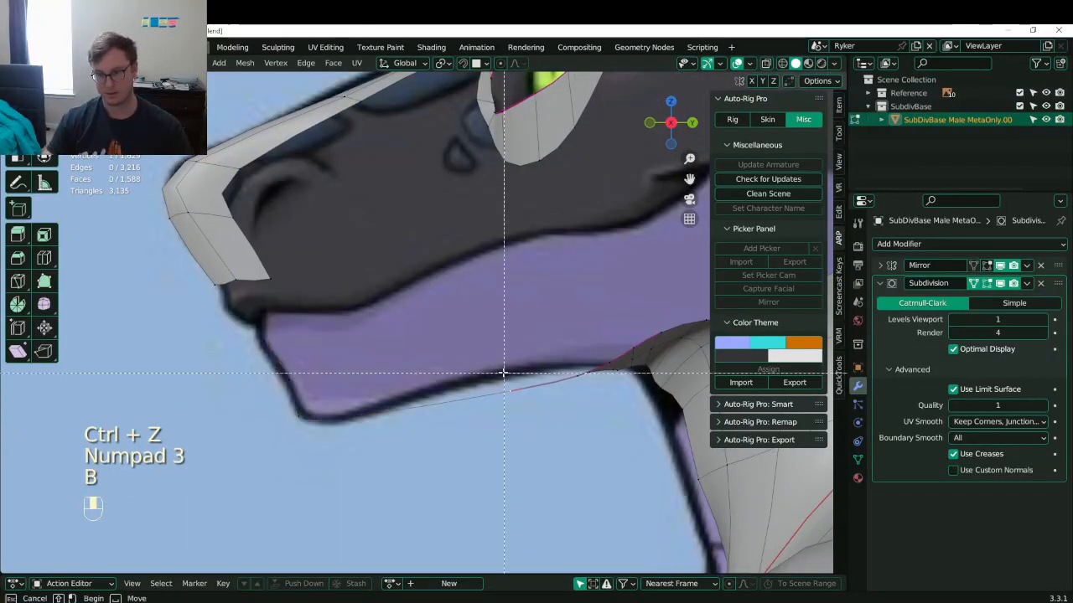
key("z")
key("b")
key("z")
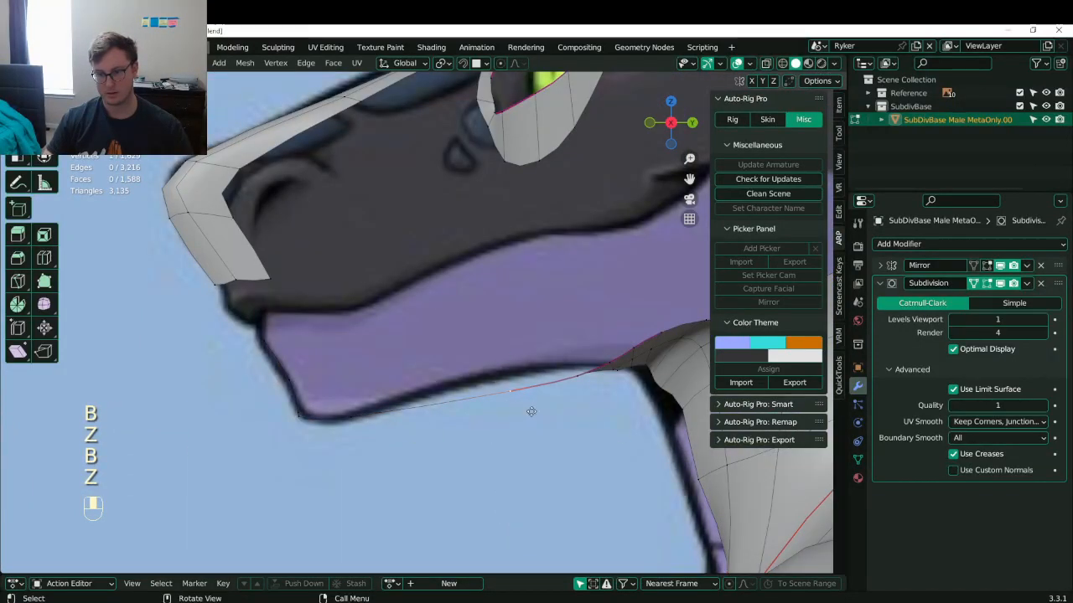
key("g")
left_click(525, 390)
middle_click_drag(553, 386, 500, 383, "shift")
left_click(523, 374)
key("g")
left_click(523, 370)
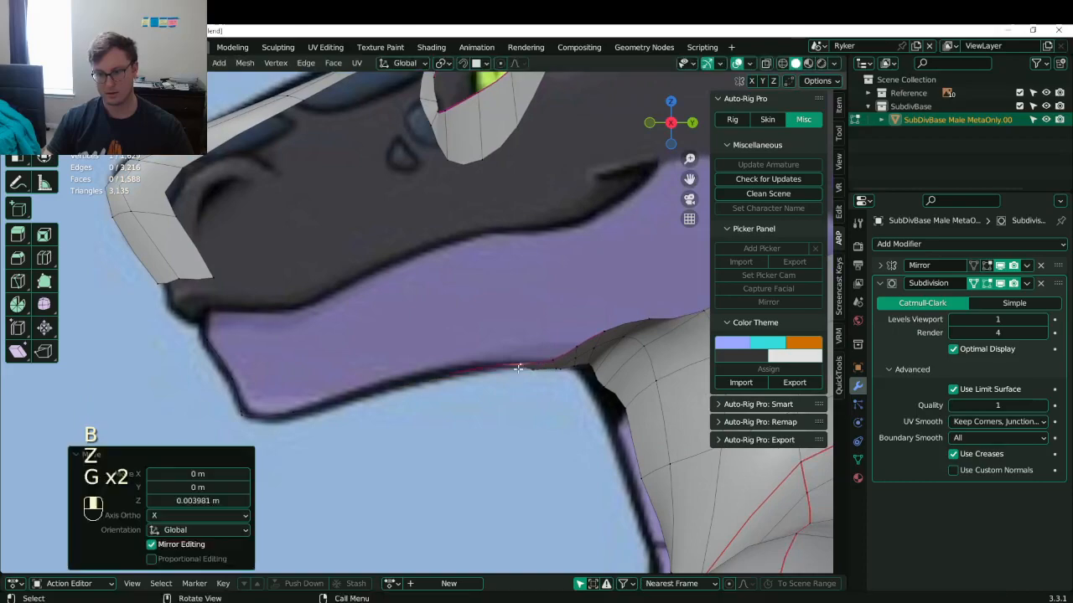
scroll(503, 373, "down", 4)
middle_click_drag(381, 383, 436, 382)
- Extrude the jaw strip's end edge back toward the neck
left_click(347, 347)
middle_click_drag(349, 351, 475, 312)
key("e")
left_click(538, 345)
- Shift the new jaw edge sideways and position the jaw strip in side view
key("g")
left_click(573, 347)
key("KP_3")
key("g")
left_click(522, 287)
- Move the strip's top-edge vertex to the jawline and extrude the strip's end further back
left_click(437, 320)
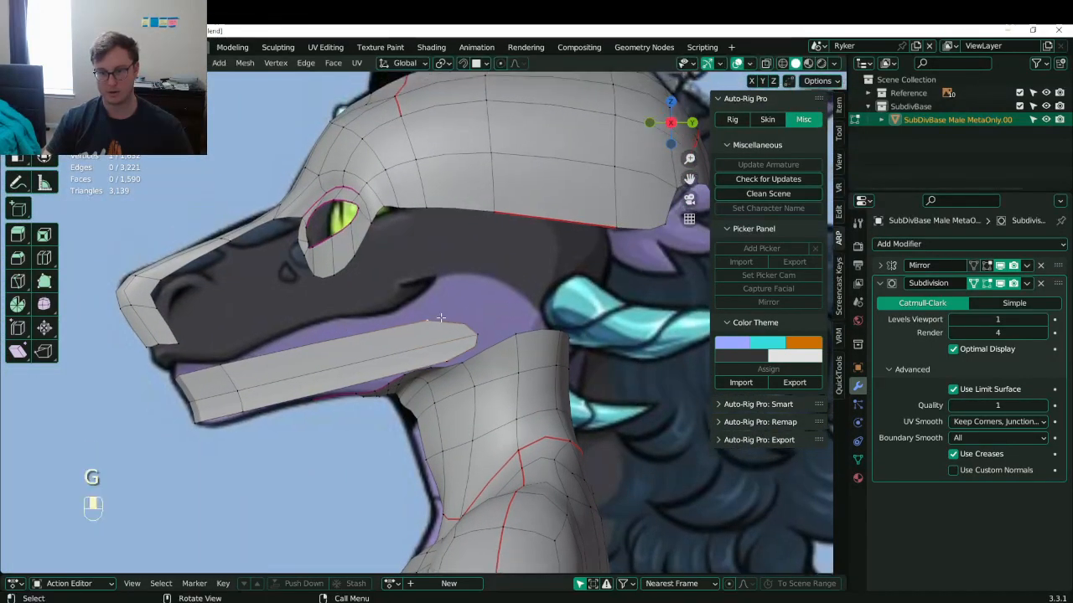
key("g")
left_click(488, 304)
left_click(481, 324, "alt")
key("e")
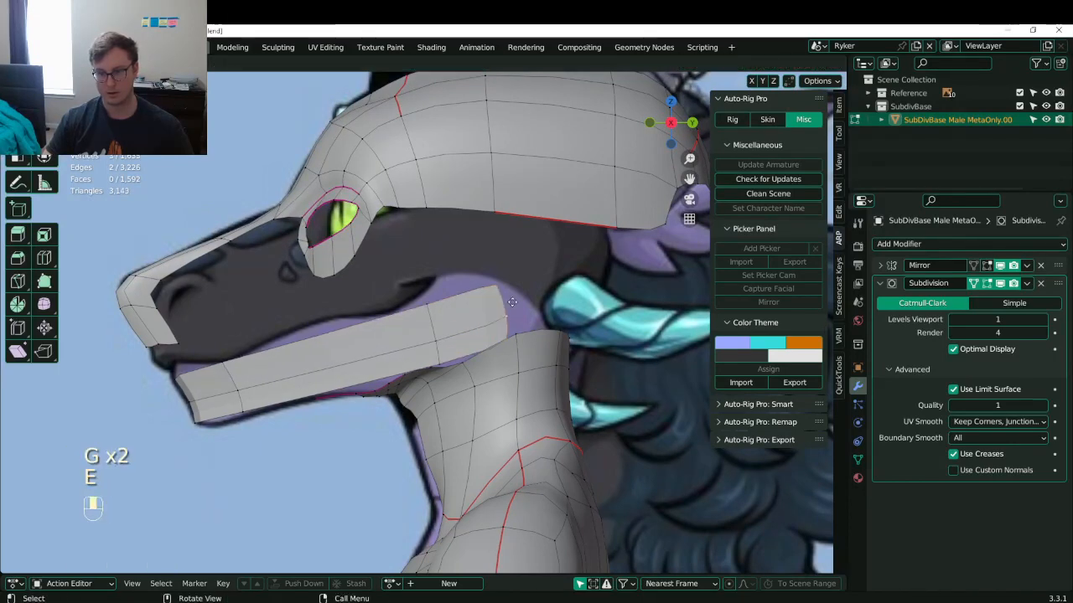
left_click(510, 293)
left_click(511, 313)
- Move the jaw strip vertices near the jaw-neck edge onto the reference jaw outline
key("g")
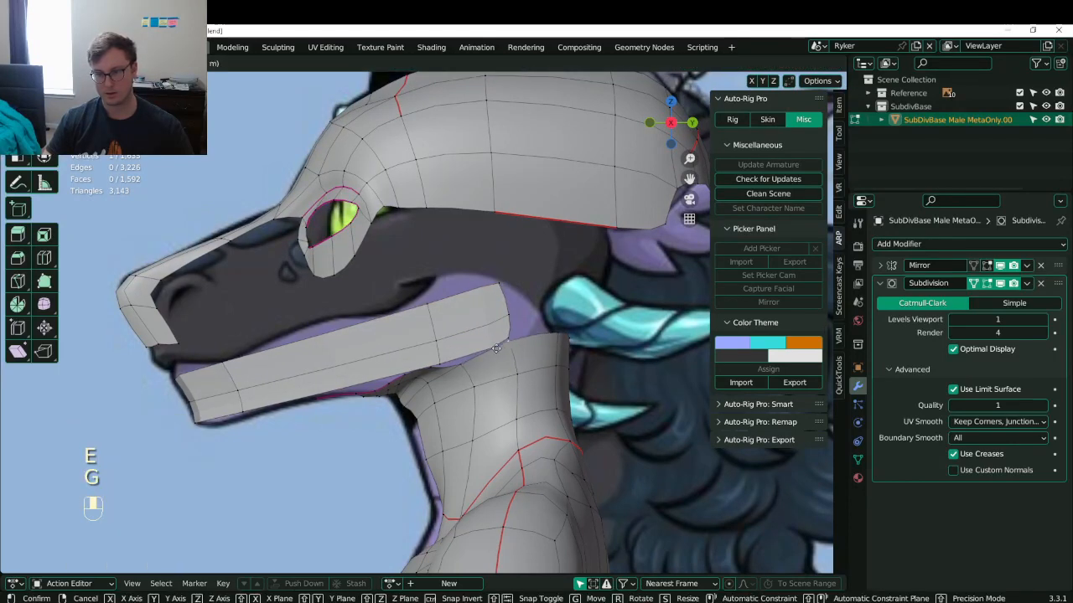
left_click(503, 347)
left_click(507, 351)
key("g")
left_click(517, 368)
left_click(508, 332)
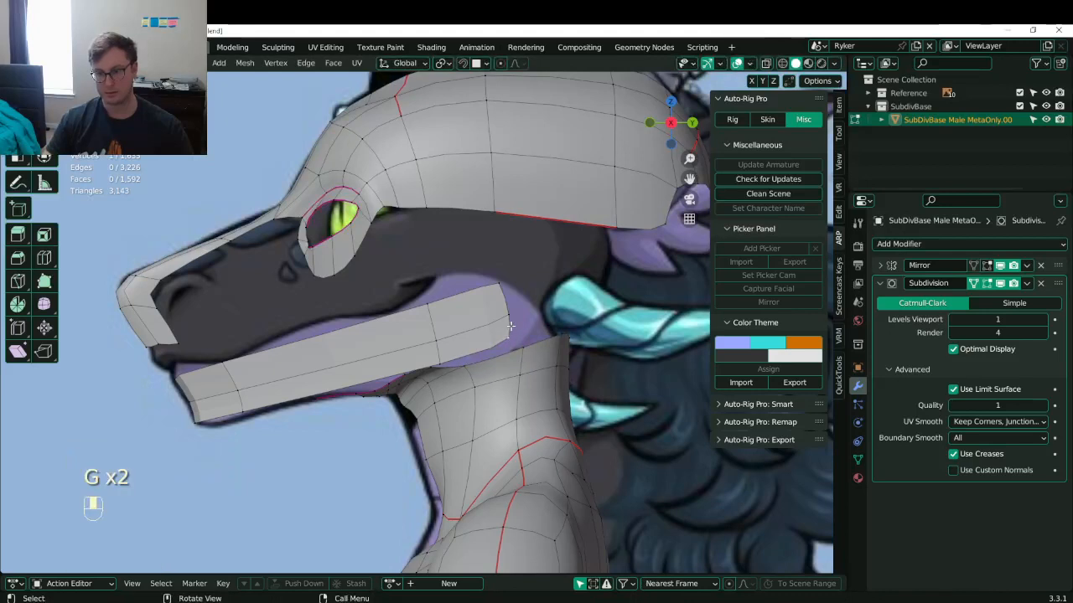
key("g")
left_click(493, 342)
- Pull the strip's back-edge vertices and back corner outward to match the jaw outline
left_click(507, 319)
key("g")
left_click(517, 315)
left_click(508, 275)
key("g")
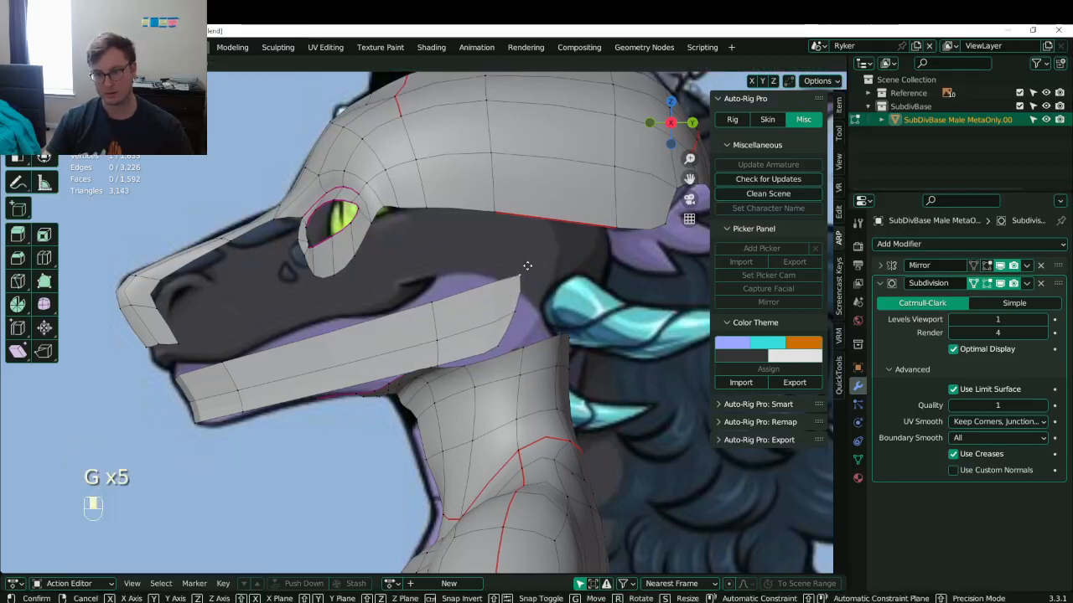
left_click(528, 268)
key("g")
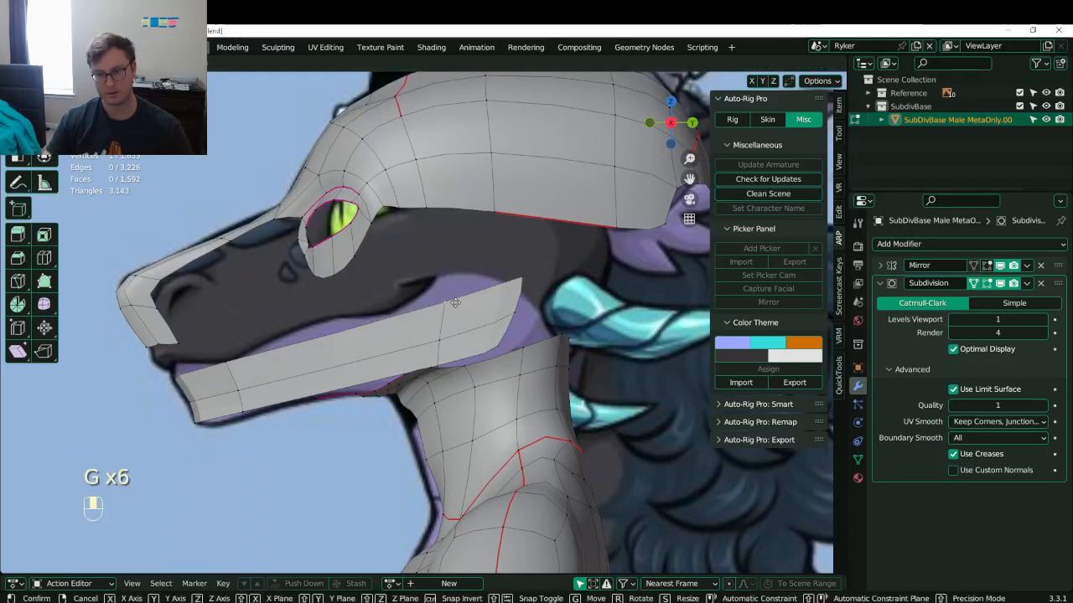
left_click(436, 308)
- Fill the gap between jaw strip and head with a face and recalculate normals outward
left_click(490, 210, "shift")
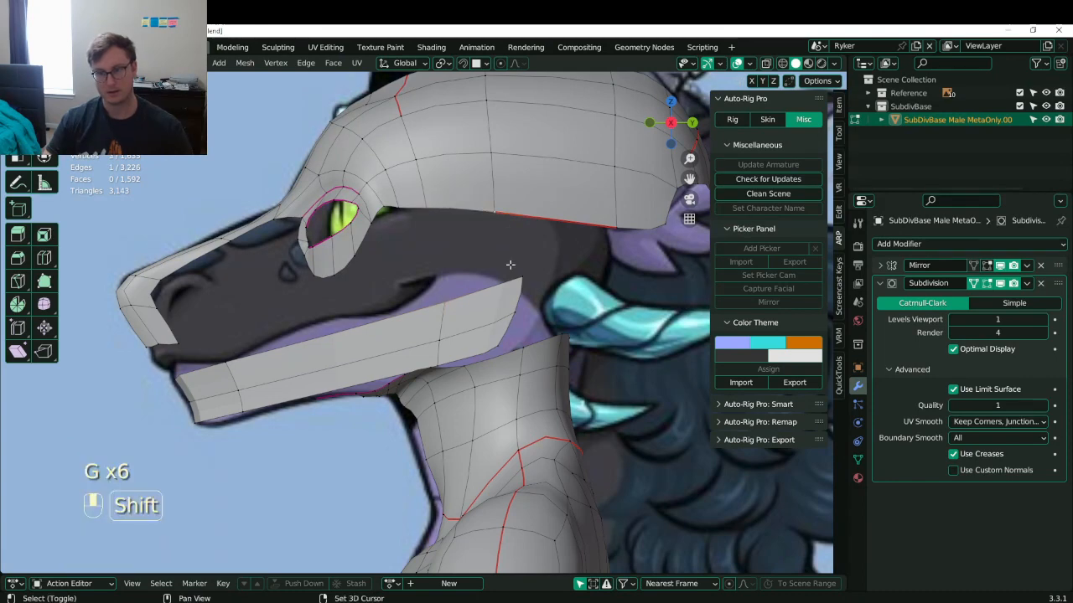
key("f")
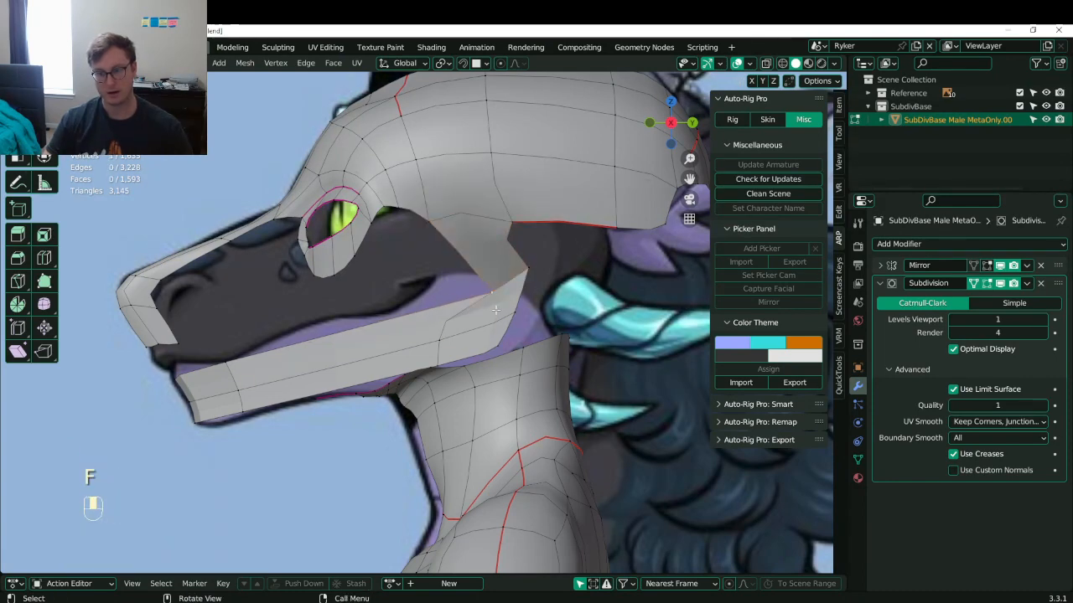
key("a")
key("shift+n")
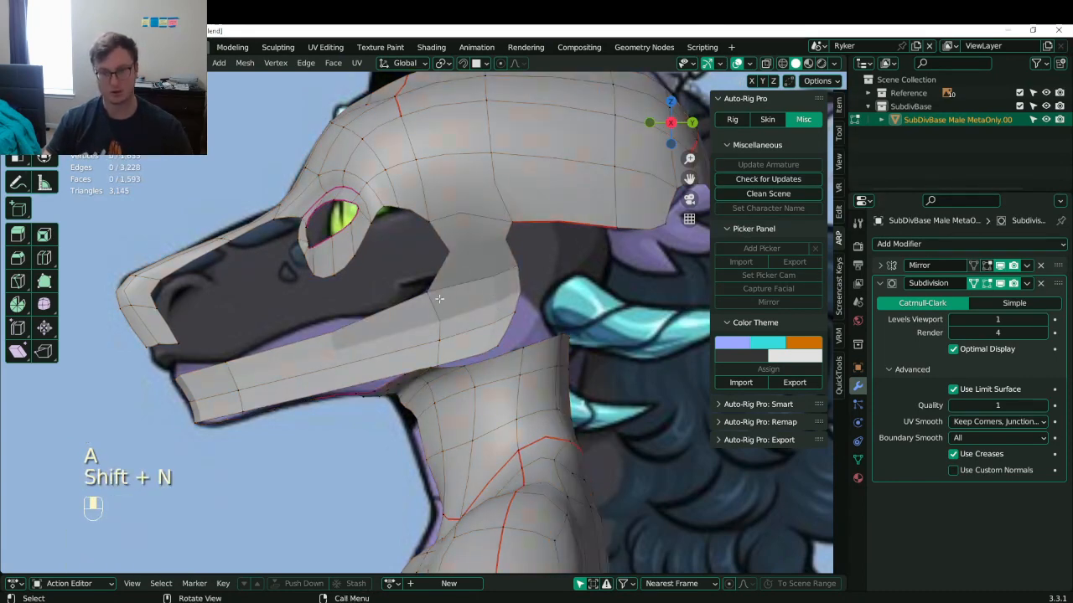
- Nudge the jaw vertex into place after joining the strip to the head
key("g")
left_click(451, 299)
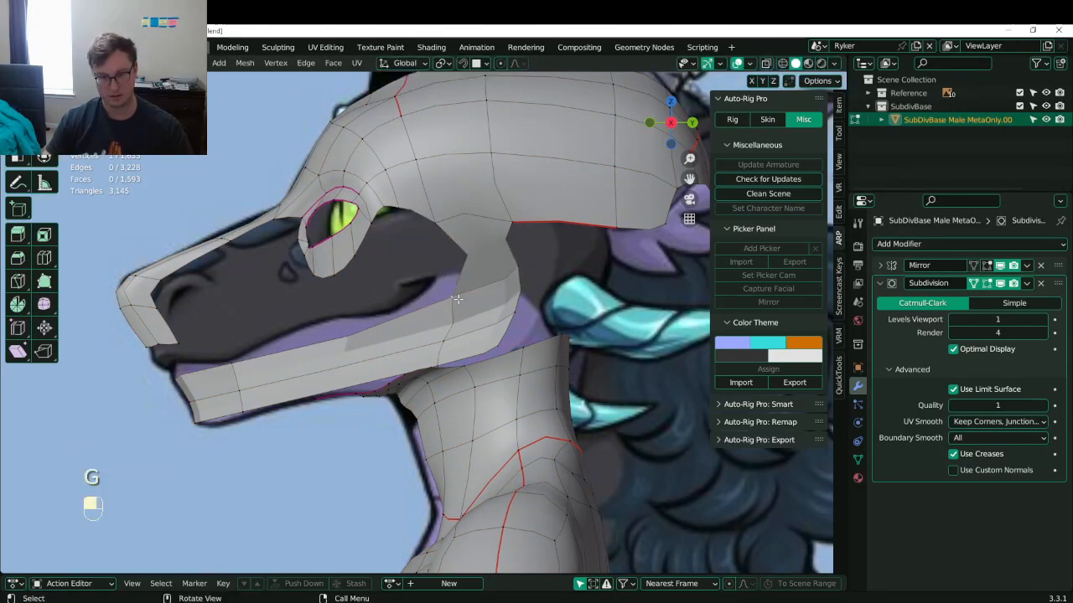
key("g")
left_click(463, 295)
key("g")
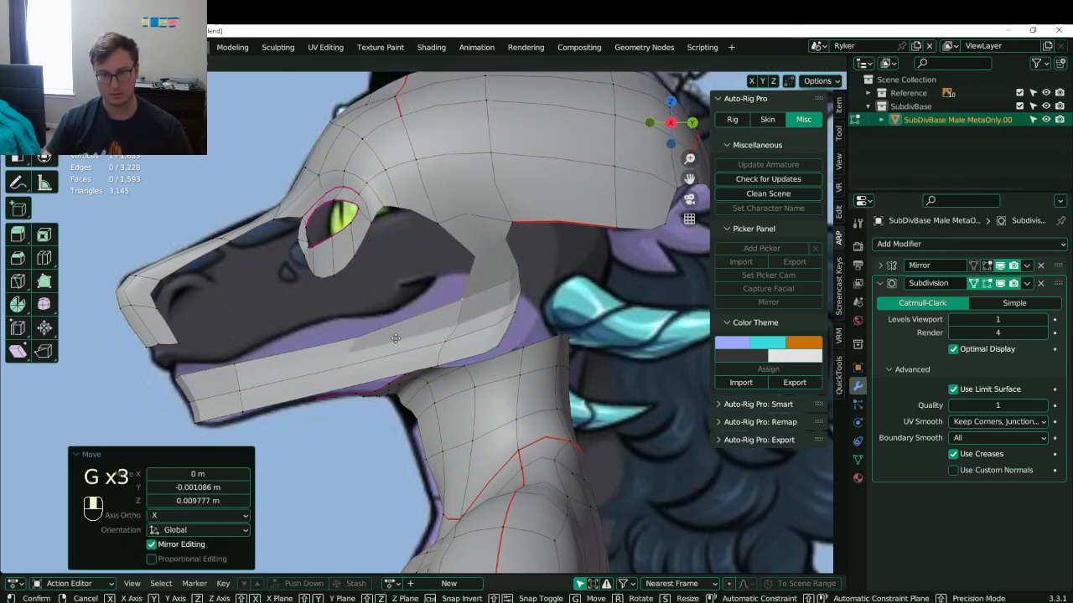
left_click(468, 284)
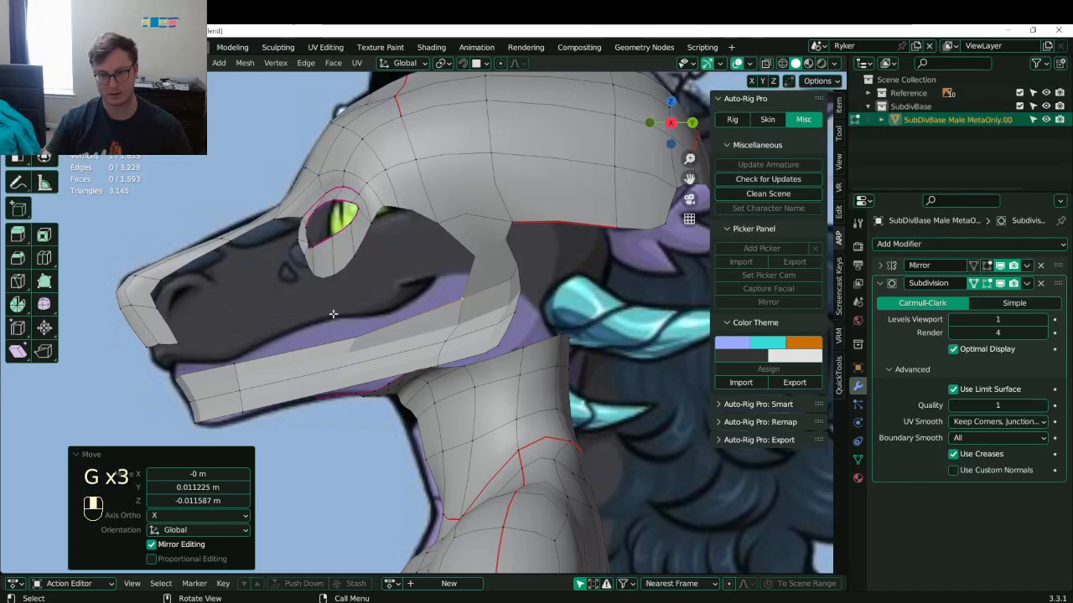
left_click(497, 264)
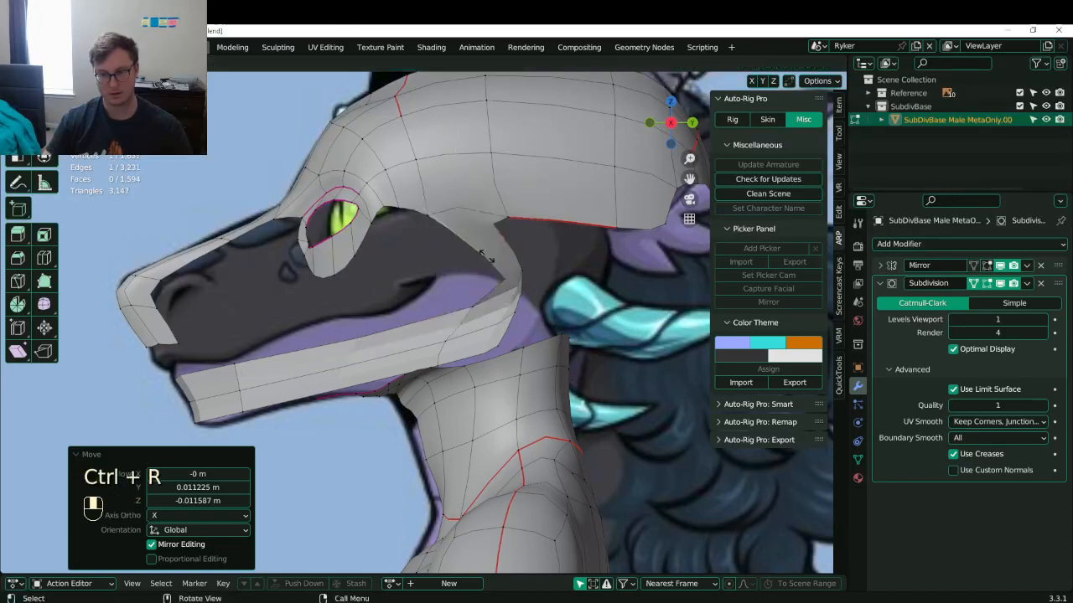
- Add a new loop across the jaw strip, slide it into place and shift a jaw vertex left
left_click(496, 266)
key("g")
left_click(494, 278)
key("g")
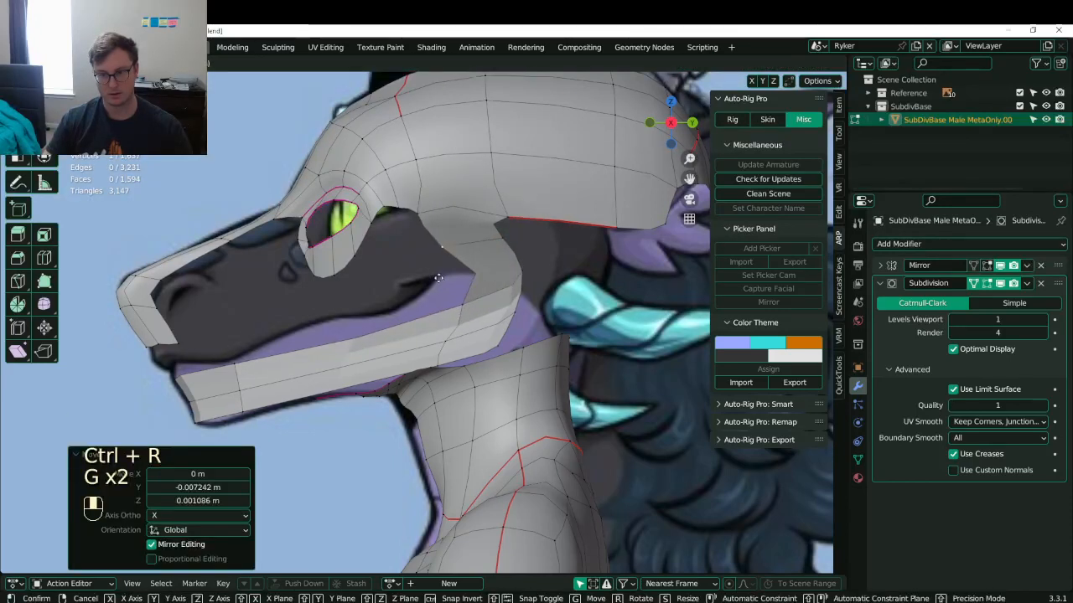
left_click(453, 265)
- Move the cheek vertex onto the reference outline
left_click(478, 303)
key("g")
left_click(478, 281)
key("g")
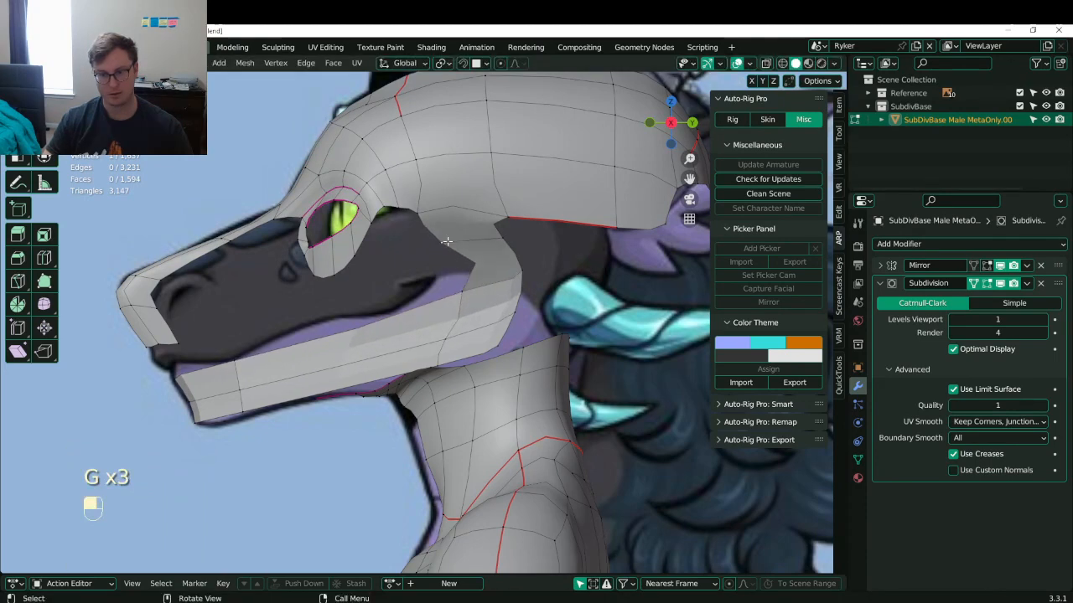
left_click(446, 243)
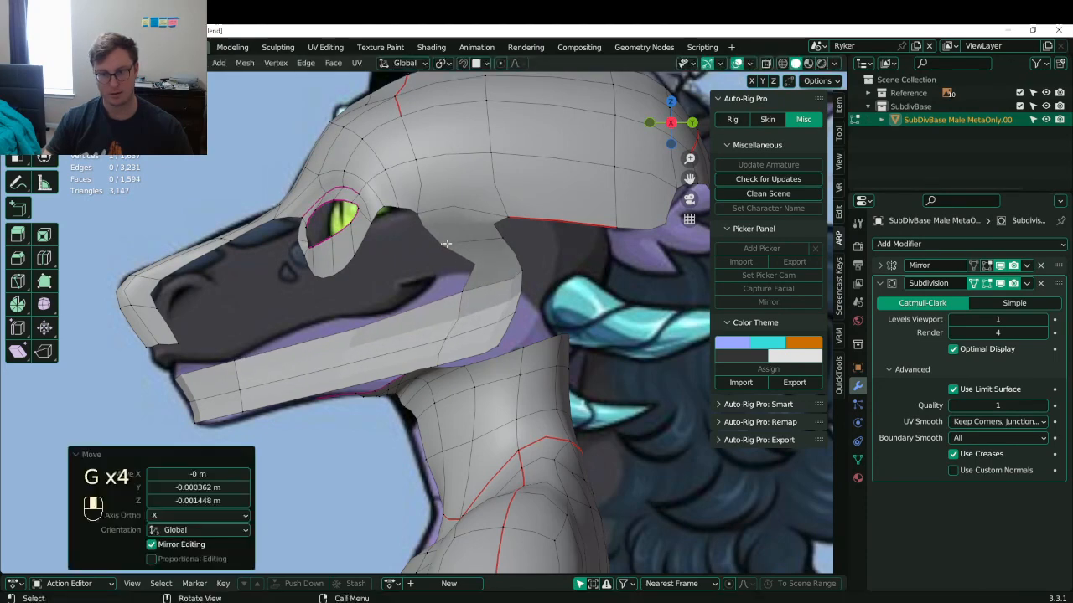
- Raise the lower eyelid flap vertices and its corner toward the eye
left_click(338, 278)
key("g")
left_click(336, 266)
left_click(319, 277)
key("g")
left_click(321, 267)
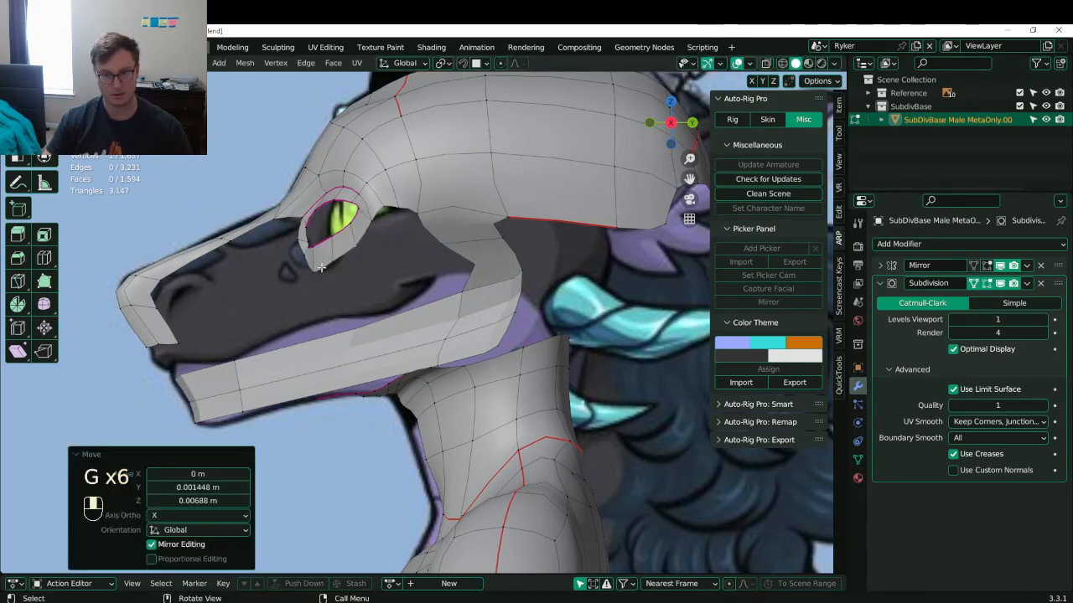
left_click(317, 273)
key("g")
left_click(315, 267)
- Add a centred edge loop across the snout and move the mouth corner left
left_click(463, 249)
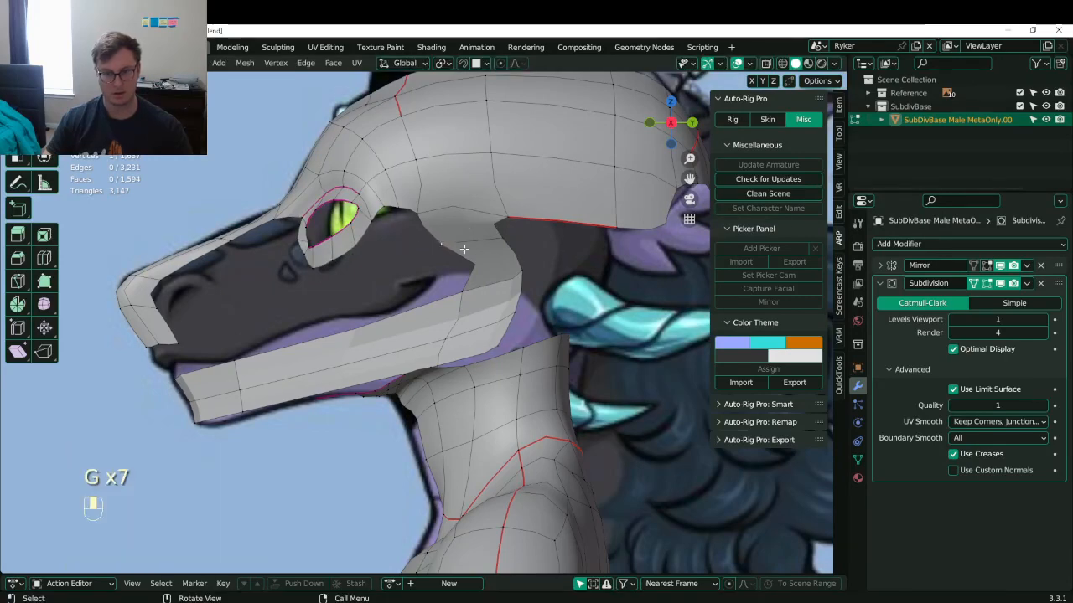
key("ctrl+r")
left_click(485, 252)
right_click(484, 252)
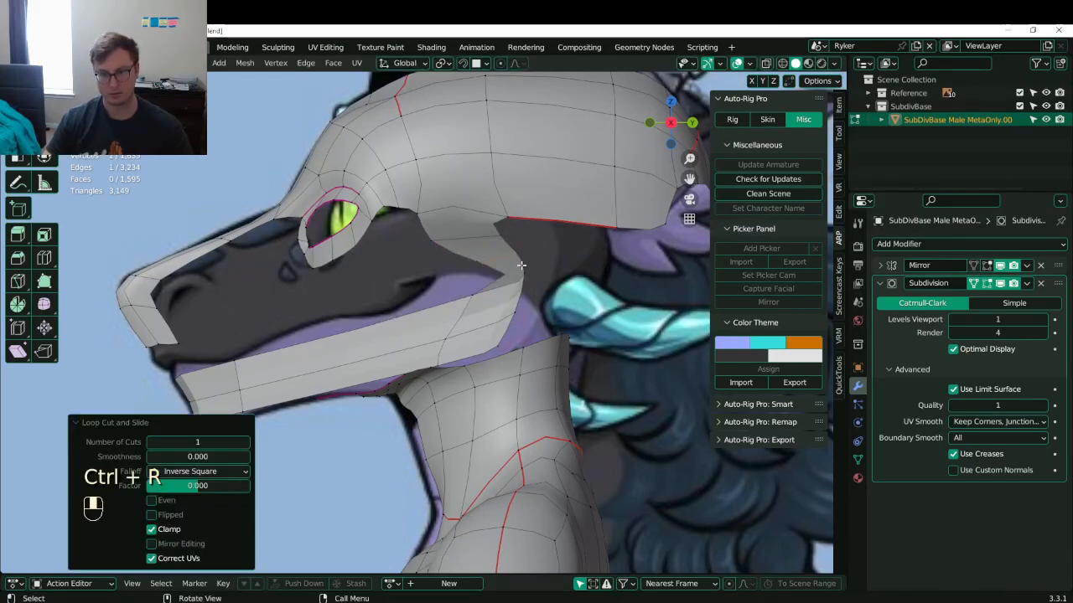
left_click(504, 272)
key("g")
left_click(482, 271)
key("a")
middle_click_drag(499, 278, 526, 297)
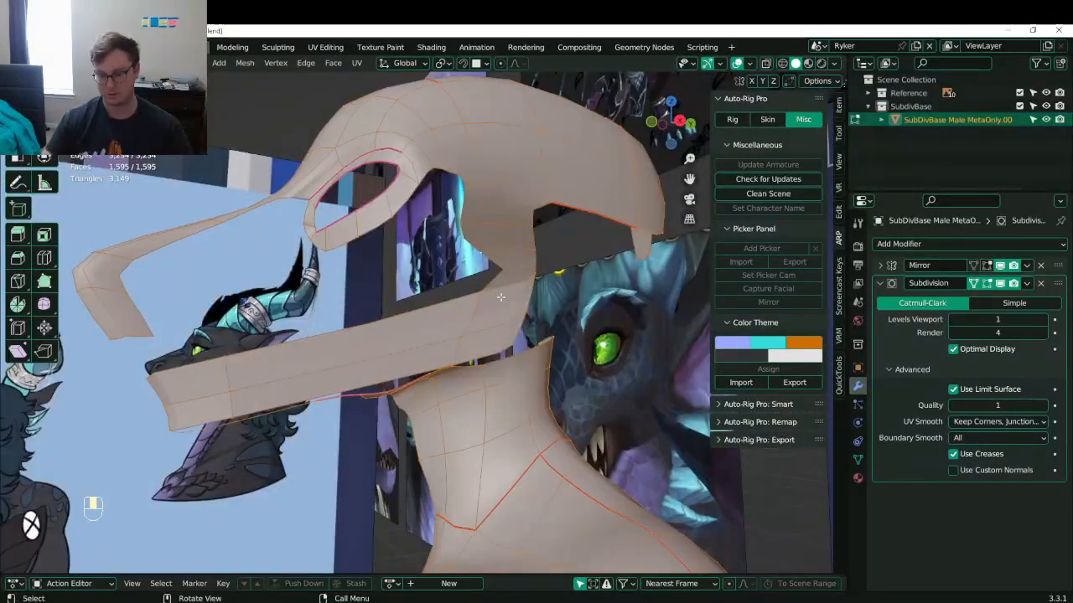
- From the front view, move the selected cheek part into place
key("KP_1")
scroll(500, 297, "up", 4)
key("z")
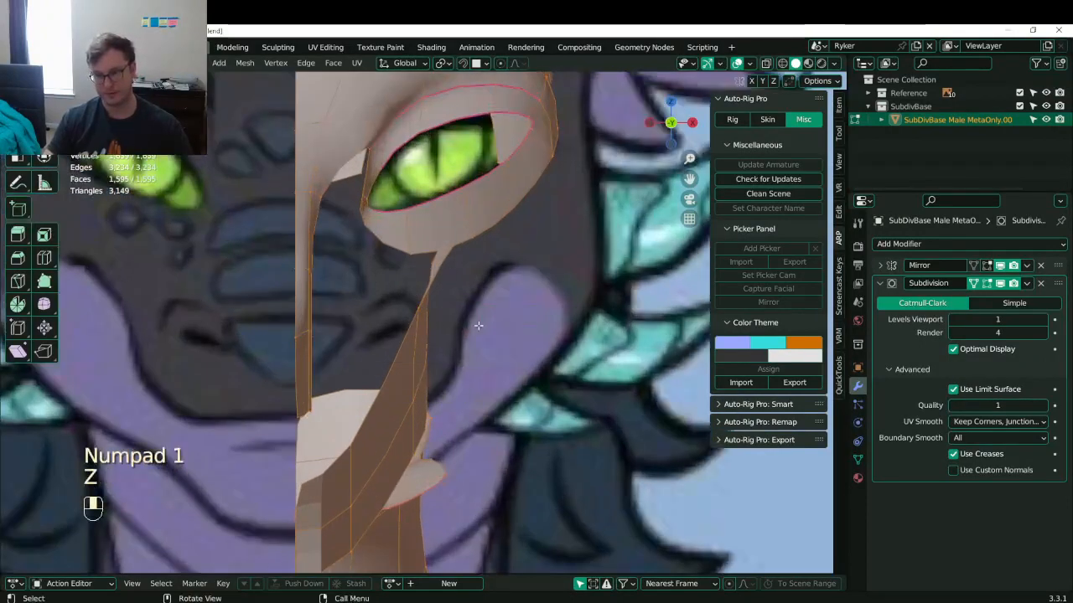
left_click(447, 325)
middle_click_drag(445, 324, 522, 291)
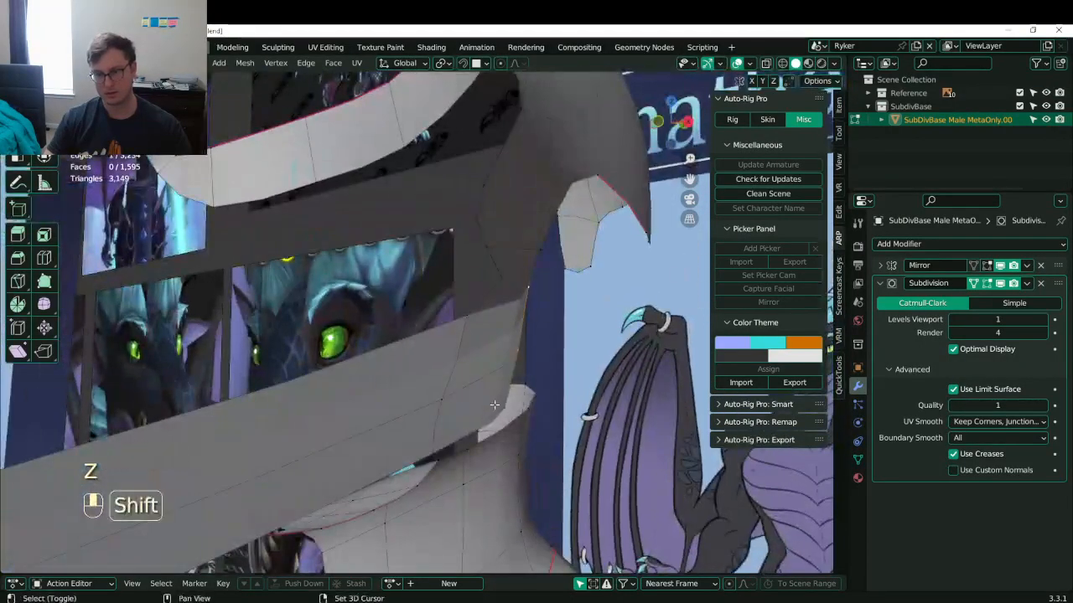
key("KP_1")
key("g")
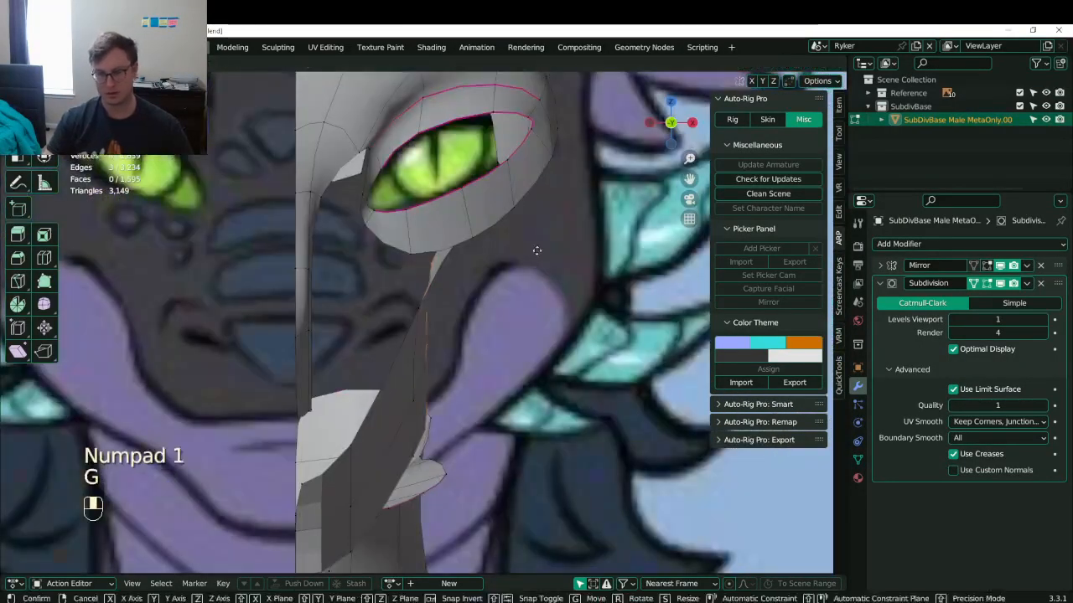
left_click(595, 159)
- Push the cheek vertices outward, including the lower-right one
middle_click_drag(590, 279, 559, 283, "shift")
scroll(560, 282, "up", 1)
left_click(560, 282)
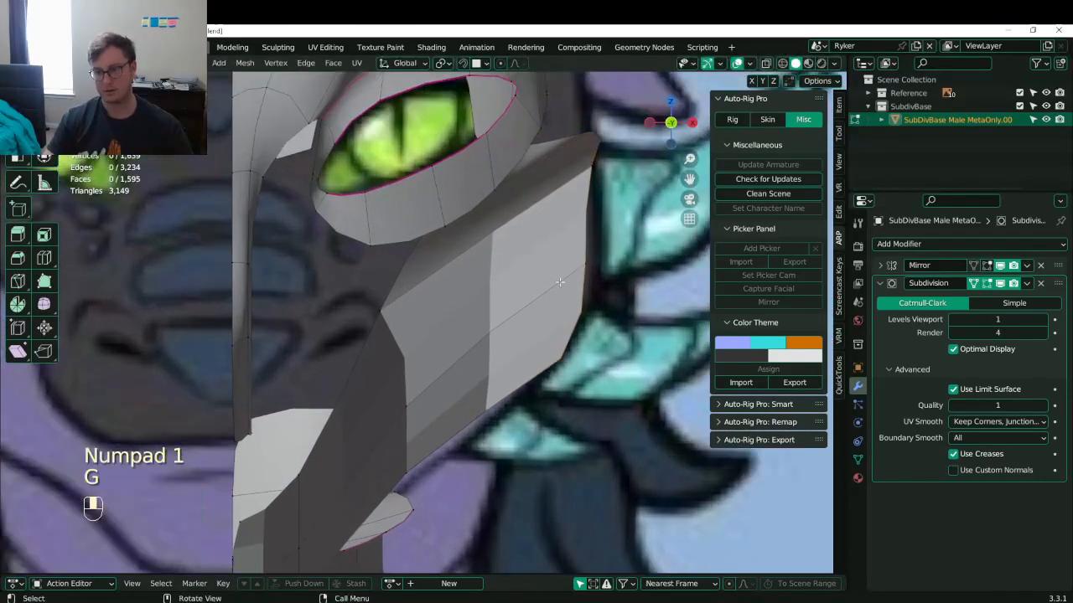
key("g")
left_click(598, 259)
left_click(565, 355)
key("g")
left_click(579, 337)
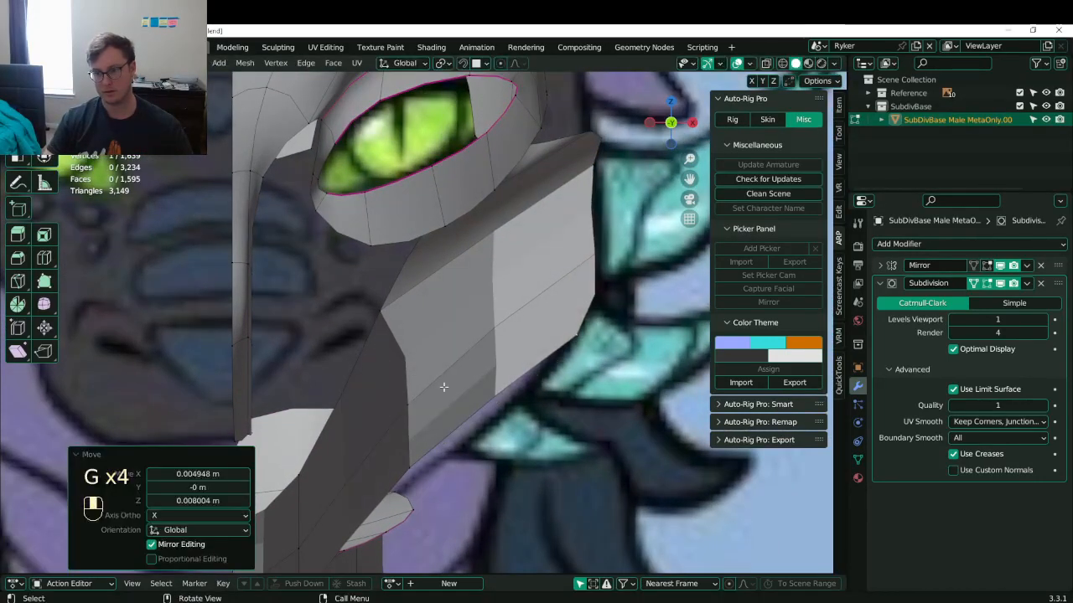
- Shift a jaw vertex sideways, then undo the jaw edits
left_click(409, 404)
left_click(385, 314)
key("g")
middle_click(448, 323)
left_click(469, 328)
scroll(470, 328, "down", 5)
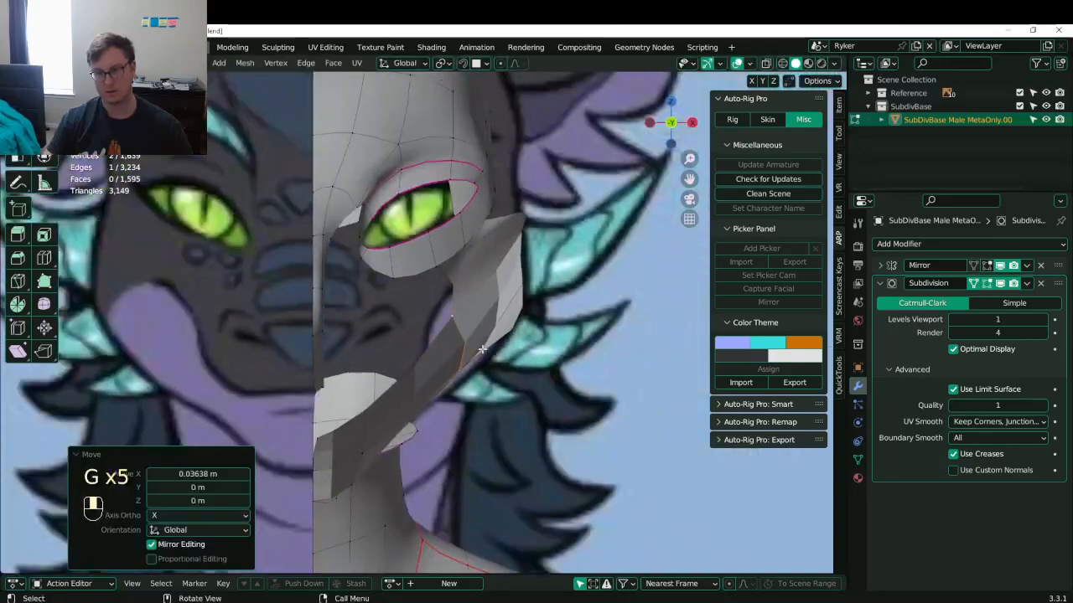
middle_click_drag(467, 330, 531, 338)
key("ctrl+z")
key("ctrl+z")
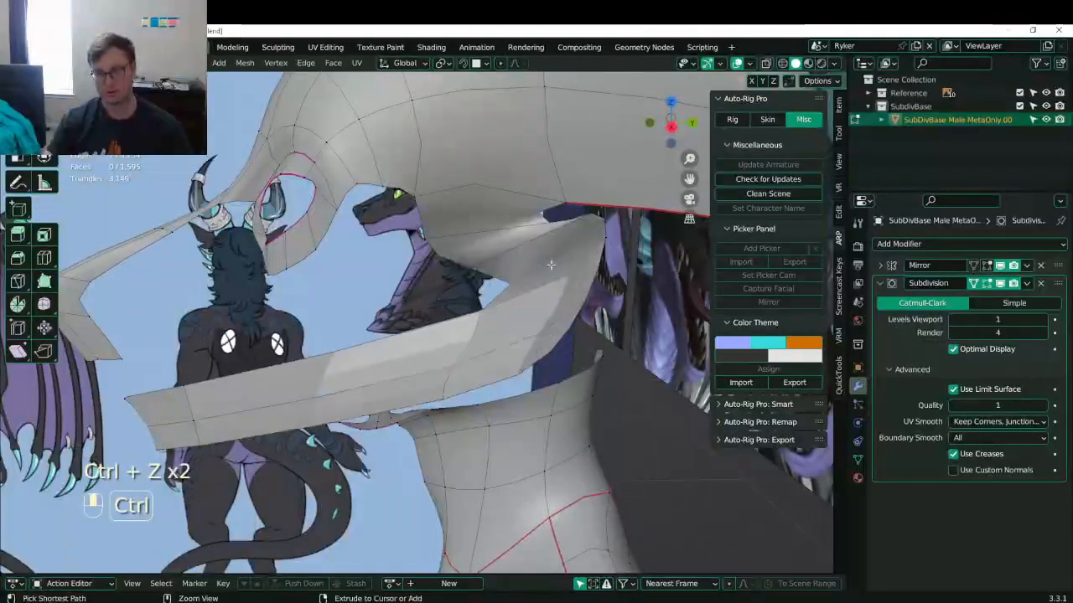
- Give the body smooth shading in object mode and return to edit mode
key("Tab")
right_click(530, 336)
left_click(530, 334)
key("Tab")
middle_click_drag(530, 333, 531, 242)
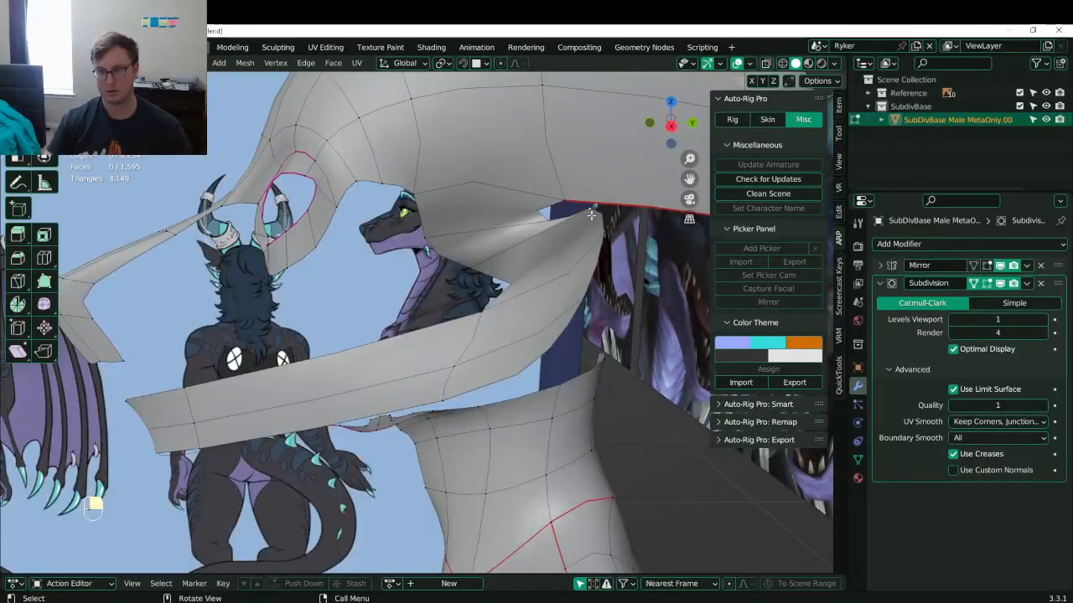
- Dissolve a stray vertex from the head mesh
key("x")
left_click(479, 267)
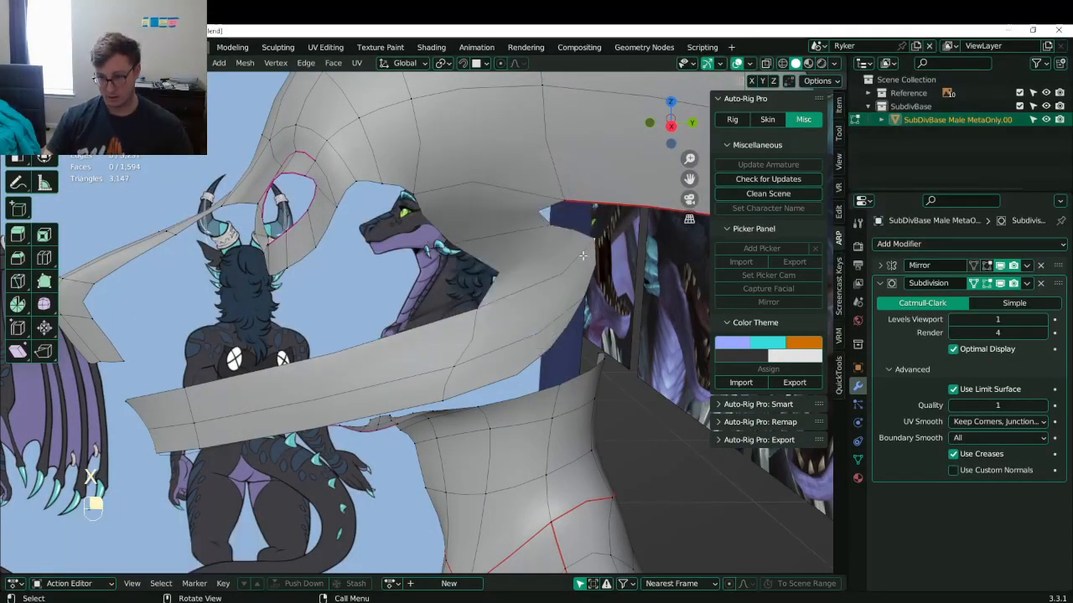
middle_click_drag(587, 261, 607, 280)
middle_click_drag(454, 323, 524, 280)
- Slide the head strip edges along X, nudging one slightly left in front view
key("g")
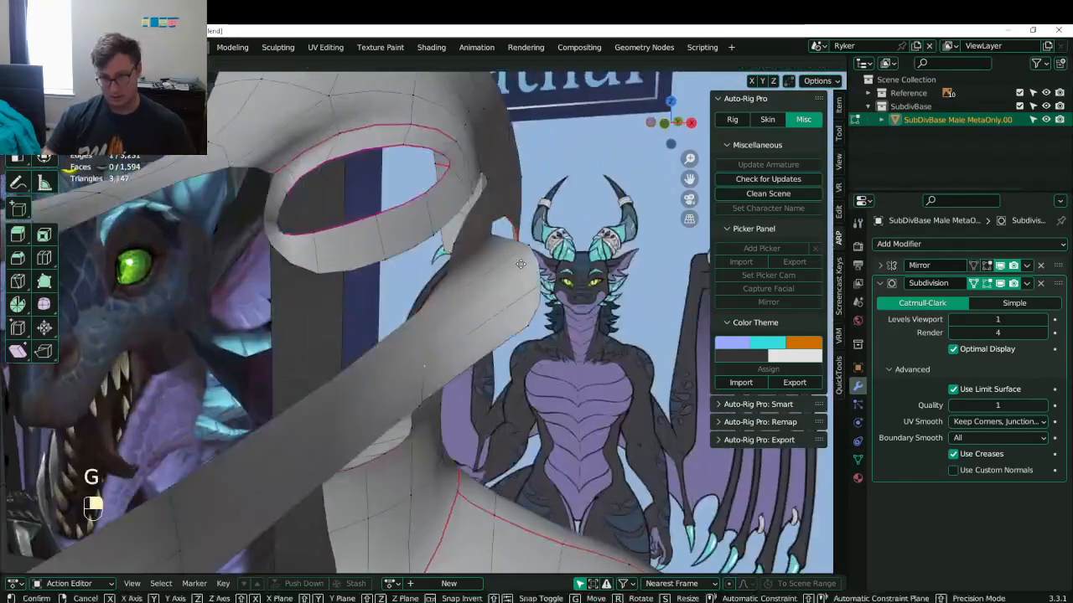
key("x")
left_click(601, 258)
key("KP_1")
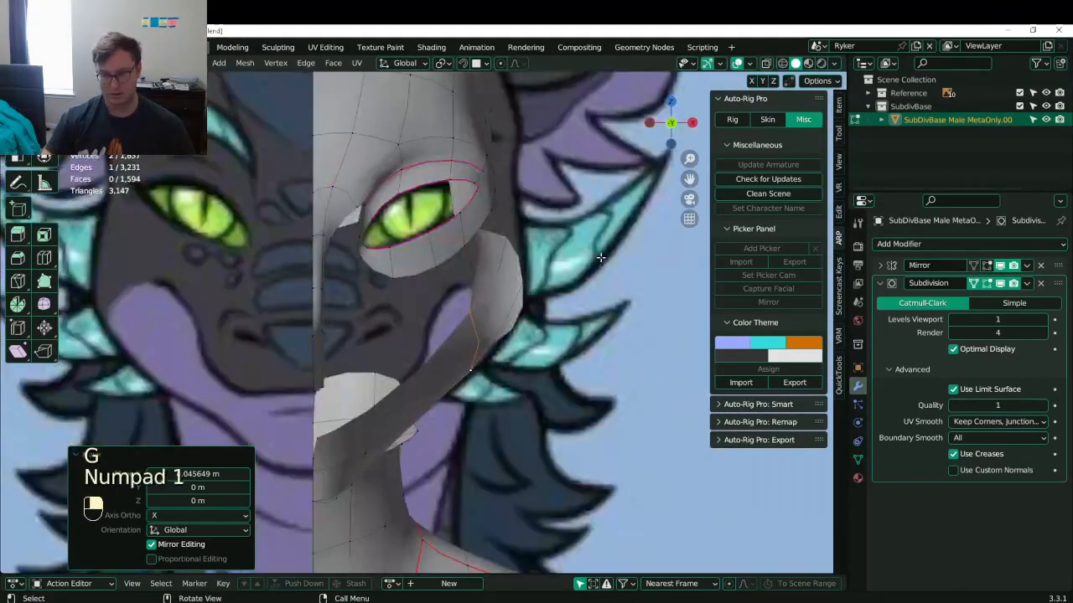
key("g")
key("x")
left_click(517, 280)
- Reposition the upper eye-rim vertex and its neighbouring edge in front view
left_click(476, 296)
key("g")
left_click(496, 276)
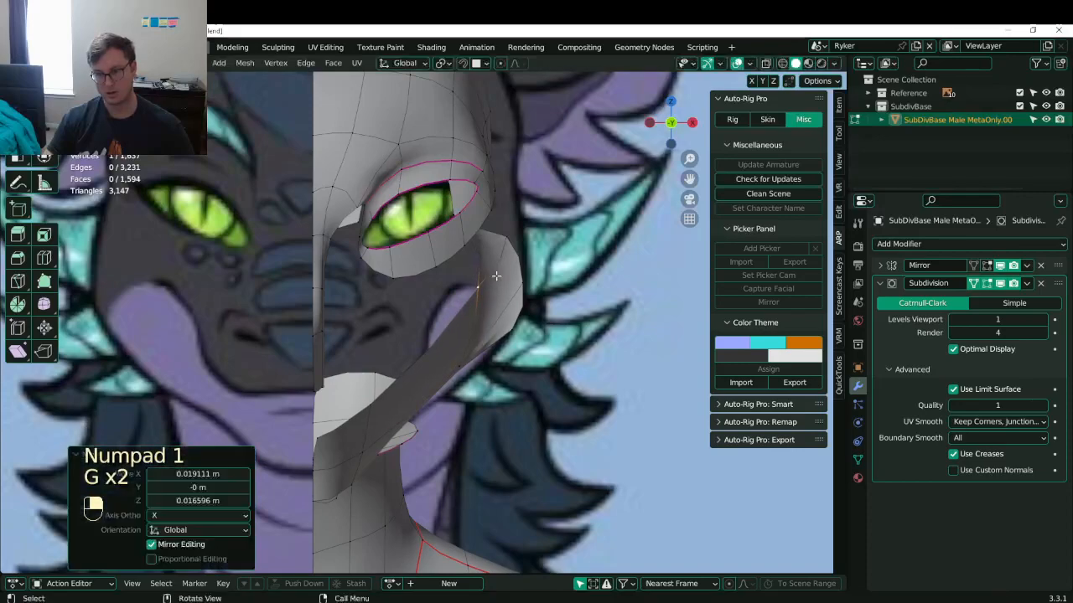
middle_click_drag(496, 276, 432, 272)
key("KP_1")
key("g")
left_click(522, 230)
- Select the faces on the side of the head
key("b")
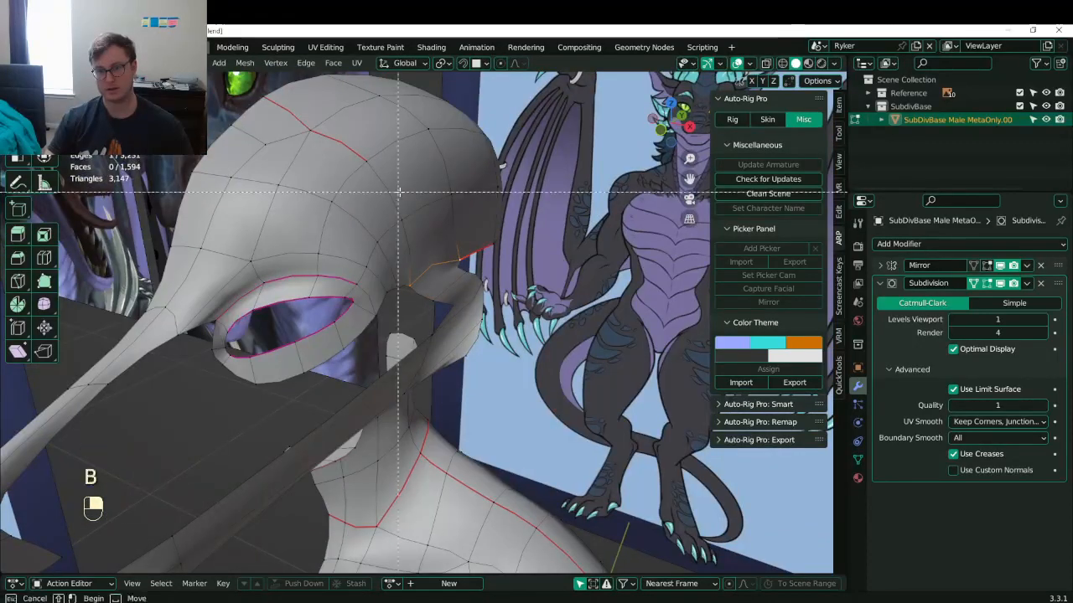
left_click_drag(397, 192, 498, 294)
key("b")
left_click_drag(491, 192, 513, 243)
key("ctrl+z")
middle_click_drag(525, 264, 451, 243)
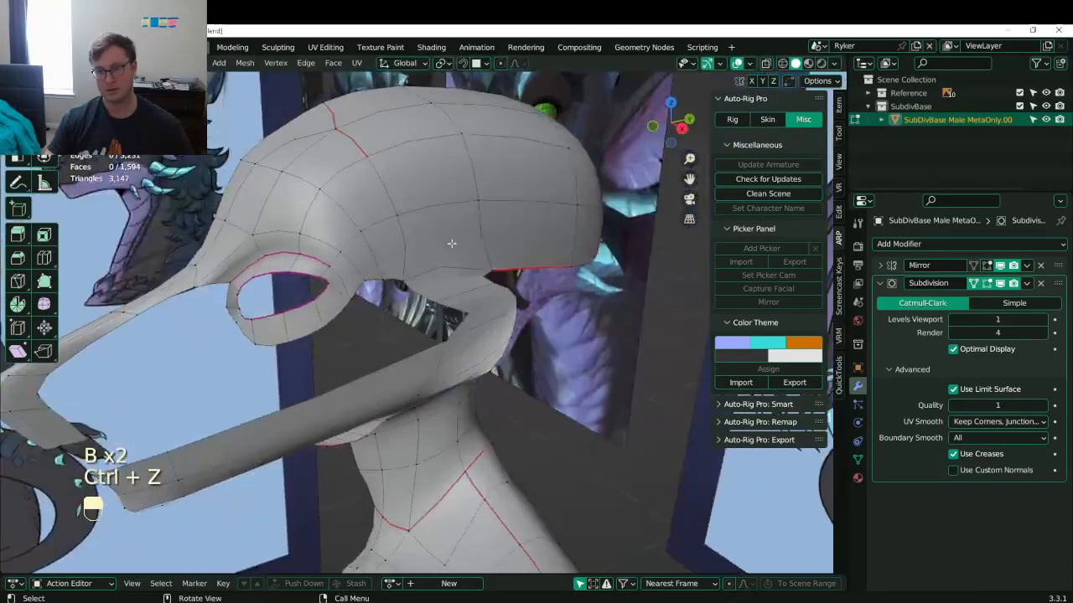
left_click(461, 254, "shift")
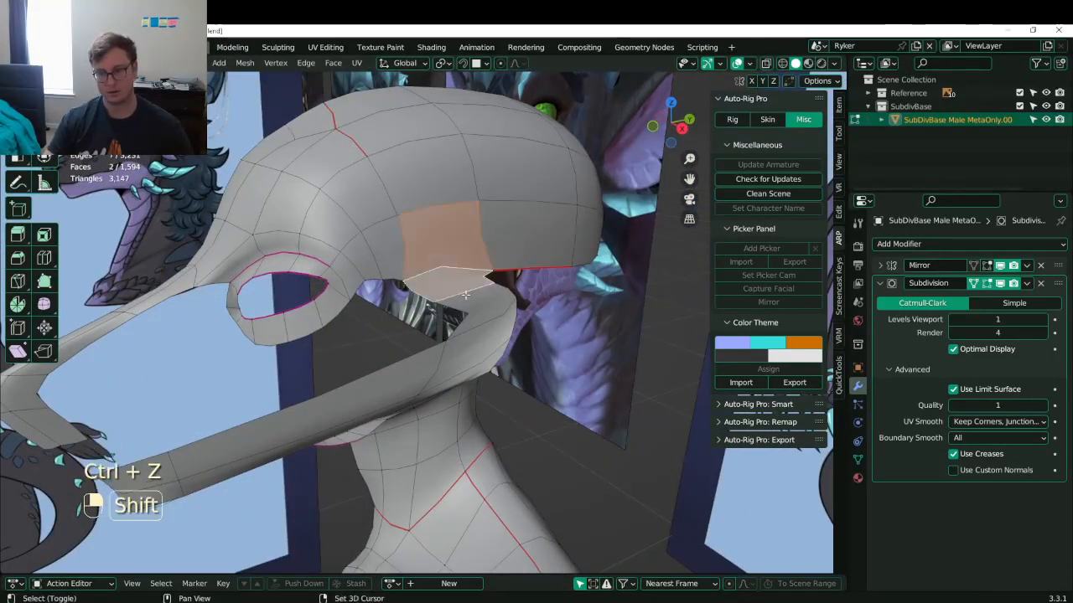
- Flatten the selected faces to zero X scale and move them onto the midline
key("KP_1")
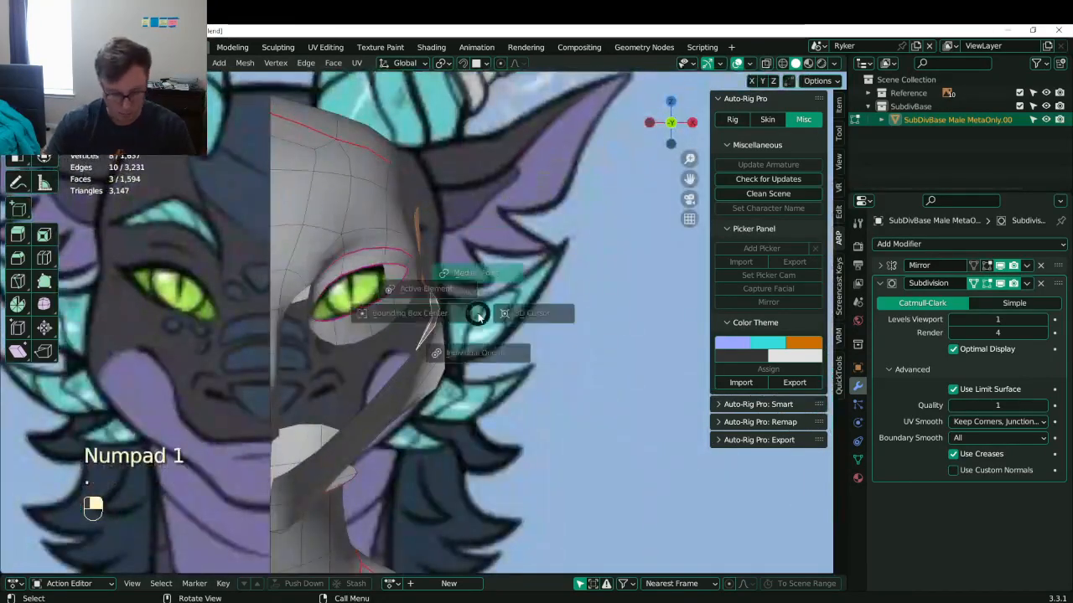
type("sx0")
key("Return")
key("g")
key("x")
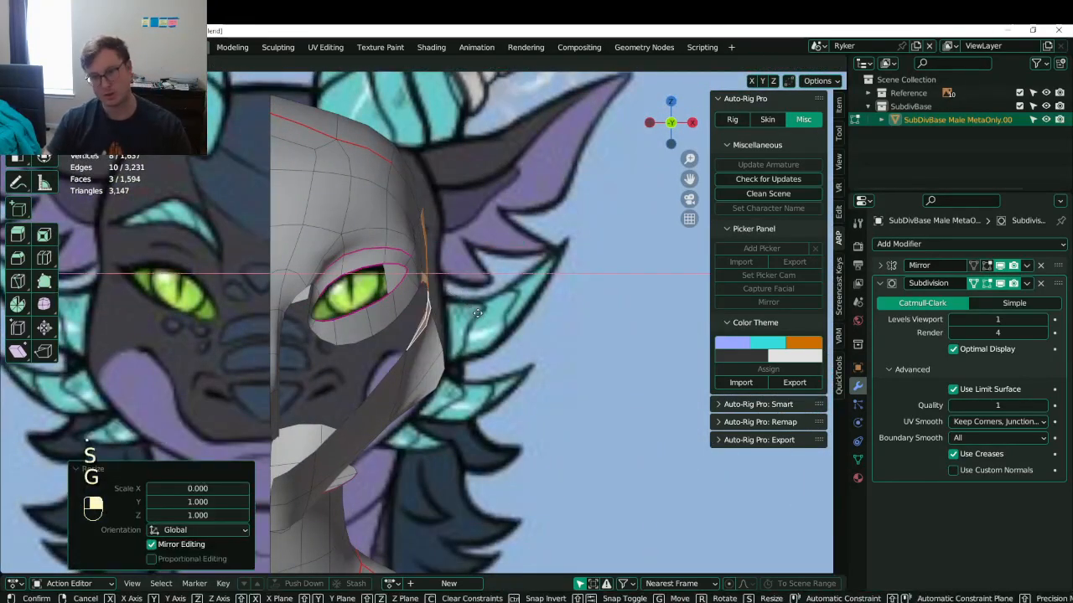
left_click(504, 309)
- Leave edit mode and save Lunathal.blend
middle_click_drag(452, 420, 442, 362, "shift")
key("Tab")
scroll(377, 331, "down", 5)
key("ctrl+s")
key("ctrl+s")
scroll(444, 354, "up", 2)
- Flatten the two selected throat faces to zero Y scale
key("KP_1")
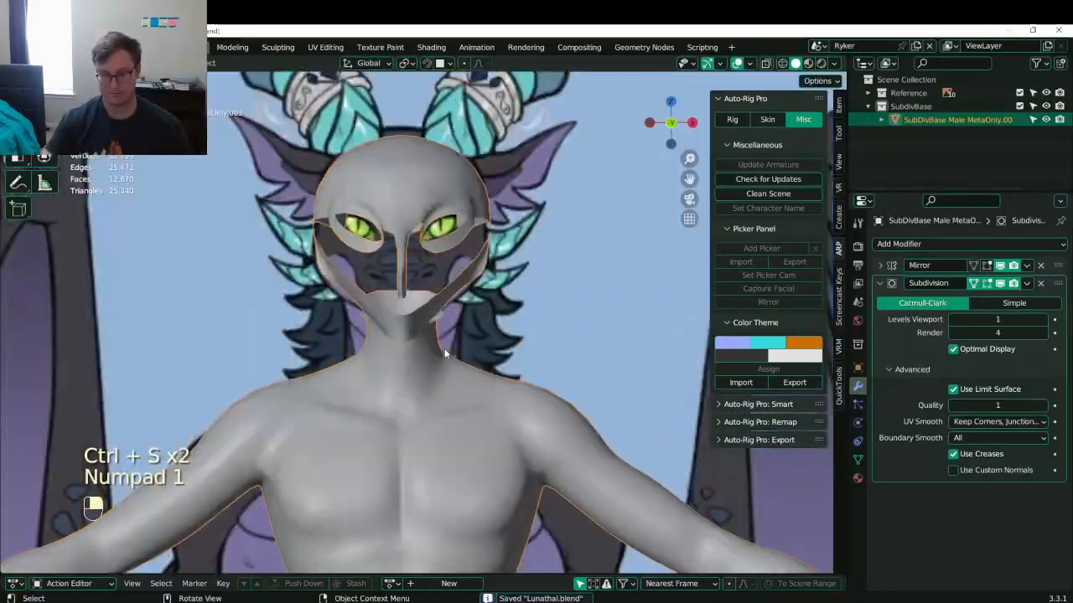
key("Tab")
scroll(276, 265, "up", 4)
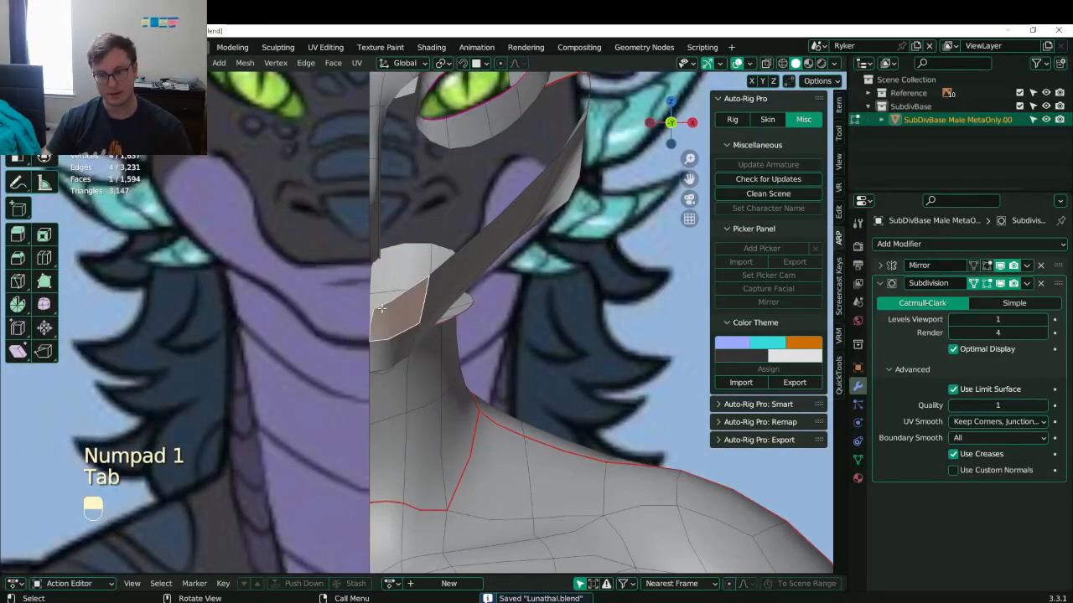
left_click(387, 343, "shift")
key("s")
key("y")
key("0")
left_click(387, 343)
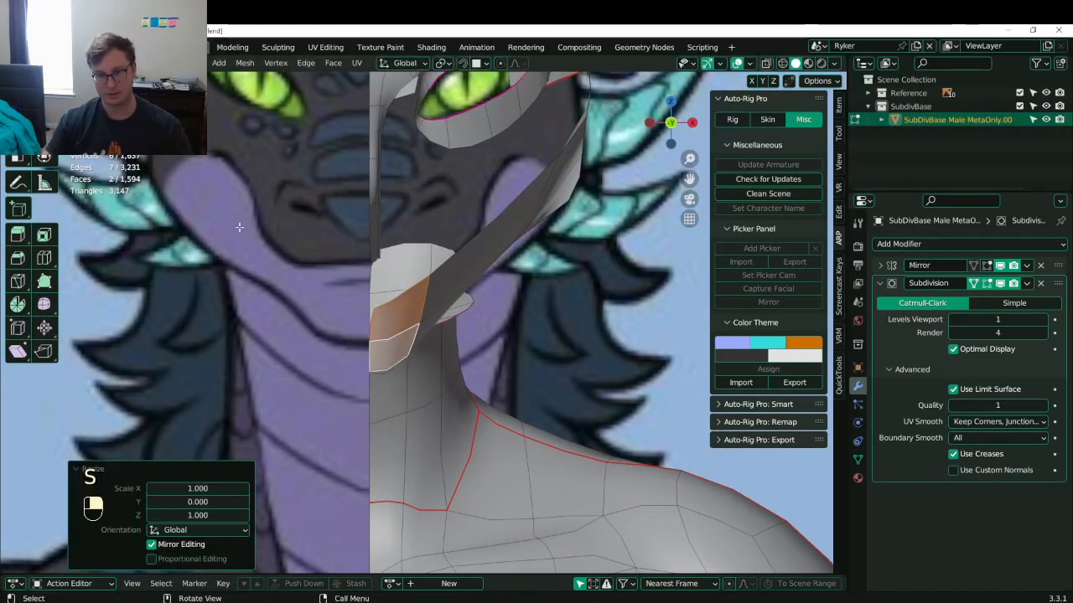
- Switch to see-through shading and reposition the selected vertices
key("s")
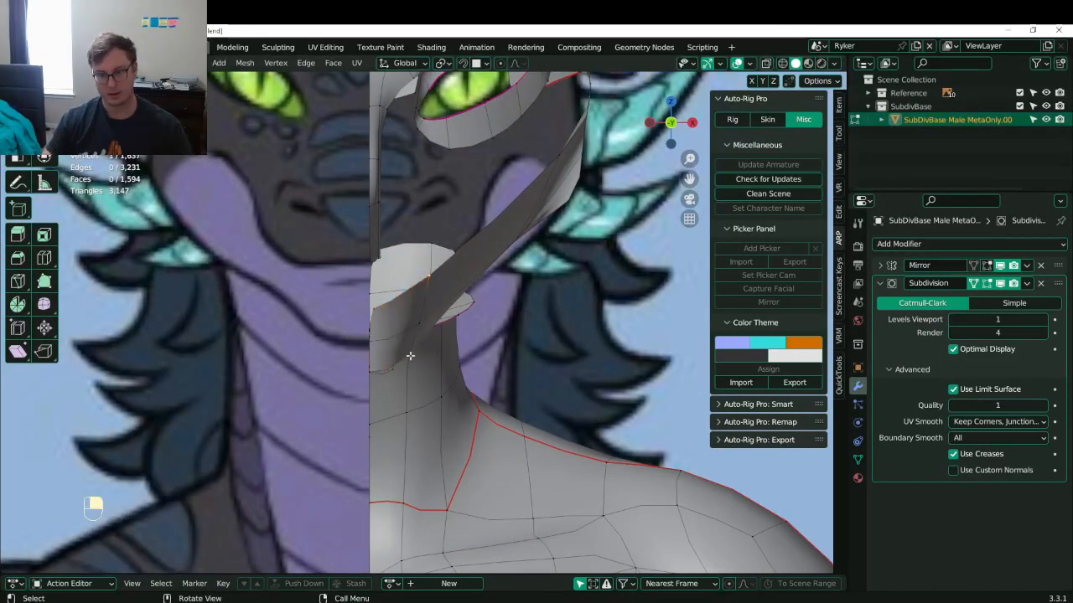
key("z")
key("z")
key("g")
key("g")
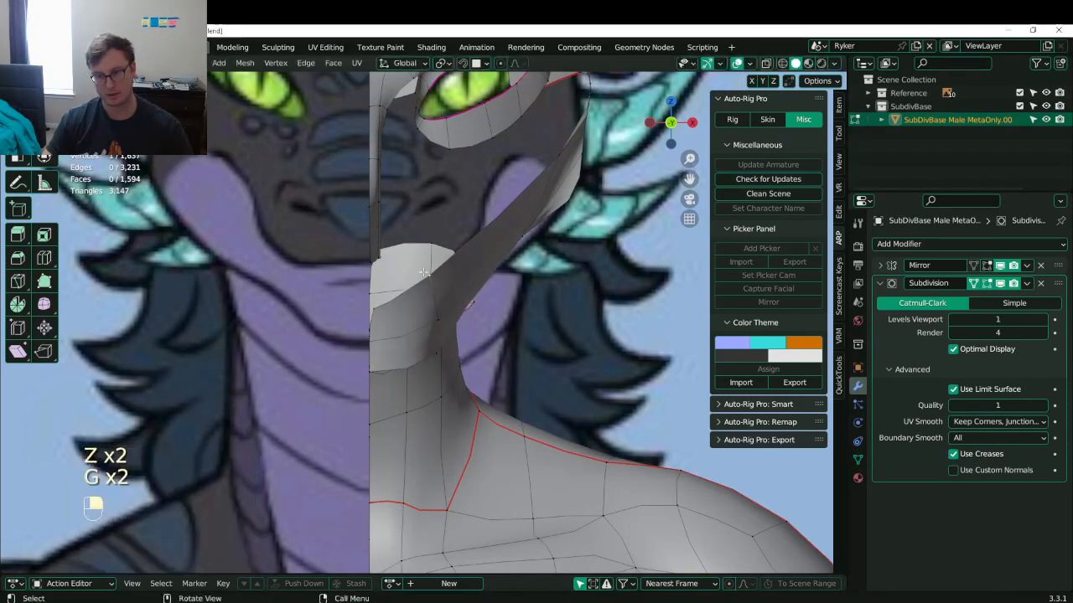
key("g")
left_click(456, 275)
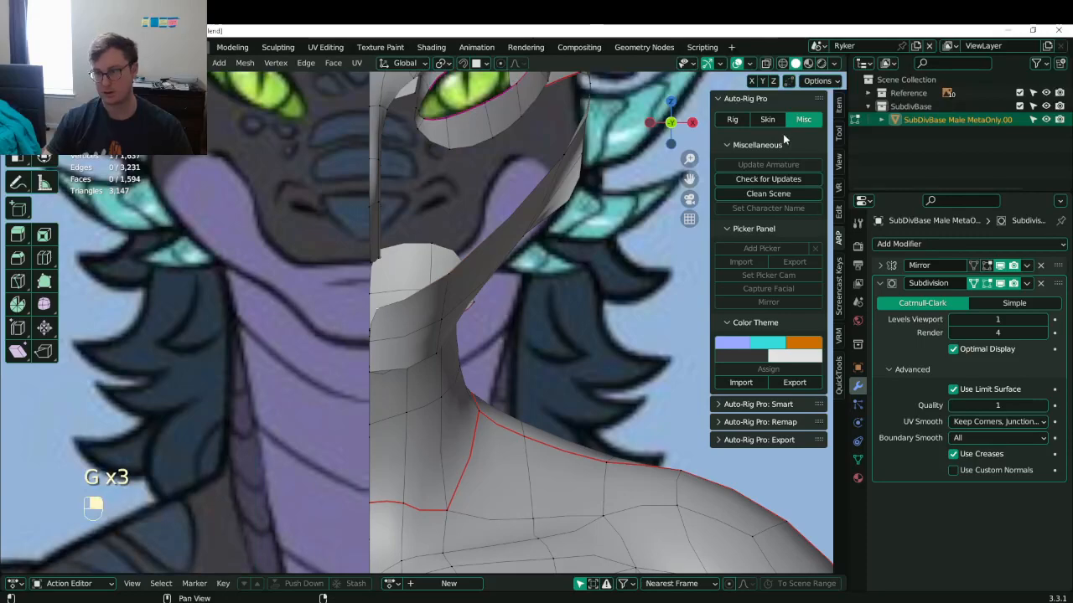
- Show the mirrored half in edit mode, then save again and frame the whole body
left_click(986, 266)
scroll(537, 310, "down", 3)
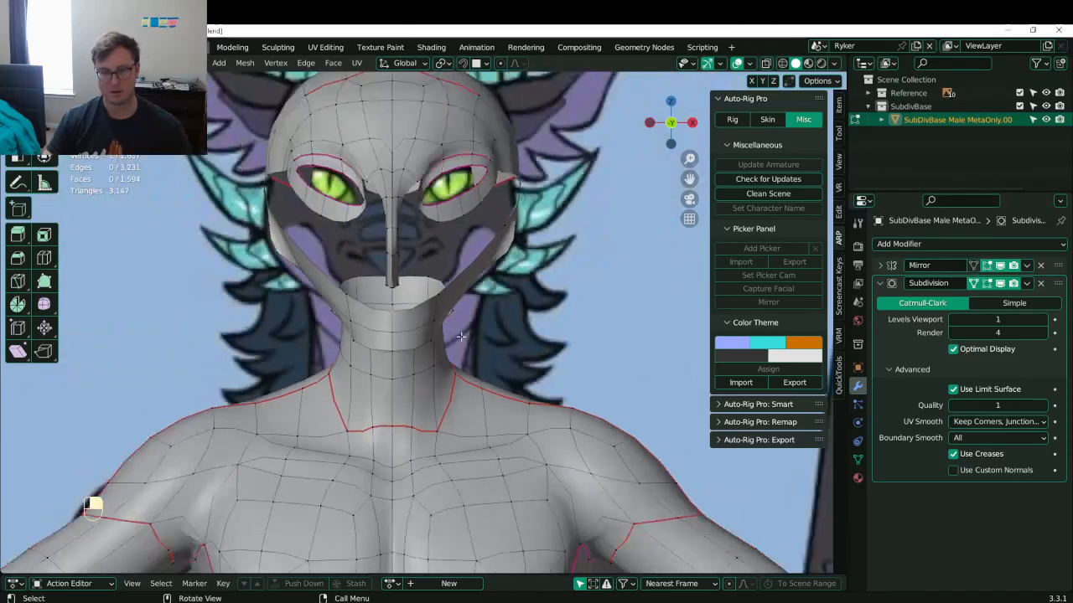
middle_click_drag(537, 310, 410, 319)
scroll(410, 319, "down", 2)
key("Tab")
key("ctrl+s")
key("KP_Decimal")
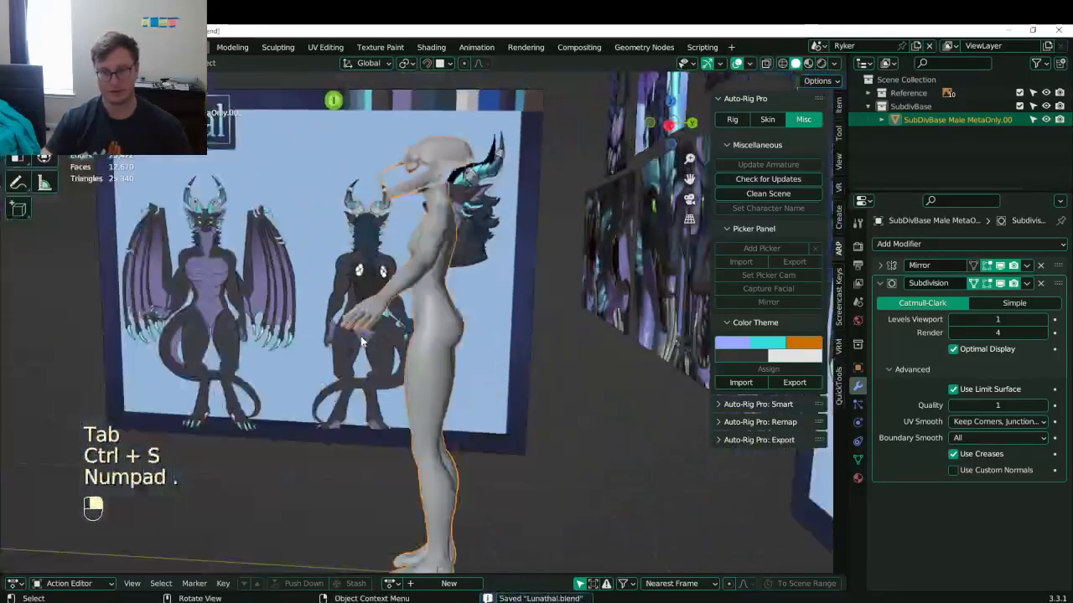
- In right side view, pull the jaw corner, middle and bottom vertices into place
key("KP_3")
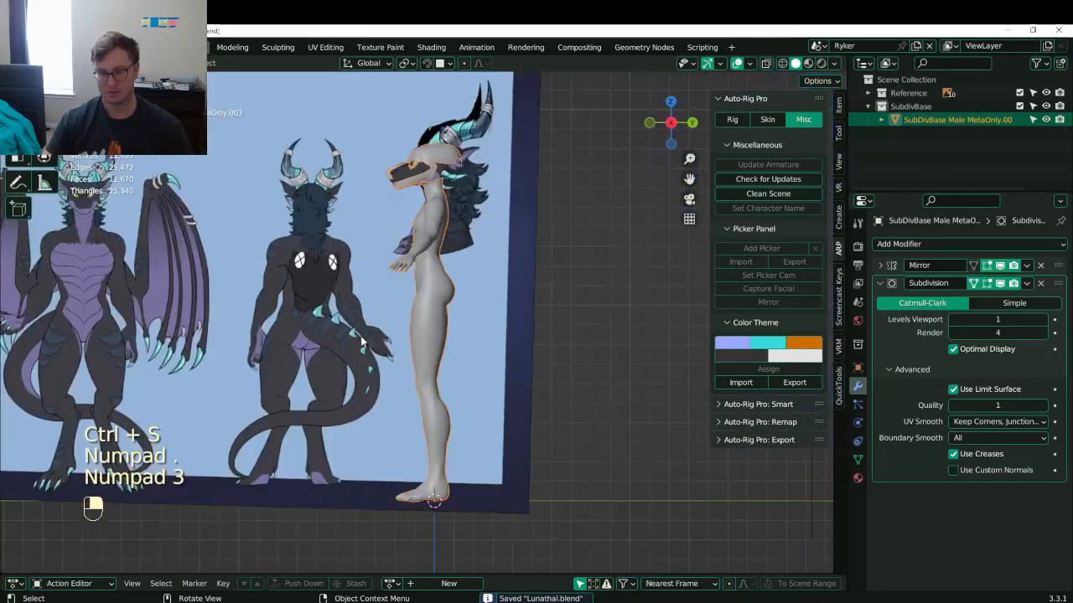
key("Tab")
key("KP_Decimal")
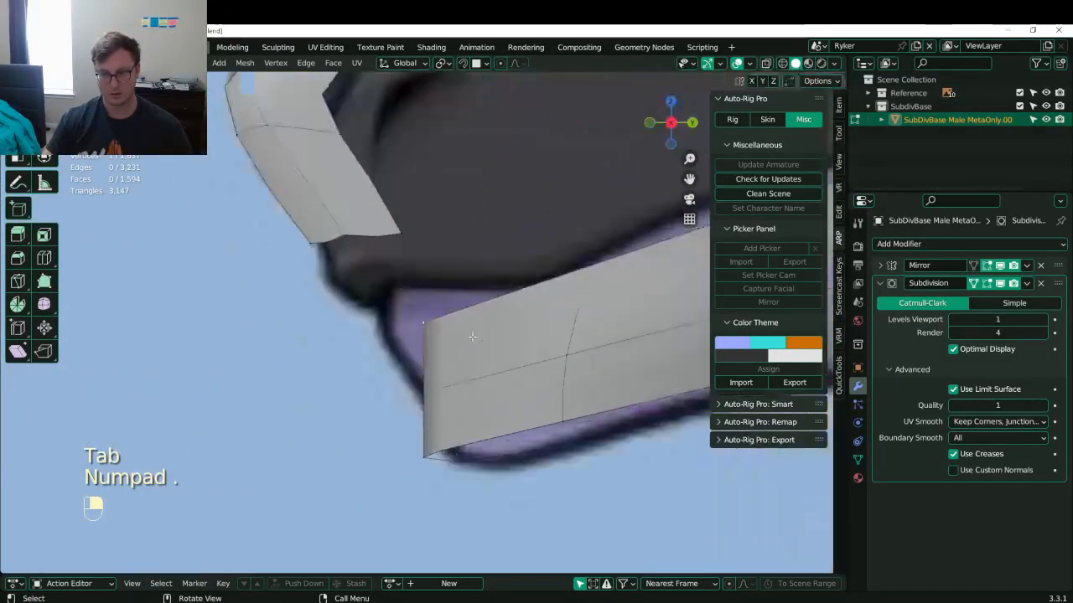
key("g")
left_click(440, 356)
left_click(427, 402)
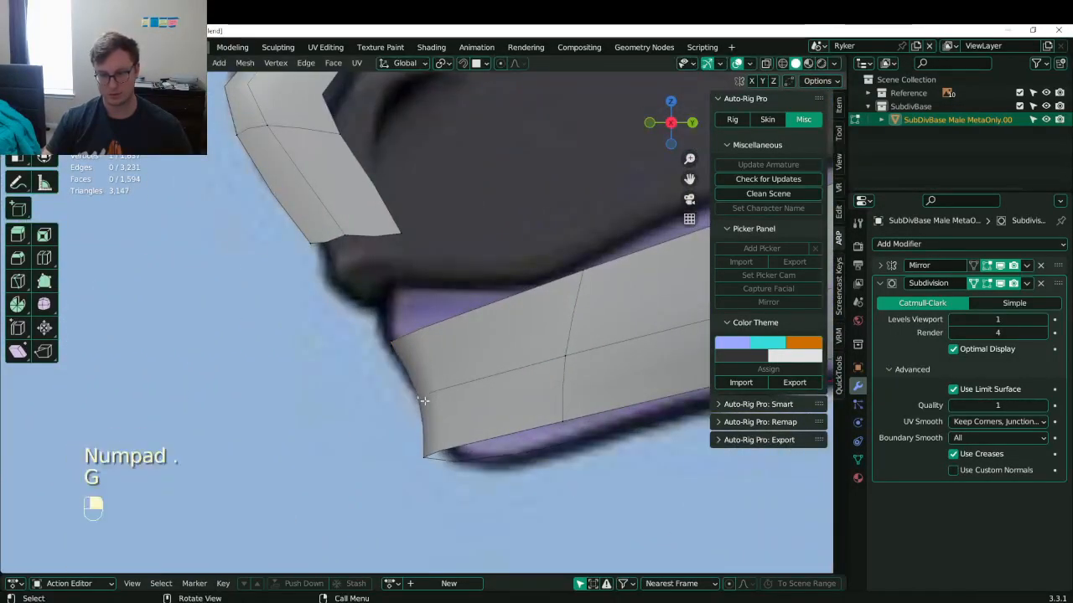
key("g")
left_click(427, 400)
left_click(428, 461)
key("g")
left_click(428, 463)
- Box-select the lower jaw corner vertices and try a fill, then undo it
middle_click_drag(512, 457, 399, 421, "shift")
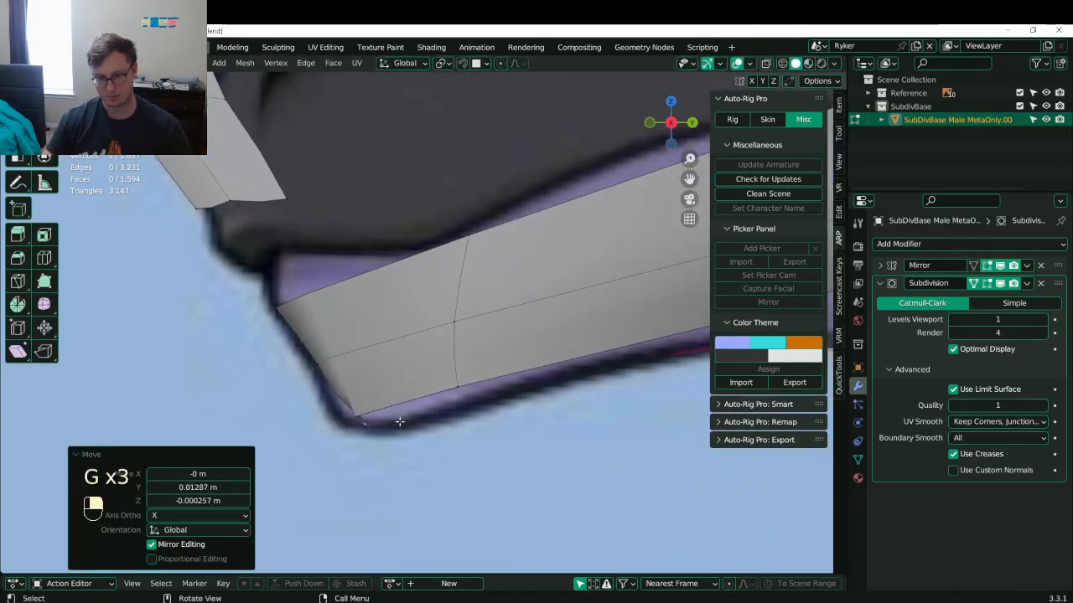
left_click_drag(350, 385, 434, 442)
key("b")
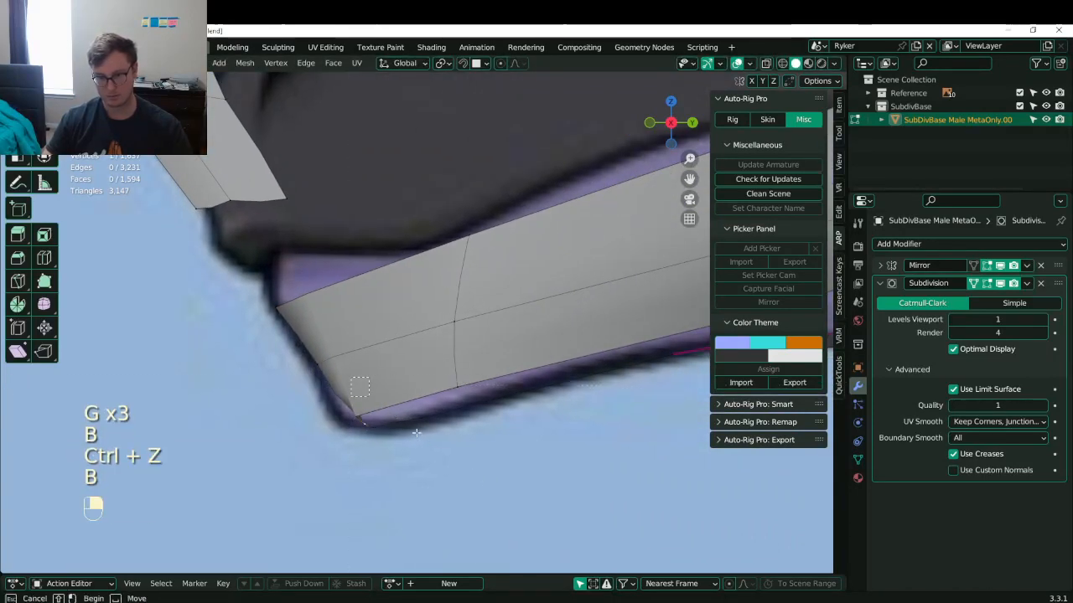
left_click_drag(350, 390, 473, 437)
key("f")
scroll(476, 410, "down", 3)
key("ctrl+z")
middle_click_drag(463, 402, 460, 297)
- Insert a single edge loop across the jaw strip
key("ctrl+r")
left_click(468, 305)
key("ctrl+z")
left_click(430, 262)
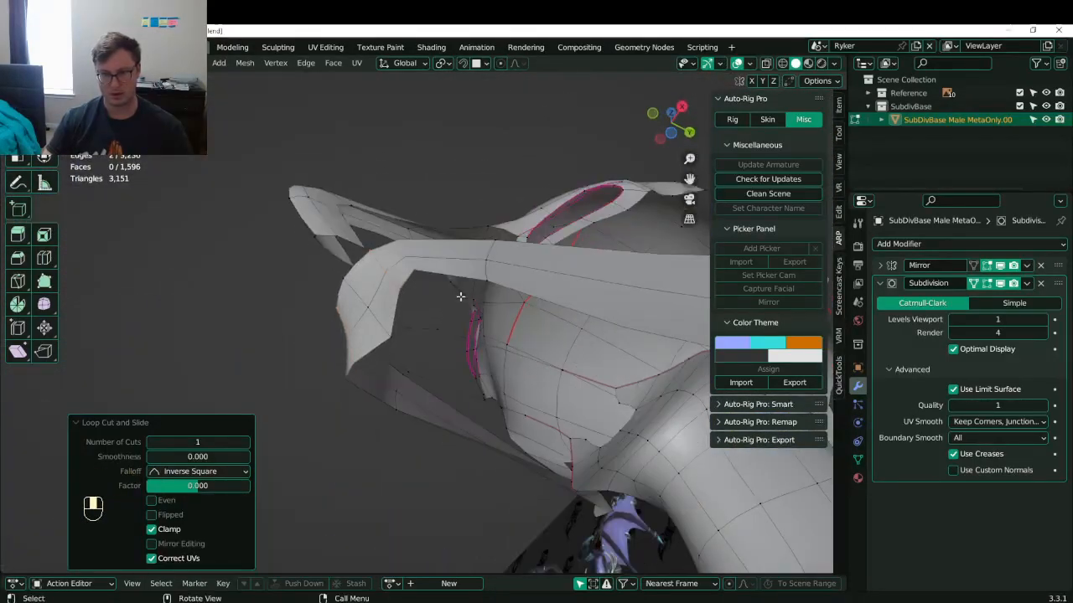
- Fill the new open edge loop with a face, then undo that change
left_click(405, 293)
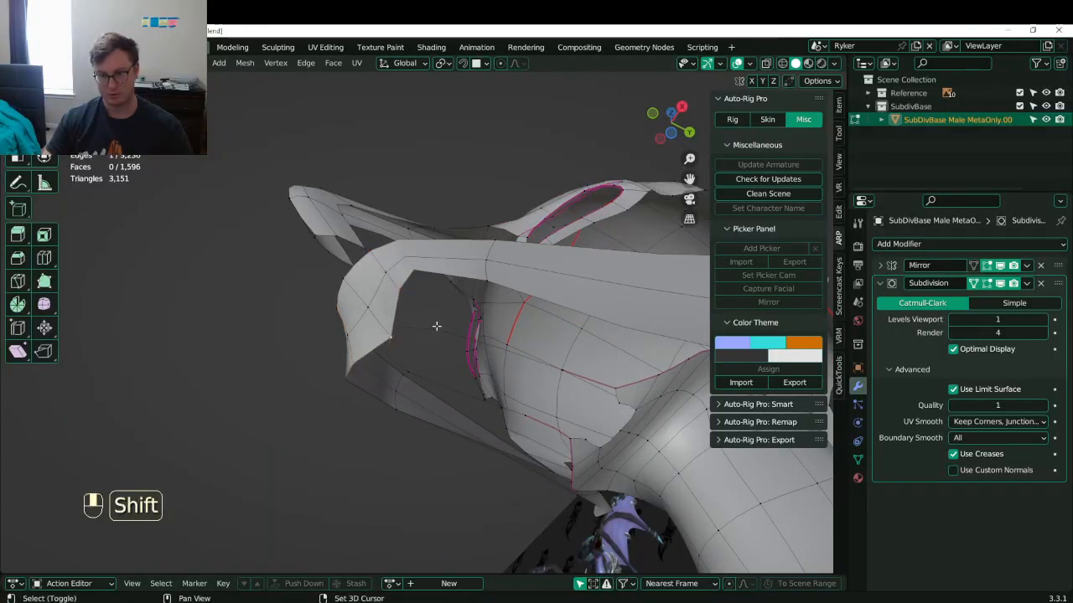
key("f")
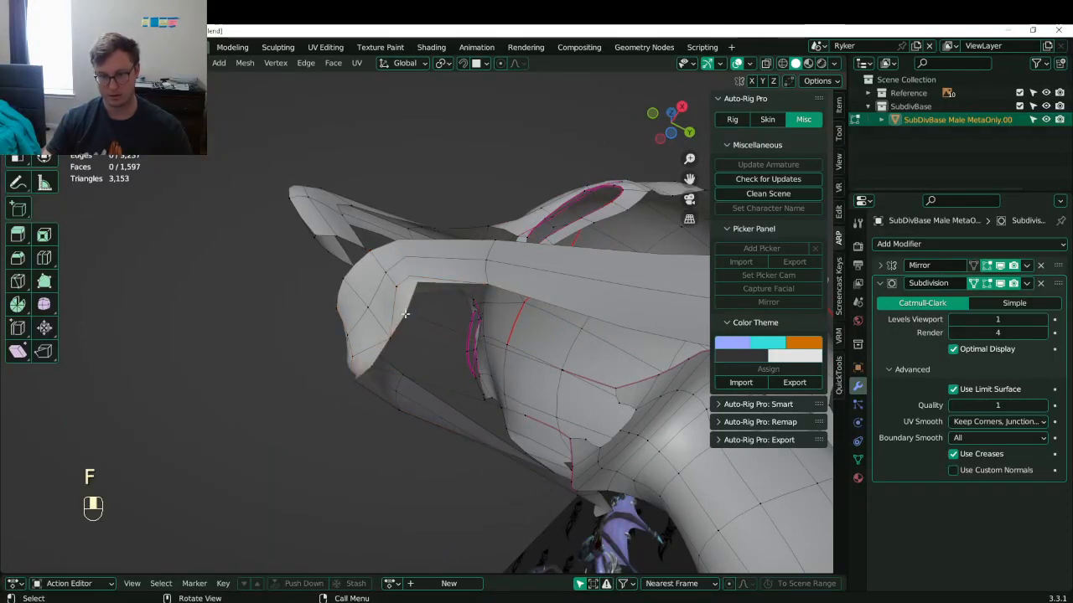
left_click(839, 106)
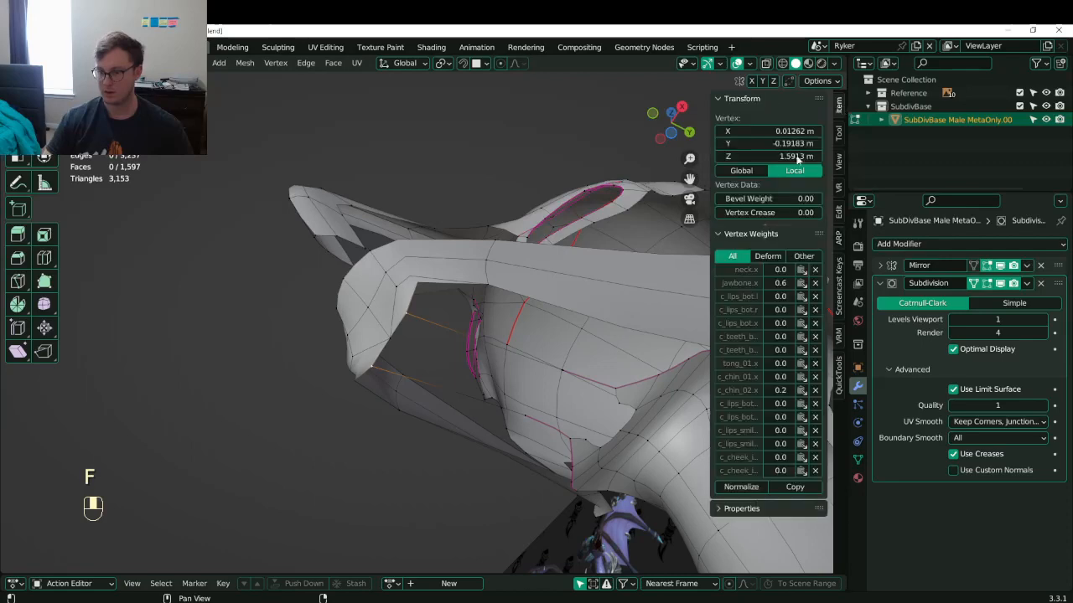
middle_click_drag(515, 302, 527, 333)
key("ctrl+z")
key("ctrl+z")
- Delete the stray vertices around the mouth opening
left_click(438, 341)
key("x")
left_click(423, 248)
middle_click_drag(537, 382, 590, 354)
left_click(596, 351)
key("x")
key("v")
left_click(631, 352)
left_click(655, 357, "shift")
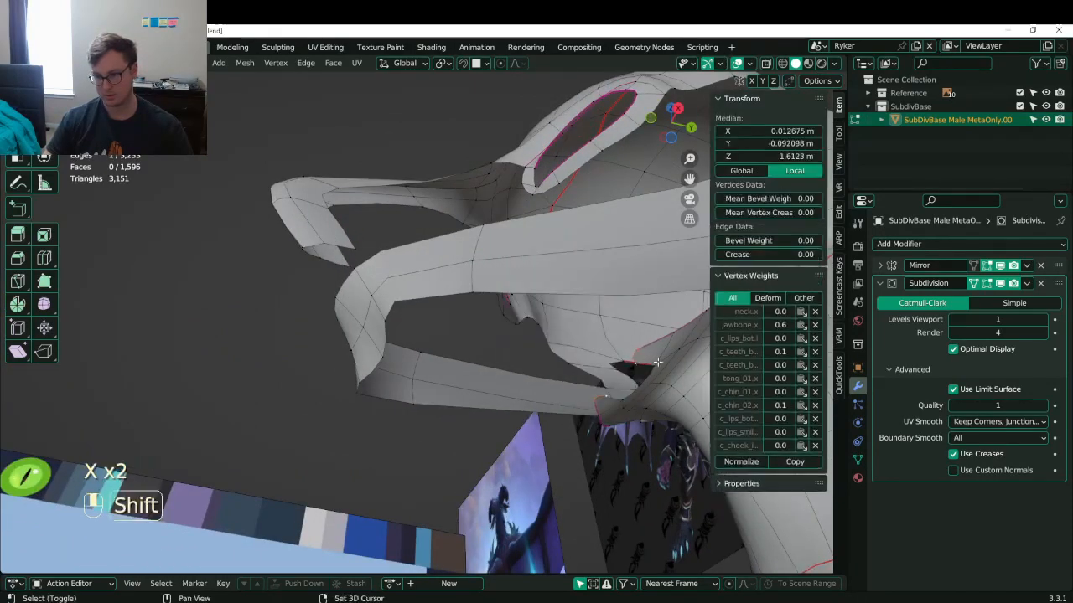
key("x")
key("v")
- Join mouth vertices with an edge, add a loop cut, and slide the new lip vertices
middle_click_drag(657, 362, 423, 336)
left_click(611, 352)
key("f")
key("ctrl+r")
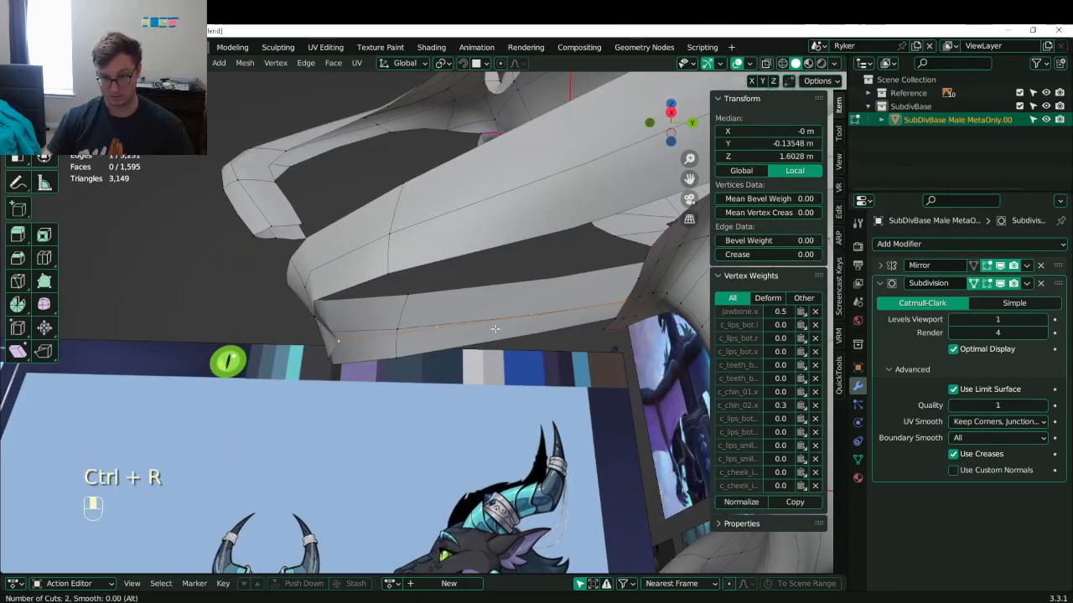
left_click(495, 329)
left_click(437, 329)
key("g")
key("g")
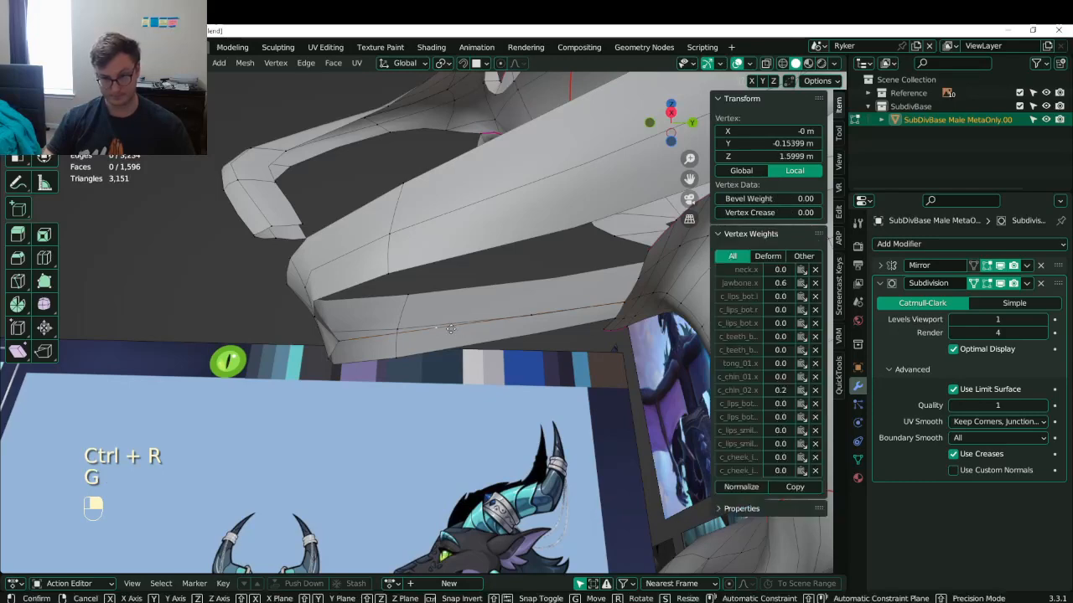
left_click(405, 338)
left_click(388, 280, "shift")
- Fill a face between the front lip vertices to close the lip gap
middle_click_drag(346, 329, 329, 326)
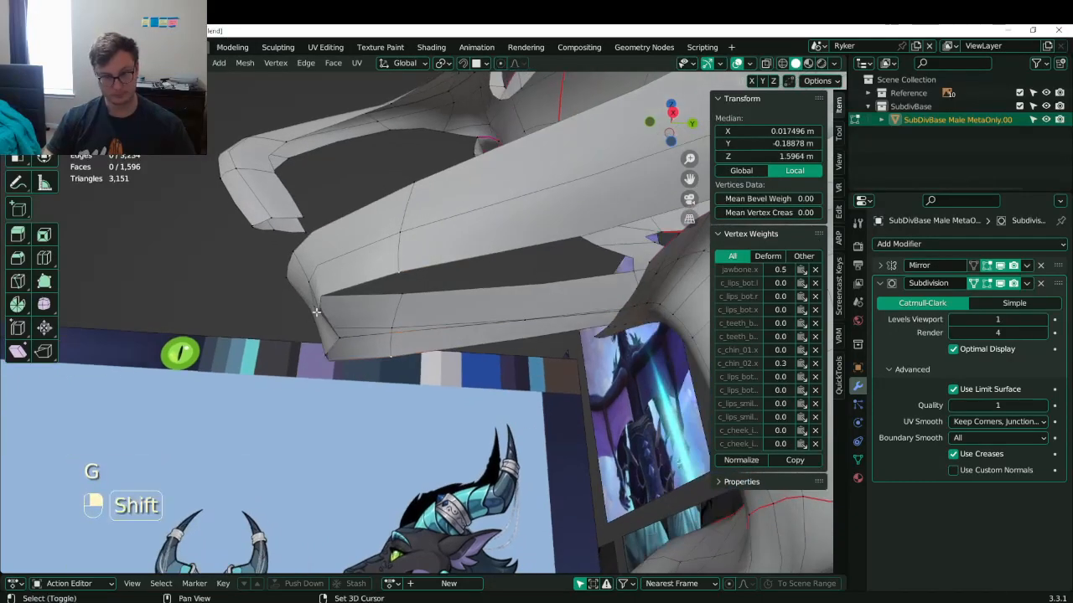
left_click(319, 311, "shift")
left_click(327, 353, "shift")
key("f")
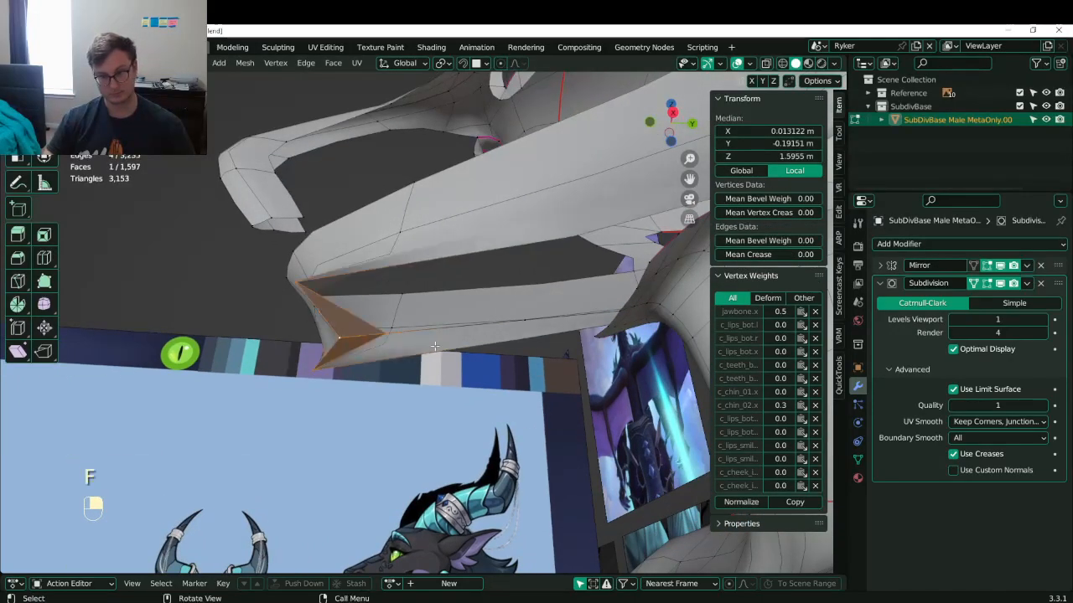
key("ctrl+z")
middle_click_drag(435, 346, 467, 311)
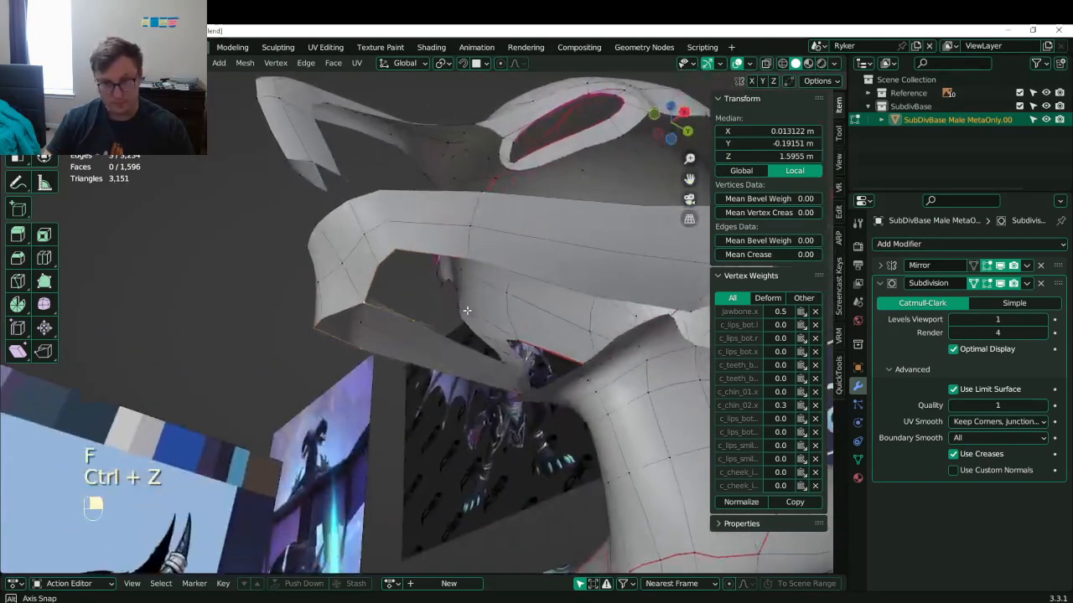
key("f")
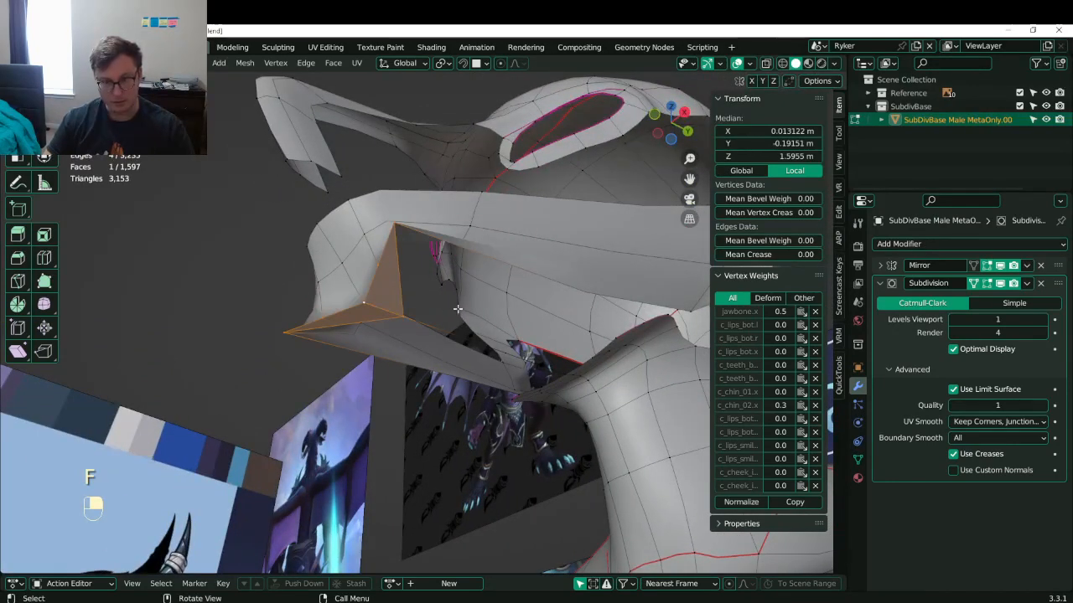
- Recalculate the mesh normals outward and return to editing the jaw in right side view
key("a")
key("shift+n")
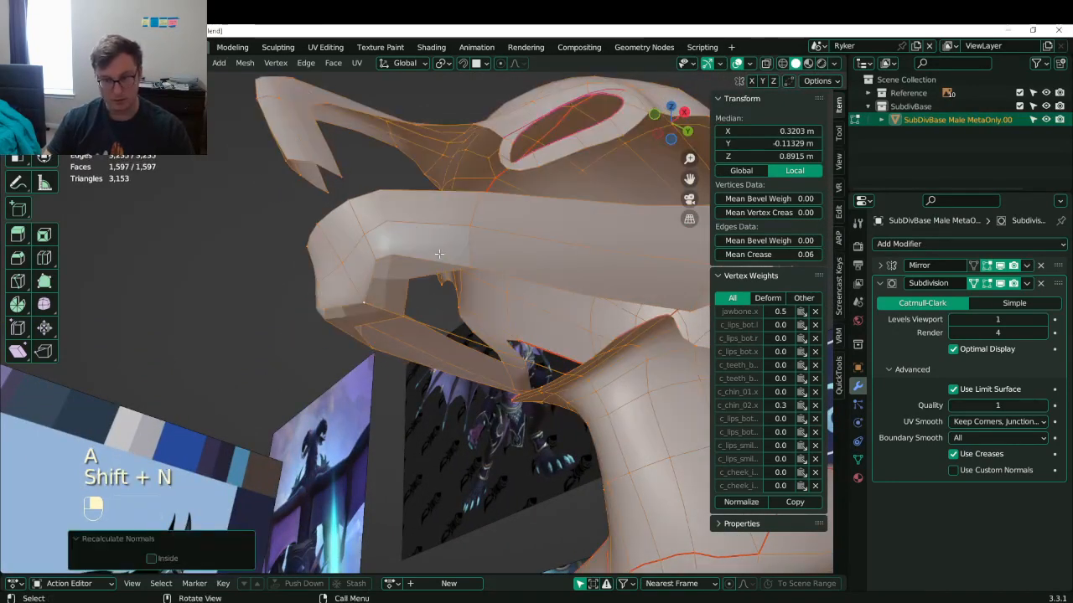
left_click(425, 286)
key("Tab")
right_click(424, 250)
key("Tab")
middle_click_drag(424, 250, 359, 309)
key("KP_3")
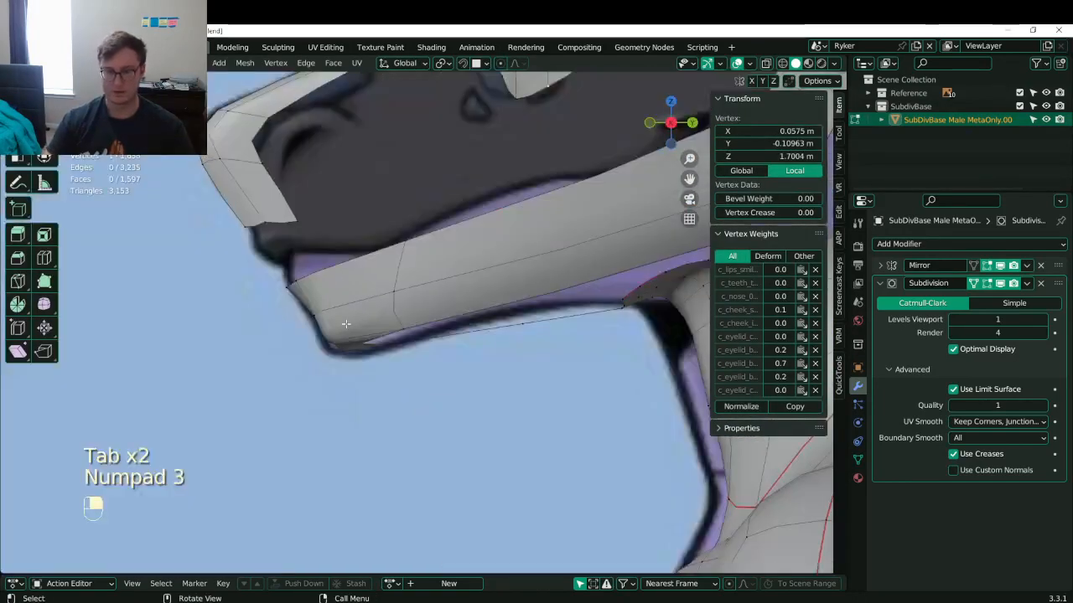
- Reposition the jaw-line vertices by sliding and moving them
key("g")
left_click(415, 349)
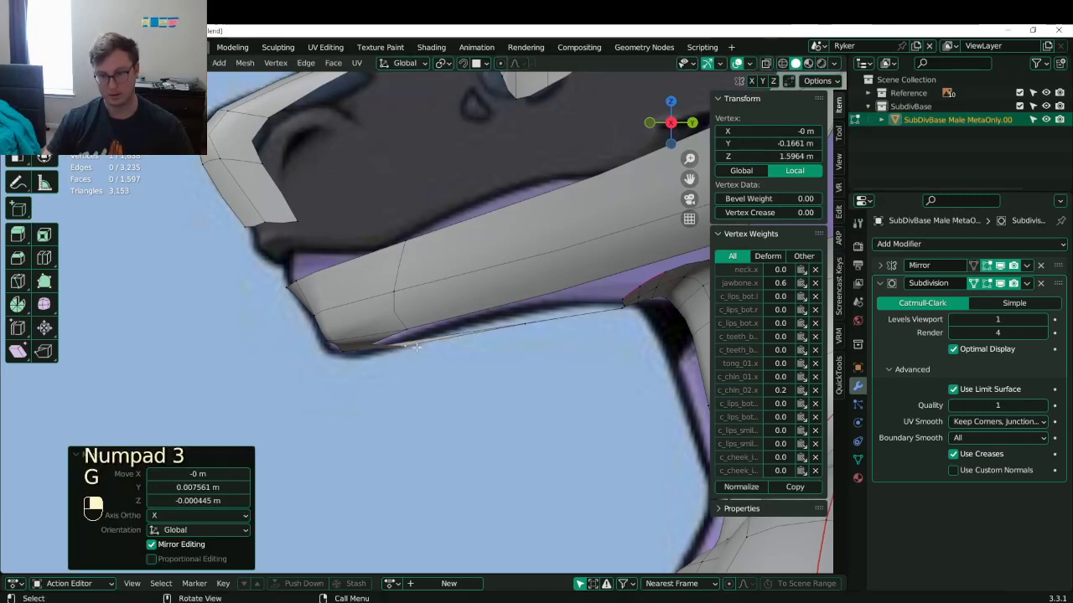
middle_click_drag(418, 268, 409, 274, "shift")
left_click(408, 265)
key("g")
key("g")
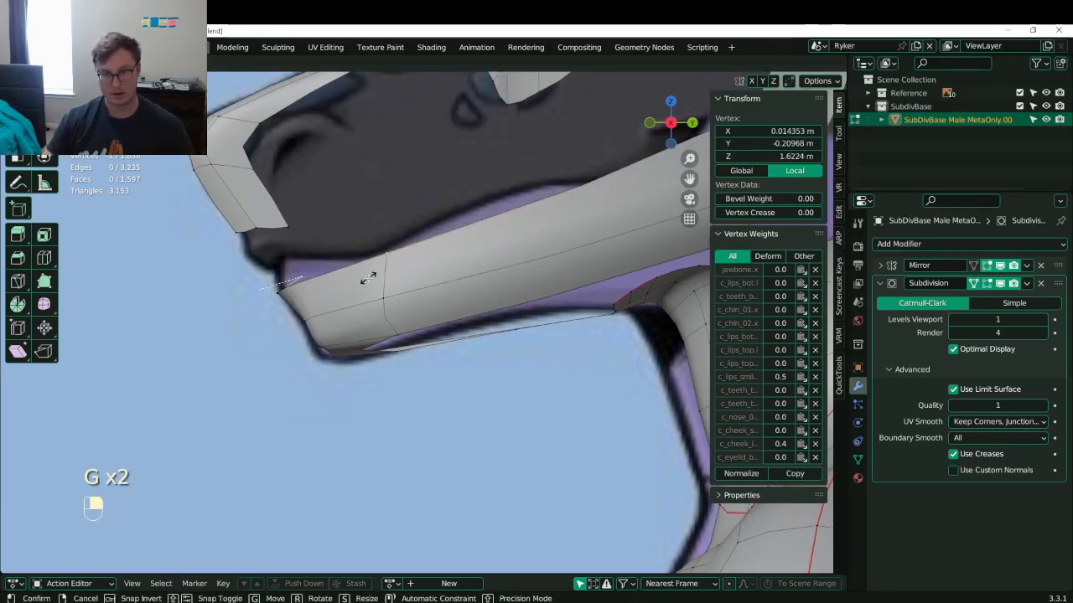
key("g")
left_click(369, 282)
middle_click_drag(436, 283, 377, 295, "shift")
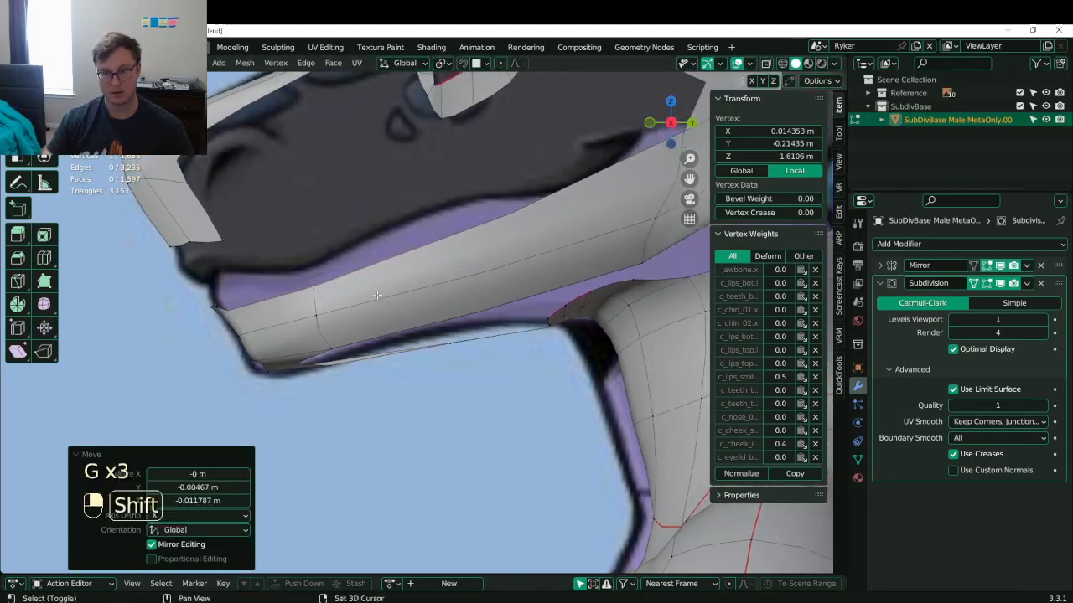
- Add an edge loop along the snout and fill a face from three vertices under the jaw
left_click(463, 263)
left_click(485, 332)
left_click(456, 343, "shift")
middle_click_drag(453, 344, 451, 326)
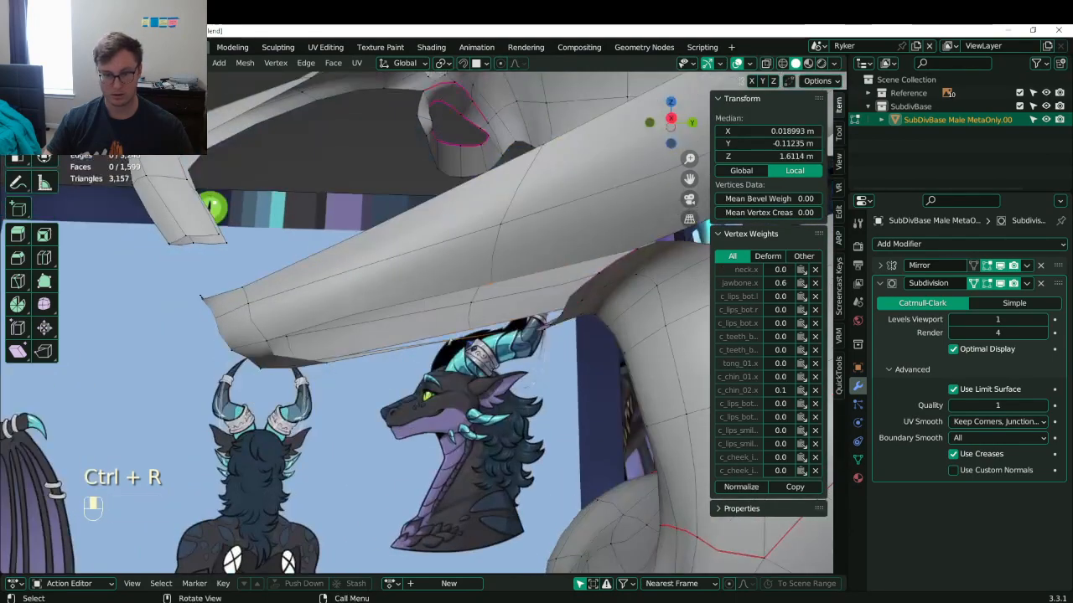
left_click(328, 360, "shift")
key("f")
middle_click_drag(267, 341, 312, 318)
- Cut an edge loop under the jaw and fill a face across the mouth-opening rim
key("ctrl+r")
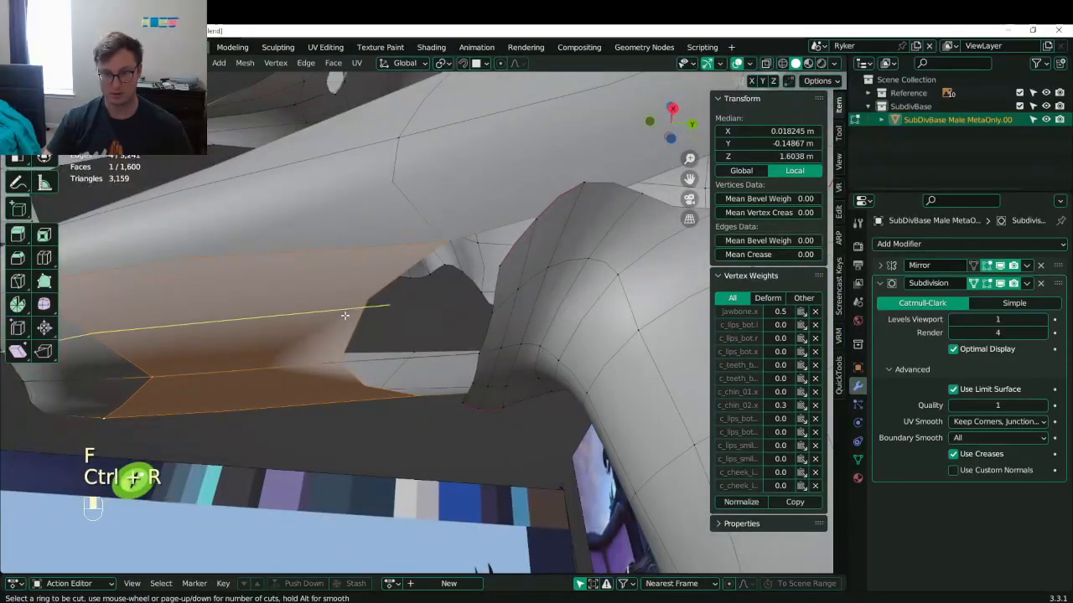
left_click(344, 315)
left_click(360, 312)
left_click(345, 309)
left_click(482, 353, "shift")
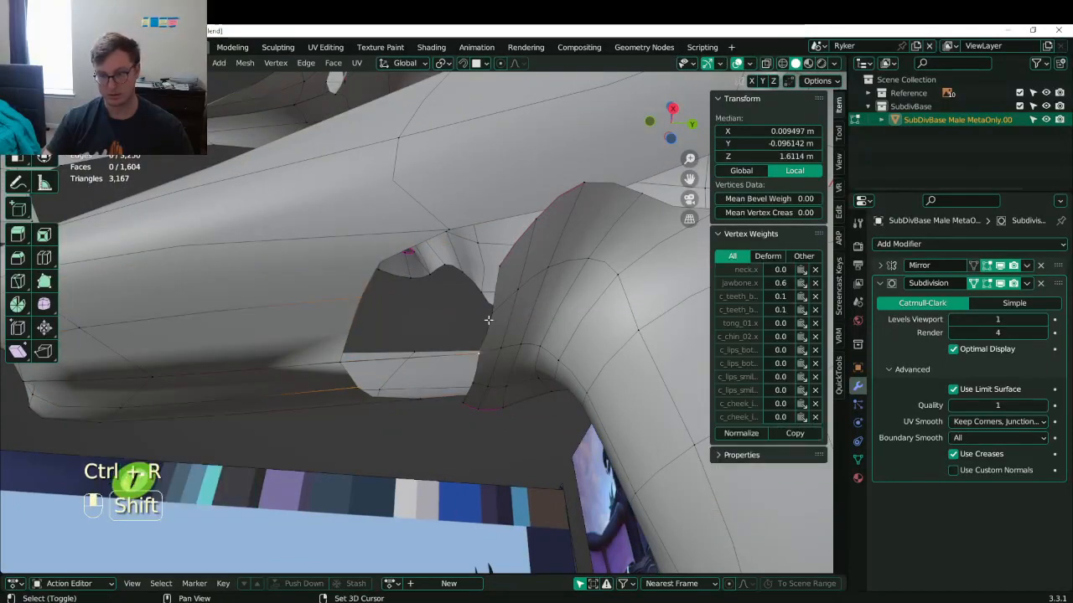
left_click(492, 305, "shift")
left_click(342, 365, "shift")
key("f")
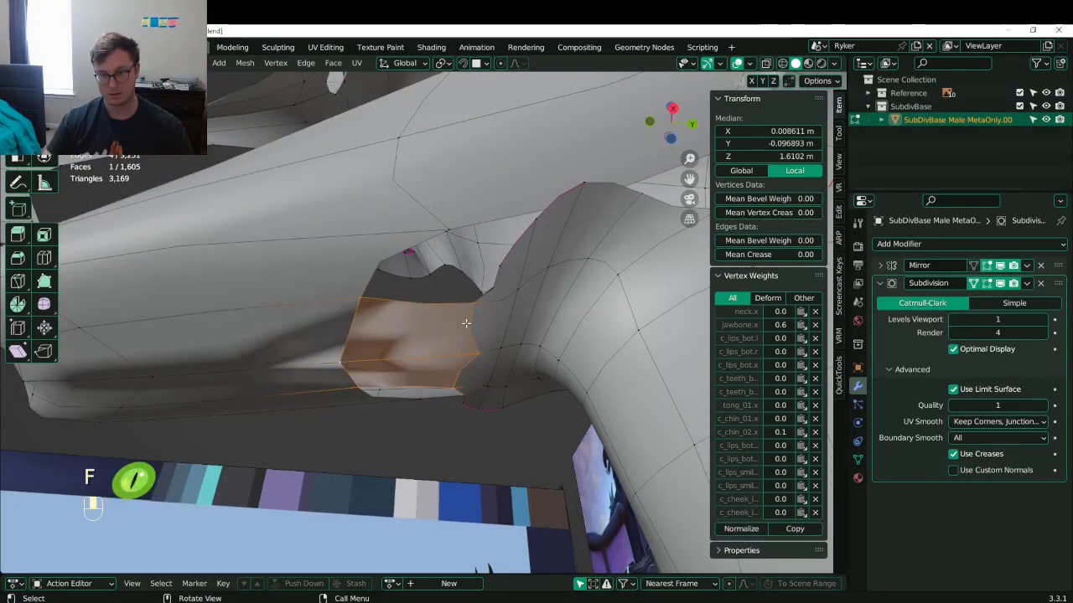
- Recalculate normals for the whole mesh and switch to Object Mode
key("a")
key("shift+n")
right_click(424, 342)
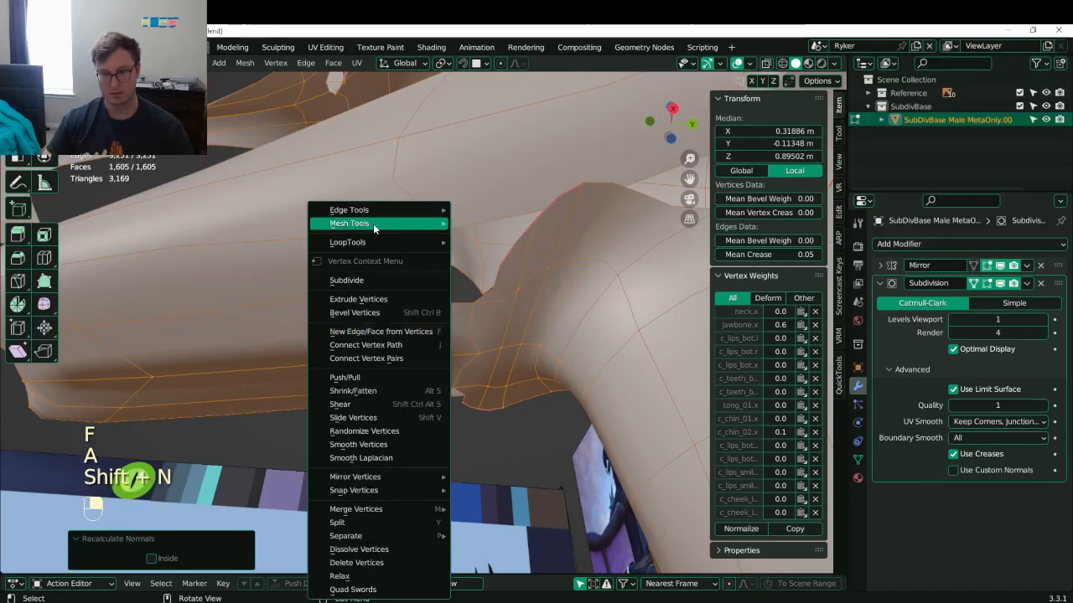
key("Tab")
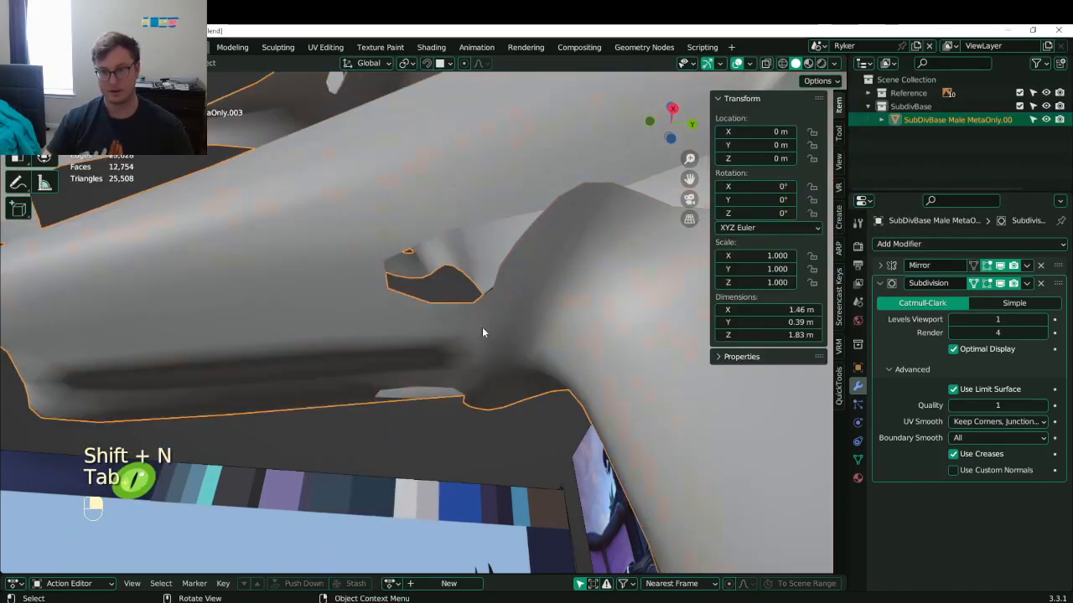
- Save the Lunathal.blend file
scroll(482, 332, "down", 5)
middle_click_drag(481, 333, 600, 299)
key("ctrl+s")
scroll(561, 356, "up", 4)
- In Edit Mode, try dissolving a jaw edge loop, then undo the dissolve
key("Tab")
left_click(587, 269)
left_click(543, 204, "alt+shift")
scroll(553, 227, "down", 2)
key("x")
left_click(565, 252)
key("ctrl+z")
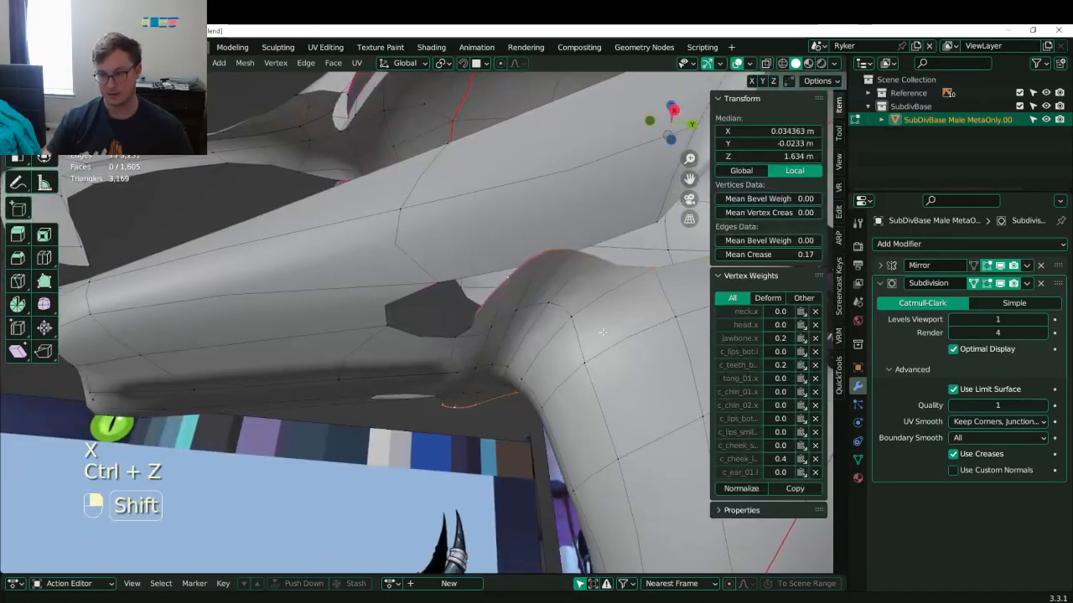
scroll(600, 299, "down", 3)
scroll(600, 299, "up", 1)
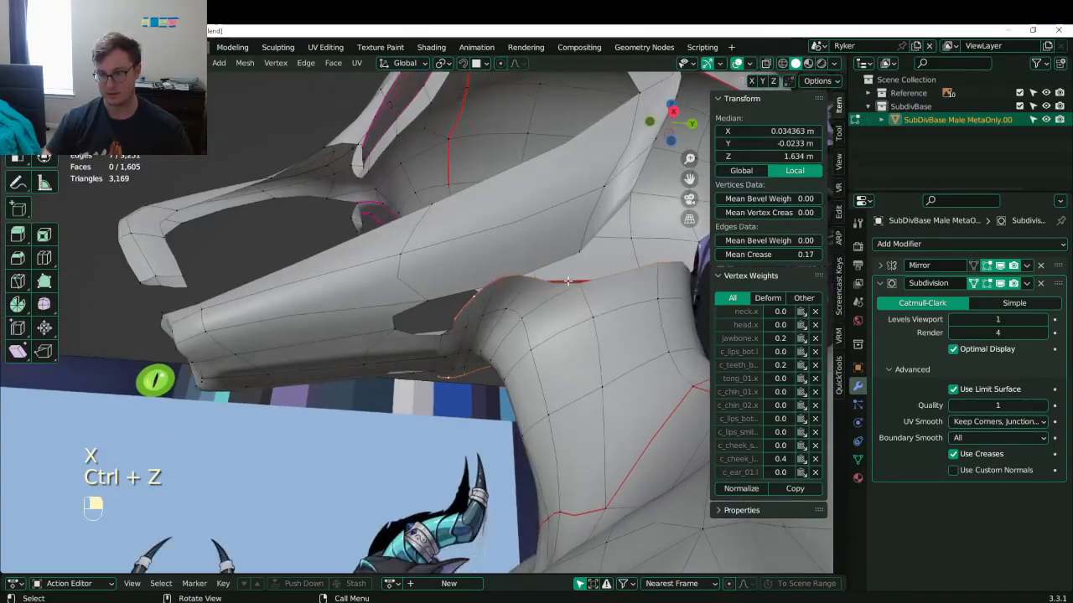
- Box-select the edges around the mouth opening in wireframe view
left_click_drag(582, 266, 613, 289, "shift")
middle_click_drag(583, 266, 551, 309)
key("ctrl+z")
scroll(550, 309, "down", 1)
key("b")
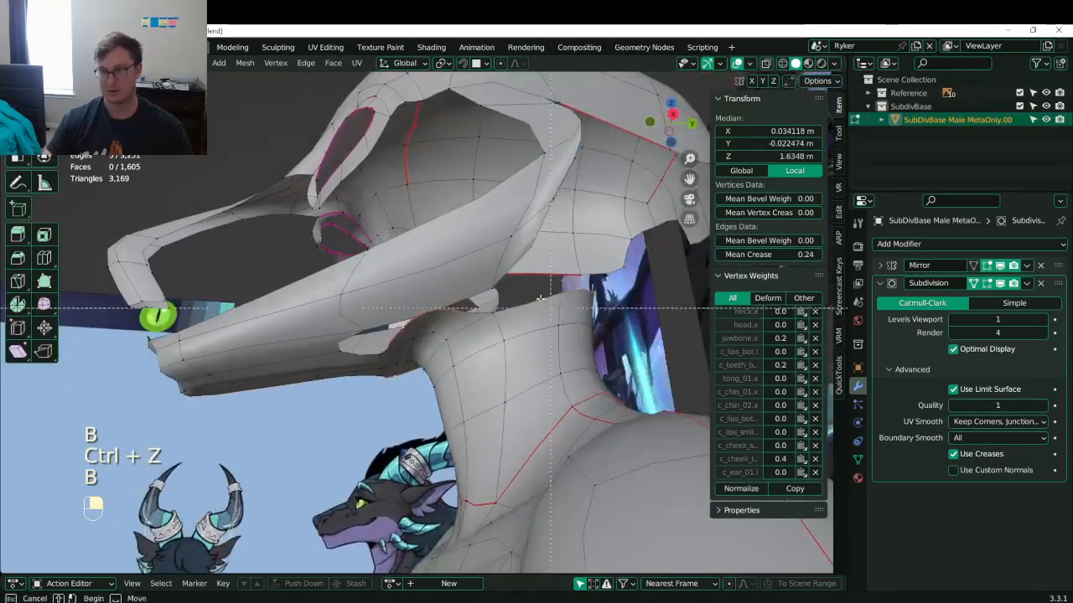
left_click_drag(621, 342, 620, 341, "shift")
key("z")
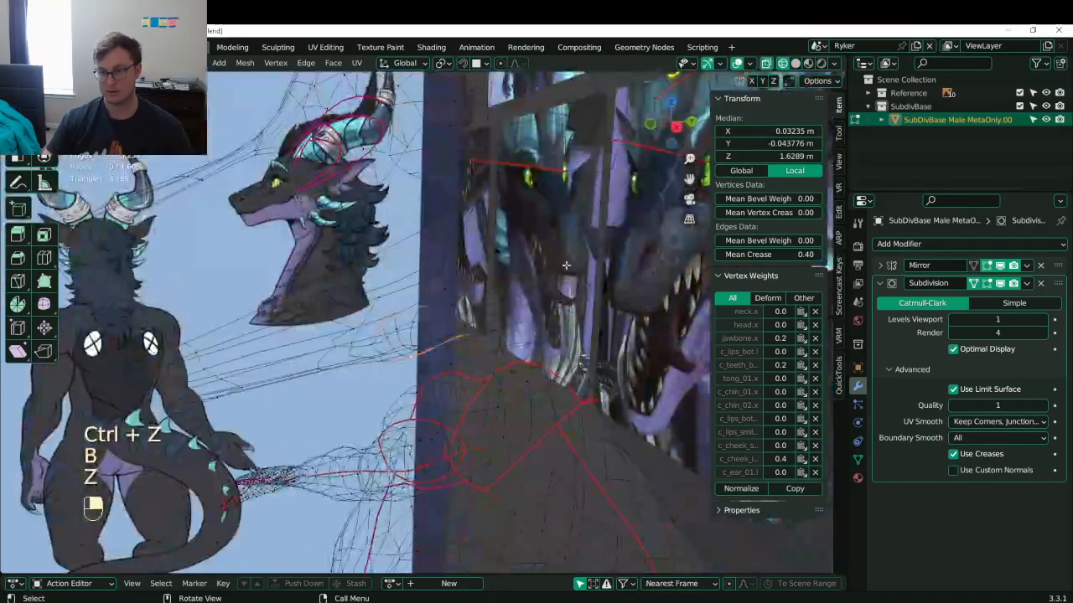
key("b")
left_click_drag(566, 265, 584, 333)
key("ctrl+z")
key("b")
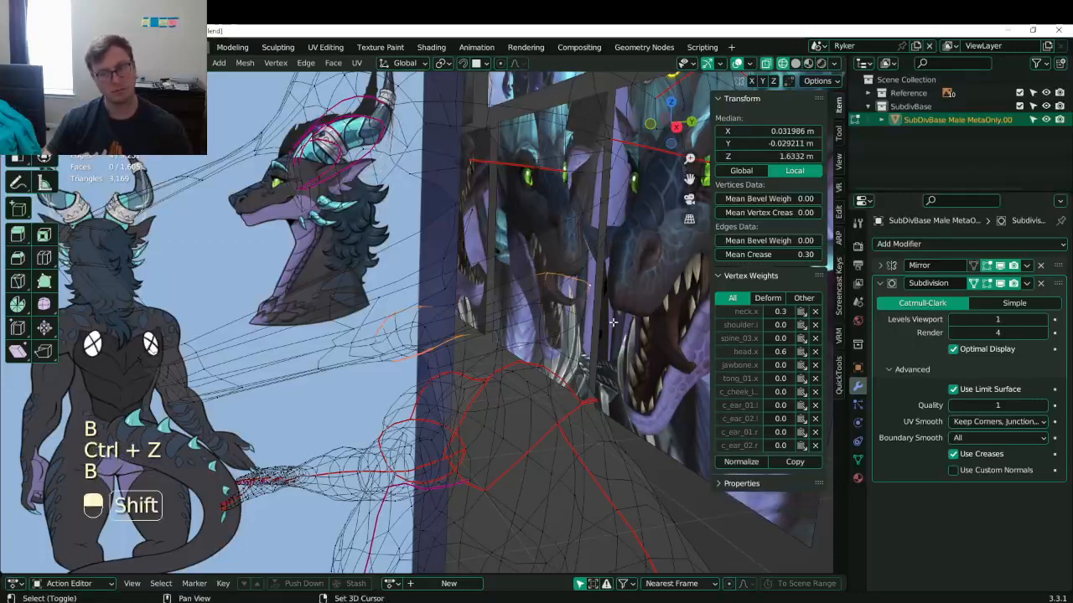
key("ctrl+z")
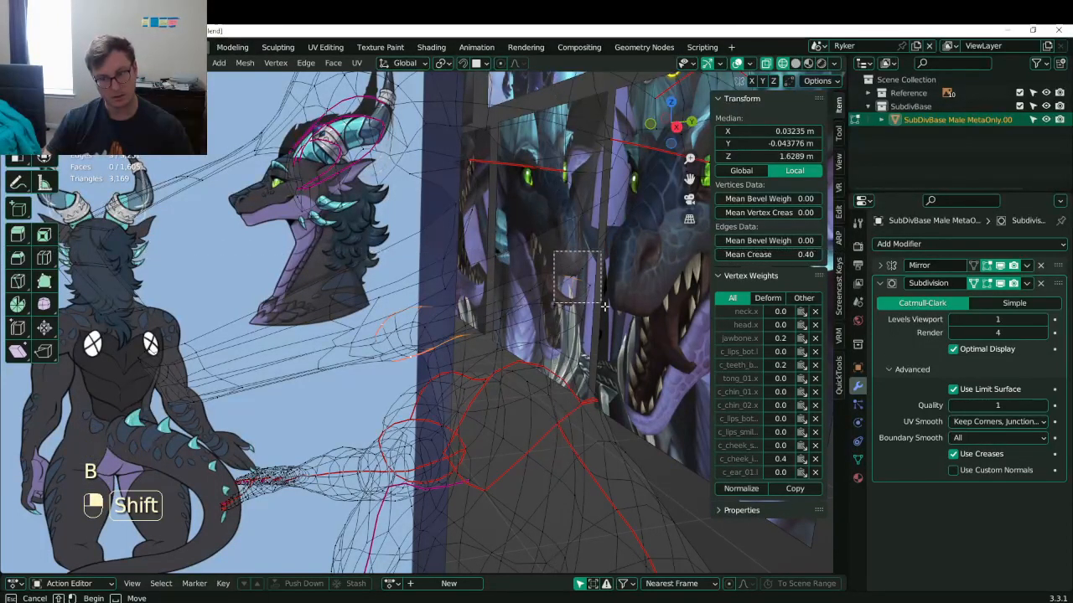
- Delete the faces inside the mouth and add a new edge loop across it
middle_click_drag(515, 327, 329, 367)
key("x")
left_click(537, 272)
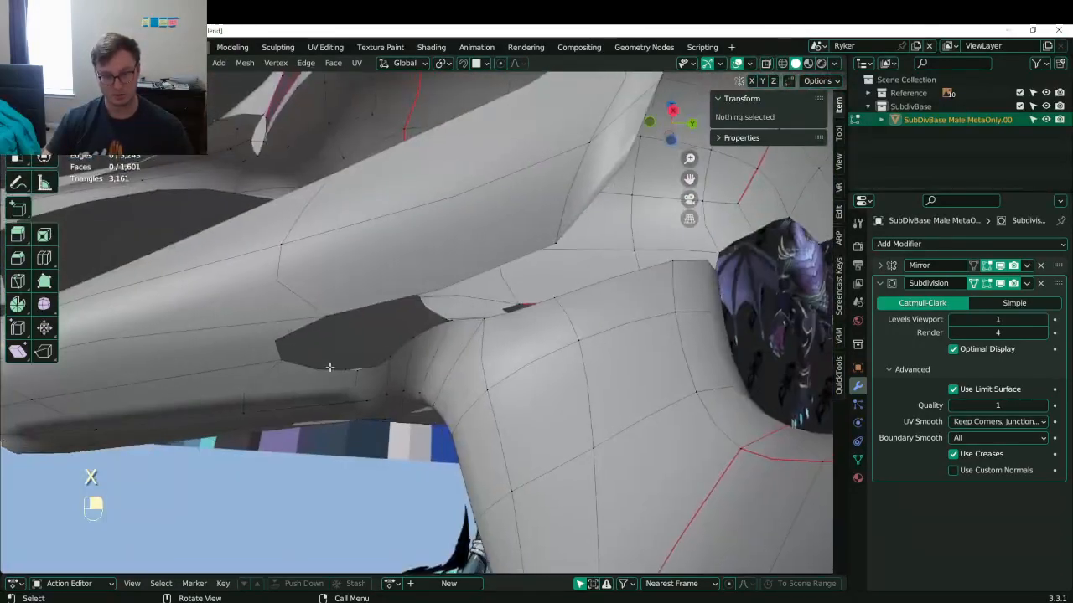
key("ctrl+r")
left_click(393, 221)
- Fill a face across the selected mouth-rim vertices
left_click(363, 366)
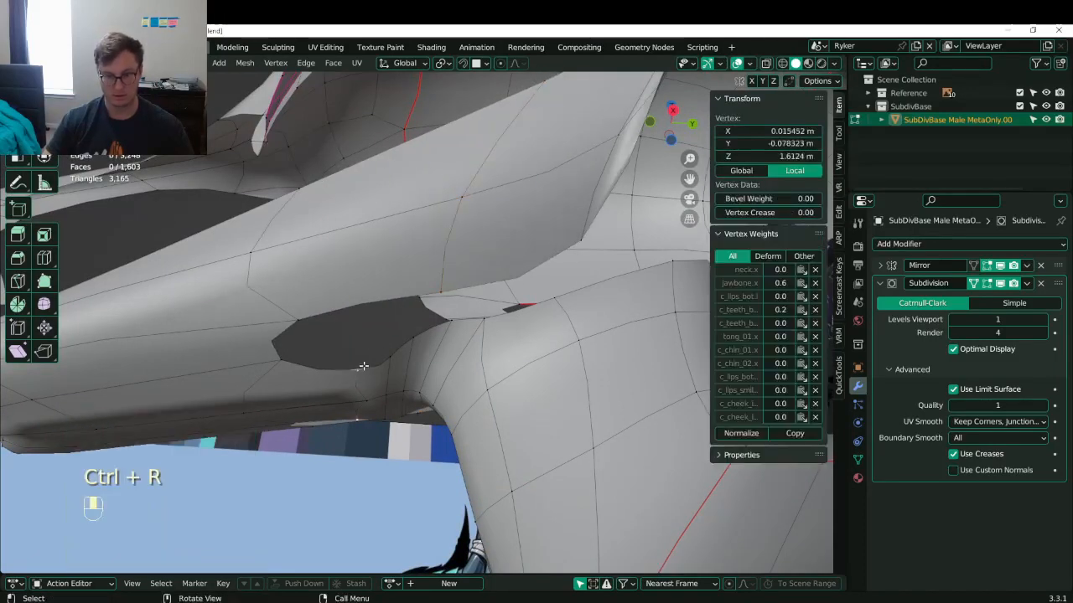
left_click(288, 358, "shift")
left_click(301, 322, "shift")
left_click(439, 296, "shift")
left_click(450, 305, "shift")
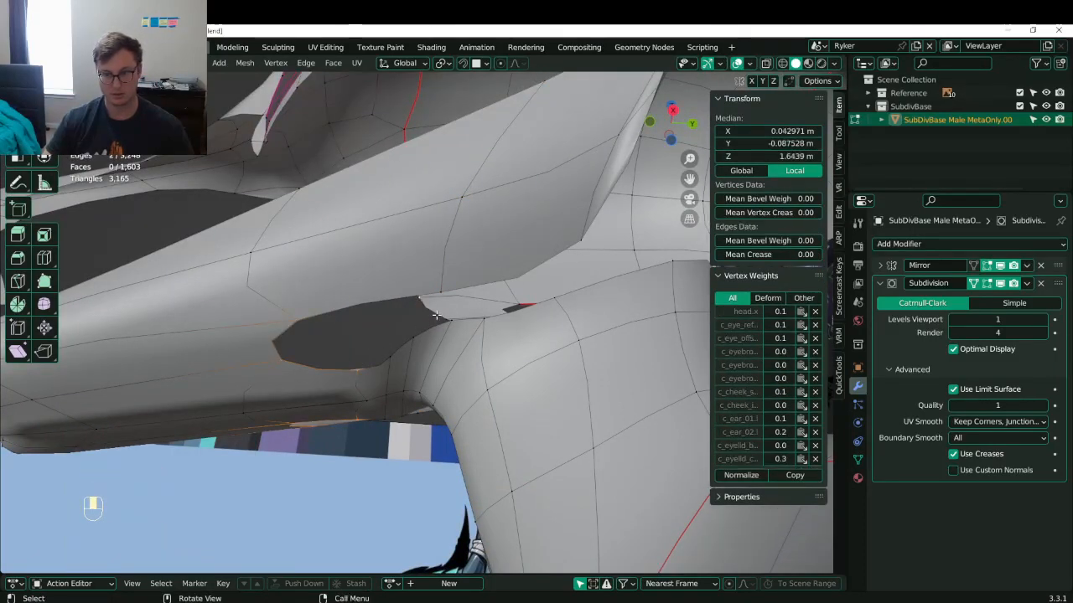
key("ctrl+z")
key("f")
- Select two jaw vertices and lower that edge slightly
middle_click_drag(450, 305, 518, 322)
left_click(479, 260)
key("KP_1")
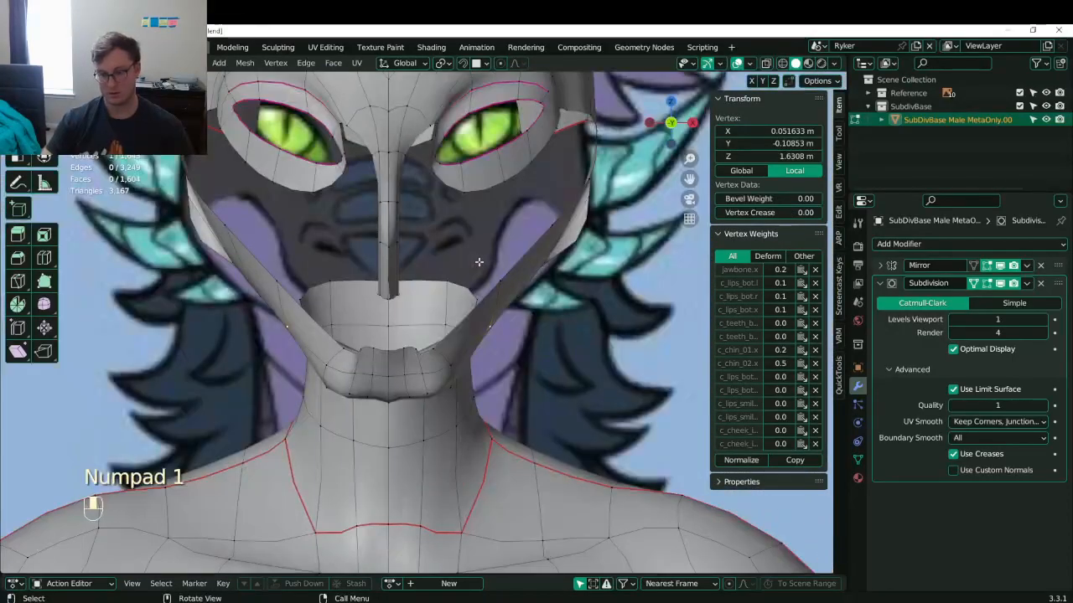
mouse_move(475, 260)
middle_mouse_down()
mouse_move(414, 249)
mouse_move(435, 239)
mouse_move(433, 311)
mouse_move(458, 265)
middle_mouse_up()
left_click(442, 261, "shift")
key("g")
middle_click(465, 295)
left_click(469, 304)
left_click(523, 221)
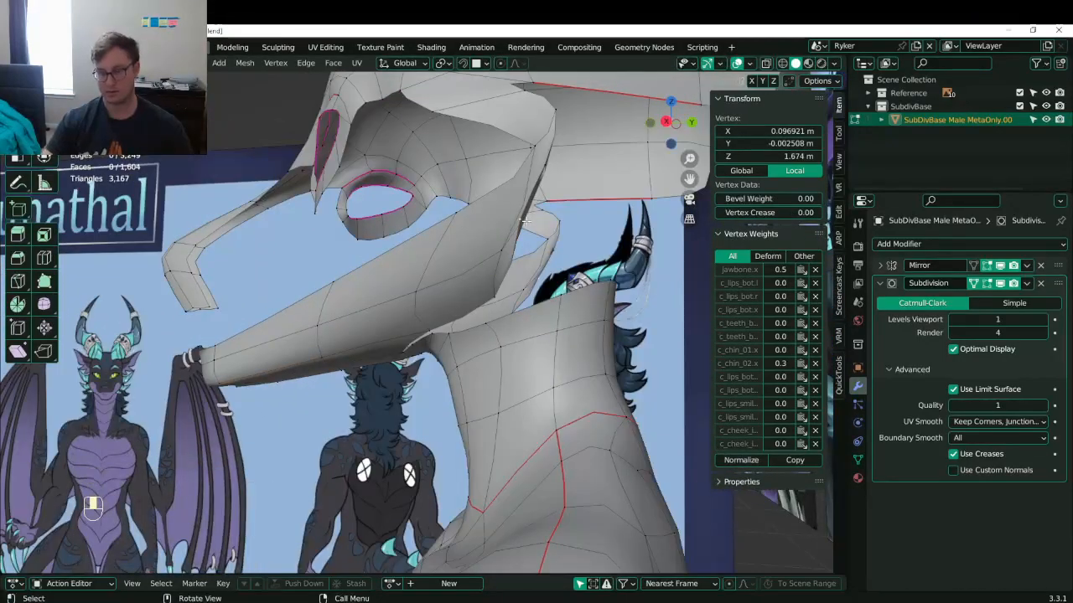
key("KP_3")
- Move several head vertices lower and forward to match the reference outline
key("g")
left_click(546, 214)
left_click(538, 206)
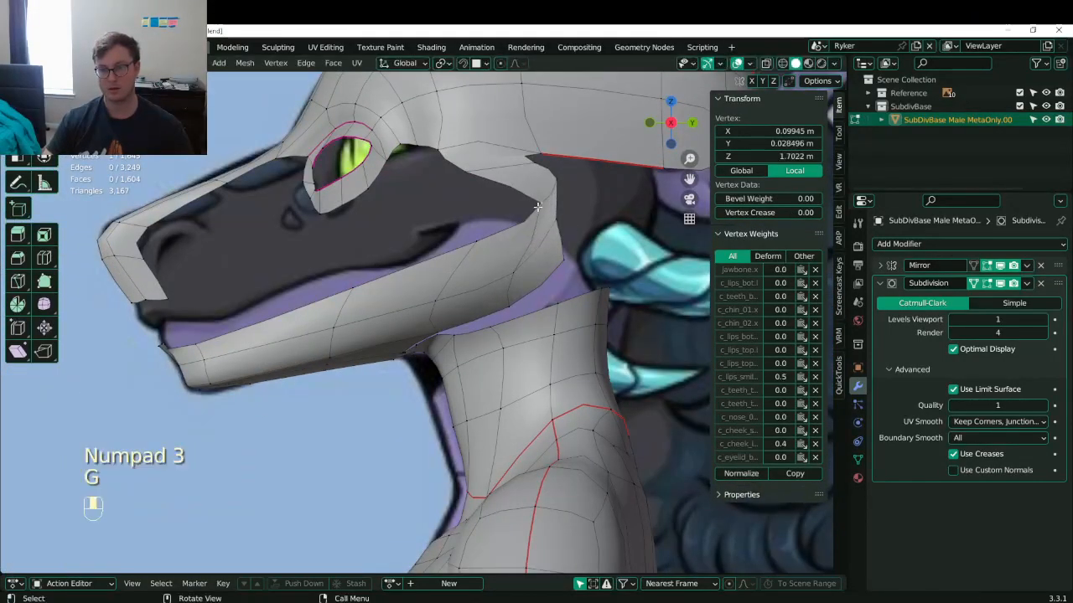
key("g")
left_click(476, 220)
left_click(464, 244)
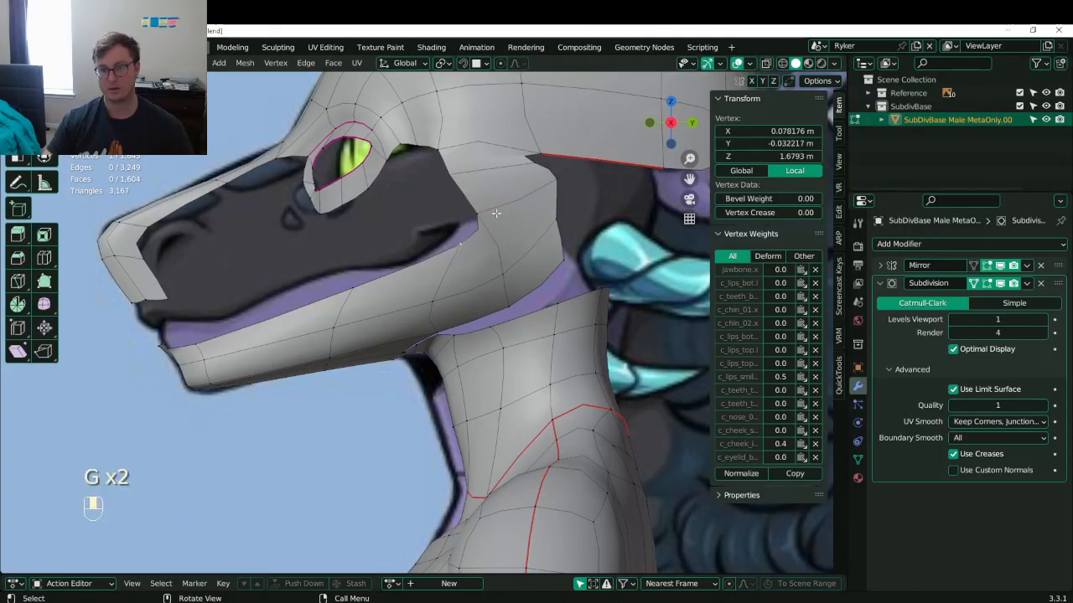
left_click(457, 176)
key("g")
- Shift upper-head vertices along the outline, nudging one right and raising another
left_click(486, 167)
middle_click_drag(483, 159, 490, 222, "shift")
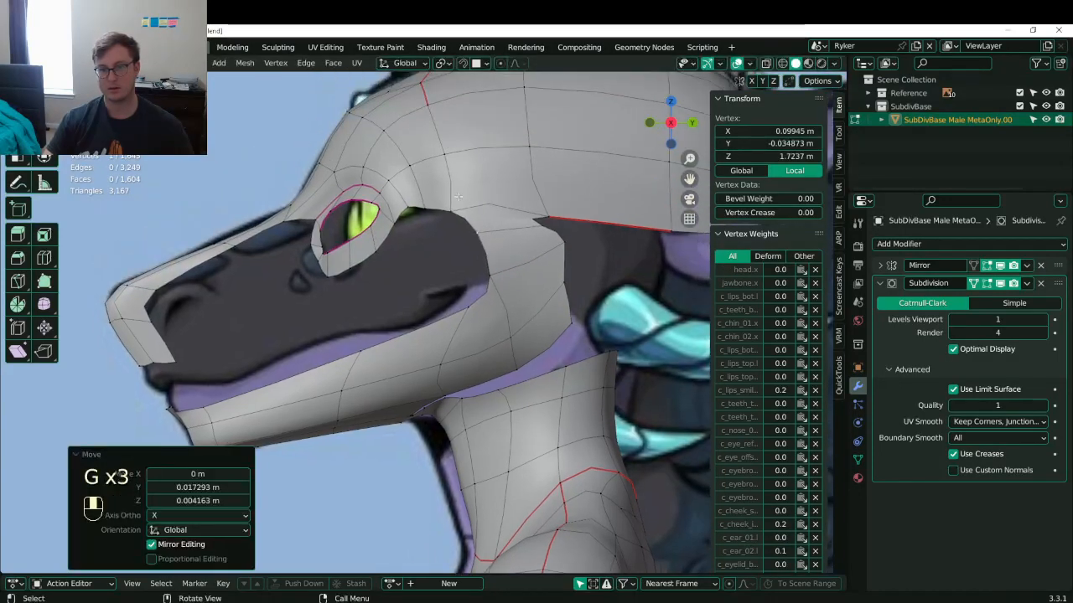
left_click(455, 205)
key("g")
left_click(495, 182)
left_click(451, 153)
key("g")
left_click(466, 152)
left_click(493, 229)
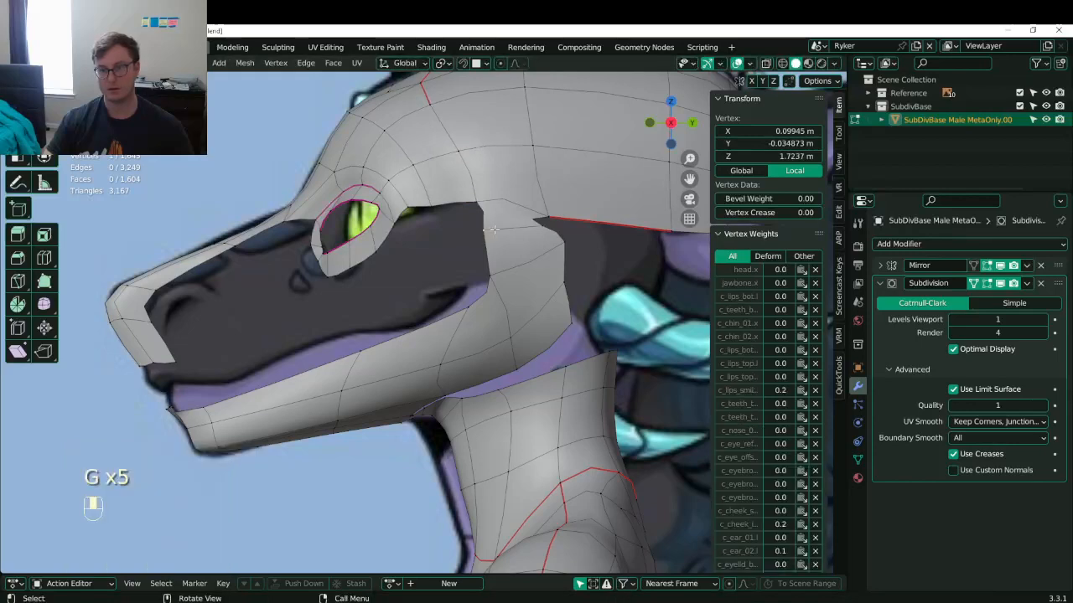
left_click(547, 215)
key("g")
left_click(568, 176)
- Reposition the upper cheek-edge vertices along the dragon's jawline
left_click(543, 225)
key("g")
left_click(558, 220)
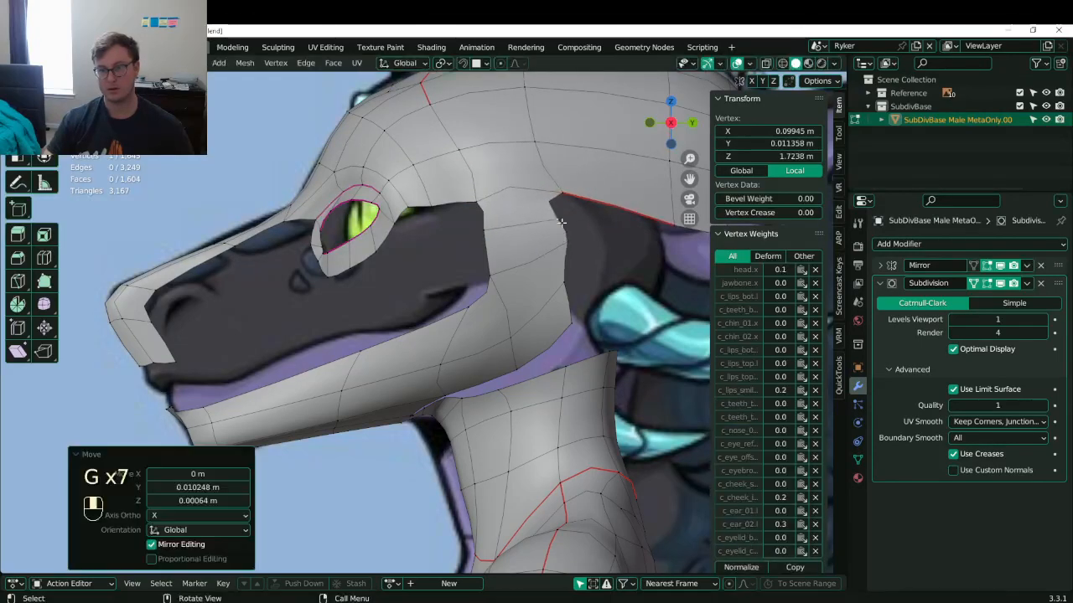
left_click(564, 245)
key("g")
left_click(564, 254)
left_click(562, 294)
key("g")
left_click(558, 315)
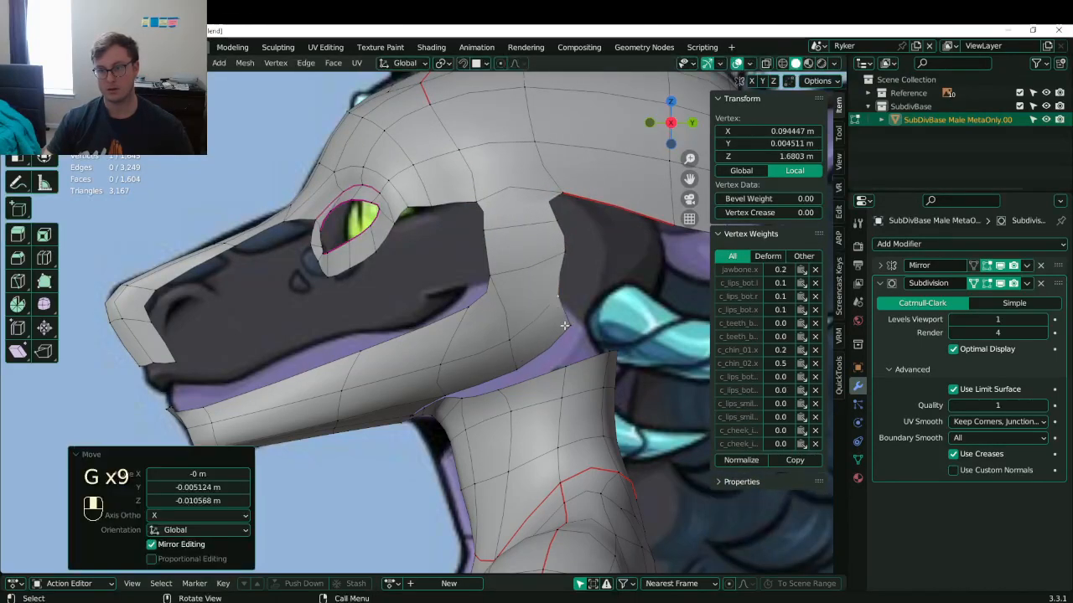
left_click(567, 326)
left_click(564, 250)
- Refine the remaining cheek-edge vertices, shifting some left and others outward
key("g")
left_click(546, 255)
left_click(552, 225)
key("g")
left_click(533, 226)
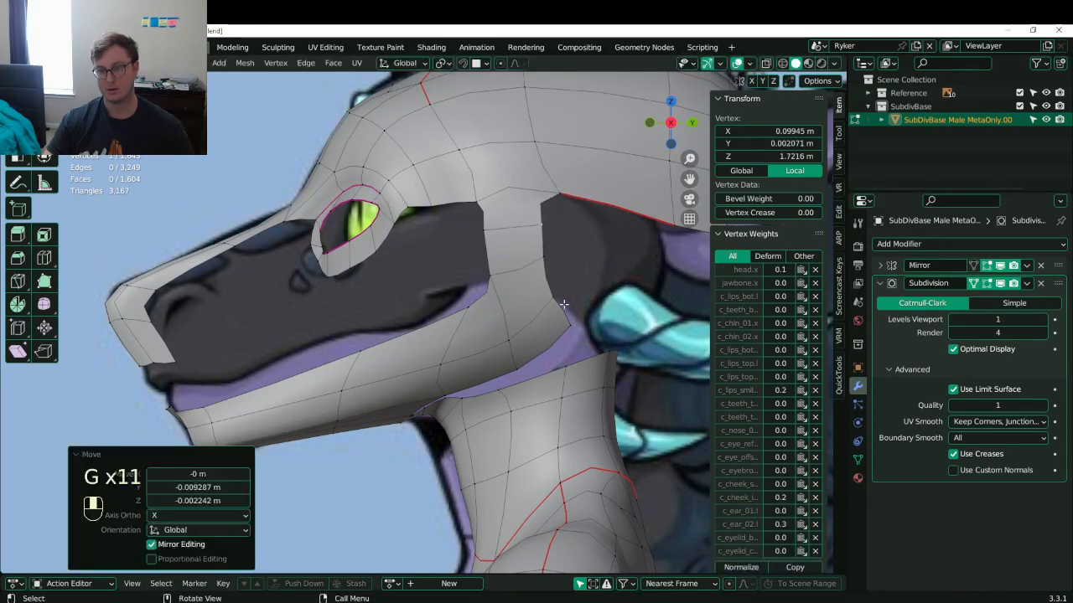
left_click(565, 305)
key("g")
left_click(558, 300)
left_click(568, 303)
key("g")
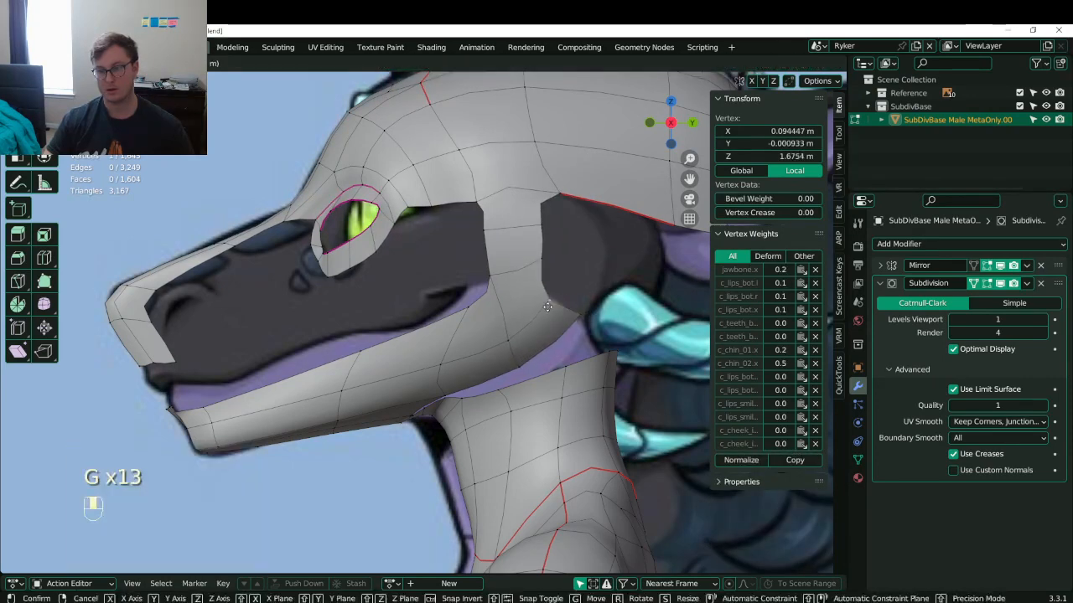
left_click(577, 295)
- Extrude the two-vertex cheek edge back into a new face toward the neck
left_click(536, 230)
left_click(543, 253, "shift")
key("e")
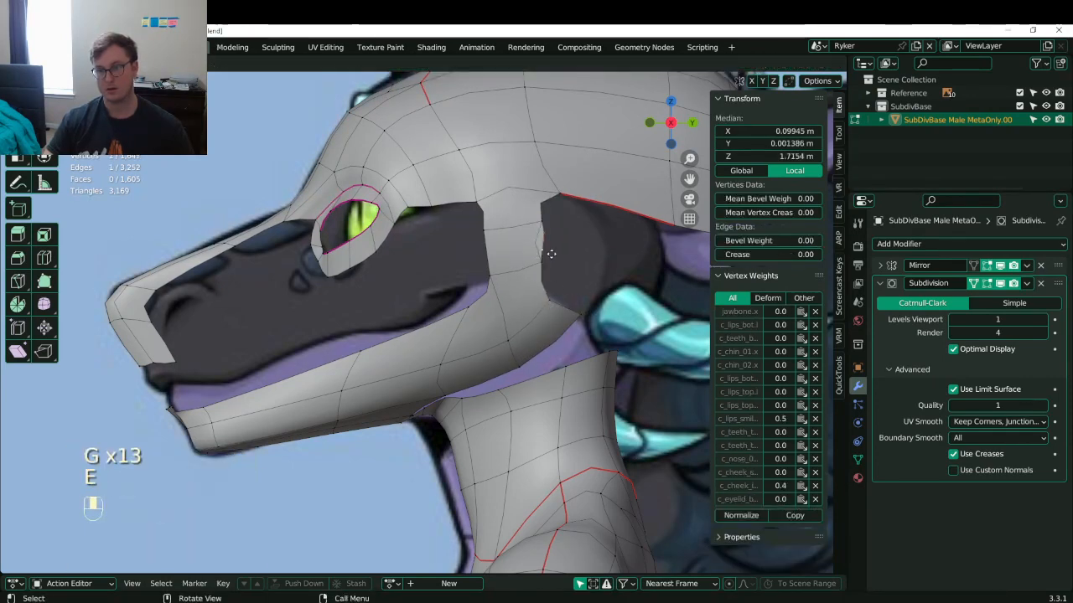
left_click(587, 248)
- Fill a new face between the four cheek-edge vertices
double_click(616, 206)
left_click(549, 189)
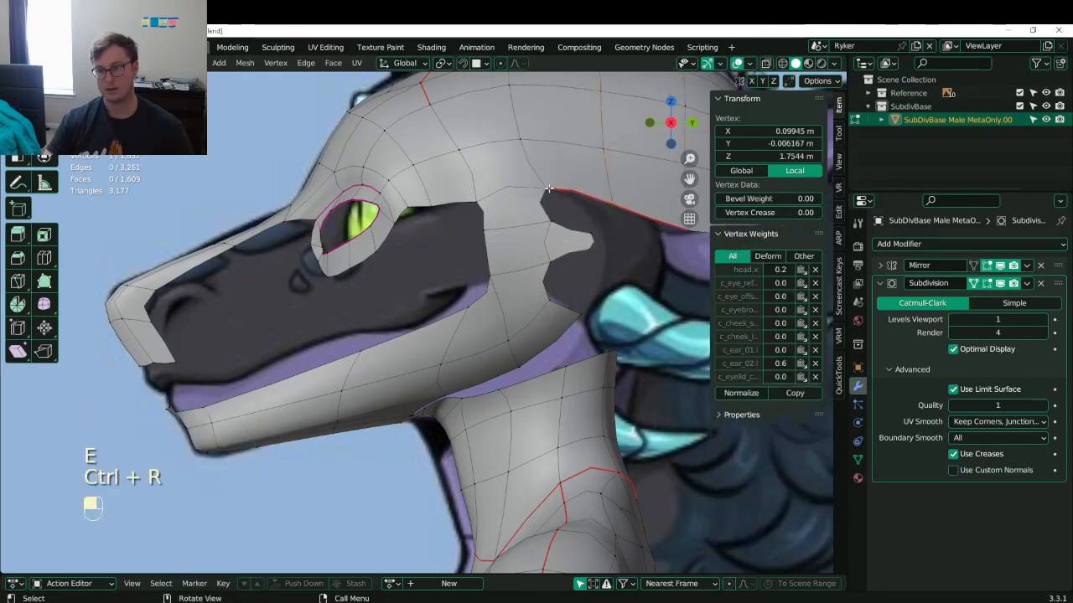
left_click(573, 192, "shift")
left_click(592, 198, "shift")
left_click(611, 206, "shift")
key("f")
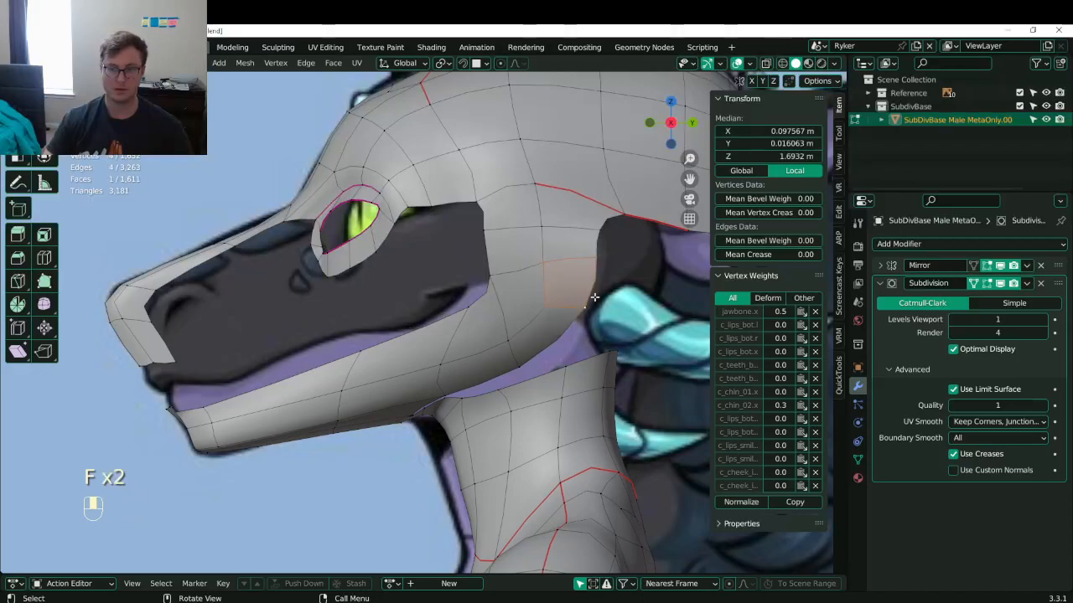
- Check the whole model in object mode, save Lunathal.blend, and resume editing at the snout
scroll(536, 309, "down", 2)
middle_click_drag(482, 312, 565, 316)
key("Tab")
scroll(502, 335, "down", 3)
middle_click_drag(480, 337, 529, 332)
key("ctrl+s")
key("ctrl+s")
key("Tab")
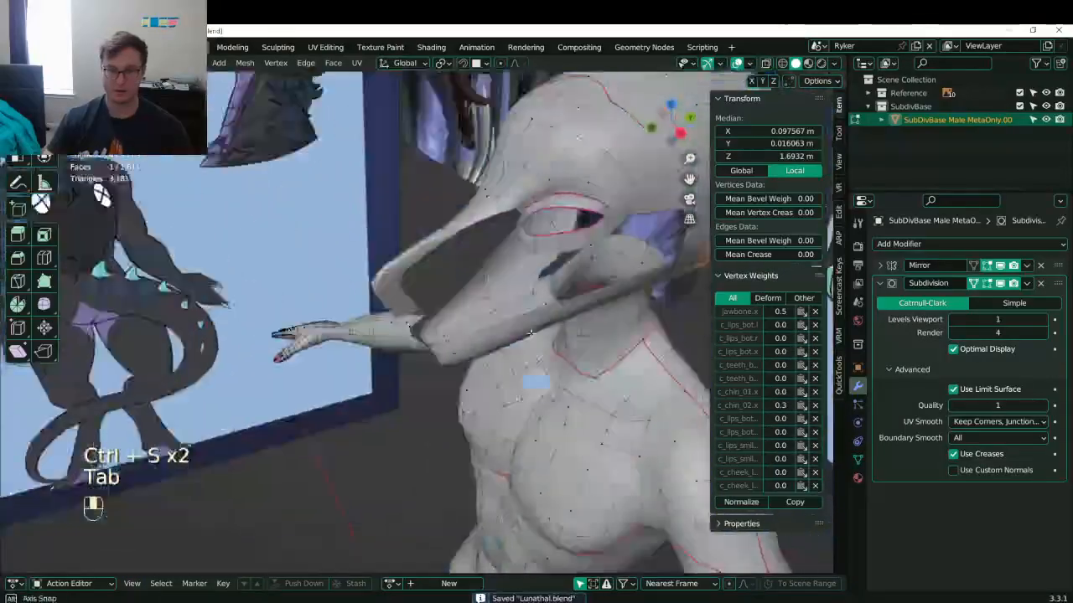
scroll(530, 333, "up", 3)
left_click(357, 243)
- Move the two selected snout vertices to a new position
left_click(354, 266, "shift")
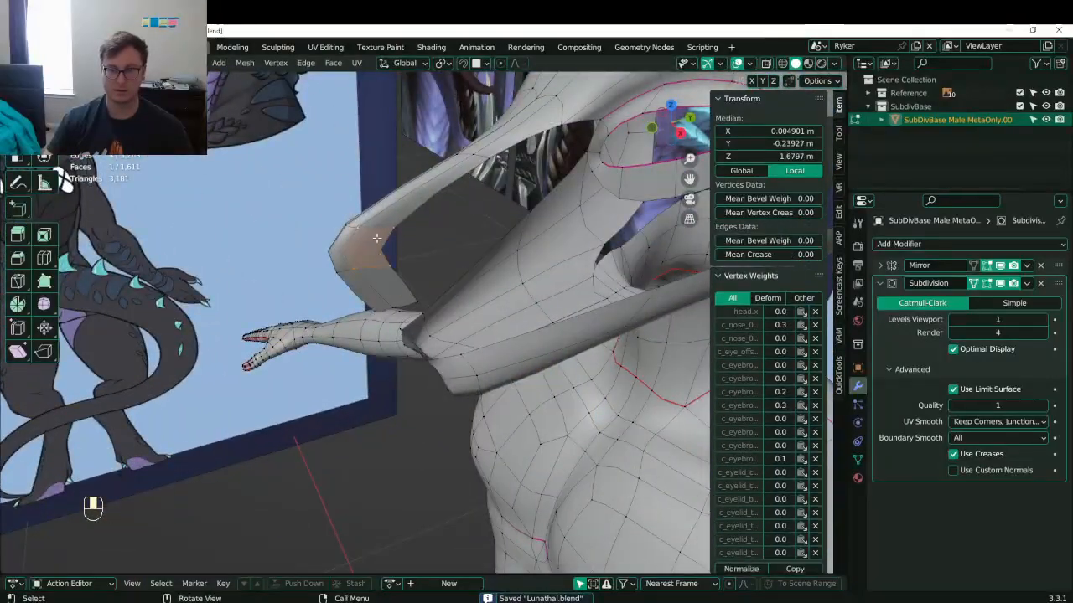
middle_click_drag(377, 238, 436, 252)
key("g")
left_click(478, 274)
- In front view, widen the nose by moving its side vertices outward along X
key("KP_1")
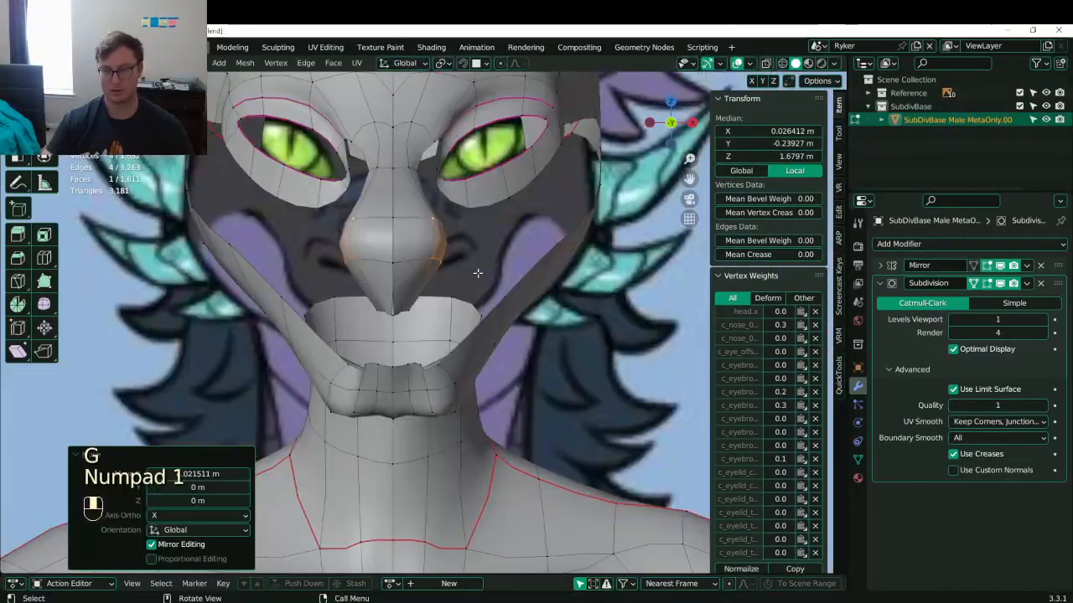
scroll(477, 273, "up", 2)
key("g")
middle_click(494, 255)
left_click(525, 256)
key("ctrl+z")
key("ctrl+z")
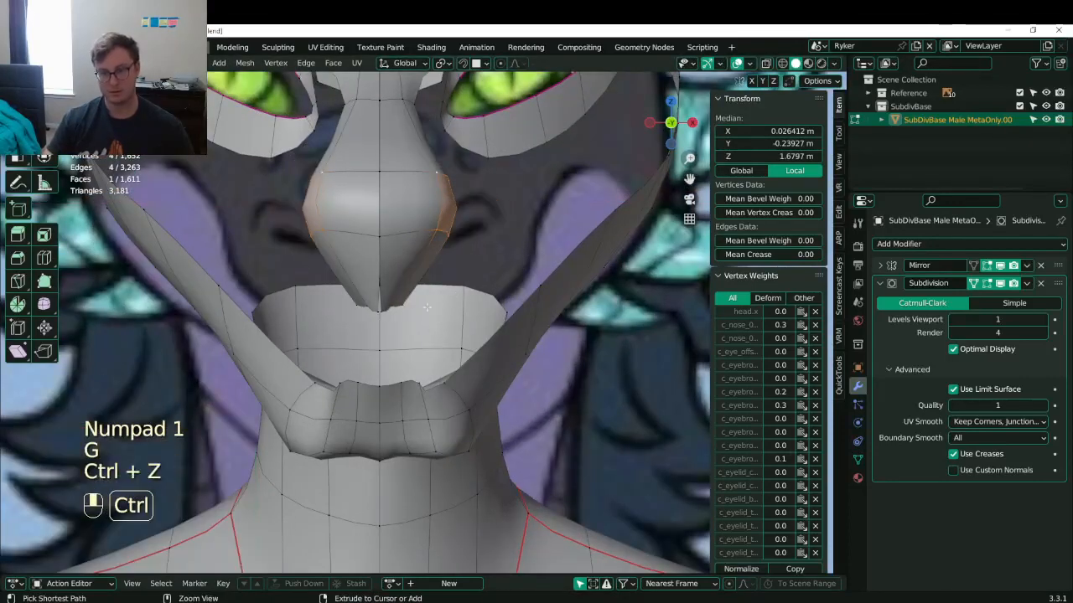
key("g")
key("ctrl+z")
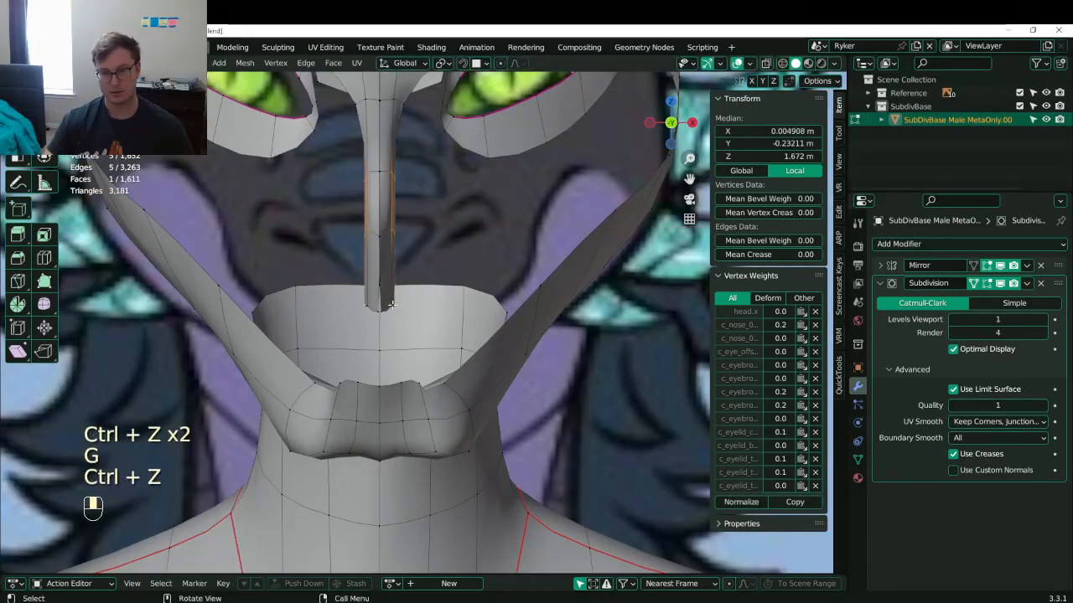
key("g")
middle_click(432, 297)
left_click(452, 268)
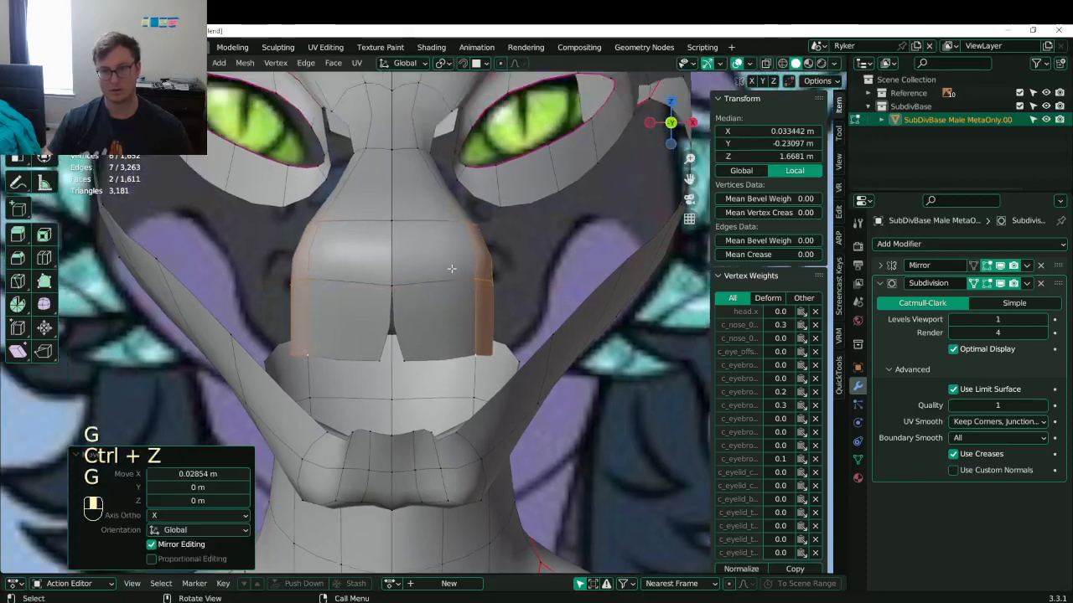
- Slide a vertex beside the nose bridge along X only
left_click(434, 147)
key("g")
middle_click(437, 152)
left_click(441, 159)
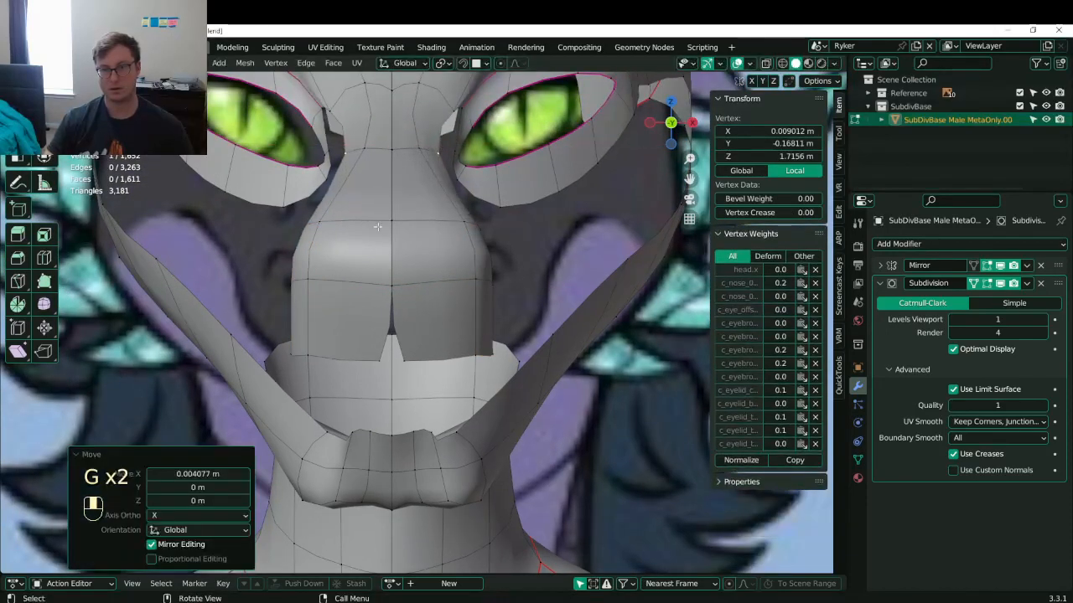
left_click(430, 352)
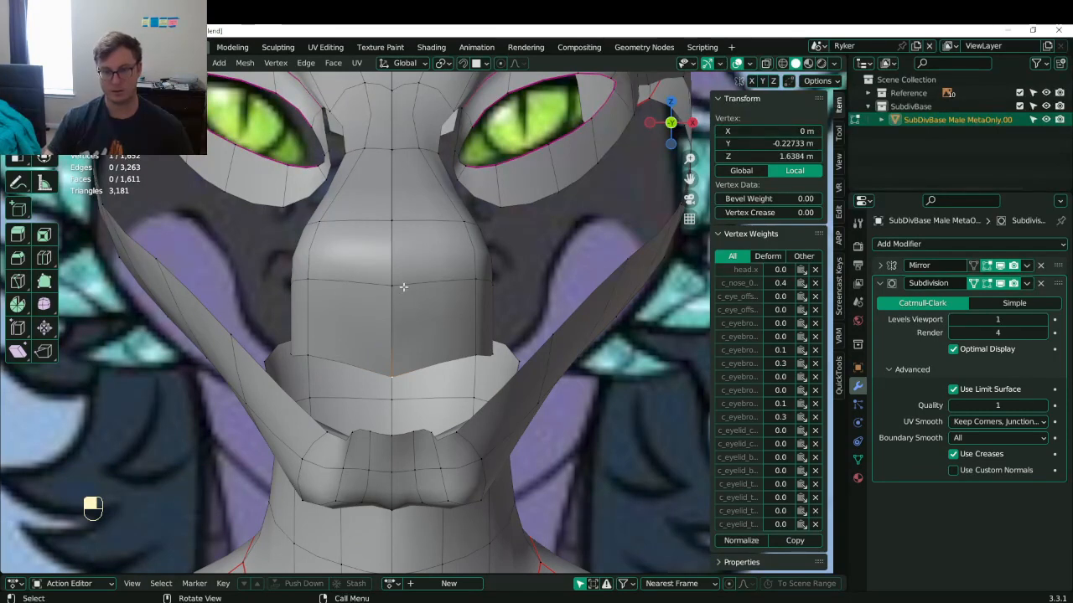
- Flatten the nose centre loop onto the midline by scaling X to 0 around the 3D cursor
left_click(392, 256, "alt")
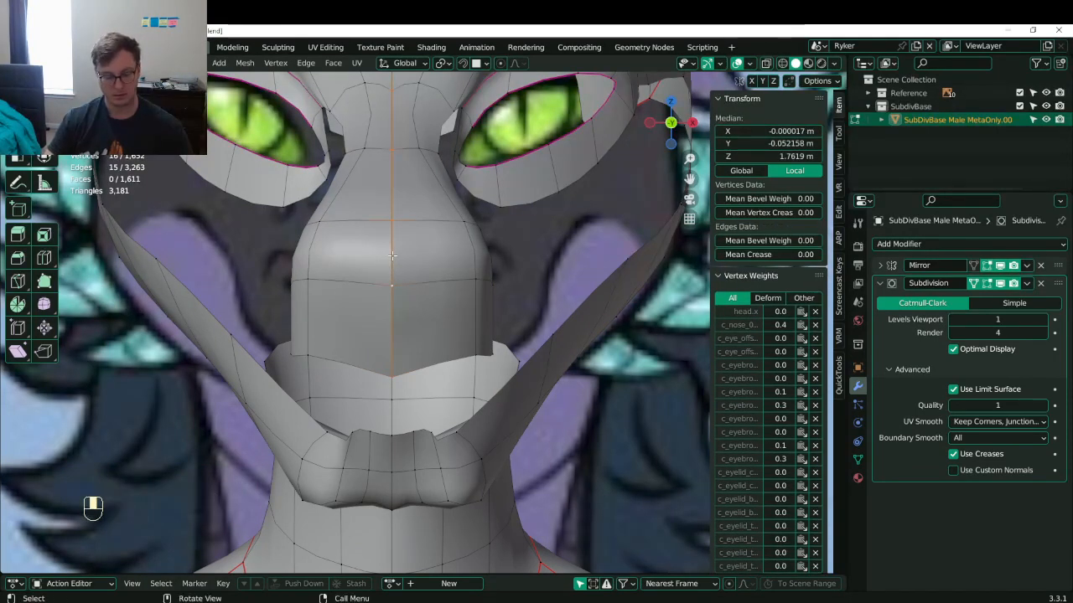
key("period")
key("6")
key("s")
key("x")
key("0")
key("Return")
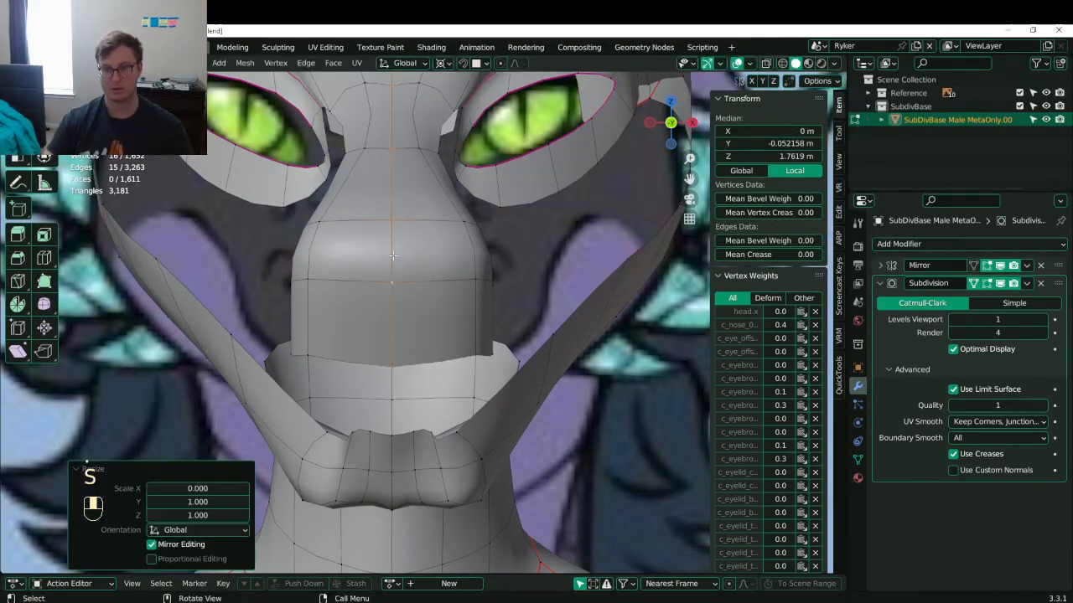
- Restore Median Point pivot and tidy the nose-bottom vertices into place
left_click(481, 354)
key("period")
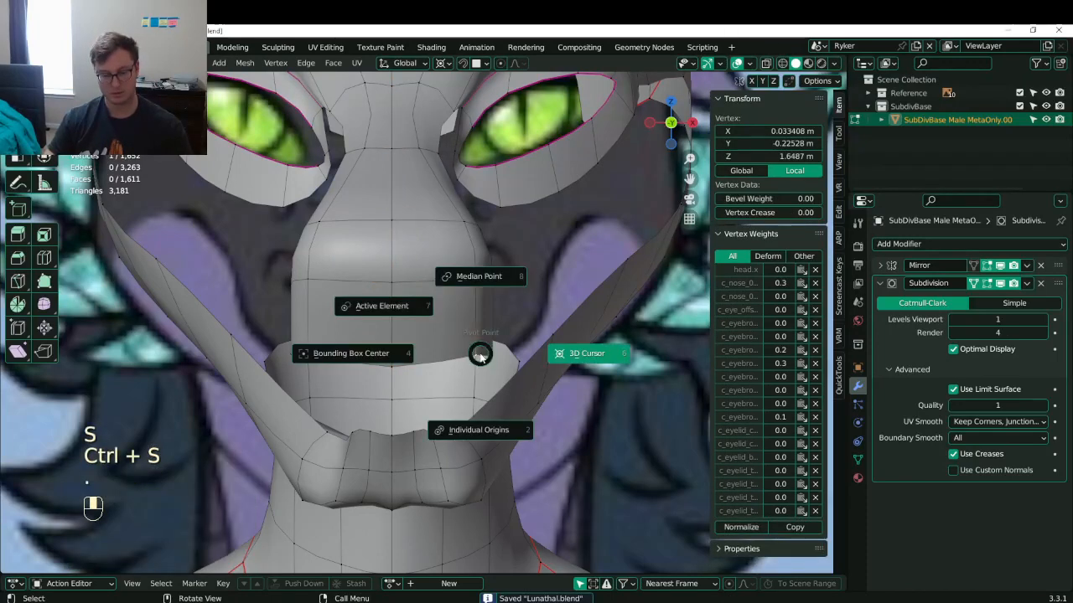
key("8")
key("g")
left_click(453, 358)
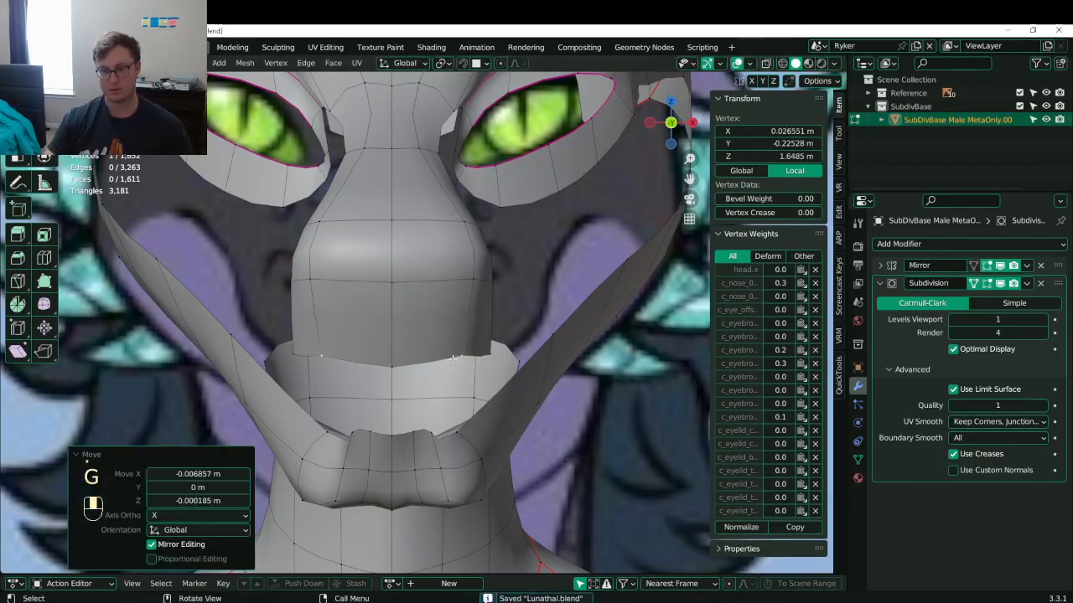
key("g")
left_click(493, 326)
left_click(466, 349)
key("g")
left_click(460, 354)
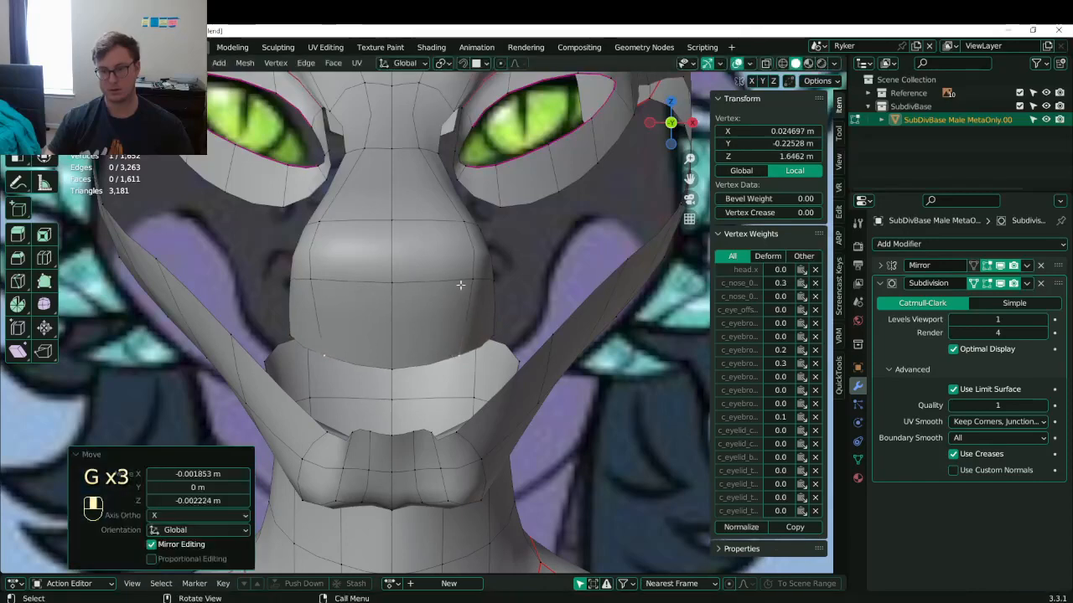
- Nudge two vertices beside the nose inward, then orbit to a tilted side view
middle_click_drag(485, 262, 467, 307, "shift")
left_click(457, 267)
key("g")
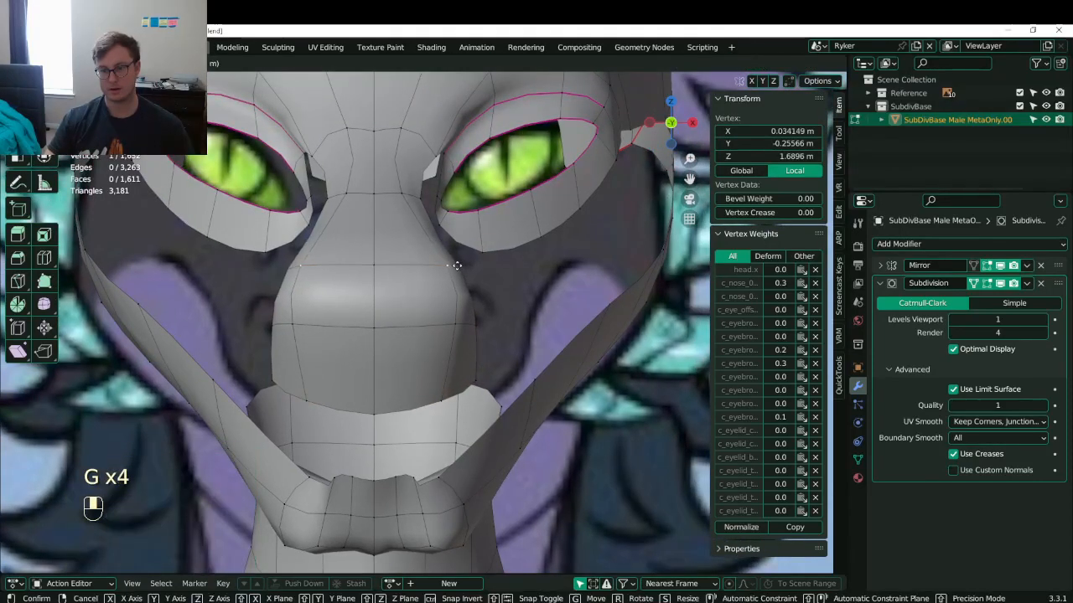
left_click(455, 264)
left_click(460, 269)
key("g")
left_click(467, 265)
middle_click_drag(467, 265, 495, 286)
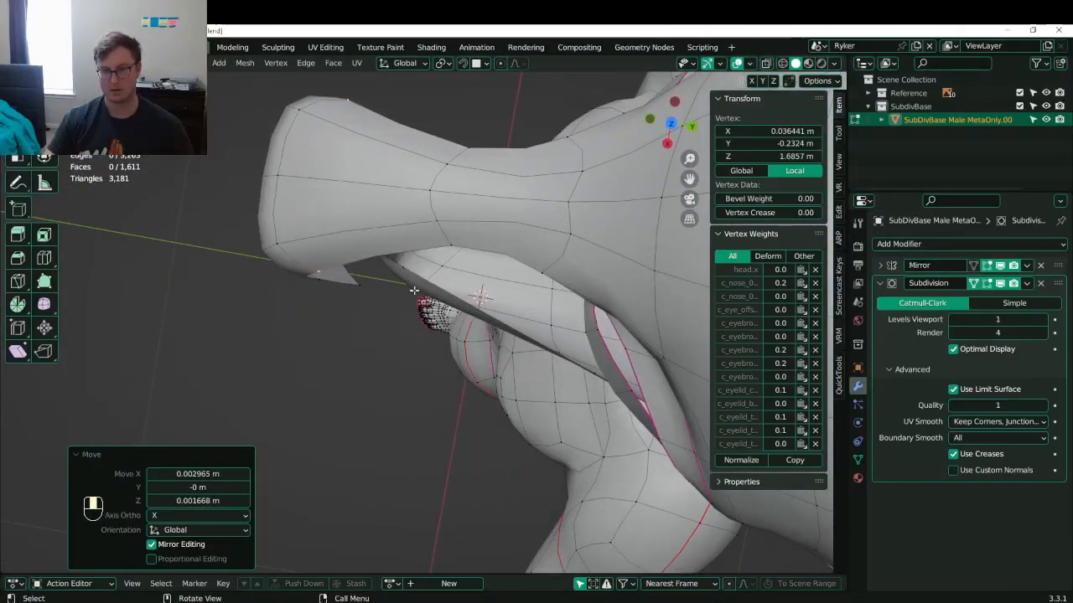
- Save Lunathal.blend and frame the selected vertex against the references
middle_click_drag(414, 290, 432, 274)
key("ctrl+s")
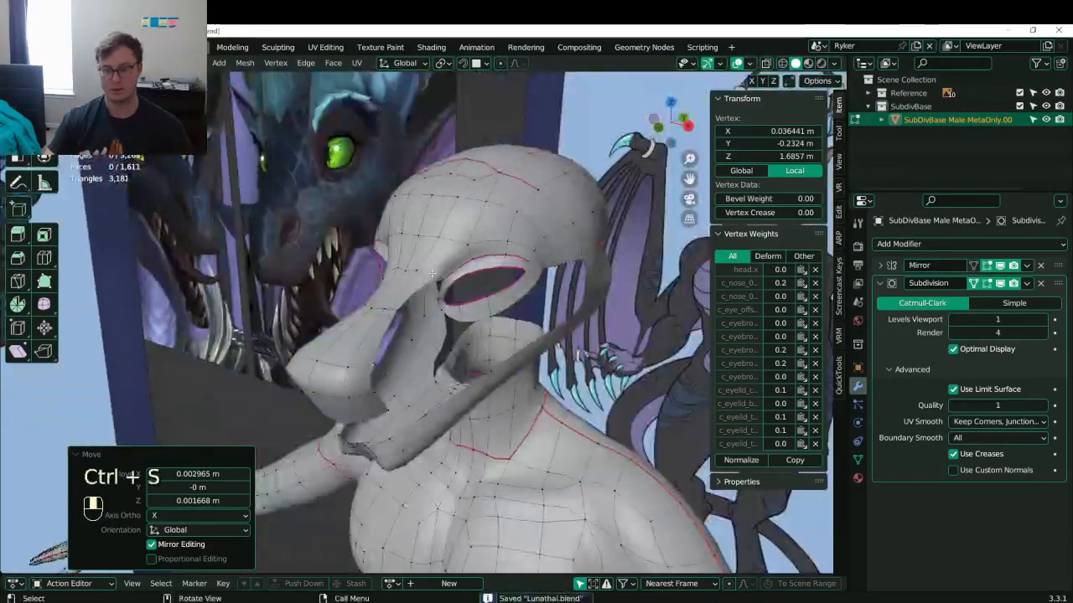
key("KP_Decimal")
scroll(430, 285, "down", 5)
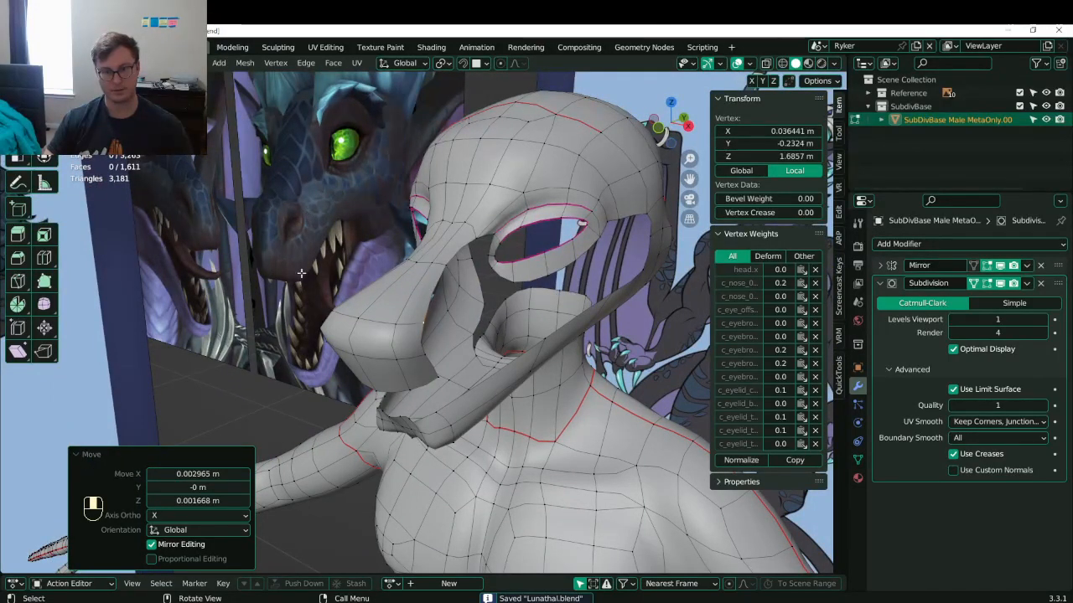
middle_click_drag(378, 258, 392, 302)
- Shift two lower snout vertex pairs inward along X to line up with the reference
left_click(395, 324)
left_click(398, 356, "shift")
key("g")
middle_click(408, 339)
left_click(401, 331)
left_click(421, 325)
left_click(422, 354, "shift")
key("g")
left_click(456, 311)
key("g")
left_click(440, 360)
middle_click_drag(440, 360, 467, 334)
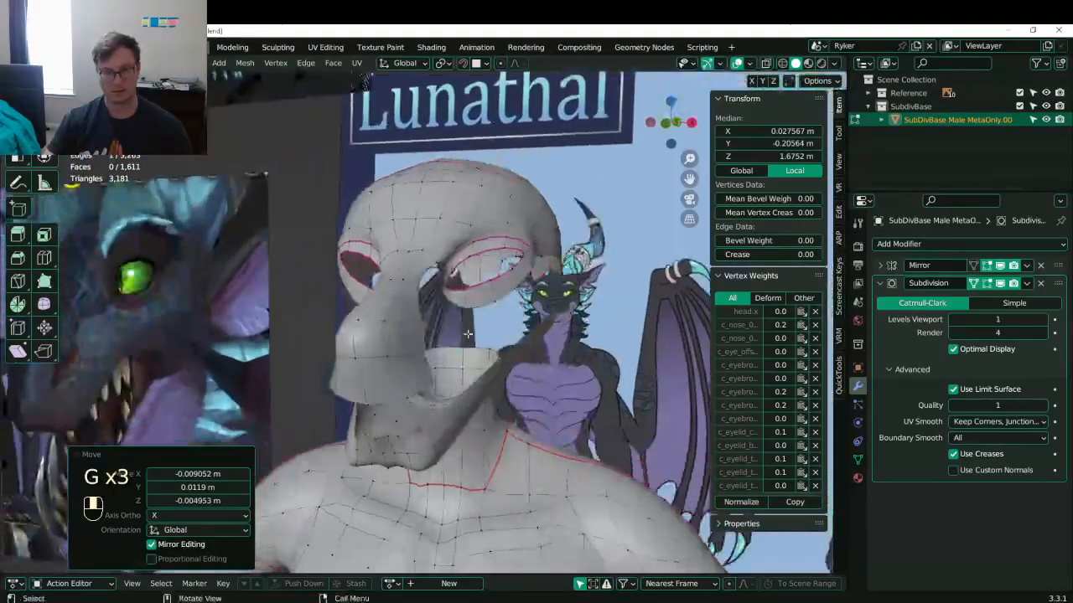
- Adjust a single lower snout vertex against the reference and save Lunathal.blend
left_click(393, 392)
key("g")
middle_click_drag(393, 392, 537, 358)
left_click(360, 416)
key("ctrl+s")
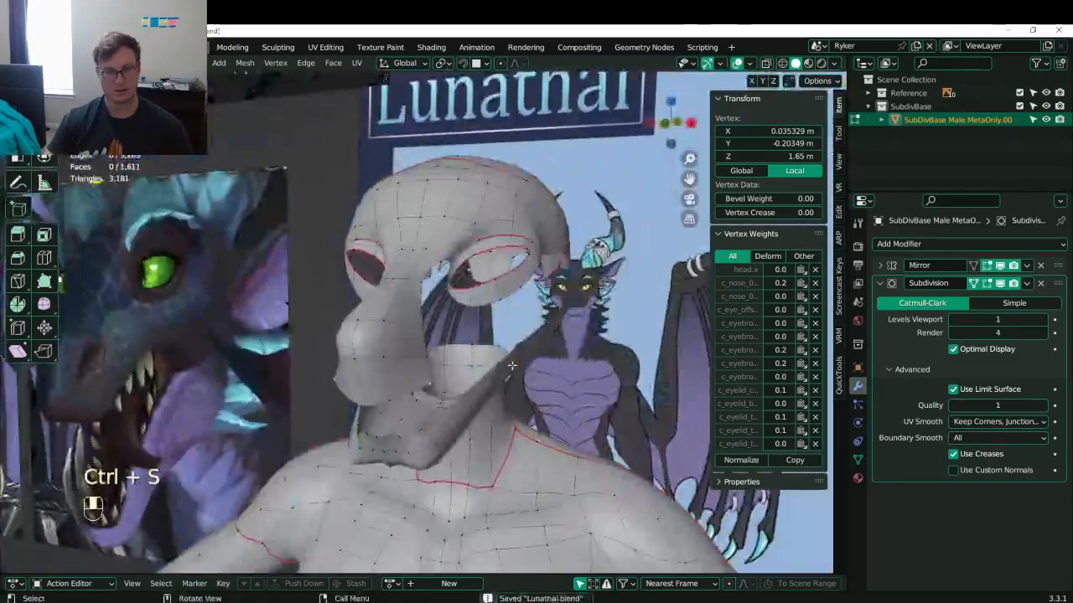
- Select the cheek vertices around the gap in the mesh
middle_click_drag(528, 290, 460, 312)
left_click(441, 361, "shift")
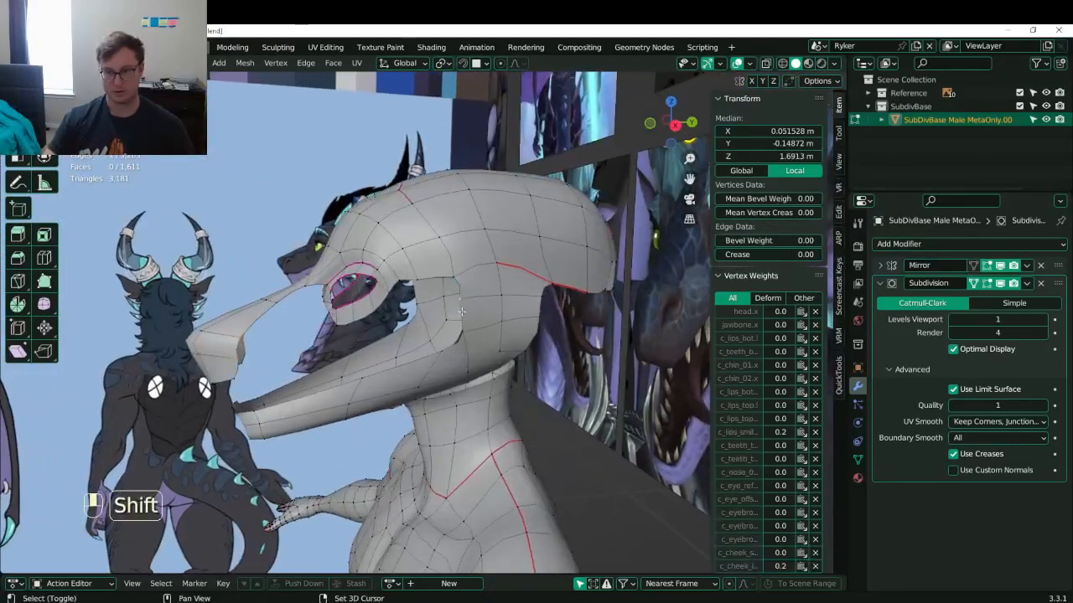
left_click(465, 325, "shift")
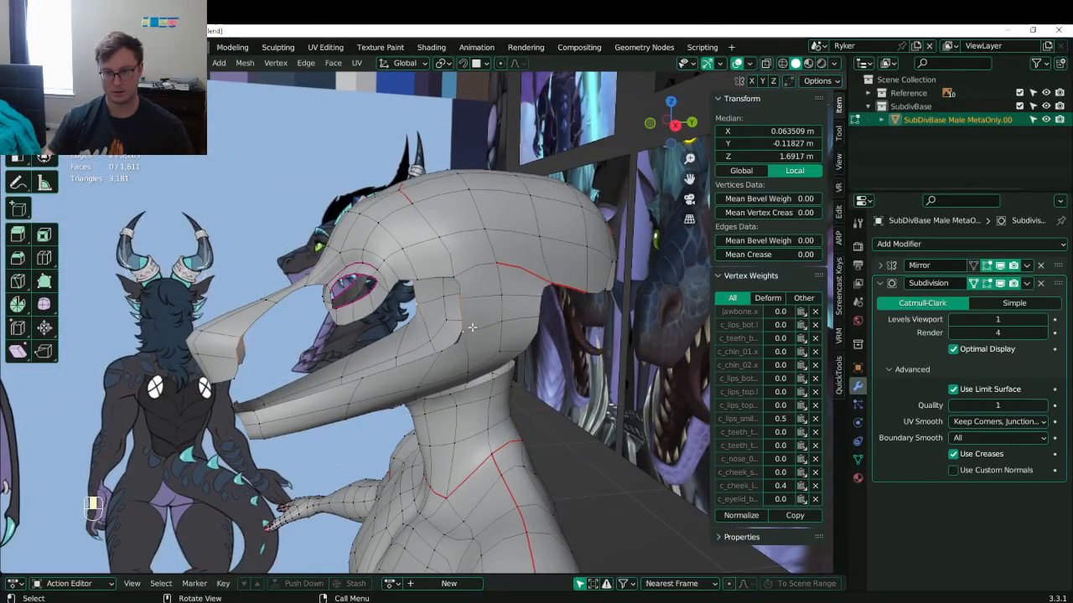
- Fill a face between selected vertices and add a centred edge loop along the snout, shifting it right
key("f")
key("KP_3")
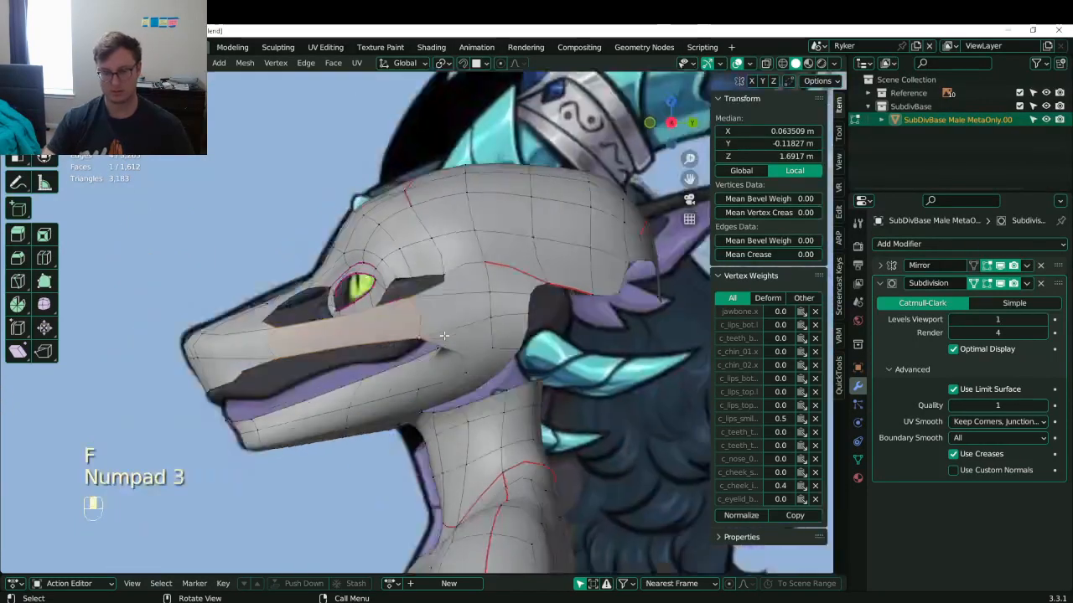
left_click(360, 337)
right_click(359, 337)
key("g")
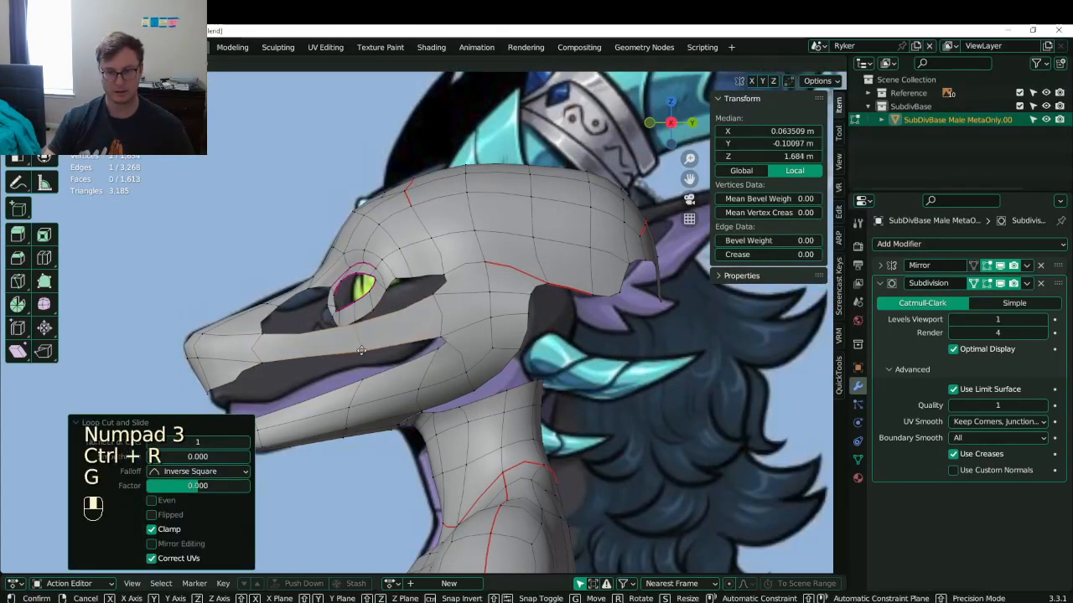
left_click(380, 335)
- Rotate an edge 32.1° to follow the jaw line and settle it on the snout
middle_click_drag(419, 286, 445, 275, "shift")
key("r")
left_click(443, 308)
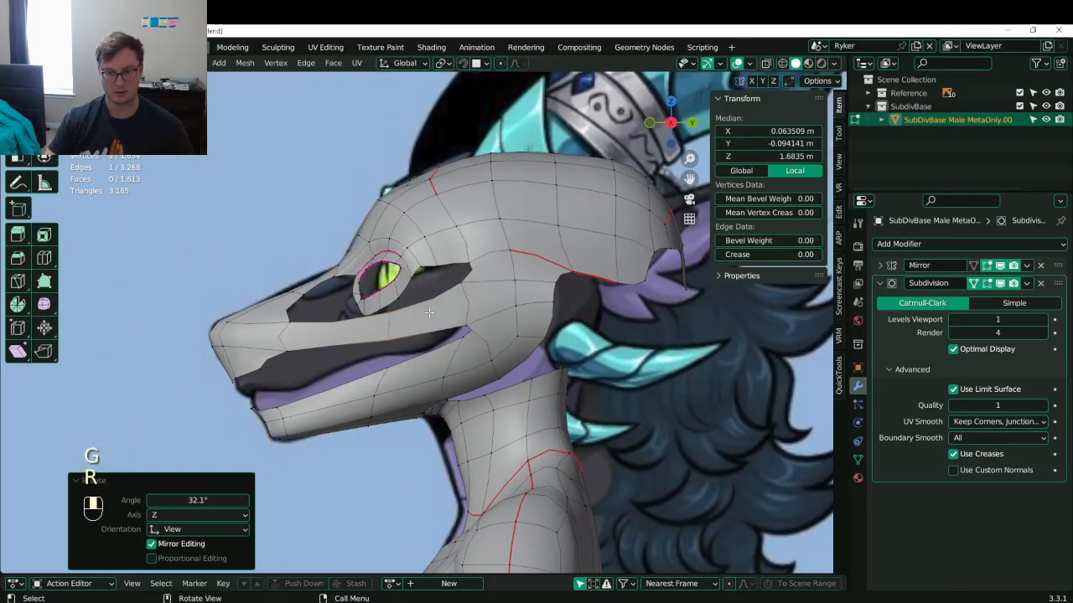
scroll(379, 322, "up", 3)
key("g")
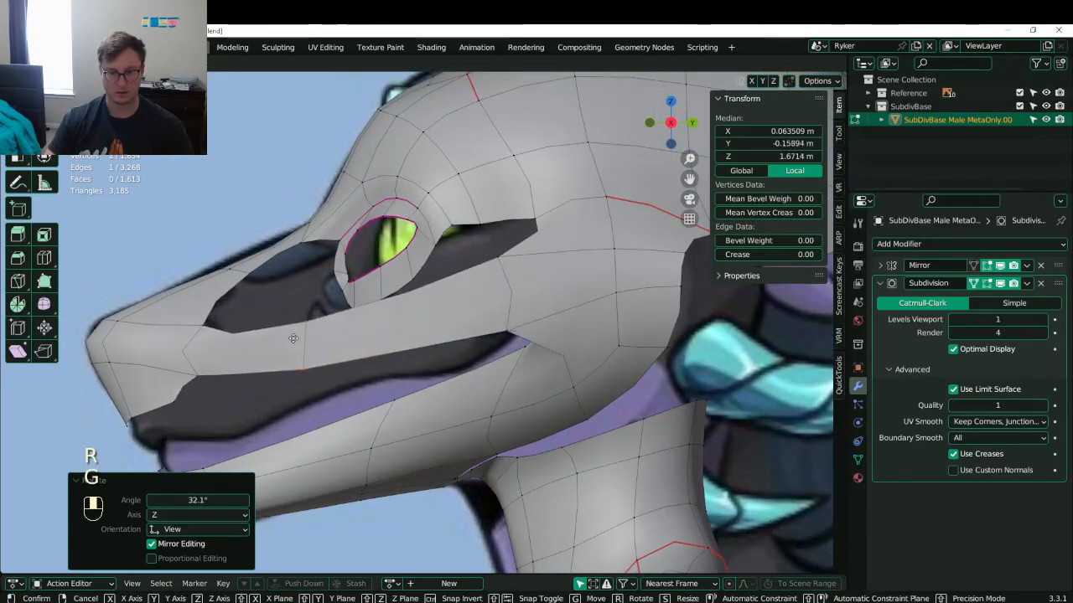
left_click(325, 337)
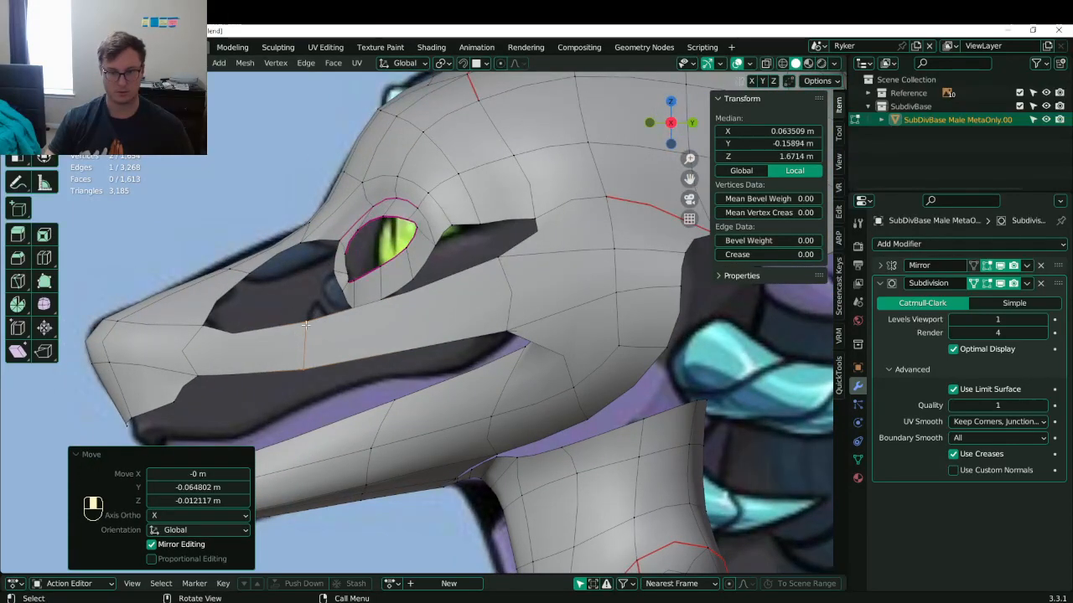
key("g")
left_click(325, 345)
- Pull an eye-socket vertex down-left and add a loop cut across the jaw, shifting it right
left_click(259, 276)
key("g")
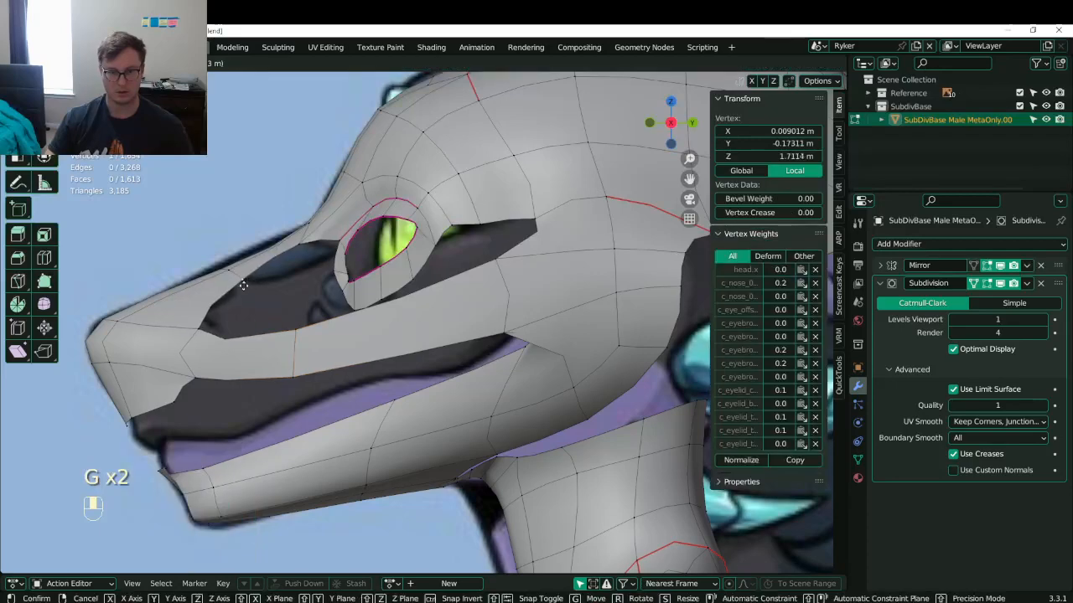
left_click(243, 285)
left_click(295, 335)
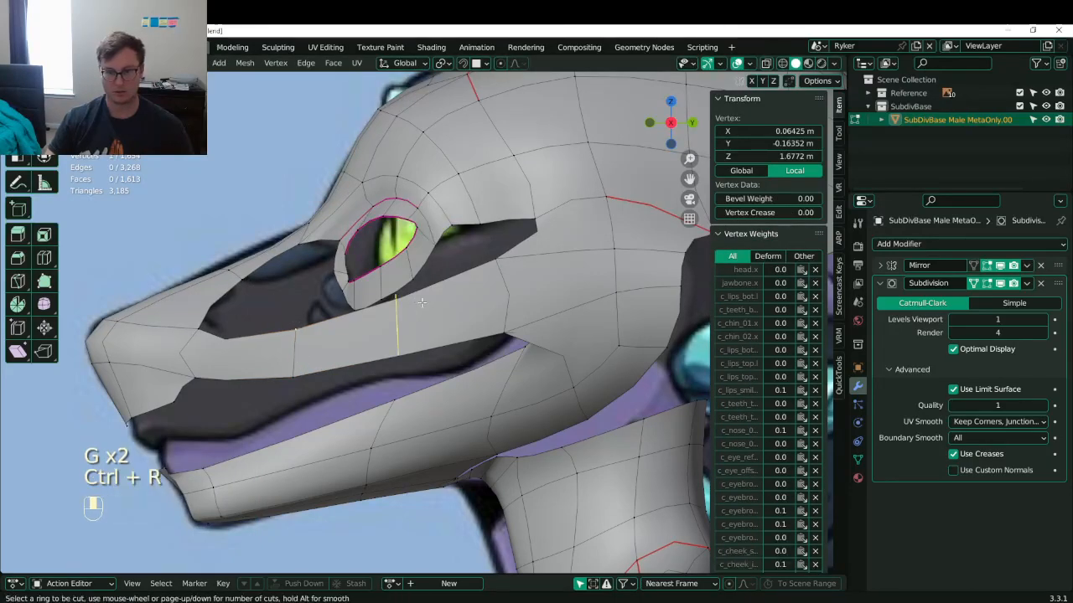
left_click(421, 303)
key("g")
left_click(471, 307)
- Save, reposition the jaw edge and add another loop cut on the lower jaw
key("ctrl+s")
middle_click_drag(471, 309, 369, 391)
key("g")
left_click(465, 331)
key("ctrl+r")
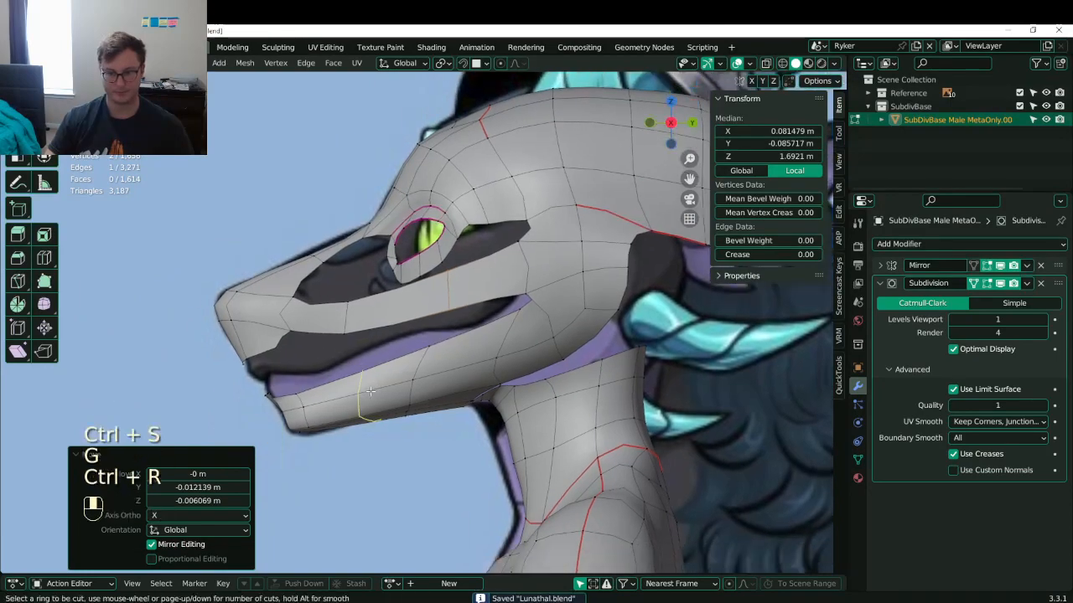
left_click(370, 391)
- Recalculate all mesh normals outward and move the vertex under the chin to smooth the crease
middle_click_drag(375, 347, 360, 494)
key("a")
key("shift+n")
left_click(376, 330)
scroll(314, 409, "up", 4)
middle_click_drag(360, 494, 429, 403, "shift")
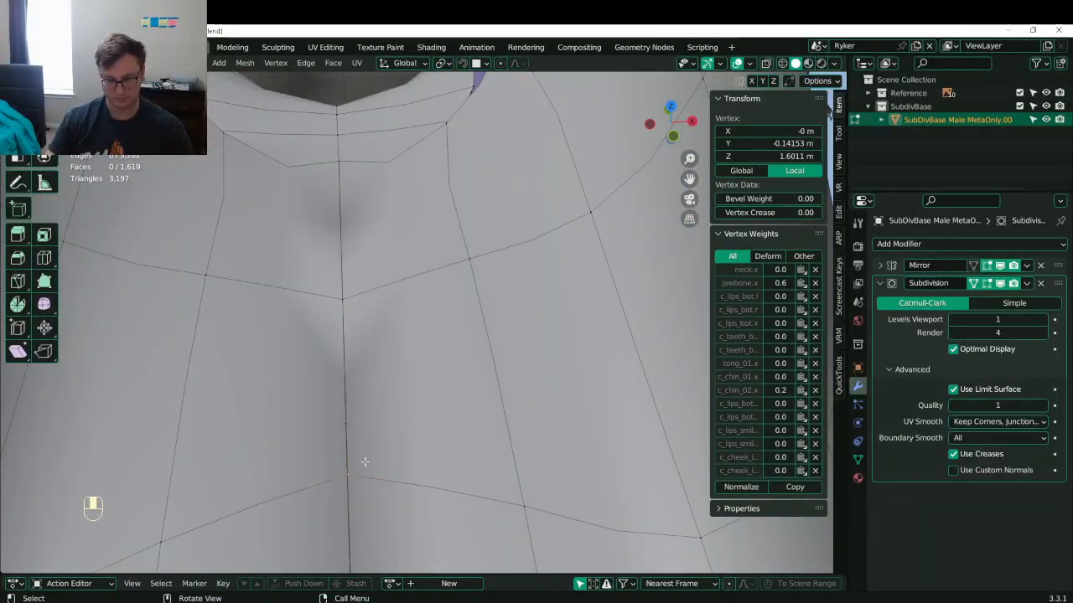
key("g")
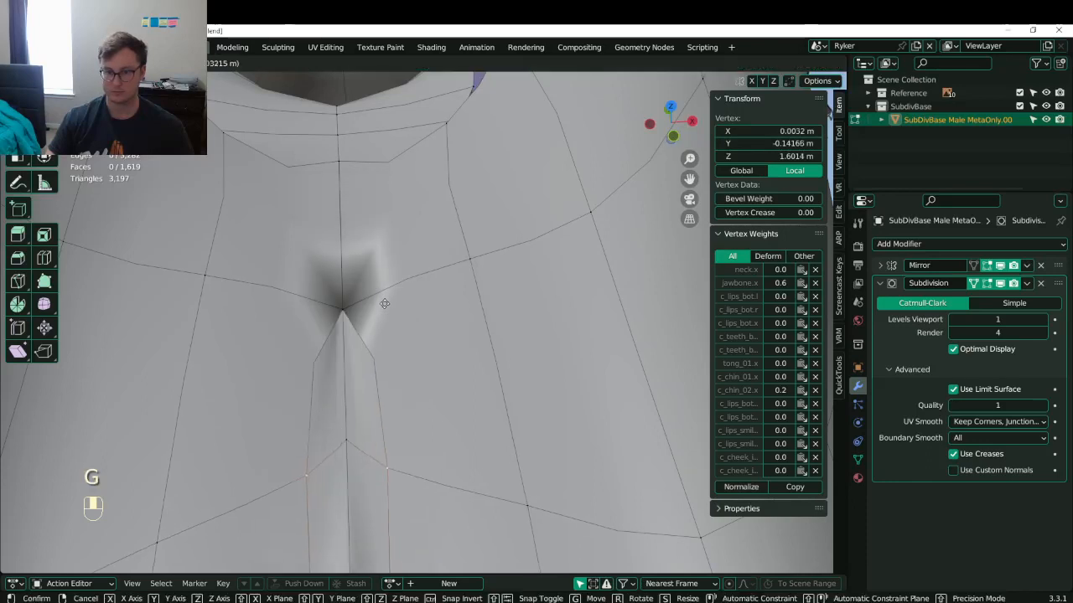
left_click(385, 384)
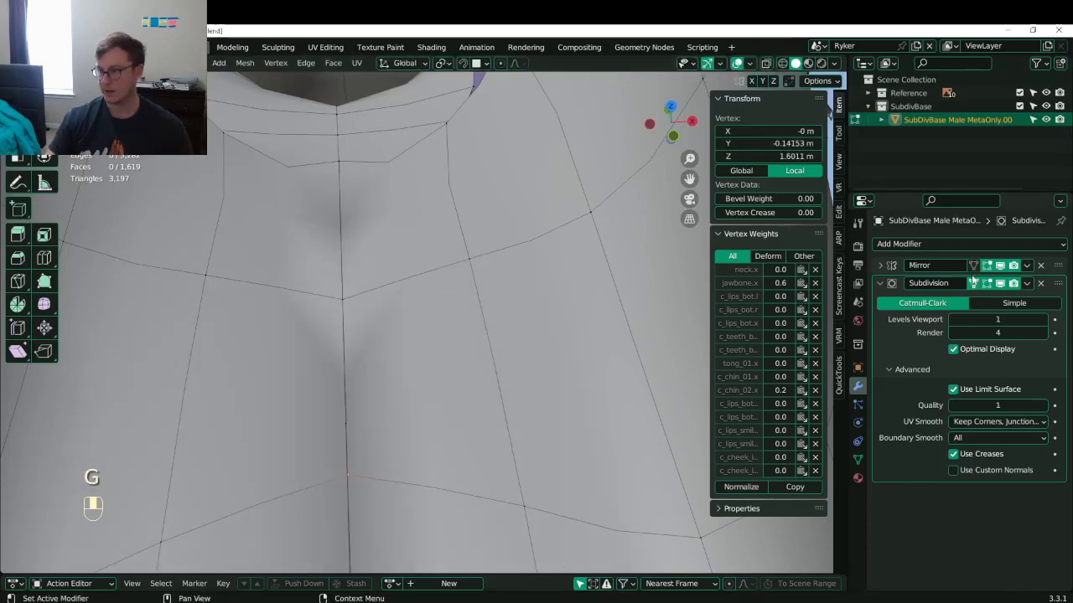
- Hide the mirrored half in edit mode and delete the stray vertex under the jaw
left_click(988, 266)
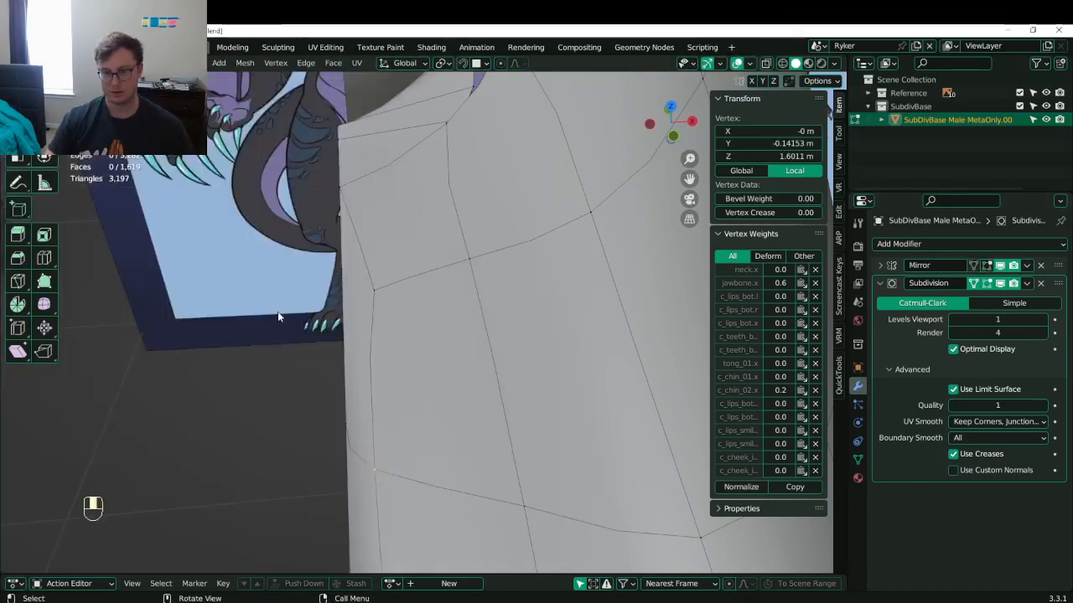
scroll(327, 402, "down", 1)
left_click(335, 423)
scroll(360, 426, "down", 2)
middle_click_drag(396, 431, 556, 248)
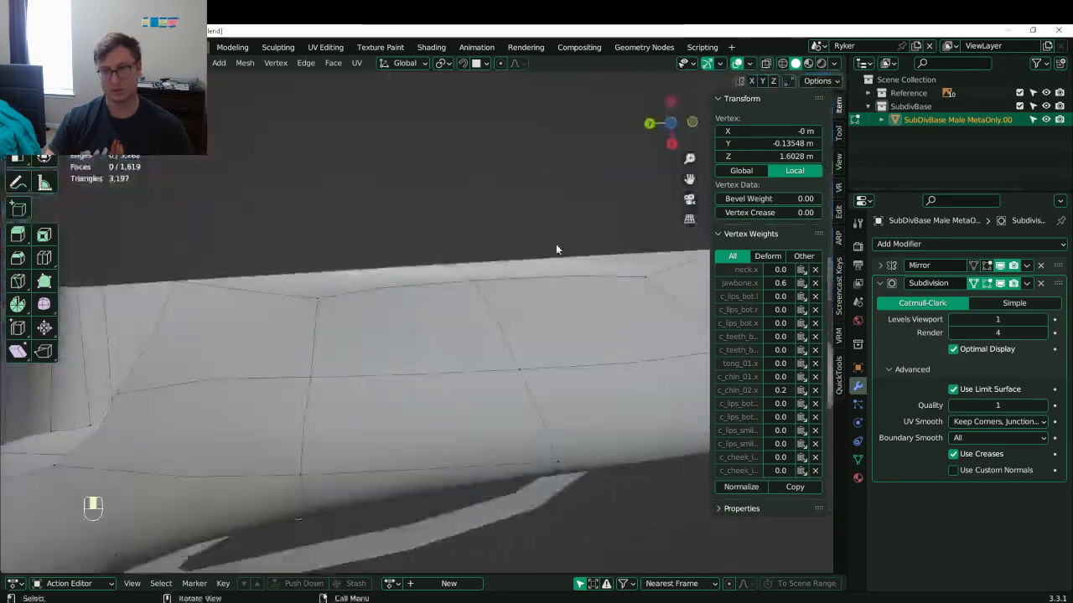
scroll(486, 289, "down", 3)
key("x")
key("v")
- Inspect the reshaped head, return to Object Mode and save Lunathal.blend
middle_click_drag(416, 295, 367, 460)
scroll(367, 460, "down", 8)
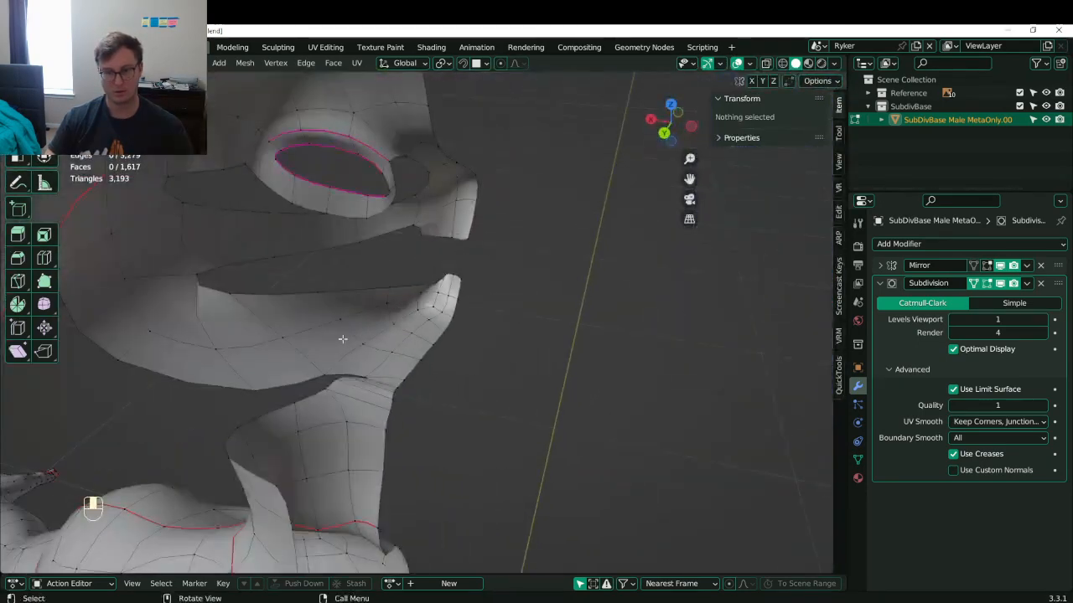
key("Tab")
key("ctrl+s")
middle_click_drag(460, 332, 490, 314)
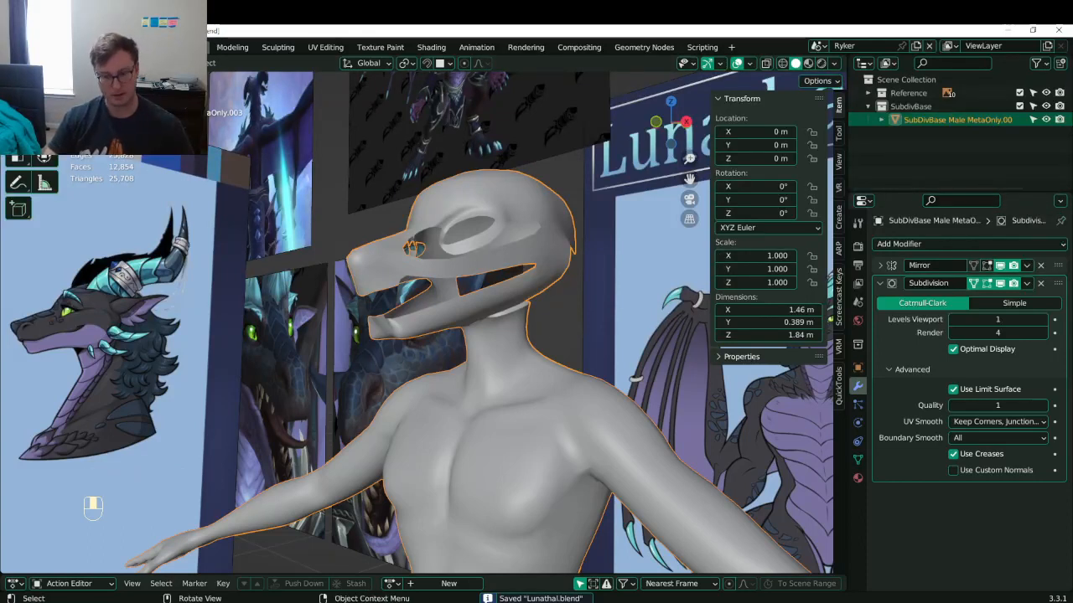
- Close the Unity Hub window, zoom in on the dragon head and enter Edit Mode
key("alt+Tab")
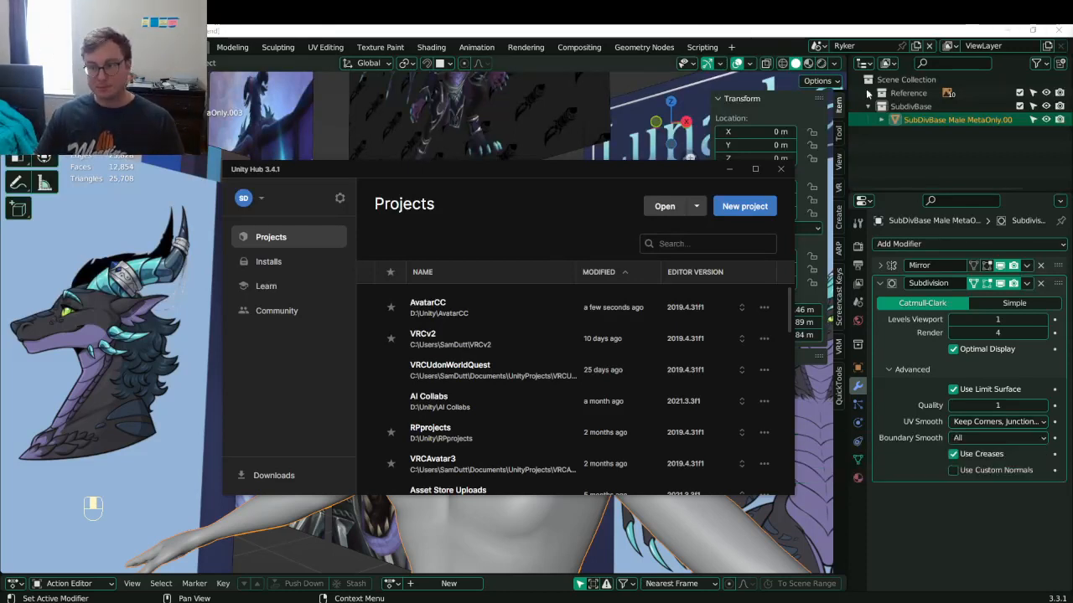
left_click(780, 168)
scroll(485, 271, "up", 10)
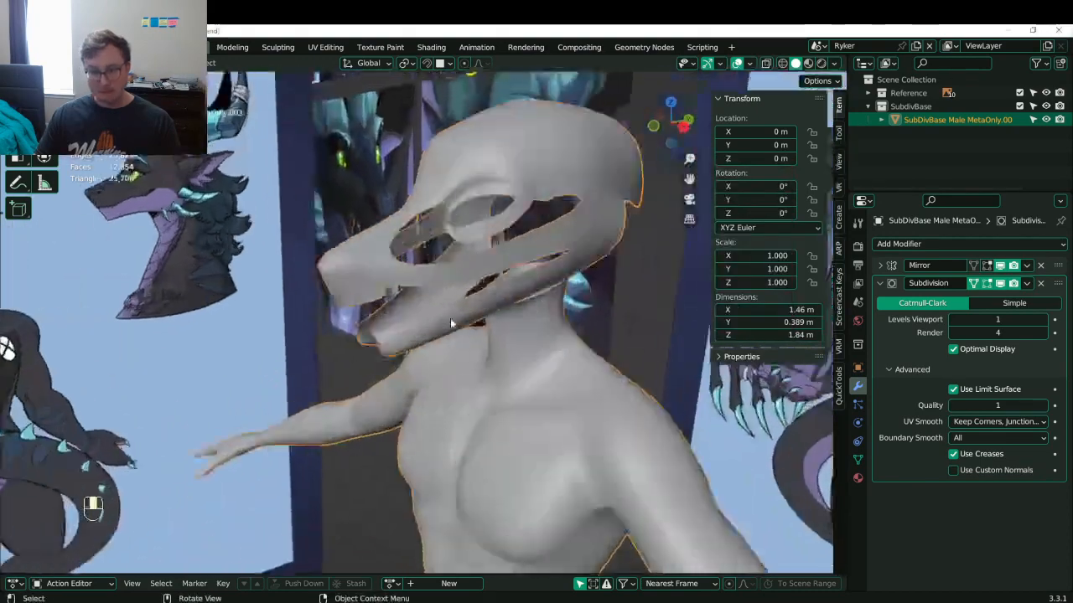
key("Tab")
- Slide three vertices along the snout edge to reshape it
middle_click_drag(452, 290, 277, 314)
left_click(277, 313)
key("g")
key("g")
left_click(316, 311)
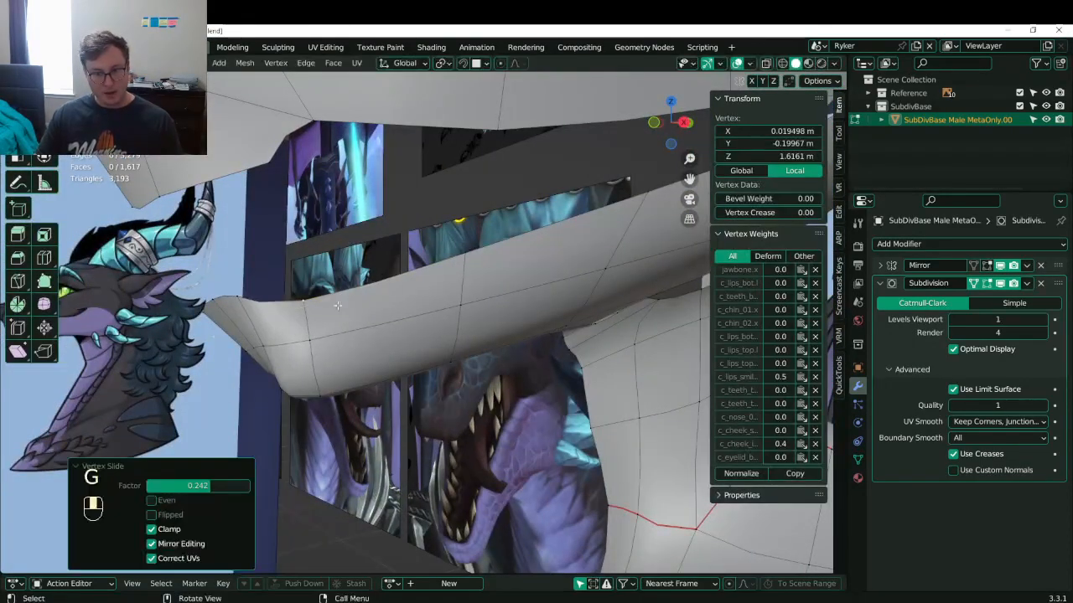
left_click(305, 341)
key("g")
key("g")
left_click(333, 338)
left_click(325, 394)
key("g")
key("g")
left_click(362, 387)
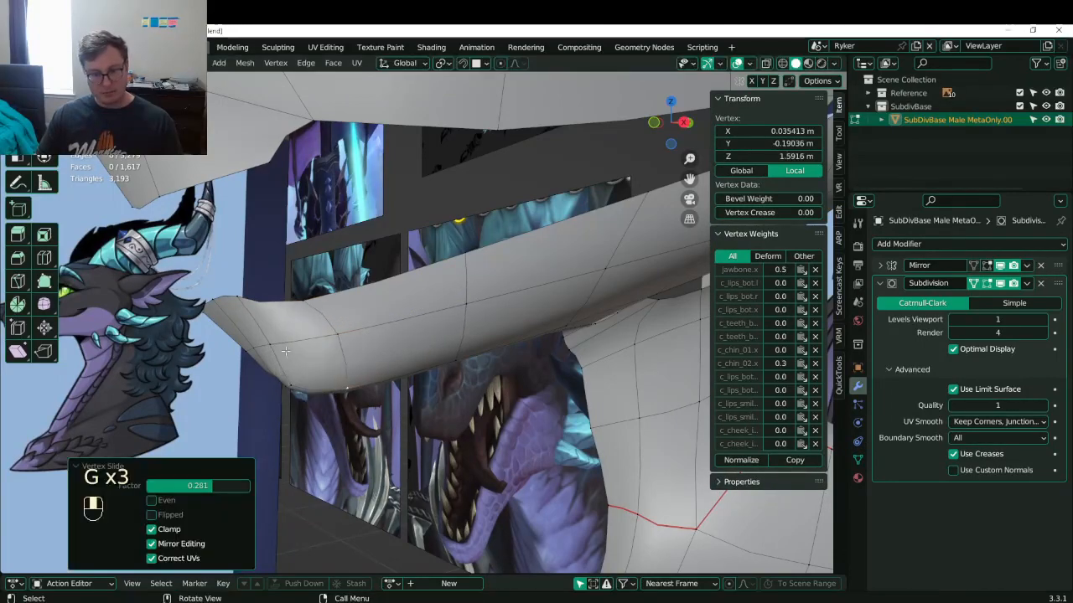
left_click(268, 344)
middle_click_drag(268, 345, 456, 313)
- Check the head in Object Mode, save Lunathal.blend and resume editing from the front view
key("Tab")
key("ctrl+s")
key("KP_1")
key("Tab")
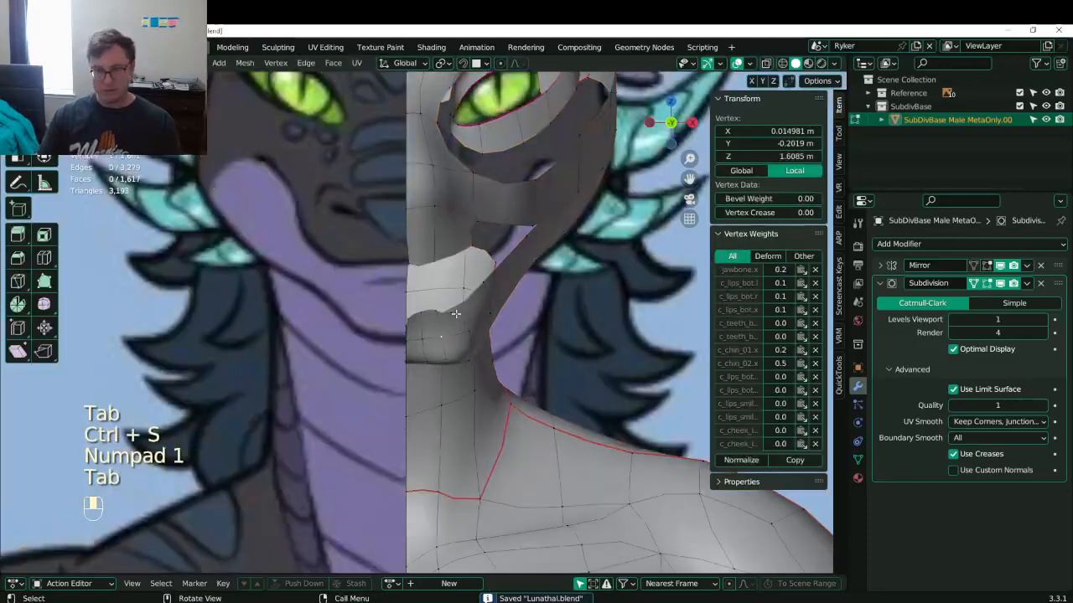
scroll(503, 335, "up", 5)
- Move the vertices along the snout's lower edge further to the left
key("g")
left_click(574, 487)
left_click(559, 434)
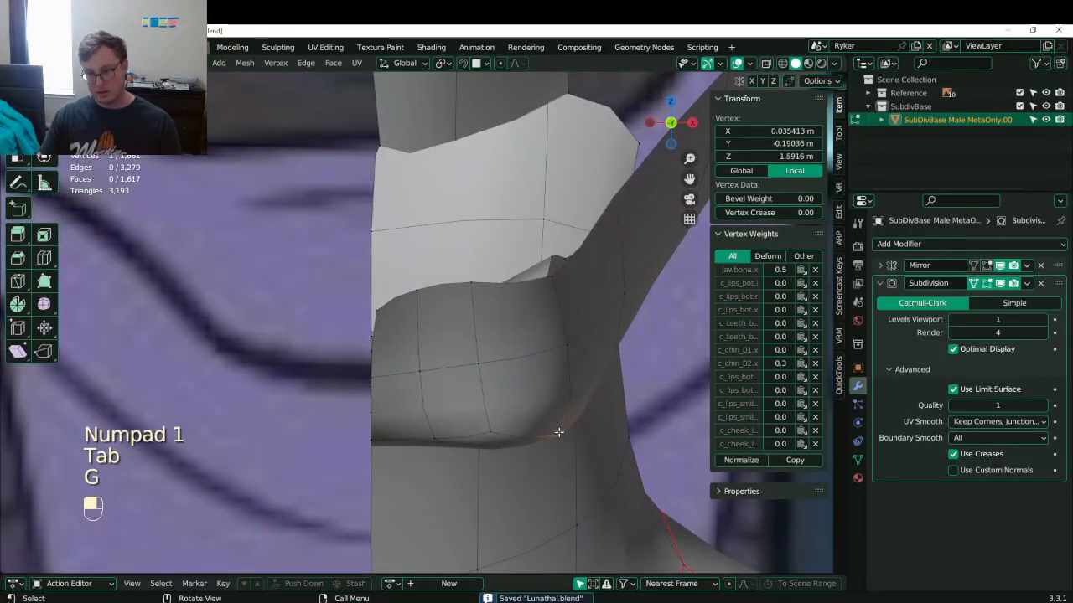
key("g")
left_click(519, 442)
left_click(477, 435)
key("g")
left_click(451, 440)
- Inspect the jaw from below and the side, saving Lunathal.blend
middle_click_drag(454, 436, 498, 341)
left_click_drag(499, 340, 506, 316)
scroll(505, 316, "down", 5)
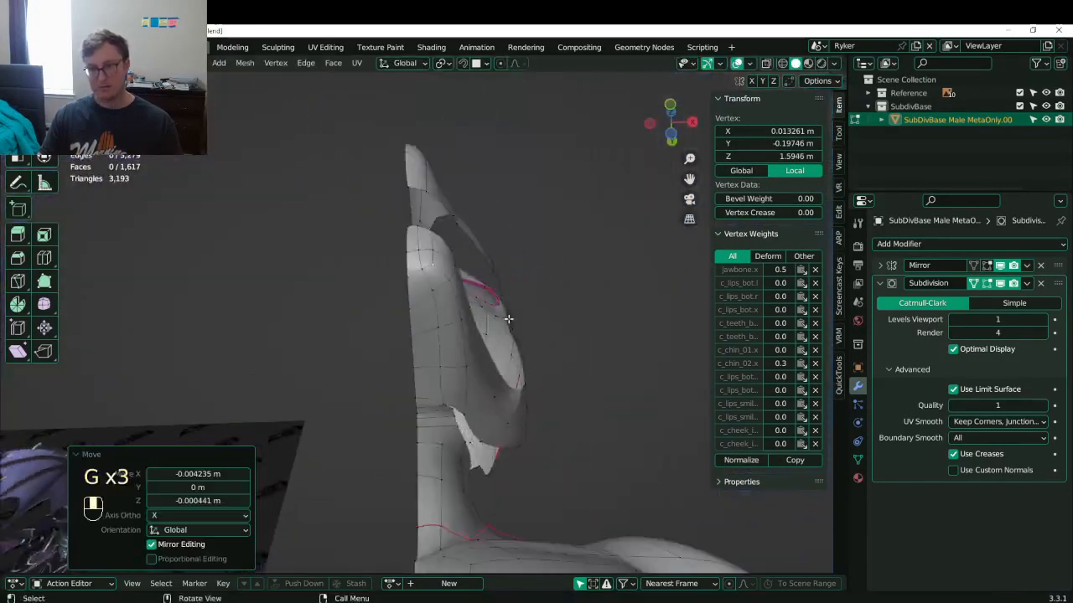
middle_click_drag(505, 316, 361, 377)
scroll(419, 360, "up", 3)
key("ctrl+s")
middle_click_drag(579, 285, 386, 271, "shift")
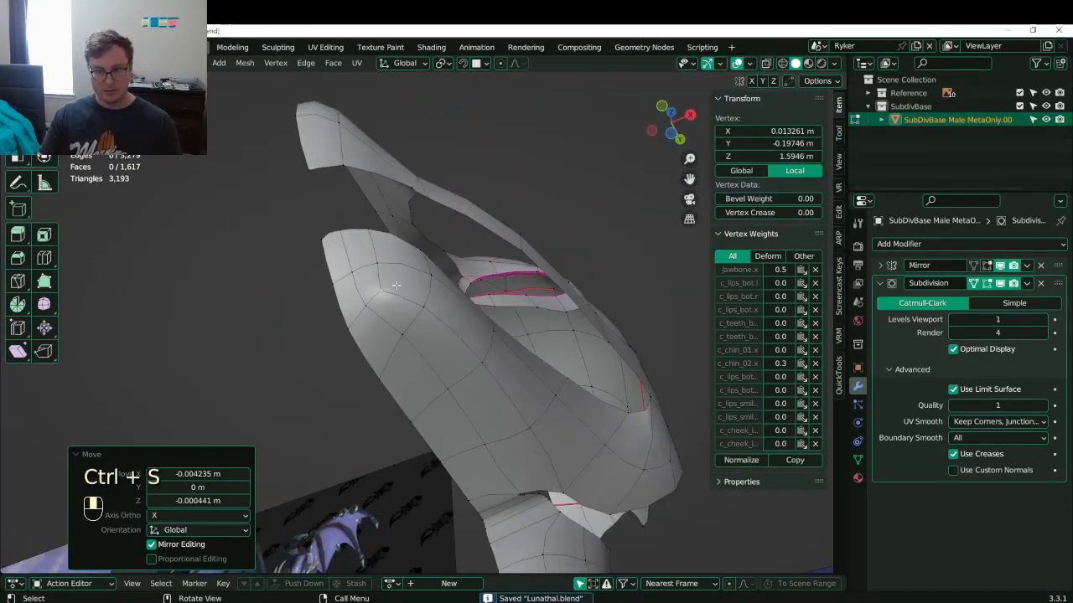
middle_click_drag(312, 266, 378, 321)
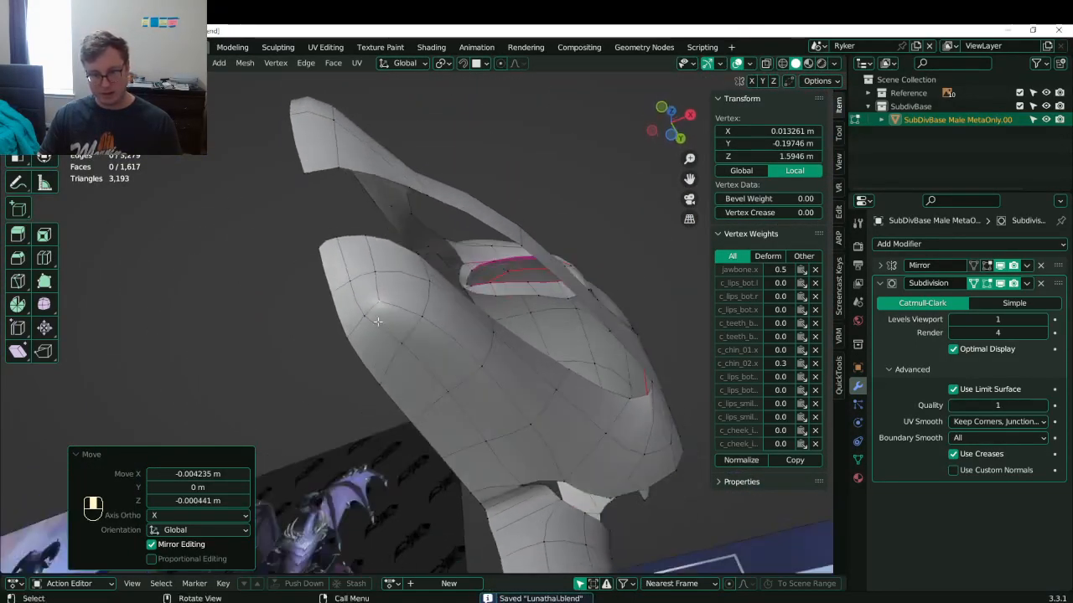
- Dissolve the chin edges between the selected vertices, undoing an initial vertex dissolve
left_click(364, 316)
left_click(348, 338, "shift")
left_click(335, 292, "shift")
key("x")
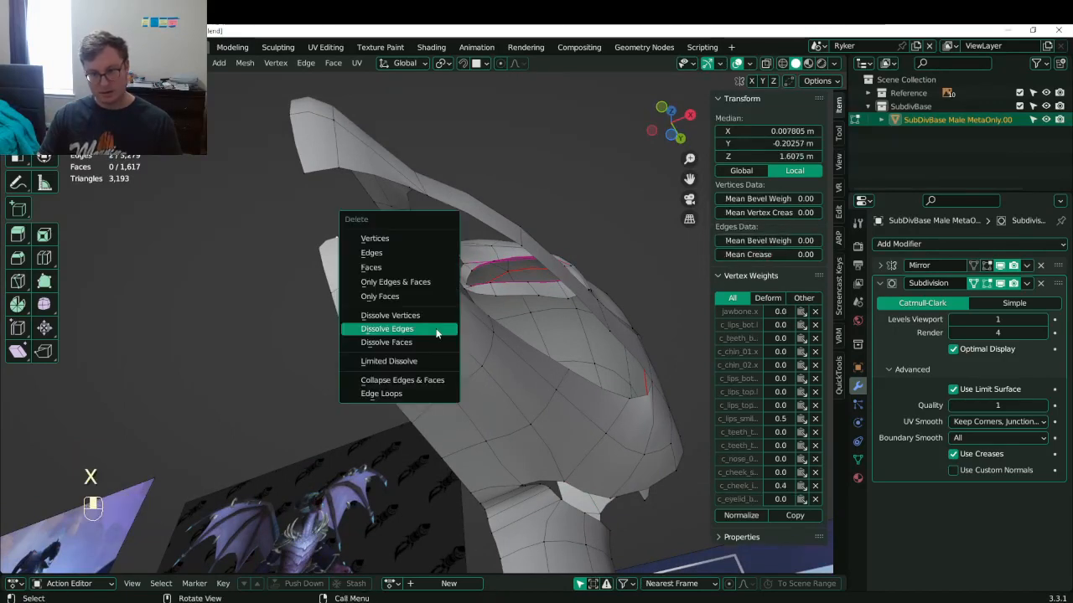
left_click(436, 316)
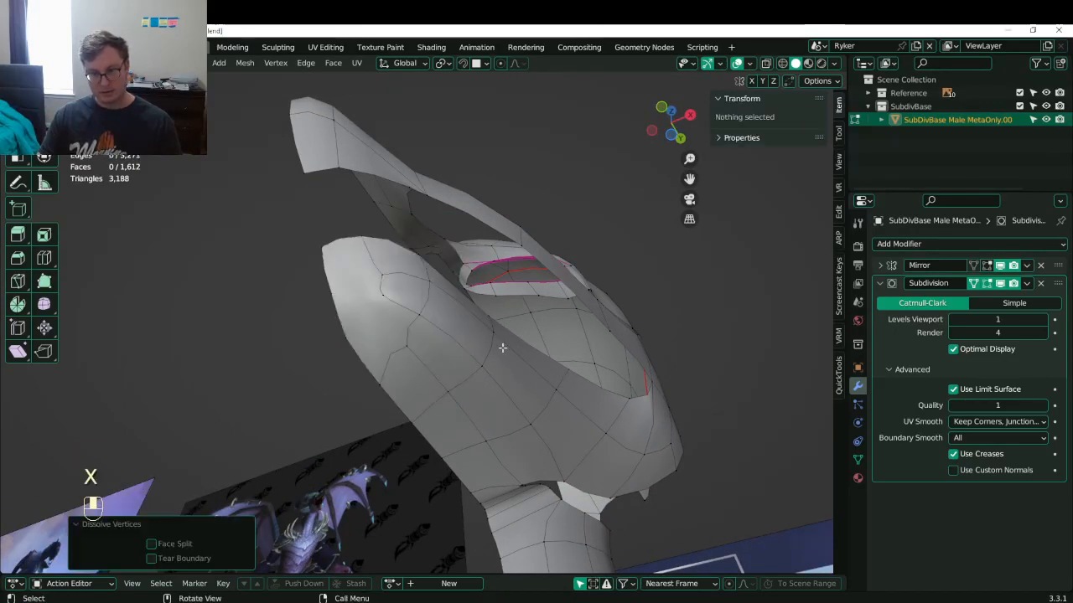
middle_click_drag(502, 347, 448, 391)
key("ctrl+z")
key("x")
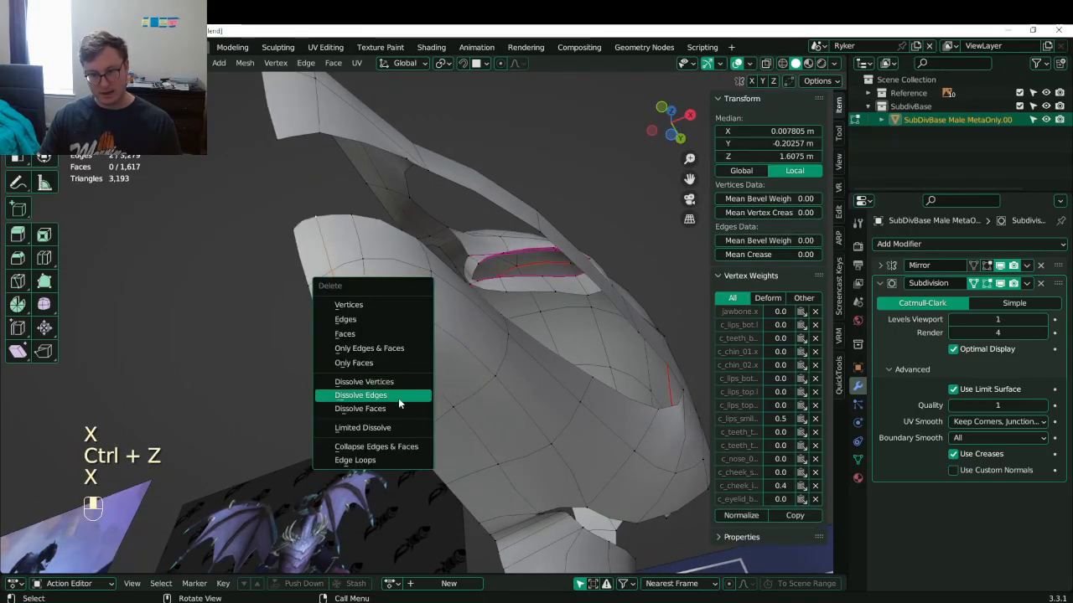
left_click(399, 404)
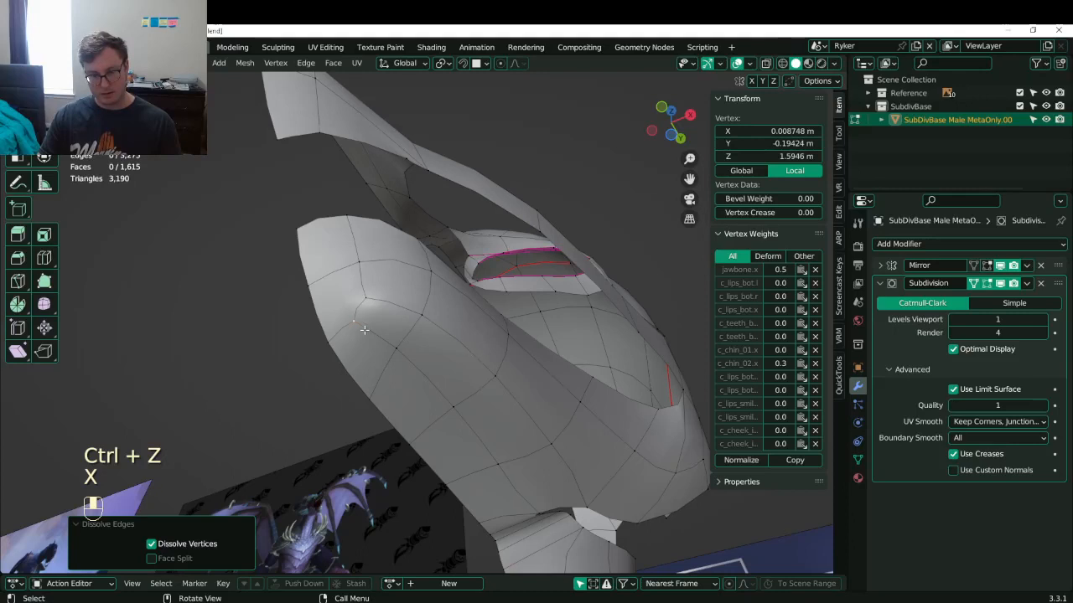
left_click(396, 347, "shift")
key("x")
left_click(409, 354)
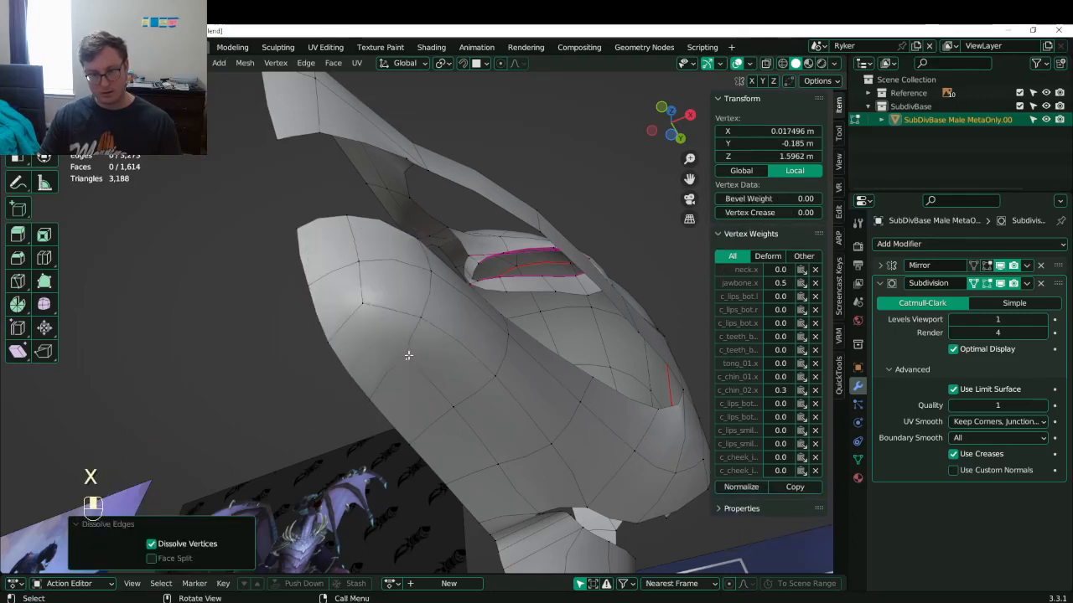
- Knife-cut a new edge across the chin and join the selected chin vertices
key("k")
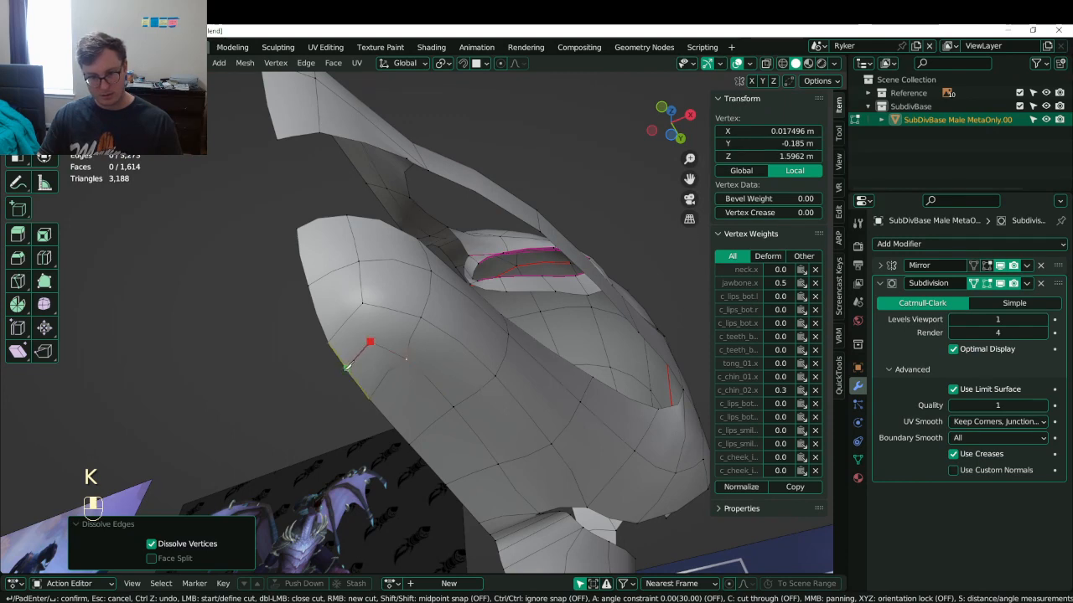
left_click(347, 366)
key("Return")
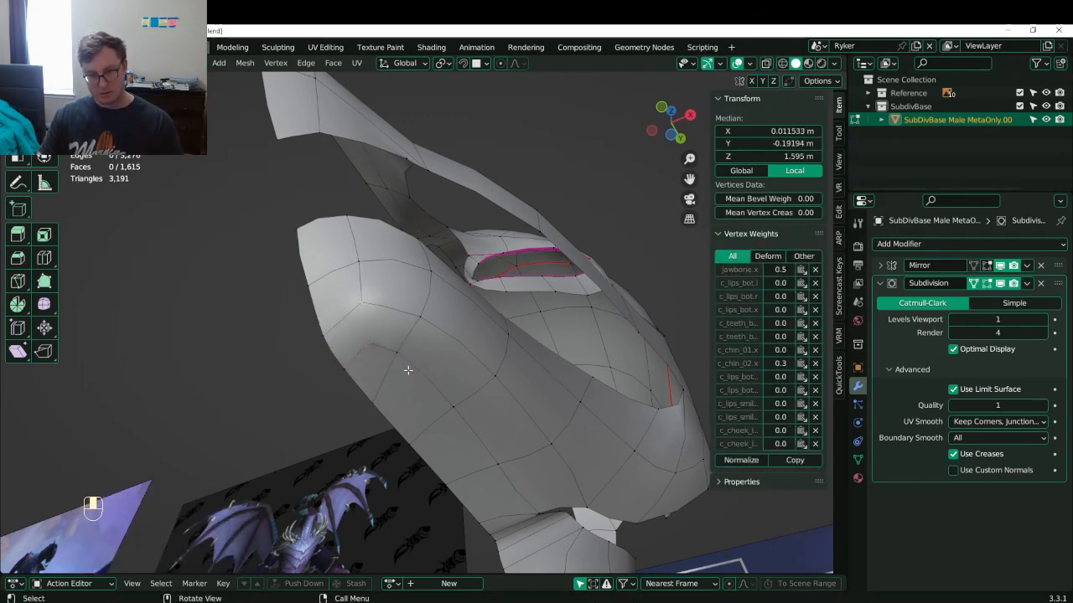
key("j")
middle_click_drag(402, 373, 344, 427)
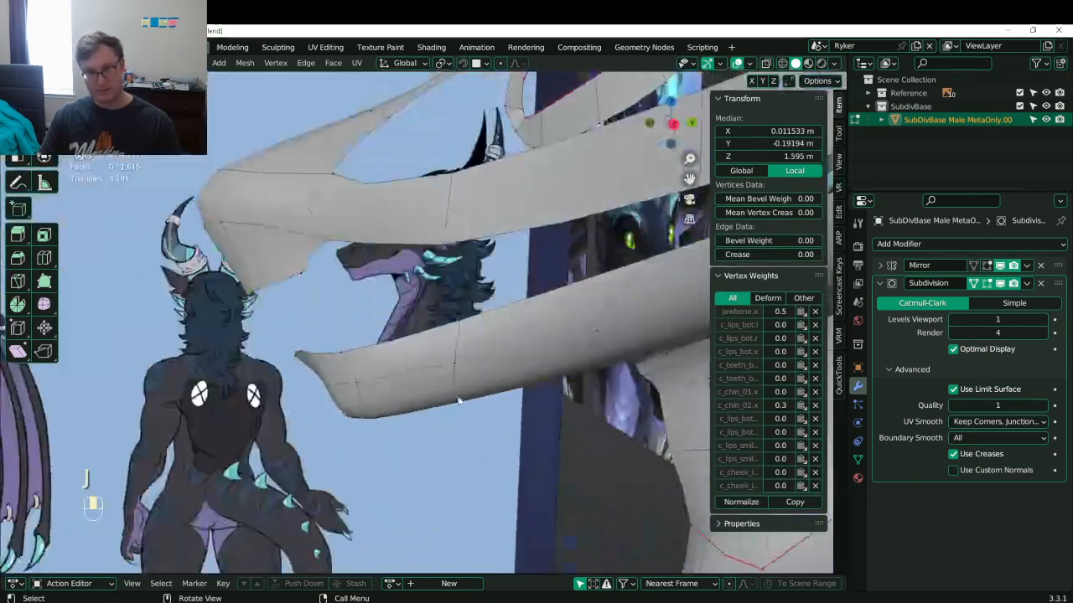
- Join the selected vertices, save Lunathal.blend and return to editing the head mesh
key("Tab")
middle_click_drag(419, 335, 497, 362, "ctrl")
key("ctrl+s")
scroll(432, 399, "up", 2)
scroll(435, 381, "down", 3)
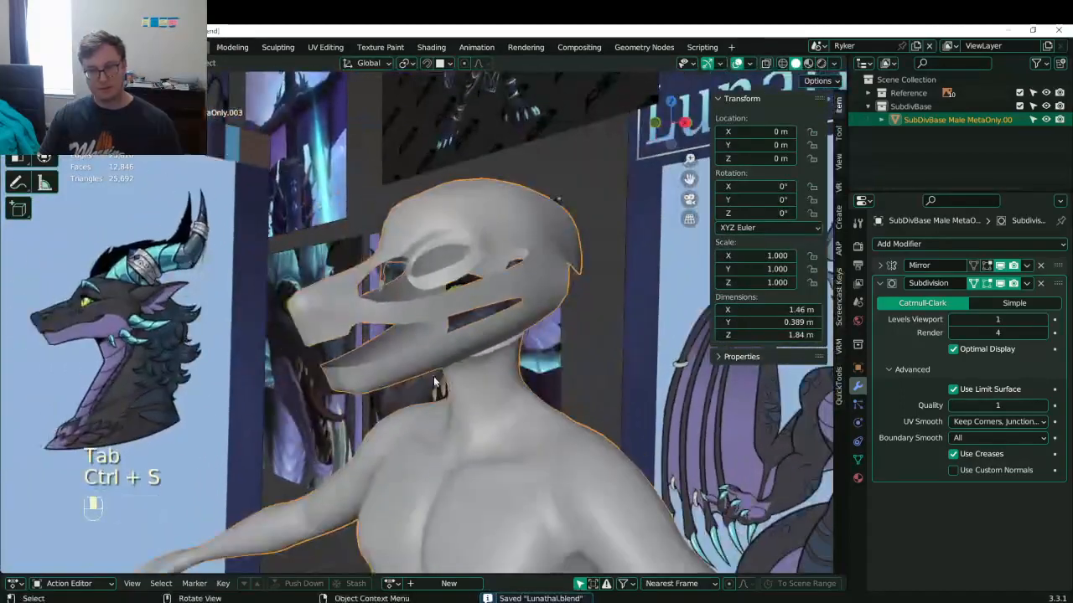
scroll(392, 369, "up", 3)
key("Tab")
middle_click_drag(393, 369, 392, 344)
- Try ripping the mesh at a vertex near the eye opening, then undo it
left_click(510, 309)
middle_click_drag(516, 308, 424, 318, "shift")
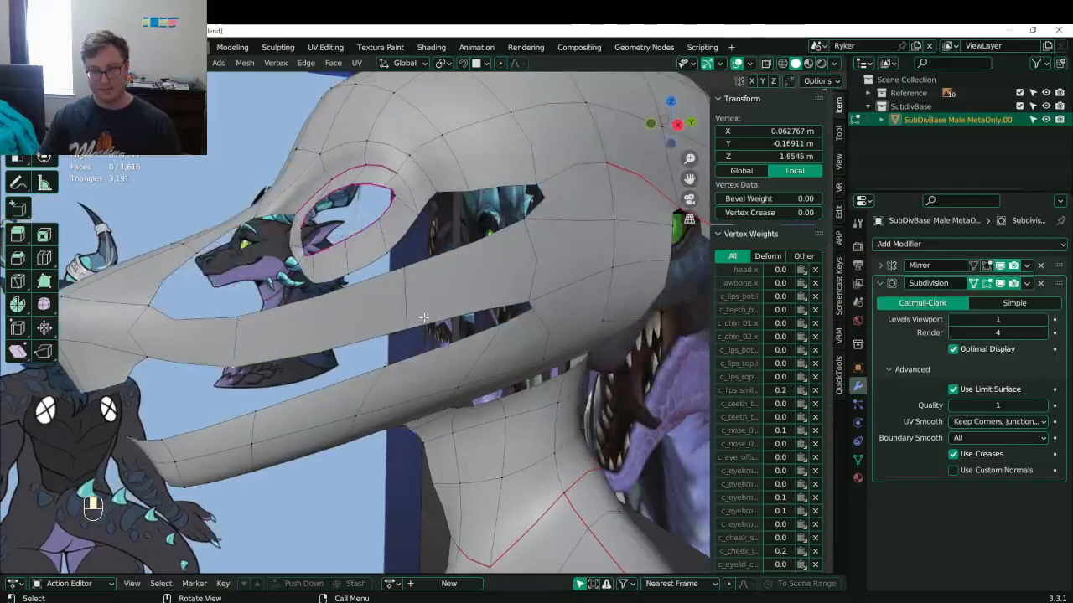
left_click(543, 289)
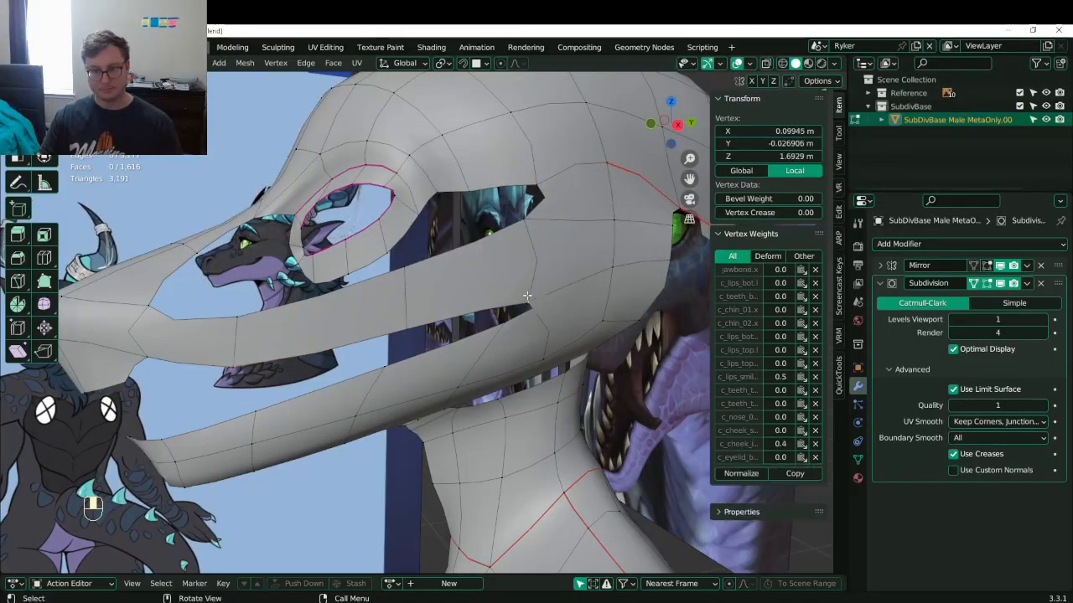
key("v")
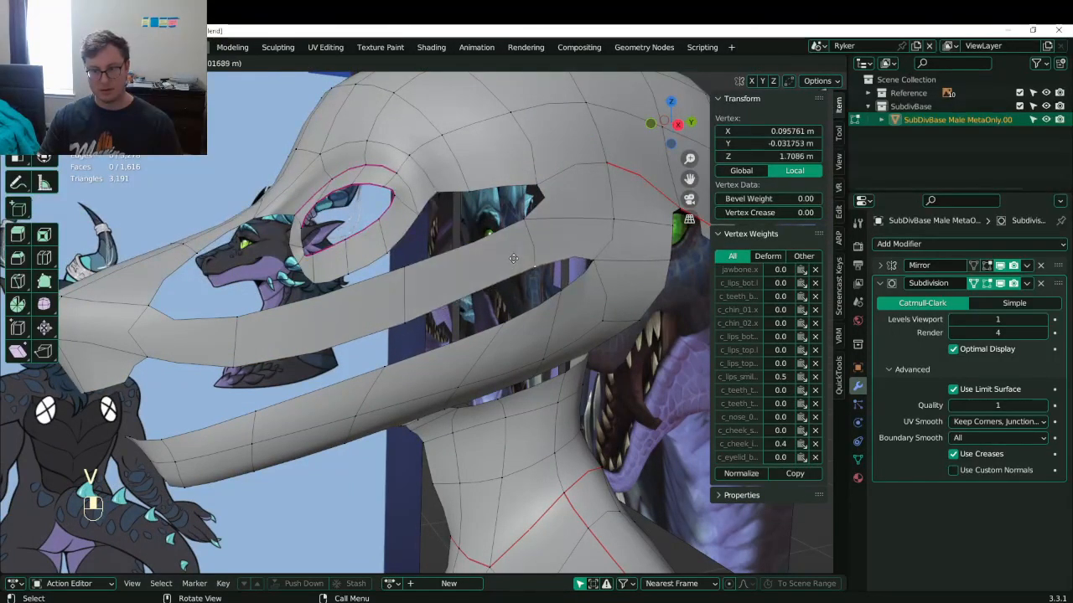
left_click(513, 258)
key("ctrl+z")
- Dissolve the edge between the selected vertices near the eye
left_click(527, 228, "shift")
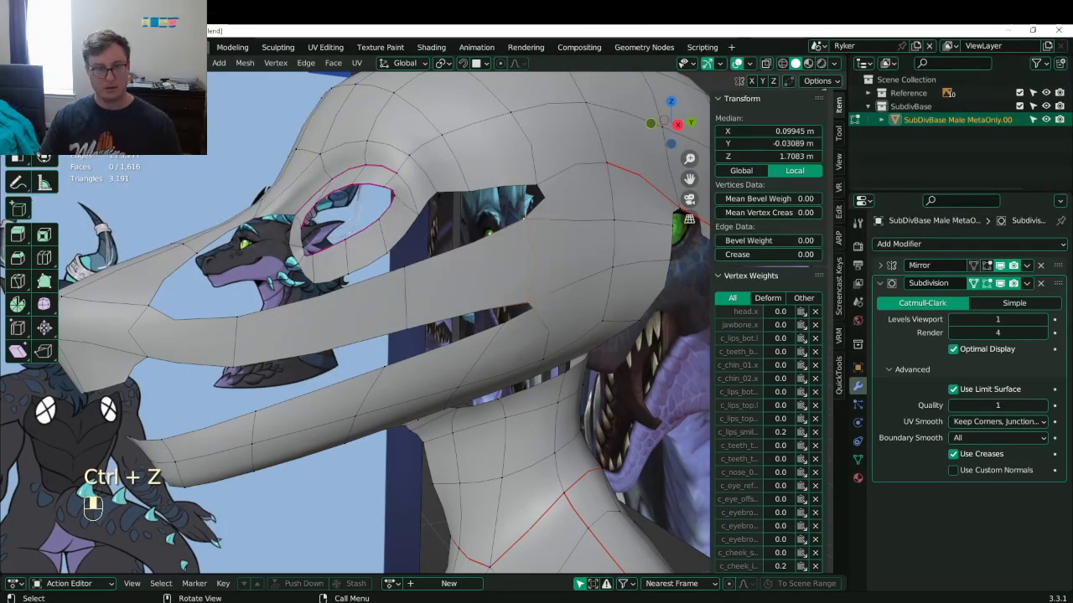
key("x")
left_click(410, 280)
middle_click_drag(410, 280, 343, 315)
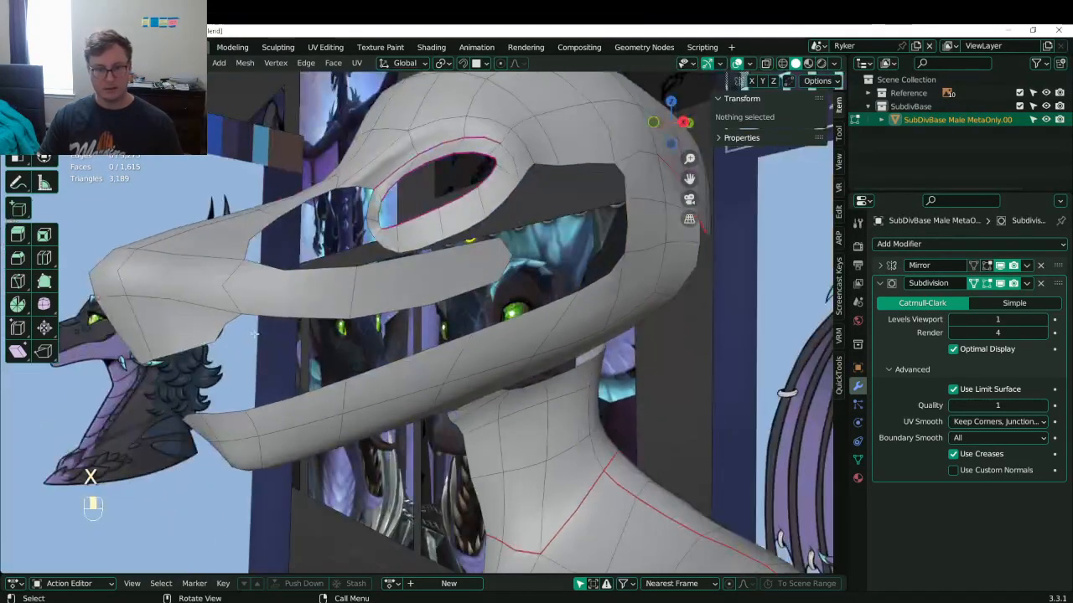
middle_click_drag(255, 334, 221, 334)
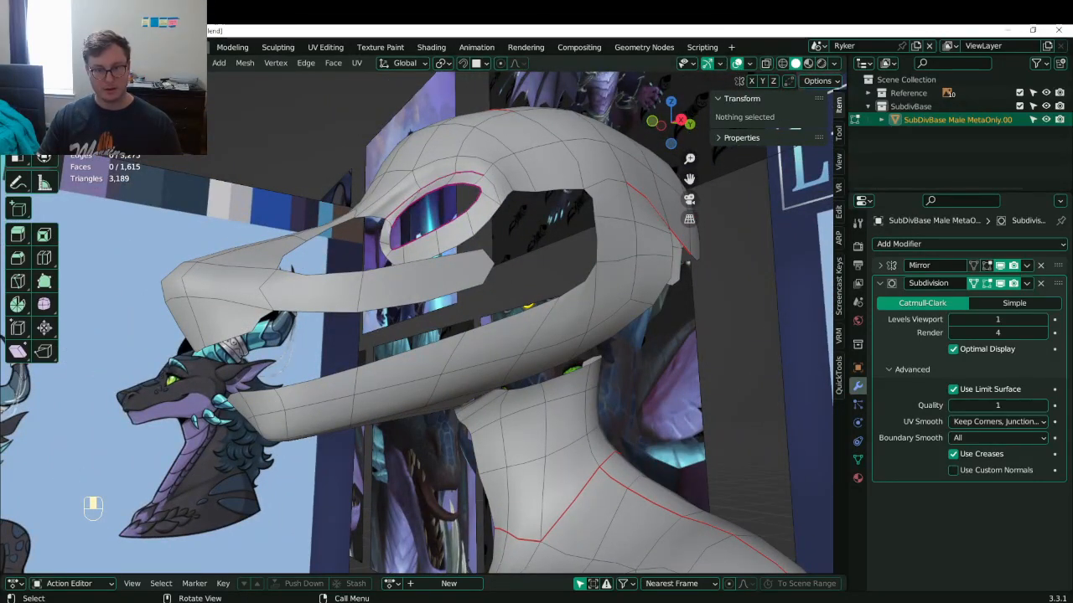
middle_click_drag(643, 214, 627, 248)
- Reposition the cheek strip's tip vertex and fill a face across the gap
left_click(506, 265)
middle_click_drag(506, 265, 444, 286)
key("g")
left_click(503, 264)
key("f")
- Extrude an edge, fill two more faces at the snout, and save Lunathal.blend
key("e")
left_click(347, 330)
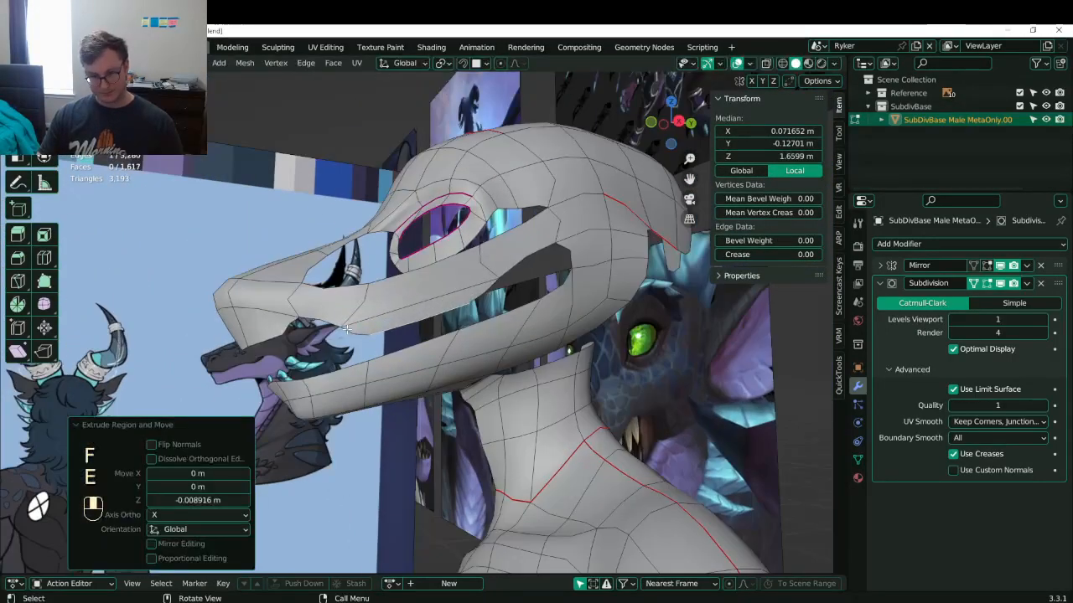
left_click(329, 316, "shift")
key("f")
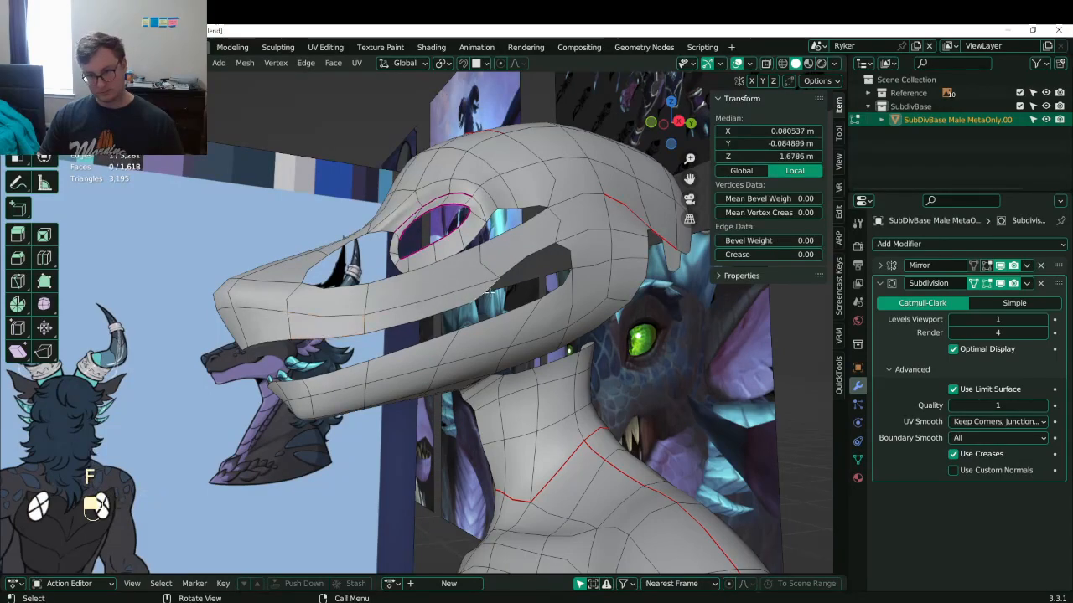
left_click(526, 248, "shift")
key("f")
middle_click_drag(576, 253, 433, 313)
key("ctrl+s")
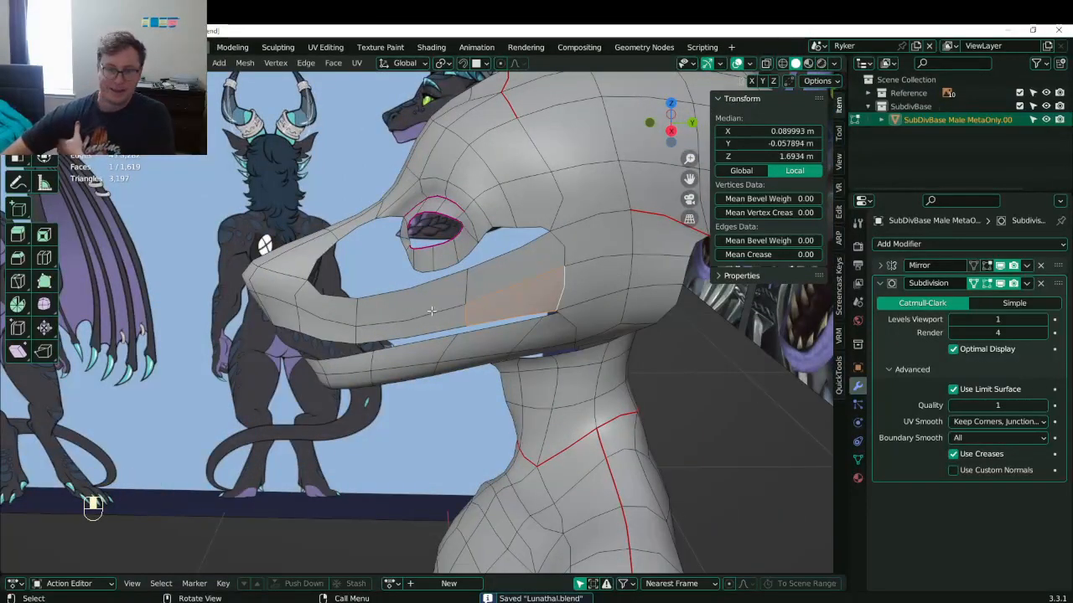
- Fill a face between the two snout opening edges
middle_click_drag(300, 293, 181, 297)
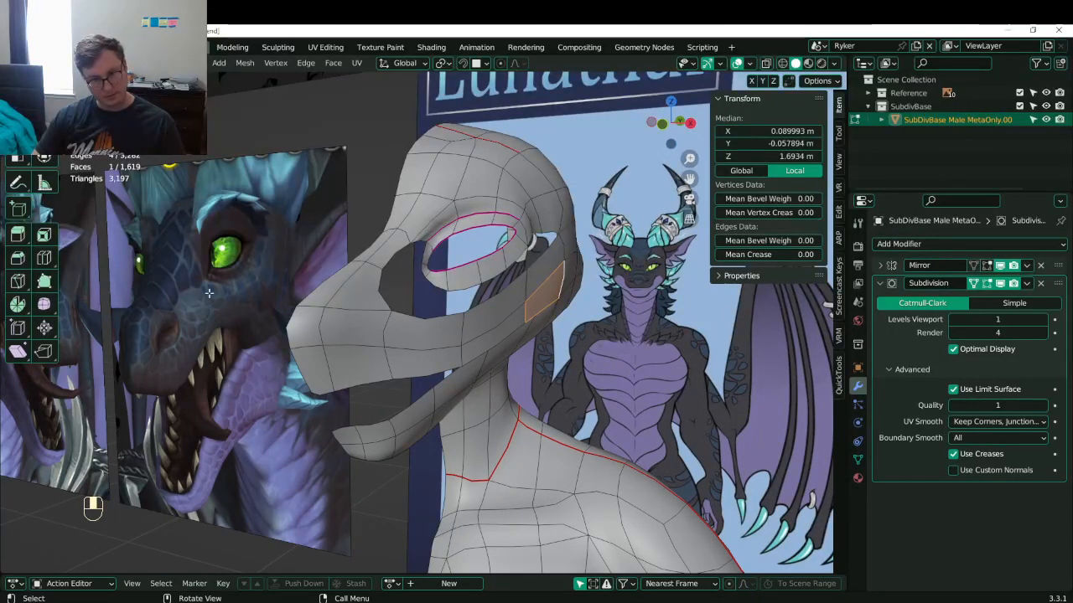
middle_click_drag(444, 284, 496, 245)
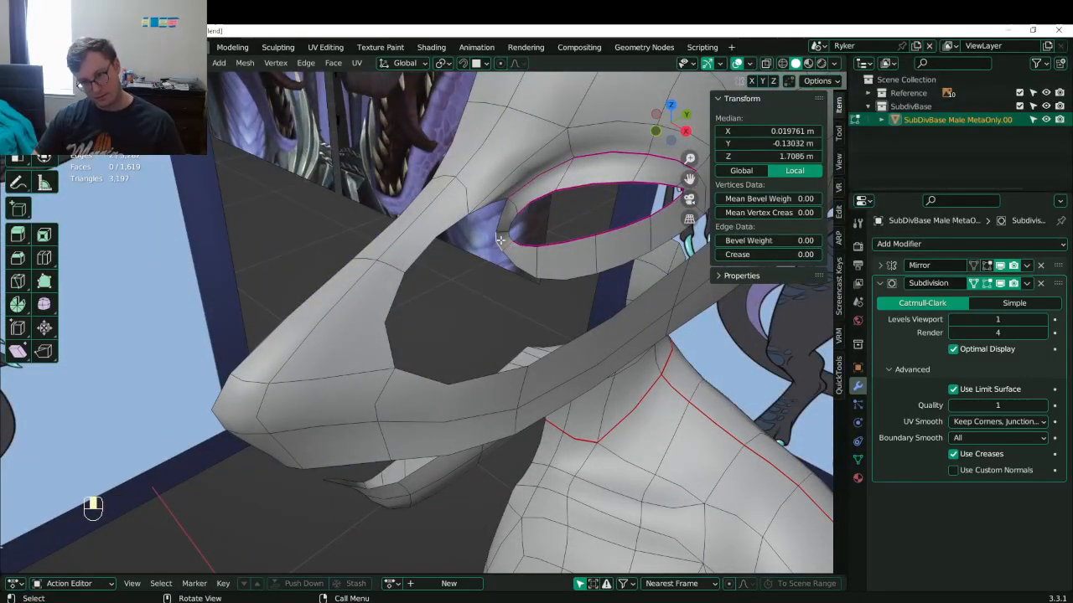
left_click(374, 332, "shift")
key("f")
- Reposition a snout edge to reshape the snout
middle_click_drag(414, 327, 444, 248)
left_click(457, 258)
key("g")
left_click(555, 296)
key("g")
- Select the small snout hole's edges and fill it with a face
left_click(503, 250)
left_click(467, 248)
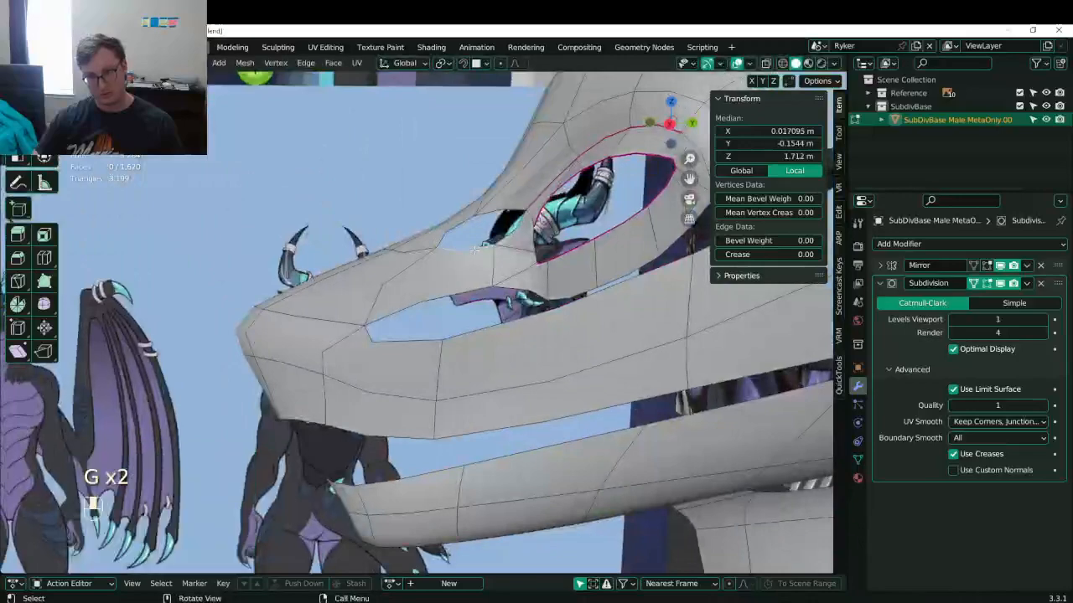
left_click(498, 221, "shift")
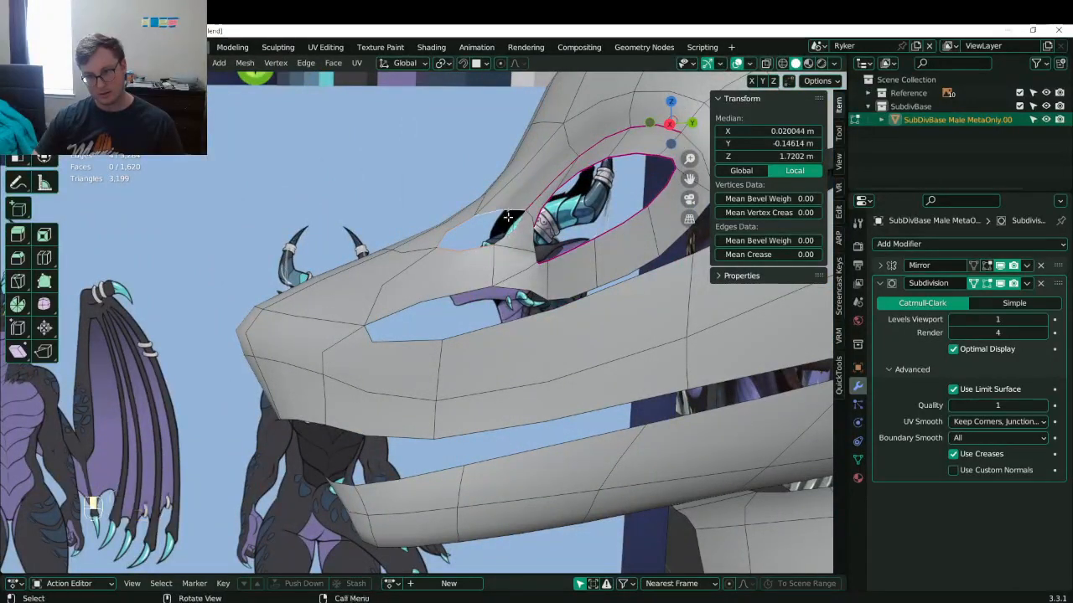
key("f")
- Nudge the edge below the eye opening and the outer eye-corner vertex
middle_click_drag(508, 219, 631, 286)
scroll(508, 266, "down", 3)
left_click(556, 303)
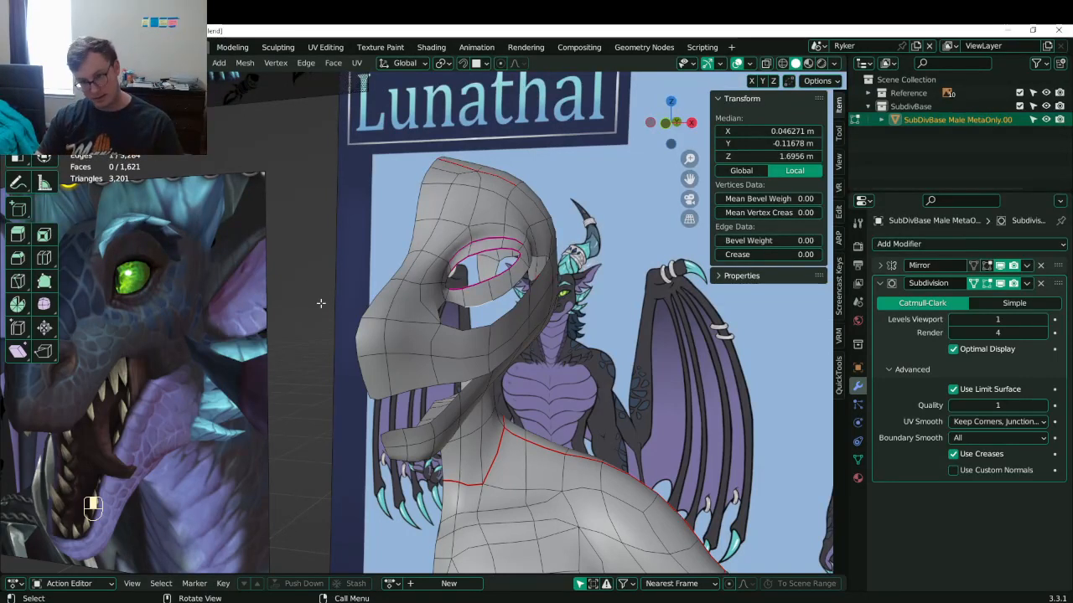
scroll(490, 283, "up", 3)
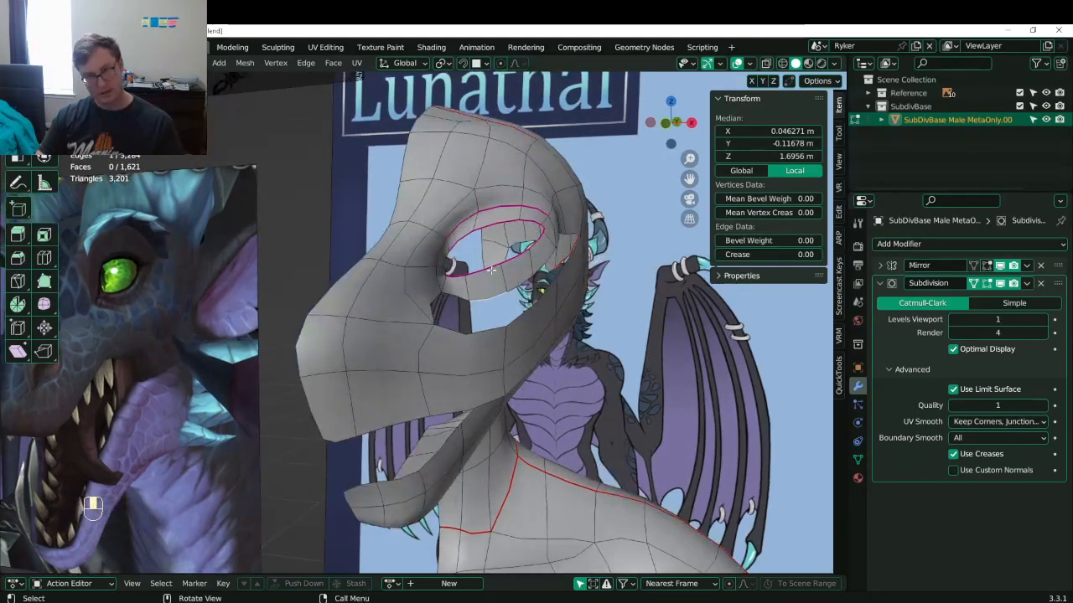
middle_click_drag(522, 289, 525, 251)
key("g")
left_click(530, 254)
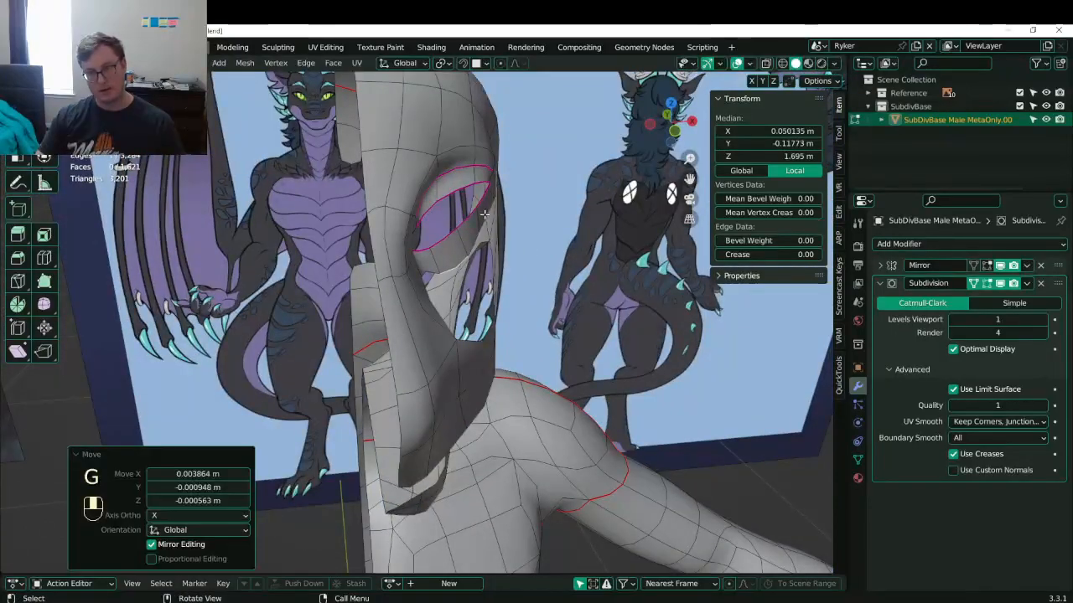
left_click(489, 186)
key("g")
left_click(506, 188)
- Select the whole eye-opening edge loop from a frontal view
middle_click_drag(524, 207, 422, 274)
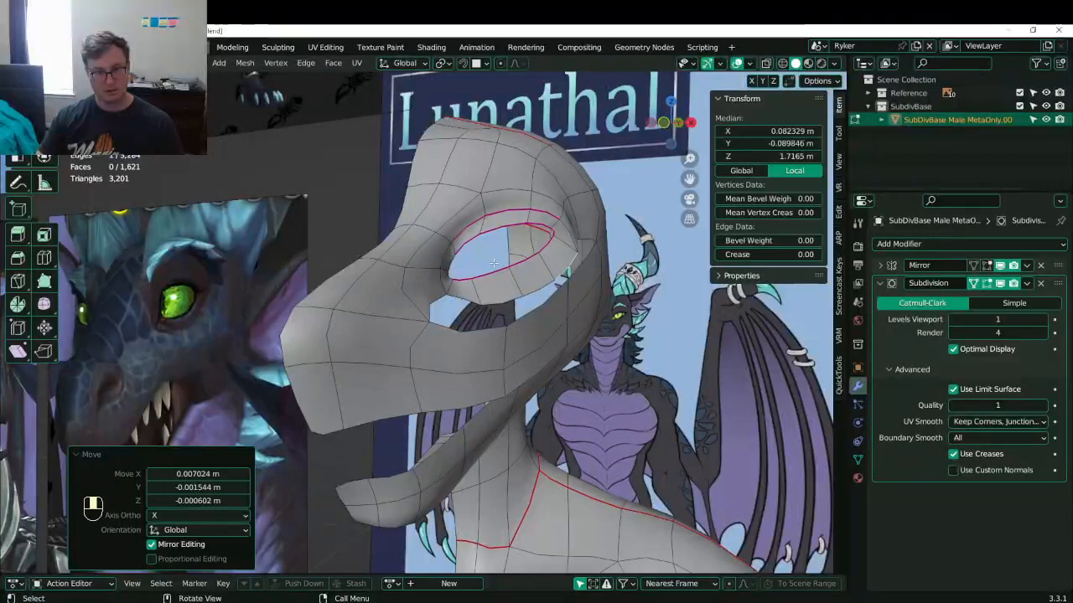
middle_click_drag(493, 263, 522, 262)
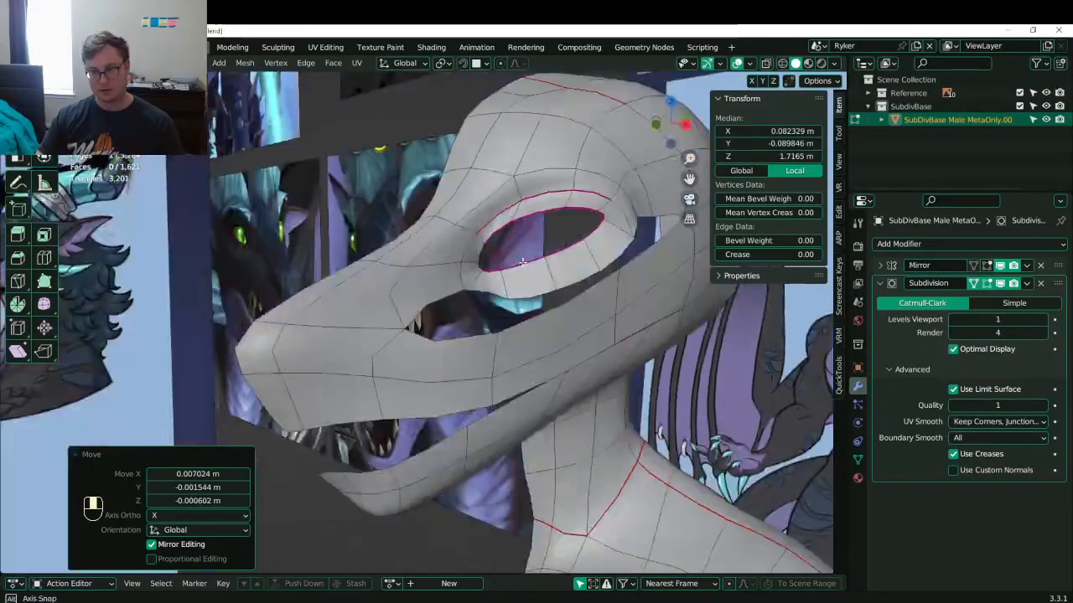
middle_click_drag(603, 282, 558, 289)
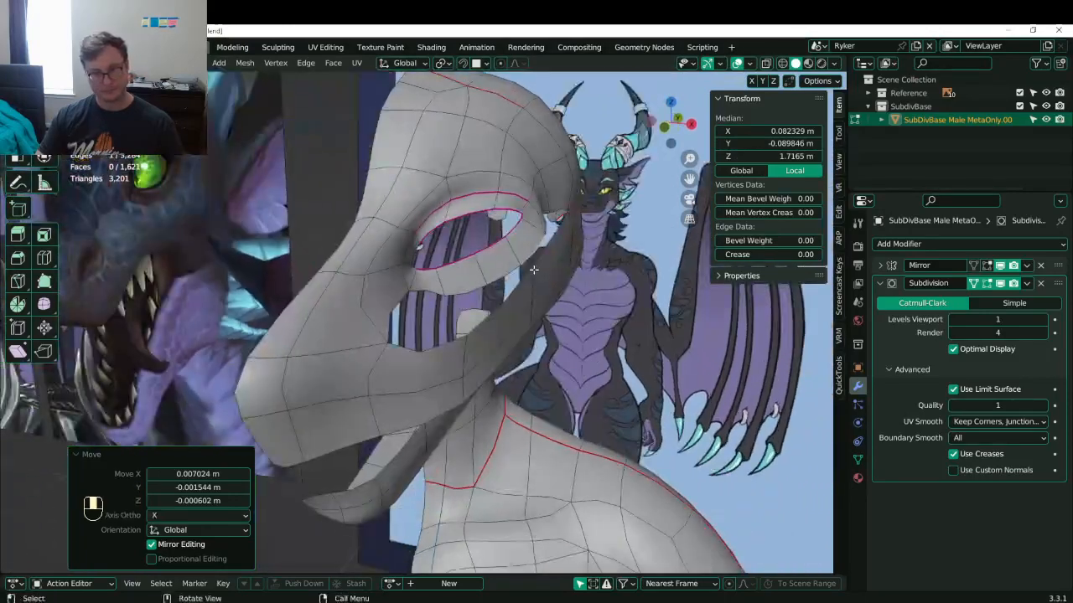
middle_click_drag(486, 259, 507, 268)
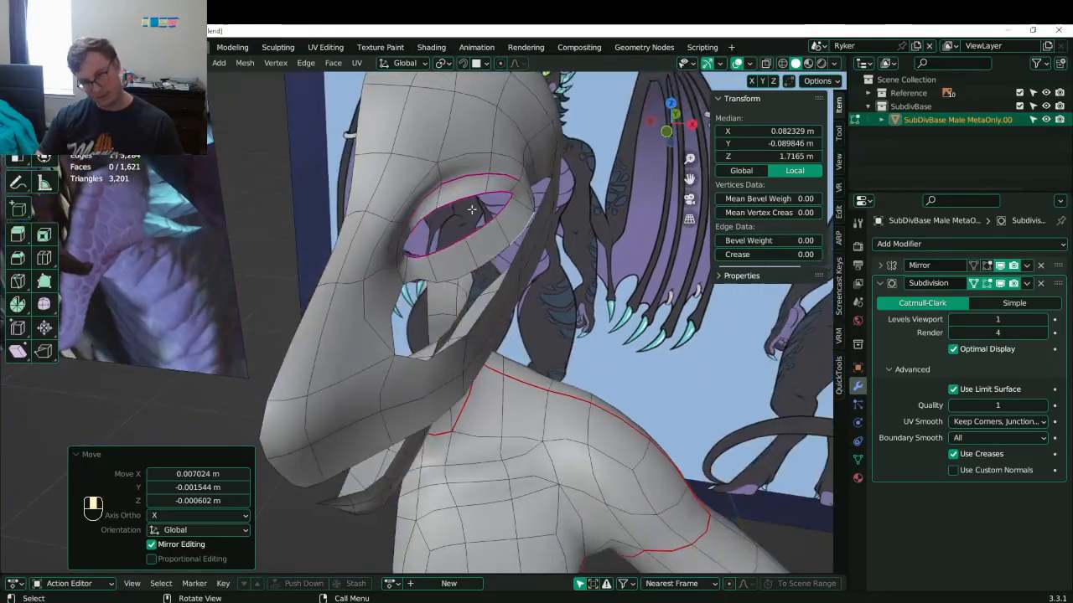
left_click(426, 206)
middle_click_drag(426, 206, 474, 209)
left_click(410, 213, "alt+shift")
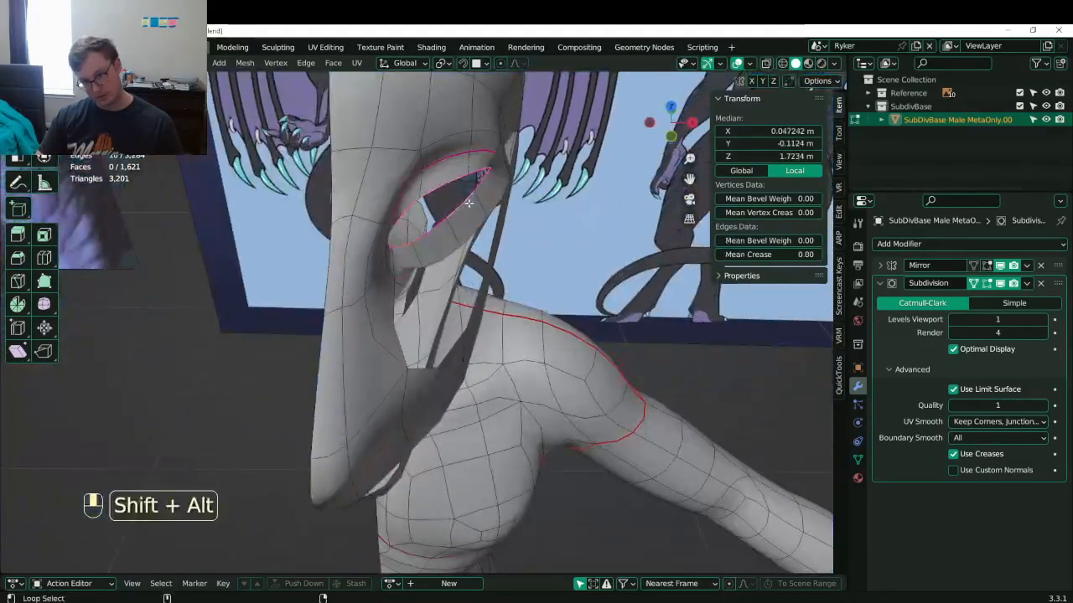
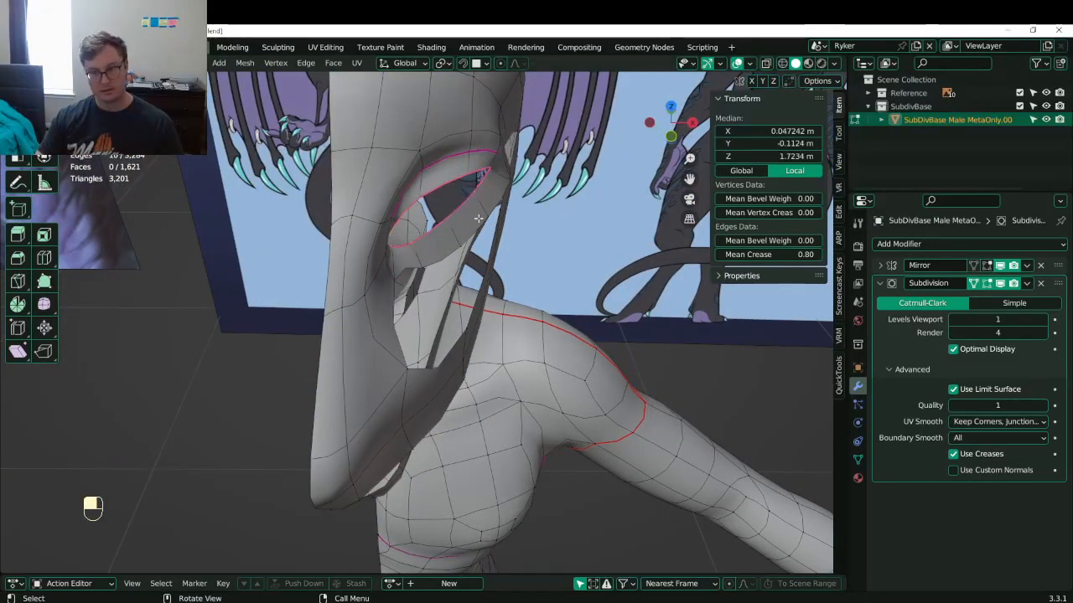
- Slide the lower-eyelid vertex along X, then fine-tune it along Y
left_click_drag(434, 227, 436, 231)
middle_click_drag(437, 231, 489, 287)
key("g")
left_click(483, 268)
key("g")
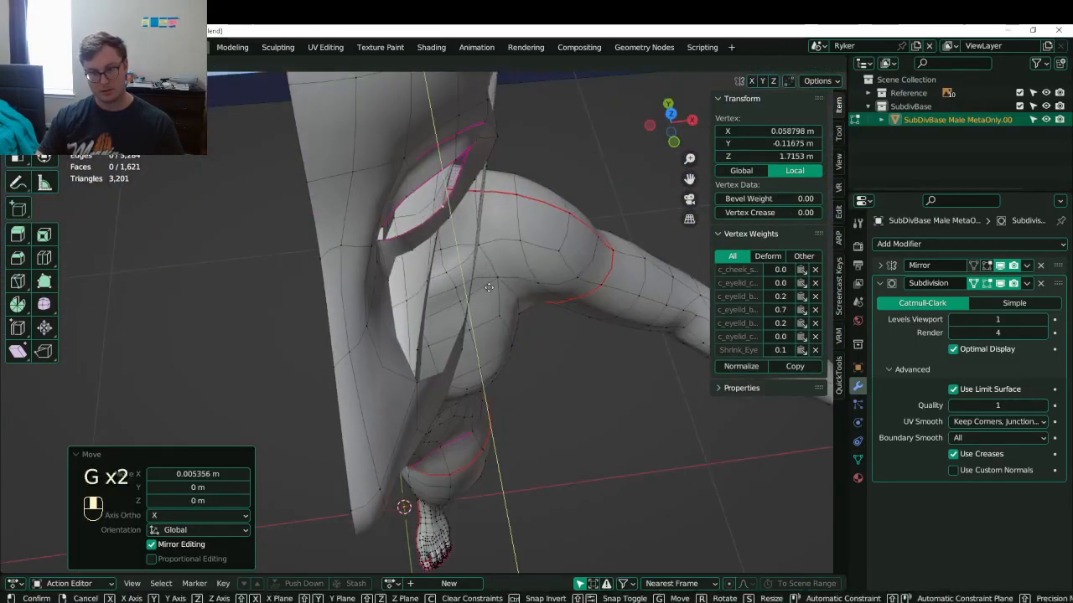
left_click(488, 287)
- Move another eyelid vertex along X and shift it slightly on Y
left_click(424, 186)
key("g")
middle_click_drag(425, 182, 456, 220)
left_click(431, 181)
key("g")
left_click(461, 230)
- From a frontal view, make a final eyelid adjustment and return to Object Mode
middle_click_drag(512, 302, 510, 291)
key("g")
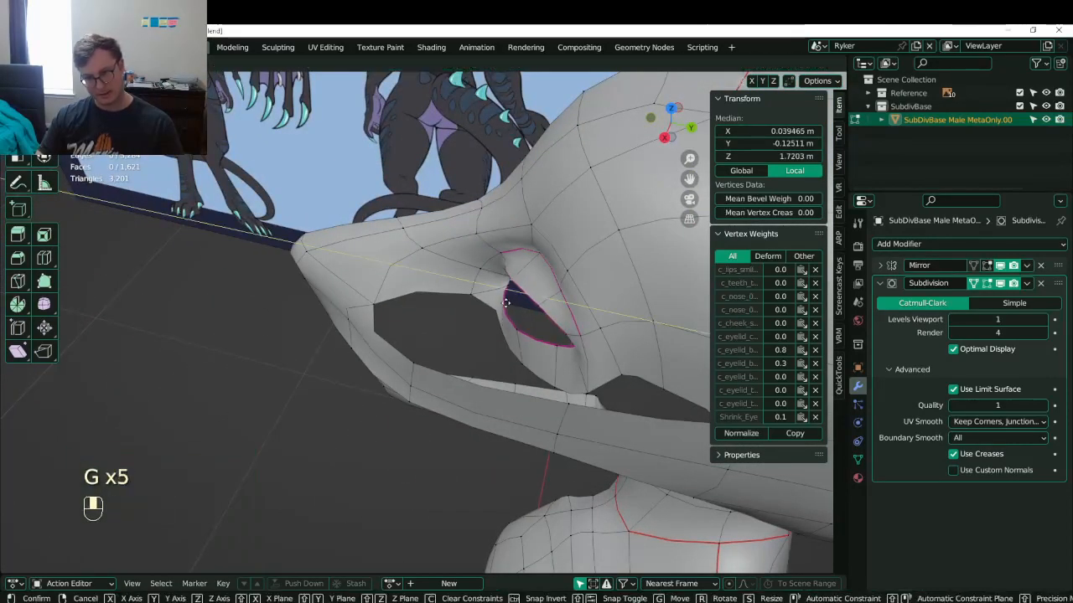
left_click(506, 300)
key("Tab")
key("shift+s")
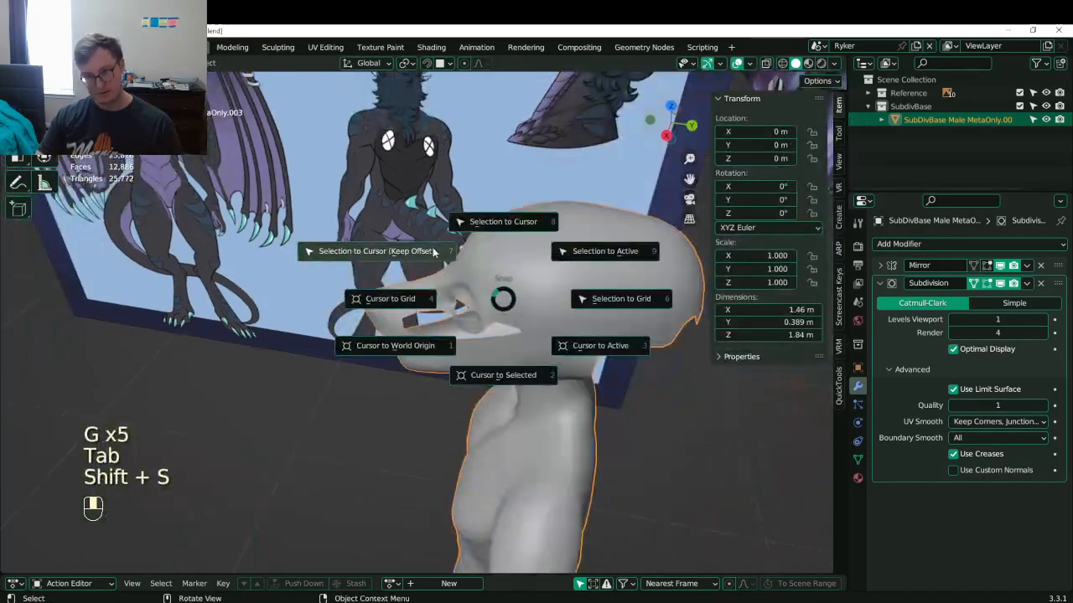
- Add a UV sphere with 16 segments
key("shift+a")
mouse_move(404, 331)
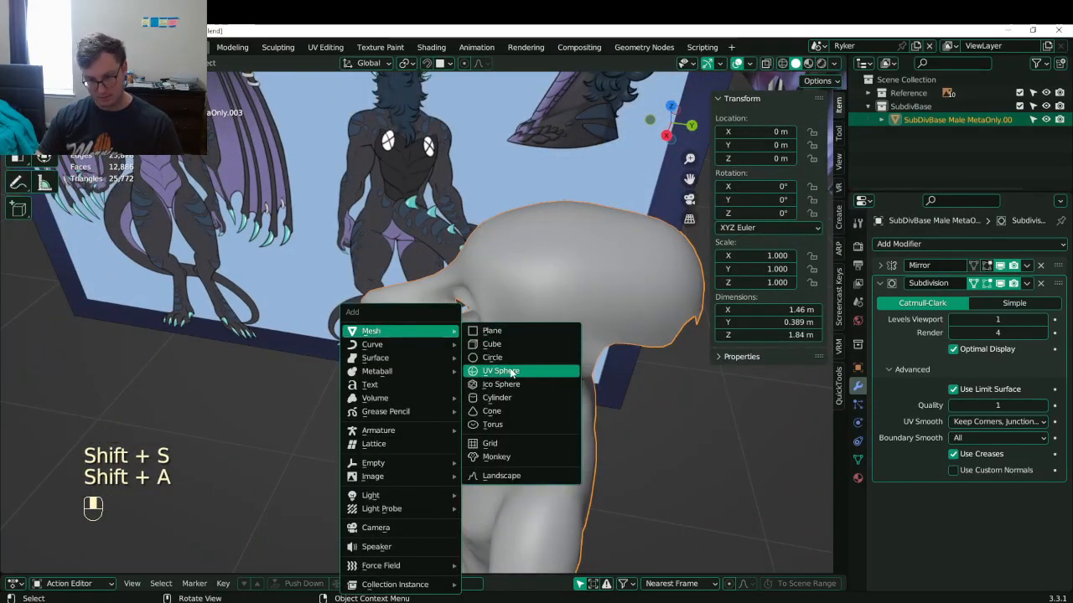
left_click(511, 372)
scroll(507, 356, "down", 3)
scroll(525, 441, "down", 3)
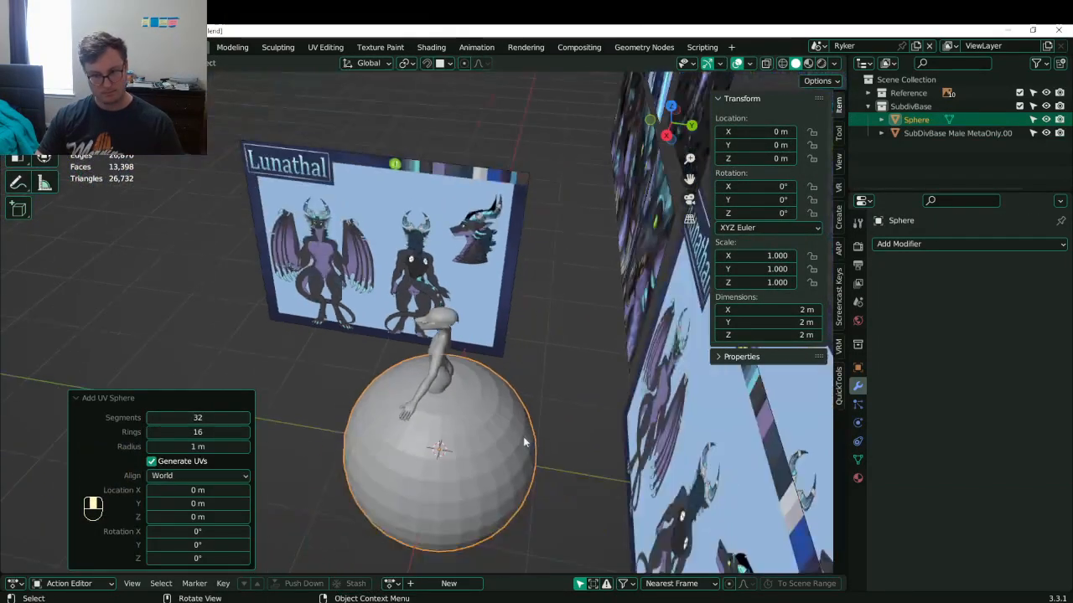
middle_click_drag(524, 441, 620, 356)
middle_click_drag(458, 462, 420, 407, "shift")
scroll(420, 407, "down", 1)
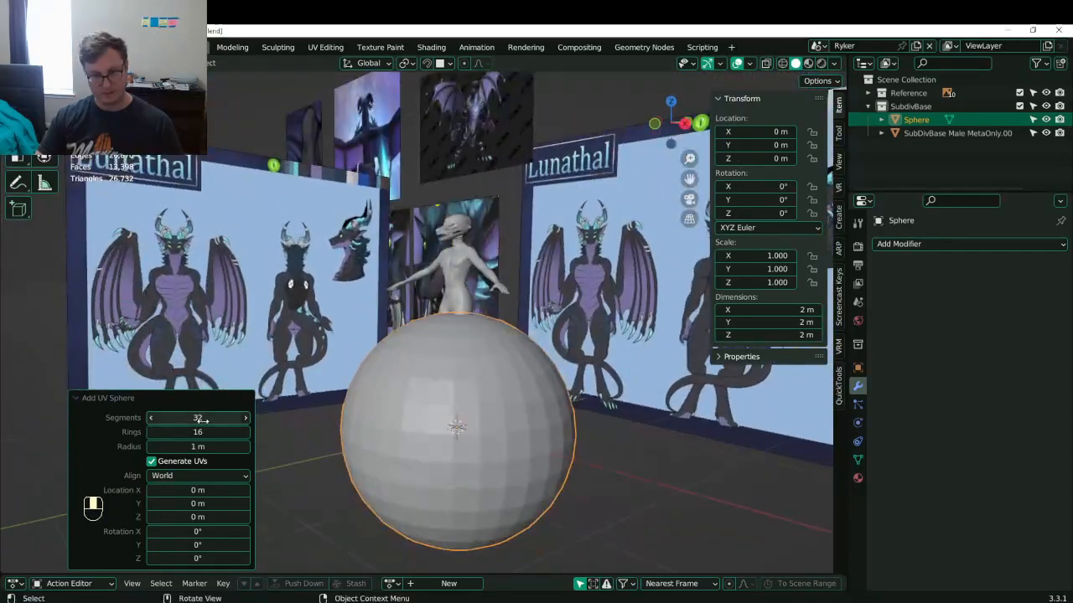
key("Return")
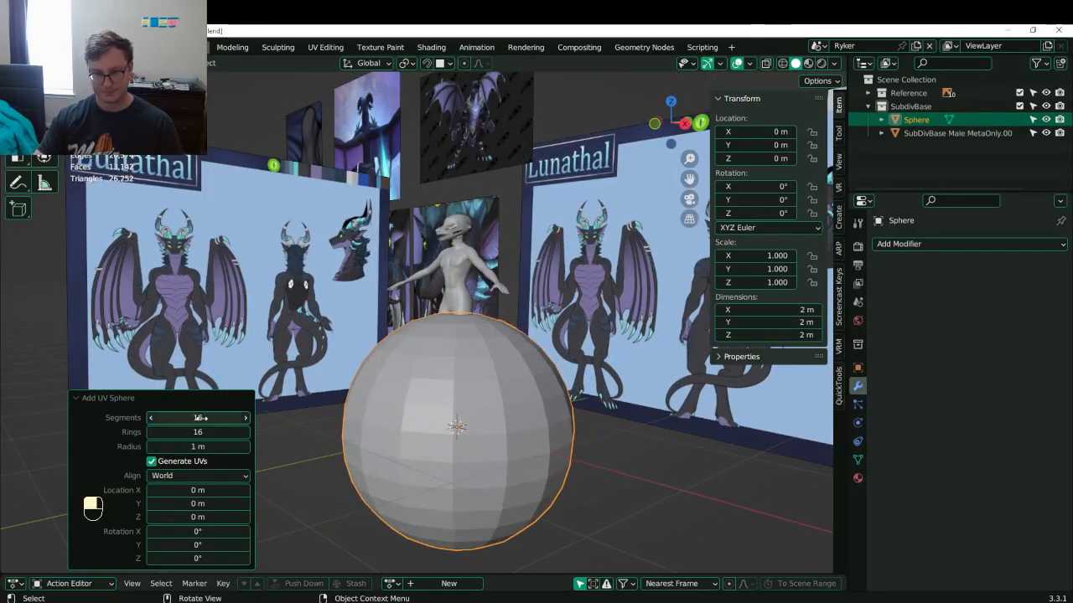
- Shade the sphere smooth and save the file
middle_click_drag(414, 323, 330, 402)
scroll(387, 385, "down", 2)
right_click(361, 365)
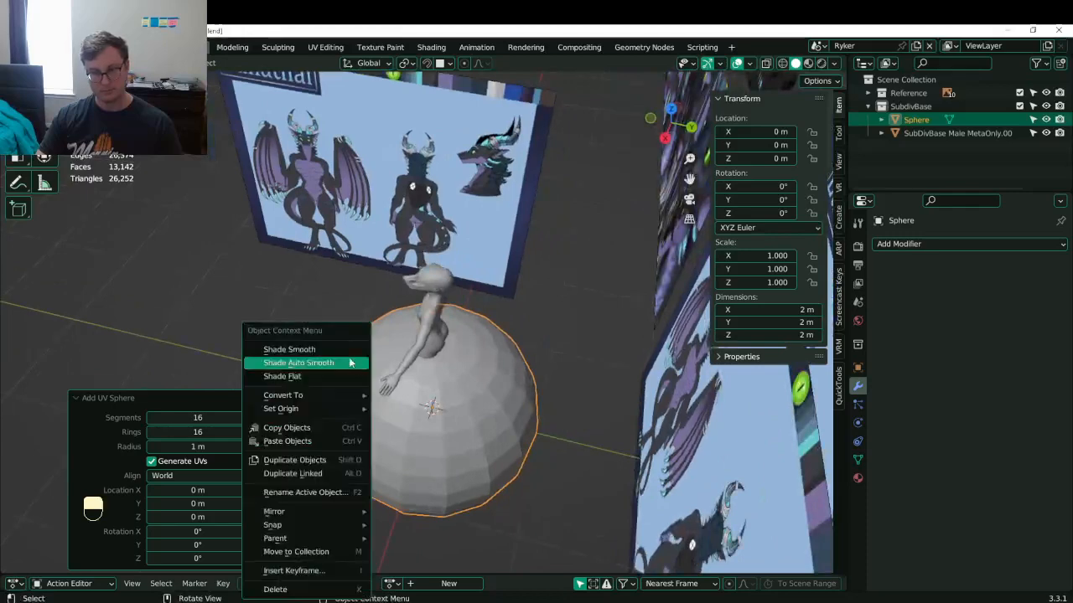
left_click(343, 349)
middle_click_drag(343, 349, 373, 323)
key("ctrl+s")
- Rotate the sphere 90° about X (rx90) and scale it down to about 0.199
key("Tab")
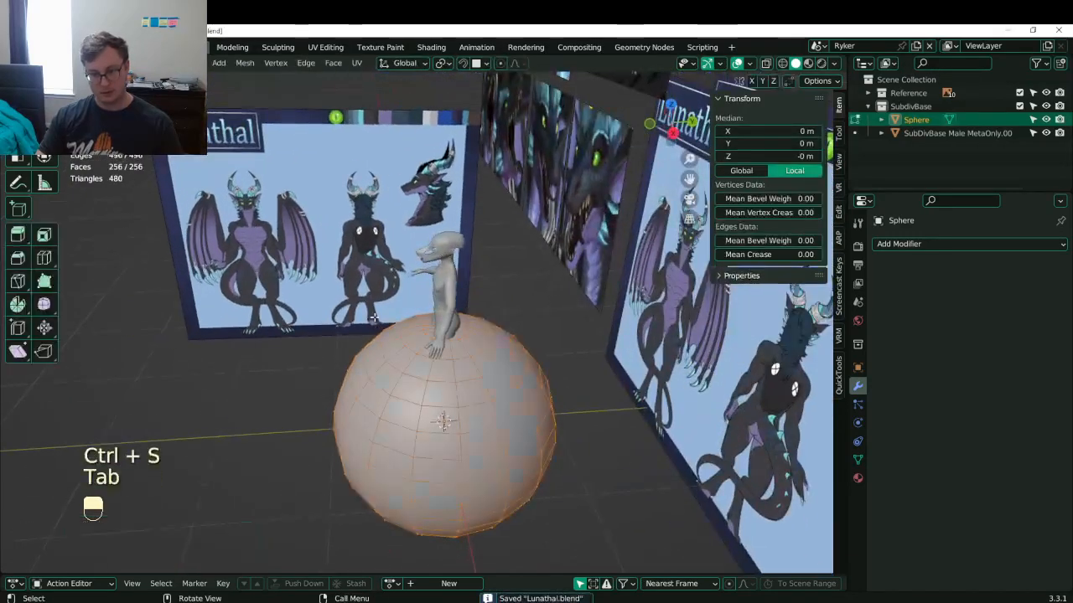
type("rx90")
key("Return")
key("Tab")
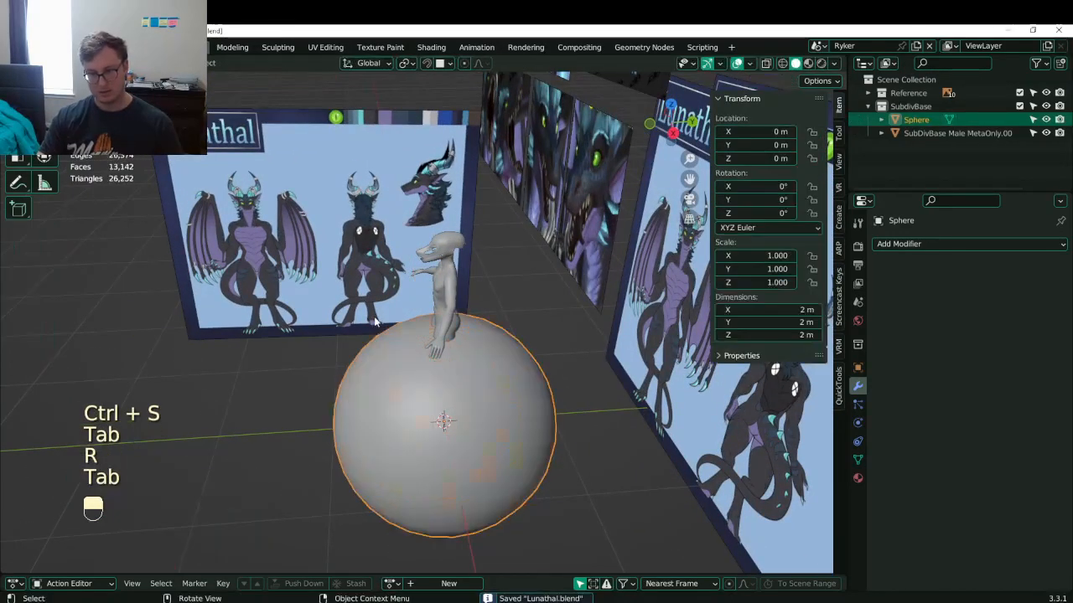
key("KP_3")
key("Tab")
key("s")
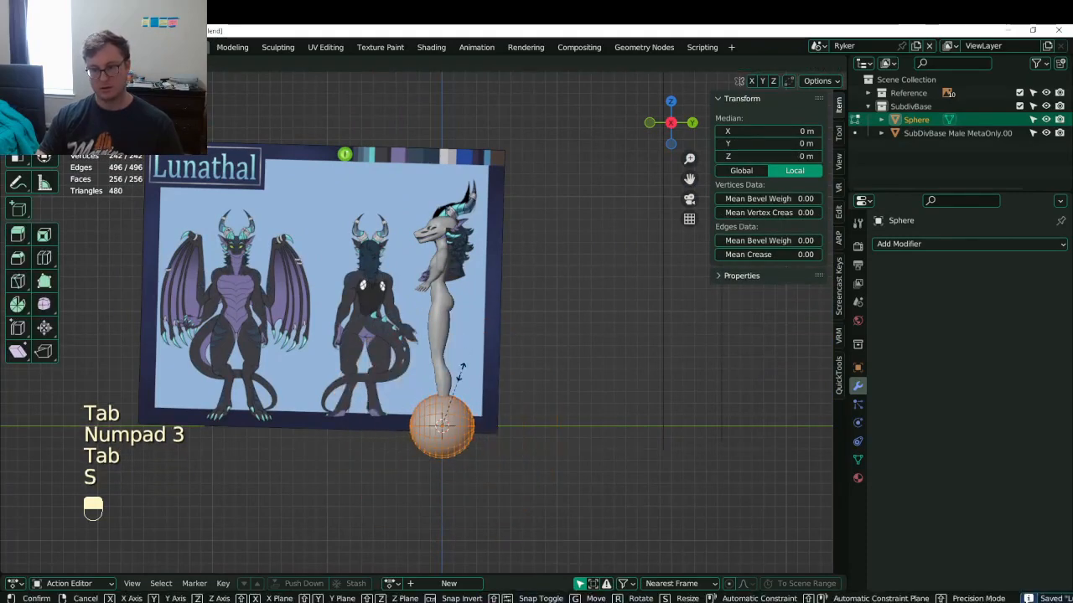
left_click(463, 371)
key("s")
left_click(448, 415)
- Move the sphere up from the neck into the dragon's eye area
key("g")
left_click(440, 238)
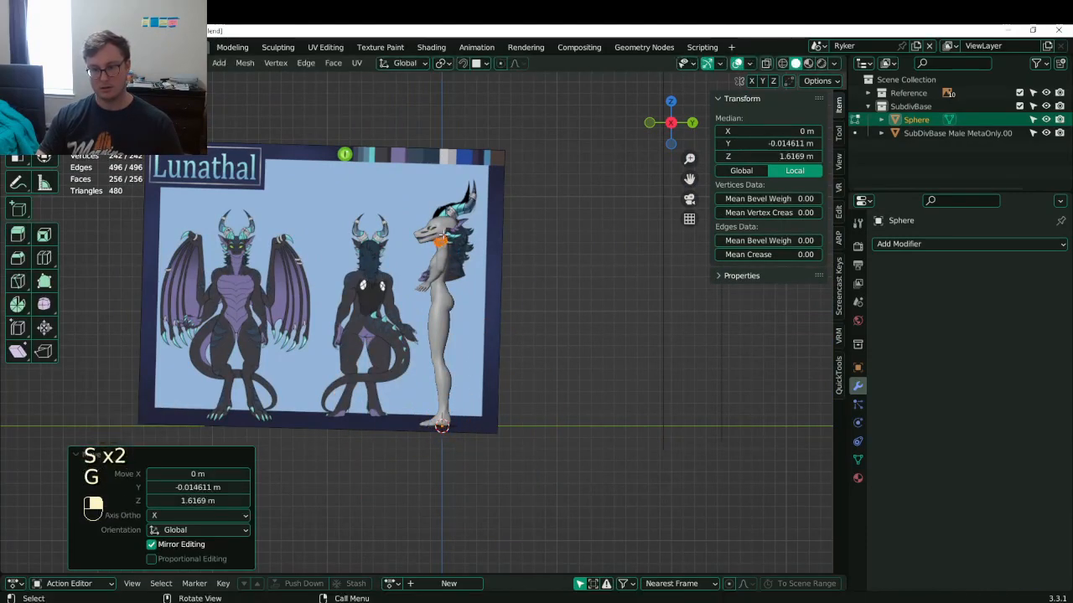
middle_click_drag(440, 238, 429, 276, "shift")
scroll(429, 277, "up", 11)
middle_click_drag(503, 92, 477, 344, "shift")
scroll(475, 360, "up", 5)
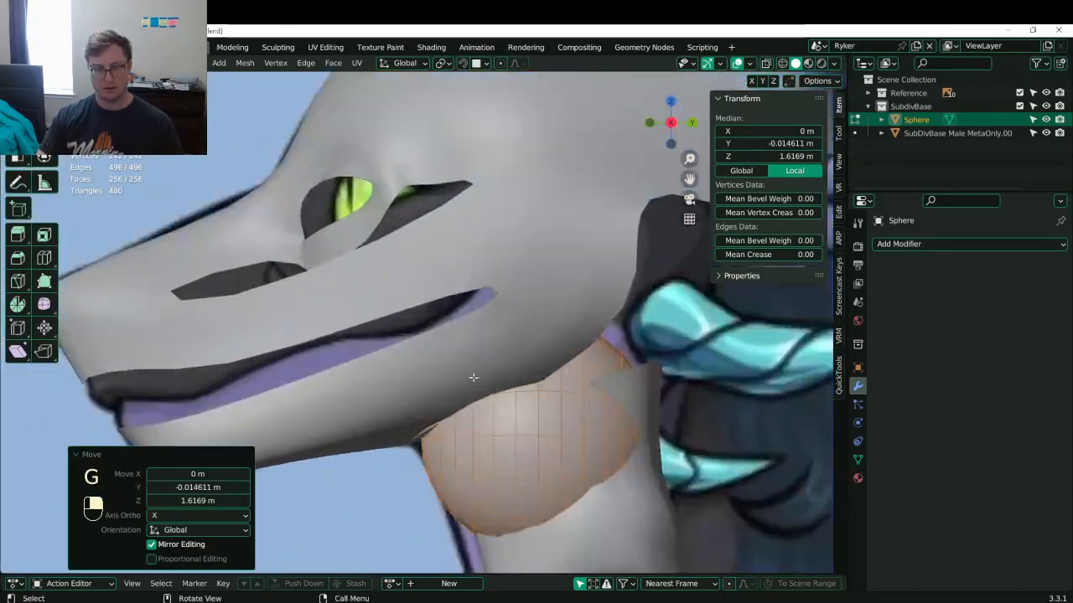
key("g")
left_click(401, 199)
middle_click_drag(401, 200, 440, 307, "shift")
key("g")
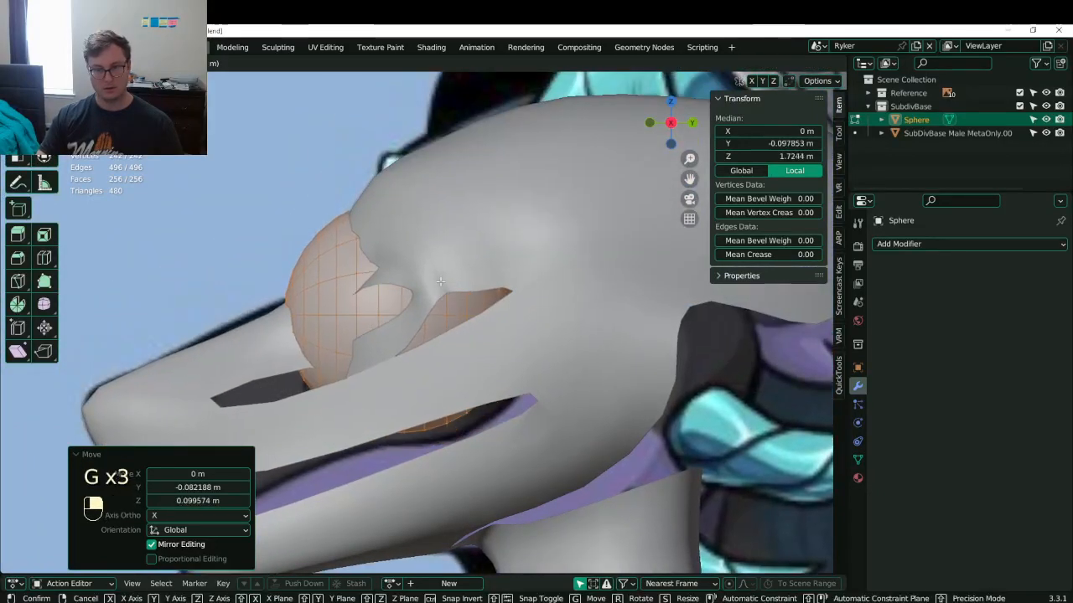
left_click(486, 255)
- With X-ray on, shrink the eyeball to about 0.48 and position it over the reference eye in material preview
key("alt+z")
key("s")
left_click(471, 288)
key("g")
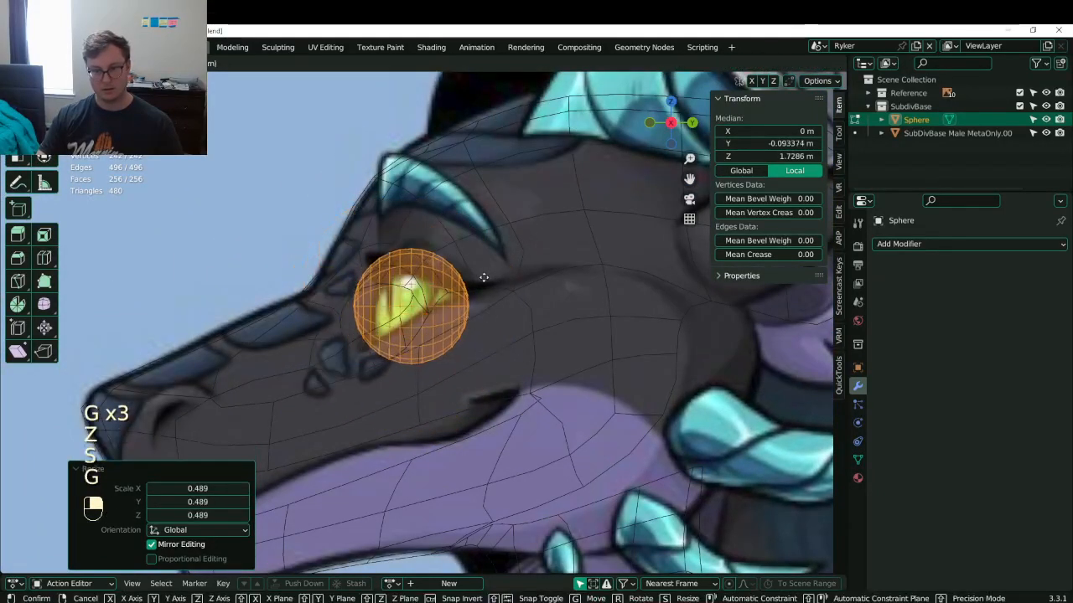
left_click(486, 280)
key("z")
left_click(470, 371)
key("g")
left_click(414, 369)
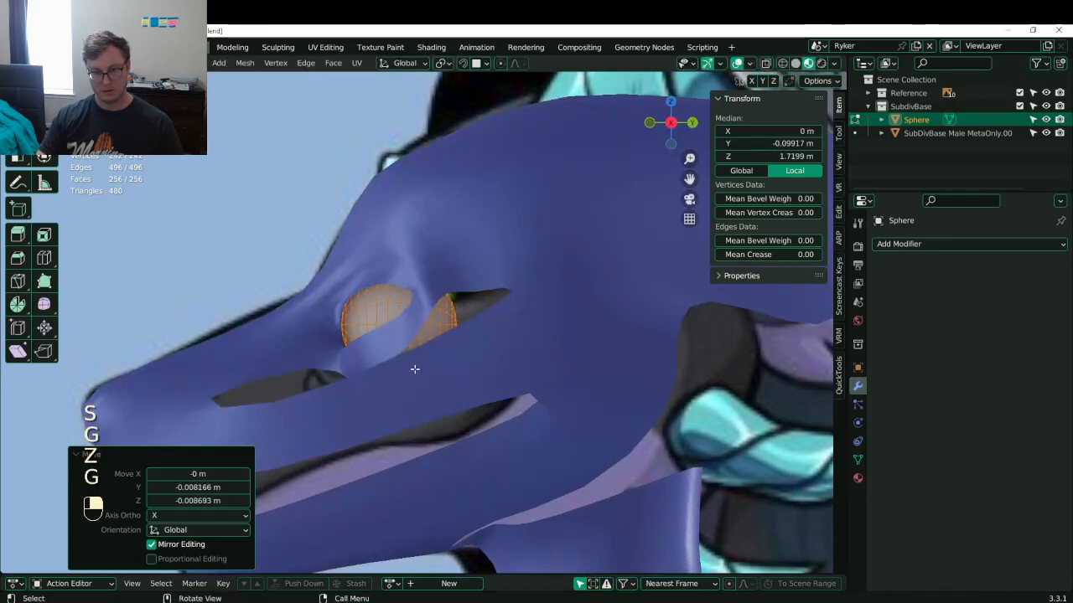
- Remove the SkinBase material from the body mesh
key("KP_1")
scroll(422, 366, "down", 6)
middle_click_drag(570, 306, 444, 293, "shift")
scroll(478, 292, "up", 3)
key("Tab")
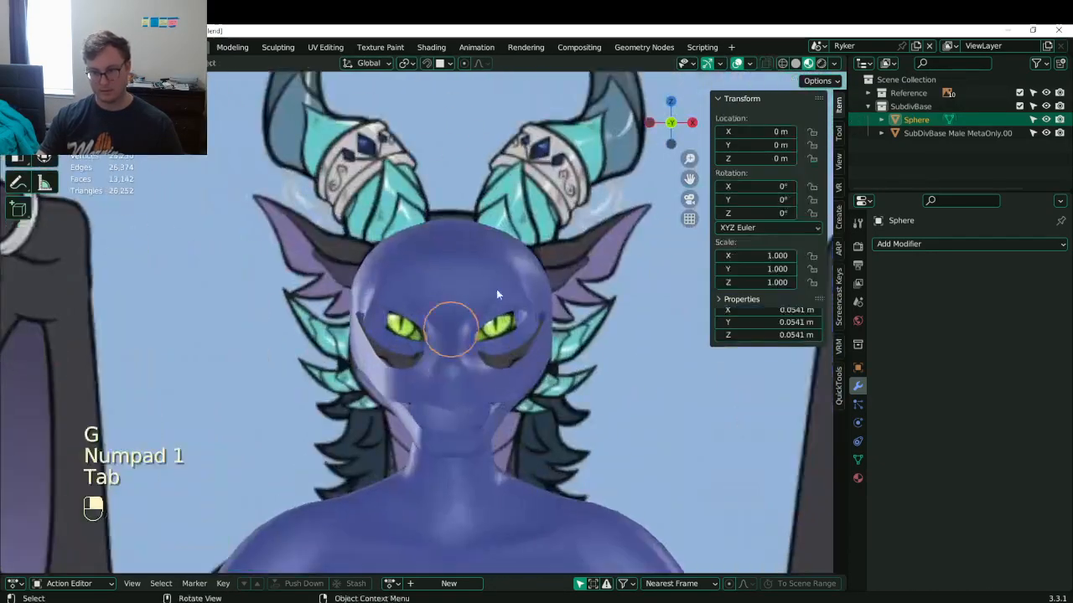
left_click(496, 289)
left_click(858, 477)
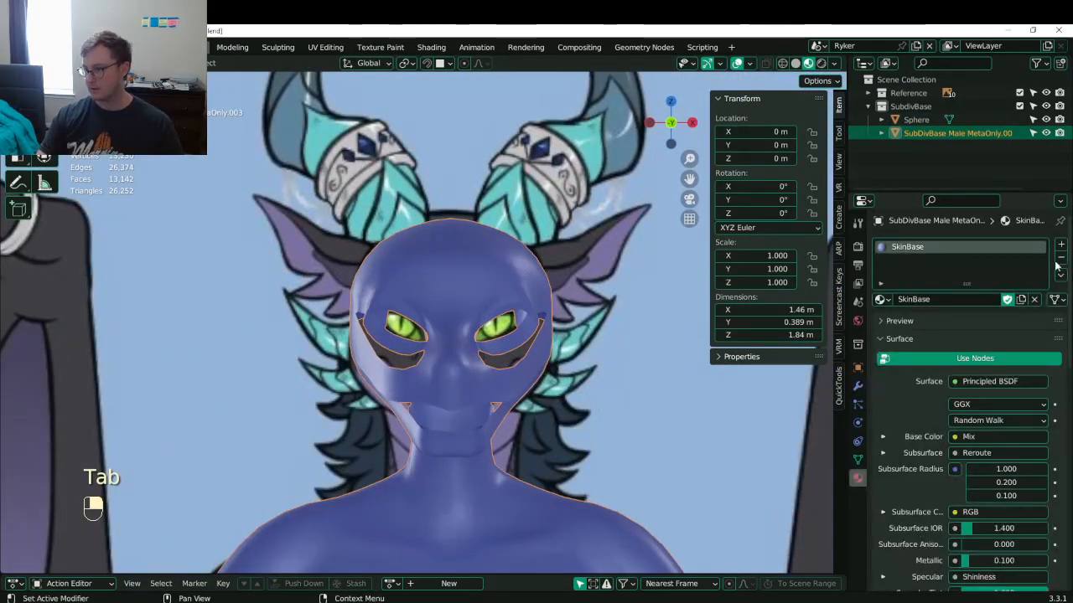
left_click(1060, 257)
scroll(591, 356, "up", 6)
scroll(524, 344, "down", 4)
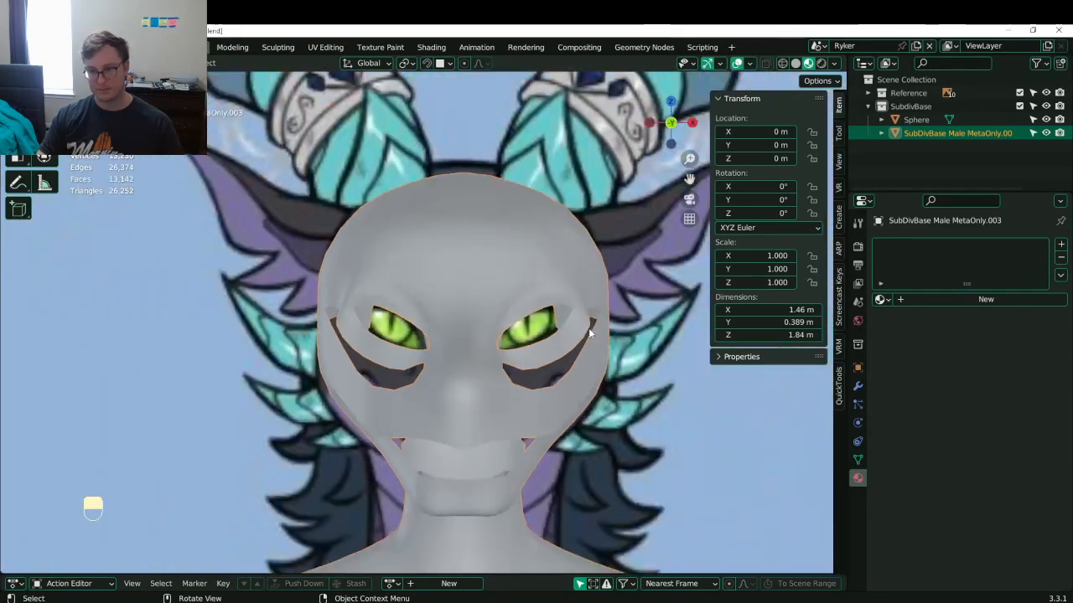
- Select all of the eyeball's vertices and shift it along X in front view
middle_click_drag(589, 334, 484, 361)
left_click(450, 363)
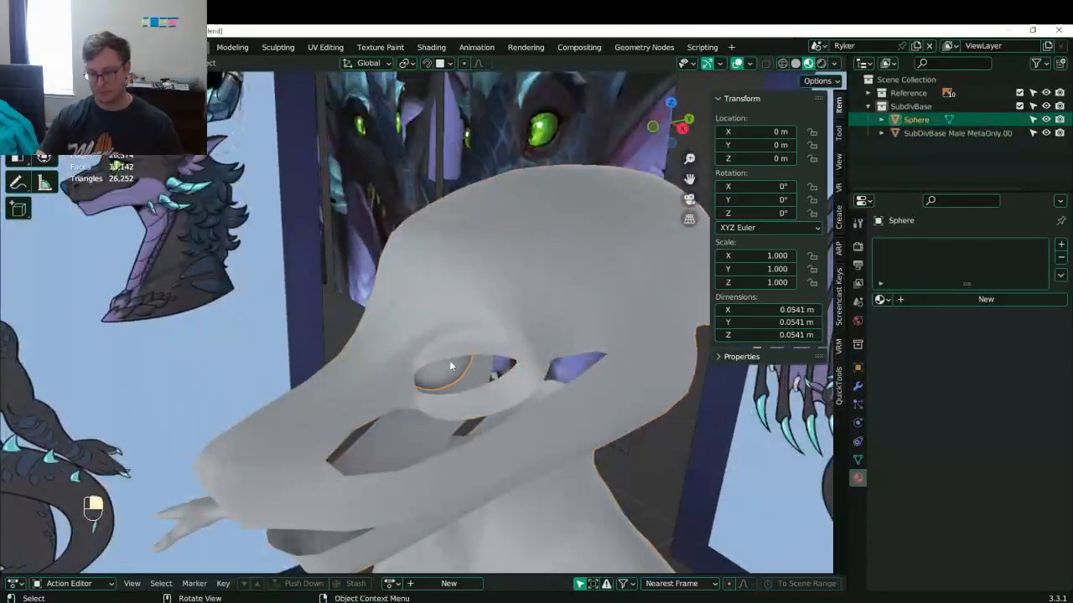
key("KP_1")
key("Tab")
key("a")
scroll(537, 335, "up", 6)
key("g")
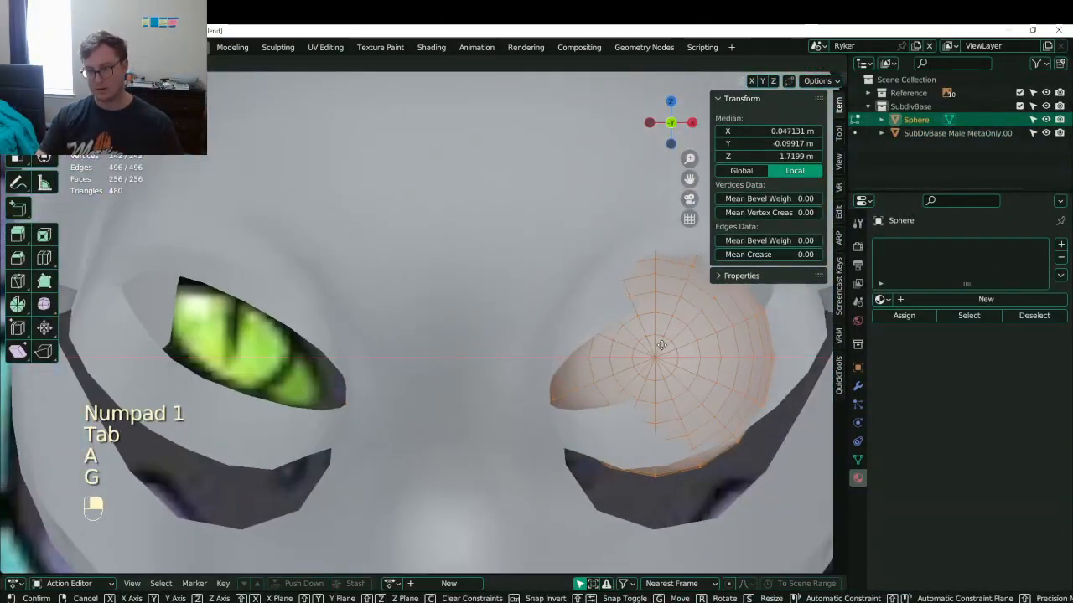
left_click(662, 345)
middle_click_drag(662, 345, 538, 356)
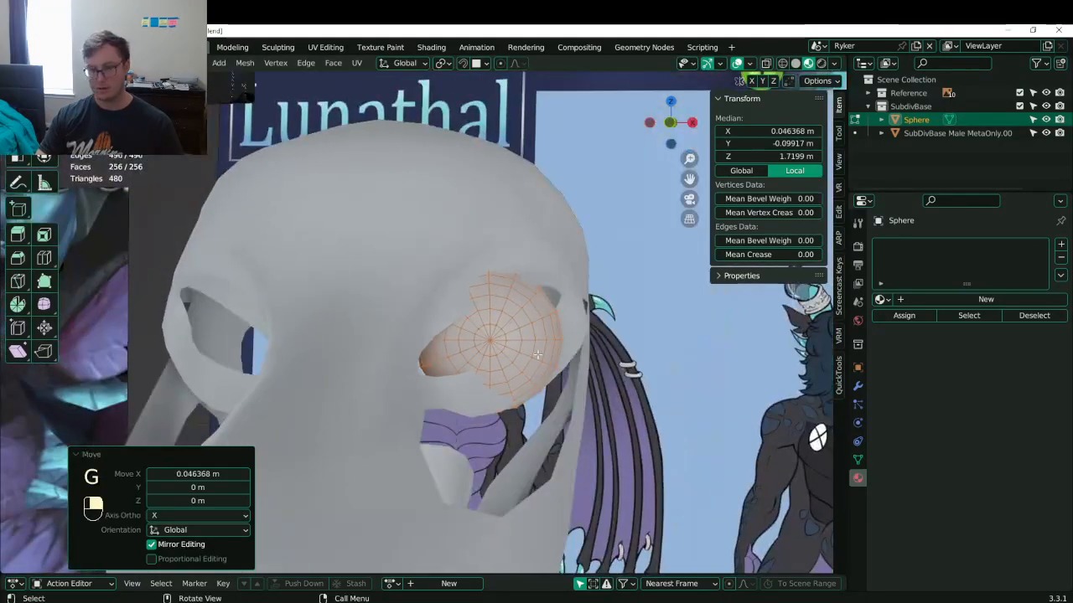
- Resize the eyeball against the reference, return to solid shading, and save
key("z")
key("KP_1")
scroll(545, 343, "up", 7)
key("g")
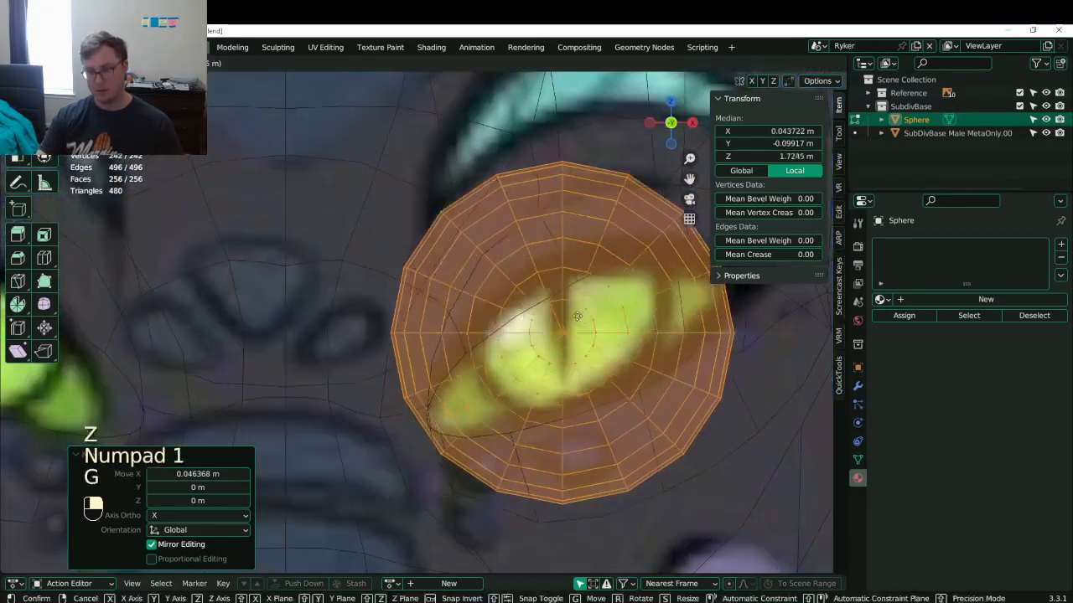
key("s")
left_click(592, 388)
scroll(592, 388, "down", 4)
key("Tab")
key("z")
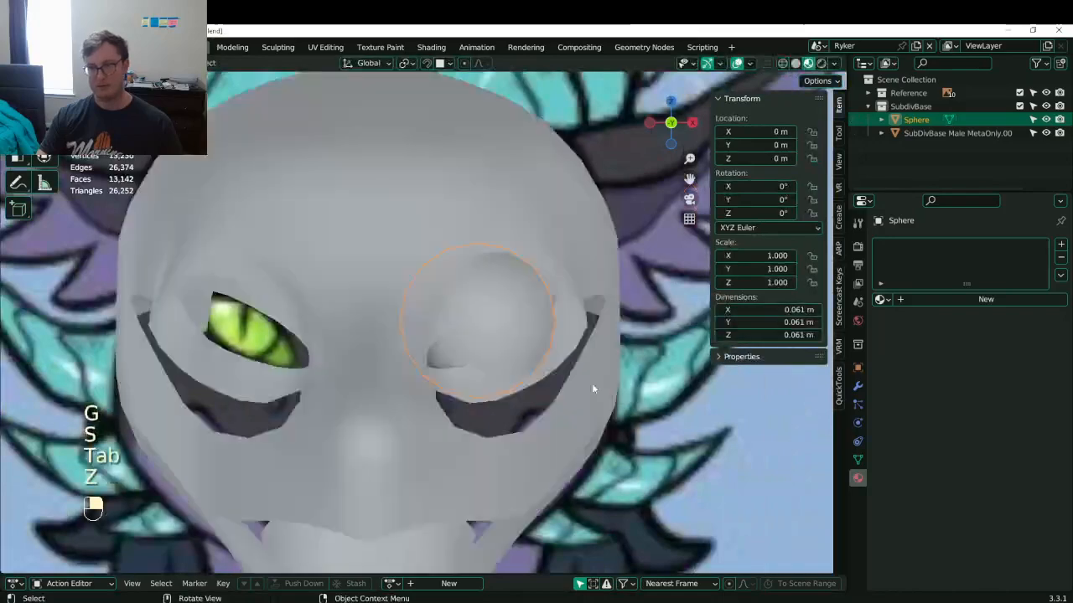
middle_click_drag(592, 388, 430, 372)
key("ctrl+s")
- Push the eyeball deeper into the socket along the Y axis
key("Tab")
key("g")
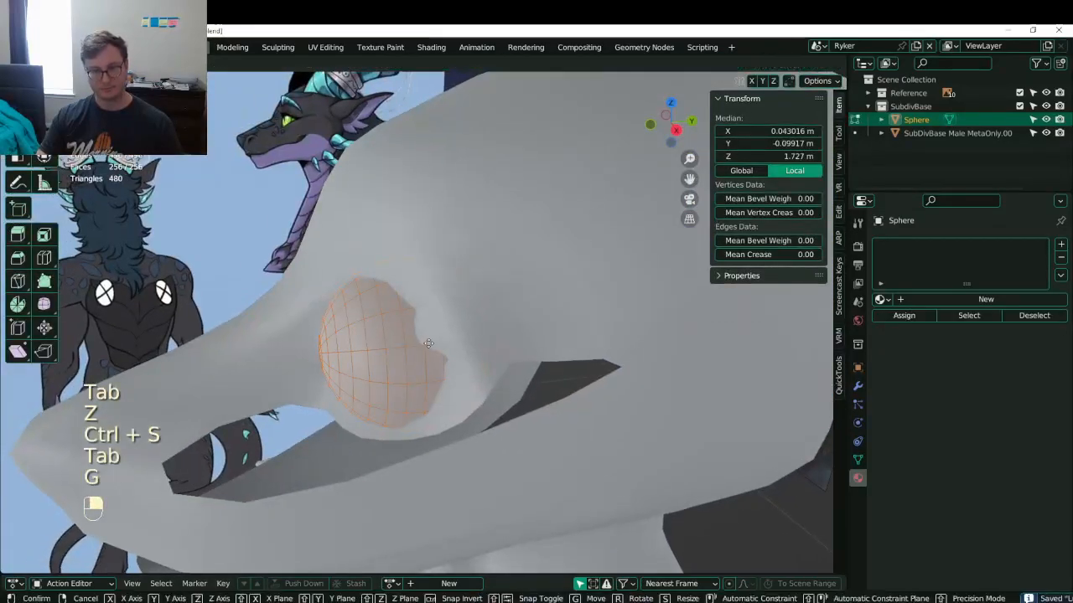
key("y")
left_click(450, 338)
middle_click_drag(451, 339, 508, 361)
key("g")
key("y")
left_click(510, 343)
- Enter Edit Mode on the body mesh and select an eyelid vertex
key("Tab")
left_click(513, 262)
middle_click_drag(513, 262, 494, 257)
key("Tab")
middle_click_drag(494, 256, 396, 288)
left_click(465, 261)
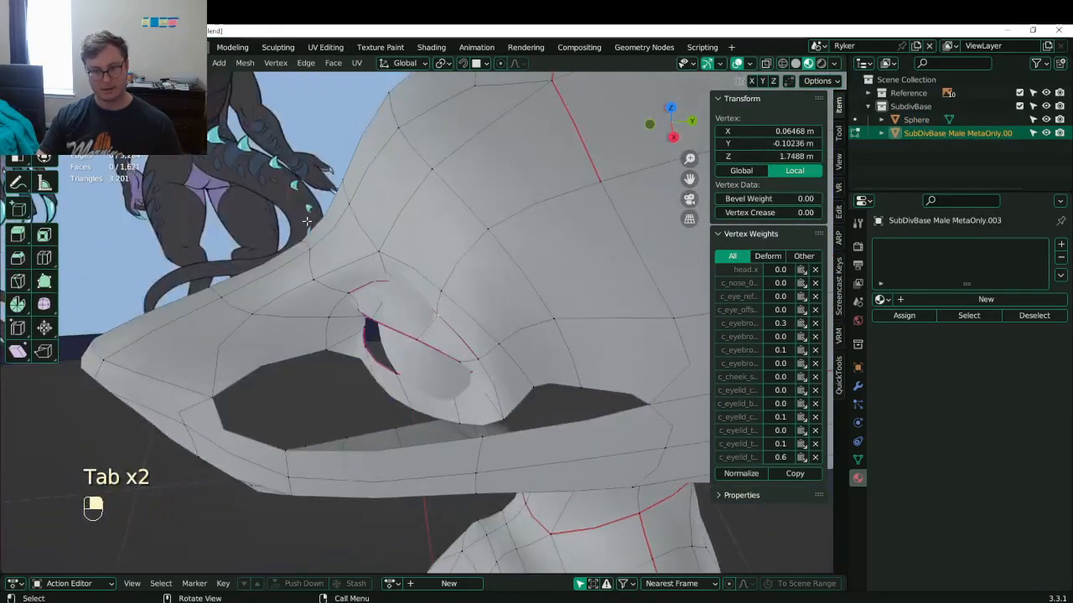
- Pull the upper eyelid edge back along Y, rotate it around Z, and nudge it along Y again
left_click(393, 282)
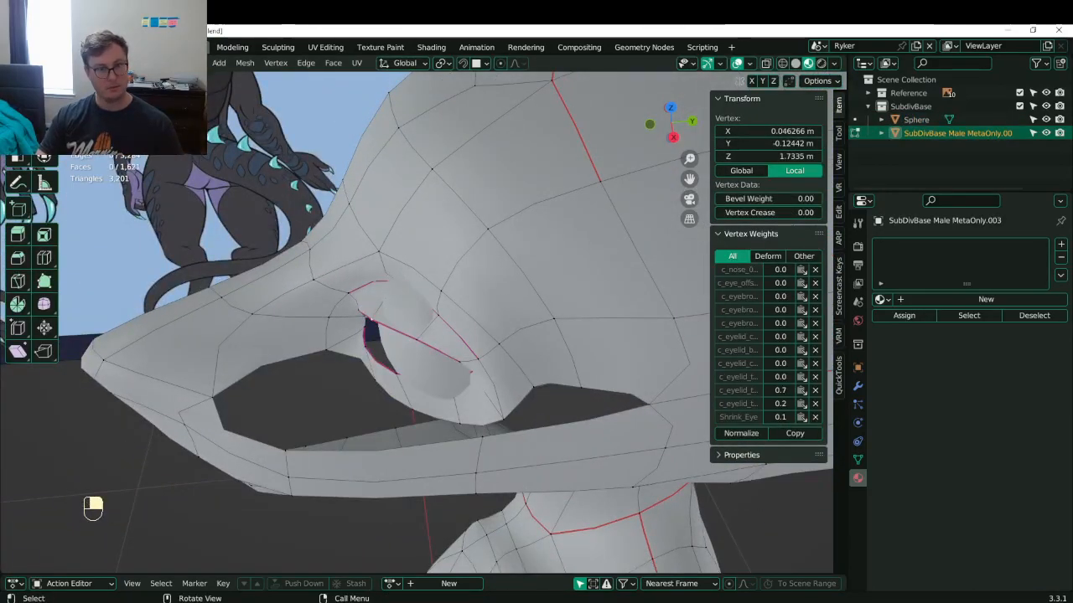
left_click(406, 322)
left_click(434, 310)
key("g")
key("y")
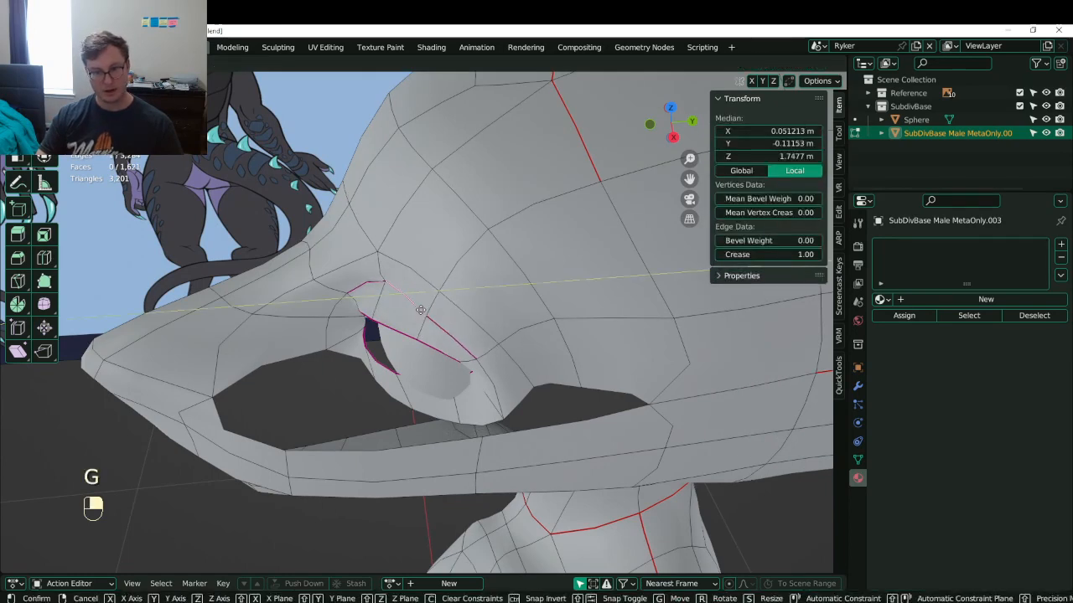
left_click(422, 310)
key("r")
key("z")
left_click(449, 335)
key("g")
middle_click_drag(448, 336, 512, 379)
key("y")
left_click(436, 316)
- Shift another eyelid edge along Y and the lower eyelid edge along X
left_click(387, 273)
key("g")
key("y")
left_click(380, 272)
left_click(470, 352)
key("g")
key("x")
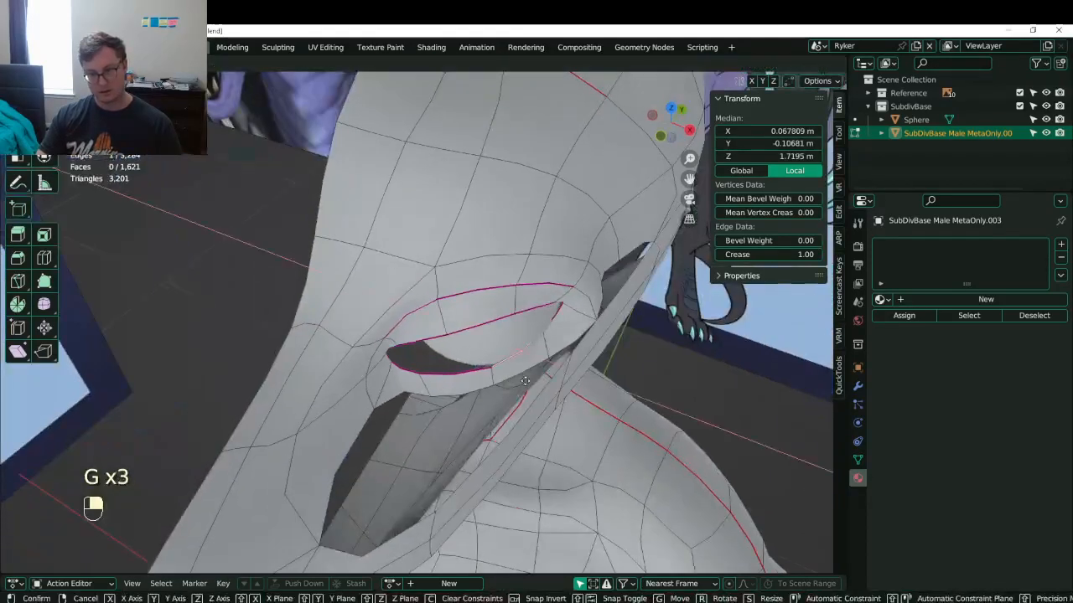
left_click(419, 363)
middle_click_drag(419, 364, 381, 328)
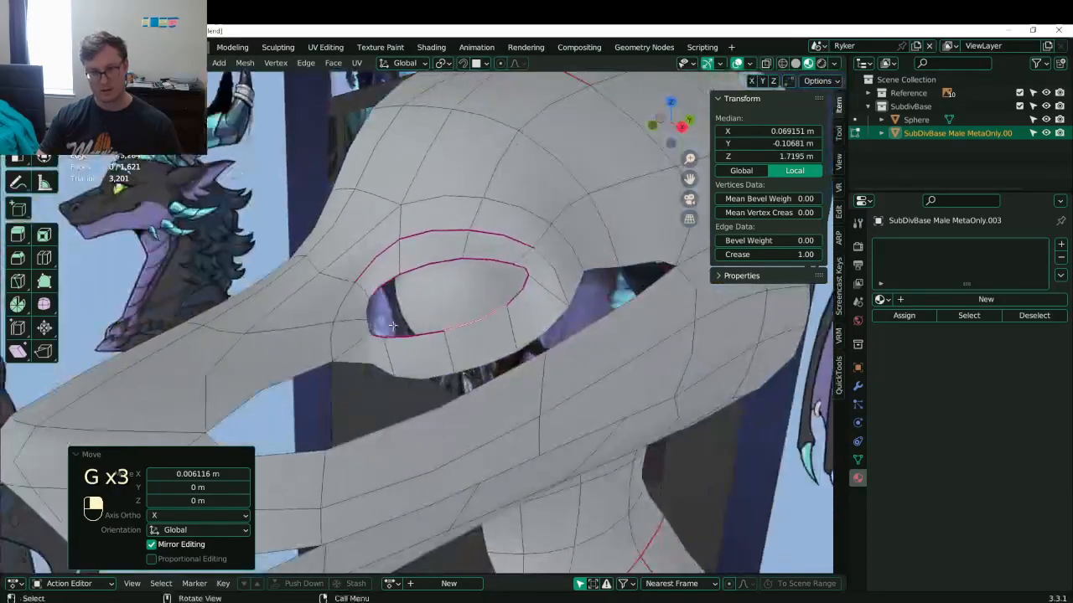
- Edit the eyeball sphere and nudge all its vertices slightly, then along X and Y
key("Tab")
left_click(474, 297)
middle_click_drag(474, 297, 522, 357)
key("Tab")
key("a")
key("g")
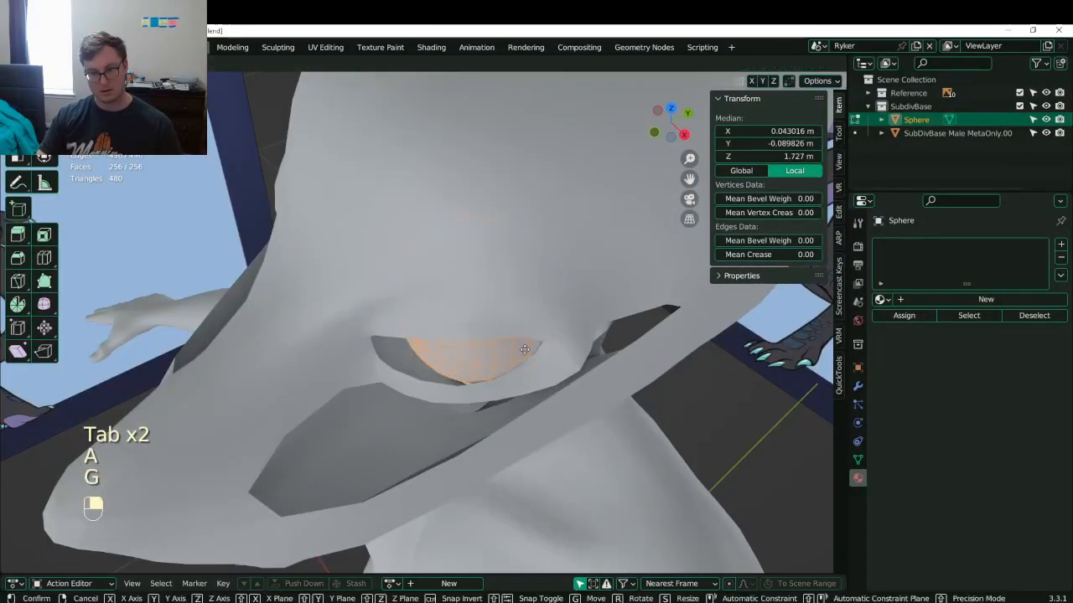
left_click(517, 355)
key("g")
key("x")
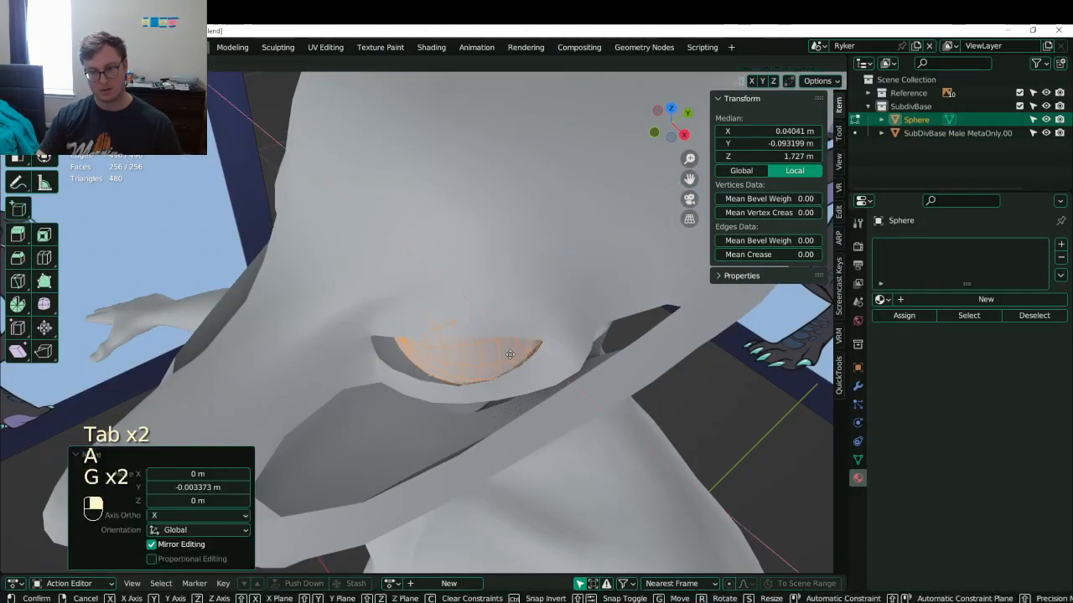
left_click(510, 354)
key("g")
key("y")
left_click(505, 355)
- Return to the eyeball edit and settle it into the socket with another Y move
middle_click_drag(505, 355, 533, 305)
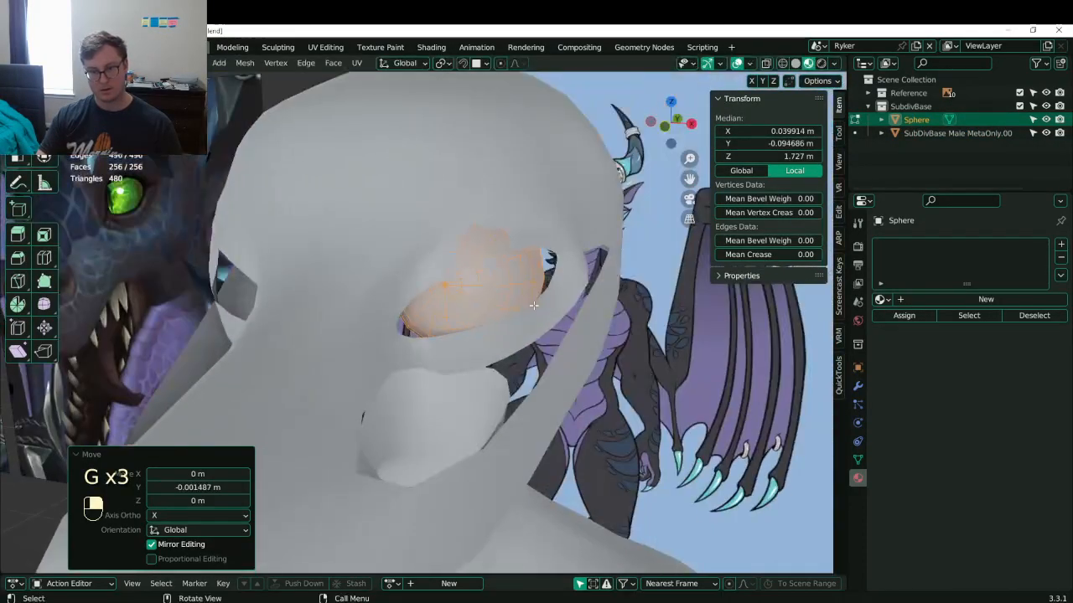
key("Tab")
left_click(517, 208)
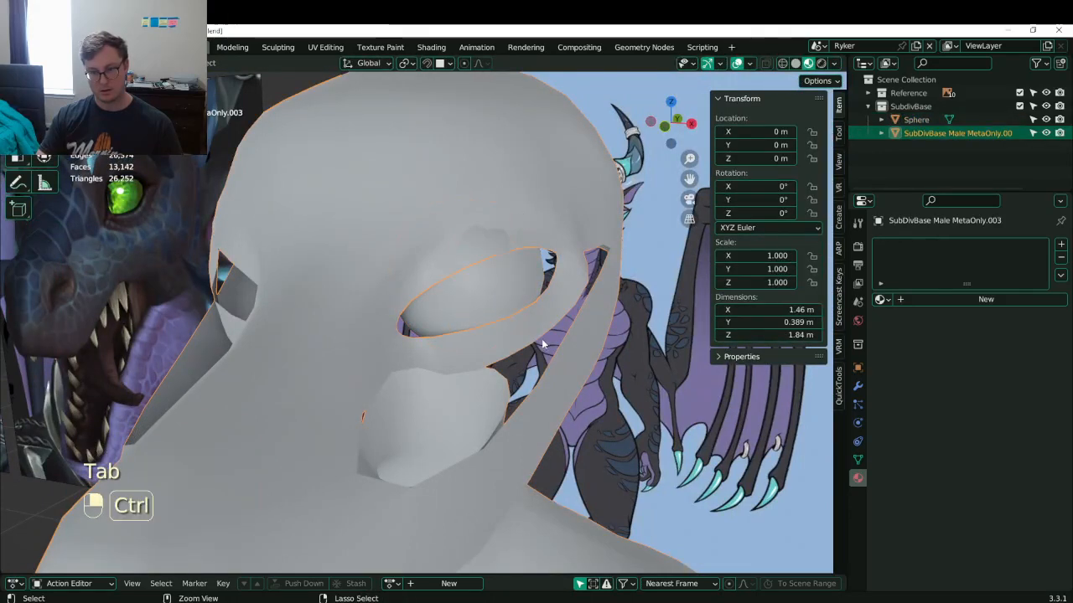
key("ctrl+z")
key("ctrl+z")
key("ctrl+z")
middle_click_drag(542, 339, 455, 342)
key("g")
key("y")
left_click(453, 344)
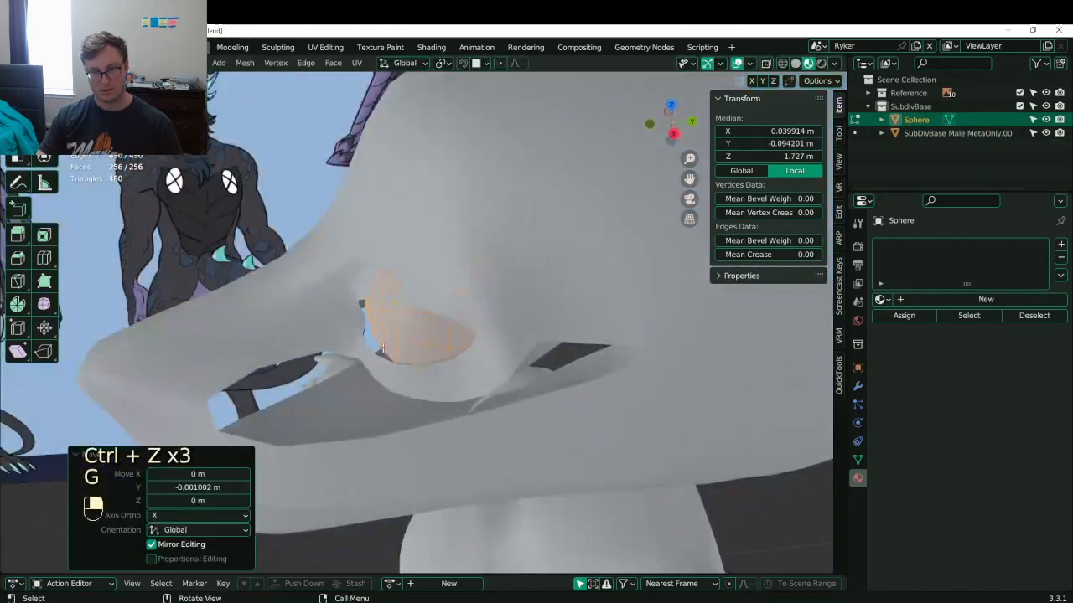
- Back in the body mesh, reposition two selected eyelid edges around the eyeball
key("Tab")
left_click(438, 278)
key("Tab")
middle_click_drag(437, 278, 406, 323)
left_click(404, 351, "shift")
key("g")
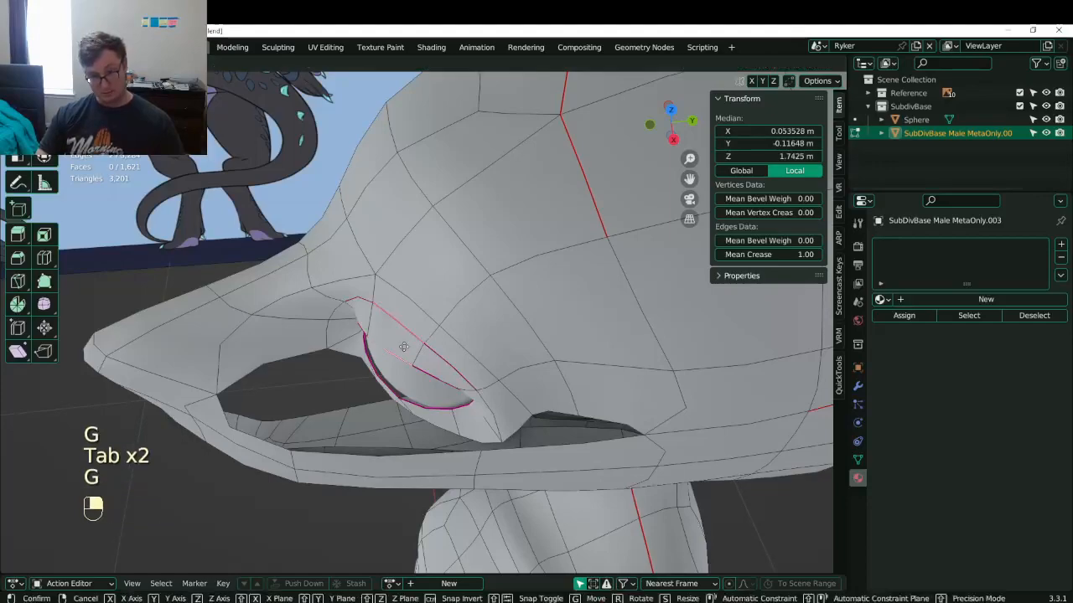
left_click(405, 355)
middle_click_drag(405, 356, 453, 318)
key("g")
left_click(503, 378)
- Select the whole eyelid edge loop from the front view and save Lunathal.blend
left_click(424, 359)
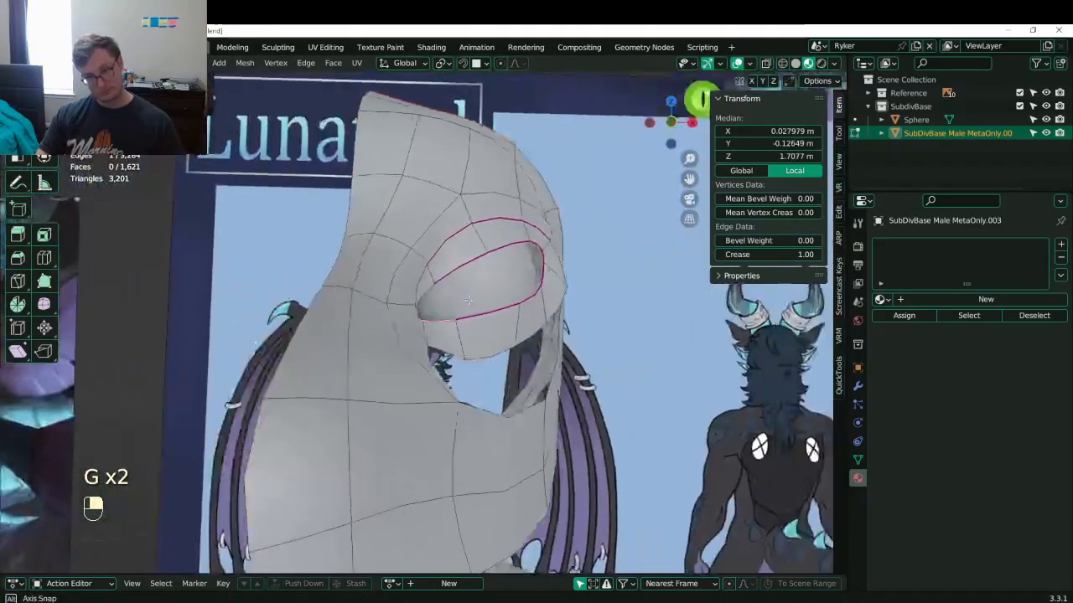
key("KP_1")
scroll(472, 294, "up", 3)
scroll(476, 295, "up", 2)
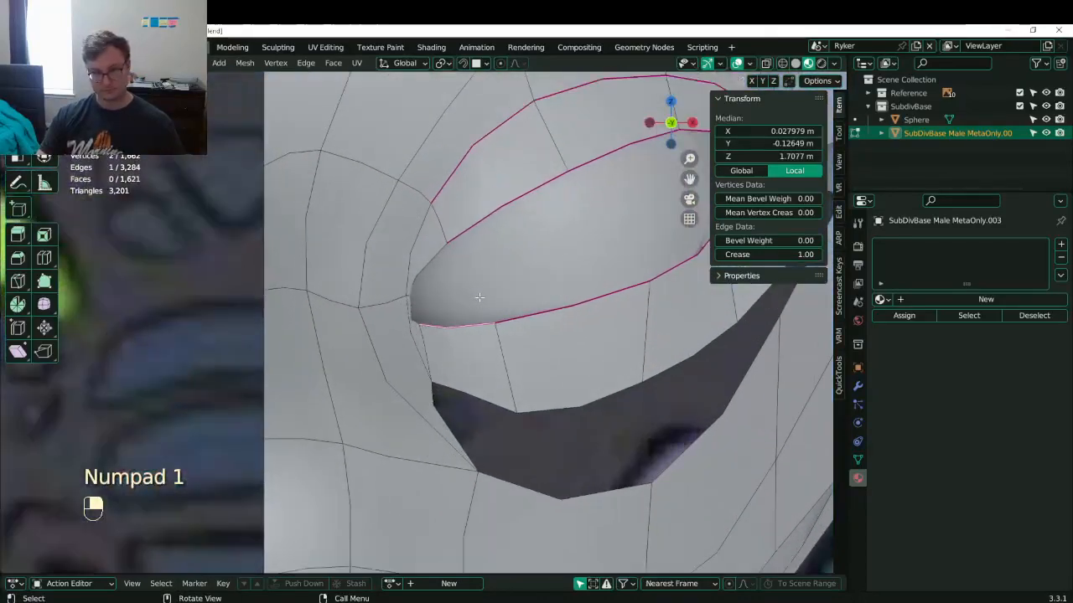
left_click(470, 254, "alt+shift")
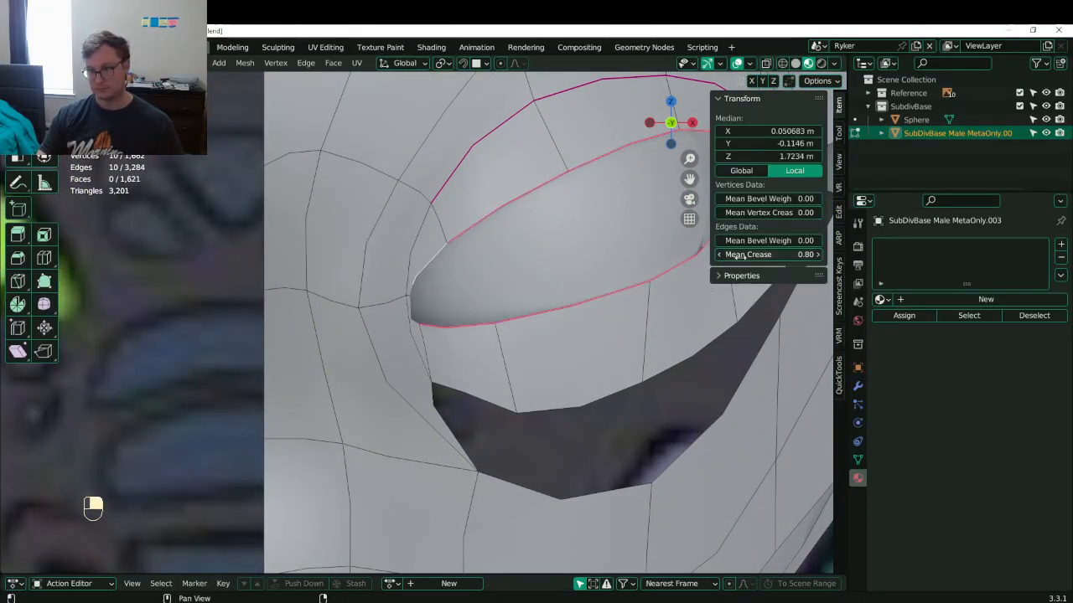
middle_click_drag(536, 277, 485, 307)
scroll(457, 291, "down", 4)
key("ctrl+s")
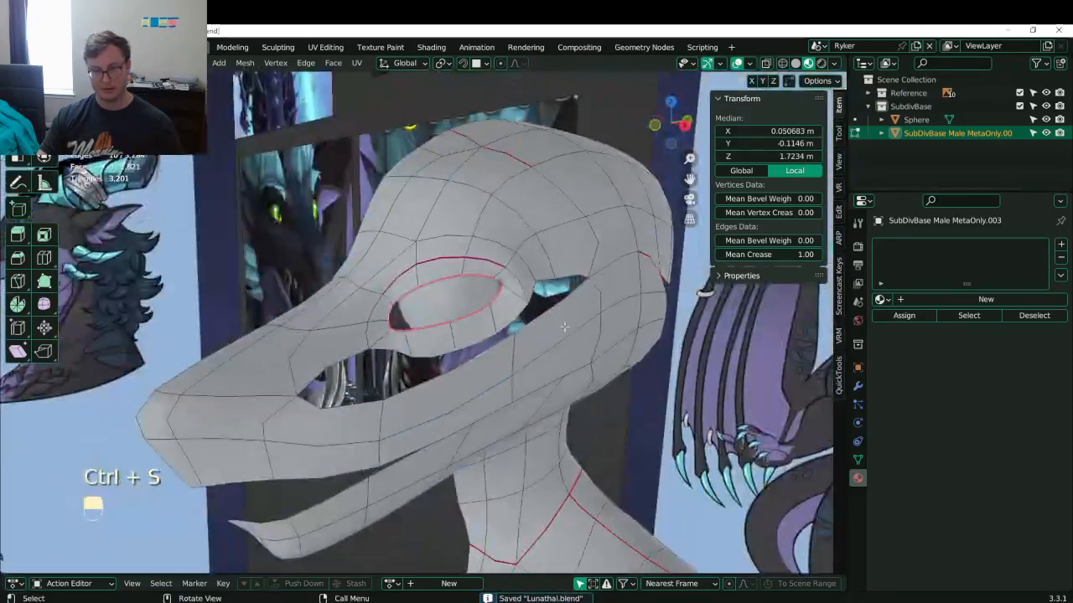
- Reshape a lower-eyelid edge and an edge at the eye's outer corner
middle_click_drag(564, 327, 466, 340)
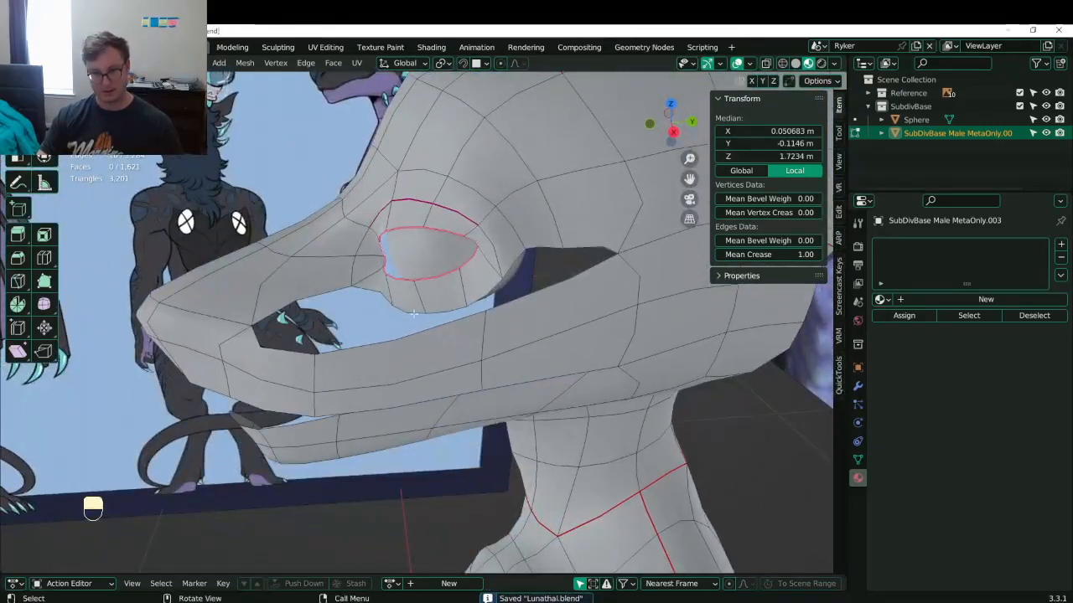
left_click(413, 314)
middle_click_drag(413, 314, 548, 304)
key("g")
left_click(408, 318)
key("g")
left_click(553, 302)
left_click(484, 278)
key("g")
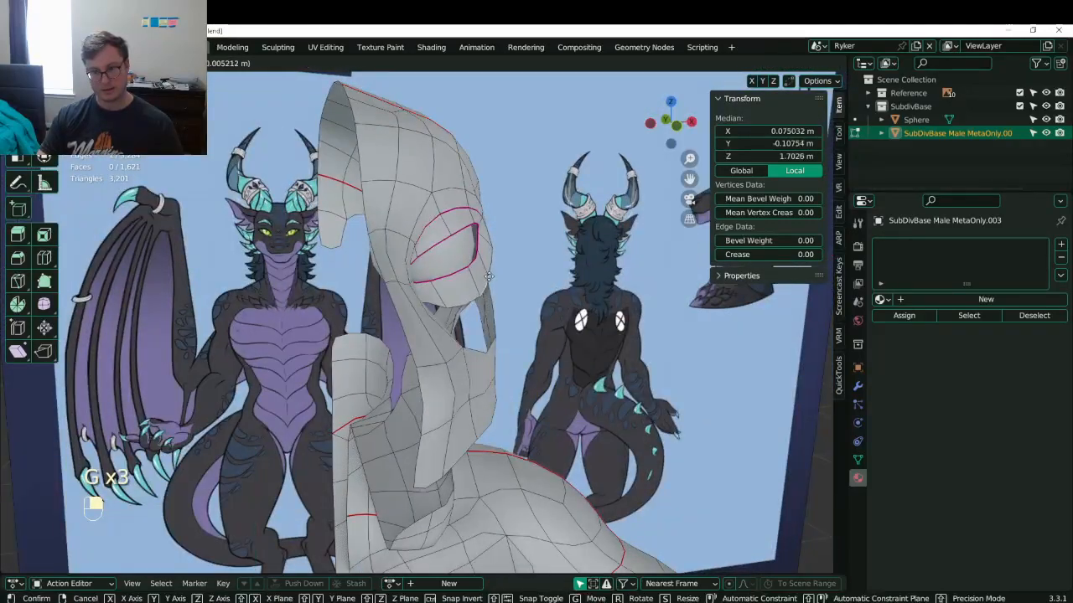
left_click(487, 276)
- Zoomed in on the eye, move a vertex behind the eye upward and shift an eyelid vertex
middle_click_drag(487, 276, 315, 257)
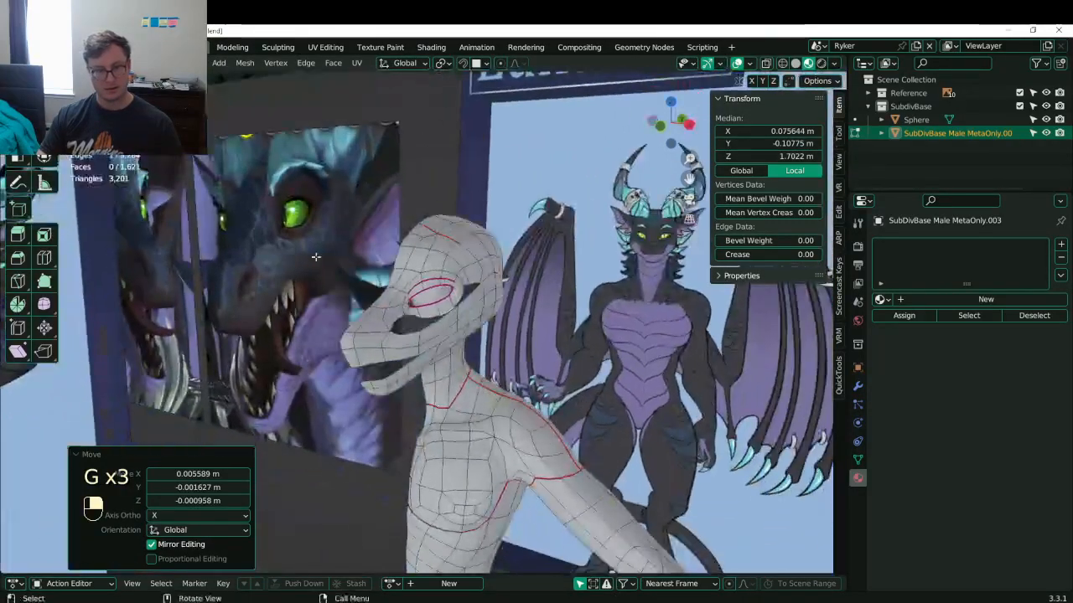
scroll(337, 196, "up", 4)
middle_click_drag(336, 196, 312, 300, "shift")
scroll(377, 335, "up", 4)
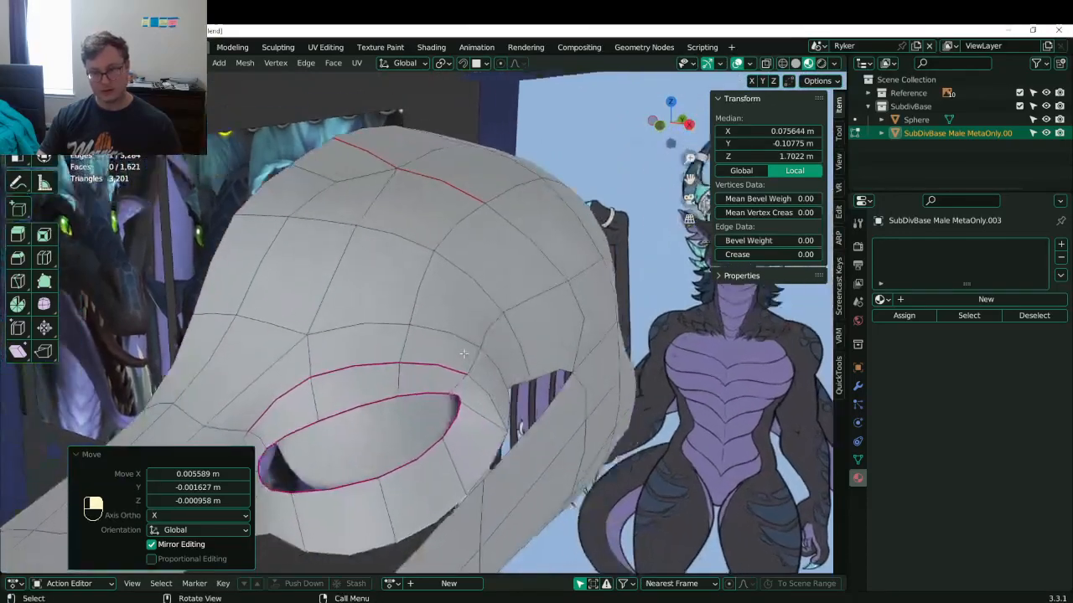
middle_click_drag(488, 421, 461, 319, "shift")
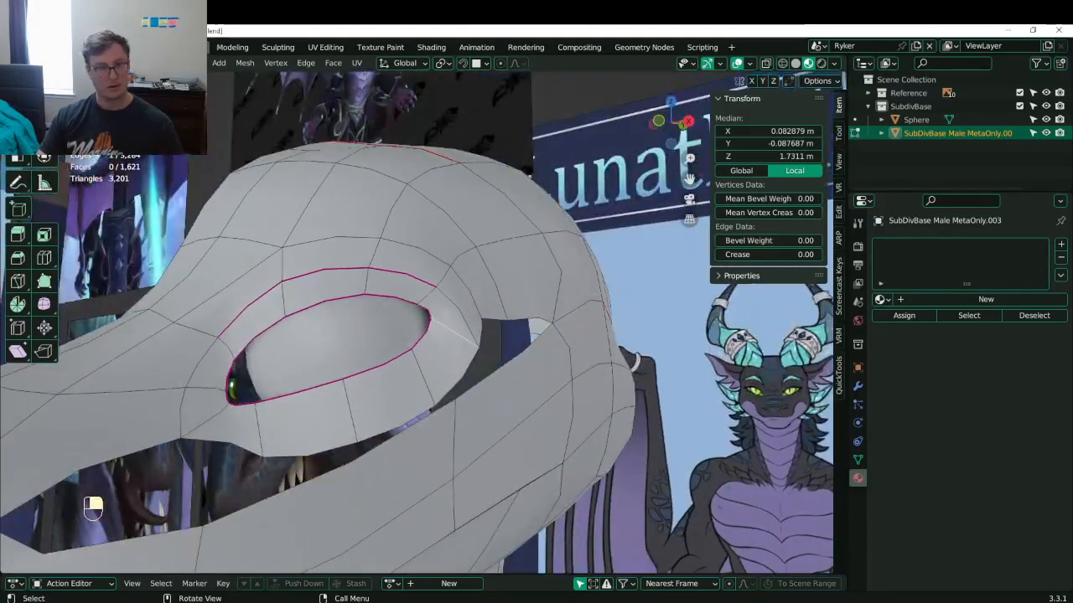
left_click(461, 330)
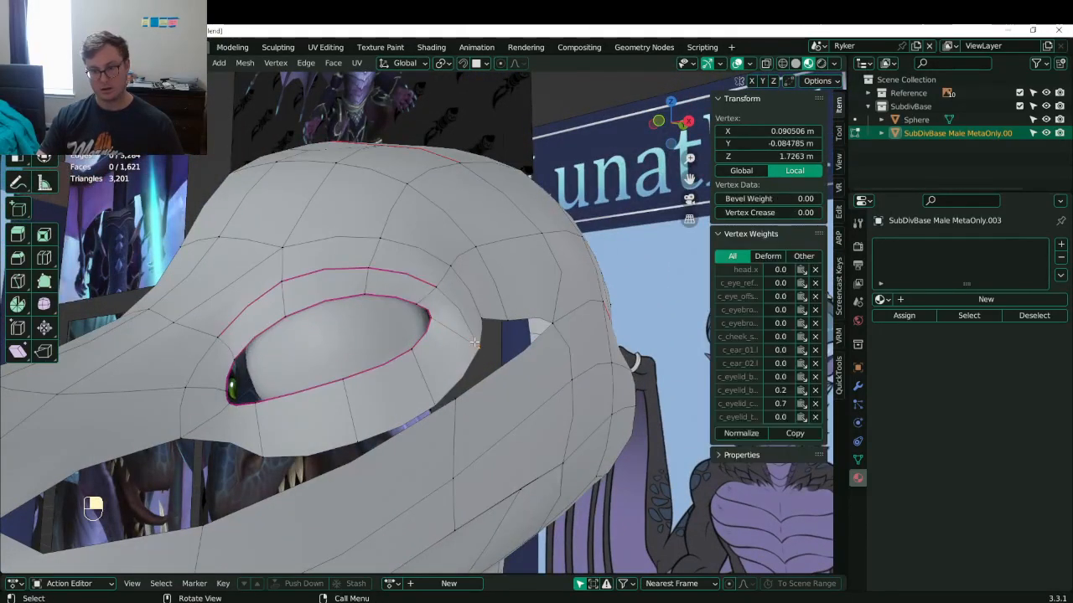
key("g")
left_click(472, 306)
left_click(580, 276, "shift")
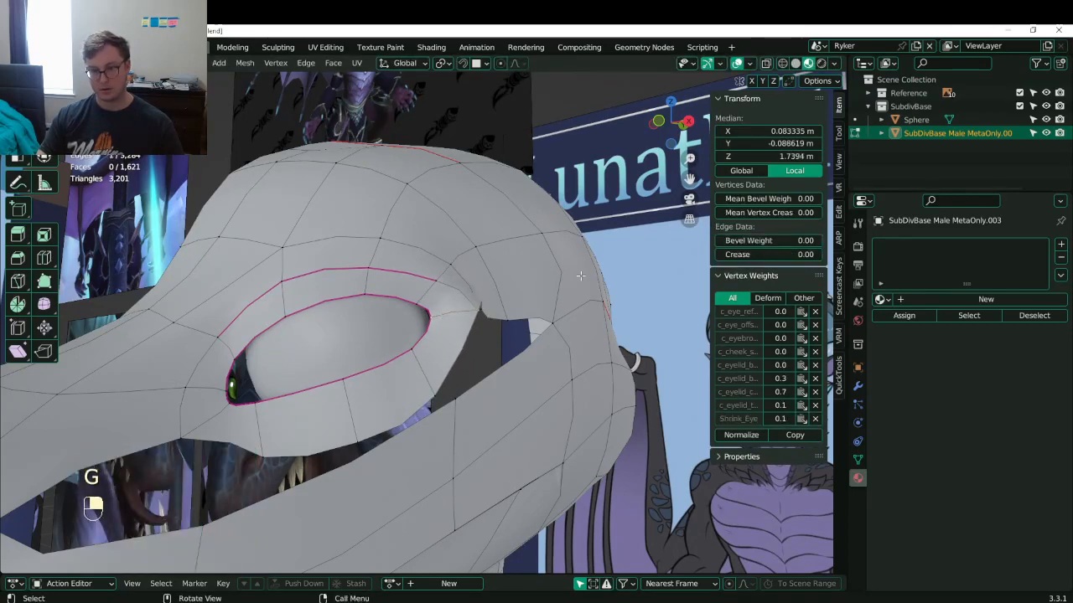
left_click(462, 307)
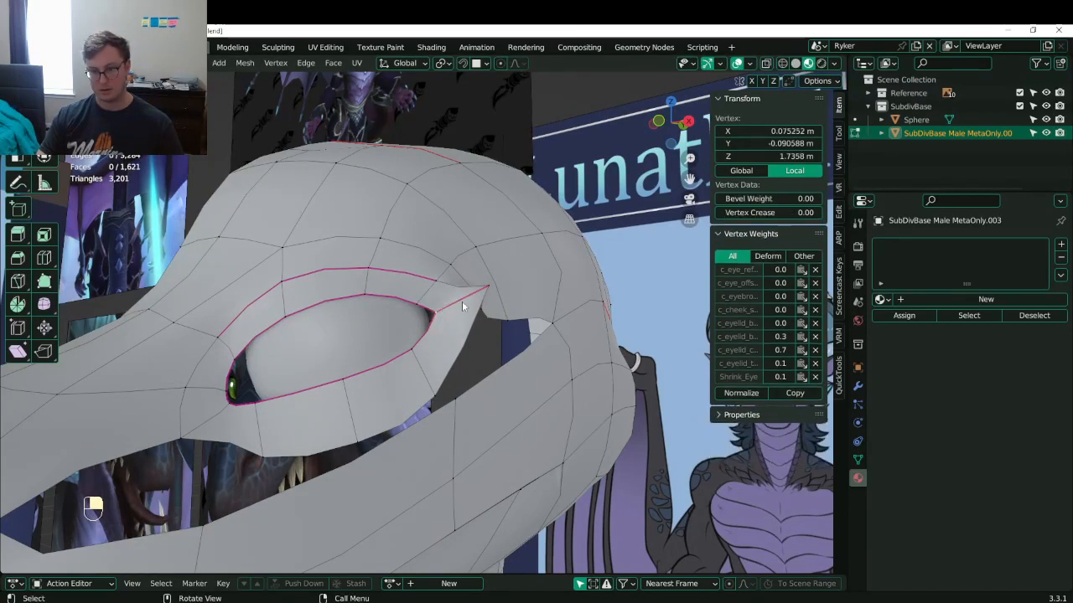
key("g")
left_click(443, 306)
- Dissolve two vertices at the eye corner
left_click(489, 289)
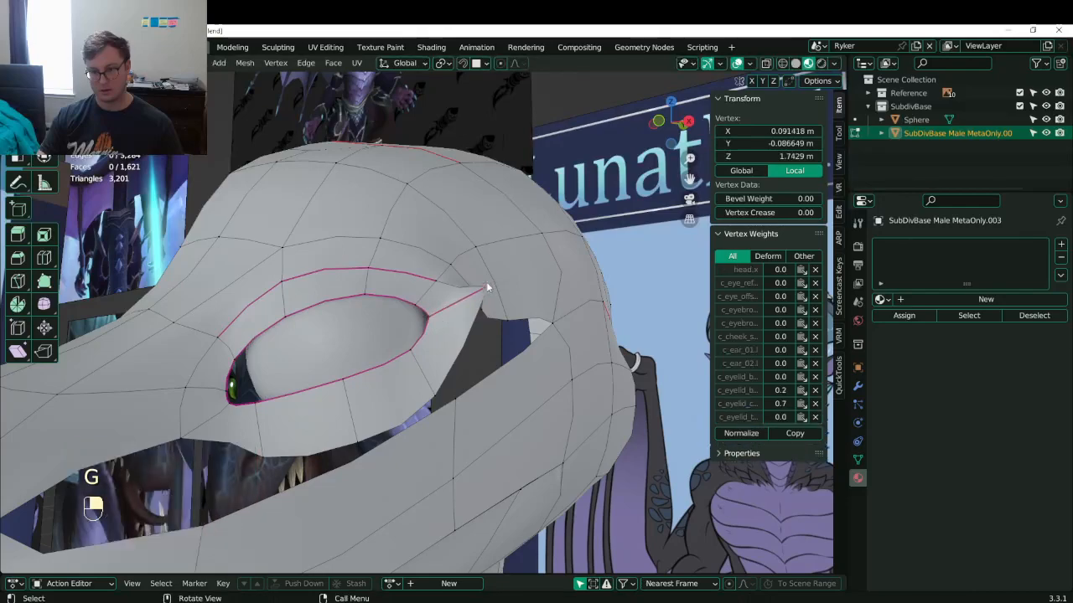
mouse_move(489, 289)
middle_mouse_down()
mouse_move(421, 330)
mouse_move(456, 336)
mouse_move(492, 291)
middle_mouse_up()
left_click(492, 289)
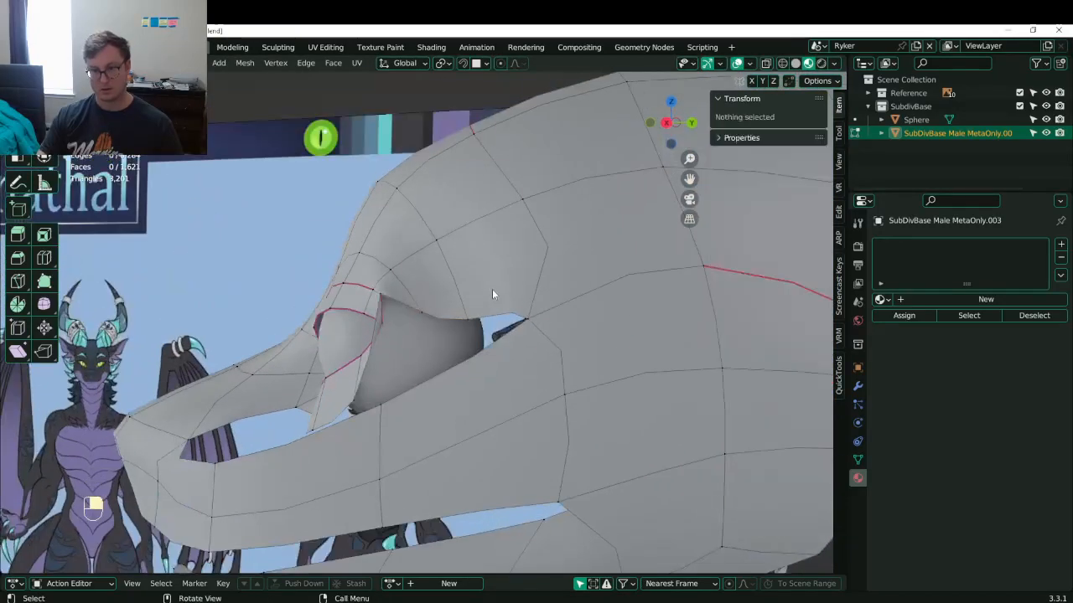
key("x")
key("Escape")
left_click(416, 304)
left_click(454, 312, "shift")
key("x")
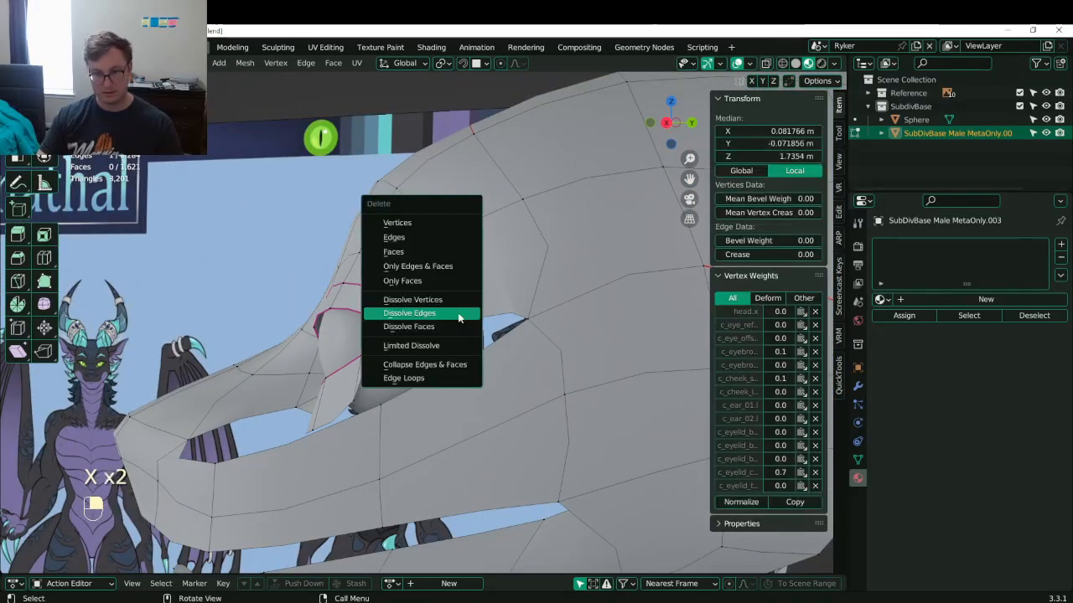
key("v")
- Move the eye-corner vertex along Y to tidy the outer corner
middle_click_drag(458, 313, 604, 312)
left_click(491, 308)
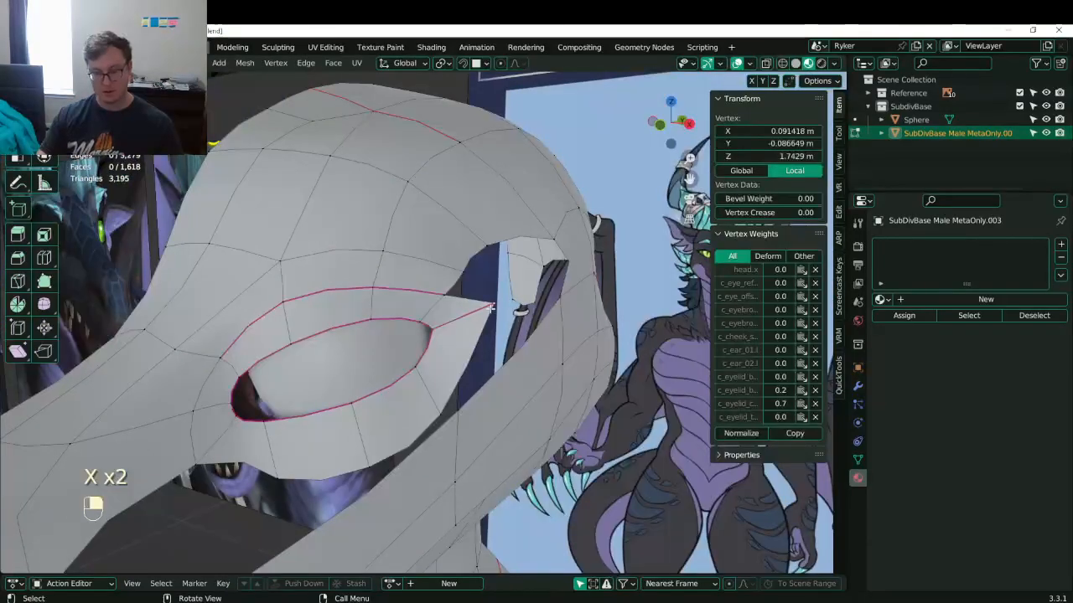
key("KP_1")
scroll(470, 312, "down", 5)
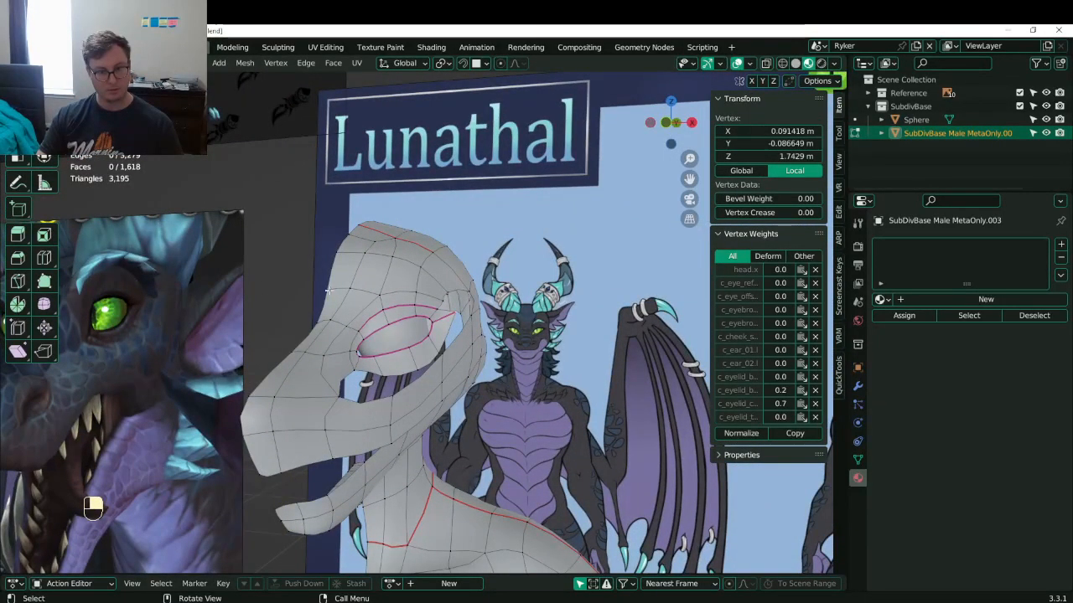
scroll(329, 290, "up", 4)
middle_click_drag(328, 290, 199, 295)
key("g")
middle_click(384, 308)
left_click(421, 309)
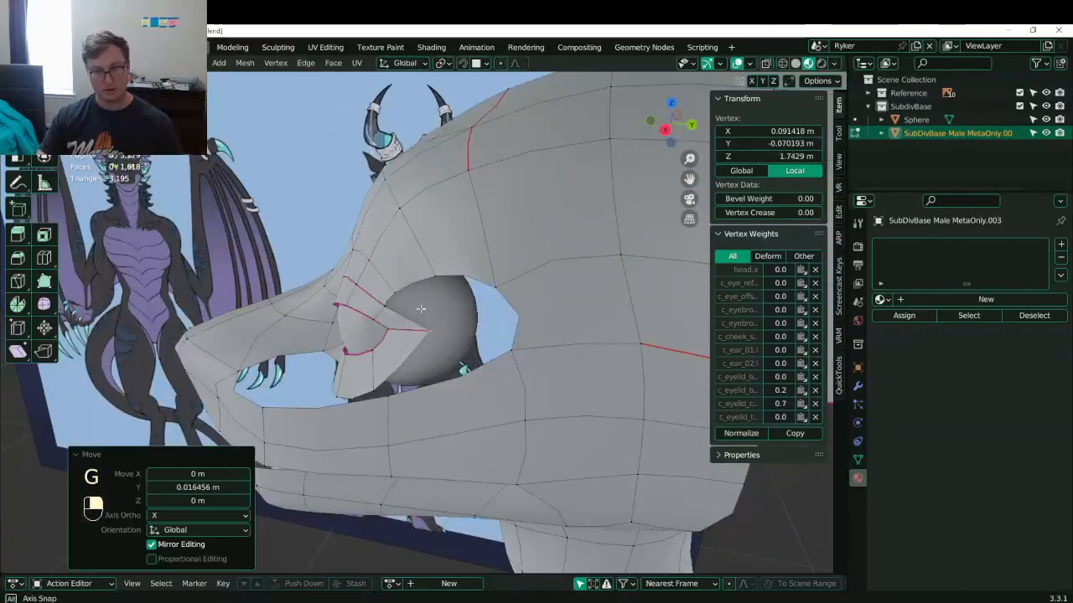
mouse_move(421, 308)
middle_mouse_down()
mouse_move(474, 263)
mouse_move(384, 375)
mouse_move(444, 331)
mouse_move(390, 316)
mouse_move(427, 332)
mouse_move(404, 306)
middle_mouse_up()
- Save Lunathal.blend and add a centred loop cut near the eye
key("ctrl+s")
left_click(381, 376)
right_click(381, 375)
- Slide a lip vertex and then a pair of lip edges along the mouth to reshape the lip
scroll(390, 316, "up", 2)
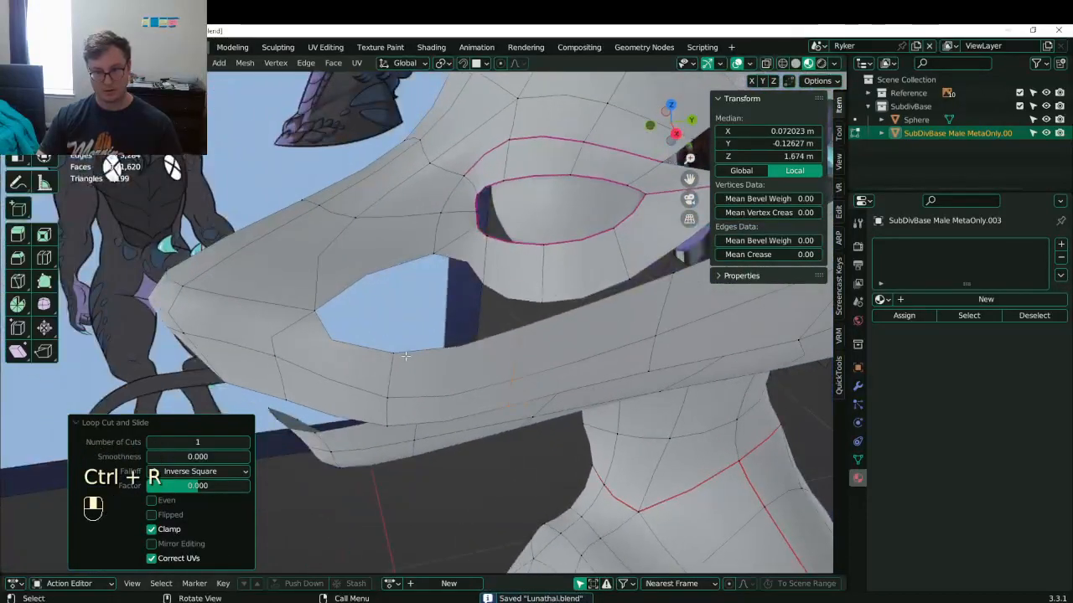
left_click(404, 357)
middle_click_drag(491, 316, 526, 355)
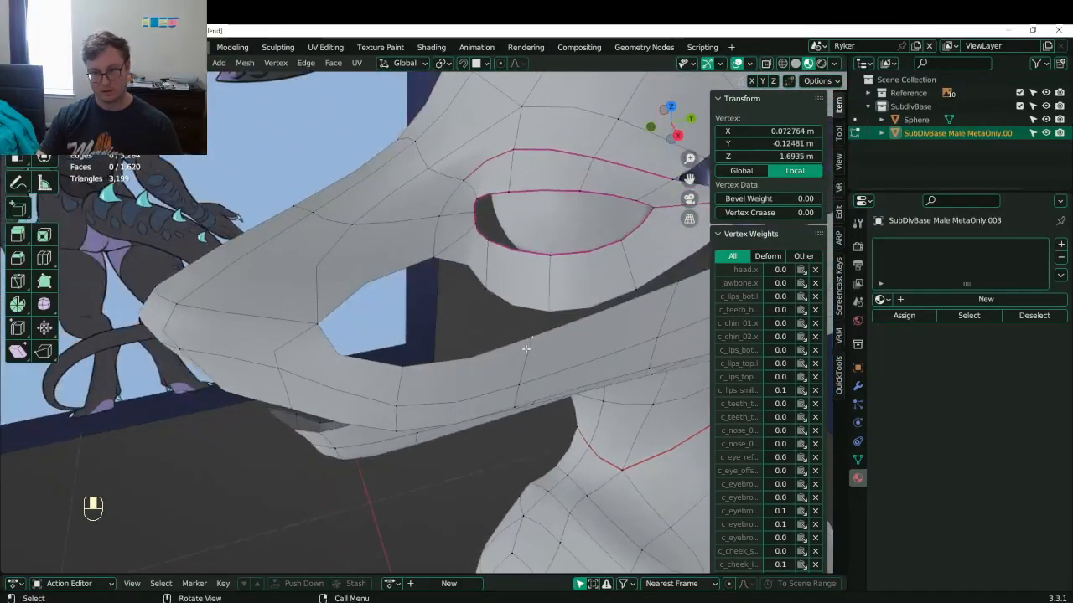
key("g")
key("g")
left_click(514, 355)
left_click(519, 378, "shift")
key("g")
key("g")
left_click(520, 376)
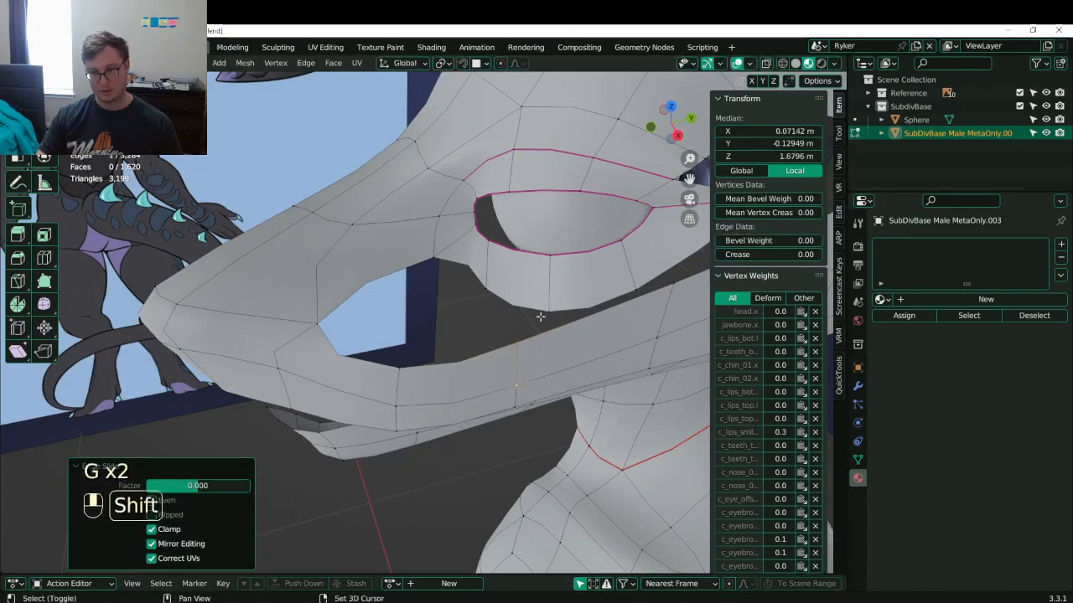
- Slide an edge loop along the jaw
middle_click_drag(540, 316, 470, 355)
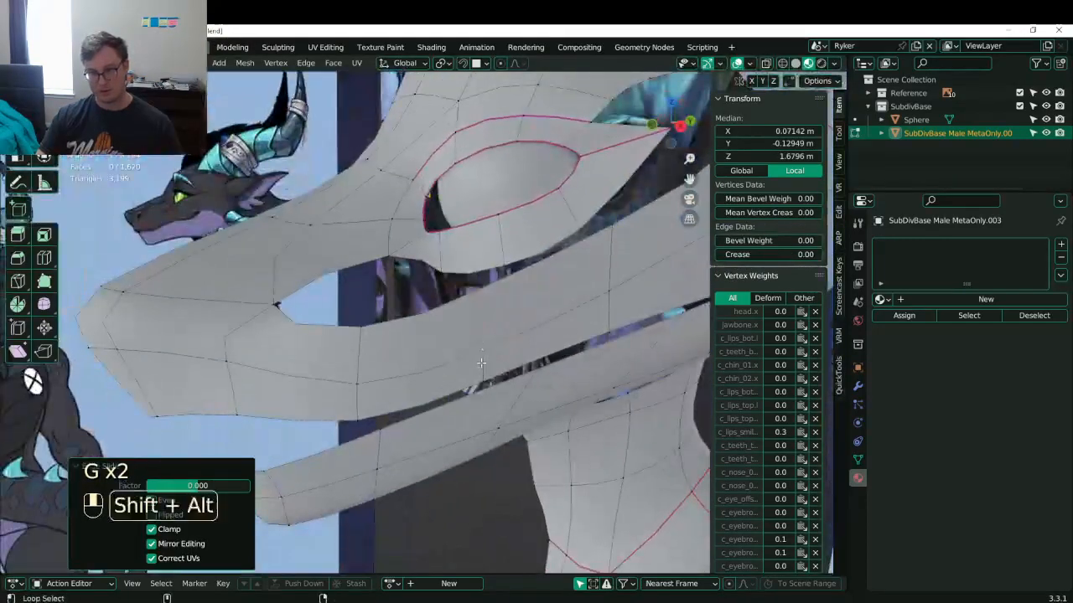
left_click(482, 362, "alt+shift")
key("g")
key("g")
left_click(530, 301)
- Merge groups of lip vertices at their center, repeating the merge
left_click(512, 269)
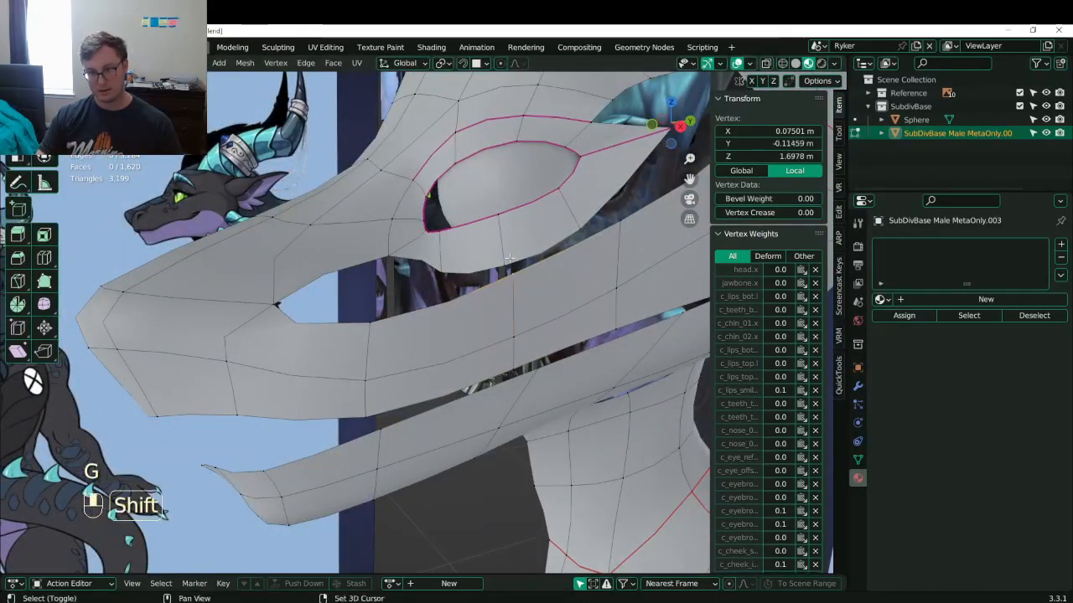
left_click(509, 259, "shift")
middle_click_drag(508, 259, 552, 303)
key("m")
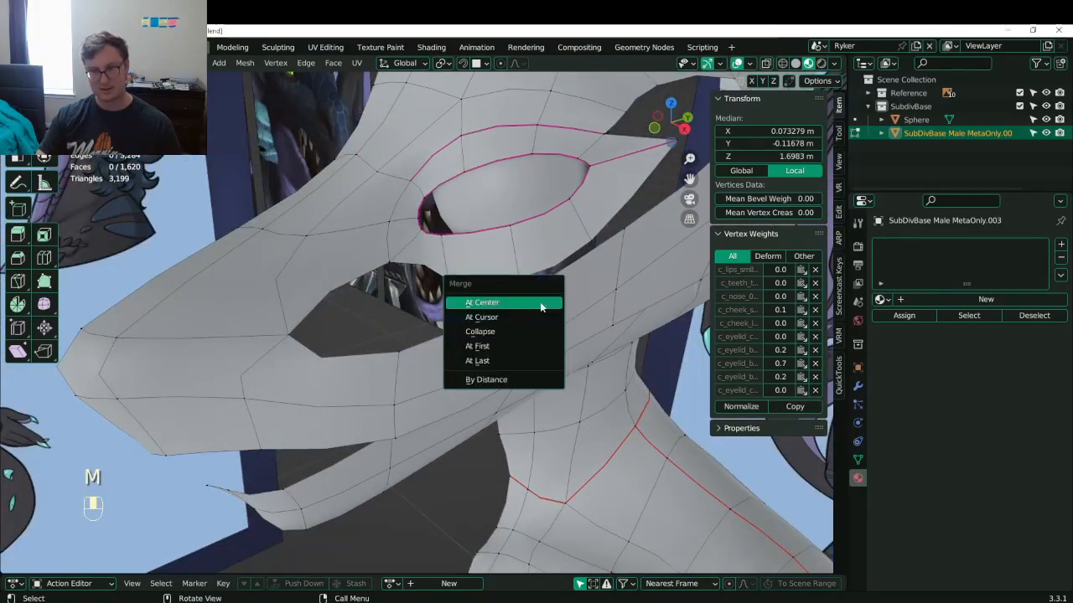
left_click(540, 302)
key("shift+r")
middle_click_drag(618, 242, 430, 383)
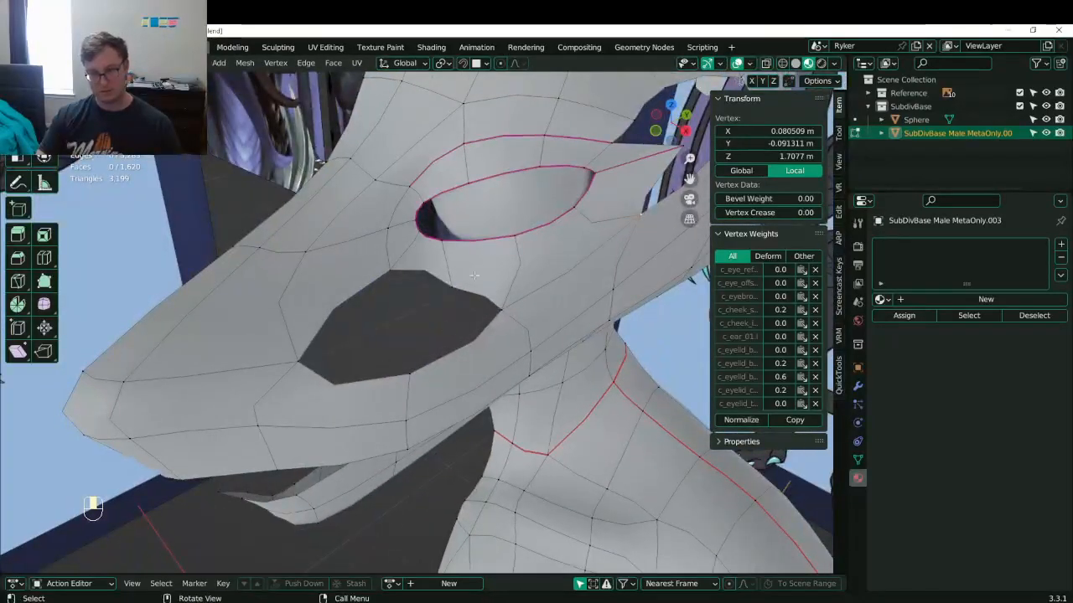
- Fill the cheek gap with a face from the hole's edge vertices
left_click(446, 284)
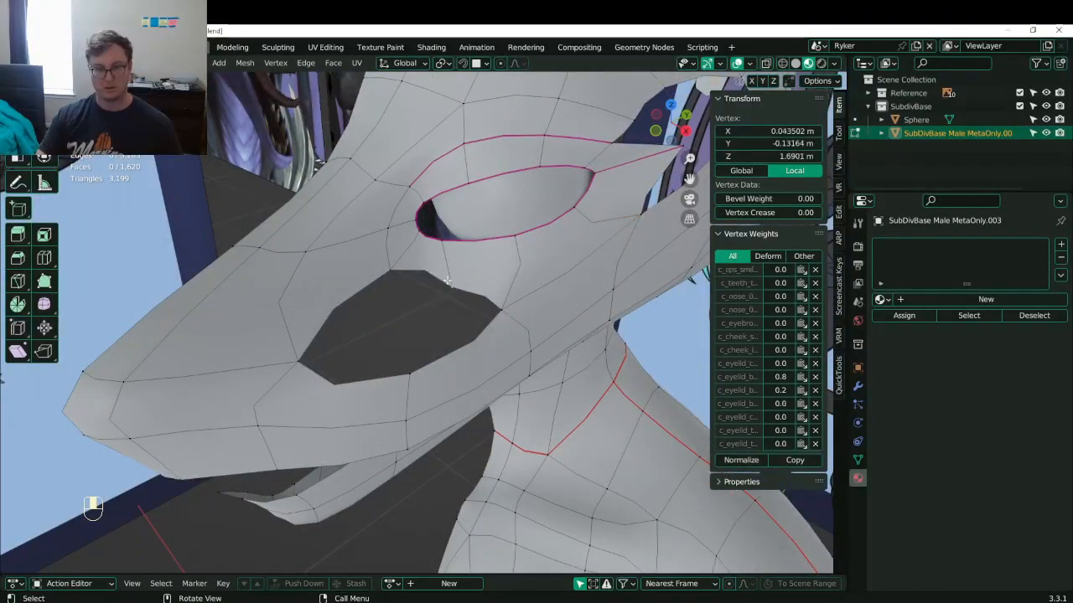
left_click(411, 374, "shift")
left_click(300, 360, "shift")
left_click(395, 269, "shift")
key("f")
left_click(455, 282)
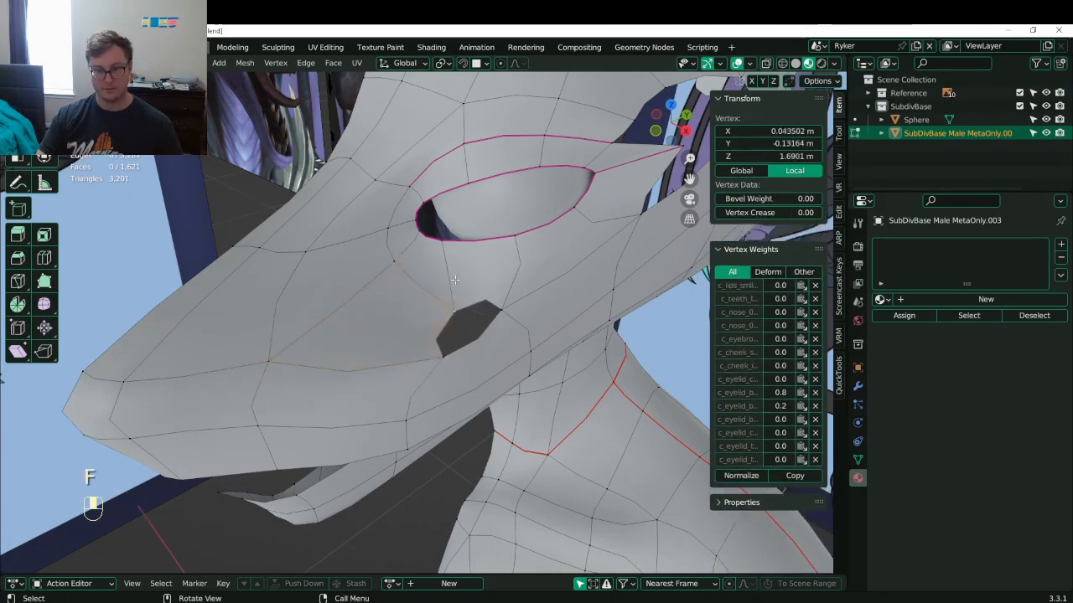
middle_click_drag(455, 281, 381, 352)
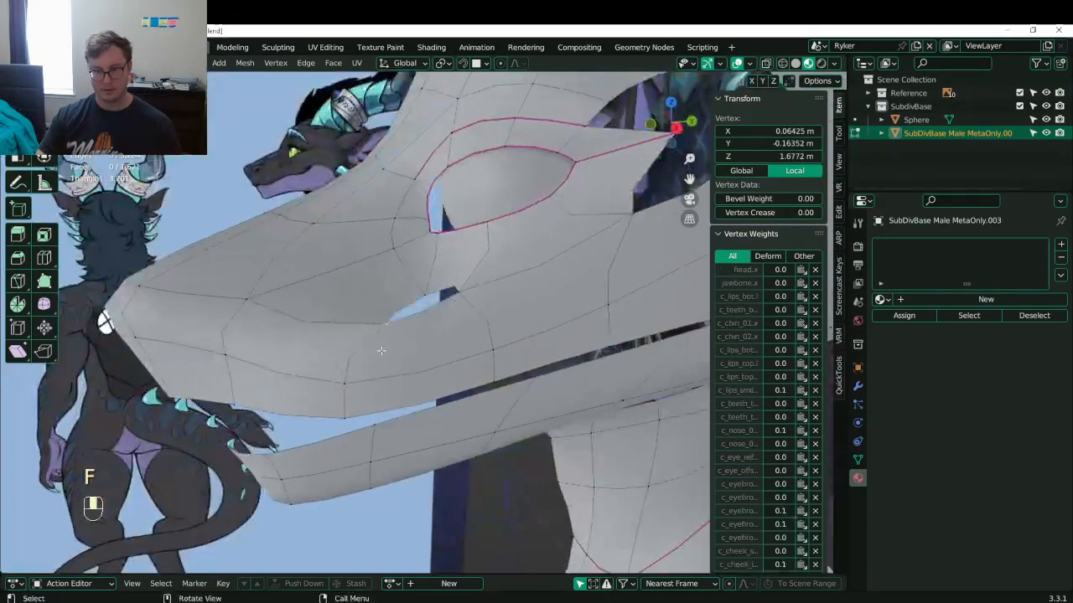
- Try dissolving vertices and edges across the cheek patch, then undo back to the earlier cheek hole
left_click(382, 352)
key("x")
left_click(373, 351)
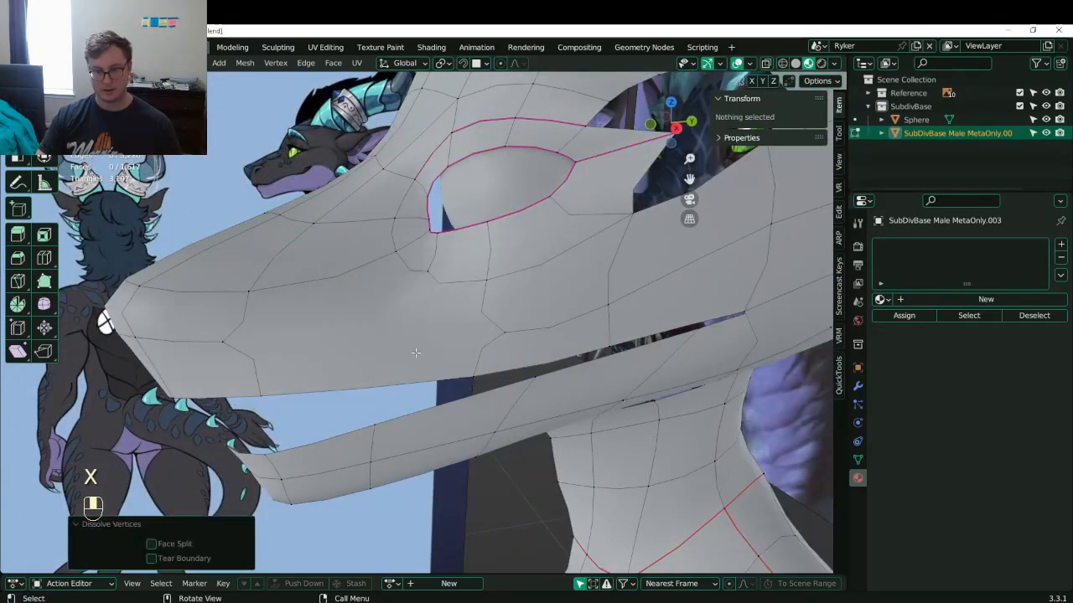
key("ctrl+z")
key("x")
left_click(339, 359)
middle_click_drag(339, 359, 495, 333)
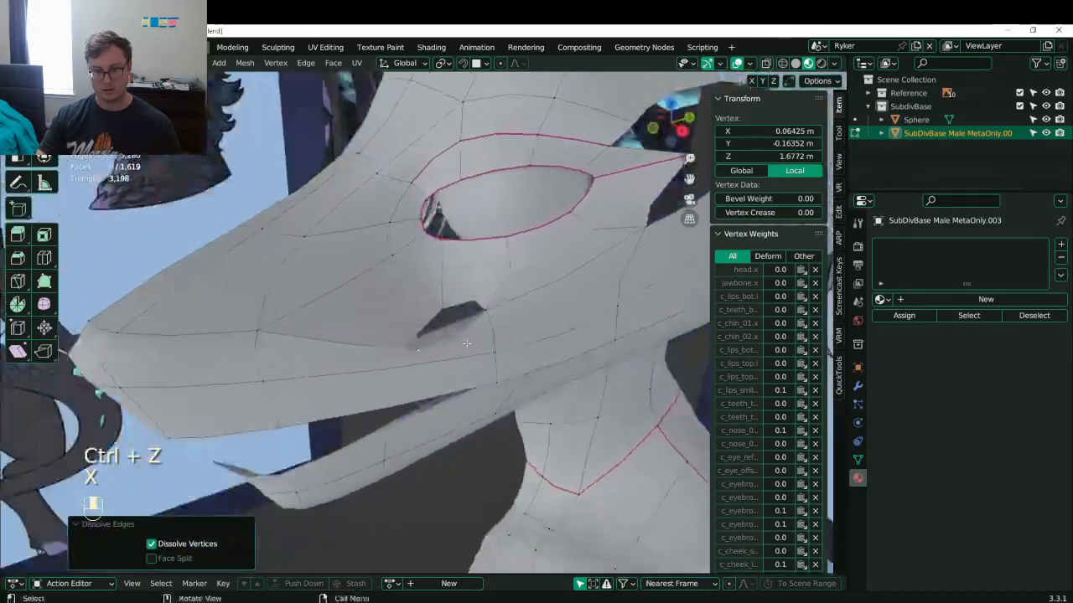
key("x")
left_click(407, 333)
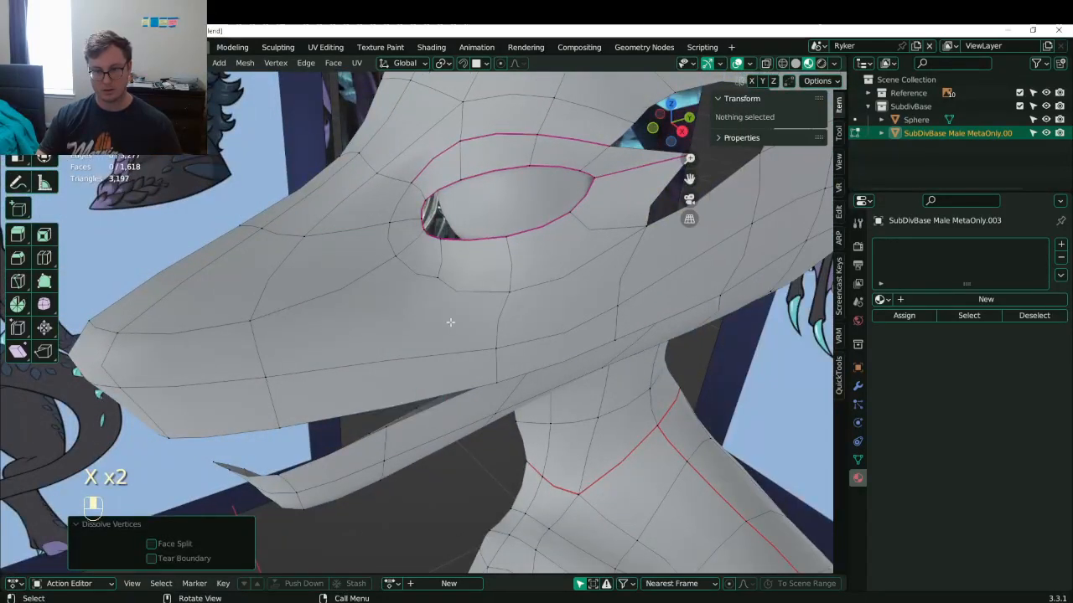
key("ctrl+z")
key("ctrl+z")
key("ctrl+z")
key("ctrl+z")
key("ctrl+z")
key("ctrl+z")
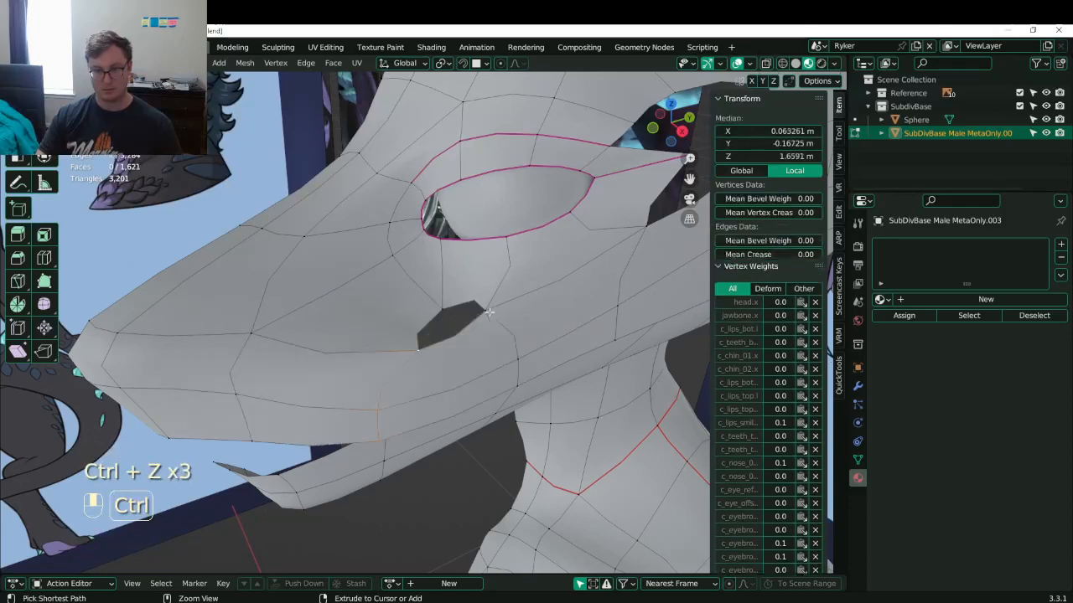
key("ctrl+z")
key("ctrl+z")
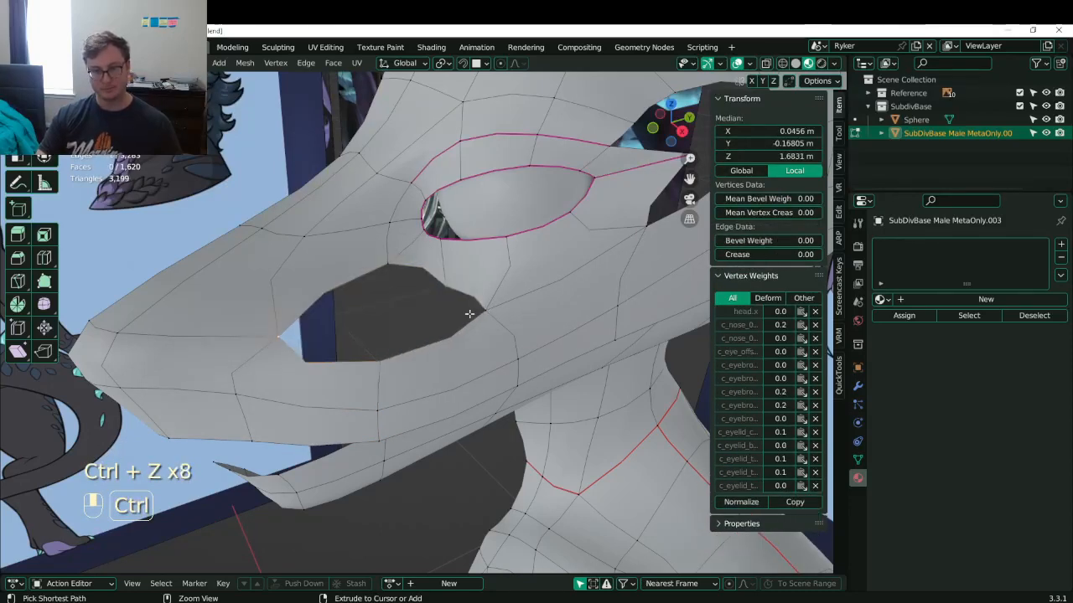
- Add a Ctrl+R loop cut around the lower jaw
double_click(426, 373)
middle_click_drag(426, 374, 403, 239)
key("ctrl+r")
double_click(445, 427)
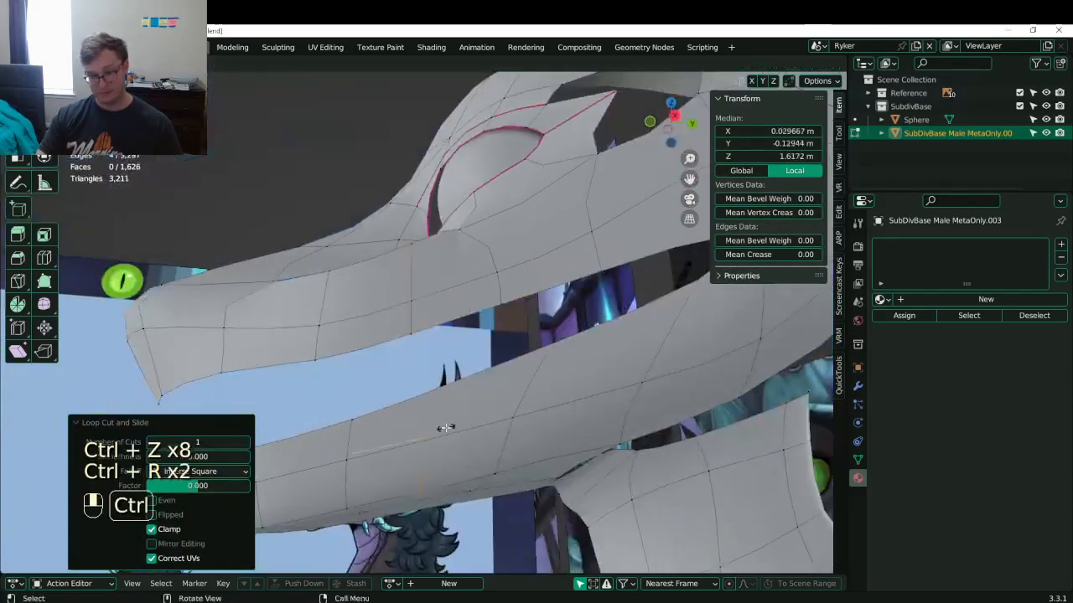
middle_click_drag(445, 427, 436, 536)
- Fill faces between the neighbouring mouth-edge vertices
left_click(400, 380)
left_click(448, 344)
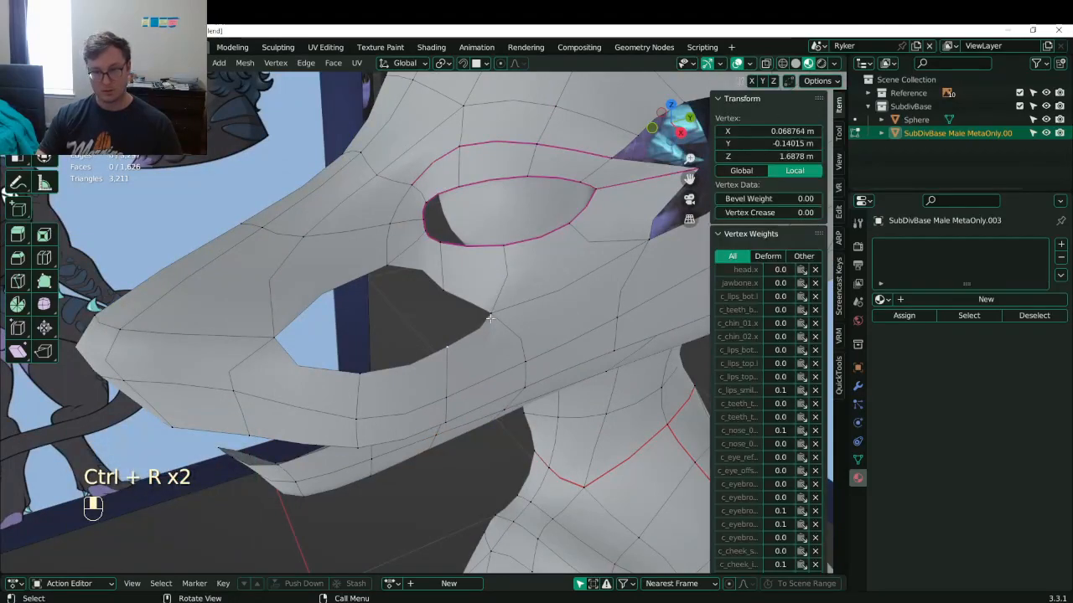
left_click(479, 326, "shift")
key("f")
key("f")
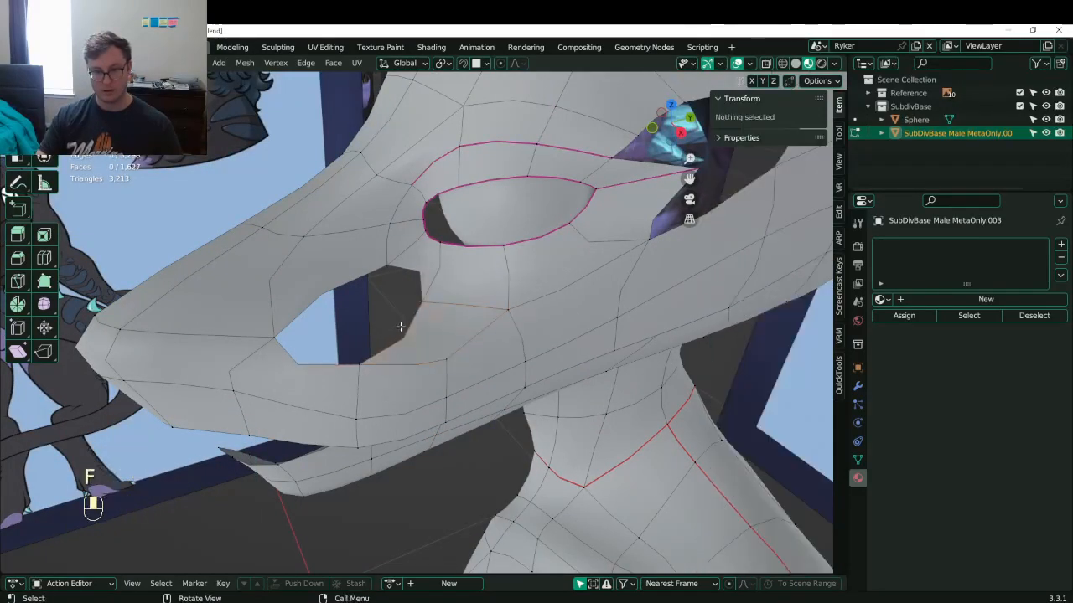
- Preview the smoothed head from the side and save Lunathal.blend
middle_click_drag(397, 328, 482, 352)
key("Tab")
key("ctrl+s")
- Shift the new cheek vertices sideways into shape
key("Tab")
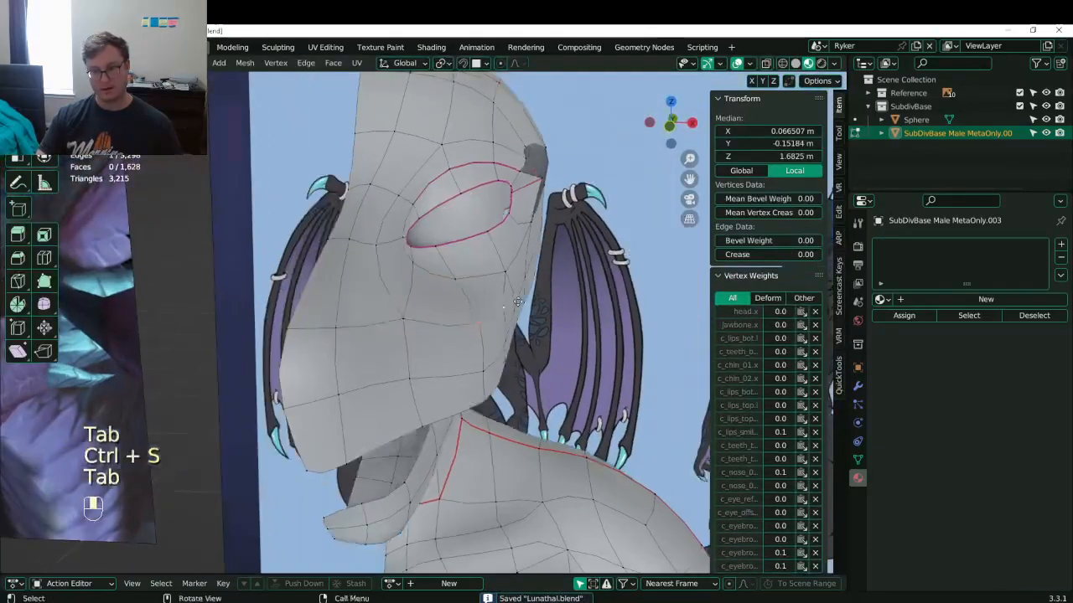
key("g")
left_click(481, 357)
left_click(480, 368)
left_click(498, 343, "shift")
key("g")
left_click(487, 345)
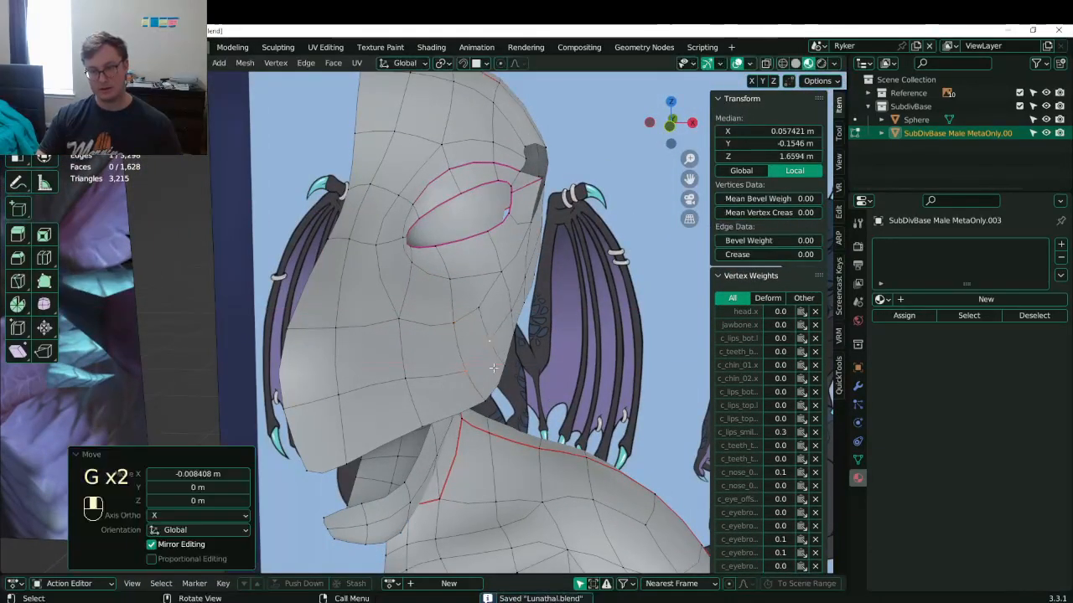
- Nudge two lower jaw vertices sideways and check the head from the front view
left_click(483, 396)
left_click(484, 398, "shift")
left_click(484, 399)
key("g")
left_click(486, 397)
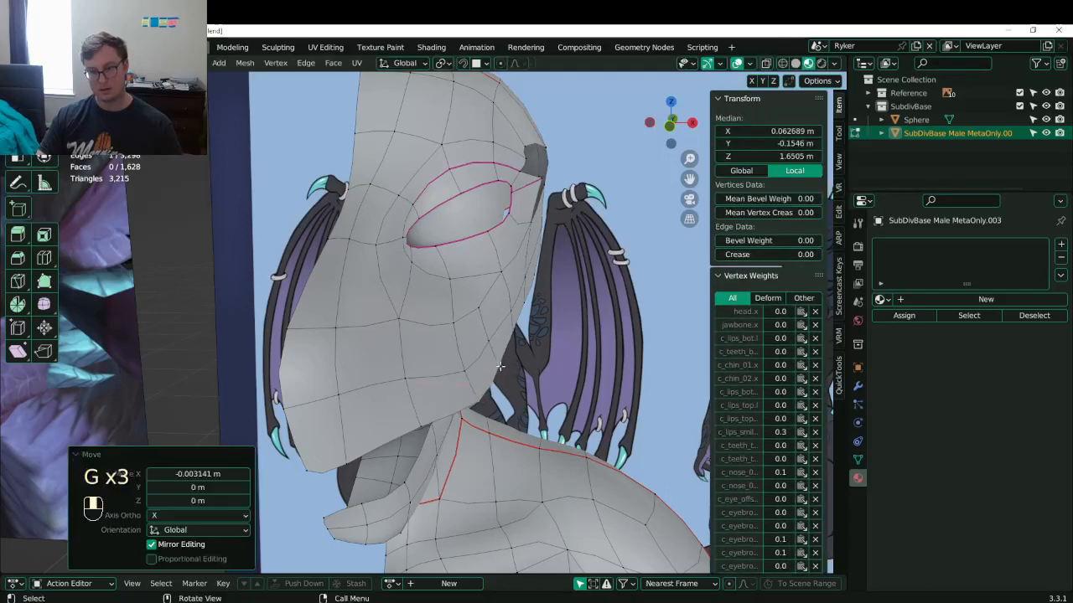
key("KP_1")
- Move two jaw vertices along the X axis
scroll(500, 352, "up", 3)
key("Tab")
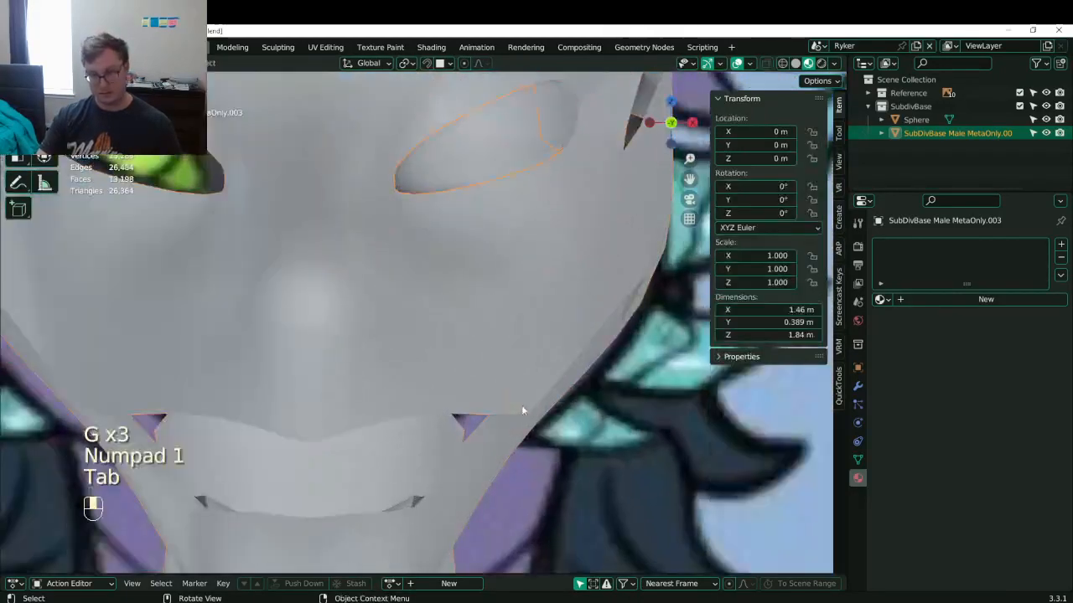
key("Tab")
left_click(474, 419)
left_click(473, 415, "shift")
key("g")
key("x")
left_click(529, 415)
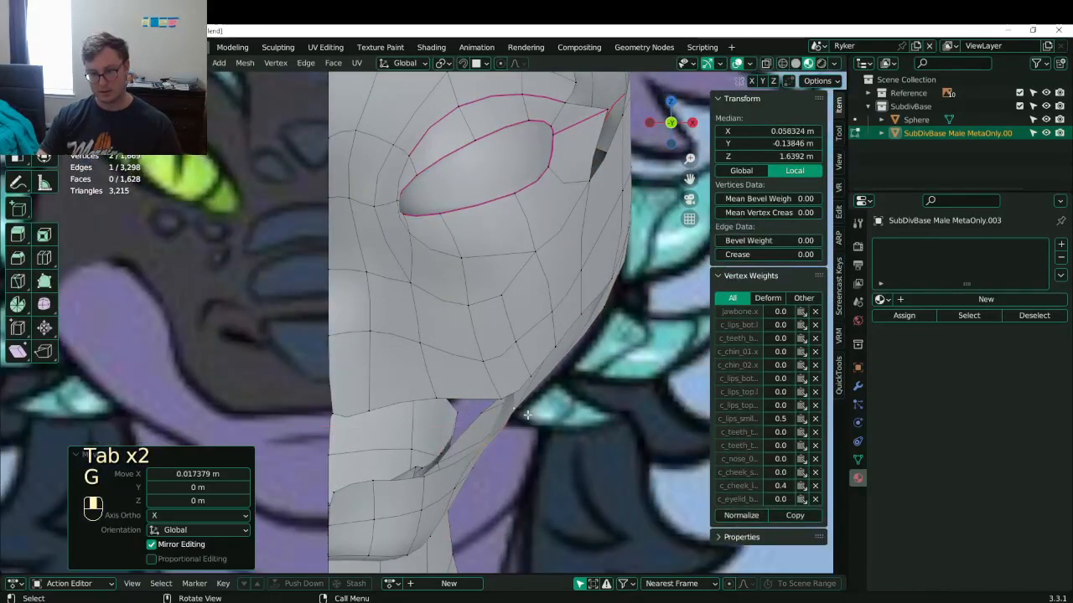
- Shift another jaw vertex along X, then preview the smoothed head and save Lunathal.blend
middle_click_drag(529, 415, 477, 396)
left_click(545, 378)
key("g")
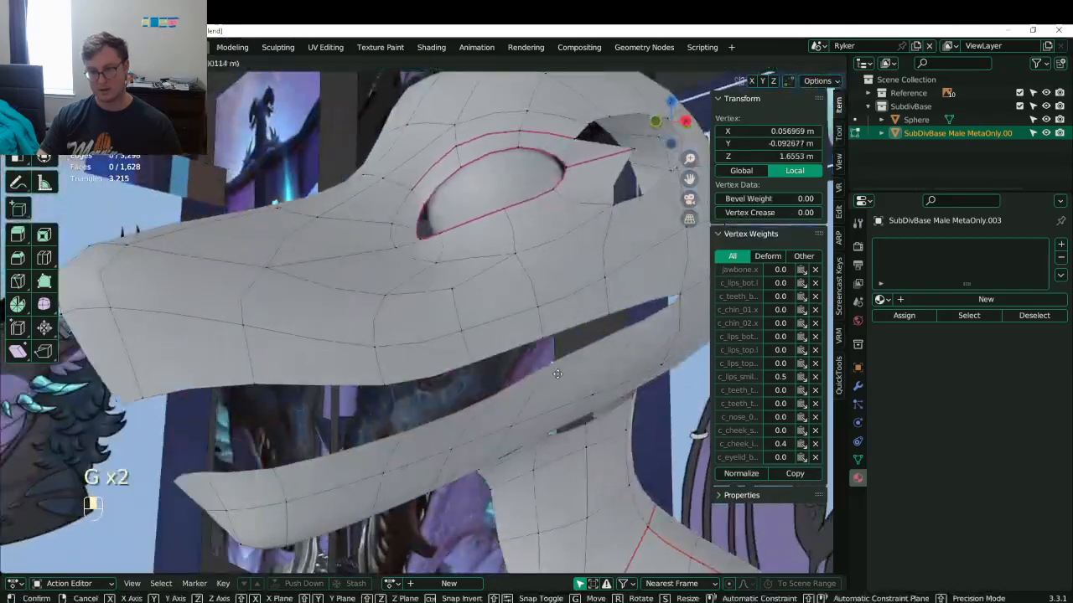
key("x")
left_click(556, 376)
scroll(558, 374, "down", 4)
key("Tab")
mouse_move(558, 374)
middle_mouse_down()
mouse_move(479, 377)
mouse_move(460, 389)
mouse_move(470, 378)
mouse_move(542, 373)
mouse_move(477, 364)
mouse_move(551, 355)
middle_mouse_up()
key("ctrl+s")
key("ctrl+s")
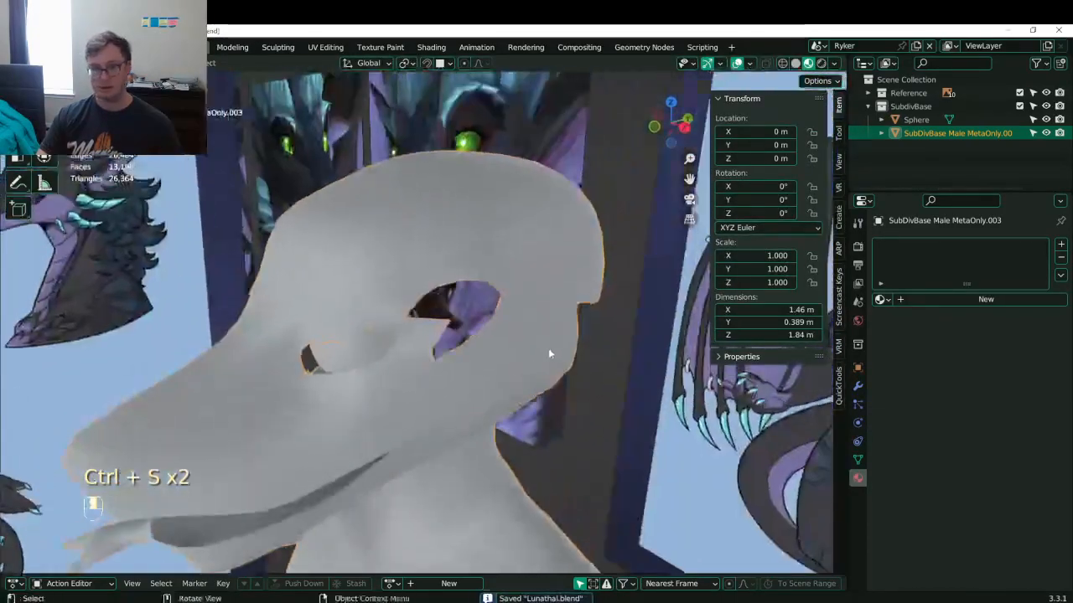
- Raise the eyelid vertices, moving the selected group constrained to the Y axis
key("Tab")
scroll(409, 330, "up", 4)
left_click(427, 325)
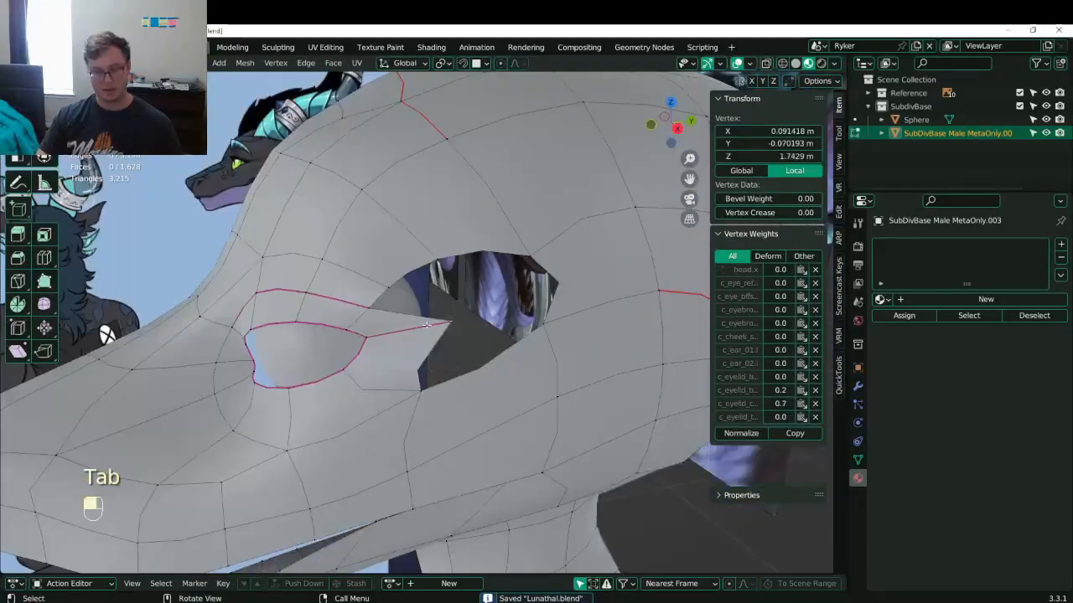
key("g")
left_click(367, 271)
left_click(323, 259)
middle_click_drag(327, 259, 289, 257)
left_click(291, 257, "shift")
key("g")
middle_click(315, 243)
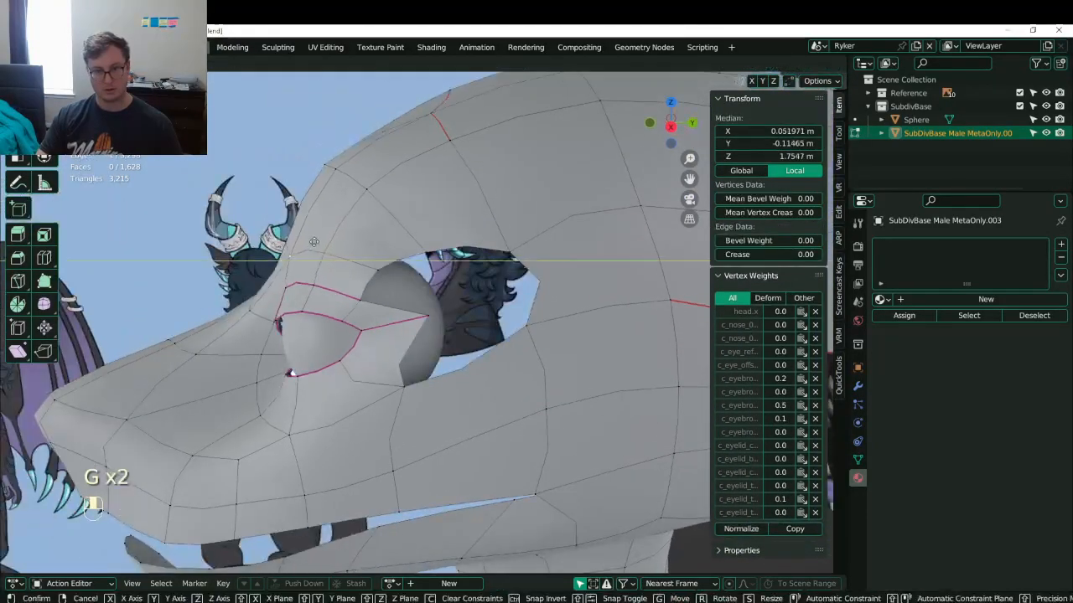
left_click(313, 242)
key("g")
left_click(302, 251)
- Check the smoothed head from around and save Lunathal.blend again
key("Tab")
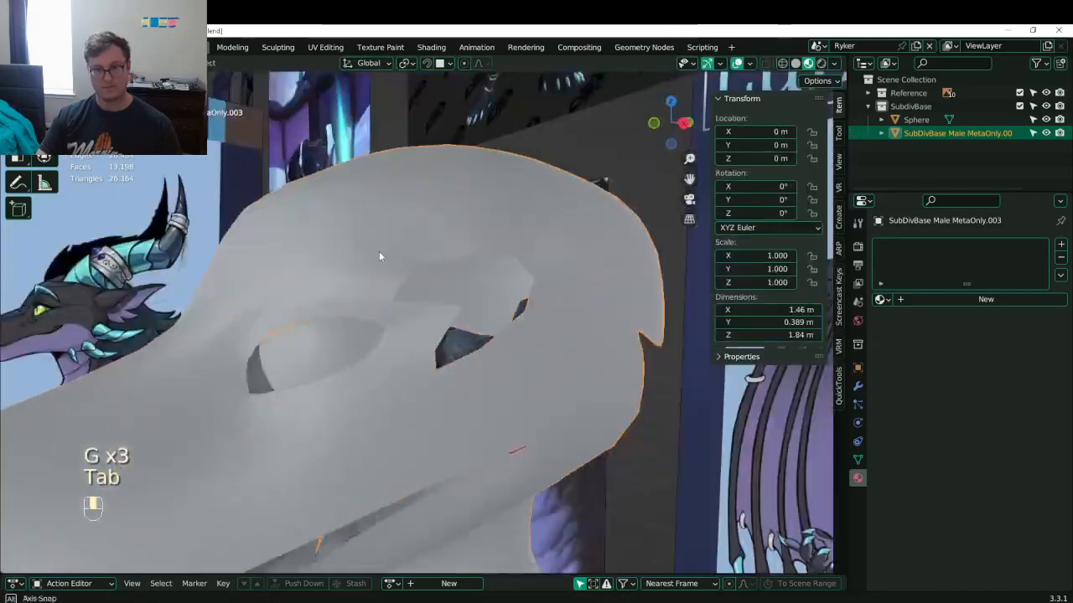
key("ctrl+s")
middle_click_drag(379, 255, 612, 322)
key("Tab")
scroll(423, 266, "down", 3)
key("ctrl+s")
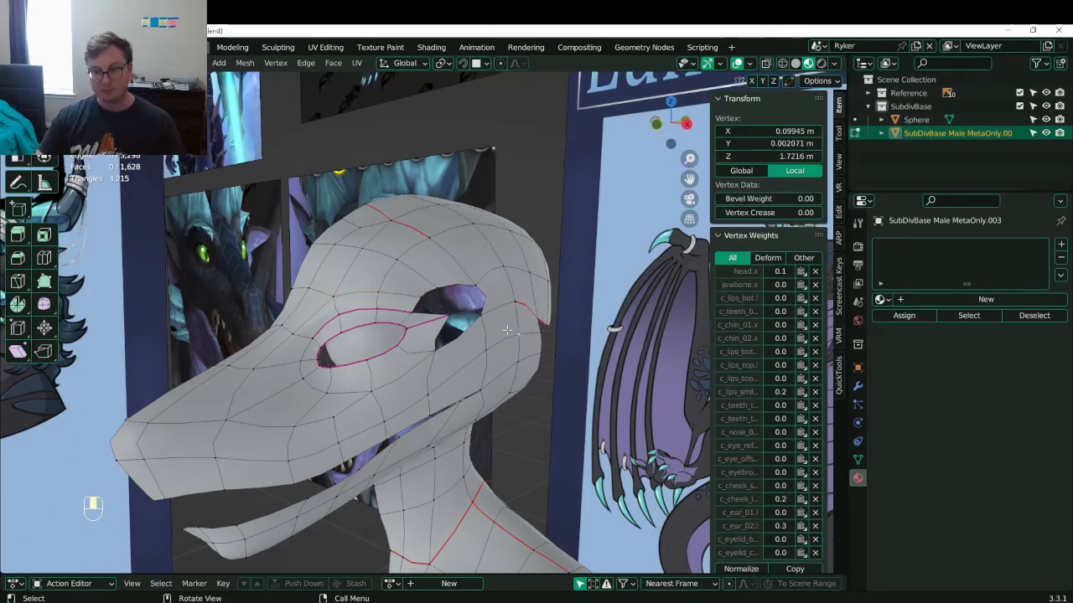
- Preview the head from the front and save Lunathal.blend before editing
key("Tab")
middle_click_drag(505, 333, 402, 270)
key("ctrl+s")
scroll(453, 375, "up", 4)
key("Tab")
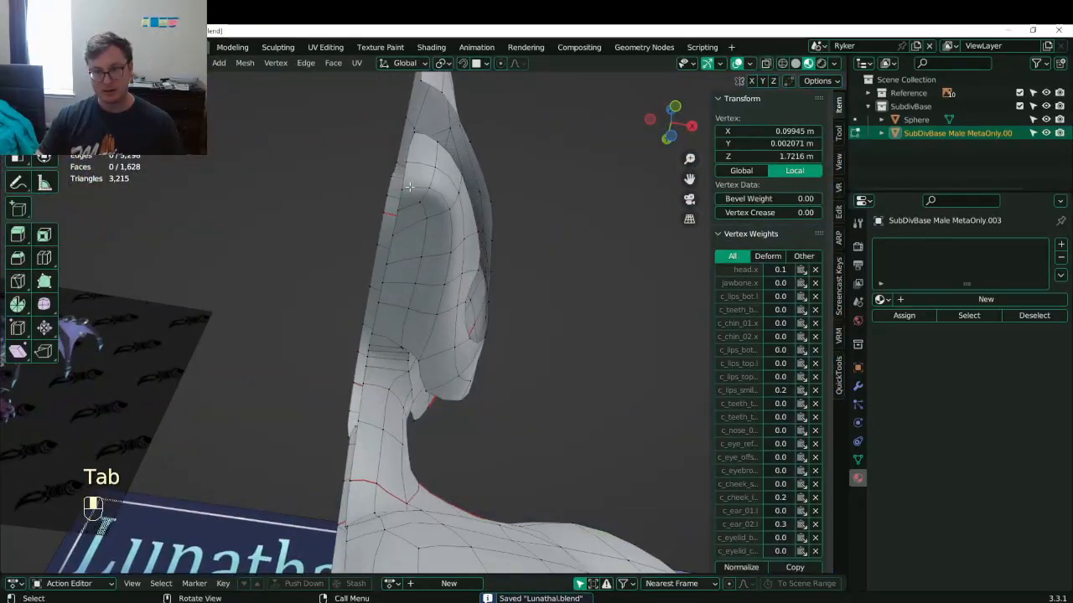
- Flatten the chin and under-jaw vertex pairs by scaling them to 0 on Y
left_click(398, 184)
left_click(421, 187, "shift")
key("s")
key("y")
key("0")
key("Return")
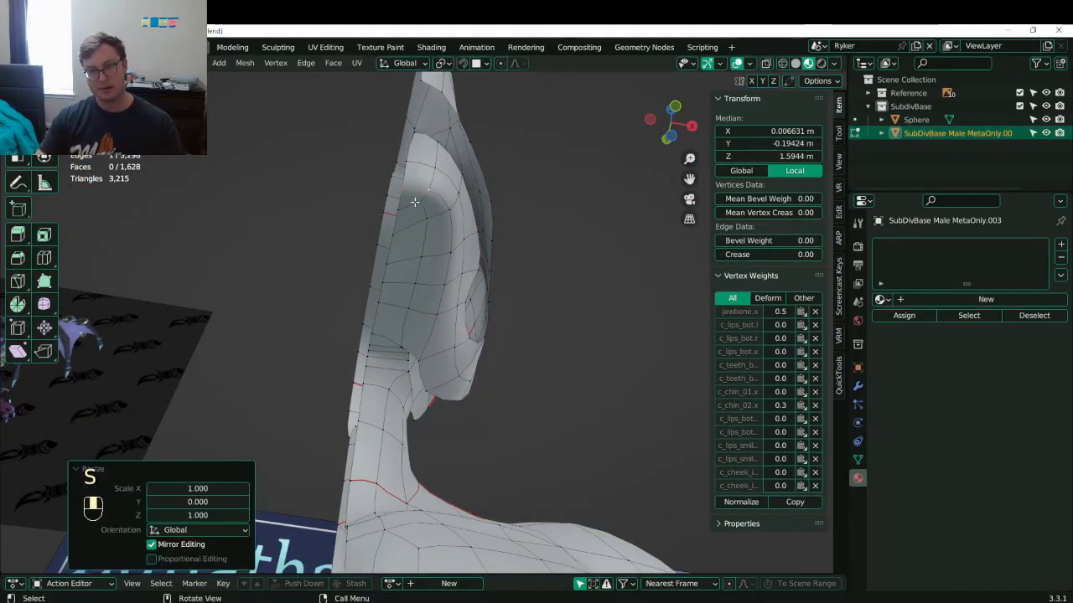
left_click(400, 207)
left_click(416, 201, "shift")
key("s")
key("y")
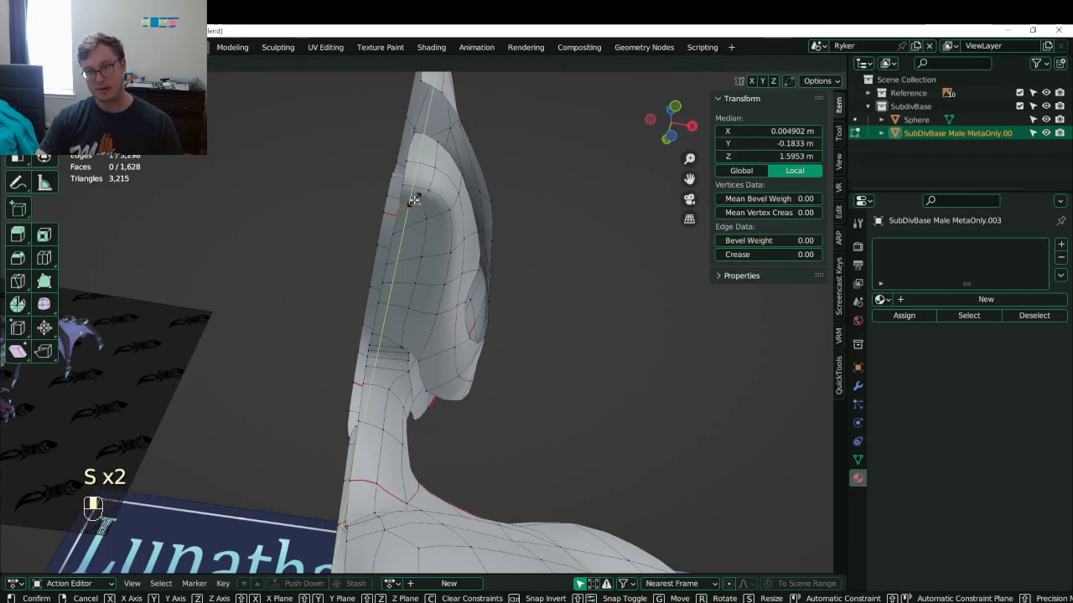
key("0")
key("Return")
- Set the pivot to Individual Origins and scale the selected edges to 0 on Y
left_click(314, 209)
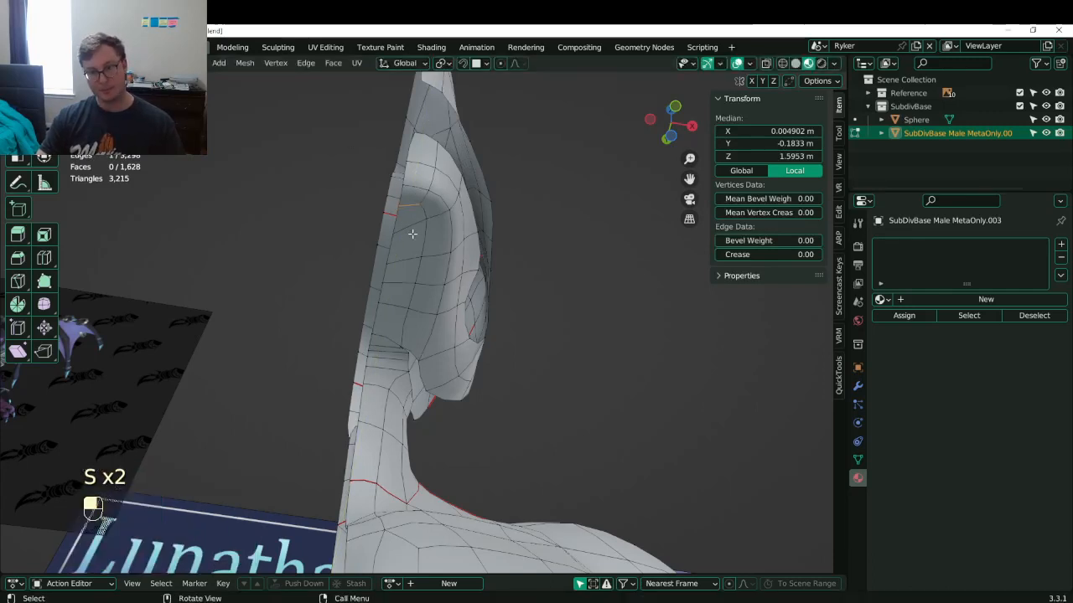
key("period")
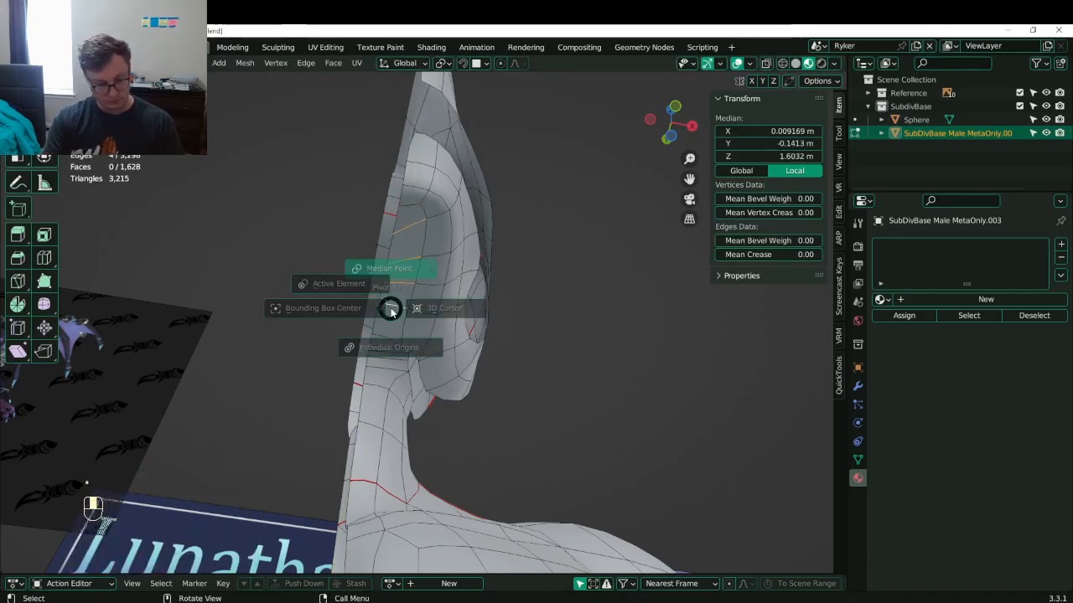
key("i")
key("s")
key("y")
key("0")
key("Return")
- Save Lunathal.blend and inspect the flattened head from the side view
key("Tab")
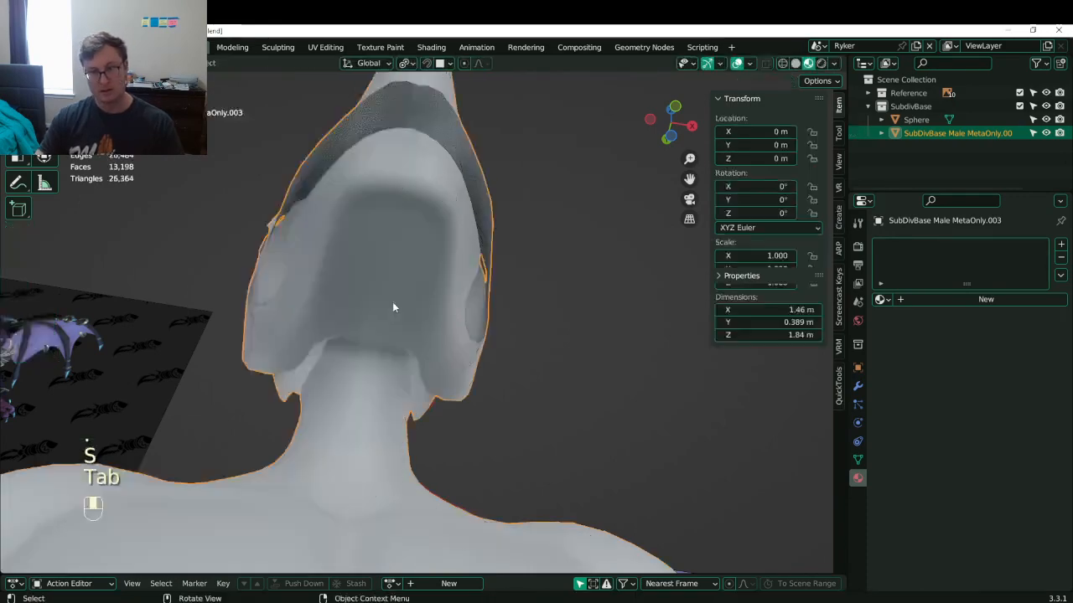
middle_click_drag(393, 301, 380, 338)
key("ctrl+s")
key("ctrl+s")
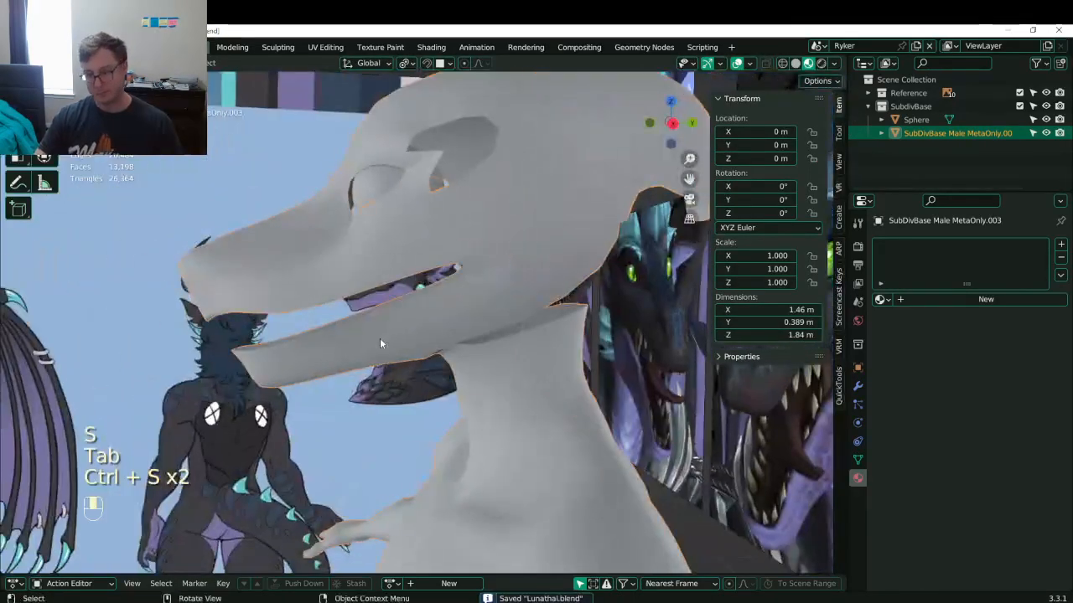
key("KP_3")
key("Tab")
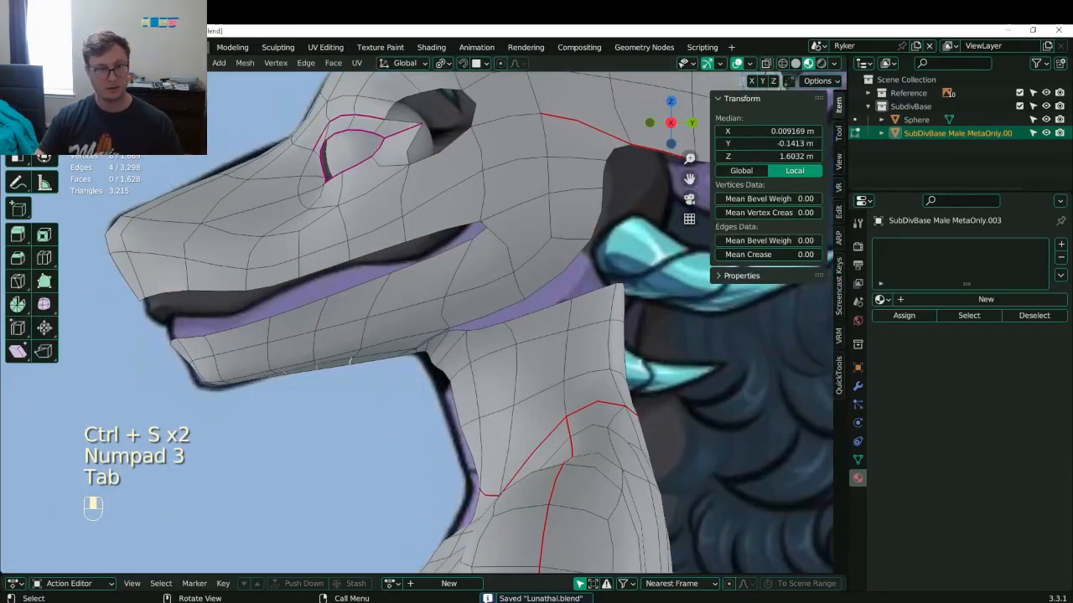
- Toggle the mirror modifier's edit-mode display and frame the throat
left_click(857, 386)
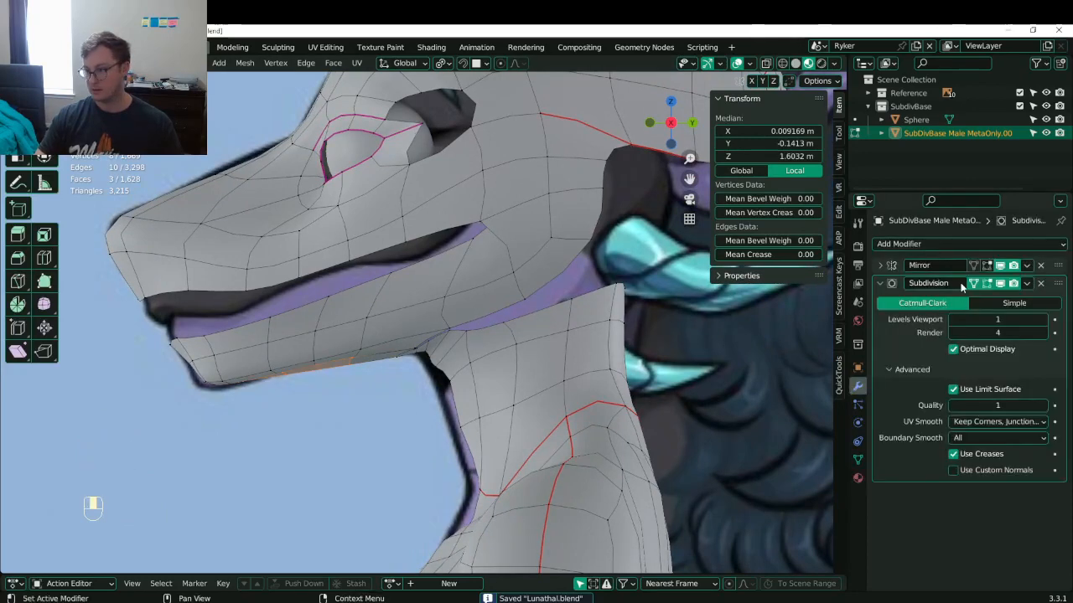
left_click(987, 267)
middle_click_drag(469, 375, 478, 309, "shift")
scroll(477, 309, "up", 3)
- Move two throat vertices down and left
left_click(421, 277)
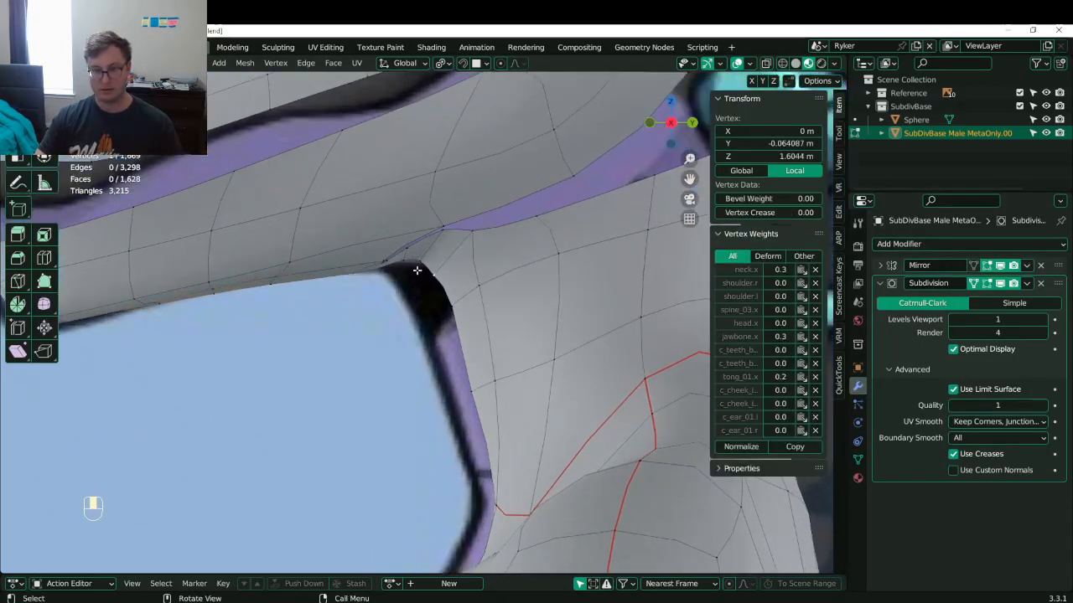
left_click(410, 263)
left_click(416, 267, "shift")
key("g")
left_click(399, 287)
- Shift the jaw-edge vertices down and left one by one to reshape the jawline
left_click(407, 278)
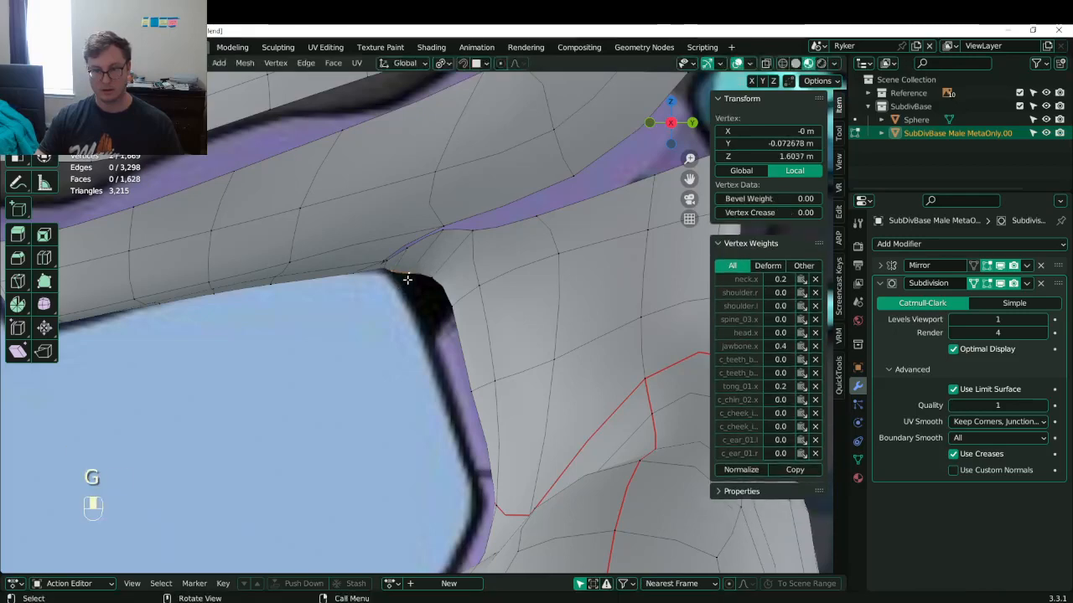
key("g")
left_click(402, 288)
left_click(427, 293)
key("g")
left_click(404, 313)
left_click(445, 315)
key("g")
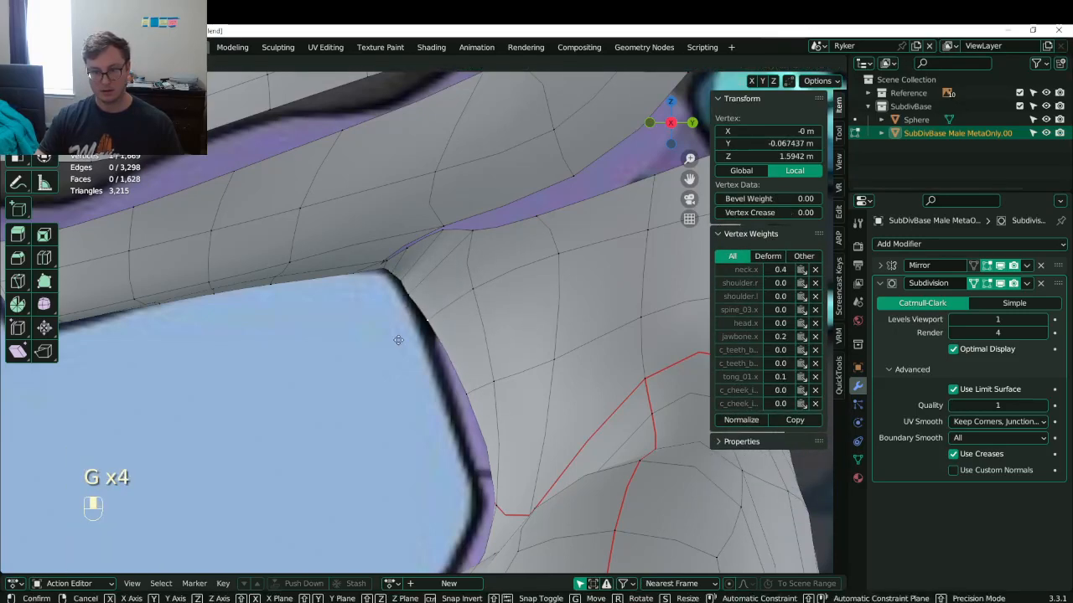
left_click(417, 328)
left_click(468, 395)
key("g")
left_click(446, 407)
- Move the centre-line jaw-throat vertex about 0.0115 m along Y, then select the jaw-neck corner vertex
middle_click_drag(492, 438, 485, 346, "shift")
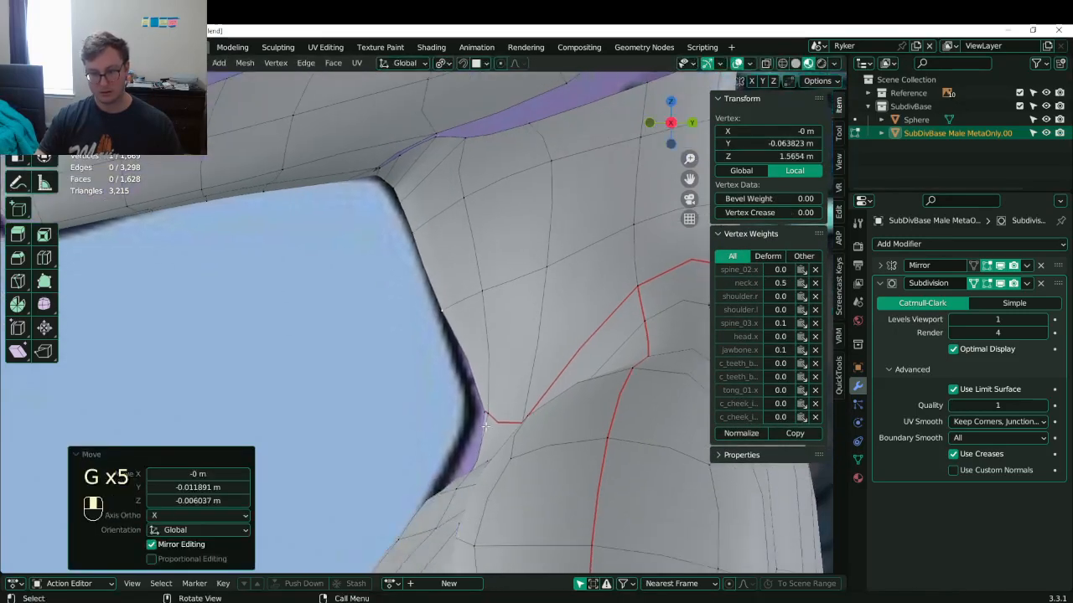
left_click(491, 412)
left_click(489, 408)
key("g")
left_click(448, 407)
scroll(456, 394, "down", 3)
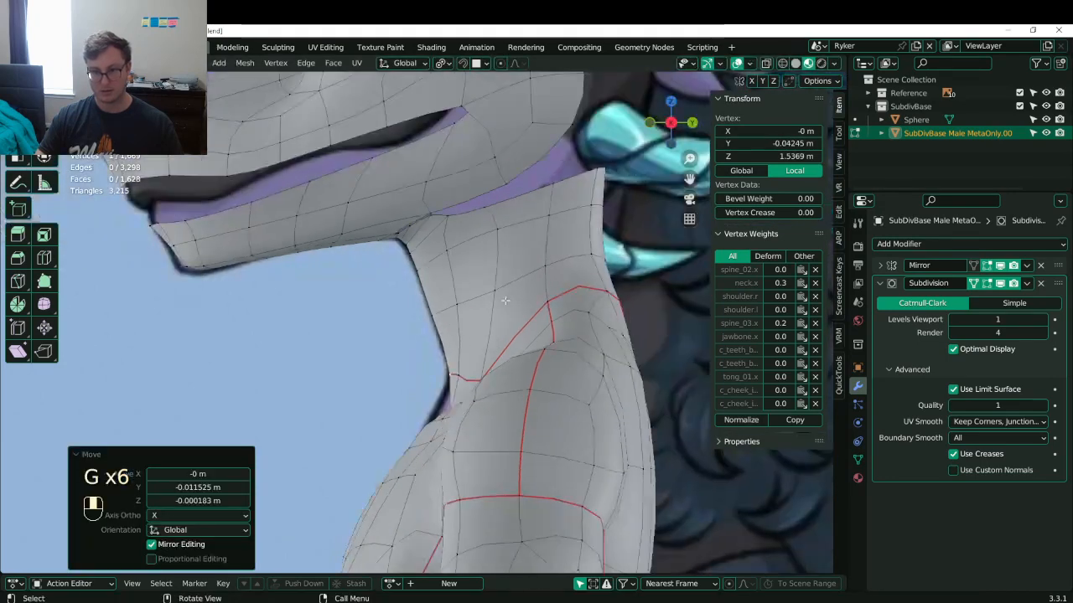
middle_click_drag(578, 252, 462, 328, "shift")
scroll(462, 327, "up", 3)
middle_click_drag(494, 243, 560, 271, "shift")
scroll(453, 322, "down", 4)
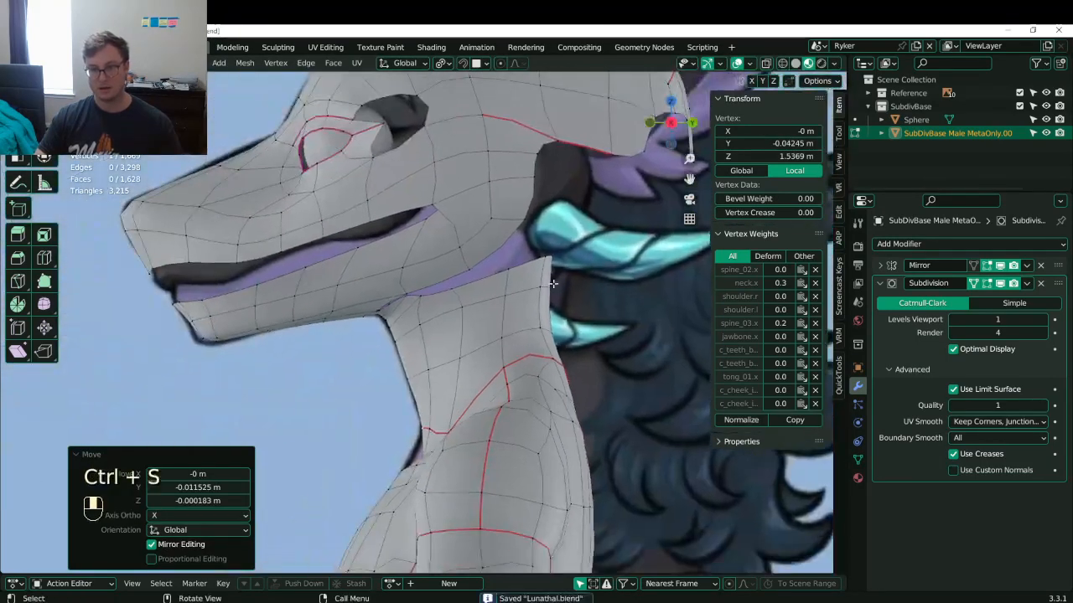
scroll(417, 334, "up", 4)
left_click(326, 307)
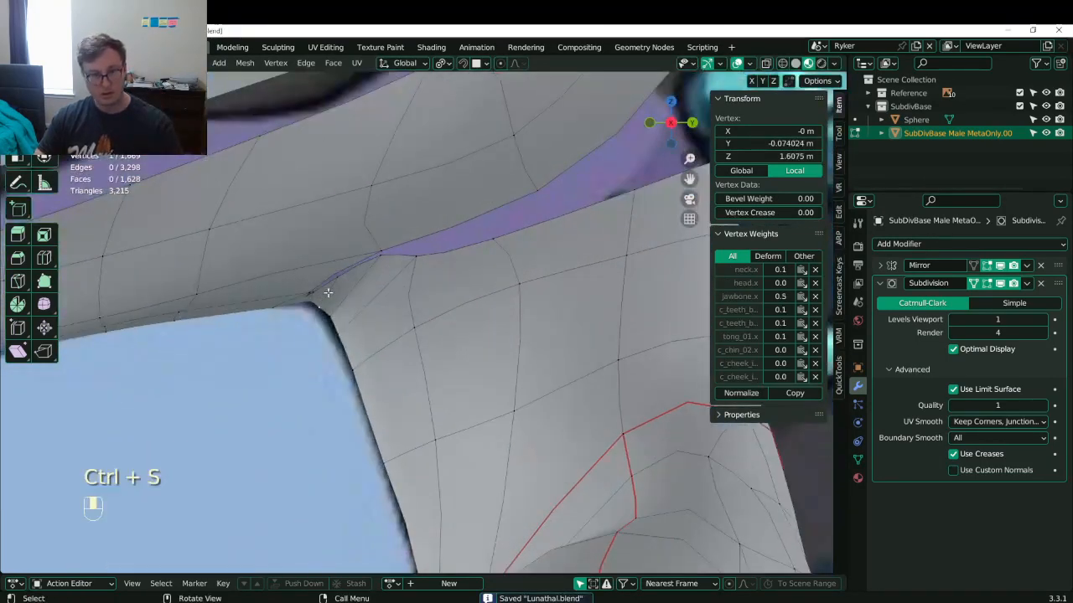
- Dissolve the stray edges at the neck's top corner
left_click(336, 282, "shift")
key("x")
left_click(374, 391)
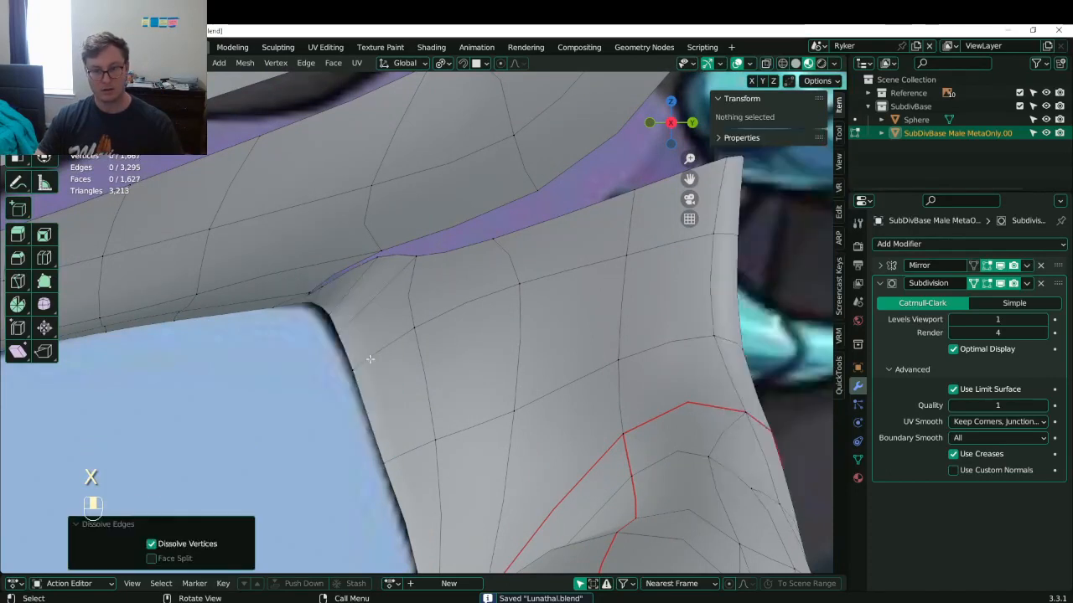
left_click(376, 279, "alt+shift")
key("x")
left_click(373, 299)
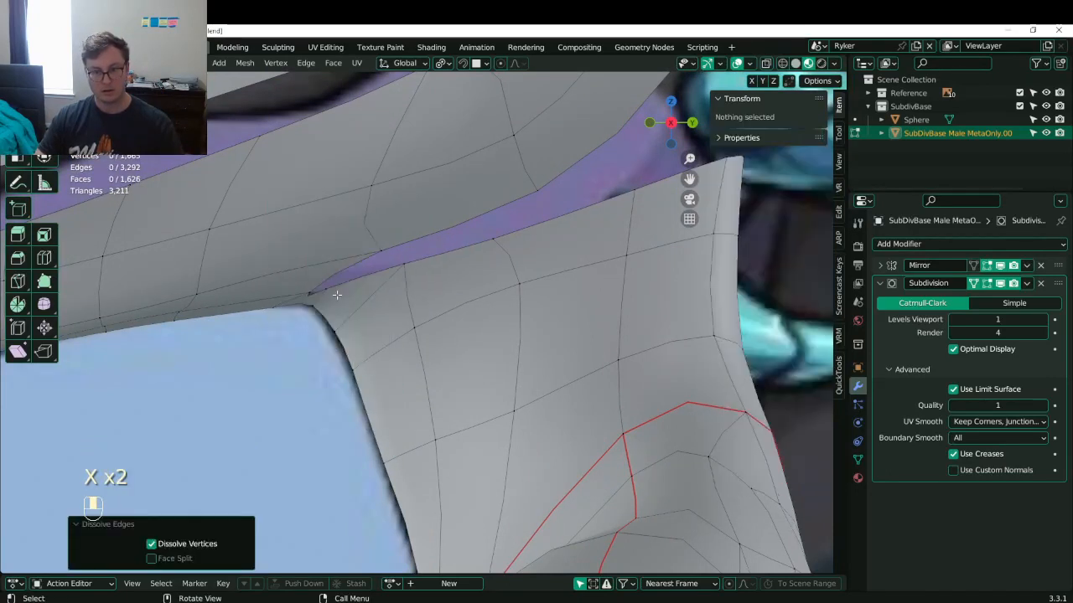
- Join two neck-corner vertices with a new edge and select further rim vertices
left_click(311, 292)
left_click(350, 273, "shift")
key("ctrl+z")
left_click(363, 257, "shift")
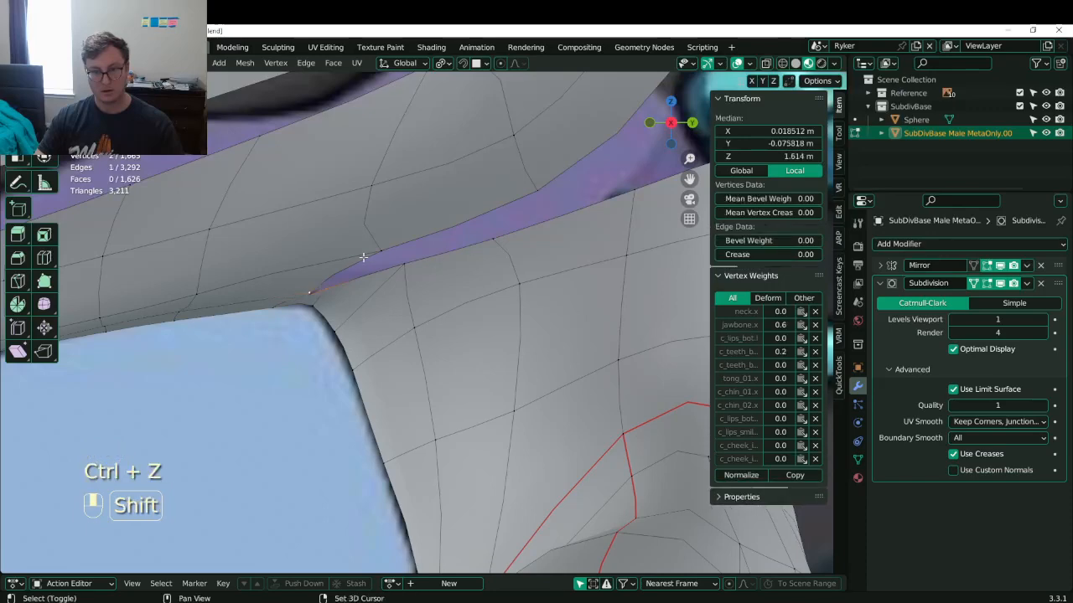
key("f")
left_click(404, 248, "shift")
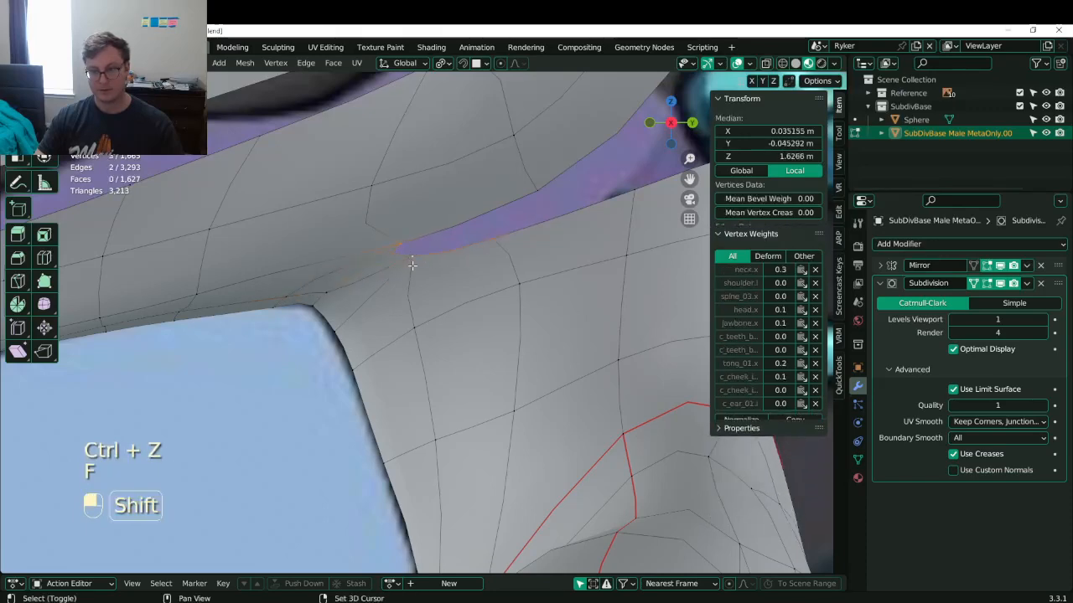
left_click(512, 191, "shift")
- Extrude three neck-rim vertices upward toward the head
middle_click_drag(559, 207, 430, 291, "shift")
left_click(467, 293)
left_click(526, 278, "shift")
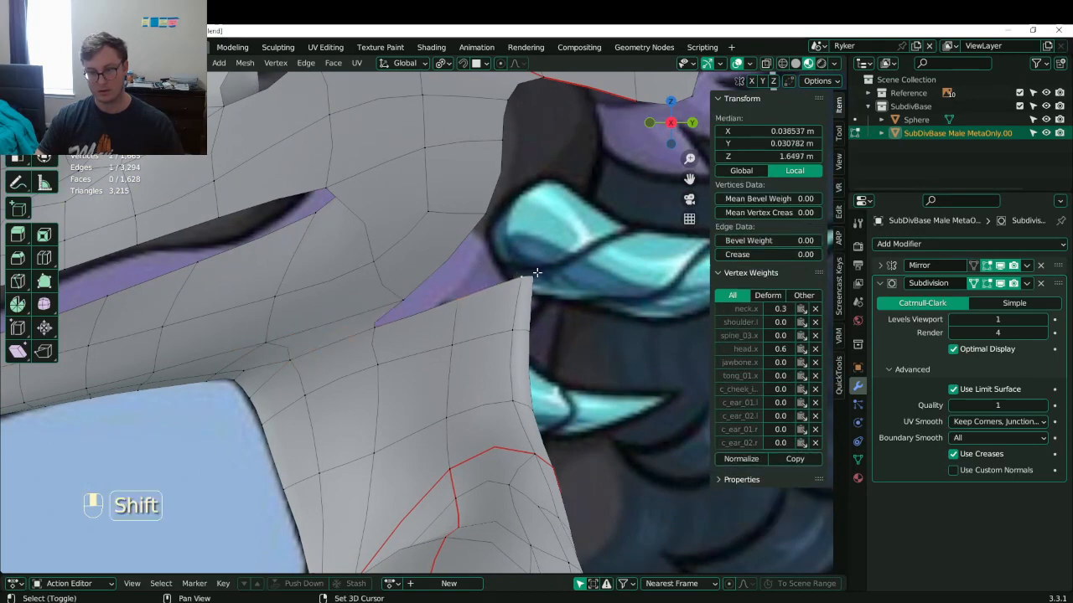
left_click(541, 278, "shift")
key("e")
left_click(556, 245)
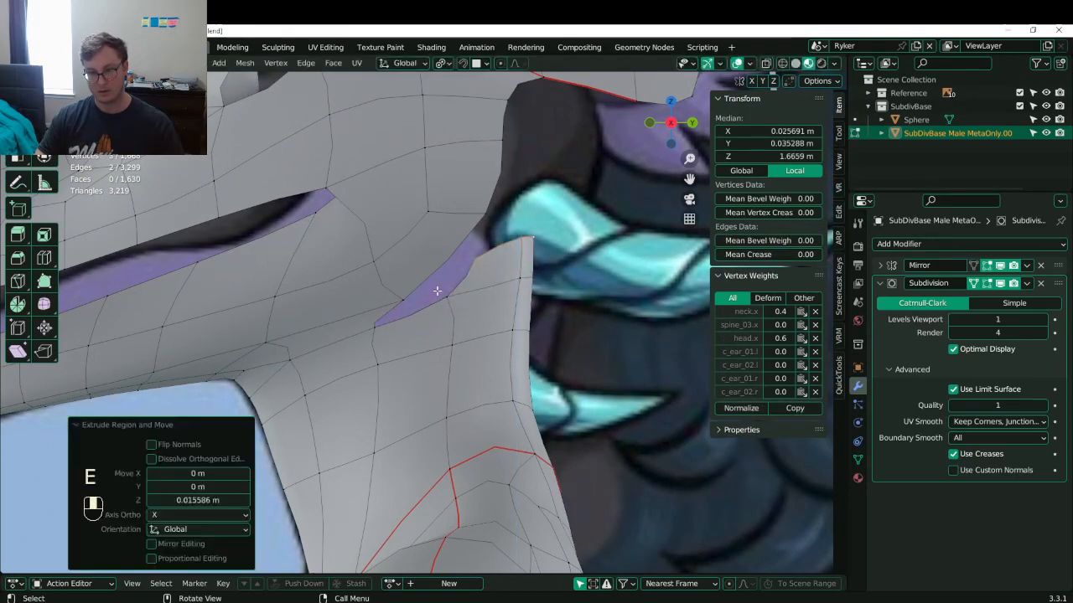
- Merge the overlapping rim-tip vertices and lower the merged vertex about 0.0086 m
left_click(446, 294)
left_click(471, 261, "shift")
left_click(401, 300, "shift")
left_click(377, 324, "shift")
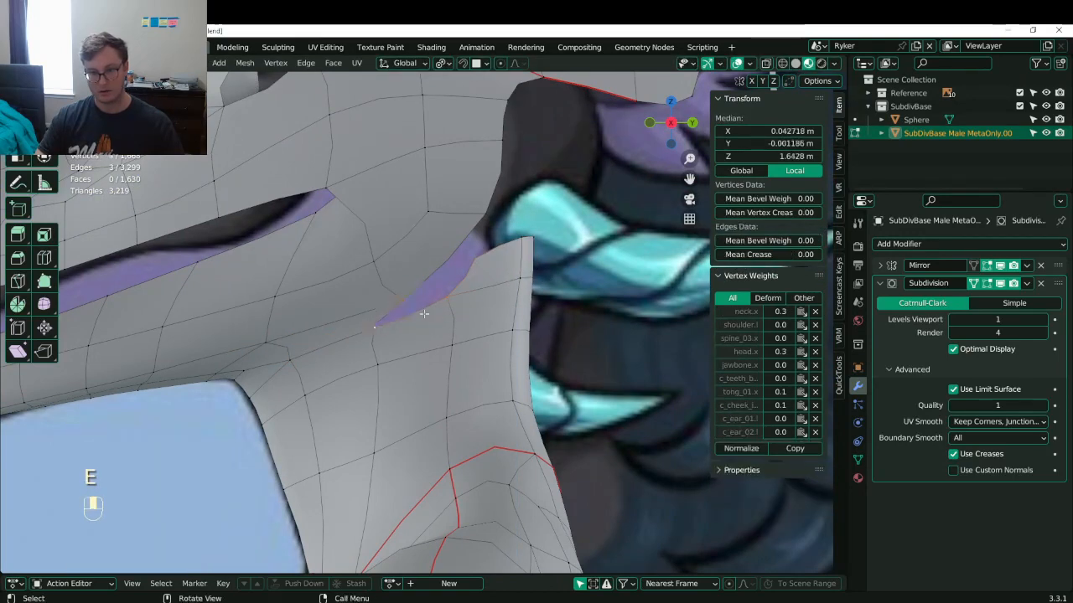
left_click(468, 262)
left_click_drag(542, 264, 527, 271)
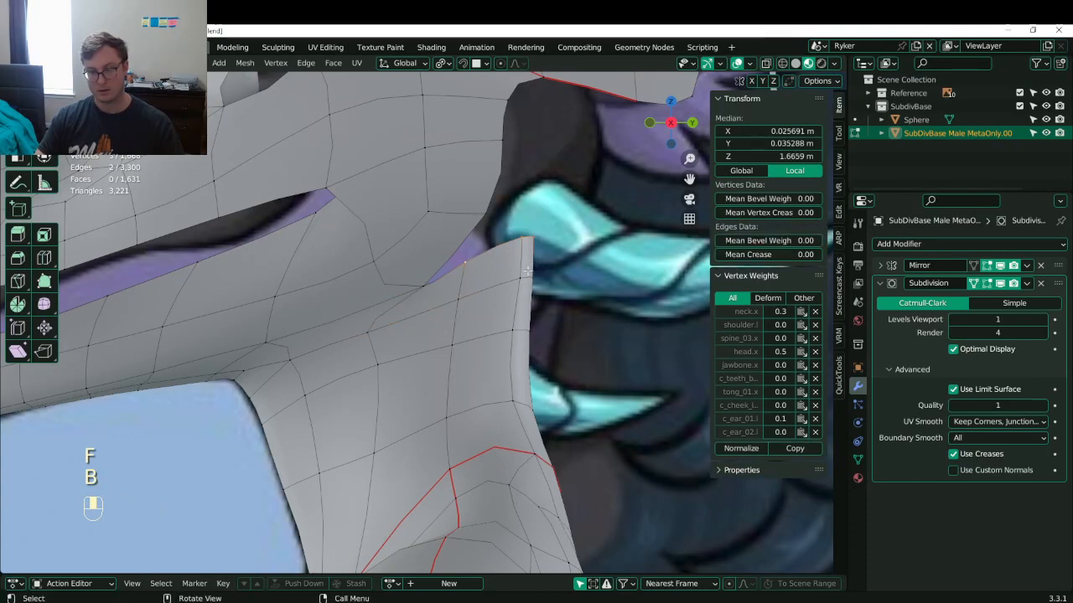
key("g")
left_click(474, 269)
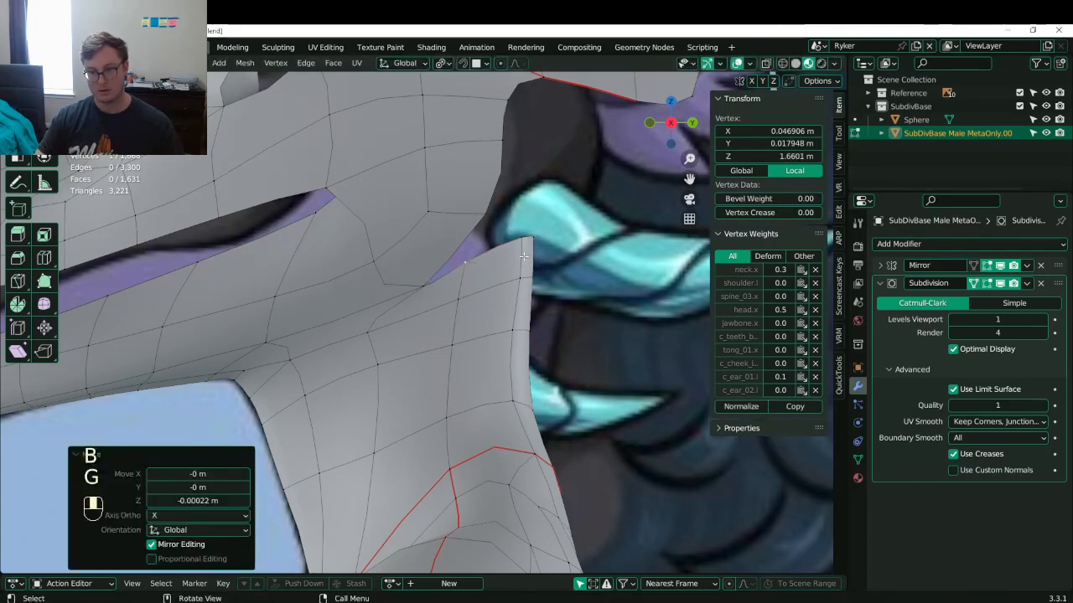
key("g")
left_click(474, 281)
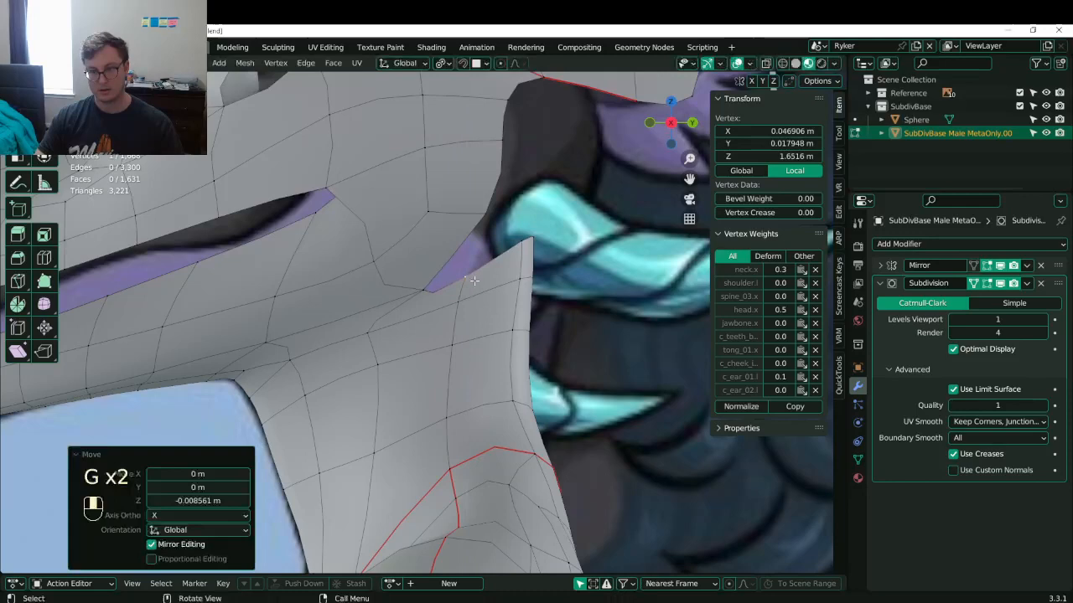
- Fill the remaining gap under the head with a new face
left_click(508, 249, "shift")
left_click(482, 223, "shift")
left_click(423, 283, "shift")
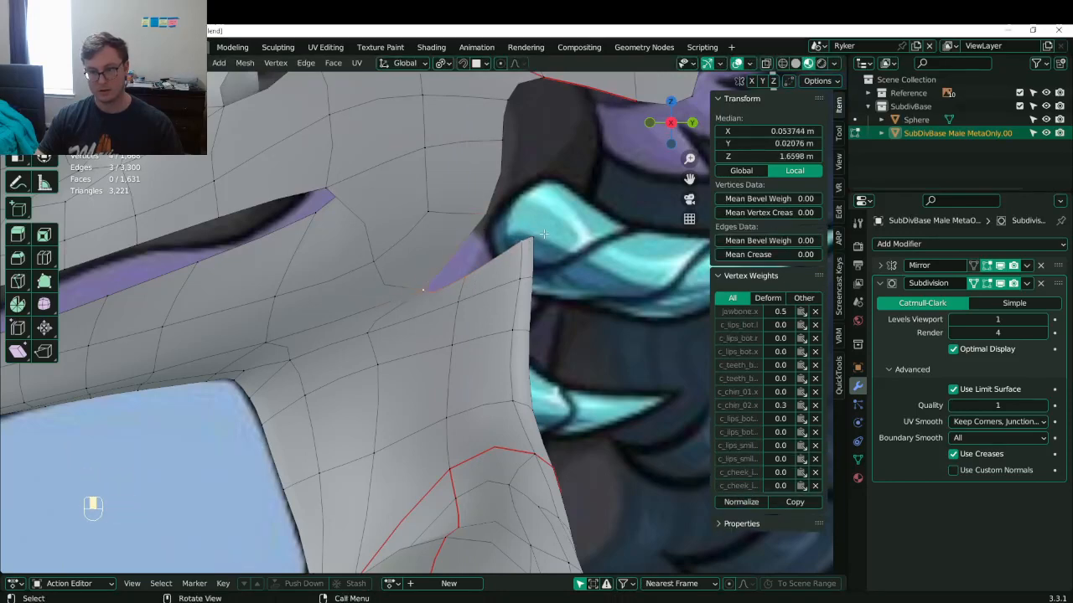
key("f")
- Inspect the patched area under the jaw from several angles and return to Object Mode
middle_click_drag(544, 235, 451, 296, "shift")
mouse_move(408, 213)
middle_mouse_down()
mouse_move(453, 205)
mouse_move(407, 196)
middle_mouse_up()
middle_click_drag(439, 258, 419, 273)
left_click(340, 275)
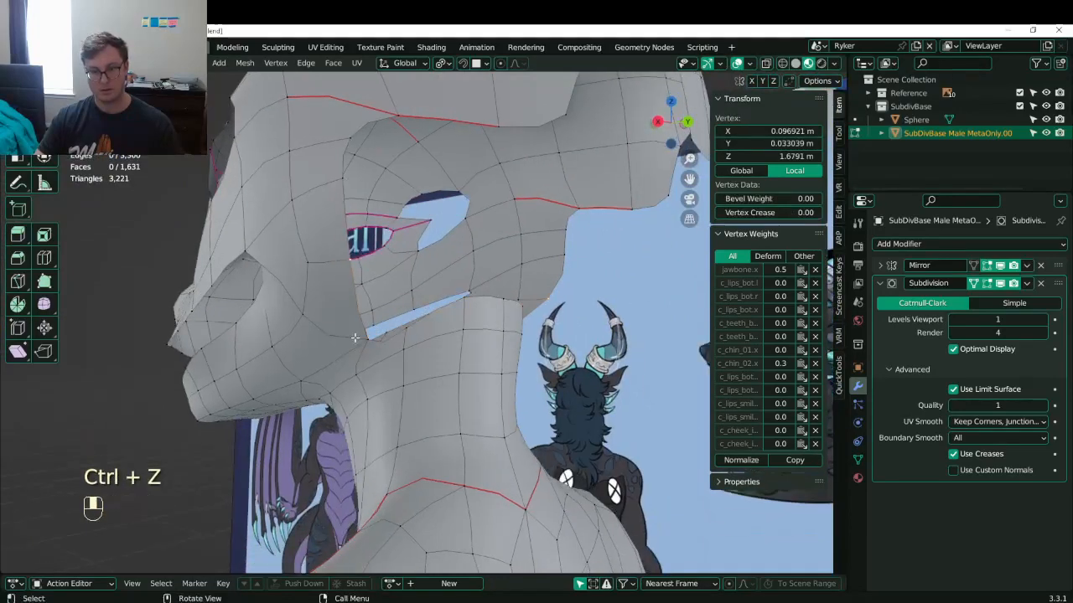
left_click(358, 338, "shift")
middle_click_drag(358, 336, 391, 267)
left_click(457, 291, "shift")
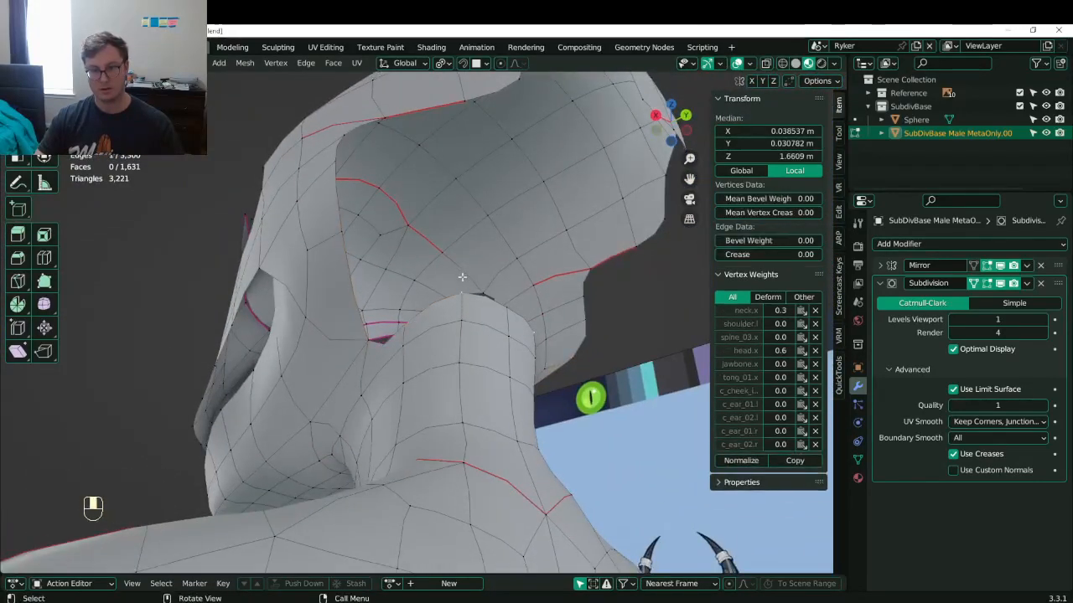
middle_click_drag(462, 276, 446, 322)
key("Tab")
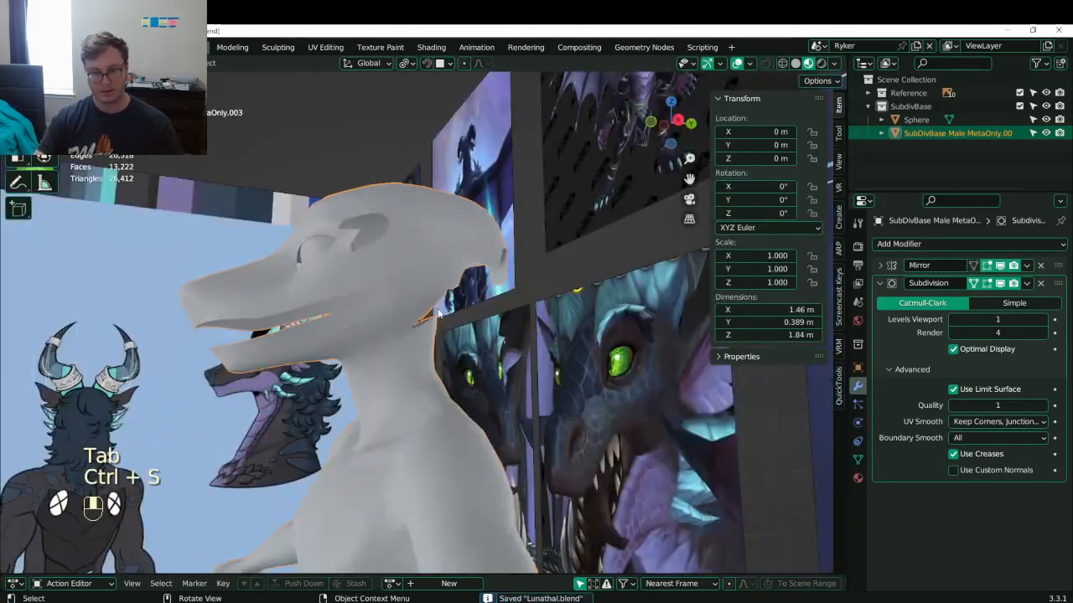
- Check the neck in X-ray side view against the reference, then save Lunathal.blend
key("KP_3")
key("Tab")
scroll(446, 375, "up", 5)
key("z")
scroll(450, 410, "down", 4)
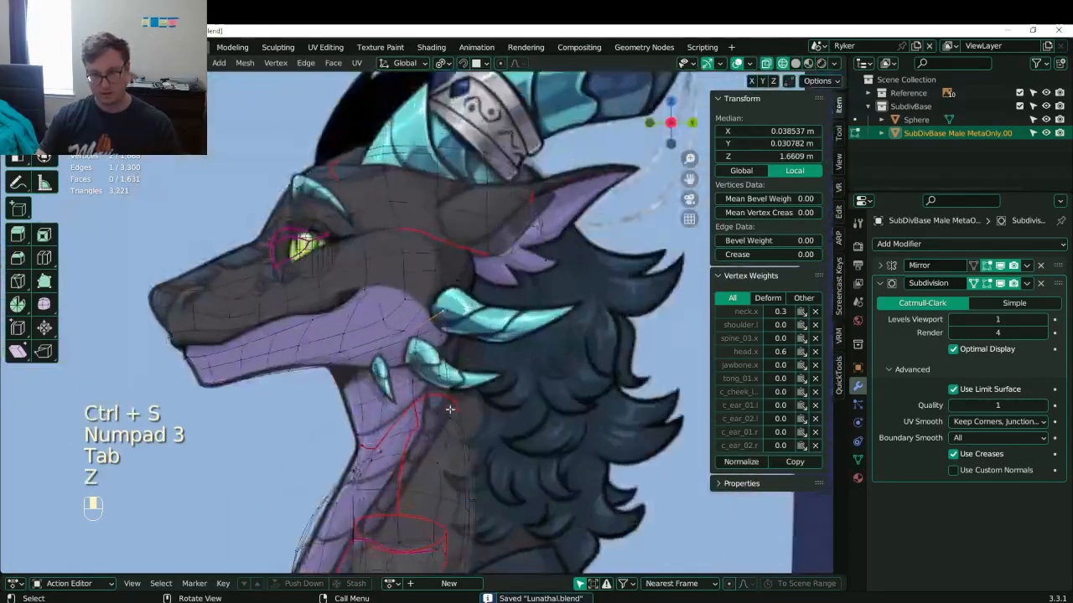
middle_click_drag(450, 410, 451, 213, "shift")
scroll(396, 275, "down", 5)
key("Tab")
key("z")
mouse_move(404, 320)
middle_mouse_down()
mouse_move(415, 328)
mouse_move(435, 287)
mouse_move(432, 316)
middle_mouse_up()
key("ctrl+s")
- In front view, select both arms including the hand geometry
key("KP_1")
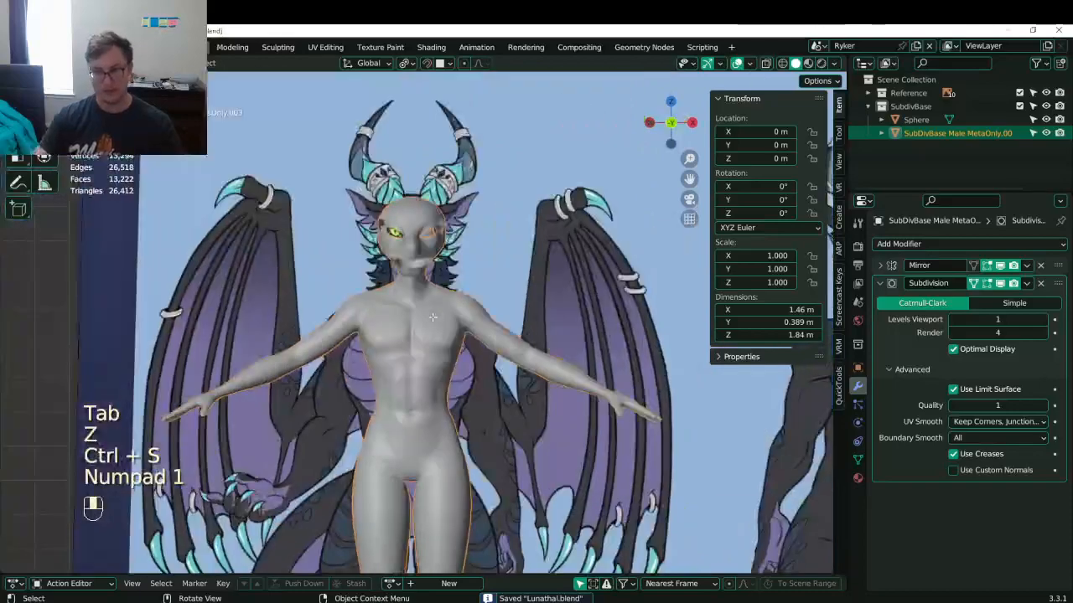
key("Tab")
scroll(432, 316, "up", 6)
middle_click_drag(431, 410, 433, 297, "shift")
scroll(421, 329, "down", 6)
middle_click_drag(567, 339, 524, 293, "shift")
left_click(527, 279)
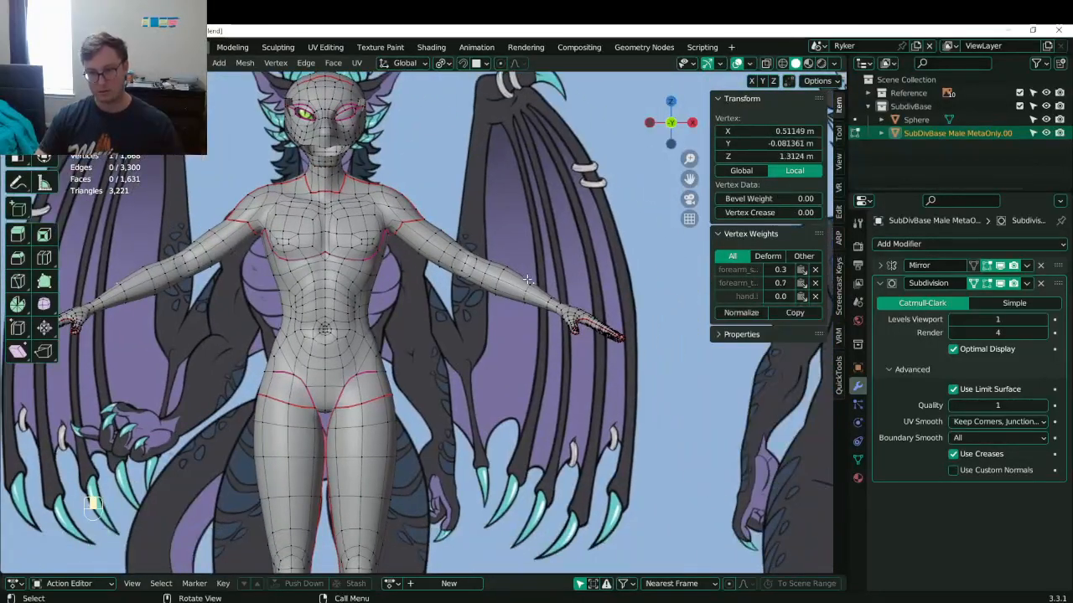
key("l")
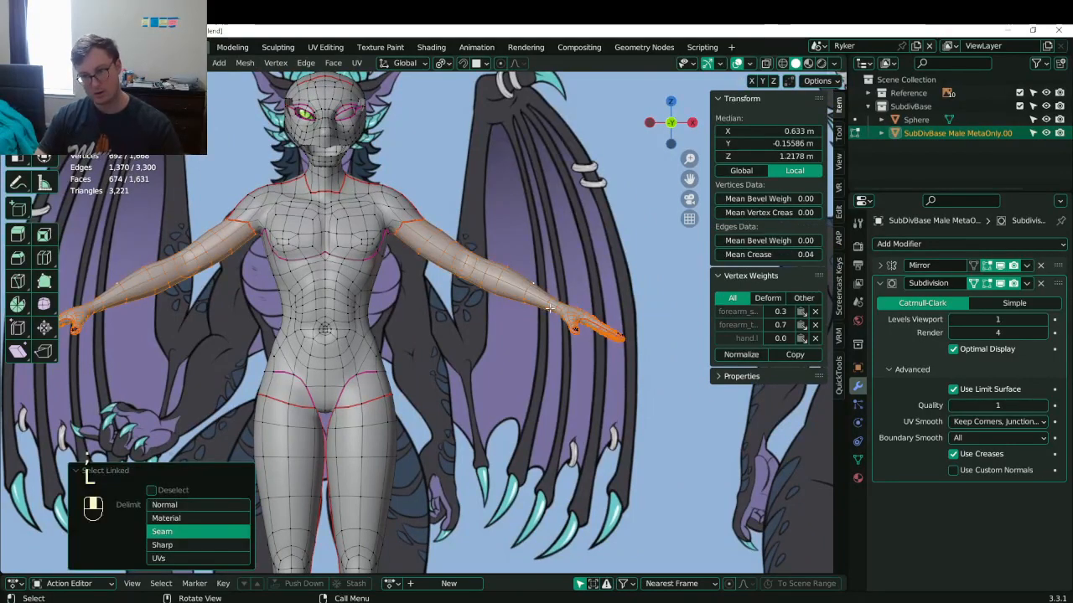
key("z")
key("b")
left_click_drag(545, 289, 662, 377)
key("z")
- Move the arms 0.0666 m along X and 0.0435 m down with smooth proportional falloff
key("g")
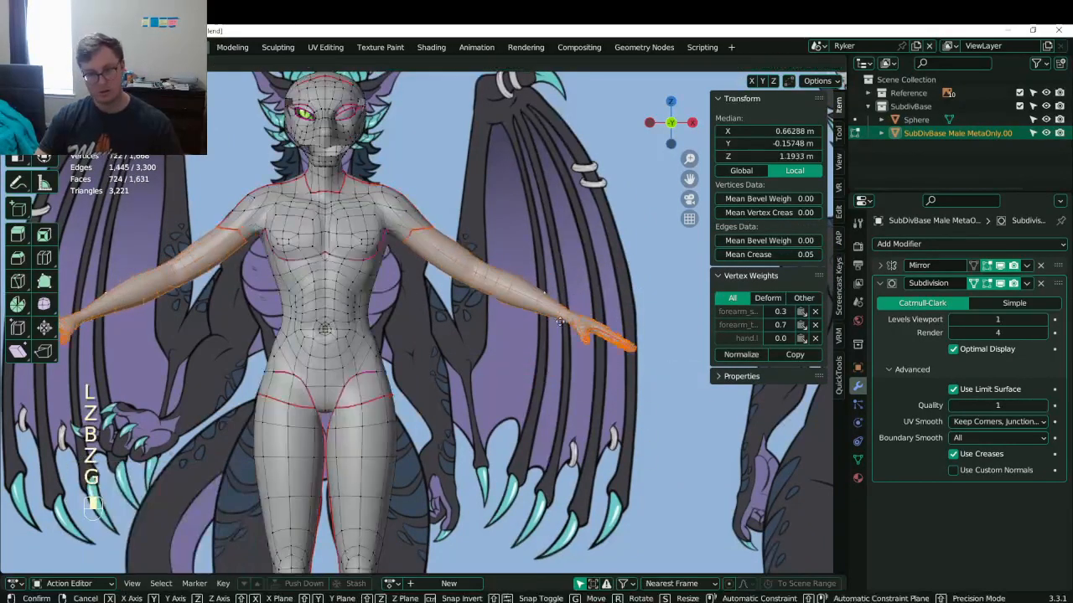
key("g")
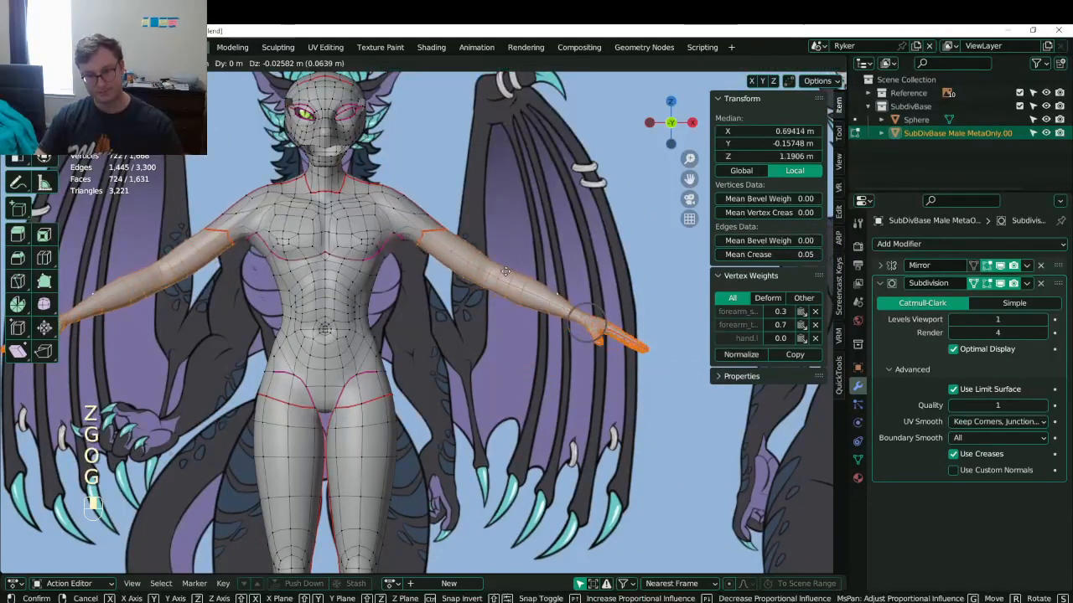
scroll(518, 266, "down", 3)
left_click(515, 270)
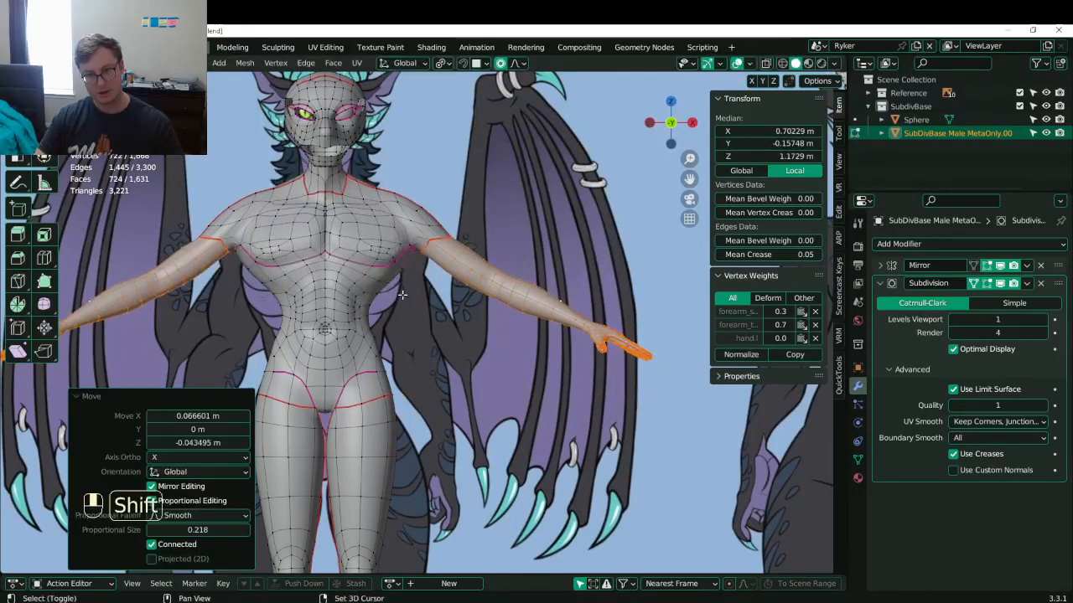
middle_click_drag(404, 300, 457, 272, "shift")
scroll(419, 260, "up", 1)
middle_click_drag(387, 250, 420, 252, "shift")
scroll(420, 252, "up", 1)
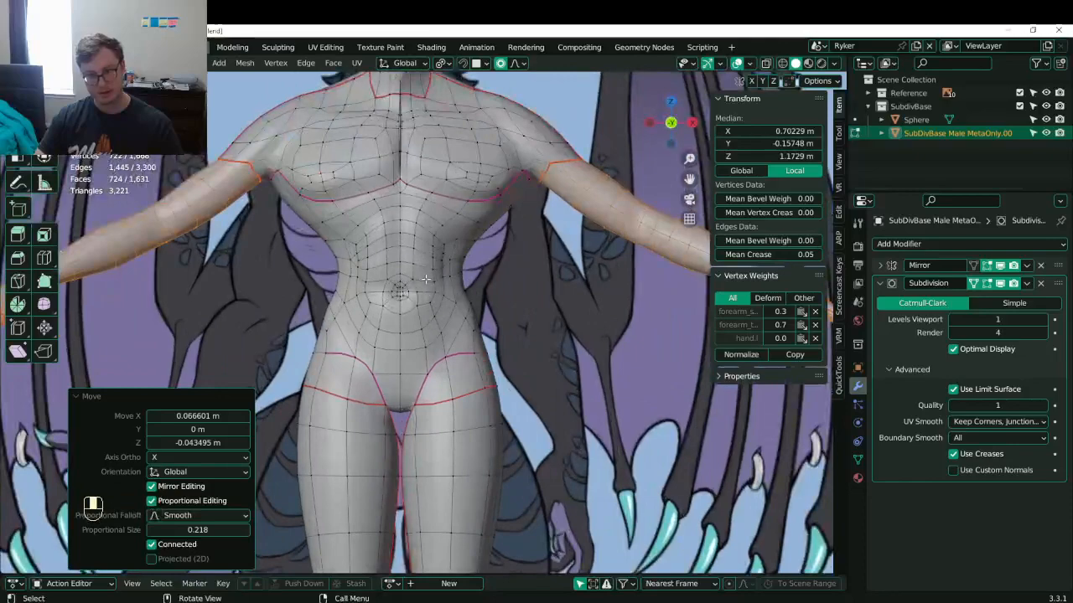
middle_click_drag(438, 307, 433, 303, "shift")
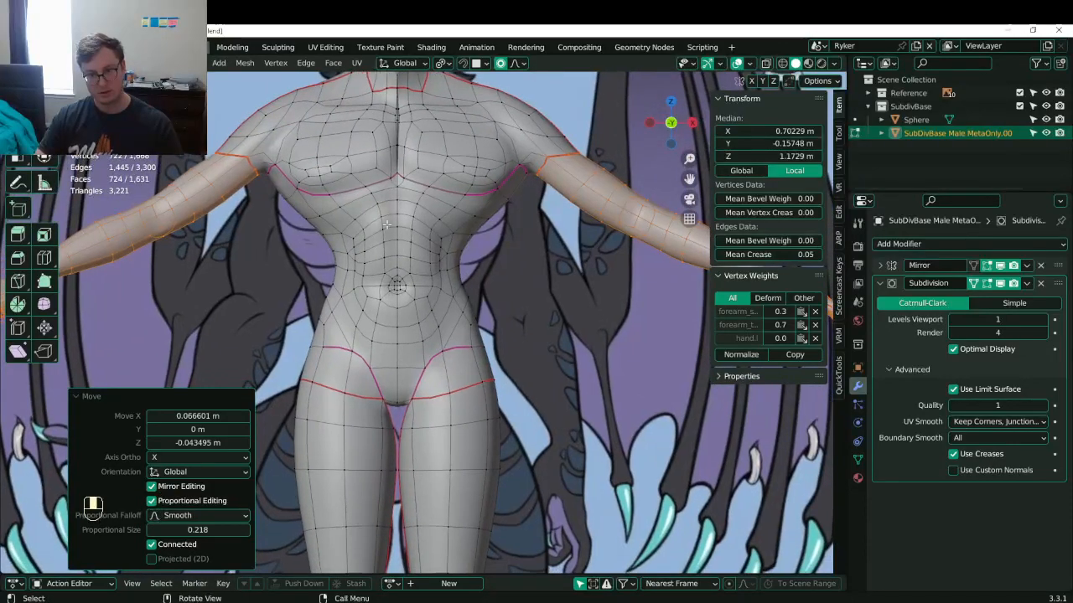
scroll(414, 309, "down", 4)
- In side view, dissolve the stray edge path on the knee
scroll(415, 276, "up", 2)
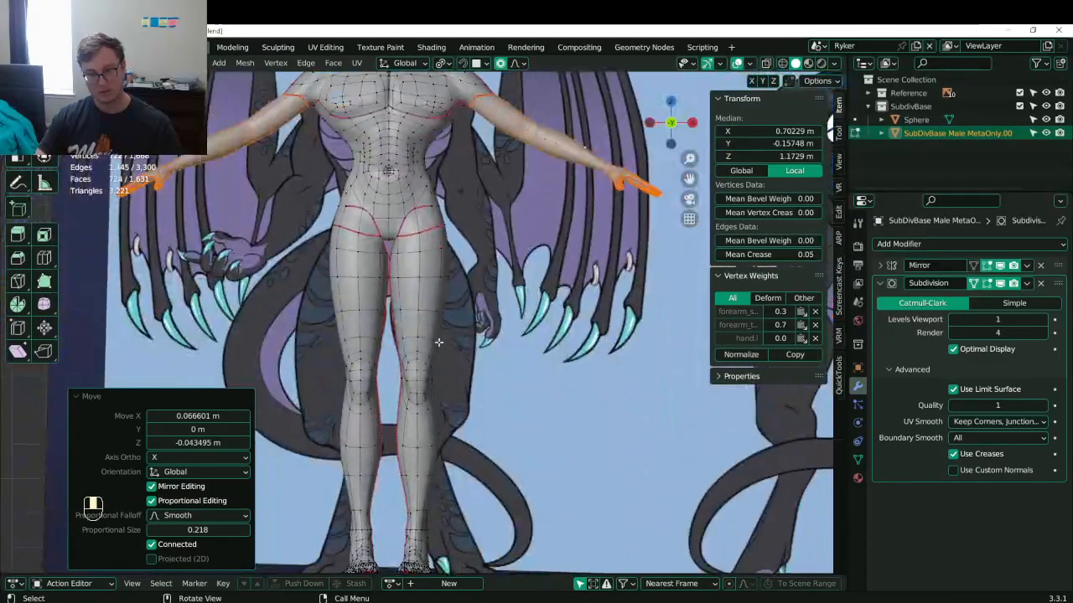
key("KP_3")
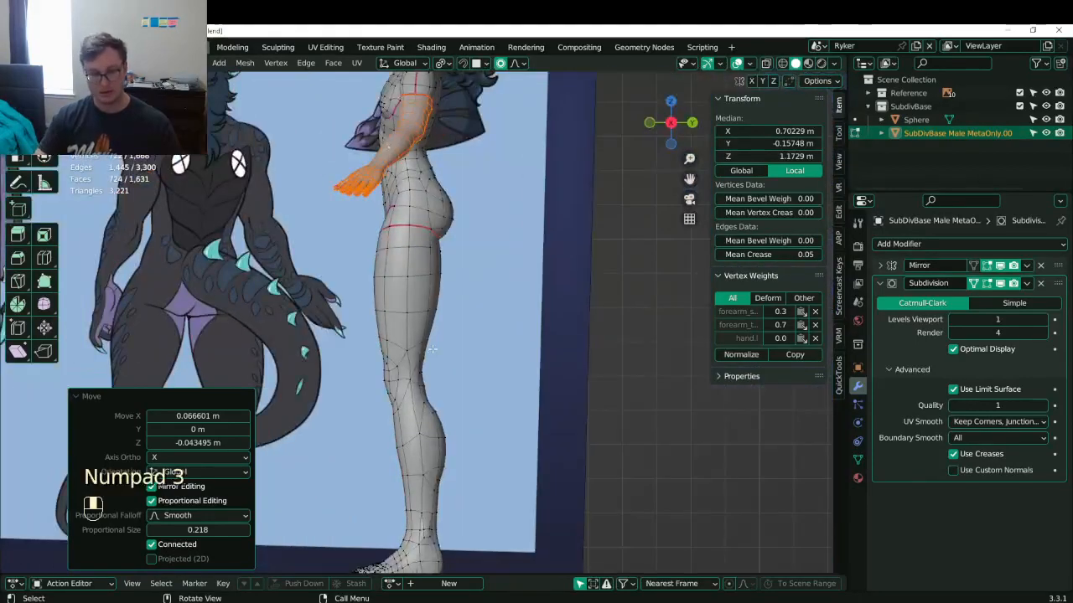
scroll(428, 345, "up", 2)
left_click(398, 387)
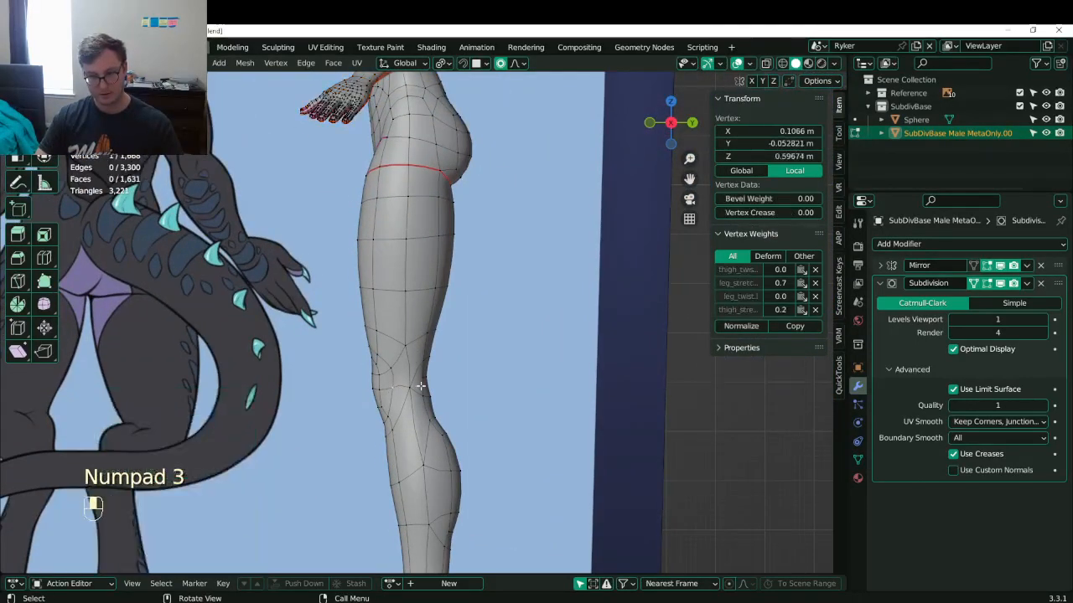
left_click(425, 379, "ctrl")
key("x")
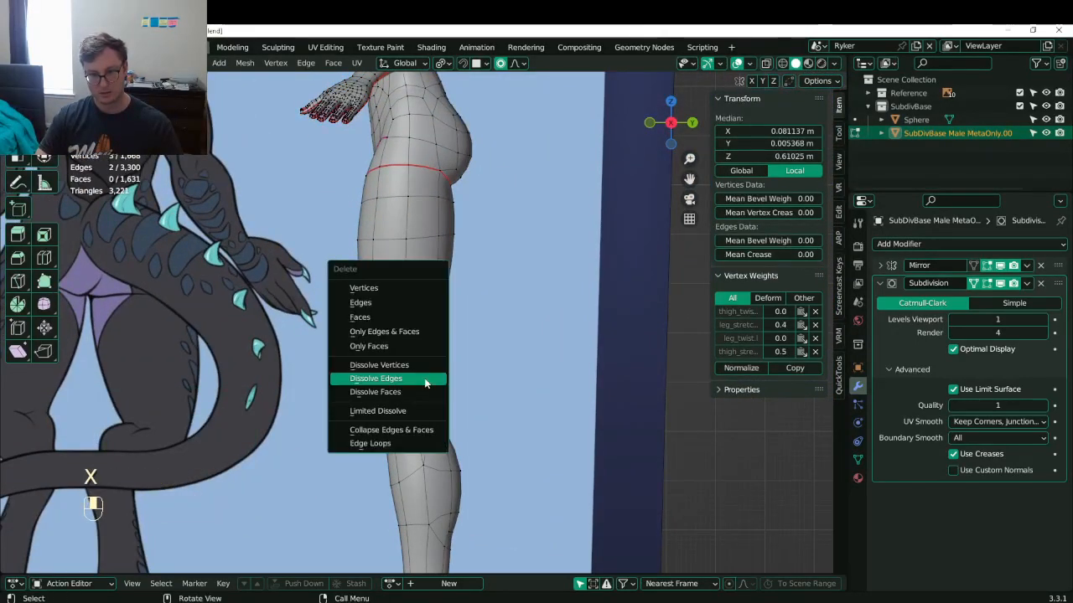
left_click(426, 381)
- Push the knee edge loop back -0.084 m along Y with smooth falloff
middle_click_drag(421, 397, 411, 337, "shift")
scroll(412, 338, "up", 4)
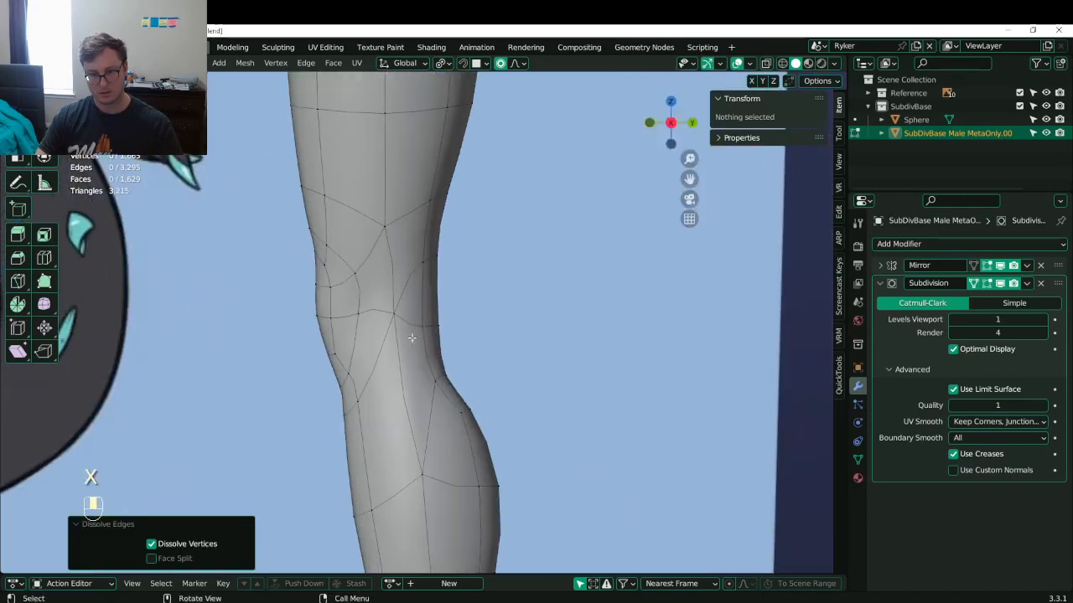
left_click(383, 311)
left_click(381, 310, "alt+shift")
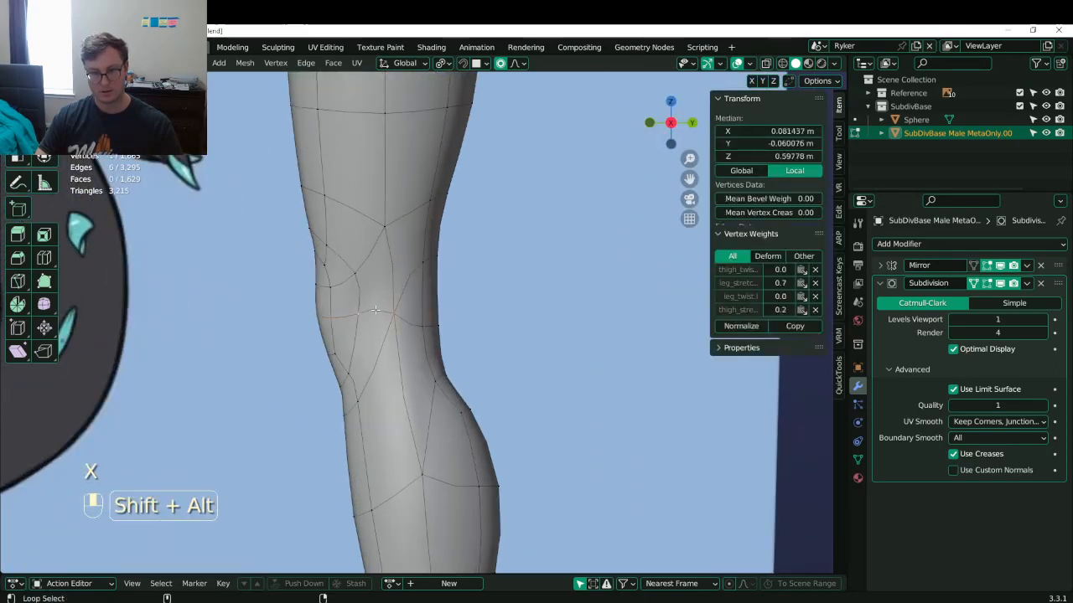
scroll(436, 335, "down", 6)
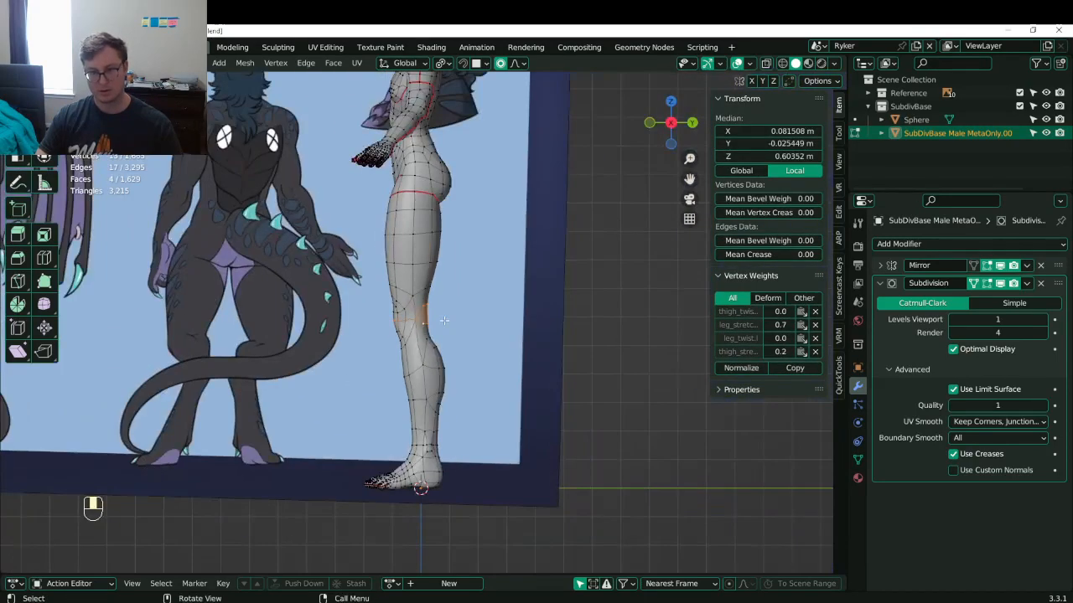
key("g")
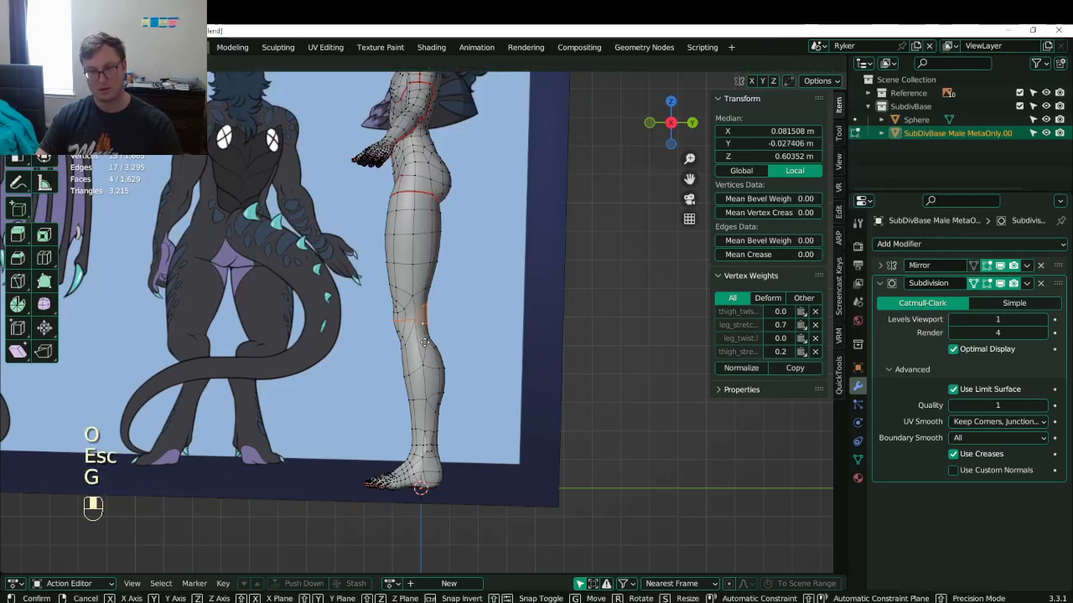
key("g")
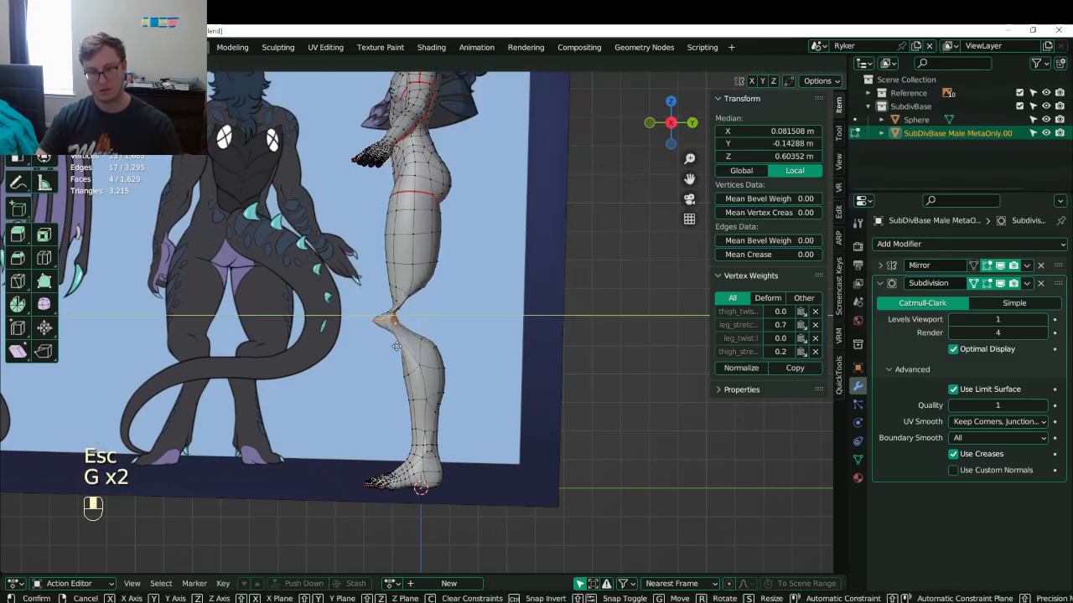
right_click(399, 347)
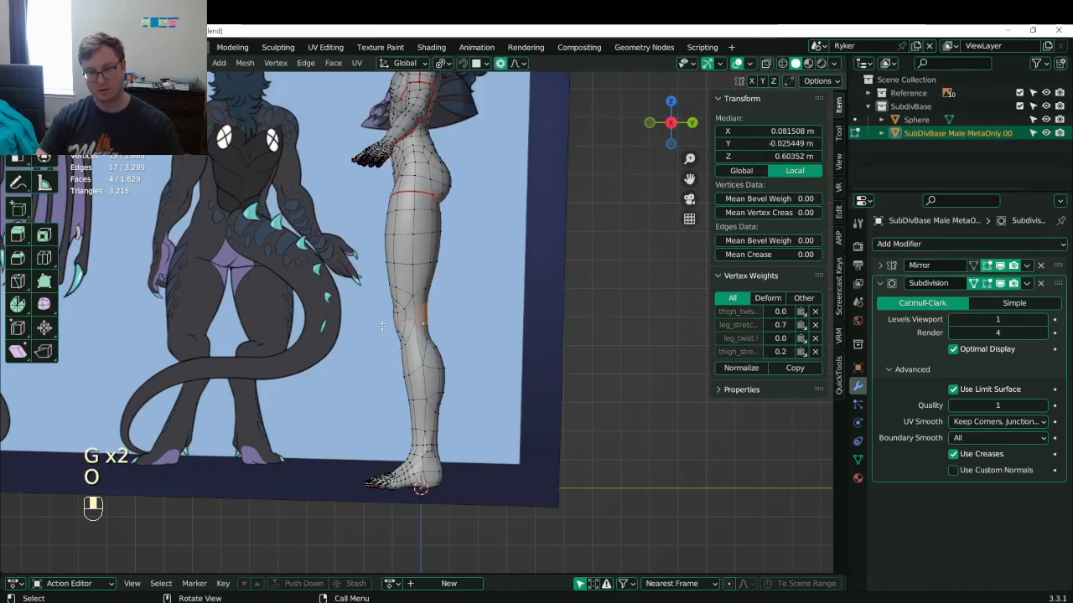
key("g")
scroll(369, 327, "down", 5)
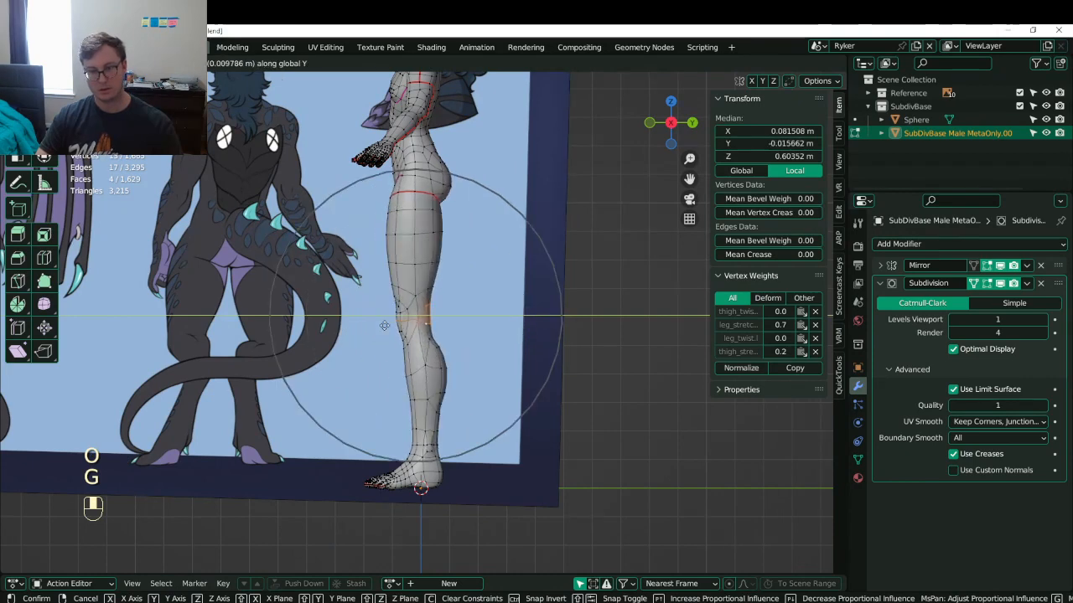
left_click(365, 329)
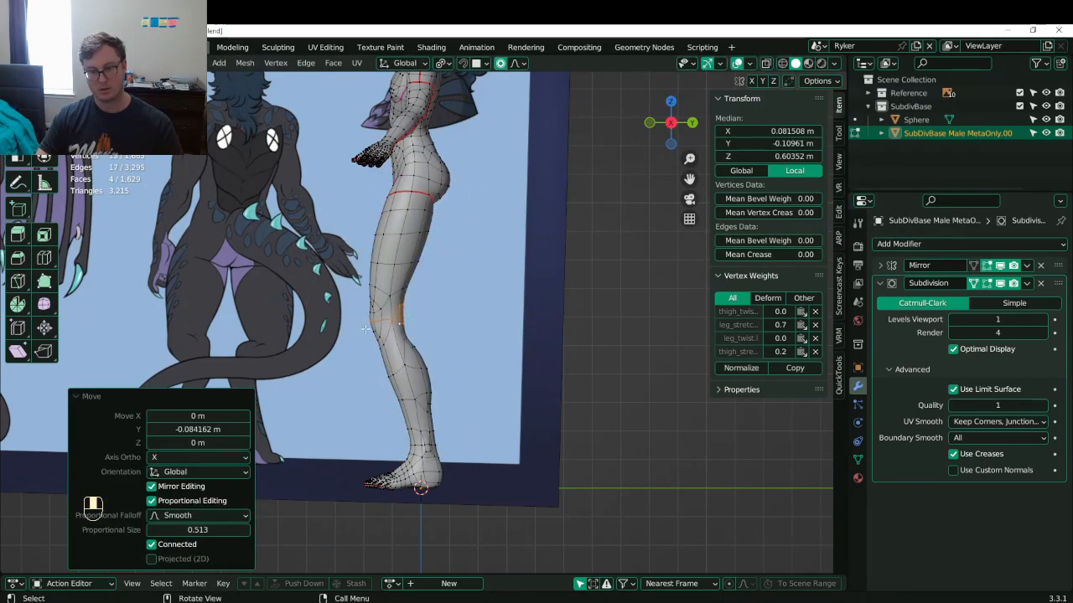
- Box-select the foot in wireframe, delete it at the ankle, and return to Object Mode
middle_click_drag(392, 361, 405, 258, "shift")
scroll(402, 360, "up", 5)
left_click(402, 452)
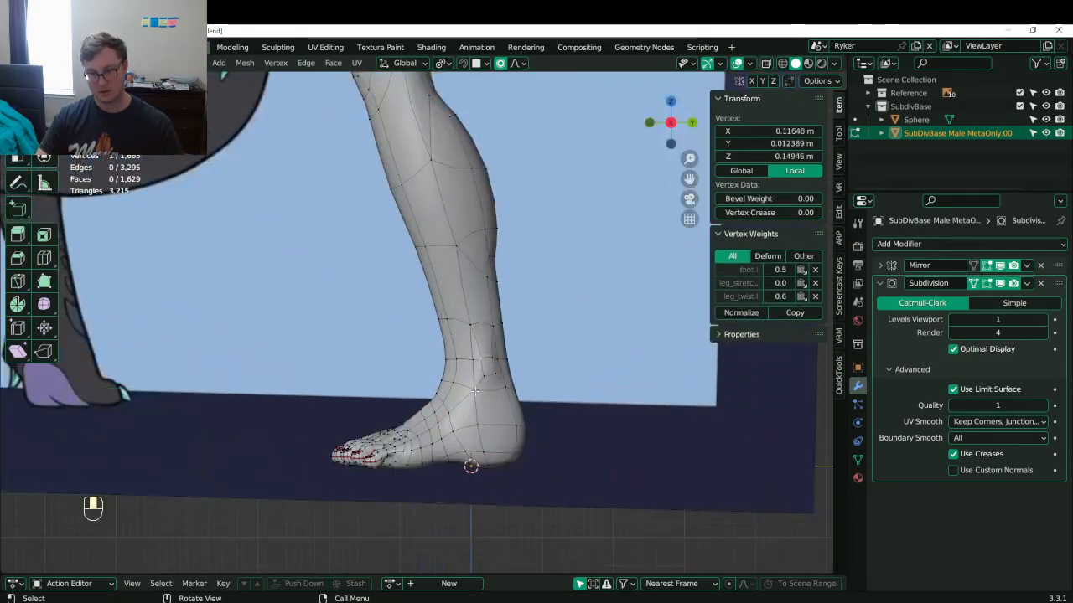
key("z")
left_click(384, 389)
left_click_drag(545, 508, 663, 503)
key("x")
left_click(584, 448)
key("Tab")
key("z")
scroll(503, 427, "down", 6)
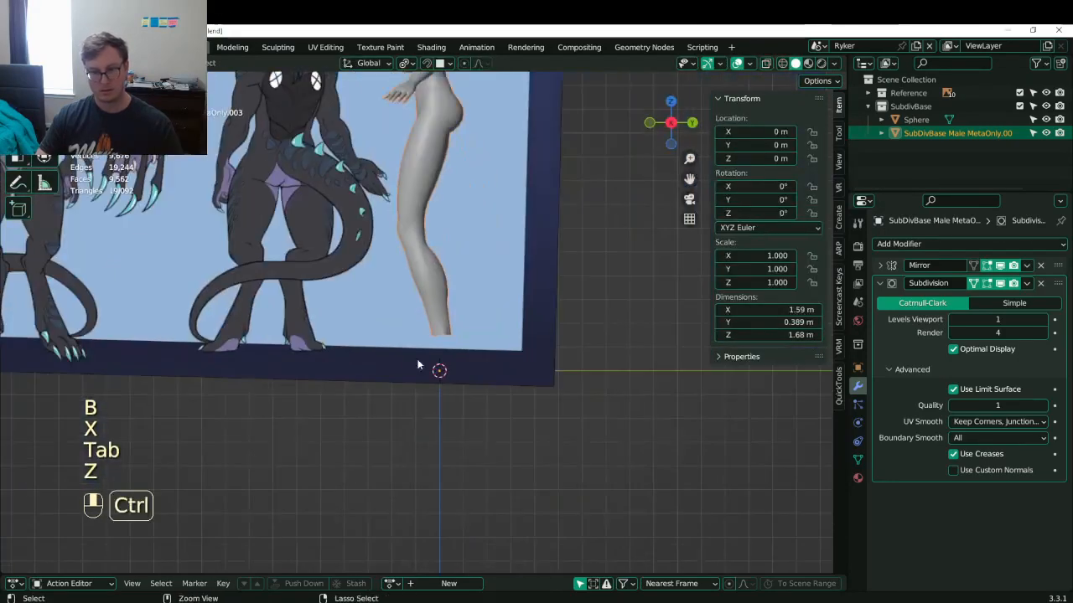
- Save Lunathal.blend and frame the whole footless body and reference sheet in straight front view
key("ctrl+s")
middle_click_drag(427, 364, 563, 373)
mouse_move(474, 313)
middle_mouse_down("shift")
mouse_move(480, 403)
mouse_move(506, 368)
mouse_move(535, 369)
middle_mouse_up("shift")
key("ctrl+s")
middle_click_drag(510, 369, 533, 494, "shift")
key("ctrl+s")
middle_click_drag(544, 386, 528, 378)
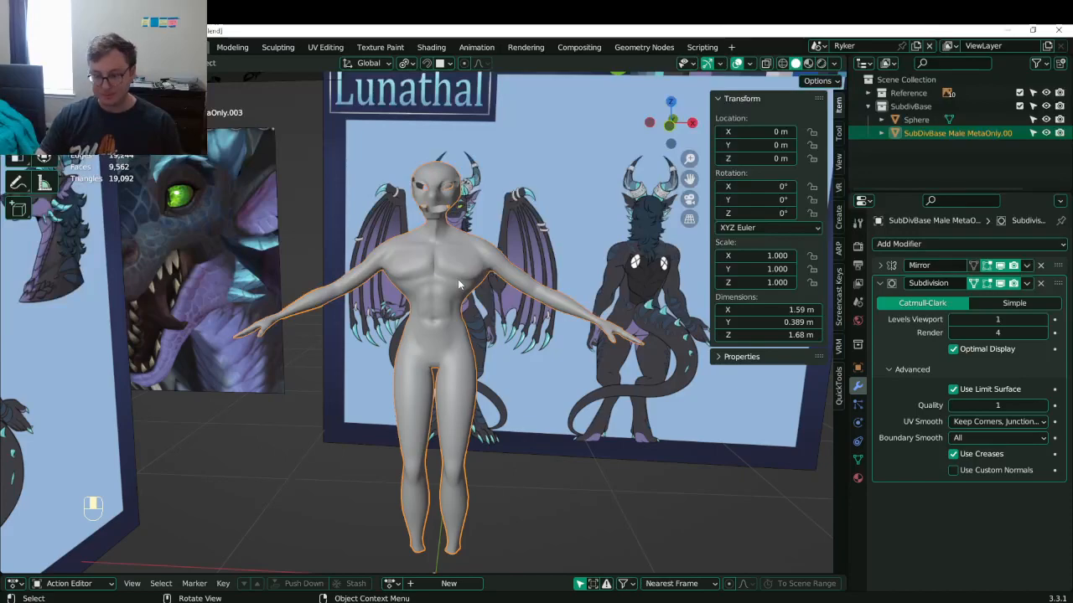
key("KP_1")
- Enter Edit Mode on the body mesh in wireframe shading, framing the pelvis area
scroll(451, 295, "up", 5)
key("Tab")
key("z")
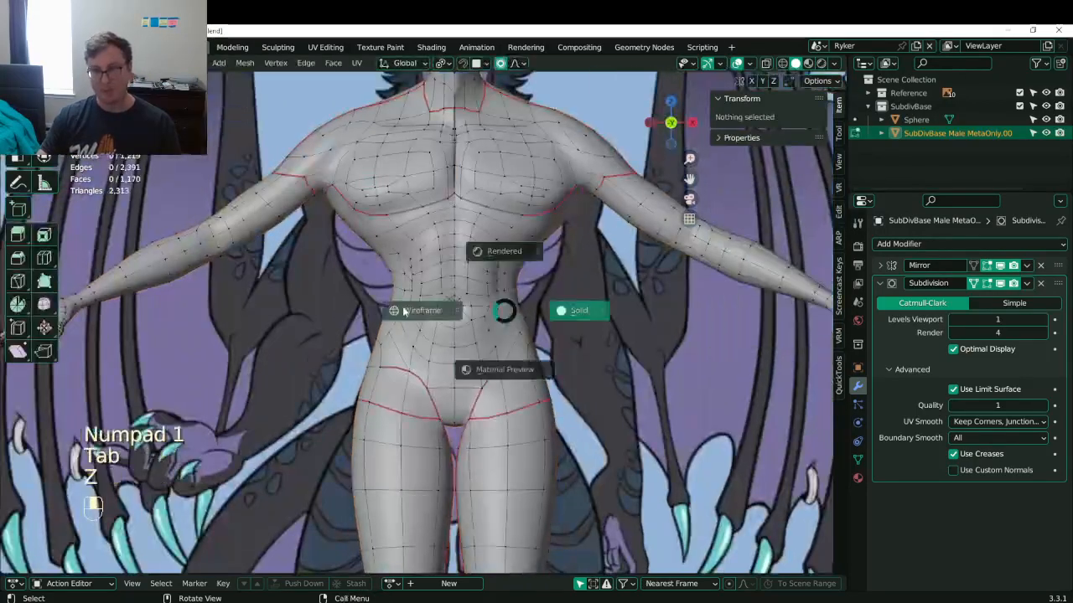
left_click(406, 310)
middle_click_drag(406, 310, 365, 319, "shift")
scroll(442, 471, "up", 1)
middle_click_drag(442, 471, 443, 296, "shift")
scroll(442, 296, "down", 1)
- Box-select the crotch loop vertices and move them vertically onto the reference outline
left_click(400, 261)
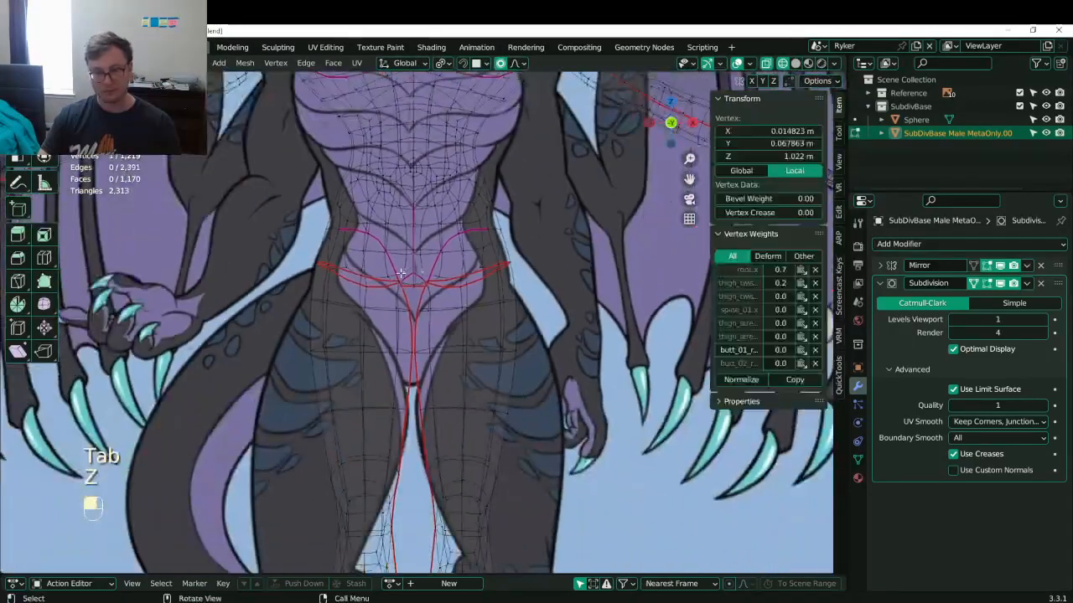
key("b")
left_click_drag(389, 259, 440, 319)
key("b")
key("g")
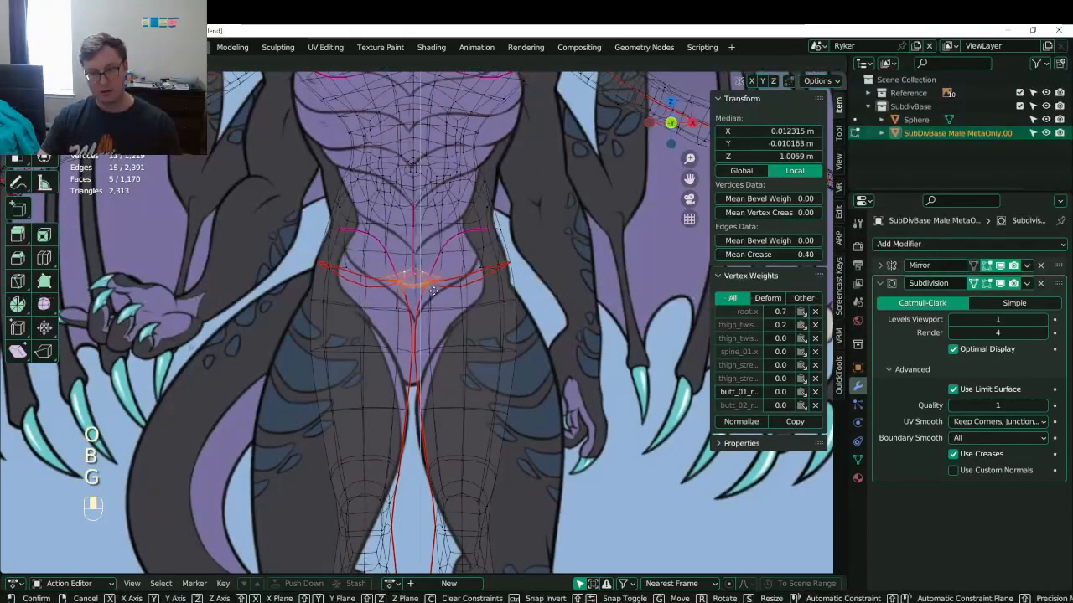
left_click(434, 316)
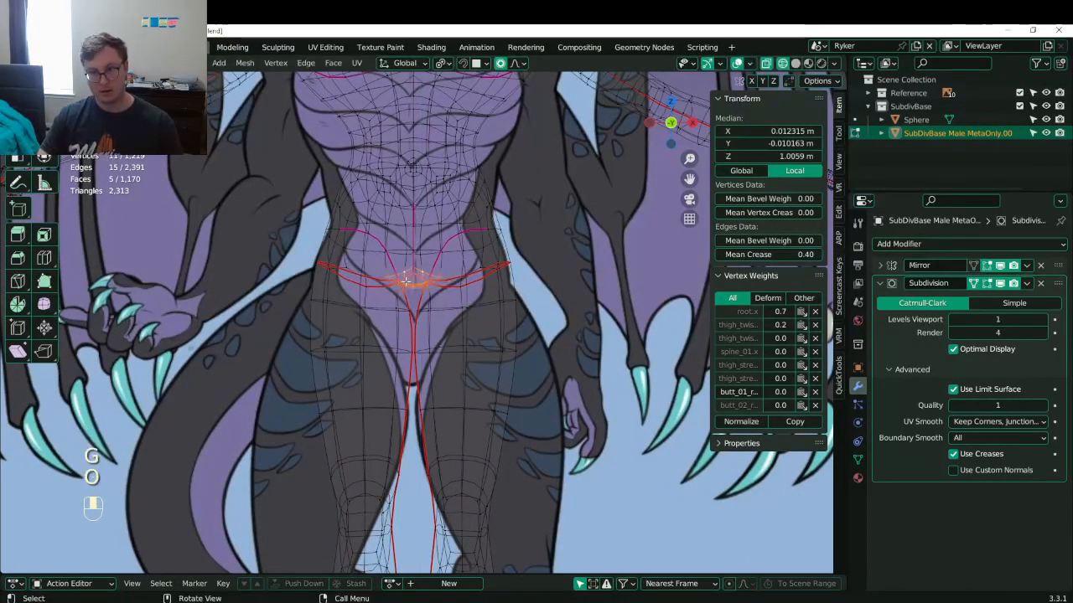
key("g")
key("z")
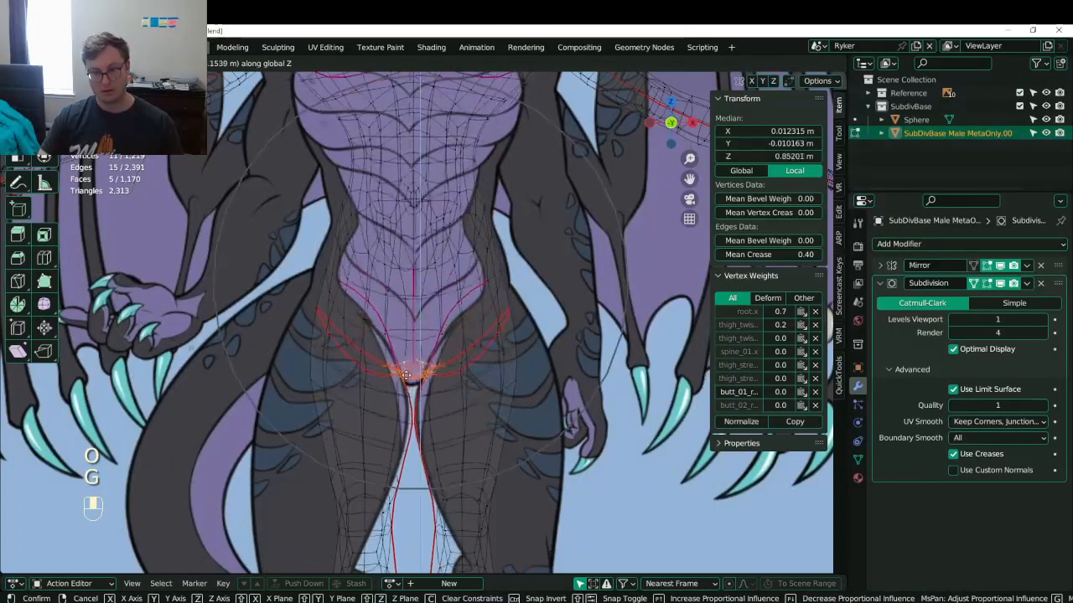
left_click(405, 380)
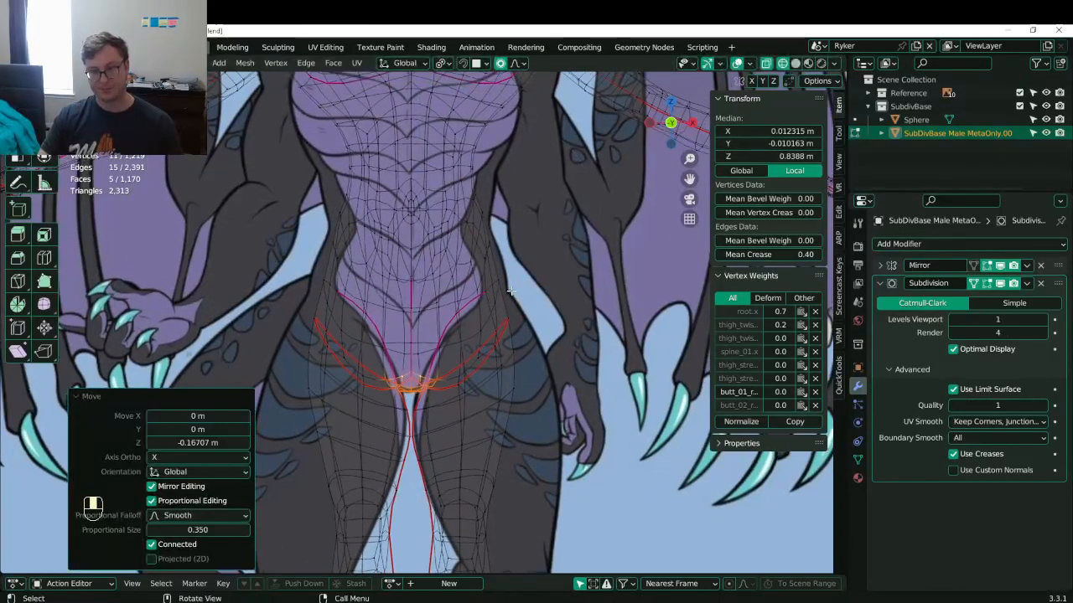
- Select the inner hip vertices and reposition one onto the hip reference line
left_click(508, 324)
key("g")
right_click(485, 369)
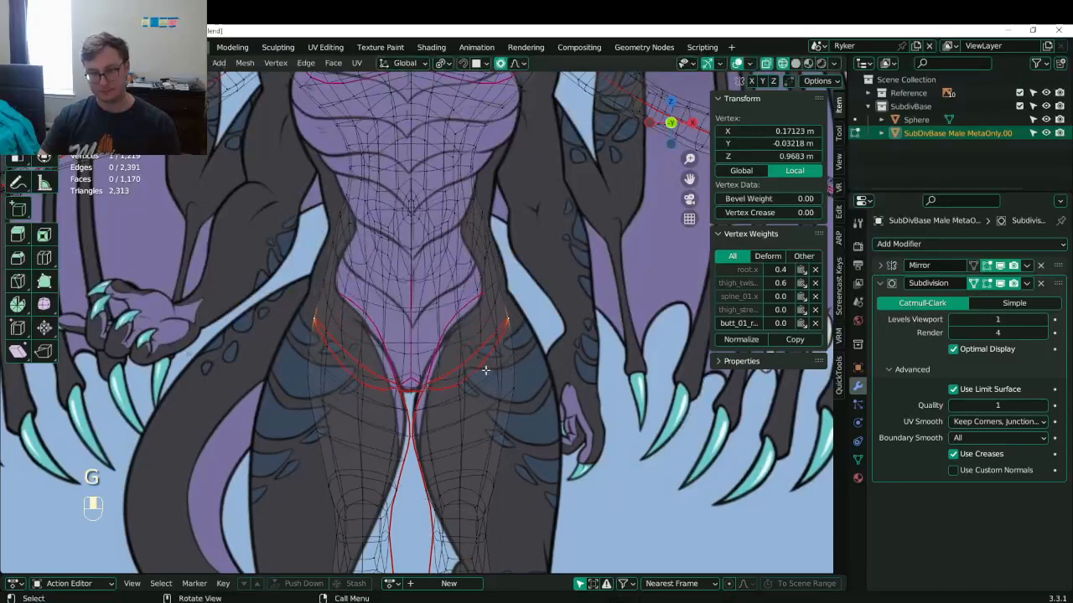
key("b")
left_click_drag(443, 354, 476, 395)
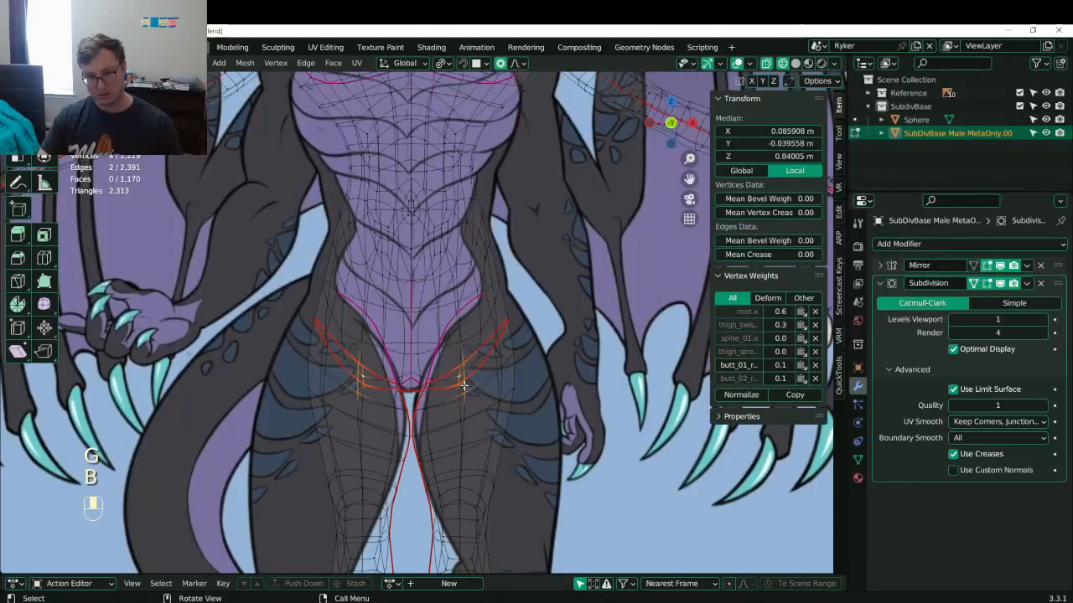
left_click(462, 385)
key("g")
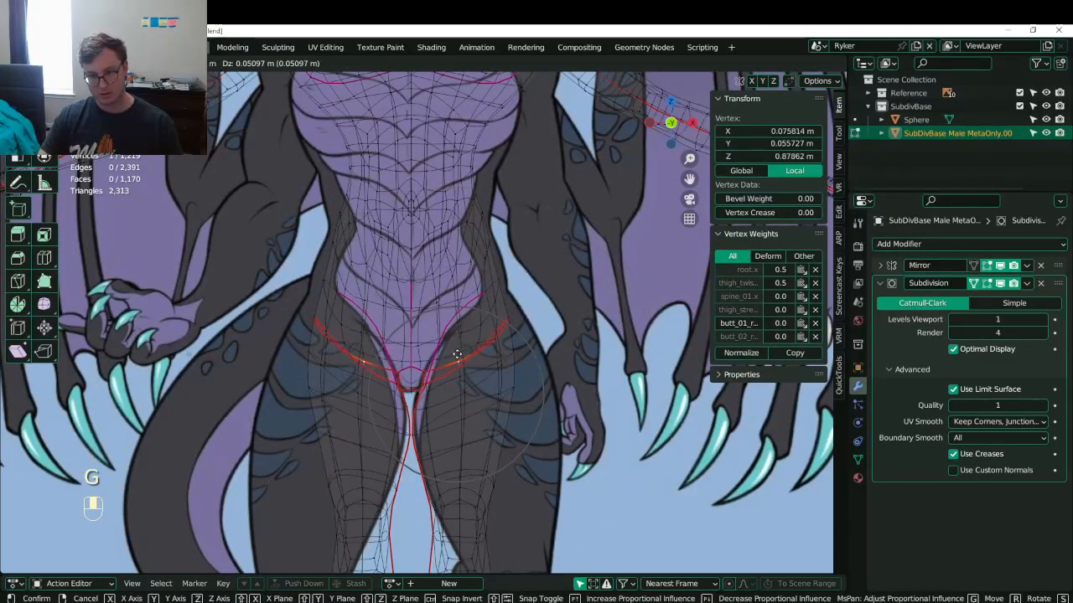
left_click(457, 338)
- Nudge the next two hip loop vertices onto the reference line
left_click(463, 337)
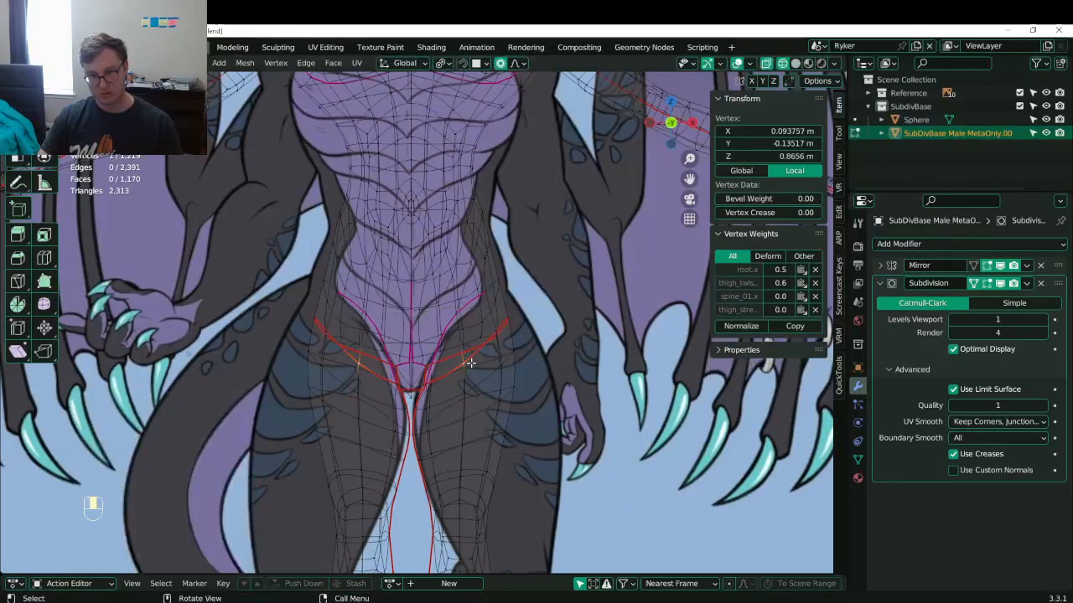
key("g")
left_click(464, 332)
left_click(484, 335)
key("g")
left_click(482, 327)
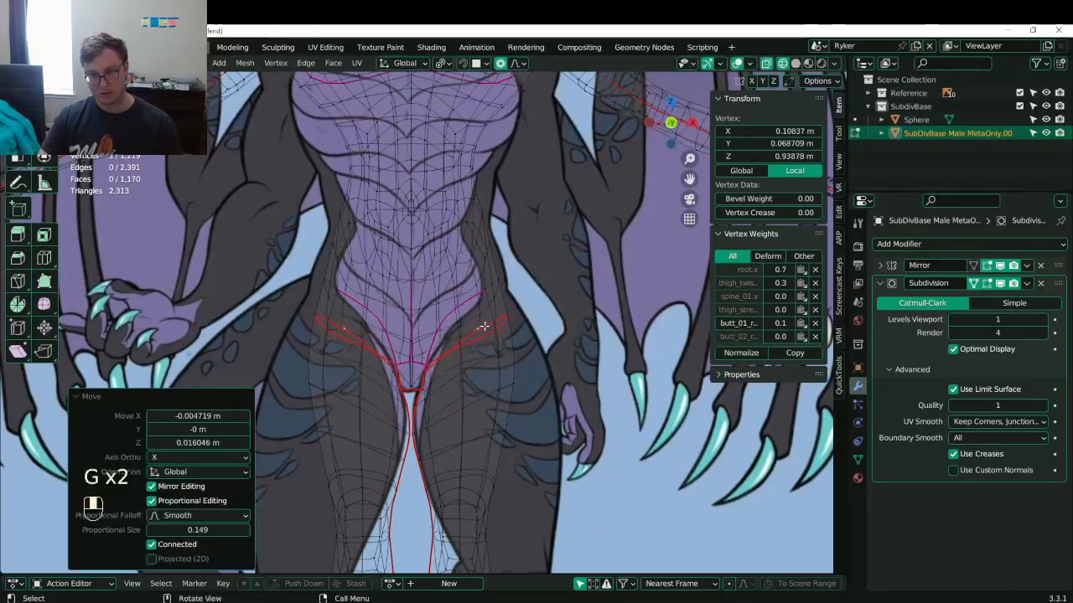
- Raise the outer hip vertices and fine-tune the remaining hip loop vertices along the outline
left_click(503, 315)
key("b")
left_click_drag(486, 295, 526, 341)
key("g")
left_click(521, 318)
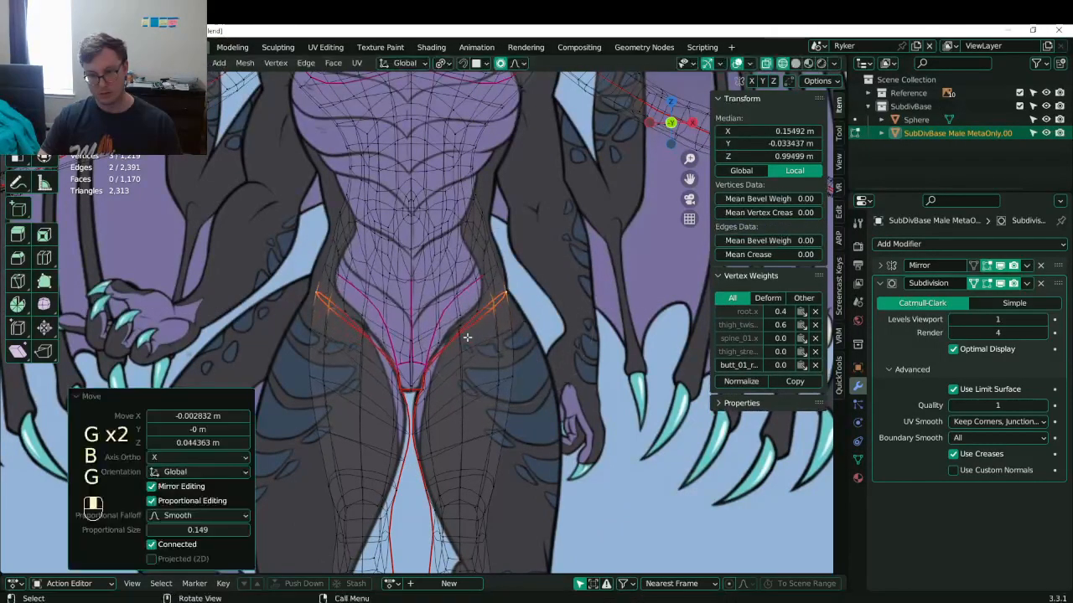
left_click(465, 330)
key("g")
left_click(462, 327)
left_click(463, 328)
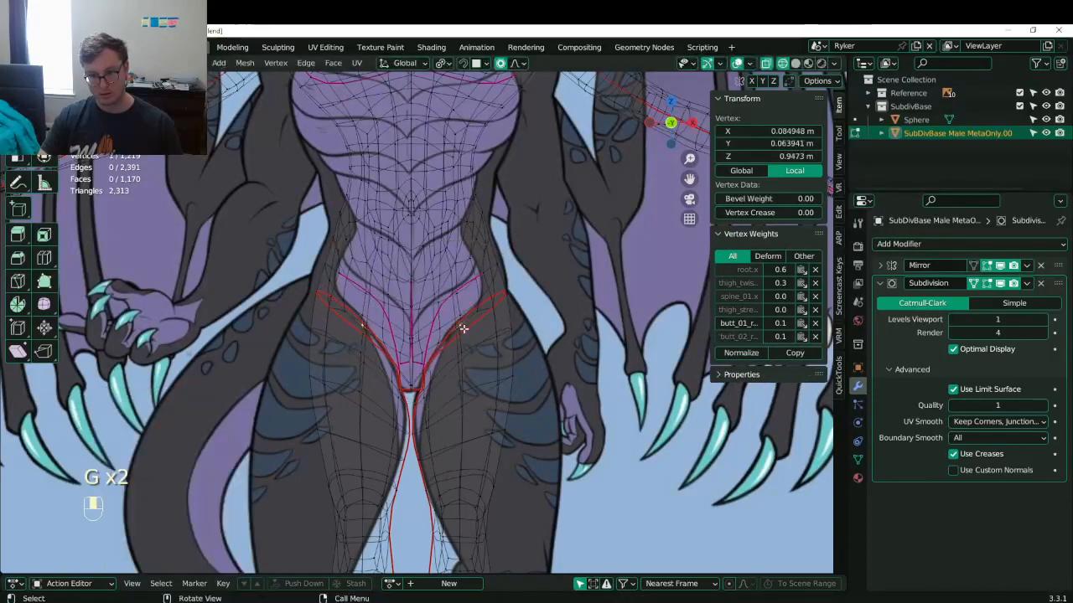
key("g")
left_click(466, 322)
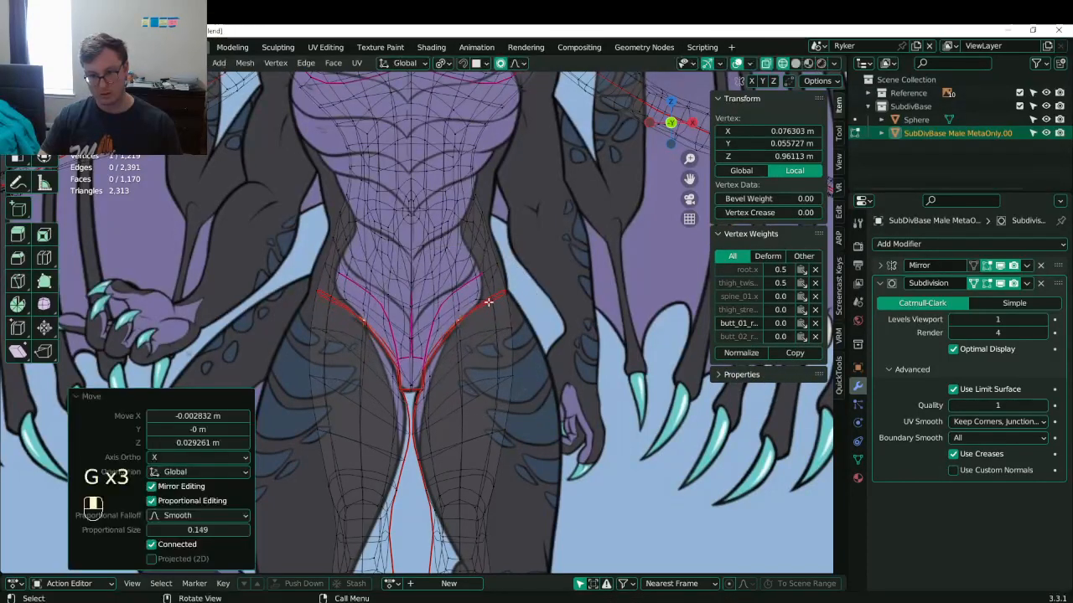
left_click(493, 295)
- Move the waist vertices outward with soft falloff to follow the reference waistline
left_click(496, 258)
key("g")
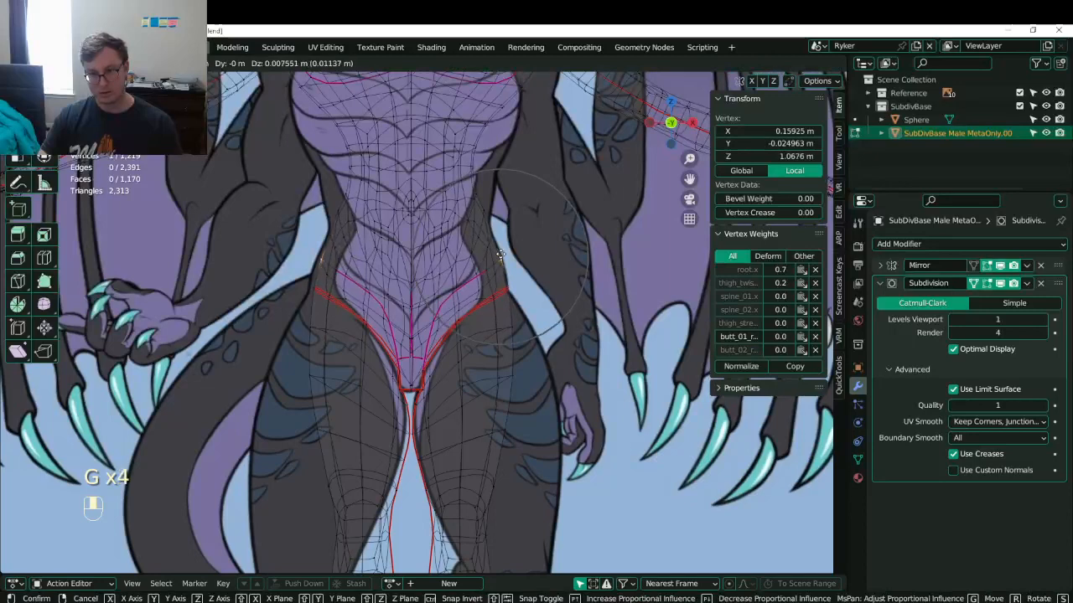
left_click(500, 251)
key("ctrl+z")
key("g")
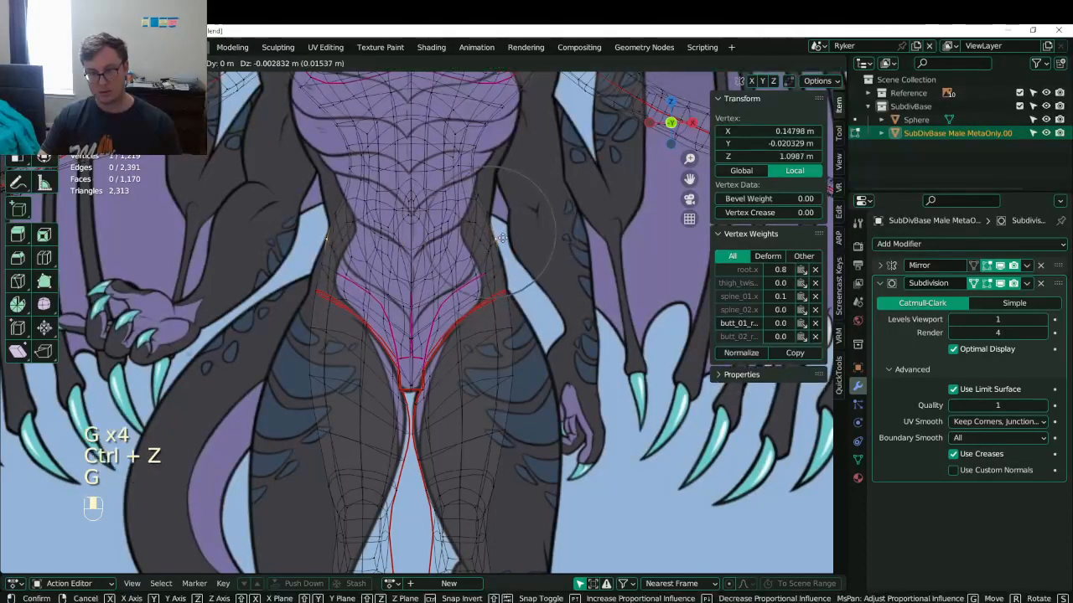
left_click(503, 237)
left_click(491, 164)
middle_click_drag(495, 157, 498, 194, "shift")
key("g")
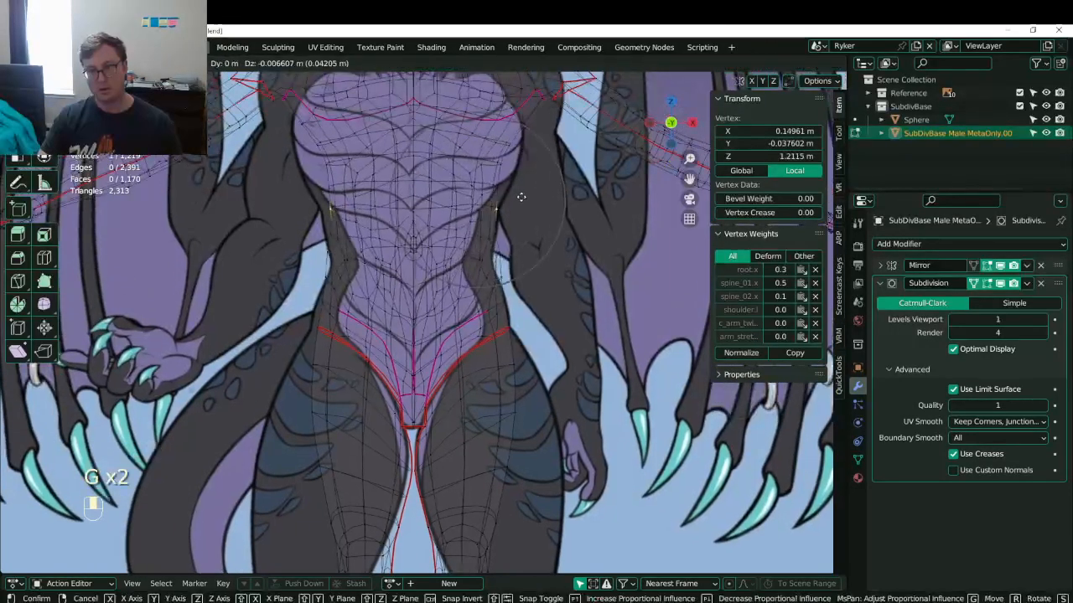
left_click(521, 196)
- Push the chest side outward and select the connected arm geometry near the shoulder
left_click(498, 161)
key("g")
left_click(527, 157)
middle_click_drag(531, 145, 522, 203, "shift")
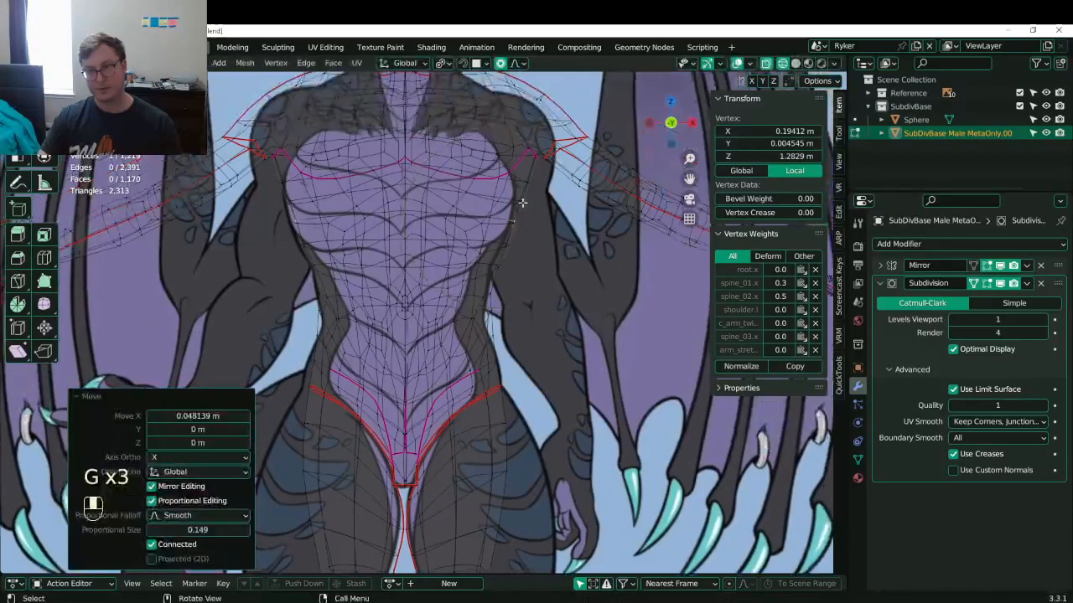
left_click(536, 157)
key("l")
scroll(604, 190, "down", 8)
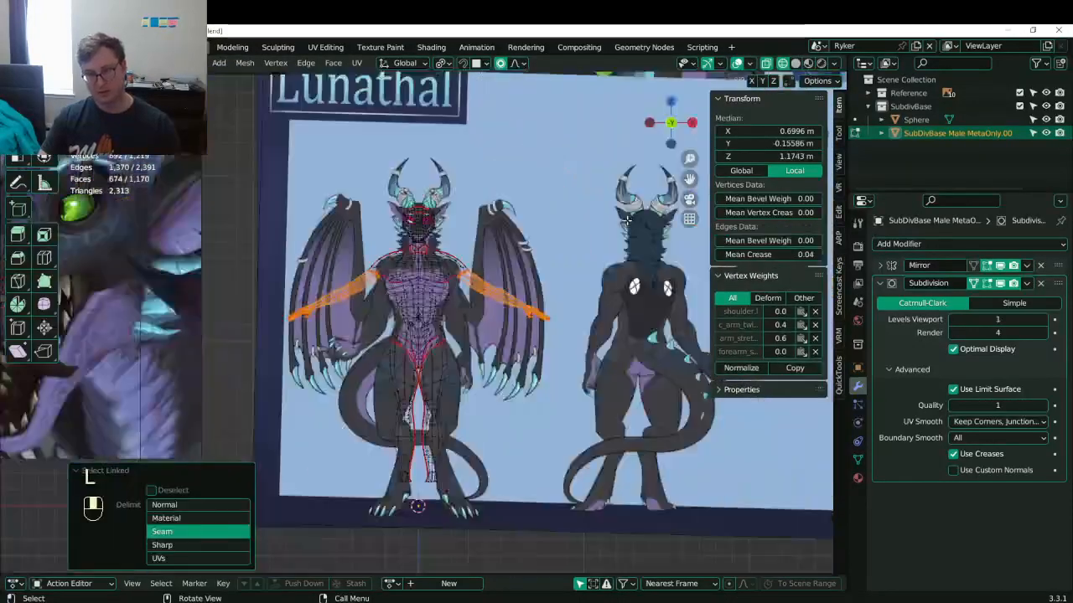
- Add the hand to the arm selection and move the whole arm to its new position
key("b")
left_click_drag(501, 273, 560, 345)
scroll(492, 217, "up", 8)
key("g")
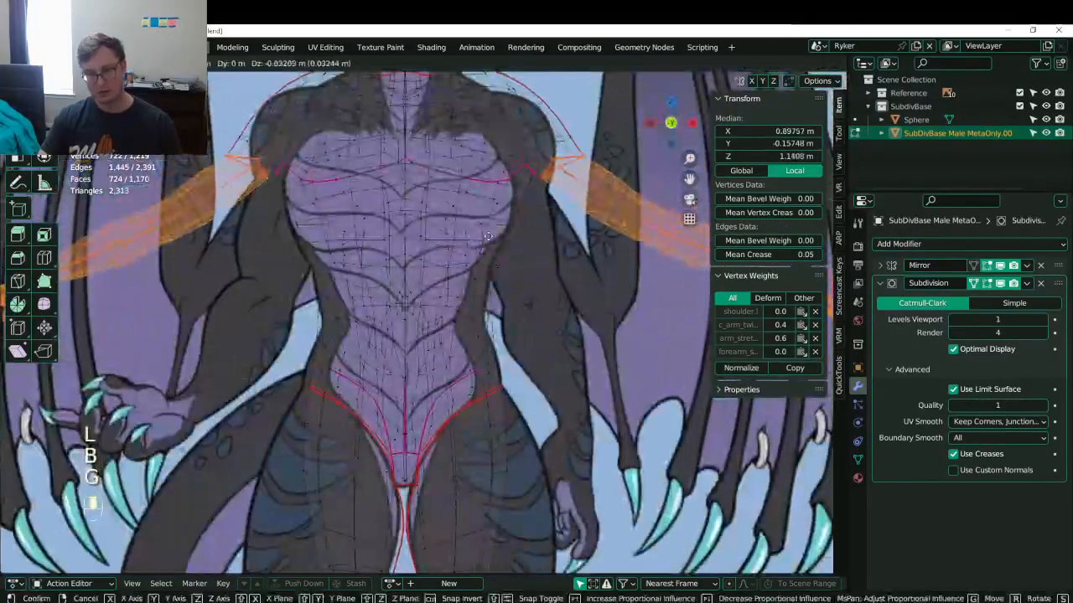
left_click(480, 217)
- Adjust the shoulder vertices so they sit on the reference outline
left_click(536, 186)
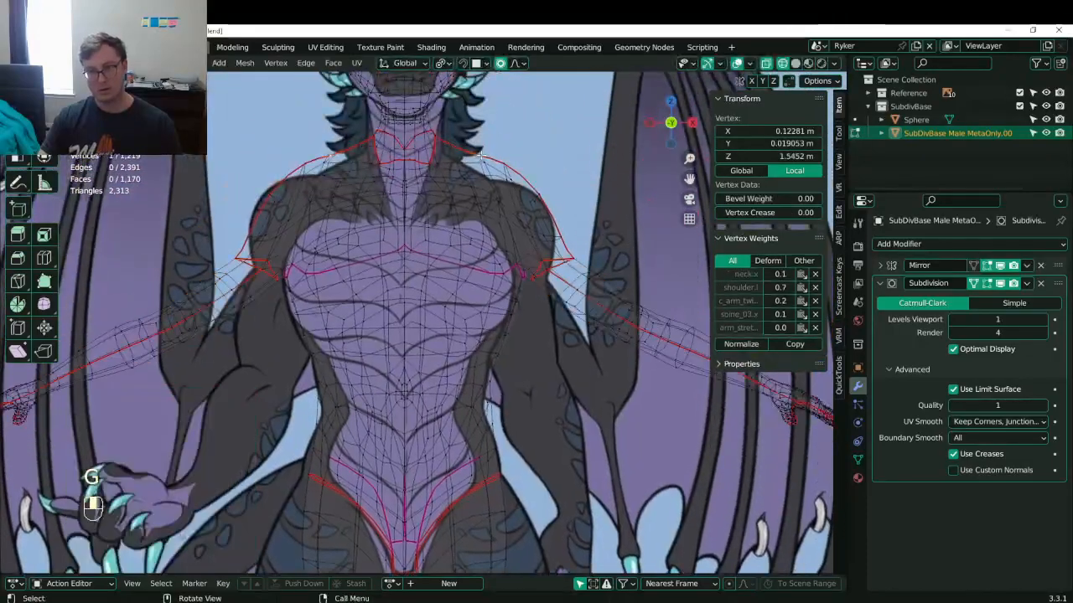
key("g")
left_click(541, 188)
key("g")
left_click(539, 190)
left_click(513, 179)
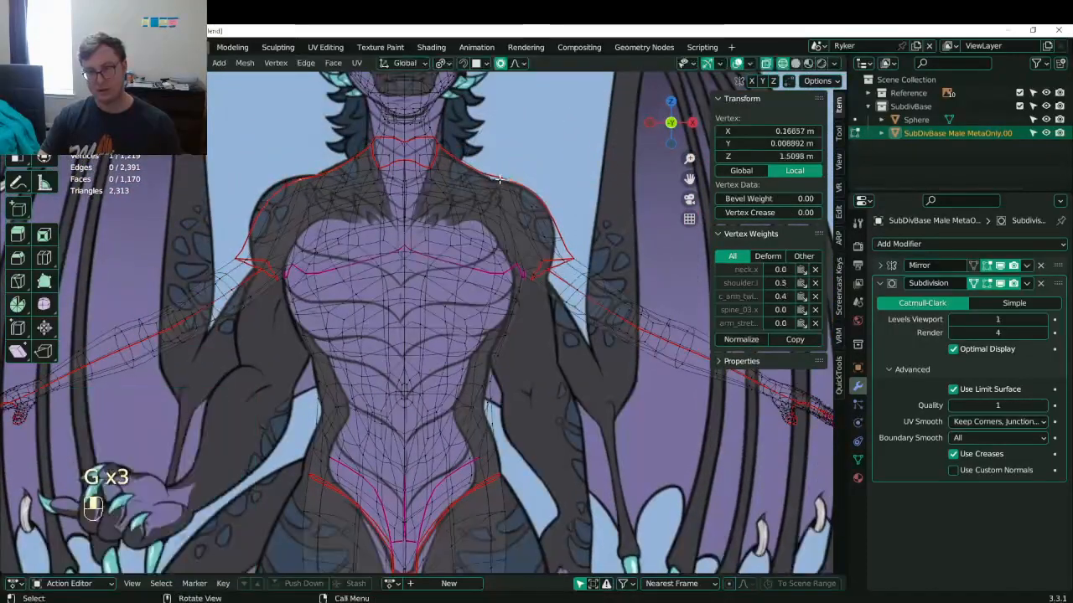
key("g")
left_click(514, 180)
left_click(485, 176)
key("g")
left_click(487, 179)
- Move the two lower waist vertices to match the reference
left_click(493, 391)
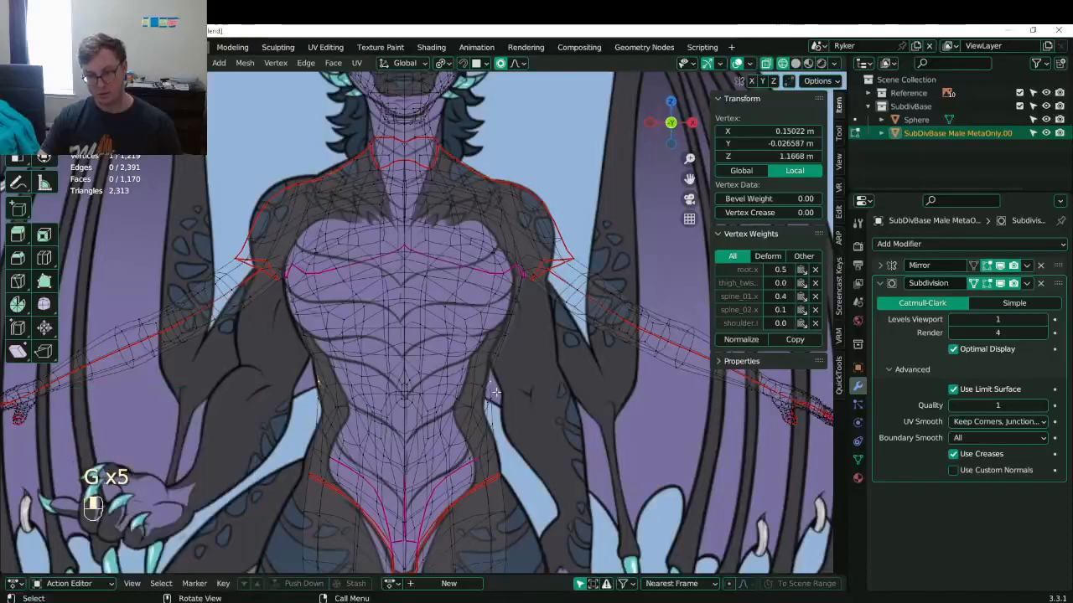
key("g")
left_click(490, 394)
left_click(485, 409)
key("g")
left_click(482, 412)
- Return to Object Mode in solid shading, inspect the shape, and save Lunathal.blend
key("Tab")
scroll(490, 362, "down", 5)
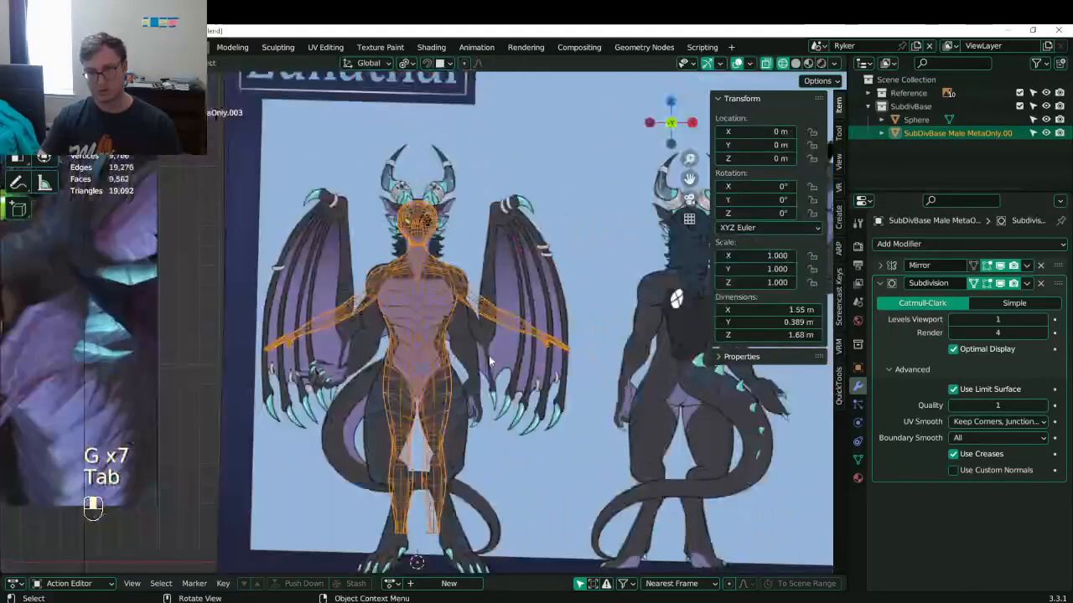
left_click(492, 377)
left_click_drag(492, 377, 492, 377)
mouse_move(492, 377)
middle_mouse_down()
mouse_move(421, 399)
mouse_move(480, 396)
mouse_move(417, 395)
mouse_move(454, 251)
mouse_move(384, 283)
mouse_move(413, 309)
mouse_move(371, 320)
middle_mouse_up()
key("ctrl+s")
scroll(415, 397, "up", 2)
- In right side view, move a back vertex along Y in Edit Mode
key("KP_3")
key("Tab")
scroll(414, 390, "up", 4)
scroll(454, 251, "down", 6)
left_click(418, 305)
key("g")
key("y")
scroll(392, 359, "down", 3)
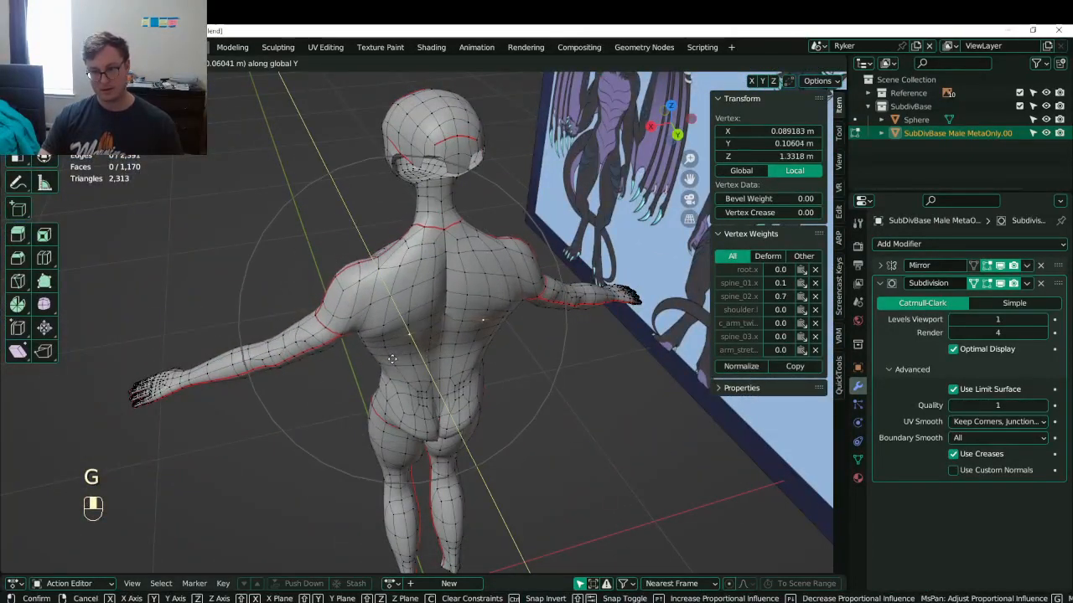
left_click(392, 361)
- Move the centre-line upper-back vertex 0.11035 m along Y, then frame it and check camera view
left_click(434, 325)
left_click(435, 327)
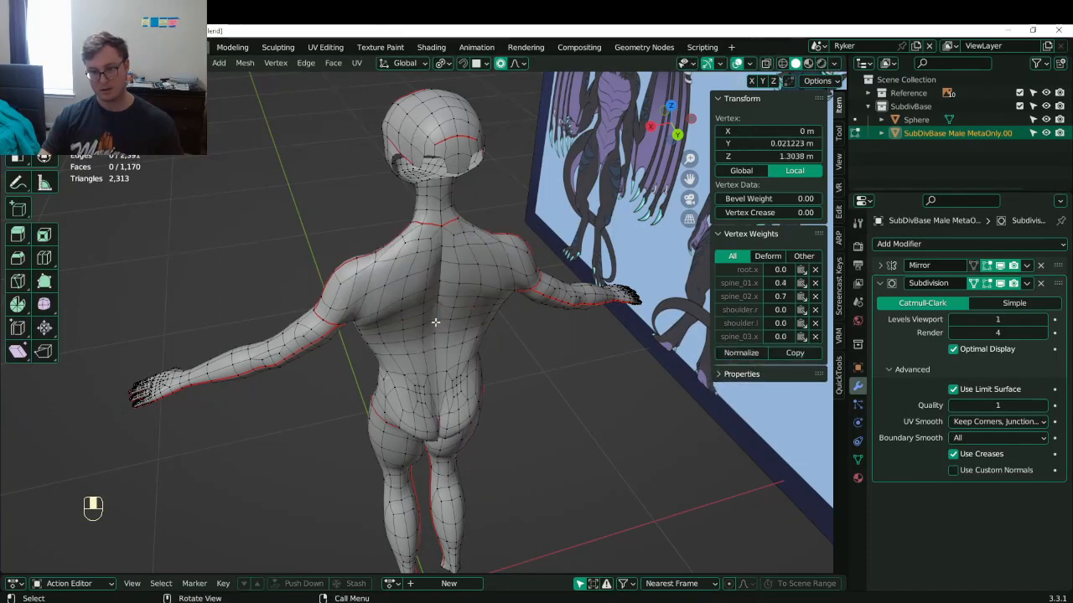
key("g")
key("y")
left_click(445, 341)
middle_click_drag(445, 340, 526, 306)
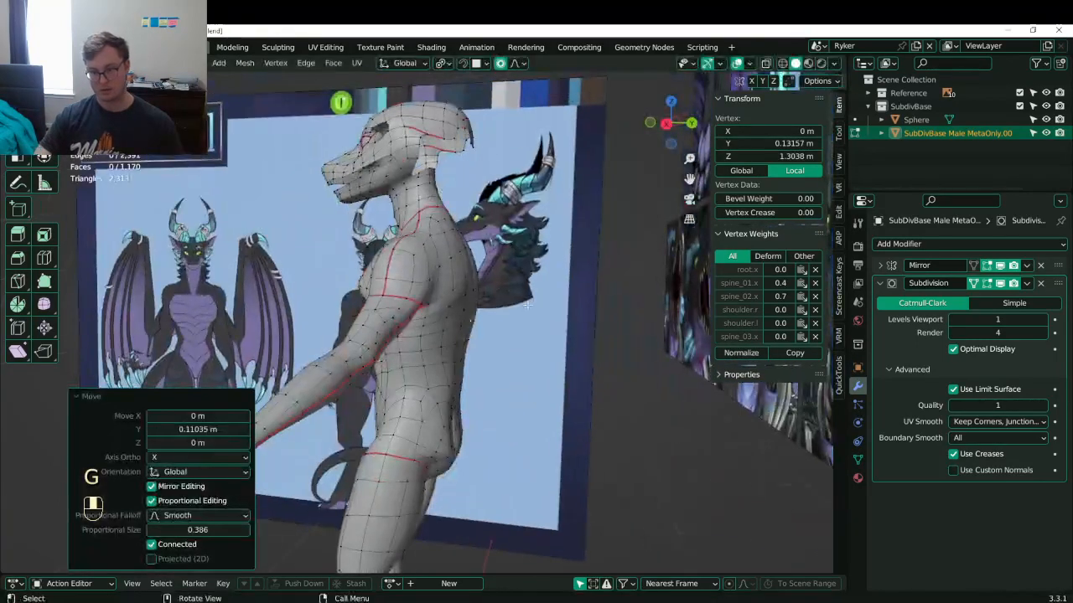
key("KP_Decimal")
key("KP_0")
- In right side view, lower the hip crease vertex along Z with proportional falloff
key("KP_3")
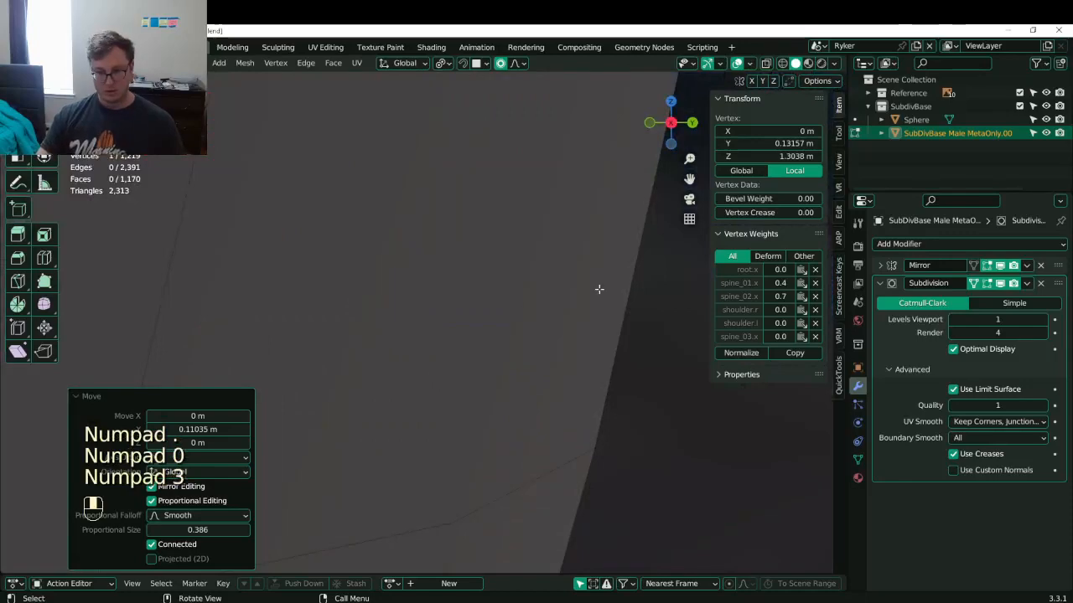
scroll(599, 290, "down", 10)
middle_click_drag(453, 419, 377, 327, "shift")
left_click(375, 325)
key("g")
middle_click(352, 341)
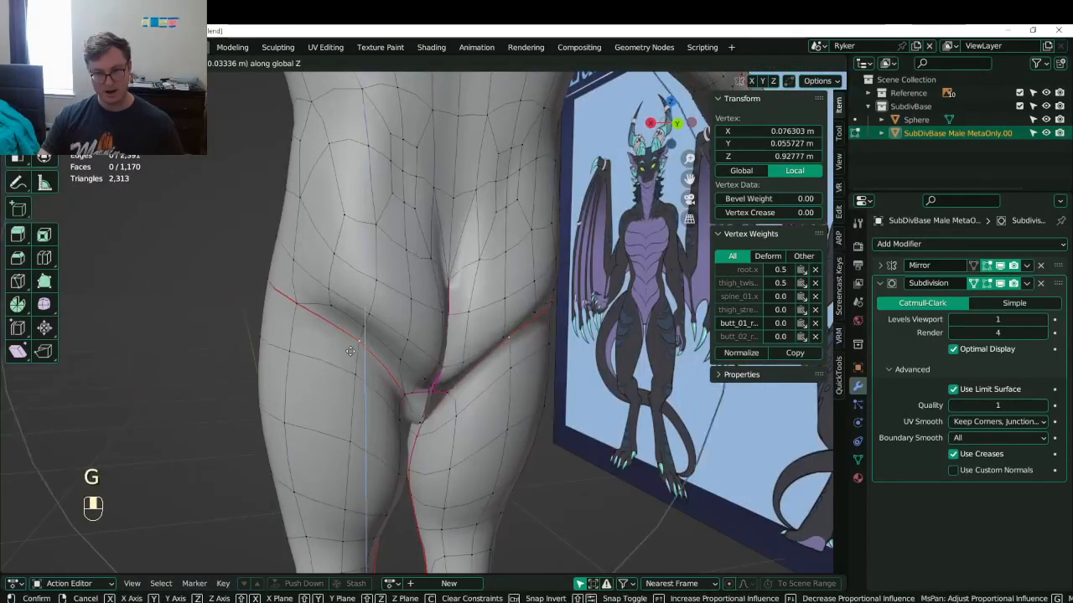
scroll(350, 352, "down", 5)
left_click(333, 388)
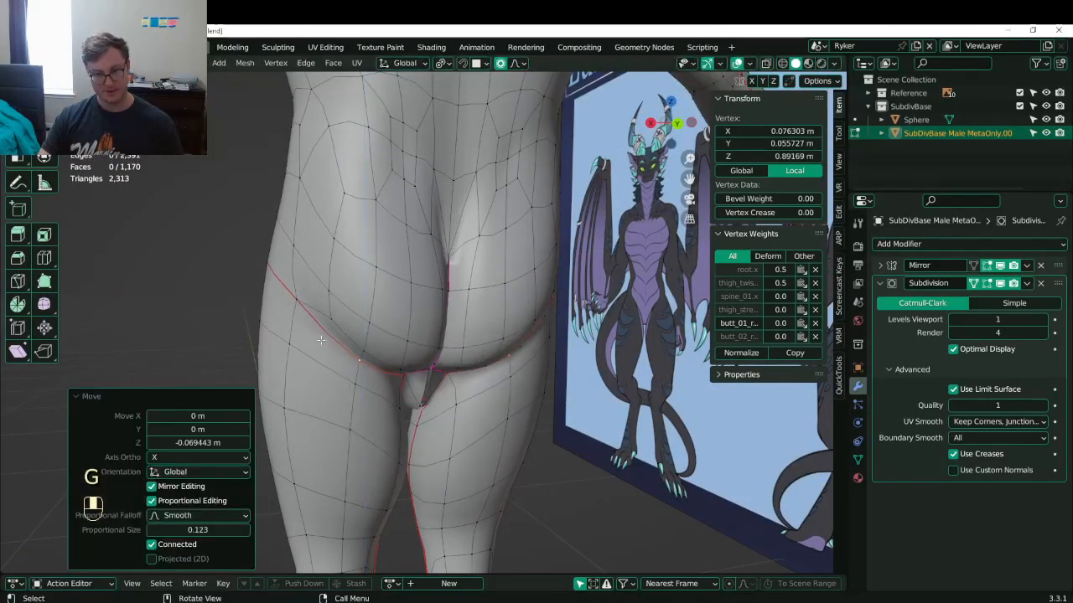
- Push the buttock vertices outward for fuller hips, then check them from the back view
middle_click_drag(321, 341, 428, 358)
key("KP_3")
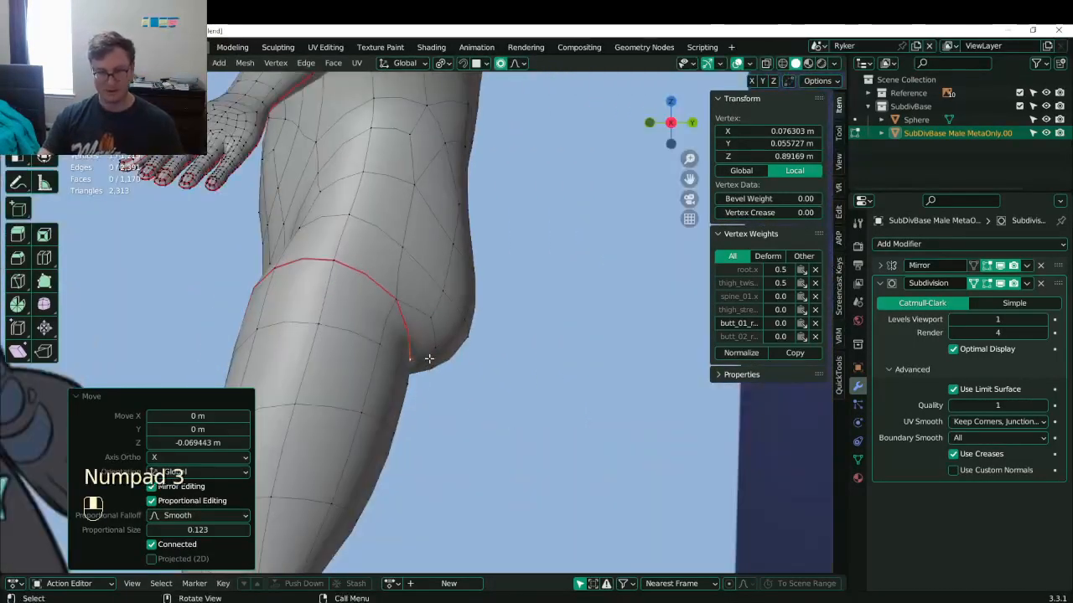
key("g")
left_click(447, 343)
left_click(484, 262)
key("g")
left_click(526, 243)
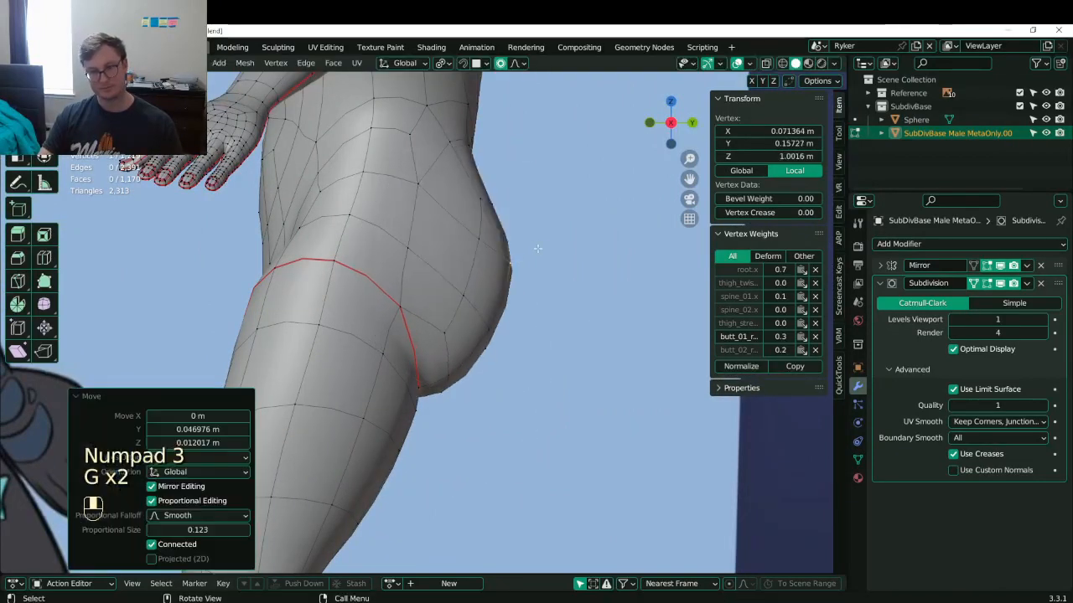
middle_click_drag(526, 243, 366, 303)
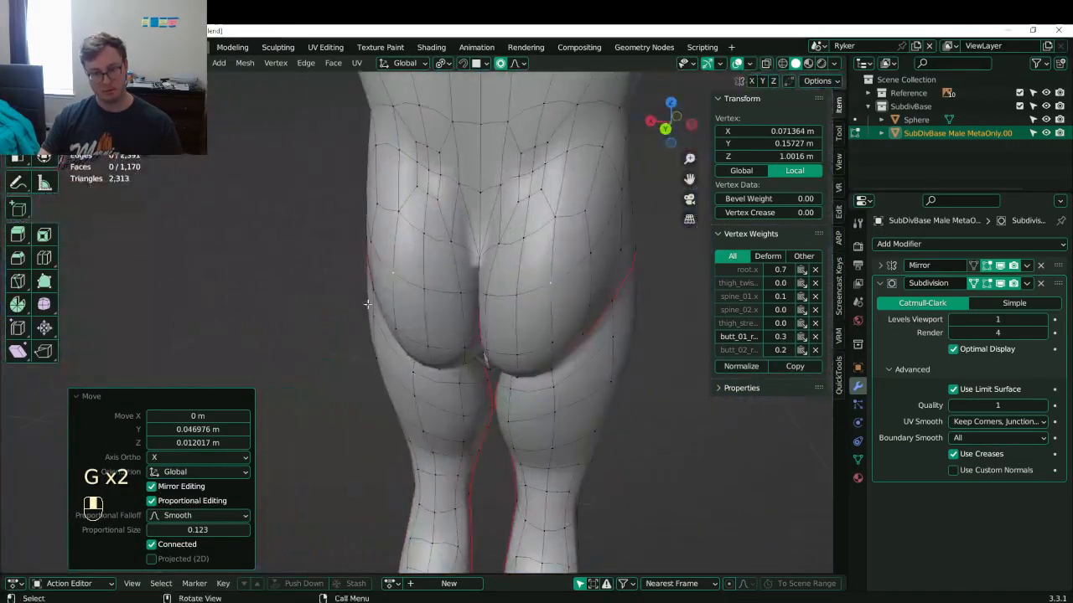
key("ctrl+KP_1")
- In Object Mode, hide the front reference image sheet, Empty.002
scroll(410, 314, "down", 6)
key("Tab")
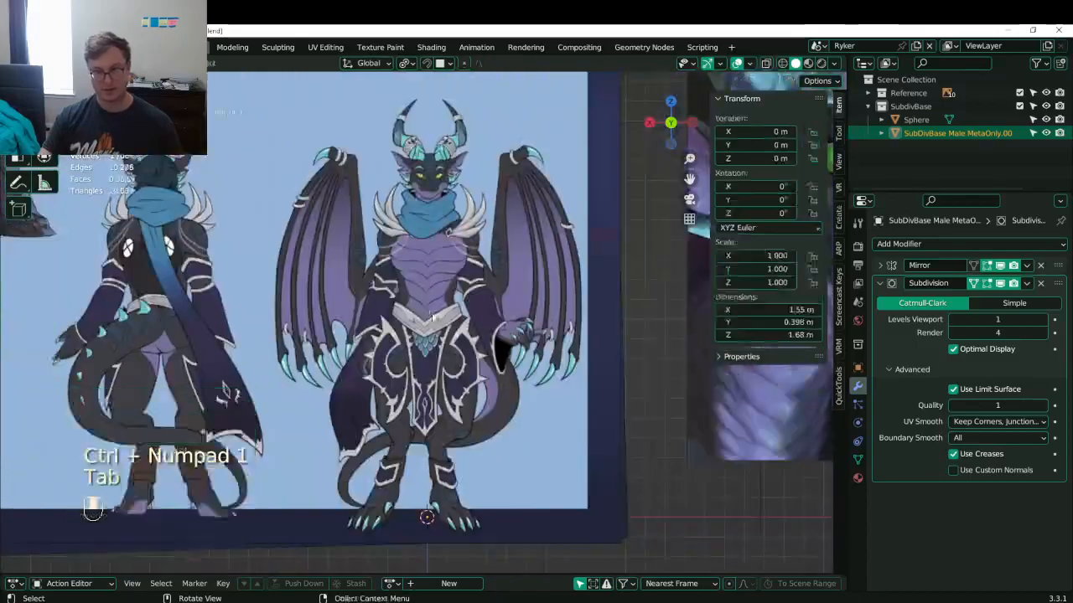
scroll(434, 320, "up", 7)
middle_click_drag(433, 320, 508, 309, "shift")
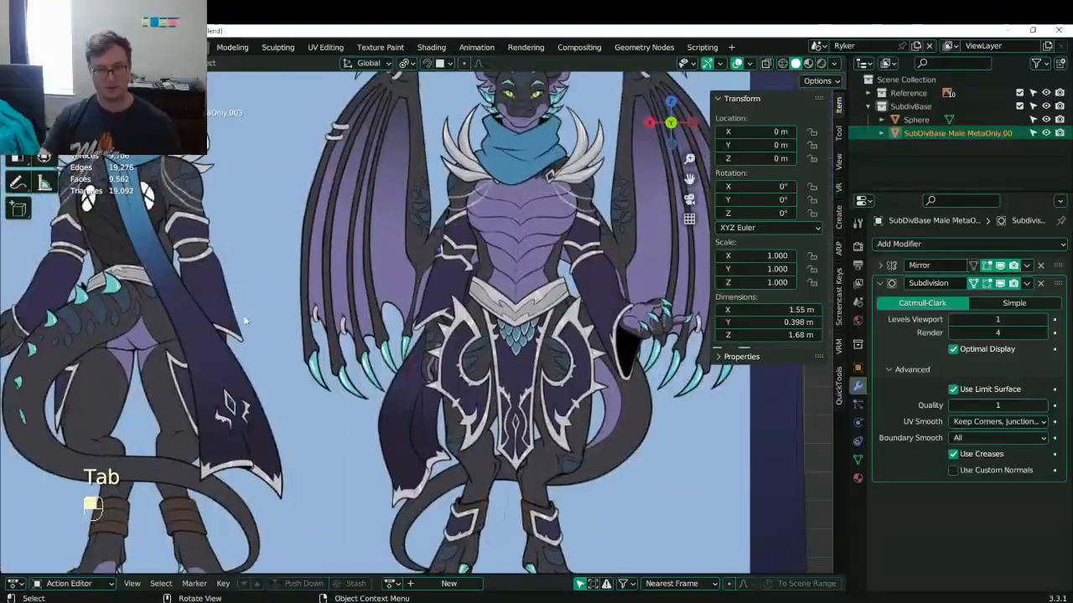
left_click(287, 309)
scroll(287, 310, "down", 4)
middle_click_drag(287, 309, 450, 360)
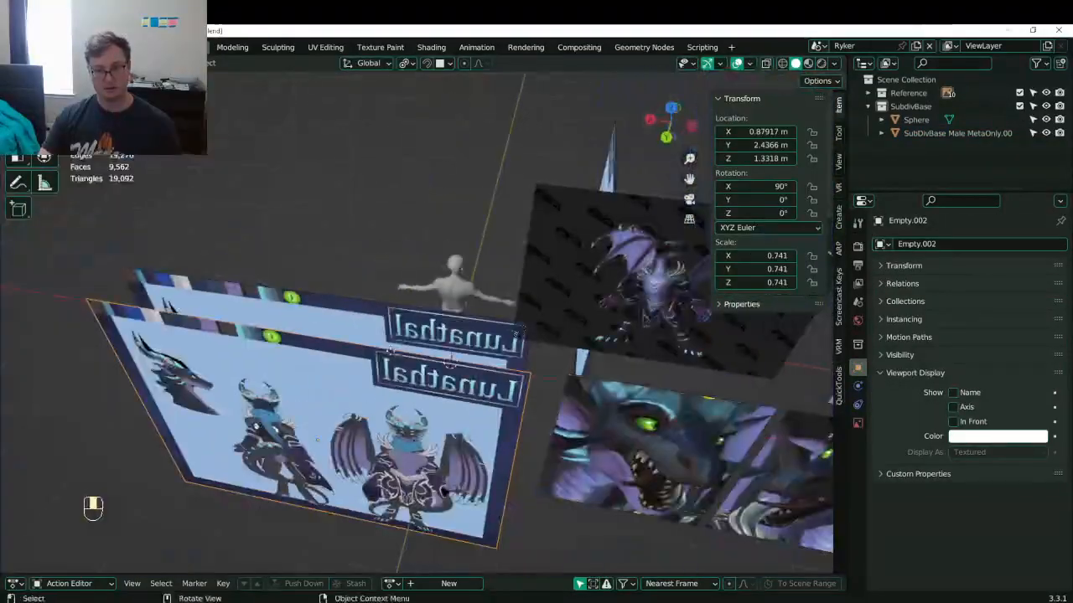
key("h")
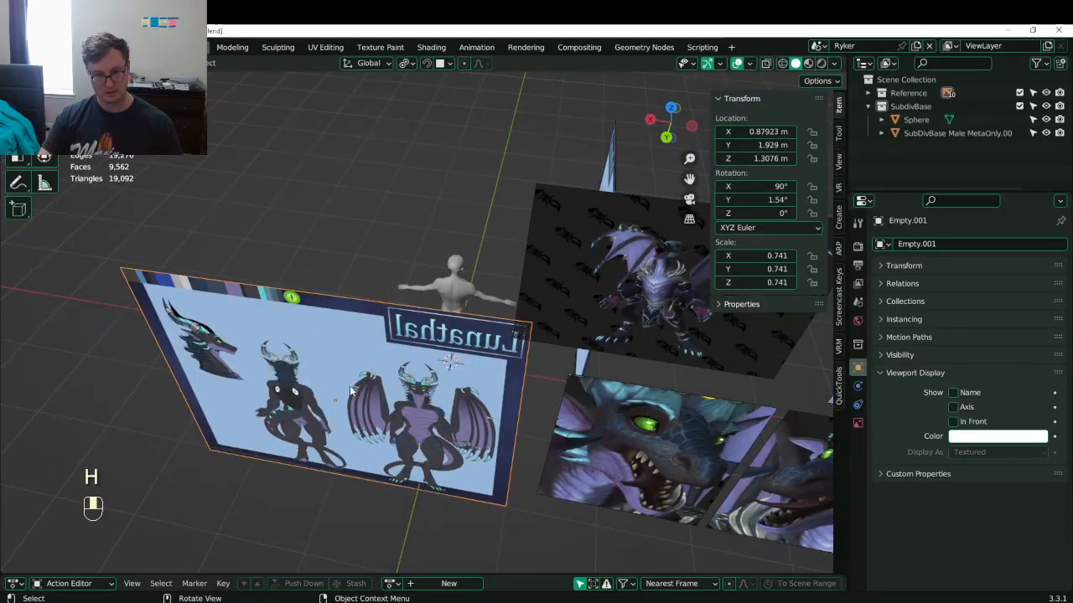
- Duplicate the remaining Lunathal reference sheet and place the copy behind the original
left_click(349, 386)
key("shift+d")
key("g")
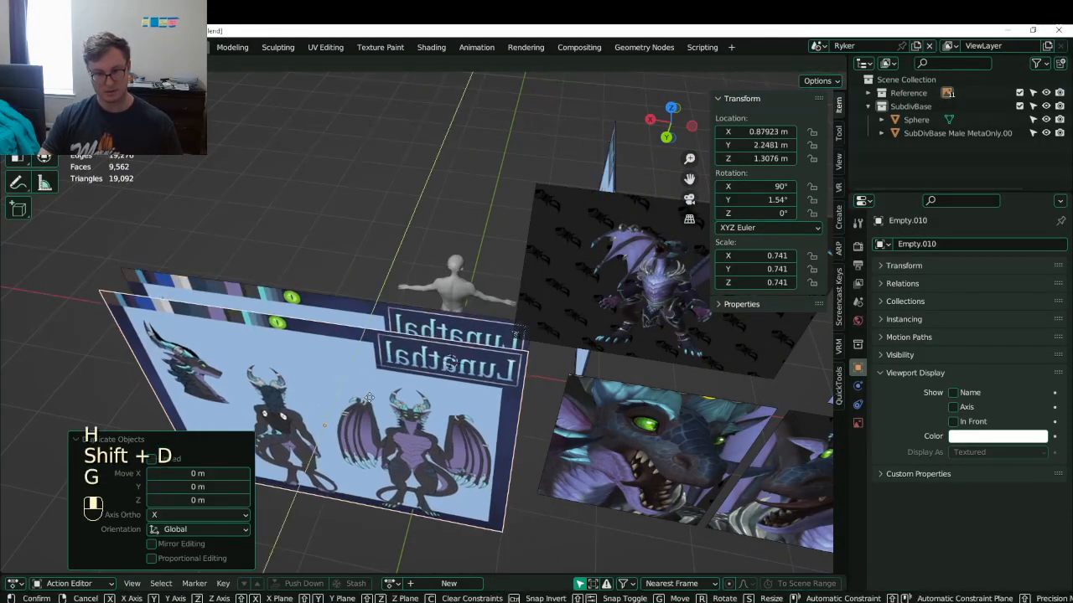
key("g")
left_click(428, 401)
key("ctrl+z")
key("ctrl+z")
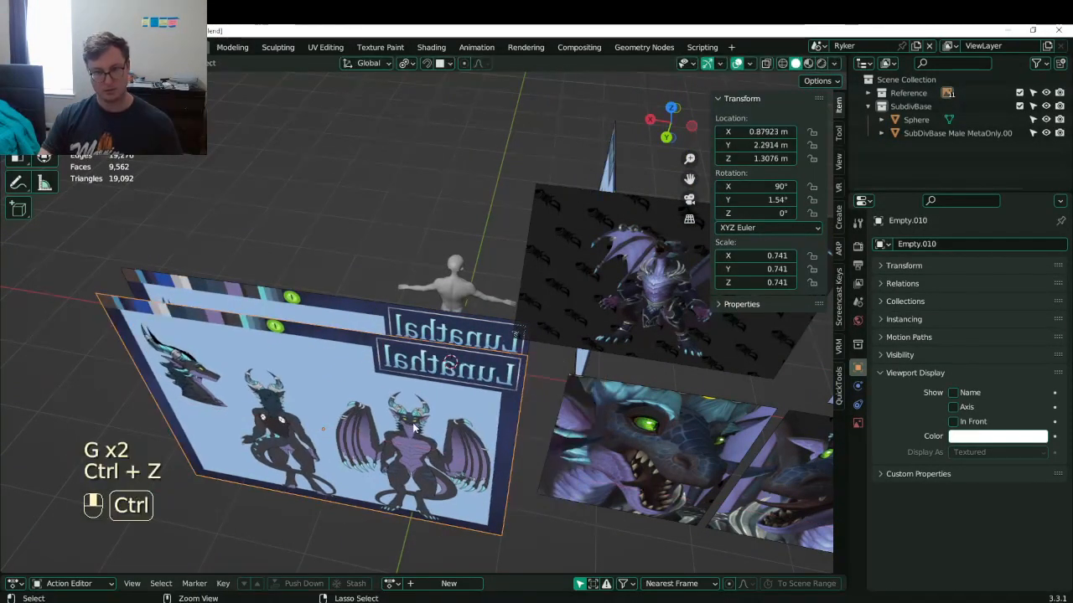
key("g")
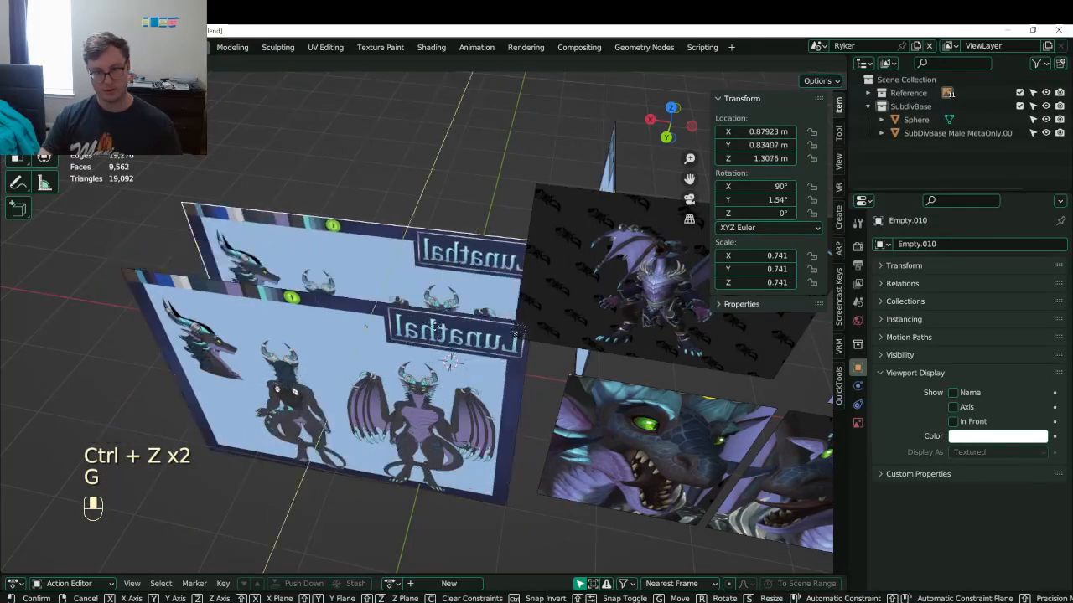
left_click(508, 392)
- Set the rear sheet's empty display side to Back and save the file
left_click(858, 422)
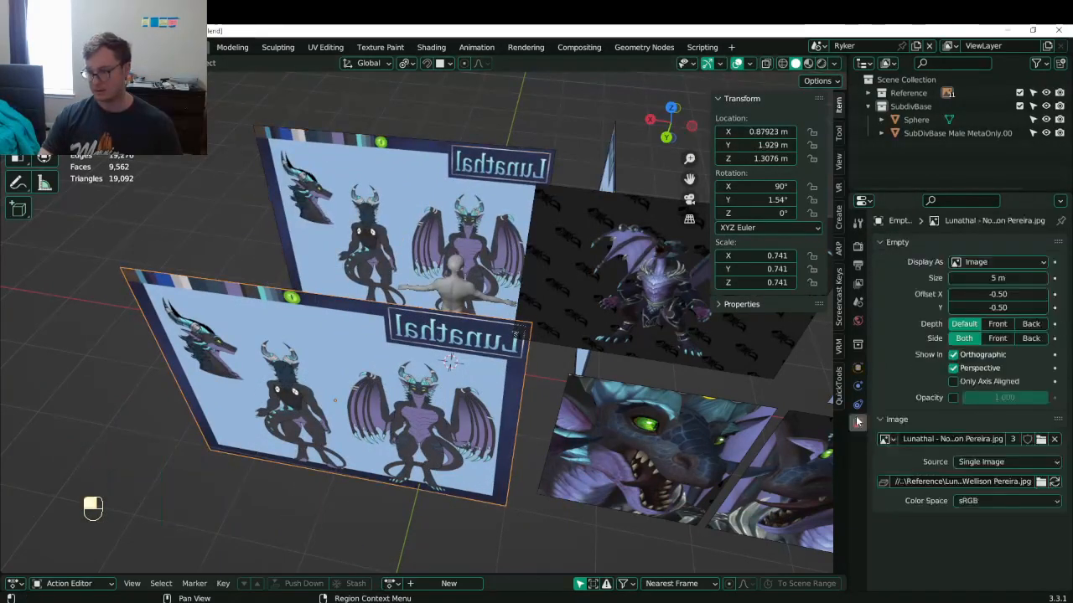
left_click(993, 340)
left_click(495, 222)
left_click(1004, 343)
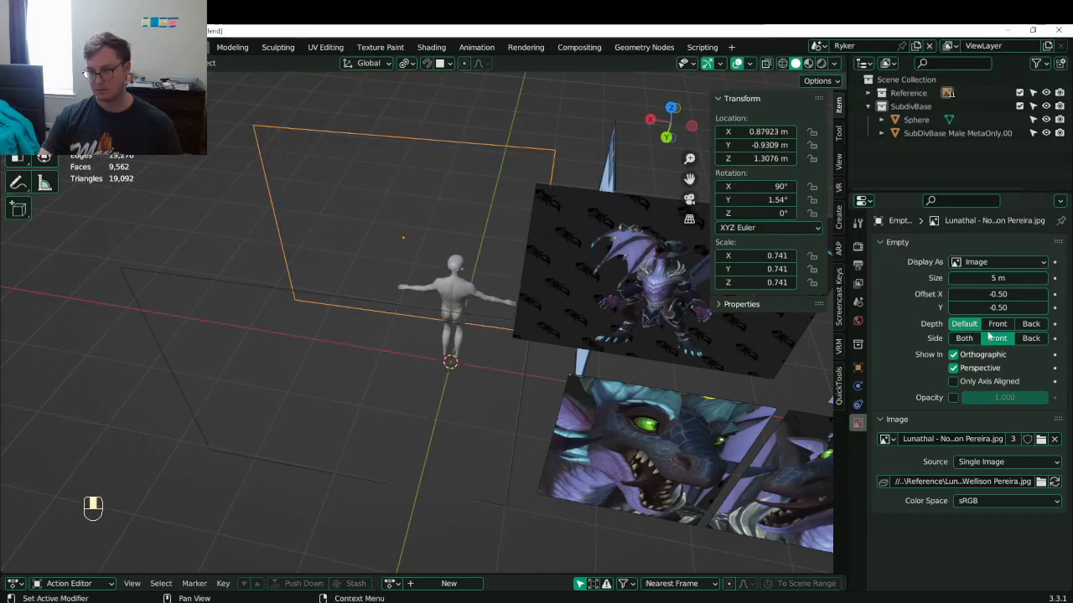
left_click(1030, 339)
key("ctrl+s")
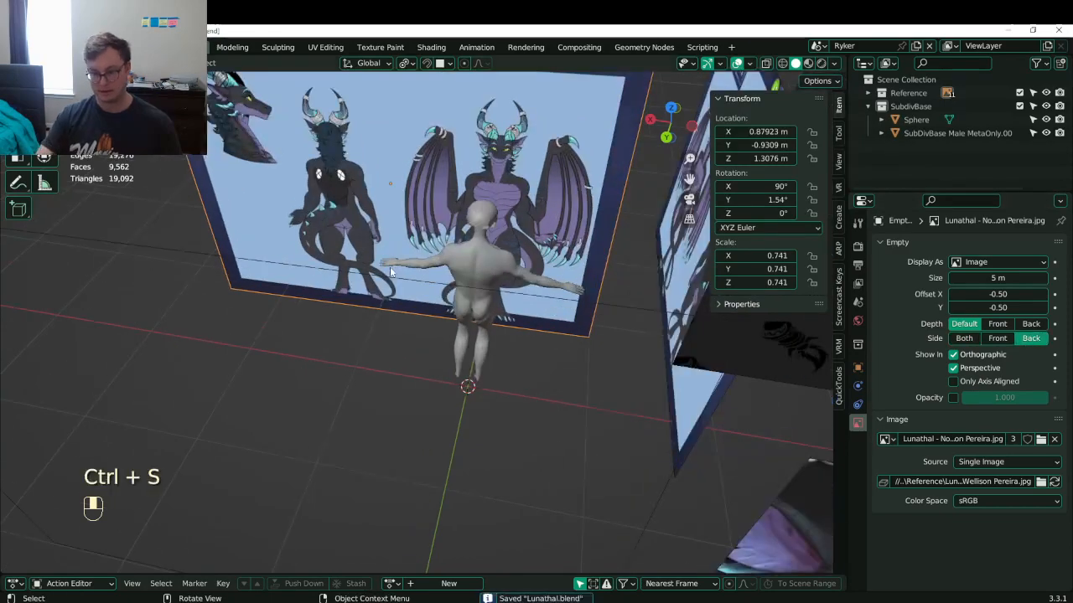
- In back view, clear the sheet's rotation and stand it upright with a 90° X rotation
key("KP_1")
key("ctrl+KP_1")
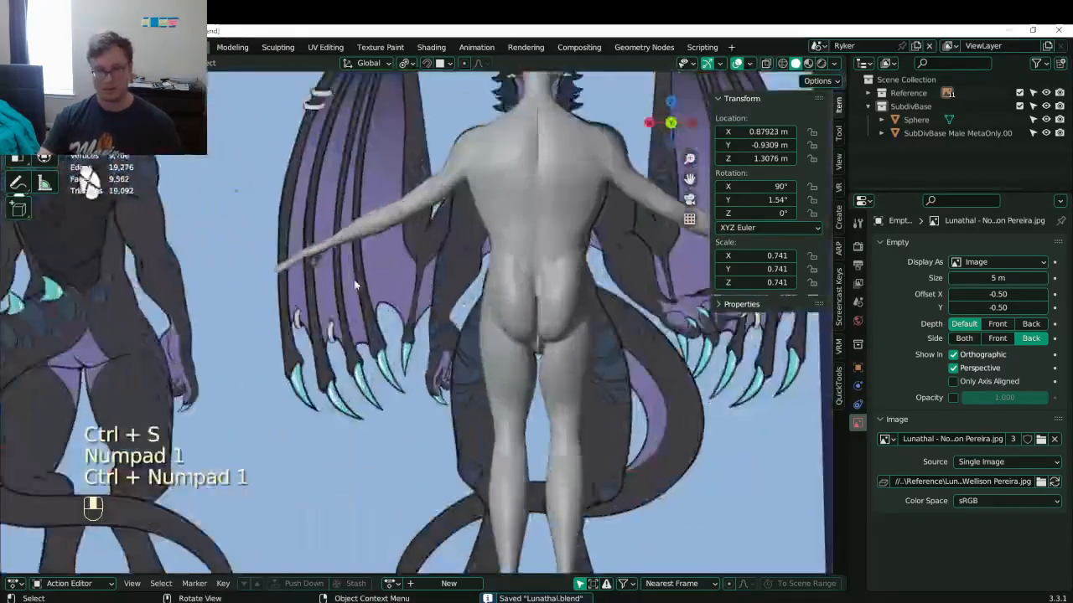
key("alt+r")
key("r")
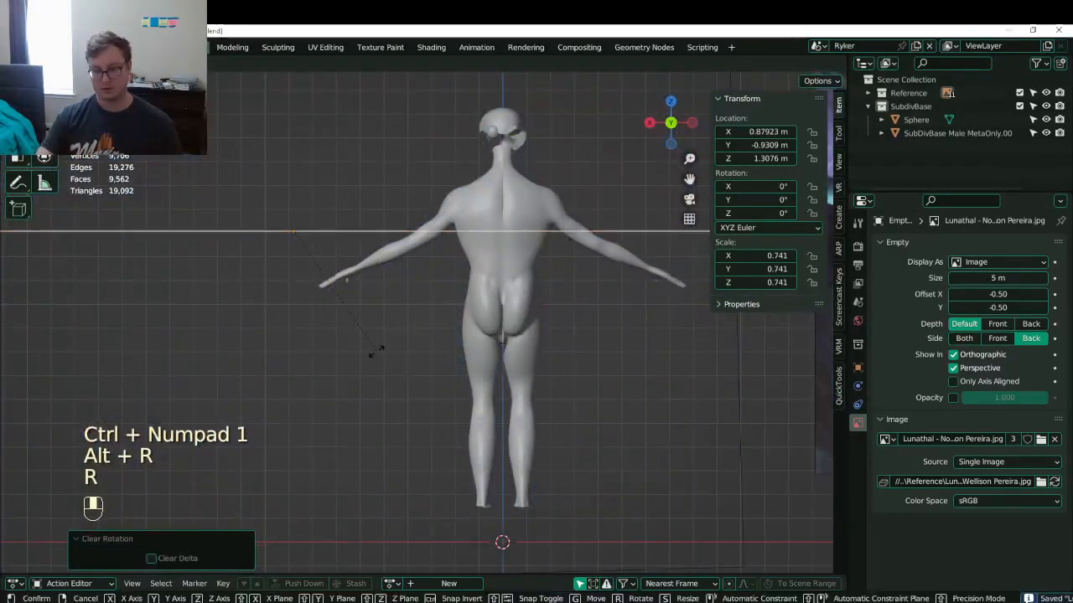
key("x")
key("9")
key("0")
key("Return")
- Move the back sheet along X behind the body, raise it slightly, then select the body mesh
key("g")
key("x")
left_click(616, 362)
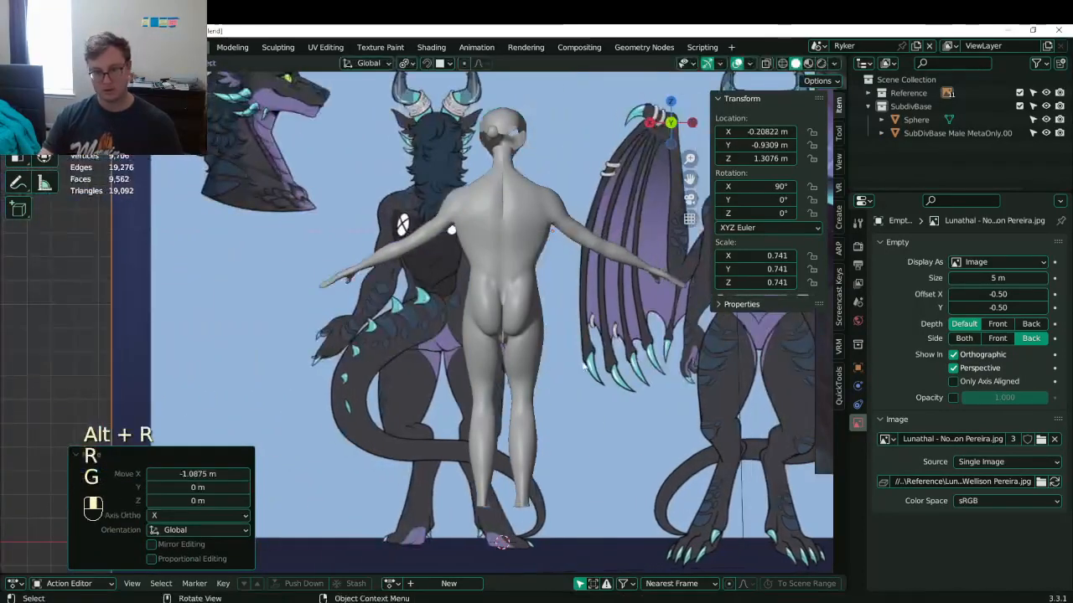
scroll(525, 390, "up", 2)
key("g")
middle_click_drag(524, 390, 508, 368, "shift")
left_click(443, 389)
scroll(487, 391, "up", 1)
scroll(436, 368, "up", 3)
left_click(429, 356)
- In Edit Mode, lower the selected hip vertices and reposition an upper hip vertex
key("Tab")
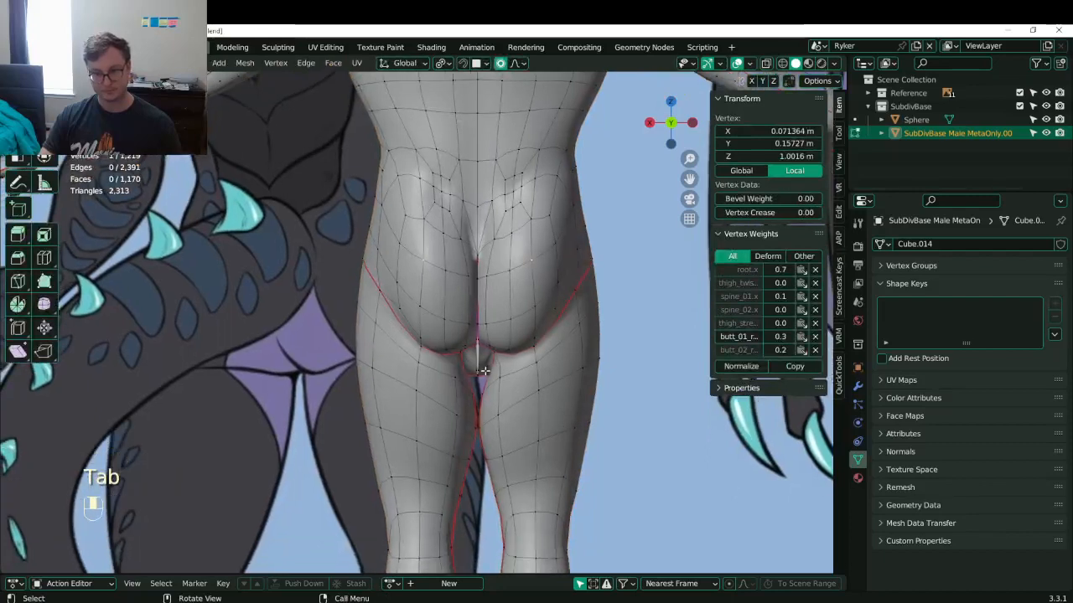
middle_click_drag(379, 291, 390, 298, "shift")
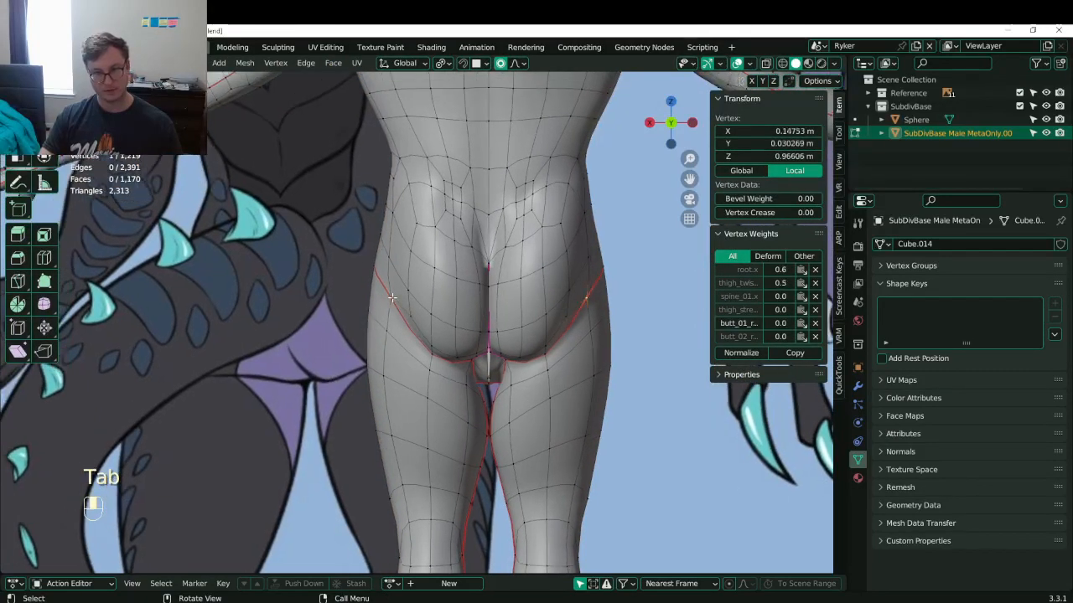
key("g")
left_click(365, 347)
middle_click_drag(438, 236, 442, 281, "shift")
left_click(456, 278)
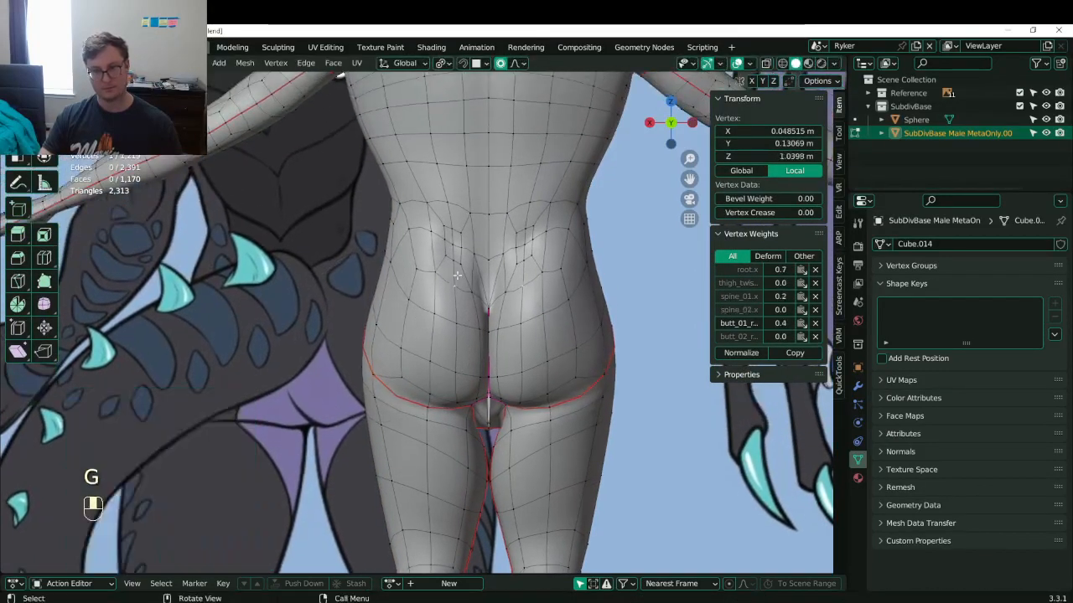
left_click(404, 206)
key("g")
left_click(402, 219)
left_click(410, 267)
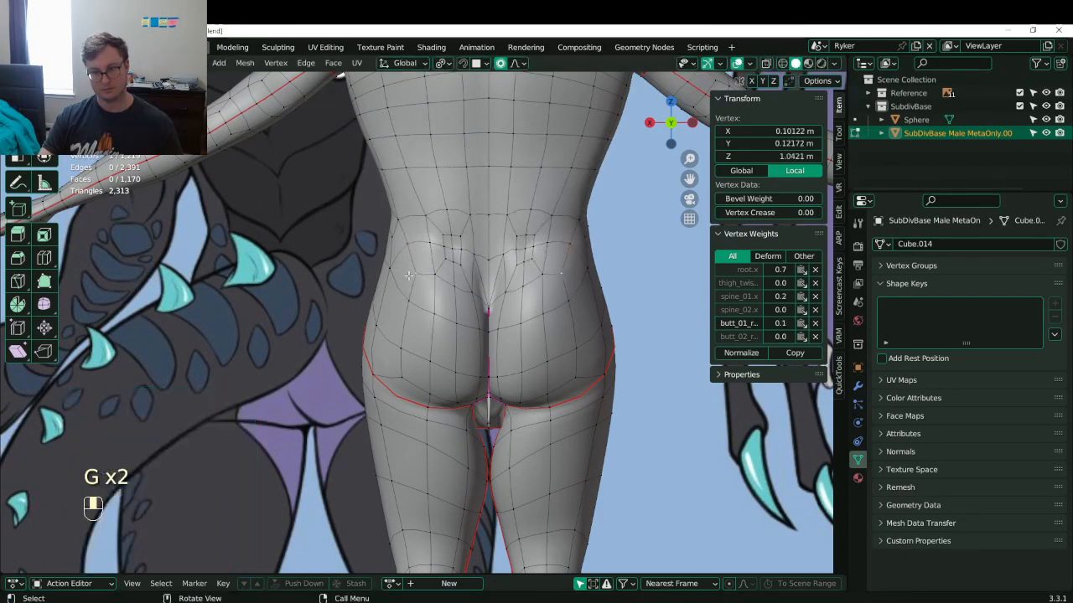
- Move the remaining lower hip vertices into their new positions
key("g")
left_click(387, 272)
left_click(387, 270)
key("g")
left_click(378, 289)
left_click(400, 307)
key("g")
left_click(399, 313)
- With proportional falloff, nudge a lower-back vertex and lower the centre-line spine vertex 0.0585 m on Z
middle_click_drag(412, 258, 405, 338, "shift")
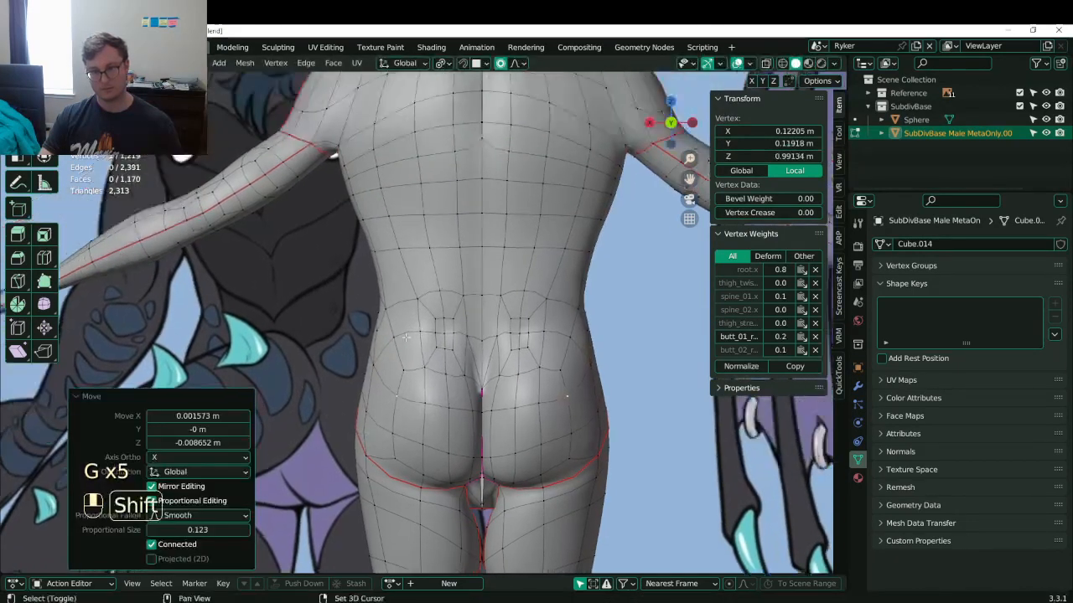
left_click(433, 263)
key("g")
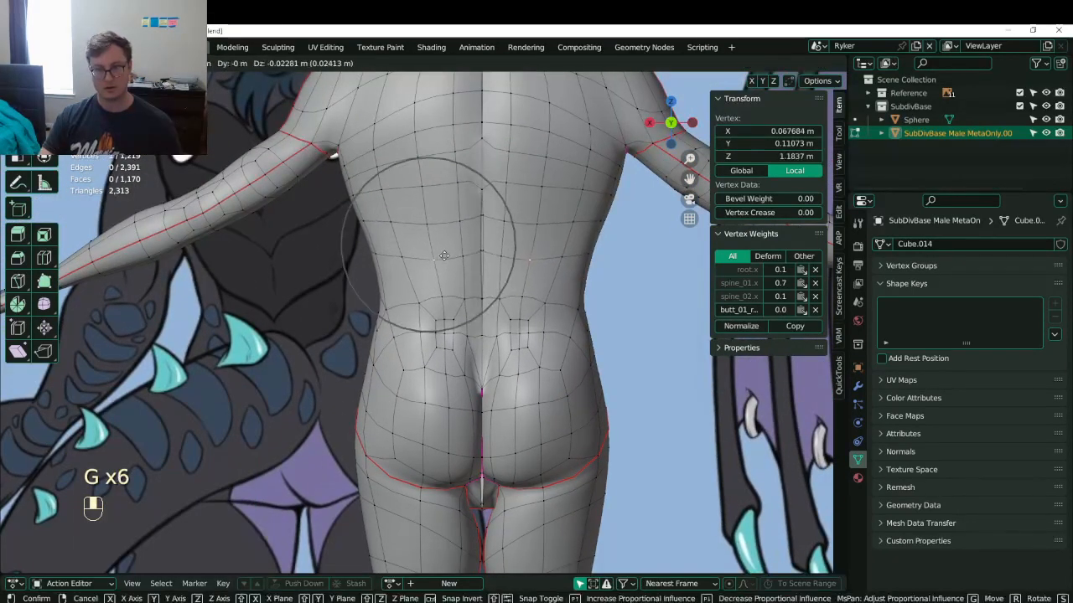
left_click(445, 266)
left_click(479, 160)
middle_click_drag(480, 159, 473, 382, "shift")
key("g")
key("z")
scroll(468, 302, "down", 4)
left_click(471, 321)
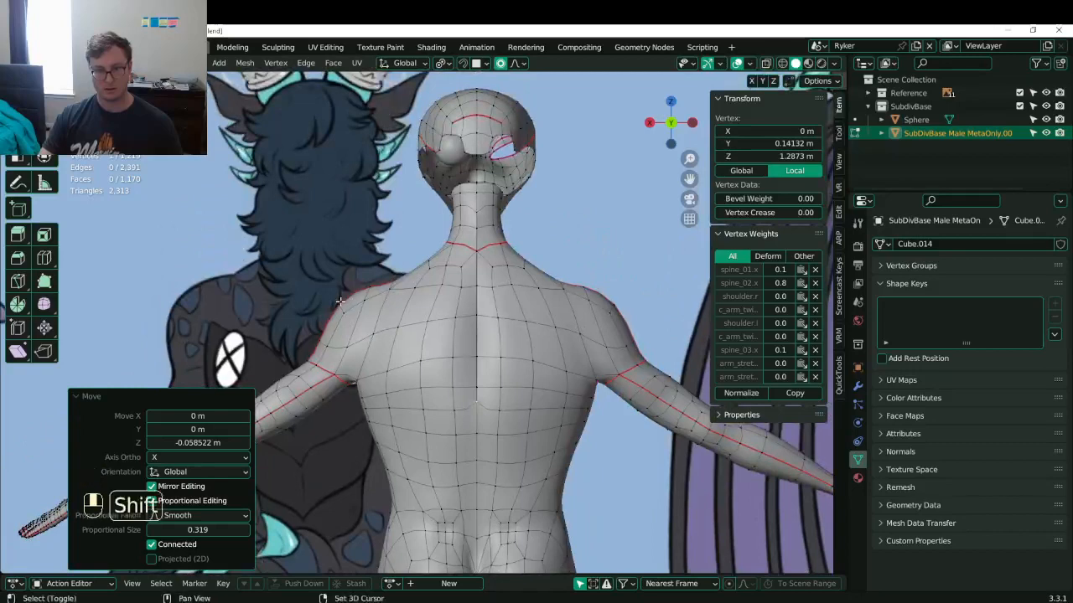
- Save Lunathal.blend, then check the hips and legs and switch to the right side view
middle_click_drag(340, 302, 437, 298, "shift")
middle_click_drag(491, 332, 421, 280, "shift")
key("ctrl+s")
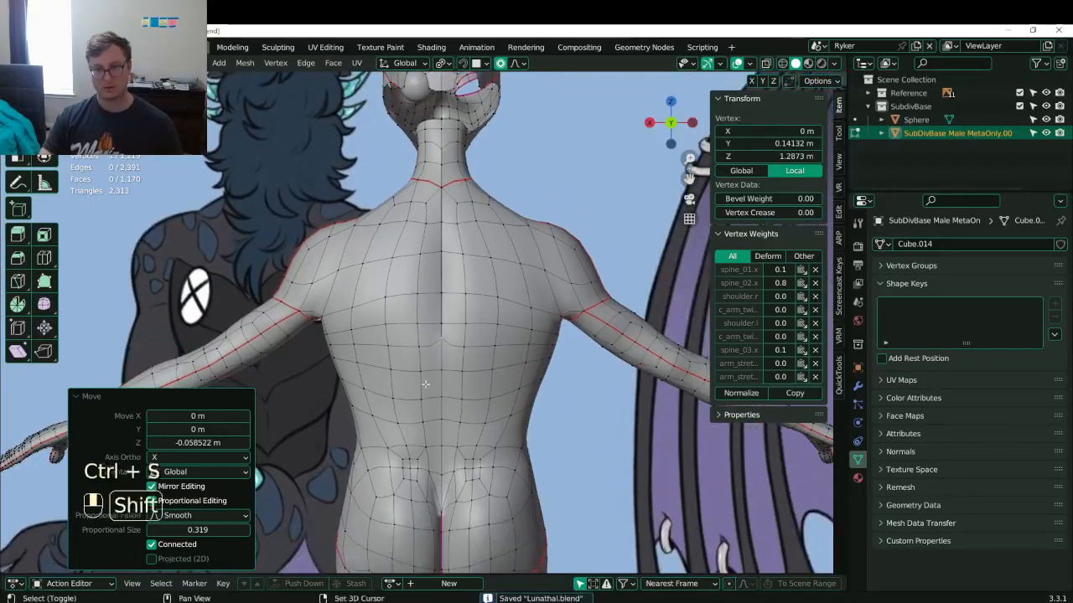
middle_click_drag(447, 540, 447, 179, "shift")
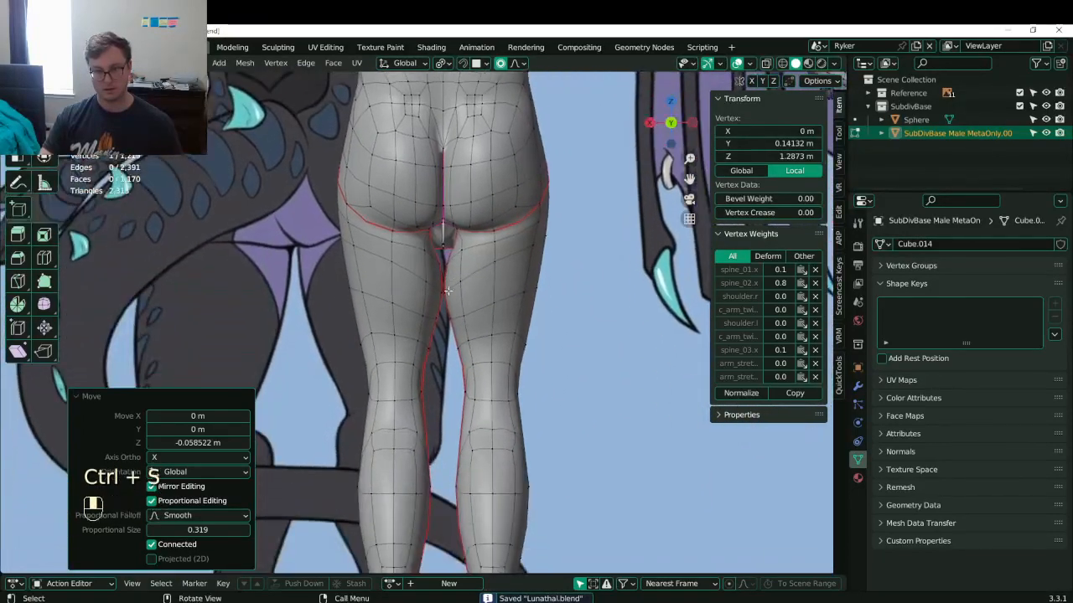
left_click(447, 285)
middle_click_drag(367, 342, 398, 244, "shift")
scroll(404, 281, "down", 5)
middle_click_drag(390, 329, 438, 352)
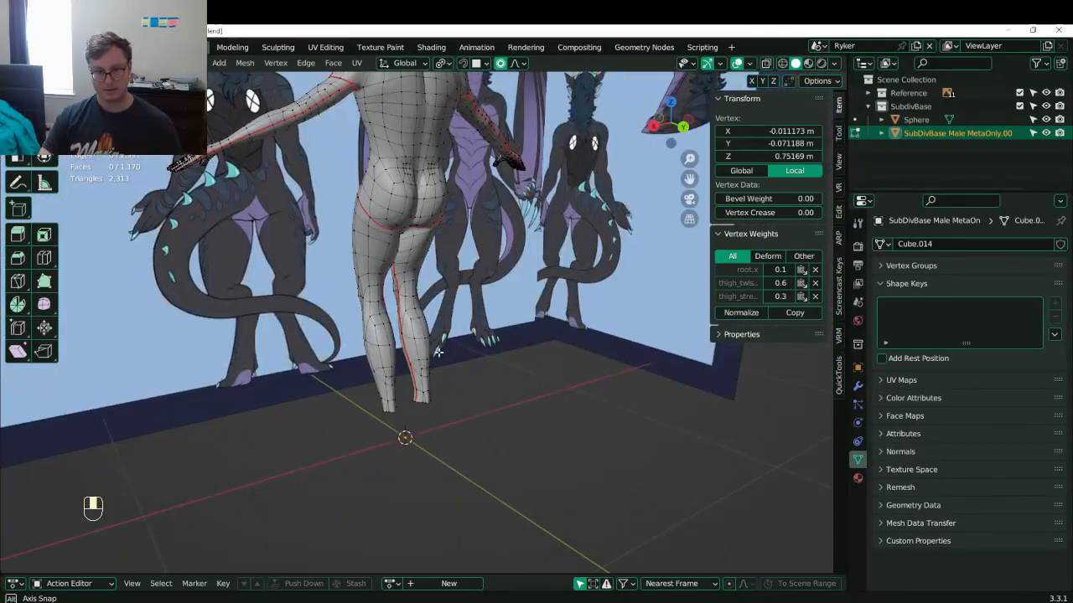
key("KP_3")
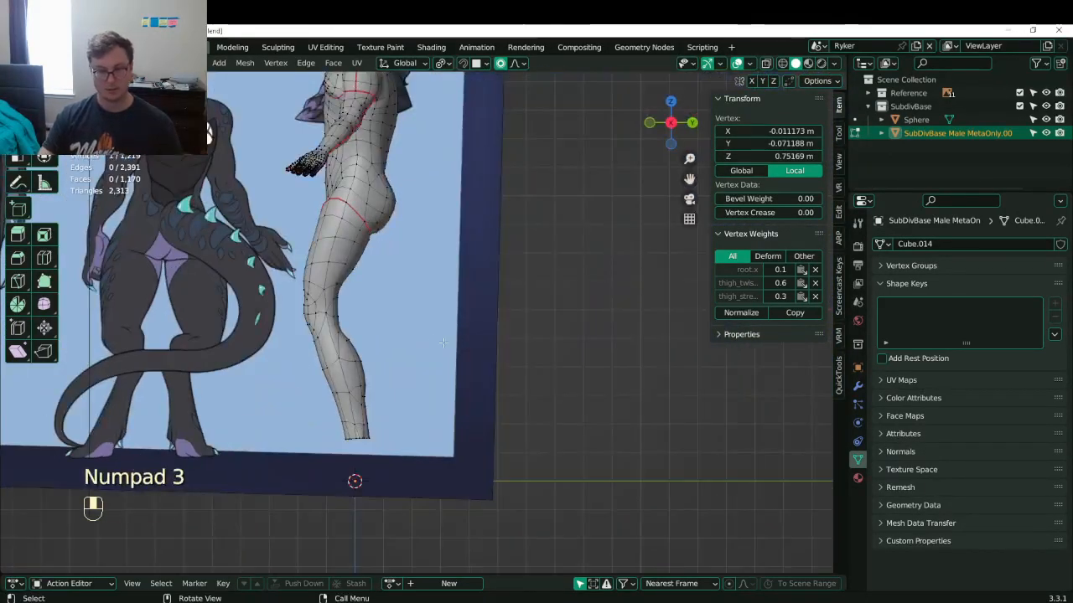
- In wireframe side view, box-select the lower leg vertices and grow the selection
middle_click_drag(443, 343, 466, 338, "shift")
scroll(452, 333, "down", 1)
key("z")
left_click(398, 326)
left_click(333, 257)
key("b")
left_click_drag(328, 258, 486, 445)
key("x")
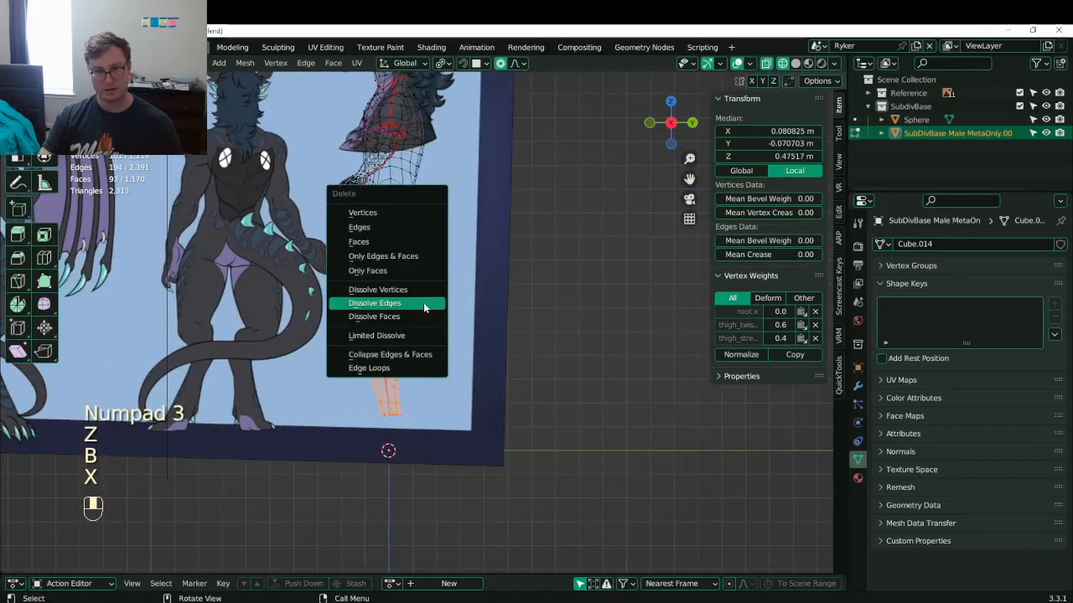
left_click(423, 302)
key("ctrl+z")
key("ctrl+KP_Add")
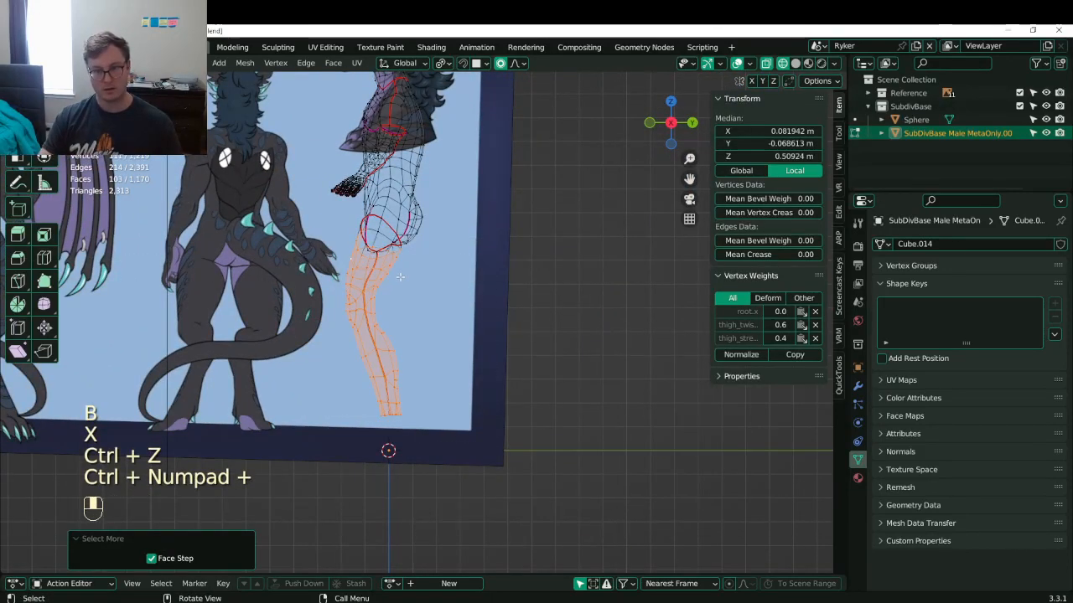
- Delete the leg geometry below the hip loop and save the Lunathal file
key("z")
middle_click_drag(400, 277, 448, 361)
left_click(486, 283)
scroll(453, 285, "up", 3)
left_click(424, 310, "alt+shift")
key("x")
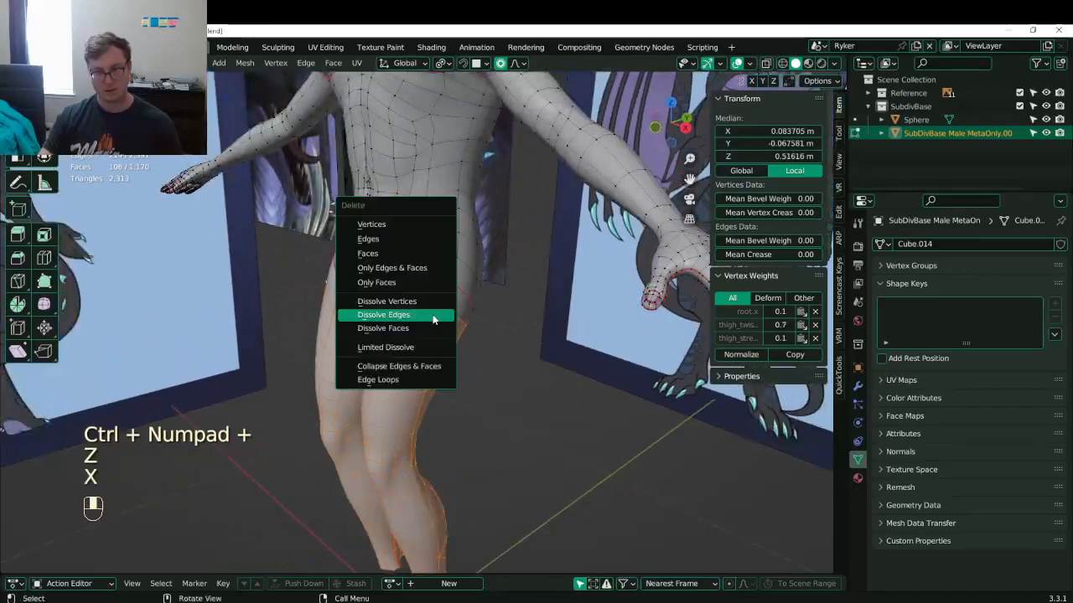
left_click(433, 319)
key("ctrl+z")
key("x")
left_click(434, 319)
middle_click_drag(433, 319, 429, 295)
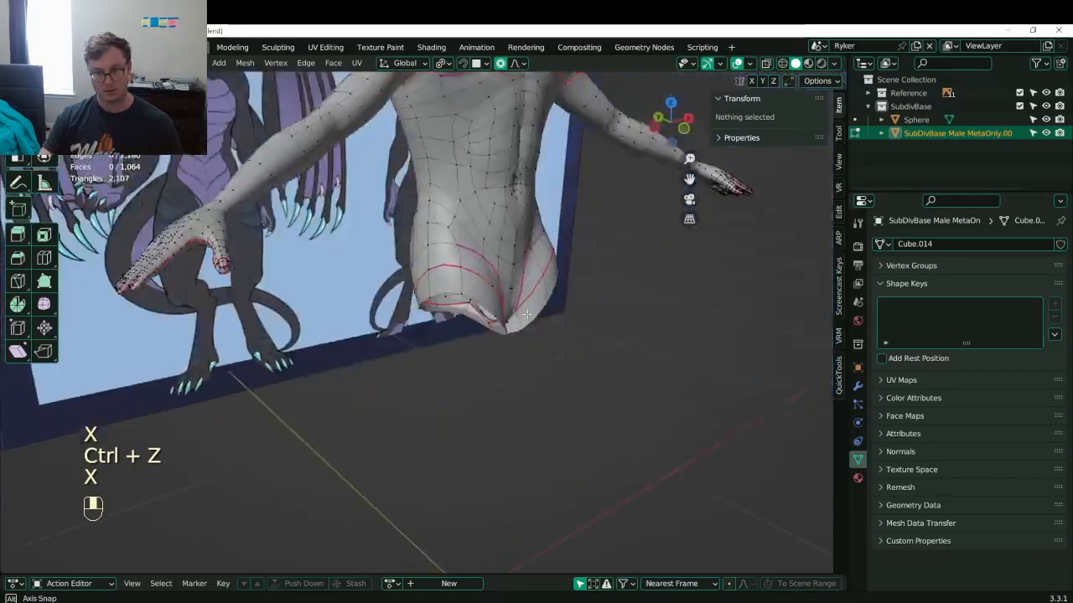
key("ctrl+z")
key("x")
left_click(431, 218)
middle_click_drag(436, 251, 419, 276)
key("ctrl+s")
- Flatten the centre vertical edge loop to zero X width (S X 0) and save
key("KP_1")
middle_click_drag(457, 315, 460, 336, "shift")
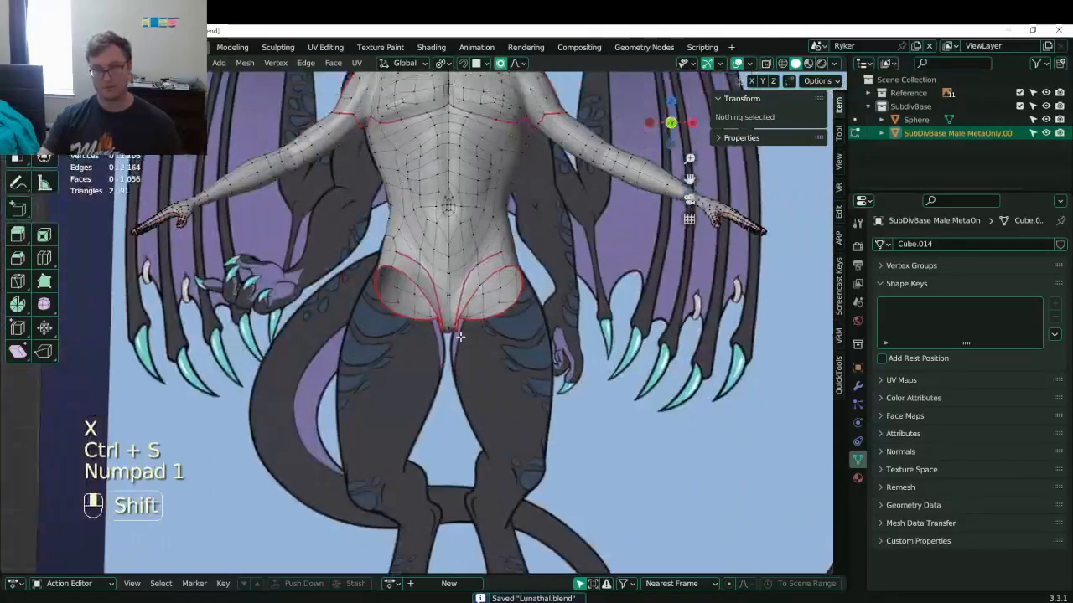
scroll(460, 336, "up", 5)
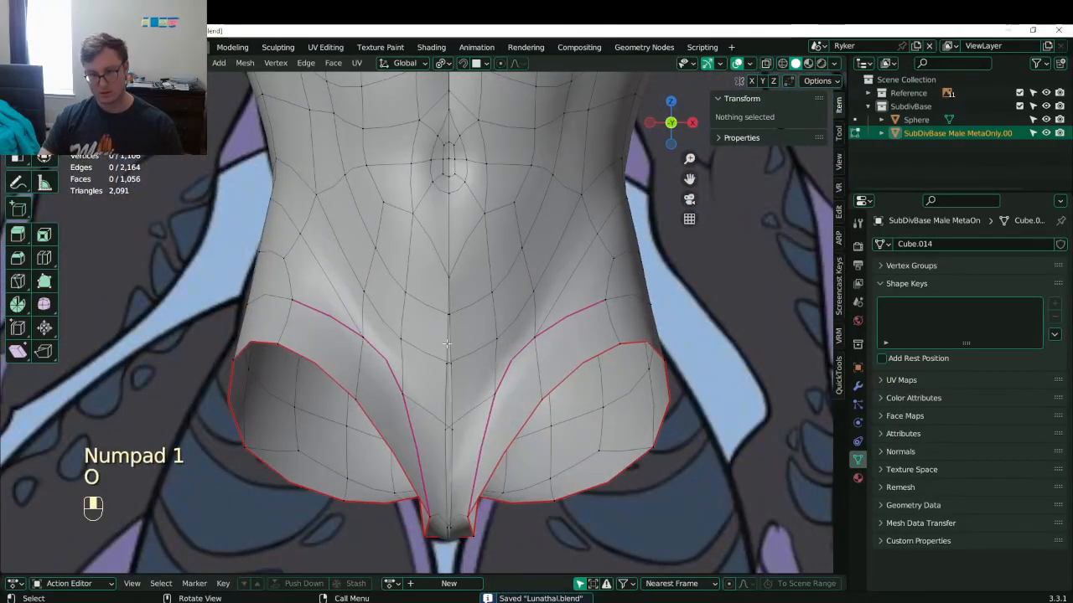
left_click(448, 344, "alt+shift")
key("period")
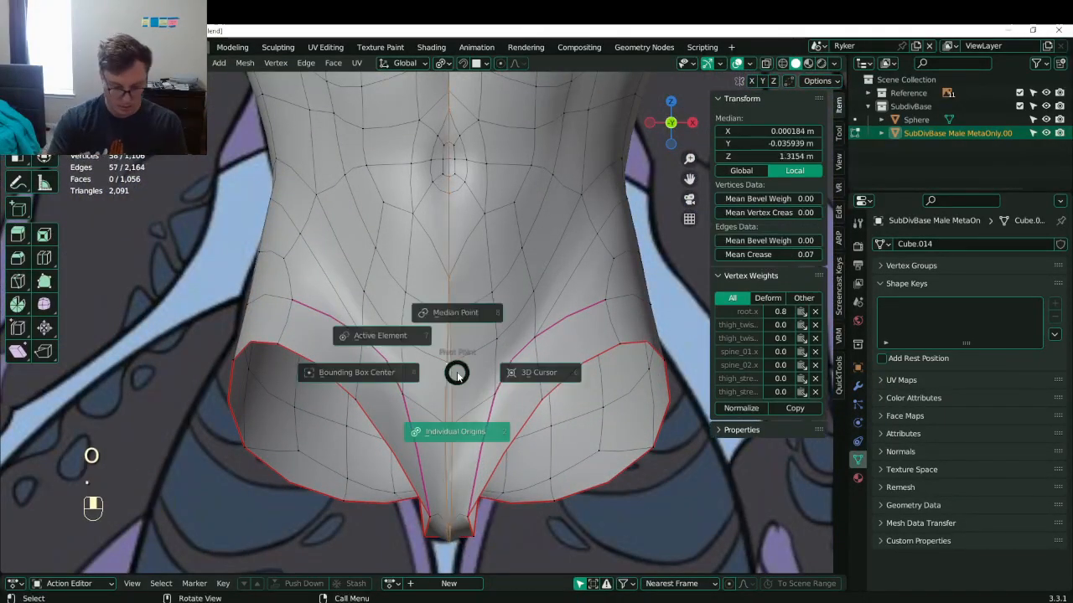
key("Escape")
key("period")
key("6")
key("s")
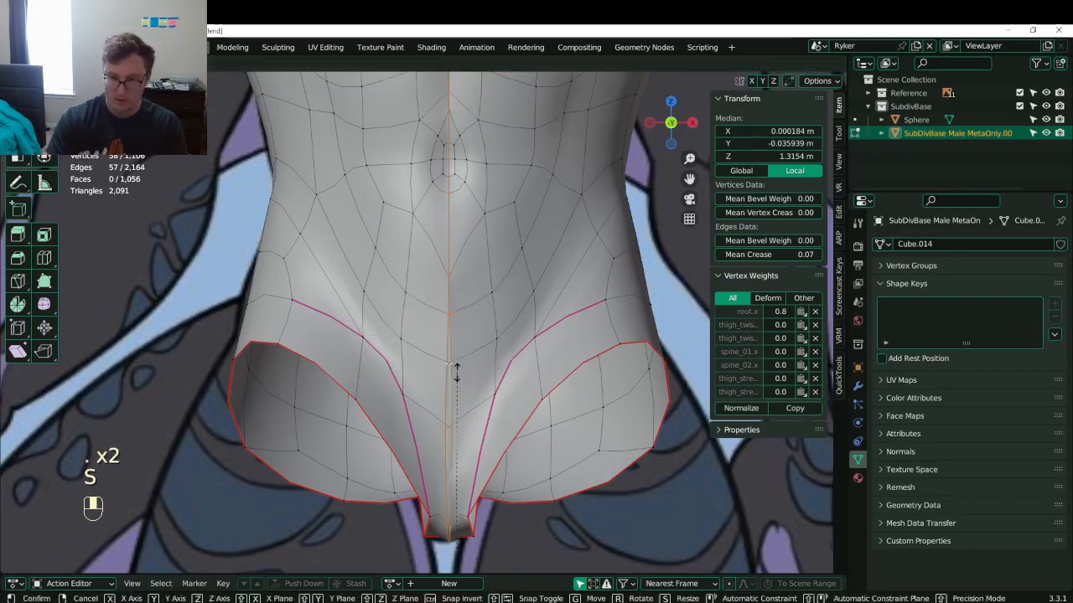
key("x")
key("0")
key("Return")
key("ctrl+s")
- Adjust the crotch vertices and slide the centre edge down toward the crotch
middle_click_drag(429, 366, 372, 287, "shift")
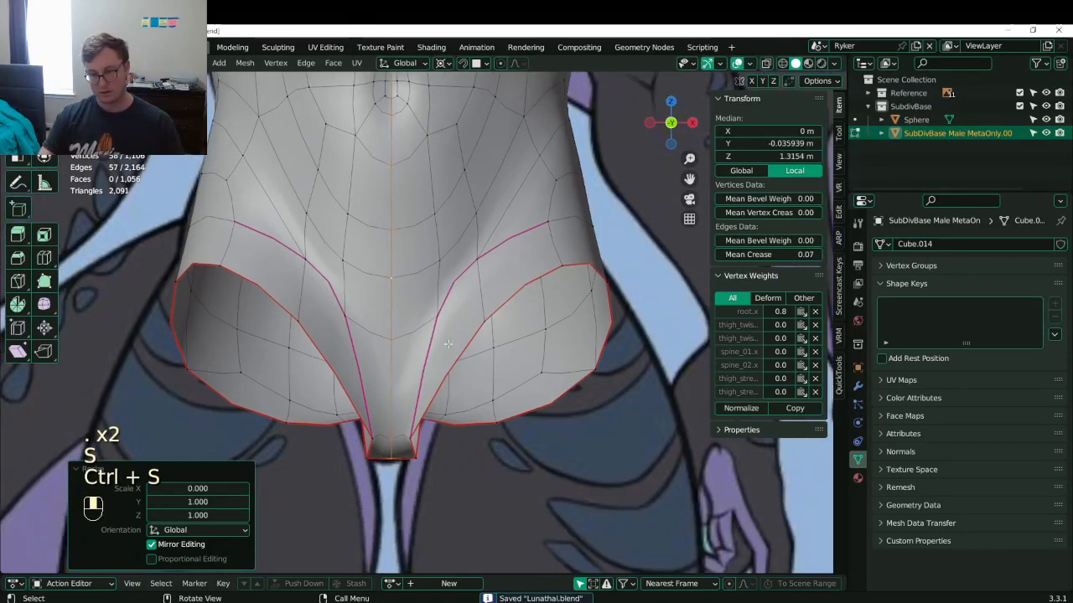
left_click(496, 430)
middle_click_drag(426, 451, 429, 410, "shift")
key("z")
left_click(434, 400)
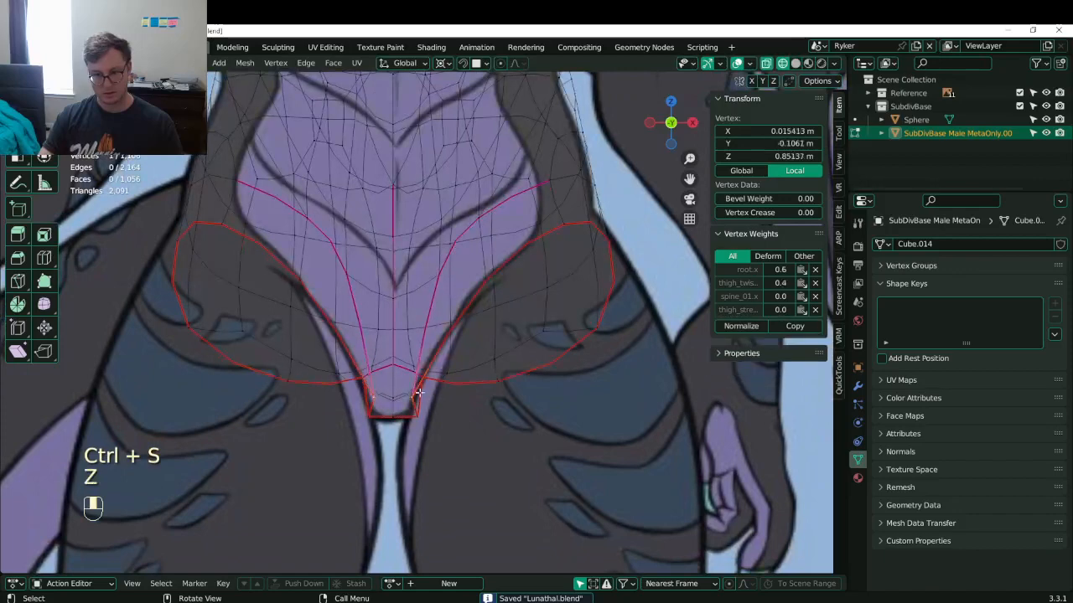
key("g")
left_click(436, 392)
key("z")
left_click(504, 346)
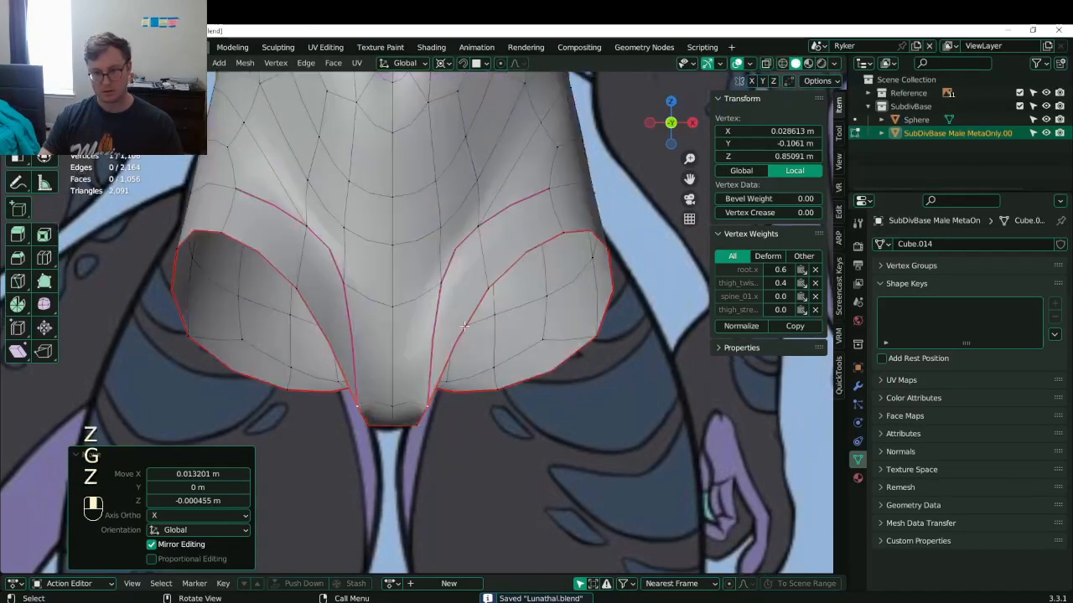
left_click(435, 290)
left_click(400, 302, "shift")
key("g")
key("g")
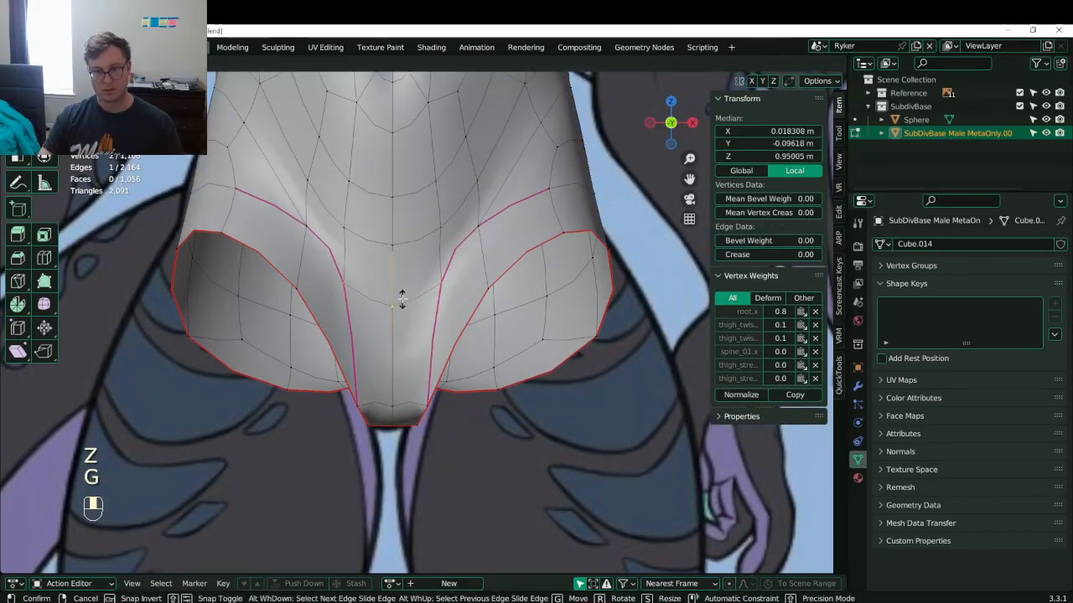
left_click(408, 307)
key("g")
key("g")
left_click(400, 373)
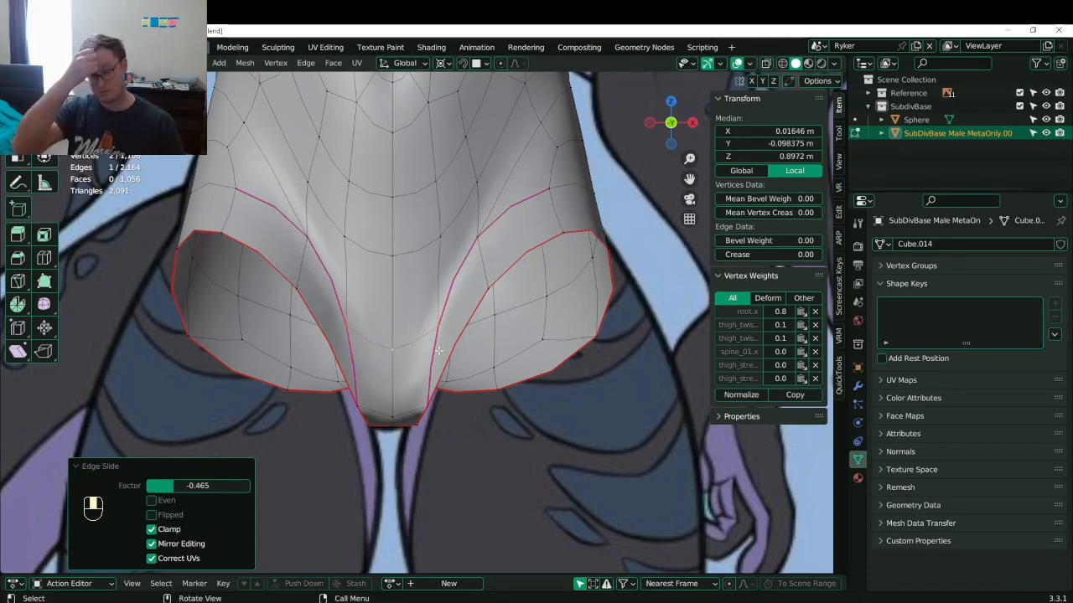
- Reshape the leg opening by moving its bottom and lower-left vertices in side view
key("KP_3")
middle_click_drag(373, 340, 536, 372)
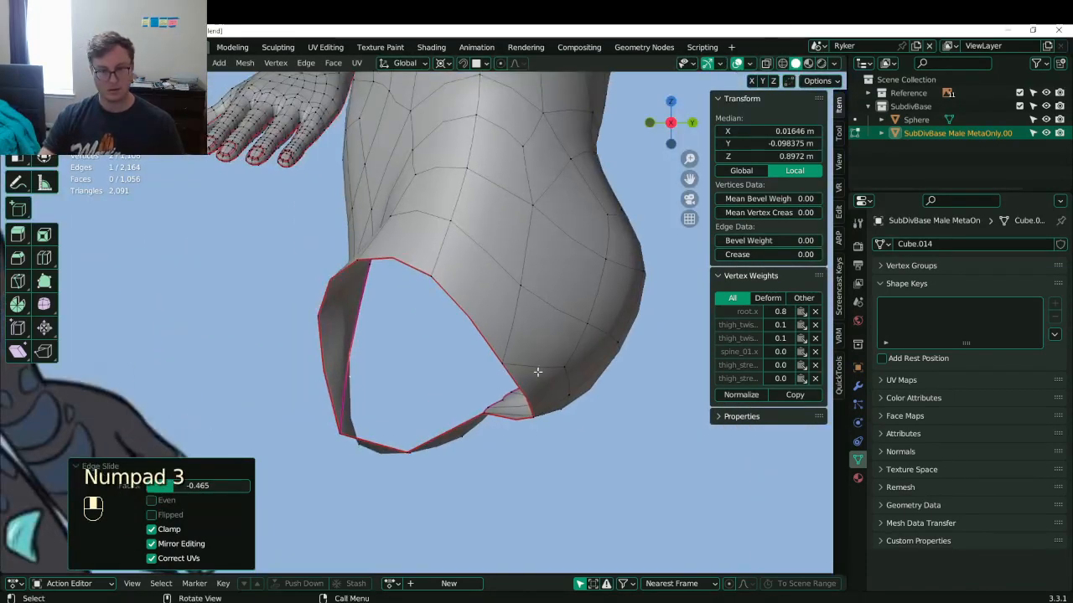
key("z")
left_click(354, 440)
left_click(408, 453)
key("b")
left_click_drag(398, 441, 414, 469)
key("g")
left_click(449, 467)
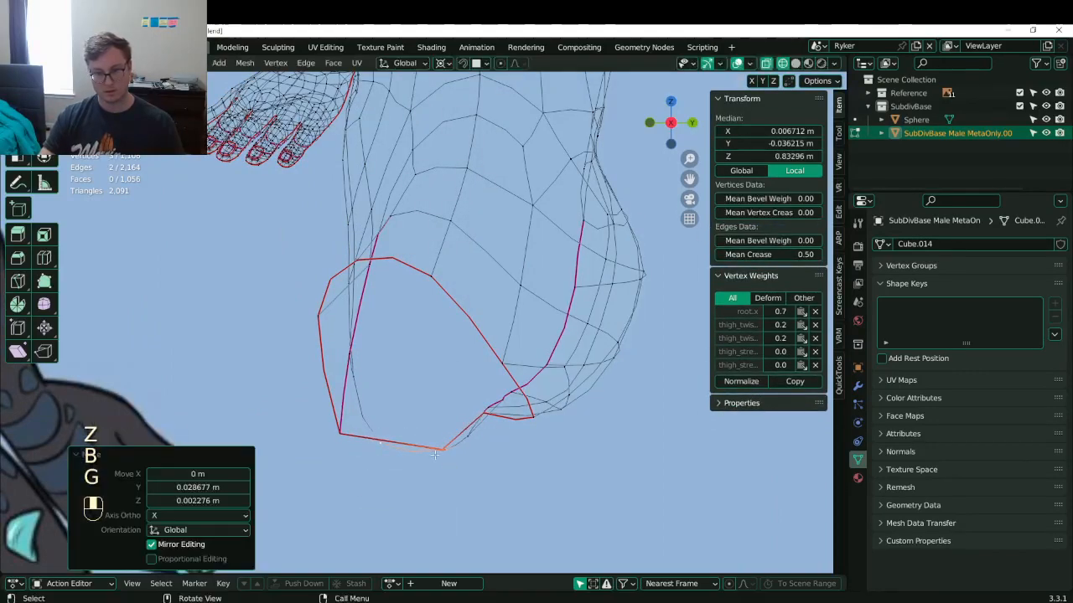
left_click(343, 434)
key("g")
left_click(344, 430)
middle_click_drag(344, 431, 398, 450)
left_click(473, 391)
key("g")
key("z")
left_click(476, 404)
middle_click_drag(436, 398, 468, 392)
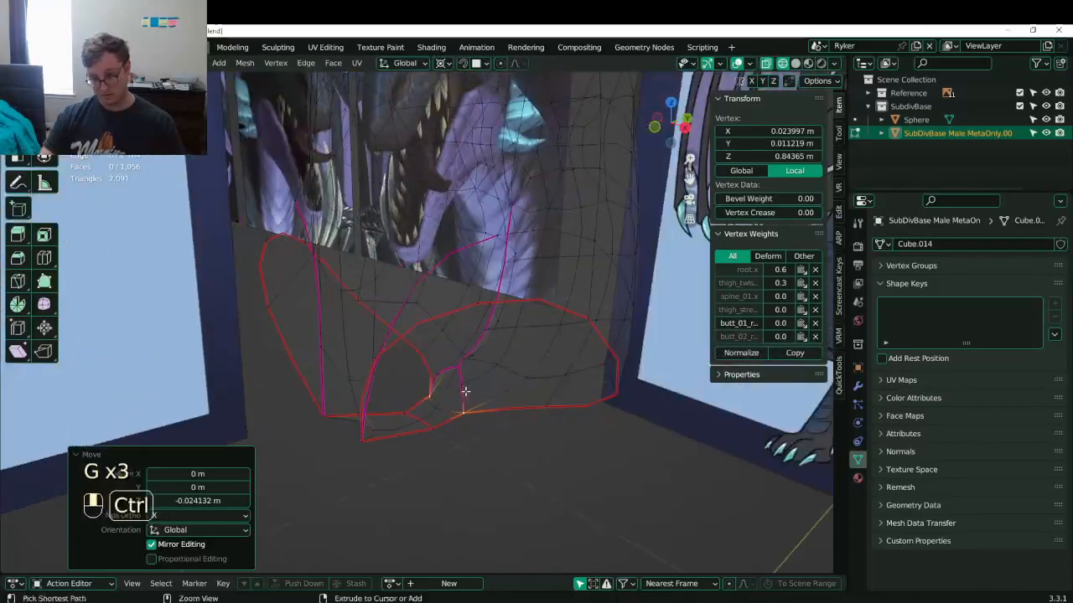
key("ctrl+z")
- Snap the 3D cursor to the leg-opening loop and add a mesh circle there
left_click(516, 403, "alt")
scroll(494, 404, "down", 4)
key("shift+s")
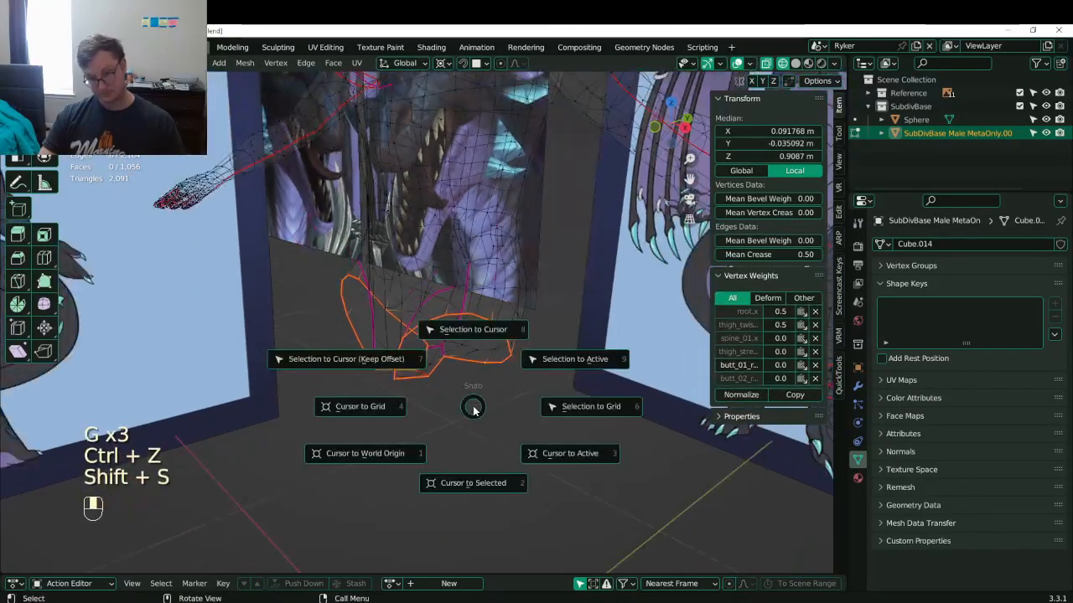
left_click(463, 468)
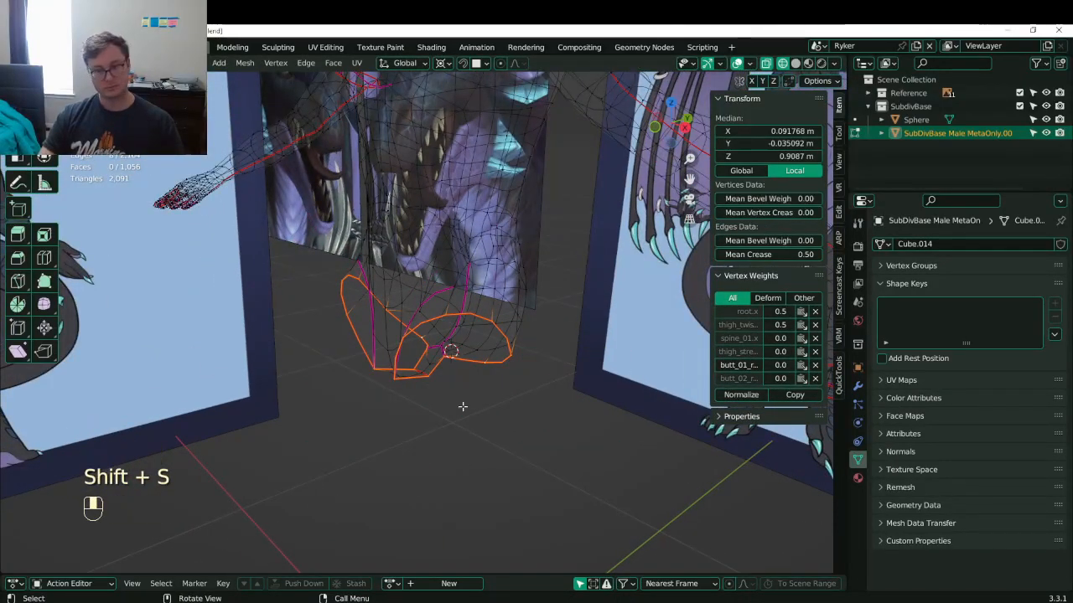
key("shift+a")
left_click(419, 439)
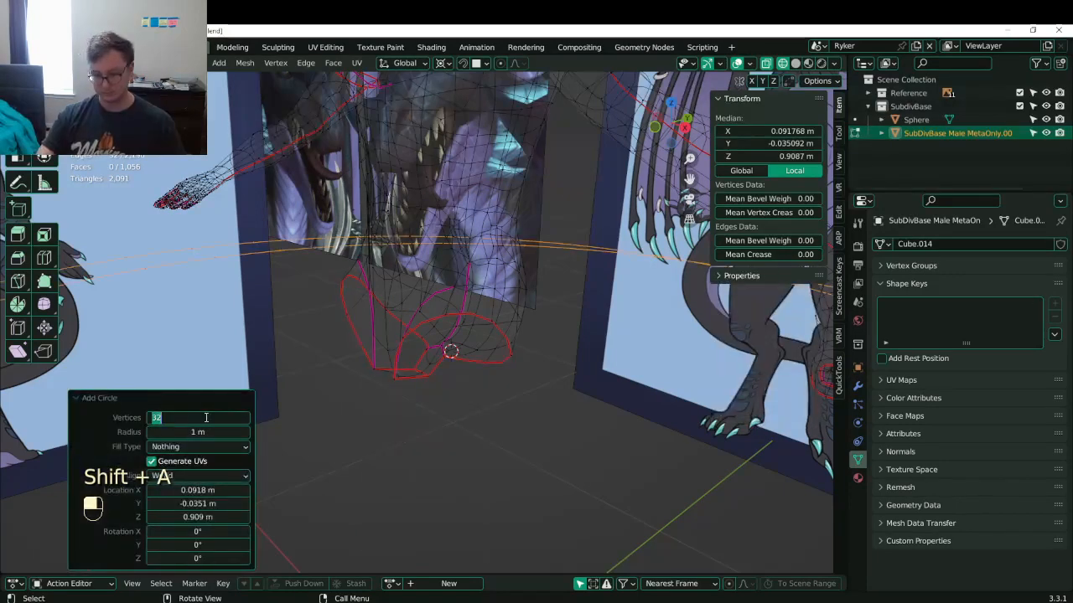
- Give the new circle 8 vertices, then scale it and move it down to thigh level
key("Return")
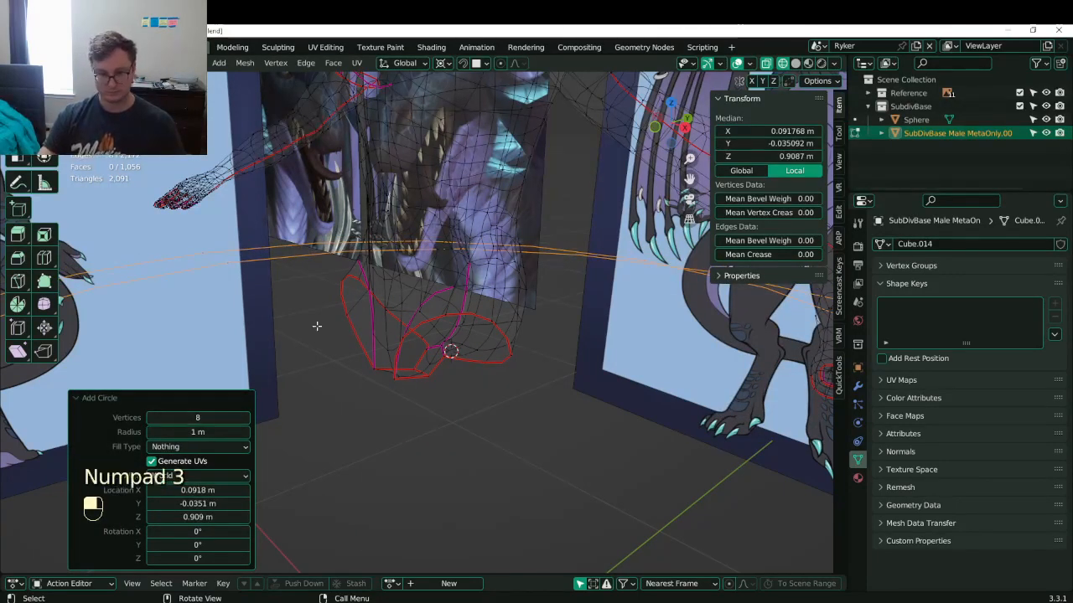
key("KP_3")
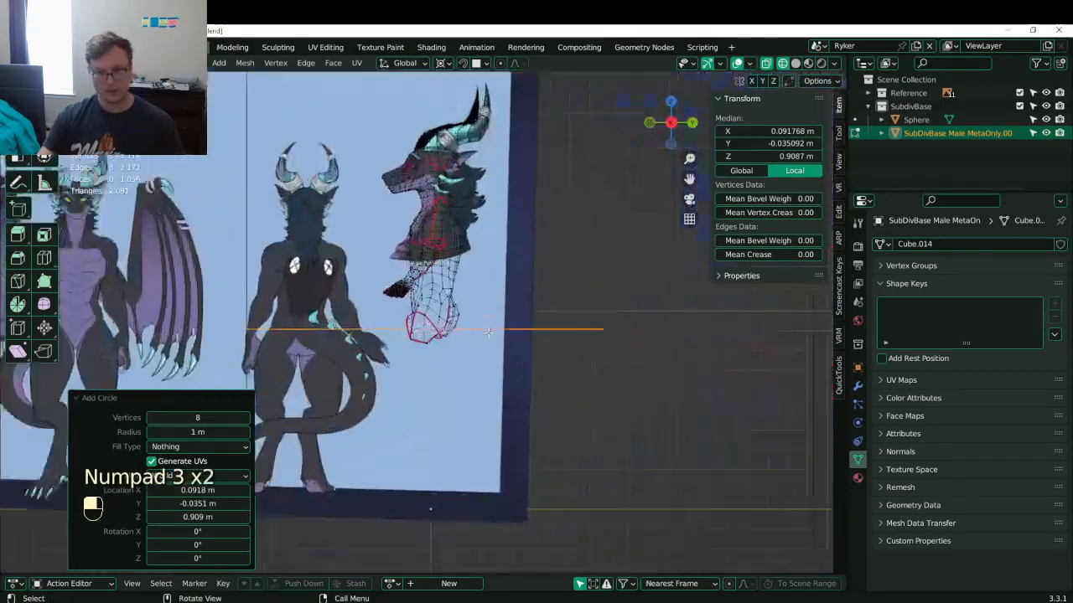
key("s")
left_click(450, 337)
key("s")
left_click(461, 302)
middle_click_drag(461, 302, 514, 210, "shift")
key("g")
left_click(436, 355)
key("r")
left_click(494, 321)
key("ctrl+z")
scroll(386, 316, "down", 7)
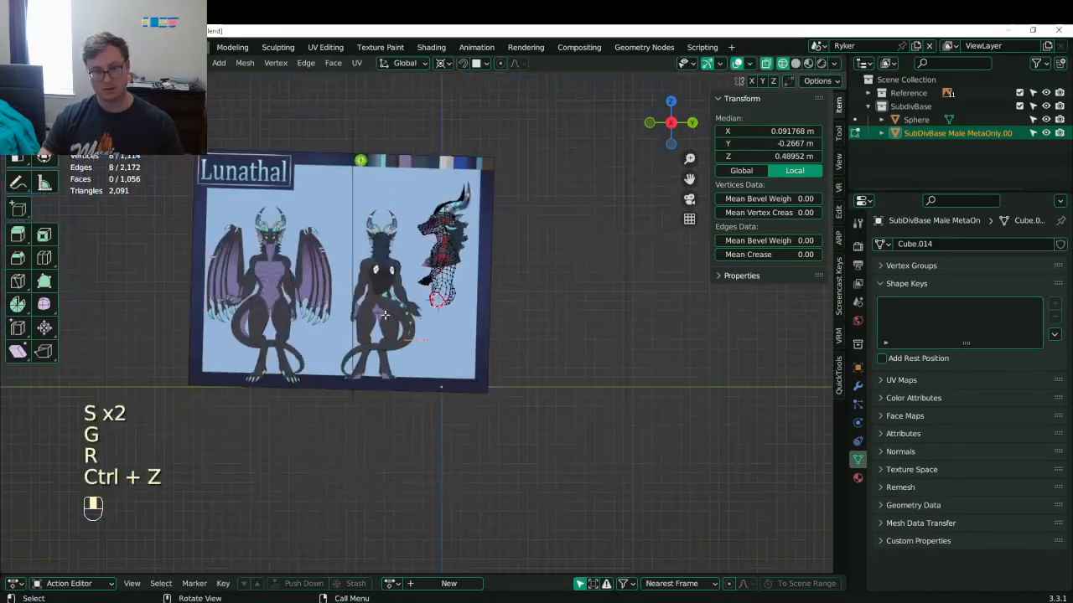
scroll(388, 316, "up", 6)
- Set the pivot to the 3D cursor, then narrow and position the thigh loop in front view
key("period")
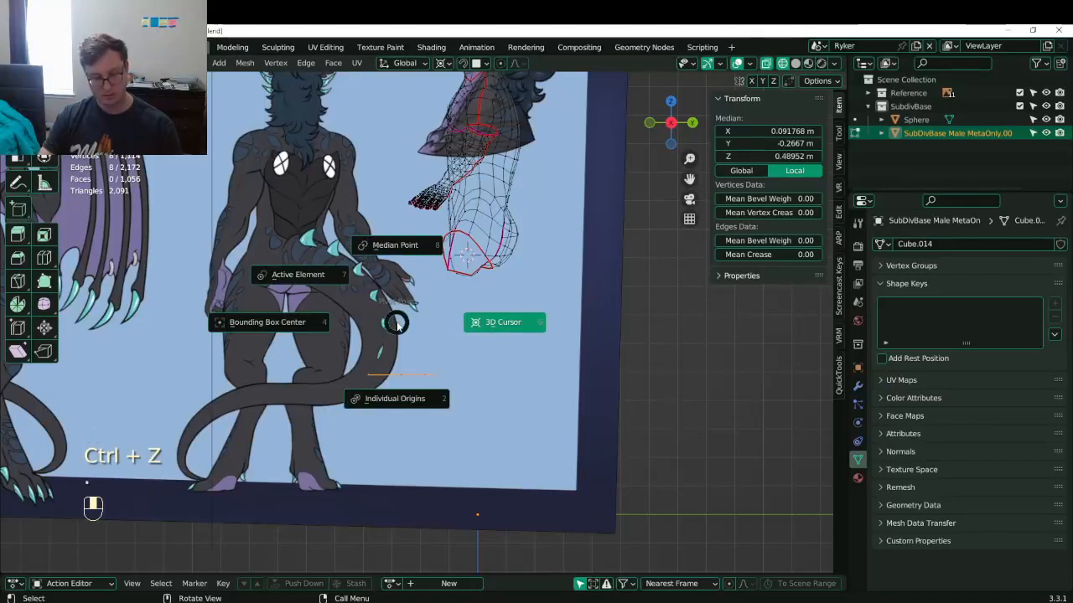
left_click(398, 324)
key("KP_1")
scroll(398, 323, "up", 4)
key("g")
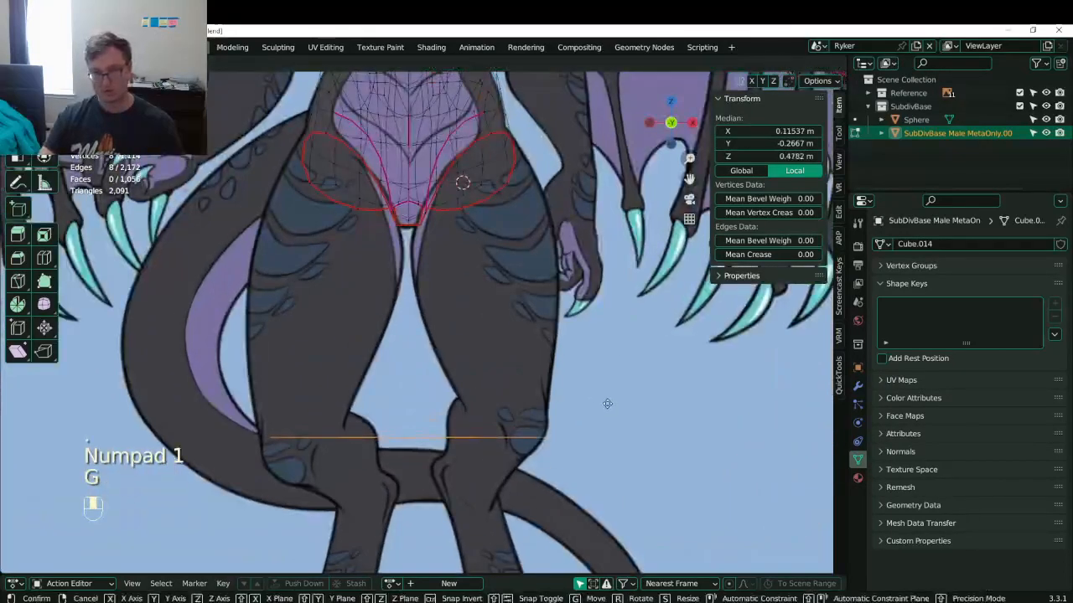
left_click(614, 402)
key("s")
left_click(607, 405)
key("g")
left_click(625, 397)
key("s")
left_click(607, 408)
key("g")
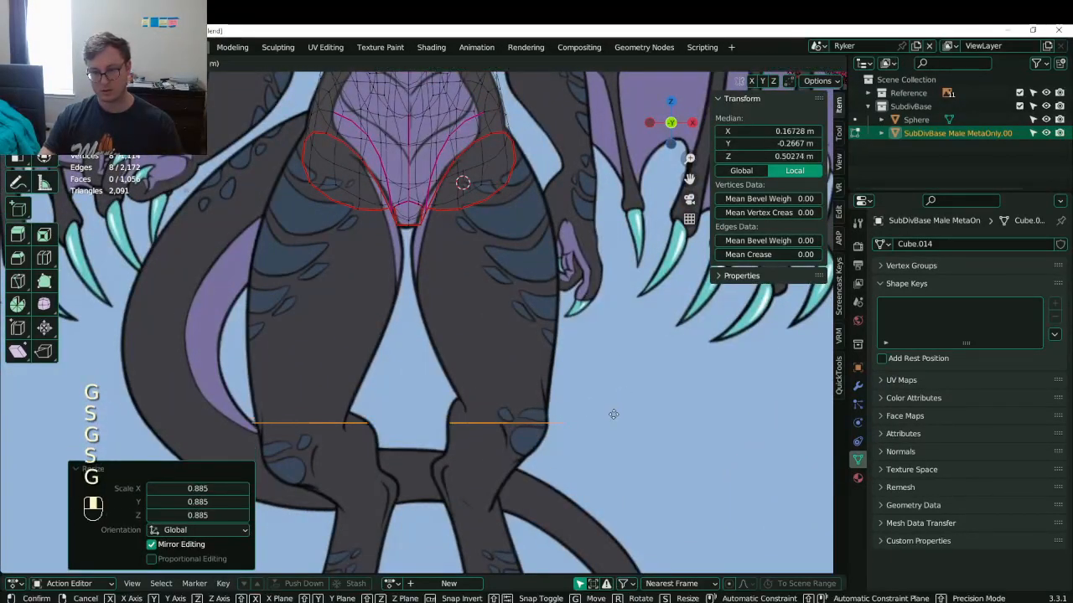
left_click(614, 407)
- Raise the thigh loop toward the hip and fine-tune its position
key("g")
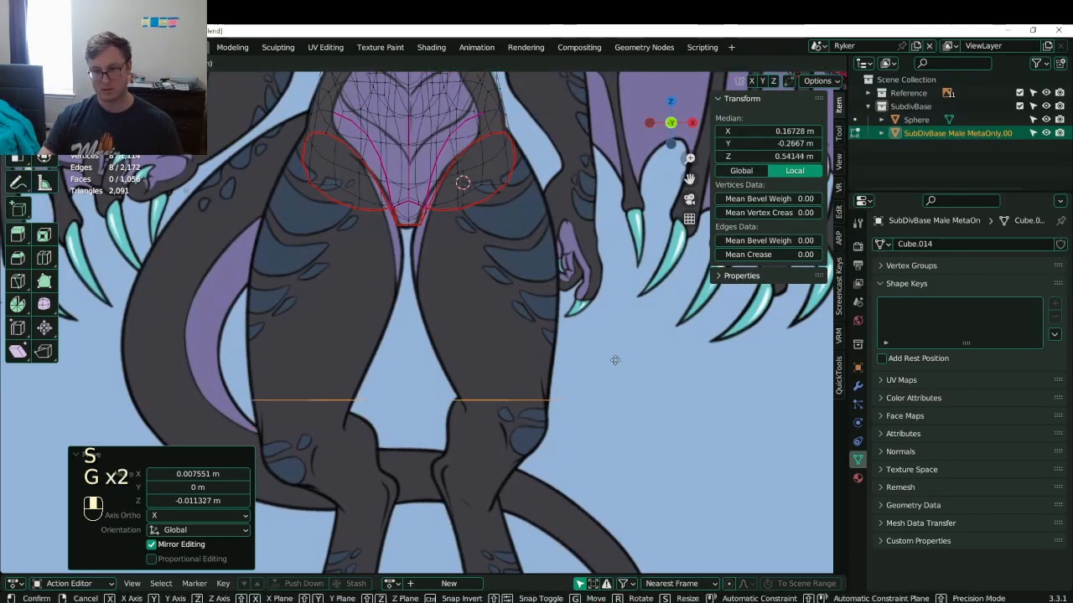
left_click(596, 330)
key("g")
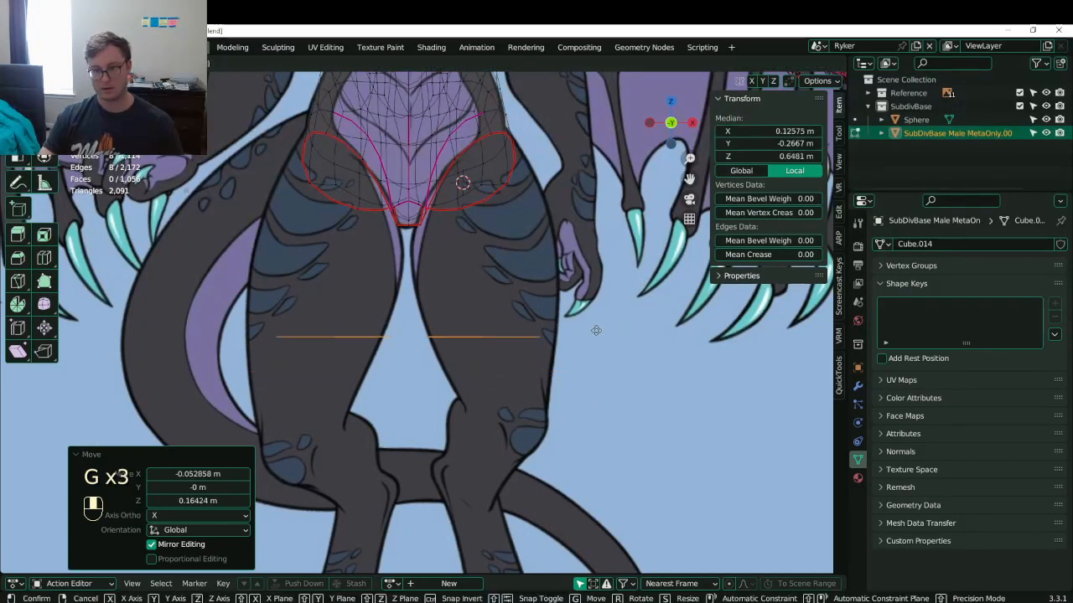
left_click(615, 367)
middle_click_drag(614, 367, 621, 403, "shift")
key("g")
left_click(620, 404)
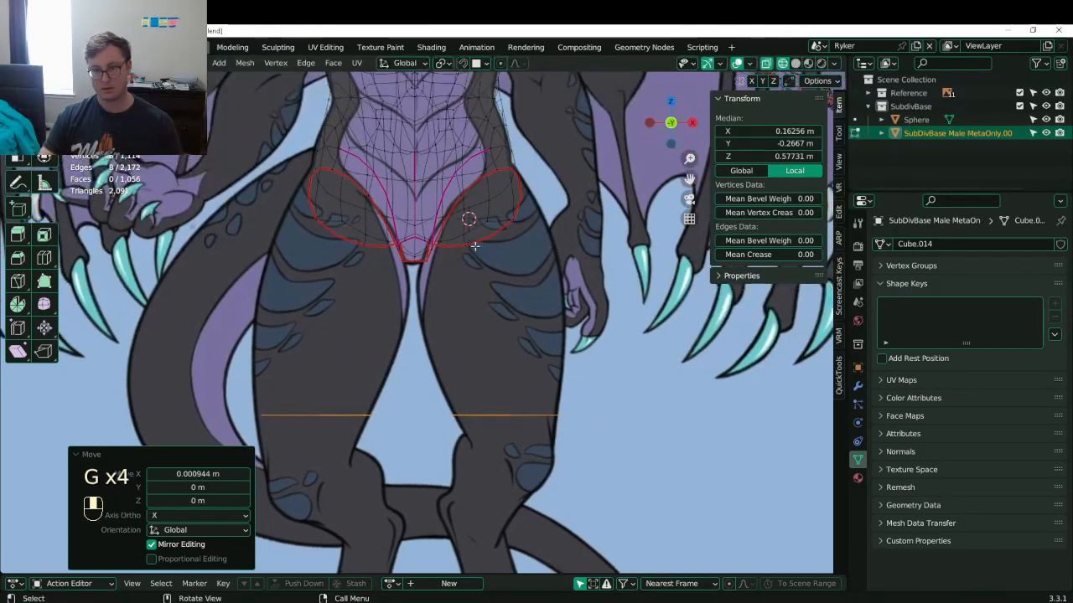
- Bridge the hip loop to the thigh loop with Bridge Edge Loops
left_click(474, 245, "alt+shift")
key("f")
key("ctrl+z")
key("q")
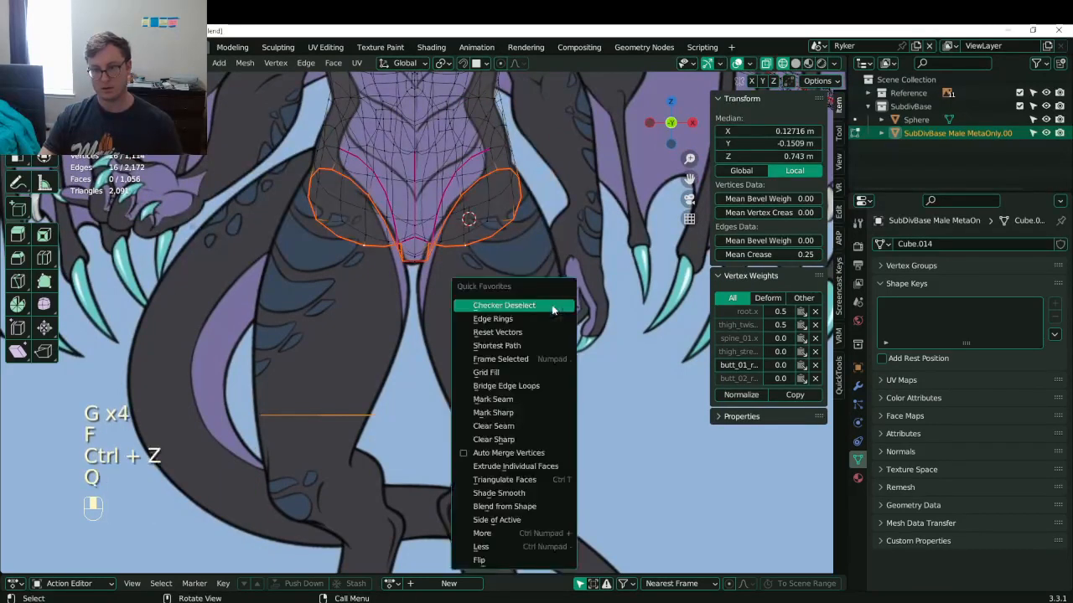
left_click(528, 371)
- Select the leg's bottom edge loop and view it from the right side
left_click(514, 408)
left_click(514, 408, "alt+shift")
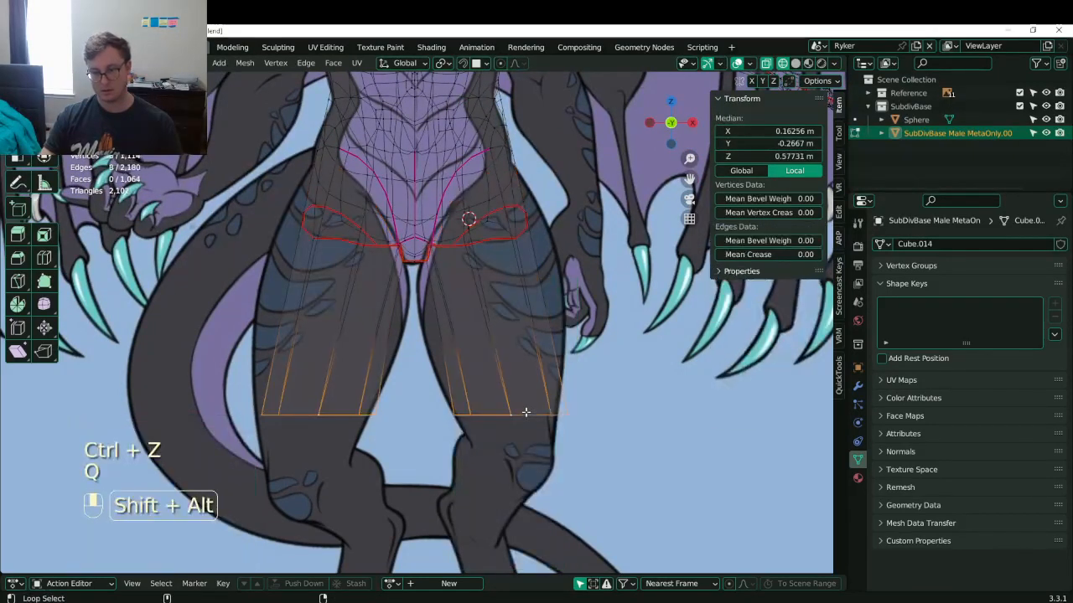
key("KP_3")
key("r")
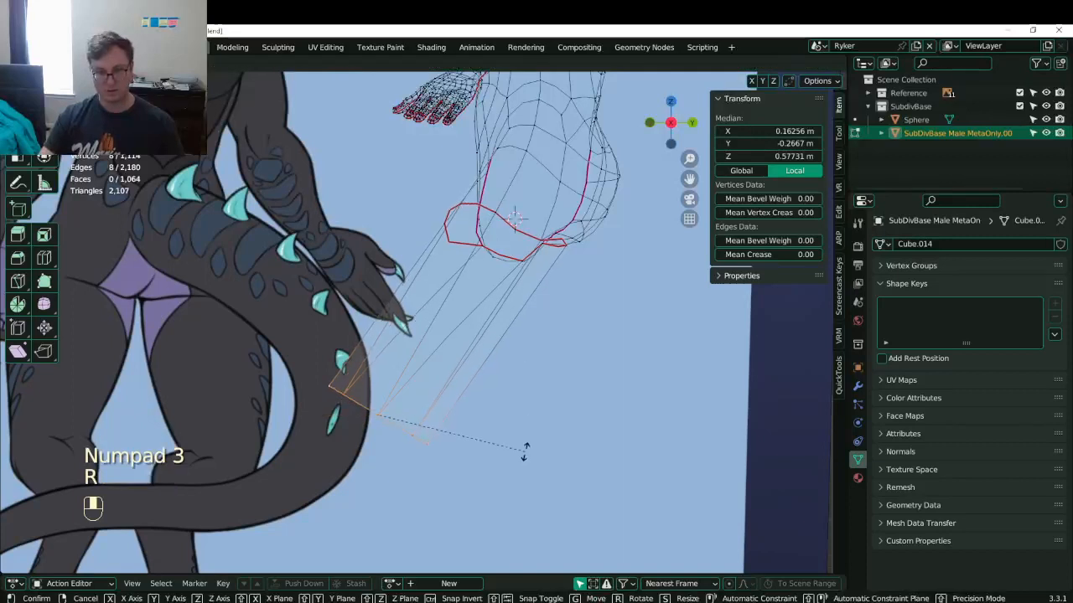
left_click(525, 450)
middle_click_drag(525, 450, 591, 371, "shift")
key("ctrl+z")
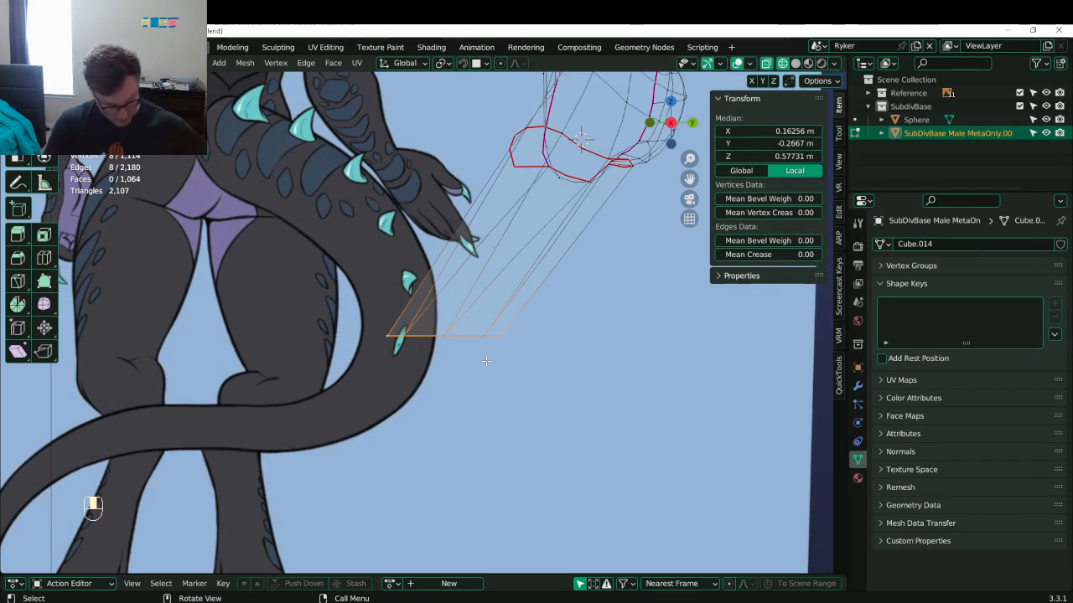
scroll(503, 315, "down", 12)
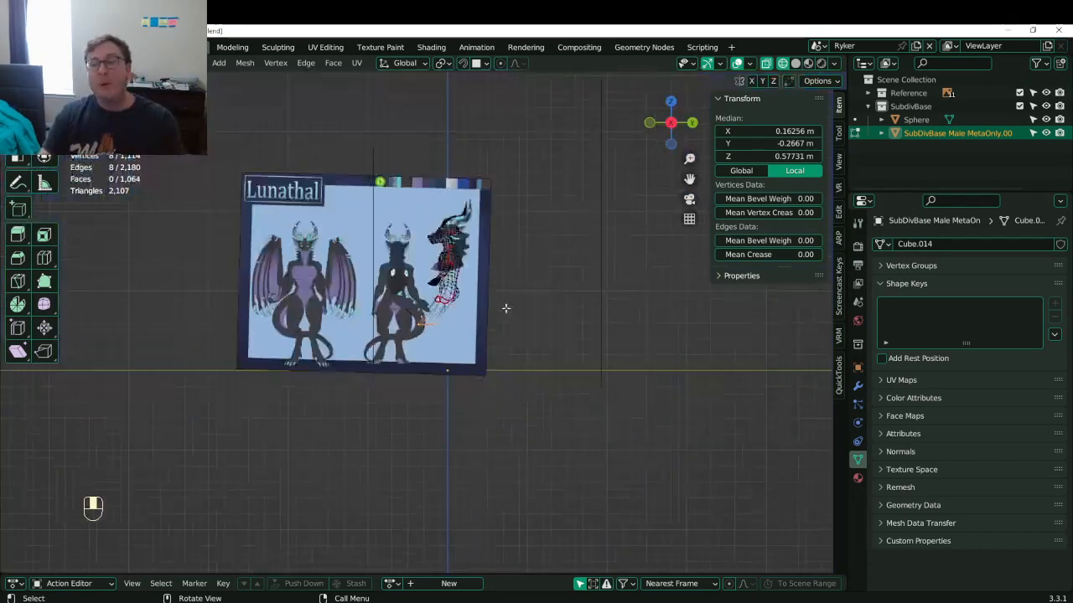
- Reveal the hidden objects, return to Object Mode, and save Lunathal.blend
middle_click_drag(506, 309, 607, 353)
scroll(605, 350, "up", 1)
middle_click_drag(588, 309, 486, 331, "shift")
key("alt+h")
key("Tab")
key("ctrl+s")
- Hide the front reference image, check the new legs against the remaining reference, and save
key("alt+h")
left_click(485, 328)
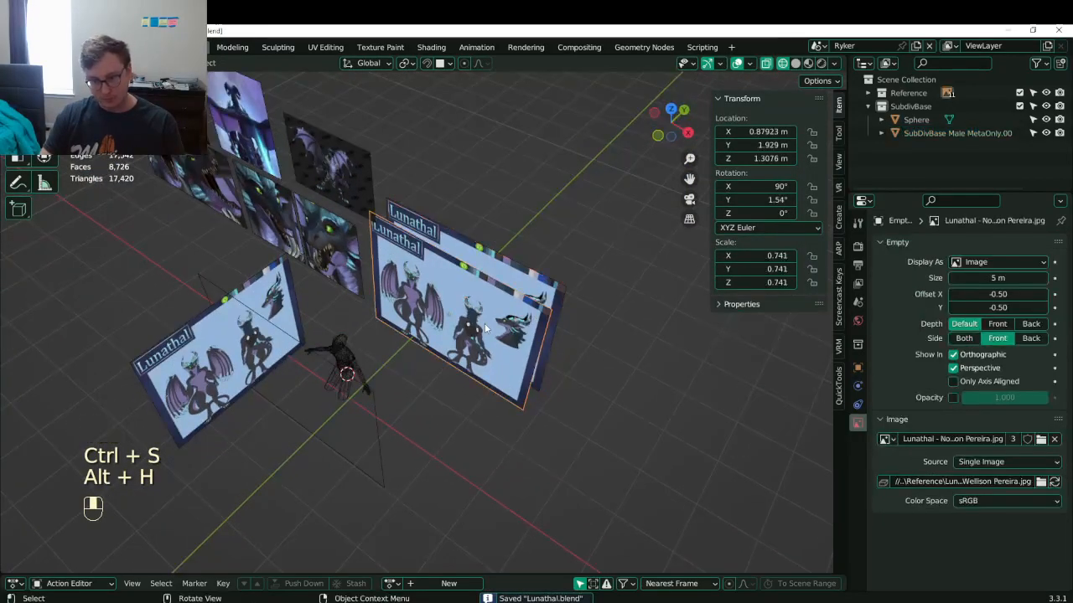
key("h")
scroll(407, 292, "up", 6)
middle_click_drag(407, 291, 453, 264)
middle_click_drag(411, 264, 369, 329, "shift")
scroll(368, 329, "up", 5)
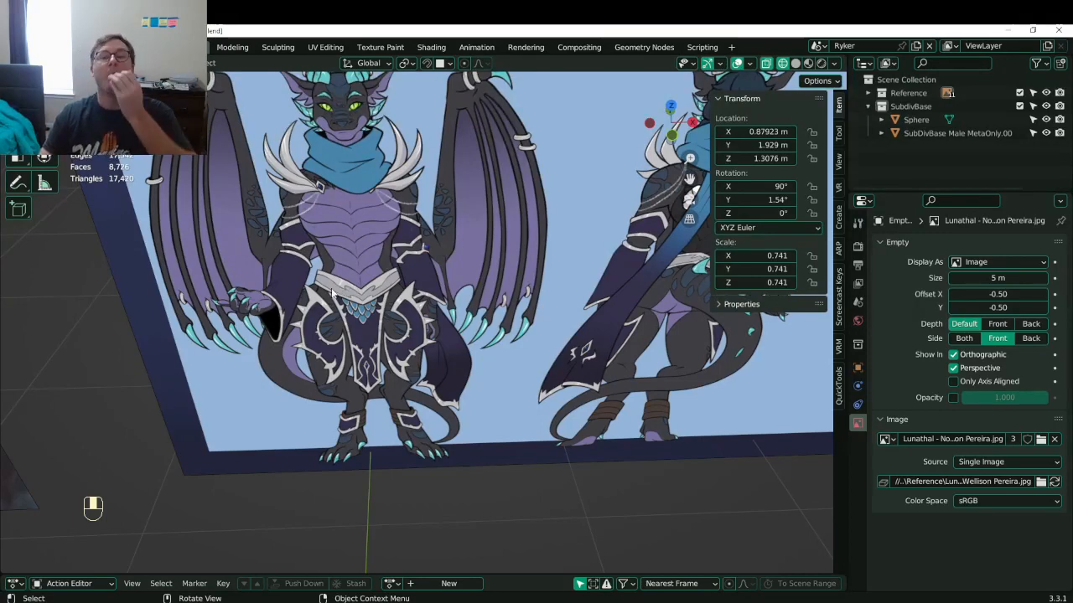
scroll(356, 278, "down", 3)
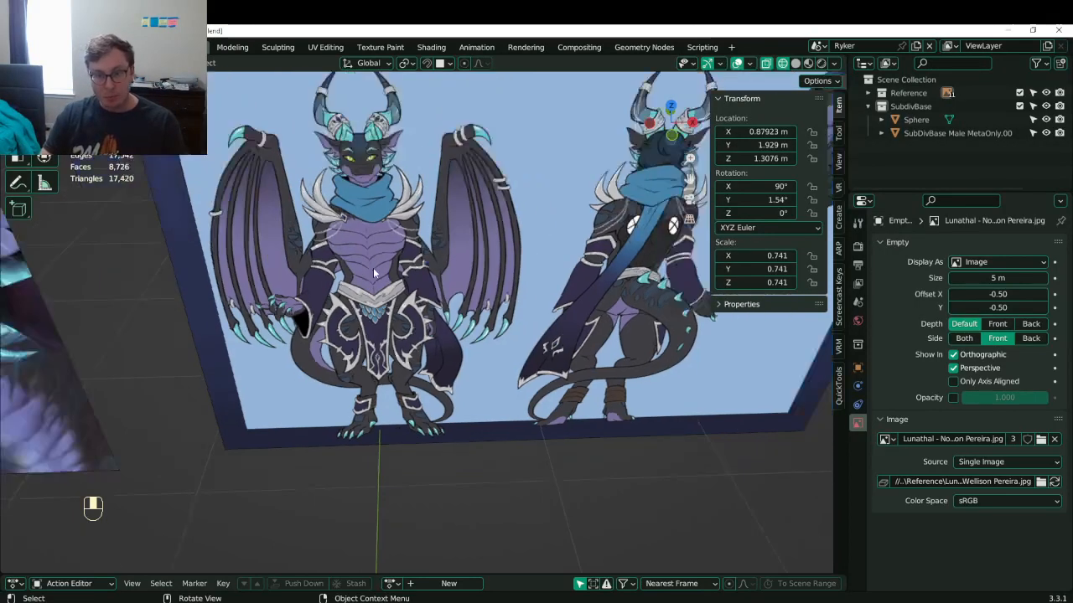
middle_click_drag(528, 314, 488, 269)
scroll(500, 302, "down", 3)
key("ctrl+s")
- Isolate the character mesh in local view, then return to the full scene
middle_click_drag(460, 347, 423, 311, "shift")
middle_click_drag(423, 312, 357, 290)
left_click(475, 236)
key("slash")
key("slash")
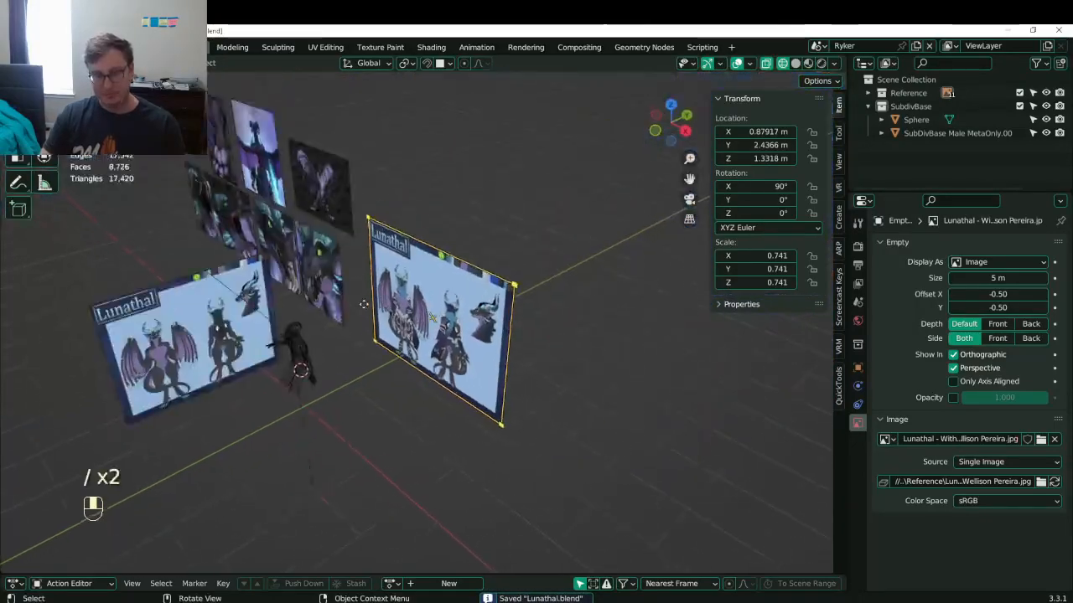
left_click(292, 334)
key("slash")
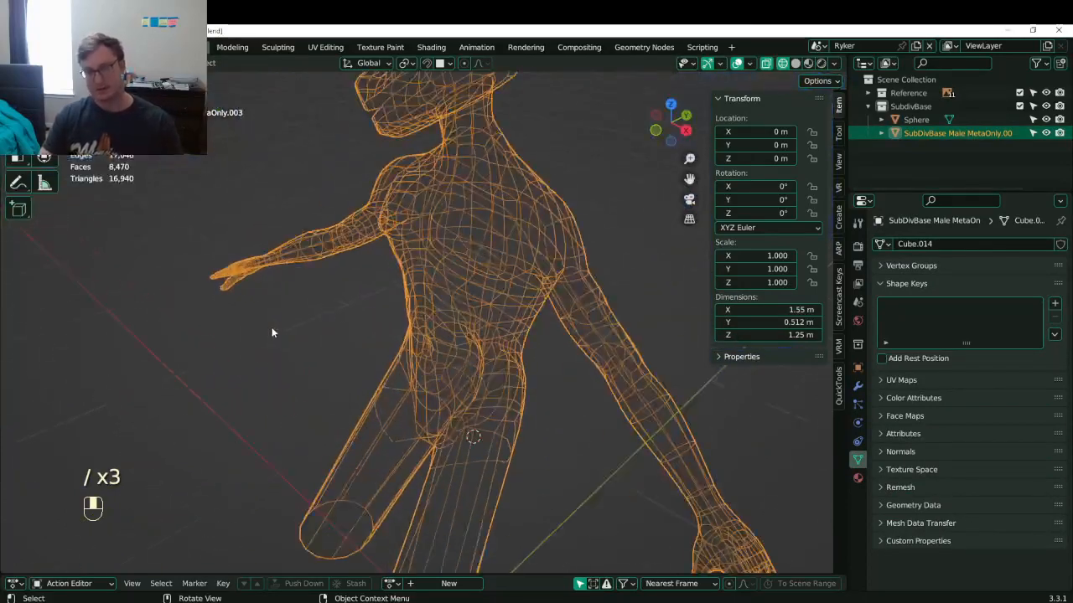
key("slash")
- Compare the character mesh with the side reference image in the right side view
key("KP_3")
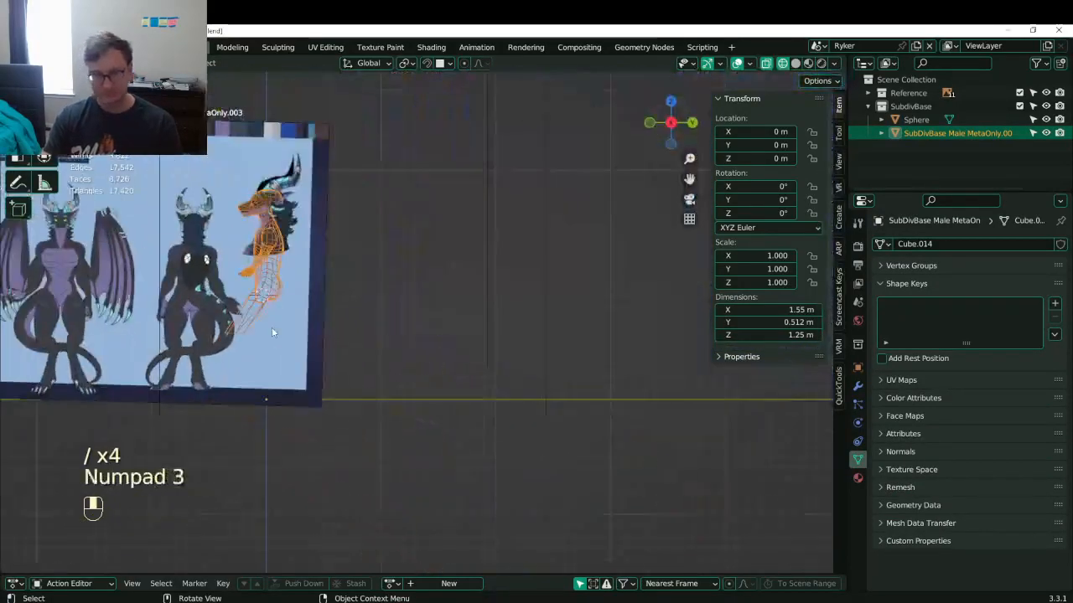
scroll(317, 305, "up", 3)
middle_click_drag(340, 343, 624, 368, "shift")
scroll(624, 369, "up", 1)
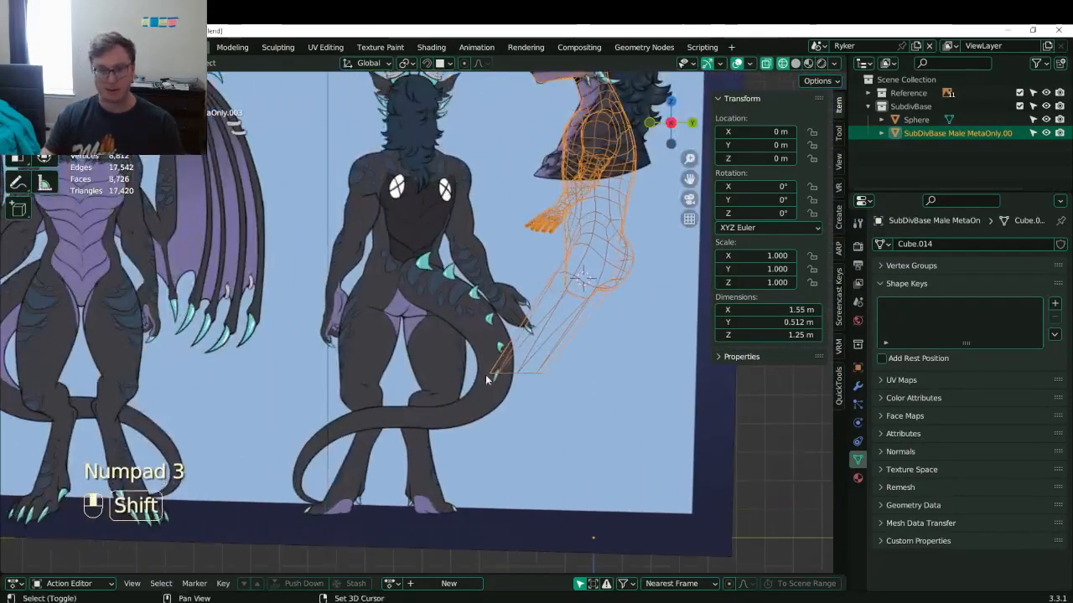
middle_click_drag(485, 374, 449, 377, "shift")
scroll(478, 386, "down", 1)
left_click(502, 369)
left_click(501, 370)
scroll(449, 378, "up", 4)
- Enter Edit Mode on the body mesh and select the leg's bottom edge loop
key("Tab")
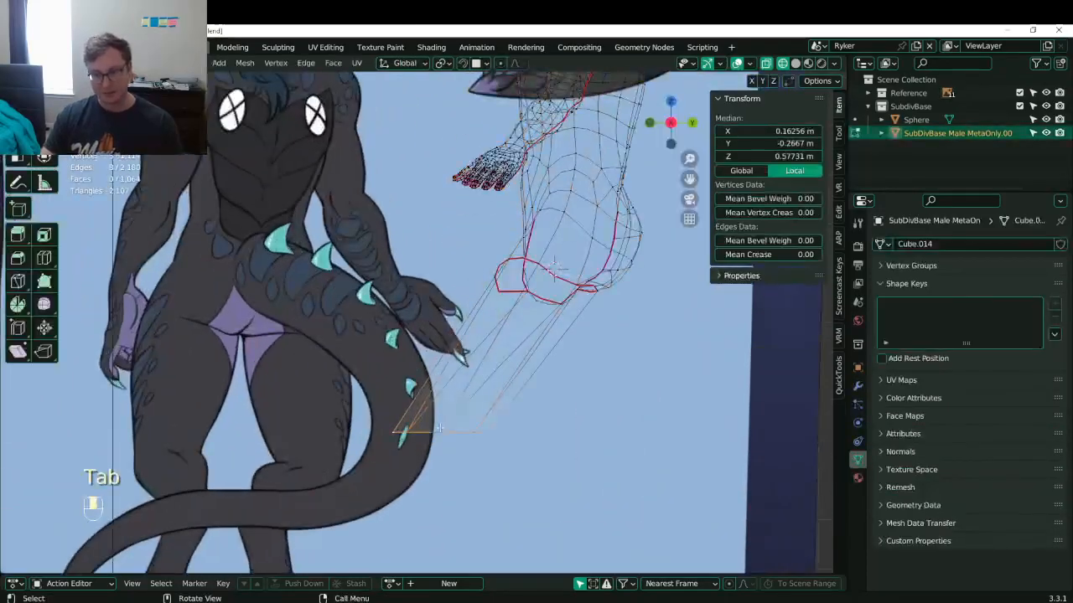
left_click(439, 435)
left_click(439, 434, "alt+shift")
mouse_move(439, 434)
middle_mouse_down()
mouse_move(575, 472)
mouse_move(584, 501)
middle_mouse_up()
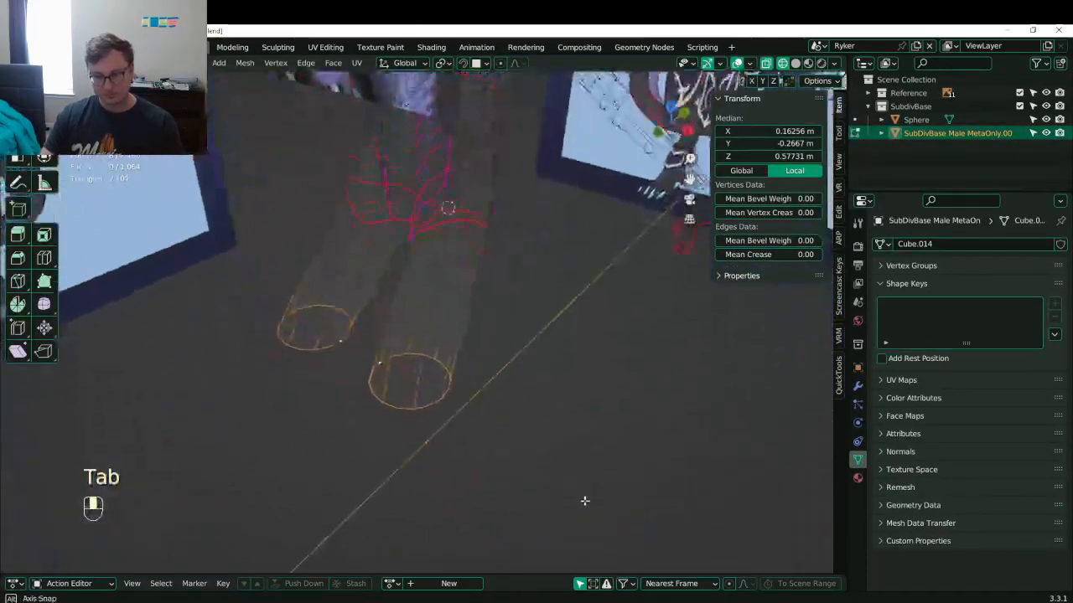
- Switch to solid shading, tilt the bottom leg loop, and inspect the legs from several angles
key("z")
middle_click_drag(486, 418, 683, 276)
key("r")
left_click(492, 373)
left_click(409, 374)
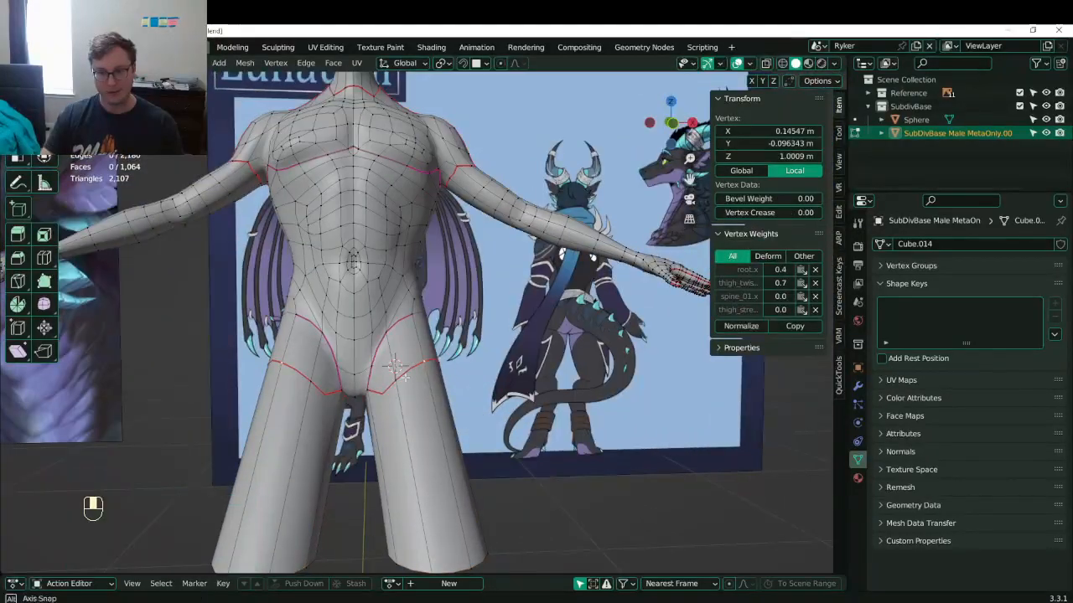
middle_click_drag(404, 376, 469, 436)
middle_click_drag(429, 288, 429, 256)
- In right side view, extrude the bottom leg loop into a bent knee and scale it to 0.634
key("KP_3")
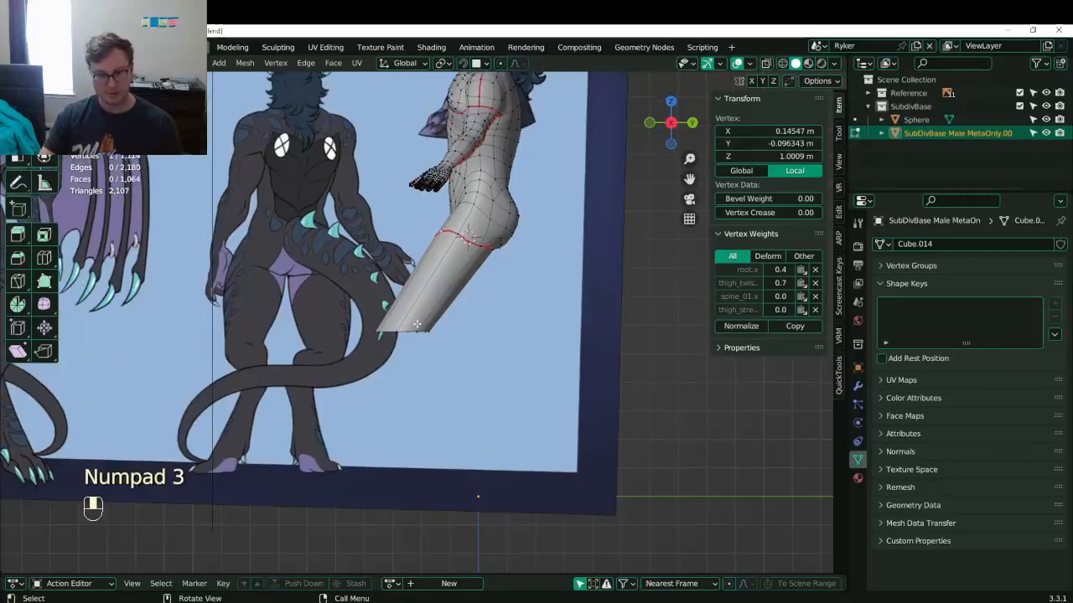
left_click(418, 334)
left_click(420, 334, "alt+shift")
middle_click_drag(437, 355, 392, 306, "shift")
key("e")
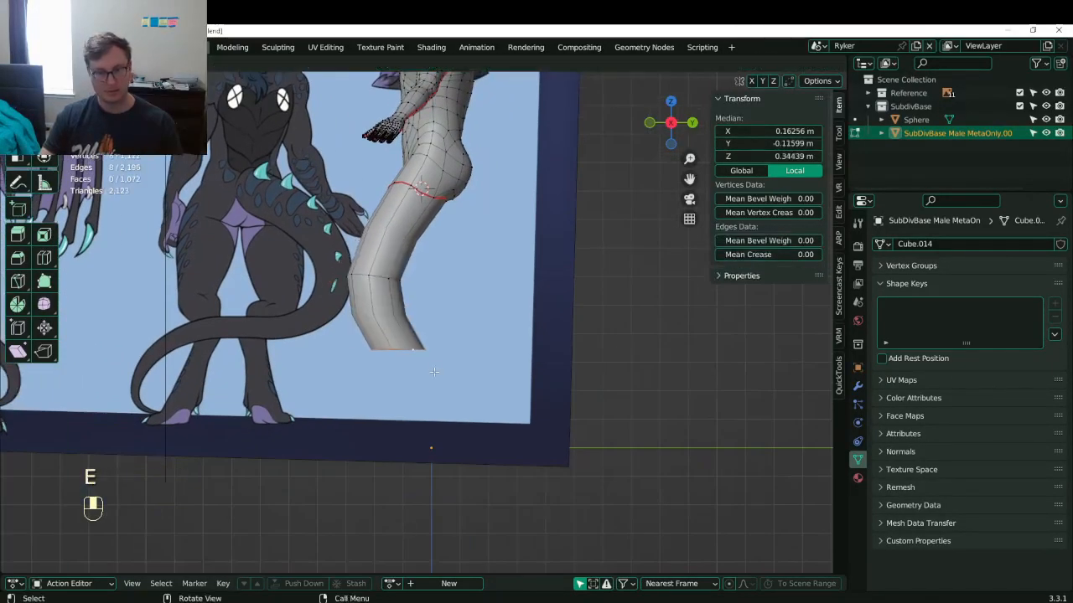
left_click(429, 344)
key("r")
left_click(424, 298)
key("g")
left_click(455, 277)
key("s")
left_click(474, 293)
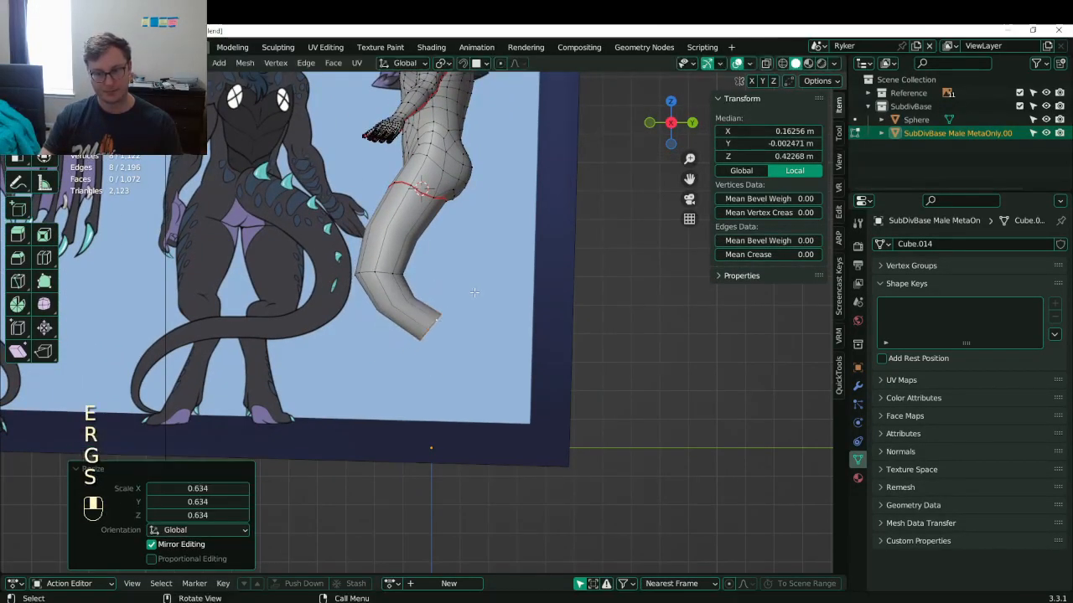
- Position the shin loop, extrude down to the ankle, adjust the ankle loop, and save Lunathal.blend
key("g")
left_click(455, 295)
key("r")
left_click(486, 293)
key("e")
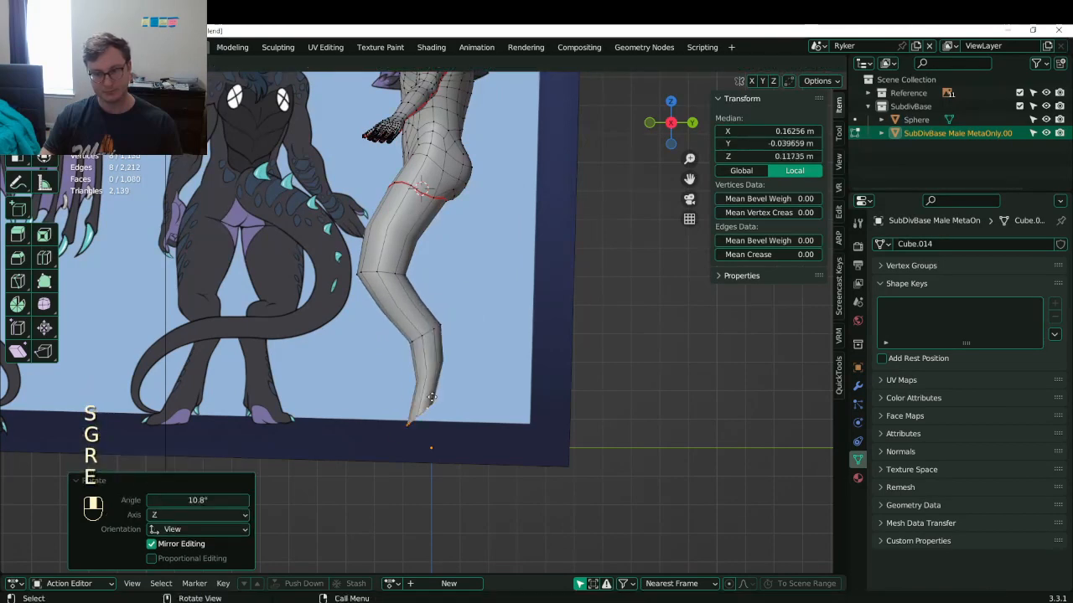
left_click(436, 396)
middle_click_drag(432, 369, 440, 346, "shift")
key("r")
left_click(497, 409)
key("g")
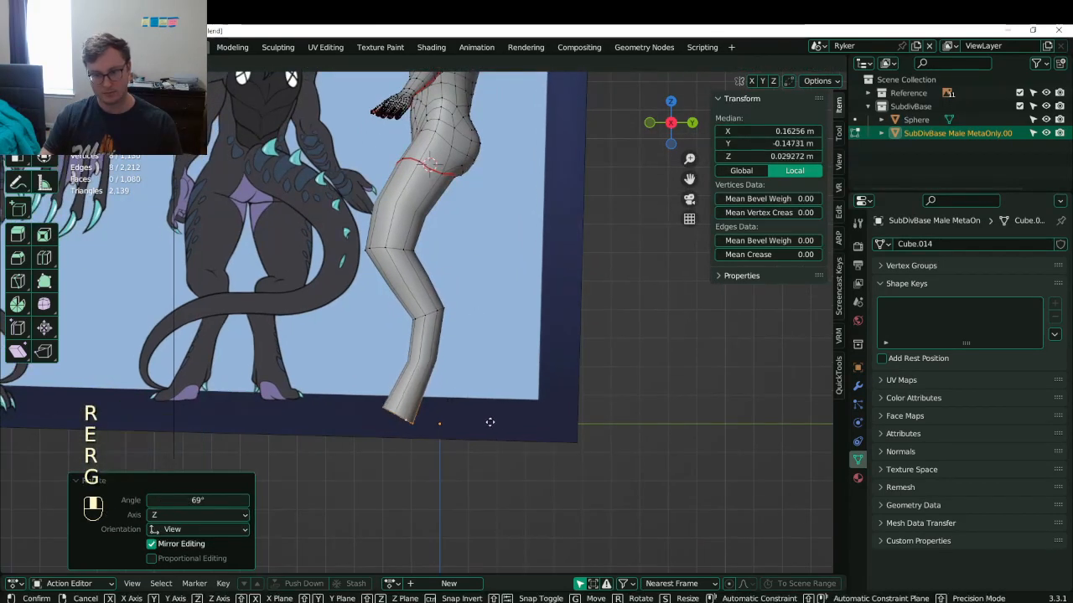
left_click(486, 366)
key("ctrl+s")
scroll(494, 381, "up", 1)
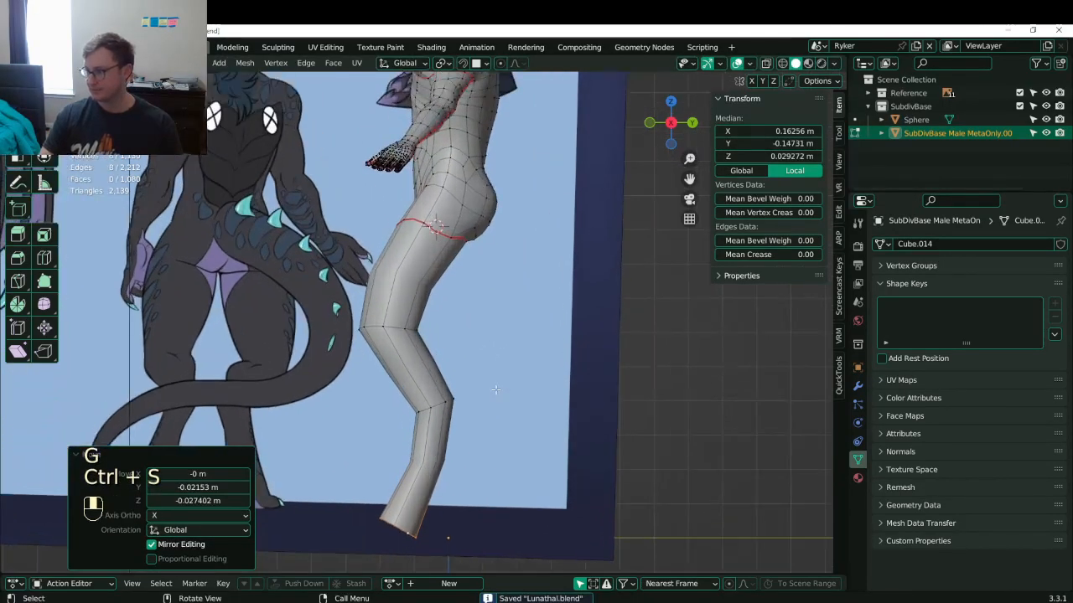
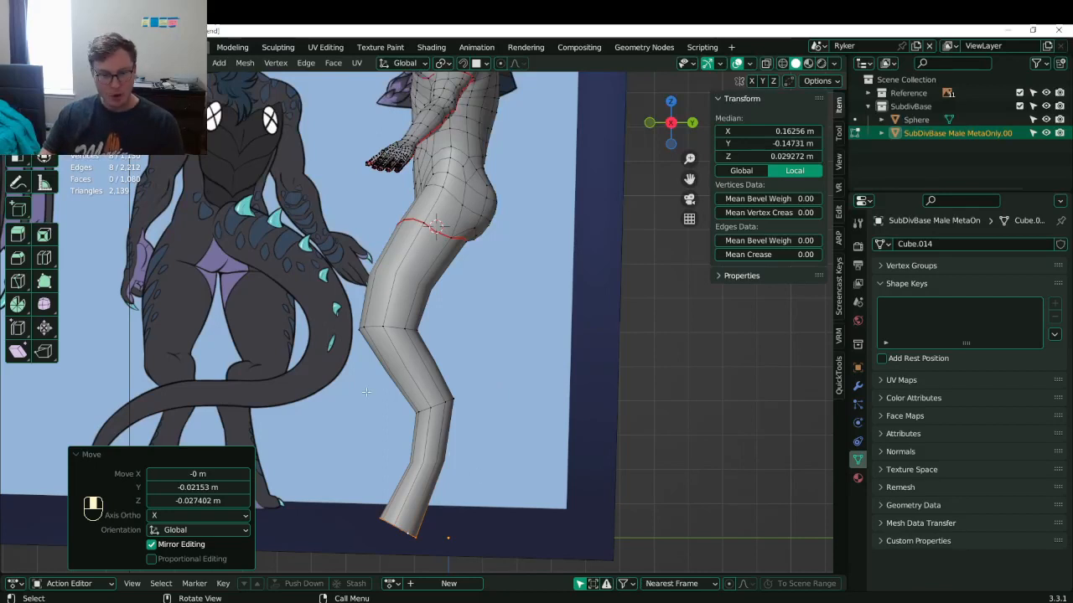
- Loop-cut the thigh, then slide, fatten and reposition the new loop, and save
left_click(384, 332)
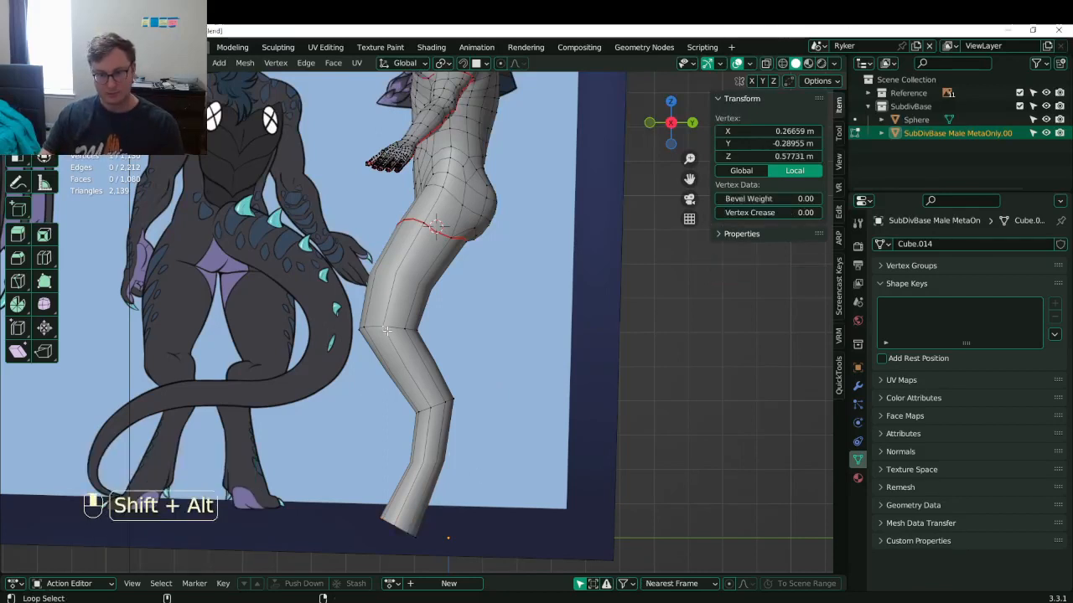
left_click(386, 331, "alt+shift")
key("ctrl+r")
left_click(459, 260)
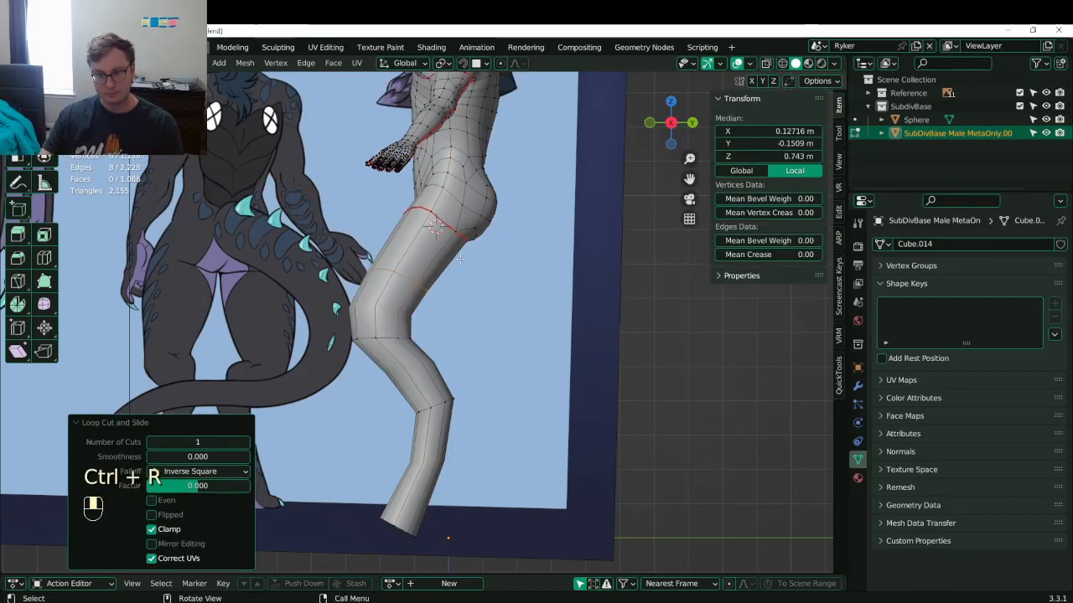
scroll(459, 259, "up", 1)
key("g")
left_click(474, 265)
key("alt+s")
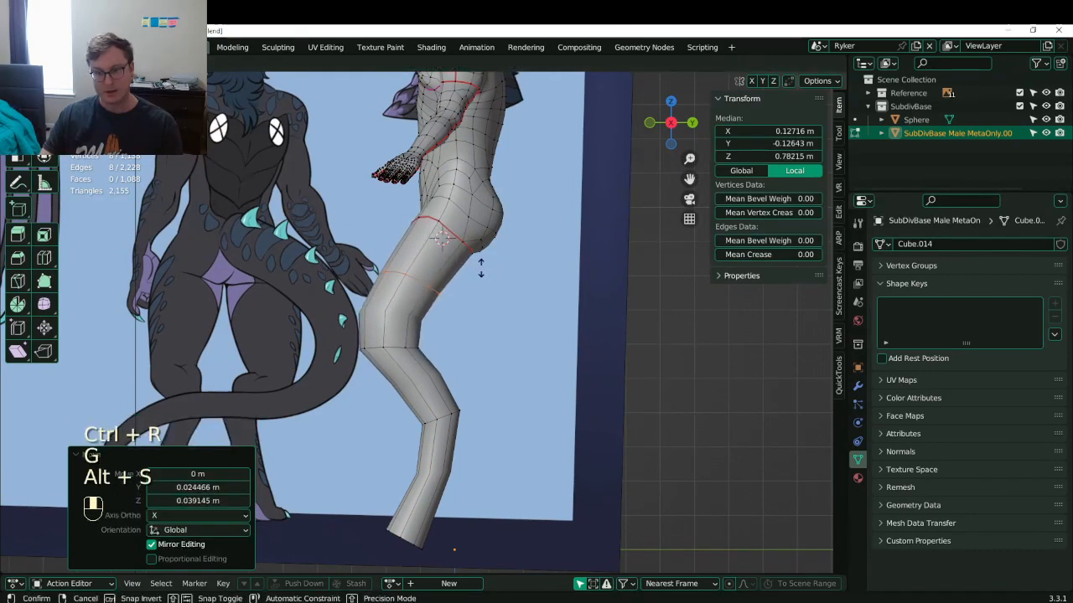
left_click(496, 254)
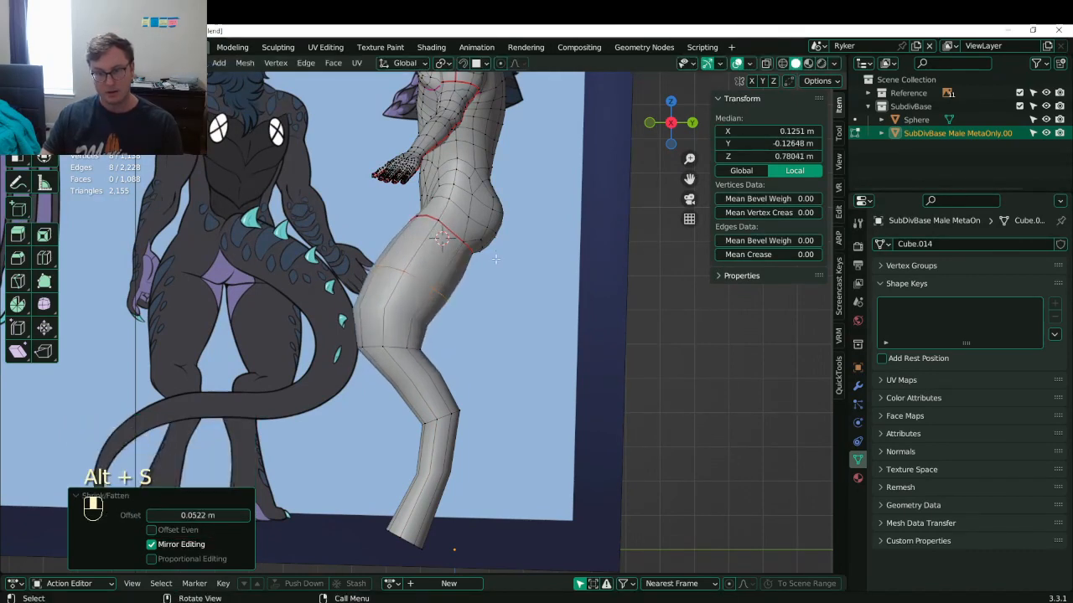
key("g")
left_click(386, 362)
middle_click_drag(397, 382, 380, 362, "shift")
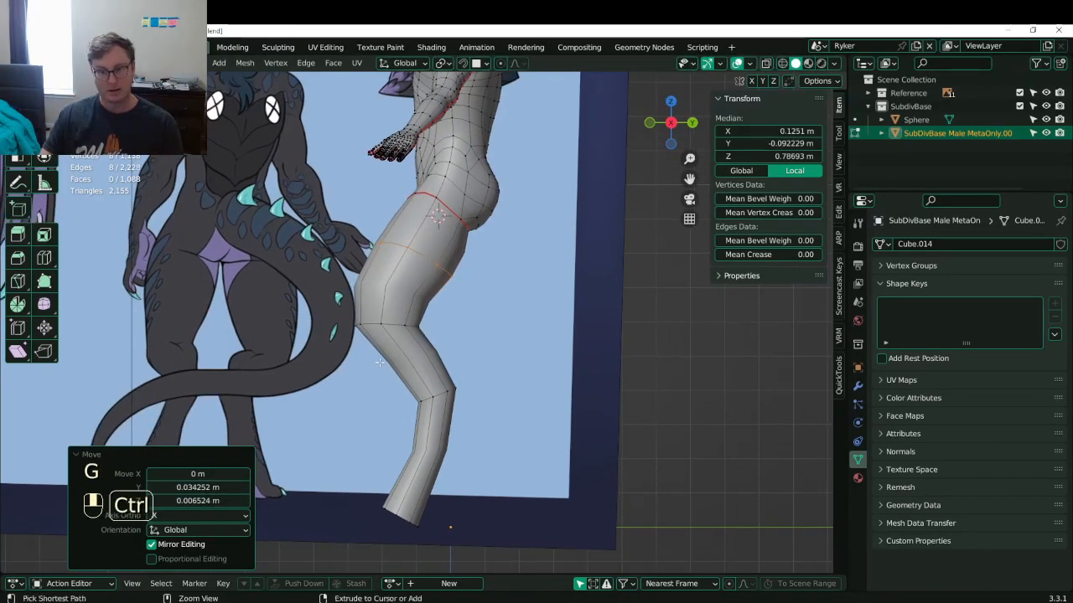
key("ctrl+s")
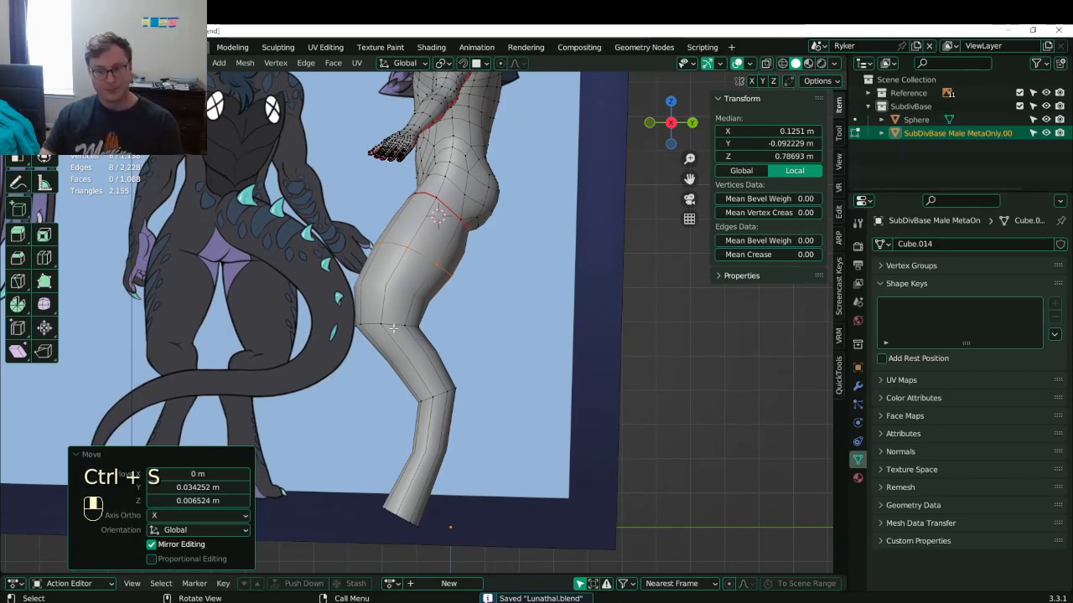
- Add a loop cut below the knee, then slide, rotate and nudge it into place
left_click(393, 329)
middle_click_drag(387, 333, 390, 345, "shift")
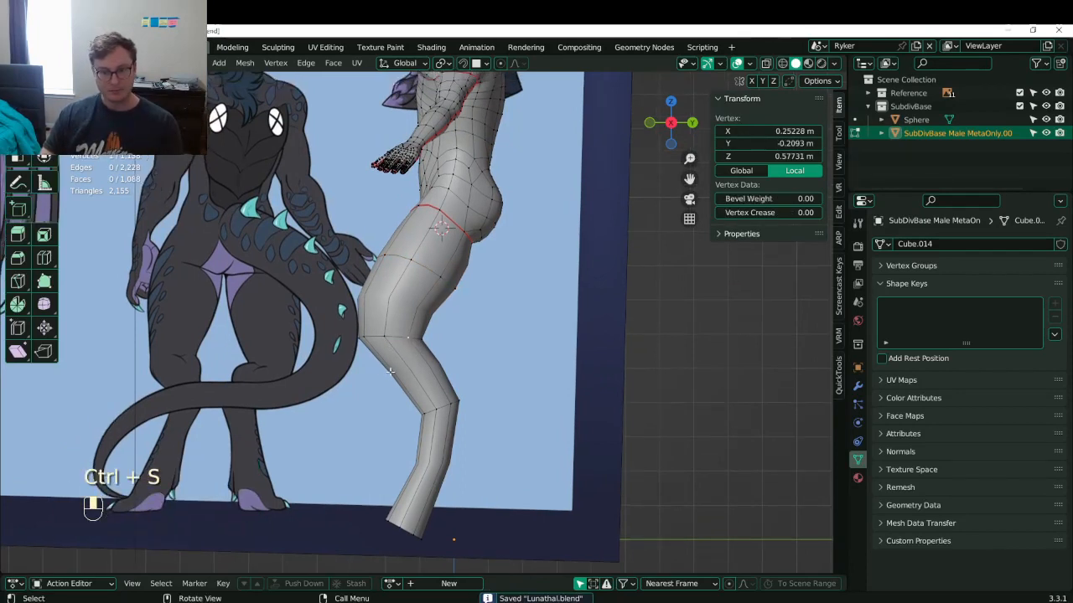
key("ctrl+r")
double_click(418, 373)
key("g")
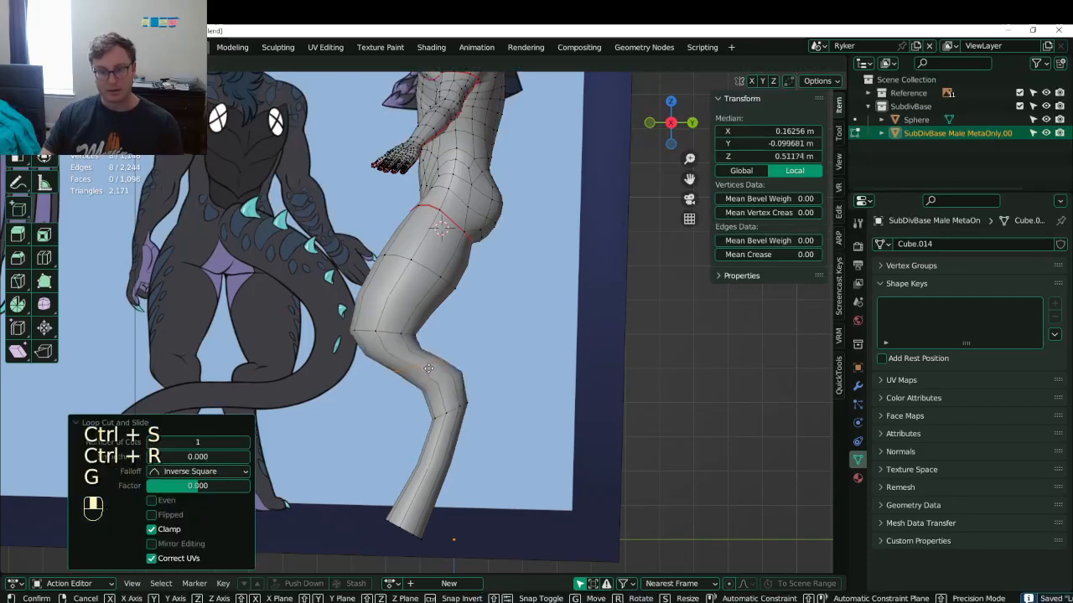
left_click(428, 371)
key("r")
left_click(494, 340)
key("g")
left_click(497, 342)
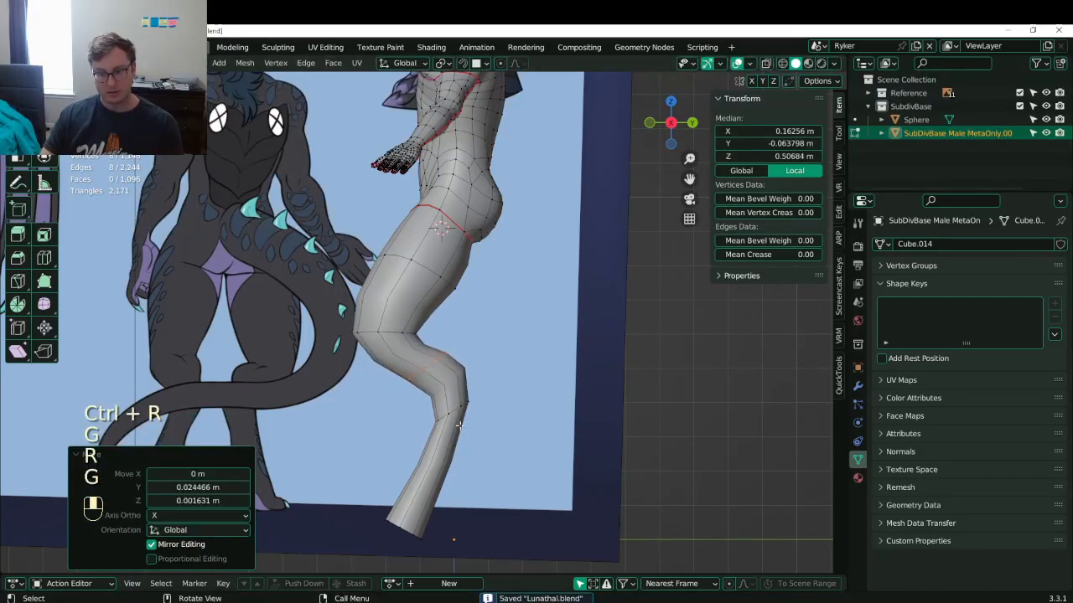
- Add a new edge loop across the shin below the calf bend and position it
double_click(455, 412)
key("ctrl+r")
double_click(467, 422)
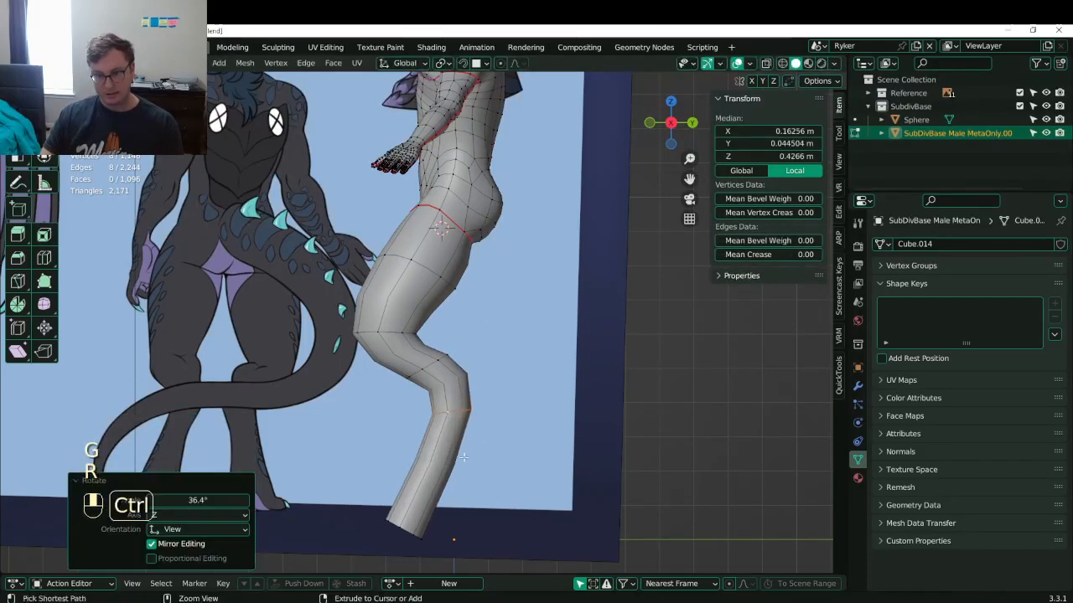
key("g")
left_click(467, 420)
scroll(466, 413, "down", 6)
- In a front view, move the knee loops of both legs sideways
mouse_move(467, 411)
middle_mouse_down()
mouse_move(480, 426)
mouse_move(491, 412)
mouse_move(468, 406)
middle_mouse_up()
scroll(469, 406, "up", 2)
scroll(467, 405, "up", 5)
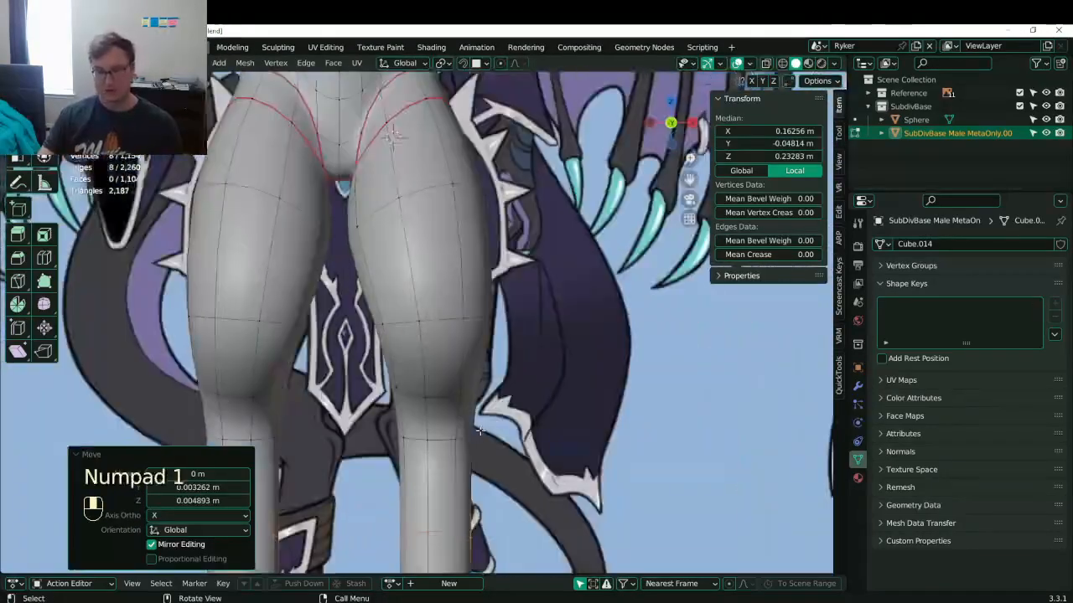
middle_click_drag(437, 472, 440, 375, "shift")
left_click(436, 347, "alt+shift")
key("g")
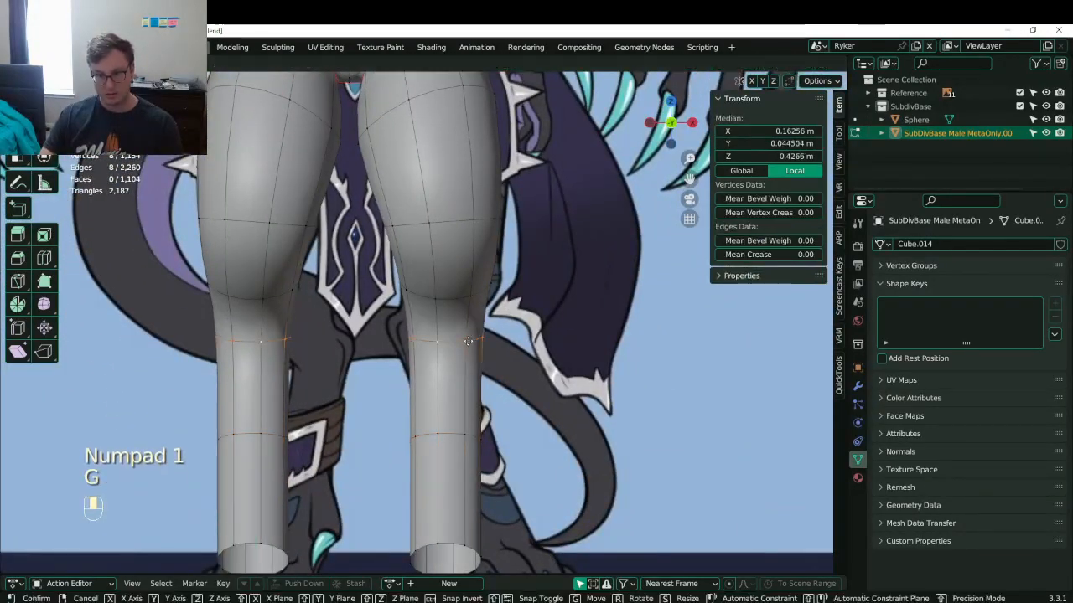
left_click(459, 506)
- Try moving and rotating the bottom loops of both legs, then undo the move
left_click(451, 546, "alt+shift")
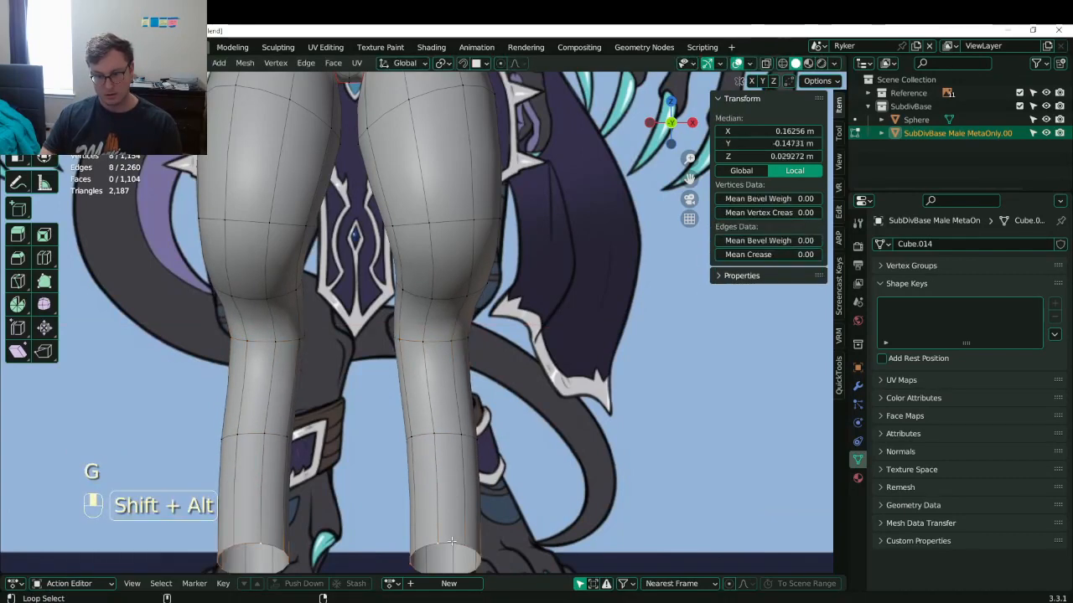
key("g")
left_click(475, 543)
mouse_move(475, 542)
middle_mouse_down("shift")
mouse_move(463, 489)
mouse_move(466, 523)
middle_mouse_up("shift")
key("r")
key("z")
right_click(536, 470)
key("ctrl+z")
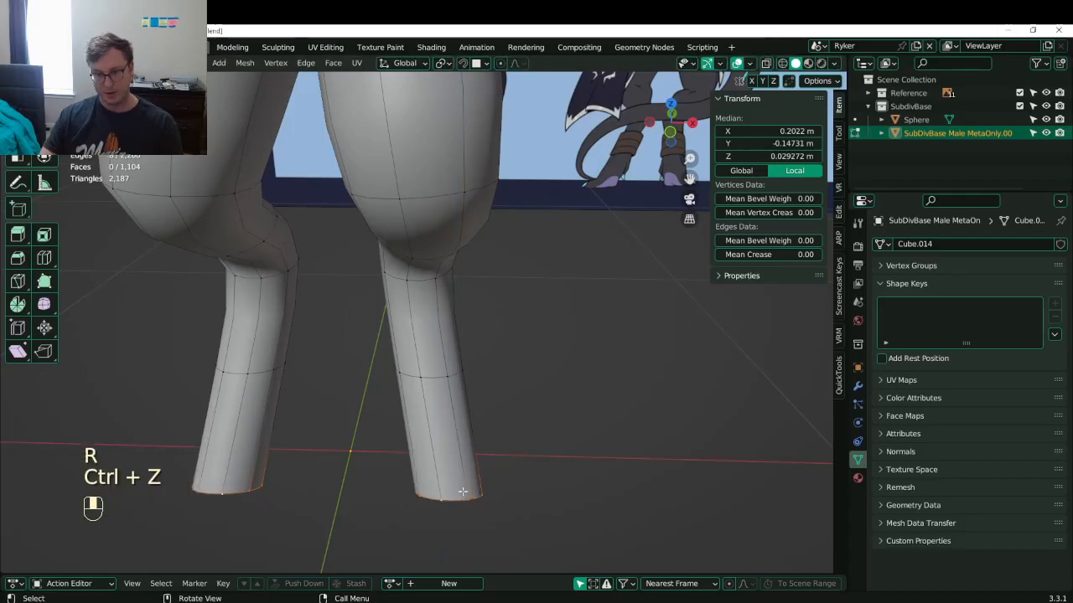
- Inspect the legs from below and around the model, saving Lunathal.blend
middle_click_drag(440, 506, 474, 289)
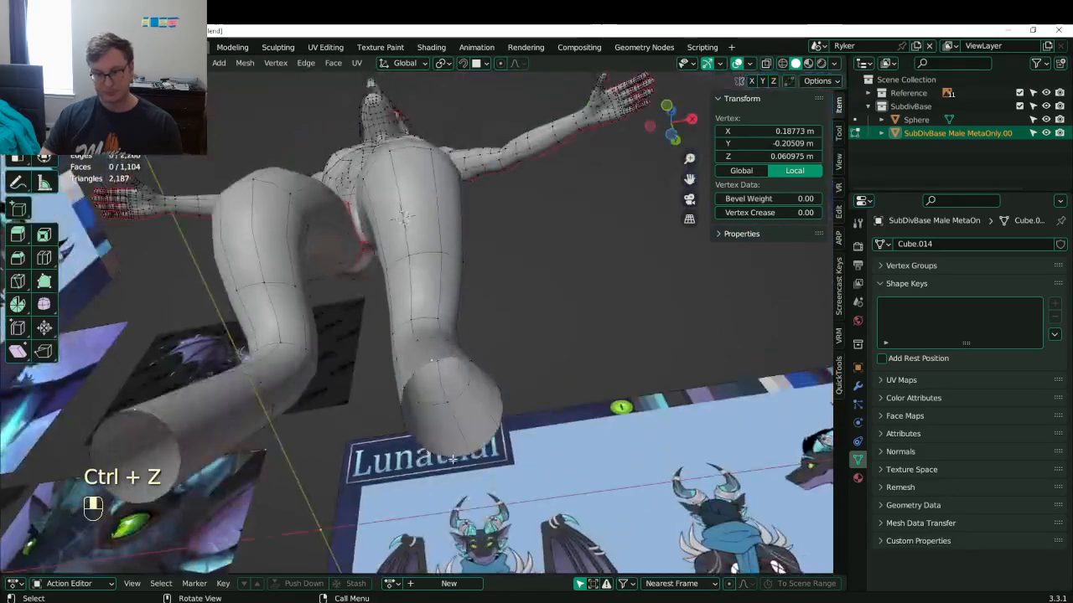
left_click(452, 456)
middle_click_drag(453, 456, 409, 210)
key("ctrl+s")
middle_click_drag(484, 364, 479, 449)
middle_click_drag(486, 335, 486, 369, "shift")
middle_click_drag(486, 369, 423, 461)
key("ctrl+s")
middle_click_drag(411, 344, 443, 392)
key("ctrl+s")
middle_click_drag(464, 262, 472, 324, "shift")
scroll(474, 320, "up", 3)
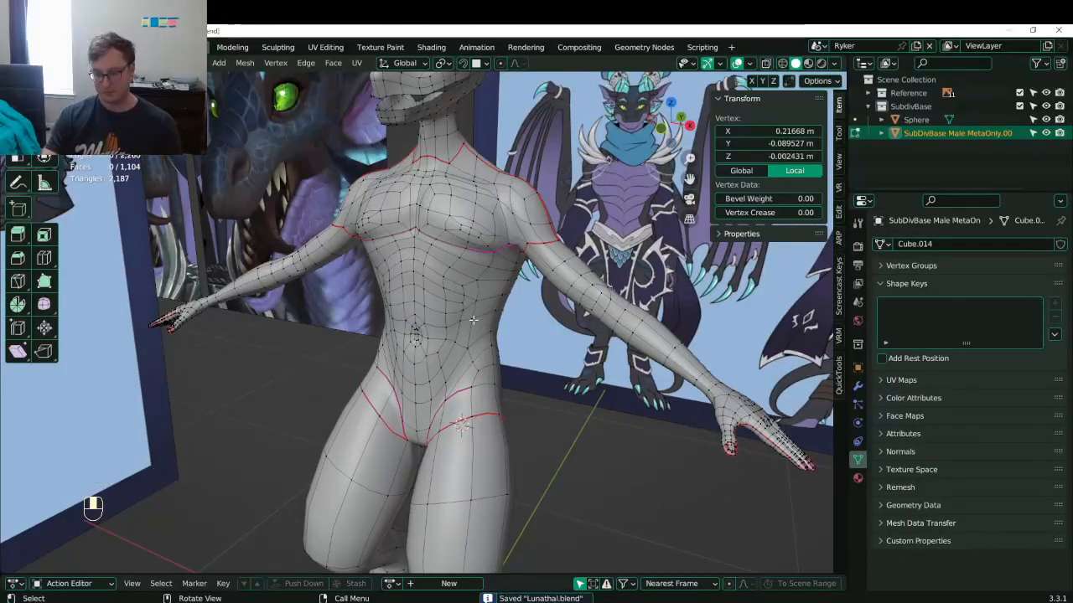
- In straight front view with wireframe shading, select the centre chest vertex
key("KP_1")
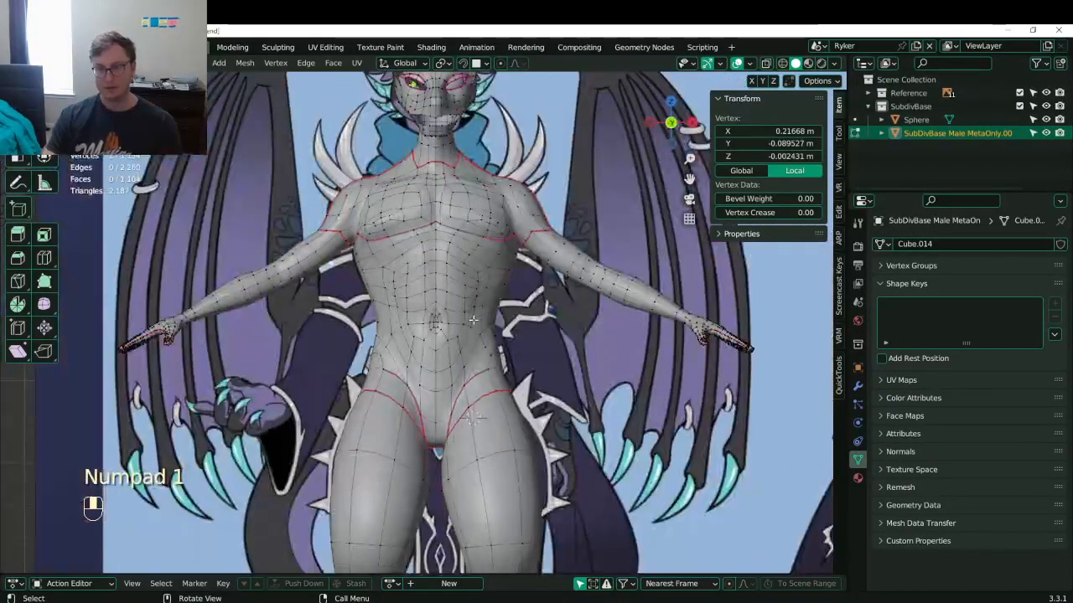
middle_click_drag(487, 273, 498, 309)
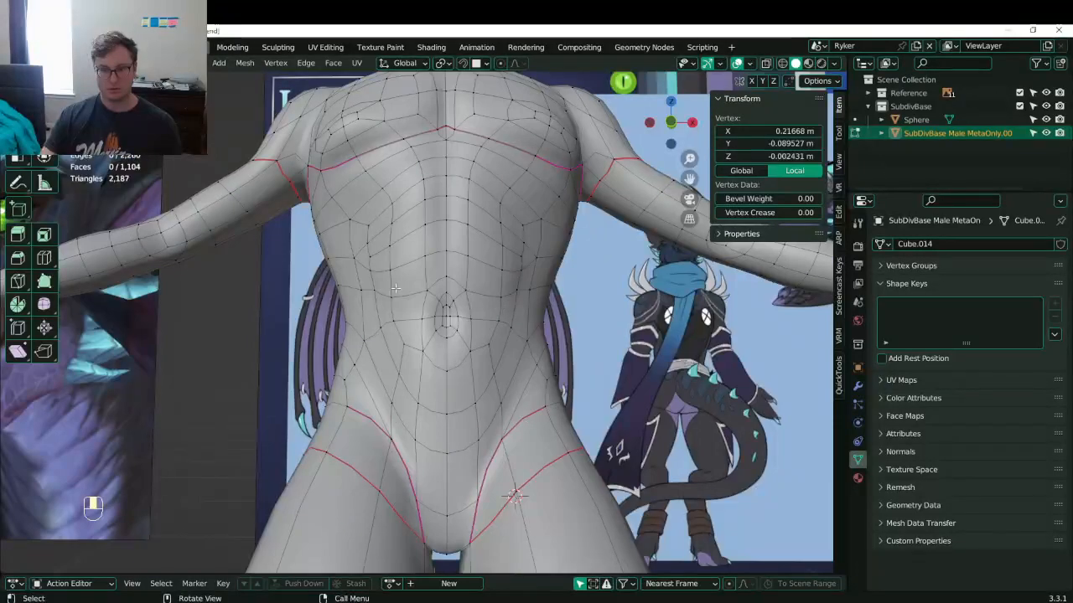
scroll(405, 272, "down", 2)
mouse_move(431, 134)
middle_mouse_down()
mouse_move(416, 165)
mouse_move(462, 237)
middle_mouse_up()
scroll(416, 165, "up", 1)
key("KP_1")
key("z")
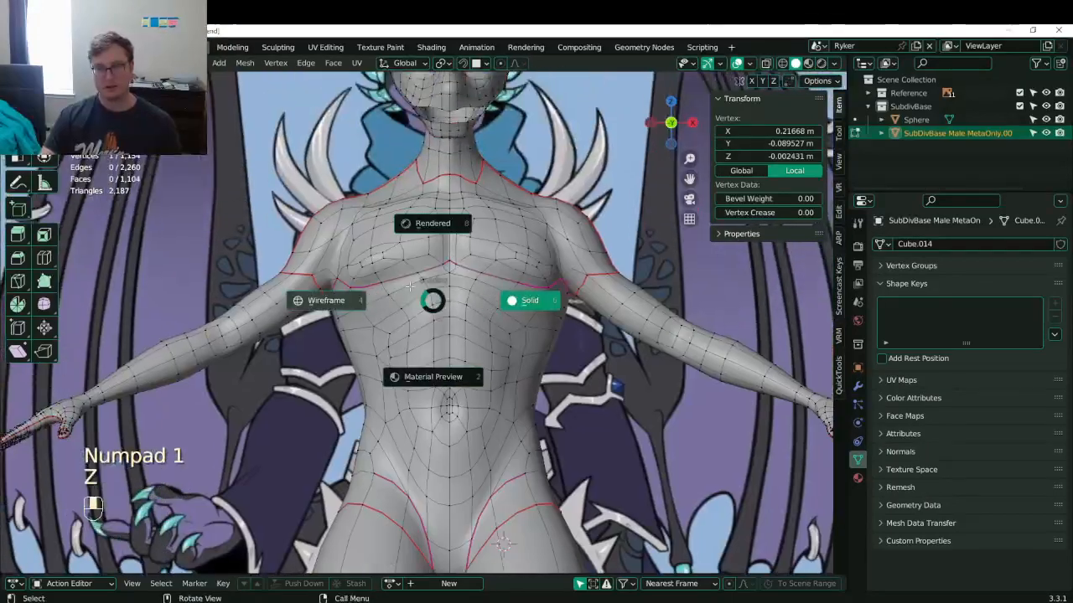
left_click(361, 299)
key("z")
left_click(511, 299)
left_click(447, 264)
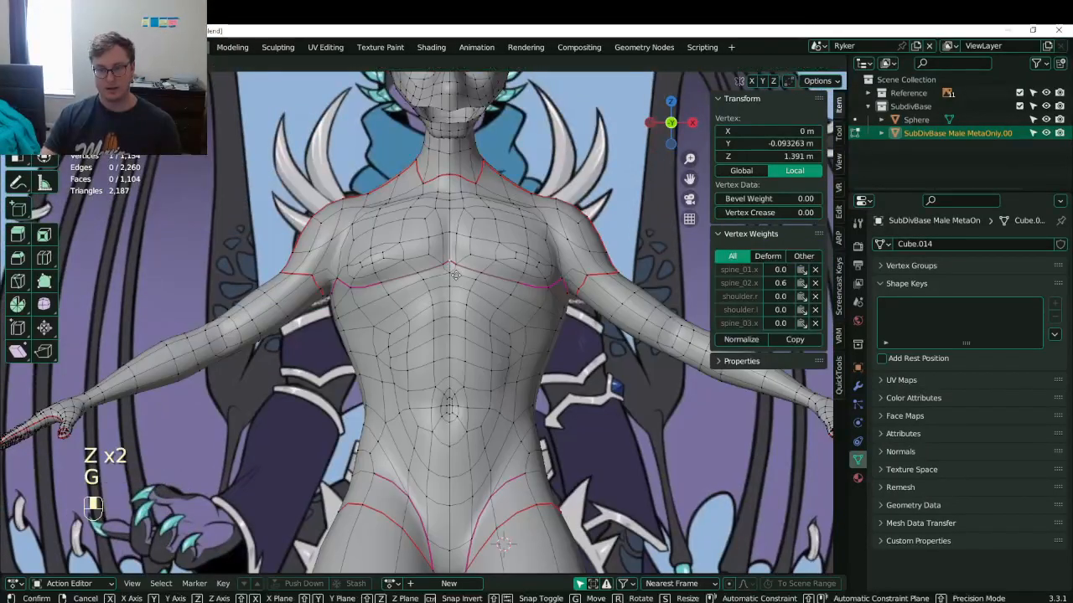
- Lower the centre chest vertex along Z with proportional editing
key("g")
key("z")
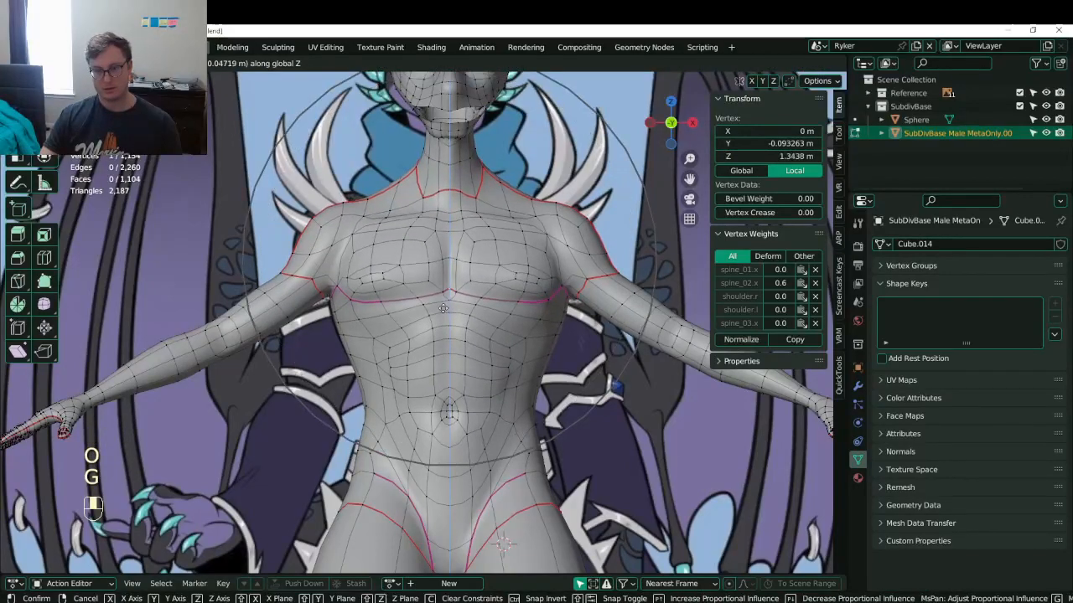
left_click(443, 312)
middle_click_drag(443, 311, 475, 295)
key("g")
left_click(529, 316)
- Return to Object Mode, save Lunathal.blend, and select the reference image behind the arm
key("Tab")
scroll(481, 303, "down", 3)
key("ctrl+s")
key("ctrl+s")
left_click(476, 299)
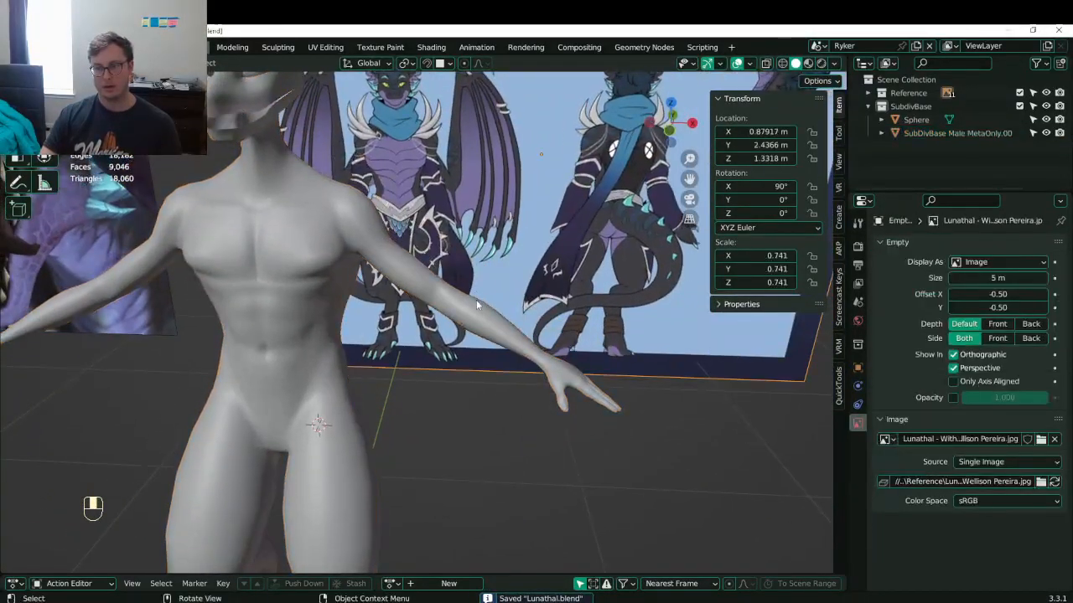
left_click(476, 303)
key("KP_1")
key("Tab")
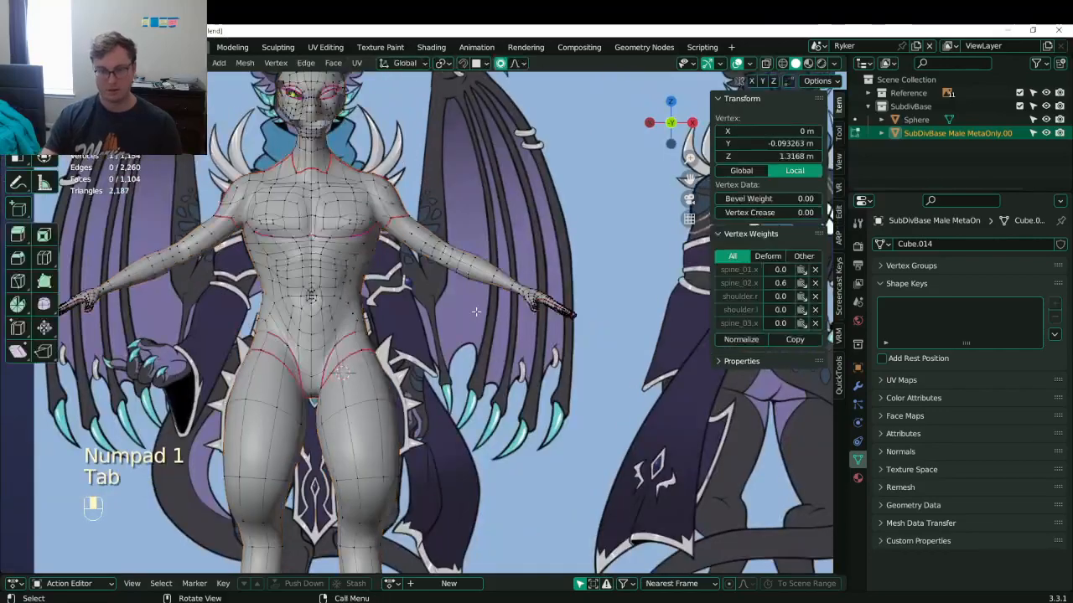
scroll(473, 308, "up", 4)
middle_click_drag(444, 222, 468, 358, "shift")
scroll(467, 357, "down", 5)
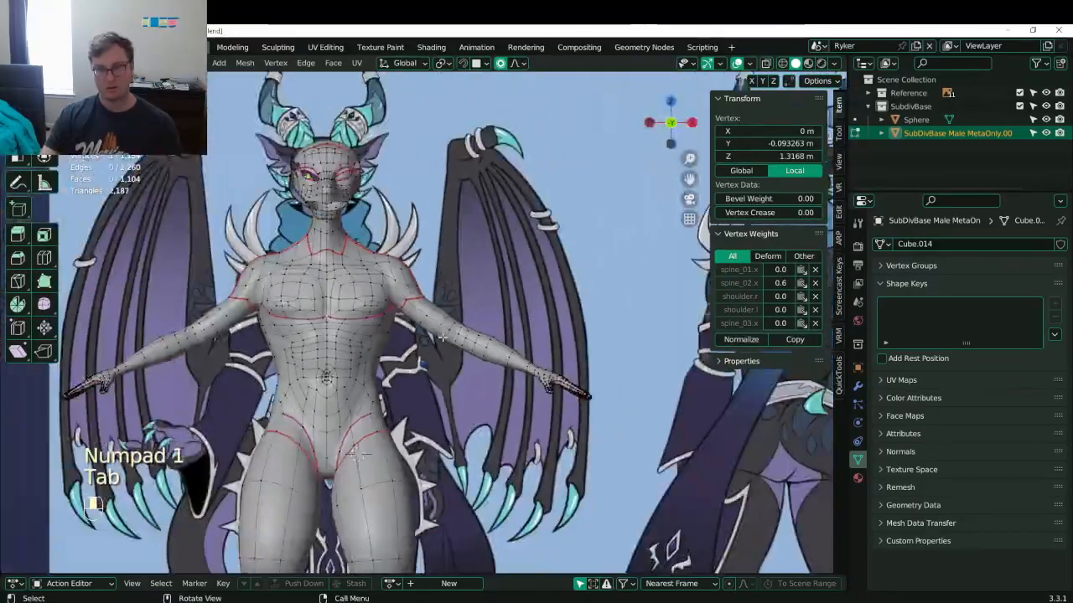
key("Tab")
scroll(517, 246, "down", 4)
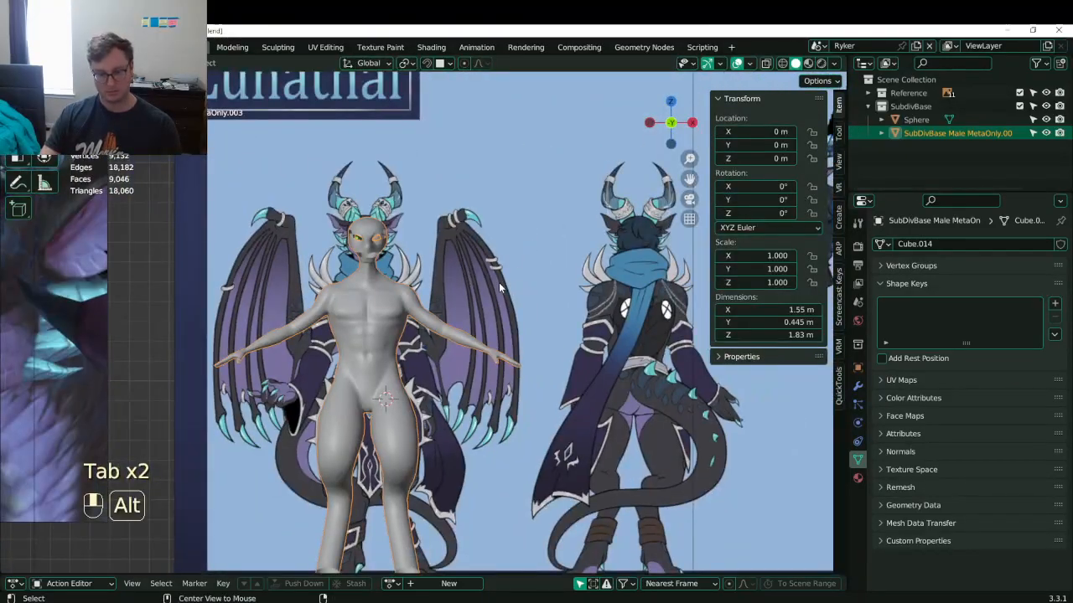
left_click(504, 251)
key("h")
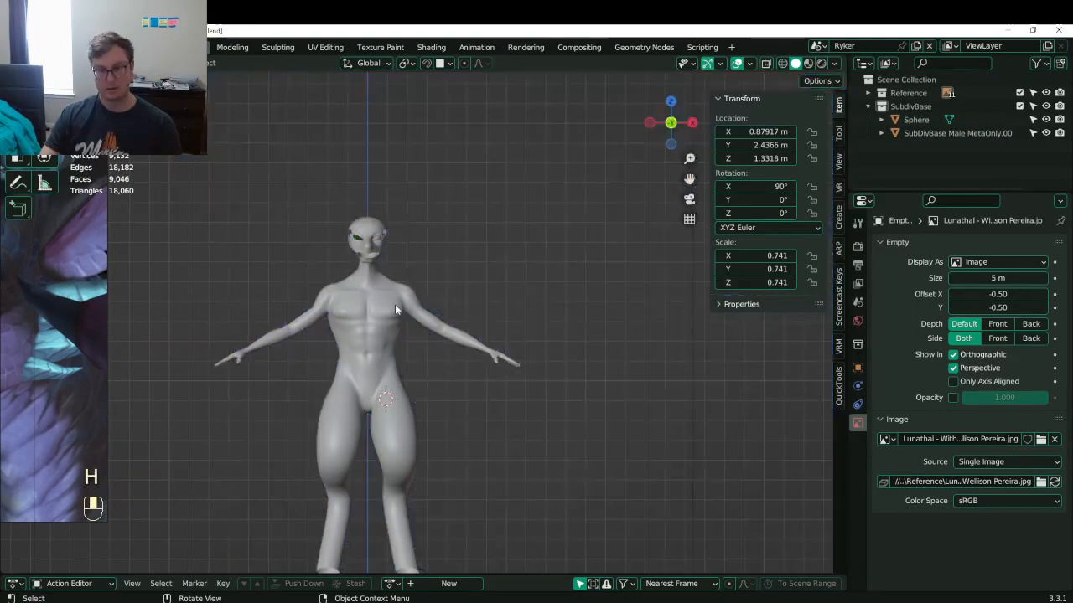
key("alt+h")
key("h")
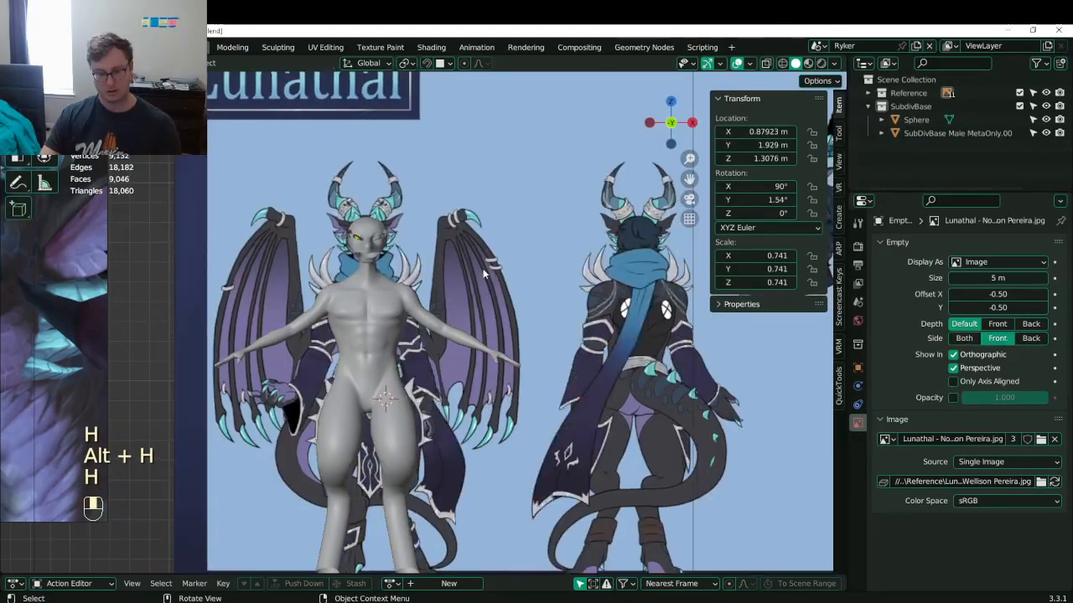
scroll(469, 304, "up", 5)
key("ctrl+z")
scroll(492, 280, "down", 2)
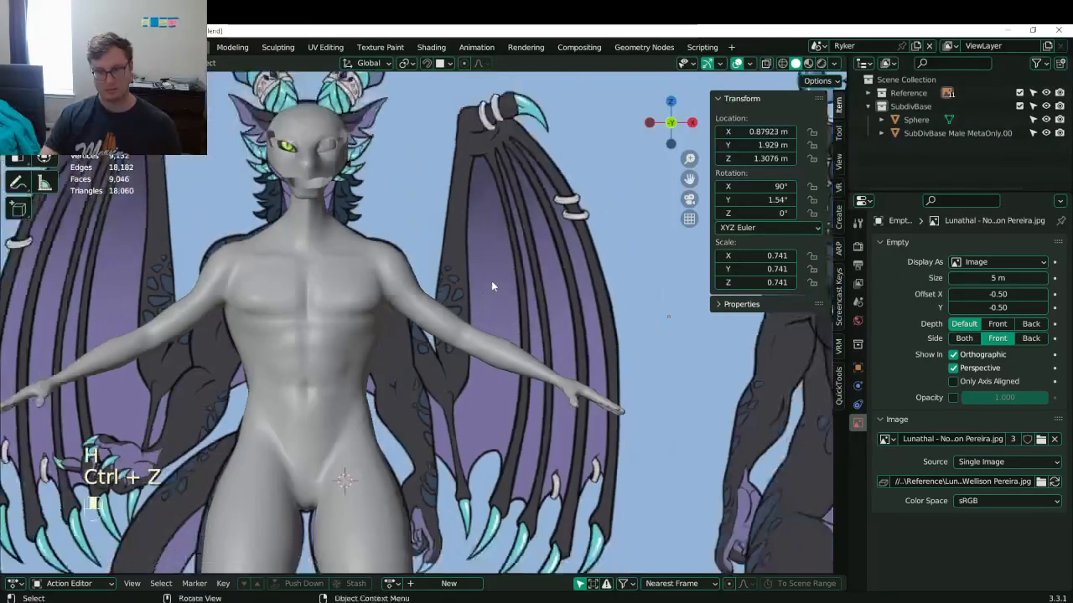
middle_click_drag(491, 283, 484, 327)
scroll(478, 314, "down", 7)
scroll(455, 278, "up", 4)
key("KP_1")
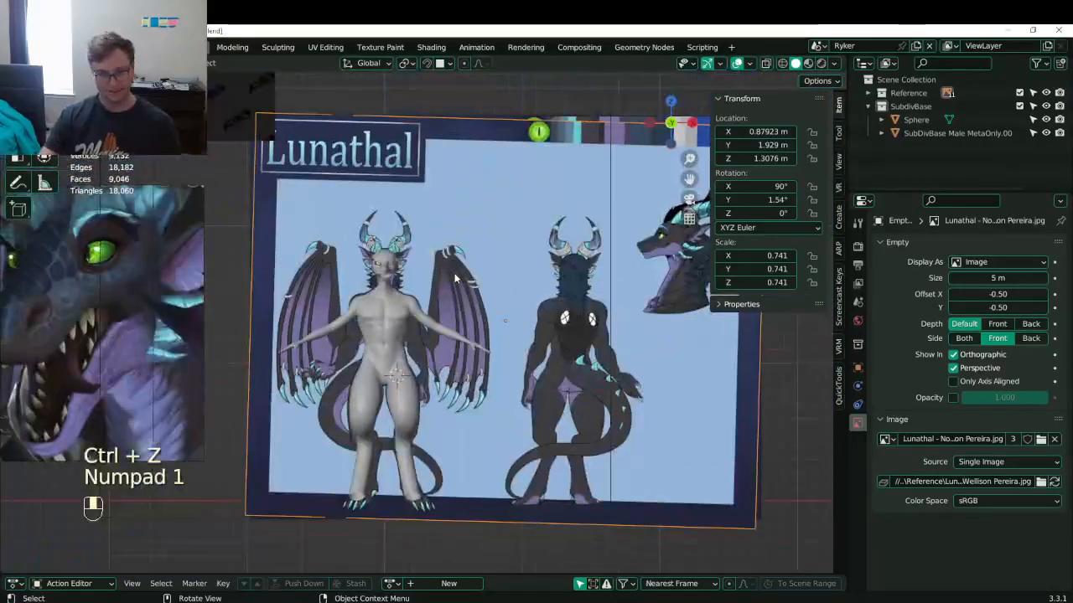
scroll(474, 275, "up", 10)
- In Edit Mode on the body mesh, move two shoulder outline vertices outward
left_click(344, 233)
key("Tab")
middle_click_drag(369, 236, 420, 254, "shift")
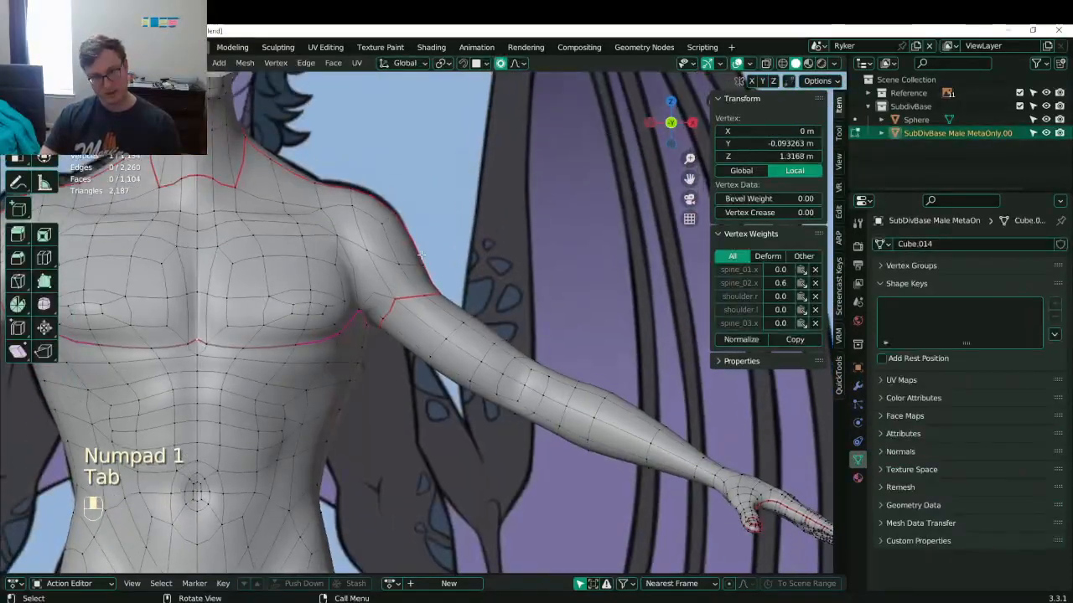
left_click(421, 262)
key("g")
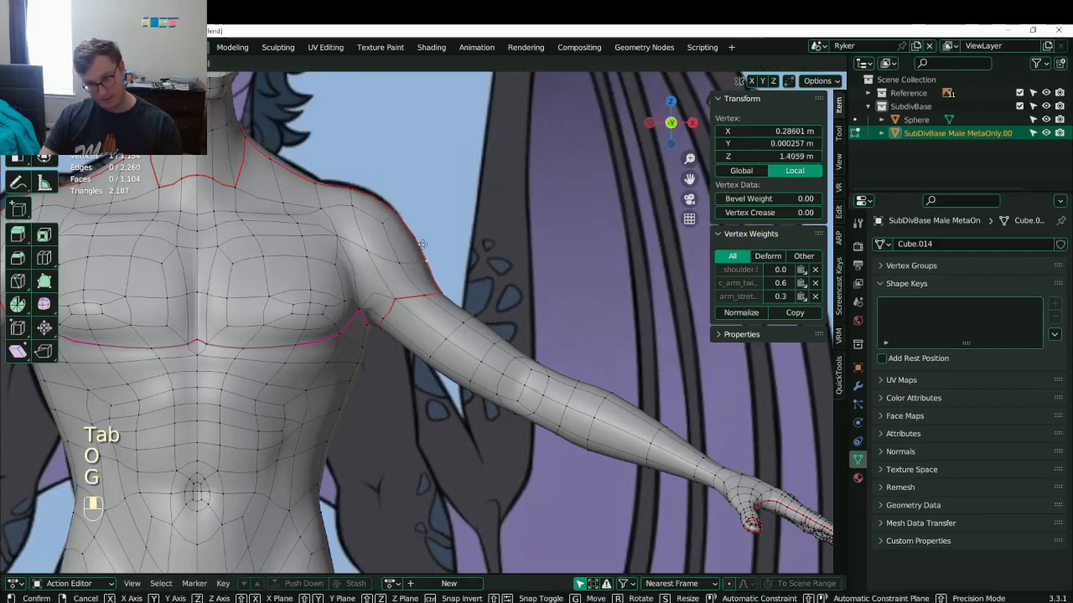
left_click(425, 260)
left_click(400, 213)
key("g")
left_click(402, 210)
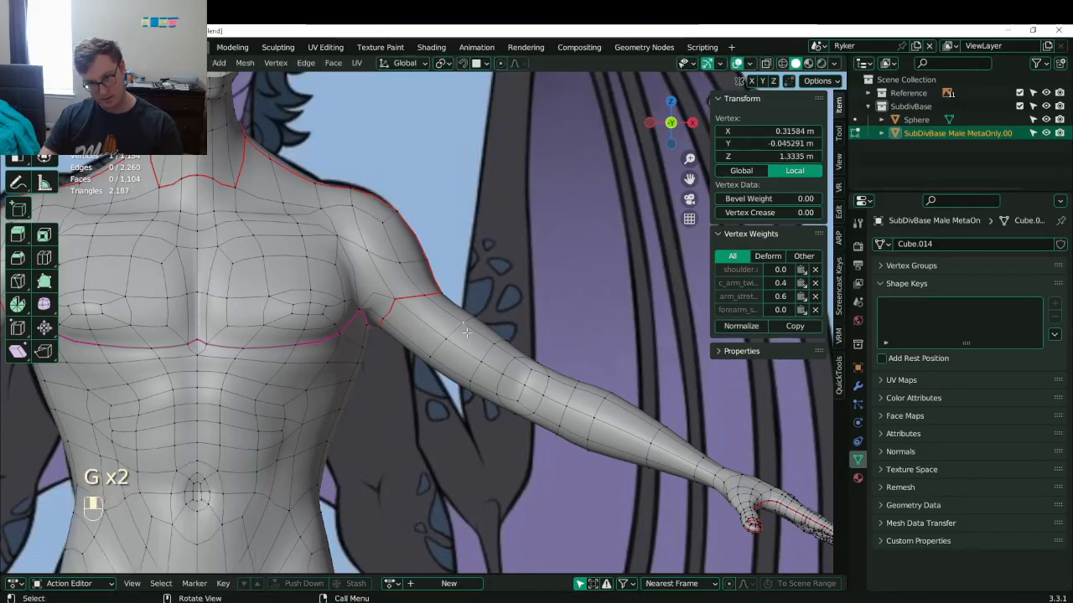
- Mark the edge loop around the wrist as a seam
left_click(494, 335, "alt+shift")
scroll(501, 337, "down", 3)
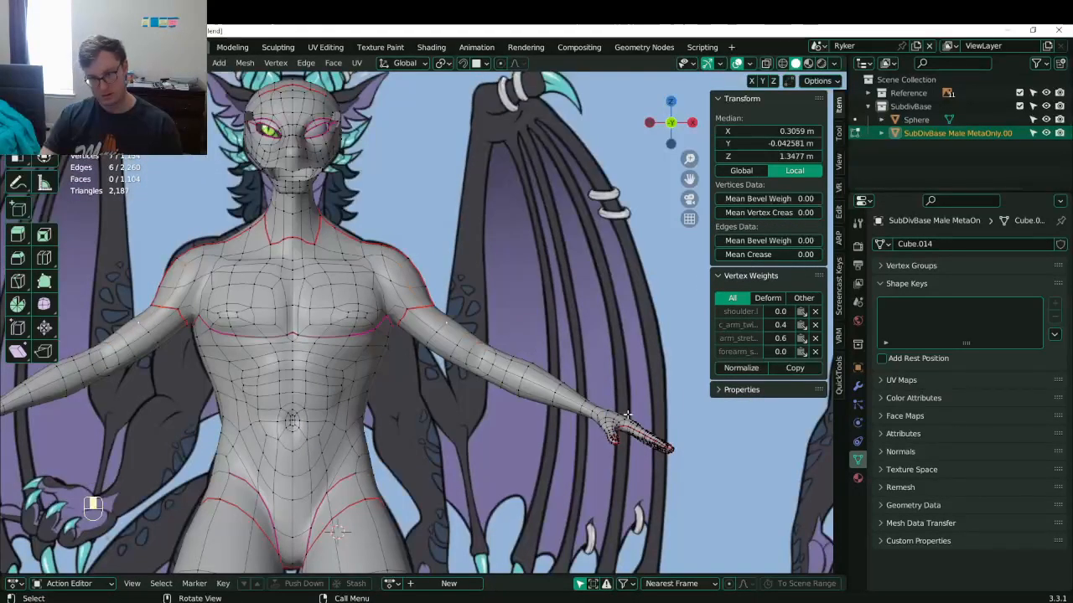
middle_click_drag(626, 414, 438, 385, "shift")
left_click(548, 338)
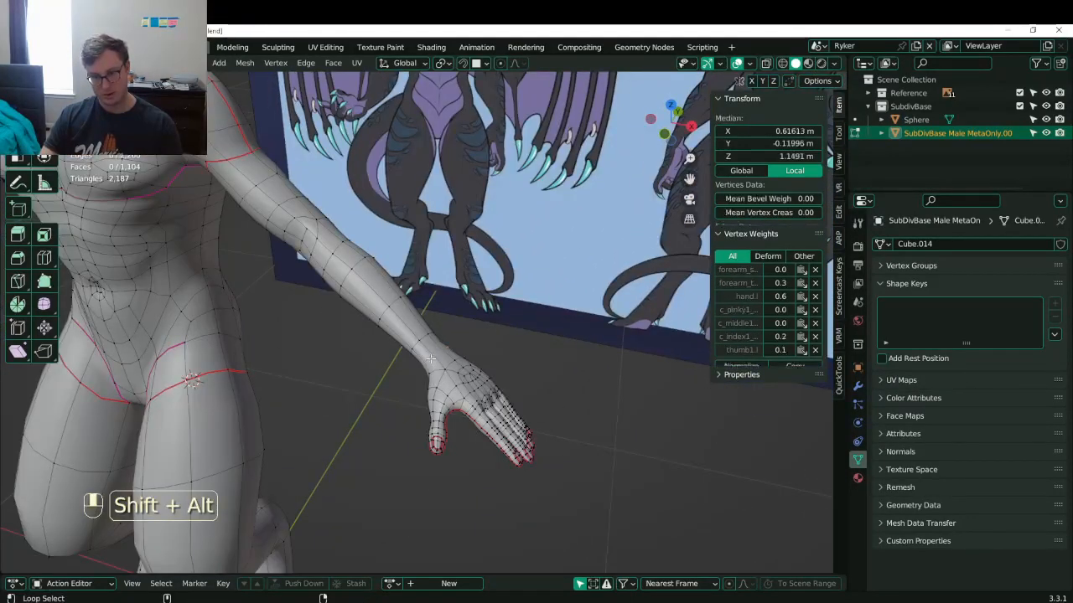
left_click(430, 359, "alt+shift")
key("q")
left_click(462, 429)
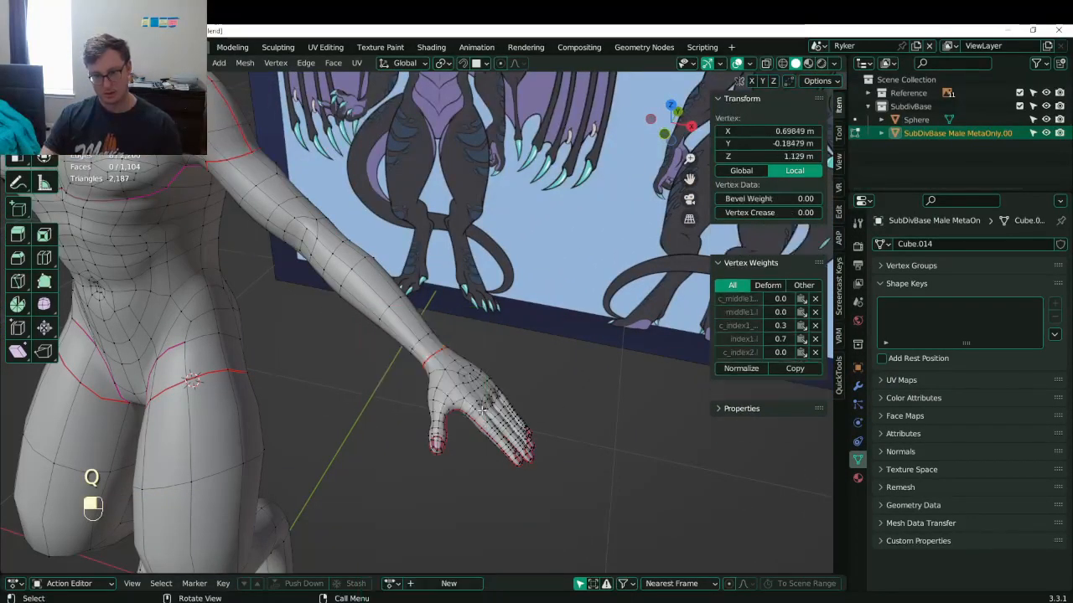
- Select the whole hand and separate it into its own object
key("l")
key("z")
left_click(360, 419)
key("b")
left_click_drag(426, 395, 687, 527)
key("p")
left_click(532, 434)
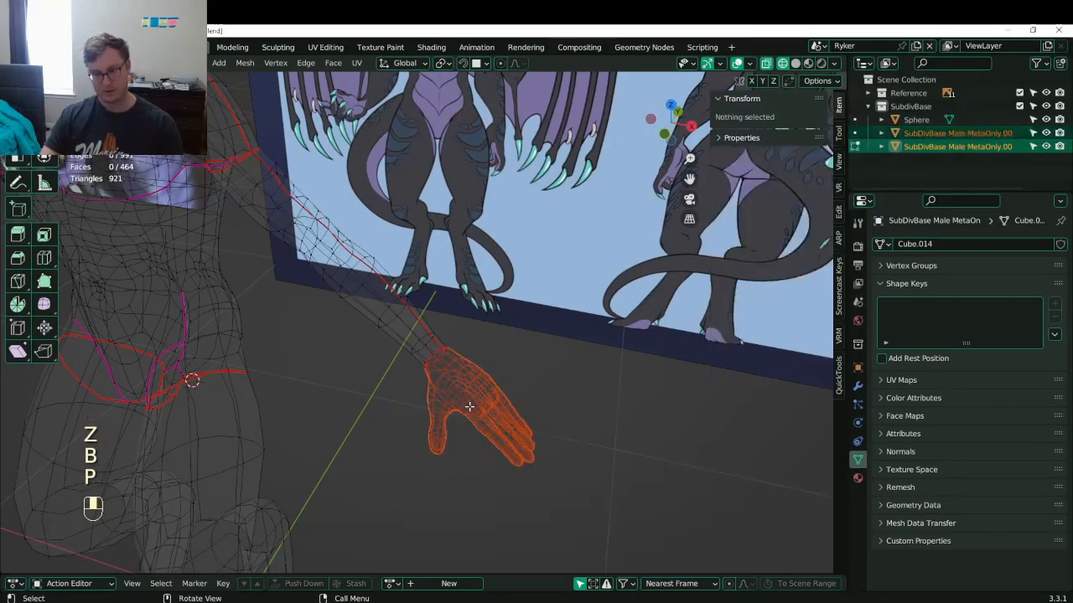
- Leave the hand object and start editing the body mesh from the front camera view
key("Tab")
left_click(470, 406)
key("KP_1")
key("KP_0")
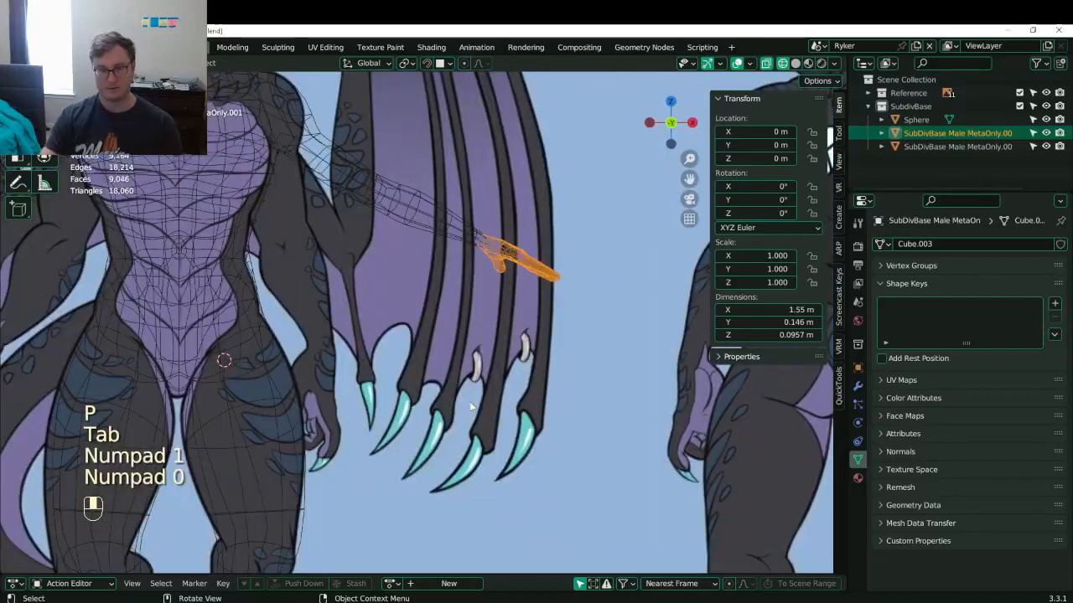
left_click(395, 195)
key("Tab")
- Select the whole arm, enlarge it by 1.221 and reposition it
left_click(496, 363)
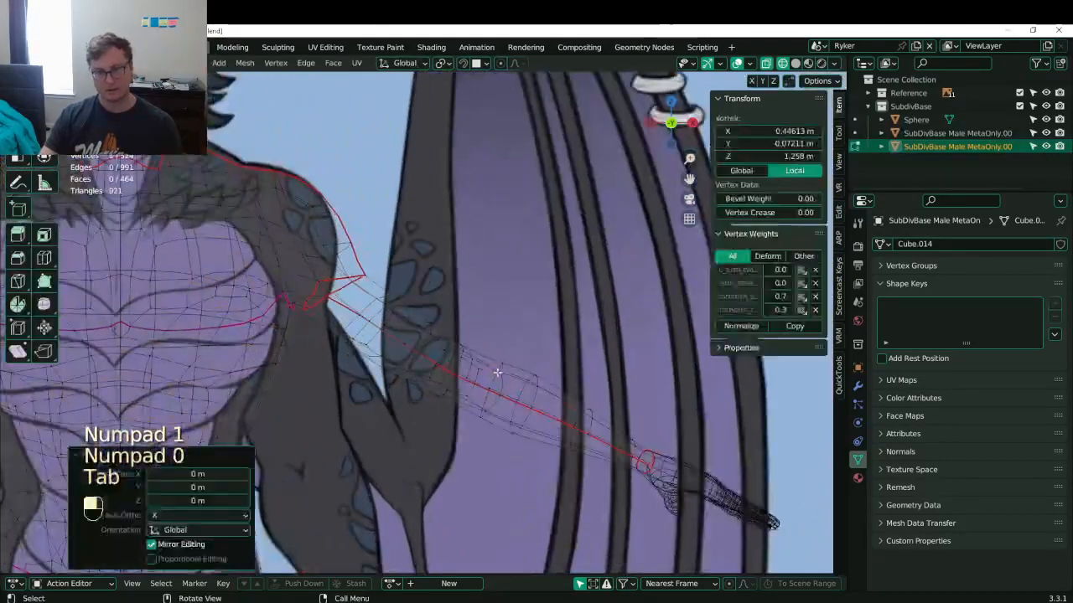
key("z")
key("l")
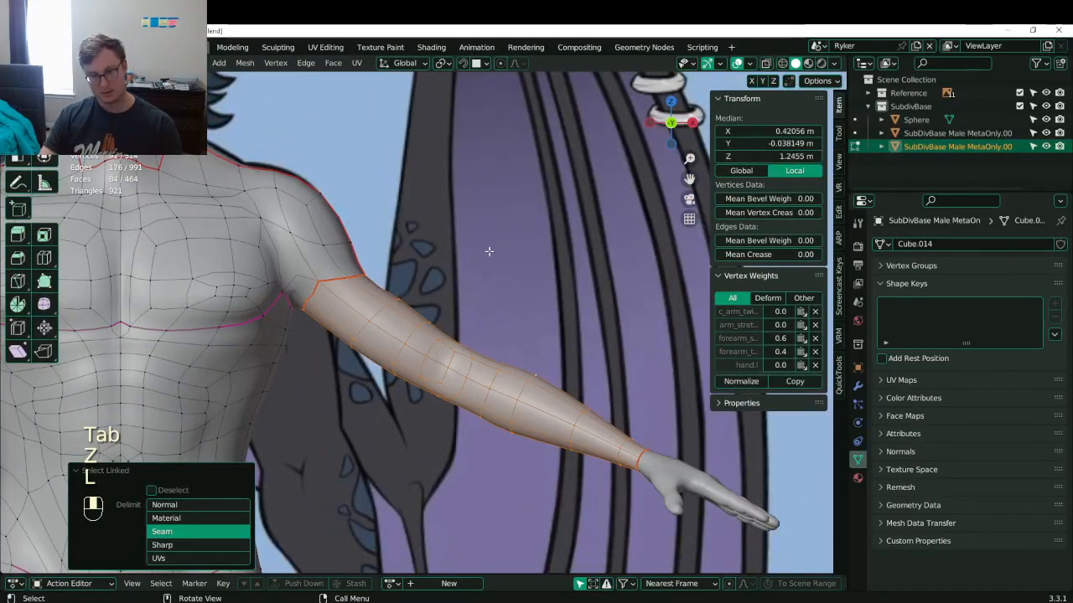
key("s")
left_click(578, 243)
key("g")
left_click(573, 238)
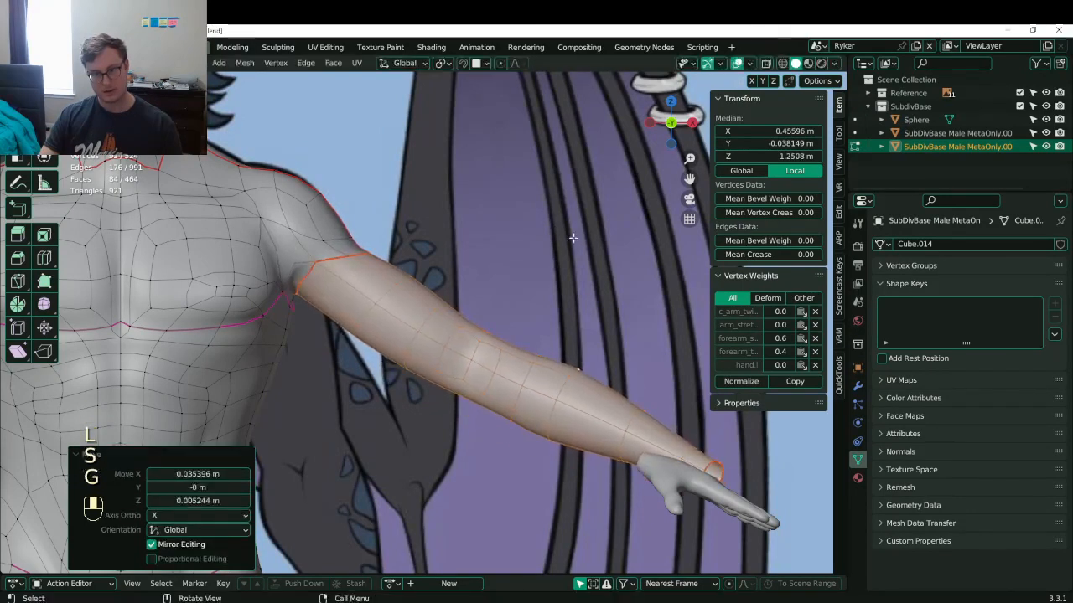
- Thicken the arm, undoing a trial attempt to raise it
left_click(564, 197)
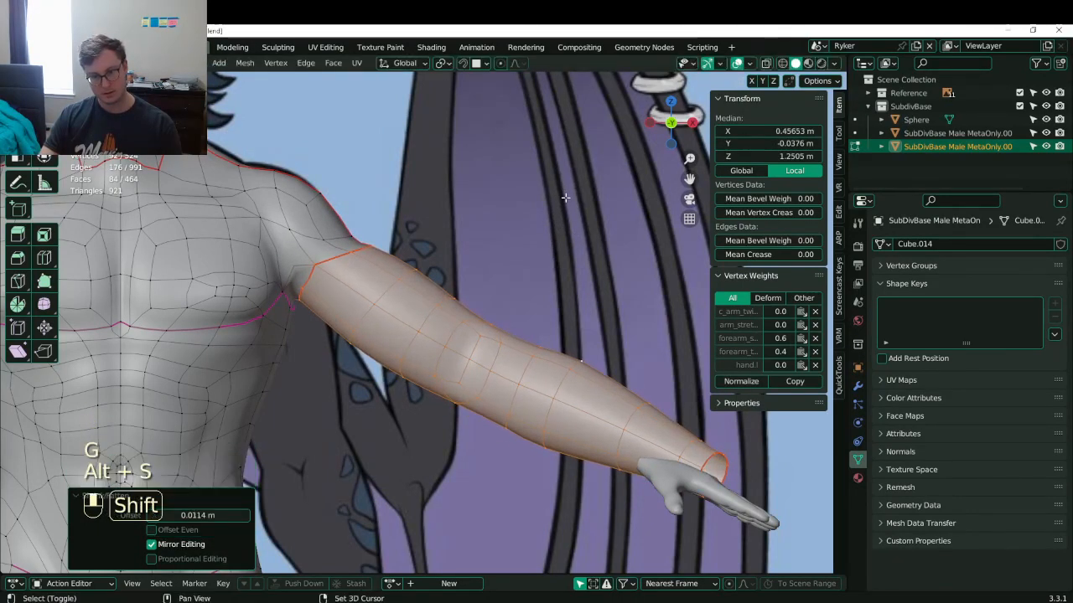
key("g")
left_click(532, 214)
key("g")
left_click(525, 235)
key("ctrl+z")
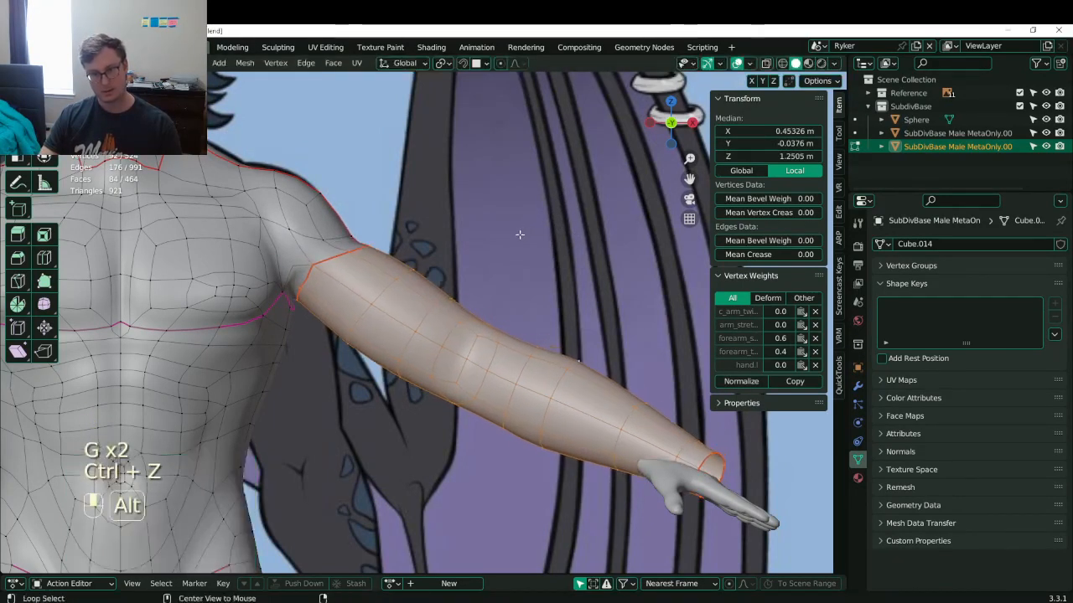
- In wireframe against the reference, move the shoulder vertices outward
left_click_drag(319, 285, 347, 314, "shift")
middle_click_drag(347, 313, 353, 320, "shift")
left_click(358, 277)
middle_click_drag(372, 238, 444, 295, "shift")
key("z")
left_click_drag(478, 334, 478, 335)
key("g")
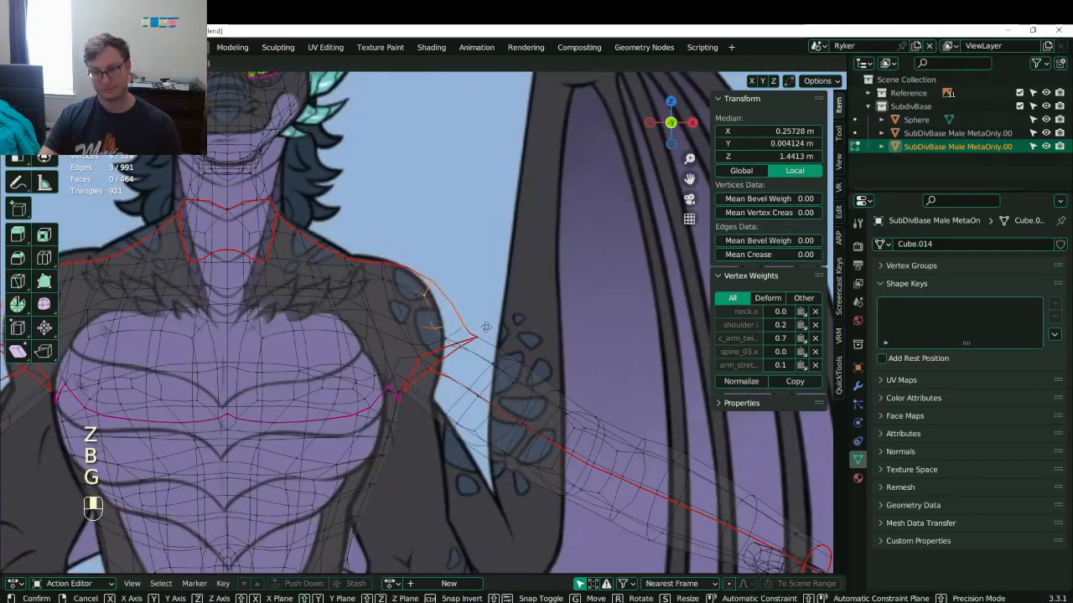
left_click(488, 327)
left_click(421, 304)
- Box-select two more shoulder vertices and move them together
key("b")
mouse_move(380, 258)
left_mouse_down()
mouse_move(402, 295)
mouse_move(447, 307)
left_mouse_up()
key("b")
key("g")
left_click(408, 287)
- Nudge another shoulder vertex repeatedly until it follows the reference outline
left_click(429, 292)
key("b")
key("g")
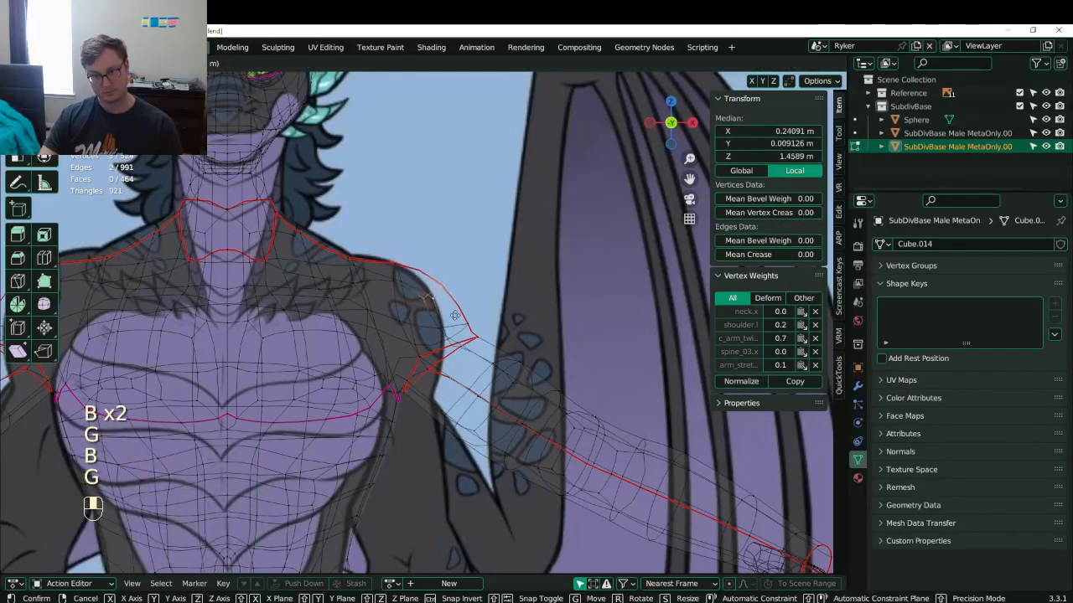
left_click(423, 327)
key("g")
left_click(415, 340)
key("g")
left_click(445, 324)
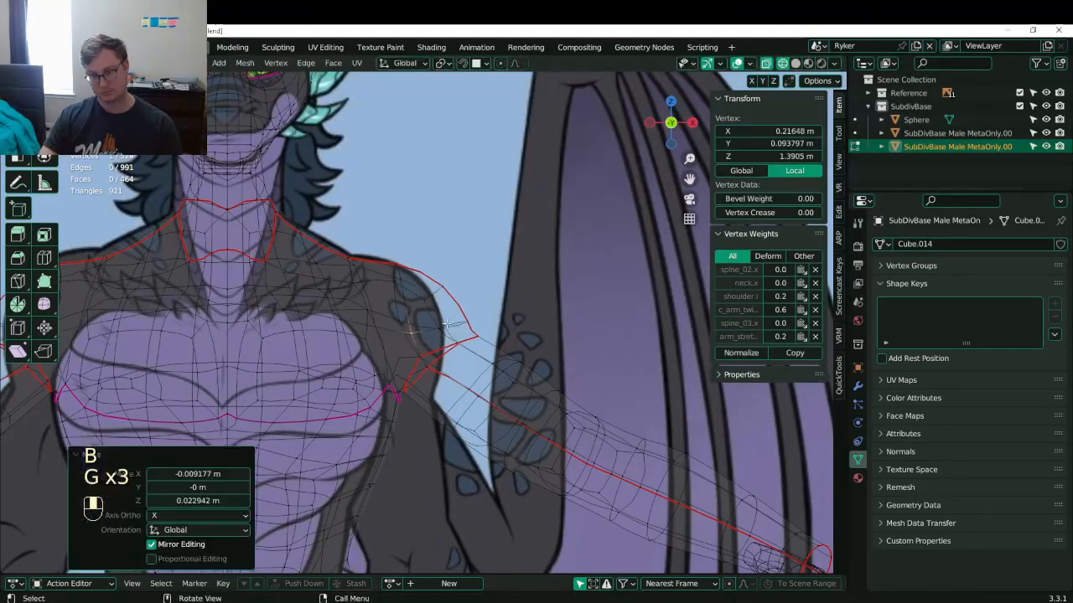
key("g")
left_click(434, 321)
key("g")
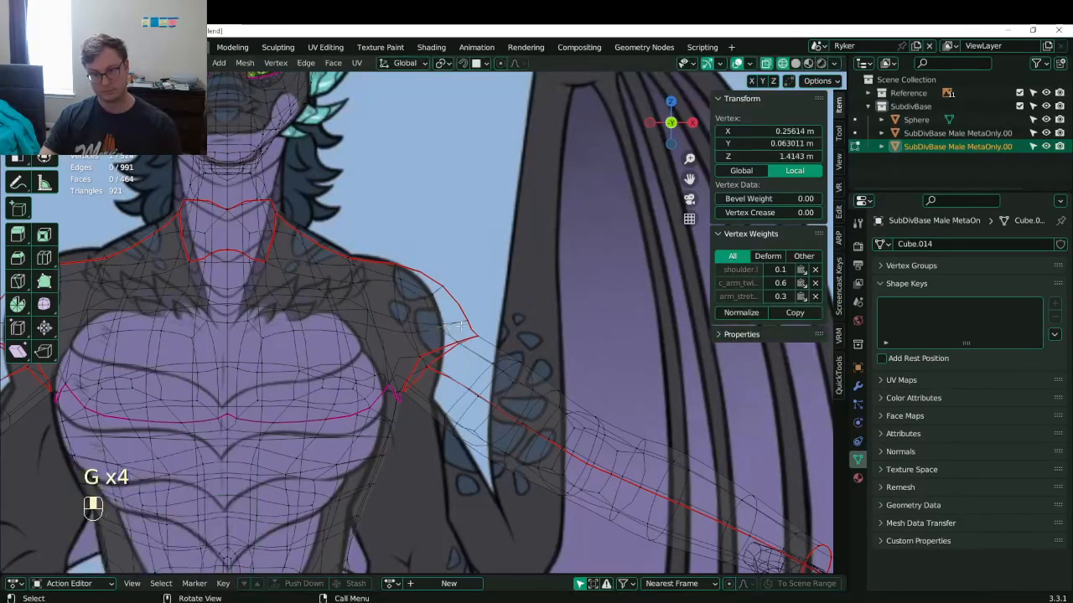
left_click(458, 324)
- Box-select the neck-shoulder vertices and move them up and to the right
middle_click_drag(347, 258, 385, 286, "shift")
scroll(386, 285, "up", 1)
left_click(387, 287)
key("g")
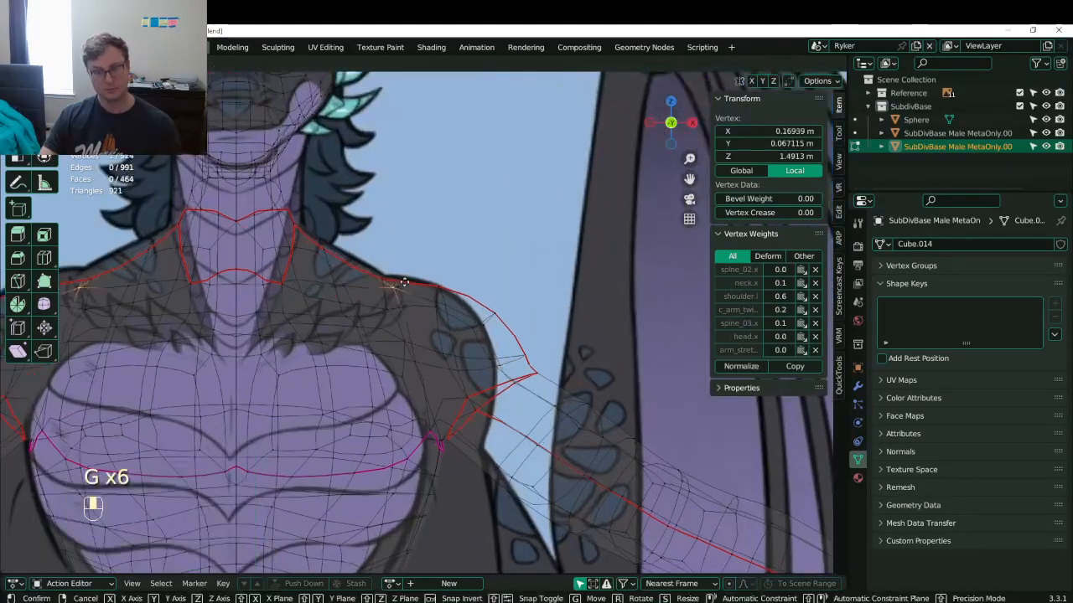
left_click(394, 287)
key("ctrl+z")
key("b")
left_click_drag(374, 270, 409, 315)
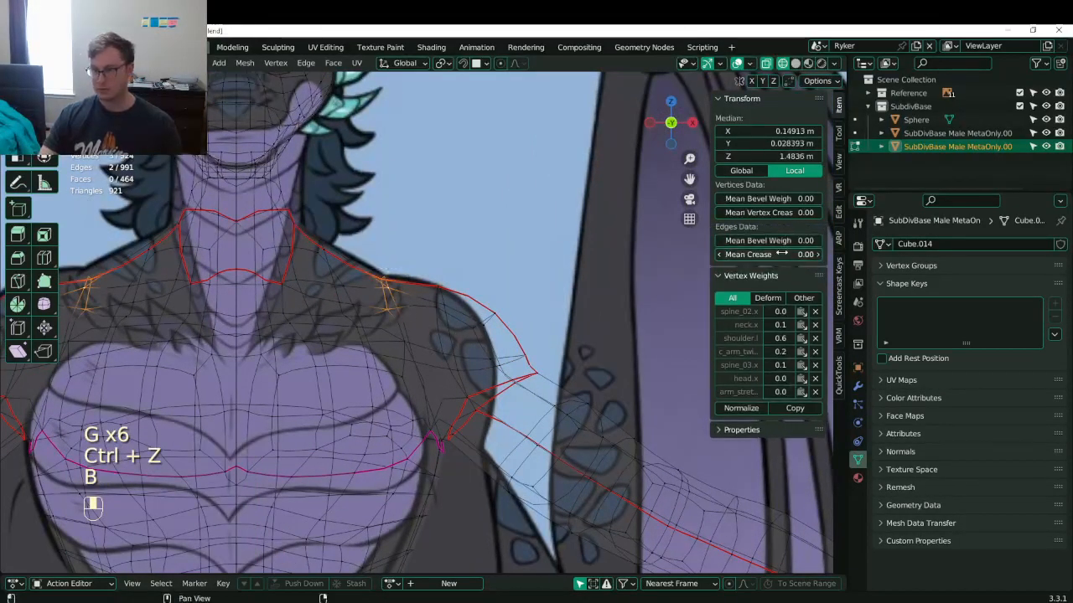
key("g")
left_click(418, 303)
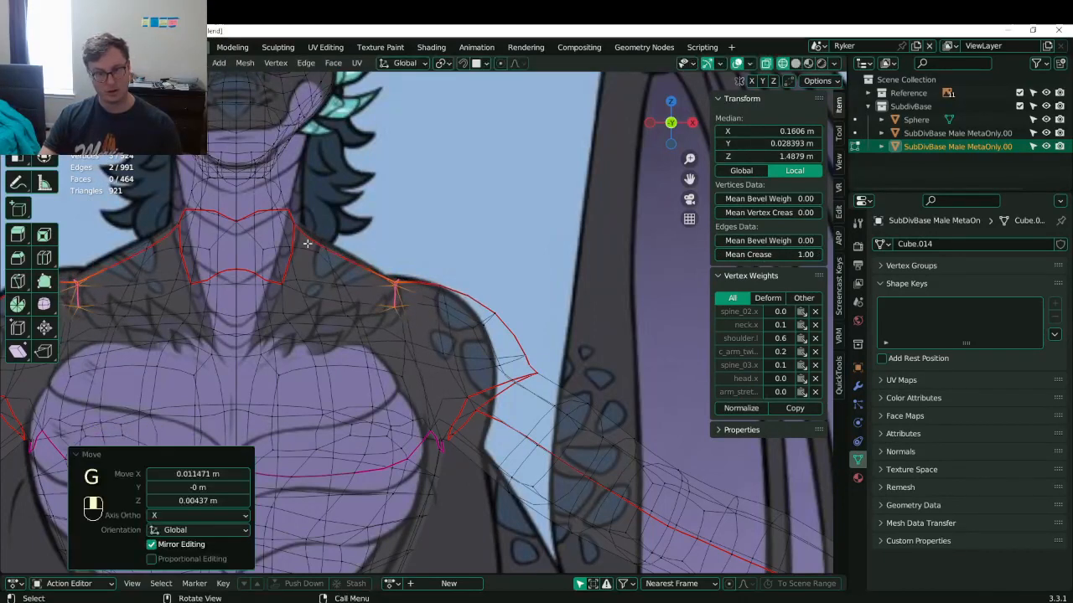
- Shift two more neck-shoulder vertices to the right
left_click(319, 252)
left_click(324, 240, "shift")
key("g")
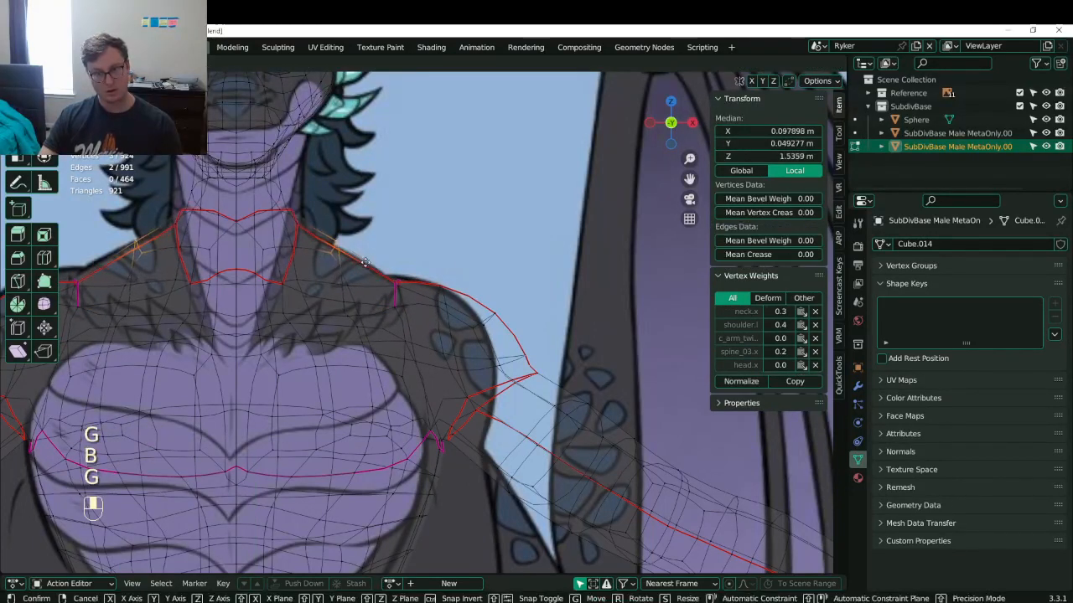
left_click(357, 264)
- Move the neck-base vertex, undoing a trial move of a second neck vertex
left_click(293, 216)
key("g")
left_click(294, 213)
middle_click_drag(294, 213, 353, 305, "shift")
left_click(268, 225)
key("g")
left_click(286, 228)
key("ctrl+z")
scroll(354, 307, "up", 3)
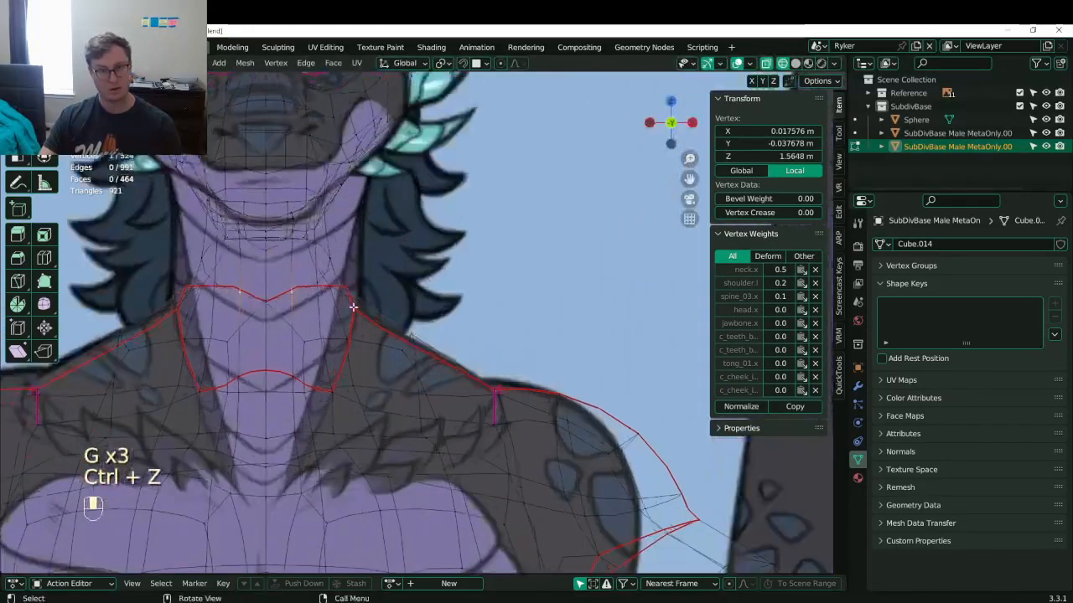
- Select the neck loop, change the pivot point and widen it along X by 1.659
middle_click_drag(352, 260, 431, 335, "shift")
left_click(398, 334, "alt")
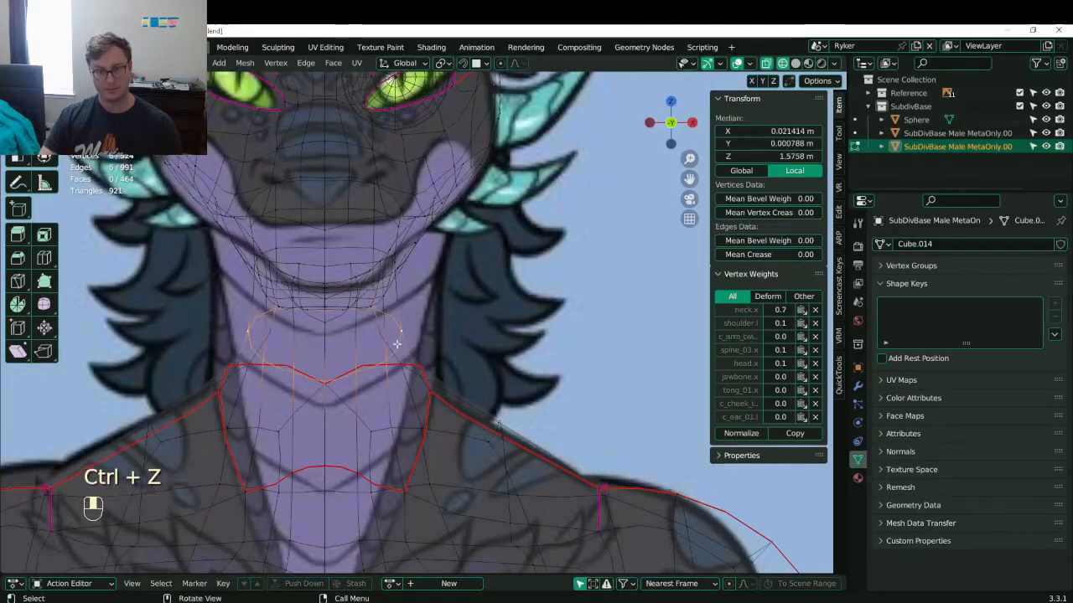
key("period")
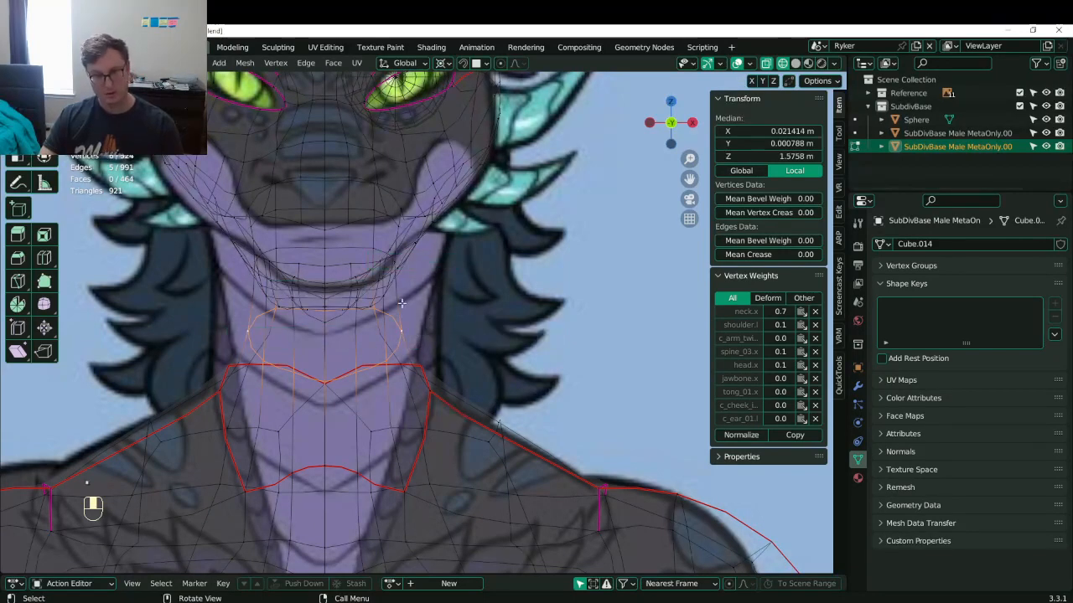
key("s")
left_click(86, 460)
key("shift+c")
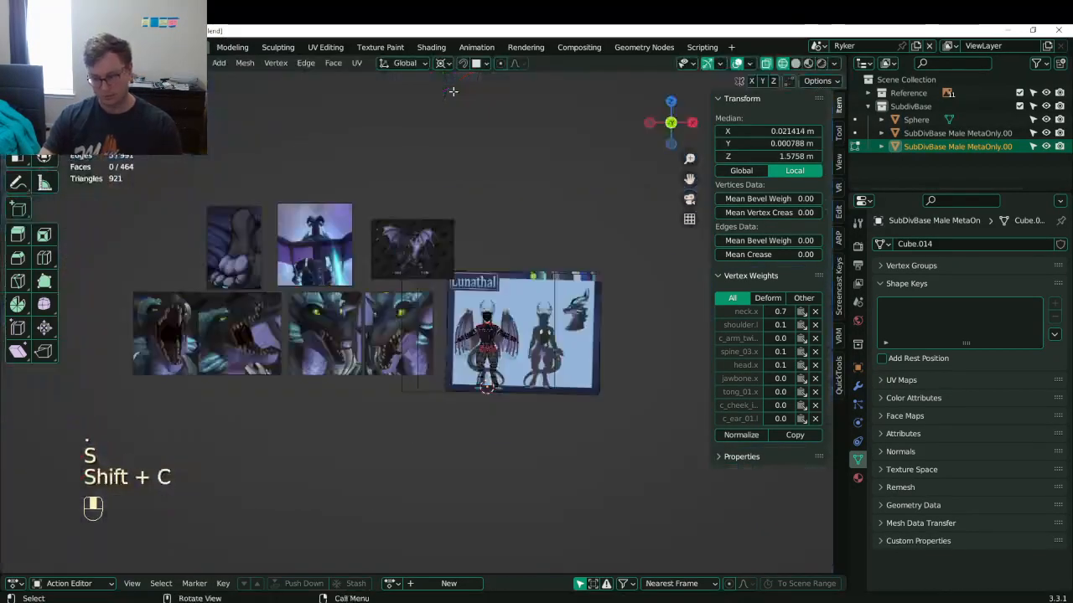
key("KP_Decimal")
key("s")
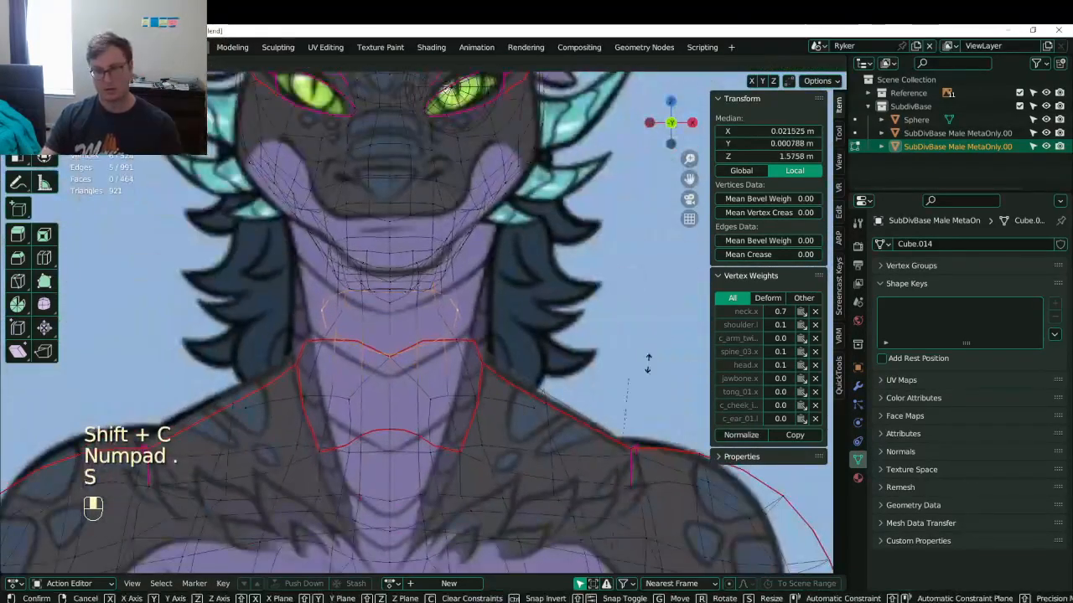
left_click(573, 288)
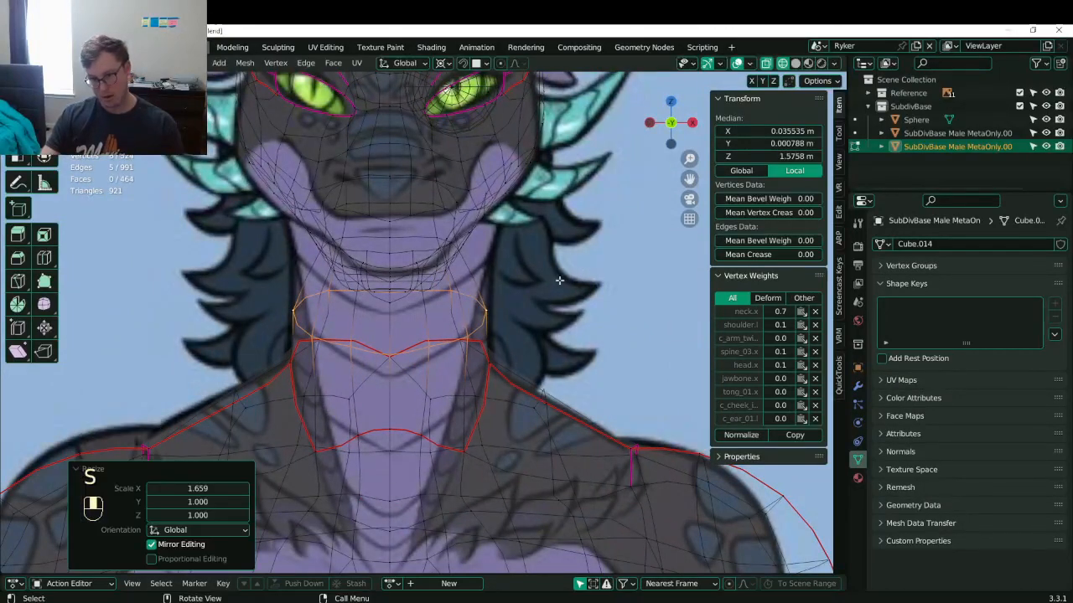
- Select the loop under the jaw and widen it along X by 1.888
middle_click_drag(536, 289, 386, 329)
left_click(416, 320)
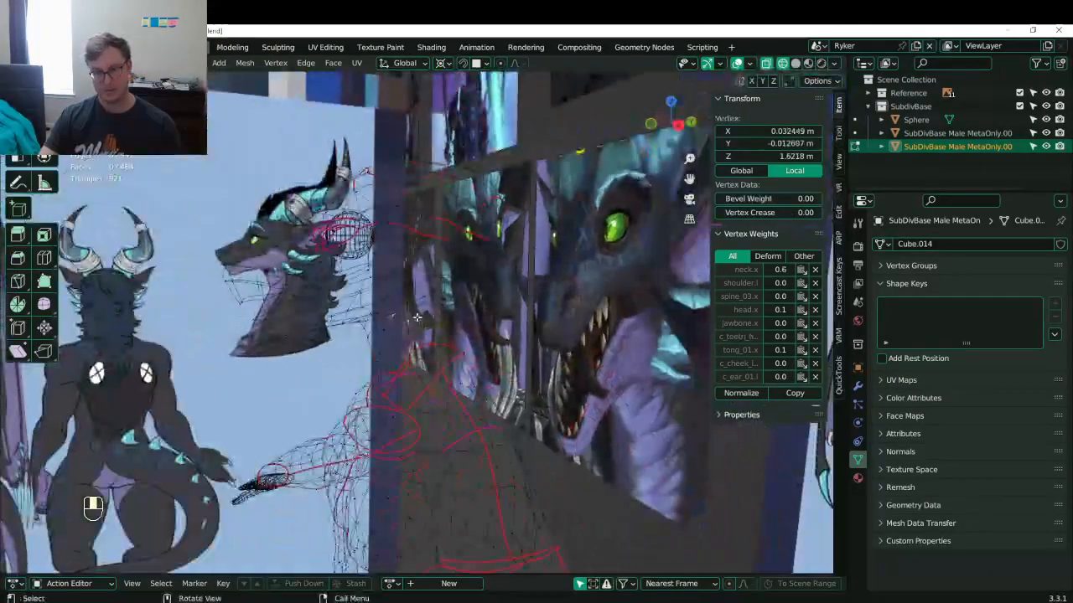
left_click(427, 314, "alt")
key("KP_1")
scroll(417, 325, "up", 1)
scroll(417, 325, "up", 6)
key("s")
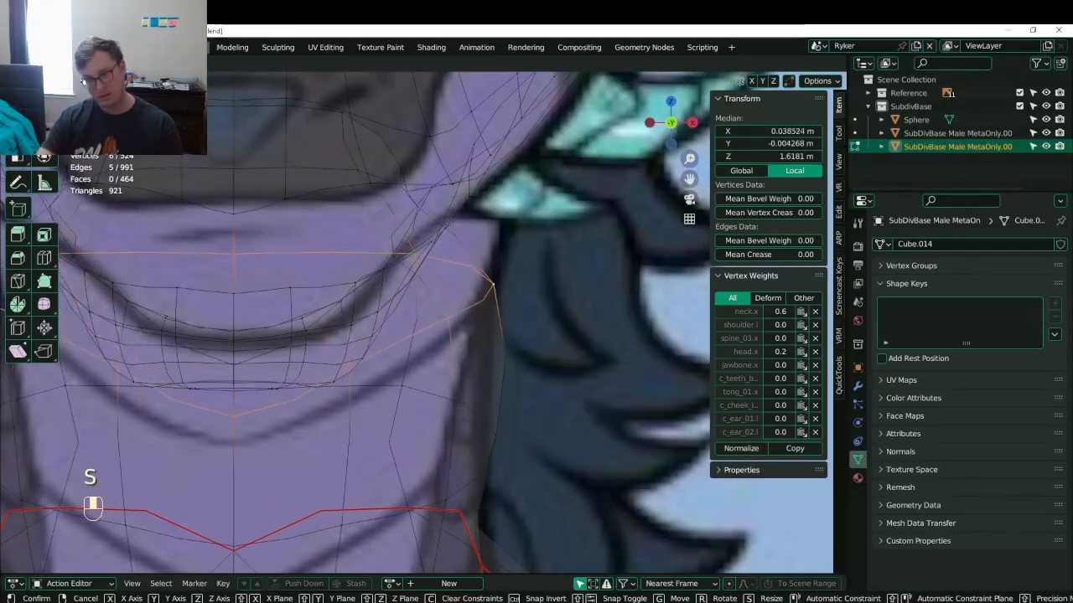
left_click(833, 381)
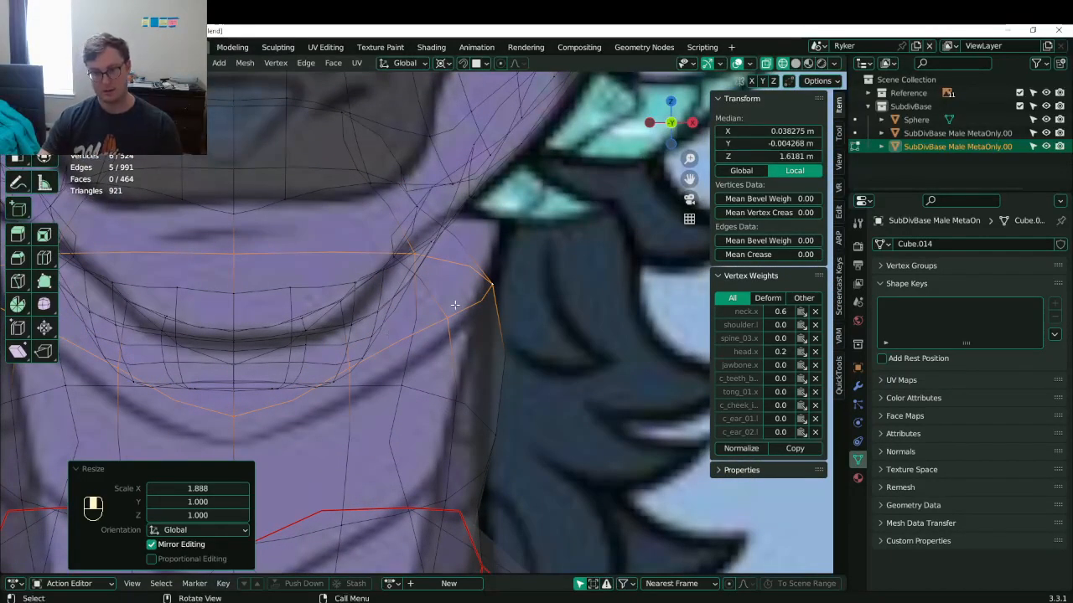
- Return to solid shading and inspect the underside of the jaw, selecting a vertex there
middle_click_drag(510, 248, 500, 255)
key("z")
mouse_move(434, 297)
middle_mouse_down()
mouse_move(355, 268)
mouse_move(433, 250)
mouse_move(427, 334)
middle_mouse_up()
left_click(352, 268)
key("ctrl+z")
scroll(381, 273, "down", 3)
scroll(433, 250, "down", 2)
- Widen the selected neck vertices to 1.908
key("s")
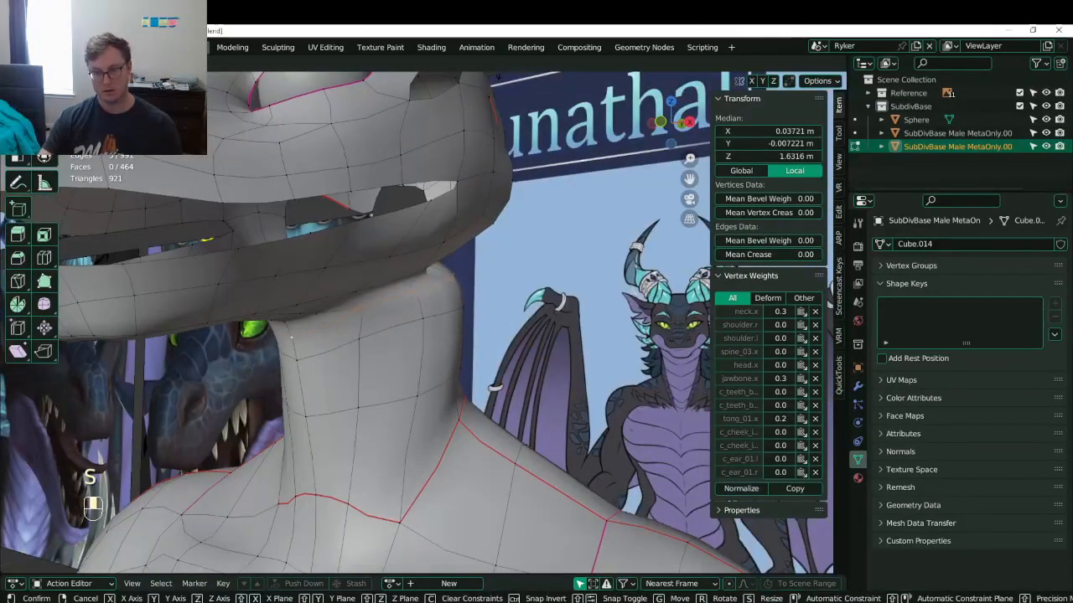
left_click(55, 516)
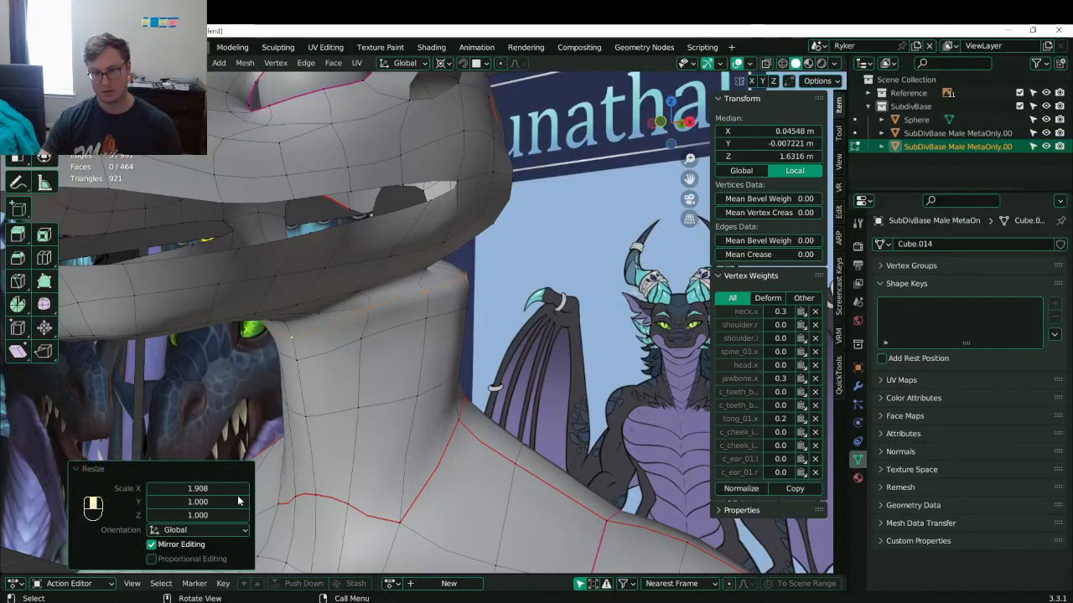
middle_click_drag(517, 269, 390, 313)
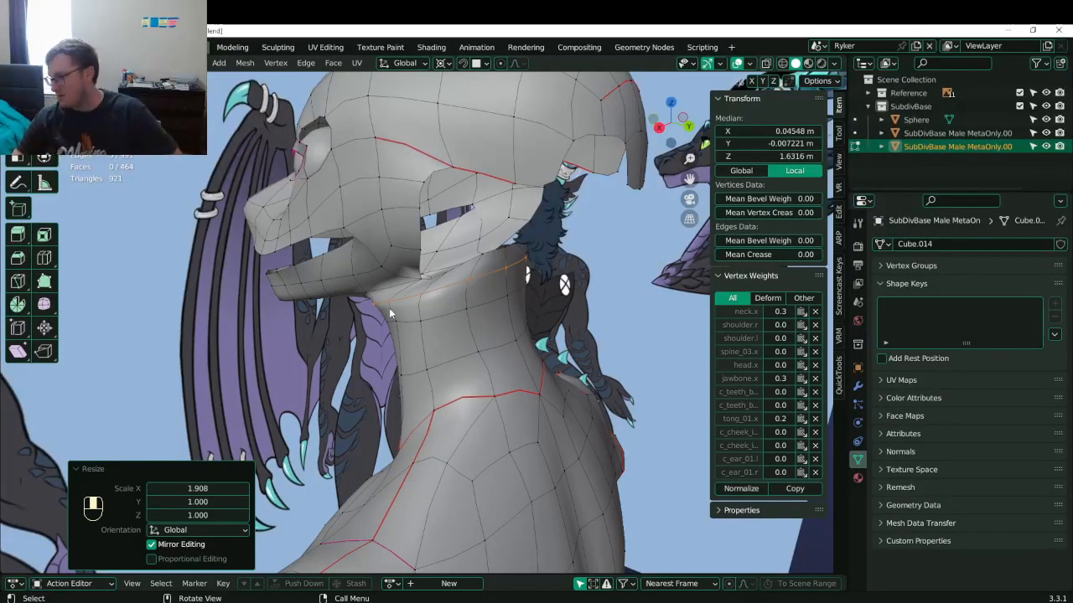
scroll(369, 305, "up", 4)
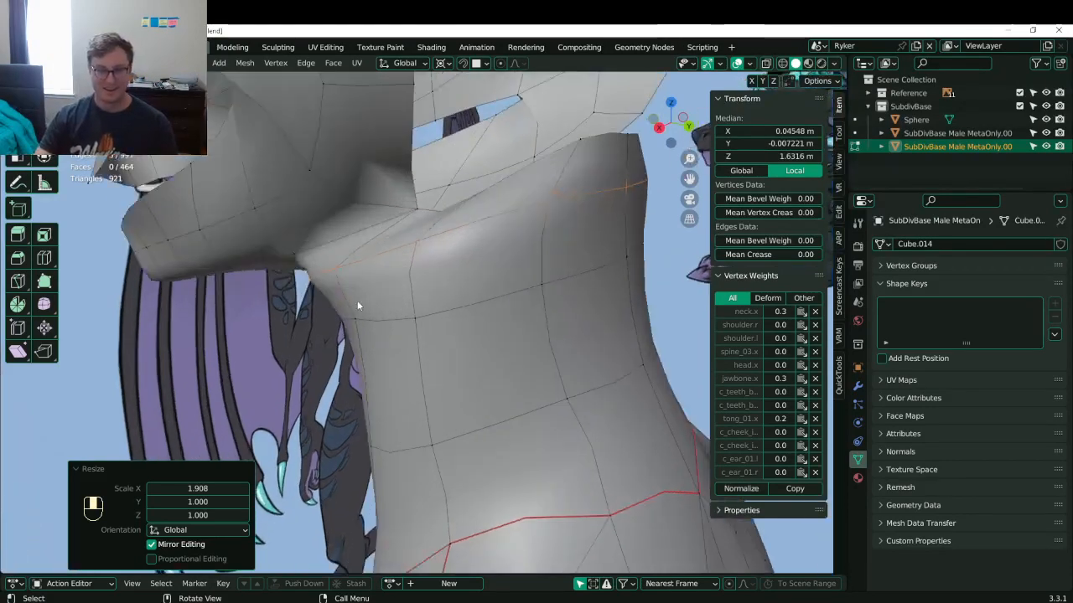
middle_click_drag(357, 305, 461, 251)
middle_click_drag(461, 251, 417, 297, "shift")
- Select the four corners of a face under the jaw and move that face into place
left_click(335, 307)
middle_click_drag(335, 307, 209, 314, "shift")
left_click(207, 312, "shift")
left_click(239, 224, "shift")
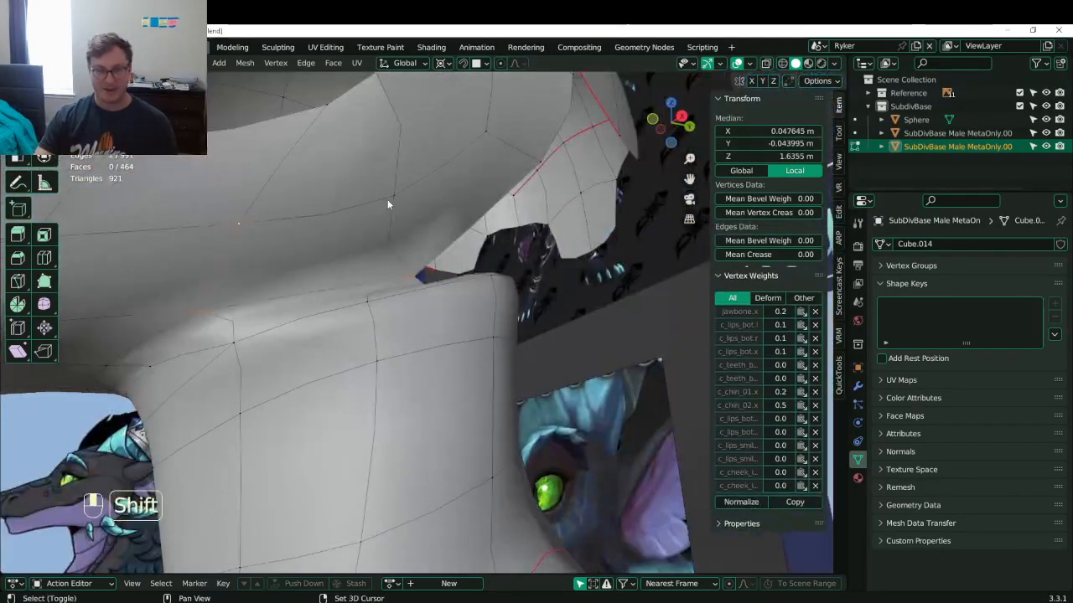
left_click(391, 199, "shift")
middle_click_drag(387, 252, 507, 341)
key("g")
left_click(527, 347)
key("g")
left_click(391, 319)
- Nudge individual vertices on and under the neck into new positions
left_click(448, 284)
key("g")
left_click(374, 340)
key("g")
middle_click(406, 270)
left_click(385, 268)
left_click(506, 274)
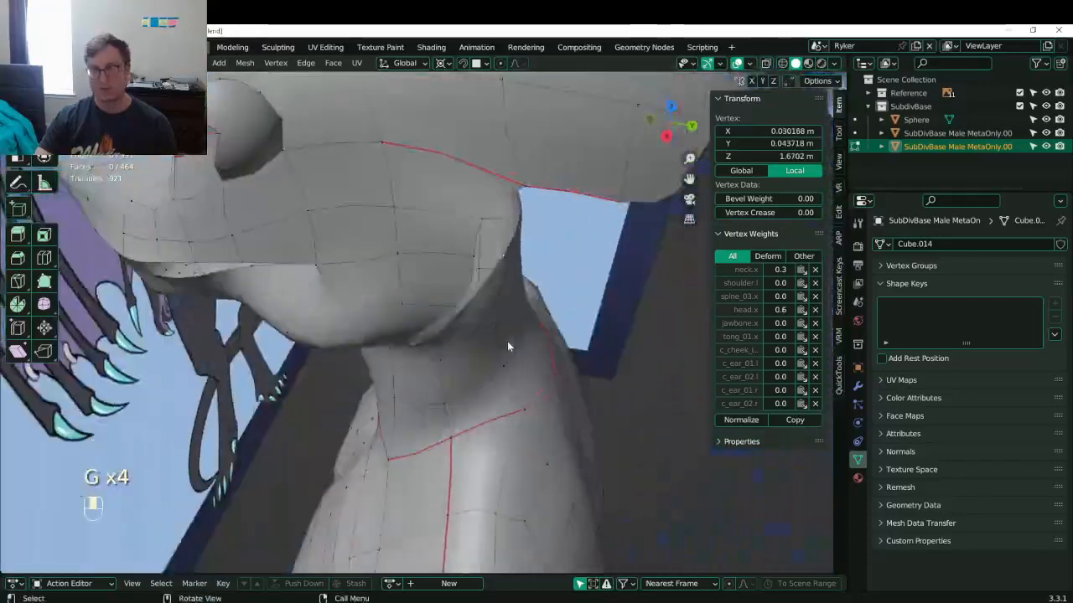
key("g")
left_click(520, 329)
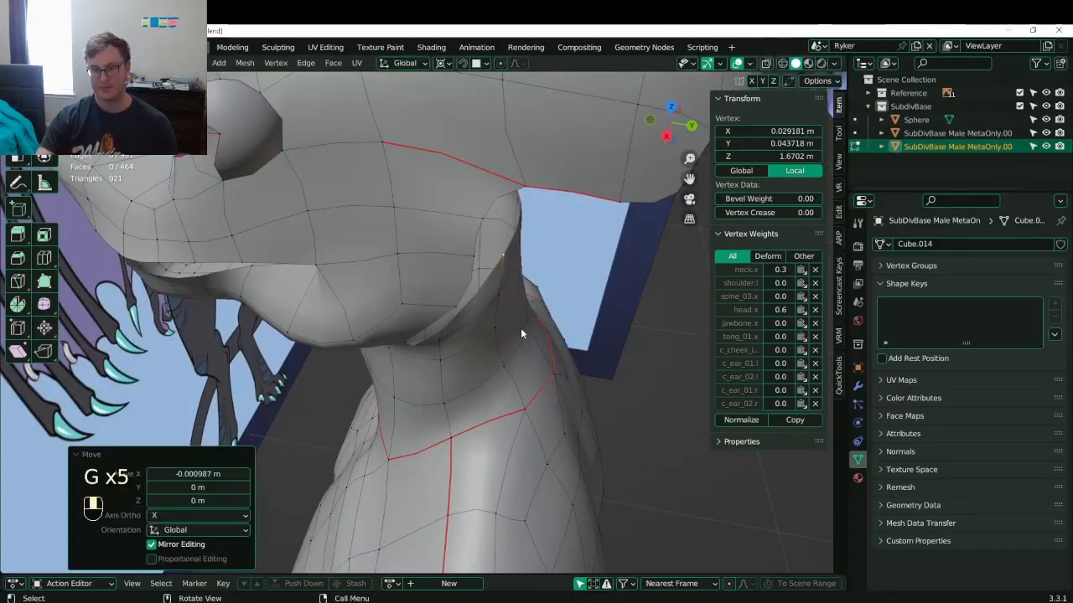
- In side view, box-select and move the upper jaw–neck seam rim vertices
key("KP_3")
middle_click_drag(520, 328, 524, 288, "shift")
left_click(453, 275)
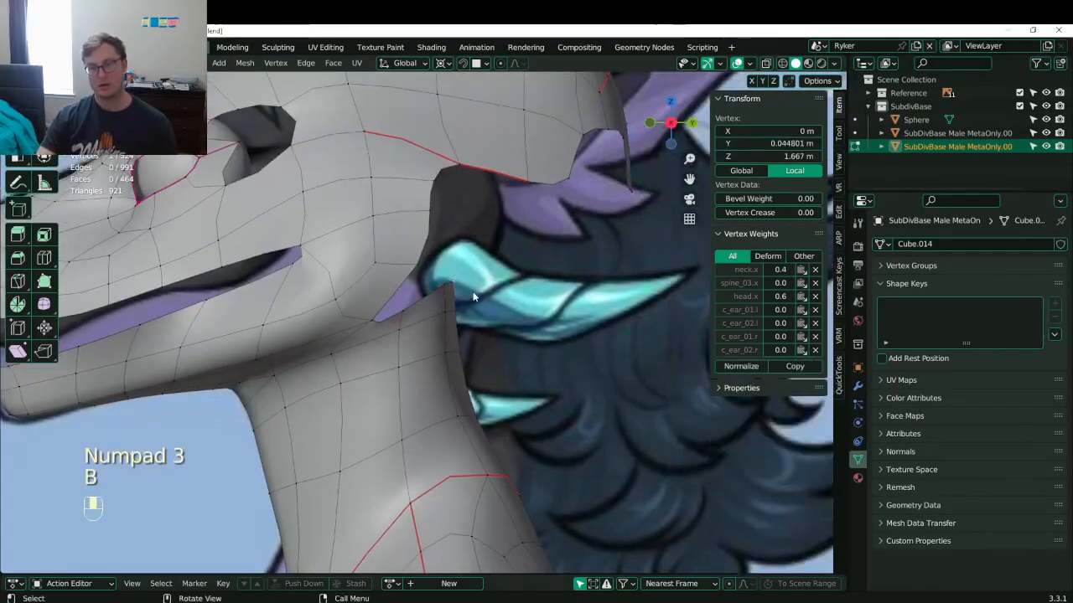
key("g")
mouse_move(440, 275)
left_mouse_down()
mouse_move(466, 292)
mouse_move(466, 370)
mouse_move(491, 428)
left_mouse_up()
left_click(457, 280)
left_click(452, 281)
key("b")
key("g")
left_click(486, 317)
left_click(449, 353)
key("b")
key("g")
left_click(480, 371)
- Reposition the lower, stacked and top rim vertices along the seam
left_click(455, 419)
key("b")
key("g")
left_click(509, 433)
left_click(456, 351)
key("b")
left_click_drag(443, 337, 471, 363)
key("g")
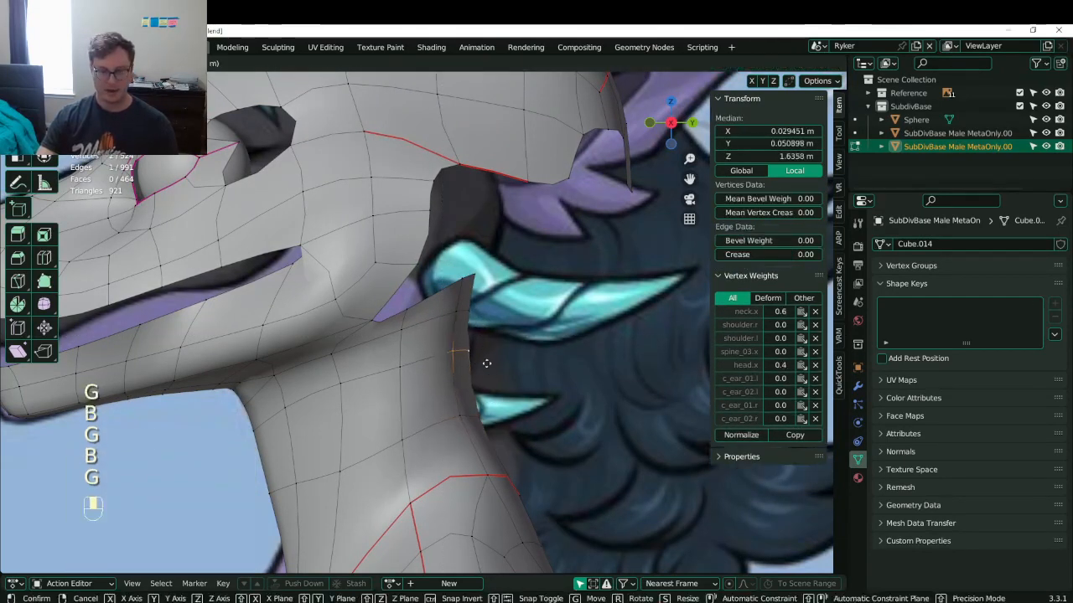
left_click(486, 363)
left_click(460, 313)
key("b")
left_click_drag(456, 303, 496, 335)
key("g")
left_click(503, 341)
left_click(464, 279)
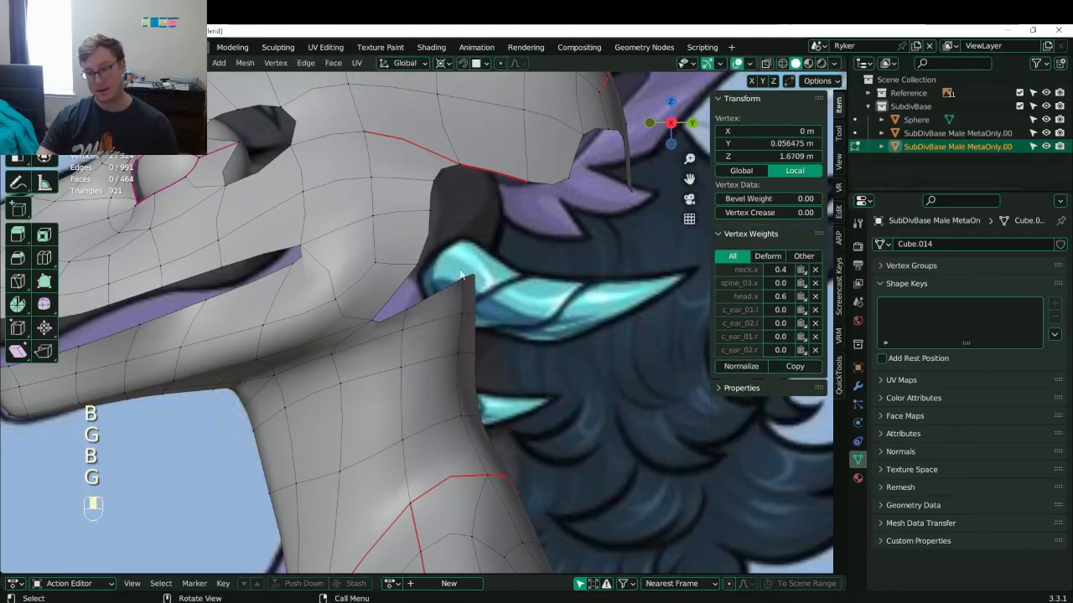
key("b")
left_click_drag(453, 268, 476, 288)
left_click(482, 301)
- Return to Object Mode, review the whole model and save Lunathal.blend
scroll(444, 339, "down", 3)
key("Tab")
middle_click_drag(442, 344, 407, 328)
key("ctrl+s")
middle_click_drag(407, 329, 469, 369)
key("ctrl+s")
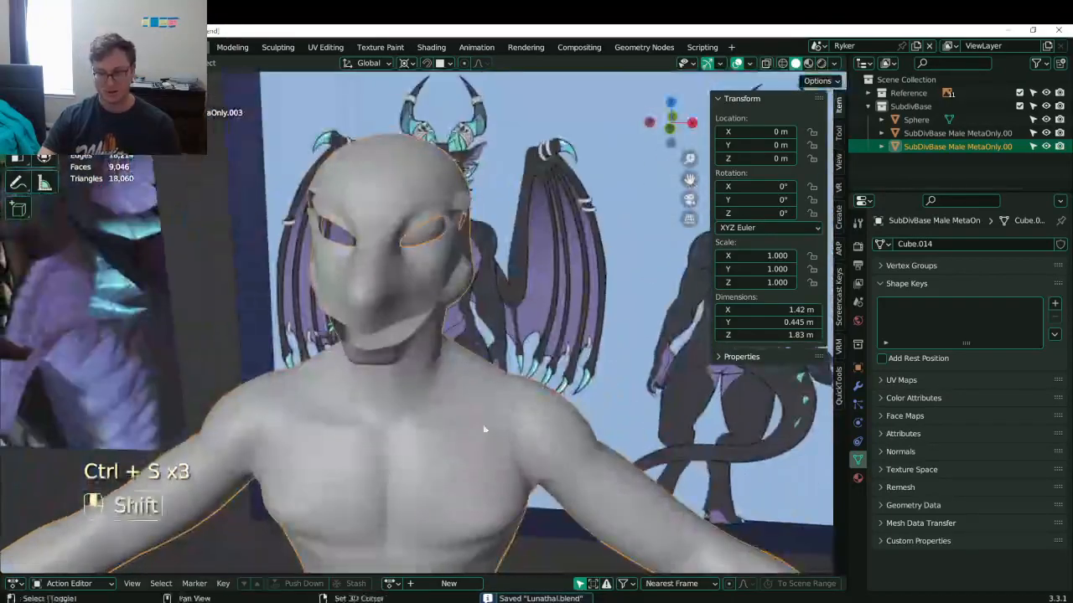
- In front view Edit Mode, box-select the chest and central abdomen faces
middle_click_drag(490, 469, 440, 348, "shift")
key("KP_1")
key("Tab")
left_click(398, 347)
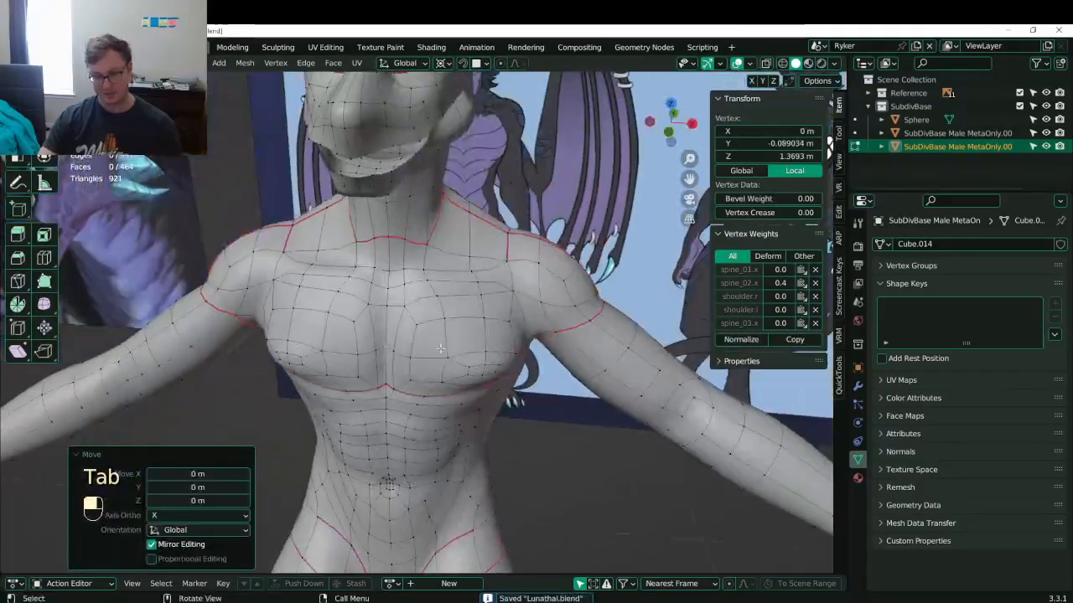
left_click_drag(375, 290, 455, 362)
middle_click_drag(455, 362, 426, 346)
key("b")
left_click_drag(383, 322, 398, 338)
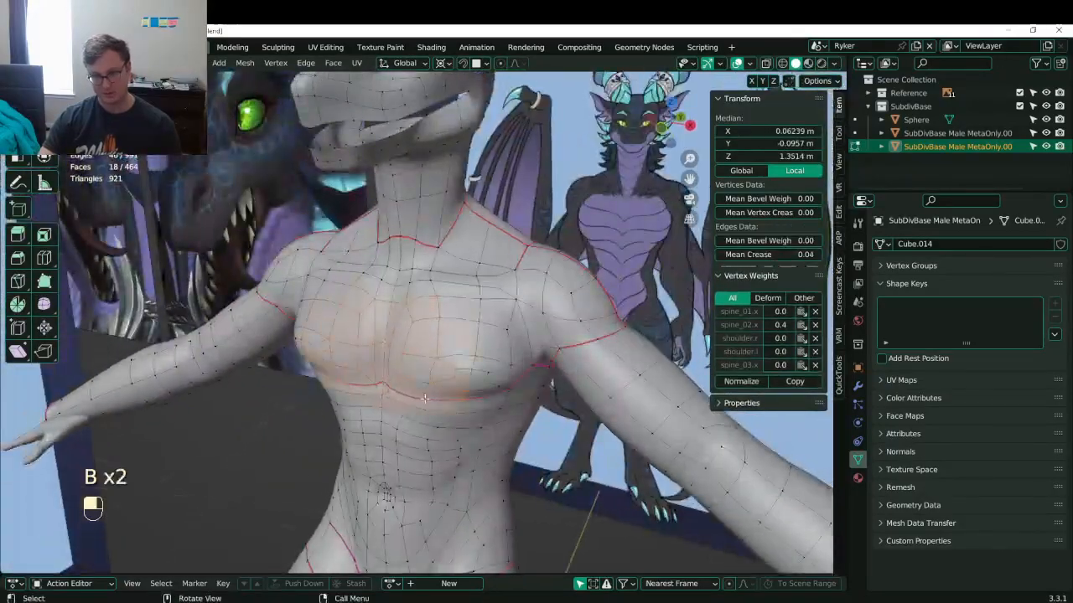
middle_click_drag(429, 428, 496, 312, "shift")
middle_click_drag(430, 449, 448, 385, "shift")
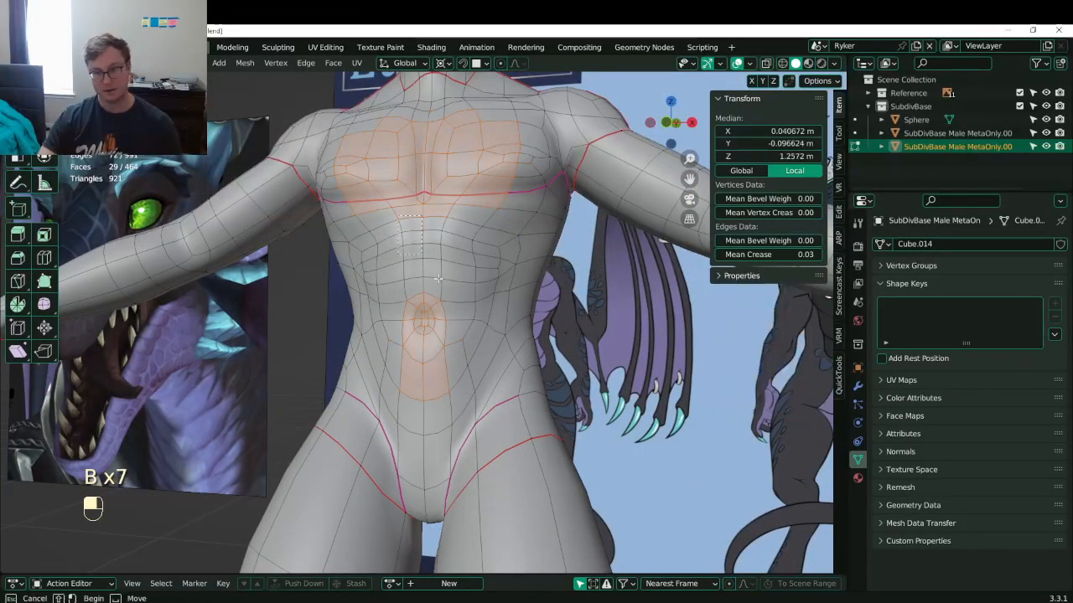
left_click_drag(439, 279, 457, 325)
middle_click_drag(460, 325, 451, 322)
scroll(470, 285, "down", 1)
key("b")
left_click_drag(481, 239, 527, 258)
- Refine the torso selection: drop right-side faces, add upper chest faces near the armpit
key("b")
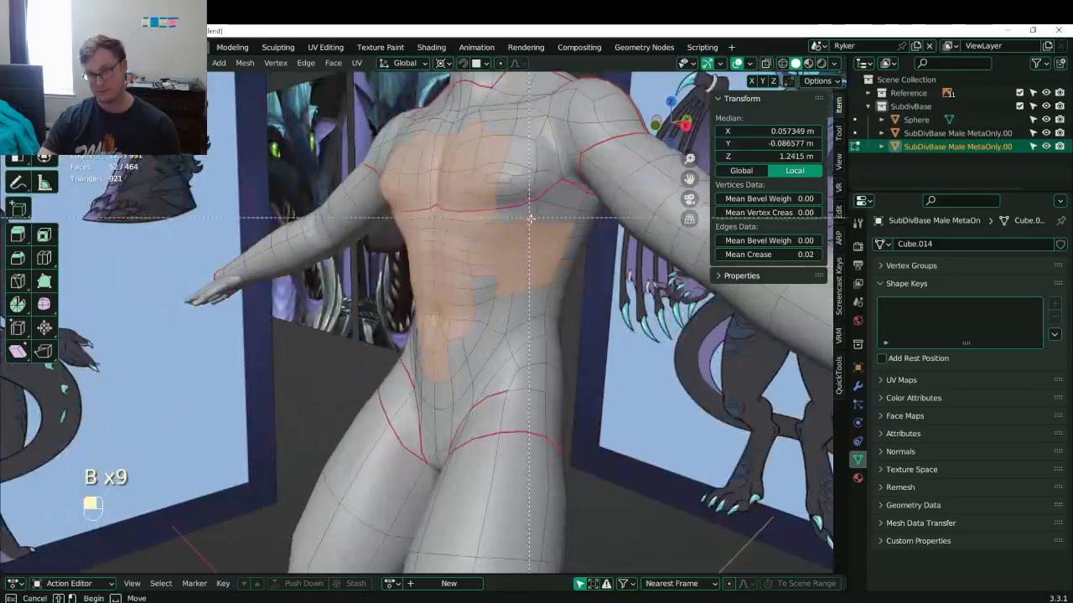
middle_click_drag(522, 218, 588, 302)
middle_click_drag(536, 268, 591, 258)
key("b")
left_click_drag(482, 164, 540, 244)
middle_click_drag(541, 245, 485, 263)
key("b")
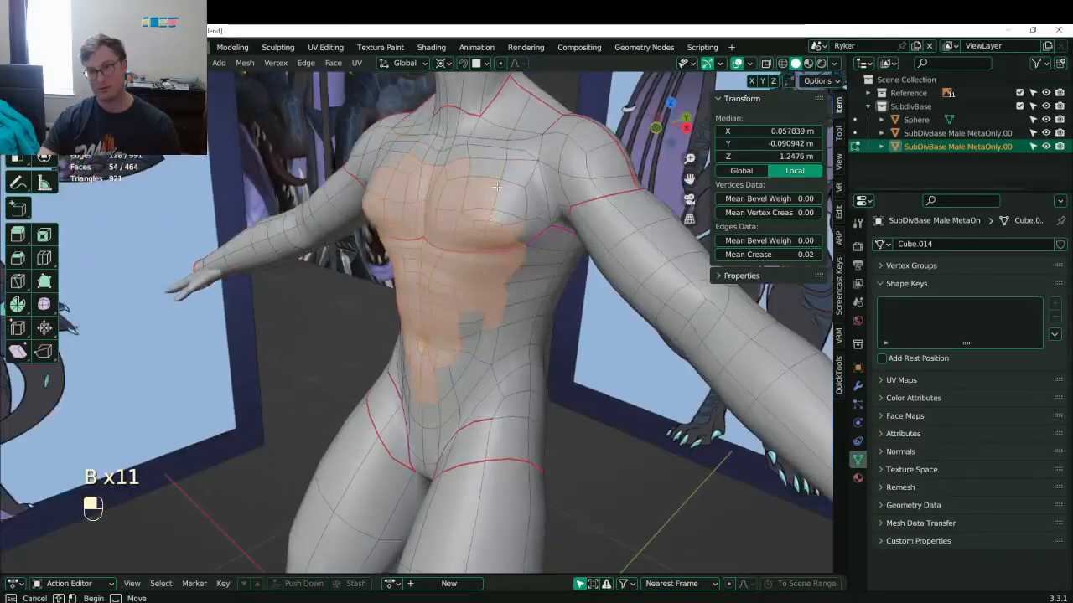
key("b")
left_click_drag(491, 183, 538, 243)
middle_click_drag(538, 243, 481, 207)
key("b")
left_click_drag(480, 207, 489, 283)
middle_click_drag(489, 283, 496, 261)
key("b")
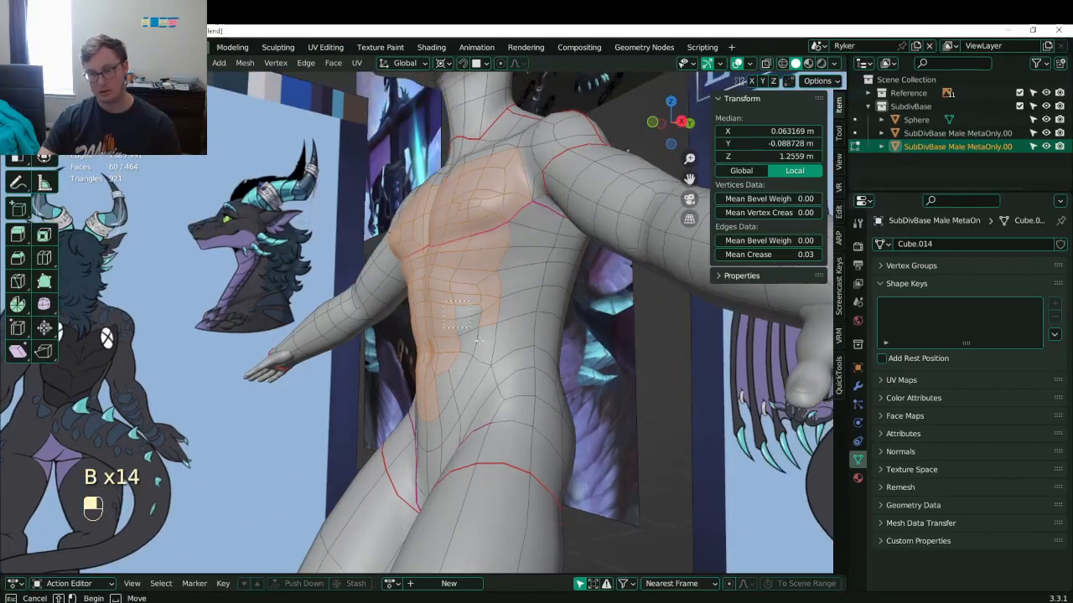
left_click_drag(470, 317, 481, 342)
middle_click_drag(481, 341, 496, 302)
key("b")
left_click_drag(436, 369, 452, 403)
middle_click_drag(451, 402, 469, 267)
- Delete the selected chest and belly faces and save Lunathal.blend
key("x")
left_click(454, 383)
key("ctrl+s")
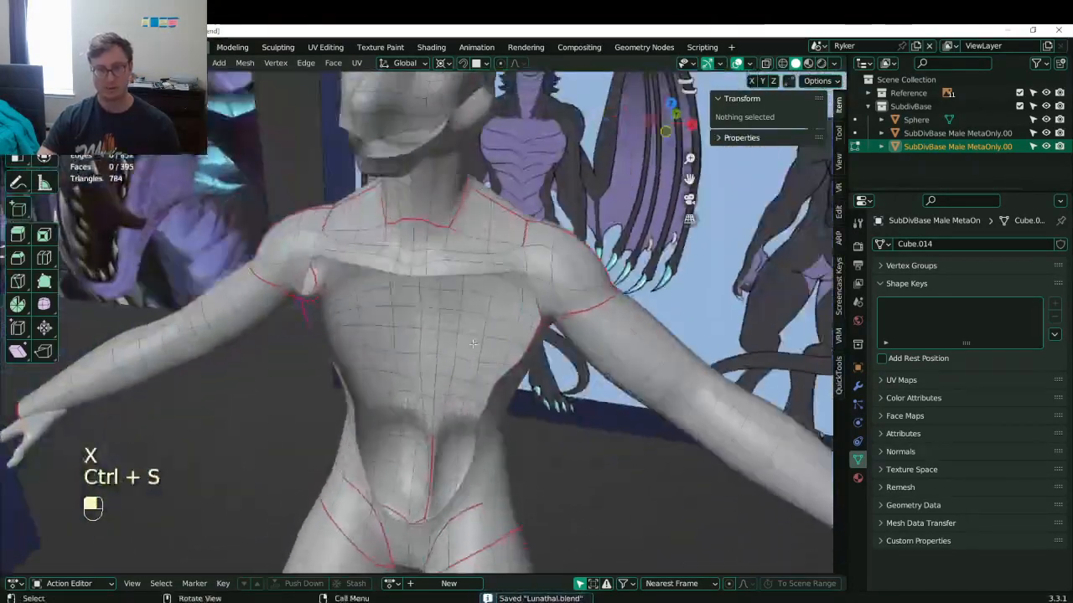
- Fill a new face between the hole's bottom and top edges
left_click(417, 520)
left_click(421, 275, "shift")
key("f")
middle_click_drag(476, 341, 630, 201)
scroll(469, 335, "down", 3)
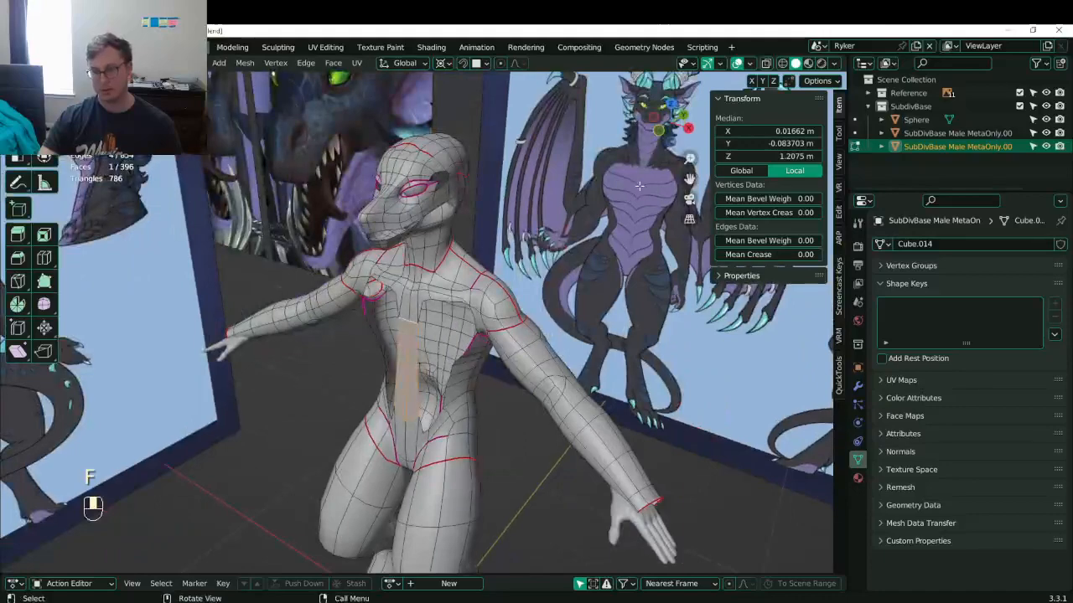
- From the right side view, add an edge loop across the torso and raise it
scroll(268, 372, "up", 3)
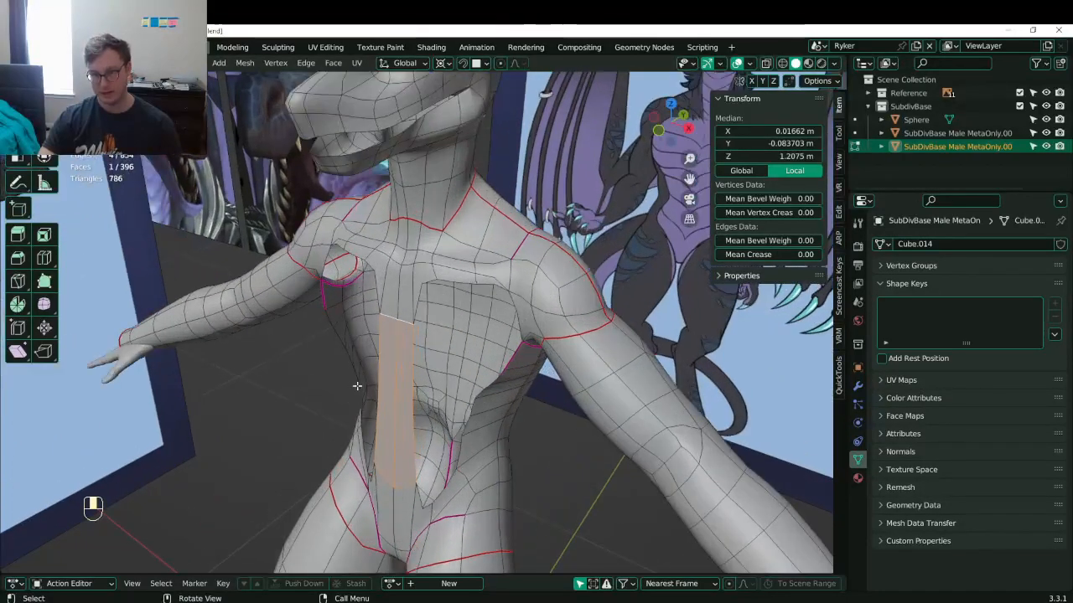
middle_click_drag(357, 386, 434, 312)
key("KP_3")
key("ctrl+r")
left_click(394, 304)
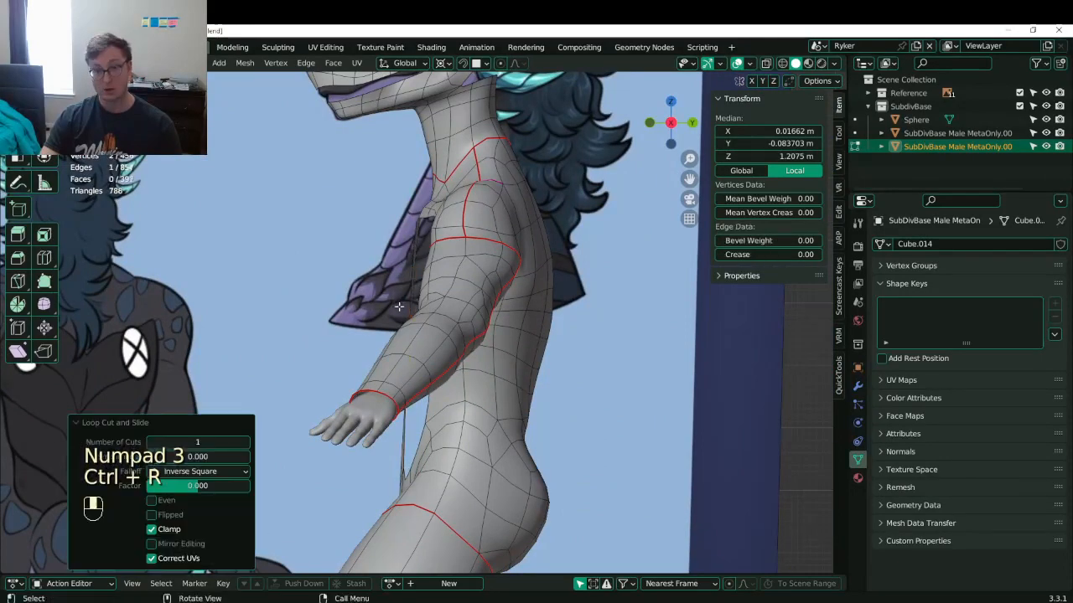
key("g")
left_click(372, 310)
key("g")
left_click(349, 264)
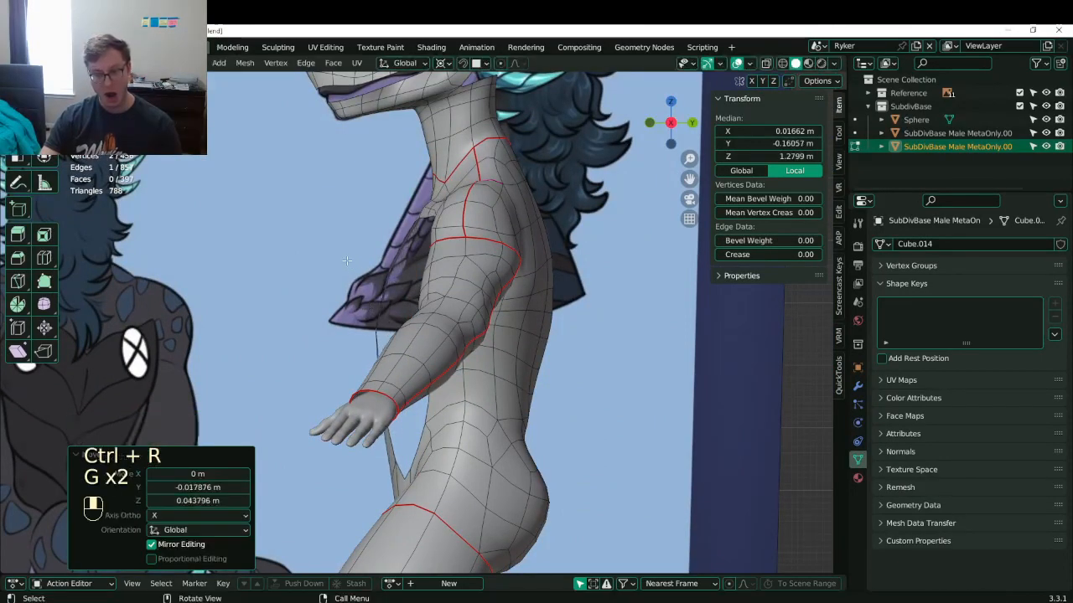
- Push the two centre chest edges along the Y axis and save
middle_click_drag(347, 261, 442, 333)
scroll(442, 333, "up", 3)
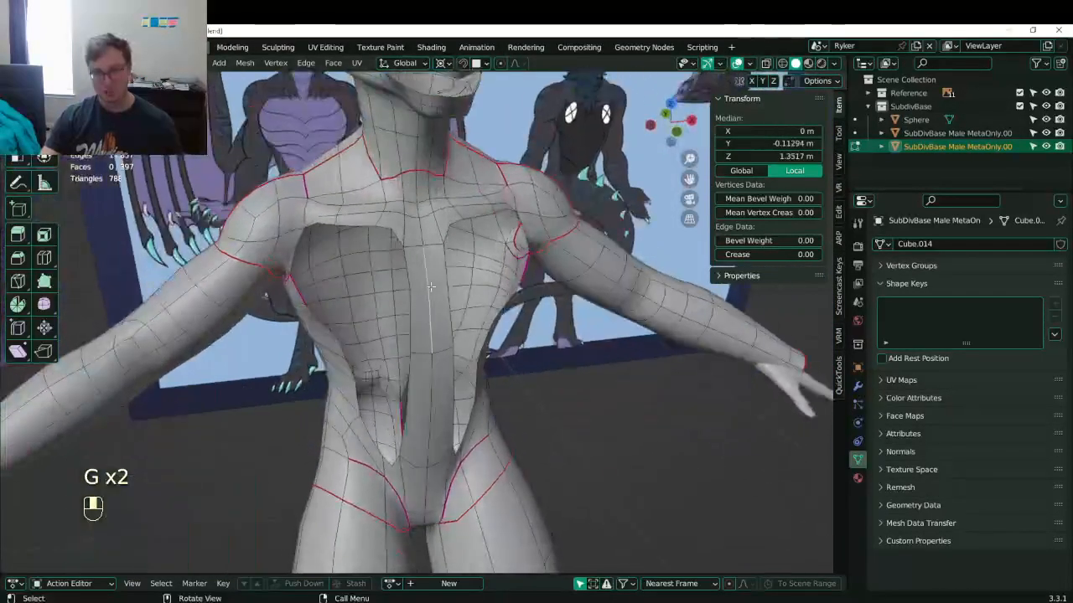
left_click(439, 379, "shift")
left_click(437, 387, "shift")
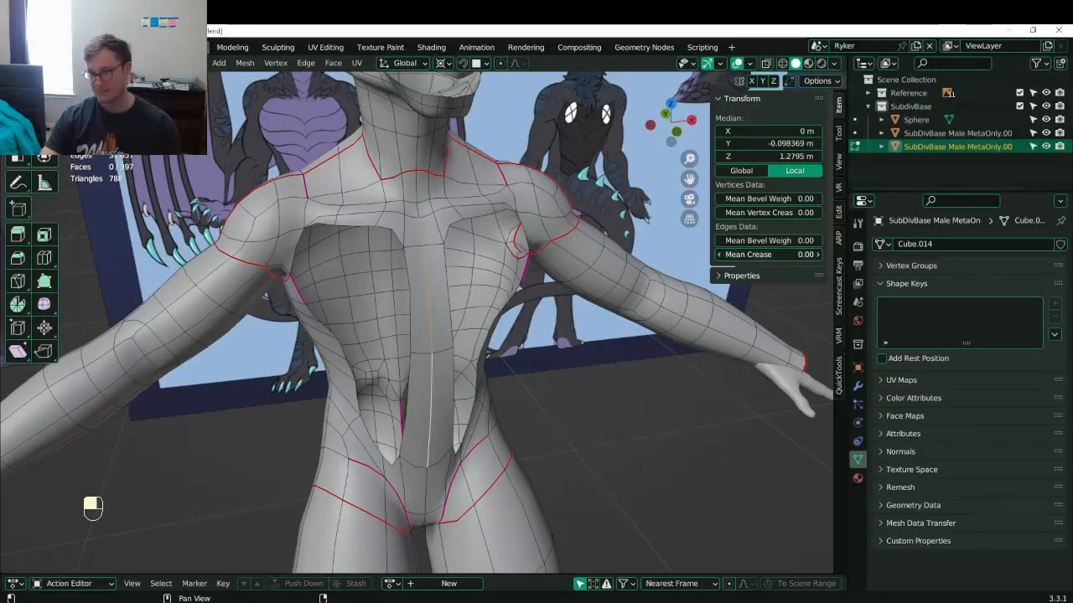
middle_click_drag(426, 352, 612, 194)
key("g")
key("y")
left_click(464, 371)
key("ctrl+s")
- From the front view, add another edge loop across the torso
key("KP_1")
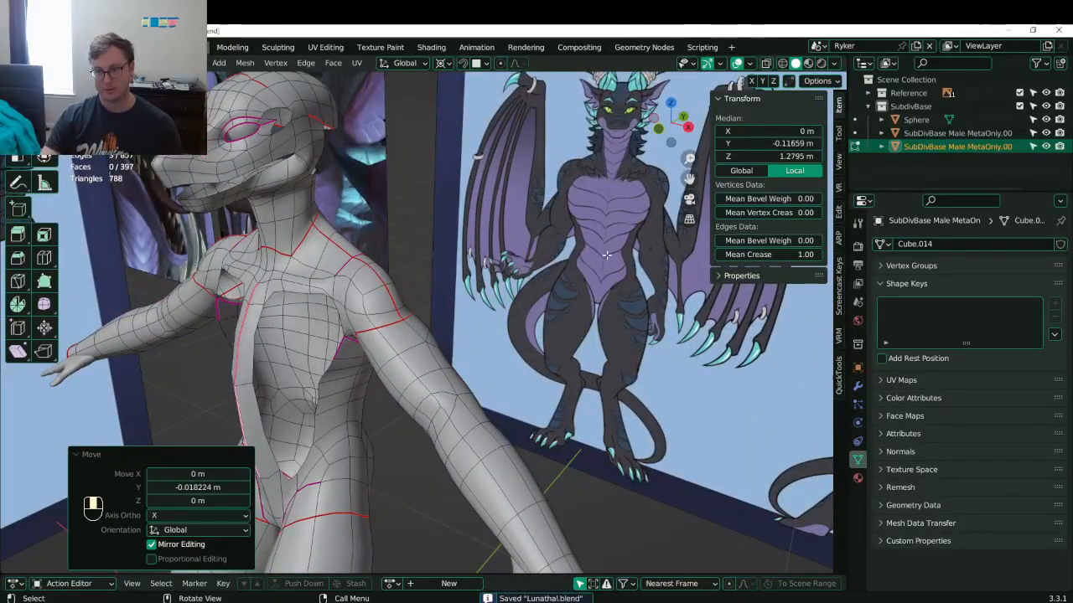
middle_click_drag(471, 285, 462, 279)
key("KP_1")
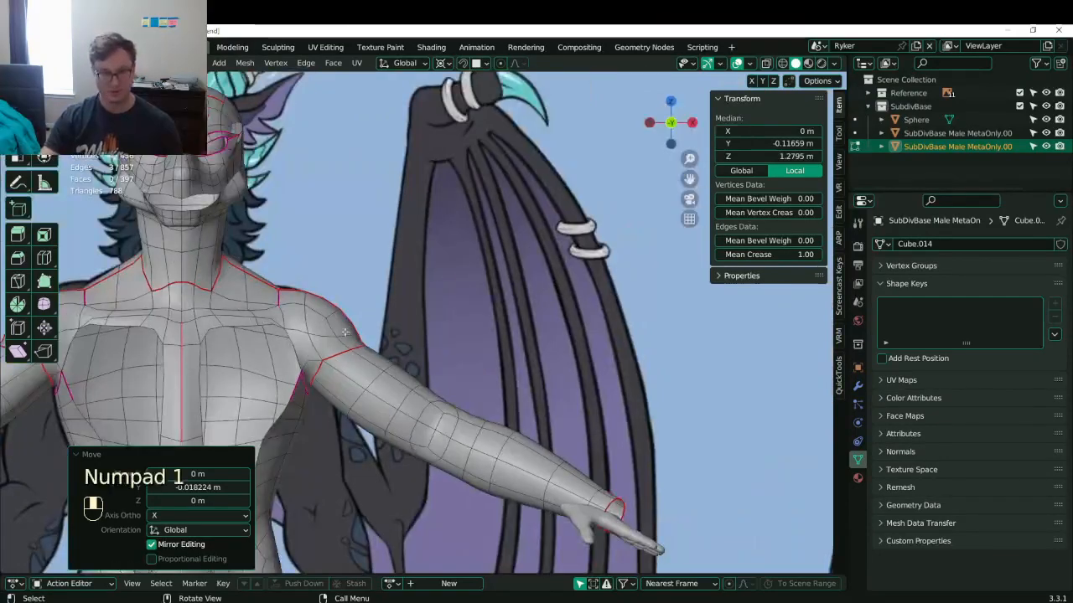
middle_click_drag(345, 333, 517, 238, "shift")
middle_click_drag(379, 426, 400, 409, "shift")
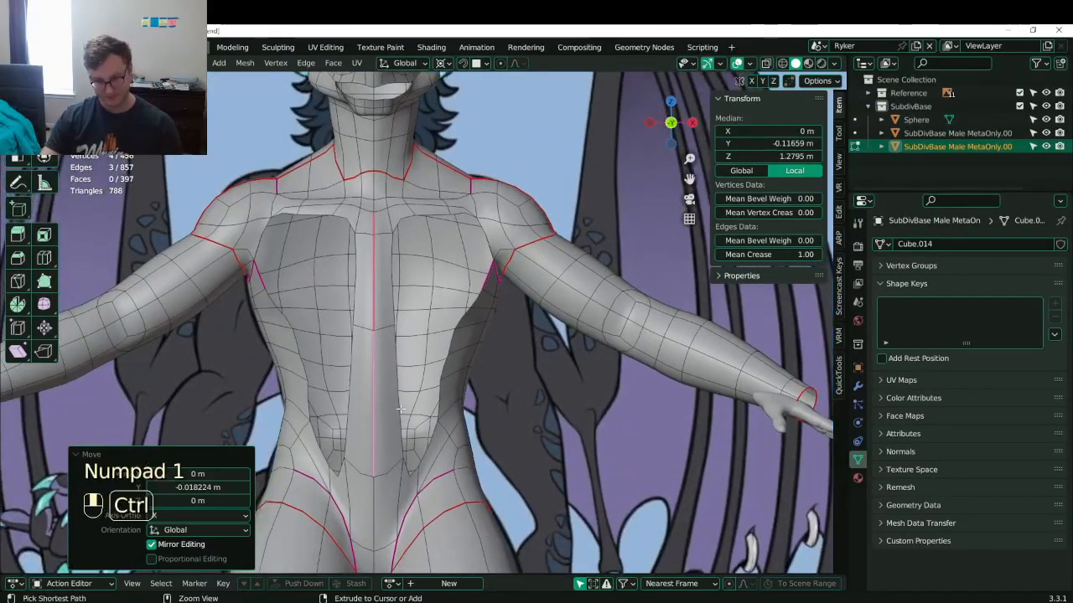
key("ctrl+r")
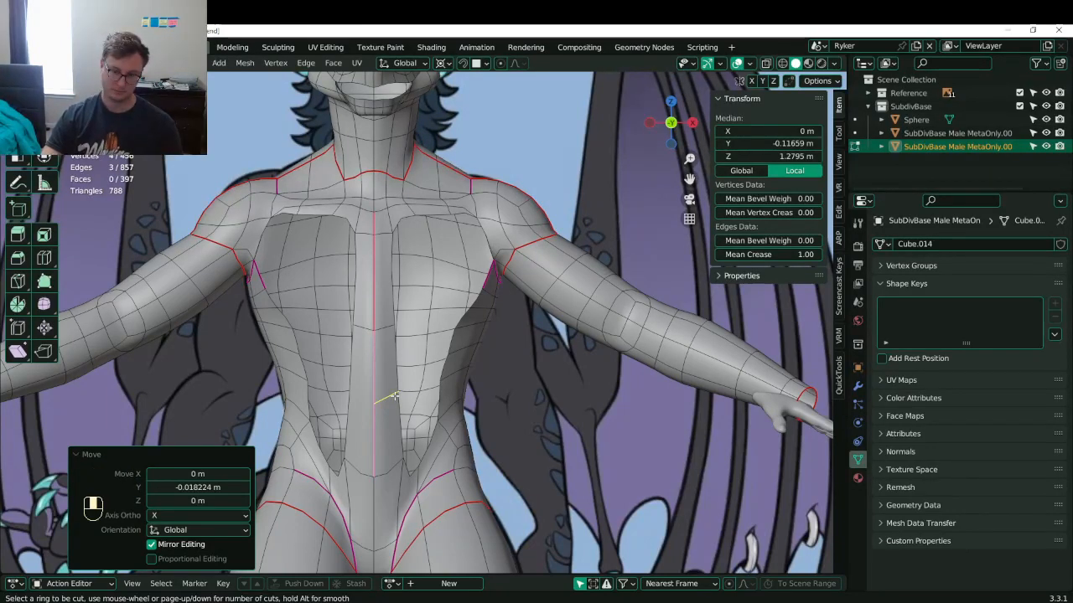
left_click(394, 396)
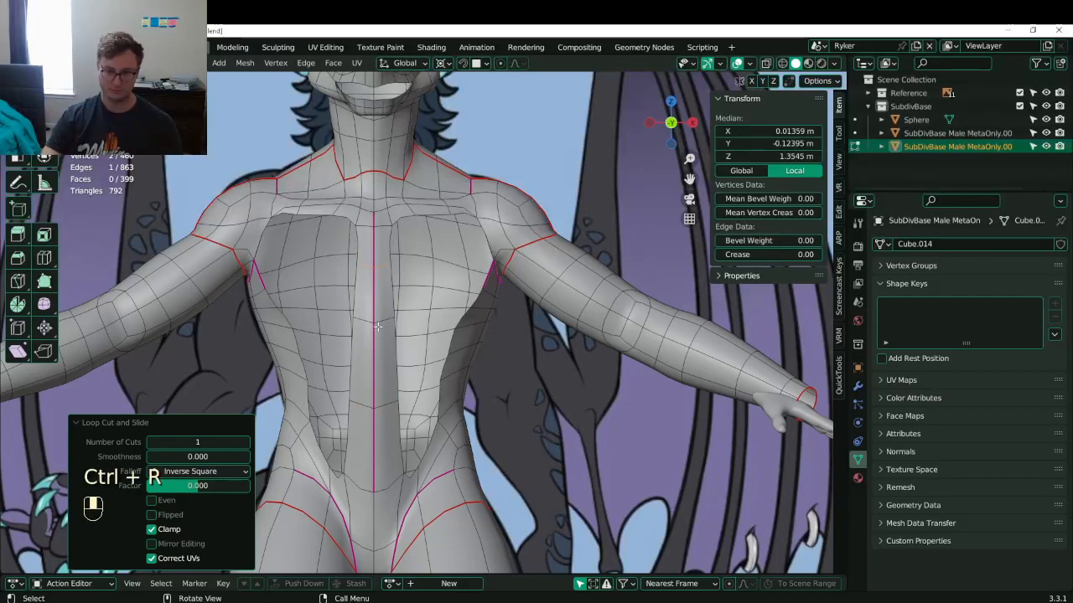
- Bevel the selected edge on the chest strip
left_click(385, 316, "shift")
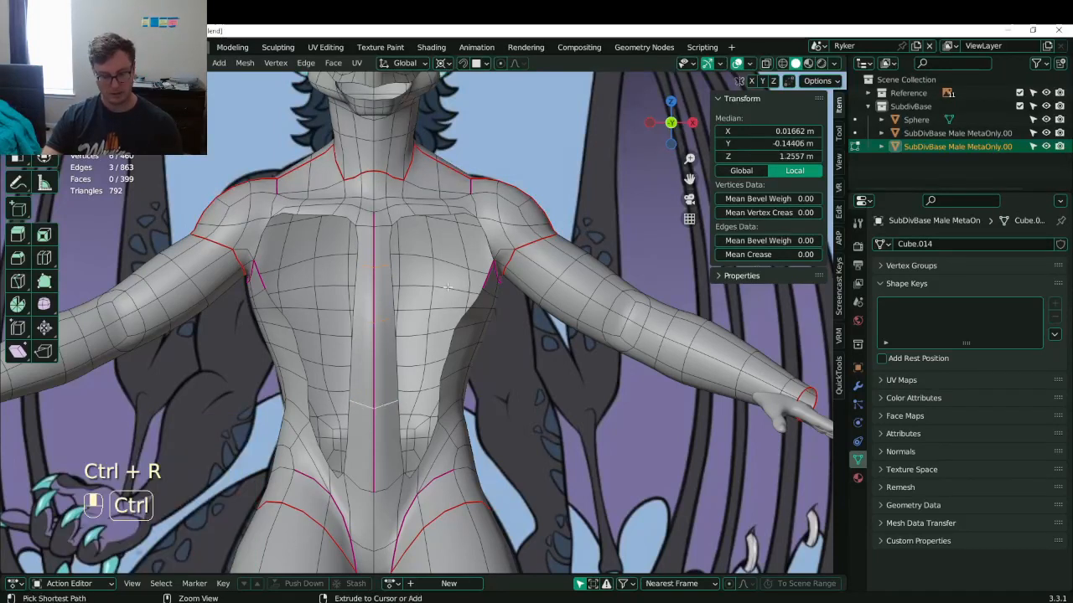
key("ctrl+b")
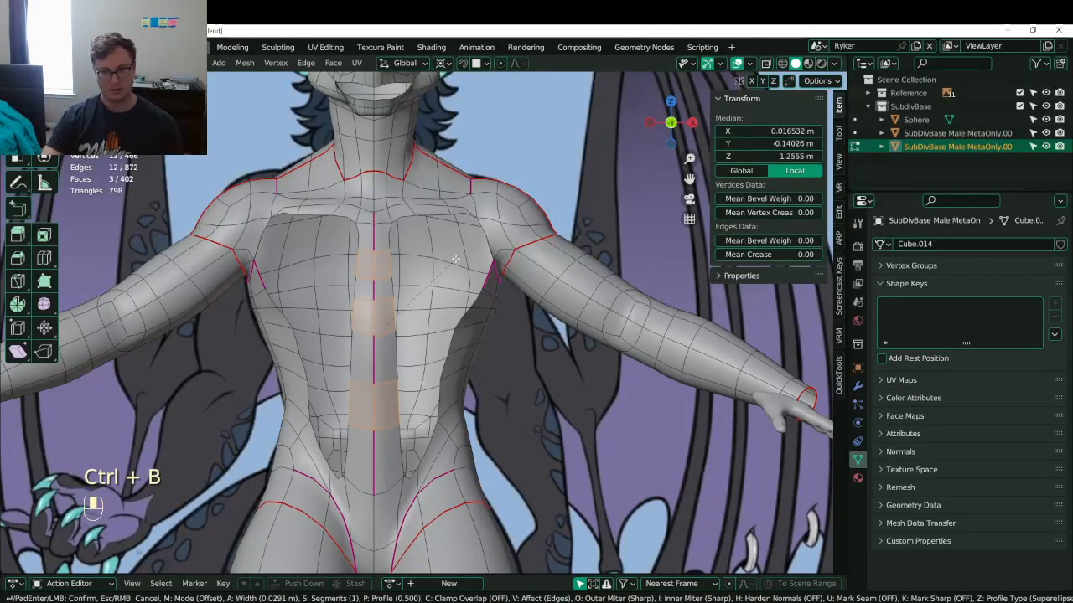
left_click(457, 256)
- Slide the lower-abdomen edge upward along the belly
left_click(386, 433)
left_click(362, 433, "shift")
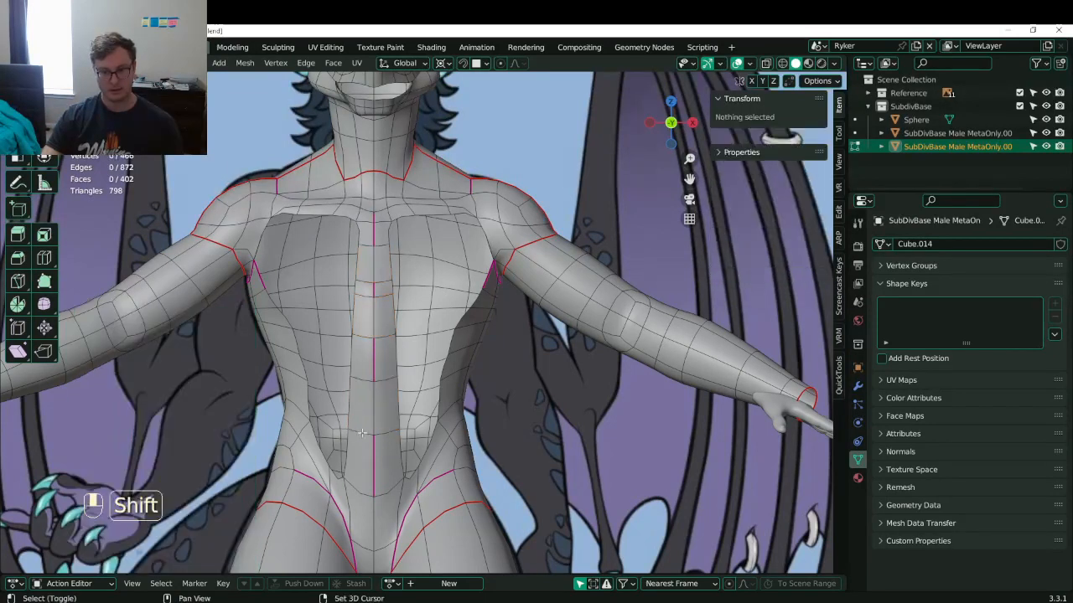
left_click(384, 435)
left_click(363, 434, "shift")
left_click(383, 435)
key("g")
key("g")
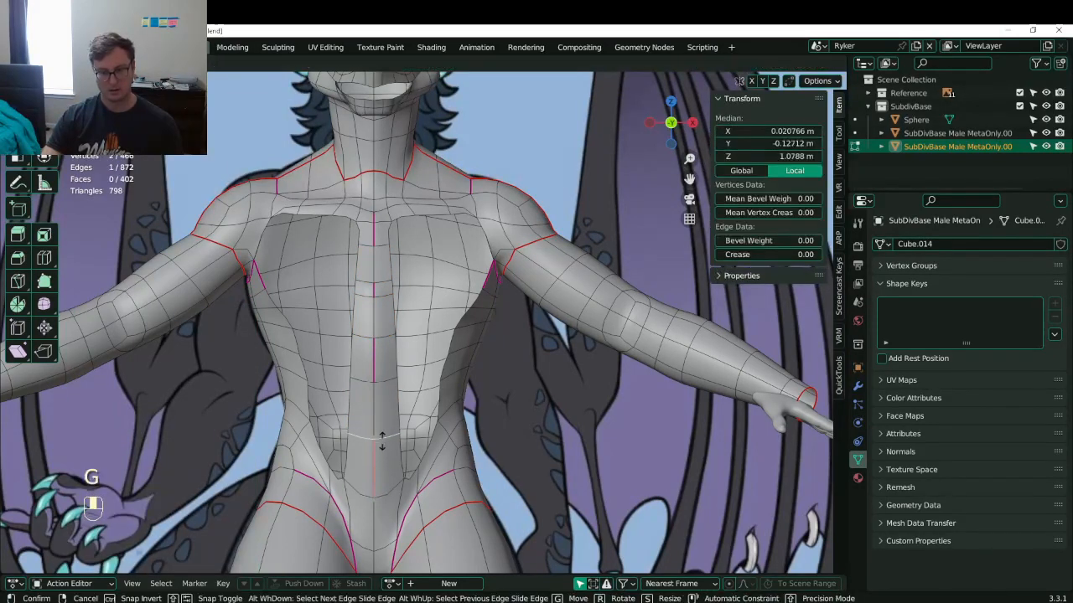
left_click(381, 442)
key("g")
key("g")
left_click(376, 442)
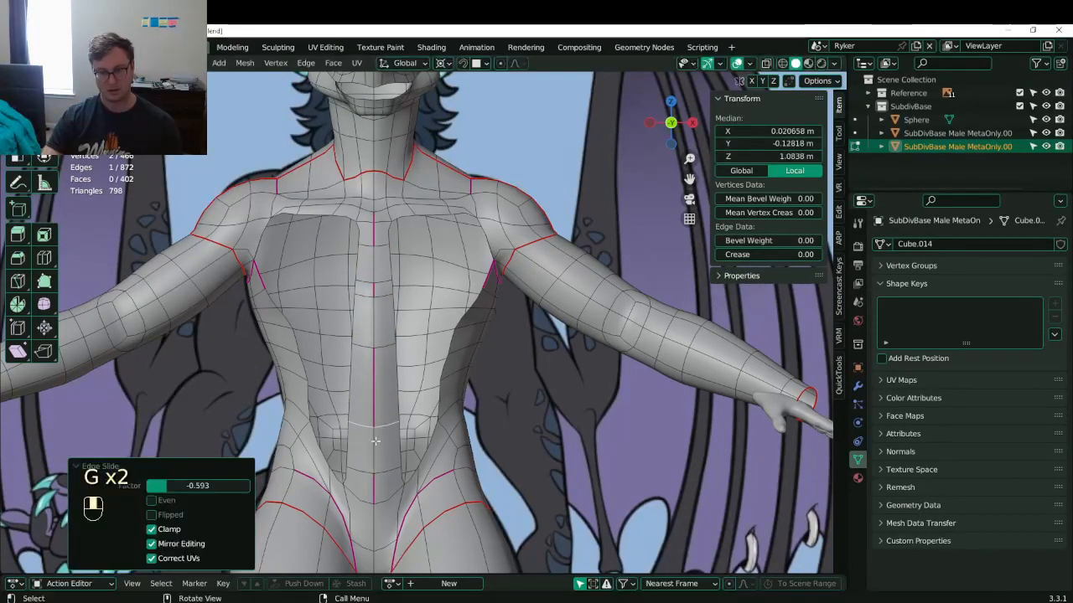
- Set the crease of the centre line from upper chest to lower abdomen to 1.00, and save
left_click(376, 446)
left_click(375, 234)
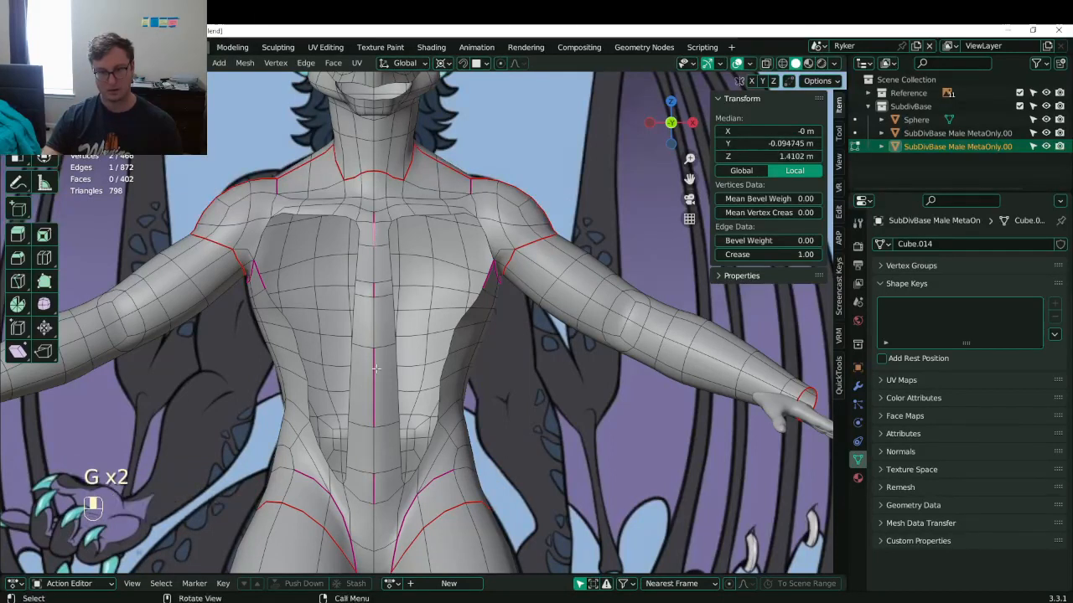
left_click(374, 494, "ctrl")
left_click_drag(729, 256, 802, 256)
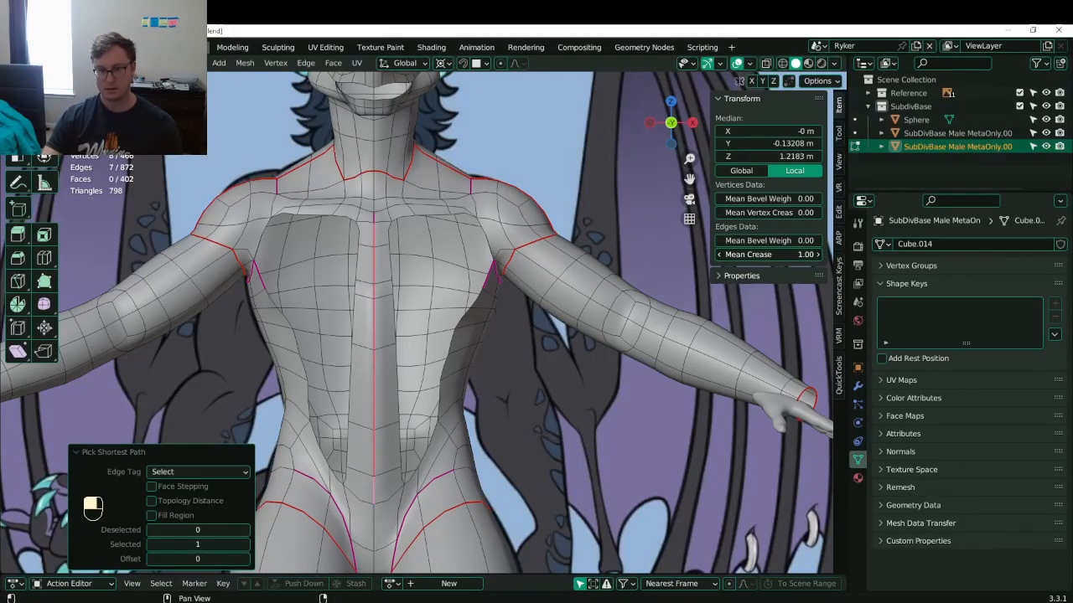
middle_click_drag(415, 356, 423, 356, "shift")
key("ctrl+s")
left_click(400, 334)
scroll(400, 333, "down", 3)
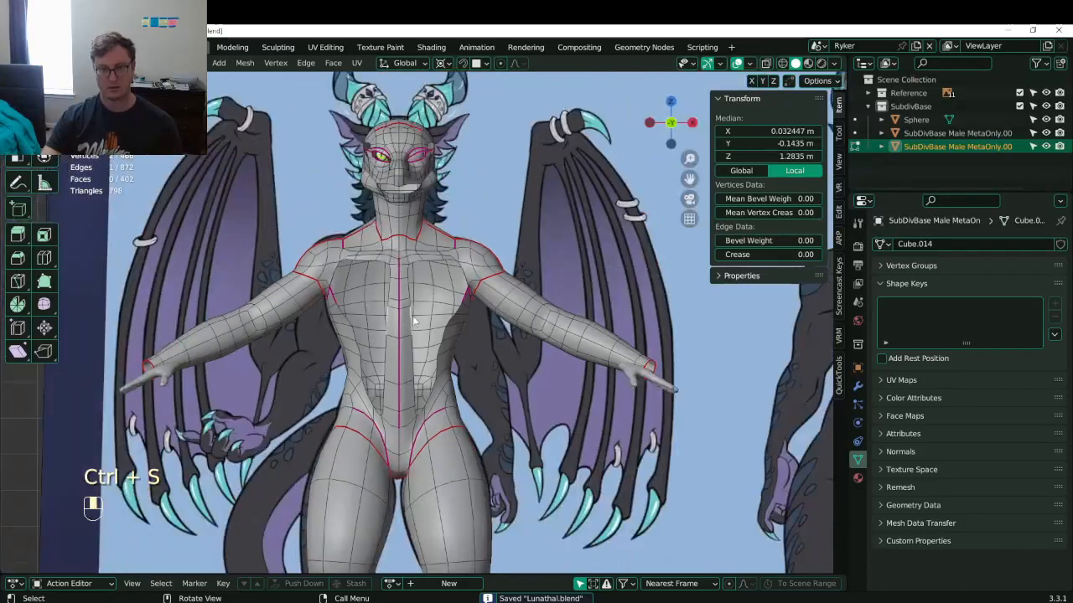
key("ctrl+s")
scroll(419, 320, "up", 2)
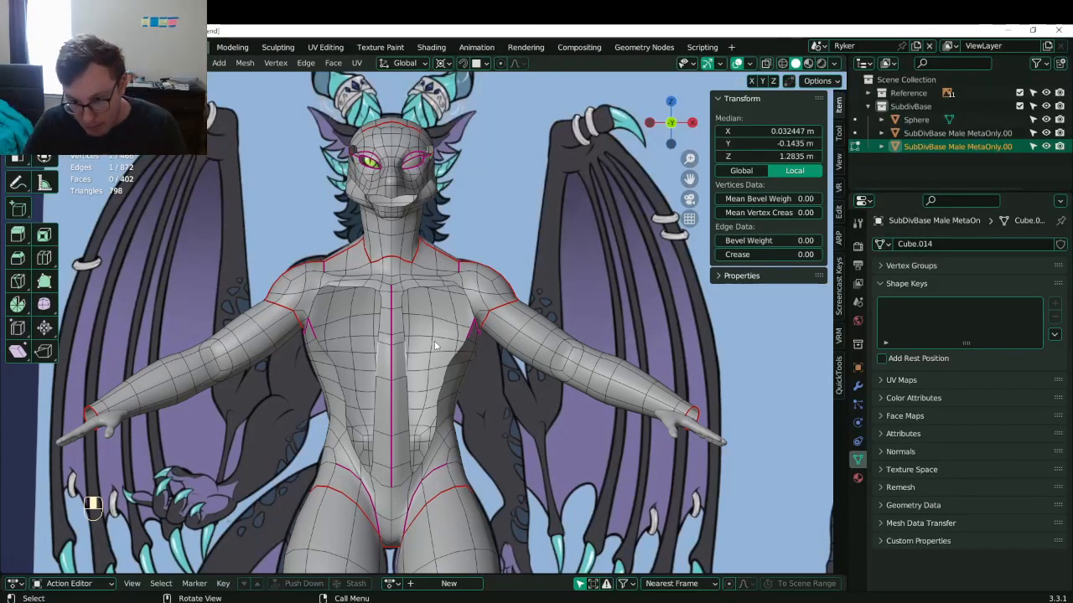
- View the body from the front in wireframe shading
key("KP_1")
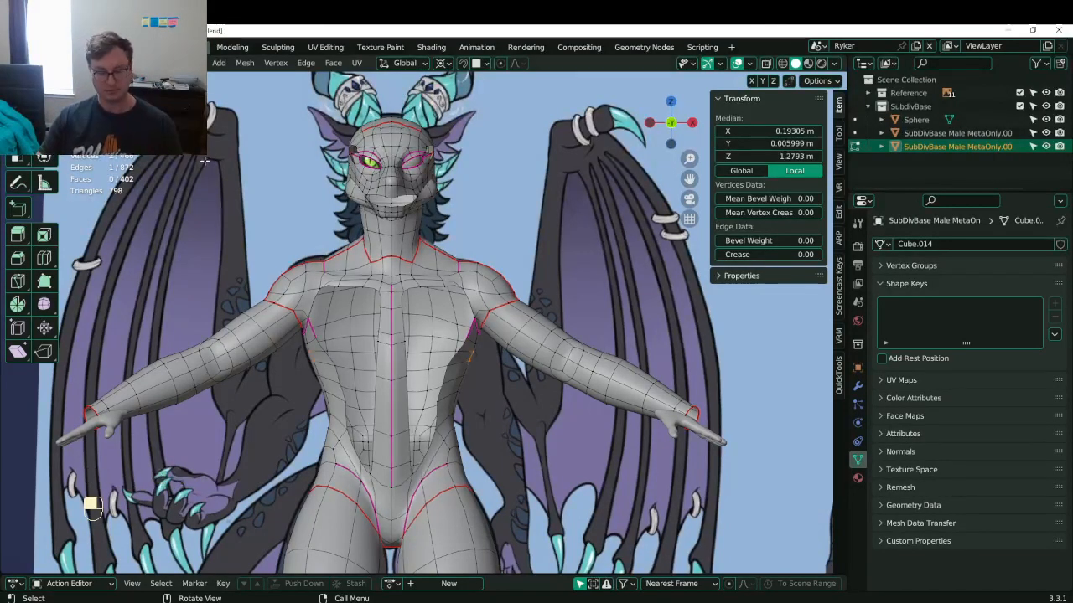
scroll(408, 414, "up", 3)
key("z")
left_click(408, 414)
scroll(474, 398, "up", 5)
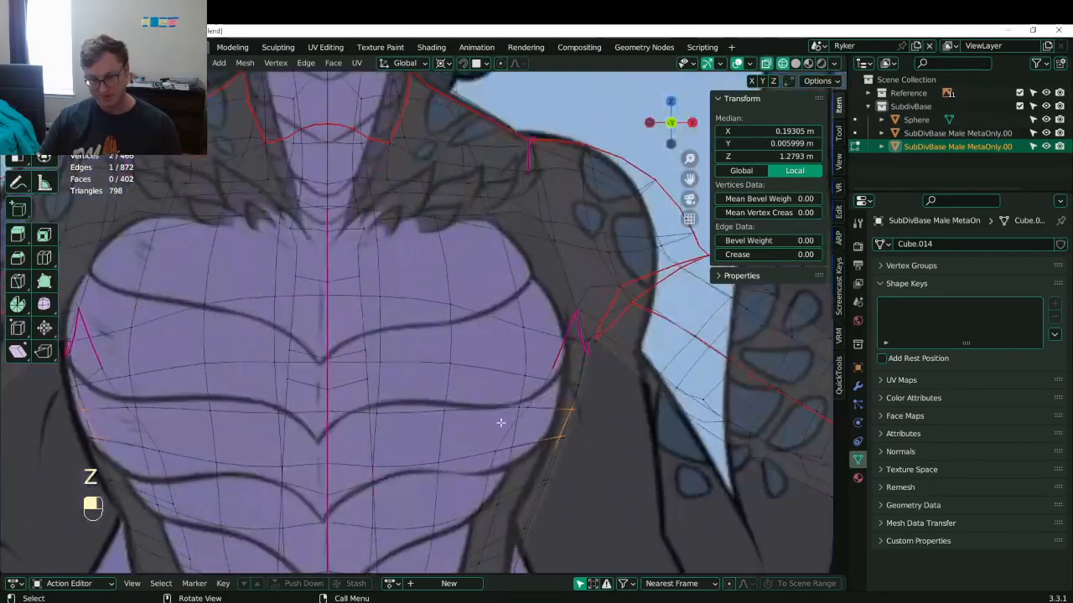
- Move the lower chest-side vertices onto the reference outline
left_click(474, 393)
key("g")
left_click(507, 410)
left_click(514, 359)
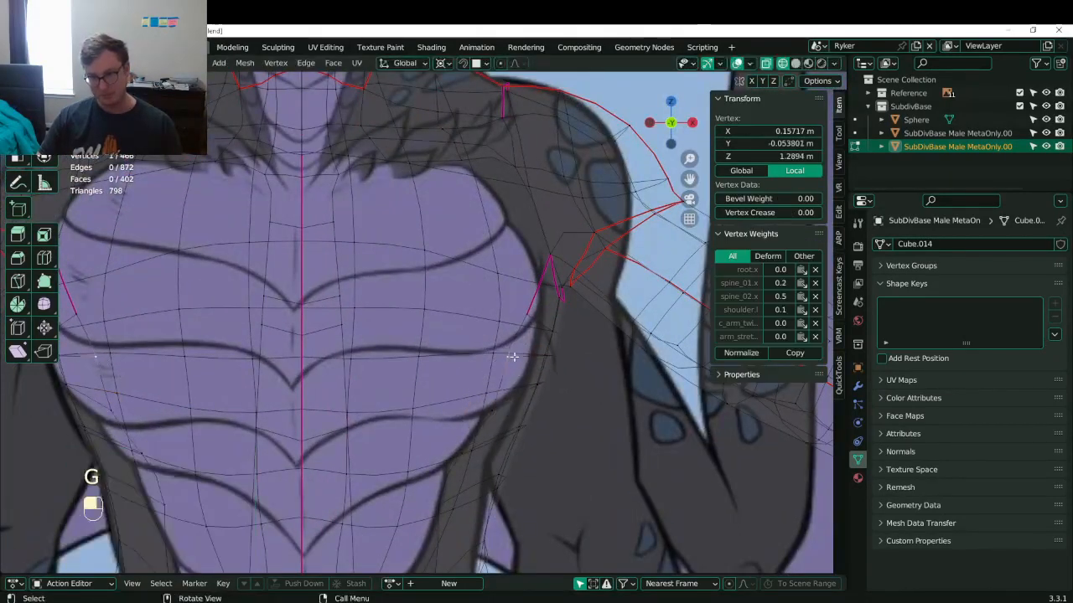
key("g")
left_click(553, 357)
left_click(490, 411)
key("g")
left_click(484, 410)
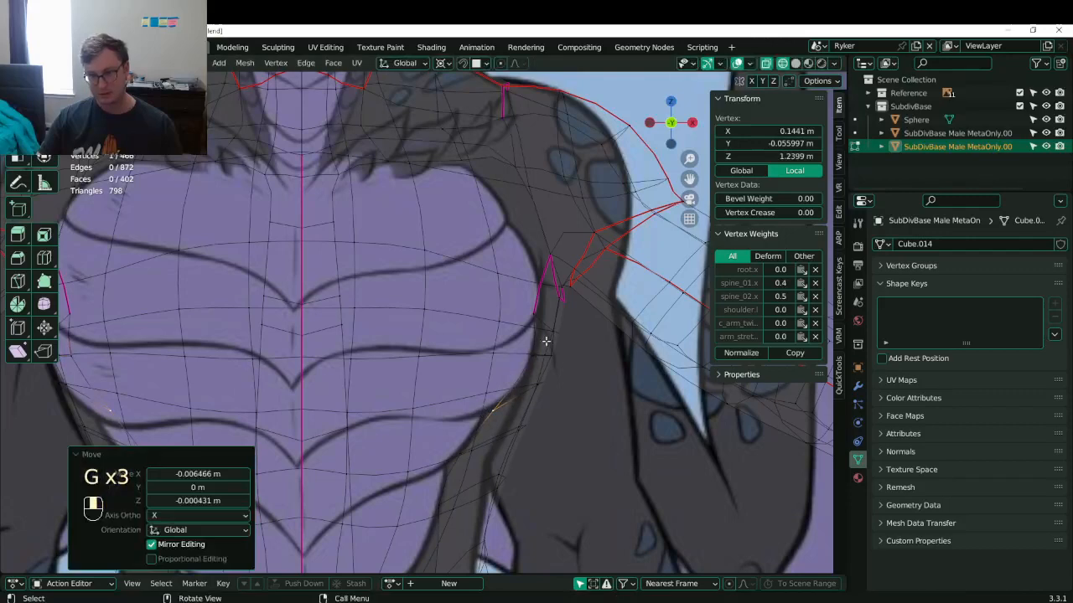
- Pull the mid and upper chest-side vertices in to match the outline
left_click(535, 316)
key("g")
left_click(546, 322)
left_click(546, 254)
key("g")
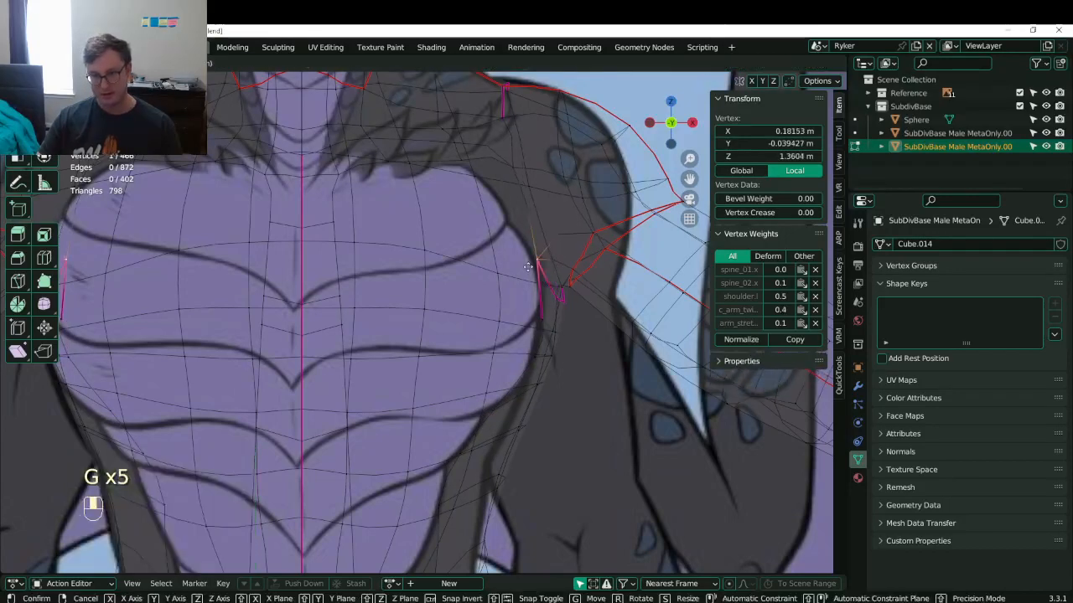
left_click(527, 262)
- Adjust the shoulder, collarbone and neck-base vertices, check in solid shading, and save
middle_click_drag(519, 193, 528, 265, "shift")
left_click(520, 253)
key("g")
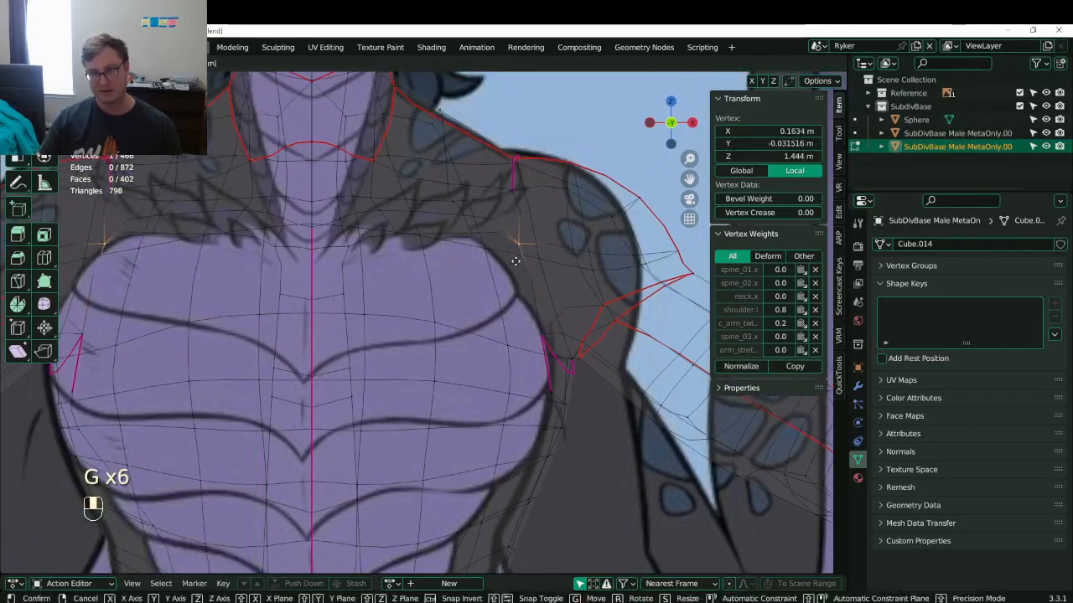
left_click(514, 244)
left_click(464, 240)
key("g")
left_click(468, 230)
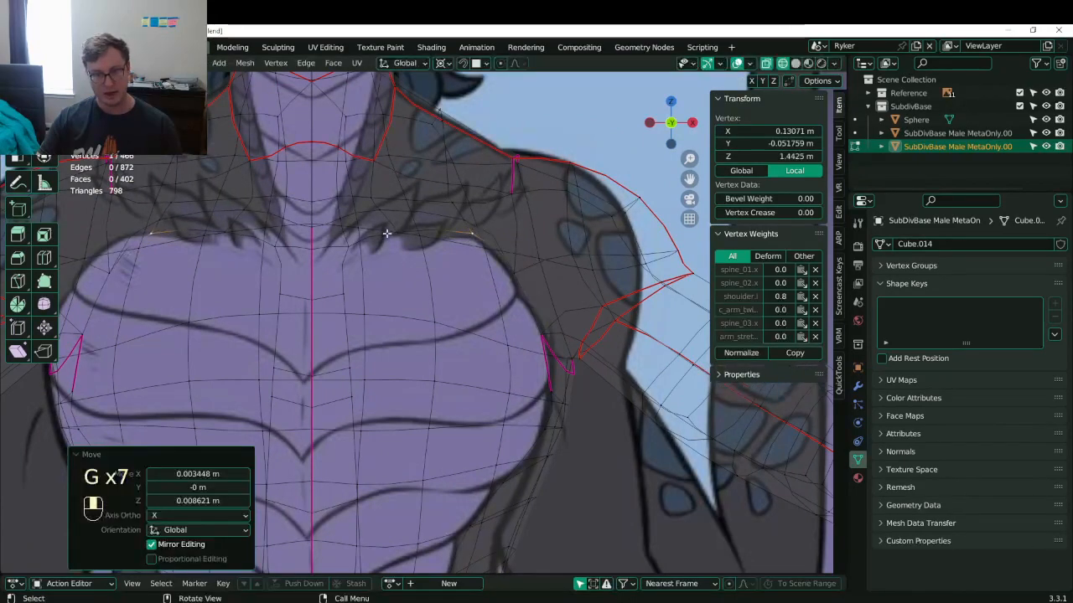
middle_click_drag(347, 289, 387, 280, "shift")
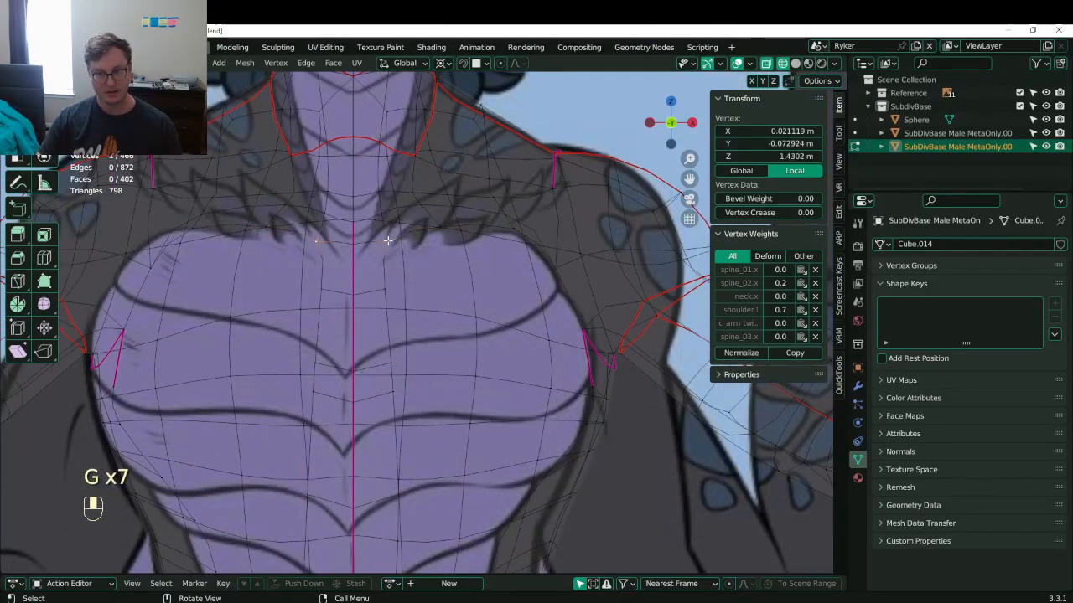
key("g")
left_click(409, 219)
scroll(444, 248, "down", 5)
key("z")
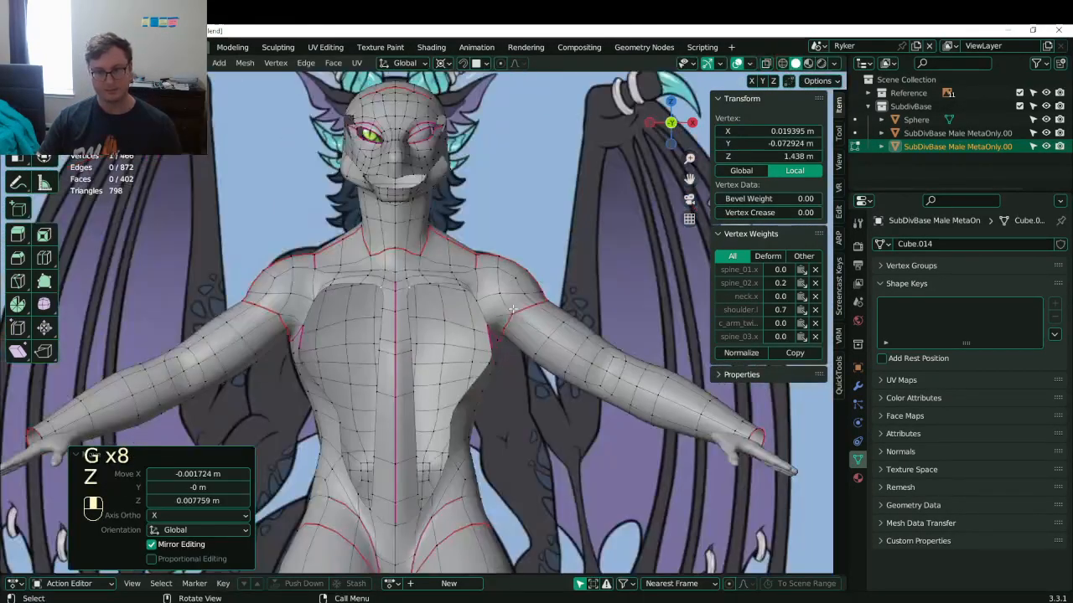
middle_click_drag(411, 357, 441, 325, "shift")
key("ctrl+s")
- In wireframe, move the waist vertices to follow the reference waistline
middle_click_drag(493, 396, 477, 334, "shift")
key("z")
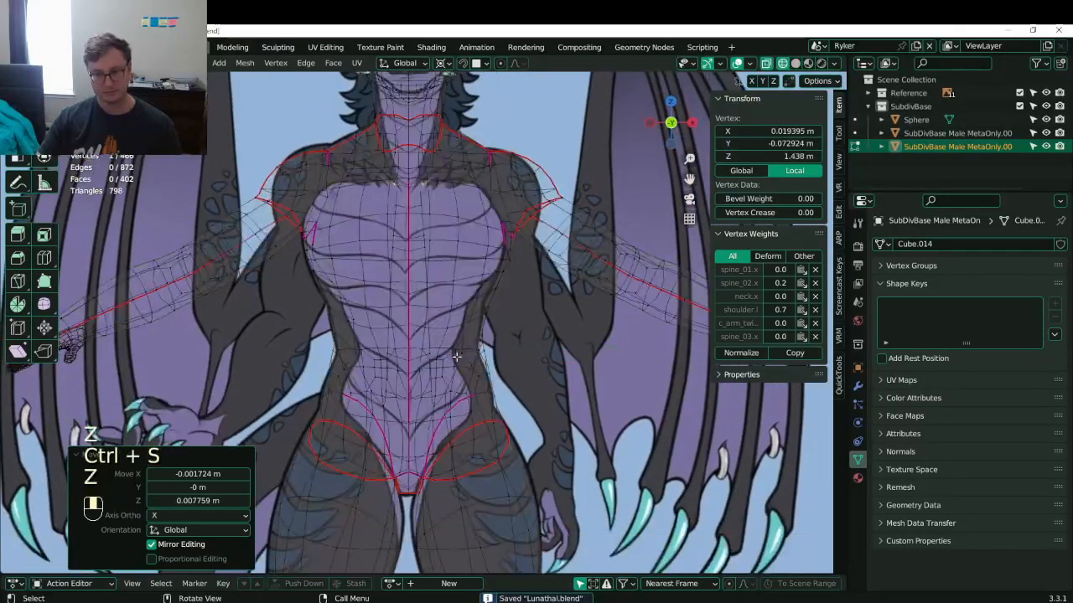
scroll(499, 400, "up", 3)
left_click(491, 373)
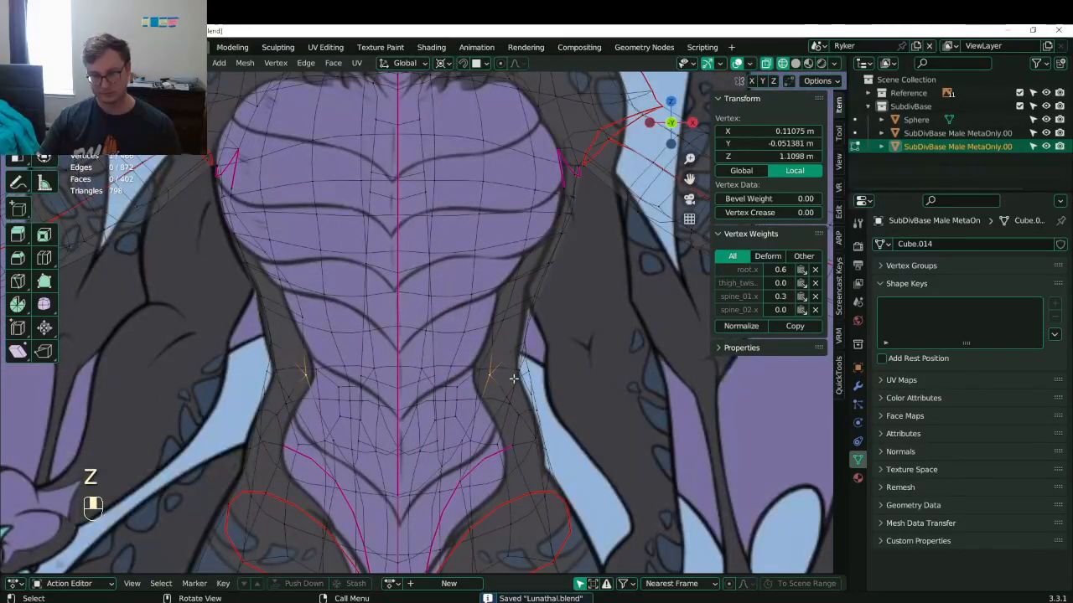
key("g")
left_click(495, 304)
key("g")
left_click(504, 298)
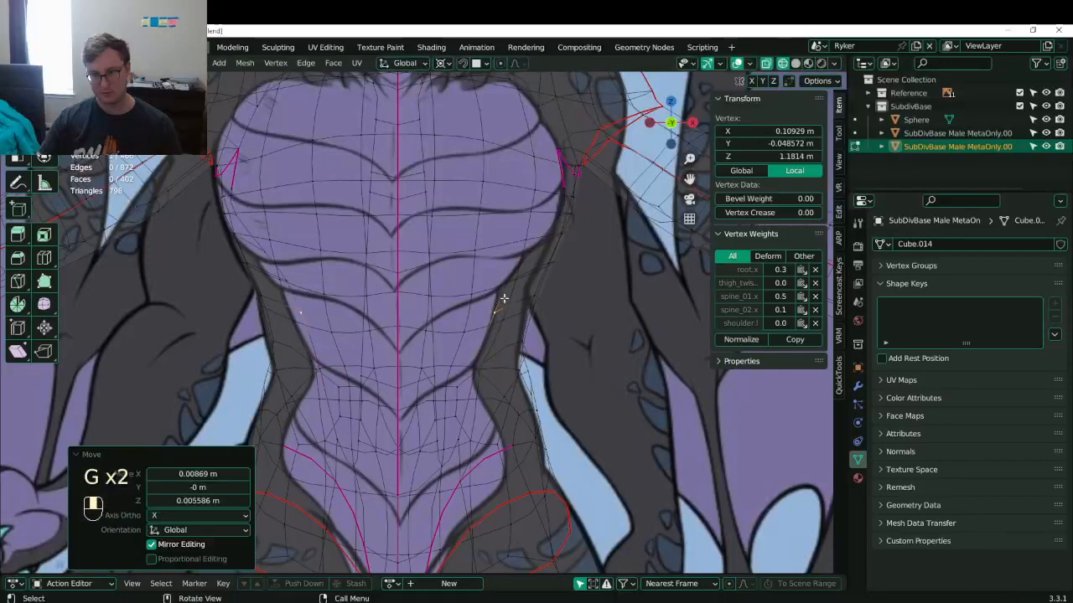
left_click(501, 284)
key("g")
left_click(498, 289)
- Move the hip vertices inward and up to match the hip outline
middle_click_drag(517, 390, 518, 215, "shift")
scroll(537, 243, "up", 2)
key("z")
key("z")
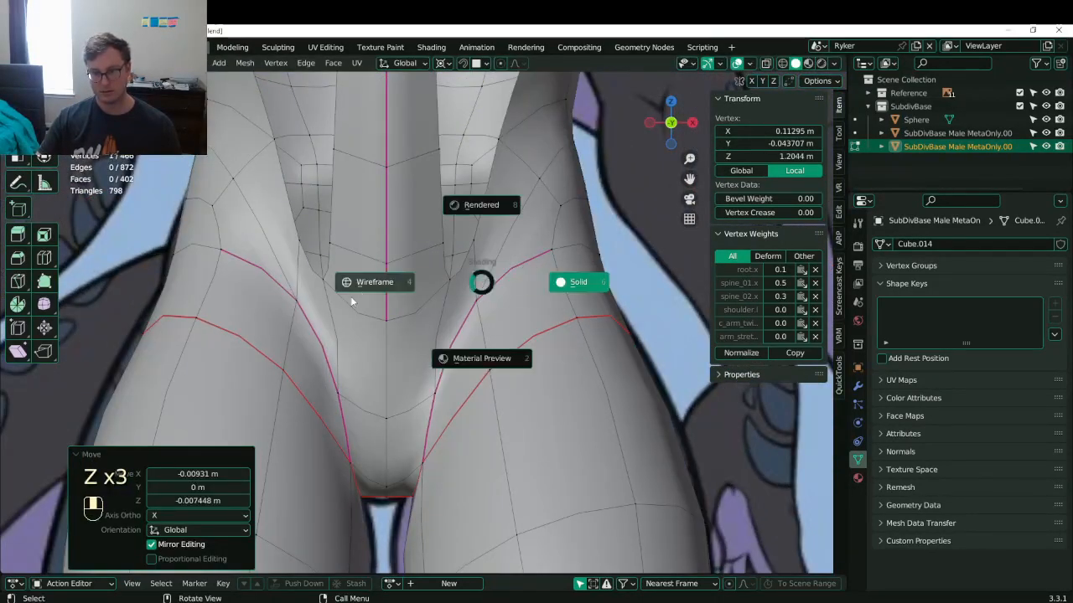
left_click(353, 300)
left_click(482, 309)
left_click(476, 315)
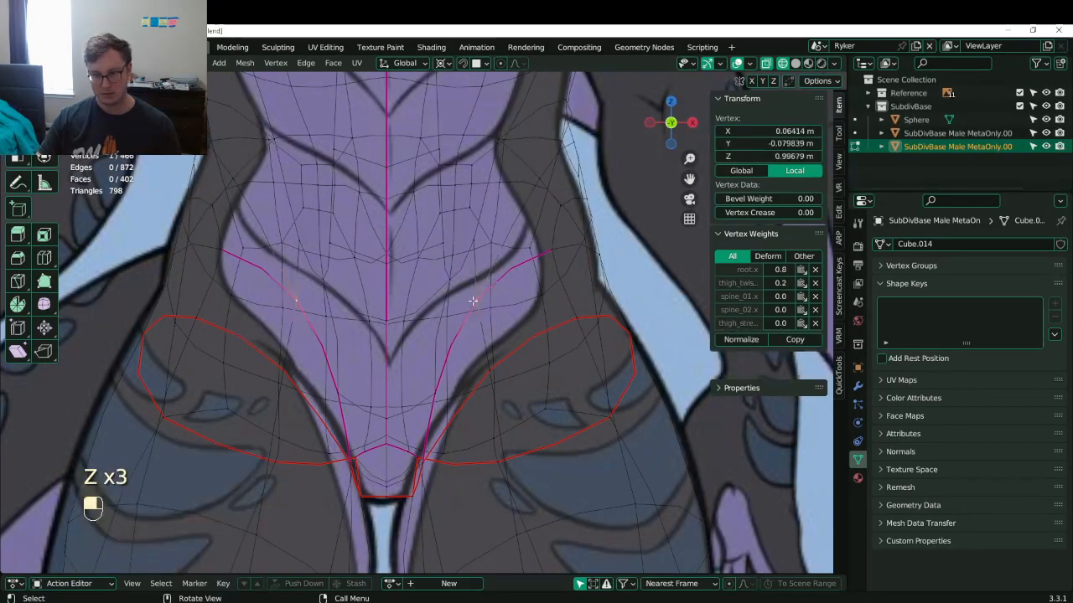
key("g")
left_click(489, 402)
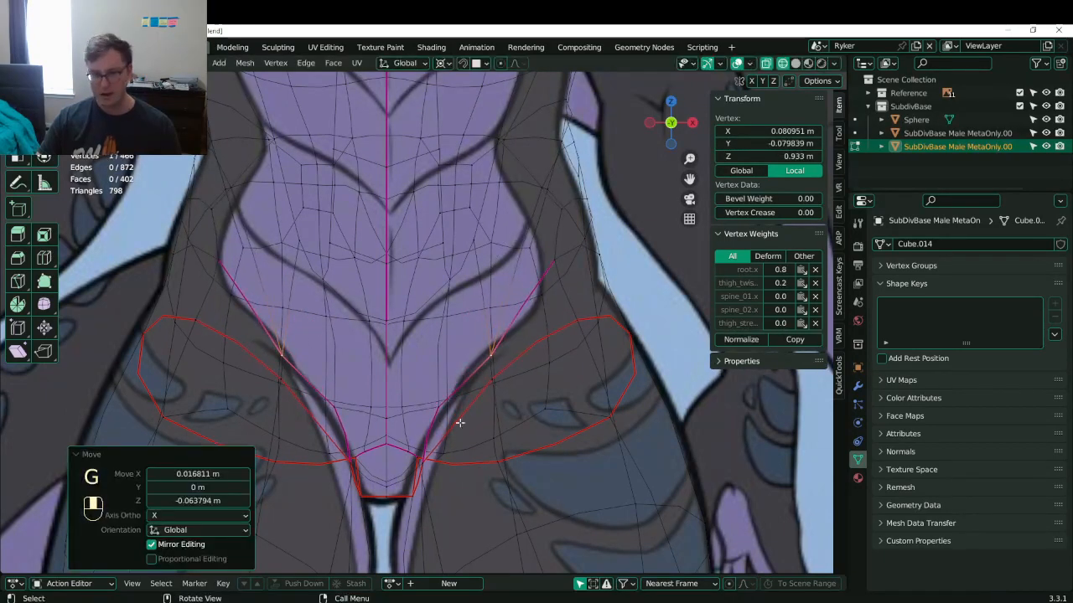
key("g")
left_click(456, 416)
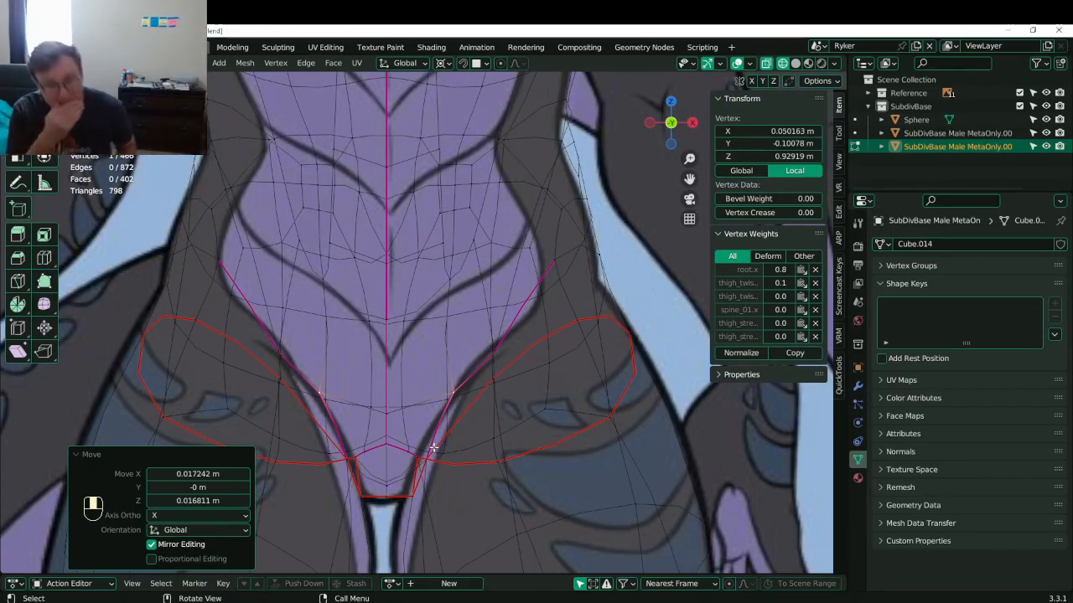
- Set the crease of the centre edge between the legs to 1.00 and save
scroll(450, 328, "down", 1)
left_click_drag(449, 326, 443, 328)
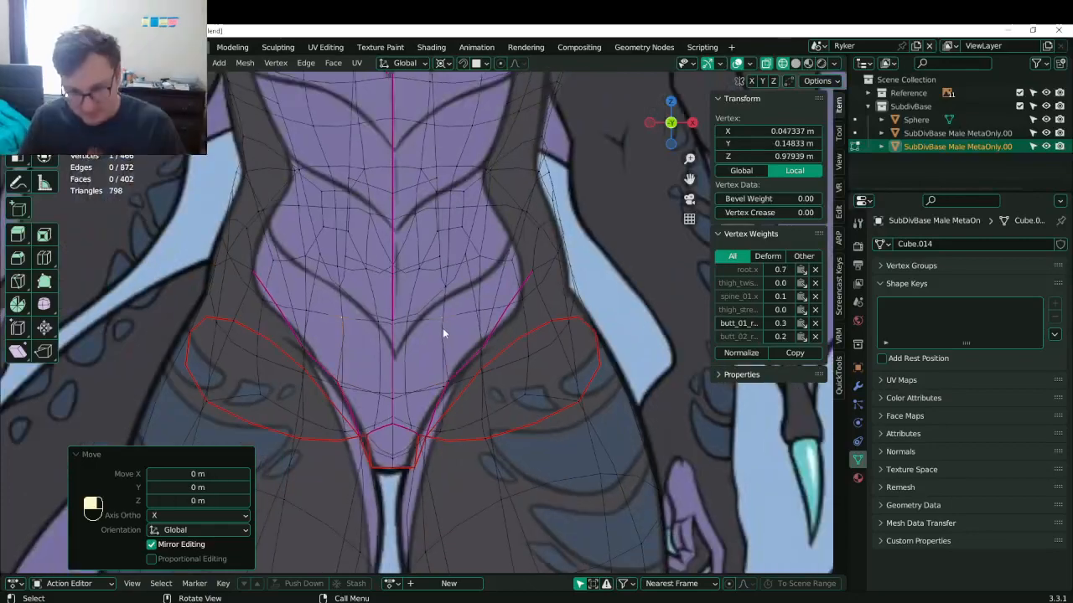
mouse_move(442, 327)
middle_mouse_down()
mouse_move(371, 389)
mouse_move(401, 329)
mouse_move(388, 345)
mouse_move(348, 350)
mouse_move(395, 360)
middle_mouse_up()
key("z")
left_click(398, 326)
left_click(395, 361, "shift")
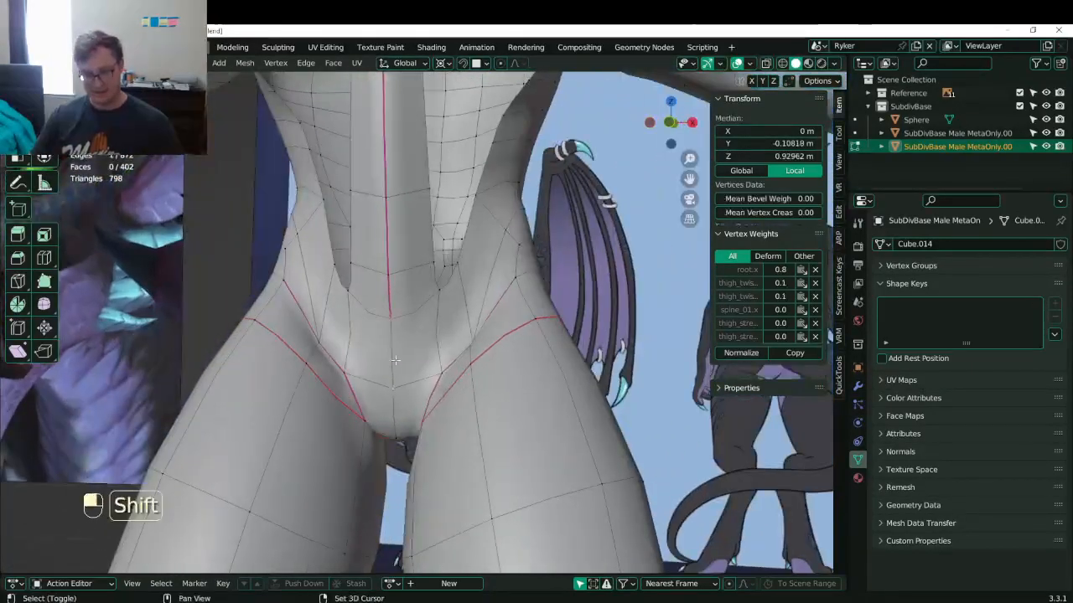
left_click_drag(761, 254, 821, 255)
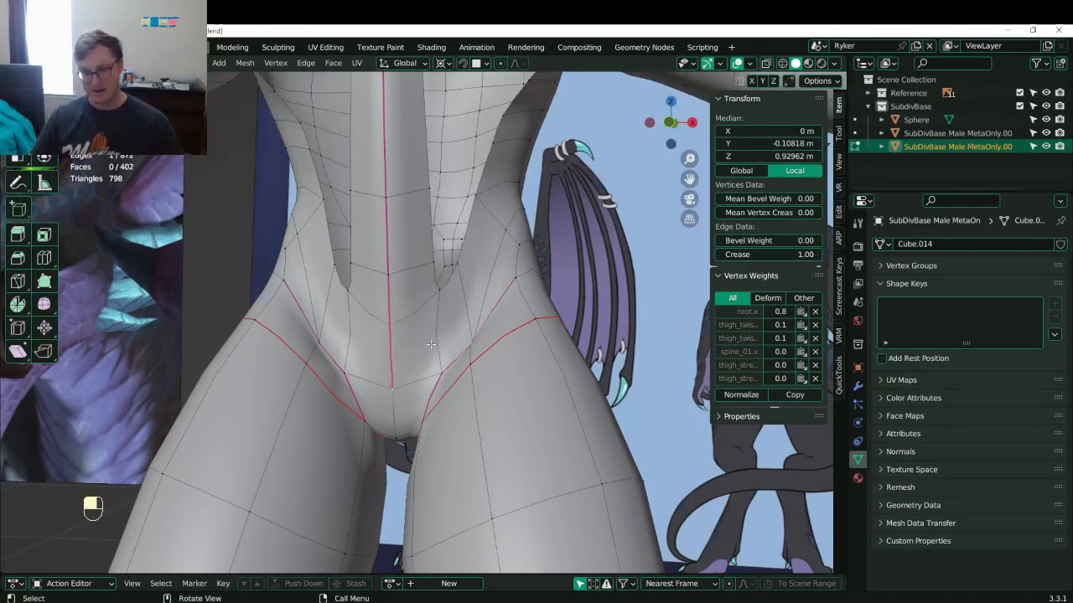
middle_click_drag(430, 344, 377, 343)
middle_click_drag(377, 343, 374, 419, "shift")
key("ctrl+s")
- Orbit around the body to review the mesh from above
middle_click_drag(421, 315, 428, 353, "shift")
middle_click_drag(427, 354, 500, 339)
left_click(456, 328)
middle_click_drag(508, 287, 379, 333)
scroll(458, 311, "down", 5)
scroll(379, 333, "up", 4)
middle_click_drag(388, 254, 421, 329, "shift")
- Edge-slide the loop along the torso side twice, then check the chest from the front
left_click(420, 329)
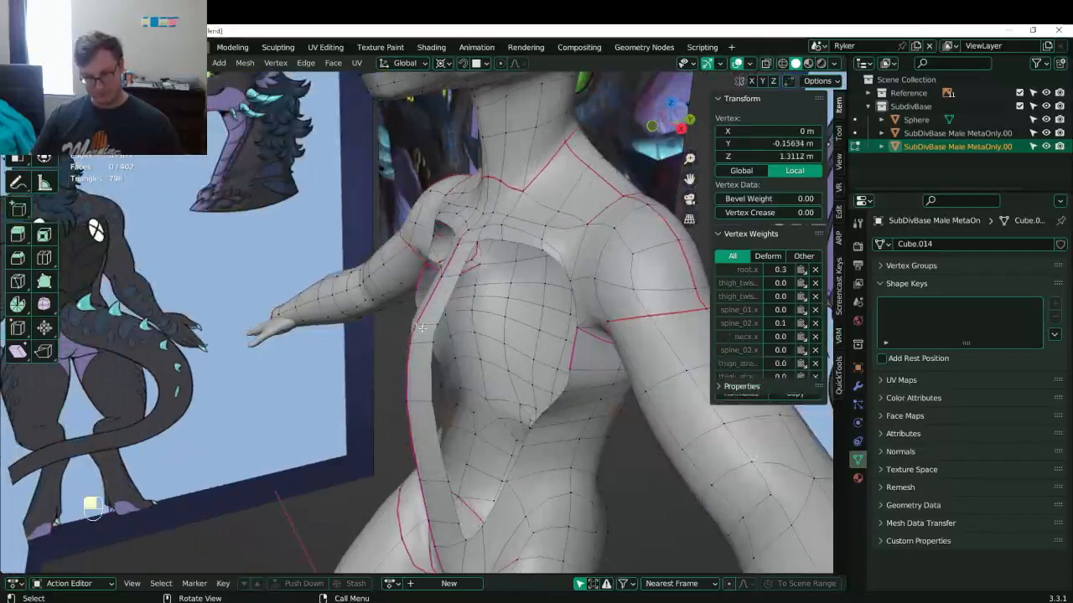
left_click(429, 328, "alt+shift")
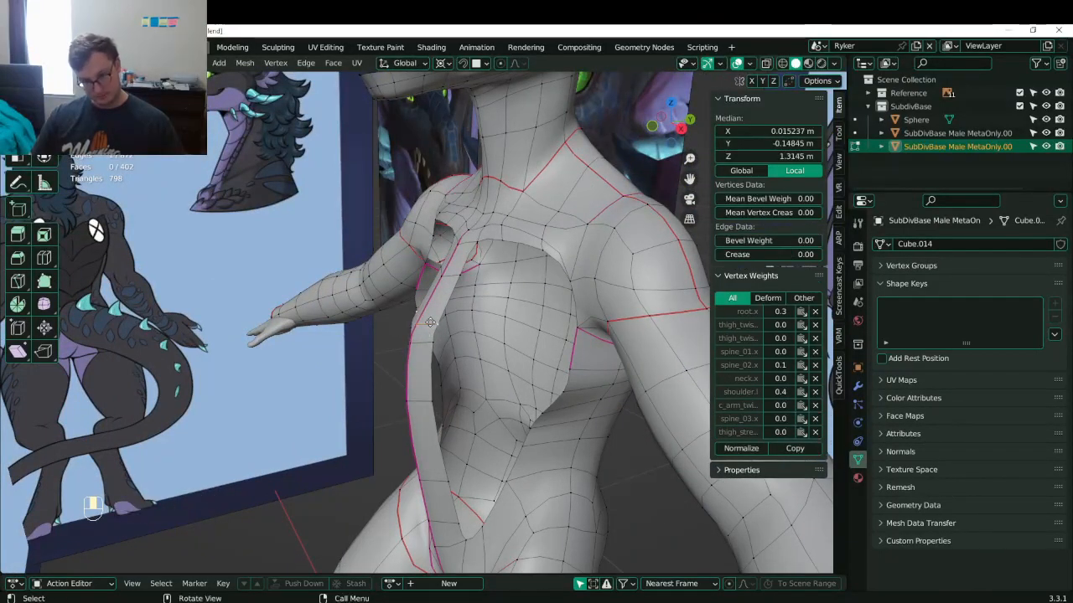
key("g")
key("g")
left_click(435, 328)
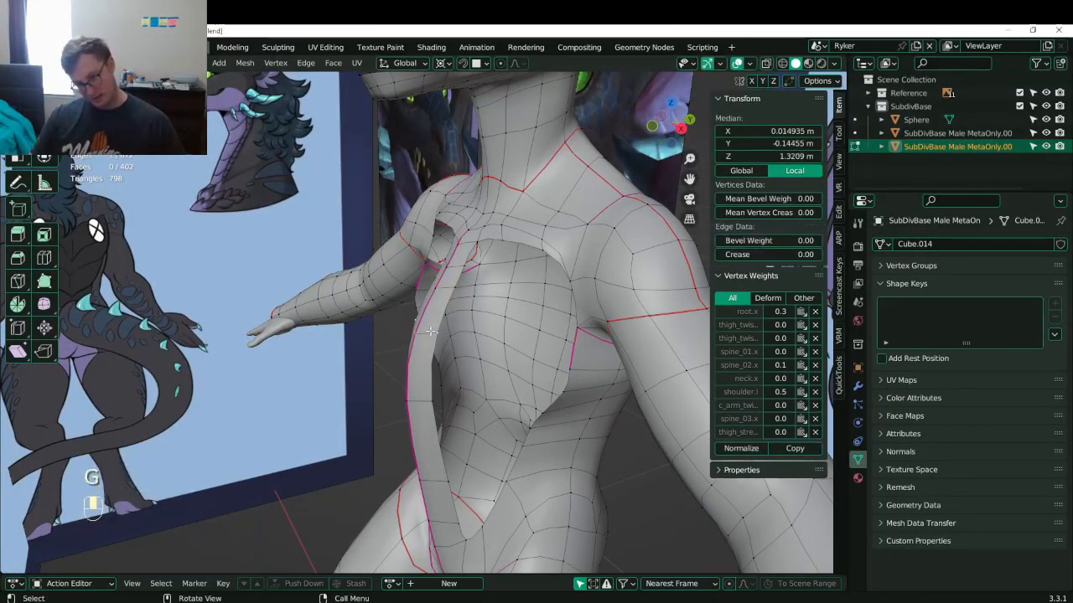
key("g")
key("g")
left_click(432, 311)
middle_click_drag(433, 312, 513, 284)
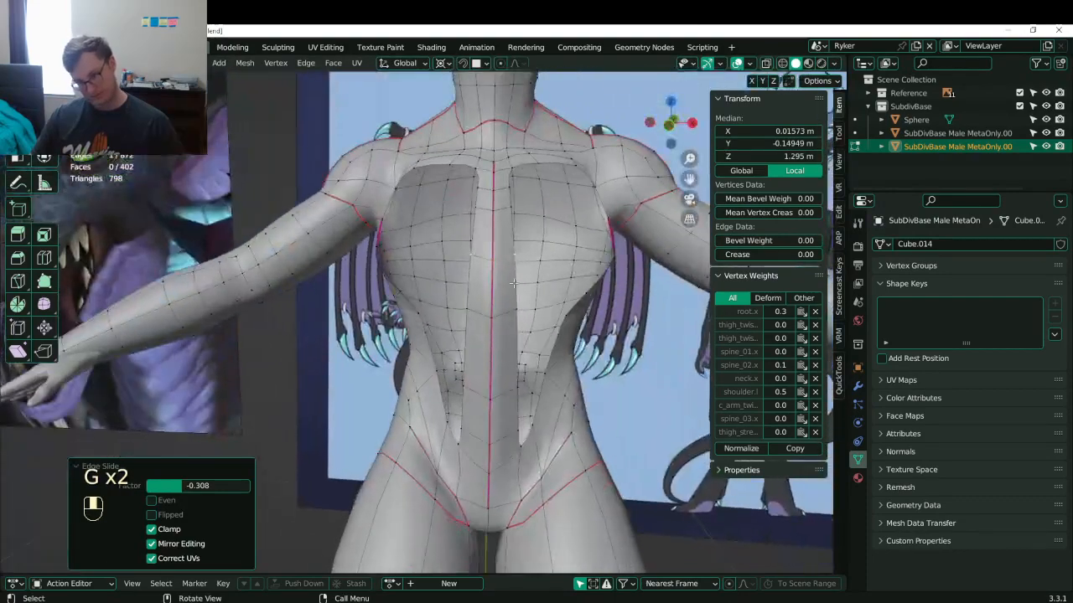
key("KP_1")
middle_click_drag(408, 225, 379, 256, "shift")
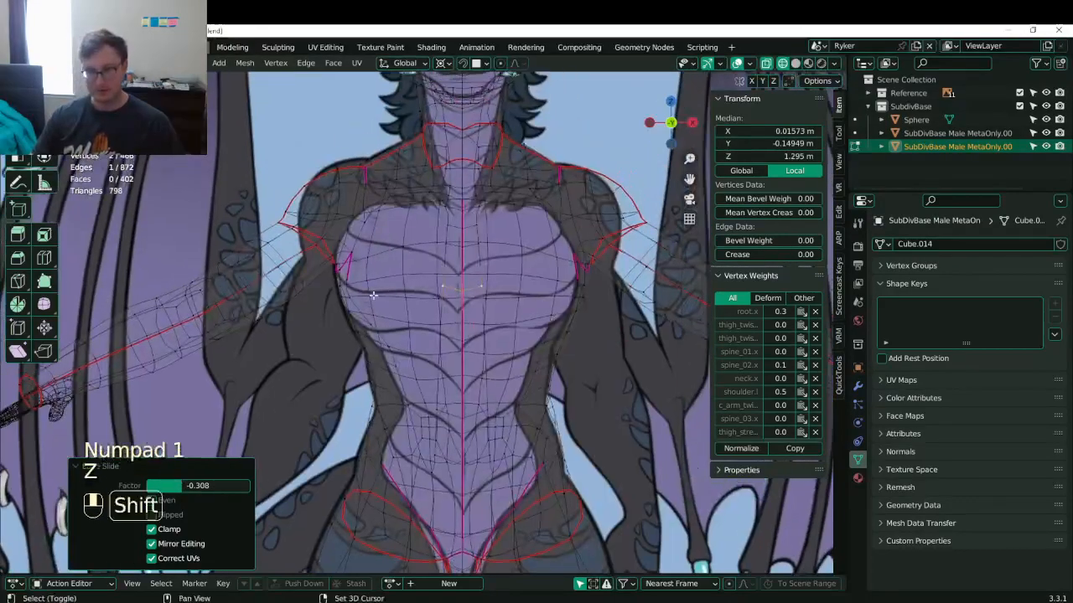
- Dissolve the two centre-line chest edges
scroll(380, 256, "up", 3)
scroll(413, 267, "down", 1)
middle_click_drag(466, 177, 421, 273, "shift")
left_click(429, 260)
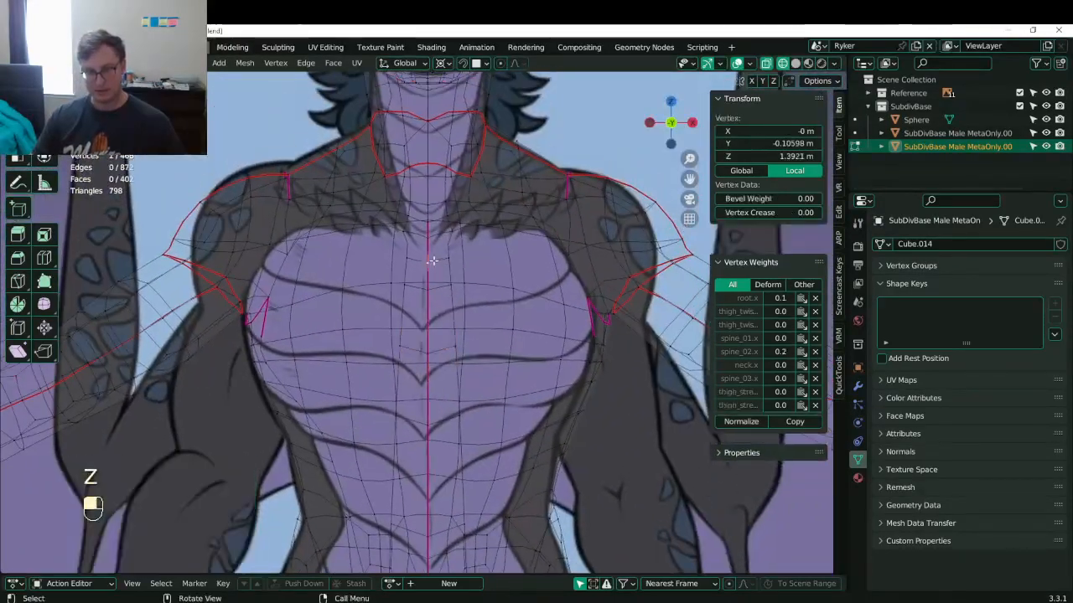
left_click(439, 259, "alt+shift")
key("x")
left_click(475, 344)
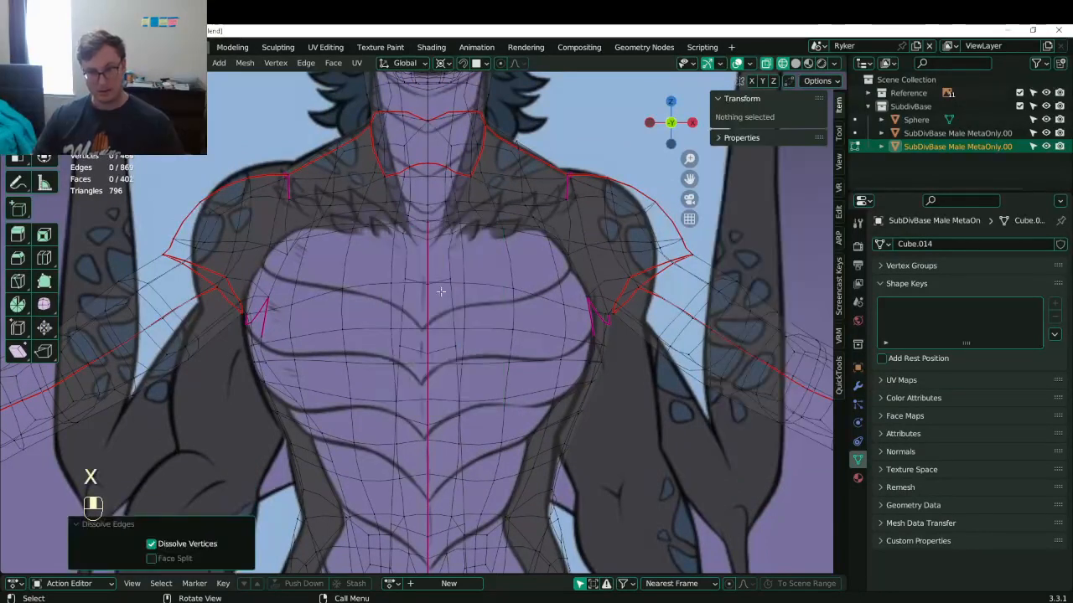
- Slide the centre-line chest vertices downward along their edges
key("g")
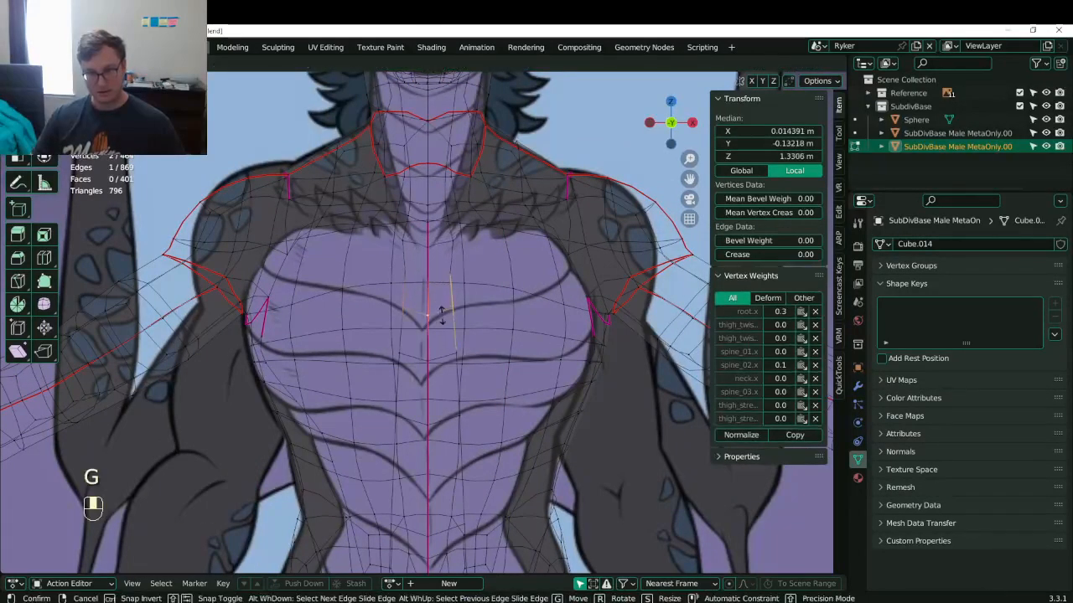
left_click(442, 318)
left_click(430, 318)
key("g")
left_click(436, 329)
left_click(459, 310)
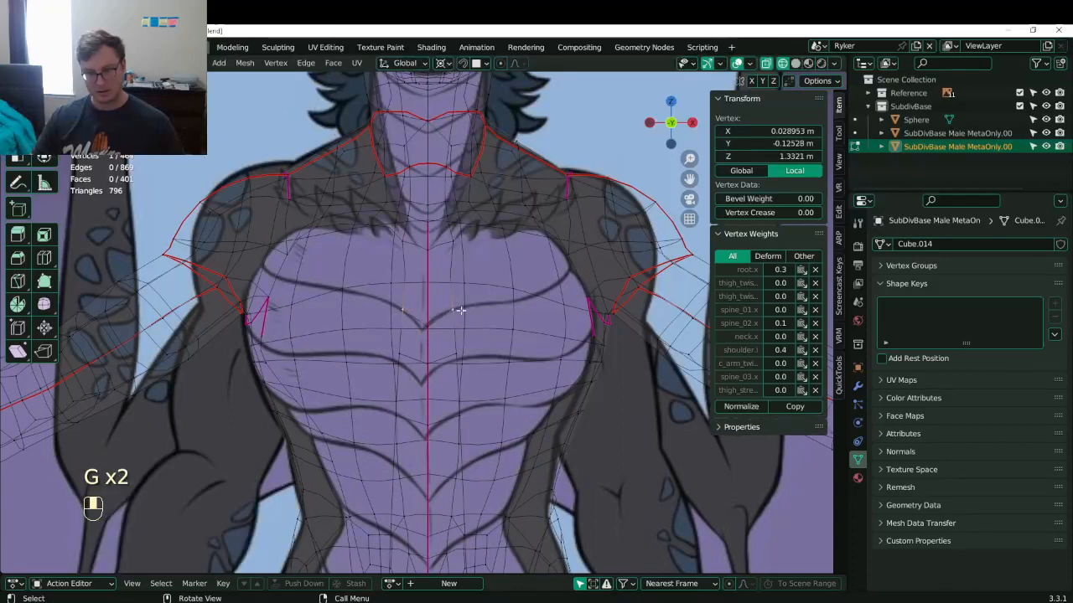
middle_click_drag(459, 310, 457, 288, "shift")
- Slide the short edge below the chest centre and shift the nearby chest vertices inward
left_click(437, 332, "alt+shift")
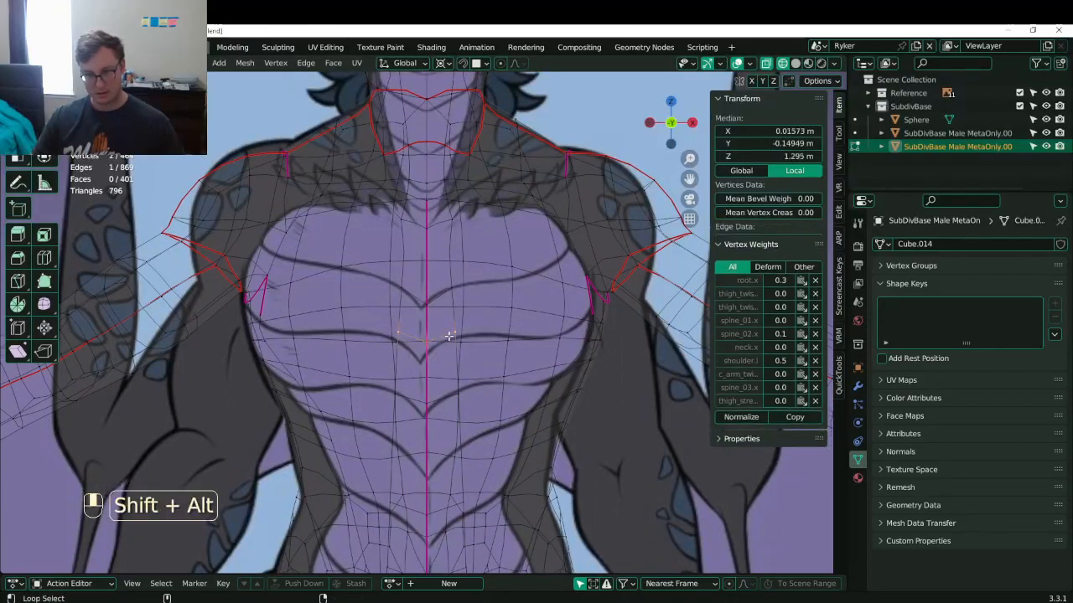
key("g")
left_click(445, 350)
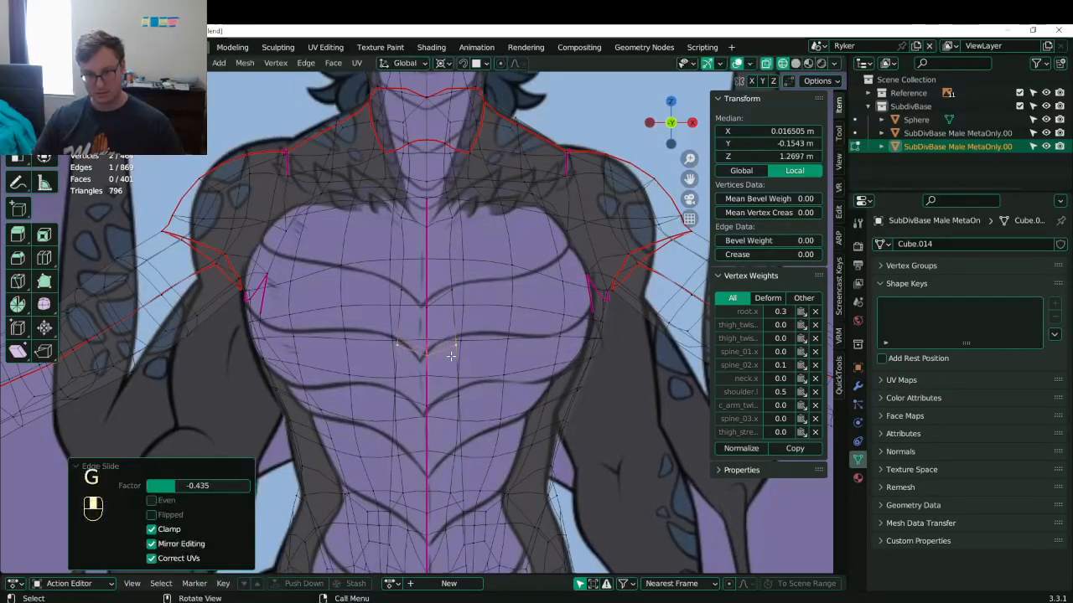
left_click(441, 340)
key("g")
left_click(442, 341)
left_click(450, 288)
key("g")
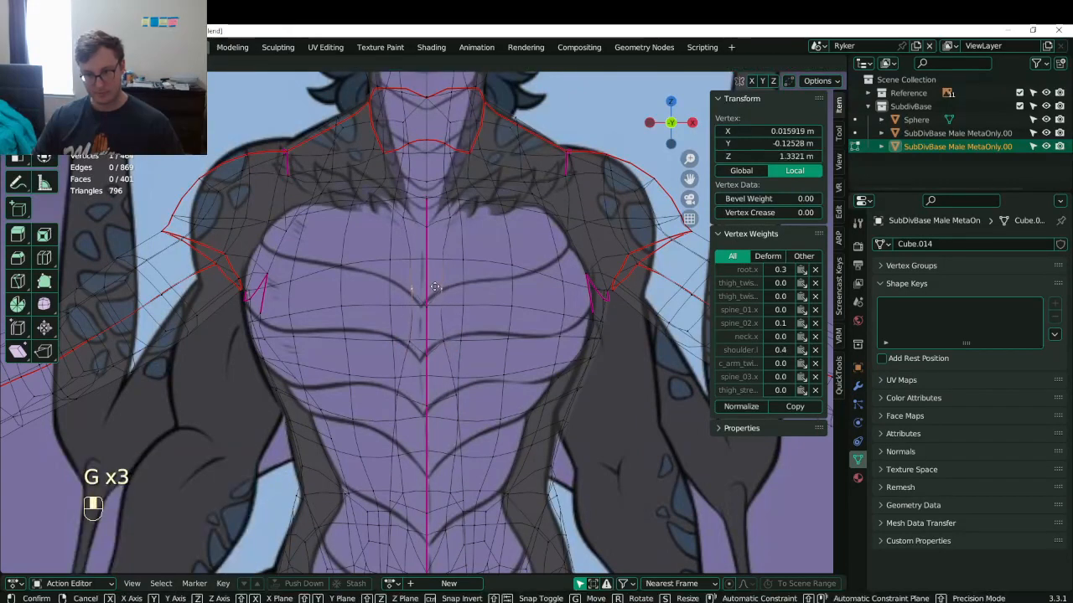
left_click(435, 288)
- Reposition the centre-line belly vertex, redoing the first attempt
middle_click_drag(440, 378, 436, 315, "shift")
left_click(429, 342)
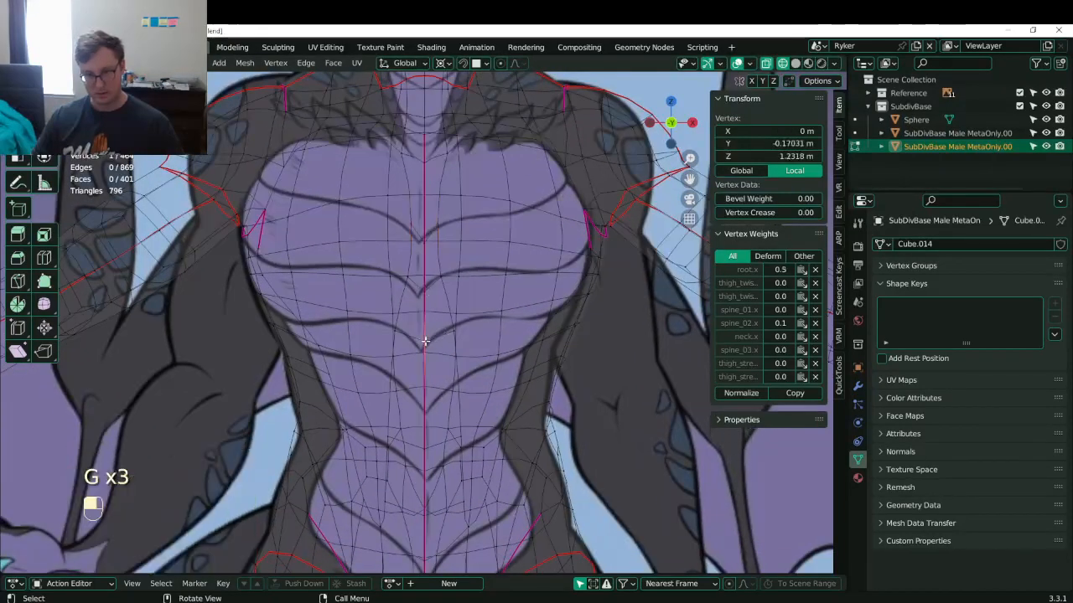
key("g")
left_click(430, 344)
key("ctrl+z")
key("g")
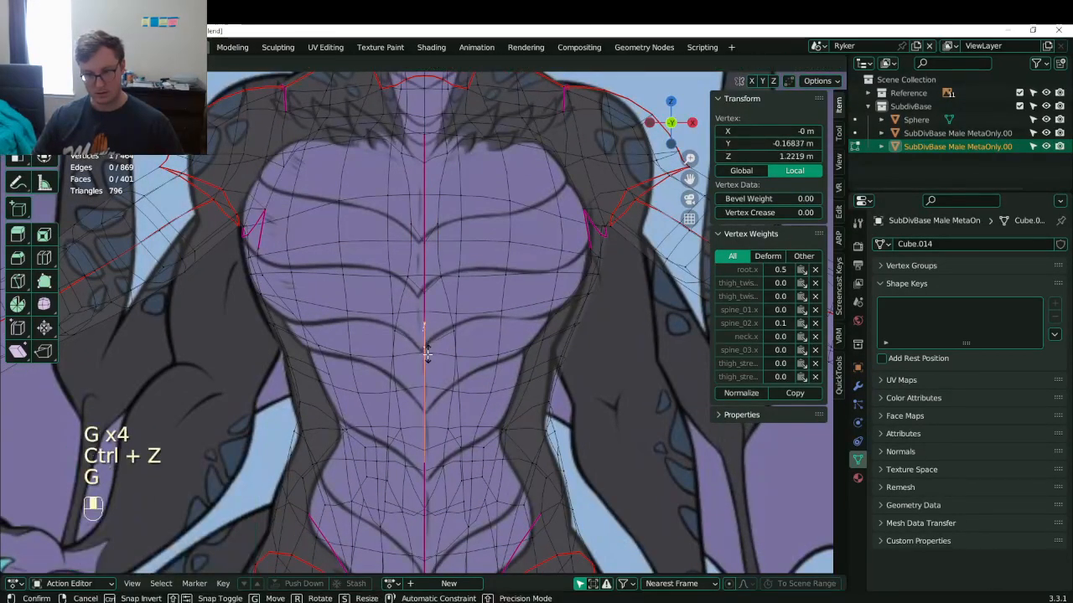
left_click(428, 344)
- Slide a neighbouring belly vertex, then nudge it up and left
left_click(432, 340)
key("g")
left_click(431, 341)
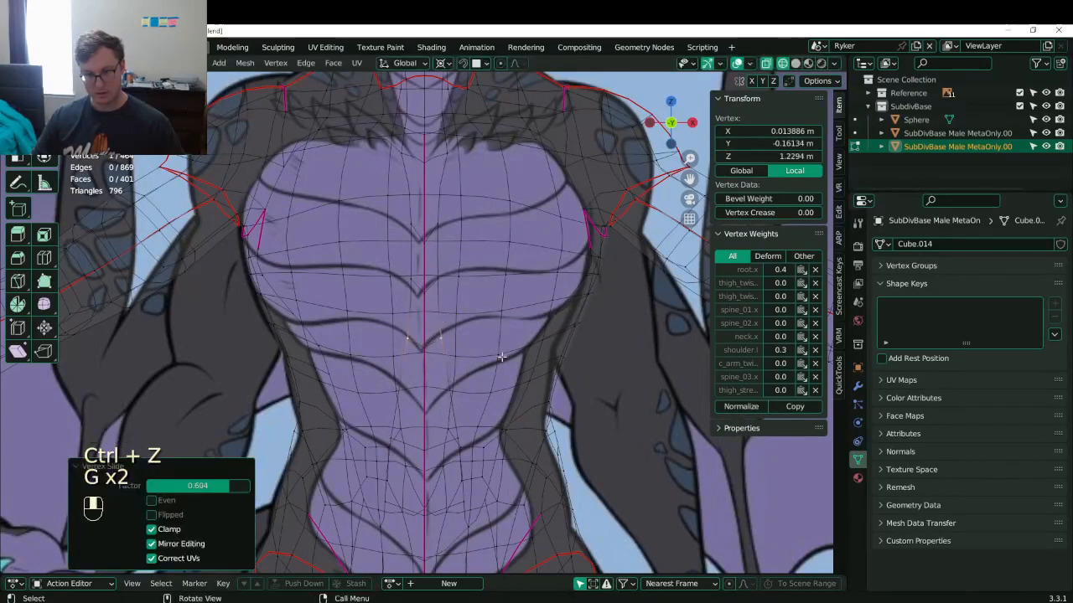
key("g")
left_click(428, 335)
- Compare the torso with the reference in front view and add an edge loop across the abdomen
middle_click_drag(450, 425, 450, 346, "shift")
scroll(450, 346, "up", 3)
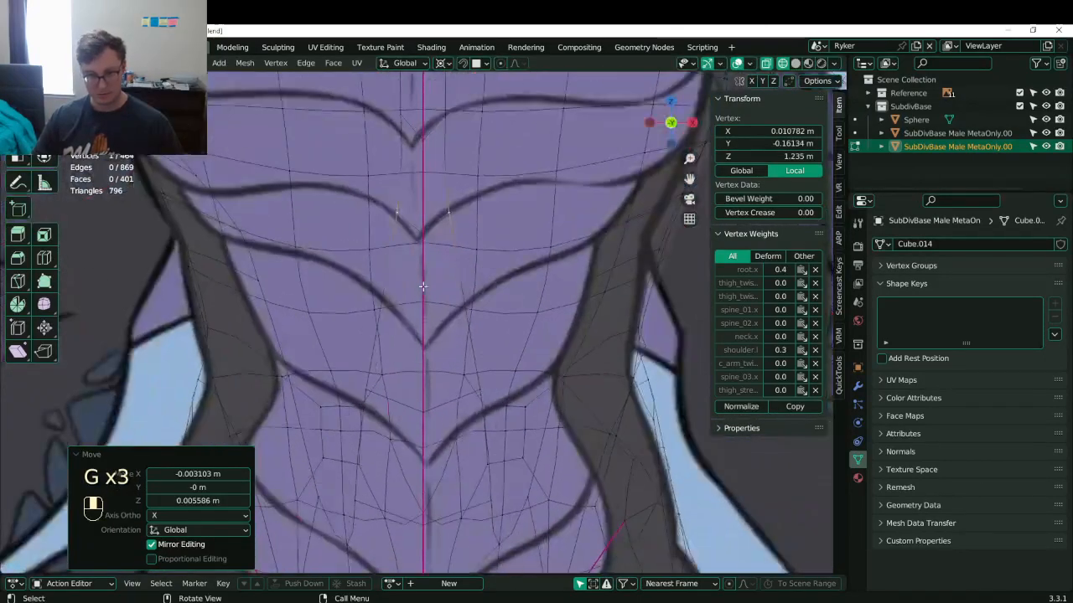
scroll(423, 286, "down", 6)
middle_click_drag(423, 287, 409, 321)
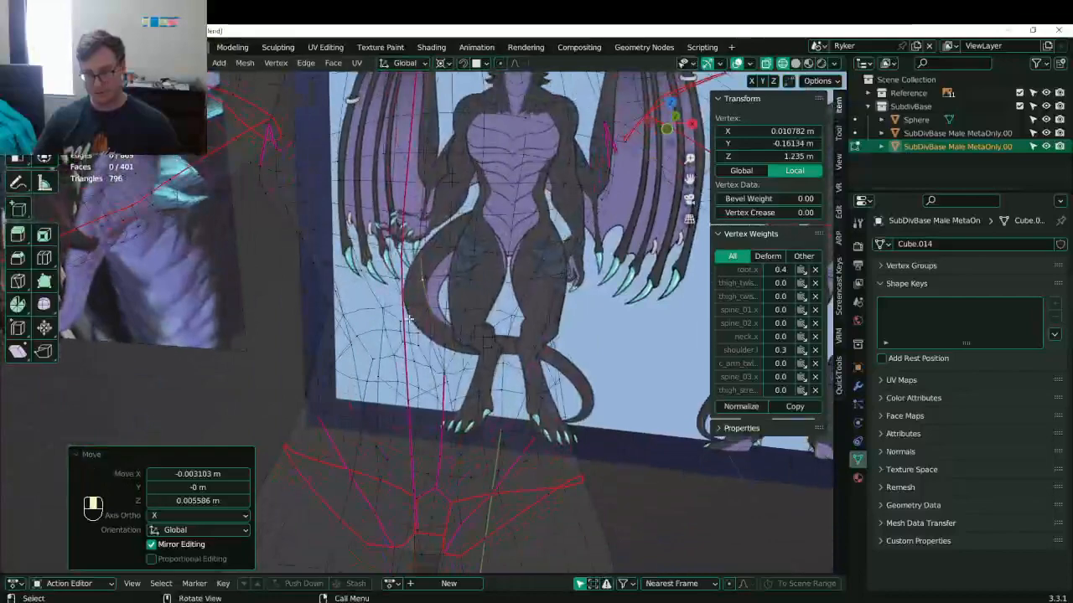
key("KP_1")
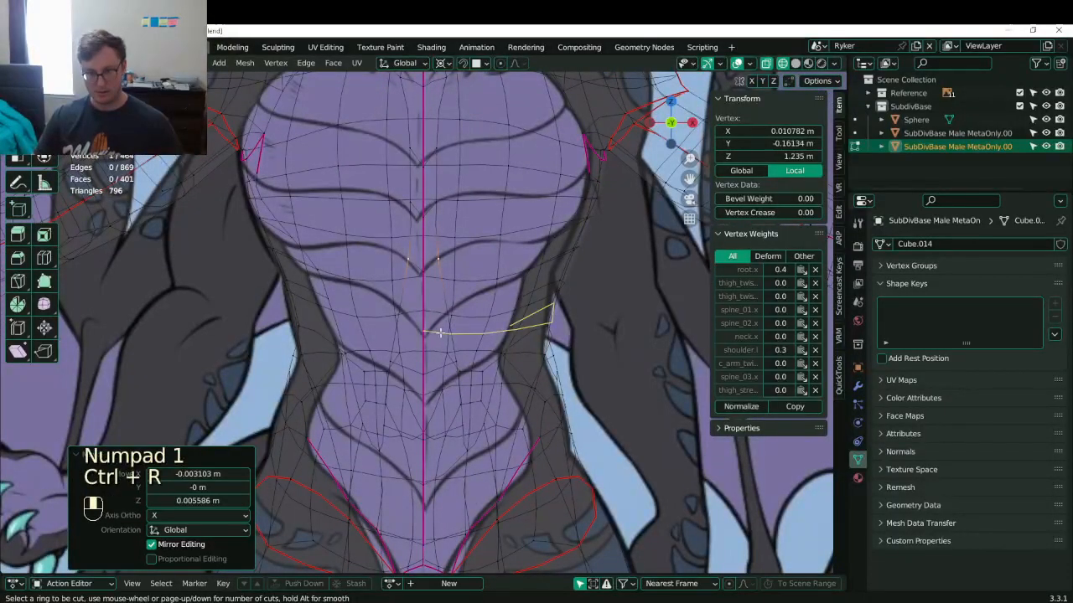
double_click(448, 311)
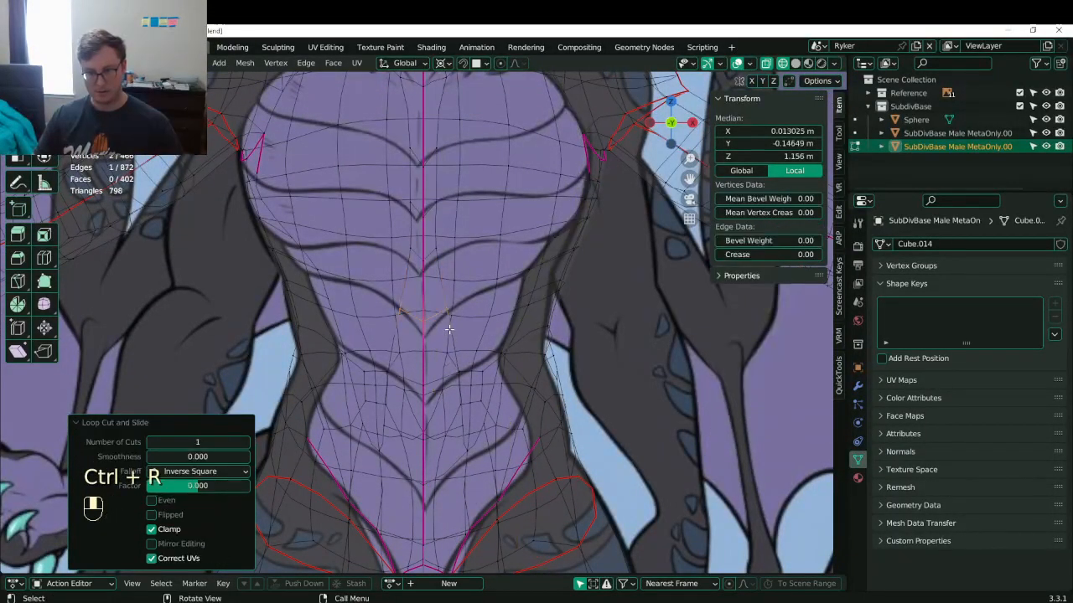
scroll(446, 311, "up", 4)
- Slide the new loop's centre and right-of-centre vertices into place along the belly plate lines
left_click(431, 322)
key("g")
key("g")
left_click(431, 361)
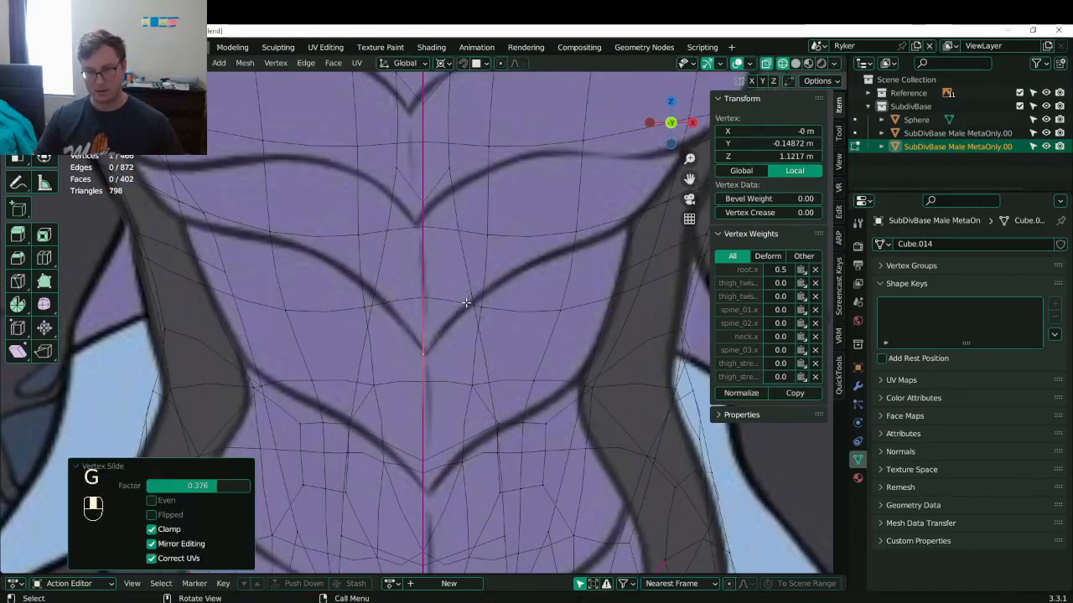
left_click(466, 303)
key("g")
left_click(461, 318)
middle_click_drag(460, 367, 464, 274, "shift")
- Move a centre-line belly vertex down and pull a right-side vertex inward
key("g")
left_click(457, 339)
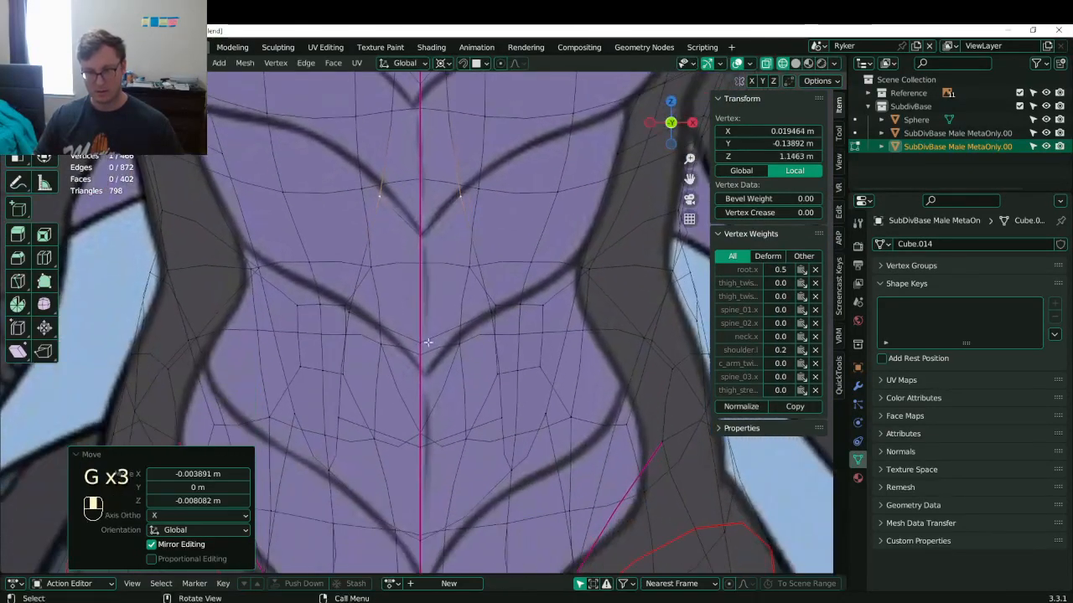
left_click(422, 344)
key("g")
left_click(425, 382)
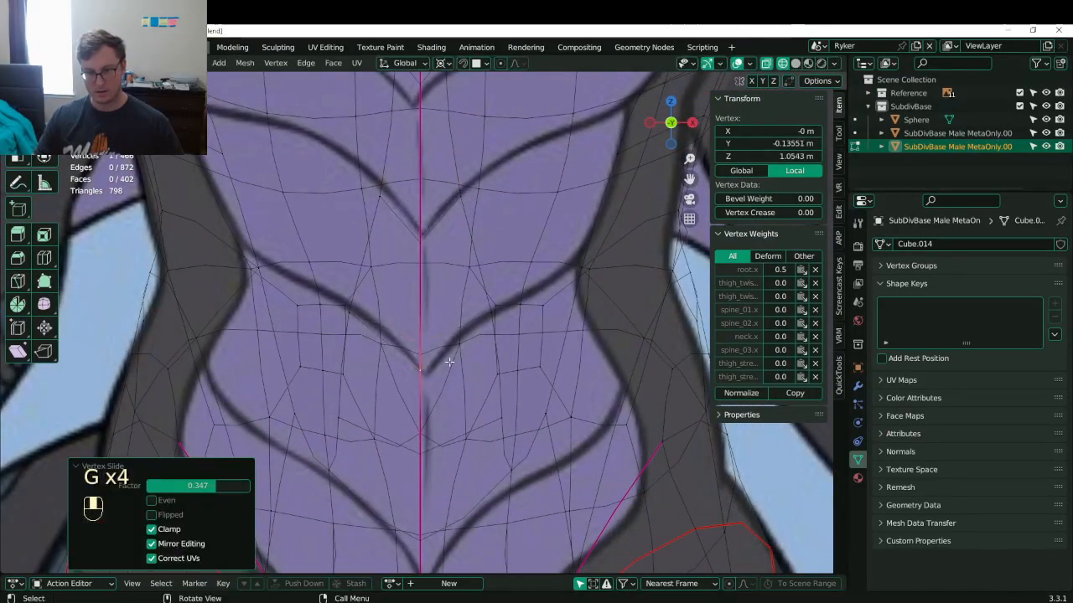
left_click(483, 322)
key("g")
left_click(441, 348)
middle_click_drag(440, 349, 409, 329, "shift")
- In wireframe shading, move the centre vertex above the groin down with mirroring
key("z")
left_click(492, 412)
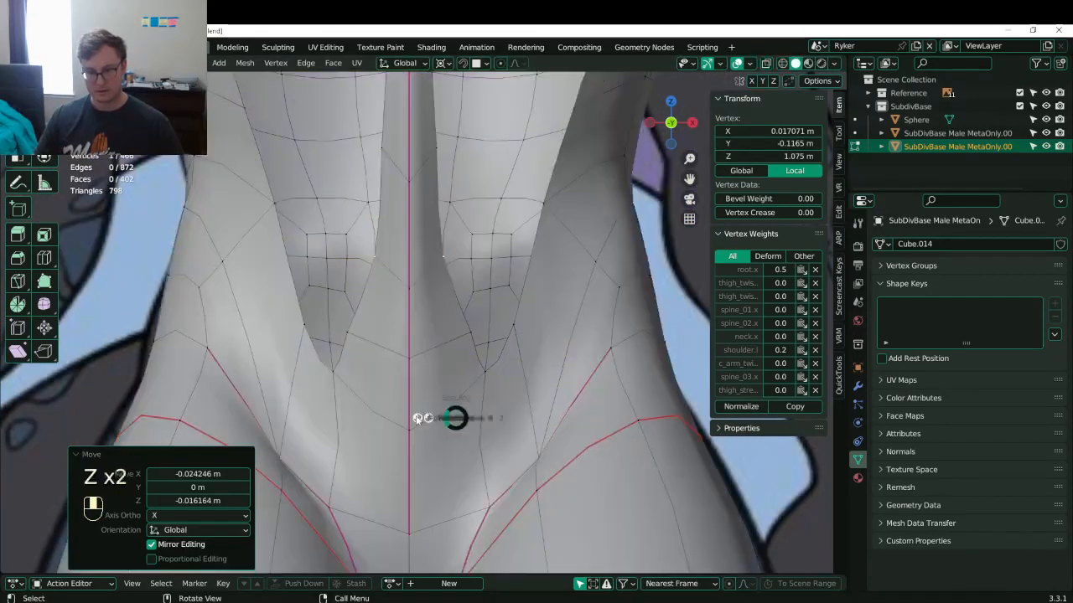
left_click(417, 418)
left_click(414, 433)
middle_click_drag(427, 413, 446, 361, "shift")
key("g")
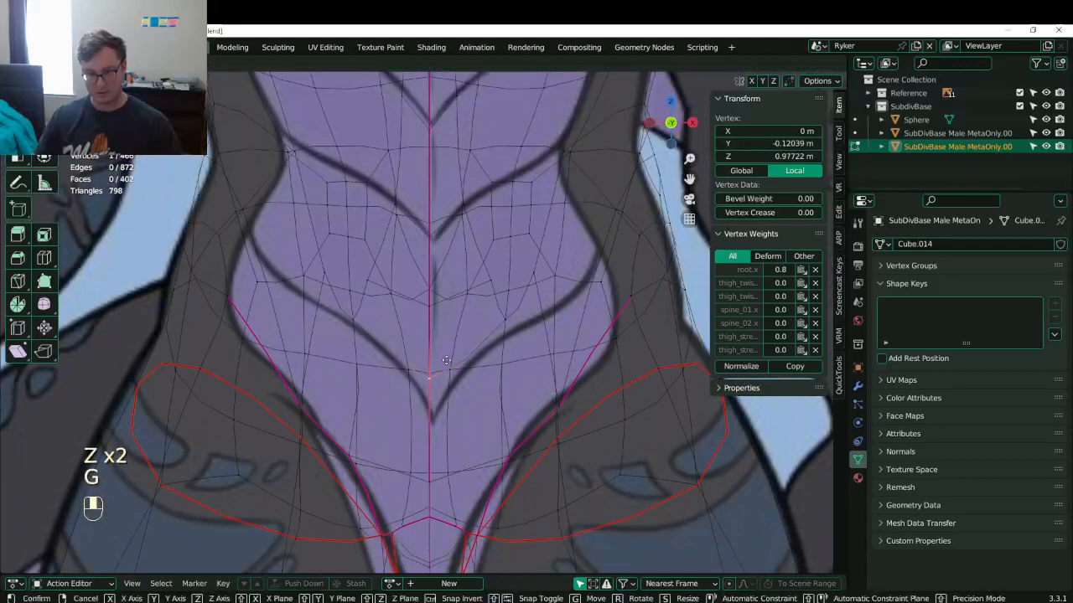
key("g")
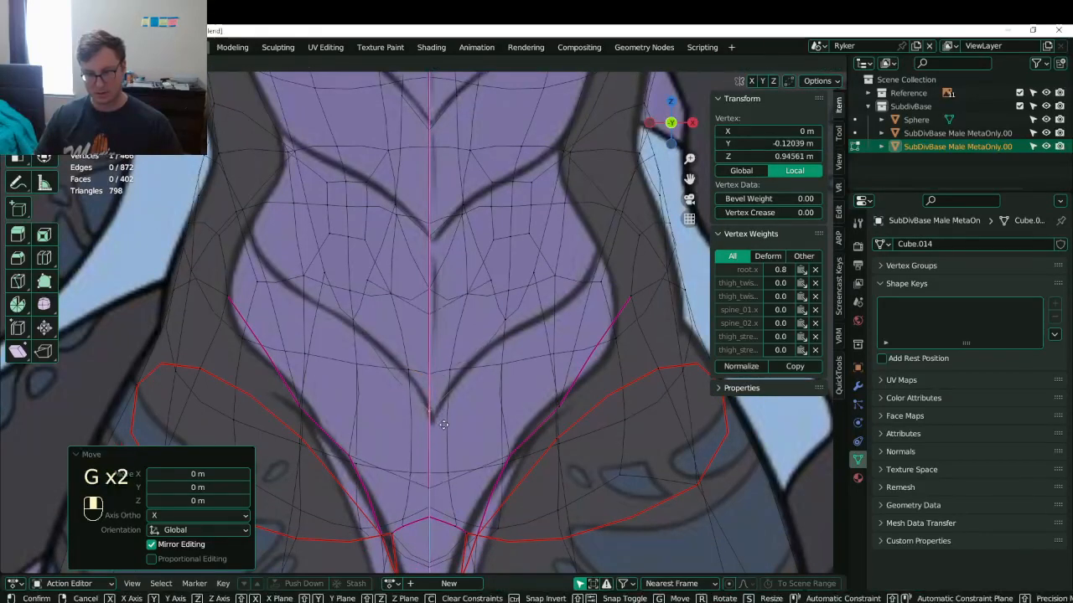
key("g")
left_click(445, 399)
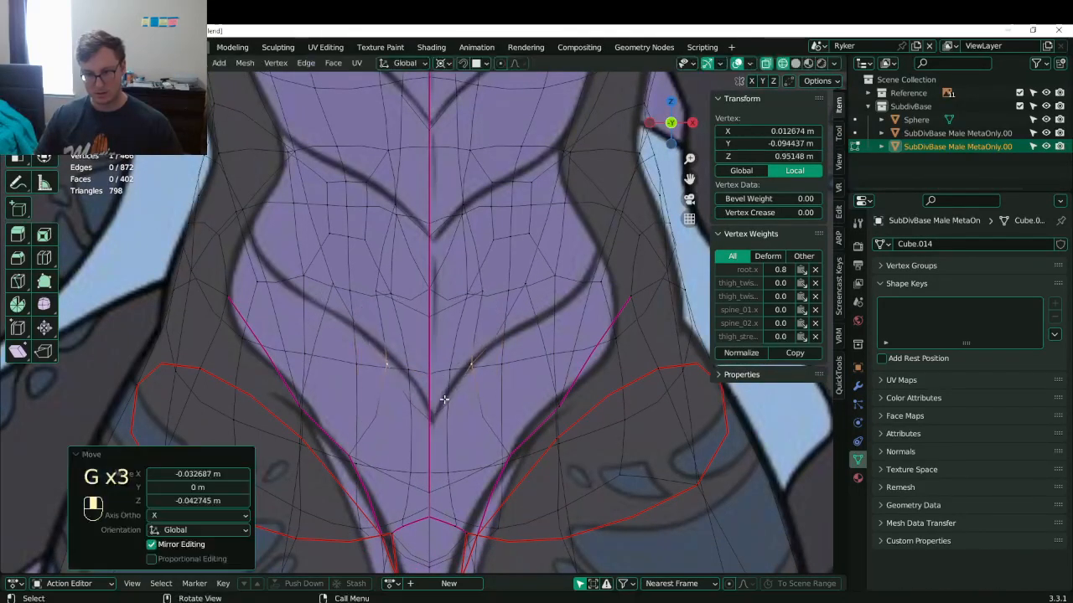
- Dissolve the stray edge on the lower belly and go back to solid shading
left_click(483, 293)
left_click(481, 307, "alt")
left_click(444, 316)
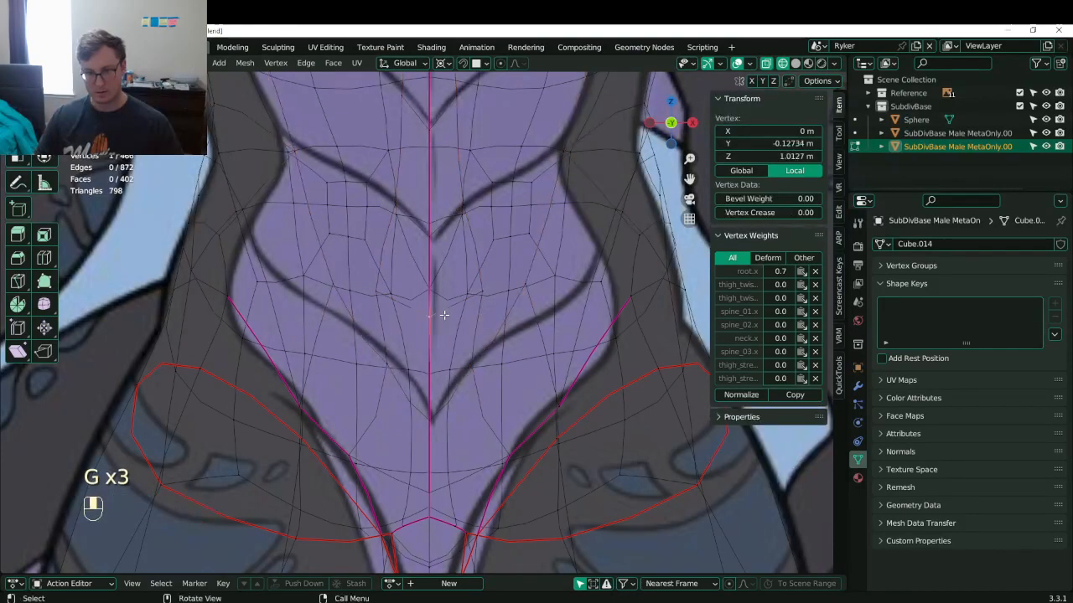
left_click(460, 322, "alt")
key("x")
left_click(472, 349)
scroll(484, 335, "down", 3)
key("z")
mouse_move(484, 335)
middle_mouse_down()
mouse_move(448, 301)
mouse_move(476, 281)
mouse_move(453, 351)
mouse_move(408, 326)
middle_mouse_up()
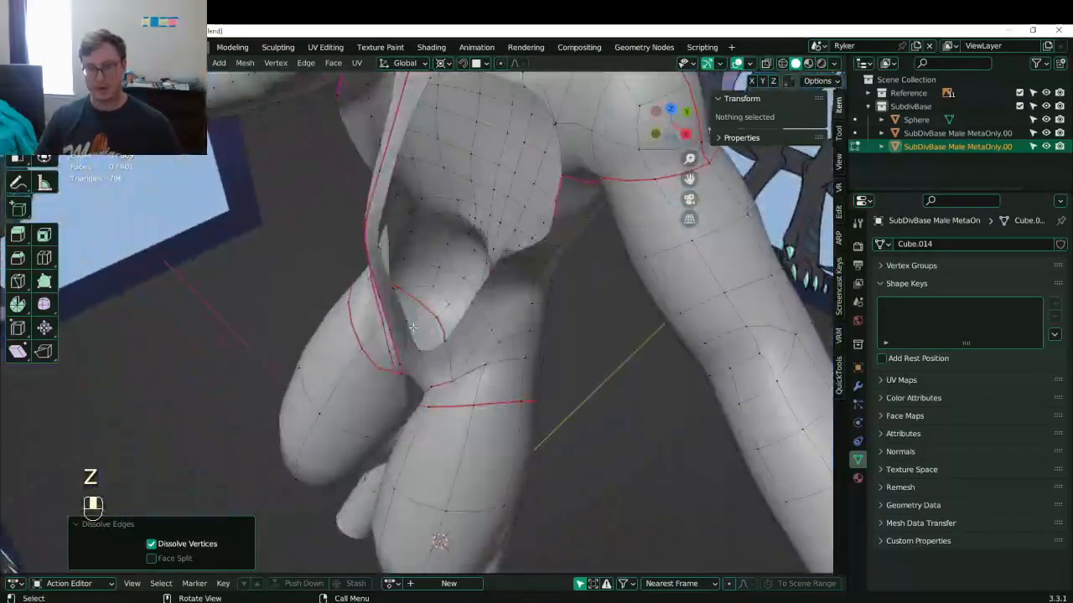
- Select the groin opening's edge loop in edge mode and scale it to 0.322 on Y
left_click(407, 327)
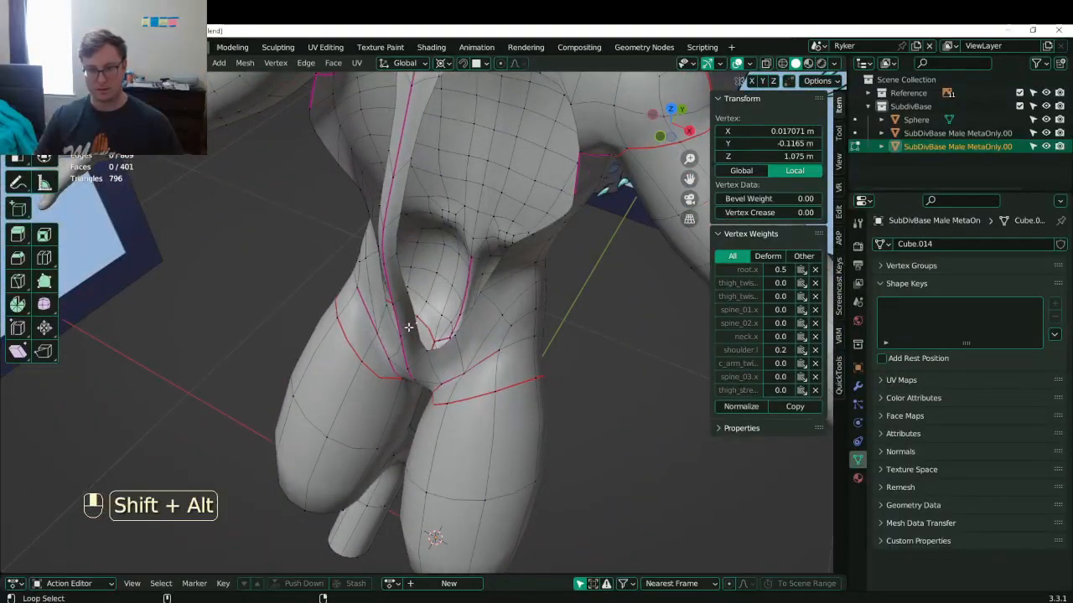
left_click(130, 63)
left_click(412, 322)
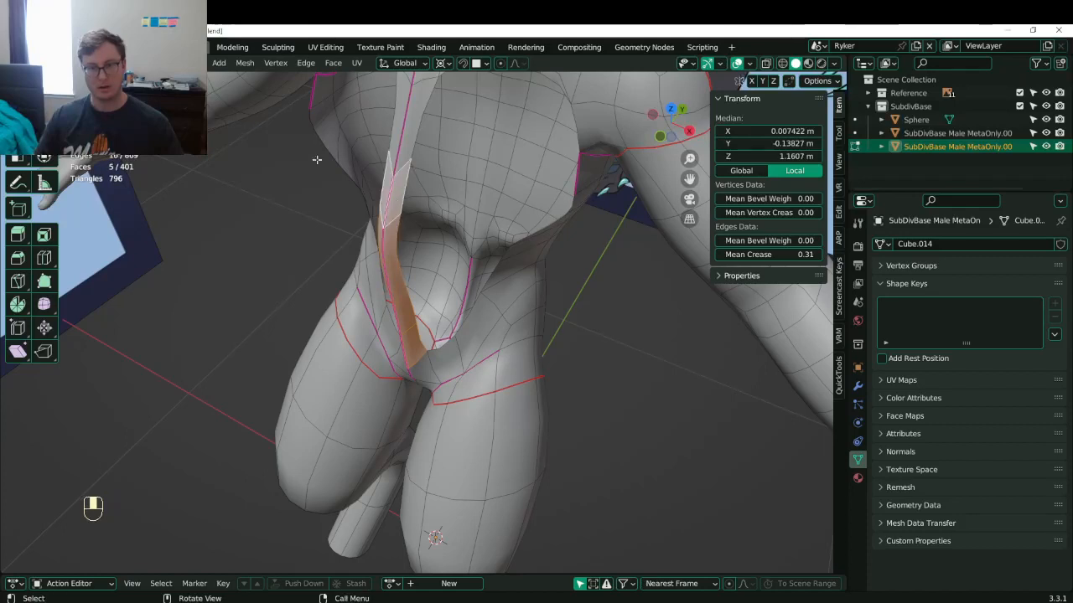
left_click(401, 166, "alt+shift")
left_click(401, 167, "alt+shift")
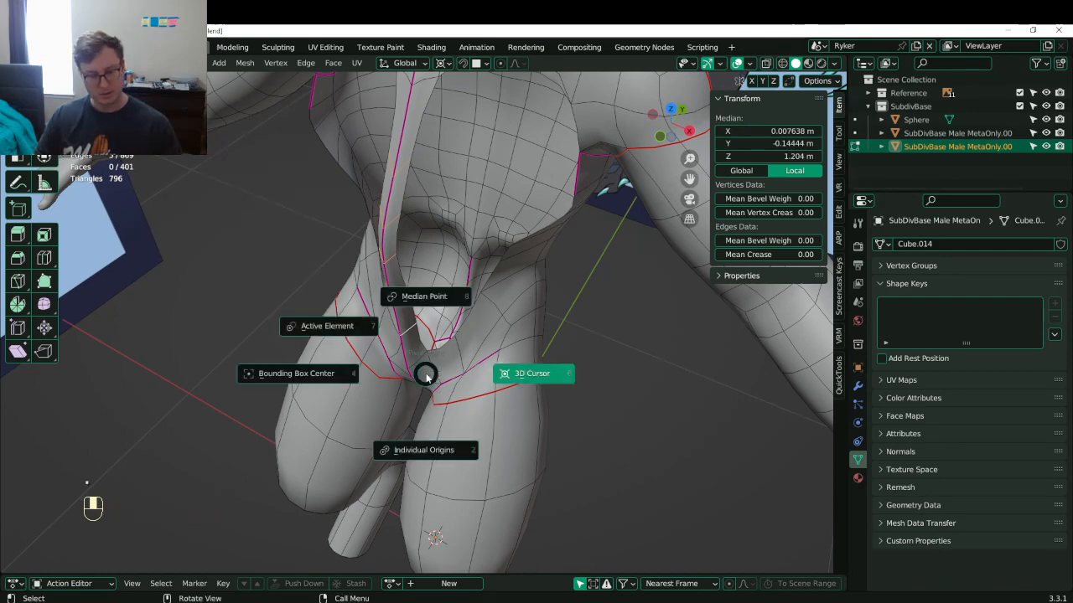
middle_click_drag(425, 375, 474, 277)
scroll(471, 286, "up", 2)
key("s")
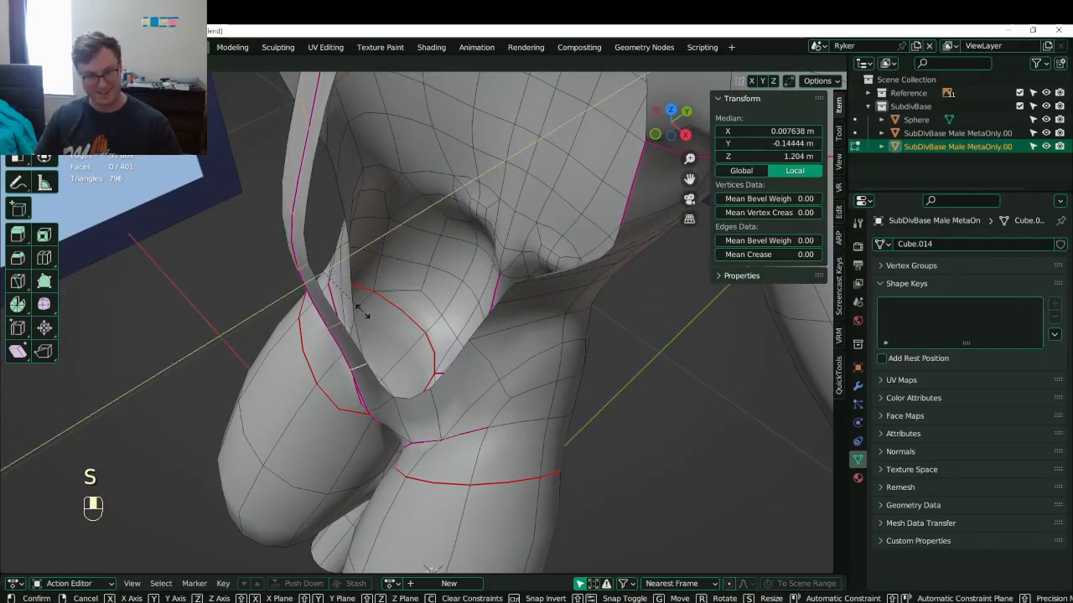
left_click(363, 312)
- Adjust the strap edge's position near the hip, undoing the trial moves
middle_click_drag(362, 311, 451, 289)
scroll(394, 219, "down", 2)
scroll(451, 289, "up", 3)
middle_click_drag(451, 289, 378, 249)
left_click(383, 254)
key("g")
left_click(376, 255)
key("g")
left_click(379, 247)
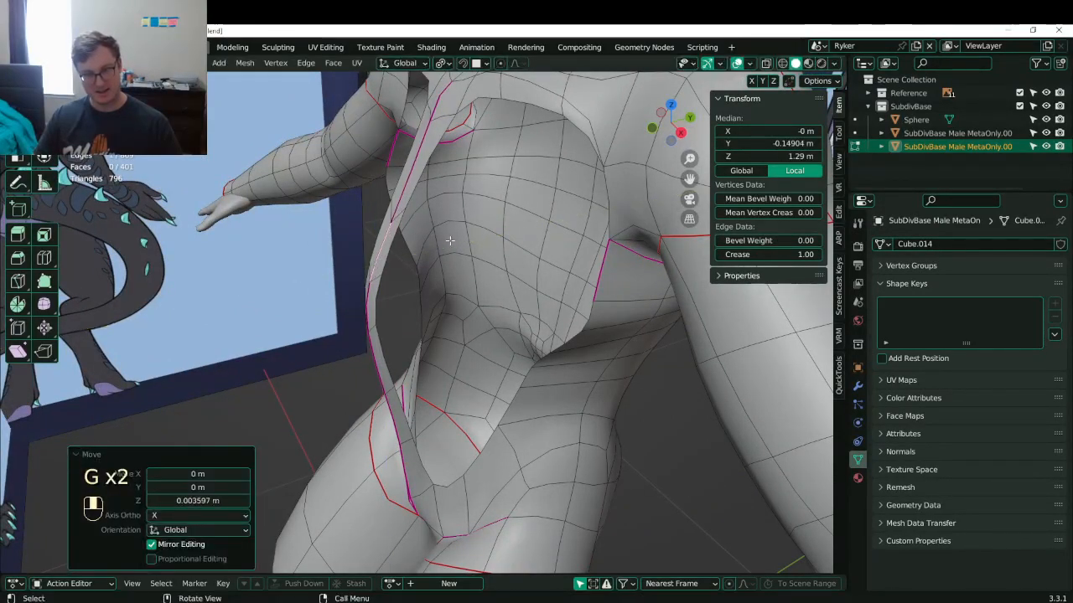
key("ctrl+z")
key("g")
left_click(443, 242)
key("ctrl+z")
middle_click_drag(443, 242, 435, 178)
- Save Lunathal.blend from Object Mode and return to mesh editing
key("Tab")
scroll(414, 262, "down", 5)
key("ctrl+s")
scroll(412, 247, "up", 4)
key("Tab")
key("KP_3")
middle_click_drag(453, 223, 455, 265, "shift")
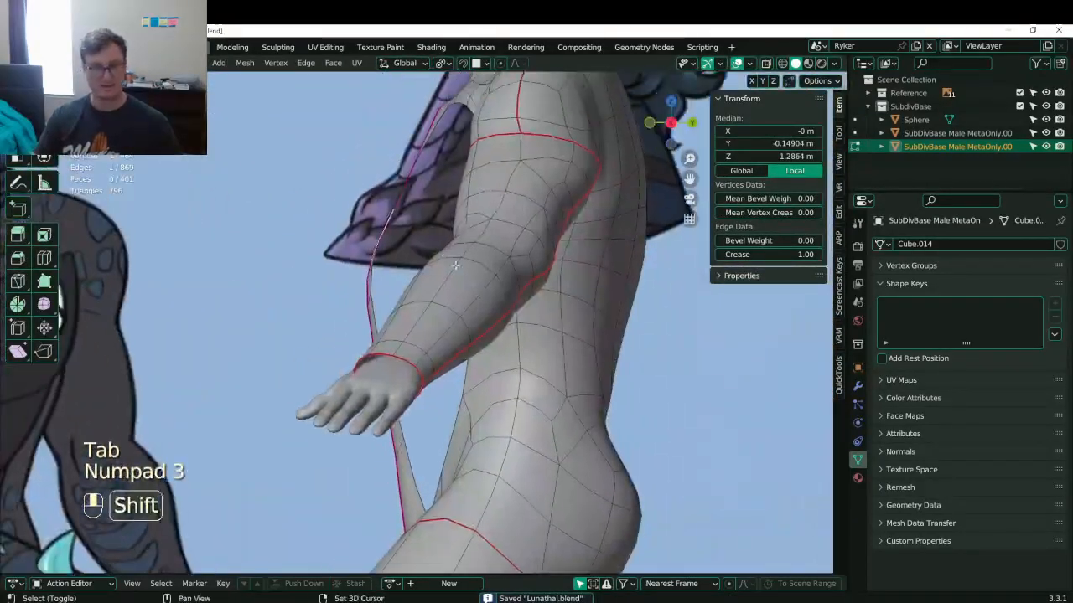
- In see-through wireframe shading, move a selected forearm edge to a new position
key("z")
middle_click_drag(335, 228, 356, 254, "shift")
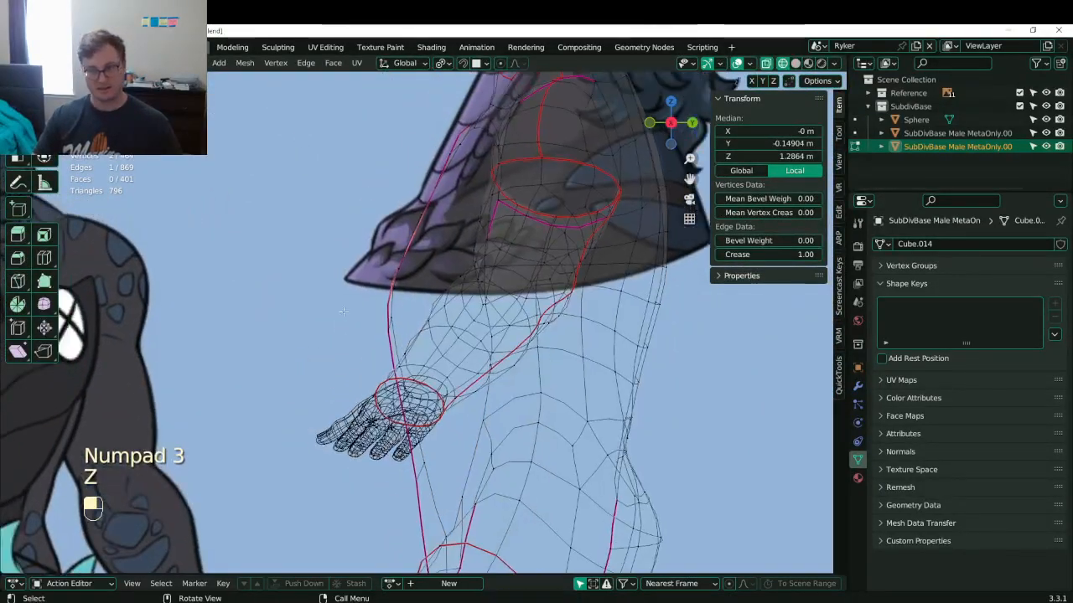
left_click(389, 314)
left_click_drag(379, 307, 419, 342)
key("g")
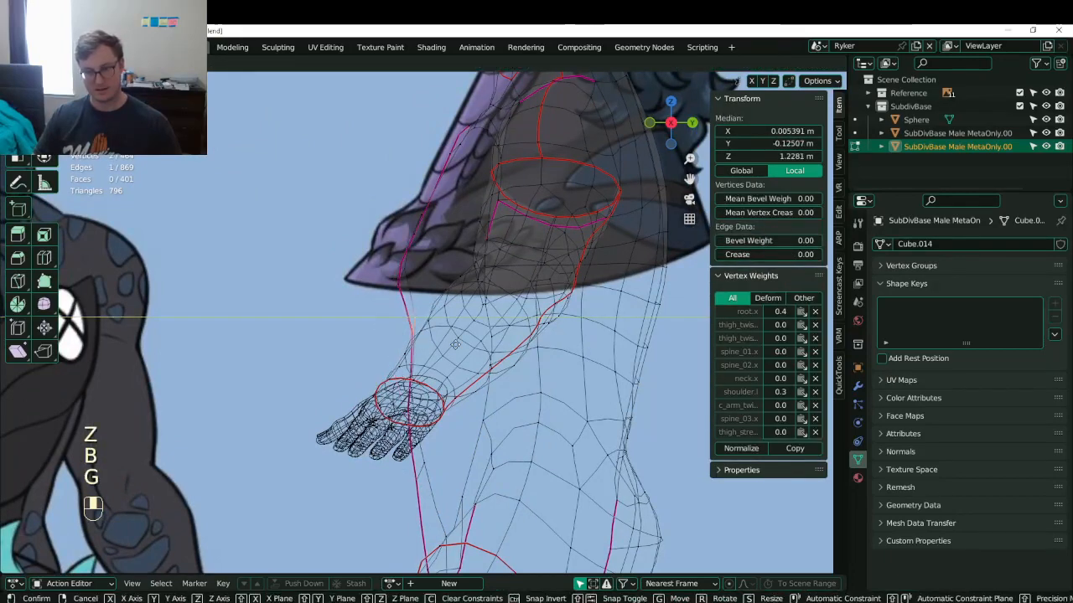
left_click(455, 345)
- Slide the forearm edge 0.01738 m along the Y axis
left_click(393, 283)
key("b")
key("g")
left_click_drag(387, 273, 424, 295)
middle_click(424, 293)
left_click(423, 292)
key("g")
middle_click(426, 290)
left_click(431, 286)
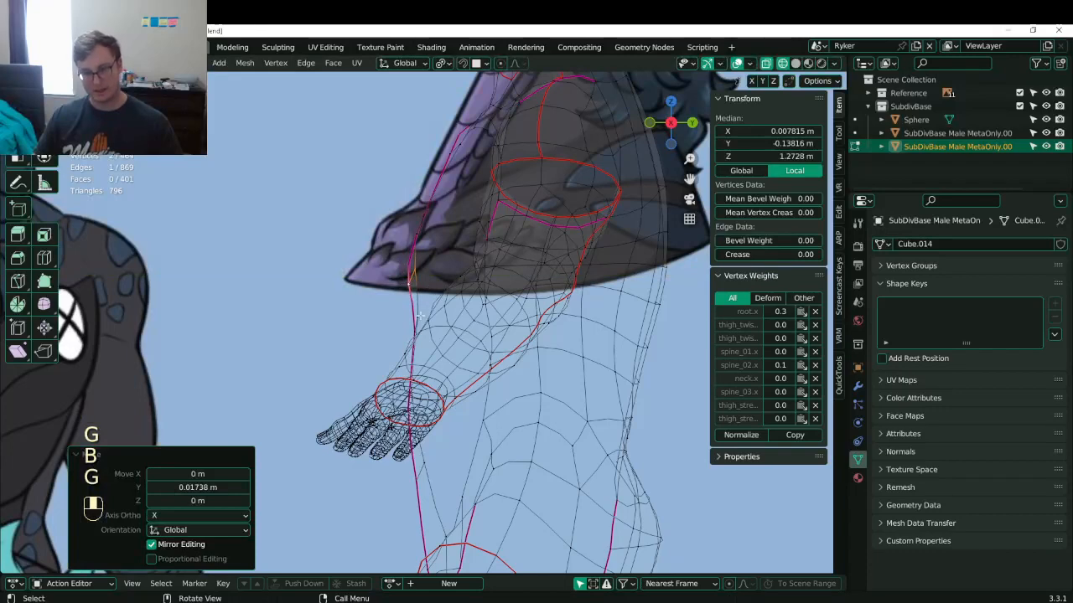
- Nudge two forearm vertices along Y in side view, then return to solid shading
left_click(413, 319)
left_click(415, 318, "alt+shift")
left_click(407, 313)
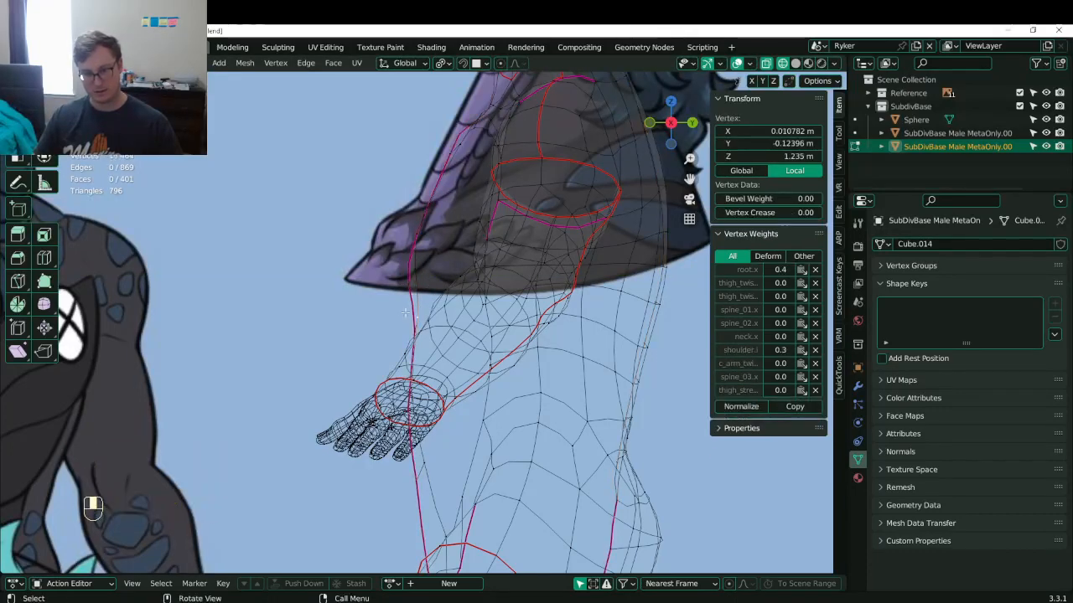
scroll(407, 328, "up", 6)
middle_click_drag(407, 327, 421, 343)
left_click(429, 417, "shift")
key("KP_3")
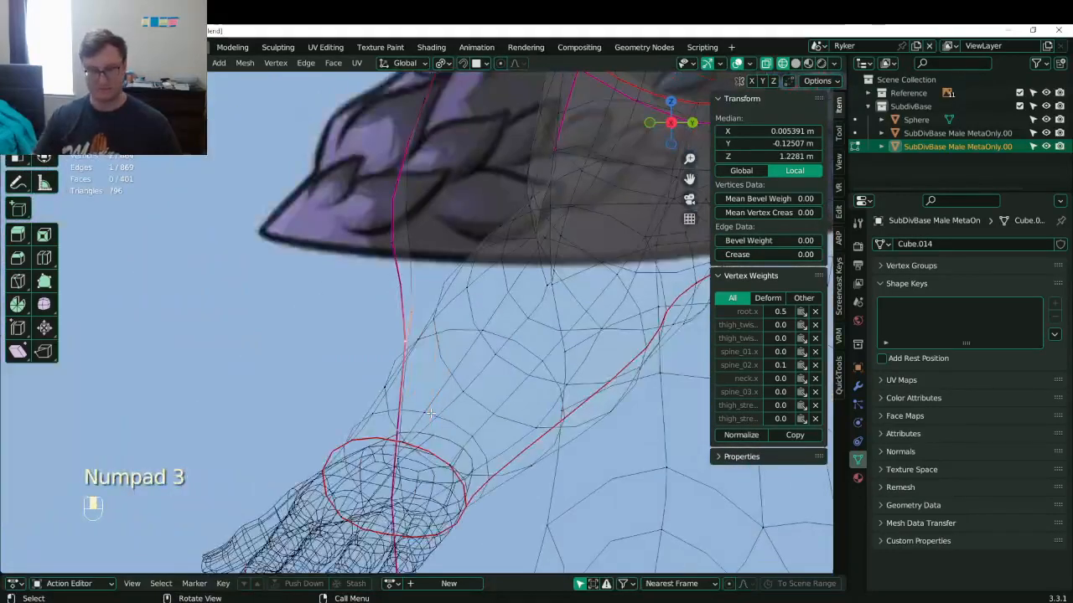
key("g")
left_click(427, 414)
mouse_move(428, 414)
middle_mouse_down("shift")
mouse_move(408, 278)
mouse_move(490, 343)
mouse_move(584, 339)
mouse_move(550, 283)
middle_mouse_up("shift")
key("z")
scroll(583, 338, "down", 2)
- Move the hip edge loop along Y in side view, to Y -0.1073 m
left_click(489, 270, "alt+shift")
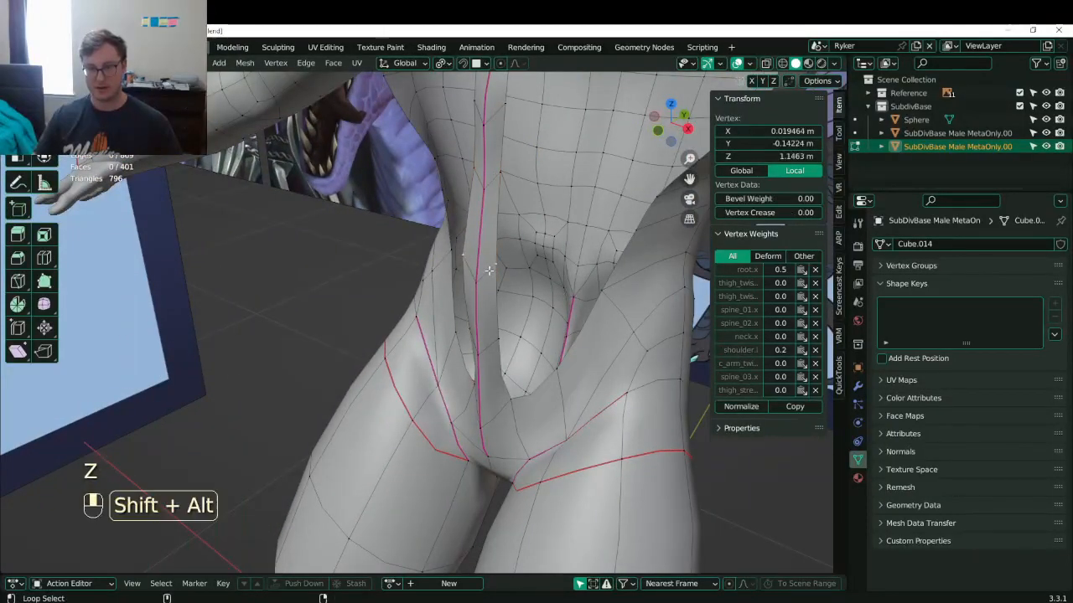
key("KP_3")
scroll(470, 263, "up", 4)
key("g")
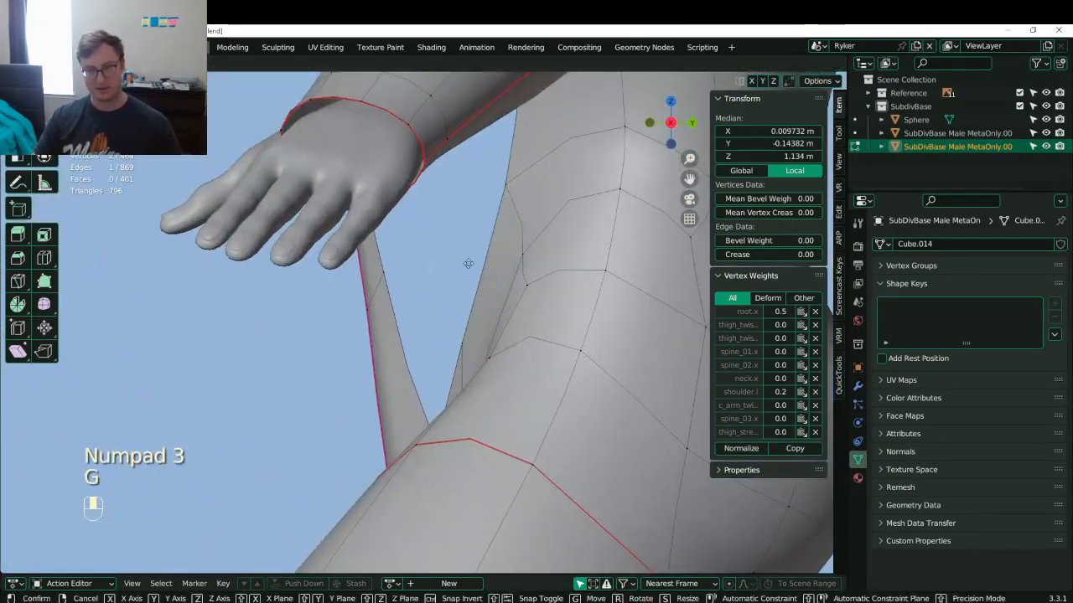
middle_click(499, 260)
left_click(534, 257)
scroll(443, 210, "down", 6)
- Review the whole body in object mode and save Lunathal.blend twice
key("Tab")
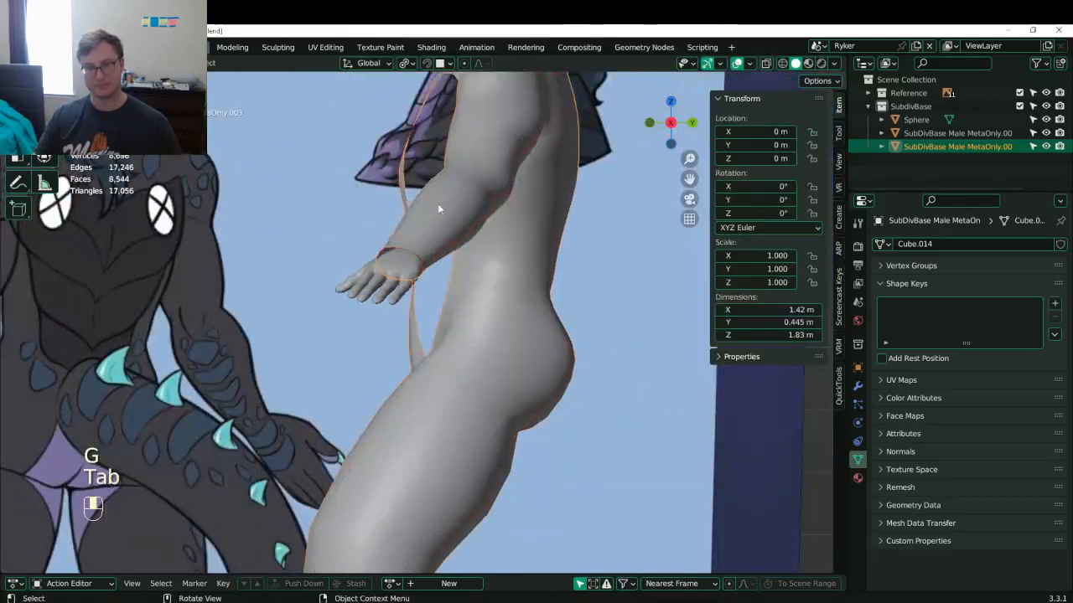
middle_click_drag(440, 209, 407, 329, "shift")
key("ctrl+s")
middle_click_drag(415, 233, 419, 278, "shift")
scroll(419, 279, "up", 3)
key("Tab")
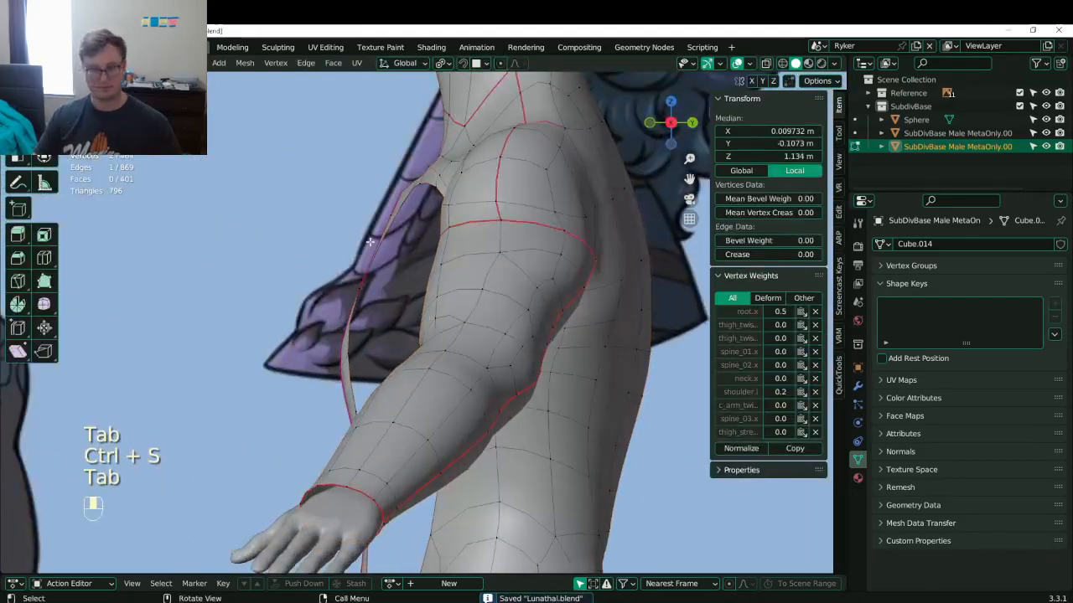
middle_click_drag(371, 252, 327, 301)
scroll(481, 294, "down", 5)
key("Tab")
scroll(484, 283, "down", 4)
key("ctrl+s")
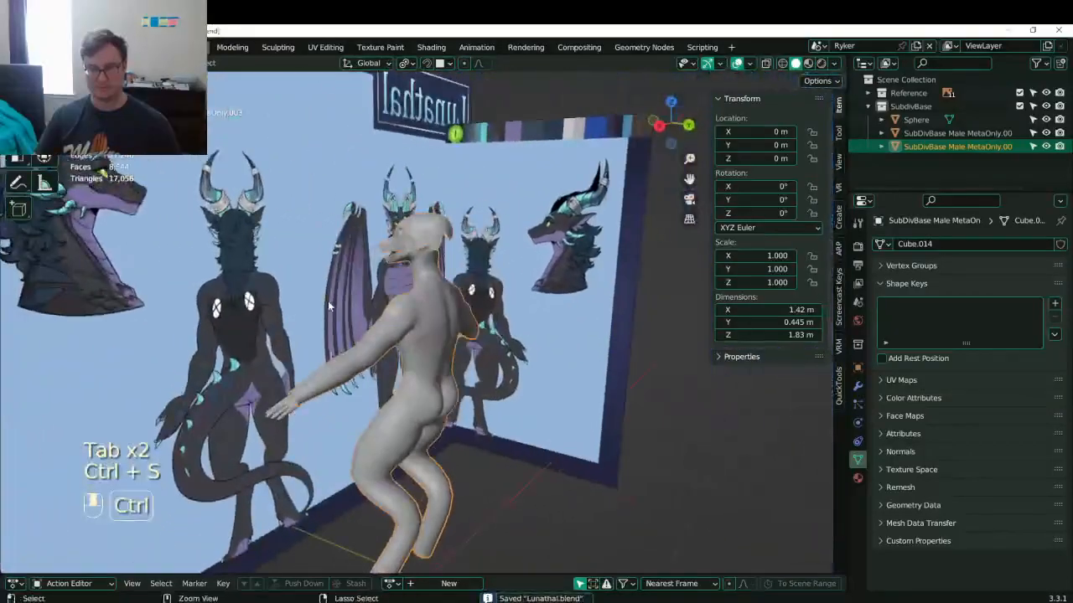
- Orbit to the lower back and legs and resume editing the body mesh
middle_click_drag(446, 275, 459, 283, "shift")
scroll(459, 284, "up", 5)
middle_click_drag(460, 287, 465, 176)
scroll(453, 258, "down", 4)
key("Tab")
- Dissolve the selected lower-back edges and select a vertex beside the slit
scroll(436, 252, "up", 3)
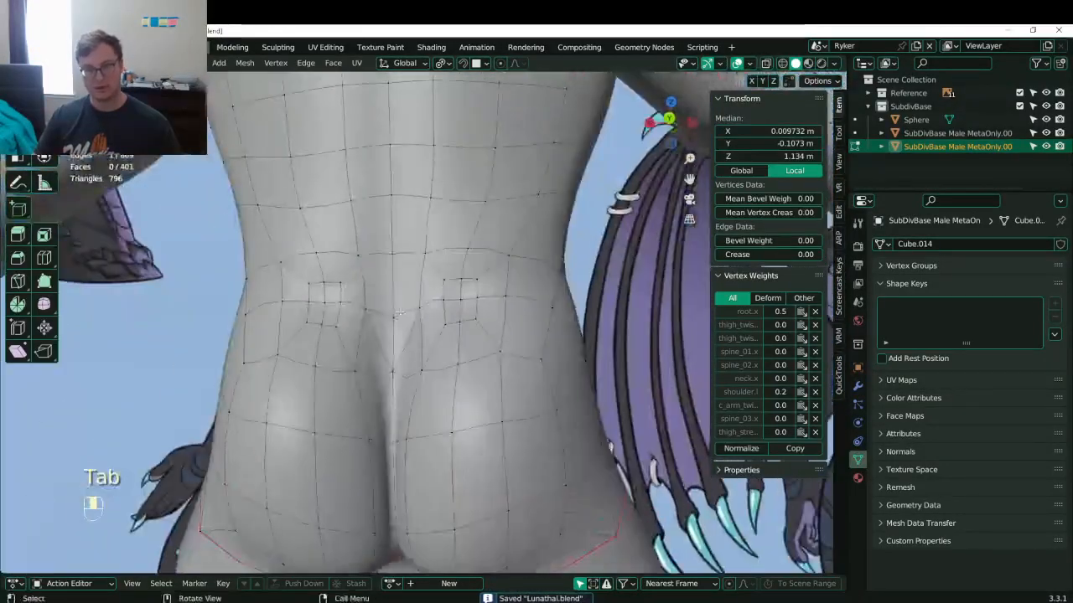
key("x")
left_click(400, 316)
middle_click_drag(400, 316, 442, 340)
left_click(453, 338)
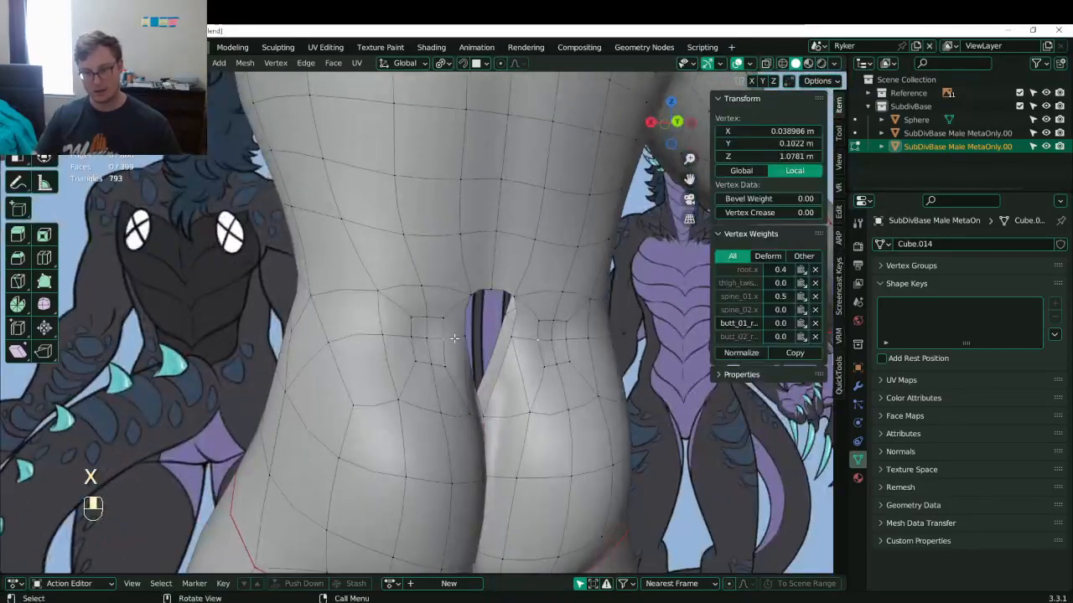
- Set the Lunathal reference image to show only from Front, then resume editing the body
key("ctrl+KP_1")
scroll(453, 338, "down", 7)
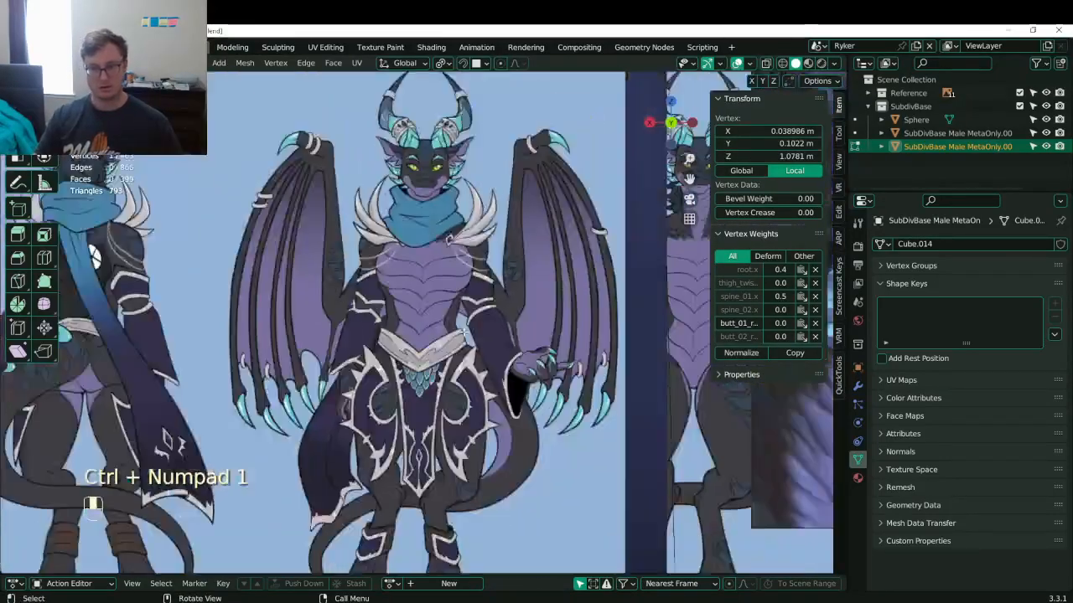
key("Tab")
left_click(453, 338)
scroll(454, 338, "down", 3)
left_click(997, 339)
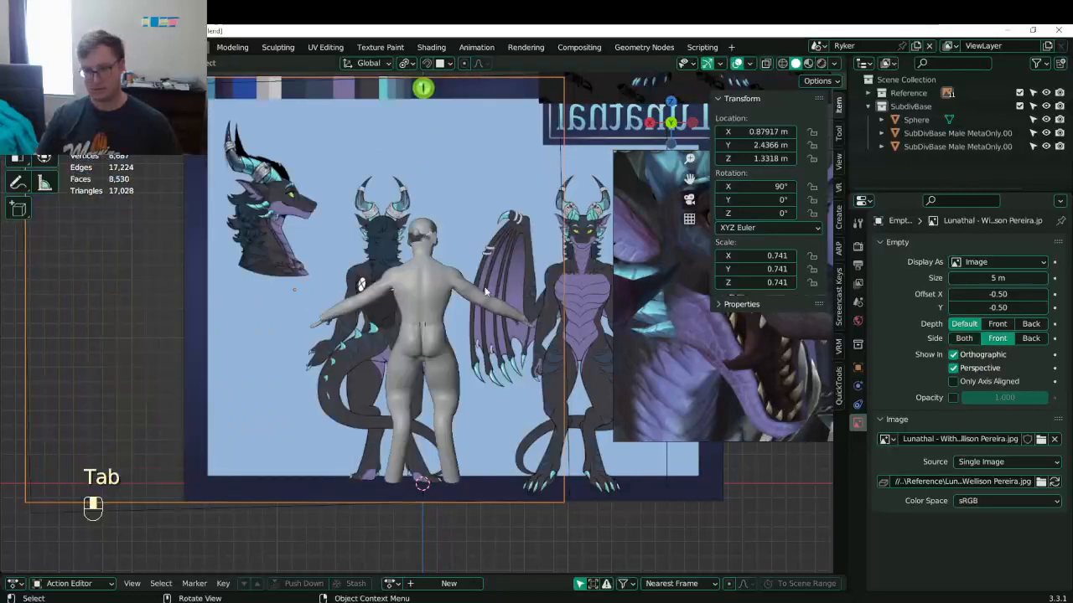
scroll(324, 416, "up", 8)
left_click(325, 416)
scroll(325, 416, "up", 3)
key("Tab")
scroll(324, 417, "up", 3)
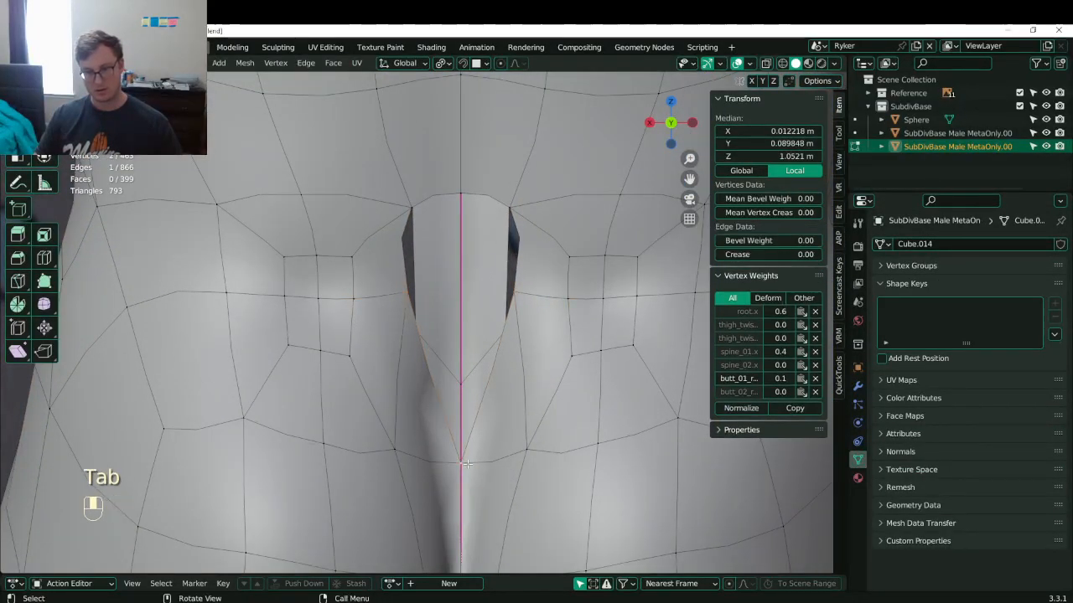
- Delete a vertex to lengthen the slit and move its side vertices outward
key("x")
left_click(467, 460)
left_click(409, 445)
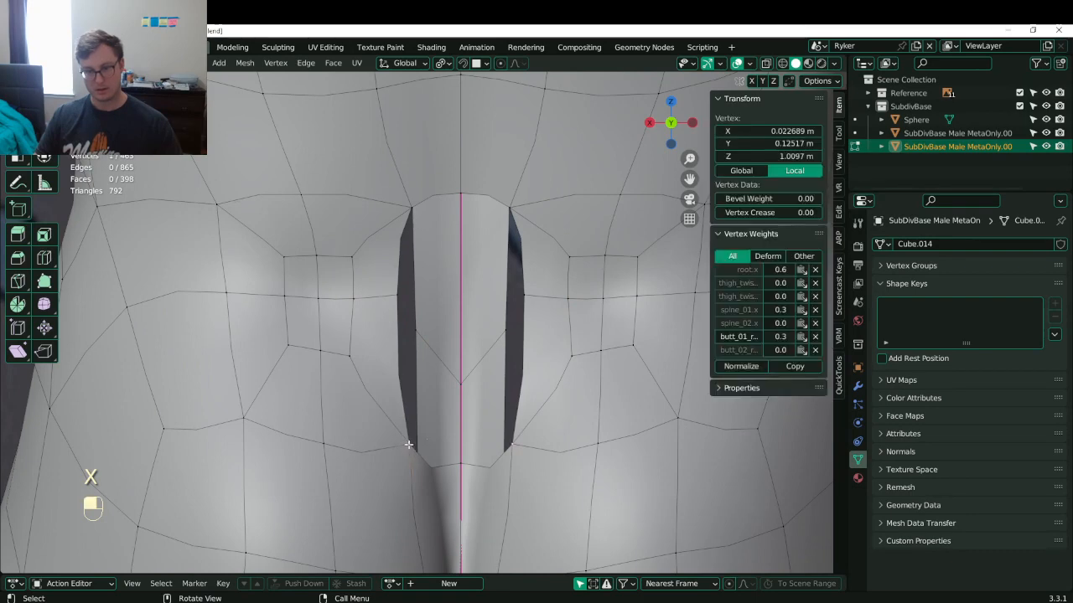
key("g")
left_click(396, 443)
left_click(385, 273)
key("g")
left_click(379, 291)
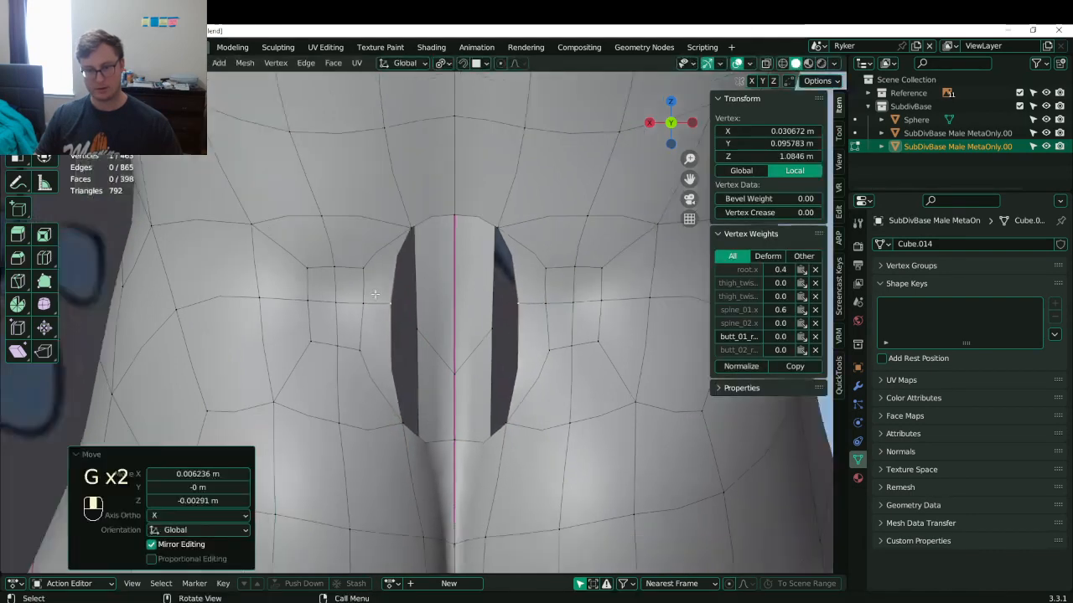
scroll(394, 310, "down", 4)
scroll(398, 316, "up", 4)
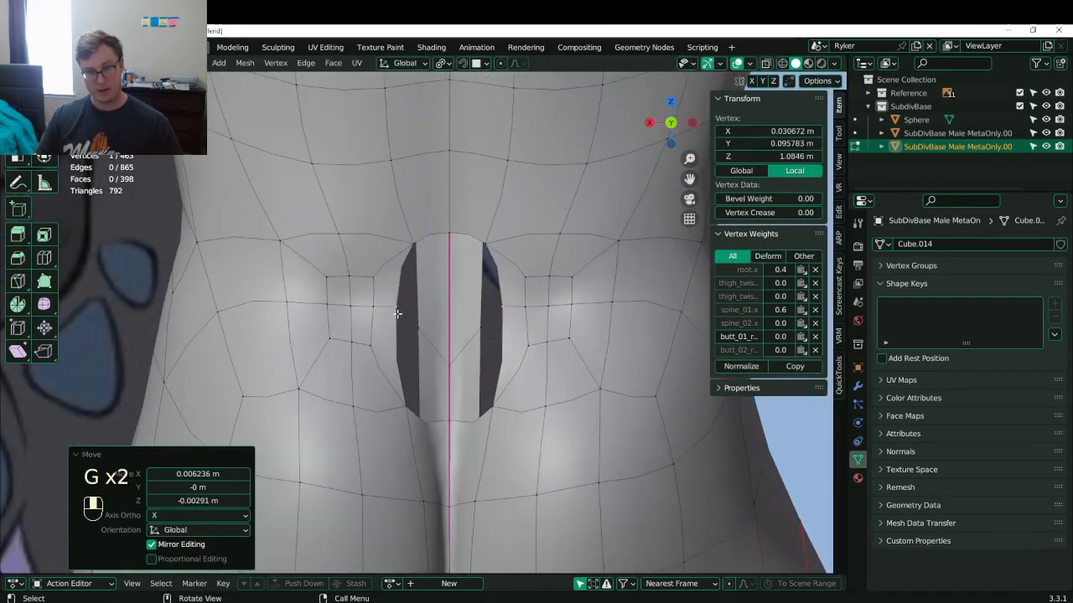
scroll(393, 303, "down", 5)
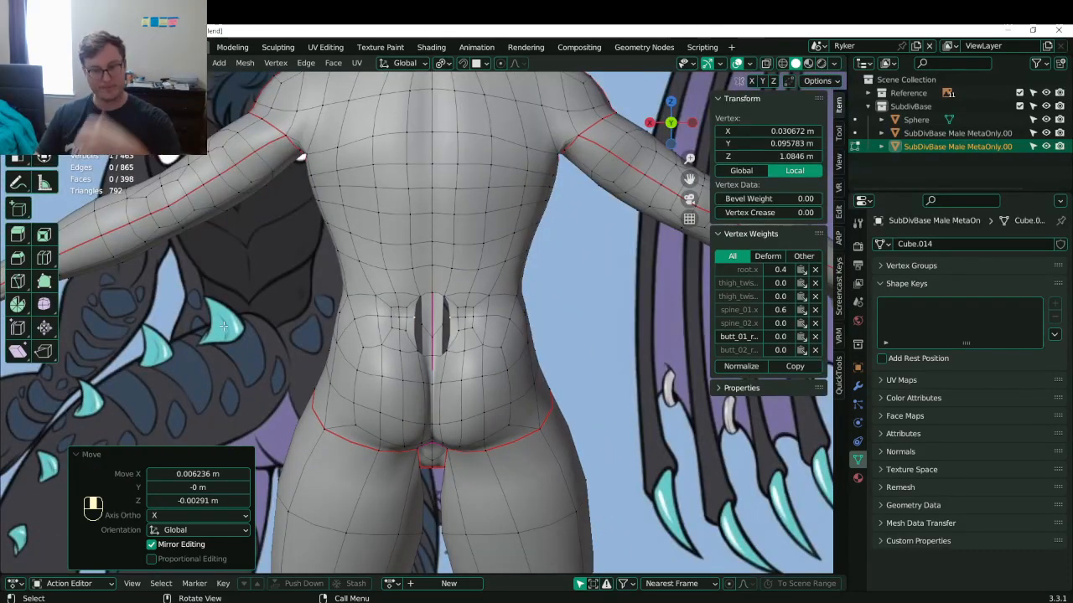
scroll(347, 308, "up", 5)
- Shrink the small square face patch to 0.477 and shift it sideways
left_click(346, 307)
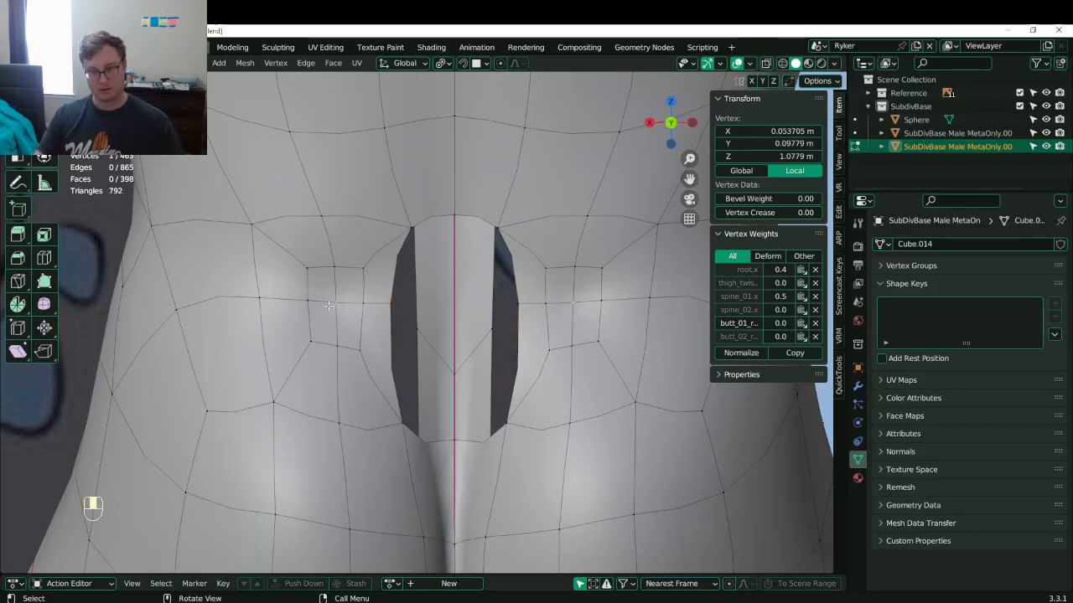
key("ctrl+KP_Add")
key("s")
left_click(374, 312)
key("g")
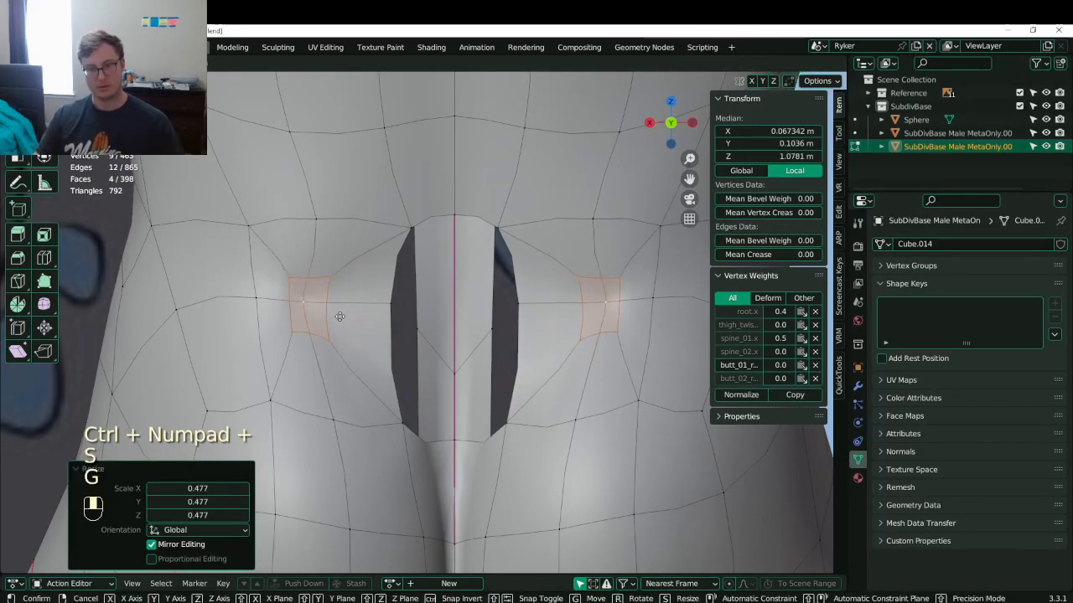
left_click(340, 313)
- Move several rim vertices outward to widen and round the opening
left_click(369, 302)
key("g")
left_click(345, 299)
key("g")
left_click(342, 300)
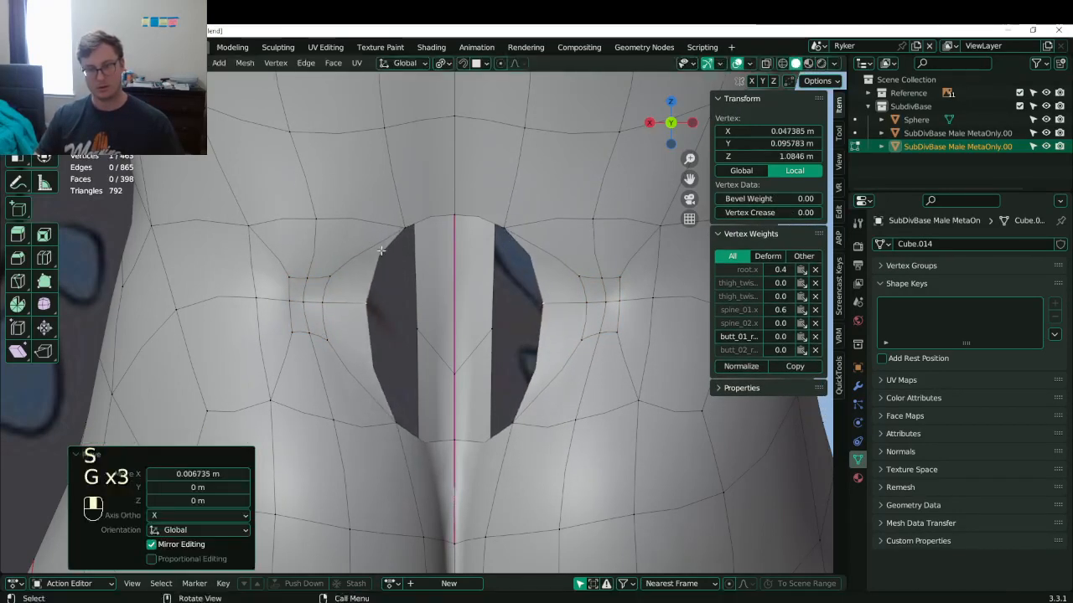
left_click(403, 232)
left_click(366, 302)
key("g")
- Lower the opening's lower-left and bottom-centre vertices down and outward
left_click(348, 306)
left_click(398, 392)
key("g")
left_click(391, 397)
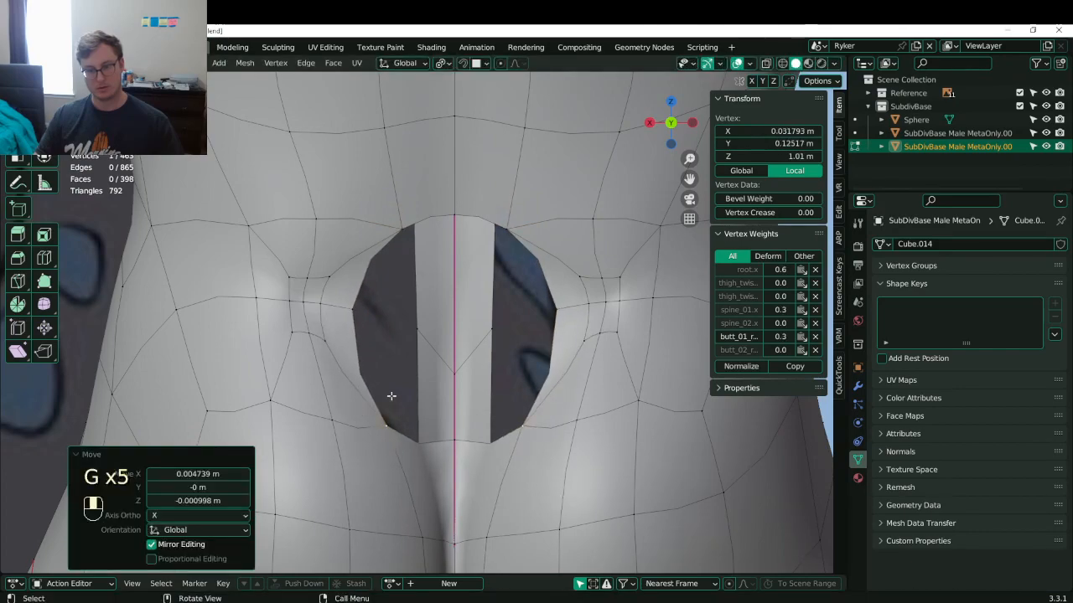
left_click(450, 456)
key("g")
left_click(451, 468)
- Check the shape from the side and back and save Lunathal.blend
scroll(451, 469, "down", 8)
key("Tab")
middle_click_drag(405, 403, 518, 411)
key("ctrl+s")
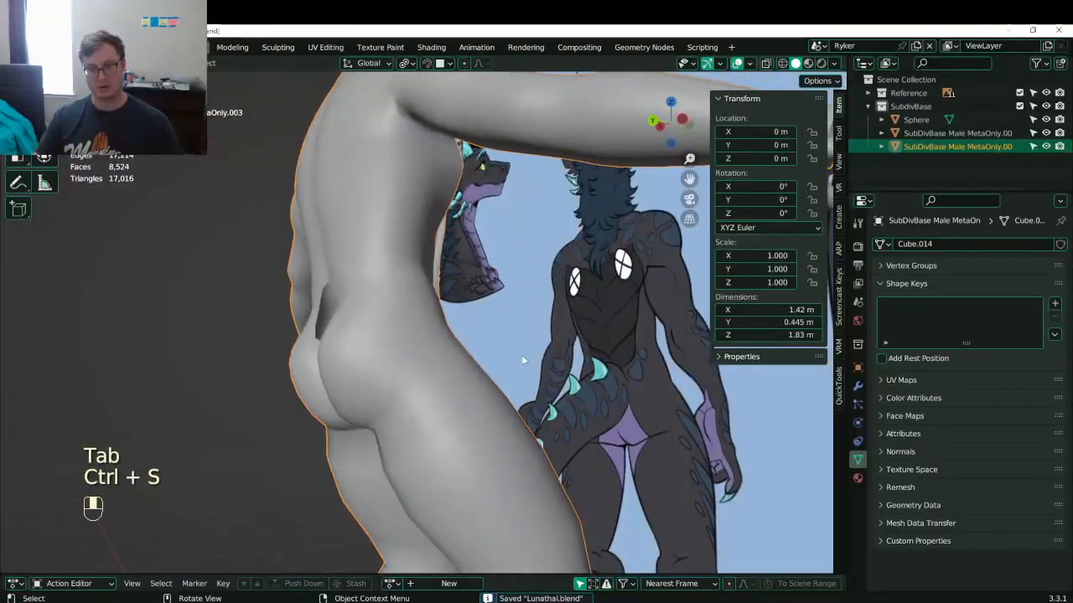
middle_click_drag(522, 361, 500, 365)
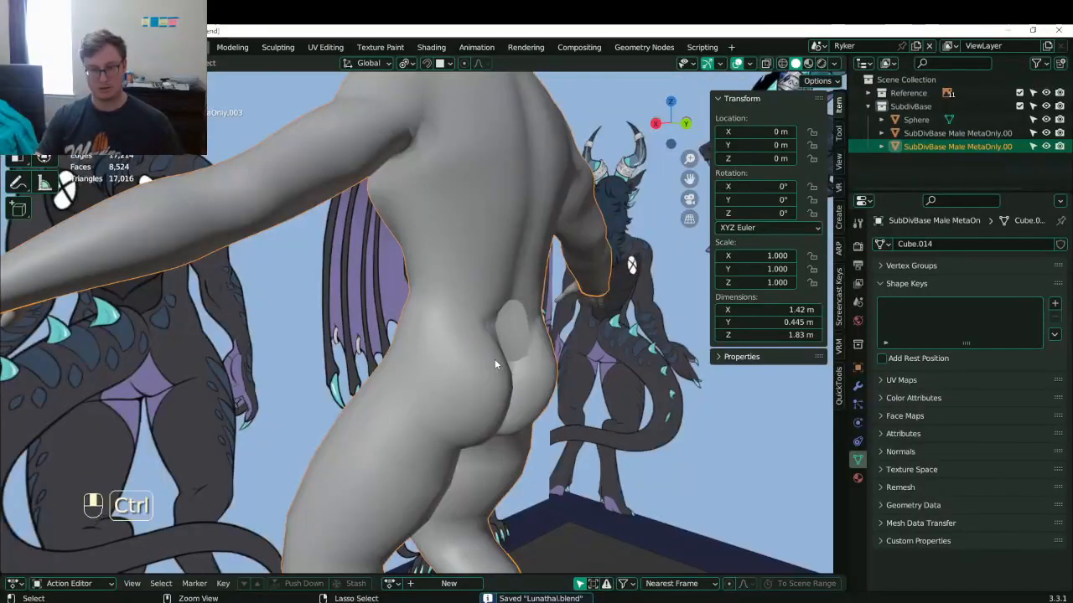
key("ctrl+KP_1")
scroll(468, 286, "up", 5)
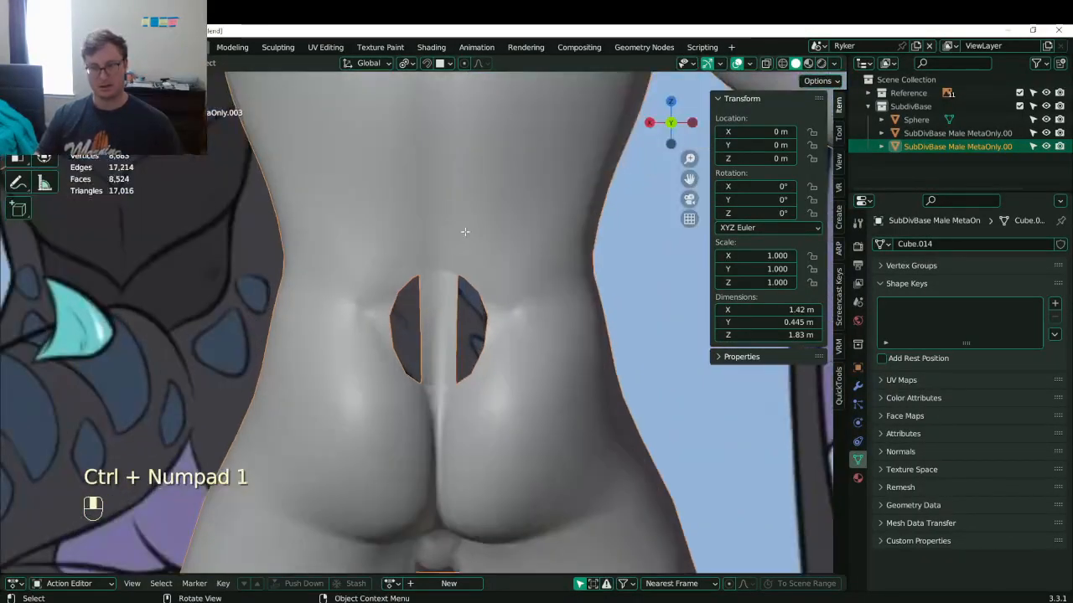
key("Tab")
- Select the opening's rim loop and stretch it to 1.162 along Z
left_click(432, 262, "alt")
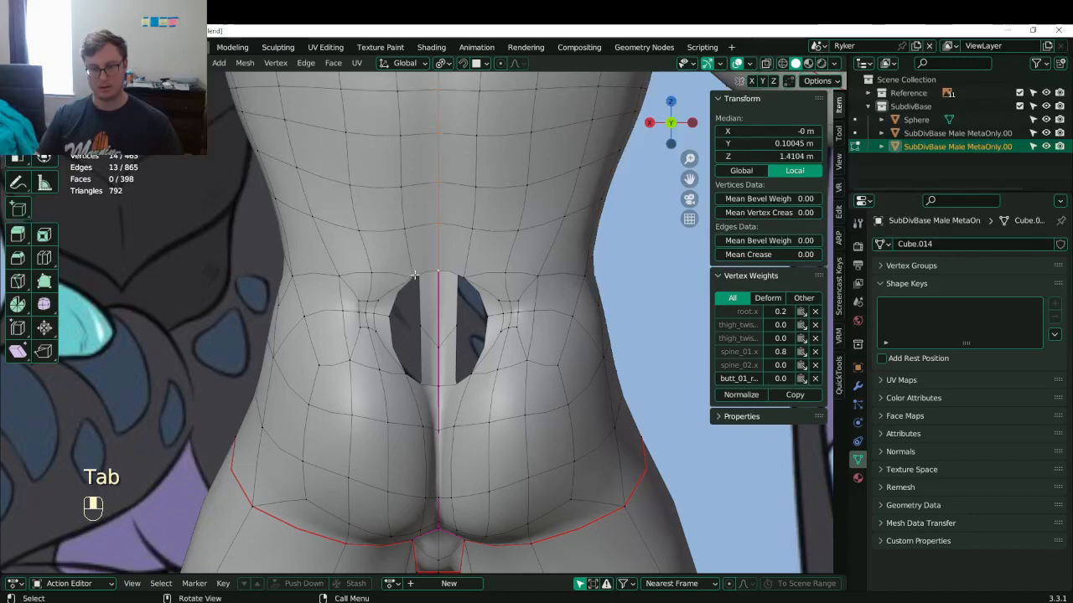
left_click(414, 275)
left_click(410, 279, "alt+shift")
key("z")
scroll(387, 241, "down", 5)
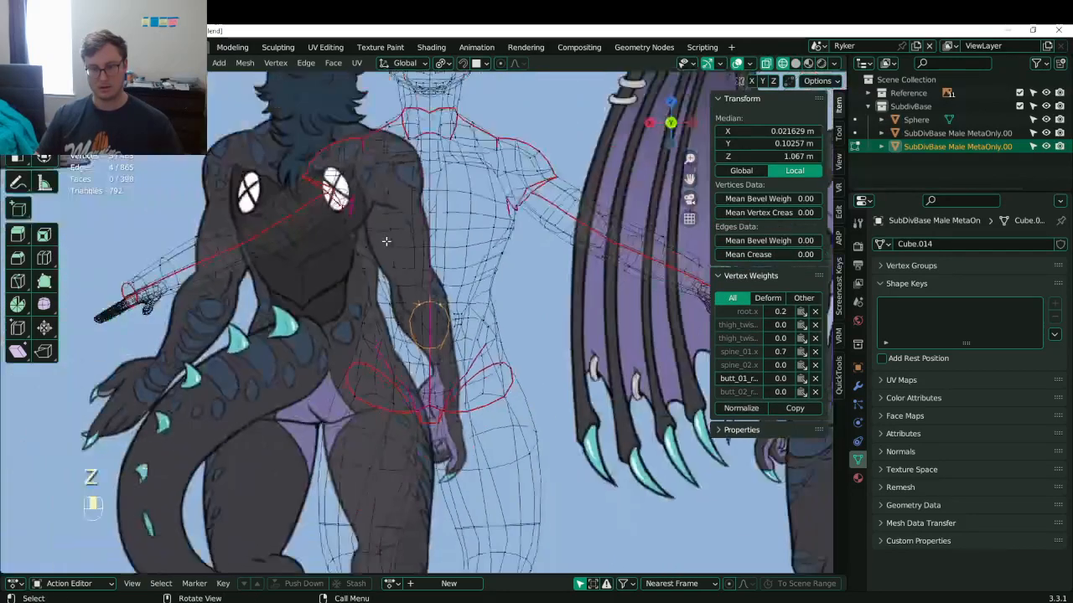
scroll(382, 261, "up", 2)
key("z")
left_click(471, 263)
scroll(471, 252, "up", 3)
key("s")
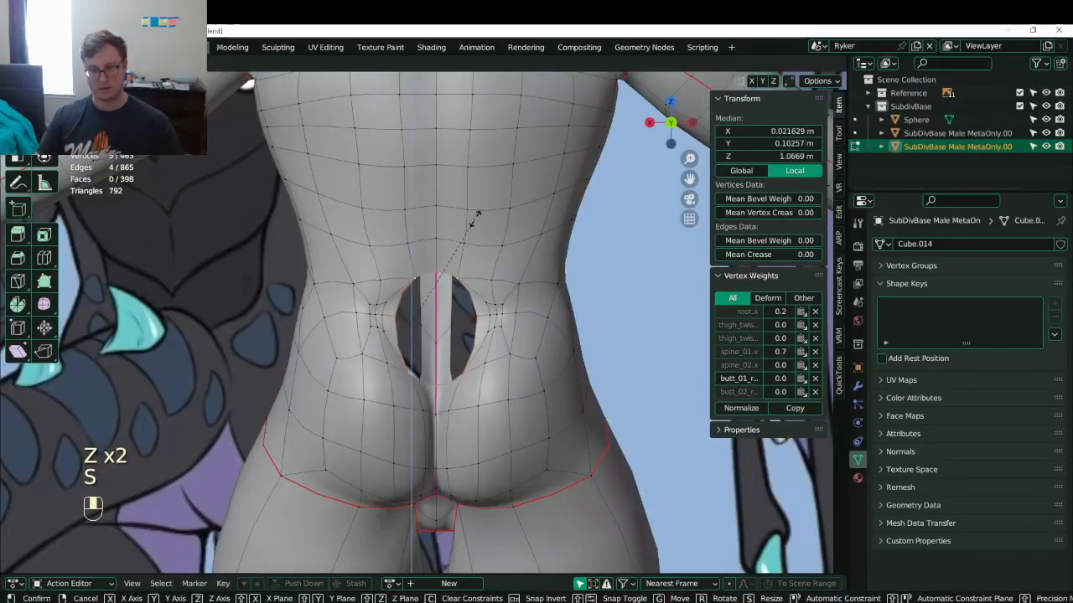
left_click(463, 263)
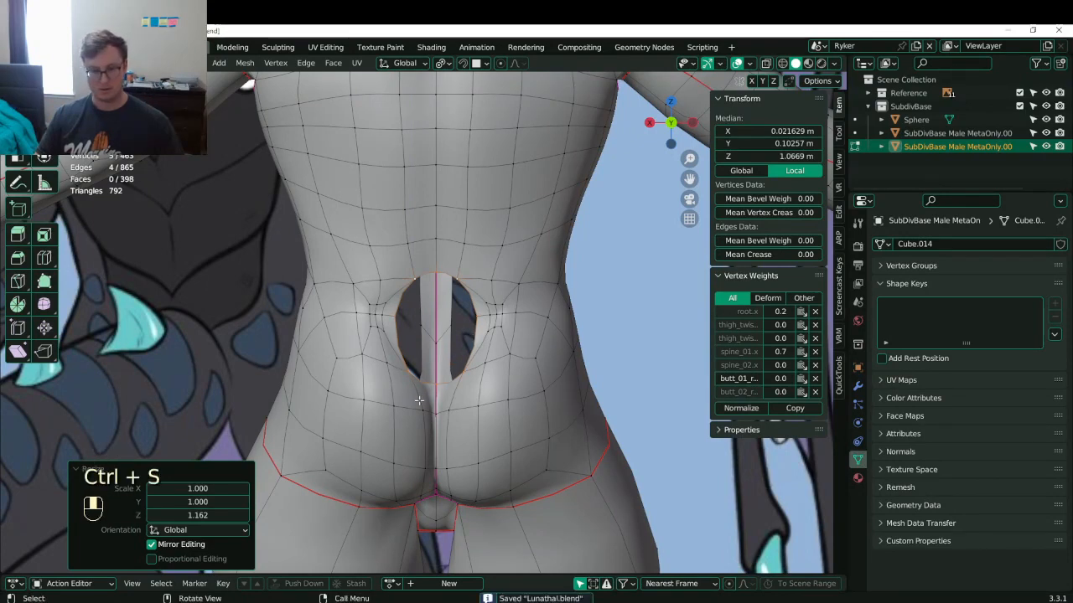
- Select matching vertices on the left and right buttocks
middle_click_drag(418, 401, 405, 324, "shift")
left_click(376, 355)
left_click(376, 396, "shift")
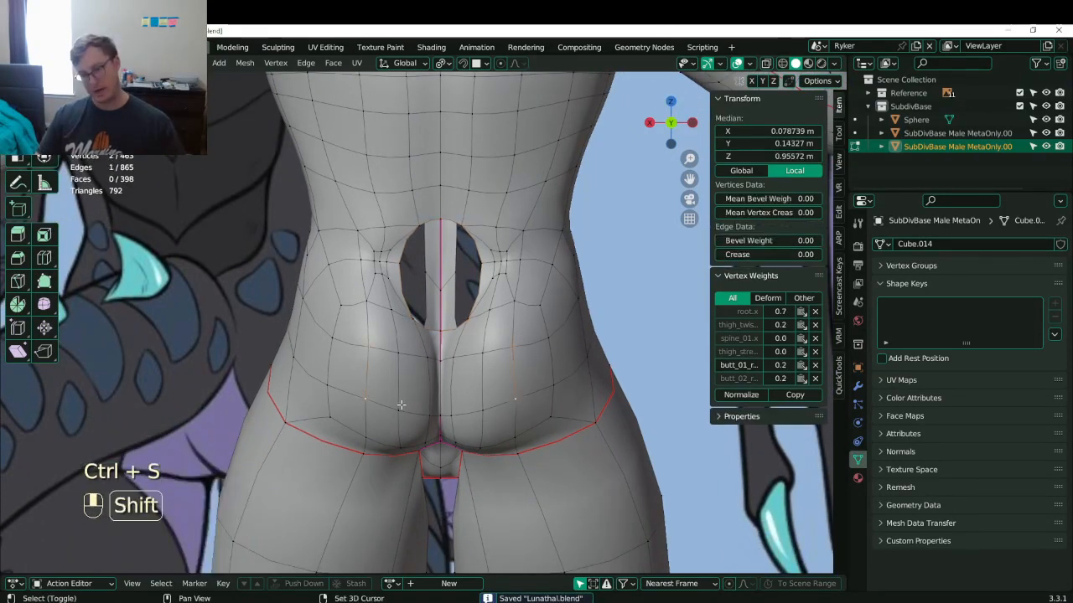
- Grow the selection into a patch on each buttock and delete those faces
key("ctrl+KP_Add")
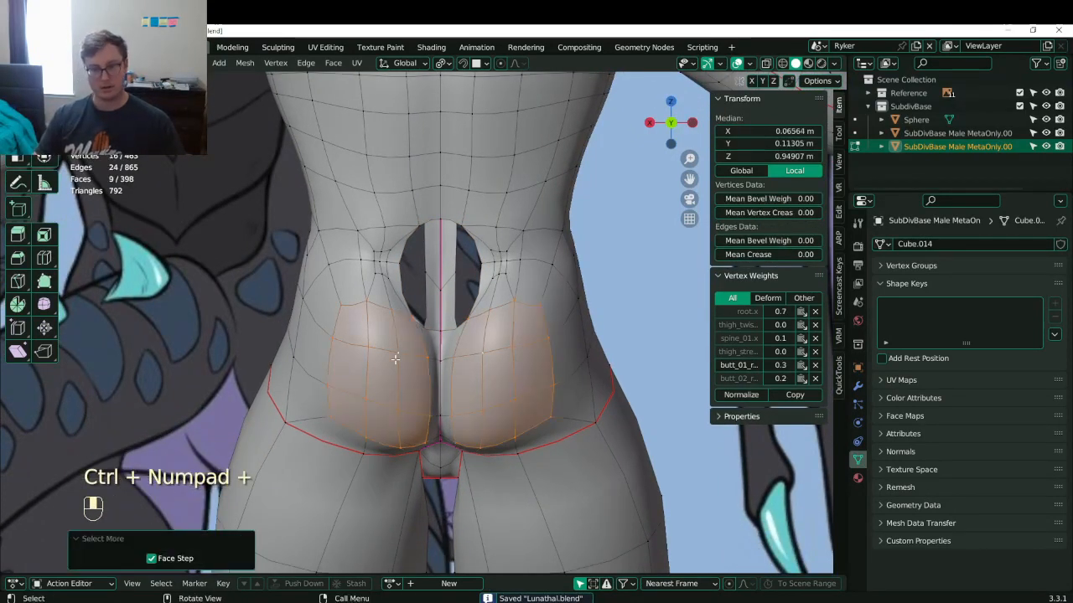
key("x")
left_click(395, 359)
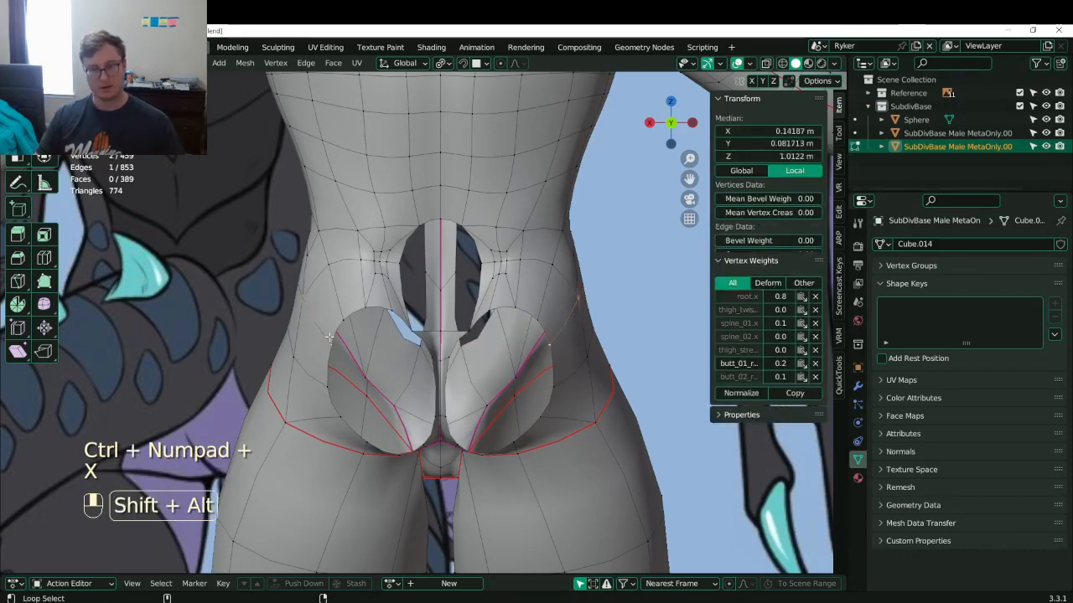
- Select the buttock holes' boundary loops and apply Bridge Edge Loops
left_click(333, 335, "alt+shift")
key("q")
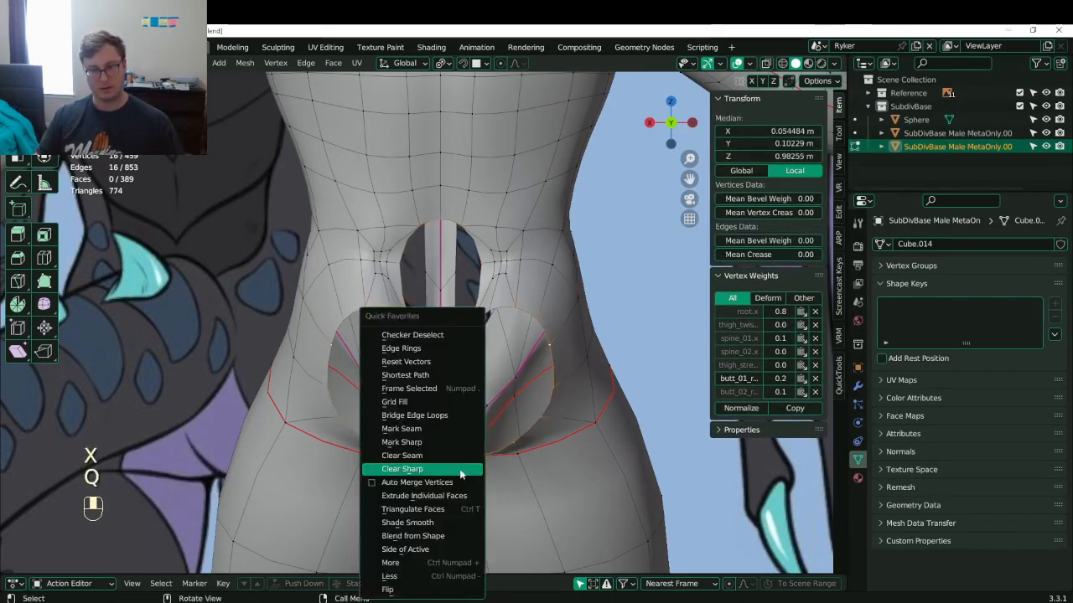
left_click(425, 416)
mouse_move(383, 386)
middle_mouse_down()
mouse_move(251, 393)
mouse_move(342, 392)
mouse_move(325, 394)
mouse_move(342, 382)
middle_mouse_up()
- In wireframe view, Grid Fill the buttock hole's boundary loop, leaving the chest vertices out
key("z")
left_click(298, 317)
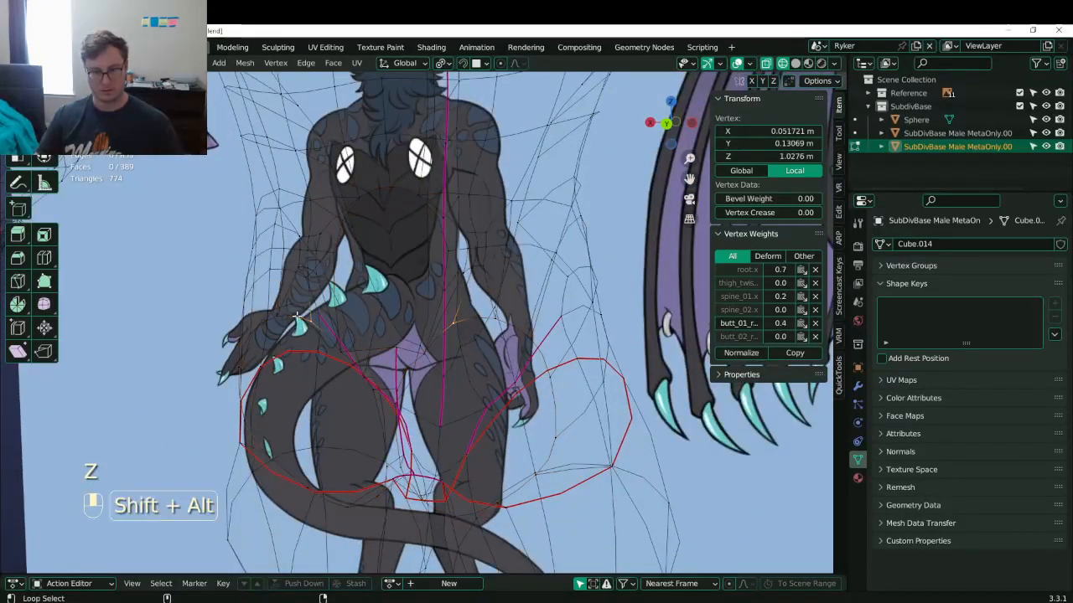
left_click(300, 317, "alt+shift")
middle_click_drag(359, 183, 467, 305)
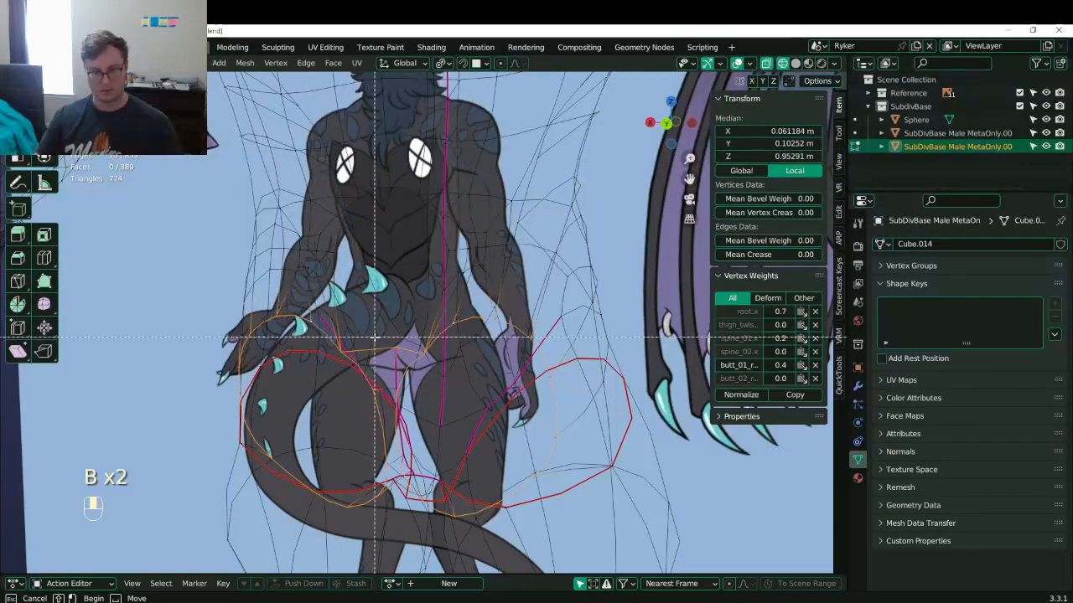
key("q")
left_click(389, 369)
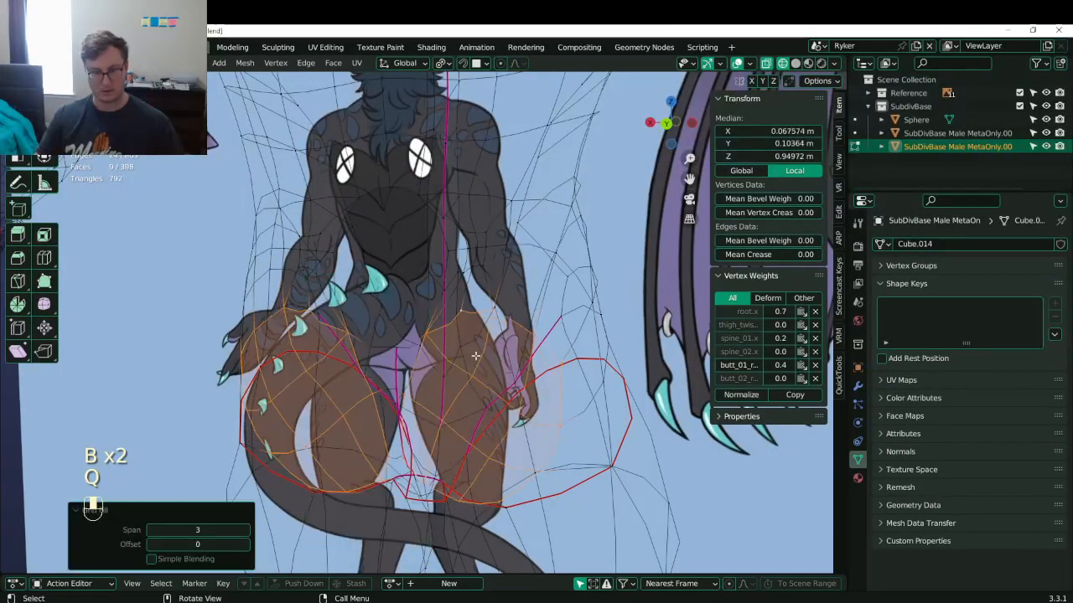
- In solid shading, select mirrored buttock vertices and move them along Y
mouse_move(382, 379)
middle_mouse_down()
mouse_move(393, 354)
mouse_move(283, 402)
mouse_move(289, 391)
middle_mouse_up()
key("z")
left_click(285, 353, "shift")
left_click(259, 373, "shift")
left_click(323, 388, "shift")
key("g")
middle_click(280, 393)
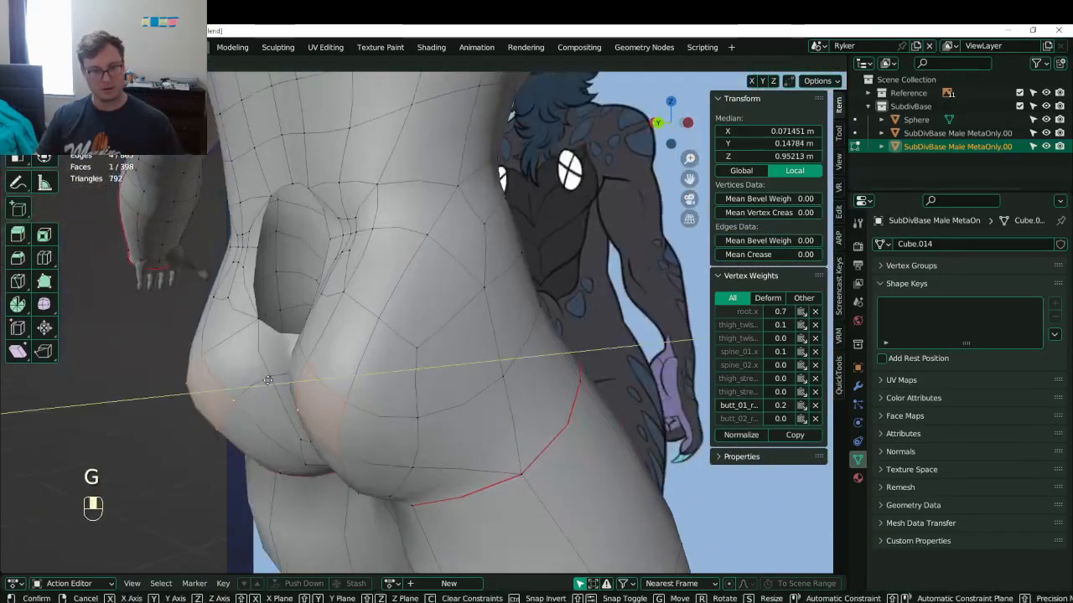
left_click(261, 396)
- In back orthographic view, pull the lower-back centre vertices down and reposition a lower buttock vertex
key("ctrl+KP_1")
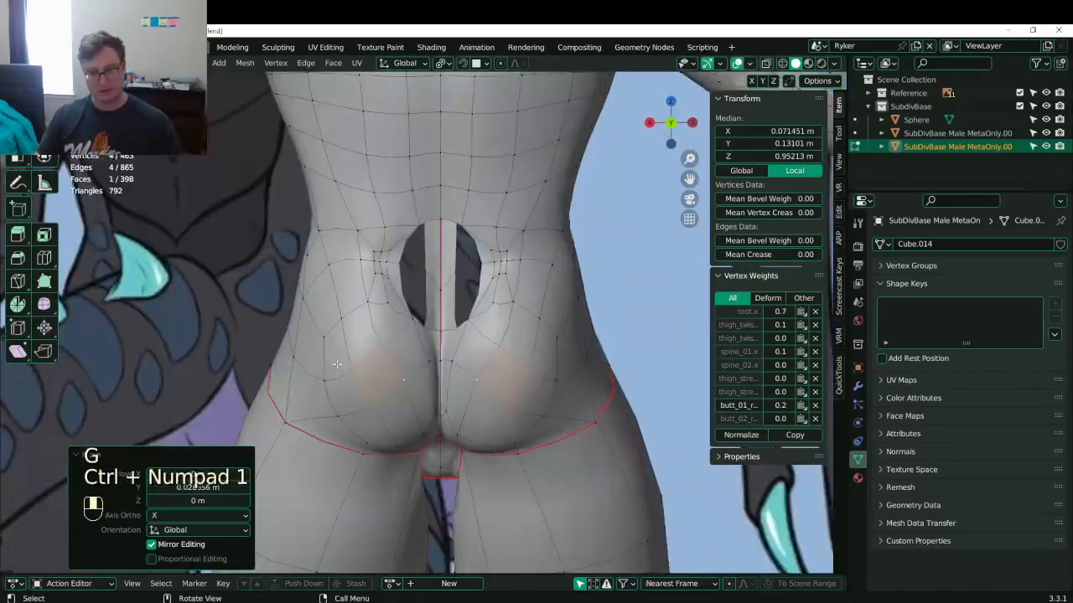
left_click(433, 363)
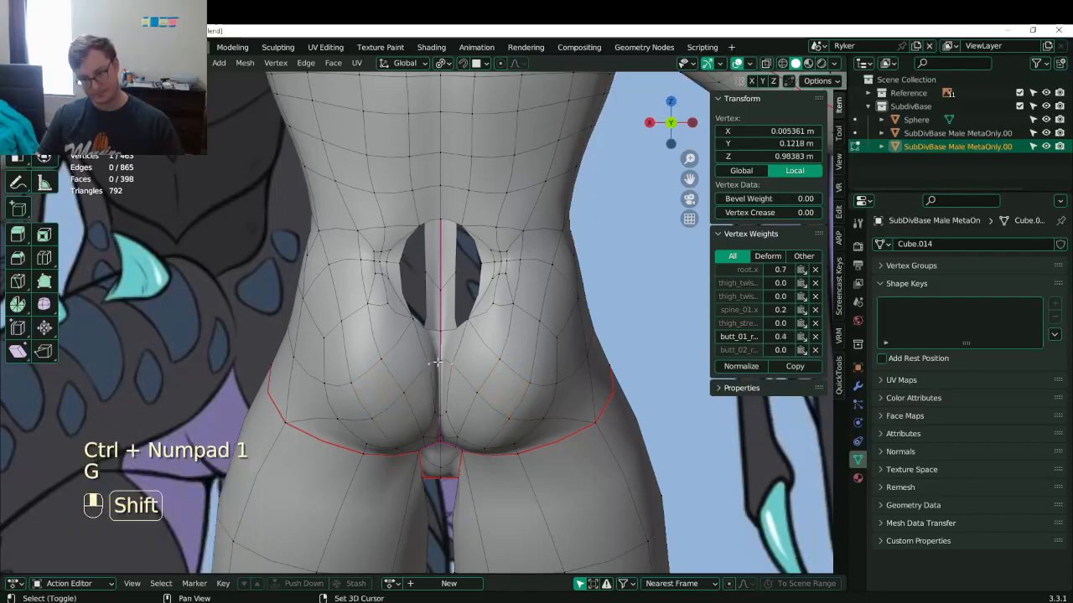
left_click(439, 363, "shift")
key("g")
key("g")
left_click(436, 385)
left_click(407, 395)
key("g")
left_click(415, 403)
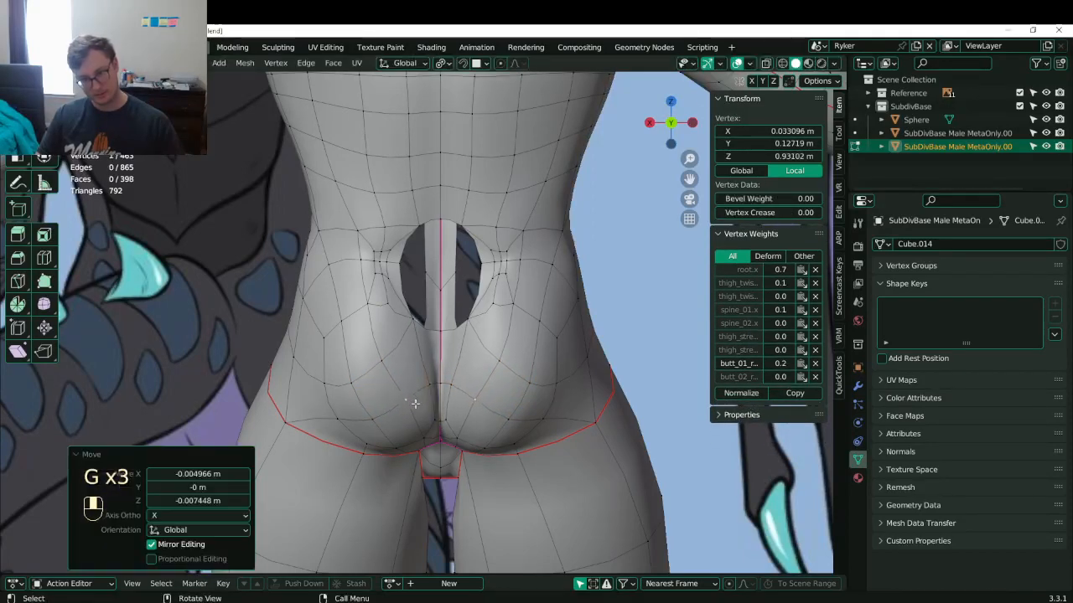
- Reshape the buttock curve by moving several vertex pairs and a lower vertex
left_click(383, 373)
left_click(352, 383, "shift")
key("g")
left_click(342, 364)
left_click(313, 384)
key("g")
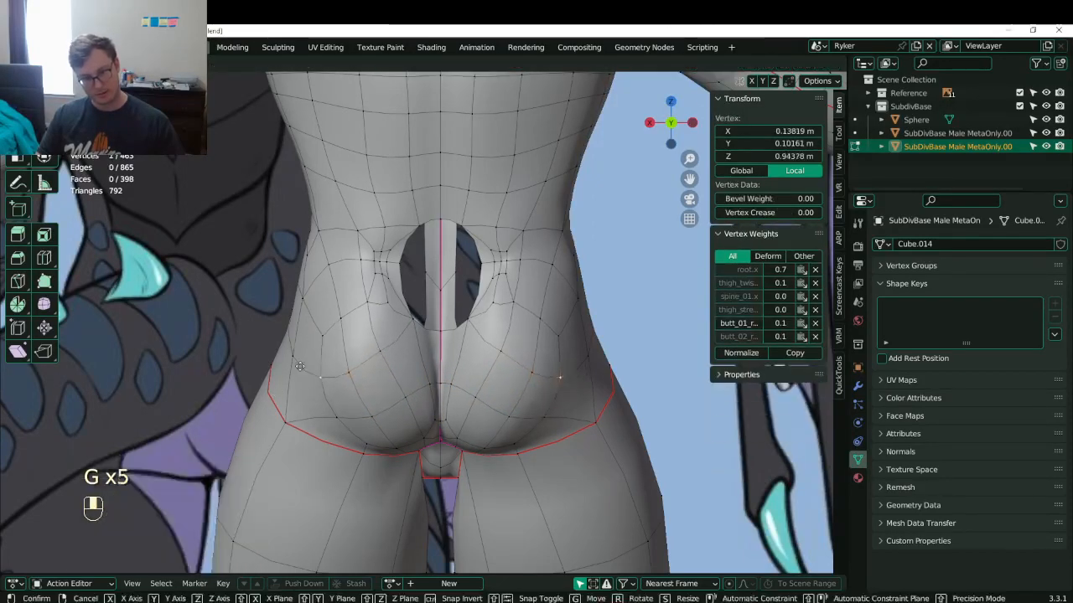
left_click(299, 367)
left_click(307, 419)
key("g")
left_click(307, 422)
- Shift two lower-edge crease vertices left and down, then review the rear shape from three-quarter view
left_click(358, 453)
key("b")
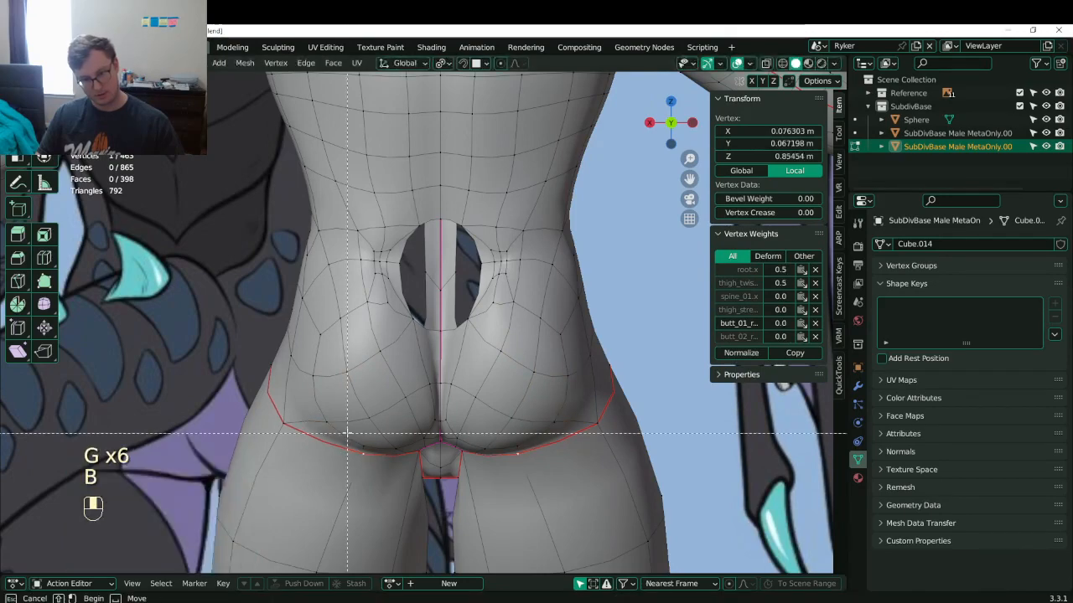
left_click_drag(349, 434, 370, 460)
key("g")
left_click(354, 450)
key("g")
left_click(345, 461)
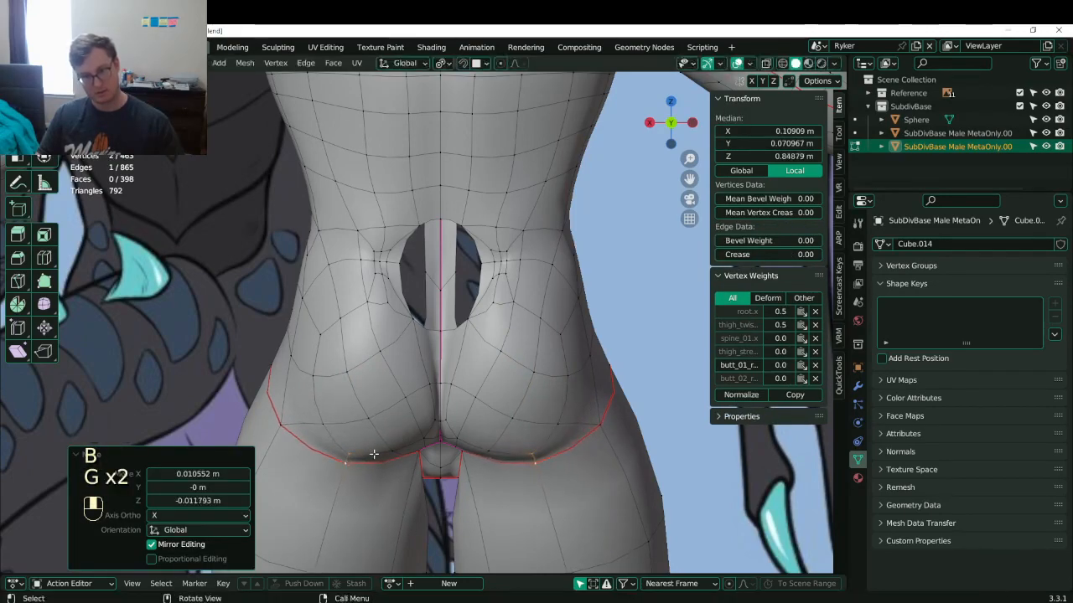
key("Tab")
scroll(419, 423, "down", 2)
middle_click_drag(442, 404, 324, 431)
key("Tab")
key("Tab")
key("Tab")
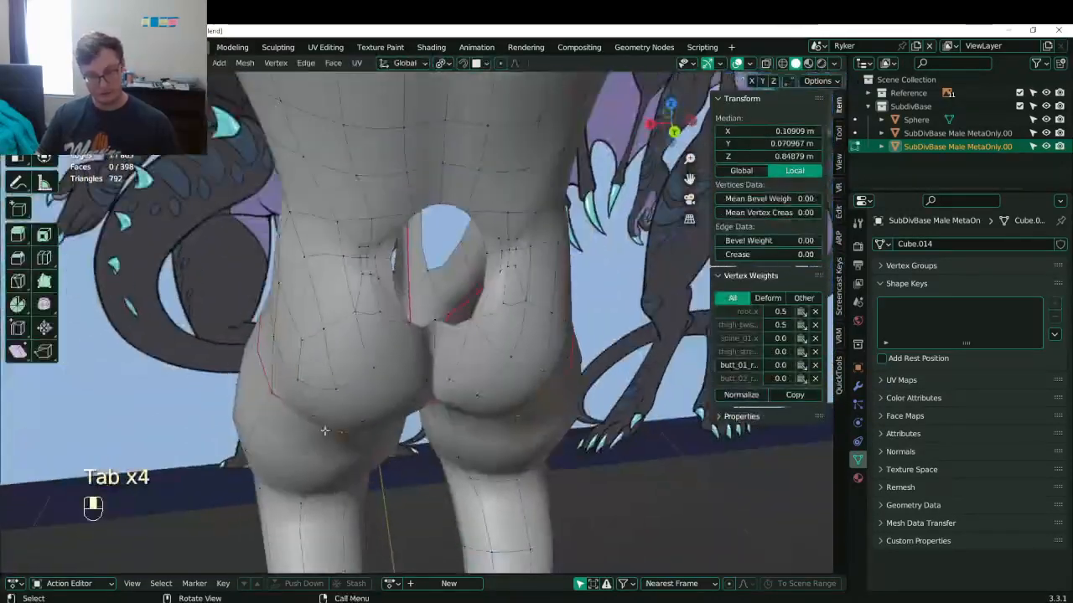
- Nudge the two buttock faces slightly along Y, checking them in both side views
left_click_drag(324, 431, 320, 429)
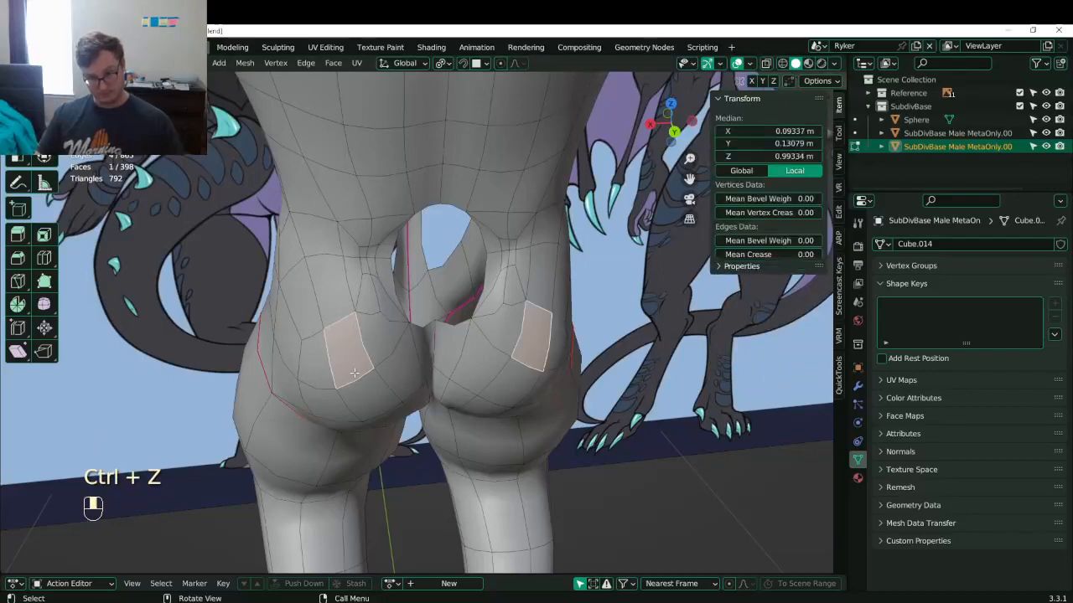
middle_click_drag(347, 363, 507, 284)
key("g")
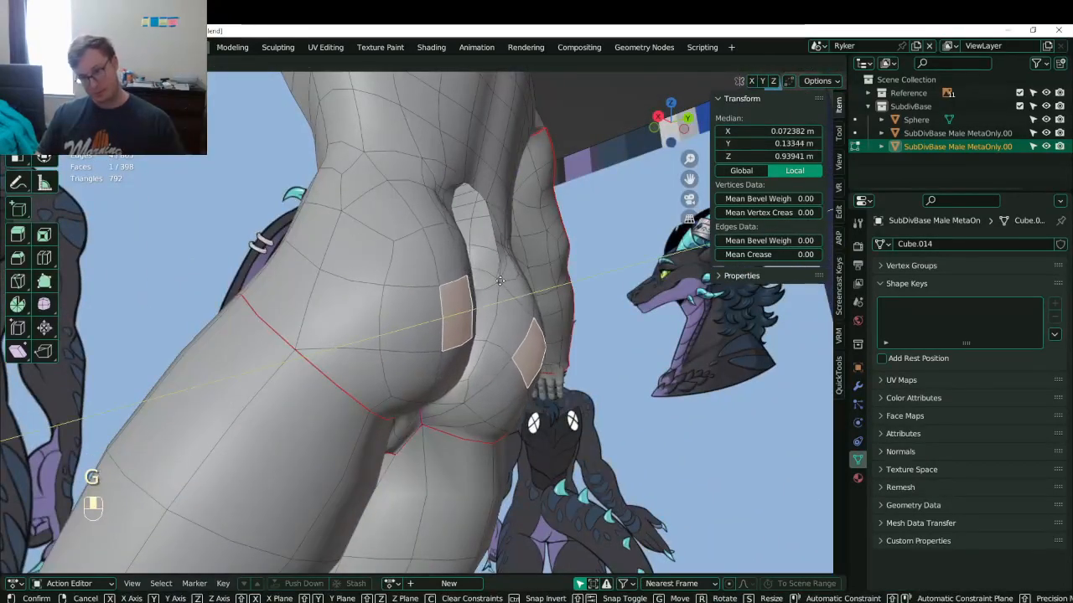
left_click(498, 282)
middle_click_drag(549, 224, 503, 297)
key("ctrl+KP_3")
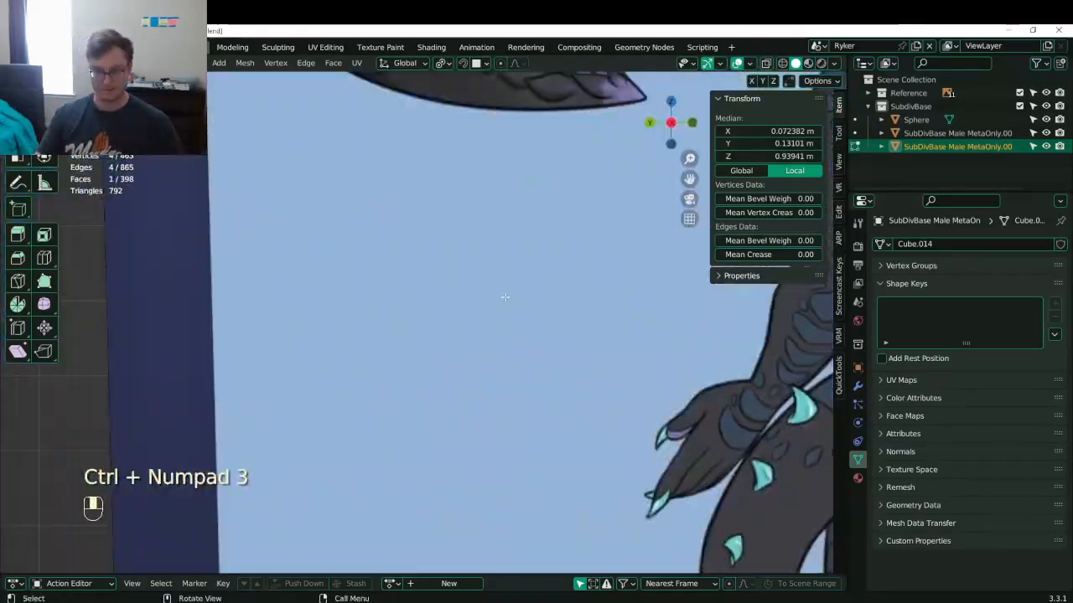
key("KP_3")
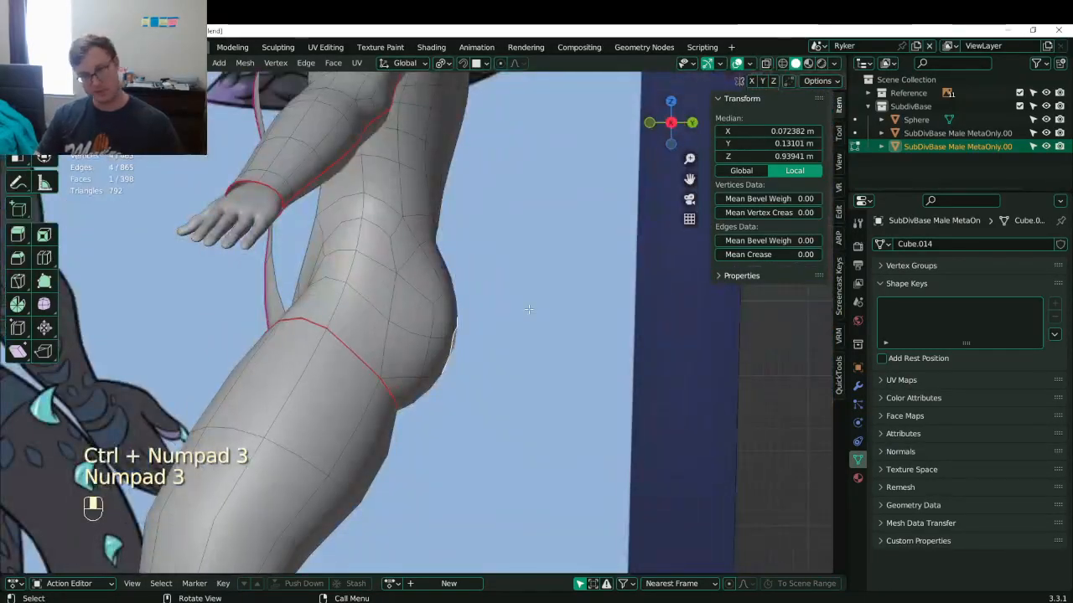
key("g")
left_click(529, 307)
- Save Lunathal.blend and confirm the last small face move
scroll(517, 369, "down", 3)
key("ctrl+s")
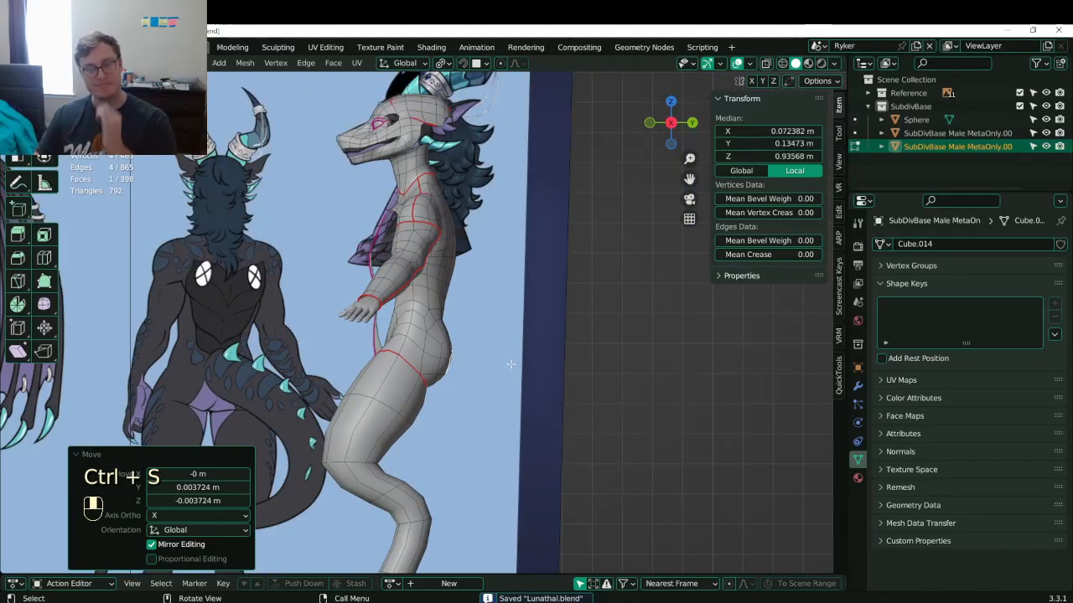
middle_click_drag(465, 323, 475, 245, "shift")
key("ctrl+s")
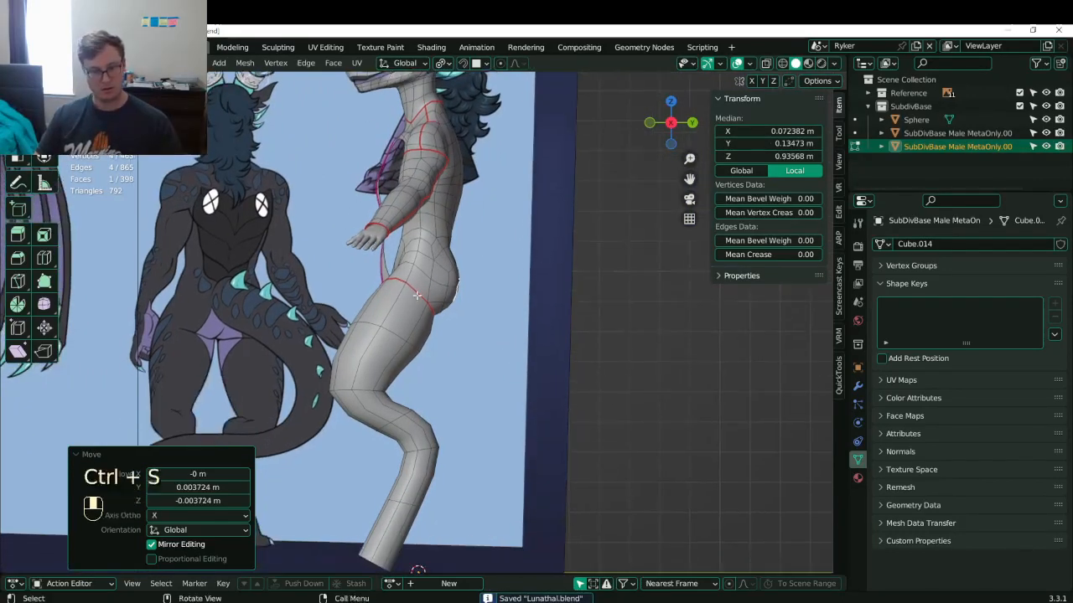
middle_click_drag(289, 388, 298, 359, "shift")
scroll(296, 359, "up", 2)
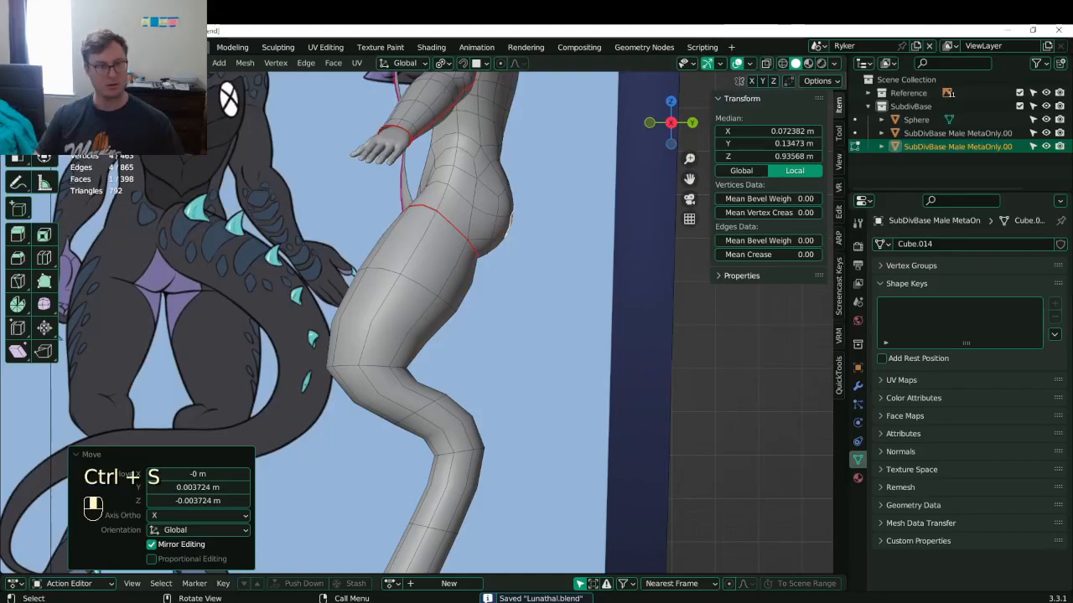
left_click(508, 251)
- Switch to object mode, orbit to face the model, and save Lunathal.blend again
scroll(435, 260, "down", 5)
middle_click_drag(394, 251, 493, 286)
scroll(452, 272, "down", 4)
key("Tab")
key("ctrl+s")
scroll(419, 335, "up", 4)
middle_click_drag(356, 377, 369, 398, "shift")
key("ctrl+s")
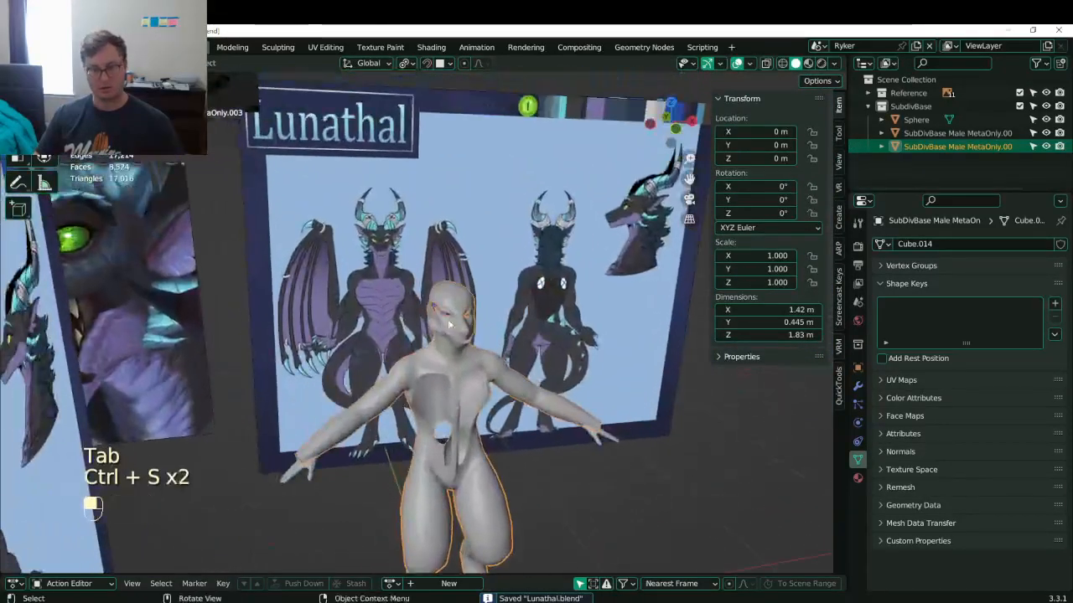
- Orbit and zoom toward the dragon's head, then enter edit mode on the body mesh
scroll(424, 269, "up", 4)
middle_click_drag(428, 270, 500, 285)
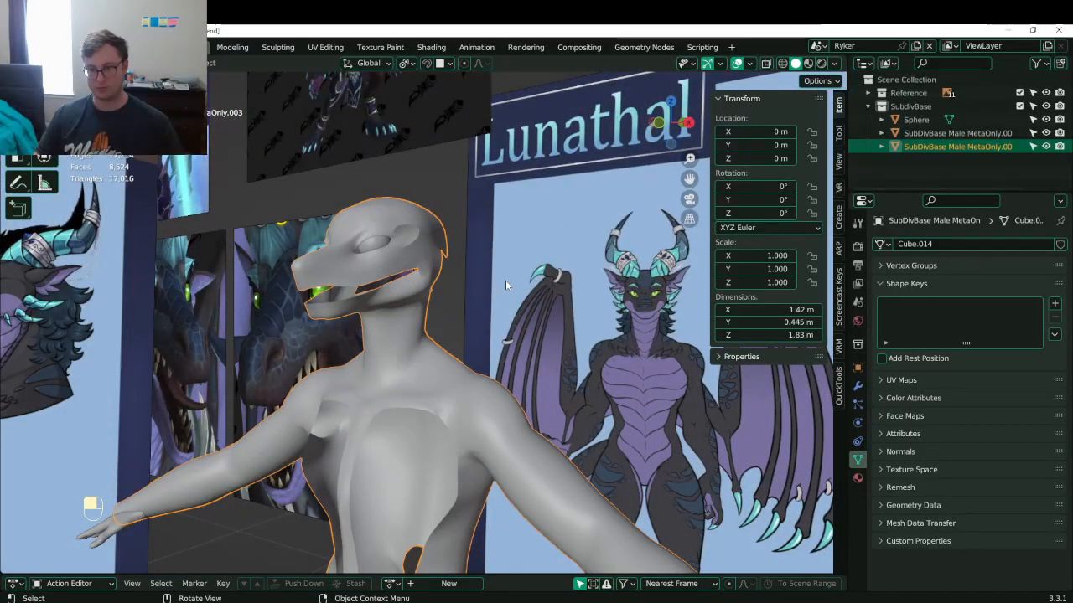
scroll(384, 249, "up", 2)
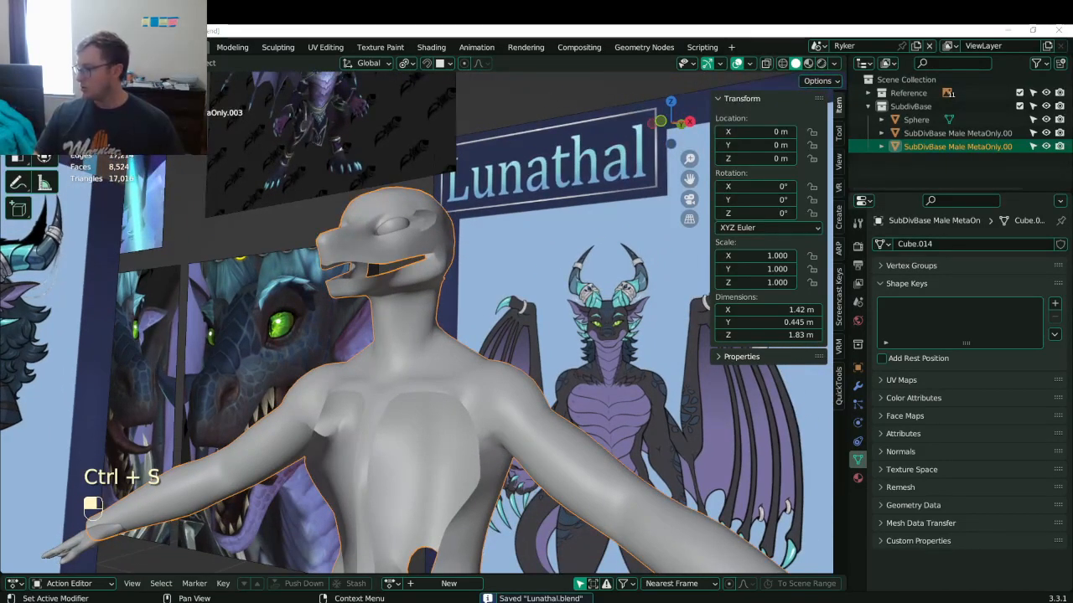
middle_click_drag(409, 243, 366, 323)
scroll(439, 277, "up", 2)
key("Tab")
scroll(366, 324, "up", 3)
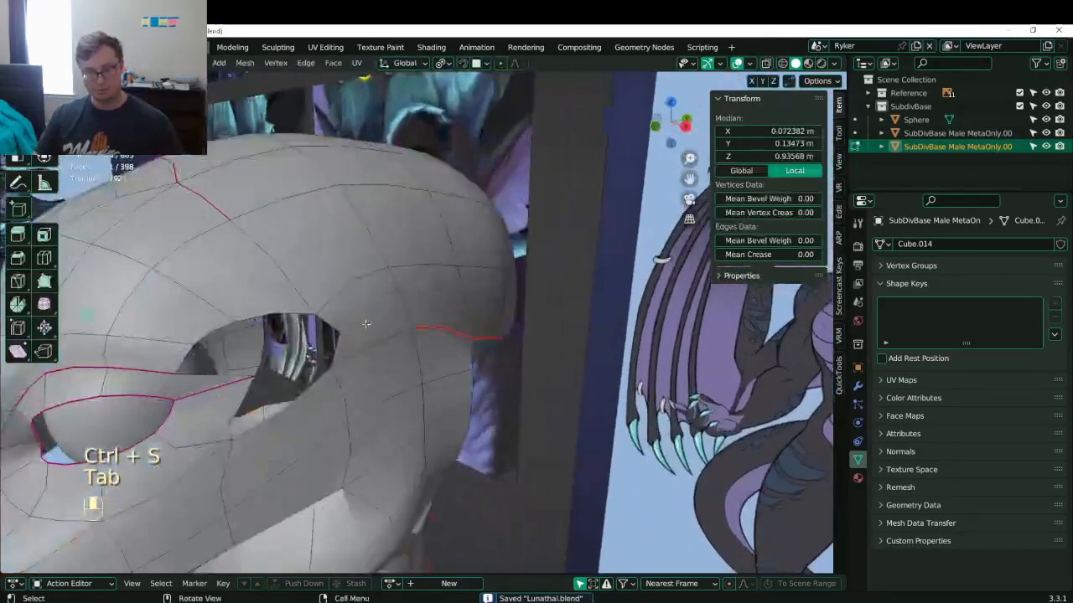
- Select the edge loop above the eye, try Dissolve Edges, and undo it
middle_click_drag(224, 329, 335, 298, "shift")
left_click(331, 286)
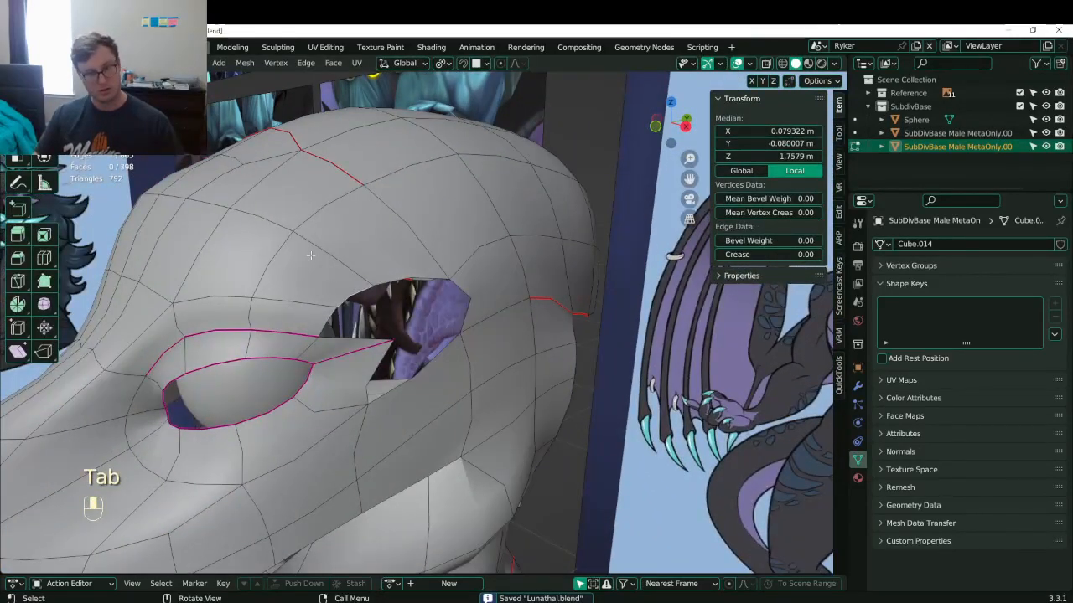
left_click(313, 253, "alt+shift")
key("x")
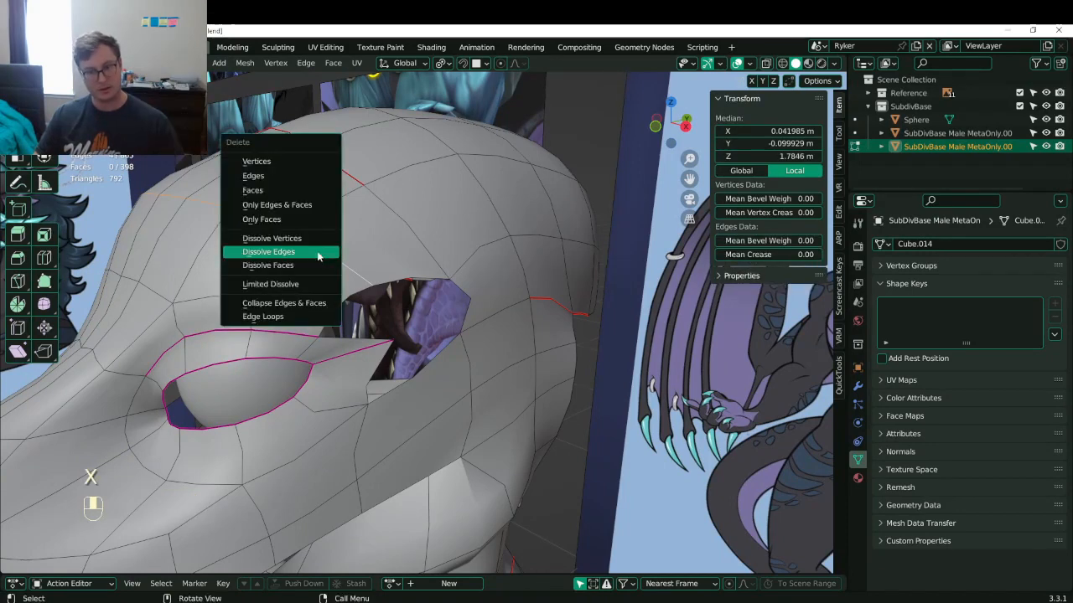
key("Escape")
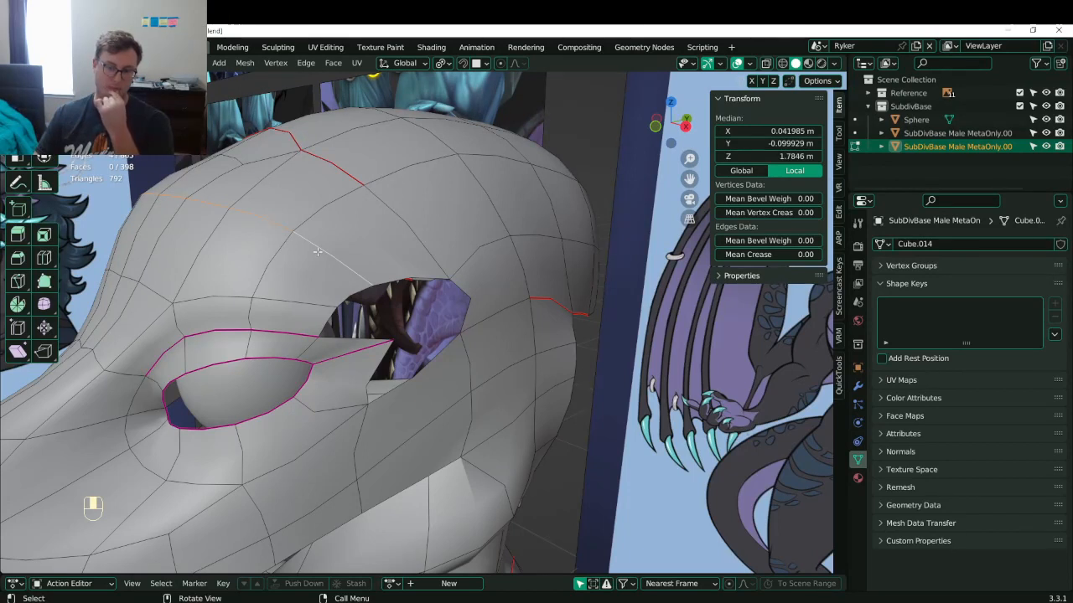
key("x")
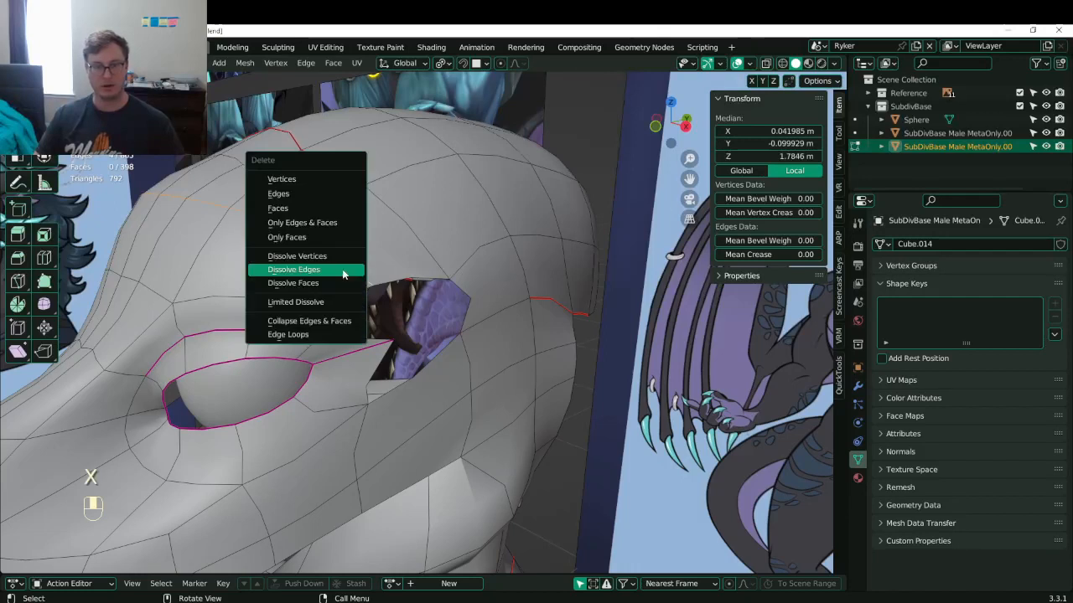
left_click(342, 269)
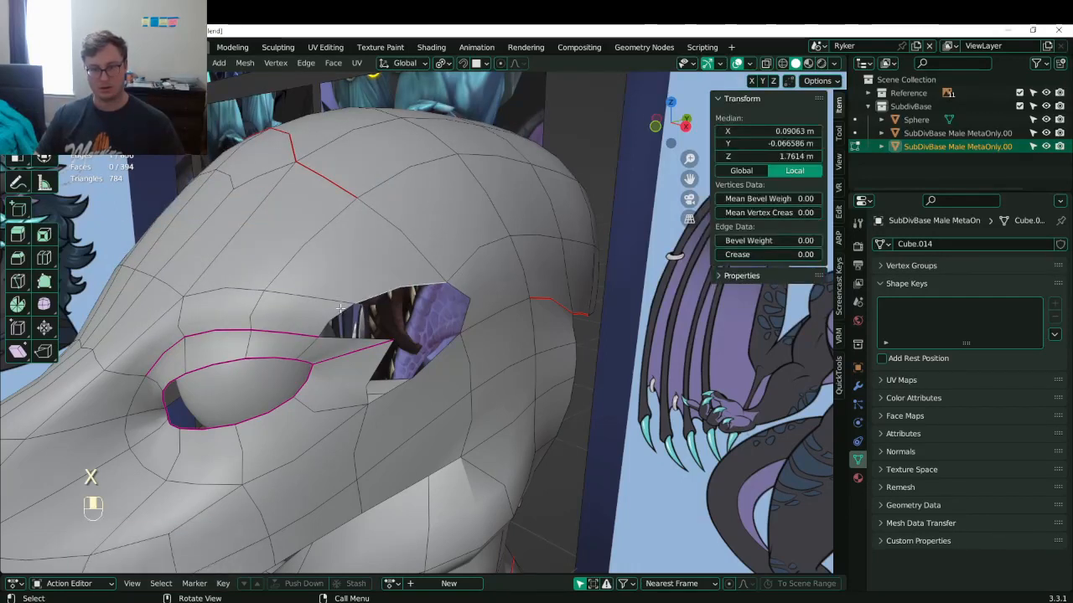
key("ctrl+z")
key("ctrl+z")
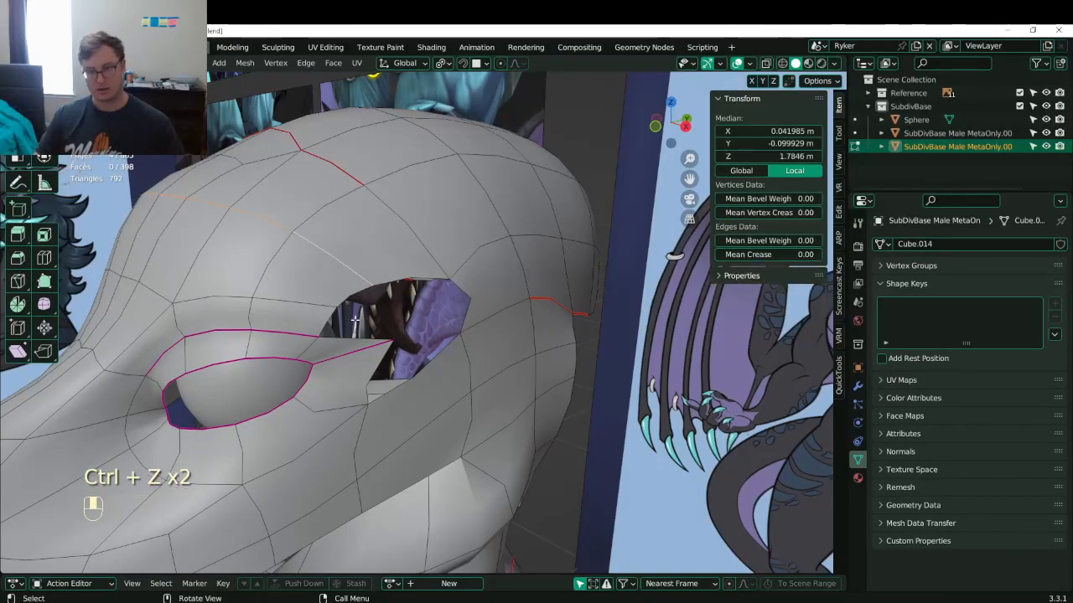
- Fill faces across the gap above the eye socket
left_click(381, 292, "shift")
key("f")
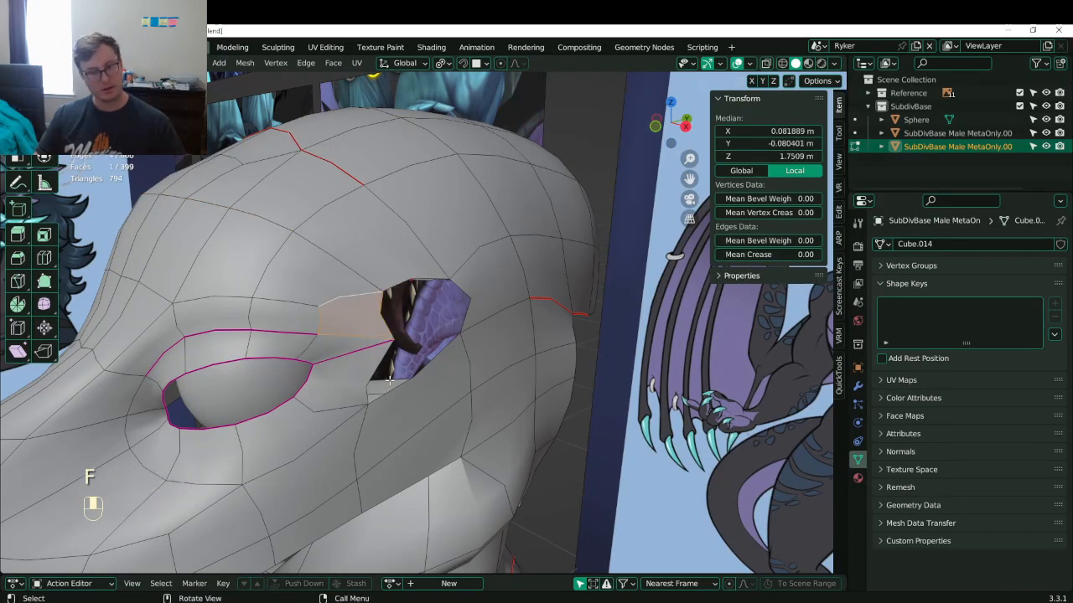
left_click(379, 311)
left_click(440, 274, "shift")
key("ctrl+z")
left_click(434, 281, "shift")
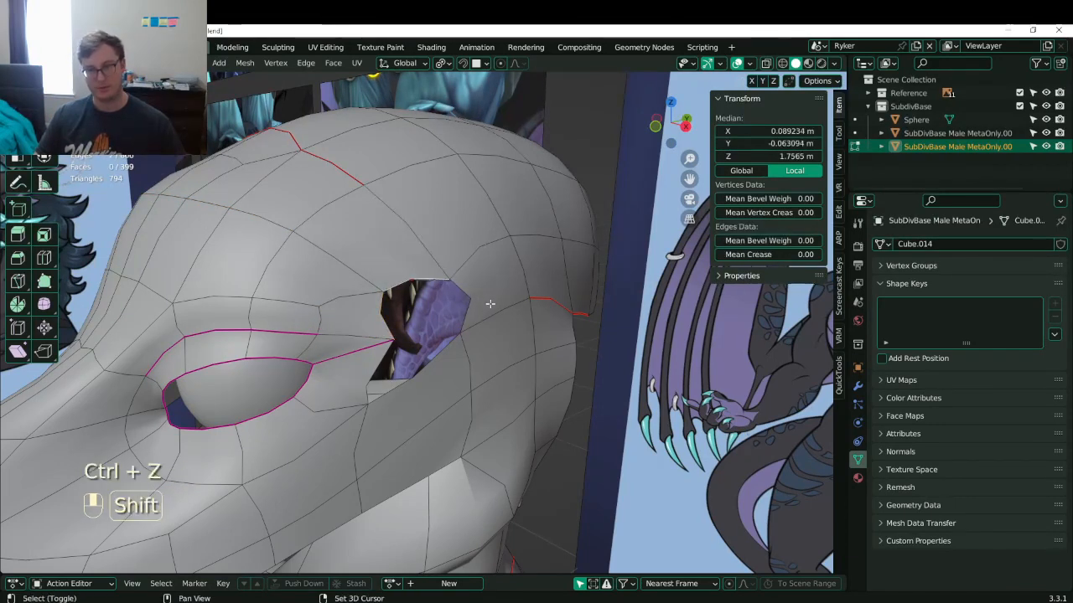
key("ctrl+z")
key("f")
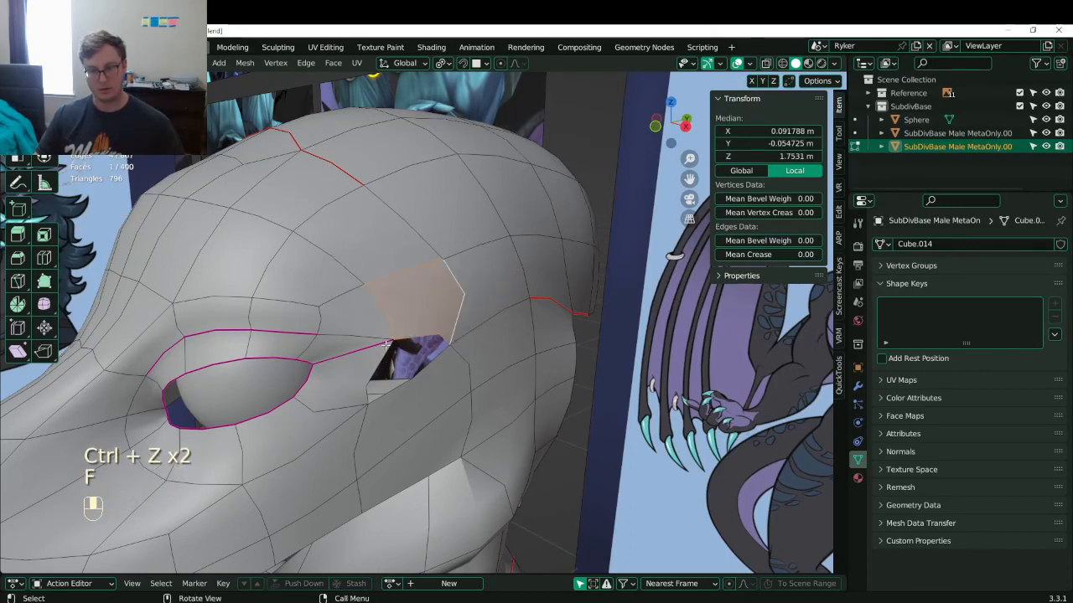
- Add a loop cut beneath the eye hole, fill the remaining hole, and save Lunathal.blend
key("ctrl+r")
double_click(417, 396)
left_click(392, 394)
left_click(394, 389, "alt+shift")
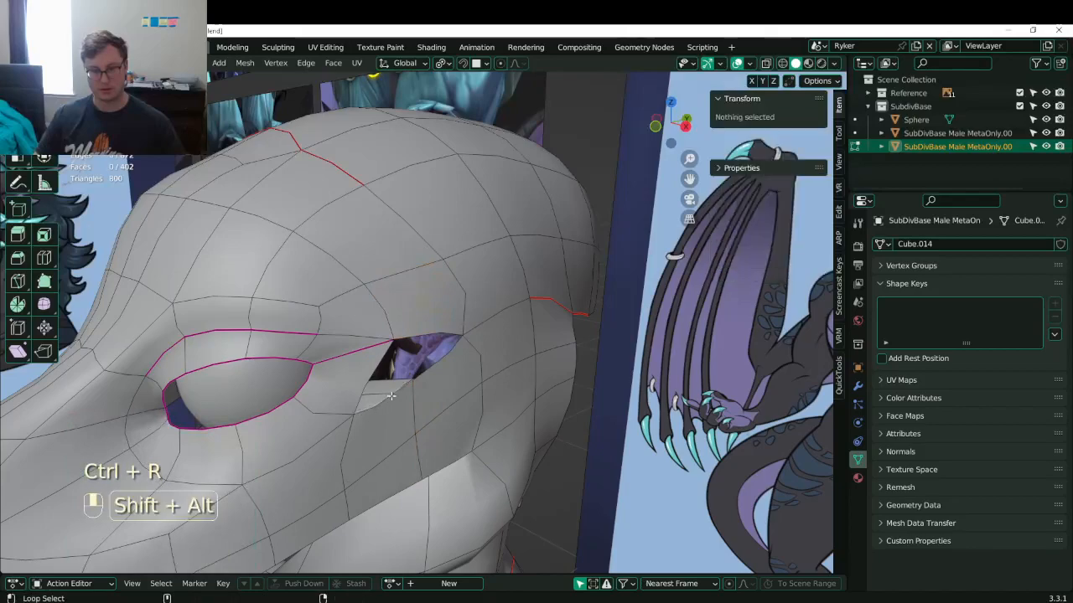
left_click(431, 347, "alt+shift")
key("f")
middle_click_drag(436, 341, 427, 316)
key("Tab")
key("ctrl+s")
key("ctrl+s")
- View the head from the front and re-enter edit mode on the body mesh
key("KP_1")
scroll(415, 313, "up", 2)
key("Tab")
scroll(503, 284, "down", 3)
scroll(474, 314, "up", 5)
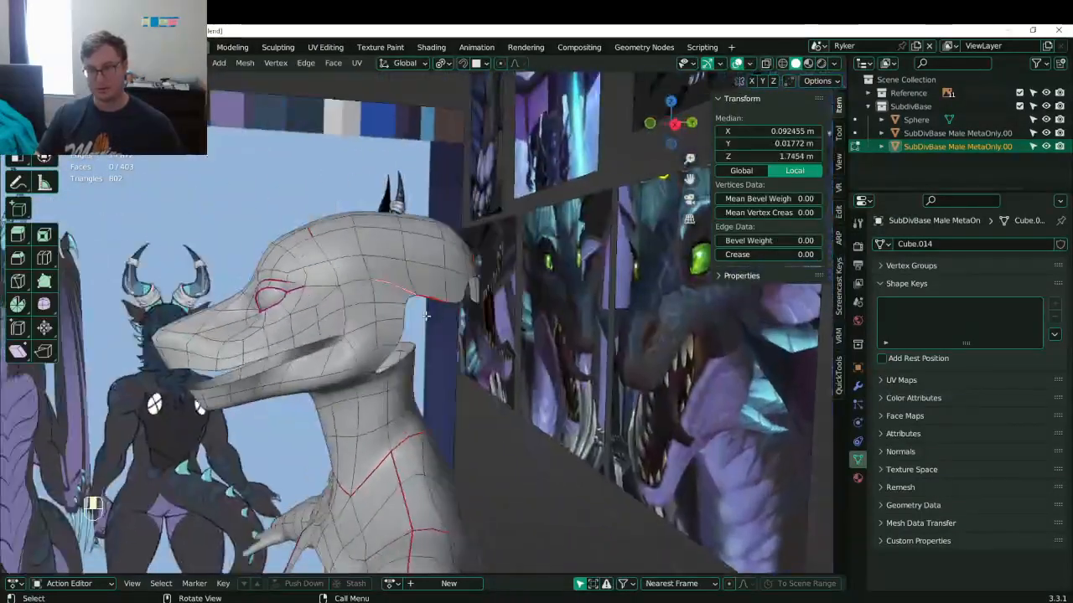
- Clear the seam on the edge loop along the back of the head and save Lunathal.blend
left_click(439, 295, "alt+shift")
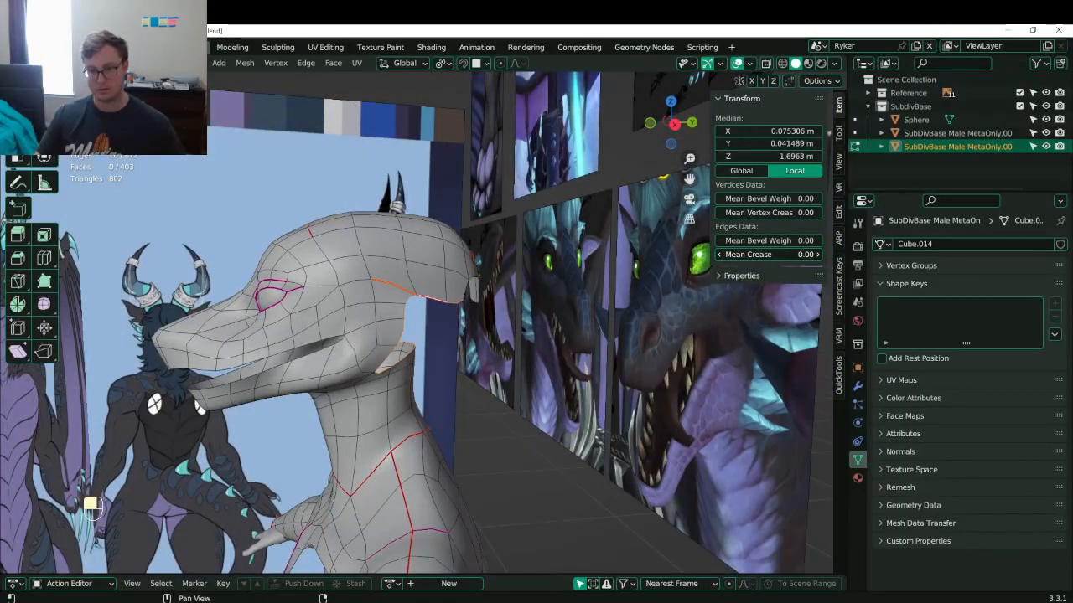
middle_click_drag(341, 365, 408, 361)
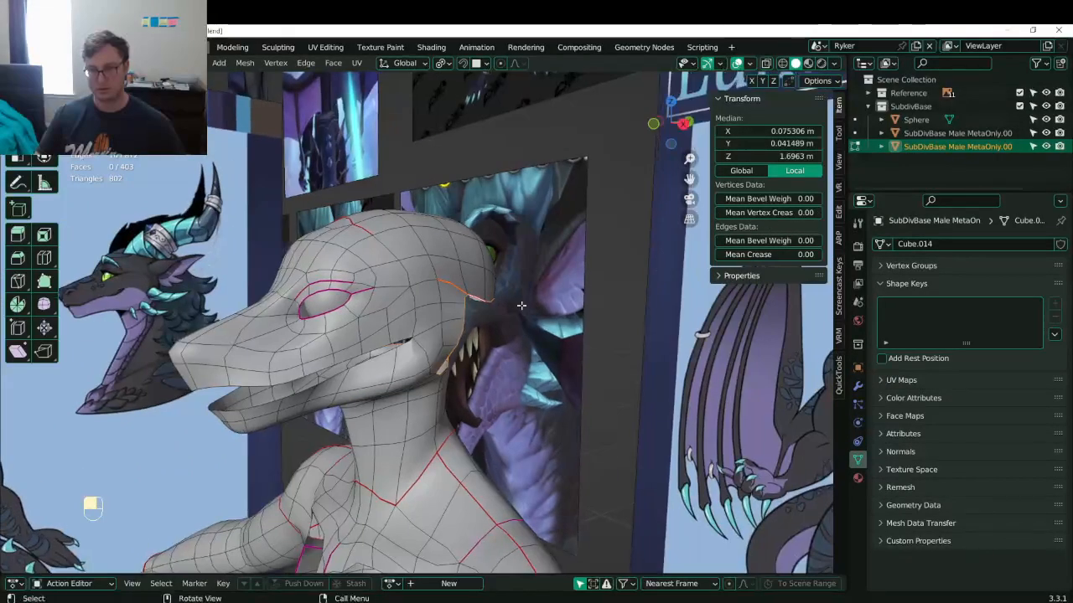
key("q")
left_click(475, 359)
scroll(553, 340, "down", 5)
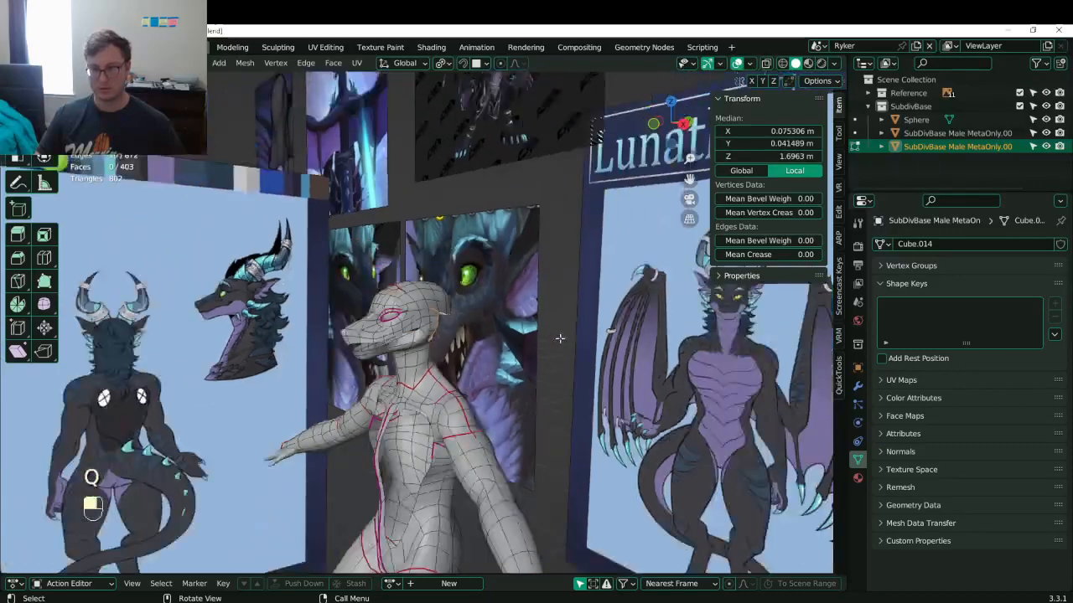
middle_click_drag(561, 338, 632, 333)
key("ctrl+s")
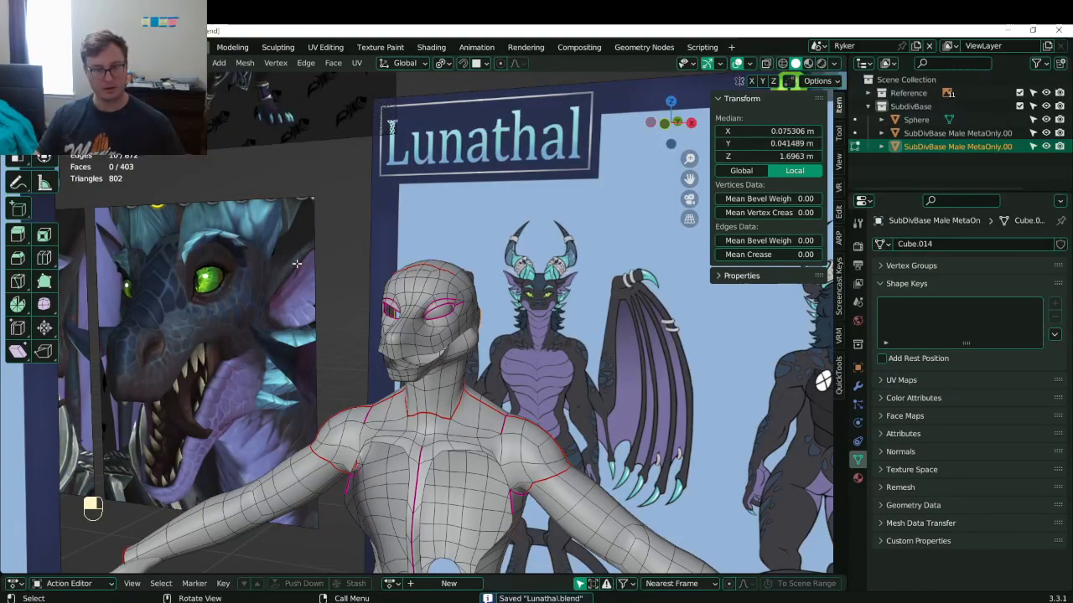
- Fill a new face between the selected edges near the eye
middle_click_drag(271, 309, 189, 306)
scroll(431, 302, "up", 4)
left_click(440, 298)
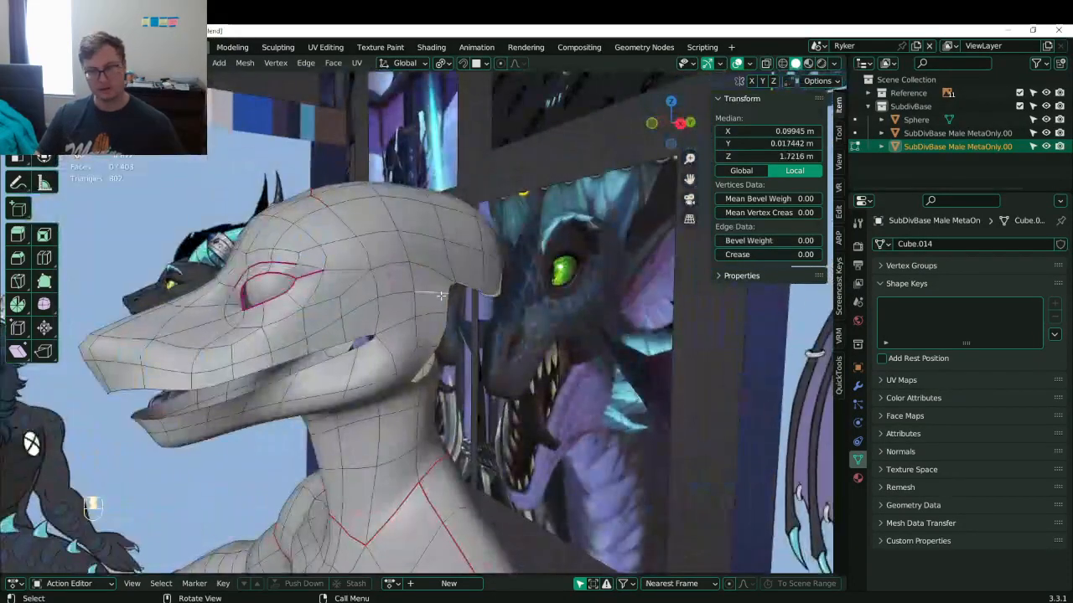
middle_click_drag(440, 298, 344, 274)
scroll(369, 283, "up", 1)
left_click(398, 270)
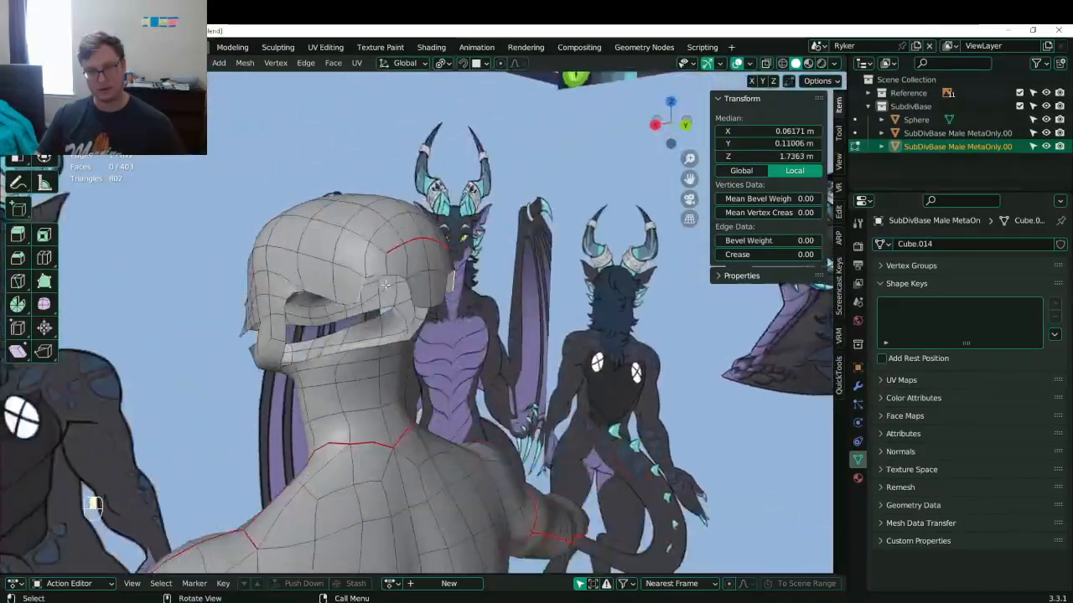
scroll(404, 277, "up", 1)
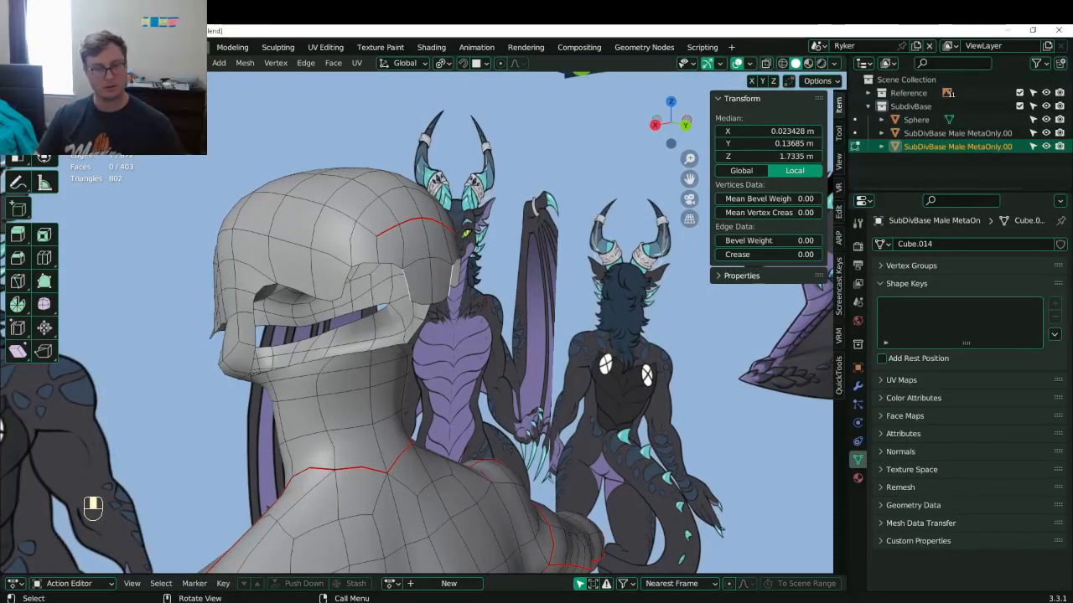
left_click(373, 289, "shift")
key("f")
- Add a new edge loop across the head with a loop cut
key("ctrl+r")
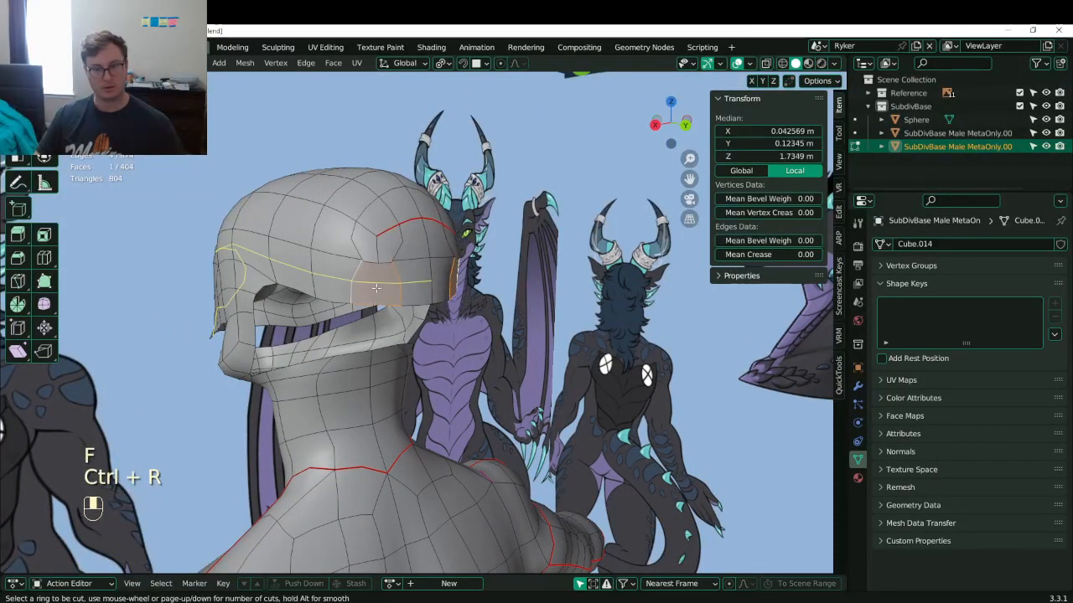
left_click(376, 292)
scroll(376, 285, "up", 2)
left_click(347, 260)
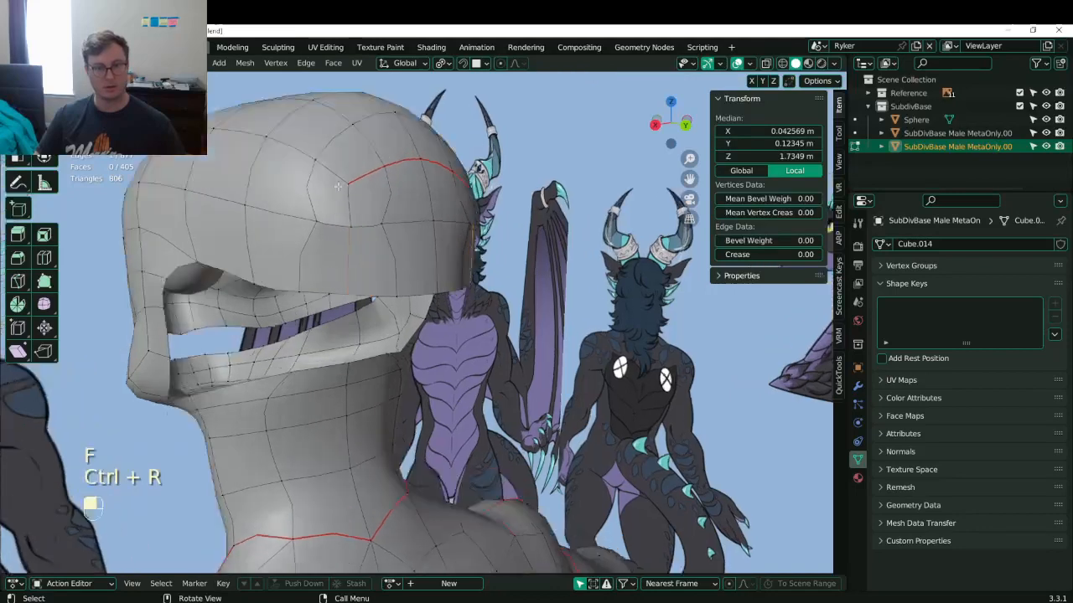
scroll(347, 251, "up", 2)
- Switch to wireframe shading and box-select a cluster of head vertices
key("z")
left_click(298, 162)
key("b")
left_click_drag(289, 156, 309, 165)
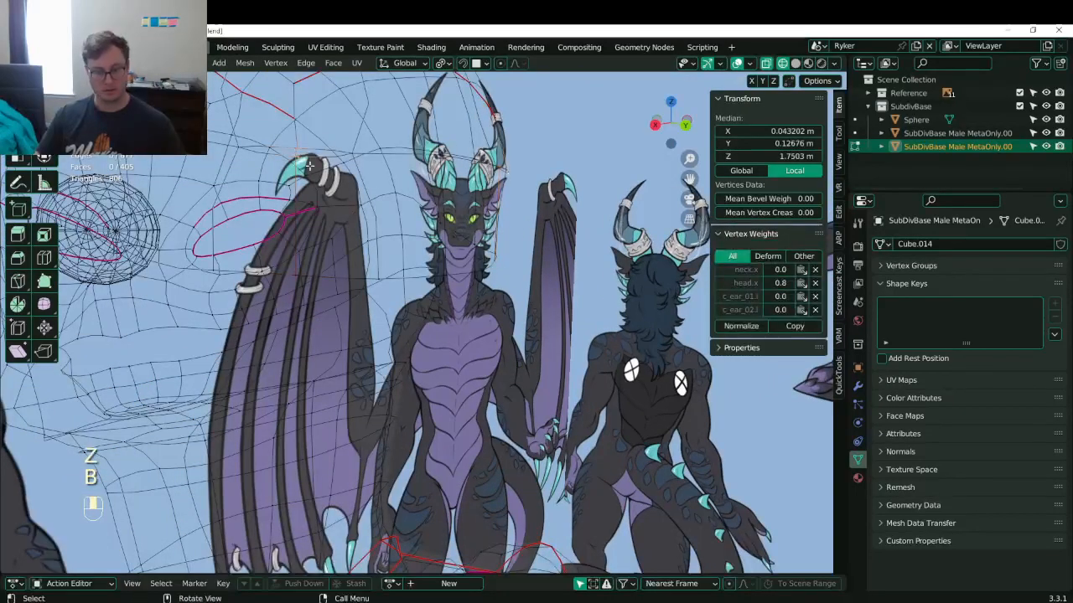
- Merge the selected head vertices at their center and return to solid shading
key("z")
key("m")
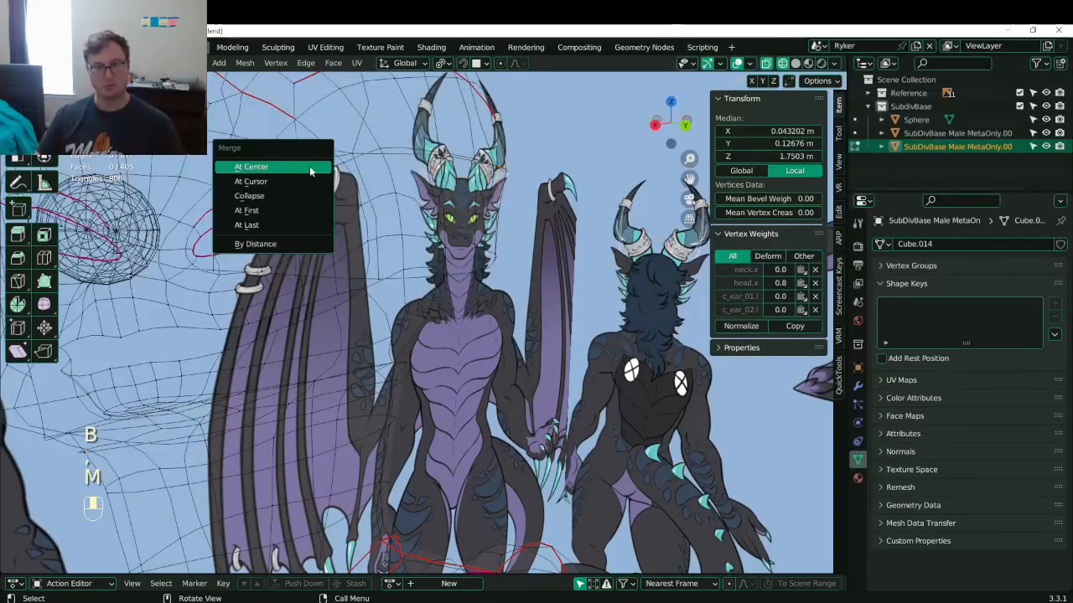
left_click(310, 170)
key("z")
left_click(483, 239)
- Orbit around the head to inspect both sides and save Lunathal.blend
middle_click_drag(483, 240, 528, 259)
scroll(452, 261, "down", 2)
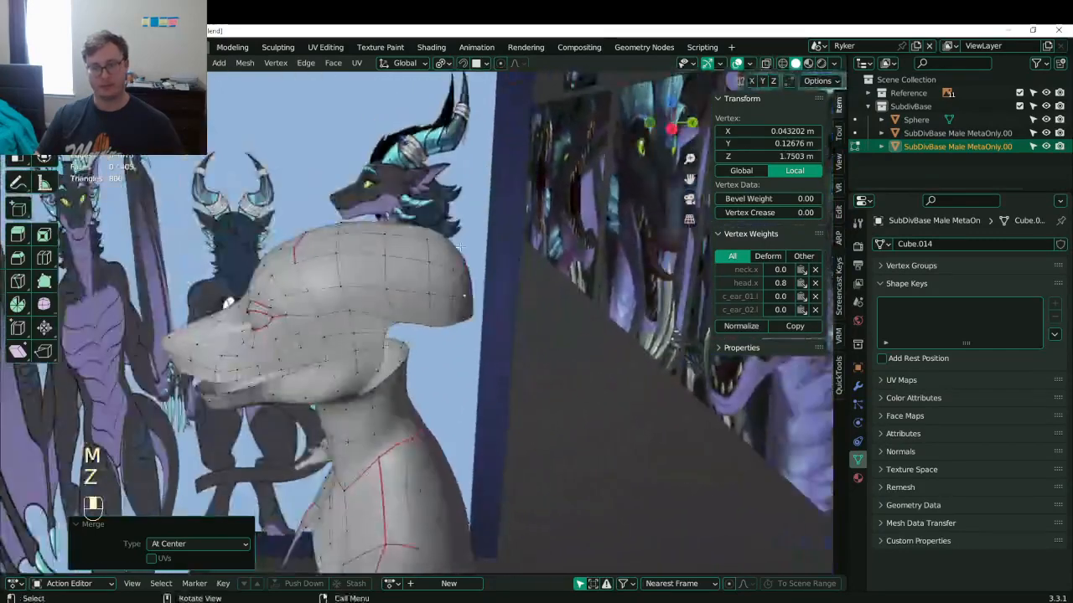
middle_click_drag(419, 263, 449, 264)
key("ctrl+s")
middle_click_drag(439, 210, 460, 243)
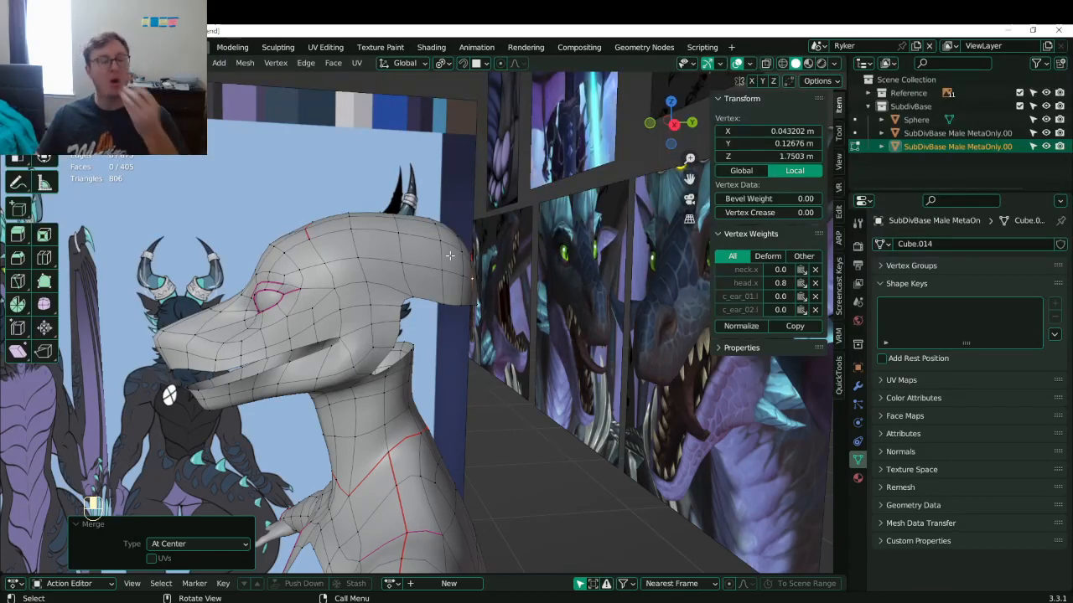
- In the see-through side view, box-select the ear faces and shift them slightly toward the snout
key("KP_3")
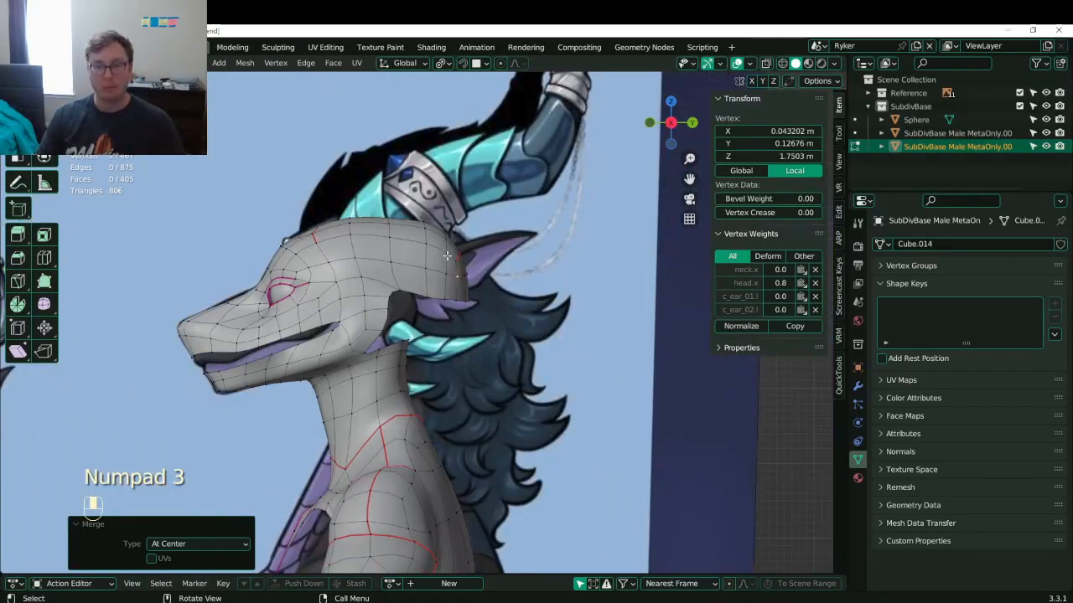
scroll(455, 158, "up", 3)
key("z")
left_click(427, 159)
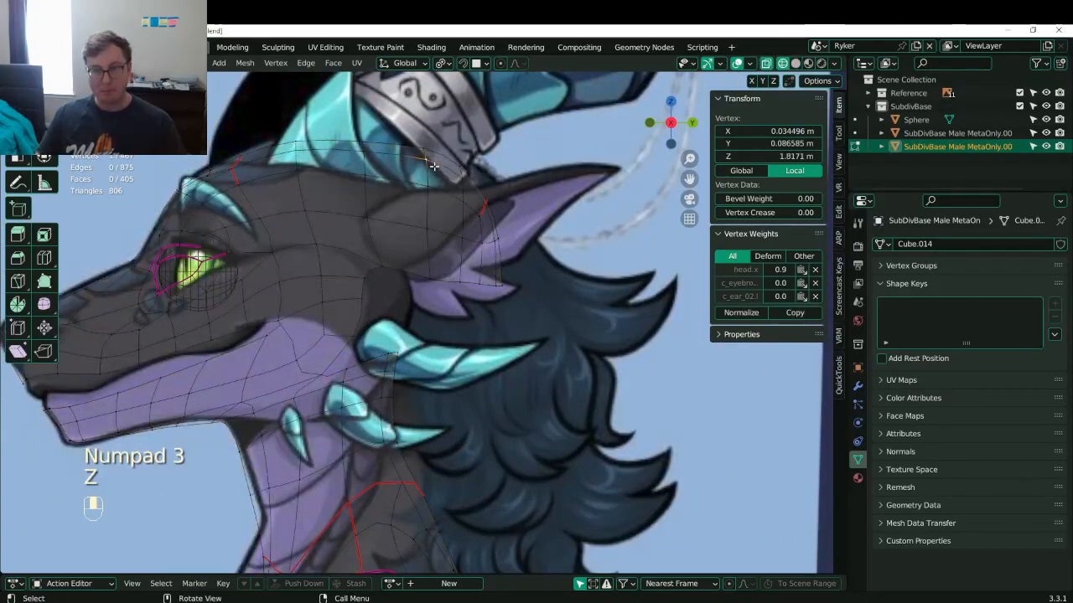
key("b")
left_click_drag(410, 131, 527, 286)
key("g")
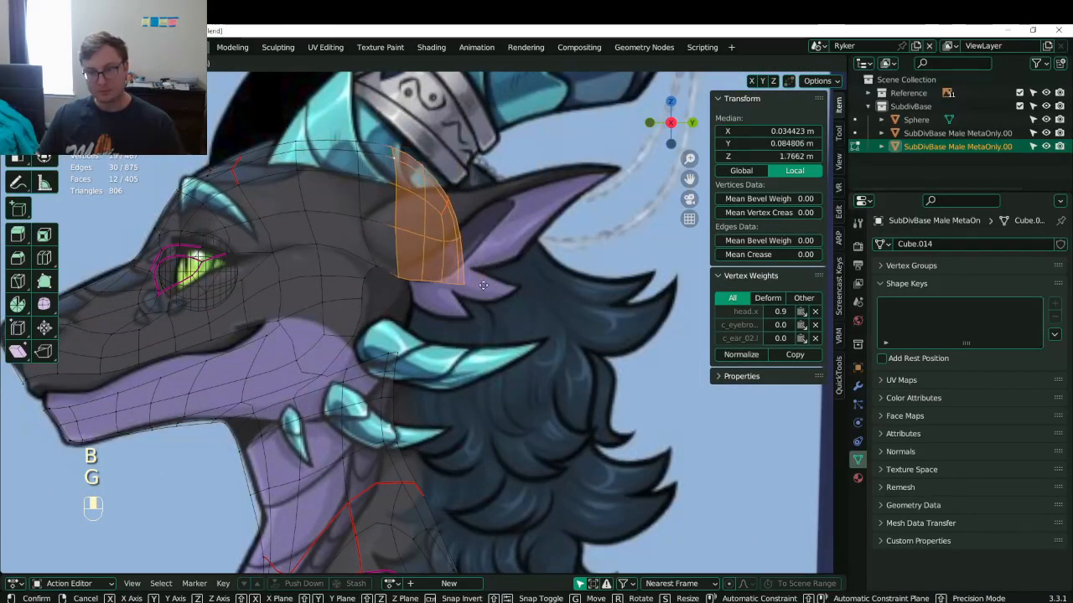
left_click(466, 259)
key("g")
left_click(464, 258)
middle_click_drag(464, 258, 475, 252, "shift")
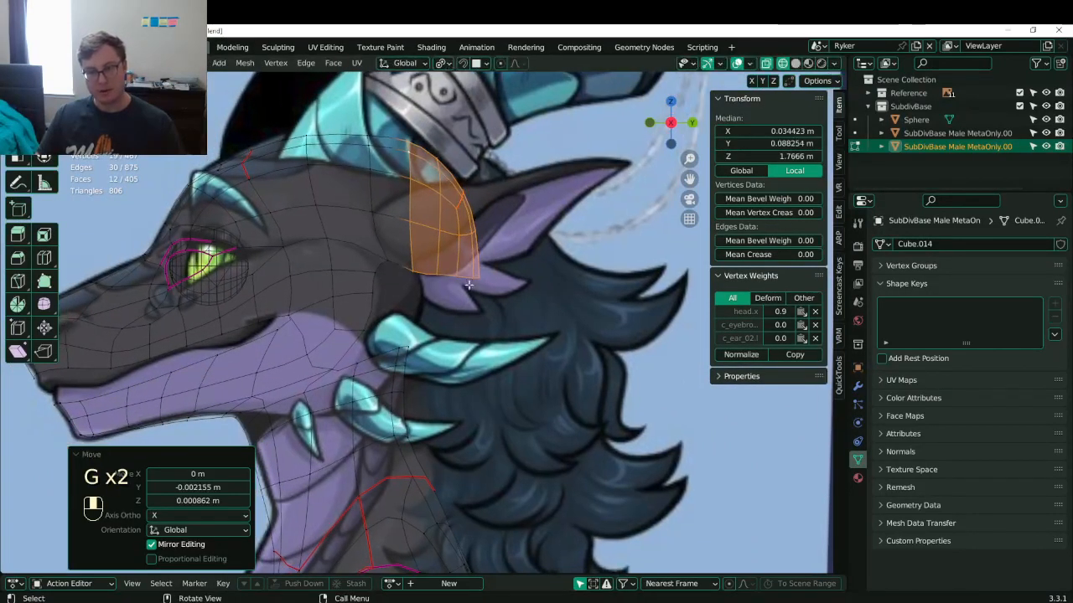
- Fill a face between vertices at the ear's edge and below the ear, then save
left_click(471, 277)
key("b")
left_click_drag(490, 263, 459, 291)
key("b")
left_click_drag(419, 332, 384, 357)
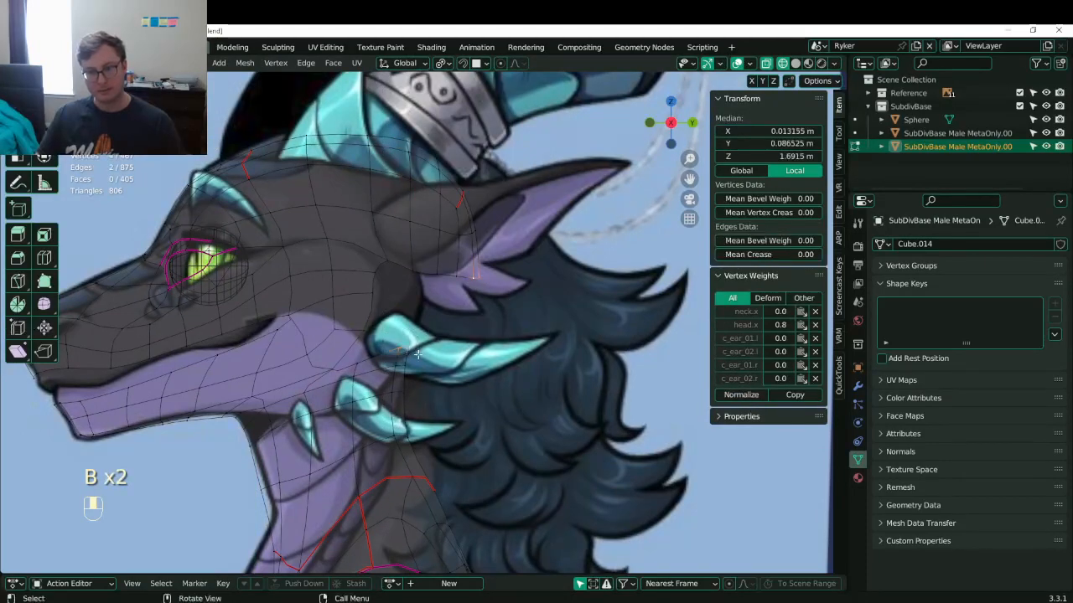
key("f")
middle_click_drag(456, 299, 458, 300, "shift")
scroll(457, 300, "up", 2)
key("ctrl+s")
- In solid shading, add a centred edge loop around the ear opening and reposition it in side view
key("z")
scroll(467, 286, "down", 6)
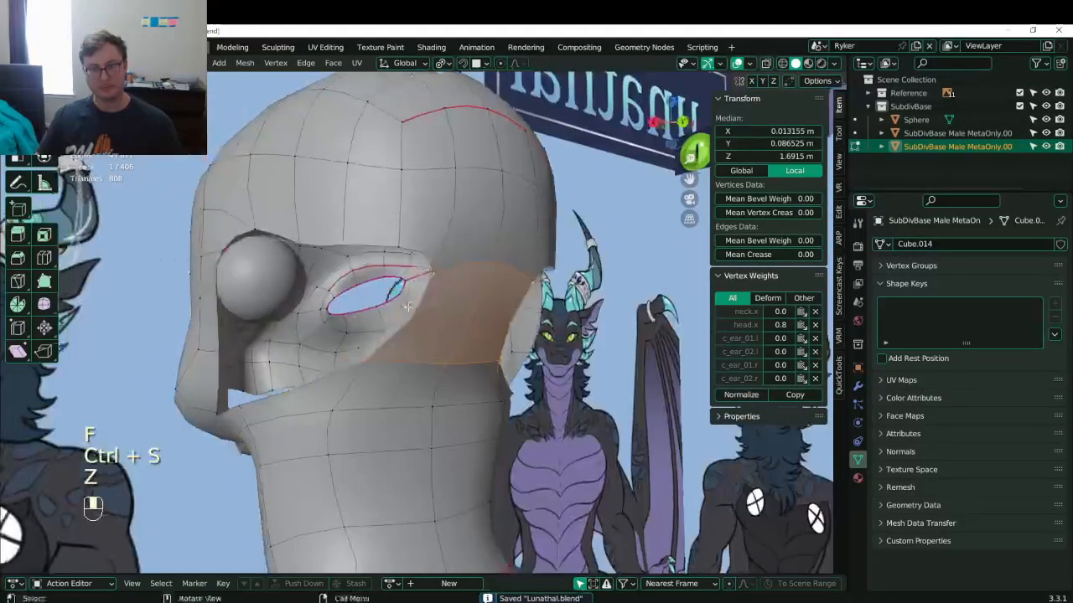
key("ctrl+s")
middle_click_drag(394, 306, 511, 331)
key("ctrl+r")
left_click(529, 333)
right_click(529, 332)
key("KP_3")
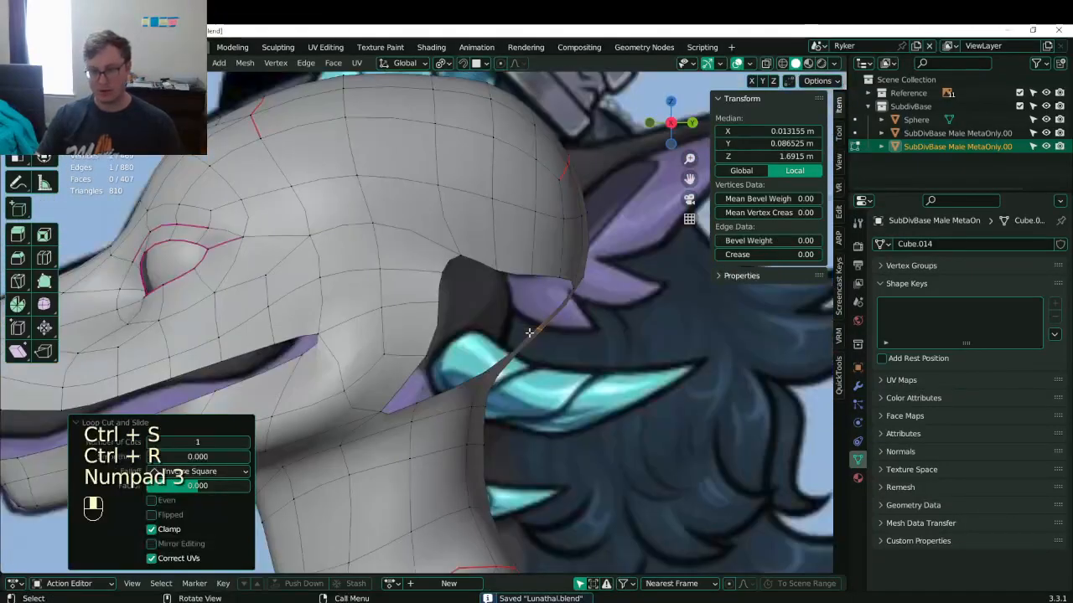
key("g")
left_click(544, 369)
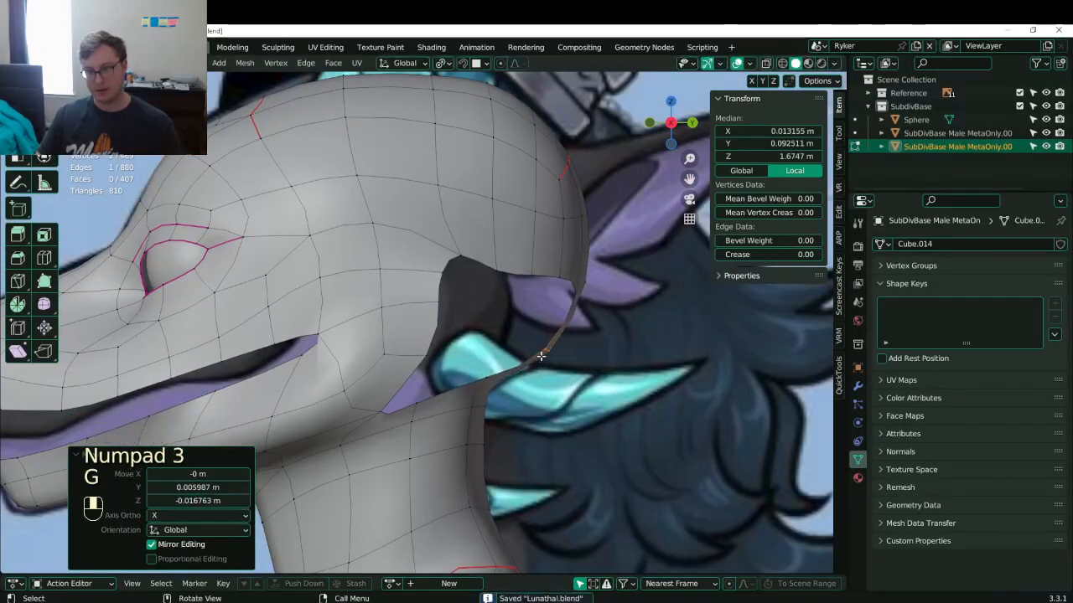
- Fill a face from three neck-rim vertices, then undo it
left_click(540, 355)
left_click(491, 379, "shift")
left_click(575, 293, "shift")
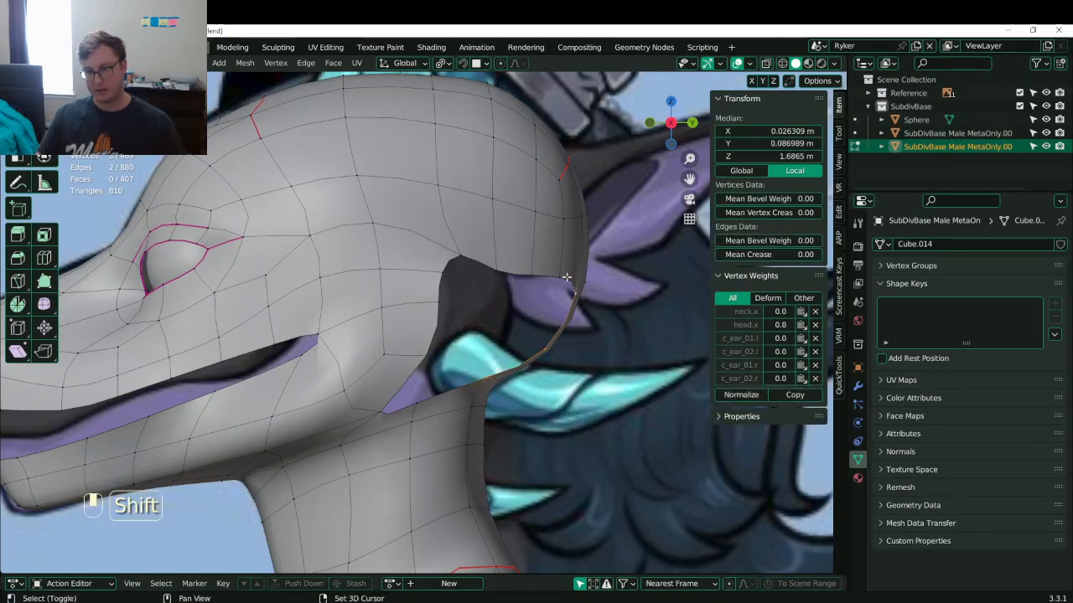
key("f")
middle_click_drag(574, 297, 421, 283)
key("ctrl+z")
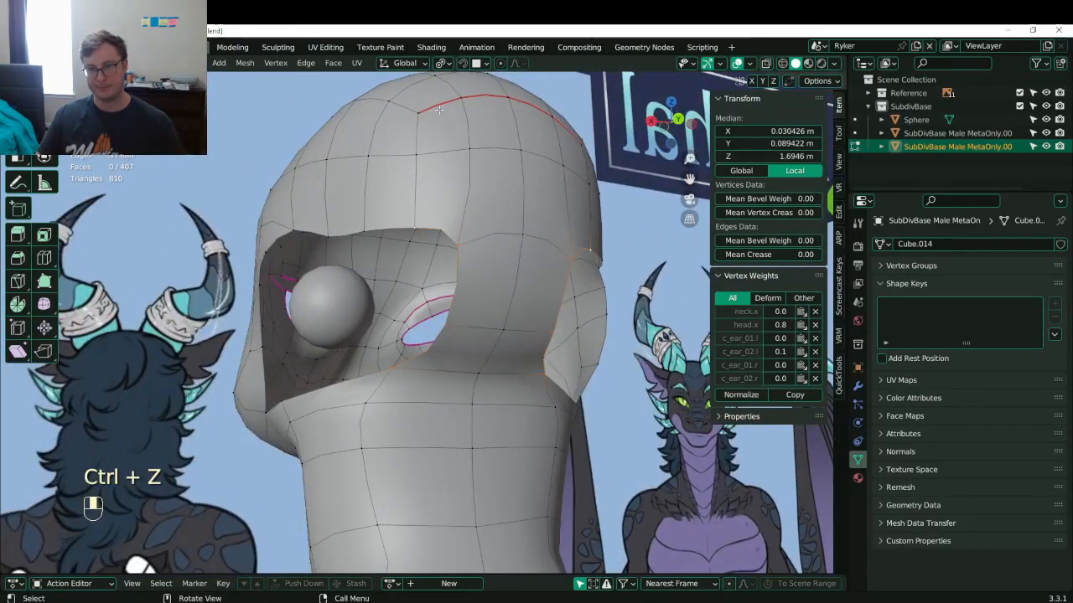
- Cut an edge loop across the temple and fill a quad over the temple hole
key("ctrl+r")
double_click(464, 295)
left_click(418, 233)
left_click(458, 293, "shift")
left_click(458, 298, "shift")
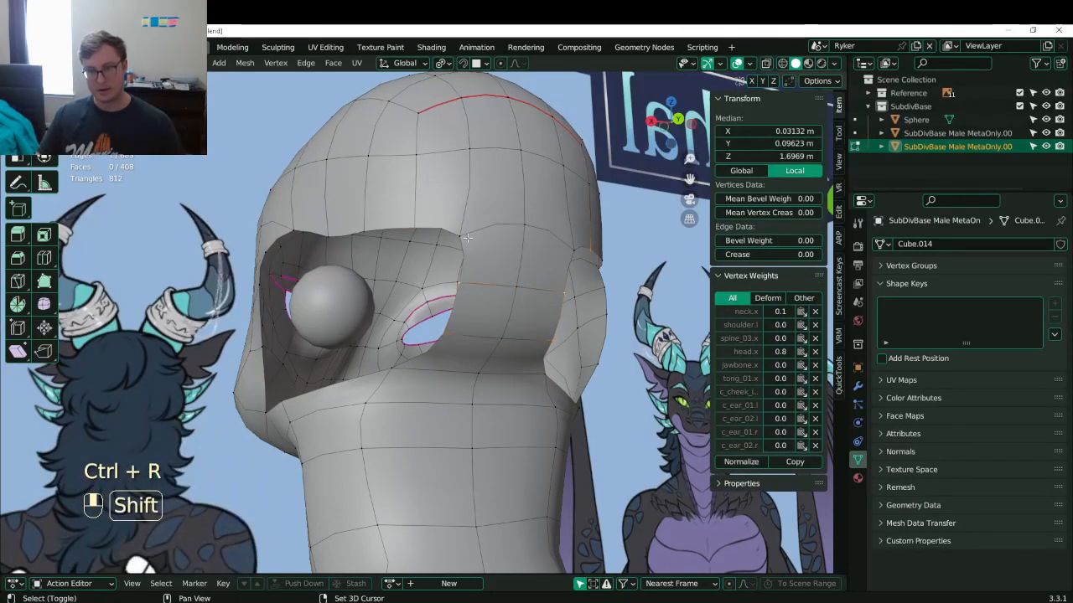
left_click(466, 245, "shift")
key("f")
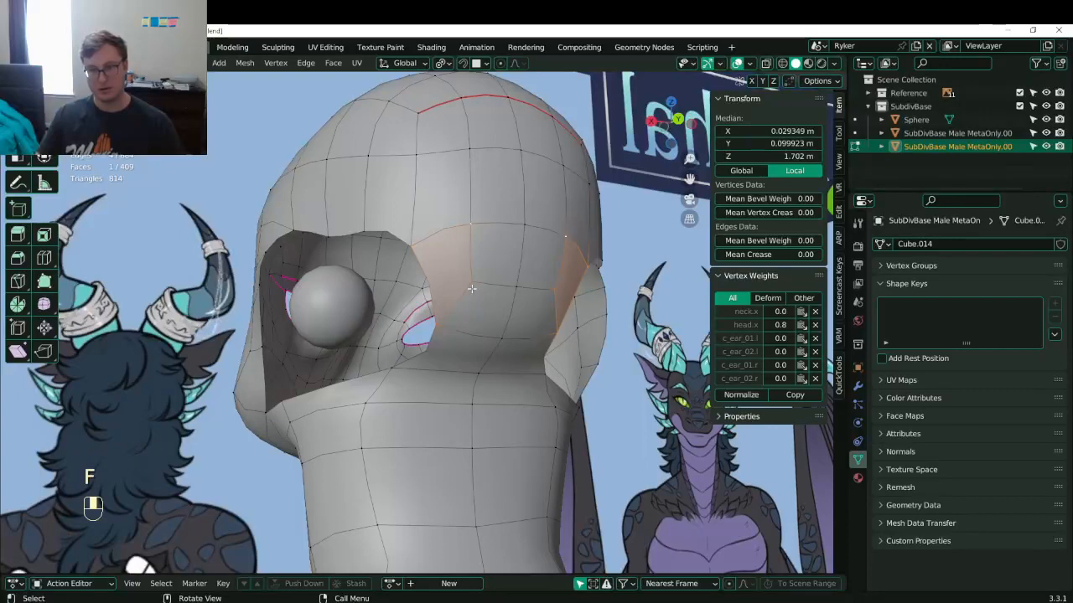
middle_click_drag(449, 249, 472, 244)
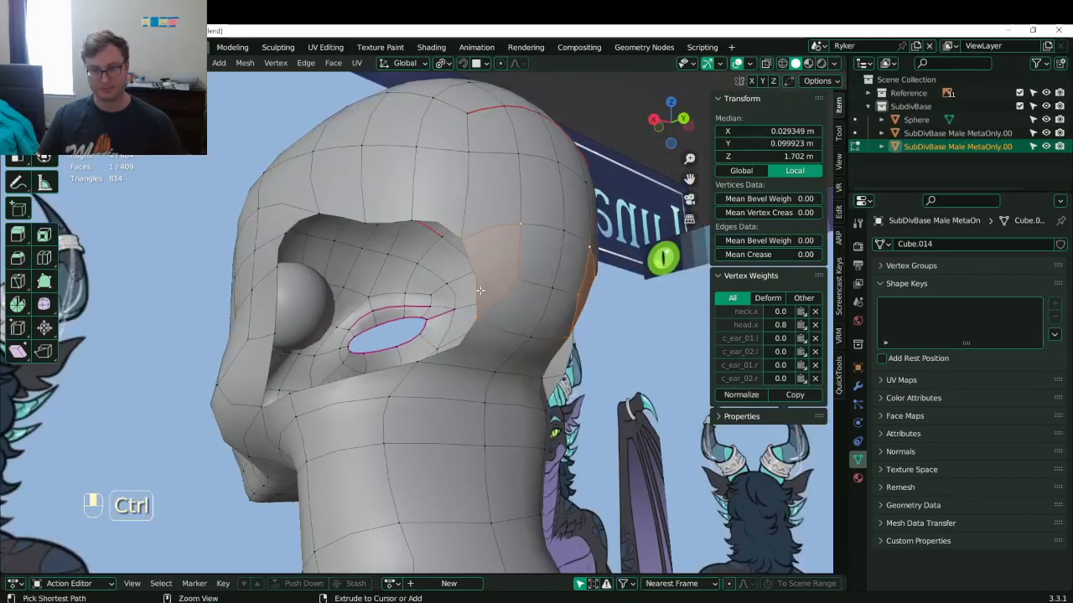
- Fill a face over the remaining hole from its edge vertices and save
key("ctrl+d")
left_click(466, 246)
left_click(477, 323, "shift")
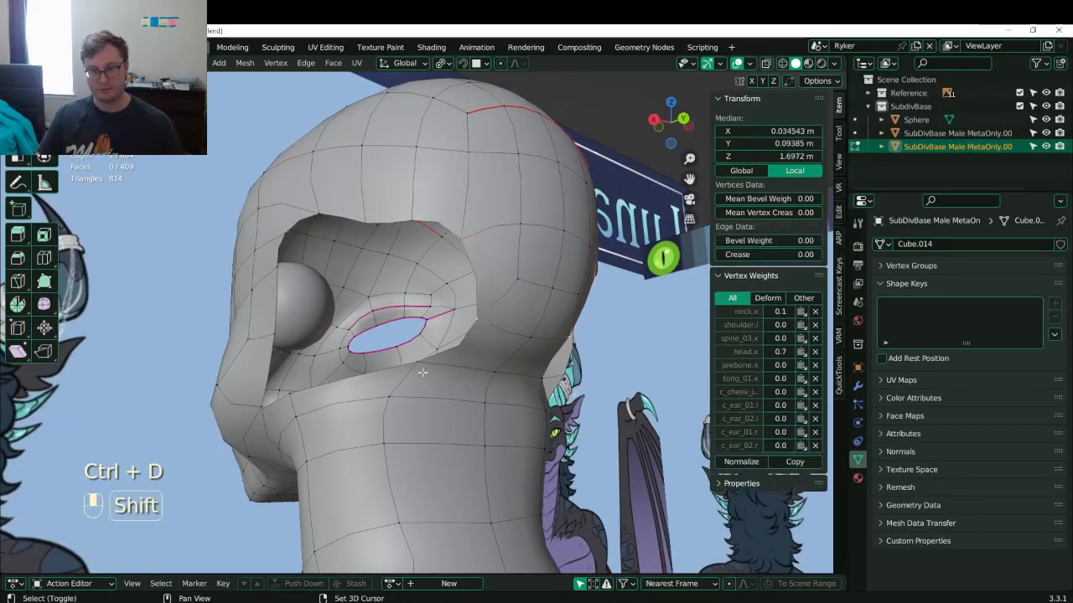
left_click(409, 224, "shift")
key("f")
middle_click_drag(428, 274, 476, 289)
key("ctrl+s")
- Select two vertices beneath the ear opening and rip the mesh there
left_click(444, 241)
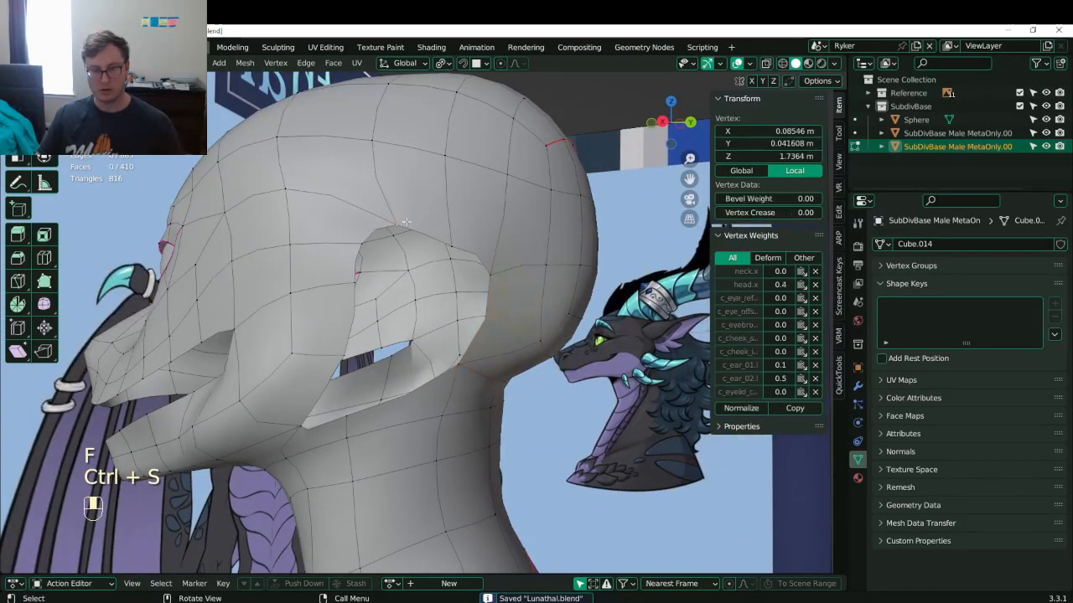
left_click(451, 237)
middle_click_drag(451, 237, 461, 316)
left_click(456, 323)
left_click(503, 370, "shift")
key("v")
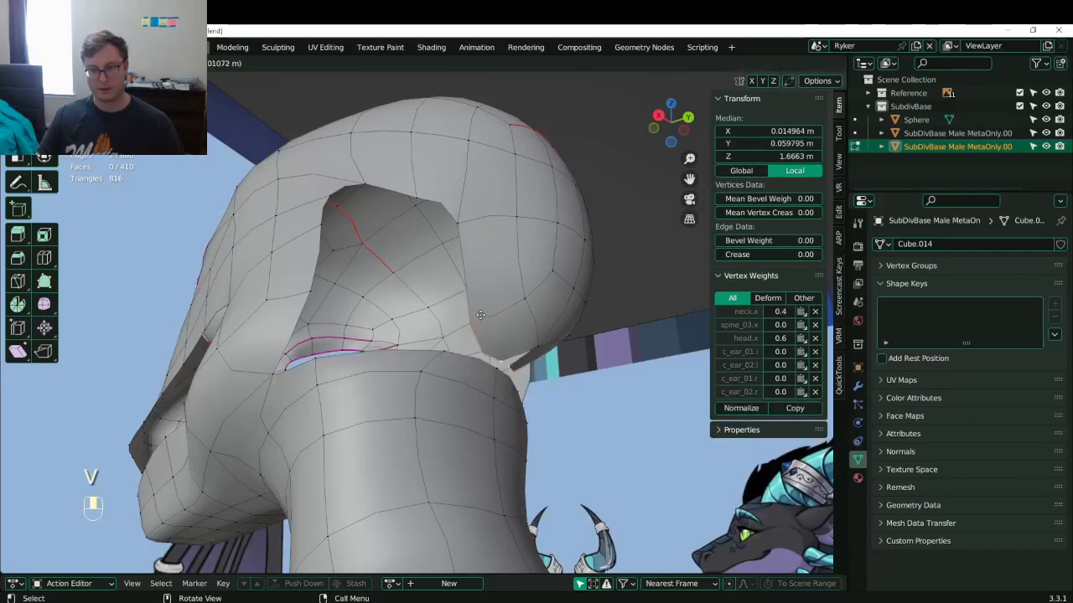
right_click(479, 314)
- Fill new faces toward the neck side and across the gap, adjusting the new vertex
left_click(448, 352, "shift")
key("f")
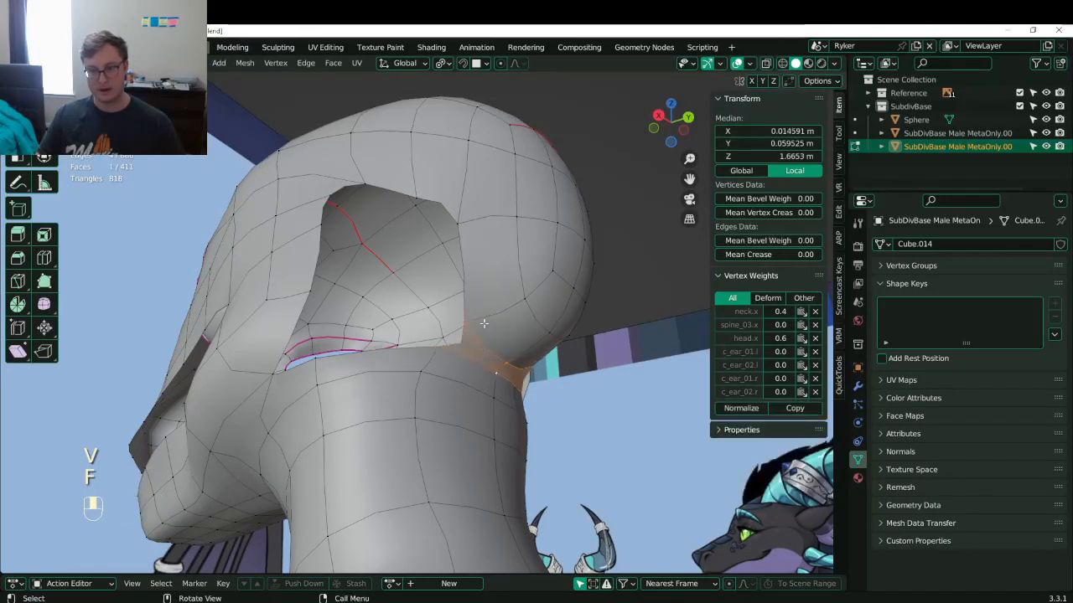
key("g")
left_click(453, 337)
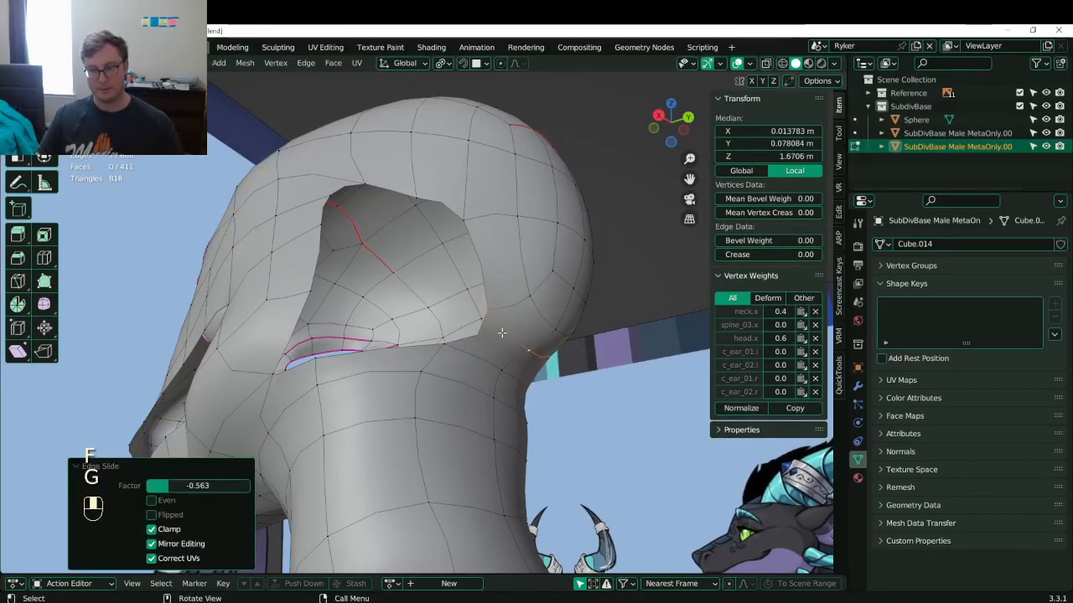
left_click(451, 335, "shift")
left_click(469, 217, "shift")
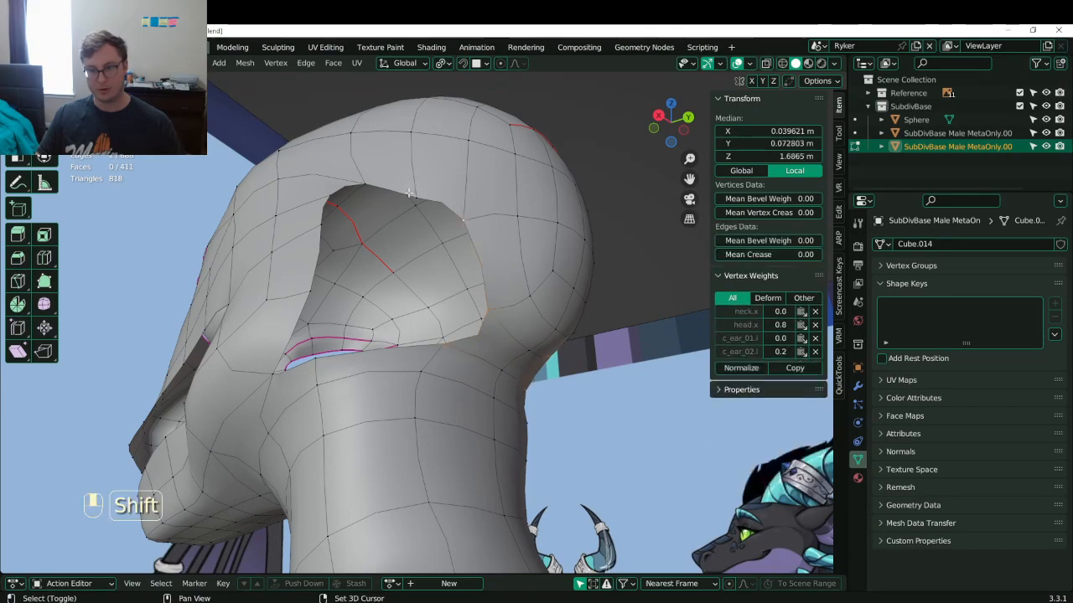
key("f")
middle_click_drag(469, 218, 417, 331)
- From the back view, shift the ear-base vertices left and save the file
key("ctrl+KP_1")
scroll(416, 333, "up", 3)
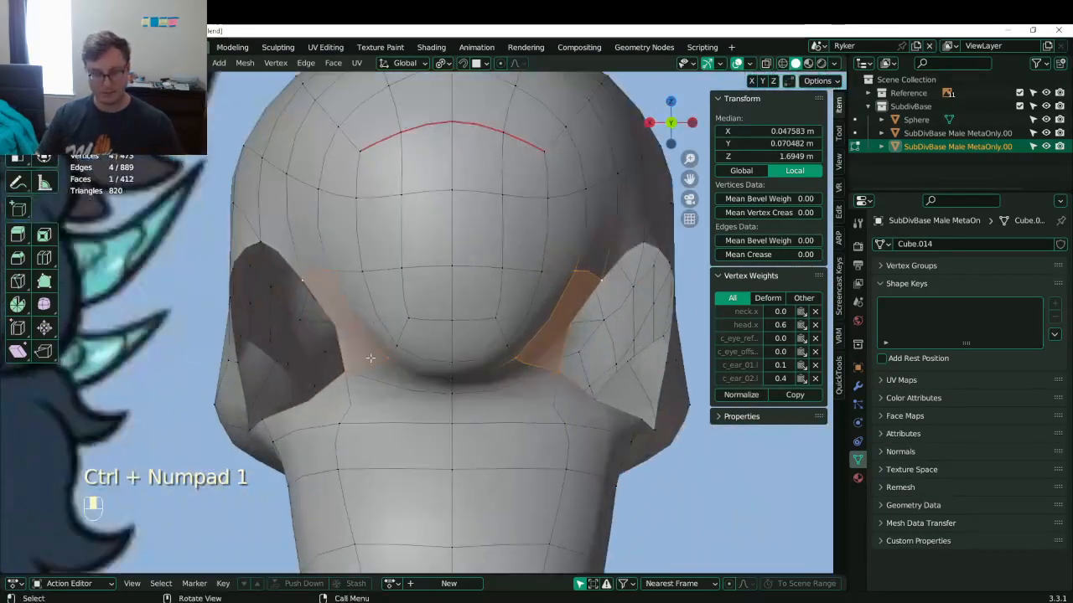
left_click(371, 359)
key("g")
left_click(352, 358)
left_click(356, 369, "shift")
key("g")
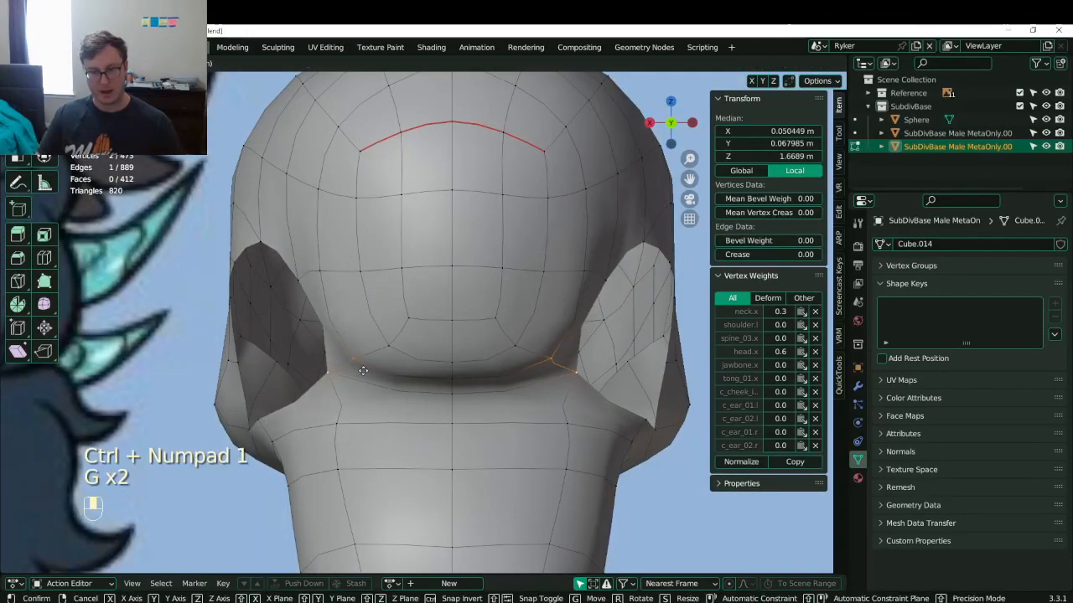
left_click(350, 363)
left_click(384, 351)
scroll(360, 335, "down", 3)
middle_click_drag(347, 323, 508, 374)
key("ctrl+s")
scroll(470, 352, "up", 1)
- Delete an ear-rim edge to enlarge the ear hole and add an edge loop
left_click(441, 299)
left_click(399, 259, "shift")
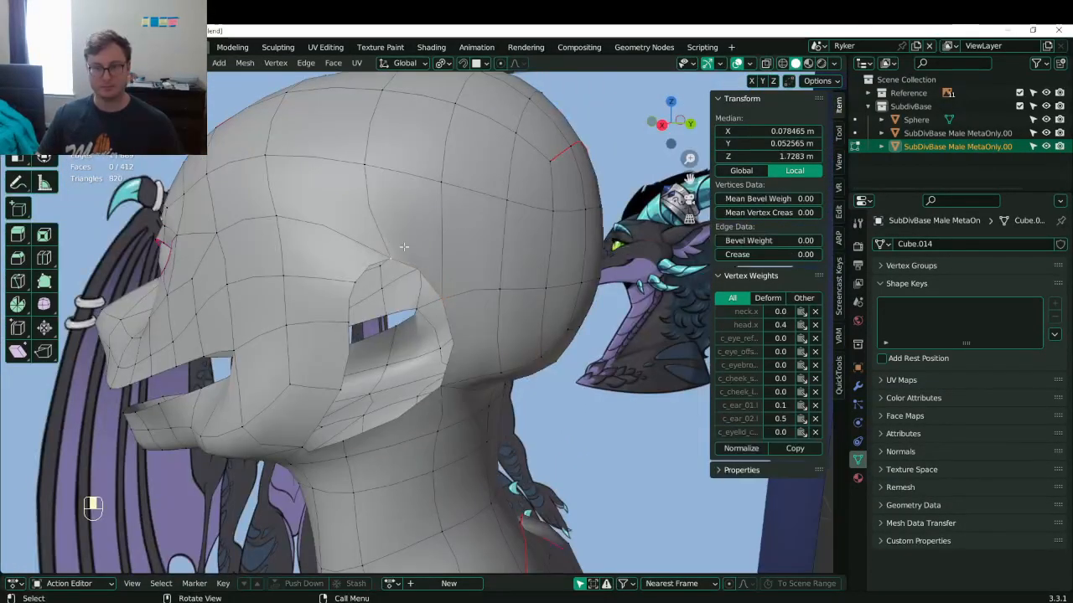
key("x")
left_click(402, 170)
key("ctrl+r")
double_click(530, 258)
- Fill two stacked quads from the rim vertices above the ear
left_click(445, 234)
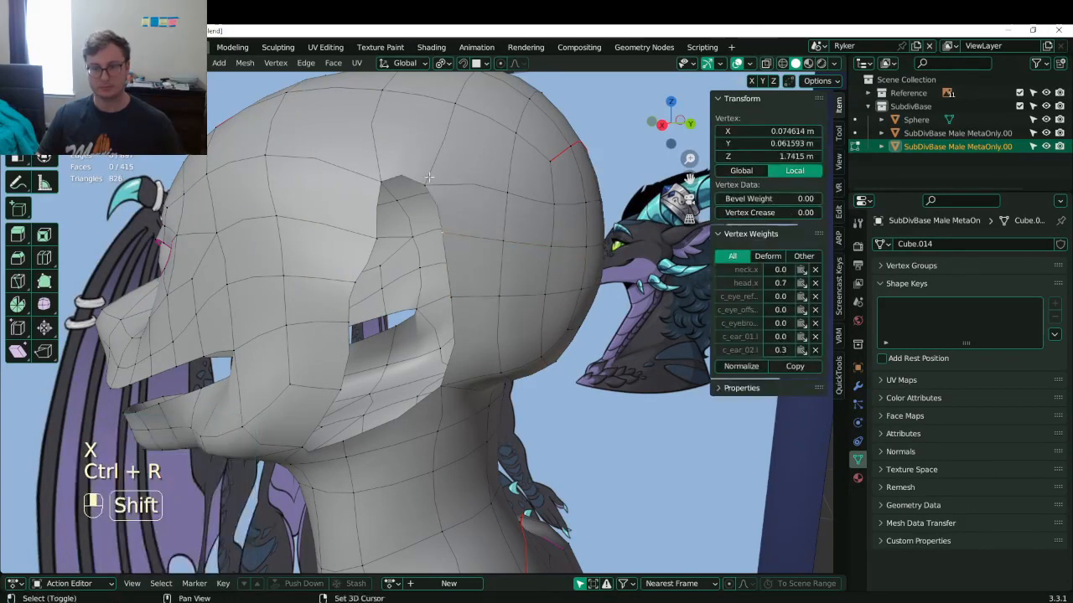
left_click(378, 238, "shift")
left_click(382, 182, "shift")
left_click(426, 186, "shift")
key("f")
left_click(438, 248)
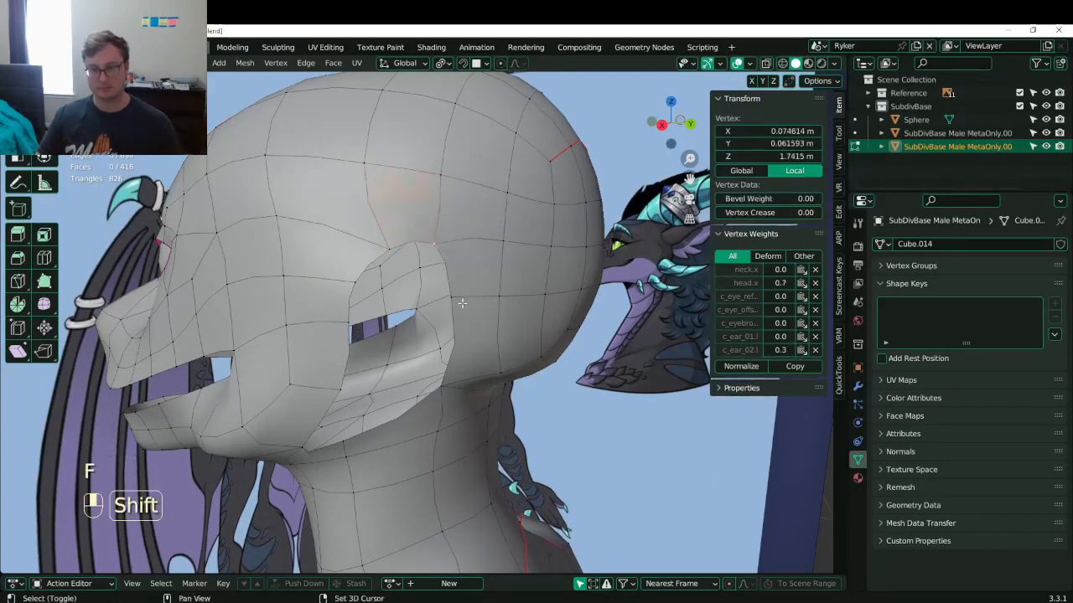
left_click(454, 300, "shift")
left_click(417, 302, "shift")
left_click(388, 250, "shift")
key("f")
- Save and add another edge loop across the head near the ear
middle_click_drag(415, 303, 474, 288)
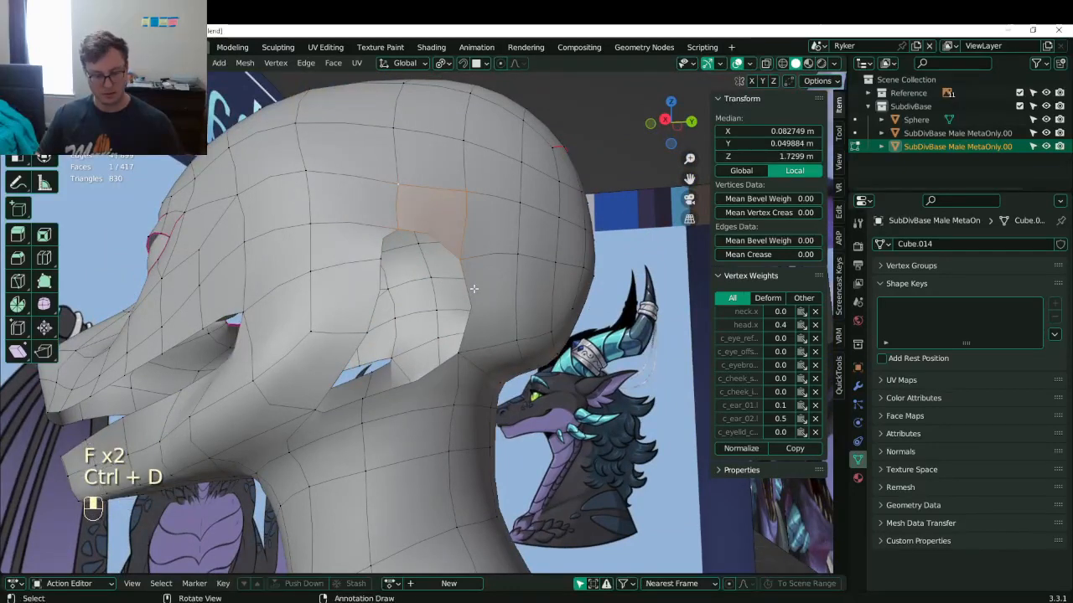
key("g")
right_click(486, 253)
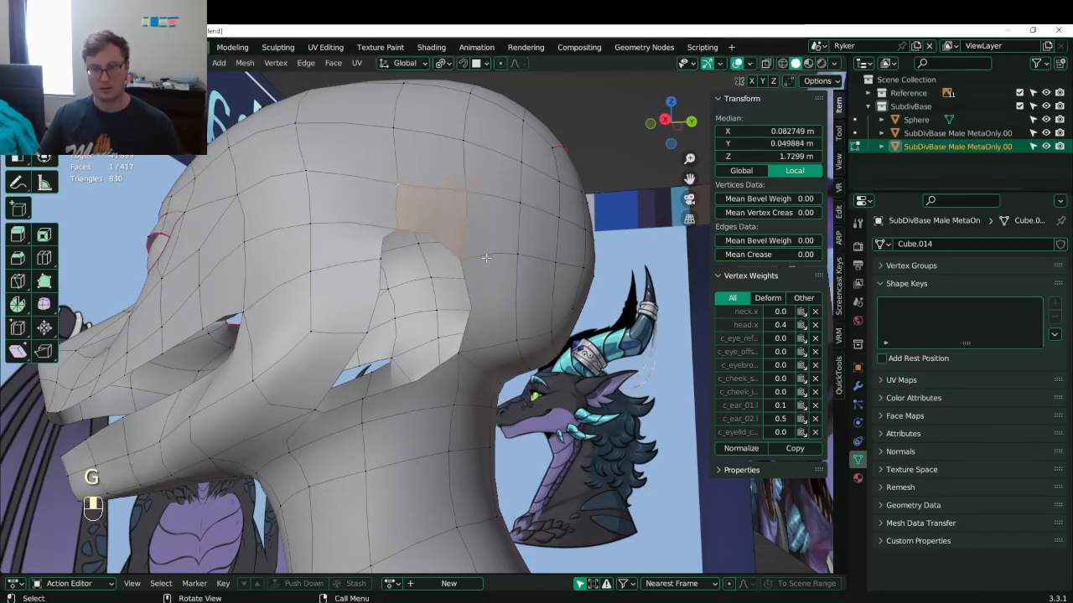
middle_click_drag(486, 252, 498, 274)
key("ctrl+s")
key("ctrl+r")
left_click(491, 261)
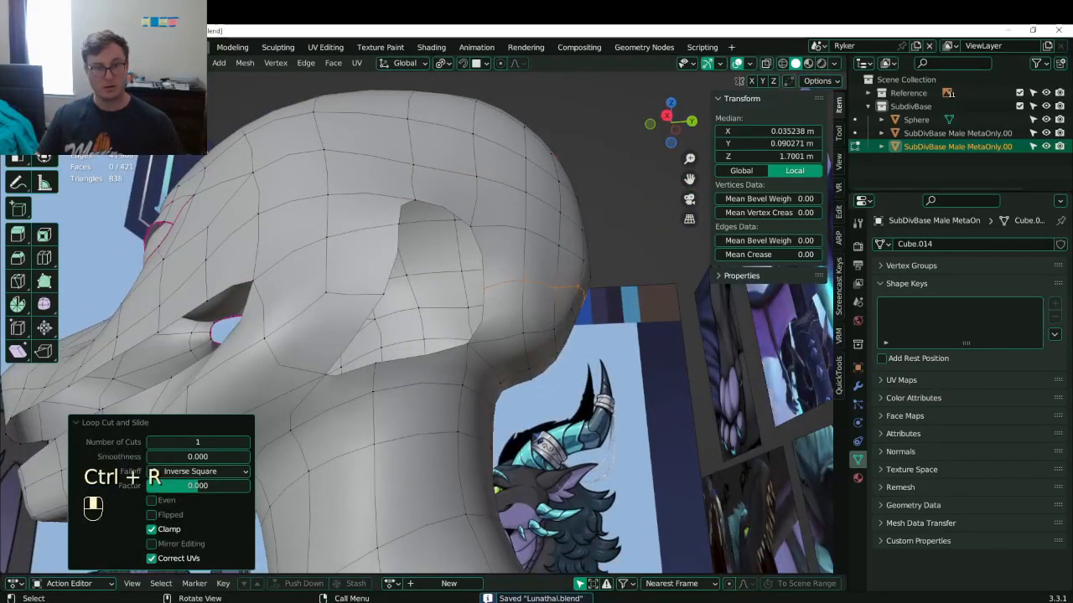
- In edge select mode, fill the remaining ear-hole gaps with new faces
key("2")
left_click(409, 203)
key("f")
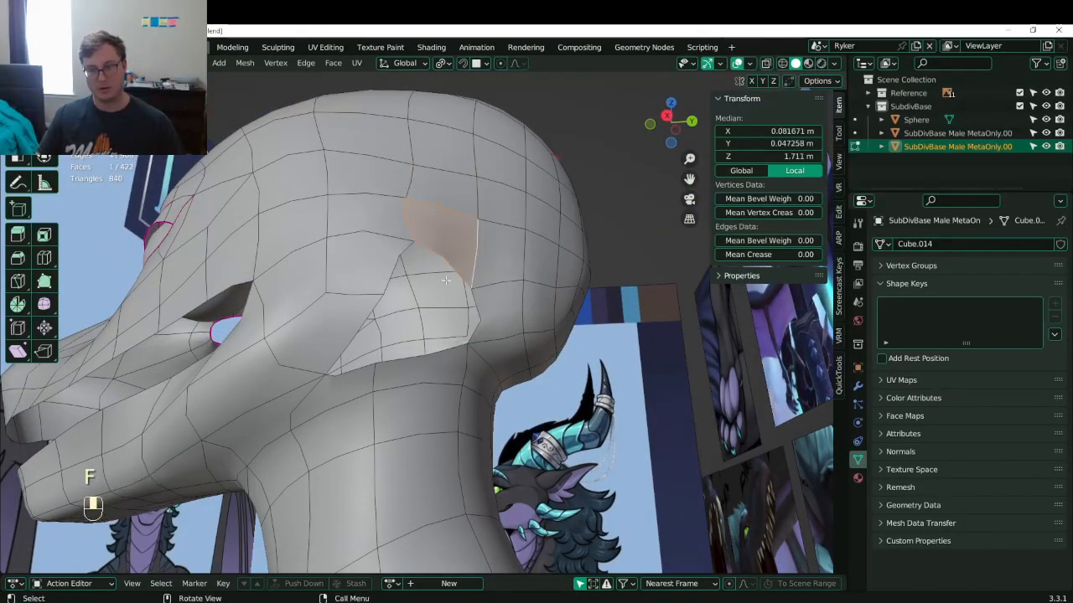
left_click(403, 272)
left_click(478, 309, "shift")
key("f")
left_click(417, 352)
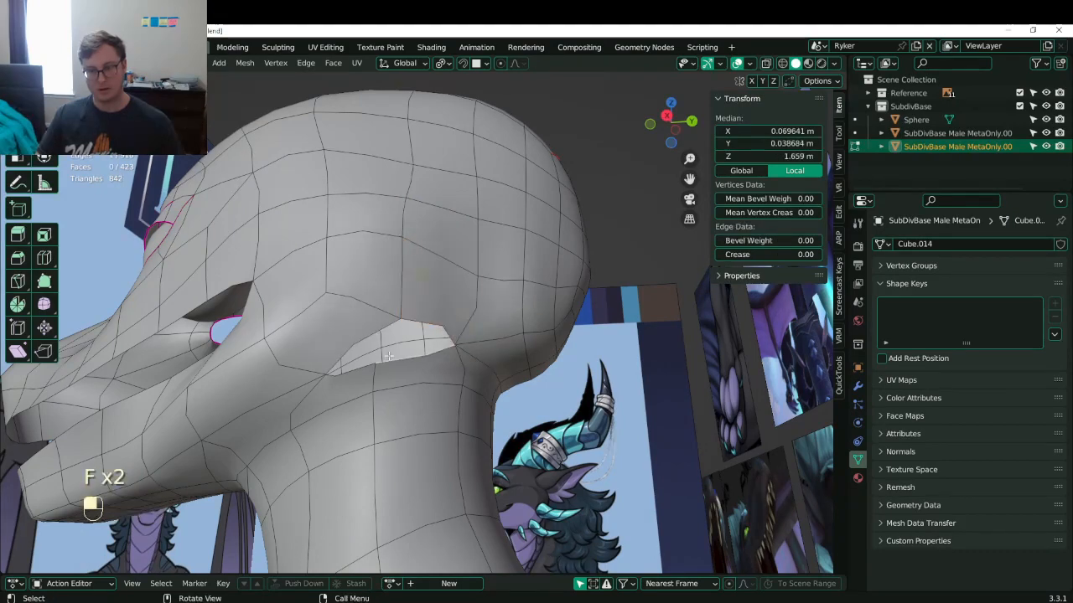
left_click(417, 352, "alt+shift")
left_click(418, 352, "alt+shift")
key("f")
scroll(417, 350, "down", 1)
mouse_move(476, 304)
middle_mouse_down()
mouse_move(494, 315)
mouse_move(436, 334)
mouse_move(581, 375)
mouse_move(472, 368)
mouse_move(495, 359)
mouse_move(455, 270)
mouse_move(502, 288)
mouse_move(472, 290)
middle_mouse_up()
- Return to Object Mode and save Lunathal.blend
key("Tab")
scroll(469, 367, "down", 8)
scroll(495, 360, "up", 4)
key("ctrl+s")
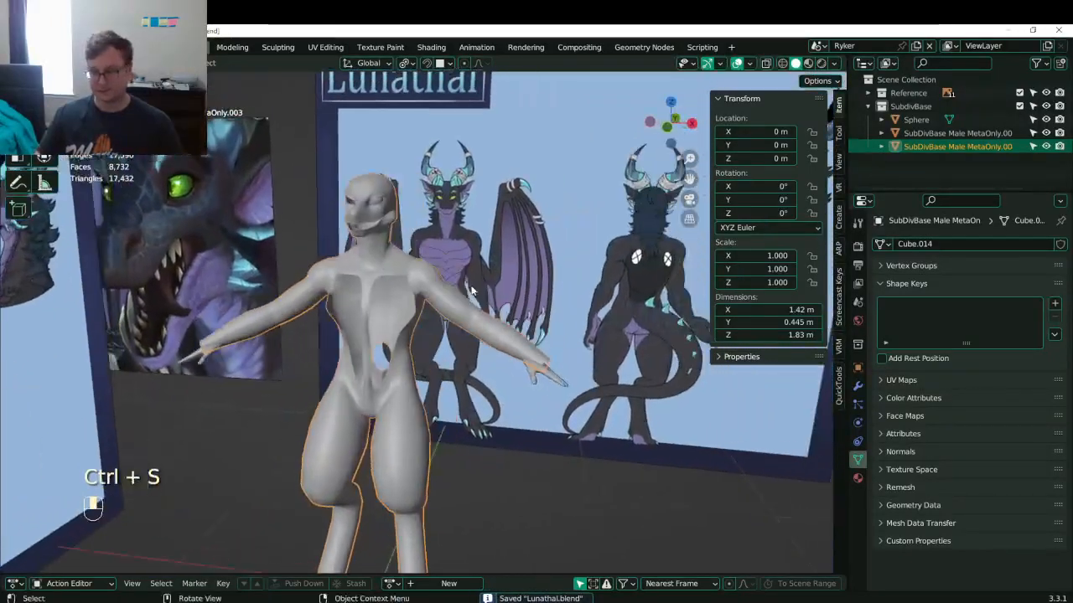
- Switch to front view and save Lunathal.blend
key("KP_1")
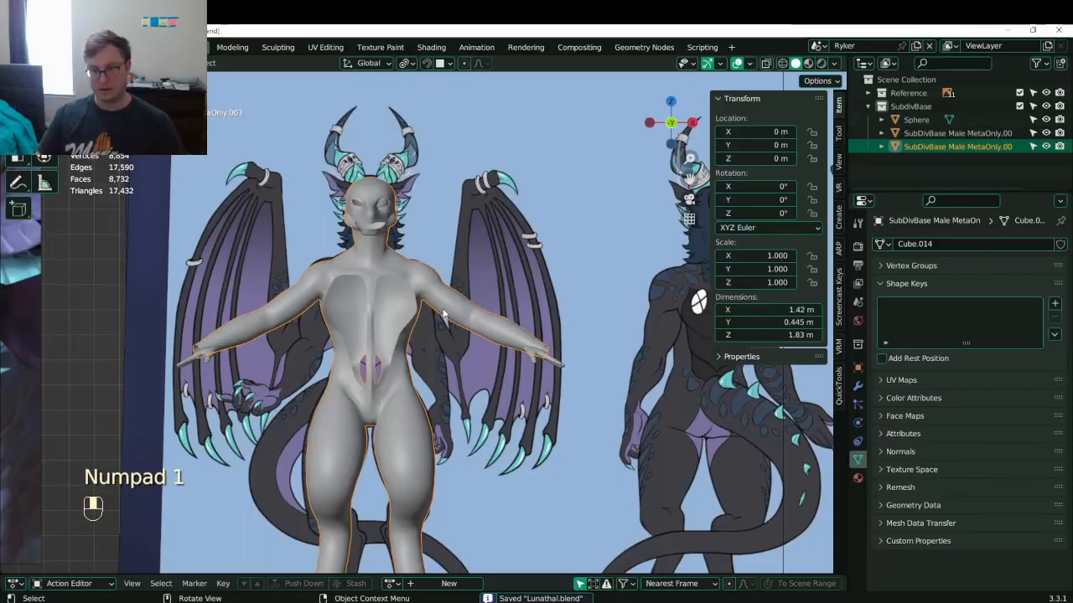
key("ctrl+s")
scroll(429, 307, "down", 3)
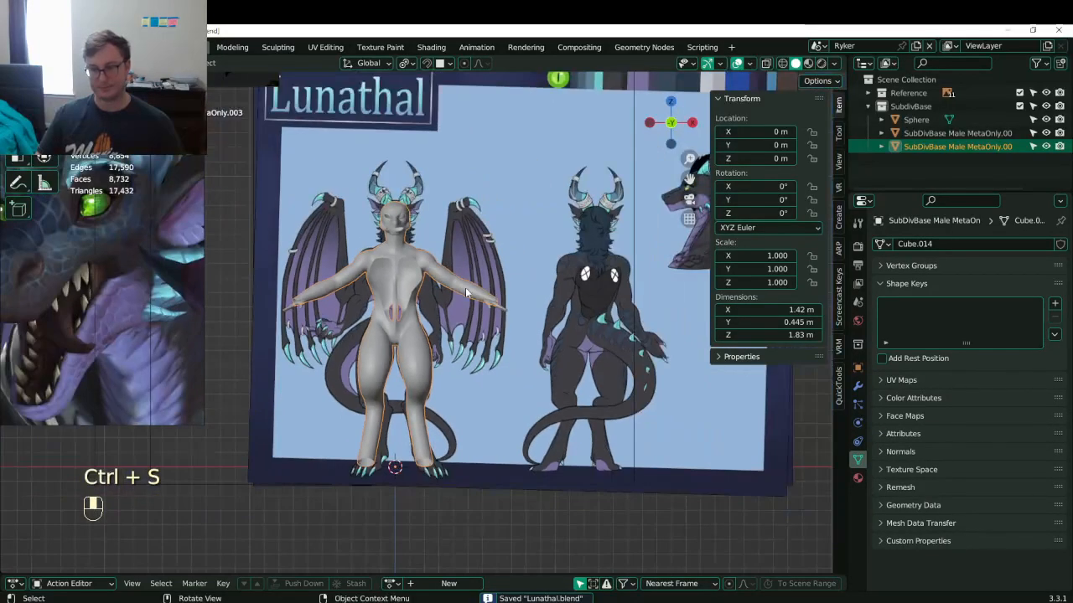
scroll(465, 288, "up", 6)
key("ctrl+s")
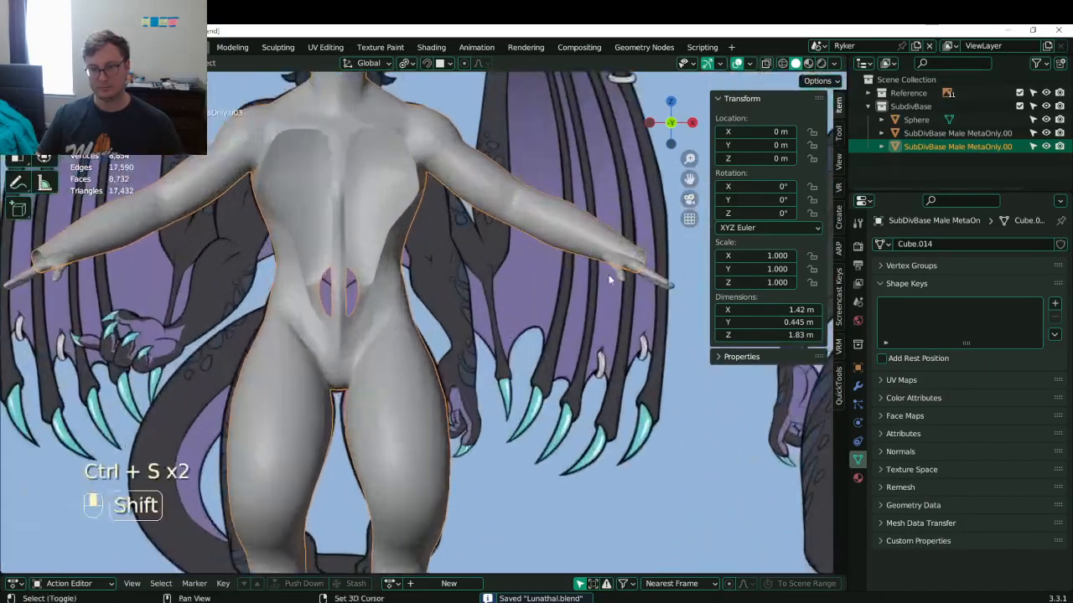
- Select all of the right hand mesh in Edit Mode and scale it to the front reference
middle_click_drag(609, 274, 553, 275, "shift")
left_click(554, 275)
left_click(553, 281)
key("Tab")
key("a")
key("s")
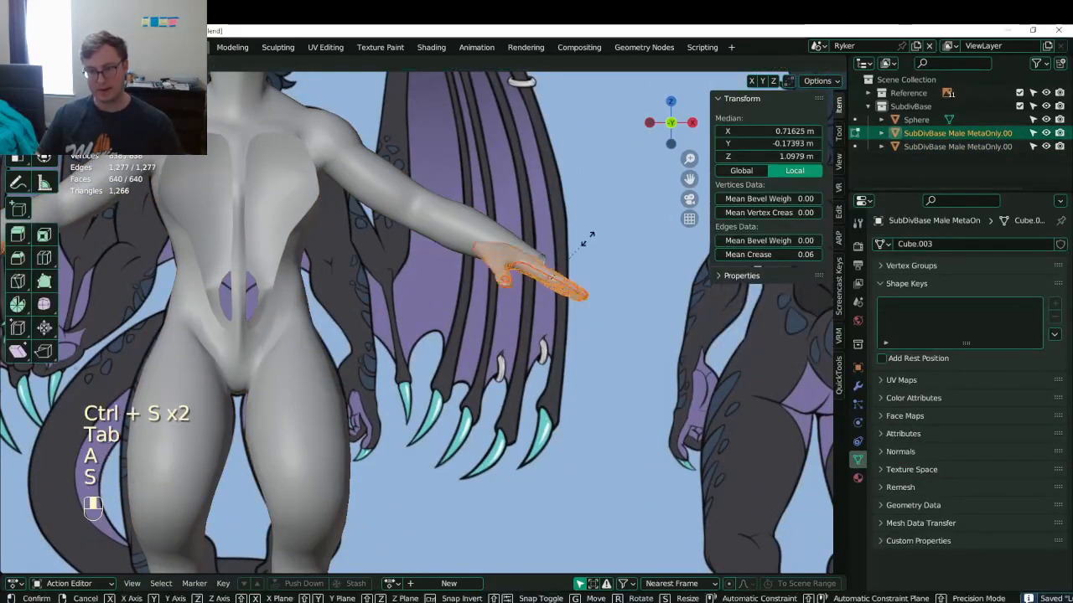
left_click(599, 232)
- Fine-tune the hand's position and size to line up with the front reference sheet
key("g")
left_click(602, 281)
key("s")
left_click(609, 278)
key("g")
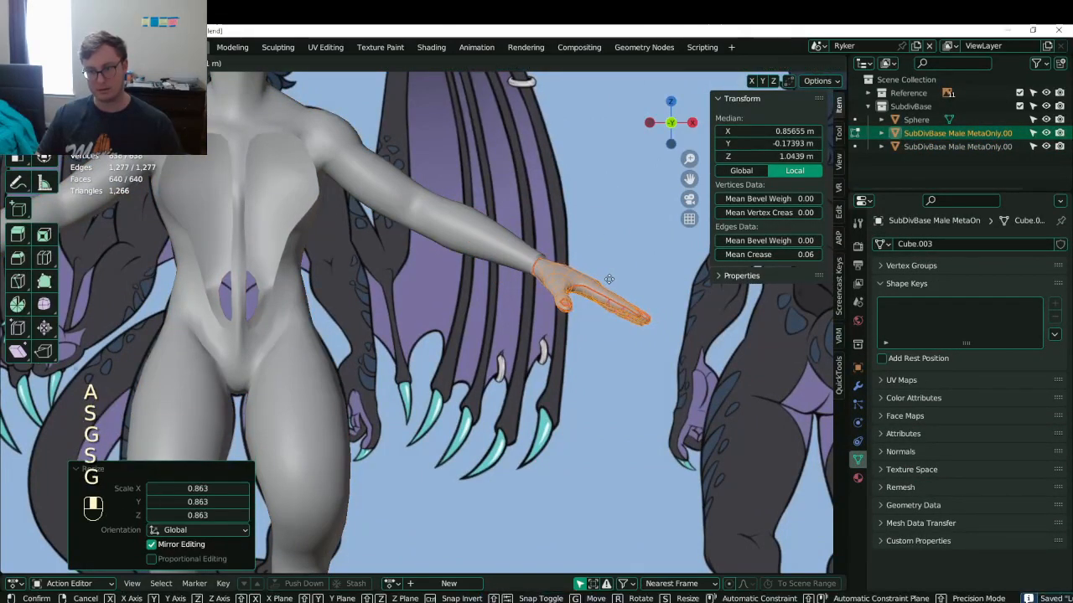
left_click(605, 283)
- In top view, move the hand down, shrink it to 0.946, and return to Object Mode
key("KP_7")
key("g")
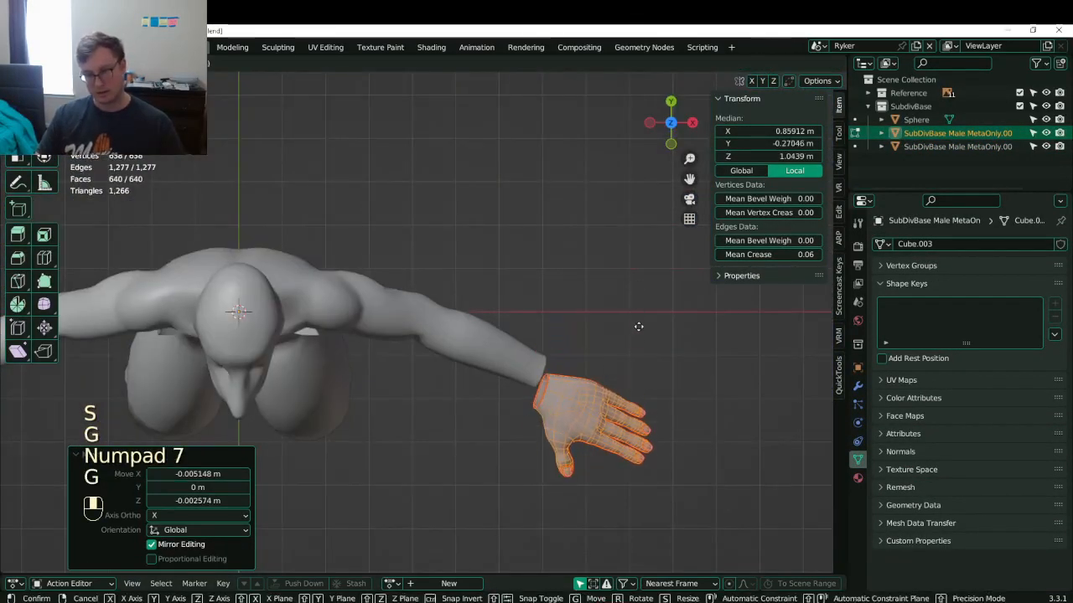
left_click(635, 311)
key("s")
left_click(630, 314)
key("g")
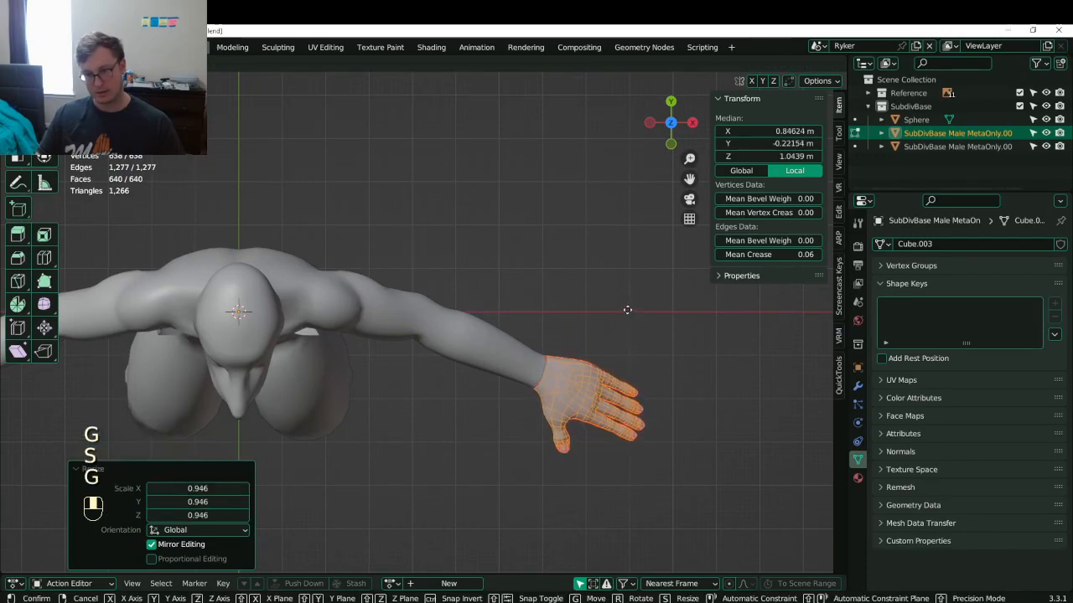
left_click(626, 309)
key("Tab")
- Save, then review the body against the front reference board and save again
scroll(529, 314, "down", 4)
middle_click_drag(519, 315, 454, 241)
key("ctrl+s")
key("ctrl+s")
key("KP_1")
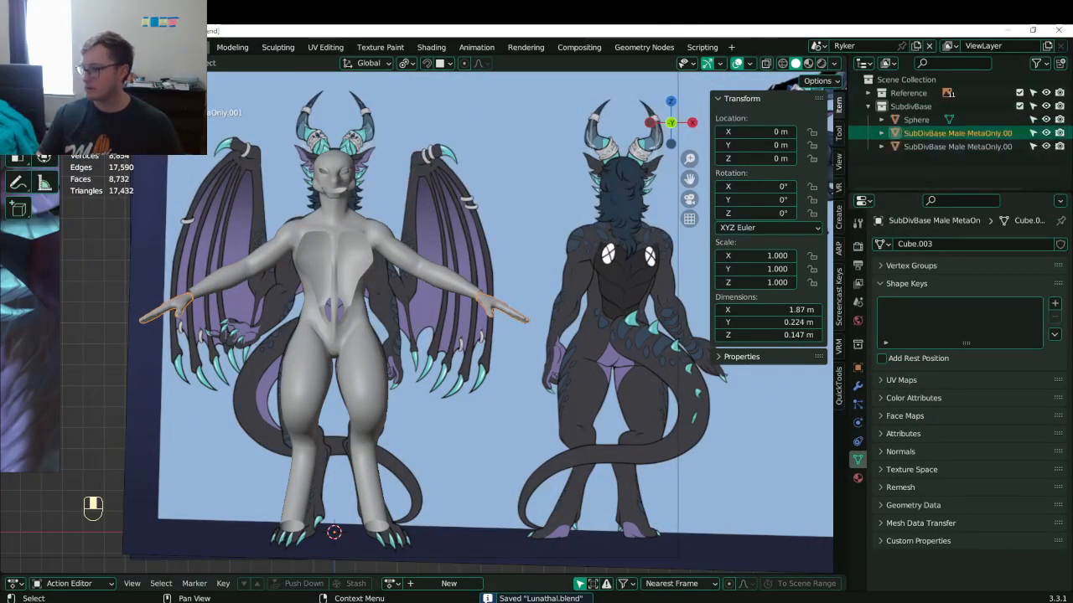
scroll(413, 284, "down", 4)
mouse_move(412, 284)
middle_mouse_down("shift")
mouse_move(482, 280)
mouse_move(427, 283)
middle_mouse_up("shift")
scroll(471, 293, "up", 4)
key("ctrl+s")
- Select the body mesh and save Lunathal.blend once more
scroll(436, 308, "up", 2)
left_click(435, 308)
scroll(445, 301, "down", 5)
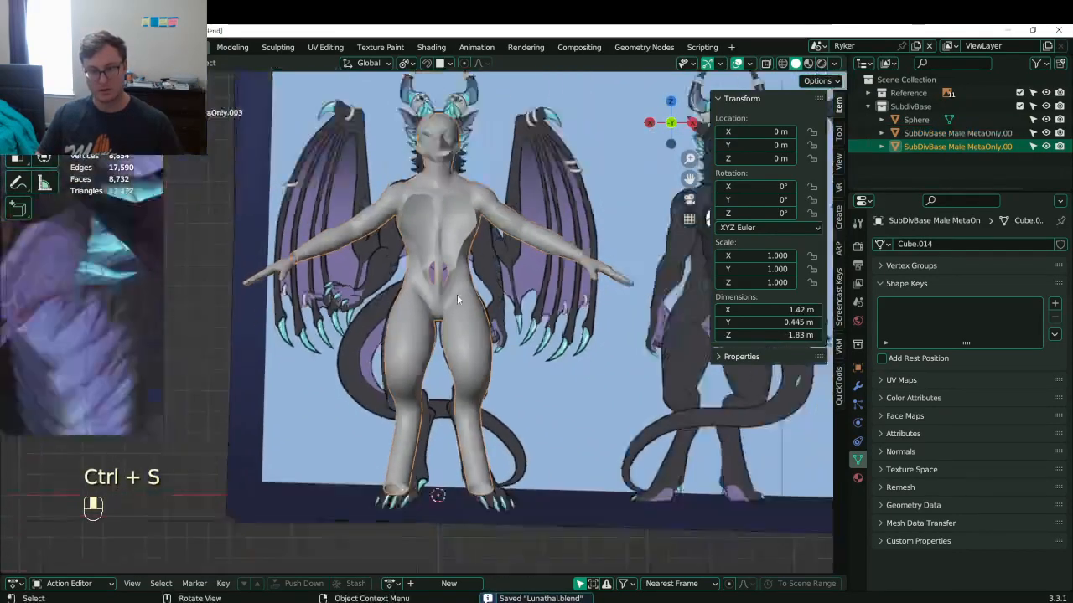
key("ctrl+s")
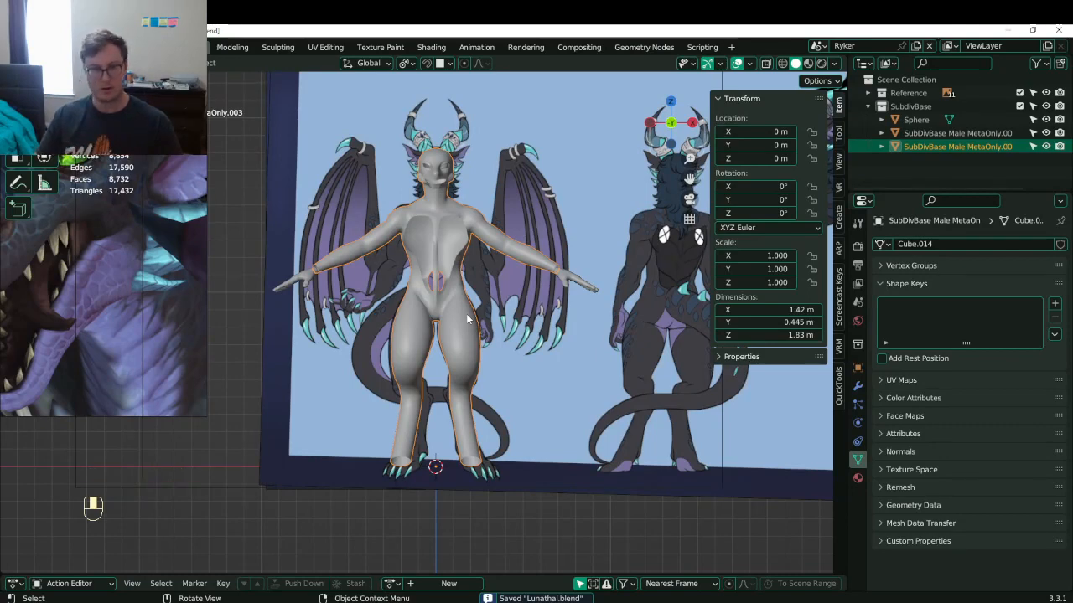
scroll(459, 337, "up", 3)
scroll(453, 331, "down", 4)
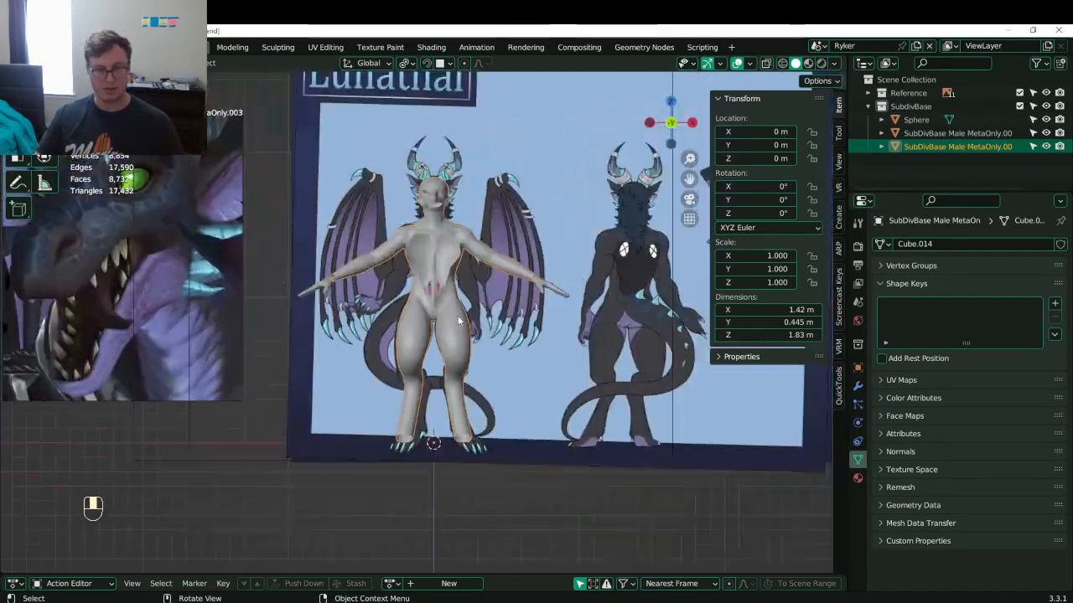
key("ctrl+s")
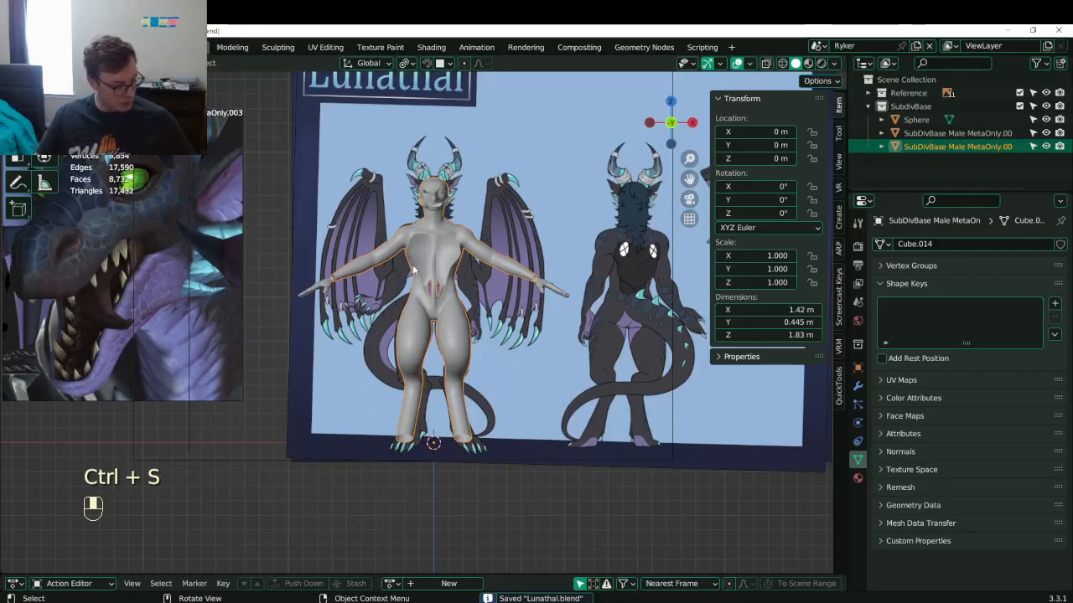
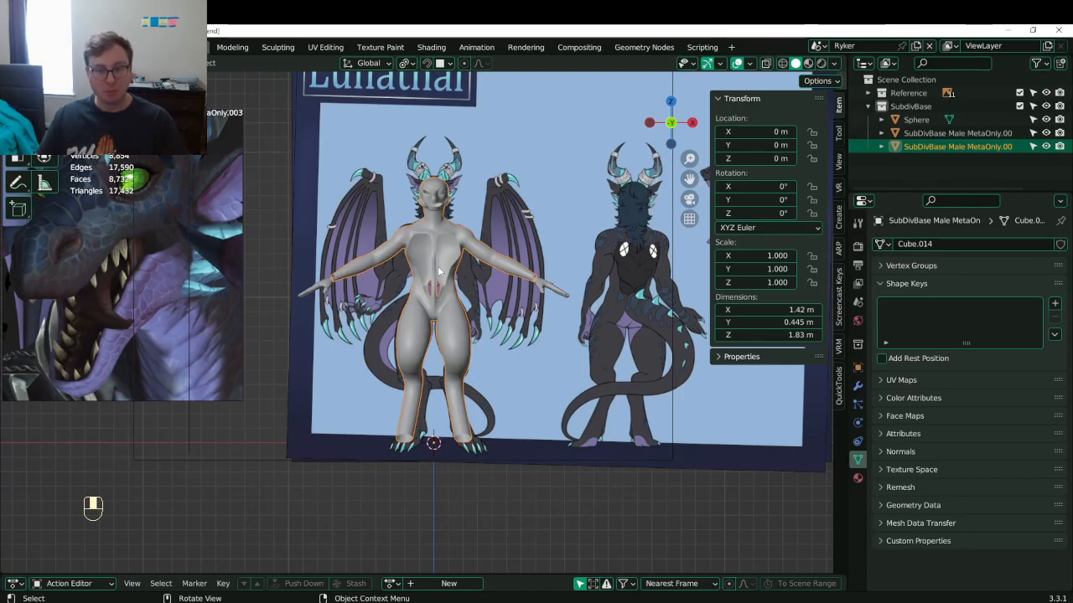
- Frame the reference images in the viewport and save Lunathal.blend
scroll(339, 265, "down", 3)
middle_click_drag(339, 265, 425, 345, "shift")
scroll(426, 309, "up", 3)
key("ctrl+s")
scroll(419, 304, "down", 4)
scroll(377, 306, "down", 1)
middle_click_drag(364, 295, 490, 324, "shift")
scroll(480, 322, "up", 4)
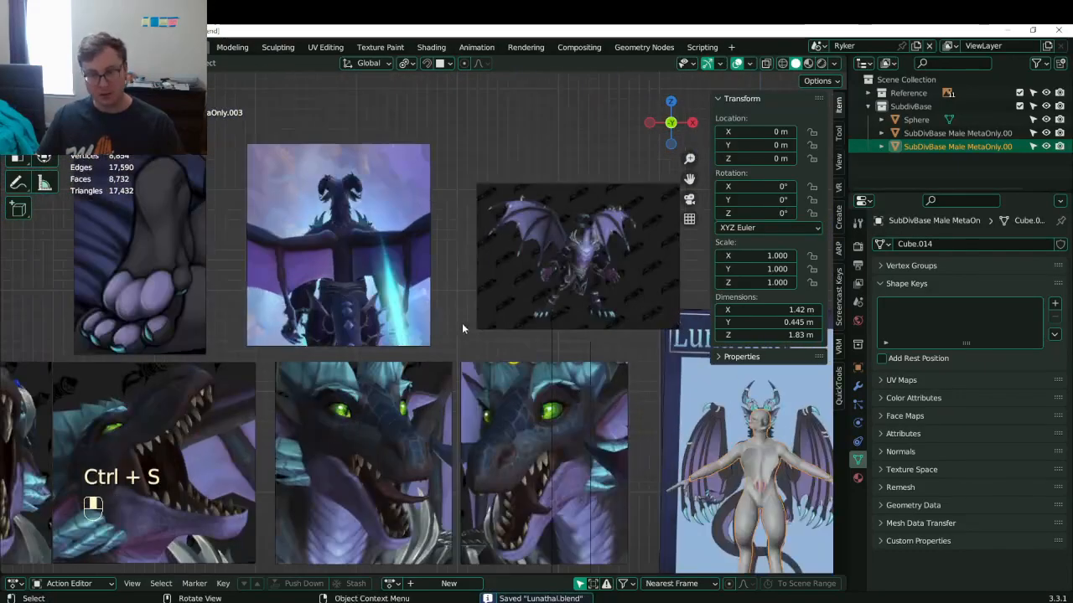
- Move the Wings.png reference image to sit right of the Lunathal sheet
middle_click_drag(544, 274, 538, 275, "shift")
scroll(539, 276, "up", 5)
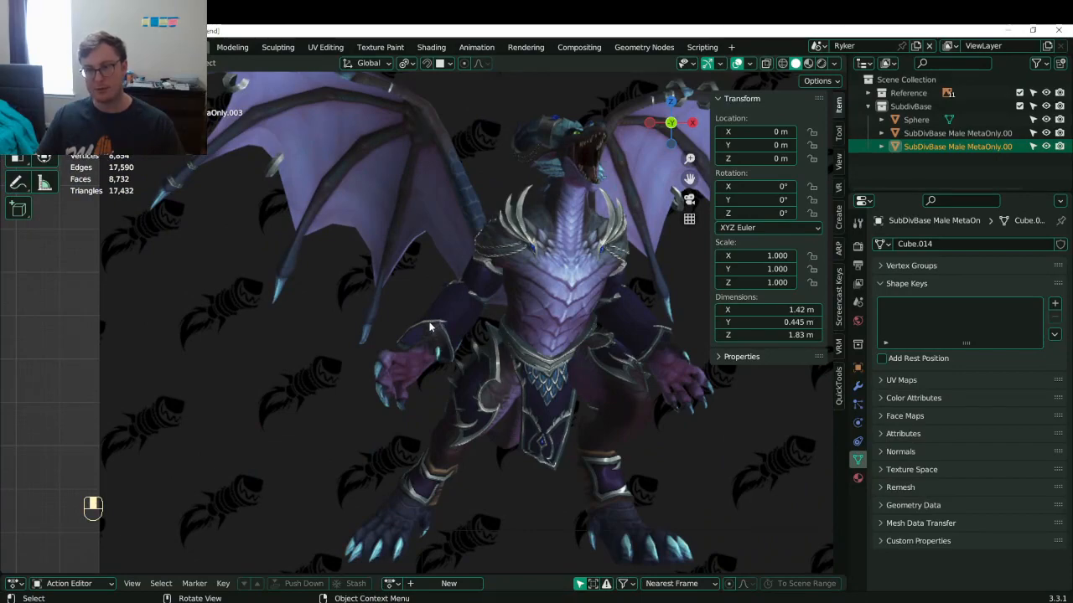
scroll(429, 327, "down", 5)
middle_click_drag(335, 347, 342, 241, "shift")
left_click(430, 302)
scroll(483, 339, "down", 4)
scroll(484, 339, "down", 1)
key("g")
left_click(677, 374)
middle_click_drag(677, 374, 488, 355, "shift")
scroll(487, 356, "up", 2)
key("g")
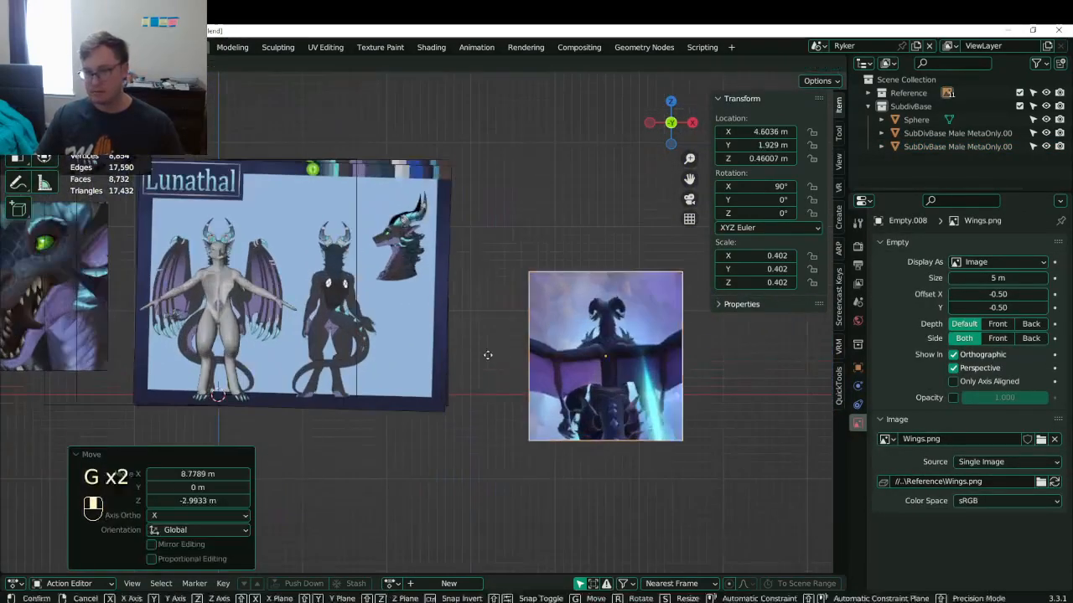
left_click(448, 313)
- Review the head references and Lunathal sheet, then save Lunathal.blend
scroll(448, 313, "down", 3)
middle_click_drag(447, 313, 798, 331, "shift")
scroll(426, 329, "up", 5)
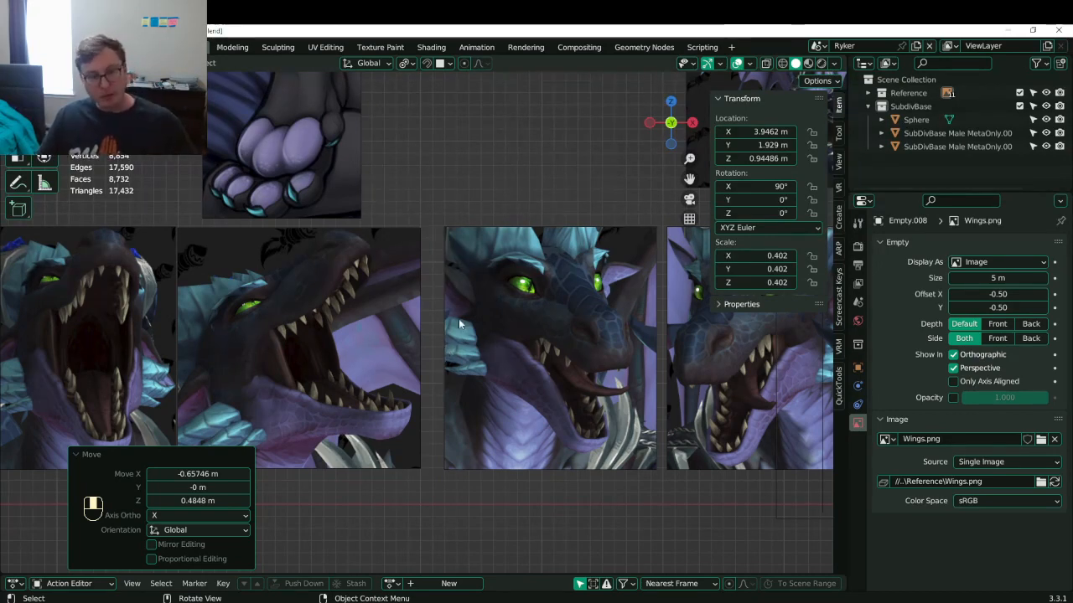
scroll(527, 318, "down", 3)
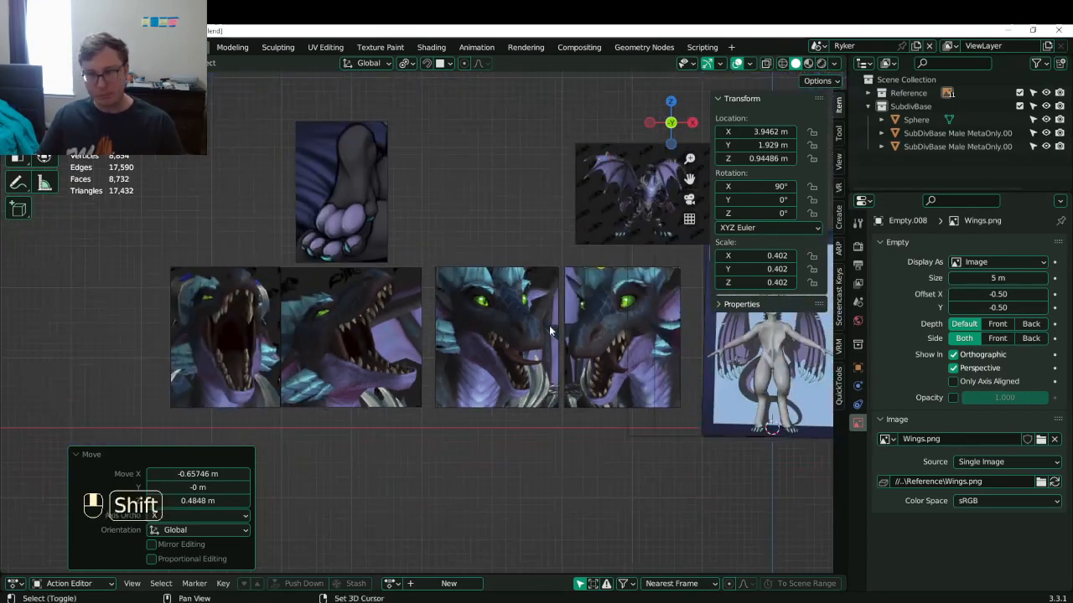
middle_click_drag(549, 326, 450, 307, "shift")
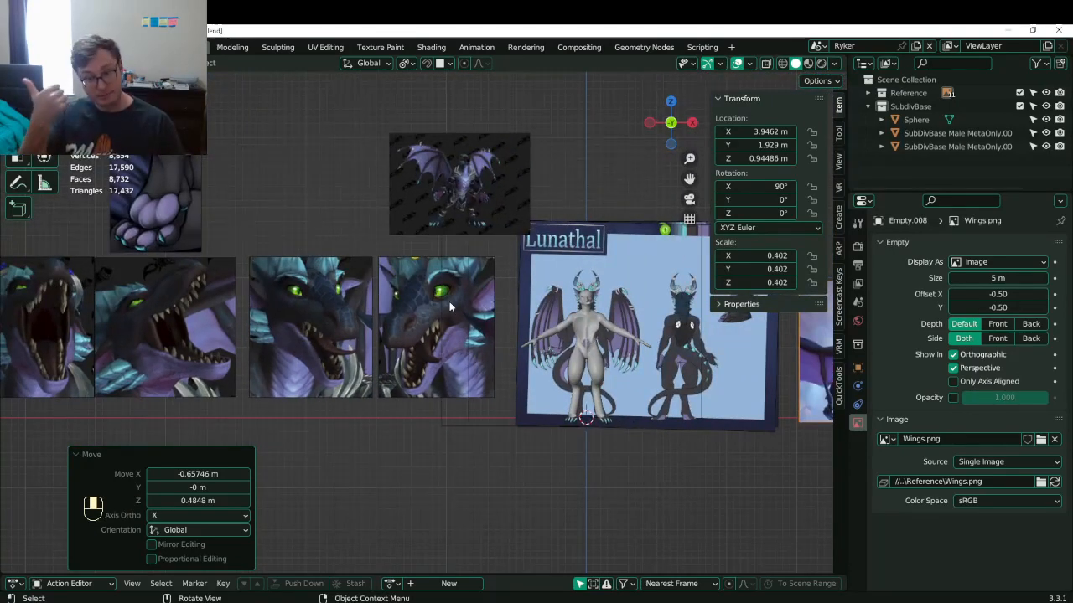
scroll(513, 352, "up", 2)
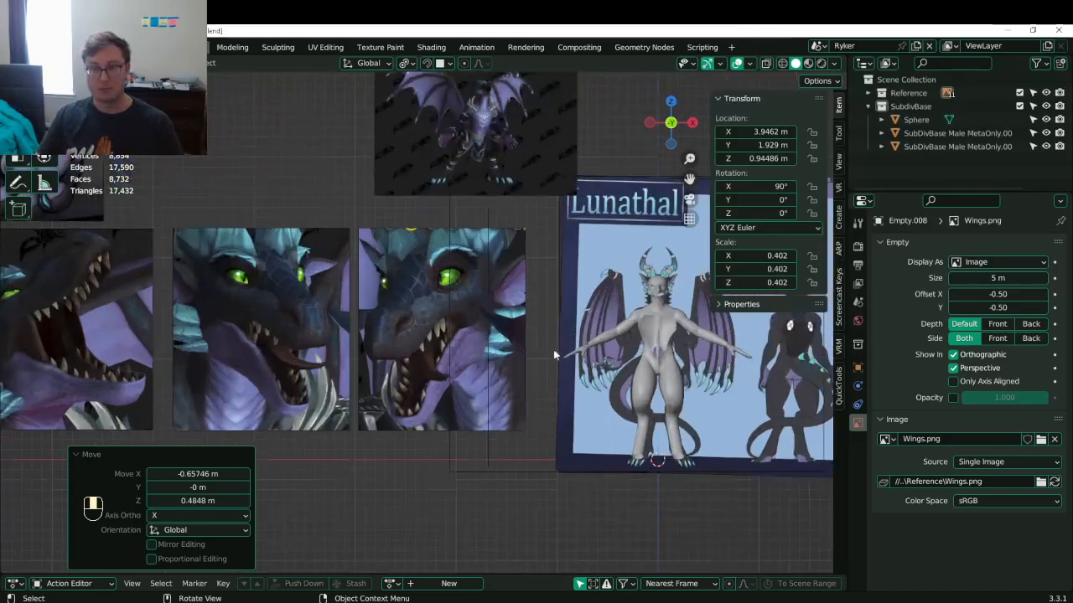
middle_click_drag(632, 348, 408, 334, "shift")
scroll(492, 302, "up", 3)
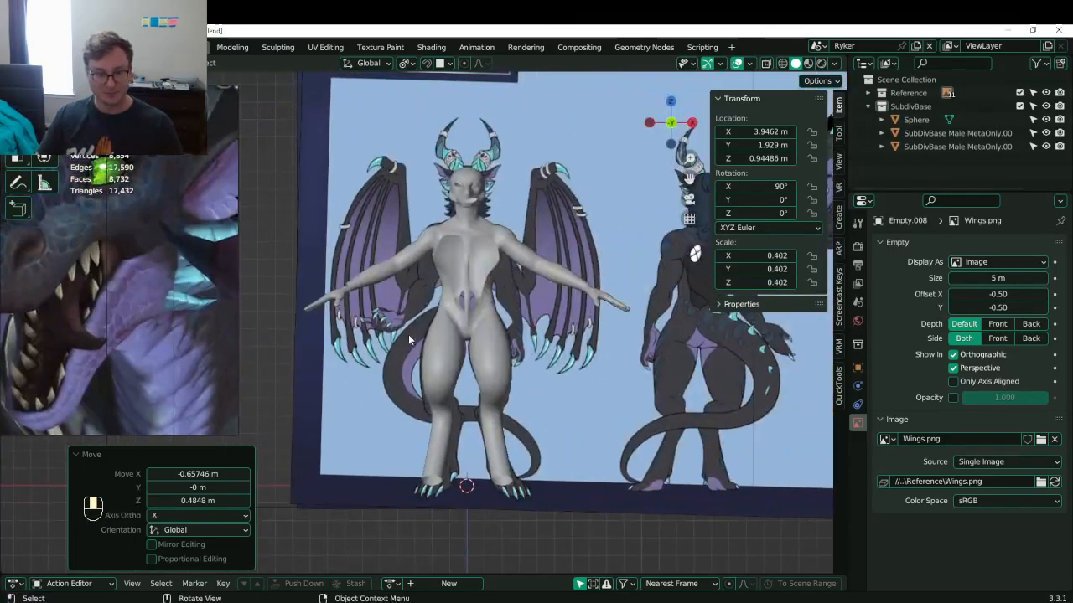
key("ctrl+s")
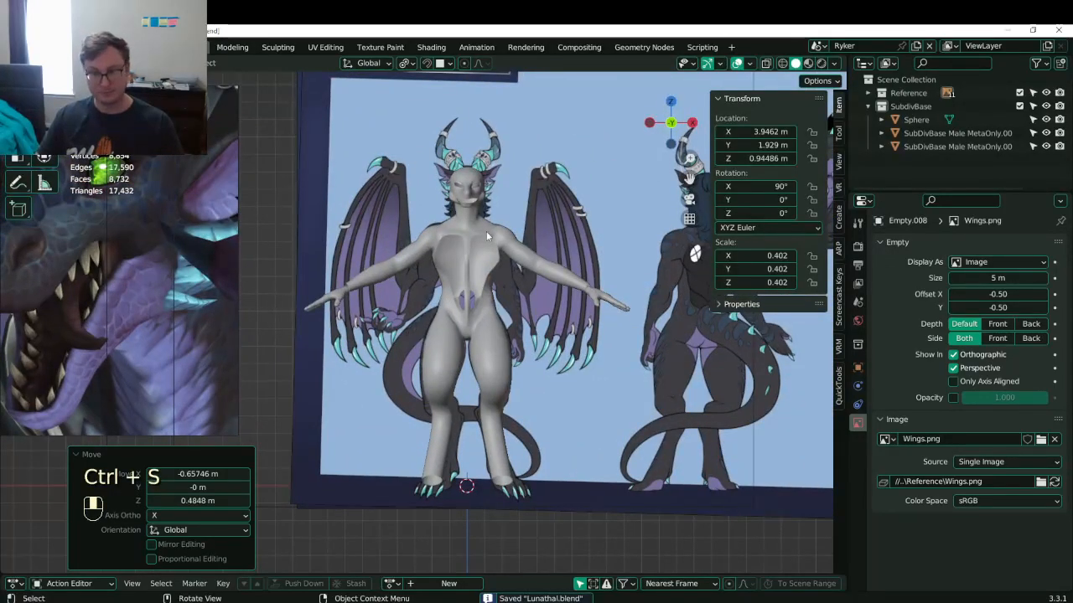
- Orbit to a high angle over the chest and select the dragon base mesh
middle_click_drag(486, 231, 429, 252)
scroll(430, 282, "up", 1)
middle_click_drag(429, 251, 392, 321, "shift")
scroll(403, 268, "up", 3)
left_click(408, 242)
scroll(447, 299, "up", 3)
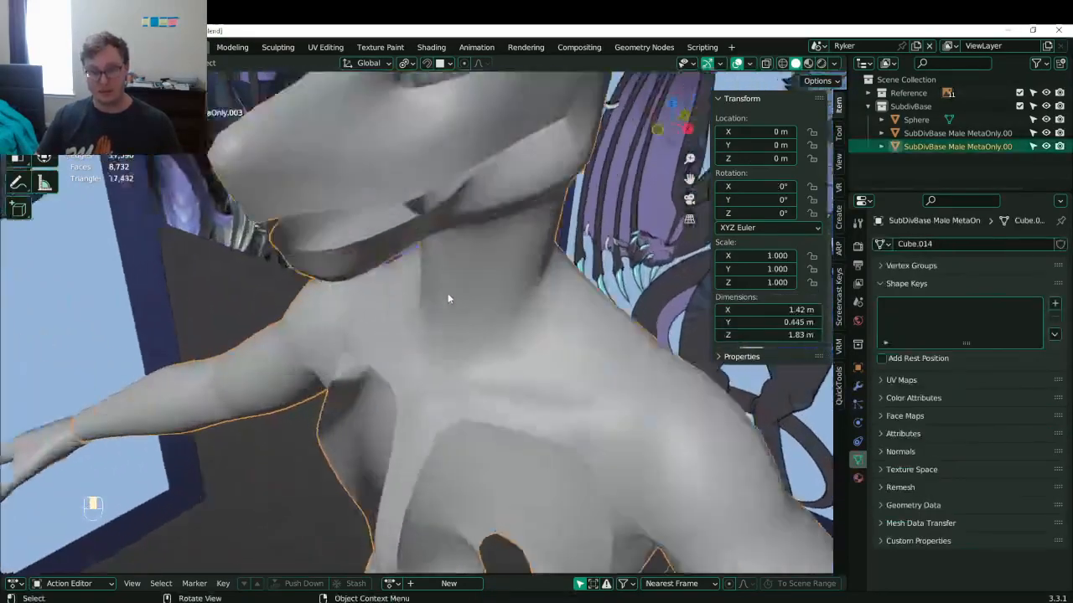
- In Edit Mode, flatten three selected jaw edges to zero along Y, after undoing a wrong-axis X flatten
key("Tab")
middle_click_drag(448, 298, 429, 220)
middle_click_drag(419, 109, 403, 169, "shift")
scroll(403, 170, "up", 2)
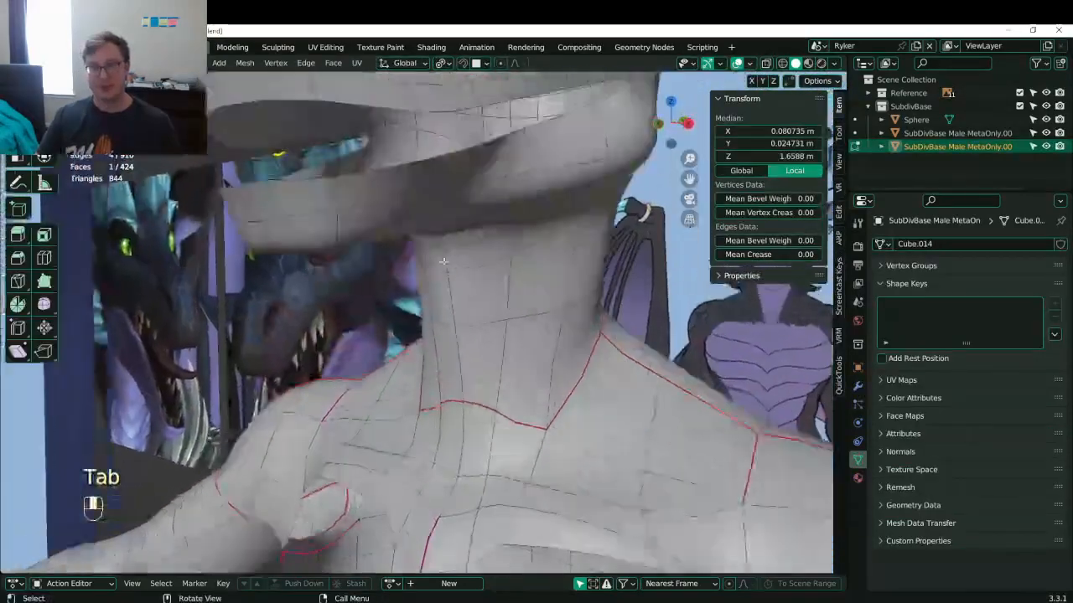
left_click(404, 170)
left_click(411, 189)
left_click(413, 205, "shift")
key("s")
key("x")
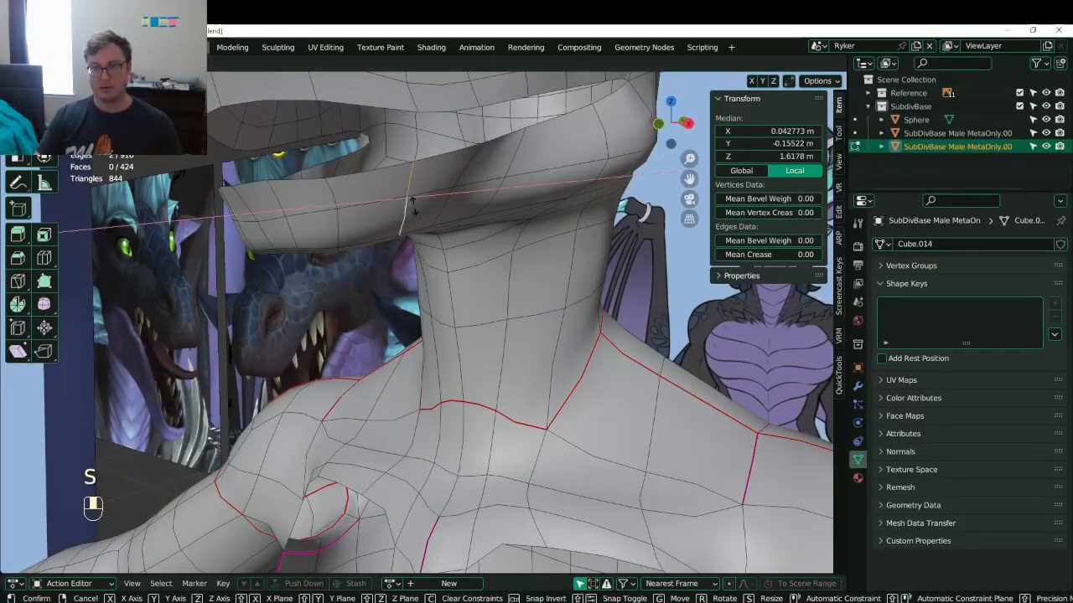
key("Return")
key("ctrl+z")
key("s")
key("y")
key("0")
key("Return")
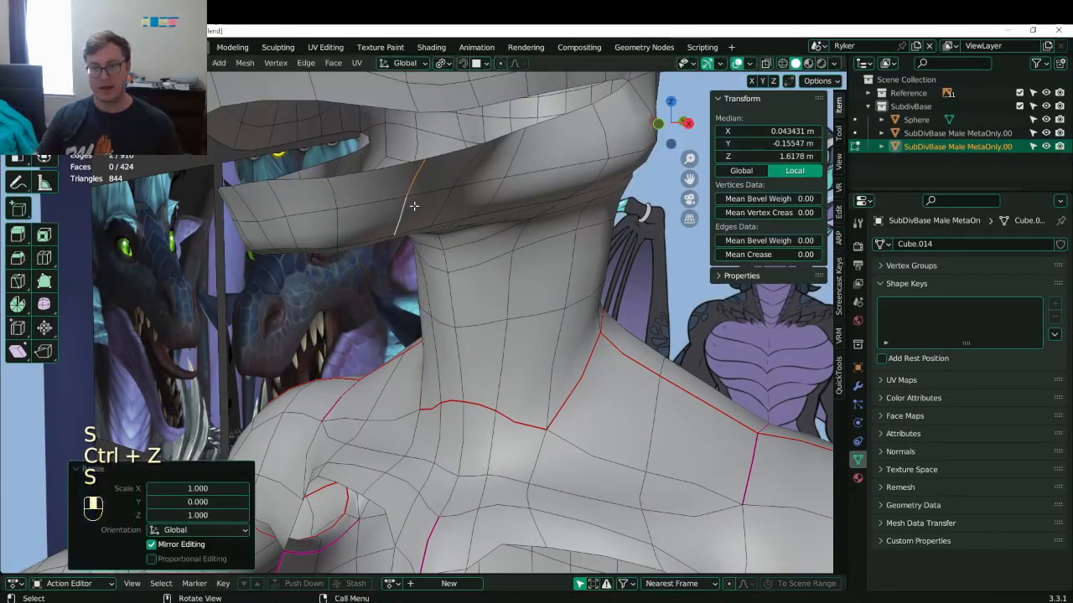
- Flatten the next two jaw edges to zero along both X and Y
left_click(457, 176)
left_click(450, 201, "shift")
key("s")
key("x")
key("0")
key("Return")
key("s")
key("y")
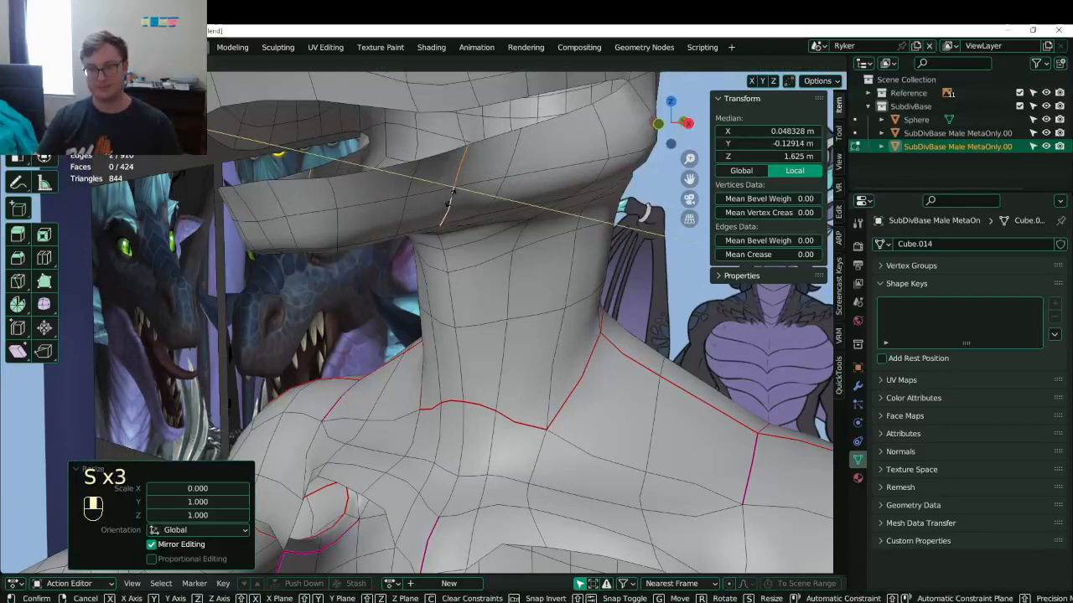
key("0")
key("Return")
- Flatten another set of jaw edges to zero along X and Y
left_click(407, 184)
left_click(407, 196, "shift")
left_click(405, 201, "shift")
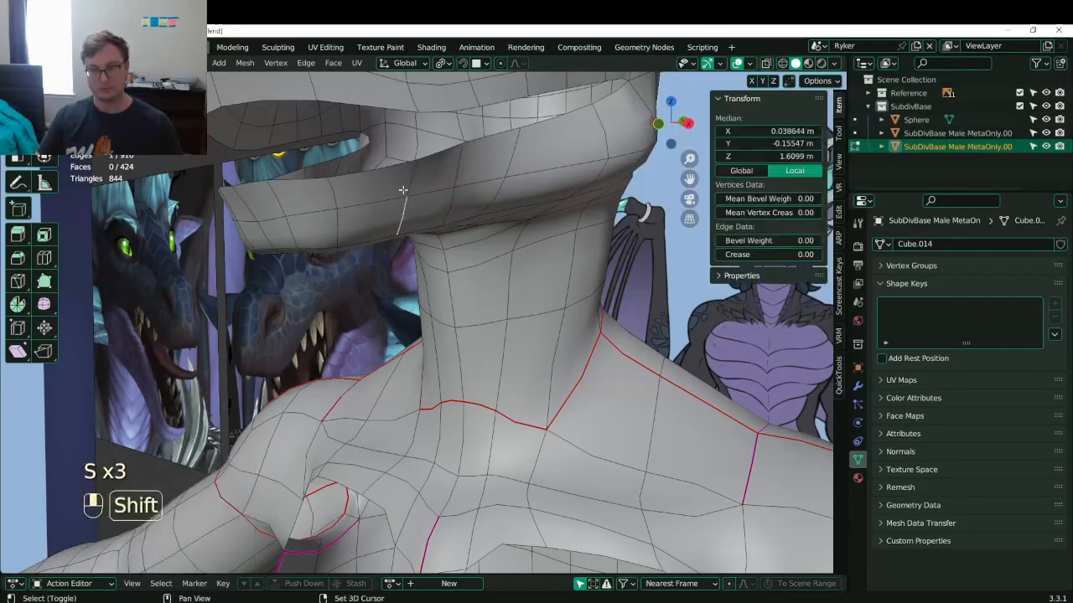
left_click(407, 181, "shift")
key("s")
key("x")
key("0")
key("Return")
key("s")
key("y")
key("0")
key("Return")
- Return to Object Mode, check the model from the side and save the file
key("Tab")
scroll(405, 189, "down", 6)
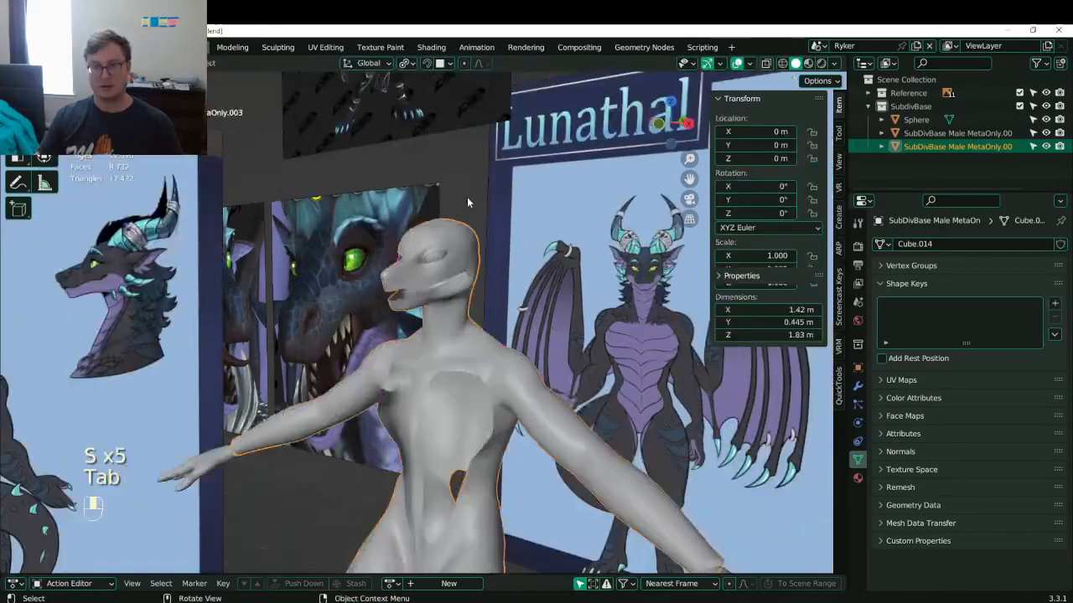
middle_click_drag(405, 189, 367, 243)
scroll(339, 220, "up", 4)
key("ctrl+s")
- Back in Edit Mode, in right side view, slide a lower-lip vertex into place
middle_click_drag(277, 251, 436, 256)
key("Tab")
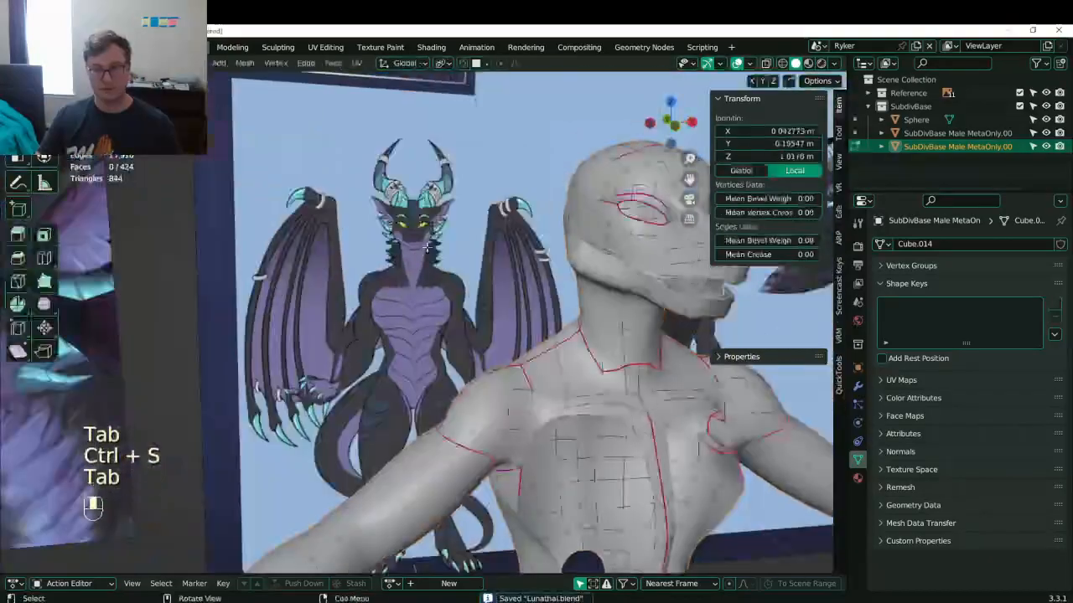
key("KP_3")
scroll(435, 268, "up", 6)
middle_click_drag(507, 268, 825, 377, "shift")
scroll(503, 294, "down", 1)
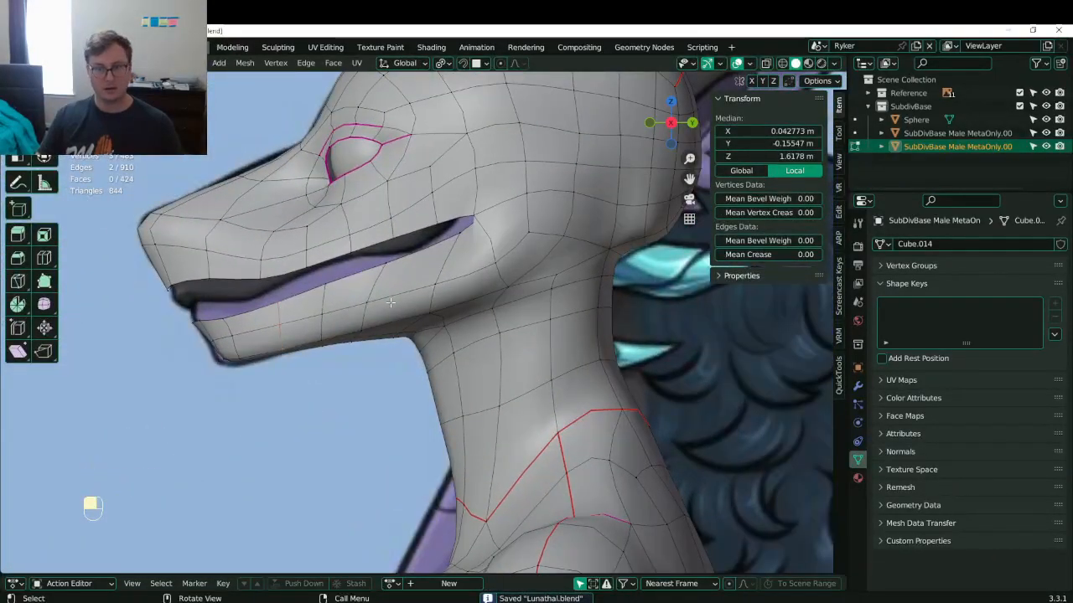
scroll(390, 302, "up", 2)
left_click(386, 244)
key("g")
key("g")
left_click(332, 269)
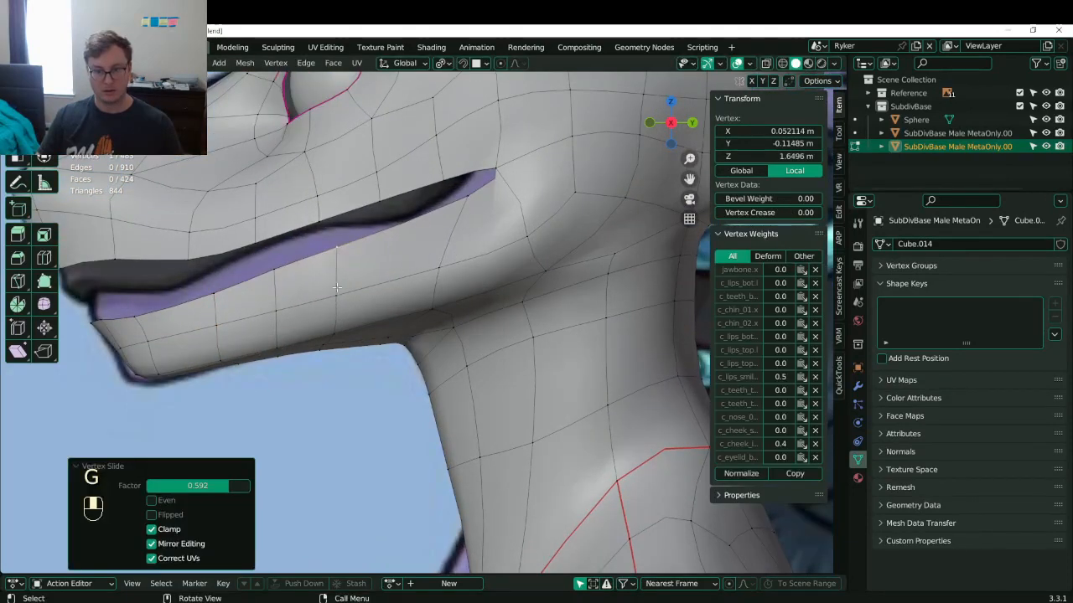
- Slide the lower-lip edge loop and the vertex near the mouth corner
left_click(337, 310, "alt+shift")
key("g")
key("g")
left_click(369, 314)
left_click(477, 200)
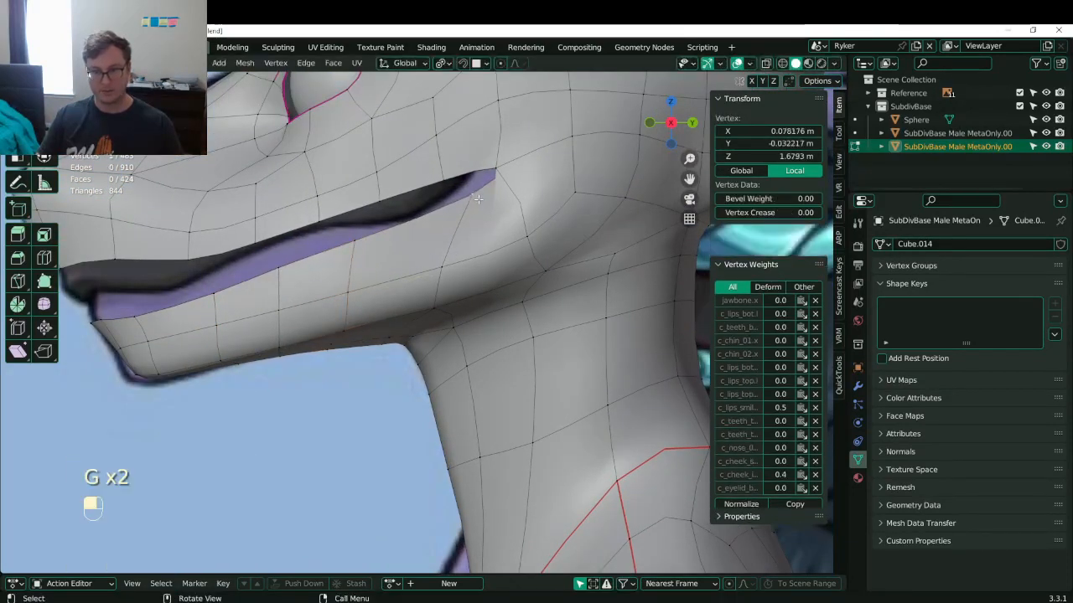
key("g")
left_click(421, 217)
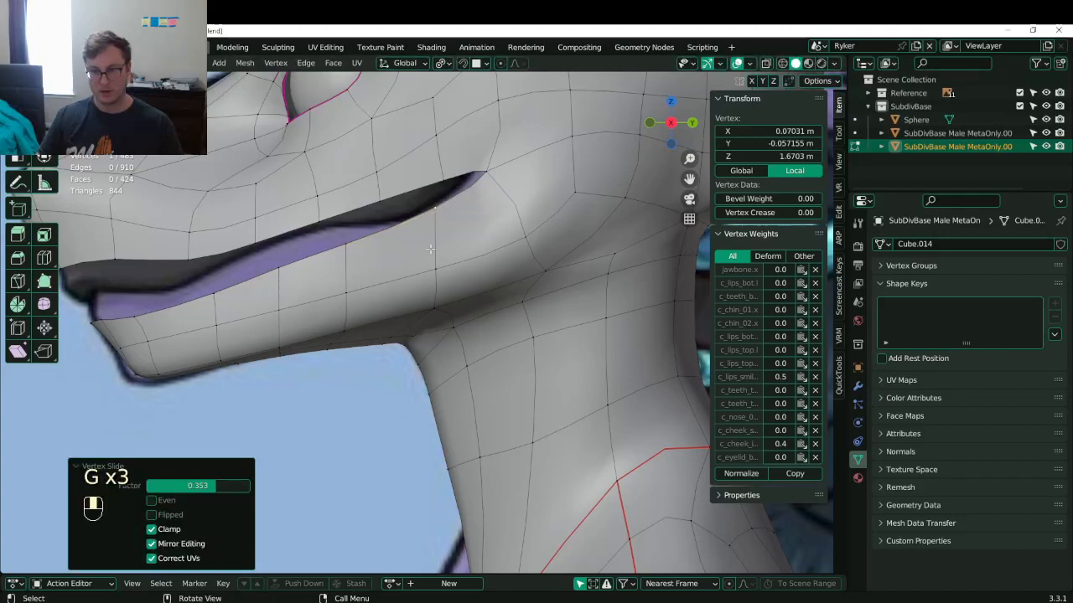
- Add a centred edge loop across the lower jaw and slide one of its vertices
key("ctrl+r")
left_click(393, 231)
right_click(393, 231)
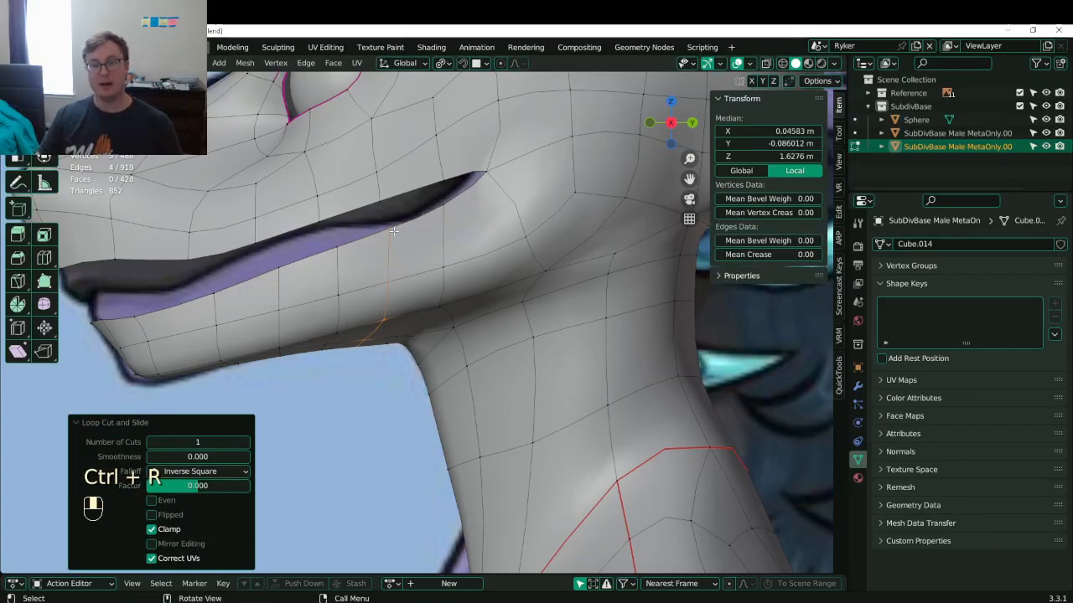
left_click(339, 280)
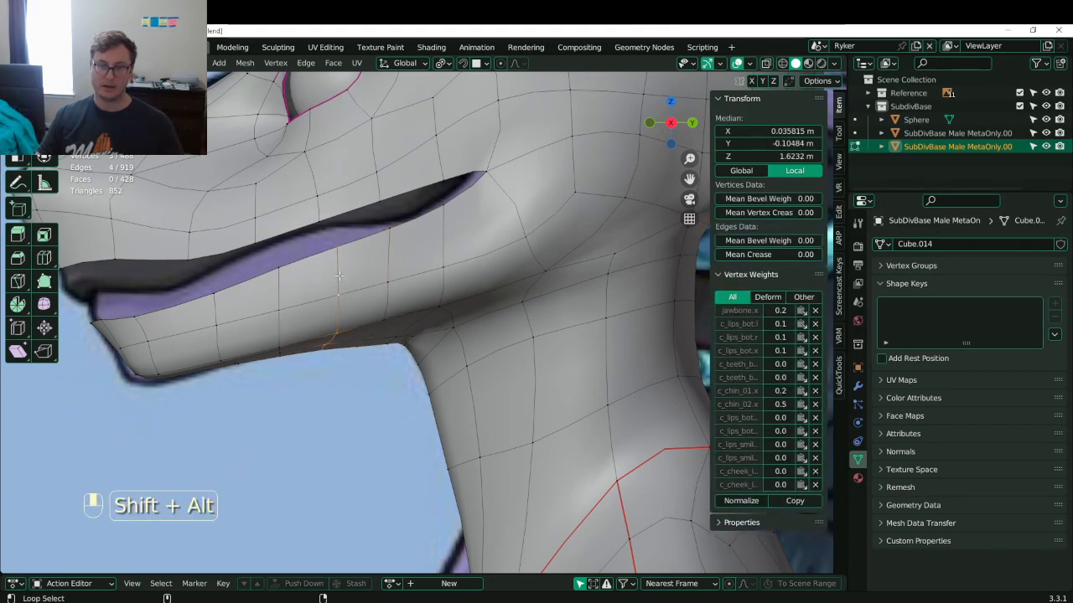
key("g")
key("g")
left_click(334, 277)
- Slide three vertical jaw loops along the jaw toward the chin
left_click(274, 328)
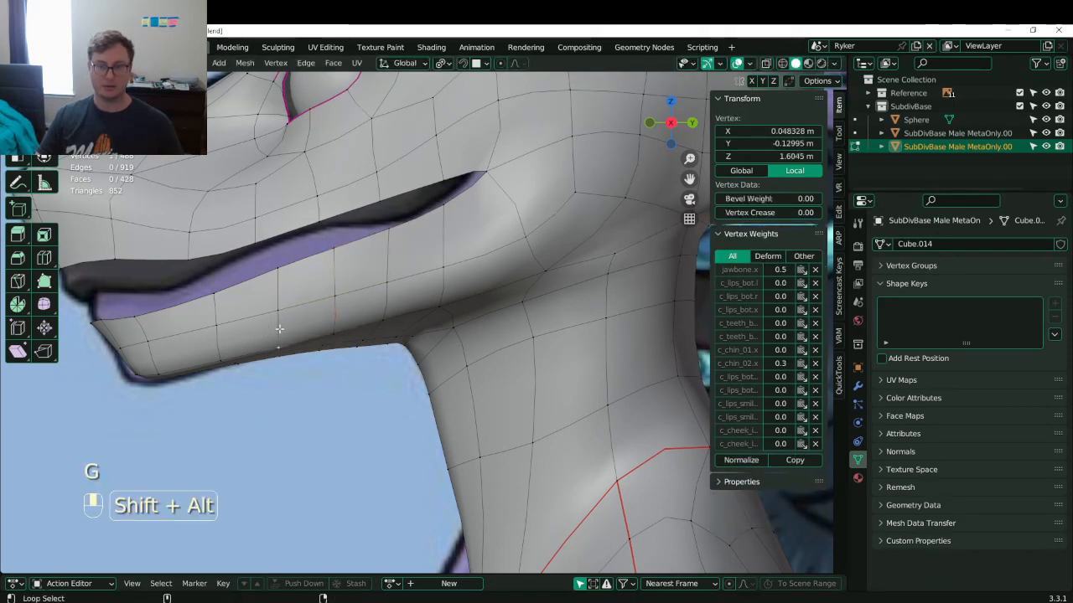
left_click(280, 327, "alt+shift")
left_click(280, 327, "alt+shift")
left_click(279, 325, "alt+shift")
left_click(277, 325, "shift")
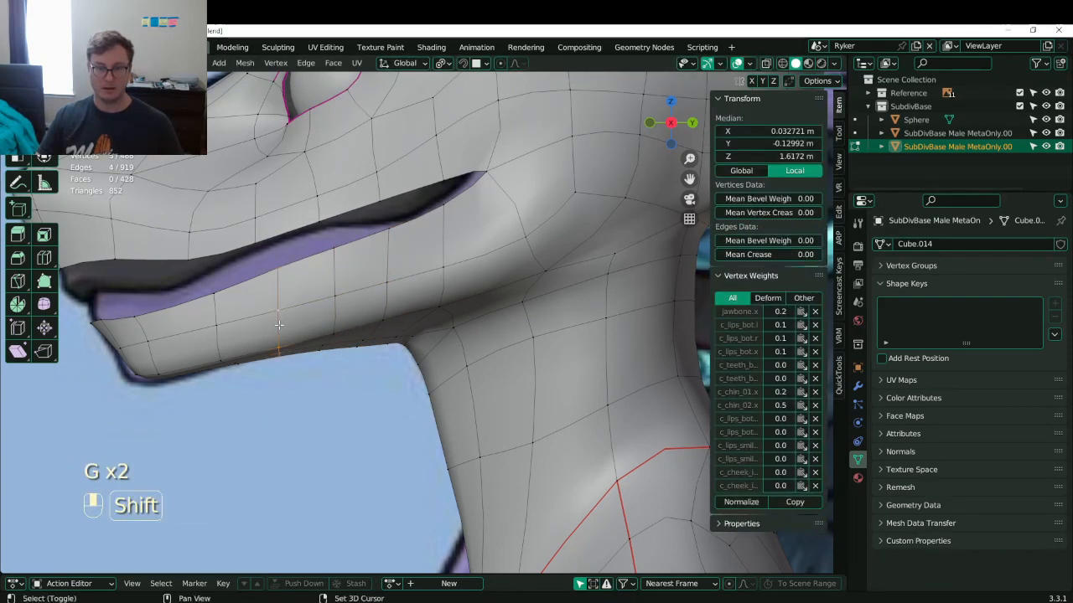
key("g")
key("g")
left_click(256, 327)
left_click(217, 336)
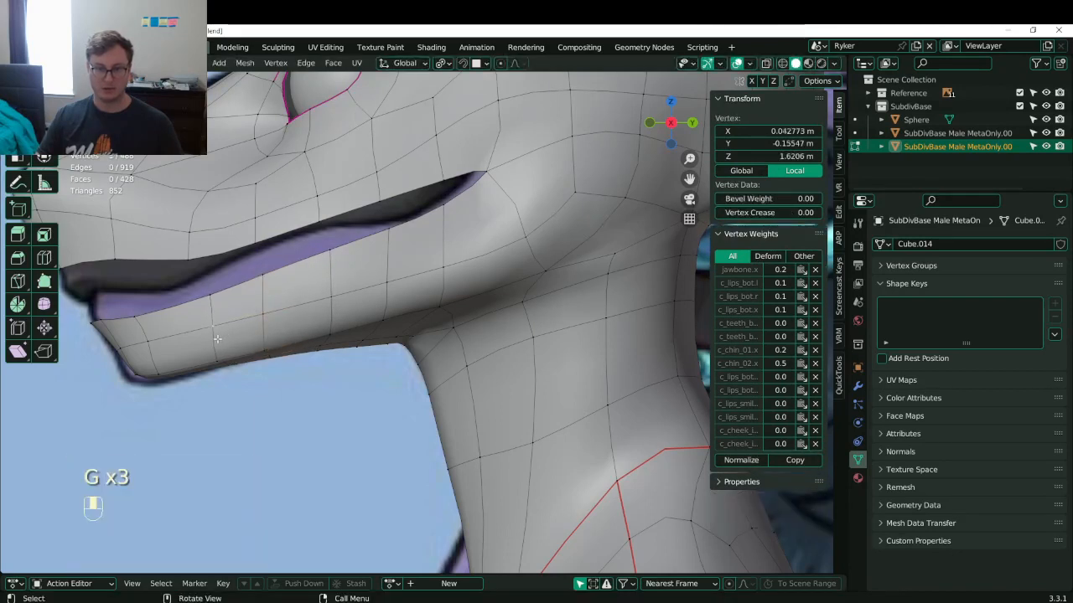
left_click(216, 338, "alt+shift")
key("g")
left_click(199, 341)
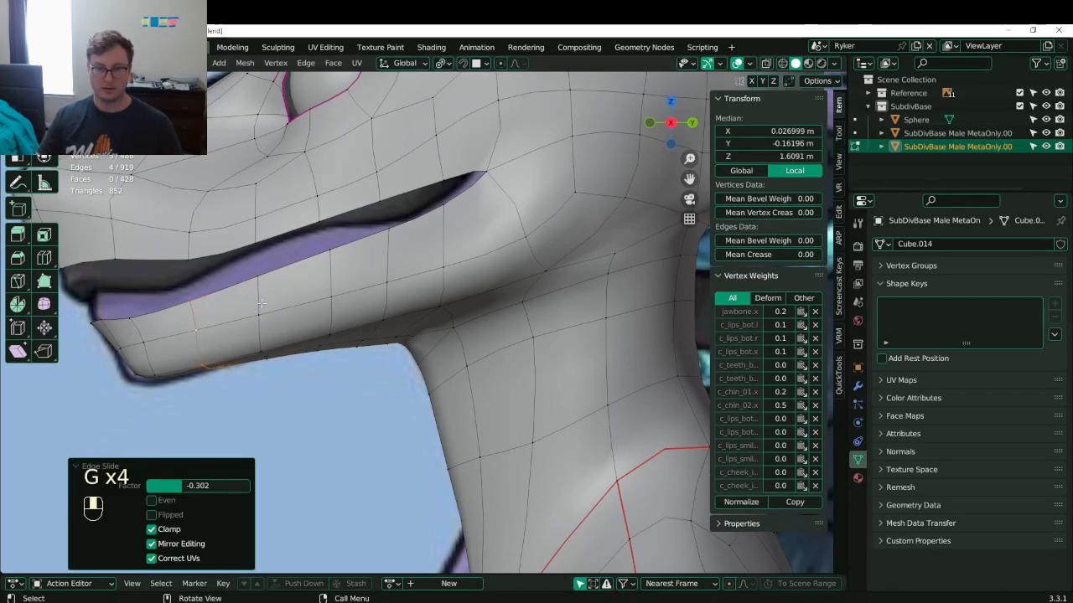
left_click(333, 263, "alt+shift")
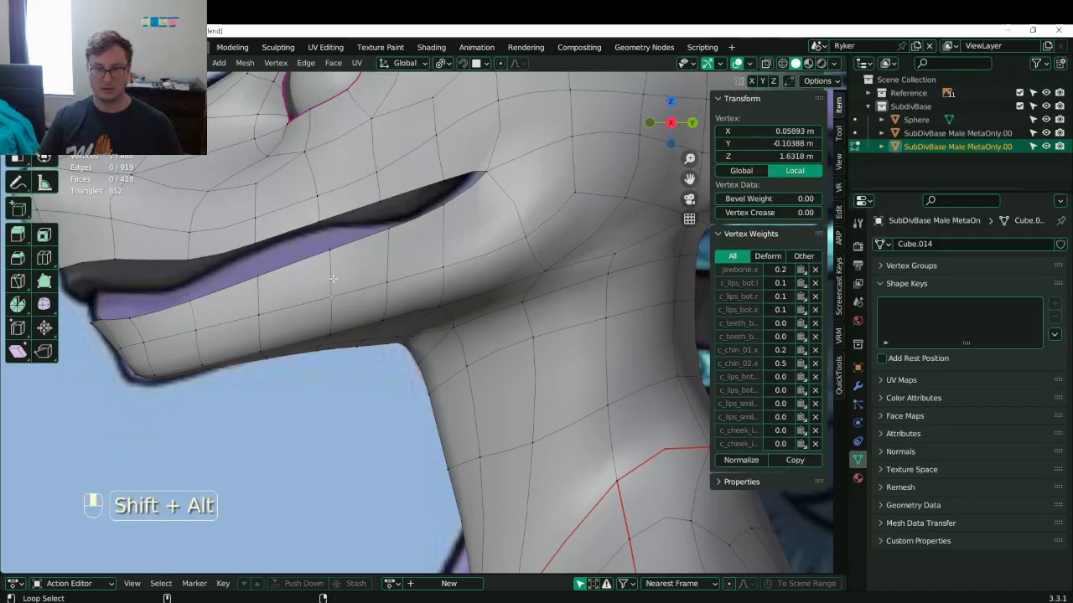
key("g")
key("g")
left_click(381, 270)
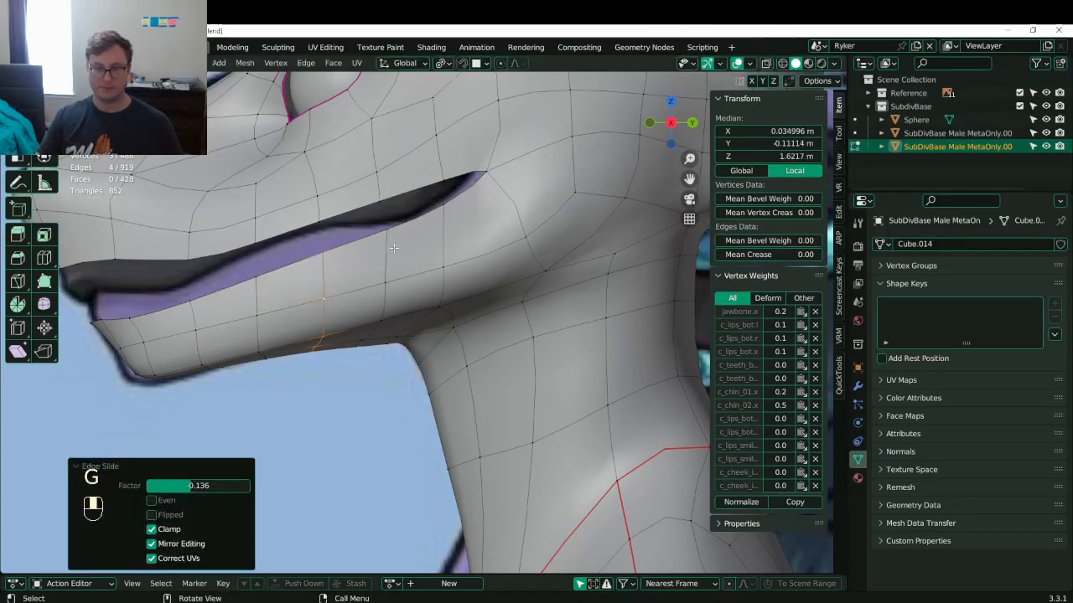
- Reposition the mouth-corner vertex and adjust the nearby upper- and lower-lip vertices
key("Tab")
key("Tab")
scroll(362, 275, "up", 5)
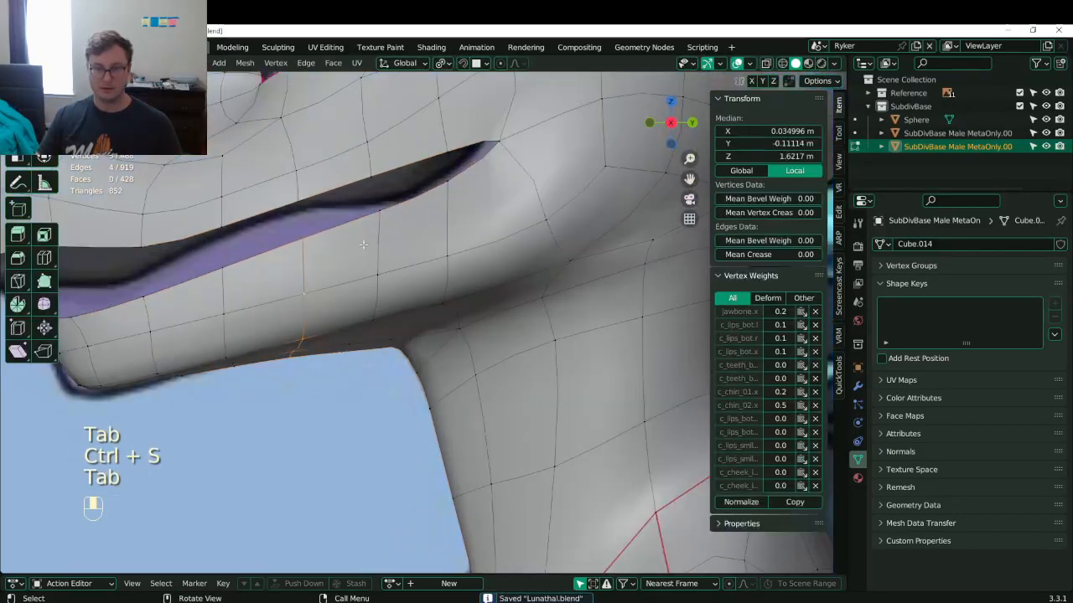
middle_click_drag(364, 245, 375, 305, "shift")
left_click(455, 212)
key("g")
left_click(461, 202)
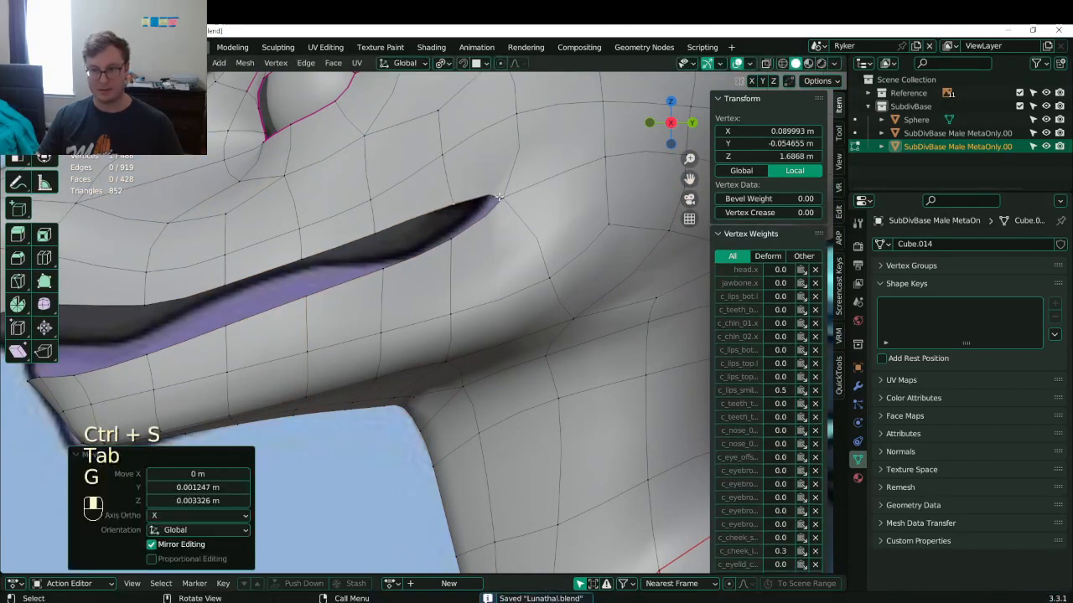
key("g")
left_click(461, 192)
key("g")
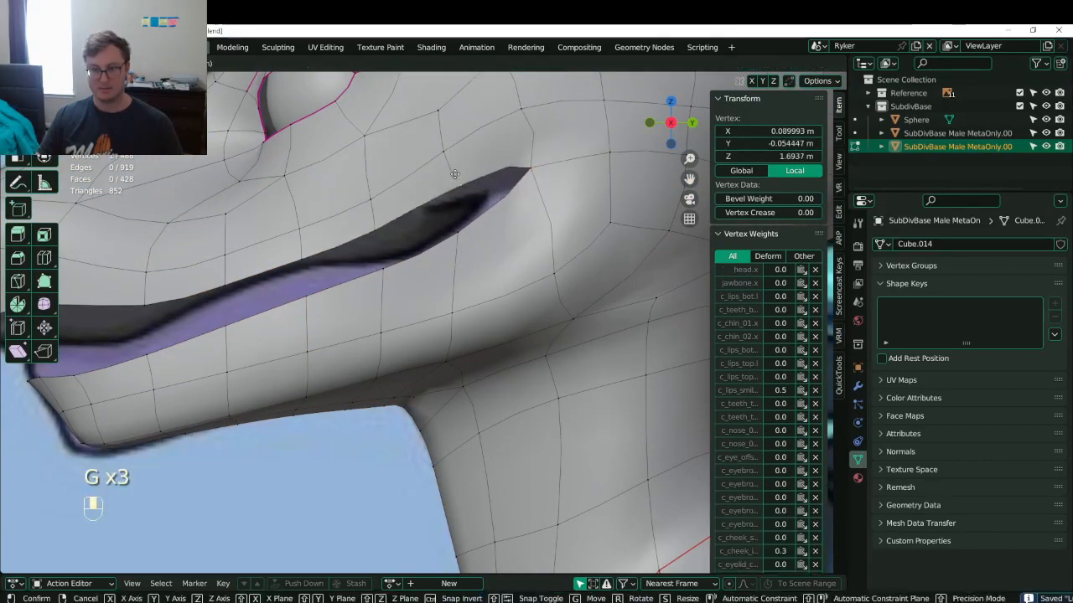
left_click(455, 177)
left_click(458, 231)
key("g")
left_click(452, 237)
key("ctrl+z")
left_click(387, 275)
key("g")
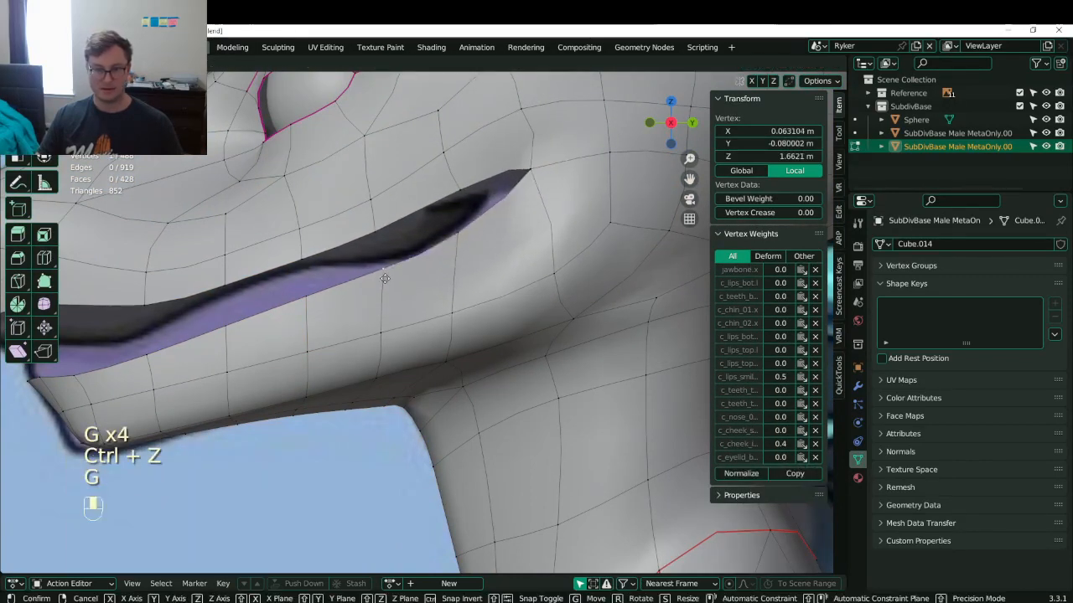
left_click(389, 288)
- Move a row of upper-lip vertices to refine the upper lip line
left_click(459, 235)
key("g")
left_click(460, 246)
left_click(391, 228)
key("g")
left_click(397, 236)
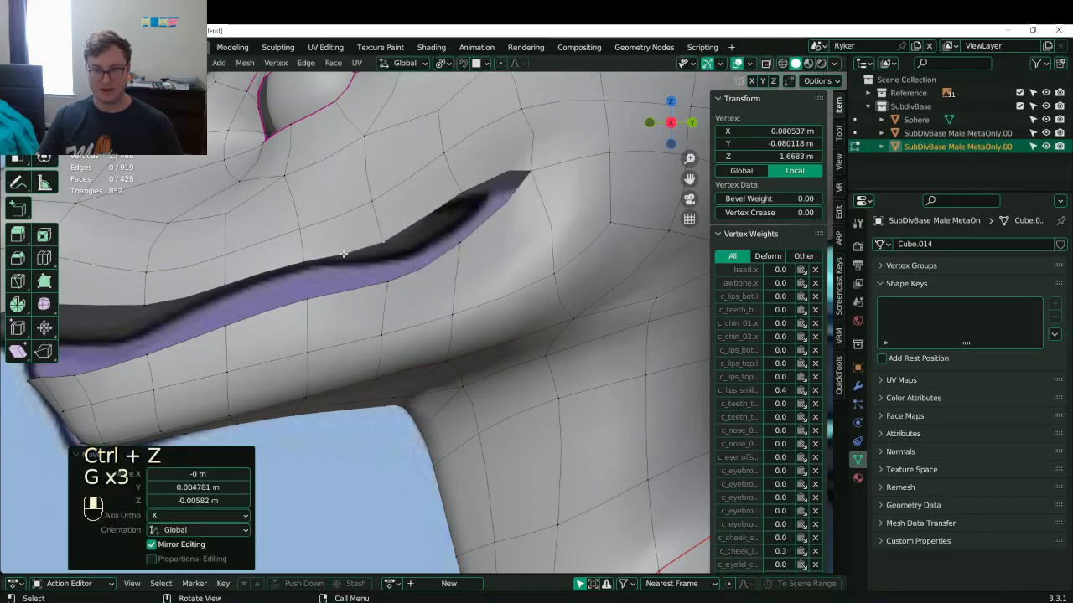
left_click(304, 257)
key("g")
left_click(307, 248)
left_click(302, 233)
key("g")
left_click(303, 235)
left_click(303, 250)
key("g")
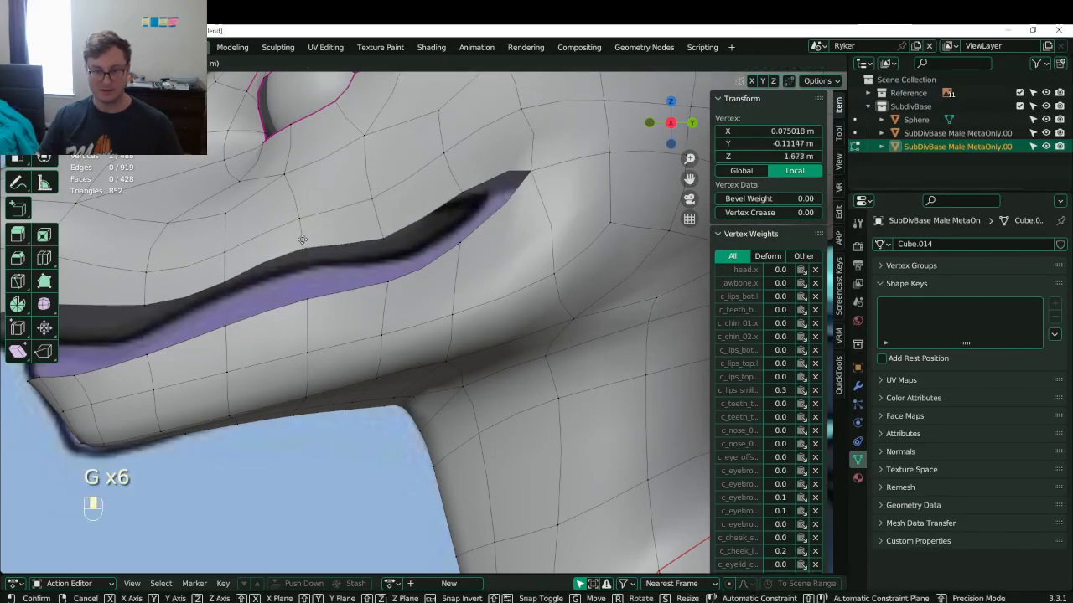
left_click(303, 243)
left_click(461, 195)
key("g")
left_click(459, 201)
- Adjust the lip vertices toward the front of the mouth
middle_click_drag(377, 244, 507, 234, "shift")
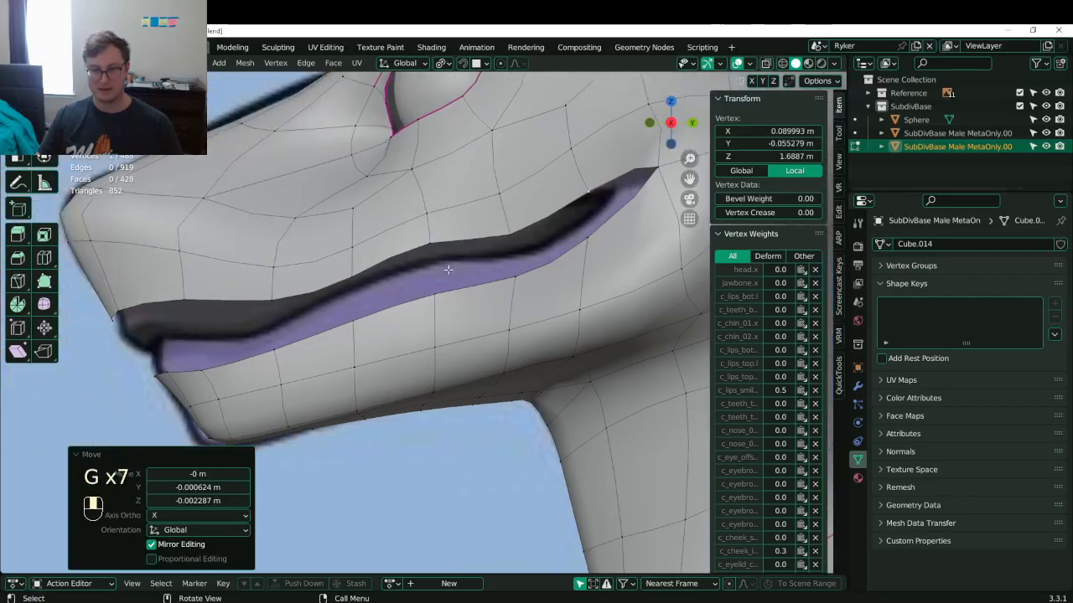
left_click(276, 289)
key("g")
left_click(256, 310)
middle_click_drag(238, 307, 281, 292, "shift")
left_click(232, 290)
key("g")
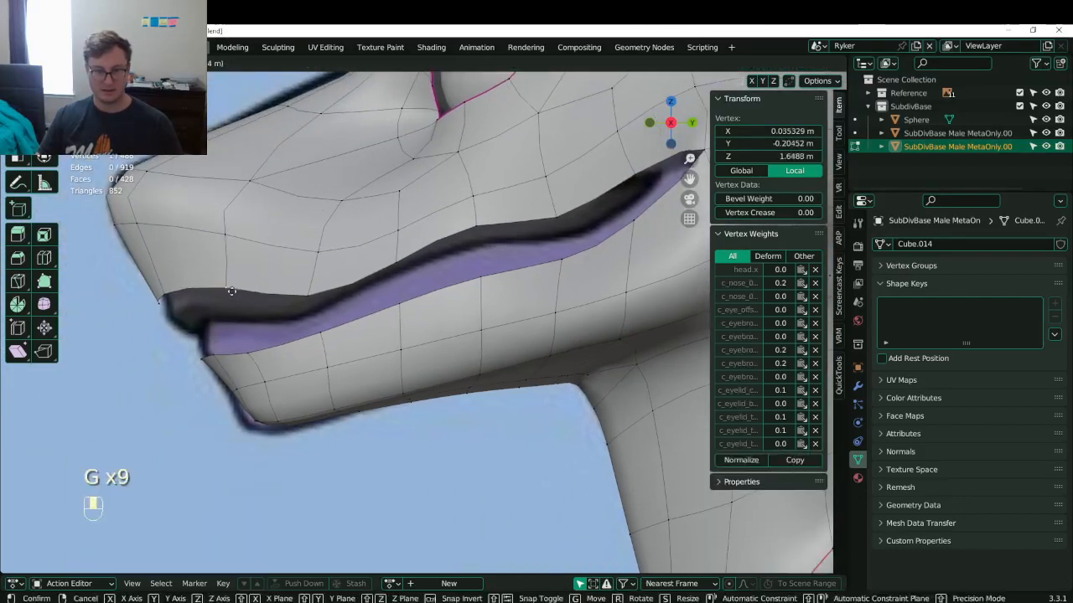
left_click(231, 300)
key("ctrl+z")
left_click(395, 254)
key("g")
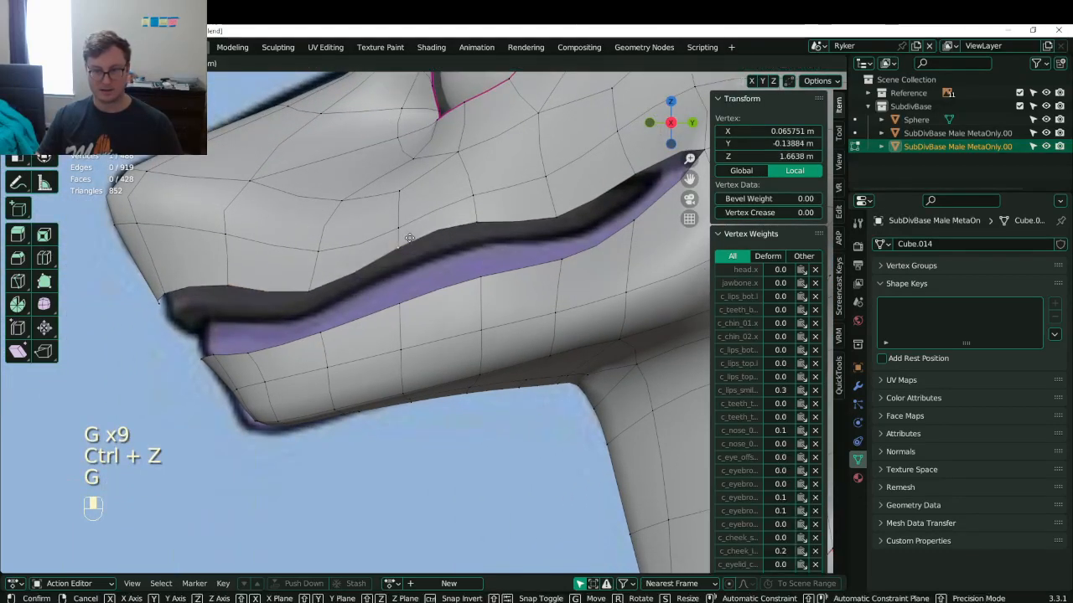
left_click(409, 239)
middle_click_drag(508, 227, 441, 231, "shift")
left_click(400, 290)
key("g")
left_click(401, 288)
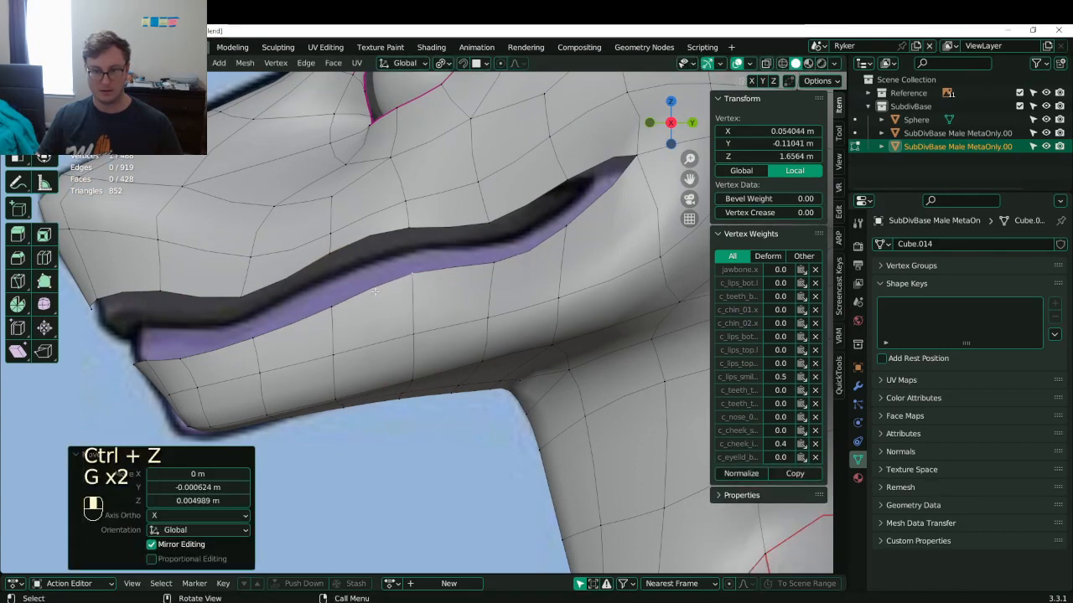
key("g")
left_click(399, 288)
- Adjust the front lower-lip vertices and the front lip-corner vertex
middle_click_drag(310, 325, 390, 305, "shift")
scroll(390, 304, "up", 1)
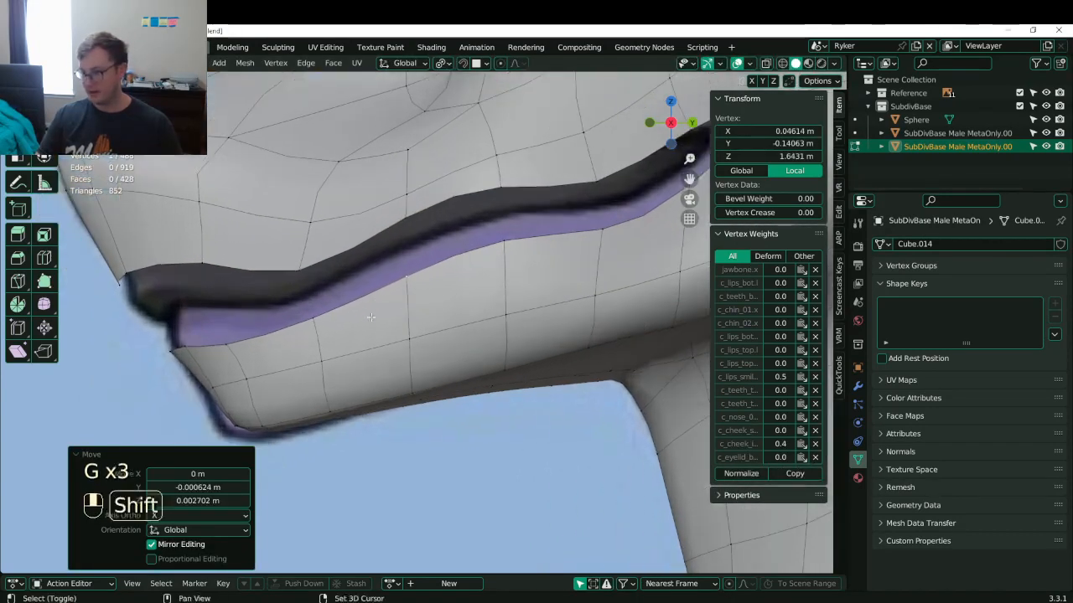
left_click(316, 312)
key("g")
left_click(319, 316)
left_click(240, 334)
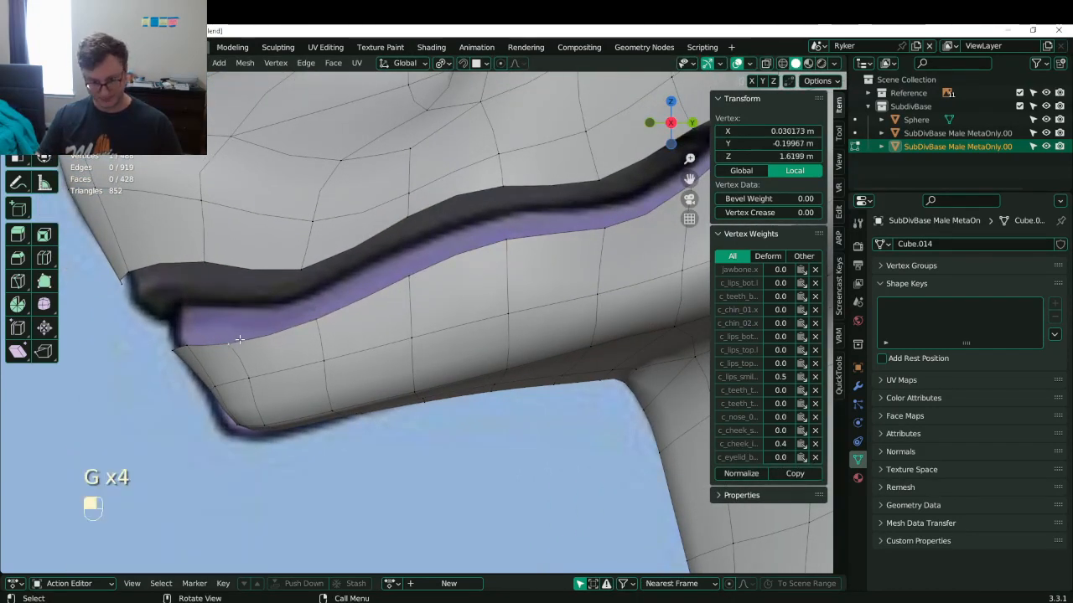
key("g")
left_click(240, 318)
left_click(180, 344)
key("g")
left_click(189, 336)
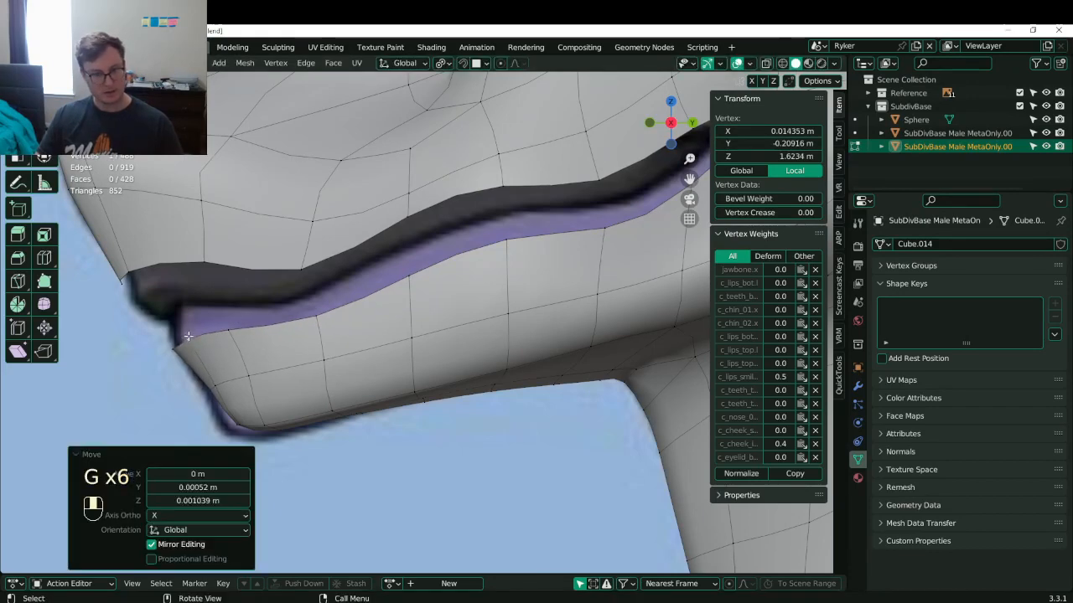
- Extrude the lip edge loop in place and try scaling it, then undo the scale
left_click(283, 312, "alt")
scroll(345, 329, "down", 3)
key("e")
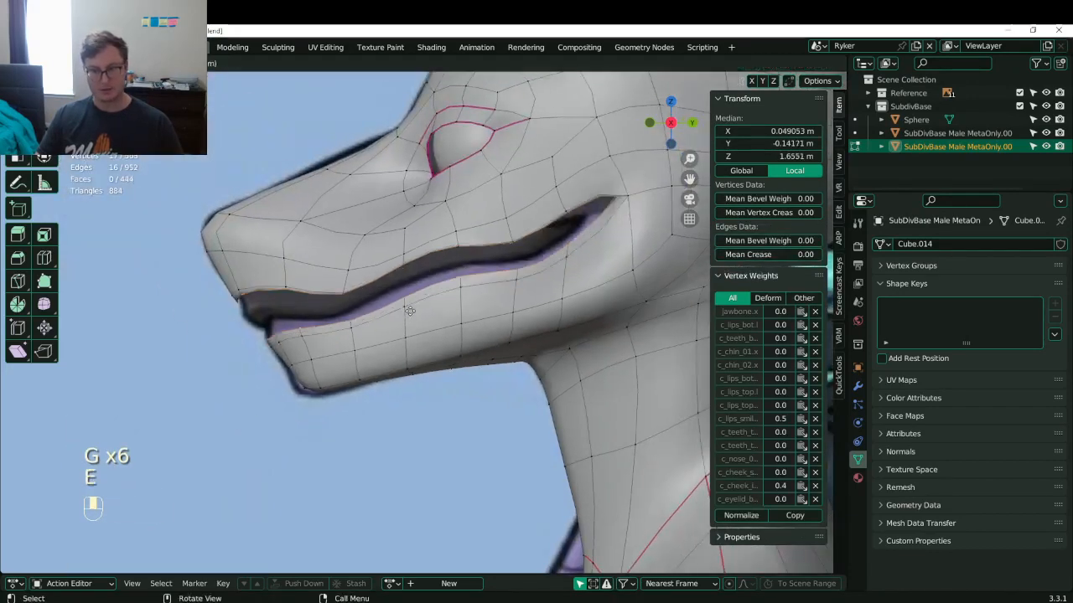
right_click(412, 309)
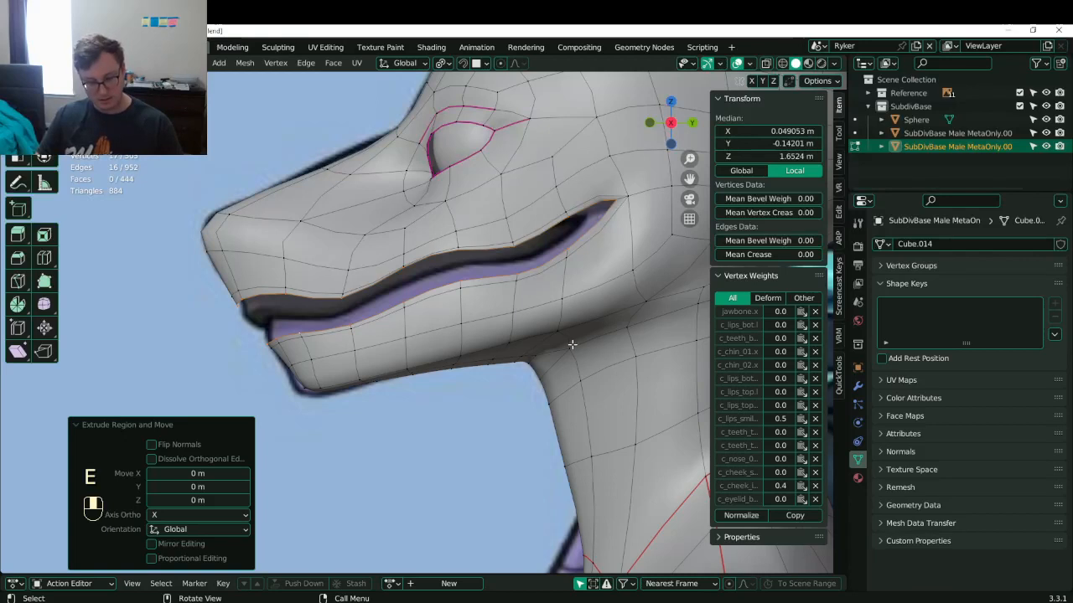
key("period")
key("s")
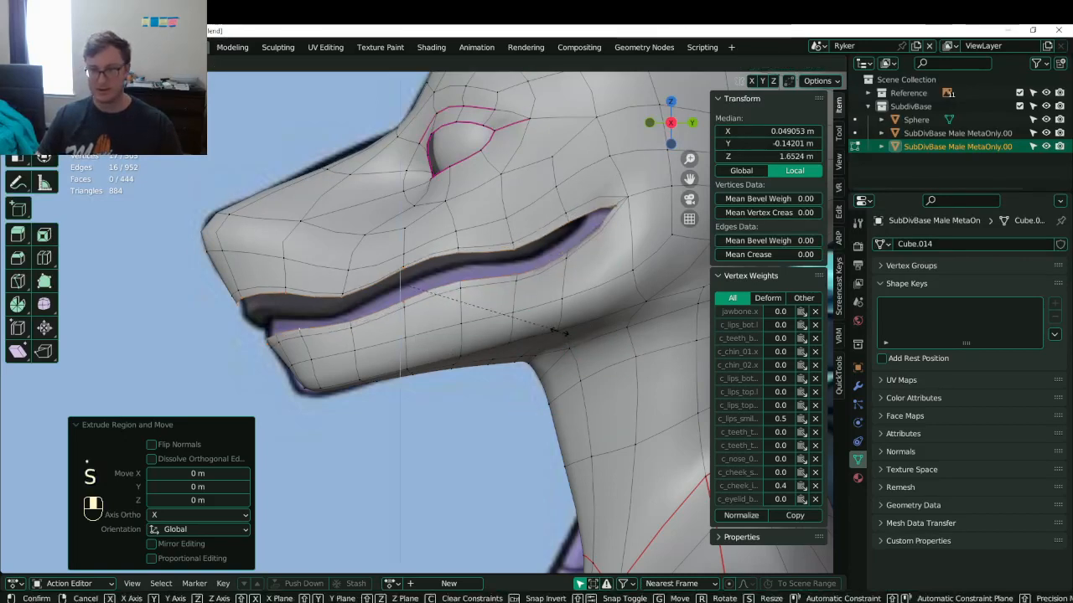
left_click(555, 328)
key("ctrl+z")
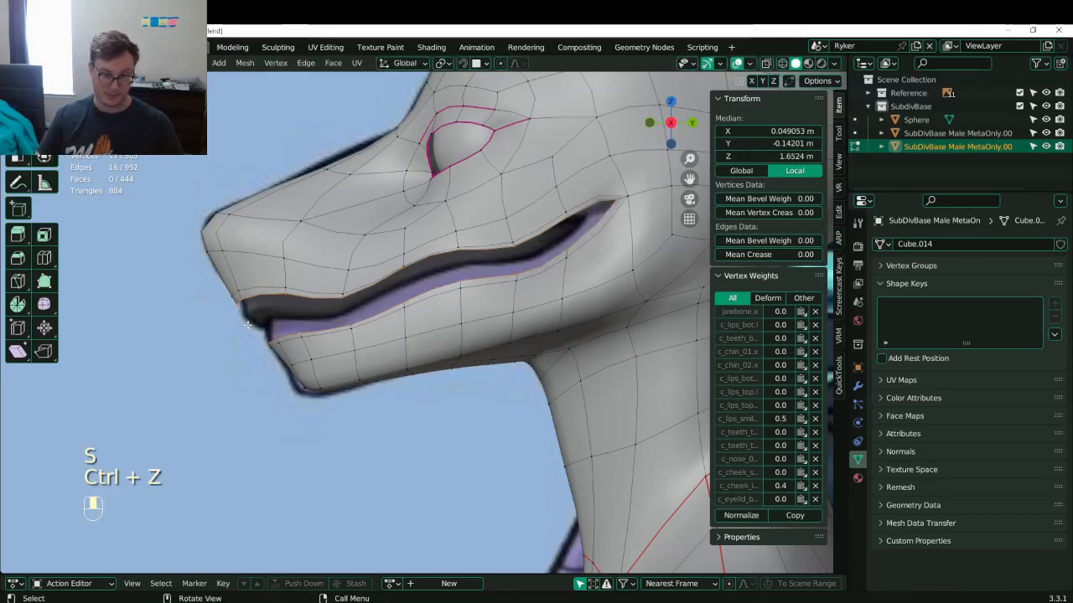
- Merge the first three front upper/lower lip vertex pairs by scaling each to 0
left_click(242, 311)
left_click(257, 336, "shift")
key("s")
key("0")
key("Return")
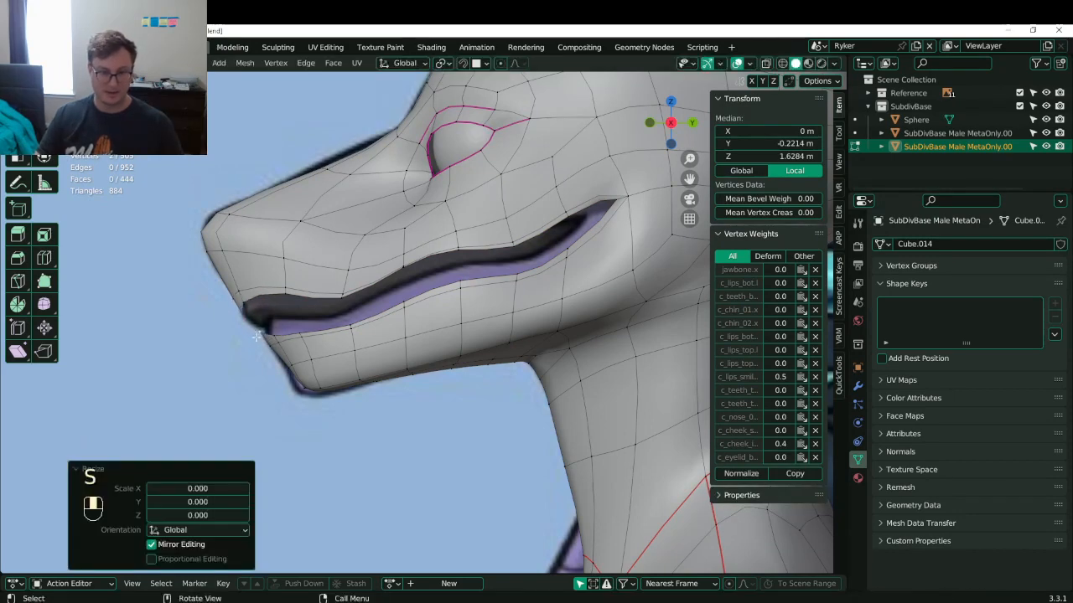
left_click(253, 303)
left_click(273, 334, "shift")
key("s")
key("0")
key("Return")
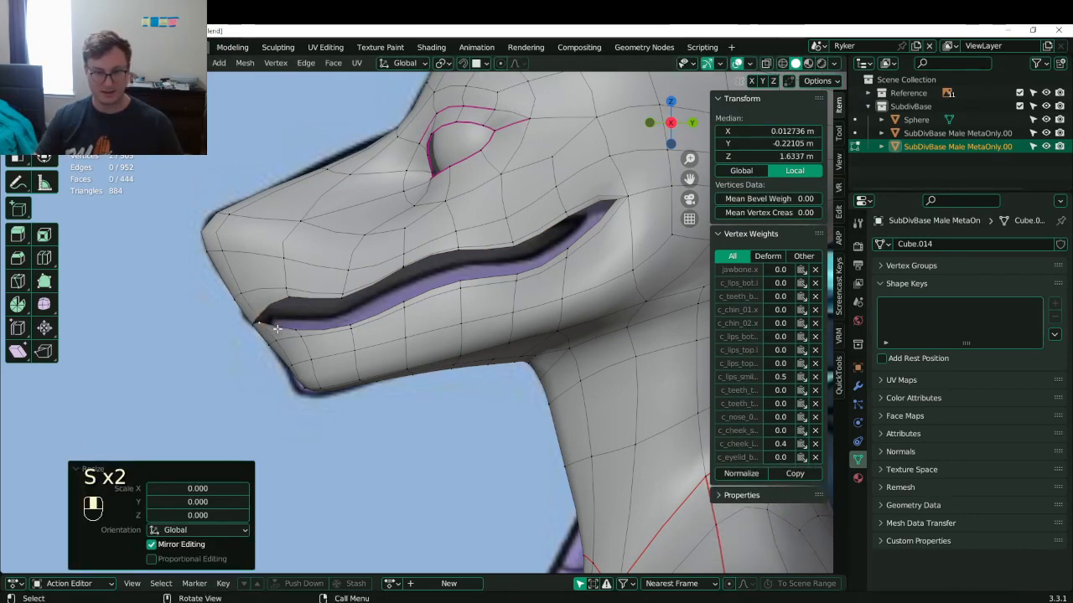
left_click(291, 300)
left_click(296, 327, "shift")
key("s")
key("0")
key("Return")
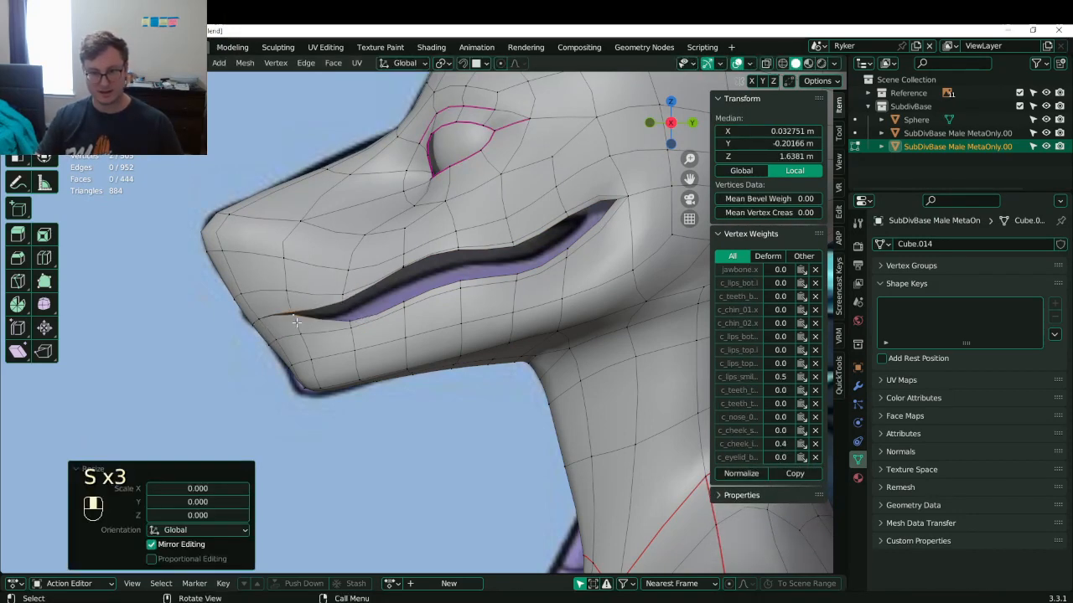
- Merge the next three lip vertex pairs along the mouth into the seam
scroll(313, 317, "up", 1)
left_click(330, 305)
left_click(335, 325, "shift")
key("s")
key("0")
key("Return")
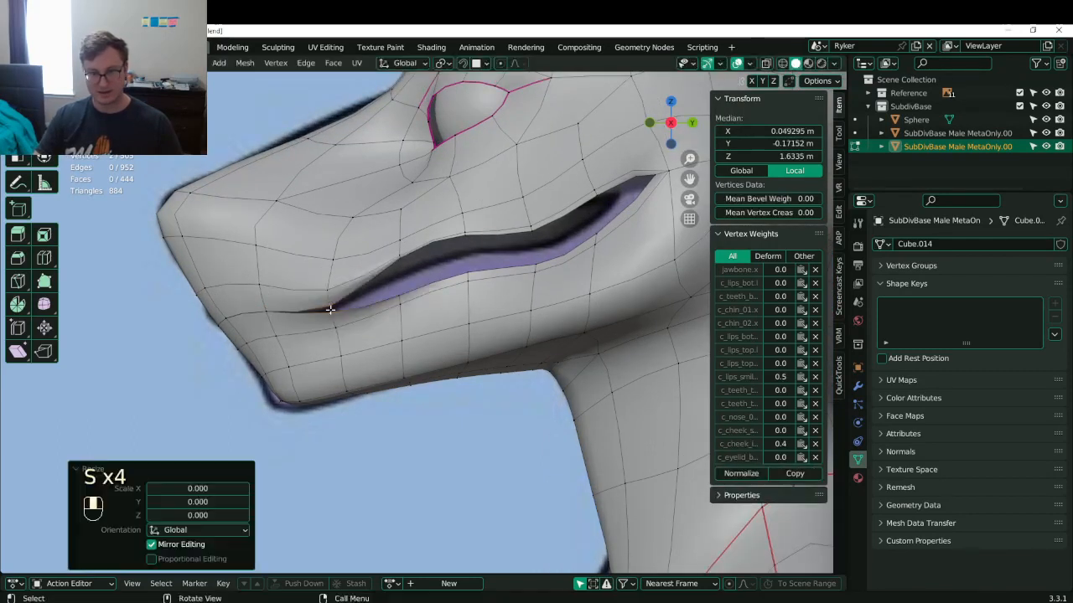
left_click(397, 259)
left_click(399, 291, "shift")
key("s")
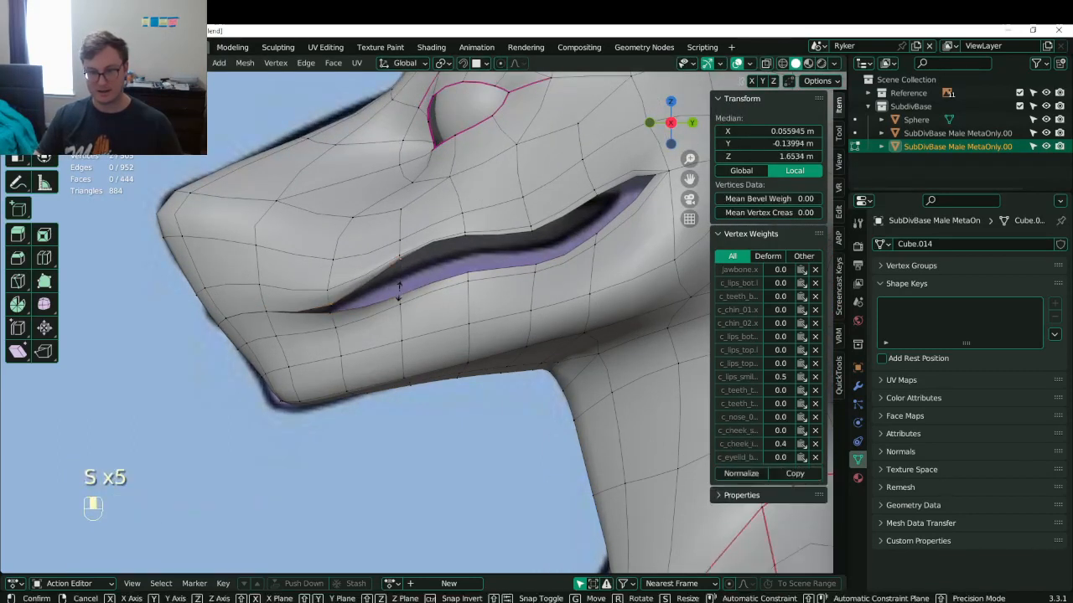
key("0")
key("Return")
left_click(475, 245)
left_click(468, 272, "shift")
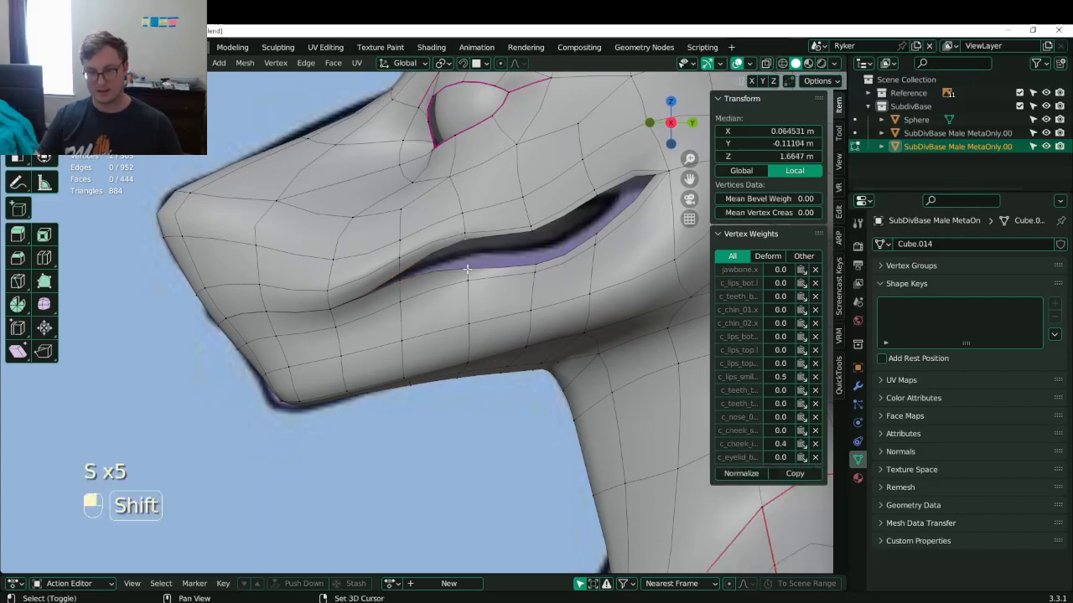
key("s")
key("0")
key("Return")
- Merge the last two lip vertex pairs to complete the closed mouth seam
left_click(530, 226)
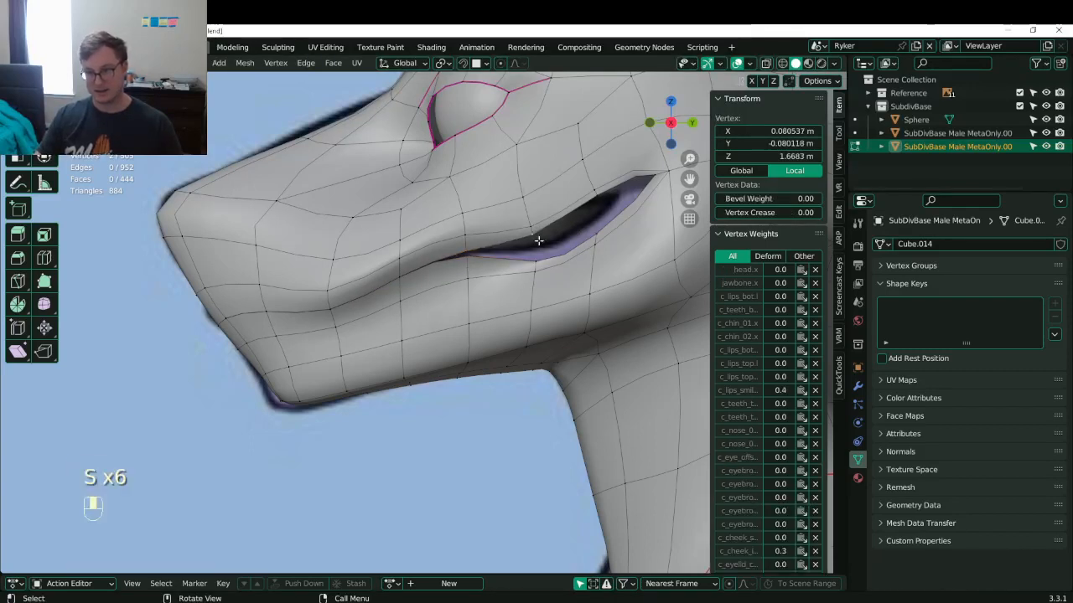
left_click(536, 253, "shift")
key("s")
key("0")
key("Return")
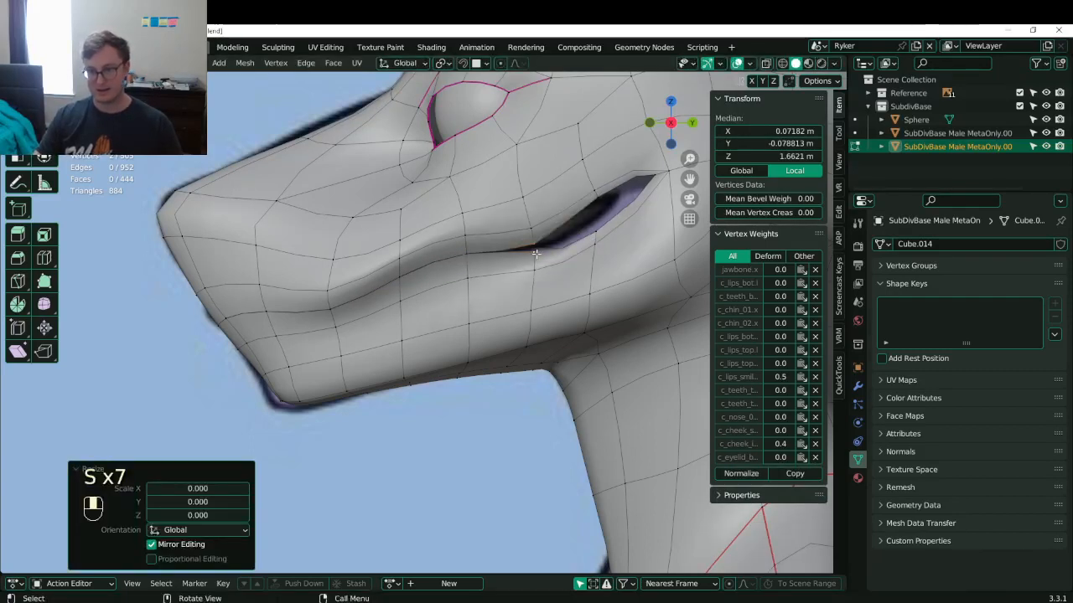
left_click(600, 204)
key("s")
left_click(599, 229)
left_click(598, 228, "shift")
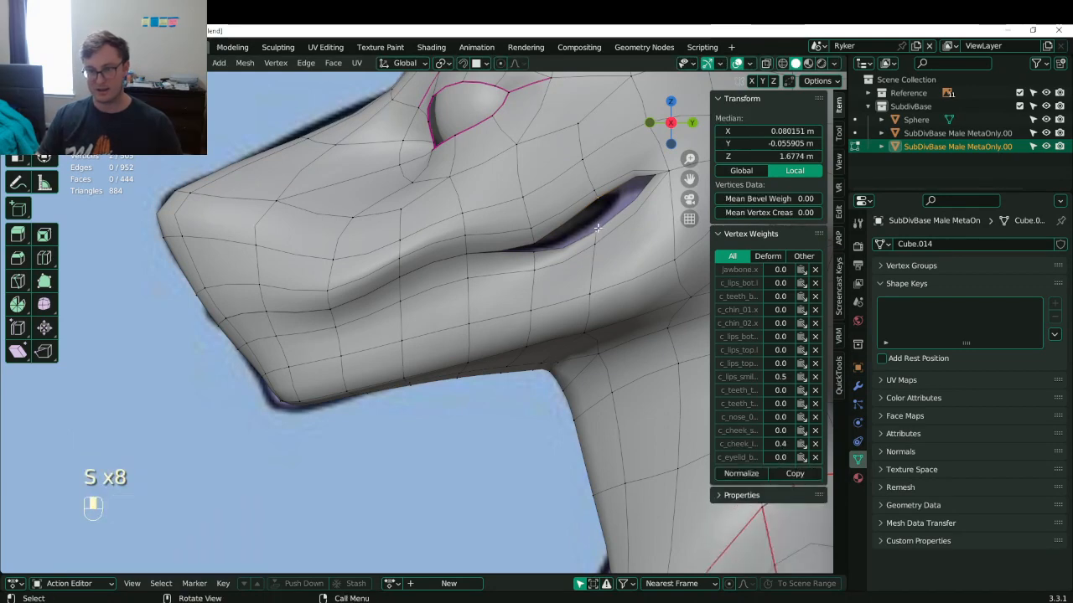
key("s")
key("0")
key("Return")
middle_click_drag(600, 229, 449, 291, "shift")
scroll(450, 291, "up", 1)
- With the reference showing through, realign the mouth-seam and lower-lip vertices to the side profile
key("z")
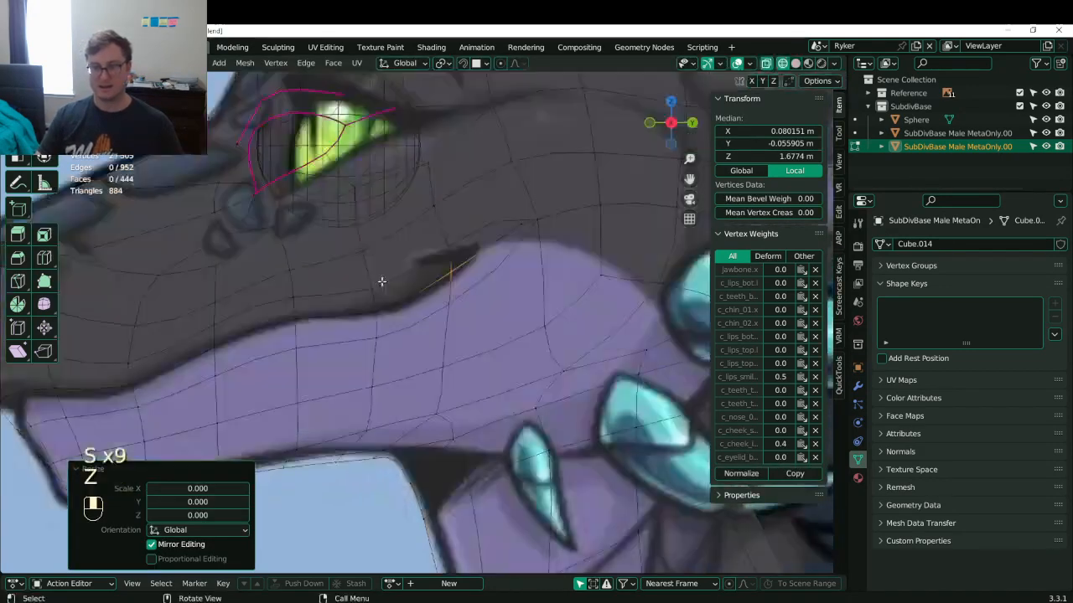
scroll(383, 281, "up", 3)
middle_click_drag(471, 249, 464, 273, "shift")
left_click(464, 259)
key("g")
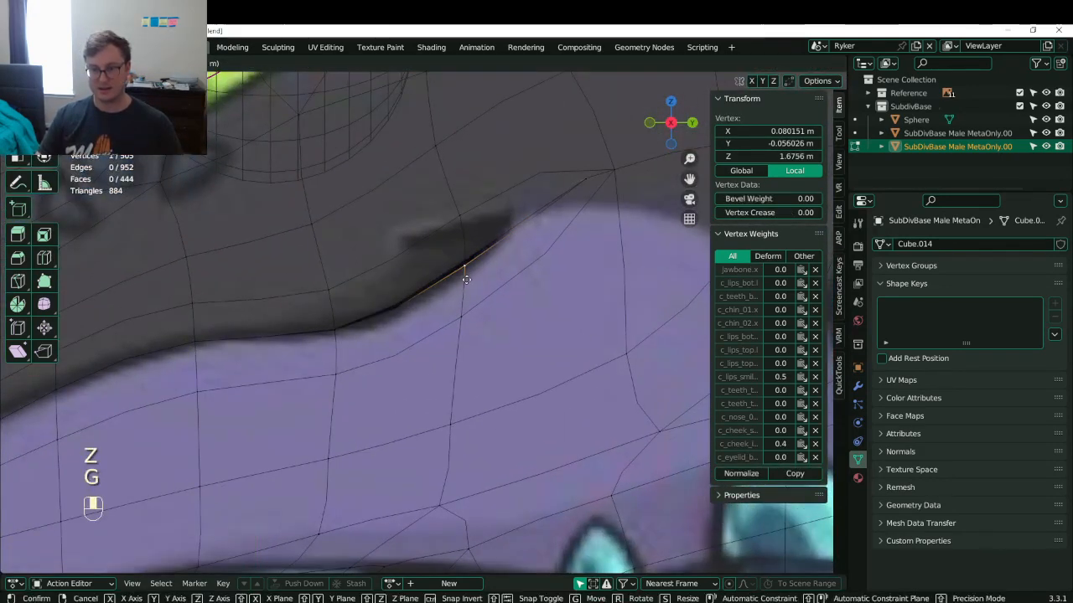
left_click(466, 279)
left_click(465, 263)
key("g")
left_click(465, 255)
left_click(465, 270)
left_click(335, 323)
key("g")
left_click(336, 317)
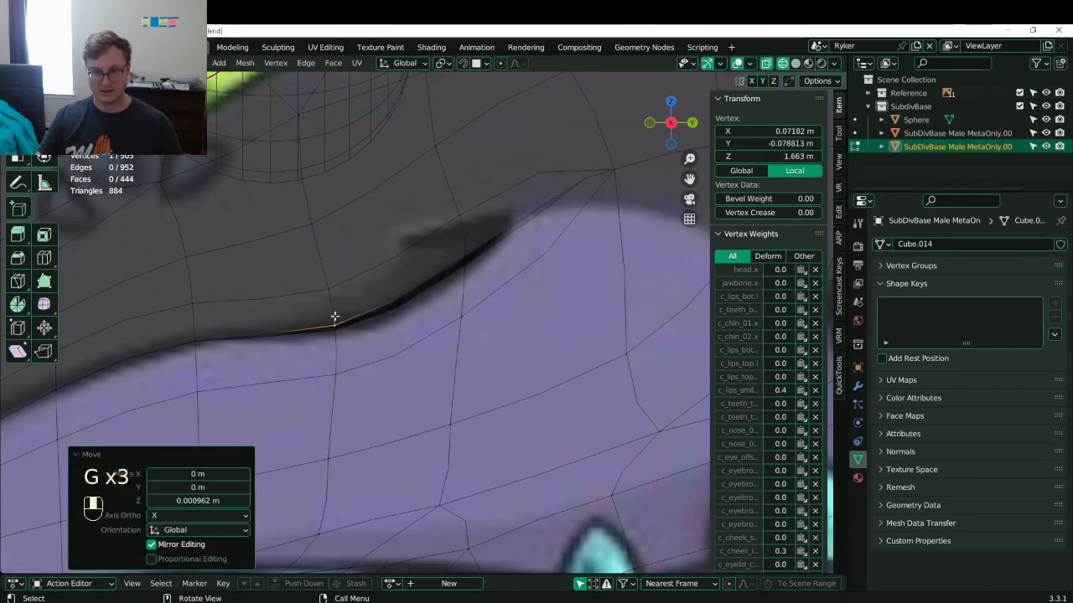
middle_click_drag(335, 317, 398, 306, "shift")
left_click(403, 326)
key("g")
left_click(404, 330)
middle_click_drag(323, 326, 475, 307, "shift")
left_click(415, 306)
key("g")
left_click(417, 289)
left_click(402, 320)
- Move the lip-edge vertices toward the mouth front, and raise the centre-line vertex slightly
middle_click_drag(263, 372, 394, 321, "shift")
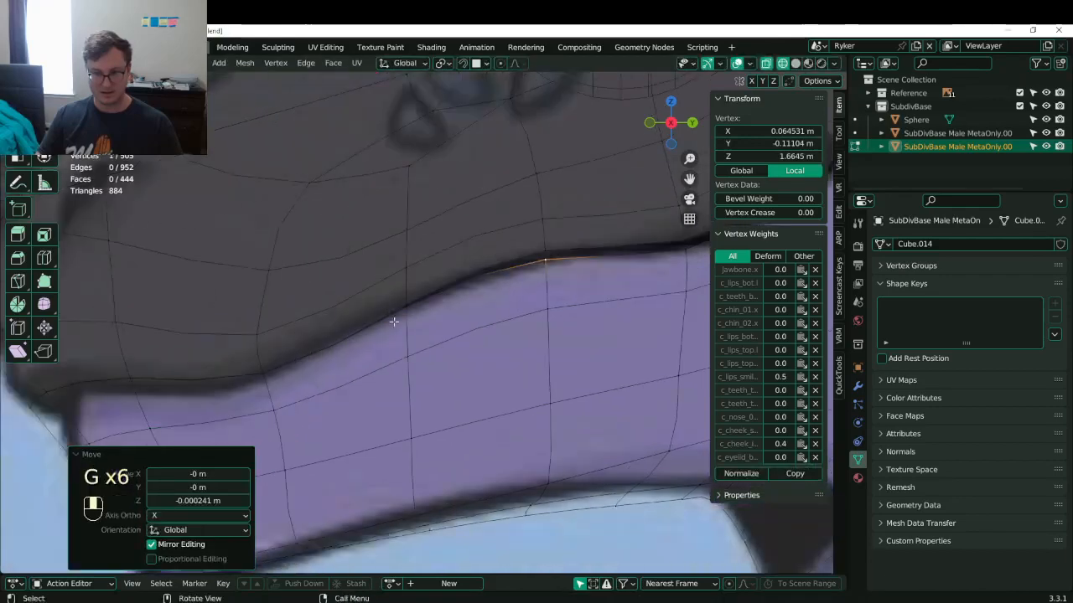
left_click(395, 307)
key("g")
left_click(401, 299)
left_click(402, 308)
middle_click_drag(329, 342, 394, 315, "shift")
left_click(335, 334)
key("g")
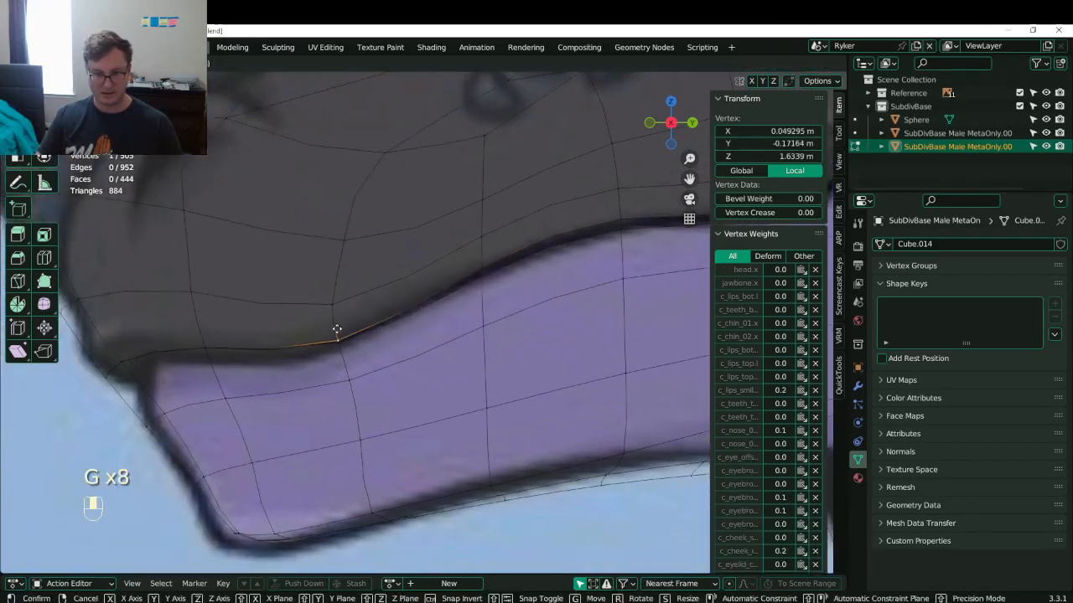
left_click(337, 330)
middle_click_drag(292, 342, 402, 316, "shift")
left_click(308, 311)
key("g")
left_click(306, 307)
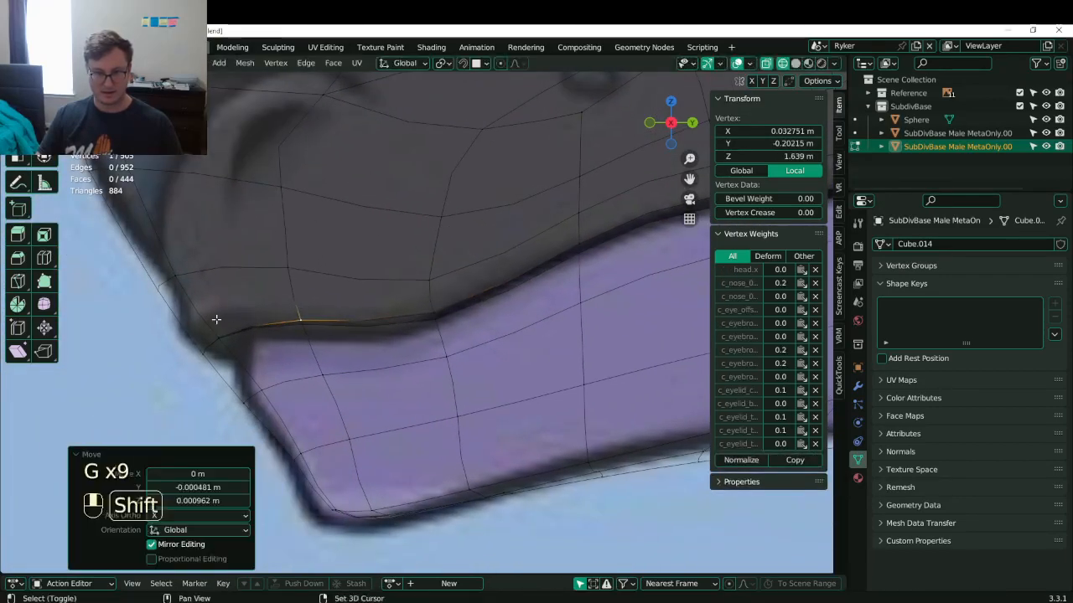
middle_click_drag(215, 319, 260, 312, "shift")
left_click(260, 319)
key("g")
left_click(261, 311)
left_click(249, 337)
key("g")
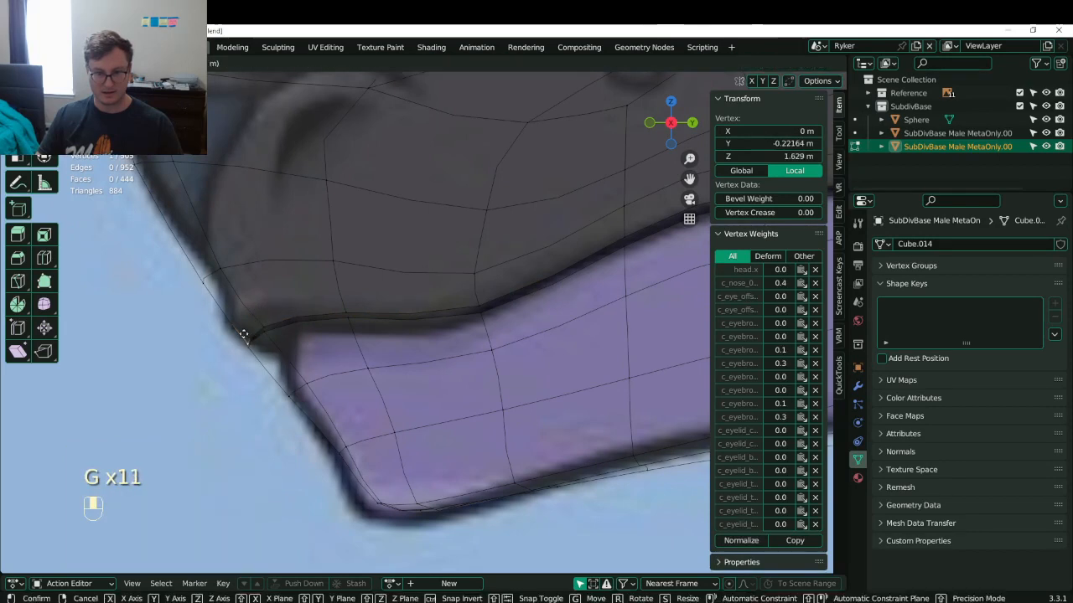
left_click(256, 321)
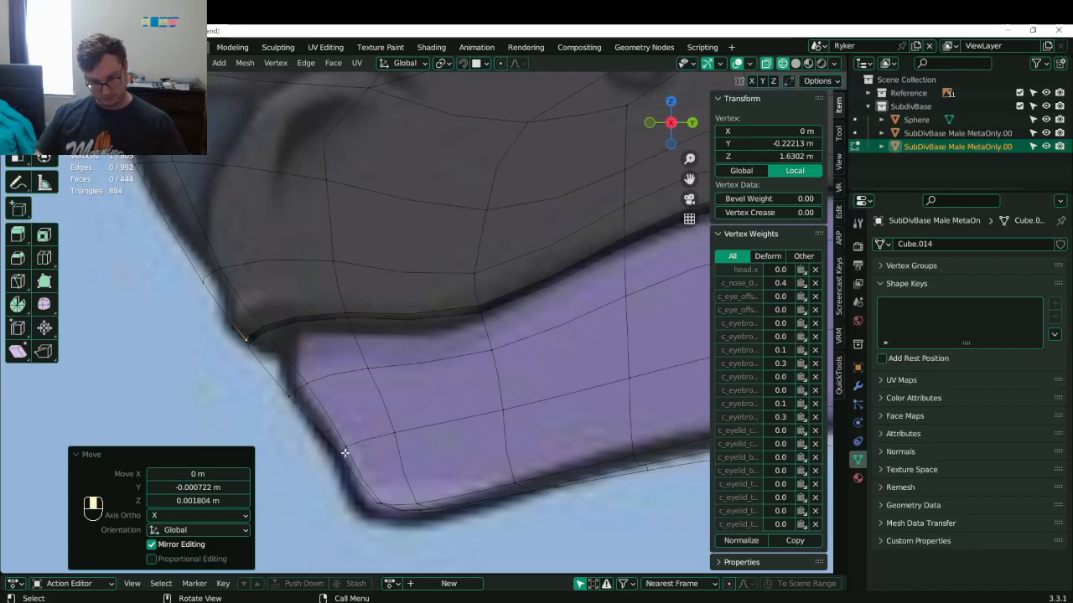
- Box-select the chin-corner vertices and move them left and down to match the reference
left_click(384, 504)
key("b")
left_click_drag(349, 480, 432, 543)
key("g")
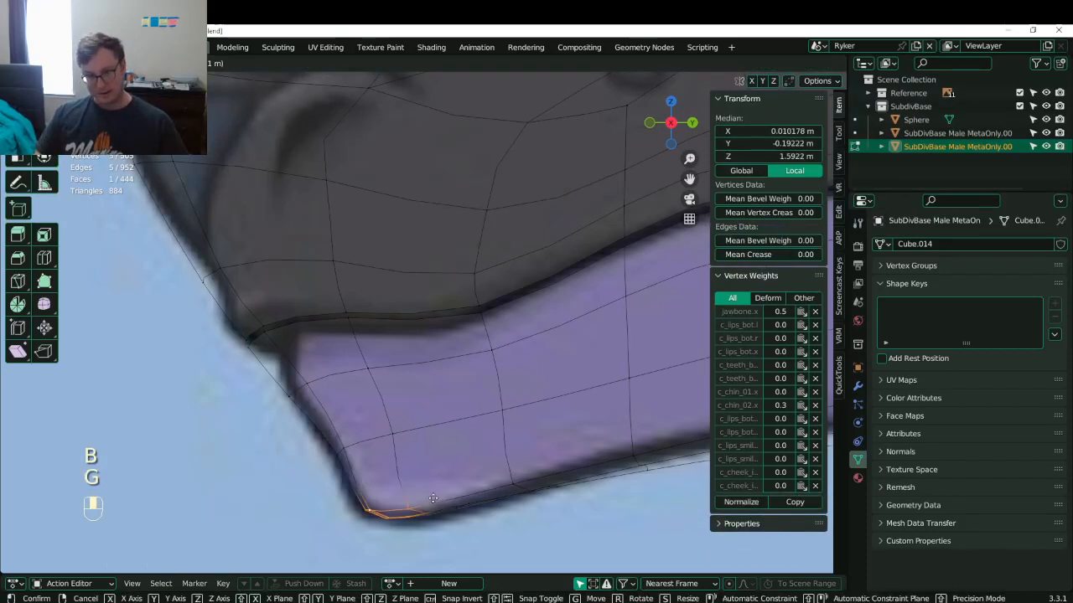
left_click(426, 496)
key("b")
left_click_drag(390, 493, 432, 524)
key("g")
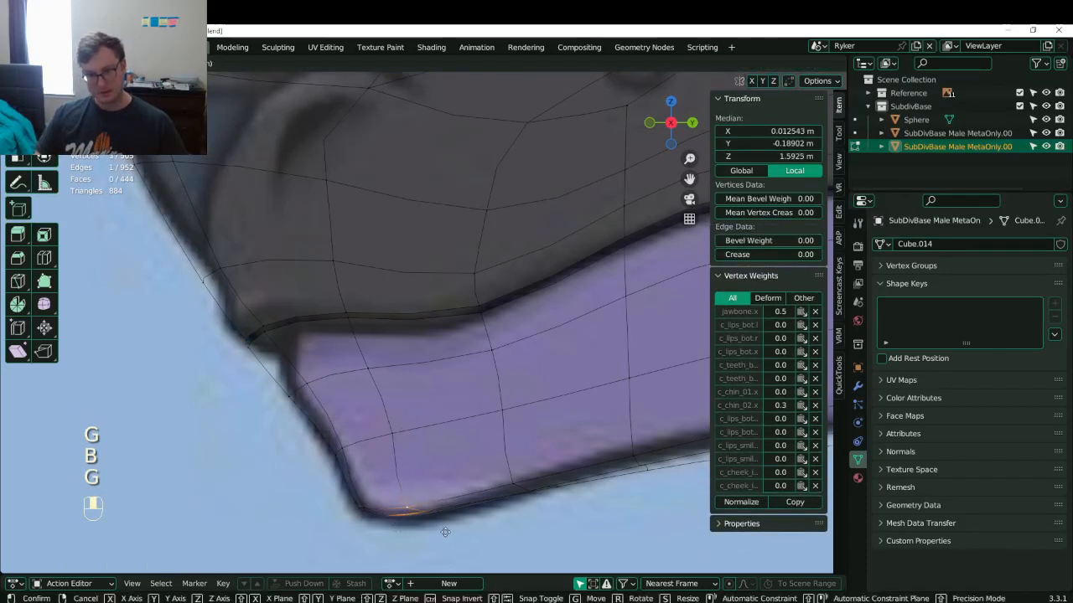
left_click(358, 508)
left_click(358, 508)
key("b")
left_click_drag(345, 491, 371, 517)
key("g")
left_click(370, 520)
- Reposition the vertex pairs further up the jaw edge toward the mouth
left_click(341, 452)
key("b")
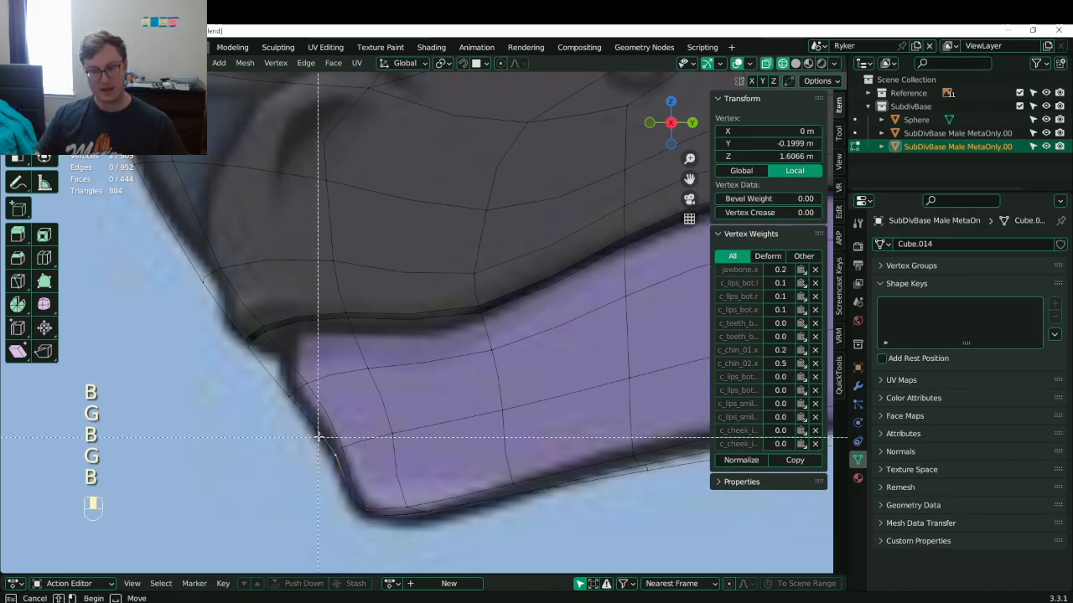
left_click_drag(318, 437, 359, 466)
left_click(360, 464)
left_click(291, 395)
key("b")
left_click_drag(277, 369, 322, 413)
key("g")
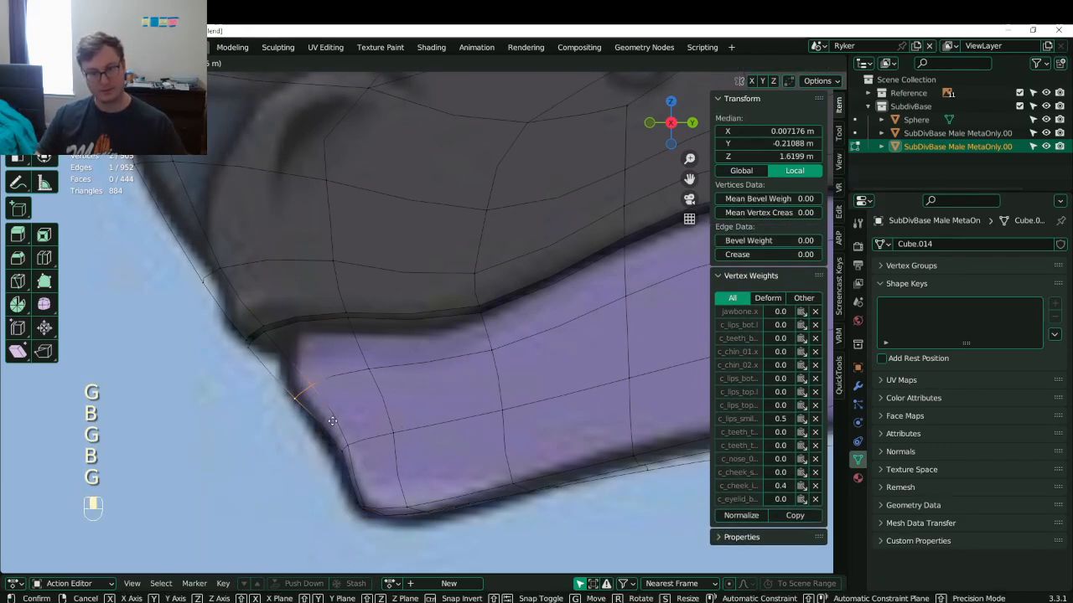
left_click(325, 416)
- Slide the mouth-corner vertex along its edge and reposition the lower-lip corner edges
left_click(268, 346)
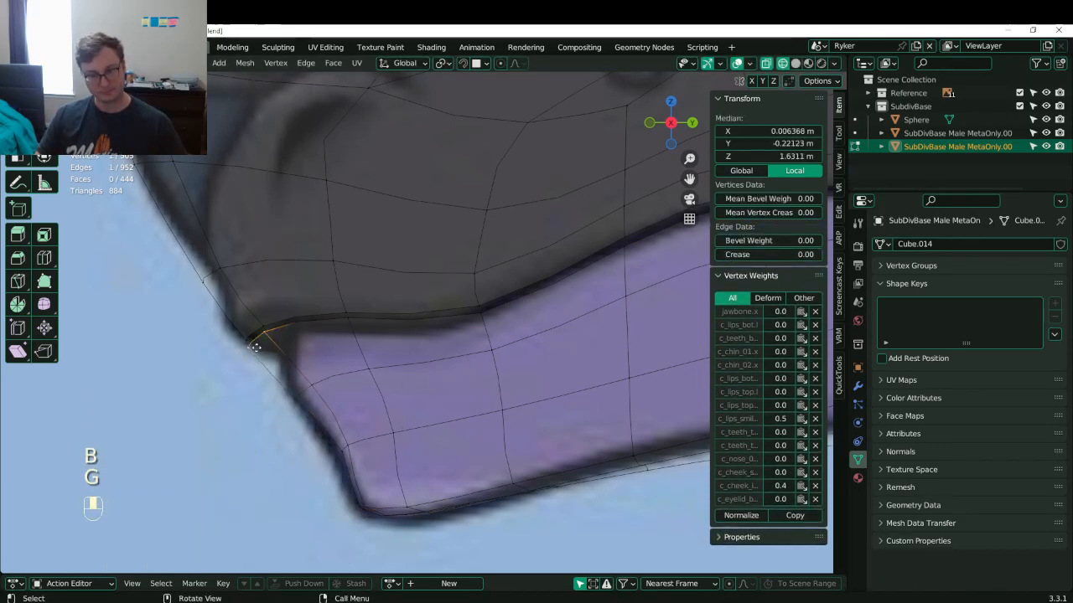
key("g")
key("g")
left_click(288, 376)
key("b")
left_click_drag(288, 375, 335, 421)
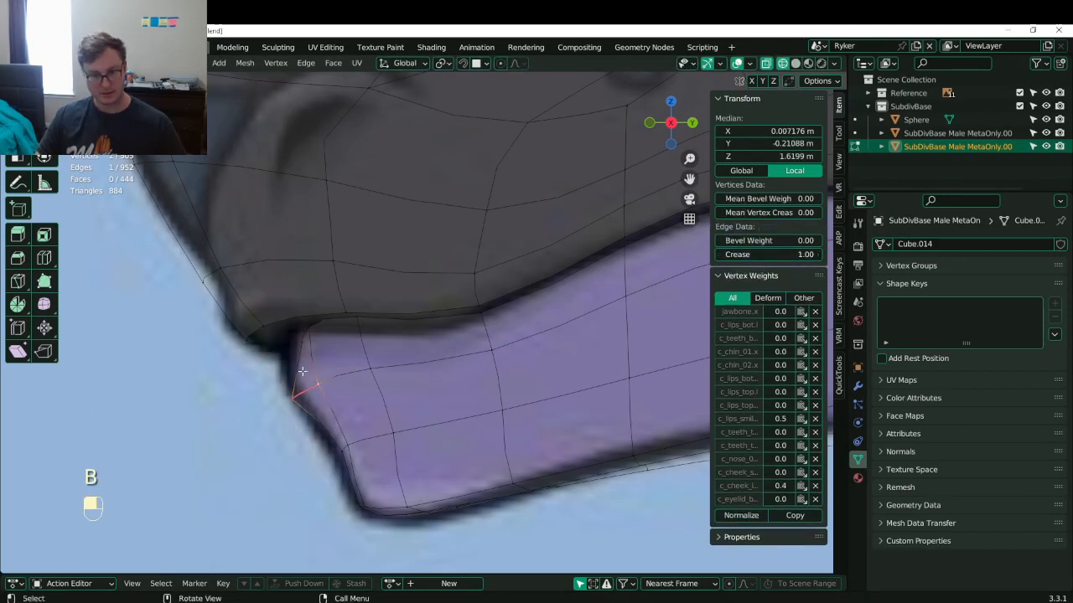
left_click(249, 338)
key("g")
left_click_drag(229, 287, 285, 348)
left_click(241, 300)
left_click(255, 330)
key("b")
key("g")
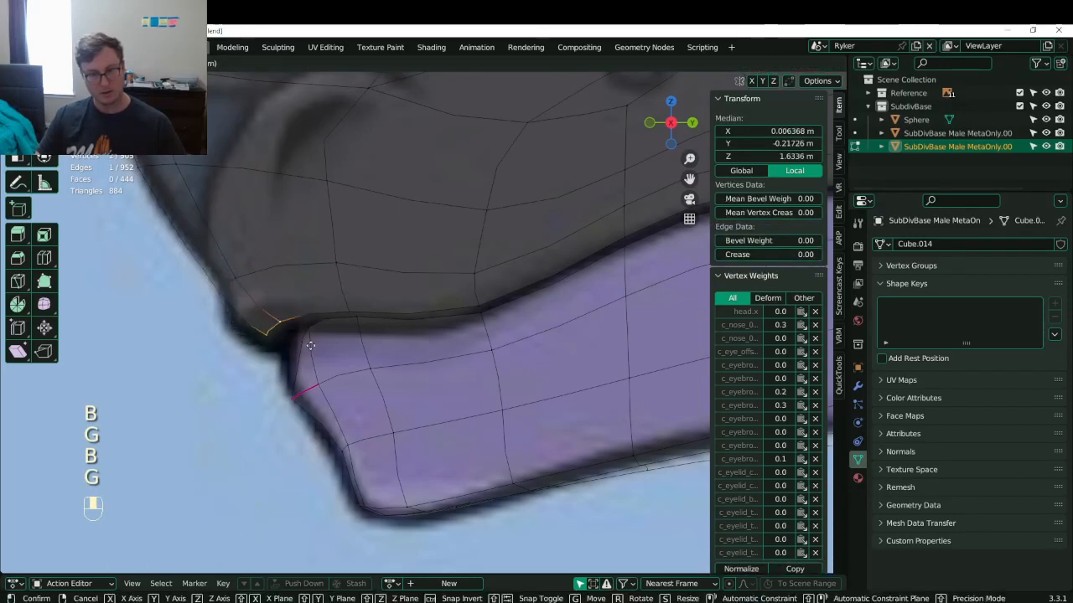
left_click(299, 348)
- Move the upper-lip corner edge down into a tighter mouth corner
left_click(241, 283)
key("b")
left_click_drag(218, 286, 259, 305)
key("g")
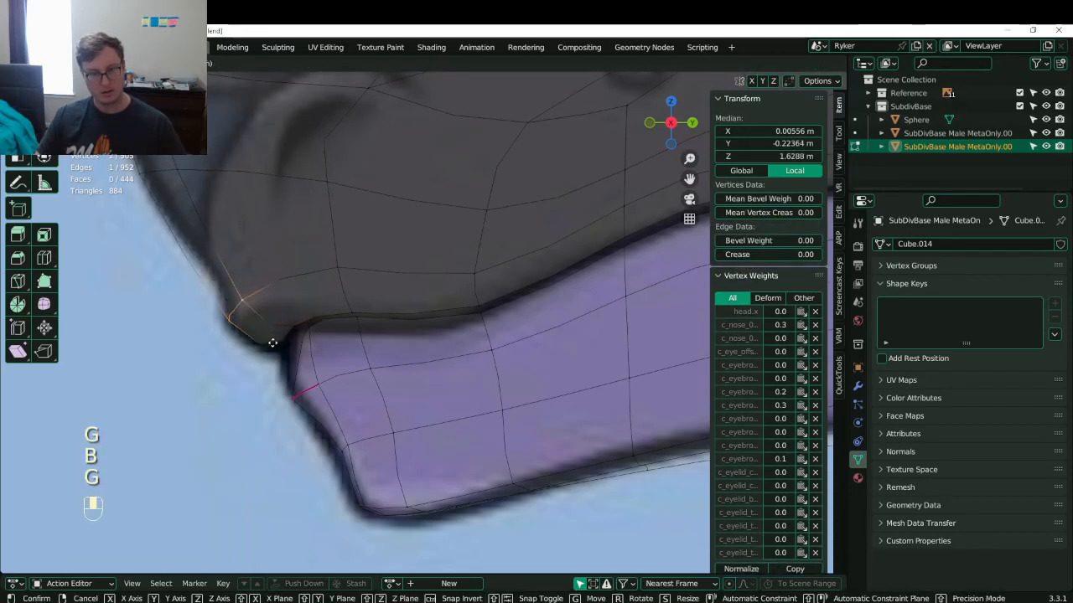
left_click(273, 340)
left_click(341, 268)
scroll(352, 300, "down", 5)
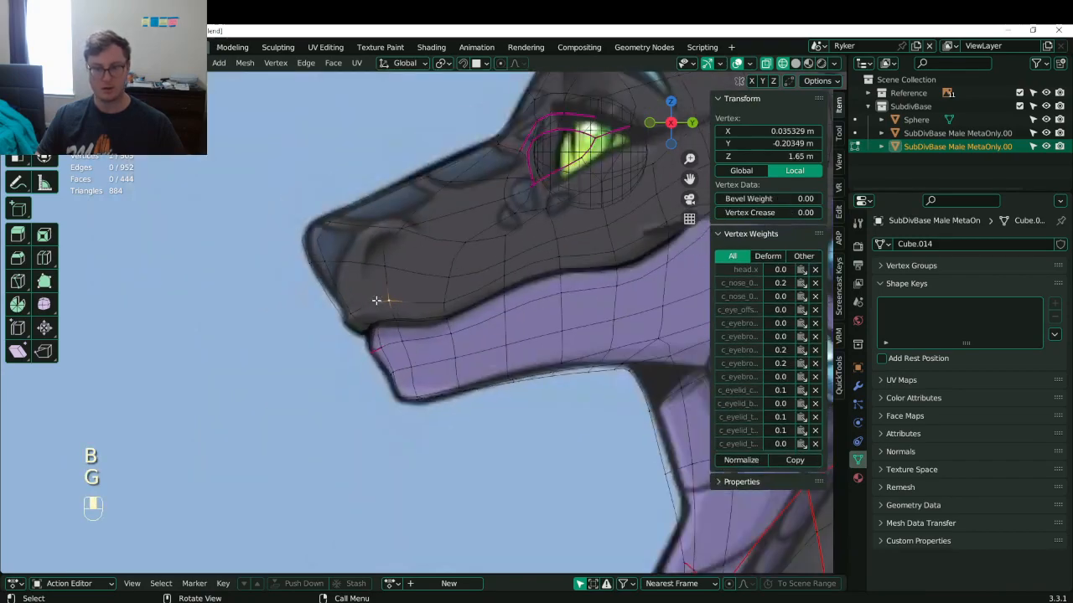
- Check the head in solid shading, leave Edit Mode and save Lunathal.blend
key("z")
mouse_move(440, 310)
middle_mouse_down()
mouse_move(540, 304)
mouse_move(472, 296)
middle_mouse_up()
scroll(541, 303, "down", 4)
key("ctrl+s")
scroll(486, 295, "up", 4)
key("ctrl+s")
key("Tab")
scroll(503, 297, "down", 5)
middle_click_drag(548, 297, 434, 285)
key("ctrl+s")
key("ctrl+s")
key("ctrl+s")
- In front view, raise the lip-corner vertex in Edit Mode
key("KP_1")
key("Tab")
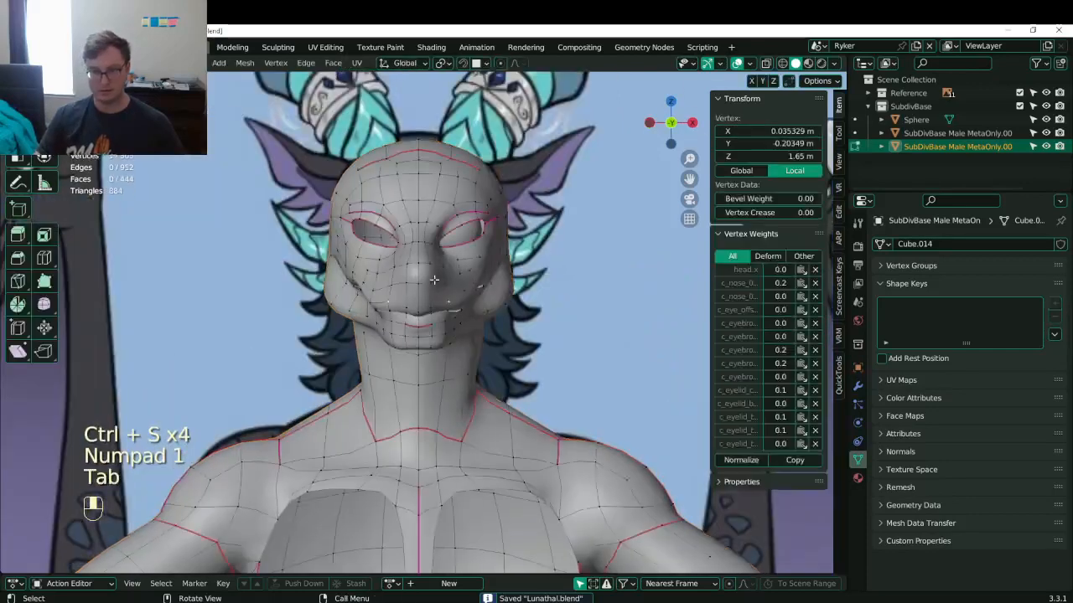
scroll(503, 255, "up", 6)
middle_click_drag(508, 251, 493, 282, "shift")
left_click(528, 282)
key("g")
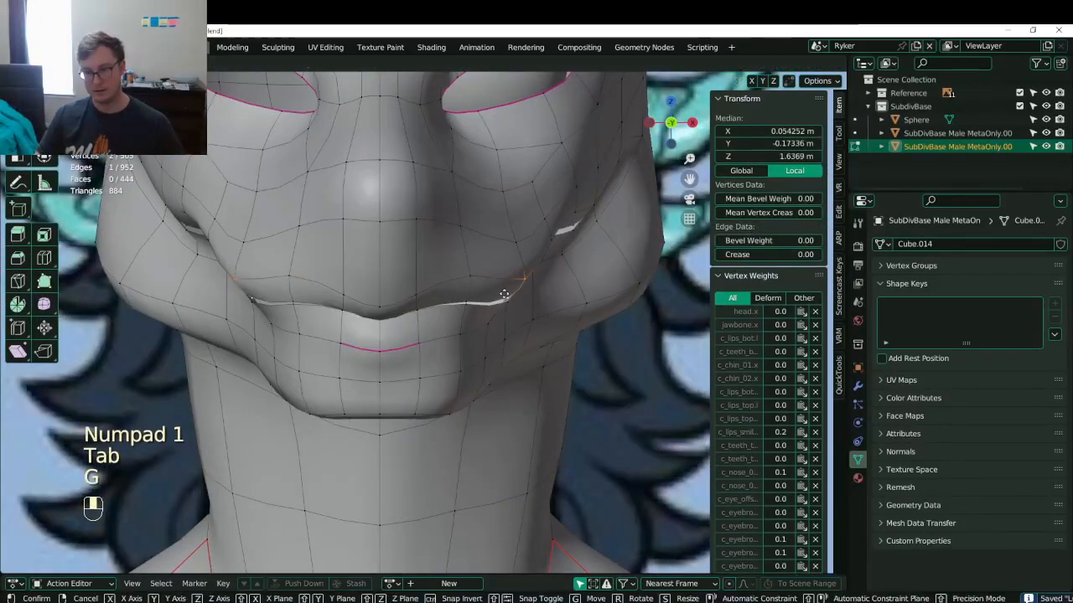
left_click(519, 242)
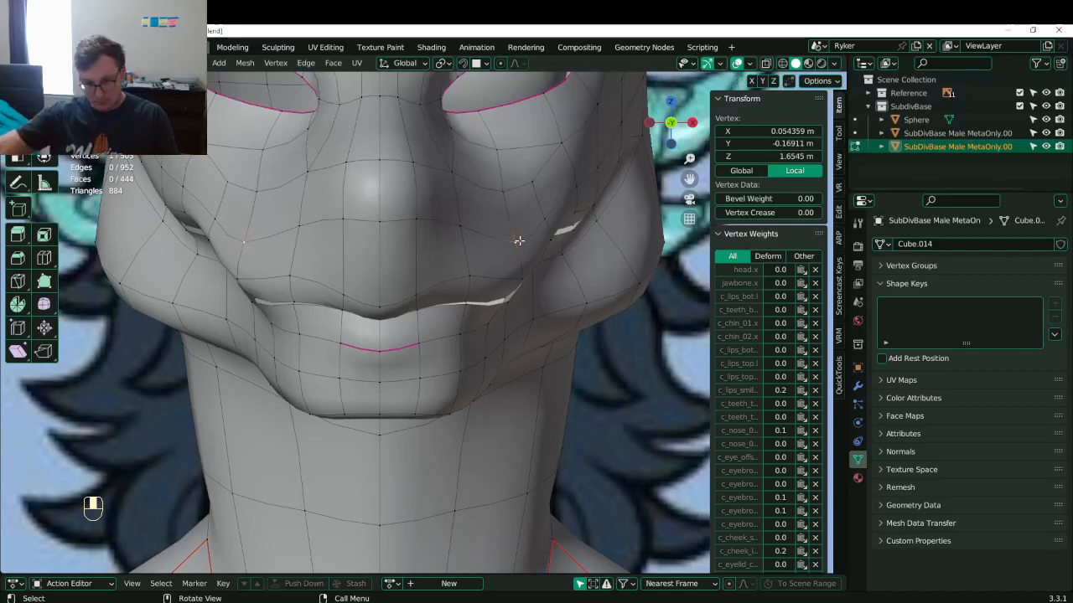
scroll(520, 241, "down", 5)
- In X-ray wireframe, box-select the cheek-side vertices and move them with soft proportional falloff
middle_click_drag(436, 305, 420, 307, "shift")
key("z")
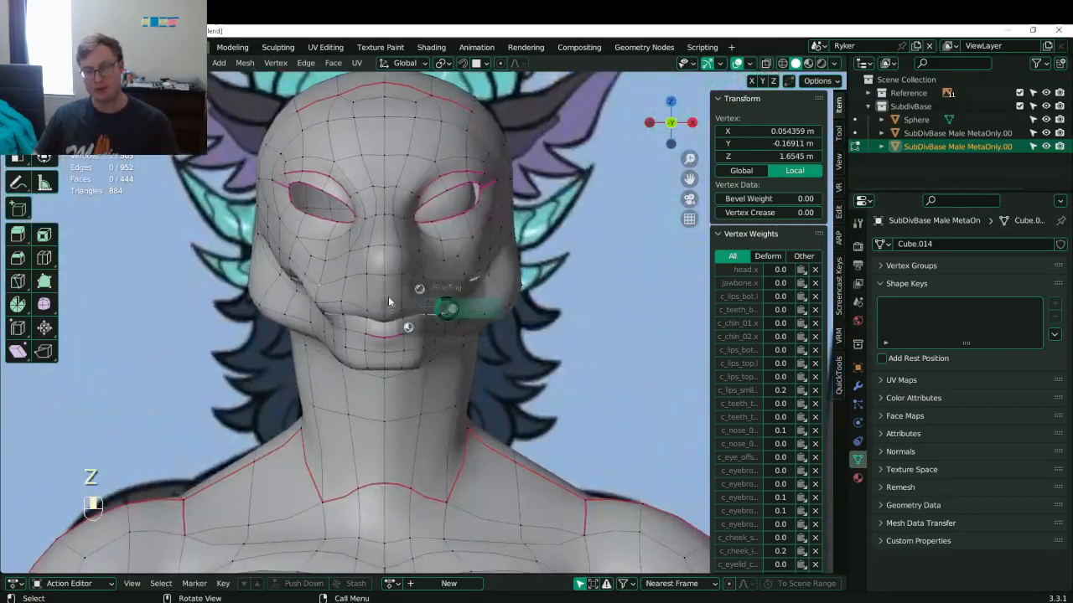
scroll(471, 302, "up", 5)
scroll(471, 302, "up", 2)
scroll(478, 302, "down", 7)
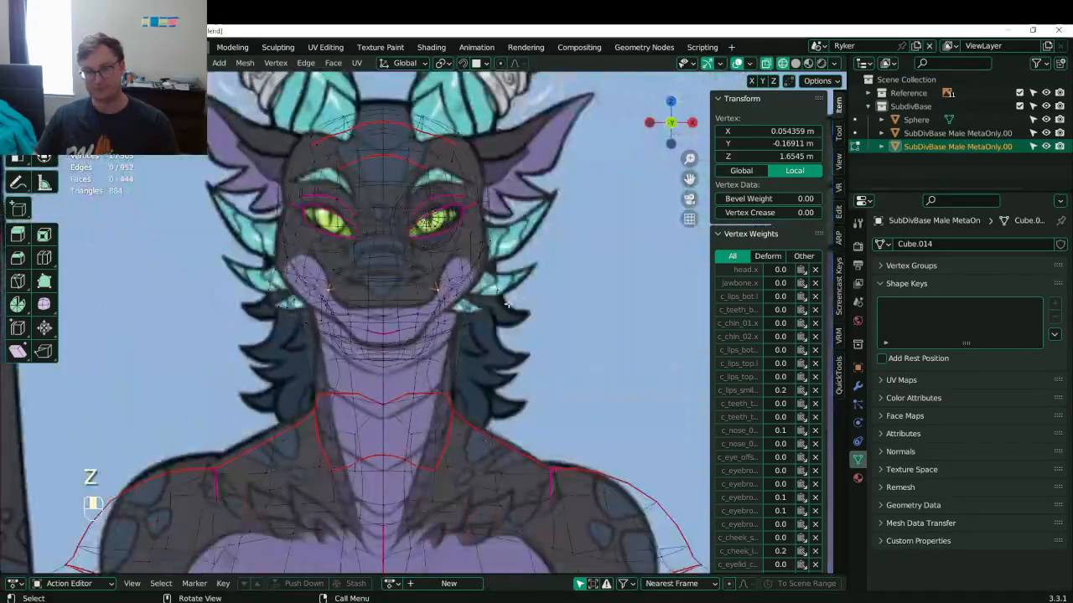
scroll(503, 302, "up", 3)
left_click(534, 306)
key("z")
key("z")
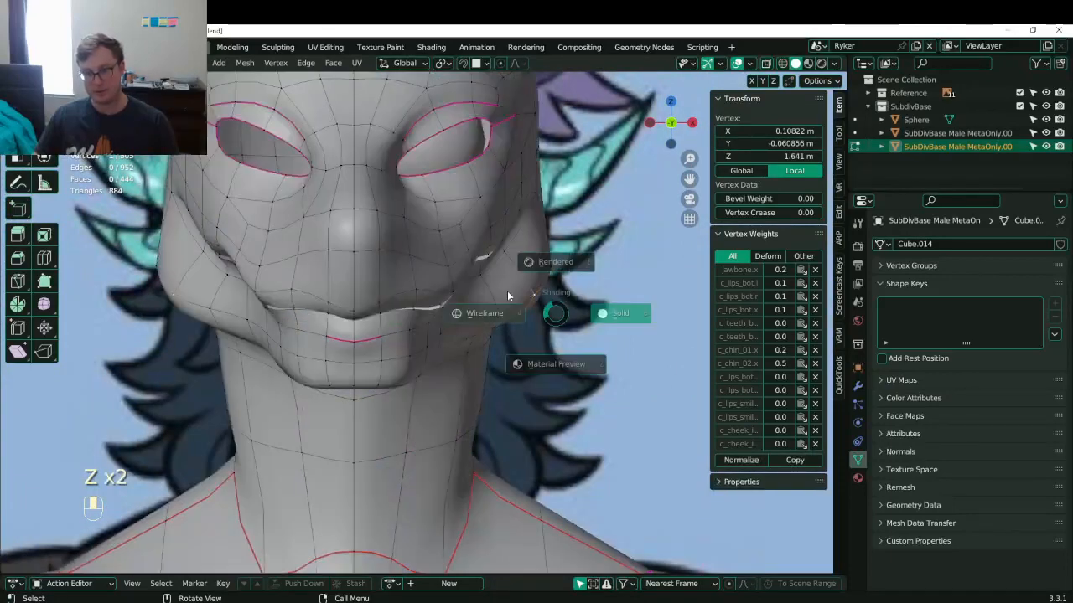
key("b")
left_click_drag(542, 325, 550, 325)
key("z")
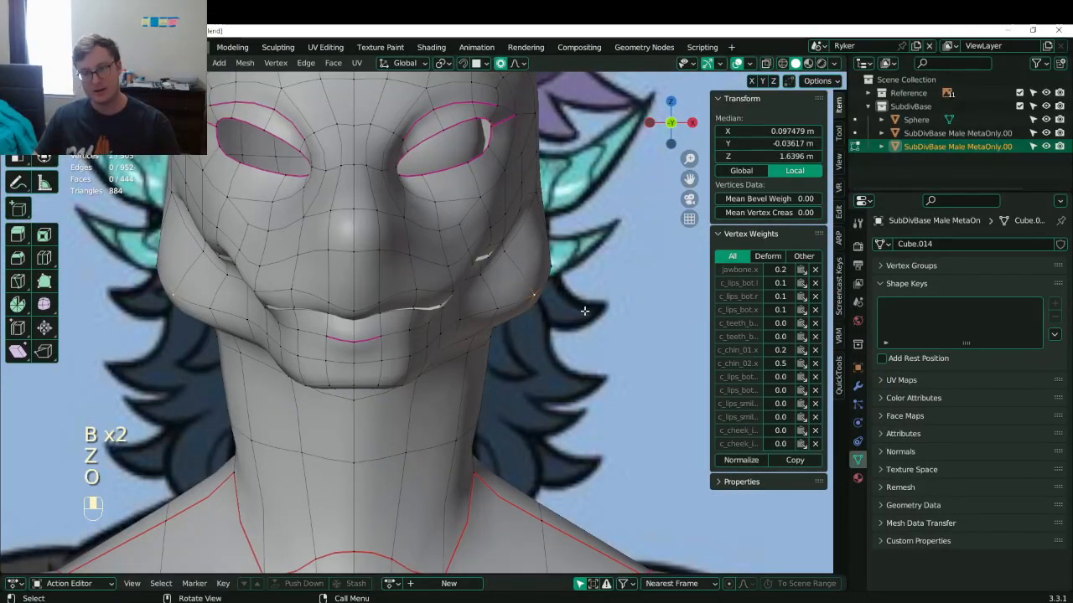
key("z")
key("g")
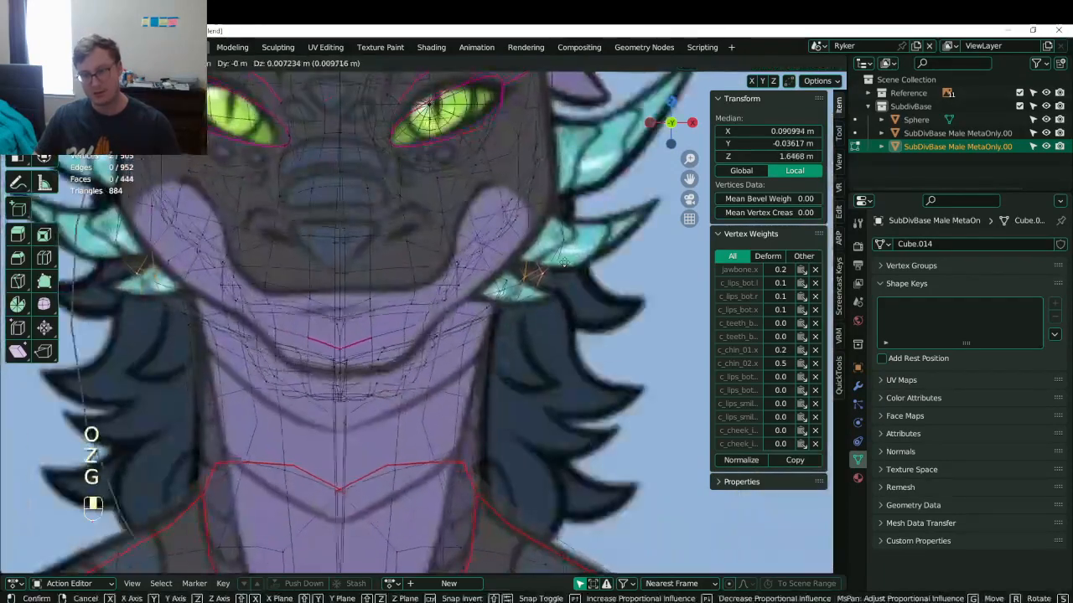
left_click(562, 252)
- Reposition an upper jaw vertex and a lower jaw vertex to follow the front reference
left_click(558, 240)
key("g")
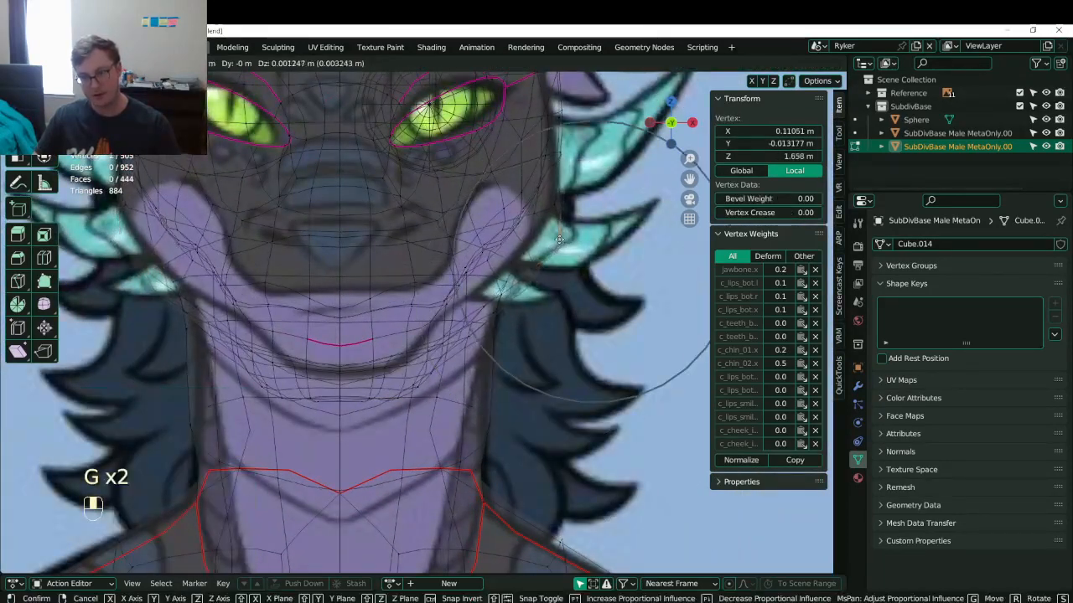
left_click(549, 216)
left_click(537, 280)
key("g")
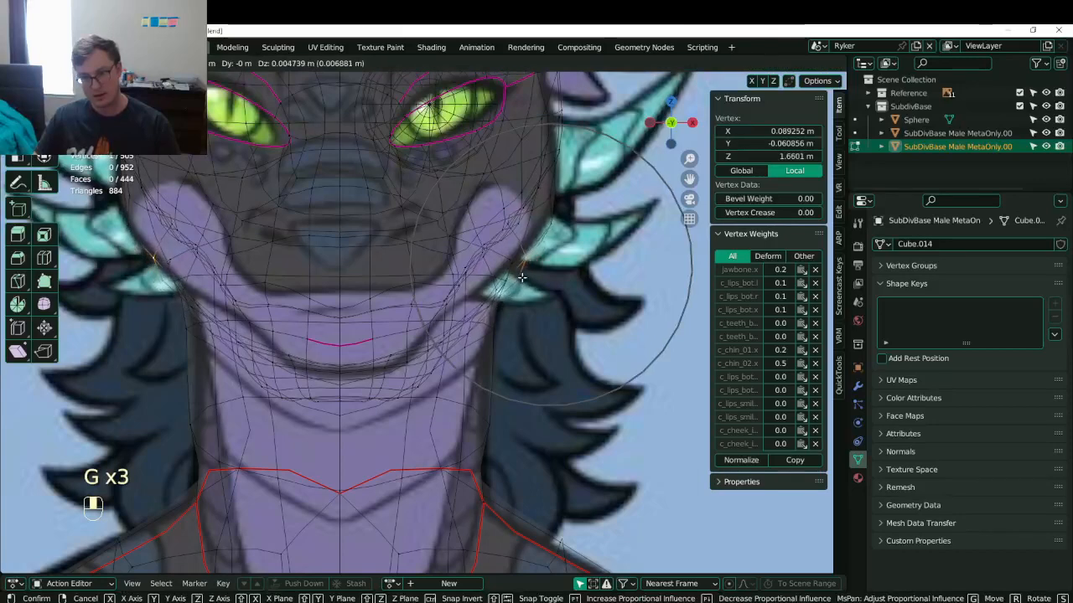
left_click(521, 277)
- Adjust the remaining jaw vertices, redoing one placement, up to the higher jaw vertex
left_click(485, 309)
key("g")
left_click(473, 304)
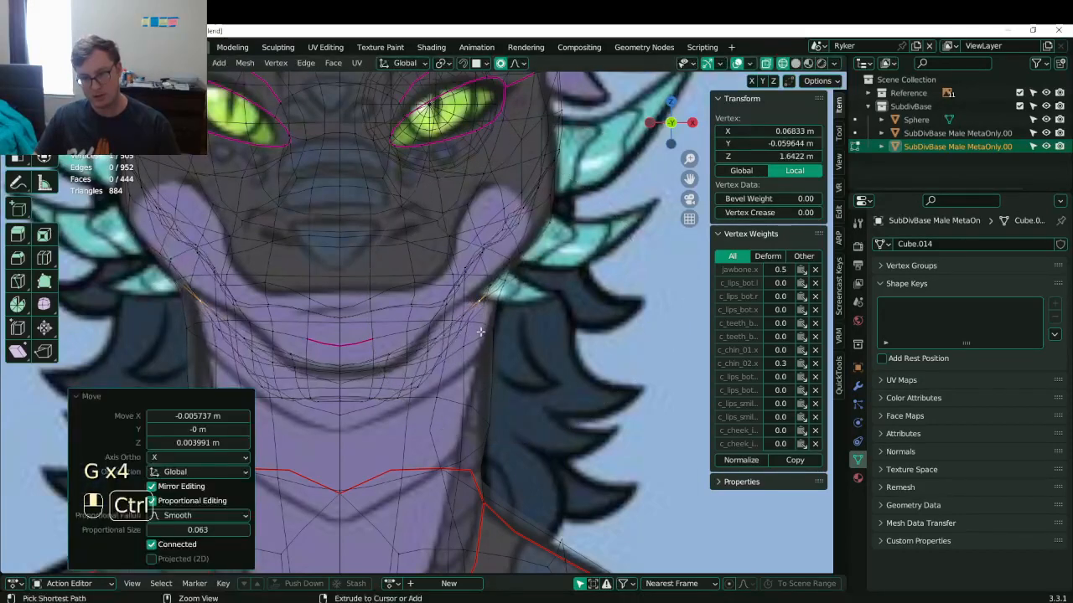
key("ctrl+z")
key("g")
left_click(476, 306)
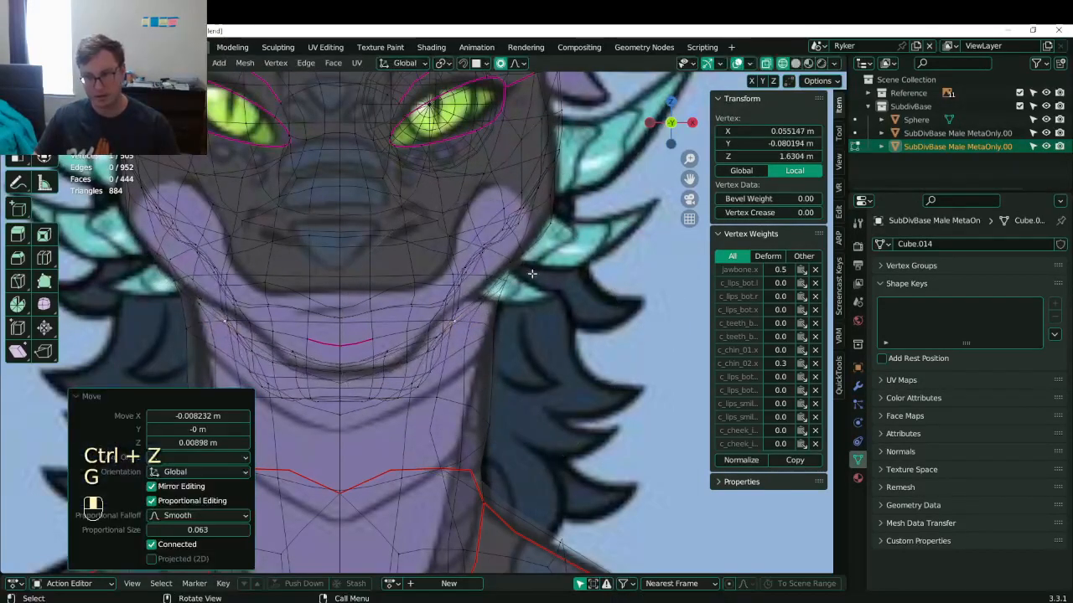
left_click(534, 272)
key("g")
left_click(532, 267)
left_click(550, 213)
key("g")
left_click(546, 207)
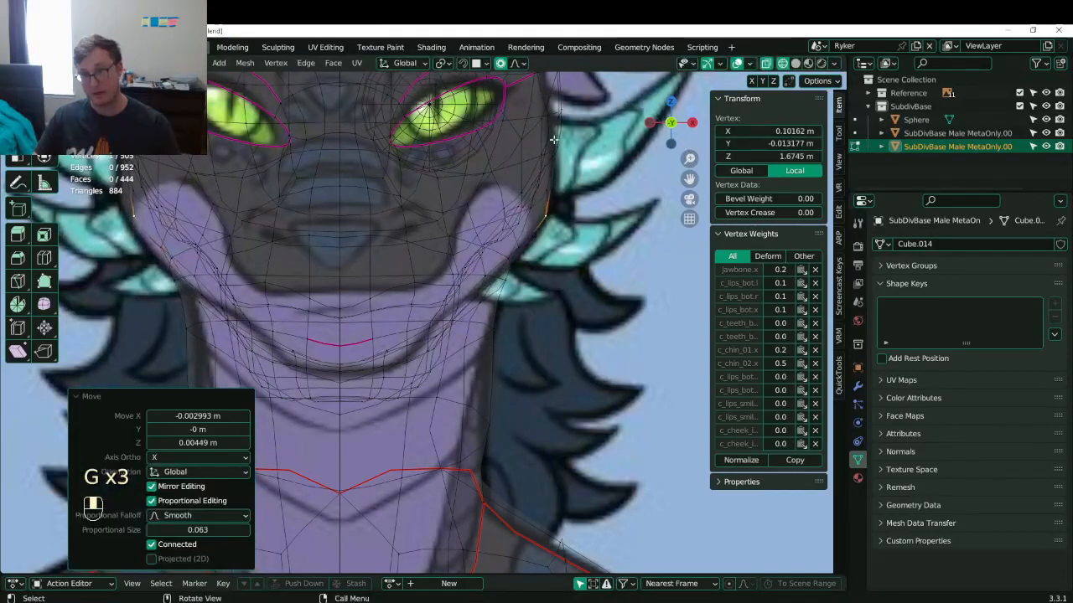
- Nudge the side-of-head vertices slightly left and fine-tune an upper-head vertex
middle_click_drag(559, 213, 560, 395, "shift")
left_click(551, 232)
key("g")
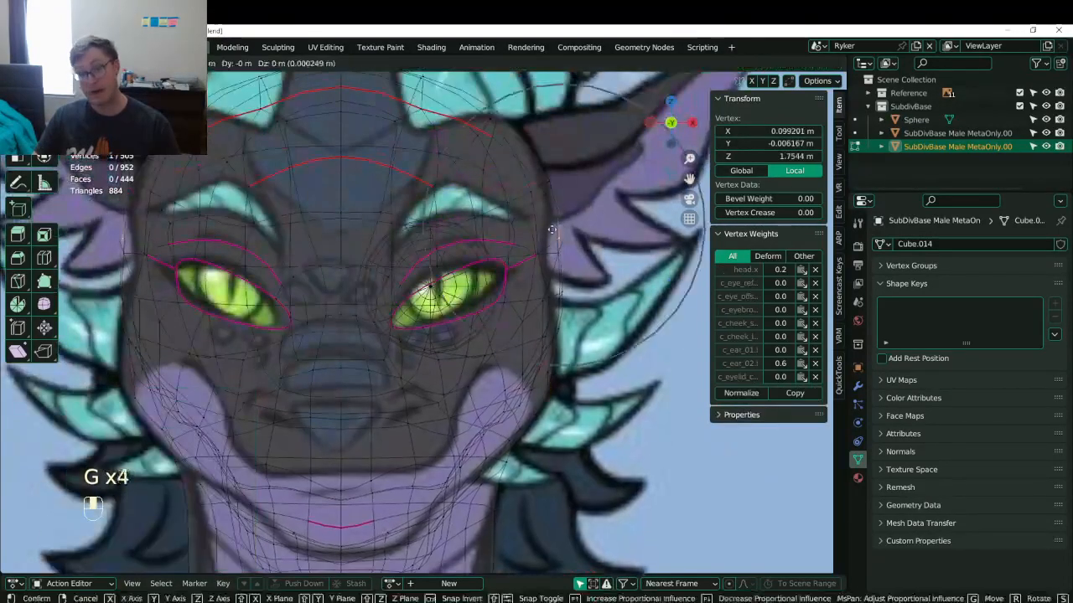
left_click(537, 232)
left_click(545, 258)
key("g")
left_click(544, 261)
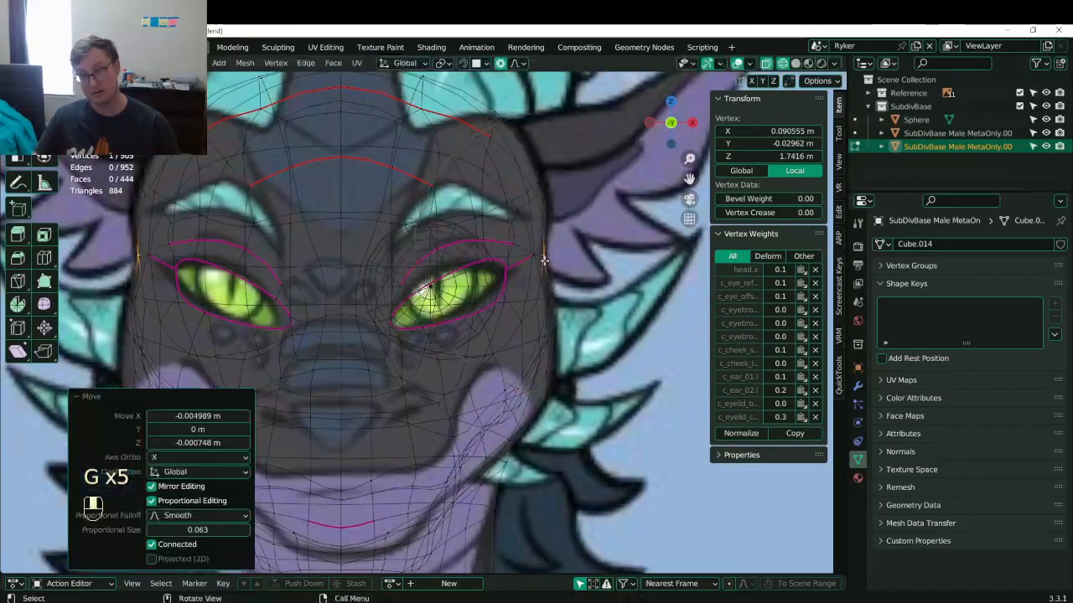
left_click(523, 130)
key("g")
left_click(521, 128)
key("g")
left_click(520, 127)
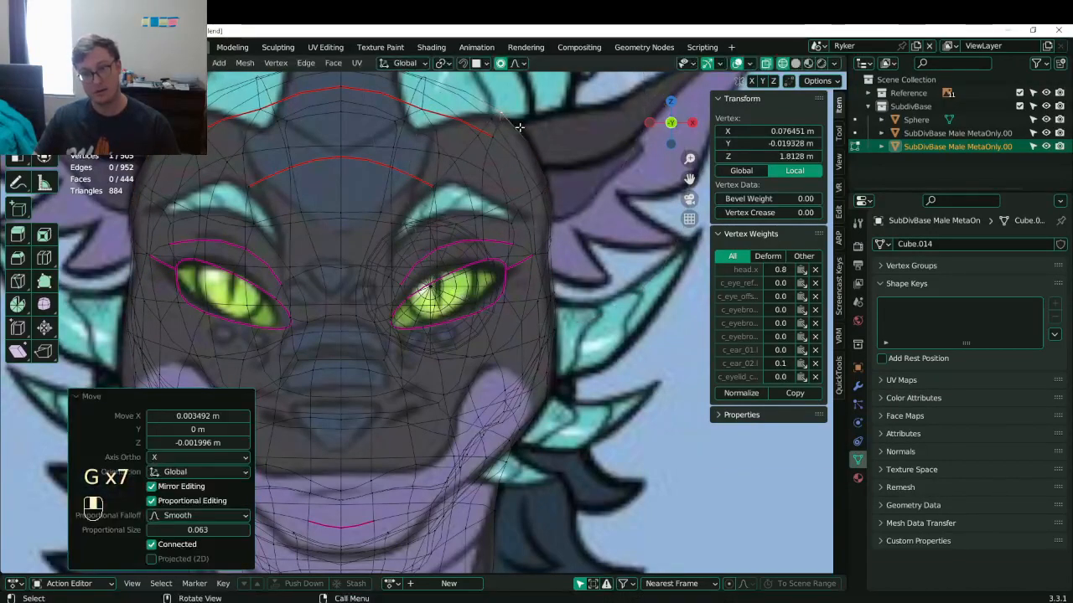
- Leave Edit Mode, return to Solid shading, and save Lunathal.blend
scroll(402, 314, "down", 6)
key("Tab")
key("z")
mouse_move(502, 336)
middle_mouse_down()
mouse_move(387, 312)
mouse_move(453, 264)
middle_mouse_up()
key("ctrl+s")
key("ctrl+s")
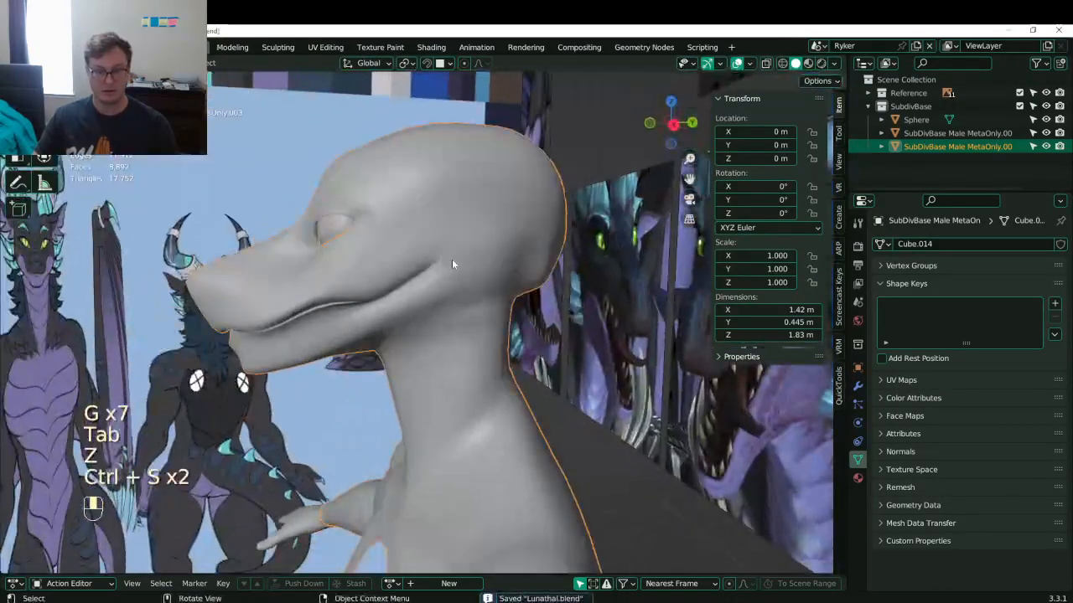
- Enter Edit Mode in side view and frame the dragon's mouth up close
key("KP_3")
key("Tab")
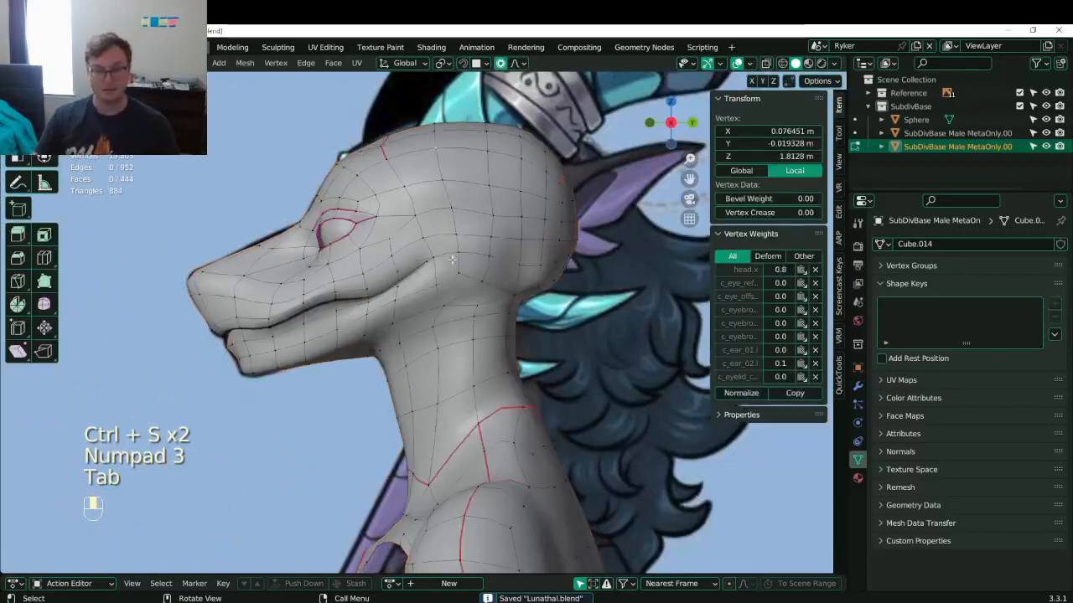
scroll(453, 262, "up", 5)
middle_click_drag(419, 277, 395, 338, "shift")
scroll(379, 293, "down", 5)
scroll(395, 338, "up", 5)
middle_click_drag(385, 233, 461, 238)
- Select two mouth-corner vertices and shift them sideways along X
left_click(422, 276)
middle_click_drag(422, 277, 437, 287)
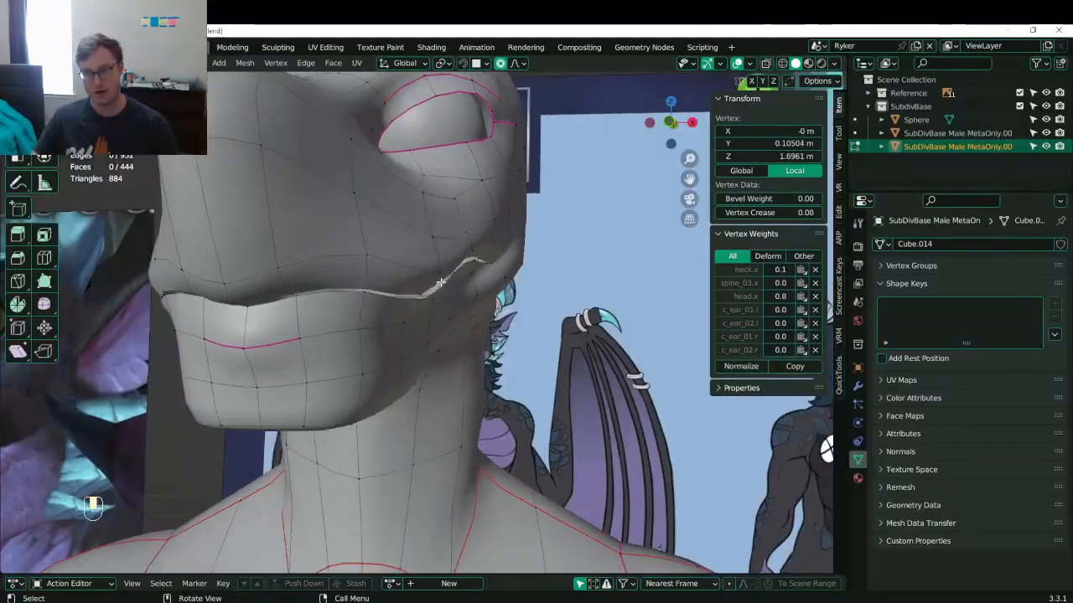
left_click(426, 301)
key("g")
middle_click(486, 276)
right_click(485, 277)
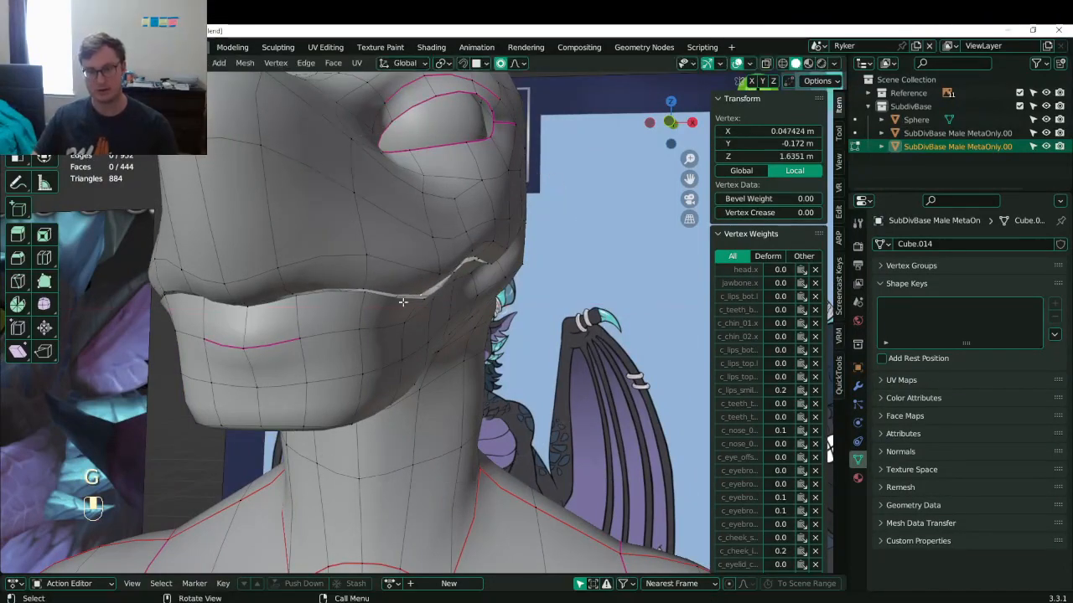
left_click(425, 298, "shift")
key("g")
middle_click(502, 287)
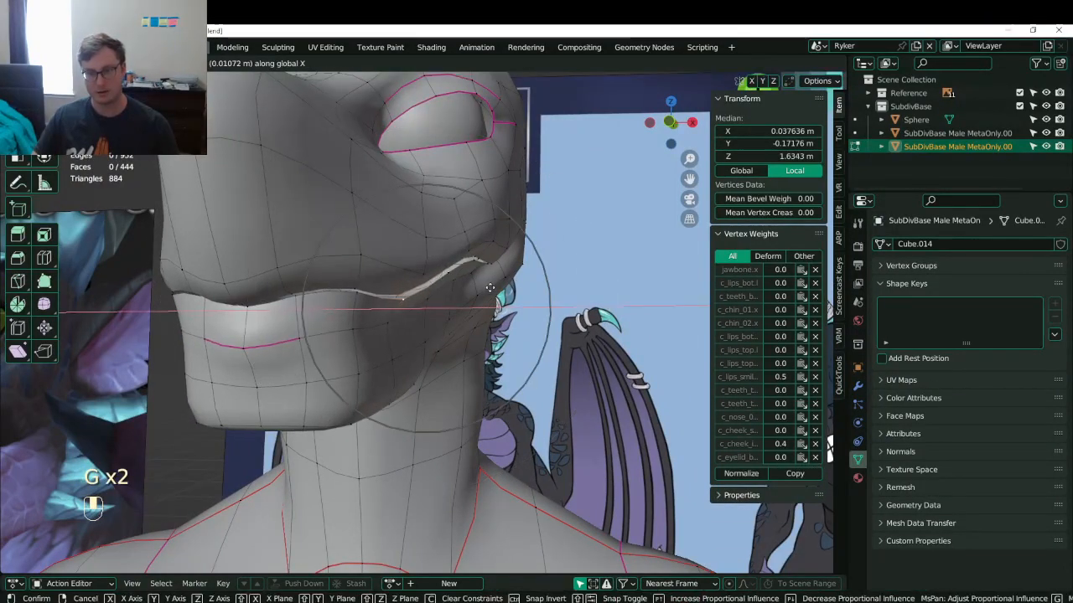
left_click(489, 286)
- Nudge the lip vertices again along X, then shift another pair of mouth vertices sideways
middle_click_drag(488, 286, 525, 280)
key("g")
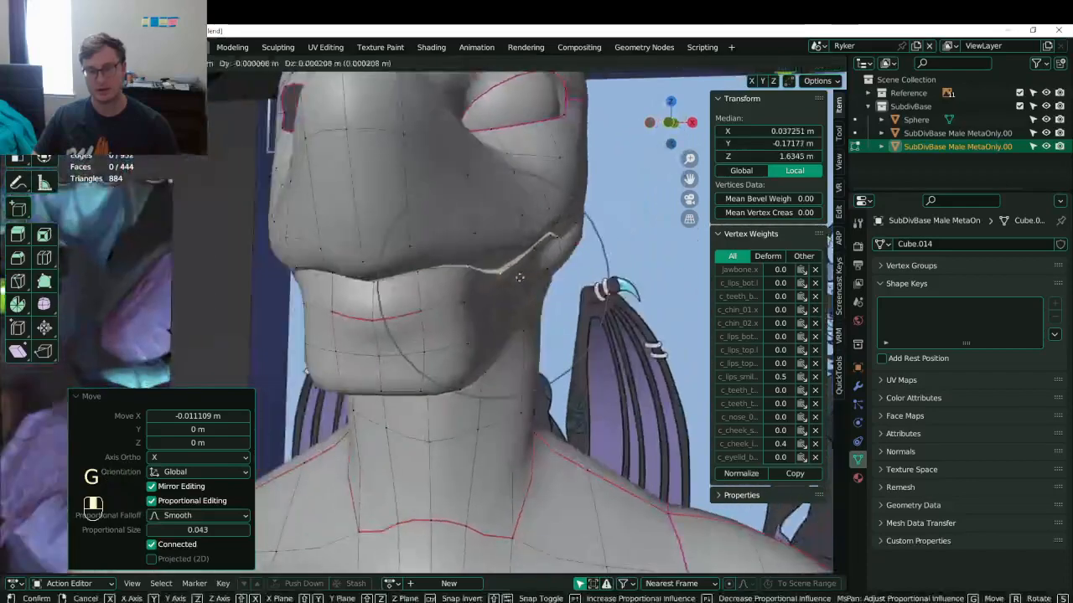
middle_click(518, 277)
left_click(514, 274)
left_click(466, 264)
left_click(464, 262, "shift")
key("g")
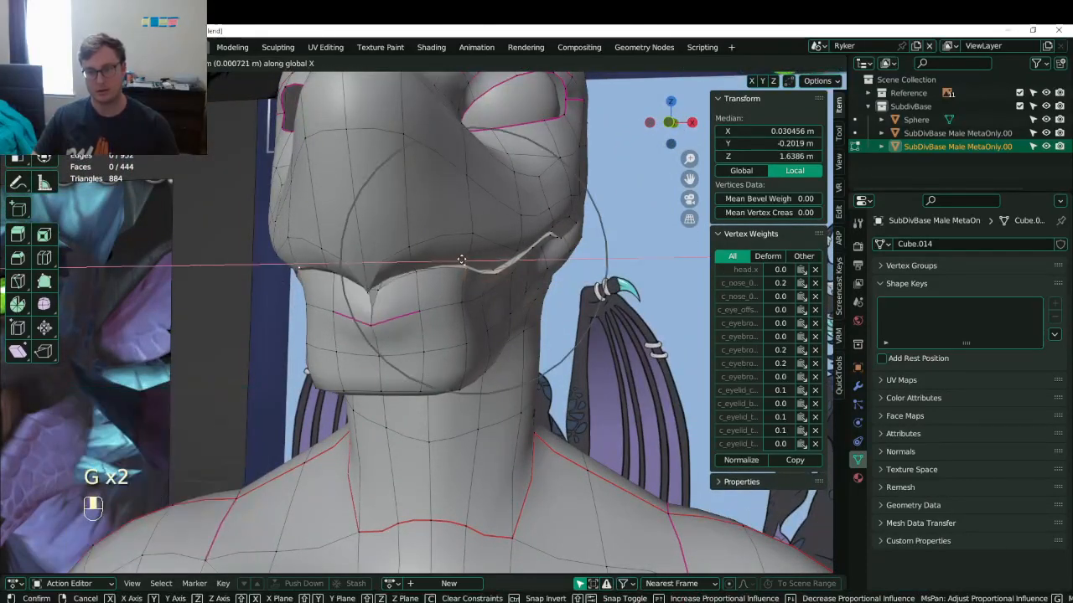
left_click(461, 261)
- Return to Object Mode and save Lunathal.blend
middle_click_drag(461, 261, 540, 292)
key("Tab")
key("ctrl+s")
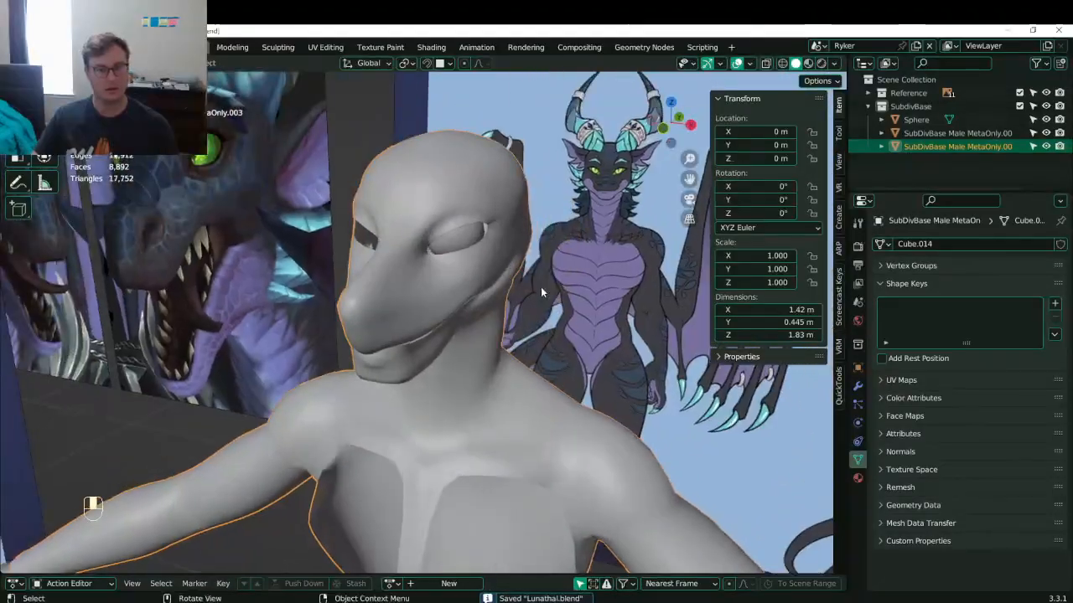
- Enter Edit Mode on the head and turn off proportional editing
key("Tab")
scroll(503, 293, "up", 2)
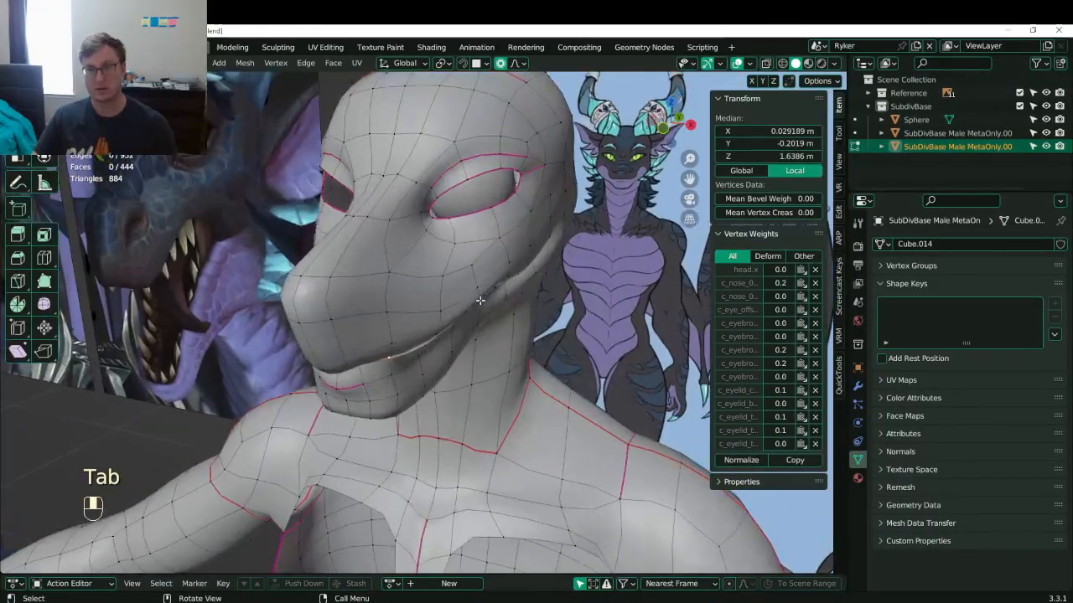
key("i")
right_click(564, 237)
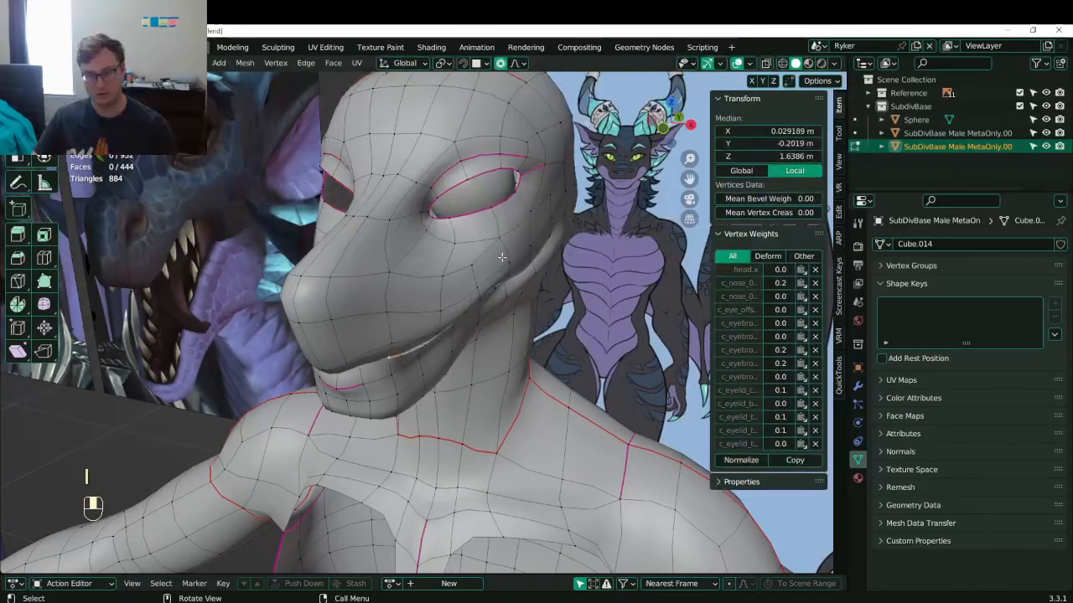
key("o")
mouse_move(501, 258)
middle_mouse_down()
mouse_move(493, 233)
mouse_move(500, 251)
middle_mouse_up()
scroll(503, 289, "up", 2)
- Move two pairs of cheek vertices inward to tighten the cheeks
left_click(503, 308)
left_click(521, 301, "shift")
mouse_move(523, 299)
middle_mouse_down()
mouse_move(528, 284)
mouse_move(436, 277)
mouse_move(333, 287)
mouse_move(482, 313)
mouse_move(510, 288)
middle_mouse_up()
key("g")
left_click(536, 262)
left_click(476, 305)
left_click(482, 277, "shift")
key("g")
left_click(495, 285)
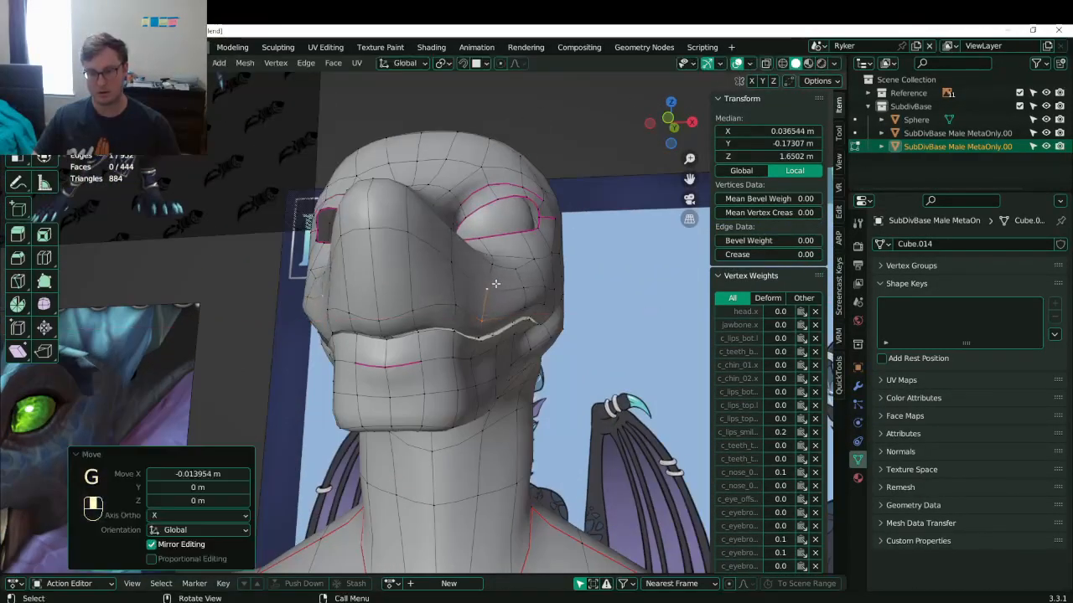
- Refine the cheek vertices with several further inward shifts
key("g")
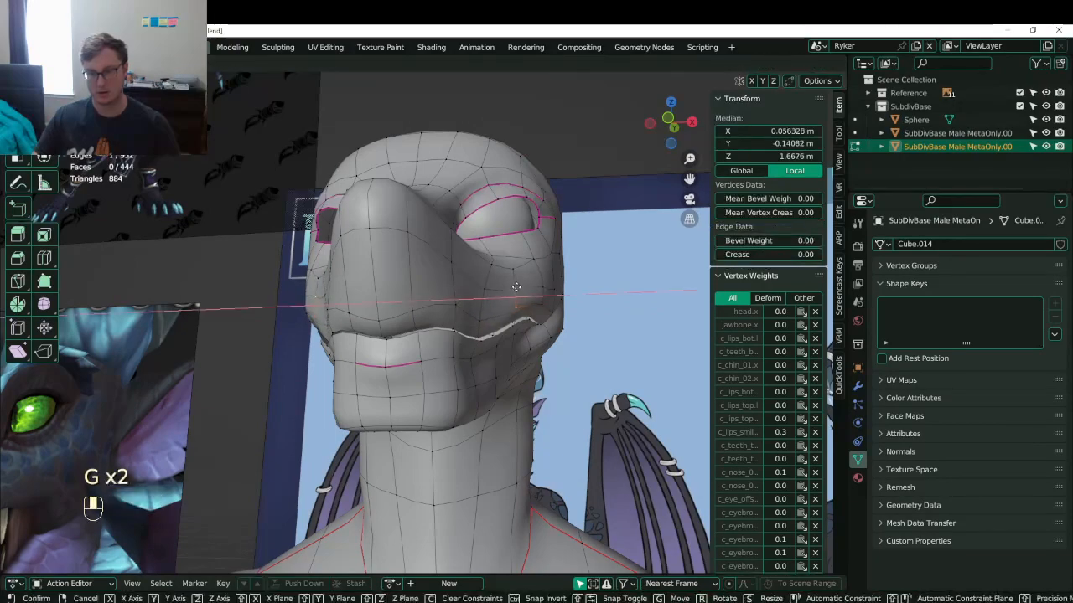
left_click(516, 288)
mouse_move(516, 288)
middle_mouse_down()
mouse_move(479, 302)
mouse_move(514, 293)
mouse_move(391, 291)
mouse_move(507, 278)
middle_mouse_up()
key("g")
left_click(504, 294)
key("g")
left_click(392, 287)
- Shift two neighbouring jaw vertices outward and check the result in front view
left_click(484, 336)
left_click(482, 355, "shift")
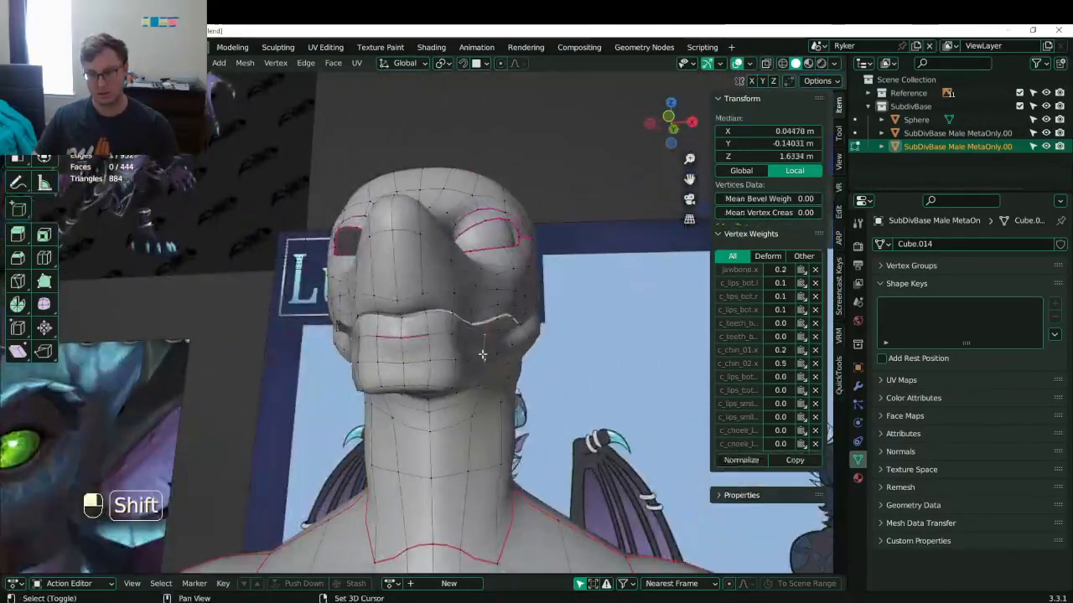
key("g")
left_click(488, 356)
middle_click_drag(488, 357, 524, 336)
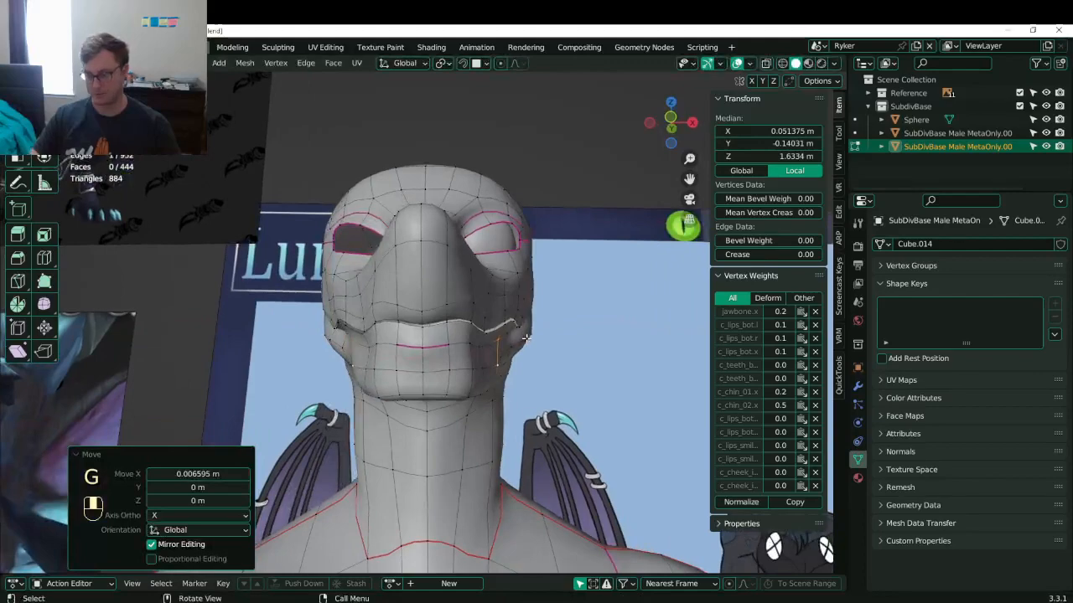
key("KP_3")
key("KP_1")
scroll(527, 337, "up", 5)
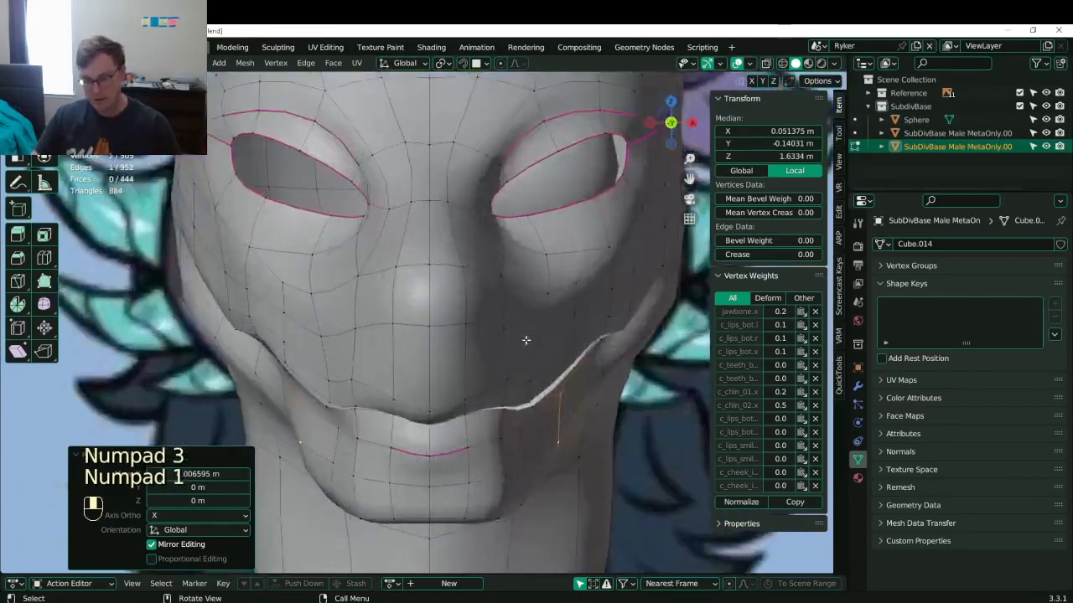
key("r")
right_click(600, 310)
- Move the mouth-corner vertex outward and slightly adjust a neighbouring lip vertex
left_click(490, 360)
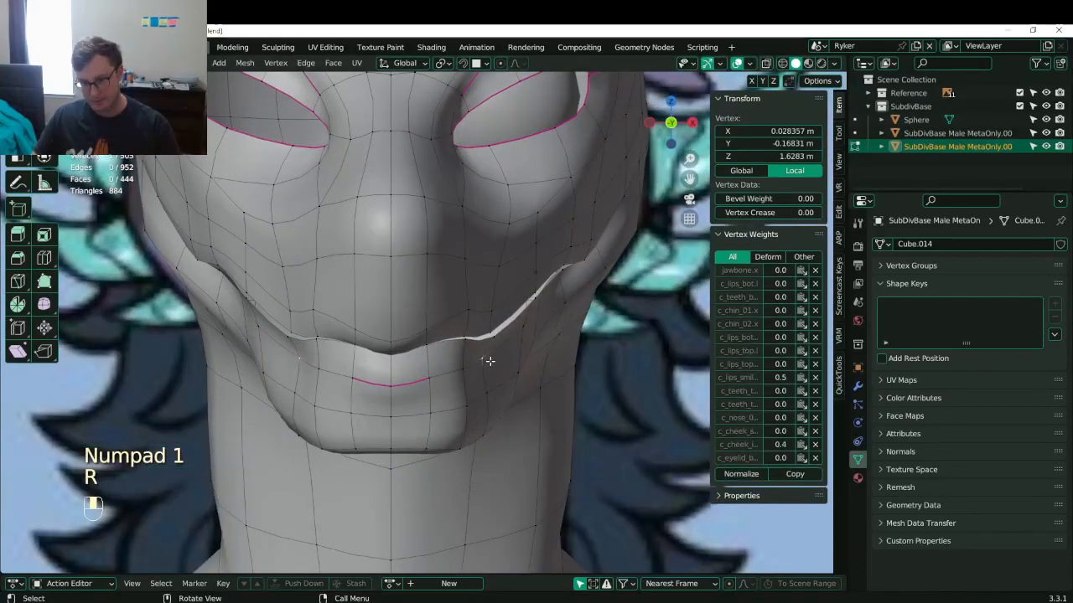
key("g")
left_click(497, 391)
left_click(490, 392)
key("g")
left_click(508, 389)
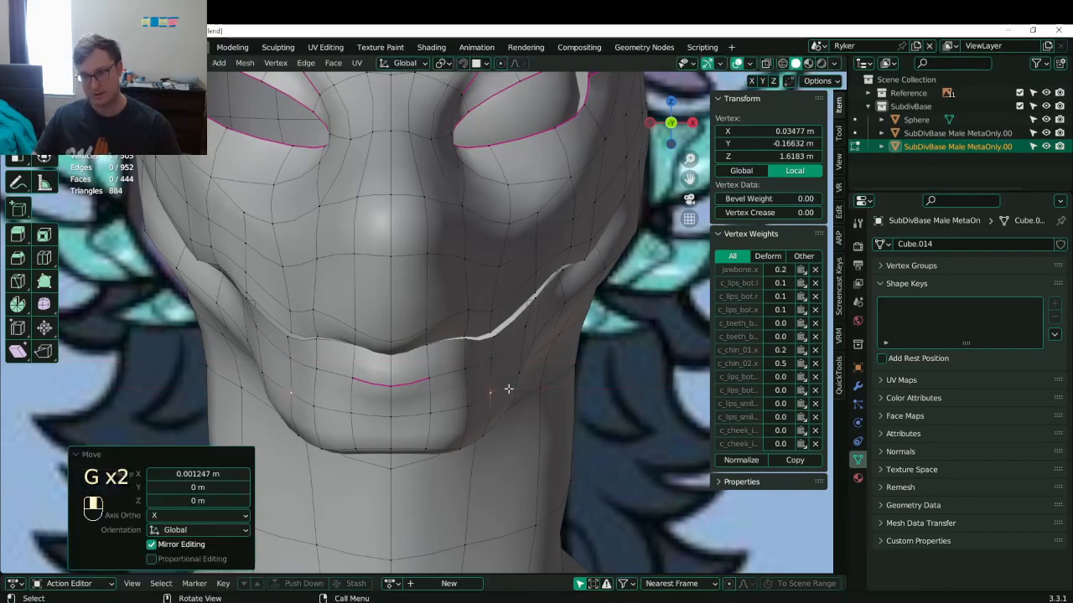
middle_click_drag(558, 311, 407, 283)
- Select a lip edge and move it along X in front wireframe view
left_click(405, 251)
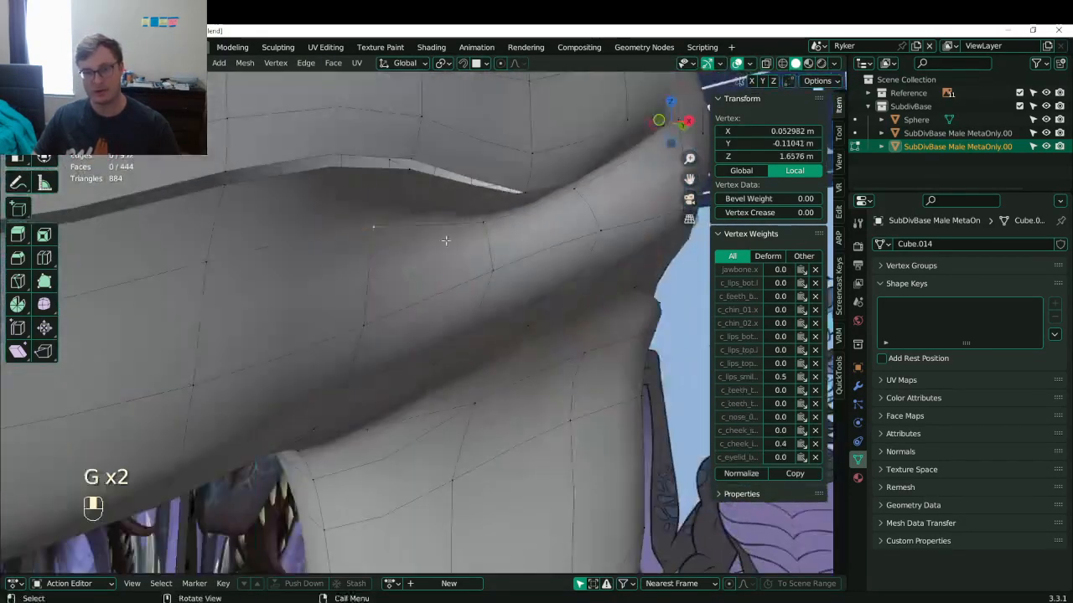
mouse_move(490, 227)
middle_mouse_down()
mouse_move(497, 275)
mouse_move(494, 261)
mouse_move(519, 253)
mouse_move(426, 255)
middle_mouse_up()
left_click(499, 265, "shift")
key("KP_1")
key("z")
scroll(405, 240, "up", 2)
key("g")
left_click(520, 295)
key("z")
key("g")
middle_click(505, 258)
left_click(512, 256)
- Move a pair of jaw-line vertices into place, then check them in side wireframe view
scroll(426, 285, "down", 3)
left_click(428, 327)
middle_click_drag(427, 325, 402, 312)
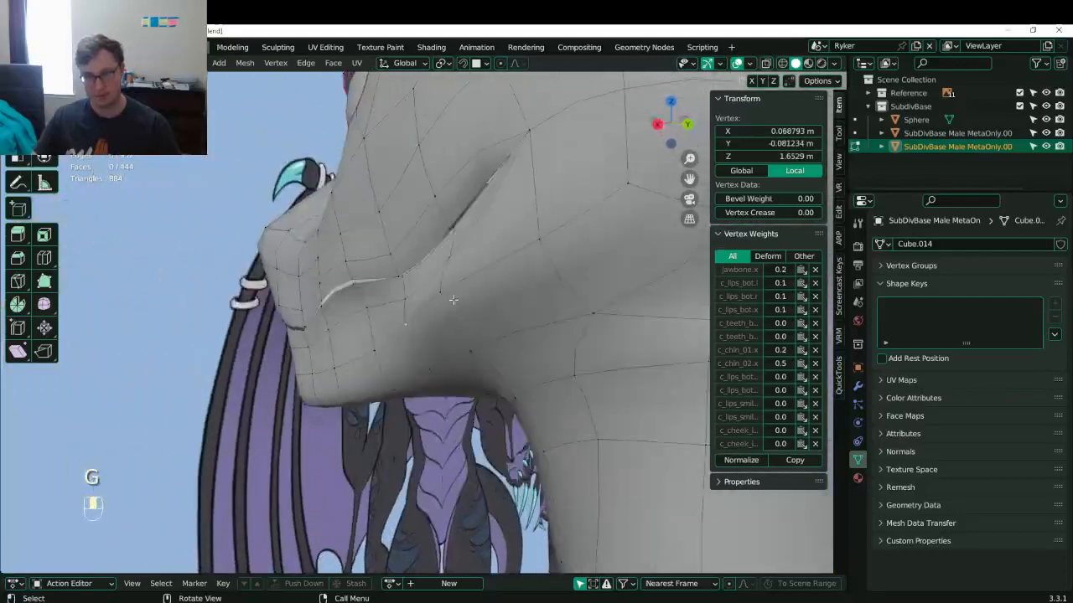
left_click(446, 297, "shift")
key("g")
left_click(466, 322)
key("g")
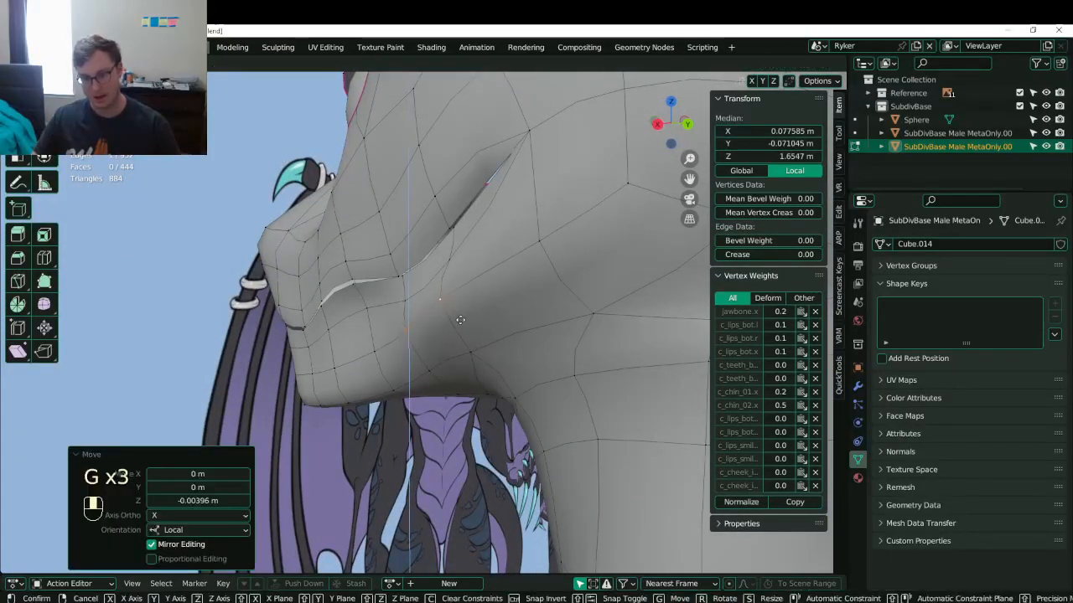
left_click(461, 318)
key("KP_3")
key("z")
scroll(473, 312, "up", 3)
- Finish moving the edge, then select the lower edge and shift it down-left
key("g")
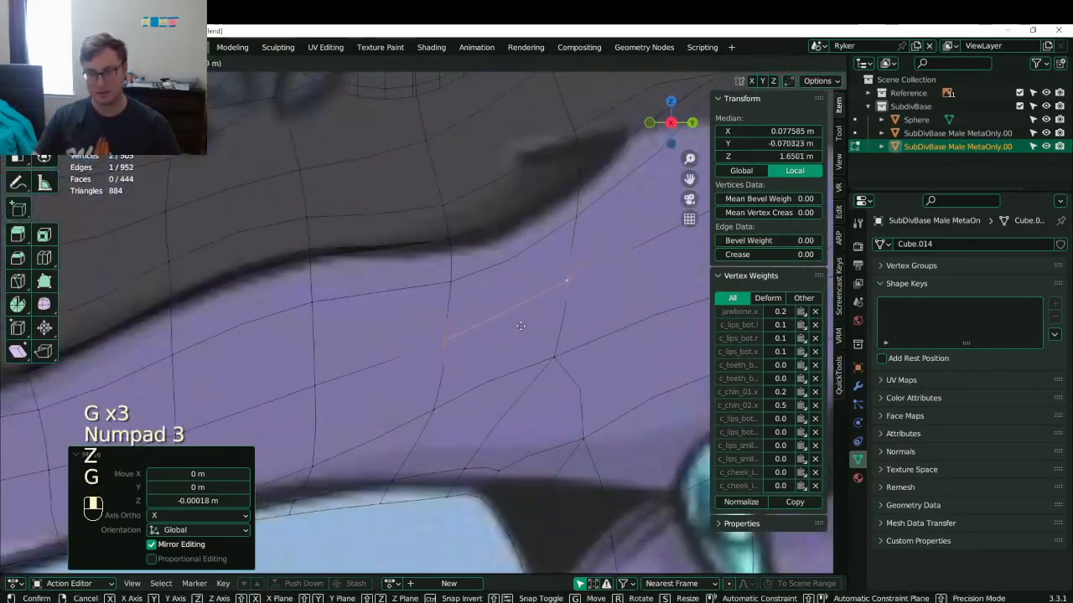
left_click(498, 346)
scroll(501, 347, "down", 2)
scroll(502, 347, "down", 1)
left_click(498, 353)
left_click(430, 376, "shift")
key("g")
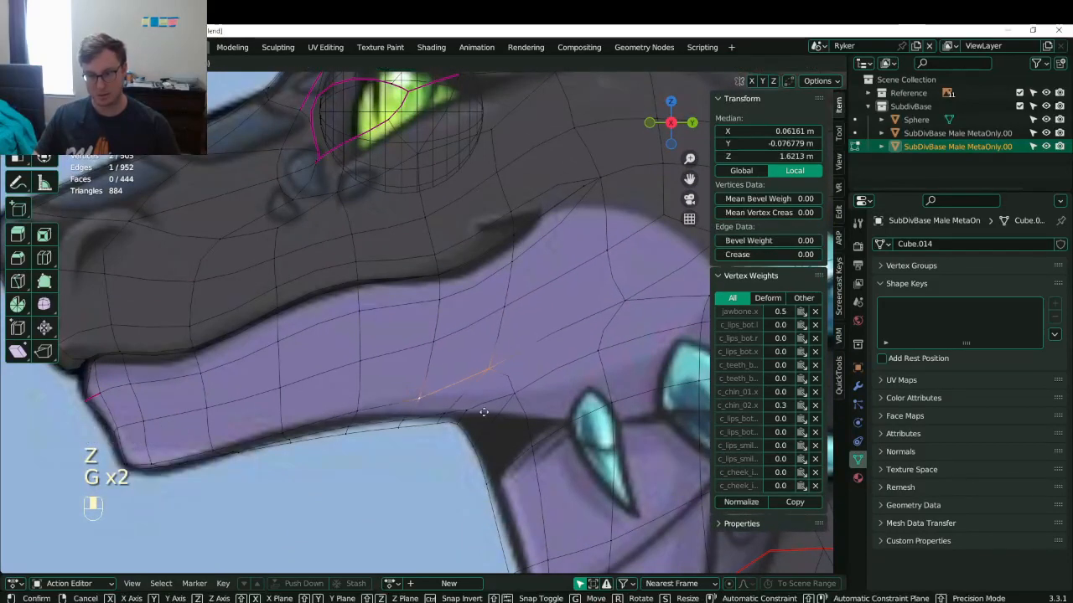
left_click(424, 405)
- Rotate and reposition the lower edge about 19.8° so it follows the lip
key("r")
left_click(548, 388)
key("g")
left_click(544, 397)
key("r")
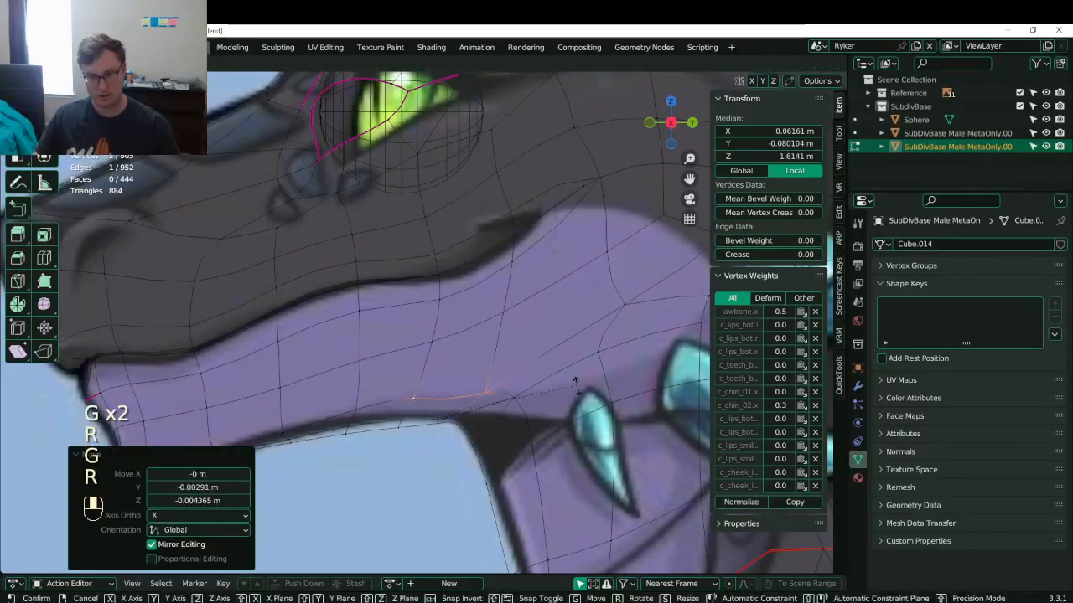
left_click(570, 406)
- Slide a single lower-lip vertex upward along its edge
key("g")
key("g")
left_click(383, 430)
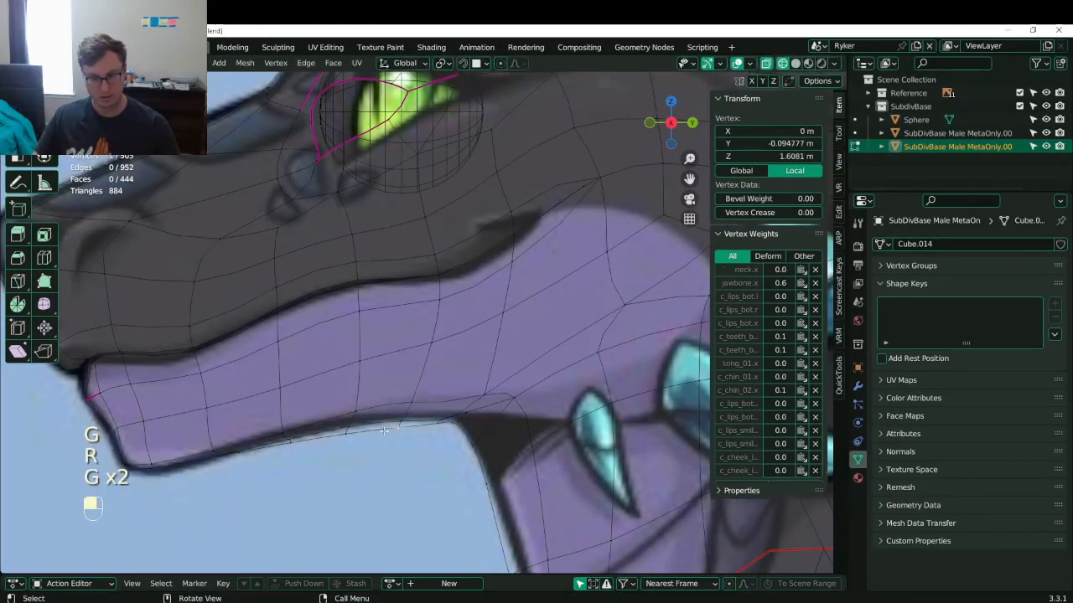
key("g")
left_click(427, 421)
- Box-select neighbouring lip vertices and nudge them into place
left_click(417, 401)
key("b")
left_click_drag(401, 386, 424, 441)
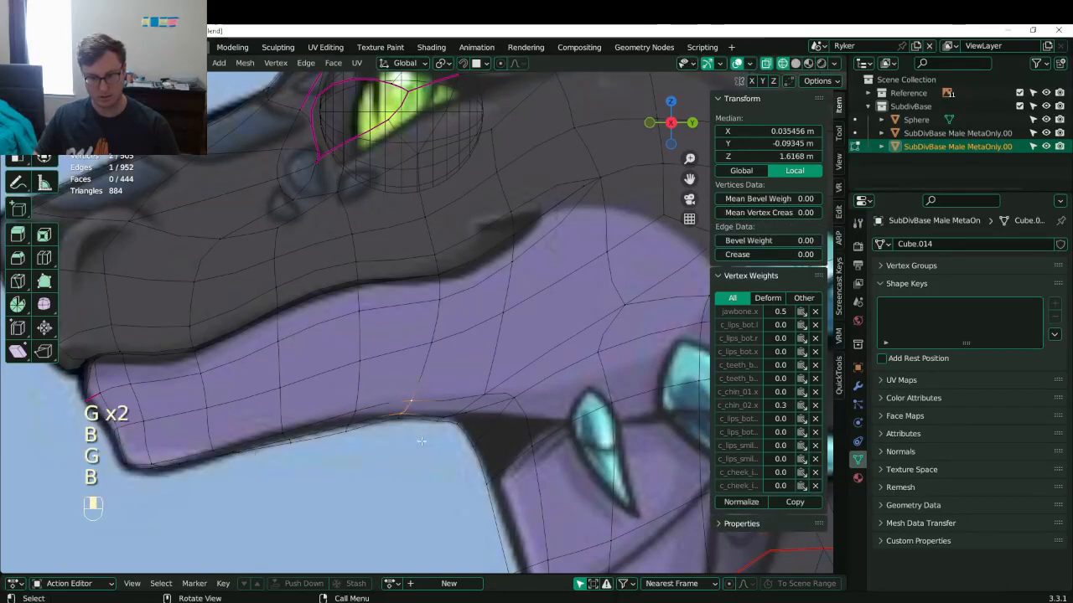
key("g")
left_click(429, 441)
left_click(356, 412)
- Box-select the vertex near the lower lip and scale the lip edge
key("b")
left_click_drag(336, 394, 358, 453)
key("s")
left_click(359, 452)
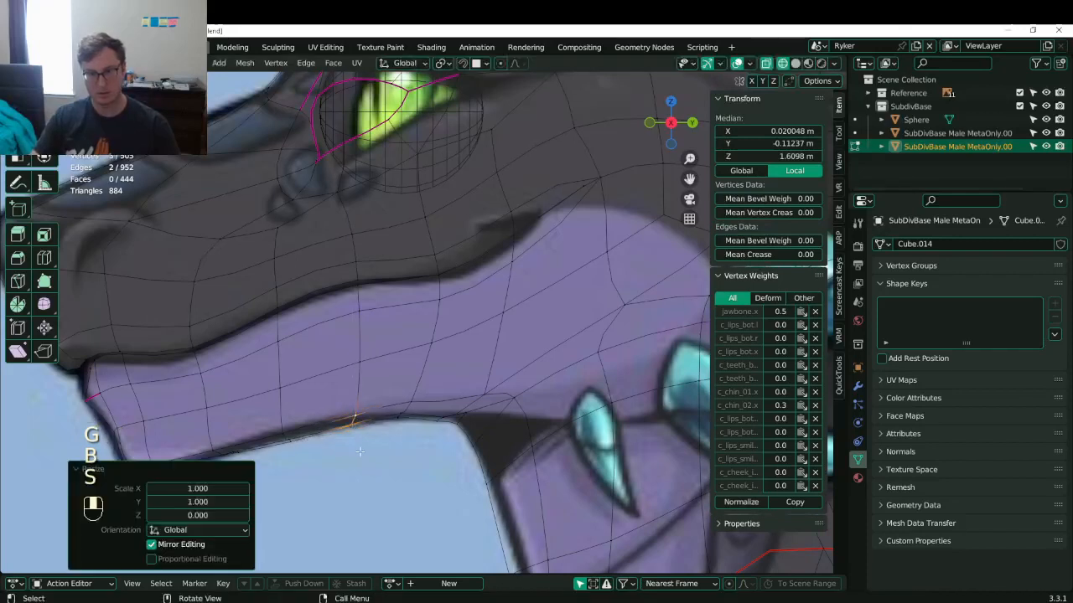
- Flatten three upper lip vertices to one height with a Z scale of 0
left_click(405, 414)
key("b")
left_click_drag(390, 370, 421, 434)
key("s")
key("z")
key("0")
left_click(424, 435)
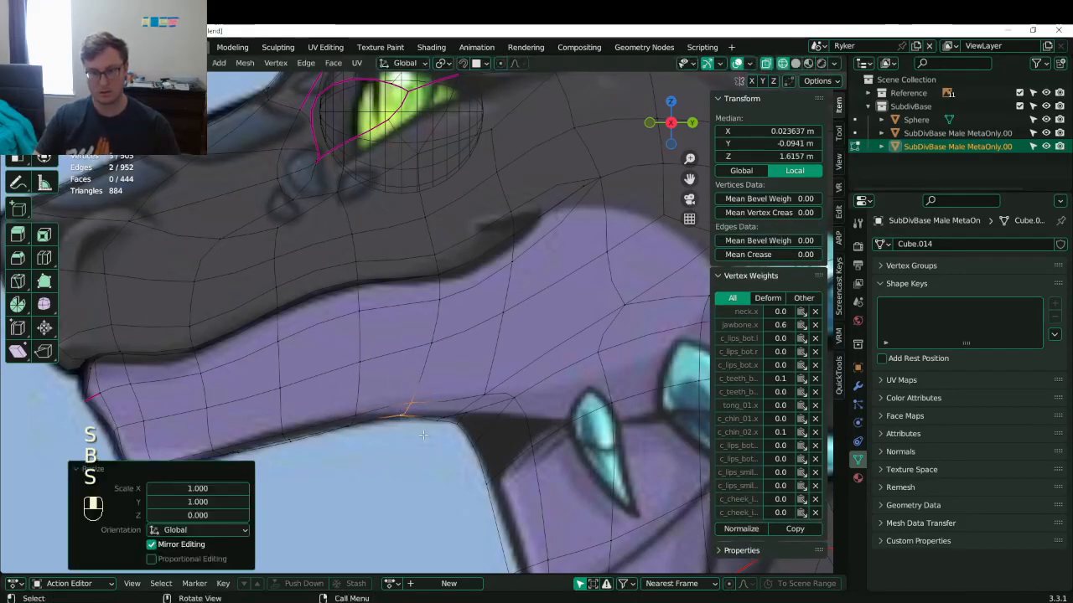
- Flatten the lower-lip vertices to one height with a Z scale of 0
left_click(292, 437)
key("b")
left_click_drag(272, 412, 317, 452)
key("s")
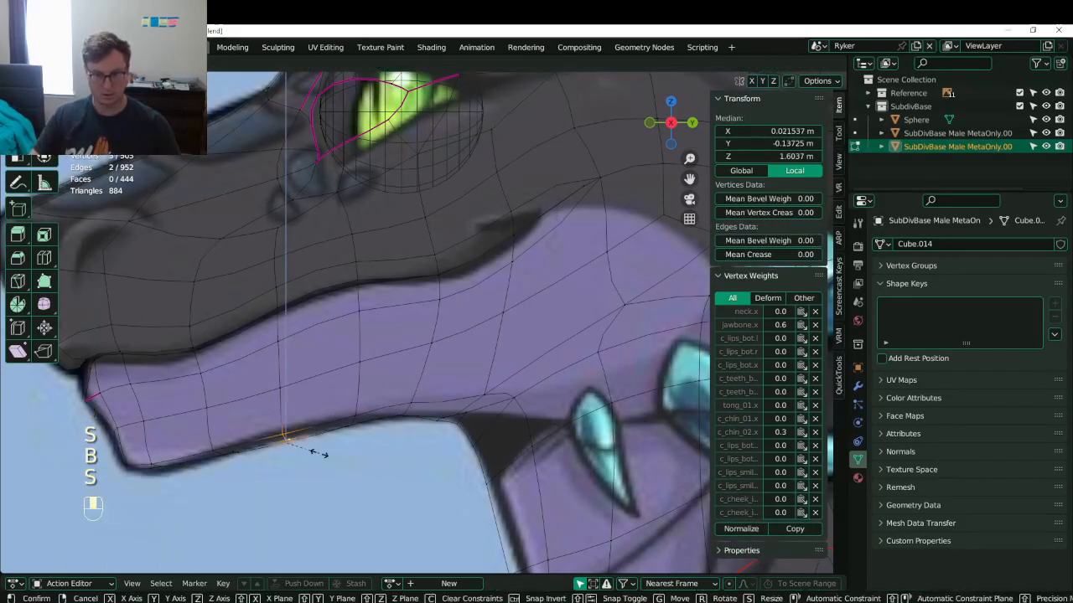
key("z")
key("0")
left_click(320, 454)
- Inspect the whole head in solid shading from Object Mode, ending in Numpad 3 side view
scroll(333, 439, "down", 4)
key("z")
left_click(470, 397)
middle_click_drag(469, 397, 508, 382)
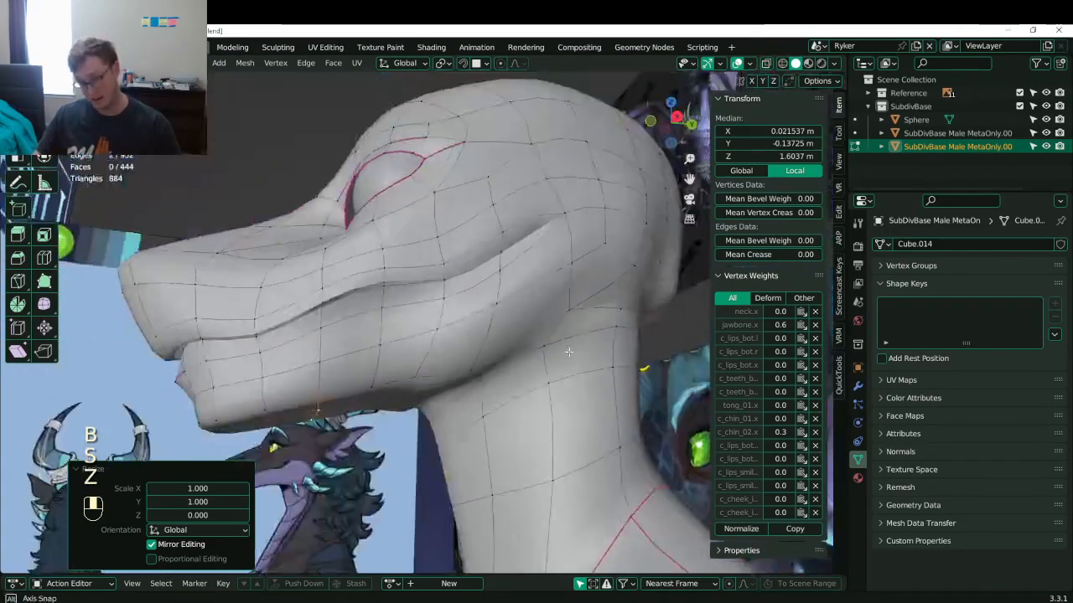
scroll(508, 382, "down", 3)
middle_click_drag(432, 377, 469, 321)
key("Tab")
key("KP_3")
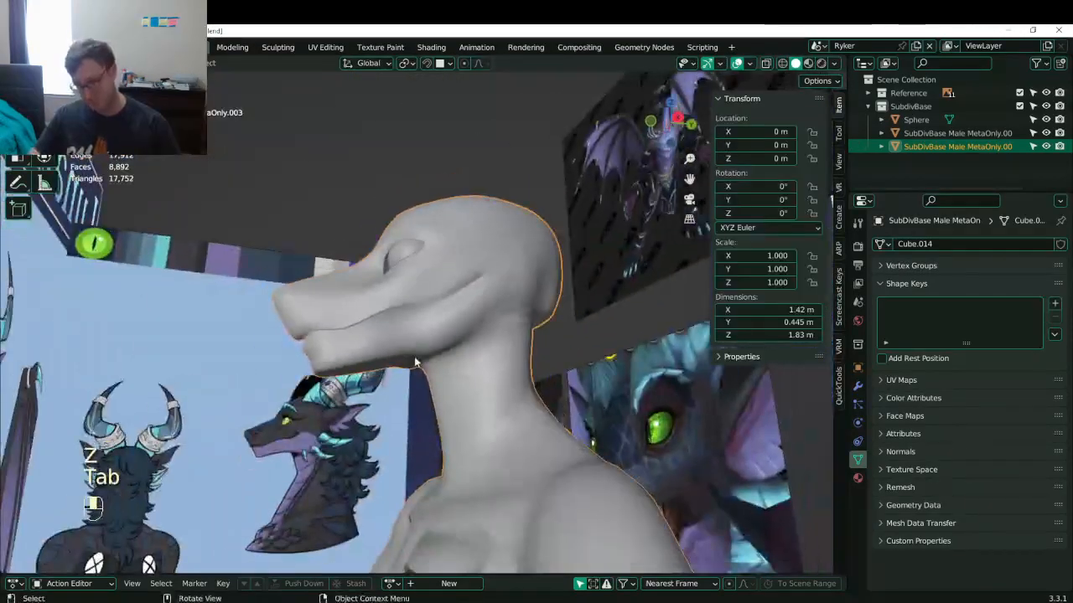
- Return to Edit Mode in wireframe shading, framed on the jaw
key("Tab")
scroll(391, 336, "up", 8)
key("z")
left_click(328, 383)
middle_click_drag(504, 501, 481, 383, "shift")
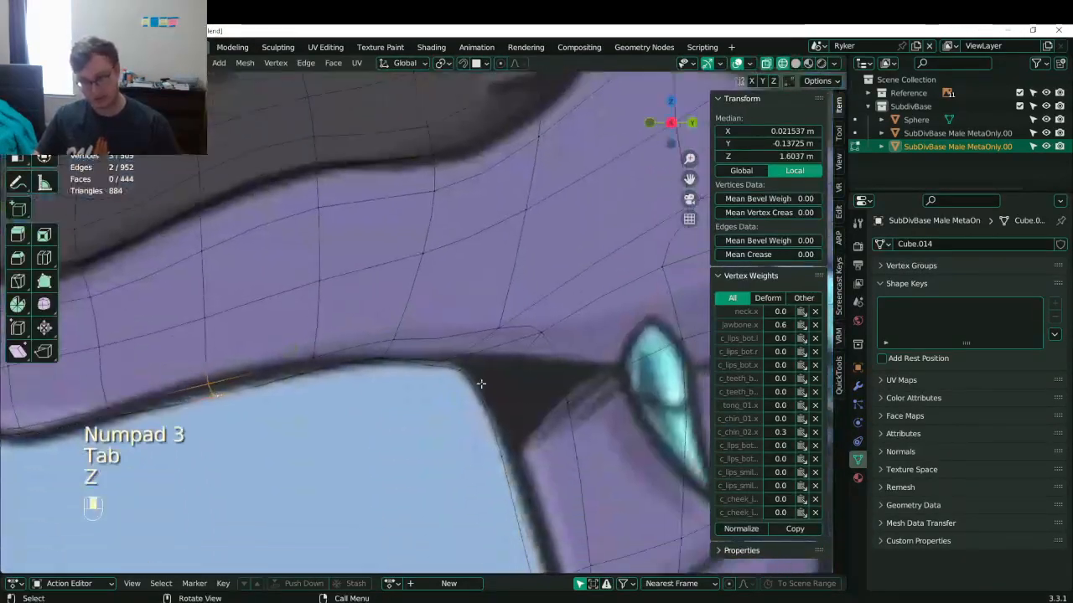
- Box-select the jaw-line edge and nudge it onto the reference jaw outline, checking from the side
left_click(435, 363)
key("b")
left_click_drag(422, 349, 452, 377)
key("g")
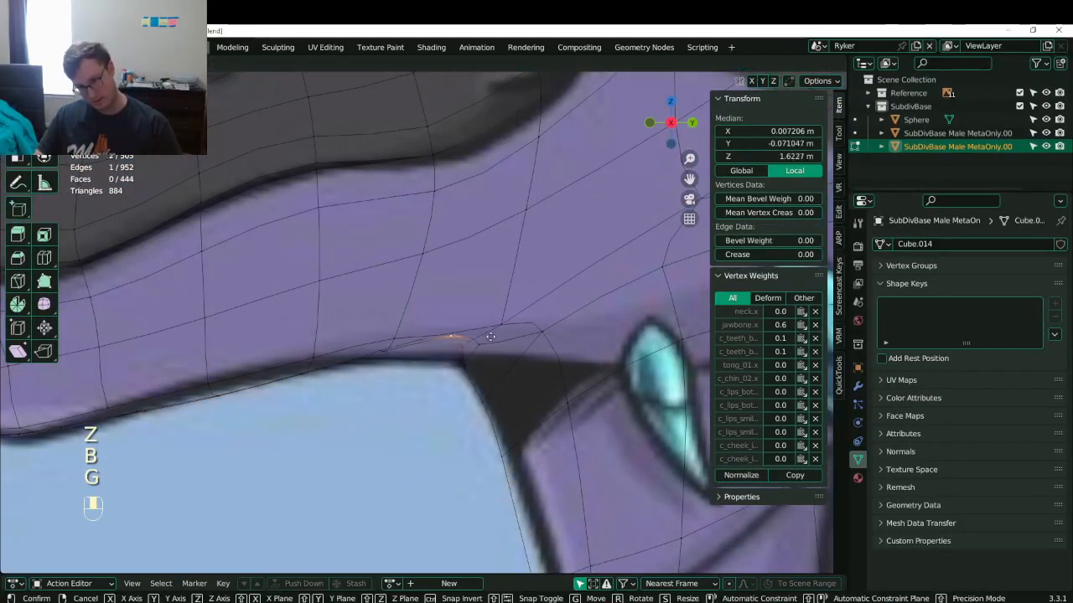
left_click(457, 360)
middle_click_drag(458, 365, 534, 326)
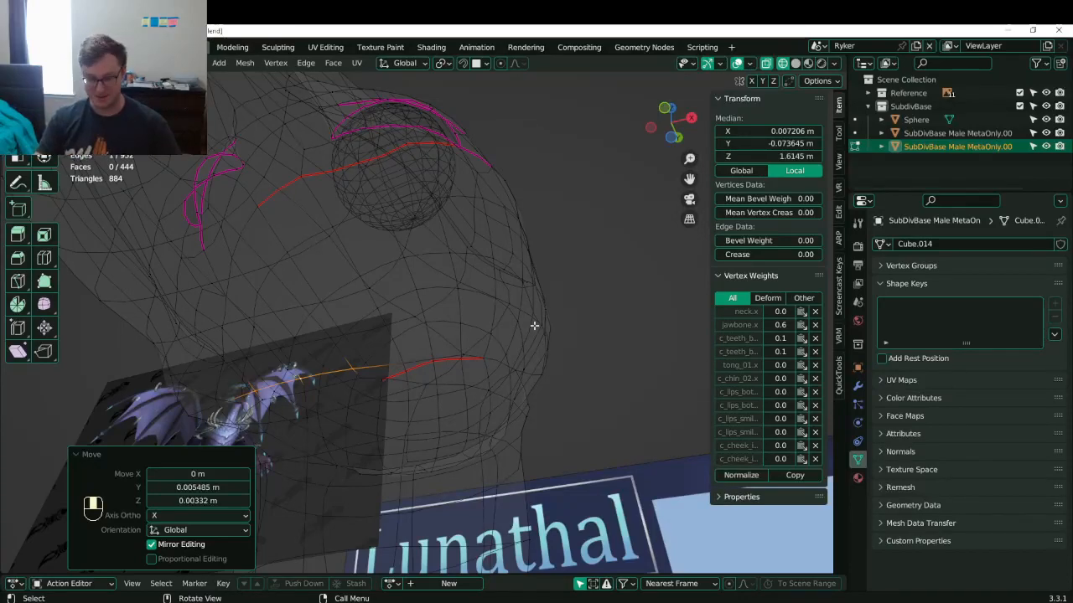
key("KP_3")
left_click(85, 457)
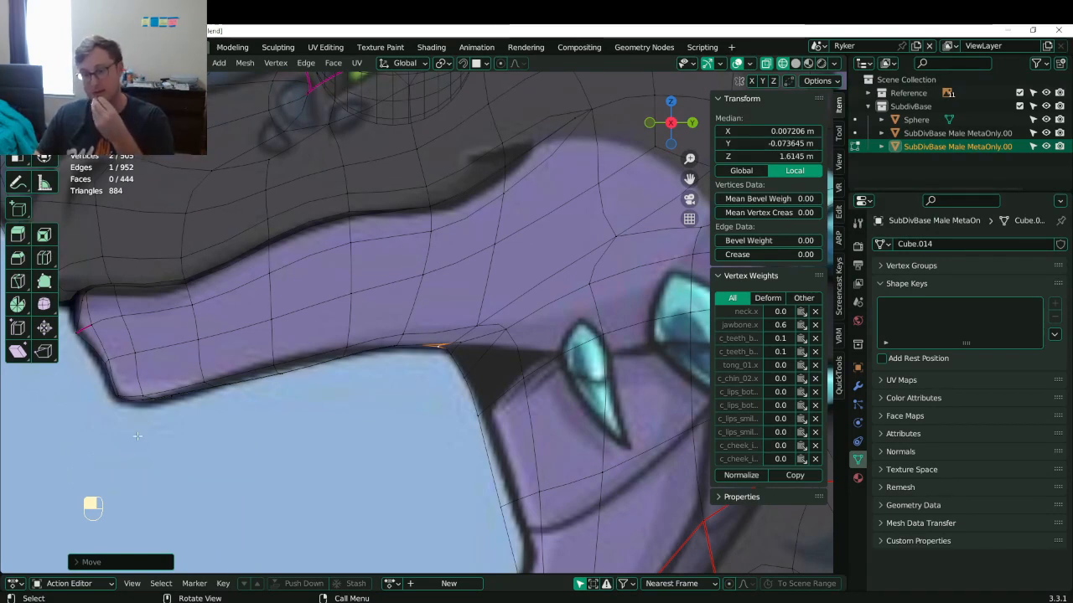
scroll(182, 422, "down", 2)
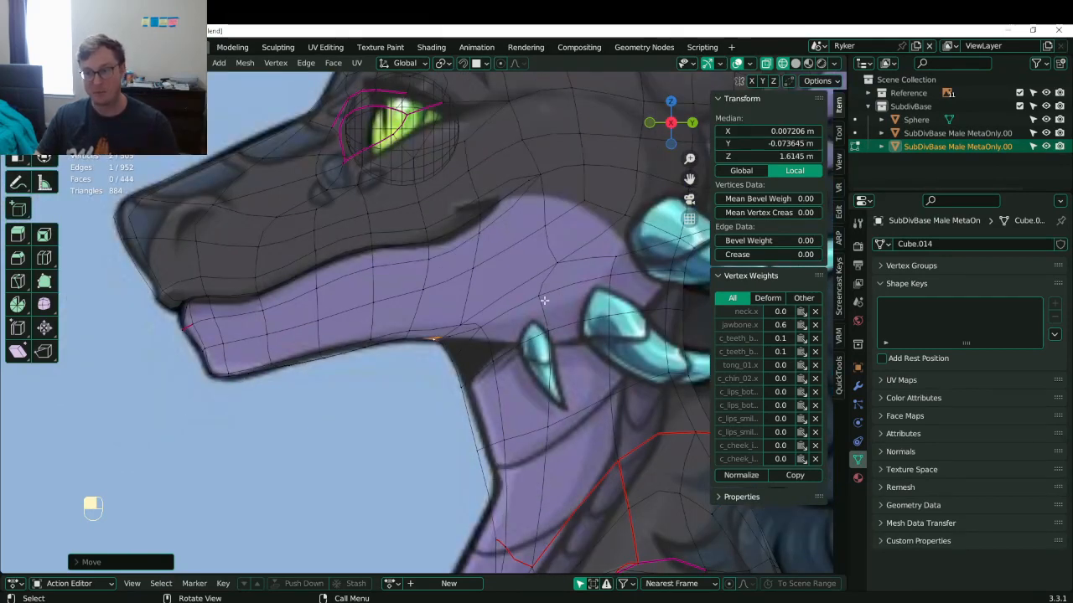
- Box-select the cheek vertices below the eye and move the cheek faces down
middle_click_drag(544, 300, 438, 321, "shift")
left_click(450, 283)
key("b")
left_click_drag(433, 233, 452, 265)
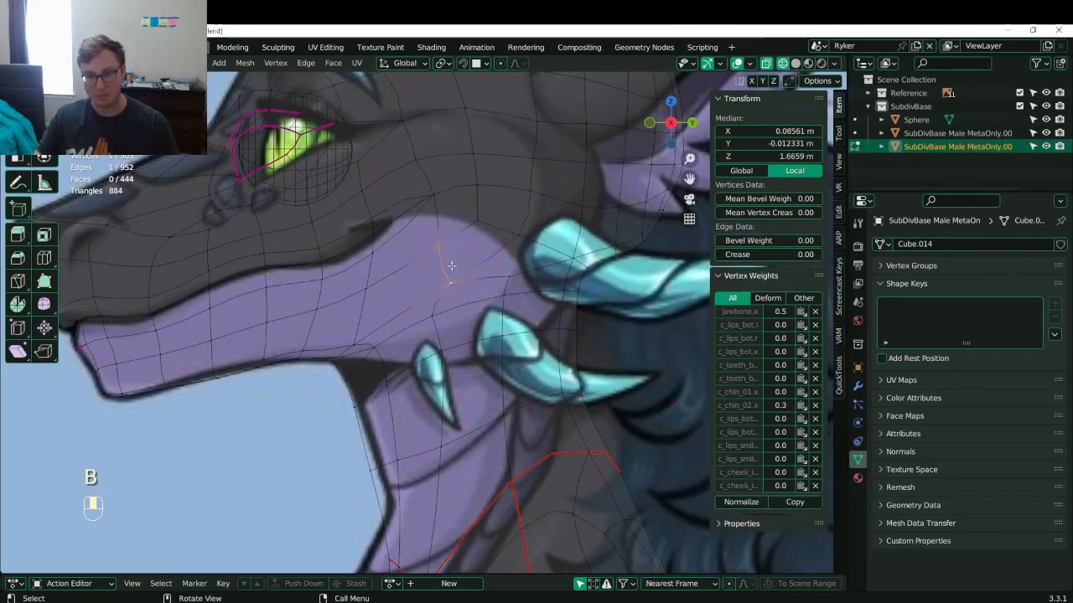
key("g")
key("b")
left_click_drag(455, 211, 423, 329)
key("b")
key("g")
left_click(513, 360)
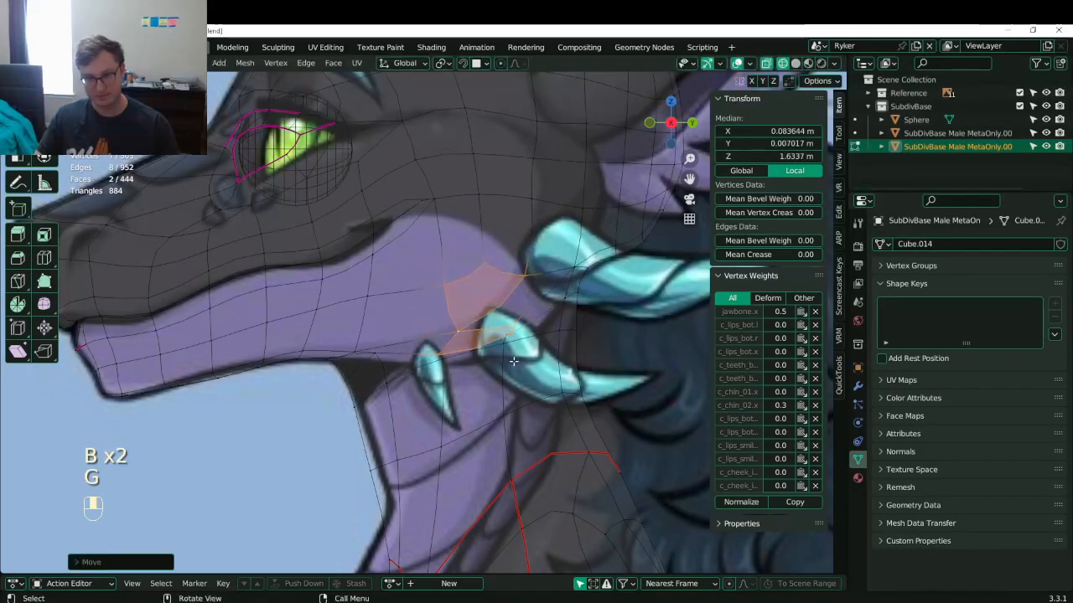
- Review the head in solid shading and save Lunathal.blend from Object Mode
scroll(469, 327, "down", 4)
key("z")
mouse_move(469, 327)
middle_mouse_down()
mouse_move(532, 325)
mouse_move(489, 318)
mouse_move(318, 340)
mouse_move(335, 345)
middle_mouse_up()
key("Tab")
key("ctrl+s")
key("ctrl+s")
- Back in Edit Mode, select the neck edge loop and slide it downward
scroll(469, 369, "up", 4)
key("Tab")
left_click(508, 306)
middle_click_drag(518, 307, 492, 305)
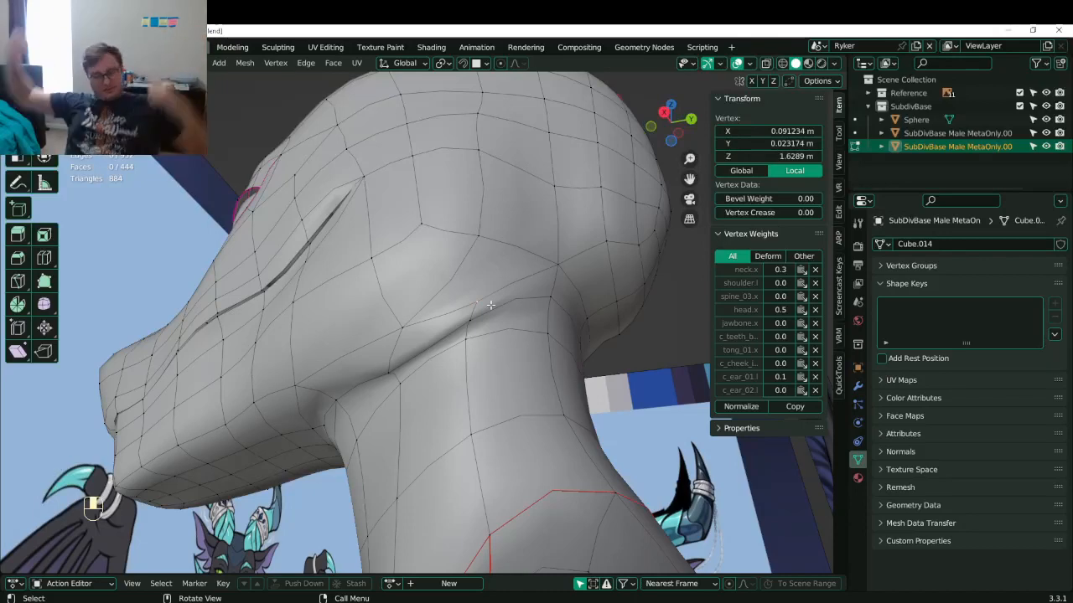
left_click(529, 335, "alt")
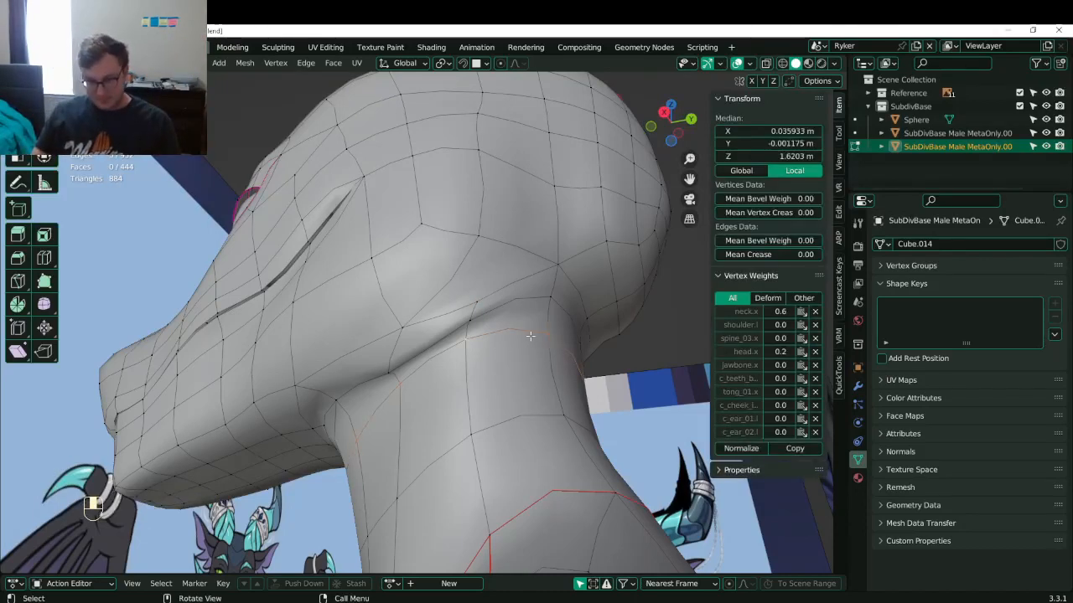
middle_click_drag(530, 324, 565, 360)
key("g")
key("g")
left_click(541, 402)
middle_click_drag(542, 401, 506, 374)
- In right side wireframe view, select a jaw edge and move it up
key("KP_3")
key("z")
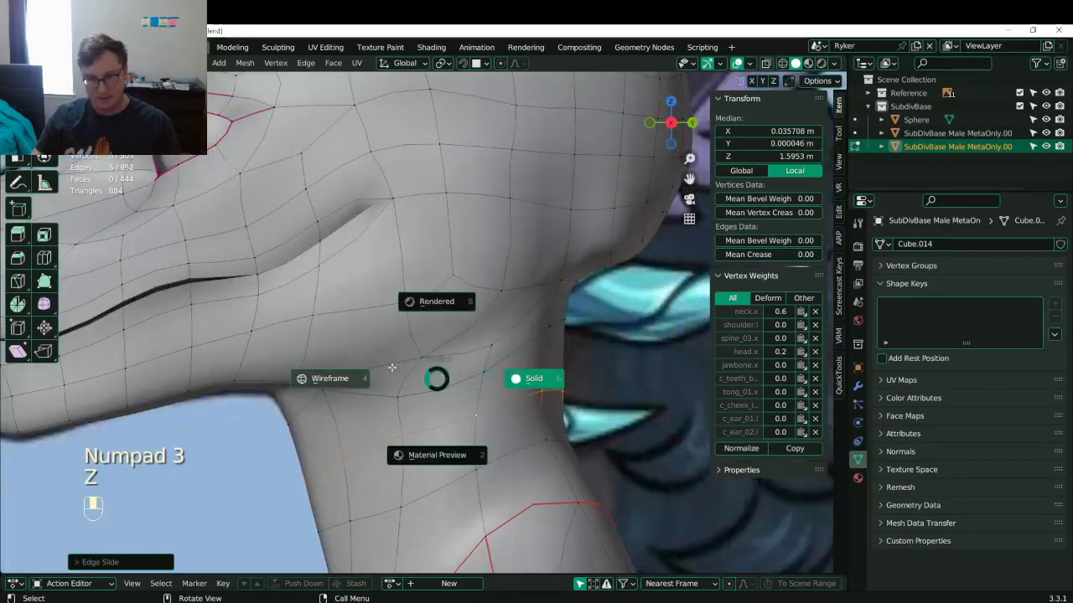
left_click(419, 364)
left_click(406, 396)
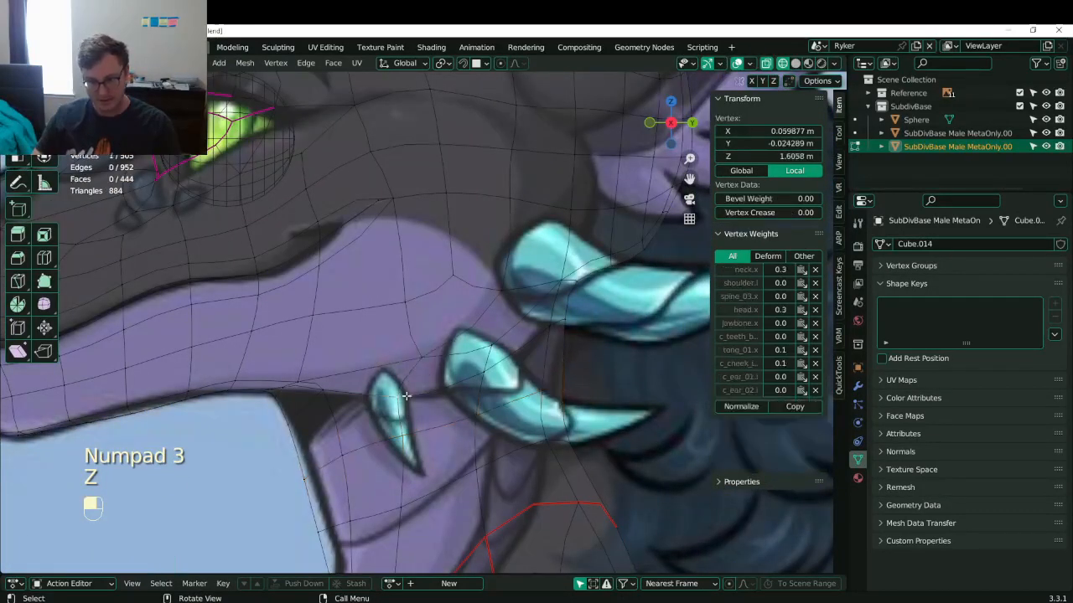
left_click(423, 354, "shift")
left_click(424, 375)
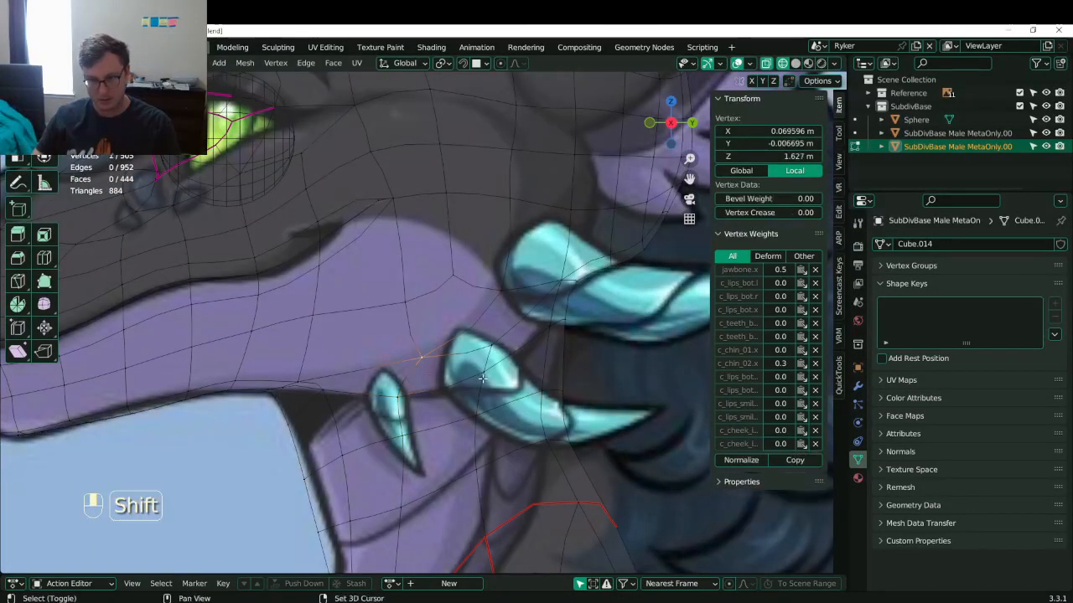
left_click(414, 389)
left_click(479, 366, "shift")
key("g")
left_click(467, 339)
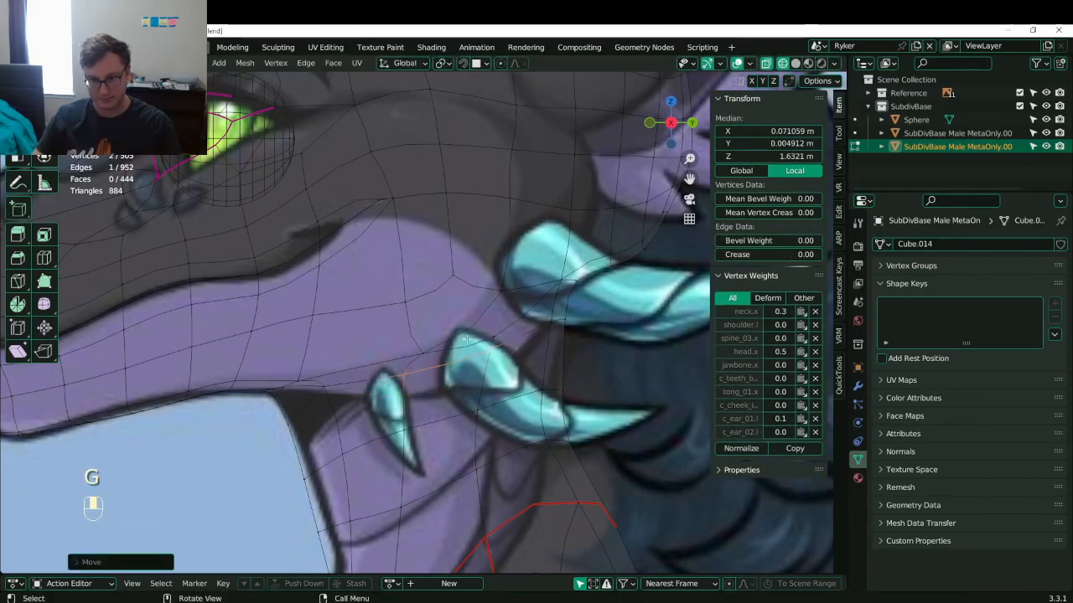
- Select the four cheek-face corners and, from the back view, shift the face slightly left
left_click(425, 354)
left_click(500, 292, "shift")
left_click(409, 302, "shift")
left_click(455, 275, "shift")
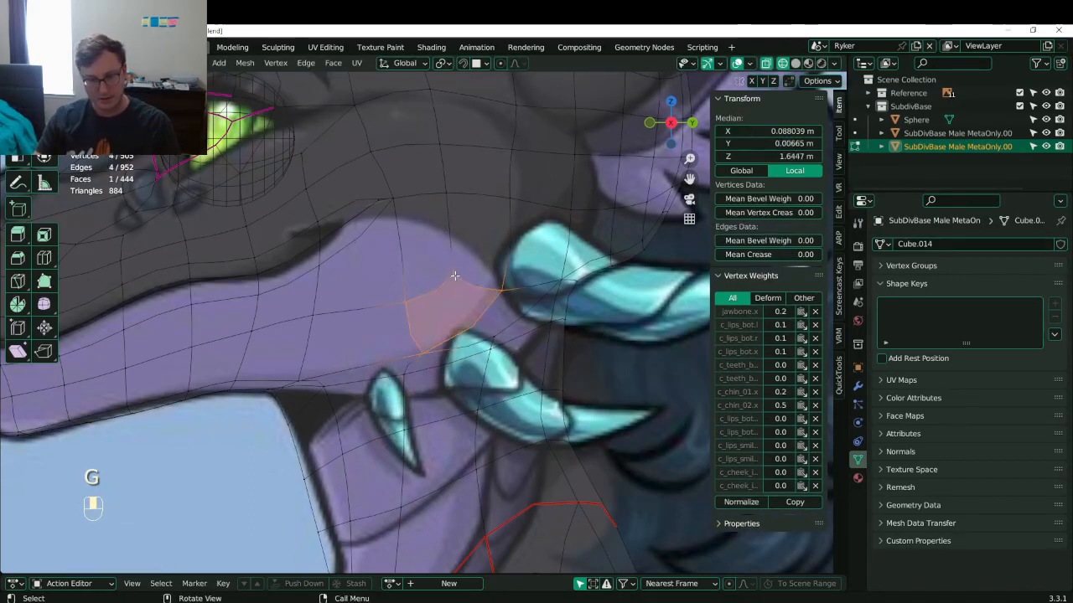
key("ctrl+KP_1")
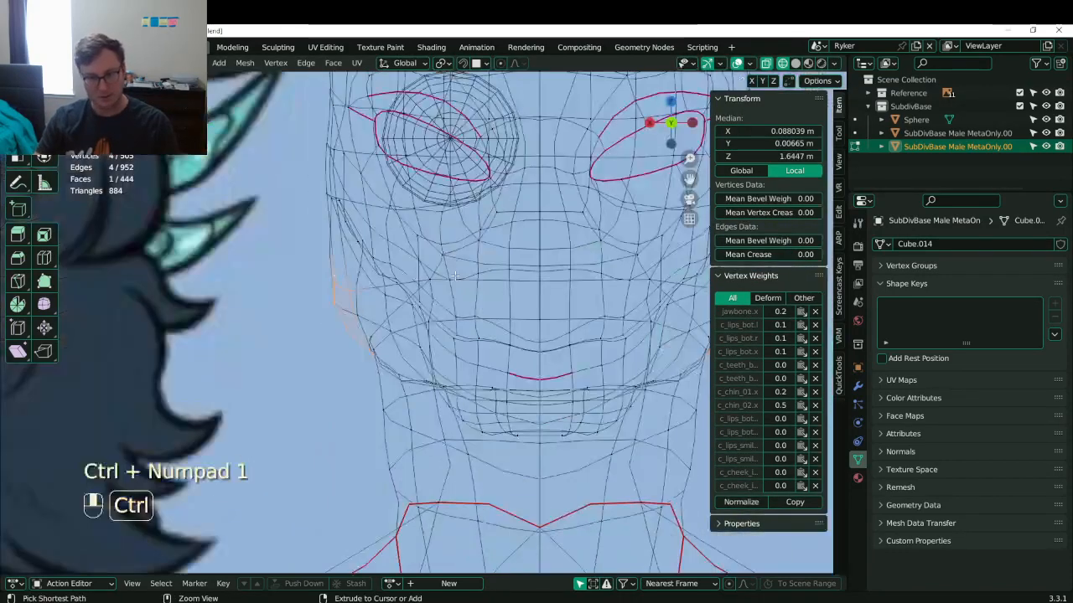
key("g")
left_click(387, 317)
- Move two jaw vertices inward to tighten the jaw line
scroll(357, 344, "up", 3)
left_click(347, 334)
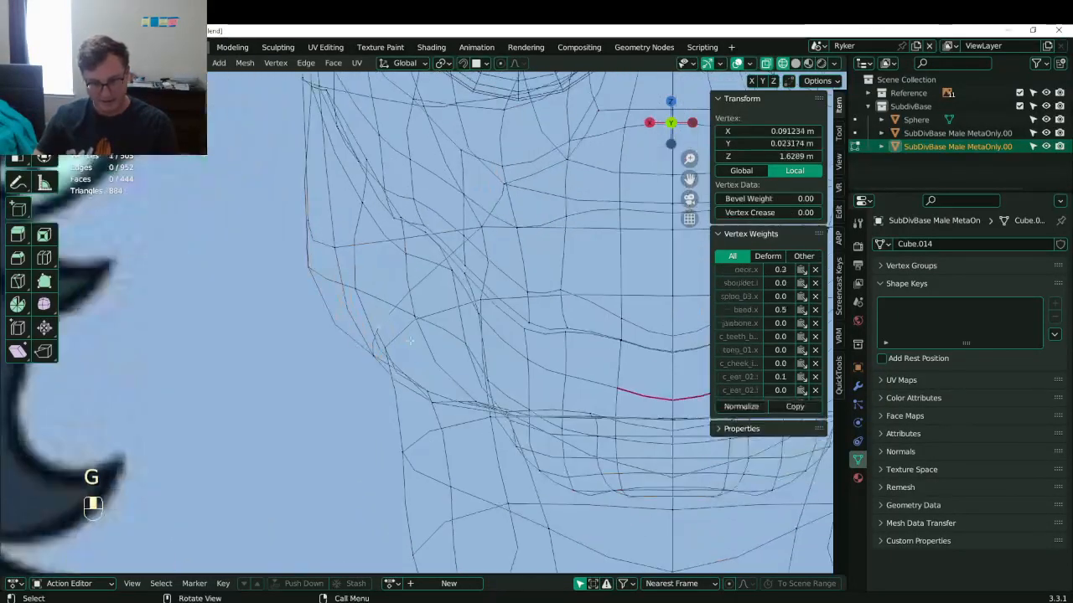
left_click(361, 368)
key("g")
left_click(439, 361)
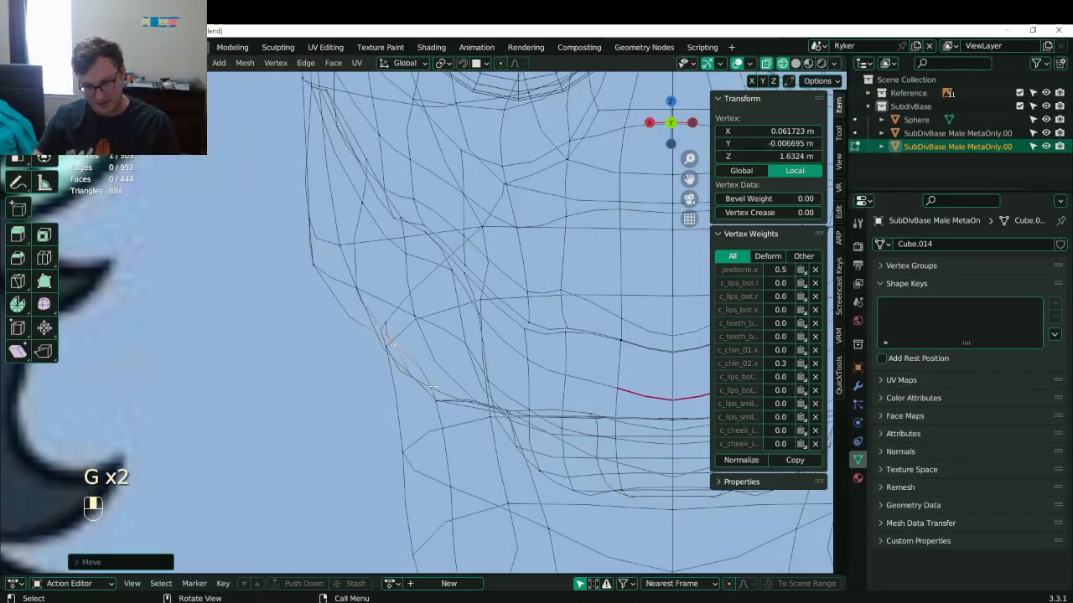
left_click(432, 388)
key("g")
left_click(440, 376)
left_click(403, 453)
- Switch back to solid shading and orbit around the head and neck
scroll(520, 360, "down", 6)
key("z")
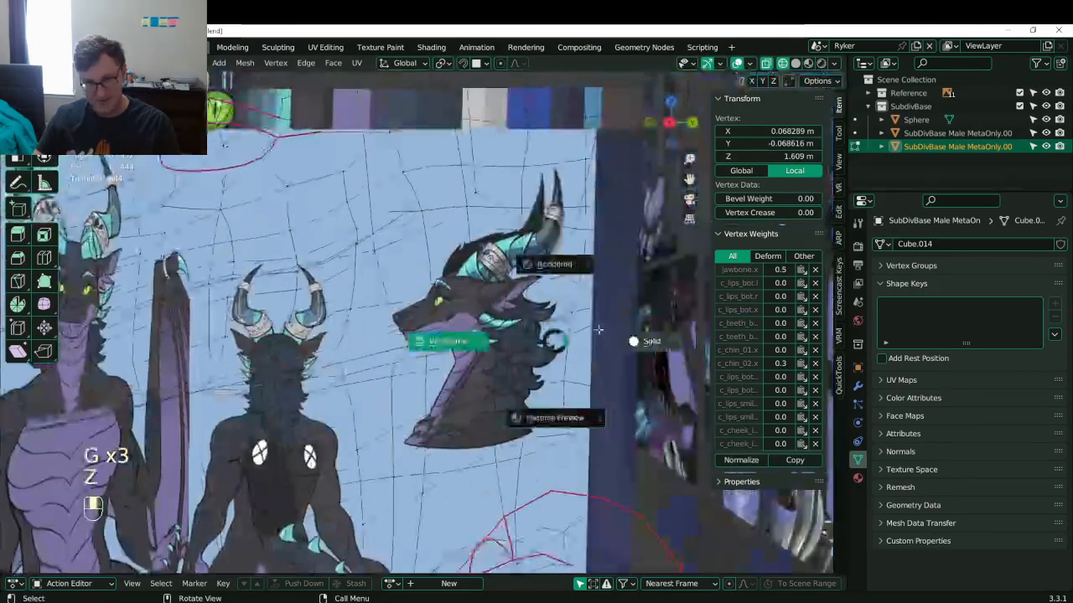
left_click(641, 341)
mouse_move(503, 315)
middle_mouse_down()
mouse_move(565, 278)
mouse_move(642, 256)
mouse_move(486, 326)
middle_mouse_up()
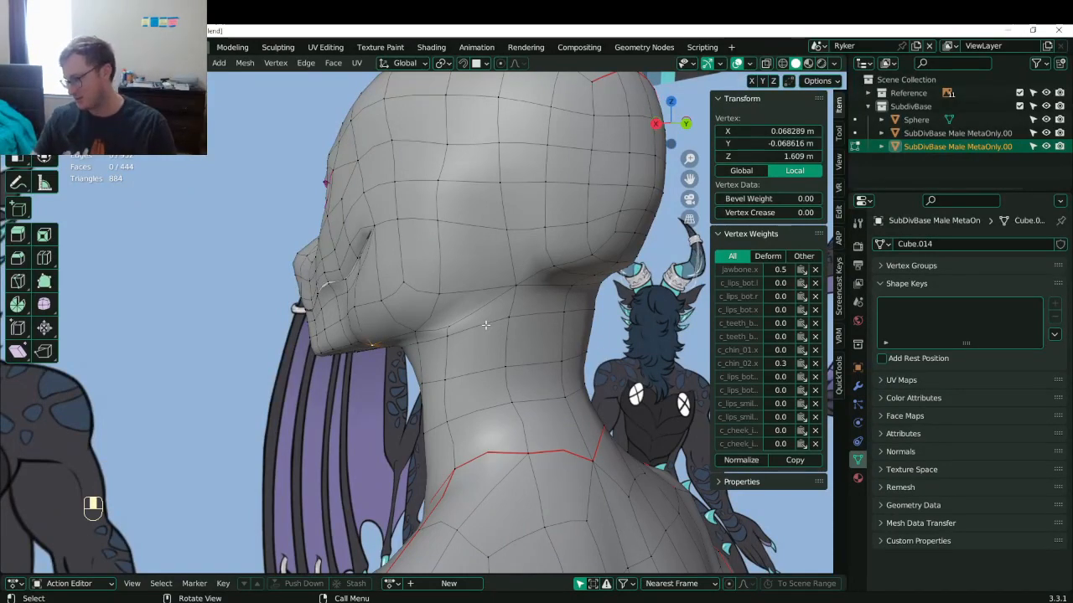
middle_click_drag(486, 325, 432, 402)
- Adjust a head vertex slightly, save Lunathal.blend, and leave Edit Mode
left_click(427, 239)
key("g")
middle_click_drag(427, 239, 373, 224)
left_click(376, 206)
key("g")
left_click(378, 208)
key("ctrl+s")
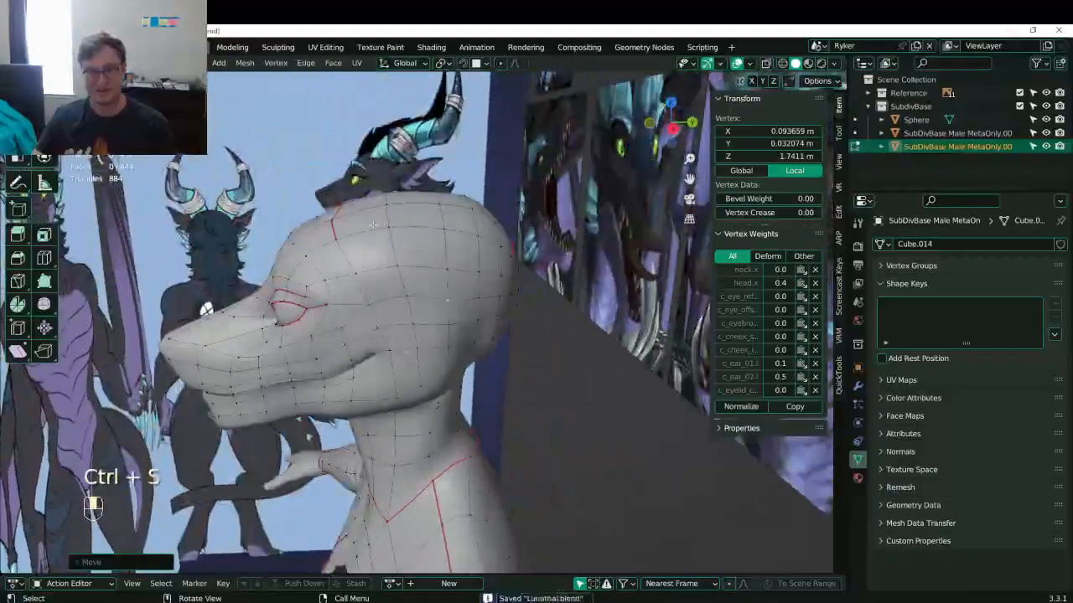
scroll(373, 225, "down", 8)
key("Tab")
middle_click_drag(293, 239, 429, 315)
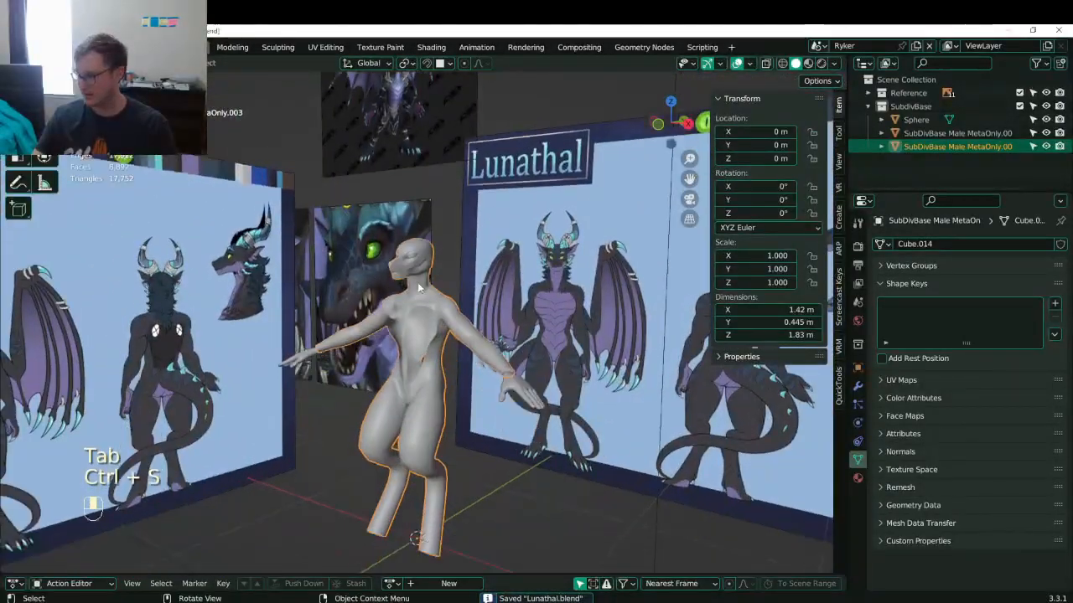
- Zoom and orbit in on the chest and shoulders, then enter Edit Mode on the torso
scroll(434, 305, "up", 3)
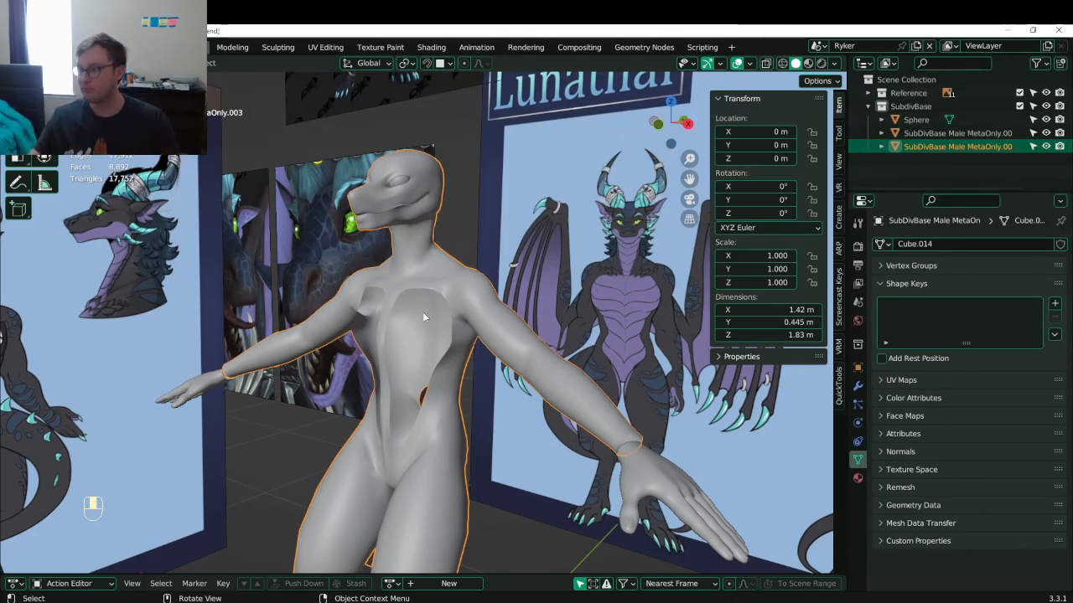
scroll(470, 298, "up", 3)
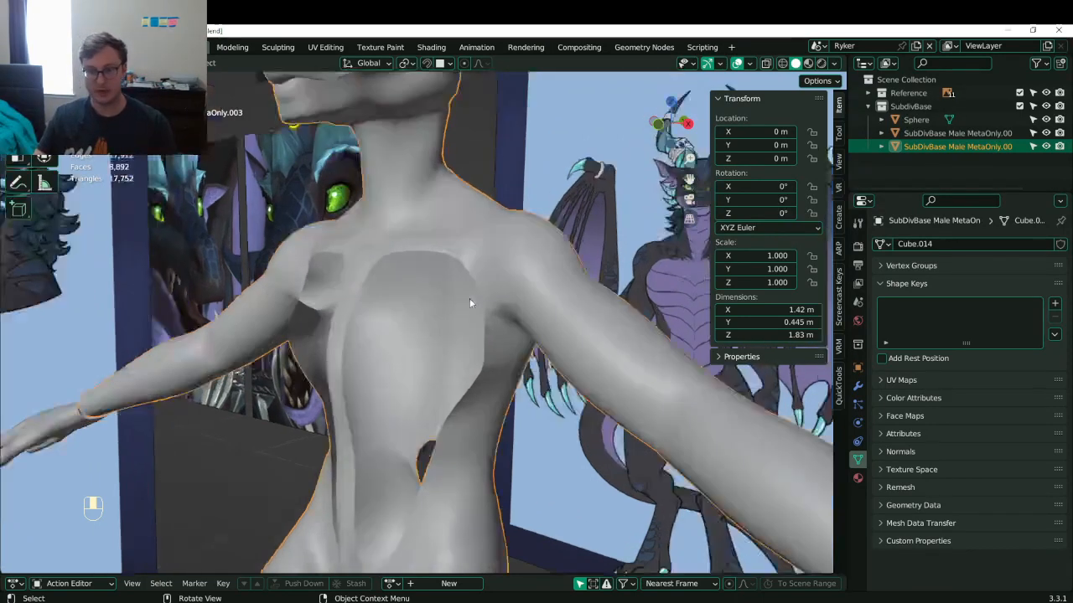
middle_click_drag(469, 299, 497, 283)
key("Tab")
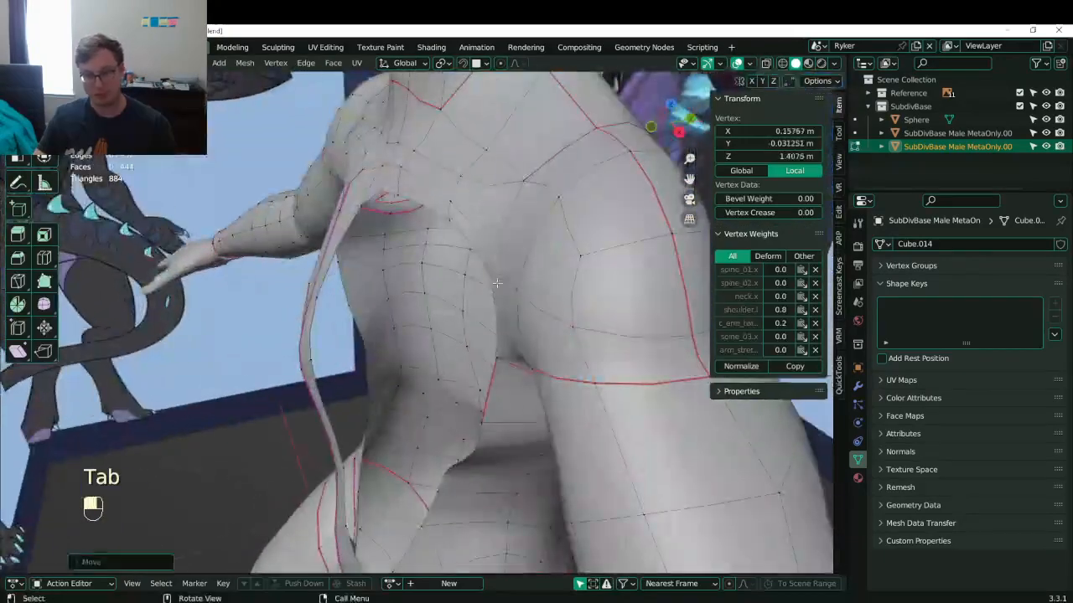
- Shift an armhole edge left and move an armhole rim vertex left along Y
left_click(508, 335, "shift")
key("g")
middle_click_drag(520, 324, 445, 364)
left_click(441, 365)
left_click(428, 271)
key("g")
middle_click(417, 283)
left_click(398, 291)
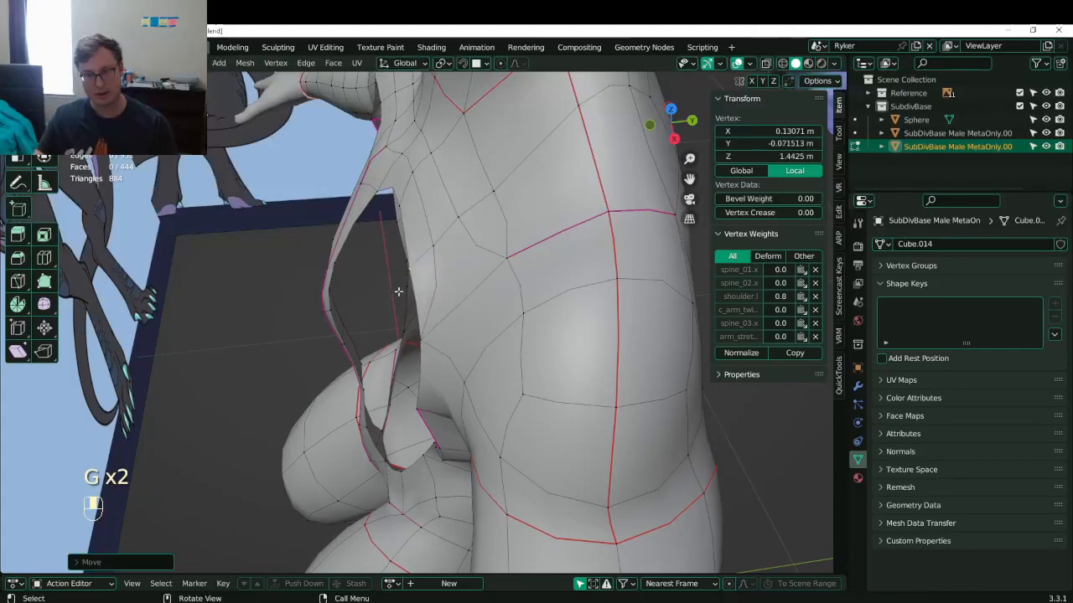
- Delete stray armhole rim vertices, pick a new rim vertex, and save Lunathal.blend
middle_click_drag(399, 292, 515, 320)
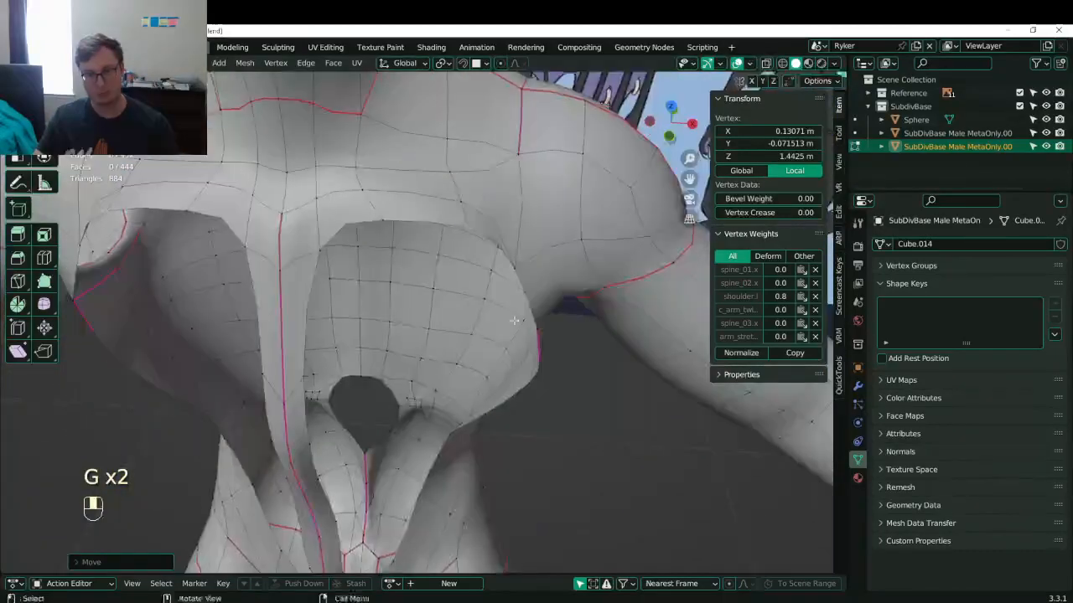
left_click(382, 220, "shift")
key("x")
left_click(379, 127)
middle_click_drag(419, 230, 377, 264)
left_click(453, 201)
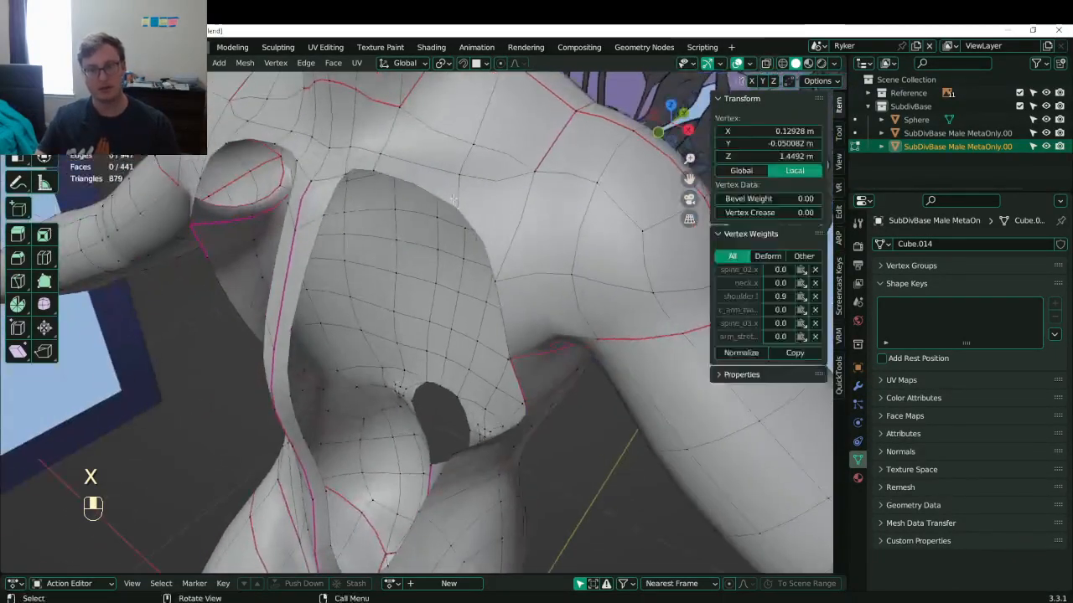
middle_click_drag(453, 201, 450, 274)
key("ctrl+s")
- In see-through front view, adjust the torso centre-line and shoulder vertices to the reference
left_click(448, 275)
key("KP_1")
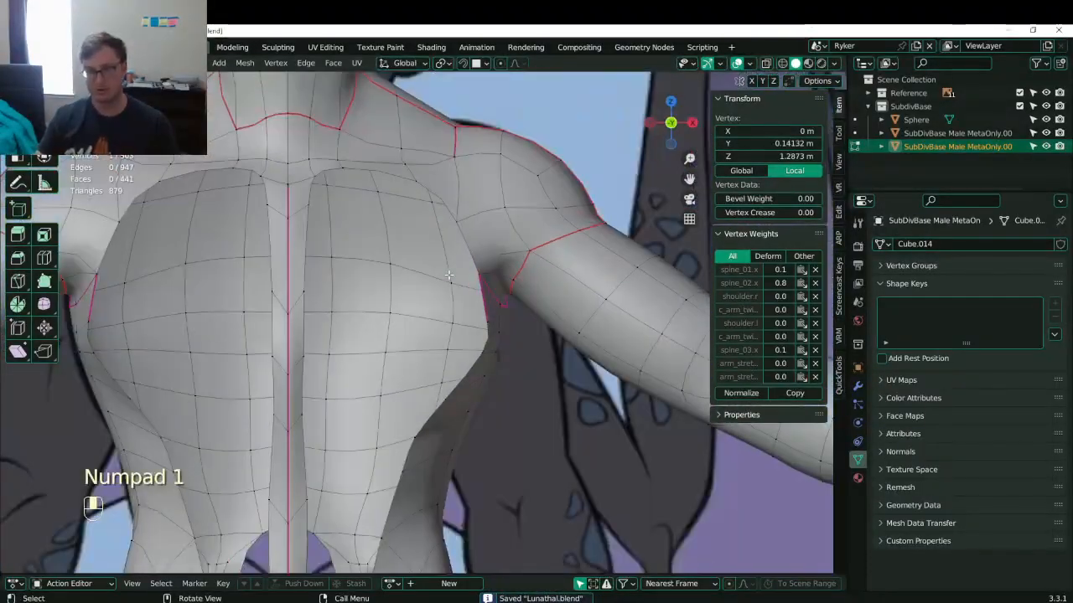
key("z")
scroll(452, 285, "up", 3)
key("g")
left_click(499, 311)
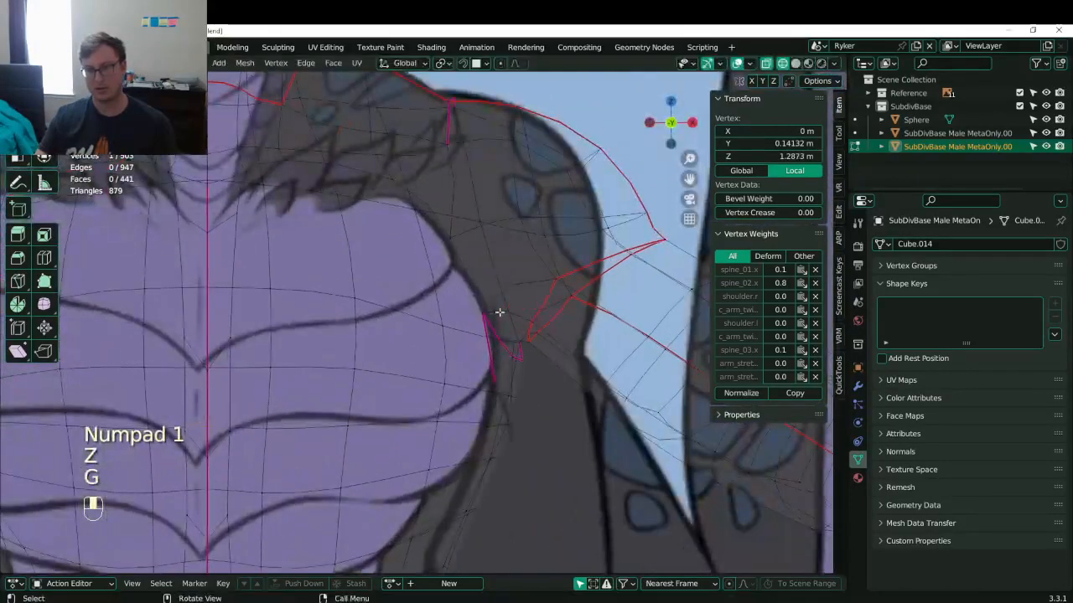
left_click(499, 313)
key("g")
left_click(508, 307)
left_click(457, 239)
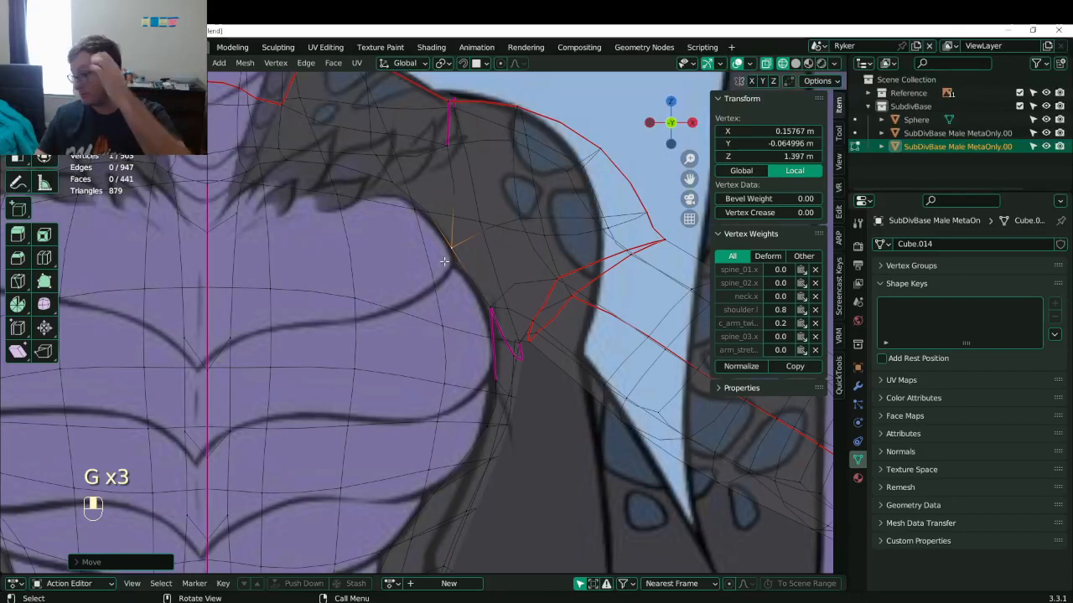
- Lower two shoulder vertices onto the reference outline, return to solid shading, and save
left_click(294, 161)
key("g")
left_click(293, 182)
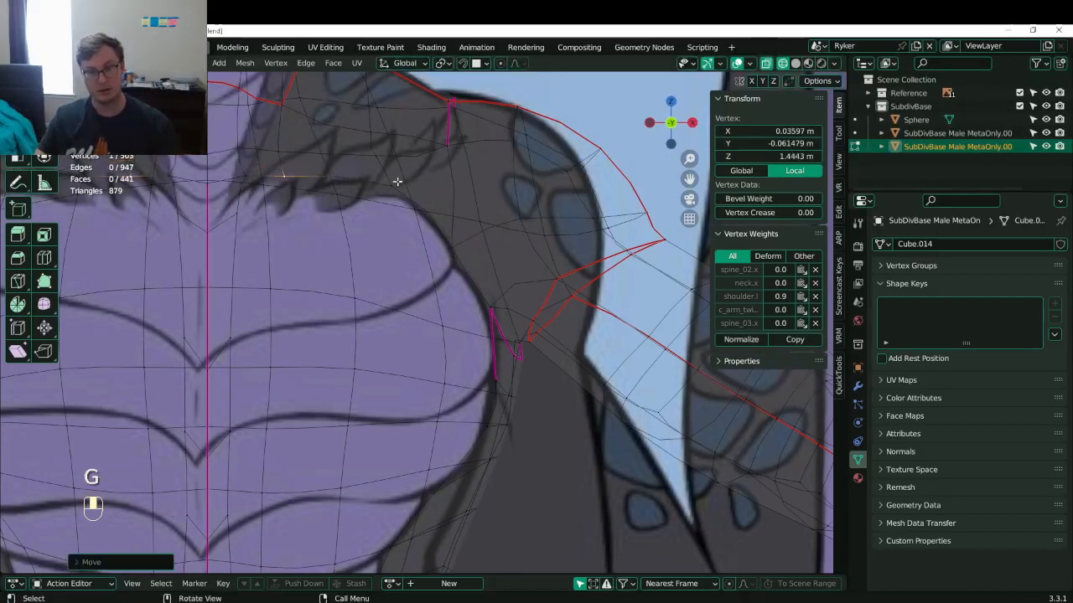
left_click(396, 180)
key("g")
left_click(391, 191)
key("z")
scroll(444, 226, "down", 3)
mouse_move(455, 235)
middle_mouse_down()
mouse_move(415, 261)
mouse_move(423, 277)
middle_mouse_up()
key("ctrl+s")
- Slide vertices on the opposite side of the torso along their edges
scroll(423, 276, "up", 2)
middle_click_drag(423, 277, 335, 167)
left_click(377, 181)
left_click(384, 171)
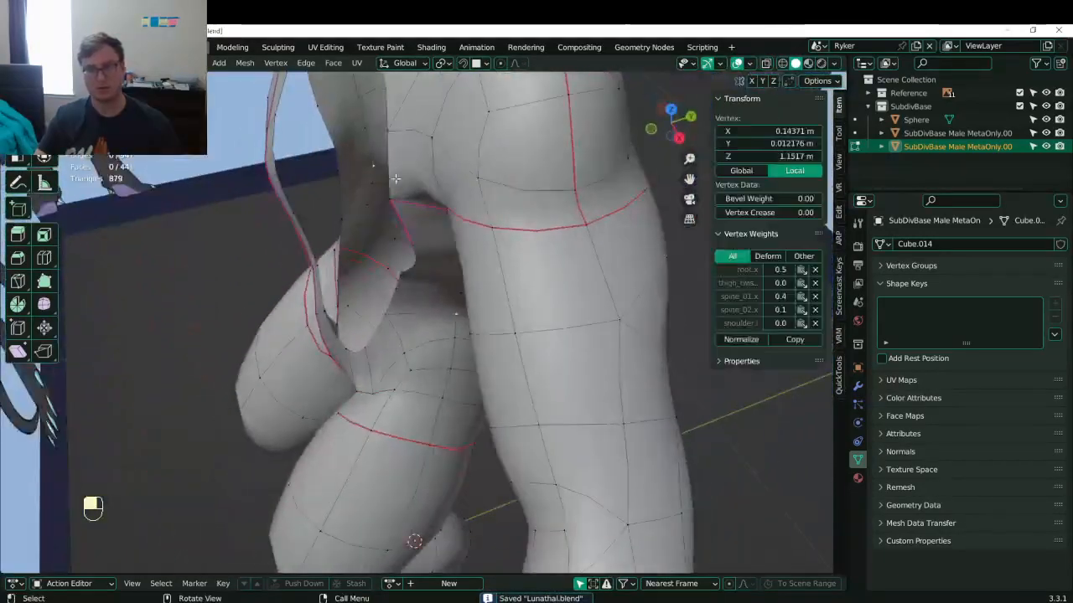
key("g")
key("g")
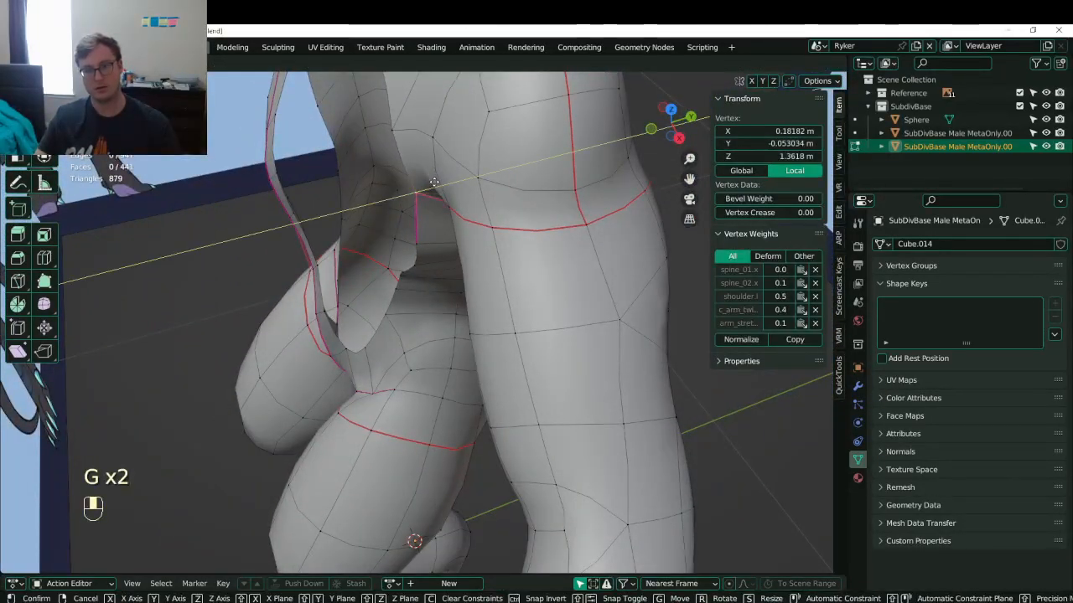
left_click(434, 179)
middle_click_drag(434, 179, 526, 211)
key("g")
- Nudge the armpit vertices along Y and save Lunathal.blend
left_click(451, 223)
left_click(402, 224)
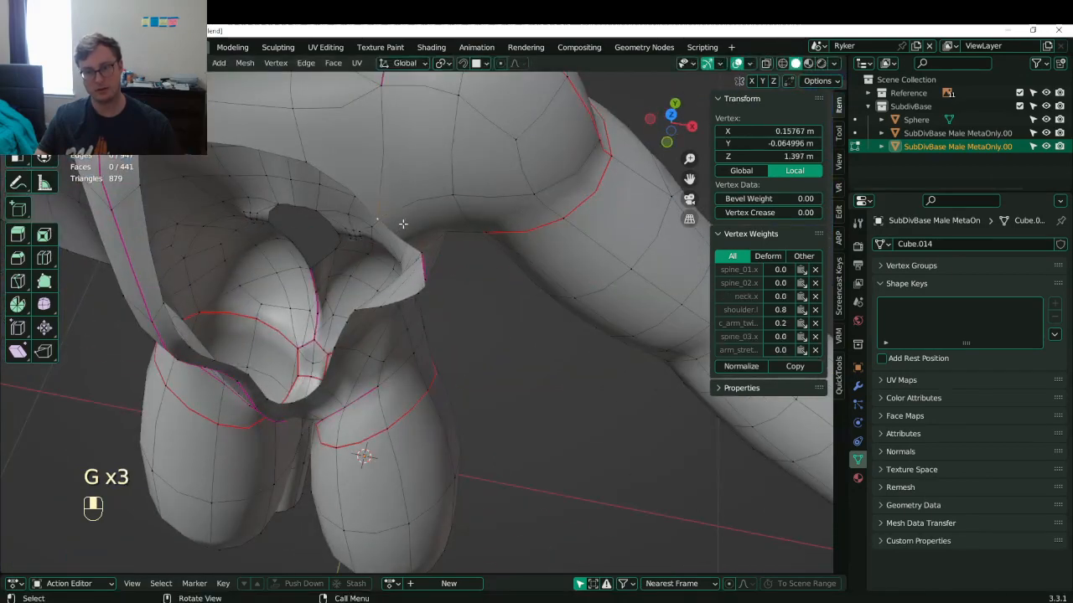
key("g")
middle_click(402, 221)
left_click(403, 216)
middle_click_drag(403, 217, 425, 167)
key("ctrl+s")
key("ctrl+s")
- Check the shoulder and armpit in front view, then return to Object Mode
key("KP_1")
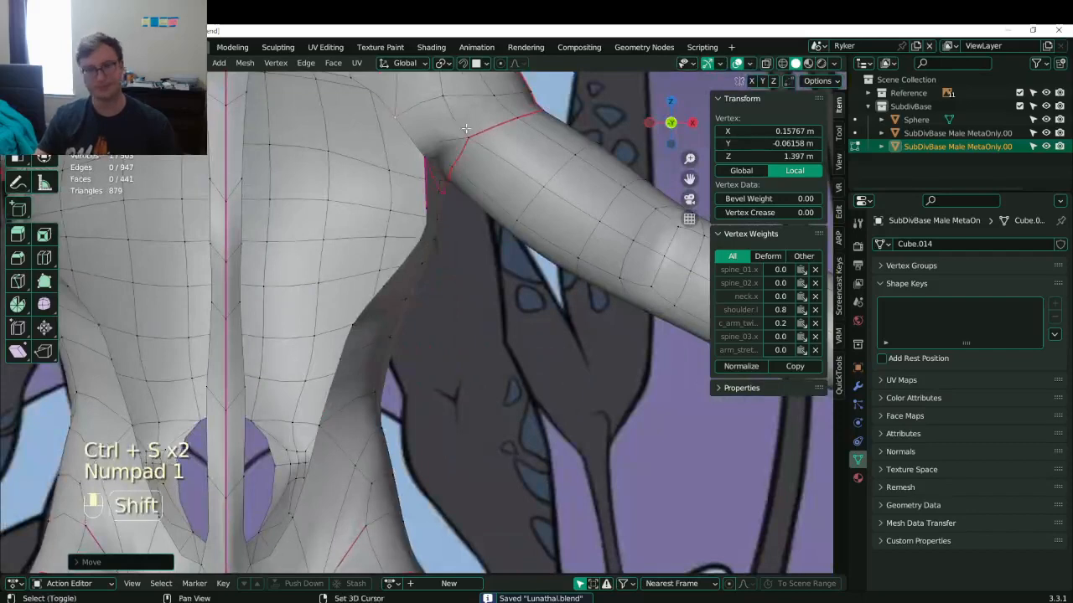
middle_click_drag(481, 130, 491, 263, "shift")
scroll(437, 235, "up", 3)
middle_click_drag(436, 235, 455, 289, "shift")
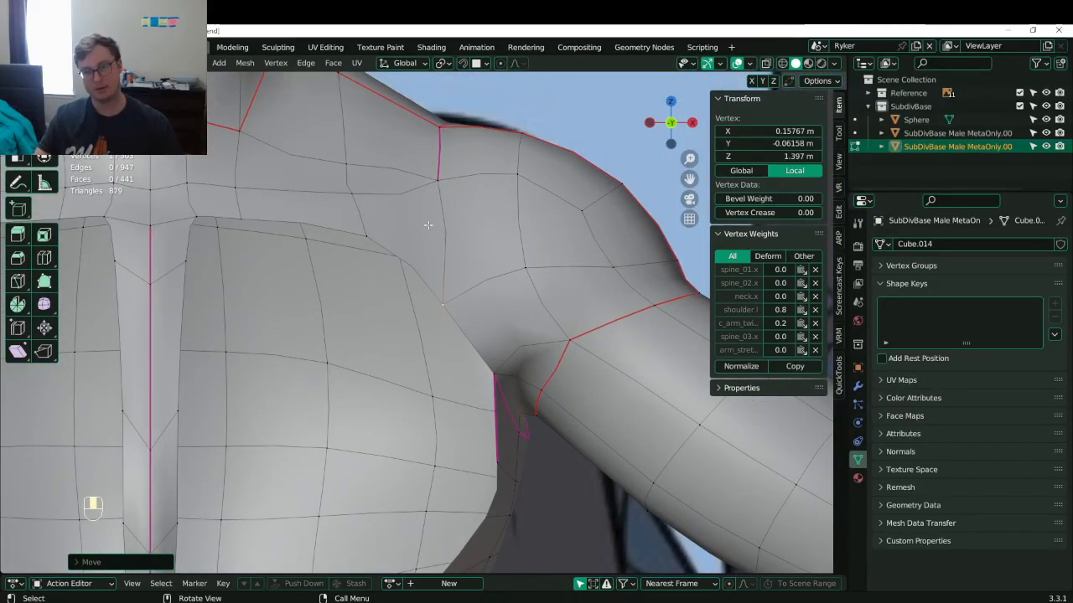
scroll(432, 208, "down", 5)
middle_click_drag(433, 208, 410, 227)
scroll(369, 227, "down", 6)
key("Tab")
scroll(470, 208, "up", 3)
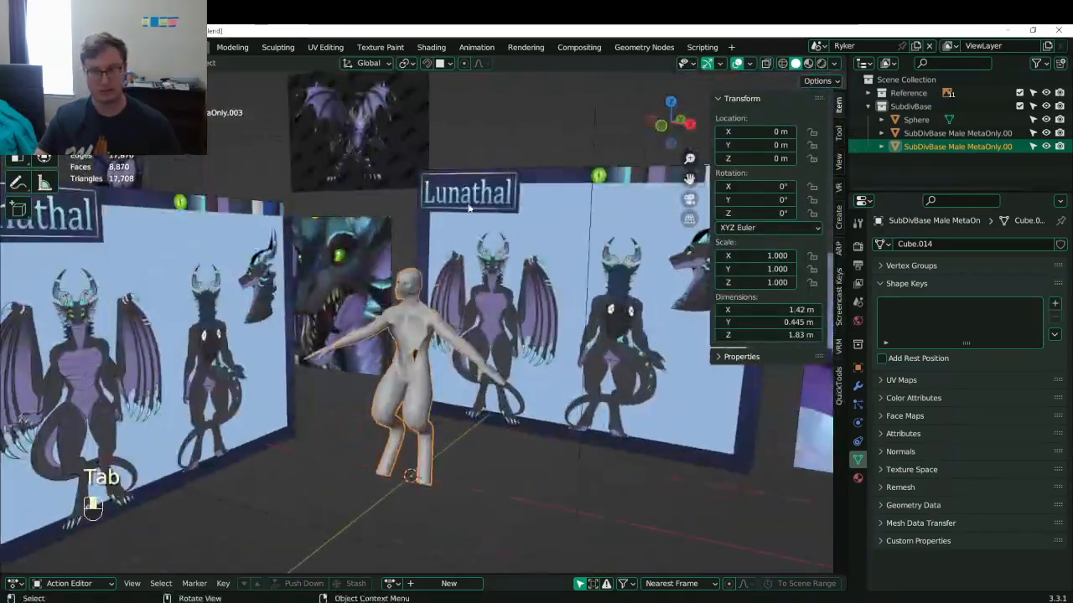
- Move the rear Lunathal reference board vertically along Z
middle_click_drag(549, 180, 500, 263, "shift")
scroll(501, 262, "up", 6)
middle_click_drag(495, 331, 425, 268, "shift")
scroll(425, 269, "down", 5)
scroll(425, 361, "down", 5)
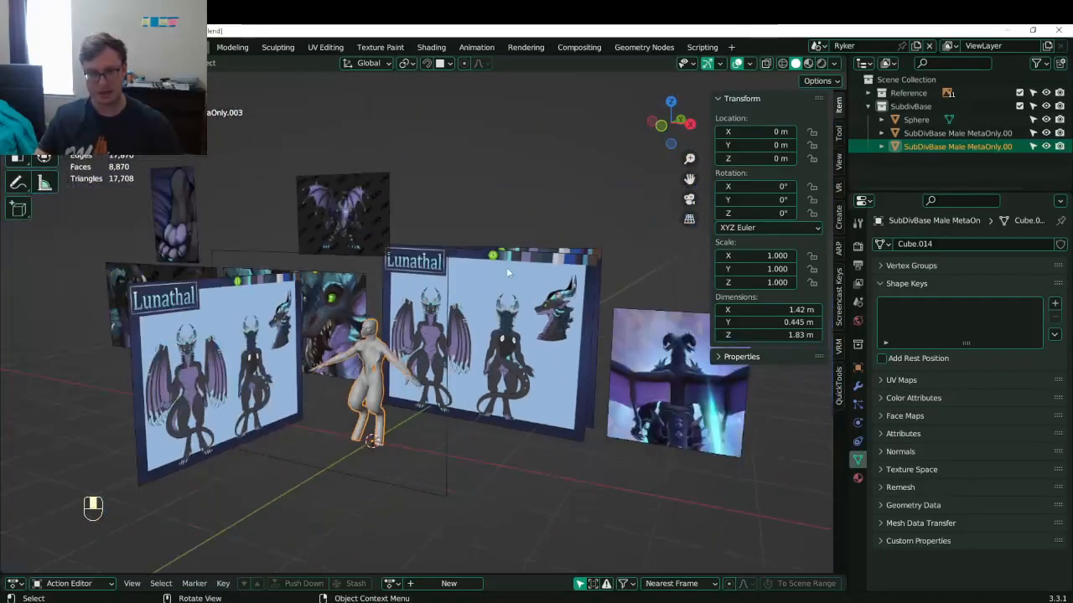
middle_click_drag(426, 361, 587, 288)
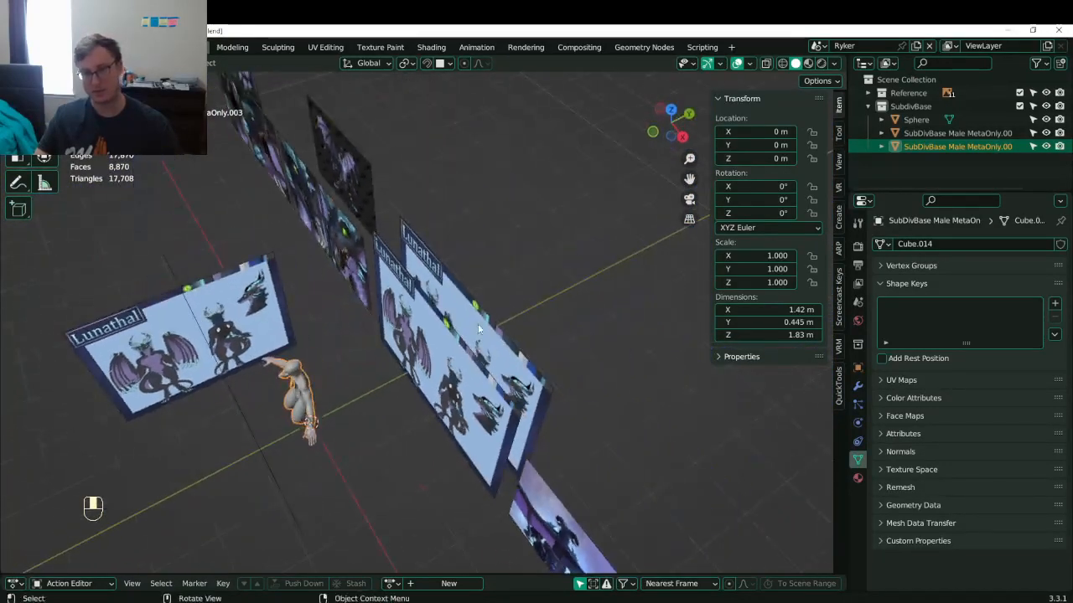
left_click(508, 326)
middle_click_drag(508, 326, 478, 312)
key("g")
key("z")
left_click(472, 163)
- Raise the upper reference board straight up to 3.8795 m
middle_click_drag(473, 163, 496, 323, "shift")
scroll(544, 235, "up", 6)
key("g")
key("z")
left_click(493, 251)
- Review the dragon head and torso reference images and save the file
scroll(492, 251, "down", 3)
scroll(486, 251, "down", 2)
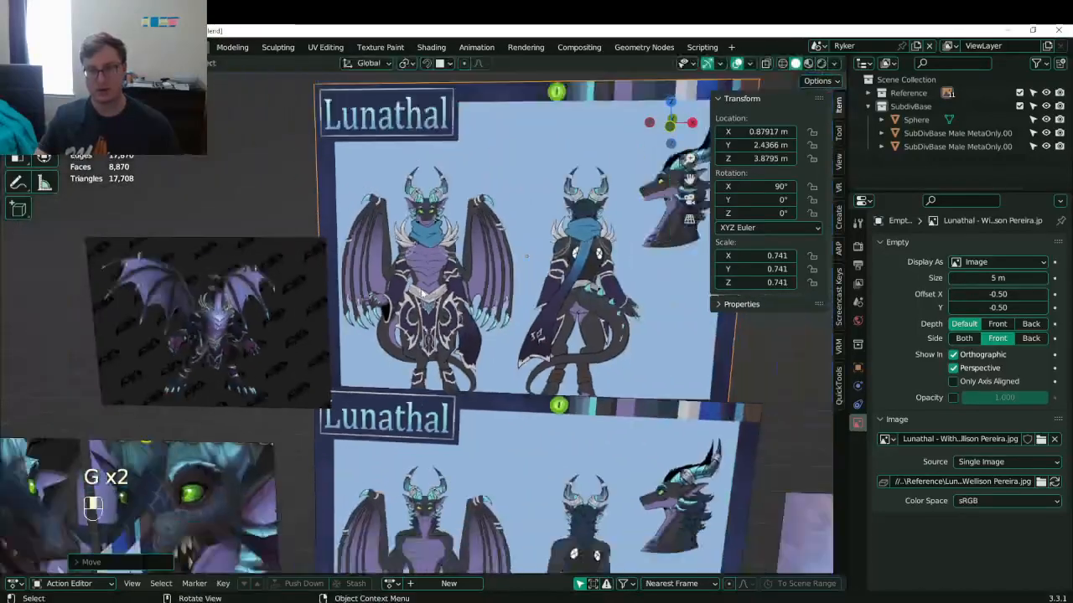
middle_click_drag(252, 347, 398, 247, "shift")
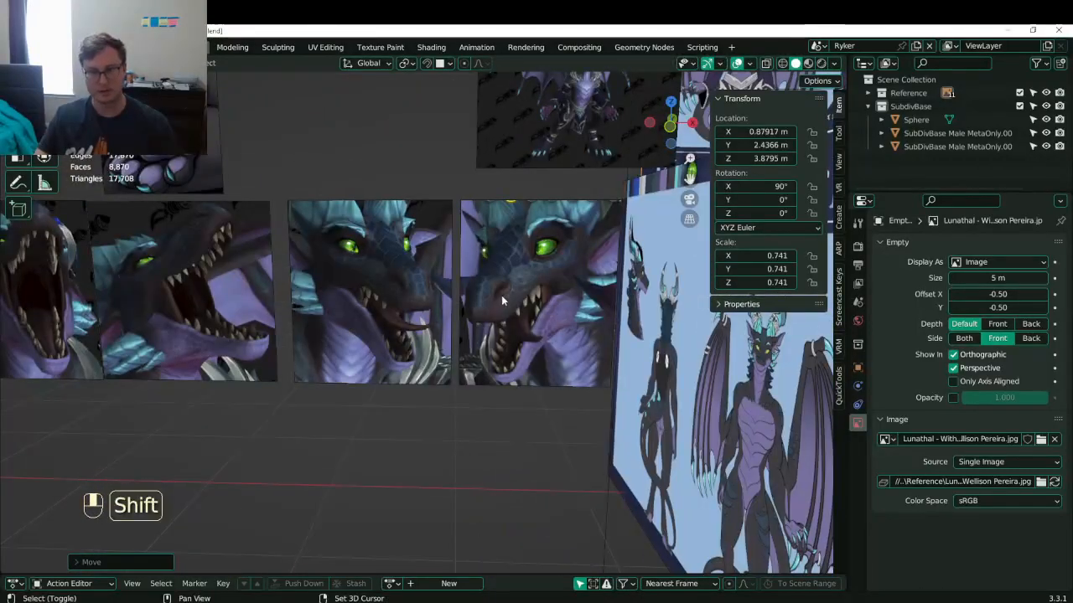
middle_click_drag(596, 138, 480, 354, "shift")
scroll(480, 354, "up", 8)
middle_click_drag(641, 470, 455, 303, "shift")
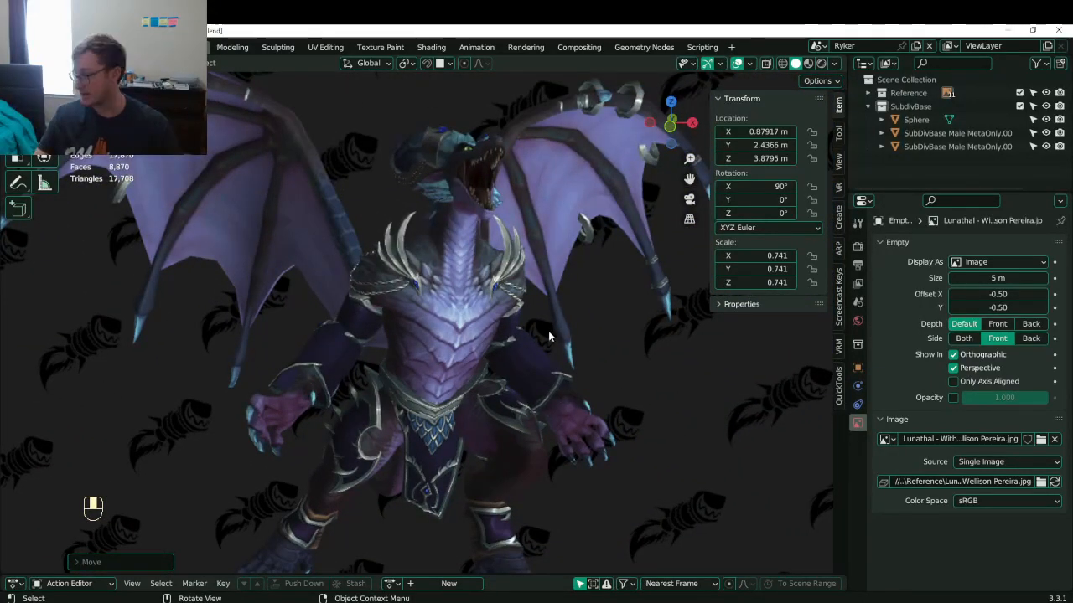
scroll(546, 340, "down", 8)
middle_click_drag(546, 341, 479, 349)
key("ctrl+s")
middle_click_drag(541, 385, 456, 322, "shift")
scroll(438, 306, "down", 8)
middle_click_drag(394, 380, 481, 312, "shift")
scroll(482, 311, "up", 5)
key("ctrl+s")
- Select the body mesh in front view, save, and enter Edit Mode framed on the selection
left_click(492, 231)
scroll(451, 298, "up", 6)
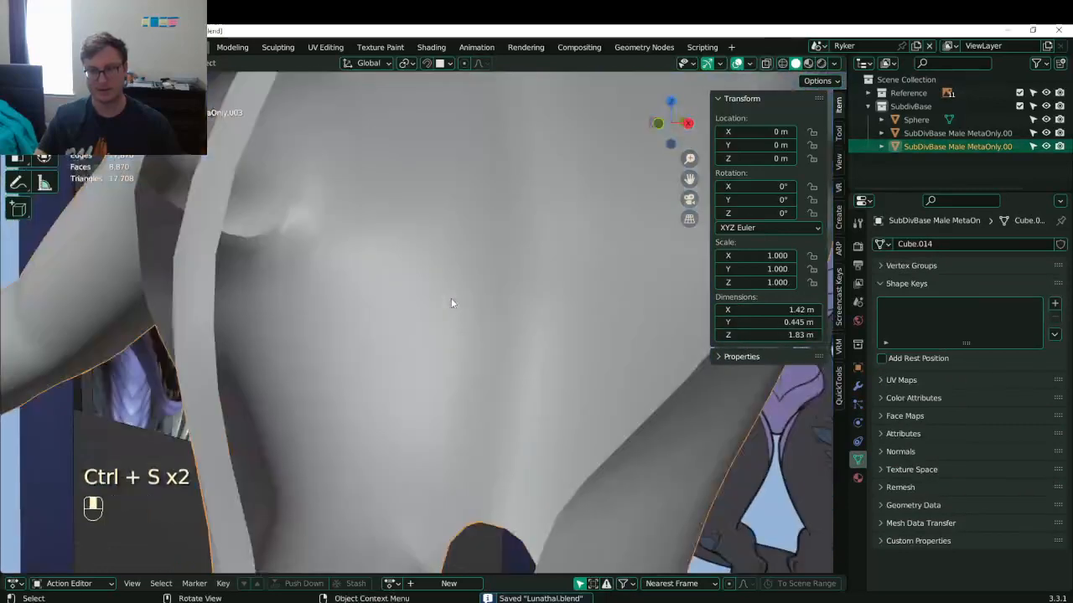
scroll(449, 270, "down", 6)
key("KP_1")
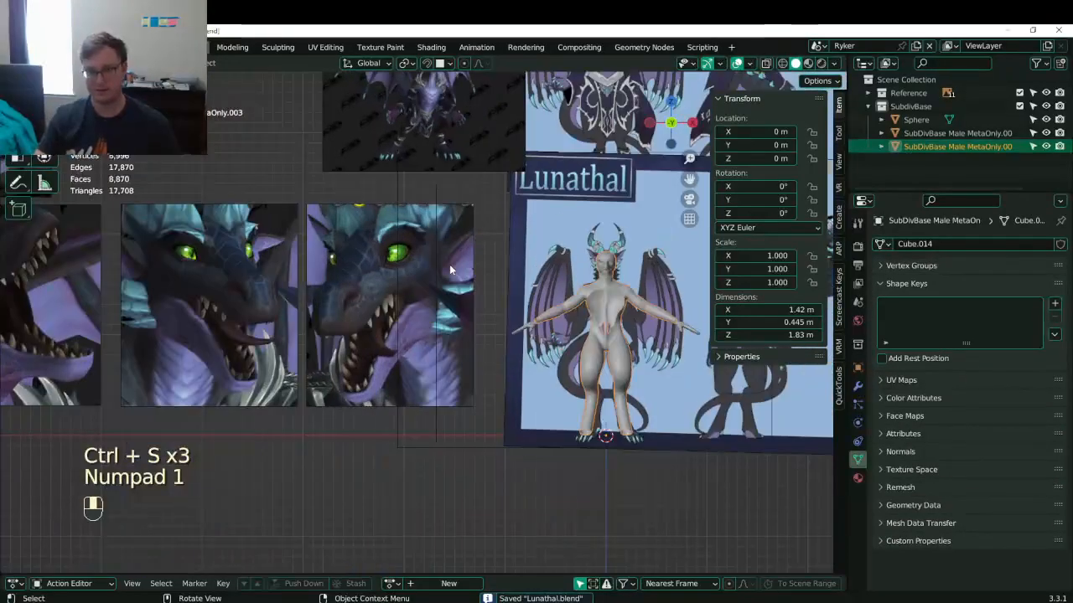
key("ctrl+s")
middle_click_drag(416, 313, 493, 296, "shift")
scroll(493, 296, "up", 2)
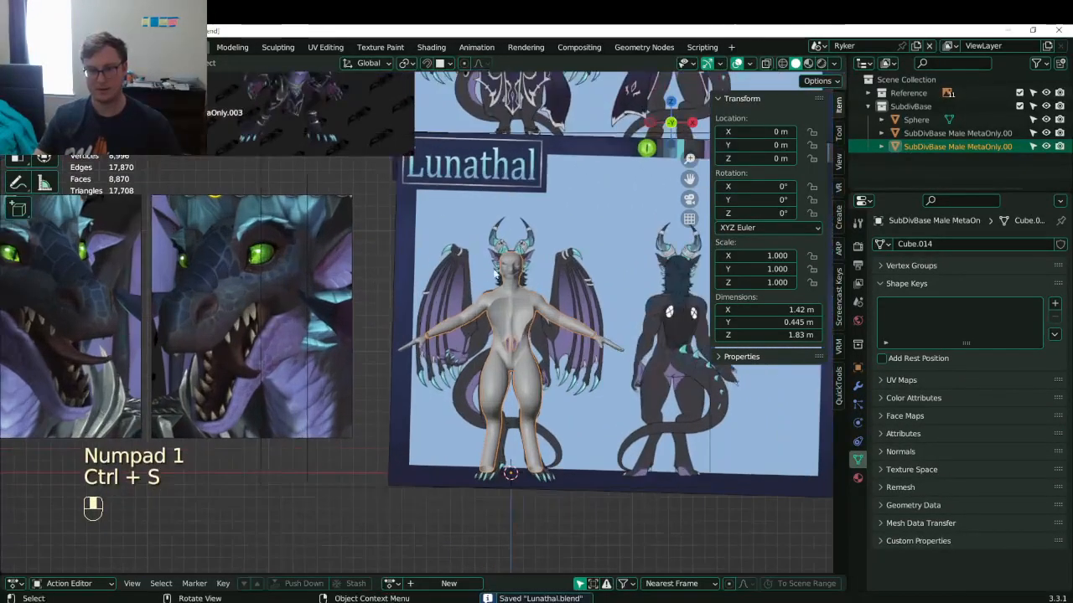
key("Tab")
key("KP_Decimal")
scroll(107, 311, "down", 5)
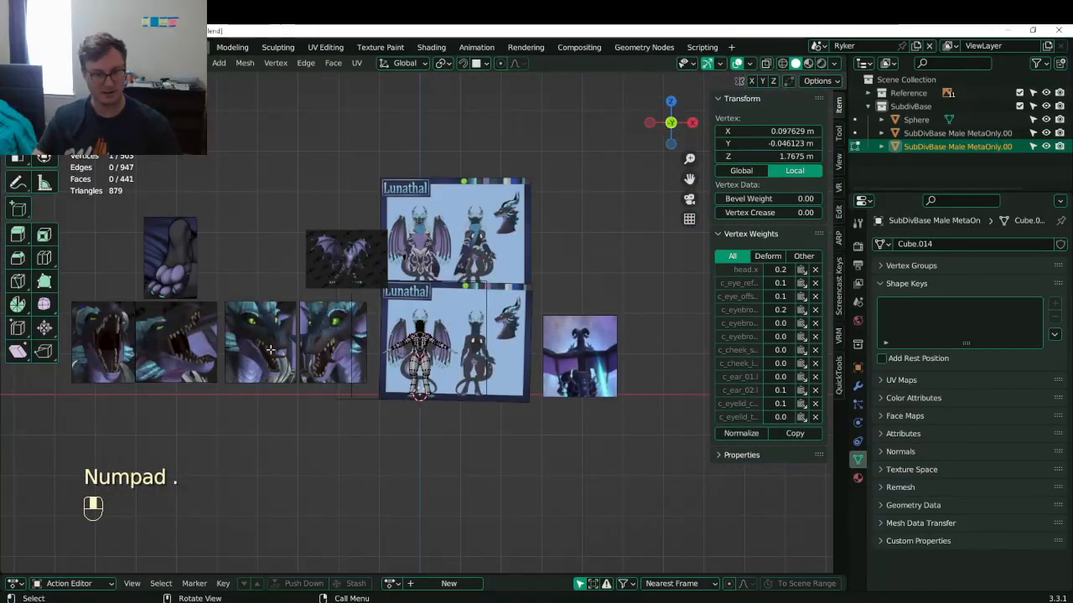
- Frame the head and delete the top-of-head vertex loop to open a hole
scroll(270, 349, "up", 10)
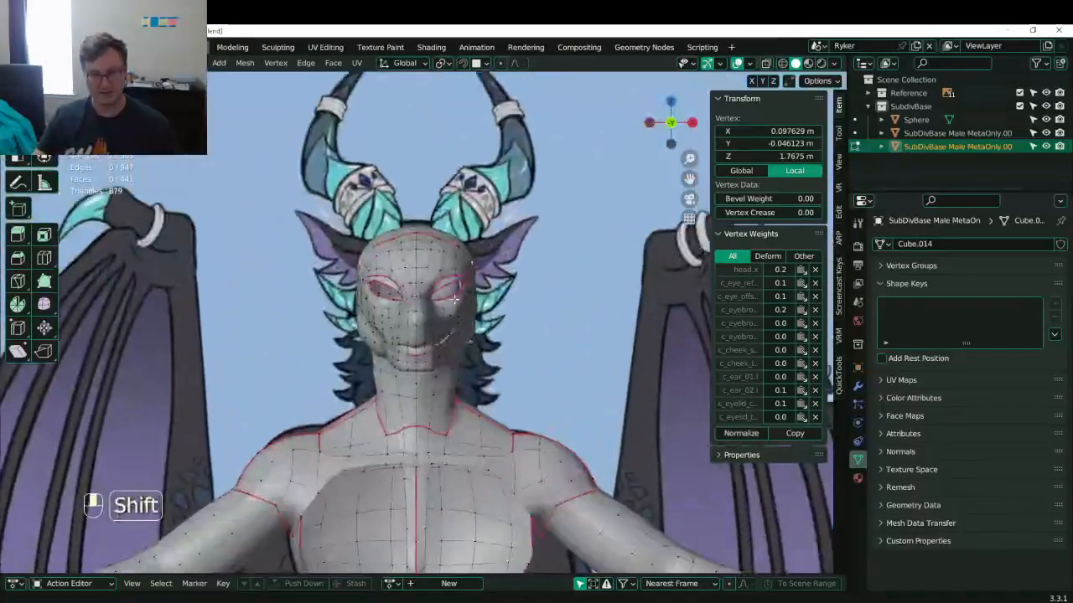
scroll(459, 304, "up", 2)
key("KP_Decimal")
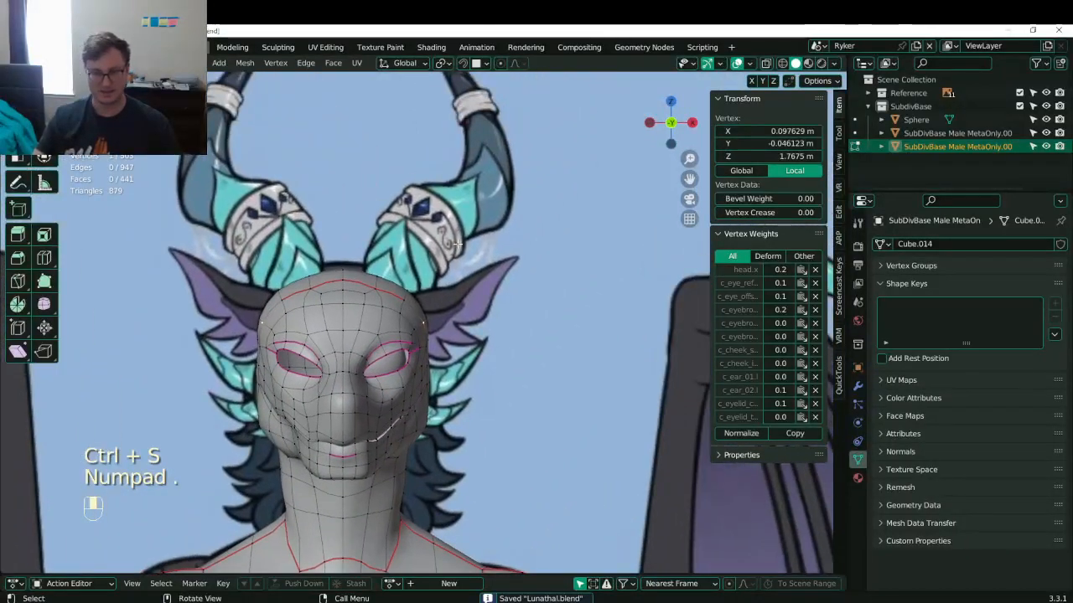
middle_click_drag(526, 249, 453, 233)
key("KP_1")
scroll(483, 320, "up", 4)
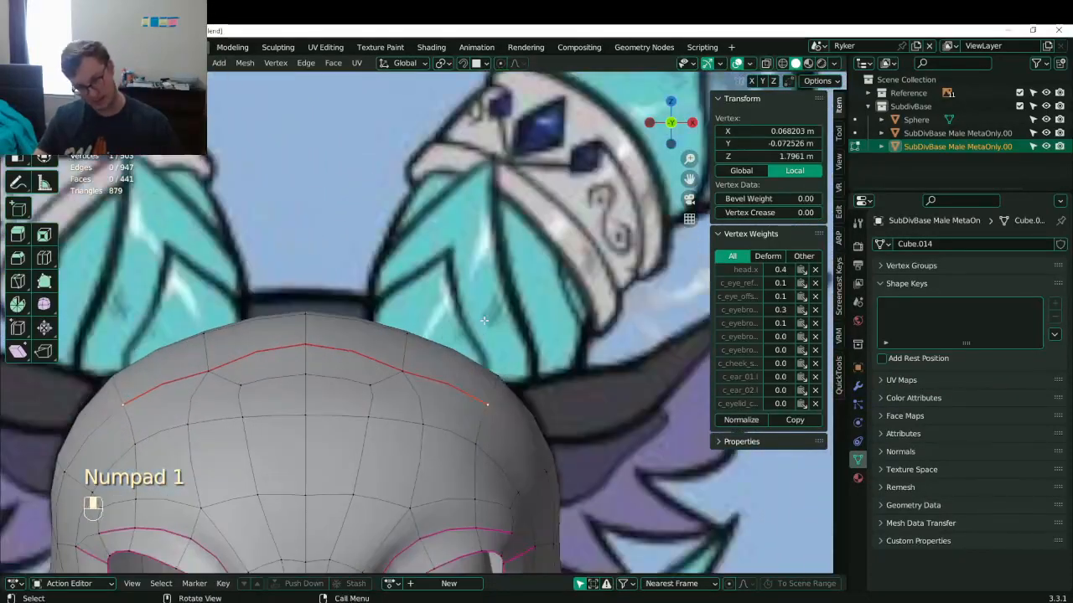
scroll(474, 322, "down", 3)
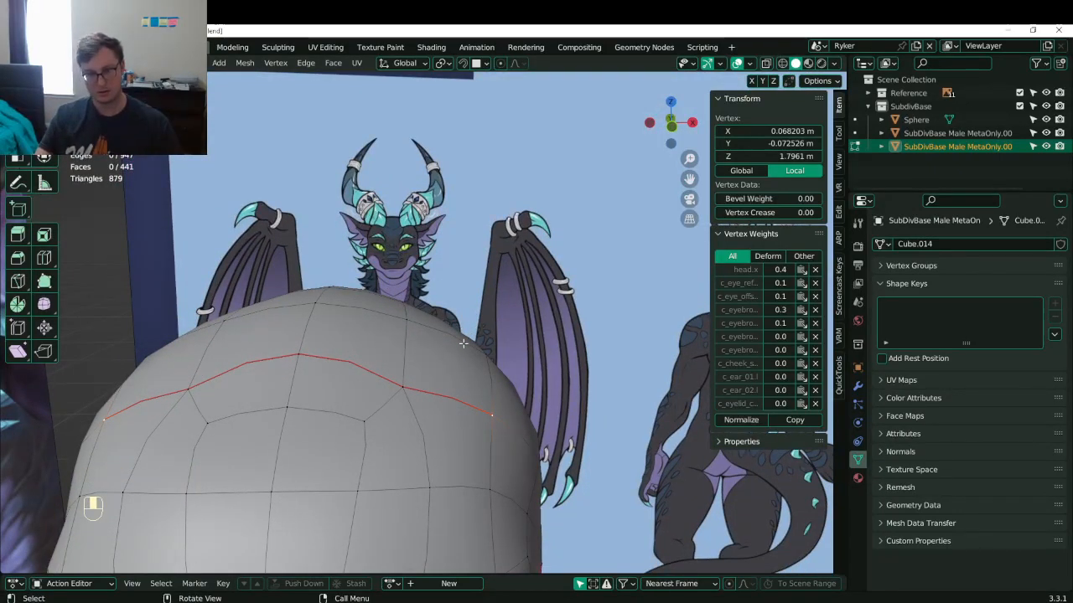
key("x")
- In see-through front view, reposition the vertices around the new head opening
key("KP_1")
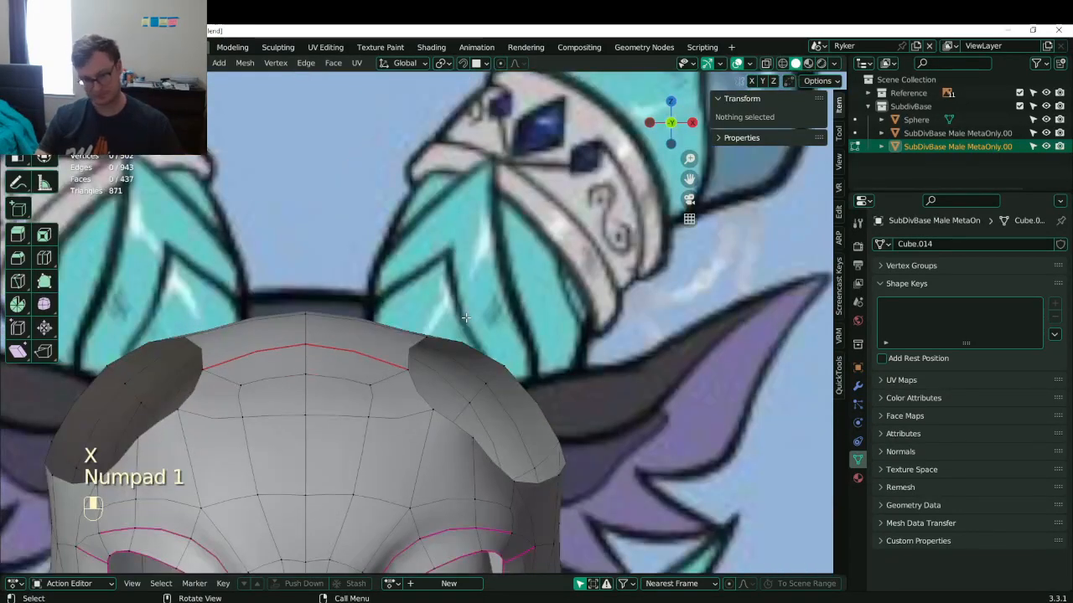
key("z")
left_click(402, 369)
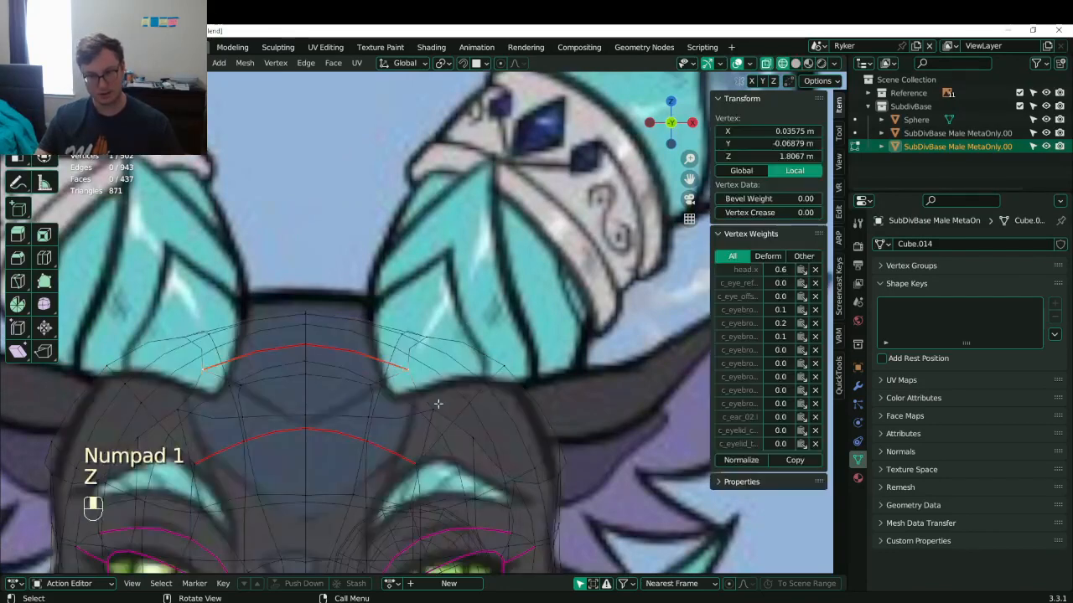
left_click(424, 406, "shift")
key("g")
left_click(383, 392)
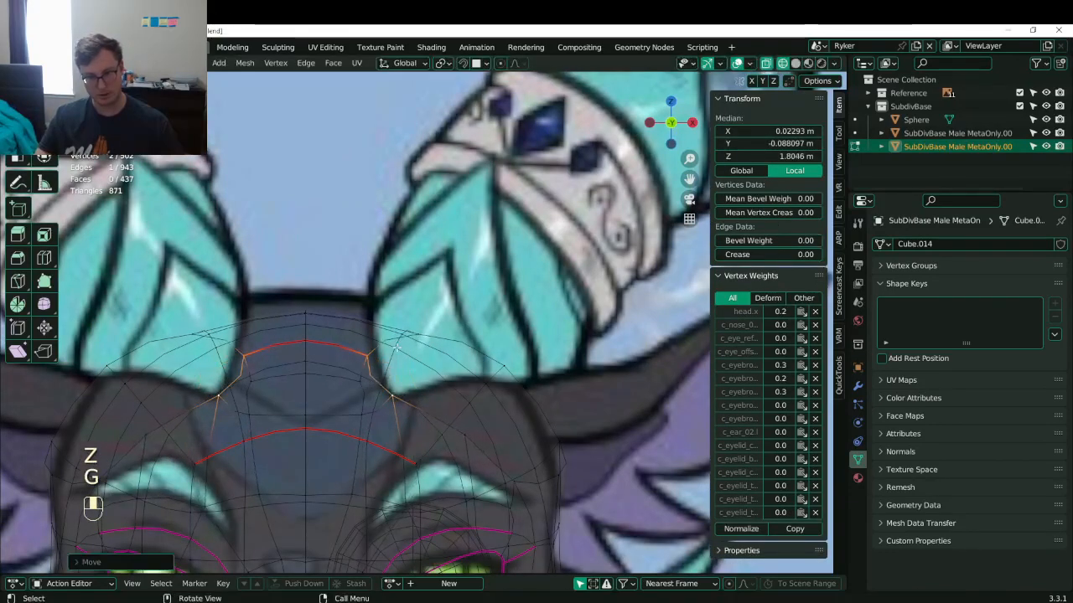
left_click(411, 336)
key("g")
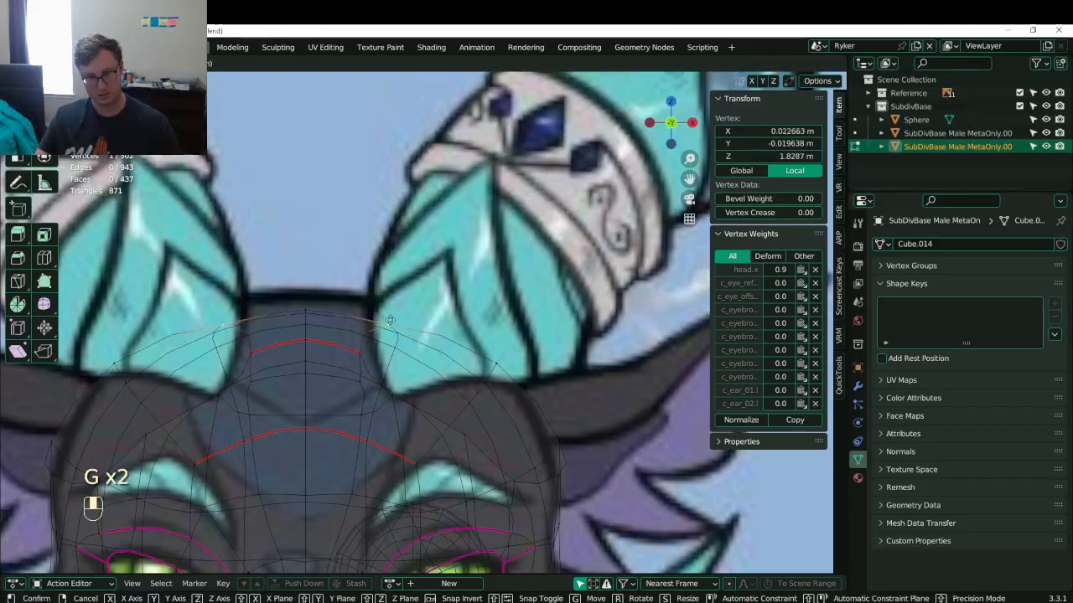
left_click(376, 314)
- Dissolve the extra edges beside the opening and save the file
middle_click_drag(454, 336, 369, 377)
key("z")
scroll(502, 352, "down", 3)
mouse_move(536, 360)
middle_mouse_down()
mouse_move(460, 350)
mouse_move(474, 317)
mouse_move(521, 393)
middle_mouse_up()
left_click(460, 350)
key("x")
left_click(492, 319)
key("ctrl+s")
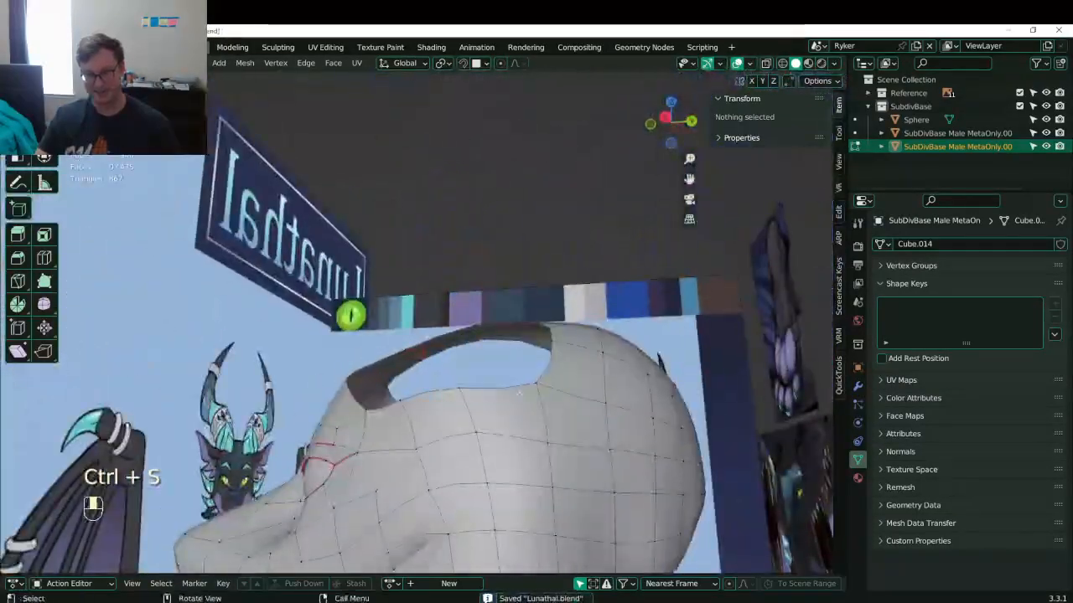
- From the right-side view, raise the opening's rim vertices into an oval
left_click(521, 392)
key("KP_3")
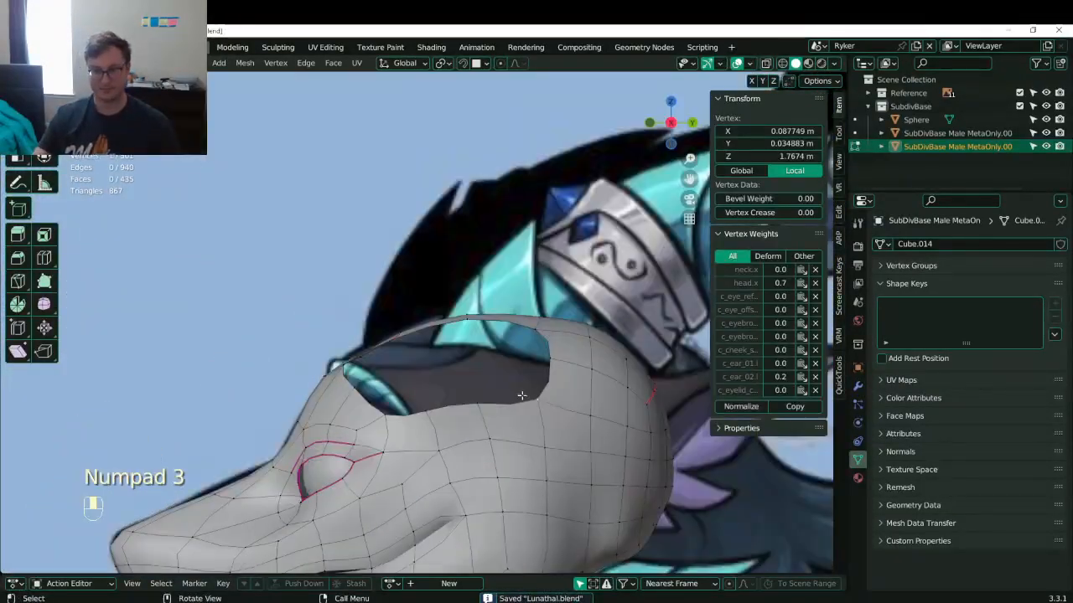
scroll(501, 404, "up", 3)
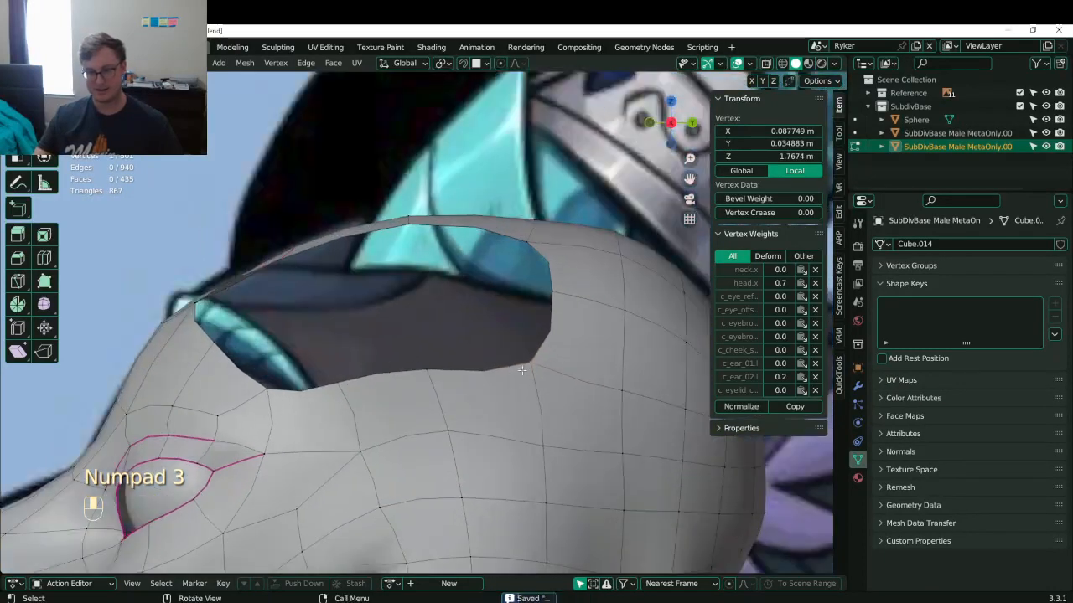
key("g")
left_click(534, 332)
left_click(274, 394)
key("g")
left_click(267, 376)
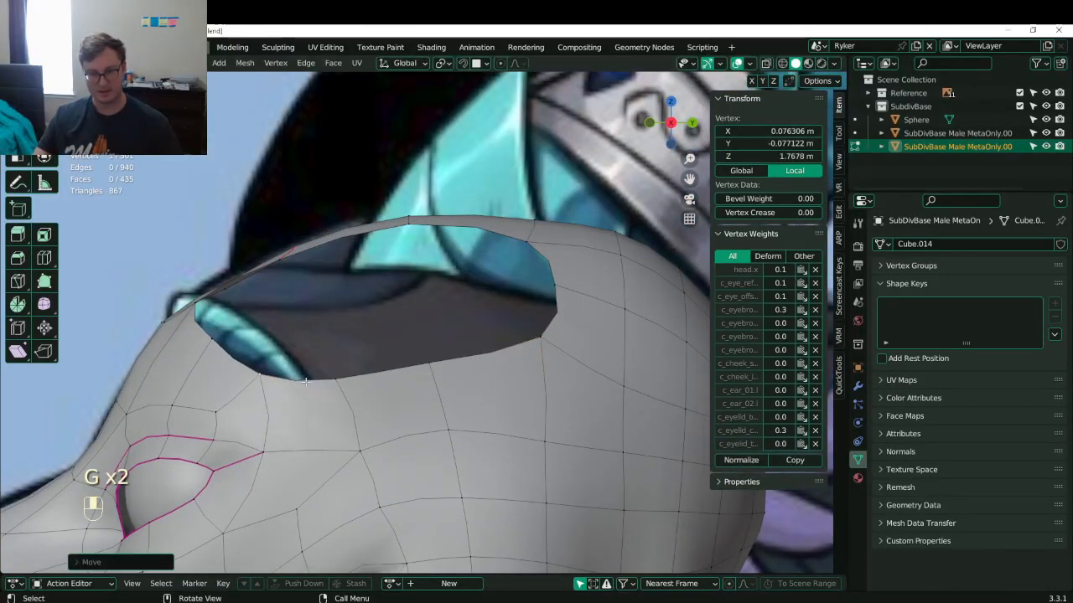
left_click(325, 384)
key("g")
left_click(323, 375)
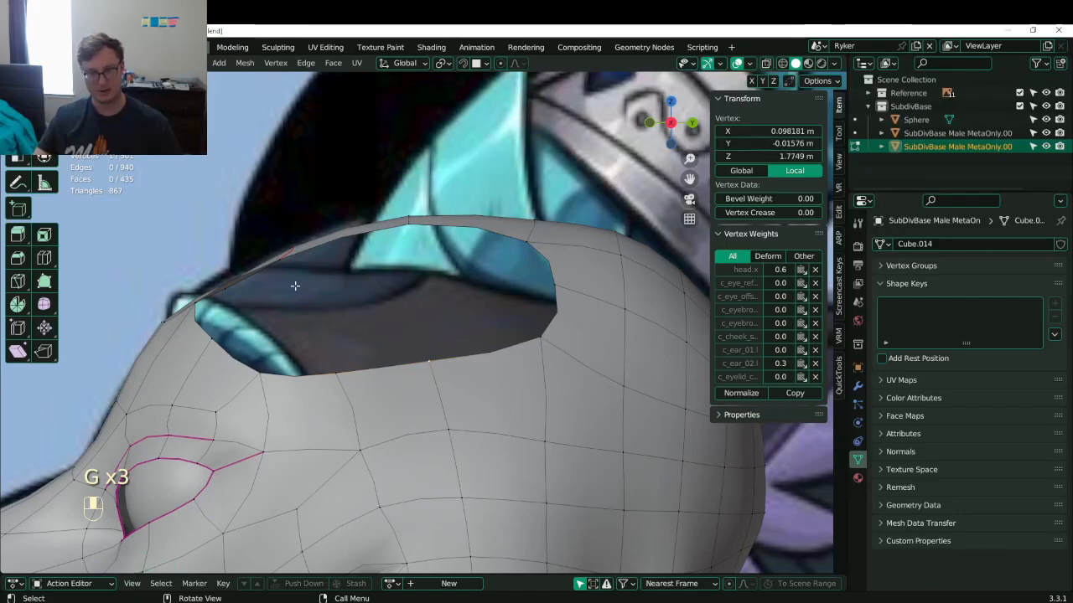
- Select the rim edge loop and set its Mean Crease to 1.00
left_click(354, 245, "alt+shift")
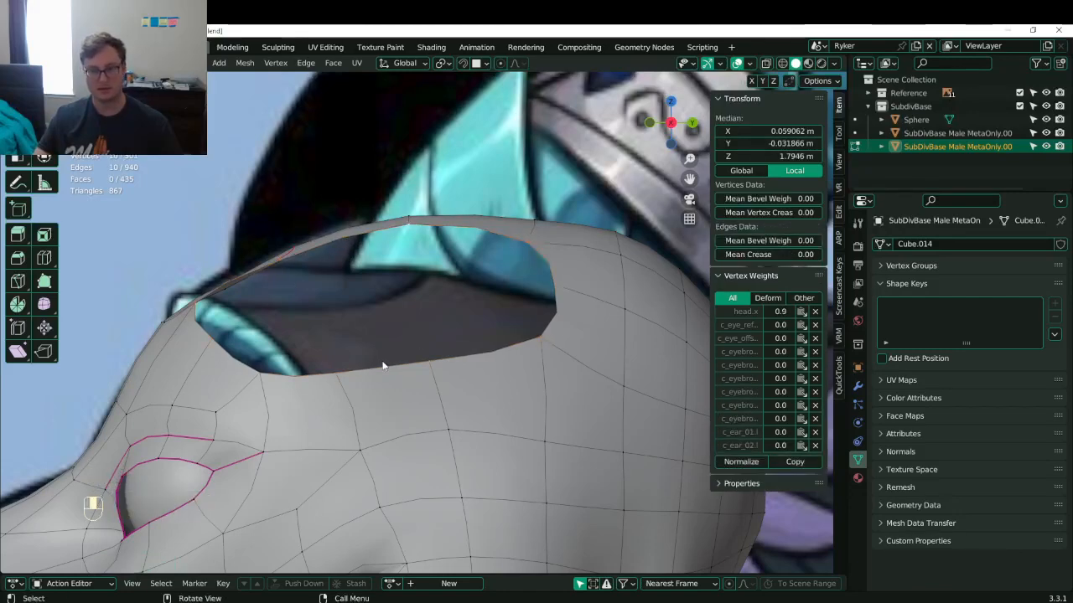
key("z")
key("z")
left_click_drag(791, 255, 825, 255)
scroll(401, 320, "down", 5)
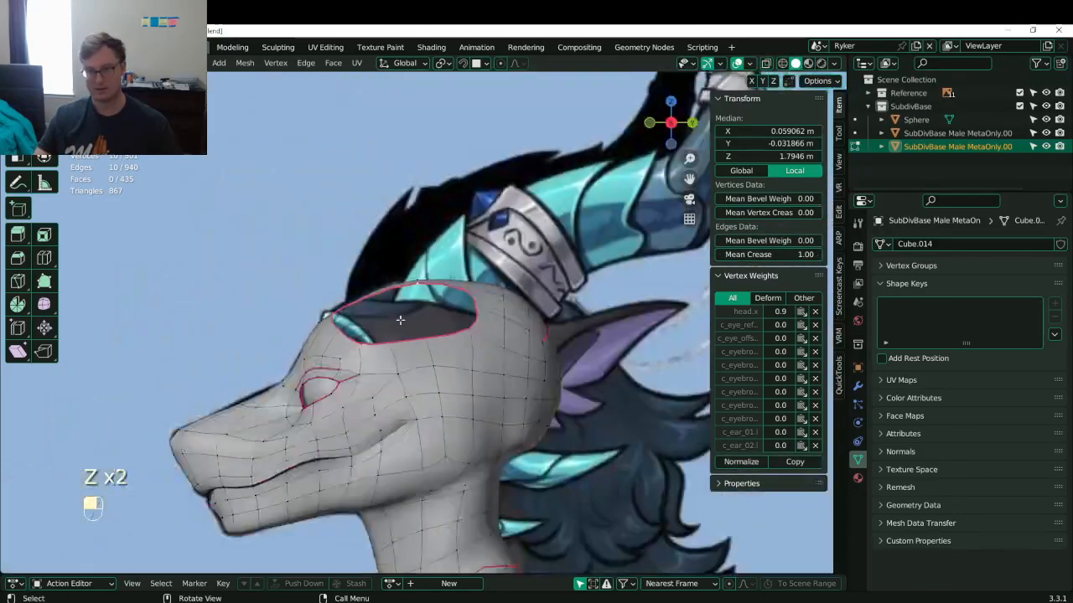
- Fill the horn opening with a face, extrude it upward into a stub and shrink its top
key("f")
key("e")
left_click(491, 281)
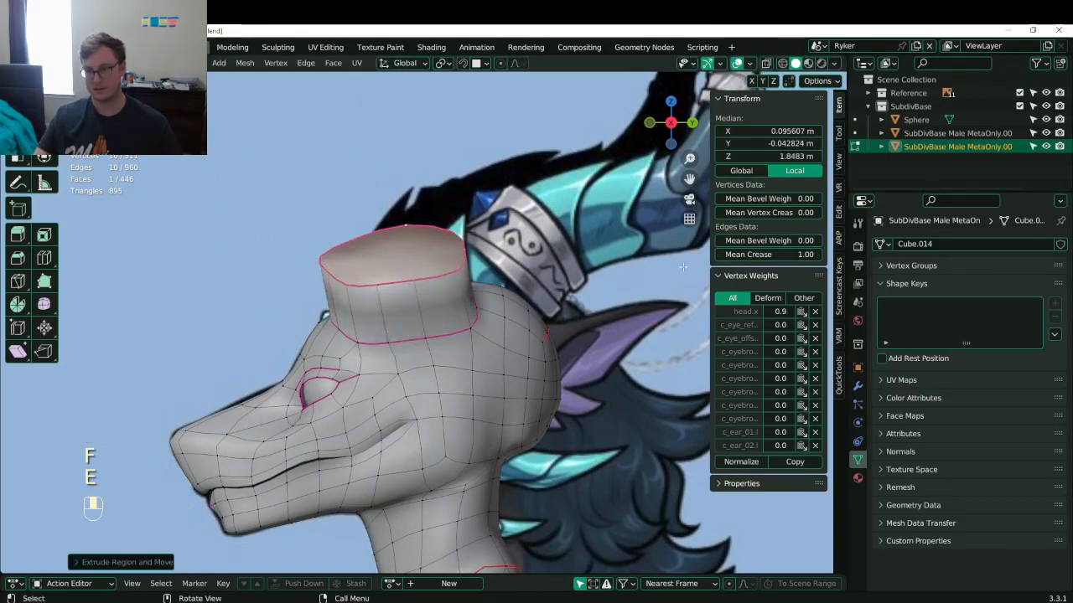
key("s")
left_click(737, 258)
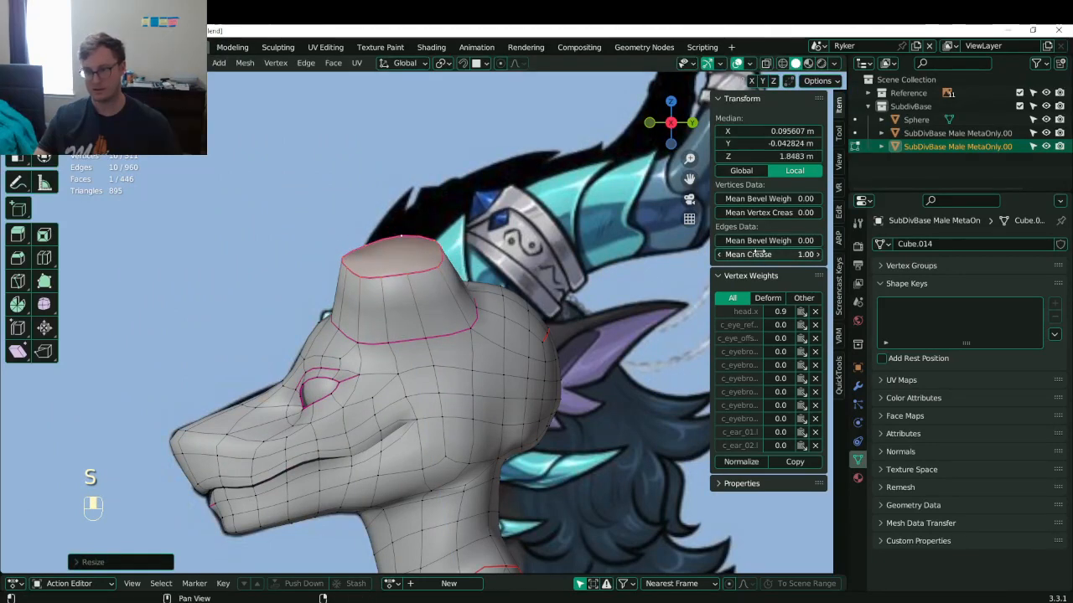
- Delete the stub's top face, then undo and re-fill the top of the stub
key("x")
left_click(759, 131)
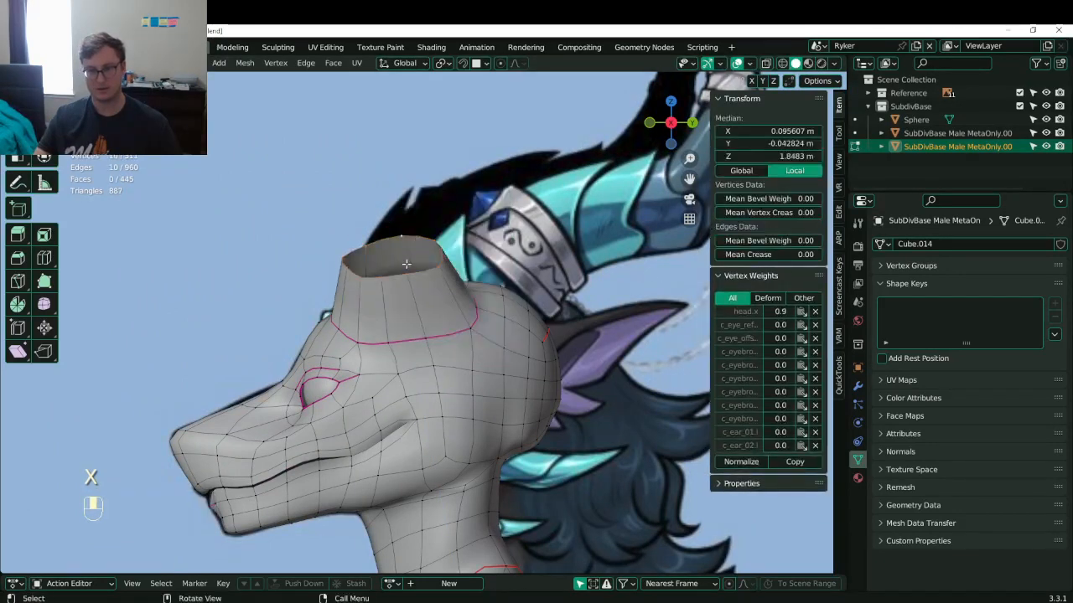
middle_click_drag(406, 264, 392, 253)
key("ctrl+z")
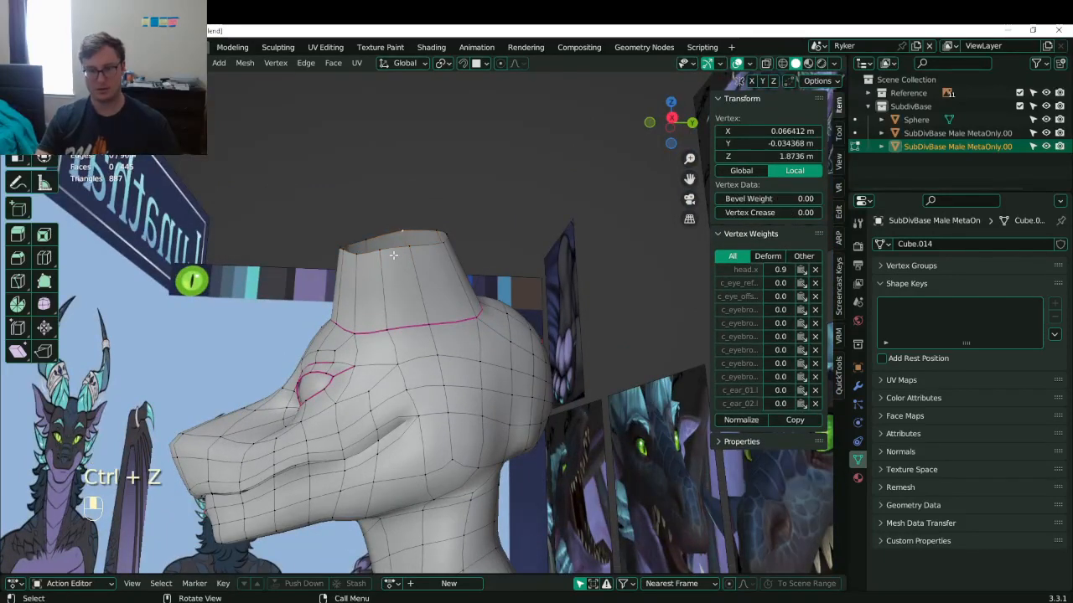
key("f")
key("ctrl+z")
key("f")
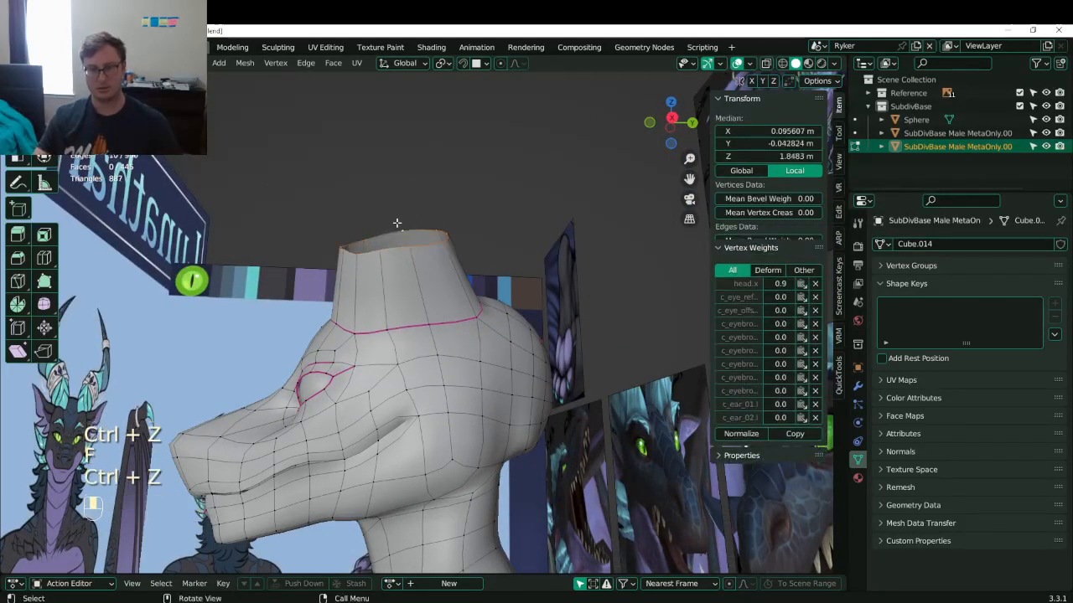
- Resize the top cap, then delete the cap face to leave an open rim
left_click(403, 64)
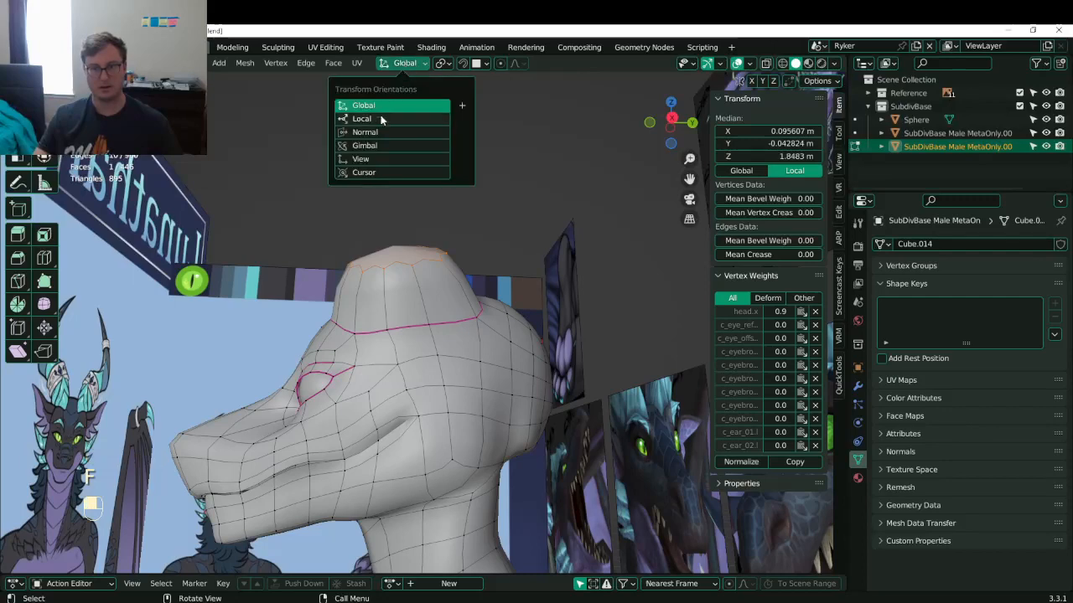
key("s")
left_click(512, 241)
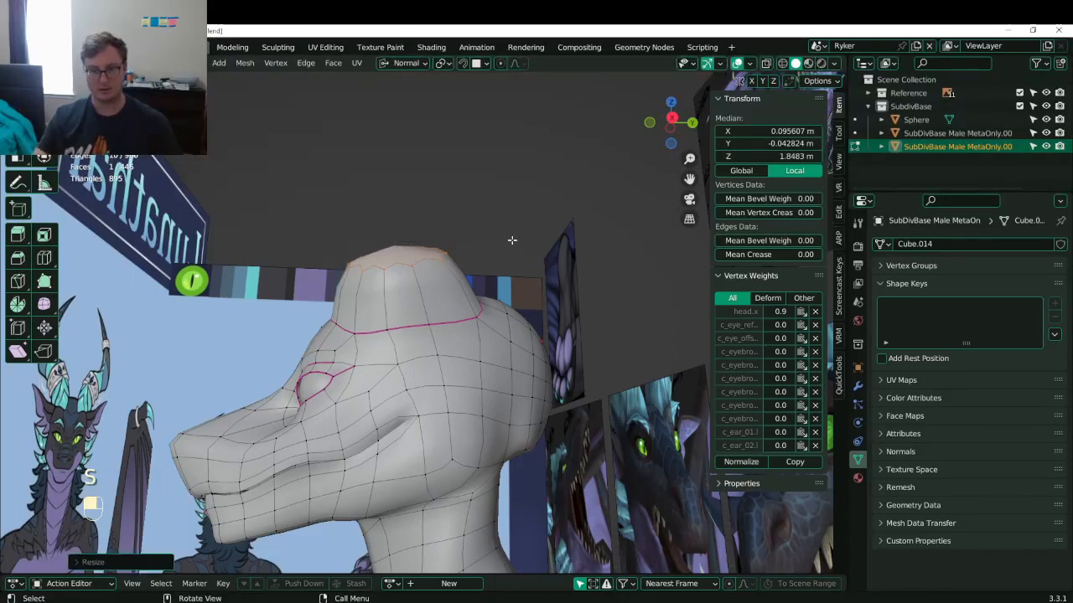
key("x")
left_click(512, 240)
- Select the open rim loop and move it back and up, tilting it in side view
double_click(372, 232)
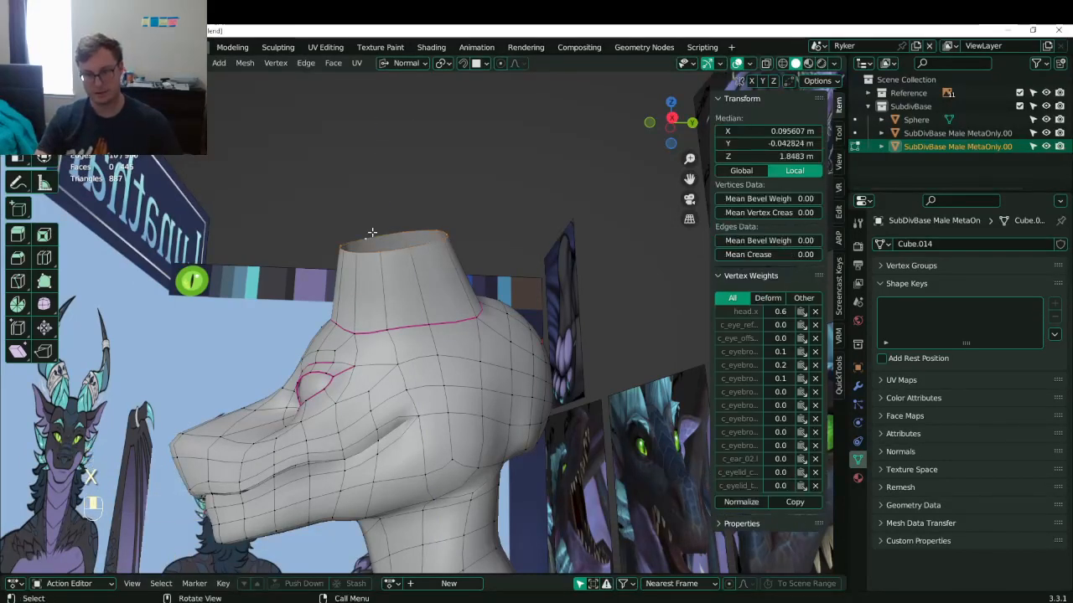
key("KP_3")
key("g")
left_click(486, 239)
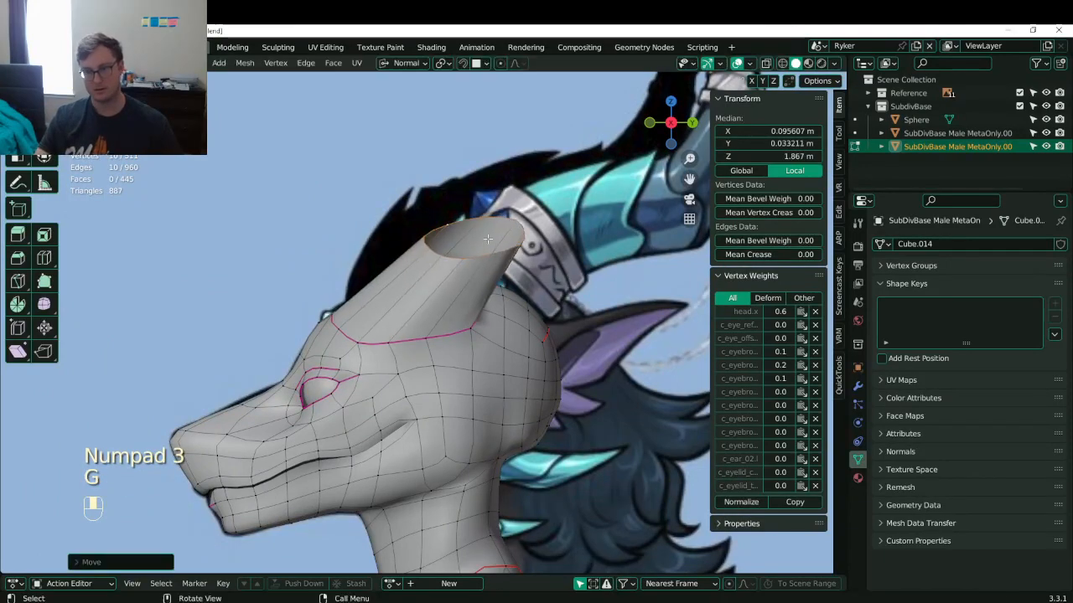
key("r")
left_click(577, 240)
middle_click_drag(577, 240, 437, 242, "shift")
key("r")
left_click(403, 293)
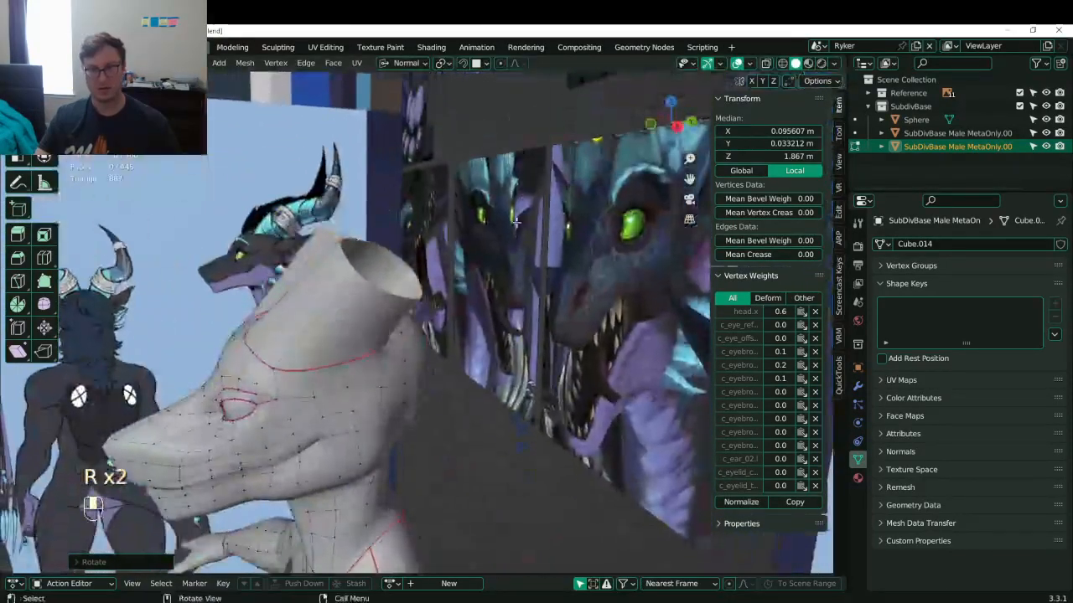
- Round the rim loop with To Sphere at factor 1 to make a perfect circle
key("shift+alt+s")
left_click(284, 427)
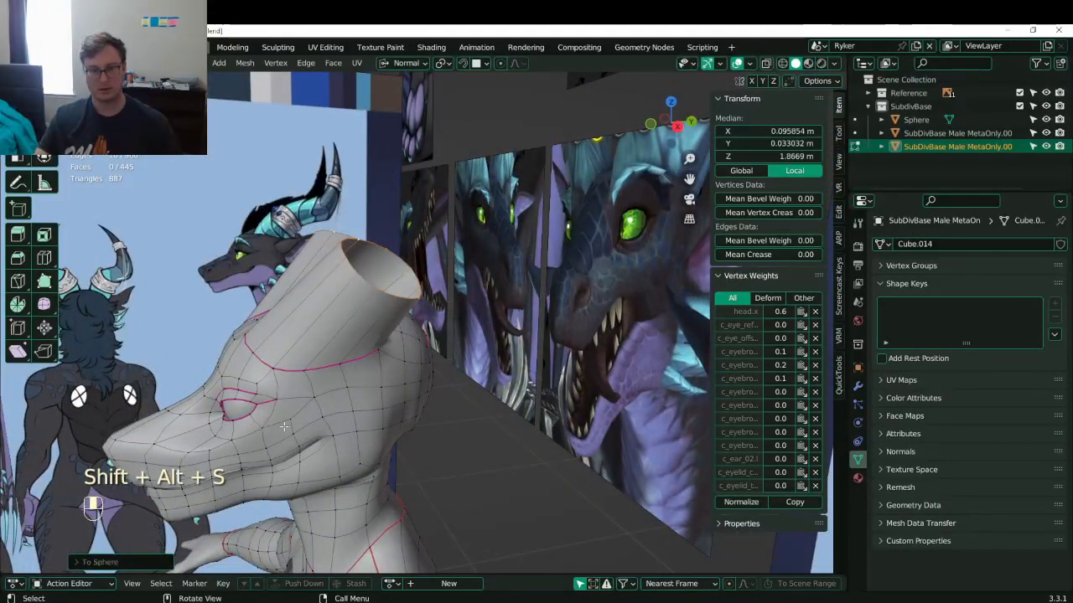
left_click(134, 562)
left_click_drag(193, 532, 295, 521)
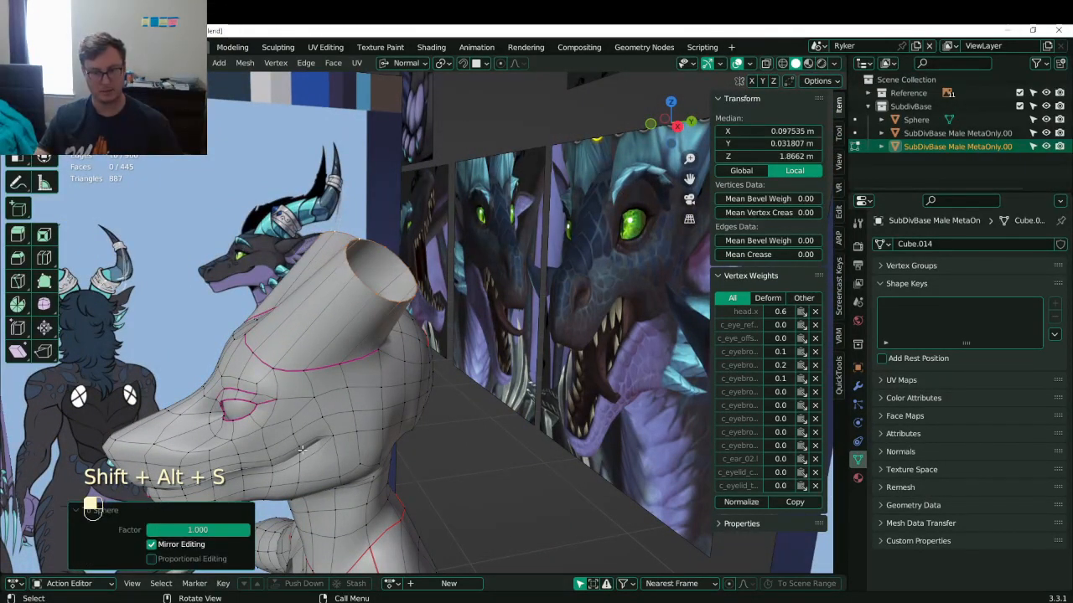
middle_click_drag(424, 327, 423, 285)
scroll(276, 181, "up", 4)
- Move the rim loop backward and tilt it 23.8° in the right side view
key("KP_1")
key("KP_3")
key("g")
left_click(521, 343)
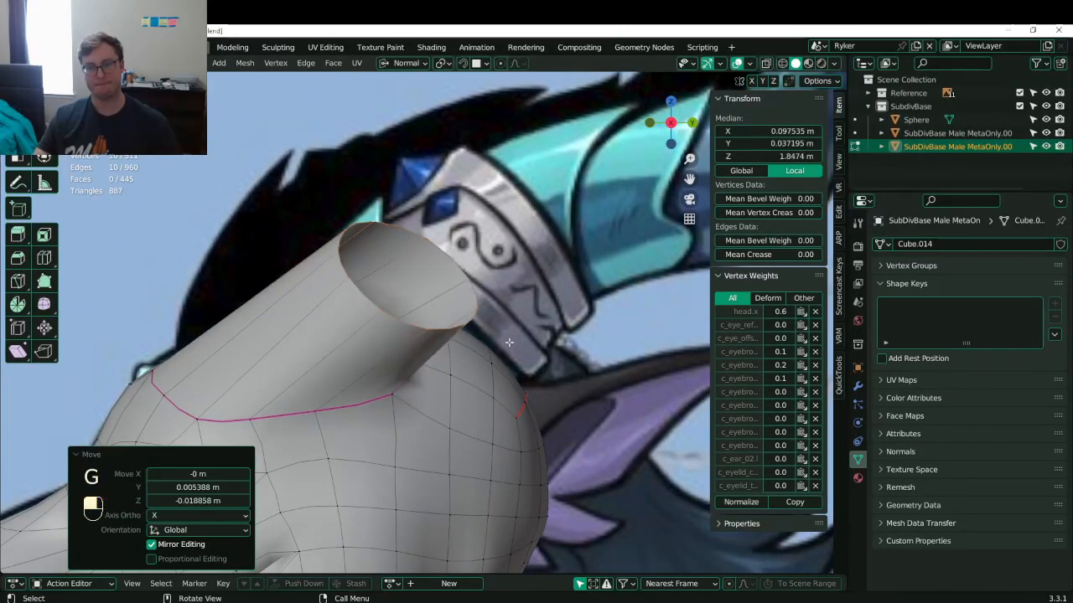
key("r")
left_click(515, 327)
key("r")
key("z")
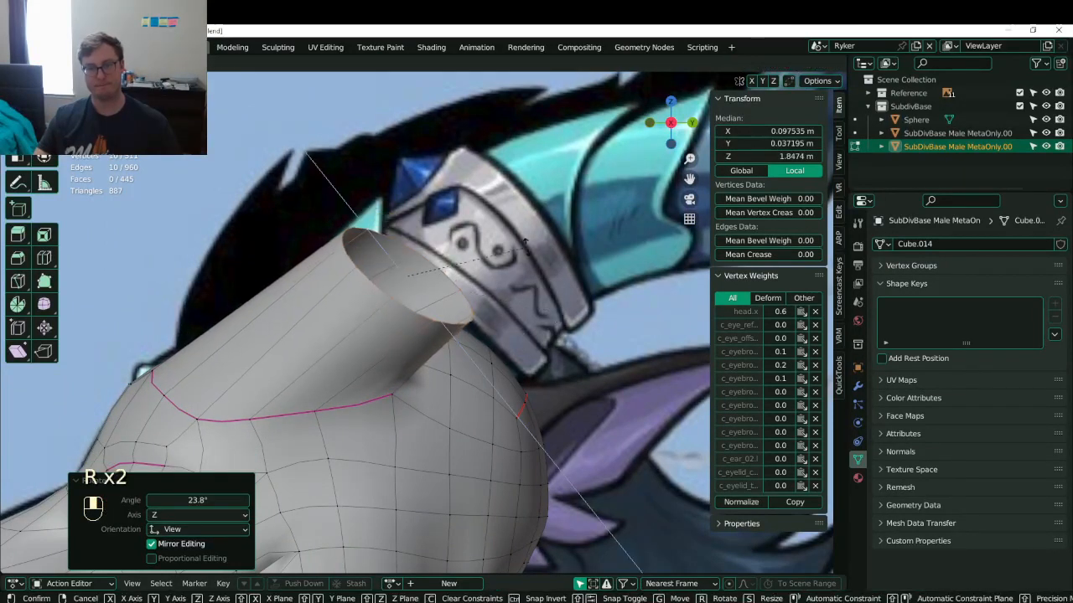
right_click(532, 260)
middle_click_drag(532, 260, 484, 260)
key("KP_7")
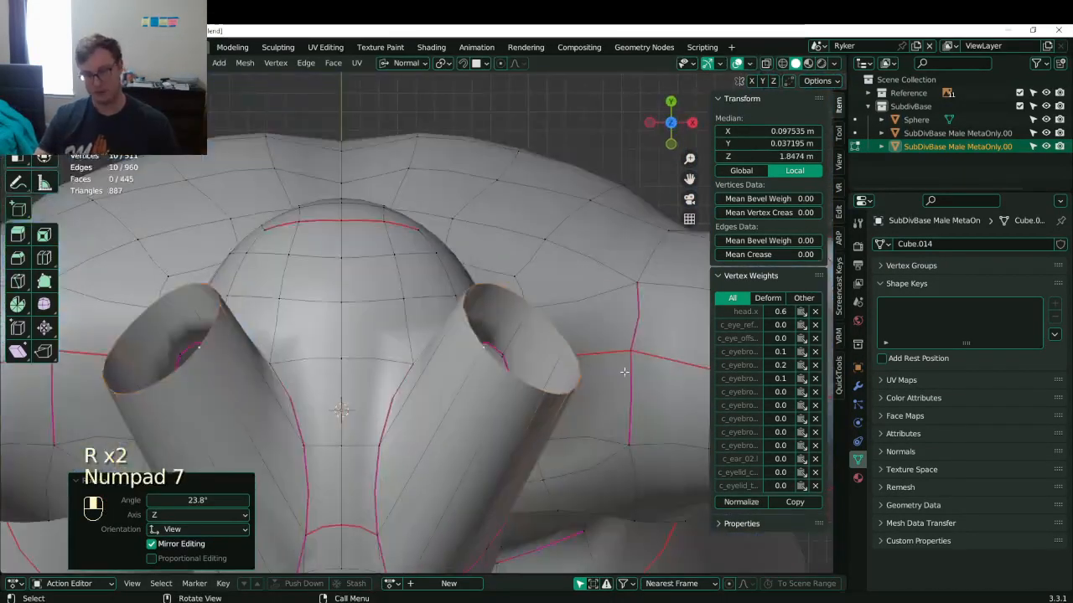
- Rotate the rim from the top view and nudge it sideways
key("r")
left_click(616, 297)
key("g")
left_click(609, 293)
scroll(515, 328, "down", 8)
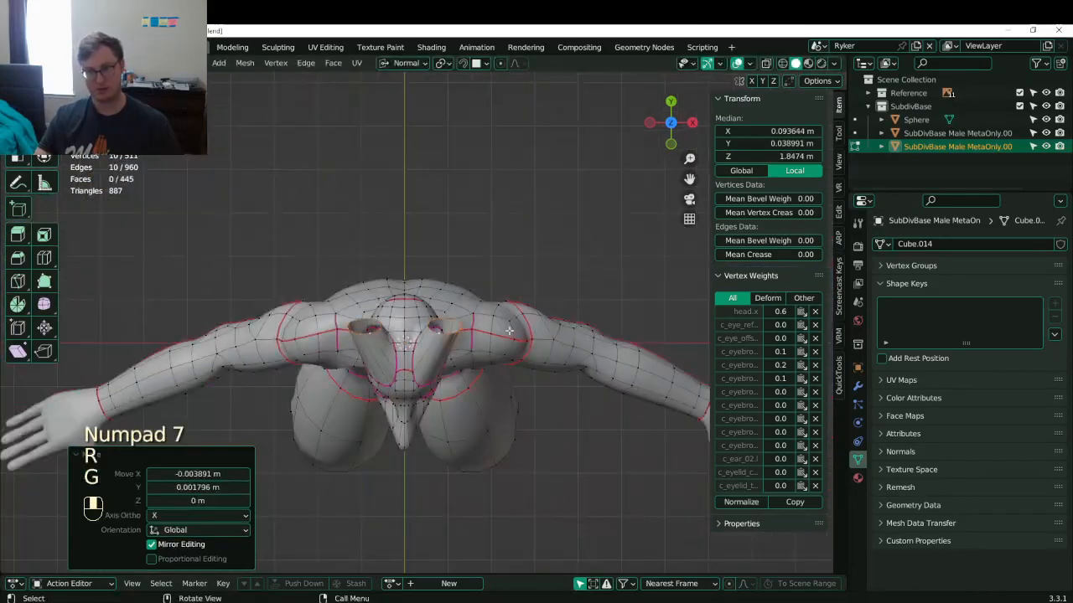
middle_click_drag(508, 331, 520, 240)
- In front view, raise the horn rims closer together, then lower them slightly
key("KP_1")
scroll(503, 251, "up", 4)
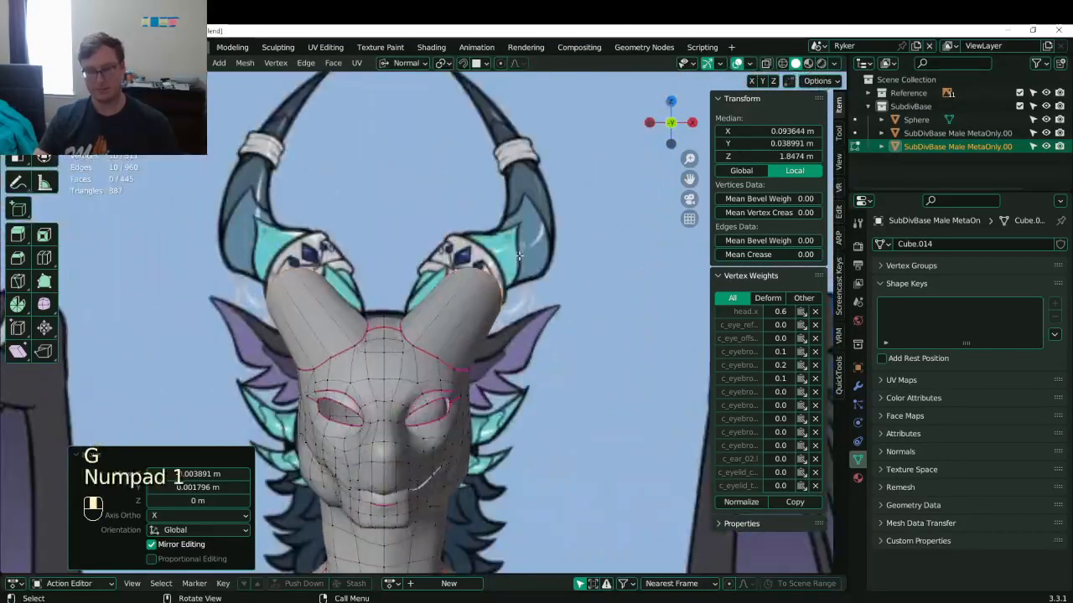
key("g")
left_click(488, 299)
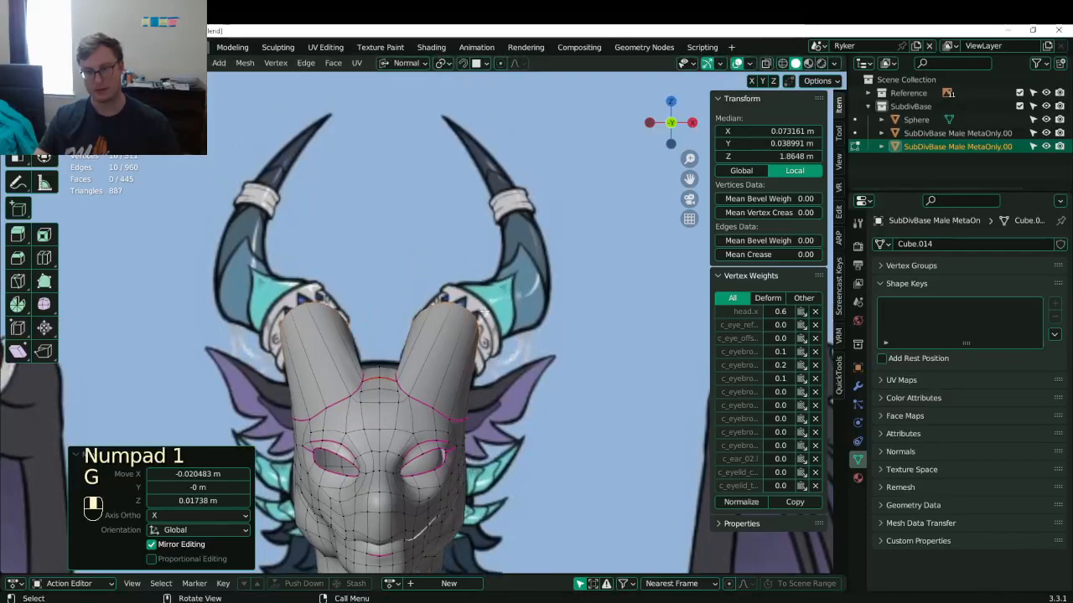
key("g")
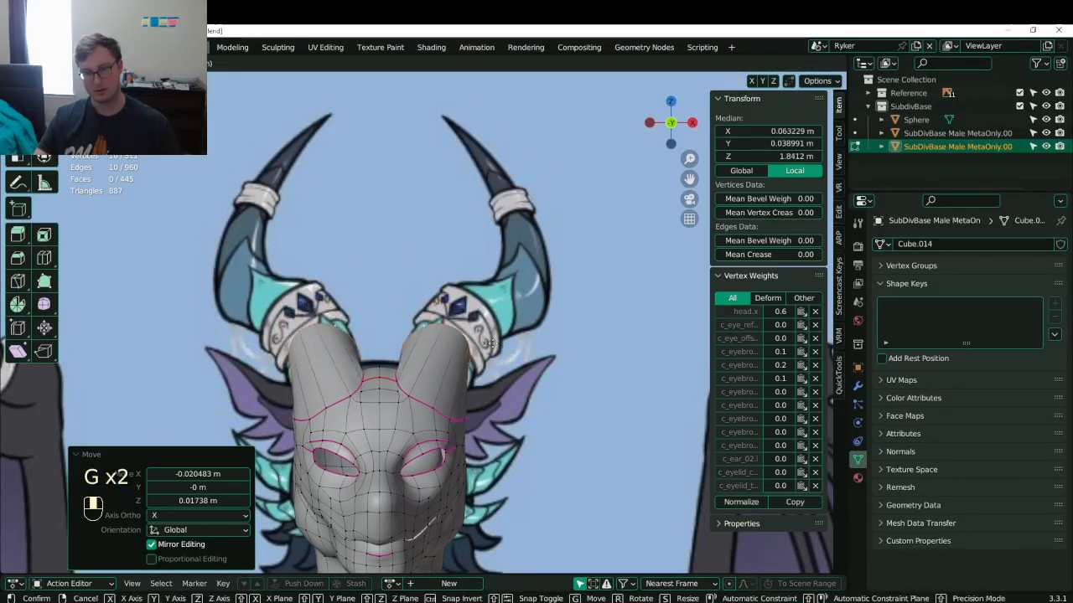
left_click(499, 319)
middle_click_drag(498, 318, 425, 330)
- Tilt the rims 25.5° around X and widen them to scale 1.198
key("r")
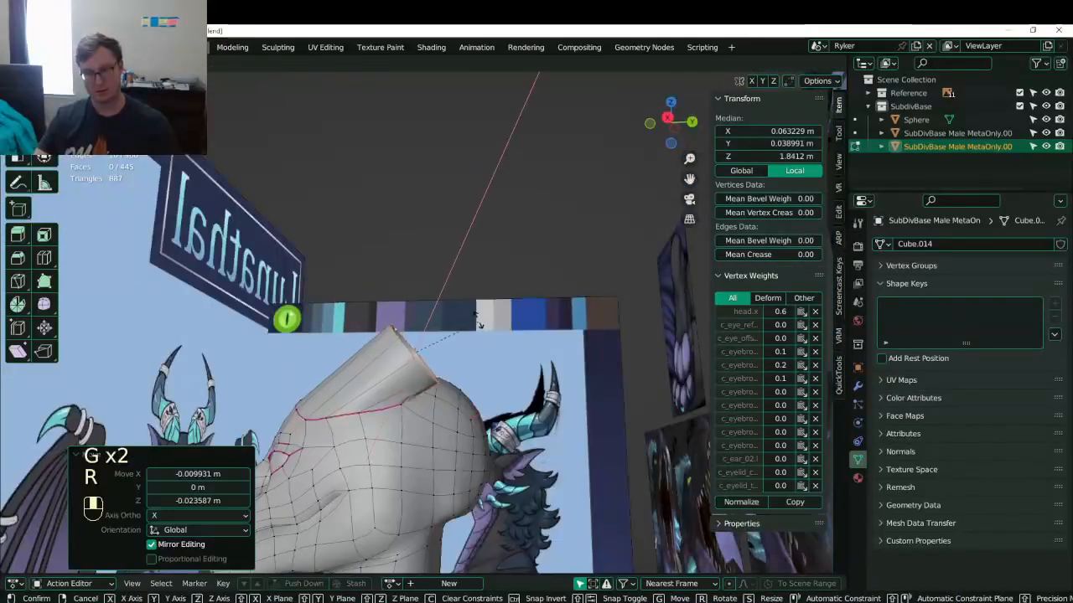
left_click(475, 309)
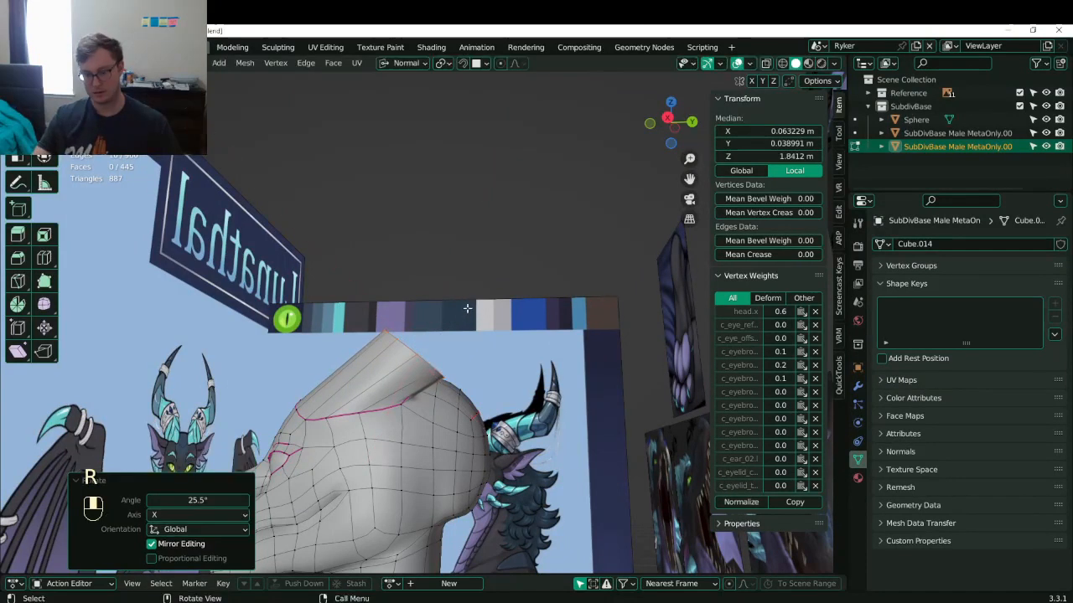
key("KP_1")
key("s")
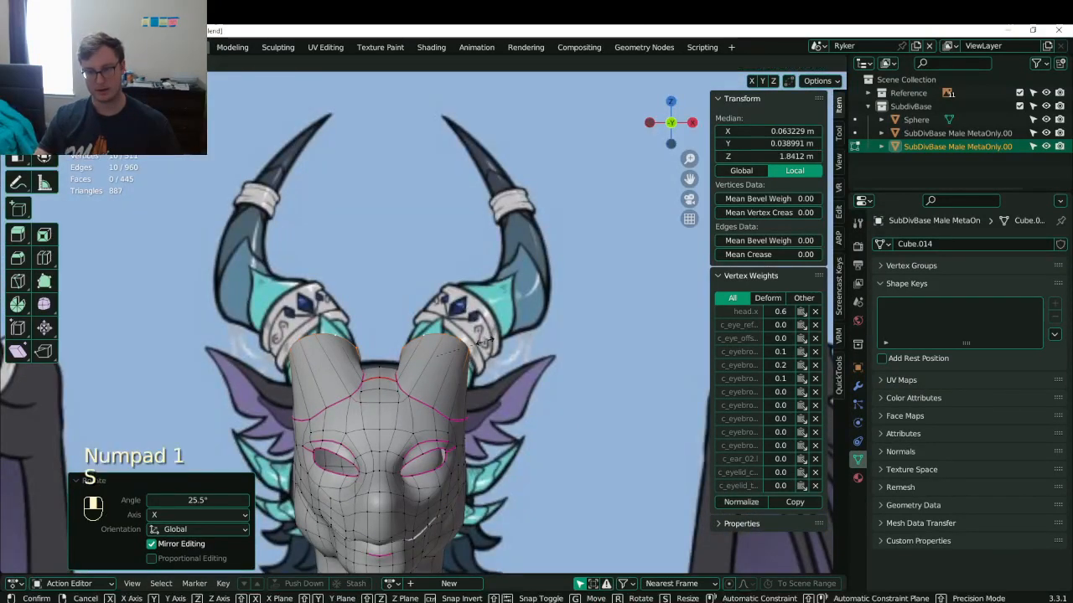
left_click(503, 342)
- Rotate the rims around Z, twist them outward and adjust their position
key("r")
key("z")
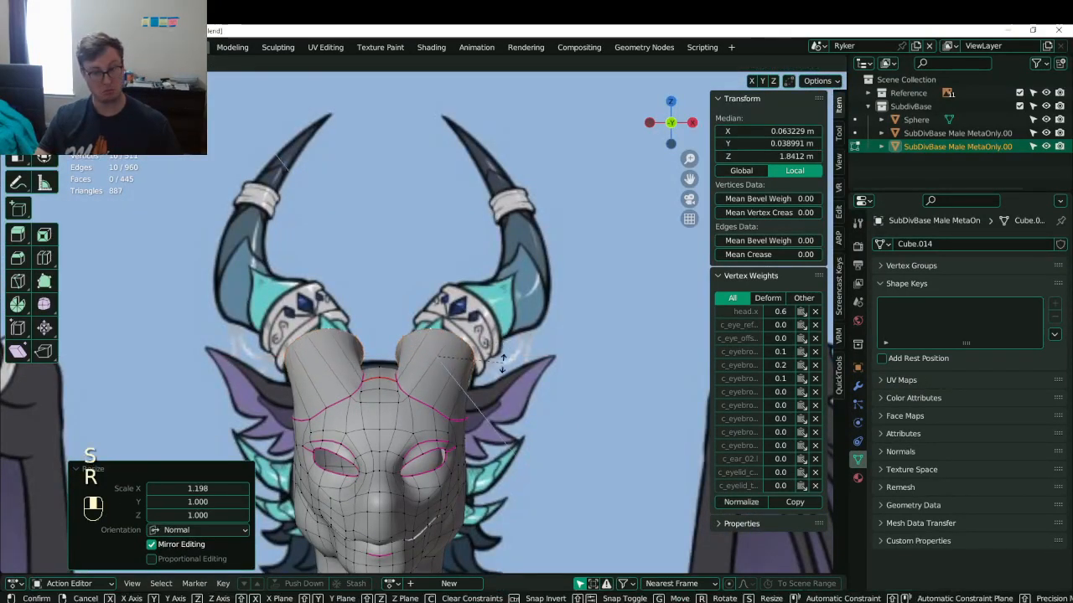
left_click(489, 318)
key("g")
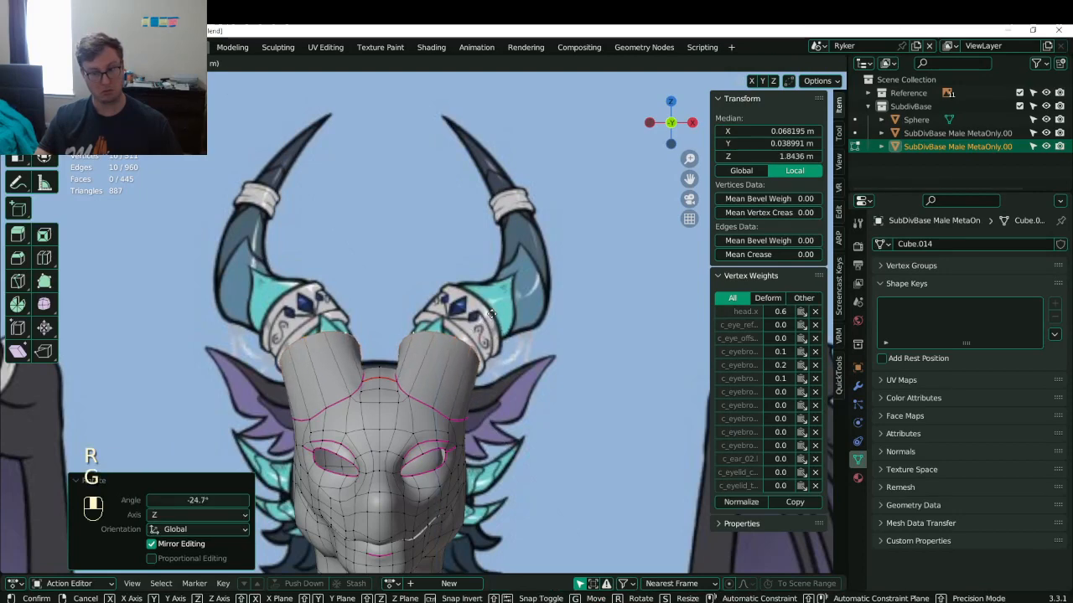
left_click(498, 310)
key("r")
left_click(517, 302)
key("g")
left_click(518, 300)
- Extrude a new horn section, tilt it 22.4° outward and move its end backward
key("e")
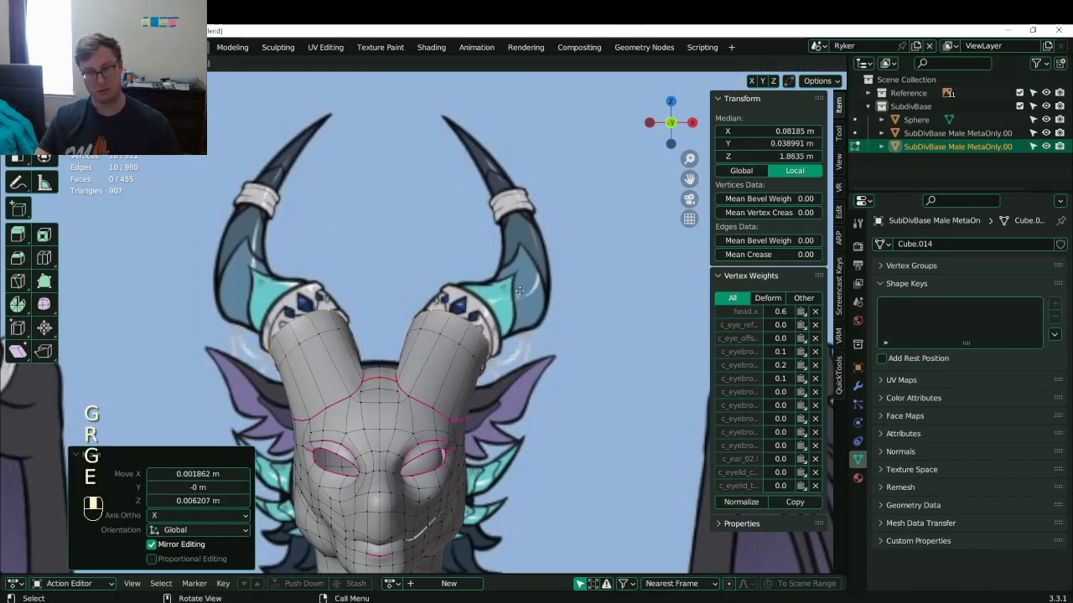
left_click(536, 298)
key("r")
left_click(545, 300)
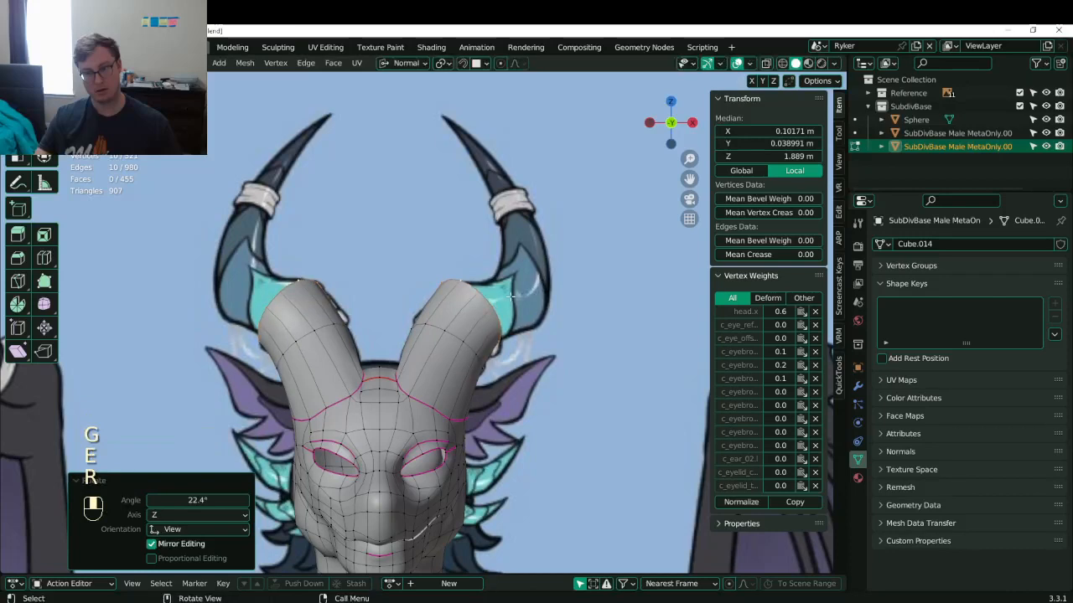
key("KP_3")
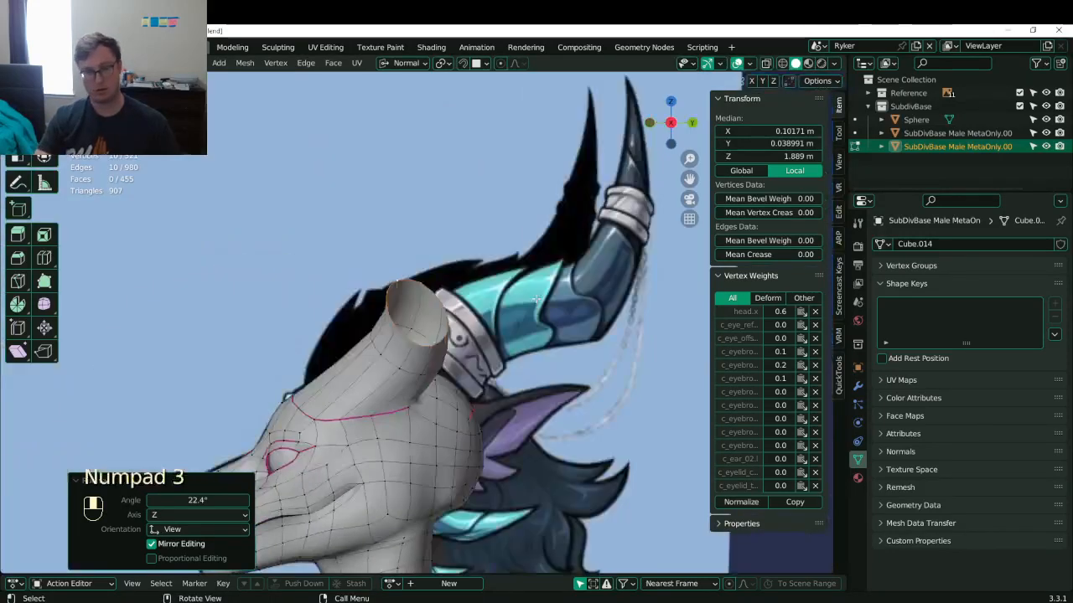
key("g")
left_click(593, 293)
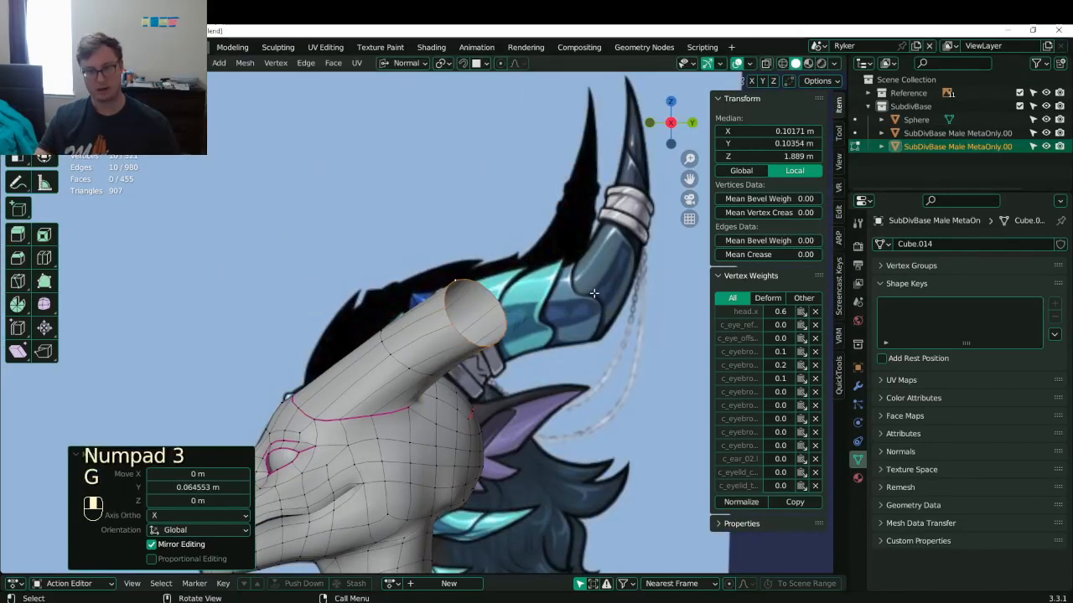
- Switch to Global orientation and rotate the horn ends in front view
left_click(406, 63)
left_click(387, 103)
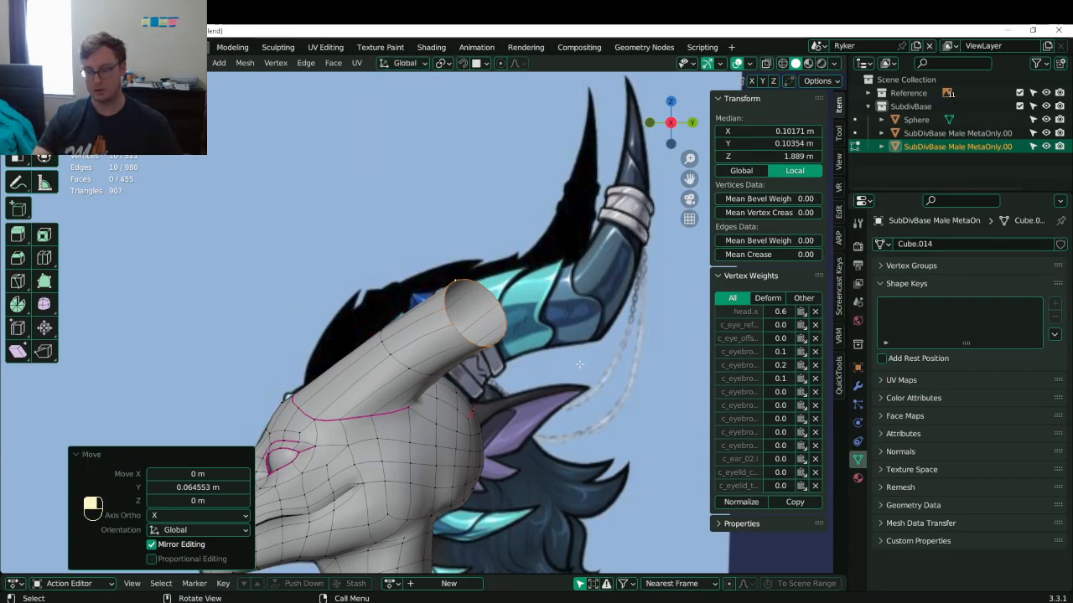
key("KP_1")
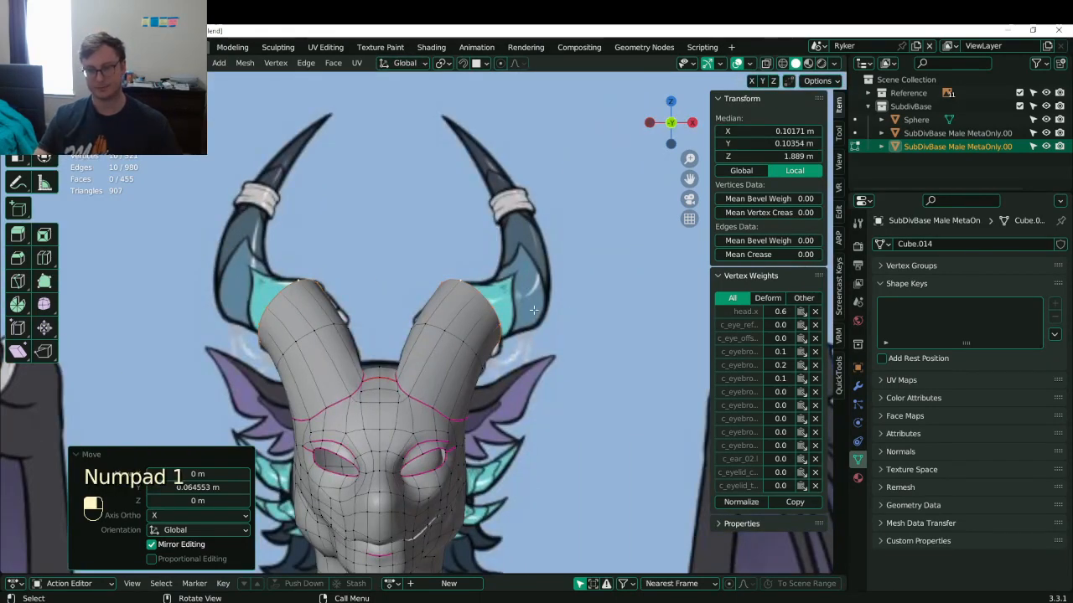
key("r")
left_click(562, 296)
- Extrude the horn ends outward through two more sections, scaling the end loop between them
key("e")
left_click(614, 278)
key("s")
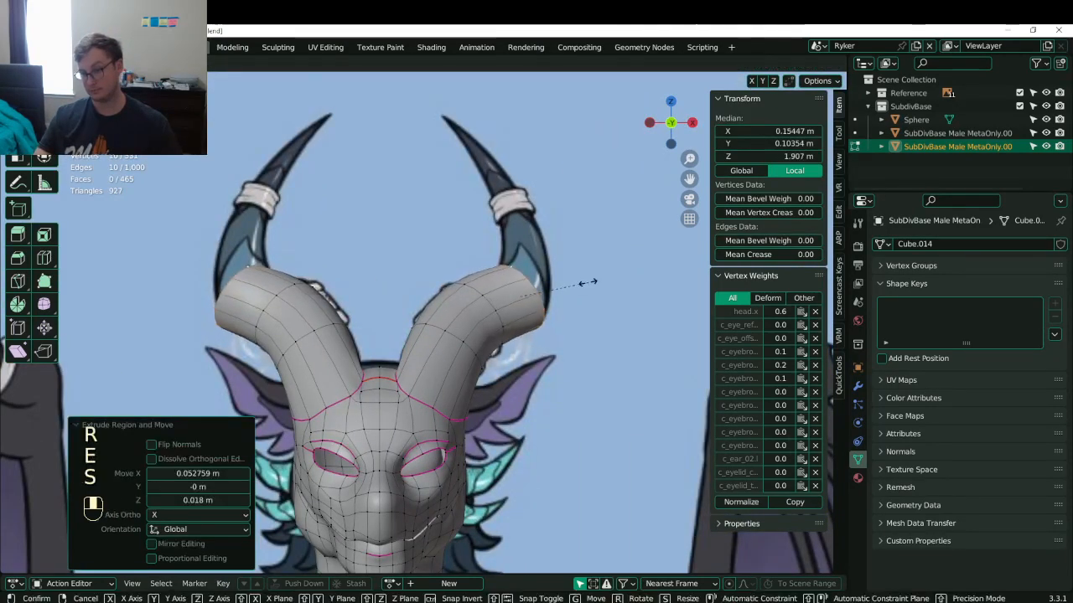
left_click(587, 282)
key("e")
left_click(610, 242)
key("r")
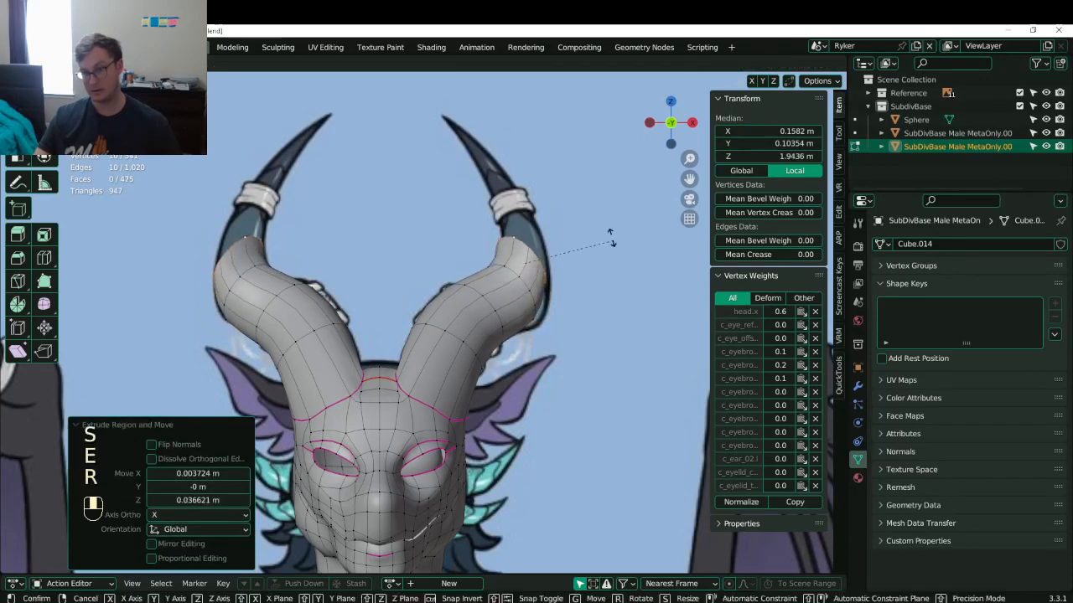
left_click(608, 235)
- Raise the horn end loops, rotate them 21.6° and shrink them to 0.643
key("g")
left_click(600, 218)
key("r")
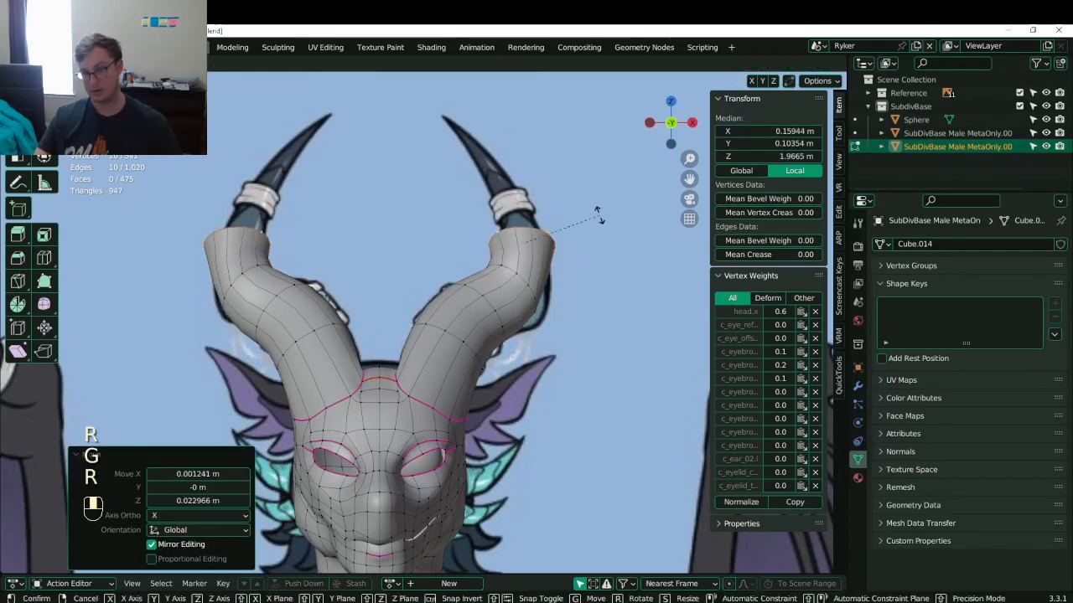
left_click(588, 237)
key("s")
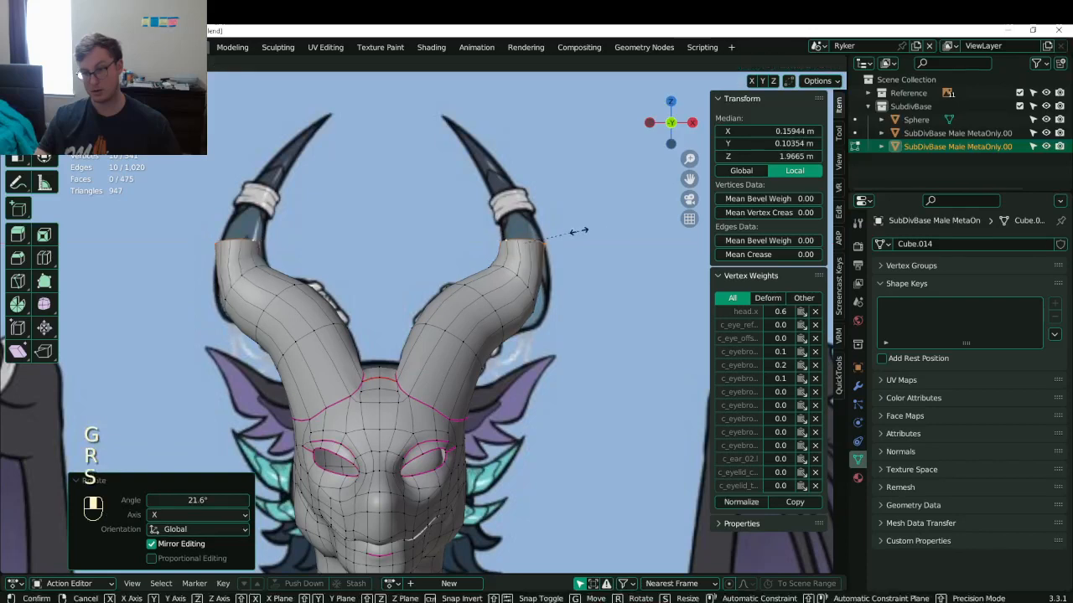
left_click(576, 235)
key("g")
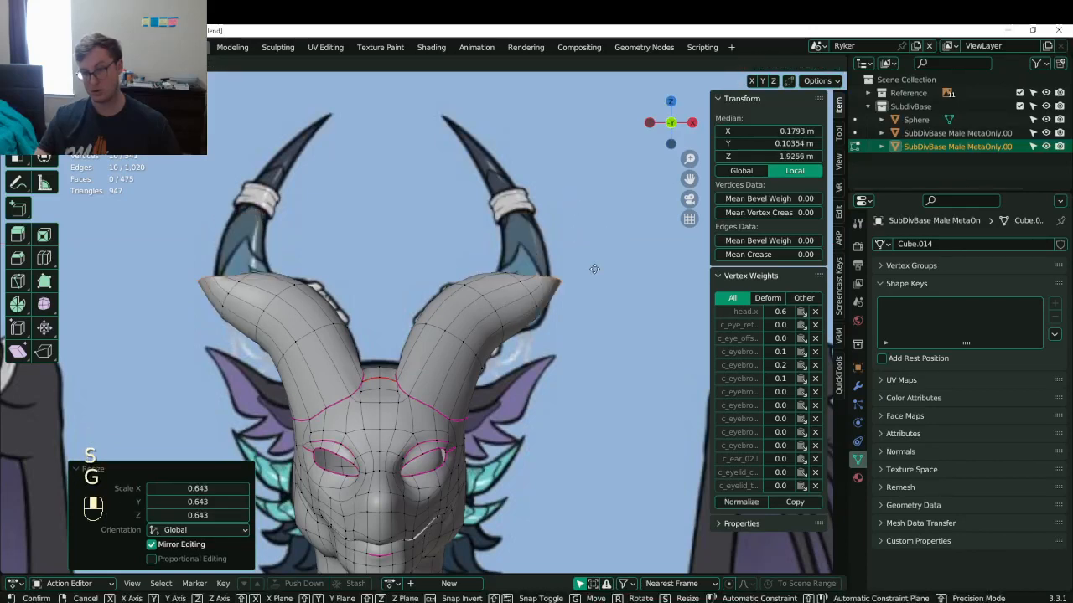
left_click(579, 245)
- Extrude another upward horn segment, bend it, and narrow the ends to 0.747 and 0.873
key("e")
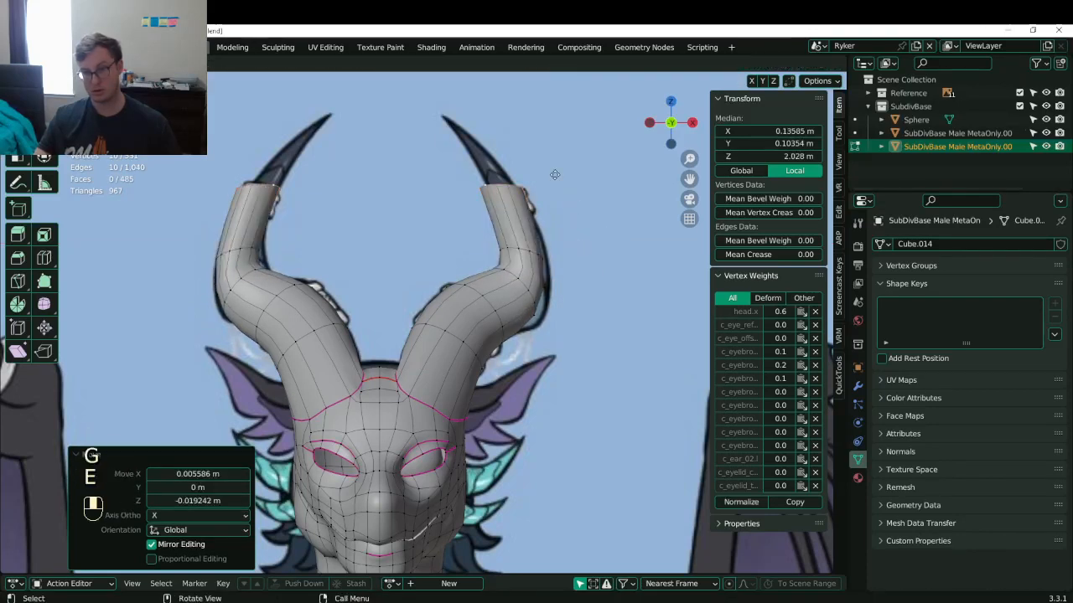
left_click(558, 168)
key("r")
left_click(565, 152)
key("g")
left_click(569, 163)
key("s")
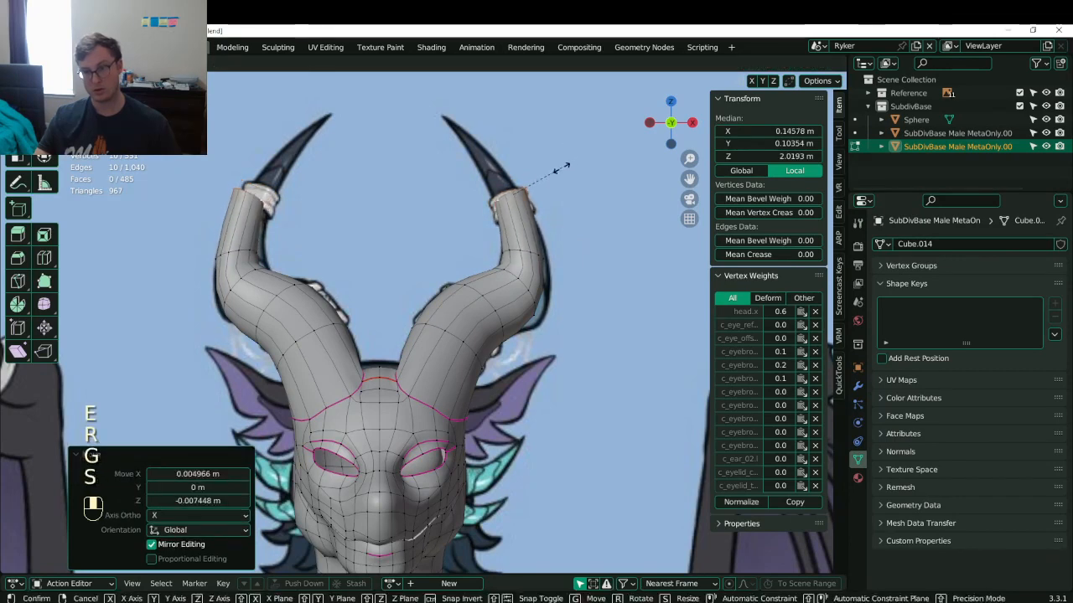
left_click(564, 167)
key("s")
left_click(559, 170)
key("g")
left_click(559, 170)
- Extrude a final horn segment and taper the tips to 0.450 scale
key("e")
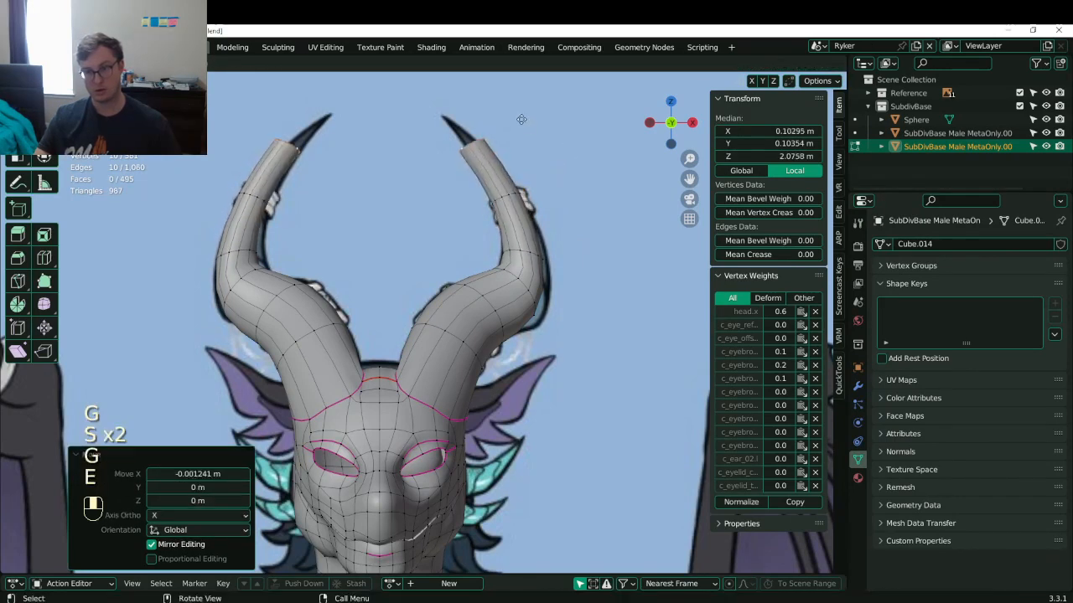
left_click(525, 124)
key("s")
left_click(475, 109)
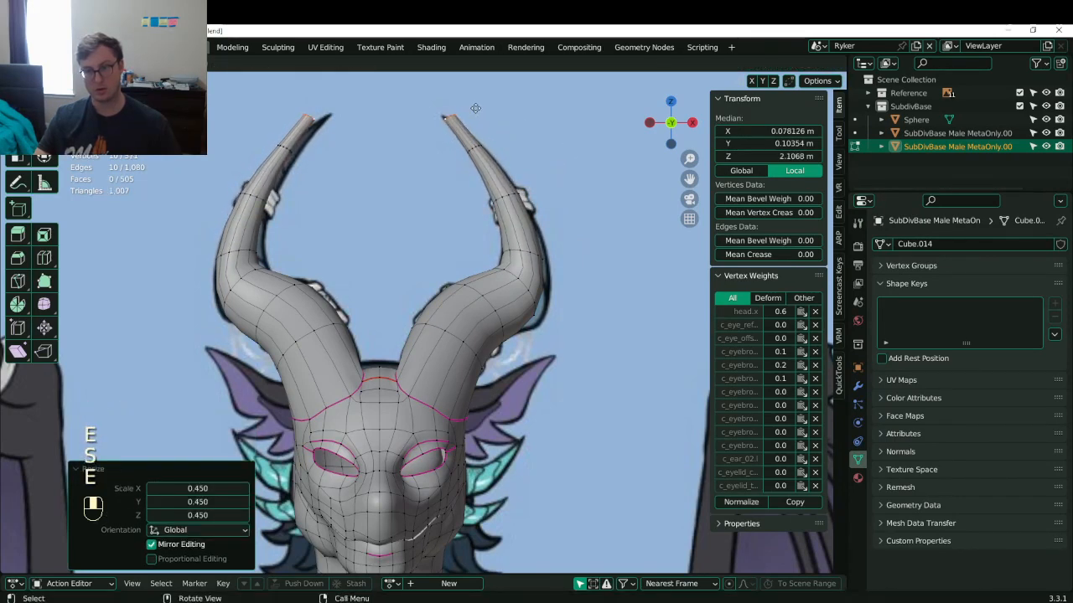
left_click(471, 107)
key("KP_Decimal")
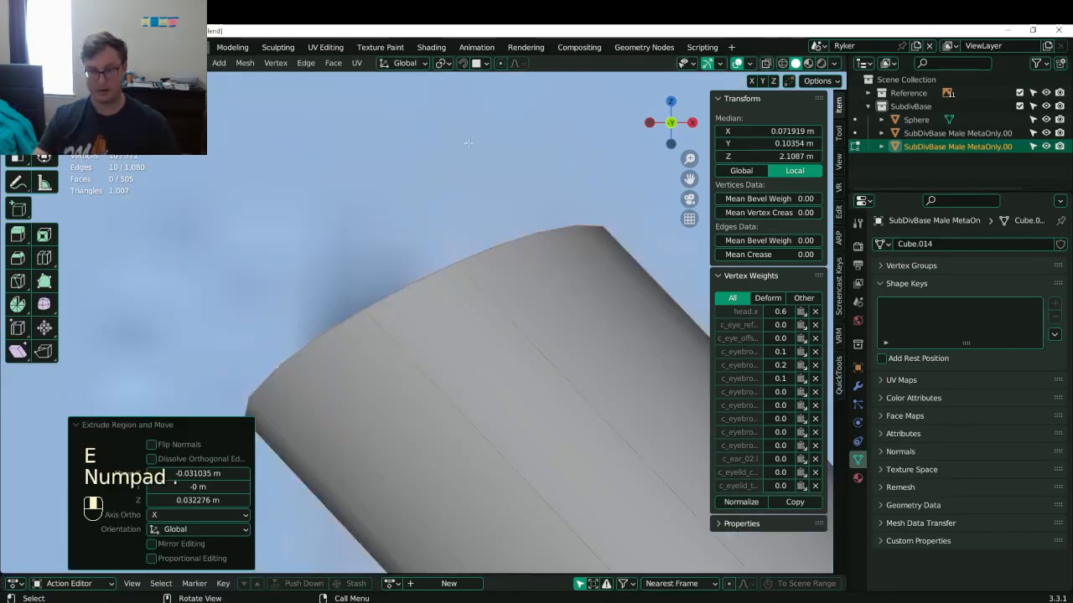
- Merge the horn tip vertices At Center into a single point
key("m")
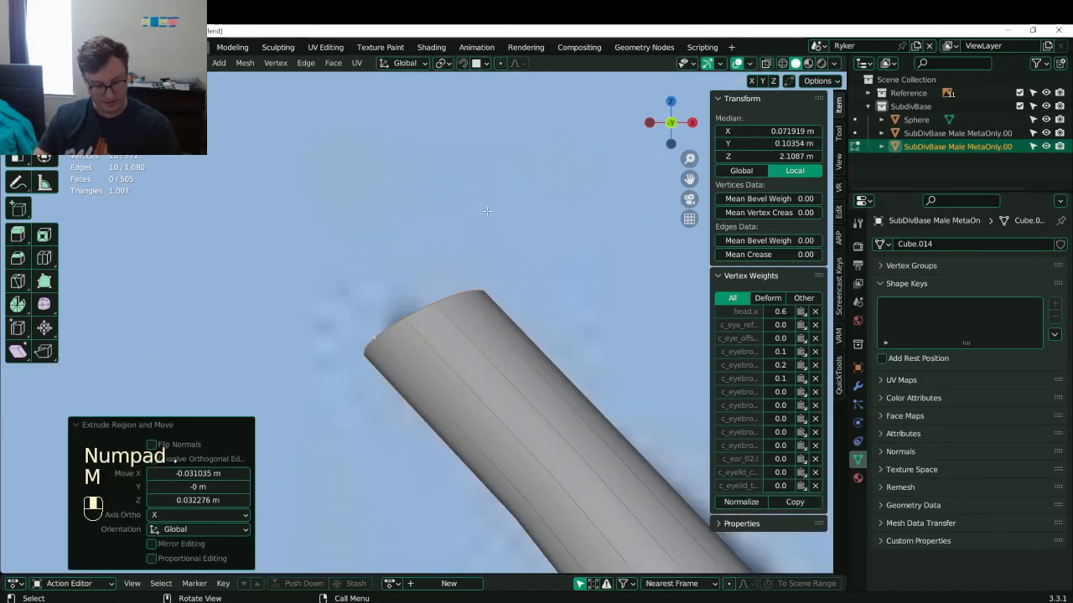
key("m")
left_click(489, 211)
scroll(482, 327, "down", 5)
middle_click_drag(482, 326, 491, 303)
key("KP_1")
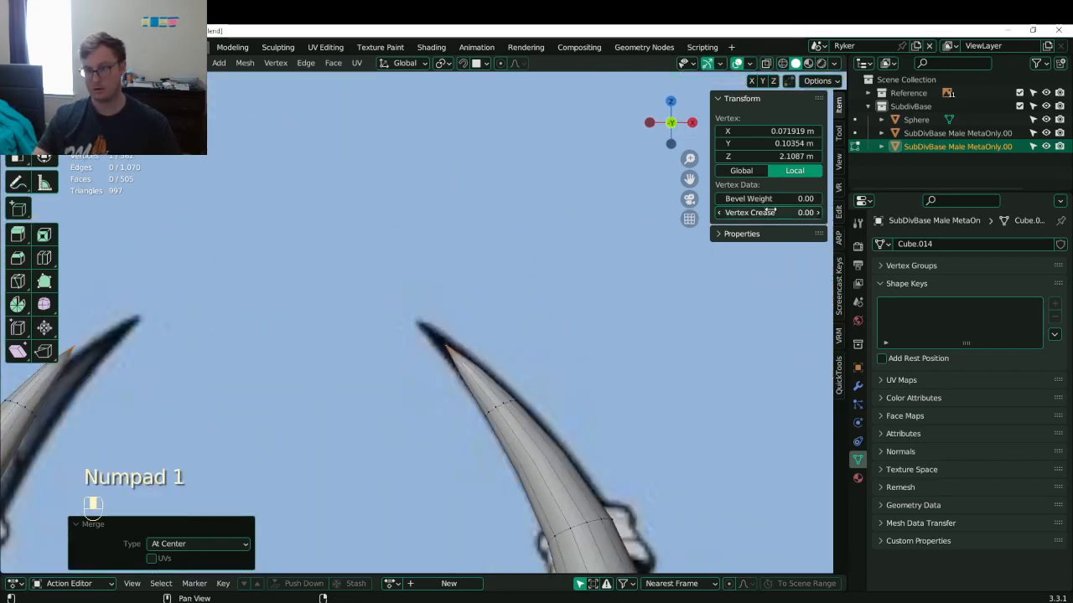
- Reposition the horn tip vertex and check the horn shape against the references outside Edit Mode
key("g")
left_click(542, 275)
middle_click_drag(534, 339, 481, 204, "shift")
scroll(482, 210, "down", 6)
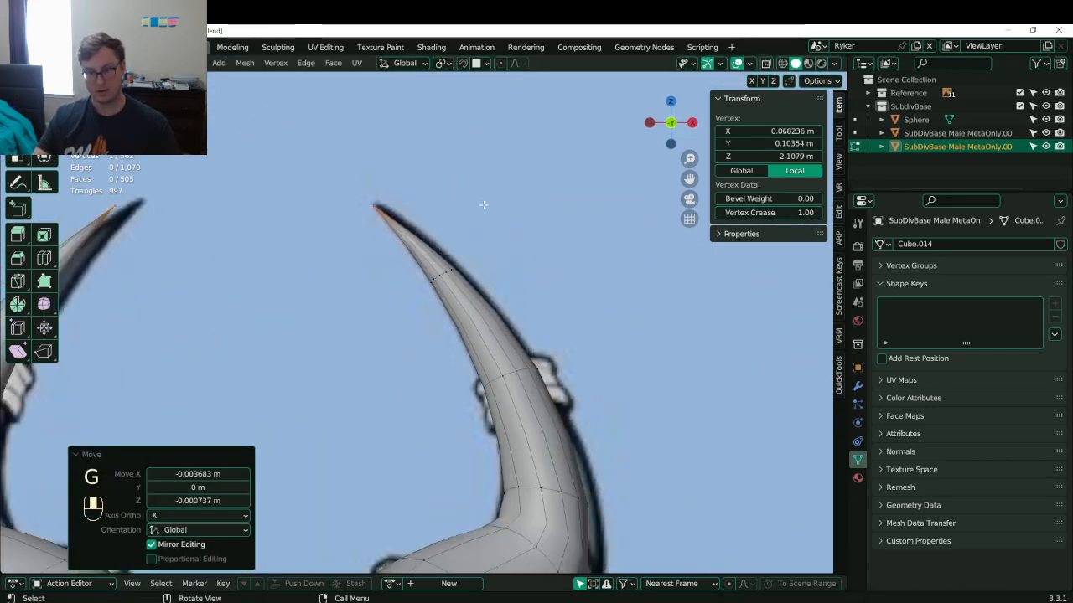
key("Tab")
middle_click_drag(502, 336, 478, 331)
key("Tab")
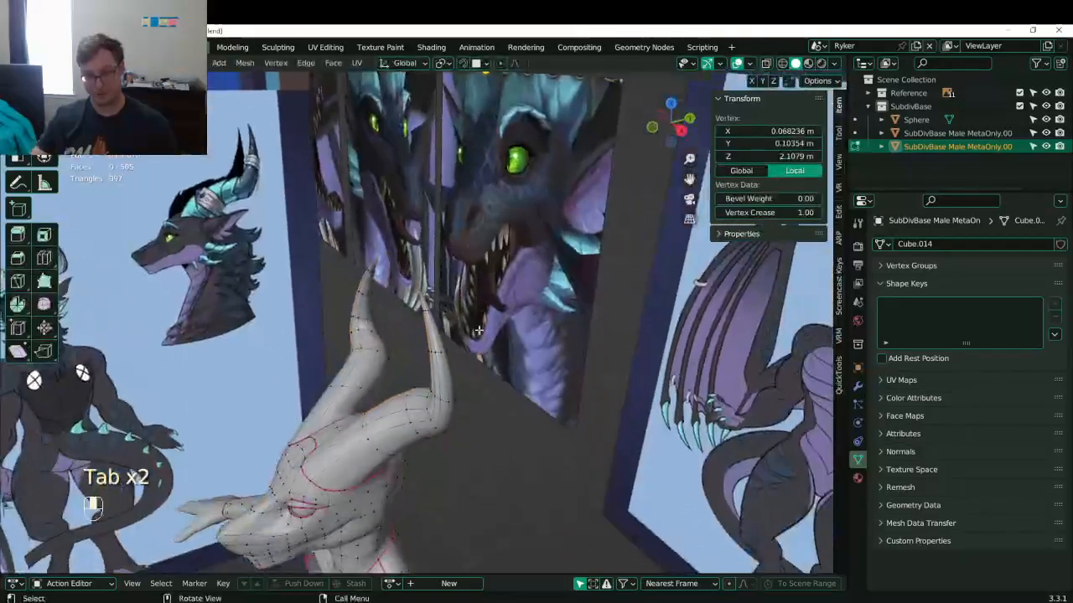
- Grow the selection down the horn tip and shift those vertices to refine the point
key("ctrl+KP_Add")
key("ctrl+KP_Add")
key("ctrl+KP_Add")
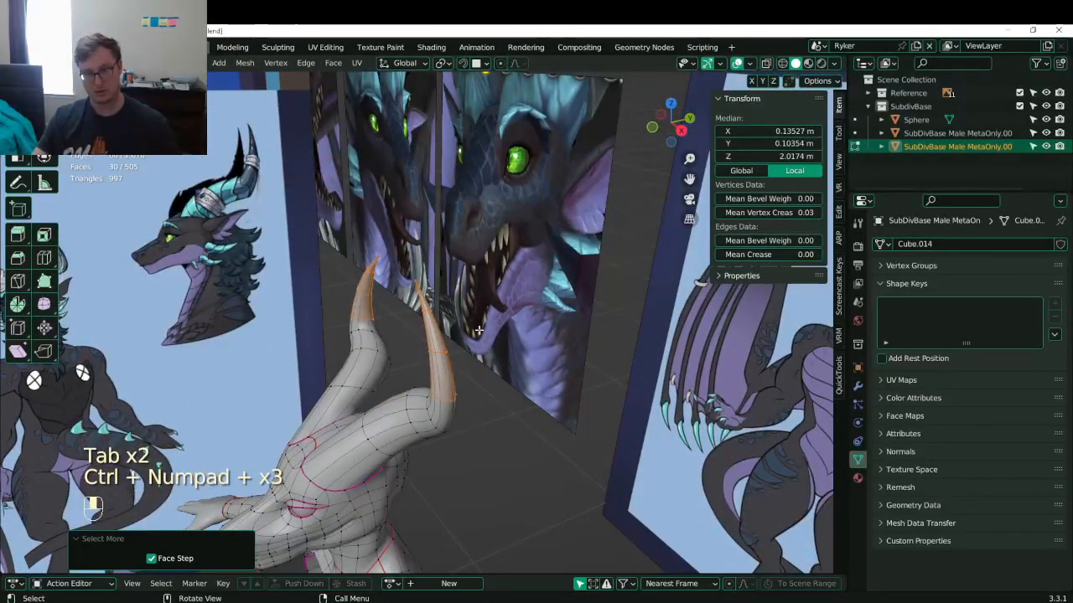
key("g")
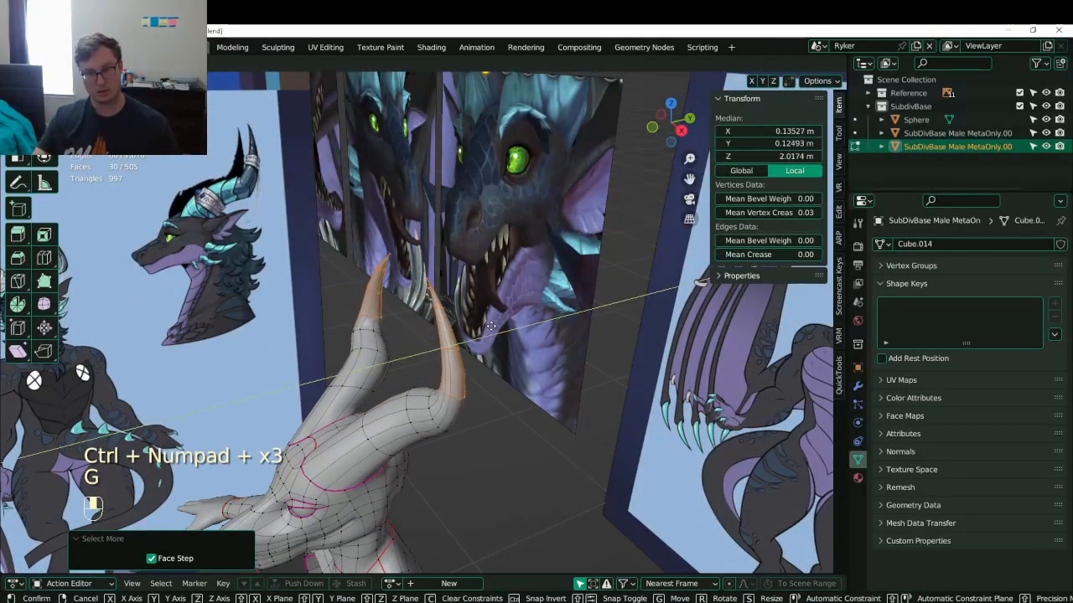
left_click(472, 361)
middle_click_drag(476, 358, 462, 323)
key("KP_3")
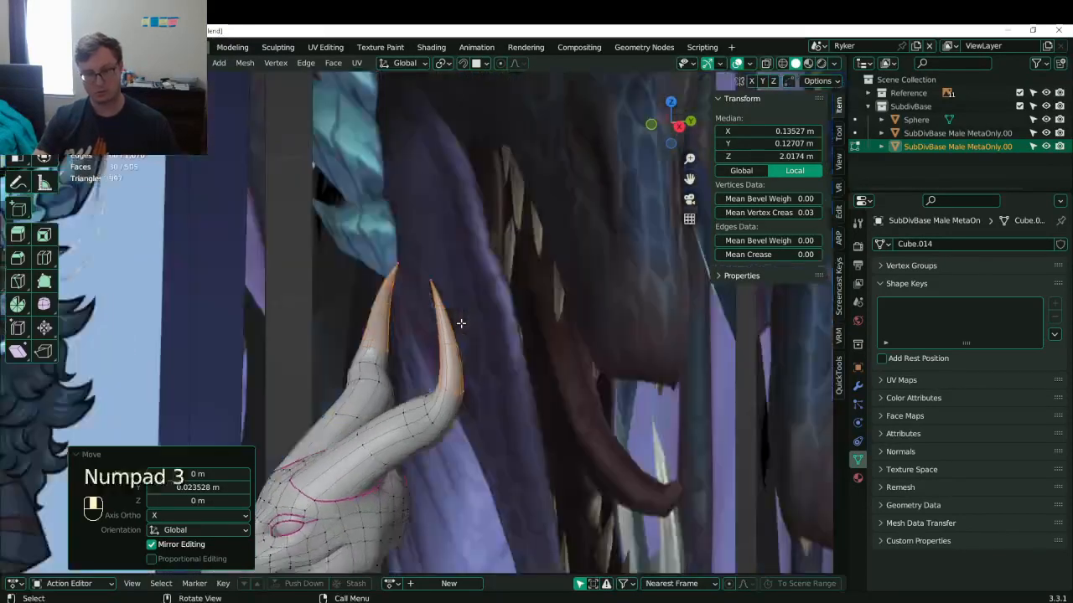
- In see-through side view, shift the horn tip vertices backward to follow the reference
key("g")
left_click(471, 353)
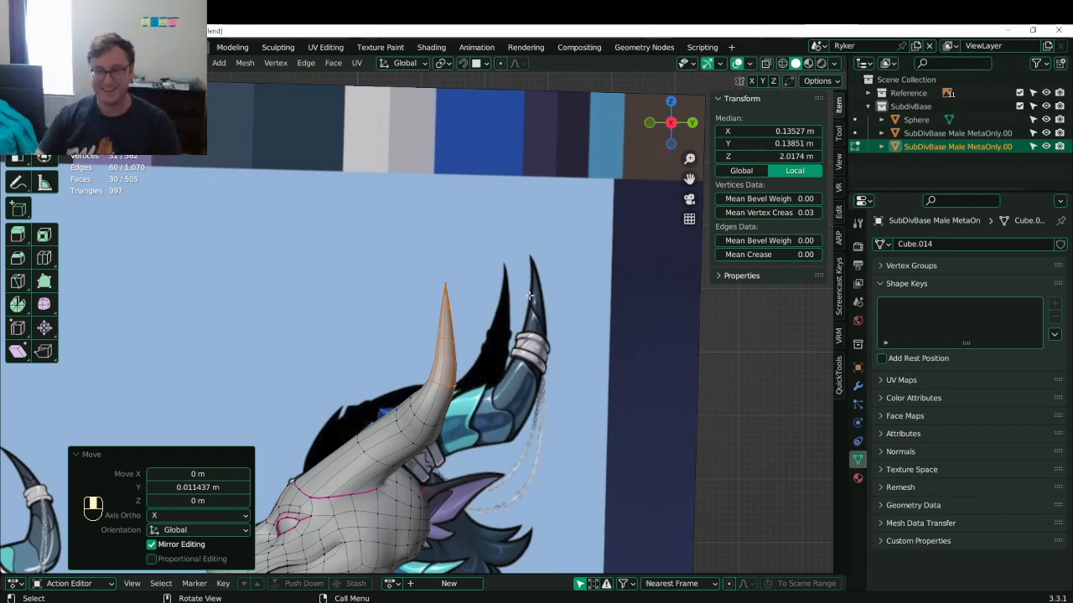
scroll(529, 295, "down", 3)
scroll(529, 295, "up", 4)
key("z")
key("b")
left_click_drag(381, 250, 453, 286, "shift")
key("g")
left_click(498, 325)
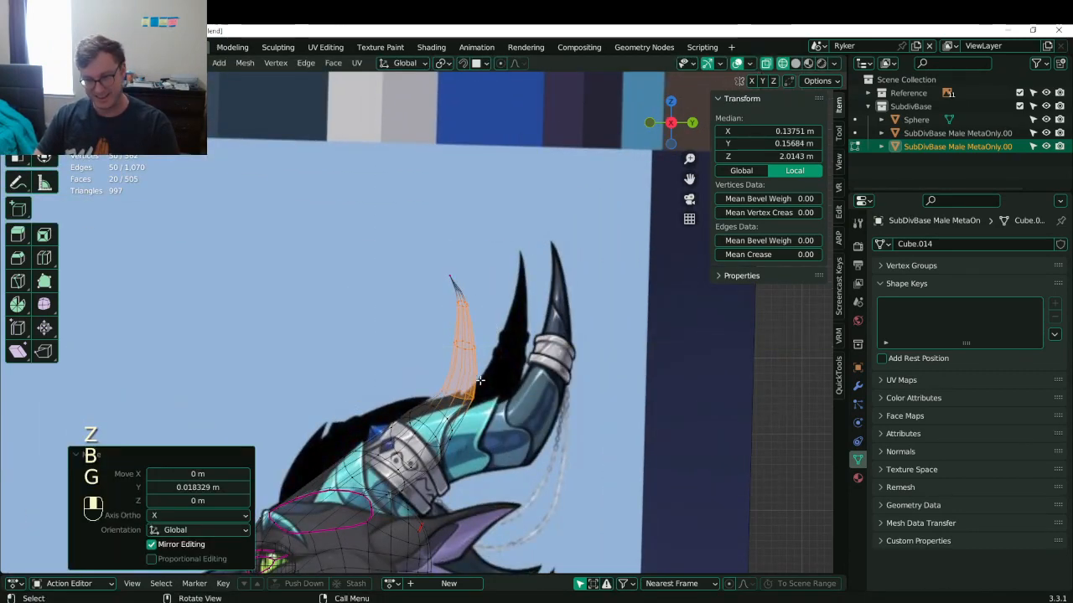
- Select a ring of horn vertices and slide it back along Y
left_click(447, 331)
key("b")
left_click_drag(444, 330, 496, 362)
key("g")
middle_click(498, 364)
left_click(498, 365)
- In front view, set Mean Crease 1.00 on a ring near the horn base
key("Tab")
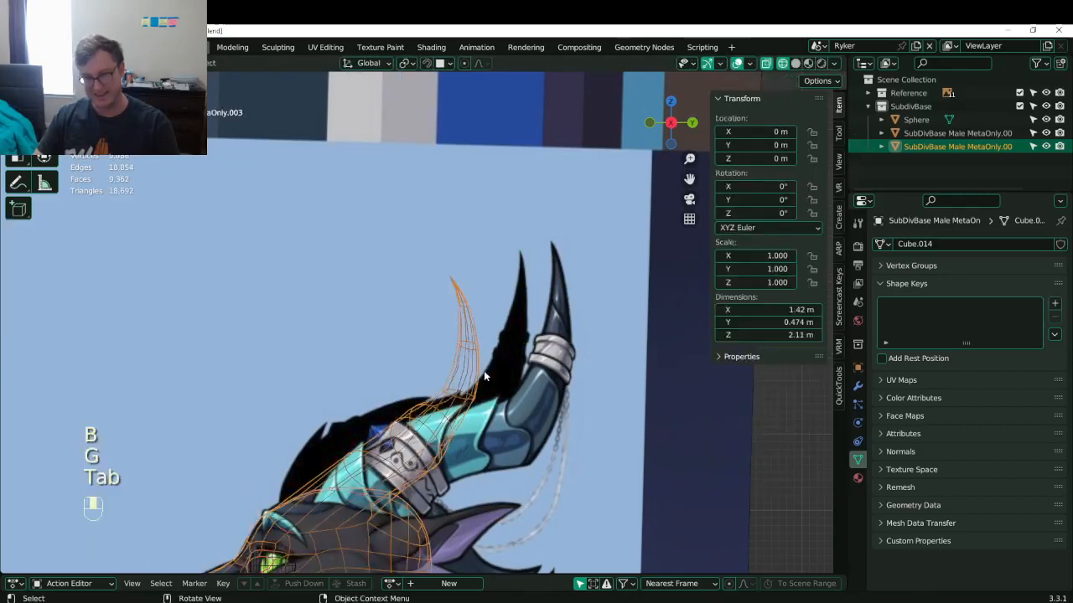
scroll(483, 370, "down", 2)
key("Tab")
scroll(482, 371, "up", 4)
middle_click_drag(479, 453, 442, 384, "shift")
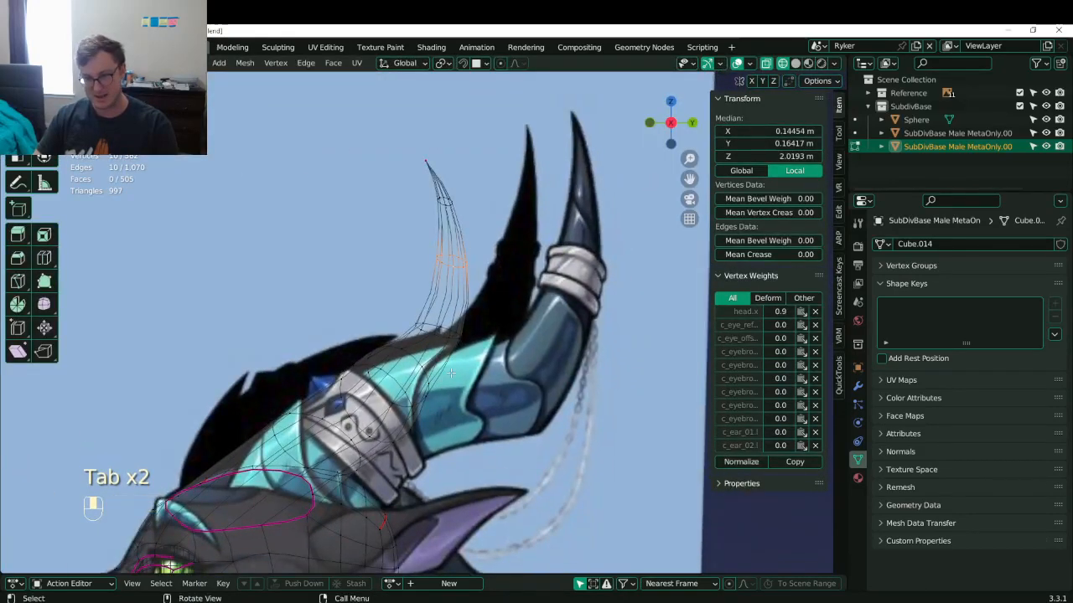
left_click(415, 405)
left_click(415, 407, "alt+shift")
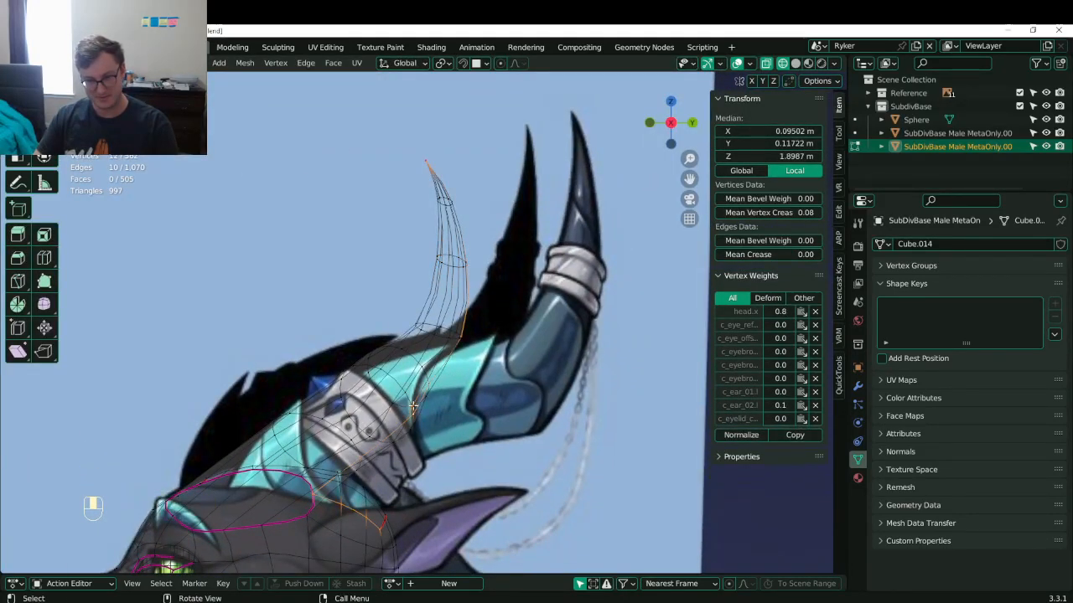
key("ctrl+z")
key("ctrl+z")
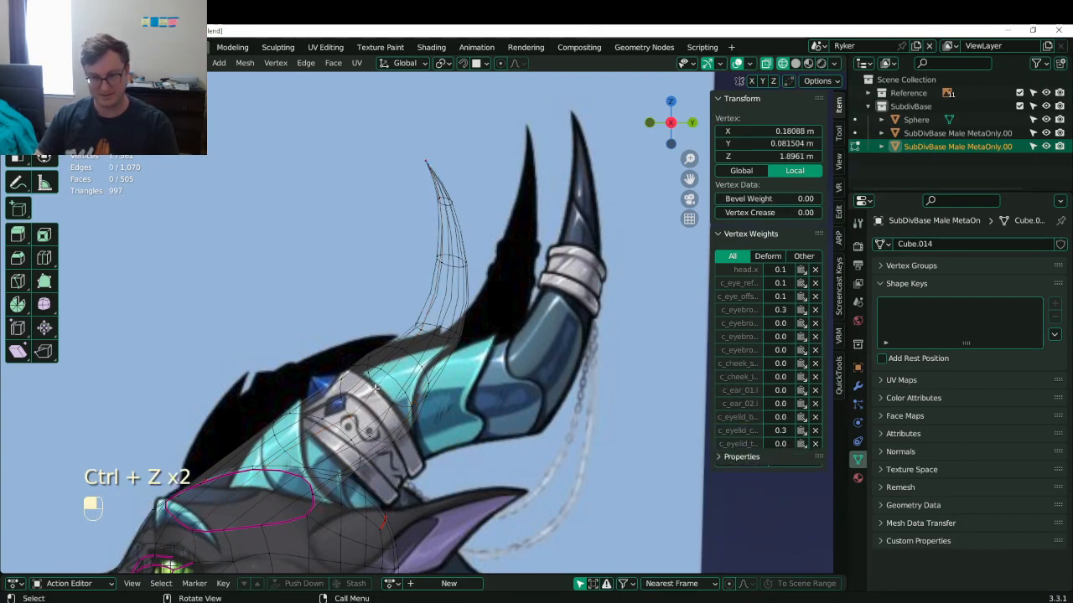
key("KP_1")
scroll(654, 360, "up", 2)
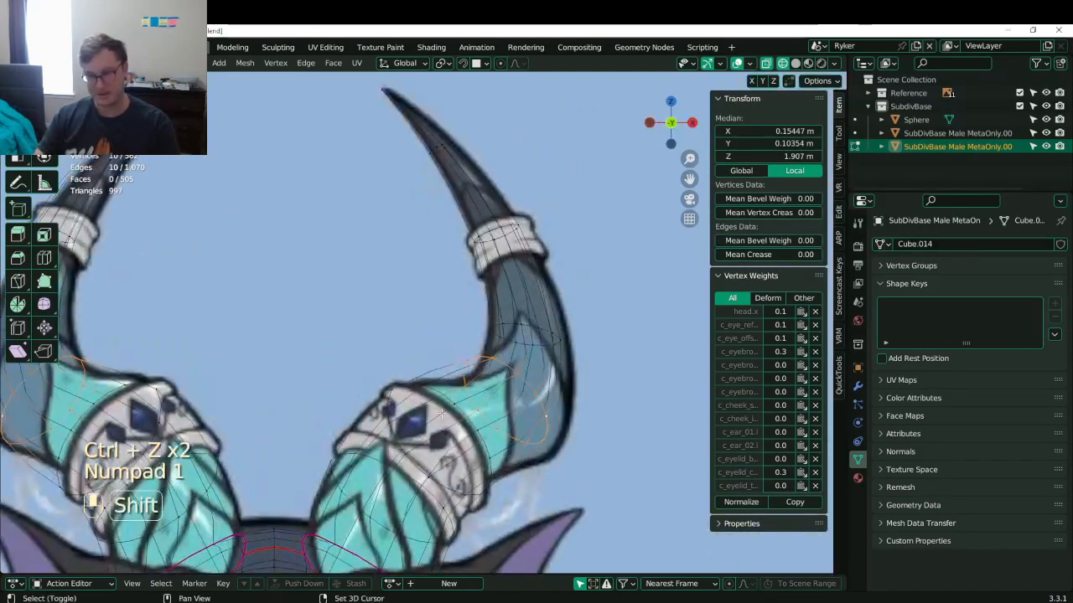
middle_click_drag(678, 367, 623, 330, "shift")
left_click_drag(778, 254, 775, 258)
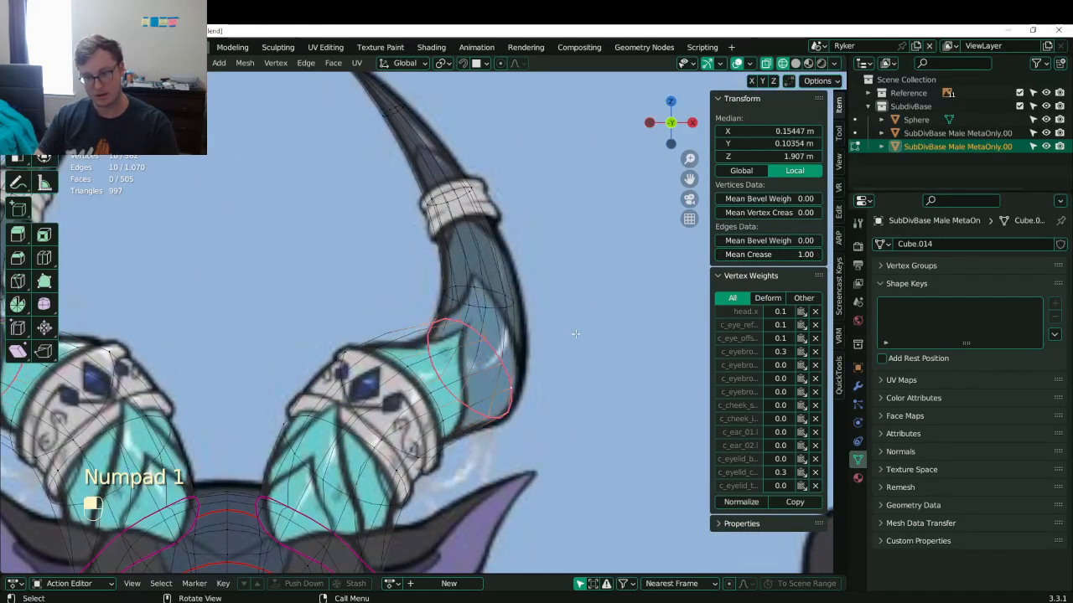
- Back in side view, move the creased horn ring backward; the whole-horn rotation is cancelled
key("KP_3")
key("g")
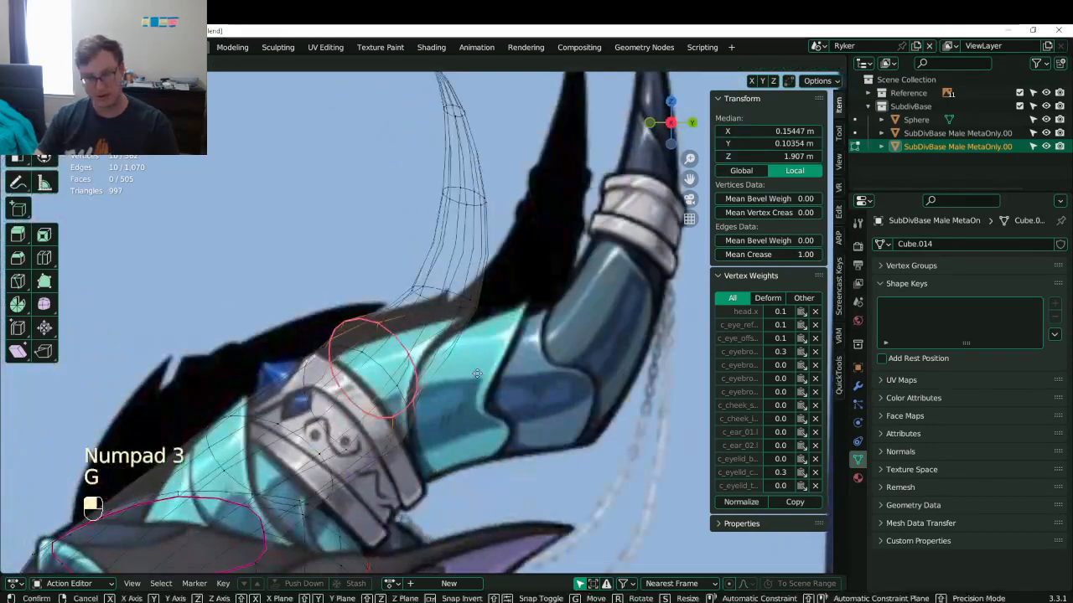
left_click(542, 382)
scroll(503, 335, "down", 2)
key("b")
left_click_drag(385, 157, 484, 324)
key("g")
key("r")
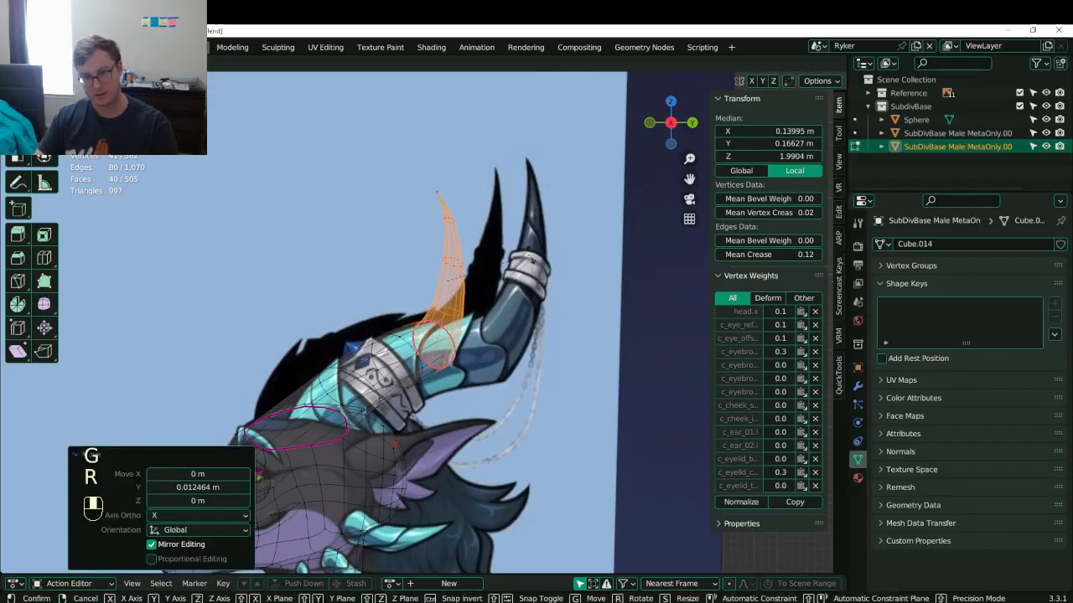
right_click(533, 255)
- Move the upper horn vertices backward
key("b")
left_click_drag(410, 176, 432, 195)
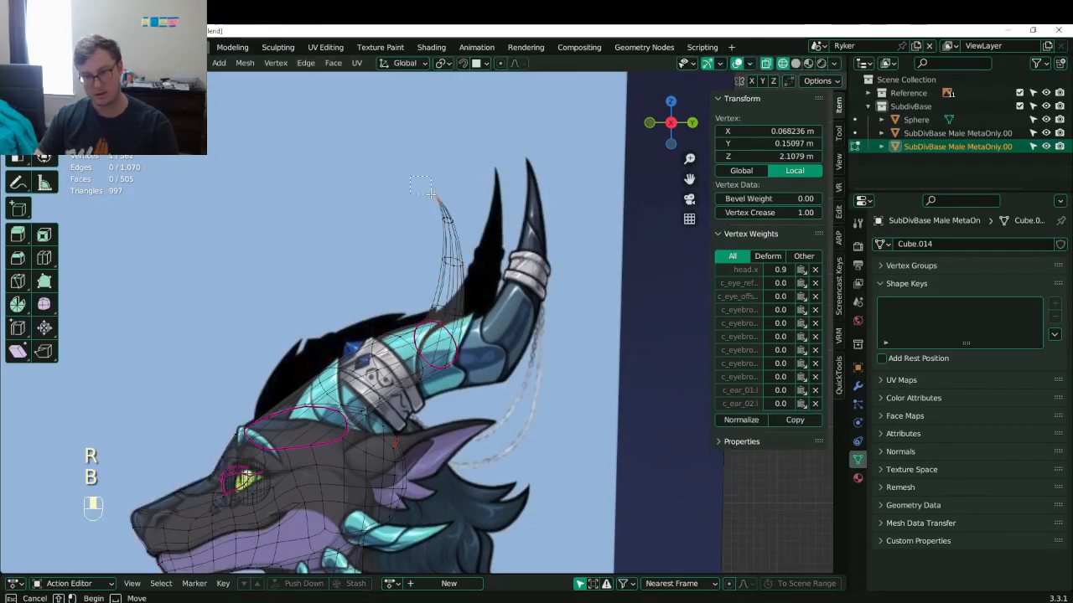
left_click_drag(499, 265, 500, 263)
key("g")
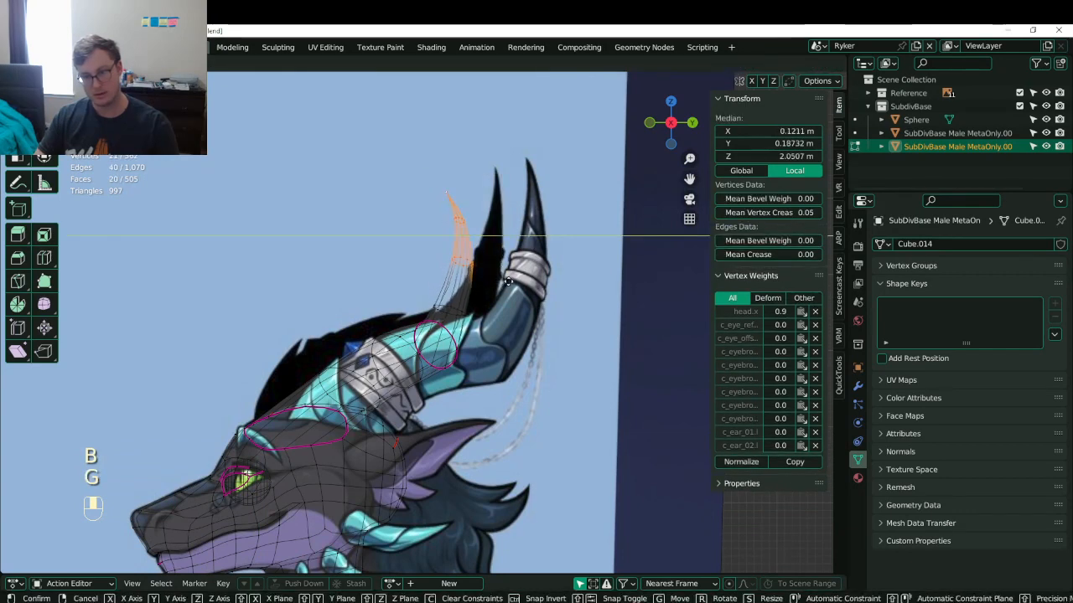
left_click(508, 282)
- Slide the horn's top vertices, then the single tip vertex, back along Y
key("b")
left_click_drag(425, 174, 477, 228)
key("g")
middle_click(481, 227)
left_click(486, 226)
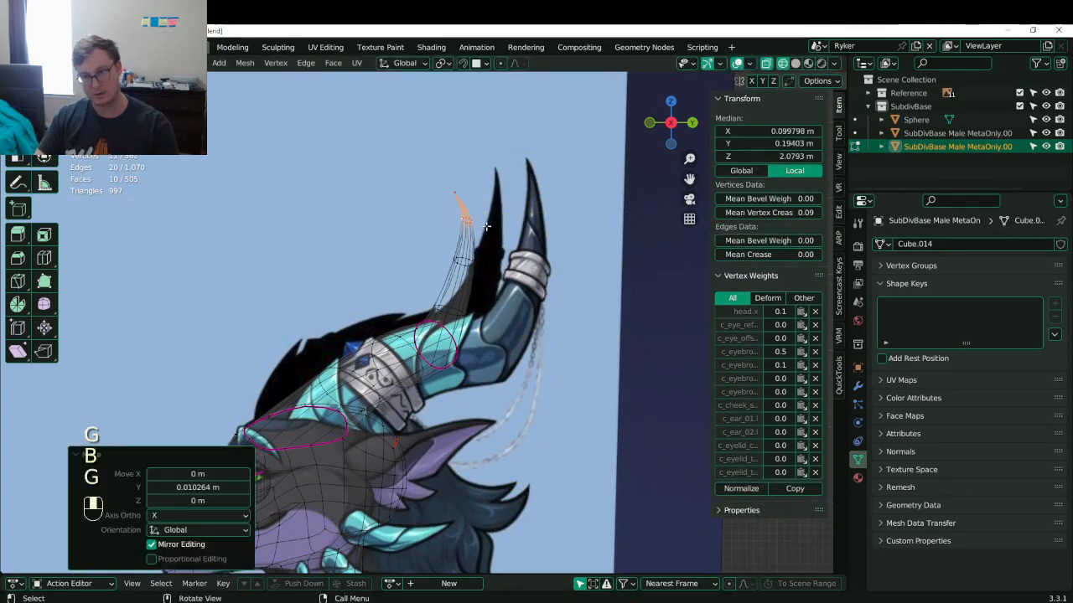
key("b")
left_click_drag(442, 179, 469, 202)
key("g")
middle_click(479, 199)
left_click(485, 198)
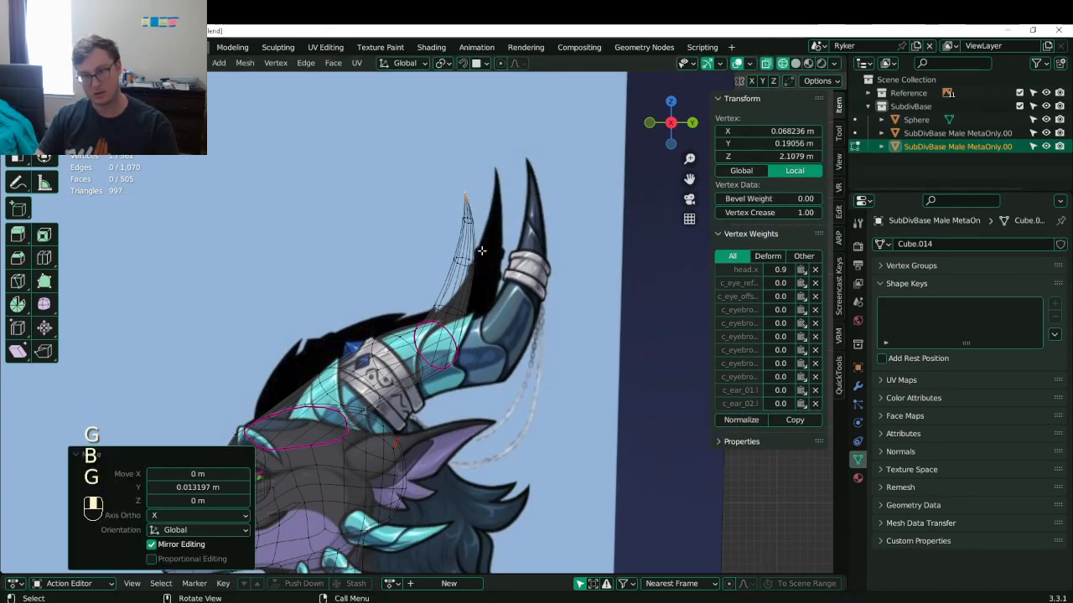
- Leave mesh editing in solid shading and save Lunathal.blend, framing the dark wing reference
key("Tab")
key("z")
scroll(559, 359, "down", 5)
mouse_move(558, 359)
middle_mouse_down()
mouse_move(695, 352)
mouse_move(620, 357)
middle_mouse_up()
key("ctrl+s")
scroll(567, 355, "down", 7)
scroll(494, 370, "up", 2)
middle_click_drag(321, 265, 473, 361, "shift")
scroll(473, 362, "up", 6)
scroll(503, 378, "up", 1)
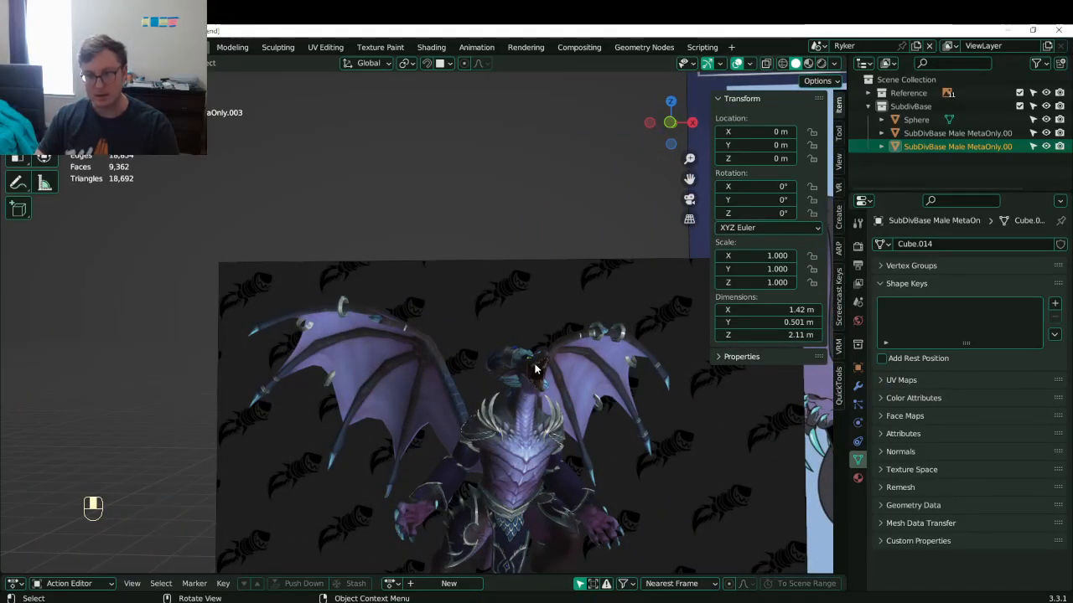
- Pan over the Lunathal reference sheets and save Lunathal.blend
scroll(534, 369, "down", 4)
middle_click_drag(608, 379, 517, 343, "shift")
key("ctrl+s")
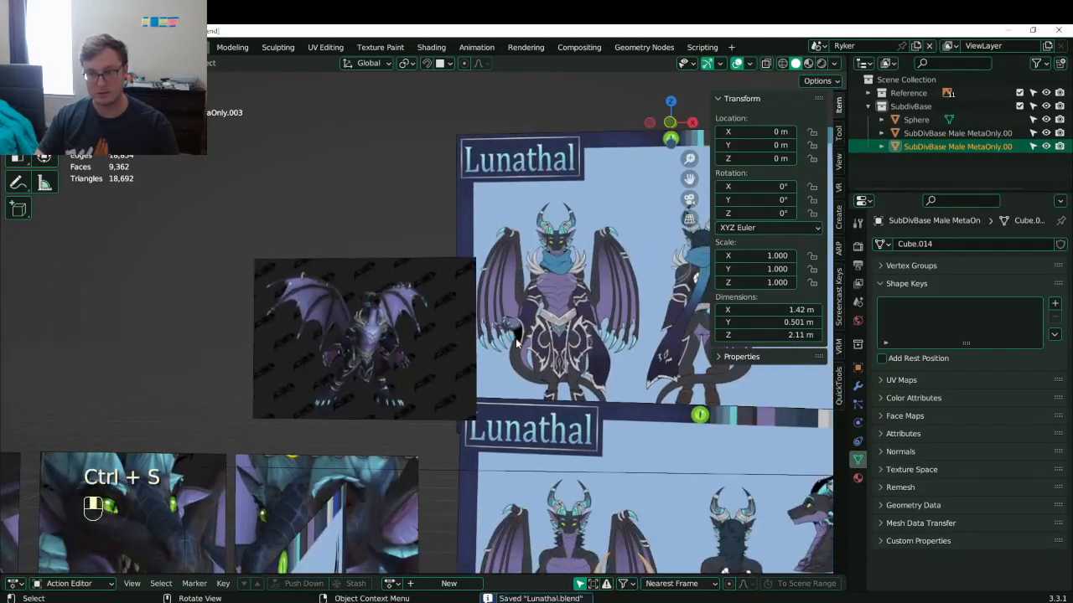
key("ctrl+s")
scroll(509, 254, "down", 3)
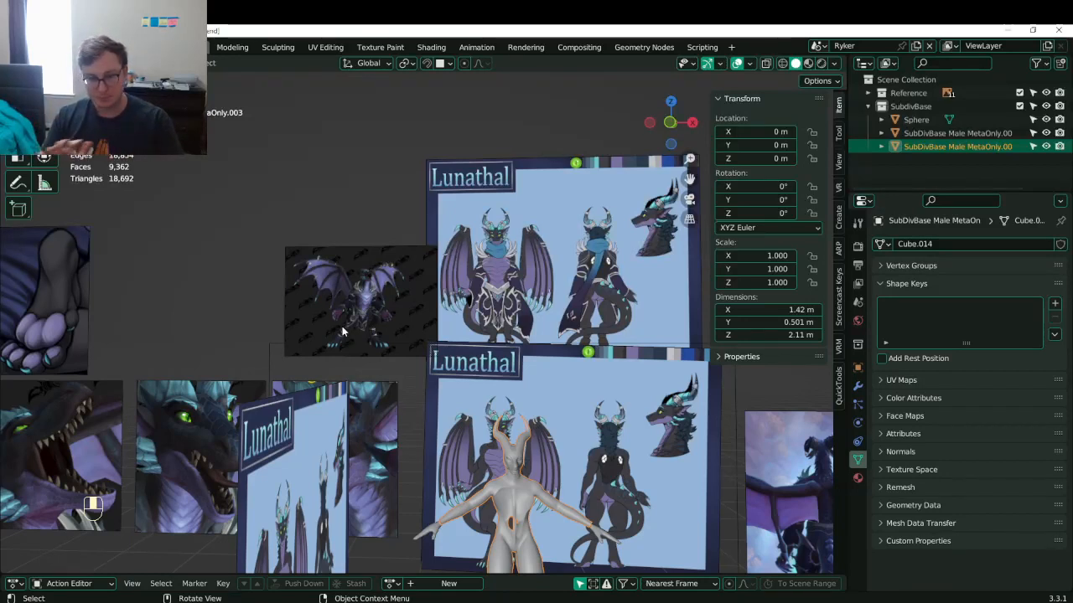
- Orbit around the references, save once more, and switch to the right side view
middle_click_drag(503, 429, 502, 369, "shift")
middle_click_drag(503, 369, 428, 406)
key("ctrl+s")
scroll(474, 391, "up", 3)
key("KP_3")
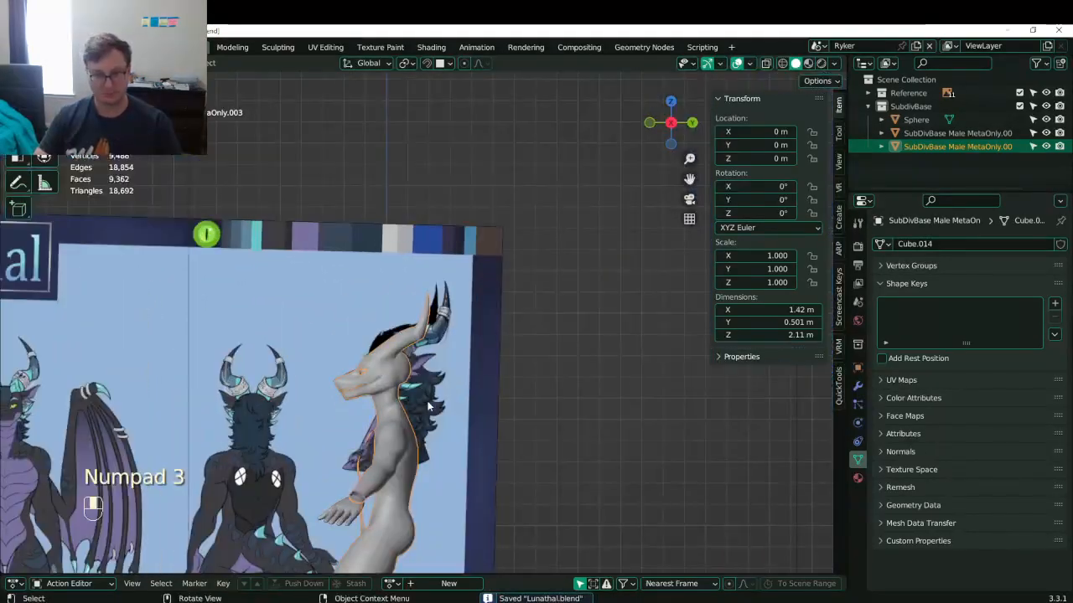
- In Edit Mode, select the horn-base edge loop and move it twice to fit the reference
scroll(403, 385, "up", 2)
key("Tab")
scroll(383, 372, "up", 3)
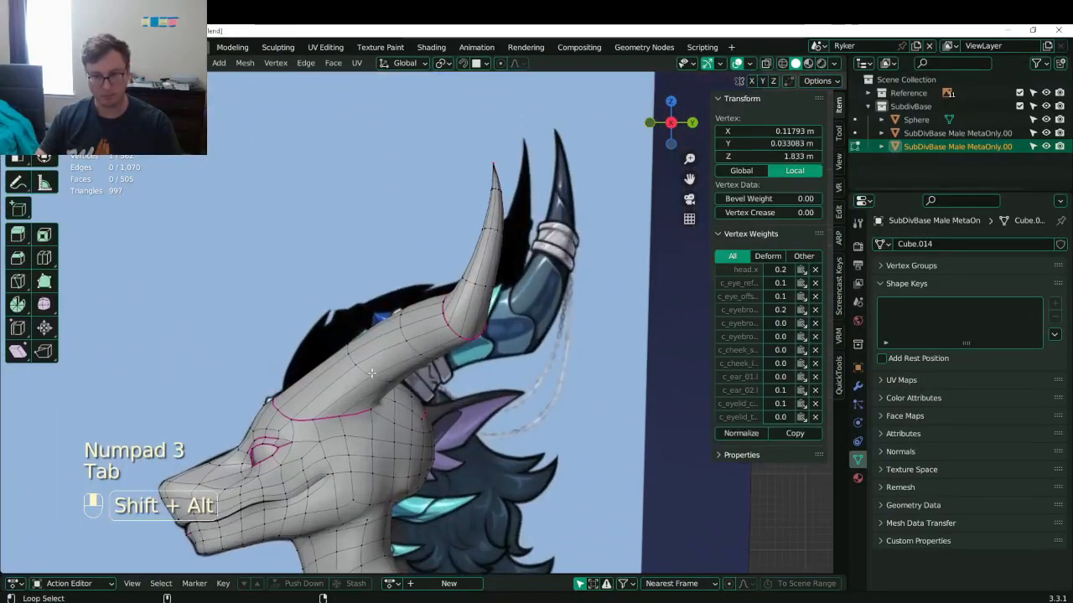
left_click(371, 373, "alt+shift")
key("g")
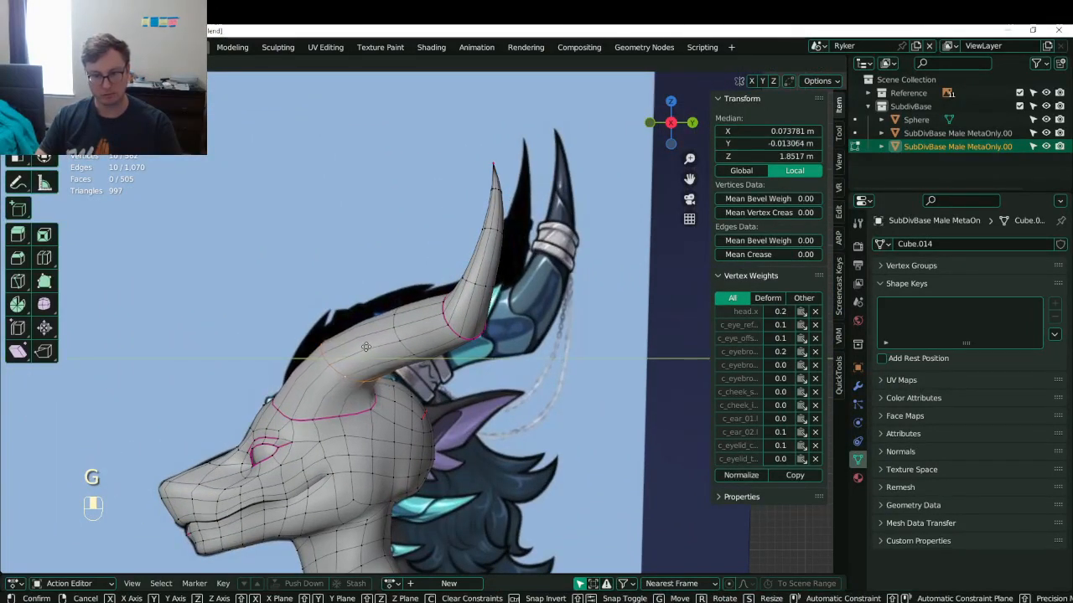
left_click(364, 346)
key("g")
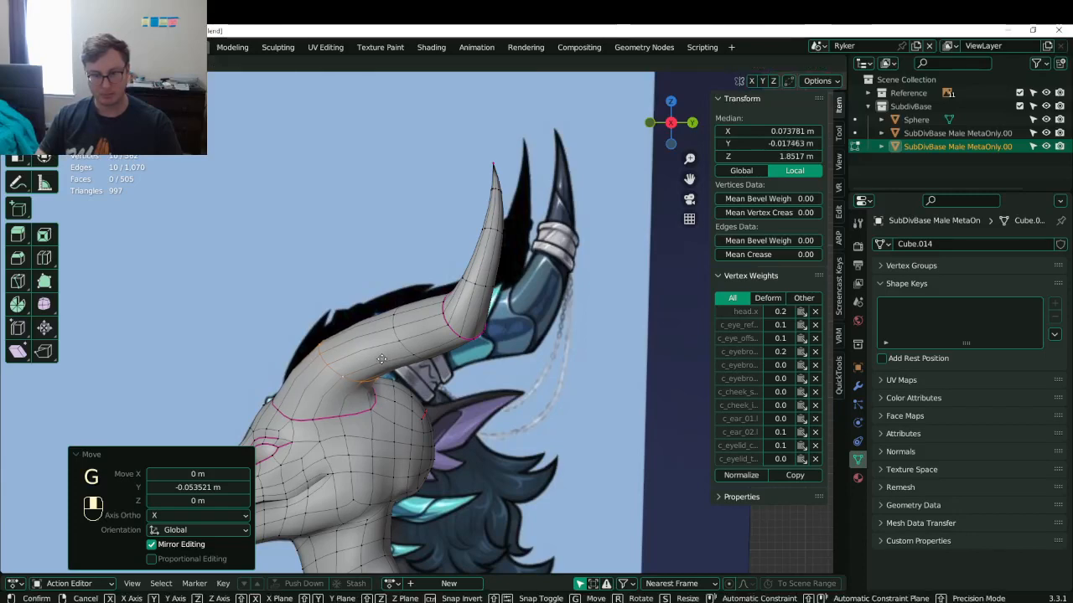
left_click(400, 337)
- Check the horn from another angle, nudge the base loop slightly in right view, and exit Edit Mode
middle_click_drag(415, 401, 455, 411)
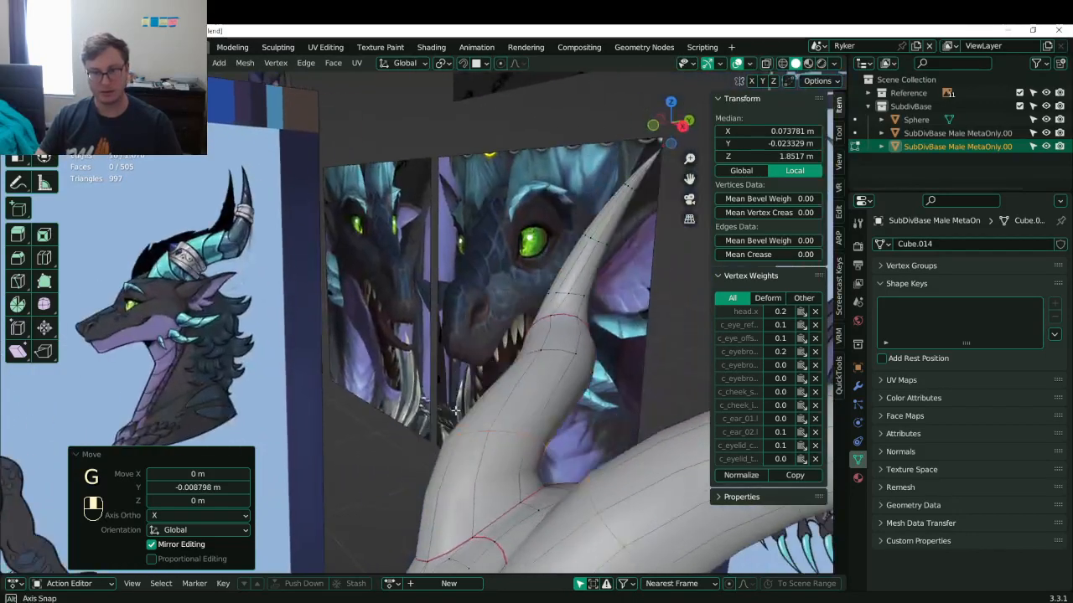
key("KP_3")
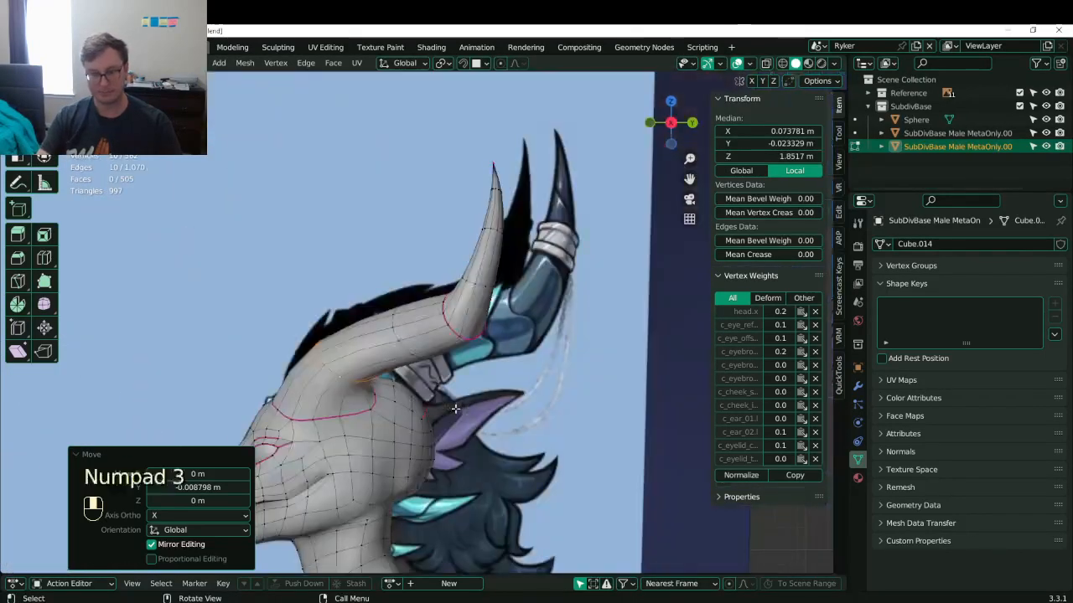
middle_click_drag(456, 409, 490, 372, "shift")
scroll(467, 358, "up", 1)
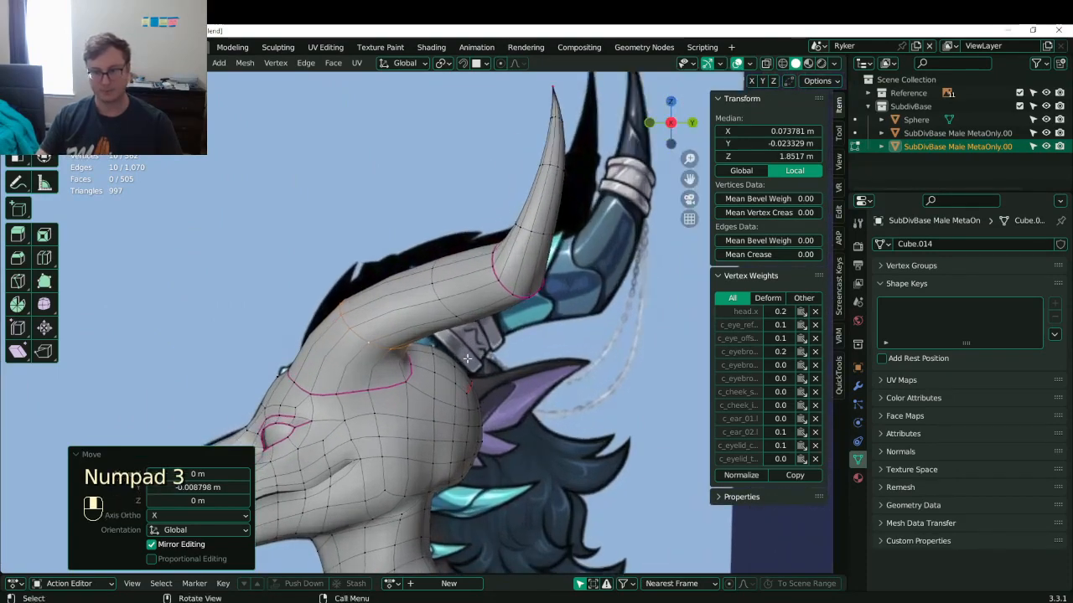
key("g")
left_click(423, 342)
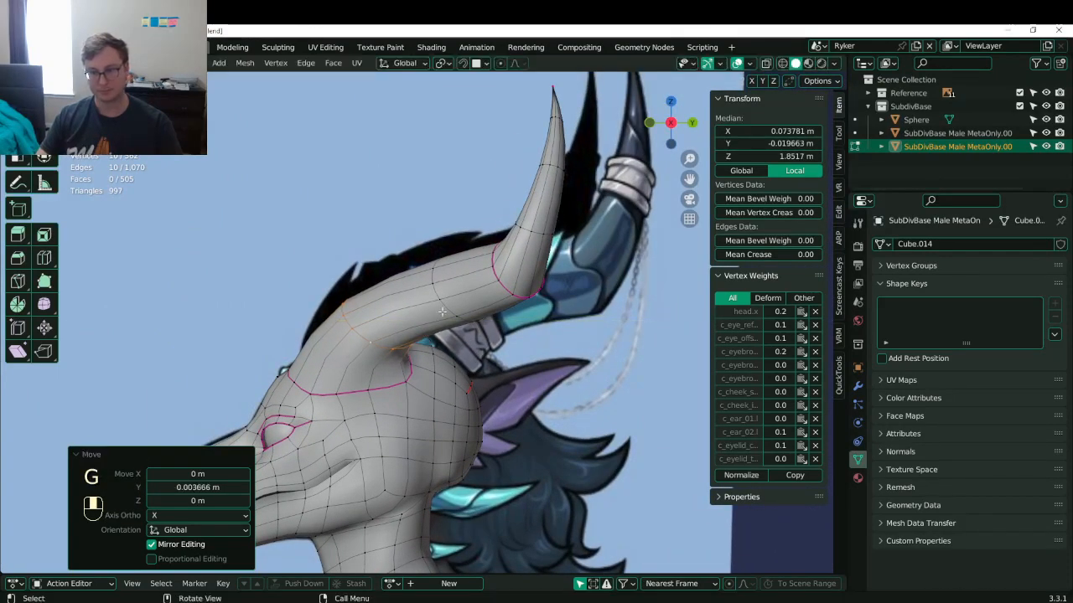
middle_click_drag(348, 280, 476, 343)
key("Tab")
scroll(315, 309, "up", 3)
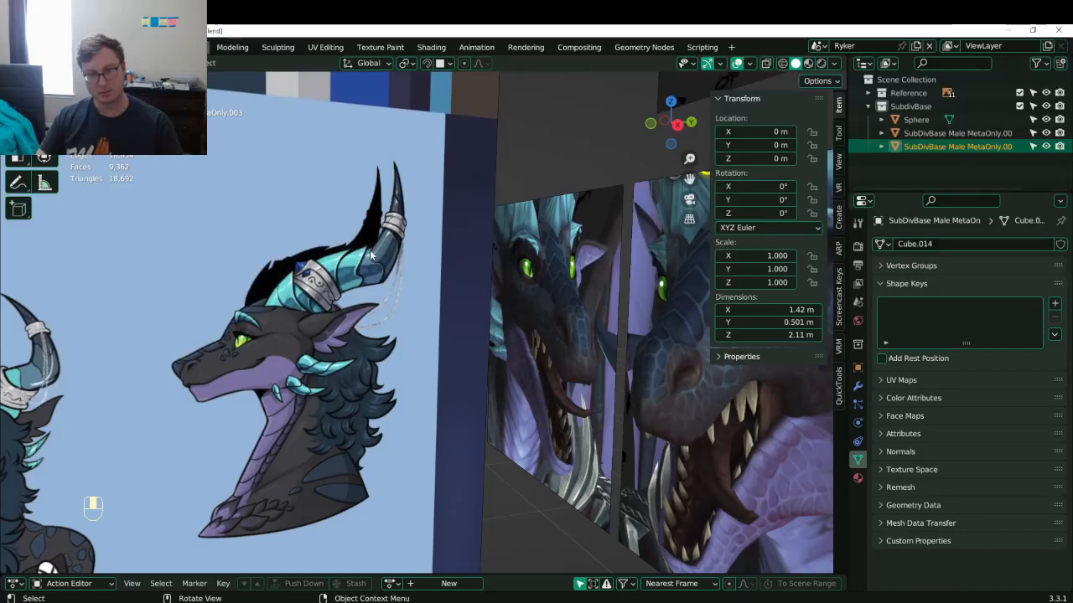
- Save Lunathal.blend and compare the model's front view against the reference, centred on the head
scroll(466, 272, "down", 5)
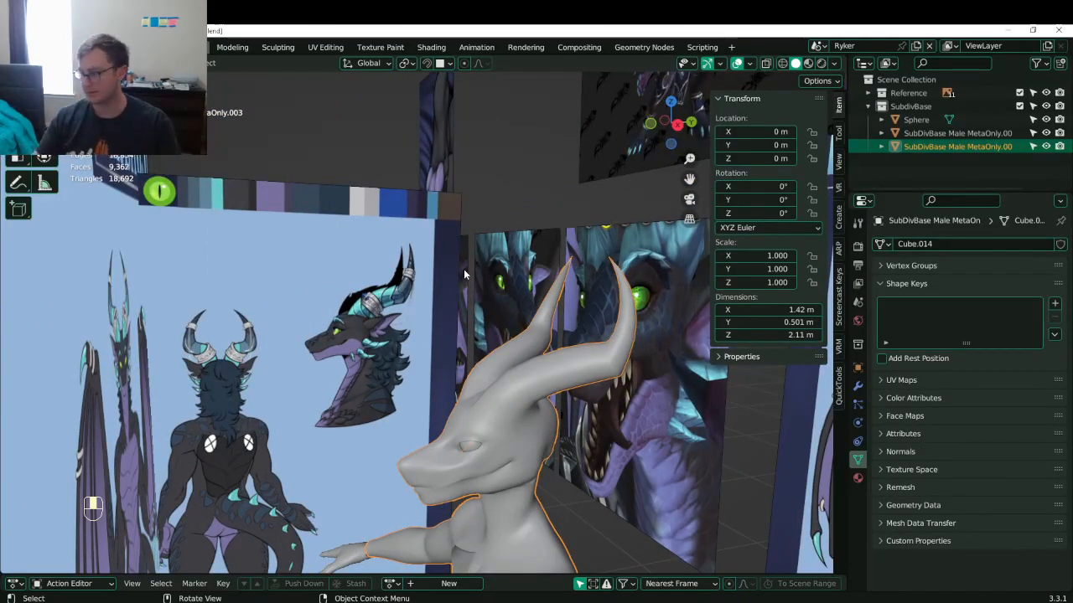
middle_click_drag(522, 355, 507, 314, "shift")
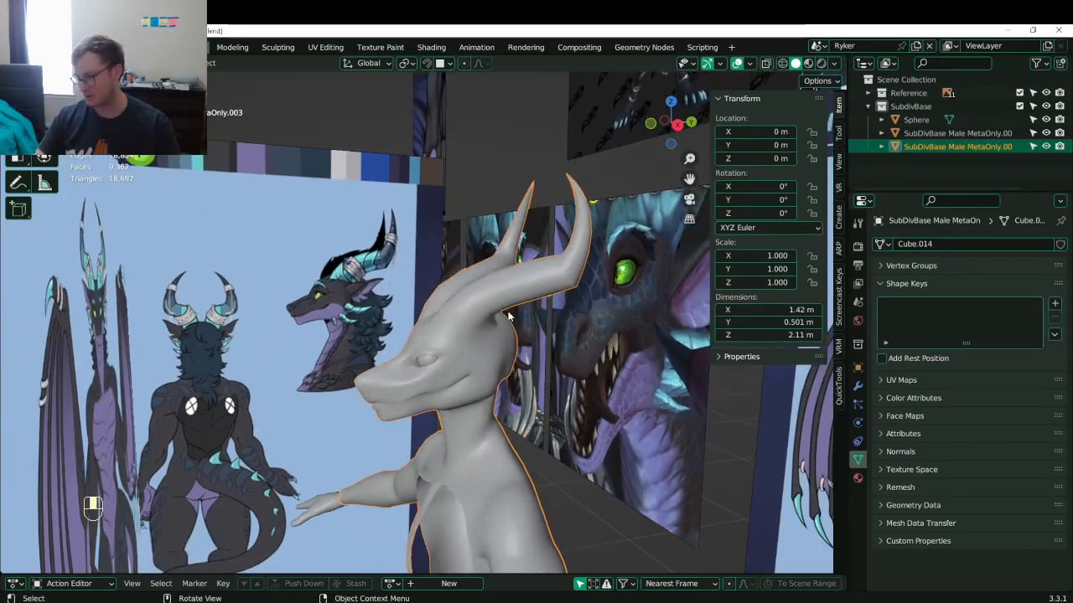
key("ctrl+s")
key("KP_1")
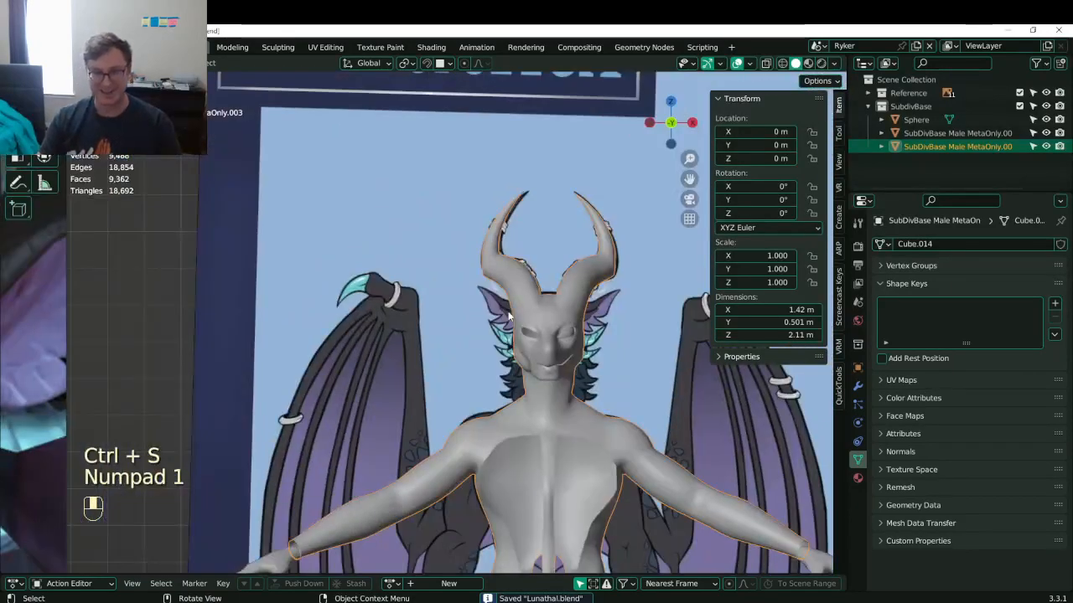
key("ctrl+s")
middle_click_drag(553, 303, 450, 337, "shift")
scroll(449, 348, "up", 3)
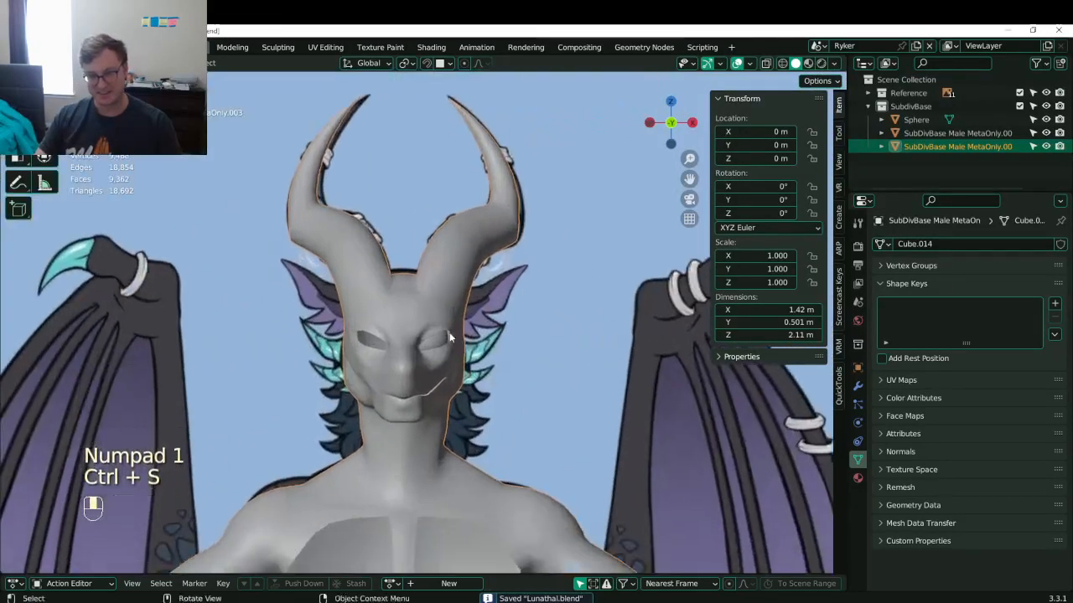
scroll(449, 338, "down", 1)
scroll(438, 325, "down", 4)
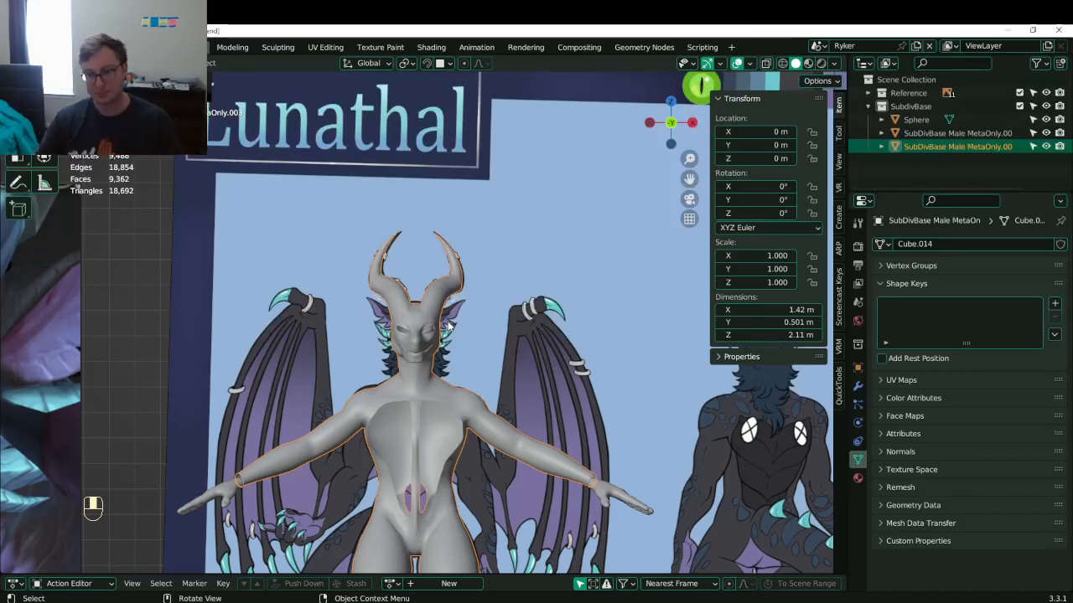
scroll(449, 326, "up", 3)
- In Edit Mode with wireframe shading, box-select the neck-shoulder vertices
key("Tab")
scroll(491, 374, "up", 5)
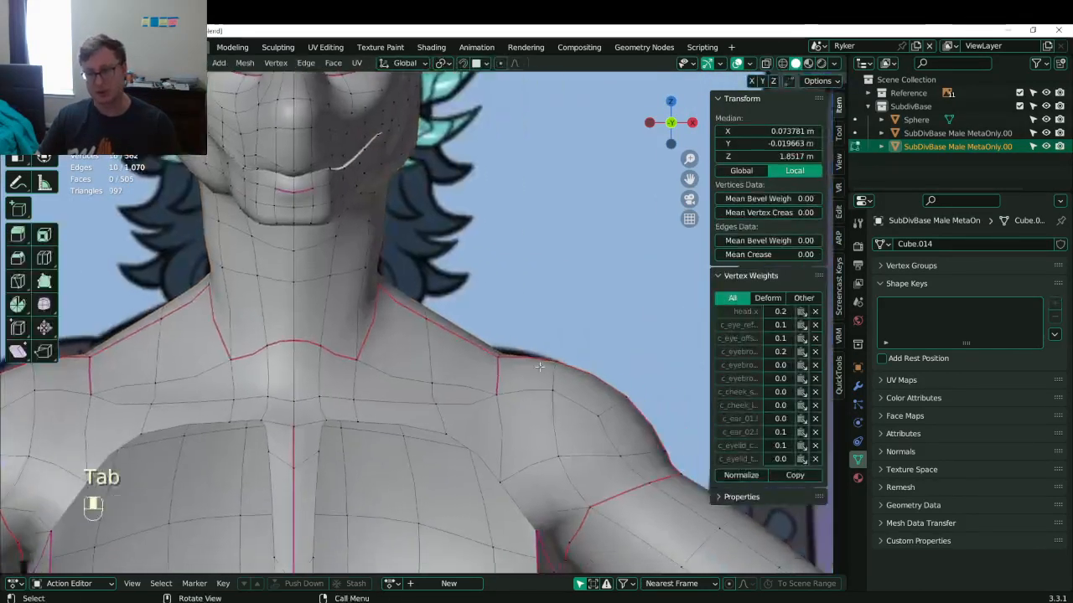
key("z")
left_click(557, 417)
key("b")
left_click_drag(539, 354, 593, 401)
- Raise the selected shoulder vertices slightly, then box-select three shoulder vertices and move them
key("g")
left_click(606, 413)
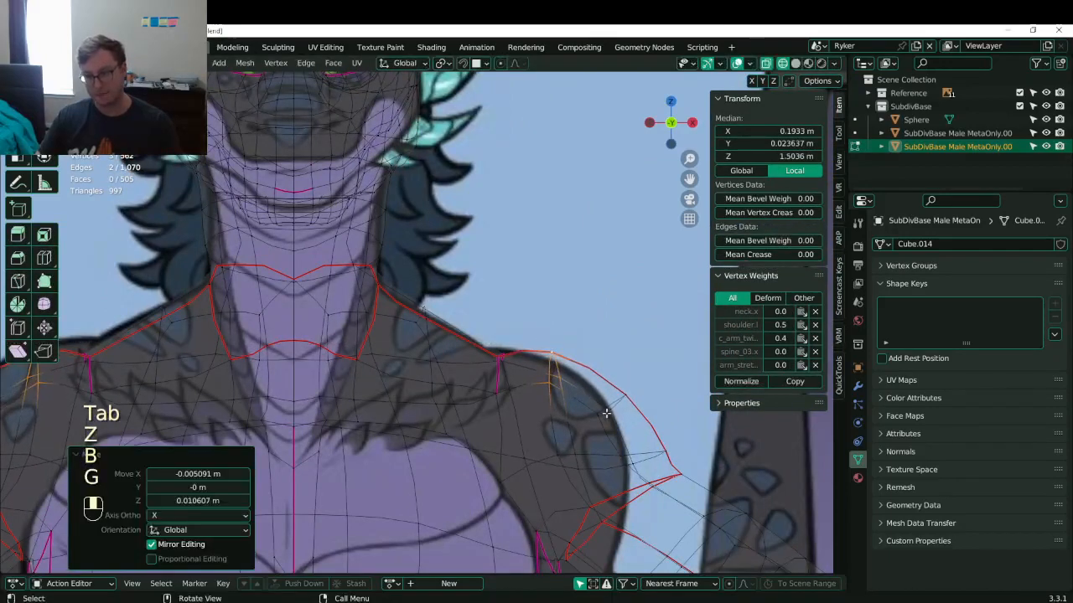
middle_click_drag(605, 413, 495, 357, "shift")
left_click(391, 304)
key("b")
mouse_move(367, 285)
left_mouse_down()
mouse_move(422, 340)
mouse_move(408, 352)
left_mouse_up()
key("b")
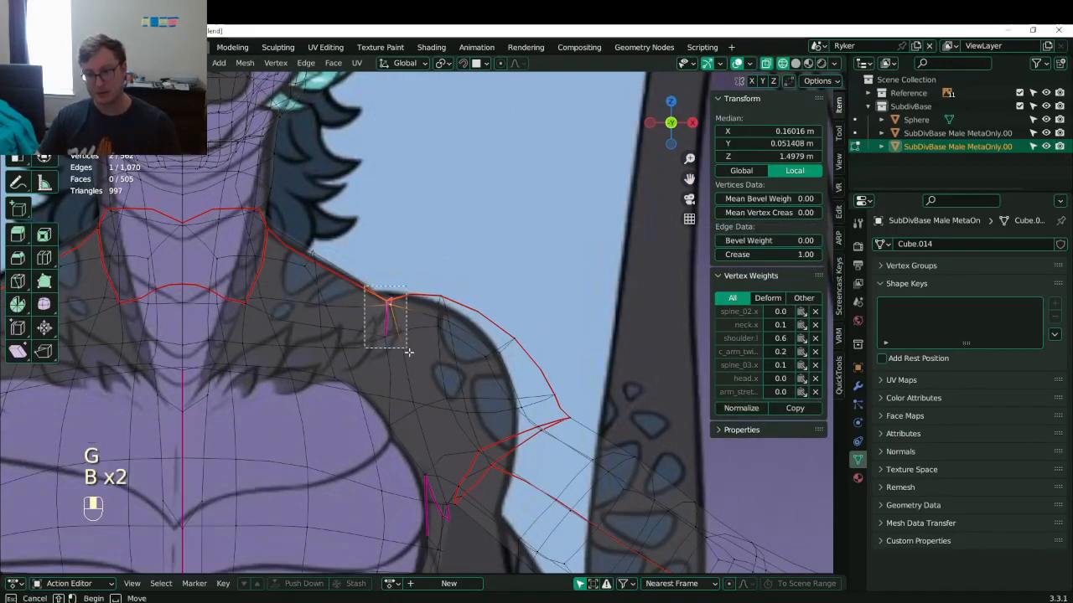
key("g")
left_click(403, 345)
- Return to solid shading, leave Edit Mode to view the whole body, and save Lunathal.blend
scroll(419, 339, "down", 5)
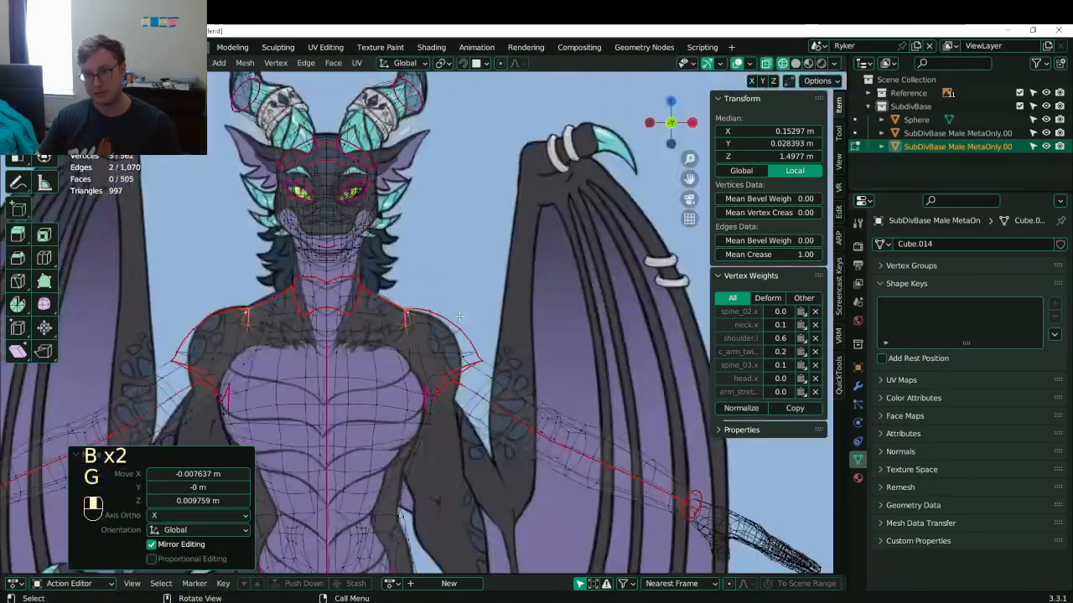
key("z")
key("Tab")
scroll(426, 336, "down", 3)
middle_click_drag(425, 336, 419, 374)
key("ctrl+s")
- Back in Edit Mode, select three more shoulder vertices and move them into place
key("Tab")
scroll(471, 394, "up", 3)
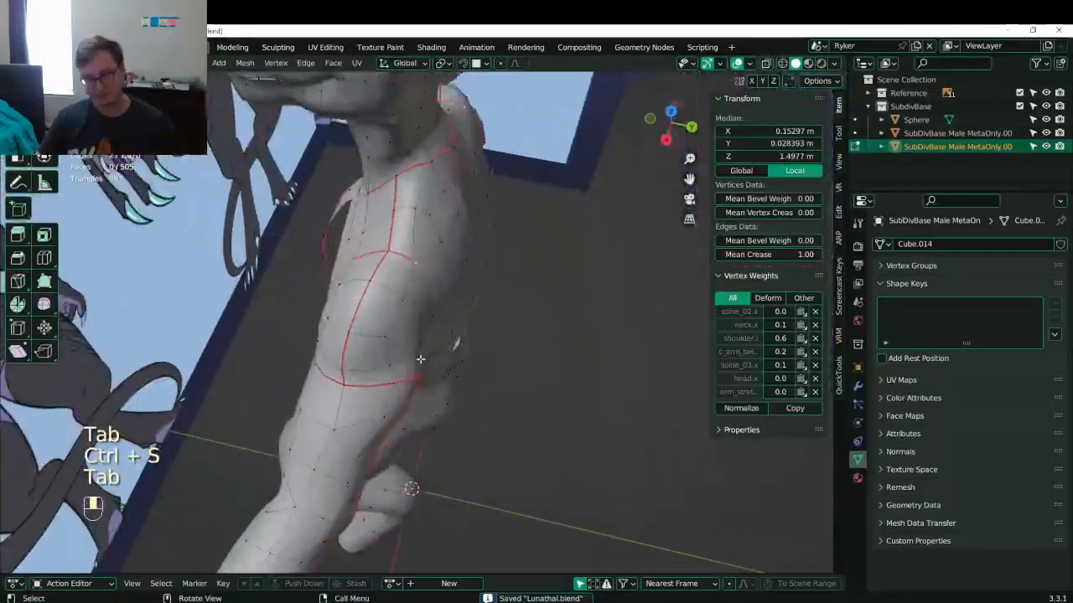
left_click(397, 359)
left_click(402, 312, "shift")
left_click(401, 319, "shift")
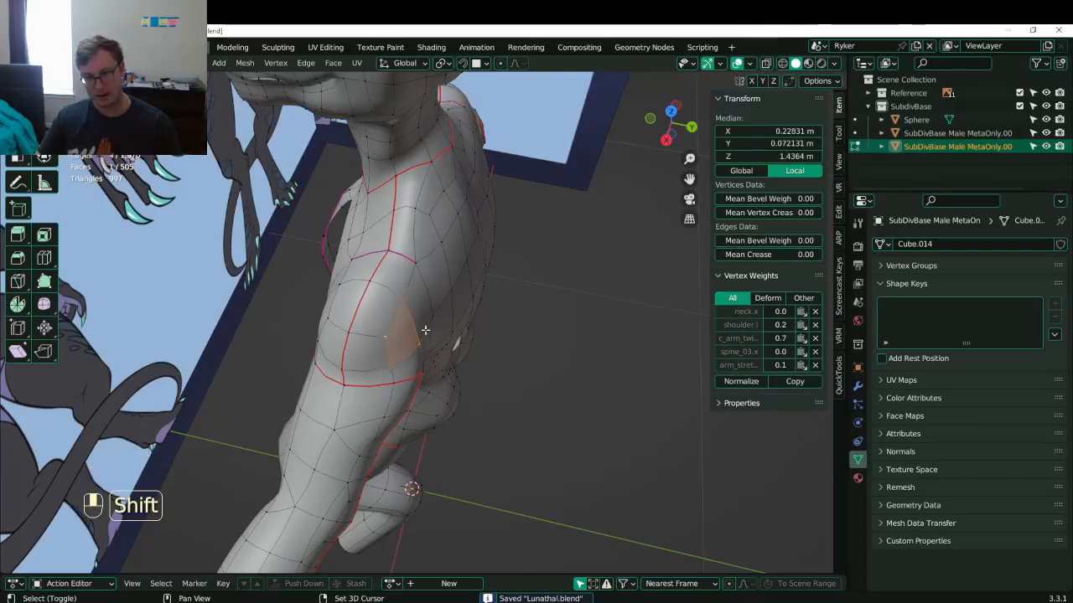
key("g")
left_click(446, 332)
- Slide a two-vertex shoulder edge along the Y axis
left_click(433, 314)
left_click(419, 265, "shift")
key("g")
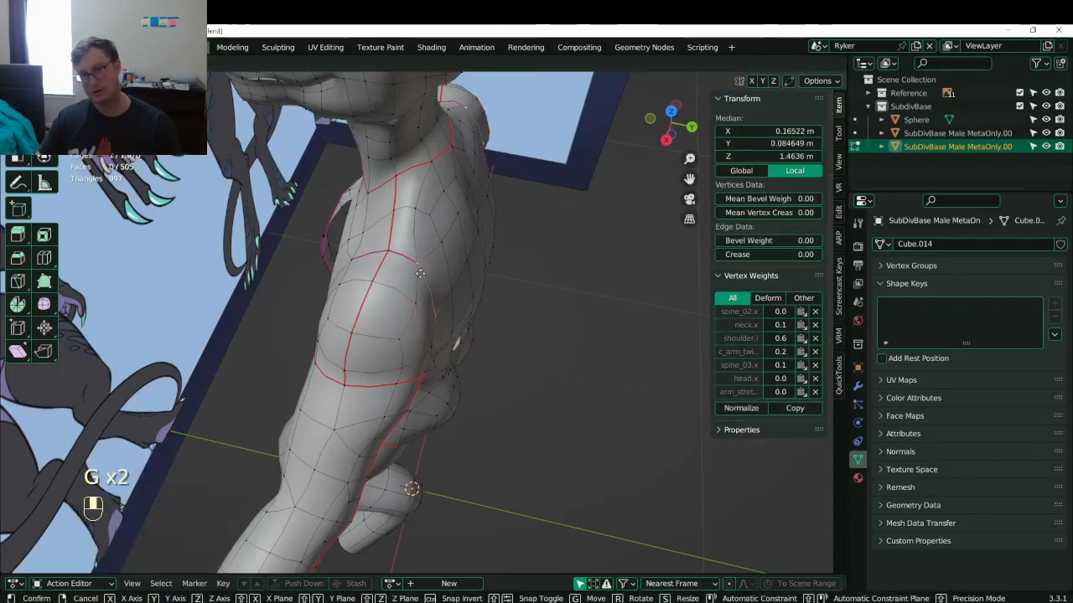
middle_click_drag(423, 271, 400, 278)
left_click(440, 277)
- Move three upper-back vertices along Y to follow the reference
left_click(472, 258)
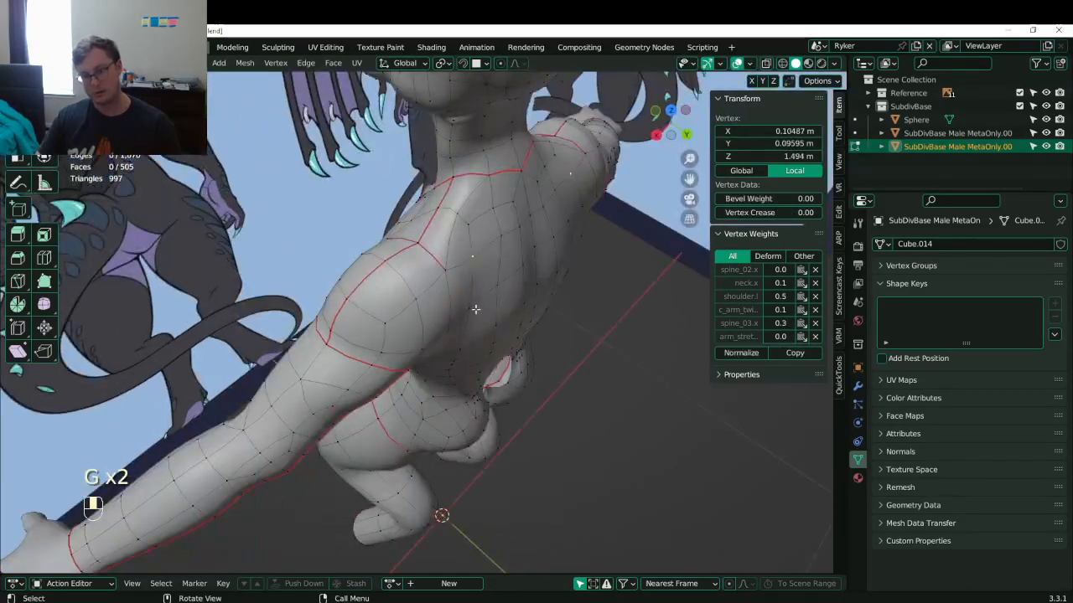
left_click(465, 305, "shift")
left_click(501, 254, "shift")
middle_click_drag(498, 259, 342, 243)
key("g")
left_click(542, 320)
- Shift four back vertices along Y, undoing the first attempt and redoing it with a smaller move
left_click(476, 378)
left_click(500, 335, "shift")
left_click(443, 366, "shift")
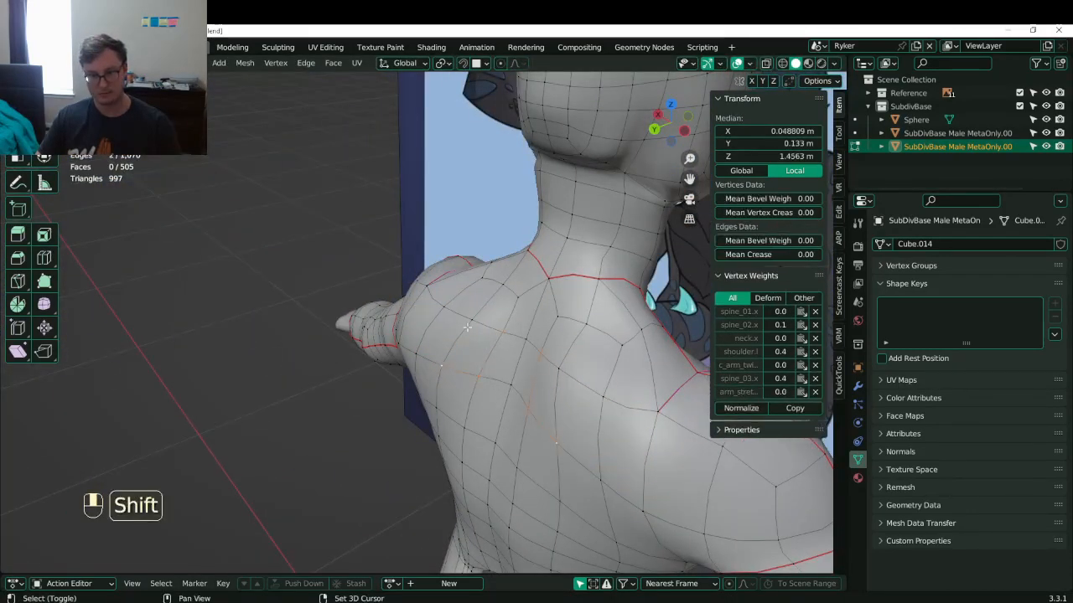
left_click(471, 321, "shift")
middle_click_drag(471, 323, 435, 339)
key("g")
middle_click_drag(440, 356, 570, 411)
left_click(420, 376)
key("ctrl+z")
key("g")
left_click(406, 405)
- Nudge three lower-back vertices slightly
left_click(450, 400)
left_click(434, 392, "shift")
left_click(539, 372, "shift")
key("g")
middle_click_drag(524, 370, 453, 311)
left_click(543, 358)
- Save Lunathal.blend, switch to the right side view and resume editing the mesh
key("Tab")
key("ctrl+s")
key("ctrl+s")
key("KP_3")
key("KP_3")
key("Tab")
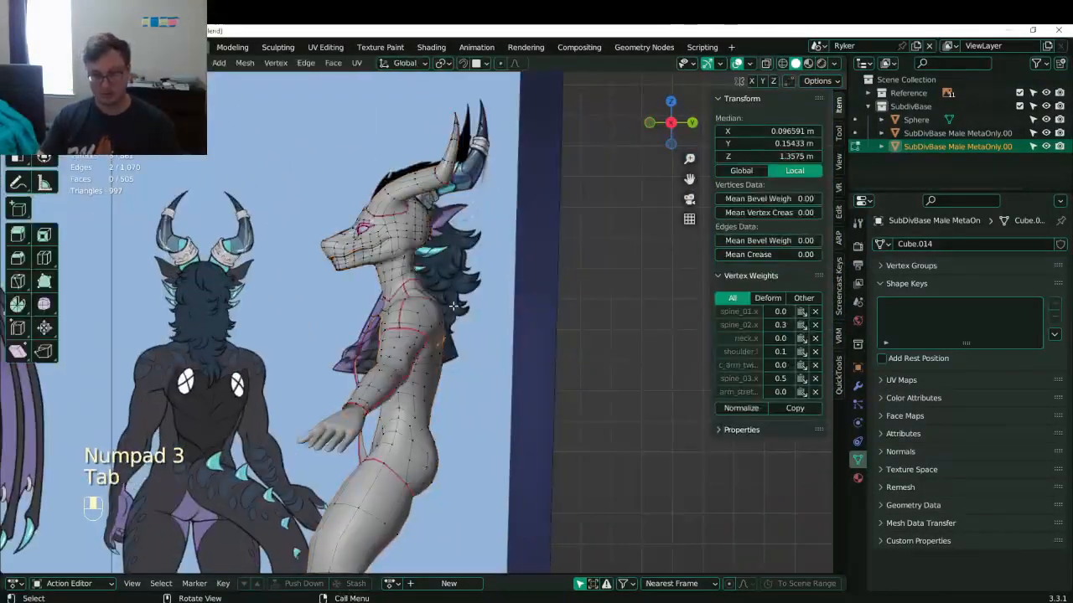
- In wireframe view, box-select vertices along the back and move them left
scroll(453, 315, "up", 7)
middle_click_drag(450, 395, 443, 330, "shift")
key("z")
left_click(448, 371)
key("b")
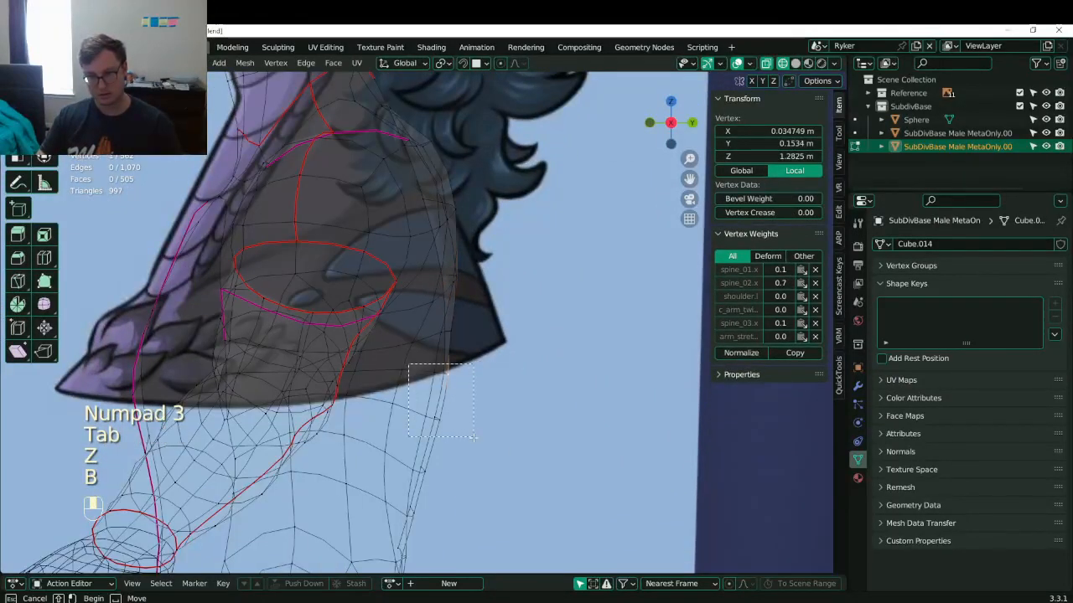
left_click_drag(473, 437, 477, 440)
key("g")
left_click(455, 438)
- Box-select several back vertices higher up and move them left as well
middle_click_drag(454, 438, 436, 340, "shift")
left_click(398, 367)
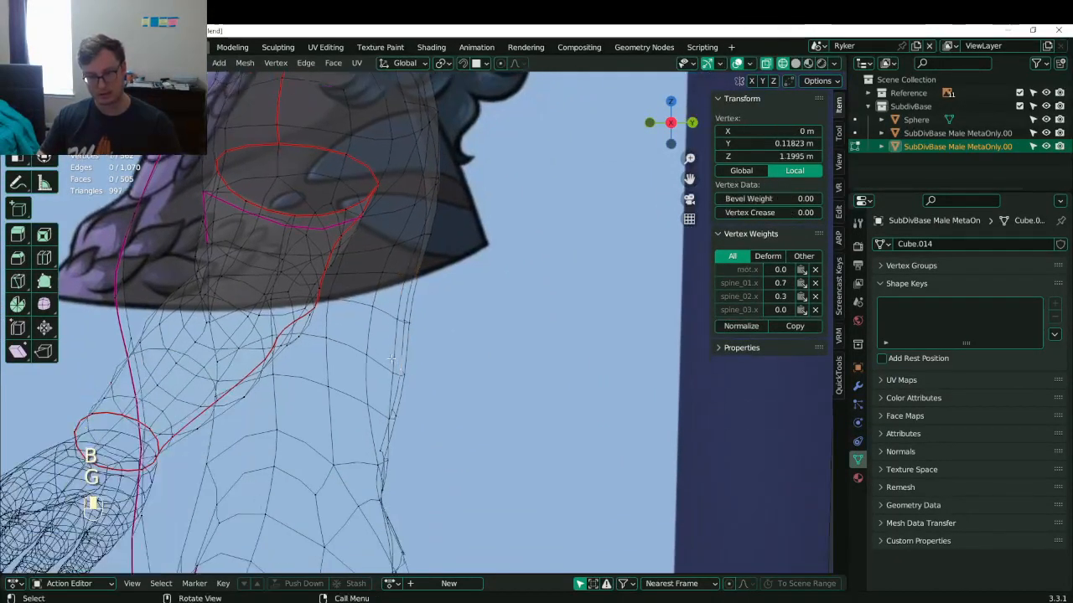
key("b")
left_click_drag(392, 359, 417, 388)
key("g")
left_click(400, 379)
- Nudge two edges near the neck slightly
left_click(402, 318)
key("b")
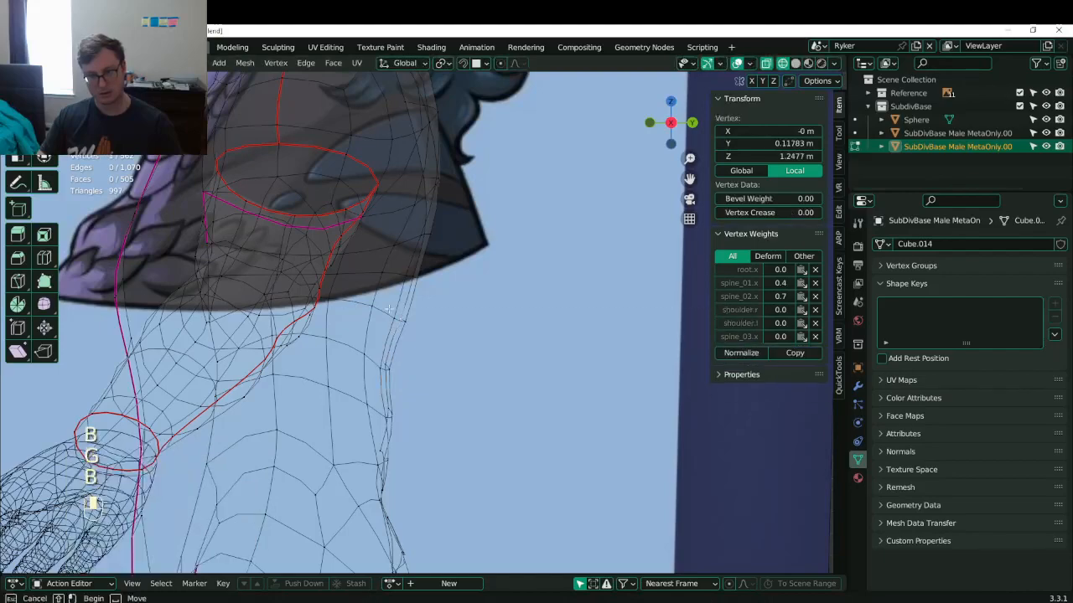
left_click_drag(388, 310, 409, 267)
key("g")
left_click(424, 283)
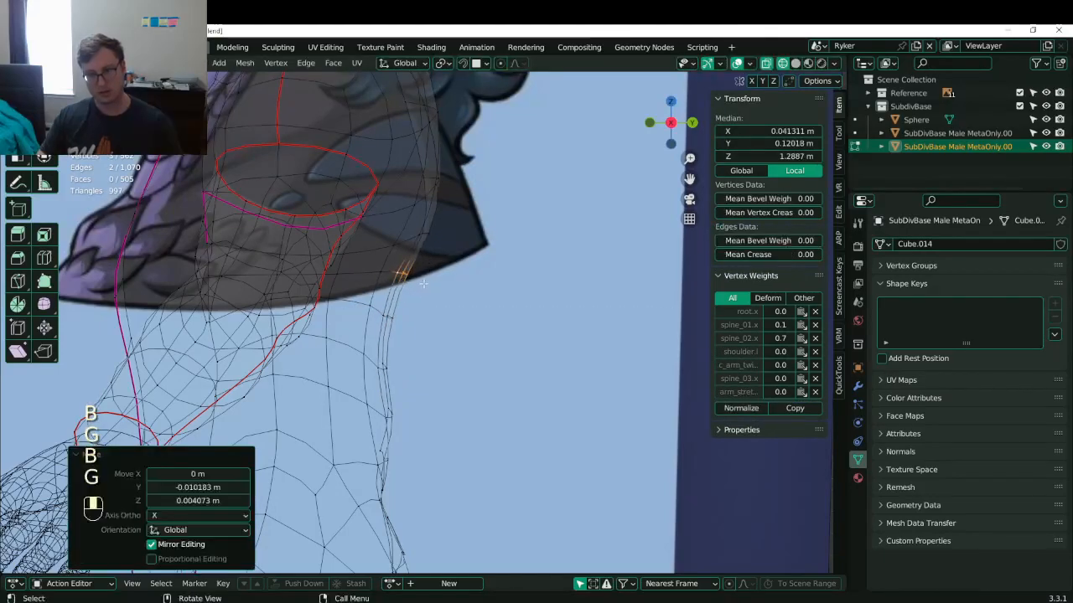
- Check the back in Object Mode with solid shading and save the file
scroll(424, 283, "down", 5)
key("Tab")
key("z")
mouse_move(570, 323)
middle_mouse_down()
mouse_move(441, 364)
mouse_move(573, 349)
middle_mouse_up()
key("ctrl+s")
- In right side wireframe view, move the back-profile edge loop to a new position
key("Tab")
key("KP_3")
scroll(572, 348, "up", 5)
middle_click_drag(445, 360, 455, 335, "shift")
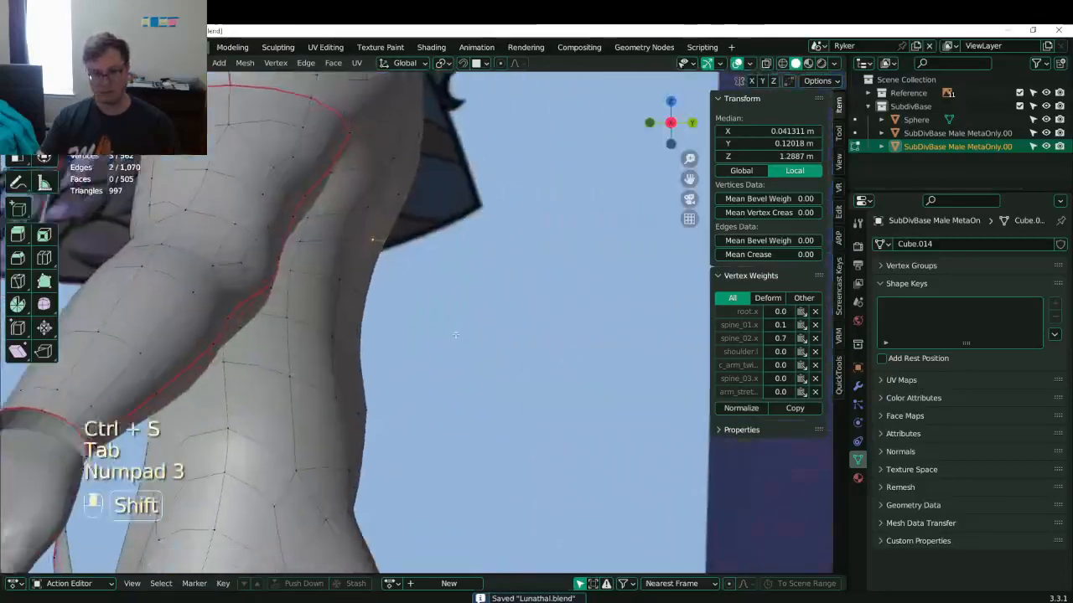
key("Tab")
key("Tab")
key("z")
left_click(408, 413)
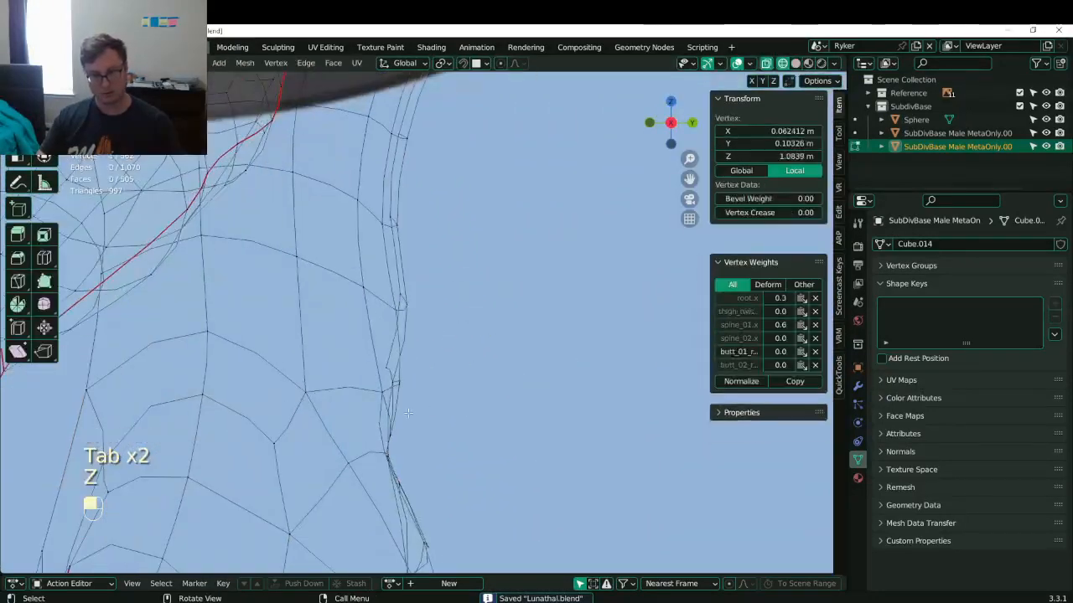
left_click(405, 406, "alt+shift")
key("g")
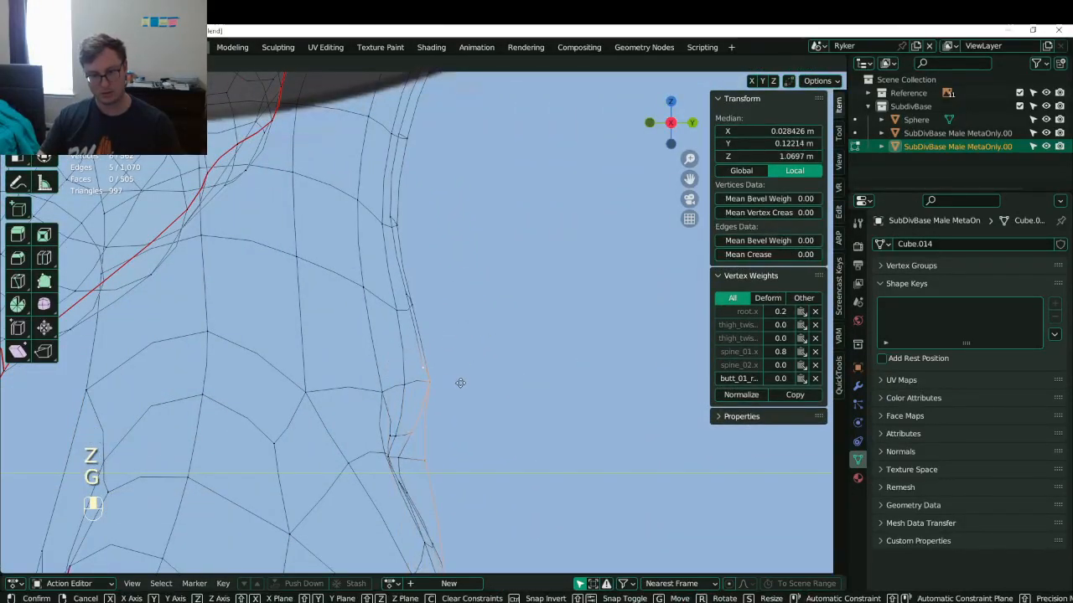
left_click(465, 383)
- Pull three box-selected lower-back vertices inward
left_click(414, 304)
key("b")
left_click_drag(380, 282, 429, 325)
key("g")
left_click(413, 325)
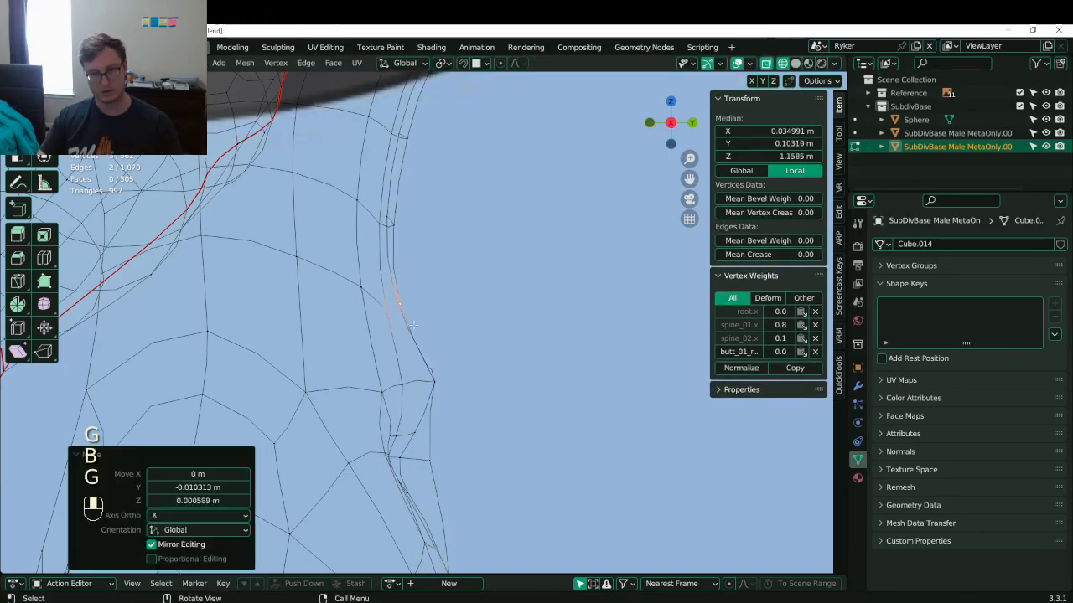
- Inspect the lower back in solid shading and save Lunathal.blend
scroll(413, 325, "down", 7)
key("Tab")
key("z")
scroll(413, 325, "down", 3)
mouse_move(413, 325)
middle_mouse_down()
mouse_move(289, 337)
mouse_move(356, 361)
middle_mouse_up()
key("ctrl+s")
- Select two spine vertices on the upper back and scale them to 0.65 along Y
key("Tab")
scroll(356, 360, "up", 4)
middle_click_drag(357, 361, 444, 310)
middle_click_drag(444, 310, 451, 331, "shift")
scroll(451, 331, "up", 3)
middle_click_drag(451, 331, 502, 335)
left_click(434, 320)
left_click(436, 354, "shift")
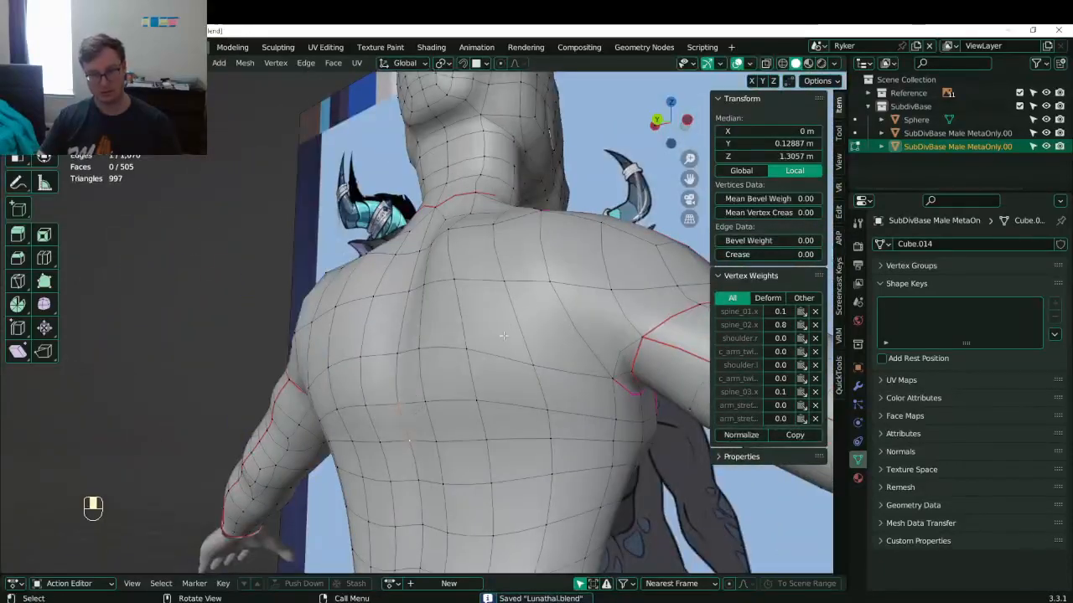
key("s")
key("y")
left_click(472, 369)
- Move the spine vertices along Y, then move another spine vertex along Y
middle_click_drag(472, 369, 431, 381)
key("g")
key("y")
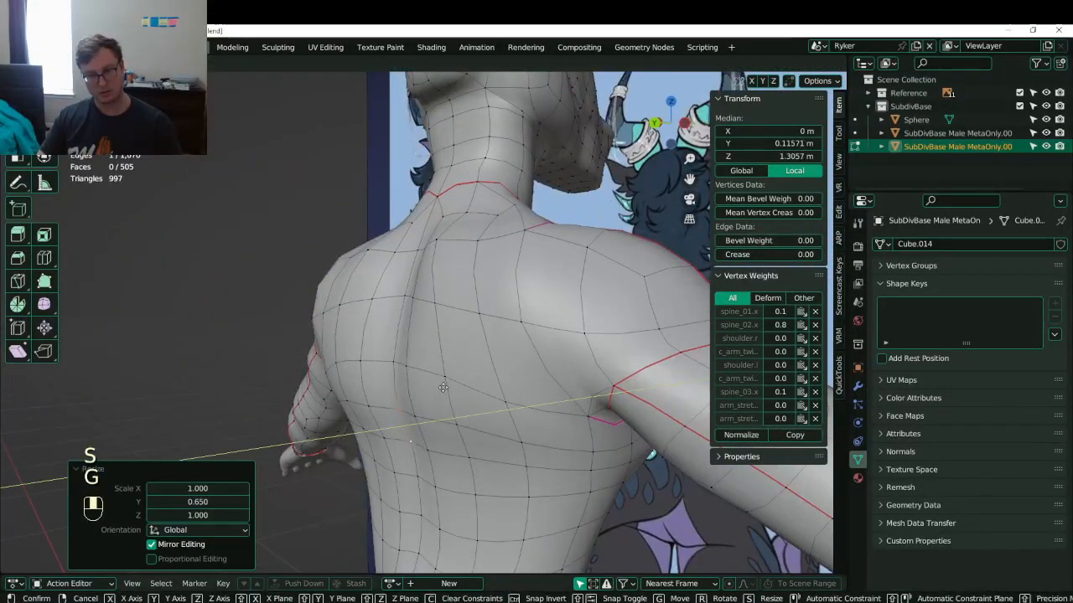
left_click(440, 387)
left_click(394, 362)
key("g")
middle_click(389, 356)
left_click(388, 354)
- View the back straight on in Object Mode and save the file
scroll(388, 354, "down", 5)
key("Tab")
mouse_move(388, 354)
middle_mouse_down()
mouse_move(468, 376)
mouse_move(433, 406)
mouse_move(418, 242)
mouse_move(393, 350)
mouse_move(406, 363)
middle_mouse_up()
key("ctrl+s")
- Box-select a spine edge on each side and move them
key("Tab")
key("b")
left_click(385, 327, "ctrl")
key("g")
left_click(405, 363)
- Move a lower-back vertex, leave Edit Mode and save Lunathal.blend
left_click(401, 363)
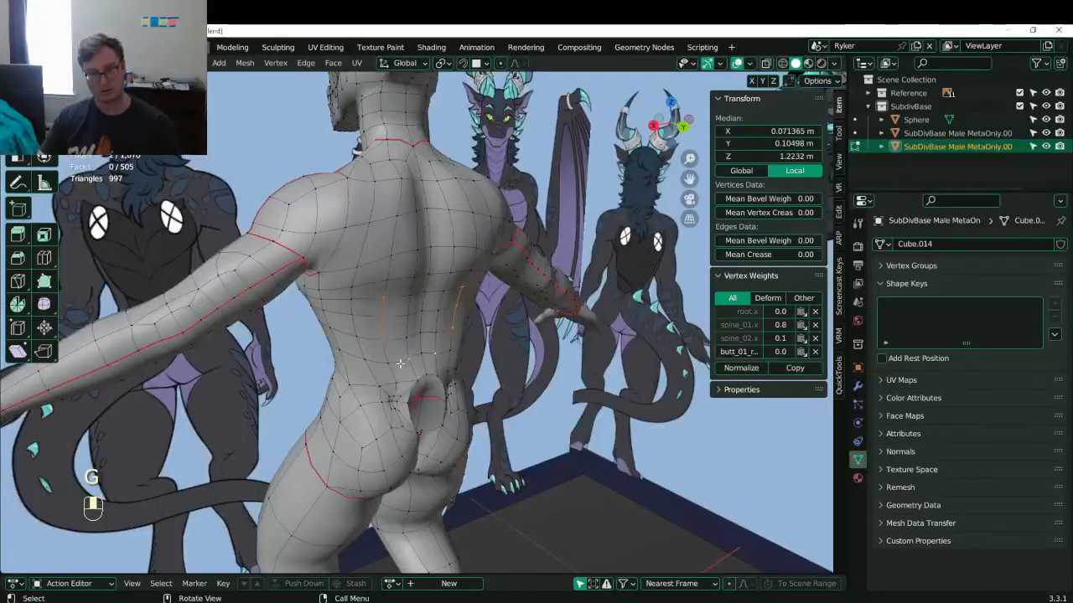
key("g")
middle_click_drag(405, 312, 581, 314)
left_click(477, 322)
key("Tab")
key("ctrl+s")
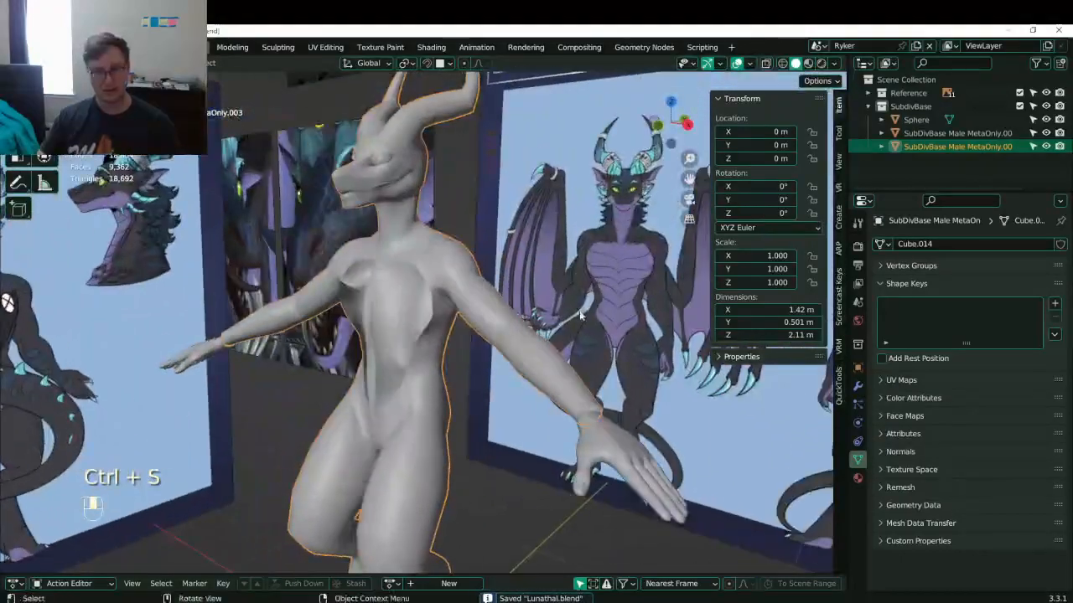
- Save Lunathal.blend and resume mesh editing in front view, framed on the chest
key("ctrl+s")
middle_click_drag(408, 277, 327, 280, "shift")
scroll(406, 324, "up", 3)
key("KP_1")
key("Tab")
scroll(405, 321, "up", 2)
- Move a pair of left shoulder vertices to reshape the shoulder top
left_click(270, 255)
middle_click_drag(270, 255, 240, 261)
left_click(293, 310, "shift")
middle_click_drag(295, 310, 268, 305)
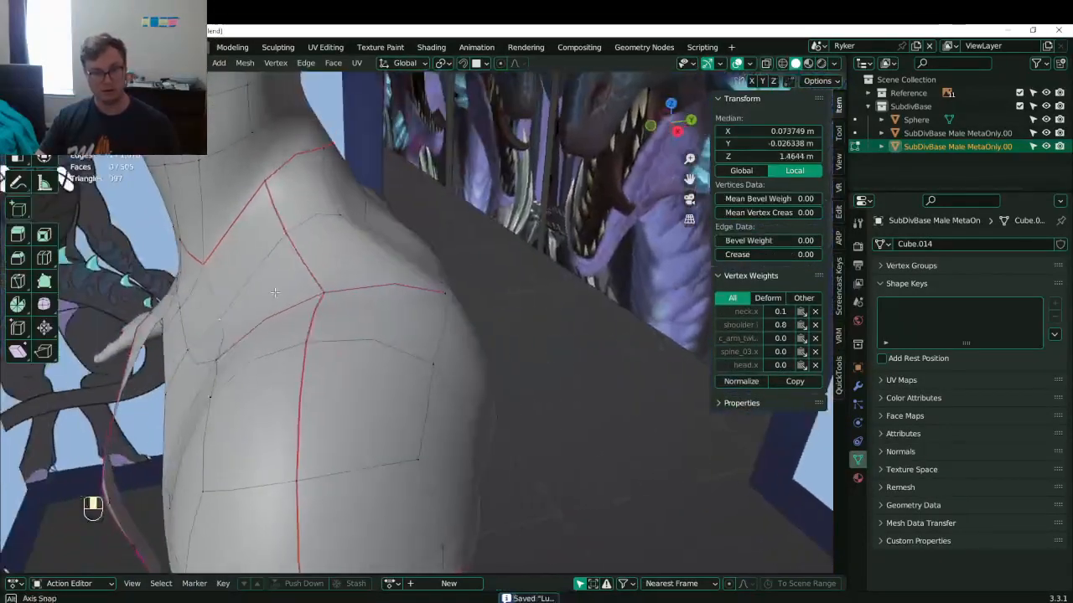
key("g")
left_click(338, 317)
middle_click_drag(337, 316, 328, 332)
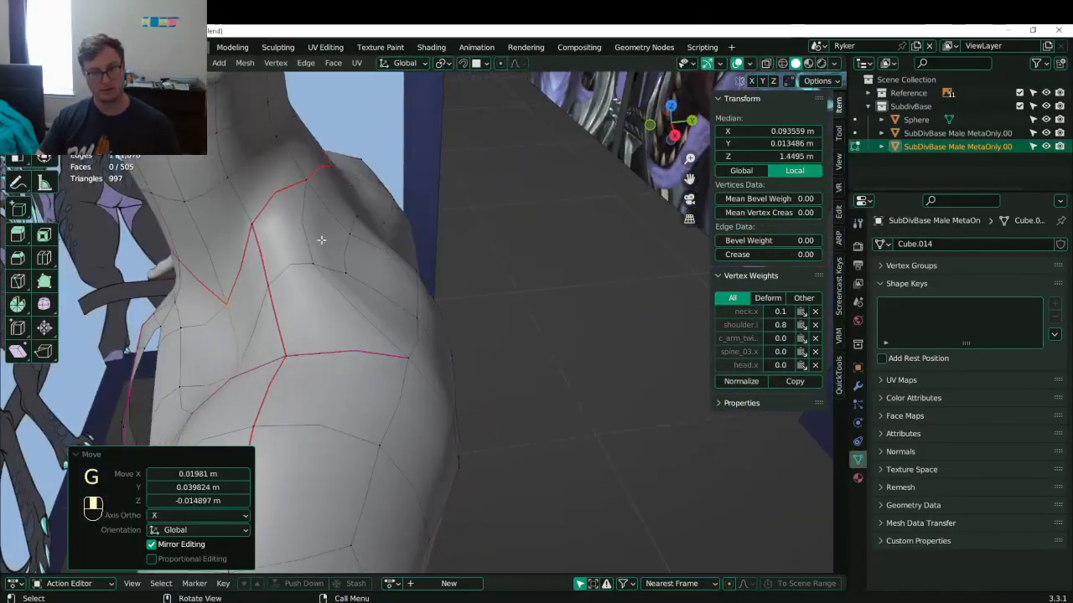
- Push two more pairs of neck-to-shoulder vertices out along Y, about 0.038 m
left_click(315, 261)
left_click(348, 273, "shift")
key("g")
middle_click(351, 268)
left_click(381, 254)
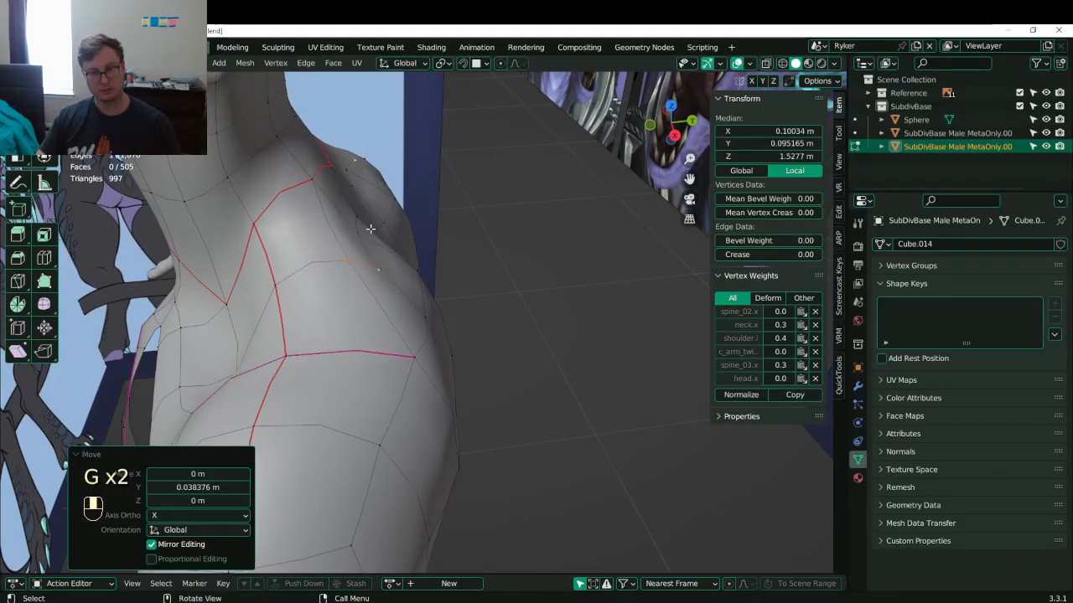
left_click(368, 233)
left_click(382, 266, "shift")
key("g")
middle_click(390, 259)
left_click(405, 252)
scroll(405, 252, "down", 5)
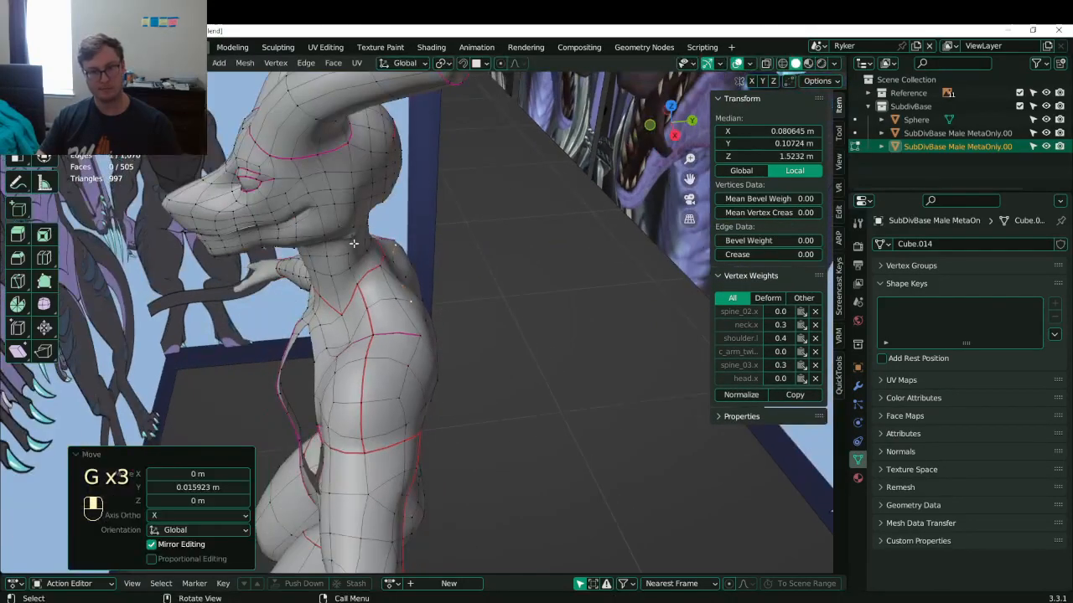
- Check the mirrored shoulders in Object Mode, save, and resume editing in right side view
key("Tab")
scroll(400, 254, "up", 2)
middle_click_drag(398, 254, 379, 300)
key("ctrl+s")
key("ctrl+s")
scroll(469, 254, "down", 4)
key("ctrl+s")
key("KP_3")
scroll(342, 265, "up", 4)
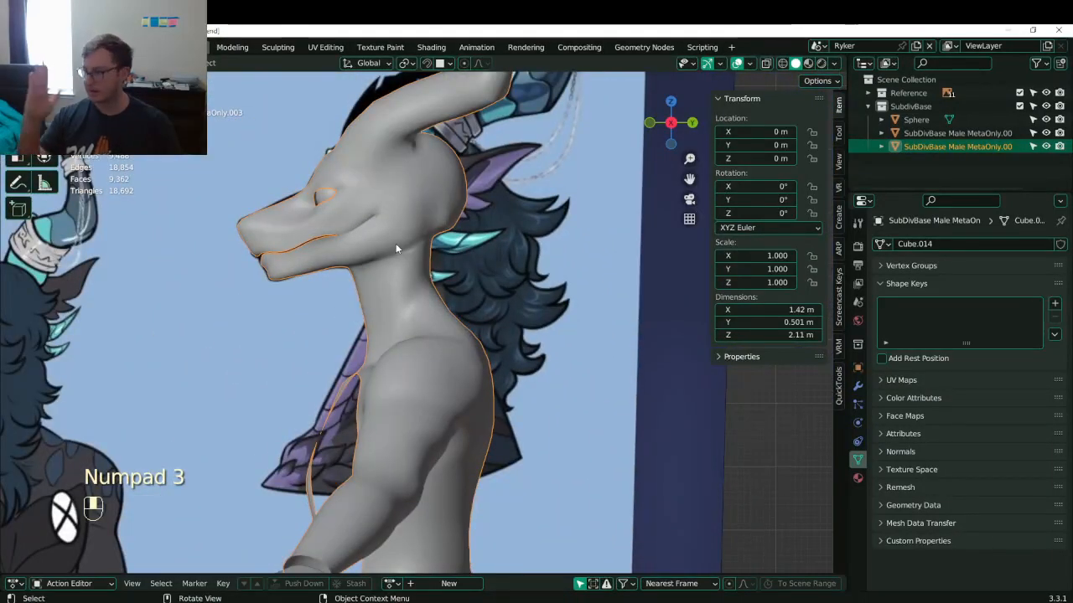
key("Tab")
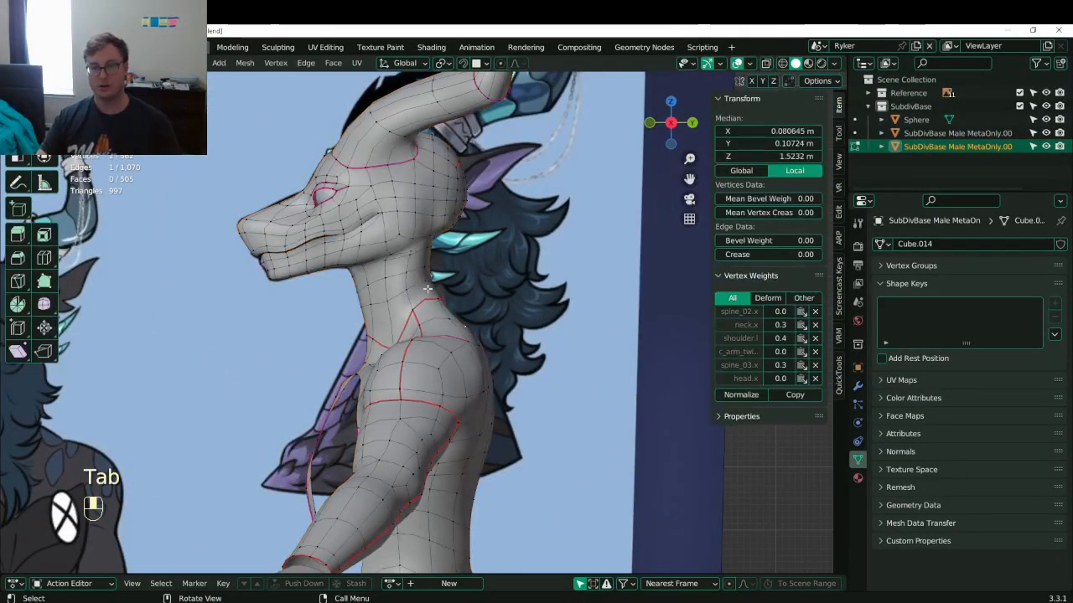
- In wireframe view, box-select the head and lower jaw vertices, leaving out the horn-base loop
key("z")
left_click(392, 191)
key("b")
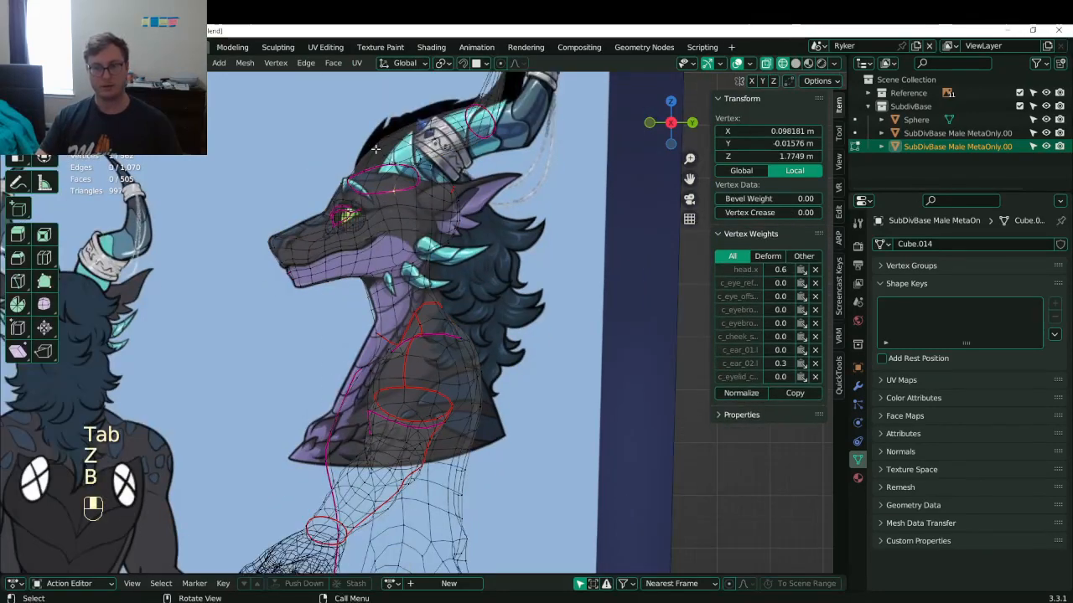
scroll(375, 148, "down", 4)
key("b")
left_click_drag(262, 130, 538, 307)
scroll(427, 314, "up", 9)
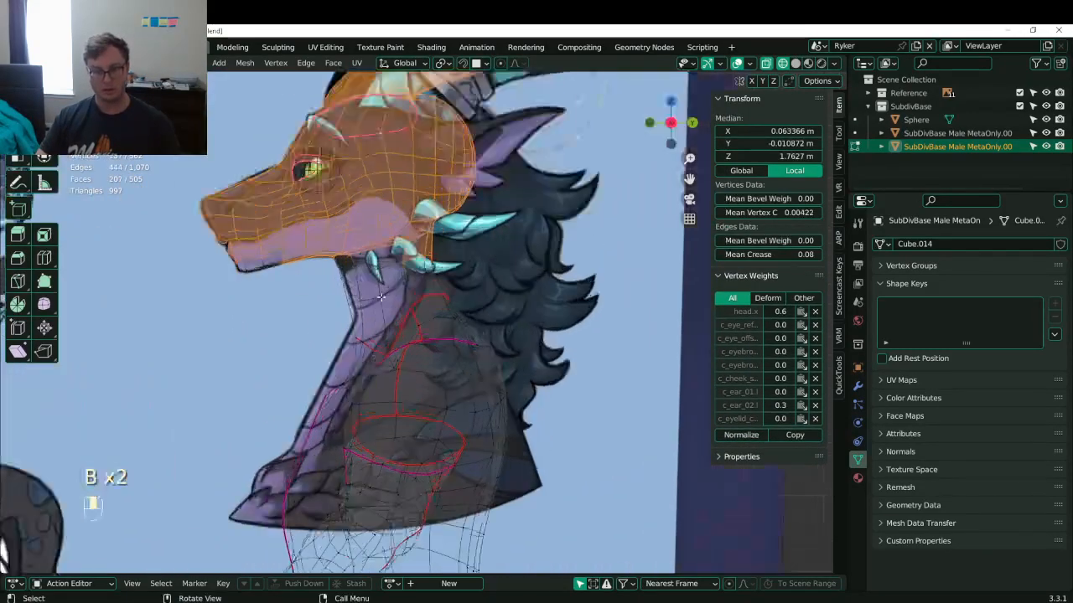
key("b")
left_click_drag(126, 209, 285, 258)
middle_click_drag(289, 255, 287, 290, "shift")
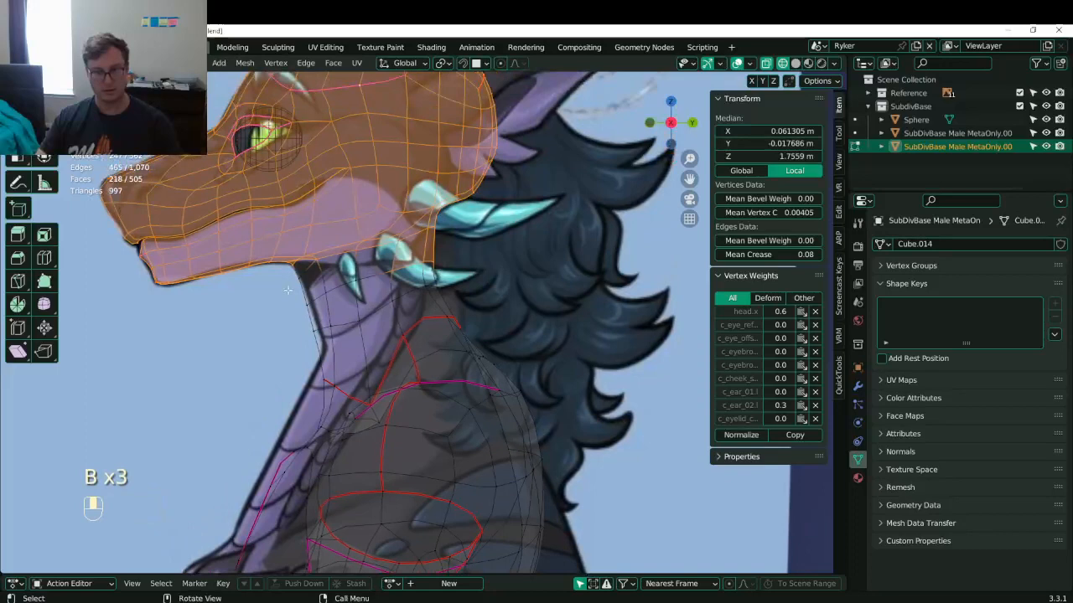
left_click(407, 266, "alt+shift")
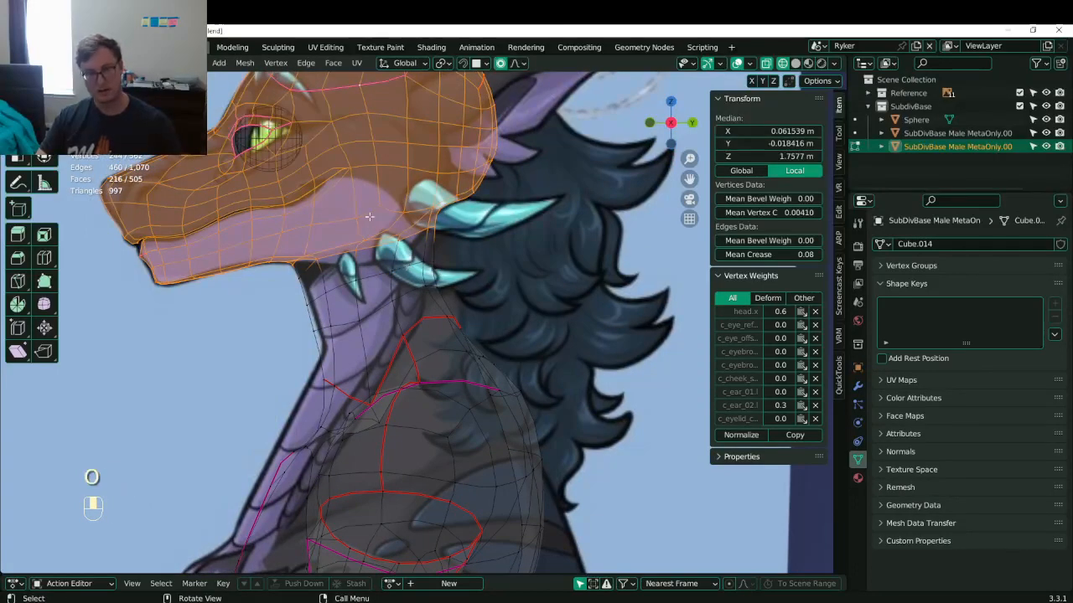
- Add the eye sphere so the head and eye are edited together
key("Tab")
left_click(269, 163, "shift")
key("Tab")
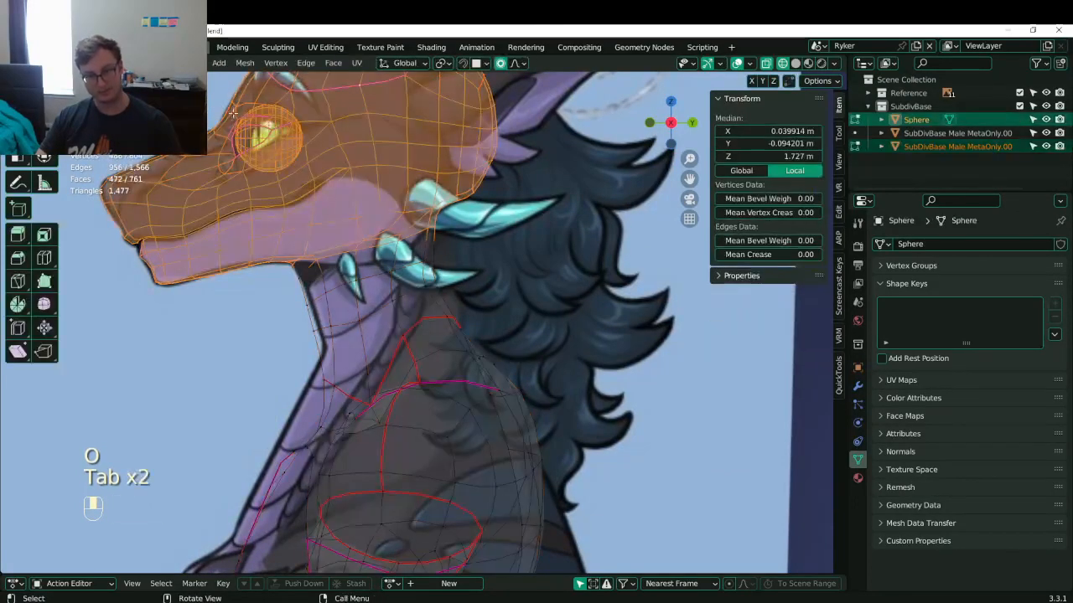
key("b")
key("g")
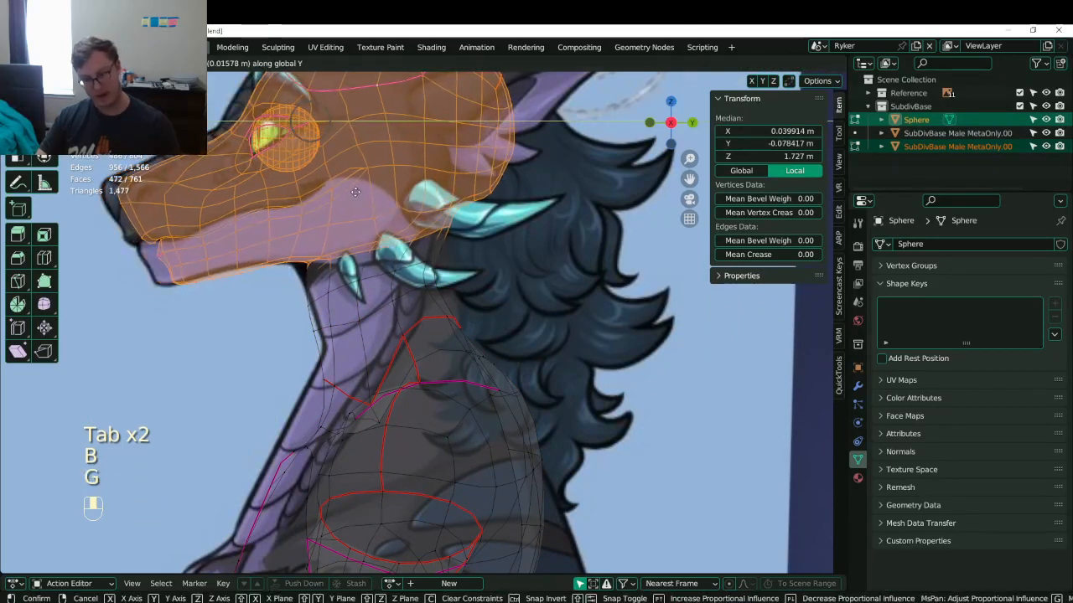
right_click(356, 192)
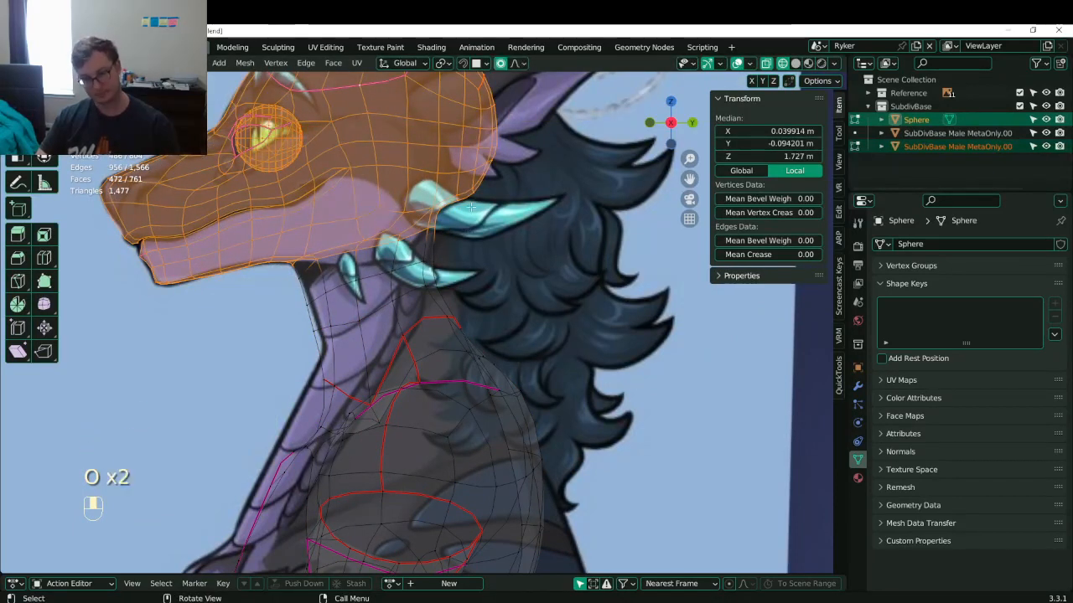
- With proportional editing falloff on, shift the head and eye along Y by about 0.0475 m
left_click(519, 64)
left_click(520, 179)
key("g")
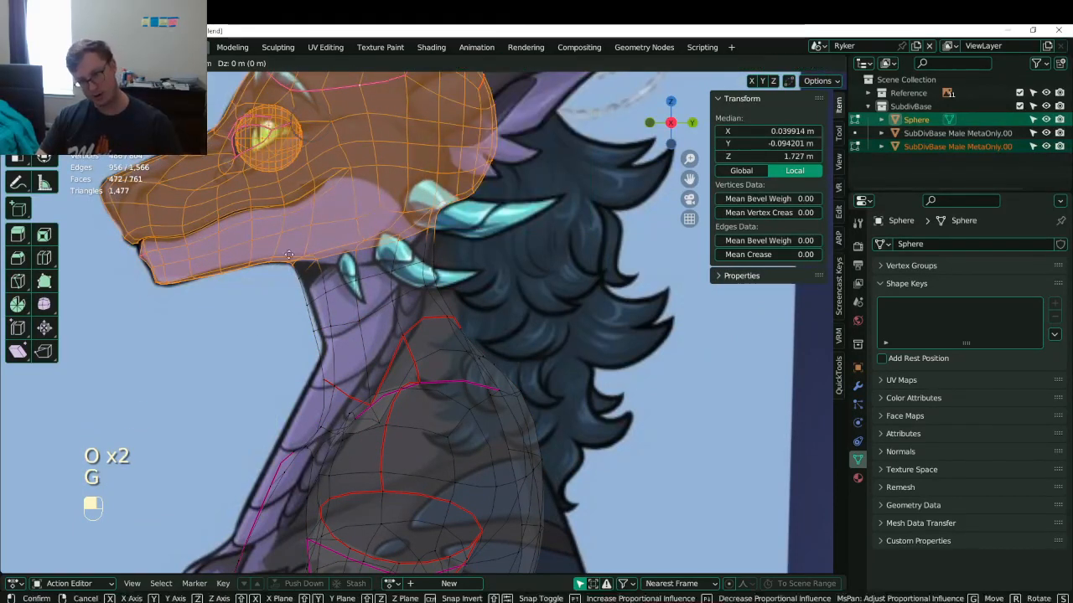
scroll(311, 243, "down", 20)
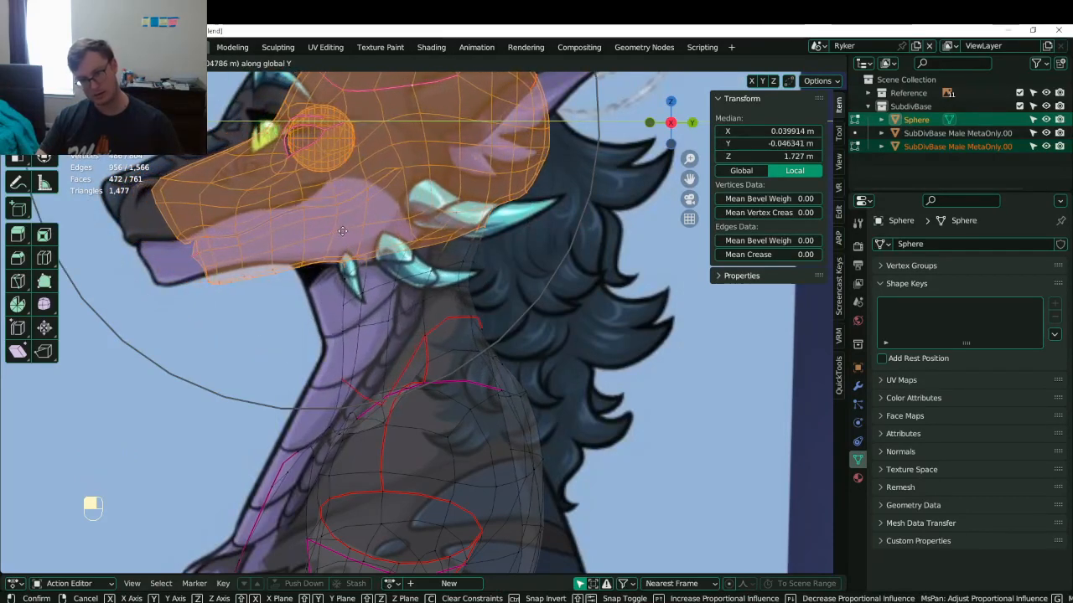
left_click(342, 231)
scroll(343, 231, "down", 4)
- Move the side reference image along Y to match the head profile, then save
key("Tab")
left_click(498, 287)
key("g")
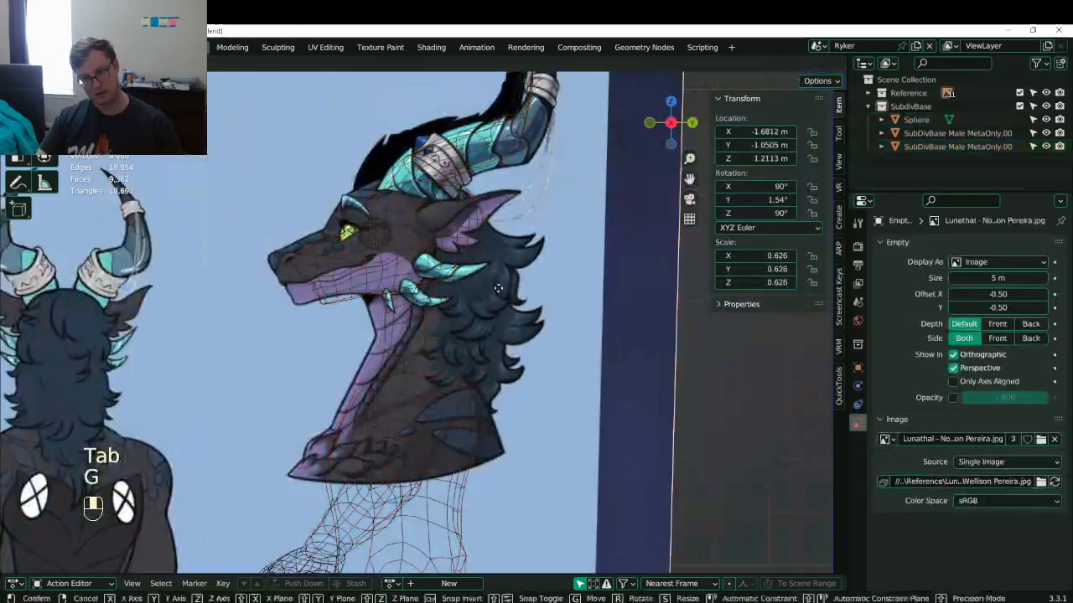
middle_click(503, 287)
left_click(531, 287)
scroll(530, 289, "down", 5)
mouse_move(377, 369)
middle_mouse_down()
mouse_move(460, 391)
mouse_move(408, 390)
mouse_move(374, 370)
middle_mouse_up()
key("ctrl+s")
- Return to solid shading and reopen the base-body mesh in Edit Mode
key("z")
scroll(419, 352, "up", 3)
middle_click_drag(453, 345, 474, 335)
key("Tab")
left_click(421, 338)
key("Tab")
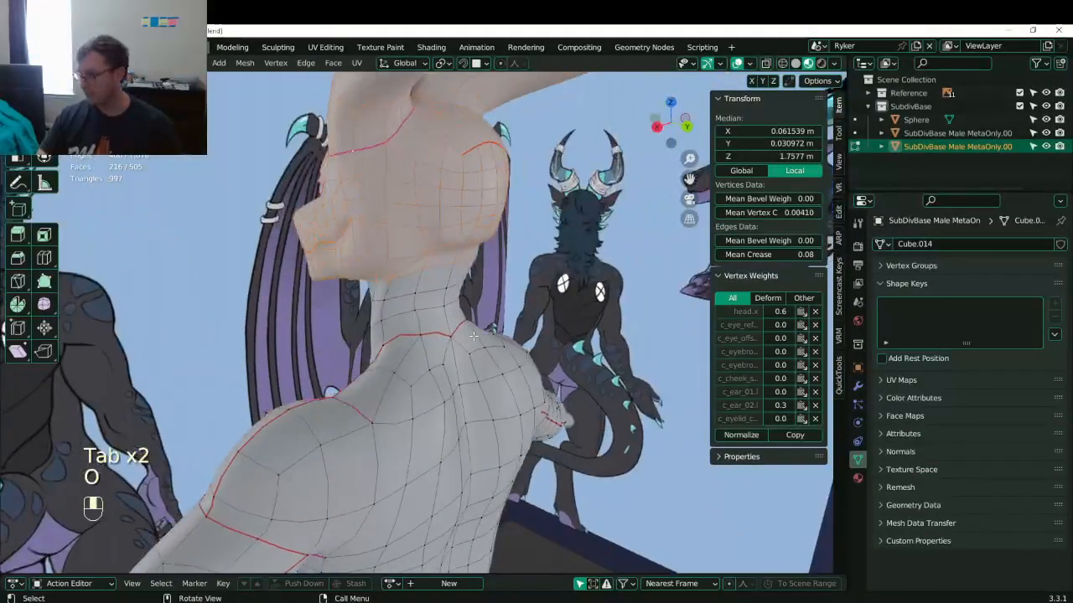
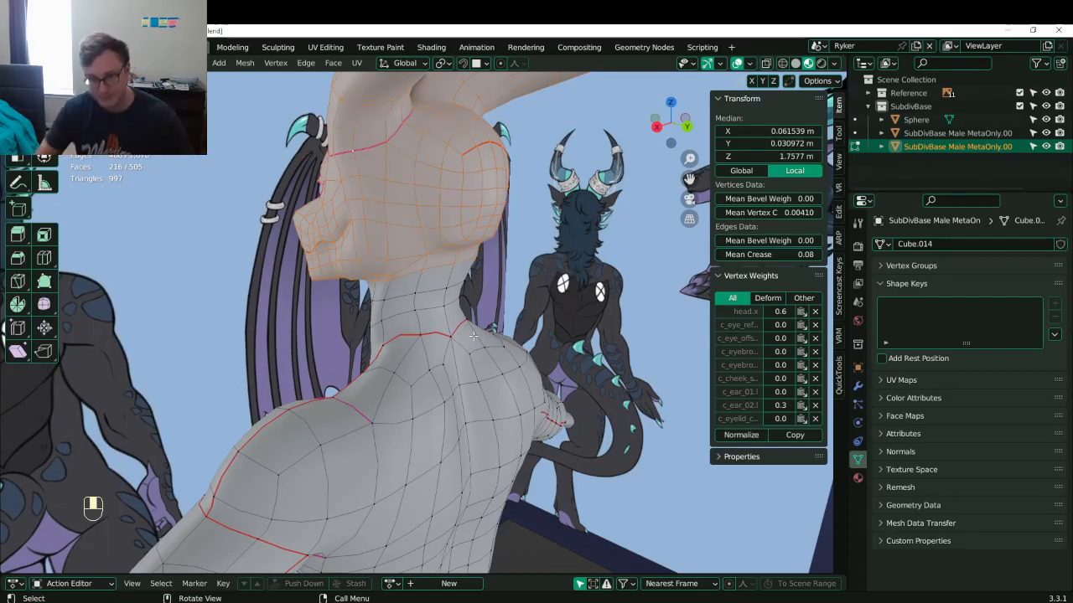
- In side wireframe view, move the upper neck vertices onto the side reference
key("KP_3")
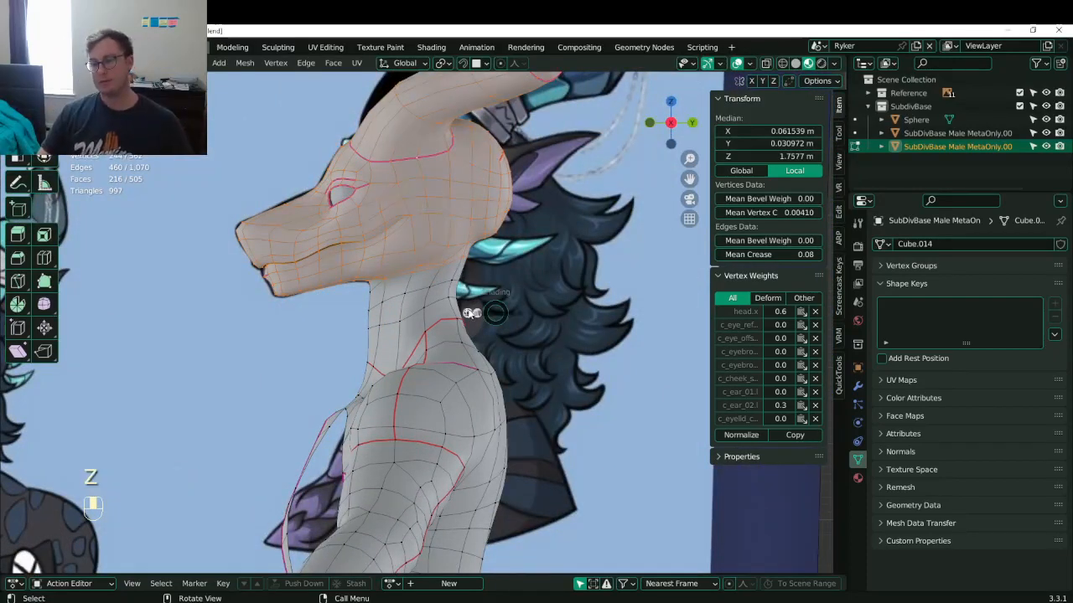
left_click(421, 301)
scroll(470, 284, "up", 3)
left_click(468, 250)
key("b")
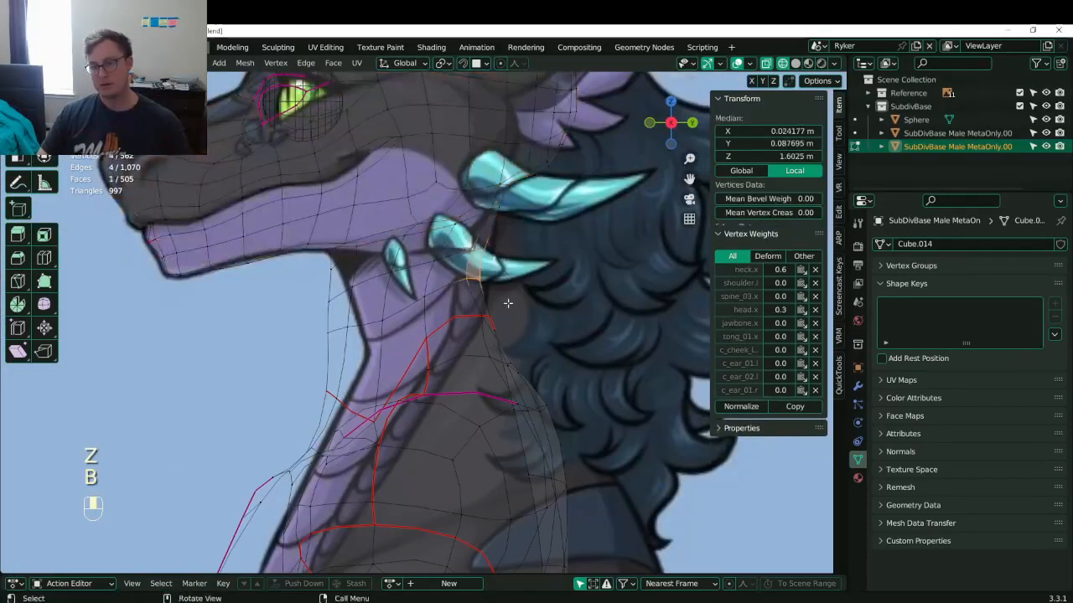
key("g")
left_click(502, 267)
- Shift the middle and lower neck vertex groups right to follow the reference outline
left_click(484, 312)
key("b")
left_click_drag(476, 302, 532, 383)
key("g")
left_click(539, 336)
left_click(520, 366)
key("b")
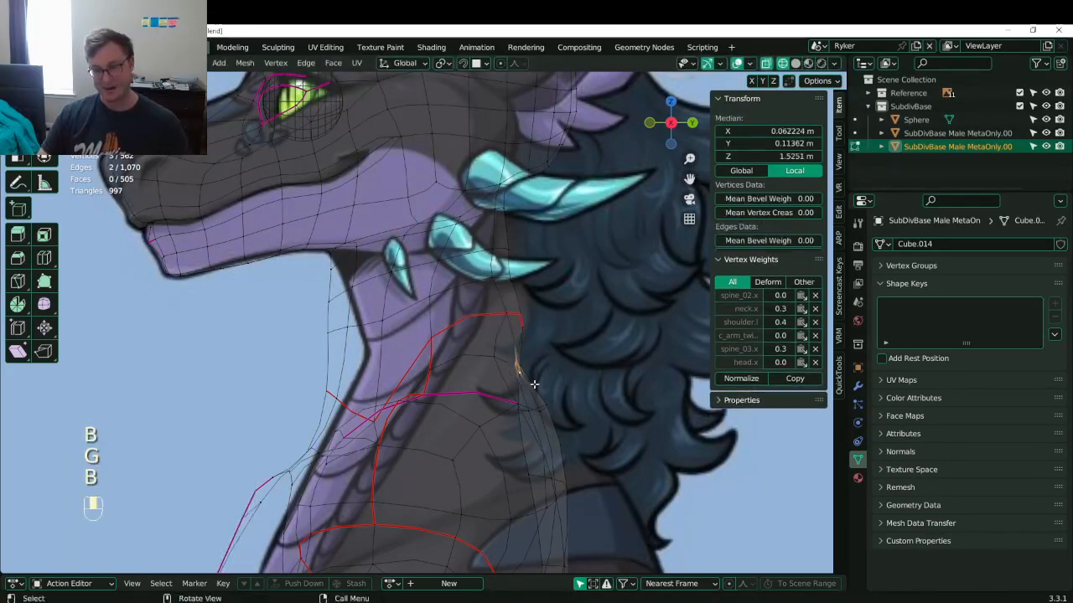
key("g")
left_click(561, 379)
- Reposition the vertices around the horn base to match the side reference
key("g")
left_click(553, 364)
left_click(512, 280)
key("b")
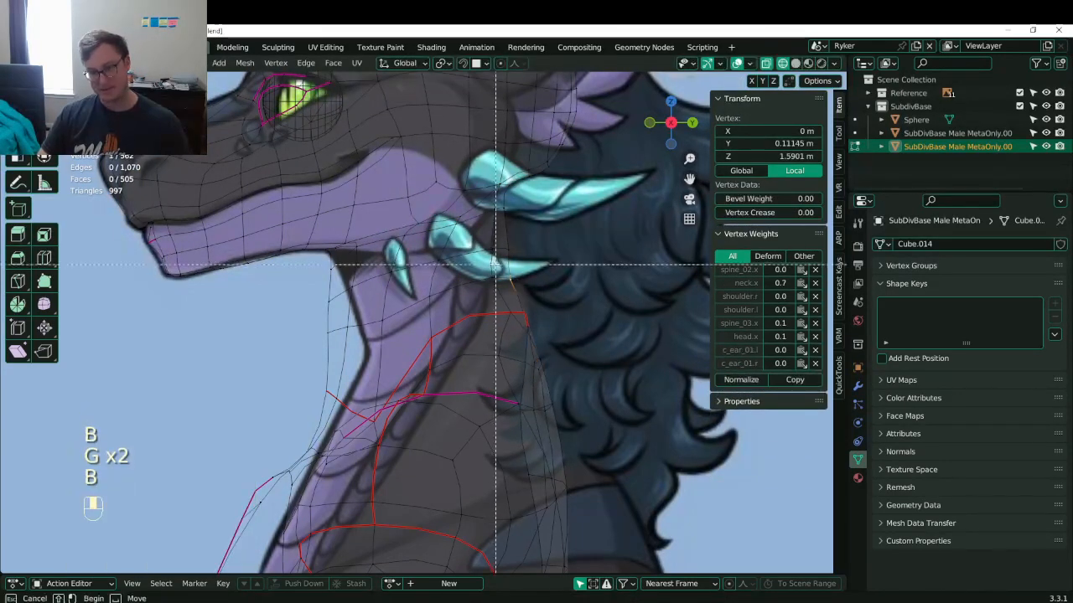
left_click_drag(517, 273, 517, 274)
key("g")
left_click(519, 270)
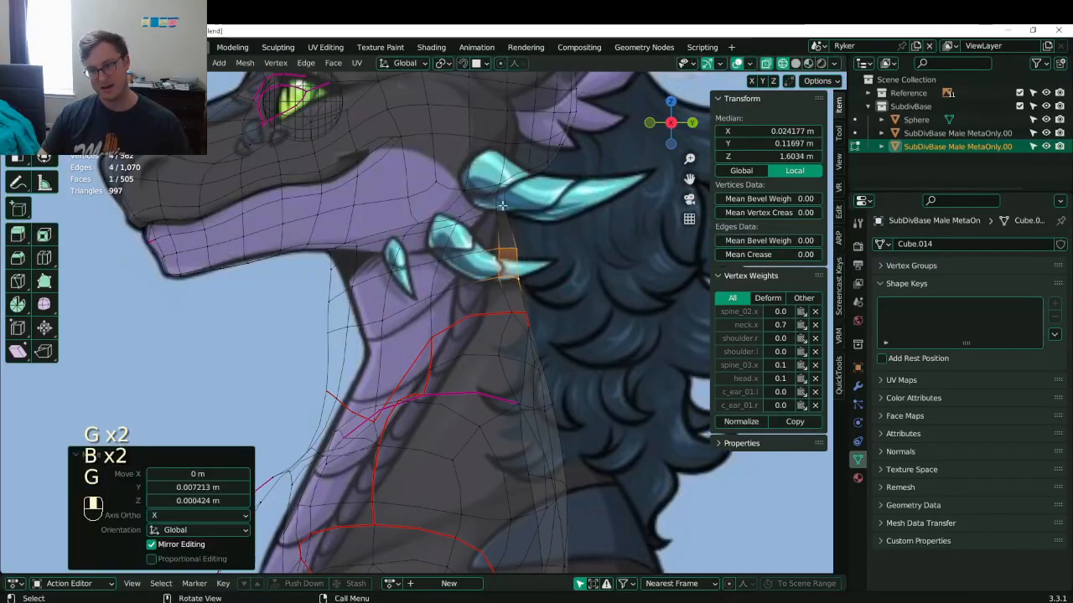
left_click(501, 192)
key("b")
left_click_drag(490, 179, 534, 302)
key("g")
left_click(546, 215)
- Move two more groups of lower neck vertices into place
left_click(509, 245)
key("b")
key("g")
left_click(546, 301)
left_click(525, 278)
key("b")
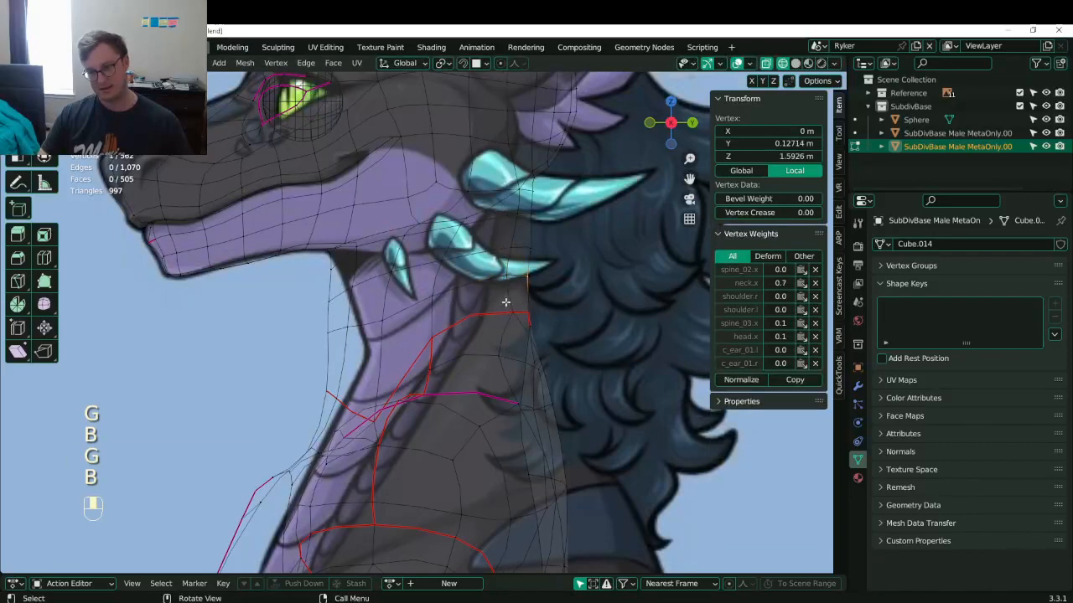
left_click_drag(497, 267, 541, 293)
key("g")
left_click(545, 292)
- Nudge the two-vertex neck edge further right in two small moves
left_click(433, 296)
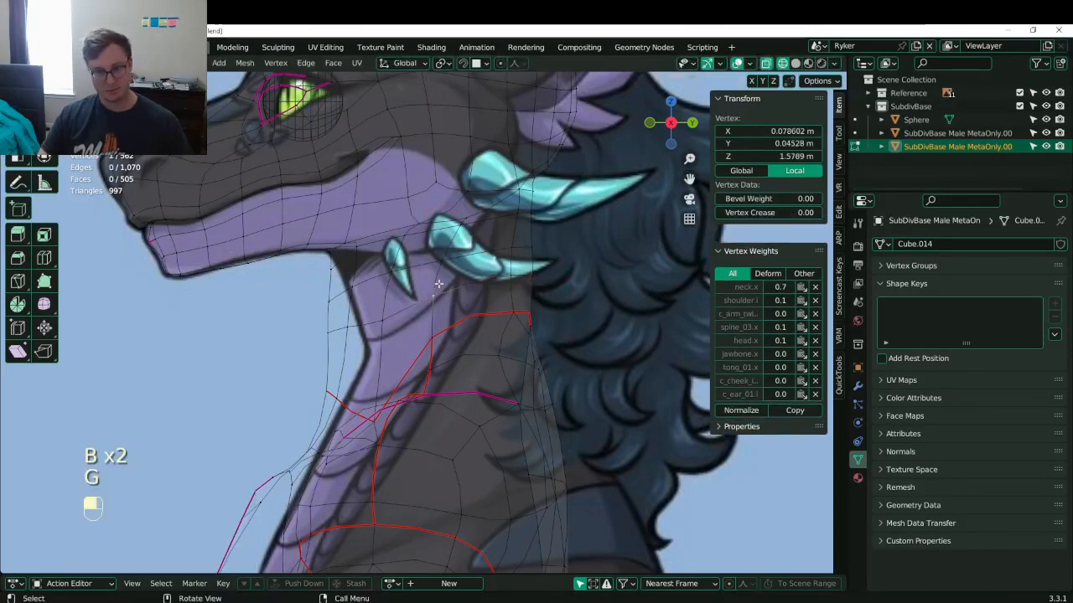
left_click(444, 263, "shift")
key("g")
left_click(455, 264)
key("g")
left_click(463, 263)
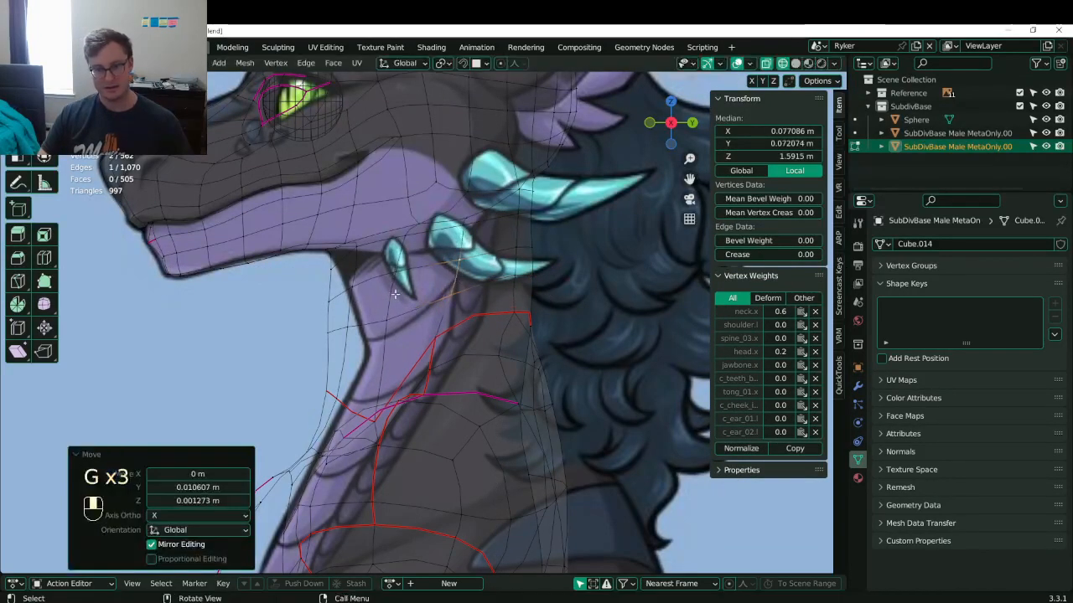
- In solid shading, select two spine centre-line vertices on the body mesh
key("Tab")
key("z")
mouse_move(548, 305)
middle_mouse_down()
mouse_move(427, 327)
mouse_move(296, 316)
mouse_move(454, 376)
middle_mouse_up()
scroll(444, 364, "up", 4)
key("Tab")
mouse_move(416, 340)
middle_mouse_down()
mouse_move(281, 356)
mouse_move(429, 330)
middle_mouse_up()
left_click(389, 420)
left_click(390, 486, "shift")
scroll(391, 377, "down", 6)
middle_click_drag(391, 377, 461, 371)
- Move the spine vertices along Y with proportional editing, then save Lunathal.blend
key("o")
key("g")
key("y")
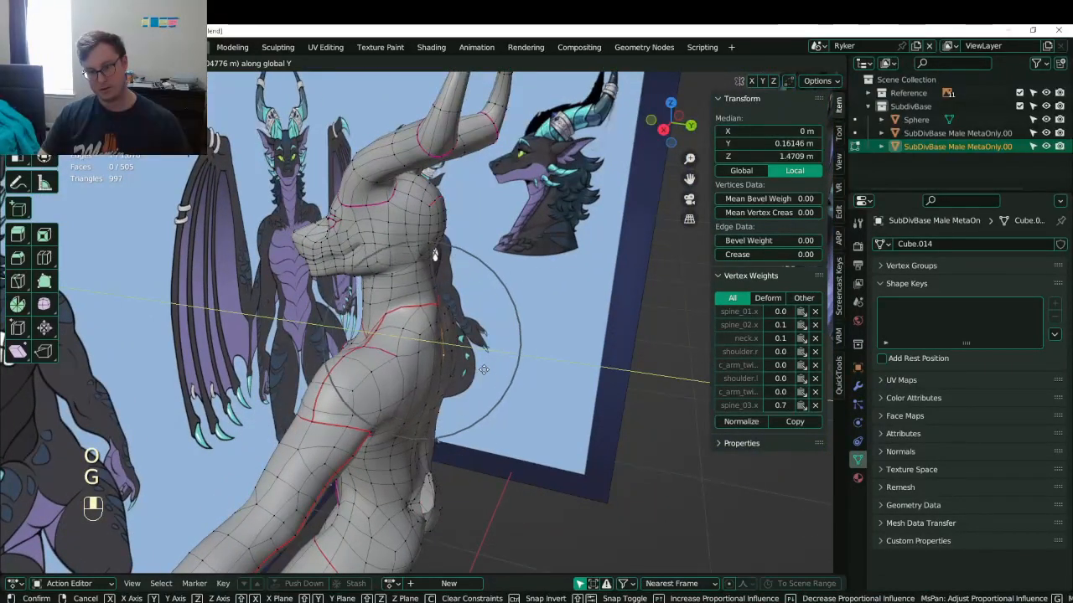
left_click(480, 371)
key("Tab")
middle_click_drag(478, 371, 510, 369)
key("ctrl+s")
scroll(431, 341, "down", 3)
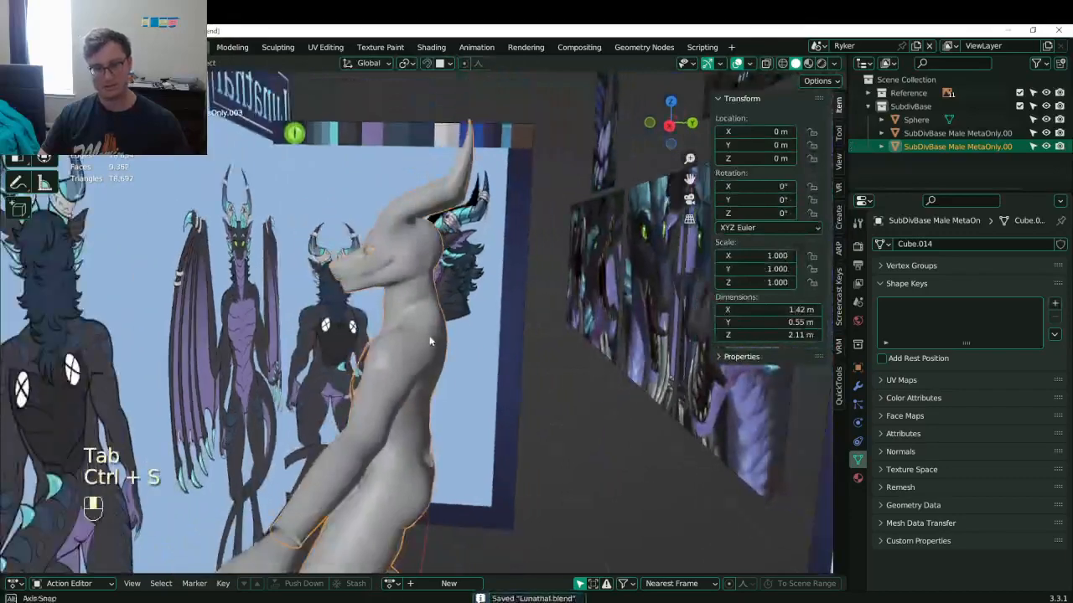
- Save, then edit the body in side view with proportional editing turned off
middle_click_drag(431, 340, 461, 326)
key("ctrl+s")
key("KP_3")
key("Tab")
scroll(411, 312, "up", 6)
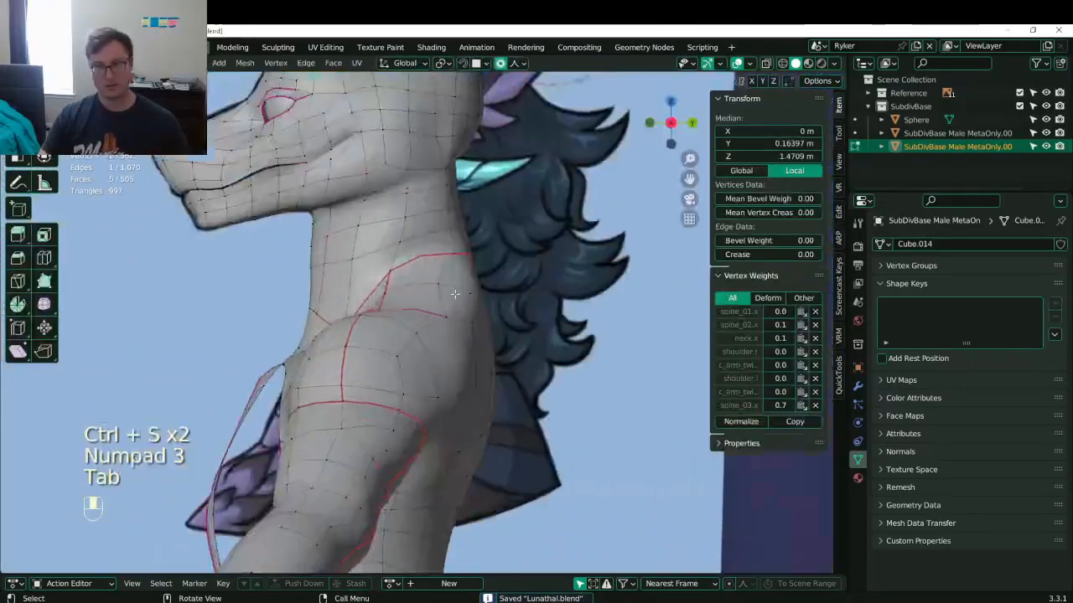
scroll(409, 311, "down", 4)
key("o")
scroll(328, 329, "up", 3)
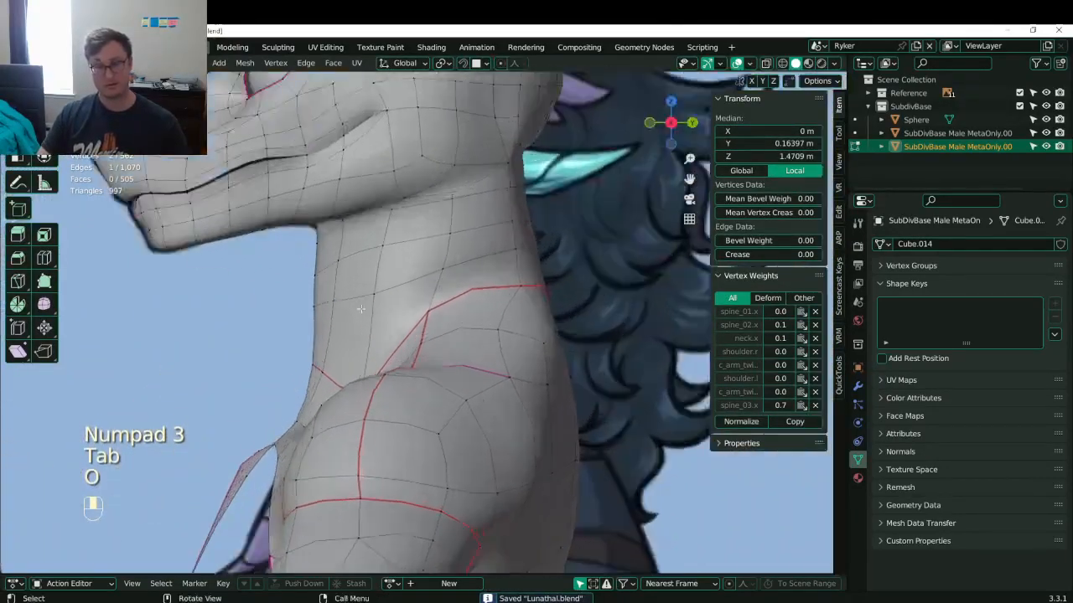
- Slide and reposition the upper front-neck edge to smooth its curve
left_click(329, 329)
left_click(352, 317, "shift")
key("g")
key("g")
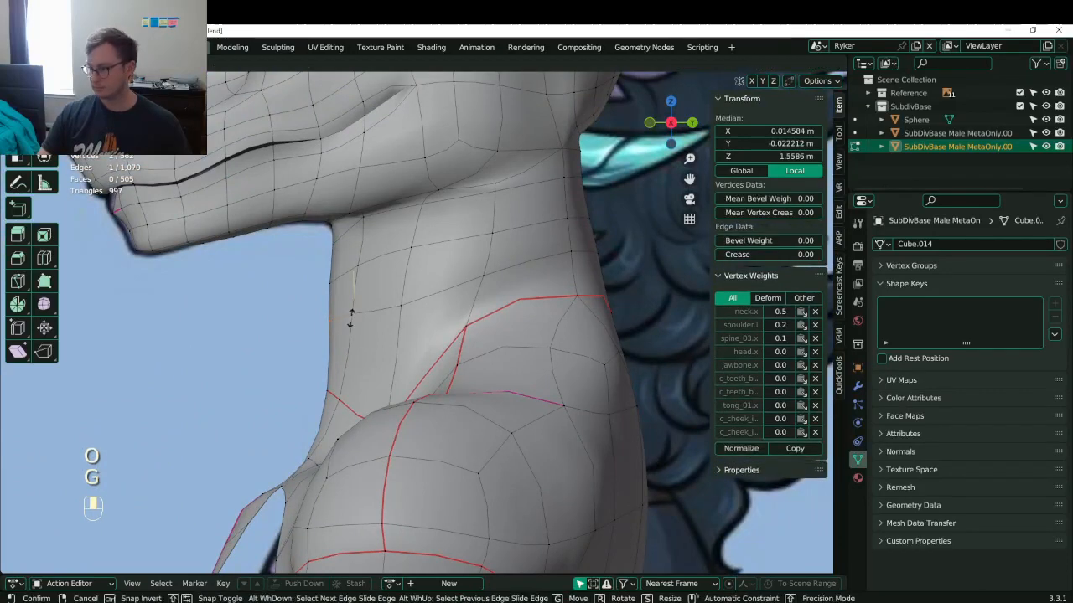
left_click(349, 334)
key("g")
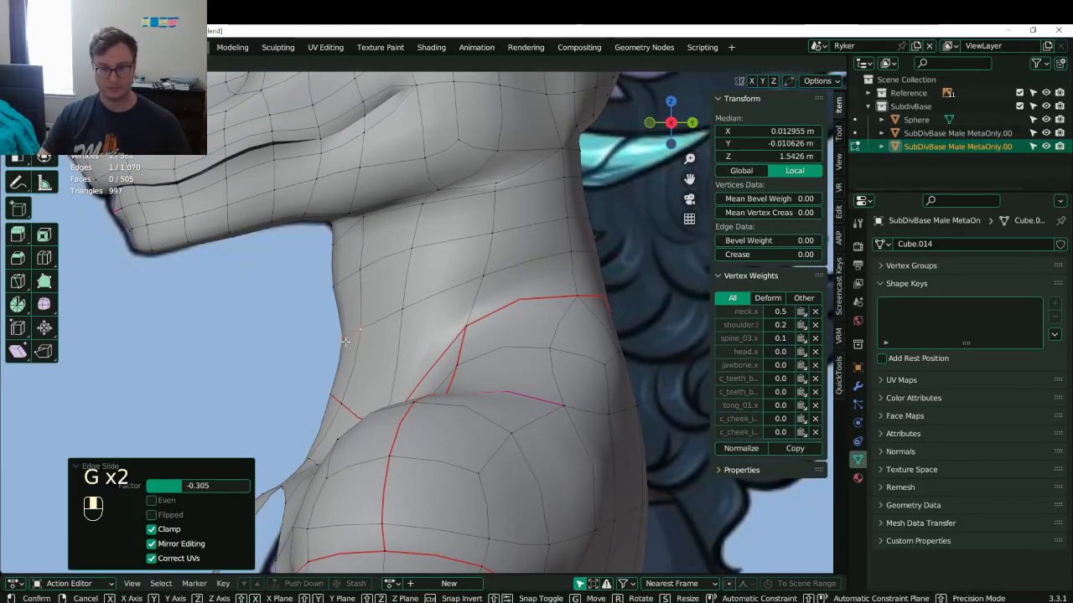
left_click(348, 340)
key("g")
left_click(346, 333)
- Move the lower front-neck edge outward toward the chest and save
left_click(334, 398)
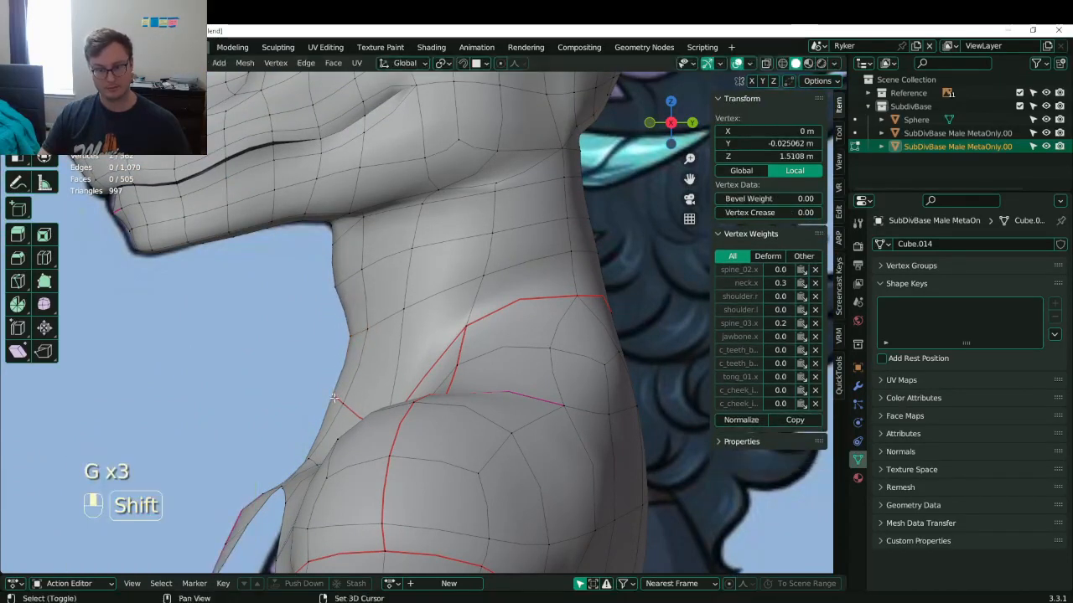
left_click(335, 399, "shift")
key("g")
left_click(354, 411)
left_click(337, 397, "shift")
key("g")
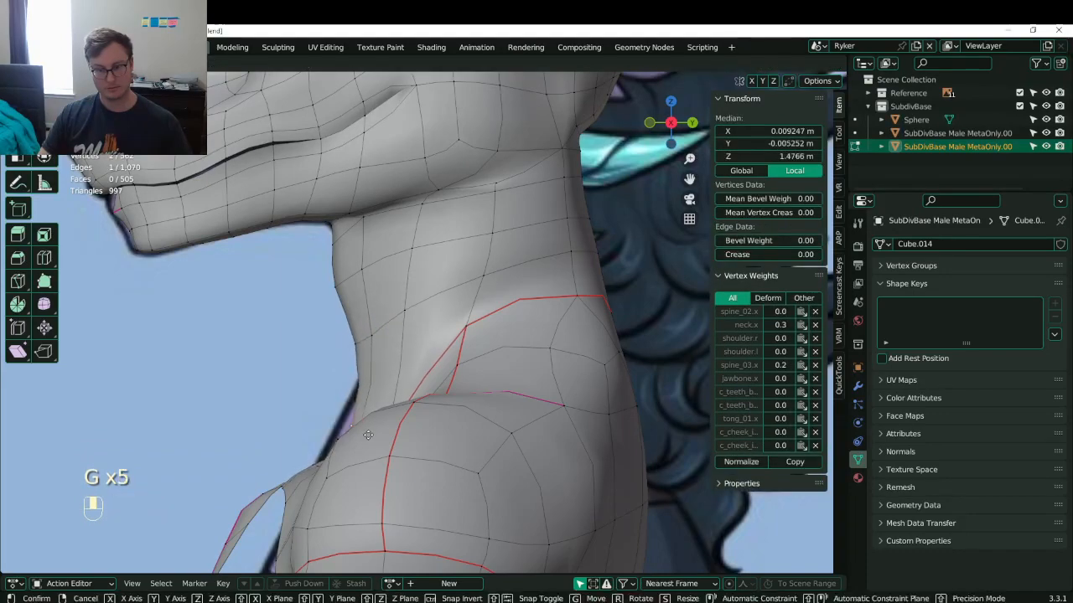
left_click(368, 435)
scroll(377, 403, "down", 5)
middle_click_drag(394, 331, 336, 356)
key("Tab")
key("ctrl+s")
- Widen the back-of-neck vertex about 0.03 m along X and save Lunathal.blend
key("ctrl+s")
scroll(429, 327, "down", 6)
scroll(335, 356, "up", 5)
key("Tab")
scroll(327, 335, "up", 4)
middle_click_drag(260, 277, 424, 292, "shift")
left_click(425, 342)
key("g")
left_click(385, 344)
key("Tab")
key("ctrl+s")
key("ctrl+s")
key("KP_3")
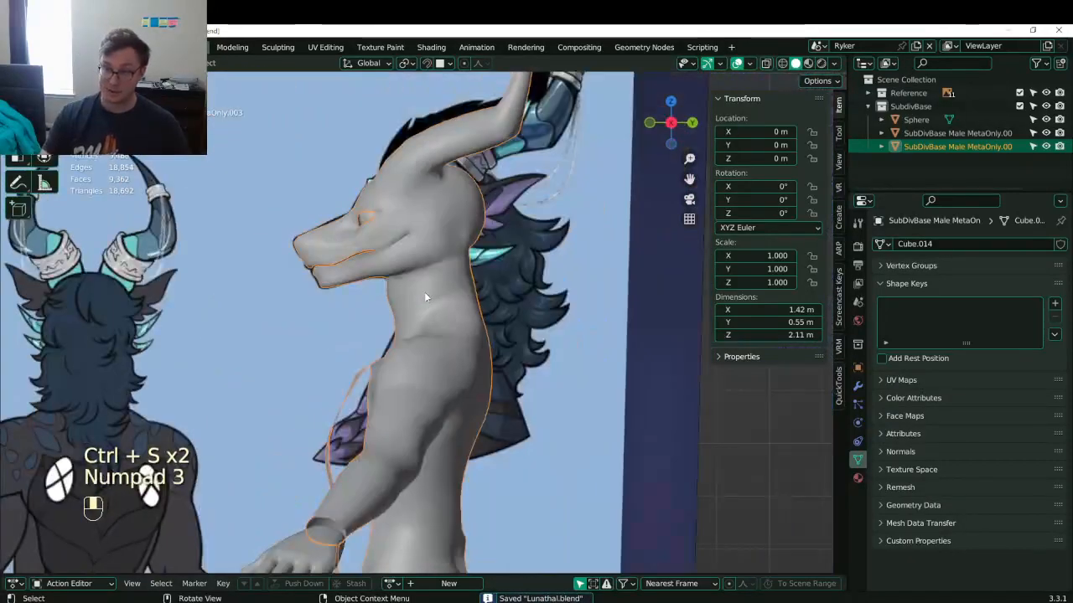
- Zoom onto the eye and put the body mesh into Edit Mode
scroll(355, 268, "up", 3)
middle_click_drag(355, 268, 481, 508, "shift")
scroll(483, 503, "up", 5)
left_click(518, 461)
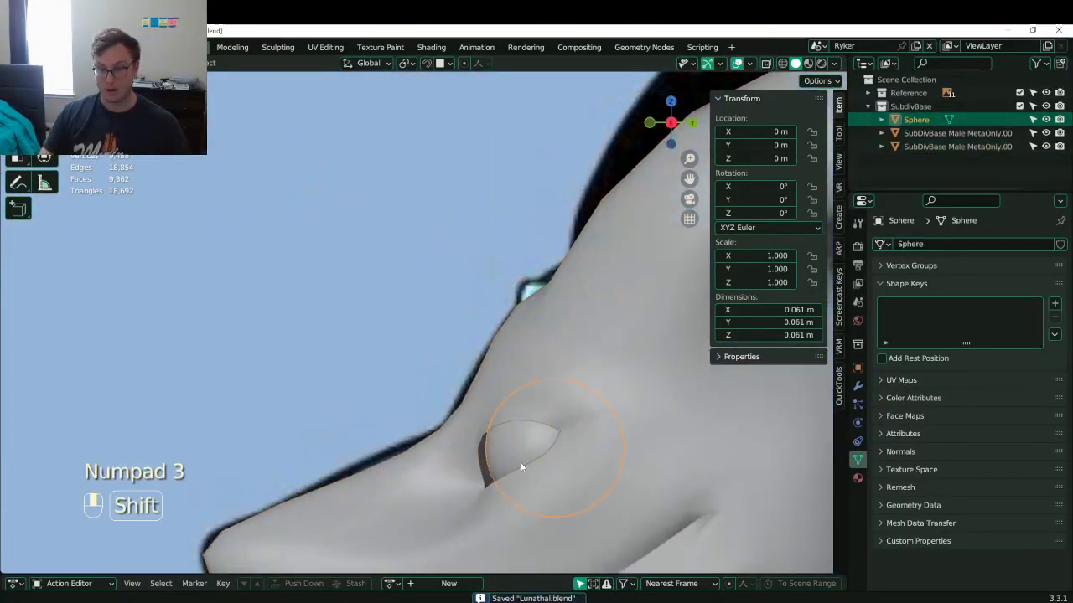
middle_click_drag(520, 462, 398, 308, "shift")
left_click(382, 374)
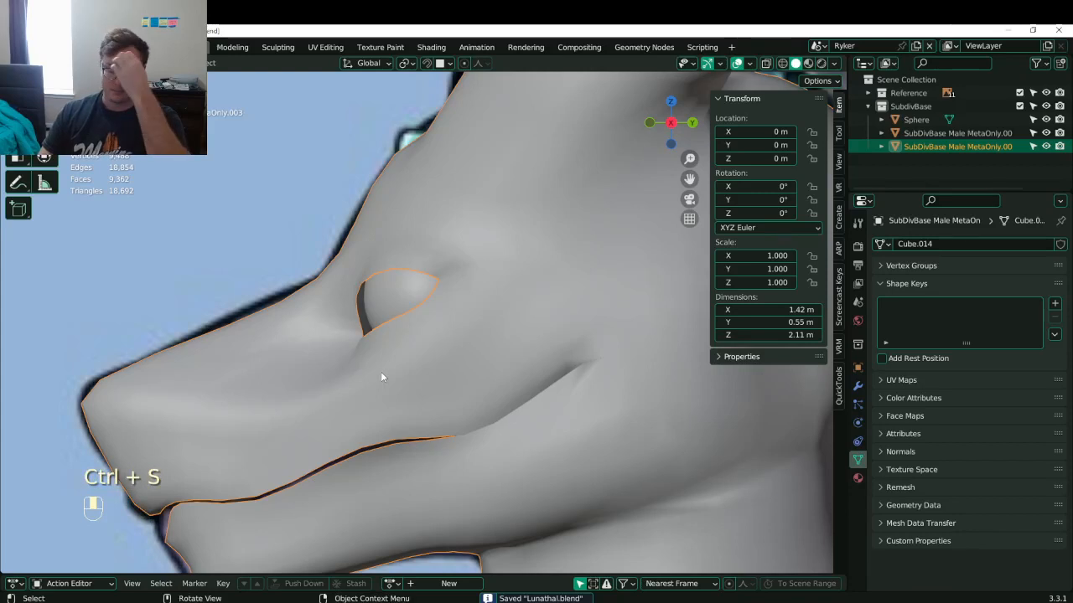
key("Tab")
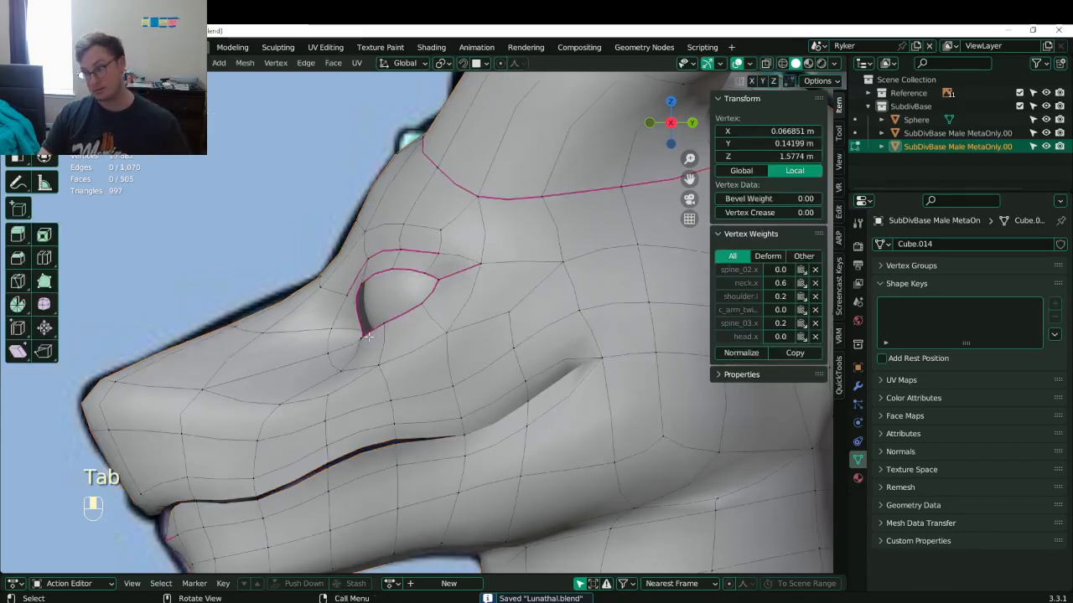
- Extrude the eye-opening edge loop about 0.009 m and nudge it 0.003 m
left_click(353, 296)
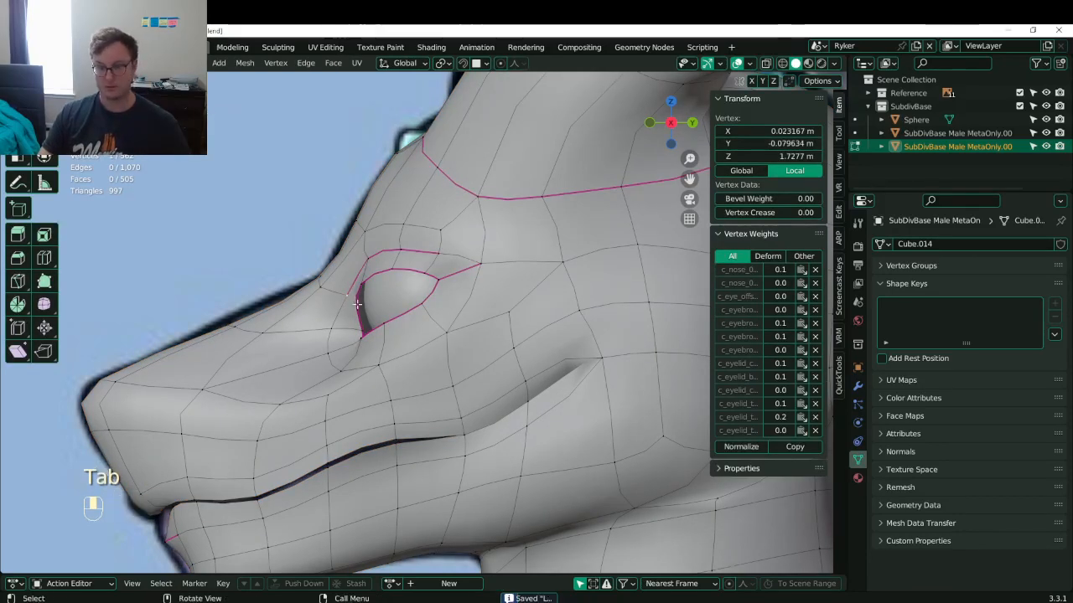
left_click(357, 305)
left_click(358, 313, "alt+shift")
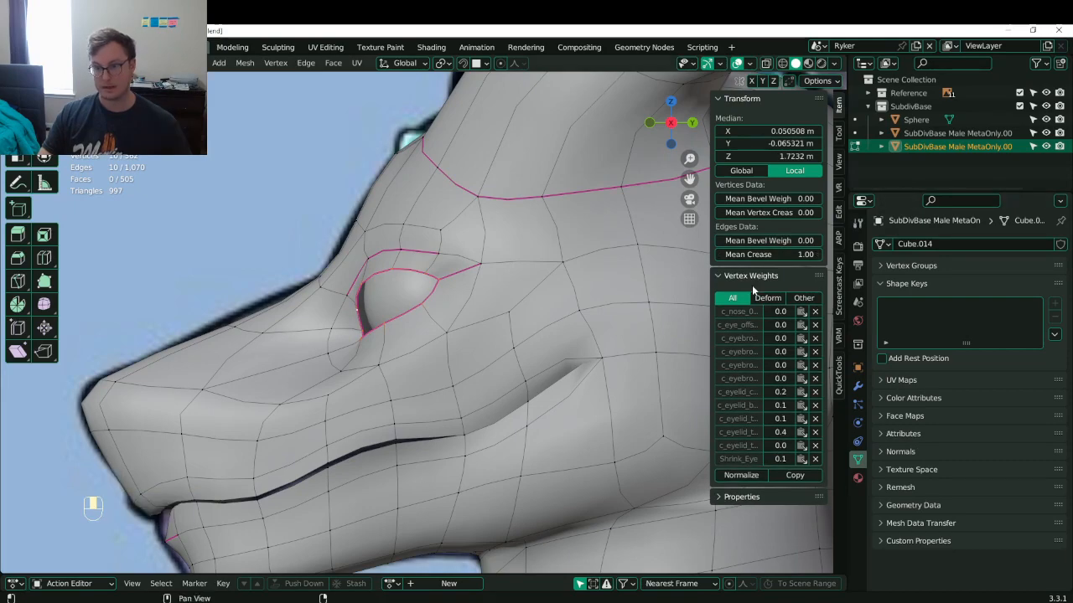
key("e")
left_click(434, 365)
middle_click_drag(434, 364, 413, 285)
key("g")
left_click(437, 400)
- Return to Object Mode and save Lunathal.blend
key("Tab")
key("ctrl+s")
scroll(405, 362, "down", 4)
middle_click_drag(413, 285, 457, 419)
key("ctrl+s")
- Re-enter Edit Mode, orbit to the back of the head, and select a neck vertex under it
scroll(457, 419, "up", 4)
key("Tab")
middle_click_drag(457, 368, 377, 348)
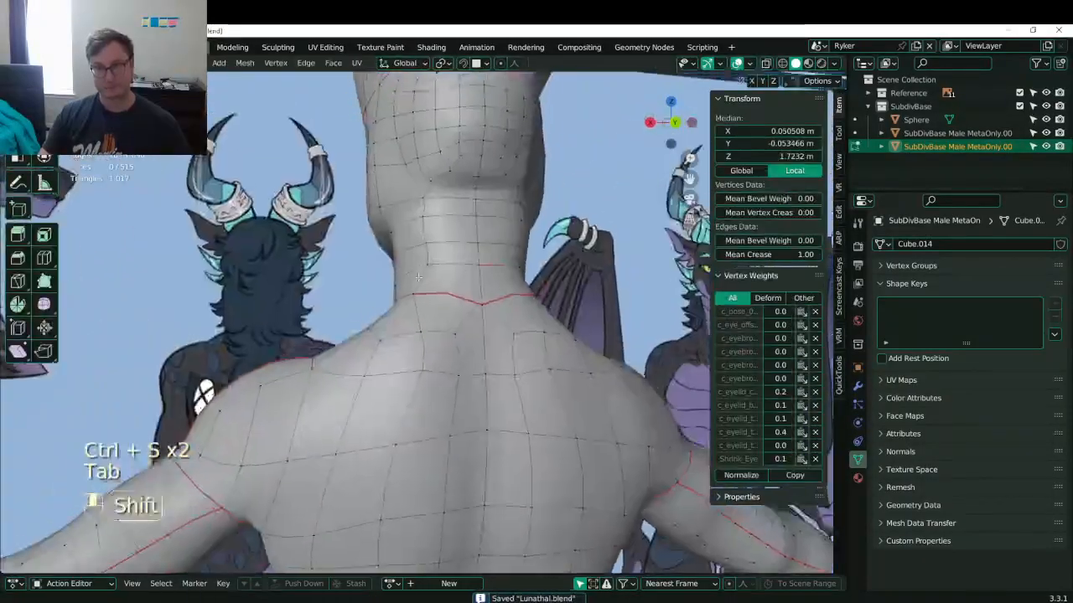
middle_click_drag(377, 251, 398, 410, "shift")
middle_click_drag(398, 410, 487, 364)
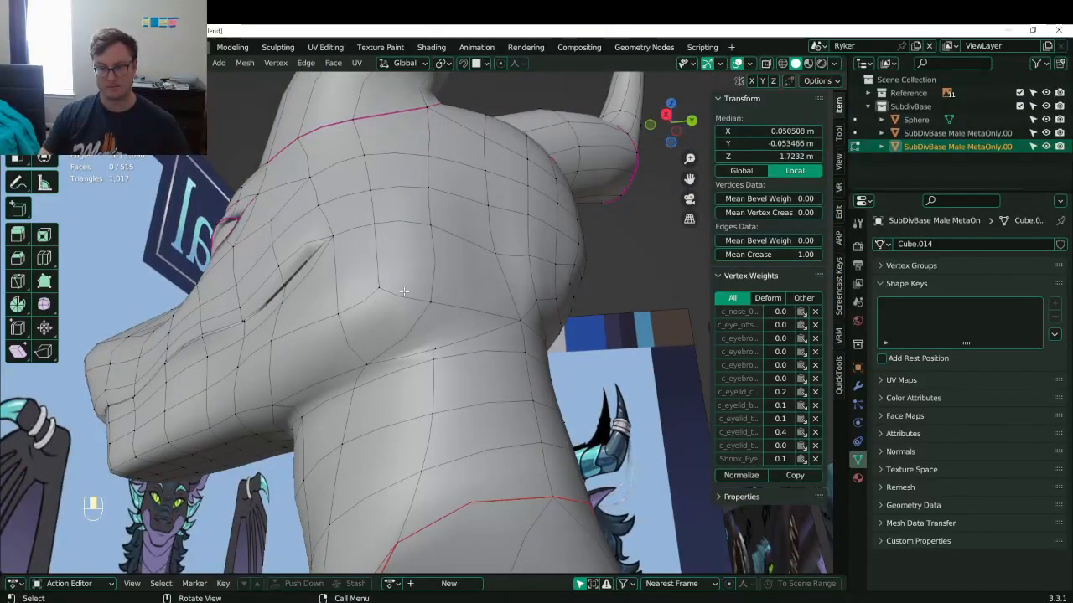
middle_click_drag(475, 320, 423, 296)
left_click(436, 357)
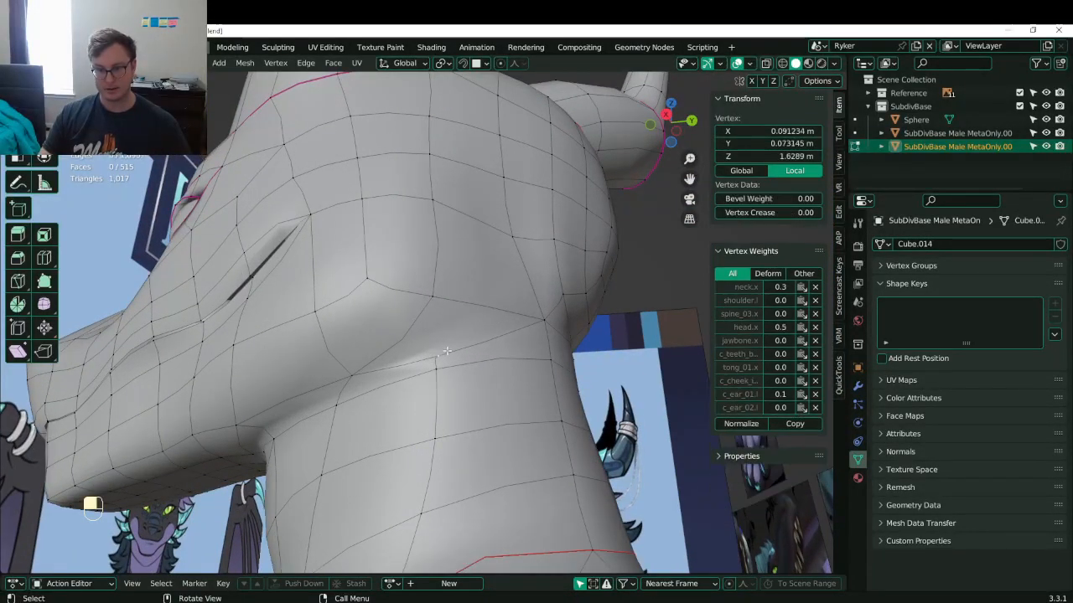
- Delete a face on the neck to leave an open hole
key("3")
left_click(469, 316)
key("x")
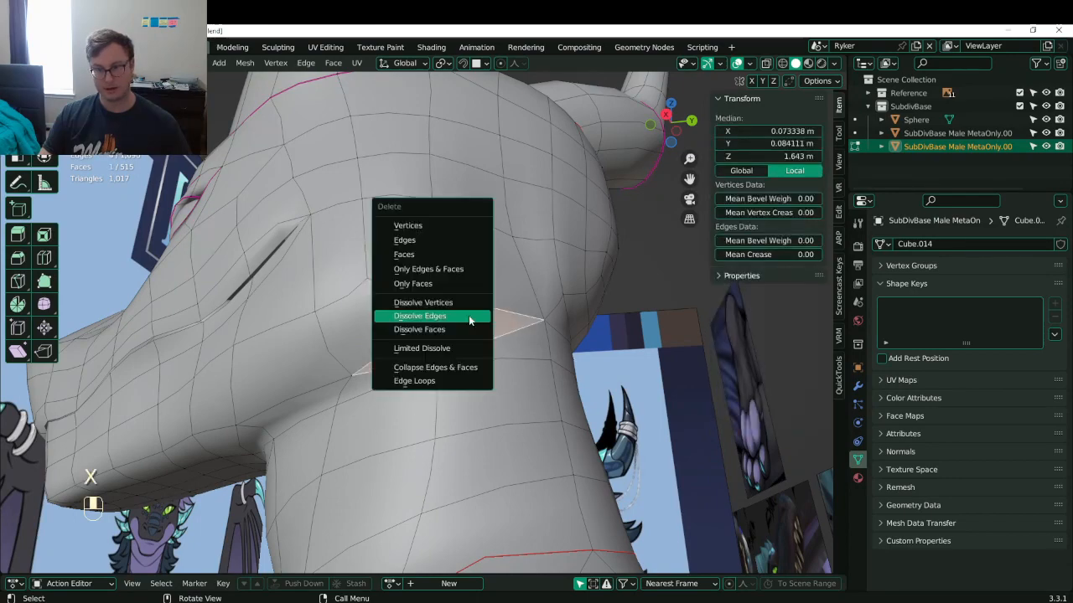
key("f")
middle_click_drag(459, 352, 402, 452)
middle_click_drag(403, 336, 399, 369)
middle_click_drag(399, 368, 500, 335, "ctrl")
- Add a loop cut around the head and fill the neck-hole edges with a face
left_click(408, 268)
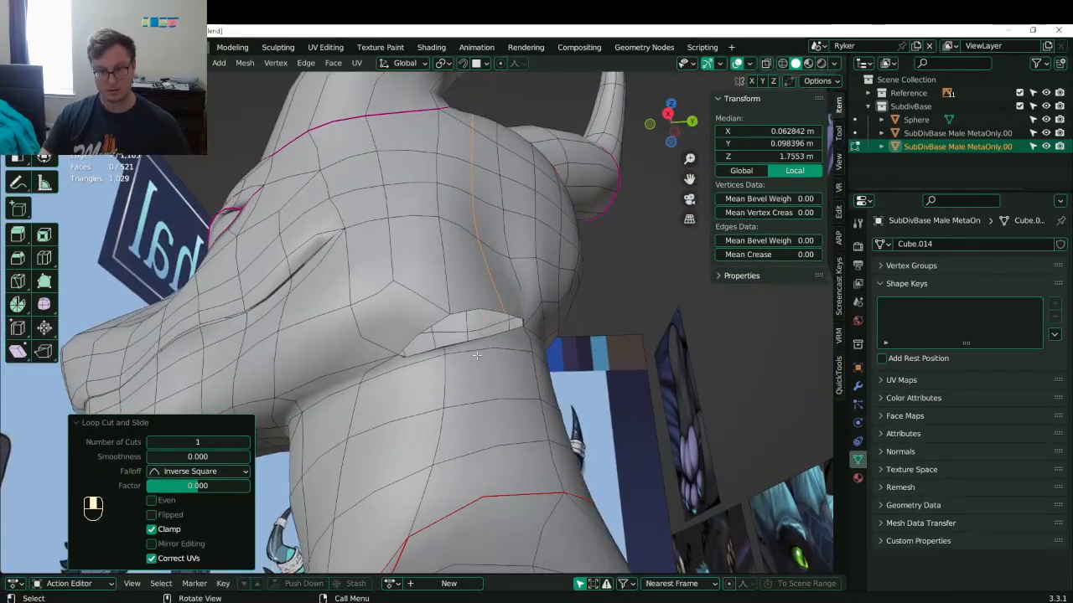
left_click(403, 355)
key("f")
middle_click_drag(438, 332, 435, 337)
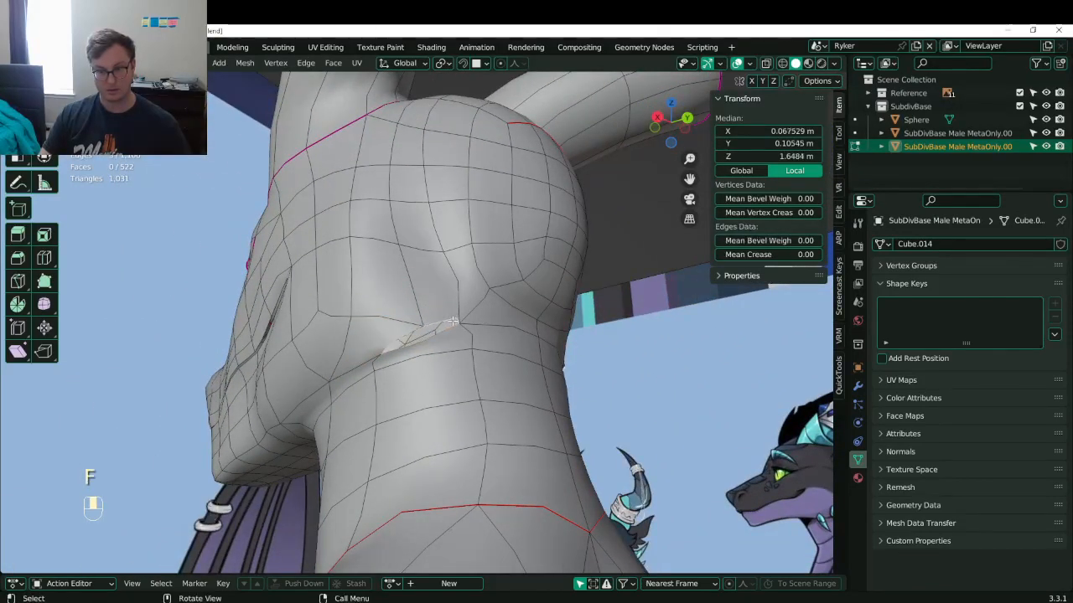
middle_click_drag(403, 327, 471, 323)
- Reposition a neck edge and flatten another edge to zero along Y
key("g")
left_click(430, 380)
left_click(338, 386)
key("s")
key("y")
key("0")
left_click(438, 347)
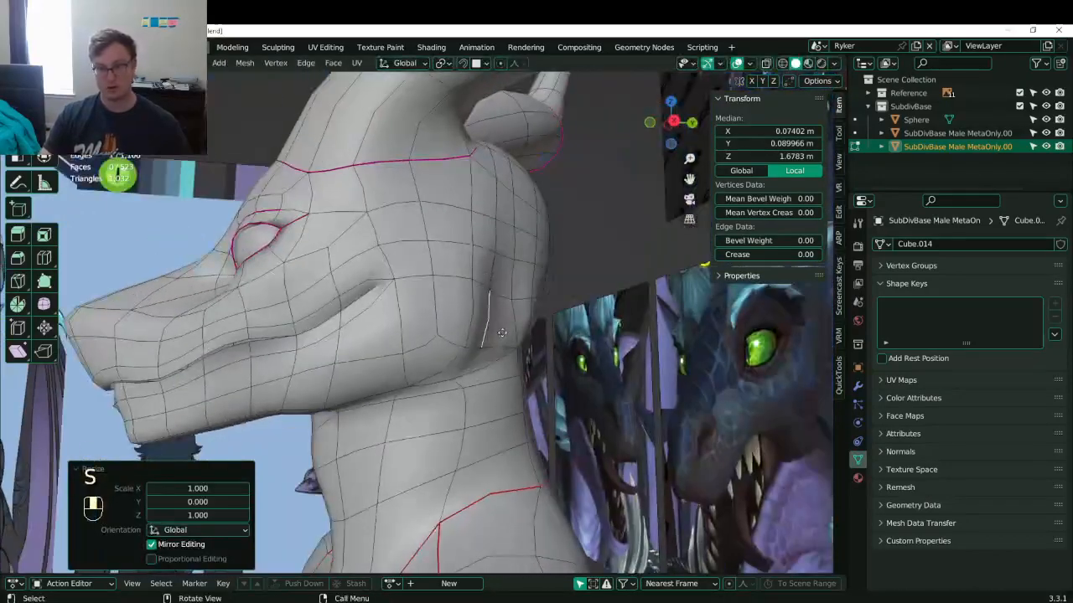
- Lower the jaw vertices and the lower jaw edge
key("g")
key("g")
left_click(475, 320)
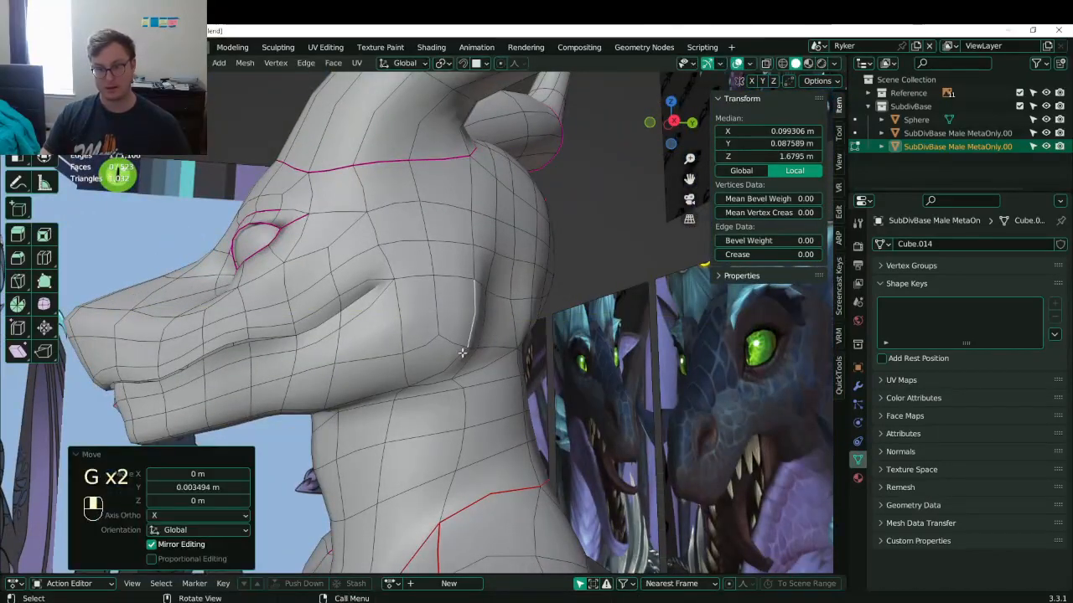
left_click(462, 355)
key("g")
middle_click(461, 358)
left_click(462, 362)
middle_click_drag(461, 362, 536, 362)
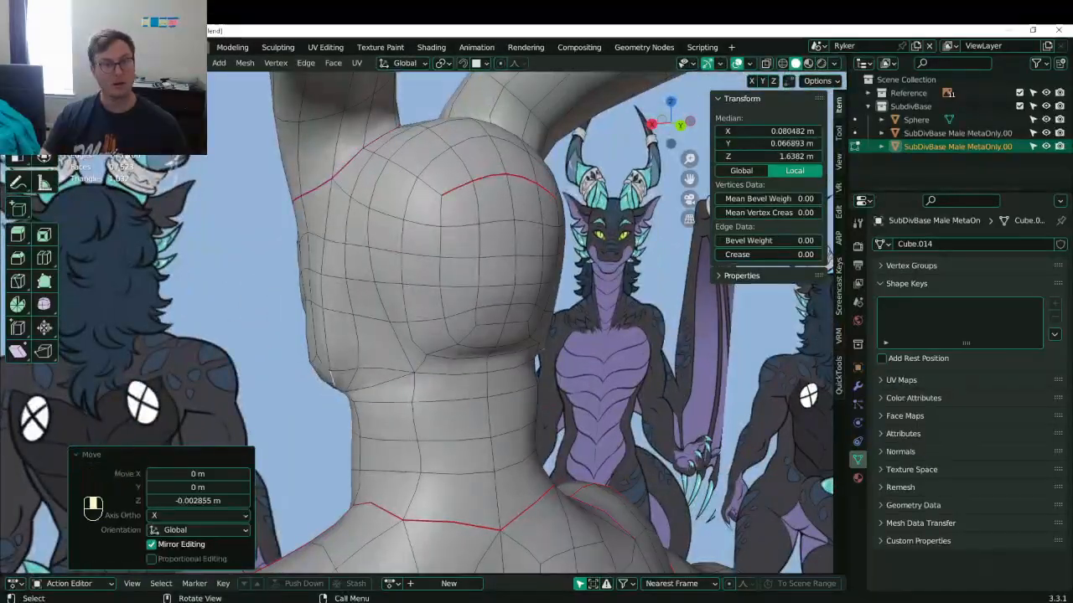
- Move the jaw-corner vertex lower, then leave Edit Mode to preview the head
left_click(342, 388)
key("1")
left_click(346, 393)
key("g")
middle_click_drag(394, 382, 428, 367)
left_click(390, 395)
key("Tab")
key("Tab")
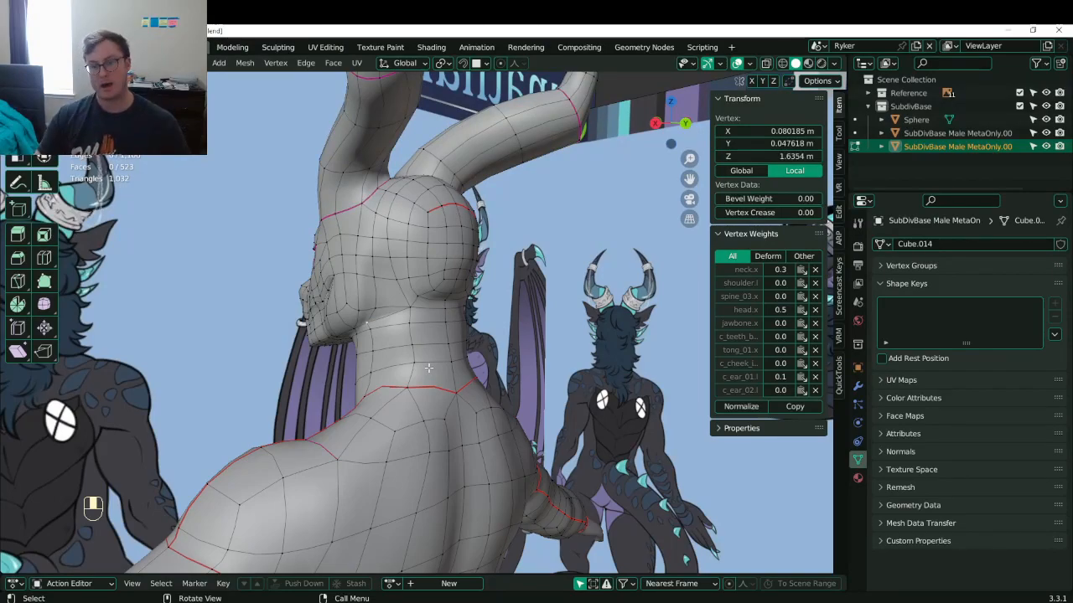
- Lower a vertex at the back of the neck into a new position
middle_click_drag(428, 367, 373, 373)
left_click(368, 391)
key("g")
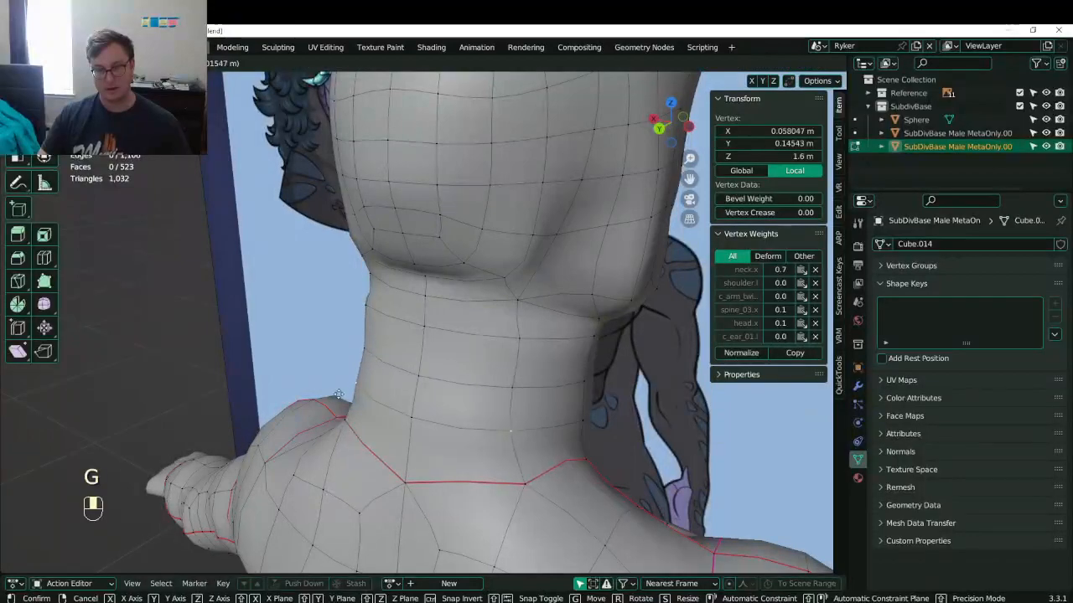
left_click(340, 397)
key("g")
left_click(349, 427)
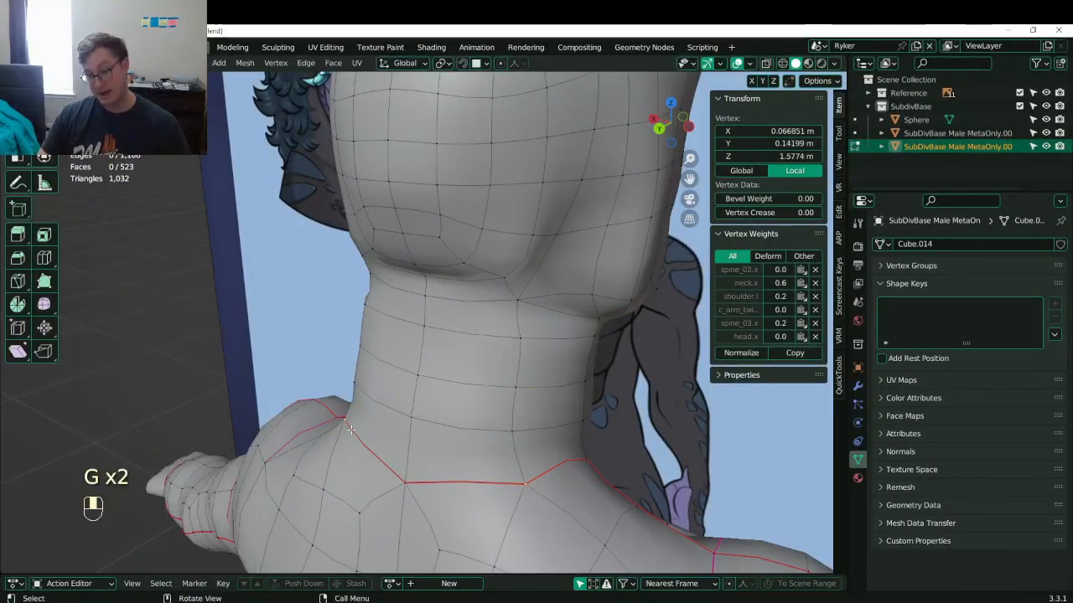
key("g")
left_click(340, 419)
- From the rear view, move a neck vertex just below the head
middle_click_drag(348, 377, 370, 287)
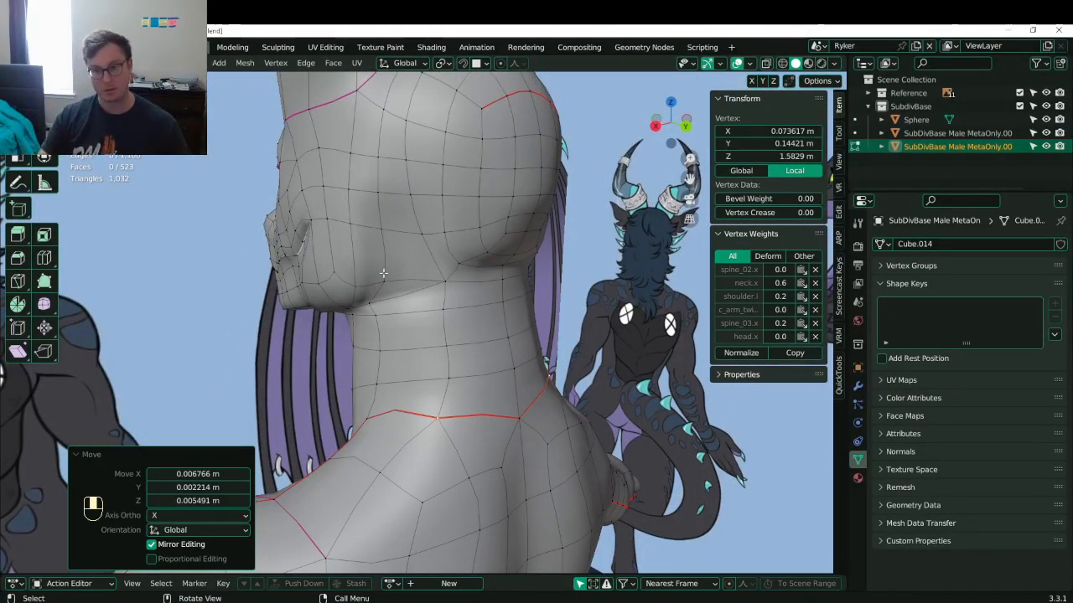
middle_click_drag(383, 273, 386, 327)
left_click(394, 278)
left_click(387, 335)
key("g")
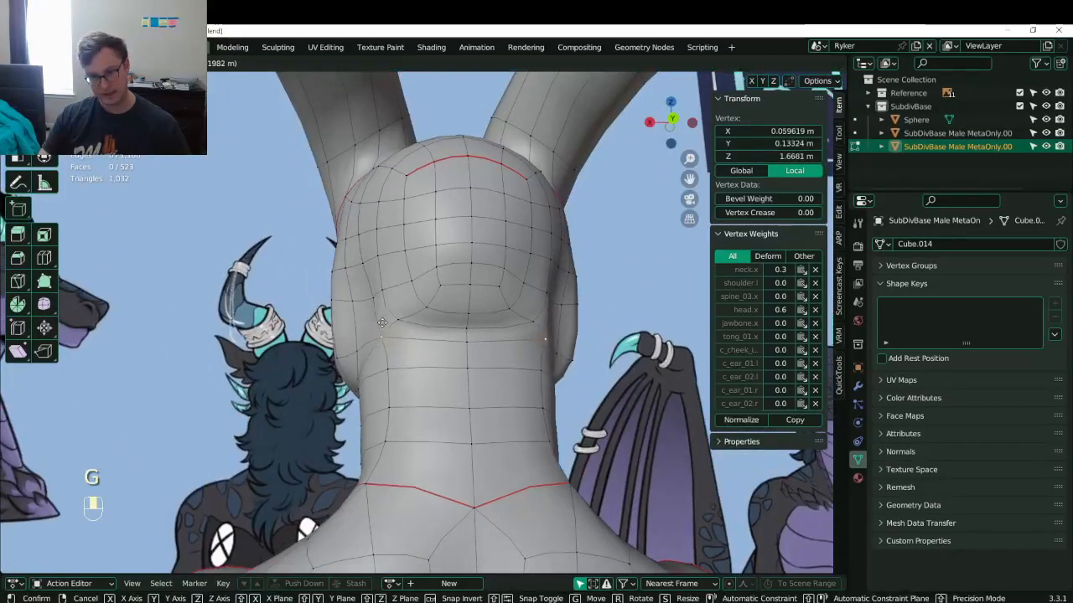
left_click(381, 323)
- Nudge the neighbouring neck vertices one at a time to smooth the neck
left_click(386, 366)
left_click(379, 317)
left_click(354, 302)
key("g")
left_click(356, 304)
left_click(376, 339)
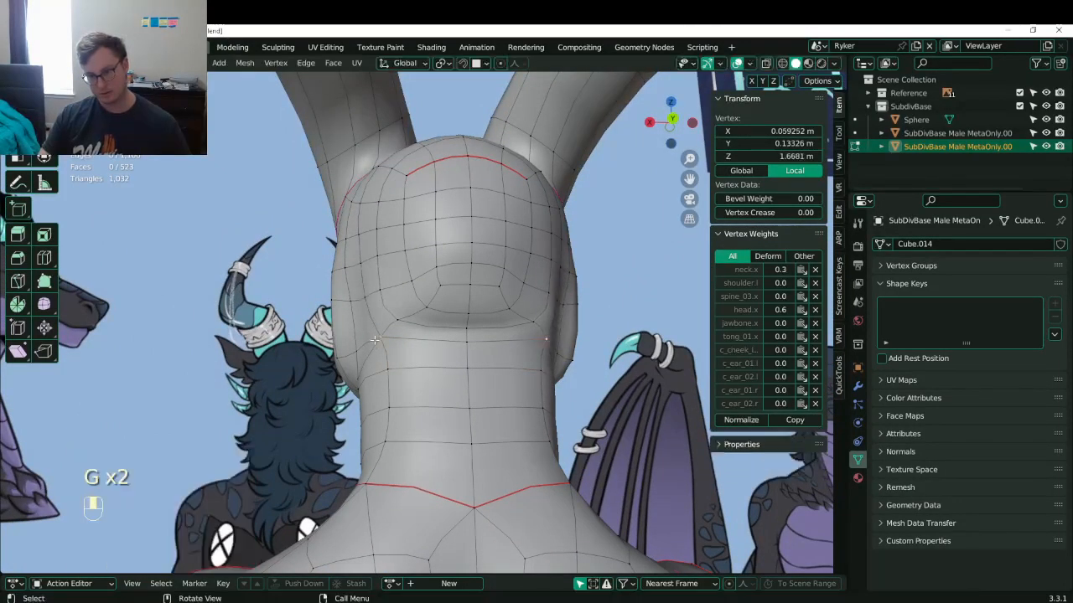
key("g")
left_click(373, 342)
left_click(387, 367)
key("g")
left_click(383, 365)
- Reposition two vertices on the back of the head
left_click(371, 304)
middle_click_drag(376, 331, 475, 336)
key("g")
left_click(368, 305)
left_click(369, 273)
key("g")
left_click(368, 273)
- Leave Edit Mode and save Lunathal.blend
scroll(369, 306, "down", 2)
key("Tab")
key("ctrl+s")
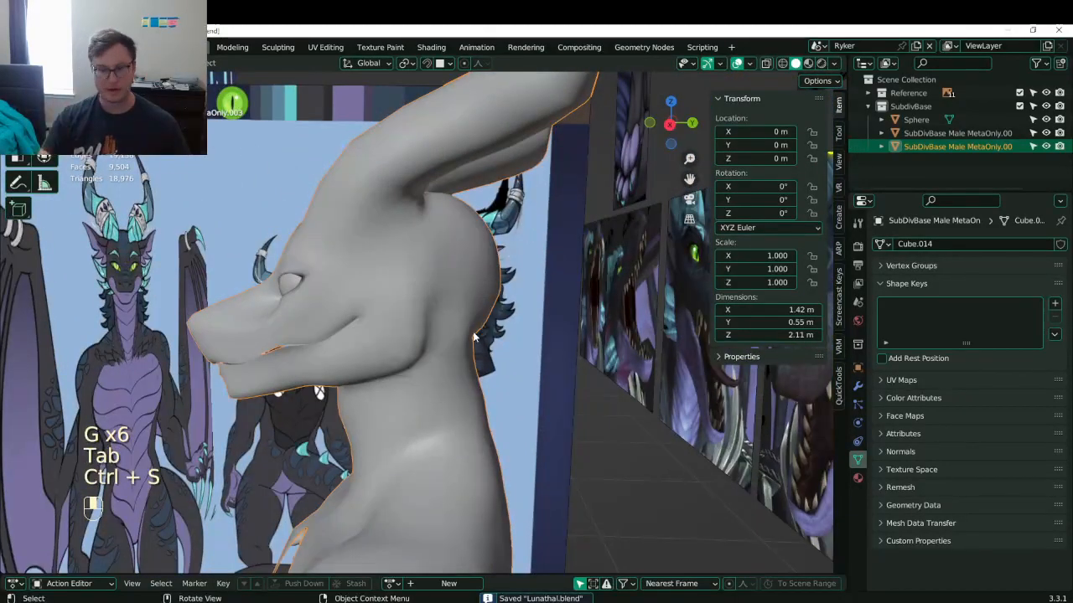
- Go to side view in Edit Mode with wireframe shading, framing the back of the head
key("KP_3")
key("Tab")
scroll(475, 333, "up", 4)
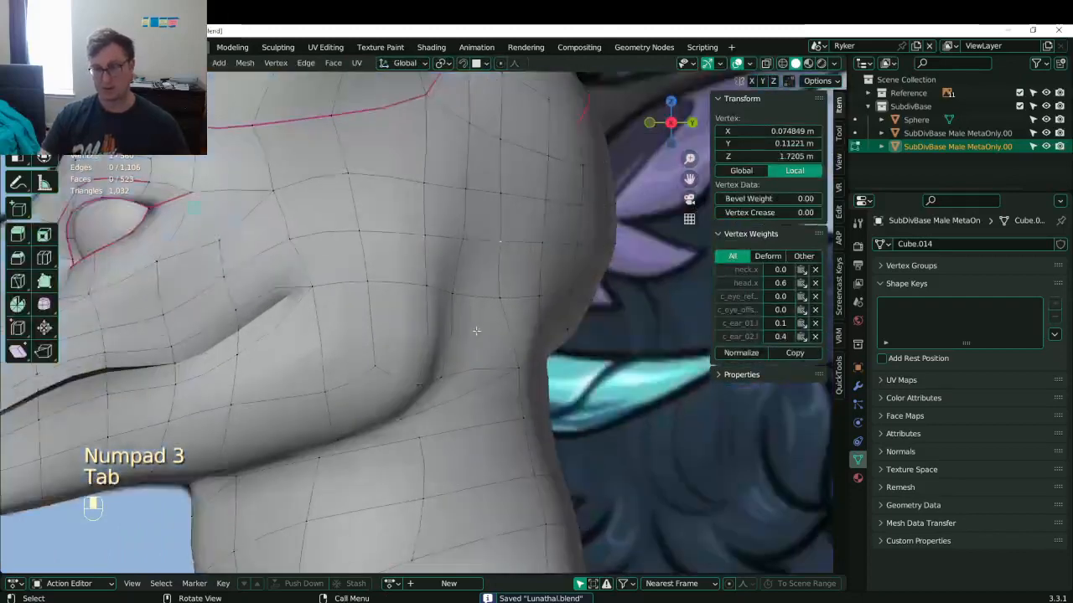
key("z")
left_click(438, 352)
middle_click_drag(660, 373, 594, 362, "shift")
- Box-select and move the rear centre-seam vertices to match the side reference
key("b")
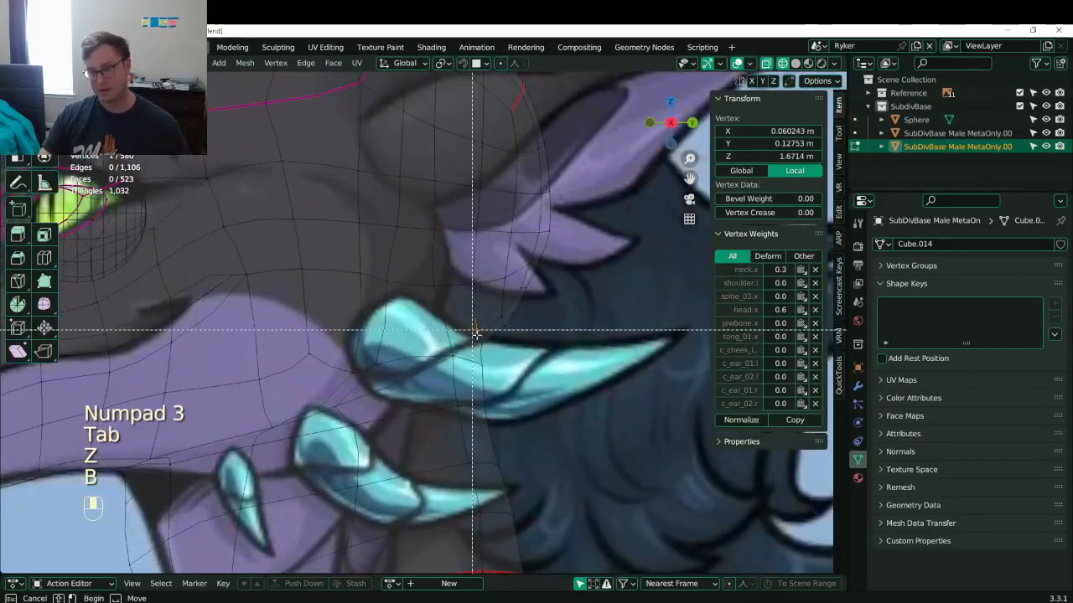
left_click_drag(475, 333, 489, 372)
key("g")
left_click(484, 408)
key("b")
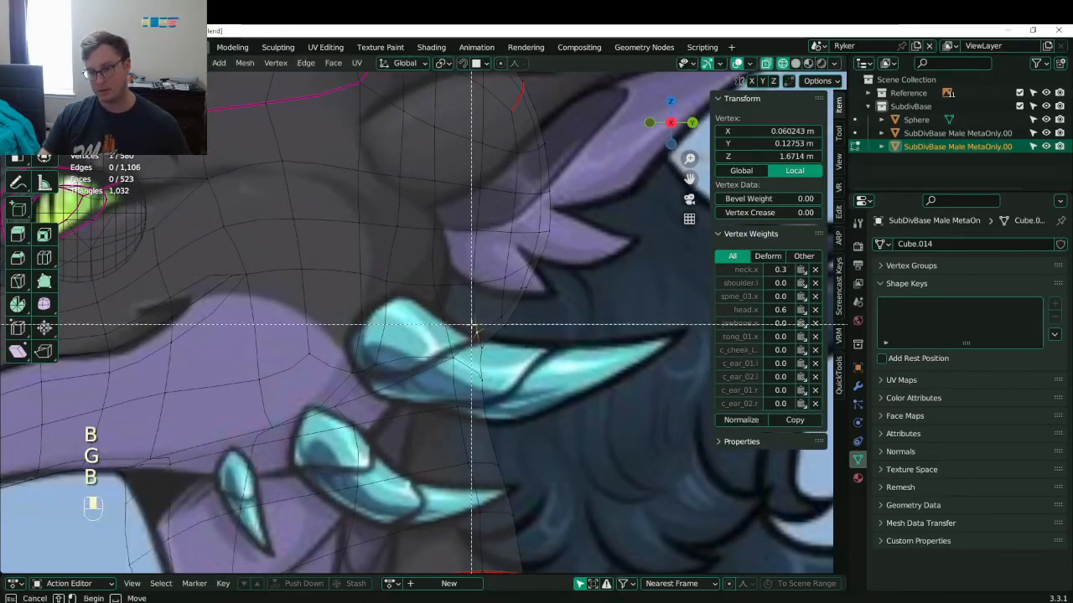
left_click_drag(471, 327, 495, 356)
key("g")
left_click(506, 358)
- Align the next pairs of seam vertices further up the head with the reference
left_click(506, 317)
key("b")
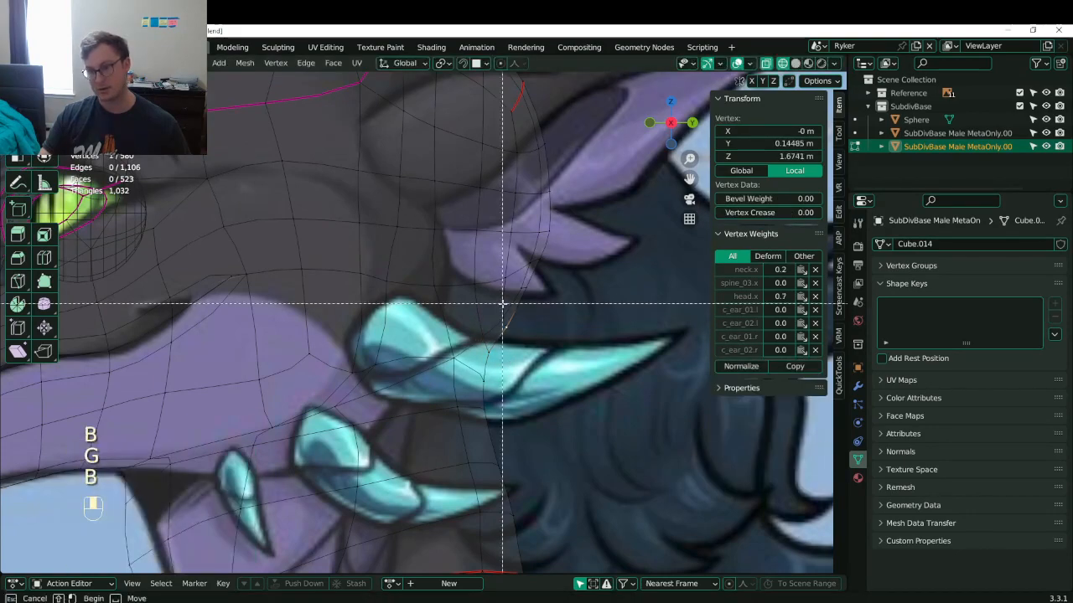
left_click_drag(500, 304, 519, 332)
key("g")
left_click(521, 336)
left_click(532, 286)
key("b")
left_click_drag(517, 275, 533, 296)
key("g")
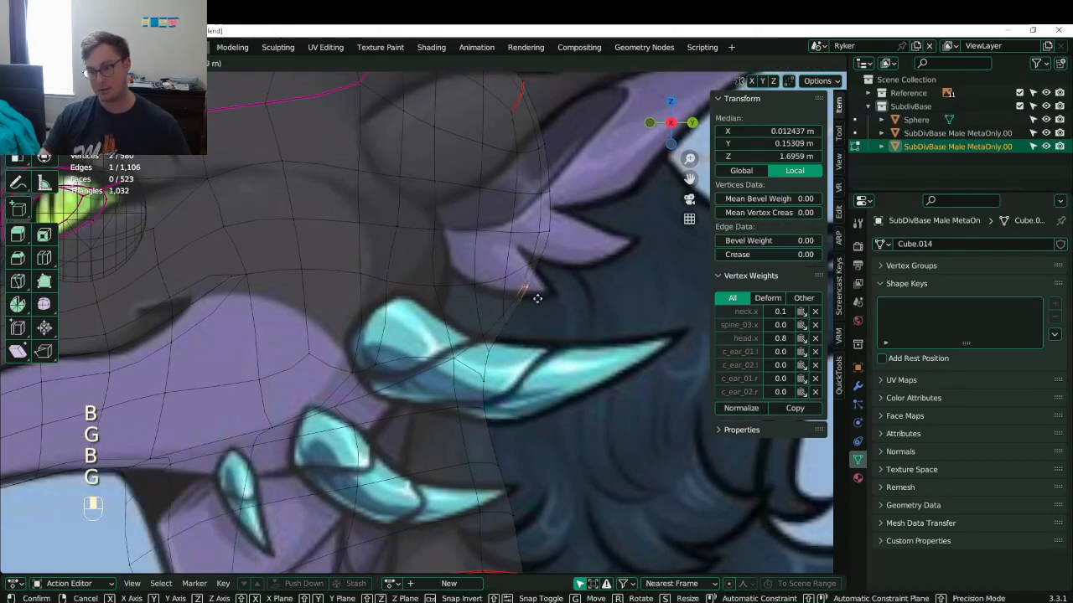
left_click(538, 298)
- Return to solid shading, exit Edit Mode and save Lunathal.blend
key("z")
left_click(589, 311)
middle_click_drag(586, 312, 567, 311)
key("Tab")
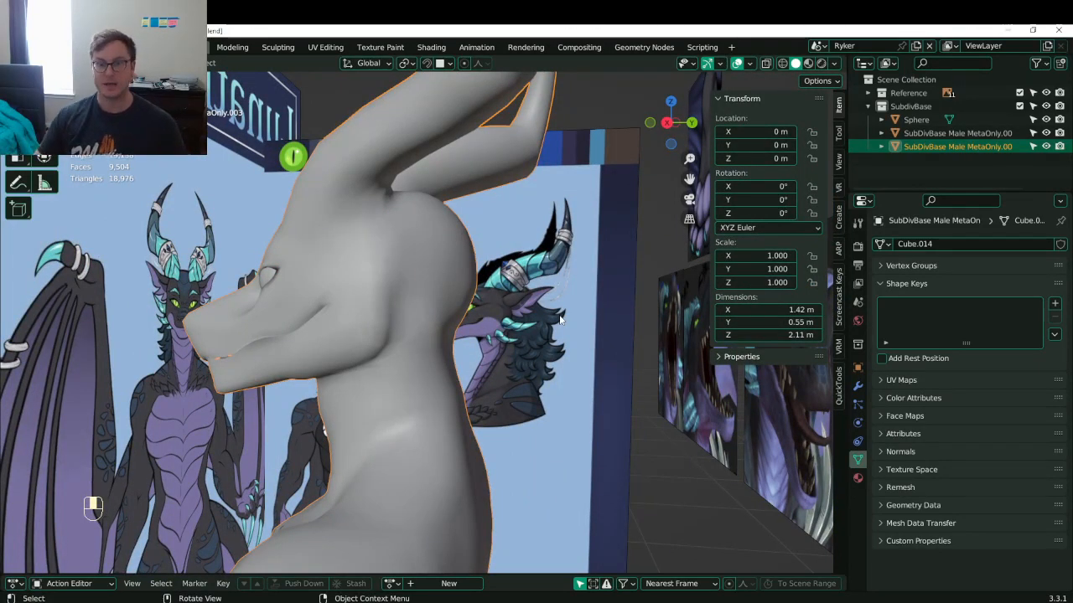
middle_click_drag(520, 274, 396, 305)
key("ctrl+s")
key("ctrl+s")
- Re-enter Edit Mode on the head mesh to continue refining
scroll(406, 319, "up", 3)
key("Tab")
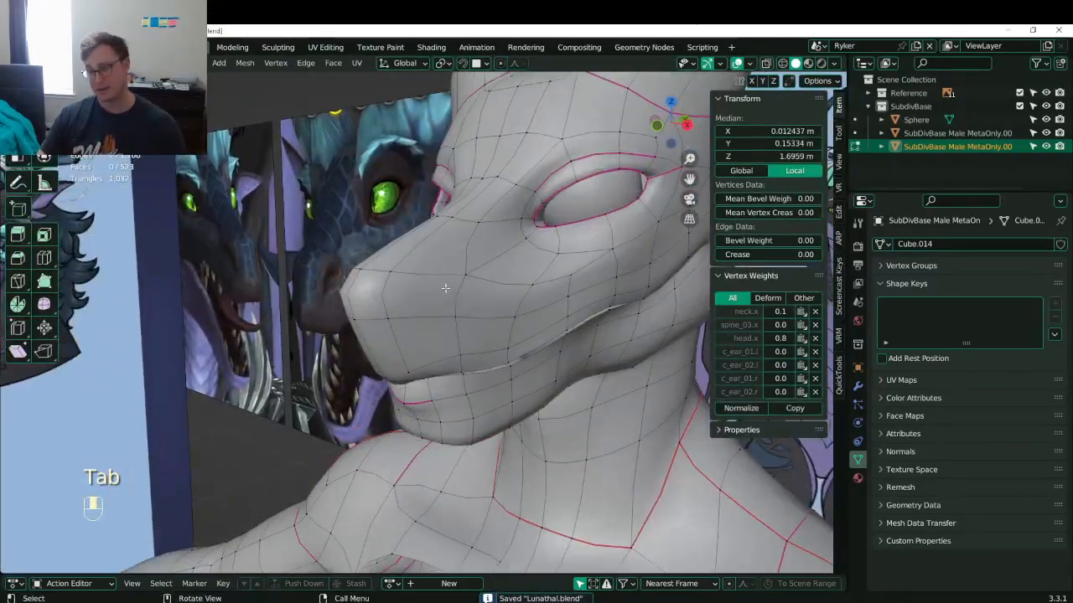
middle_click_drag(421, 268, 360, 300)
- Save the file, then try ripping two snout vertices apart and undo the rip
key("ctrl+s")
left_click(392, 253)
left_click(414, 269, "shift")
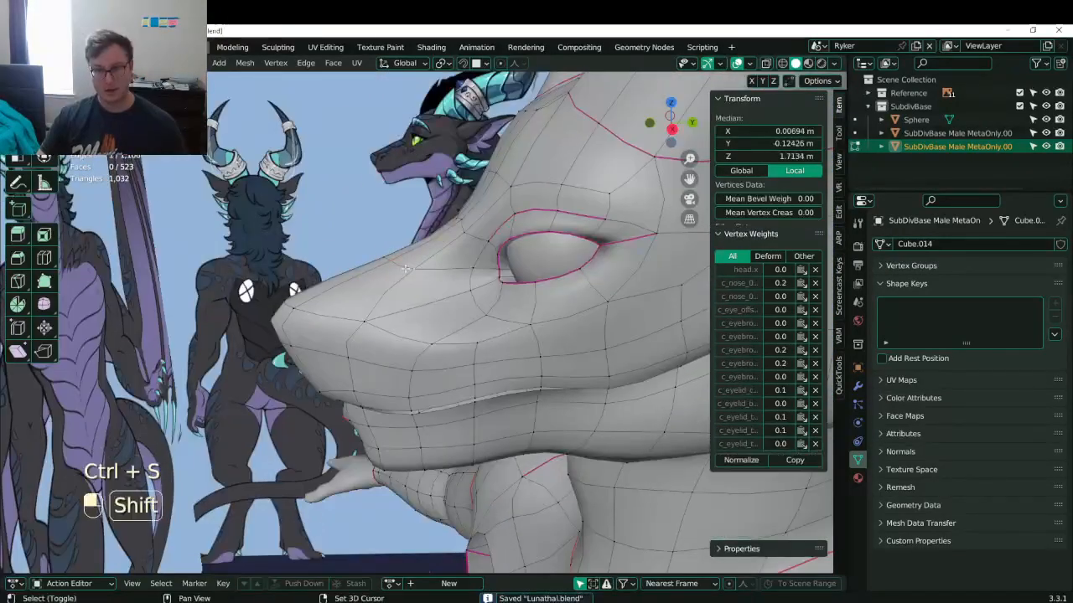
middle_click_drag(414, 269, 407, 315)
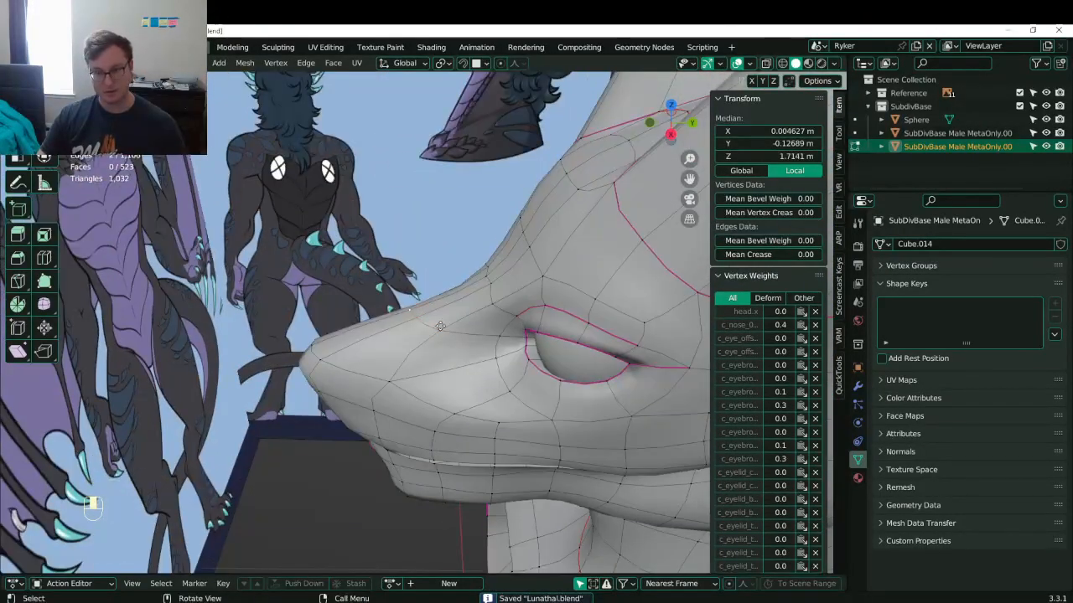
key("v")
key("ctrl+z")
- Pick snout vertices, then select two snout edges in edge mode
left_click(438, 338)
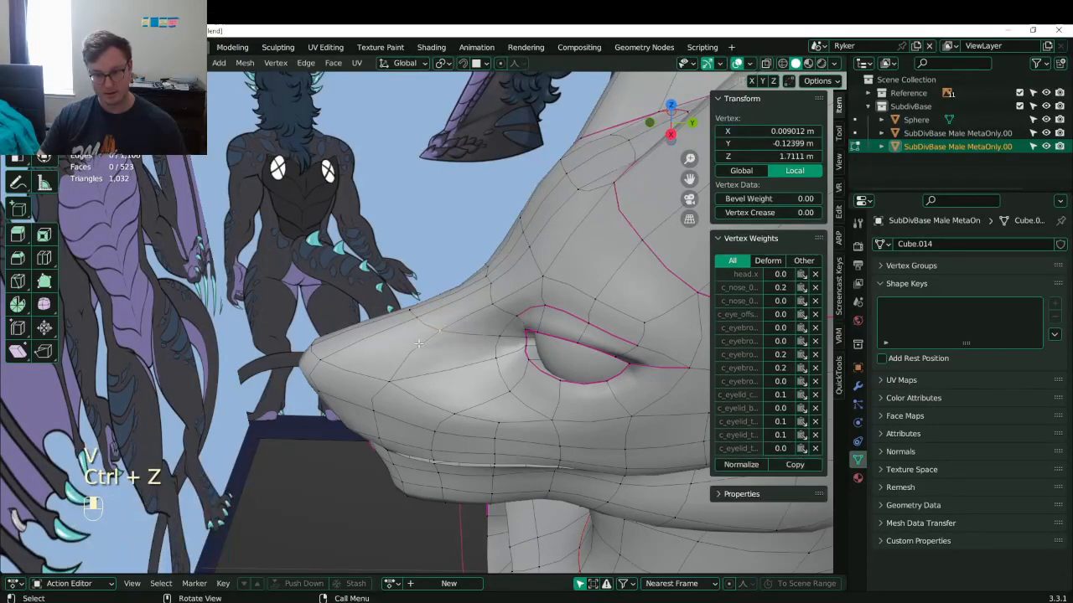
left_click(421, 327, "shift")
left_click(413, 316, "shift")
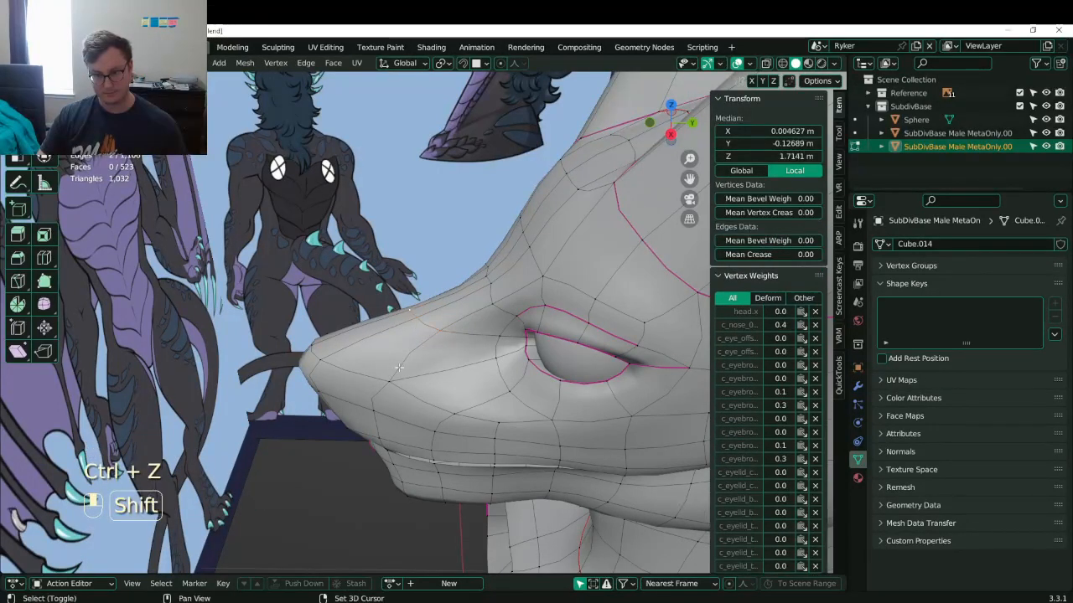
left_click(438, 321, "shift")
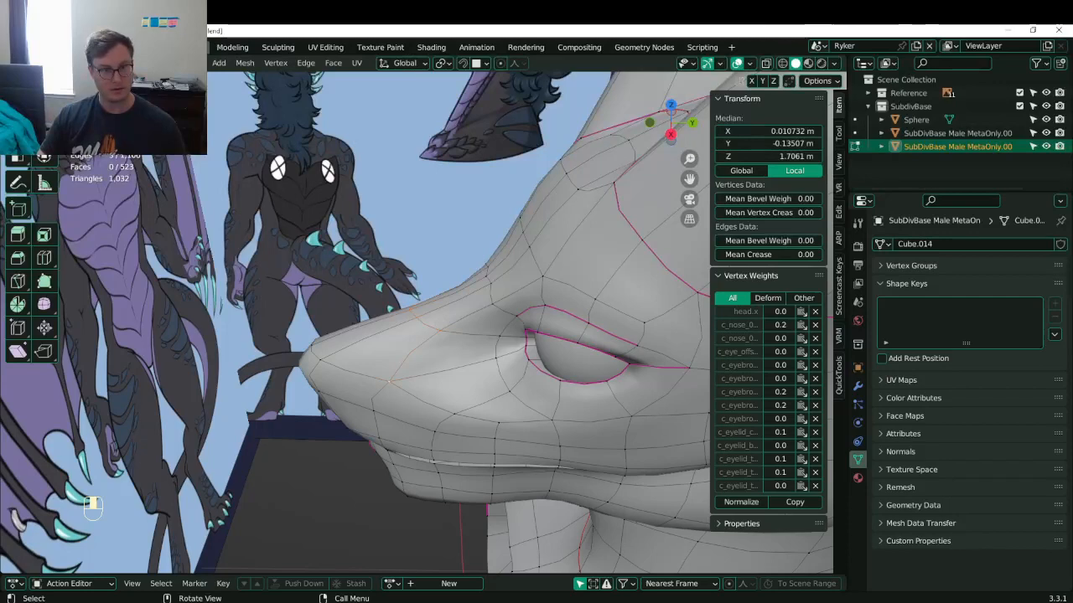
key("2")
left_click(433, 326)
left_click(419, 316, "shift")
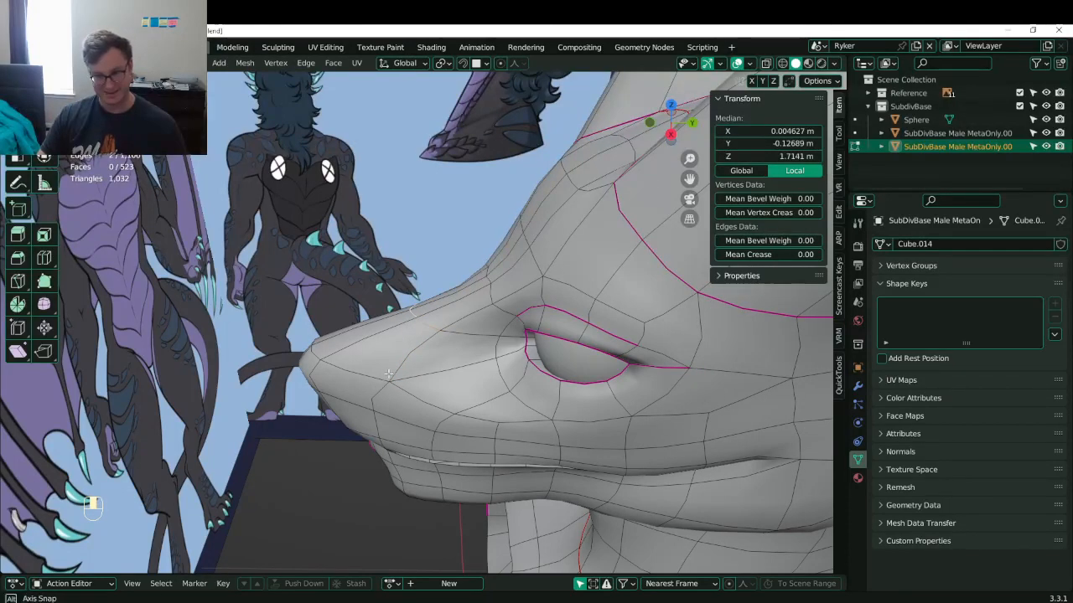
- Slide the selected snout edges along the surface twice, the first at about half
middle_click_drag(388, 374, 373, 333)
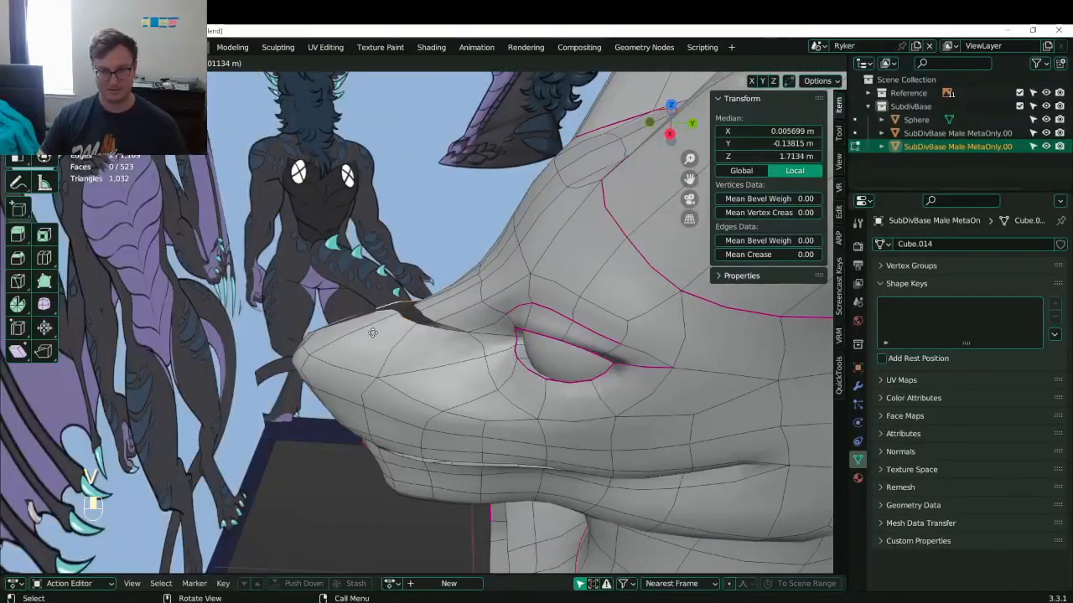
left_click(373, 332)
key("g")
key("g")
left_click(426, 345)
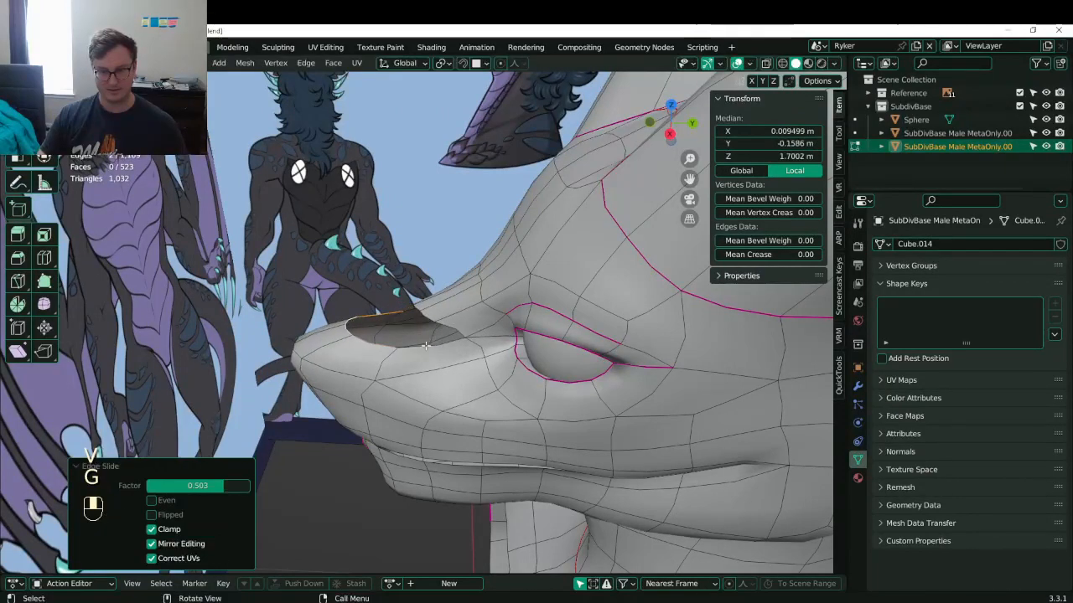
key("g")
key("g")
left_click(363, 360)
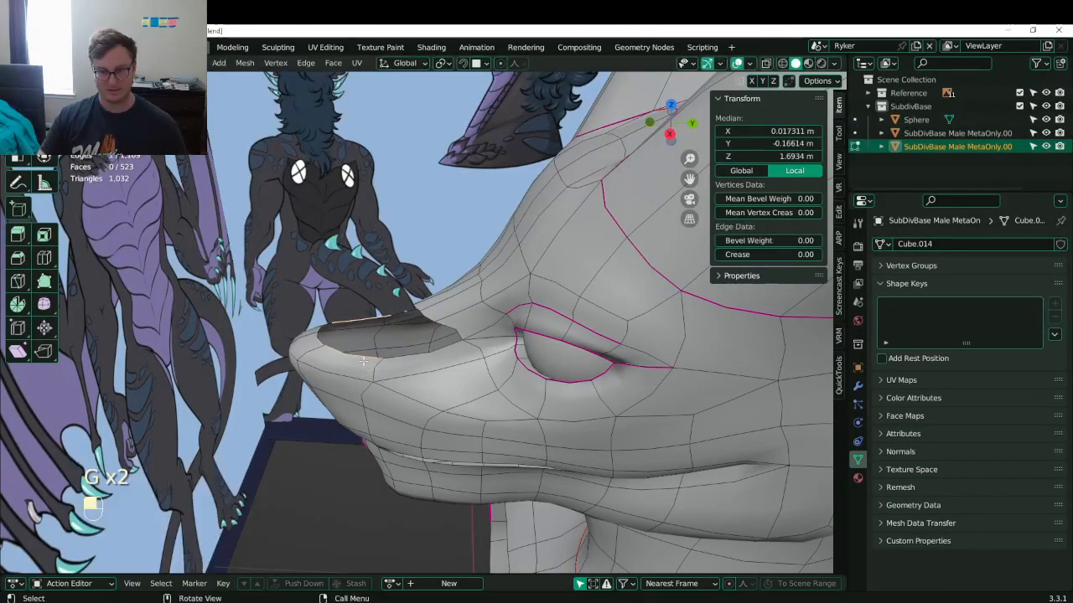
- Extrude a snout vertex slightly and place it on the centre line at X 0
middle_click_drag(363, 360, 335, 384)
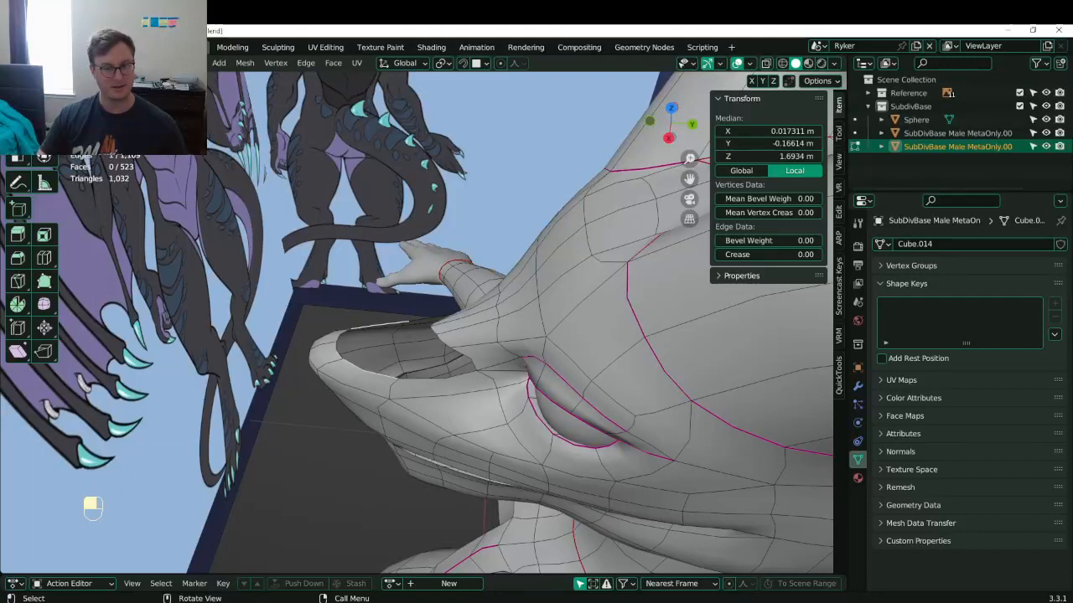
left_click(402, 383)
key("e")
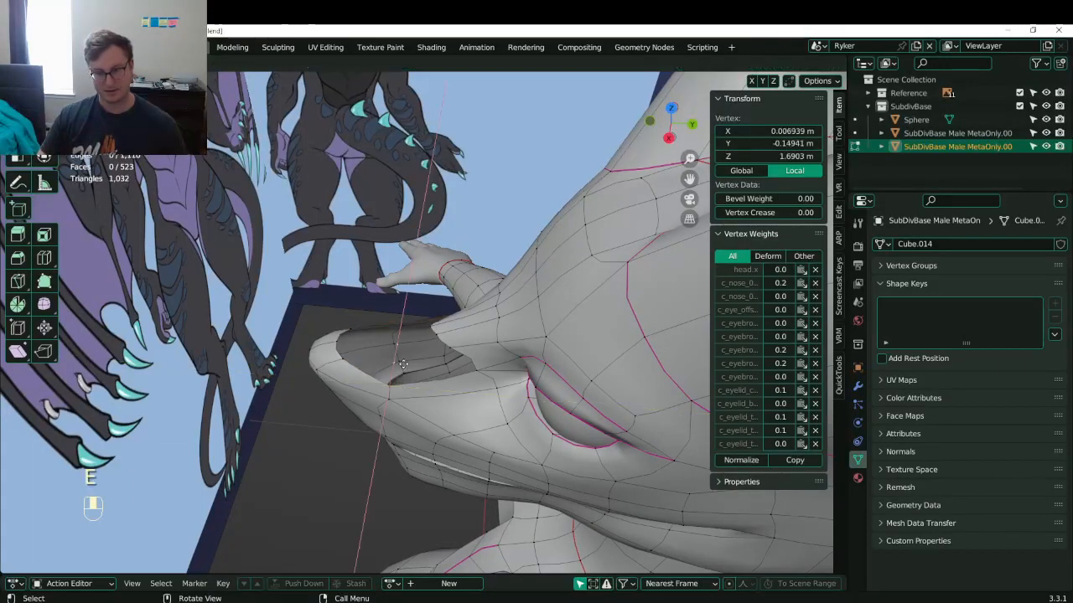
left_click(404, 366)
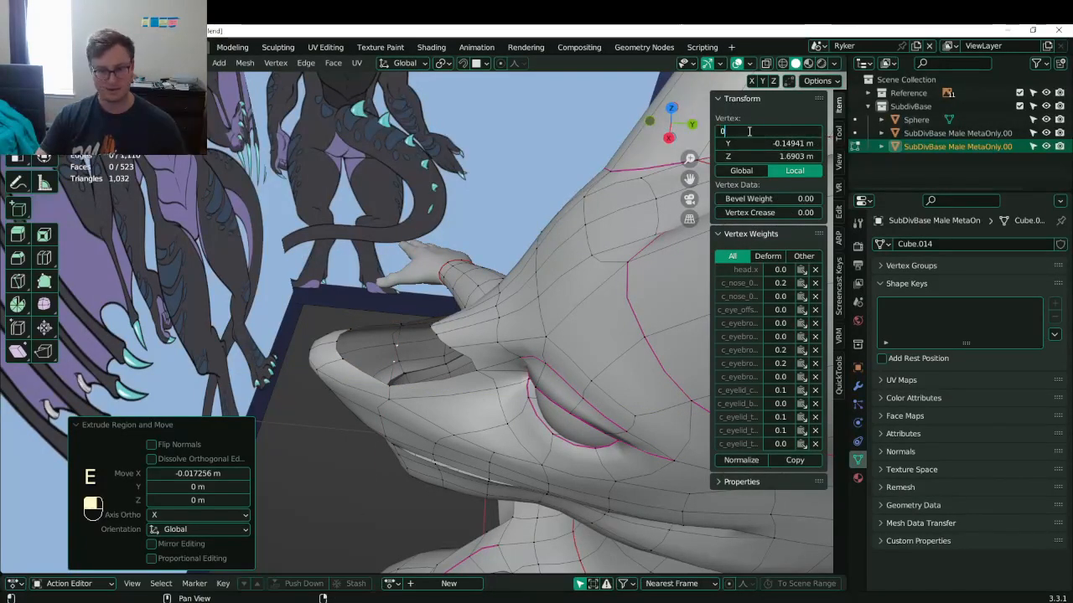
key("Return")
- Fill the snout tip with a new face from four selected vertices
left_click(396, 382, "shift")
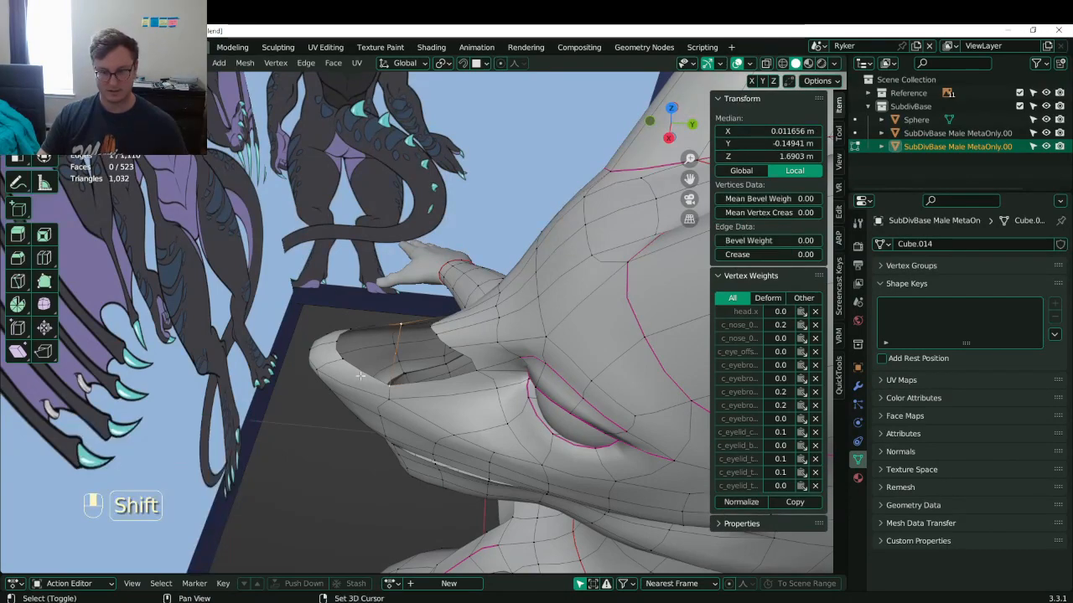
left_click(344, 361, "shift")
left_click(340, 336, "shift")
key("f")
middle_click_drag(379, 358, 426, 270)
- Raise the snout-hole rim edge and flatten it vertically with a scale
left_click(420, 292)
middle_click_drag(426, 270, 453, 265, "shift")
scroll(437, 300, "up", 3)
key("g")
left_click(448, 279)
left_click(447, 285, "shift")
key("g")
left_click(456, 264)
key("s")
middle_click_drag(548, 273, 459, 290)
left_click(459, 267)
- Delete the unwanted rim edge and its face inside the snout hole
left_click(395, 288)
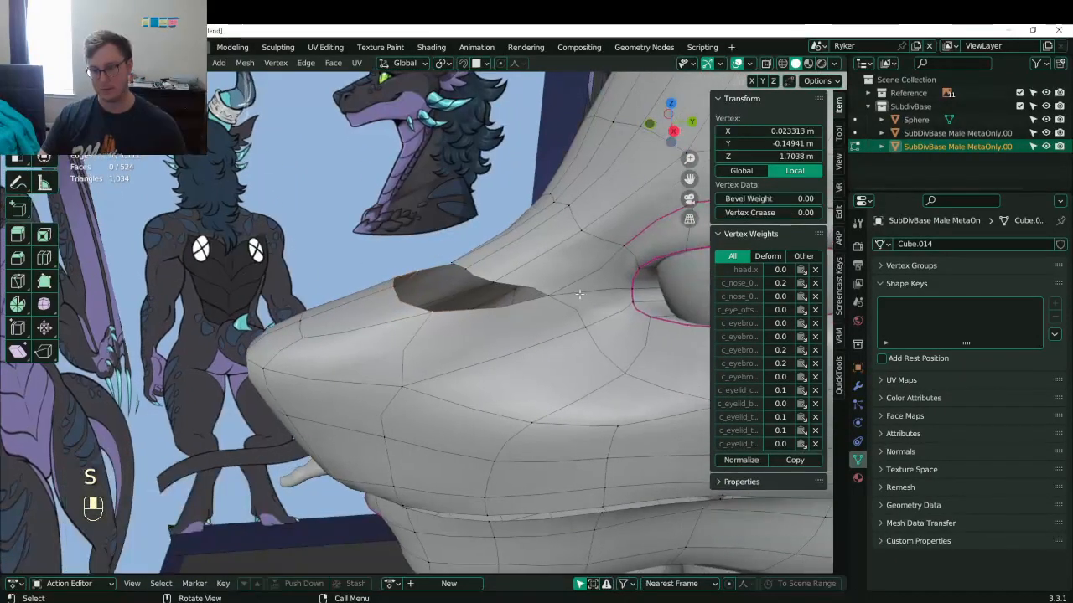
left_click(550, 296, "shift")
key("x")
key("e")
middle_click_drag(501, 319, 495, 277)
left_click(509, 314, "shift")
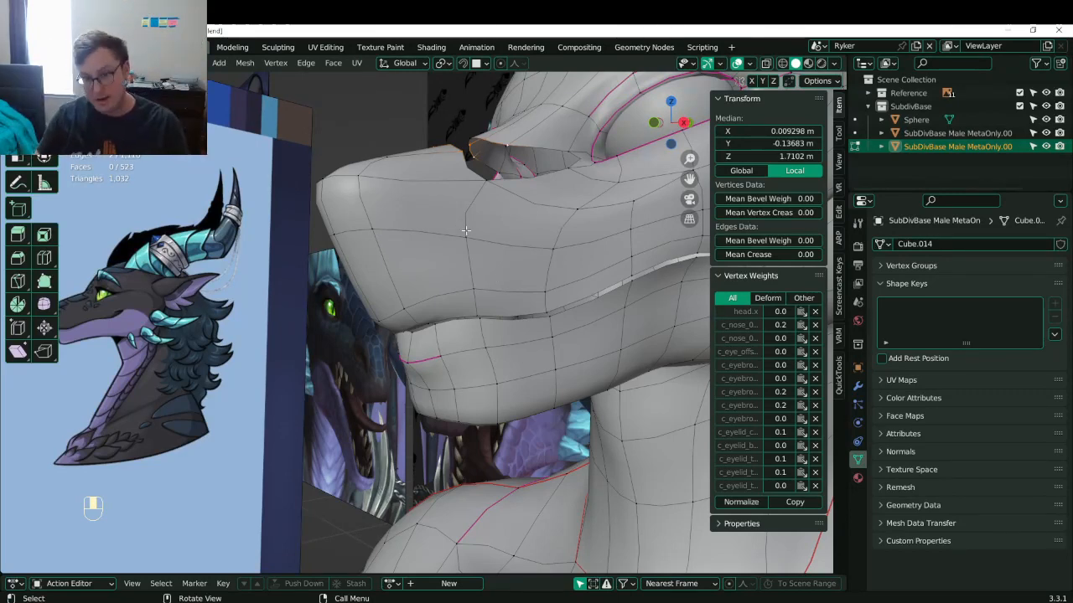
- Orbit and zoom around the model to compare it with the reference boards, including legs and feet
scroll(466, 232, "down", 10)
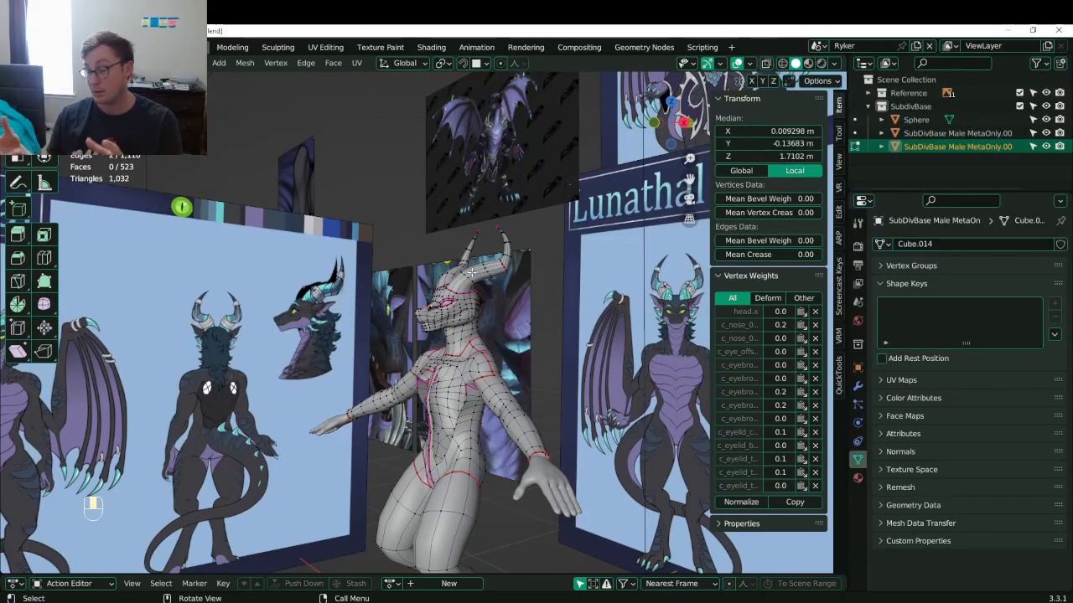
middle_click_drag(471, 271, 427, 382)
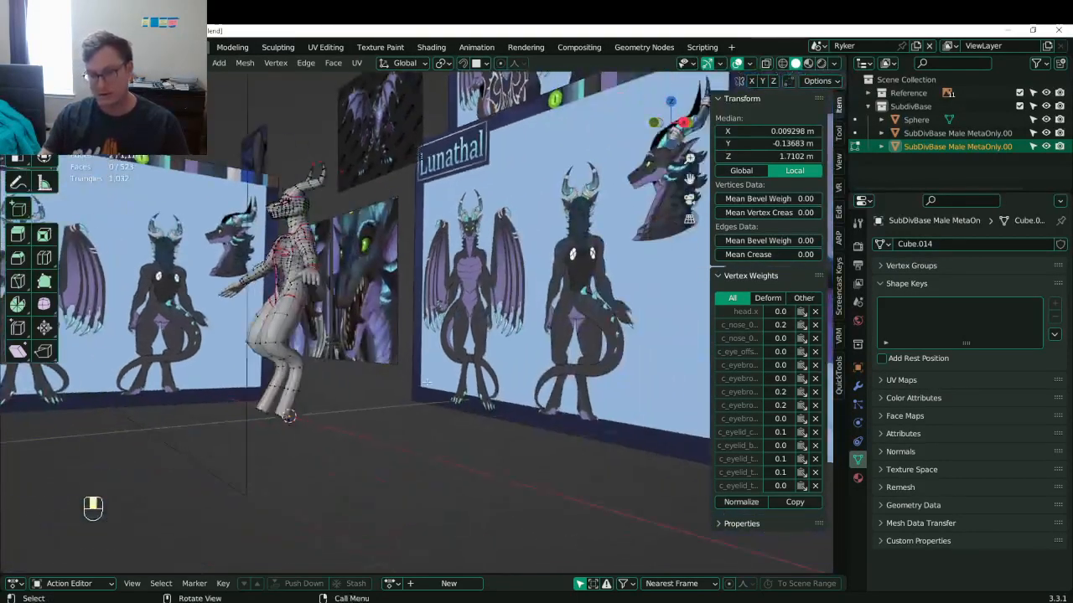
scroll(428, 382, "up", 5)
middle_click_drag(519, 537, 472, 444, "shift")
scroll(472, 445, "up", 2)
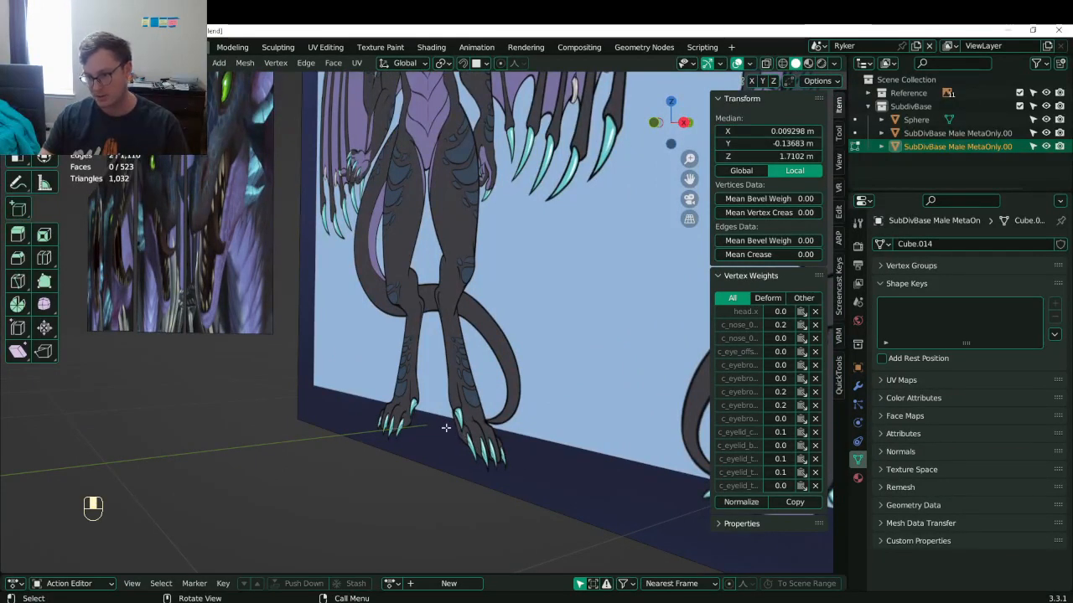
scroll(469, 437, "down", 6)
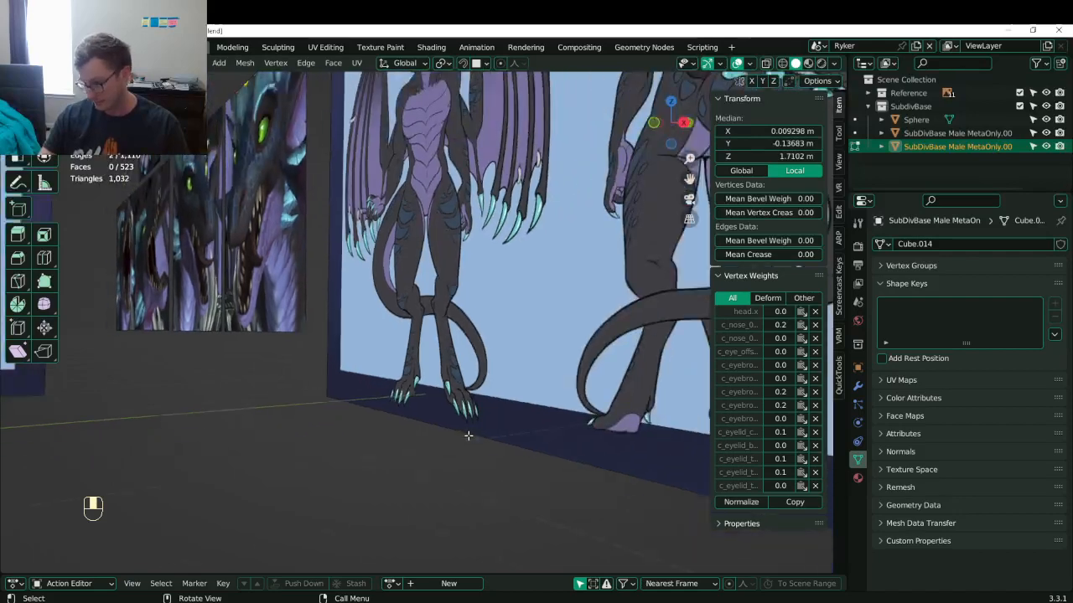
middle_click_drag(348, 367, 311, 390)
scroll(256, 369, "down", 2)
scroll(257, 370, "up", 1)
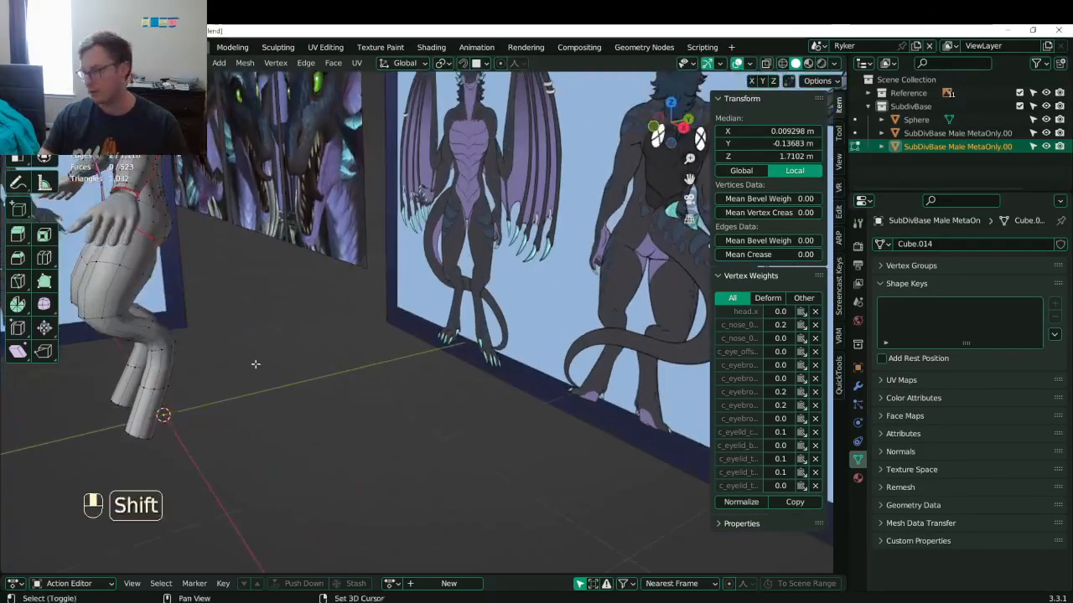
middle_click_drag(256, 365, 400, 412, "shift")
- Save Lunathal.blend and switch to right side view centred on the head
key("ctrl+s")
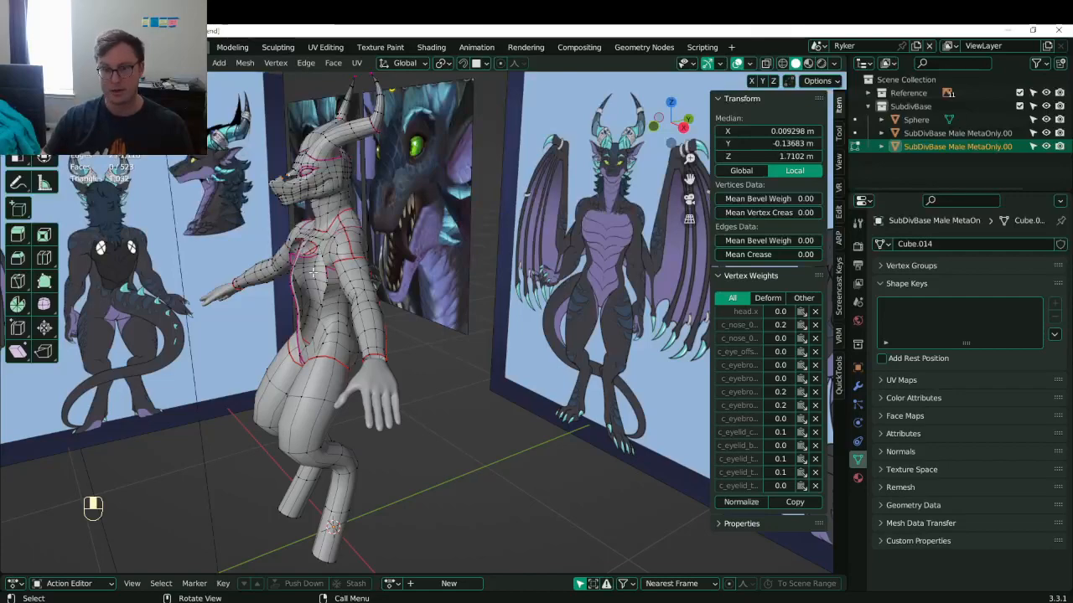
key("KP_3")
middle_click_drag(313, 272, 471, 411, "shift")
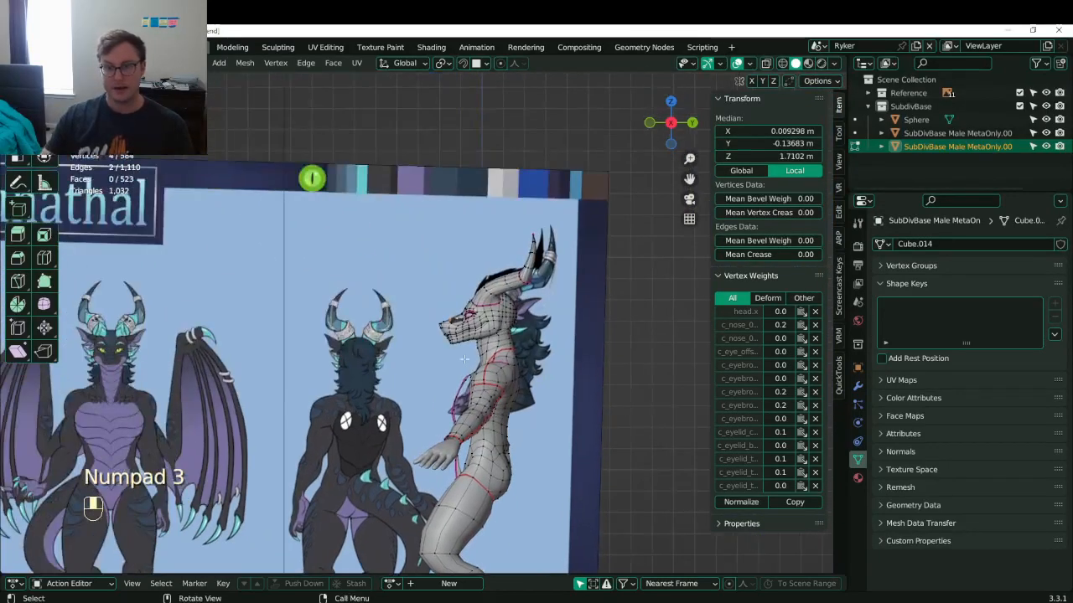
- Zoom to the muzzle, flatten selected chin vertices with scale Y 0, then undo it
scroll(503, 361, "up", 6)
scroll(486, 305, "up", 3)
middle_click_drag(534, 310, 517, 336, "shift")
scroll(385, 306, "up", 2)
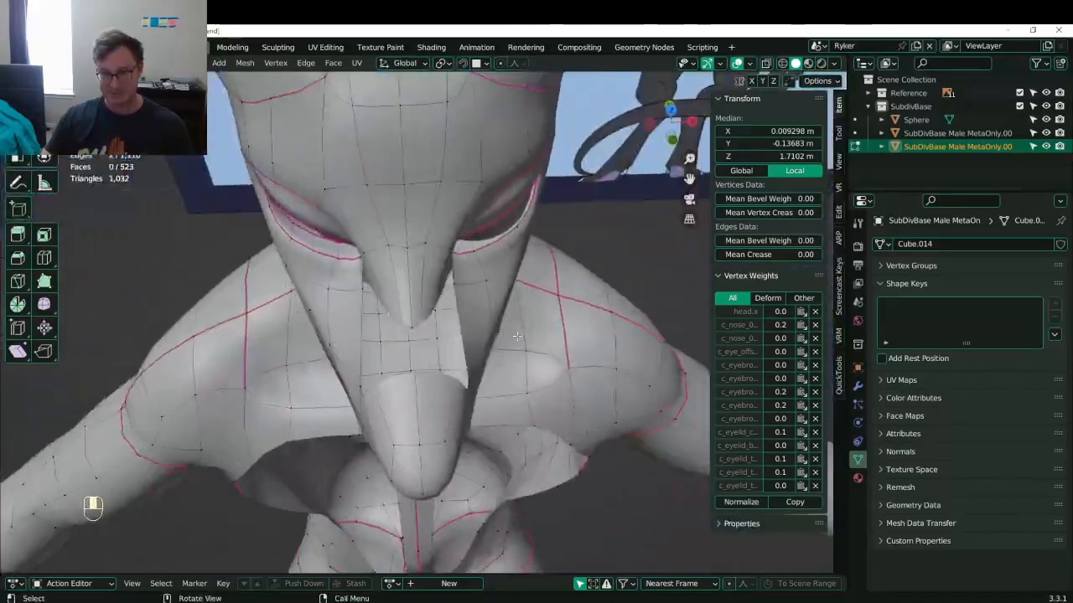
scroll(432, 313, "up", 2)
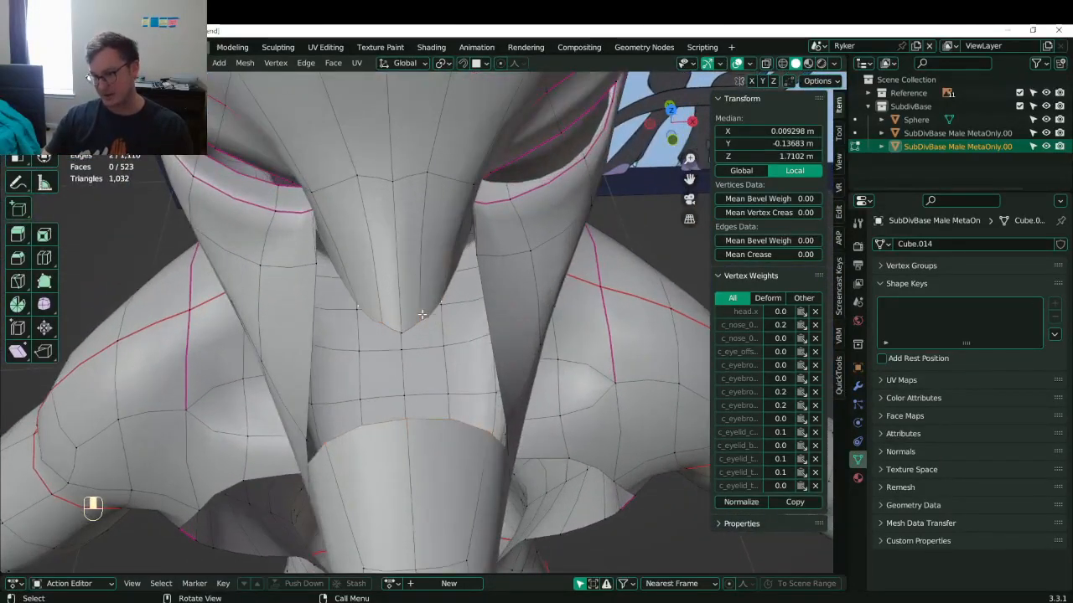
left_click(422, 314, "shift")
key("s")
key("y")
key("0")
key("Return")
key("KP_Decimal")
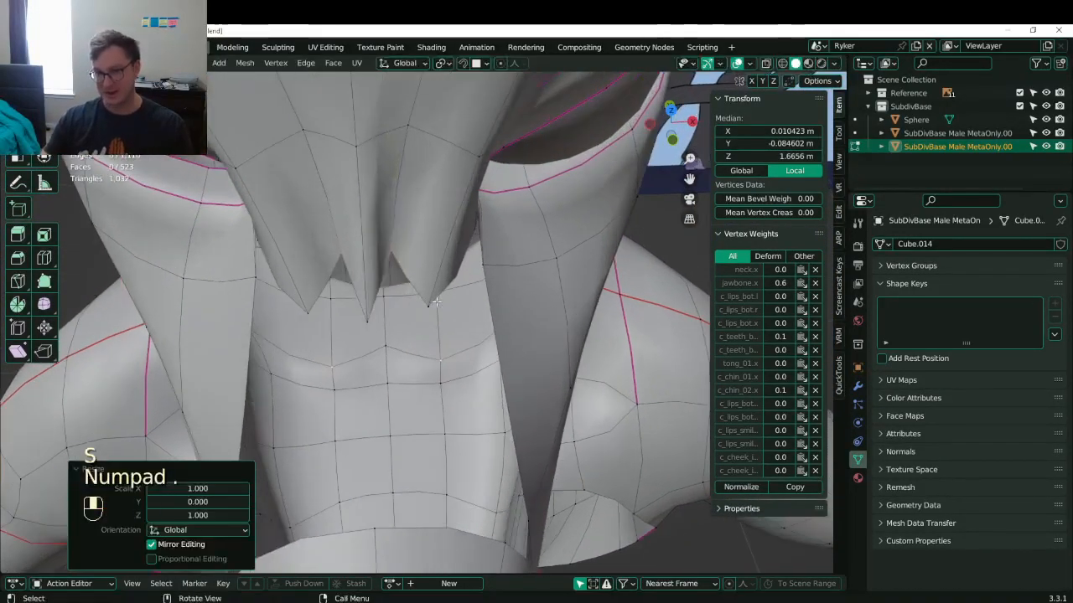
key("ctrl+z")
- Nudge a nearby chin vertex along the X axis
left_click(432, 333)
key("g")
middle_click(454, 335)
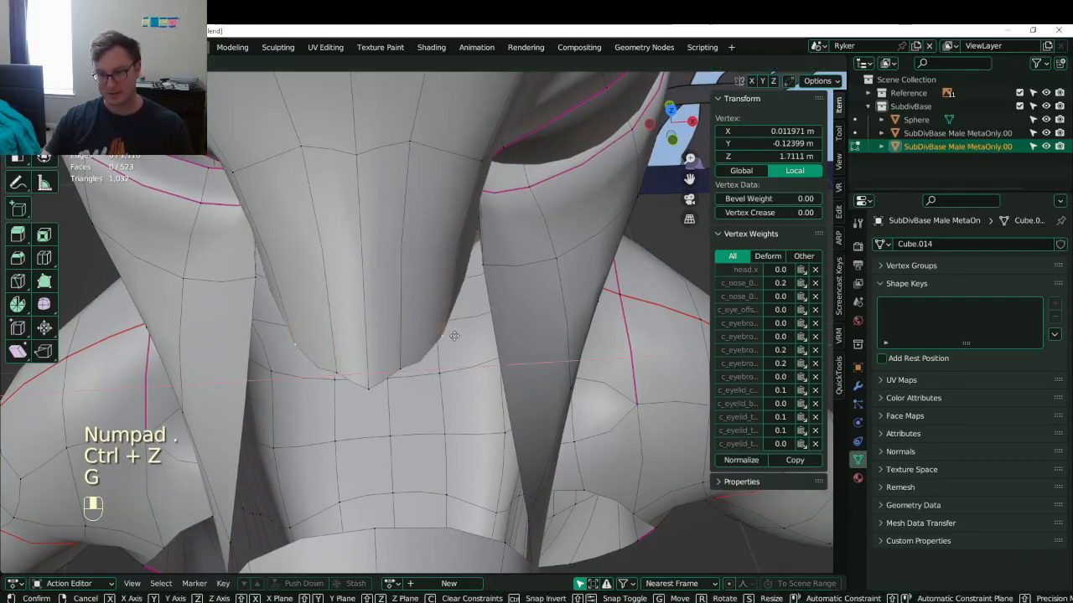
left_click(452, 336)
- Flatten the three chin-tip vertices into one plane with scale Y 0
left_click(402, 360)
left_click(376, 381, "shift")
left_click(454, 335, "shift")
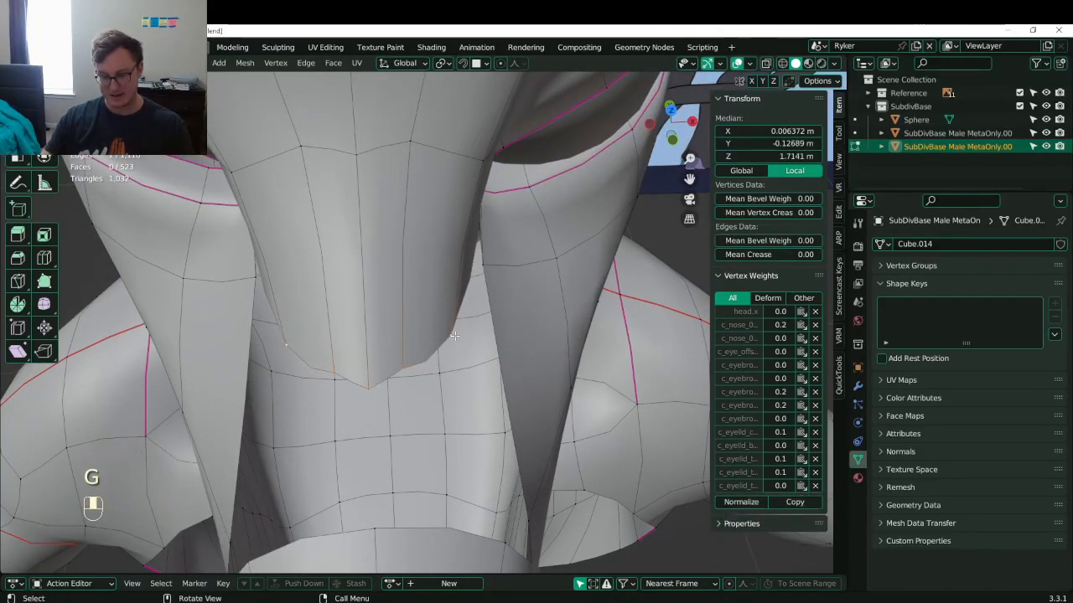
key("s")
key("y")
key("0")
key("Return")
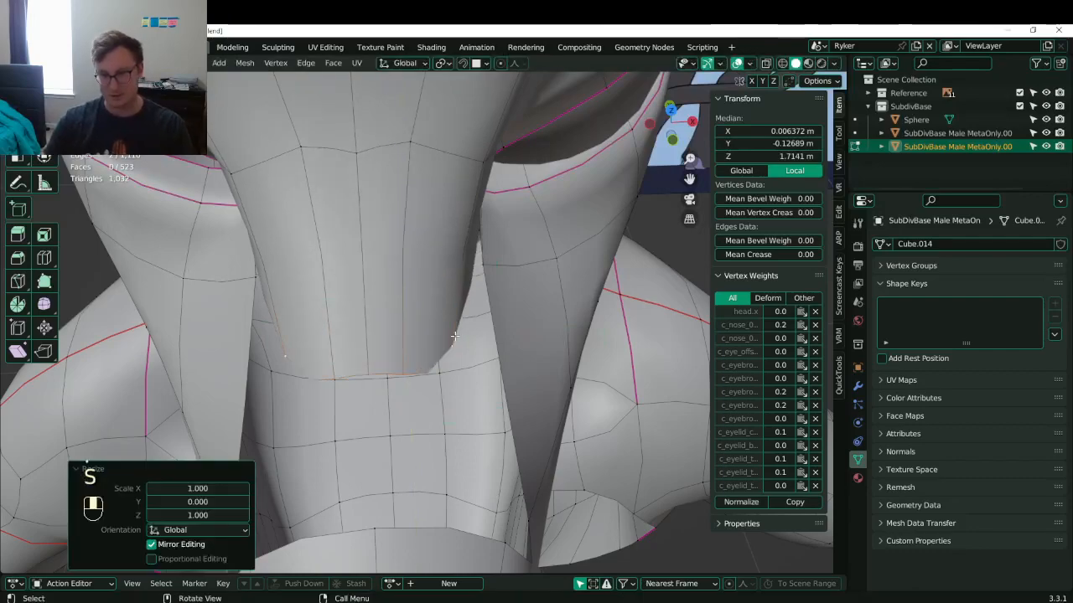
scroll(440, 344, "down", 3)
middle_click_drag(440, 345, 371, 332)
left_click(435, 209)
- Slide a snout-edge vertex along its edge with G G
left_click(336, 373)
key("g")
key("g")
left_click(321, 353)
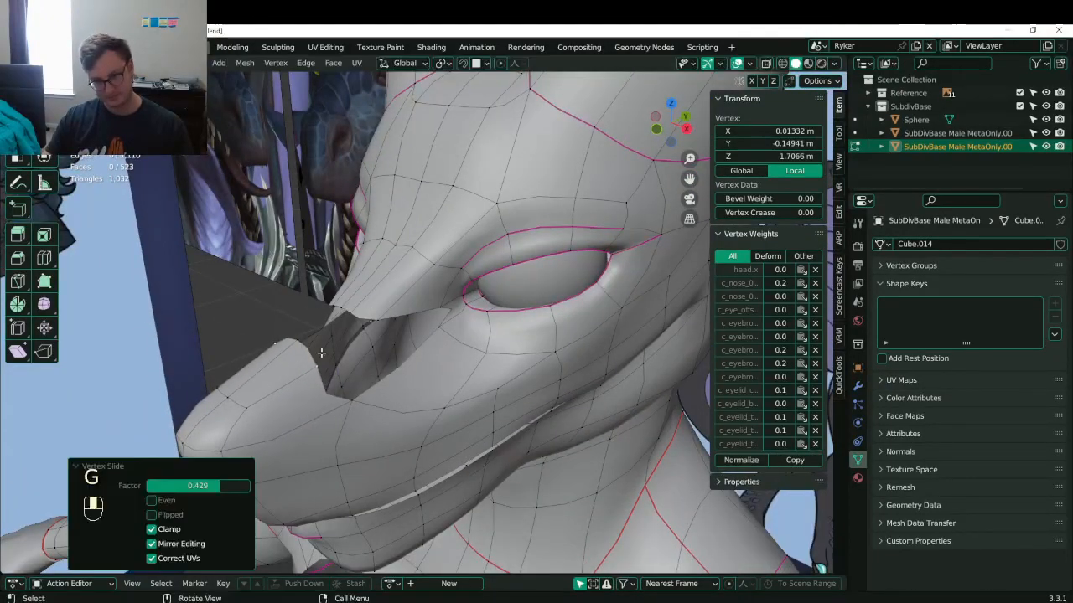
middle_click_drag(348, 412, 376, 405)
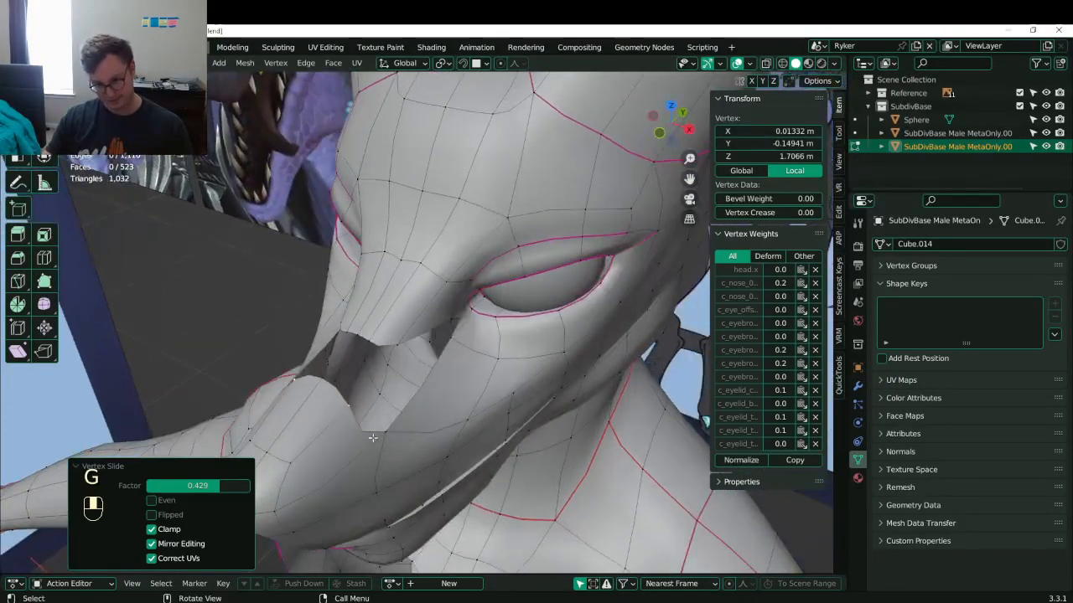
- Fill both nose holes with new faces from their surrounding vertices, saving in between
left_click(377, 406, "shift")
left_click(370, 338, "shift")
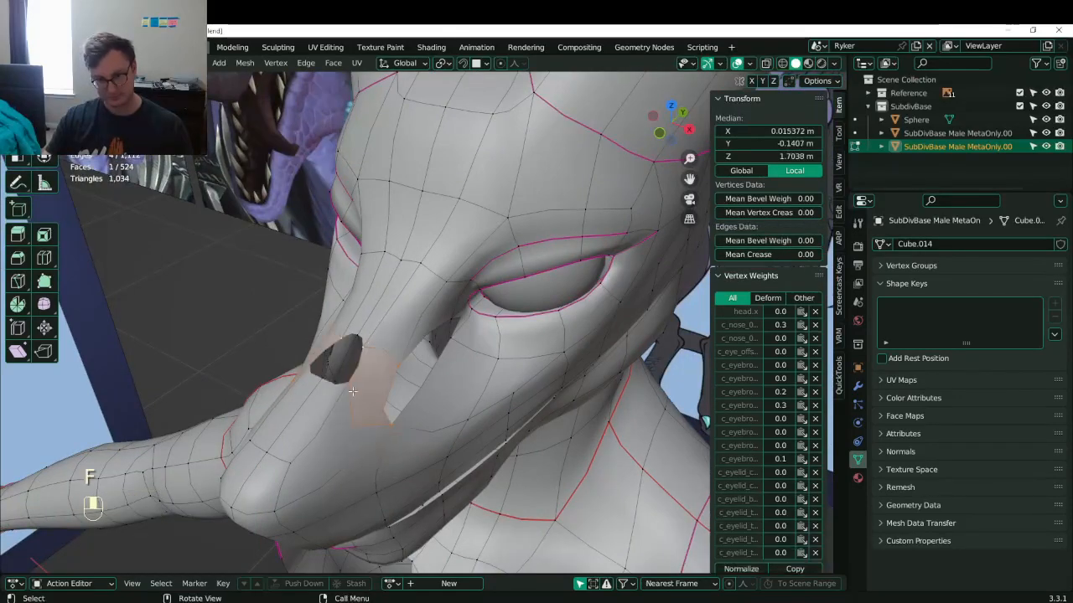
left_click(349, 402)
left_click(300, 381, "shift")
left_click(337, 332, "shift")
left_click(368, 336, "shift")
key("f")
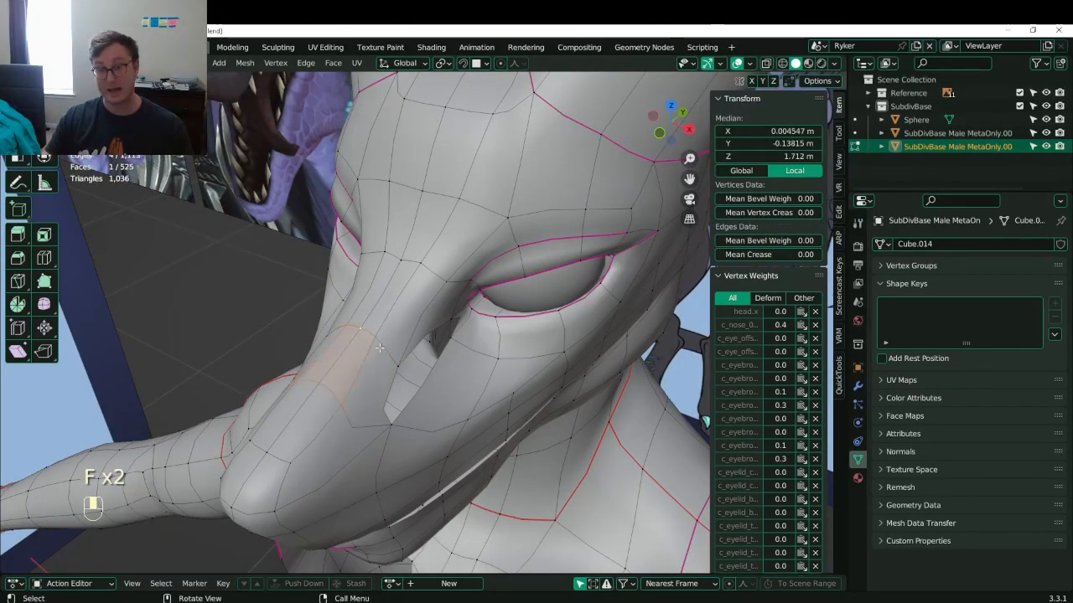
middle_click_drag(380, 347, 297, 384)
key("ctrl+s")
left_click(307, 327)
left_click(307, 327, "alt")
key("f")
- Save Lunathal.blend repeatedly while toggling out of and back into Edit Mode
key("Tab")
key("Tab")
key("ctrl+s")
key("ctrl+s")
left_click(513, 359)
key("ctrl+s")
key("Tab")
key("ctrl+s")
key("ctrl+s")
key("Tab")
- Reposition the first horn-base seam vertices, sliding one along its edge
key("g")
left_click(338, 431)
middle_click_drag(338, 431, 380, 323)
key("g")
left_click(453, 306)
left_click(276, 314)
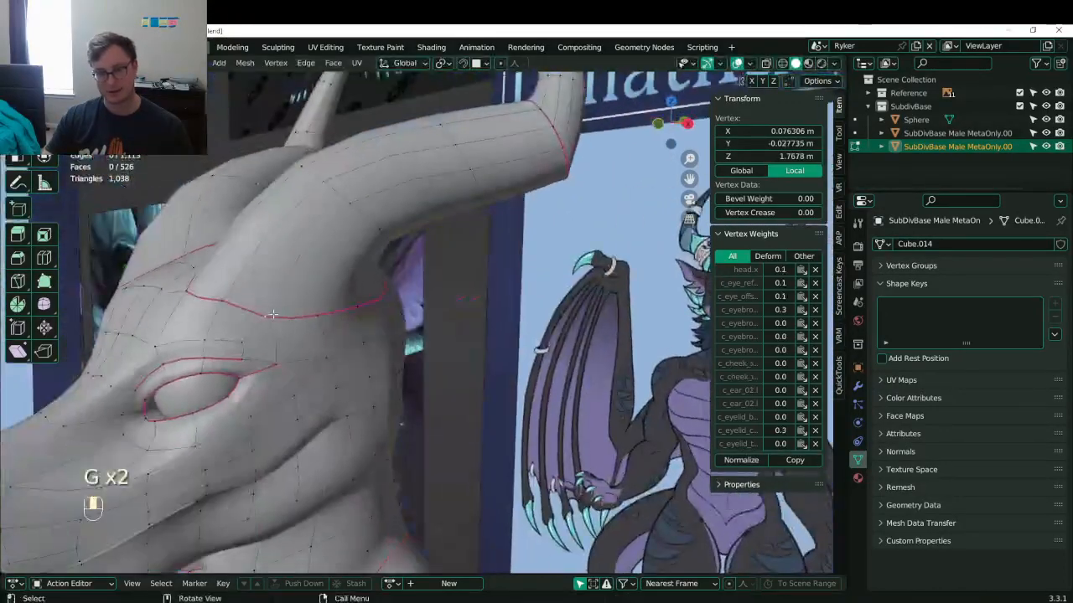
key("g")
left_click(283, 299)
key("g")
middle_click_drag(283, 299, 403, 339)
left_click(207, 327)
- Adjust the next horn-base seam vertices to follow the horn outline and save the file
left_click(184, 327)
key("g")
left_click(193, 314)
left_click(374, 316)
left_click(374, 316)
key("g")
left_click(394, 362)
key("g")
left_click(476, 318)
key("ctrl+s")
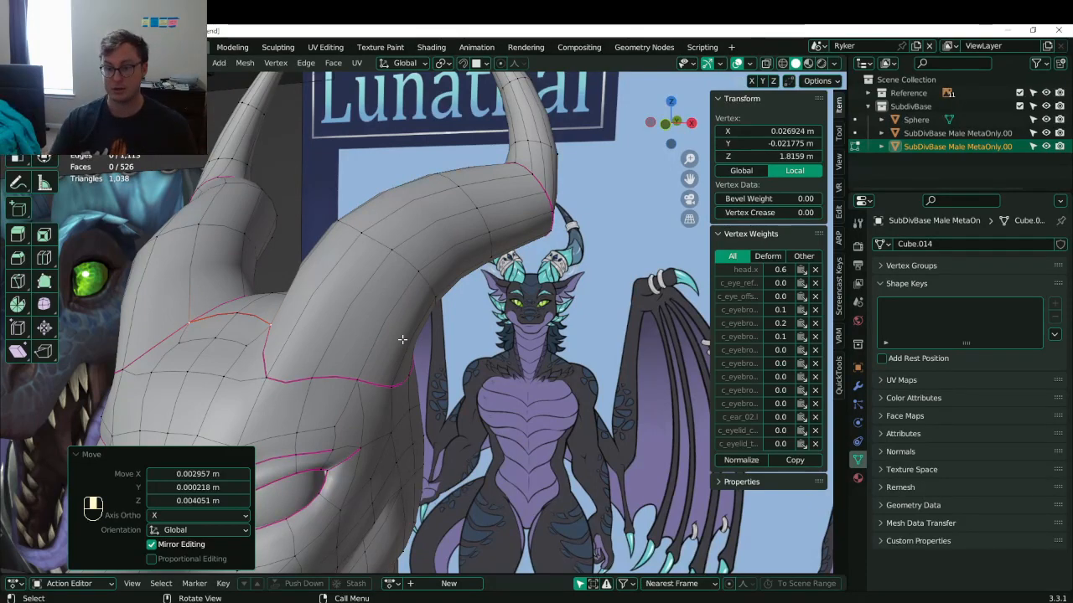
- Nudge another horn-base vertex by 0.0013 X, −0.0009 Y, 0.0043 Z and check against the reference
middle_click_drag(409, 383, 392, 363)
middle_click_drag(400, 309, 415, 357)
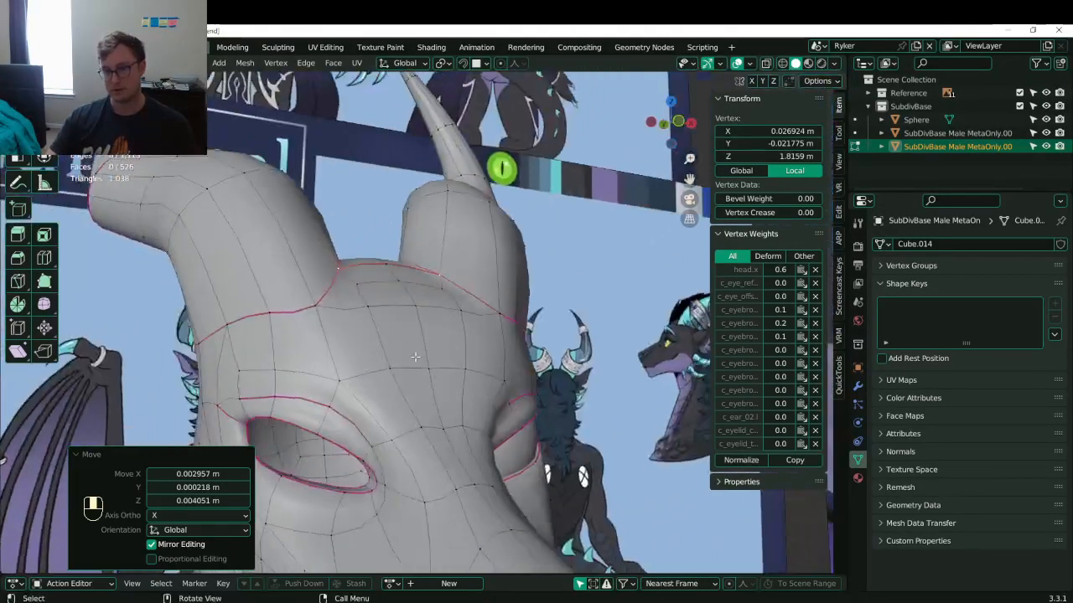
key("g")
left_click(439, 310)
middle_click_drag(440, 310, 364, 255)
middle_click_drag(464, 298, 379, 369)
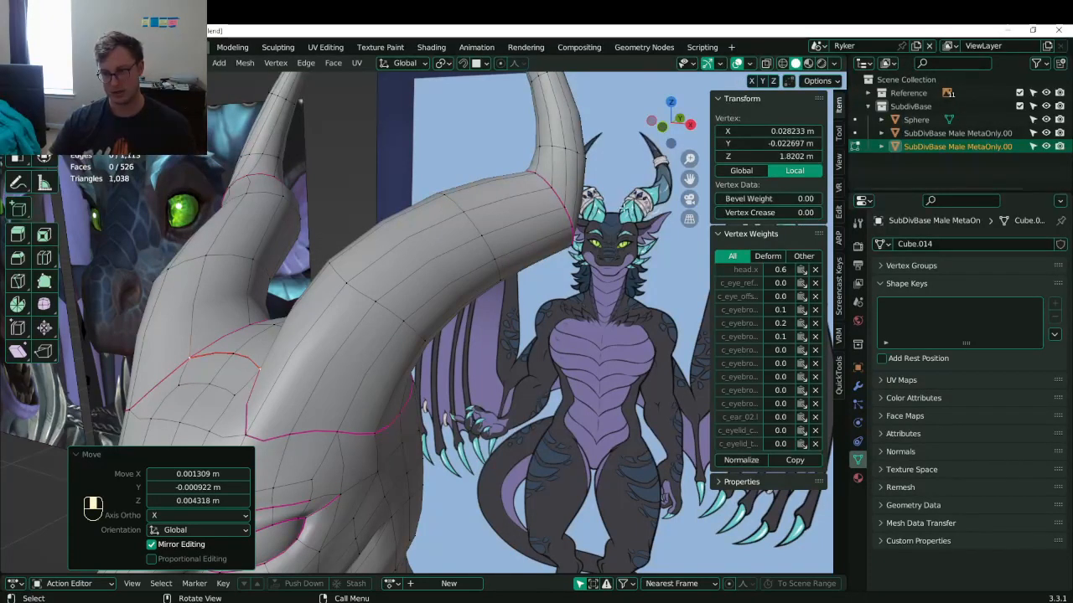
middle_click_drag(252, 301, 234, 305)
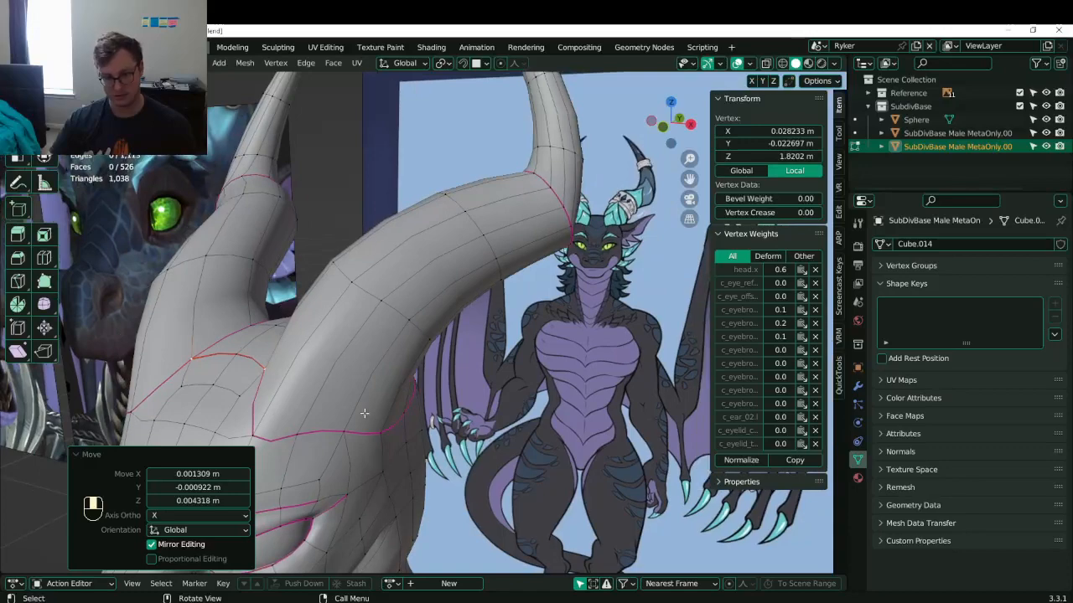
middle_click_drag(354, 419, 387, 428)
- Select two seam vertices at the horn base and edge-slide them along the base
left_click(339, 480)
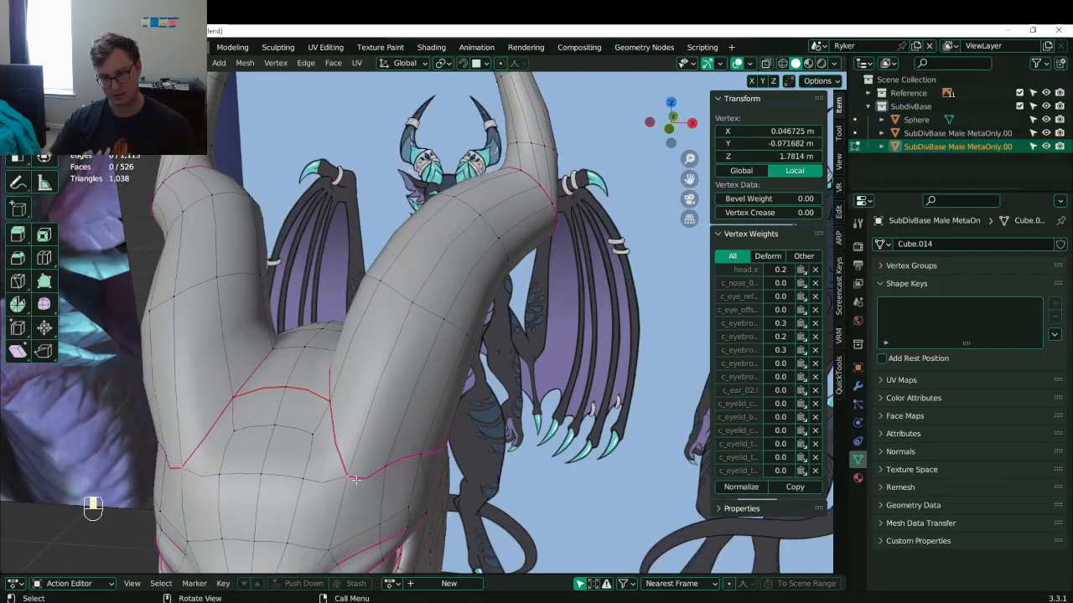
middle_click_drag(343, 390, 417, 444)
left_click(360, 383)
left_click(426, 452, "shift")
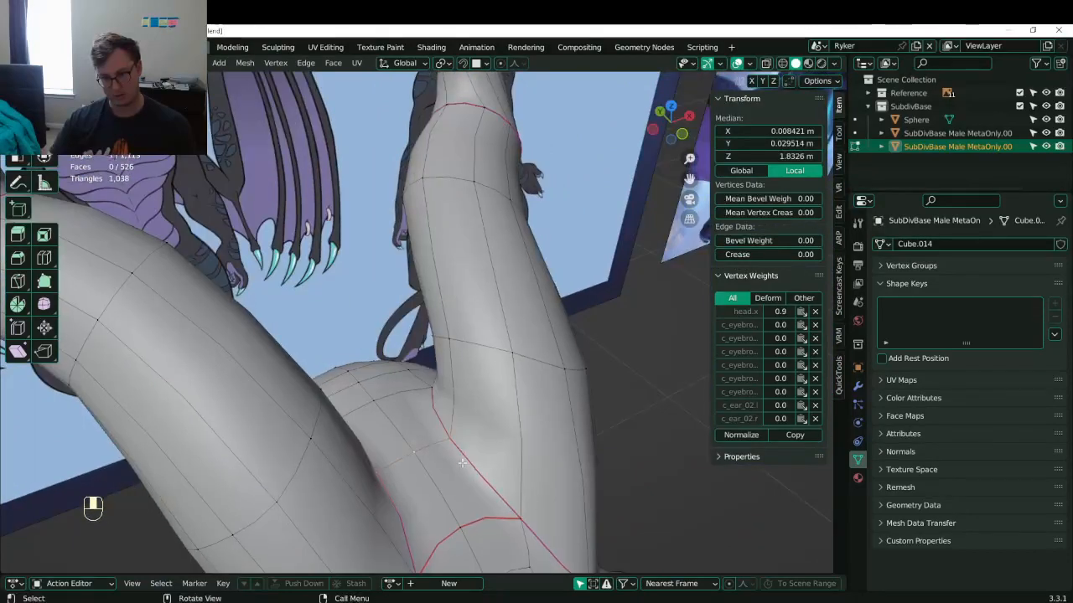
key("g")
key("g")
left_click(488, 487)
- Knife-cut a new edge across the horn base and save the file
middle_click_drag(497, 492, 405, 414)
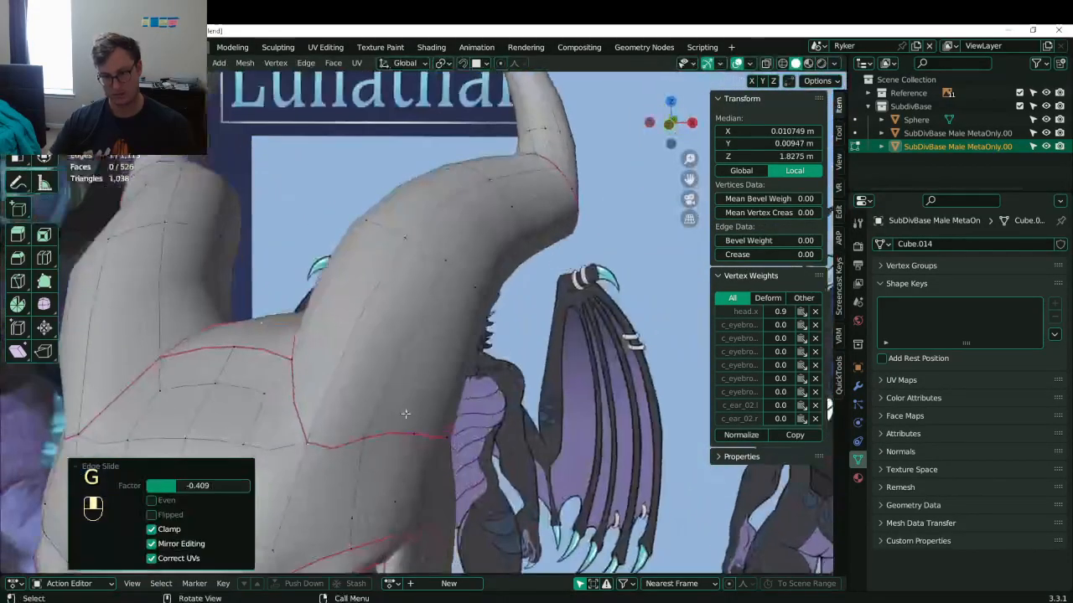
left_click(411, 436)
key("k")
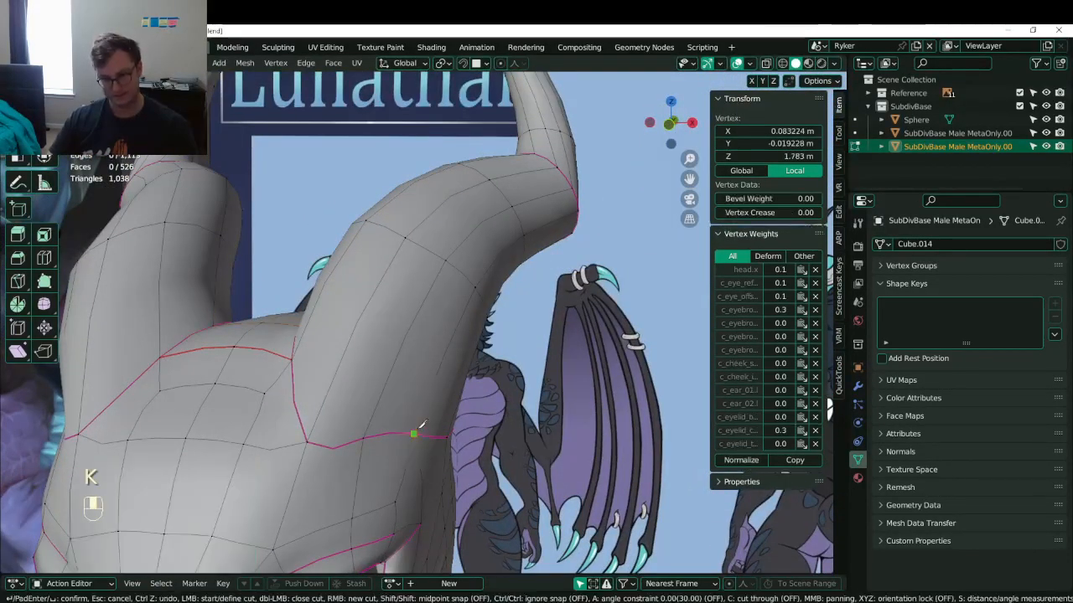
middle_click_drag(338, 276, 526, 358)
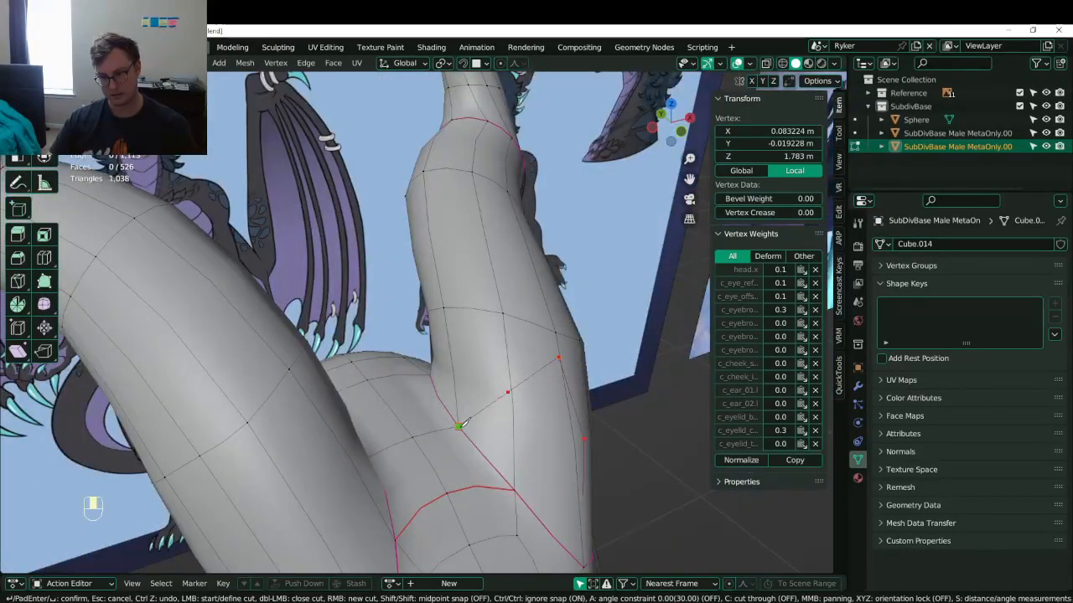
key("Return")
middle_click_drag(462, 425, 330, 298)
key("ctrl+s")
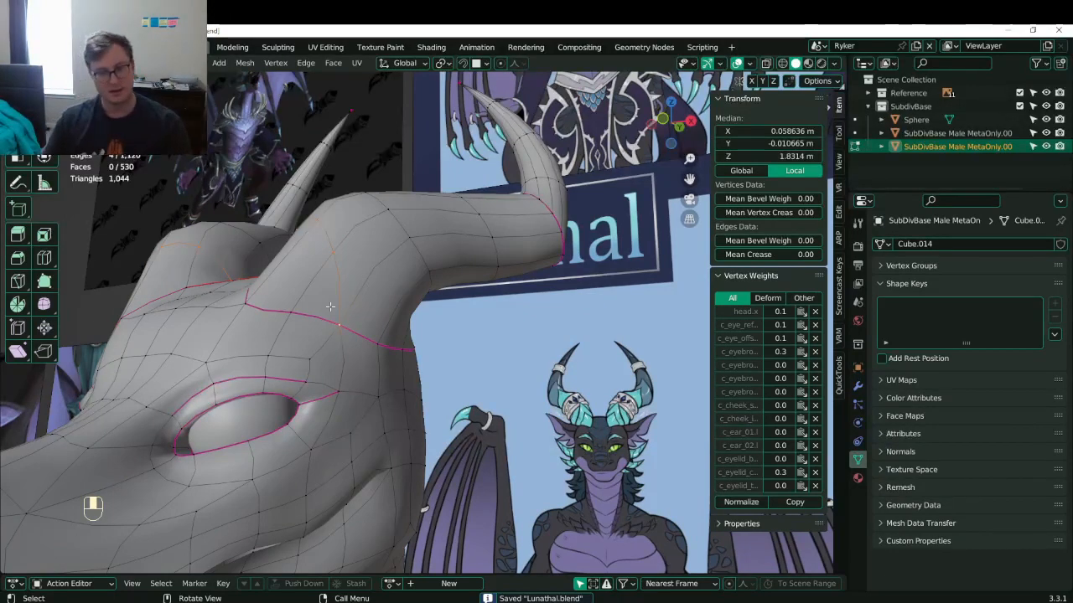
- In front view, try sliding a horn vertex to a new position, then undo the move
middle_click_drag(330, 307, 453, 328)
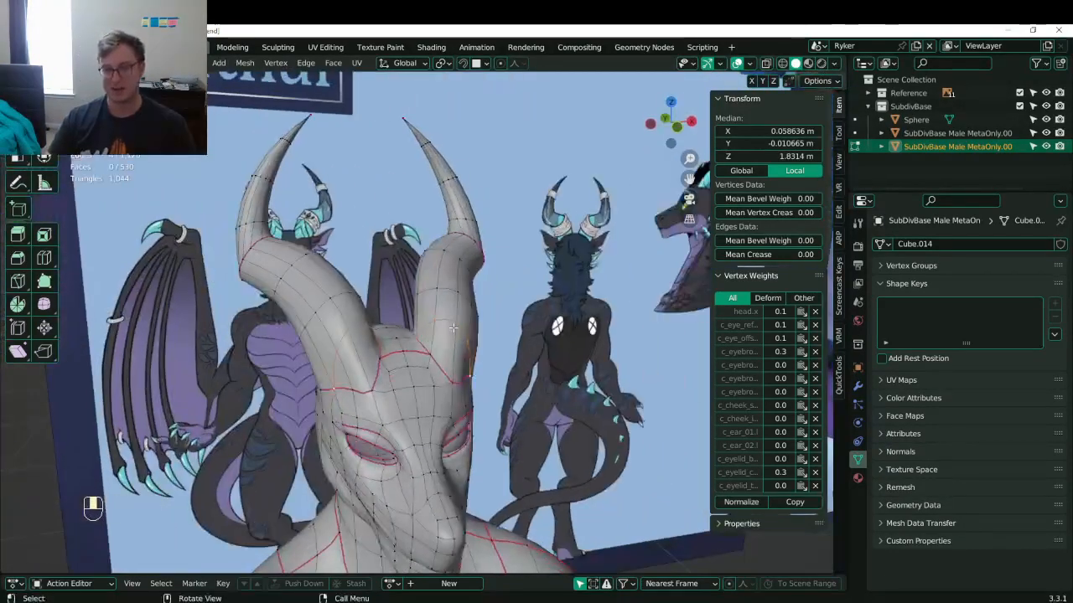
key("KP_1")
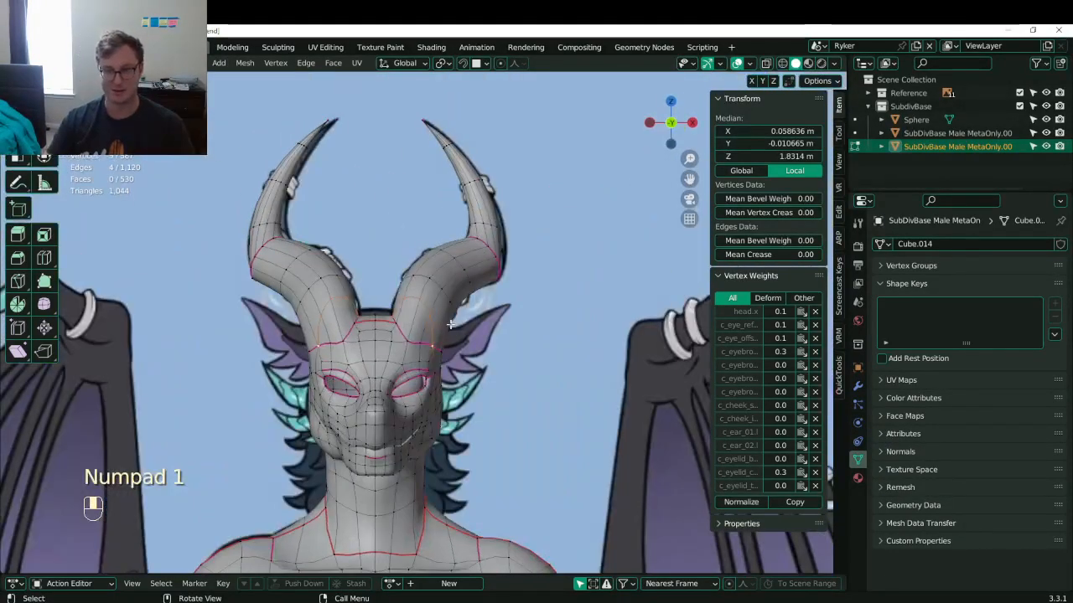
scroll(450, 323, "up", 6)
middle_click_drag(426, 189, 436, 252, "shift")
left_click(436, 251)
key("g")
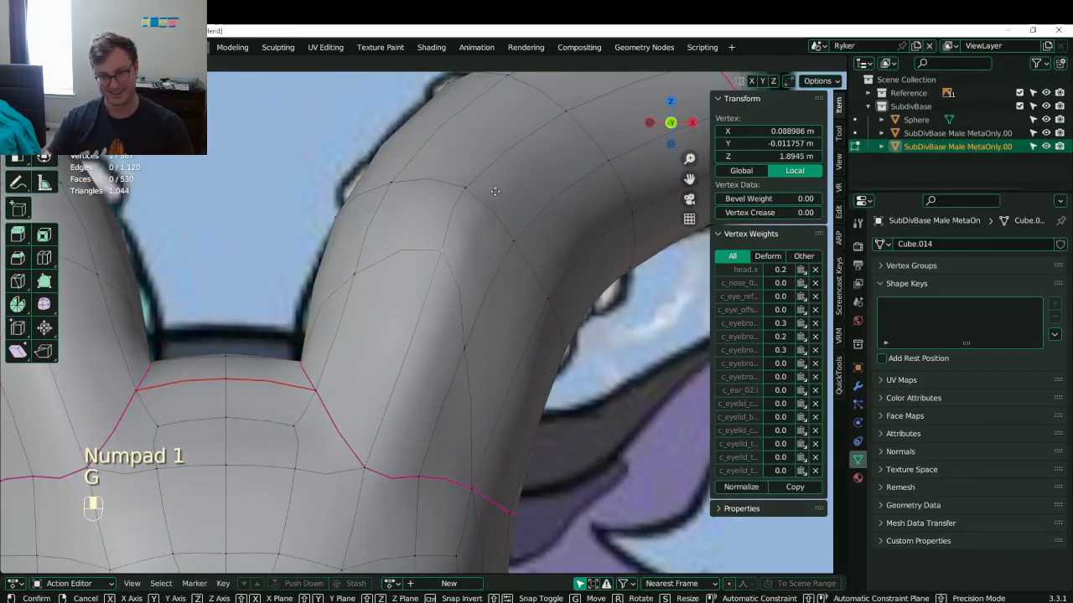
key("g")
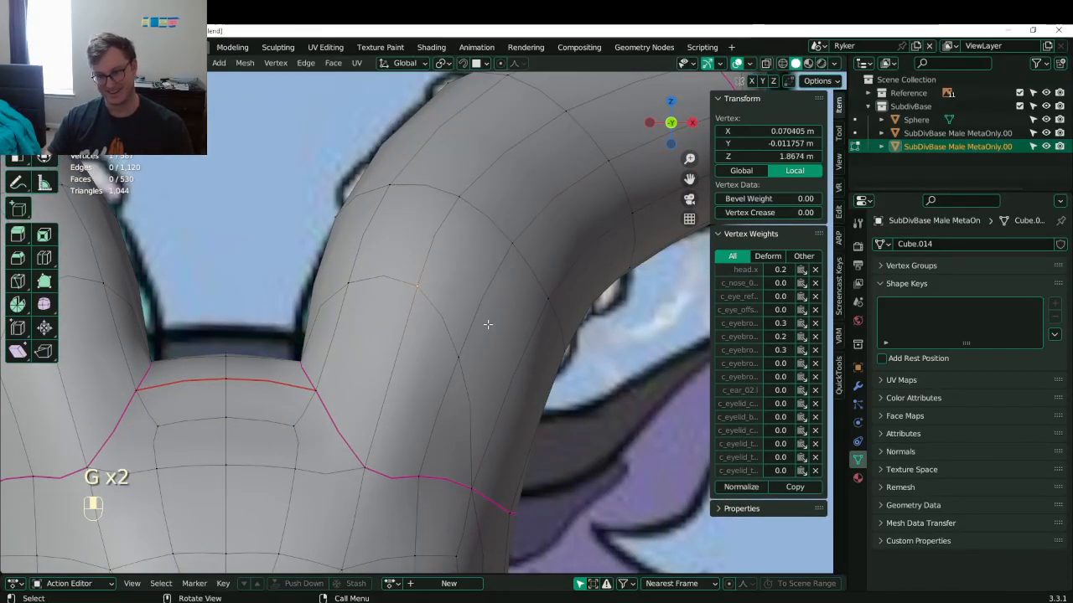
left_click(493, 315)
key("g")
left_click(531, 268)
key("ctrl+z")
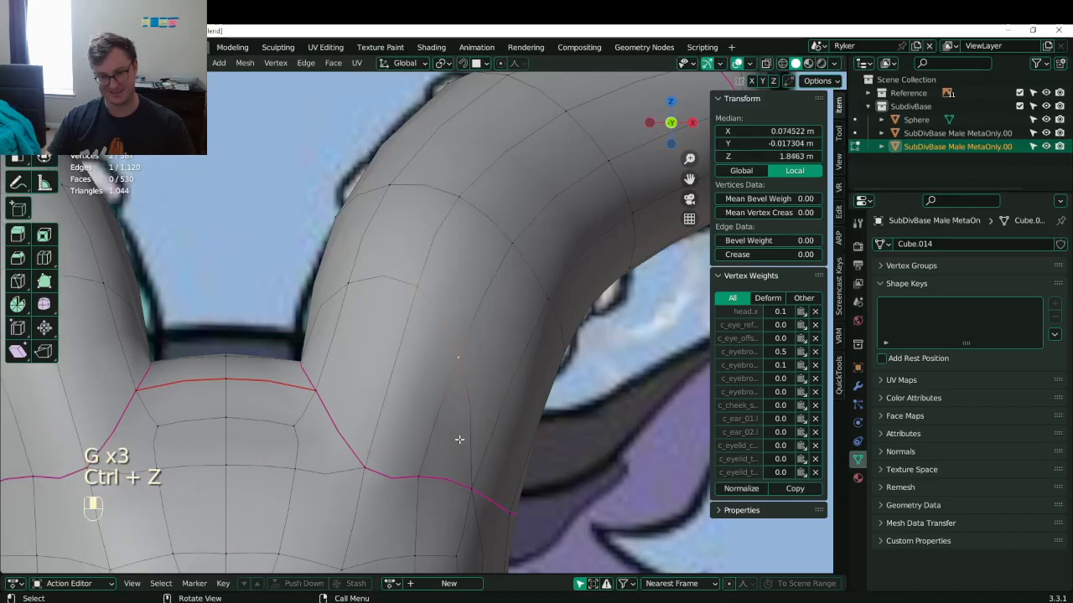
- Slide another horn vertex along its edge, check it from the side, and undo it
left_click(402, 307)
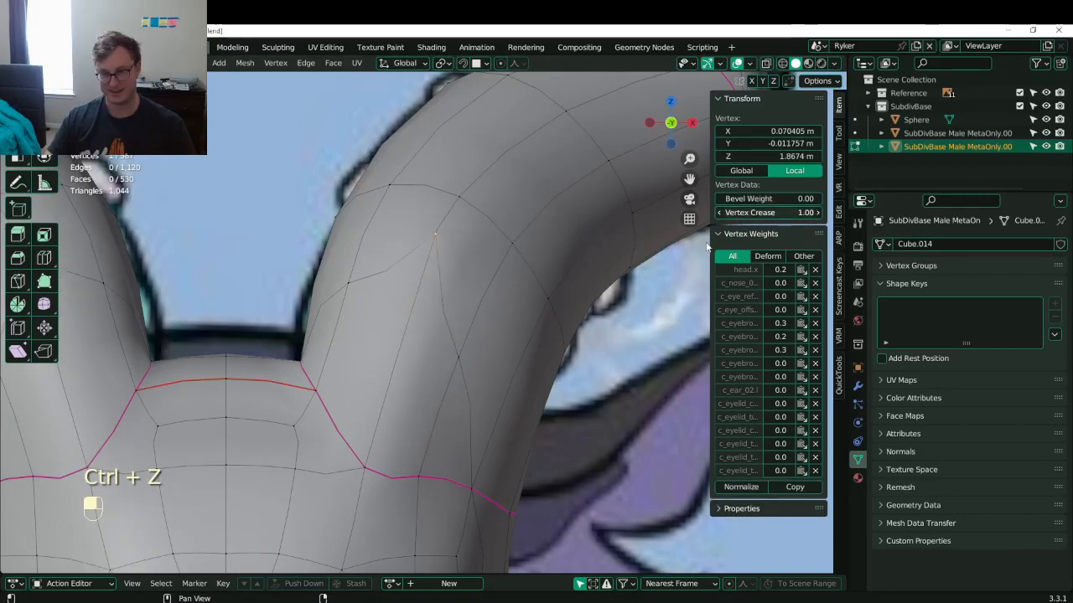
key("g")
key("g")
left_click(467, 247)
middle_click_drag(467, 246, 248, 325)
scroll(358, 250, "down", 6)
scroll(306, 268, "up", 5)
key("ctrl+z")
- Rip three horn-base vertices with V and slide the ripped edges apart to open slits
left_click(212, 359, "shift")
middle_click_drag(212, 359, 337, 340)
left_click(332, 367, "shift")
left_click(431, 352, "shift")
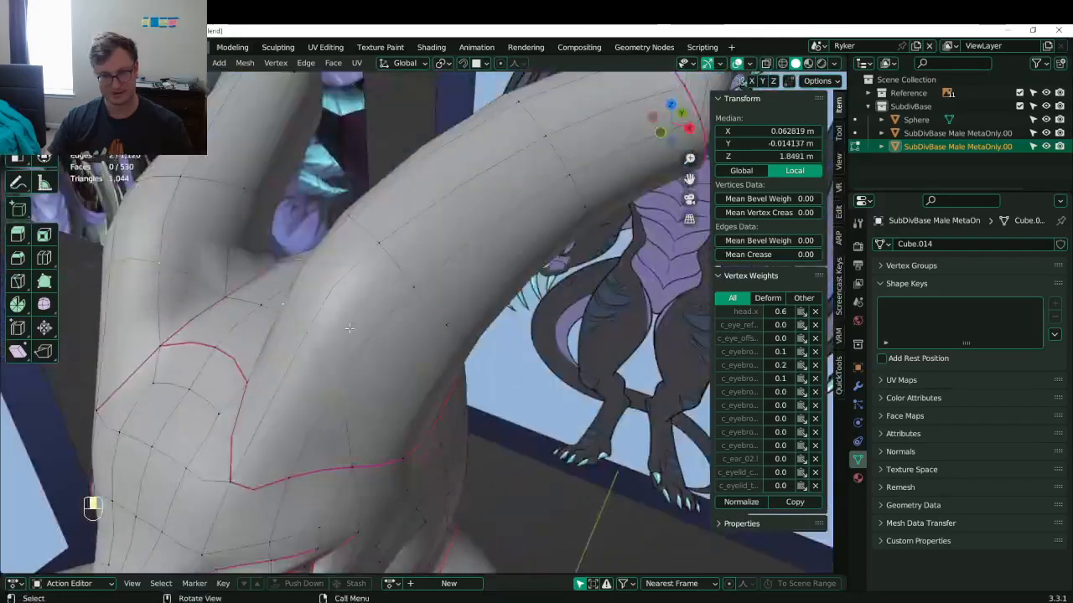
key("v")
right_click(337, 340)
middle_click_drag(358, 302, 323, 292)
key("g")
key("g")
left_click(331, 288)
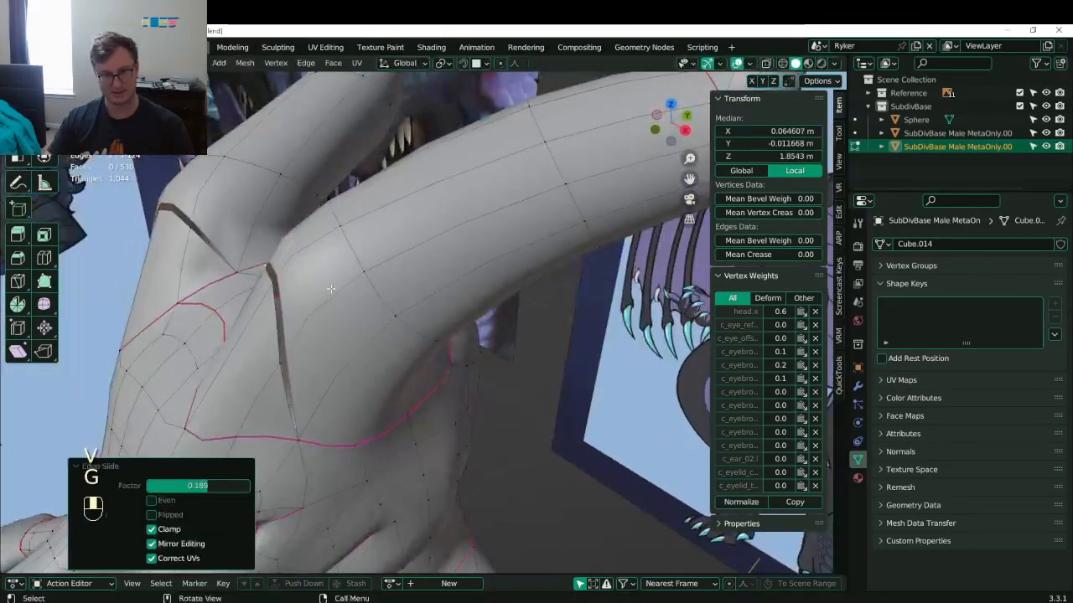
- Move the slit's rim vertices by −0.0073, −0.0101, 0.0121 m and select further rim vertices
left_click(275, 294)
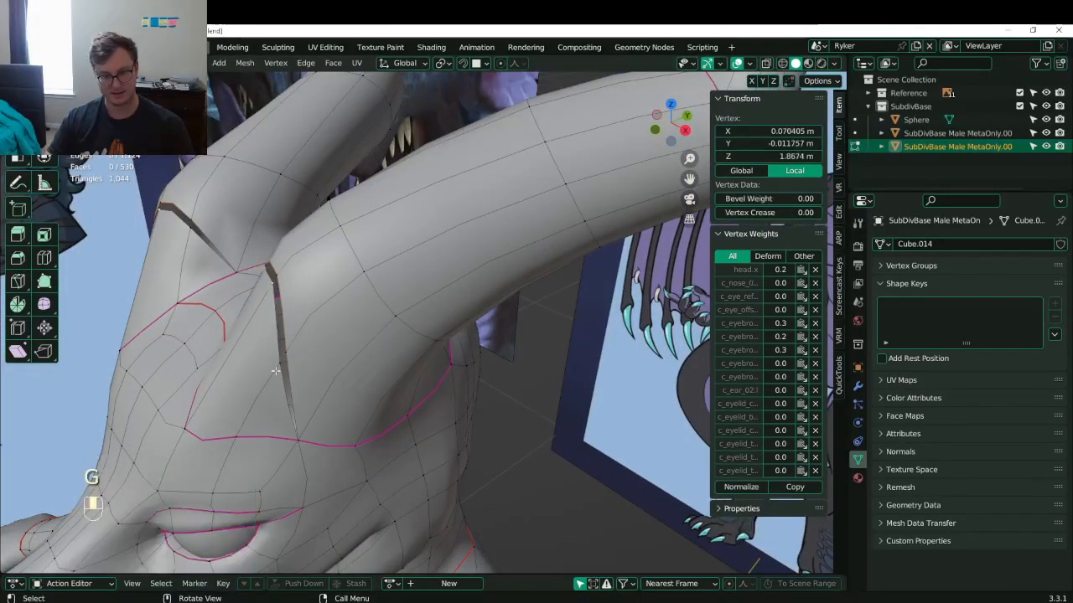
left_click(284, 373, "shift")
middle_click_drag(284, 373, 353, 347)
left_click(439, 356, "shift")
key("g")
left_click(299, 294)
left_click(289, 252, "shift")
left_click(293, 273, "shift")
left_click(378, 408, "shift")
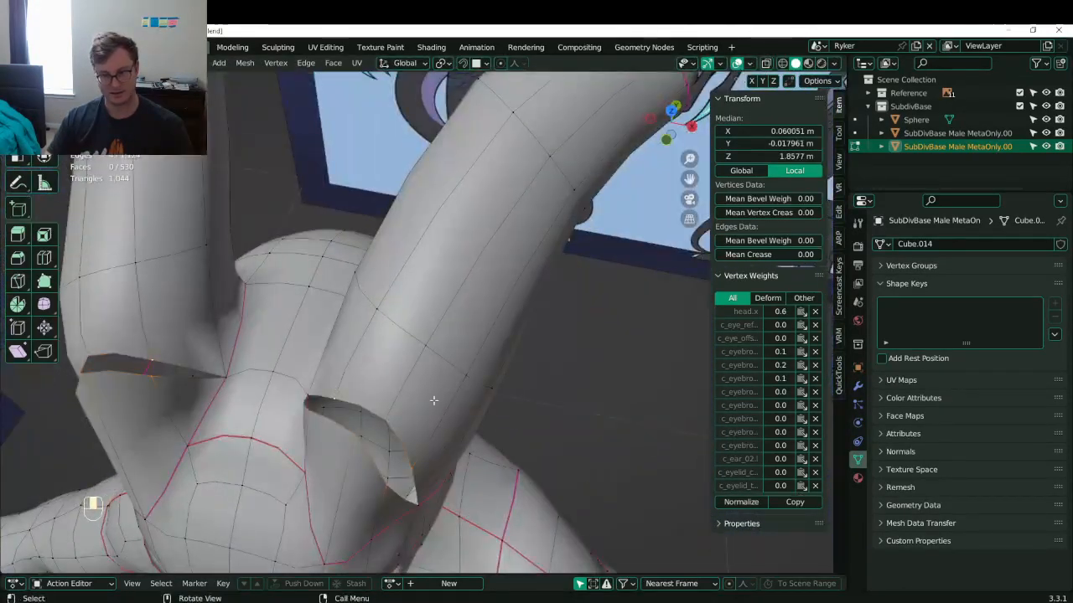
- Bridge the open edge loops across the horn-base gap and add a vertical loop cut down the horn
key("q")
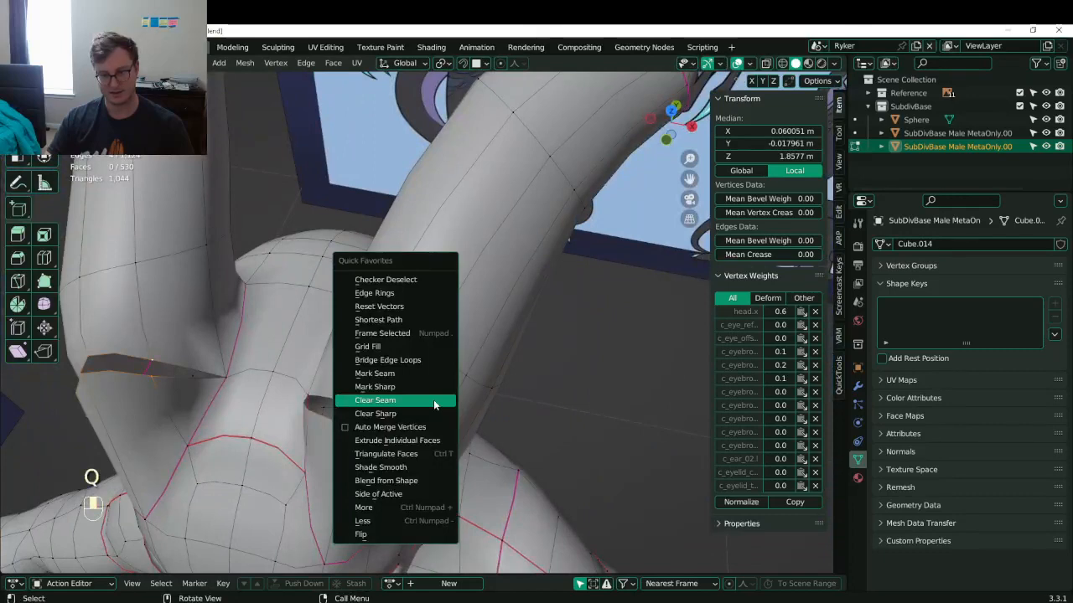
left_click(396, 360)
middle_click_drag(396, 360, 284, 309)
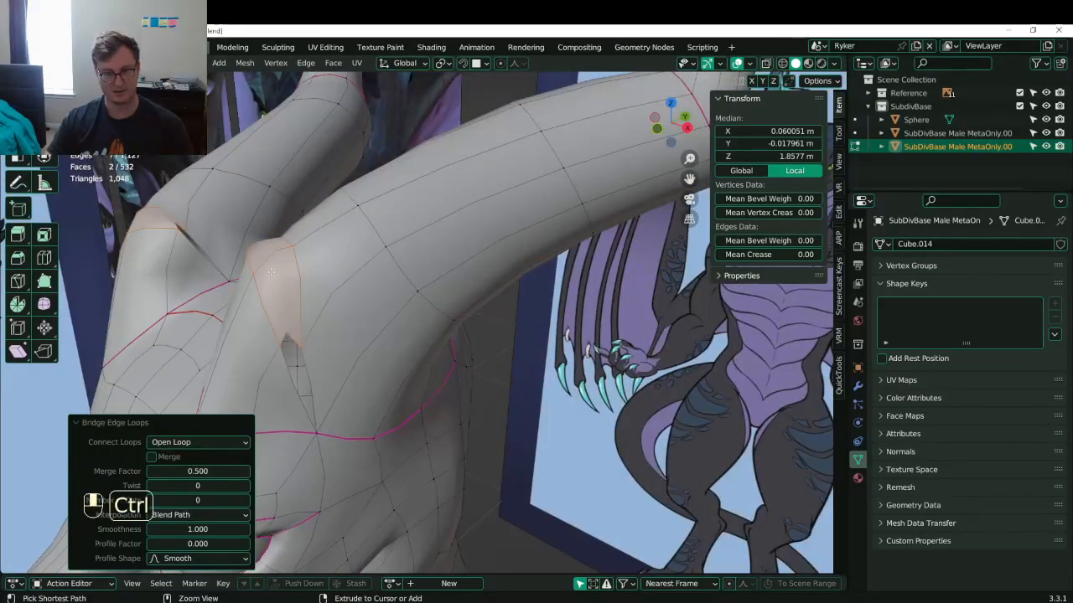
key("ctrl+r")
double_click(269, 264)
- Fill both remaining holes at the horn base with faces
left_click(281, 331, "alt+shift")
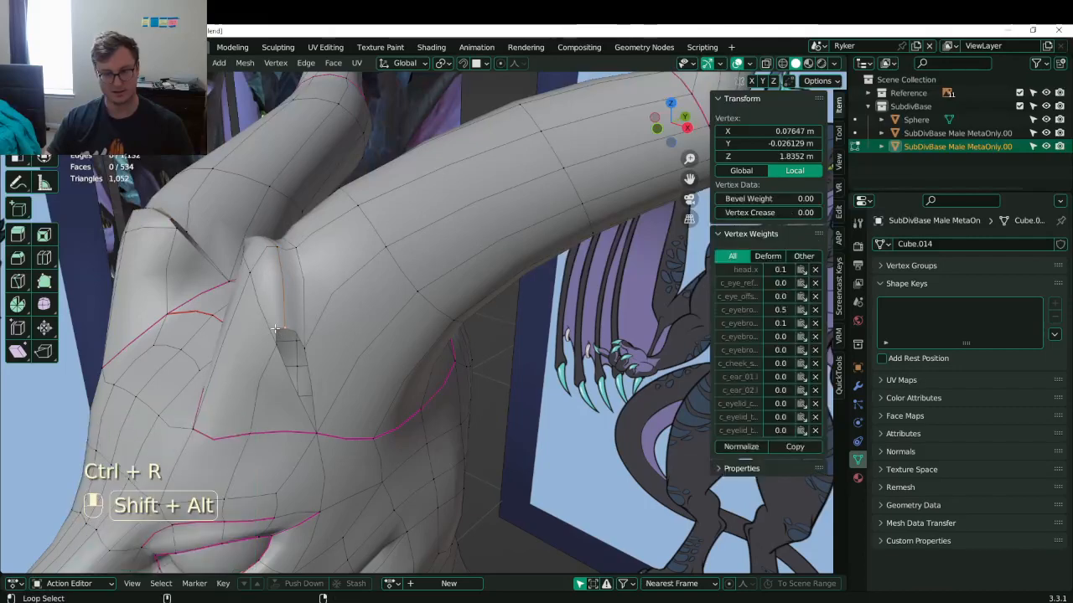
key("f")
middle_click_drag(280, 332, 505, 324)
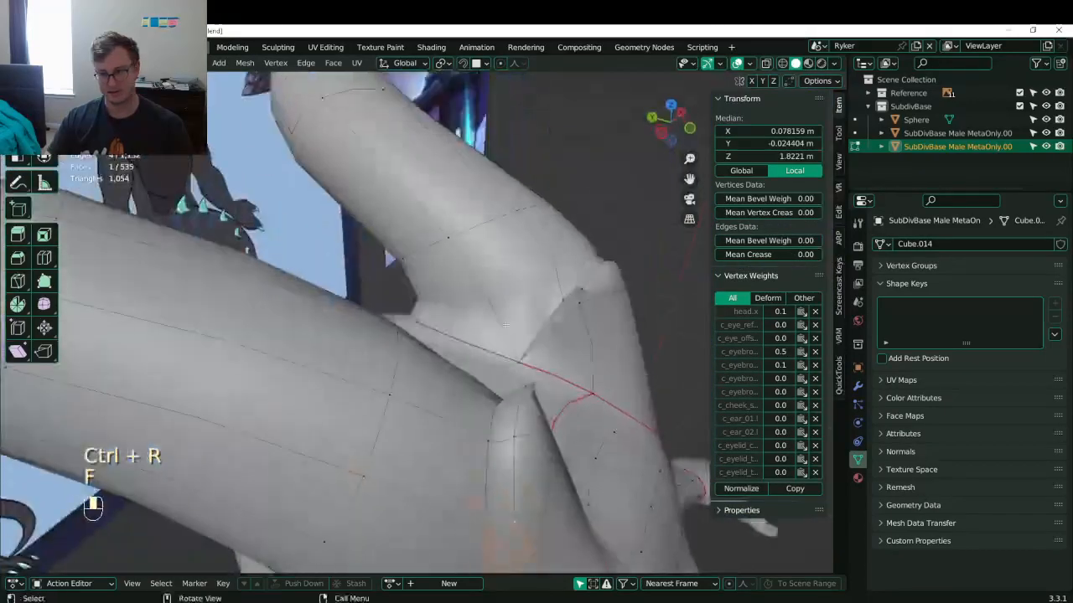
left_click(561, 306, "alt+shift")
key("f")
key("f")
middle_click_drag(562, 305, 452, 286)
- Crease two vertical edge loops on the horn to 1.00 via Mean Crease
left_click(453, 287)
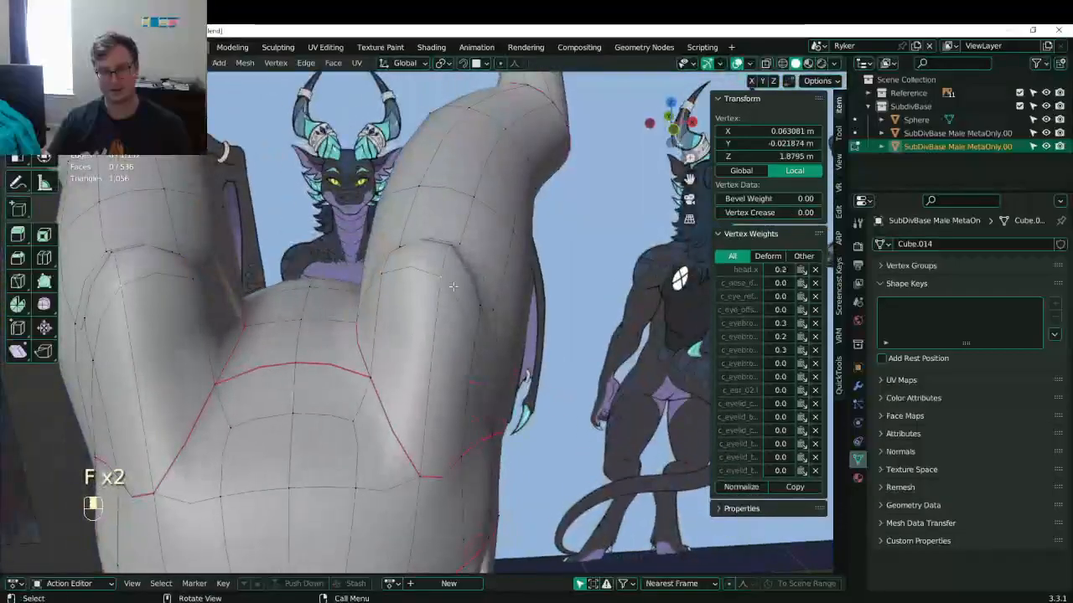
left_click(426, 311, "alt+shift")
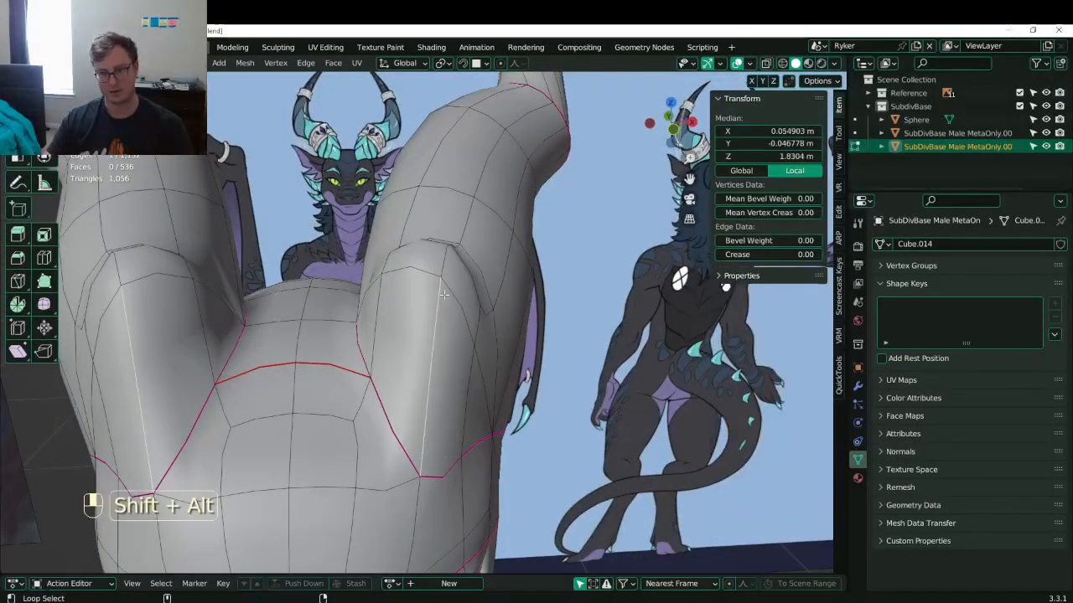
left_click(452, 295, "alt+shift")
middle_click_drag(452, 295, 549, 362)
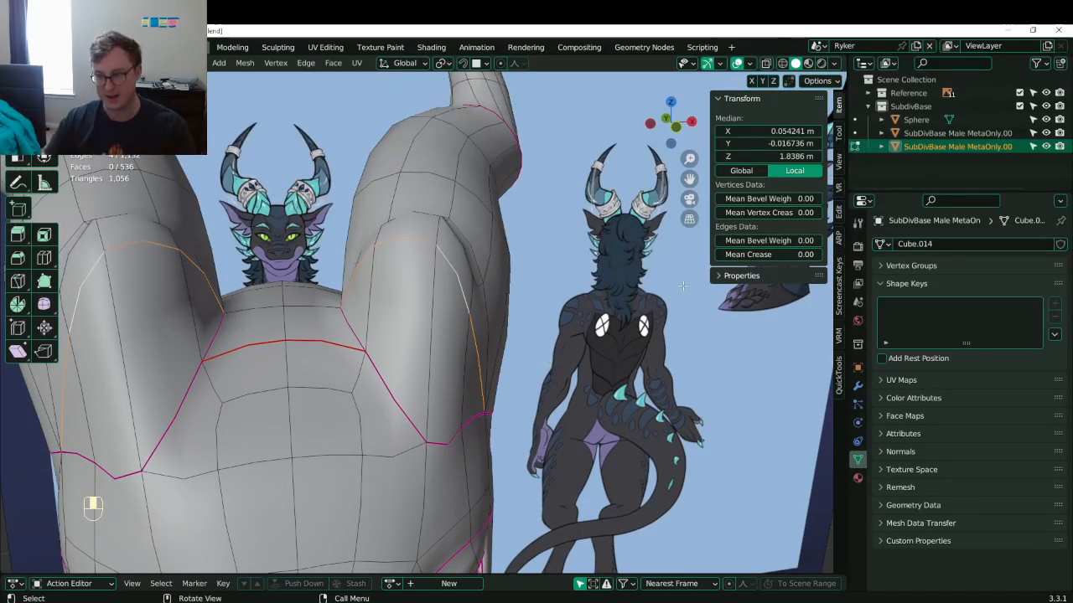
left_click_drag(779, 255, 811, 255)
middle_click_drag(767, 331, 725, 329)
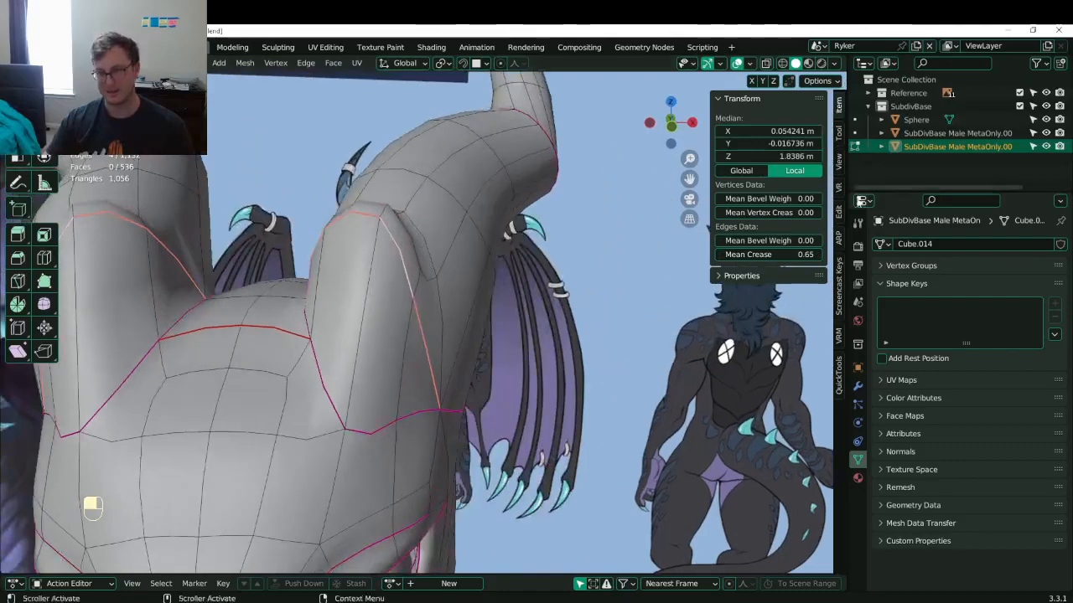
left_click_drag(780, 255, 820, 255)
- Select a single edge at the horn base and give it a full 1.00 crease
middle_click_drag(466, 318, 377, 311)
middle_click_drag(378, 312, 295, 384, "shift")
scroll(306, 369, "up", 1)
middle_click_drag(309, 331, 478, 377)
middle_click_drag(632, 326, 389, 334)
left_click(320, 335)
mouse_move(290, 356)
middle_mouse_down()
mouse_move(411, 306)
mouse_move(284, 358)
middle_mouse_up()
left_click_drag(772, 254, 809, 255)
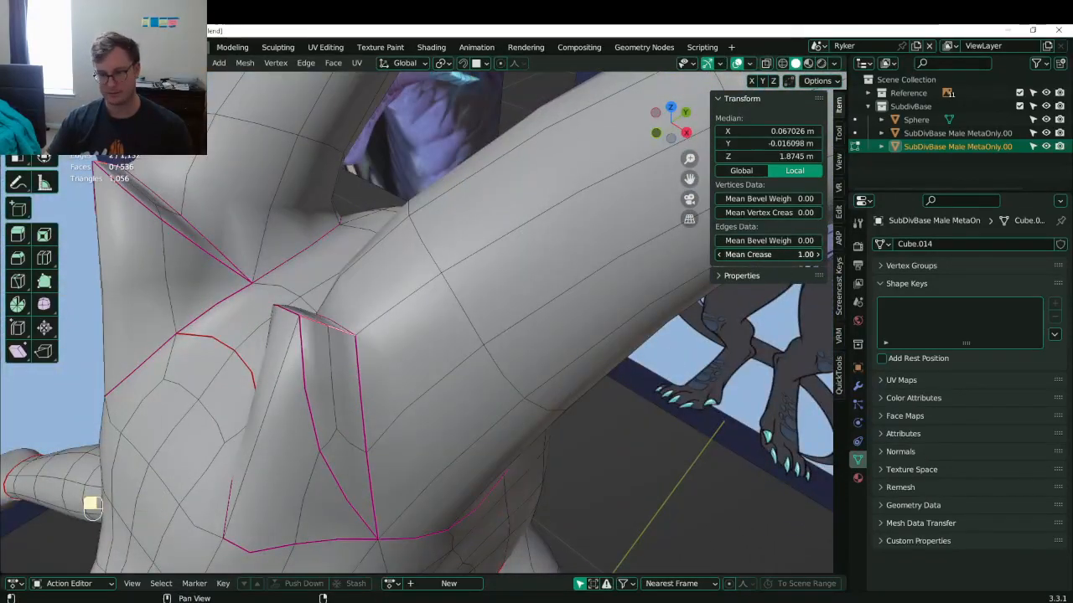
middle_click_drag(439, 385, 394, 347)
- In right side view, move the creased horn-base edge into a new position
key("KP_3")
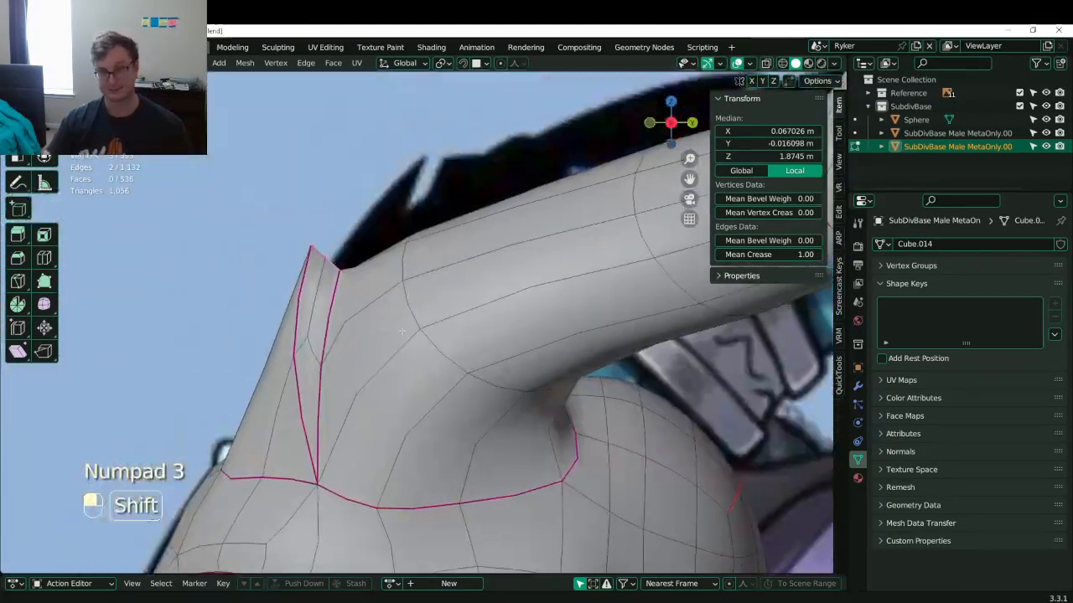
scroll(394, 347, "up", 3)
key("s")
key("g")
left_click(337, 303)
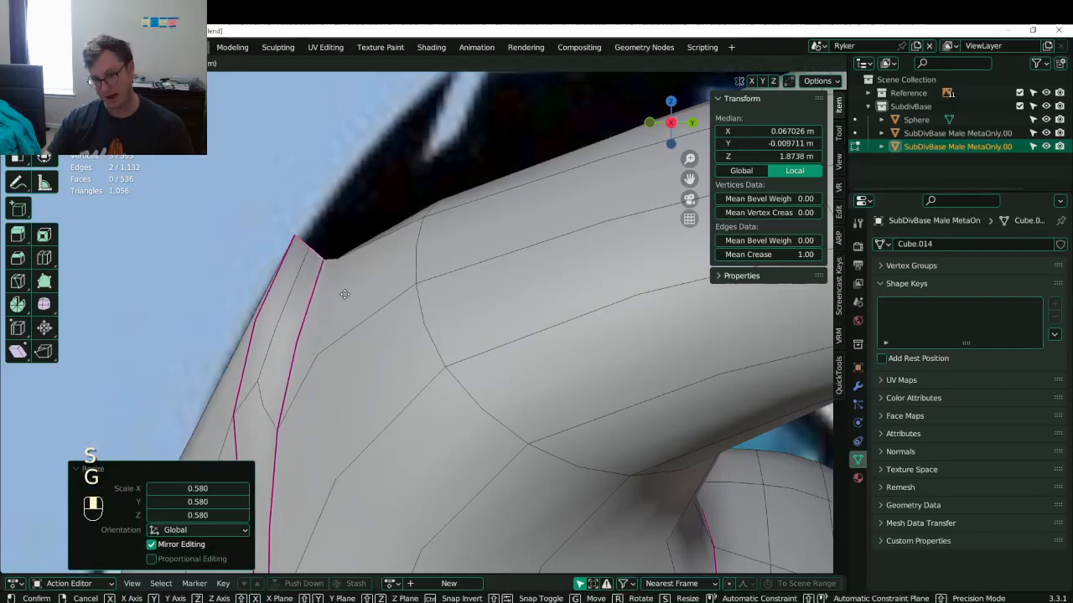
key("g")
left_click(359, 290)
scroll(360, 290, "down", 5)
- Rotate, scale and move the creased edge, ending with a −16.8° rotation
key("r")
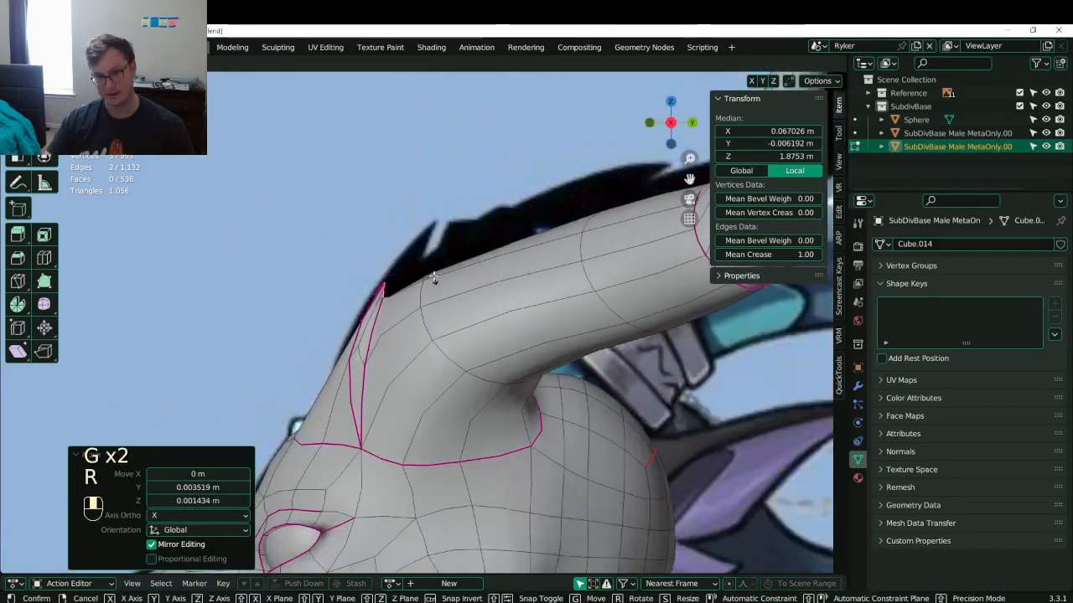
left_click(427, 261)
scroll(425, 257, "up", 1)
key("s")
left_click(425, 249)
key("g")
left_click(427, 234)
key("r")
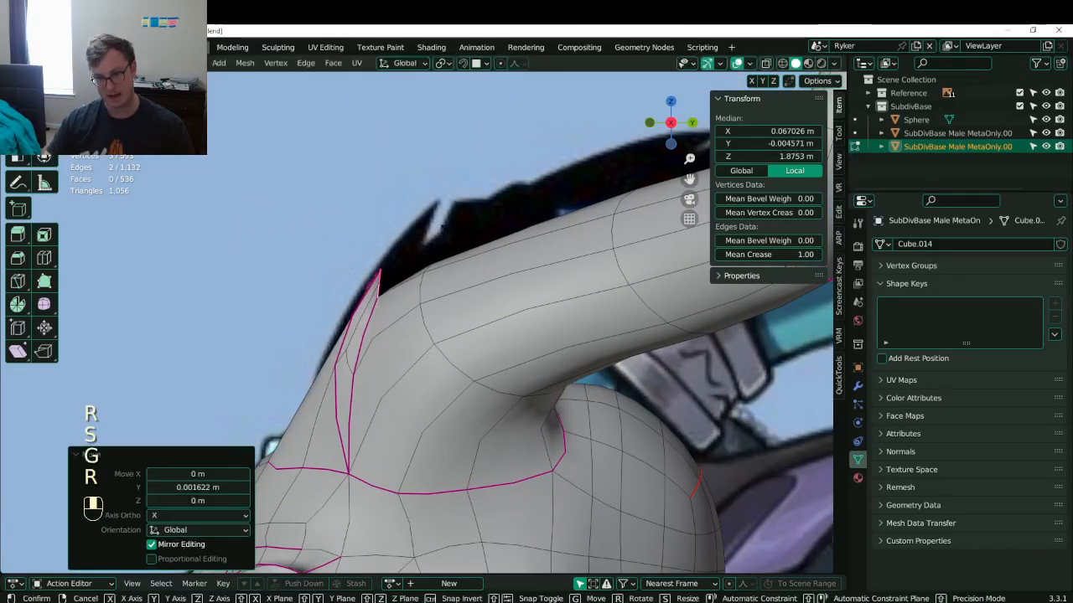
left_click(430, 214)
- Select neighbouring vertices at the horn base and move them
middle_click_drag(430, 214, 439, 355)
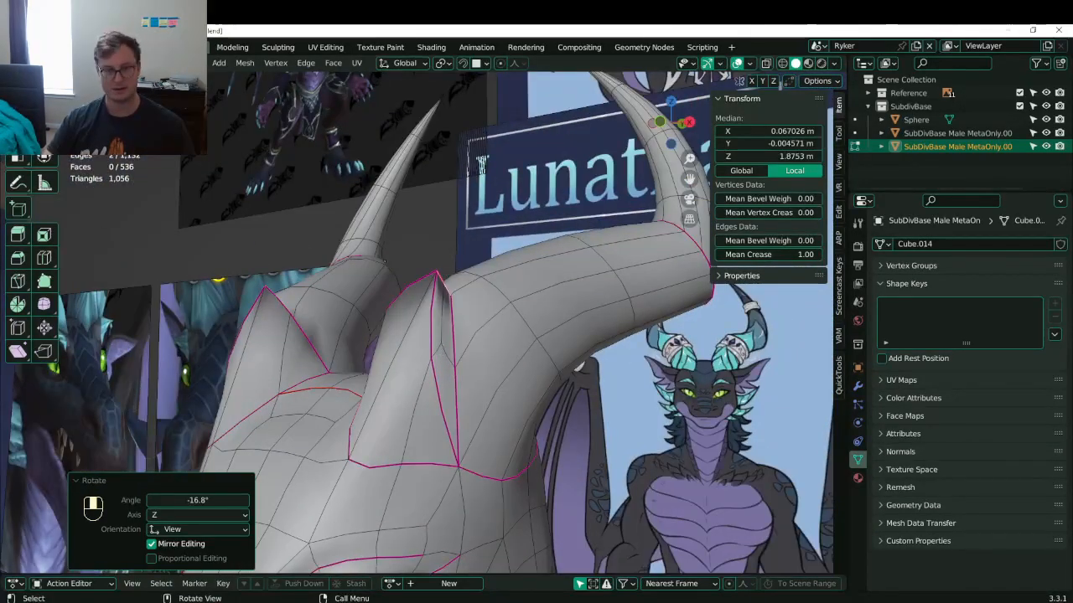
left_click(451, 344)
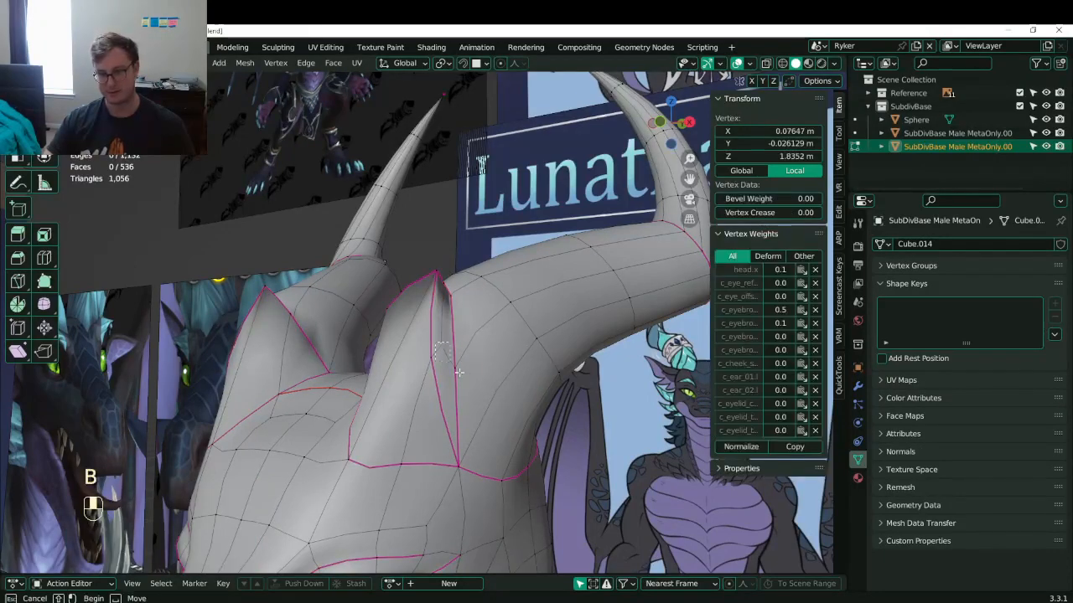
left_click_drag(435, 343, 459, 372)
key("b")
middle_click_drag(470, 396, 480, 377)
key("g")
left_click(452, 370)
- Dissolve a short edge loop near the horn base and add new edge loops around it
left_click(344, 334)
left_click(344, 333)
left_click(346, 313, "alt+shift")
key("x")
left_click(490, 406)
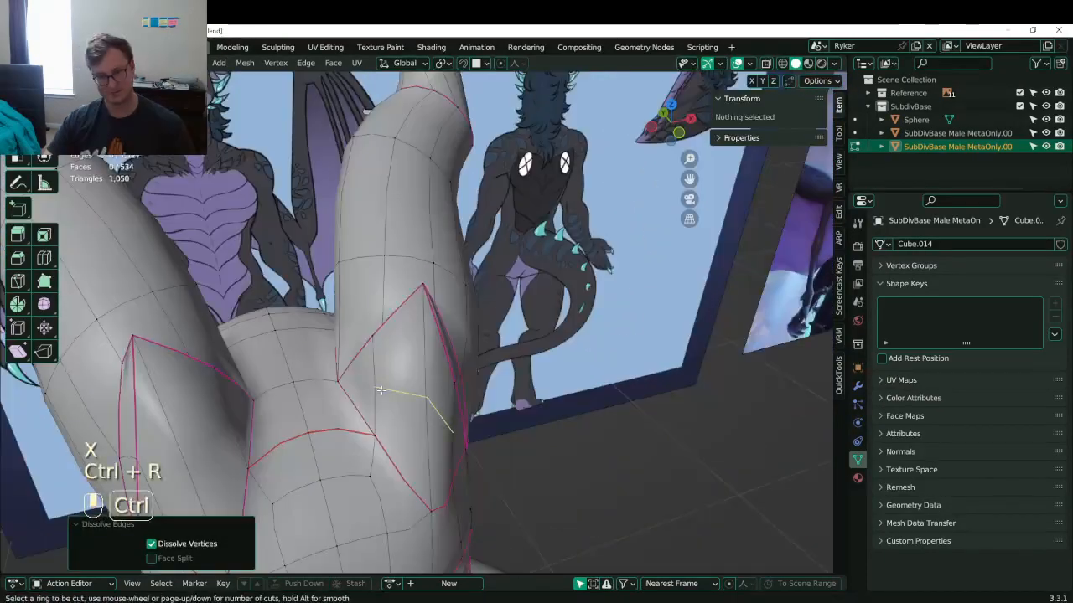
left_click(380, 390)
left_click(396, 391)
- Move a pair of horn-base vertices and push a horn vertex outward
left_click(441, 350)
key("b")
left_click_drag(439, 348, 466, 369)
key("g")
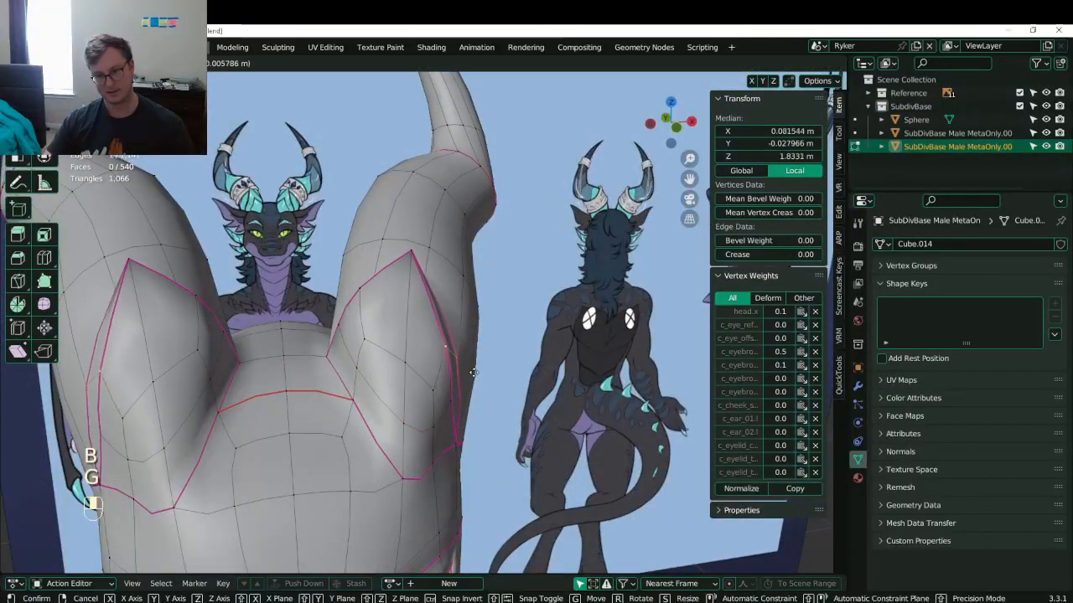
left_click(453, 412)
key("g")
left_click(462, 411)
- Reposition the flap-edge vertices at the horn base to hug the horn tube
left_click(440, 424)
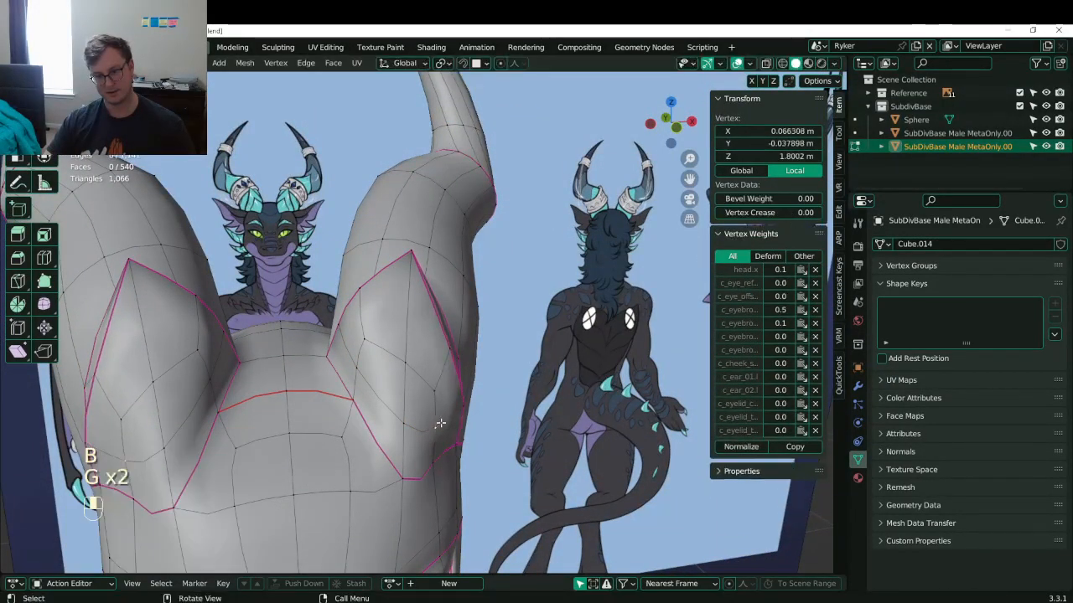
left_click(356, 399)
middle_click_drag(355, 399, 326, 447)
key("g")
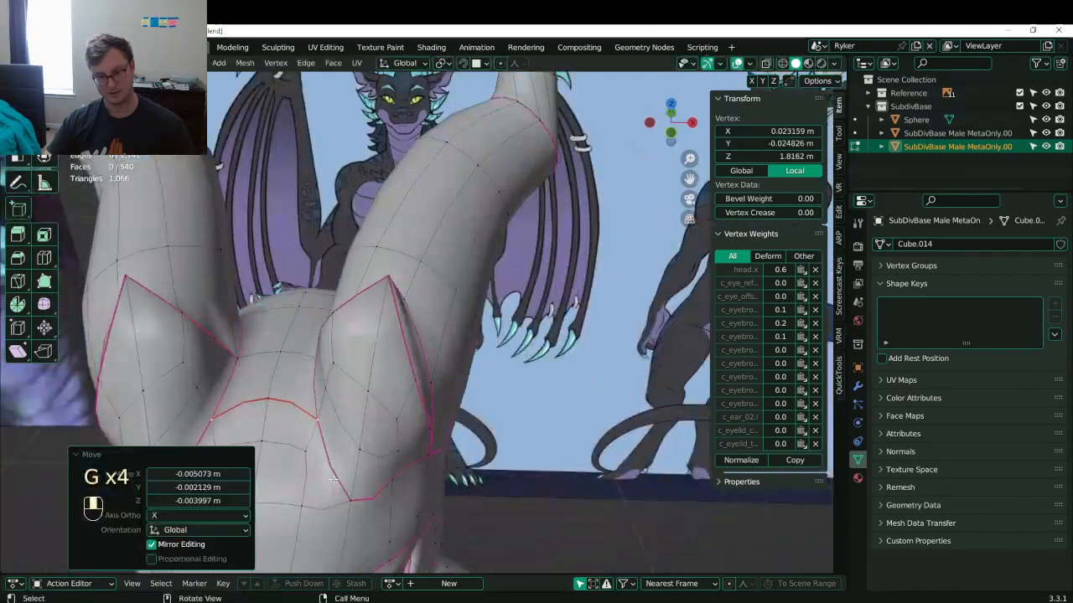
left_click(335, 482)
key("g")
left_click(363, 452)
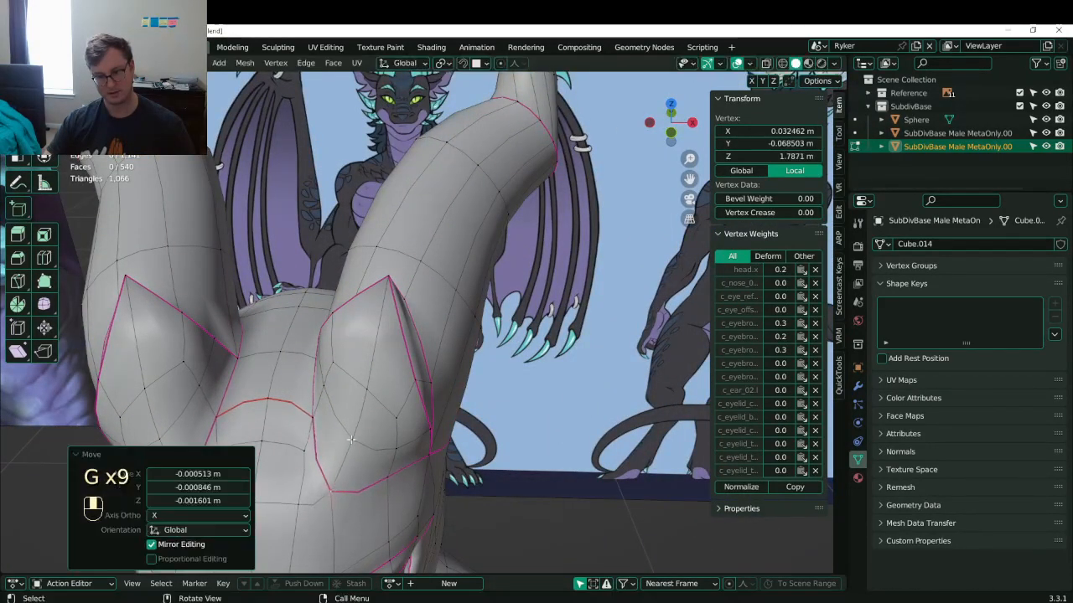
- From below, adjust two flap vertices and lift the flap tip vertex
middle_click_drag(346, 428, 547, 345)
left_click(300, 359, "shift")
key("g")
left_click(268, 320)
key("g")
left_click(458, 273)
left_click(460, 270)
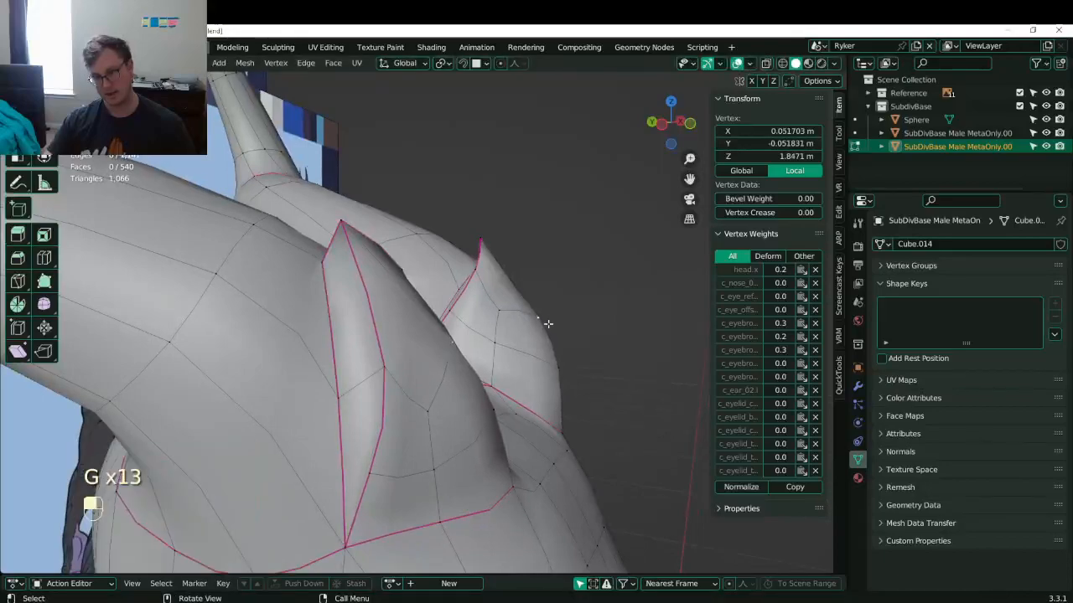
key("g")
left_click(530, 265)
- Move a horn-base vertex on the opposite side of the head
middle_click_drag(528, 263, 348, 452)
left_click(348, 455)
key("g")
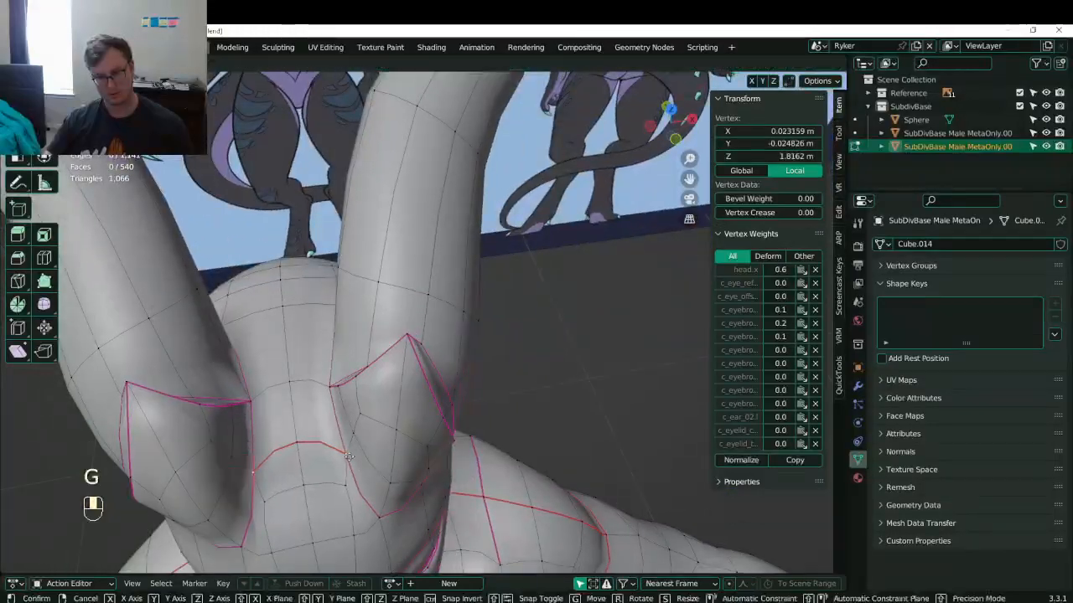
middle_click_drag(409, 416, 461, 290)
left_click(352, 260)
- Move two flap-edge vertices, trying a scale on them and undoing it
middle_click_drag(423, 232, 528, 357)
left_click(480, 226)
left_click(489, 251, "shift")
key("g")
key("s")
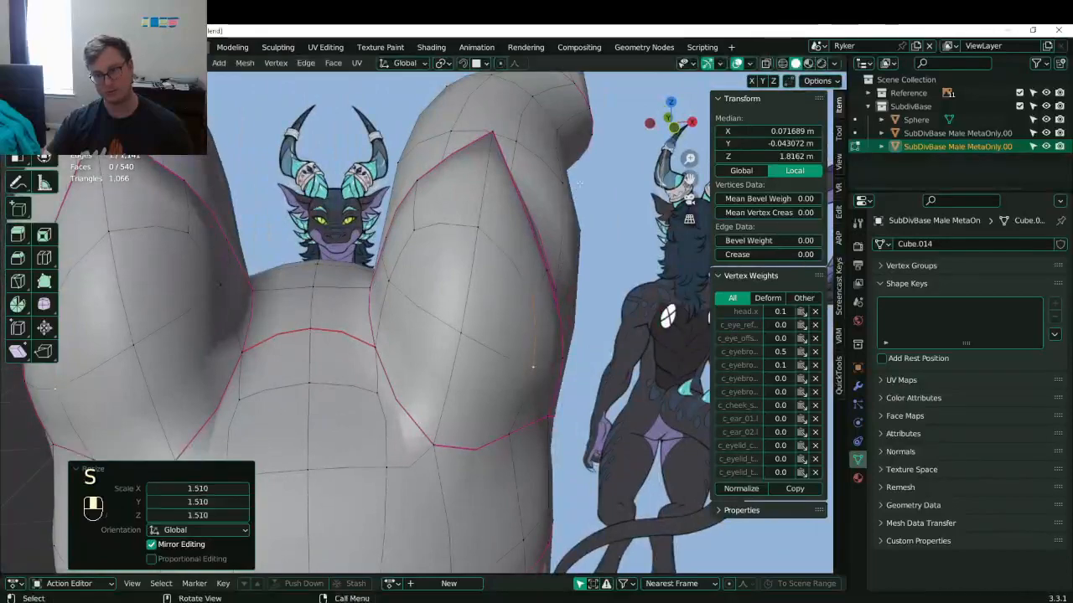
key("ctrl+z")
middle_click_drag(560, 241, 459, 295)
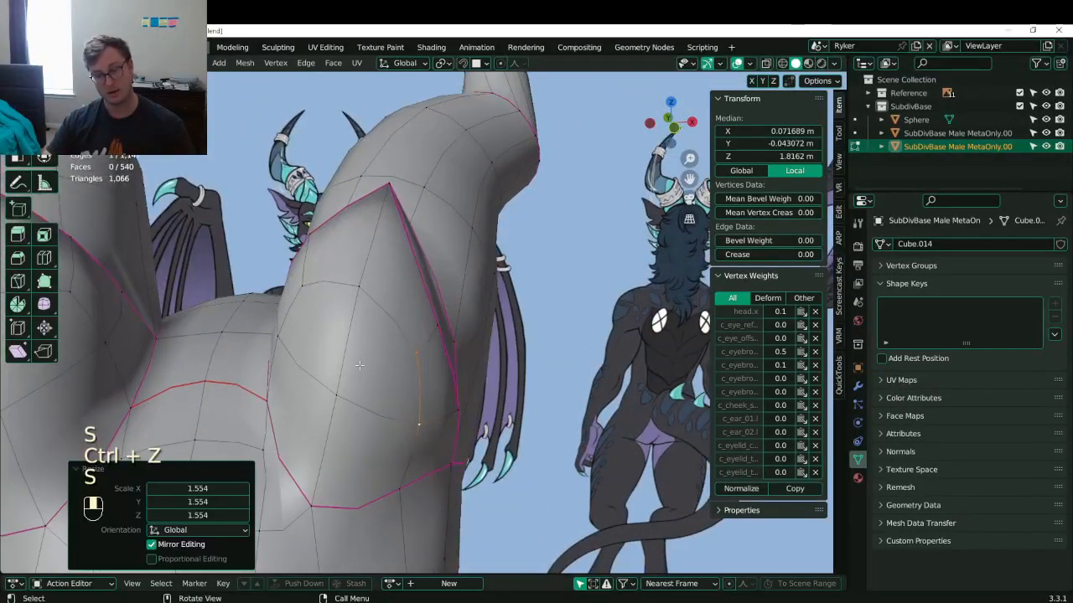
- Slide a flap vertex along its edge by 0.181 and nudge a neighbouring horn-base vertex about −0.005 m in Y
middle_click_drag(359, 366, 408, 361)
left_click(416, 370)
left_click(417, 402)
middle_click_drag(417, 402, 392, 358)
left_click(383, 317)
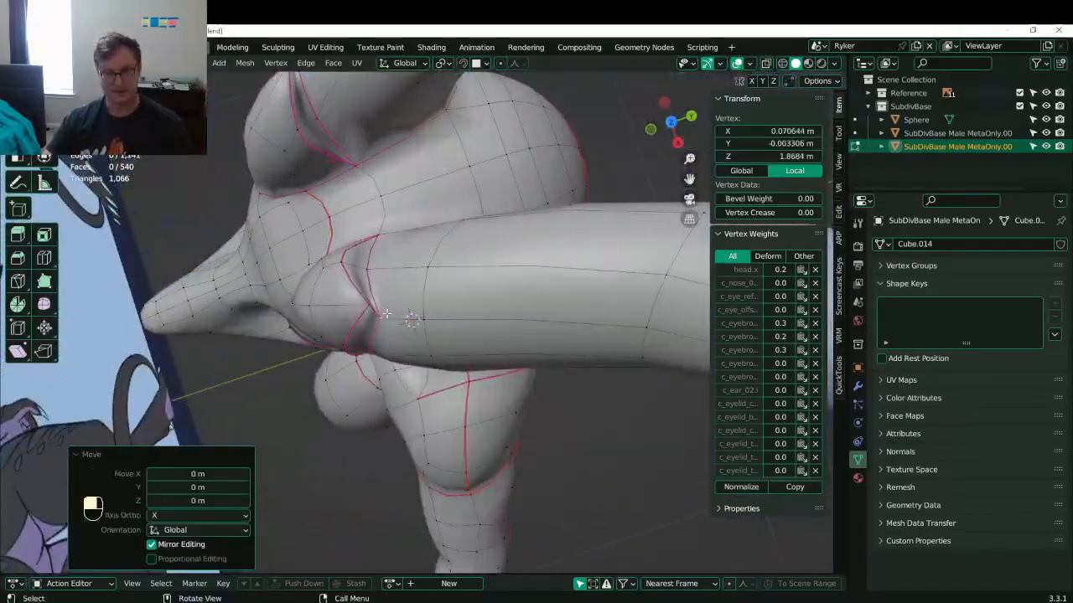
key("g")
left_click(416, 315)
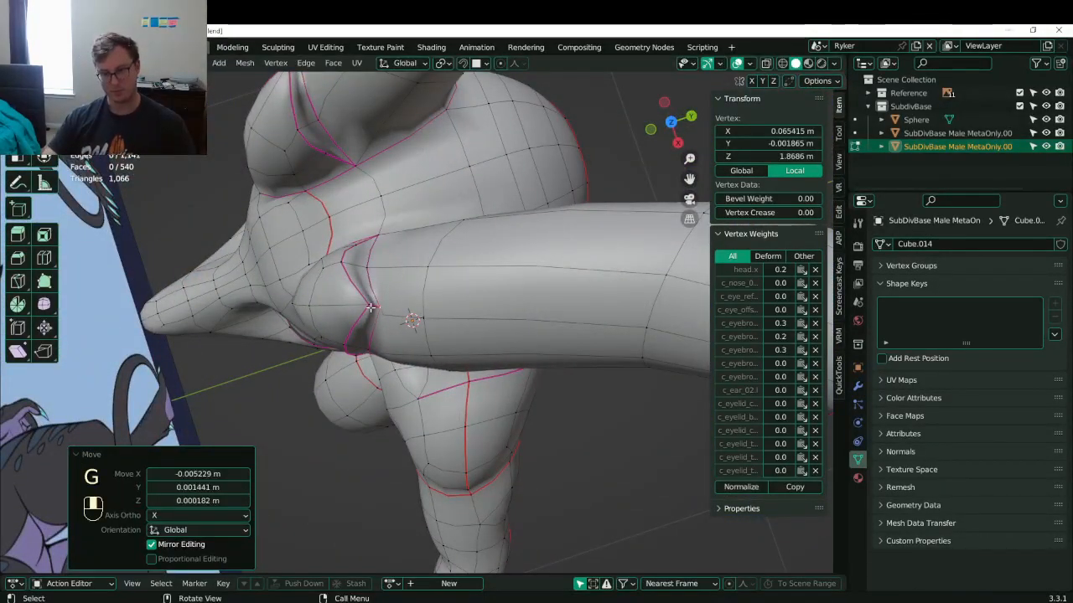
key("g")
left_click(405, 312)
middle_click_drag(405, 312, 353, 340)
- In a side wireframe view, edge-slide three selected horn-base vertices
key("KP_3")
scroll(327, 297, "up", 4)
scroll(353, 339, "up", 5)
left_click(417, 235)
left_click(401, 232)
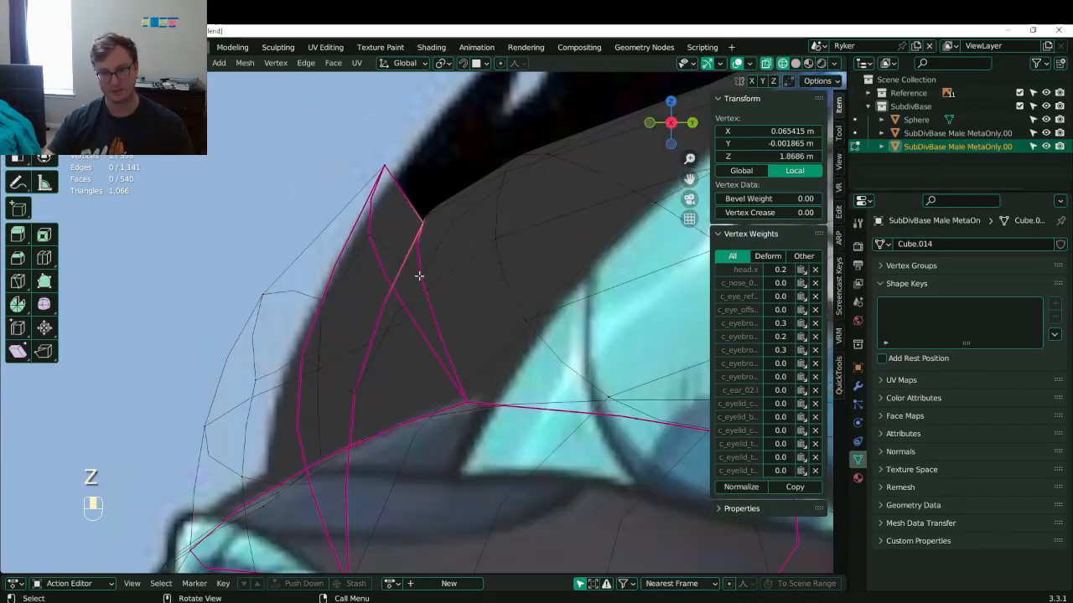
left_click(350, 390, "shift")
left_click(426, 266, "shift")
key("g")
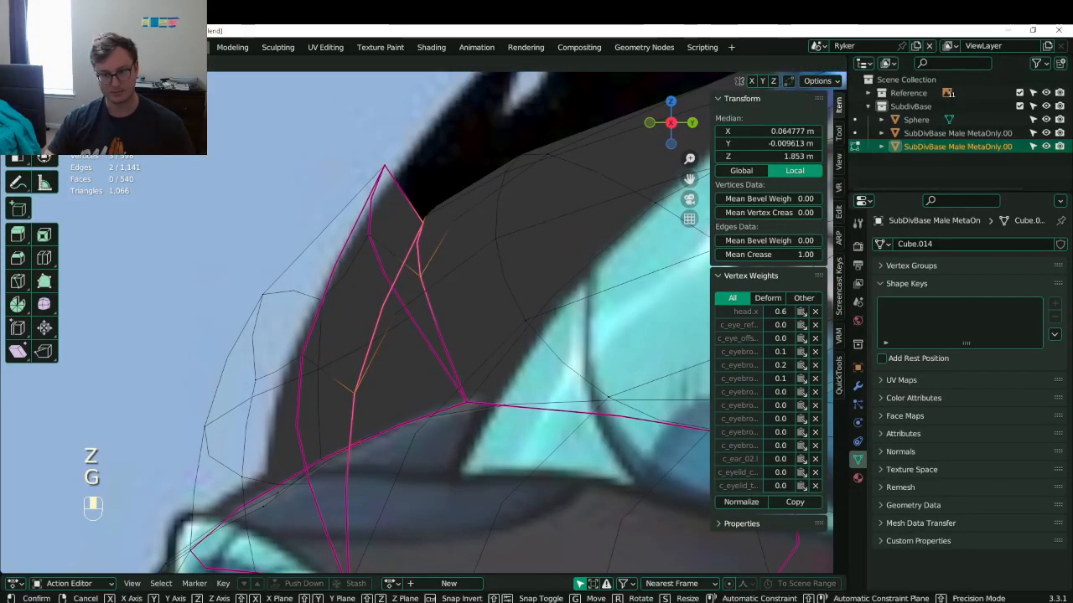
key("g")
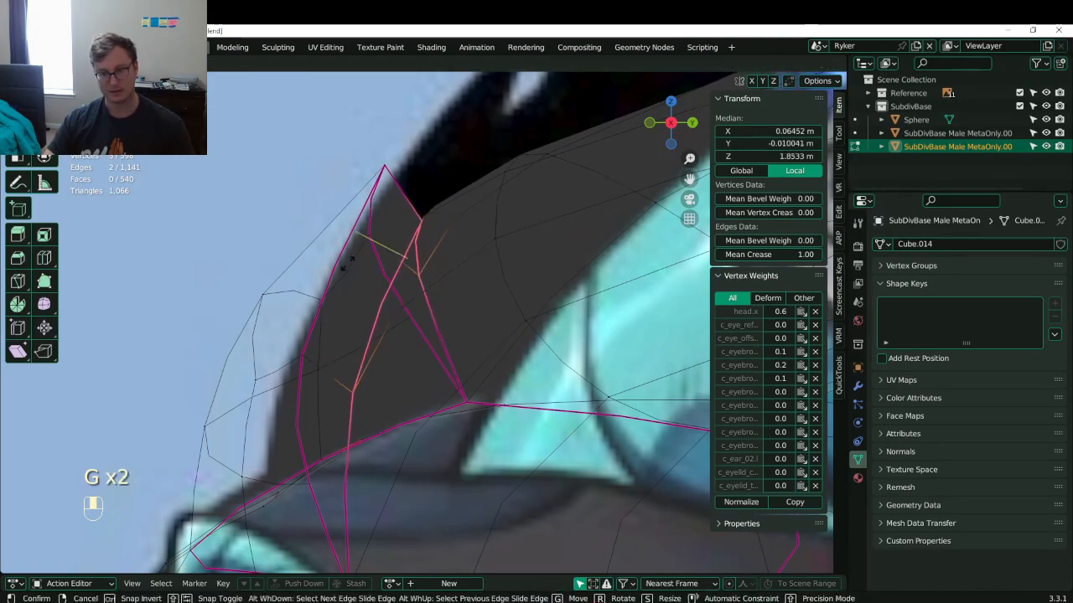
left_click(400, 240)
- Back in solid shading, raise the flap tip vertex and compare the whole head to the references
key("z")
left_click(401, 215)
key("g")
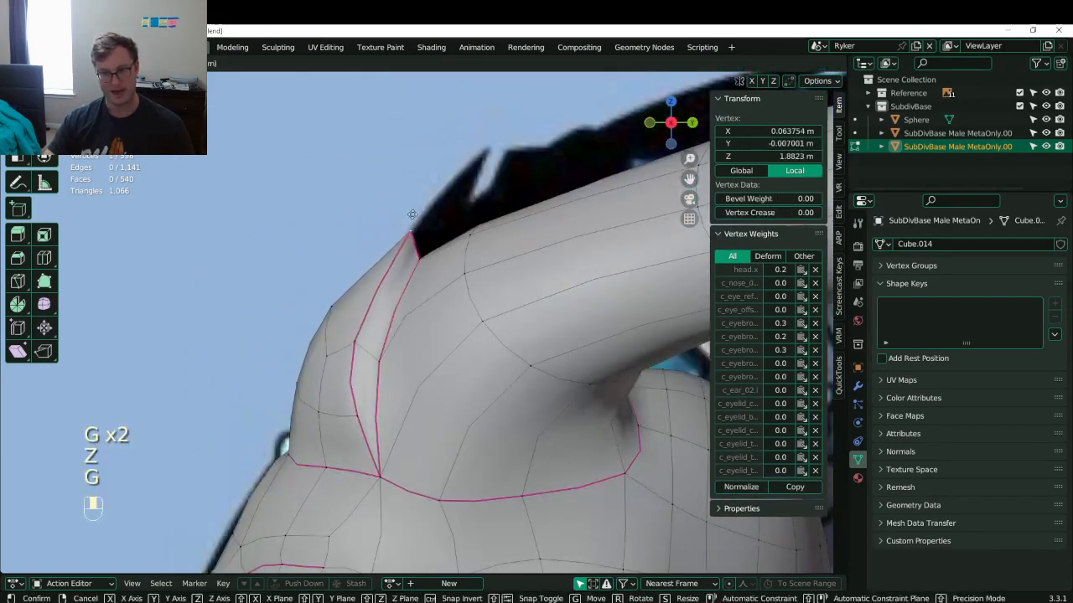
left_click(398, 268)
middle_click_drag(399, 268, 474, 365)
key("Tab")
scroll(472, 301, "up", 2)
key("Tab")
- Reposition the flap edge and move the flap tip outward
key("g")
left_click(491, 407)
key("g")
left_click(466, 340)
left_click(395, 250)
key("g")
left_click(422, 254)
middle_click_drag(423, 254, 461, 303)
- Move two seam vertices toward the horn
left_click(414, 341)
middle_click_drag(427, 356, 472, 325)
key("g")
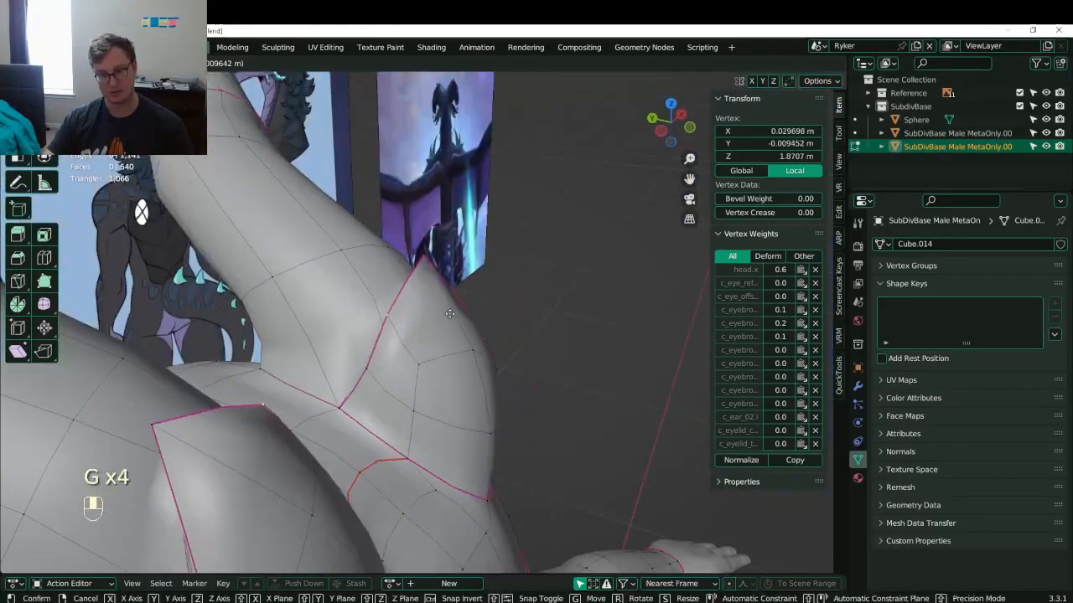
left_click(457, 308)
left_click(368, 373)
key("g")
left_click(382, 342)
middle_click_drag(382, 342, 385, 404)
- Close the seam gap with a pair of vertices and rotate them 12.7°
left_click(387, 403)
left_click(386, 345, "shift")
key("g")
left_click(404, 344)
middle_click_drag(403, 344, 381, 335)
key("r")
left_click(493, 330)
- Refine one flap vertex's position over several small moves
middle_click_drag(493, 330, 461, 352)
left_click(505, 279)
key("g")
right_click(504, 278)
key("g")
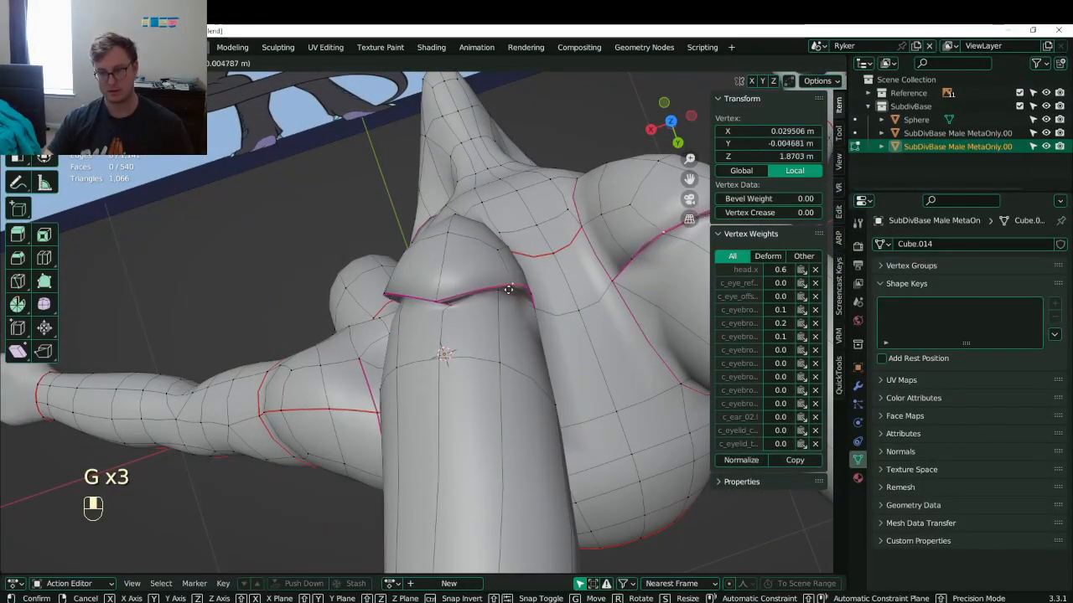
left_click(524, 293)
key("g")
left_click(537, 318)
key("g")
left_click(534, 316)
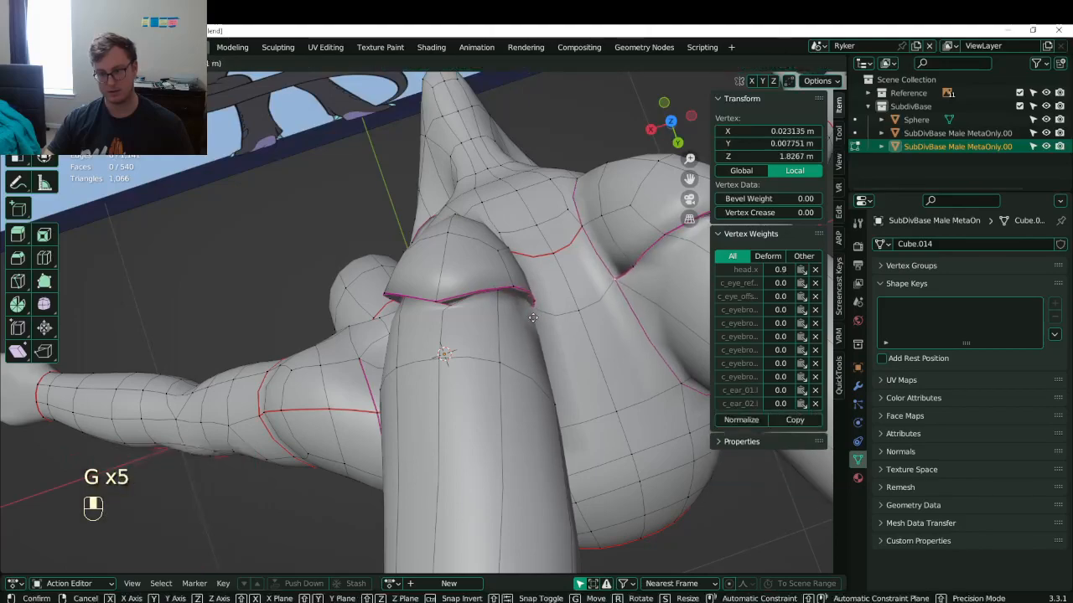
middle_click_drag(535, 316, 416, 285)
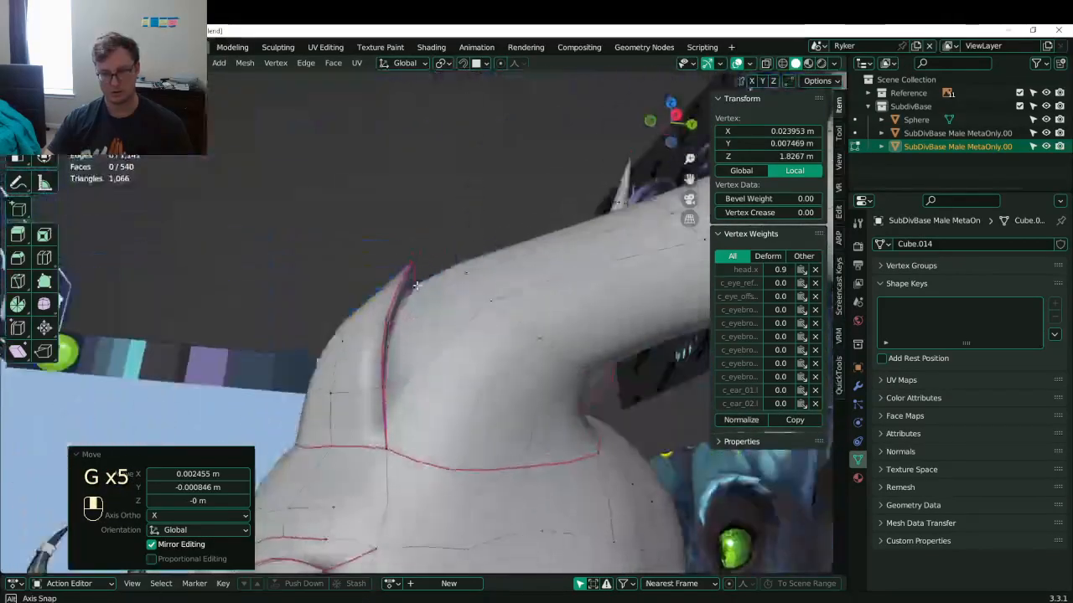
- Review the whole model, save Lunathal.blend, and return to Edit Mode in front view
left_click(369, 364)
middle_click_drag(369, 363, 431, 327)
scroll(411, 369, "down", 4)
key("Tab")
scroll(495, 366, "down", 3)
key("ctrl+s")
key("ctrl+s")
key("KP_1")
scroll(451, 392, "up", 6)
key("Tab")
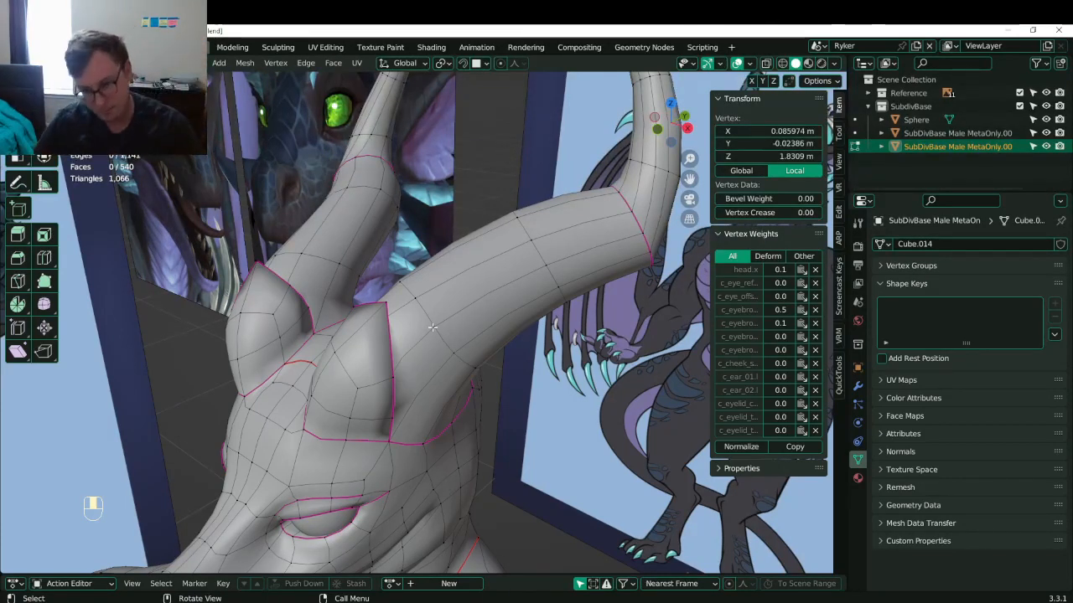
- Try a loop cut around the horn, then undo it
middle_click_drag(439, 266, 427, 303)
middle_click_drag(399, 247, 395, 321, "shift")
scroll(411, 289, "up", 4)
key("ctrl+r")
left_click(420, 310)
right_click(421, 310)
key("ctrl+z")
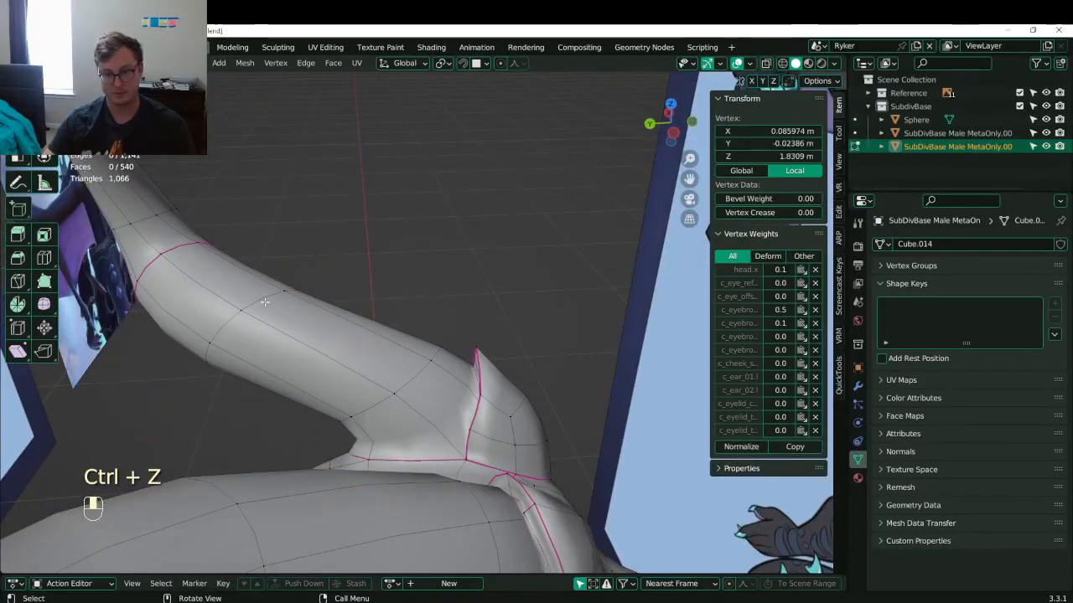
- Flatten the horn's edge loop along its normal to zero thickness using a temporary fill face
left_click(268, 299, "alt+shift")
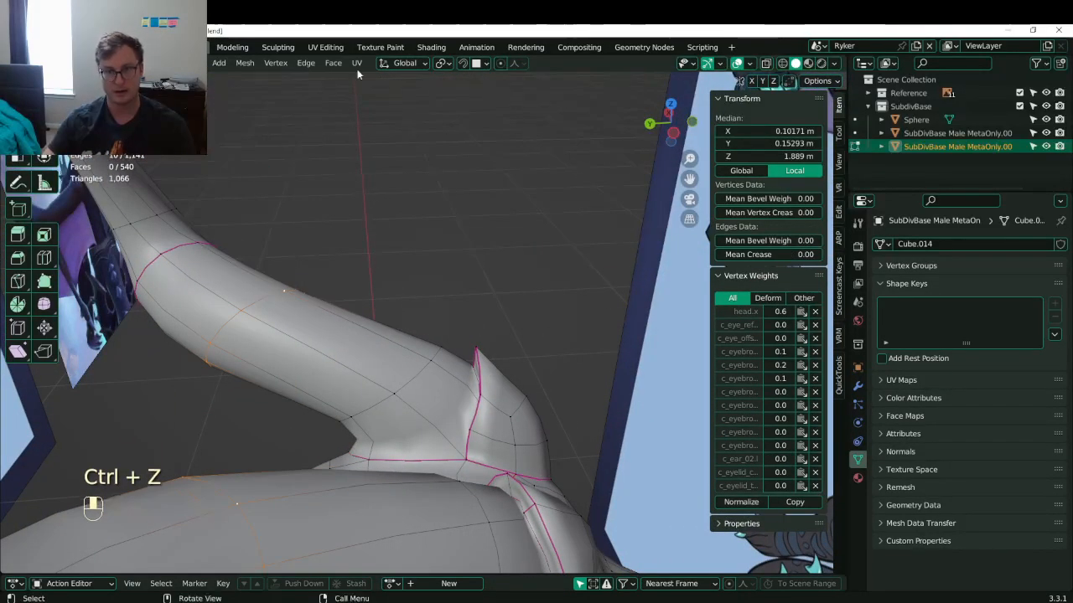
left_click(404, 63)
left_click(365, 132)
middle_click_drag(368, 218, 337, 306)
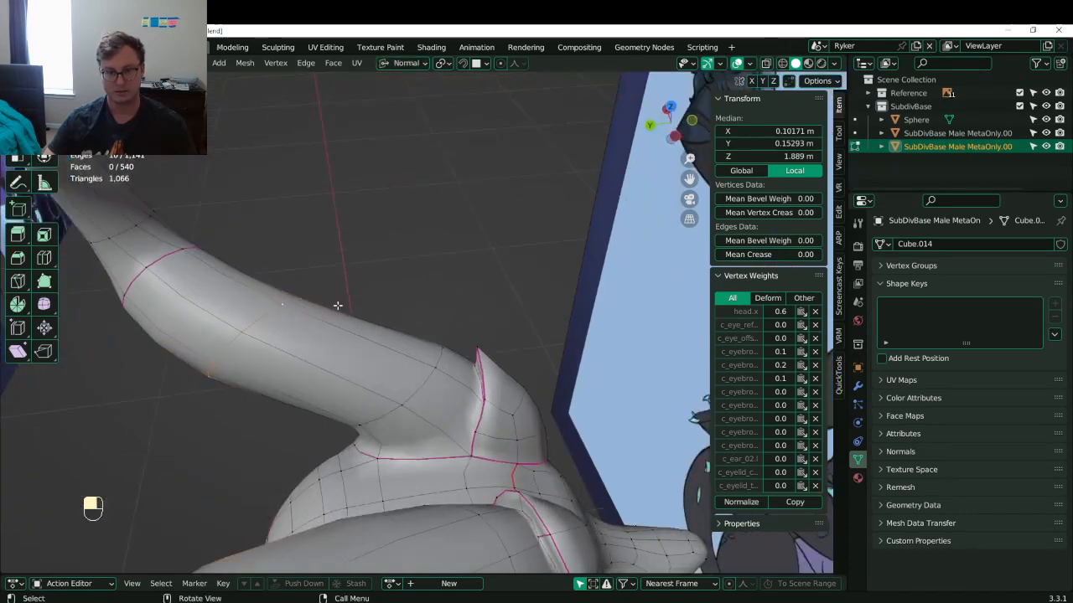
key("f")
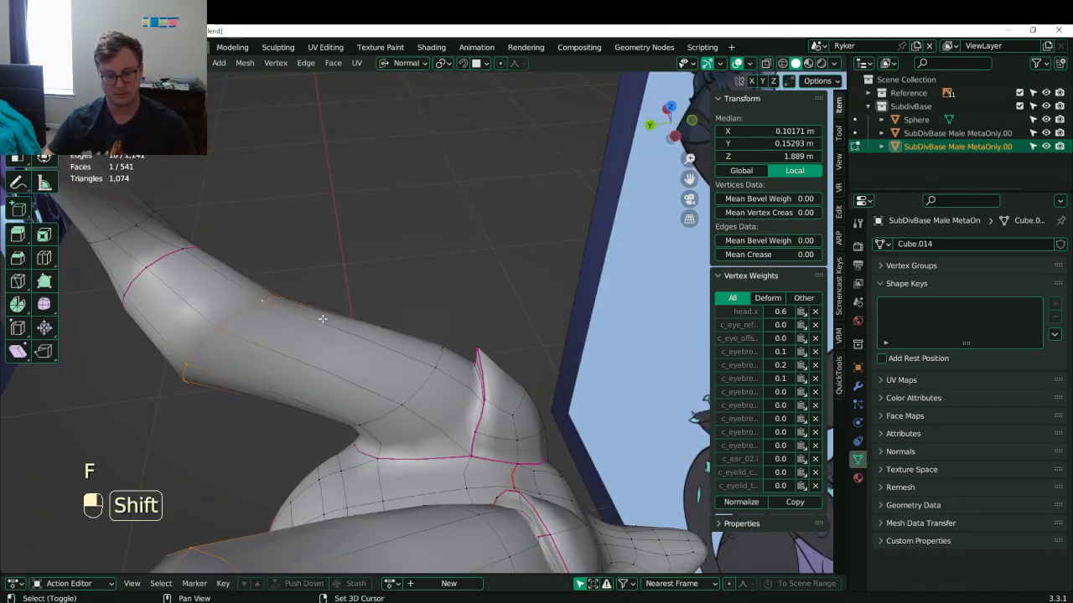
key("s")
key("z")
key("0")
key("Return")
key("x")
key("f")
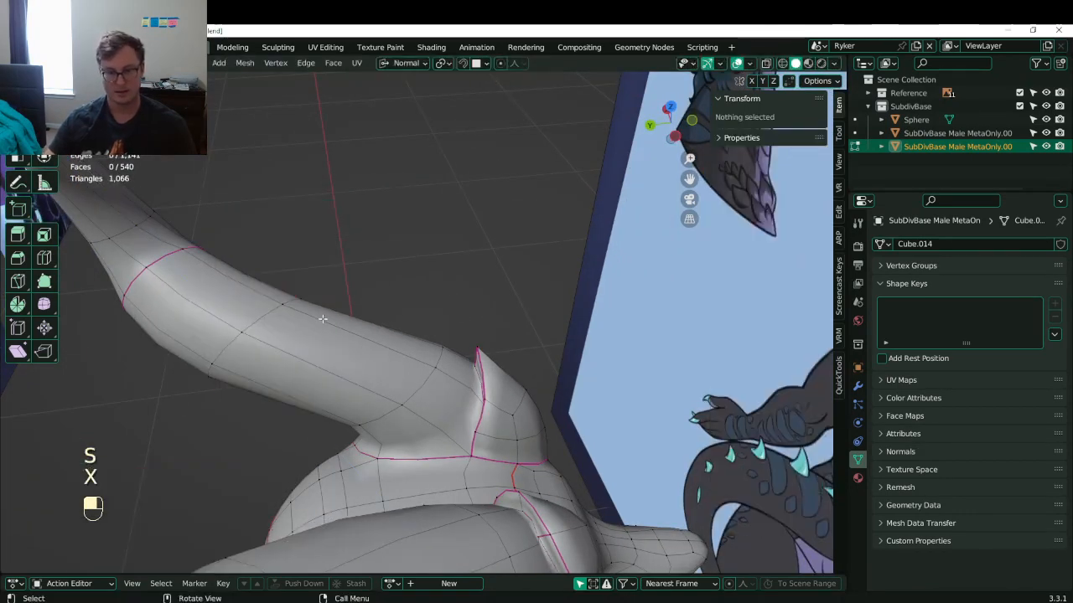
middle_click_drag(321, 318, 366, 295)
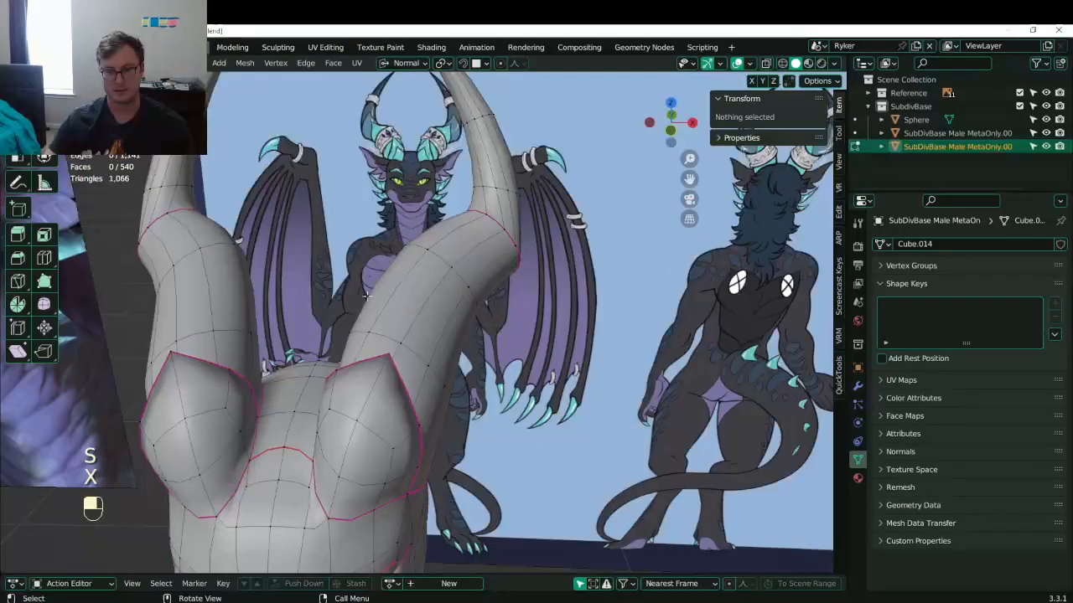
- Add a second loop around the horn and mark both band loops as seams
key("ctrl+r")
left_click(436, 335)
middle_click_drag(436, 334, 394, 360)
left_click(389, 366, "alt+shift")
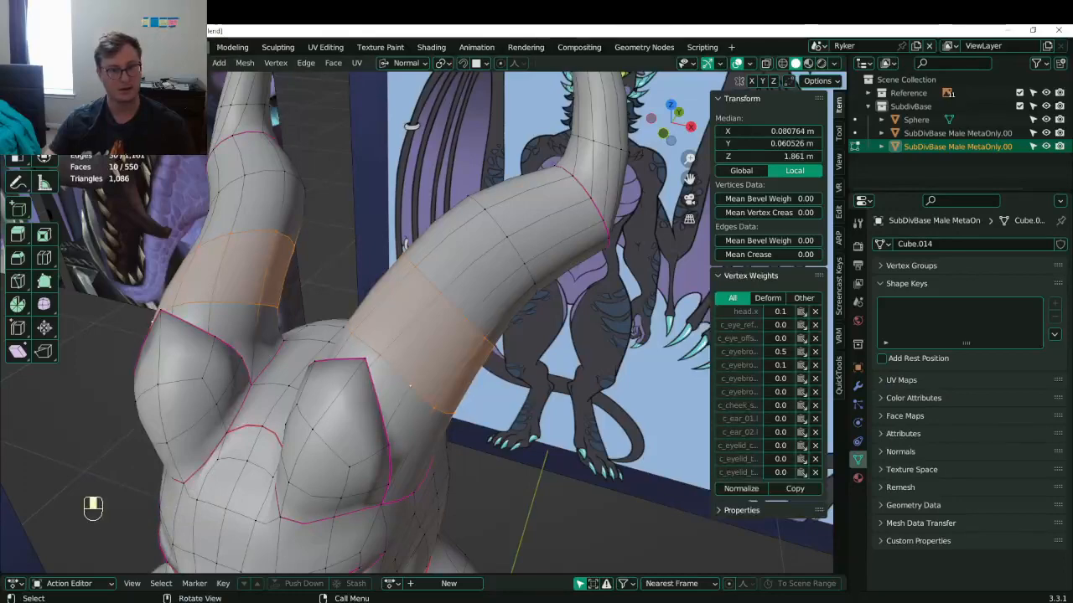
left_click(123, 63)
left_click(410, 317, "ctrl+alt+shift")
middle_click_drag(410, 318, 739, 283)
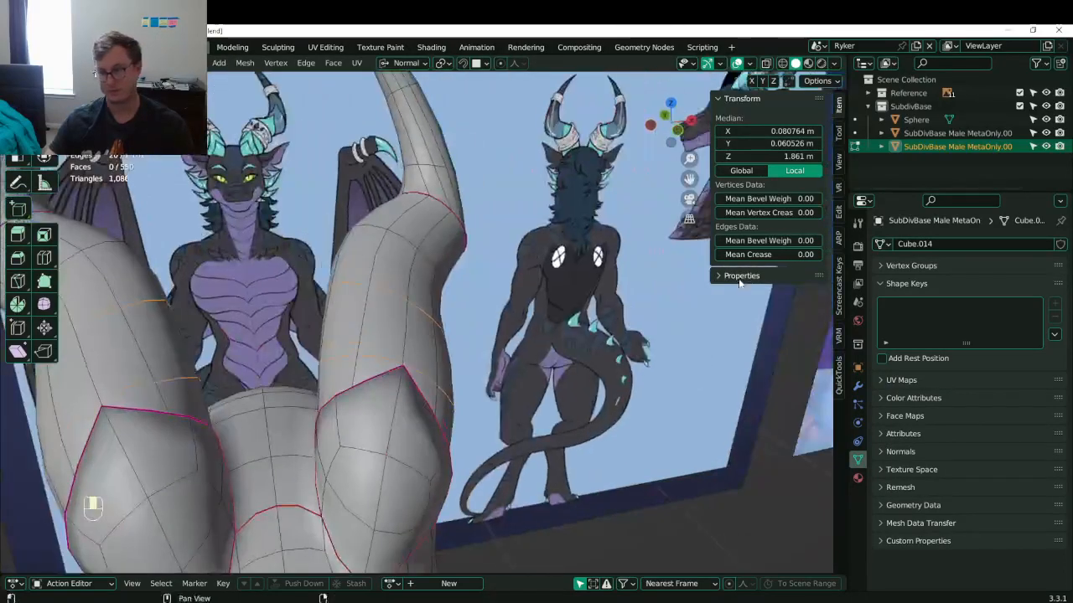
key("ctrl+e")
- Make the horn-base loops fully circular with To Sphere at factor 1
middle_click_drag(586, 289, 280, 323)
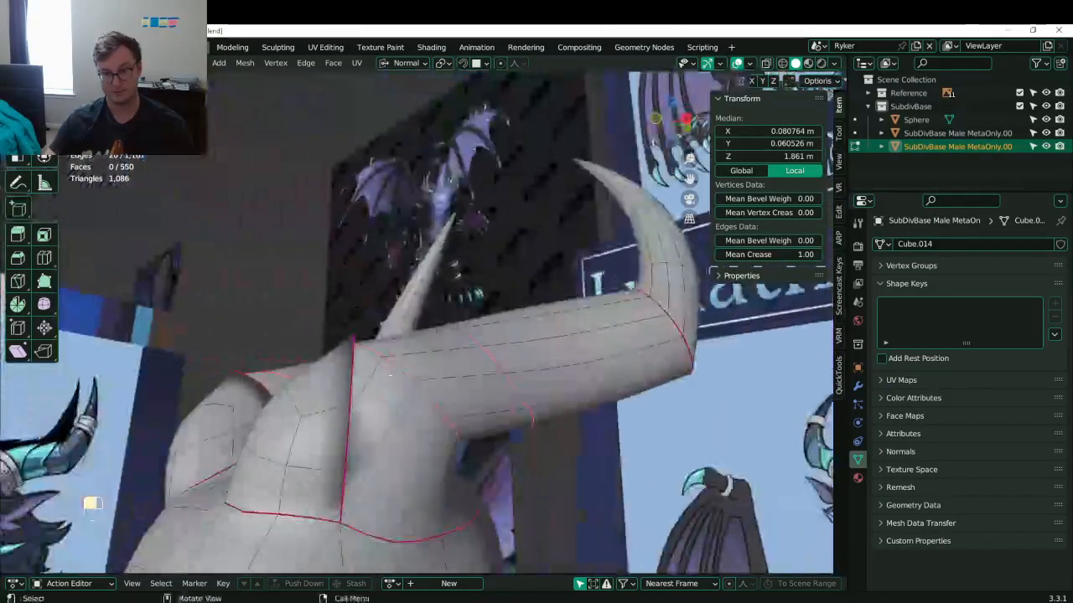
left_click(501, 374, "alt+shift")
left_click(389, 373, "alt+shift")
left_click(389, 373, "alt+shift")
key("shift+alt+s")
left_click(455, 235)
middle_click_drag(455, 234, 551, 355)
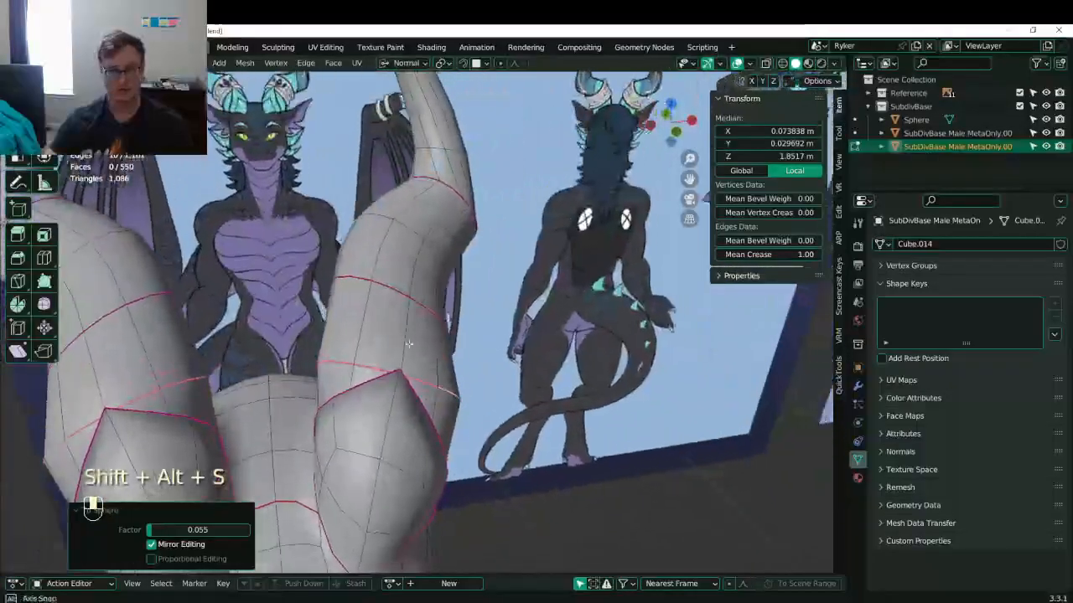
left_click(385, 293)
left_click(385, 293, "alt+shift")
key("shift+alt+s")
left_click(438, 283)
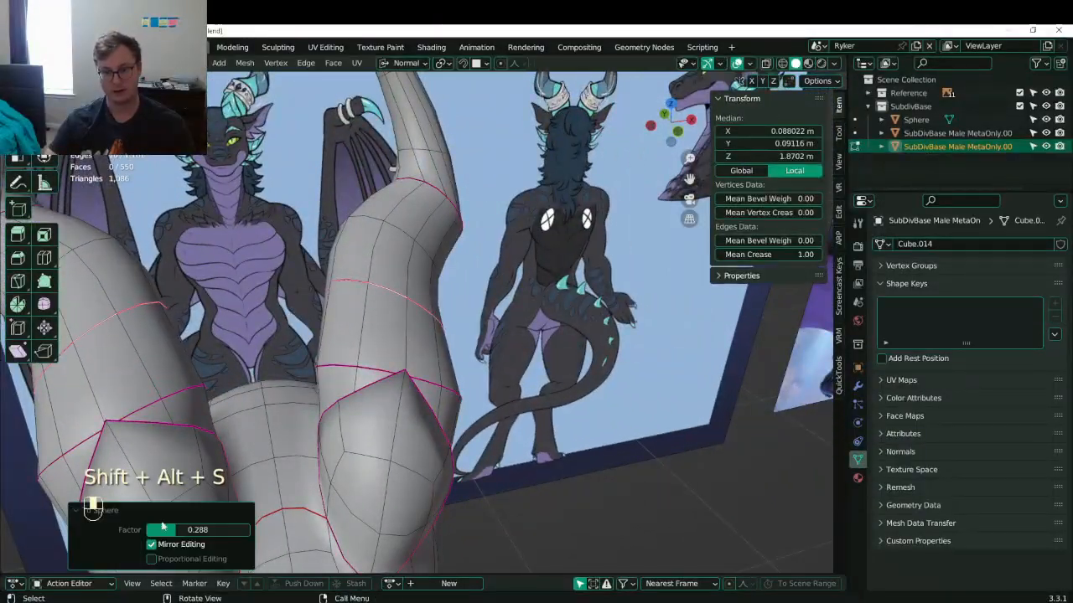
left_click_drag(176, 530, 250, 530)
- Tilt the horn-base loops by -26.5° and scale them to 0.899
middle_click_drag(415, 270, 431, 432)
key("r")
left_click(402, 249)
key("s")
left_click(457, 271)
- Try loop cuts and a rip on the horn loop, undoing each attempt
key("ctrl+r")
left_click(444, 442)
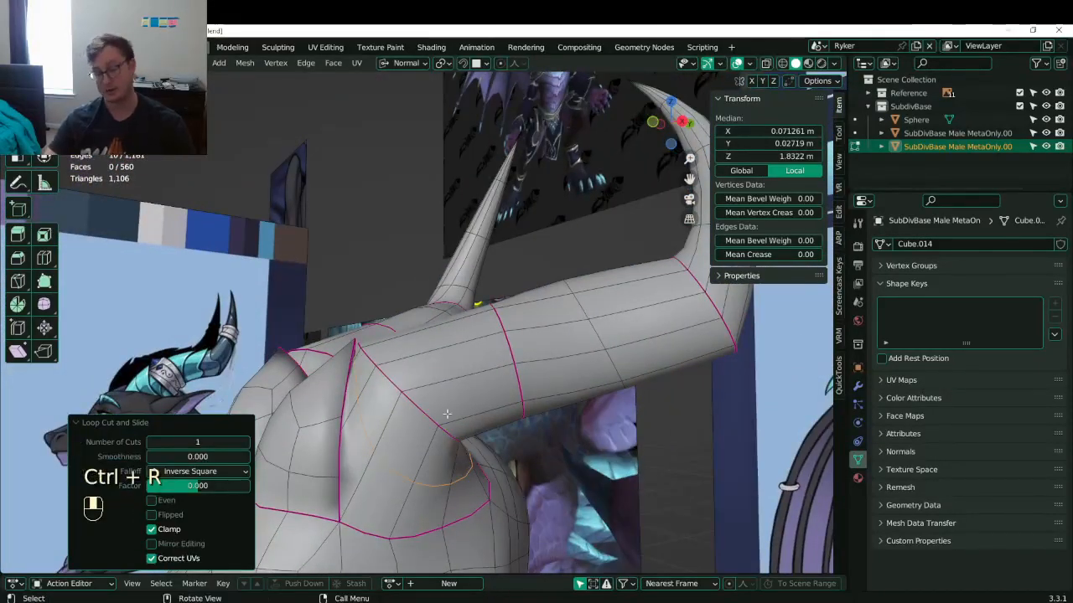
key("ctrl+z")
left_click(429, 414, "alt+shift")
left_click(428, 414, "alt+shift")
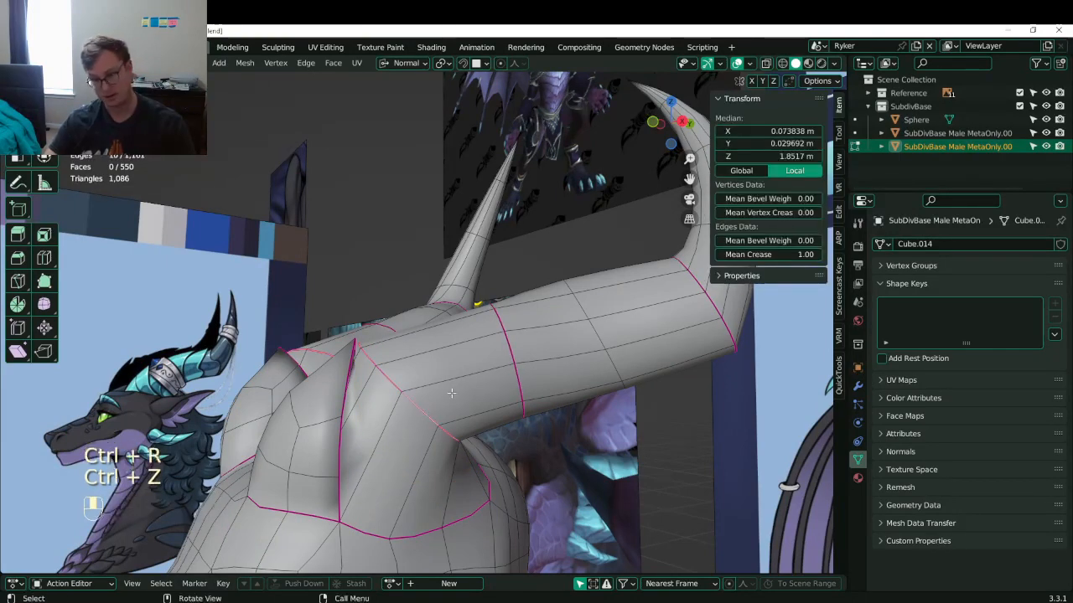
key("ctrl+r")
left_click(455, 364)
left_click(487, 357)
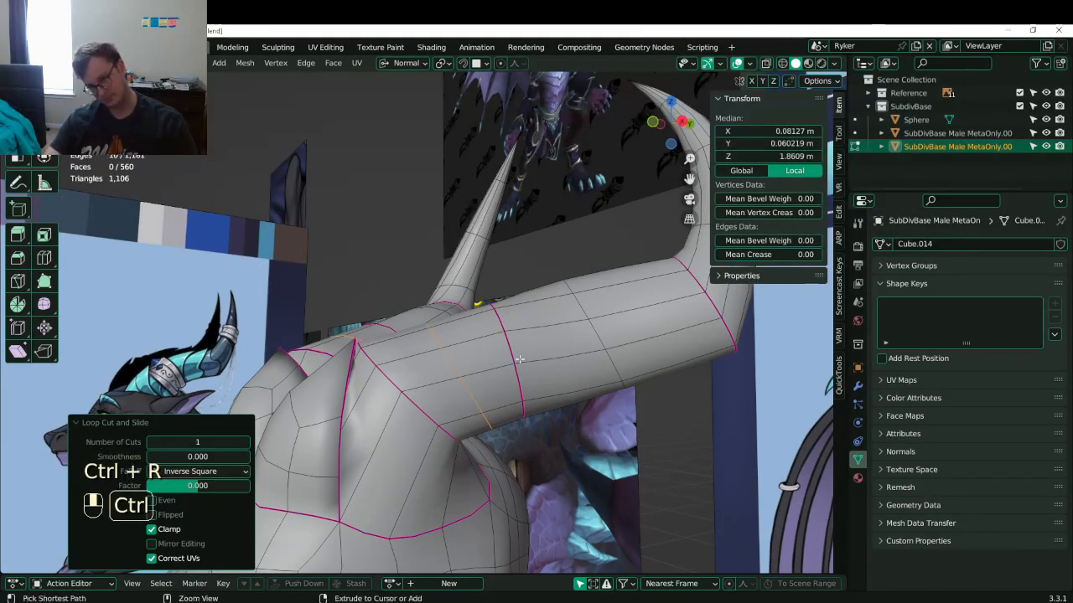
key("ctrl+z")
left_click(505, 346, "alt+shift")
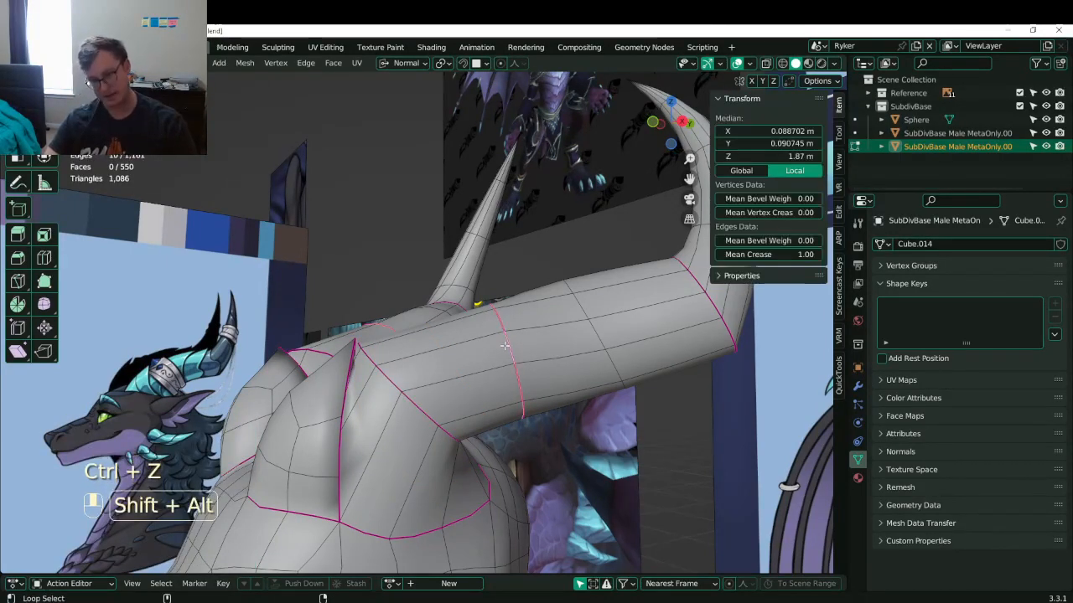
key("v")
key("g")
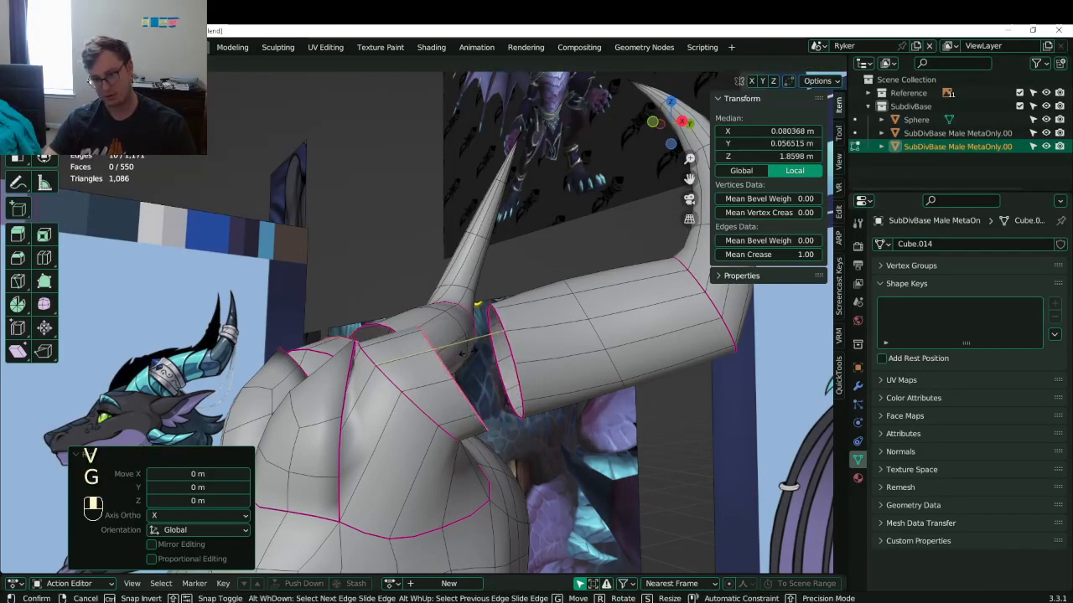
left_click(475, 351)
key("ctrl+z")
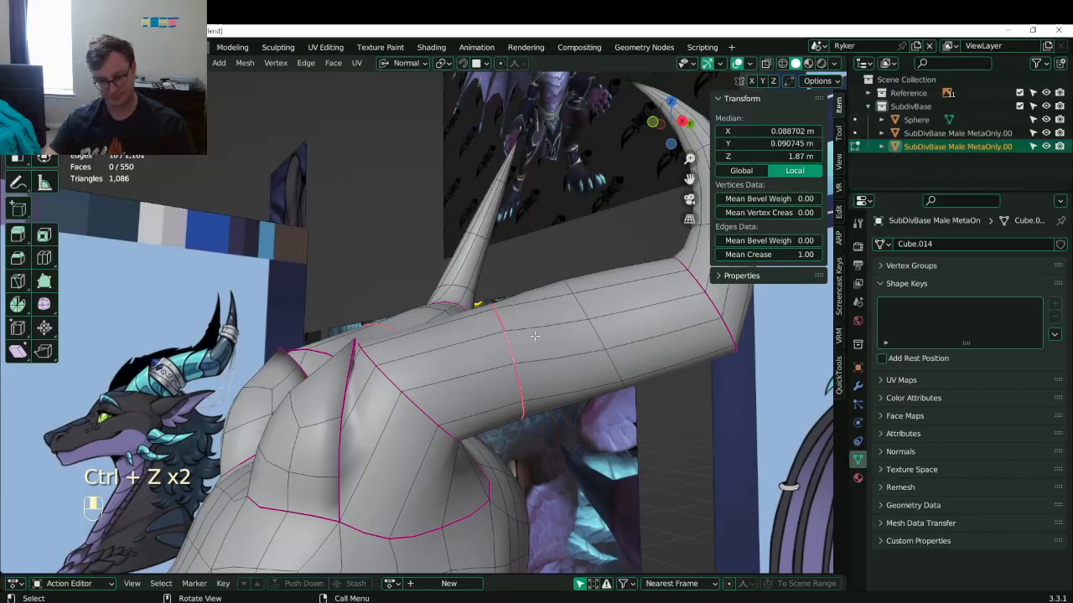
- Bevel the horn loop into two loops and set their Mean Crease to 0
key("ctrl+b")
left_click(400, 407)
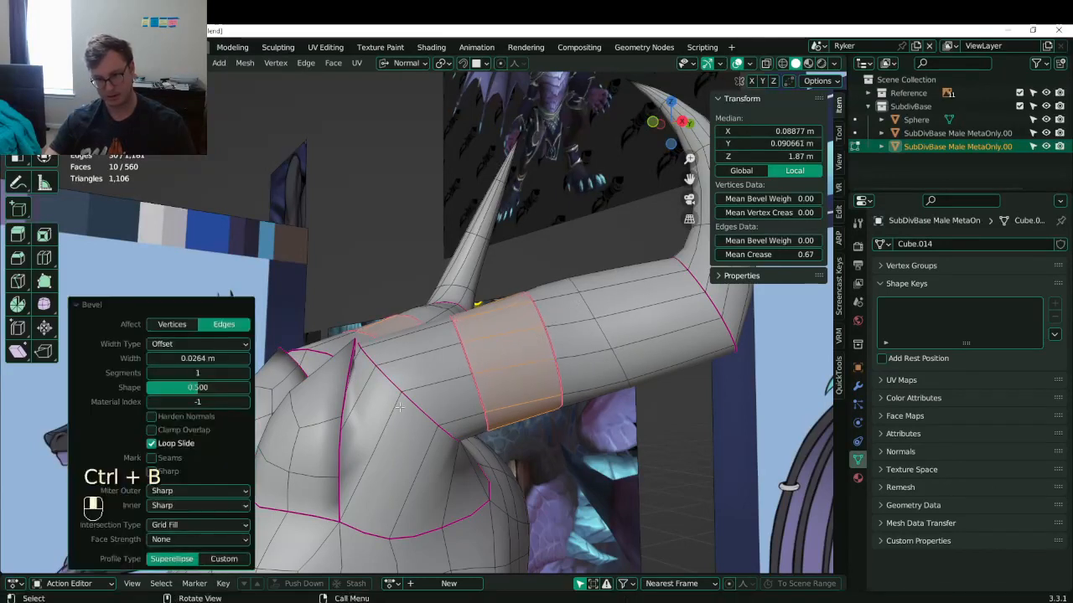
left_click(420, 403, "alt+shift")
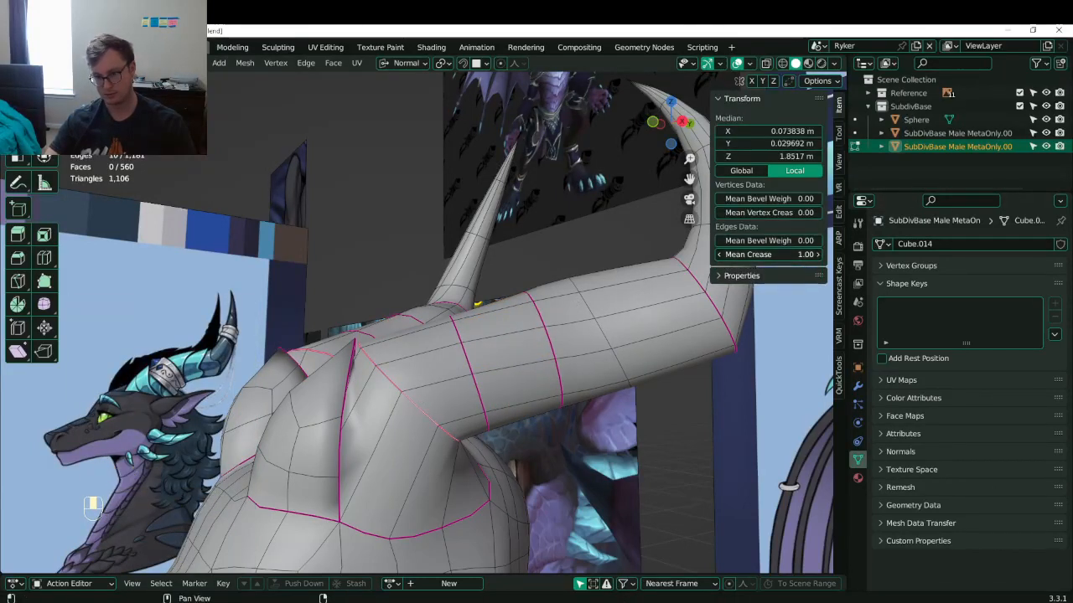
left_click_drag(779, 255, 721, 255)
scroll(435, 360, "down", 3)
middle_click_drag(368, 361, 445, 371)
- Save Lunathal.blend in object mode, then reselect the horn's edge loop in edit mode
key("Tab")
key("ctrl+s")
scroll(492, 378, "up", 3)
key("Tab")
left_click(401, 387, "alt+shift")
left_click(401, 387, "alt+shift")
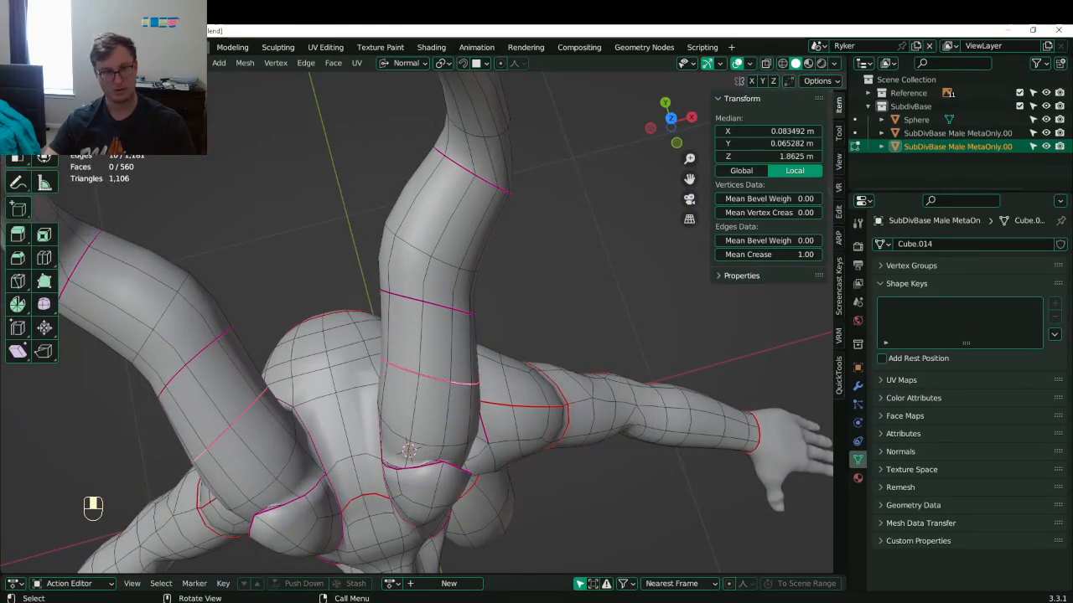
- Snap the 3D cursor to the horn-base face ring and delete those faces
key("3")
left_click(461, 351)
left_click(461, 349, "alt+shift")
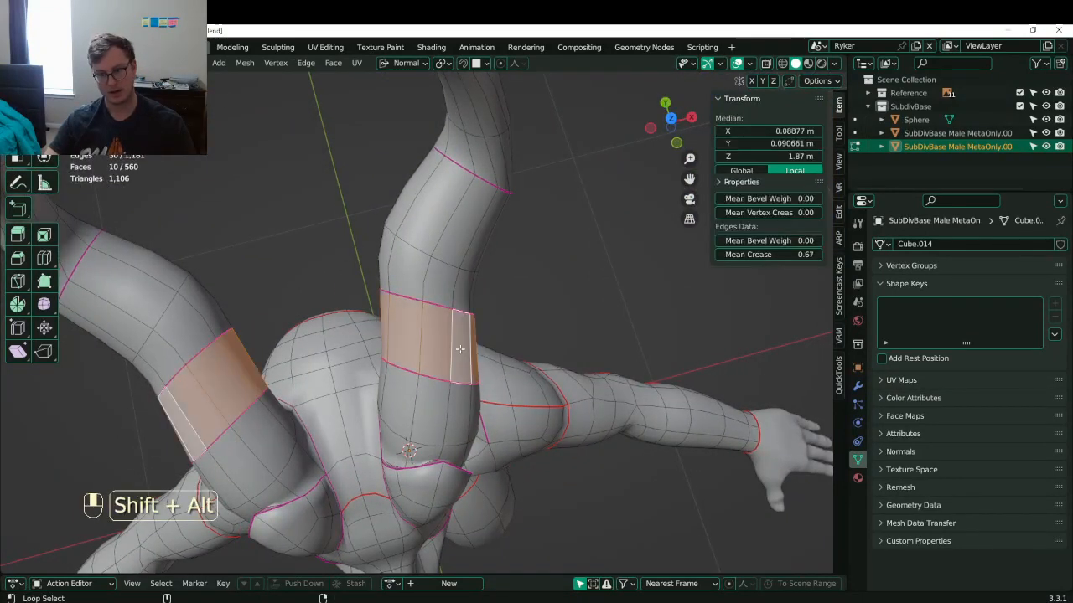
key("shift+s")
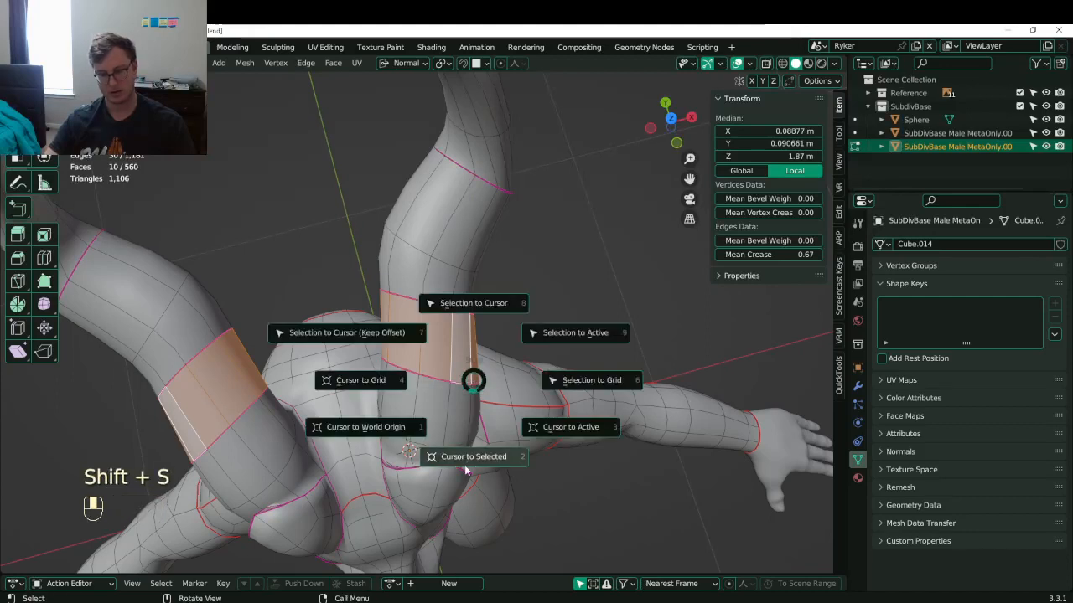
left_click(467, 463)
key("x")
left_click(440, 325)
- Add a circle at the horn base, rotate it and scale it to 1.276
key("shift+a")
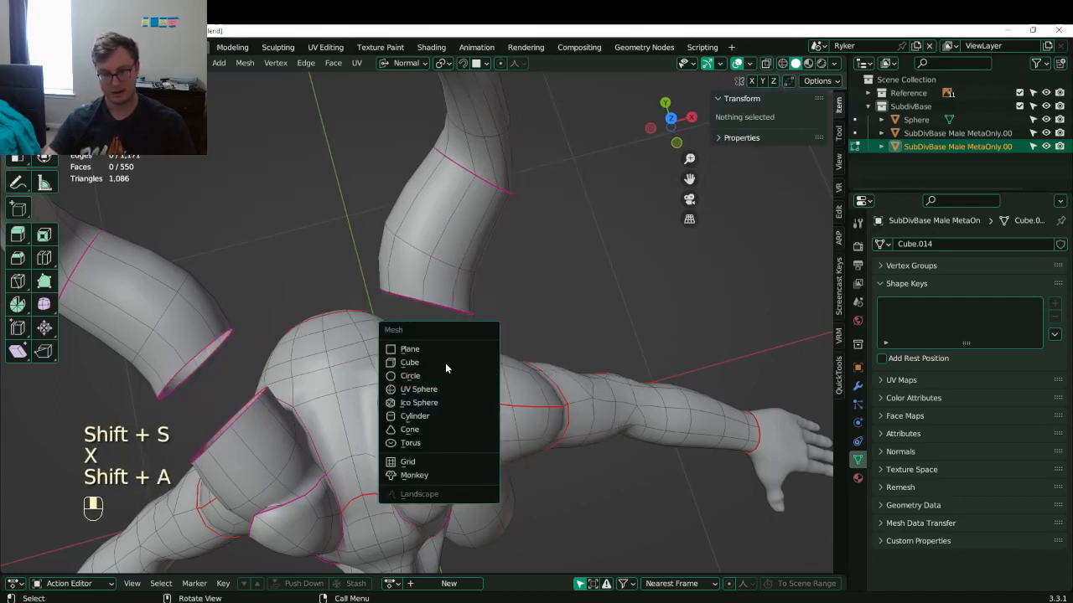
left_click(409, 374)
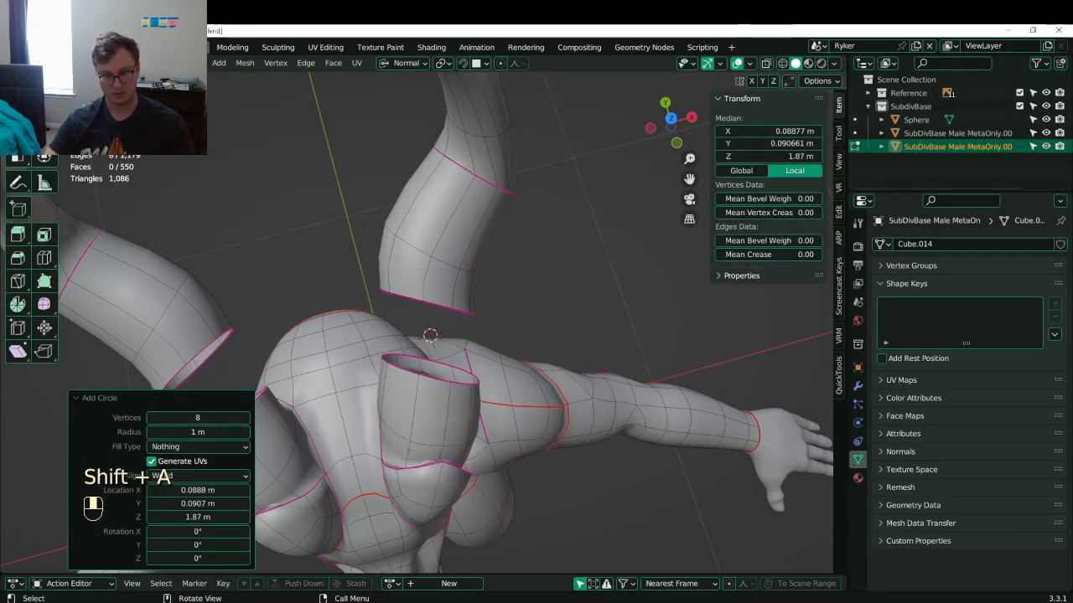
key("s")
left_click(425, 349)
middle_click_drag(461, 380, 419, 298)
key("r")
left_click(527, 427)
middle_click_drag(527, 427, 562, 422)
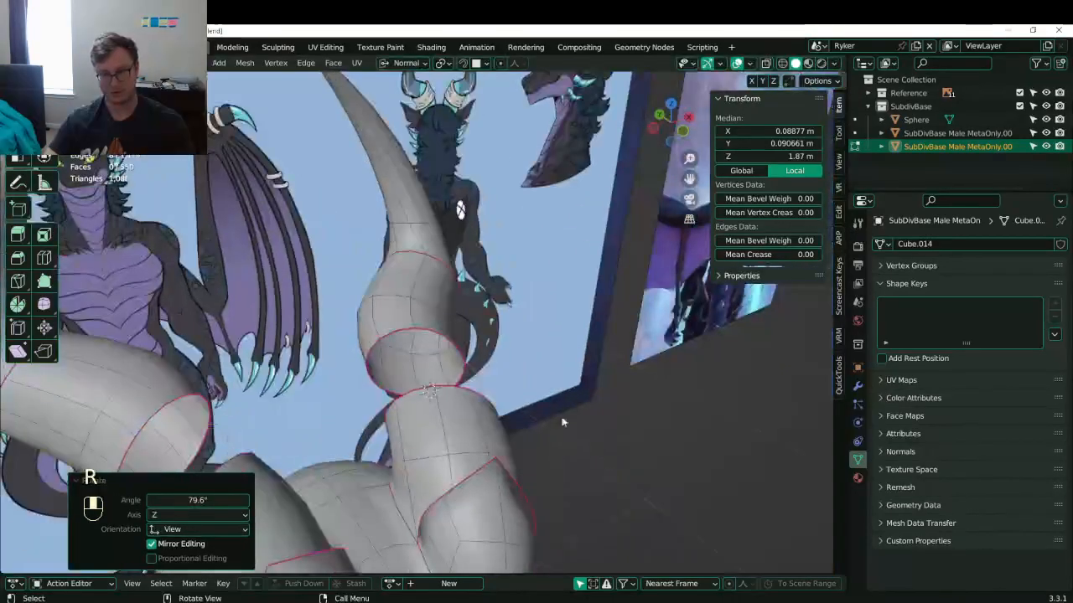
key("s")
left_click(575, 379)
middle_click_drag(575, 379, 455, 384)
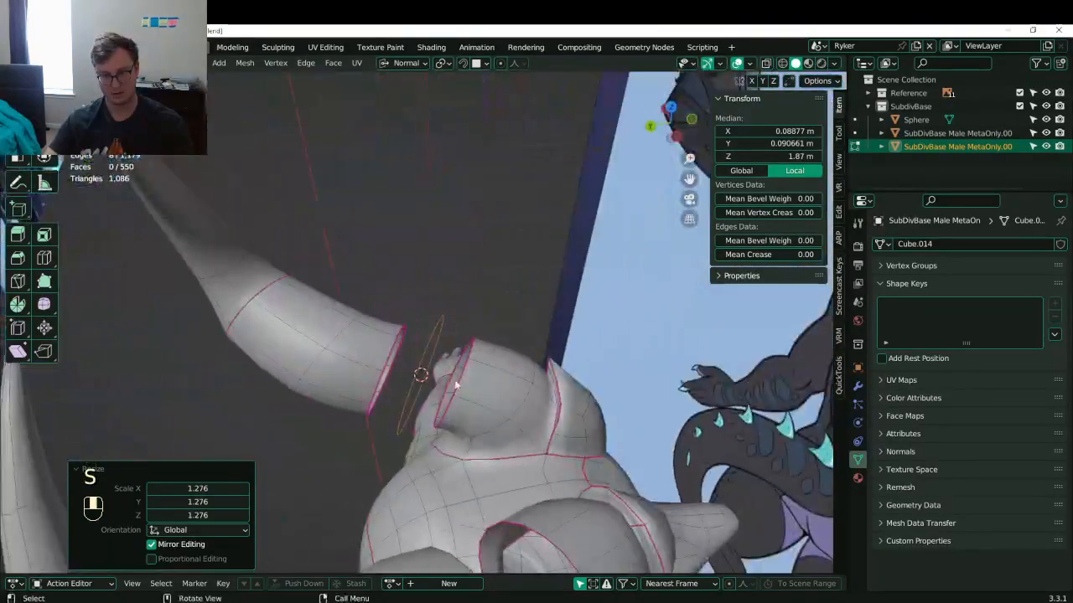
middle_click_drag(406, 359, 306, 298)
left_click(475, 361)
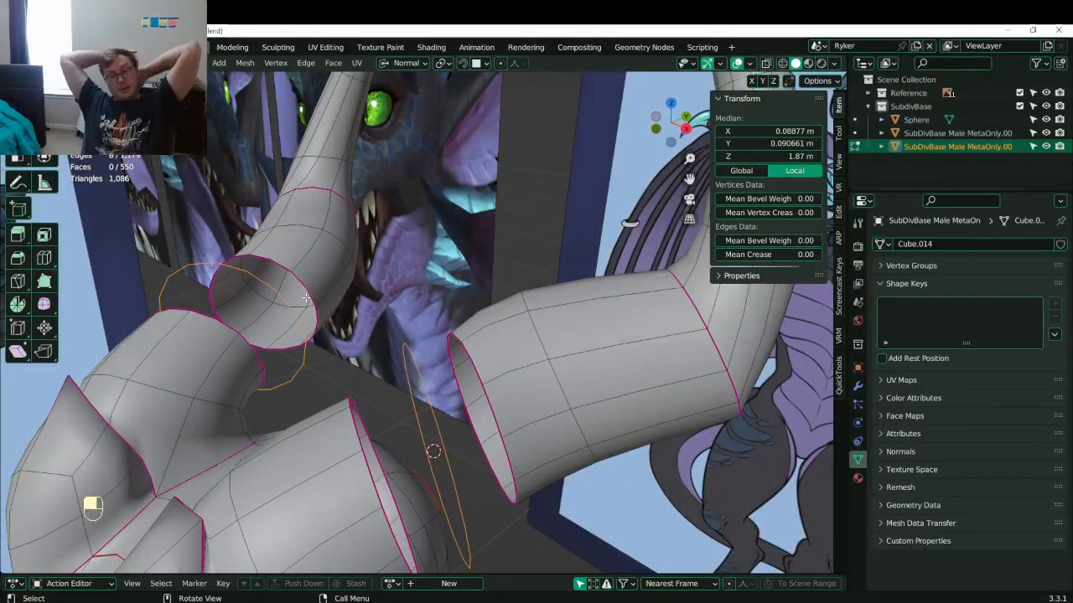
- Dissolve the added circle and snap the 3D cursor to the horn's open-end loop
middle_click_drag(337, 331, 393, 392)
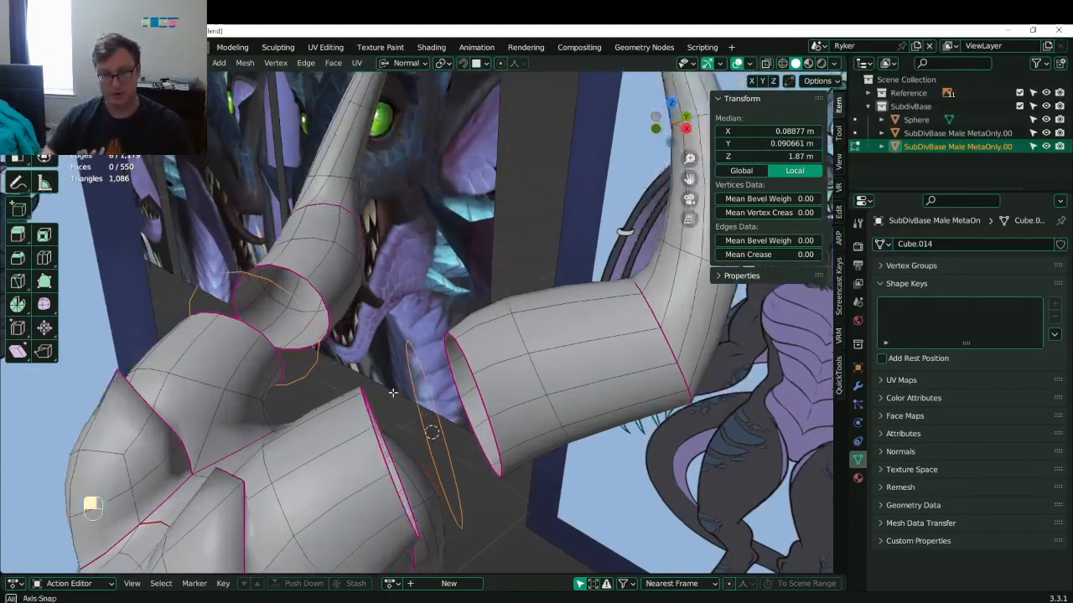
key("x")
left_click(415, 409)
left_click(379, 432)
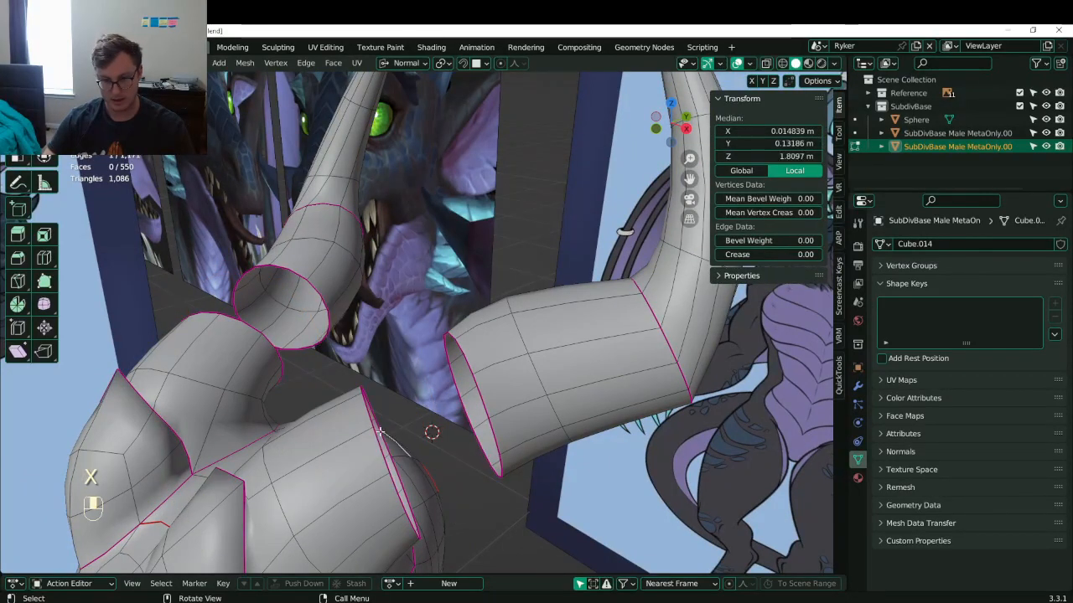
left_click(389, 436, "alt+shift")
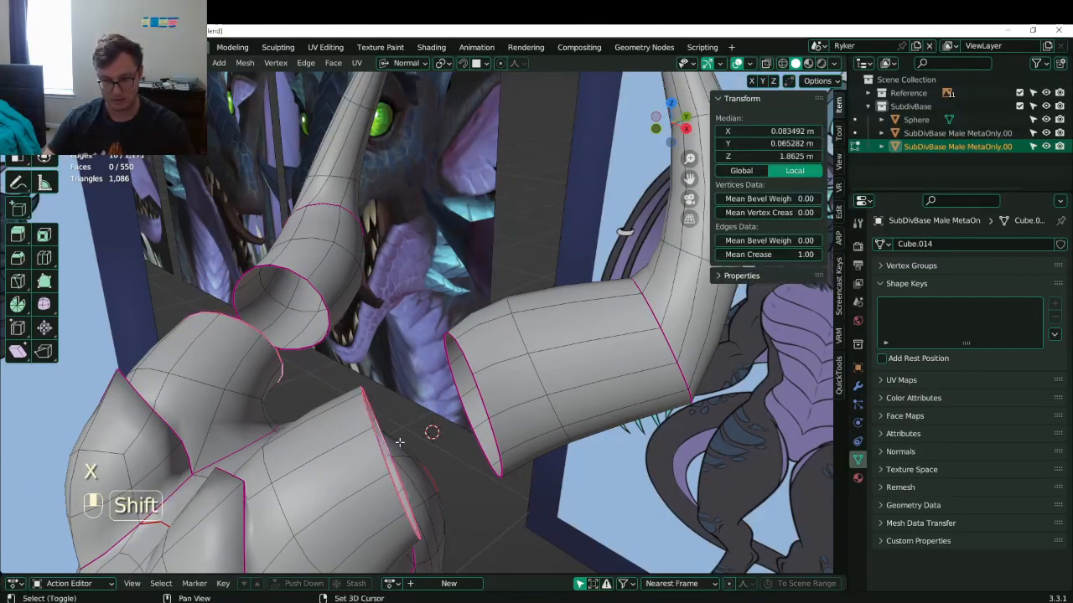
key("shift+s")
left_click(402, 517)
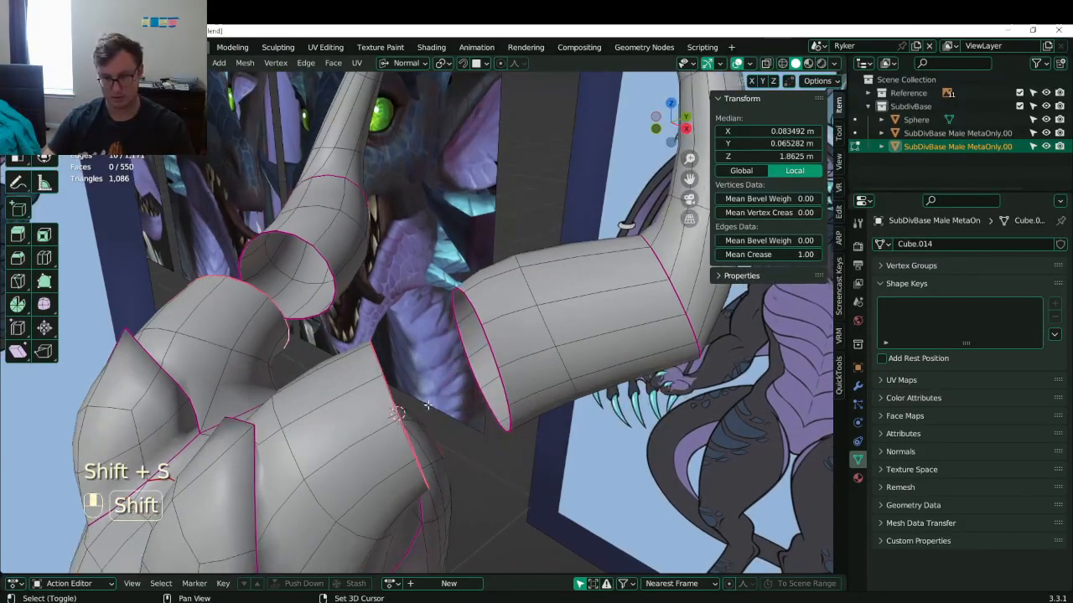
- Add a new circle there, scale it to 0.625 and rotate it 83.7°
key("shift+a")
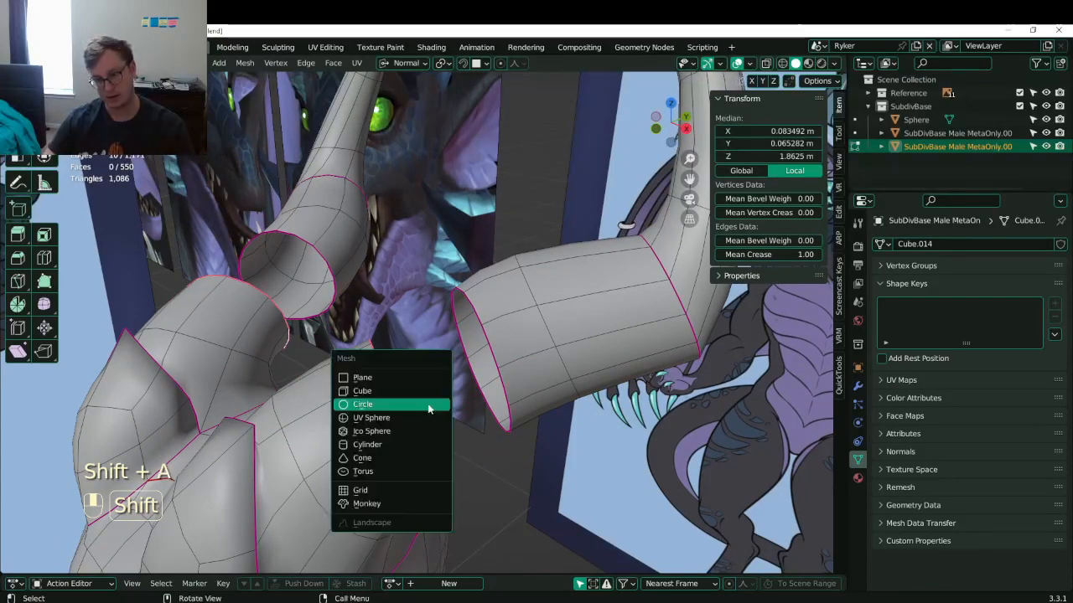
left_click(430, 407)
middle_click_drag(431, 407, 162, 452)
key("s")
left_click(426, 424)
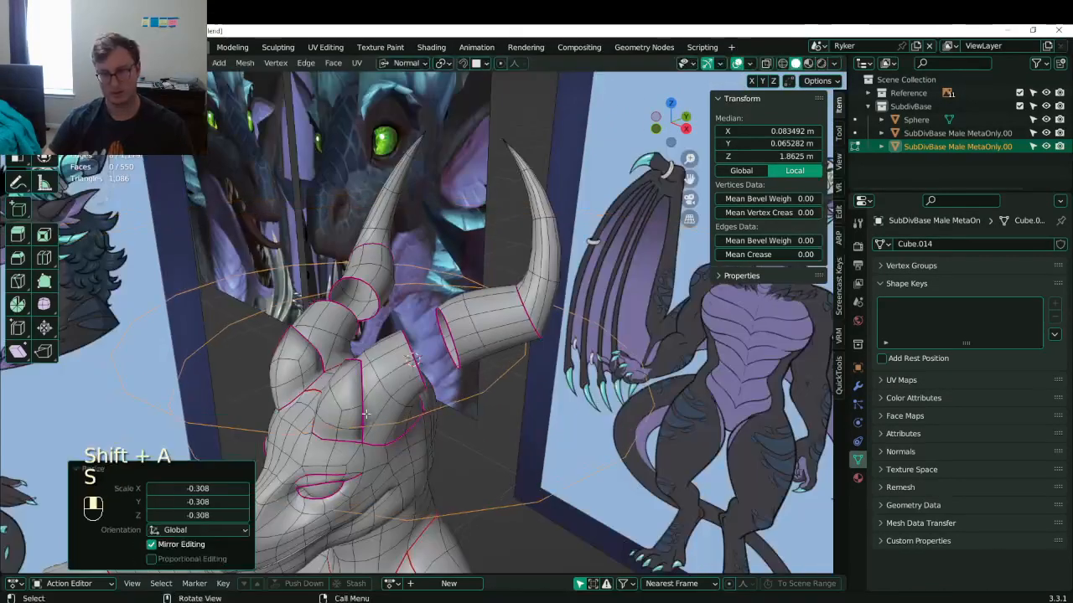
key("s")
left_click(456, 410)
key("s")
left_click(491, 422)
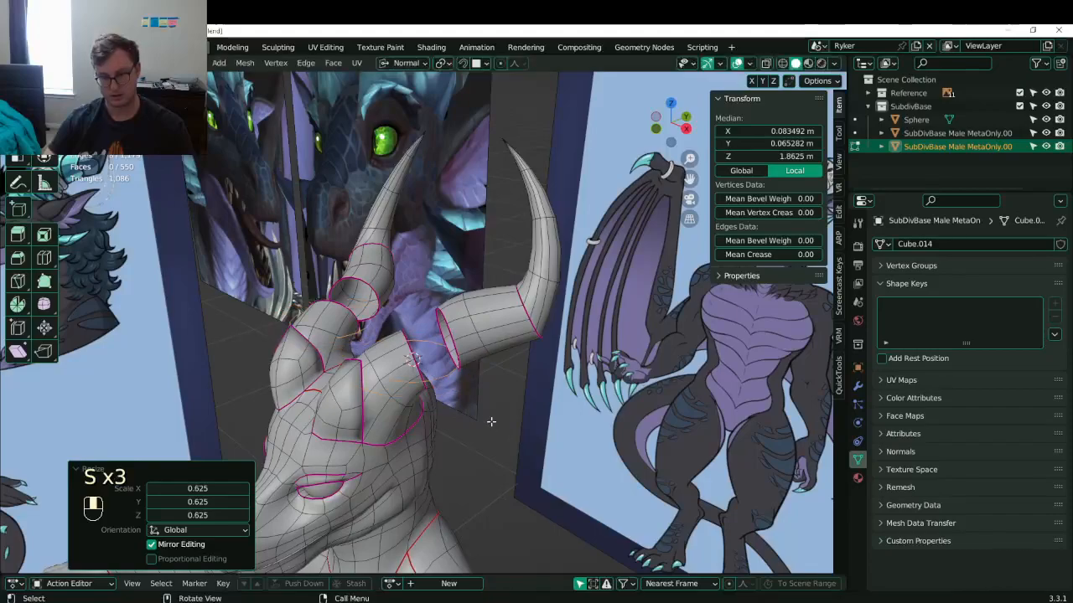
middle_click_drag(491, 421, 489, 352)
key("r")
left_click(443, 441)
- Fine-tune the circle with a -11.9° rotation, a 0.868 scale and a final rotation
scroll(459, 422, "up", 4)
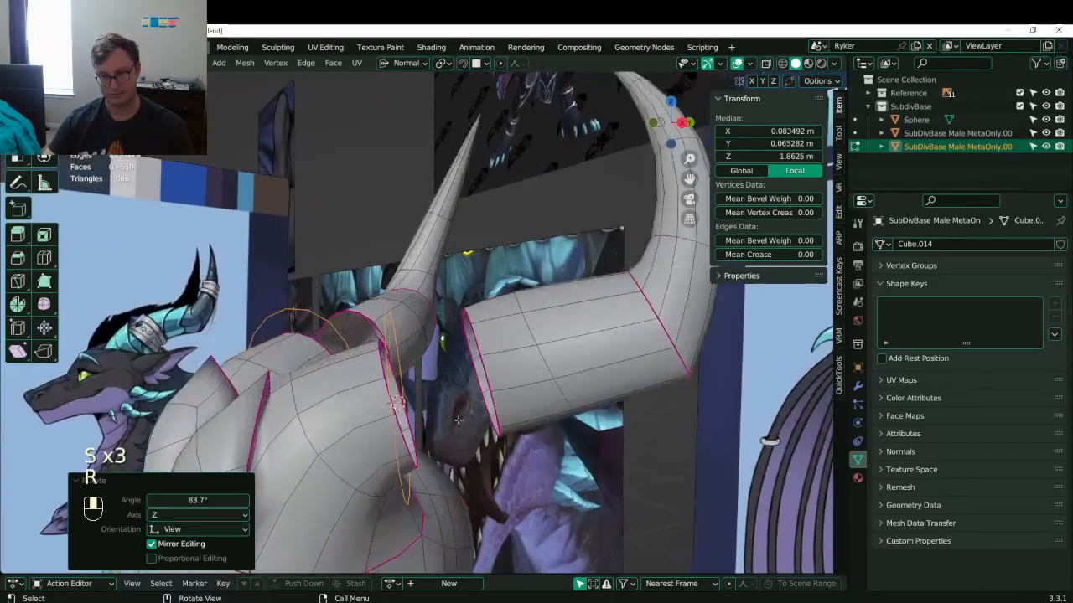
middle_click_drag(459, 421, 442, 391)
key("r")
left_click(526, 483)
key("r")
left_click(512, 370)
scroll(442, 392, "up", 2)
middle_click_drag(508, 294, 500, 324)
key("s")
left_click(489, 341)
key("r")
left_click(500, 323)
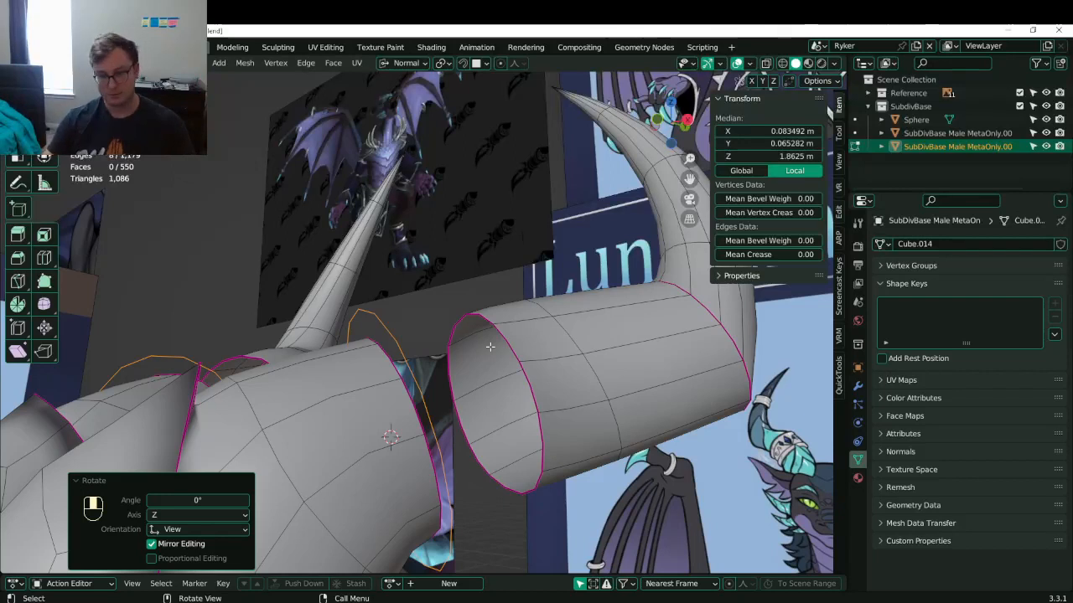
- Bridge the circle to the head opening with Bridge Edge Loops
key("shift+e")
left_click(412, 386)
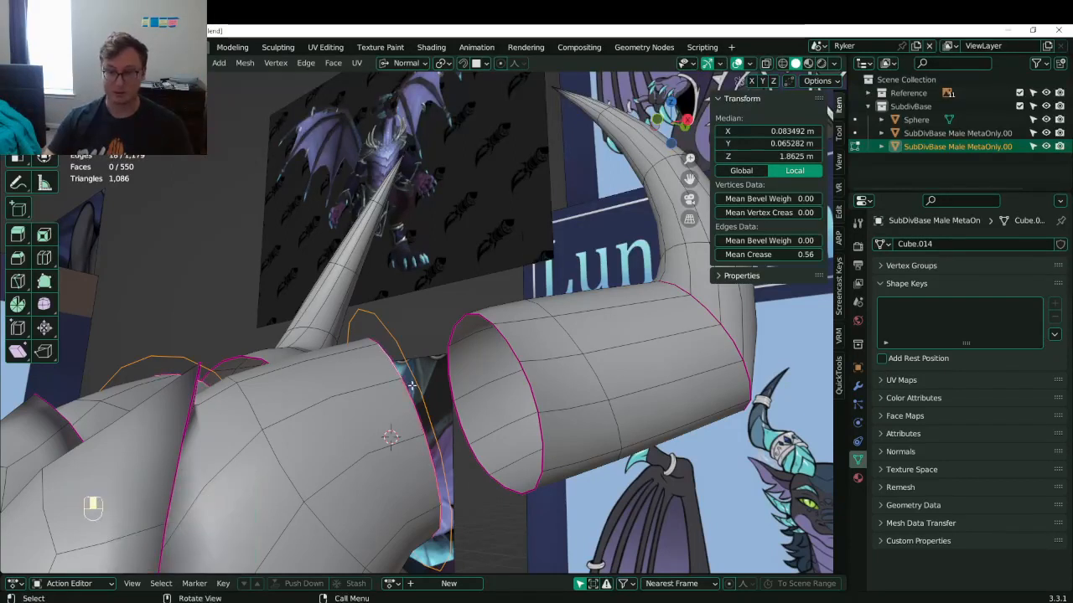
key("q")
left_click(474, 385)
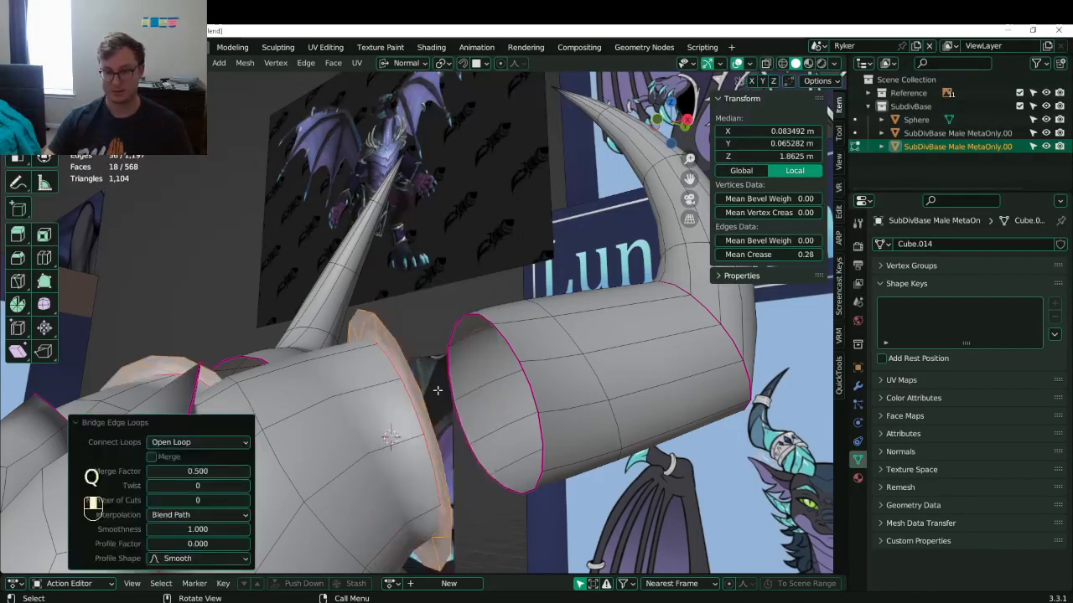
- Undo the bridge and dissolve the stray edge loop at the horn base
key("ctrl+z")
middle_click_drag(403, 369, 462, 394)
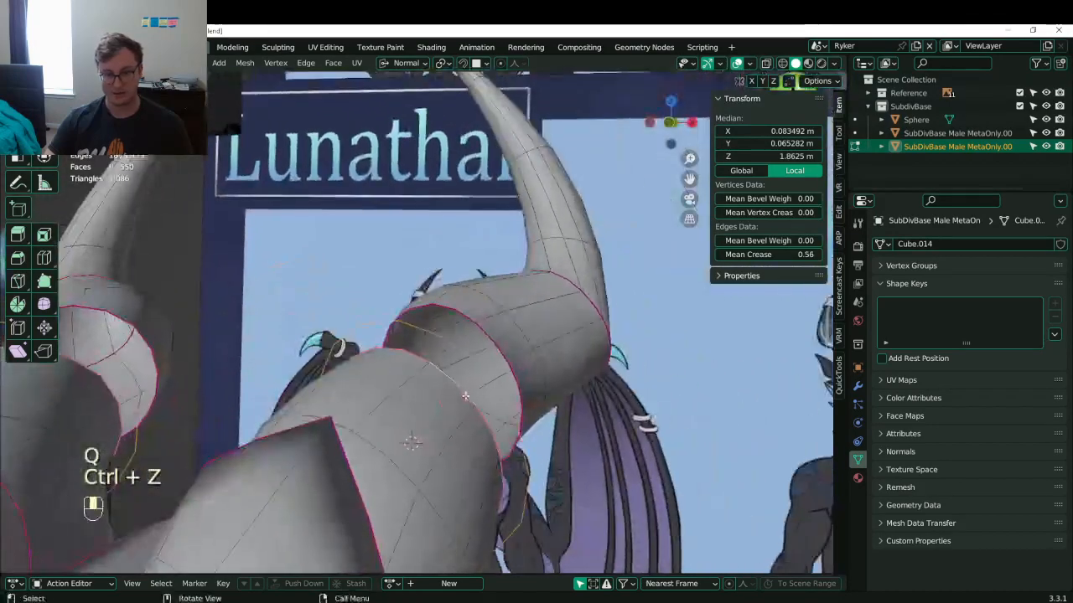
left_click(464, 396, "alt+shift")
left_click(465, 396, "alt+shift")
left_click(459, 384)
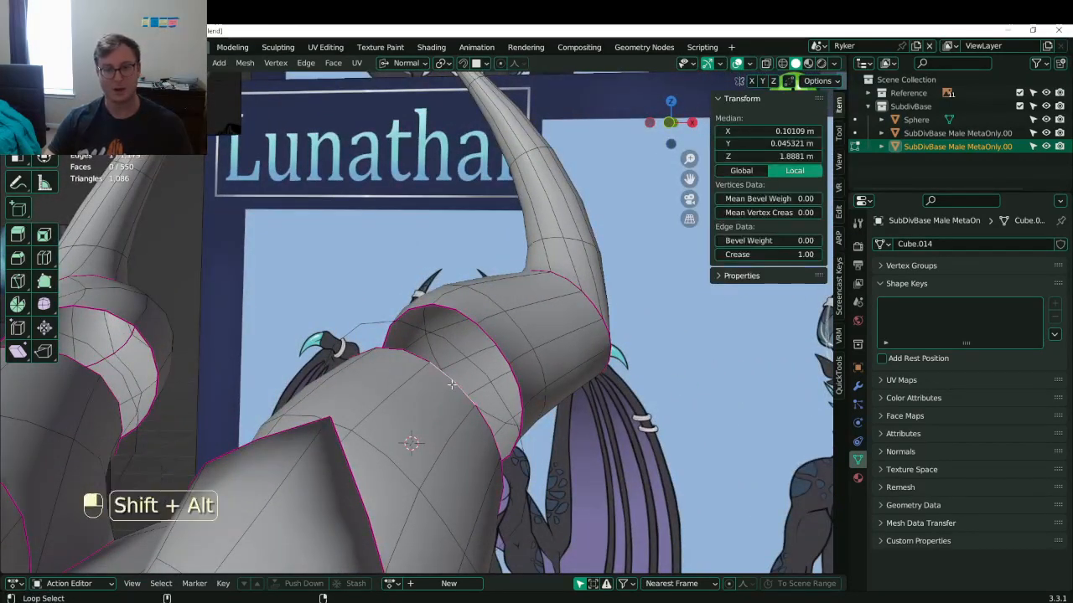
left_click(452, 384, "alt+shift")
left_click(452, 385, "alt+shift")
middle_click_drag(452, 384, 309, 357)
left_click(308, 357)
left_click(308, 357, "alt+shift")
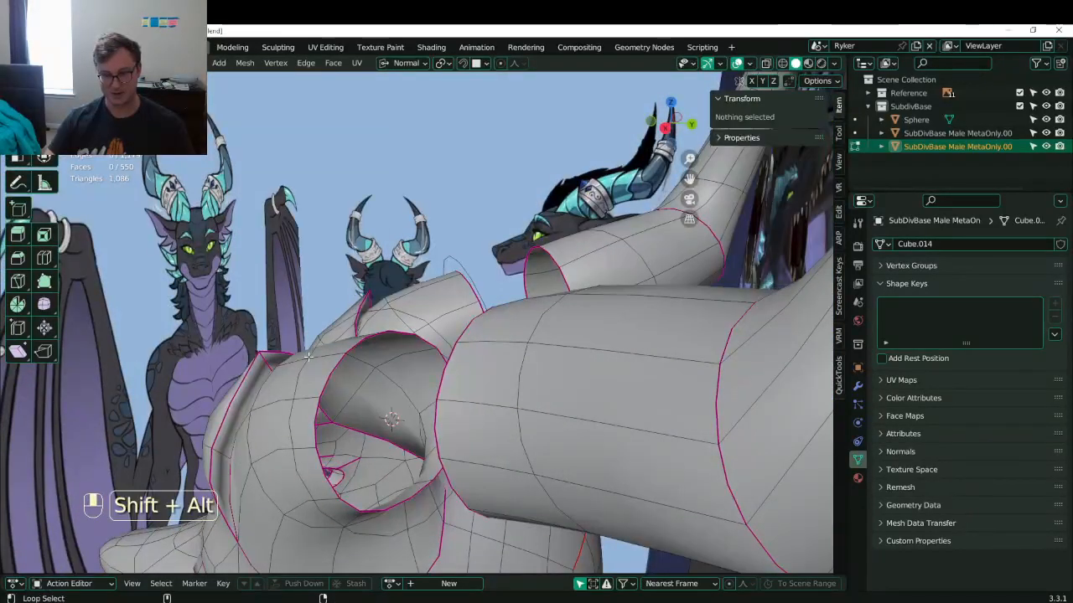
key("x")
left_click(310, 355)
- Add a 10-vertex circle at the horn base for the ring band
key("shift+a")
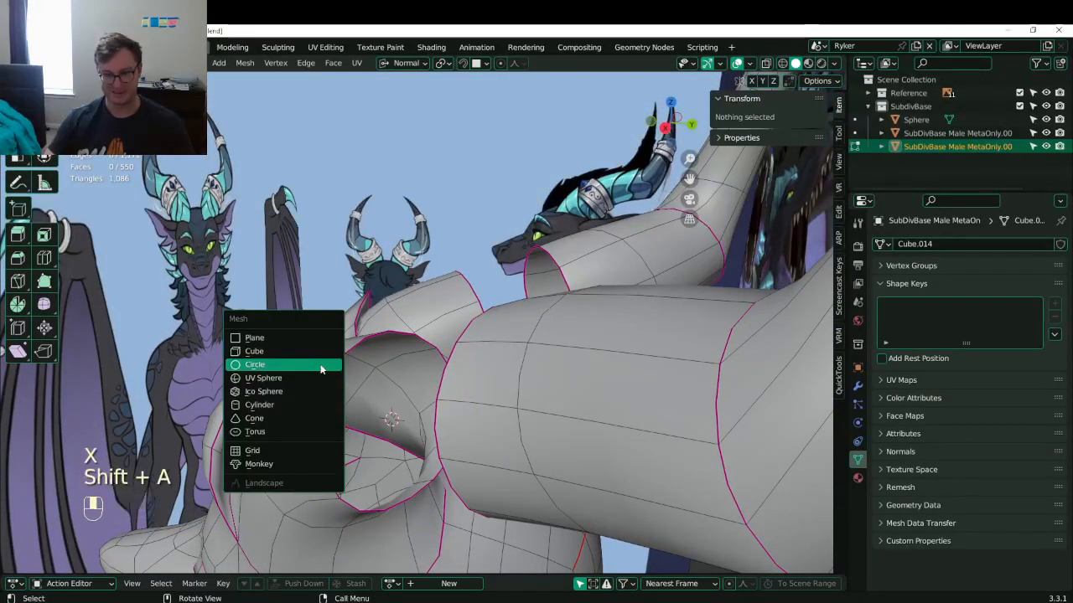
left_click(320, 367)
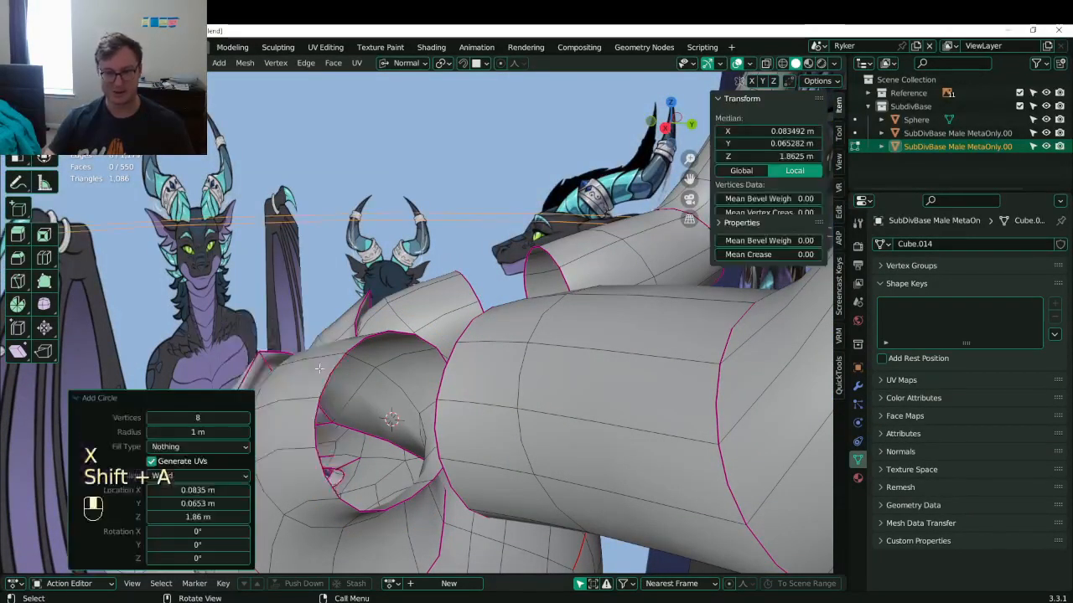
left_click(244, 418)
middle_click_drag(276, 402, 586, 338)
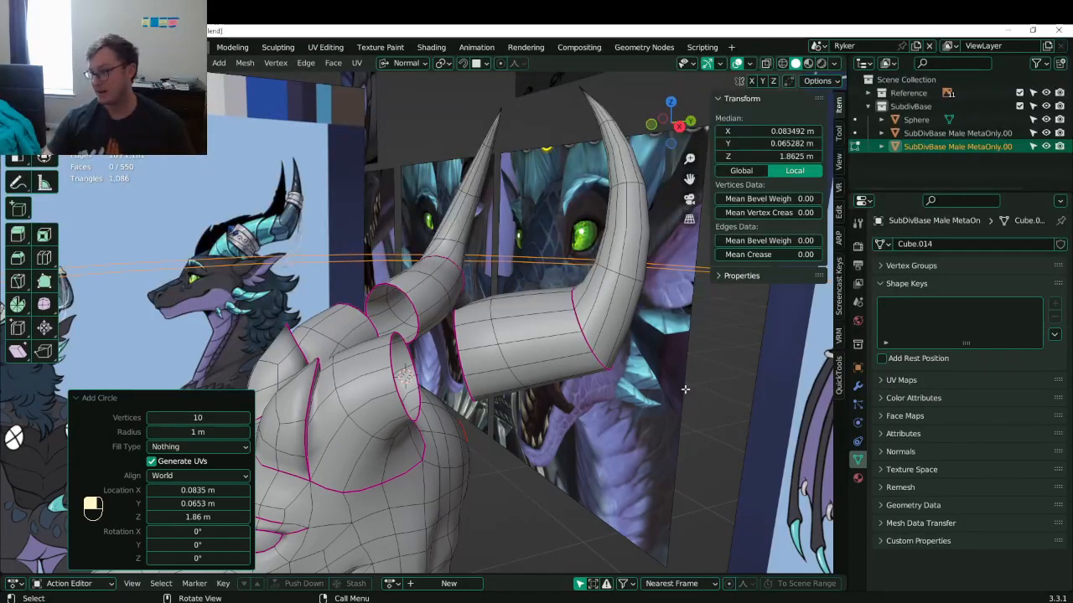
middle_click_drag(475, 380, 575, 410)
left_click(99, 398)
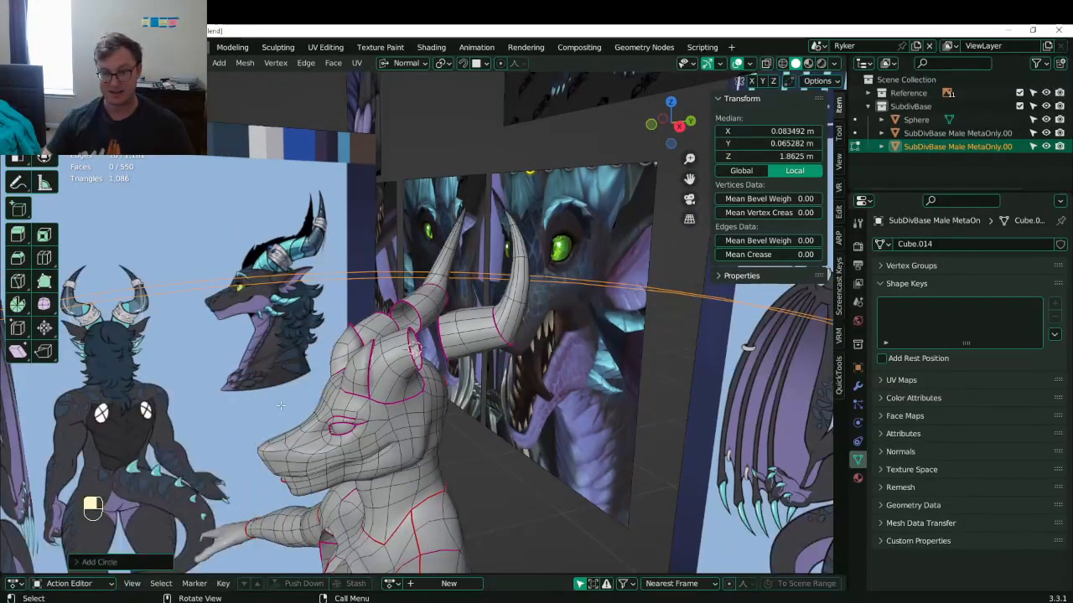
- Shrink and tilt the circle to fit around the horn base
key("s")
scroll(515, 403, "up", 2)
key("s")
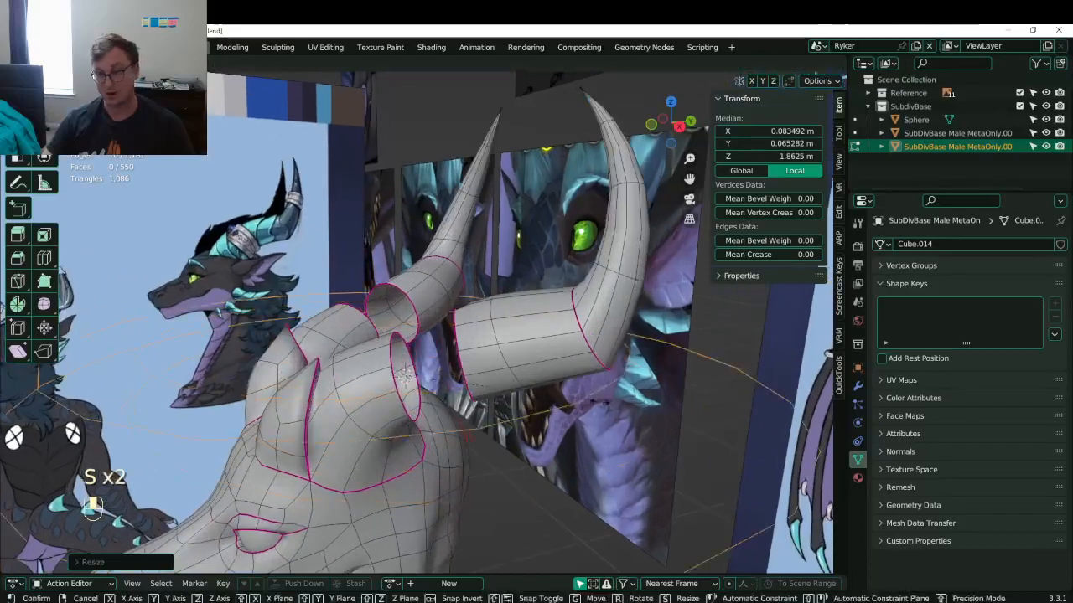
left_click(452, 384)
middle_click_drag(452, 384, 411, 381)
key("r")
left_click(409, 368)
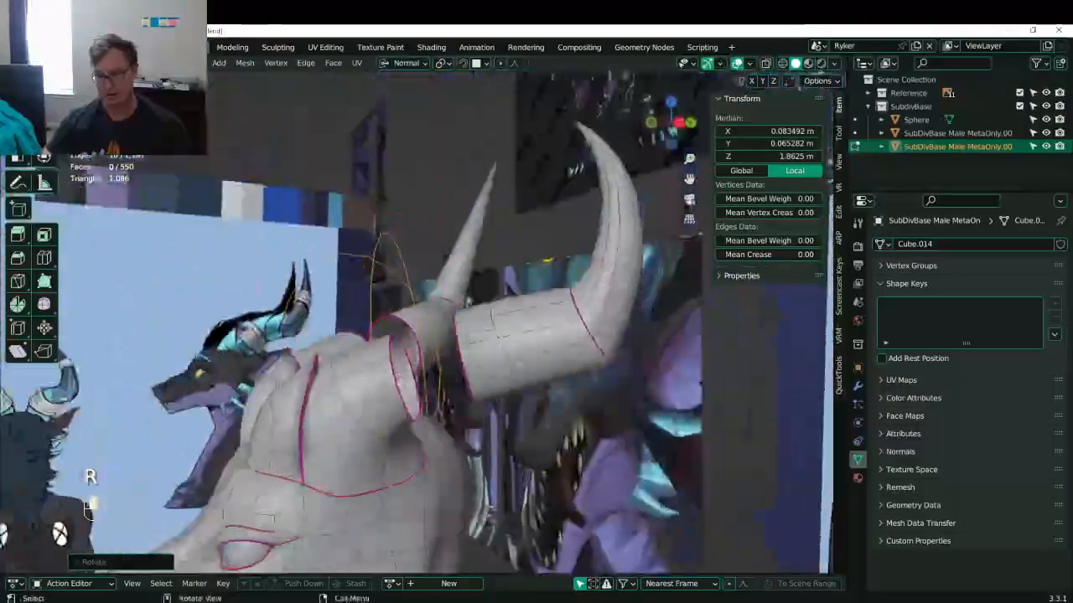
key("s")
left_click(405, 378)
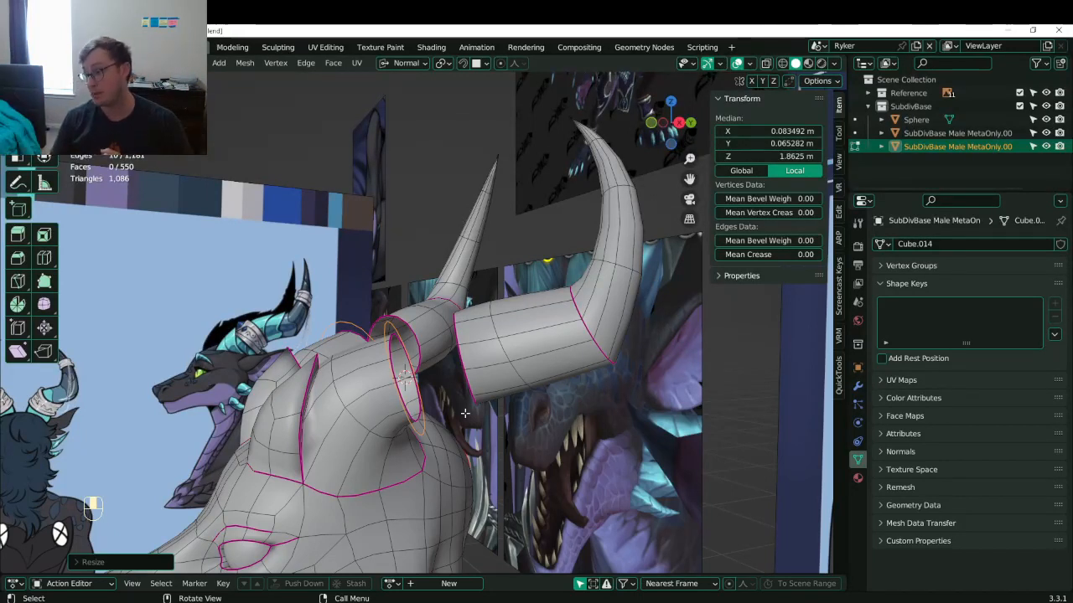
- Bridge the ring's edge loop to the horn tube
scroll(425, 426, "up", 4)
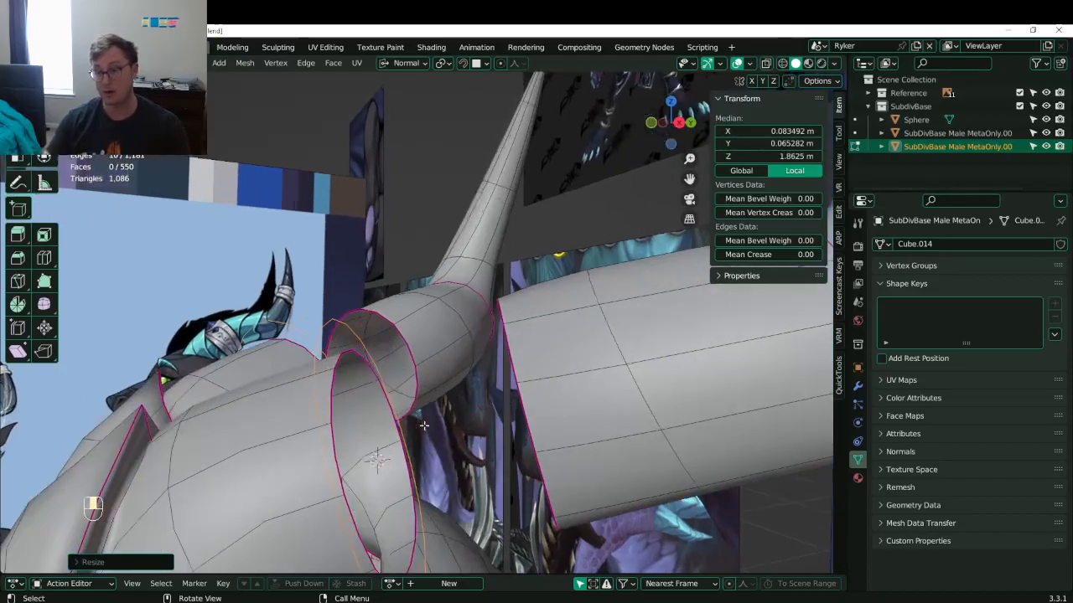
middle_click_drag(474, 413, 444, 451)
middle_click_drag(493, 253, 387, 288)
middle_click_drag(388, 344, 486, 245)
scroll(469, 340, "up", 2)
right_click(443, 347)
left_click(443, 347)
- Reselect the ring's edge loop and rotate it into alignment
key("alt+a")
left_click(327, 278, "alt+shift")
key("r")
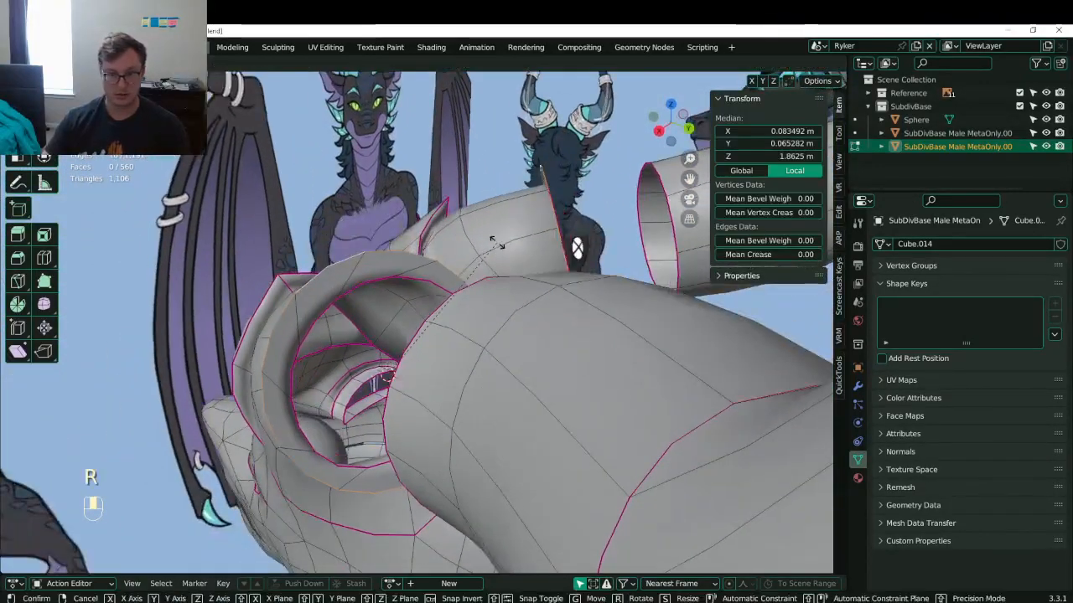
left_click(452, 220)
- Round the ring's rim loops with To Sphere around the 3D cursor, then rotate slightly
middle_click_drag(453, 220, 461, 291)
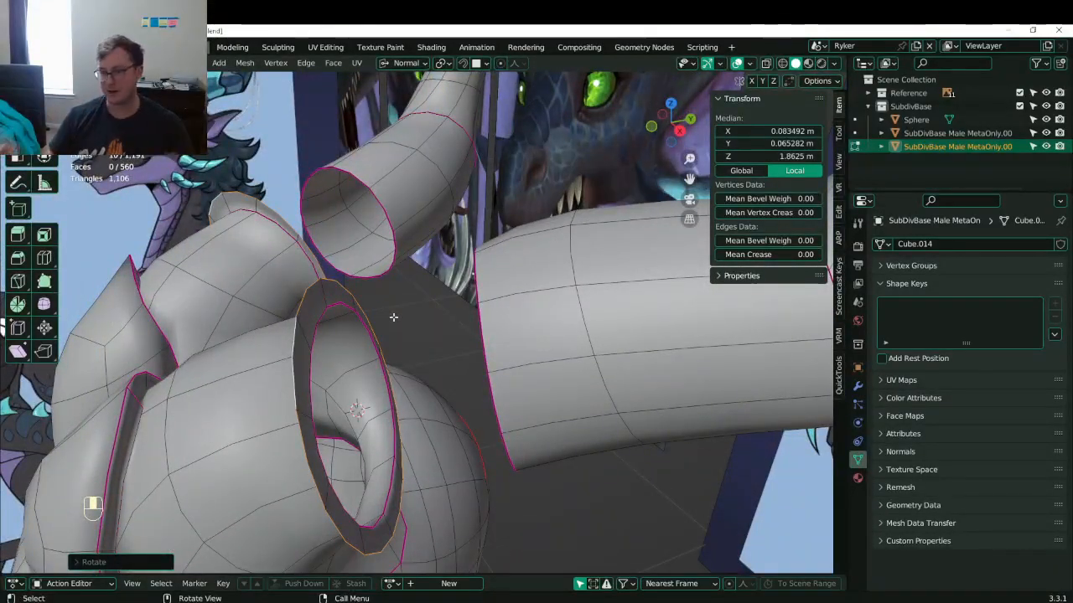
middle_click_drag(379, 336, 346, 318)
left_click(346, 318)
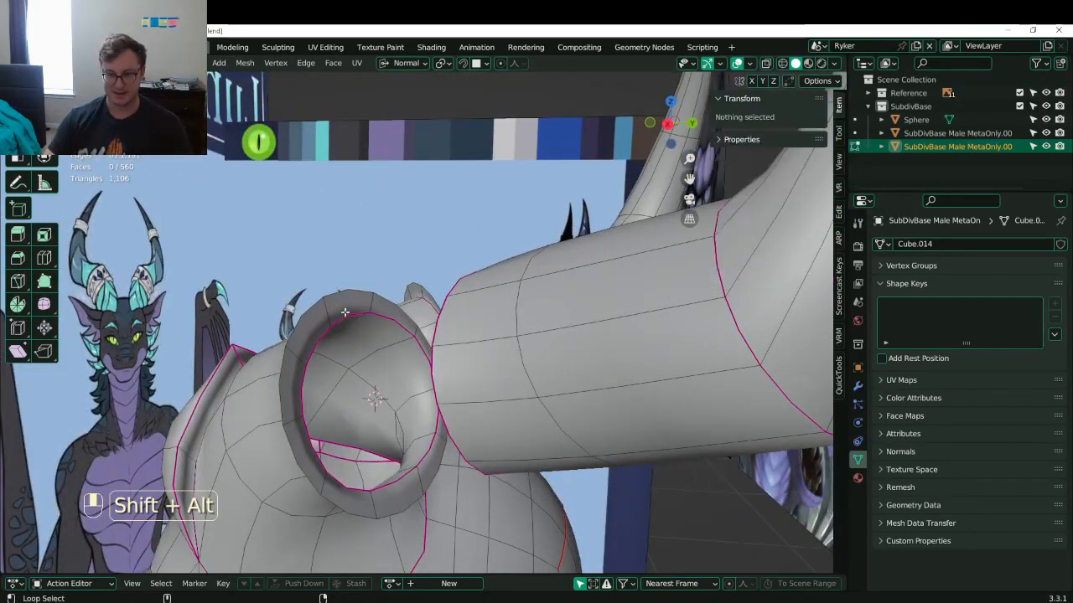
left_click(344, 313, "alt+shift")
key("period")
left_click(425, 311)
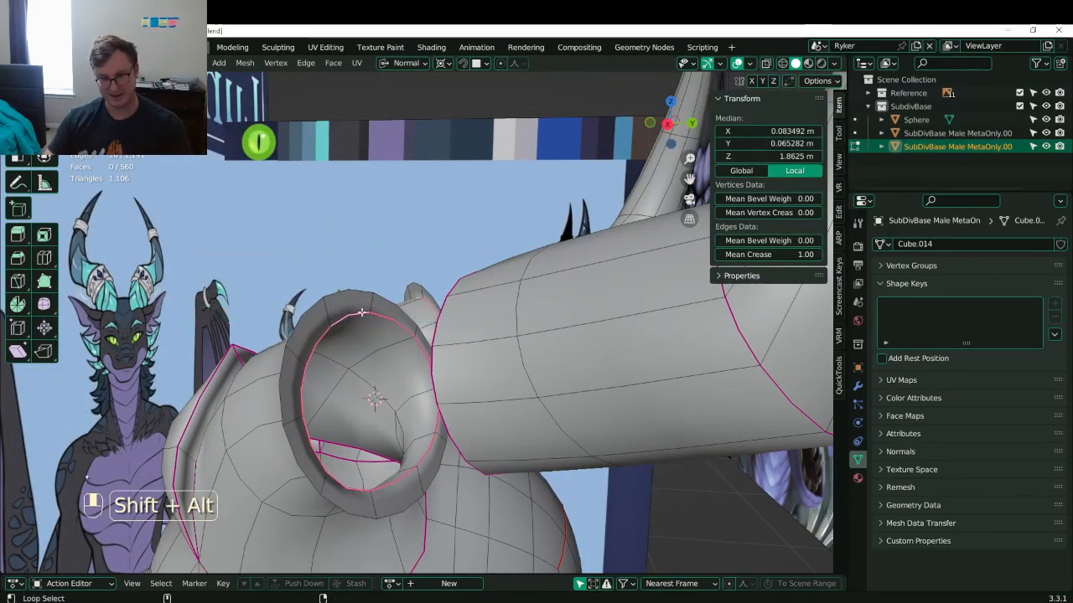
key("shift+alt+s")
left_click(404, 256)
left_click(109, 565)
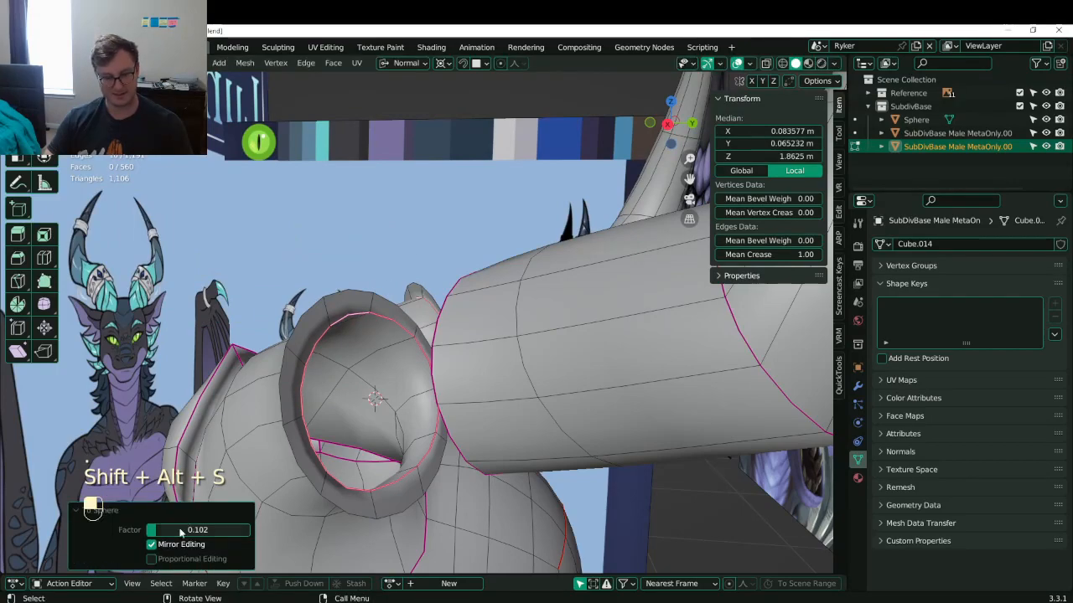
middle_click_drag(378, 394, 479, 385)
key("r")
left_click(493, 390)
- Extrude the tube's end loop toward the head, reposition and resize it, and delete the end face
left_click(426, 503)
left_click(426, 502, "alt+shift")
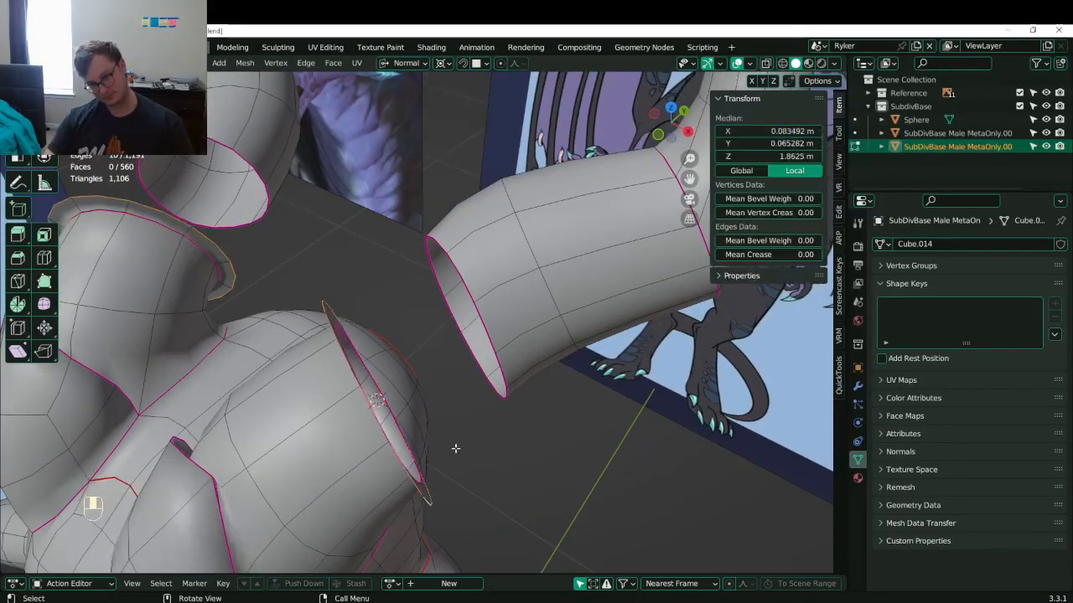
key("e")
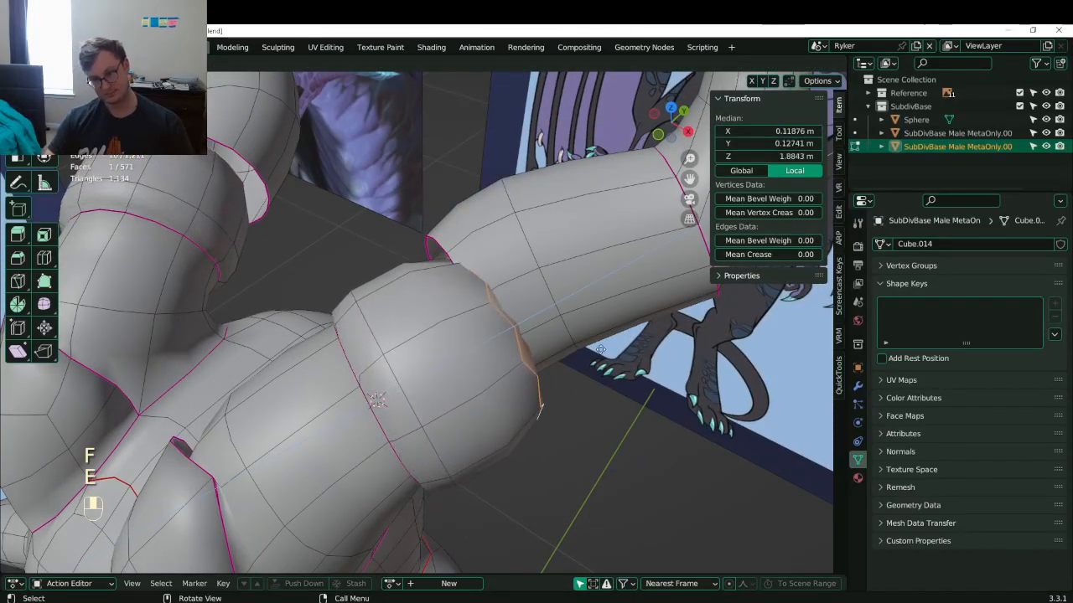
left_click(602, 352)
middle_click_drag(602, 354, 477, 326)
key("g")
left_click(560, 368)
key("s")
left_click(574, 382)
key("x")
left_click(577, 383)
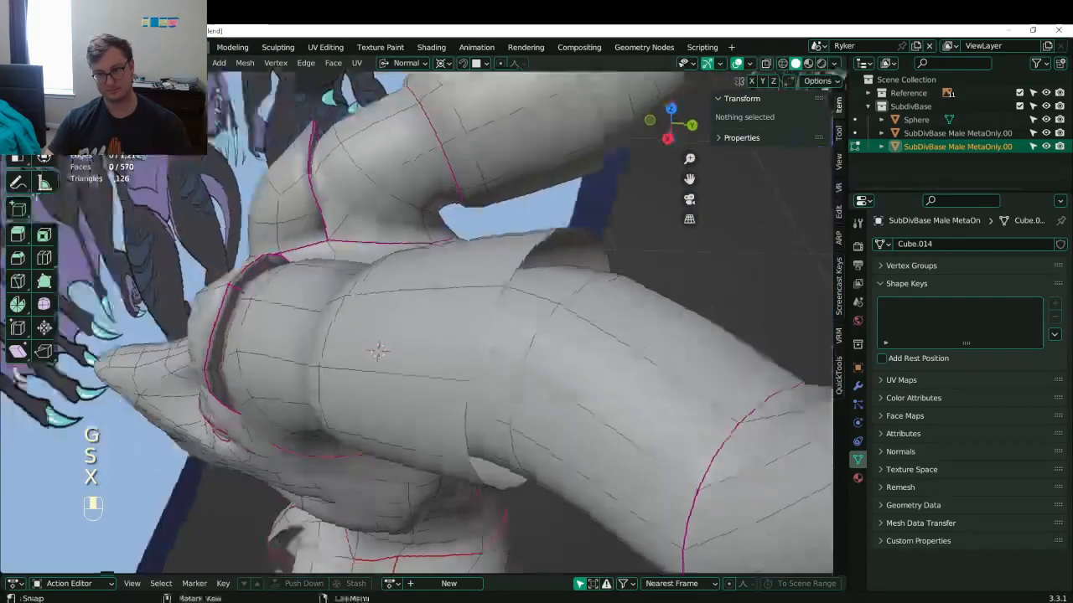
- Slide an edge loop along the tube and shrink it to 0.905
left_click(477, 326, "alt+shift")
key("g")
key("g")
left_click(454, 328)
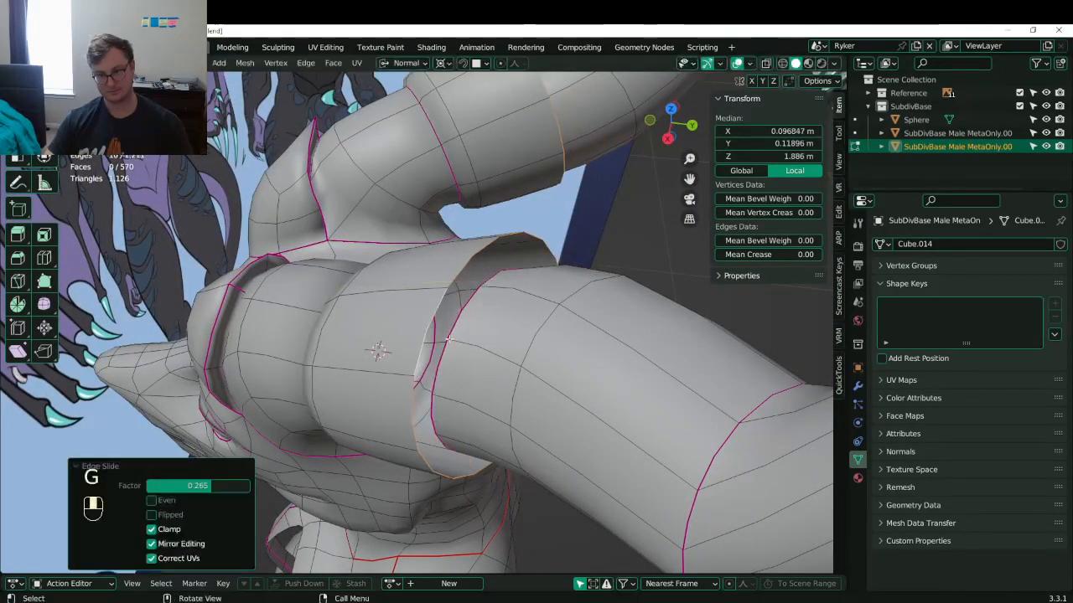
middle_click_drag(454, 328, 507, 285)
key("g")
key("g")
left_click(500, 289)
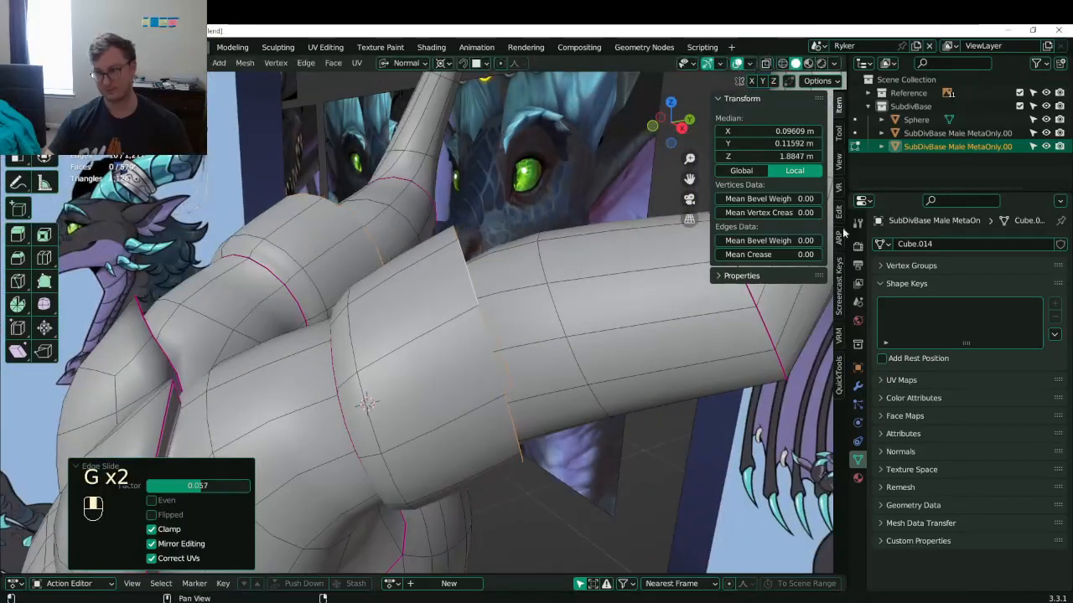
left_click(547, 321)
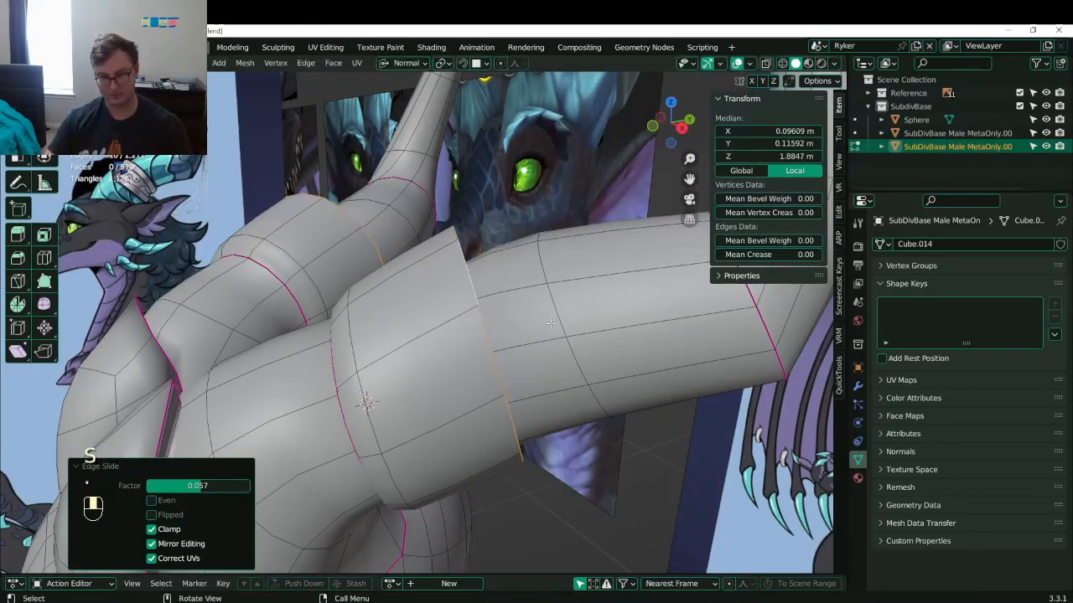
key("s")
left_click(581, 323)
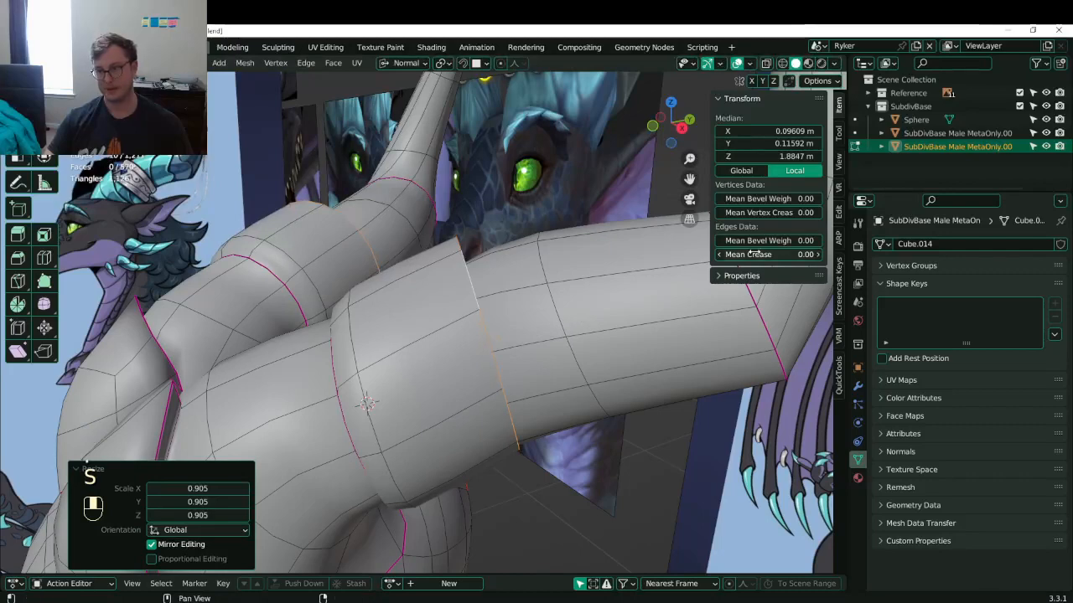
- Bridge the two loops to fill the gap between tube and ring
middle_click_drag(366, 403, 390, 361)
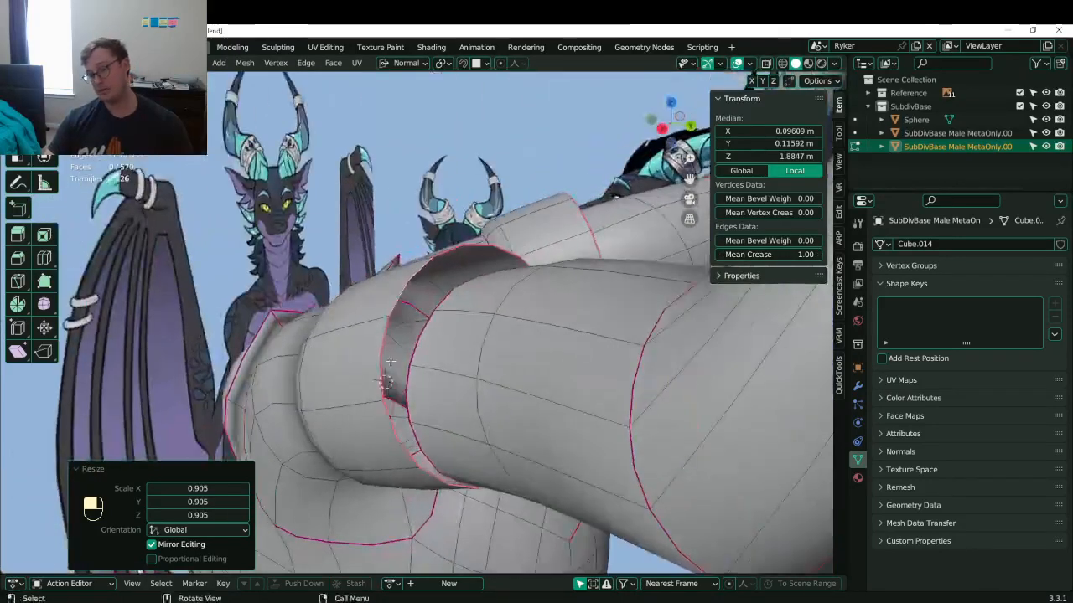
left_click(418, 345, "alt+shift")
key("q")
left_click(432, 355)
middle_click_drag(444, 335, 424, 367)
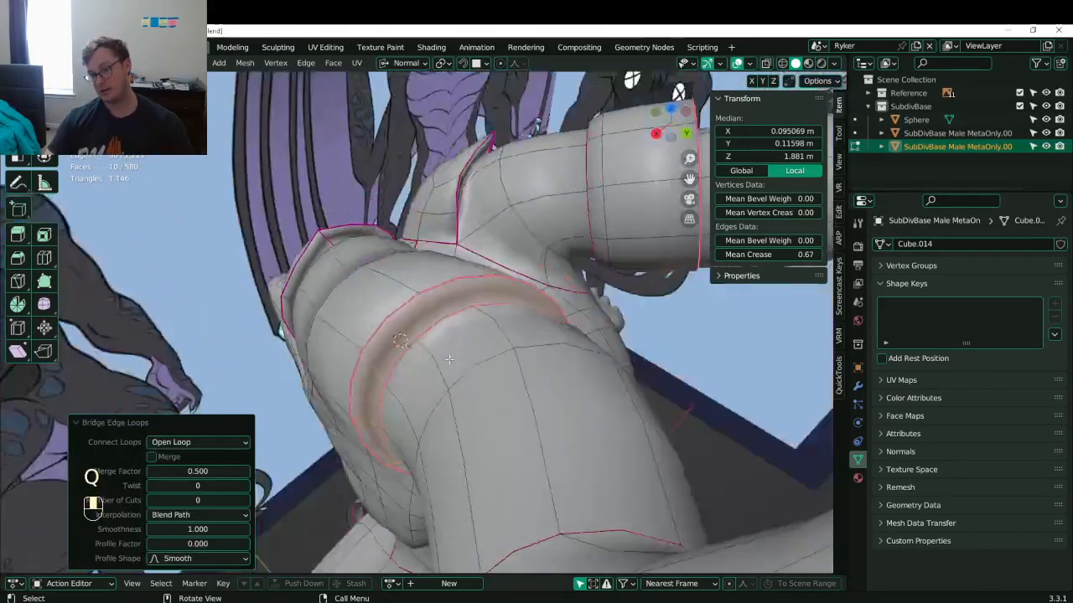
- Move the new band's loops and rotate them -11° to fit the horn base
left_click(441, 329)
left_click(474, 338, "alt+shift")
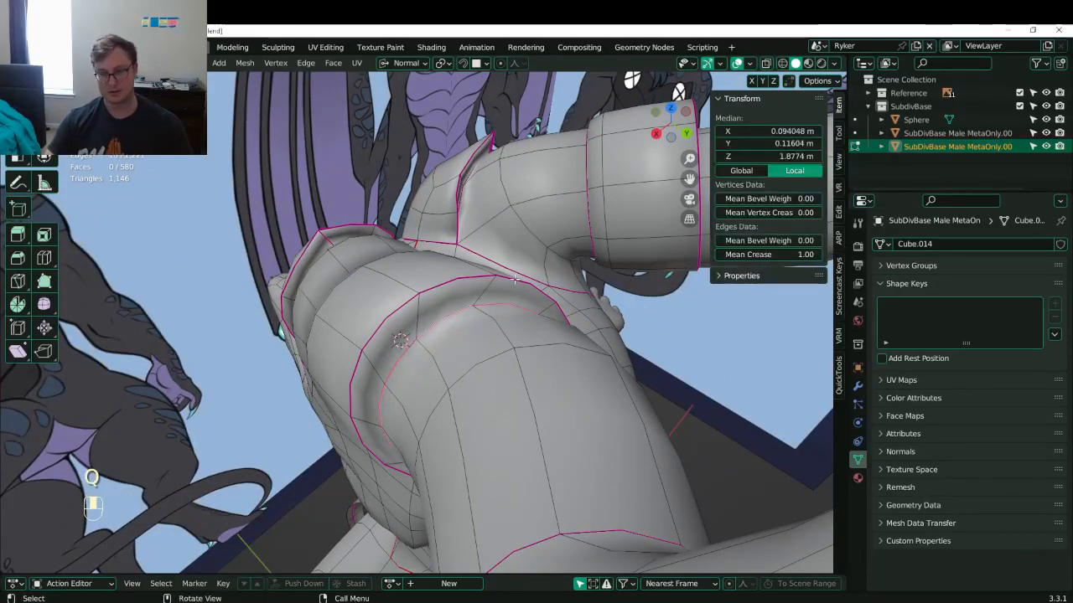
middle_click_drag(514, 279, 513, 294)
key("g")
left_click(573, 272)
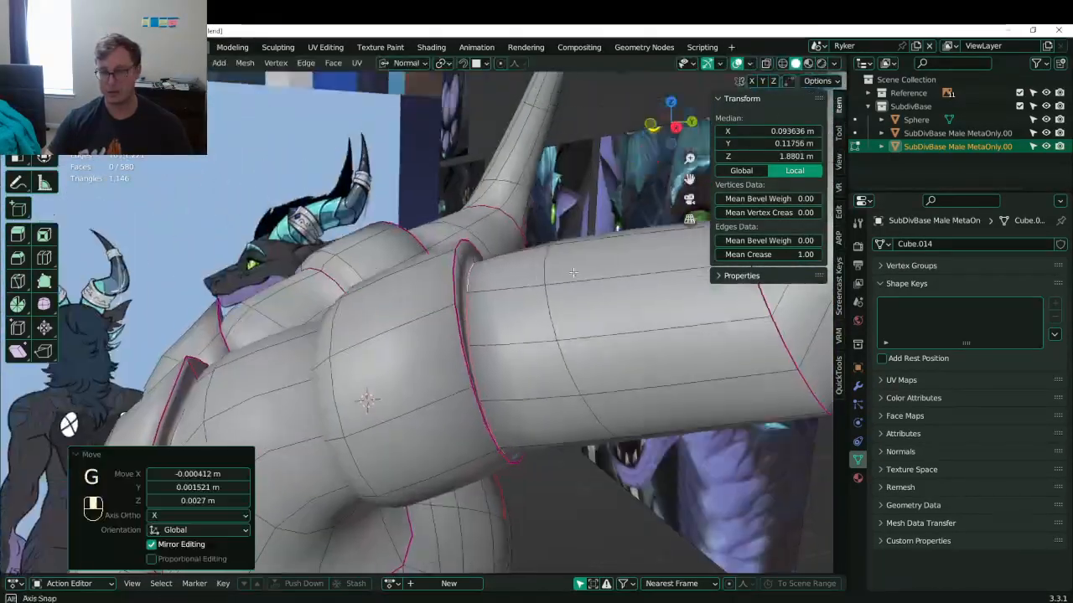
middle_click_drag(574, 272, 675, 305)
key("g")
left_click(569, 289)
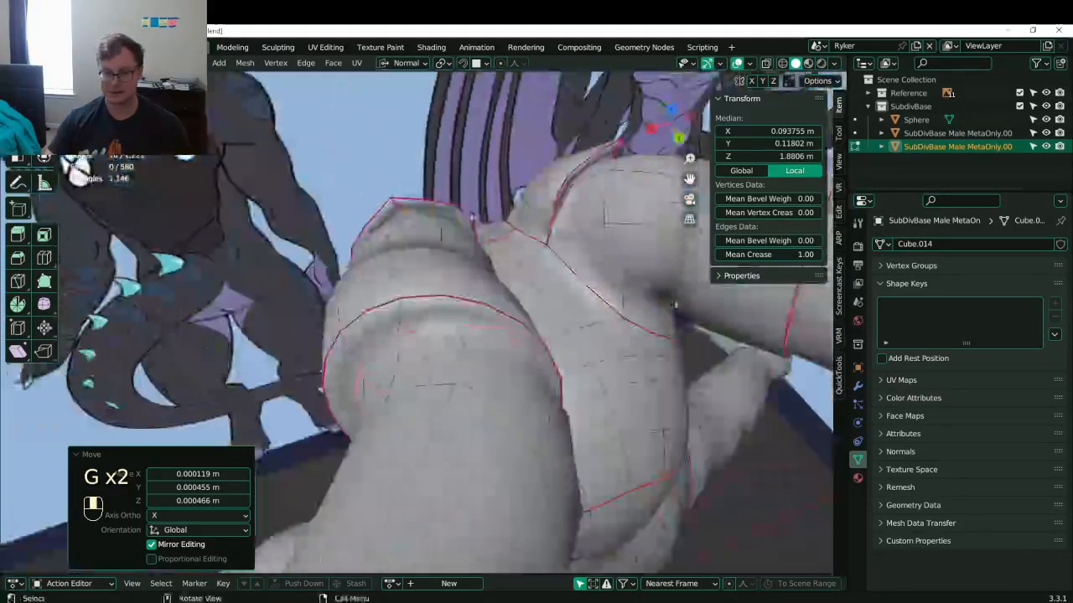
key("r")
left_click(600, 333)
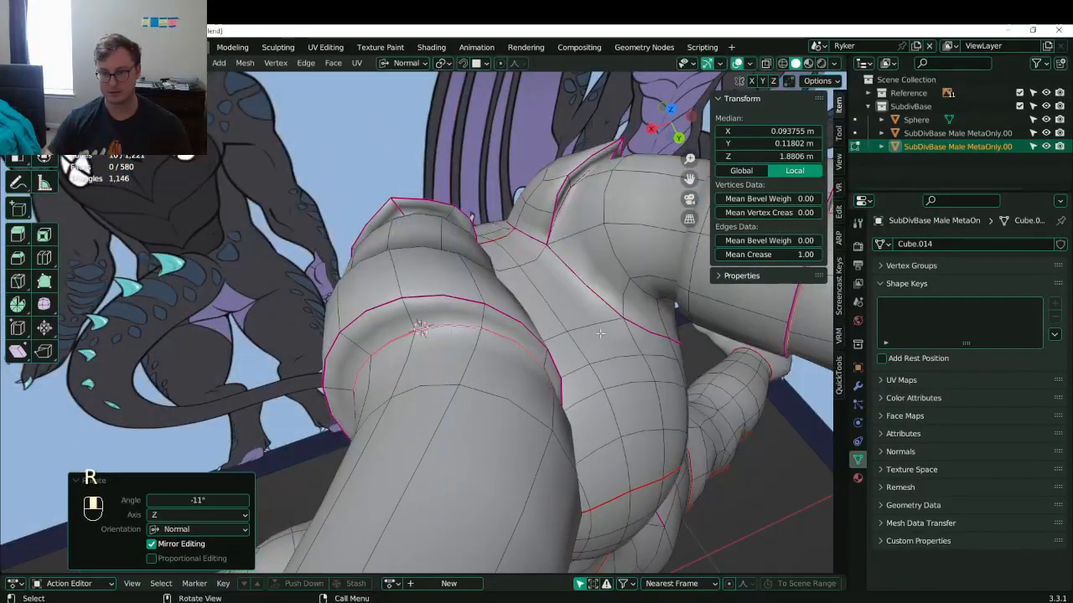
left_click(578, 333)
- Nudge and rotate the band edges further to refine their fit
middle_click_drag(579, 333, 652, 267)
key("g")
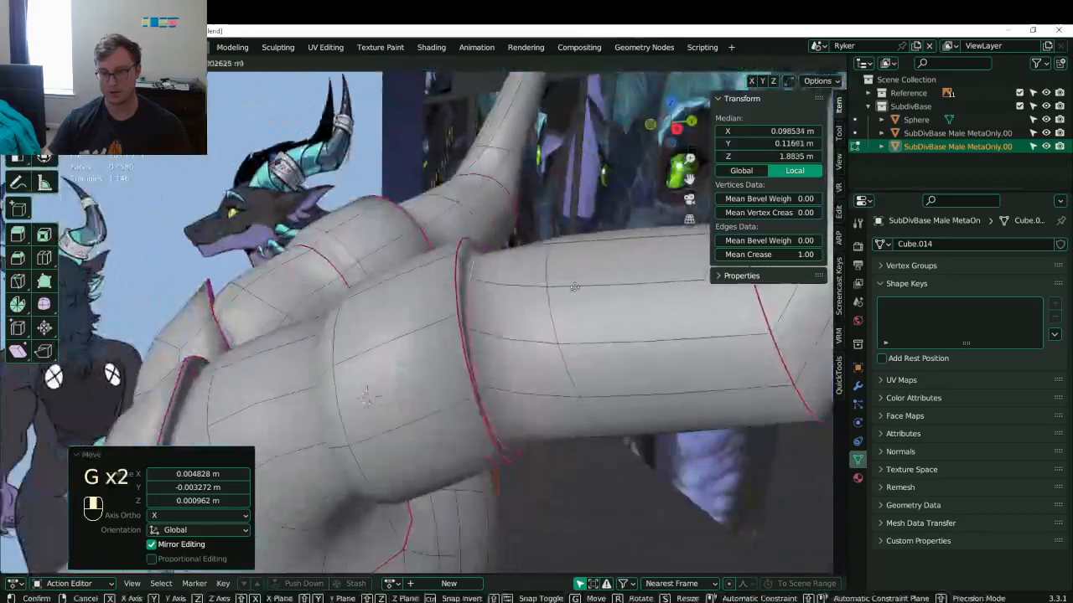
left_click(566, 281)
middle_click_drag(566, 281, 618, 271)
key("ctrl+z")
key("g")
left_click(599, 263)
key("r")
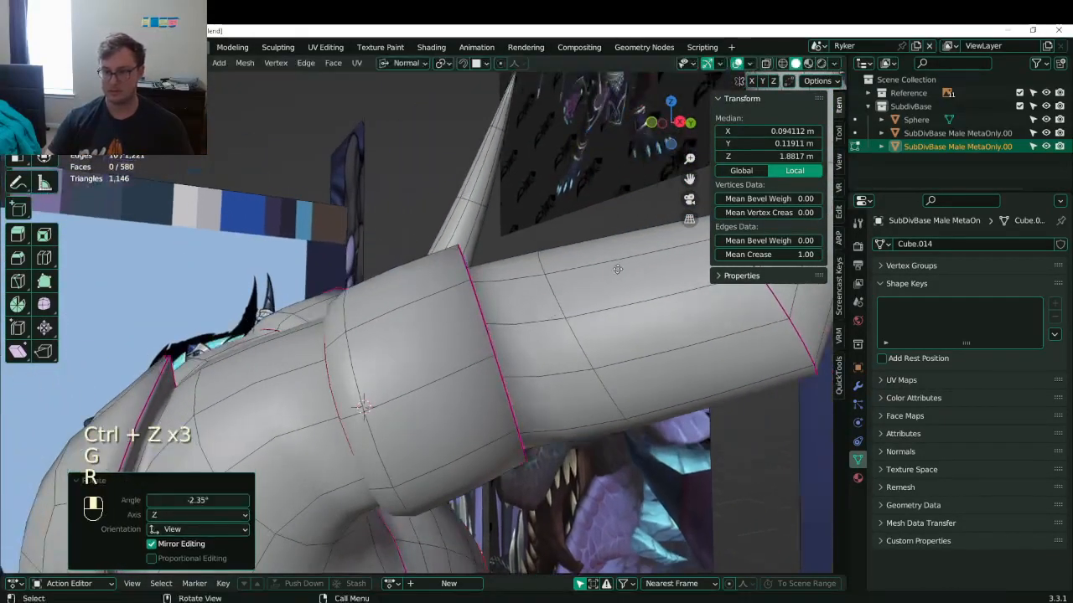
left_click(355, 362)
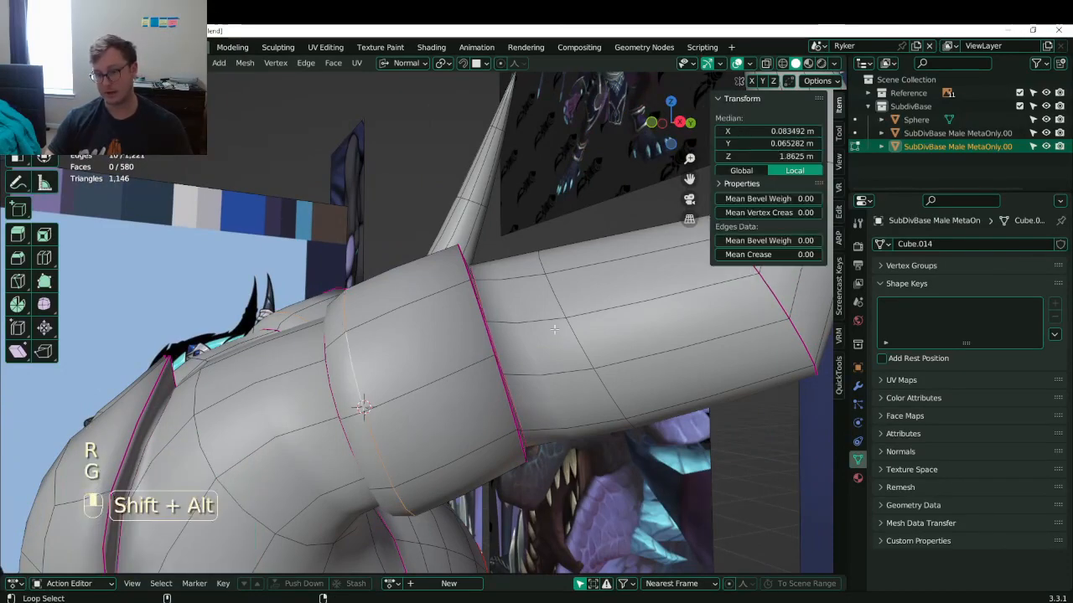
- Nudge a band edge and adjust the band's inner loop
middle_click_drag(388, 374, 476, 418)
key("g")
left_click(502, 412)
left_click(475, 418)
left_click(475, 418, "alt+shift")
left_click(475, 419, "alt+shift")
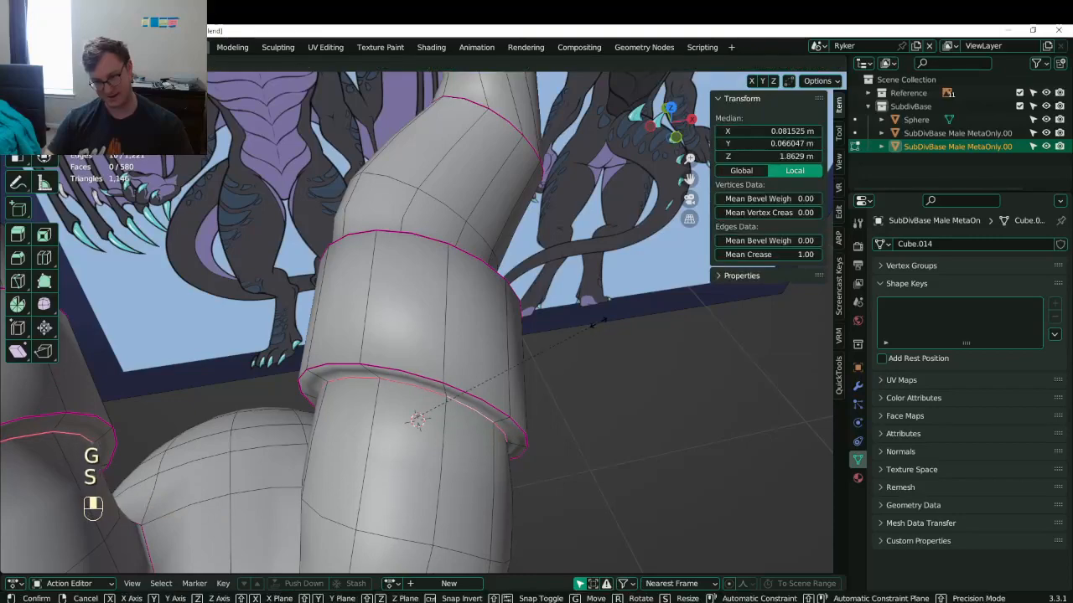
left_click(600, 320)
left_click(598, 319)
- Select a 10-edge loop on the horn and move it slightly up
middle_click_drag(598, 319, 497, 309)
left_click(402, 335, "alt+shift")
left_click(404, 335, "alt+shift")
middle_click_drag(551, 335, 622, 285)
key("g")
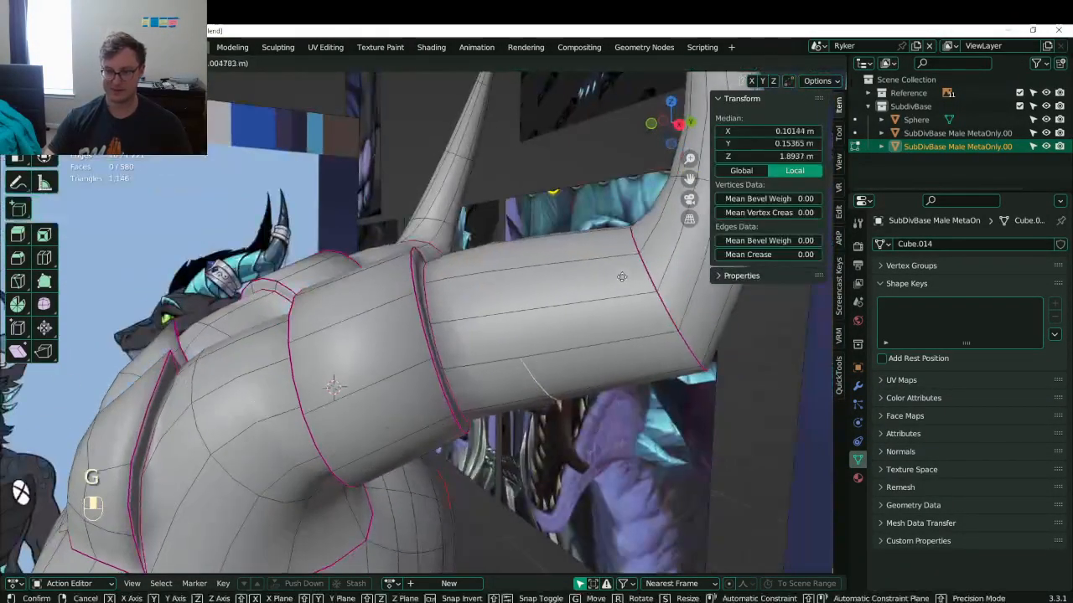
left_click(621, 273)
- Move another horn edge loop and tilt it by -9.67°
middle_click_drag(470, 322, 402, 302)
left_click(414, 349)
left_click(413, 349, "alt+shift")
left_click(413, 350, "alt+shift")
key("g")
left_click(486, 281)
middle_click_drag(537, 269, 588, 353)
key("r")
left_click(561, 297)
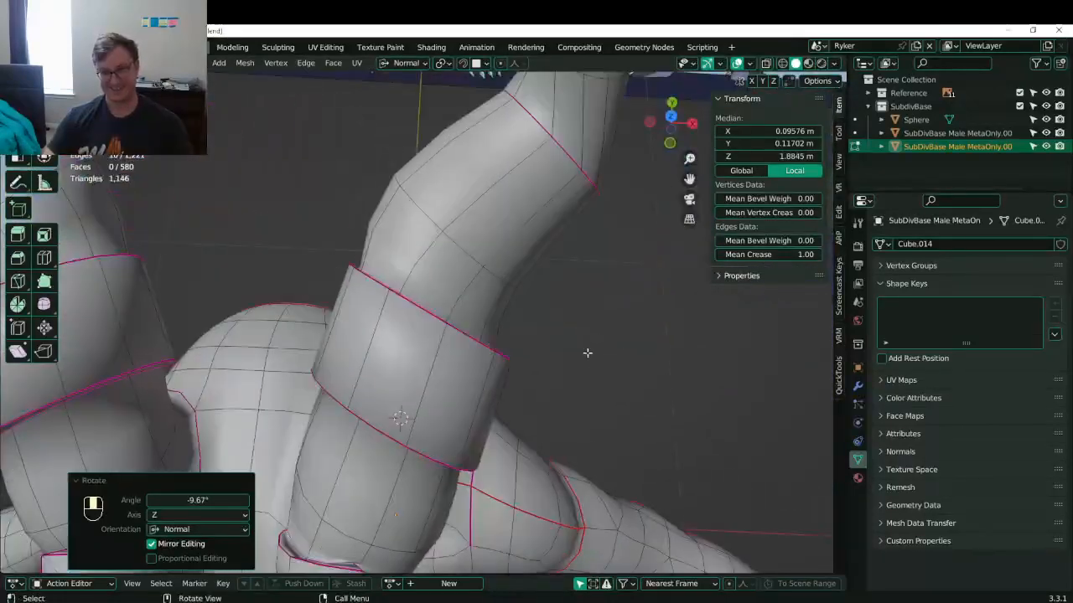
- Scale the edge loop above the ring band, then leave Edit Mode and save Lunathal.blend
left_click(460, 257, "alt+shift")
key("s")
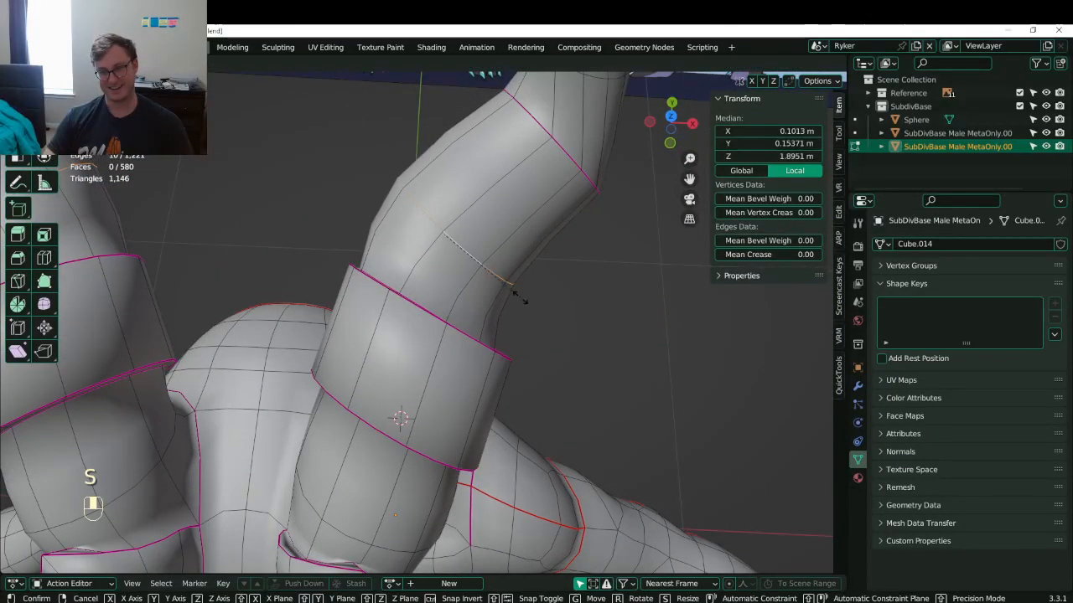
mouse_move(527, 299)
middle_mouse_down()
mouse_move(544, 219)
mouse_move(526, 280)
mouse_move(519, 265)
mouse_move(526, 283)
middle_mouse_up()
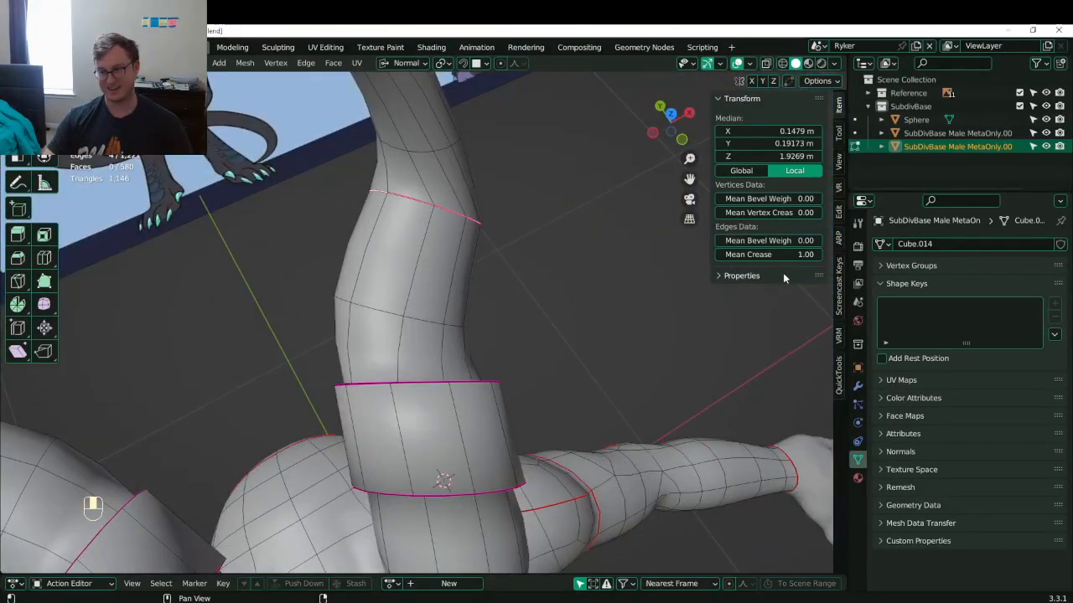
middle_click_drag(540, 340, 405, 388)
key("Tab")
key("ctrl+s")
key("ctrl+s")
key("ctrl+s")
- Nudge the selected horn edge loops slightly and save Lunathal.blend again
key("Tab")
left_click(402, 379, "alt+shift")
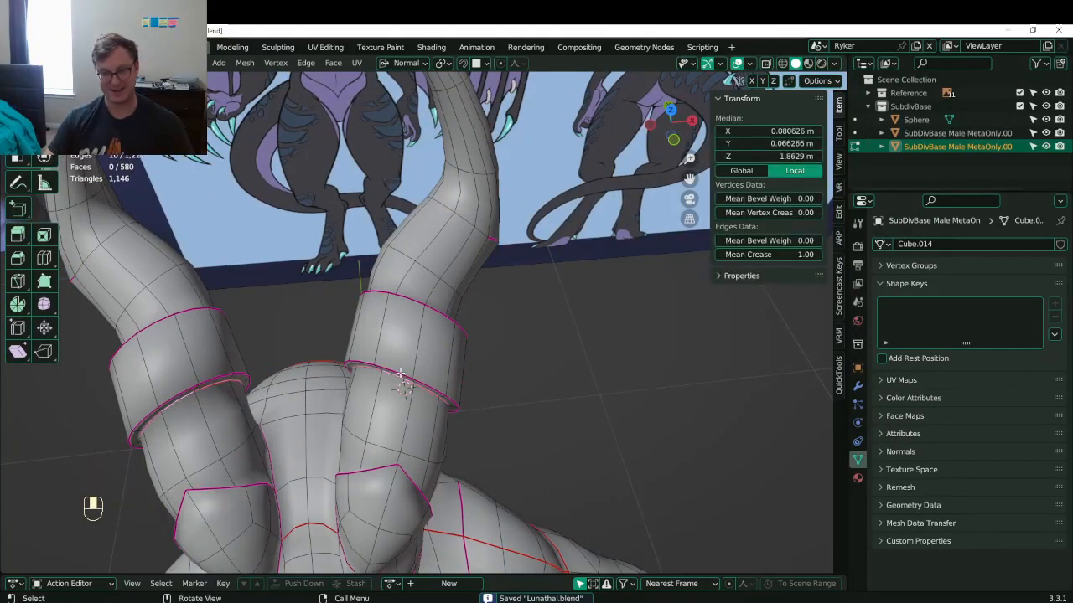
key("g")
left_click(401, 379)
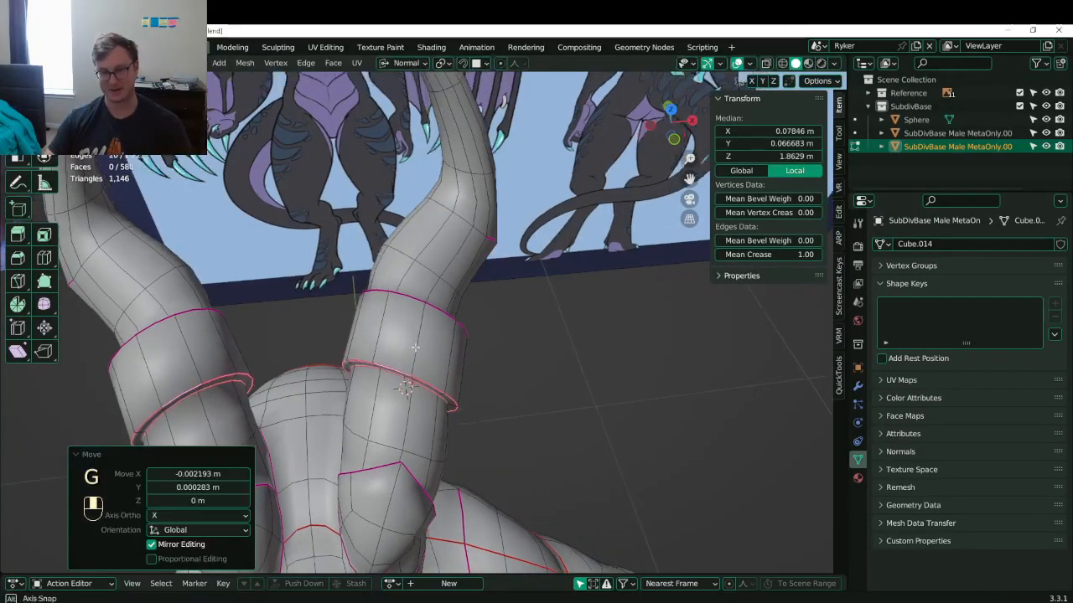
middle_click_drag(401, 378, 367, 339)
key("Tab")
key("ctrl+s")
scroll(399, 346, "up", 3)
key("Tab")
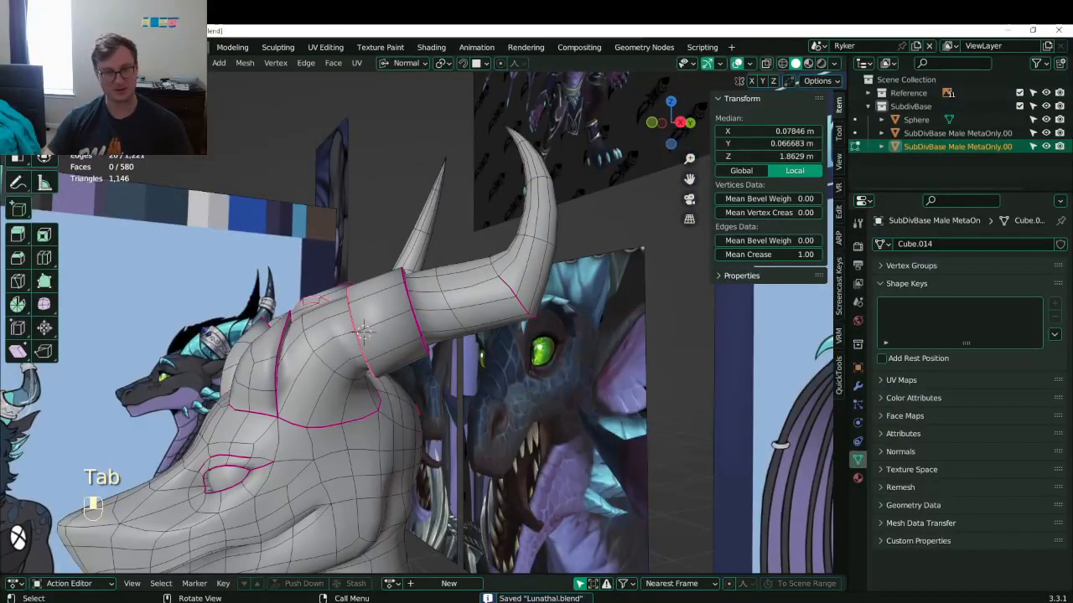
- Select the whole horn-base ring band and, in side view, move it slightly
left_click(383, 309)
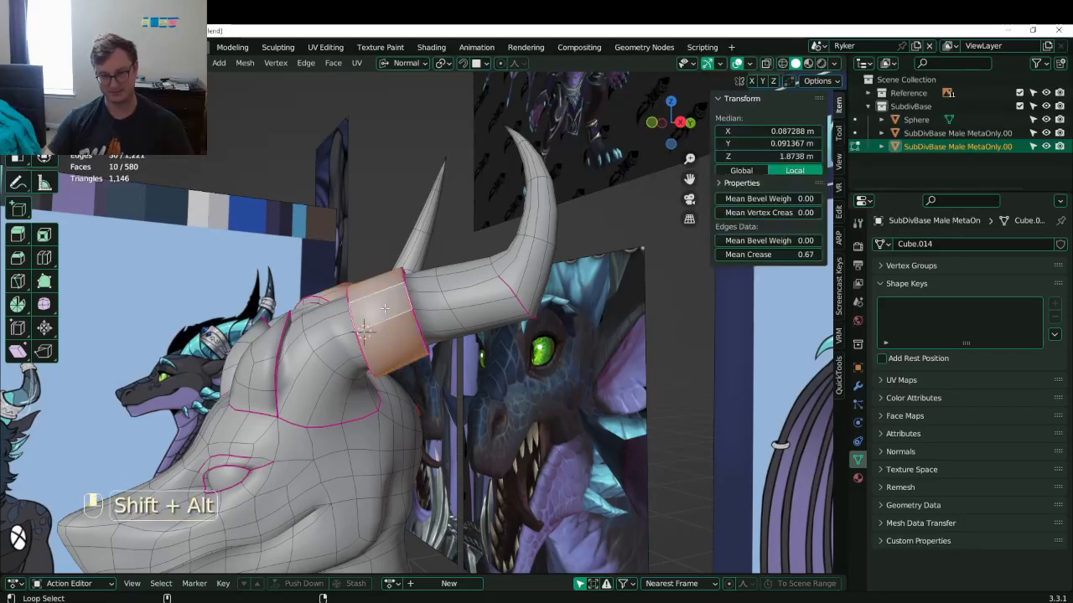
key("ctrl+KP_Add")
key("KP_3")
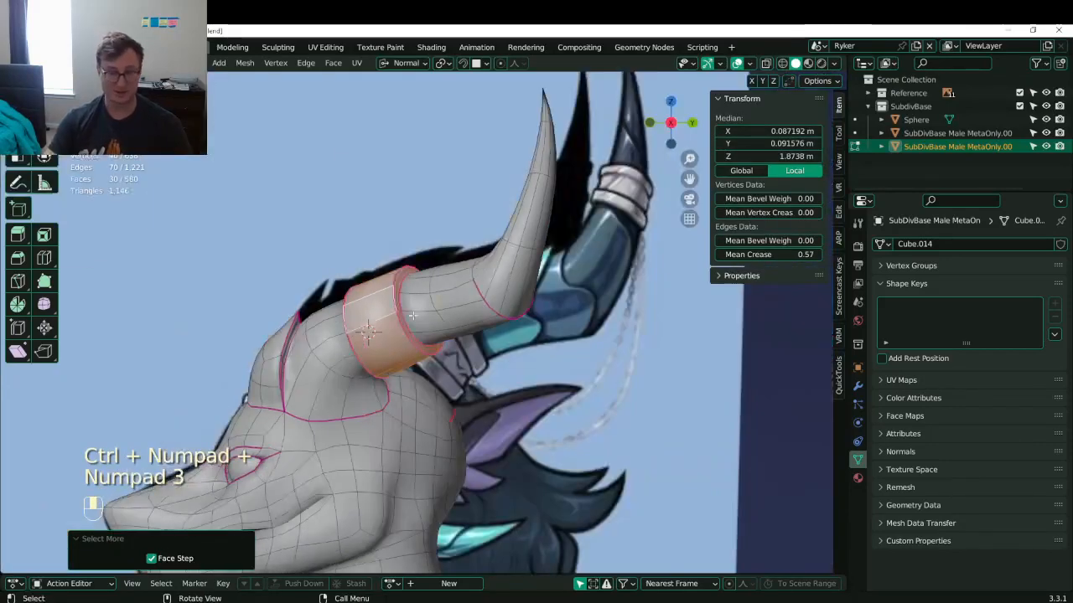
middle_click_drag(426, 315, 468, 278, "shift")
scroll(513, 321, "up", 2)
key("g")
left_click(547, 319)
- Give the ring band another small move, discarding trial rotations and scalings
key("r")
right_click(565, 295)
key("g")
left_click(491, 305)
key("s")
right_click(503, 259)
key("s")
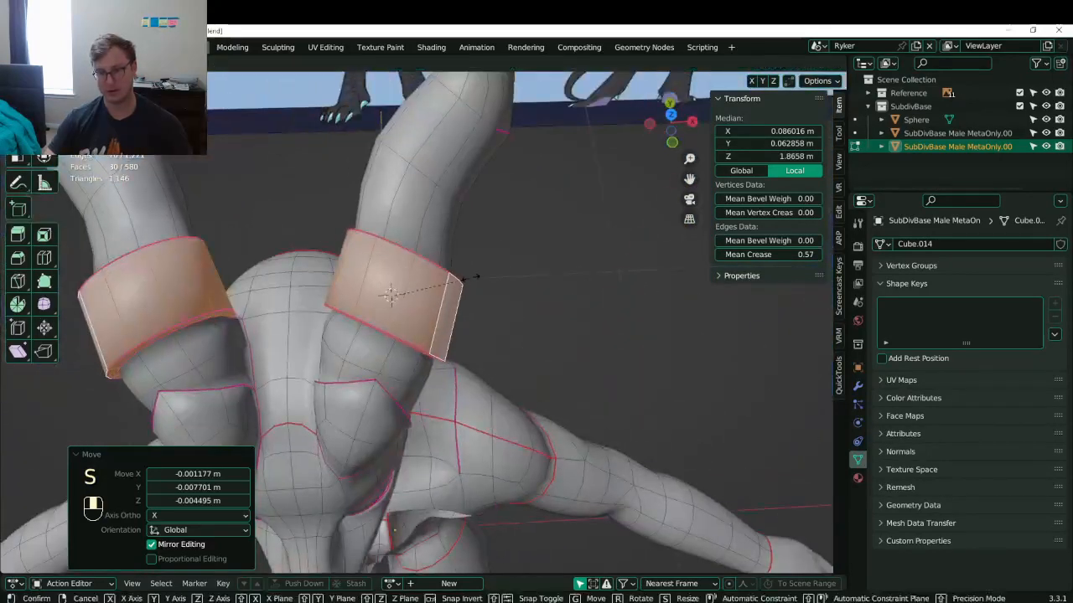
key("ctrl+z")
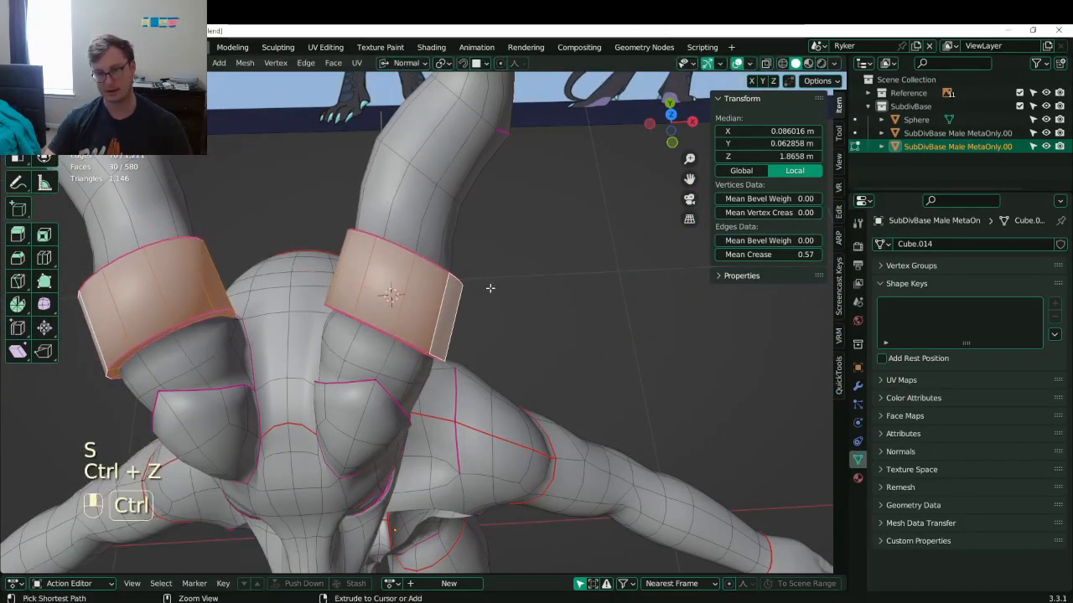
- Undo a trial enlargement of the ring band and set the transform orientation to View
key("s")
middle_click_drag(489, 290, 512, 285)
left_click(498, 305)
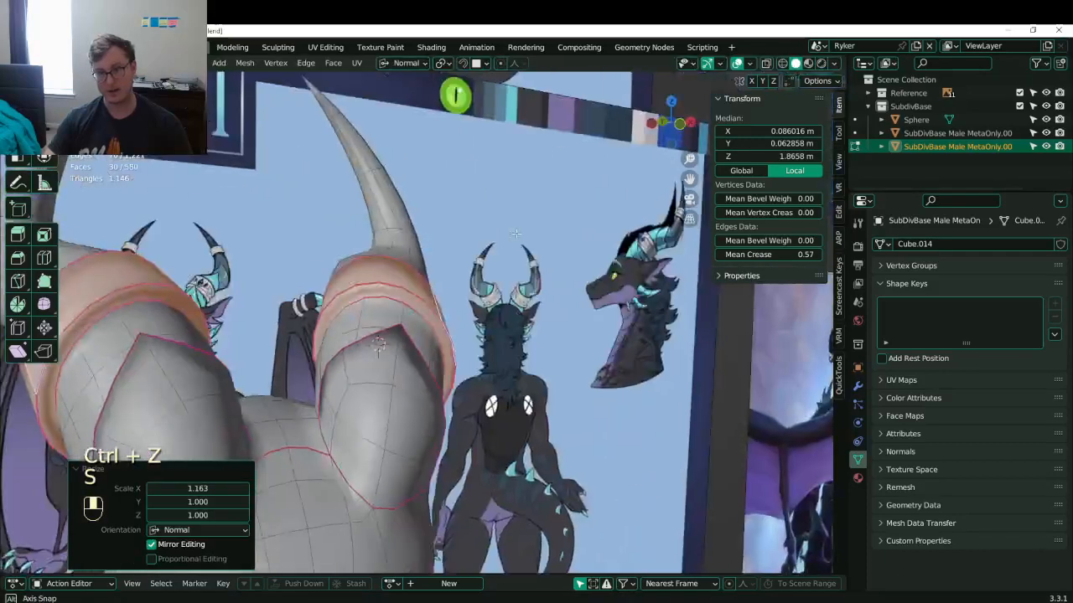
key("ctrl+z")
key("s")
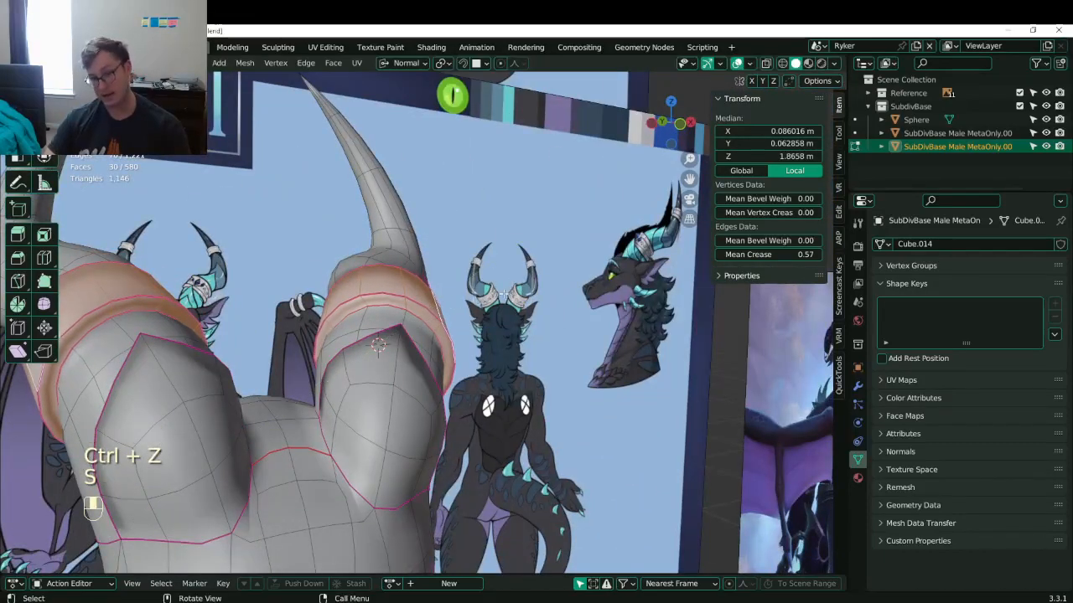
left_click(423, 65)
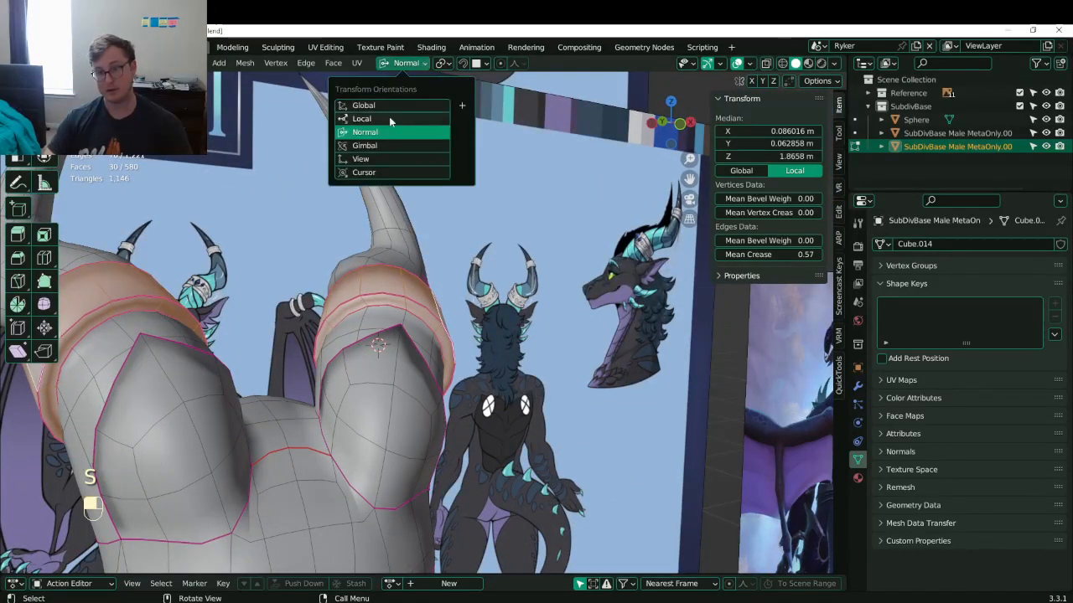
left_click(370, 158)
- Scale the ring band along Y and tilt it by 6.47°, undoing a further rotation
middle_click_drag(508, 342, 541, 269, "shift")
key("s")
key("y")
left_click(544, 332)
key("r")
left_click(538, 306)
key("r")
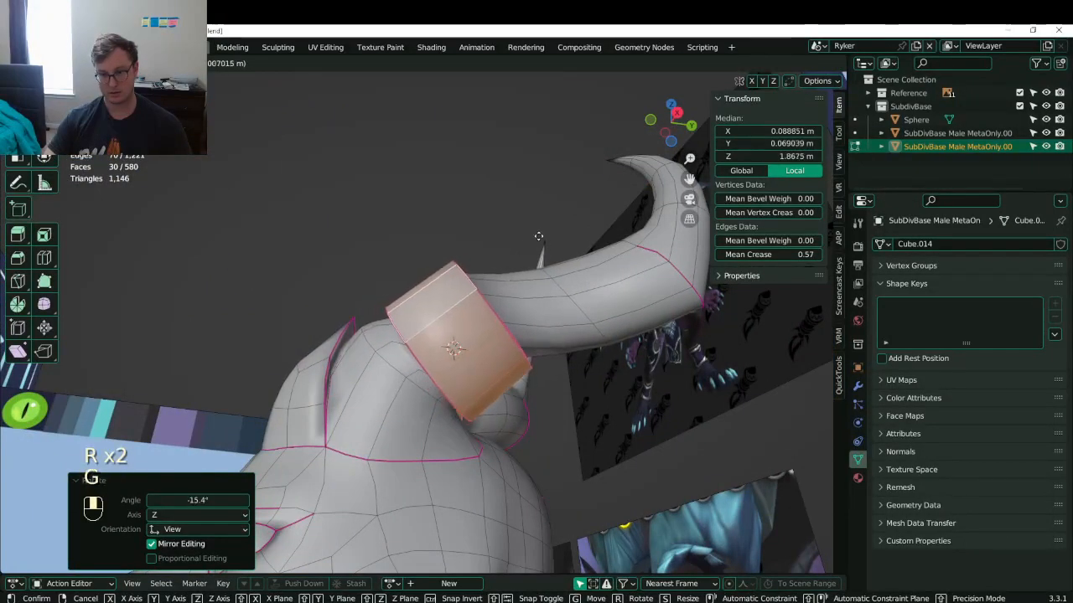
left_click(538, 236)
key("ctrl+z")
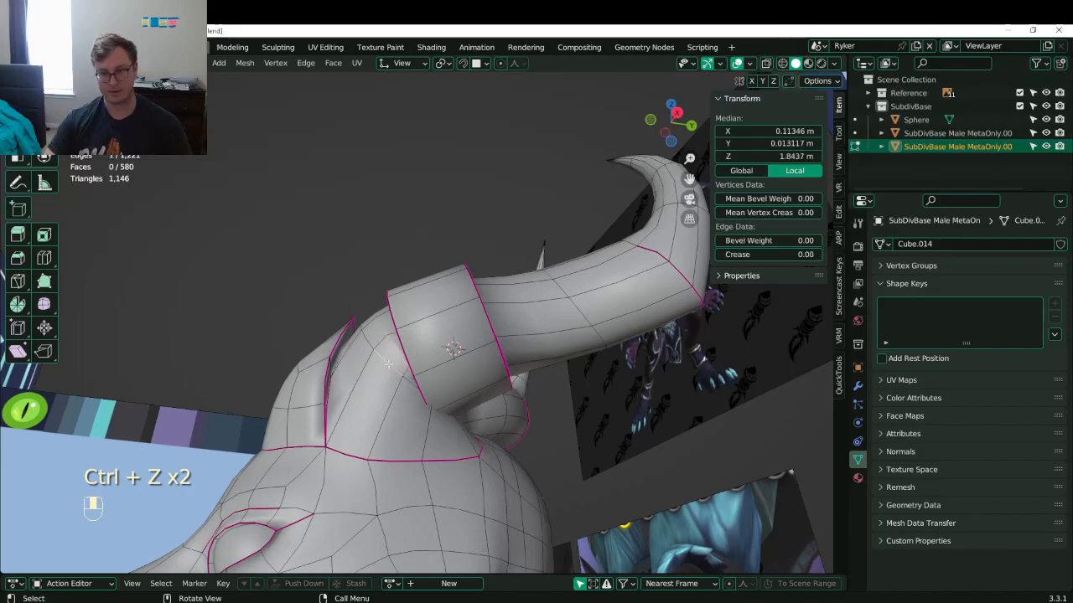
- Select an edge loop at the ring's edge and try moving it down, then undo
left_click(388, 364, "alt+shift")
left_click(388, 364, "alt+shift")
middle_click_drag(388, 364, 406, 371)
key("g")
left_click(477, 404)
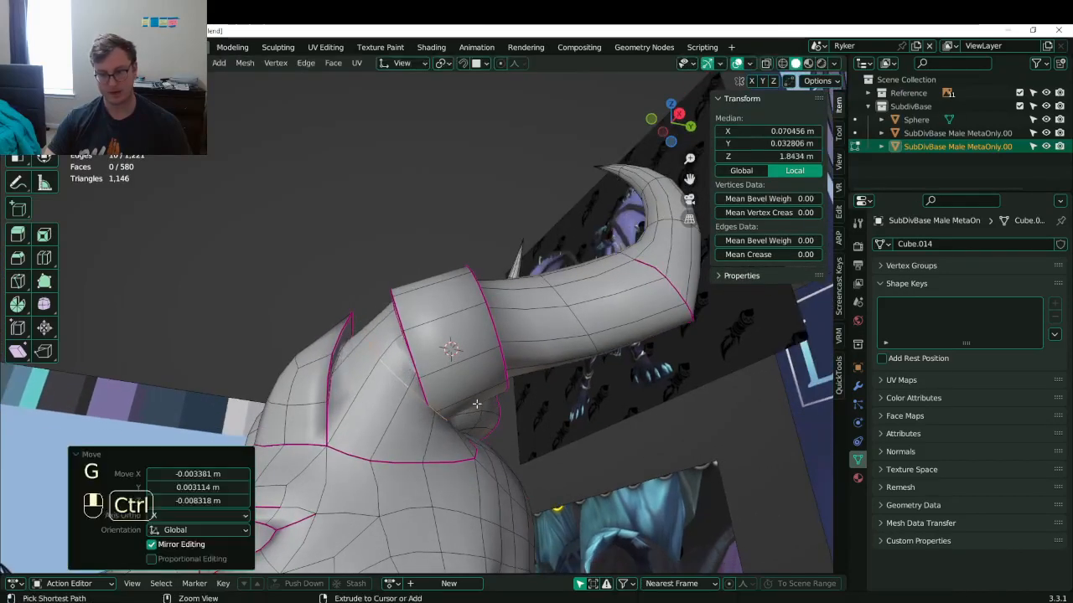
key("ctrl+z")
key("ctrl+z")
key("ctrl+z")
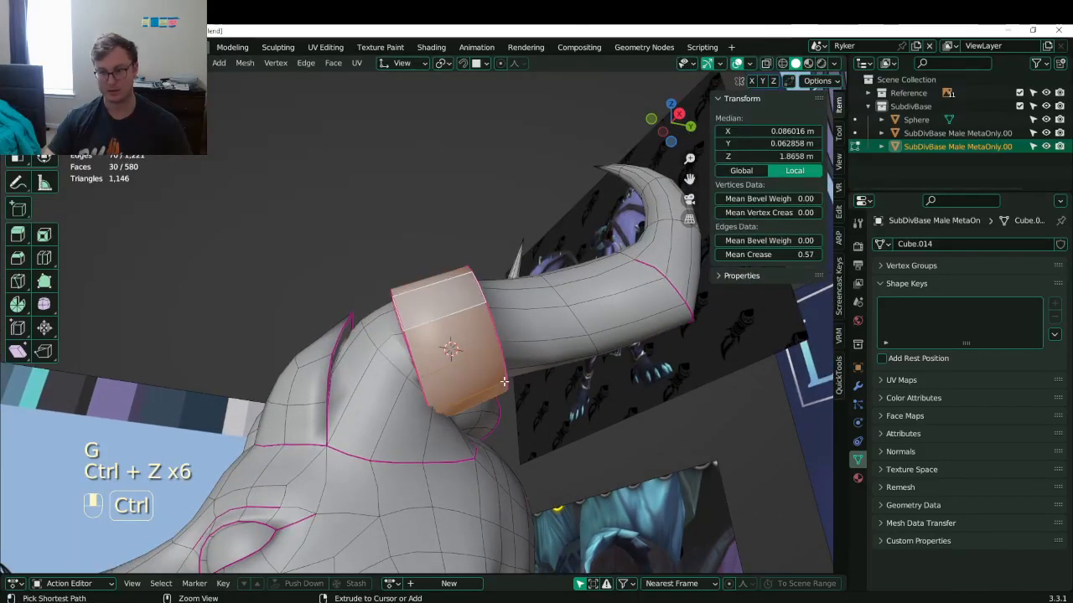
- Tilt the ring band by -23.7° and reposition it against the head
middle_click_drag(545, 387, 508, 362)
key("r")
left_click(578, 342)
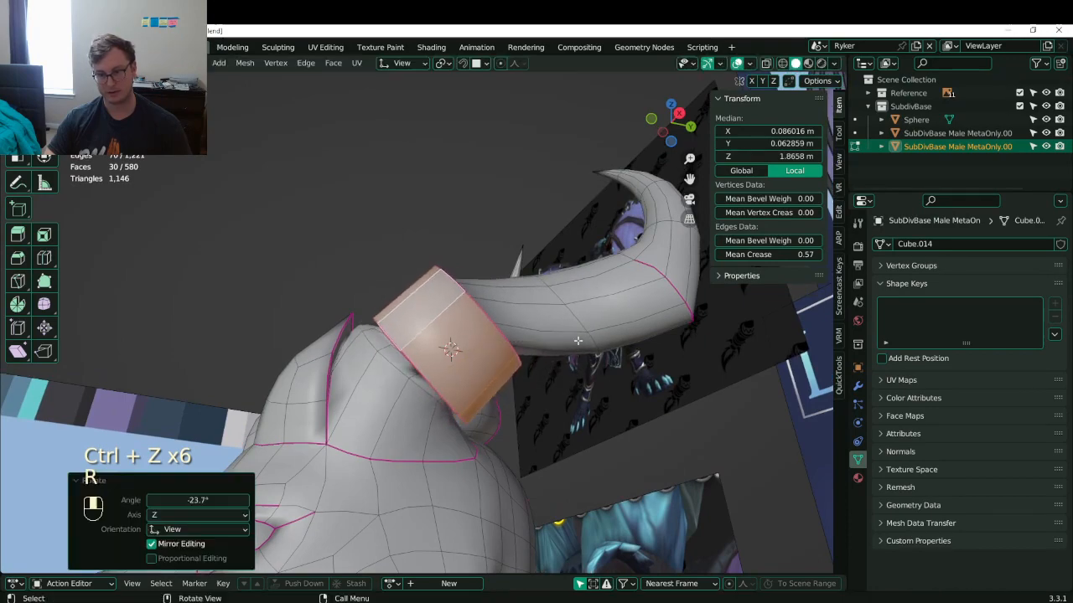
middle_click_drag(579, 342, 601, 397)
key("g")
left_click(566, 366)
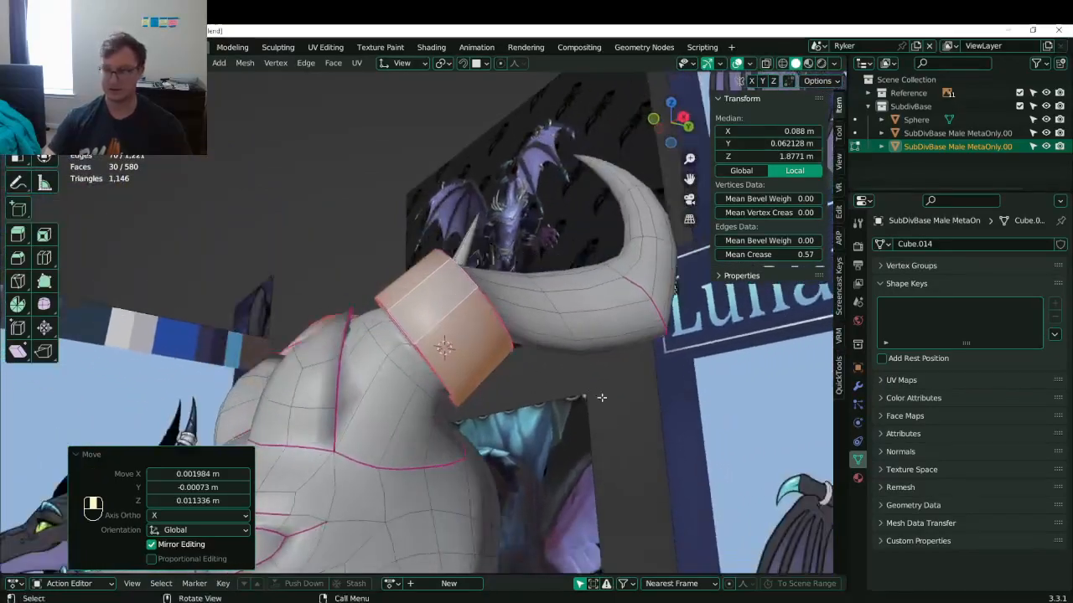
middle_click_drag(549, 365, 577, 311)
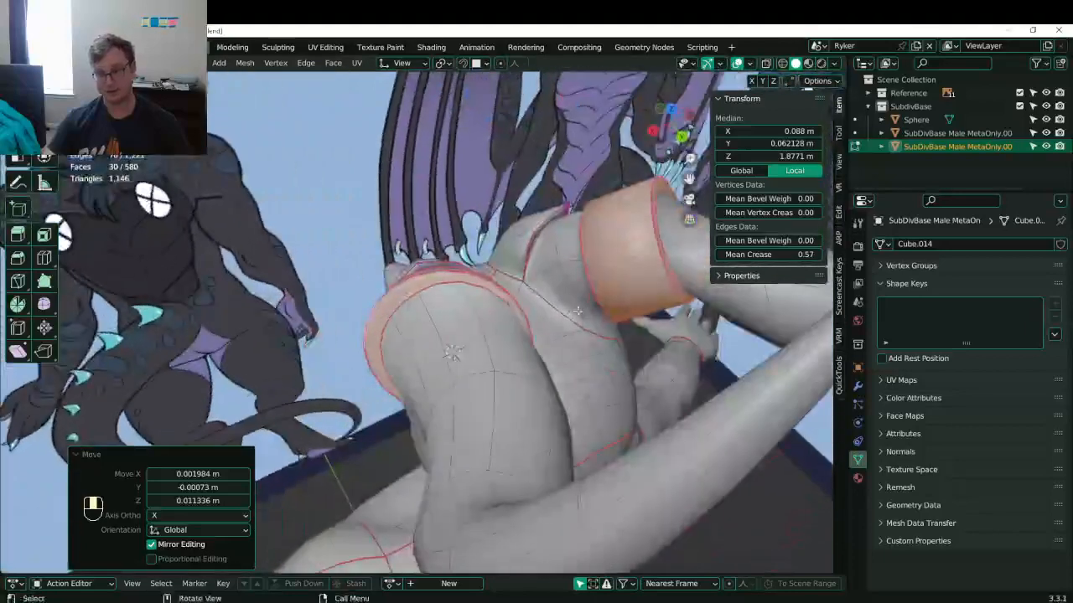
- Select two edge loops on the ring band and shrink them to 0.965
left_click(476, 285)
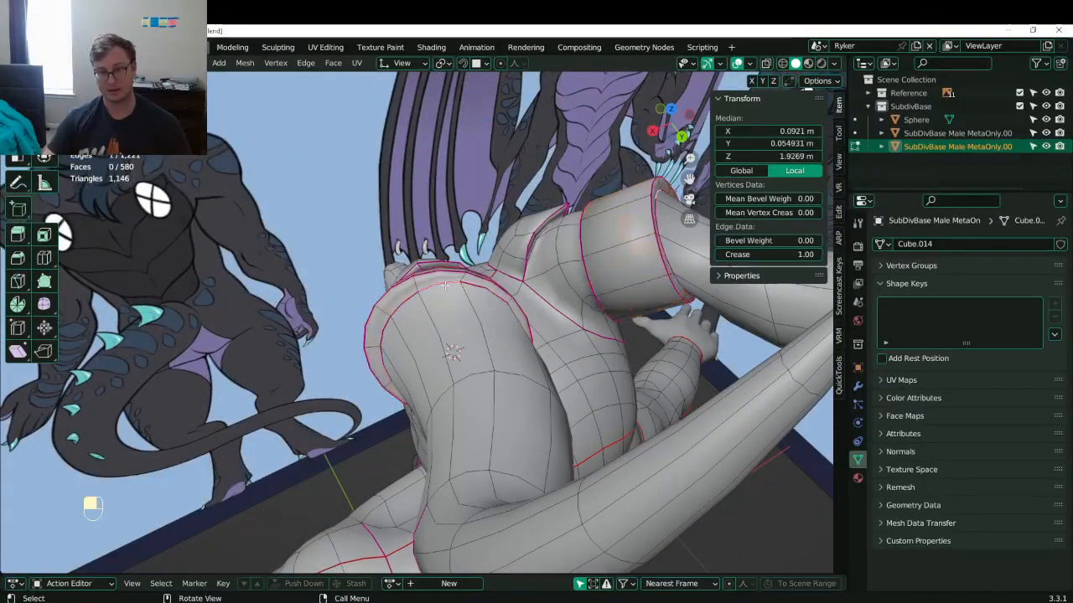
left_click(584, 287, "alt+shift")
key("g")
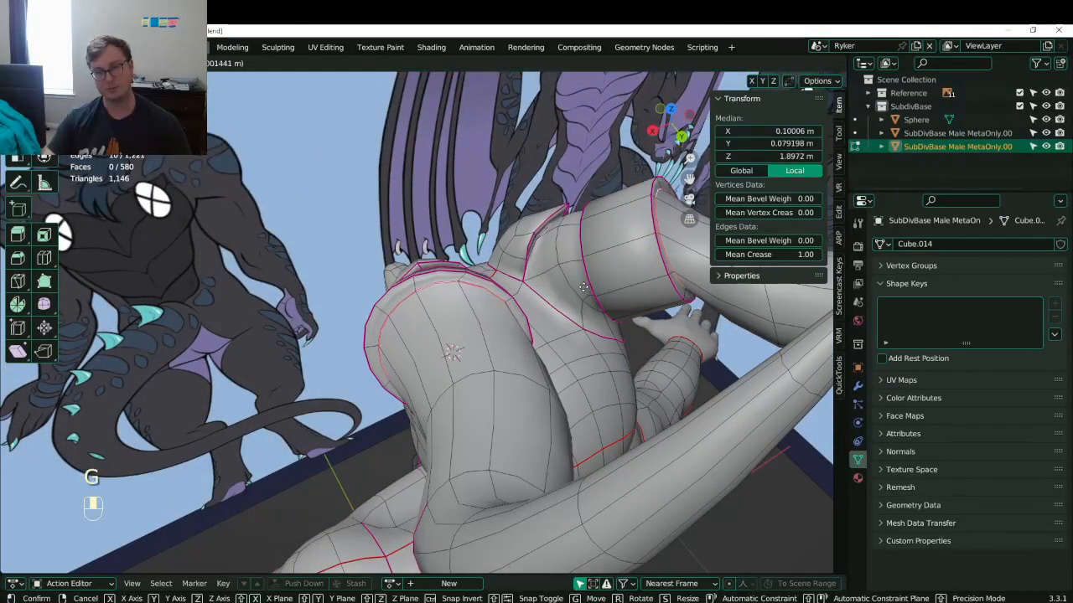
left_click(583, 287)
left_click(579, 287)
middle_click_drag(578, 288, 505, 289)
middle_click_drag(571, 309, 572, 310)
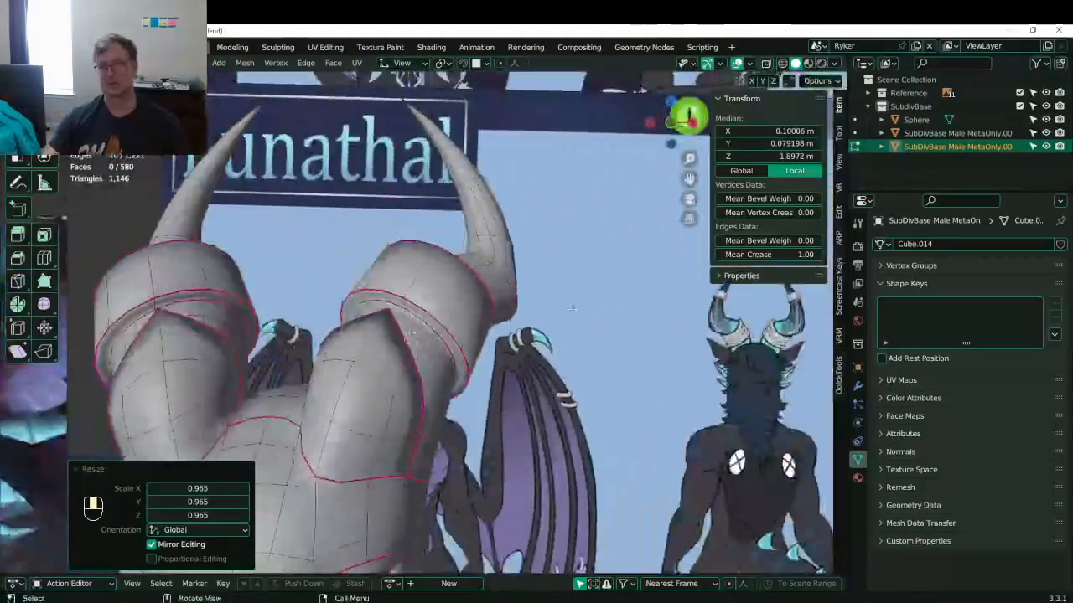
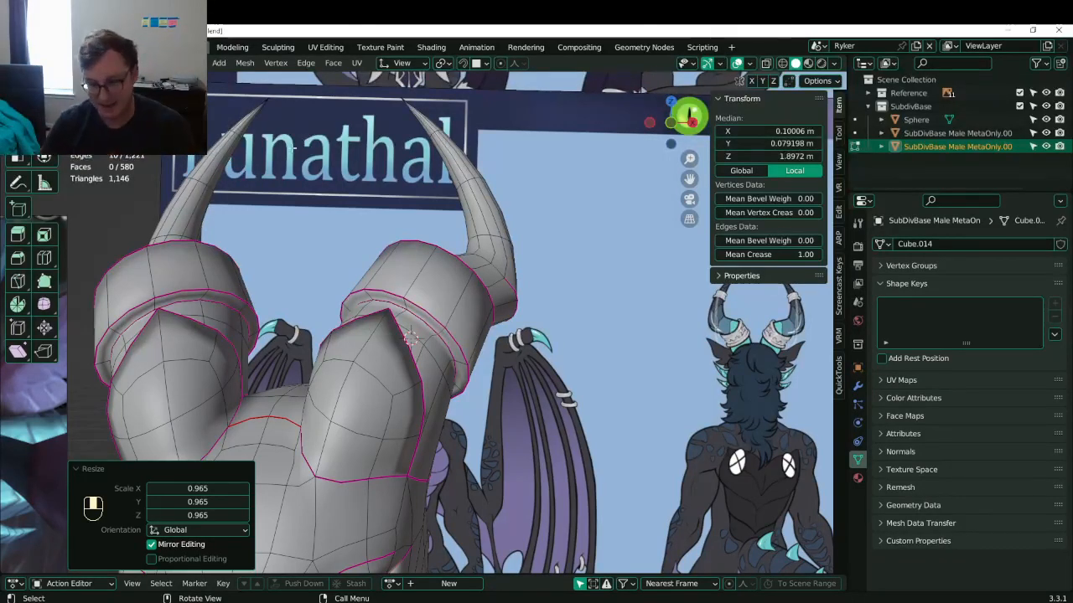
- Select the ring edge loop on the horn cuff from a side view
middle_click_drag(441, 323, 297, 264)
key("KP_3")
left_click(336, 192)
scroll(444, 335, "up", 3)
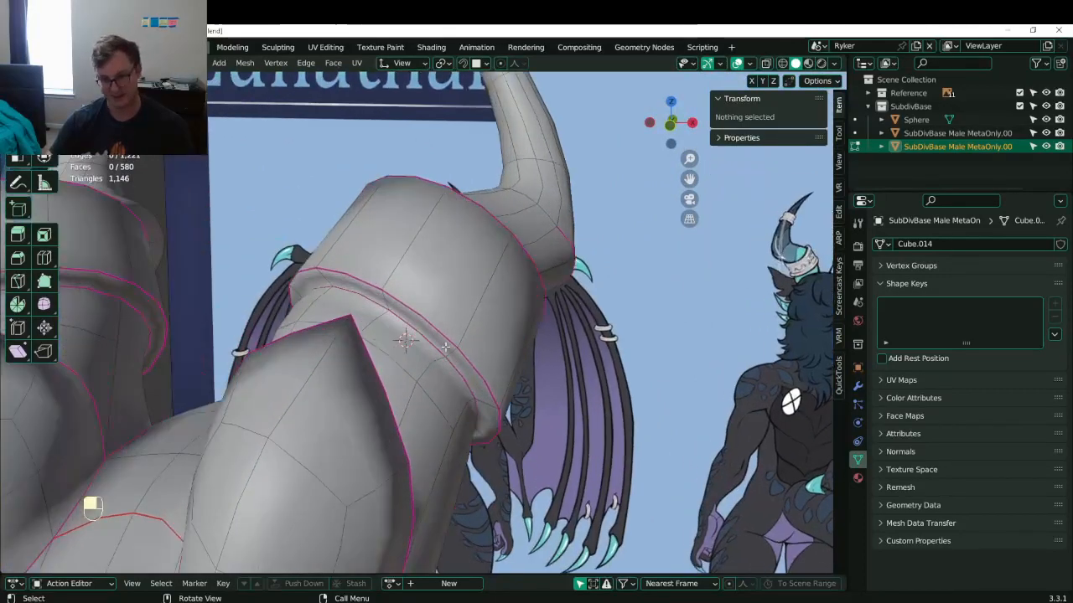
left_click(452, 351, "alt+shift")
left_click(453, 352, "alt+shift")
left_click(453, 352, "alt+shift")
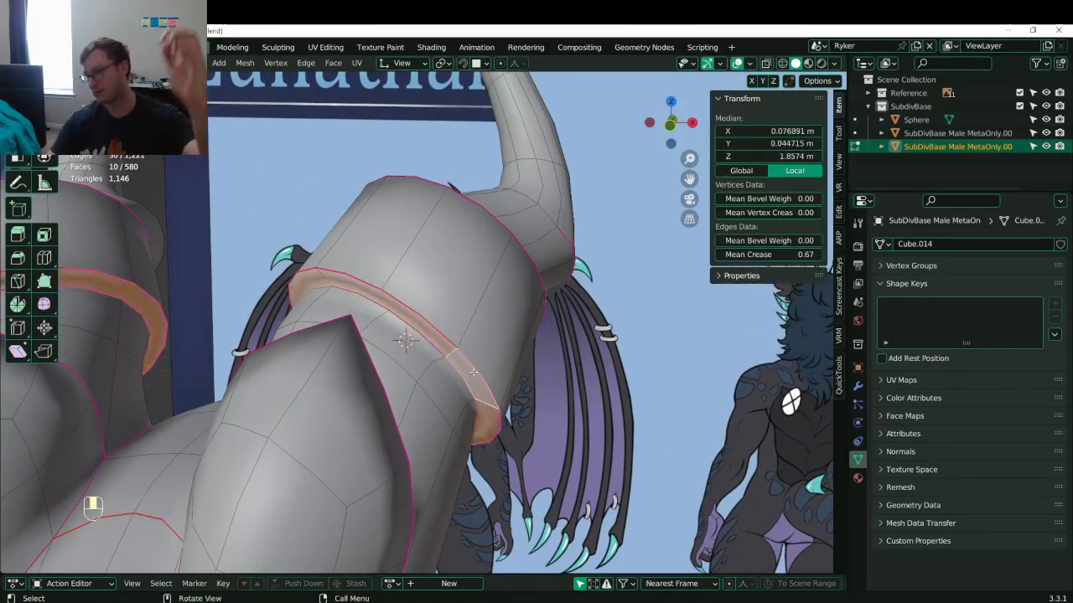
middle_click_drag(453, 352, 453, 339)
- Set transform orientation to Normal and shift the cuff ring loop
left_click(404, 65)
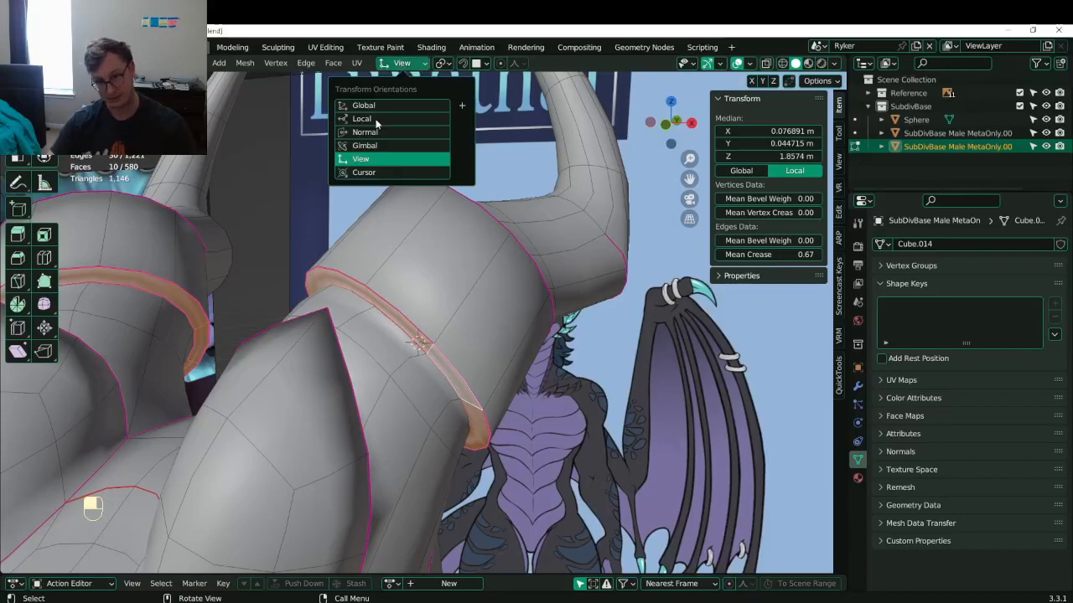
left_click(363, 132)
middle_click_drag(553, 344, 520, 300)
key("g")
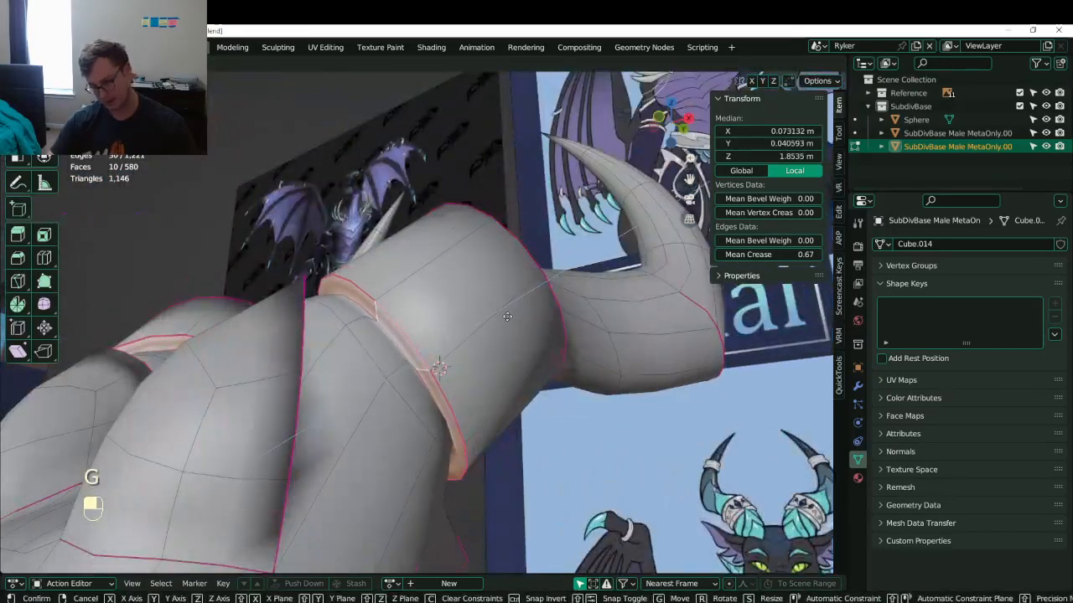
left_click(388, 262)
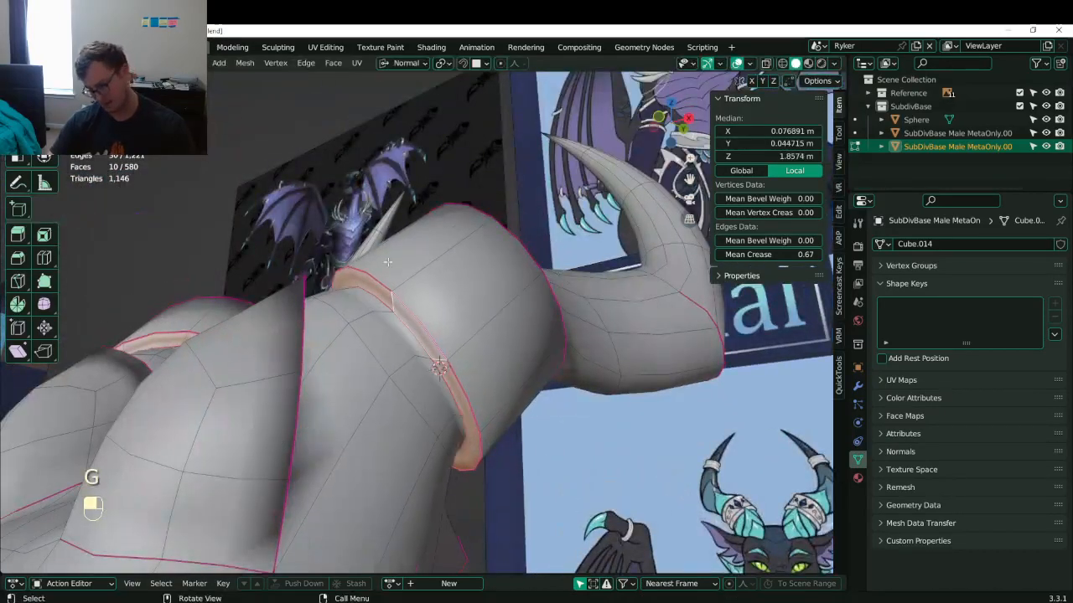
- Shrink another cuff edge loop to 0.897 and slide it along the horn
left_click(420, 399, "alt+shift")
middle_click_drag(420, 399, 535, 350)
key("s")
left_click(528, 346)
key("s")
left_click(522, 358)
key("g")
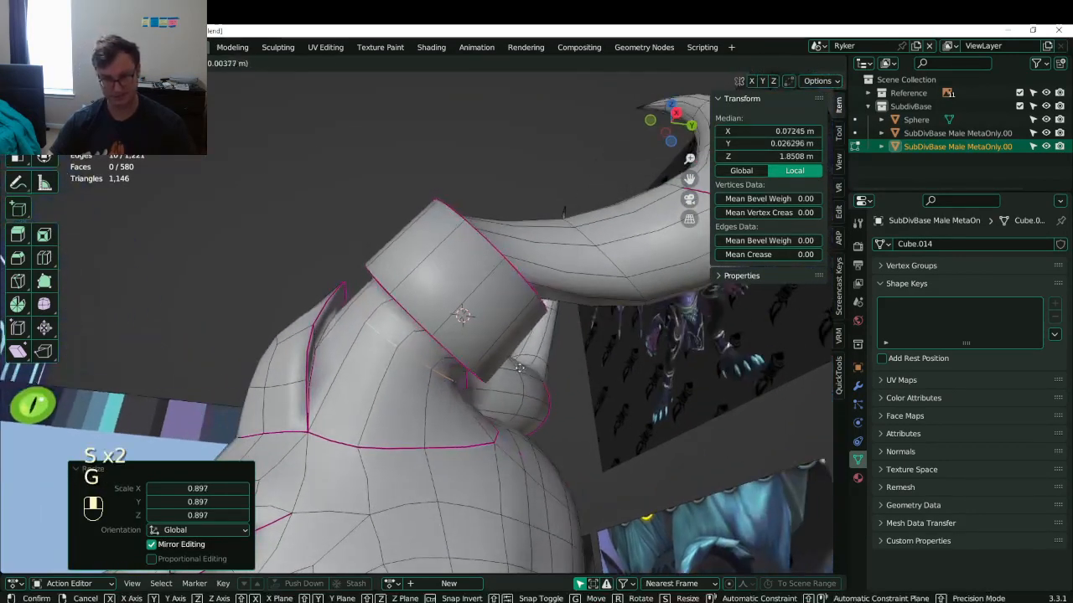
key("g")
left_click(508, 400)
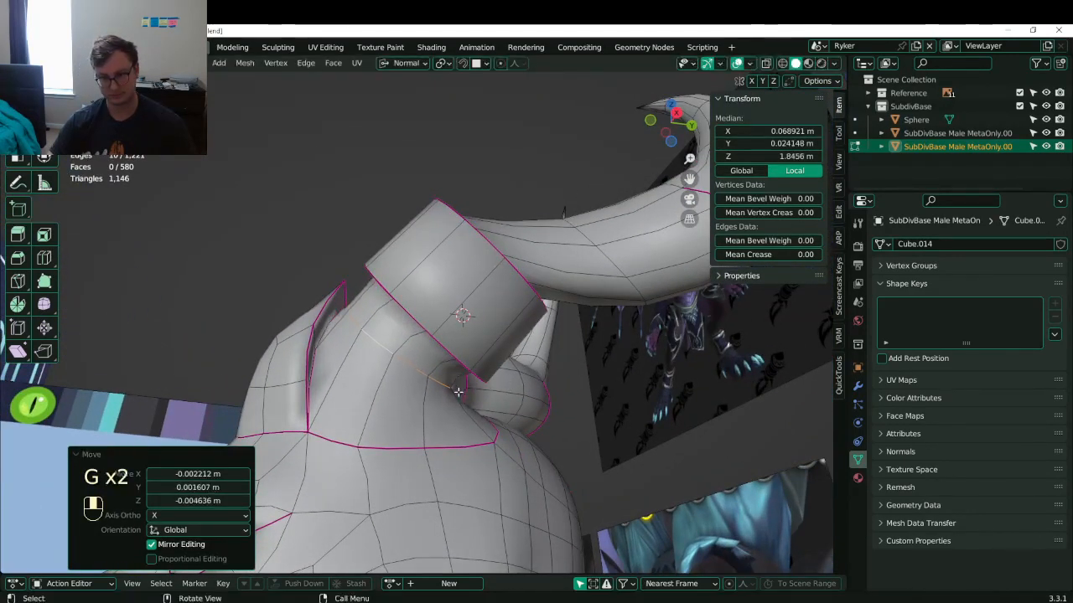
- Add the neighbouring edge and move the selected edges into place
middle_click_drag(507, 400, 404, 407)
left_click(465, 388, "shift")
middle_click_drag(465, 387, 422, 376)
key("g")
left_click(592, 410)
- Select two adjacent edges at the horn base and reposition them
left_click(438, 332)
middle_click_drag(438, 332, 383, 281)
left_click(429, 320, "shift")
key("g")
left_click(388, 321)
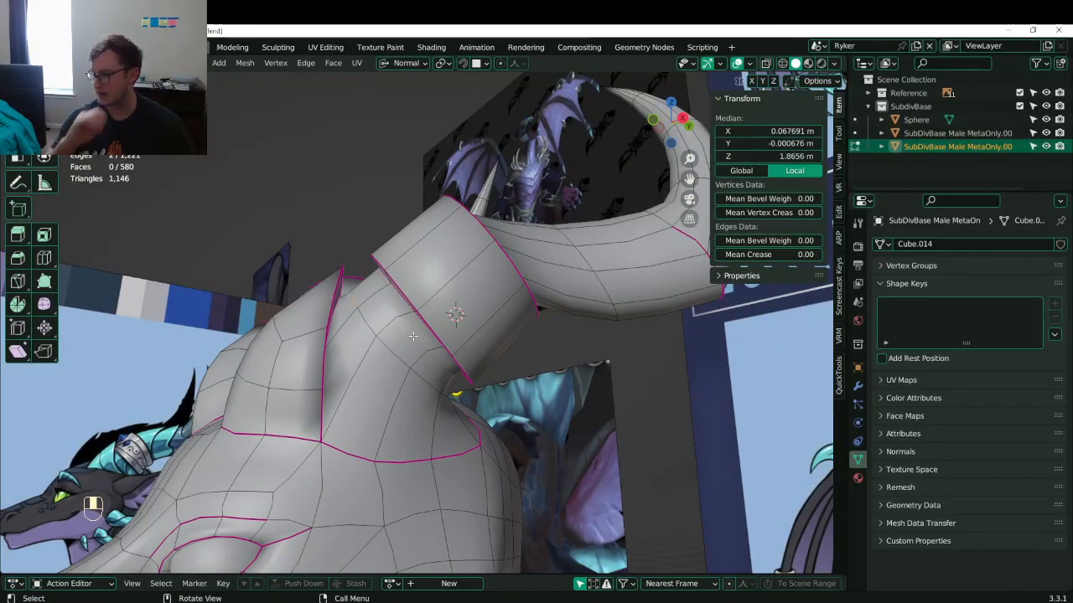
middle_click_drag(405, 325, 457, 237)
key("g")
left_click(359, 261)
key("ctrl+z")
key("g")
left_click(362, 264)
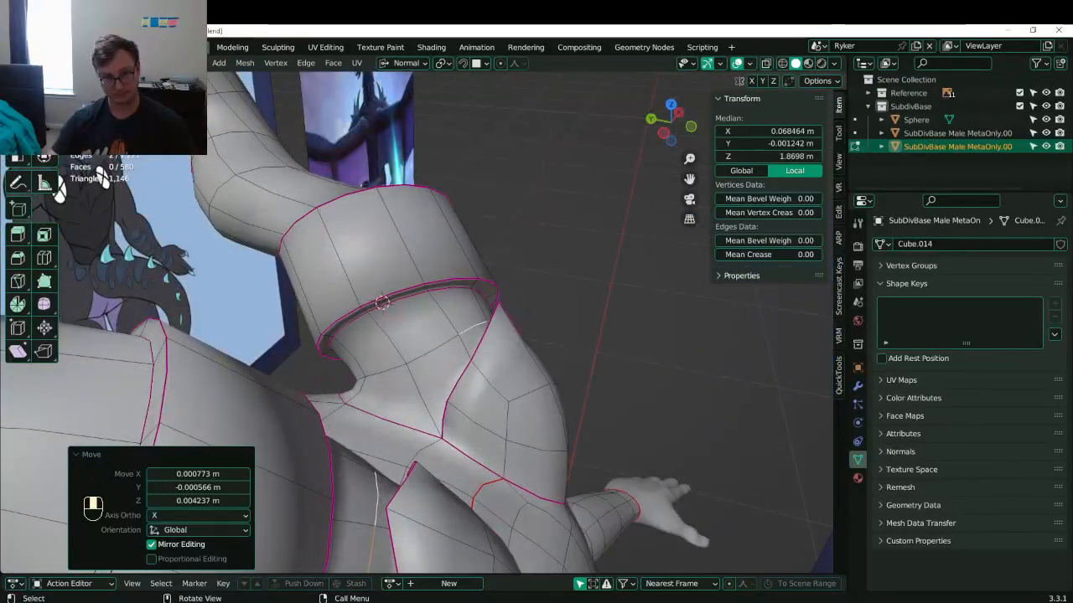
- Select the other horn cuff's face loop, then rotate and move it
left_click(586, 361)
middle_click_drag(532, 367, 481, 352)
left_click(410, 280)
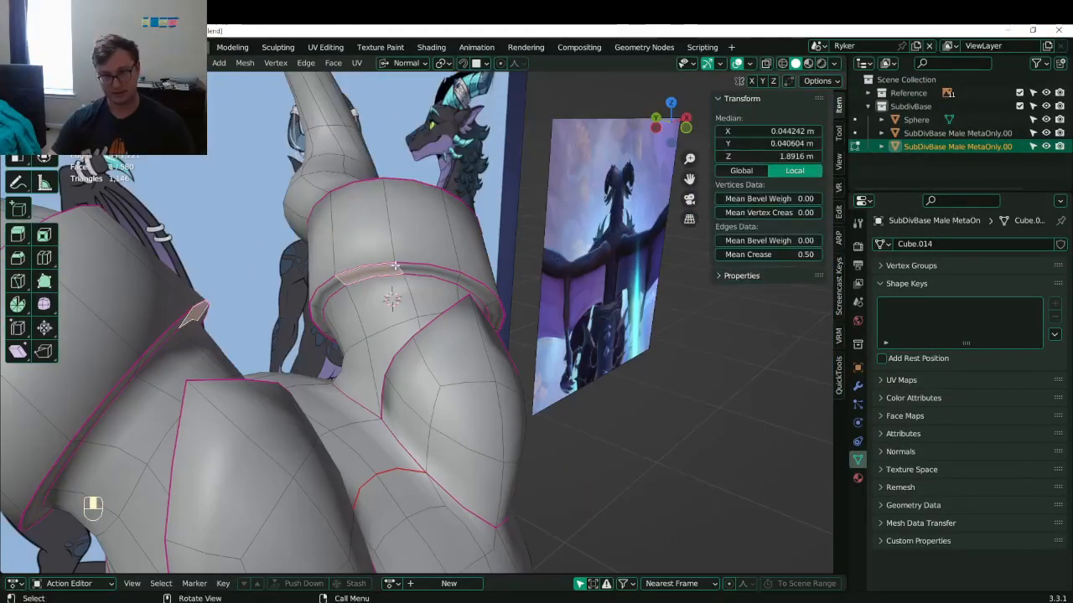
left_click(401, 270, "alt+shift")
left_click(398, 269, "alt+shift")
middle_click_drag(399, 269, 635, 357)
key("r")
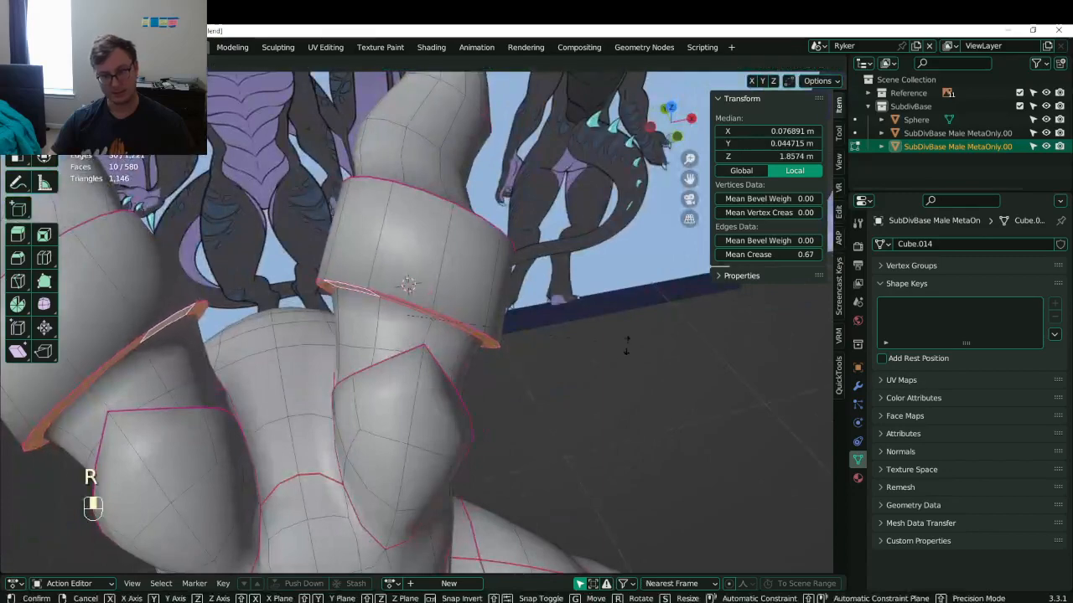
left_click(592, 341)
key("g")
left_click(544, 356)
key("g")
left_click(508, 366)
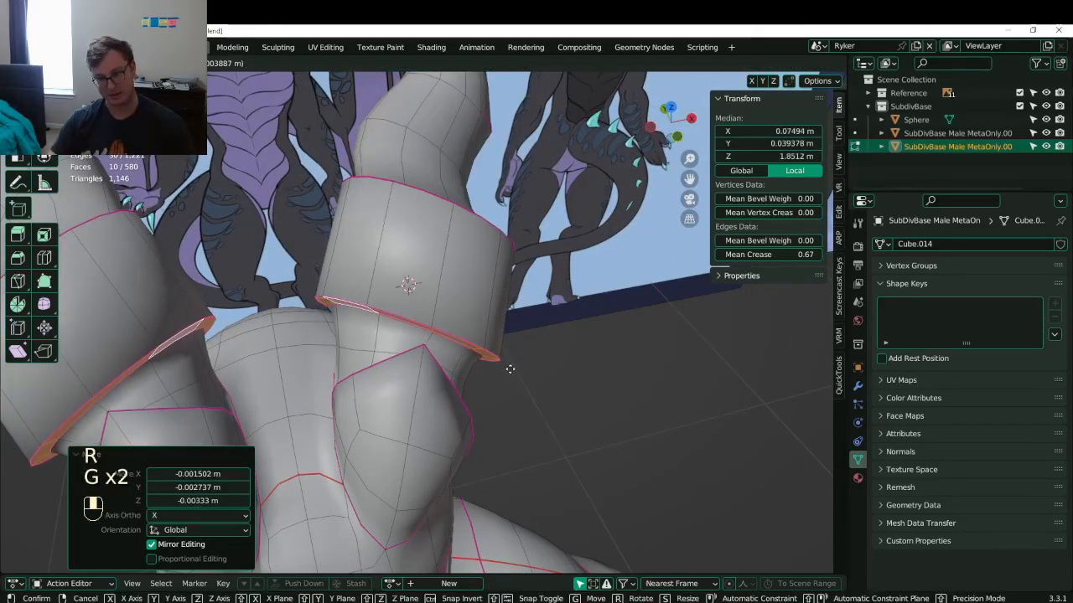
- Give the cuff loop a small tilt and shift, undoing an accidental scale
mouse_move(508, 366)
middle_mouse_down()
mouse_move(535, 391)
mouse_move(390, 348)
mouse_move(496, 360)
mouse_move(500, 349)
middle_mouse_up()
key("r")
key("g")
left_click(533, 390)
key("r")
left_click(510, 359)
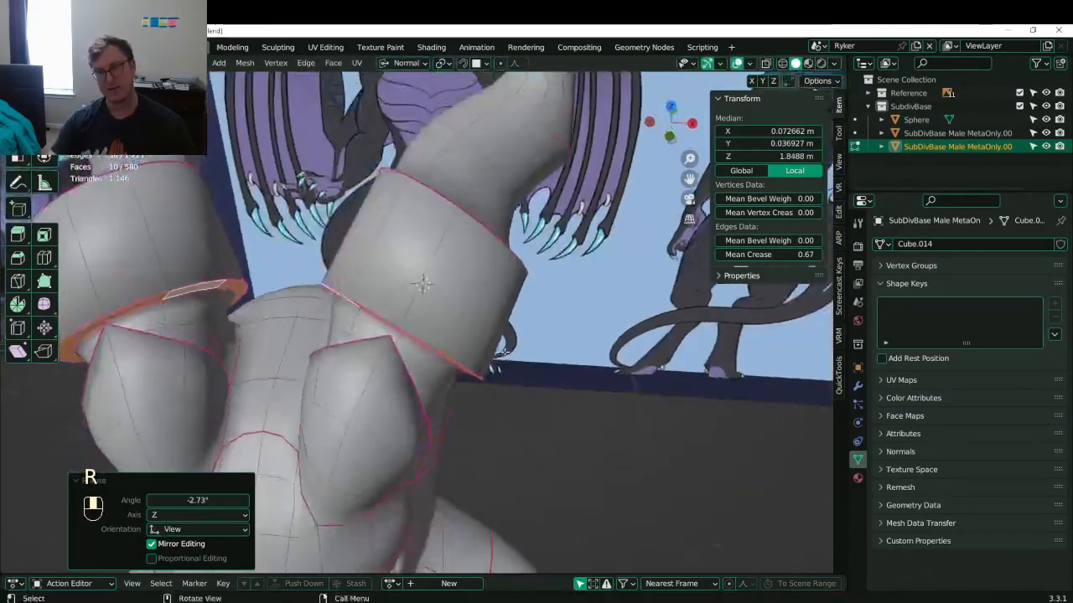
key("s")
left_click(500, 349)
key("ctrl+z")
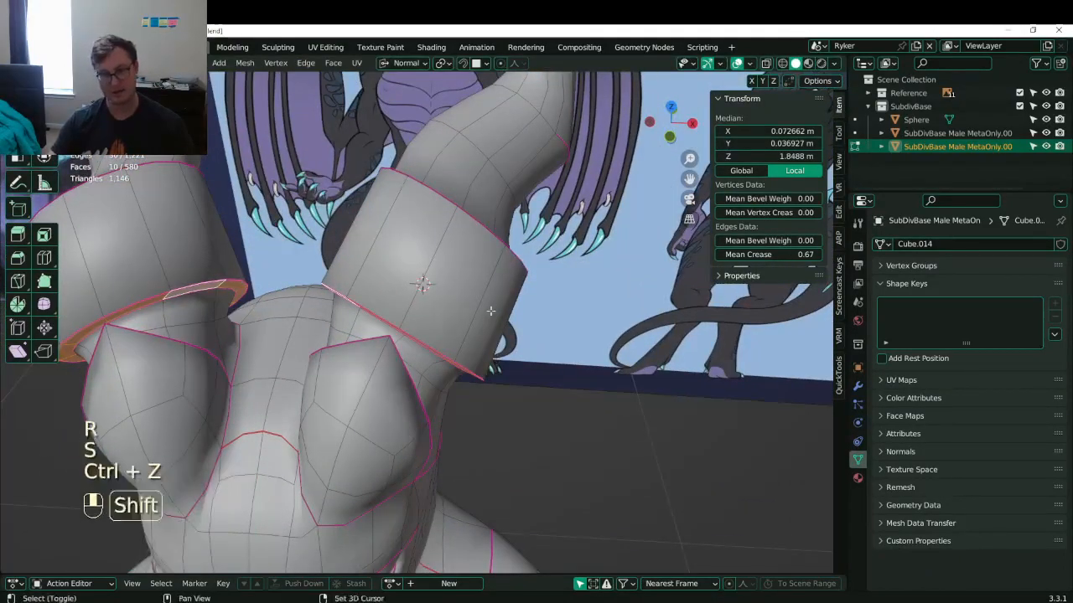
- Reset orientation to Global, then rotate and move the other ring's face loop
left_click(404, 64)
left_click(401, 104)
middle_click_drag(501, 243, 527, 362)
key("alt+a")
left_click(526, 303)
left_click(527, 303, "alt+shift")
left_click(513, 307, "alt+shift")
key("r")
left_click(598, 282)
key("g")
left_click(573, 280)
- Select the horn edge loop just above the cuff and nudge it
middle_click_drag(449, 188, 473, 312, "shift")
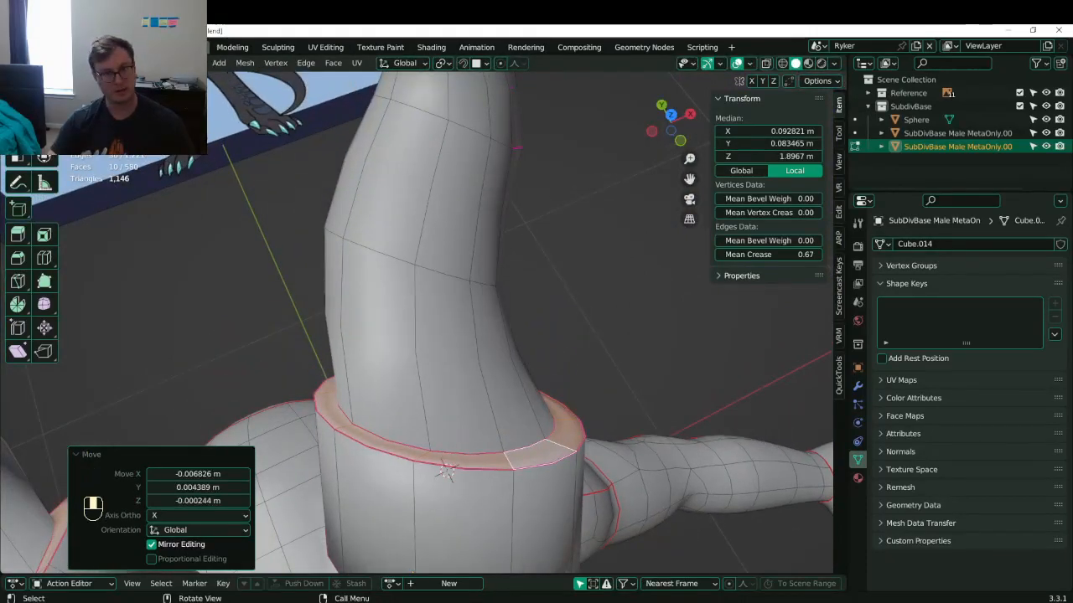
key("2")
left_click(439, 274)
left_click(440, 275, "alt+shift")
key("g")
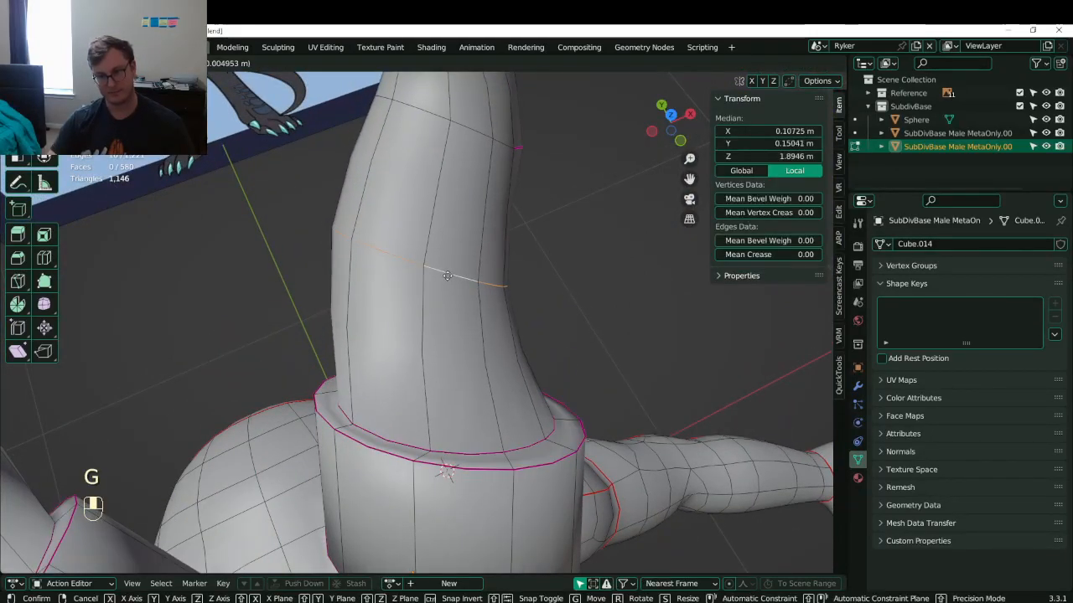
left_click(447, 279)
middle_click_drag(448, 281, 490, 326)
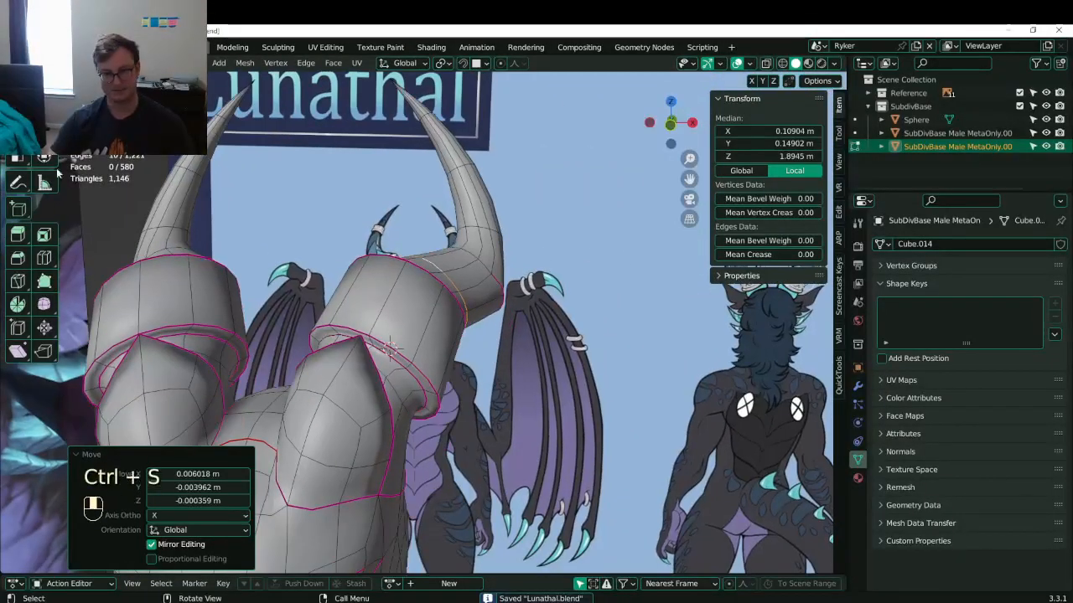
- Add a loop cut around the horn and try bevelling it into a band
key("ctrl+r")
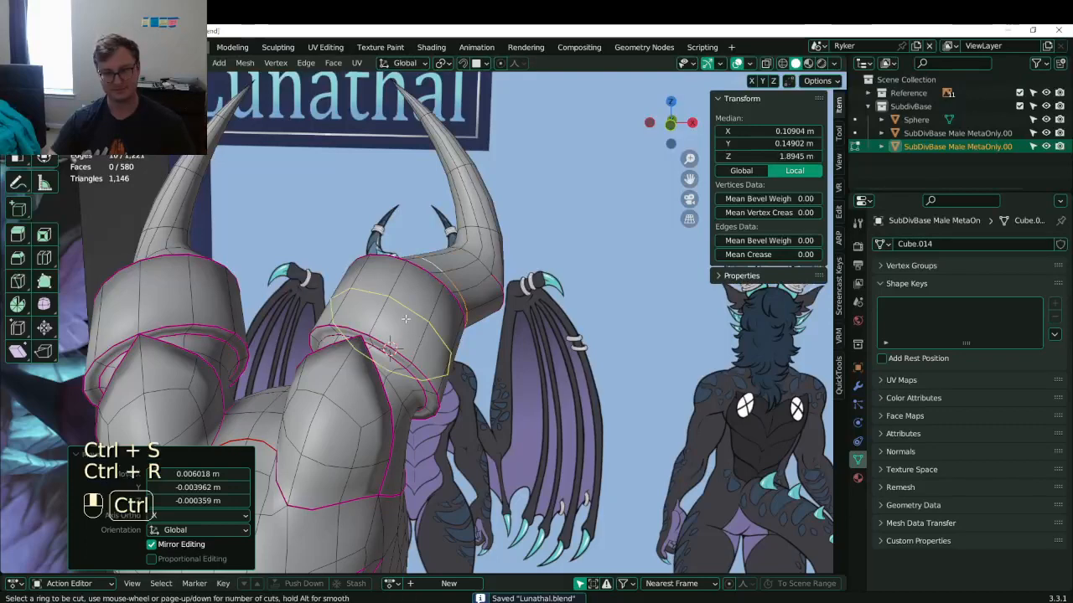
double_click(400, 314)
middle_click_drag(402, 311, 394, 346)
key("ctrl+b")
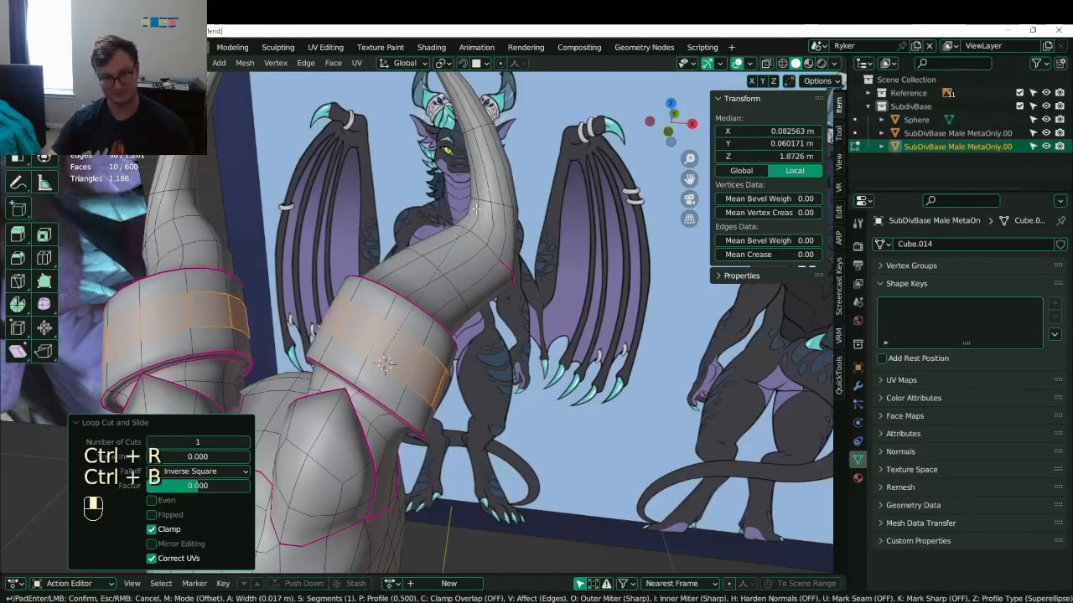
left_click(825, 229)
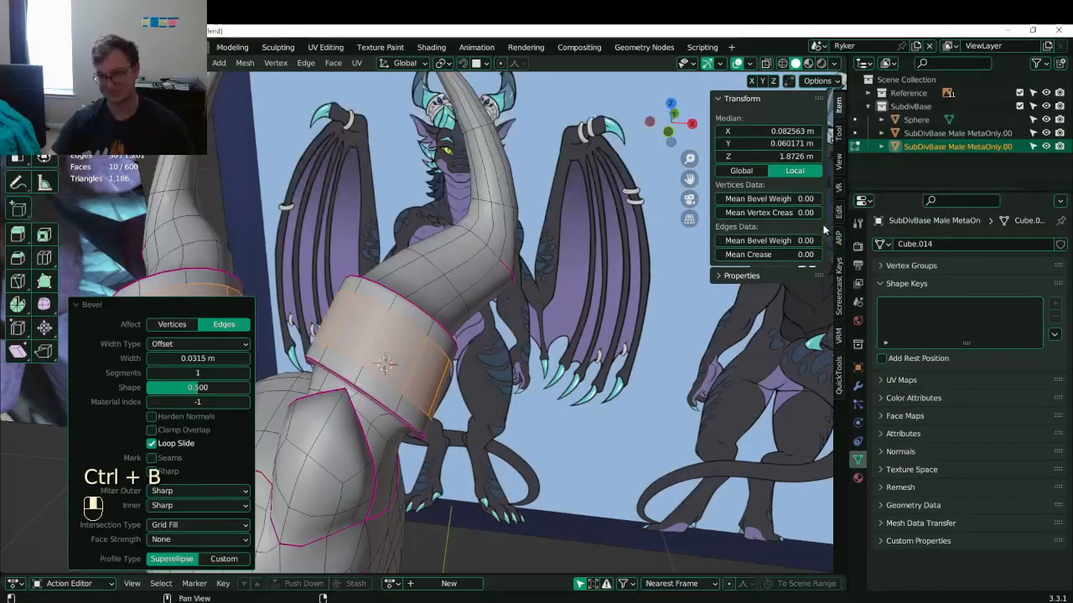
left_click(378, 347, "ctrl+alt+shift")
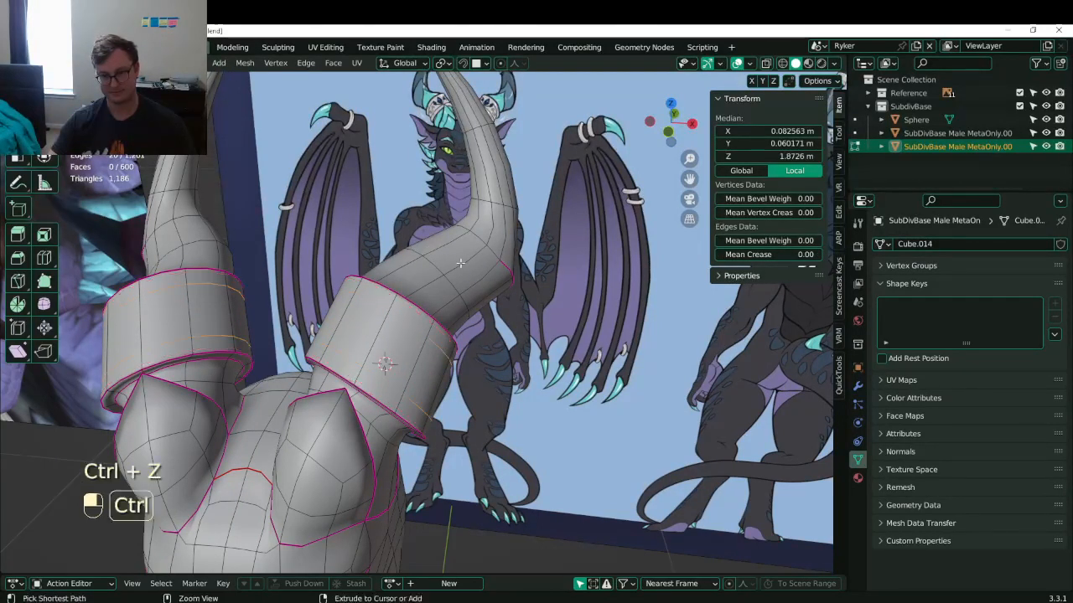
key("ctrl+z")
key("ctrl+z")
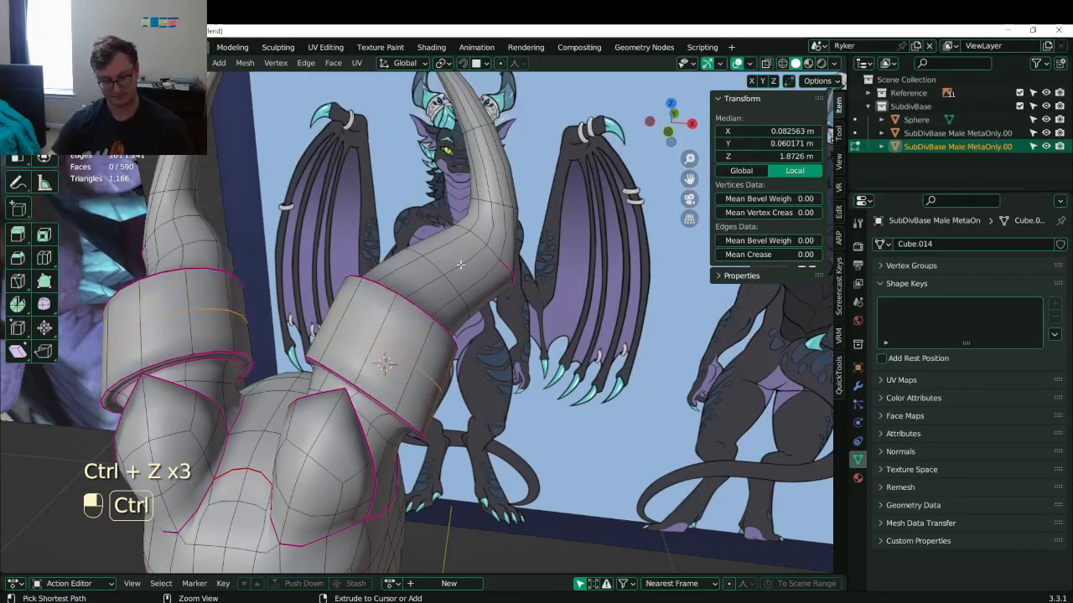
key("ctrl+b")
left_click(461, 264)
key("ctrl+z")
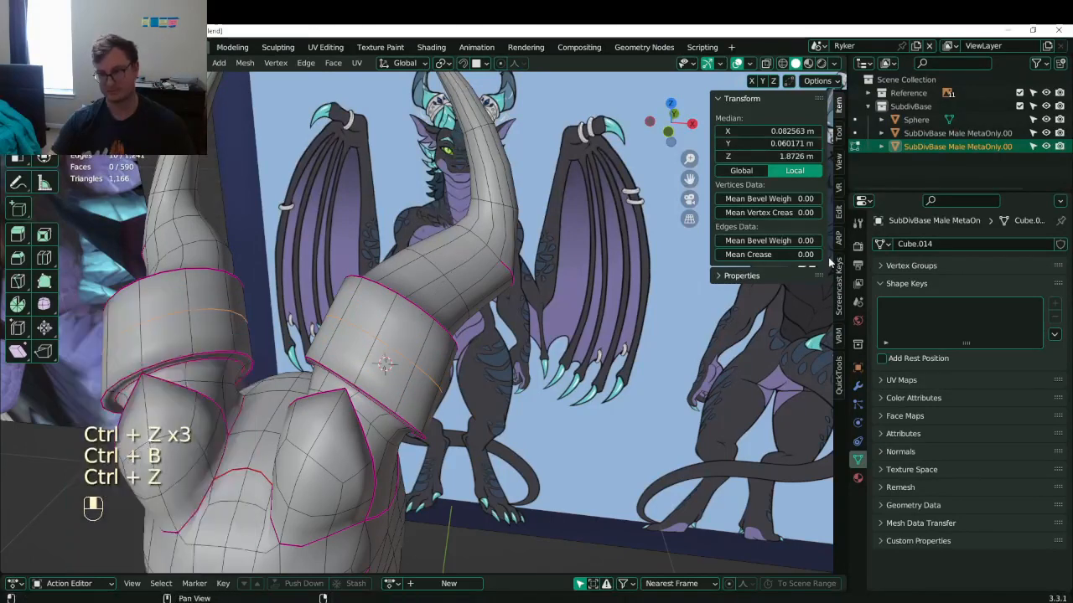
- Fully crease the band's edge loops and bevel them into a band
left_click_drag(805, 257, 889, 256)
key("ctrl+v")
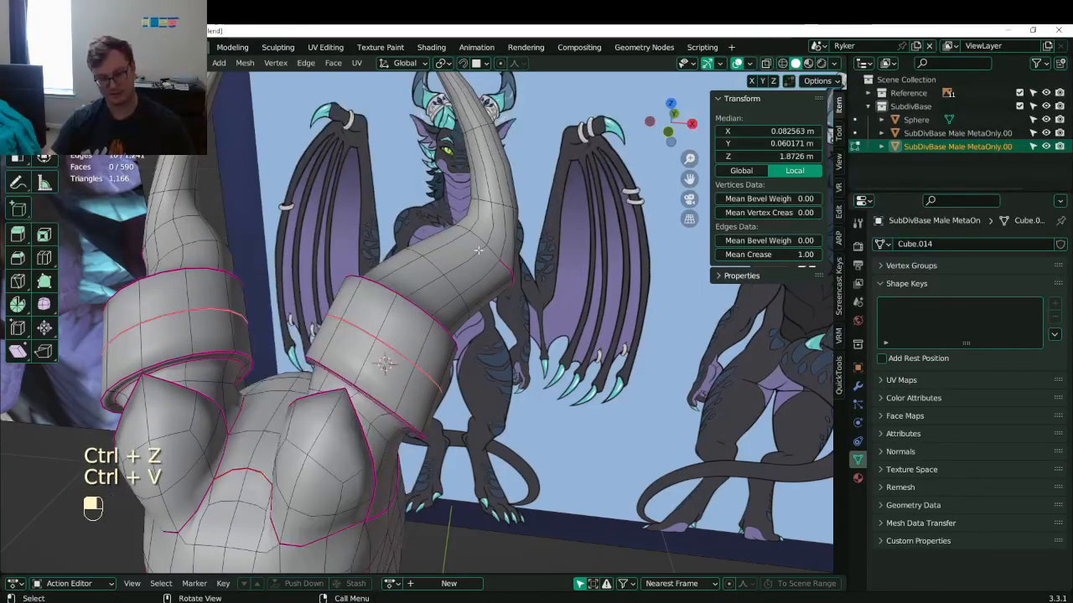
key("ctrl+b")
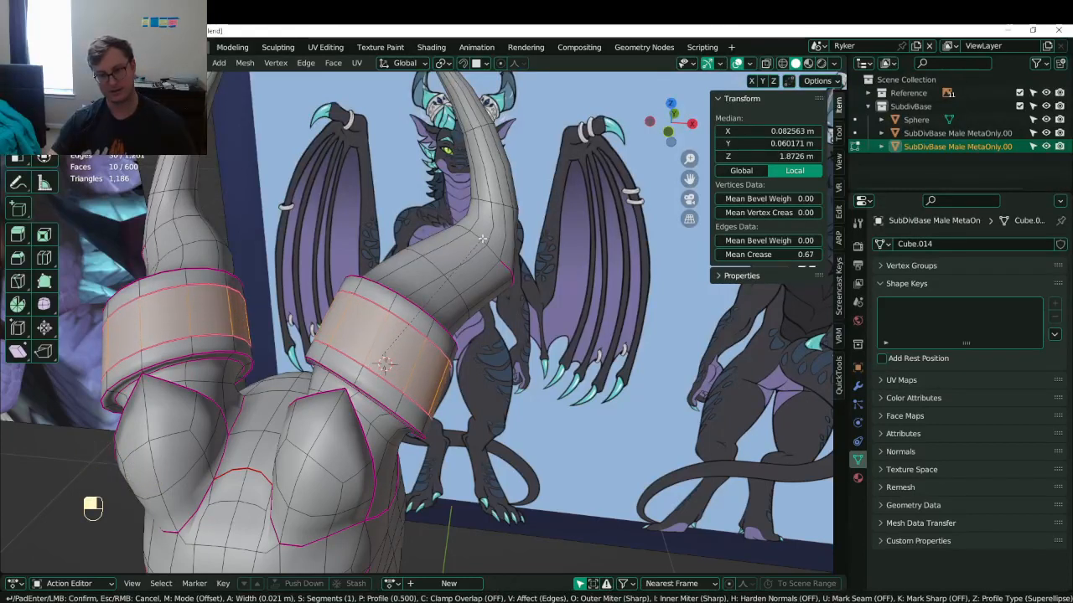
left_click(483, 239)
- Extrude the band faces along normals, add a scaled loop cut, and exit Edit Mode
left_click(332, 64)
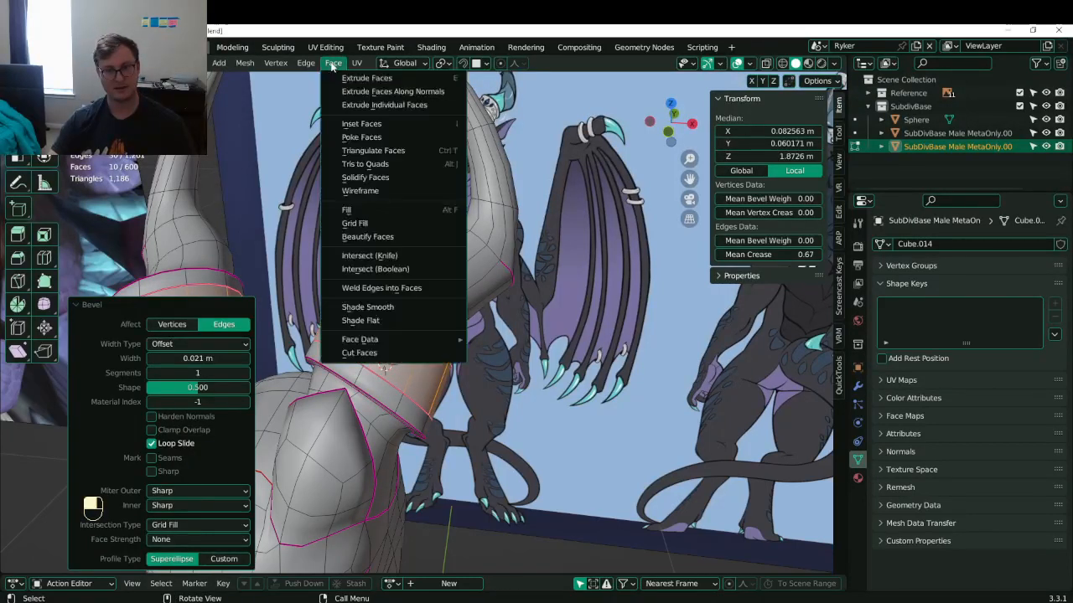
left_click(368, 91)
key("shift")
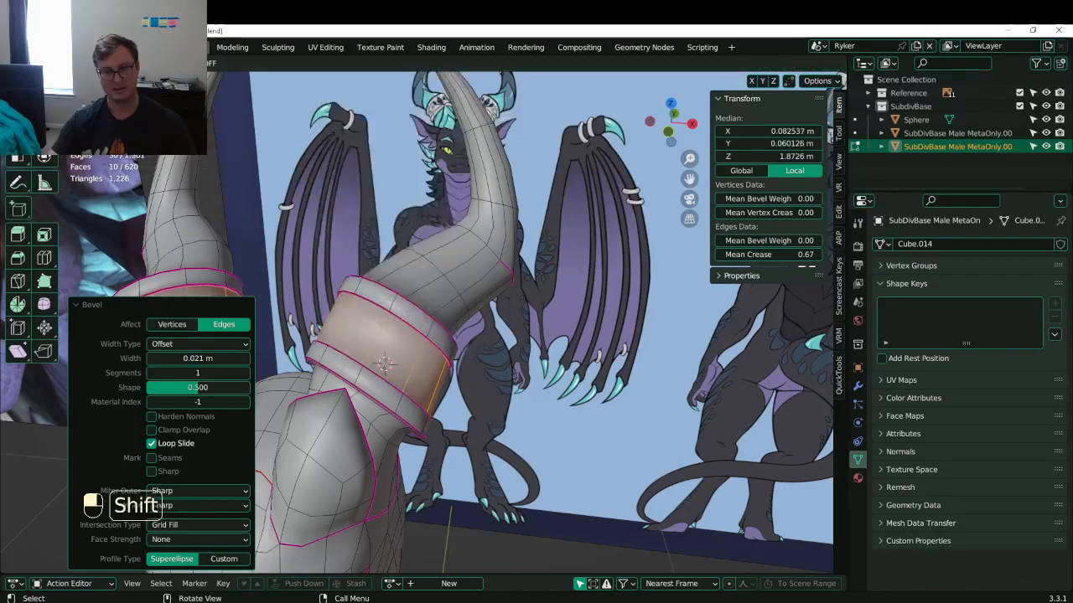
left_click(444, 397)
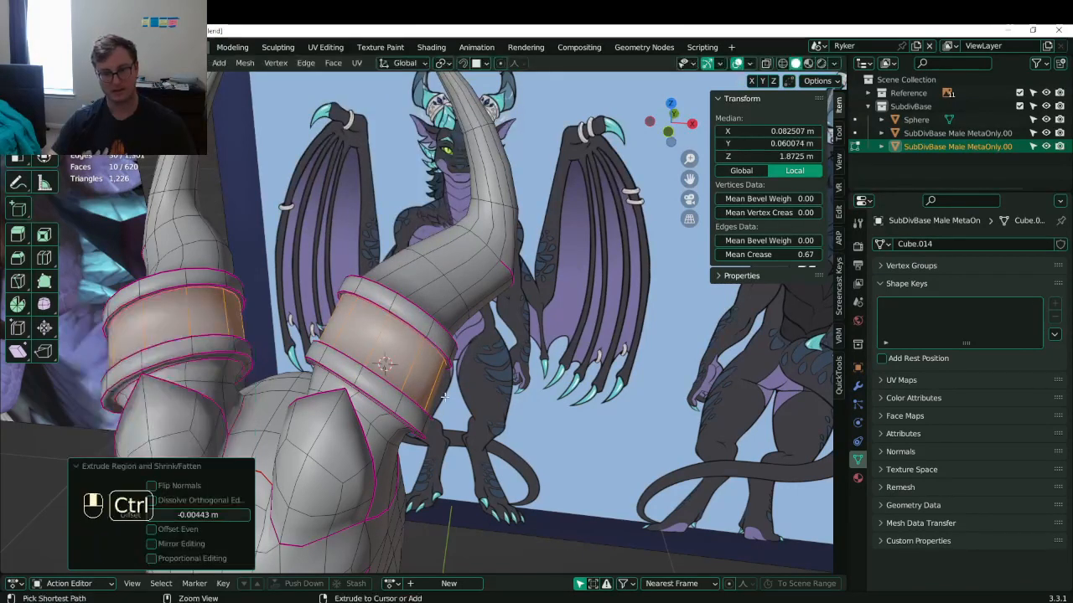
left_click(362, 345)
key("s")
left_click(352, 265)
key("Tab")
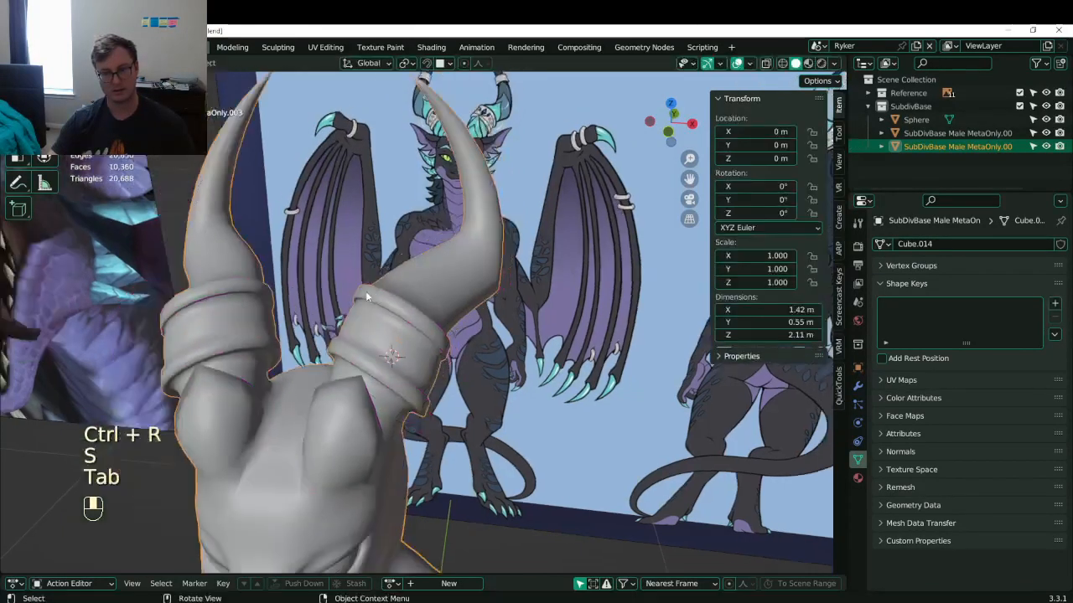
- Save Lunathal.blend while orbiting the head to compare the horns with the reference art
middle_click_drag(365, 295, 327, 343)
key("ctrl+s")
scroll(357, 325, "down", 5)
key("ctrl+s")
key("ctrl+s")
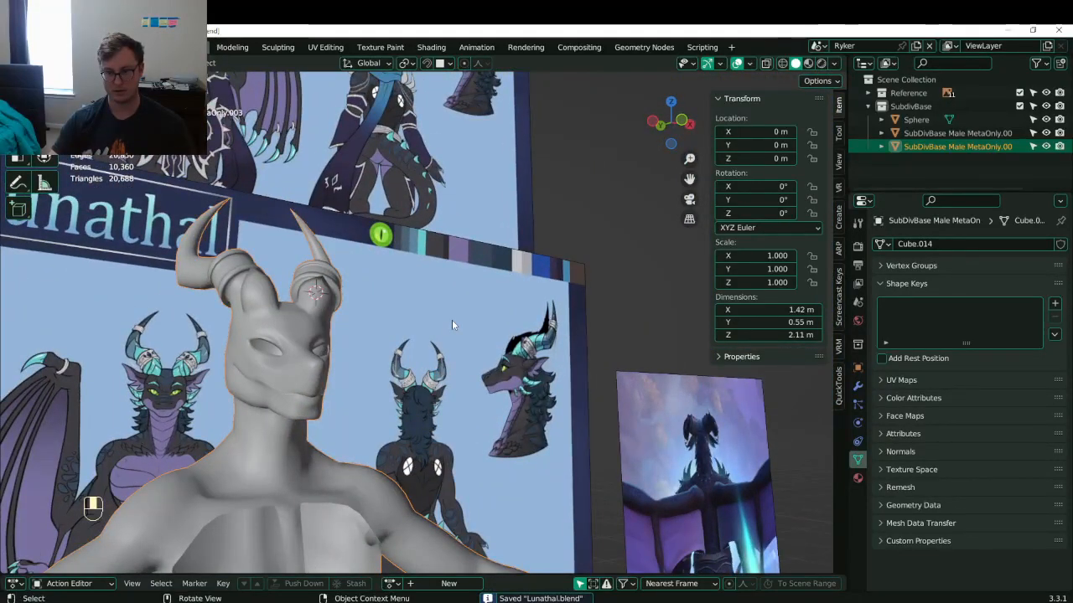
middle_click_drag(451, 319, 293, 344)
key("ctrl+s")
middle_click_drag(293, 344, 593, 148, "shift")
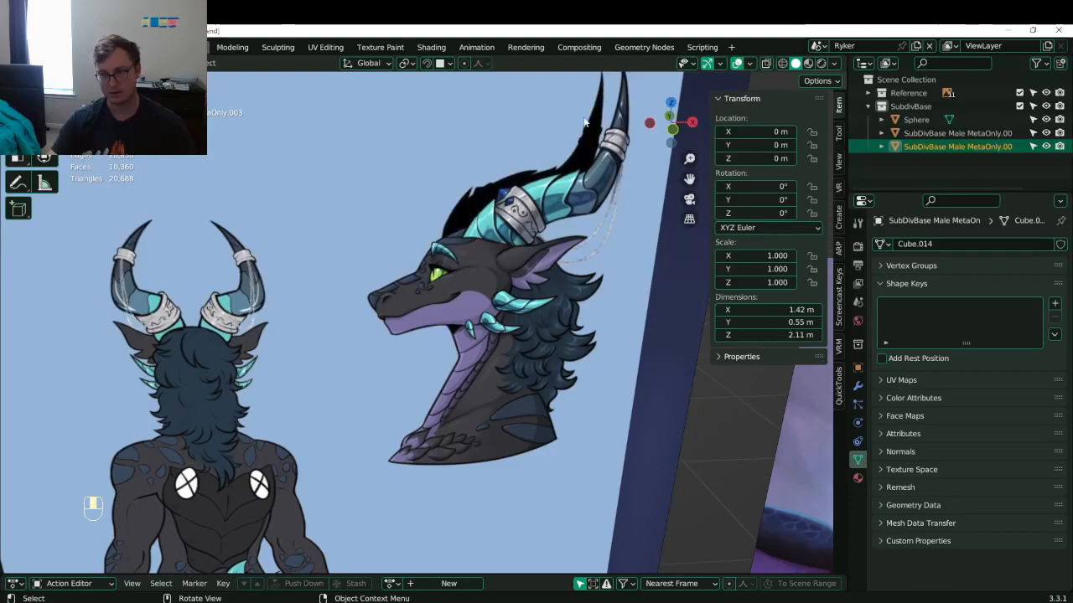
scroll(529, 152, "down", 5)
middle_click_drag(409, 258, 289, 346)
scroll(353, 354, "up", 1)
key("ctrl+s")
scroll(361, 347, "up", 5)
middle_click_drag(361, 347, 377, 317, "shift")
- Select the horn-base edge loop and grow it into a band of faces
key("Tab")
left_click(377, 317, "alt+shift")
key("ctrl+KP_Add")
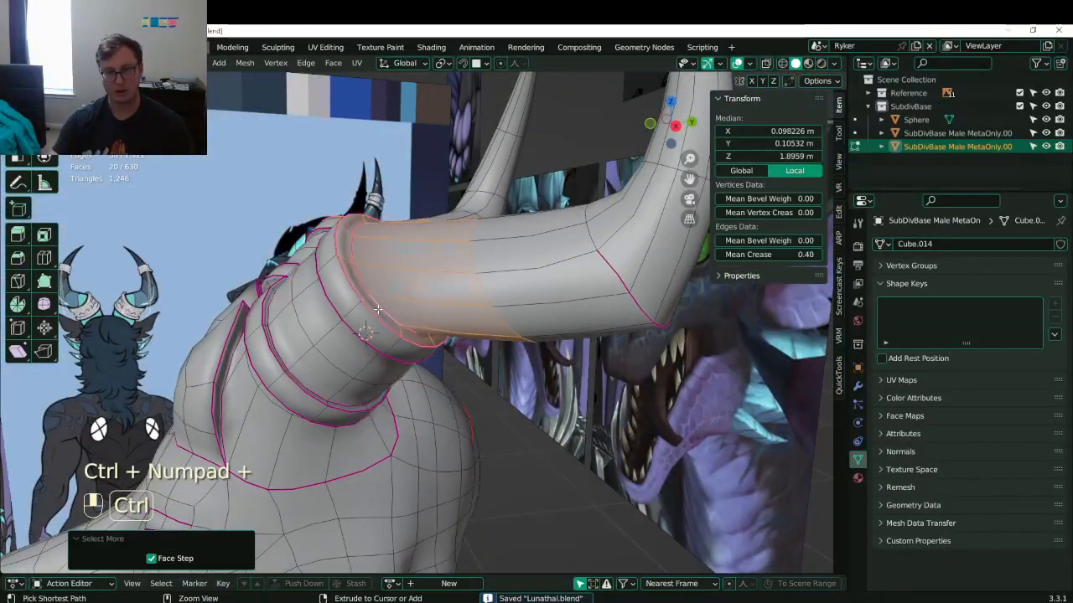
key("ctrl+KP_Add")
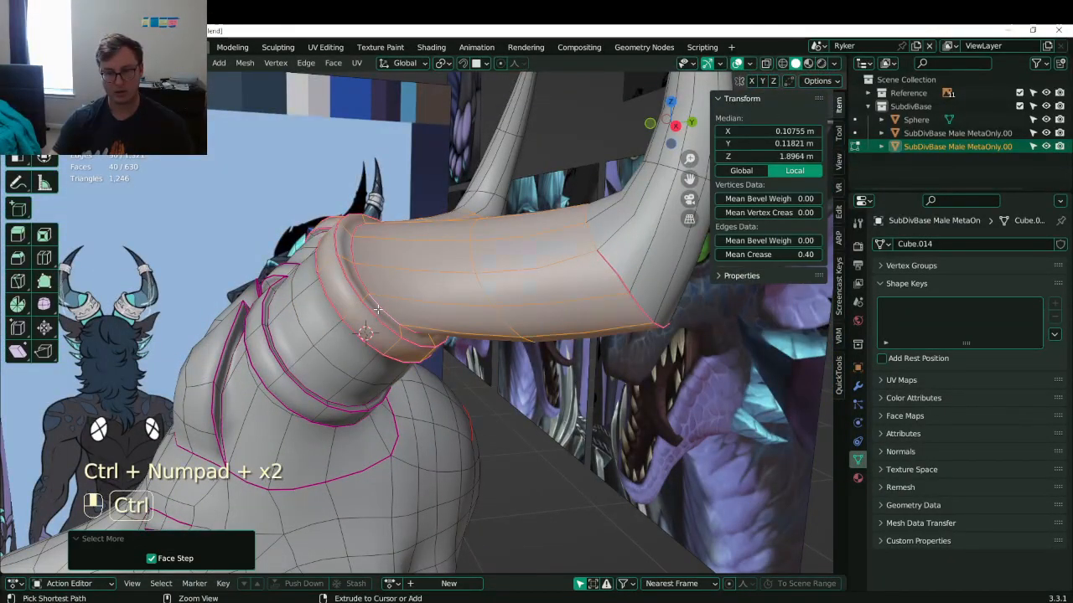
key("ctrl+KP_Add")
middle_click_drag(377, 310, 528, 300)
left_click(534, 299, "alt+shift")
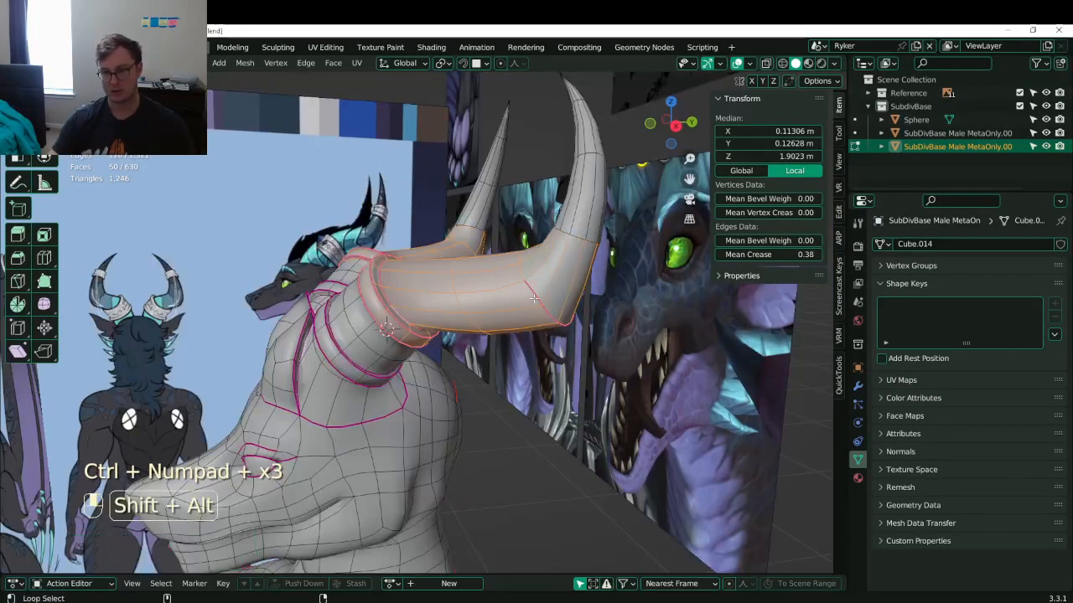
left_click(490, 303, "alt+shift")
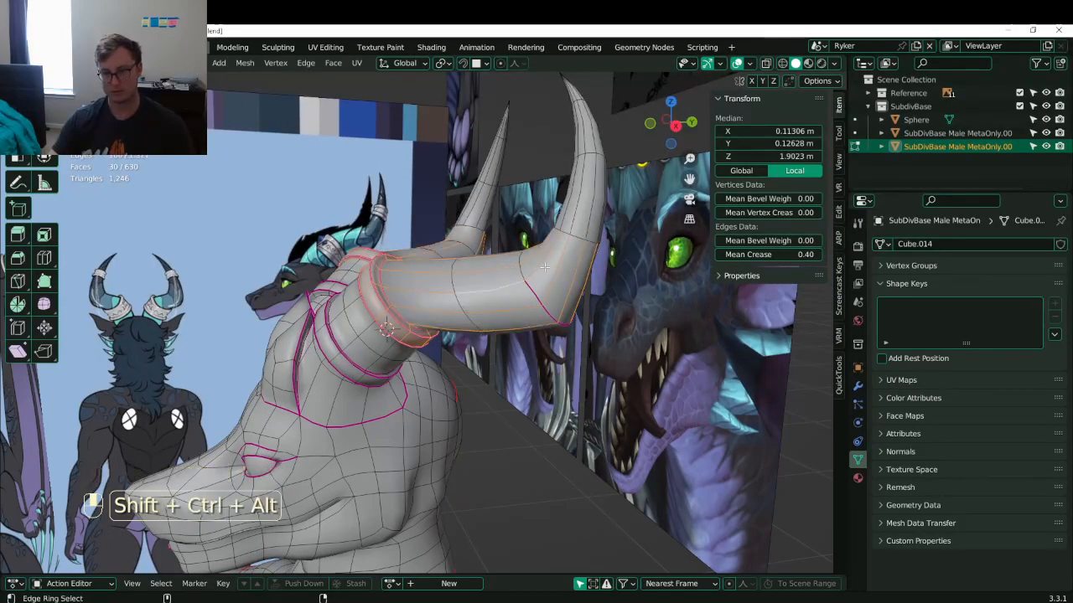
left_click(137, 62)
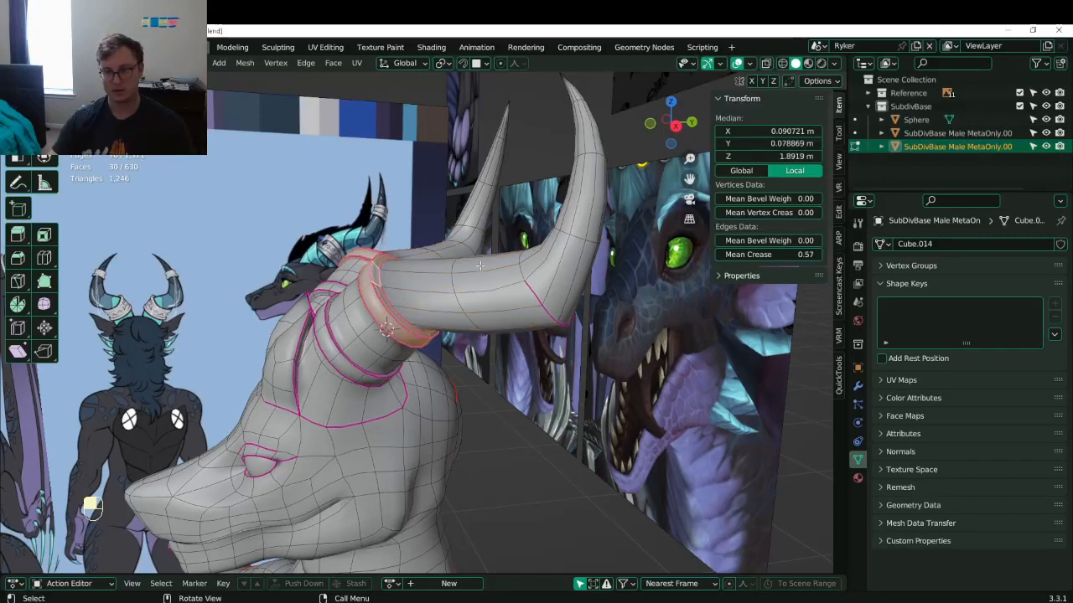
middle_click_drag(446, 329, 461, 320)
key("z")
key("z")
- Nudge the band and tilt it 3.04° with proportional editing, then leave Edit Mode
key("g")
left_click(463, 320)
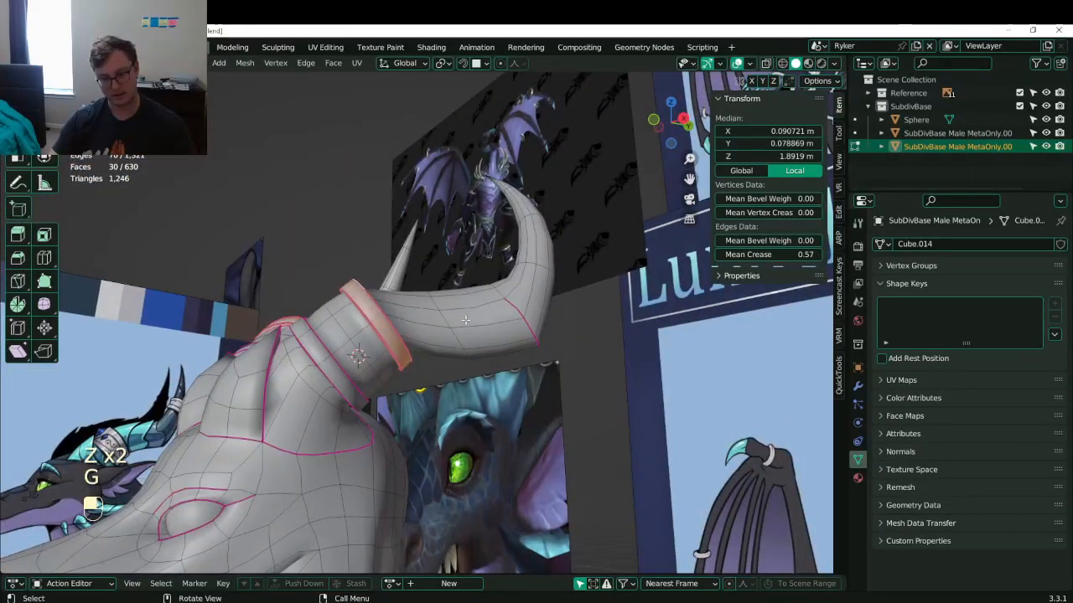
middle_click_drag(511, 361, 518, 348)
key("r")
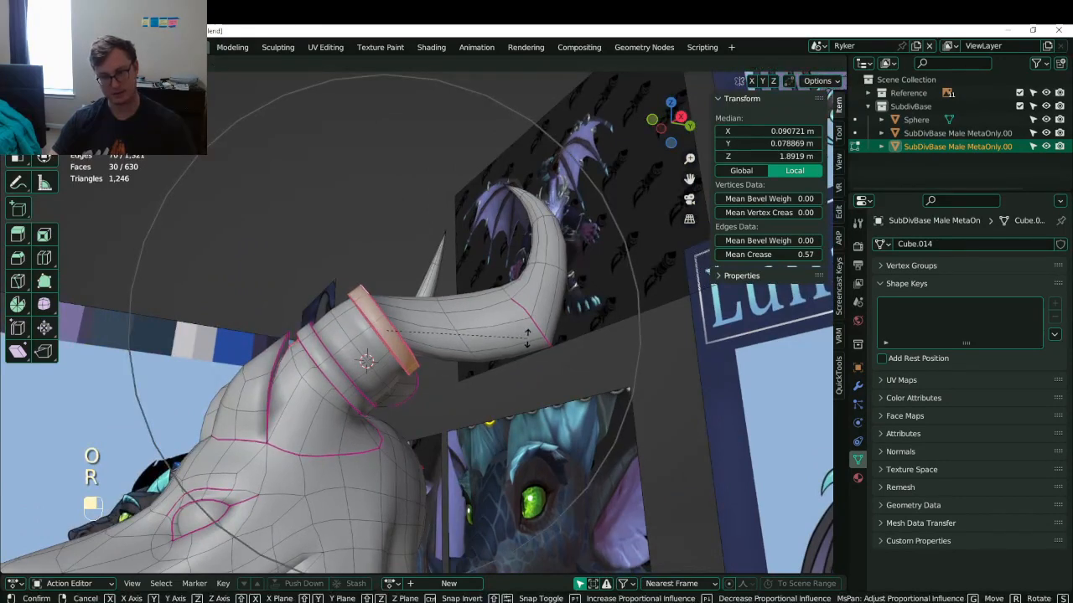
left_click(527, 335)
key("ctrl+z")
key("g")
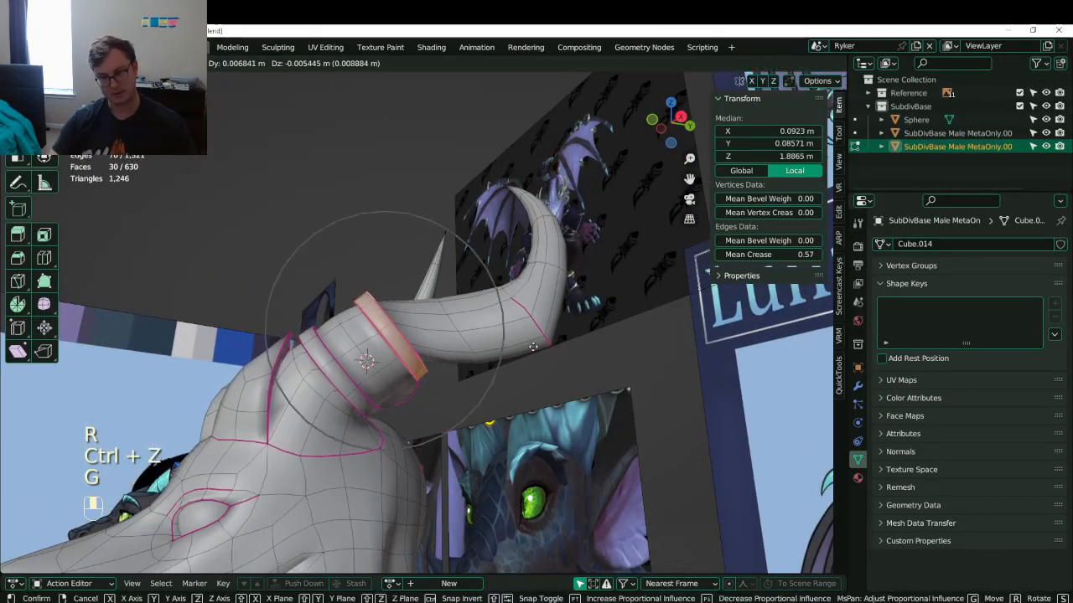
key("r")
left_click(494, 361)
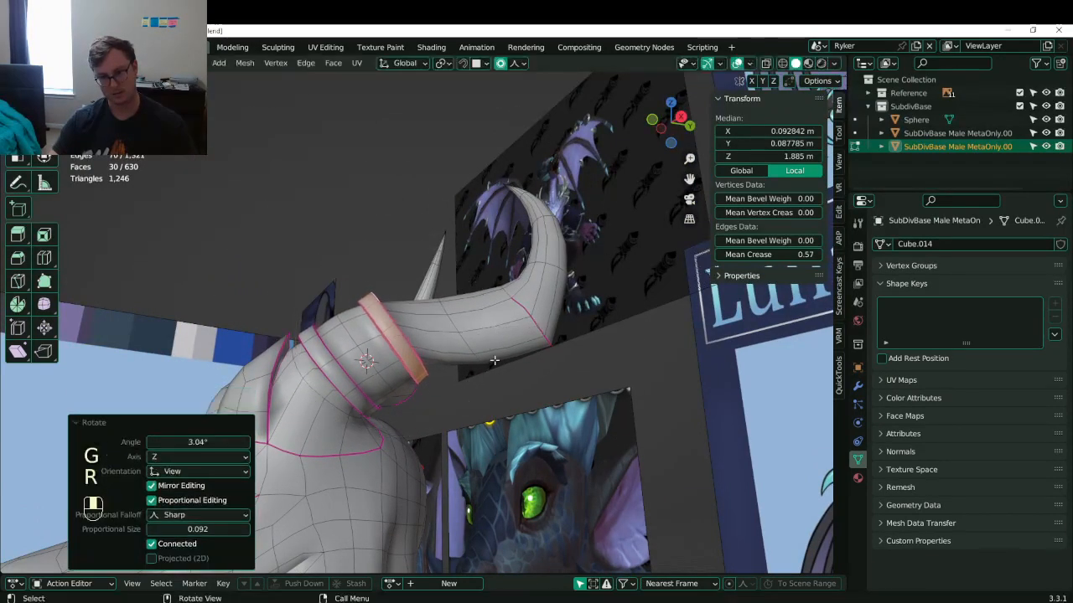
mouse_move(494, 360)
middle_mouse_down()
mouse_move(435, 312)
mouse_move(217, 432)
mouse_move(504, 392)
mouse_move(511, 358)
middle_mouse_up()
key("Tab")
key("Tab")
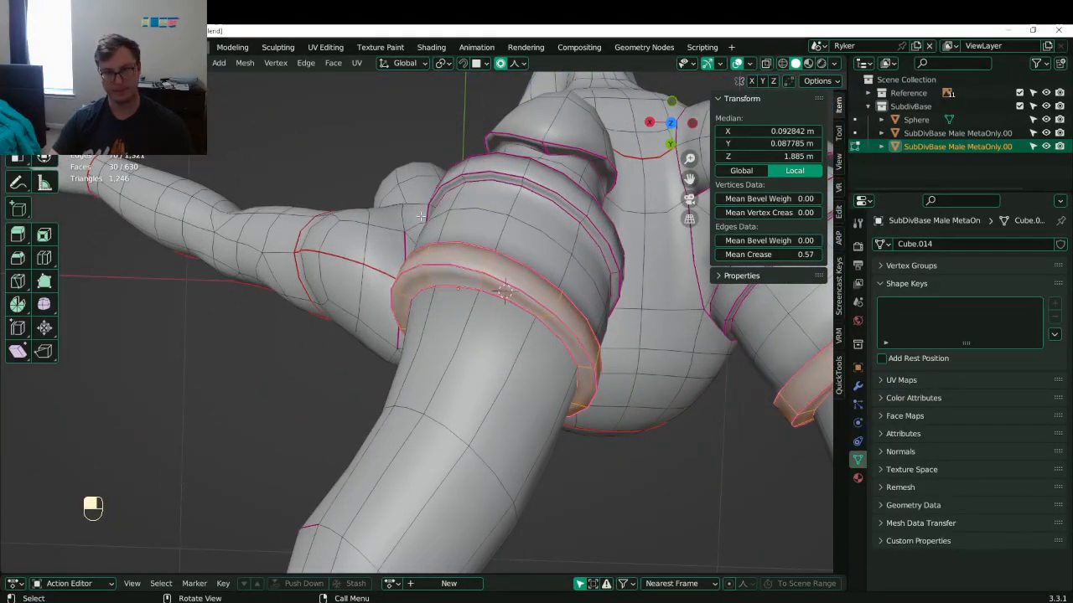
- Deselect the ring loop and nudge the remaining creased edges into place
left_click(518, 309, "alt+shift")
key("g")
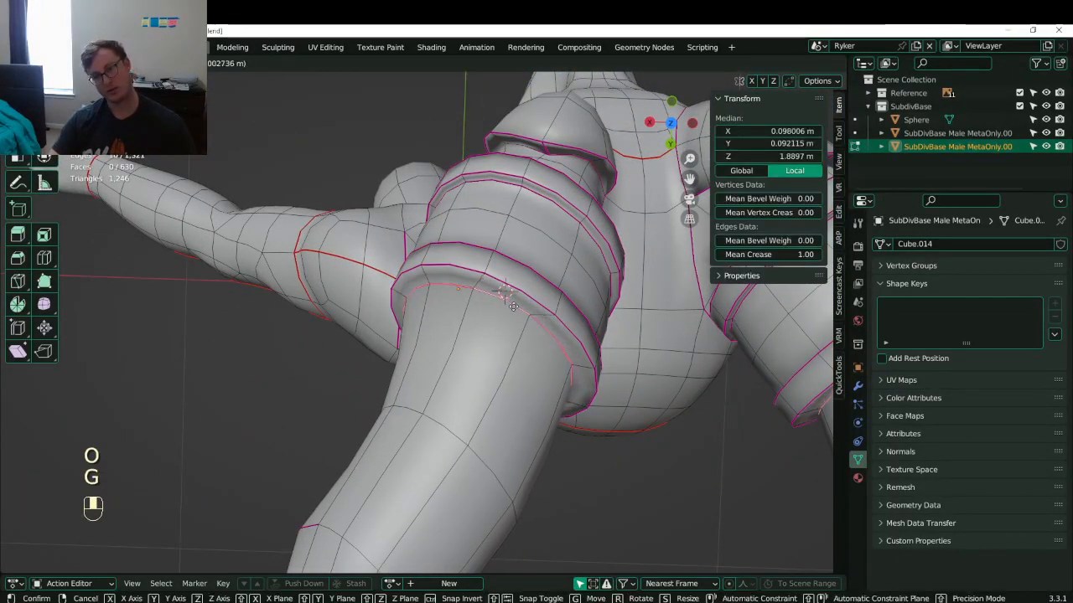
left_click(516, 307)
middle_click_drag(516, 307, 623, 272)
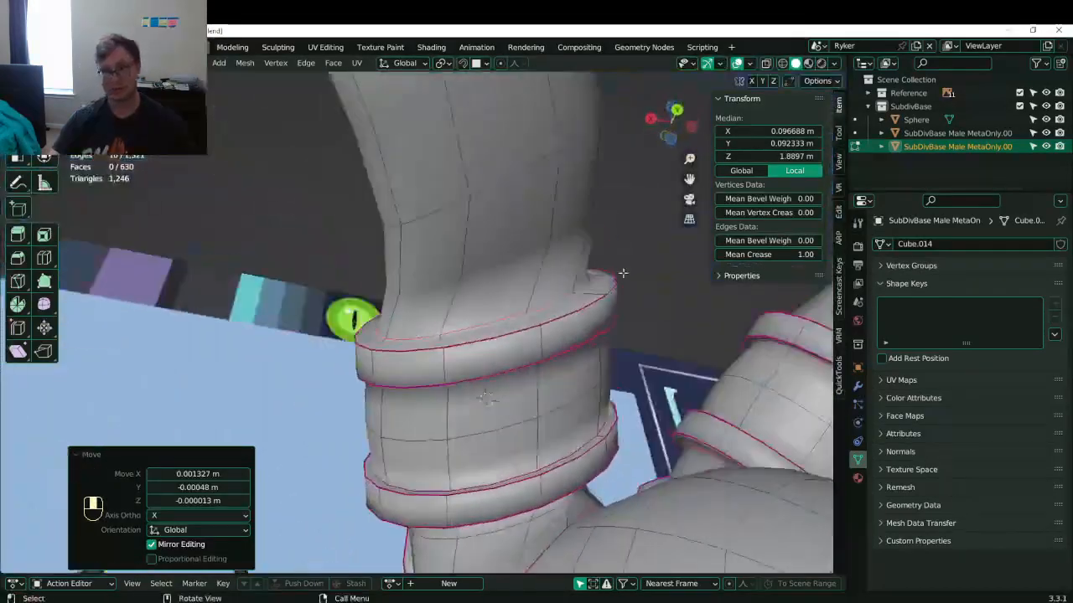
middle_click_drag(519, 335, 543, 266)
- Shift a ring band loop, scale another band loop to 0.932, and save Lunathal.blend
left_click(562, 232)
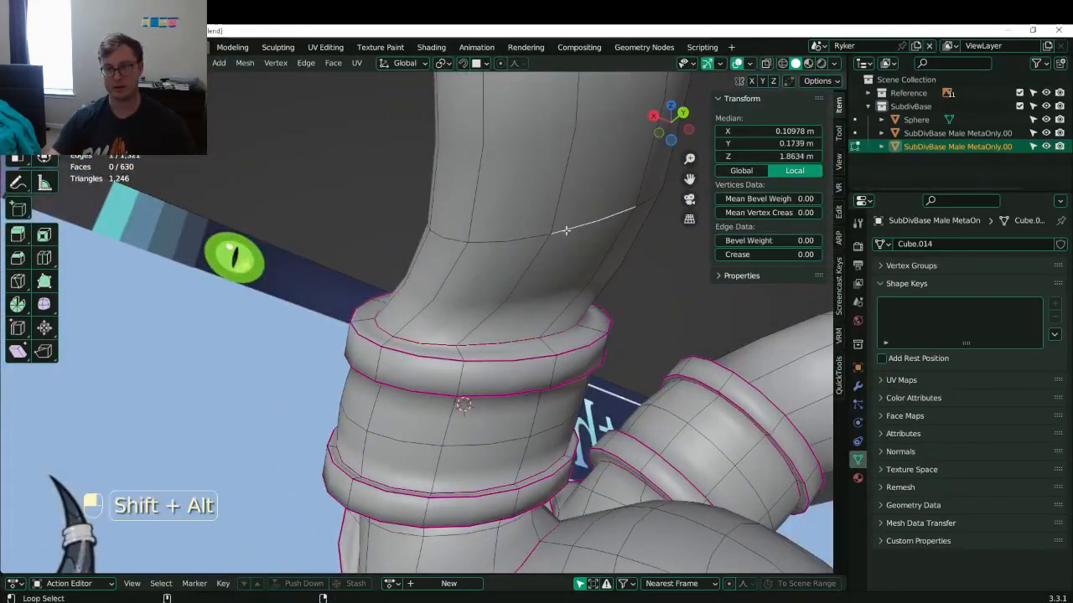
left_click(564, 229, "alt+shift")
scroll(558, 230, "down", 4)
middle_click_drag(558, 230, 456, 301)
key("g")
left_click(509, 426)
scroll(522, 311, "up", 3)
left_click(567, 310)
key("s")
left_click(561, 314)
key("ctrl+s")
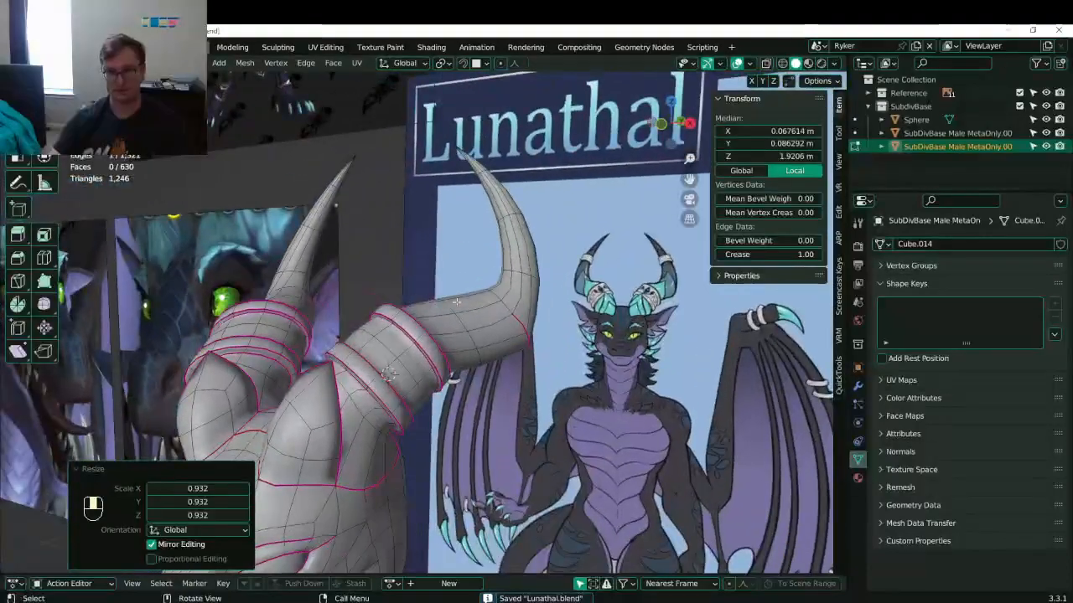
key("ctrl+s")
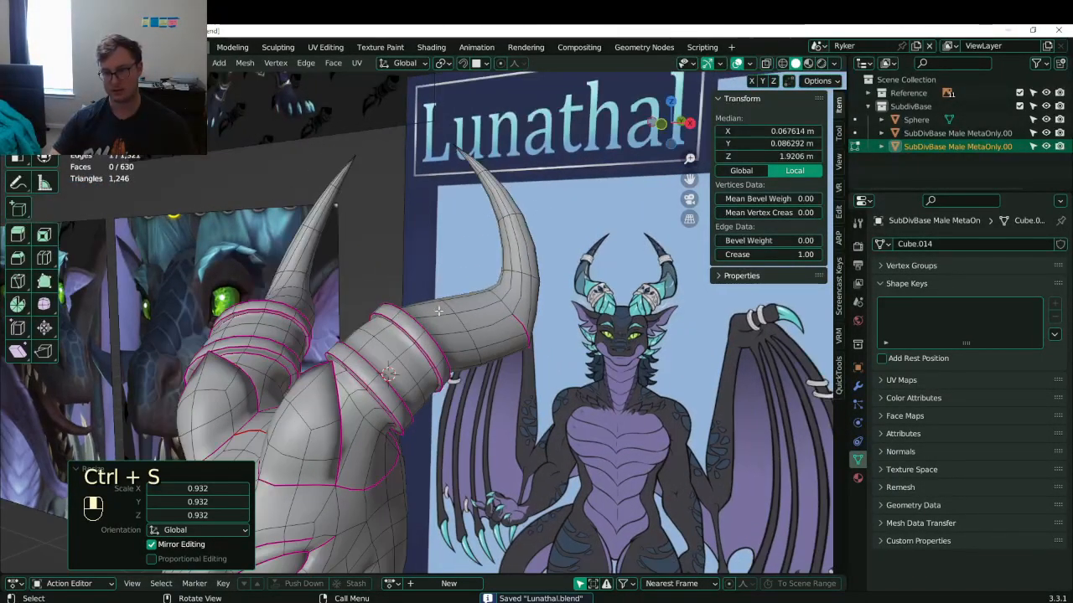
- Pick a vertex higher up the horn and begin a knife cut there
middle_click_drag(442, 307, 456, 367)
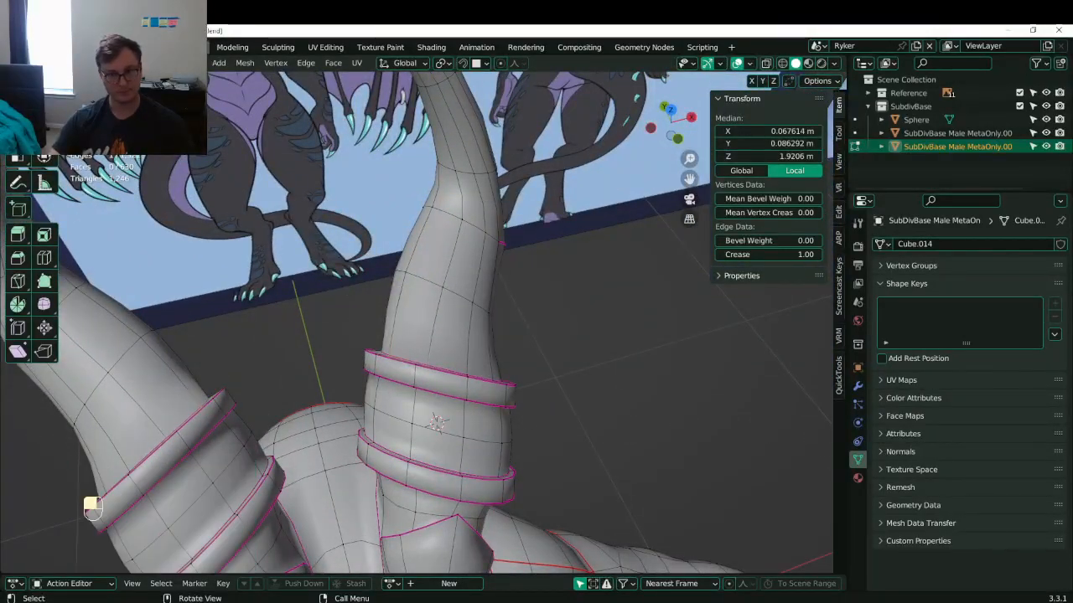
middle_click_drag(436, 352, 424, 330)
middle_click_drag(411, 323, 453, 251)
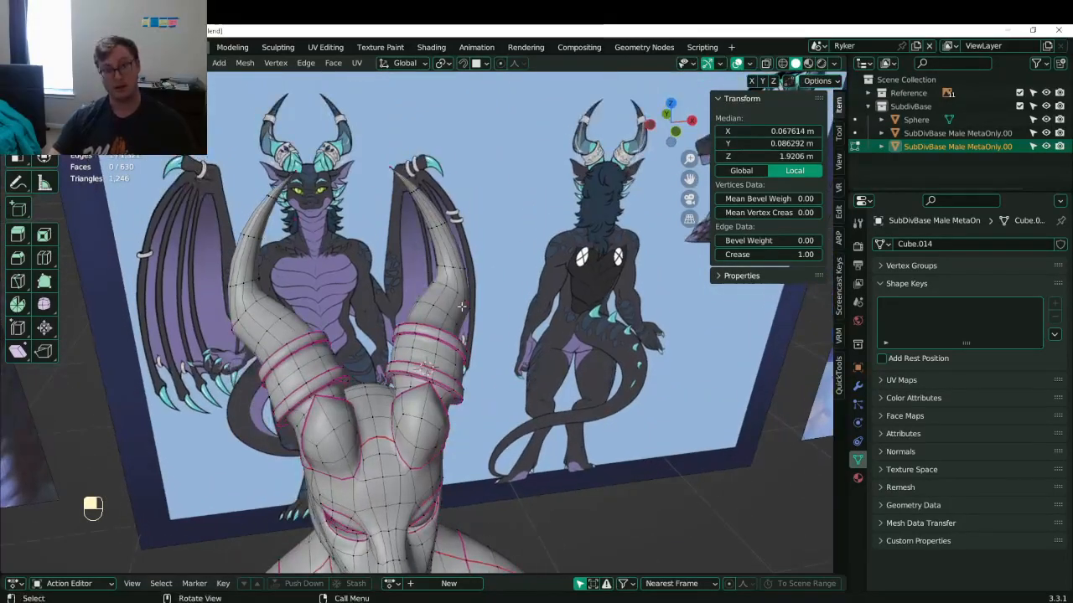
scroll(461, 307, "up", 3)
middle_click_drag(461, 306, 413, 365)
scroll(413, 364, "up", 3)
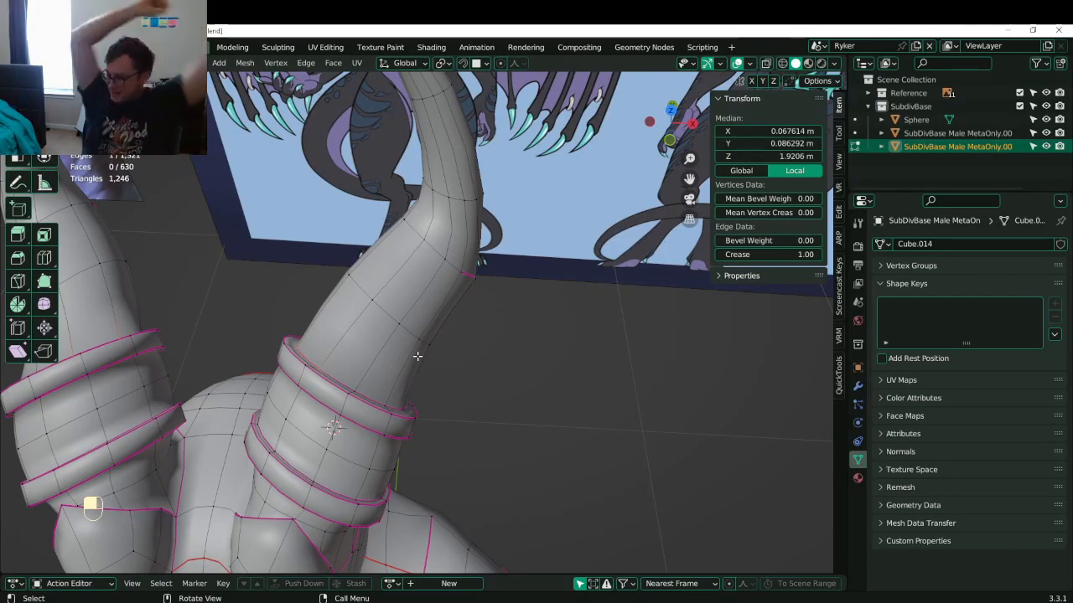
middle_click_drag(403, 324, 345, 366)
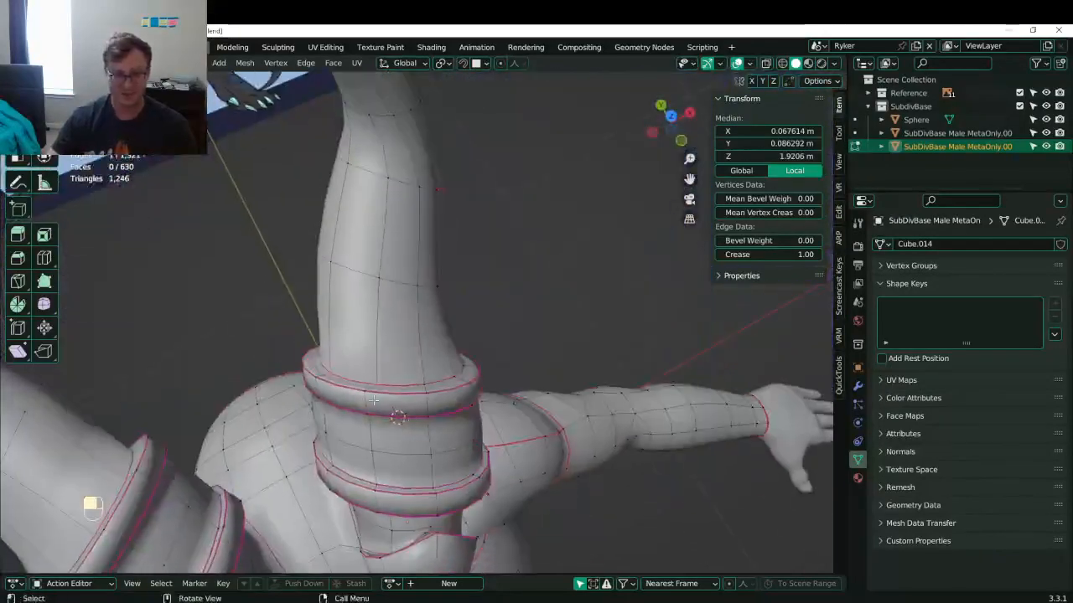
left_click(344, 364)
key("k")
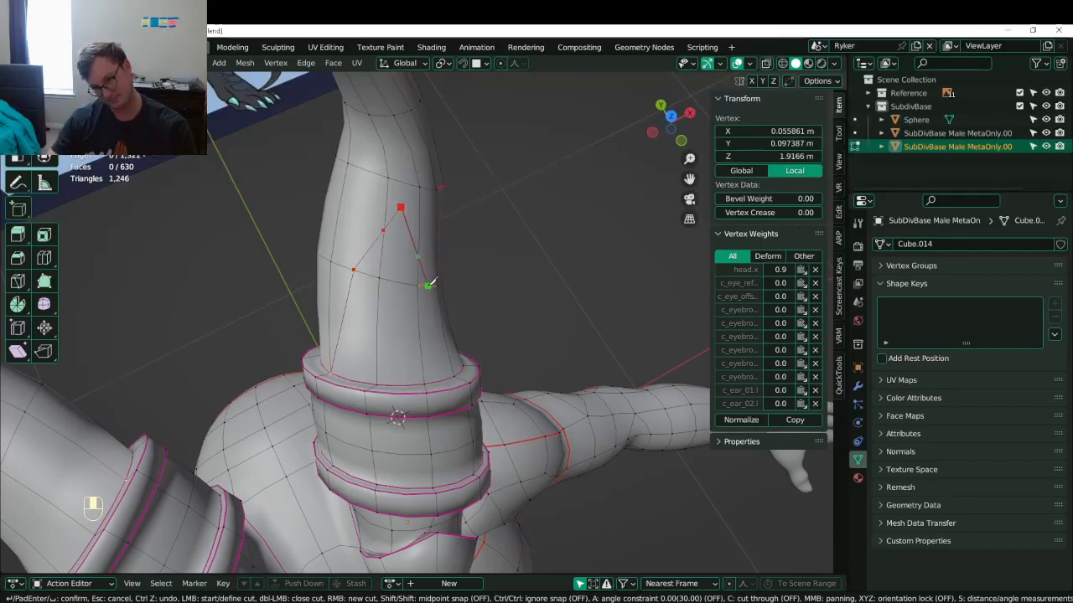
- Confirm the knife cut and join the new cut's vertices with edges
middle_click_drag(461, 318, 498, 325)
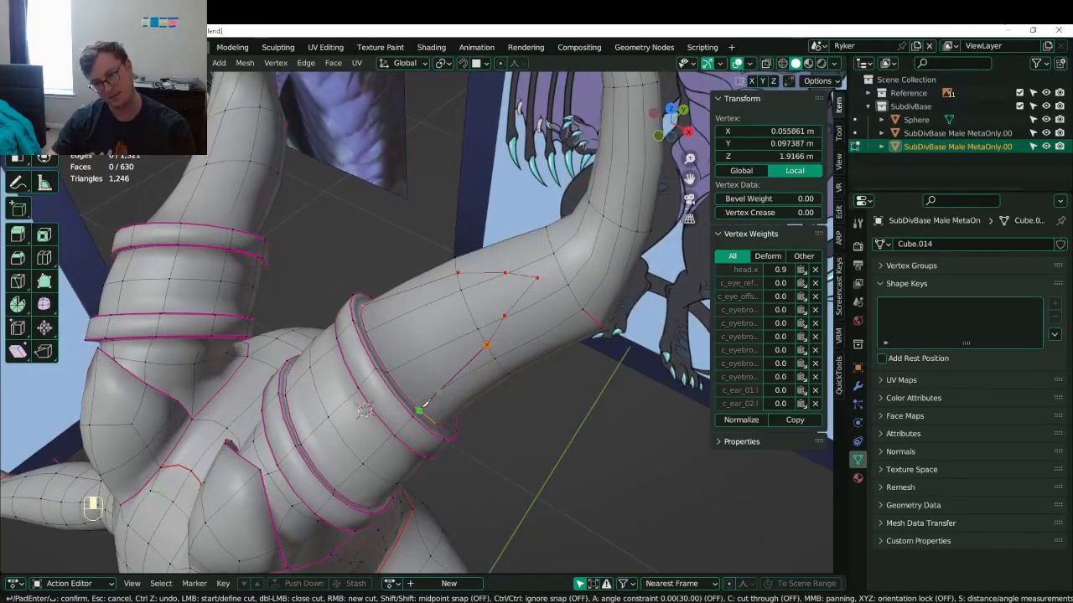
key("Return")
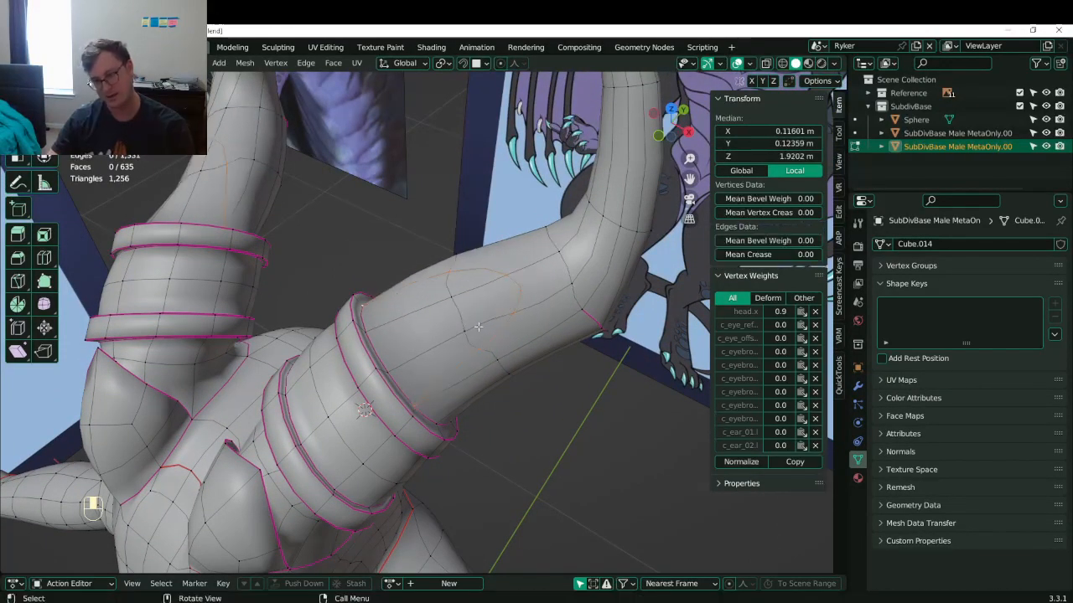
left_click(514, 282)
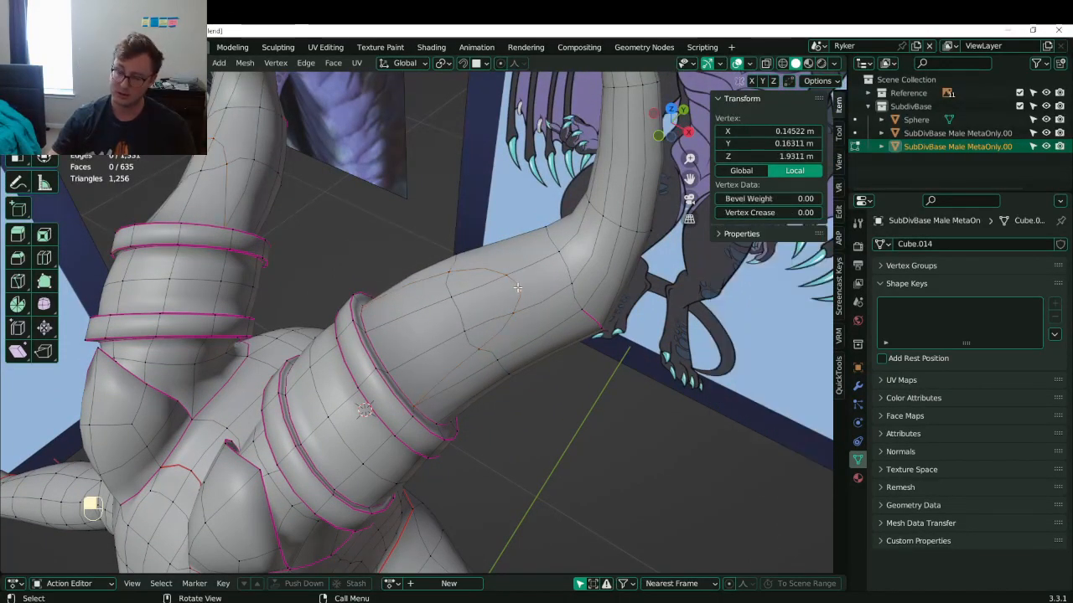
left_click(557, 250, "shift")
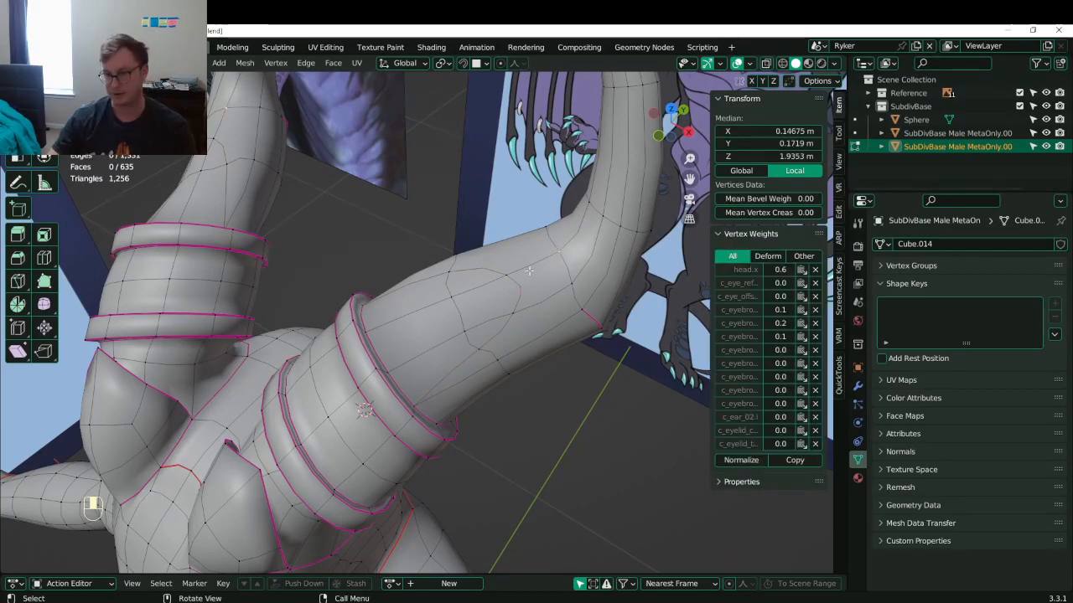
left_click(545, 282, "shift")
key("j")
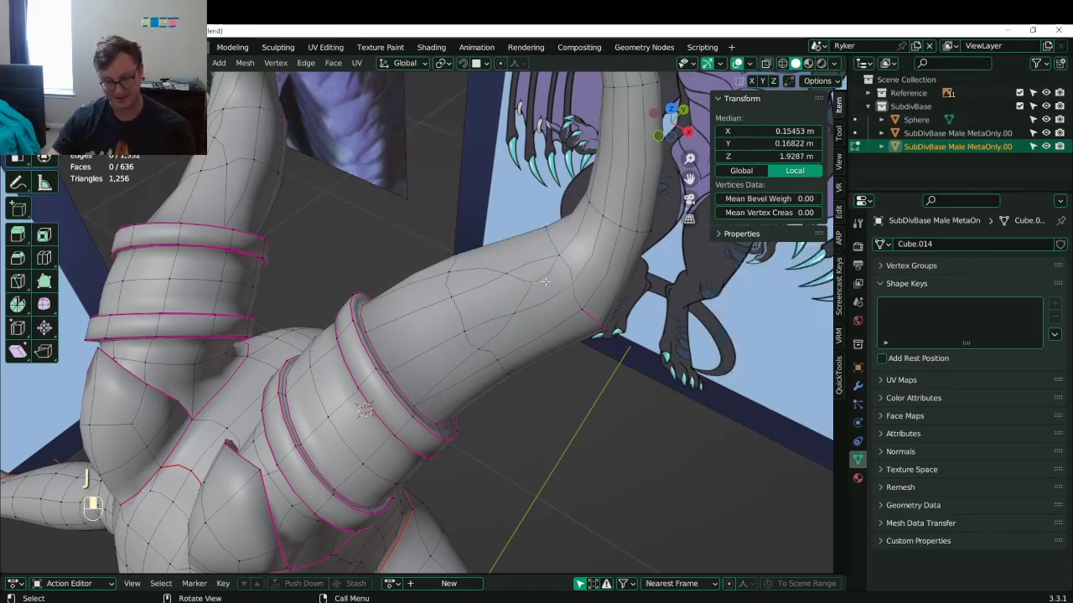
key("j")
- Box-select six faces inside the cut area and extrude them slightly outward
middle_click_drag(545, 281, 317, 418)
left_click(140, 63)
middle_click_drag(356, 260, 362, 306)
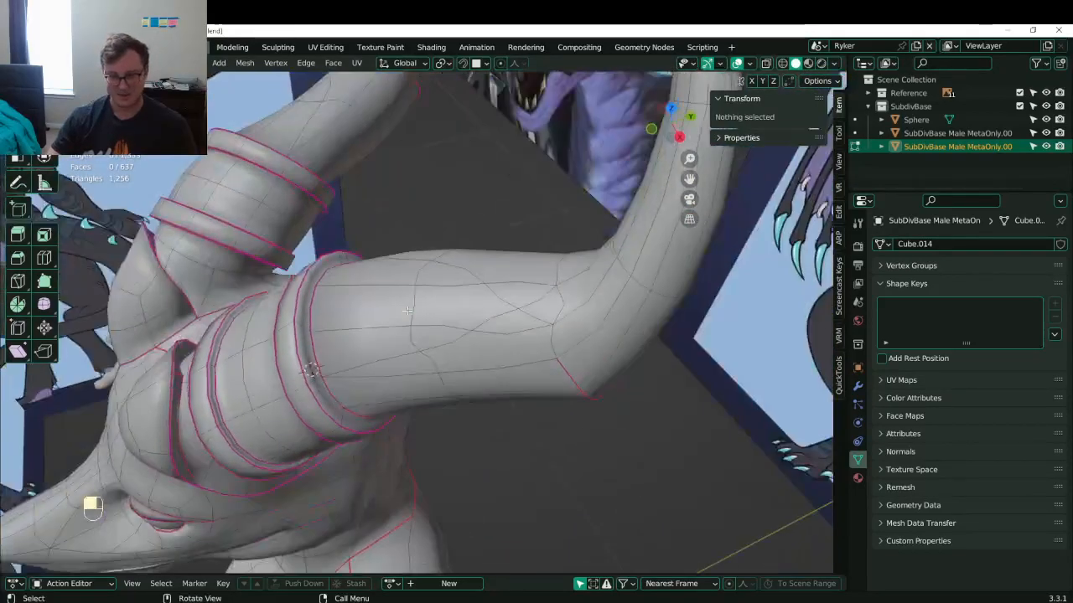
left_click(365, 307)
key("b")
left_click_drag(377, 276, 432, 338)
middle_click_drag(432, 338, 266, 269)
key("e")
left_click(419, 273)
- Dissolve the creased edge loop at the horn base
left_click(110, 62)
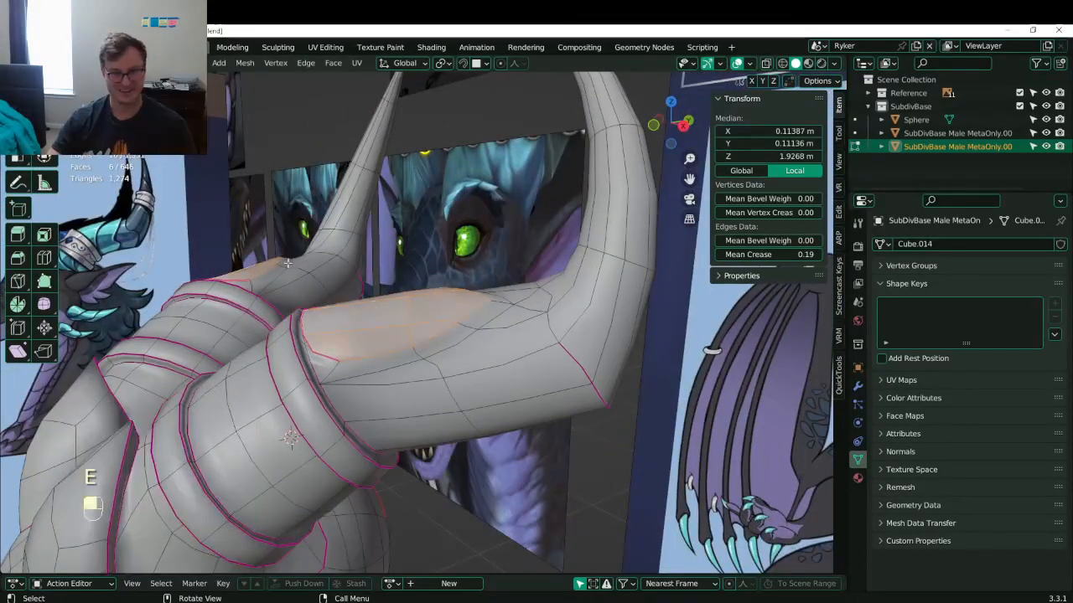
left_click(318, 347, "alt+shift")
key("x")
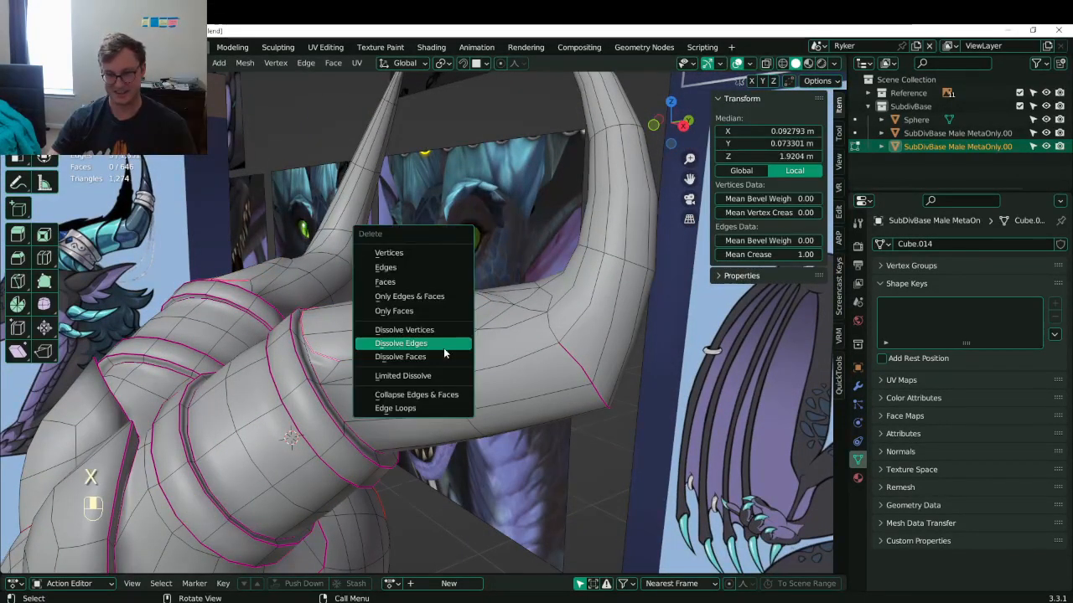
left_click(444, 343)
- Select three edge loops along the horn and give them full crease
left_click(445, 340, "alt+shift")
left_click(466, 337, "alt+shift")
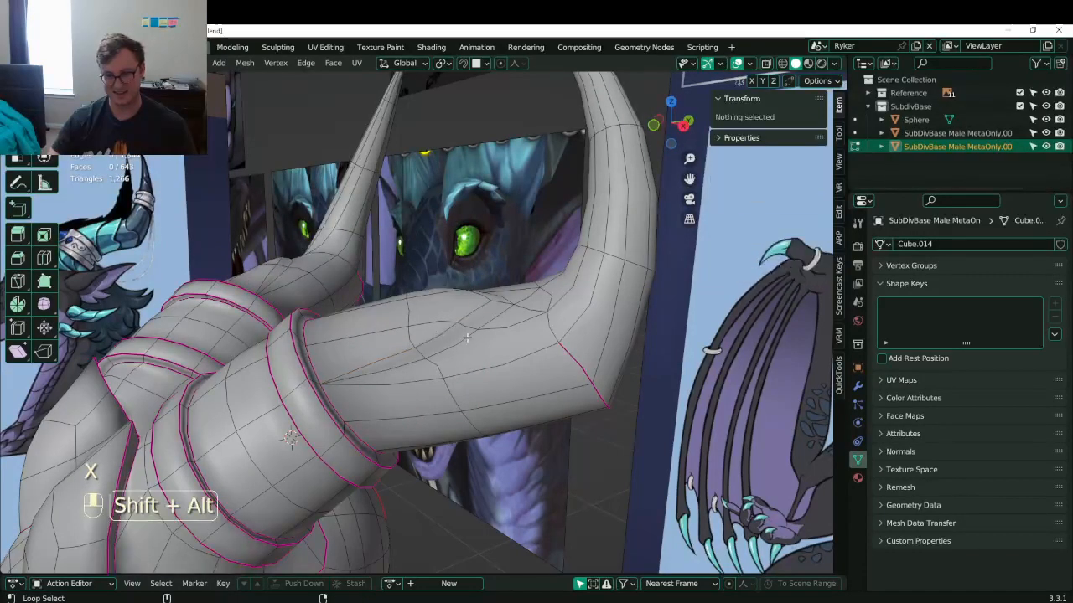
left_click(507, 312, "alt+shift")
left_click(473, 313, "alt+shift")
middle_click_drag(473, 310, 453, 282)
left_click(458, 255, "alt+shift")
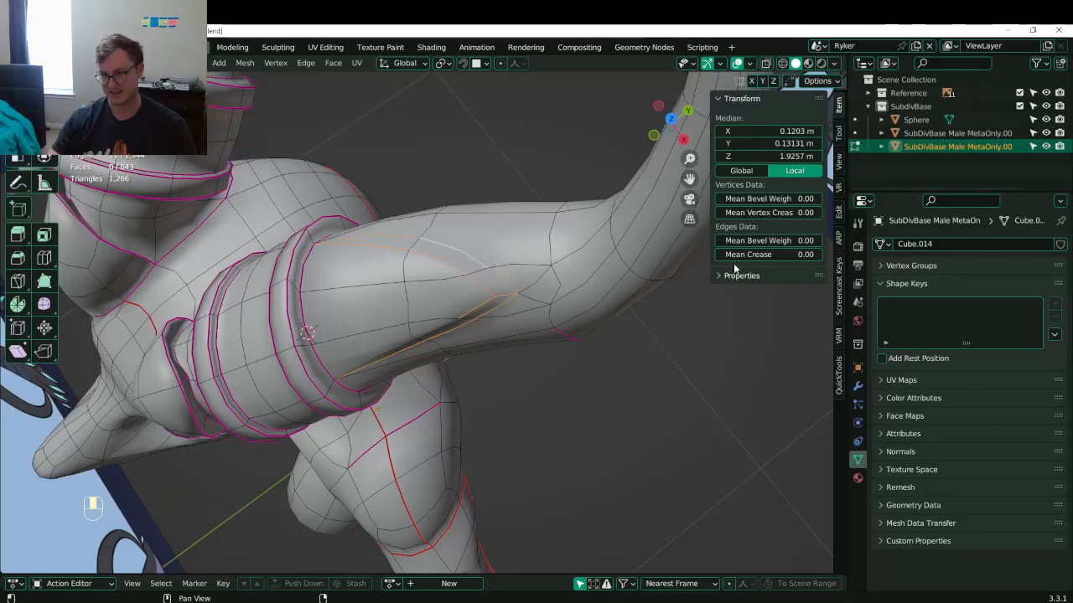
left_click_drag(768, 255, 825, 255)
- Nudge two pairs of creased edges, leave Edit Mode, and save Lunathal.blend
middle_click_drag(570, 369, 401, 369)
left_click(433, 333, "shift")
key("g")
left_click(437, 312)
left_click(381, 340)
left_click(380, 339, "shift")
key("g")
left_click(481, 299)
key("Tab")
key("ctrl+s")
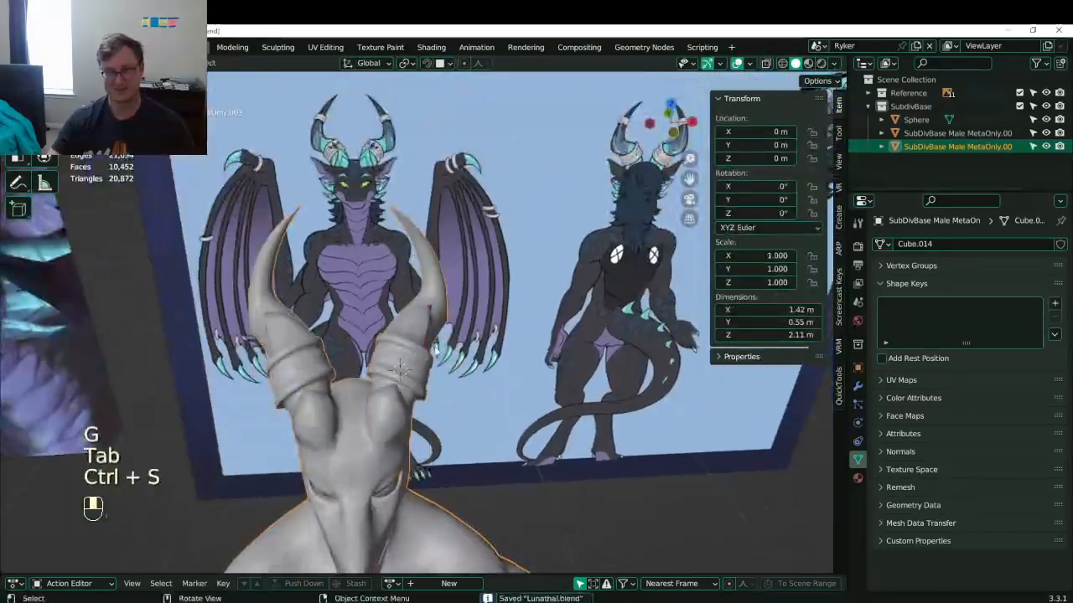
- Return to Edit Mode and shift the selected horn edge loop
middle_click_drag(455, 311, 403, 344)
key("Tab")
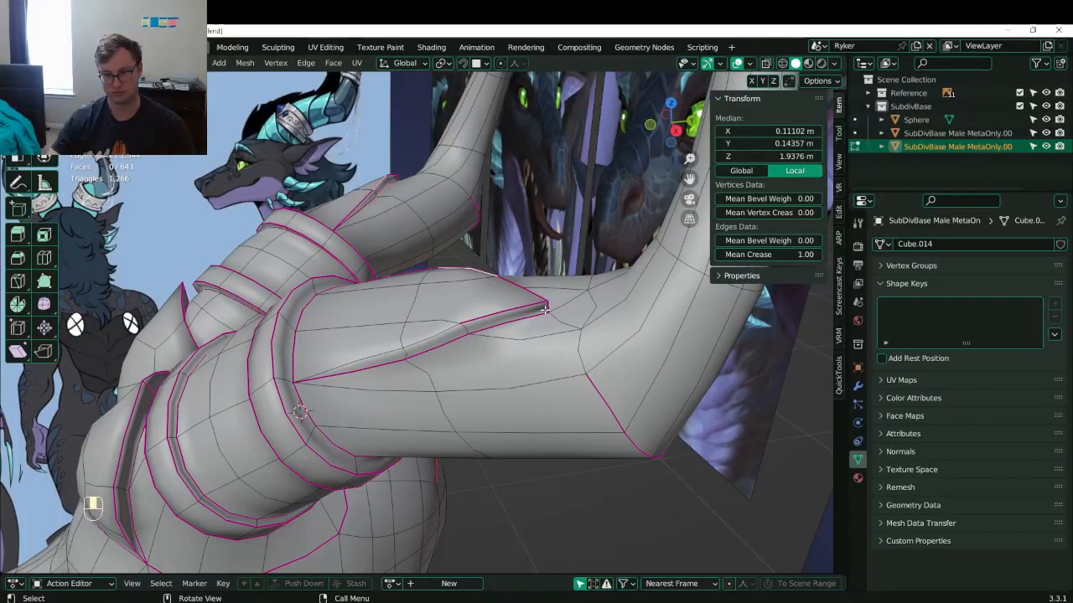
middle_click_drag(538, 321, 487, 293)
key("g")
left_click(503, 291)
- Move the horn-base edges and scale the horn loop down to 0.574
left_click(410, 336)
mouse_move(410, 336)
middle_mouse_down()
mouse_move(400, 264)
mouse_move(432, 324)
mouse_move(414, 340)
mouse_move(374, 290)
mouse_move(371, 304)
mouse_move(425, 336)
middle_mouse_up()
left_click(395, 291, "shift")
left_click(432, 324, "alt+shift")
key("ctrl+z")
left_click(414, 355, "shift")
left_click(391, 315, "shift")
key("g")
left_click(363, 283)
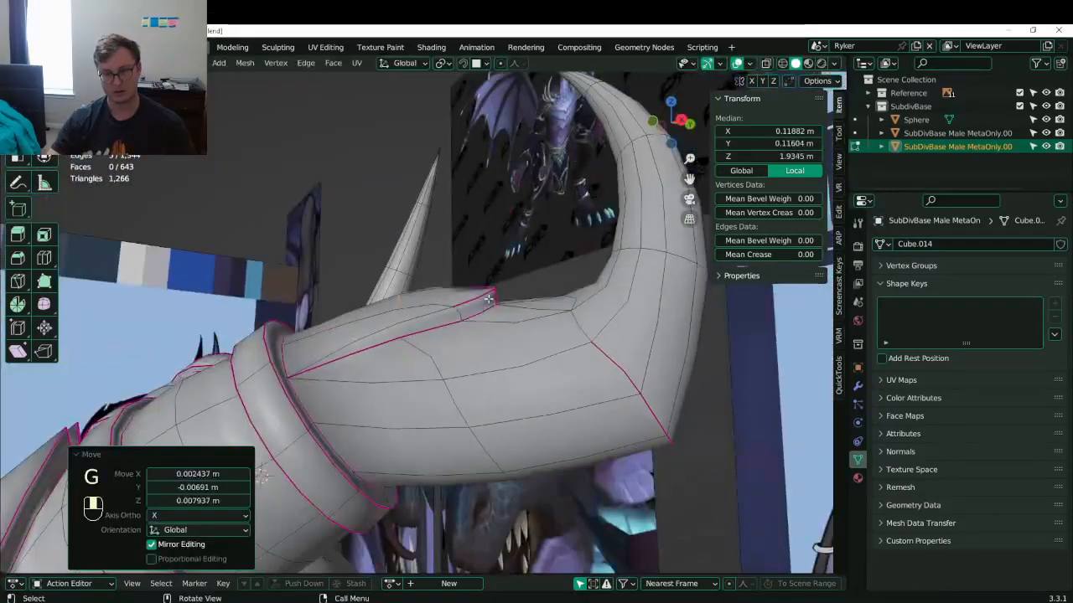
middle_click_drag(489, 299, 554, 313)
key("s")
left_click(532, 312)
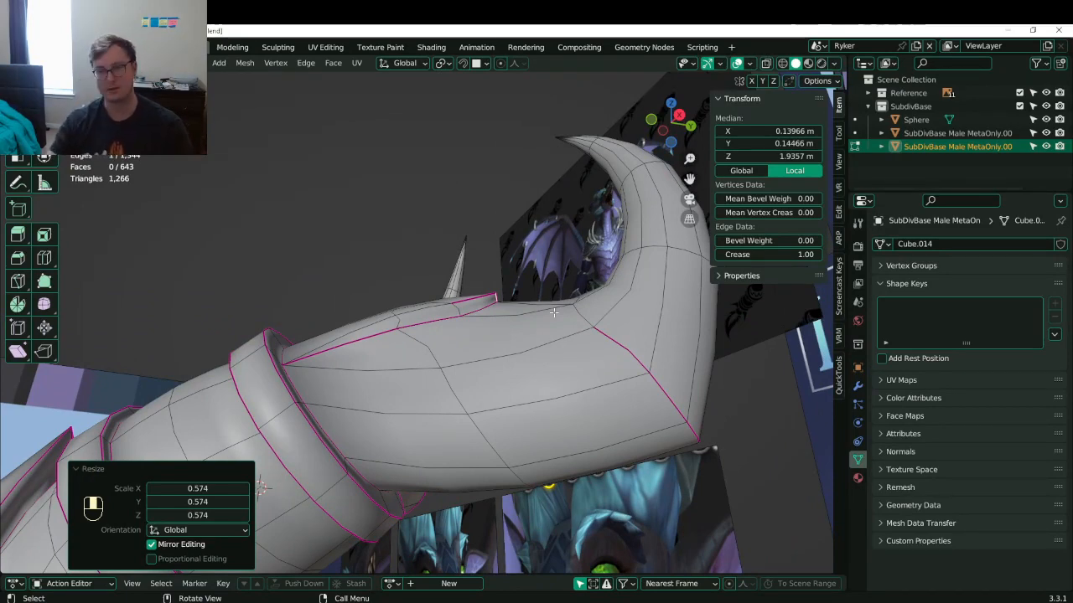
- Connect two pairs of vertices at the horn-head join with new edges
middle_click_drag(544, 315, 440, 359)
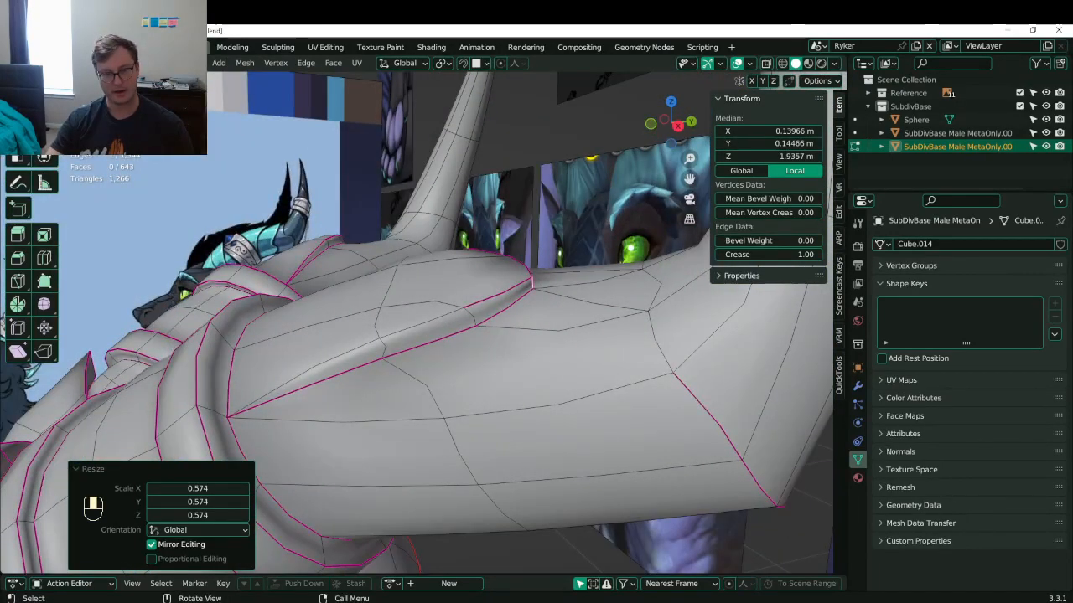
key("1")
left_click(477, 326)
left_click(463, 409, "shift")
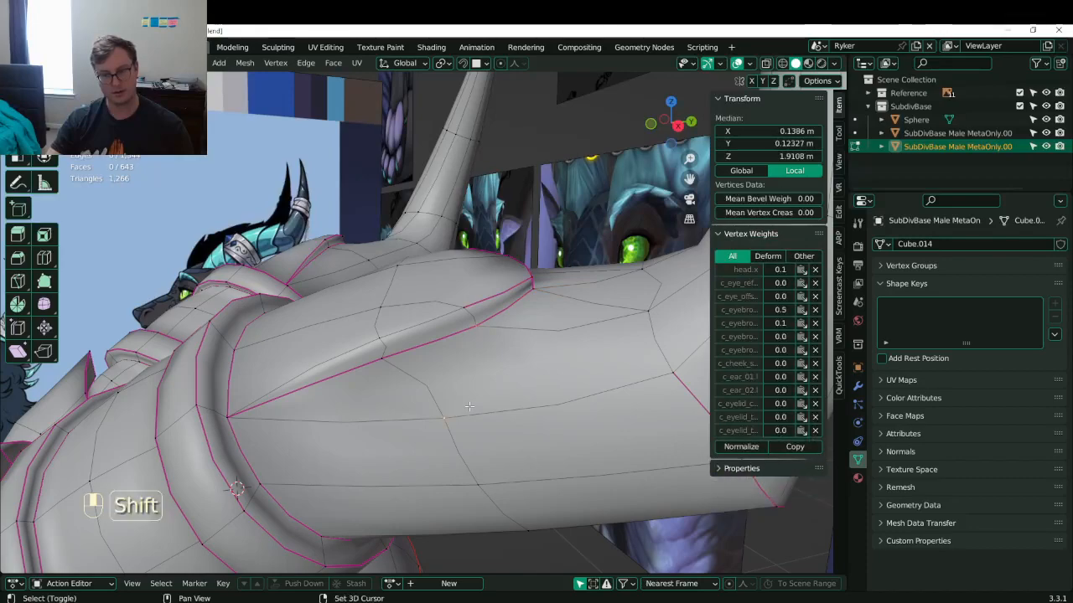
key("j")
middle_click_drag(469, 406, 429, 386)
left_click(375, 370)
left_click(477, 479, "shift")
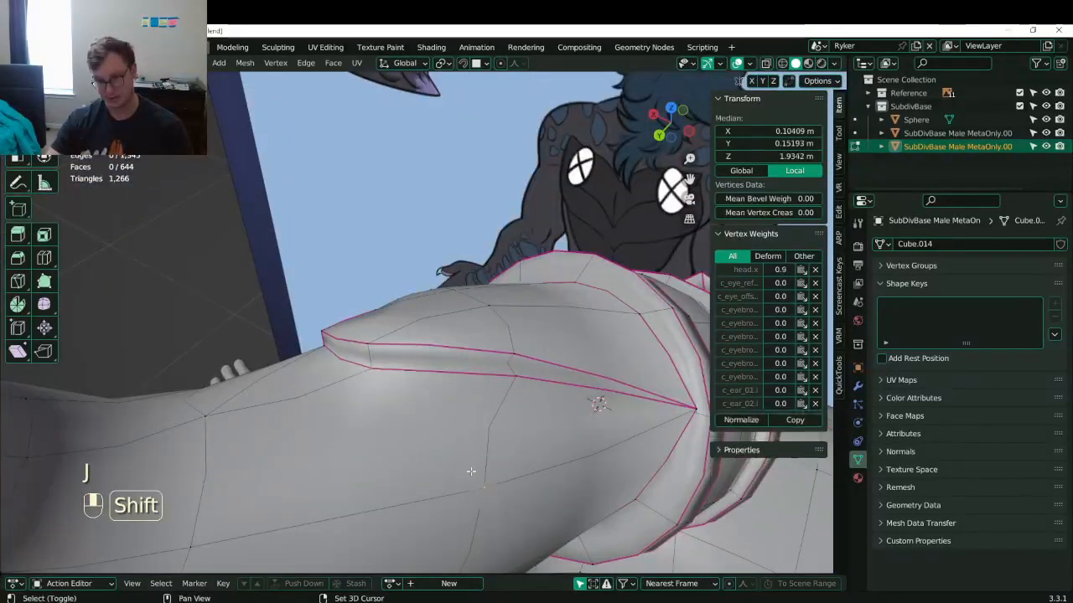
key("j")
- Move a creased edge's vertices and fully crease the join loop to 1.00
middle_click_drag(464, 437, 489, 300)
left_click(463, 332)
left_click(467, 349, "shift")
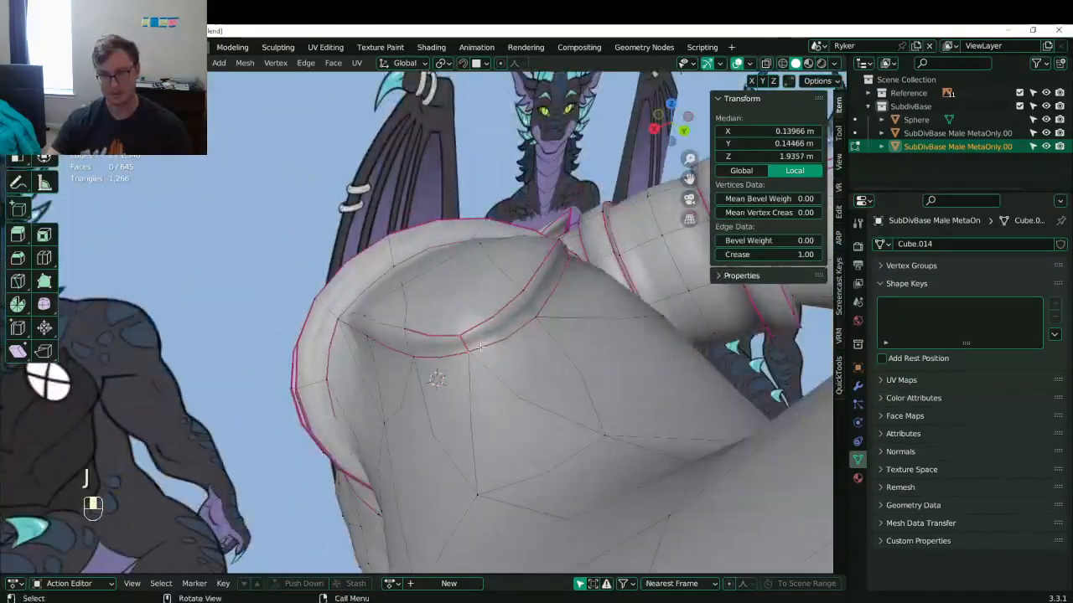
key("g")
left_click(486, 346)
middle_click_drag(368, 388, 428, 323)
left_click(428, 323, "alt+shift")
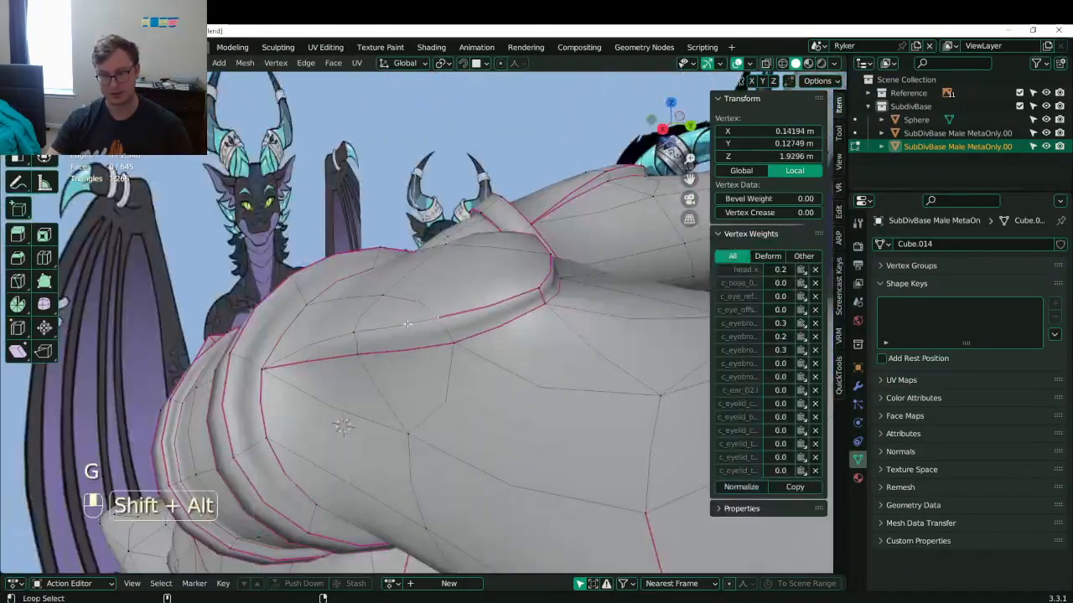
left_click_drag(757, 253, 804, 254)
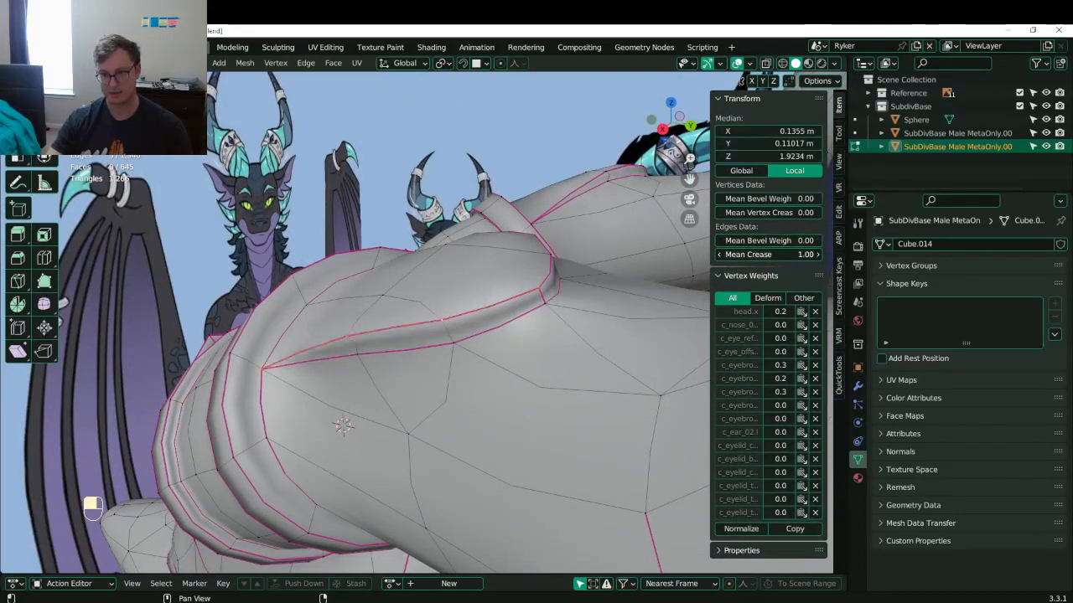
- Reposition two lower-rim vertices of the horn base
middle_click_drag(369, 295, 358, 459)
left_click(474, 404)
left_click(516, 402, "shift")
key("g")
left_click(554, 359)
key("g")
left_click(531, 431)
- Move two rim vertices and rotate them -10.5° about the Z axis
middle_click_drag(351, 400, 356, 394)
left_click_drag(363, 310, 370, 300)
left_click(415, 319, "shift")
middle_click_drag(427, 346, 460, 333)
key("g")
left_click(419, 288)
key("r")
left_click(419, 285)
- Shift a rim edge, rotate it -2.96°, and nudge the vertices along the horn's top
left_click(416, 325)
left_click(399, 317)
left_click(457, 319, "shift")
key("g")
left_click(459, 323)
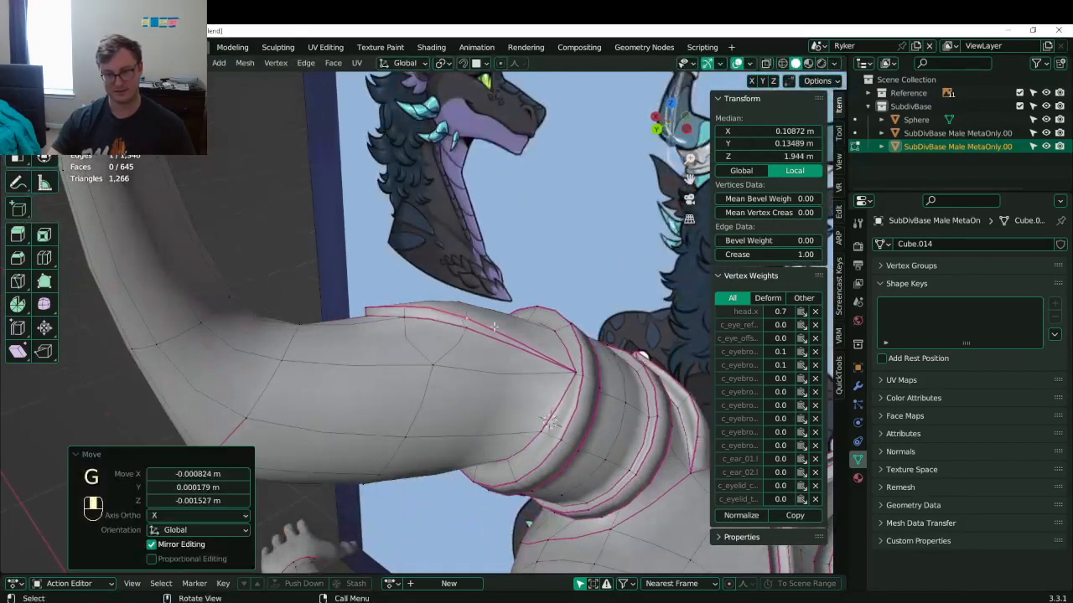
key("r")
left_click(503, 307)
key("b")
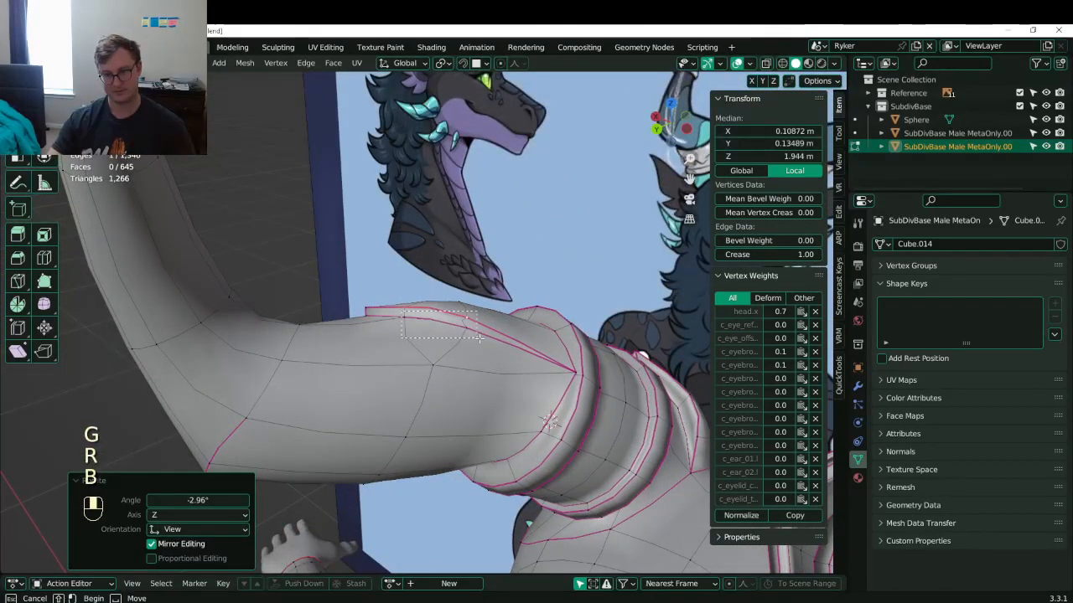
left_click_drag(479, 338, 481, 339)
middle_click_drag(481, 339, 439, 357)
key("g")
left_click(489, 368)
- Return to Object Mode and save Lunathal.blend
key("Tab")
key("ctrl+s")
key("ctrl+s")
key("shift")
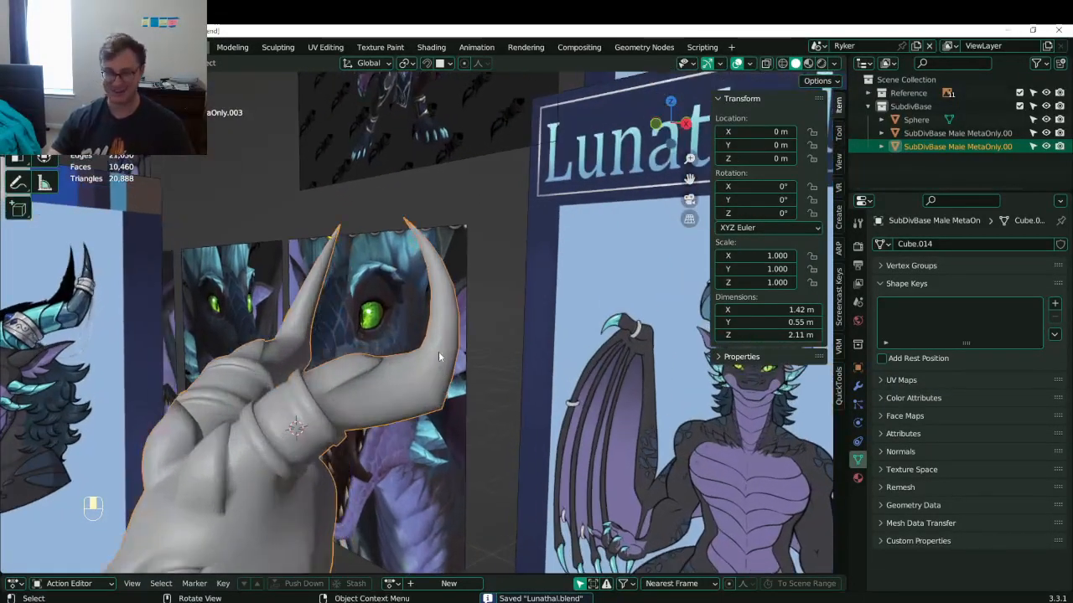
- In Edit Mode, select an edge loop on the right horn and crease it fully to 1.00
scroll(454, 289, "up", 3)
key("Tab")
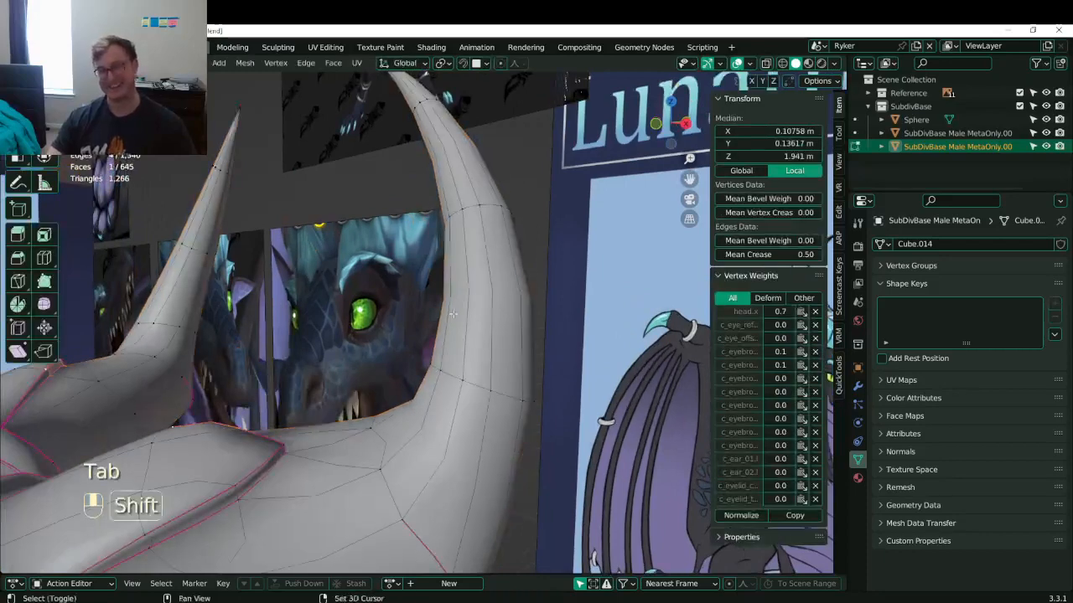
middle_click_drag(454, 293, 446, 414, "shift")
left_click(453, 360)
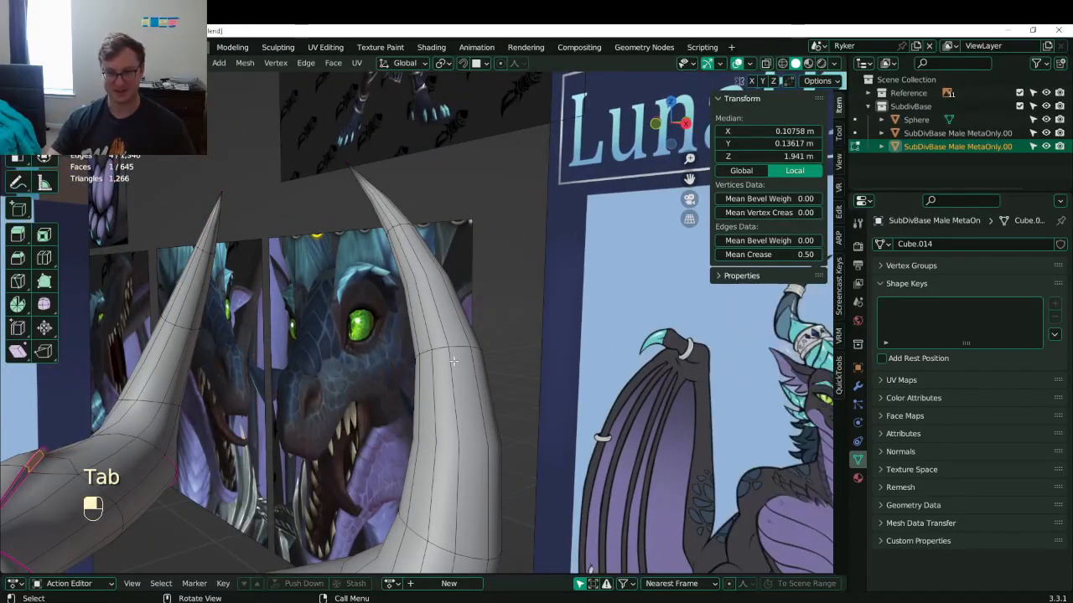
left_click(451, 346, "alt+shift")
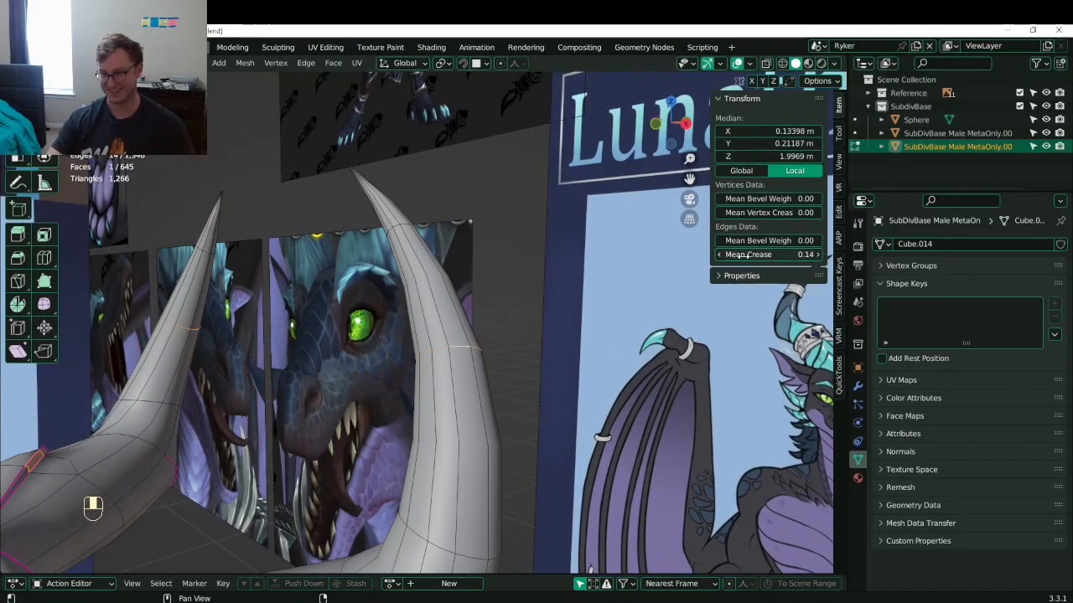
left_click_drag(745, 255, 813, 255)
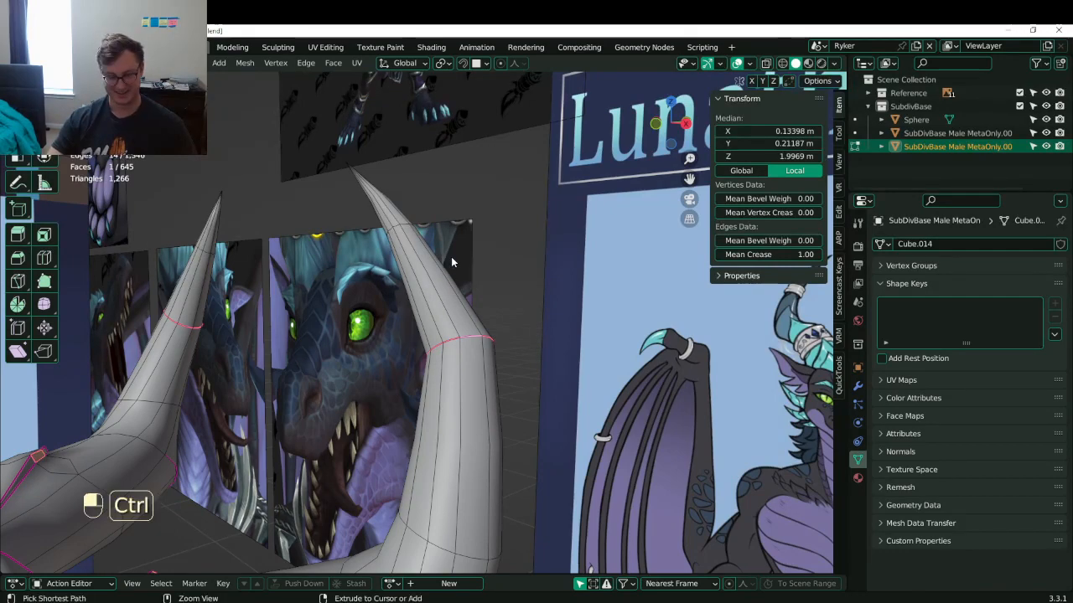
- Try bevelling the creased horn loop into a band, then undo the bevel
key("ctrl+b")
left_click(462, 282)
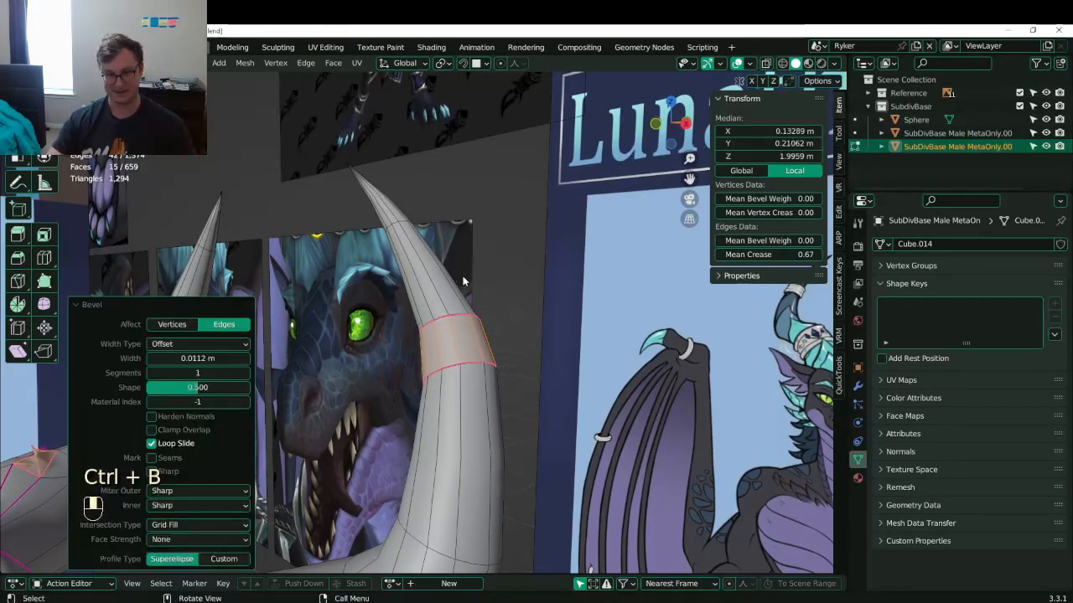
middle_click_drag(463, 282, 490, 249)
left_click(115, 307)
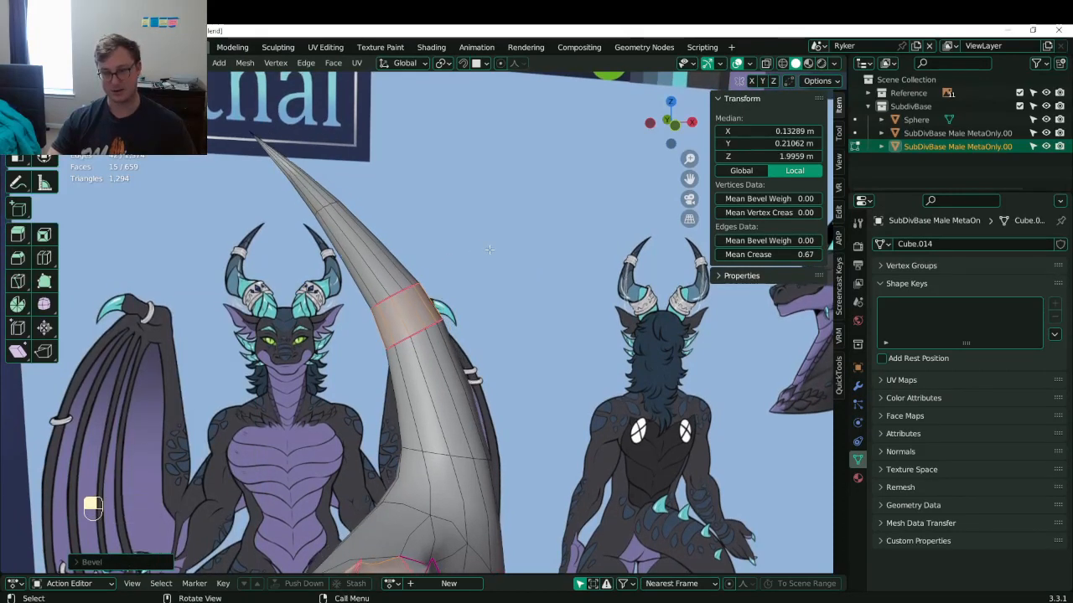
key("ctrl+z")
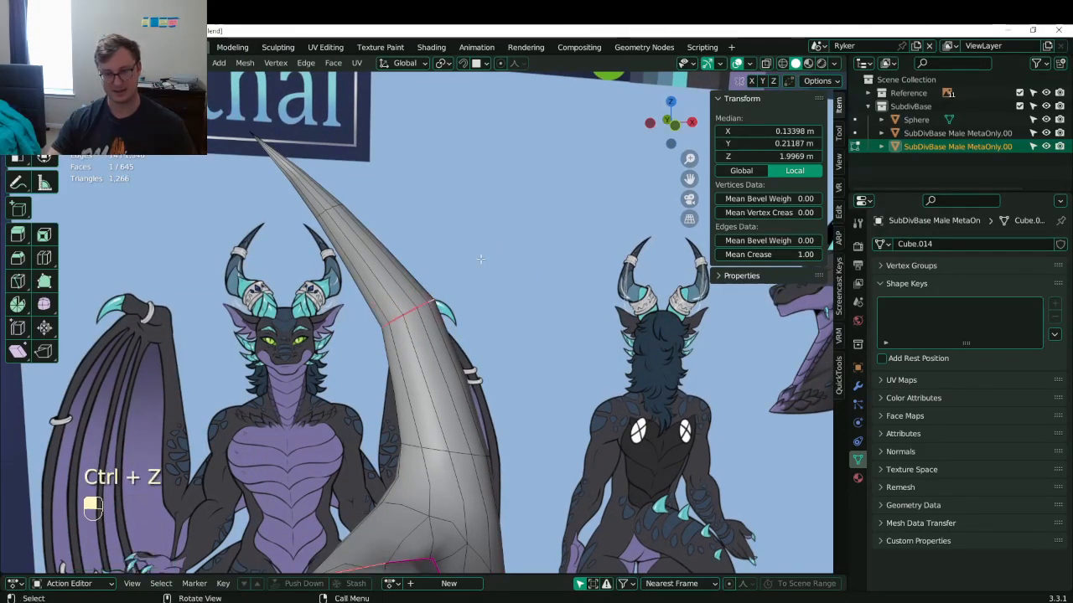
- Adjust the pivot point and switch to wireframe to line the horn up with the reference
key("r")
right_click(491, 253)
key(".")
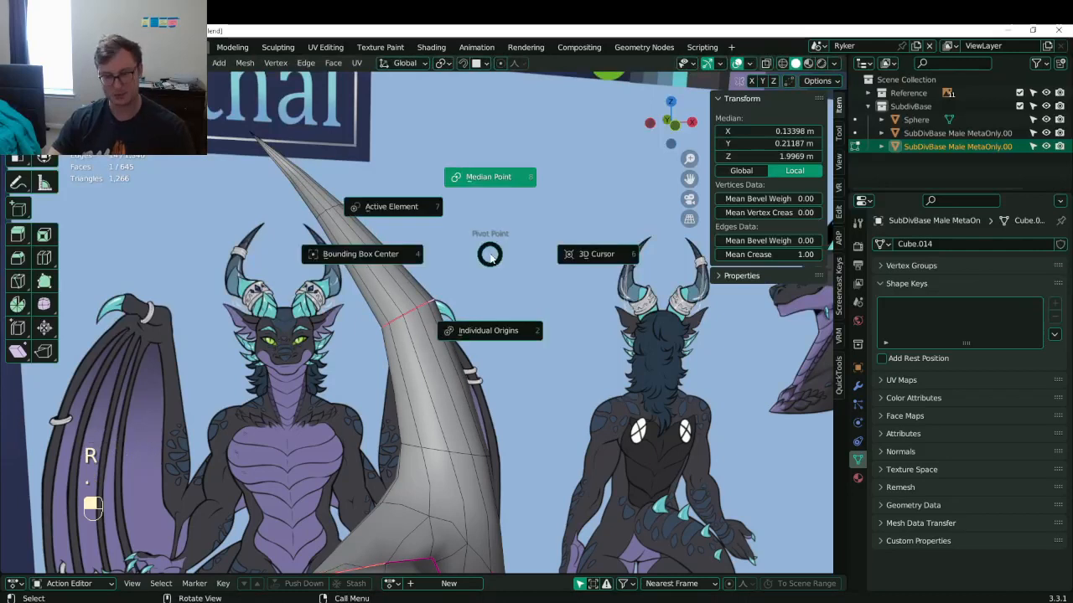
key("r")
right_click(463, 243)
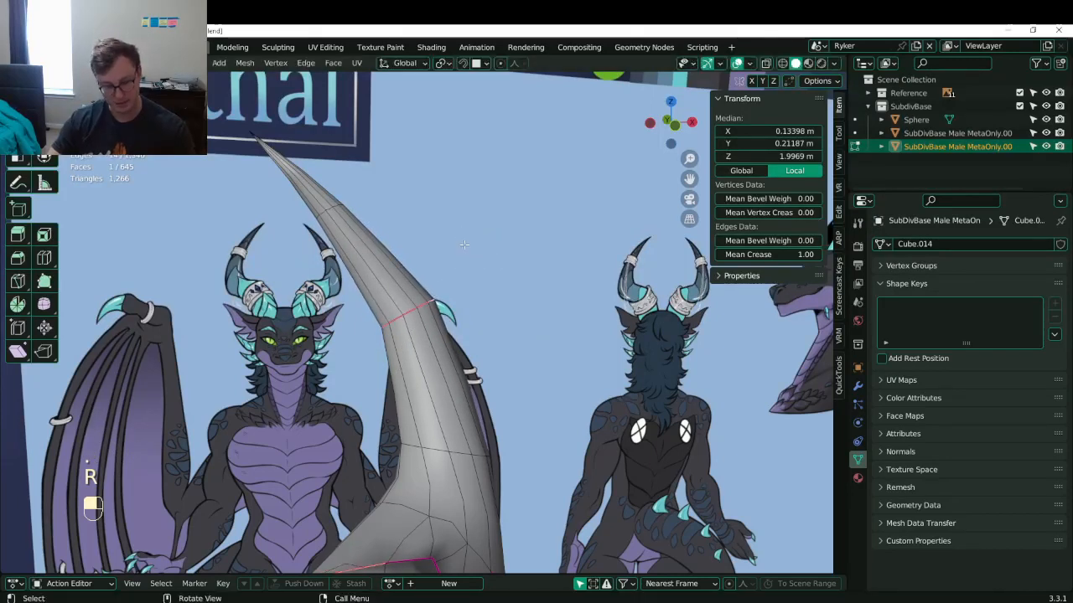
key(".")
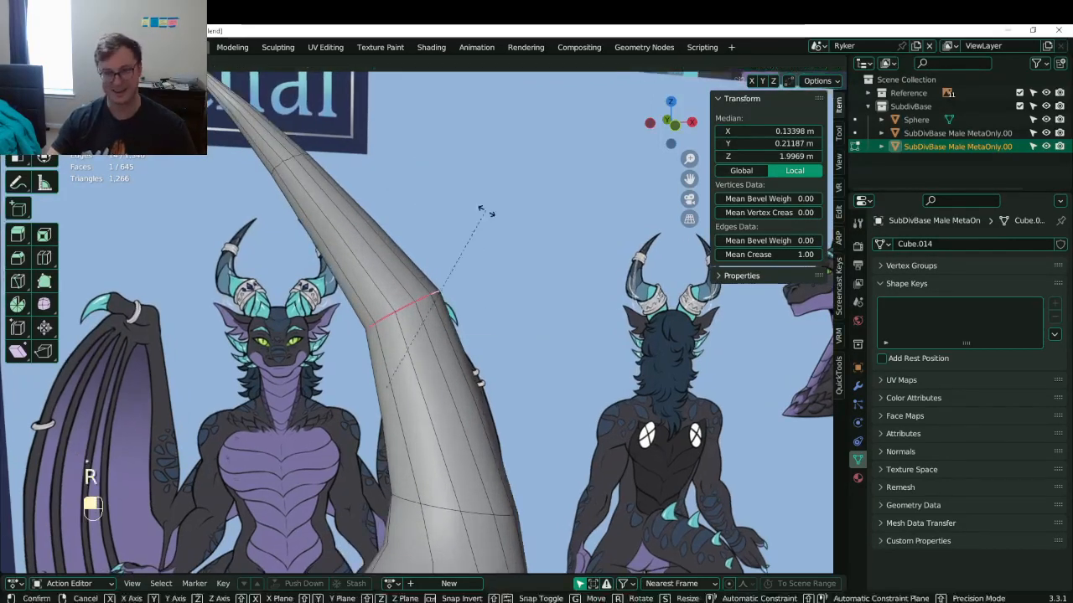
mouse_move(491, 223)
middle_mouse_down()
mouse_move(550, 303)
mouse_move(511, 307)
middle_mouse_up()
key("z")
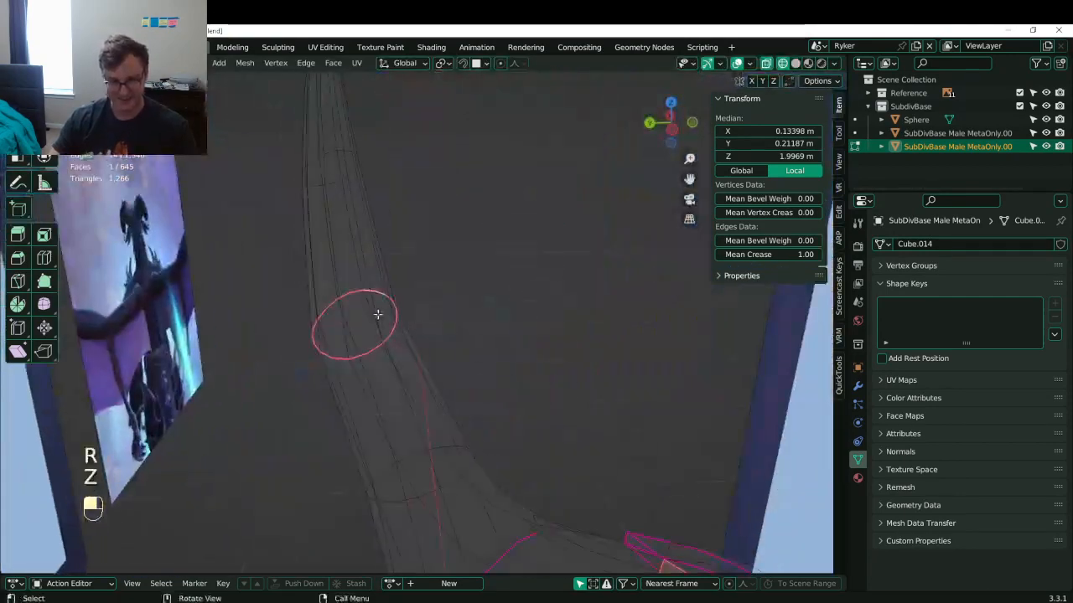
scroll(378, 313, "down", 4)
mouse_move(378, 313)
middle_mouse_down()
mouse_move(414, 324)
mouse_move(486, 317)
middle_mouse_up()
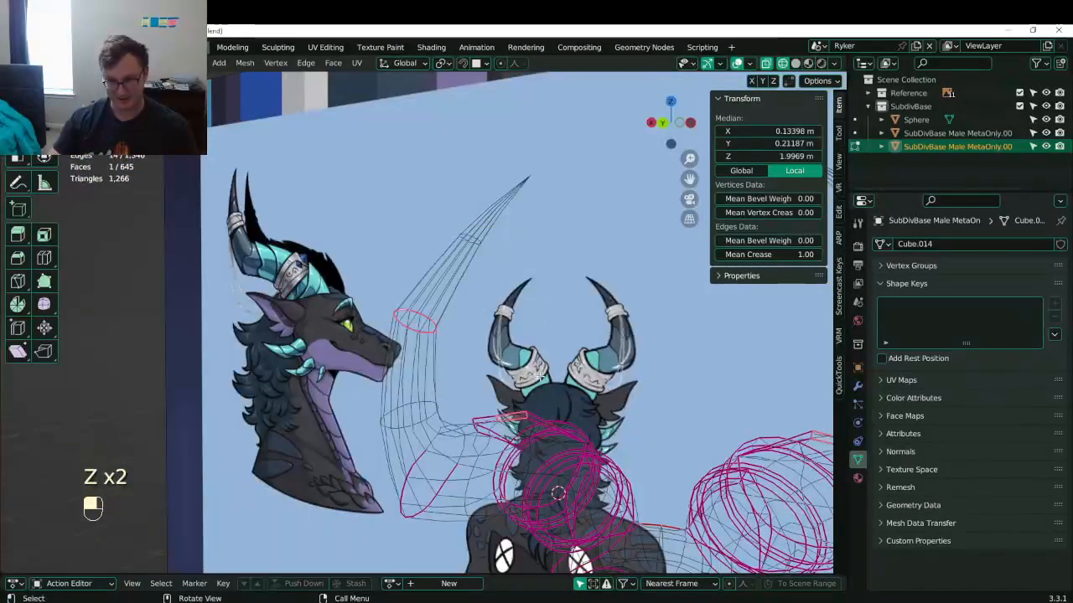
- Deselect the stray face and rotate the edge loop to match the horn's angle
key("Escape")
middle_click_drag(541, 378, 546, 393)
key("b")
left_click_drag(480, 337, 521, 419, "shift")
key("z")
mouse_move(486, 397)
middle_mouse_down()
mouse_move(476, 378)
mouse_move(342, 394)
mouse_move(334, 381)
middle_mouse_up()
key("r")
left_click(530, 273)
key("z")
- Move the edge loop partway up the horn, checking its position in front view
mouse_move(532, 276)
middle_mouse_down()
mouse_move(537, 294)
mouse_move(552, 288)
middle_mouse_up()
key("g")
left_click(444, 262)
key("KP_1")
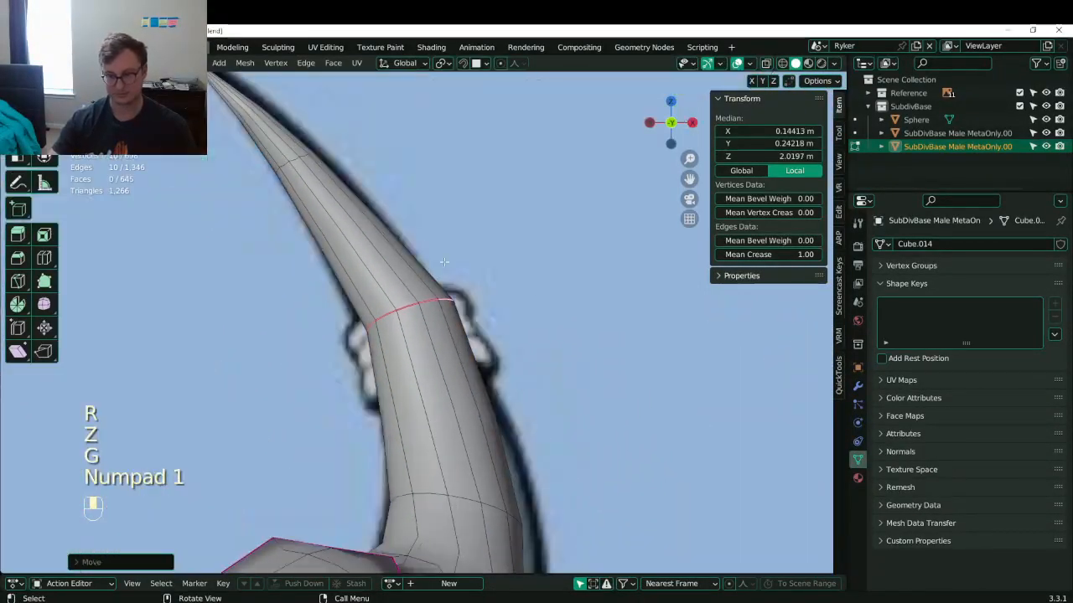
key("g")
left_click(454, 290)
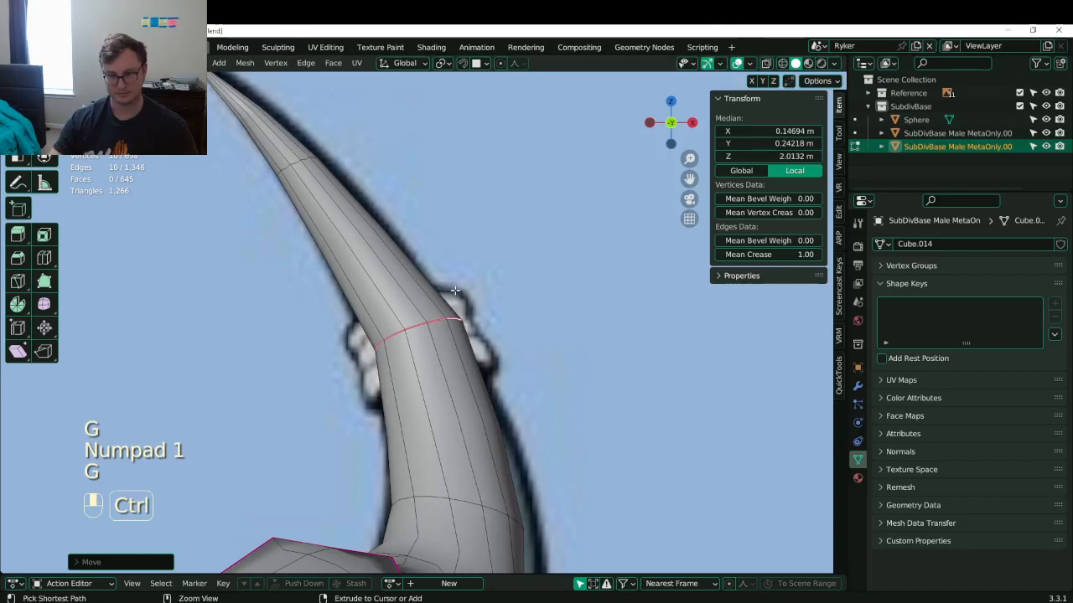
- Bevel the loop into a band, reposition it, and extrude its faces along normals
key("ctrl+b")
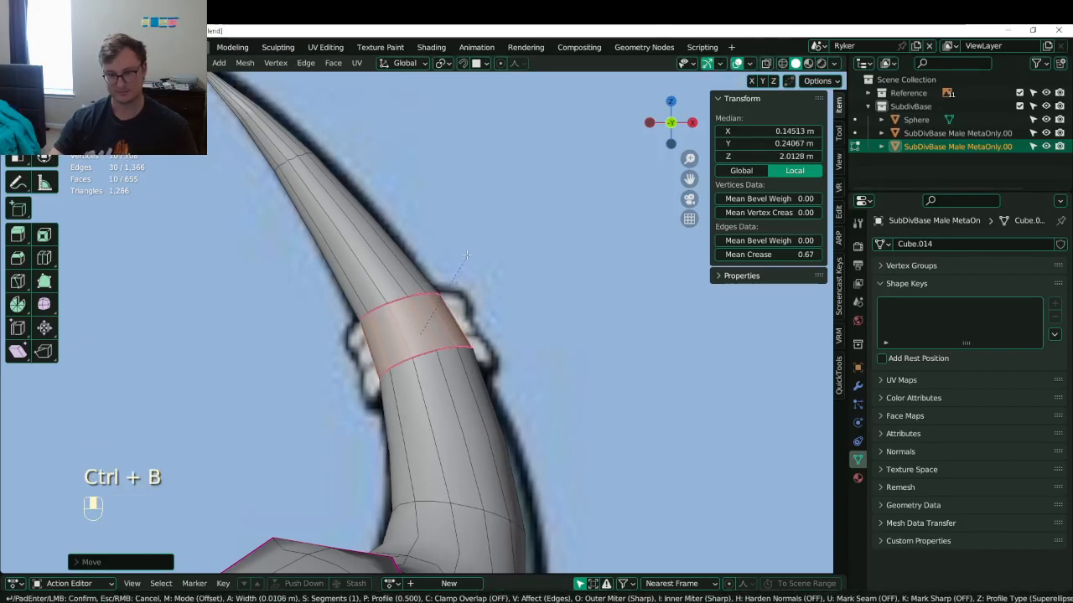
left_click(466, 251)
key("g")
left_click(429, 254)
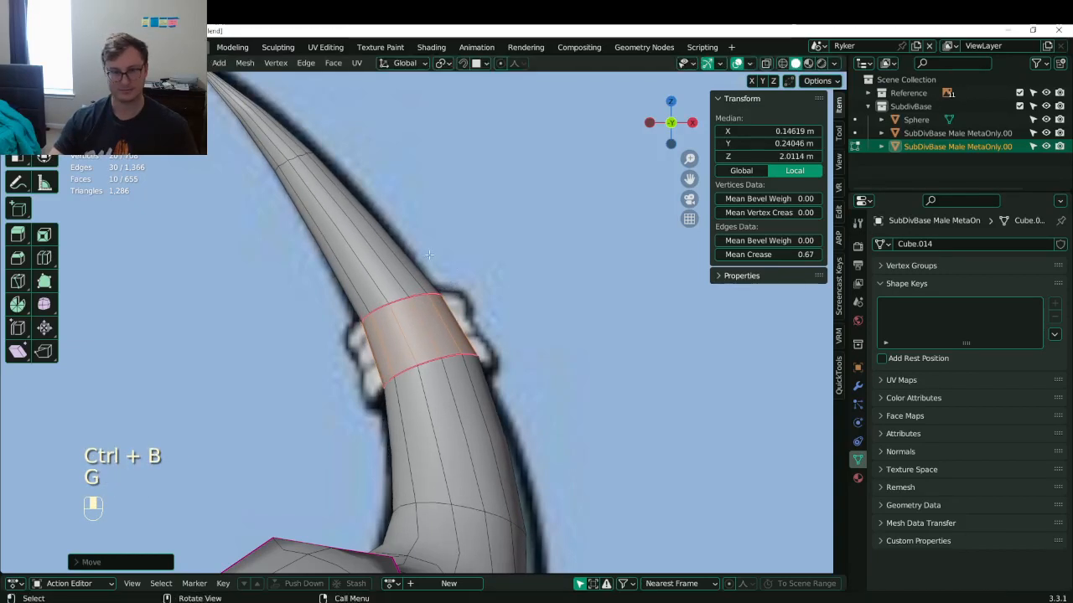
left_click(332, 63)
left_click(359, 87)
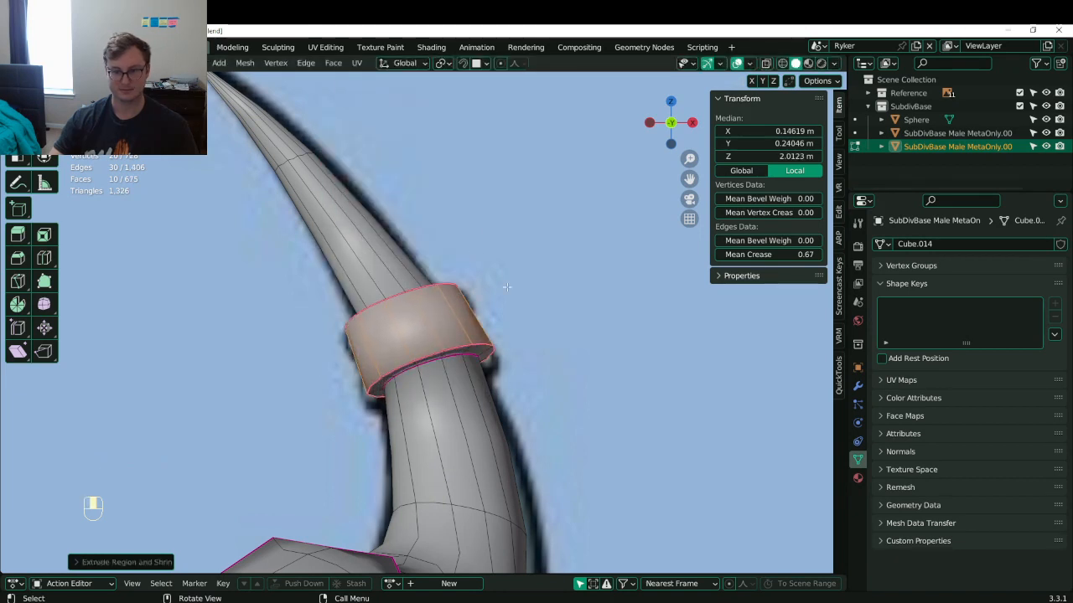
- Add a fully creased middle loop to the ring, then bevel it and extrude-shrink it into a groove
key("ctrl+r")
left_click(457, 306)
left_click_drag(803, 255, 938, 255)
key("ctrl+v")
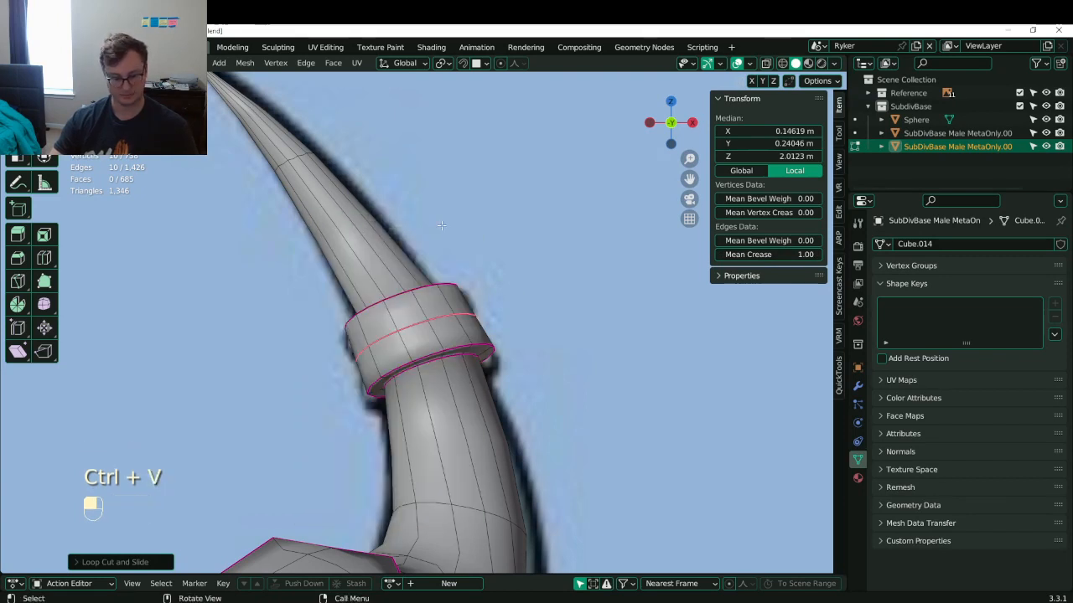
key("ctrl+b")
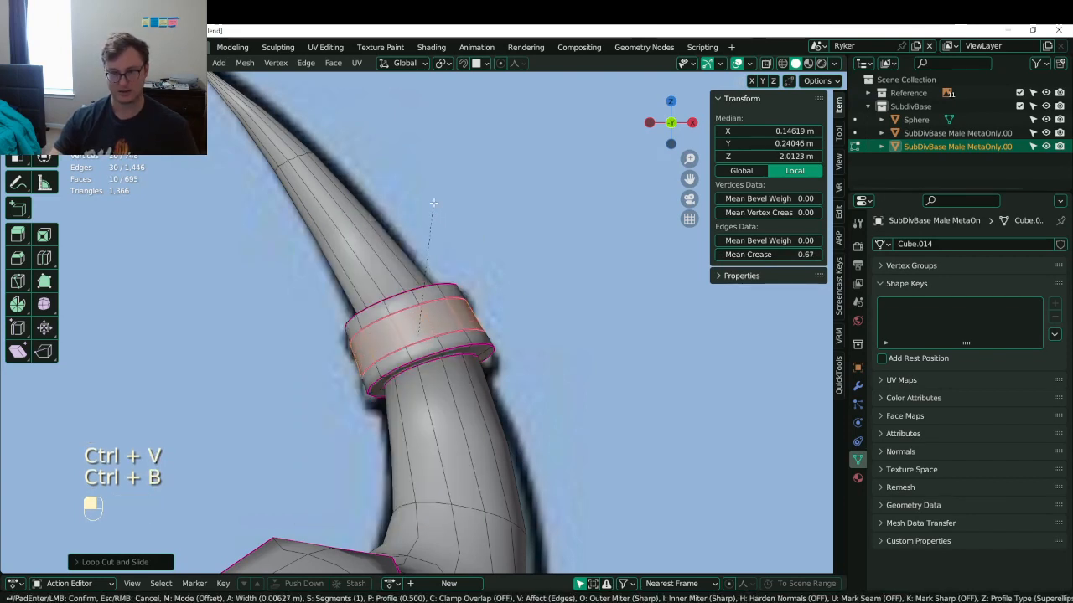
left_click(434, 203)
left_click(332, 63)
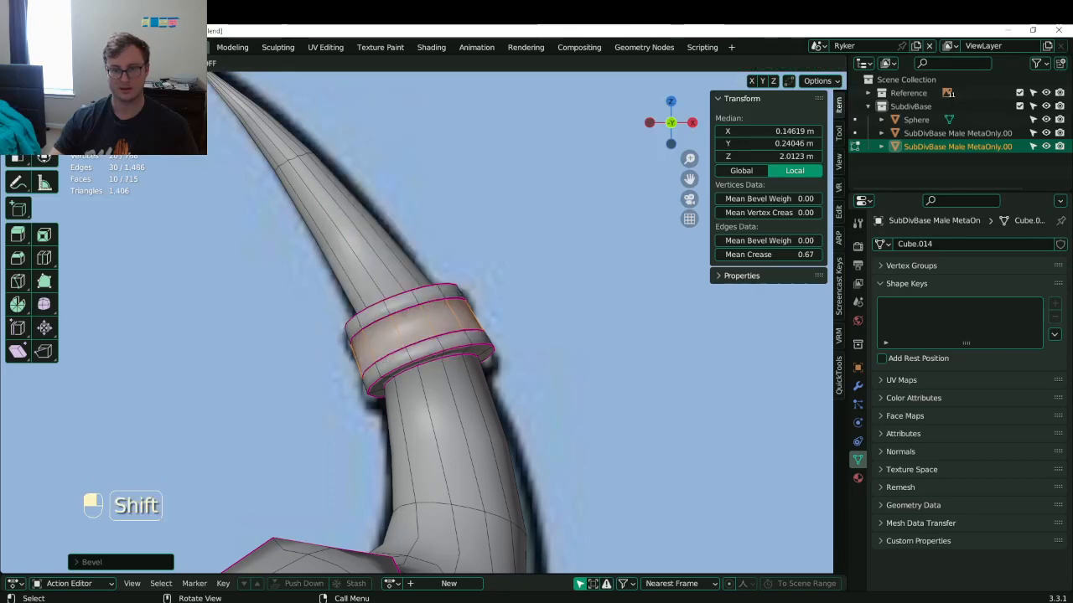
left_click(470, 232)
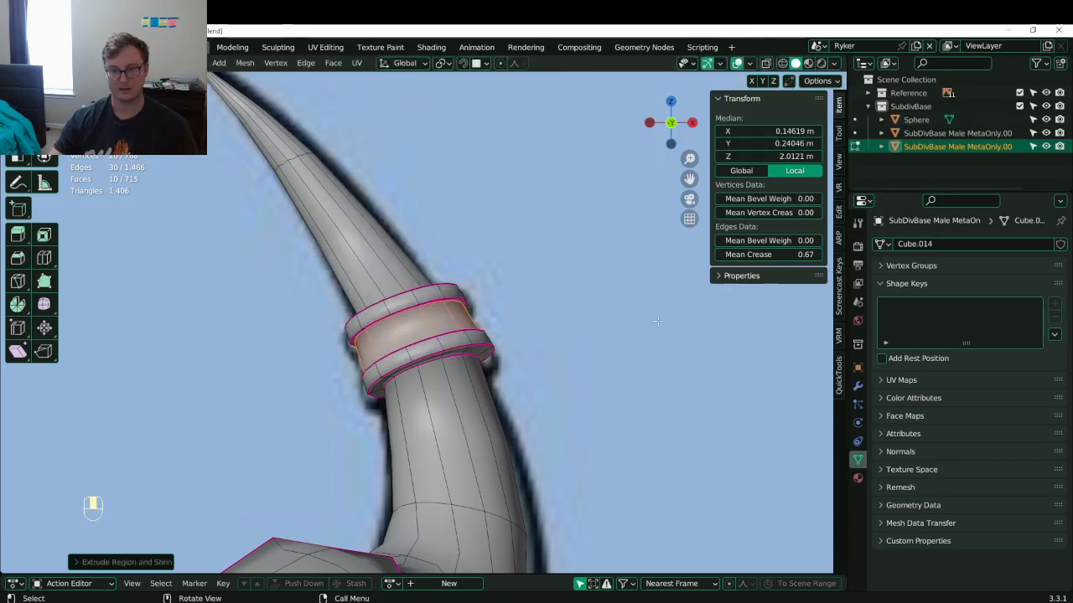